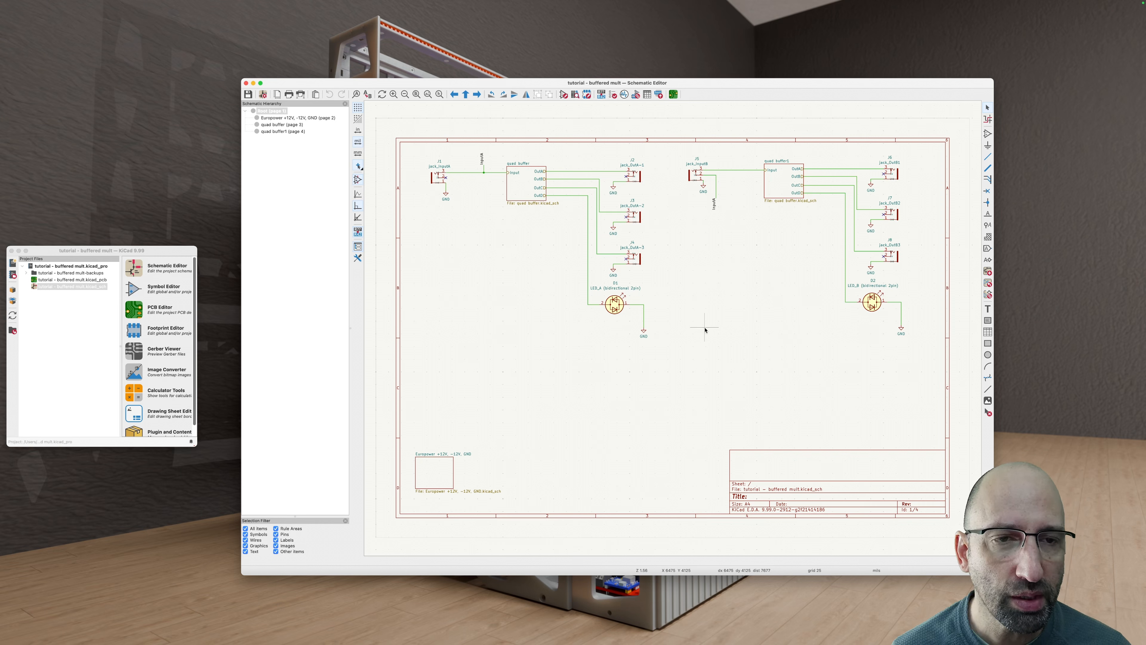
Step: Open the first quad buffer sheet from the root schematic to show its four TL074 op-amp stages
click(522, 184)
double_click(523, 181)
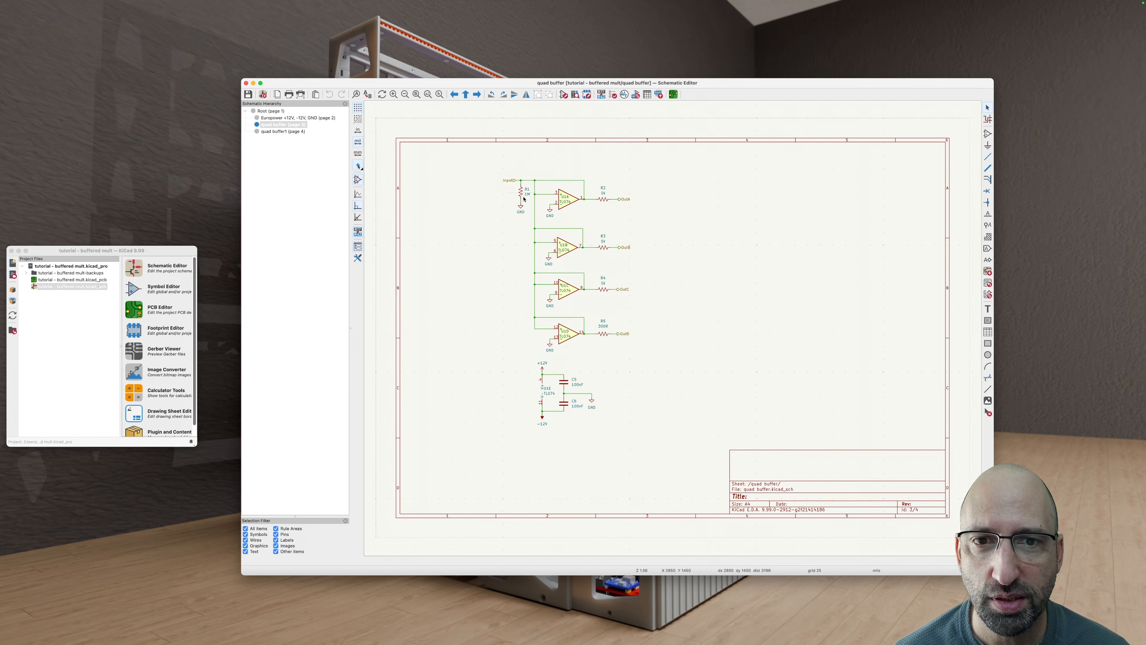
scroll(523, 199, up, 6)
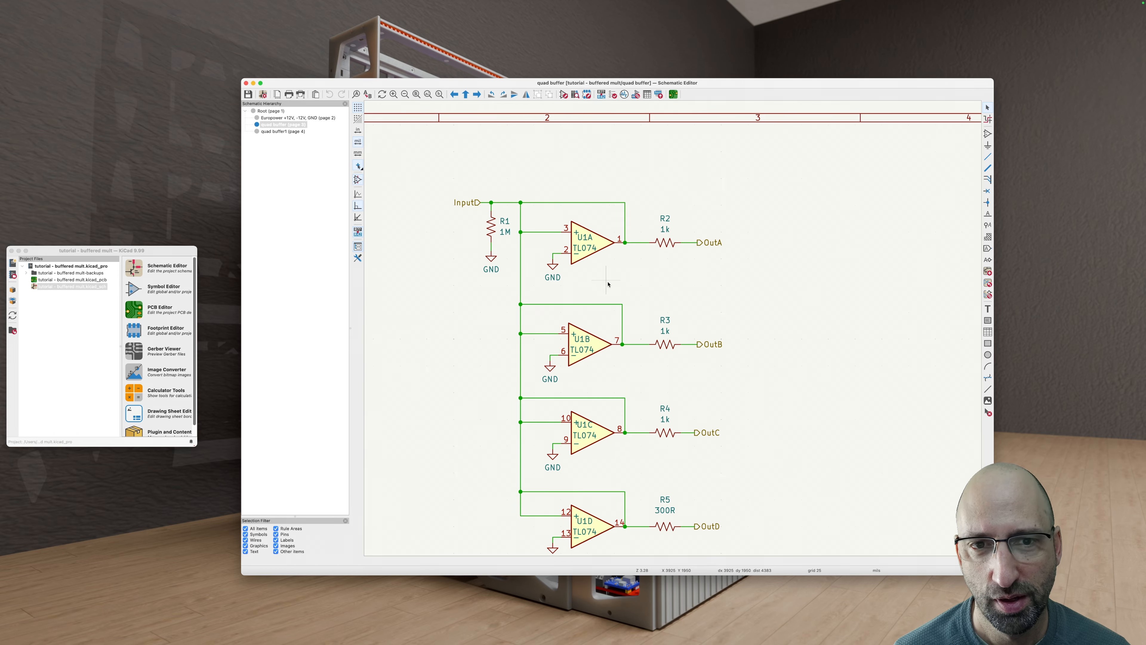
middle_drag(608, 283, 616, 290)
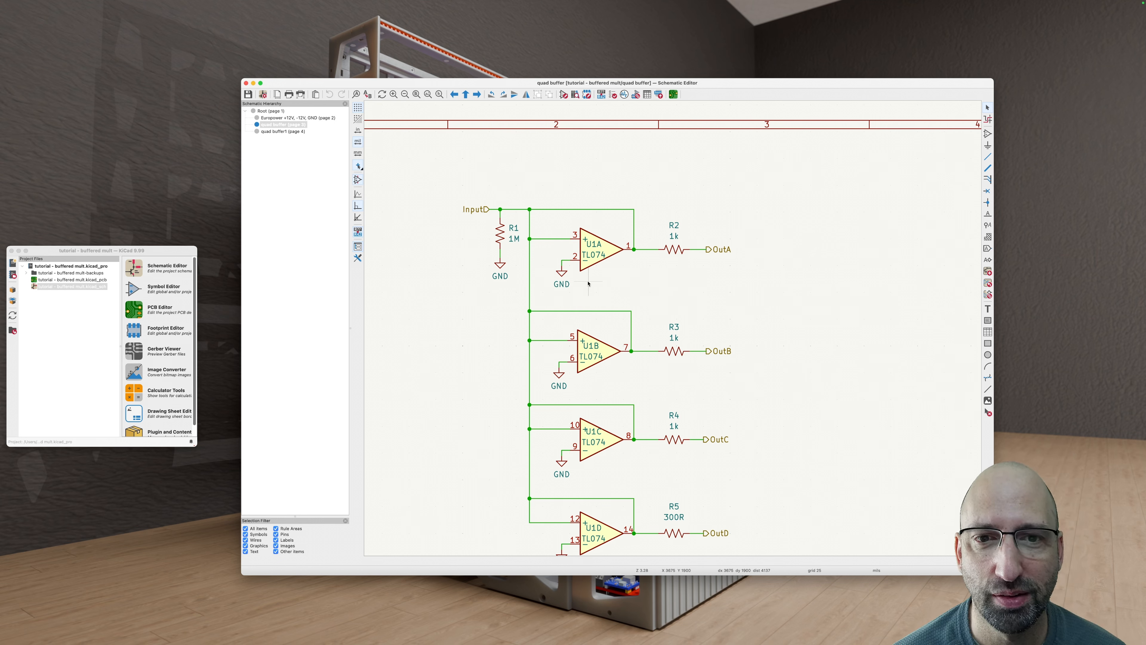
Step: Delete the GND connection on U1A's pin 2 and the wire linking its output to the non-inverting input
click(561, 276)
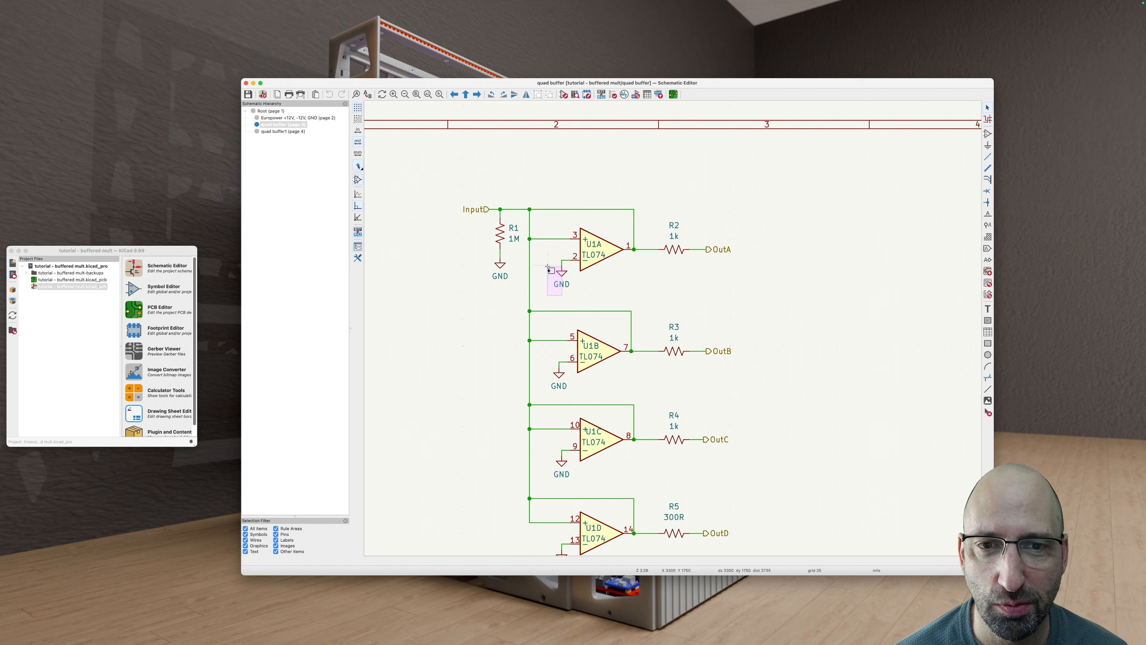
key(BackSpace)
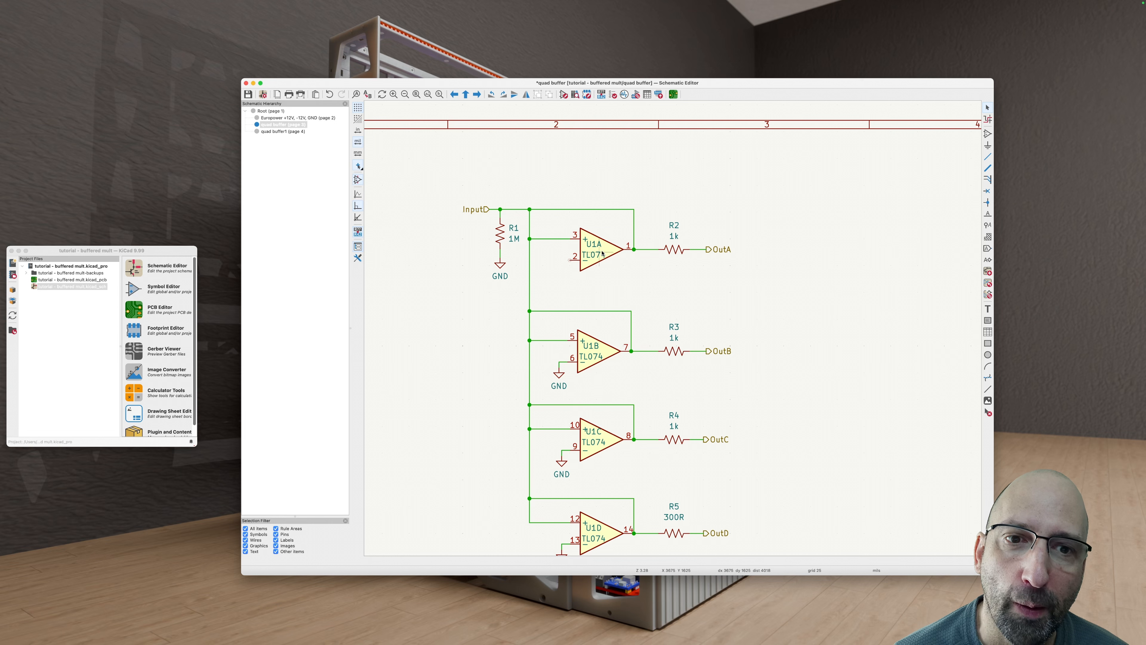
click(634, 228)
key(BackSpace)
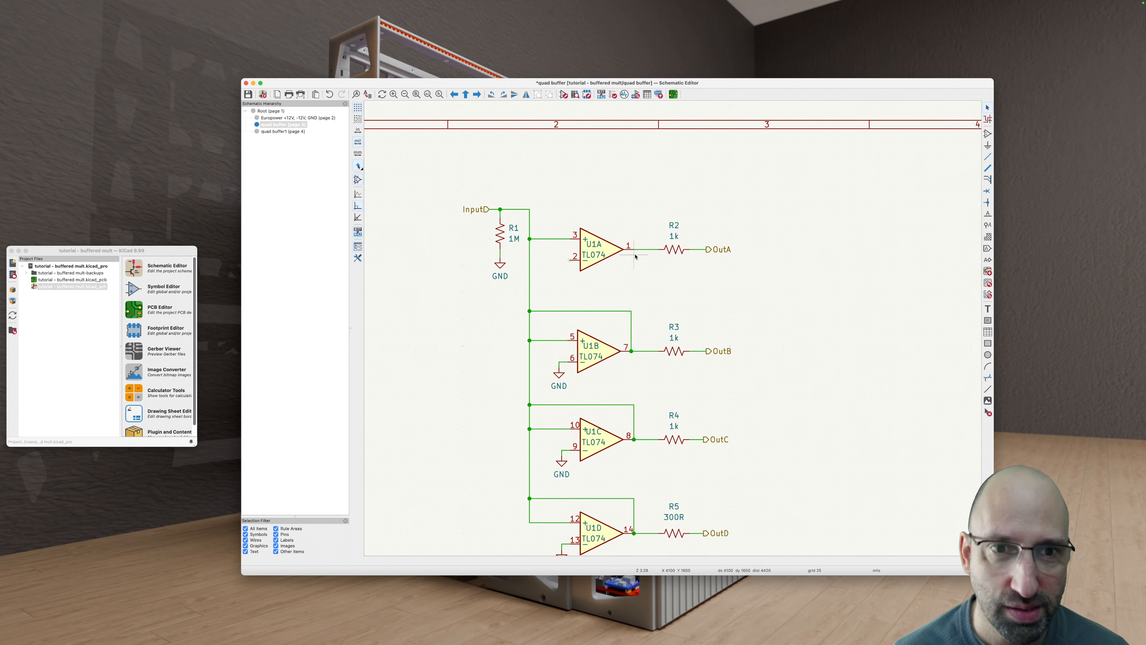
Step: Wire U1A's output pin 1 underneath the op-amp back to its inverting input pin 2
key(w)
key(Escape)
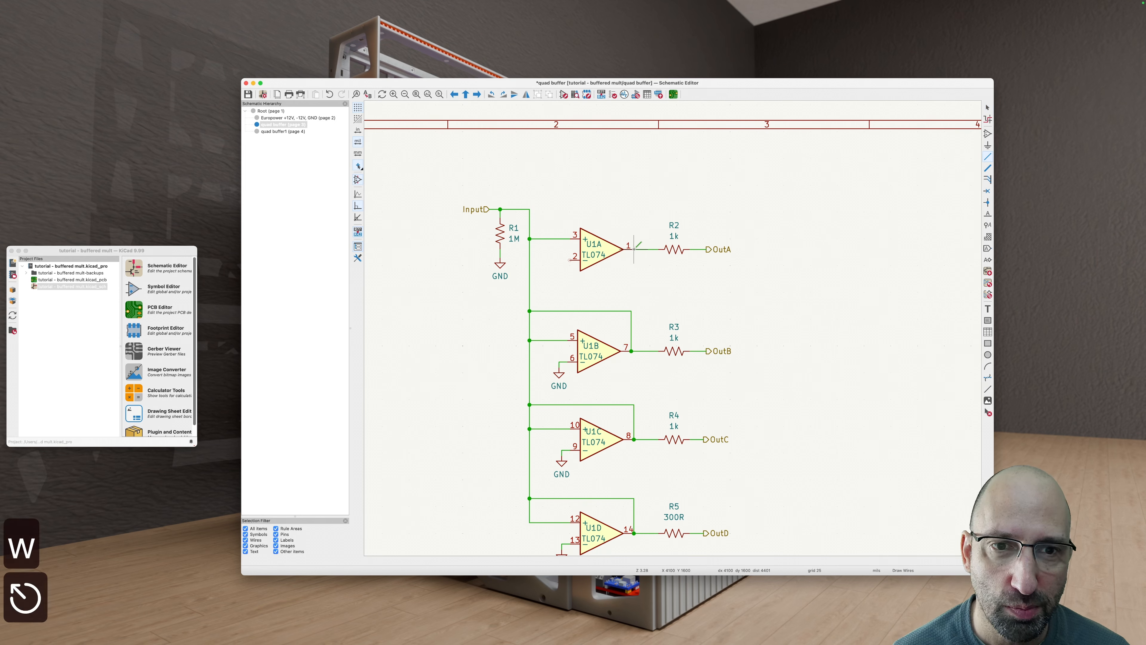
click(634, 249)
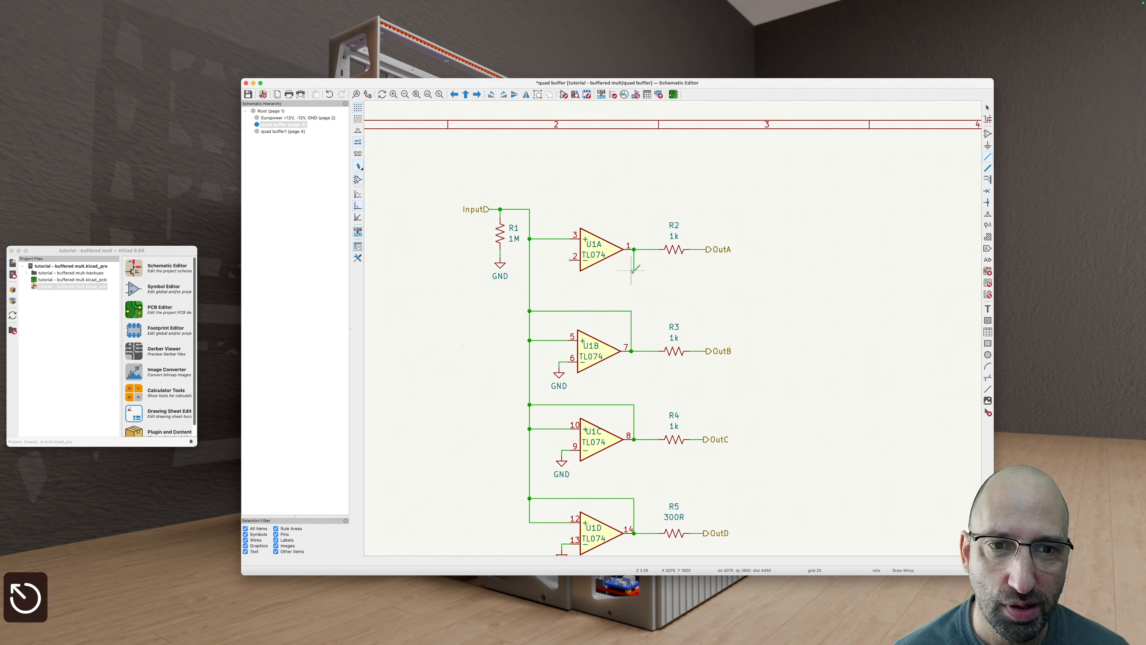
click(569, 281)
click(569, 256)
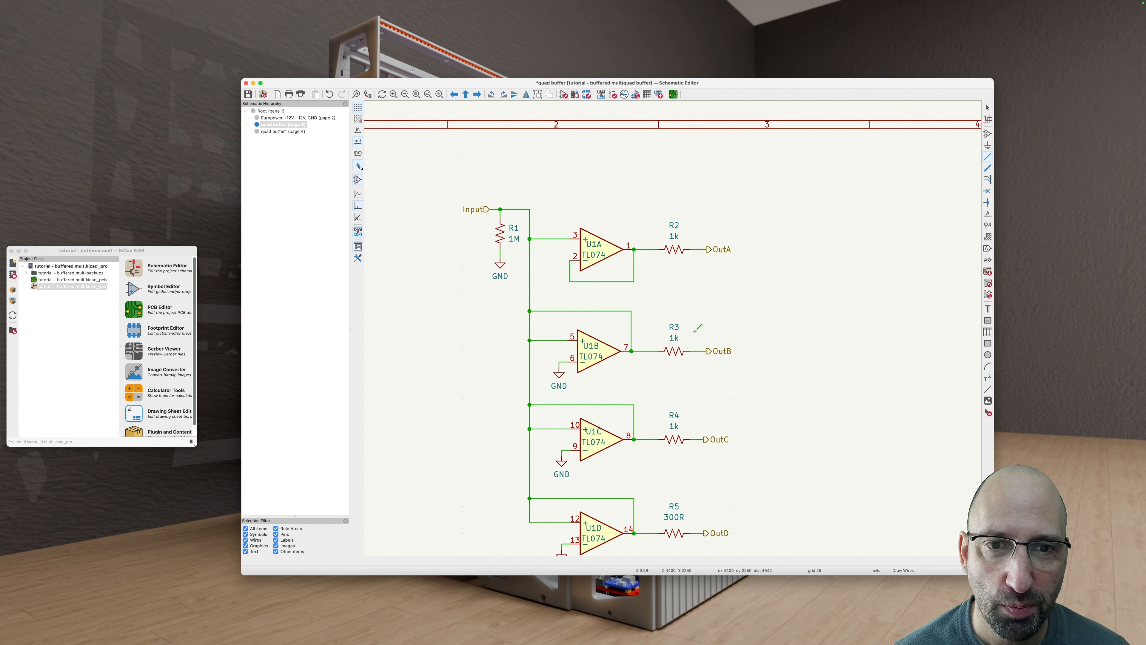
key(Escape)
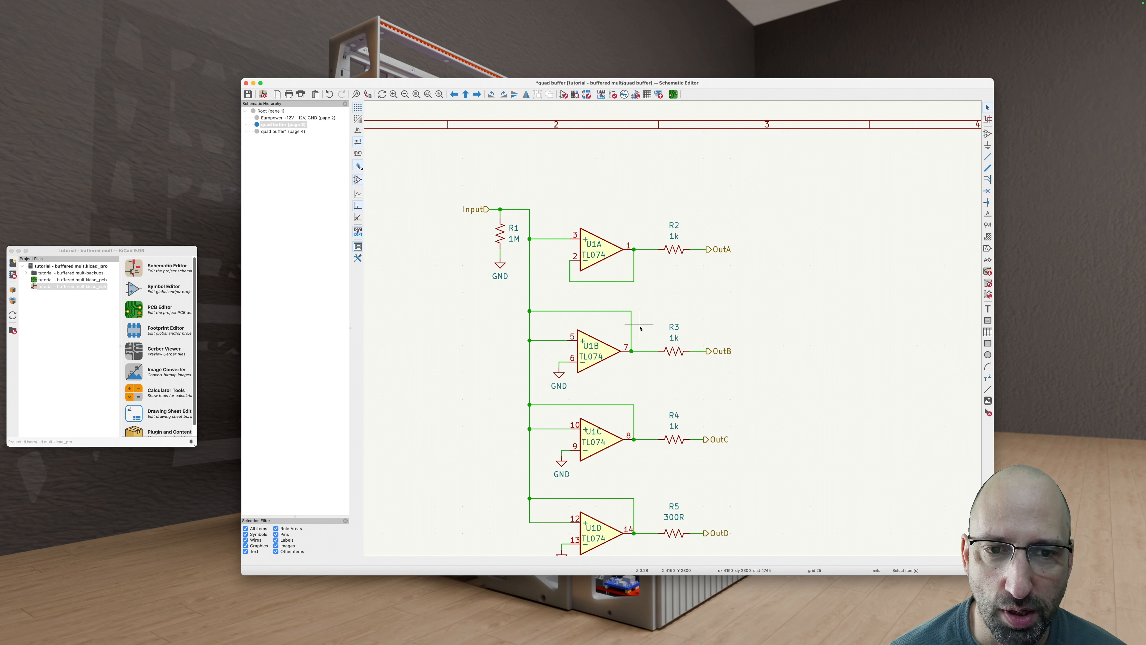
Step: Delete U1B's wire from the output to the input line and the GND connection on pin 6
click(601, 311)
key(BackSpace)
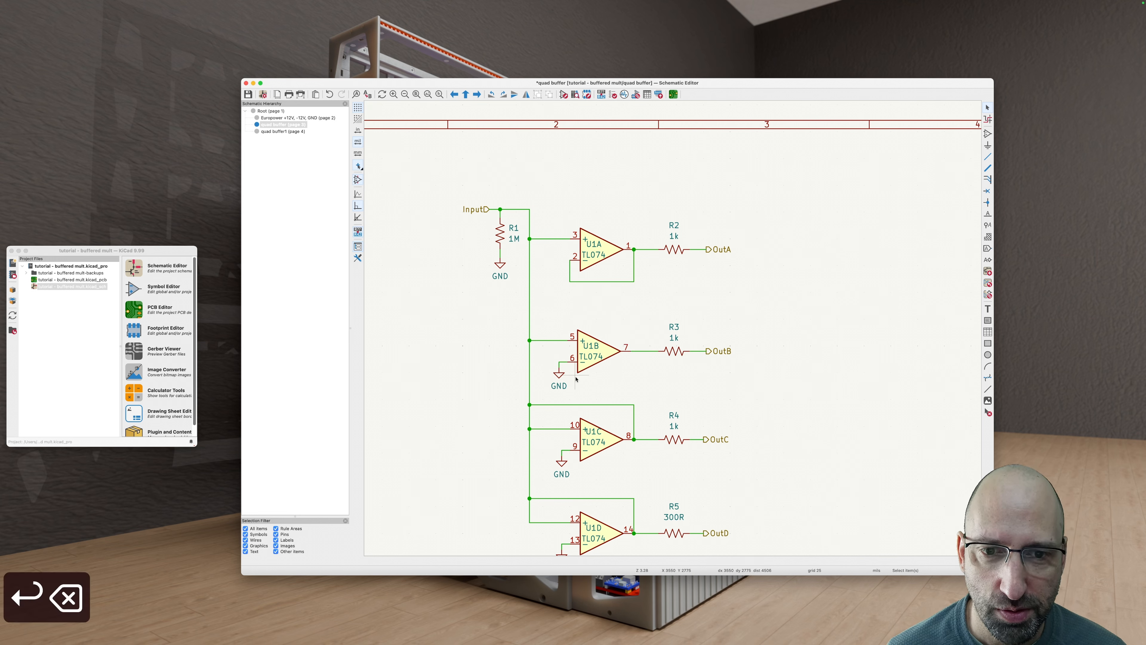
drag(574, 404, 535, 357)
key(BackSpace)
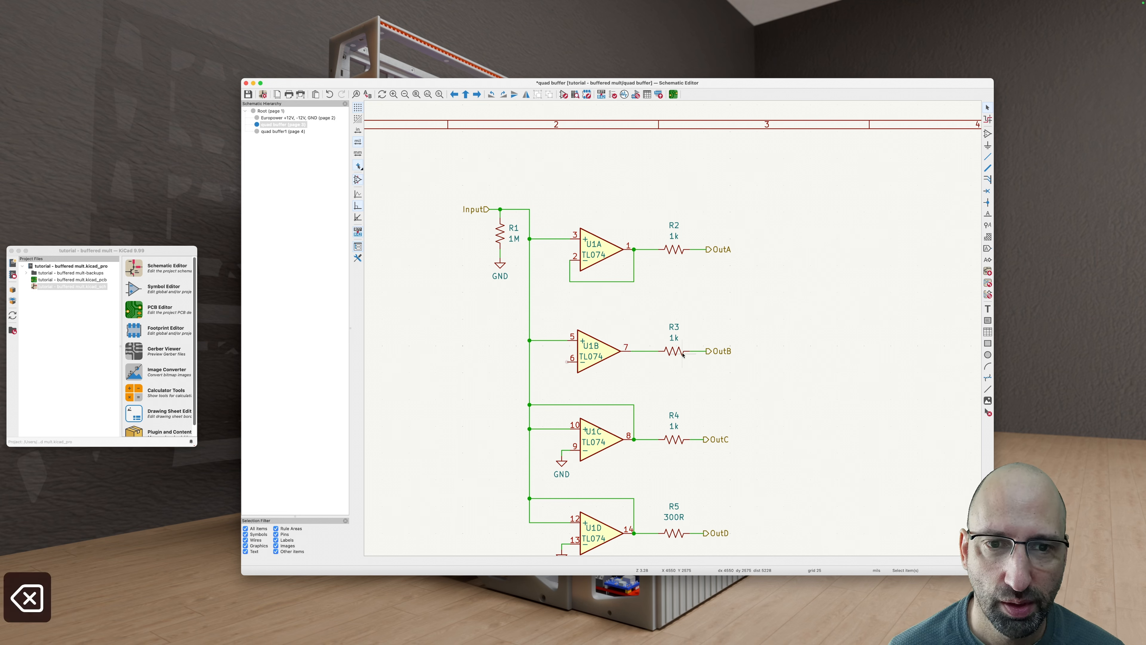
Step: Wire U1B's inverting input pin 6 underneath the op-amp to its output pin 7
key(w)
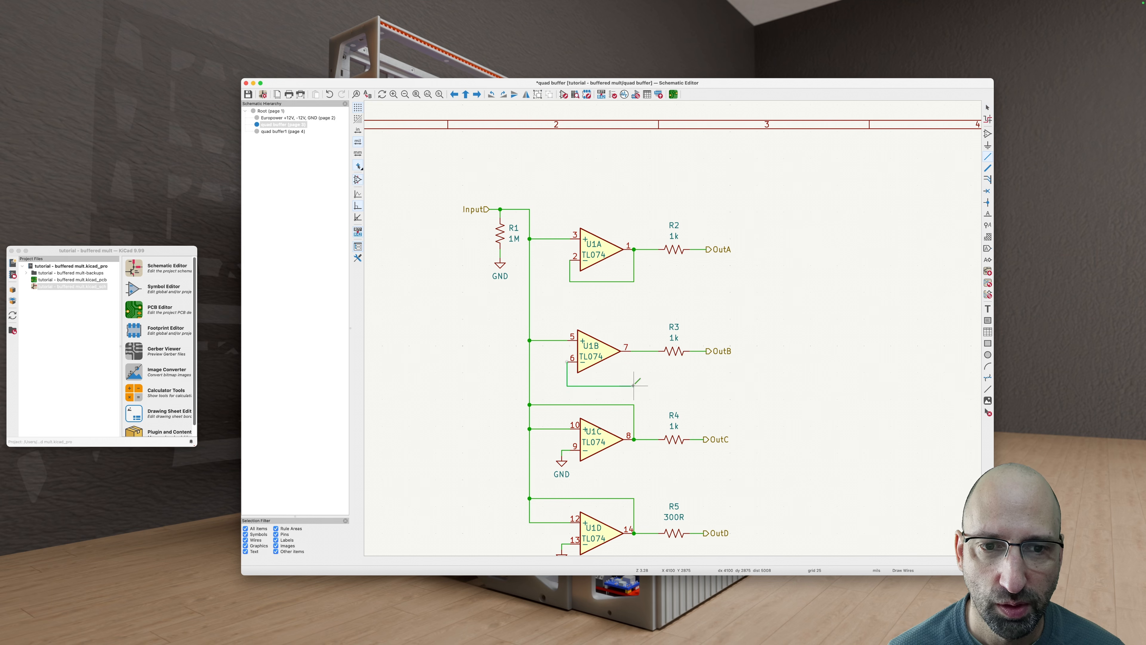
click(634, 351)
key(Escape)
Step: Delete U1C's wire from the output to the input line and the GND connection on pin 9
scroll(545, 299, down, 2)
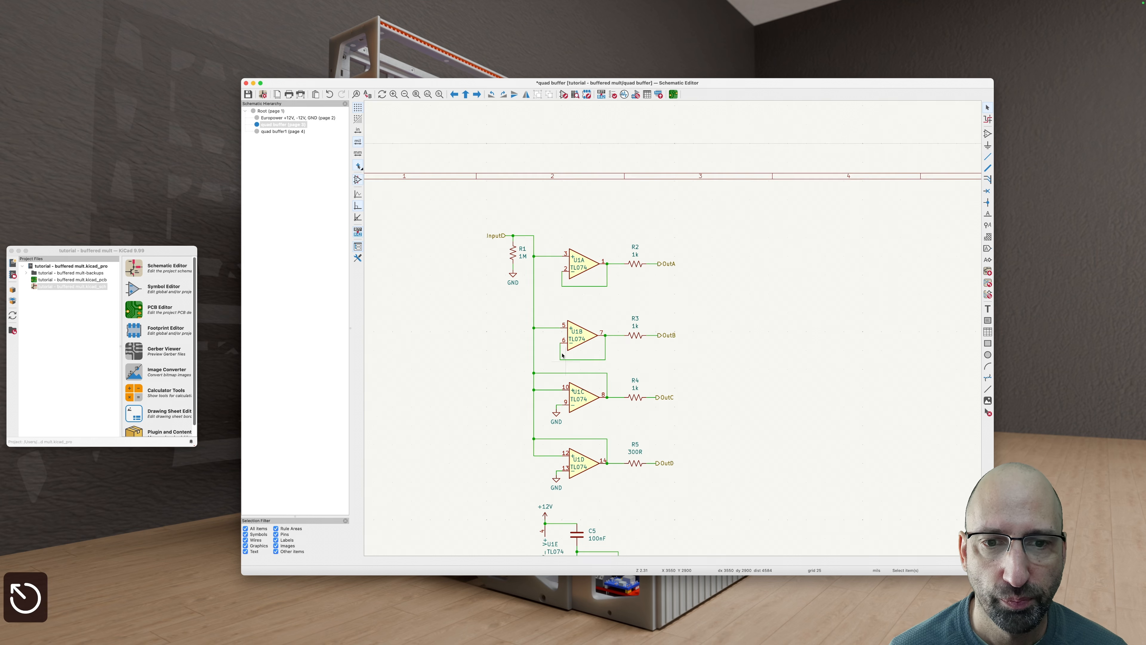
scroll(645, 474, up, 2)
key(Escape)
drag(604, 335, 532, 321)
key(BackSpace)
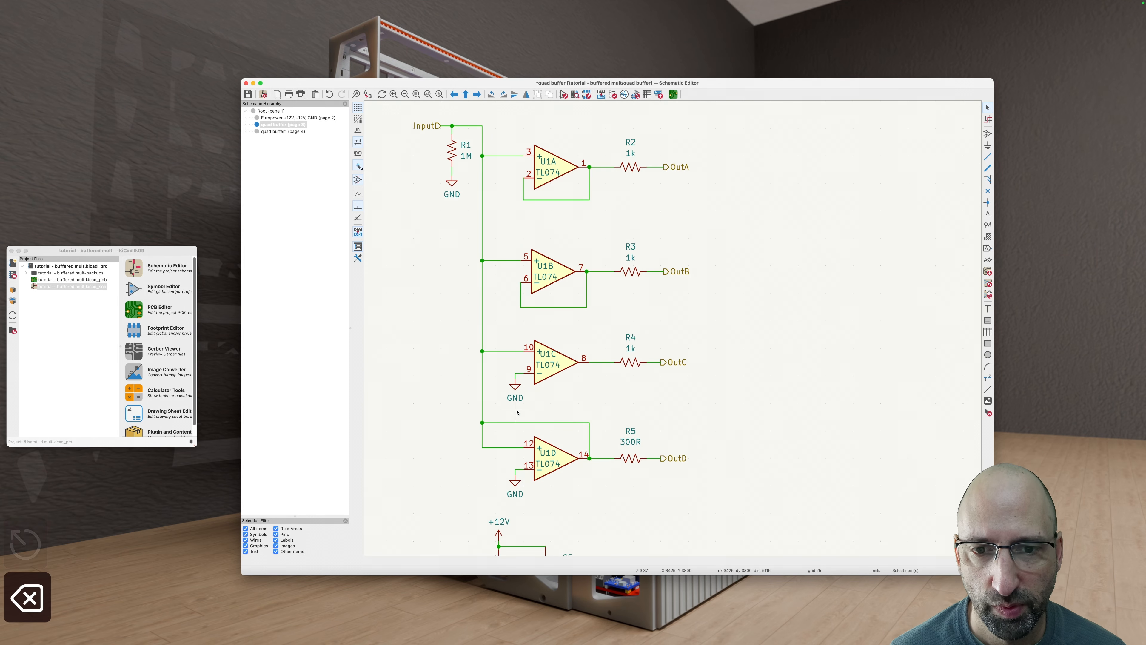
drag(517, 410, 499, 356)
key(BackSpace)
key(r)
key(Escape)
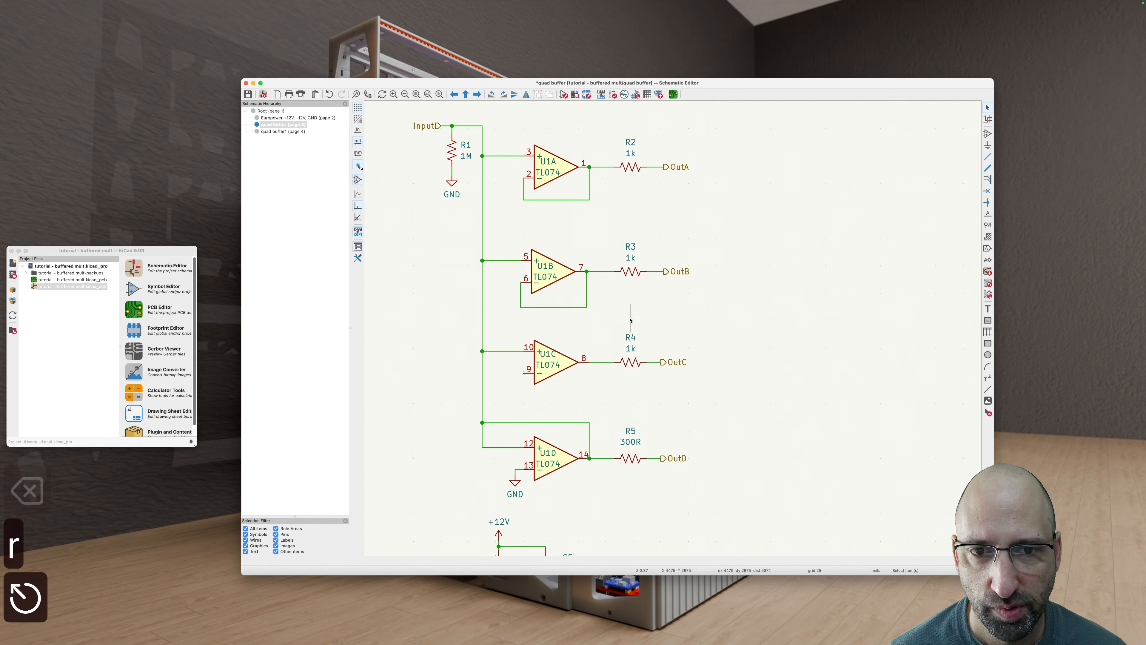
Step: Duplicate U1B's feedback loop wires and place them on U1C between pins 9 and 8
drag(623, 320, 498, 296)
key(super+d)
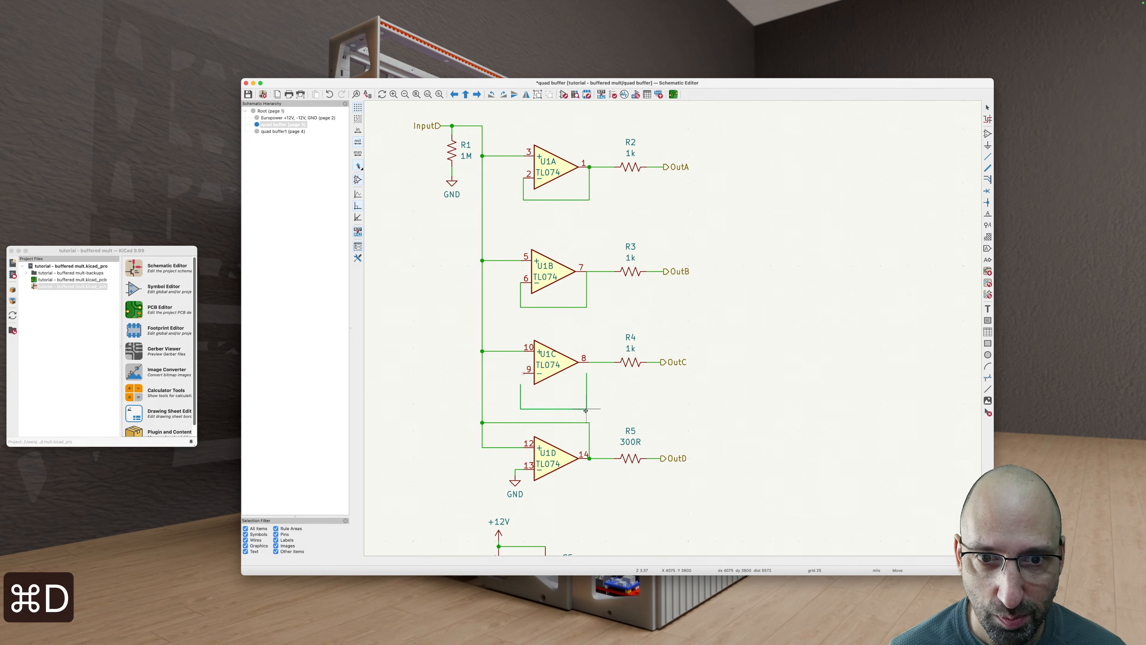
click(586, 404)
Step: Delete U1D's wire from the output to the input line and the GND connection on pin 13
scroll(541, 384, down, 3)
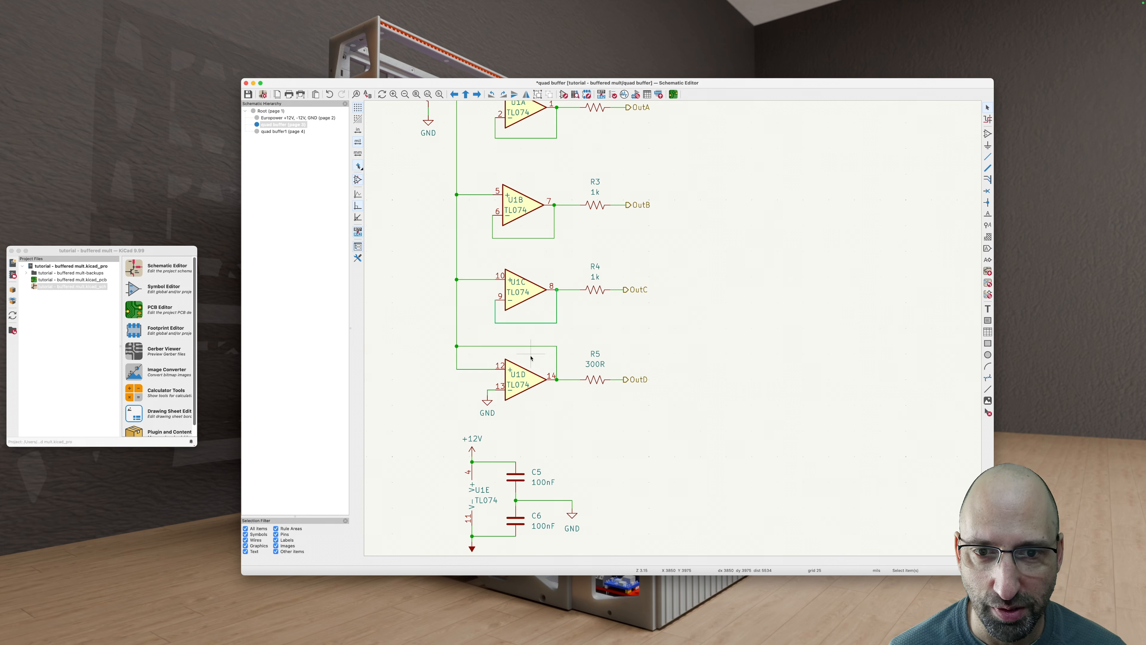
scroll(530, 358, up, 3)
key(BackSpace)
drag(446, 375, 490, 446)
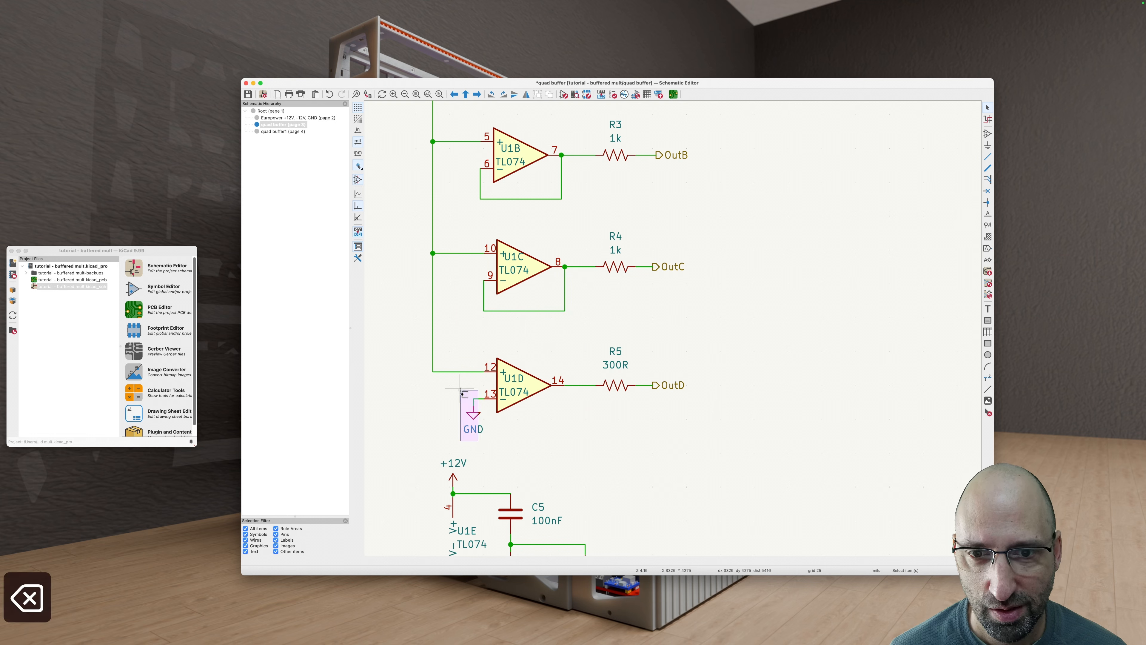
key(BackSpace)
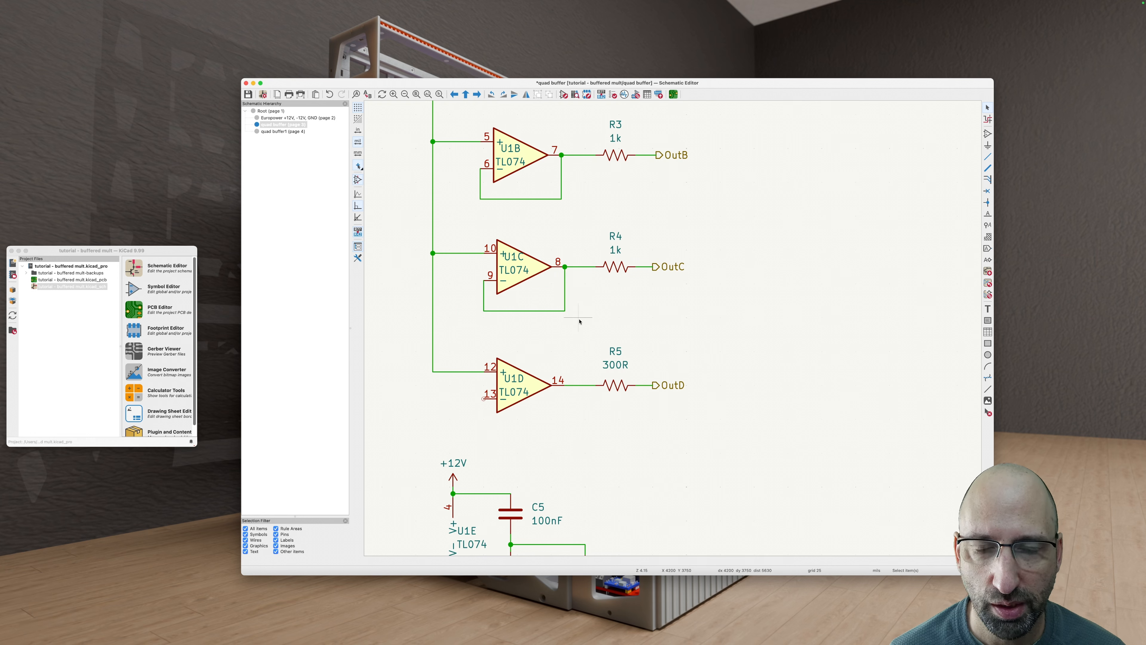
click(564, 304)
key(super+d)
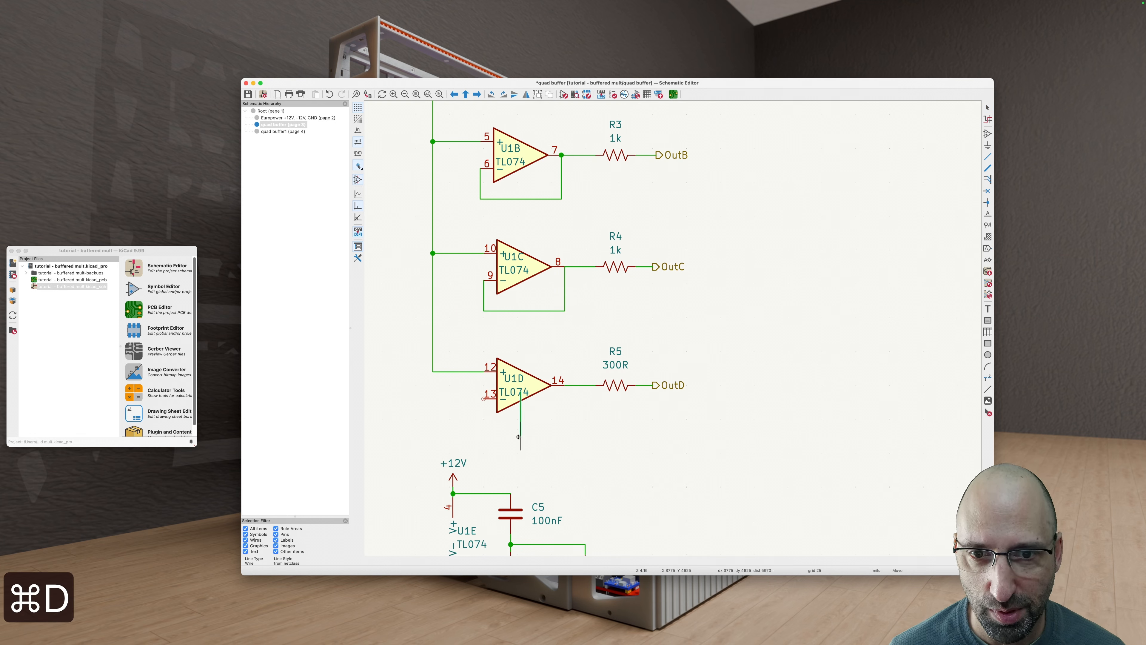
key(Escape)
Step: Duplicate U1C's complete feedback loop and place it on U1D between pins 13 and 14
key(super+d)
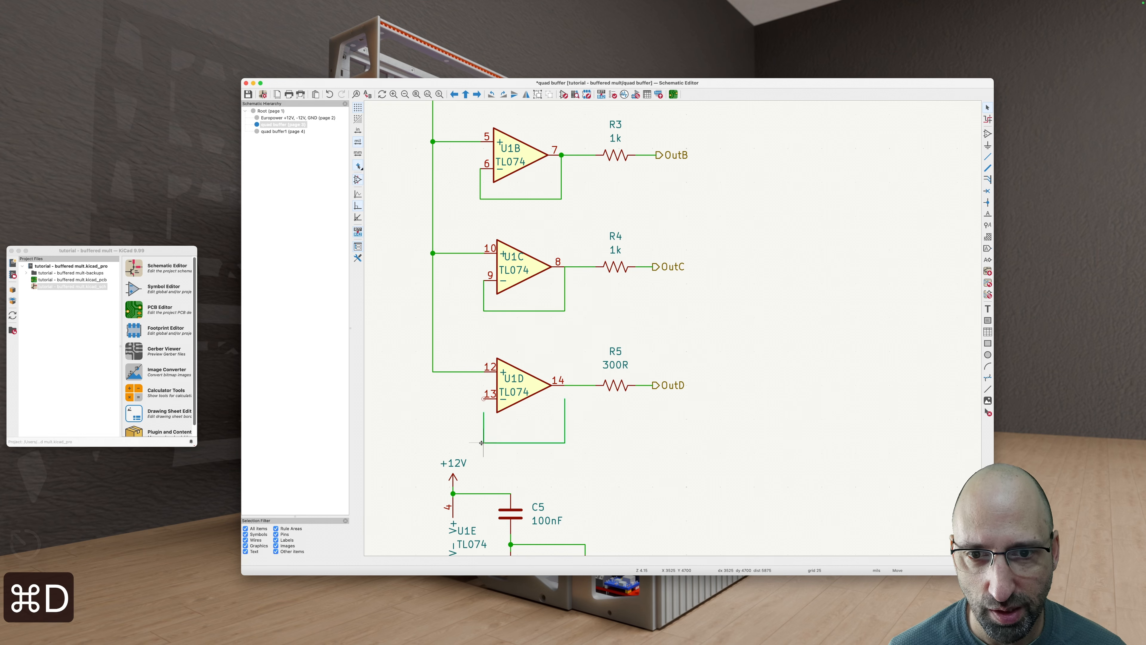
click(522, 429)
scroll(627, 277, down, 3)
scroll(627, 276, up, 3)
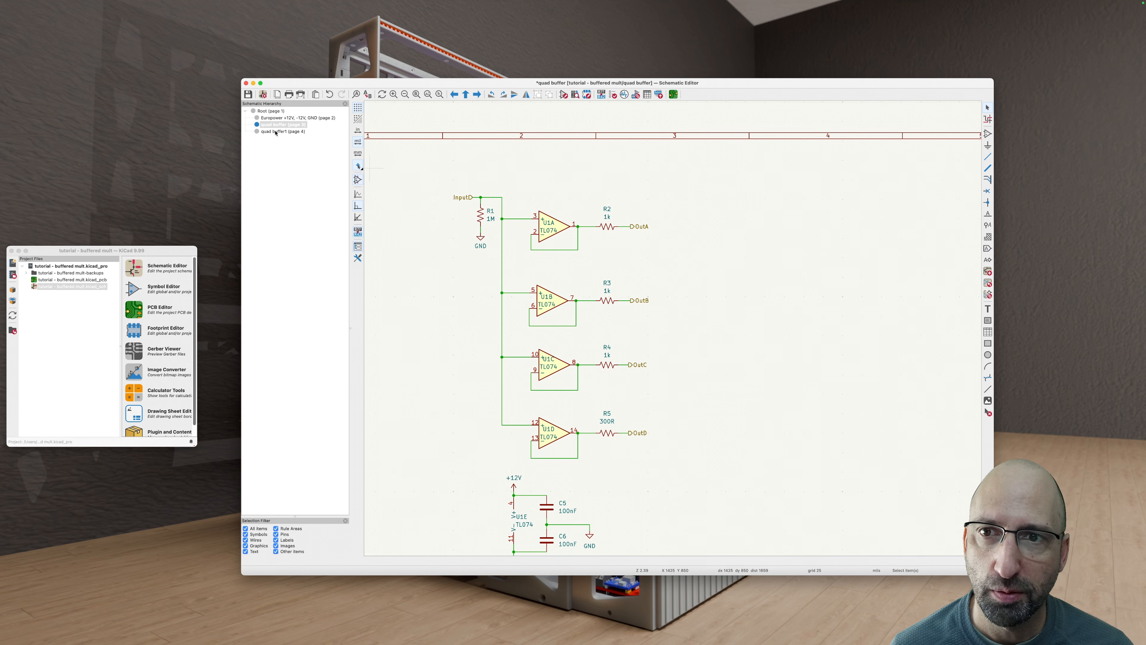
Step: Return to the root sheet and open the quad buffer1 sheet to check the feedback wiring of its op-amps
click(276, 111)
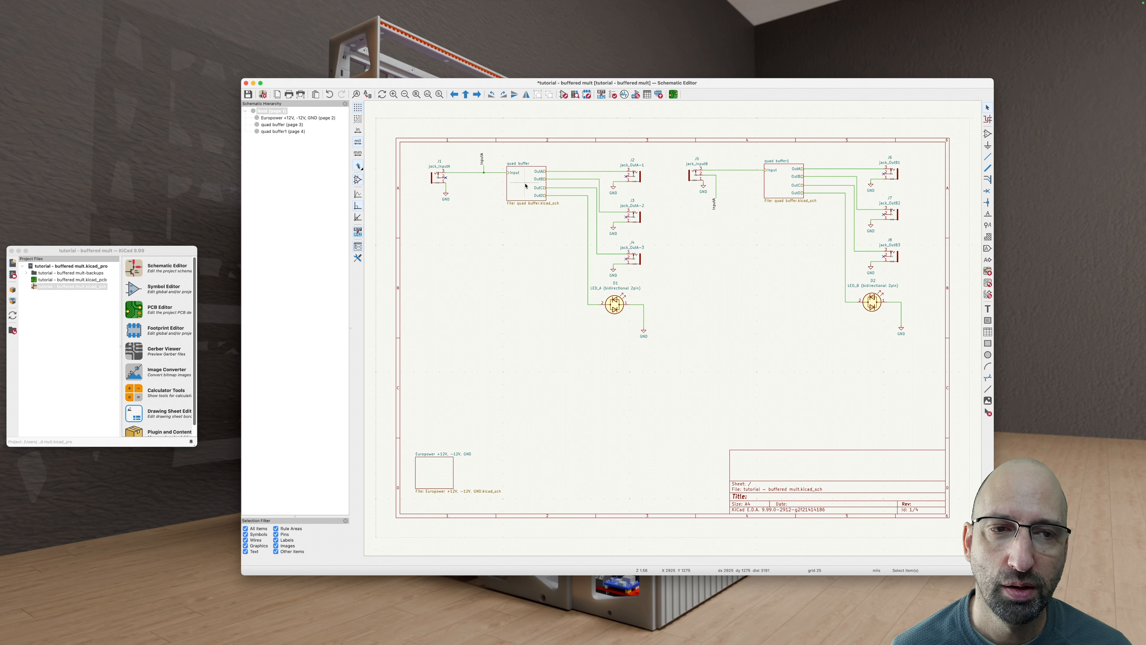
click(778, 181)
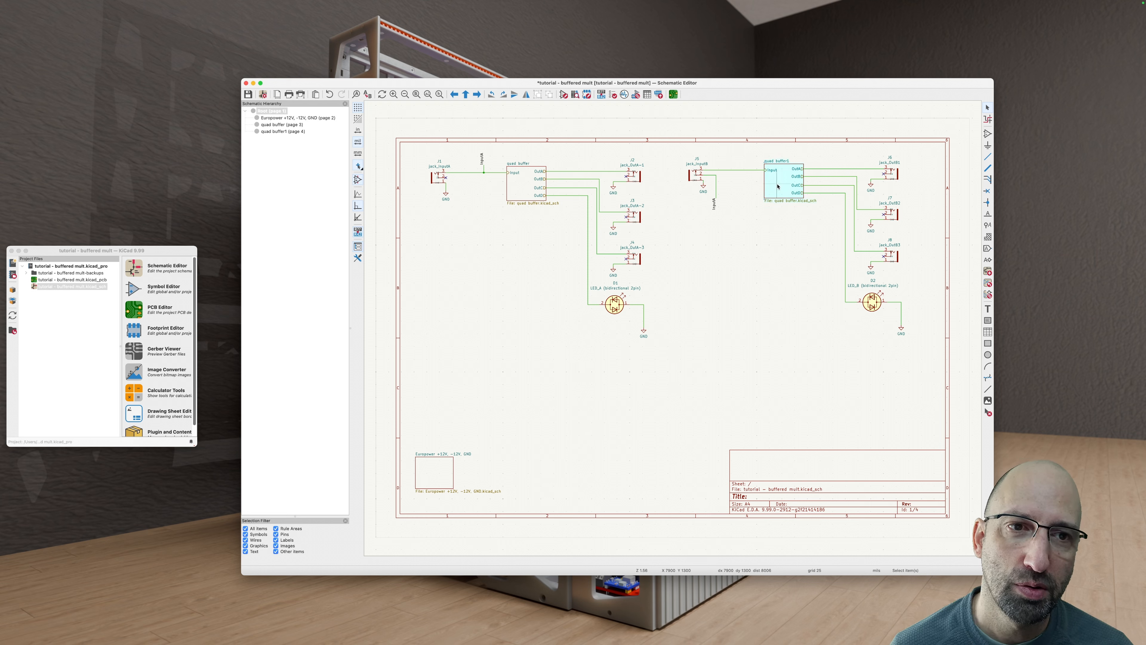
click(523, 189)
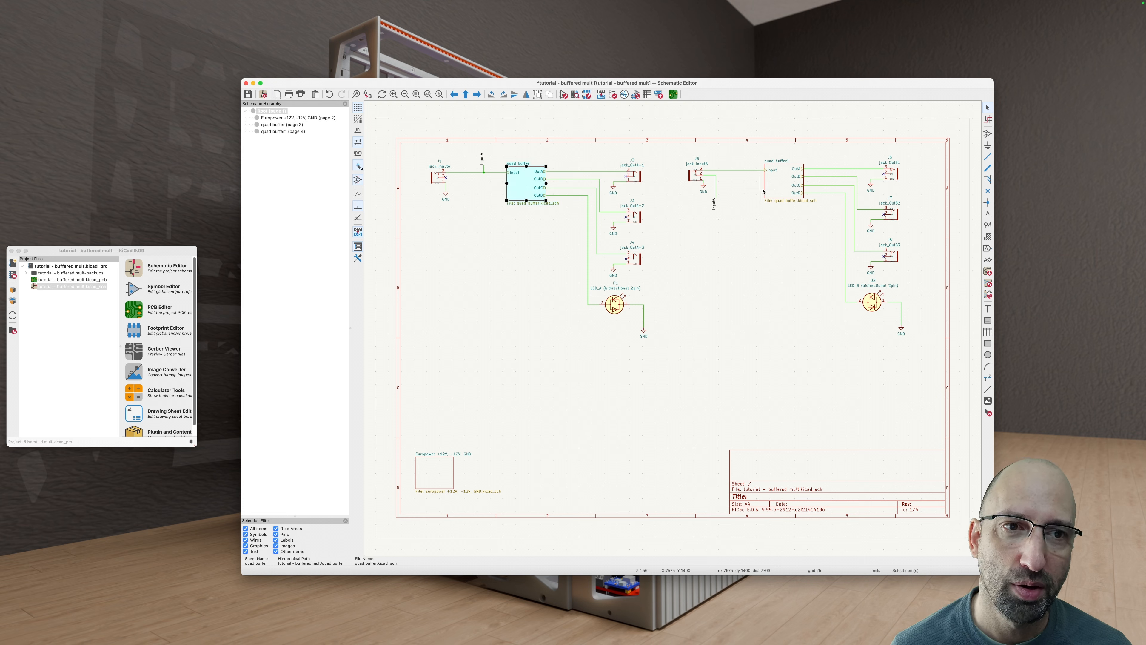
click(777, 191)
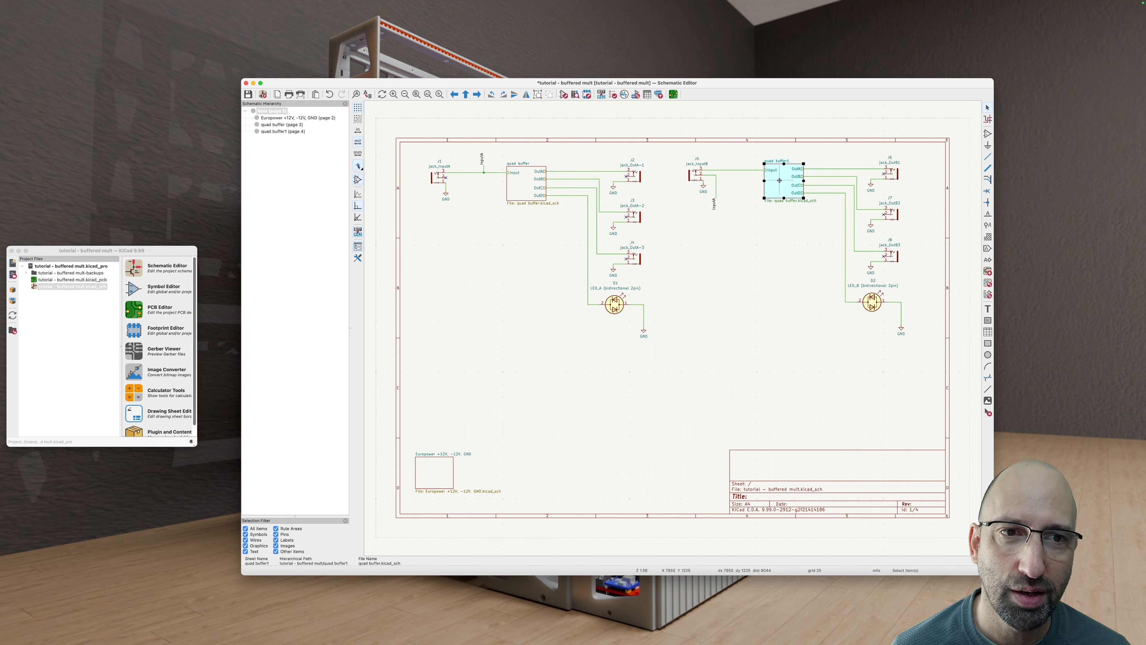
double_click(779, 181)
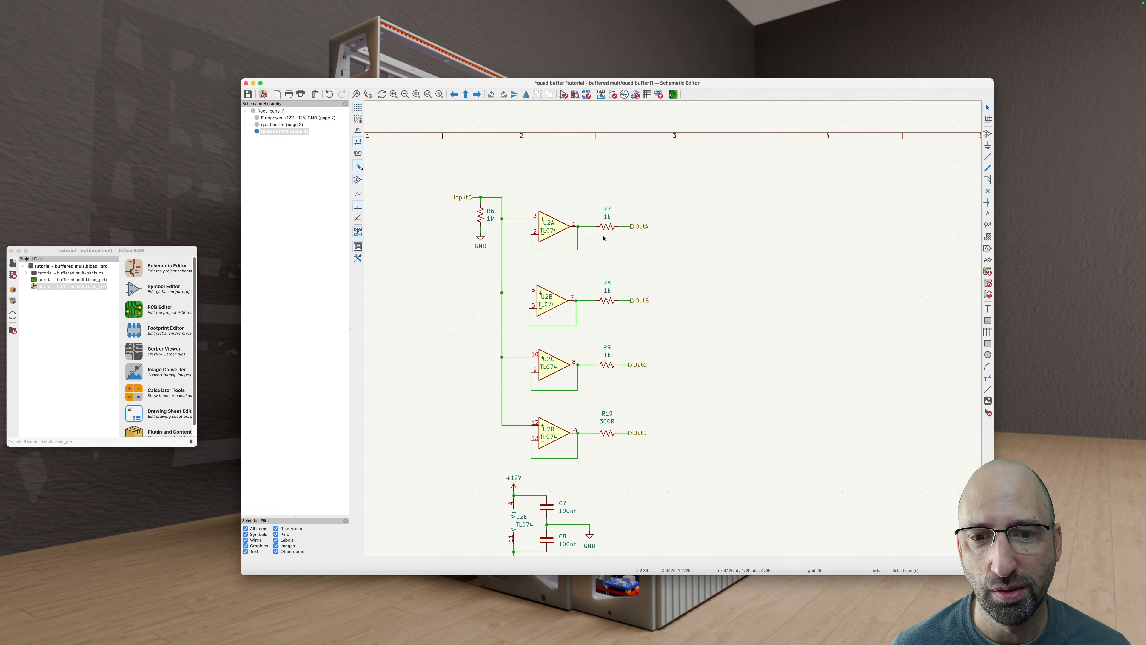
scroll(631, 301, down, 1)
scroll(601, 316, up, 1)
scroll(593, 310, down, 1)
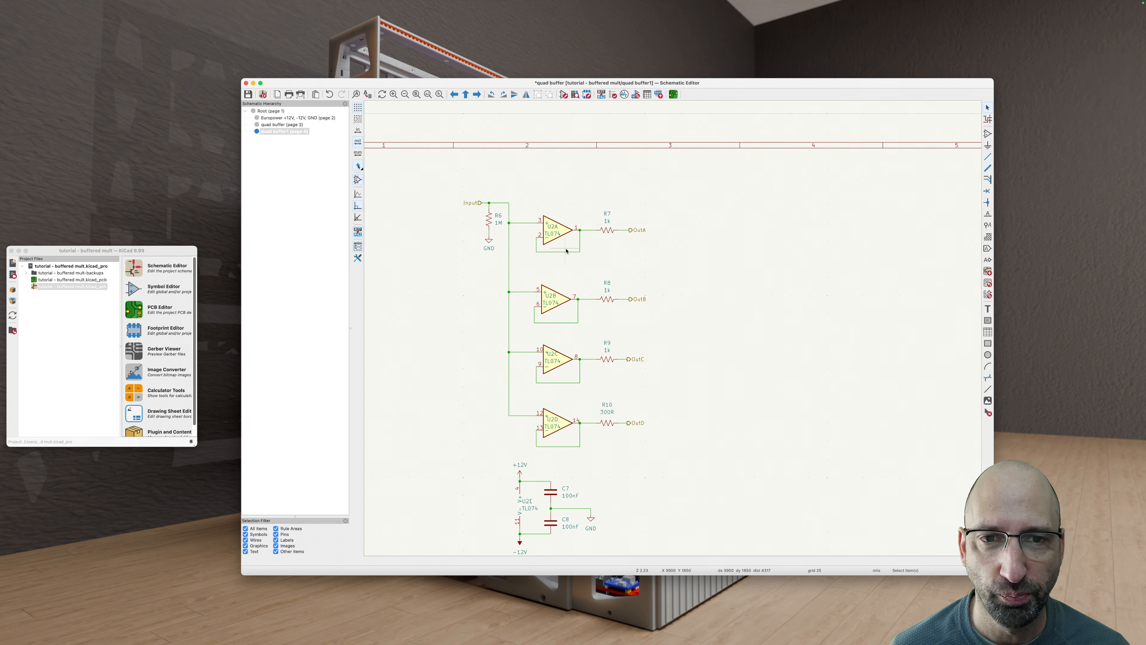
scroll(567, 251, up, 1)
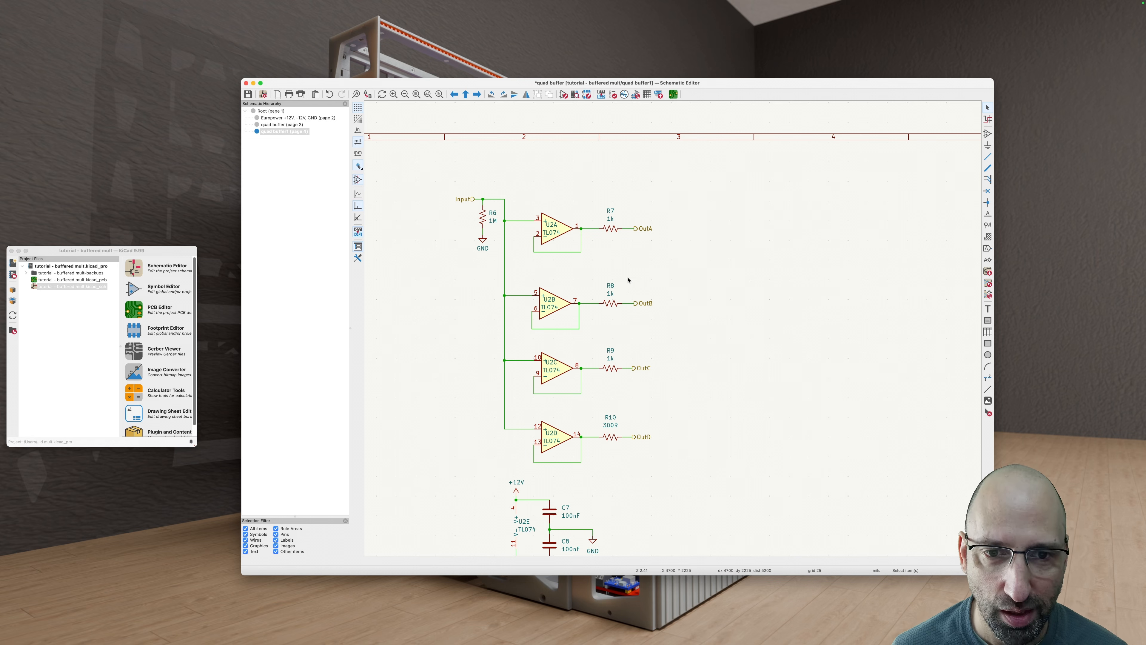
scroll(580, 250, up, 1)
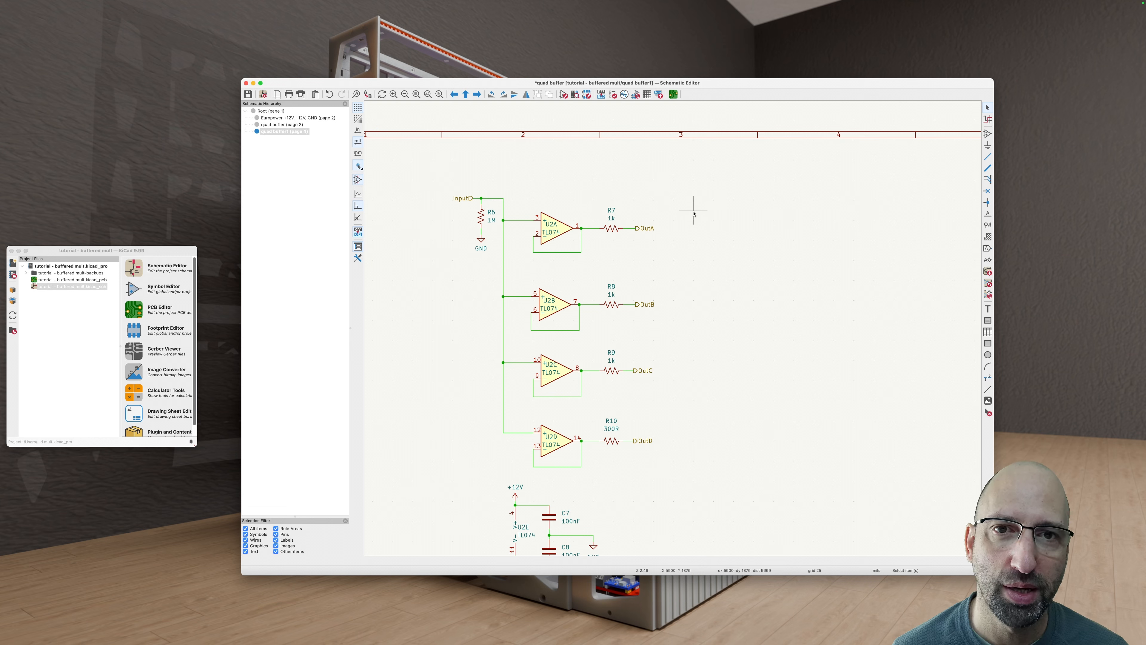
Step: Save the schematic and switch to the PCB Editor with the op-amp area of the board in view
key(super+s)
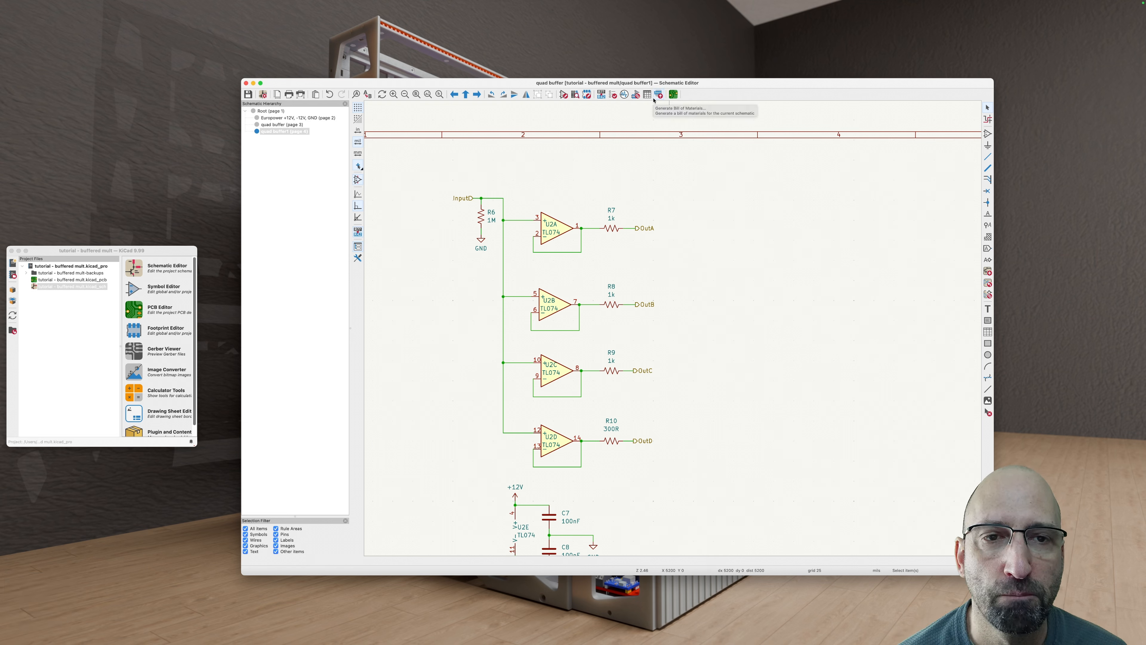
click(673, 95)
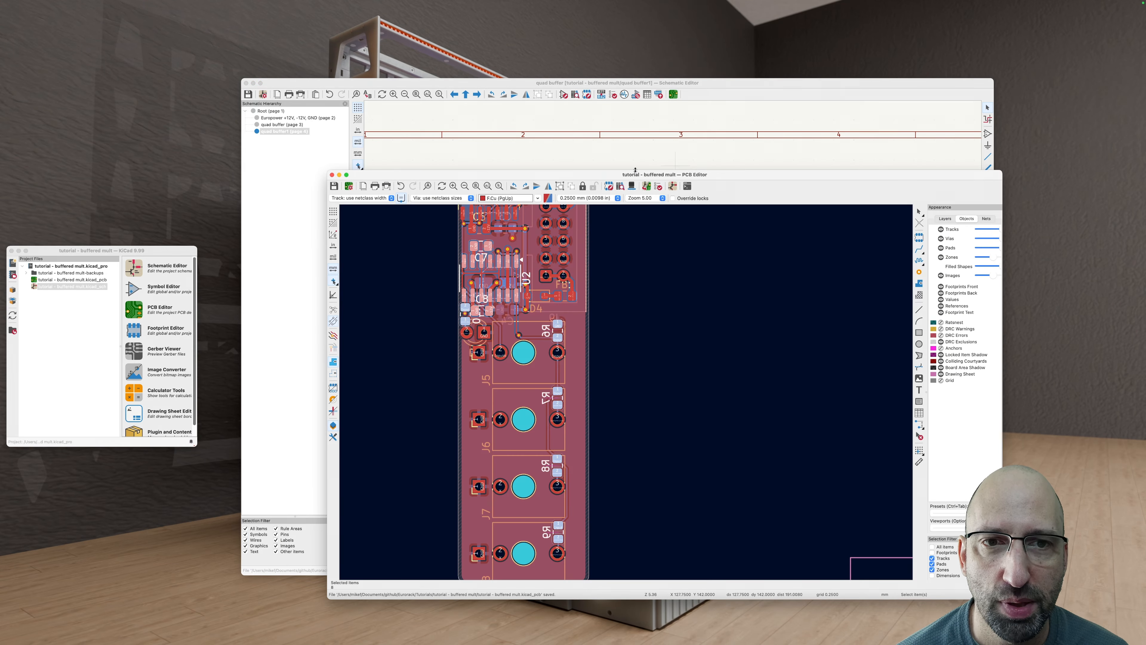
drag(635, 174, 662, 170)
scroll(640, 299, down, 2)
middle_drag(642, 298, 657, 399)
scroll(681, 369, down, 1)
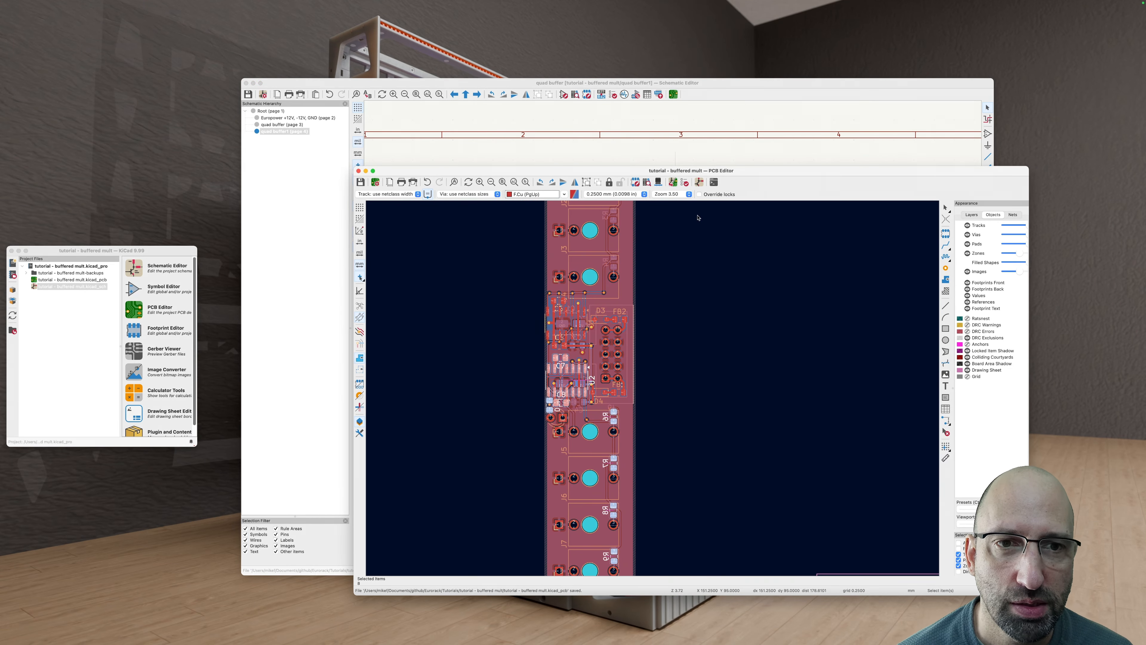
Step: Review the U2 pin reconnections and update the PCB from the schematic with footprint replacement and deletion of footprints without symbols enabled
click(673, 182)
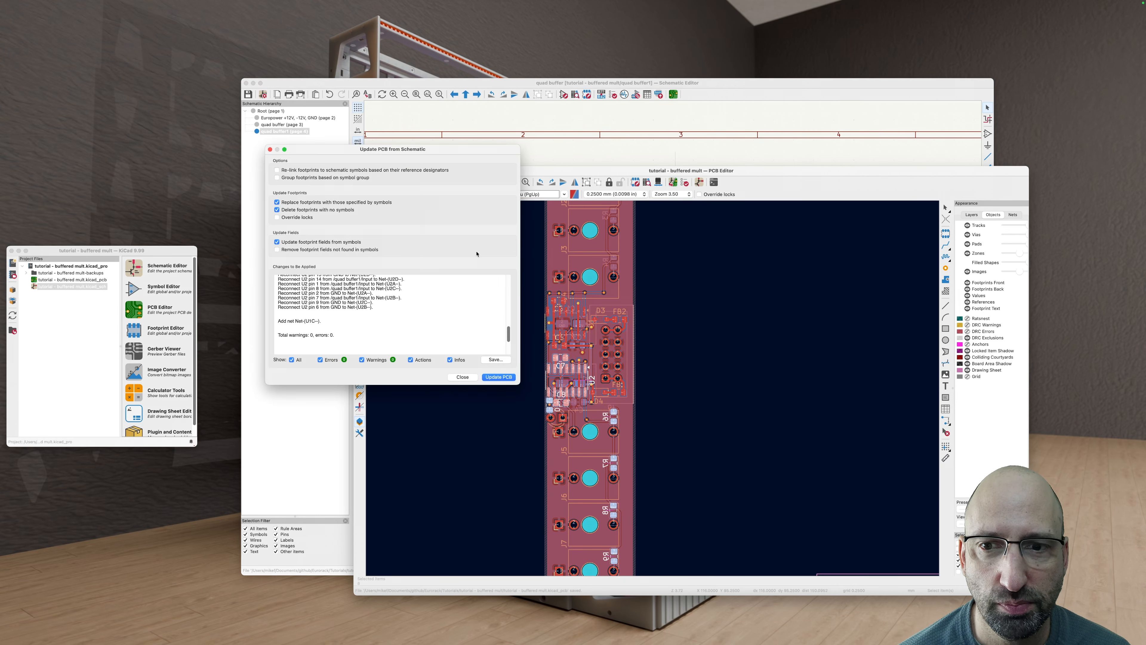
scroll(331, 305, up, 2)
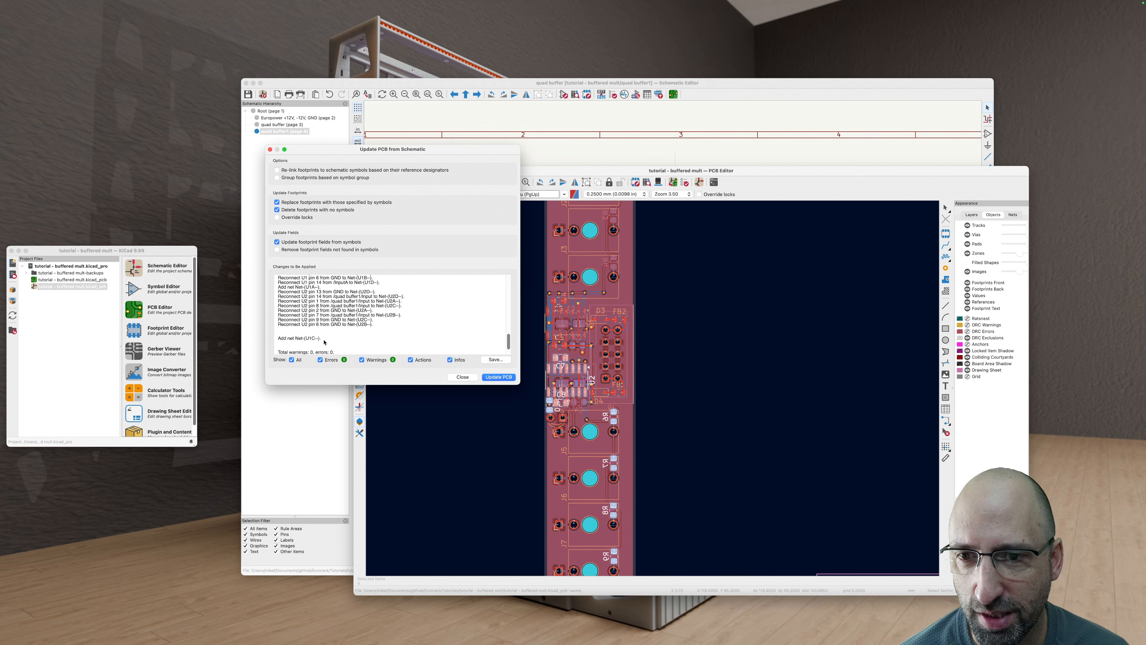
drag(375, 326, 277, 294)
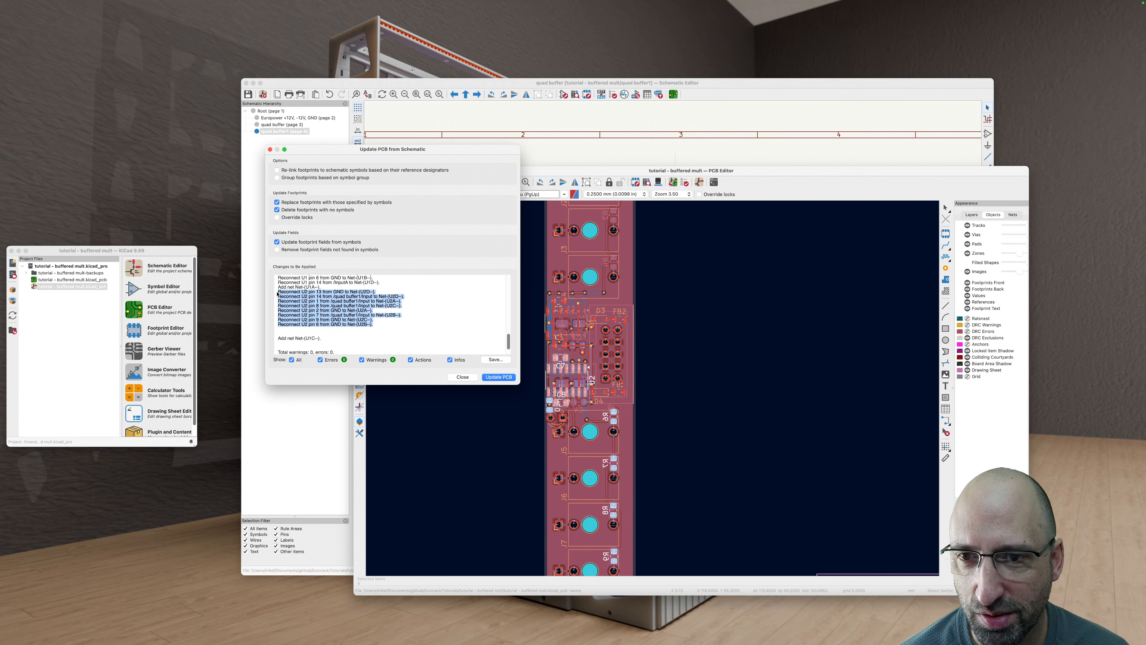
click(420, 332)
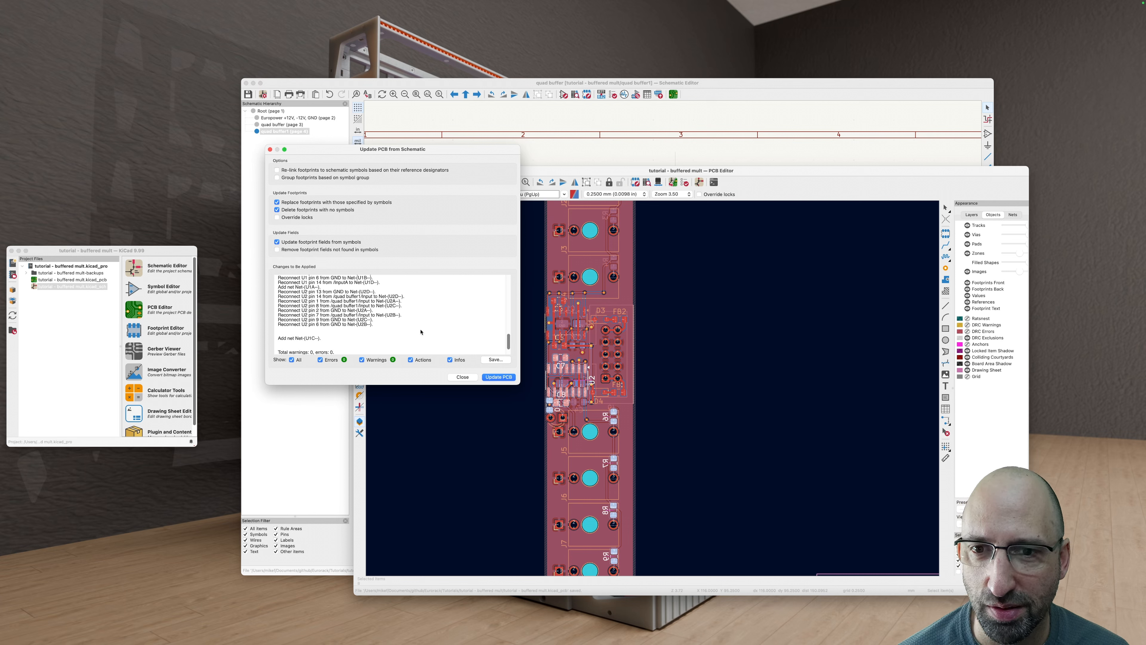
click(498, 377)
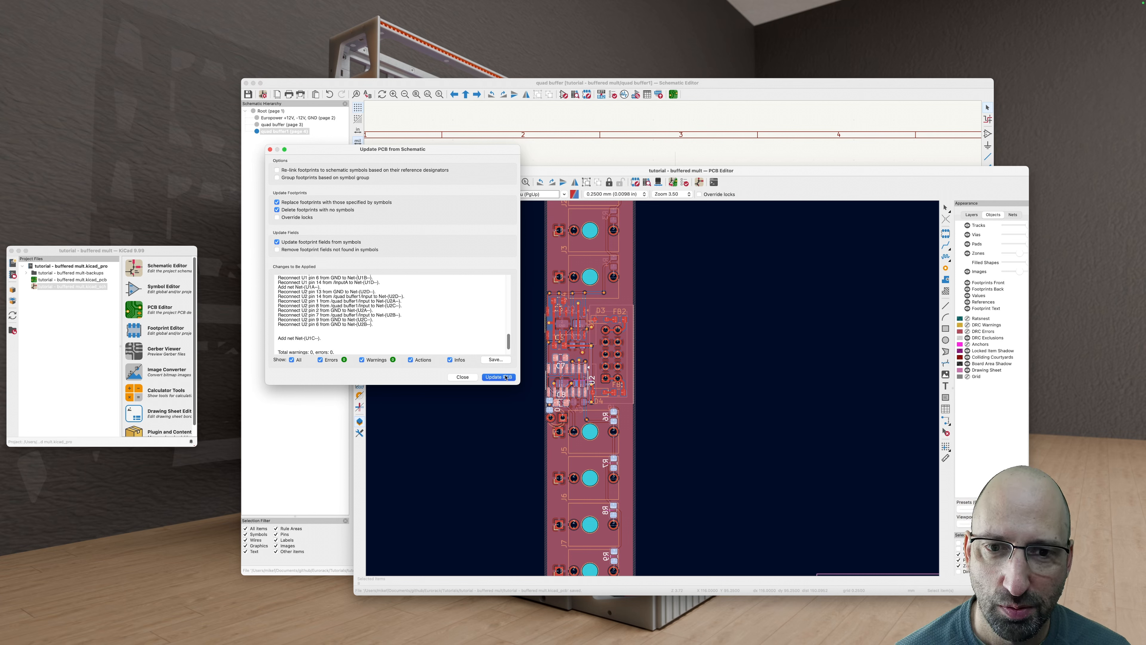
click(463, 377)
Step: Dim the inactive layers so only the front copper stands out around the U2 op-amp
scroll(660, 387, up, 5)
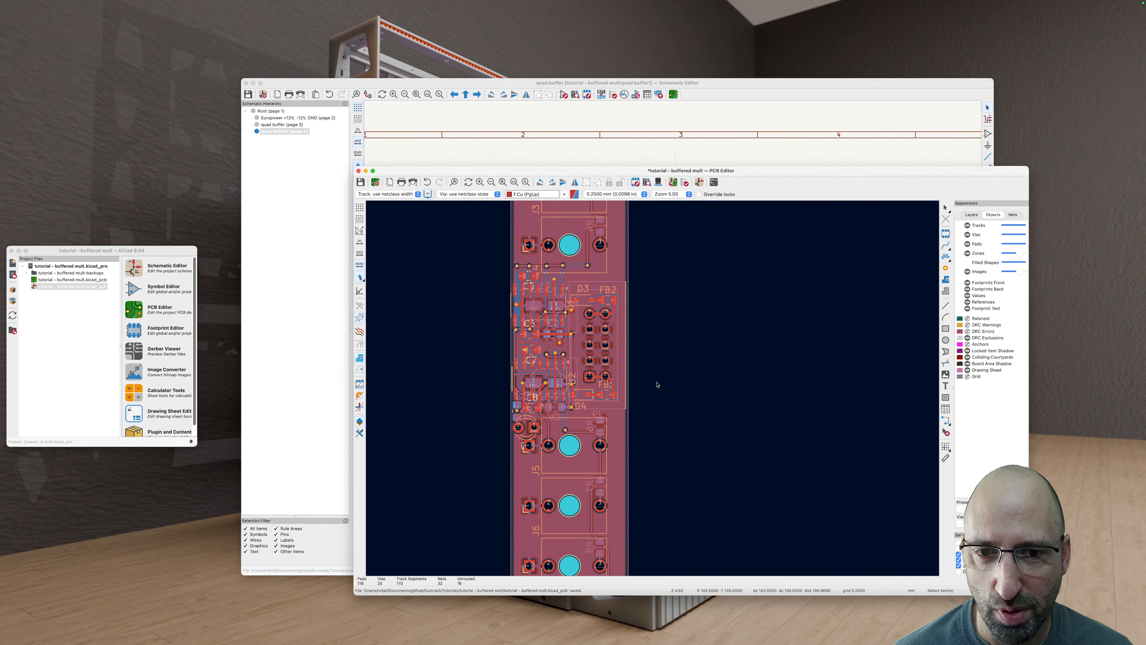
middle_drag(651, 363, 759, 399)
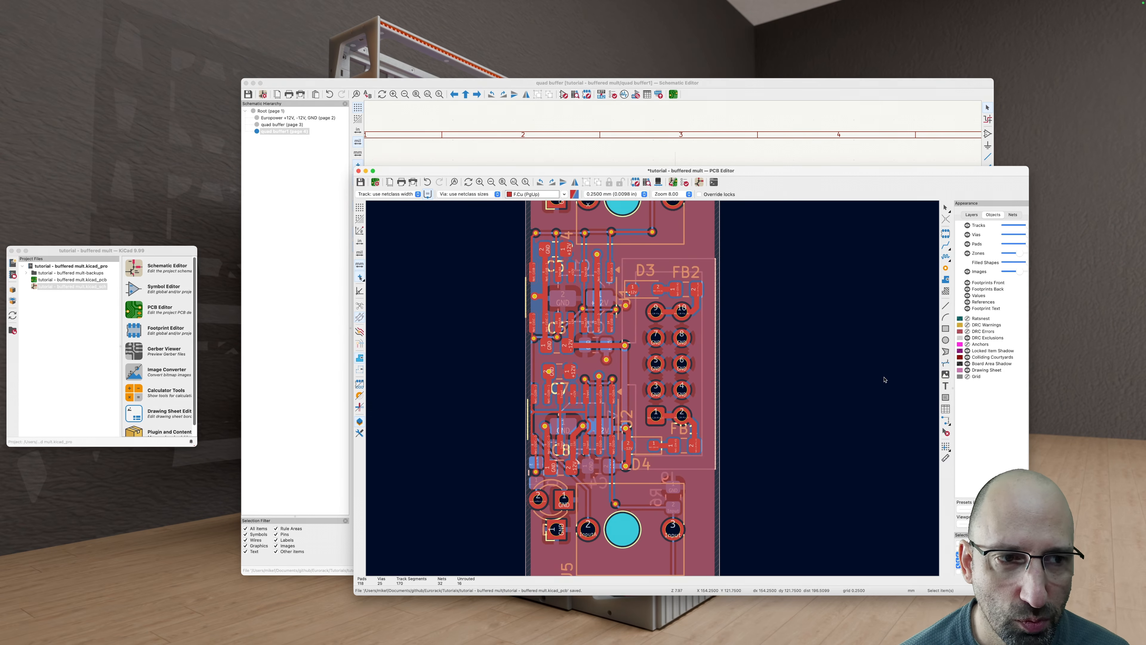
scroll(627, 519, up, 3)
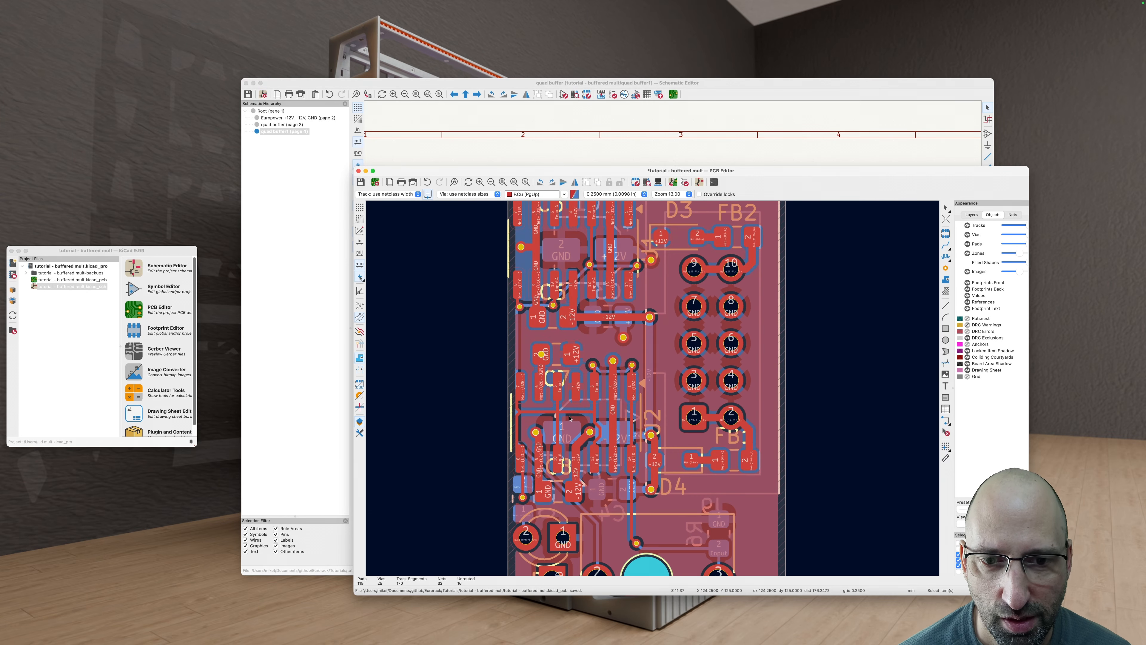
scroll(552, 357, up, 2)
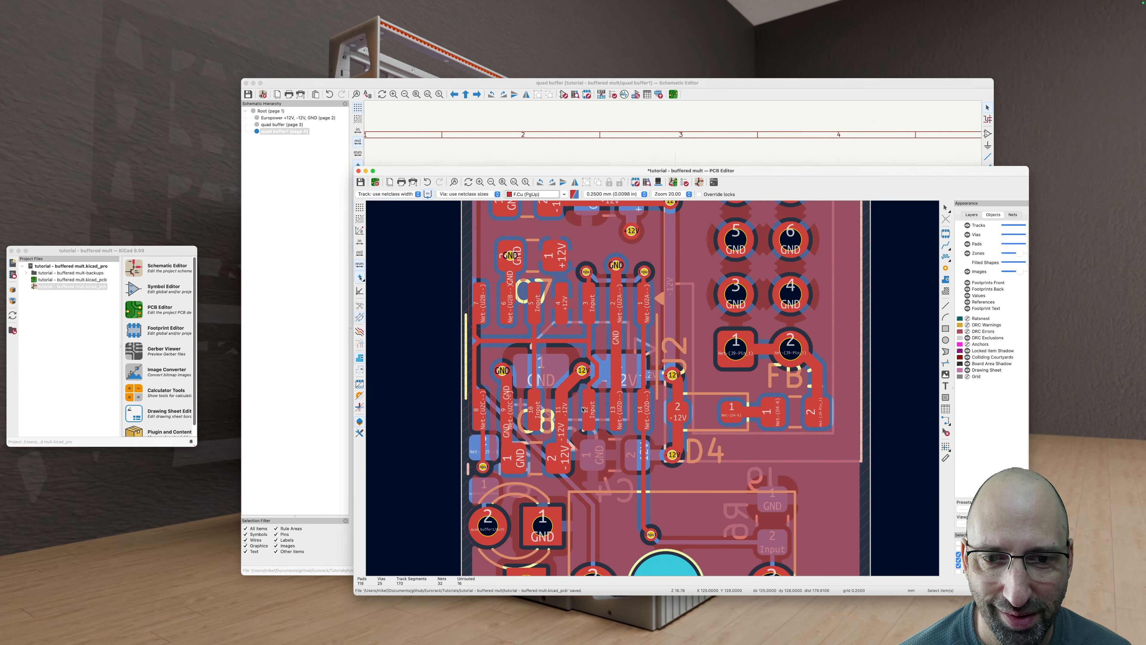
scroll(583, 409, down, 2)
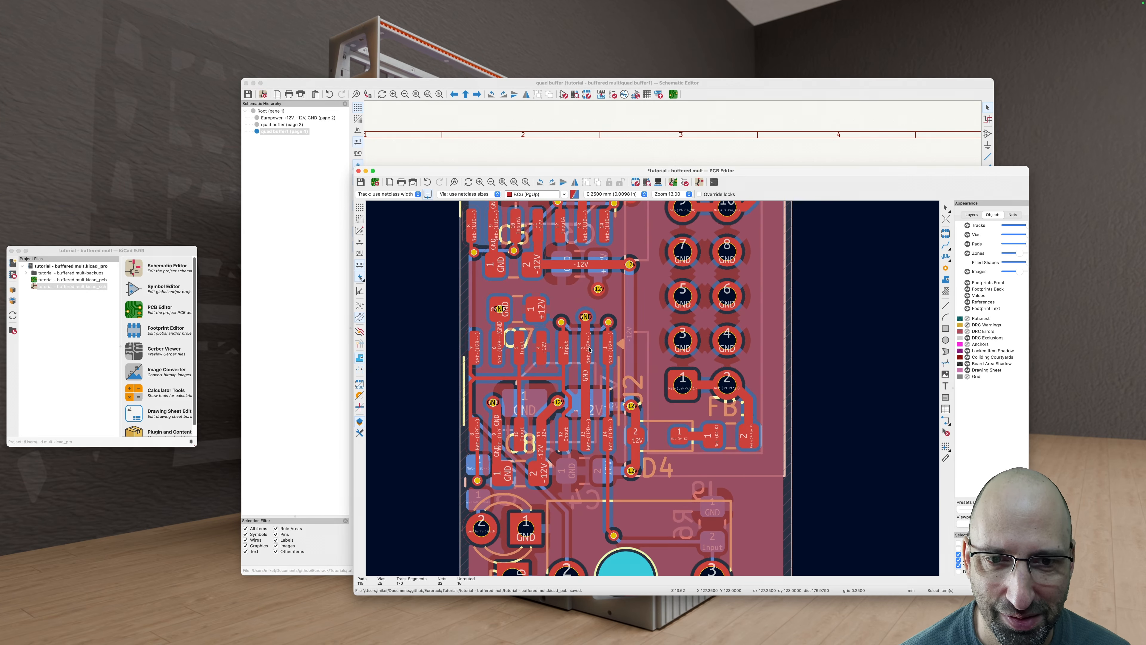
scroll(575, 363, down, 1)
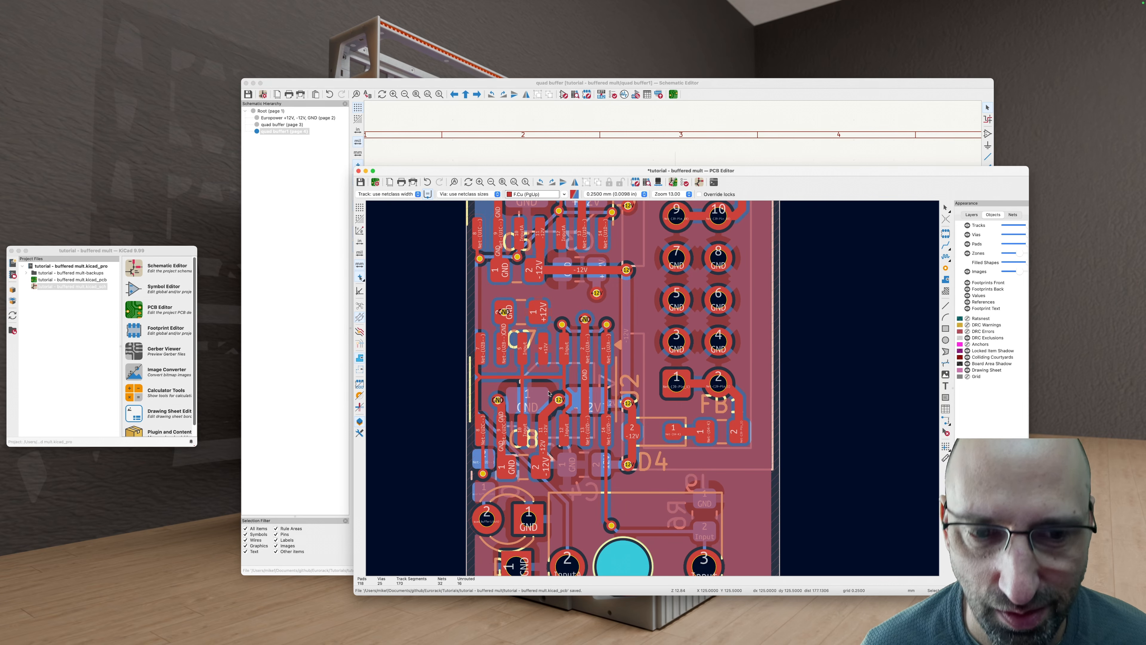
scroll(536, 366, up, 1)
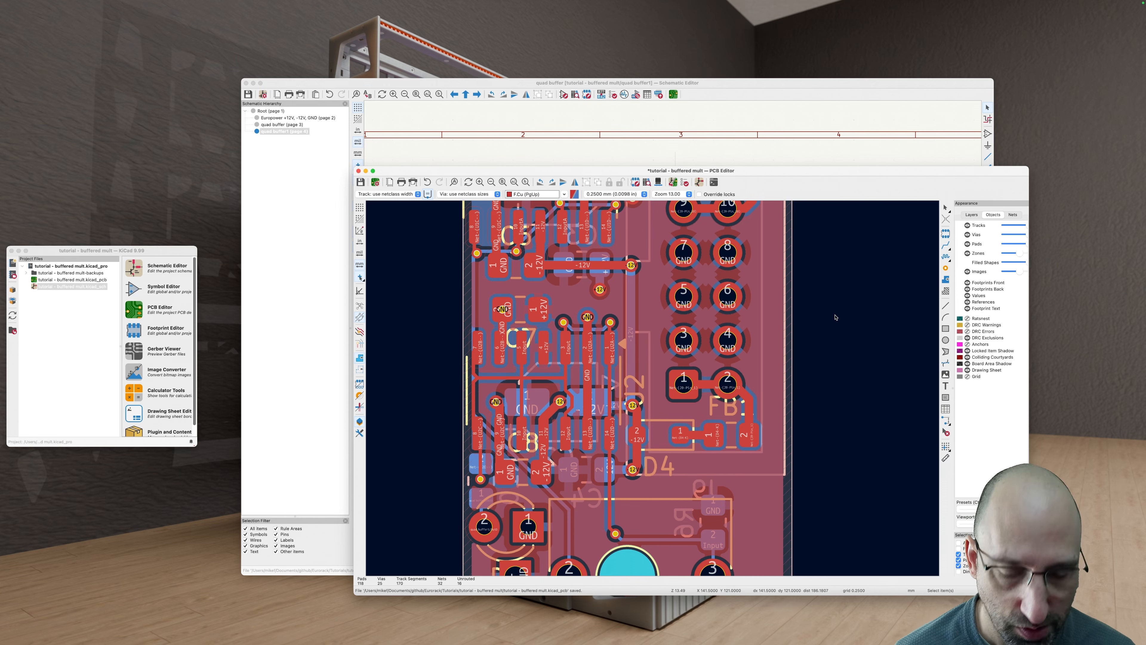
key(h)
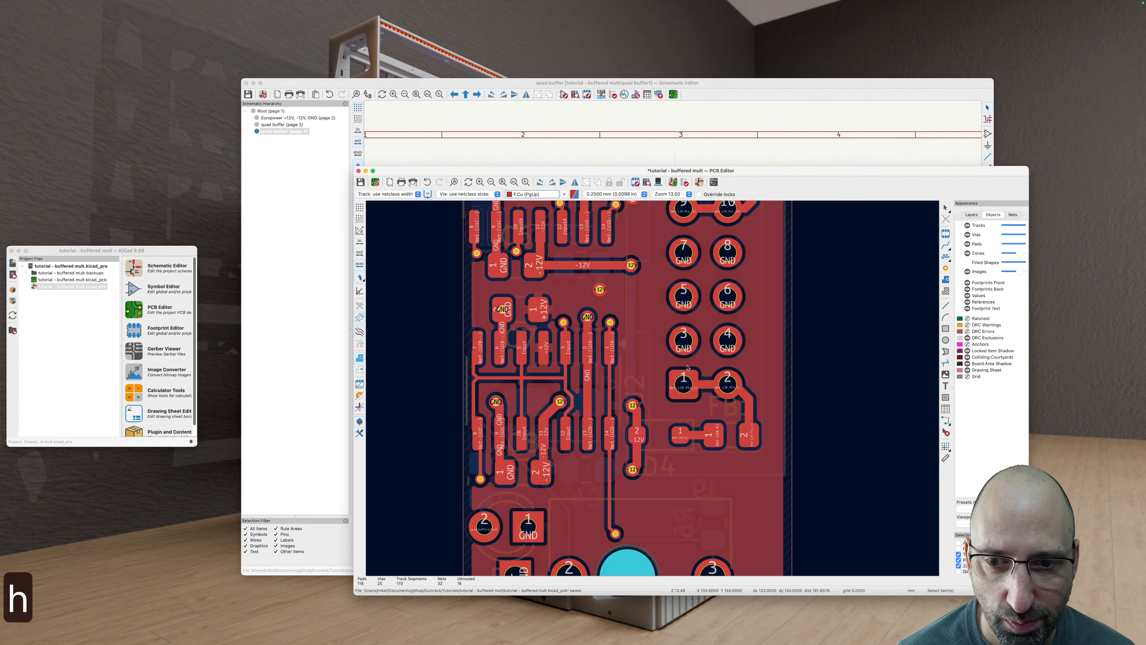
scroll(585, 358, up, 2)
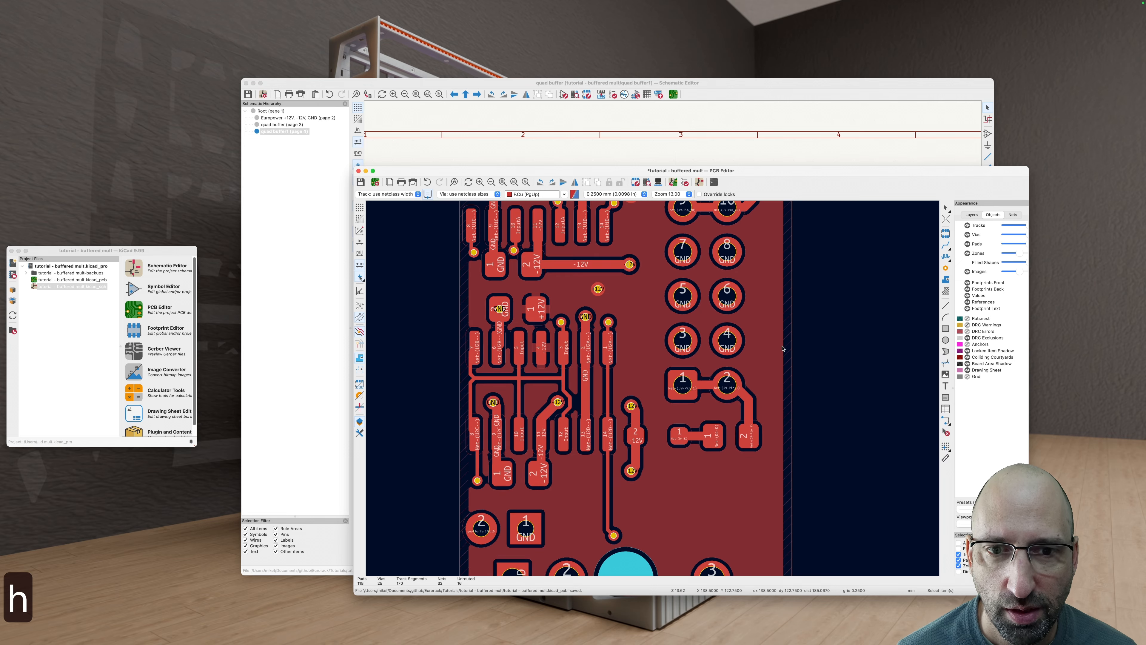
scroll(583, 352, down, 4)
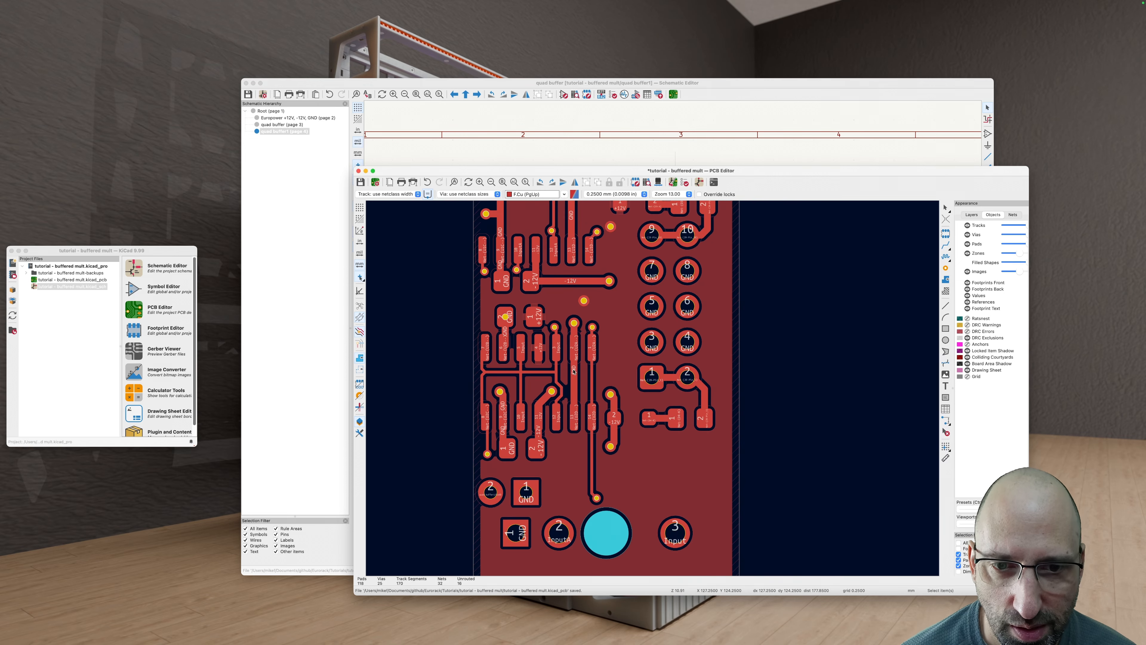
Step: Examine the tracks and pad nets around U2, including the GND track between pins 2 and 13 and the net of pad 13
click(566, 328)
scroll(563, 320, up, 5)
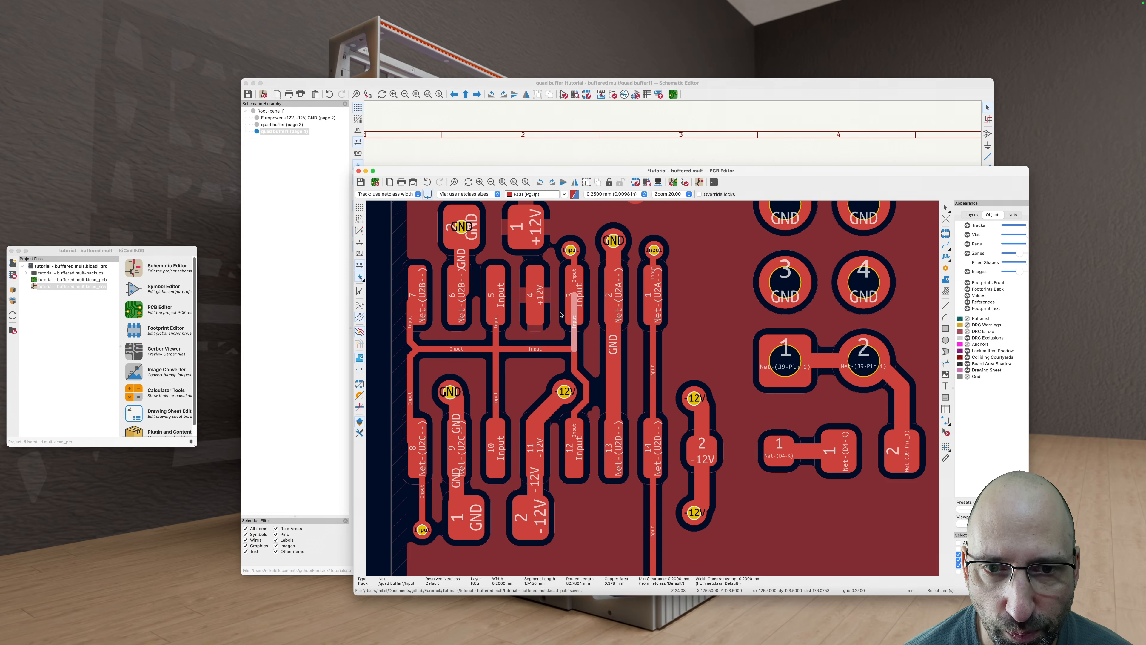
scroll(564, 318, up, 1)
scroll(542, 339, up, 3)
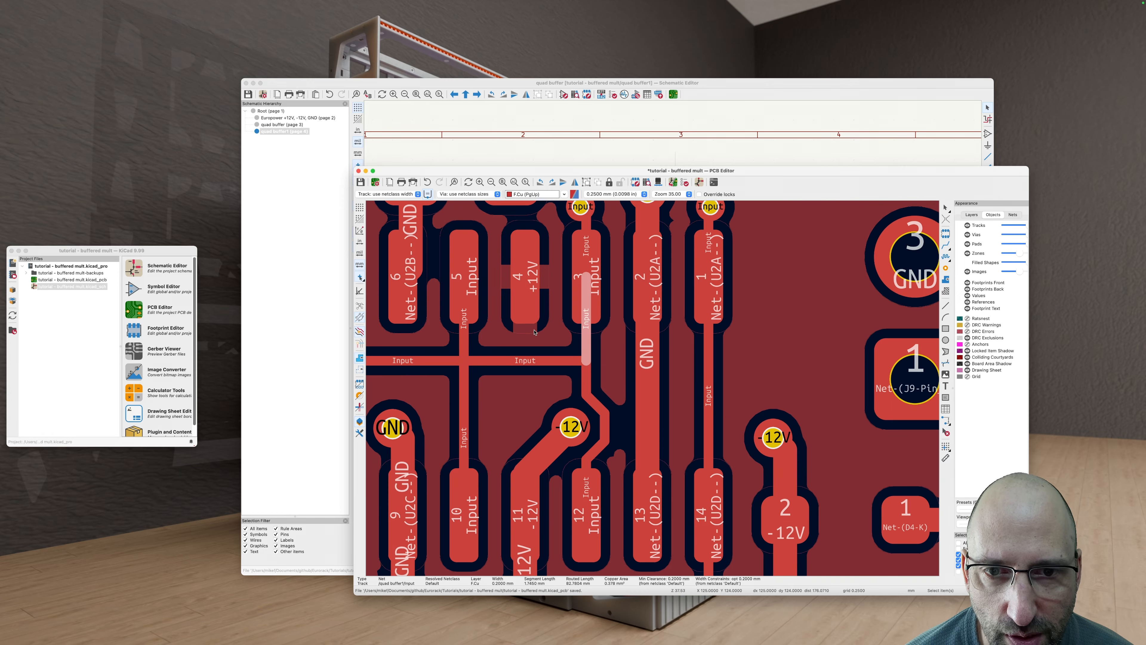
click(673, 358)
scroll(674, 359, down, 7)
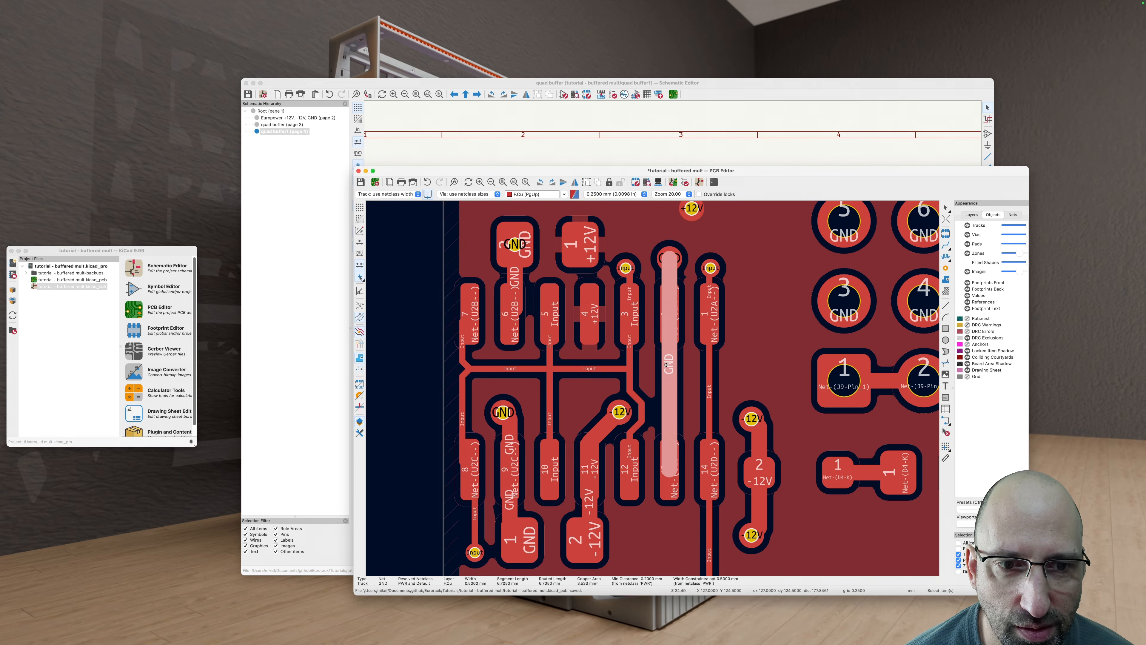
scroll(673, 362, up, 3)
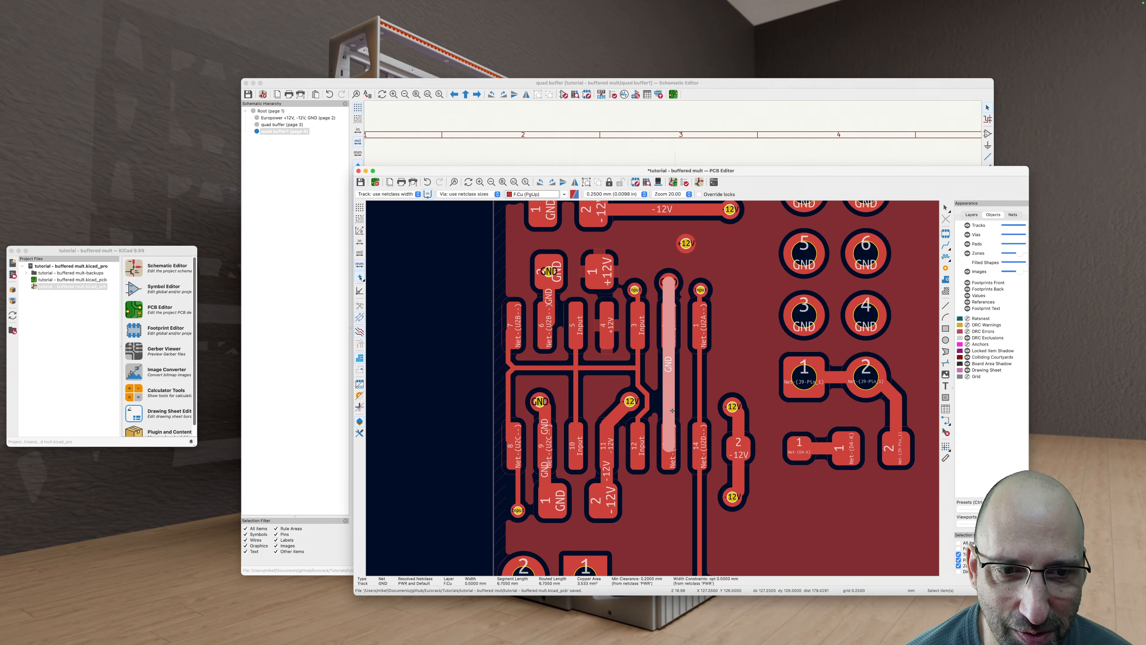
click(668, 462)
scroll(669, 452, up, 8)
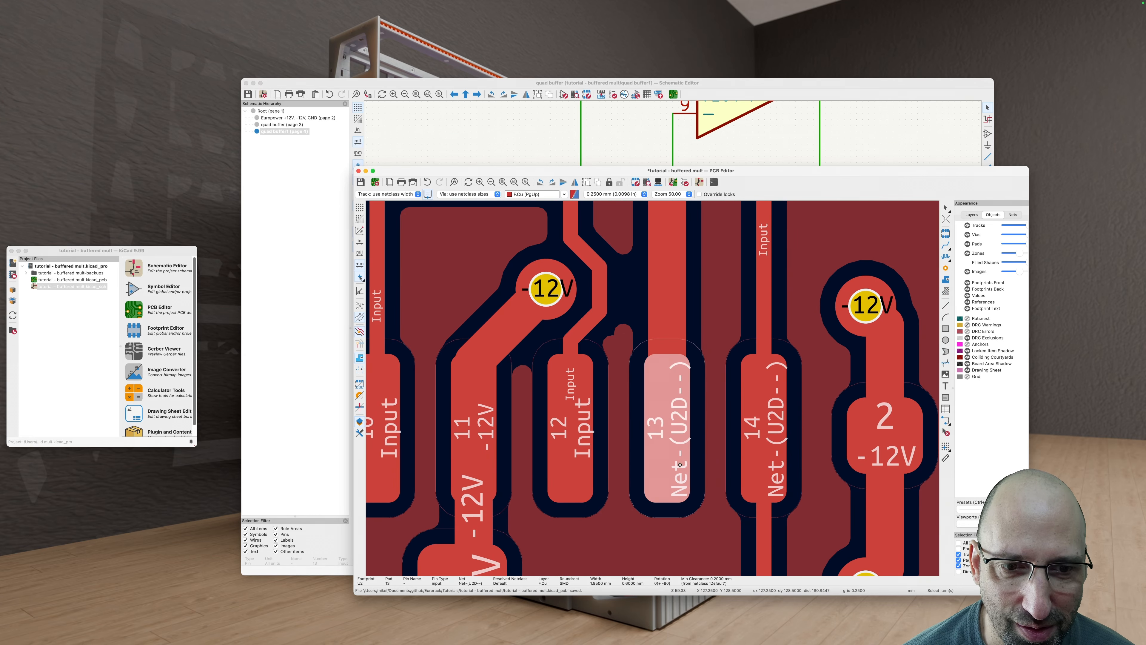
scroll(683, 434, down, 5)
scroll(573, 414, up, 3)
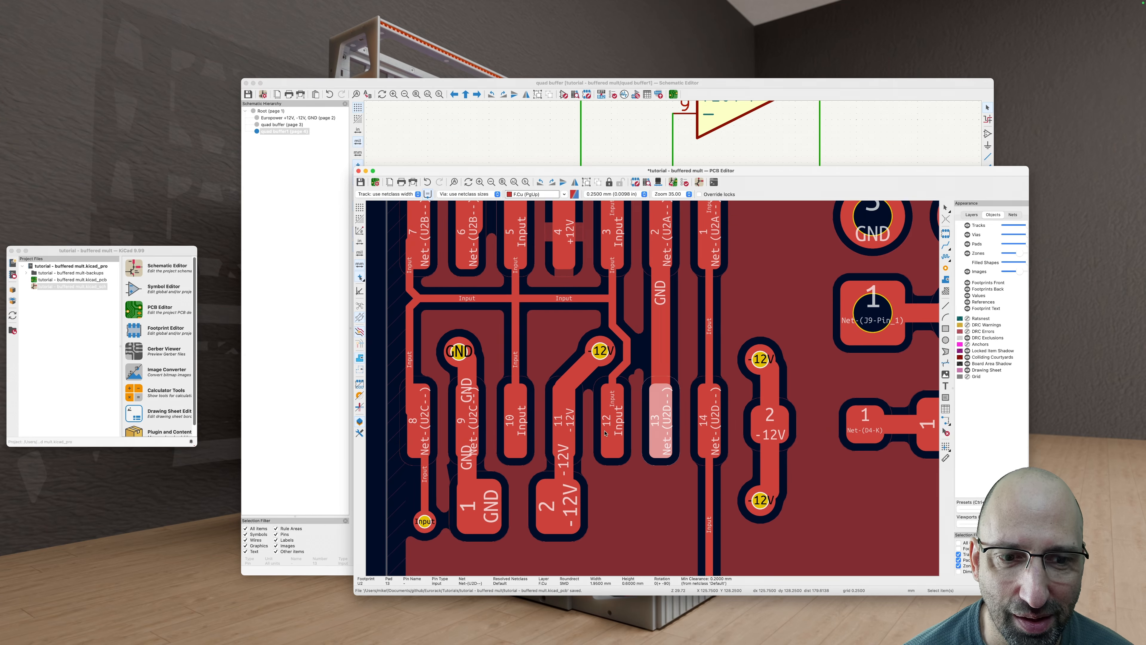
scroll(573, 415, down, 3)
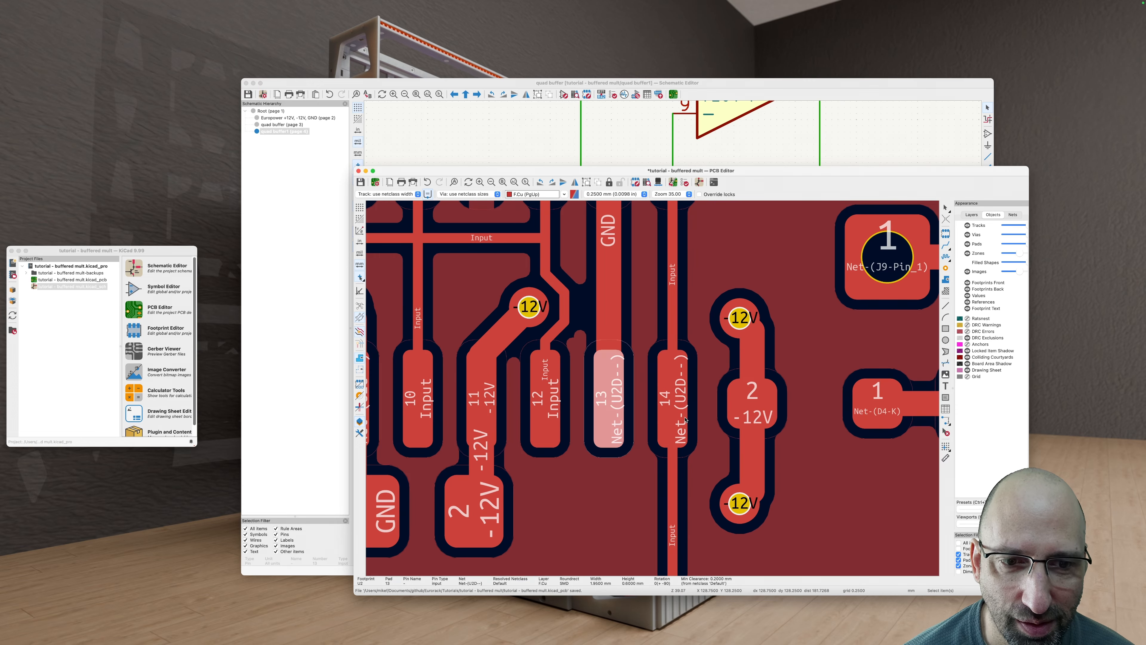
scroll(651, 410, up, 3)
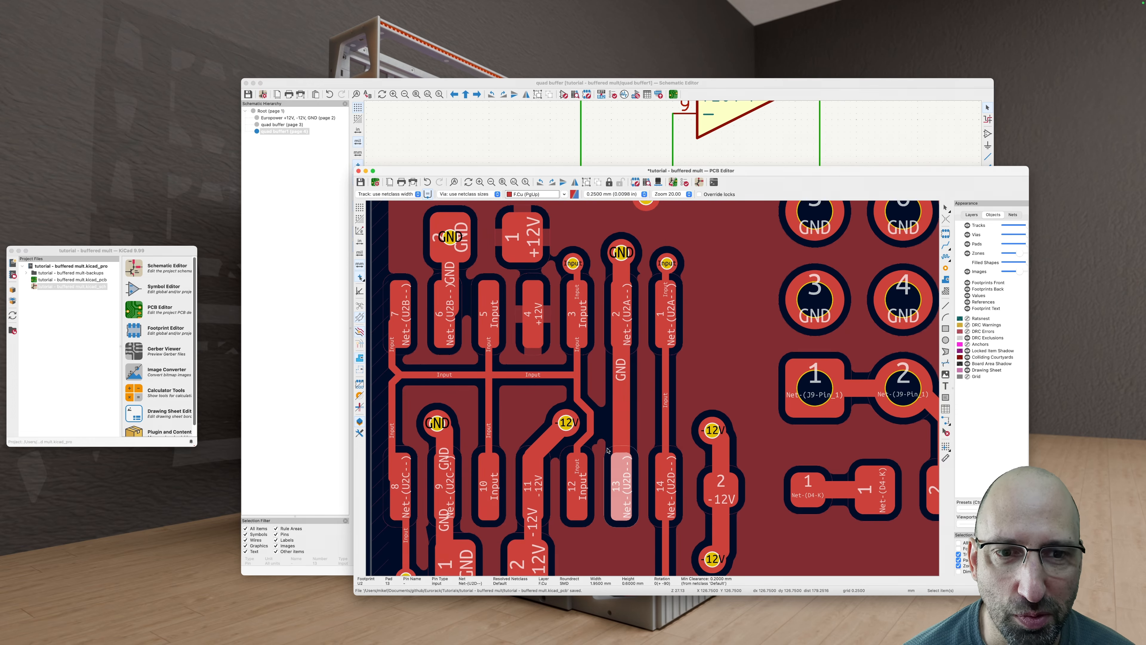
Step: Delete the GND track joining U2's pins 2 and 13, along with the GND via above pin 2
click(628, 381)
key(BackSpace)
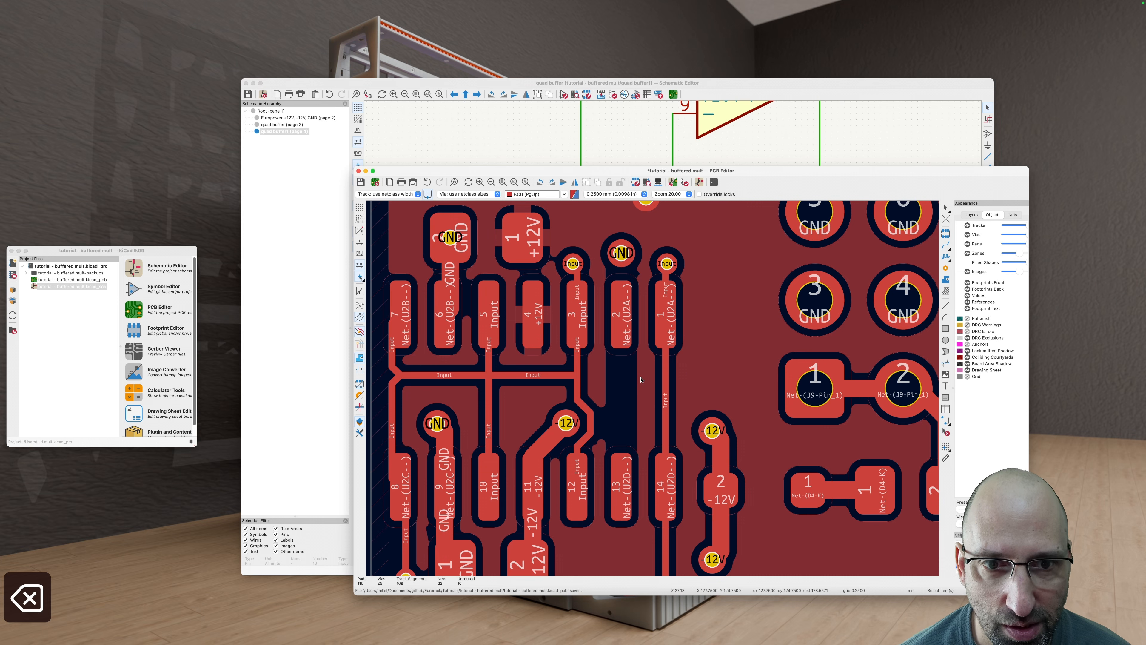
click(632, 256)
key(BackSpace)
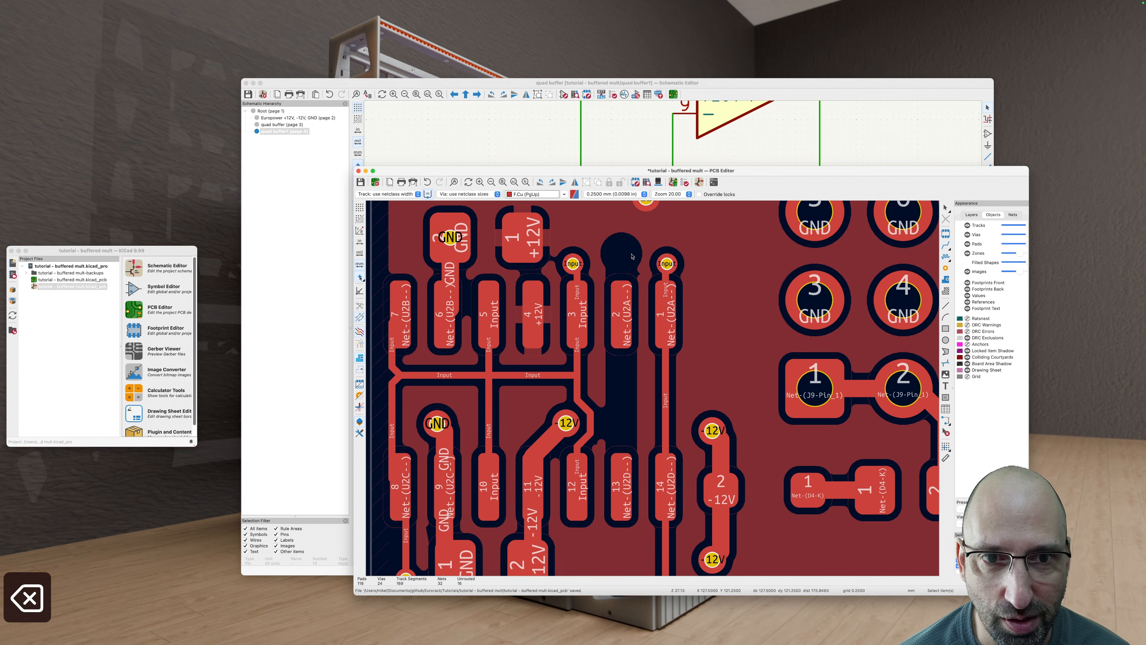
Step: Compare the front and back copper where the GND via was removed and refill the copper zones
key(v)
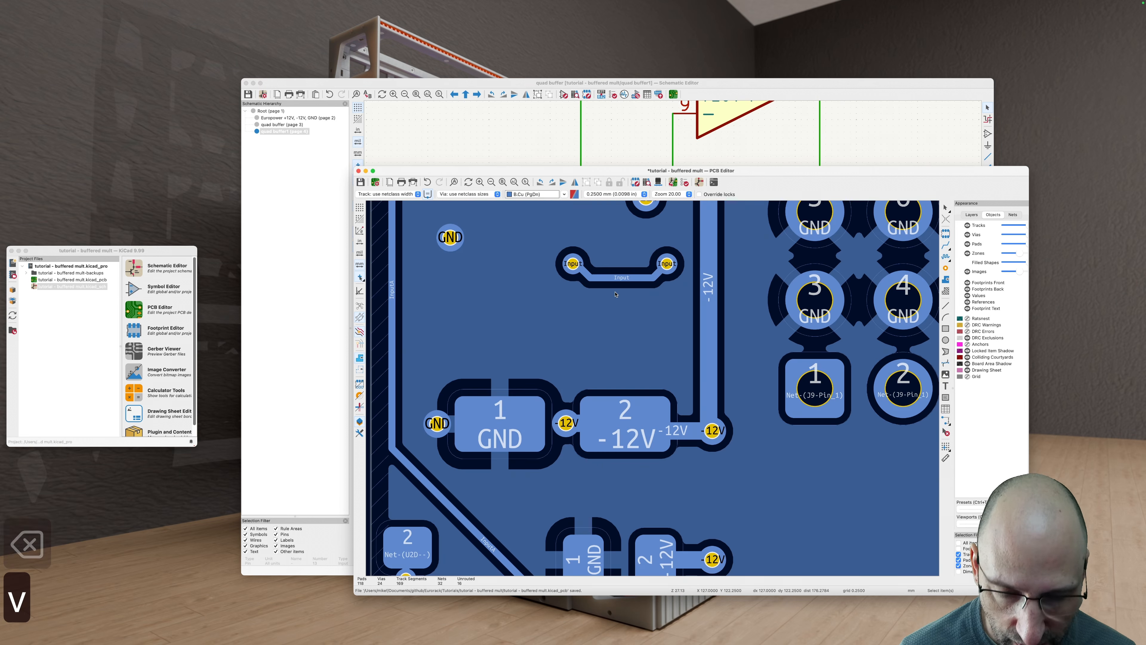
key(v)
key(v)
key(v)
key(v)
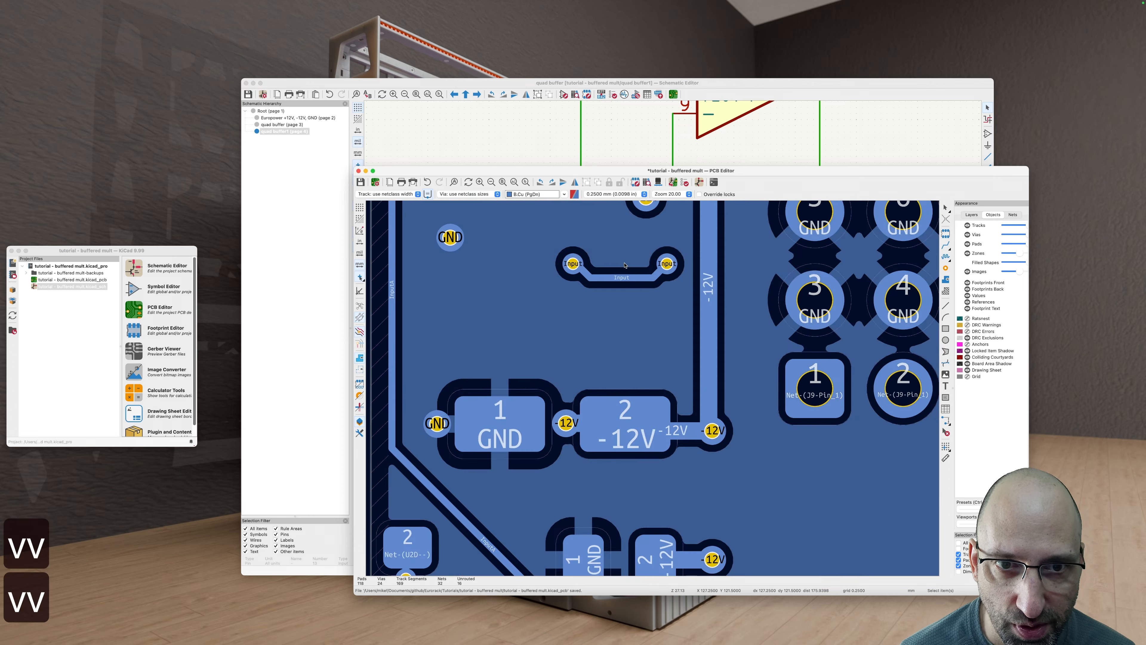
key(v)
key(b)
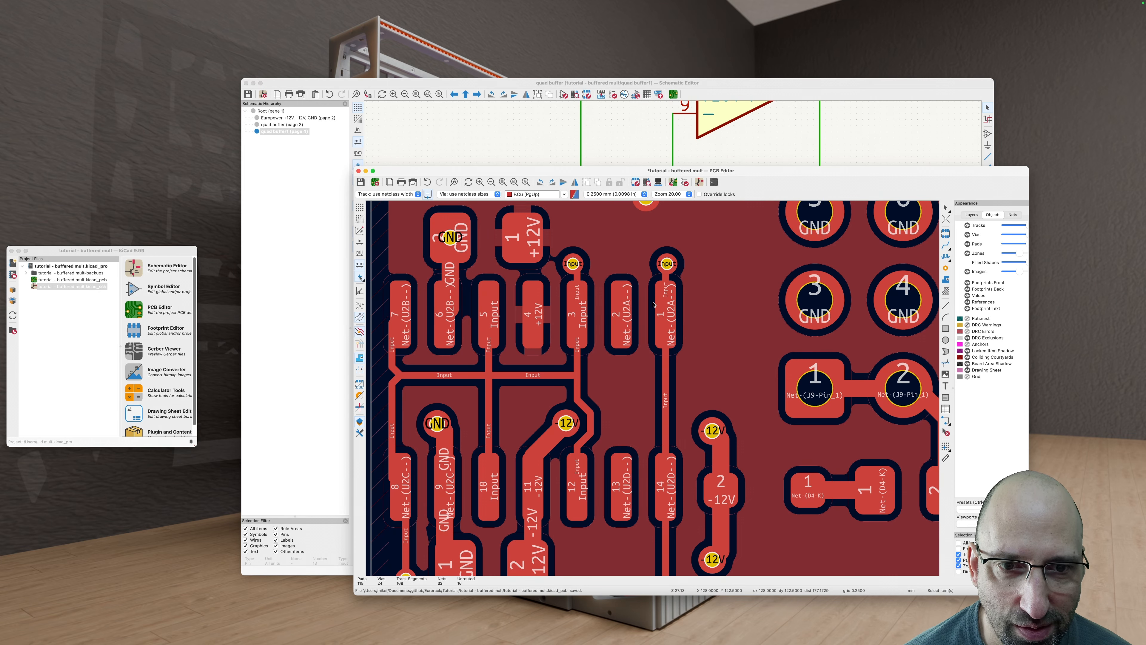
Step: Delete the Input track between U2's pins 1 and 14 on the front copper and refill the zones
scroll(653, 304, up, 4)
scroll(600, 318, down, 4)
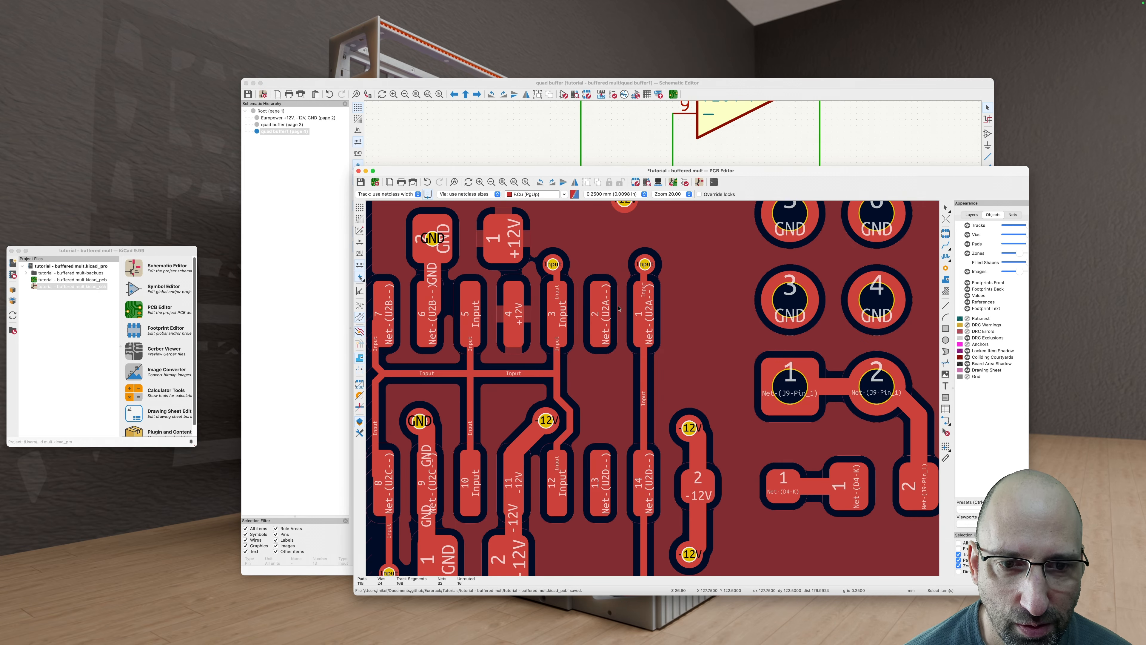
click(646, 387)
key(BackSpace)
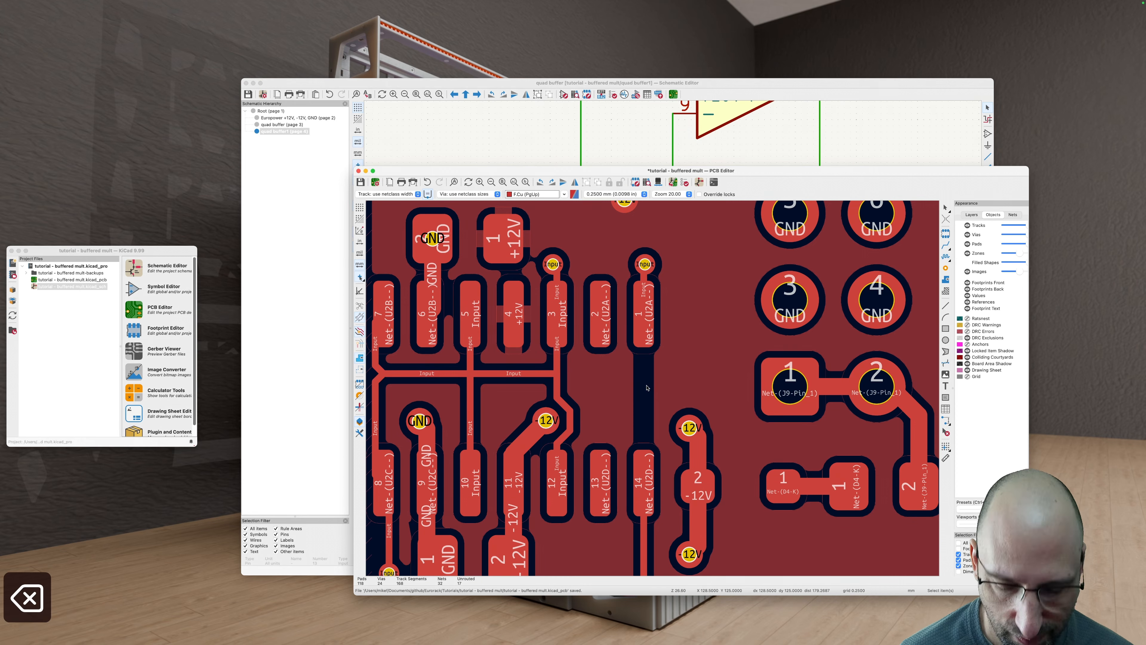
key(b)
scroll(647, 349, down, 2)
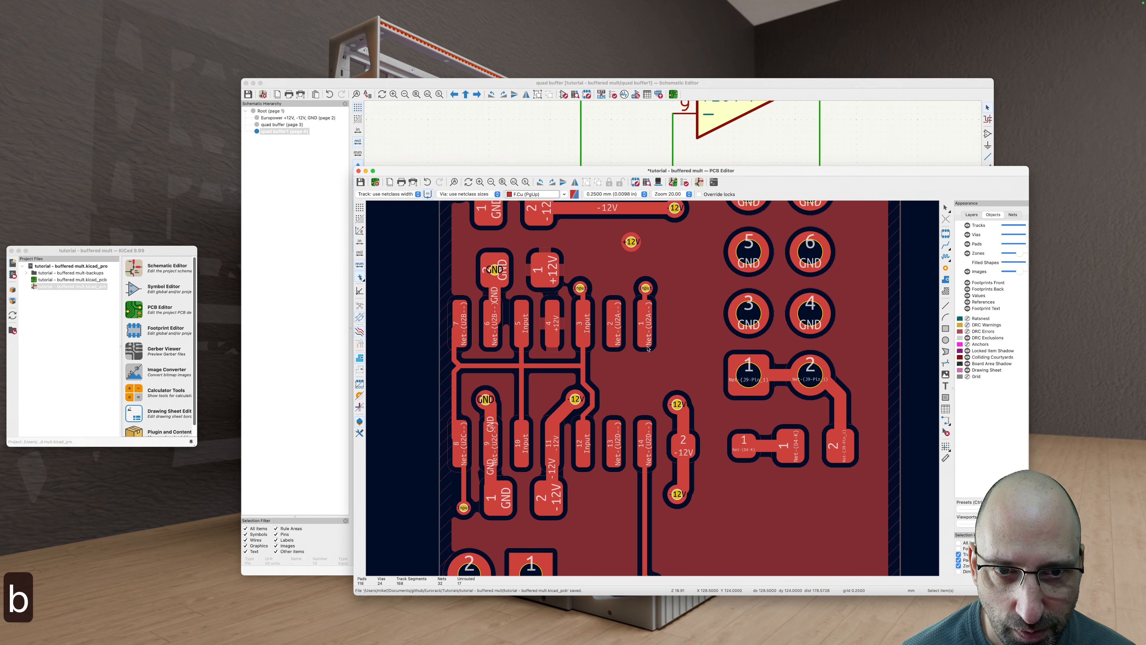
Step: Turn on the ratsnest display to see the unrouted connections around U2's pads
key(v)
key(v)
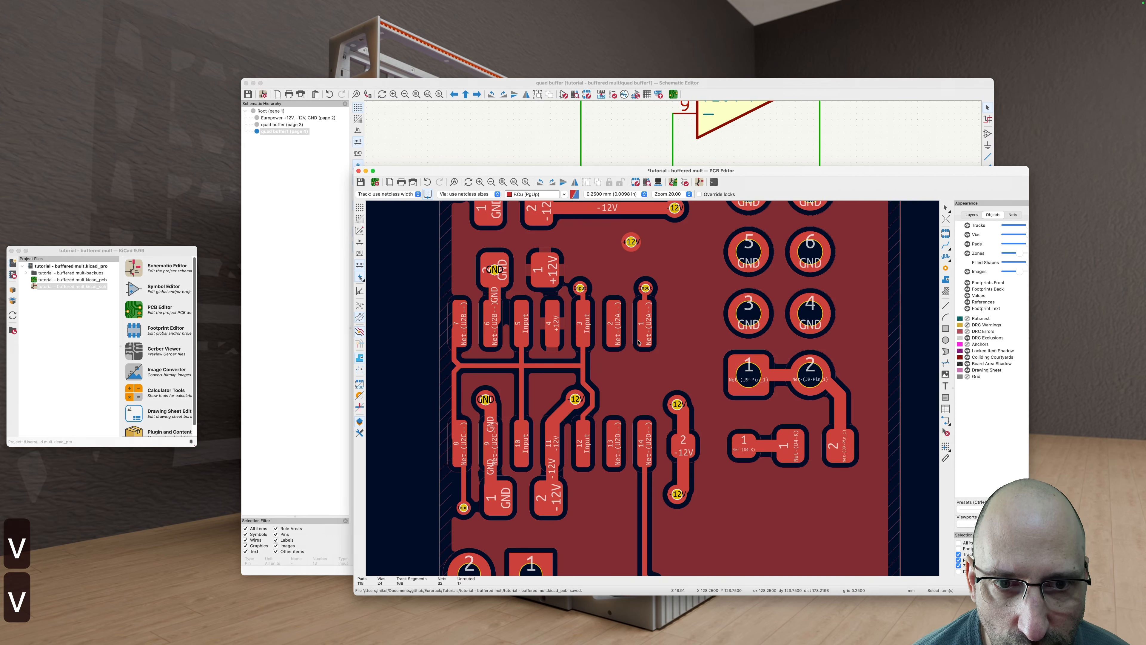
scroll(638, 342, down, 3)
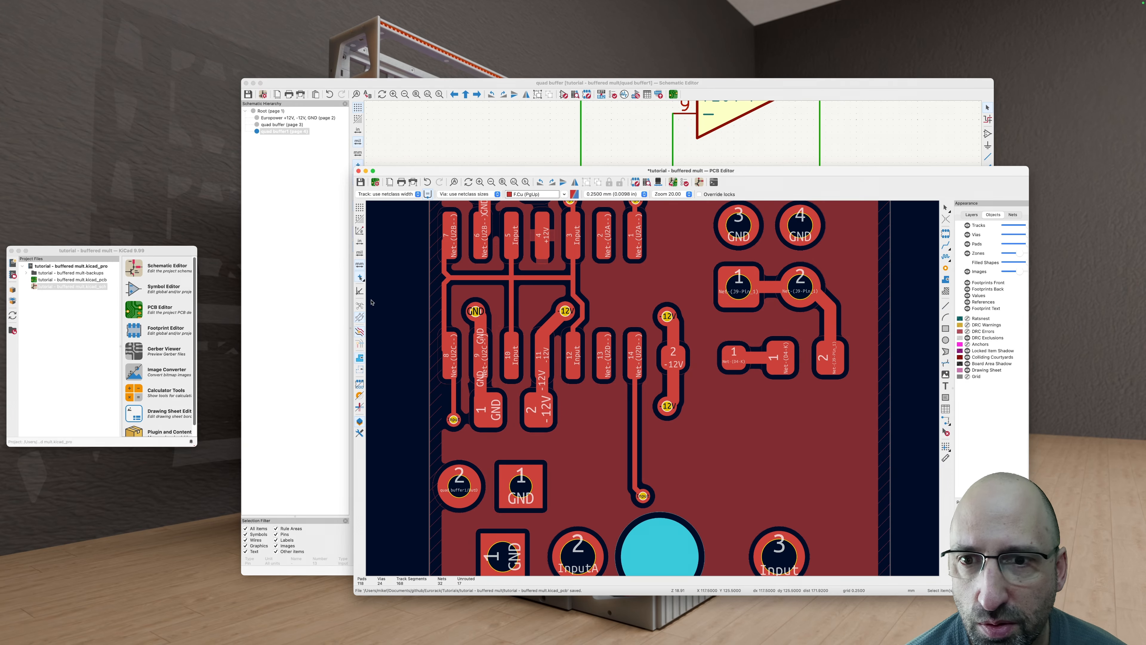
click(358, 309)
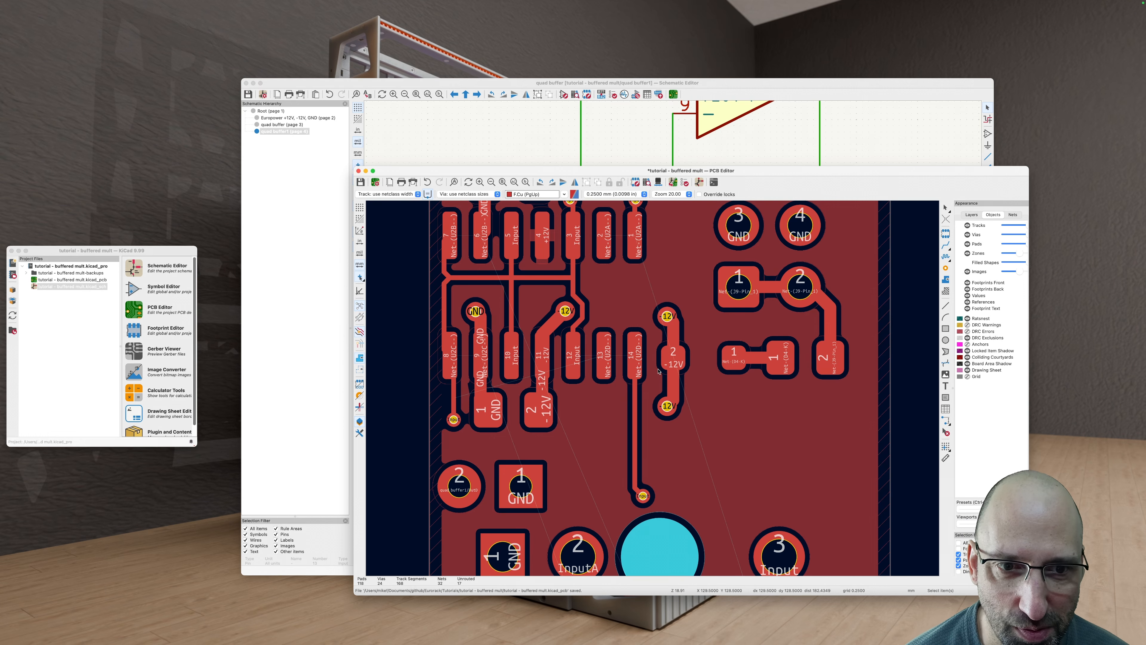
scroll(638, 294, down, 5)
scroll(639, 294, up, 3)
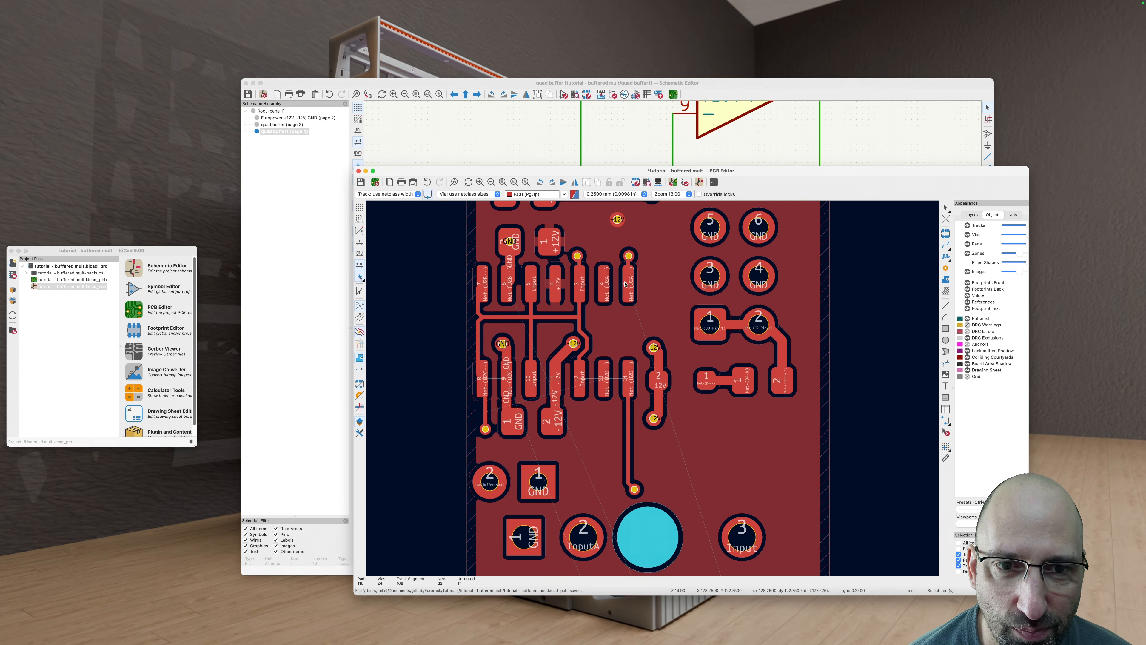
Step: Delete the whole Input track running on the front copper from U2's pin 14 to the via near the mounting hole
scroll(625, 284, up, 5)
scroll(602, 294, up, 3)
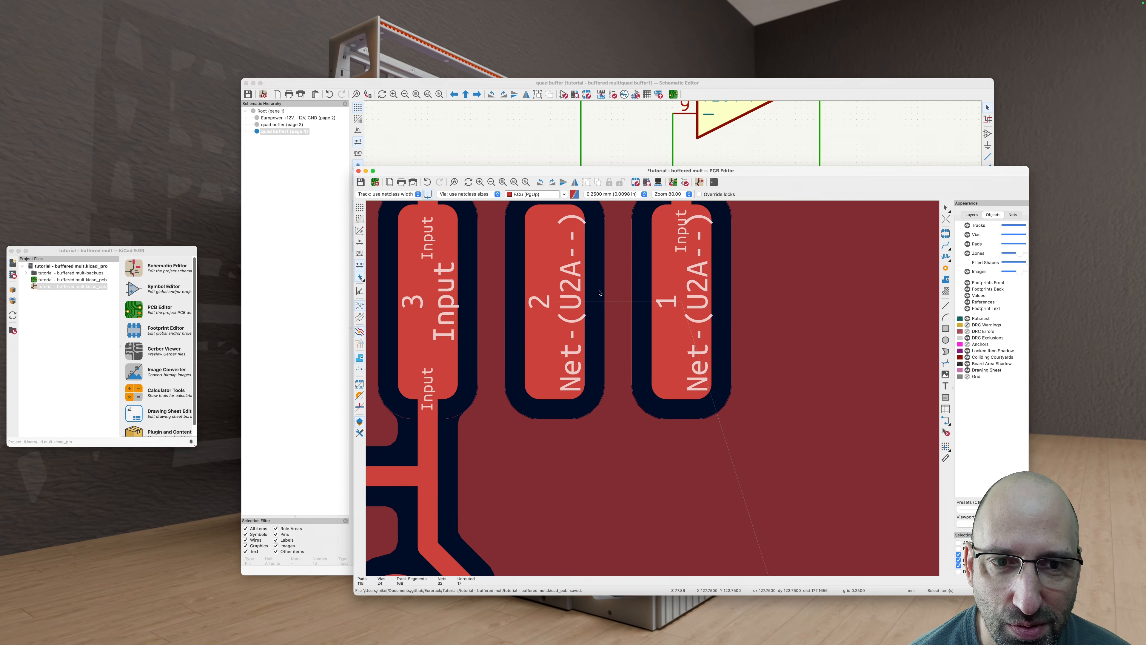
scroll(679, 302, down, 5)
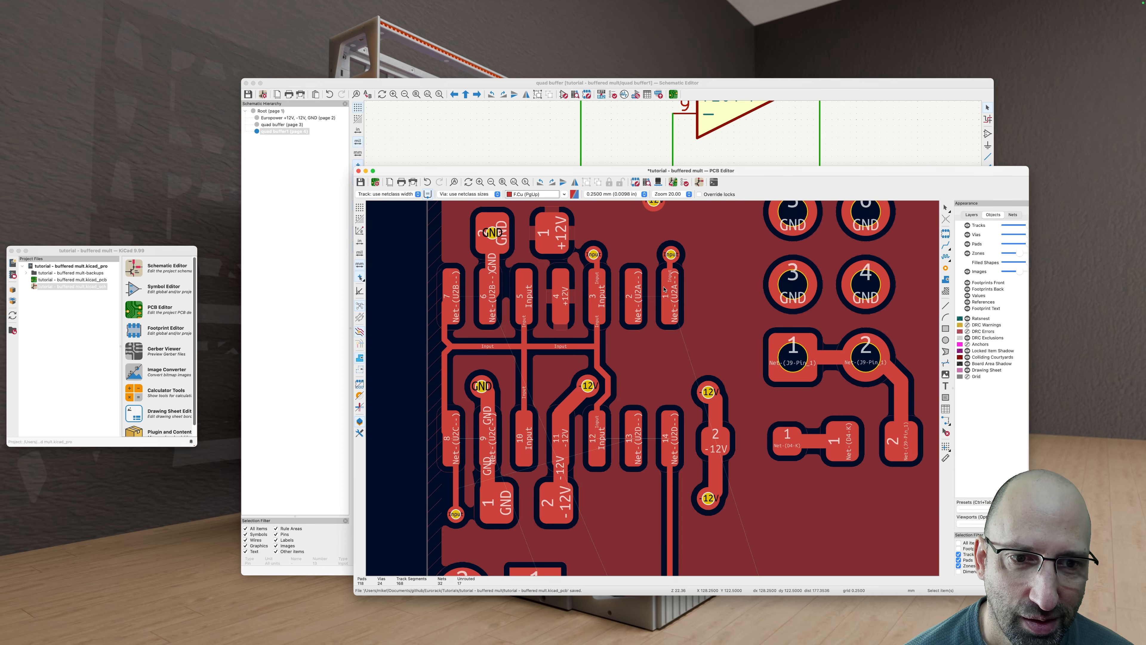
scroll(670, 465, up, 2)
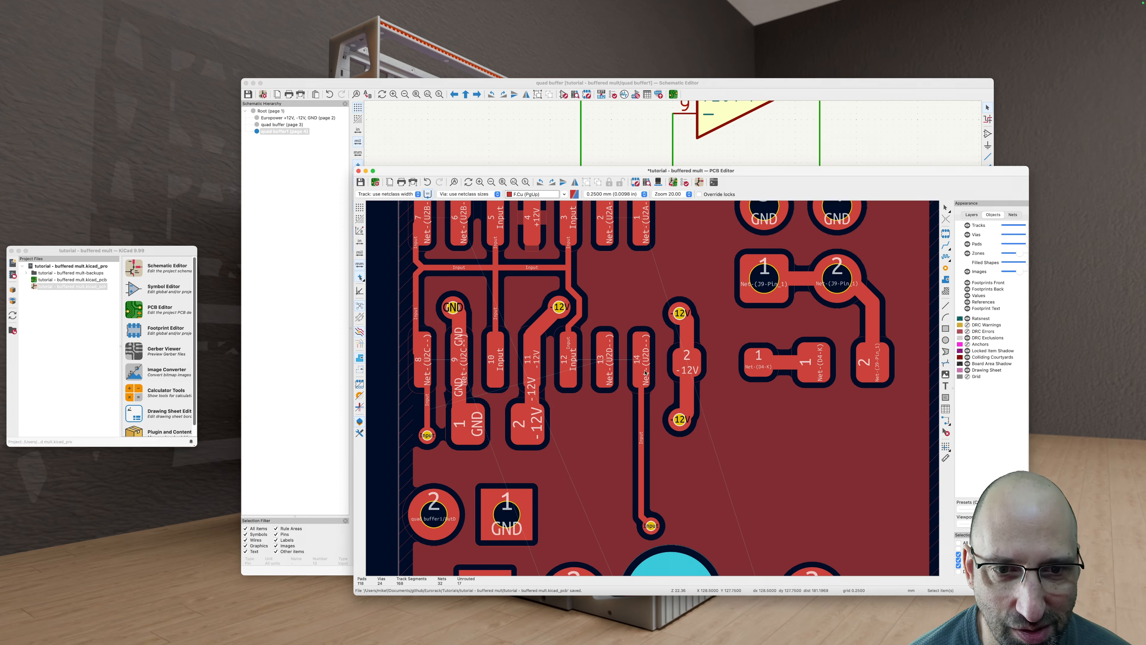
scroll(623, 351, down, 2)
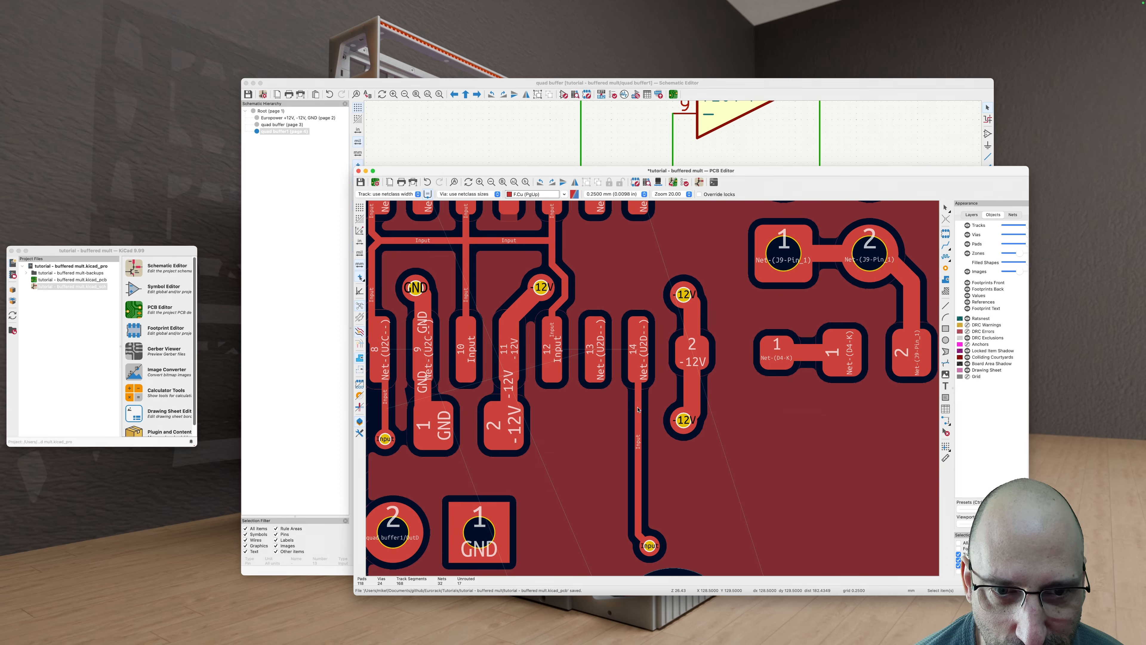
click(638, 408)
scroll(638, 408, up, 3)
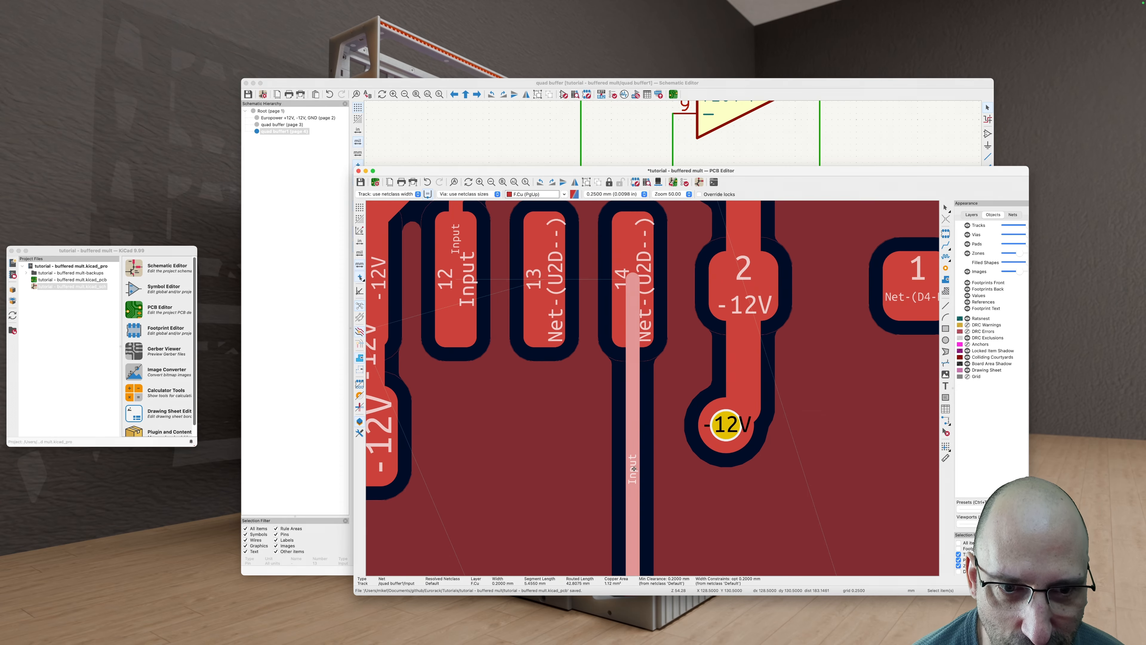
scroll(644, 251, down, 2)
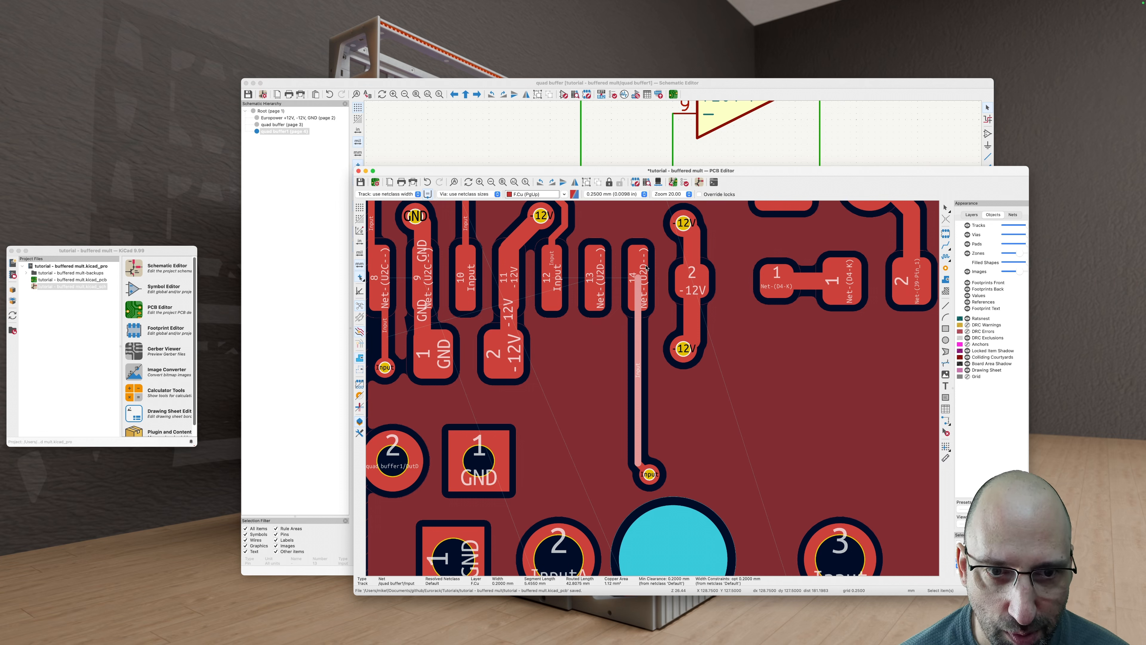
key(u)
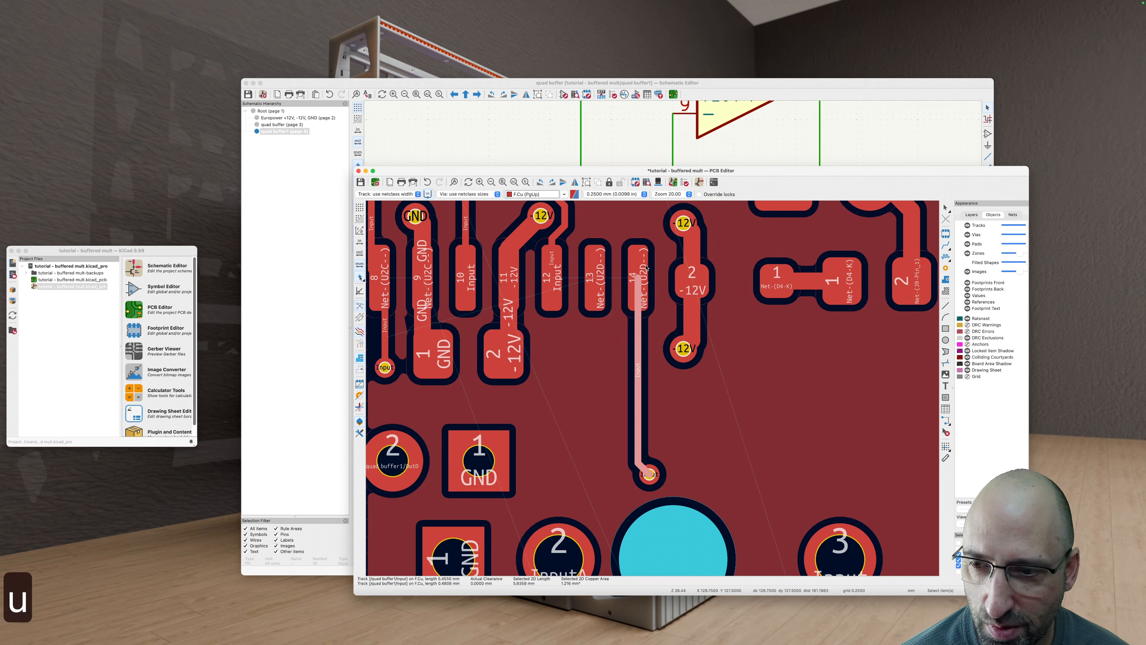
key(BackSpace)
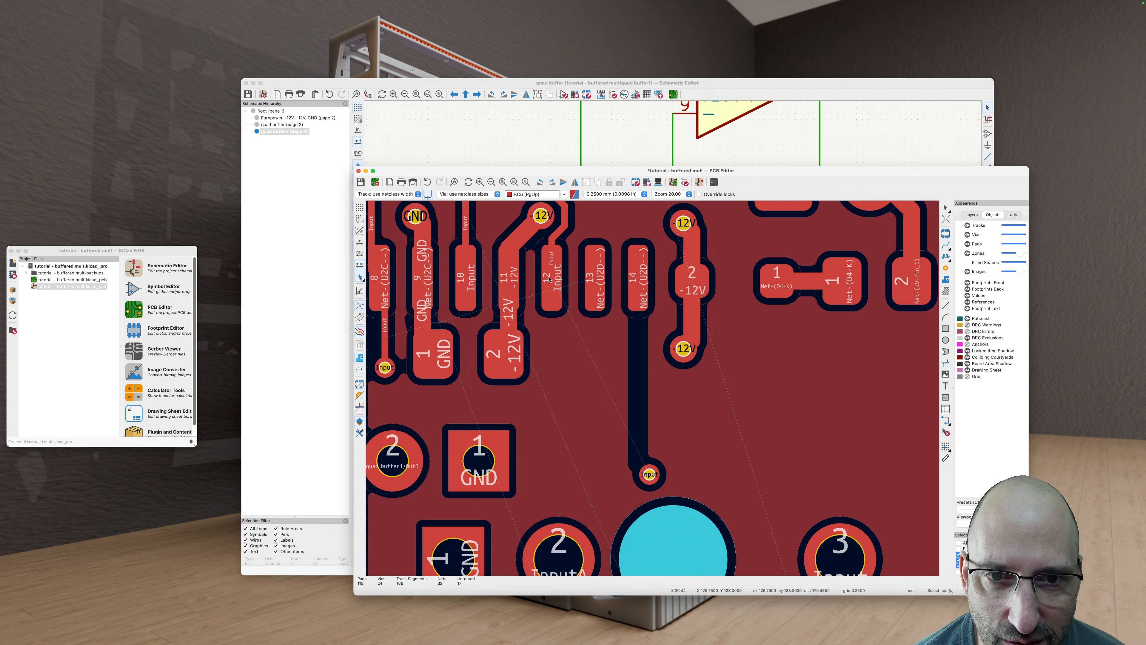
Step: Route a front-copper track joining U2's pins 13 and 14
scroll(607, 307, up, 3)
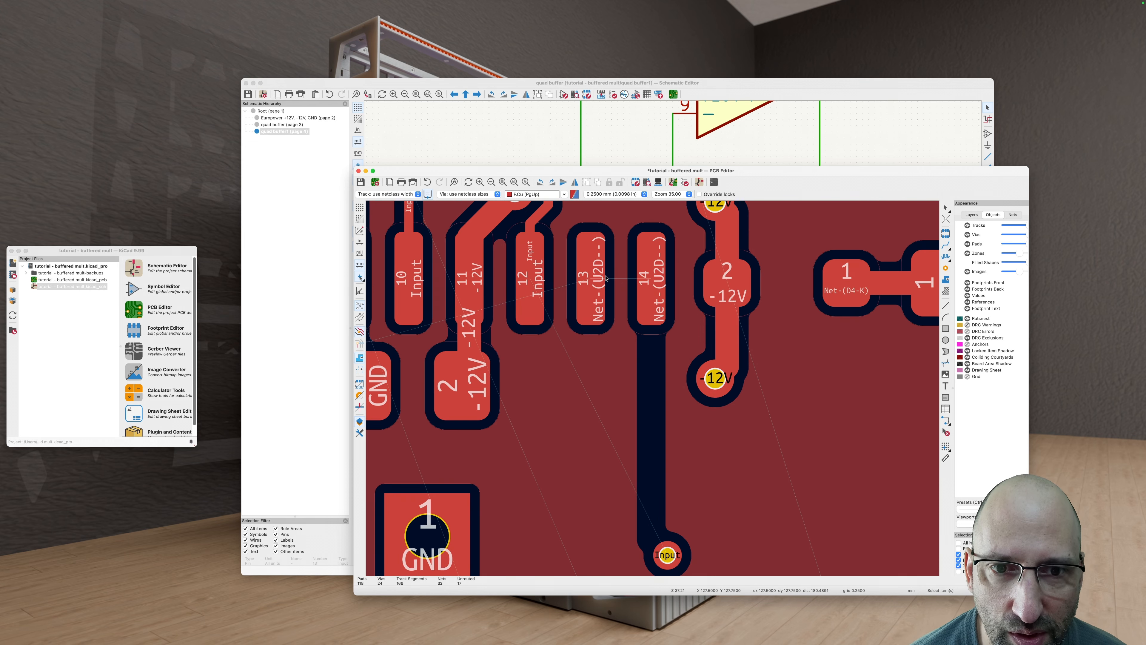
key(x)
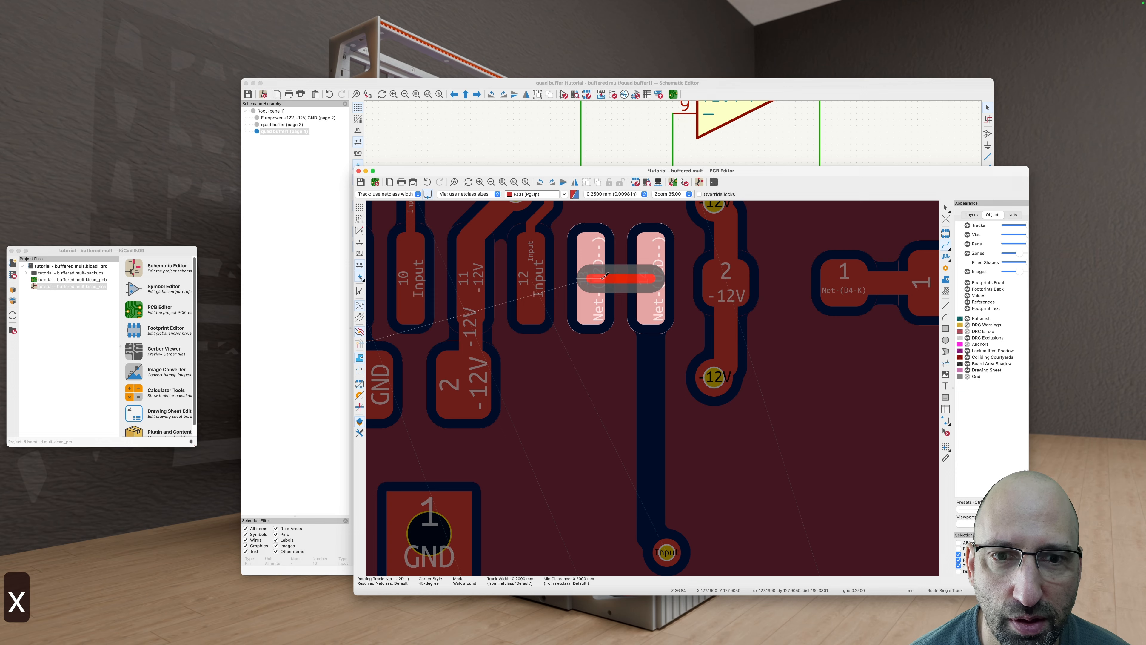
click(605, 278)
scroll(605, 342, down, 1)
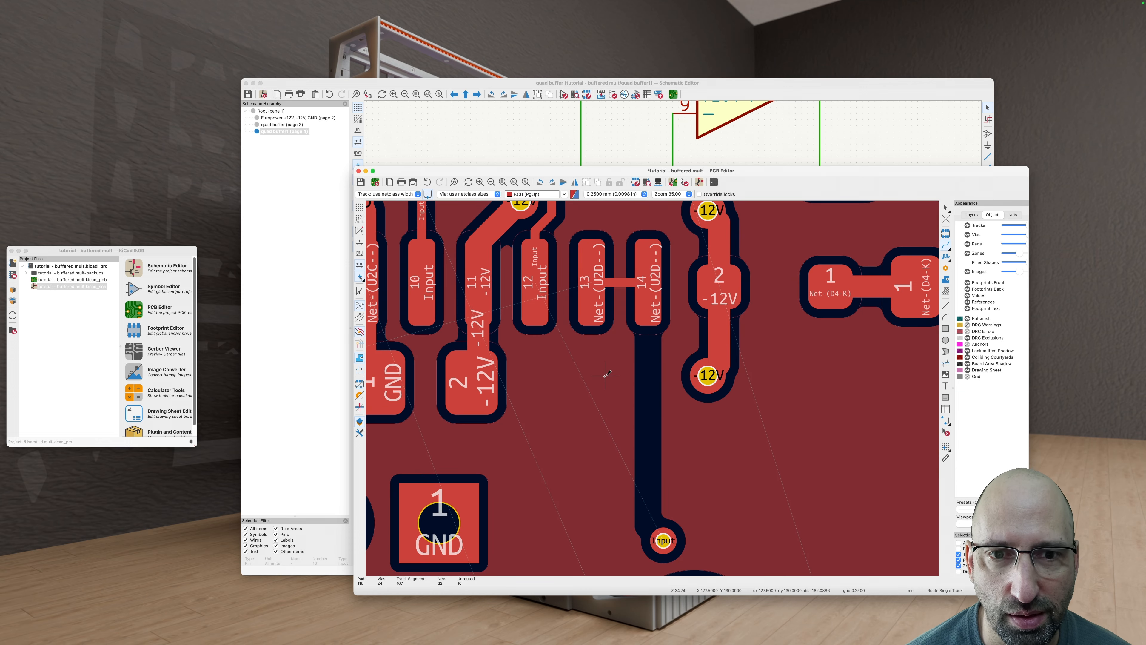
Step: Delete the Input track and via above U2's pin 1 on the front copper and refill the copper zones
scroll(605, 375, down, 3)
scroll(605, 375, down, 2)
scroll(609, 345, up, 8)
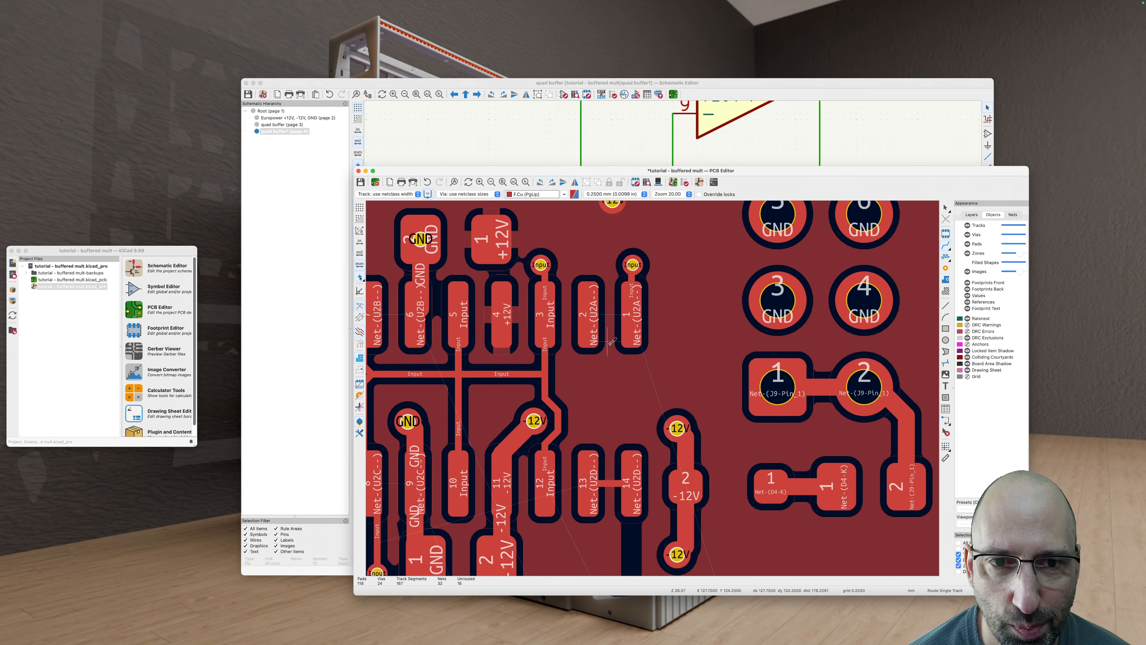
click(636, 312)
key(Escape)
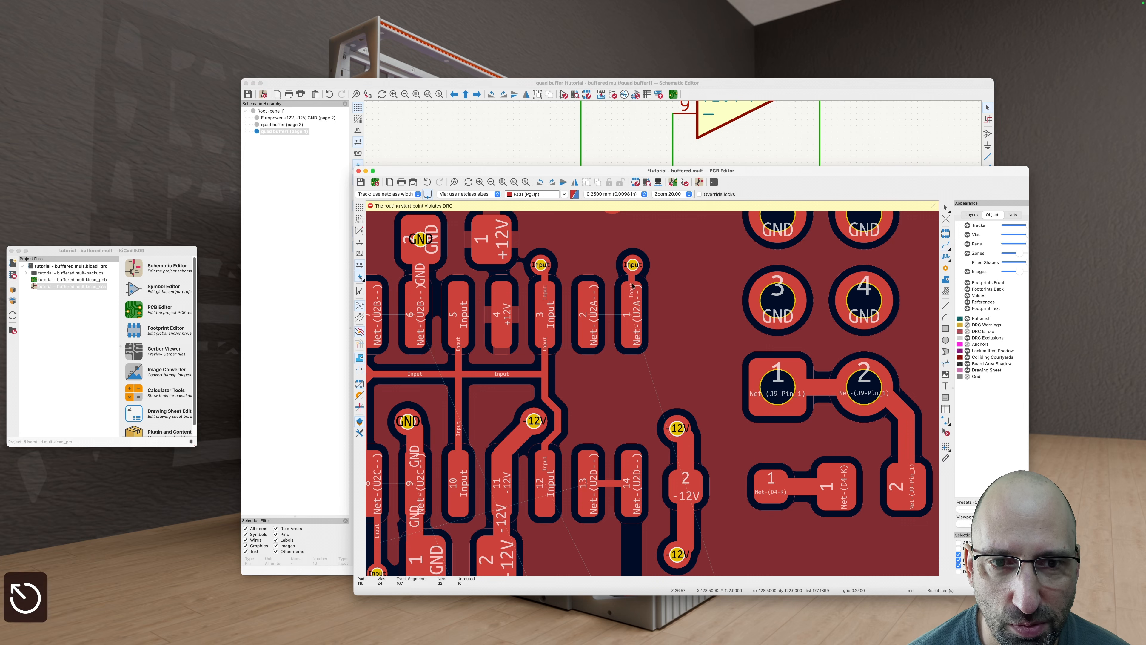
click(632, 286)
scroll(632, 286, up, 2)
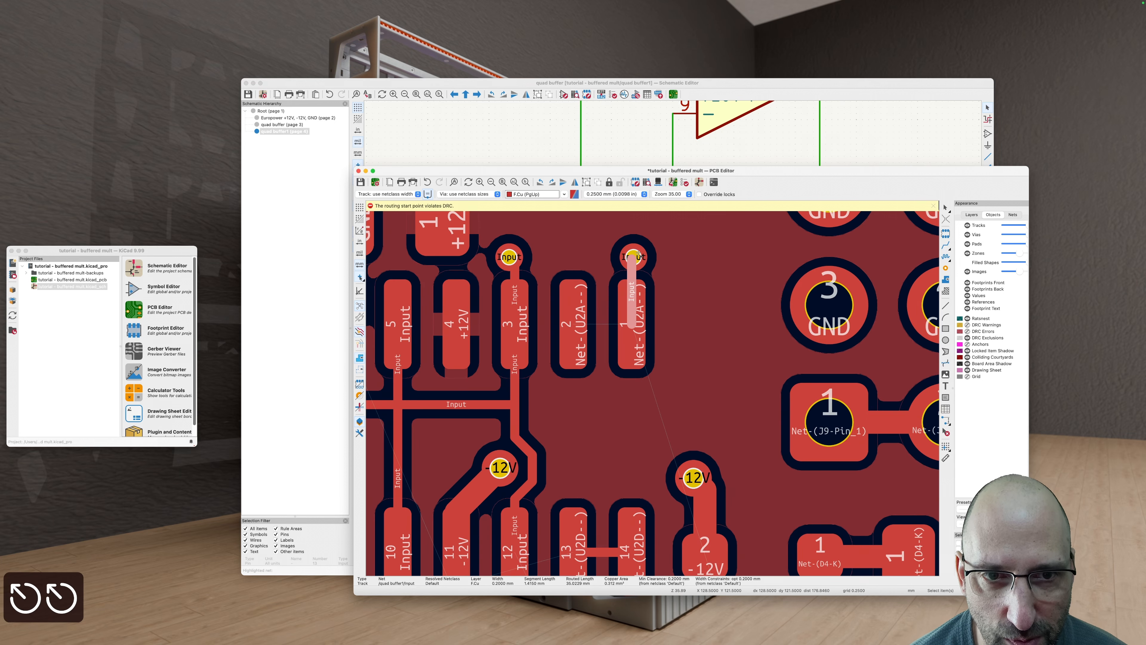
key(BackSpace)
key(Escape)
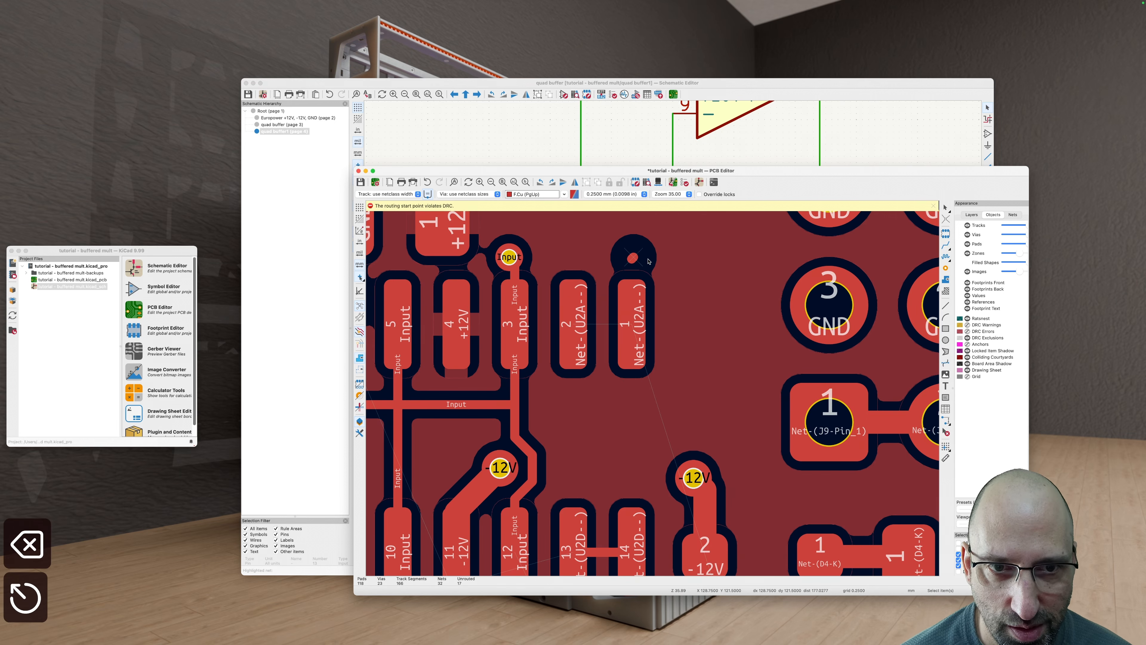
click(634, 257)
key(BackSpace)
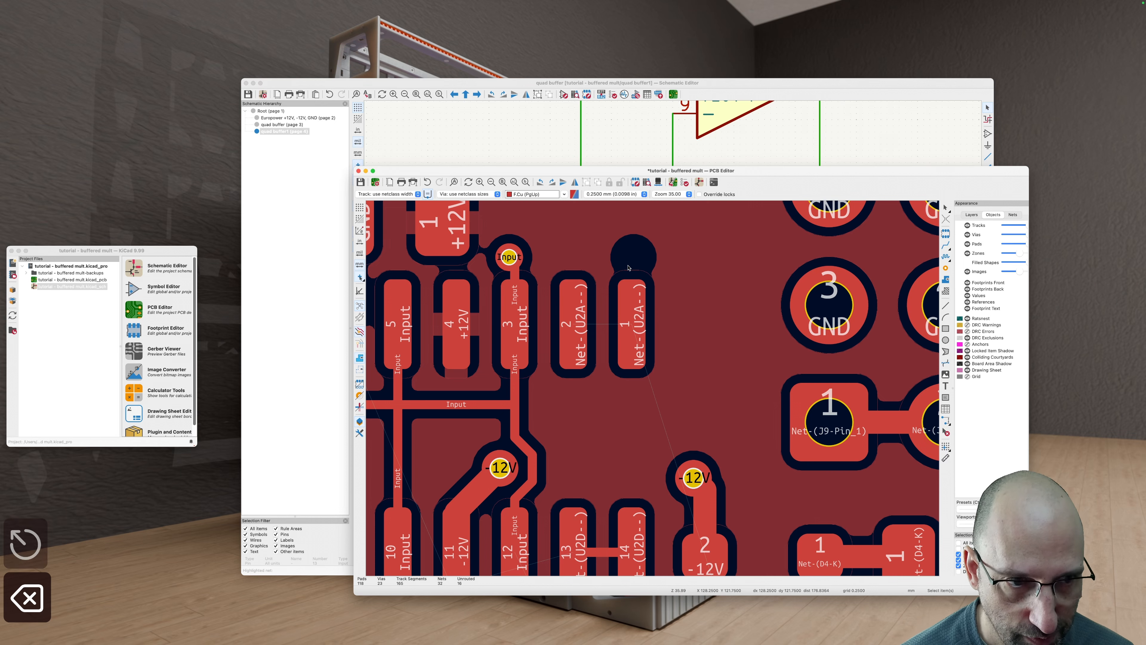
key(b)
Step: Try deleting the back-copper Input track below jack pin 3, undo the deletion, and refill the zones
scroll(633, 282, down, 8)
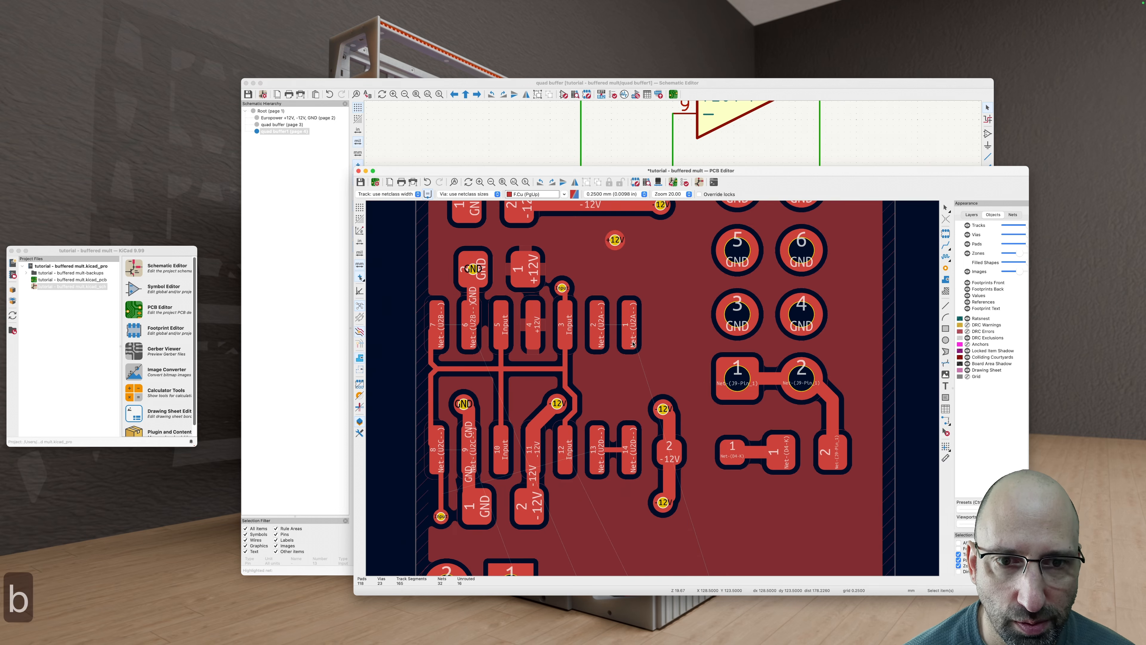
key(v)
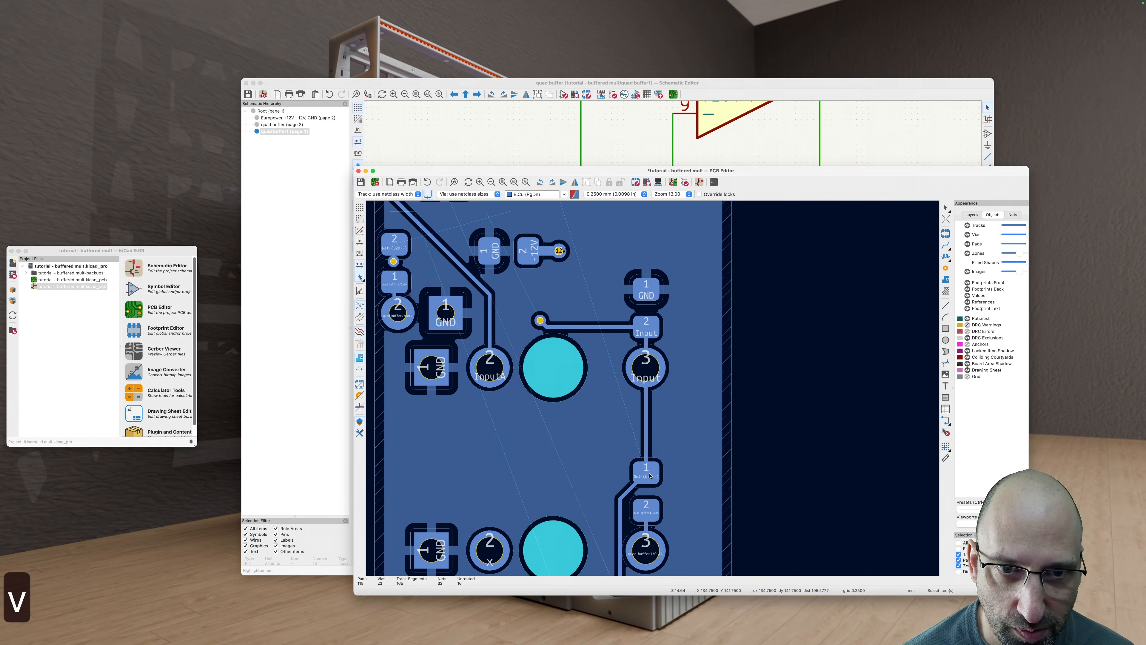
scroll(650, 370, up, 3)
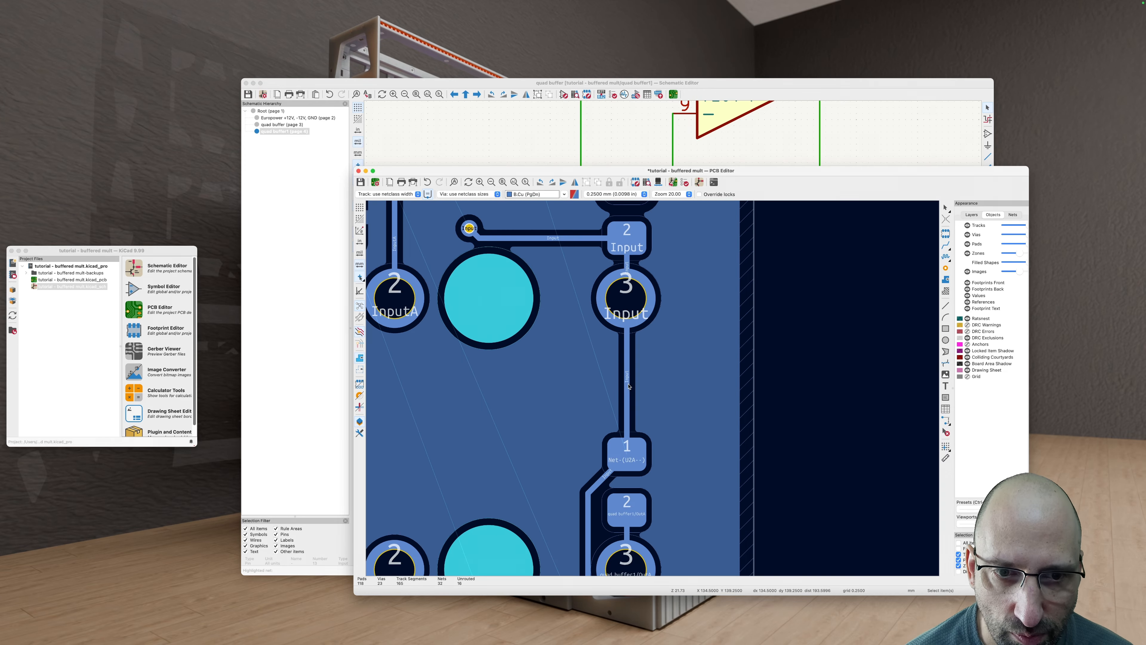
click(628, 382)
key(BackSpace)
key(super+z)
key(b)
scroll(622, 361, up, 10)
scroll(622, 361, left, 3)
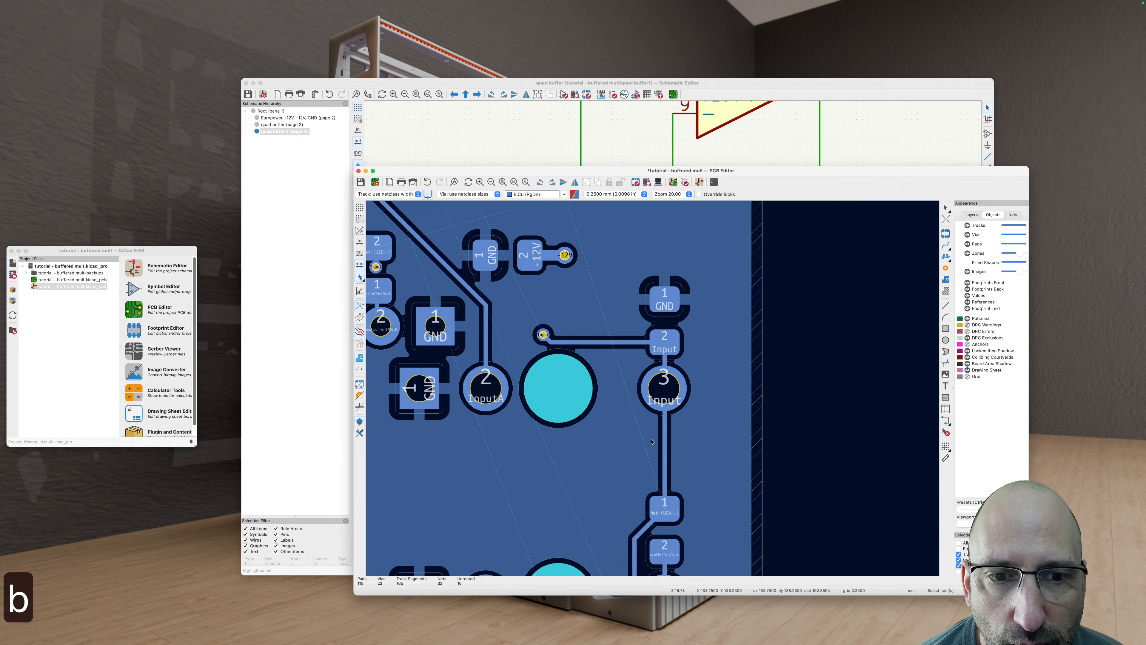
Step: Delete the leftover back-copper Input track from the removed via near U2's pin 1 and refill the zones
key(v)
key(v)
key(v)
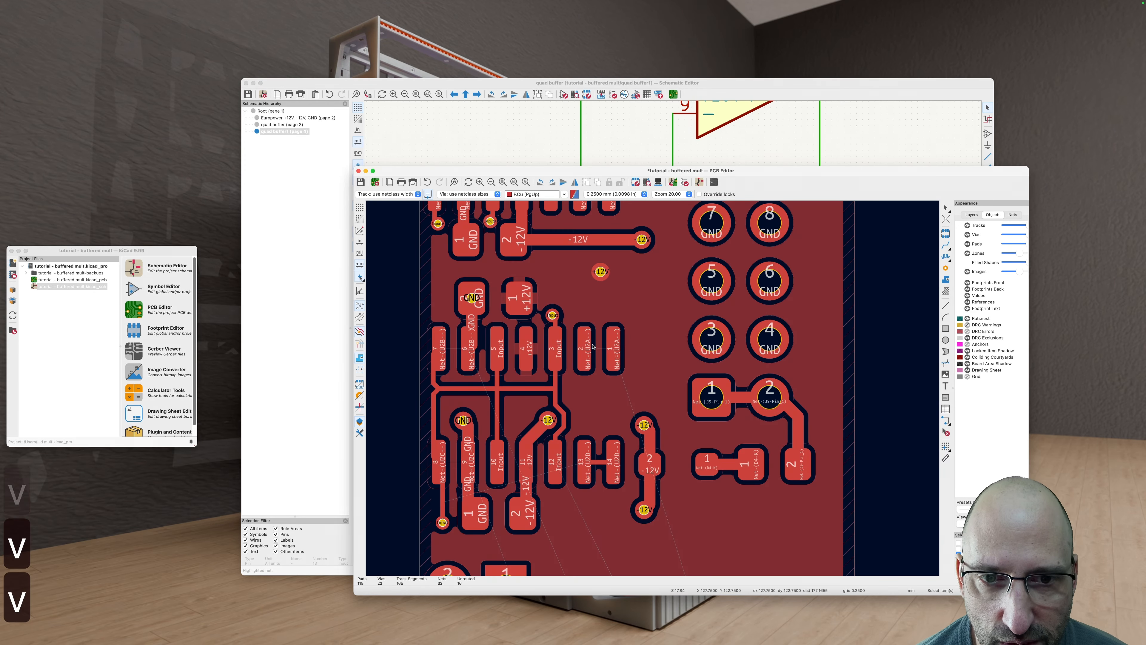
key(v)
key(u)
key(BackSpace)
key(b)
key(v)
Step: Route a front-copper track joining U2's pins 1 and 2
scroll(605, 343, up, 4)
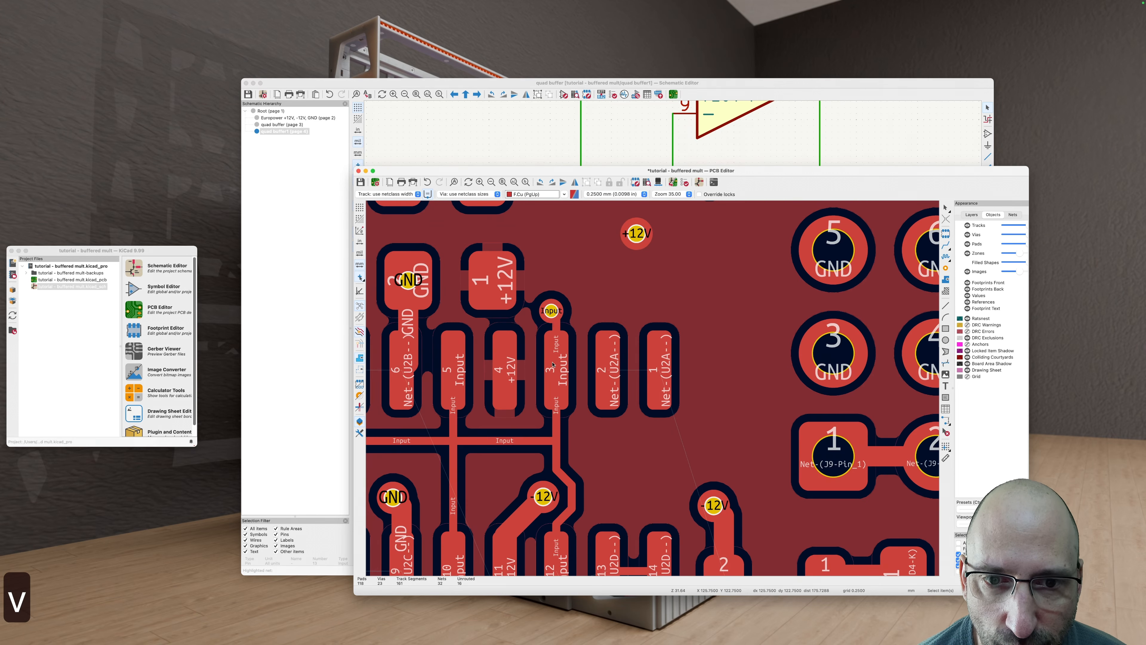
key(x)
click(660, 373)
key(Escape)
scroll(660, 373, down, 3)
Step: Delete the Input track and via below U2's pin 8 on the front copper and refill the zones
middle_drag(697, 417, 635, 317)
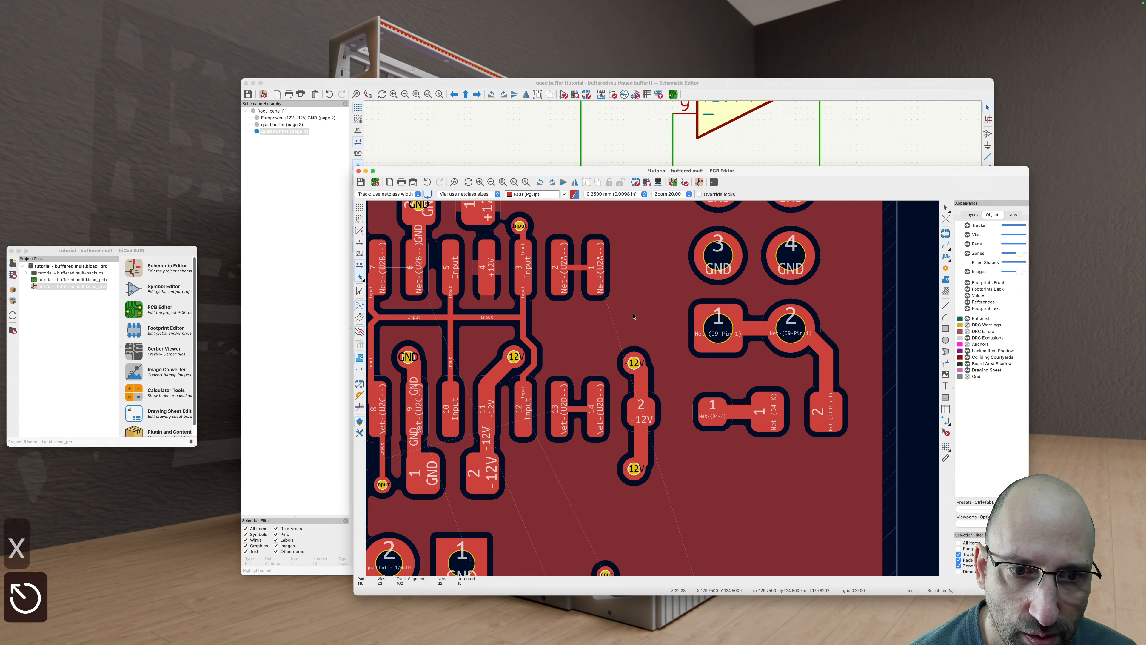
middle_drag(567, 423, 658, 350)
click(467, 419)
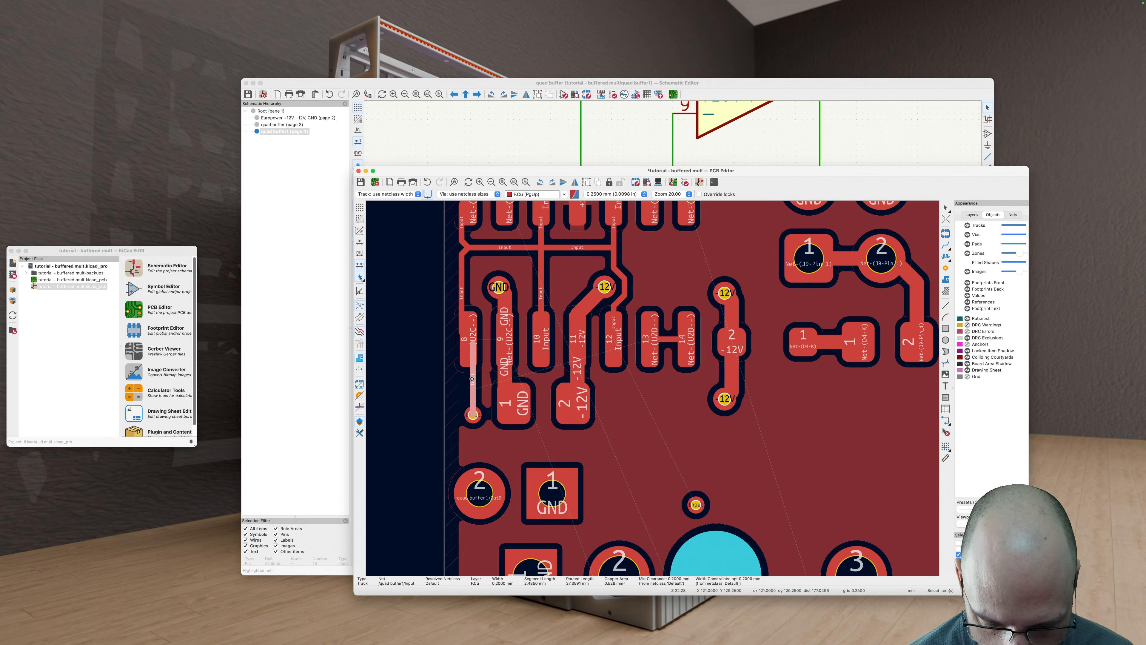
key(u)
key(BackSpace)
key(BackSpace)
key(b)
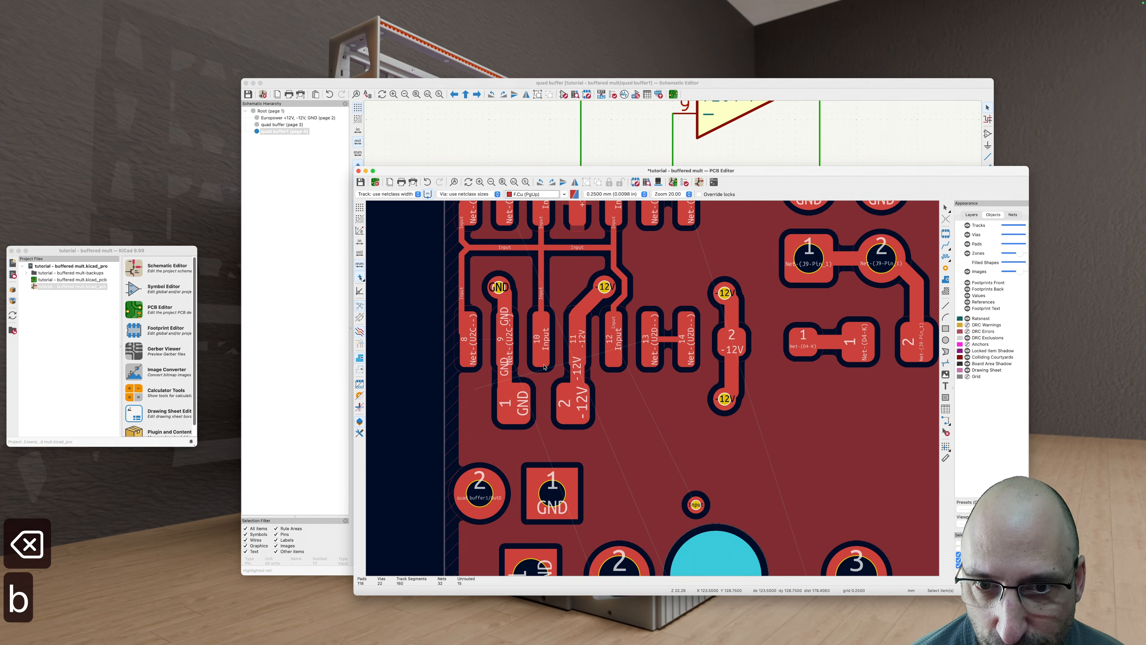
Step: Delete the leftover track at the Net-(U2D--) pad 2 on the back copper and refill the zones
key(v)
key(BackSpace)
key(b)
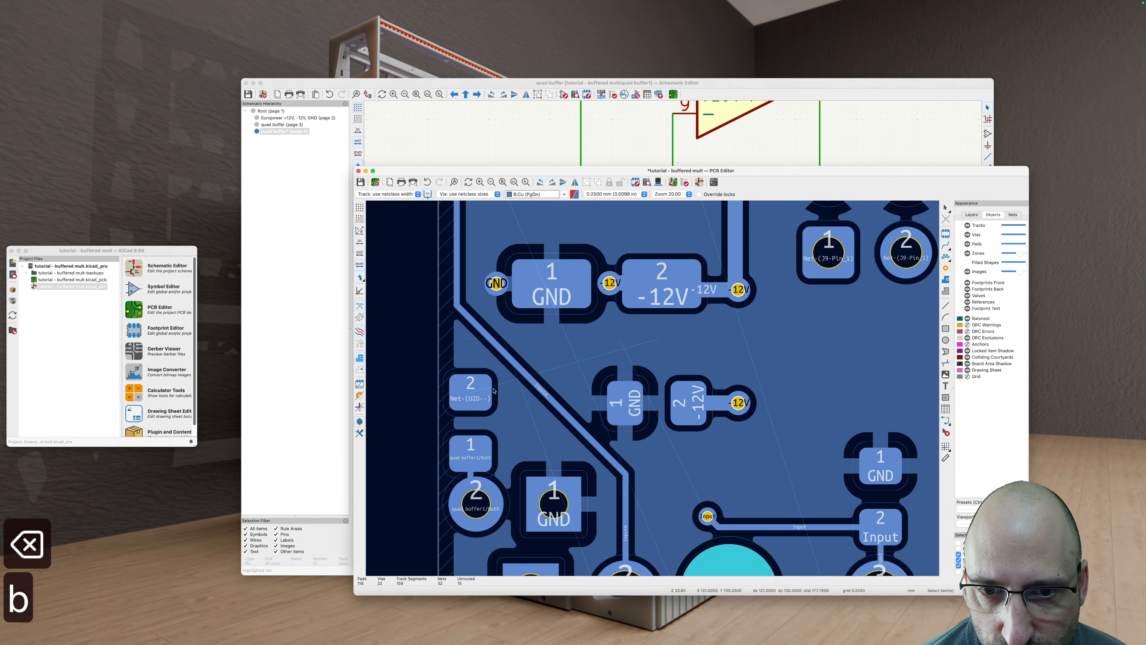
key(v)
key(v)
key(v)
Step: Route a front-copper track from U2's pin 12 to the Input via near the mounting hole and refill the zones
scroll(486, 388, down, 2)
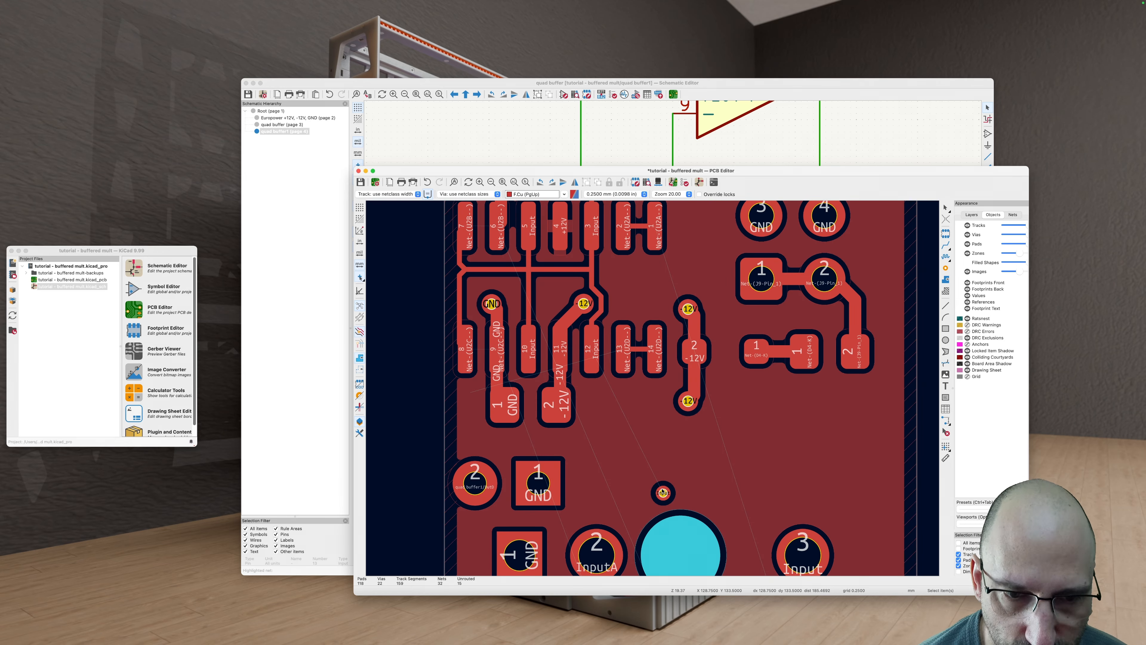
key(x)
key(Escape)
click(592, 364)
click(662, 492)
key(b)
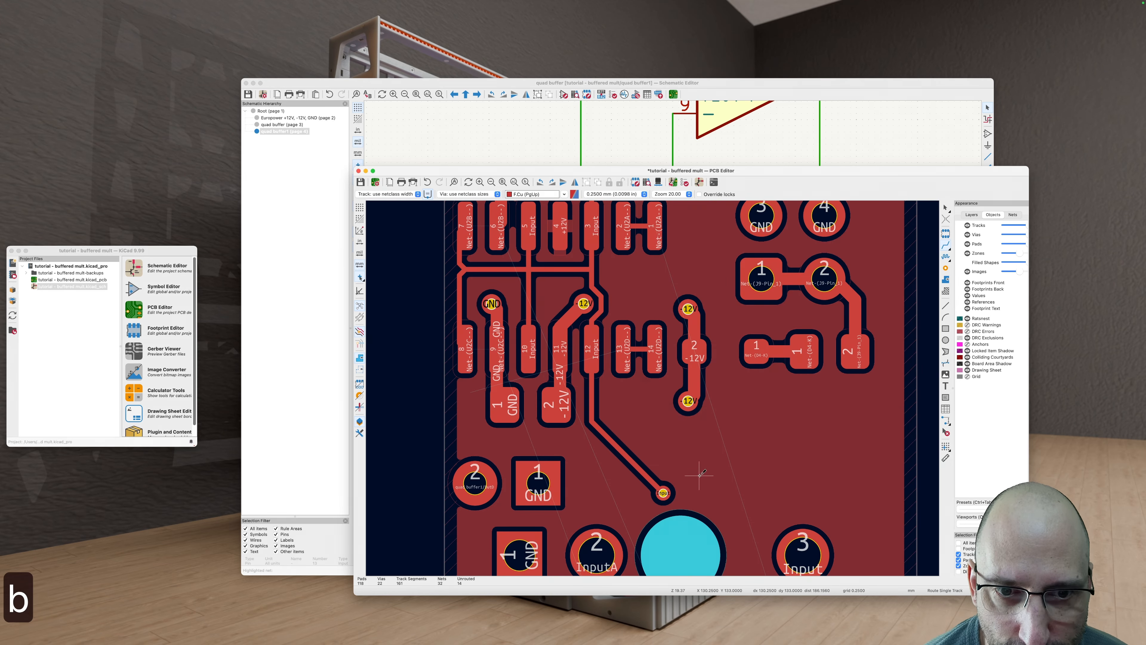
key(v)
scroll(542, 384, down, 2)
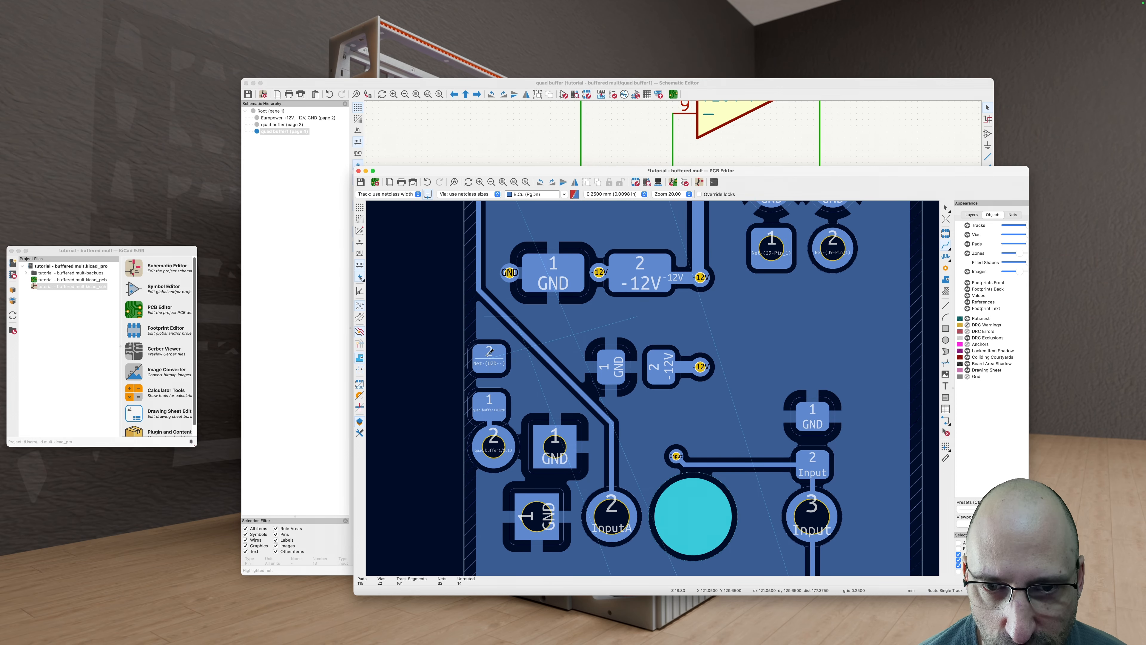
key(x)
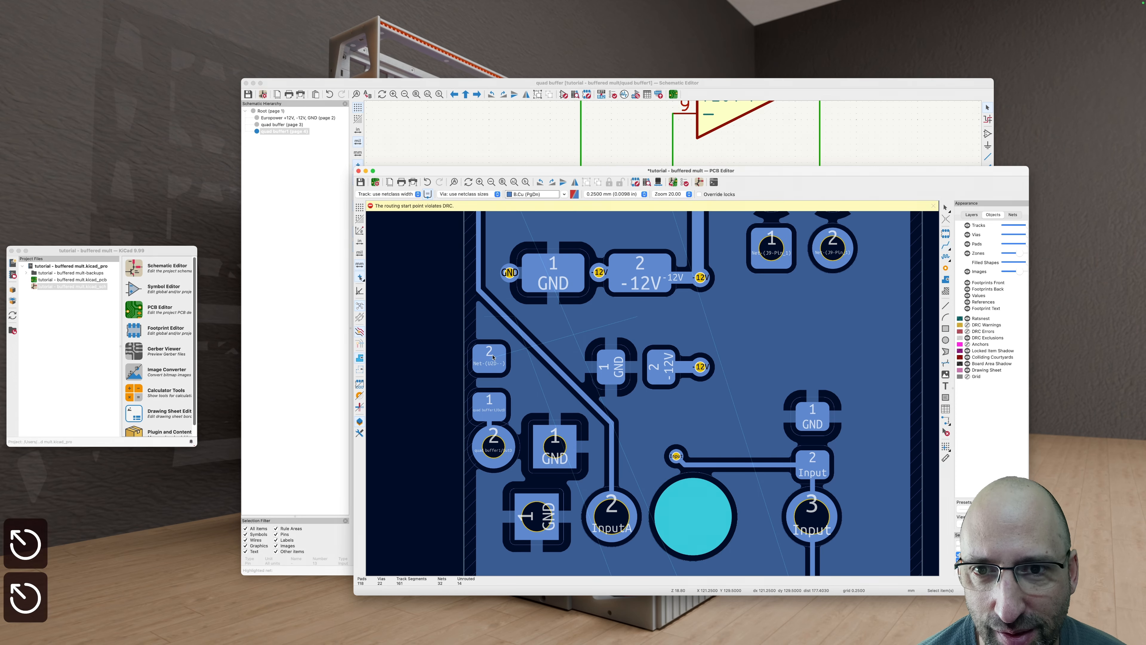
key(Escape)
key(Escape)
Step: Delete all tracks and vias between and below U2's two pad rows together and refill the copper zones
scroll(523, 359, down, 4)
key(b)
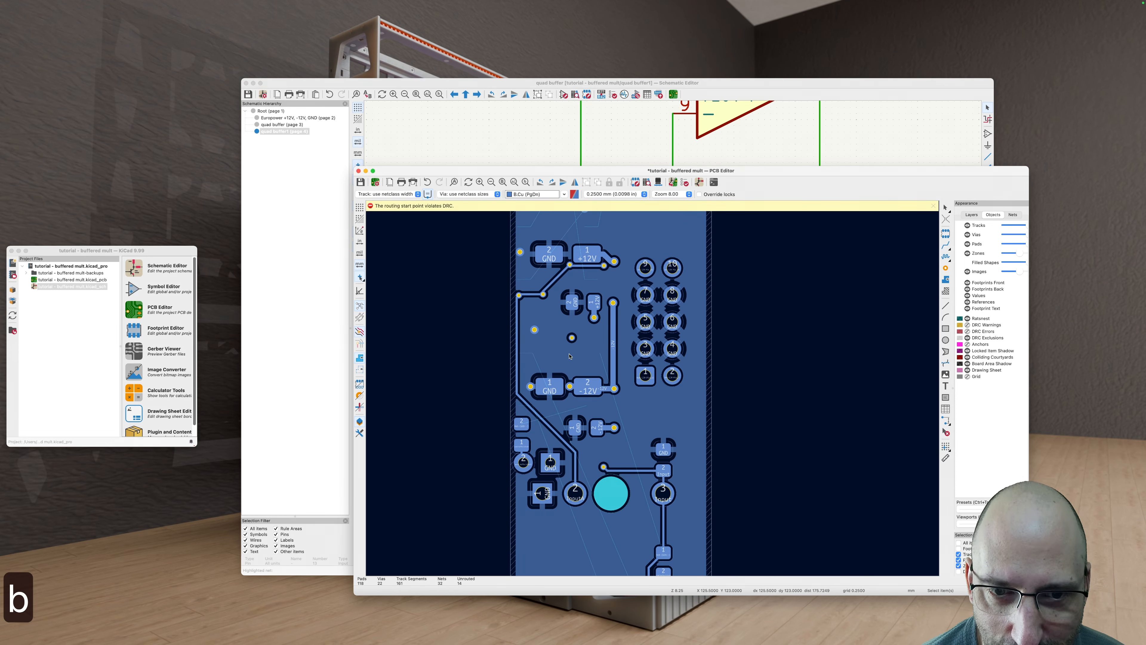
key(v)
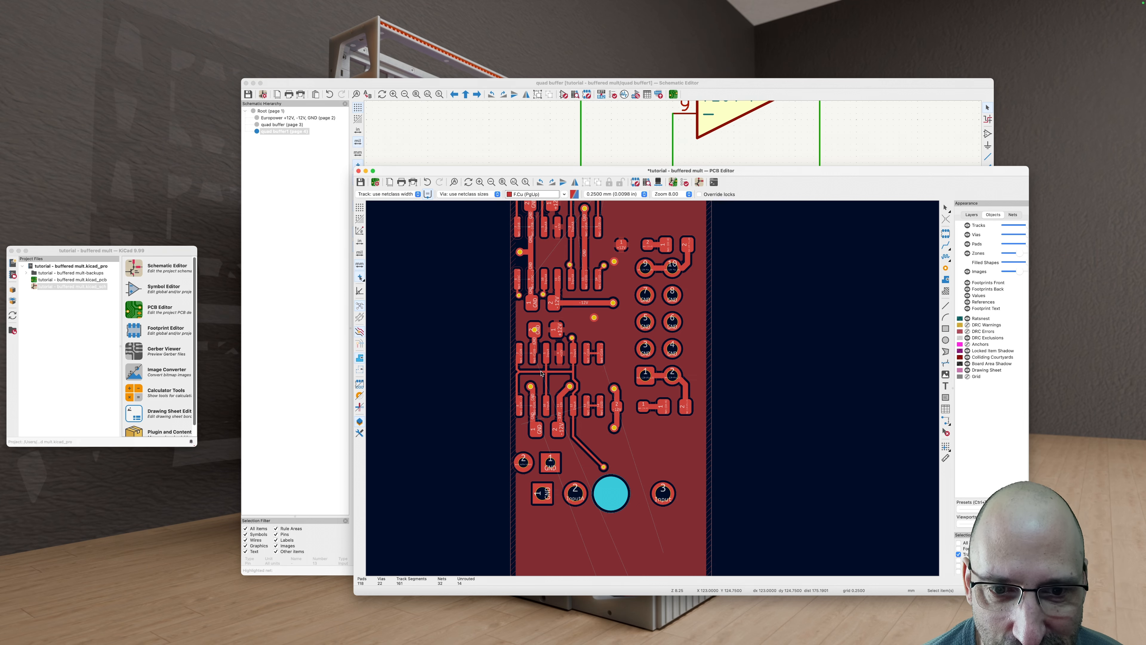
scroll(541, 373, up, 1)
drag(655, 474, 532, 344)
key(BackSpace)
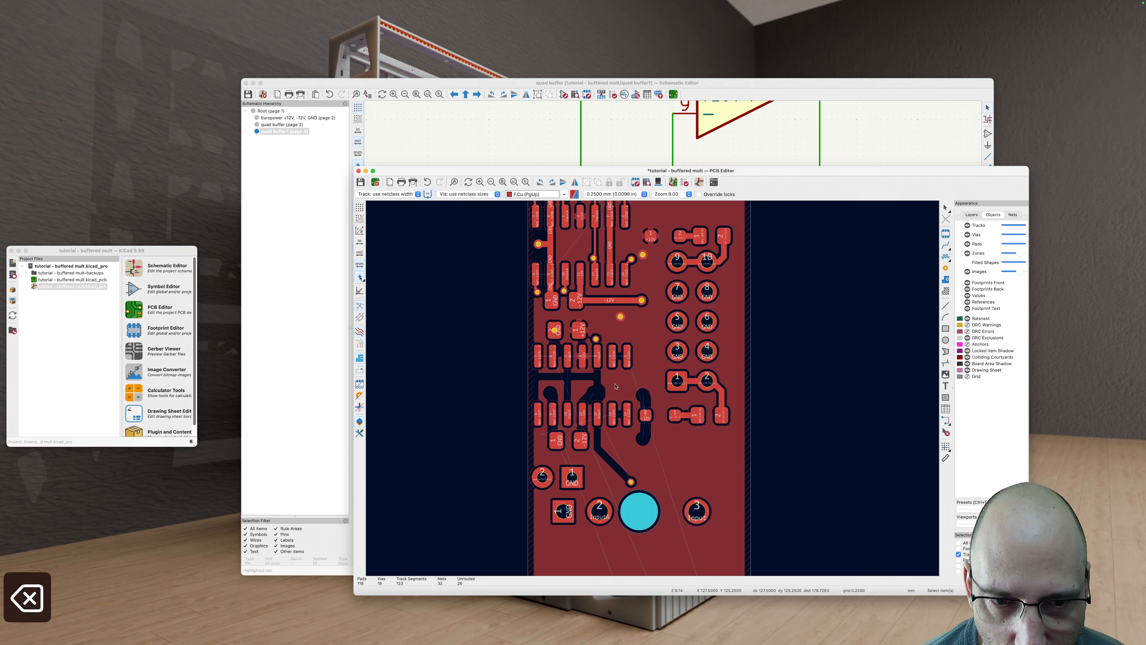
key(b)
scroll(591, 337, up, 2)
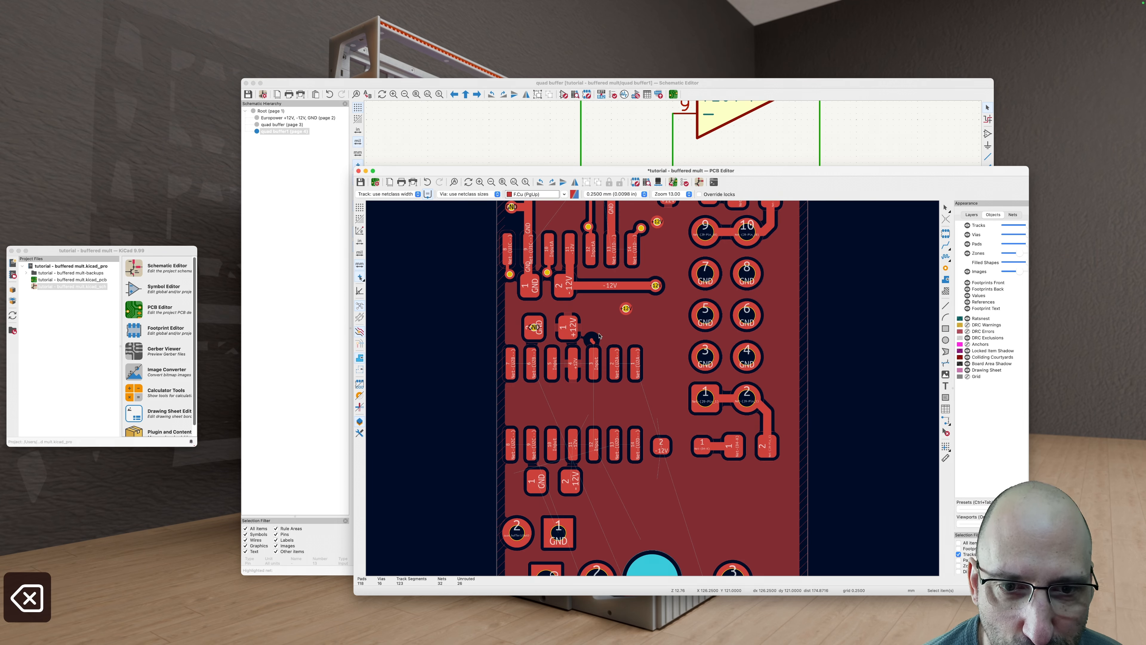
Step: Delete the leftover track segments above U2's pin 3 and refill the copper zones
scroll(597, 335, up, 2)
drag(620, 337, 587, 354)
key(BackSpace)
key(b)
scroll(557, 361, down, 2)
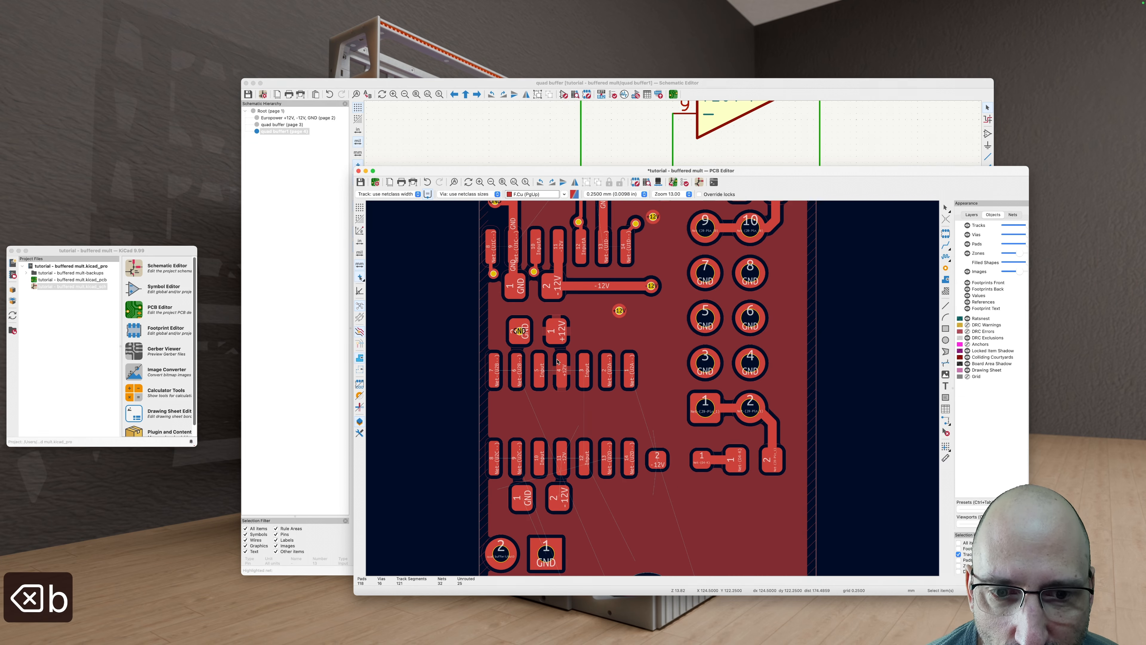
Step: Delete the -12V tracks between the large capacitor's pad 2 and the via near the pin header on the back copper, and refill the zones
key(v)
key(BackSpace)
key(BackSpace)
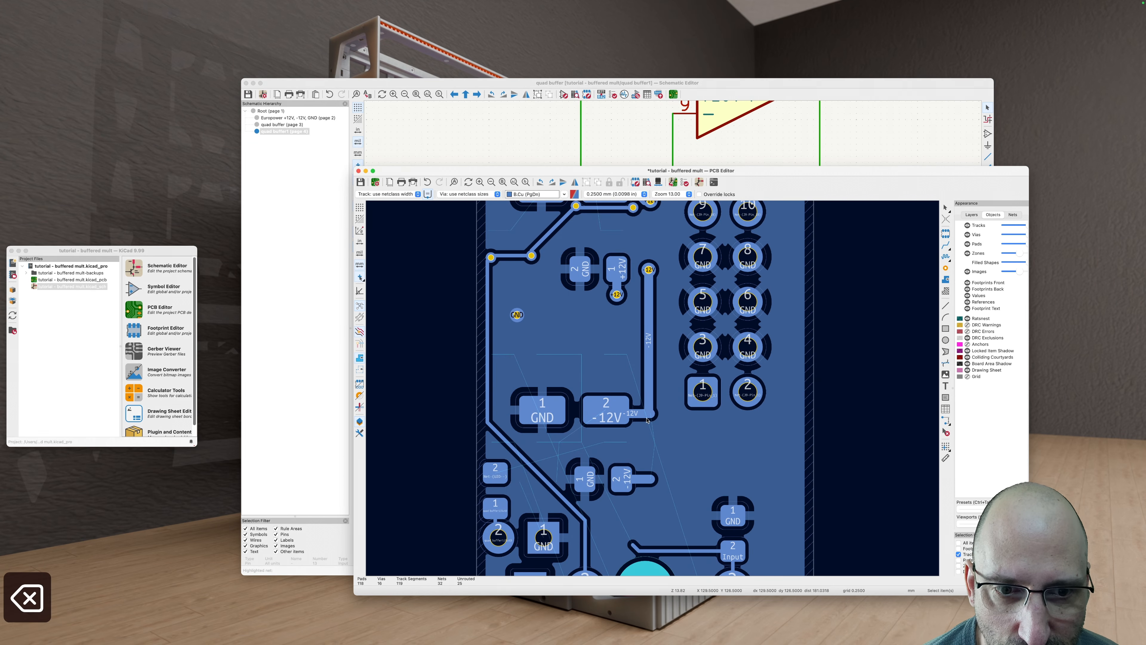
click(646, 420)
key(Escape)
click(644, 408)
key(BackSpace)
key(b)
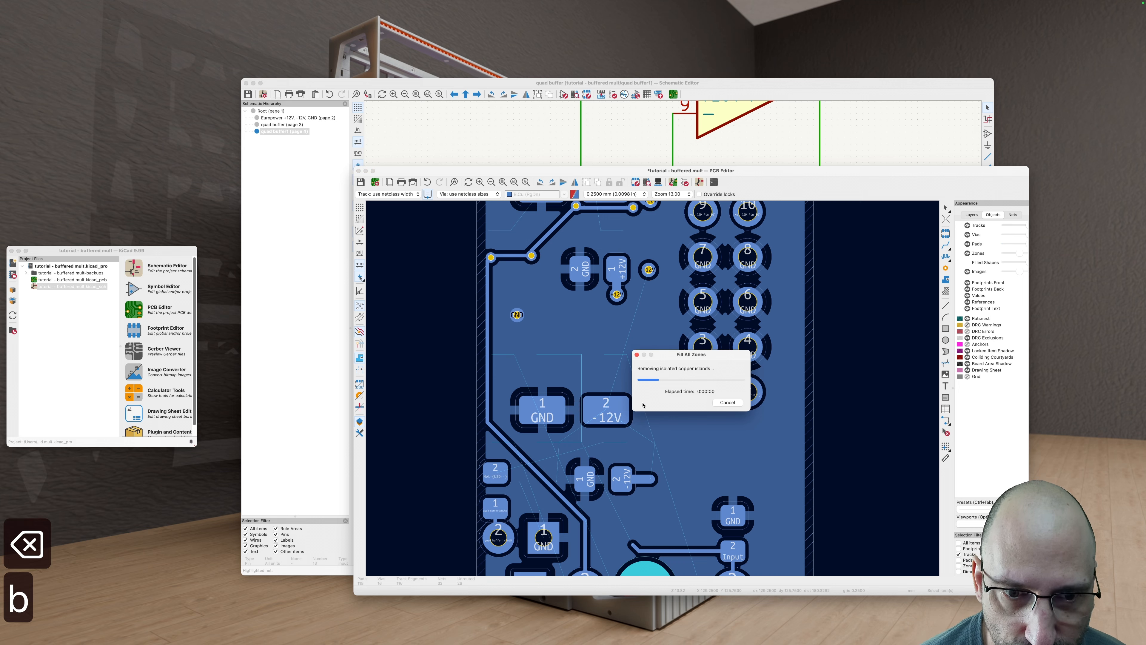
Step: Route a back-copper track from the large capacitor's -12V pad 2 to the -12V via near the pin header and refill the zones
key(x)
click(648, 270)
key(Escape)
scroll(619, 368, down, 3)
key(b)
middle_drag(624, 424, 624, 386)
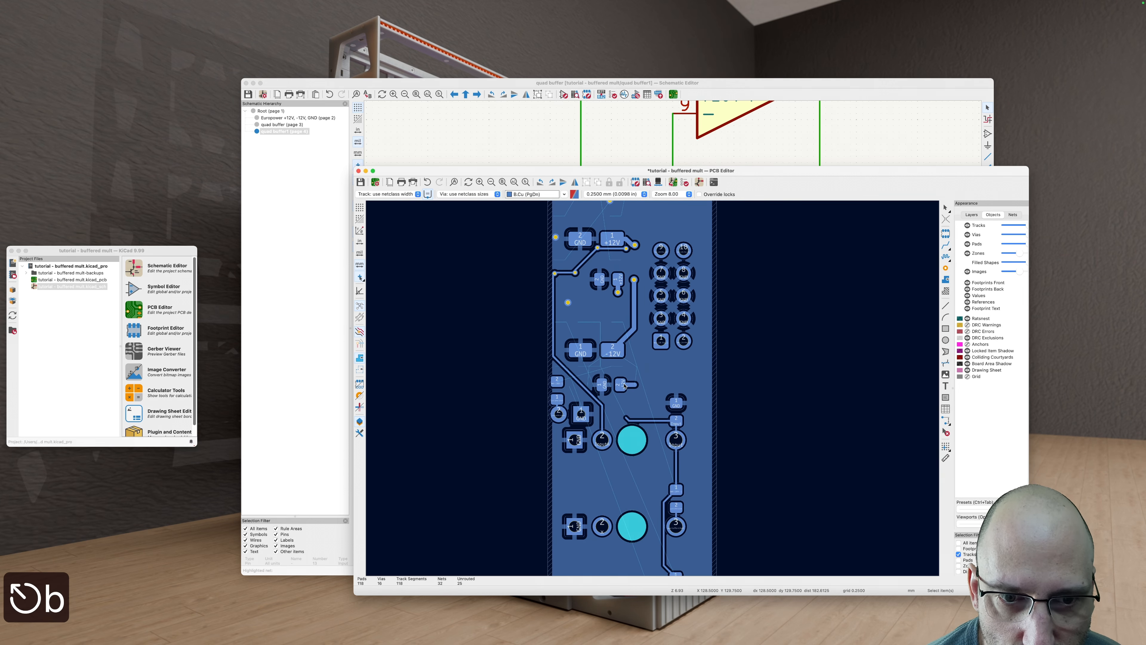
Step: Delete the short track stub at the small lower capacitor's -12V pad 2 on the back copper and refill the zones
key(Escape)
scroll(626, 384, up, 3)
key(BackSpace)
key(b)
key(c)
key(v)
key(v)
key(v)
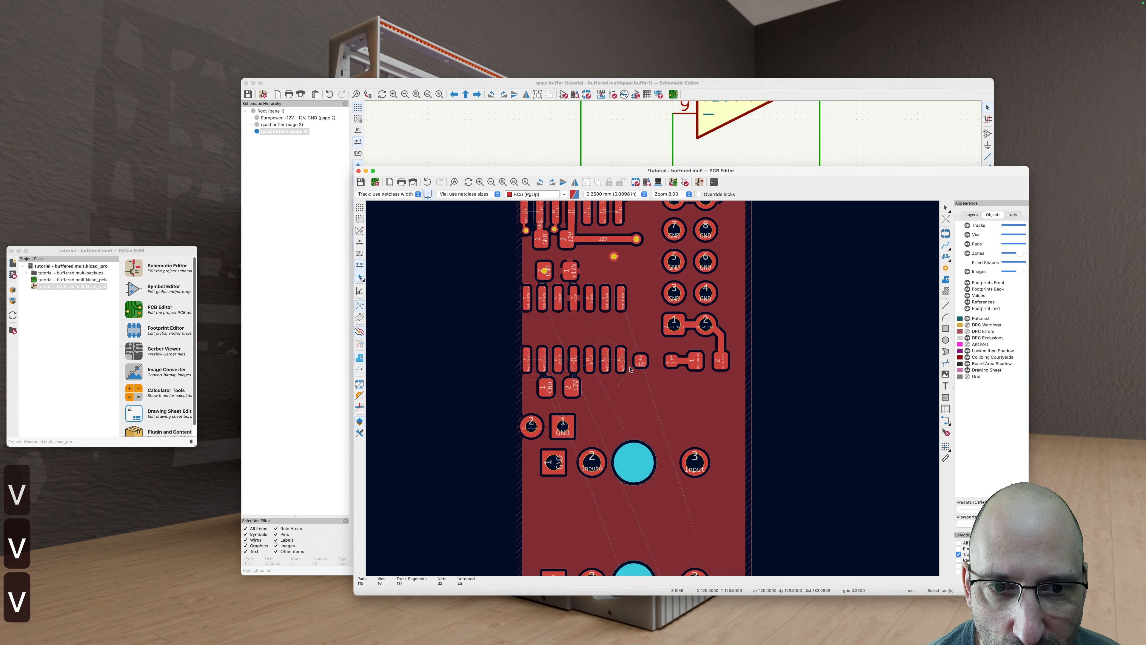
Step: Route -12V from the small lower capacitor's pad 2 through a new via to the front-copper -12V pad beside U2's pin 14, and refill the zones
key(v)
scroll(630, 369, up, 2)
key(x)
key(v)
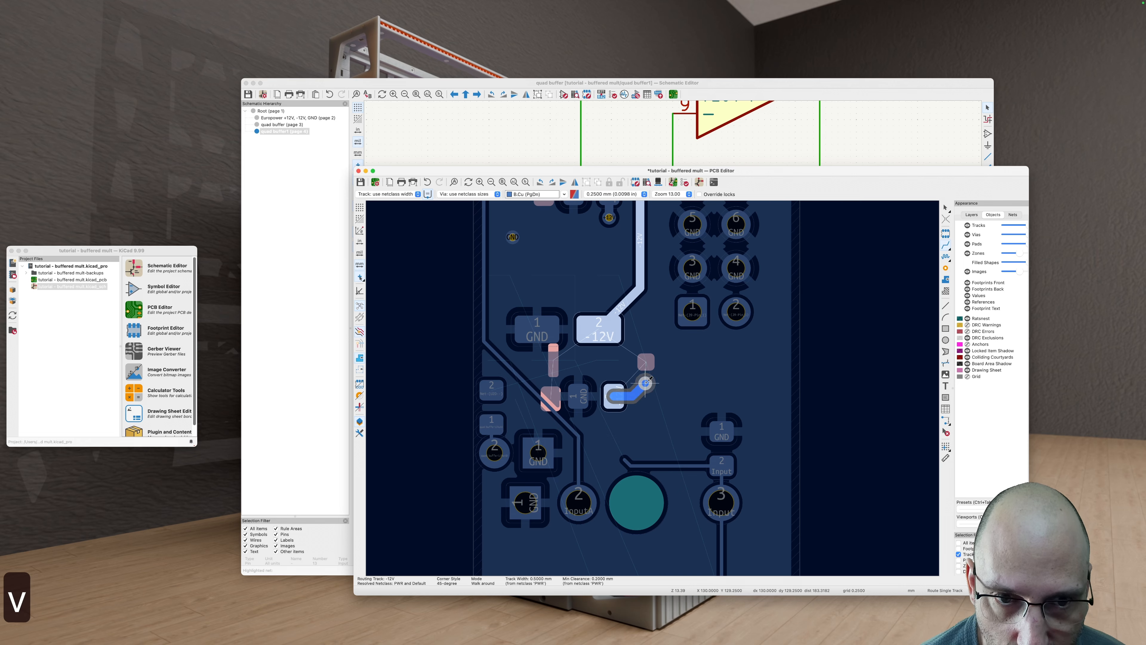
click(645, 383)
click(646, 362)
key(b)
Step: Route a back-copper -12V track between the new via and the bend of the existing -12V track, and refill the zones
key(v)
middle_drag(652, 348, 624, 388)
key(v)
scroll(605, 340, up, 2)
scroll(605, 340, down, 3)
key(Escape)
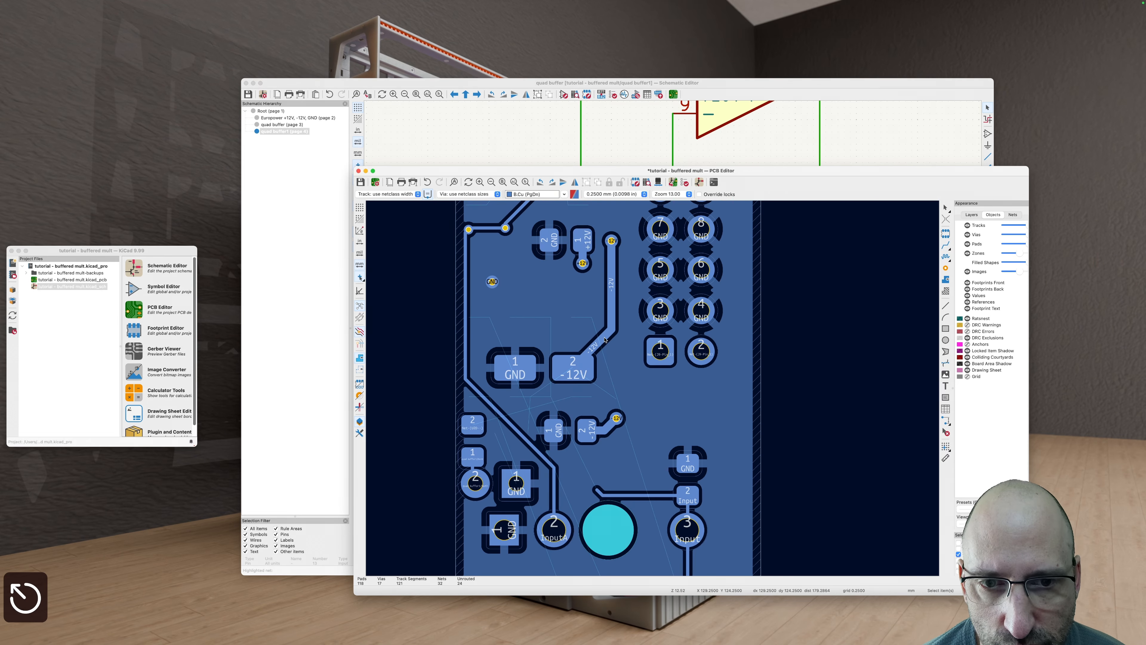
key(x)
click(616, 417)
key(b)
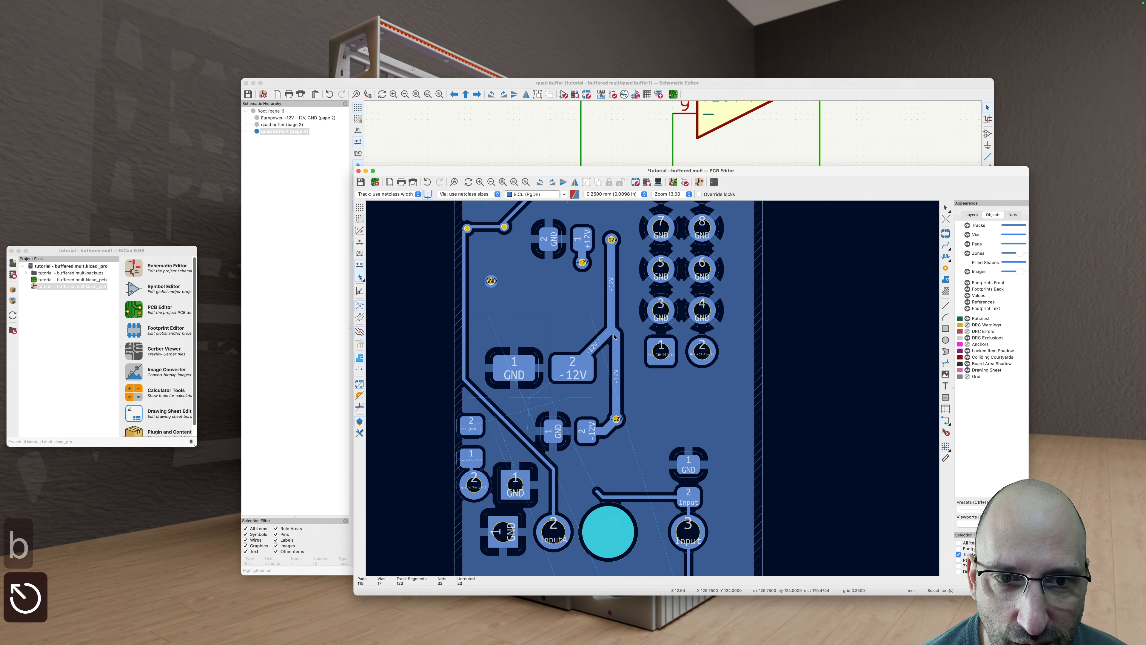
Step: Replace the diagonal -12V segment with a straight horizontal track from the large capacitor's pad 2 to the vertical -12V track, and refill the zones
scroll(612, 338, up, 3)
key(Escape)
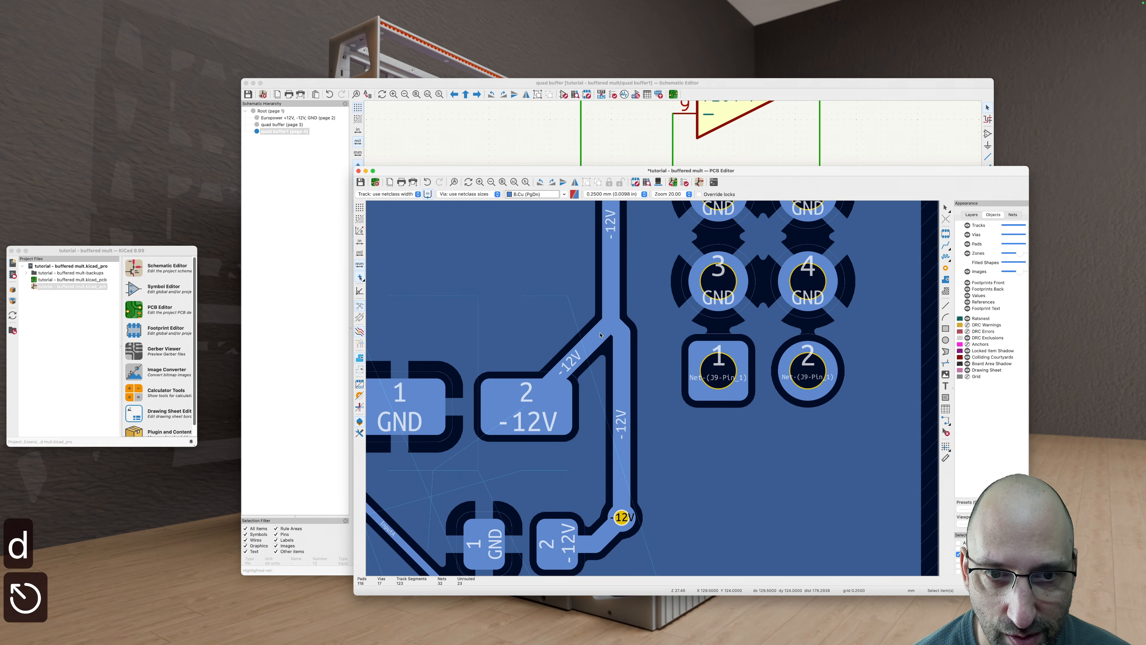
key(BackSpace)
scroll(621, 368, down, 3)
key(x)
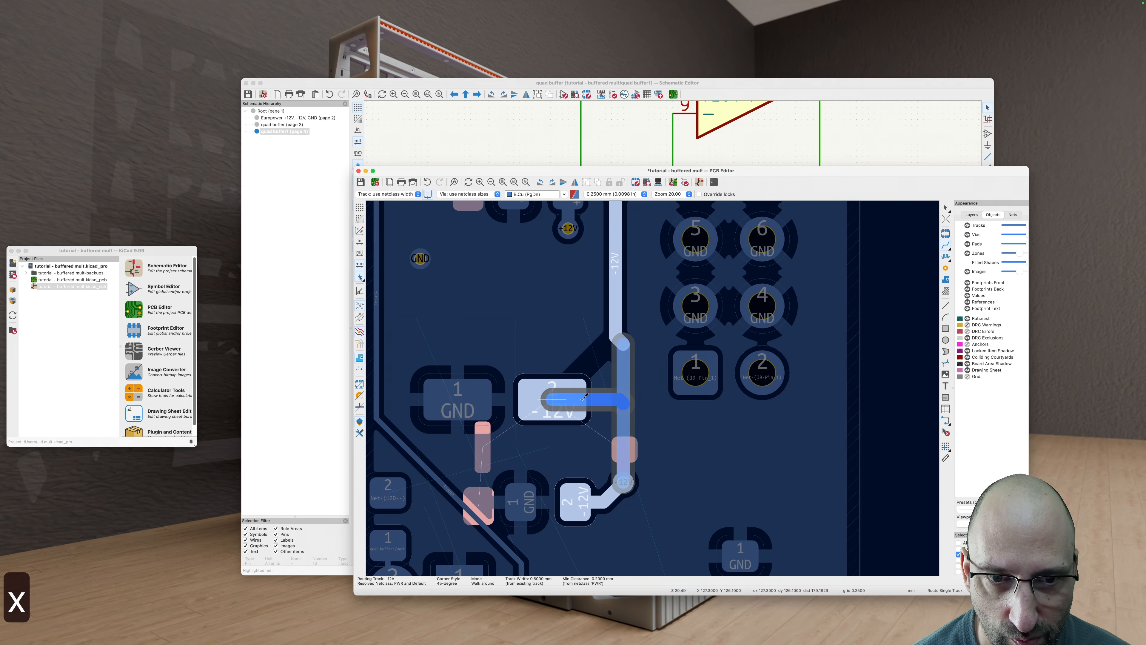
click(623, 399)
key(Escape)
scroll(604, 366, down, 3)
key(b)
Step: Route a front-copper GND track from the capacitor's pad 1 below U2 to the square through-hole GND pad and refill the zones
key(v)
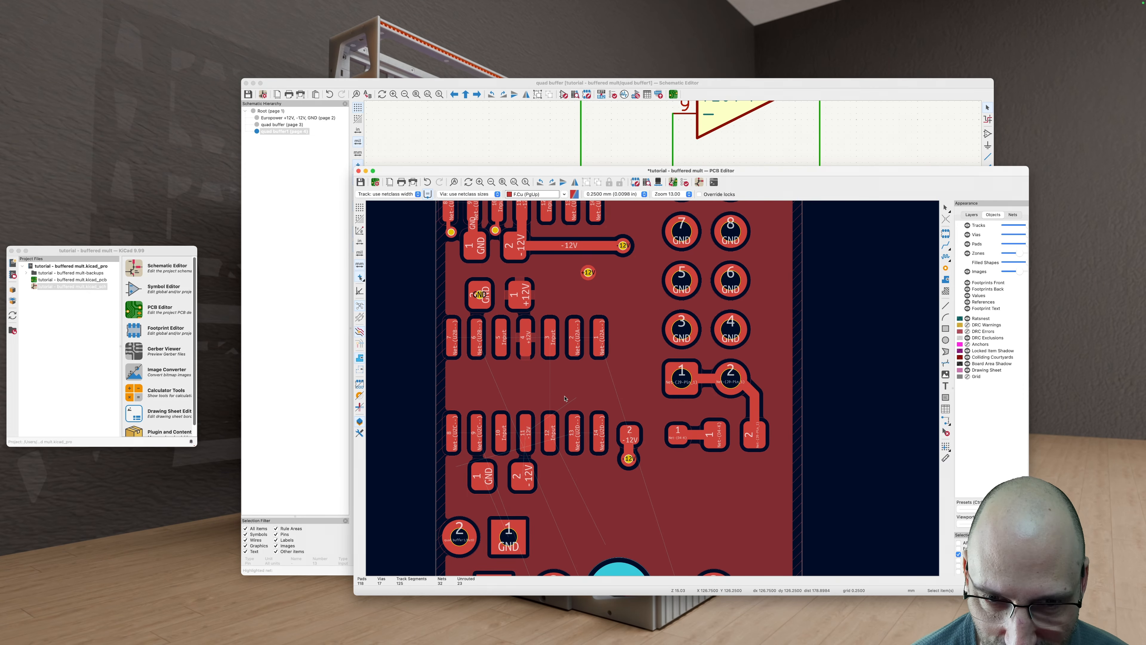
scroll(564, 398, up, 4)
scroll(496, 352, down, 2)
key(v)
key(v)
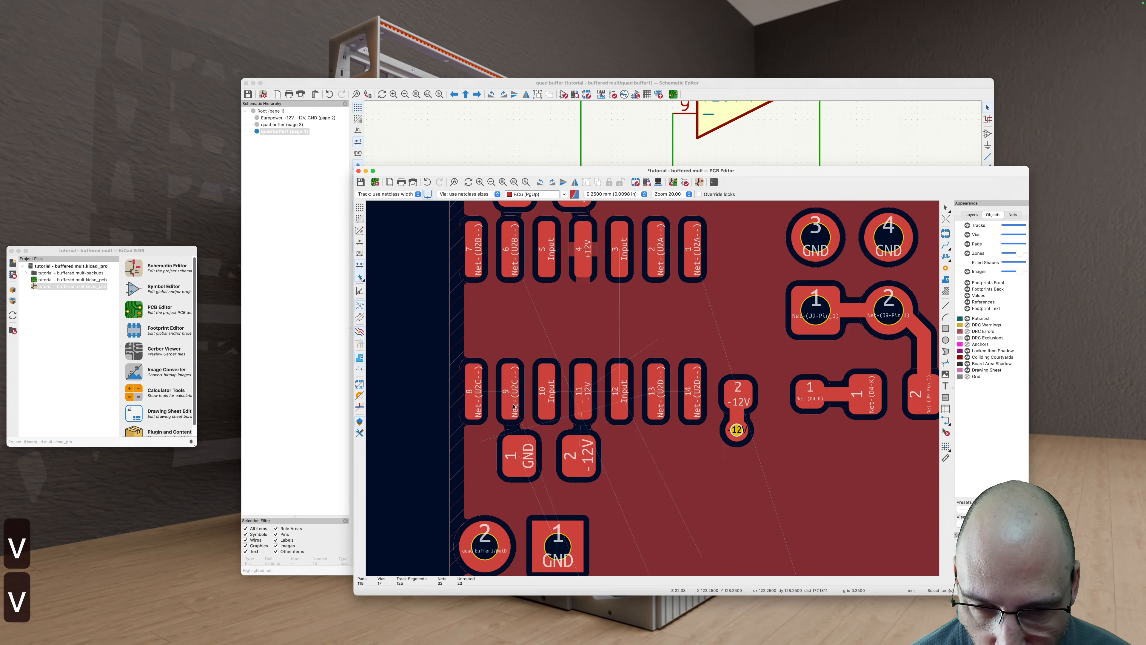
key(v)
key(v)
scroll(509, 384, up, 2)
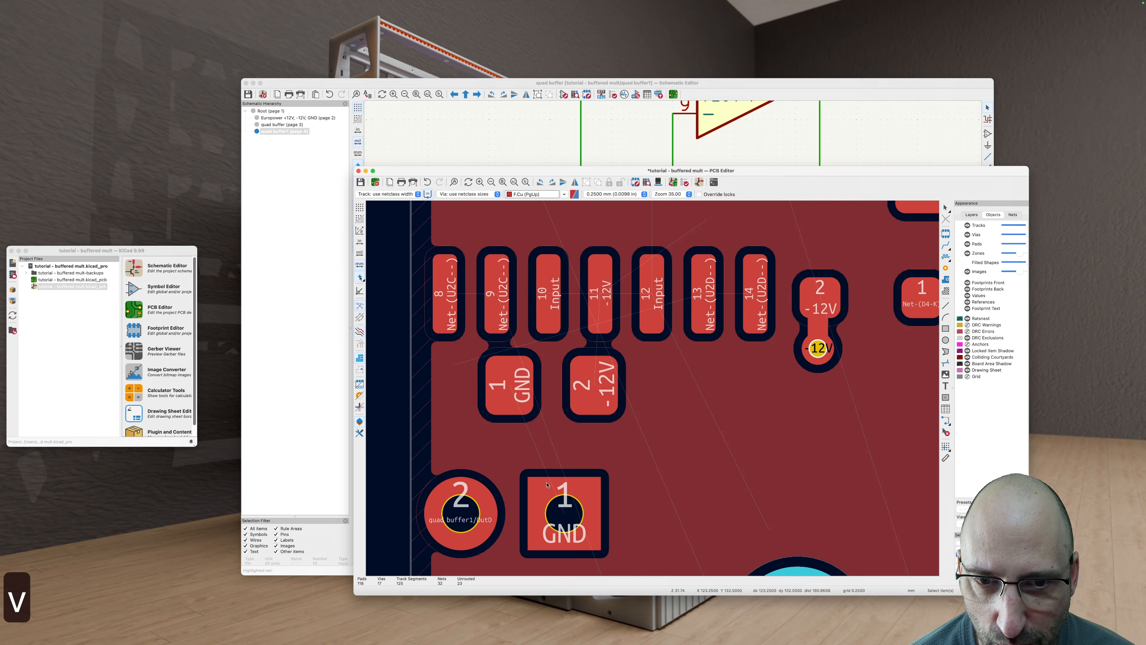
scroll(547, 485, down, 2)
key(v)
key(x)
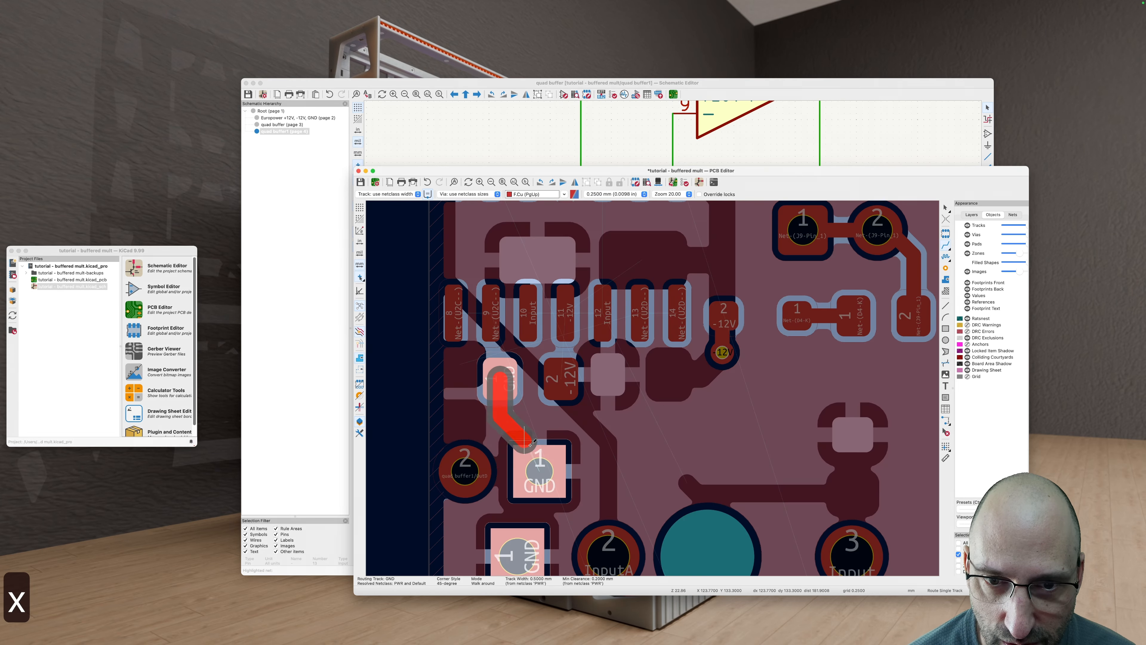
click(539, 469)
key(b)
Step: Route a front-copper -12V track from U2's pin 11 to the capacitor's pad 2 below it and refill the zones
scroll(531, 405, down, 2)
click(559, 328)
click(559, 384)
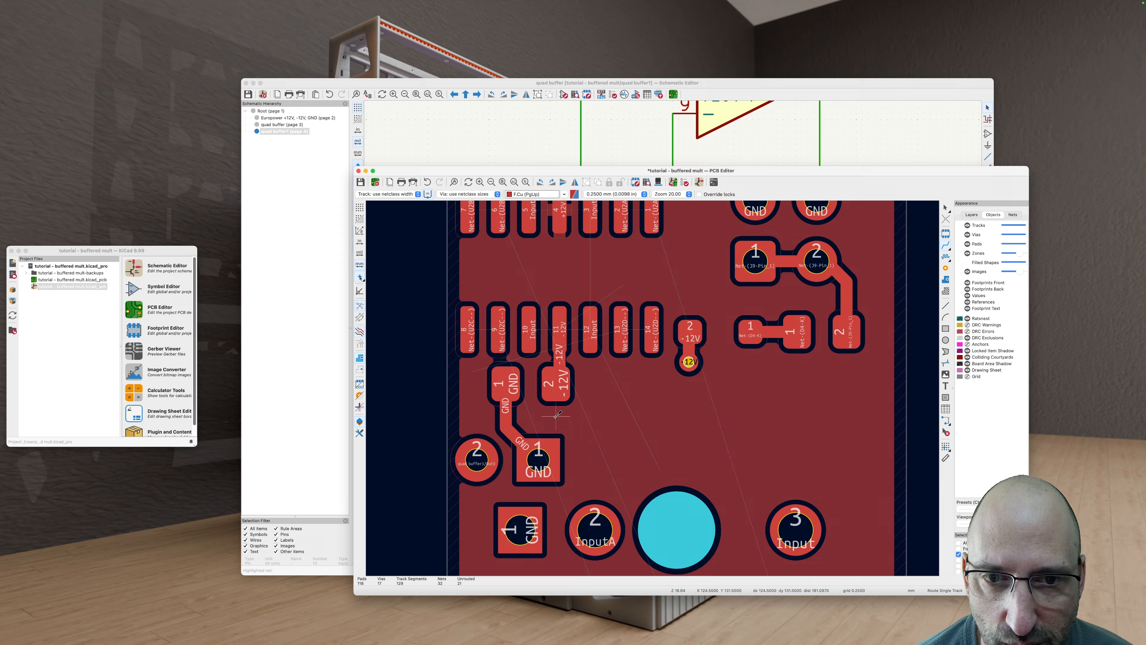
scroll(562, 414, up, 3)
key(v)
key(v)
key(b)
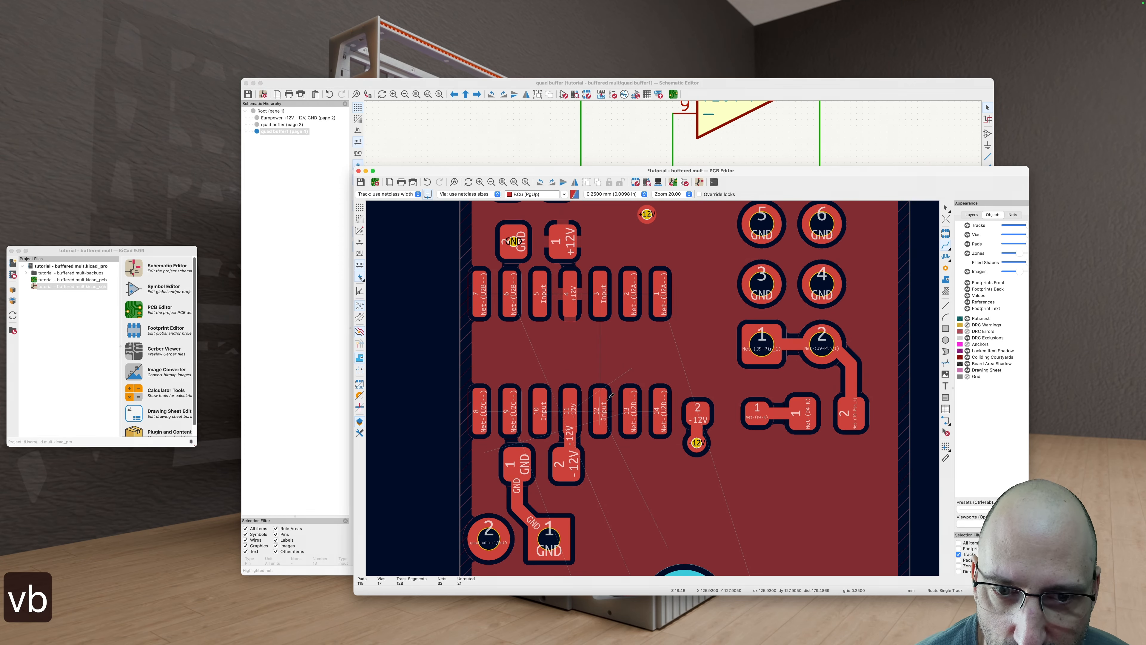
Step: Connect U2's pins 13 and 14, and pins 1 and 2, with short front-copper tracks
scroll(597, 352, down, 3)
click(658, 334)
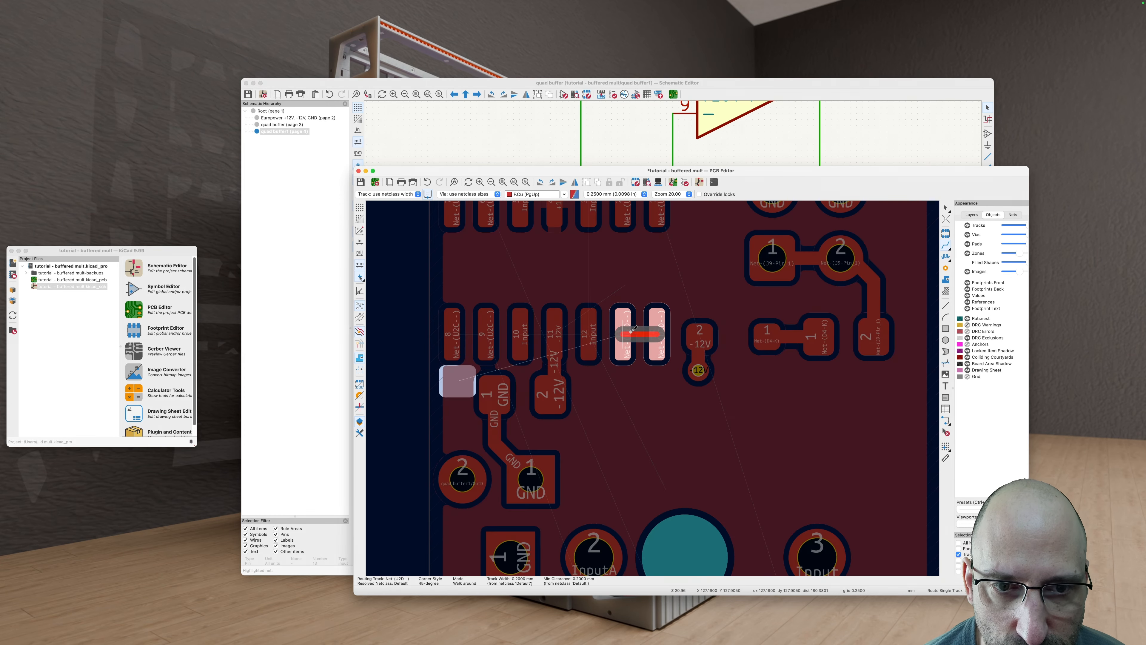
click(623, 334)
scroll(641, 316, up, 3)
click(657, 296)
click(623, 296)
scroll(587, 321, left, 3)
click(660, 311)
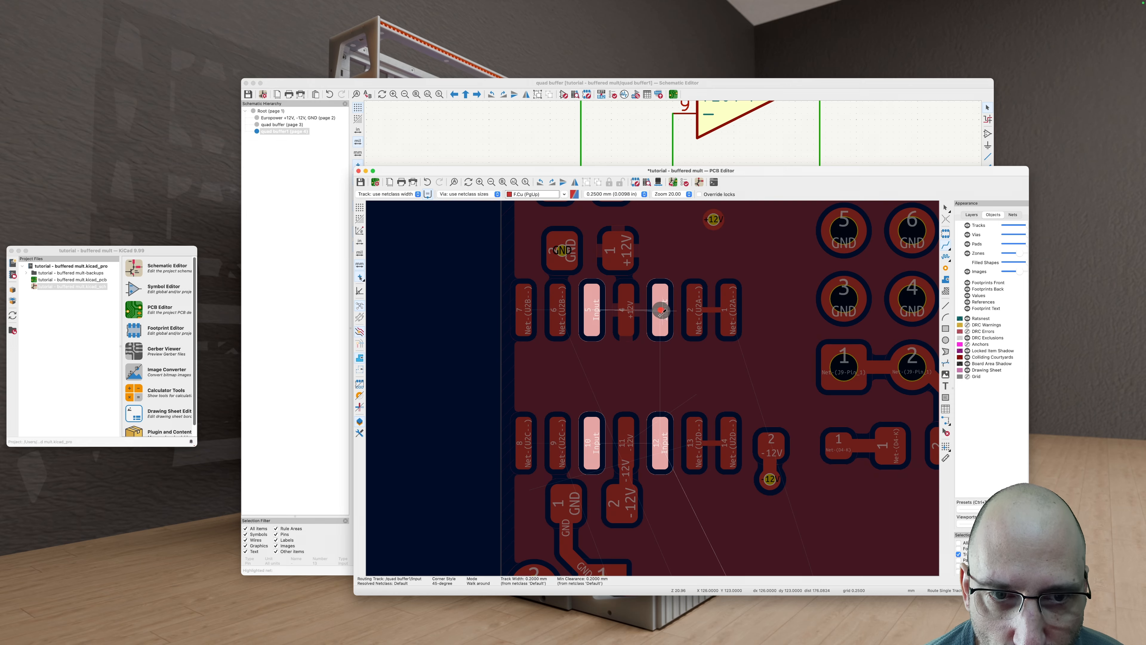
key(Escape)
scroll(592, 314, up, 1)
click(592, 311)
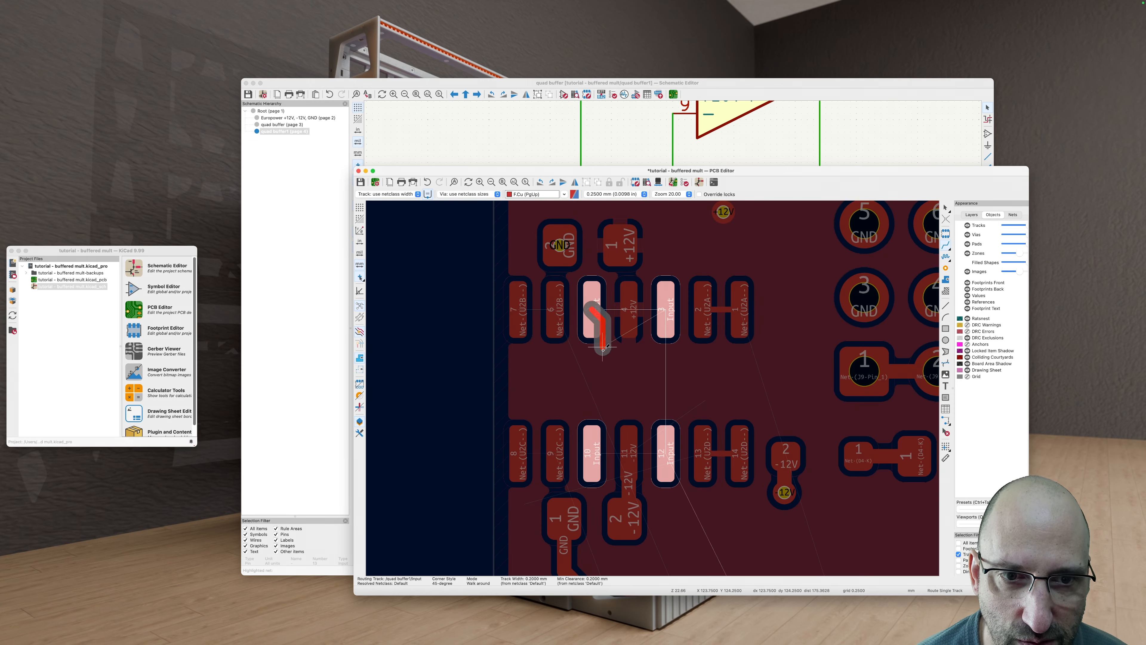
key(Escape)
Step: Route vertical front-copper Input tracks from U2's pin 12 to pin 3 and from pin 10 to pin 5, and refill the zones
click(666, 453)
click(671, 310)
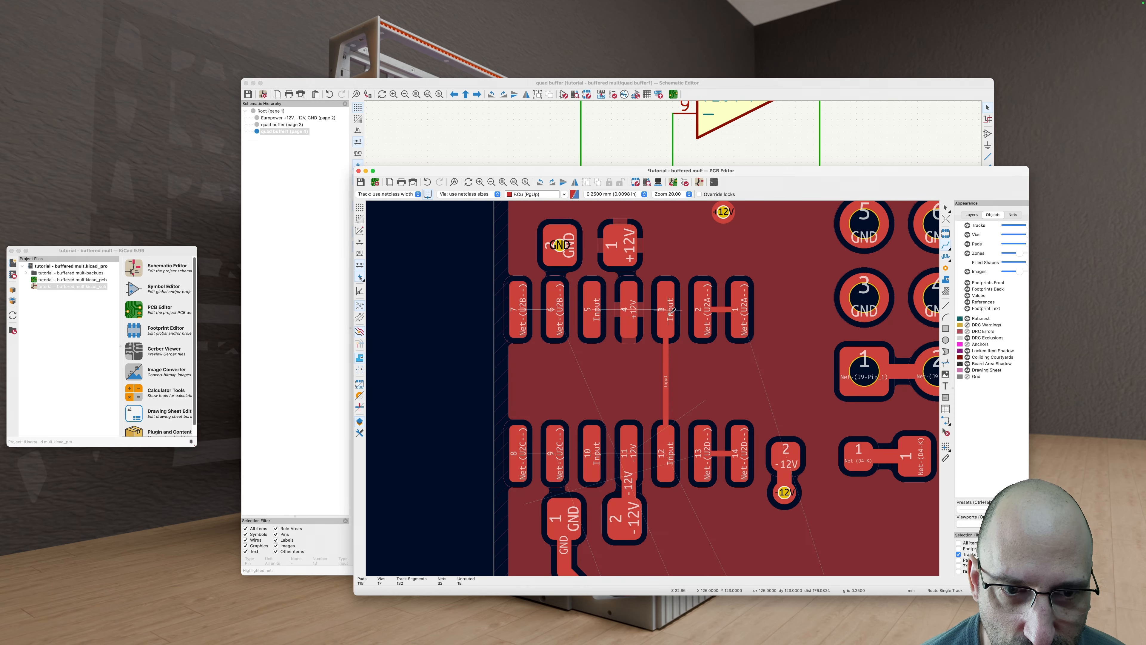
click(597, 439)
click(594, 313)
scroll(591, 316, down, 3)
key(b)
scroll(607, 326, down, 2)
scroll(606, 330, up, 1)
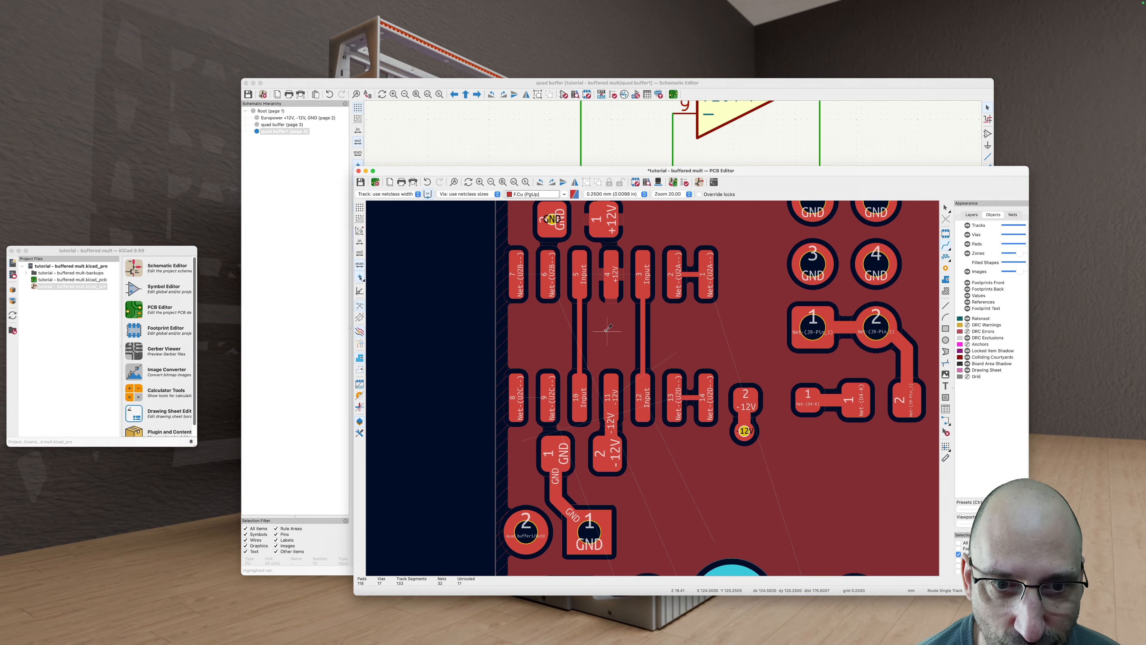
Step: Highlight the Input net and examine its remaining connection to the back-copper track near the mounting hole
scroll(606, 329, down, 2)
scroll(632, 288, up, 5)
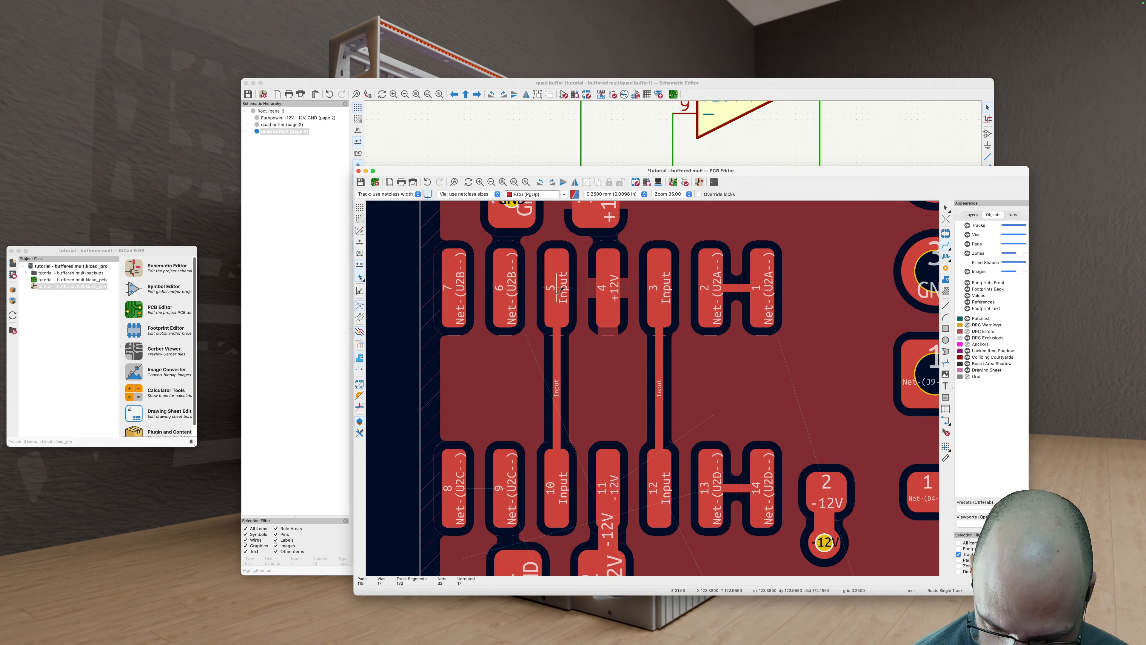
key(grave)
scroll(562, 289, down, 5)
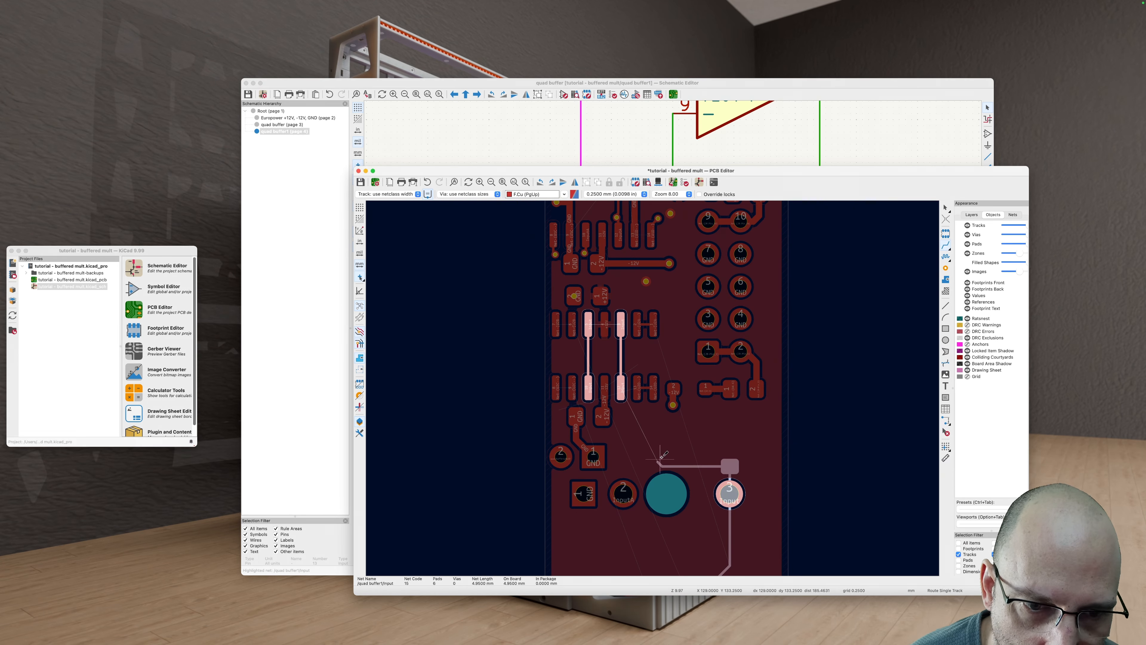
scroll(661, 455, up, 2)
scroll(598, 361, up, 2)
key(Escape)
key(v)
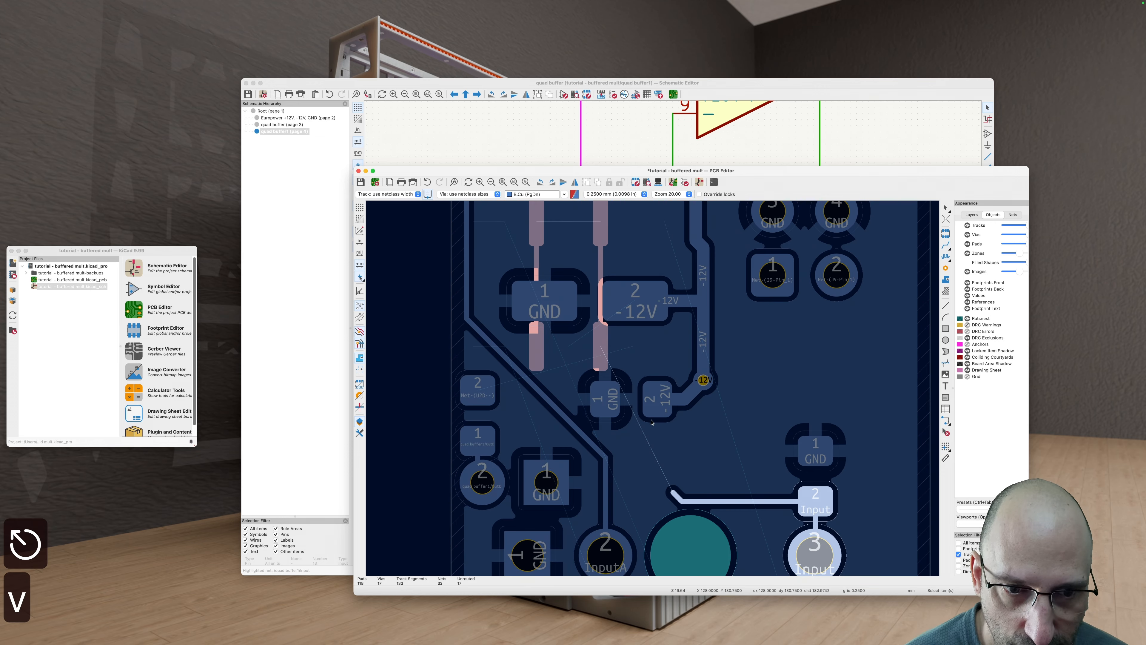
Step: Delete the short angled end of the back-copper Input track and extend the track straight past the mounting hole to a via
click(676, 495)
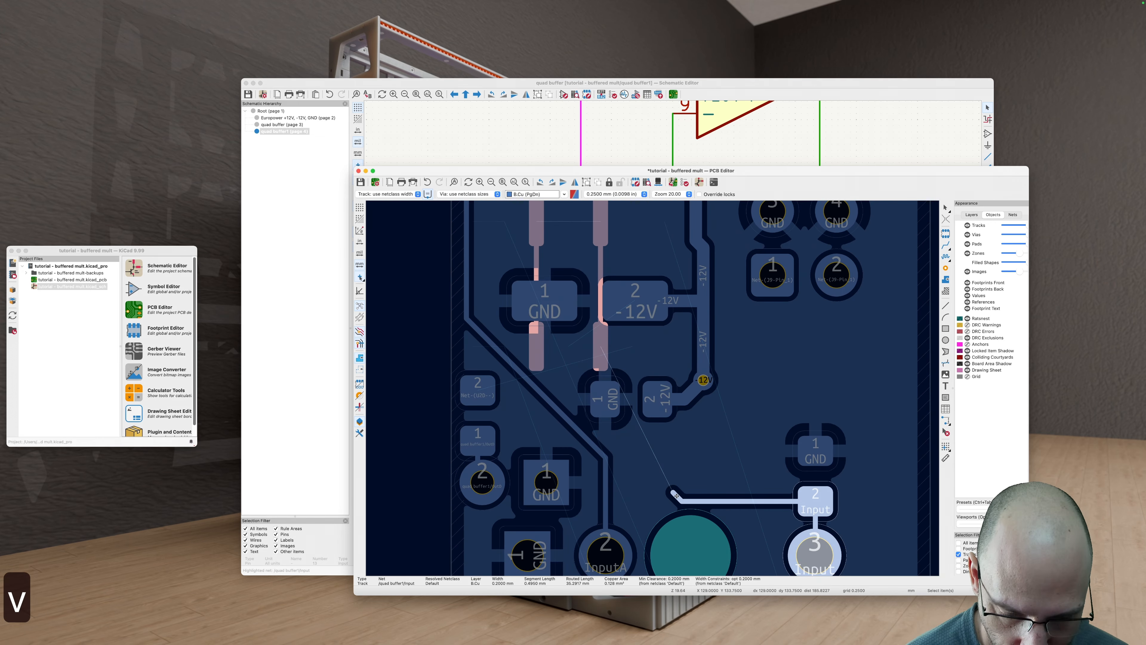
key(BackSpace)
key(x)
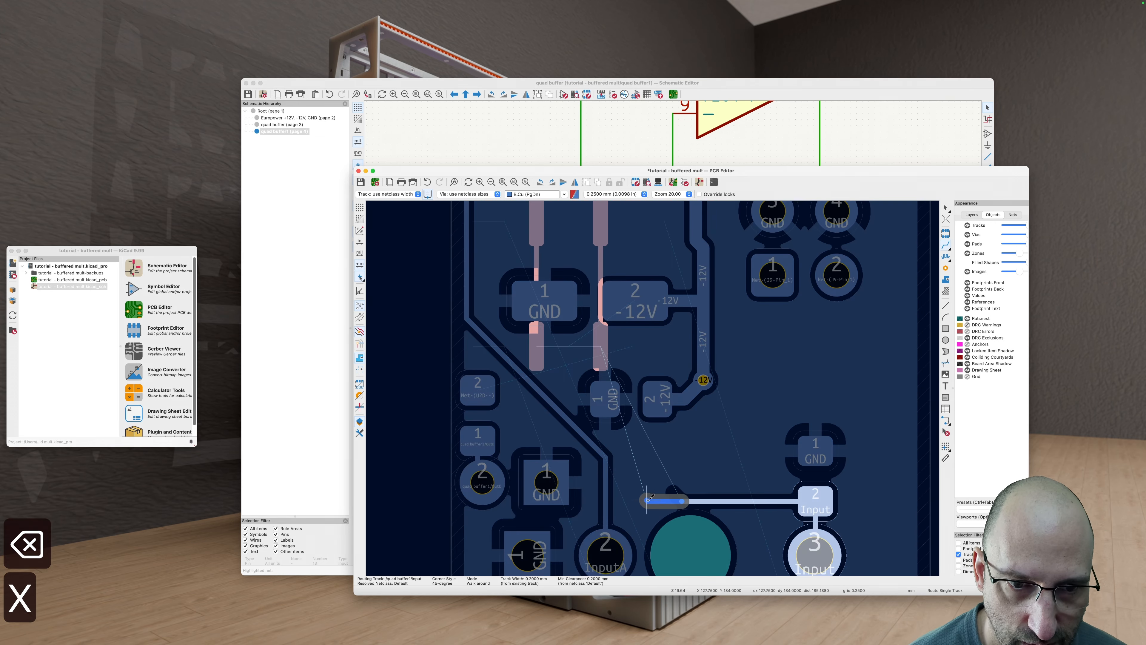
key(b)
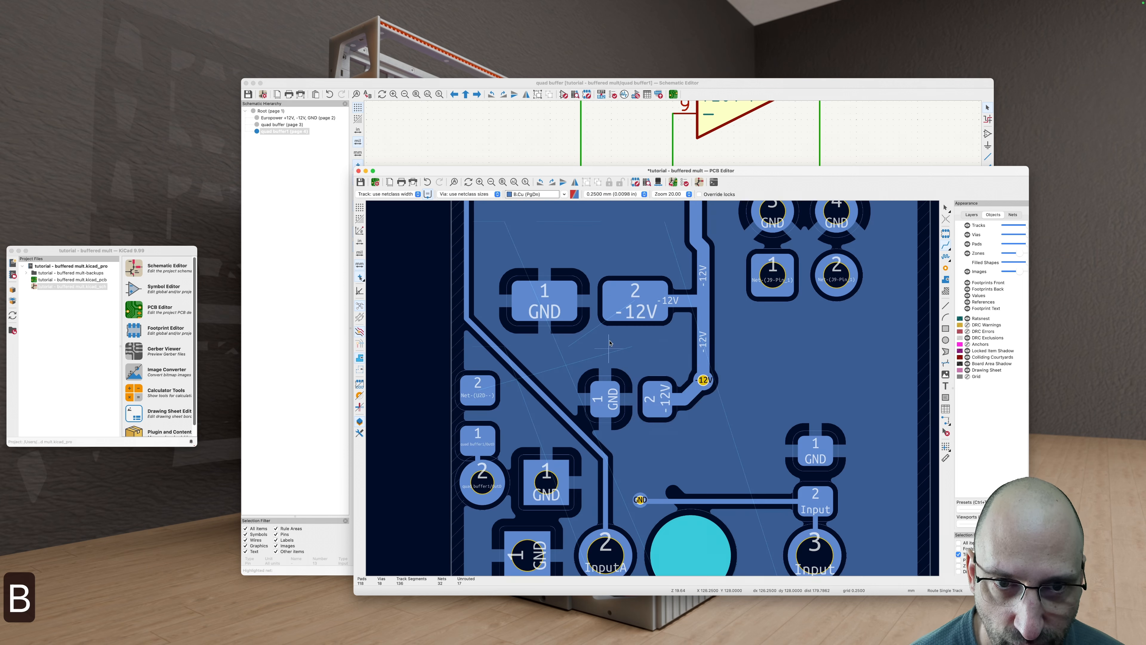
Step: Route a front-copper Input track from U2's pin 12 down to the via near the mounting hole and refill the zones
scroll(682, 407, up, 3)
key(Escape)
key(b)
scroll(652, 456, down, 4)
key(v)
scroll(630, 496, up, 6)
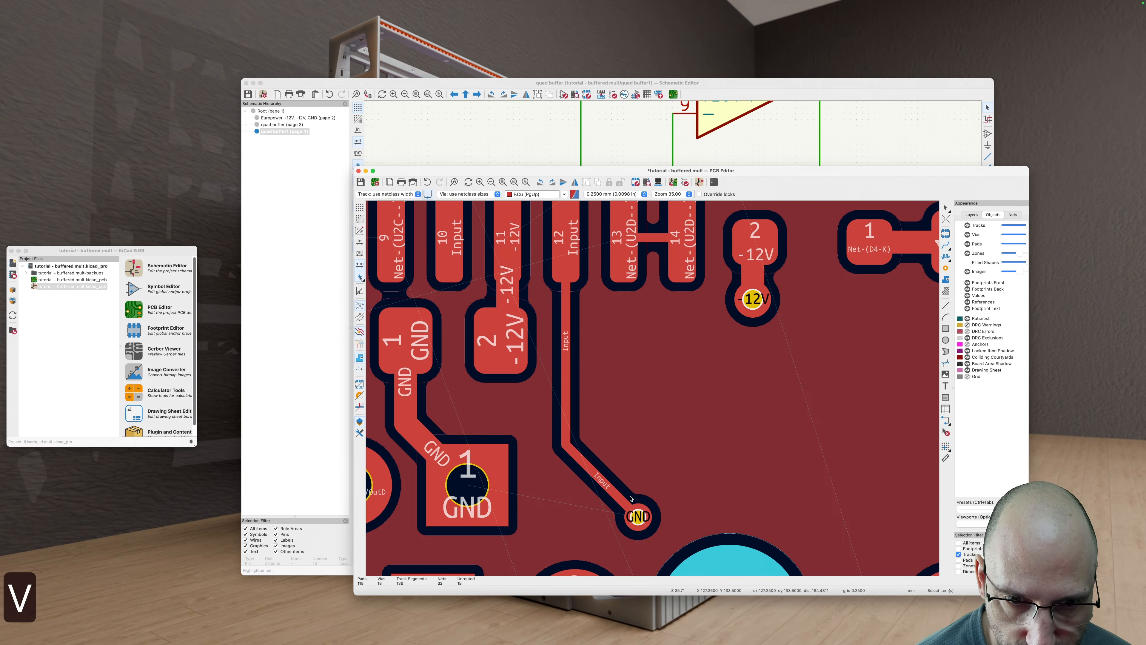
Step: Replace the GND via at the end of the Input track with a via on the Input net joining both copper layers
scroll(632, 504, down, 3)
scroll(619, 486, down, 2)
key(BackSpace)
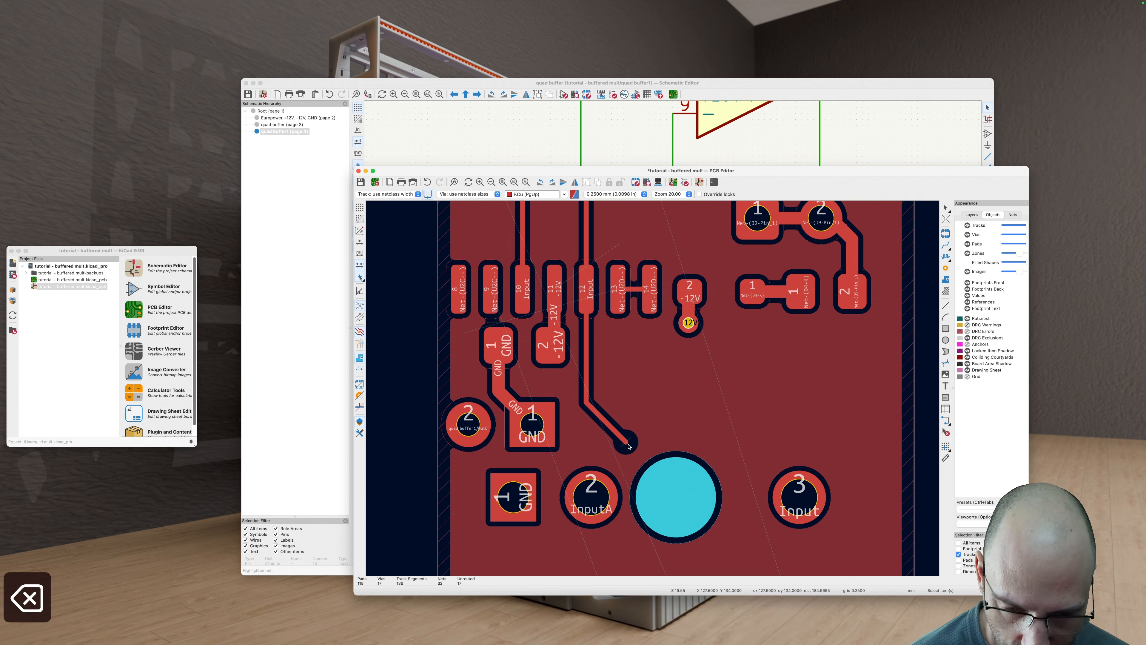
key(v)
scroll(627, 445, up, 1)
click(627, 445)
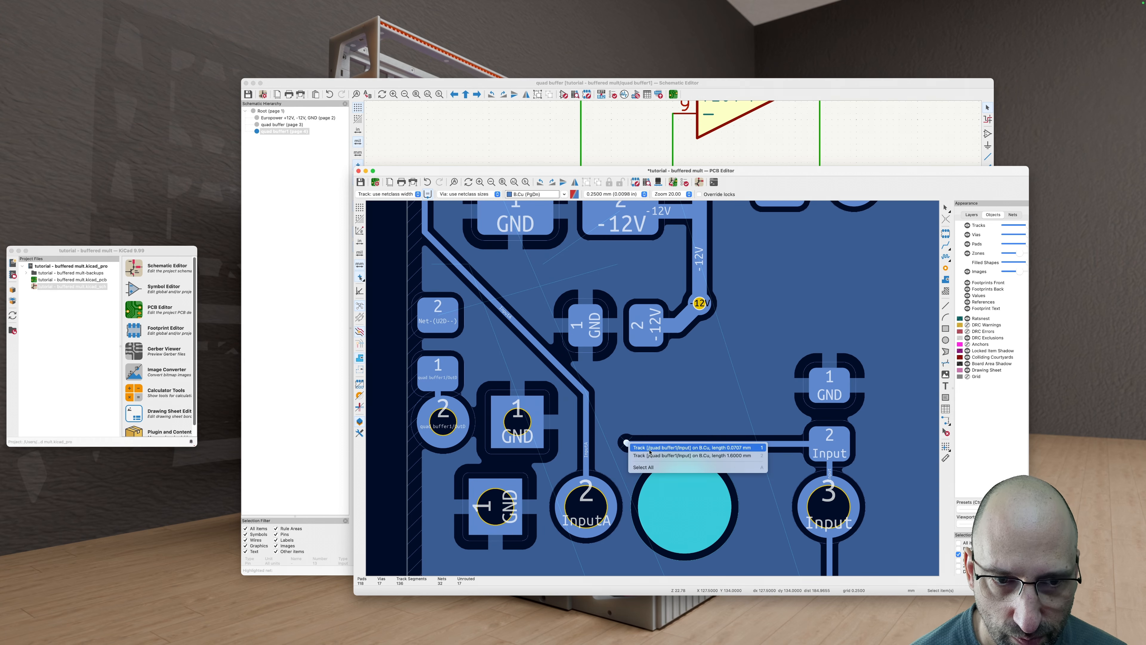
key(Escape)
key(x)
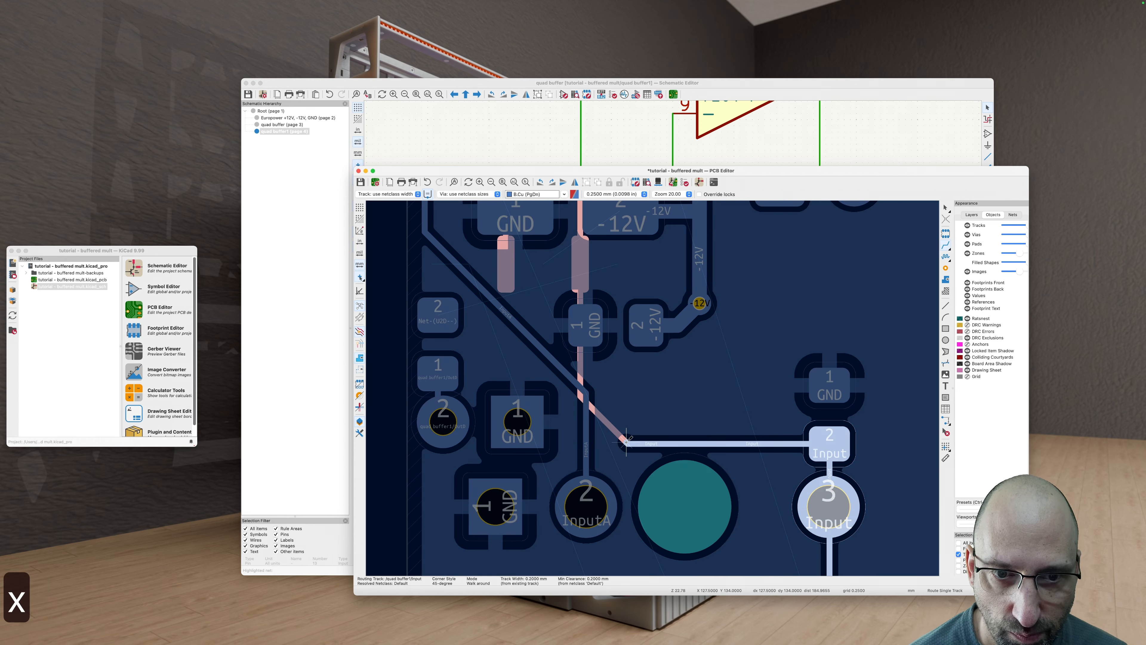
click(627, 443)
key(Escape)
key(v)
scroll(627, 443, up, 1)
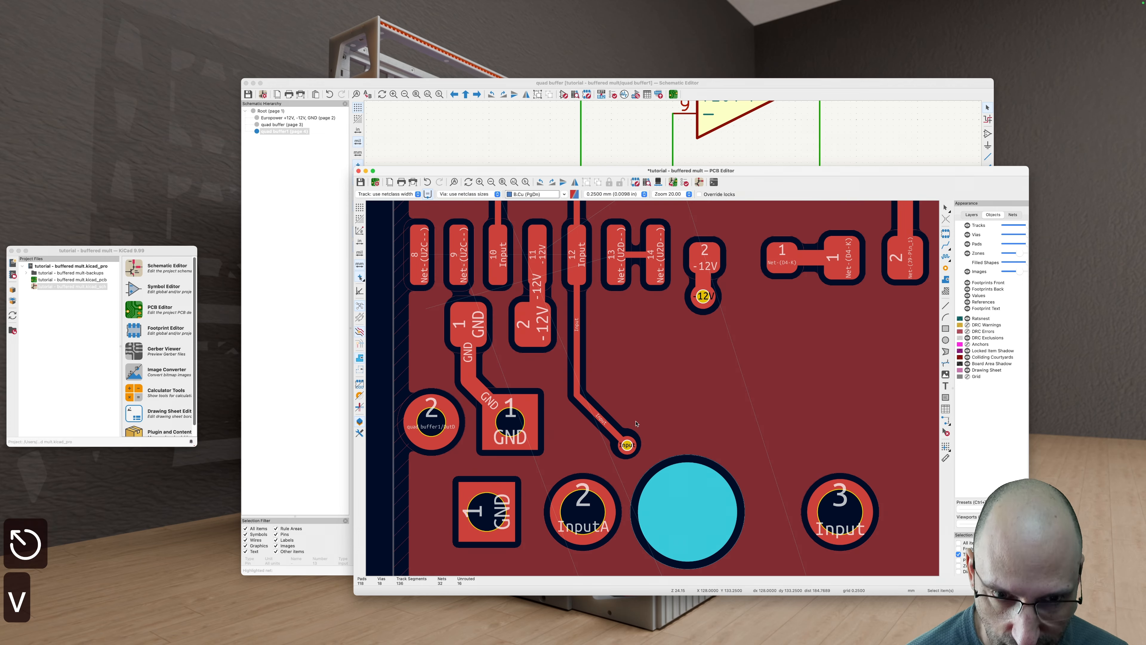
Step: Highlight the Input net, link its two vertical tracks with a horizontal front-copper track between U2's pad rows, and refill the zones
click(626, 442)
scroll(611, 392, down, 5)
scroll(611, 391, up, 2)
key(v)
key(v)
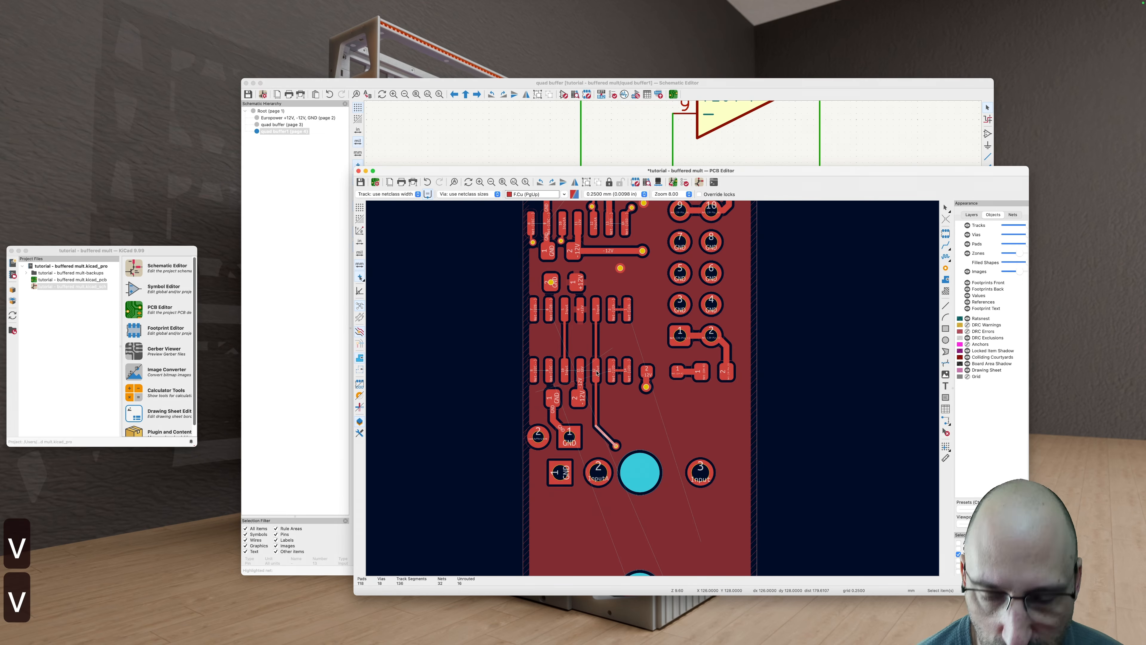
key(grave)
scroll(577, 326, up, 3)
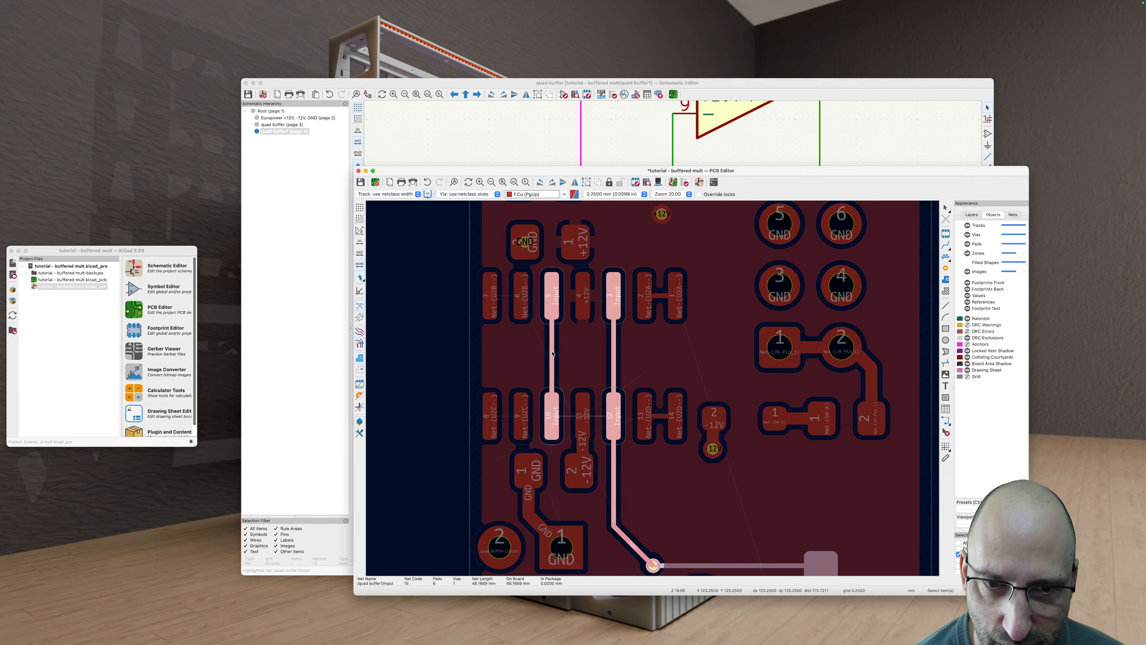
key(x)
click(614, 352)
key(Escape)
scroll(606, 357, down, 1)
key(b)
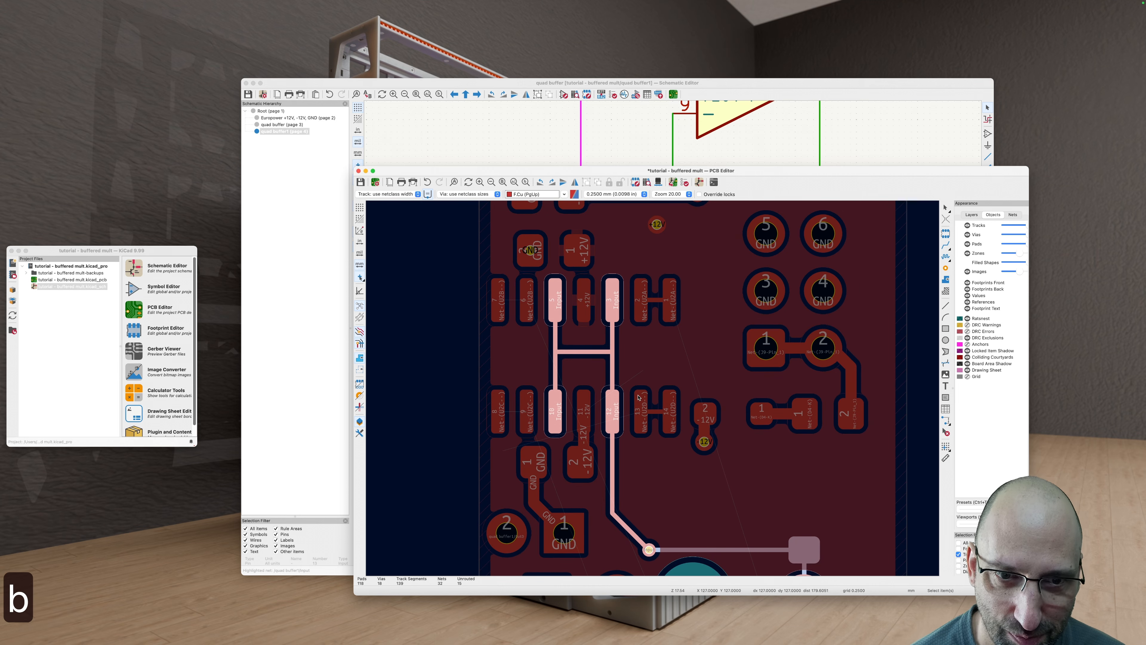
scroll(638, 397, up, 1)
key(v)
key(v)
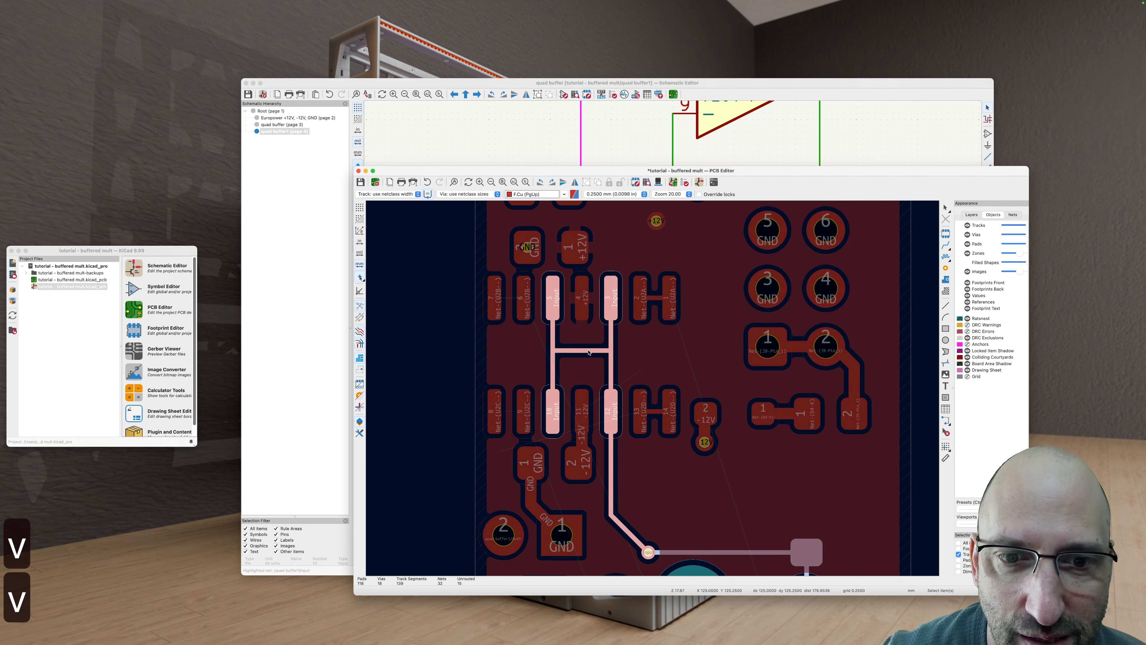
Step: Route a short front-copper track joining U2's pins 6 and 7 and refill the zones
key(x)
click(525, 296)
key(b)
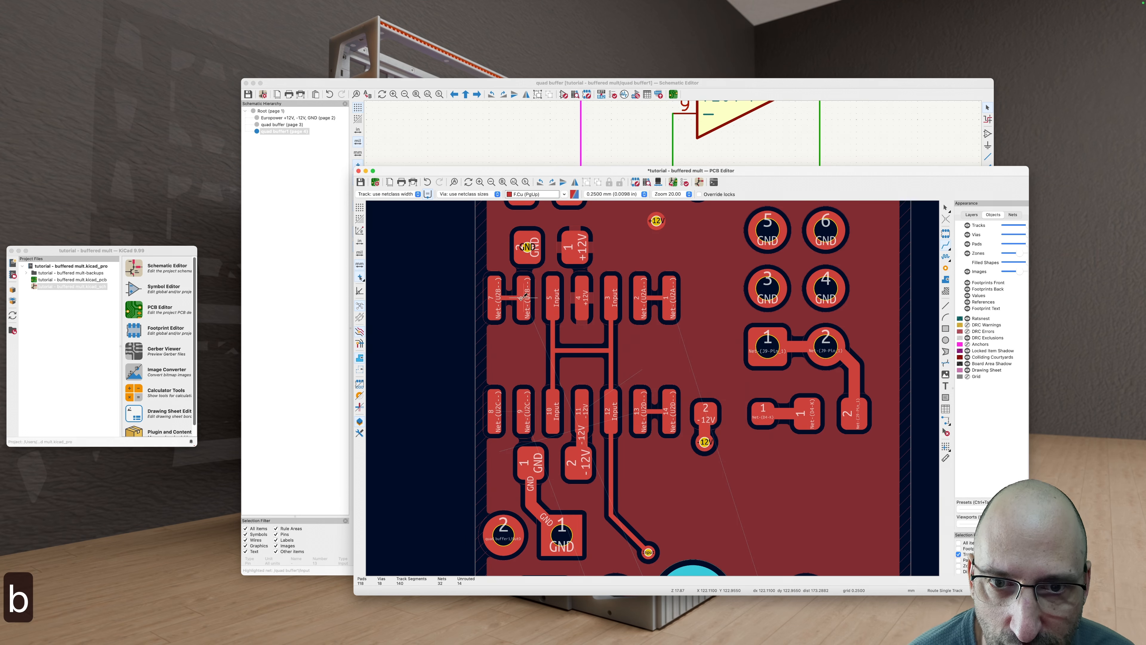
Step: Highlight the net joining U2's pins 6 and 7 and inspect its route to the resistor pad on both copper layers
key(Escape)
key(grave)
scroll(526, 367, down, 3)
middle_drag(527, 366, 509, 290)
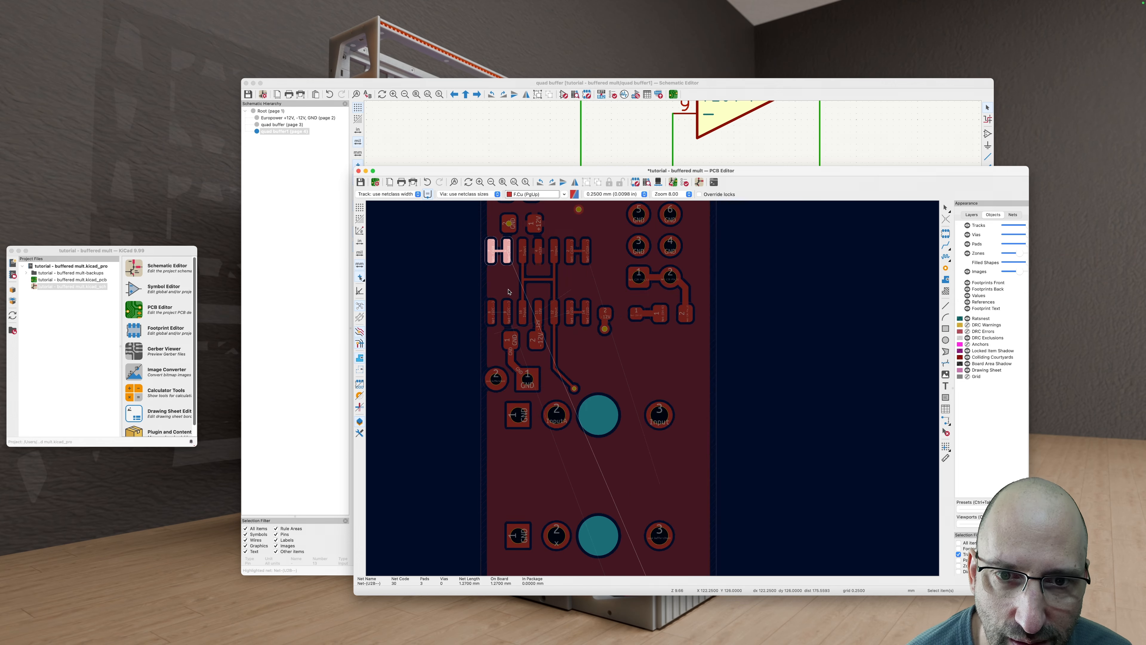
scroll(508, 292, down, 3)
key(v)
scroll(544, 373, up, 2)
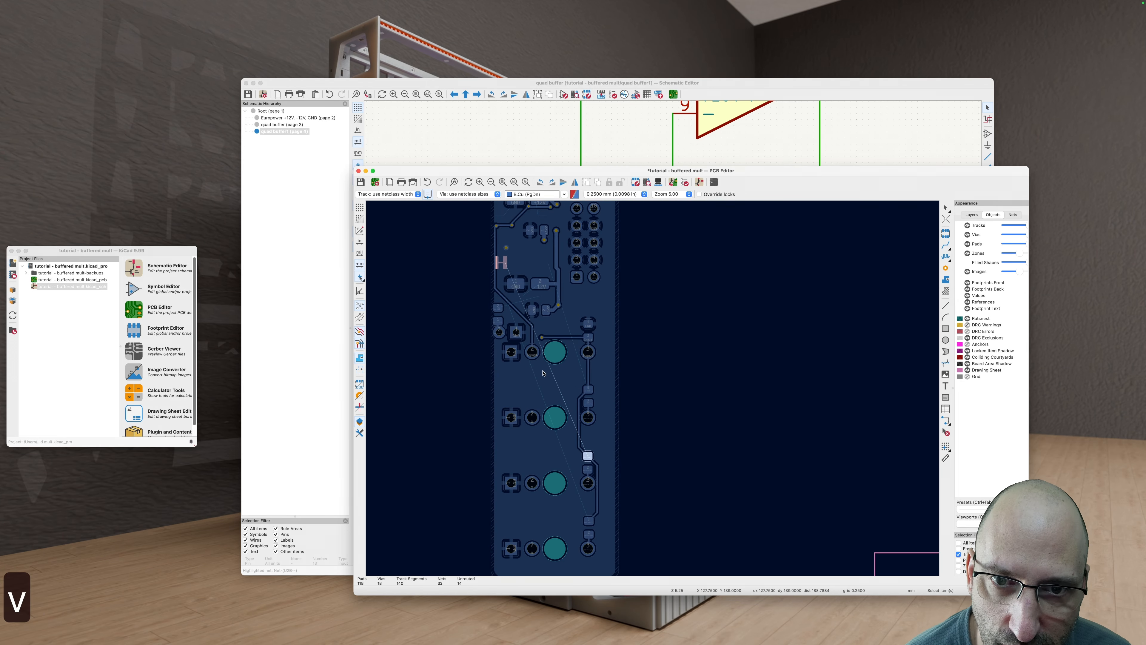
scroll(528, 344, down, 1)
key(v)
key(c)
scroll(498, 270, up, 5)
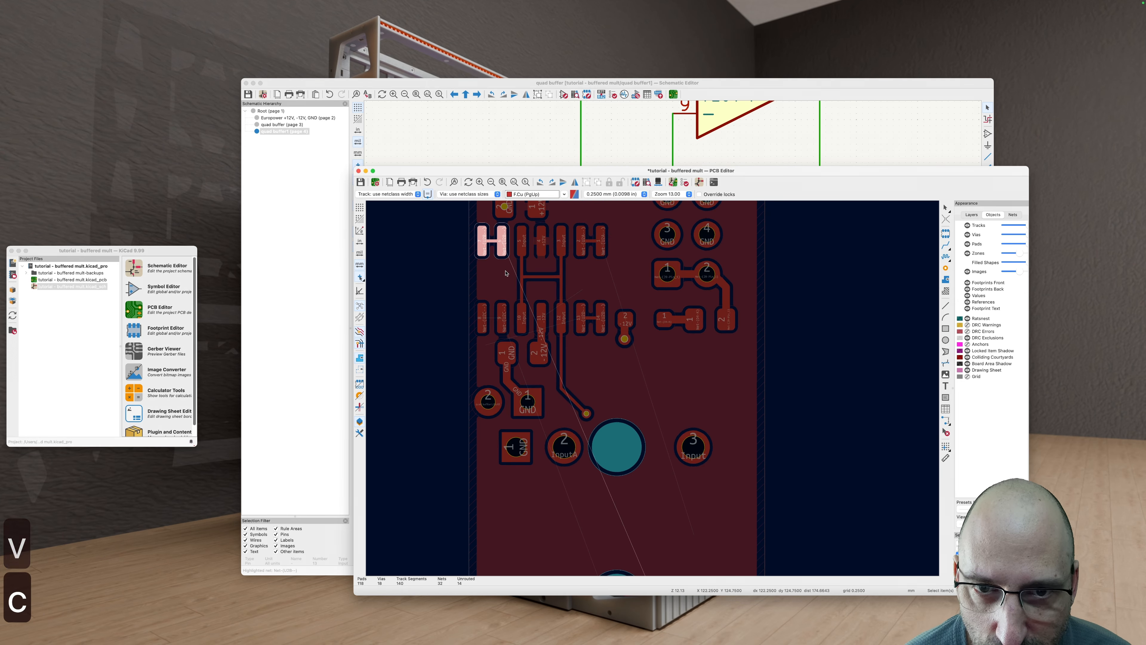
key(v)
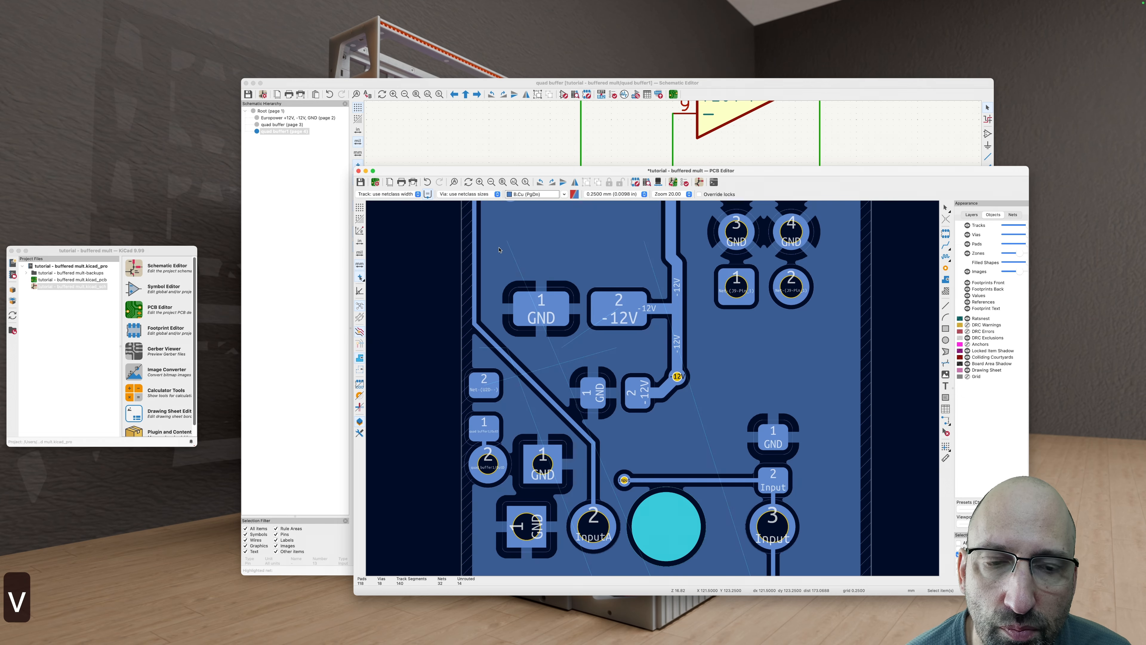
Step: Straighten the jog in the vertical back-copper -12V track beside the power header and refill the zones
scroll(499, 250, down, 3)
middle_drag(499, 250, 557, 336)
drag(641, 312, 646, 294)
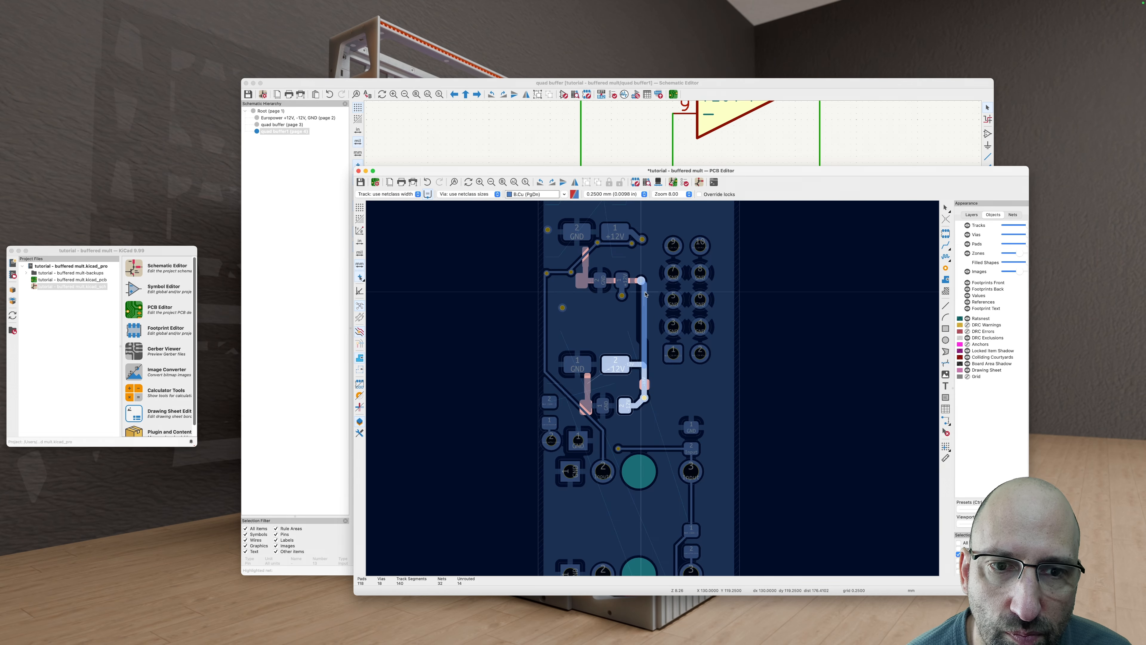
key(b)
scroll(637, 371, up, 5)
key(v)
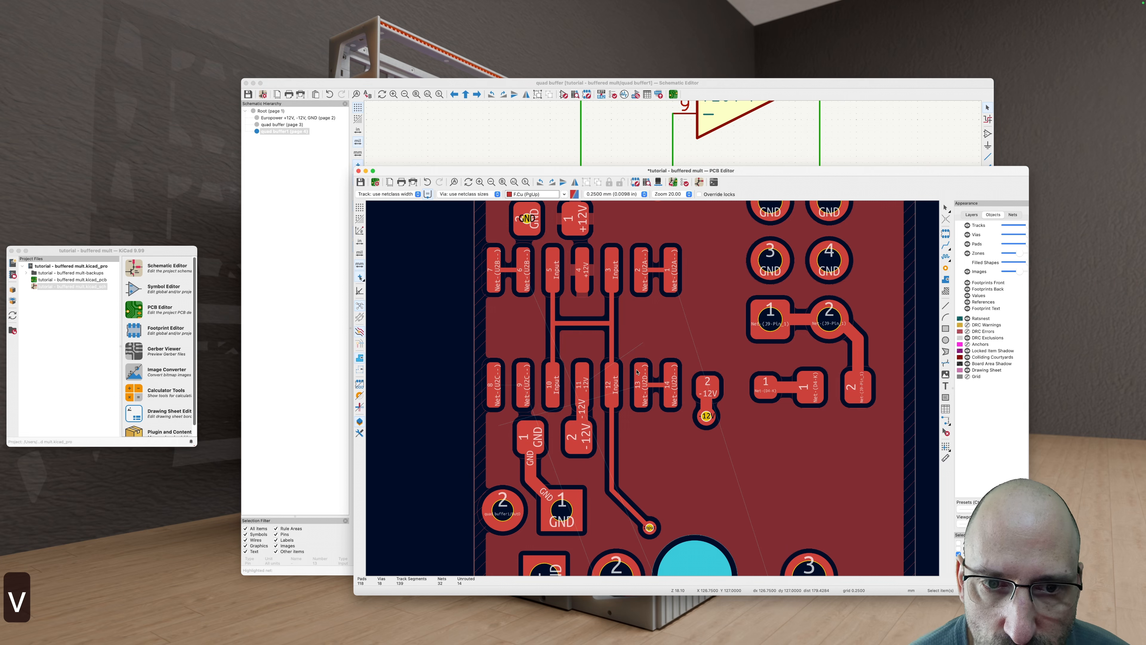
Step: Delete the vertical back-copper Input track between pin 3 of the Input jack and the resistor below it, and refill the zones
scroll(706, 367, down, 5)
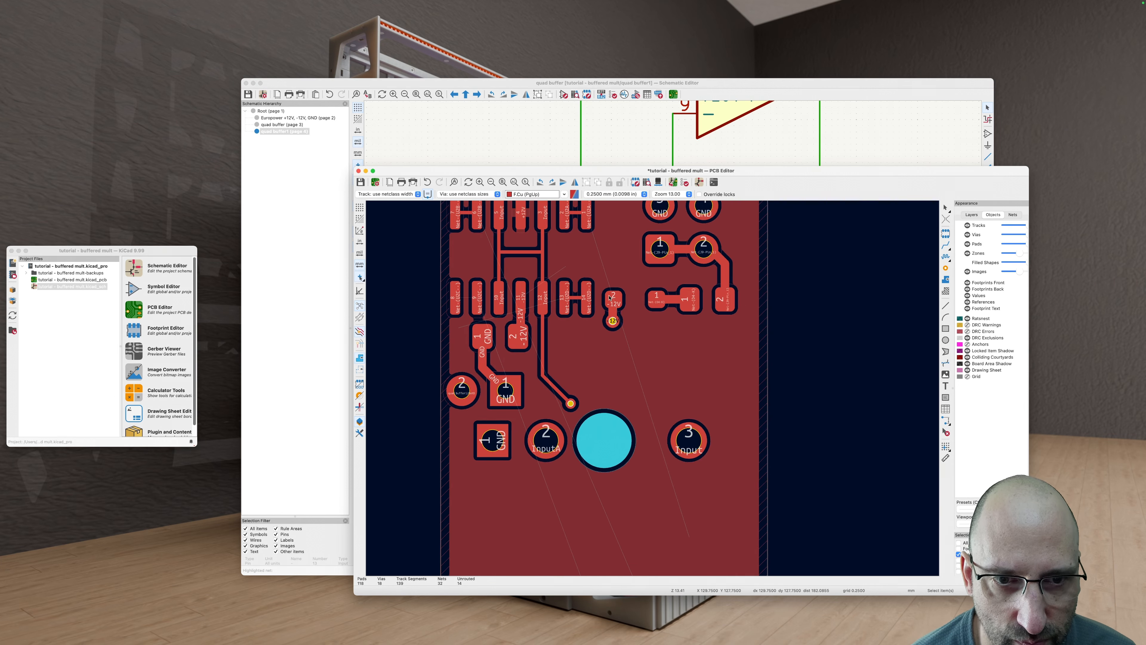
key(v)
click(667, 446)
key(Escape)
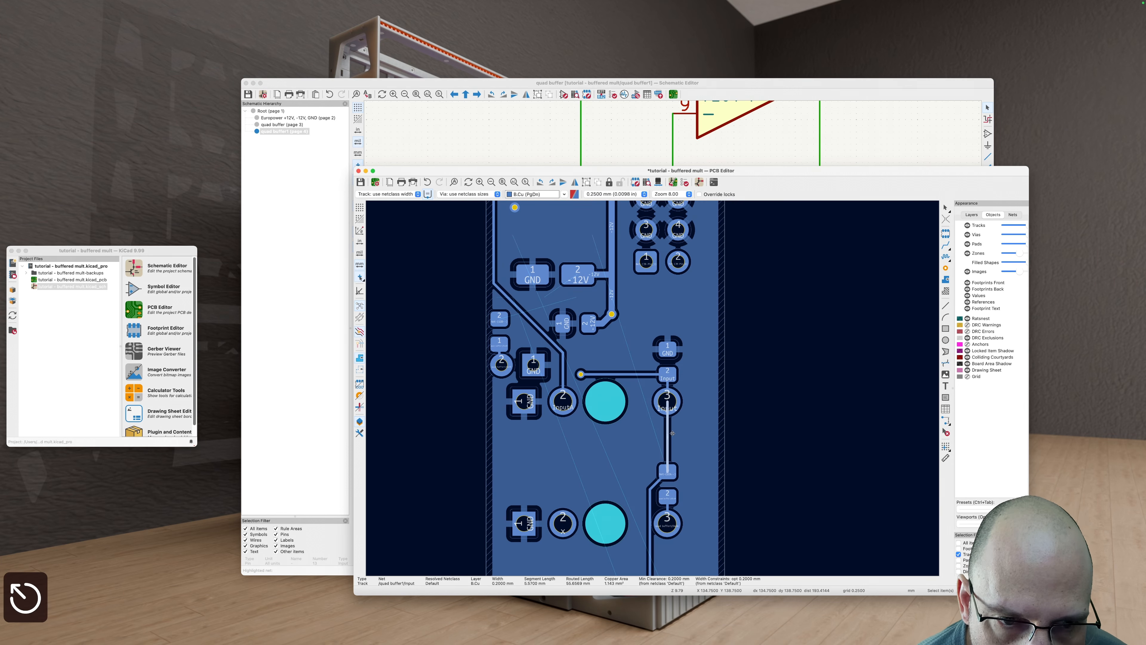
key(BackSpace)
key(b)
scroll(664, 469, up, 5)
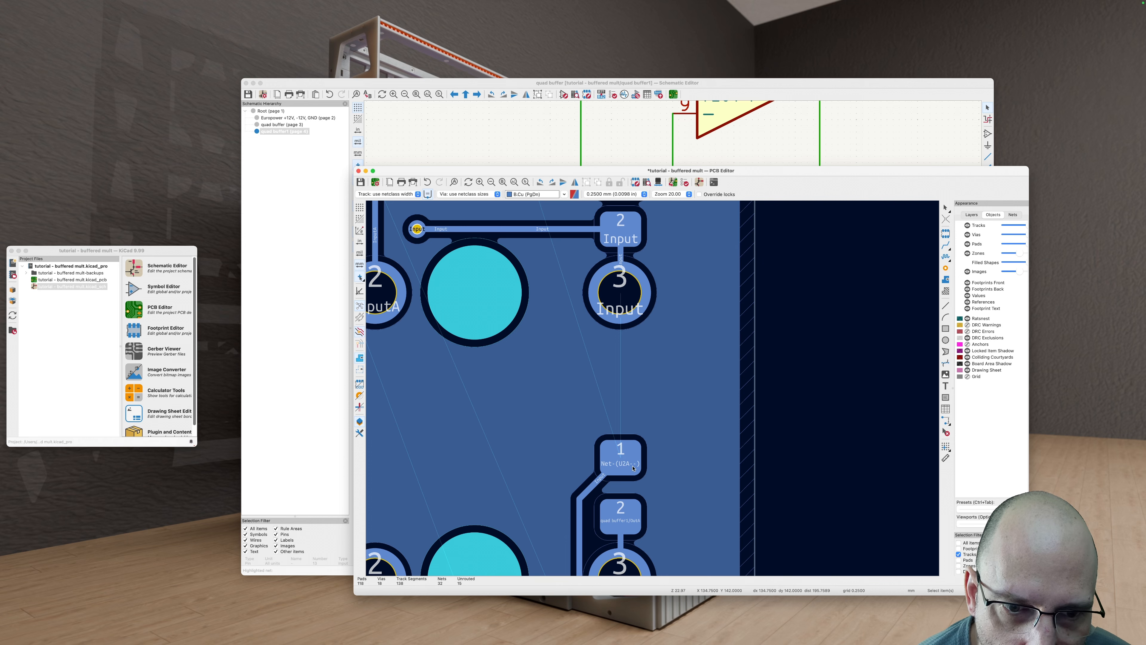
scroll(638, 423, down, 2)
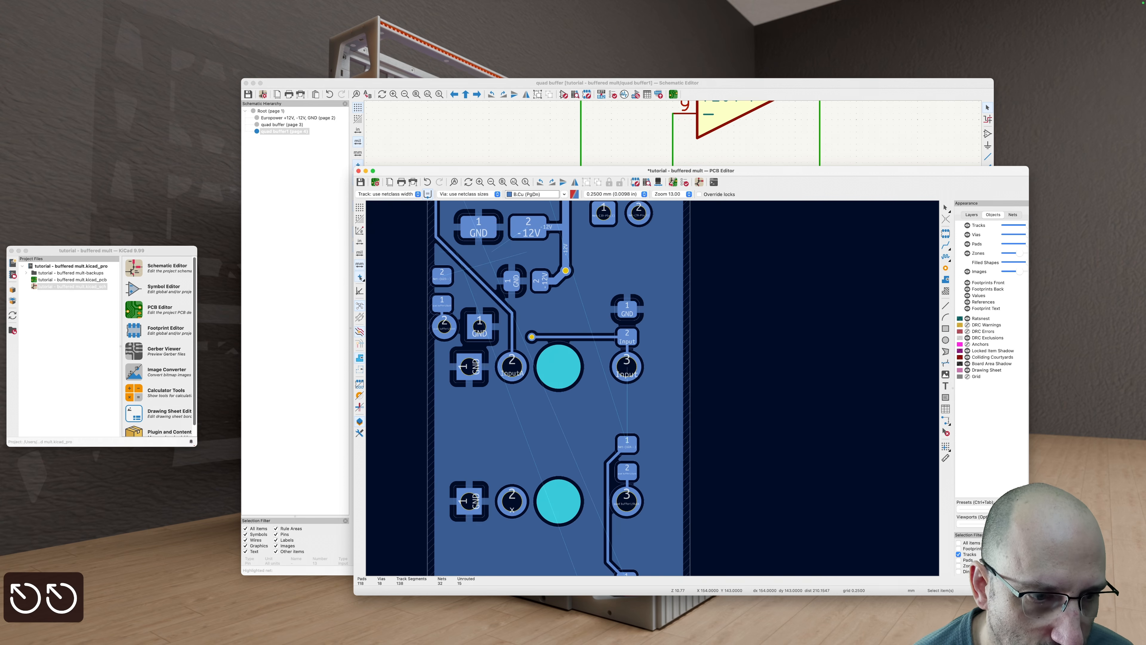
Step: Highlight the Input net and delete its back-copper track running from the U2A resistor down to the U2B resistor
click(631, 447)
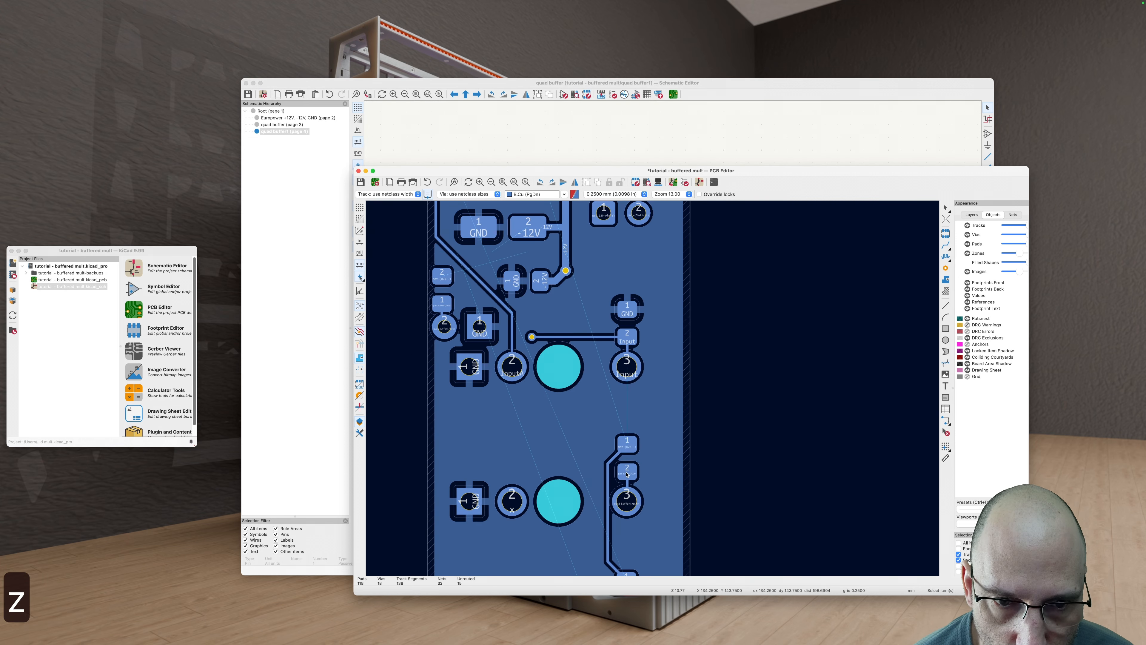
key(`)
scroll(633, 416, down, 3)
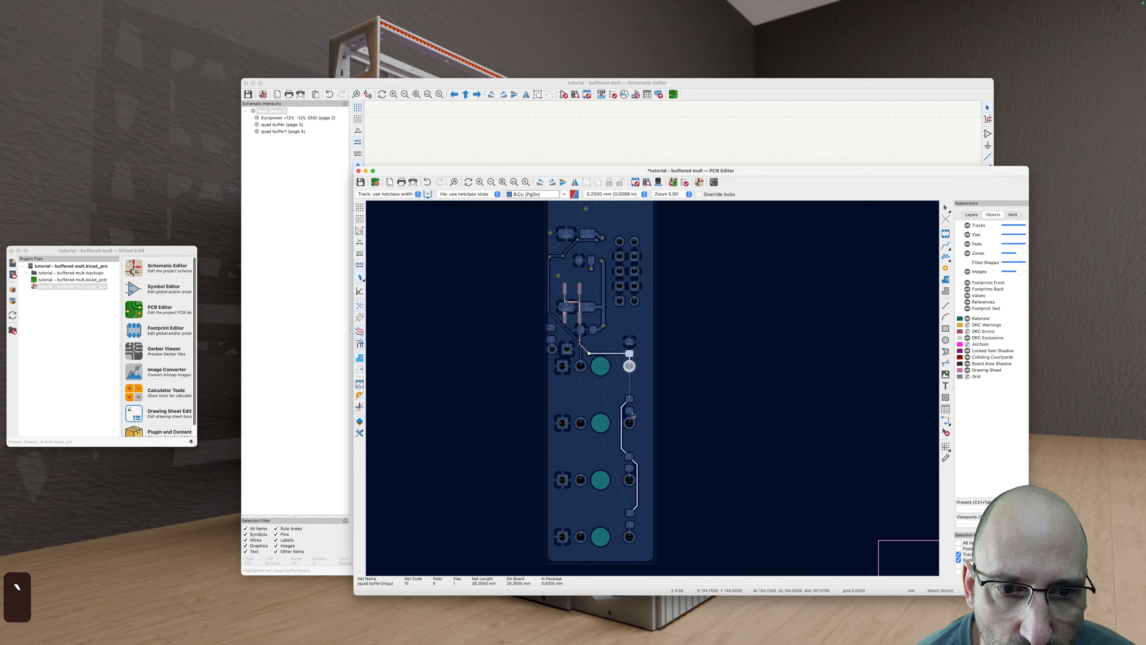
scroll(633, 415, up, 3)
key(BackSpace)
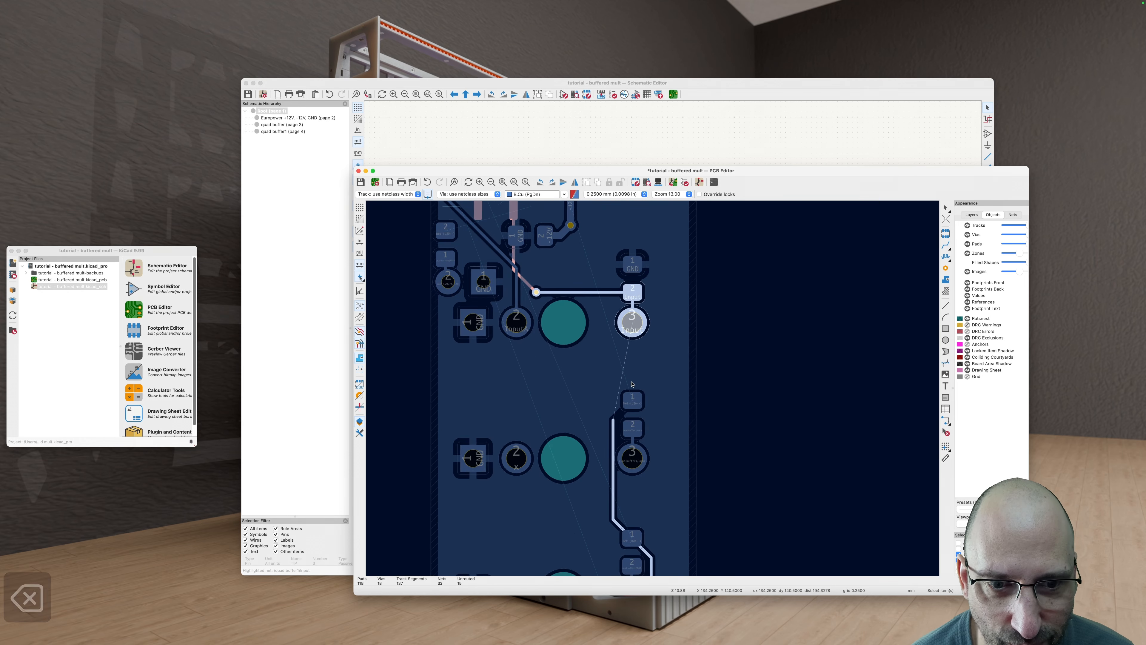
scroll(605, 437, down, 2)
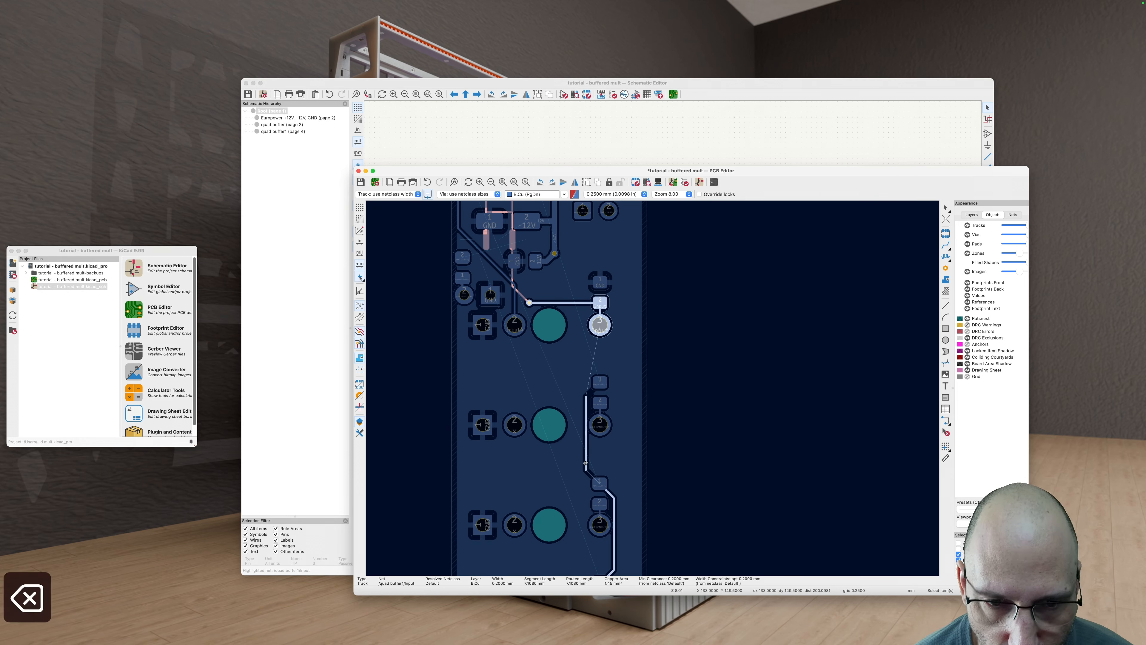
key(x)
scroll(607, 482, up, 3)
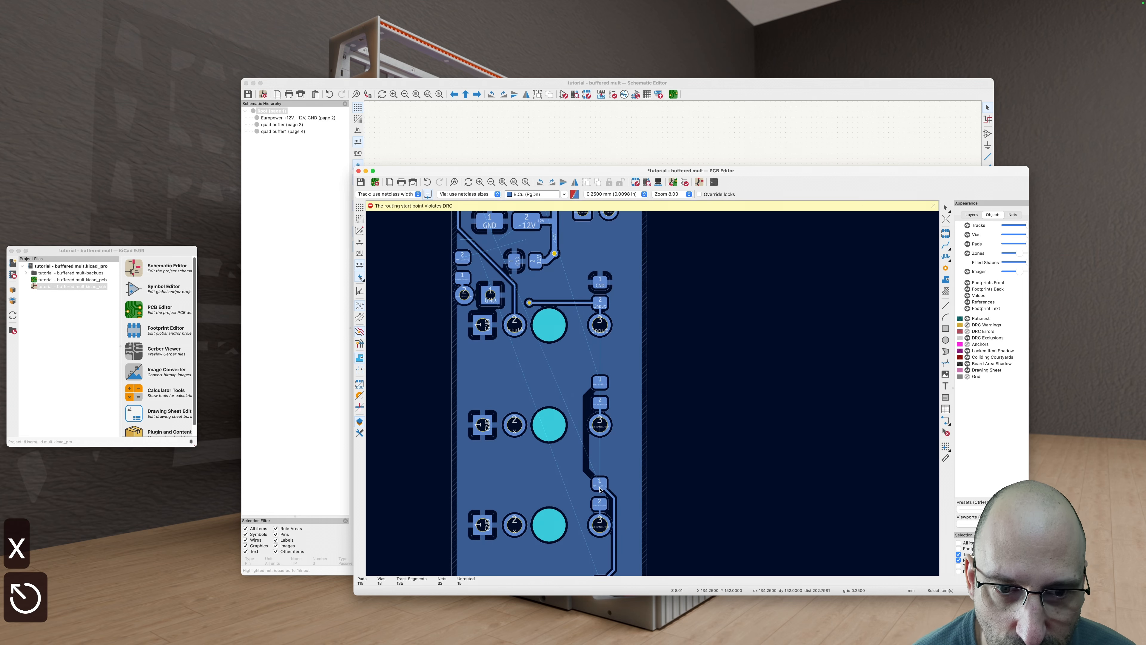
scroll(605, 451, down, 2)
scroll(632, 514, up, 4)
Step: Delete the back-copper track linking pad 1 of the U2B resistor to pad 1 of the U2C resistor, and refill the zones
key(BackSpace)
scroll(618, 397, down, 3)
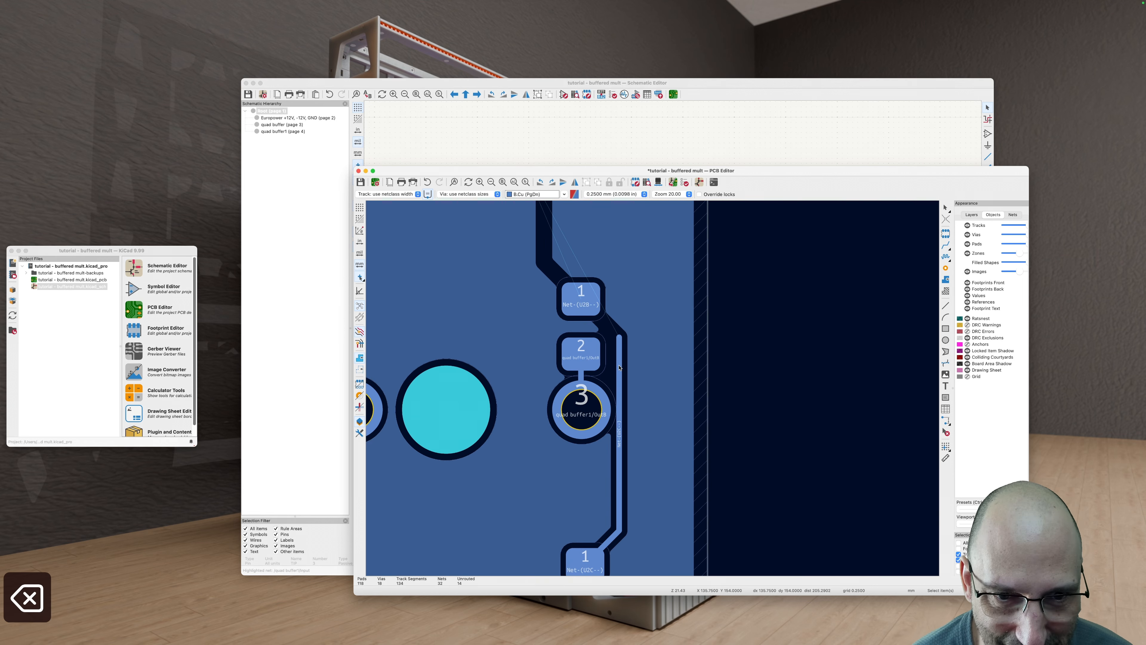
click(621, 397)
scroll(635, 395, down, 2)
scroll(637, 395, down, 2)
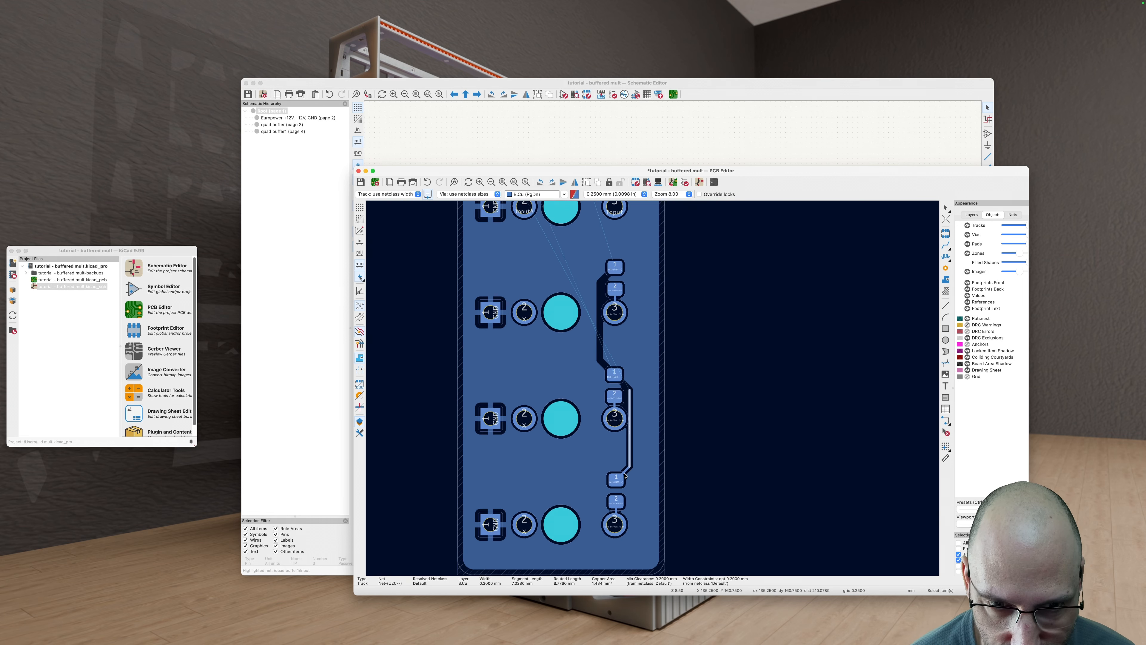
key(BackSpace)
scroll(630, 457, down, 2)
key(b)
scroll(607, 362, down, 2)
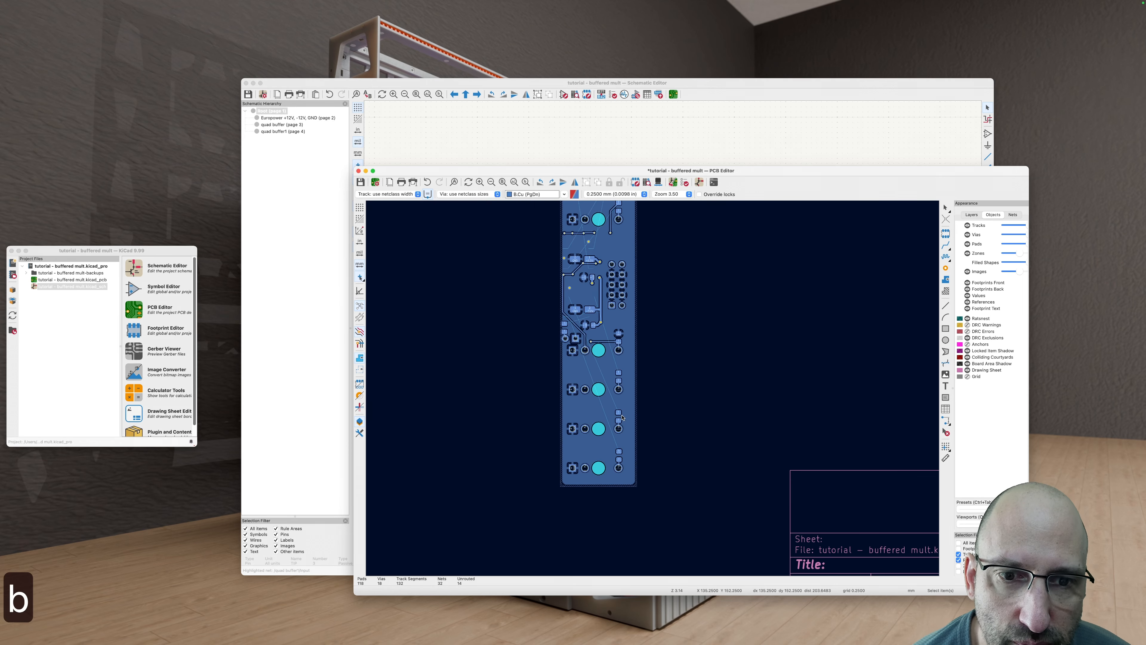
Step: Highlight the nets at pad 1 of the resistors beside the lower jacks in turn, then the Input net
scroll(607, 363, up, 2)
middle_drag(607, 363, 579, 391)
scroll(598, 519, up, 4)
key(grave)
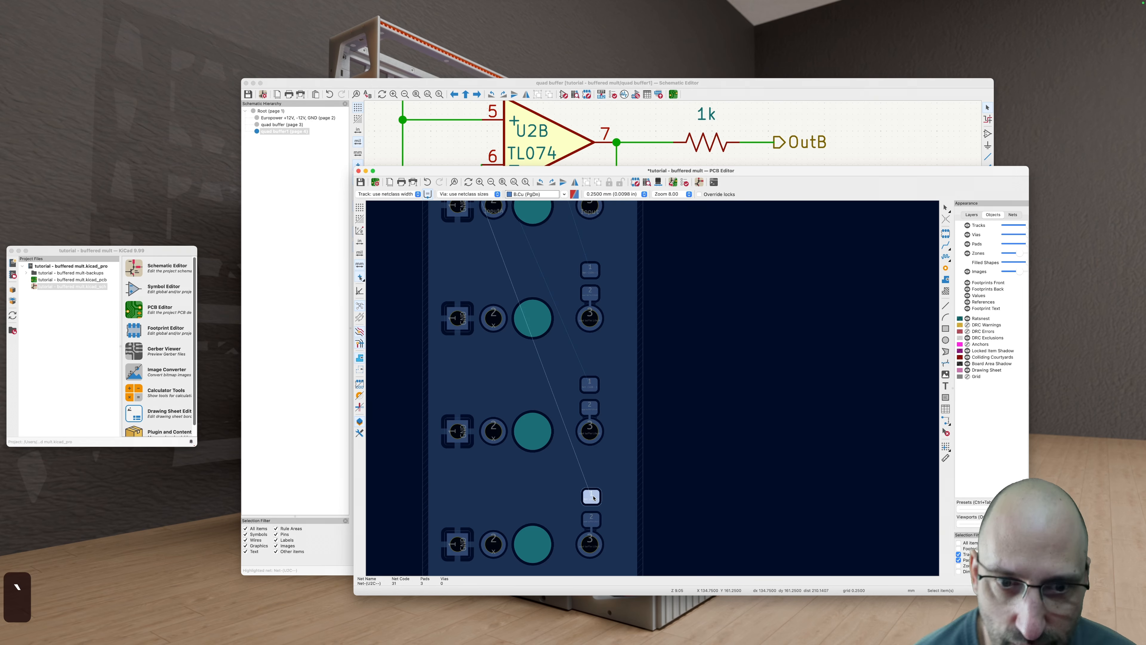
scroll(606, 482, down, 3)
key(grave)
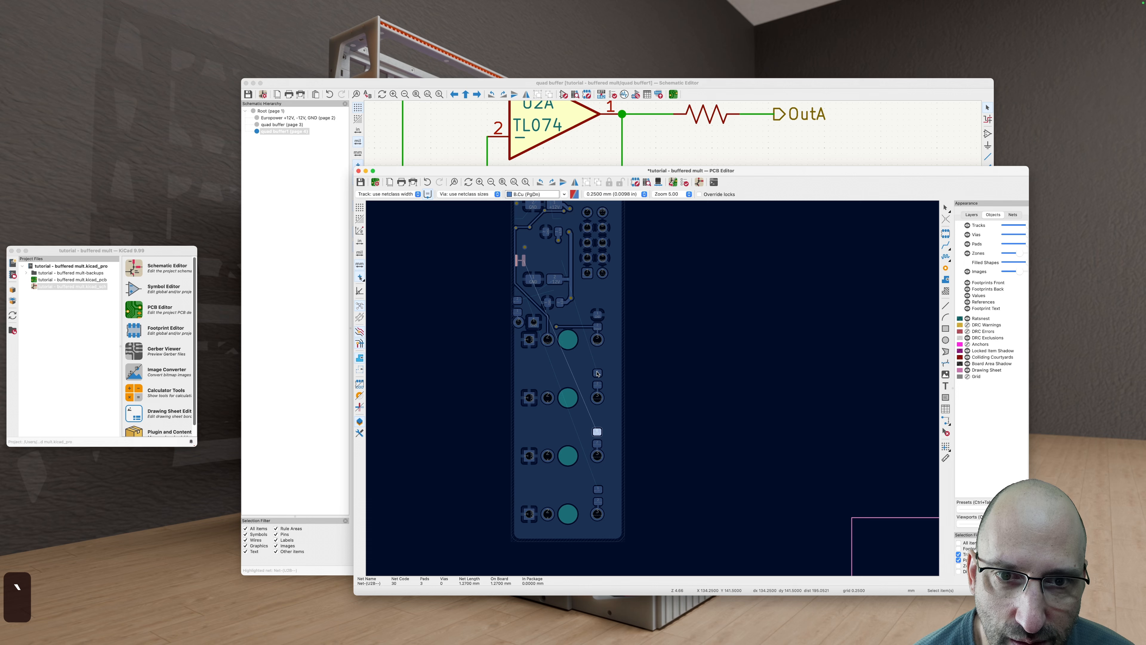
key(grave)
middle_drag(597, 373, 596, 420)
key(grave)
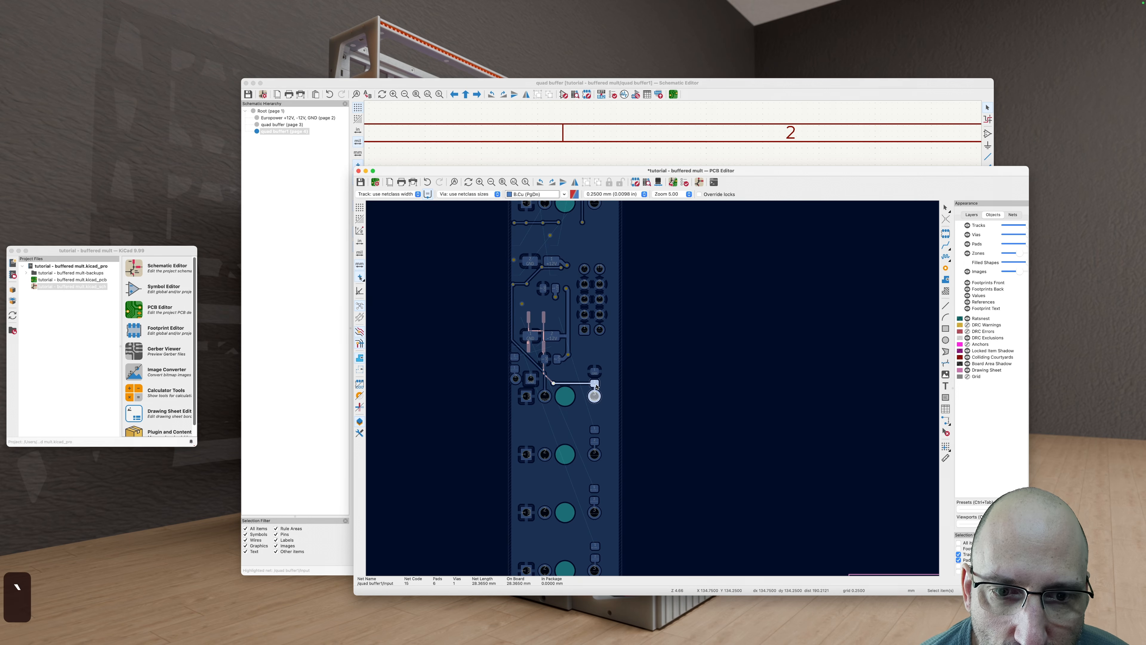
Step: Compare the front and back copper around U2 and along the board to find free paths for the unrouted feedback nets
scroll(592, 383, up, 5)
scroll(551, 365, down, 2)
middle_drag(424, 298, 562, 346)
scroll(579, 383, down, 5)
key(v)
scroll(548, 433, down, 4)
key(v)
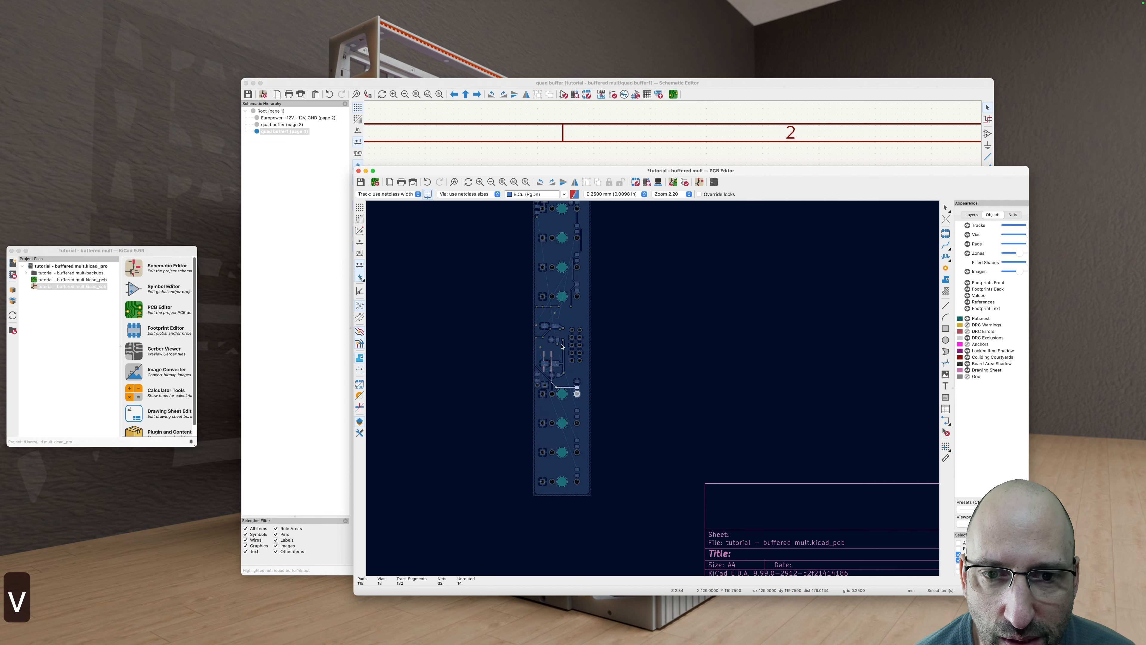
scroll(562, 347, up, 3)
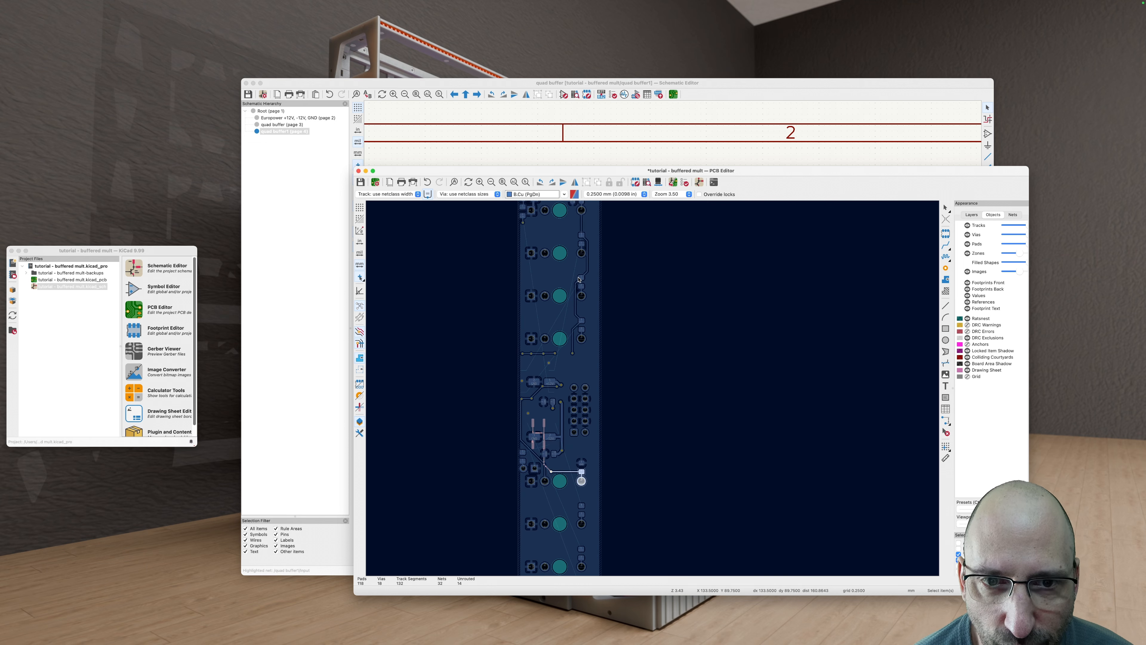
scroll(579, 279, down, 2)
key(v)
scroll(593, 431, up, 5)
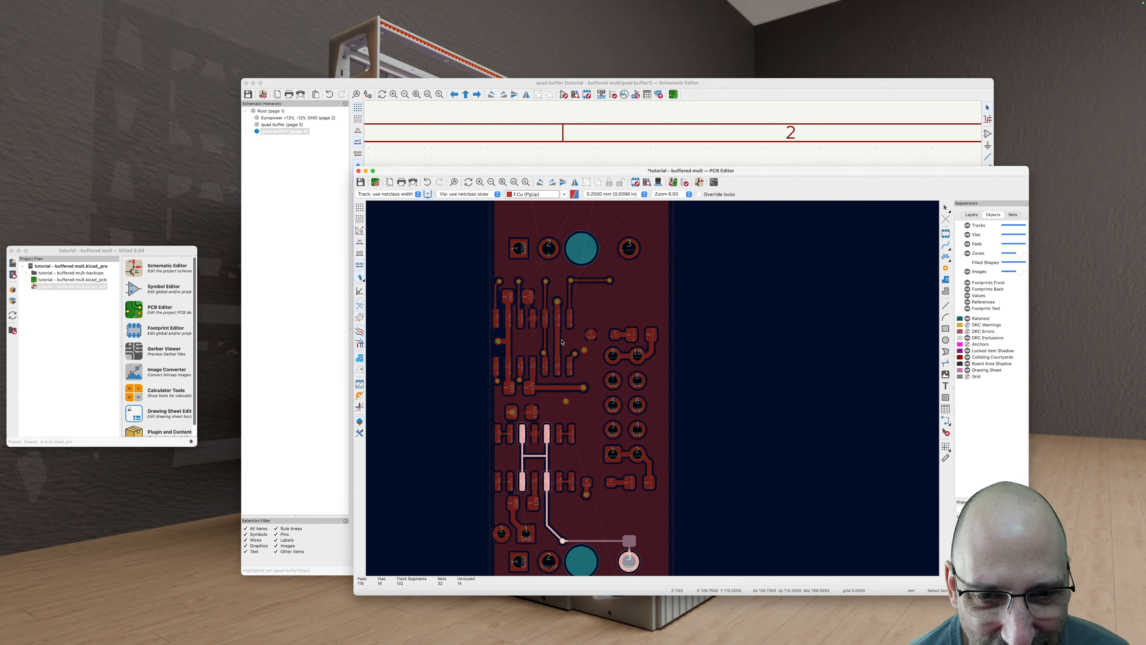
key(v)
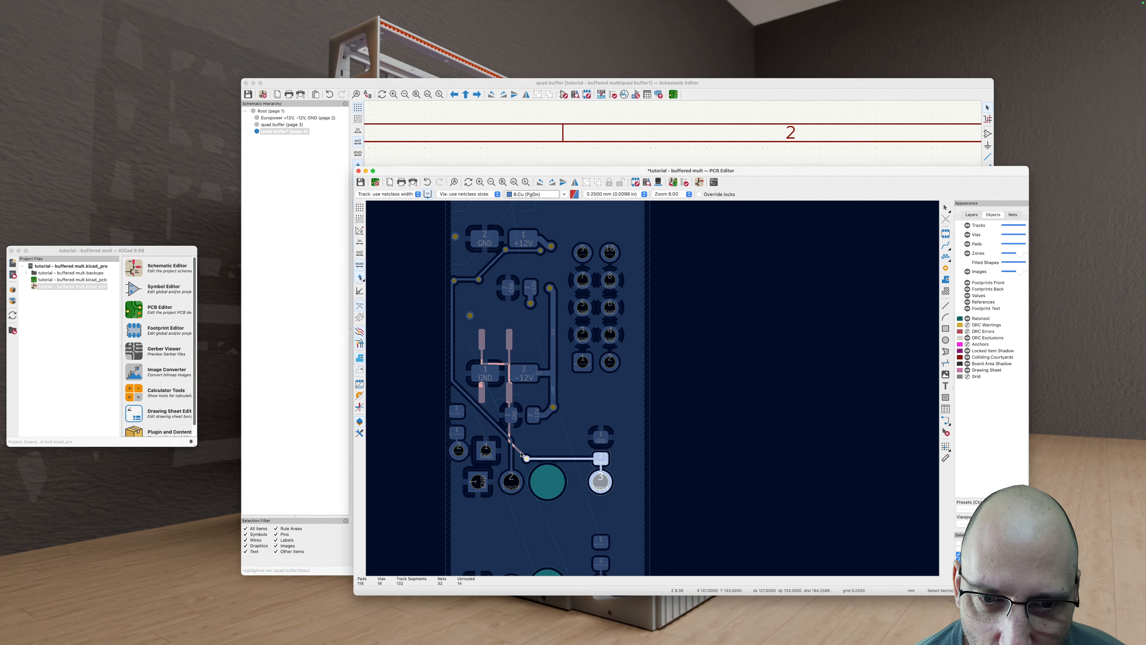
key(v)
scroll(509, 367, up, 5)
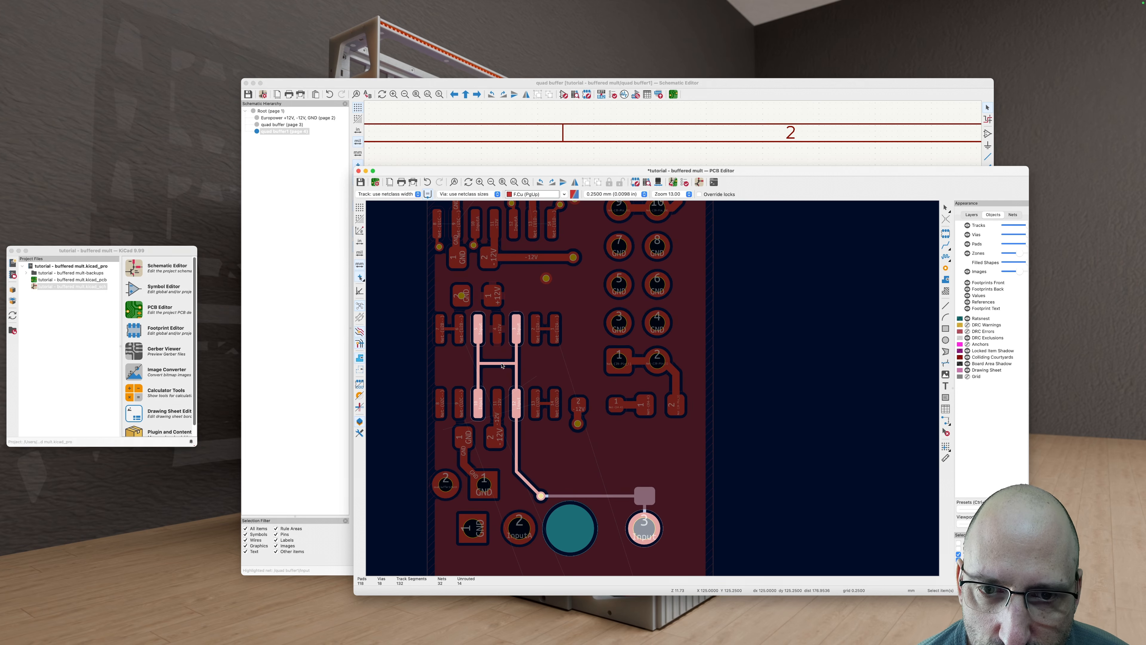
scroll(582, 396, down, 6)
key(v)
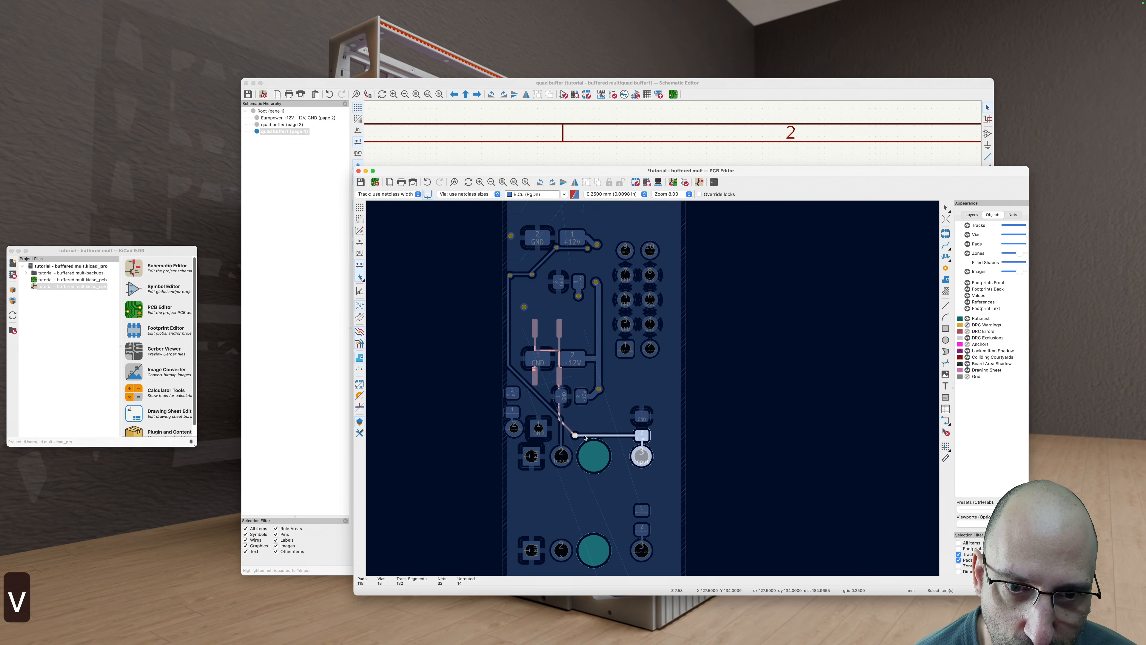
scroll(629, 413, up, 3)
Step: Route the U2C net from the lowest resistor's pad 1 on back copper, through a via, up the front copper to U2's pin 8; refill zones
scroll(629, 413, down, 5)
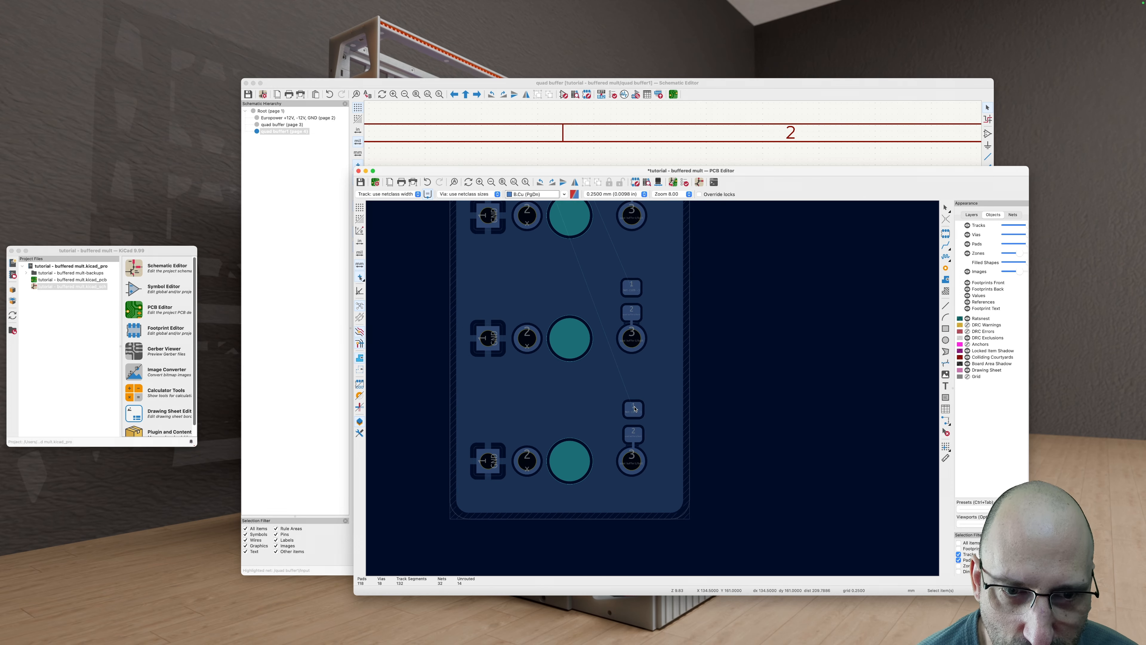
key(v)
key(v)
key(v)
key(v)
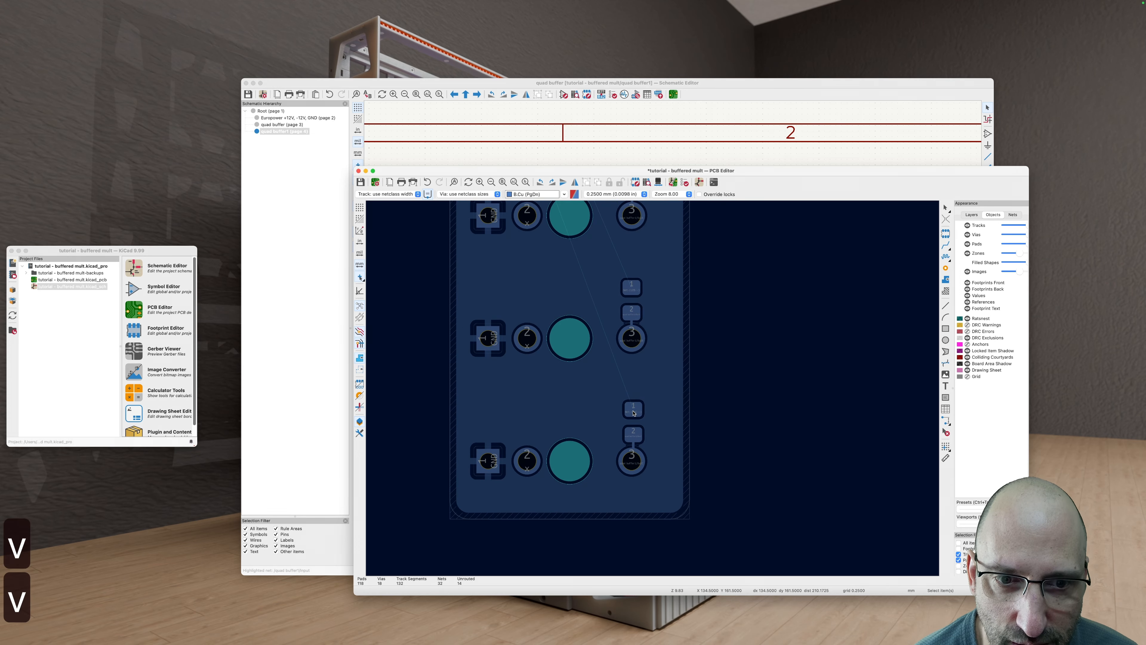
key(x)
key(v)
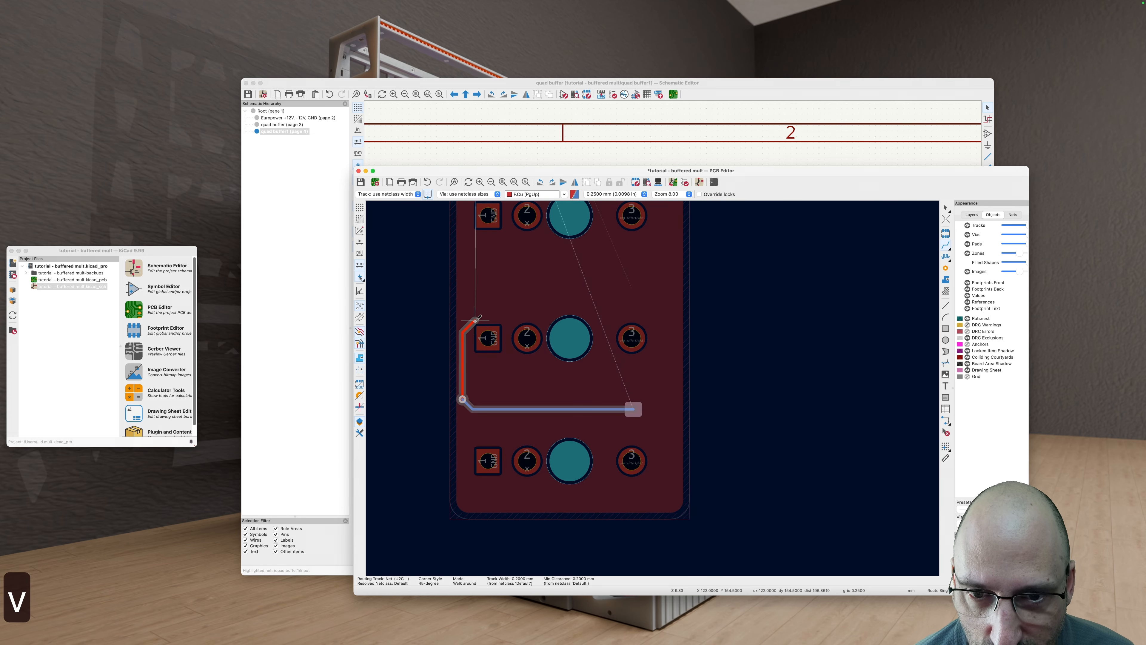
scroll(469, 348, up, 5)
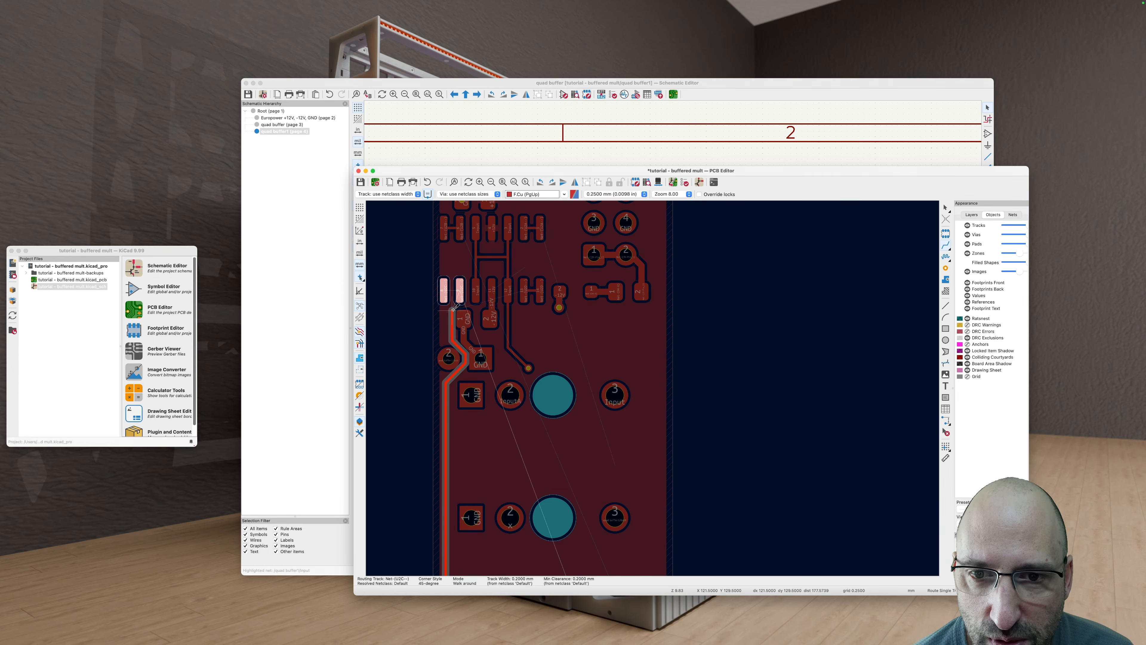
click(443, 300)
key(b)
key(v)
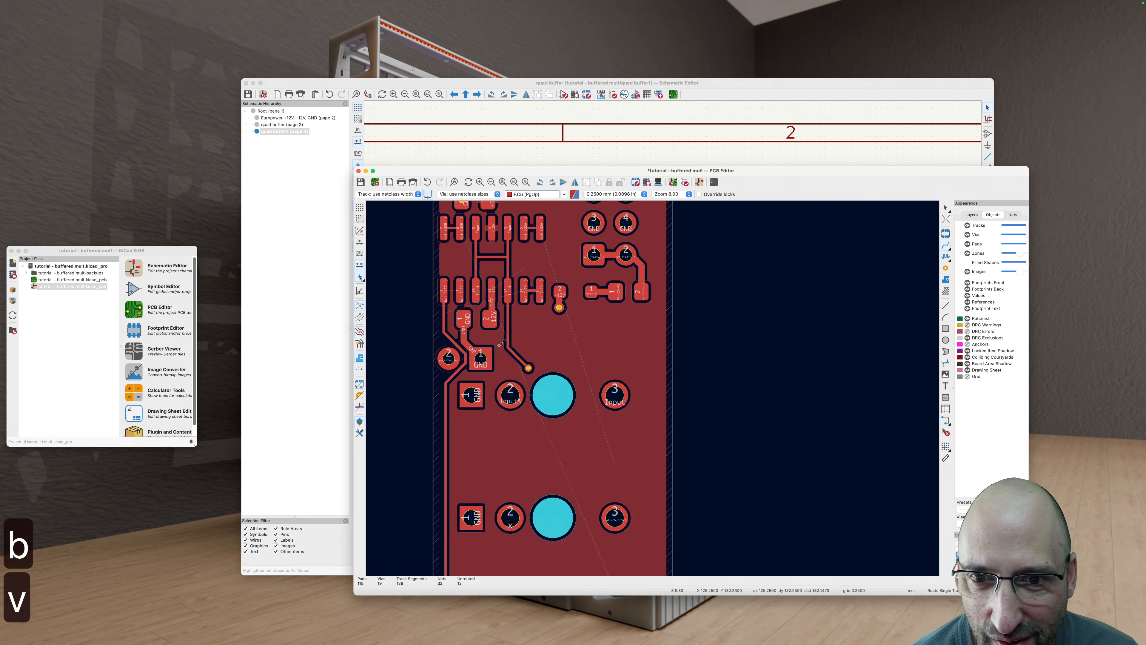
Step: Shift the new U2C via and its long vertical front-copper track slightly inward from the board edge and refill the zones
key(Escape)
scroll(502, 463, down, 4)
scroll(497, 465, down, 2)
click(468, 456)
key(b)
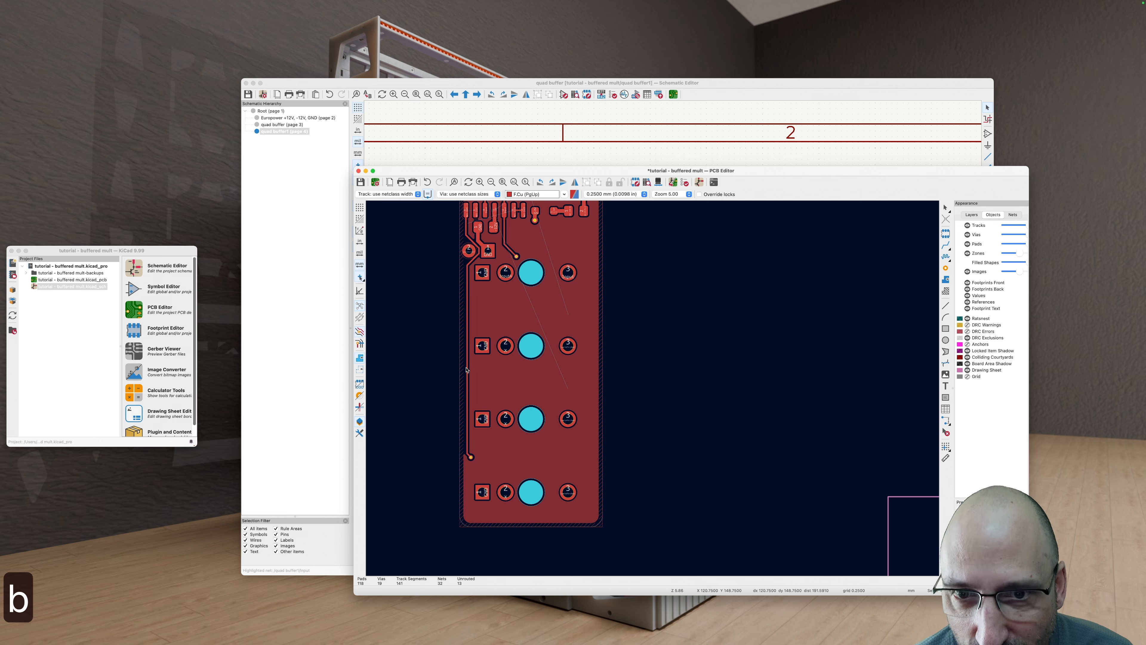
scroll(479, 253, up, 6)
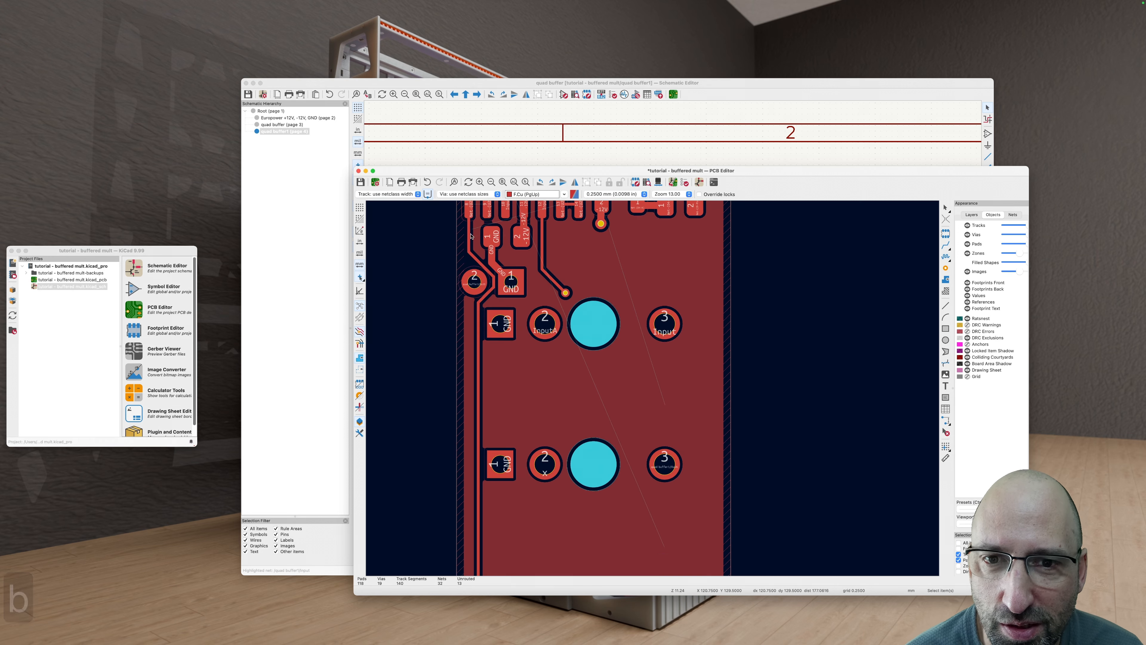
Step: Shift the U2C front-copper track slightly beside the upper jack's GND pad and refill the zones
drag(478, 339, 484, 333)
key(b)
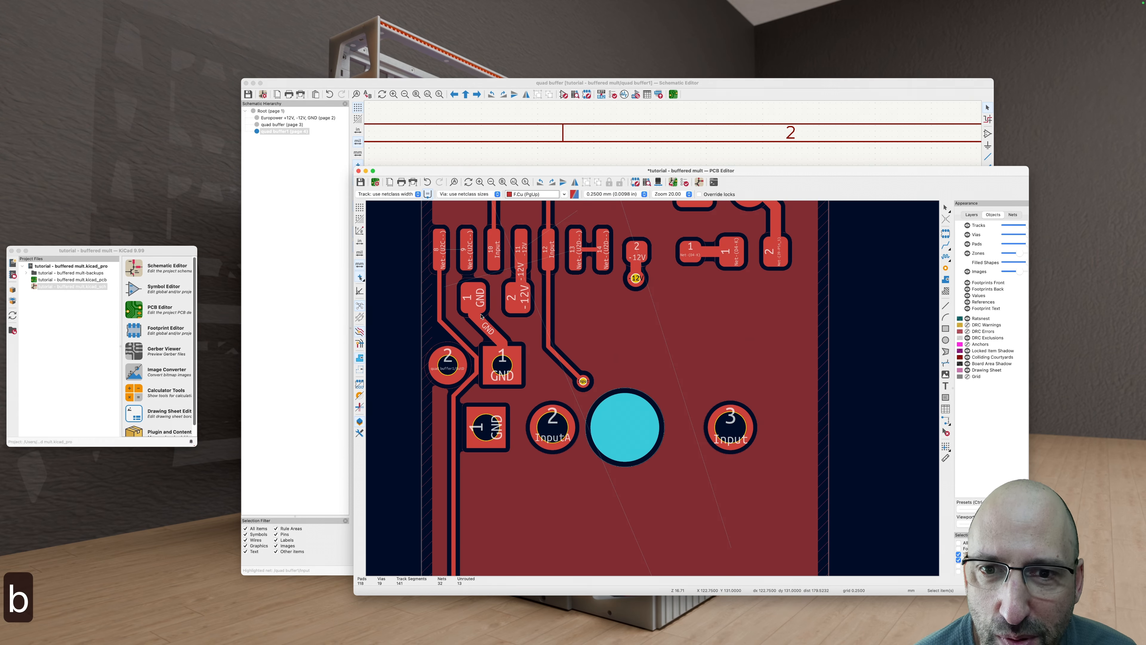
scroll(517, 377, up, 1)
scroll(487, 308, down, 1)
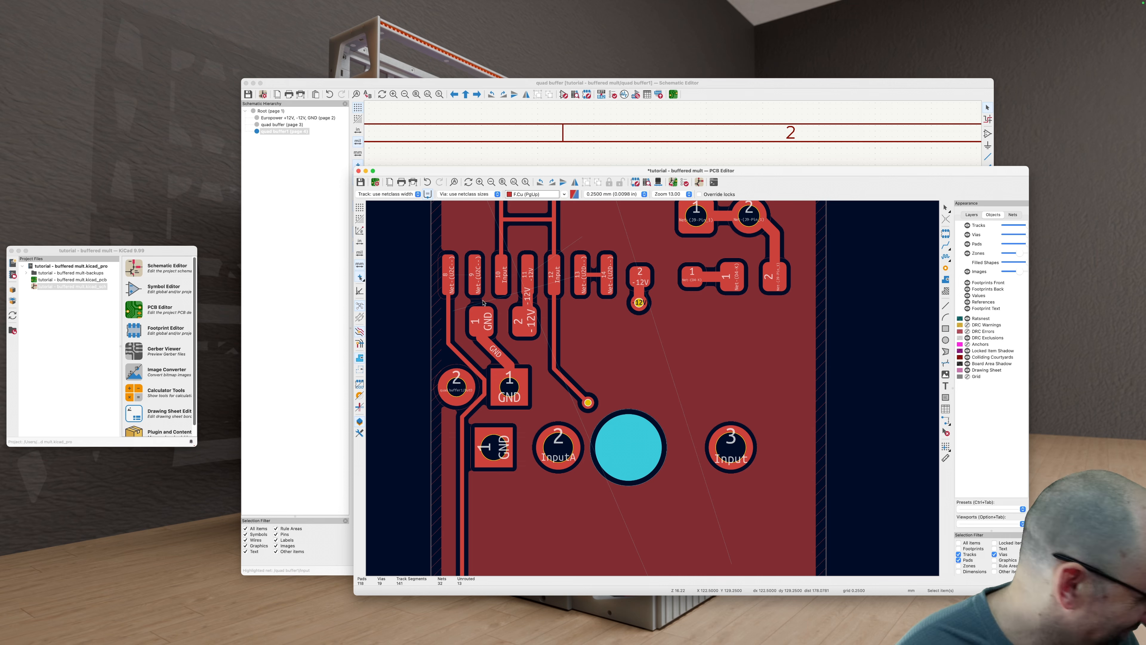
scroll(514, 328, up, 1)
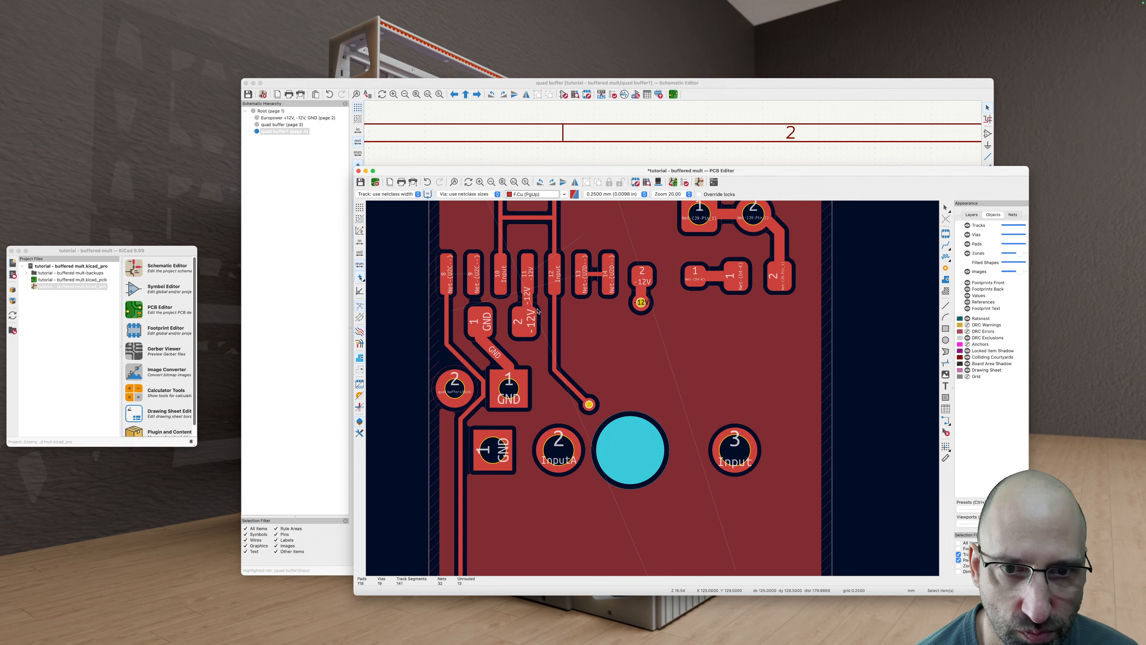
Step: Join U2's pins 8 and 9 with a short front-copper track and refill the zones
scroll(438, 267, up, 2)
key(x)
click(474, 268)
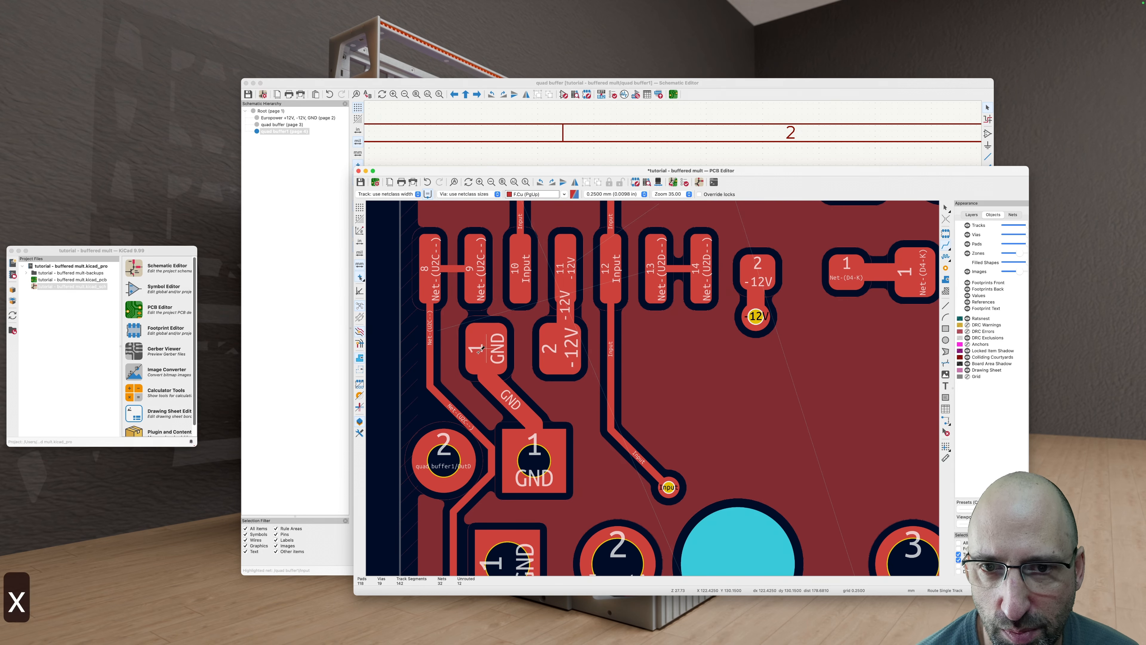
key(Escape)
key(v)
key(v)
key(v)
key(b)
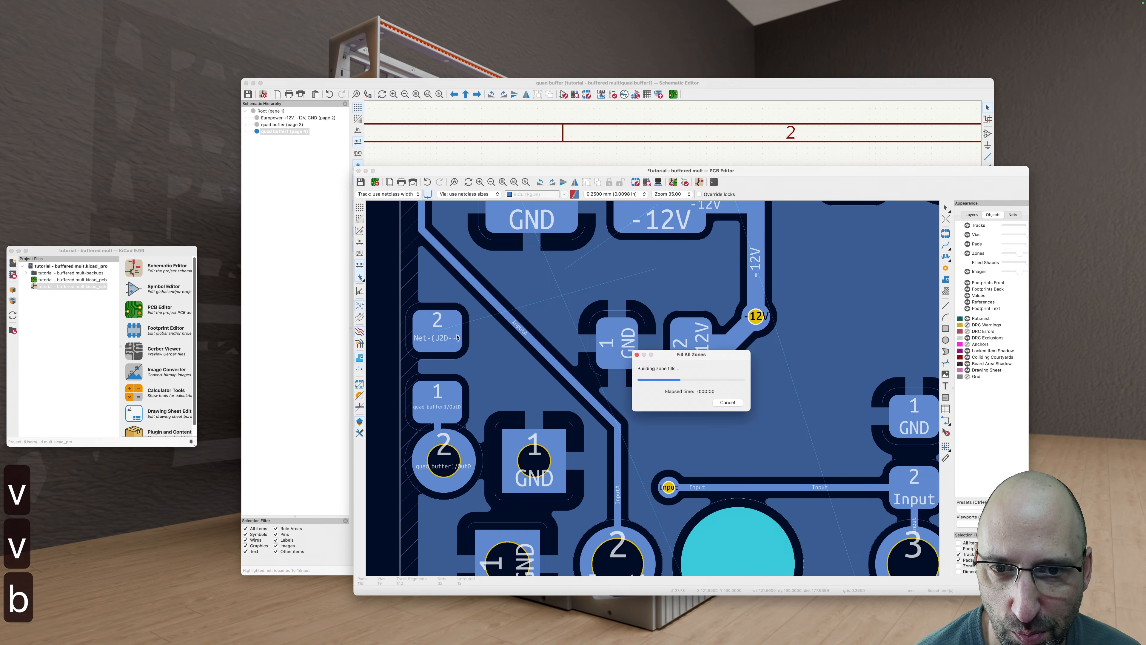
Step: Highlight the InputA net beside the U2D resistor pad and follow its path along the back copper
key(x)
key(Escape)
scroll(524, 432, down, 4)
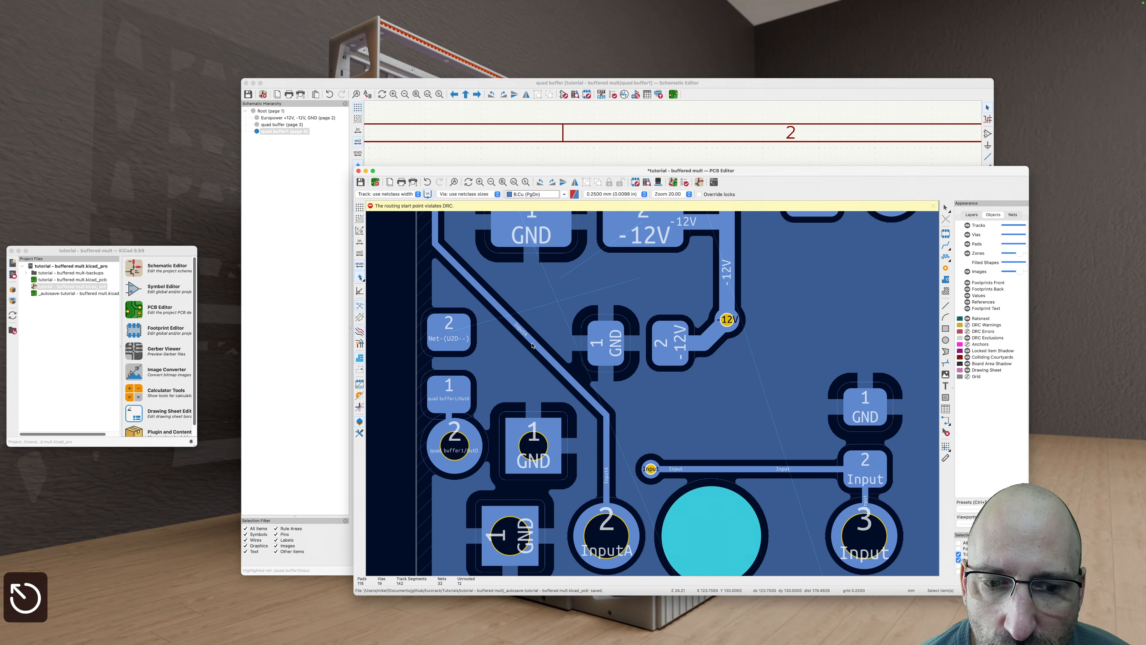
click(523, 432)
key(grave)
scroll(523, 432, down, 3)
scroll(524, 346, up, 4)
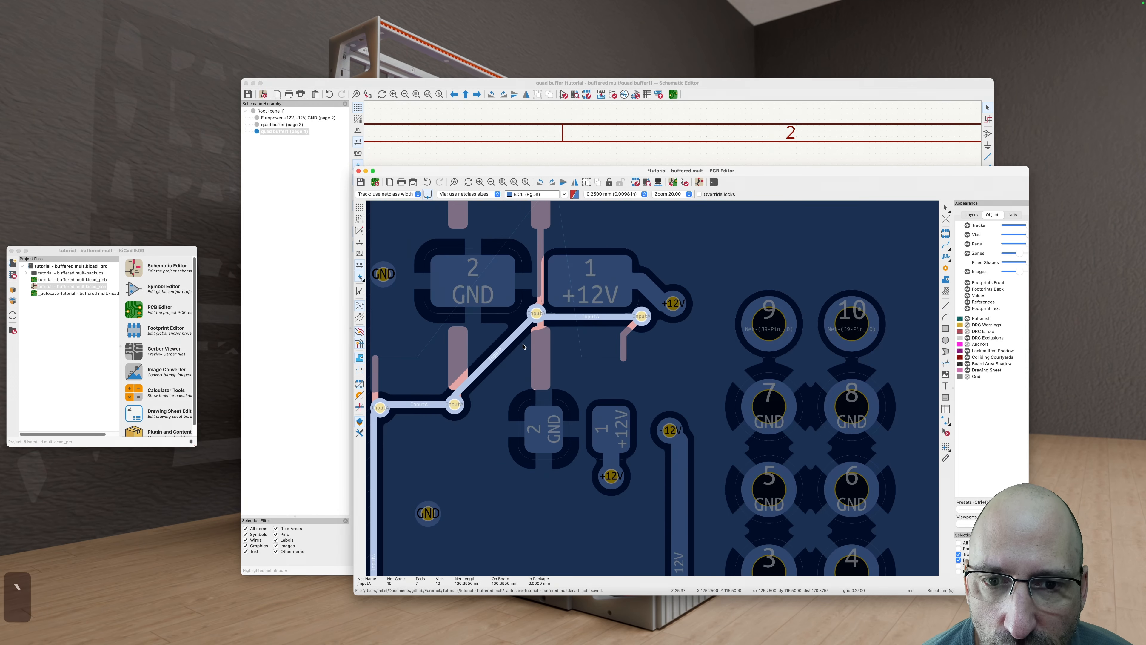
scroll(557, 373, down, 3)
scroll(541, 379, down, 4)
scroll(508, 395, up, 4)
key(Escape)
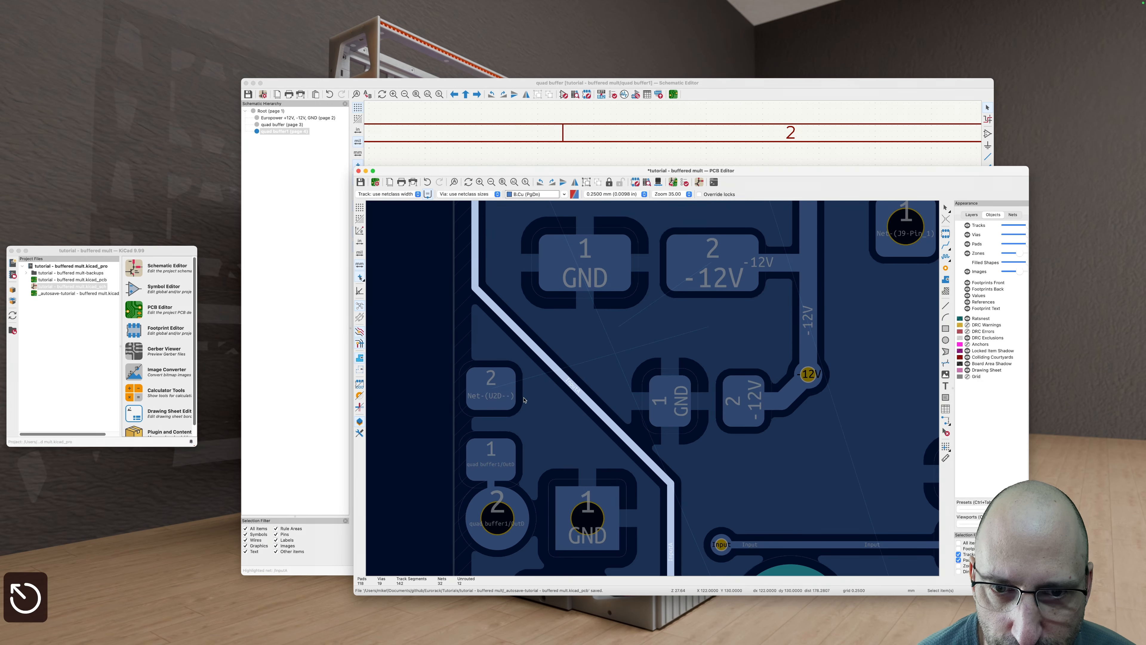
Step: Try to route the U2D net from the resistor's pad 2 on back copper, deleting the stray stub and comparing both layers
click(502, 394)
click(543, 406)
key(space)
key(Escape)
click(492, 389)
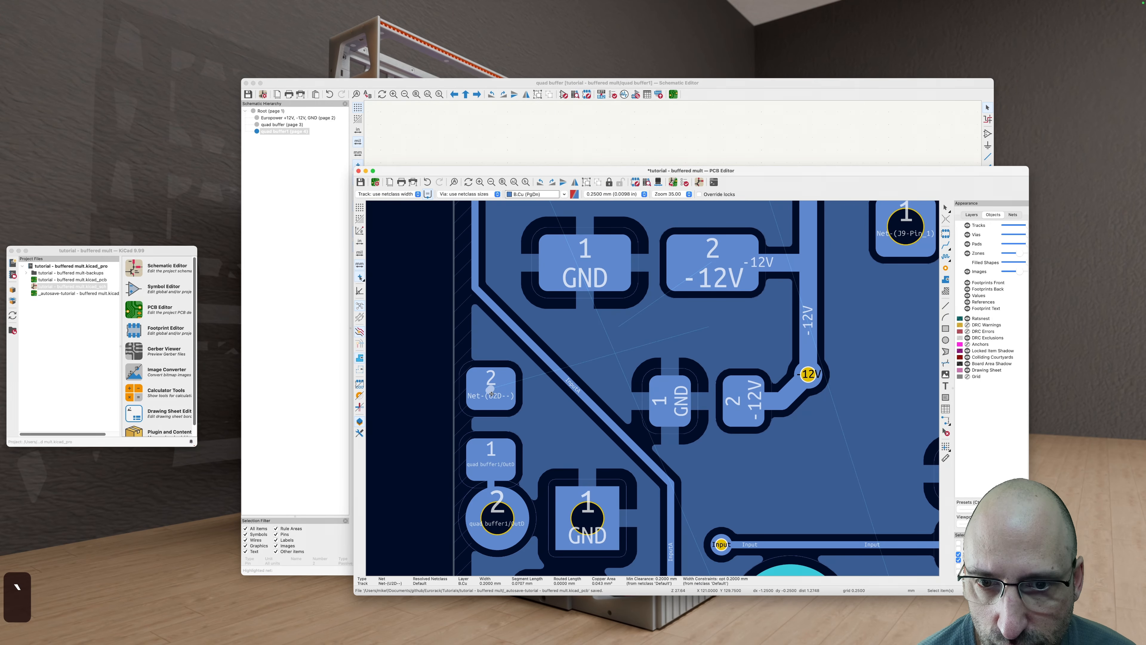
key(BackSpace)
key(x)
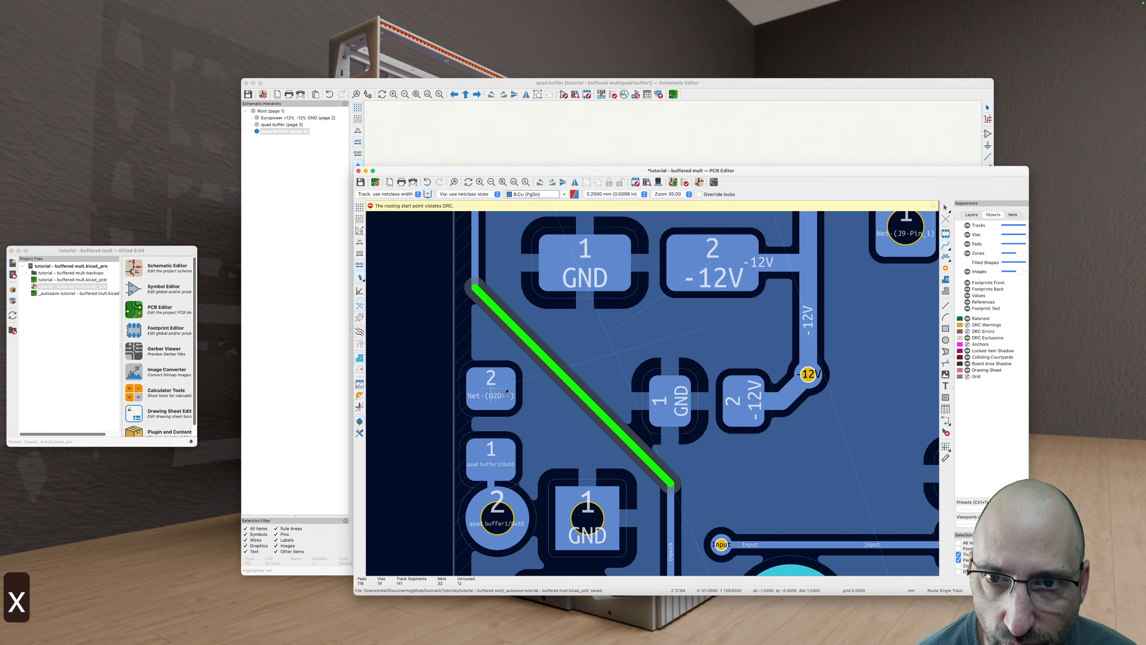
key(Escape)
key(v)
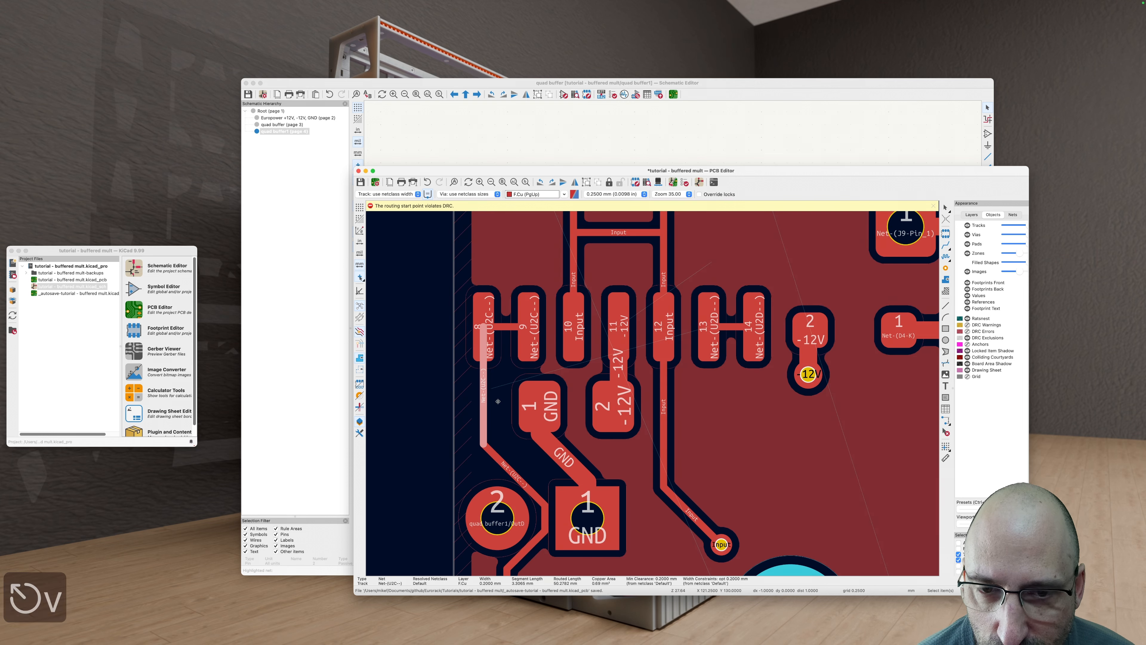
key(v)
key(v)
key(v)
scroll(488, 408, down, 5)
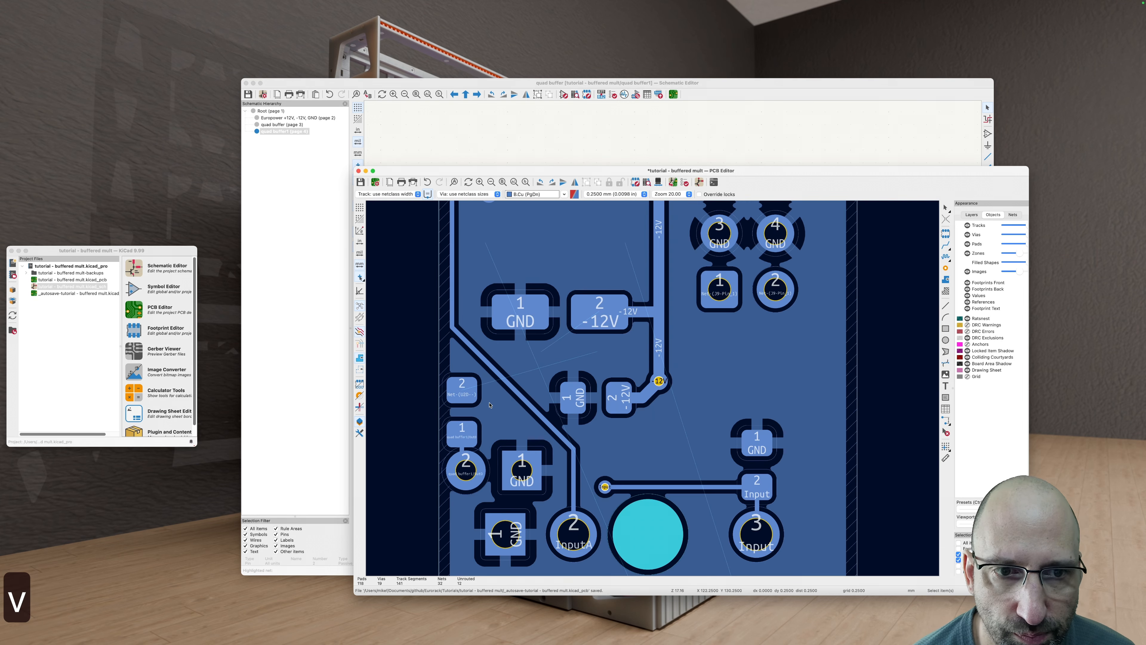
key(v)
Step: Try to route the U2D net from U2's pin 13 downward on front copper and through a via to the back
key(x)
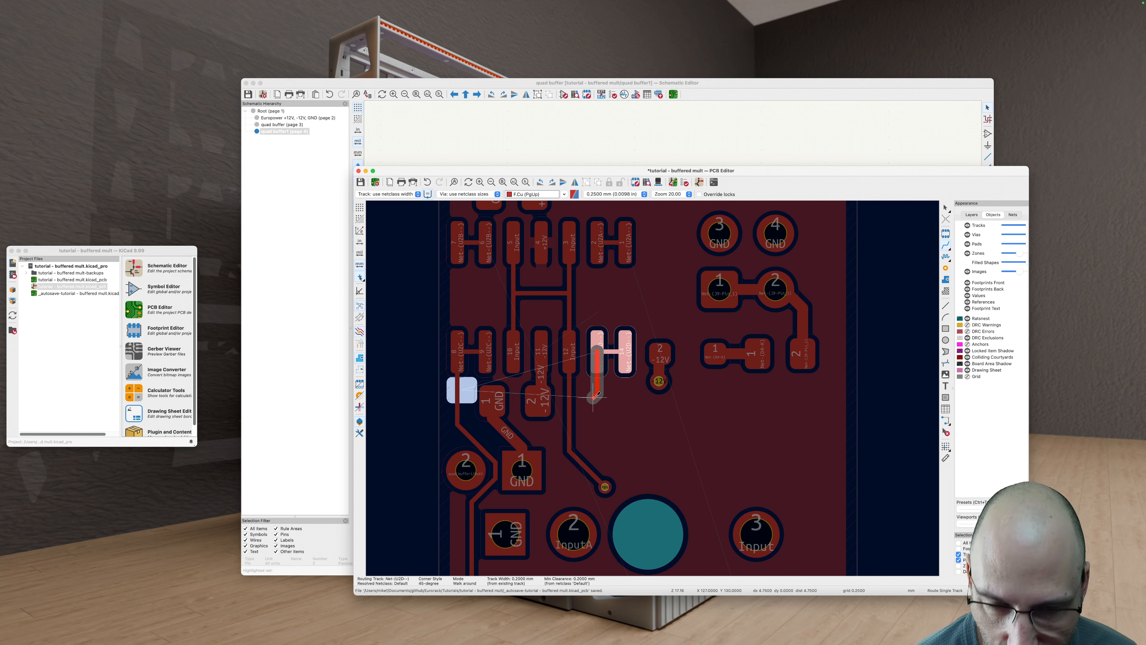
click(593, 397)
key(Escape)
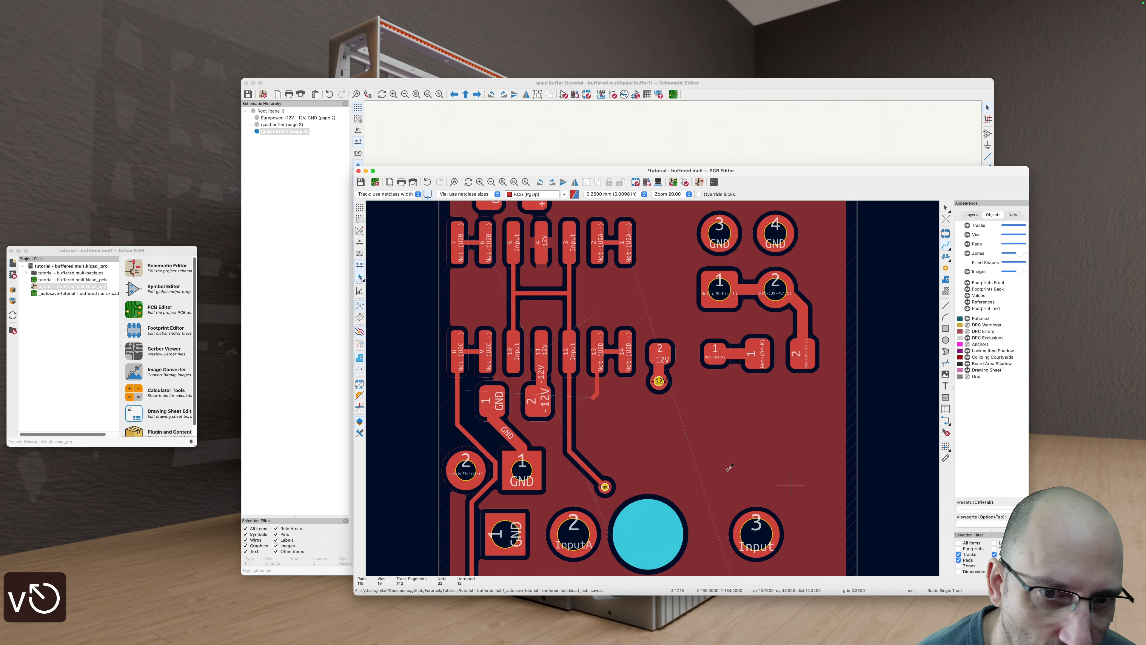
scroll(591, 397, up, 5)
key(x)
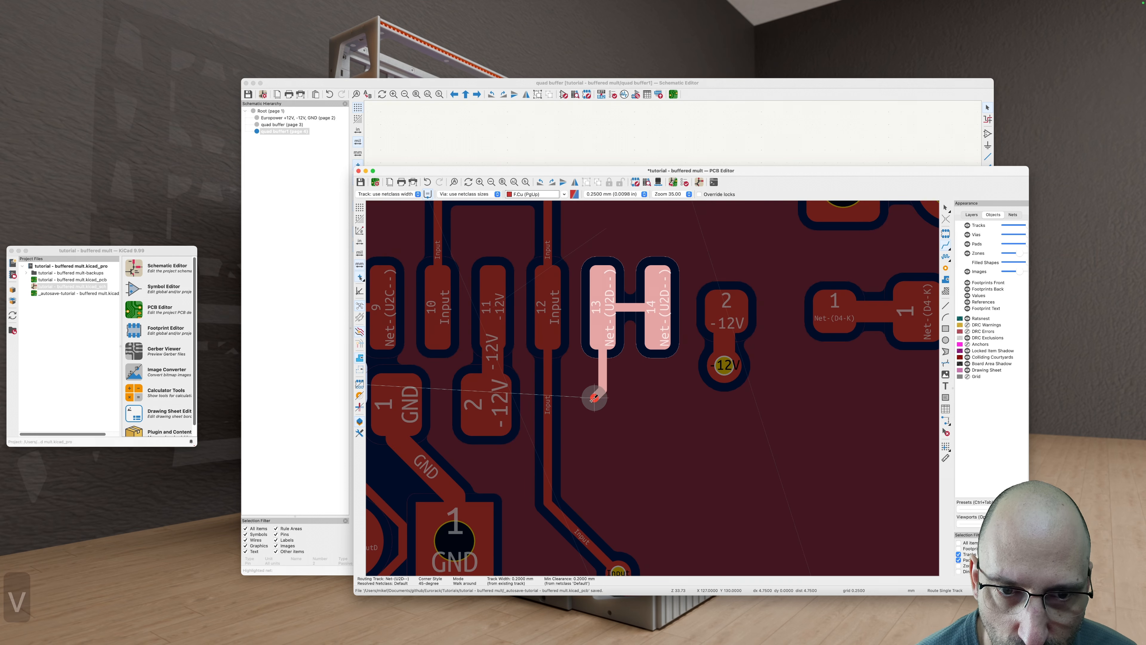
key(Escape)
key(v)
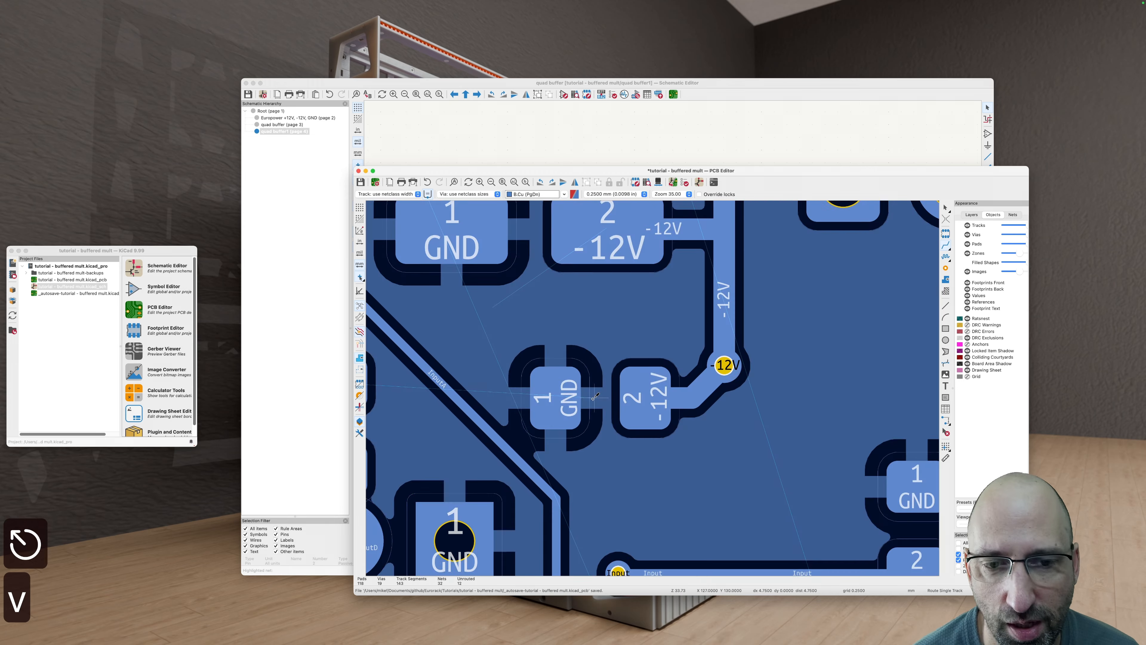
scroll(591, 398, down, 5)
Step: Dim the inactive layers and delete the short U2D track below U2's pin 13
key(Escape)
key(v)
key(h)
key(u)
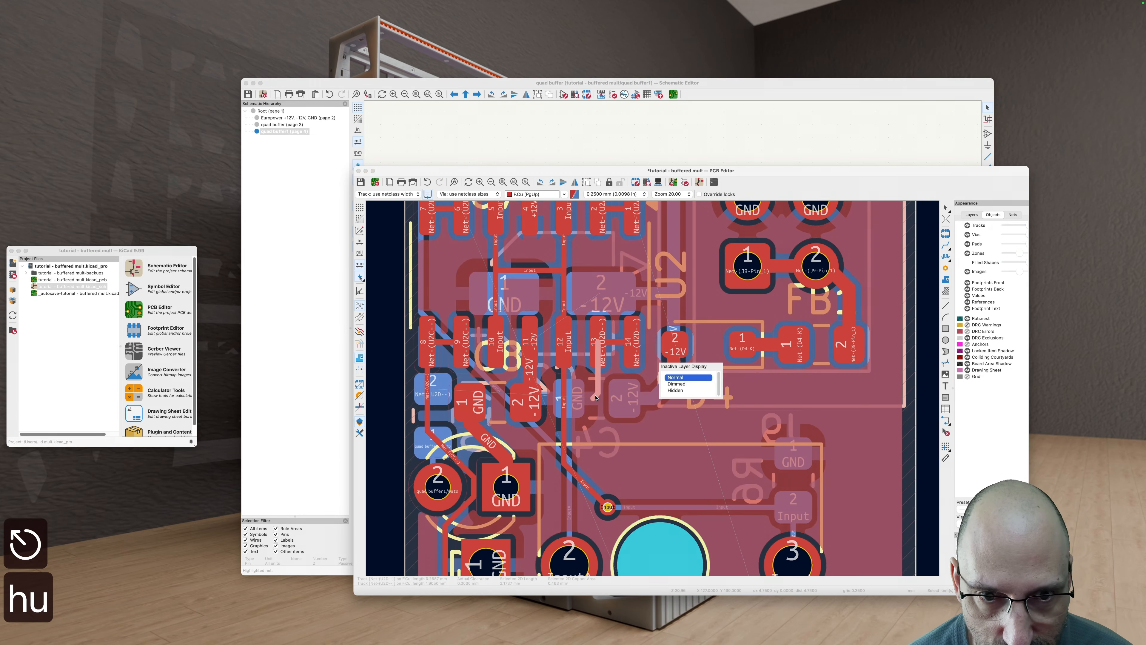
key(h)
key(BackSpace)
key(x)
key(Escape)
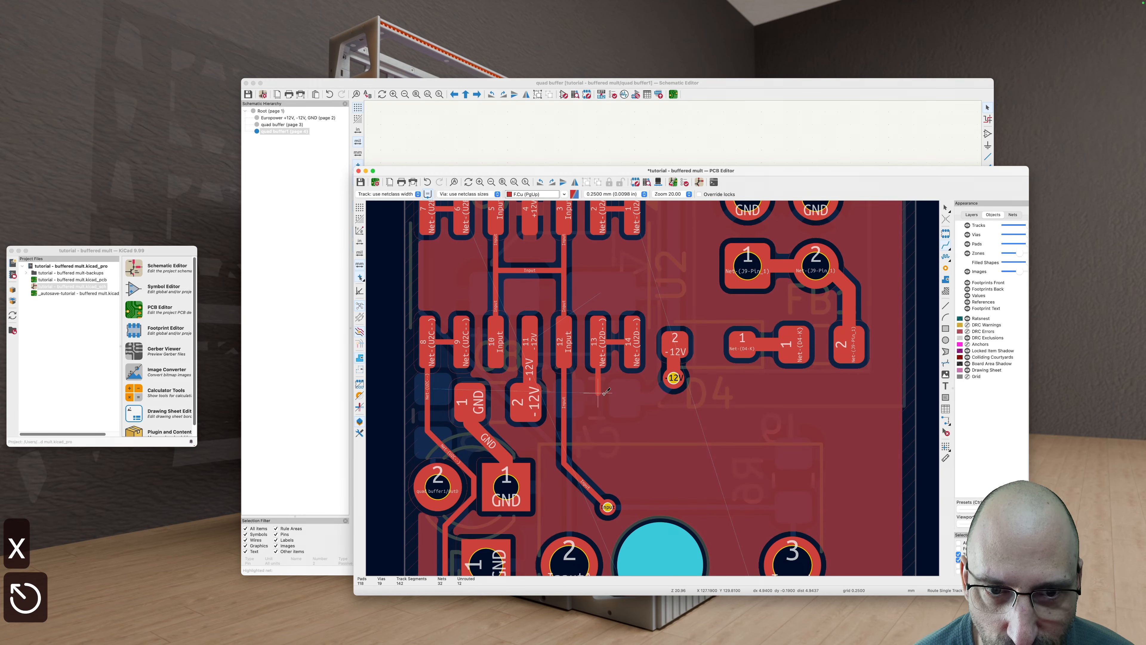
key(Escape)
key(BackSpace)
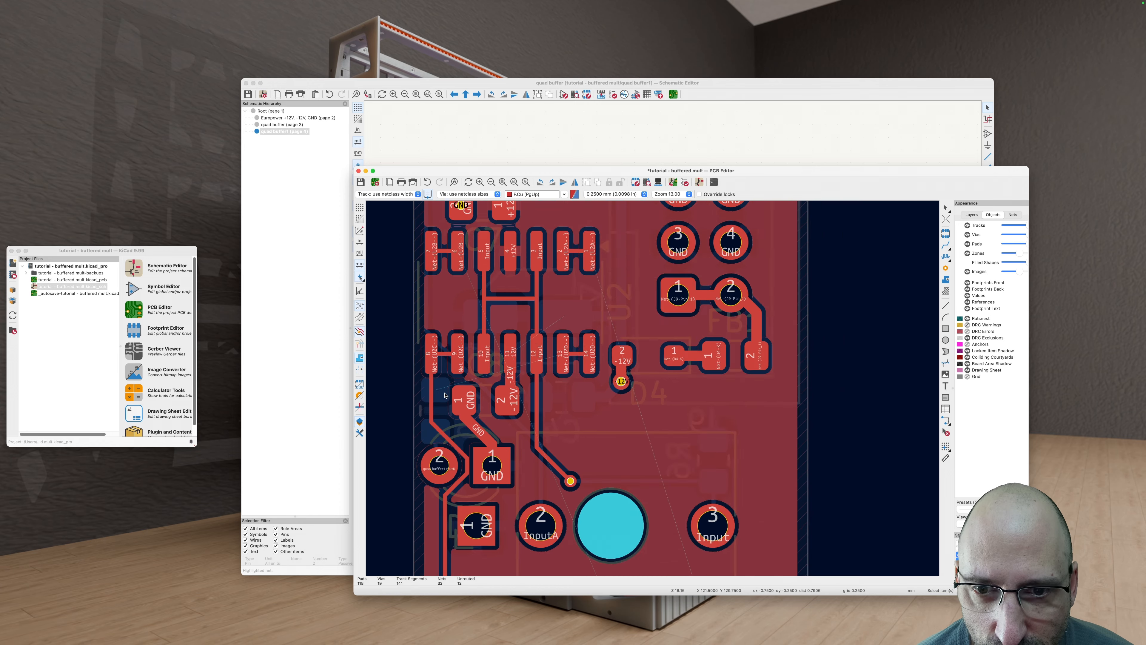
Step: Try to start the U2D route at the resistor's pad 2 with the other layers dimmed
scroll(417, 394, up, 3)
key(v)
key(x)
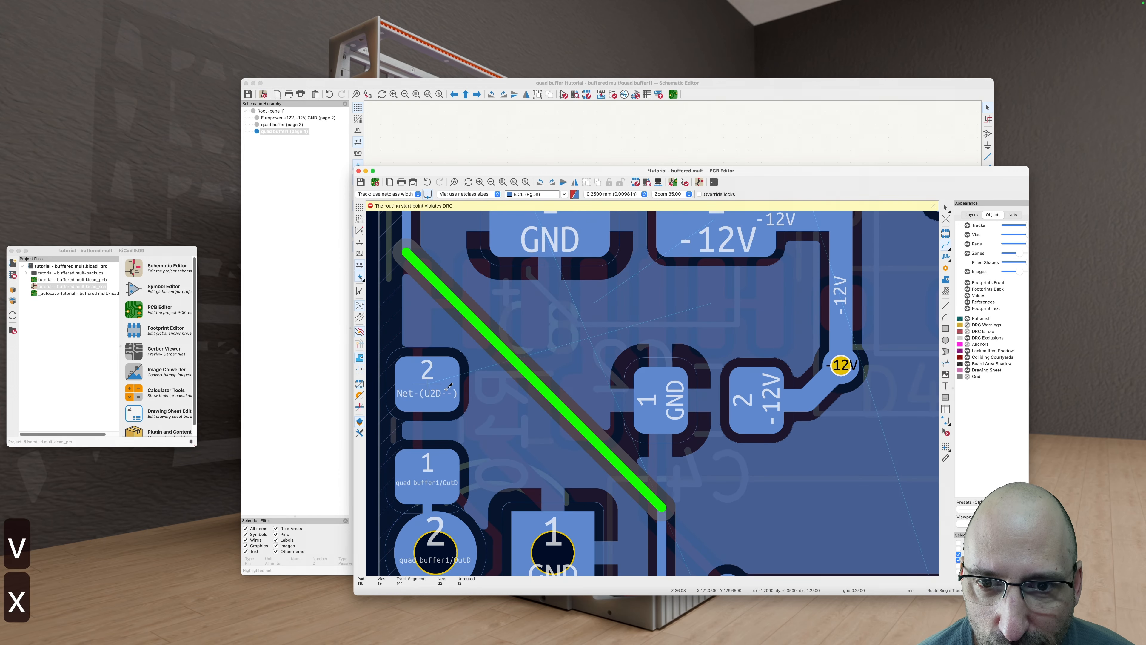
key(Escape)
key(x)
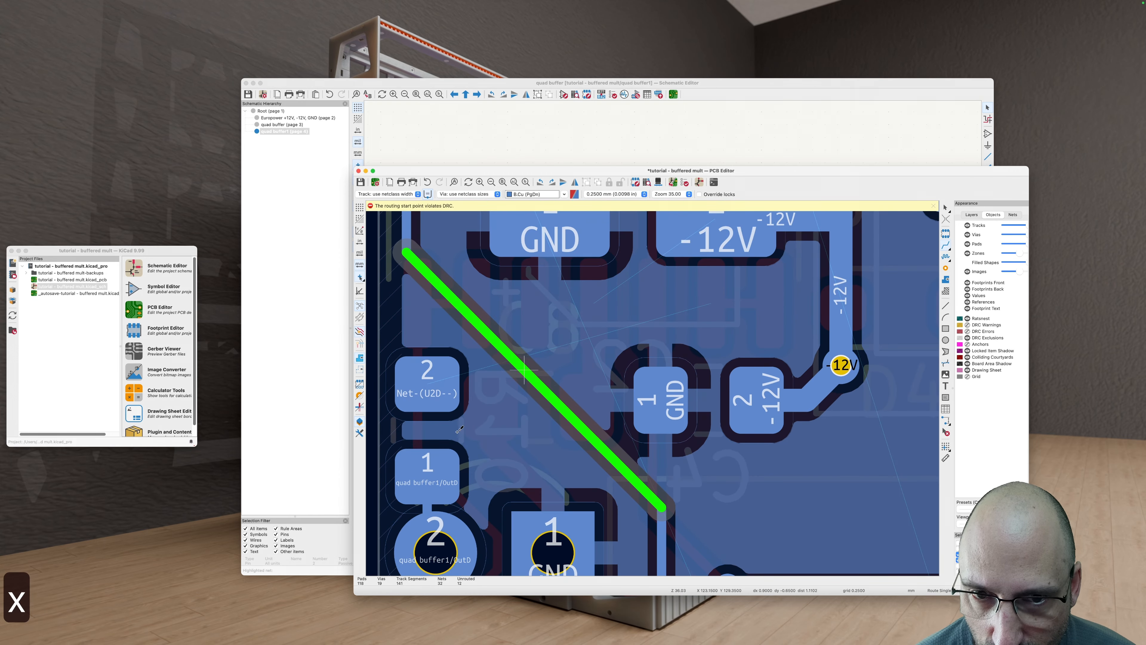
Step: Shift the diagonal InputA back-copper track away from the U2D resistor pad, closer to the GND capacitor pad, and refill the zones
scroll(426, 365, up, 1)
key(Escape)
key(Escape)
scroll(433, 375, down, 1)
key(b)
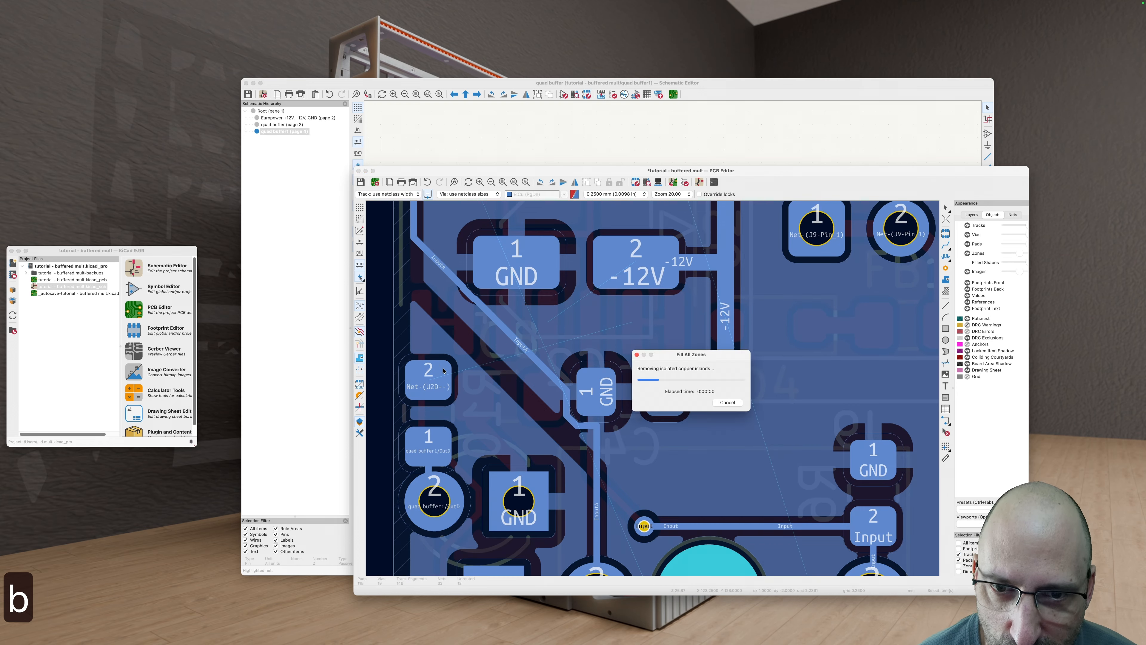
Step: Route a short U2D track on back copper from the resistor's pad 2 toward the diagonal InputA track
key(x)
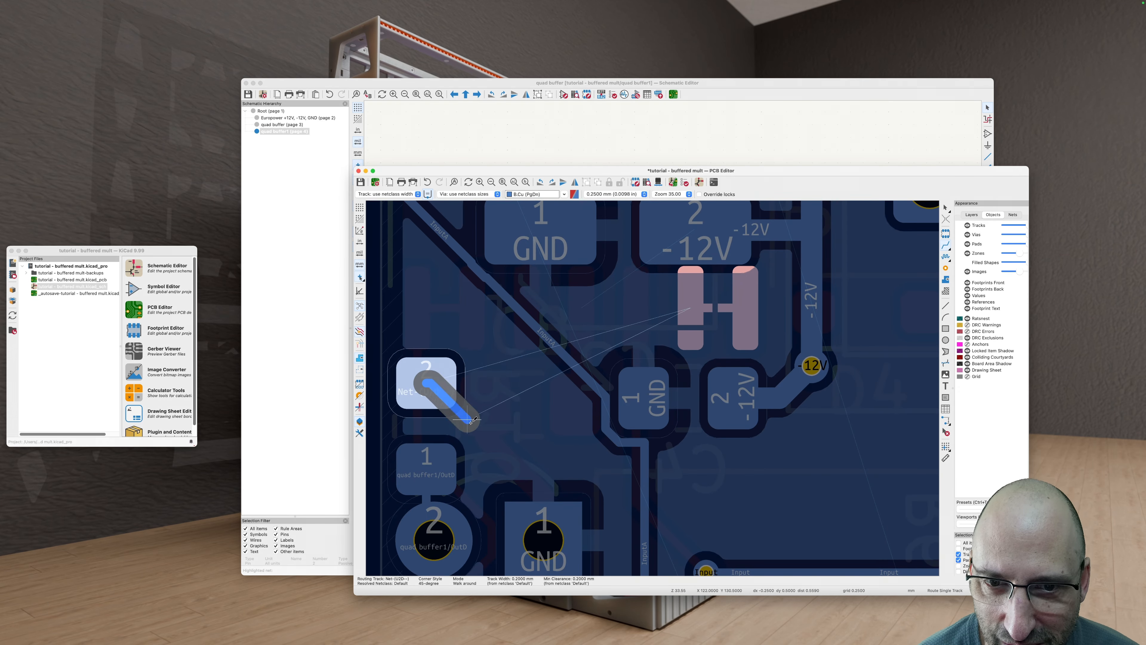
key(v)
key(v)
key(v)
key(v)
key(v)
key(v)
key(v)
key(v)
key(v)
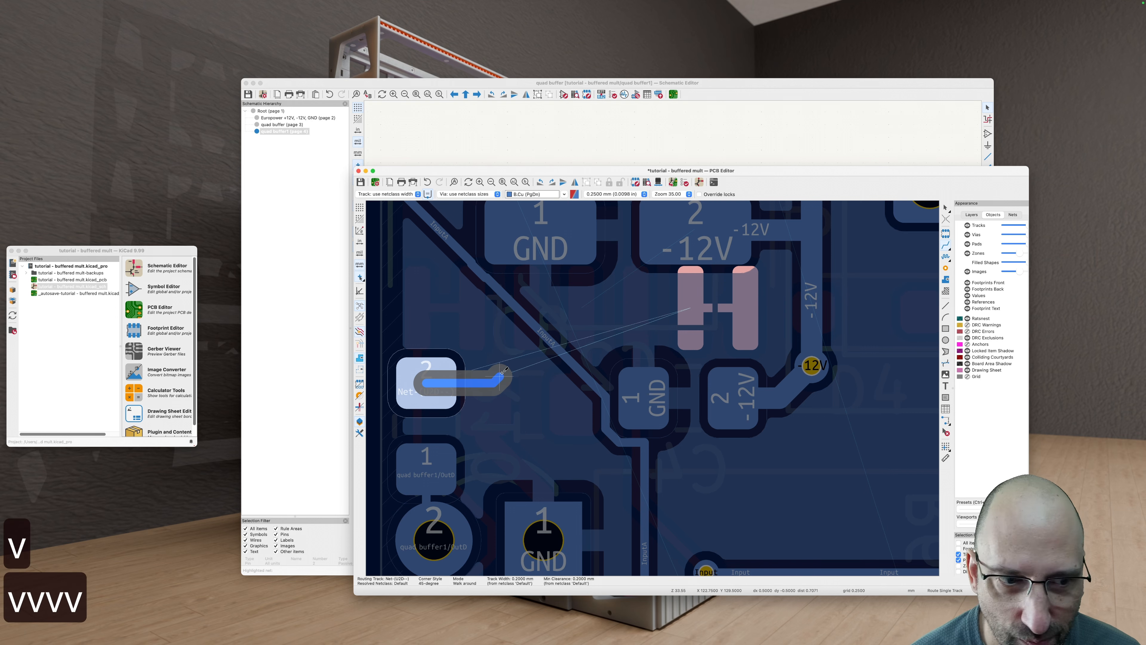
click(501, 380)
key(Escape)
scroll(501, 379, up, 3)
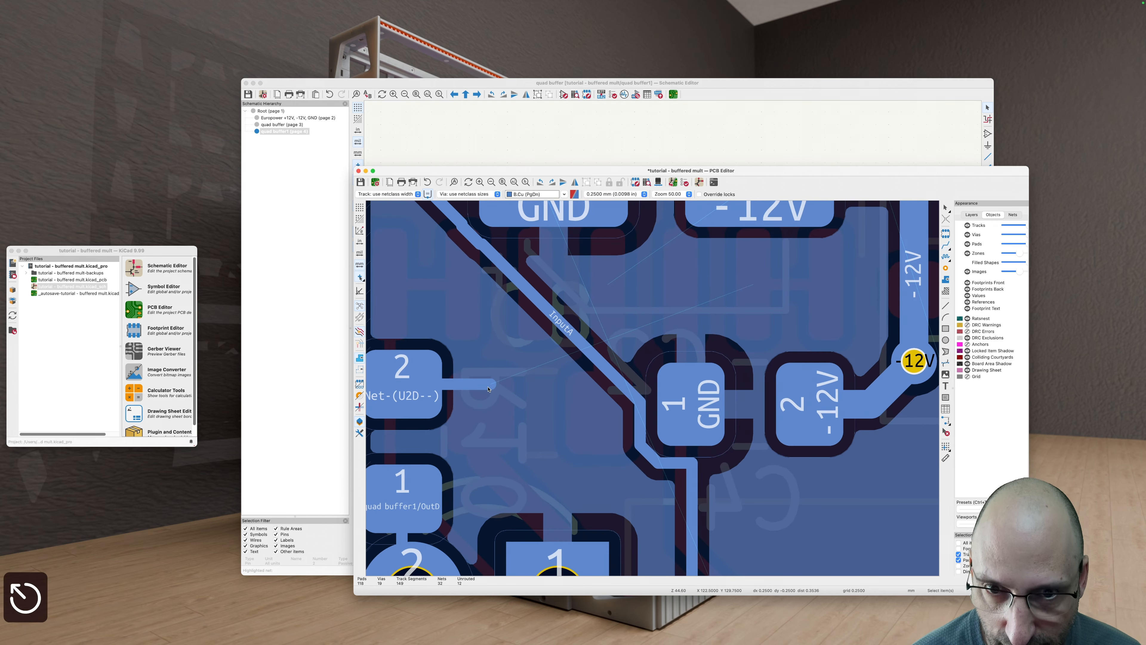
Step: Try to place a via at the free end of the short U2D back-copper track
key(x)
key(v)
key(v)
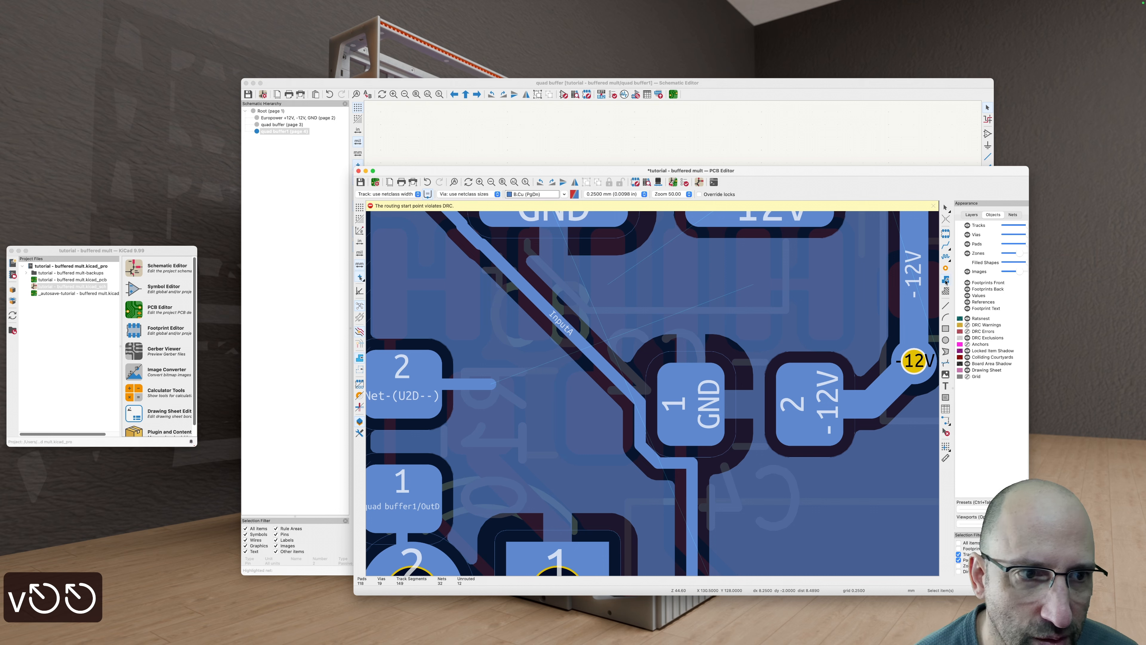
click(946, 268)
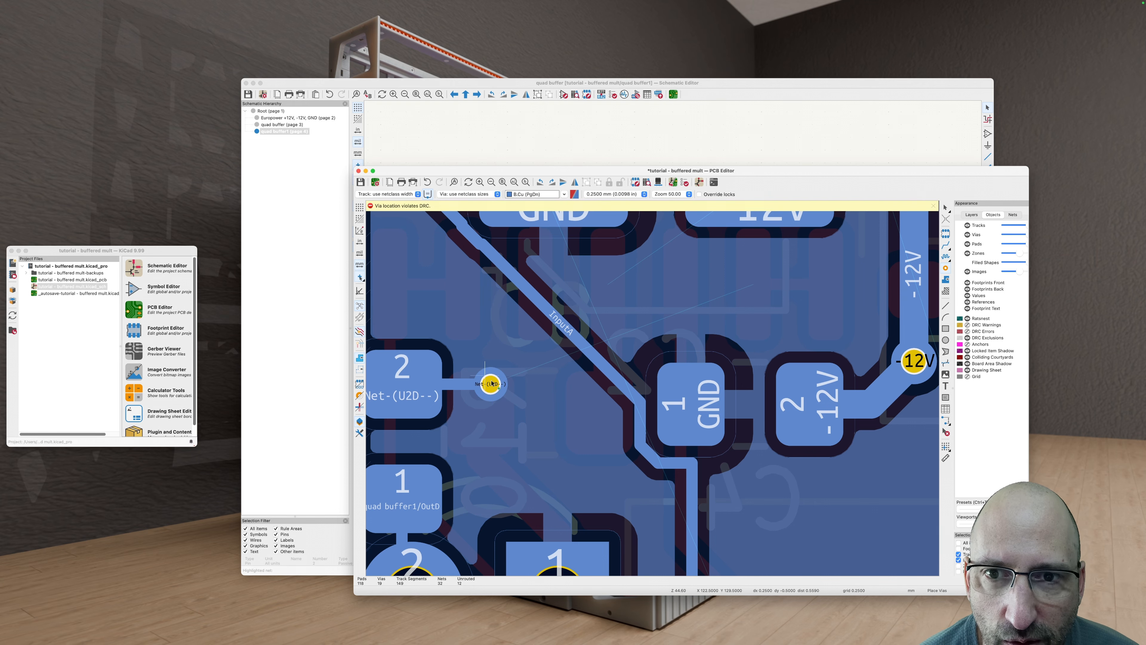
key(Escape)
key(Escape)
key(v)
Step: Hide the inactive layers and check the front and back copper across the whole board for routing space
scroll(495, 389, down, 5)
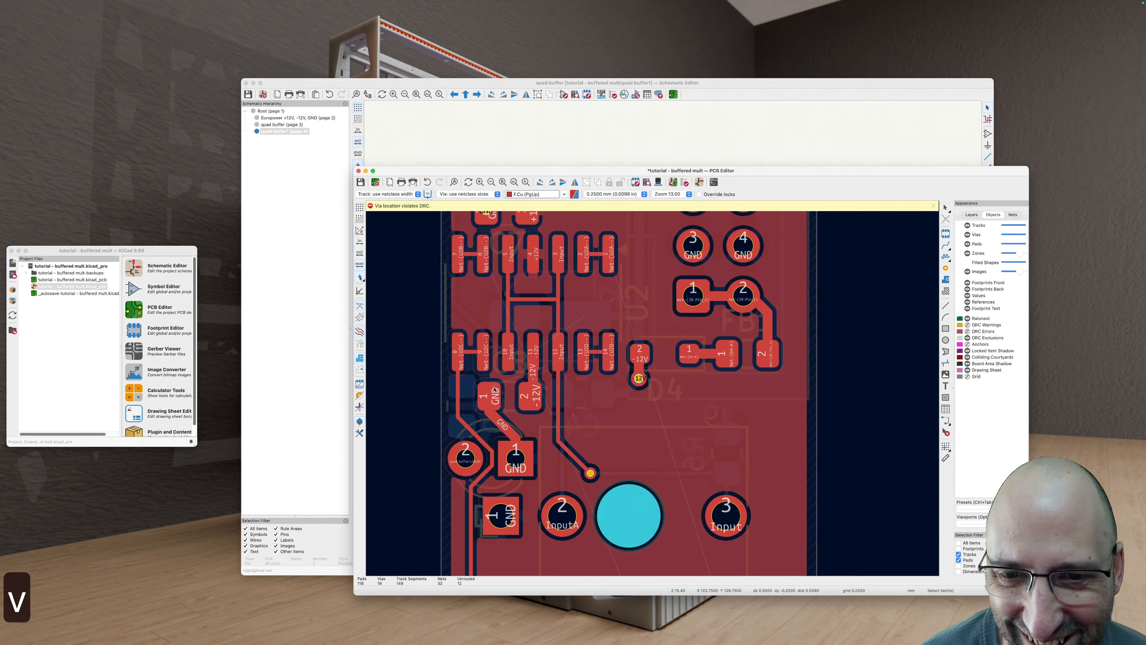
key(v)
scroll(500, 404, down, 4)
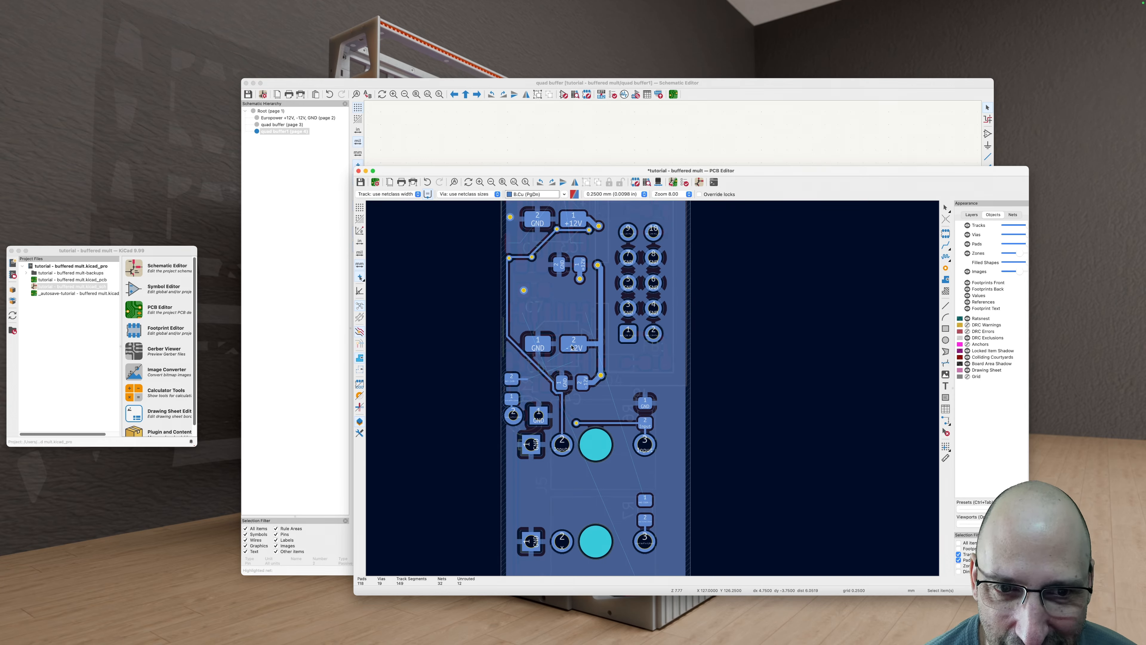
scroll(544, 393, down, 2)
scroll(539, 368, down, 2)
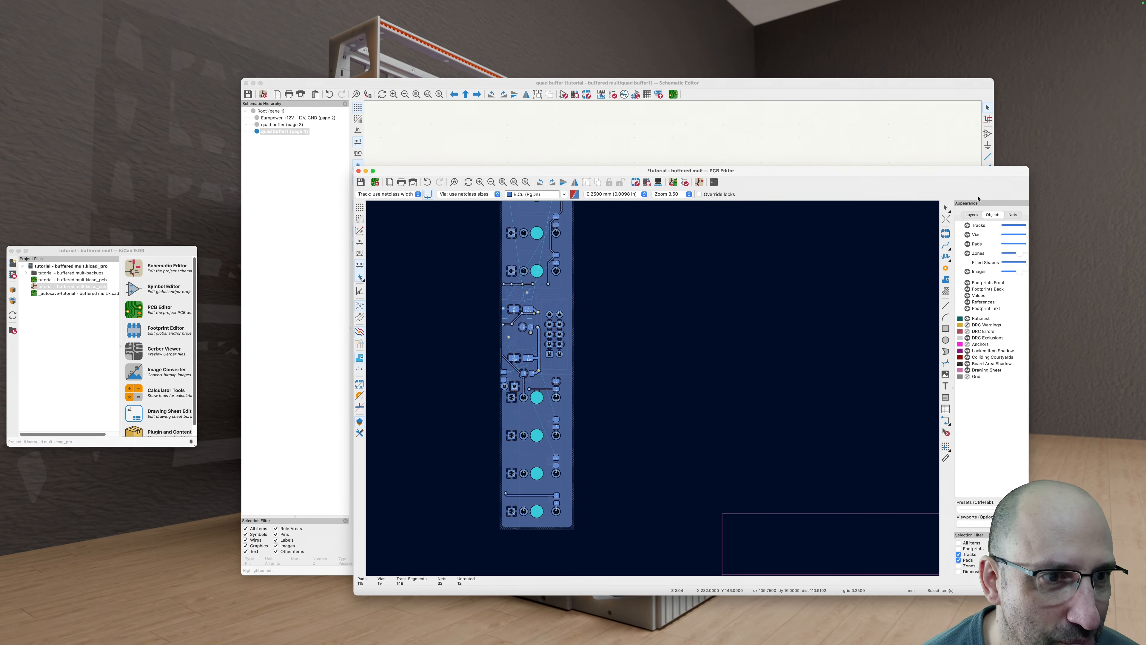
scroll(673, 393, down, 2)
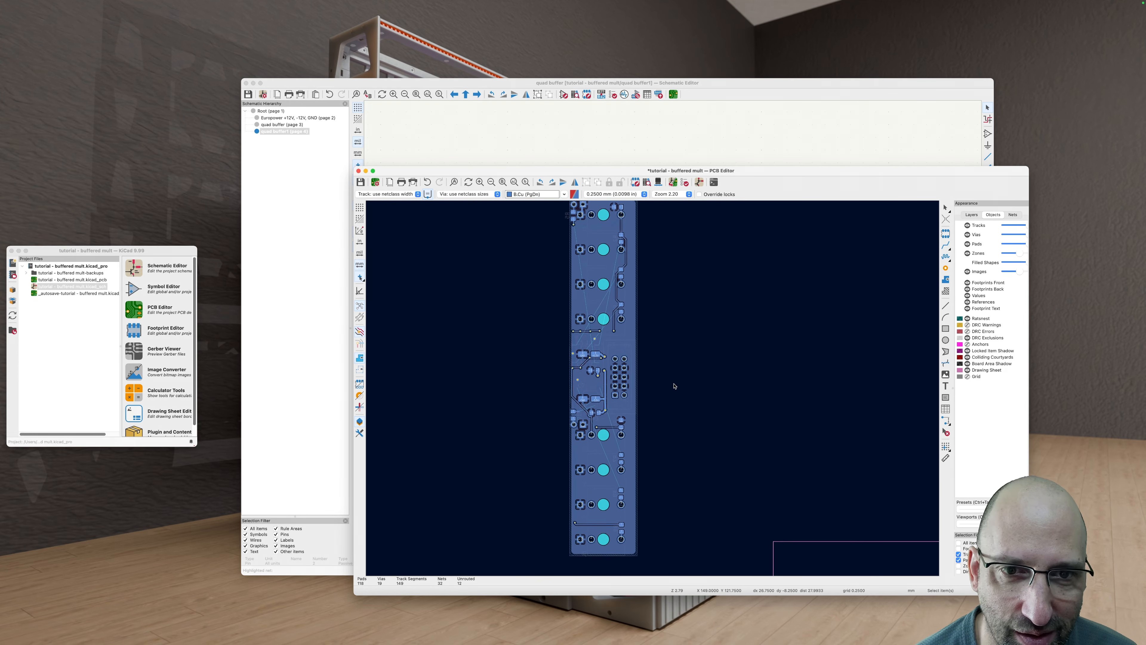
key(h)
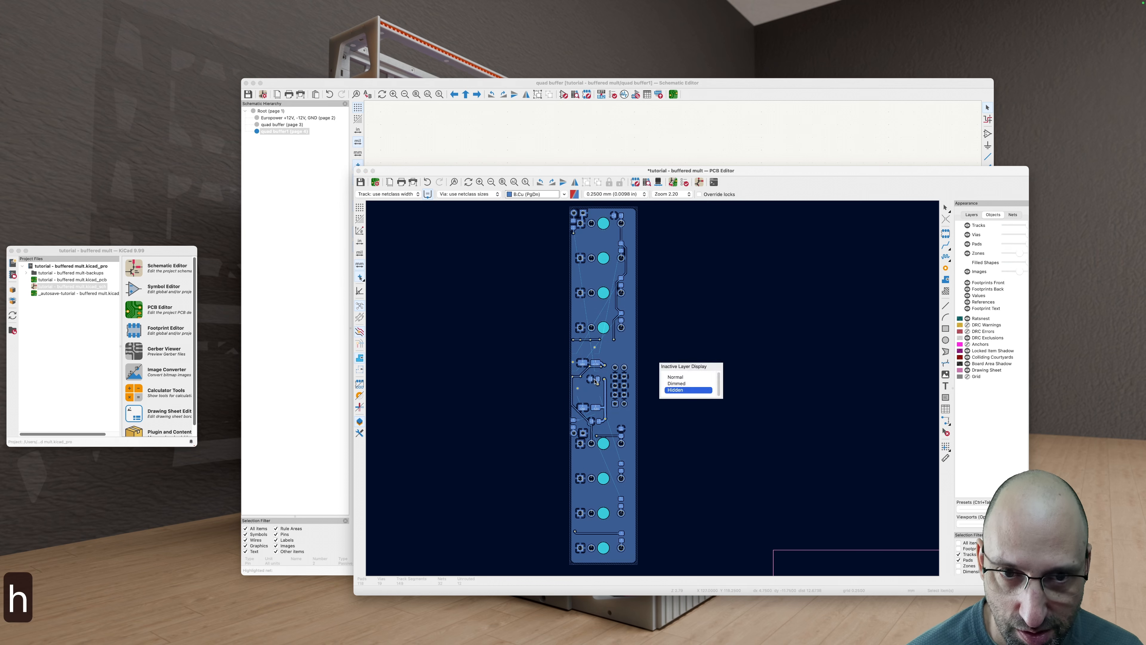
key(v)
scroll(623, 337, right, 3)
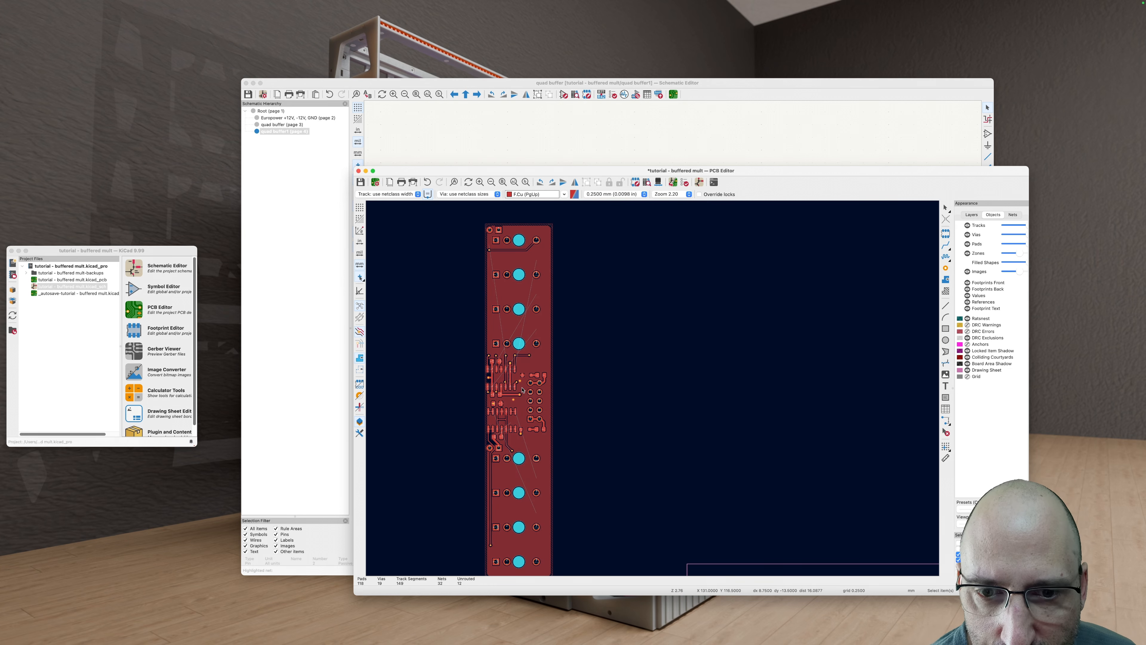
Step: Switch to the Schematic Editor and view the whole quad buffer sheet
click(581, 137)
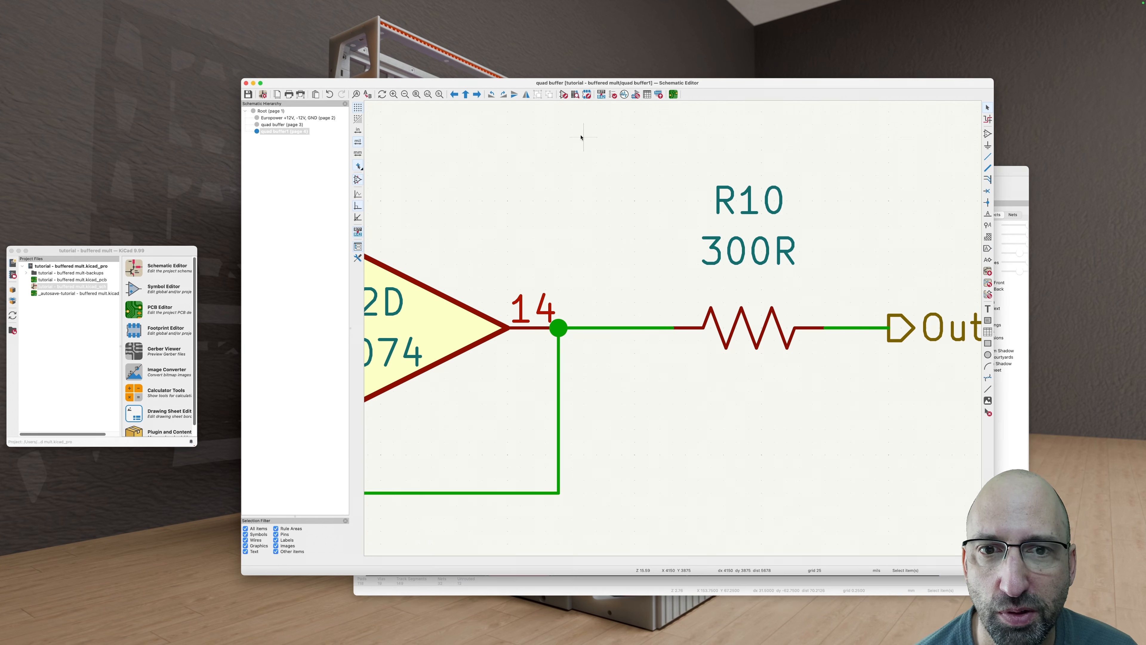
scroll(621, 310, down, 5)
scroll(649, 385, down, 5)
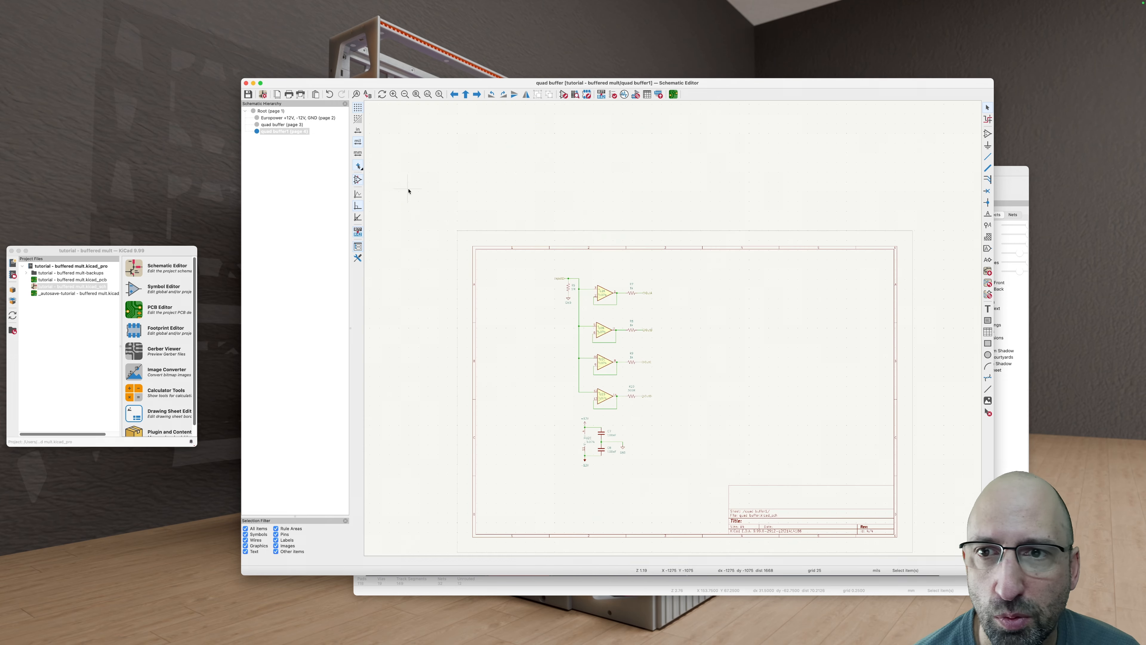
Step: Open the root schematic sheet and examine how both quad buffer blocks connect to their input jacks, output jacks and LEDs
click(271, 111)
scroll(549, 269, down, 7)
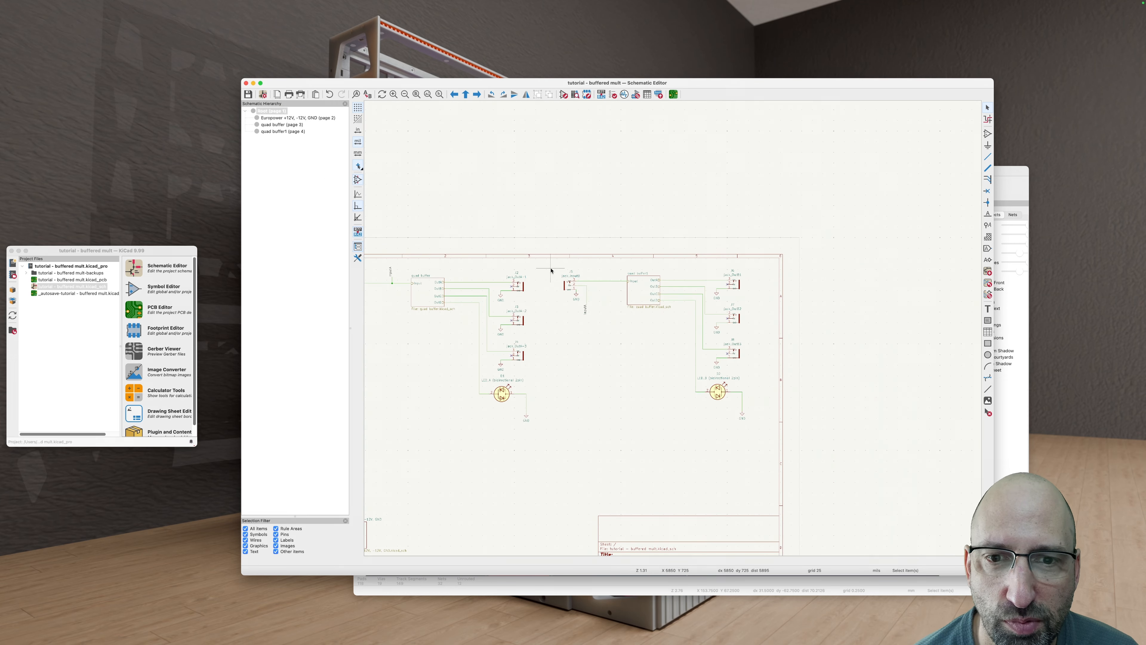
middle_drag(554, 345, 721, 337)
drag(711, 443, 488, 228)
drag(939, 446, 706, 229)
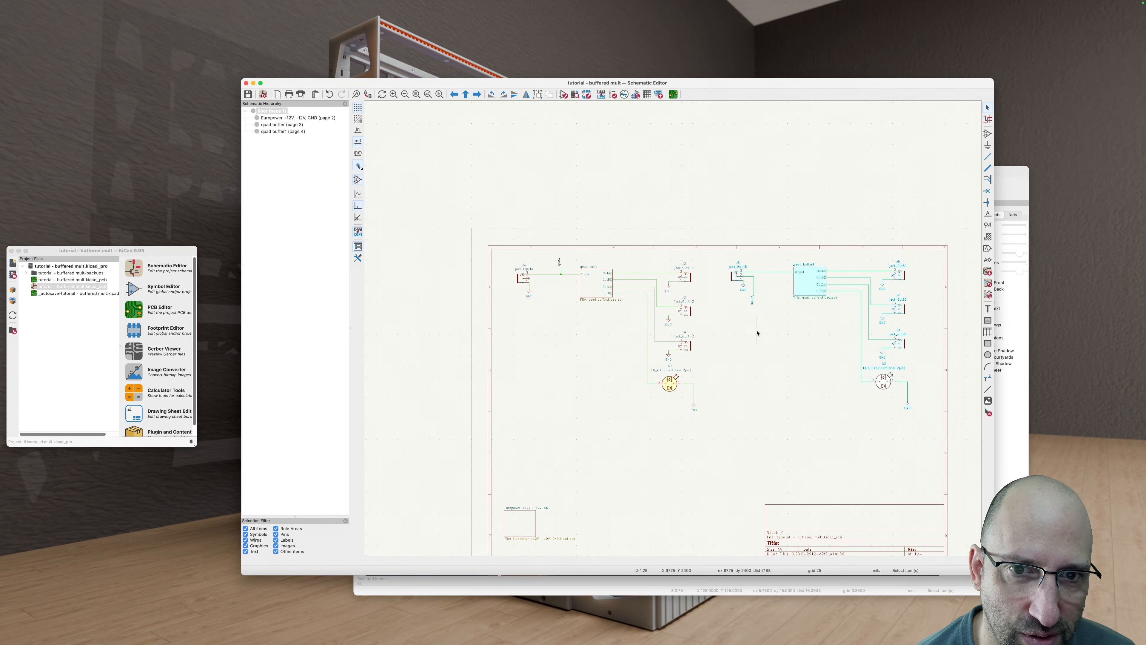
click(559, 263)
key(Escape)
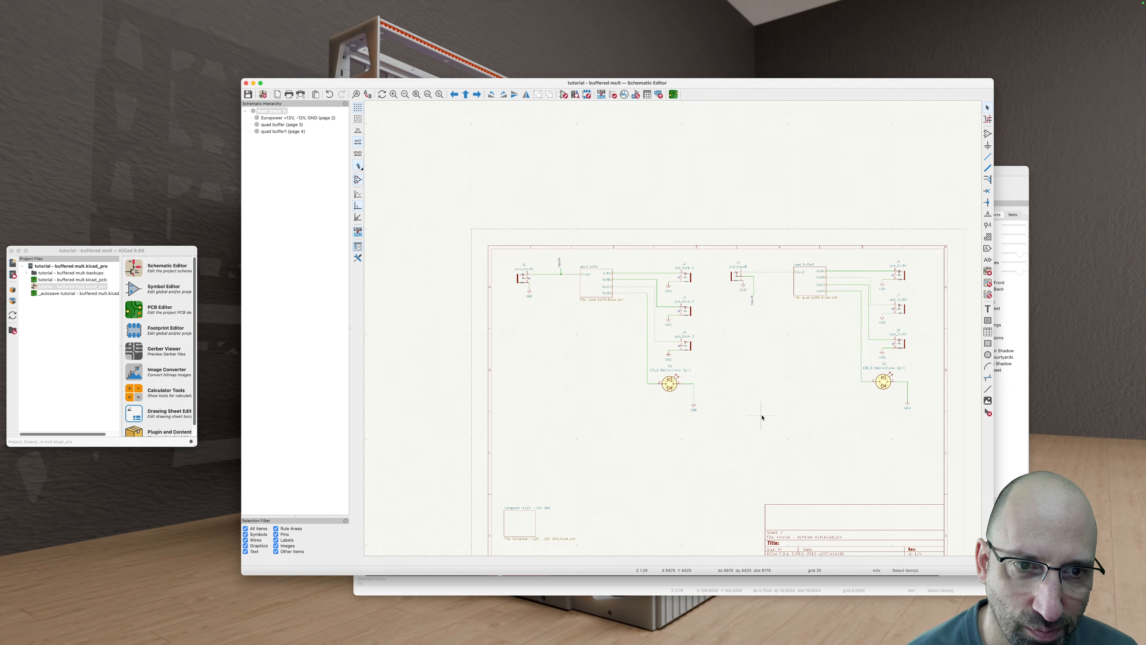
scroll(723, 343, up, 1)
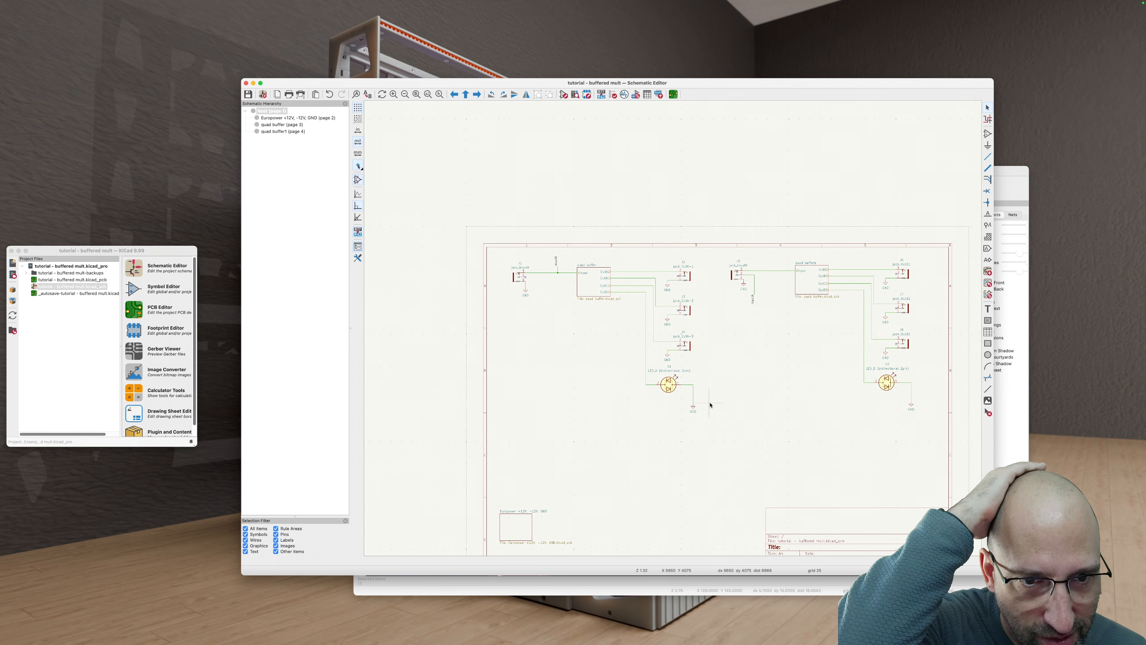
drag(704, 437, 518, 243)
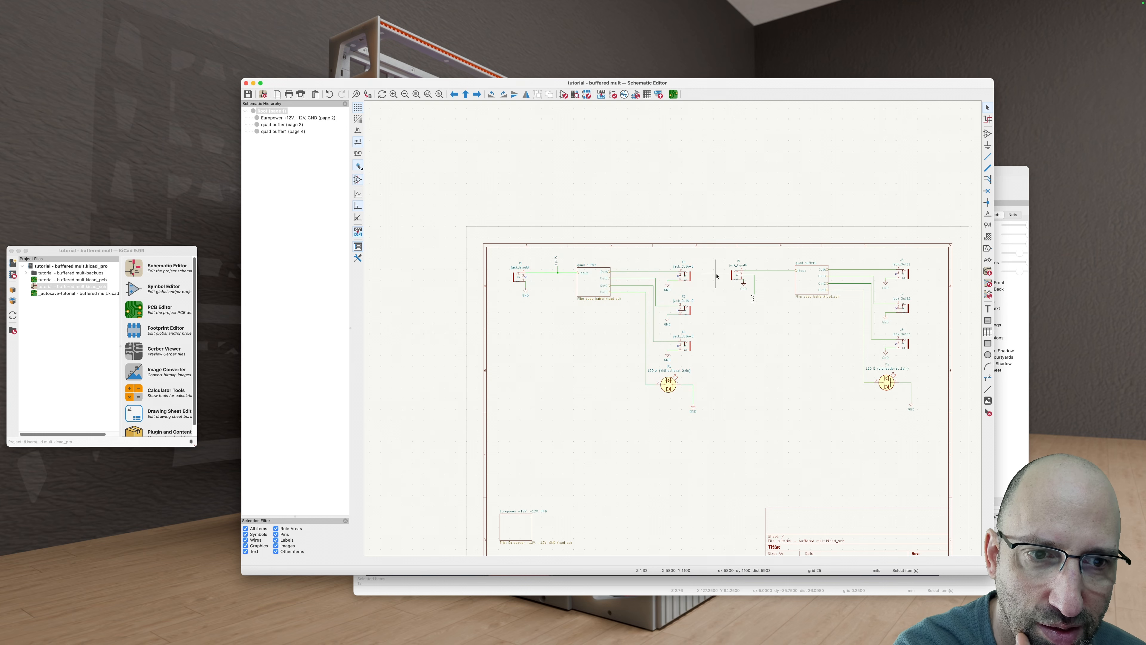
drag(713, 237, 940, 415)
click(556, 292)
scroll(556, 293, down, 1)
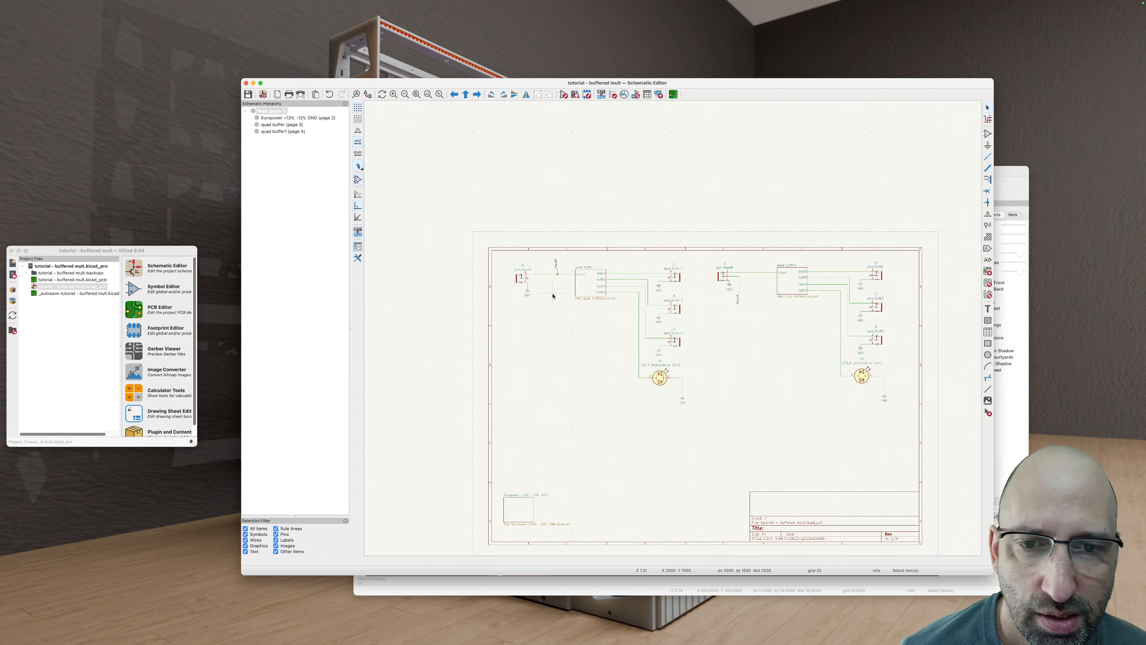
scroll(777, 375, up, 3)
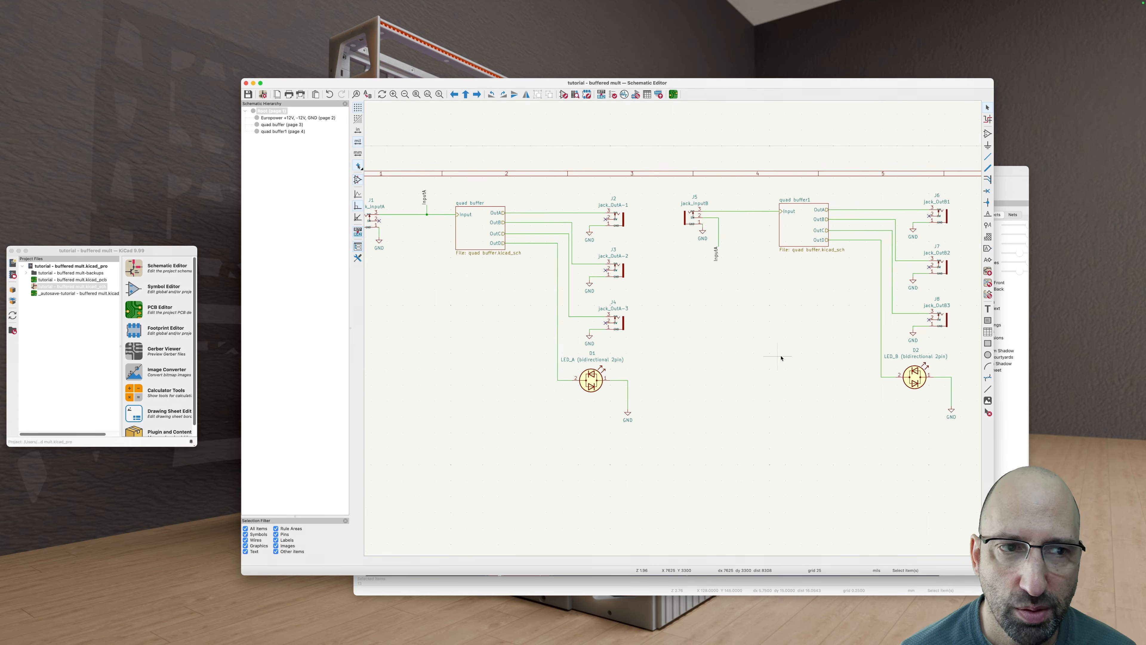
Step: Switch to the PCB Editor, clear the selection and examine the existing routing across the whole board
click(1008, 174)
scroll(639, 325, down, 2)
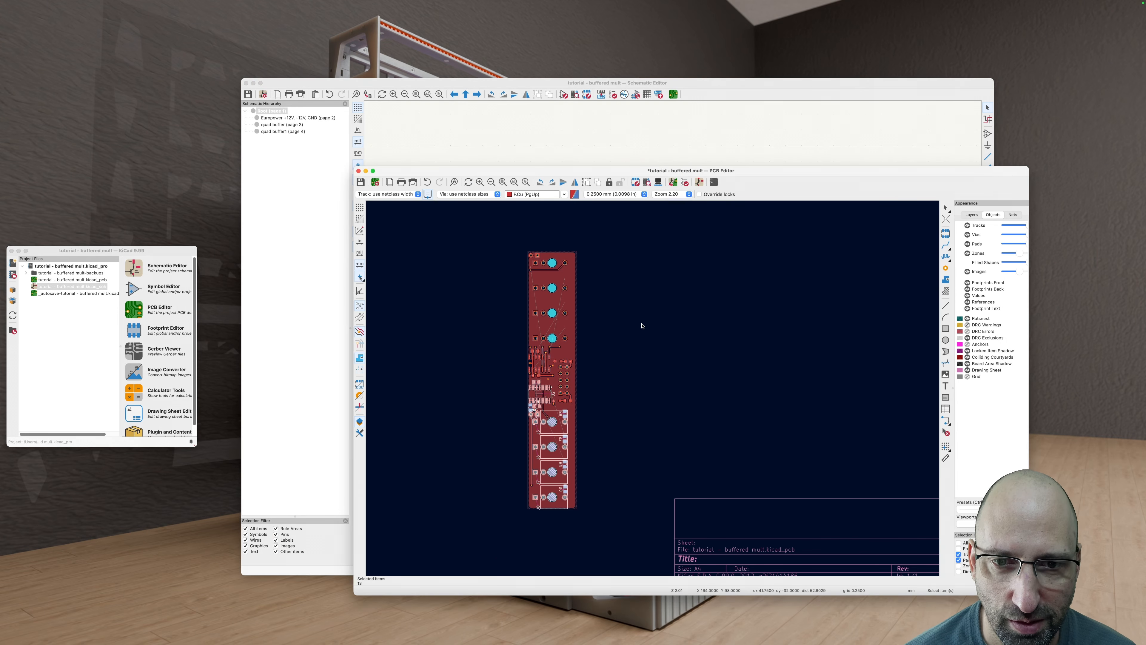
scroll(584, 362, up, 1)
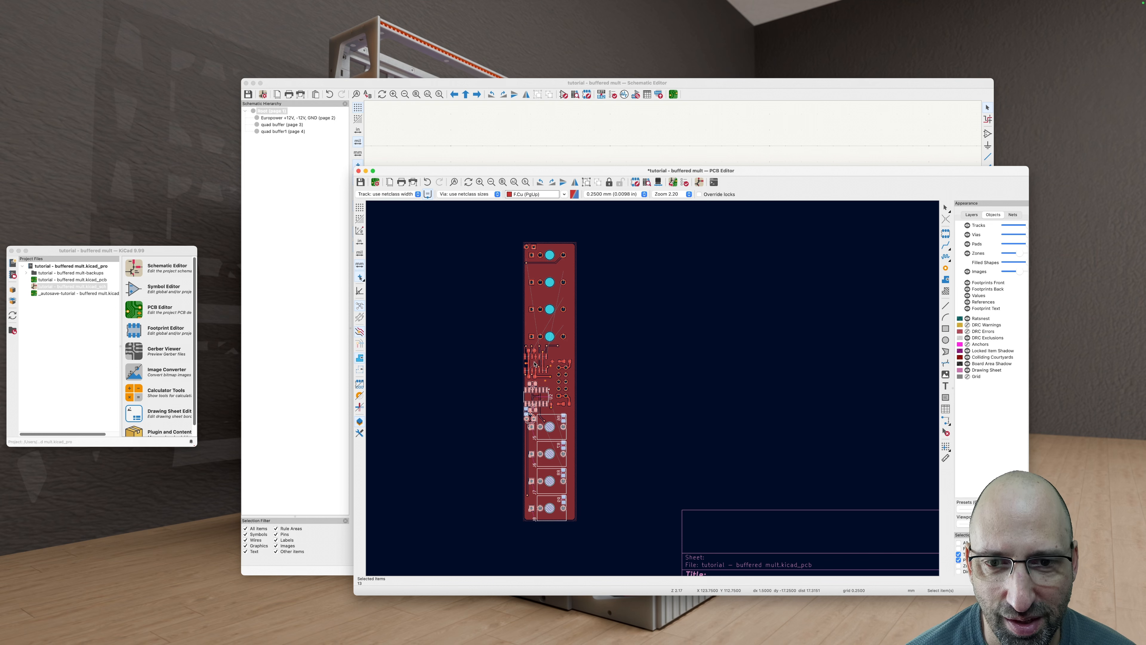
key(Escape)
scroll(542, 387, up, 3)
scroll(605, 372, down, 5)
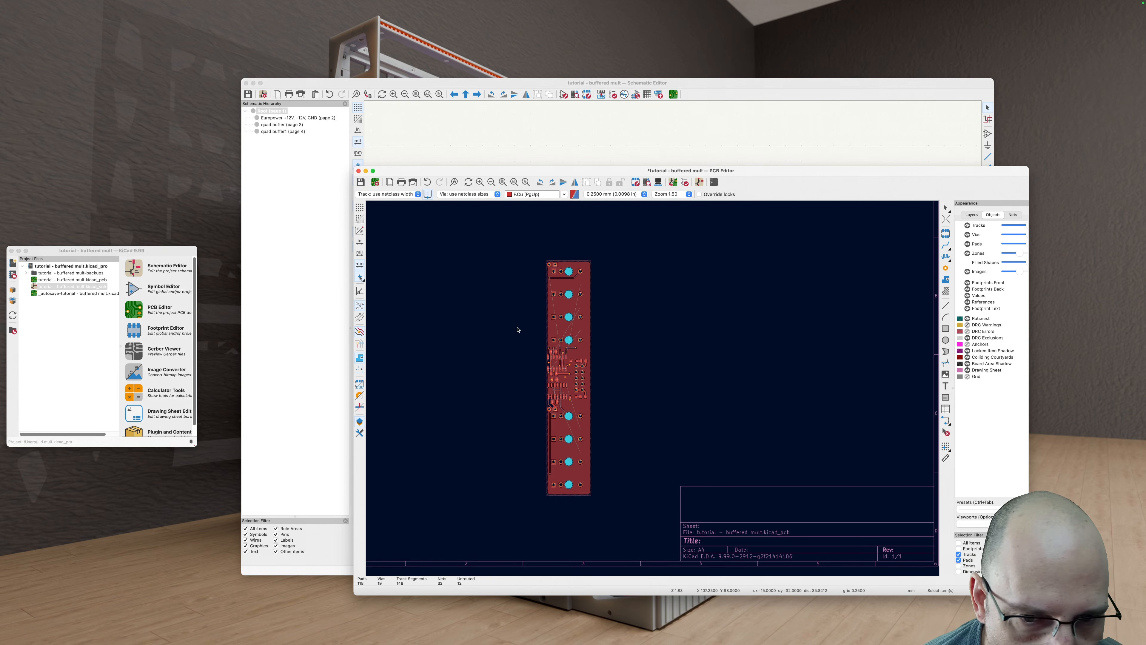
scroll(523, 338, up, 2)
scroll(653, 405, down, 3)
scroll(652, 405, right, 3)
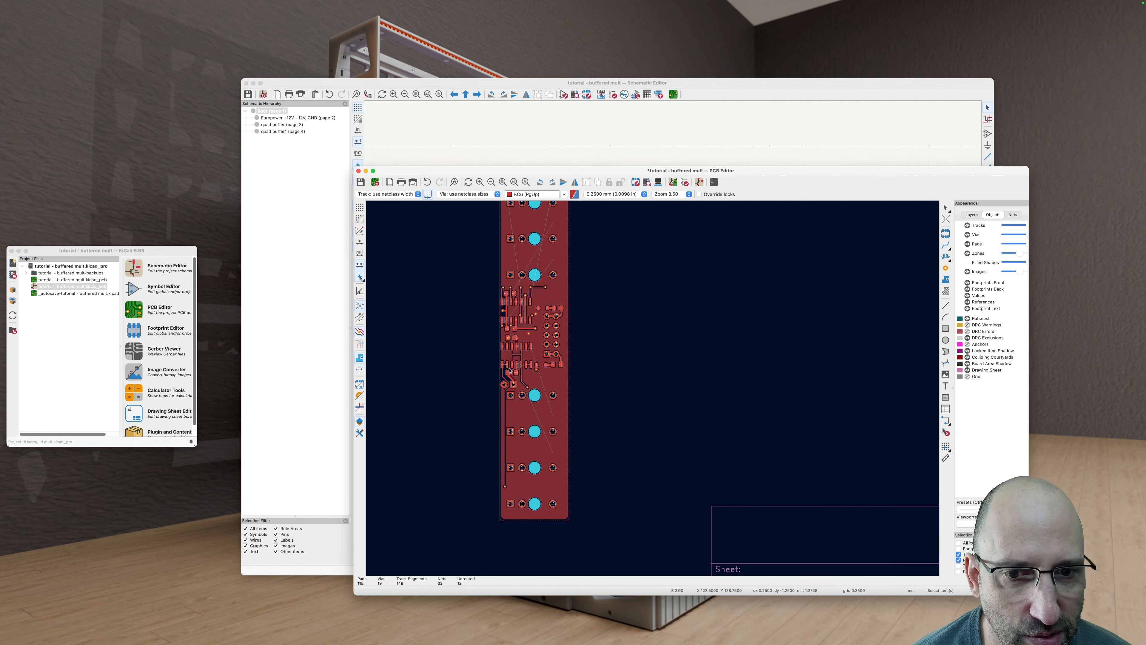
scroll(587, 390, up, 2)
scroll(587, 390, left, 2)
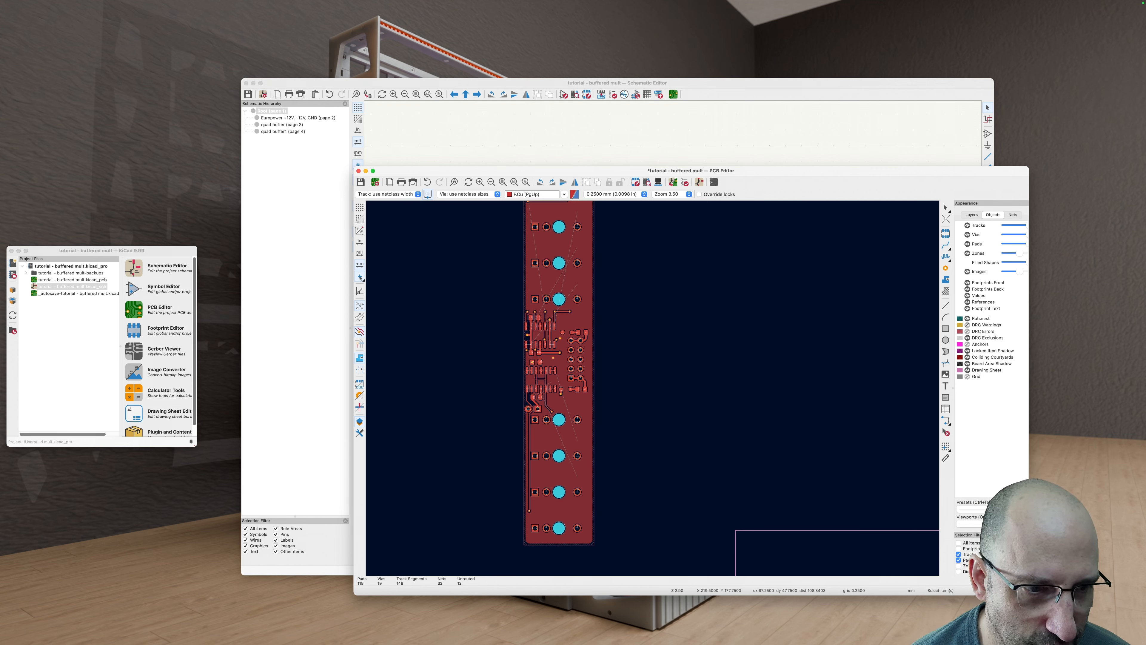
scroll(796, 541, down, 5)
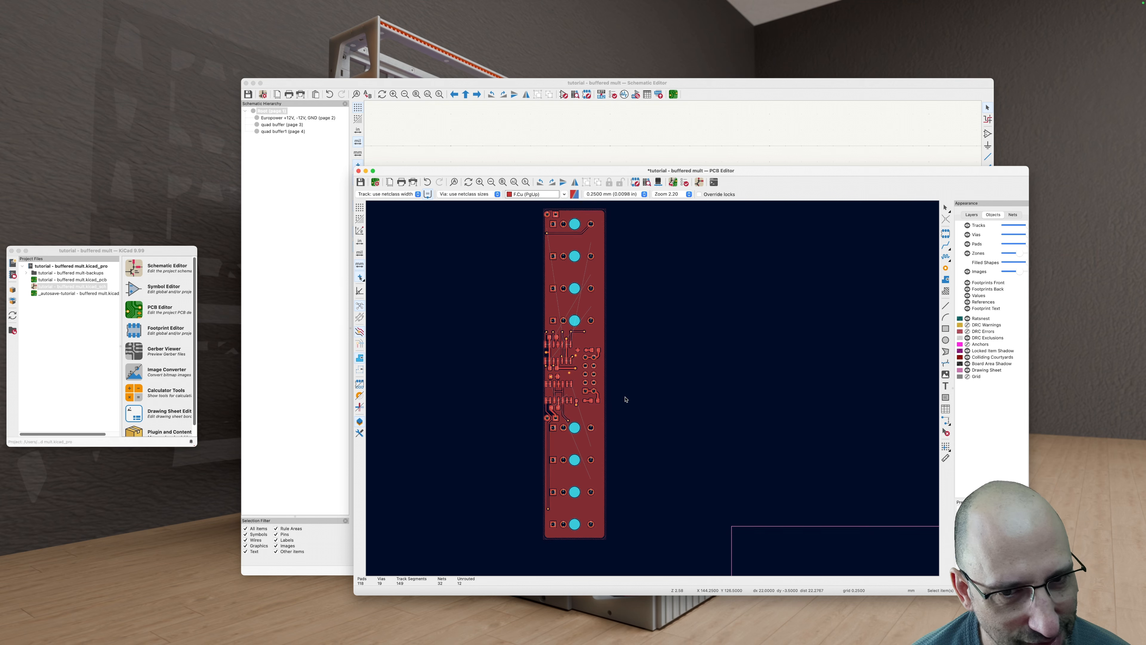
scroll(648, 478, up, 1)
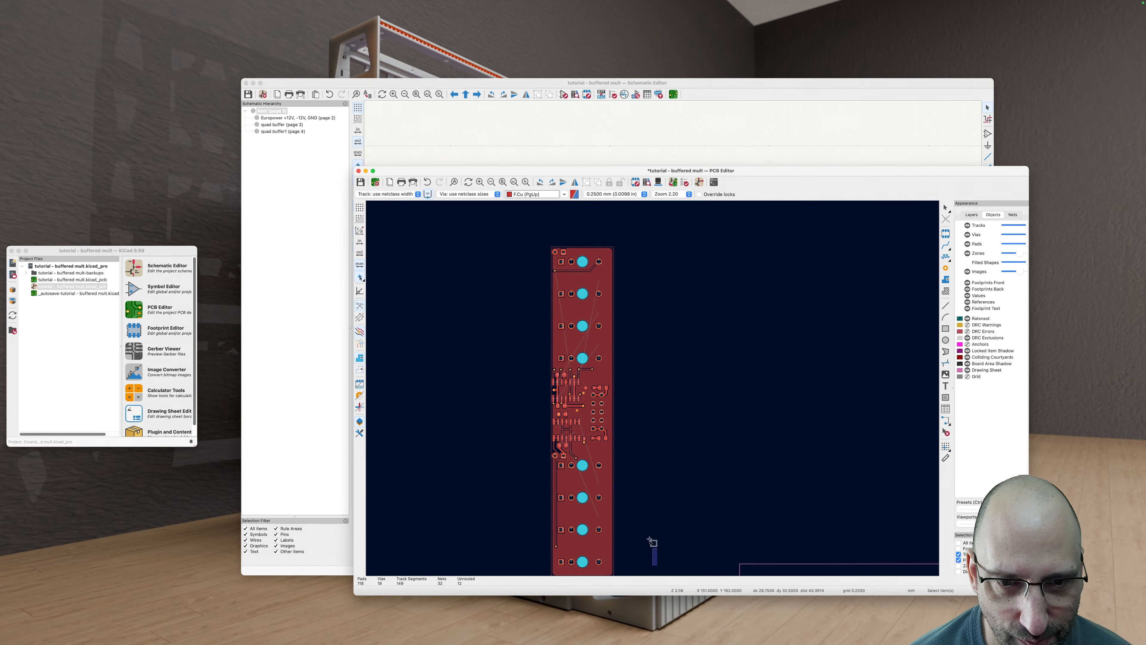
Step: Delete all front-copper tracks and vias across the board and refill all zones
drag(657, 564, 492, 233)
key(BackSpace)
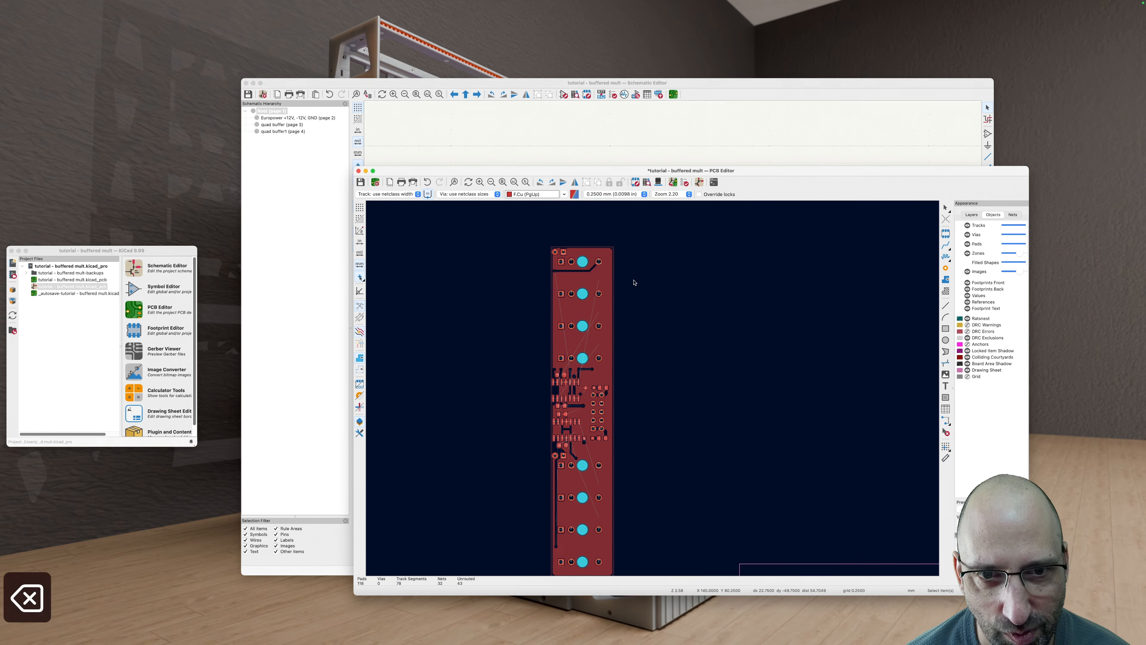
key(b)
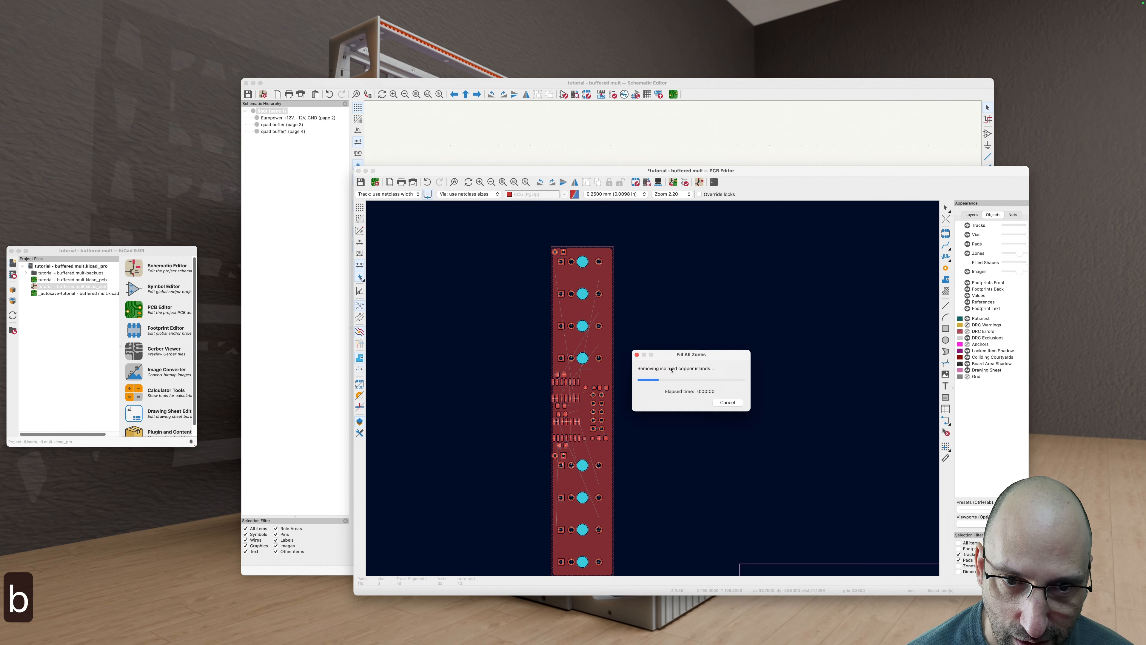
scroll(662, 374, down, 2)
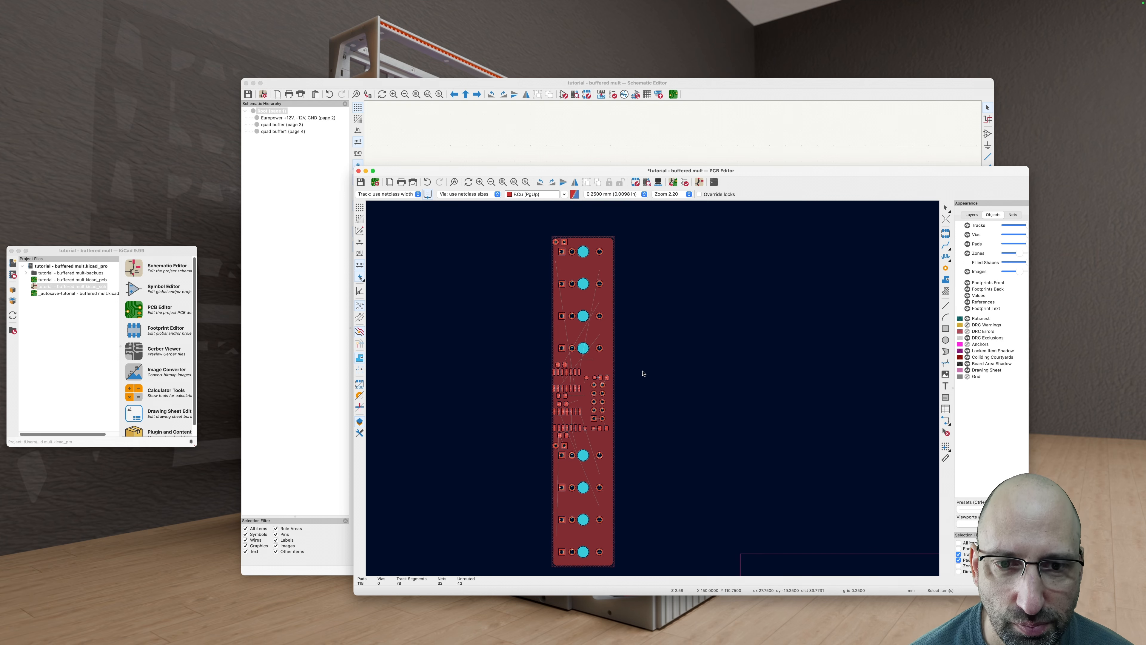
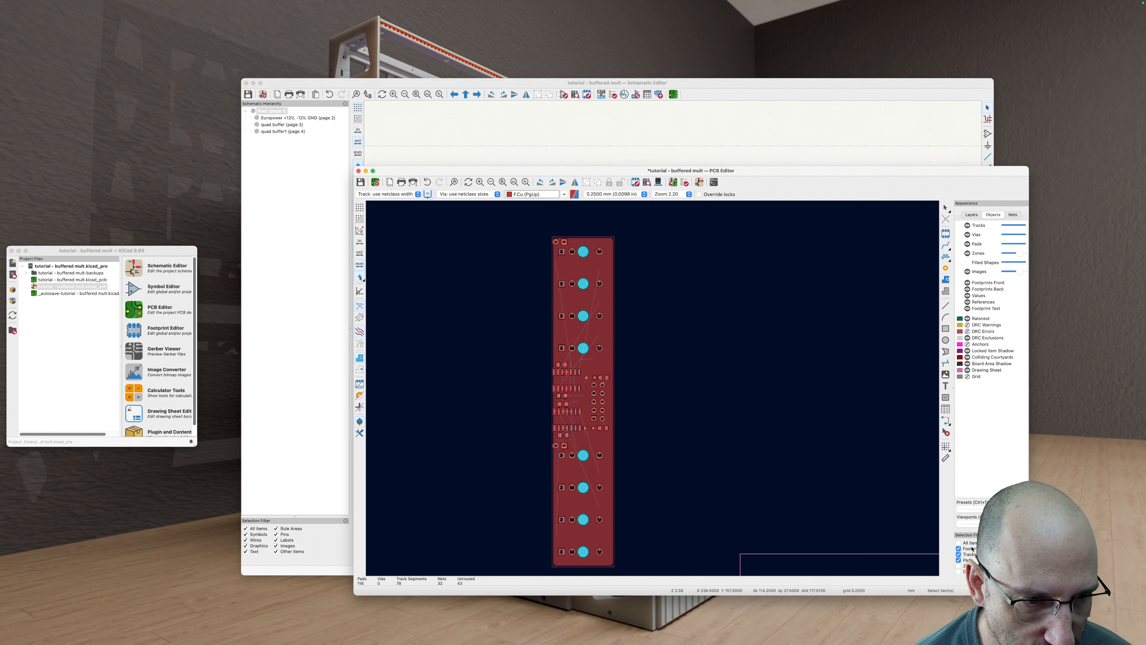
Step: Show the inactive layers again in the board view, keeping front copper as the active layer
key(h)
key(h)
key(h)
key(h)
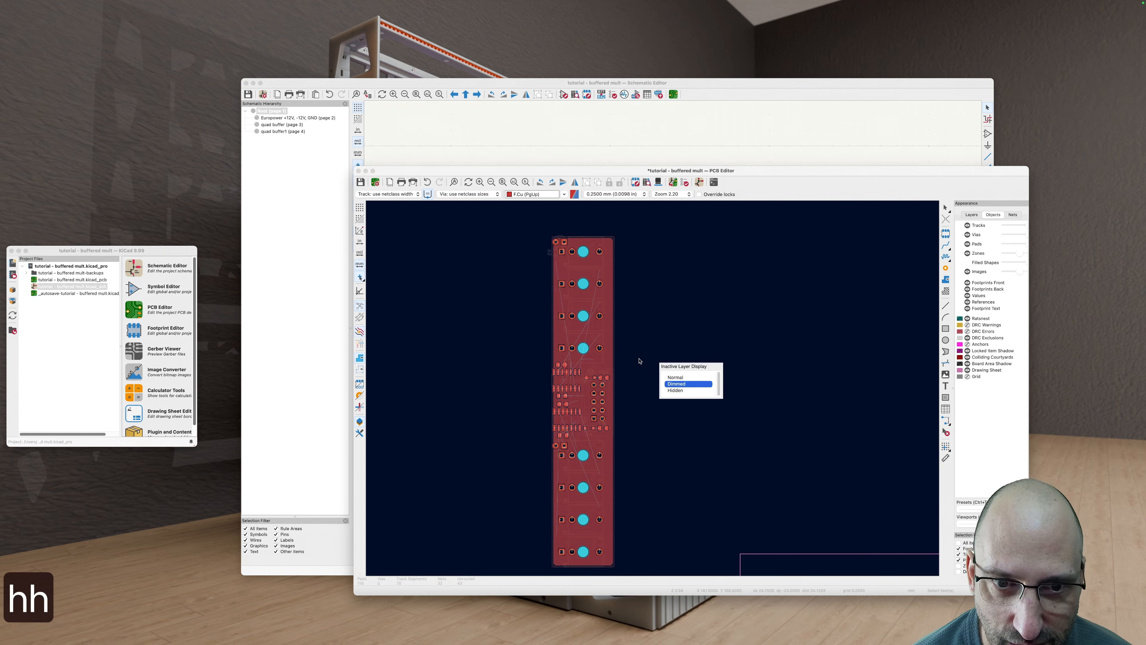
scroll(627, 382, up, 2)
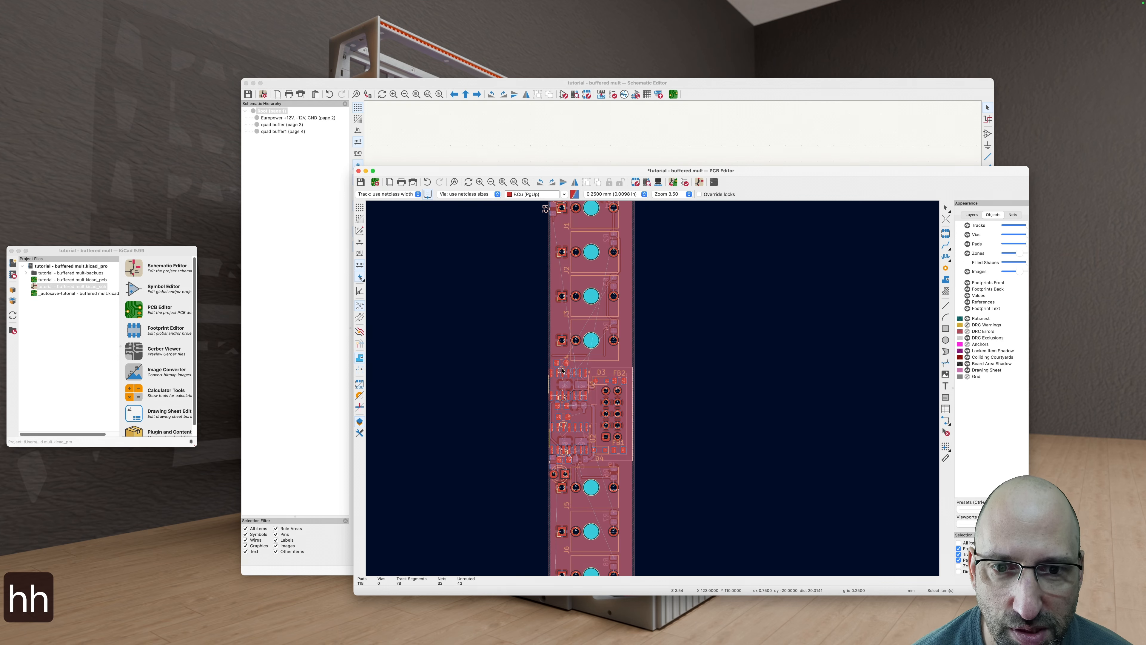
key(v)
key(v)
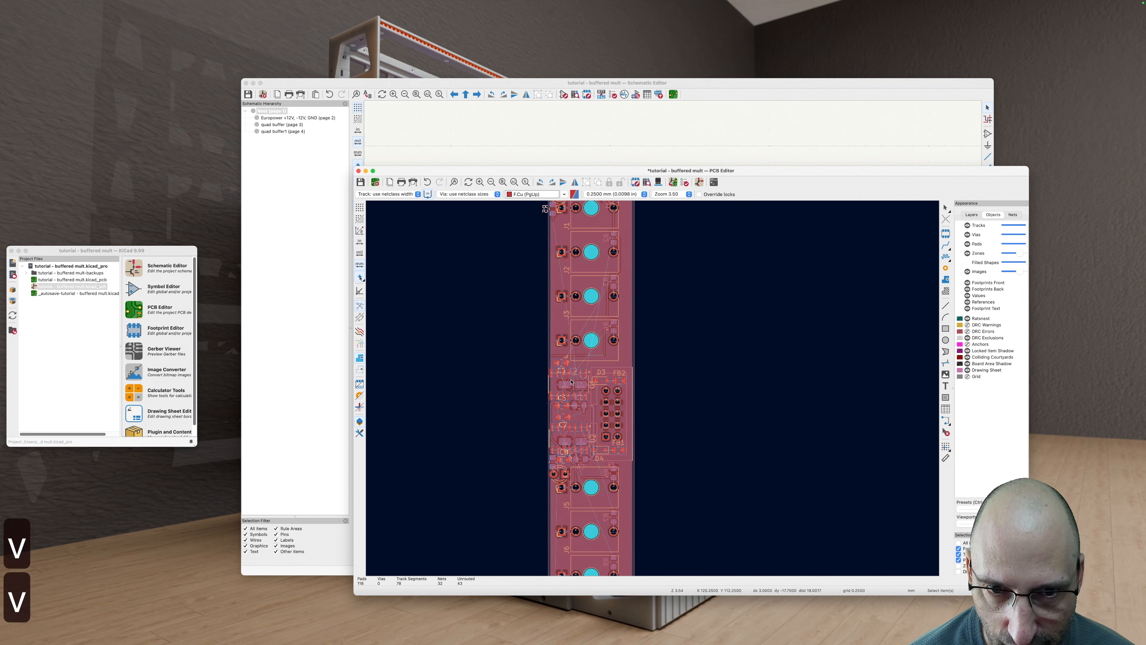
Step: Move op-amp U1 off the board beside jack J1 and flip it to the back side
drag(553, 384, 499, 254)
scroll(518, 334, up, 3)
drag(514, 346, 525, 318)
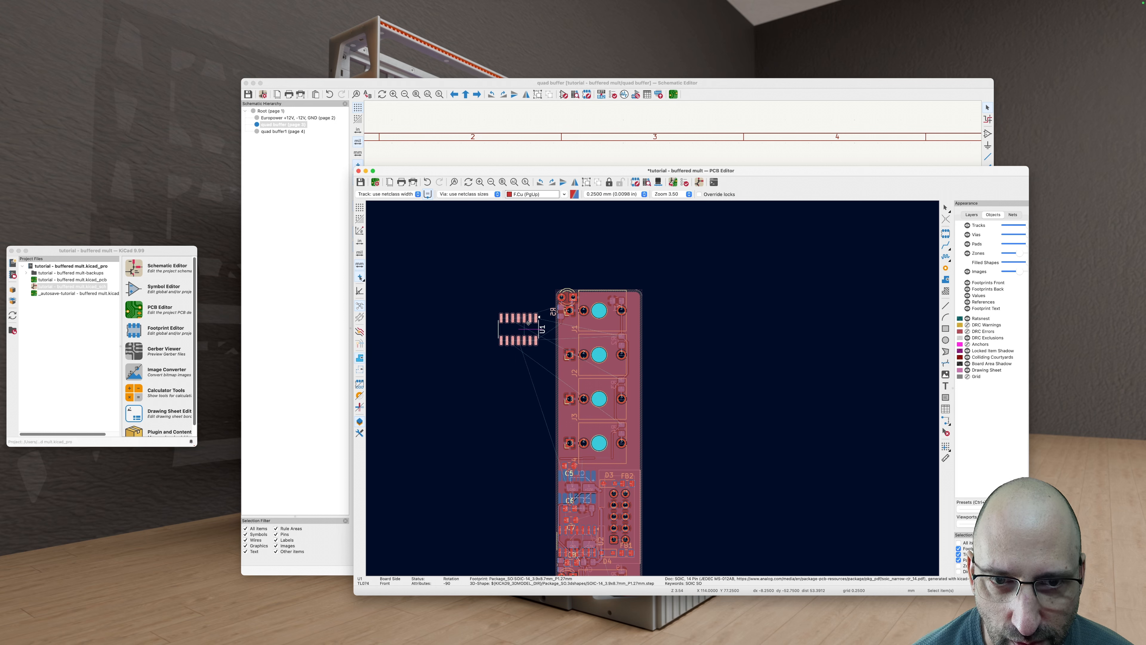
mouse_move(528, 322)
mouse_down()
mouse_move(593, 316)
mouse_move(524, 333)
mouse_up()
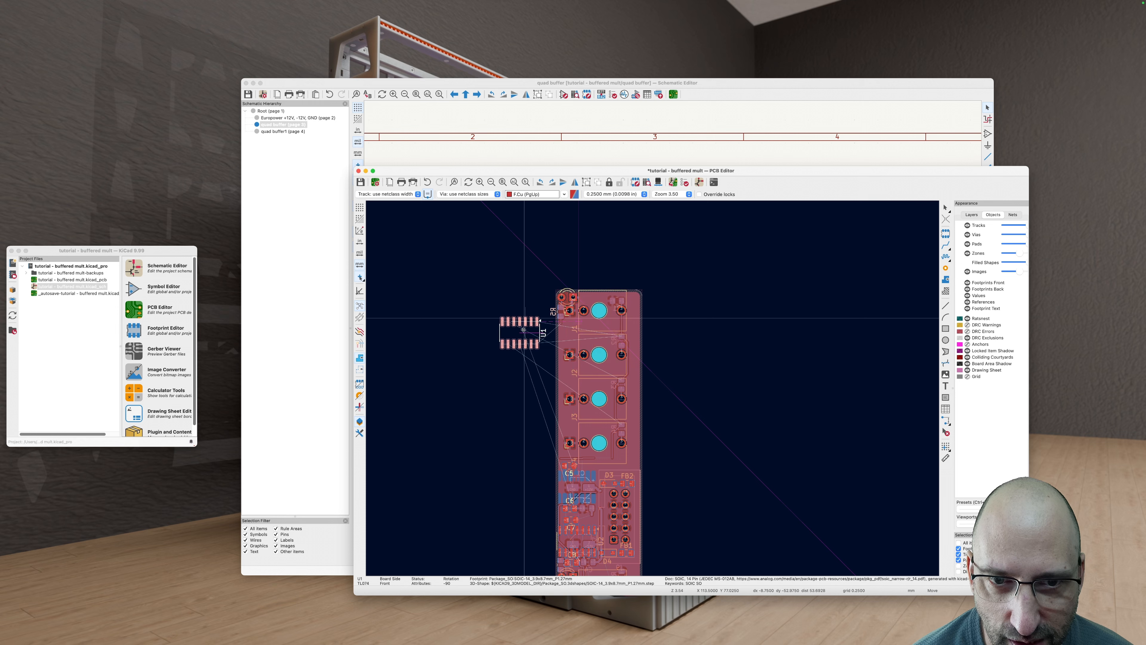
scroll(547, 324, up, 5)
key(f)
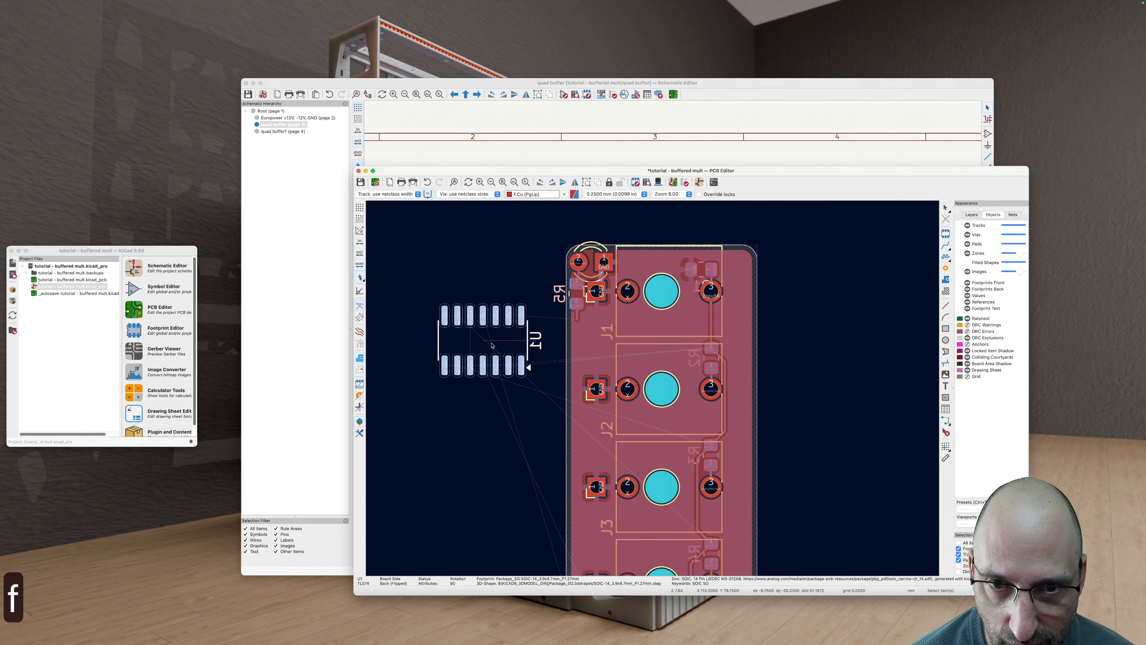
mouse_move(488, 325)
mouse_down()
mouse_move(632, 320)
mouse_move(629, 386)
mouse_move(508, 331)
mouse_move(504, 317)
mouse_up()
scroll(556, 343, down, 3)
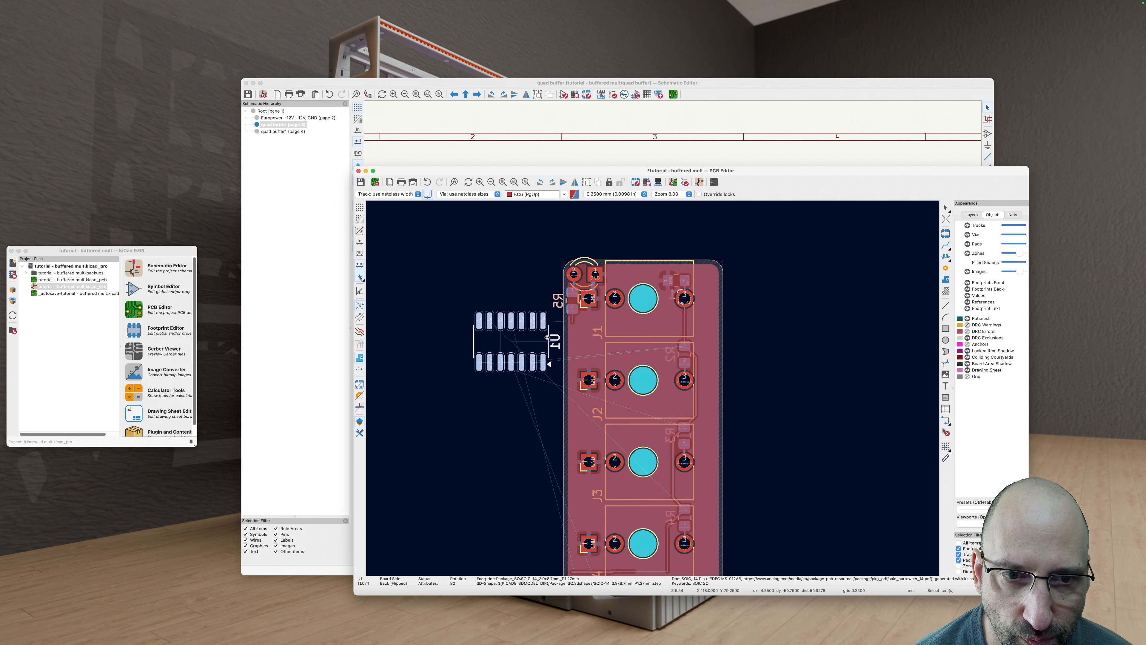
Step: Move resistor R5 off the board and place it beside the pin row of U1 nearest the board's upper end
click(565, 306)
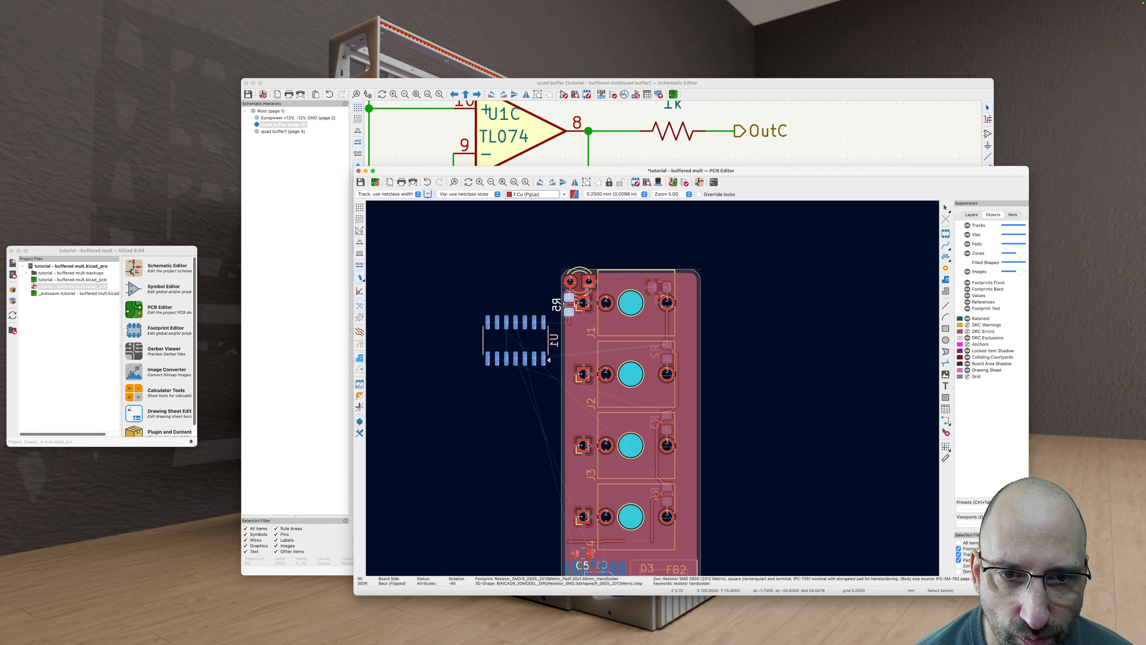
drag(568, 305, 528, 291)
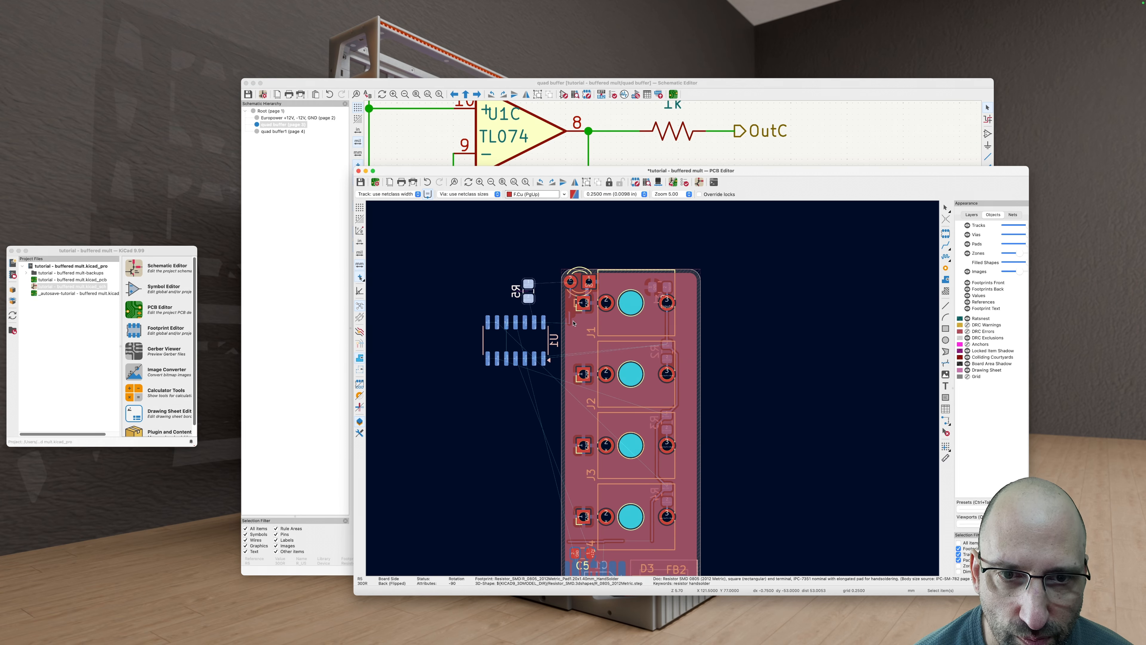
drag(573, 323, 561, 293)
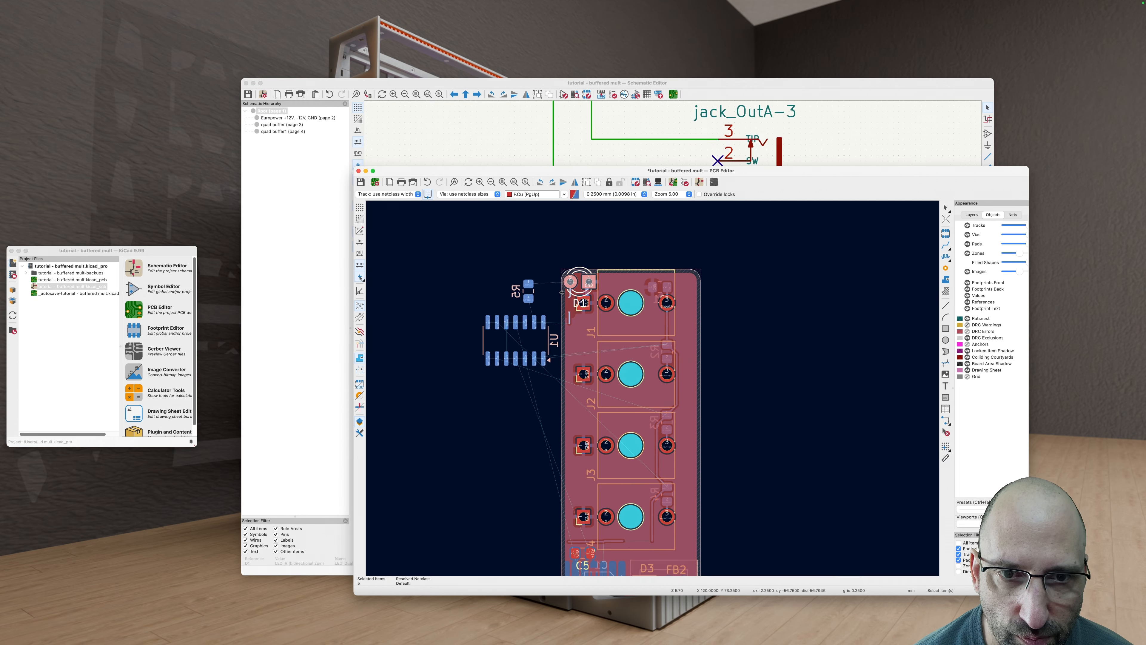
click(567, 320)
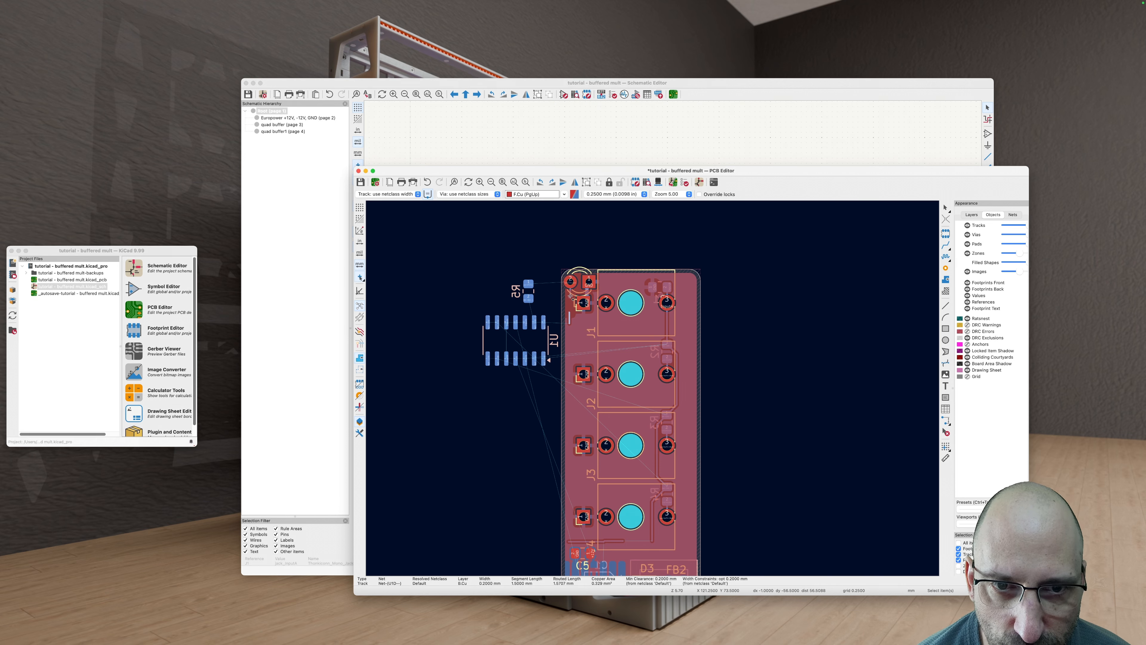
Step: Make back copper the active layer and delete its tracks around jack J1 and the board's upper end
scroll(573, 304, up, 3)
key(v)
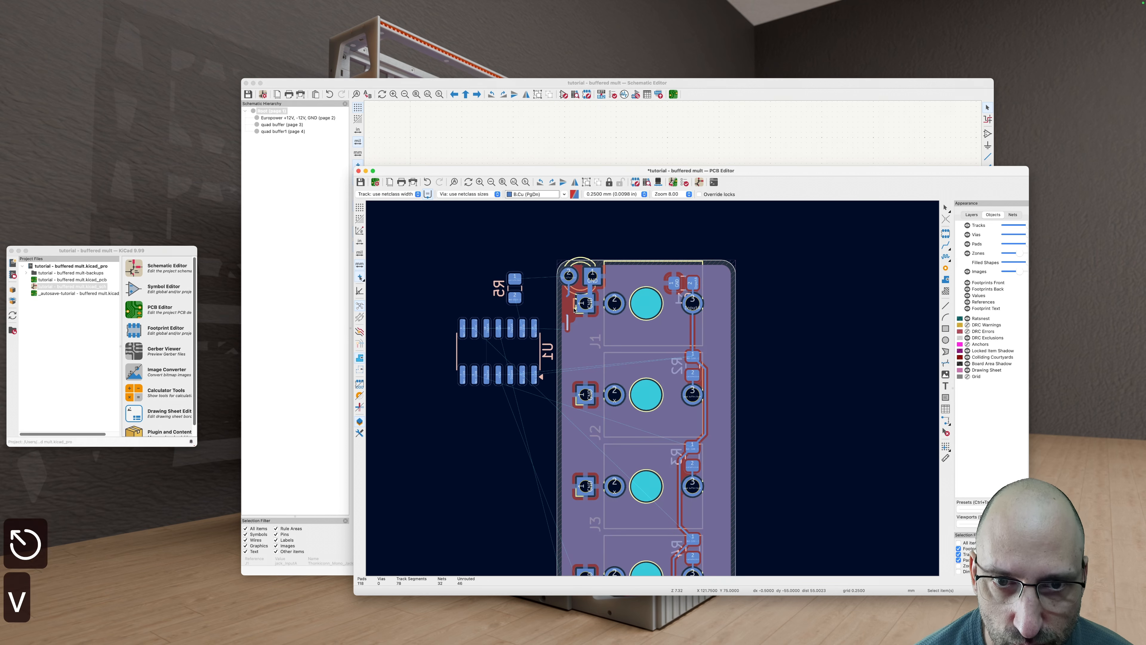
scroll(574, 309, up, 2)
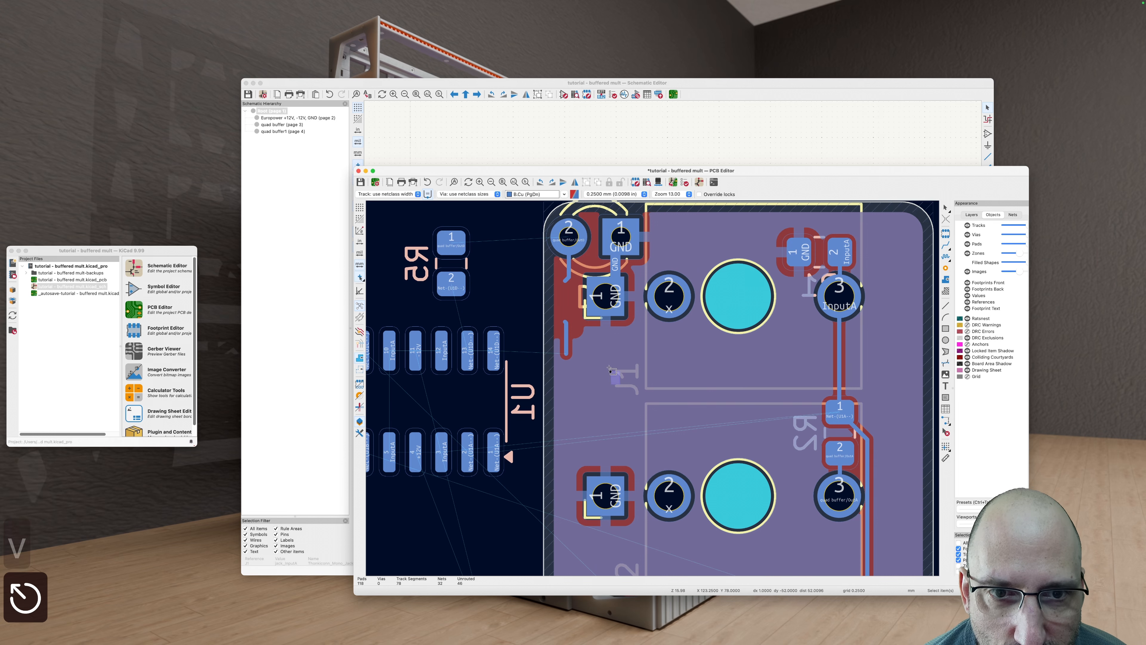
scroll(612, 370, down, 3)
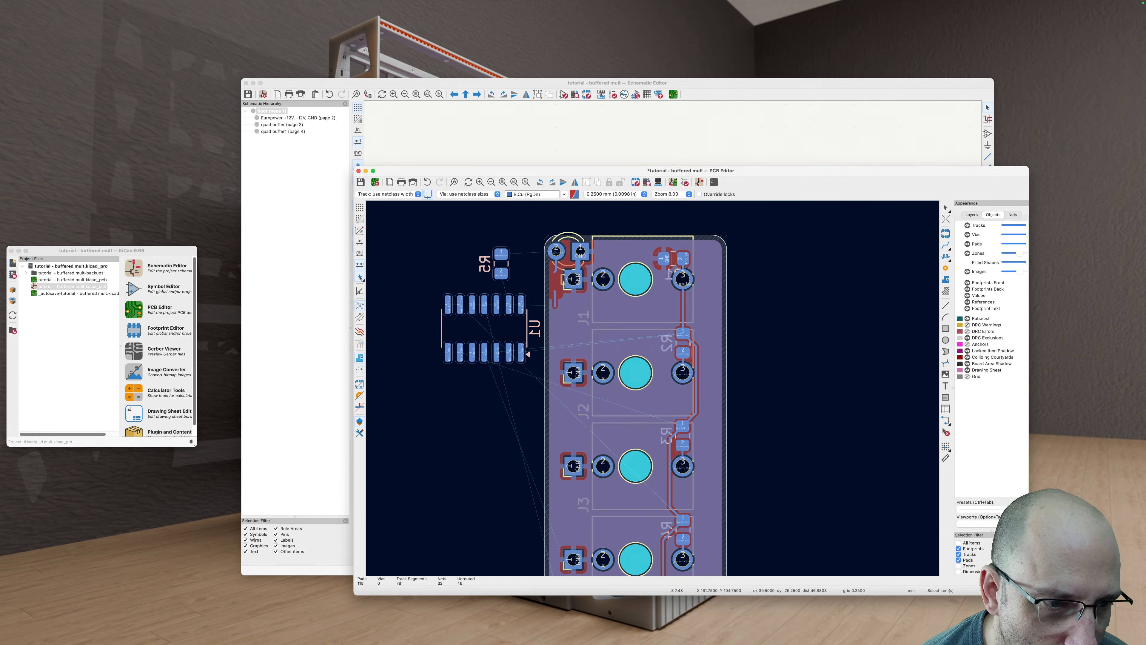
drag(802, 347, 548, 223)
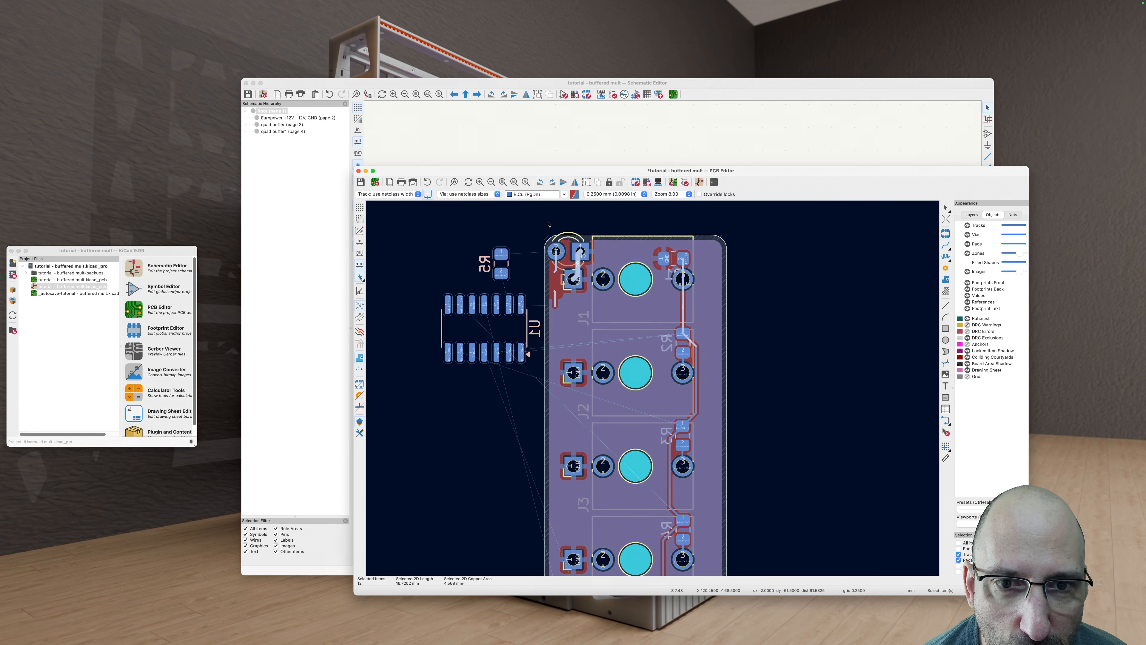
key(BackSpace)
Step: Delete the remaining back-copper tracks along the jacks and in the power section, and refill all zones
scroll(690, 325, down, 2)
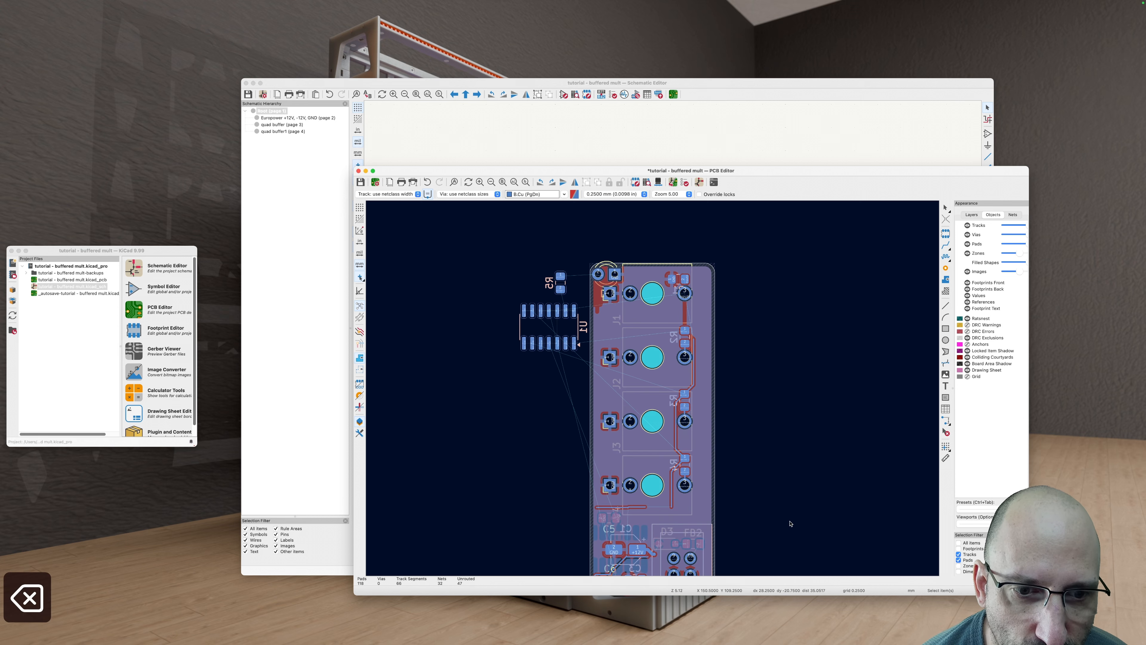
drag(788, 532, 592, 293)
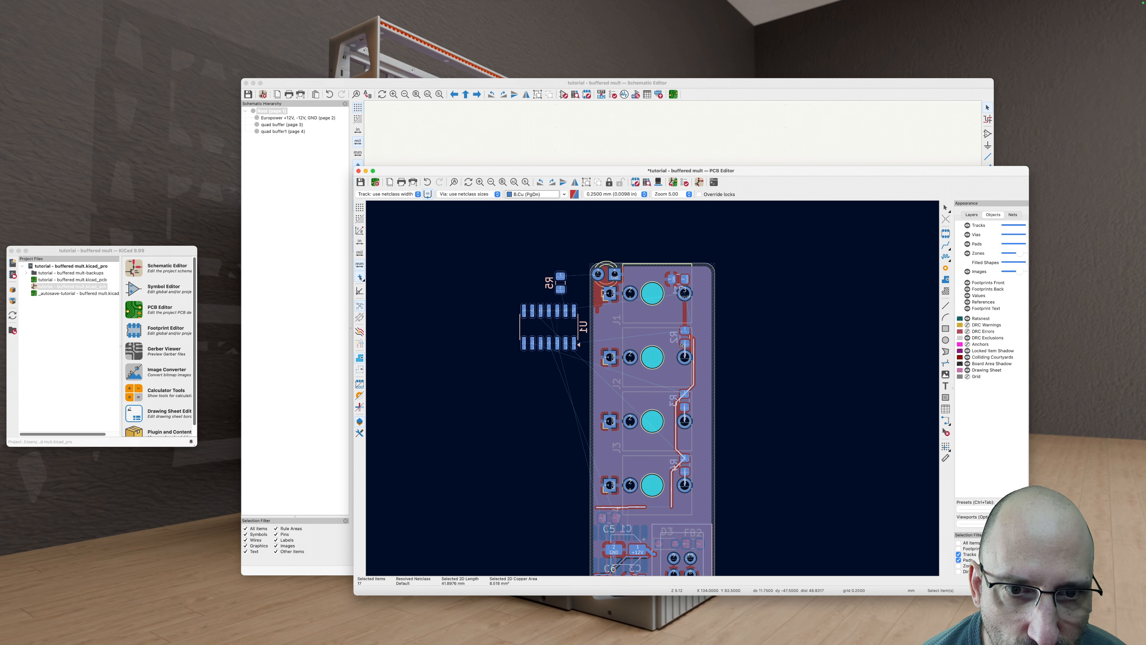
key(BackSpace)
scroll(626, 346, down, 3)
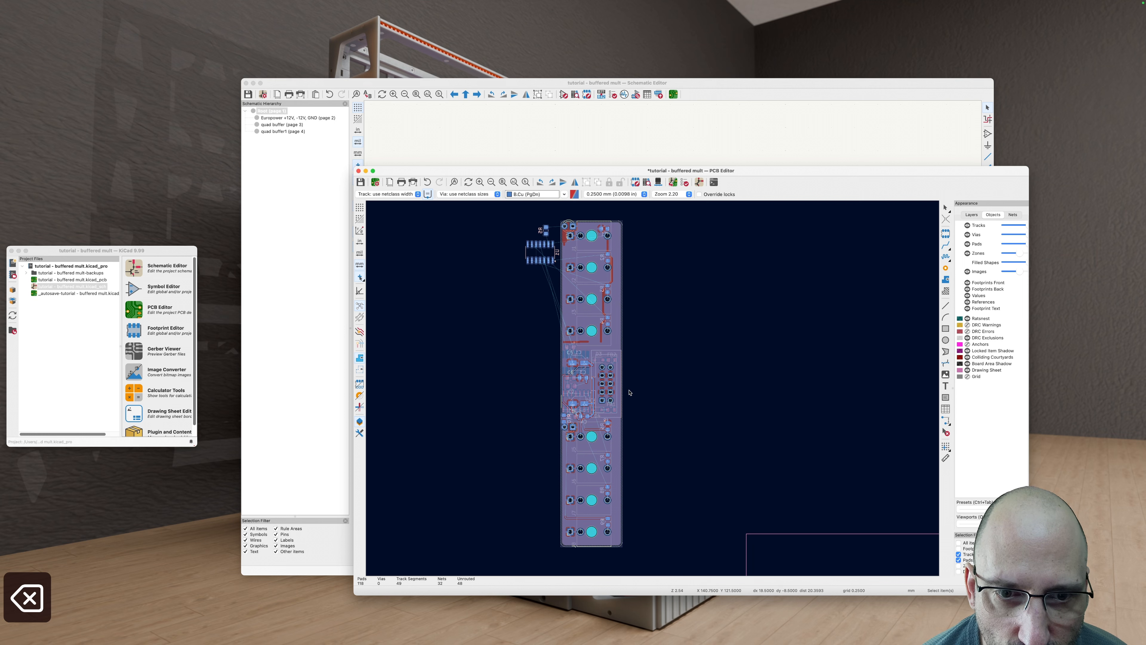
scroll(630, 392, down, 3)
drag(698, 532, 545, 266)
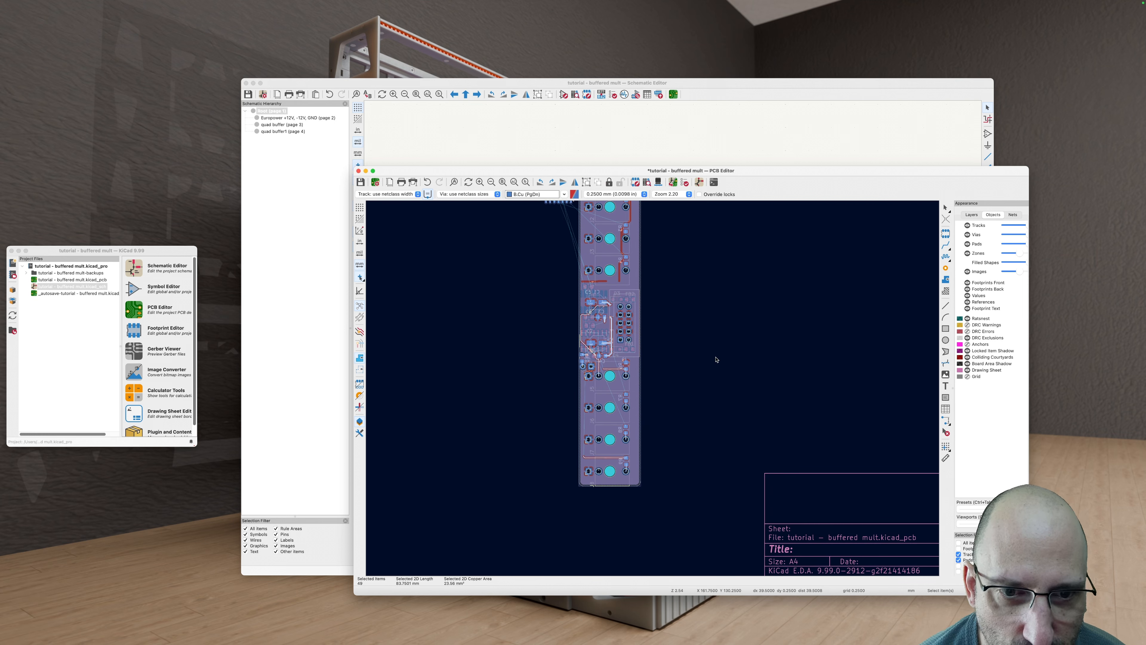
key(BackSpace)
key(v)
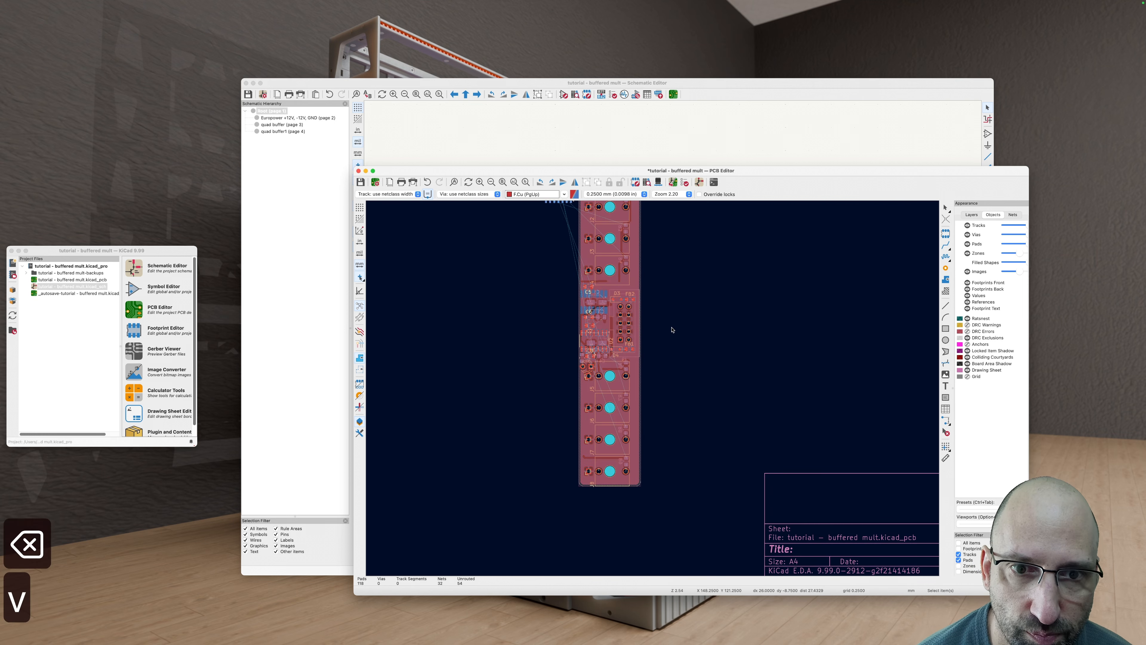
key(v)
key(b)
Step: Move op-amp U1 back onto the board, into the upper corner opposite D1 and over jack J1
middle_drag(697, 277, 703, 355)
scroll(620, 259, up, 4)
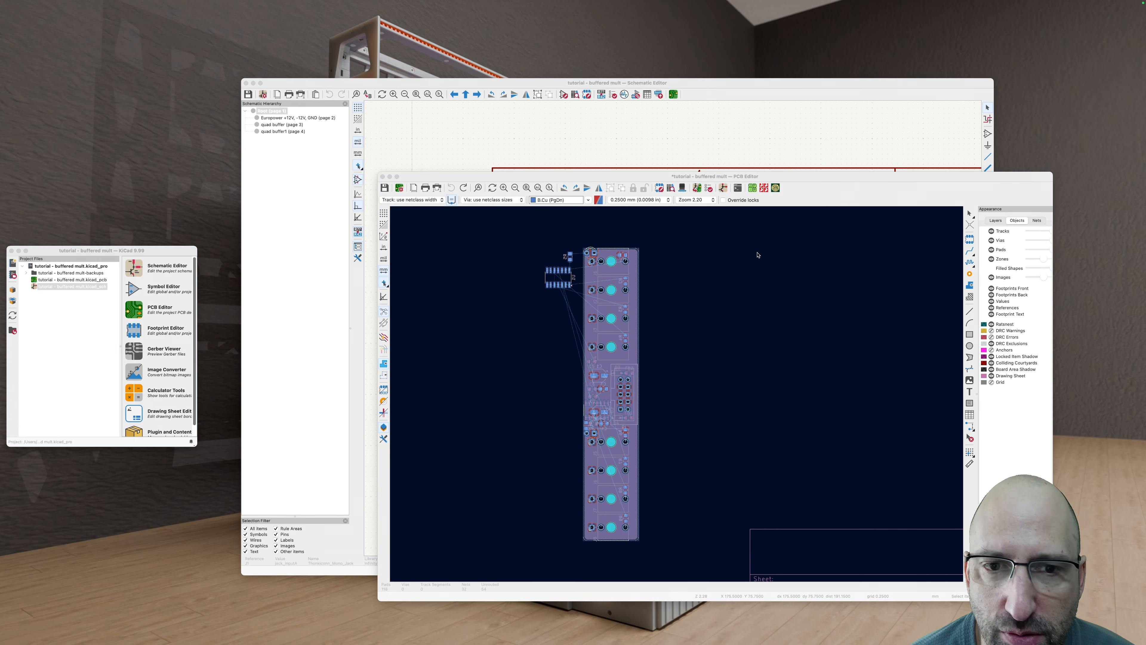
scroll(629, 235, up, 3)
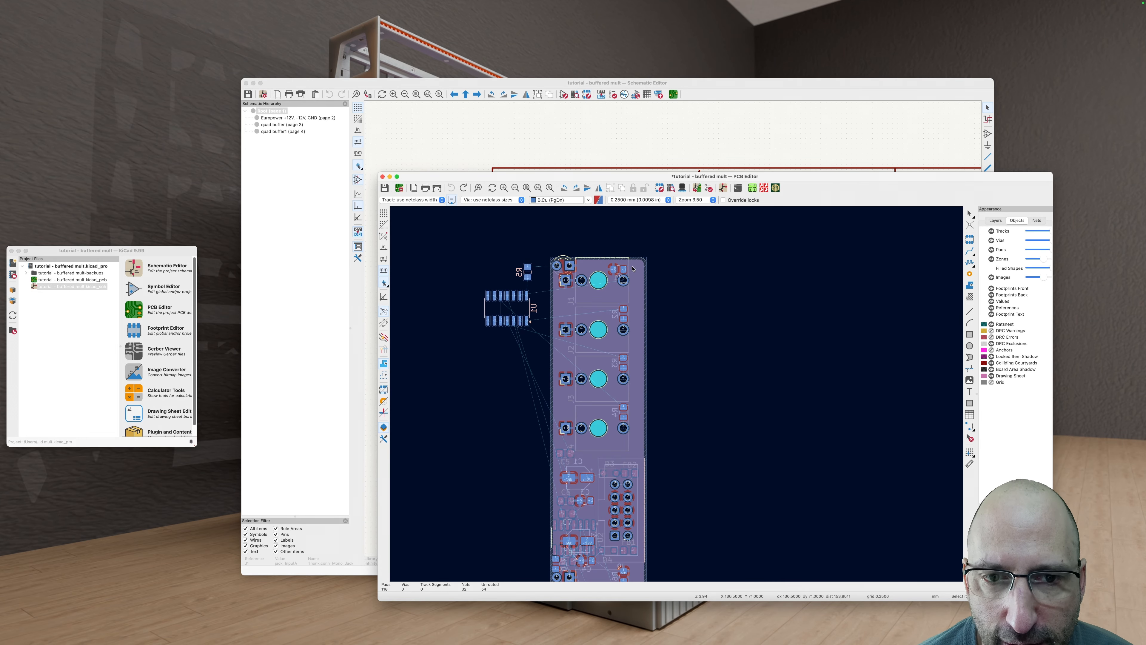
click(505, 309)
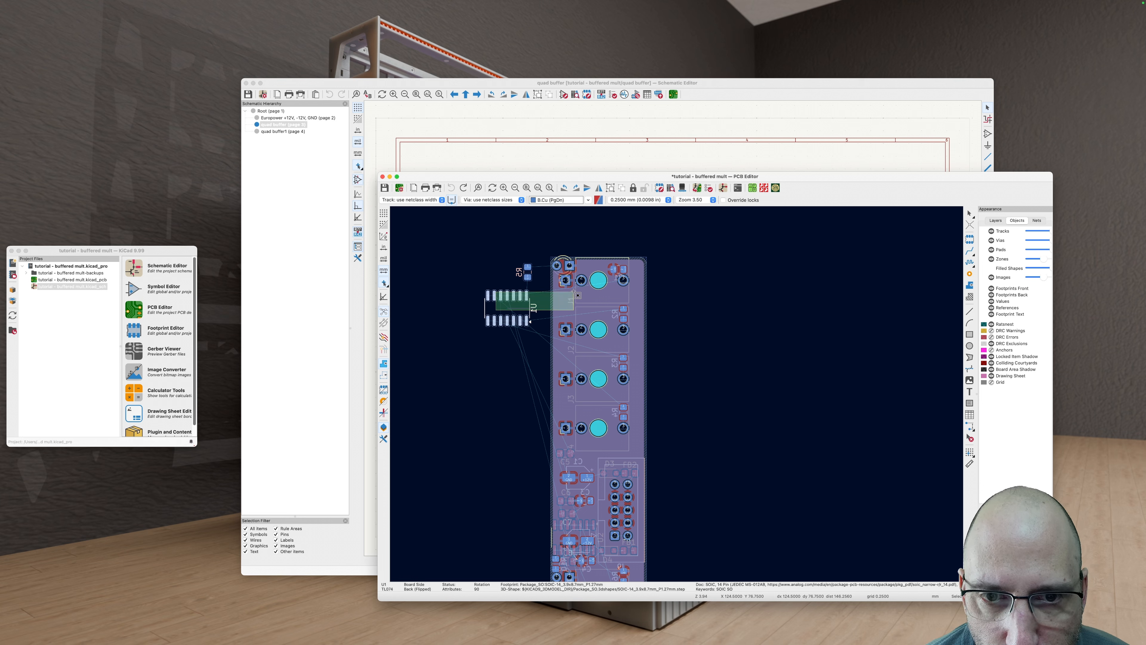
key(m)
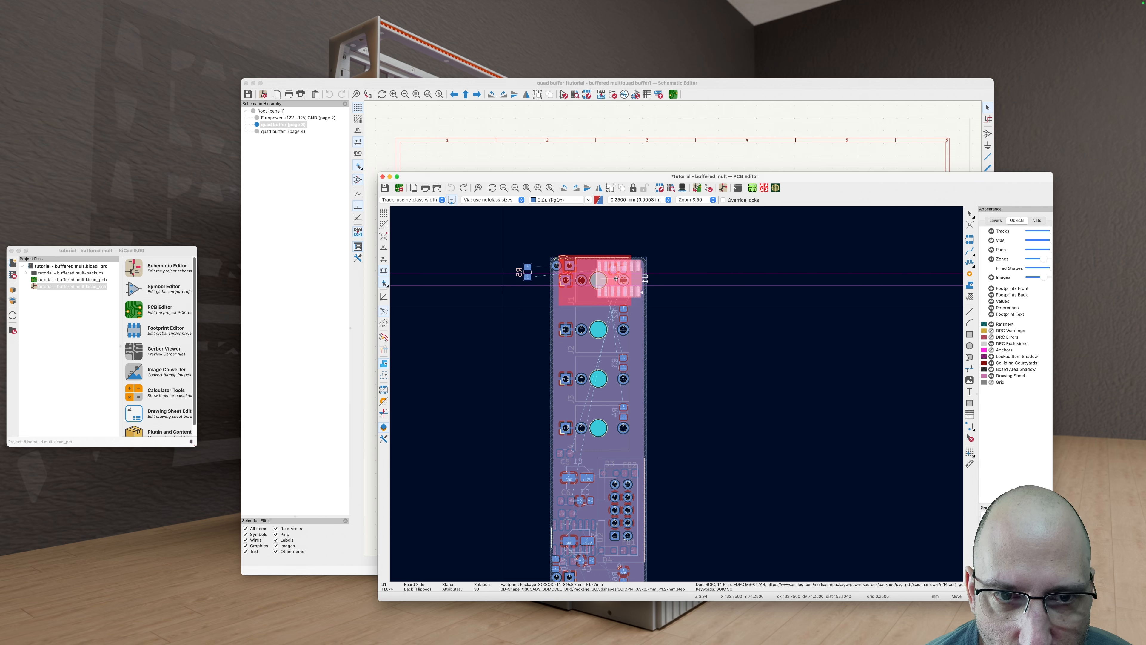
click(619, 278)
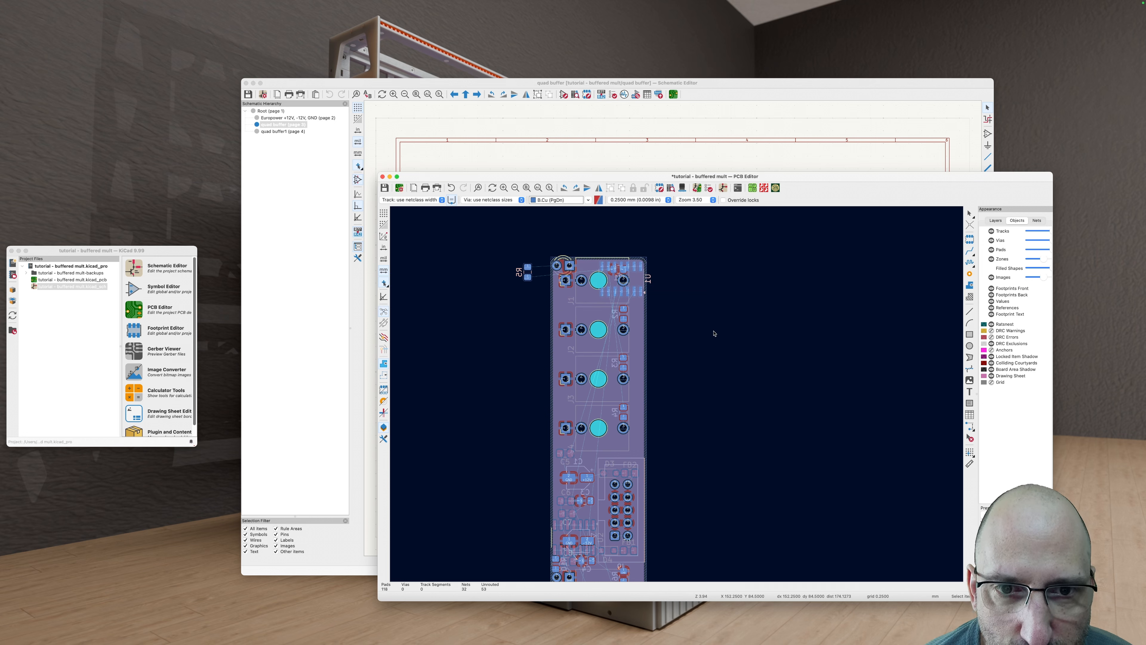
scroll(598, 260, down, 2)
click(593, 281)
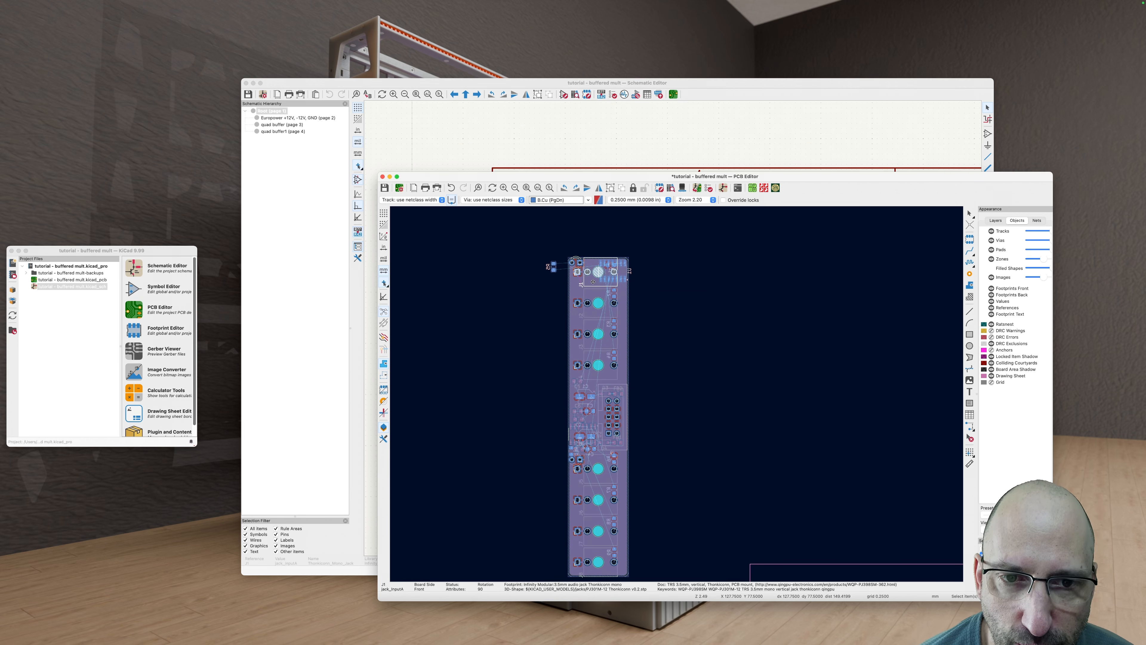
key(m)
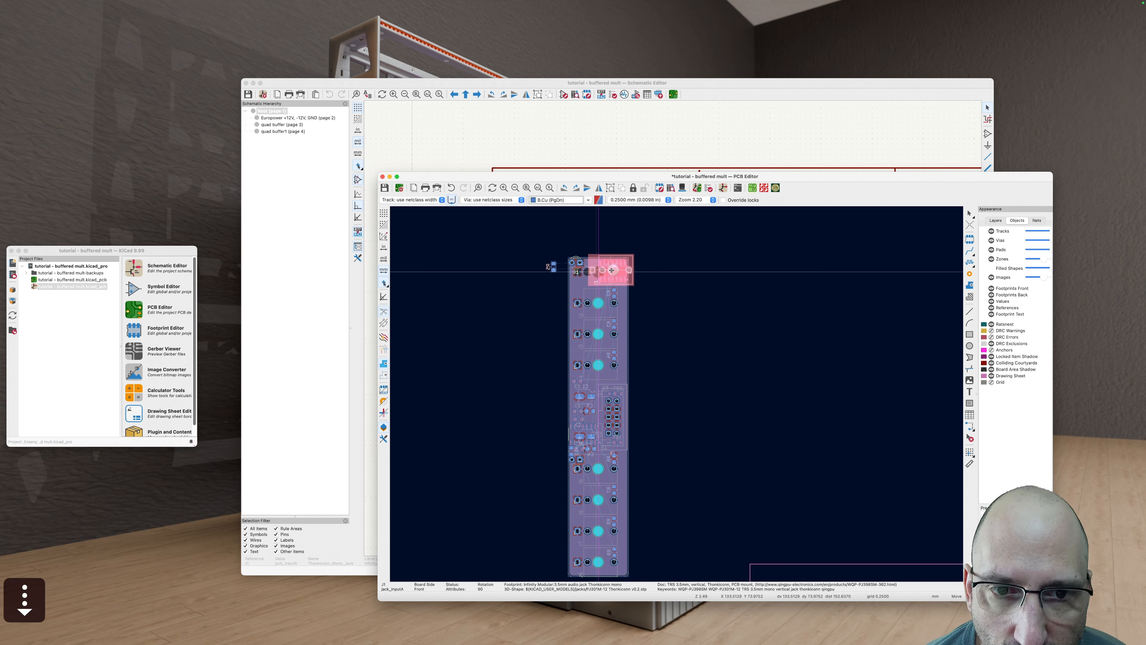
click(598, 273)
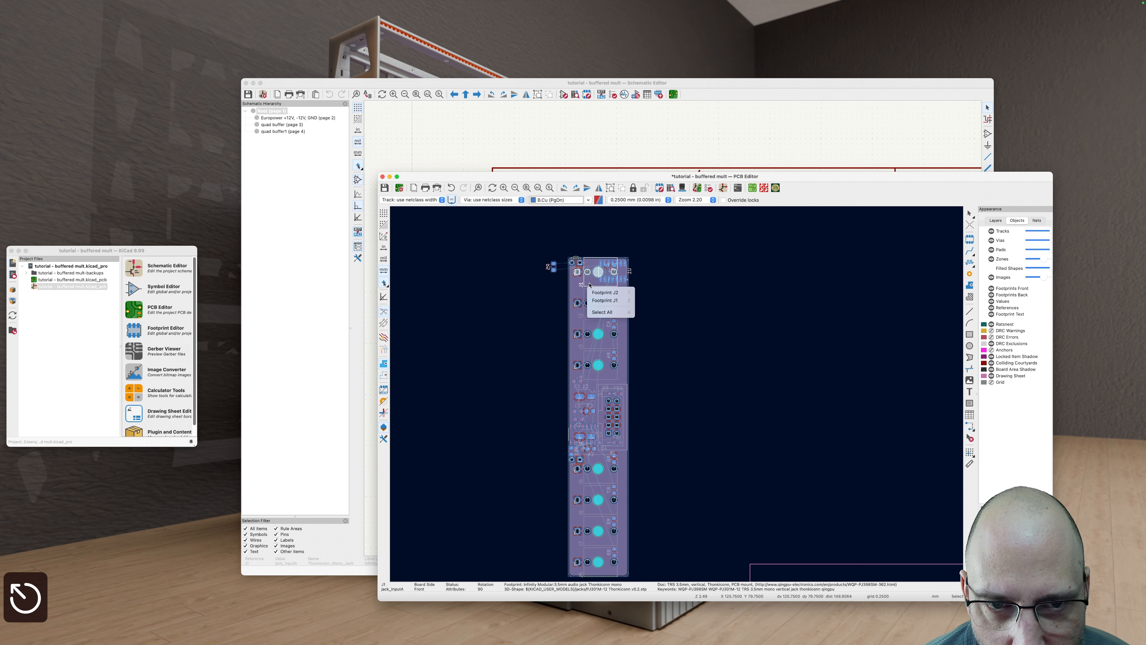
scroll(589, 282, up, 2)
key(m)
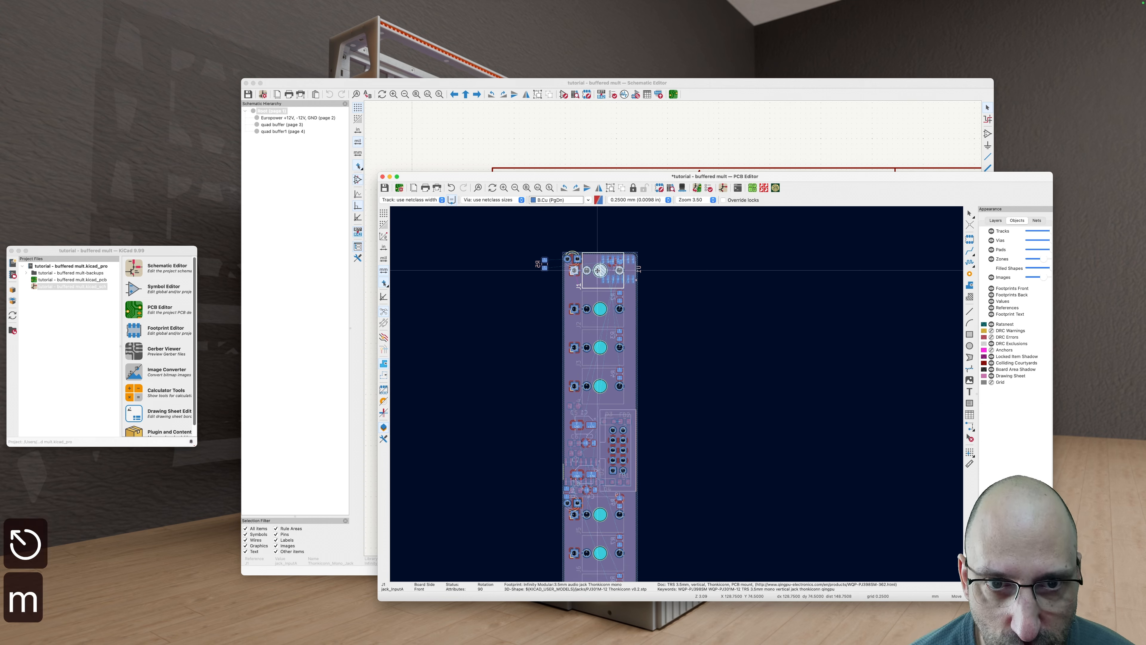
key(Down)
key(Down)
key(Down)
key(Down)
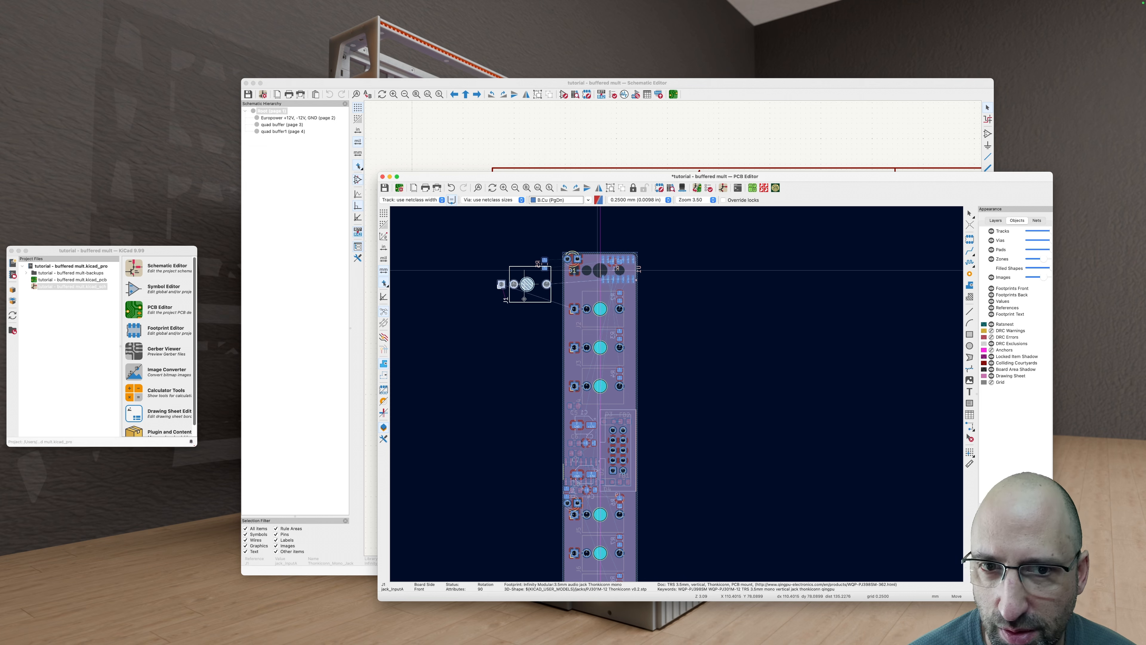
Step: Move jack J1 about 5 mm straight down the board toward J2, so its pads sit below U1's lower pad row
click(600, 271)
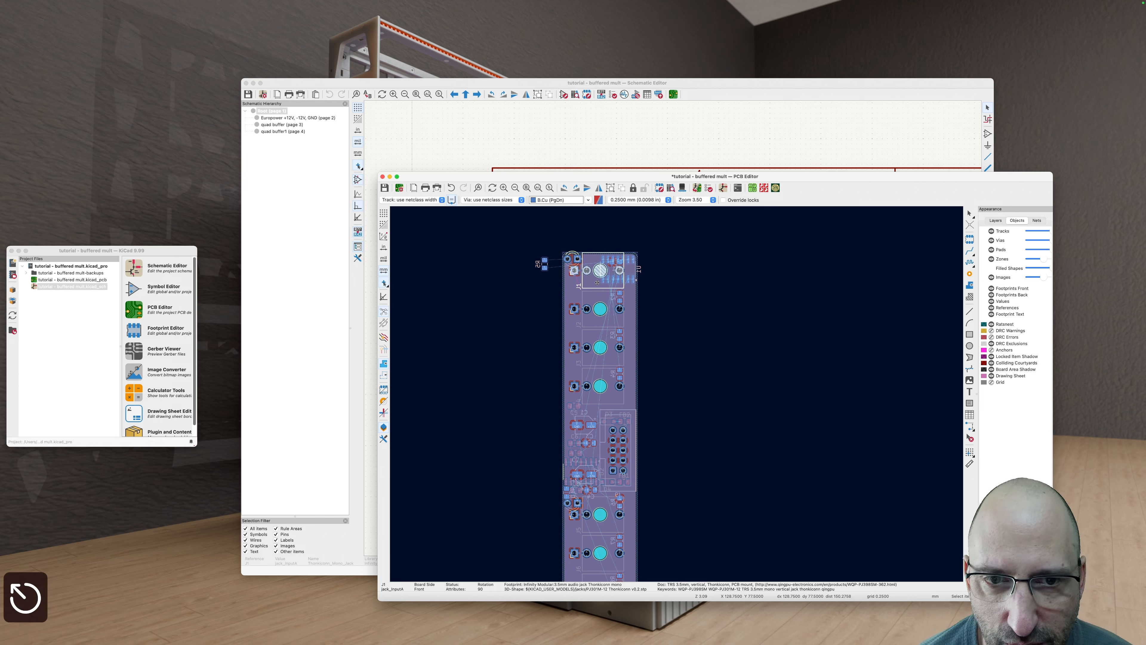
scroll(597, 282, up, 5)
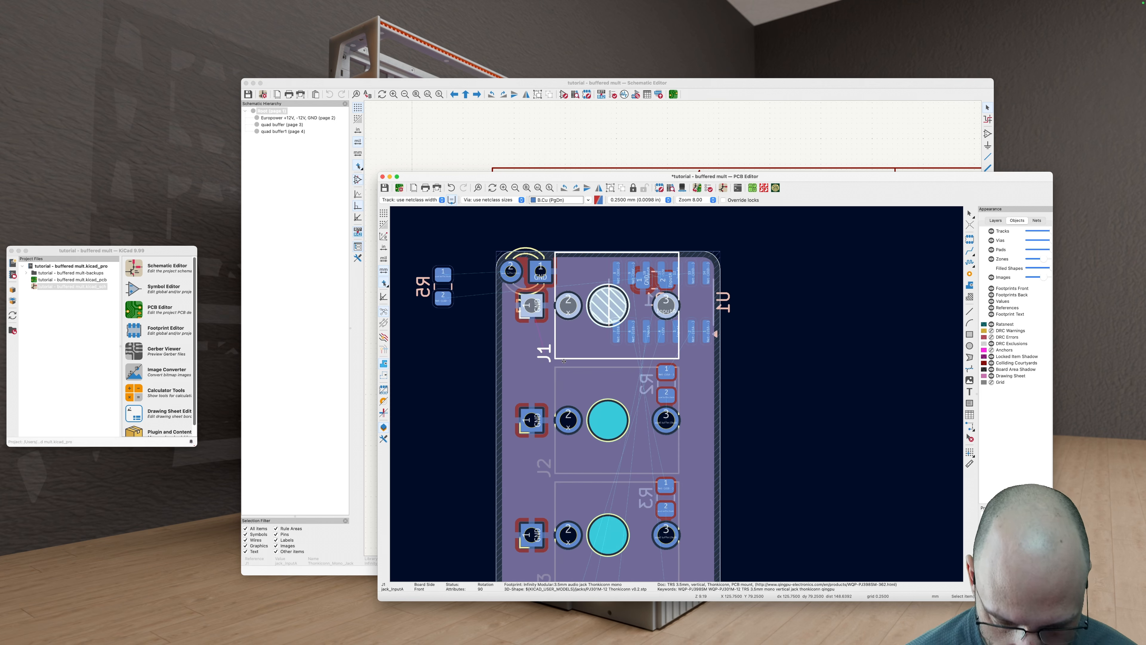
key(m)
key(Down)
key(Down)
key(Down)
key(Down)
key(Down)
key(Down)
key(Down)
key(Down)
key(Down)
key(Down)
key(Down)
key(Down)
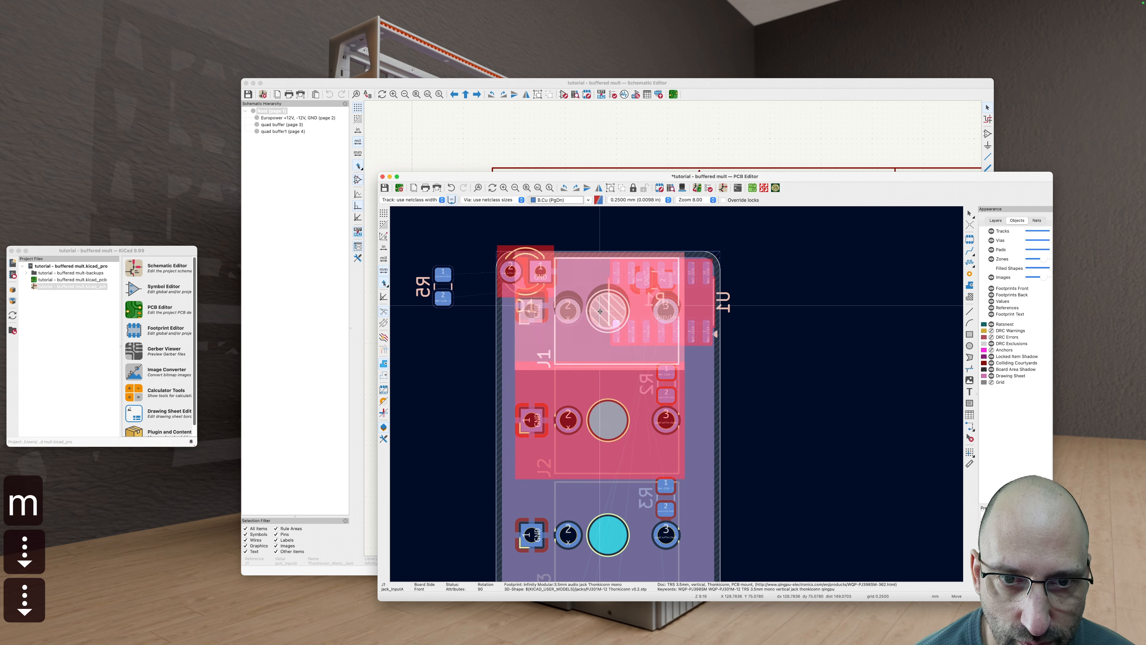
key(Down)
key(Down)
key(Down)
key(Down)
key(Down)
key(Down)
key(Down)
key(Down)
key(Down)
key(Down)
key(Down)
key(Down)
key(Down)
key(Down)
key(Down)
key(Down)
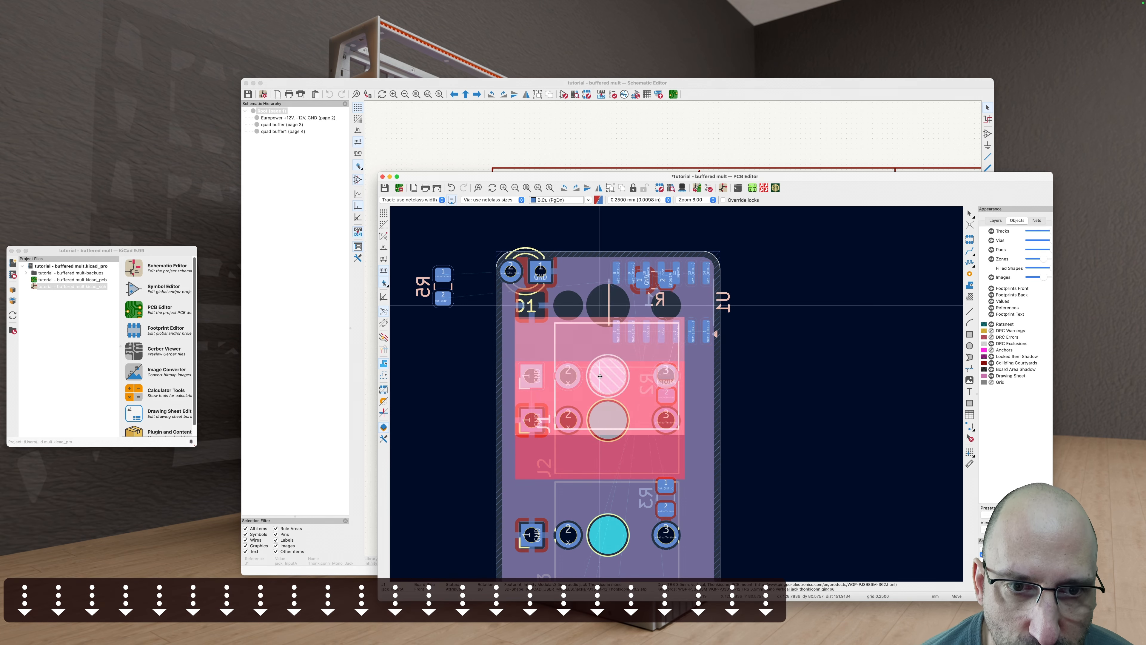
key(Up)
key(Up)
key(Up)
key(Up)
key(Up)
key(Up)
key(Up)
key(Up)
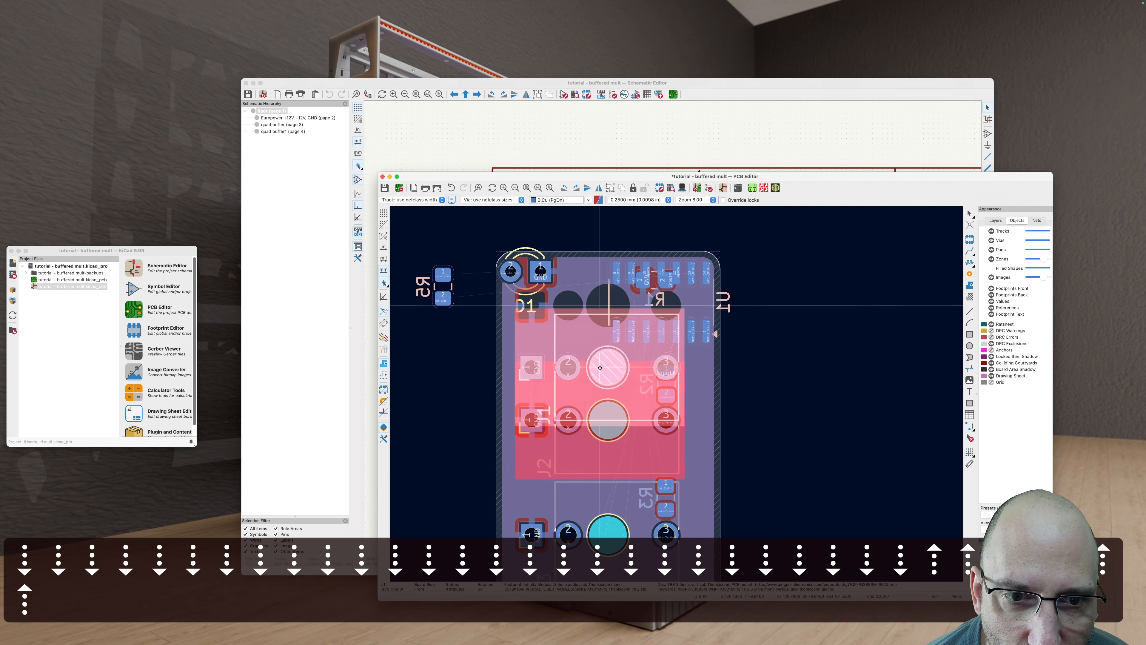
key(Down)
key(Return)
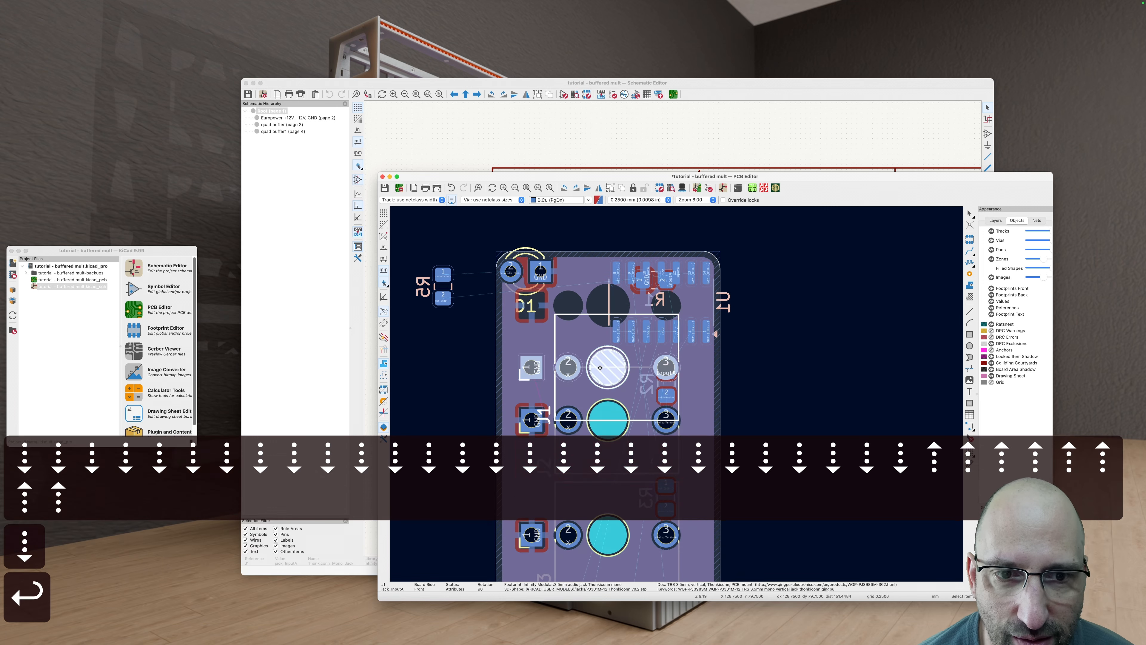
Step: Move jack J4 about 2.5 mm straight down the board toward the power section
scroll(599, 343, down, 3)
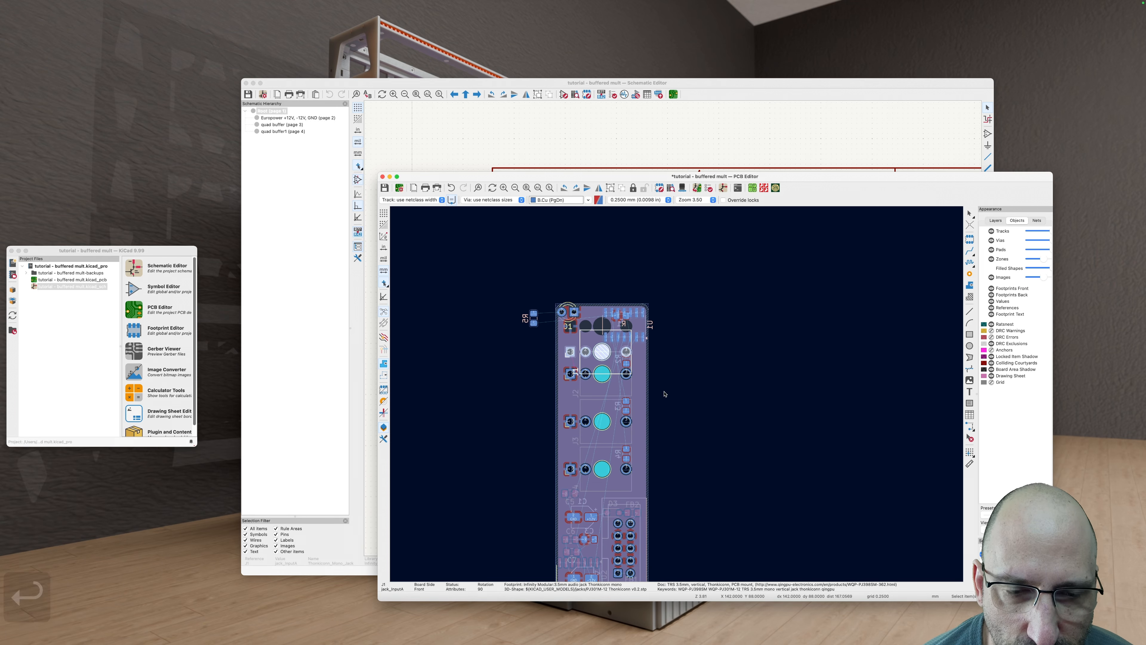
scroll(656, 347, down, 3)
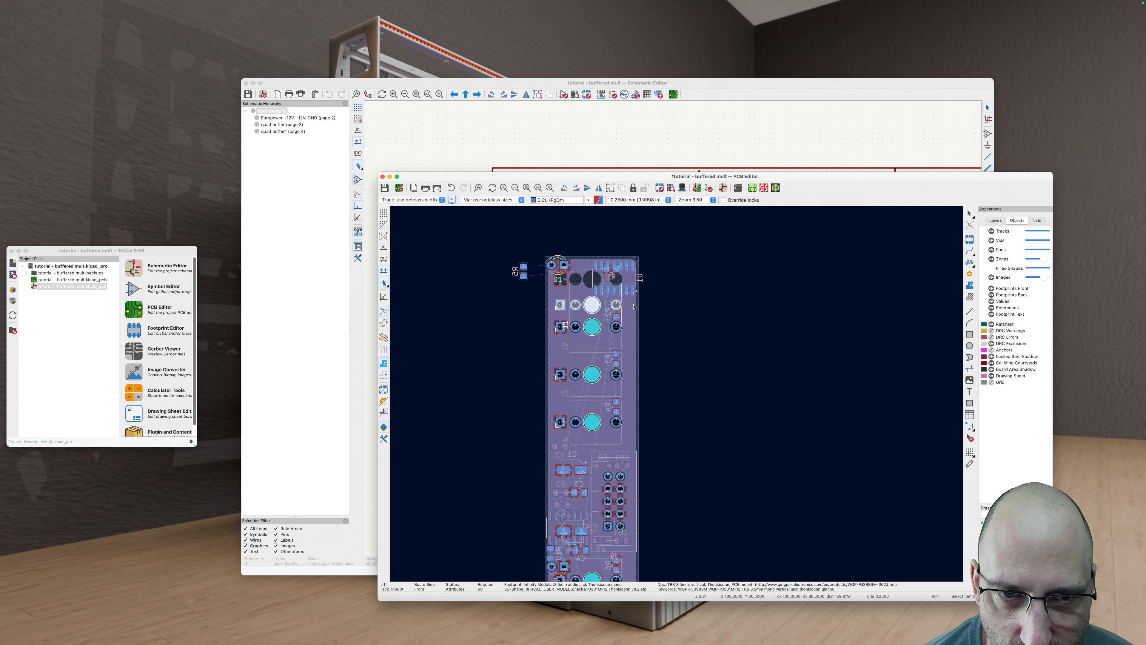
scroll(633, 307, up, 3)
scroll(630, 314, down, 4)
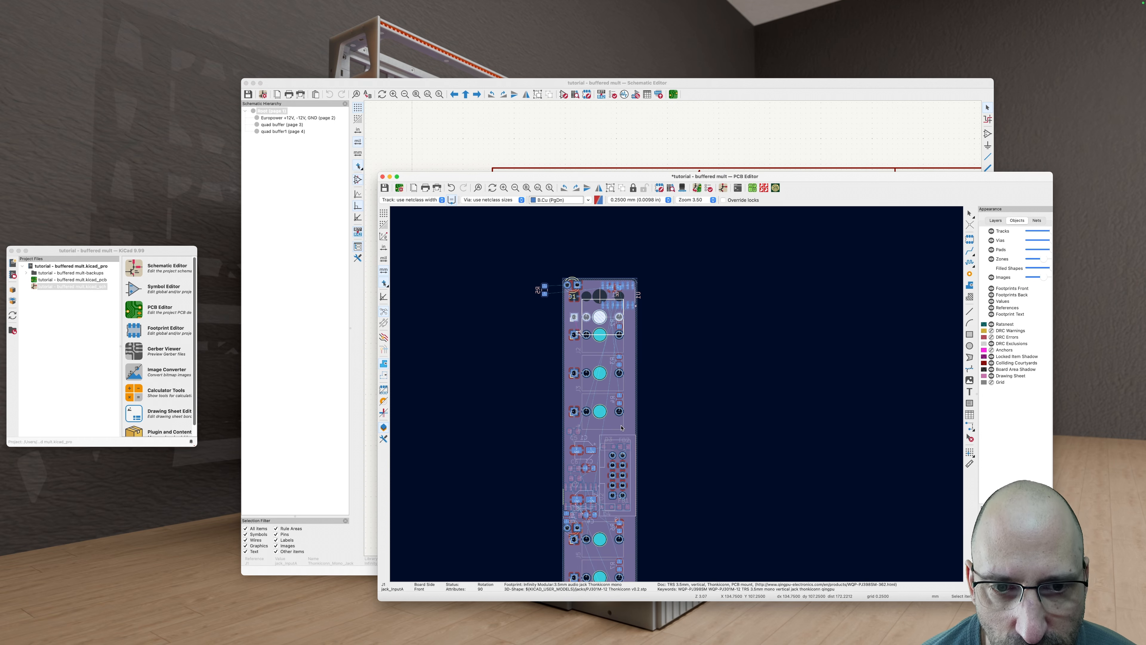
click(619, 421)
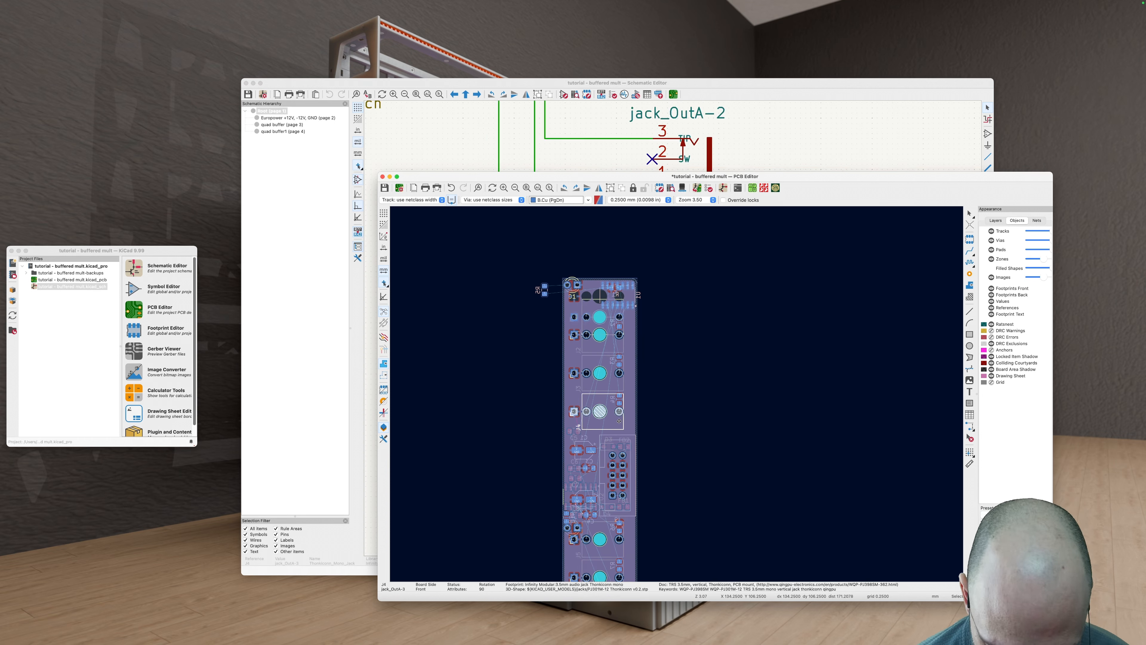
key(m)
key(Down)
key(Down)
key(Down)
key(Down)
key(Down)
key(Down)
key(Down)
key(Down)
key(Down)
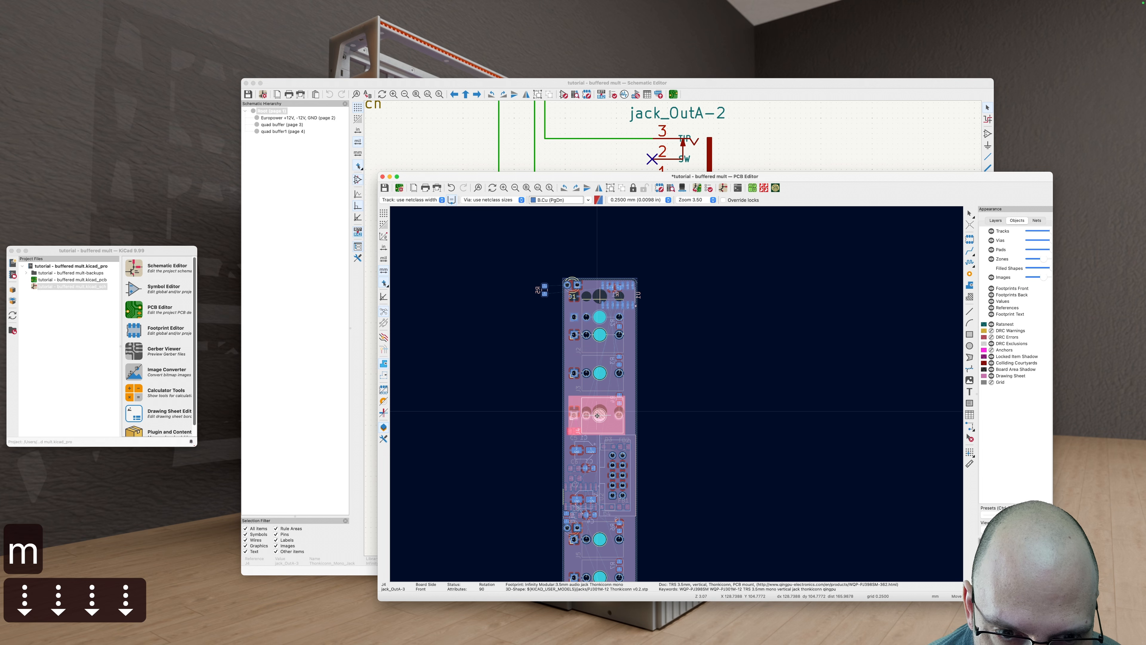
key(Down)
key(Down)
key(Down)
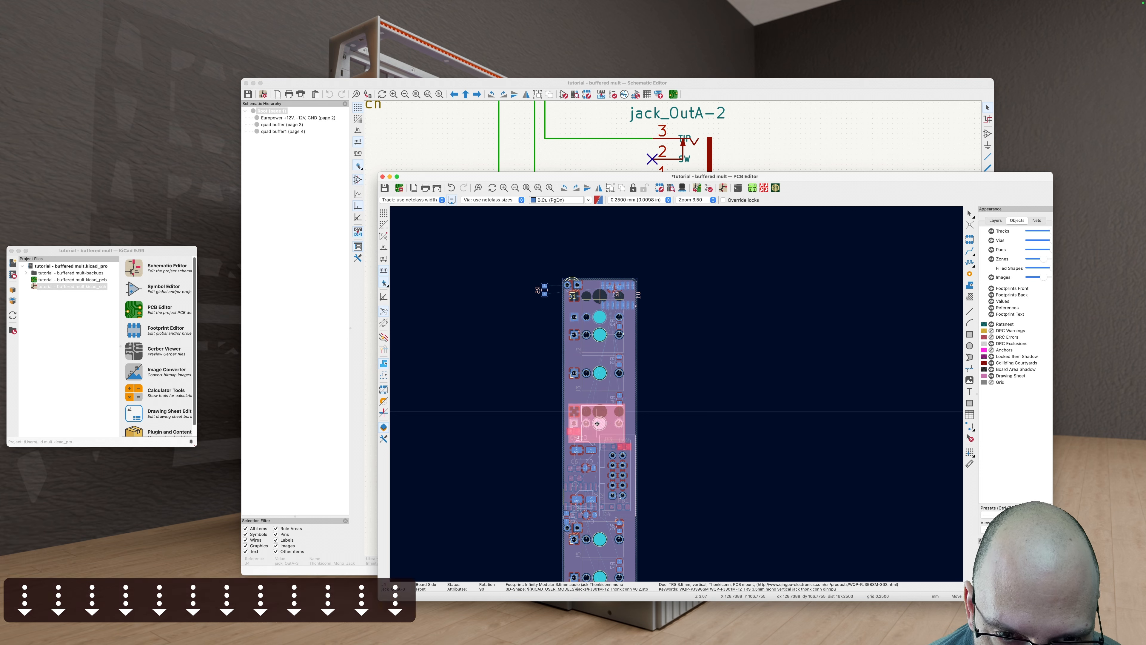
key(Up)
key(Up)
key(Up)
key(Up)
key(Up)
key(Up)
key(Up)
key(Down)
key(Down)
key(Down)
key(Down)
key(Down)
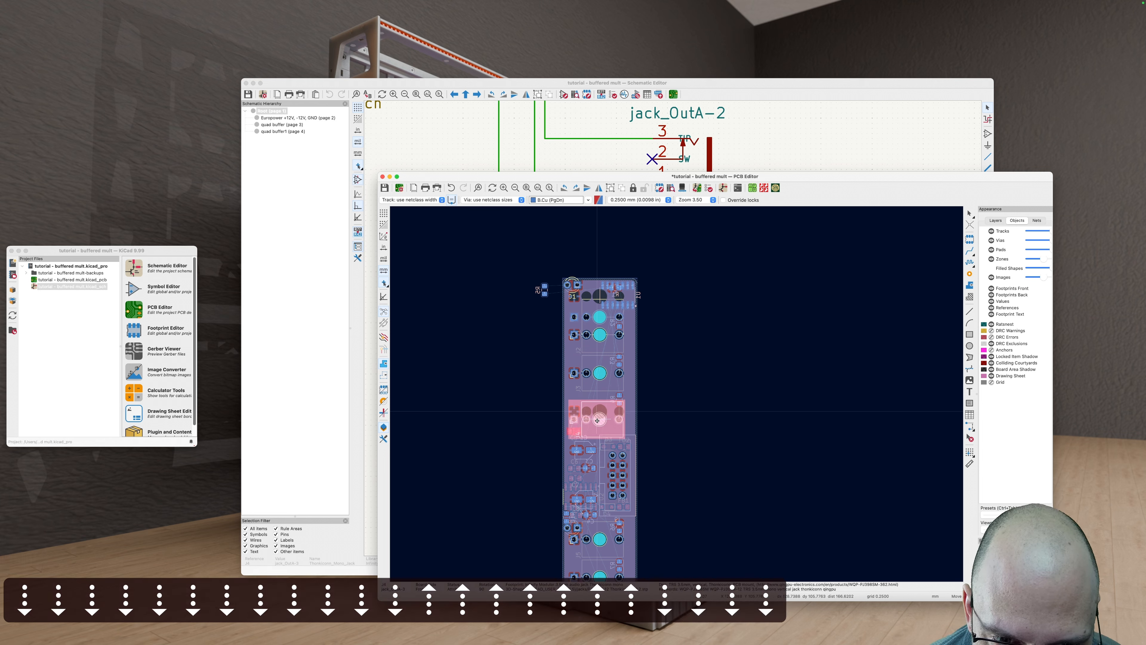
key(Return)
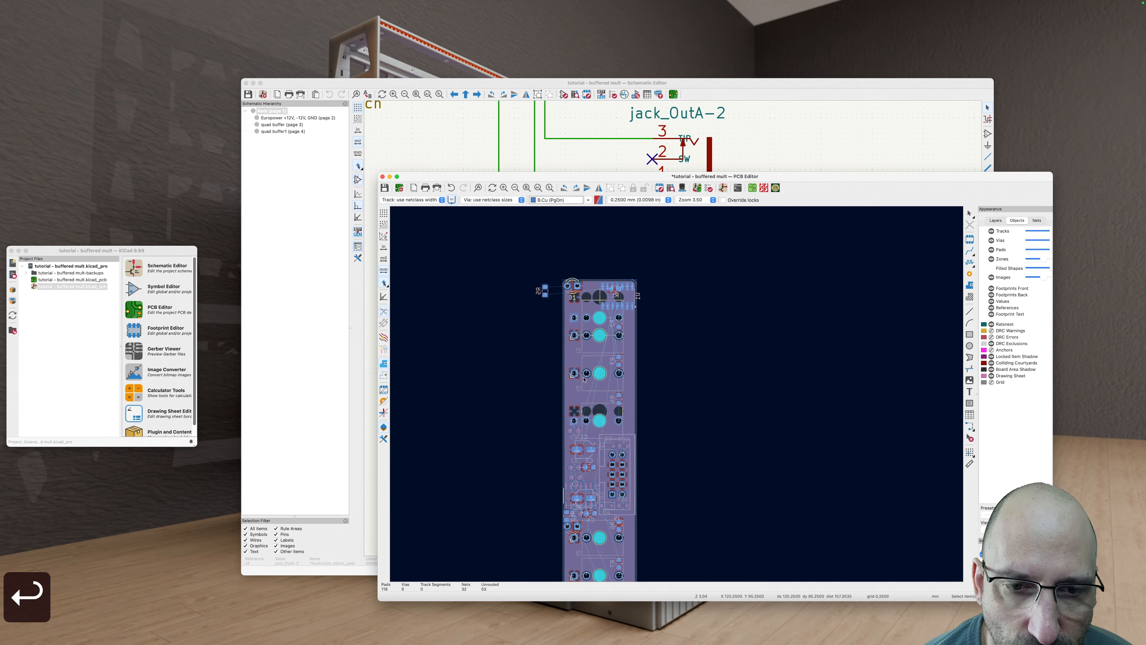
Step: Select jacks J1, J2, J3 and J4 together and distribute them vertically with even gaps
scroll(620, 395, down, 1)
click(605, 402)
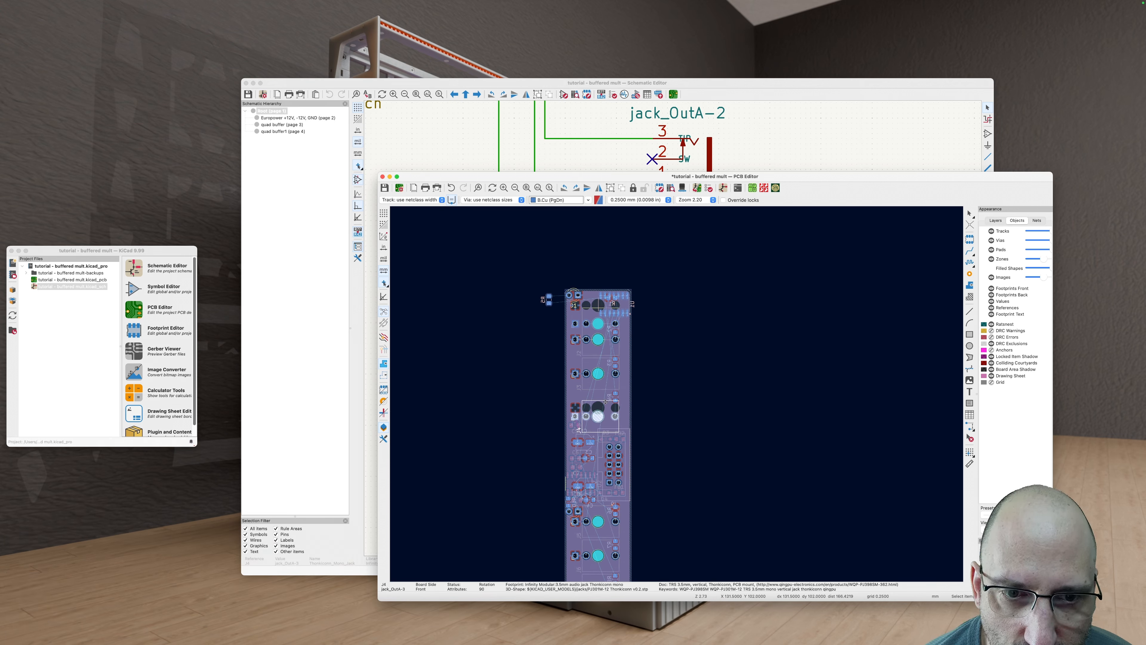
shift+click(607, 373)
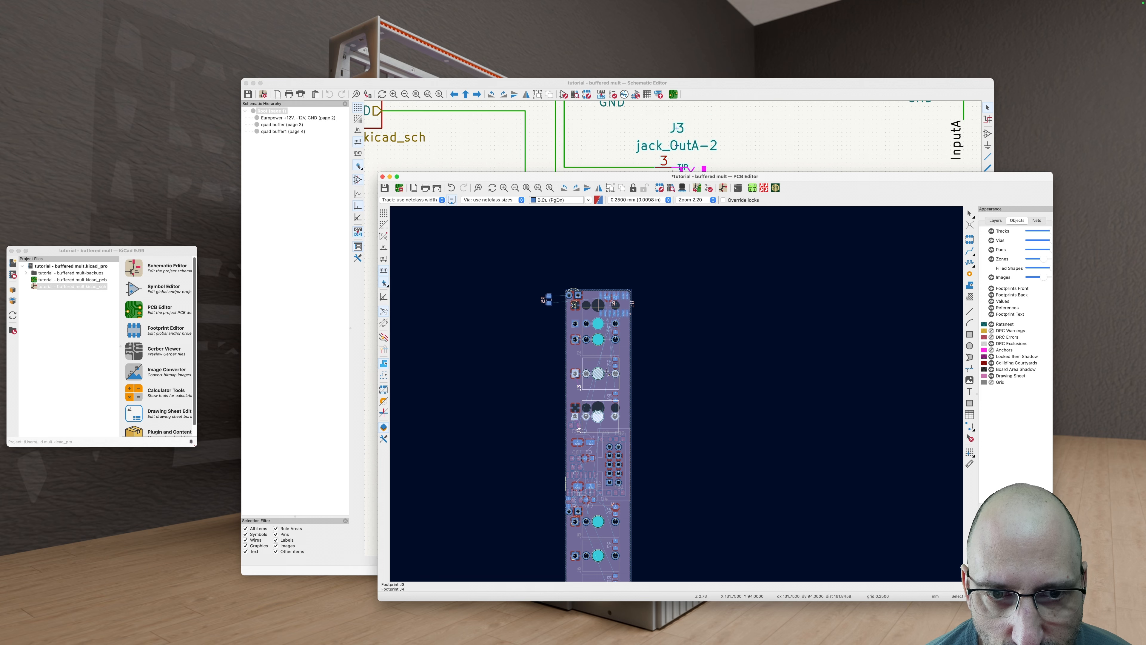
shift+click(588, 345)
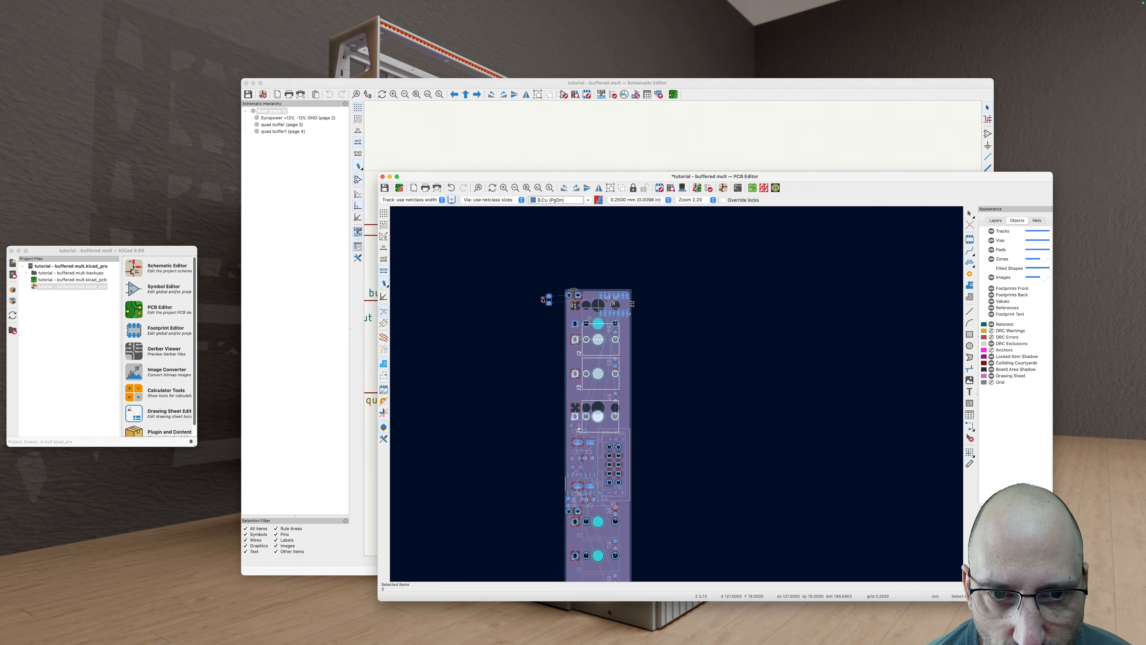
scroll(591, 320, up, 4)
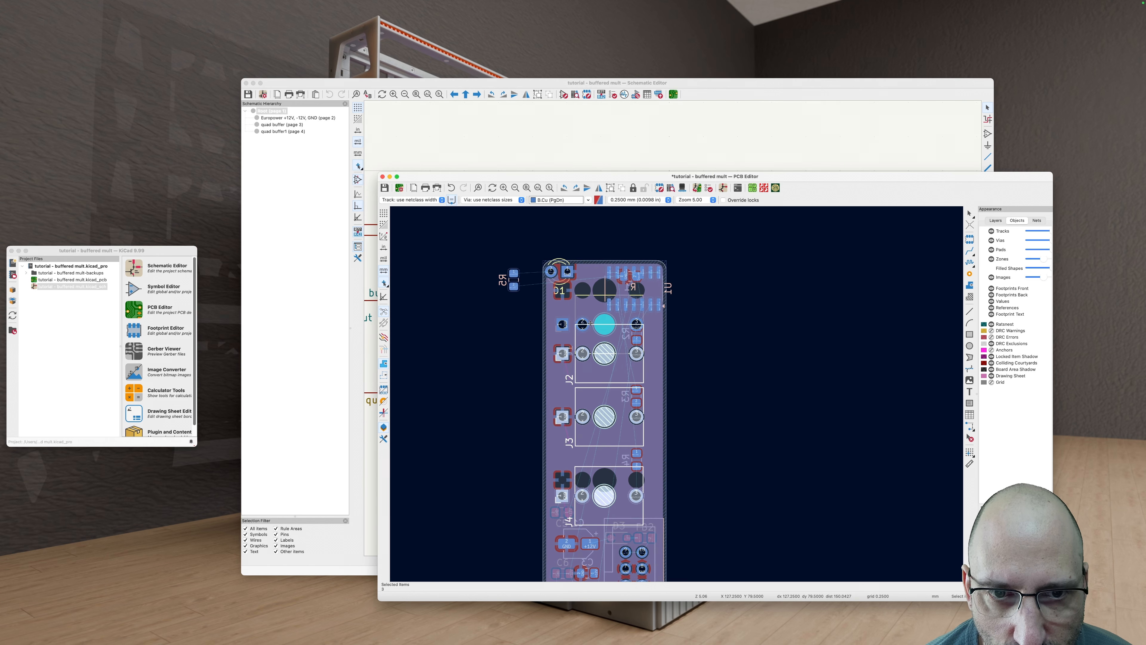
shift+click(585, 306)
scroll(618, 378, down, 3)
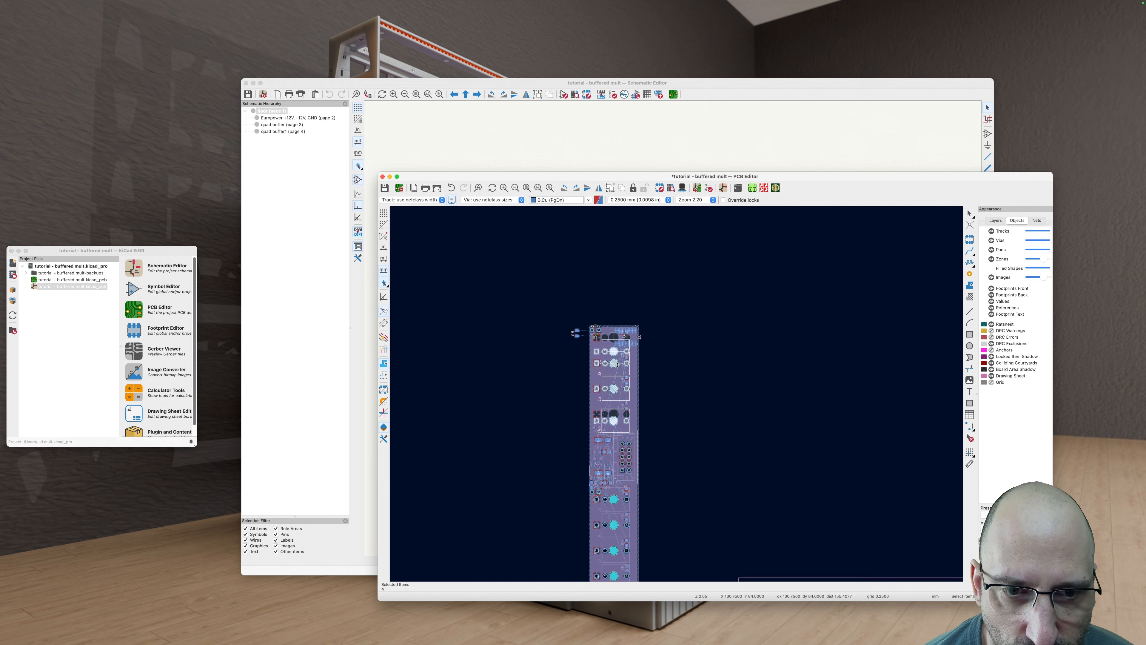
scroll(552, 305, up, 2)
right_click(629, 390)
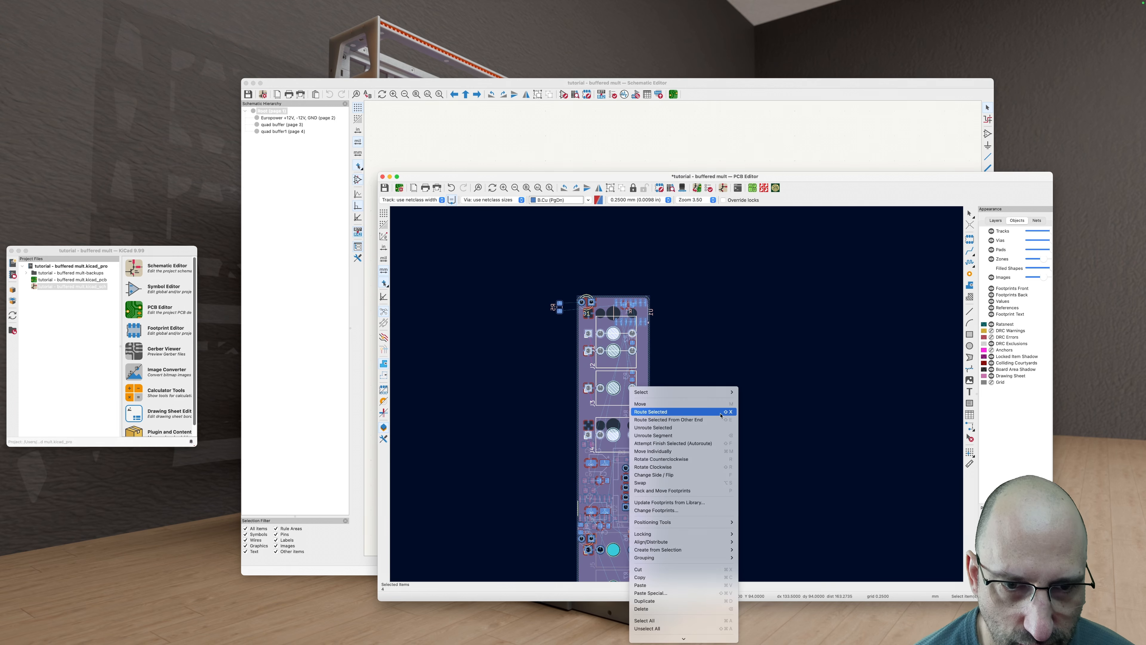
mouse_move(733, 523)
mouse_move(722, 542)
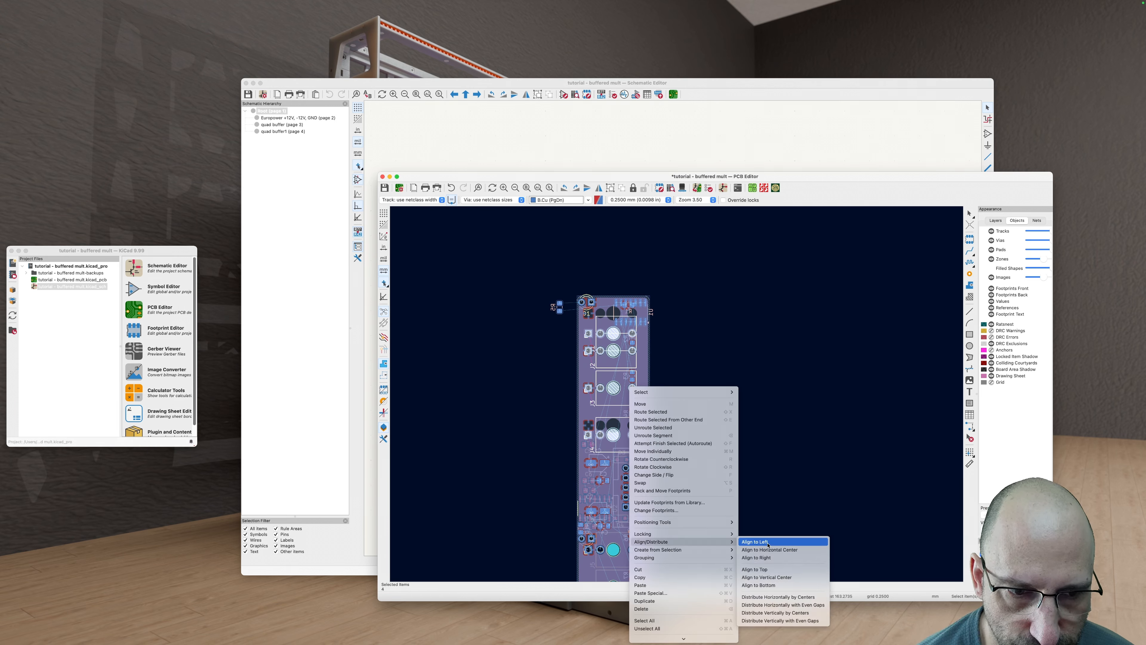
click(797, 597)
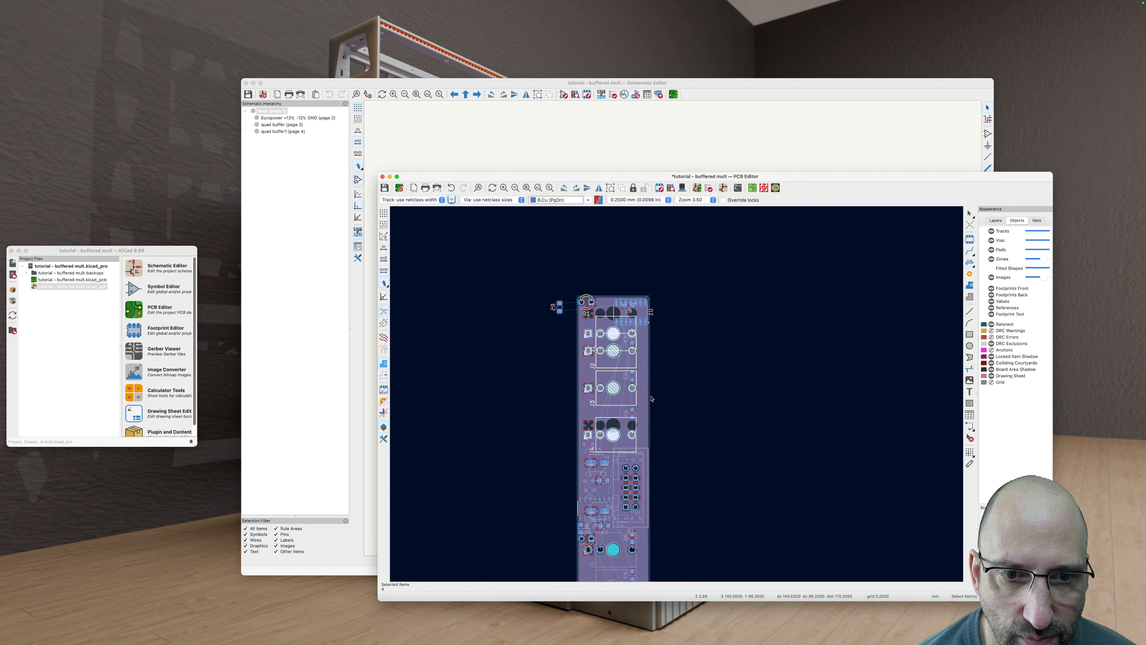
right_click(620, 373)
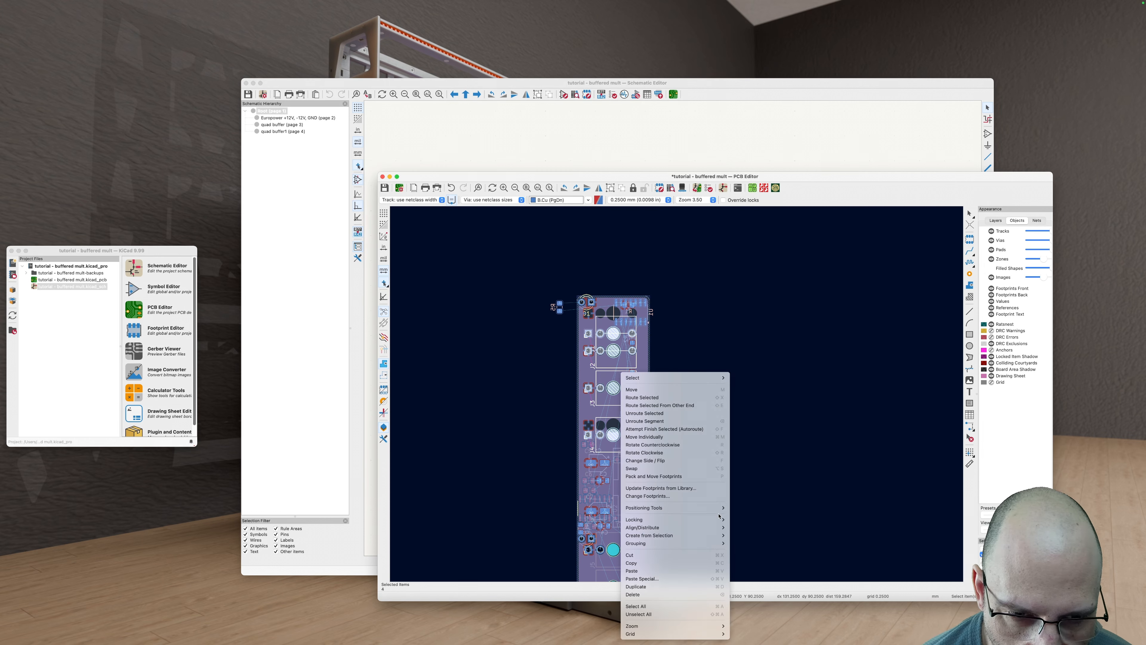
mouse_move(704, 527)
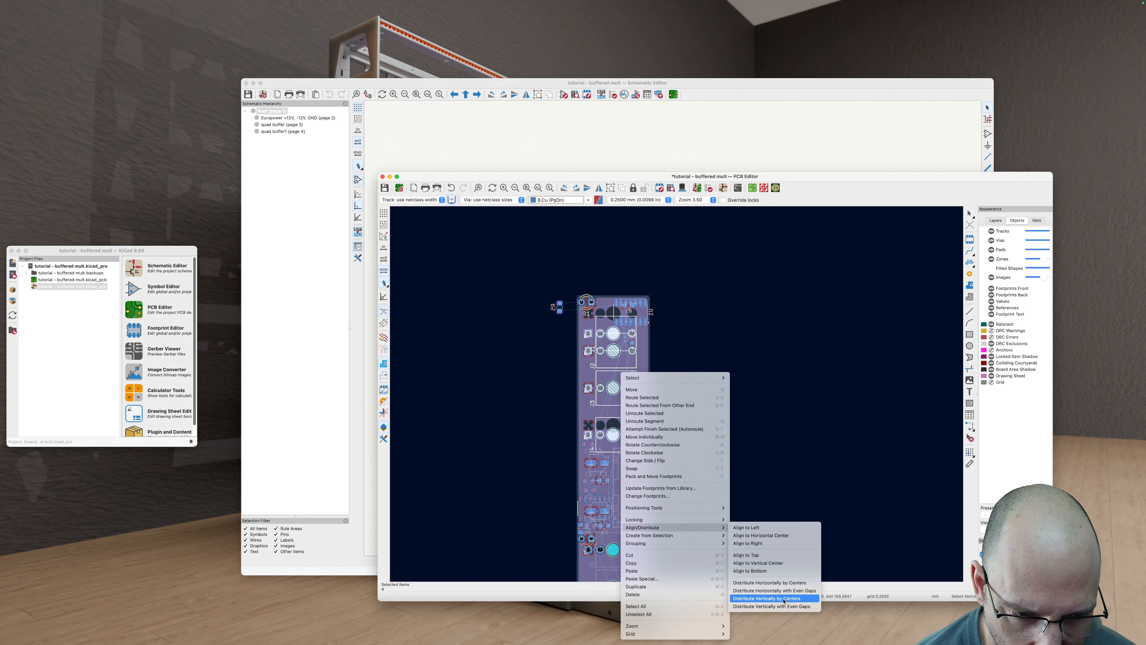
click(774, 606)
click(681, 387)
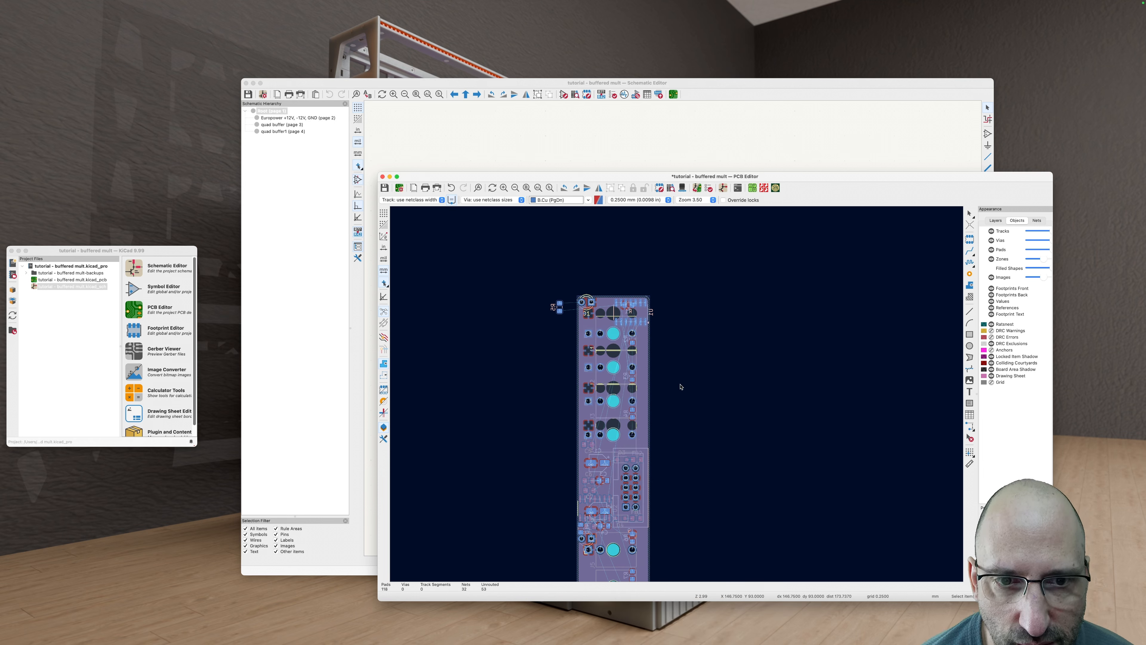
Step: Open the 3D view of the board and examine the spacing of the four upper jacks and LED D1
scroll(624, 317, up, 5)
scroll(612, 348, down, 5)
key(shift+3)
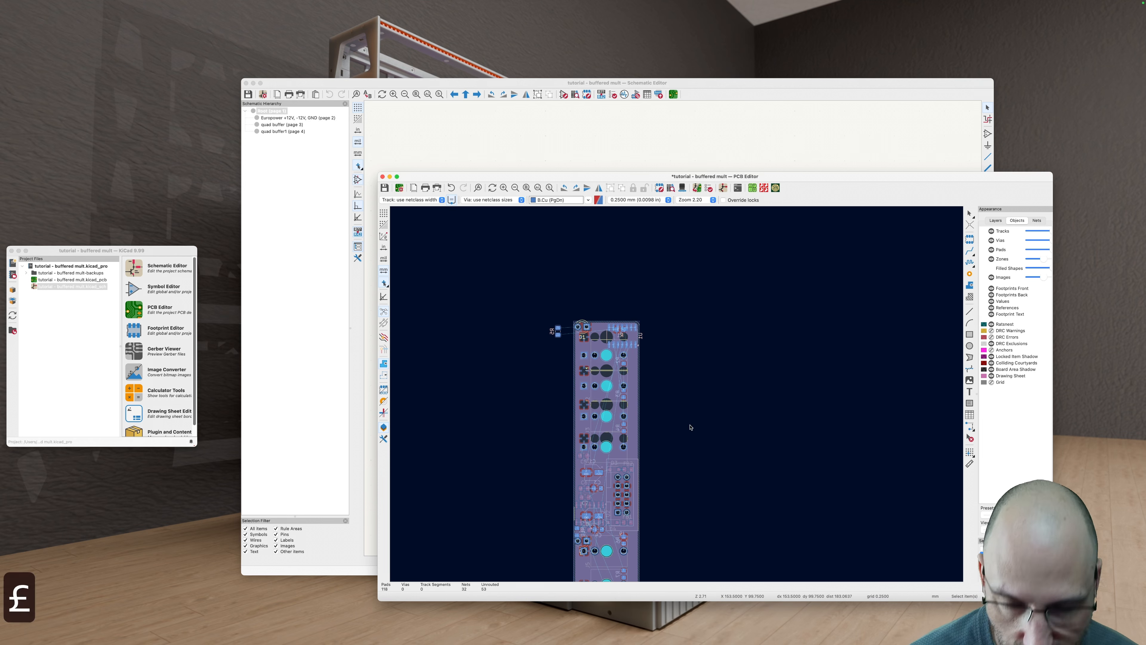
middle_drag(457, 218, 524, 335)
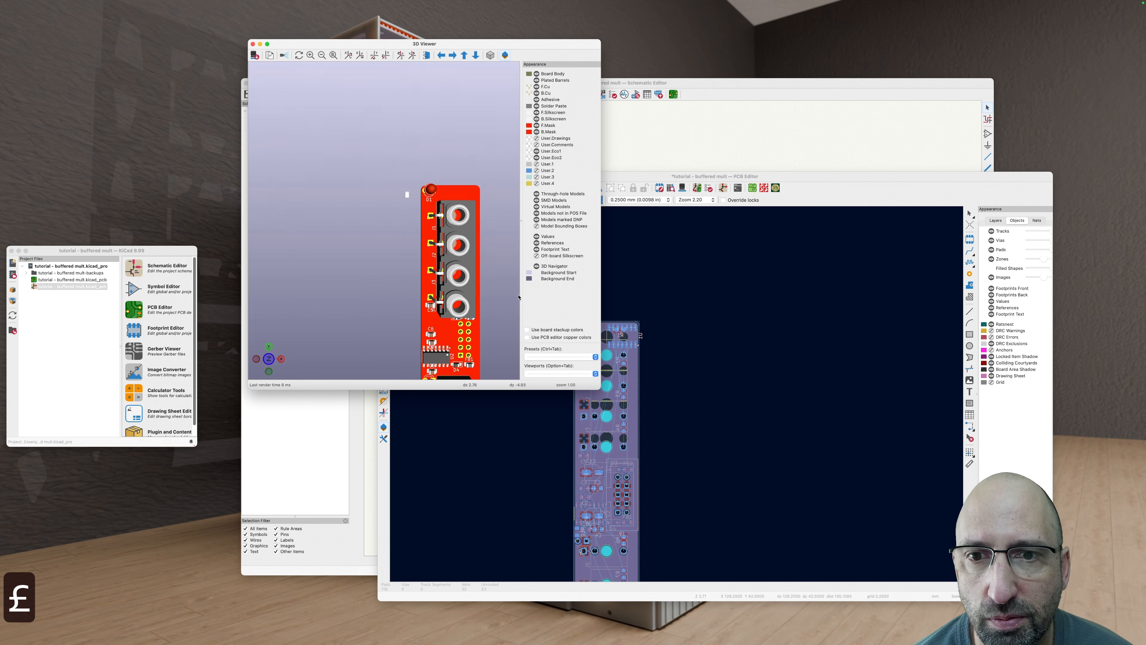
drag(483, 285, 502, 249)
scroll(437, 248, up, 4)
drag(405, 277, 351, 228)
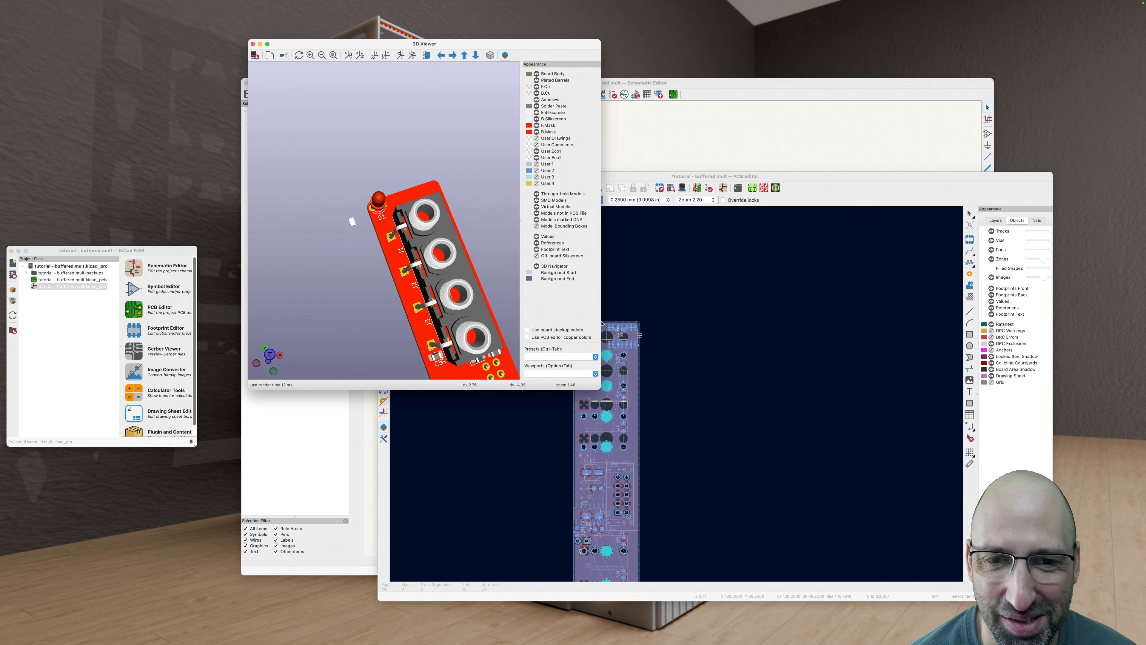
Step: Return to the PCB layout and nudge jack J4 slightly down the board toward the power section
click(753, 348)
scroll(632, 388, up, 4)
scroll(666, 380, down, 3)
middle_drag(672, 435, 630, 354)
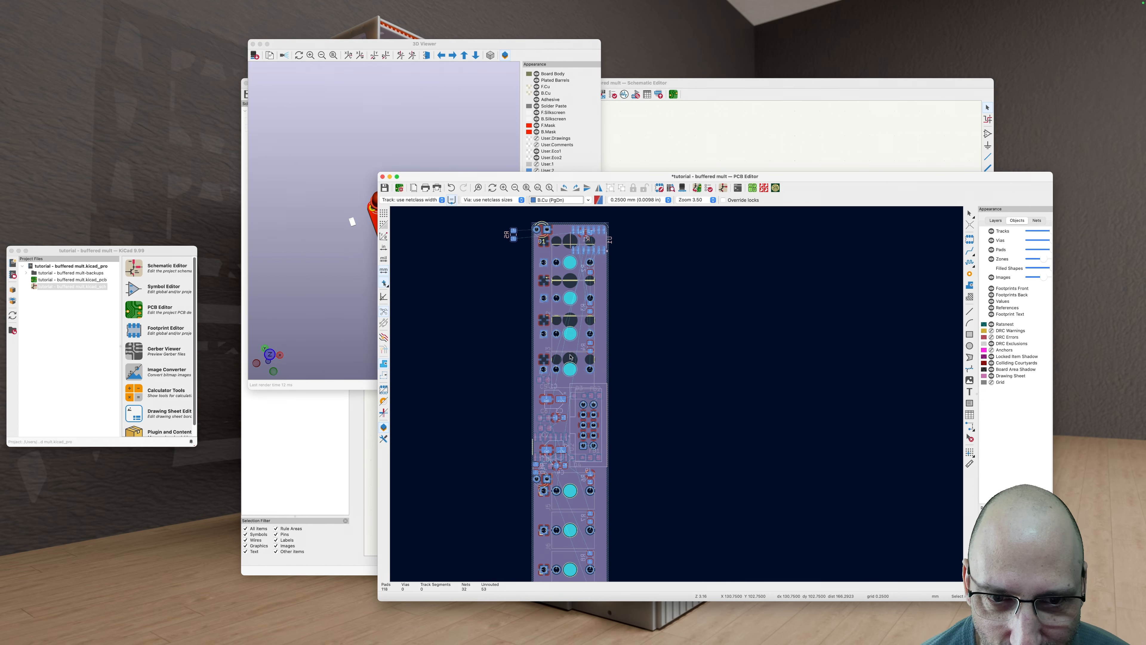
scroll(570, 357, up, 2)
click(616, 401)
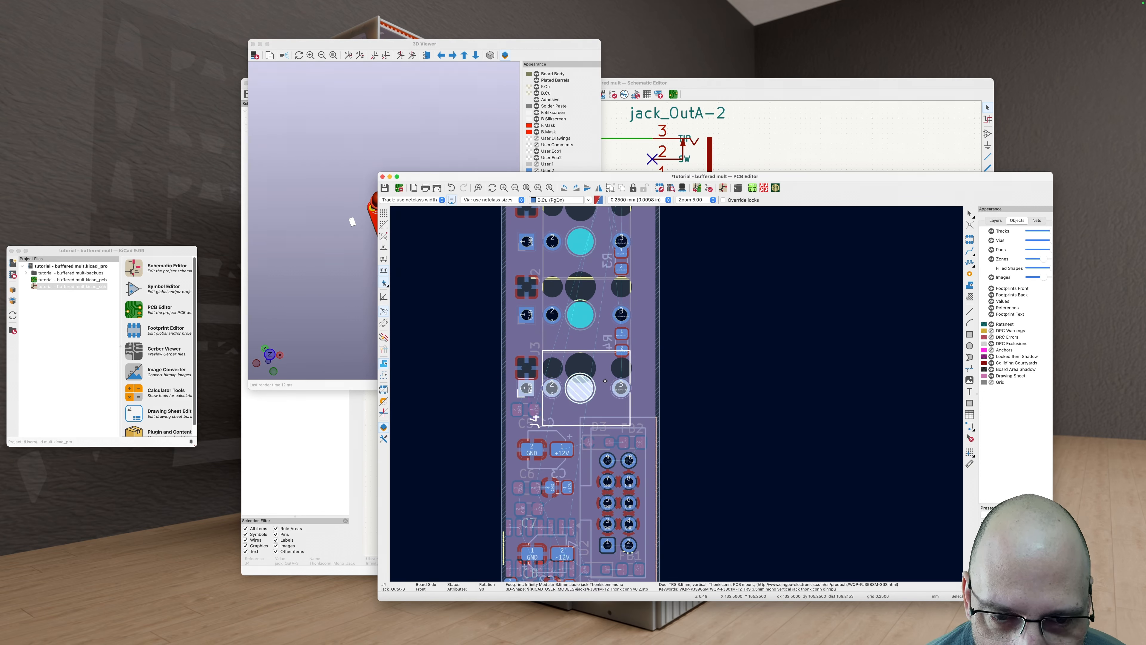
scroll(608, 389, down, 5)
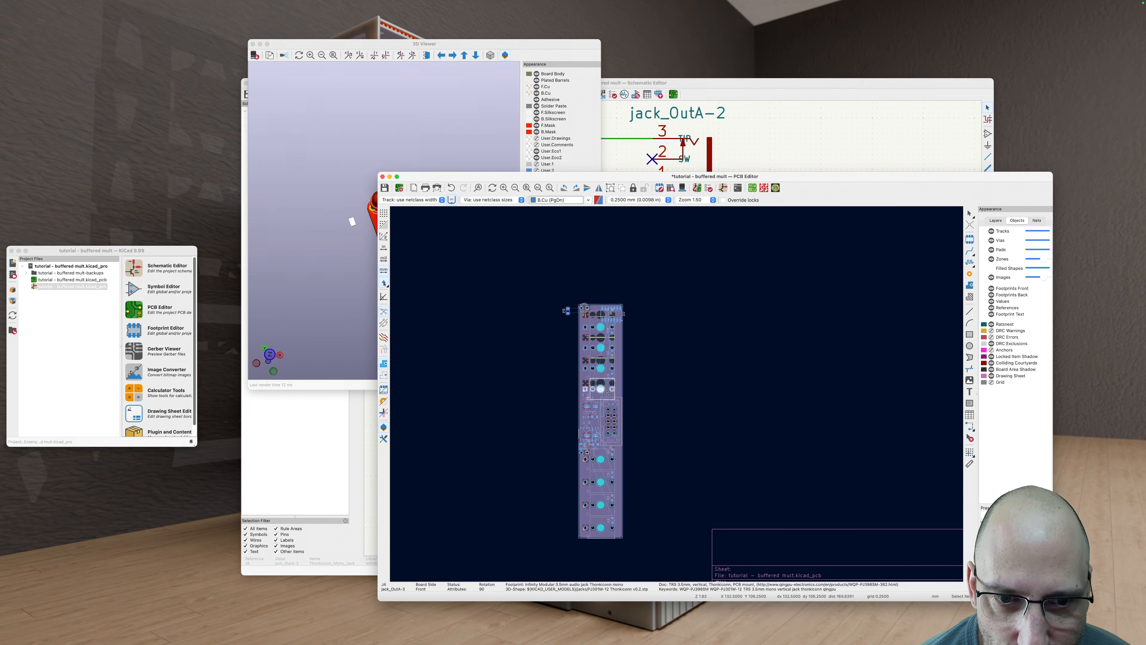
key(m)
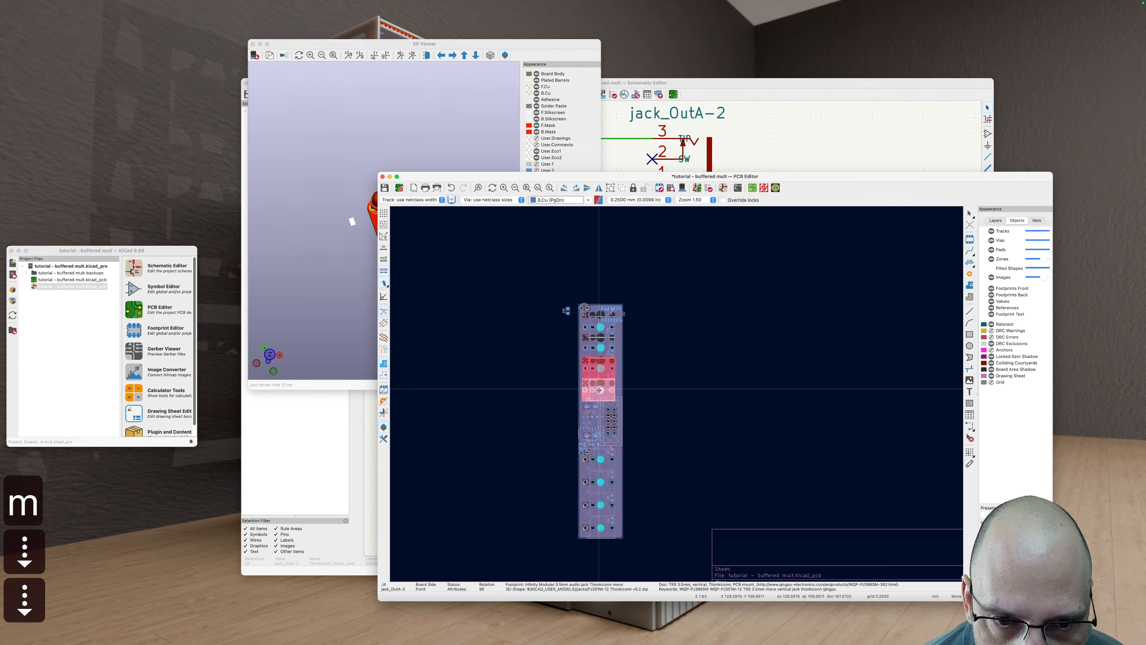
key(Up)
key(Up)
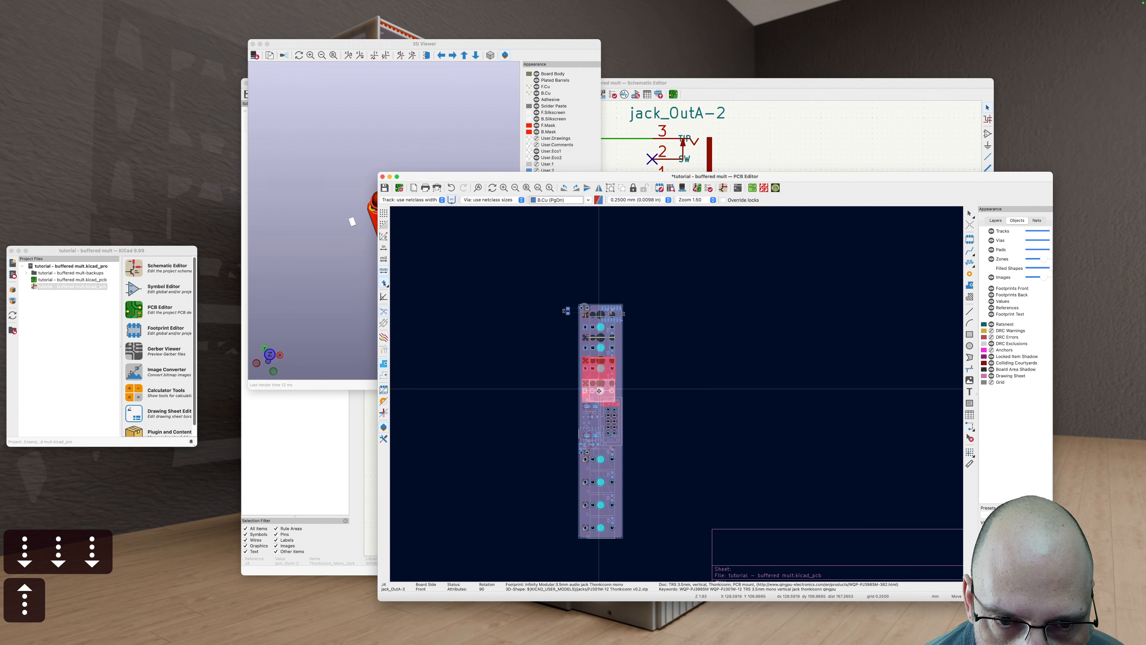
key(Return)
scroll(585, 293, up, 5)
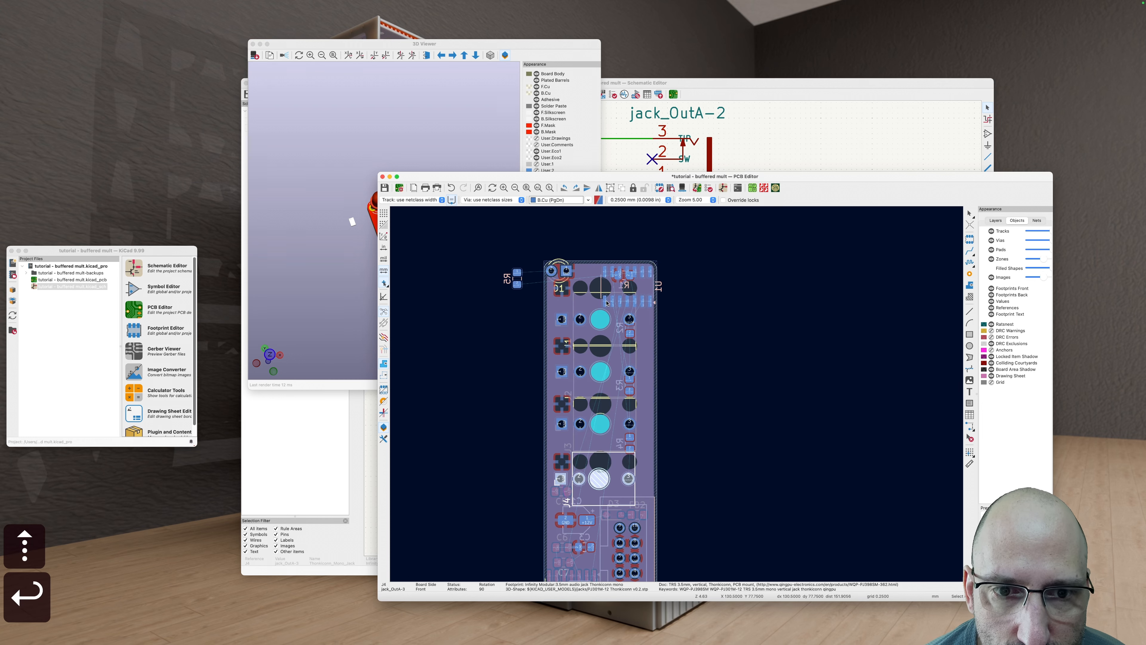
Step: Try to nudge jack J1 slightly up the board toward U1 and D1, and undo that move
key(m)
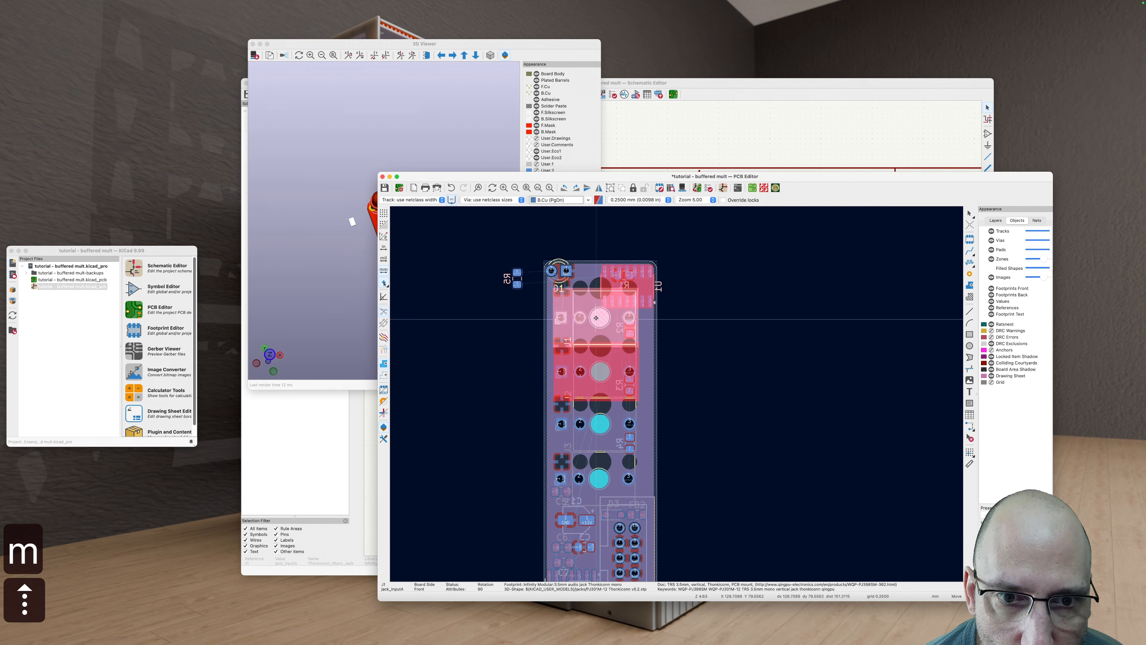
key(Up)
key(Up)
key(Up)
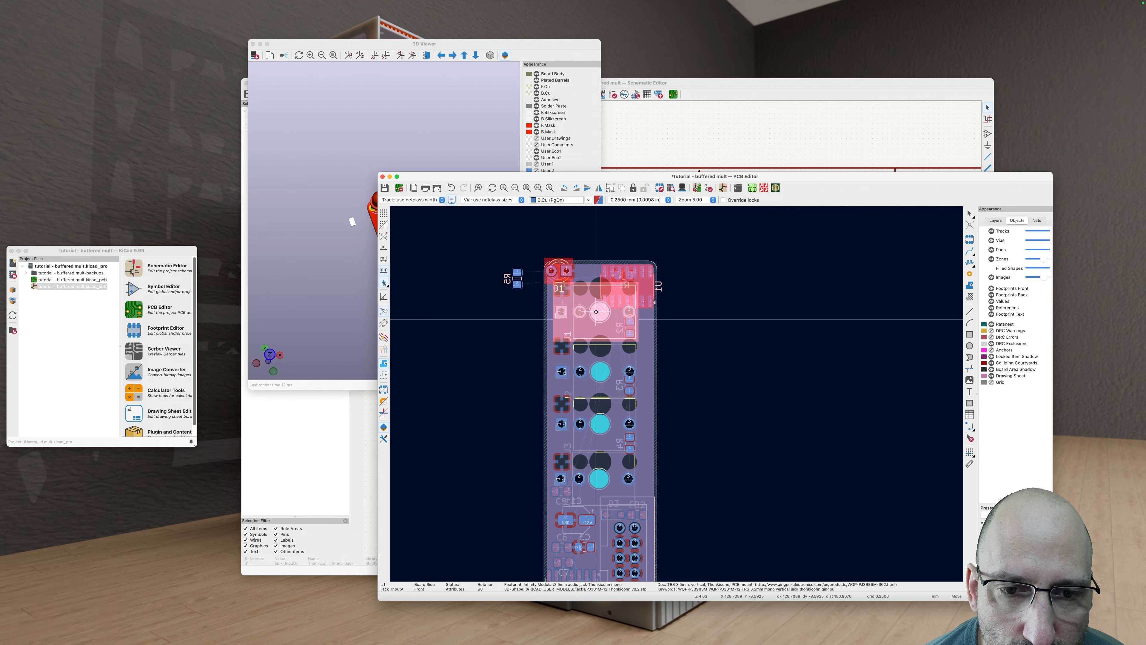
key(Return)
key(super+z)
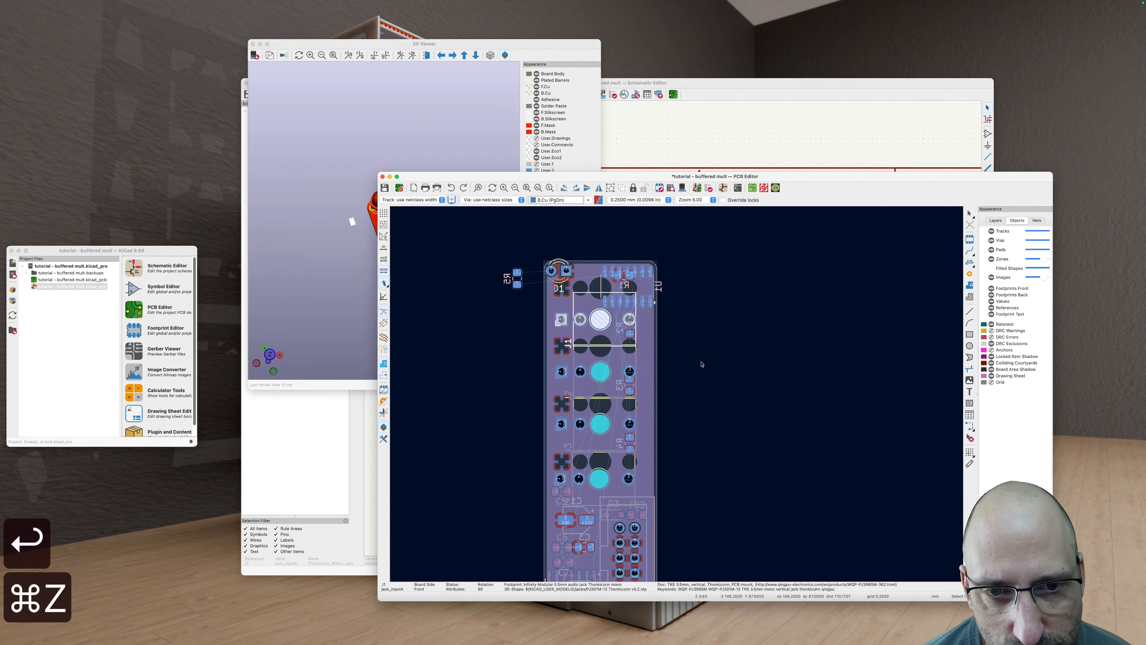
Step: Nudge op-amp U1 about 0.5 mm up toward the board's upper edge, away from J1's pads
scroll(588, 287, down, 5)
scroll(588, 289, up, 8)
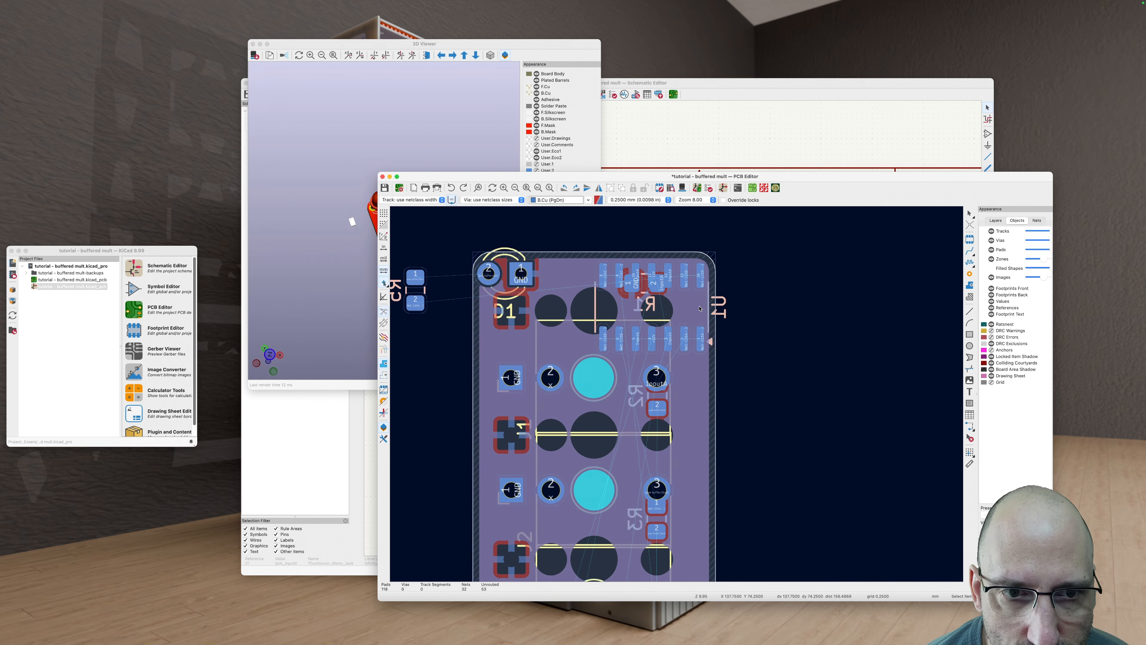
click(699, 308)
key(m)
key(Up)
key(Up)
key(Up)
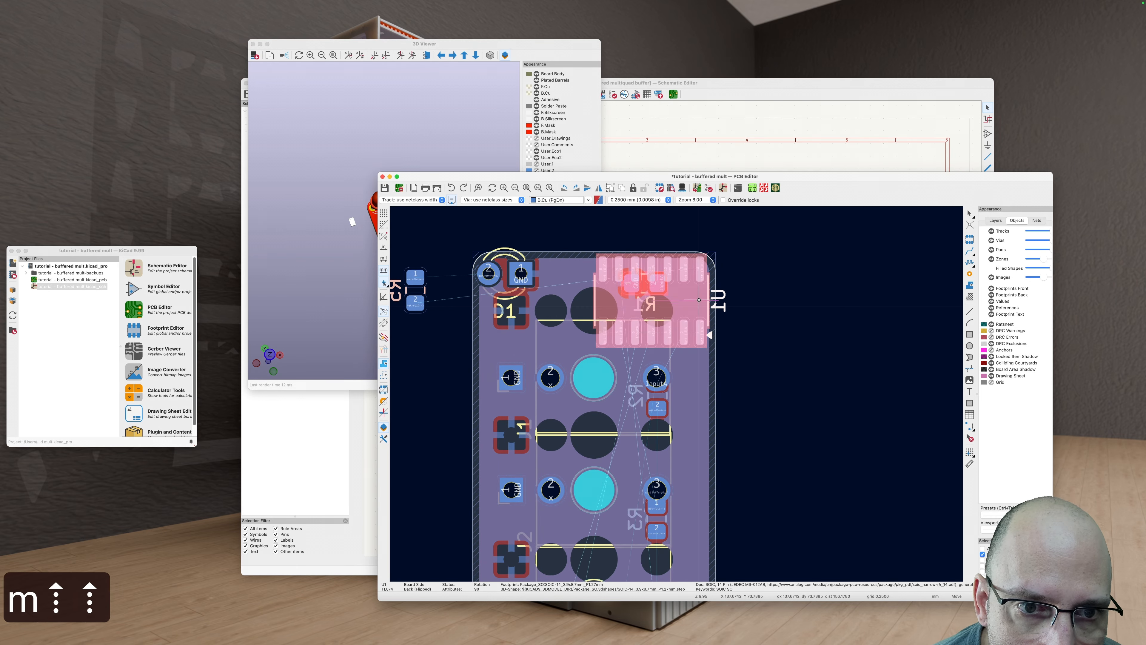
key(Down)
key(Down)
key(Up)
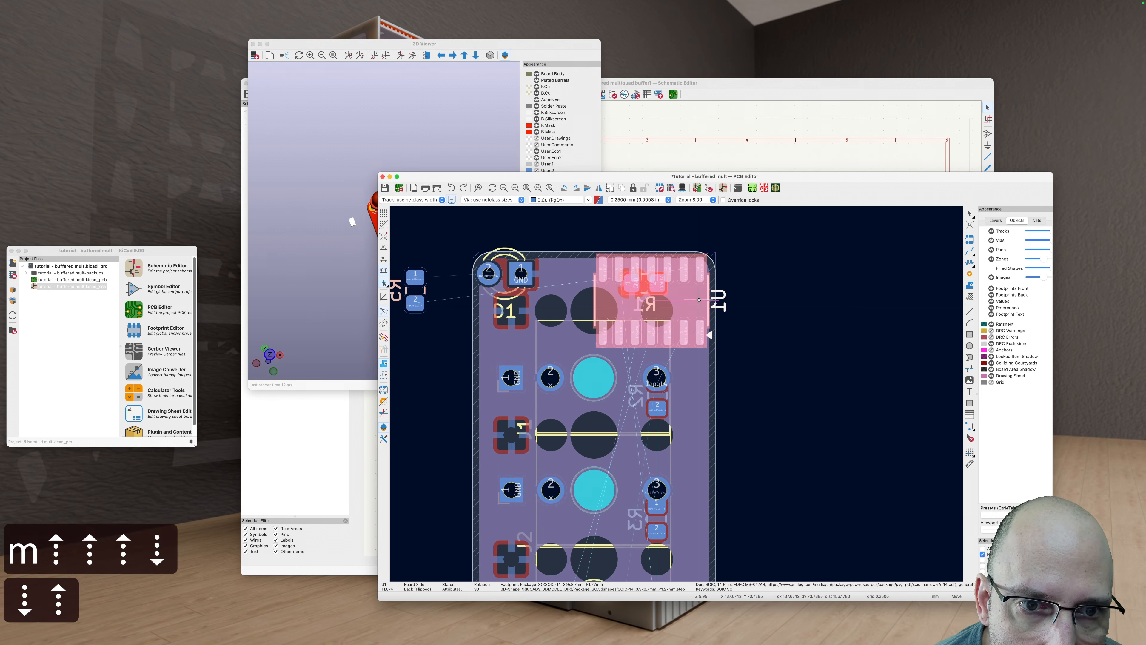
key(Up)
key(Down)
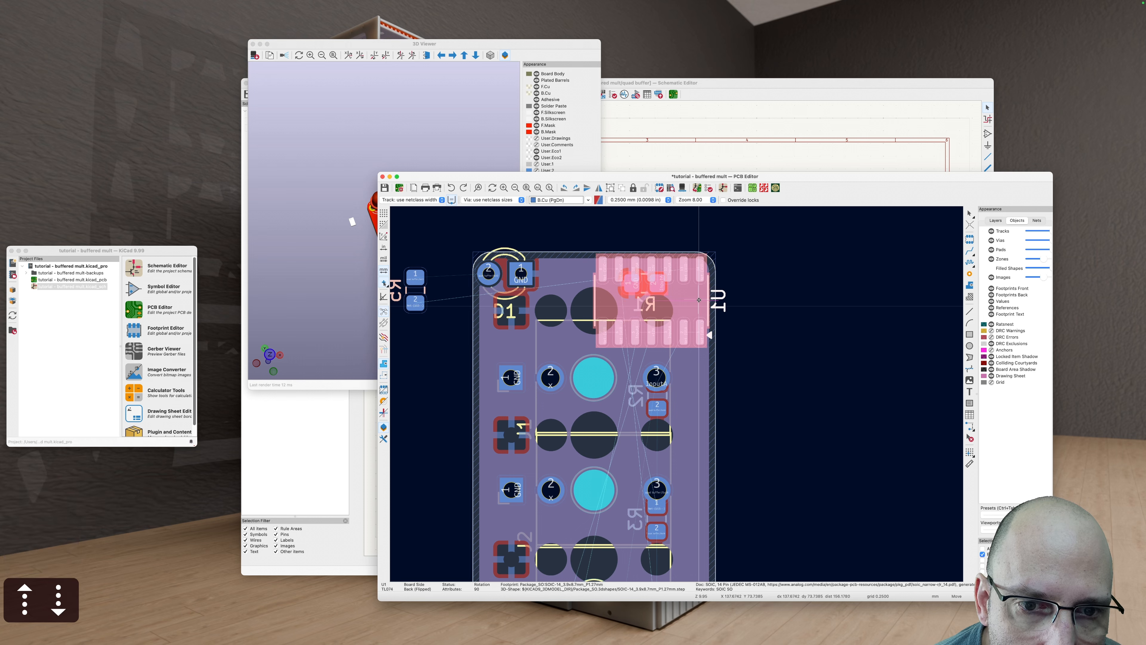
key(Return)
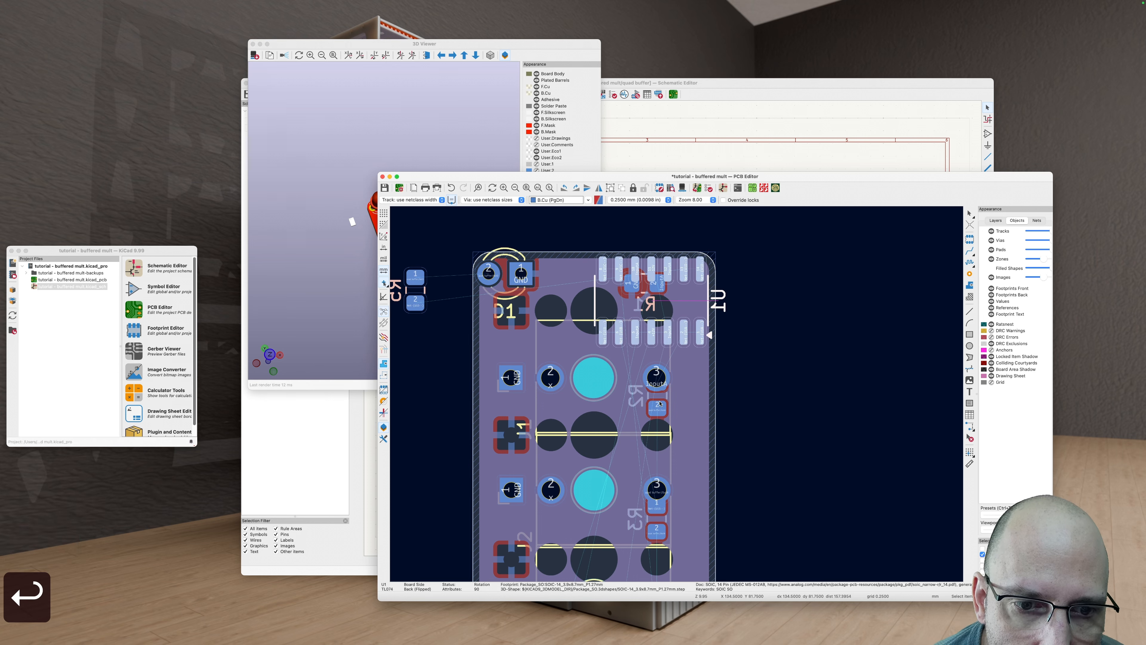
Step: Move resistors R2, R3 and R4 together toward the board's long edge, beside pad 3 of jacks J2, J3 and J4
scroll(647, 411, down, 3)
shift+click(629, 431)
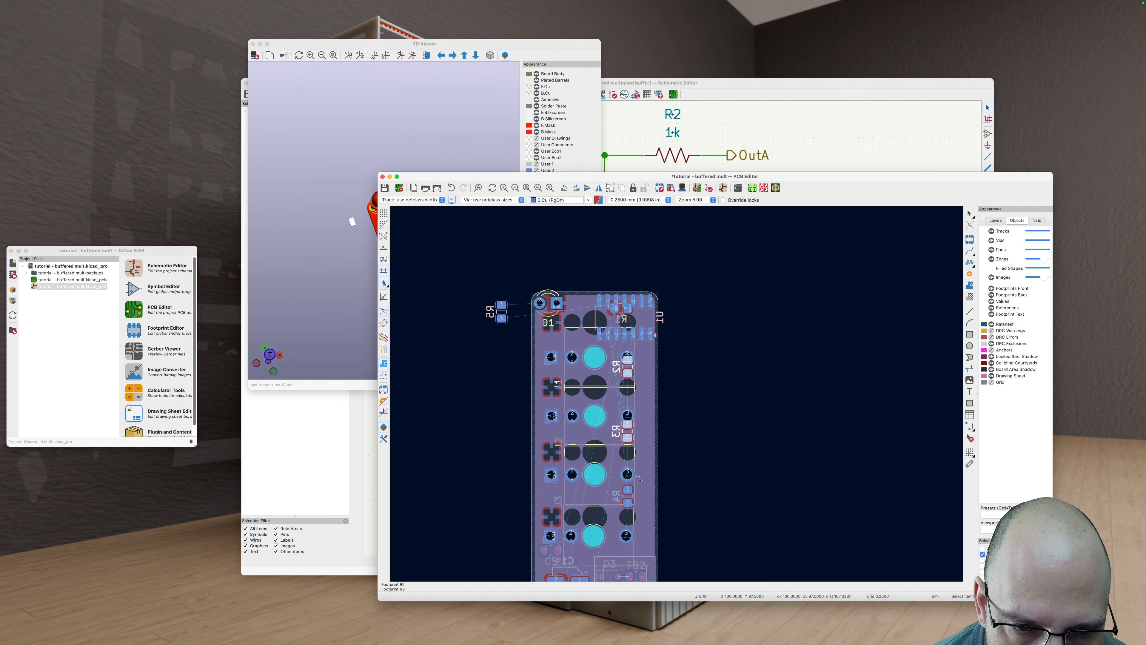
shift+click(629, 494)
key(m)
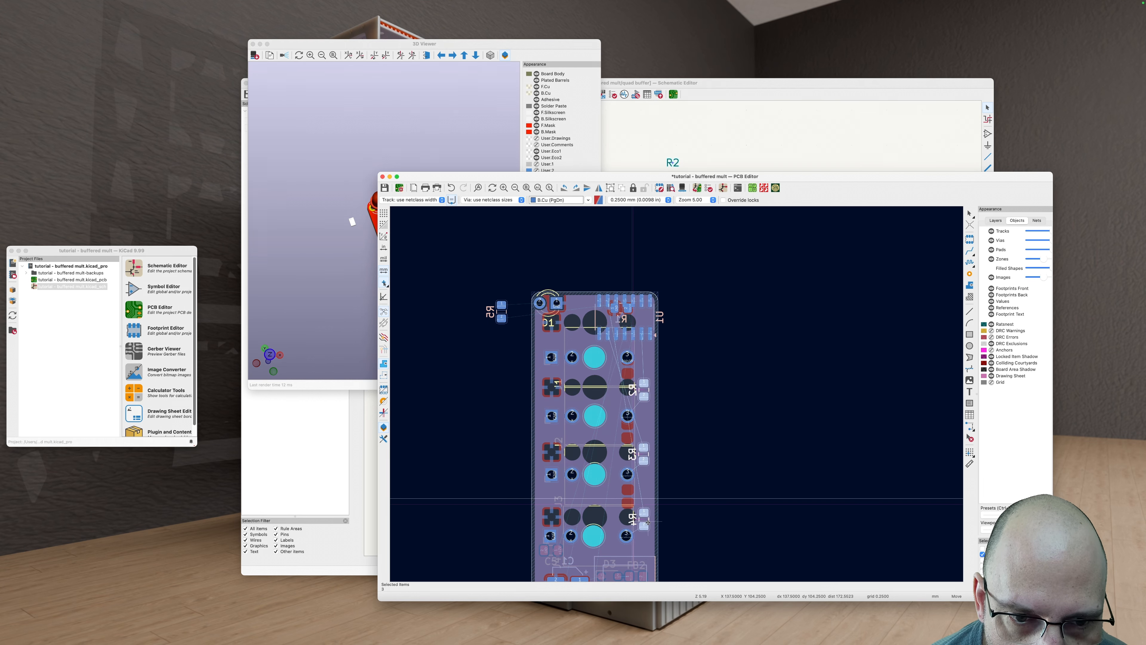
click(650, 538)
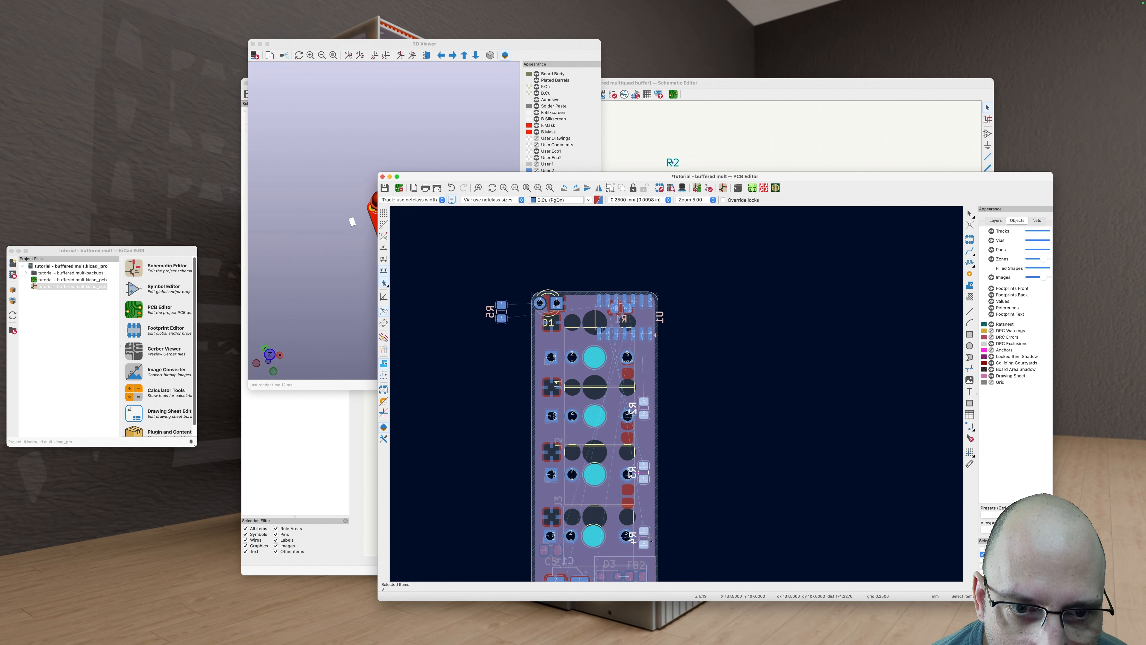
Step: Rotate resistor R1 by 90° and move it from U1 to the board edge beside J1's pad 3, and refill all zones
click(624, 311)
key(m)
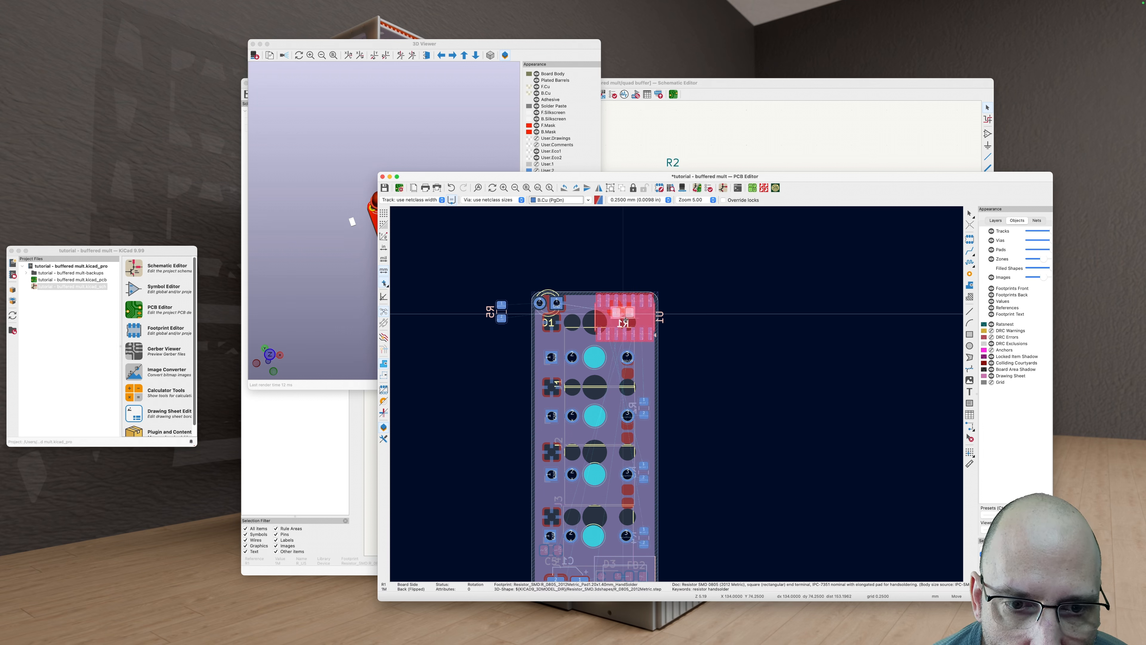
key(r)
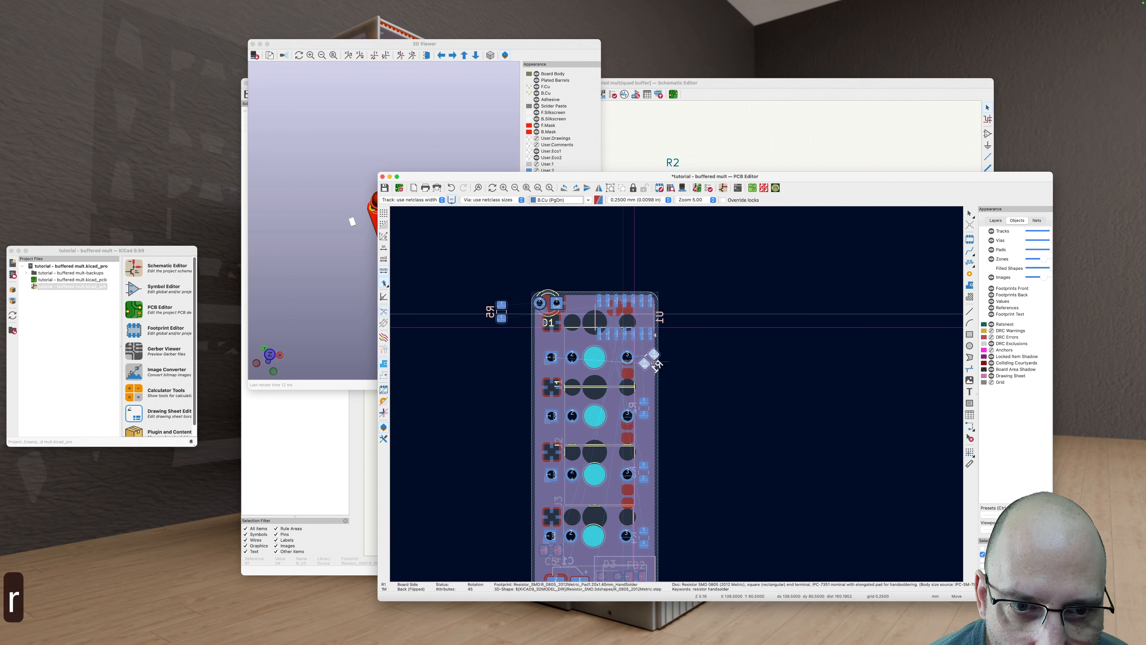
key(r)
click(650, 360)
key(Escape)
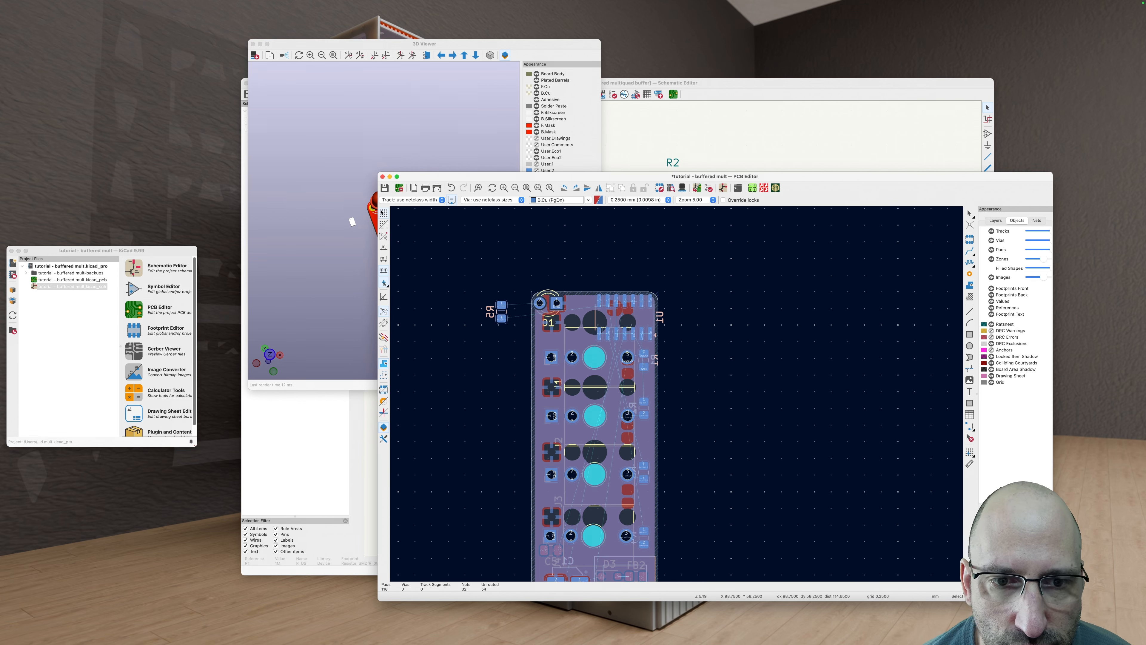
scroll(613, 296, up, 5)
key(b)
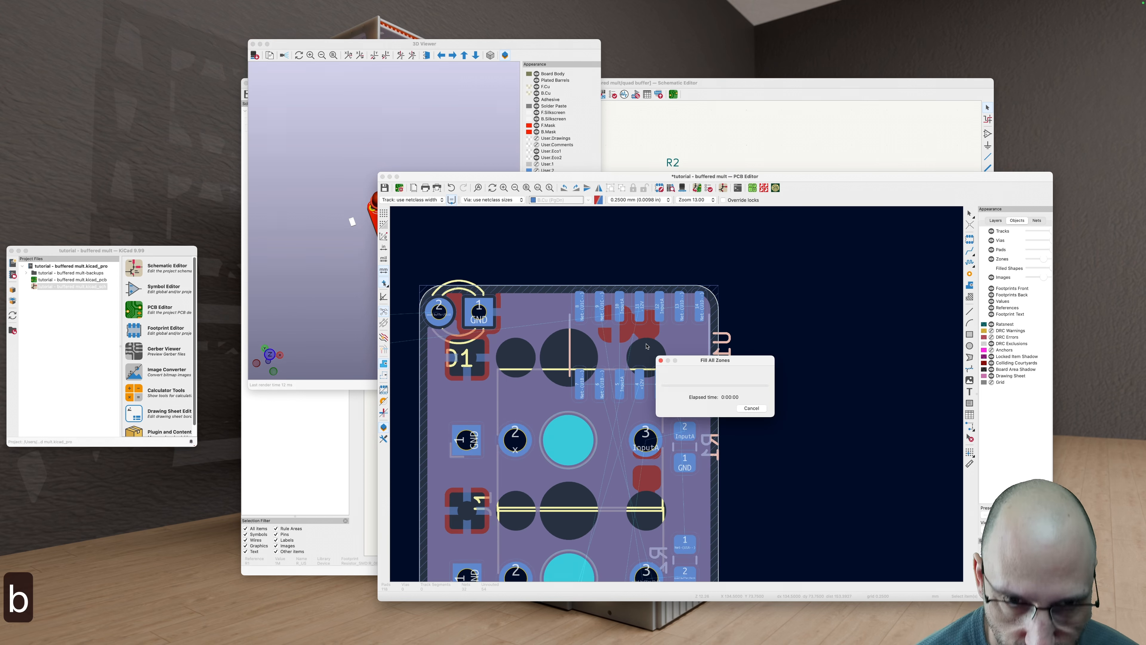
Step: Inspect the clearance between jack J1 and op-amp U1 in the layout and the 3D view
scroll(636, 310, down, 3)
scroll(625, 327, up, 3)
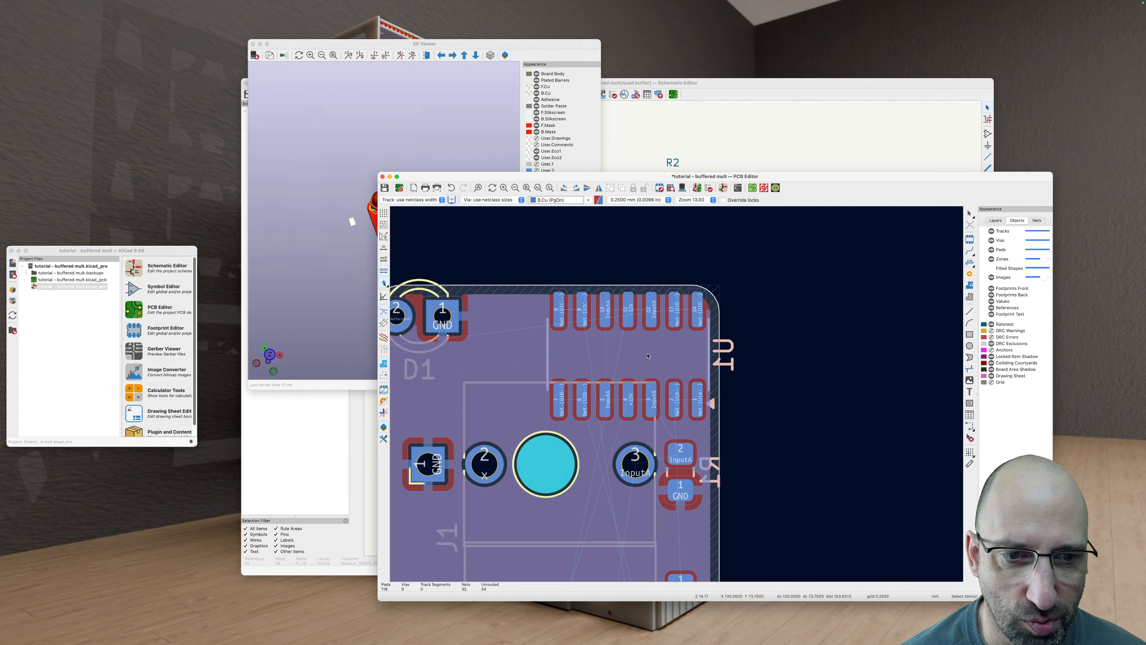
scroll(631, 352, down, 5)
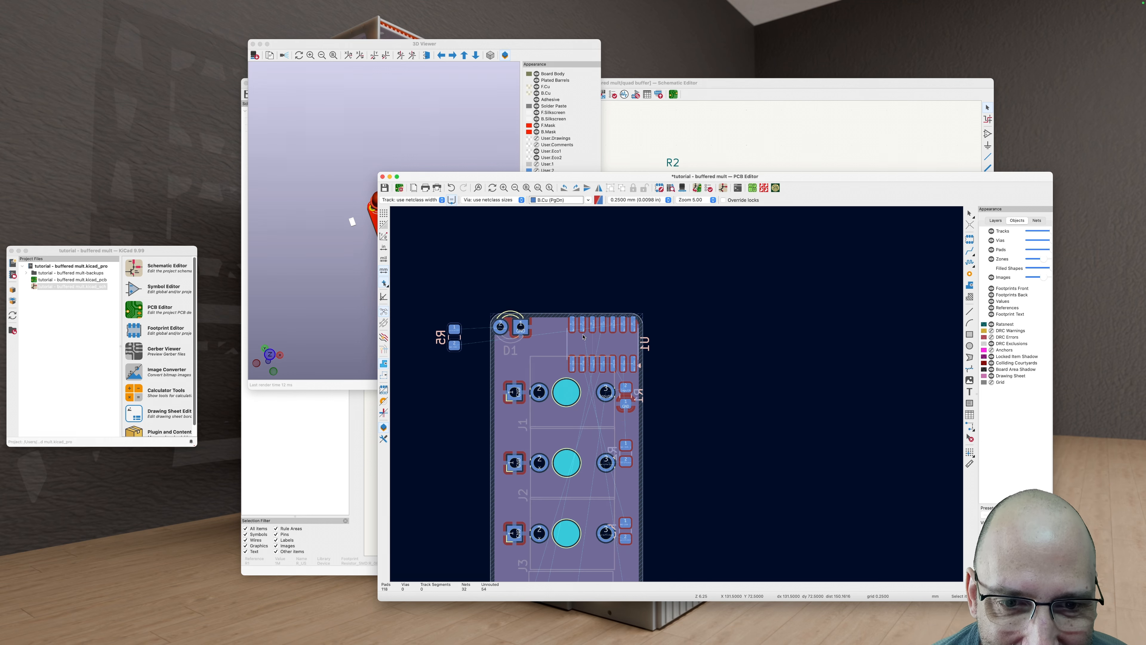
click(585, 339)
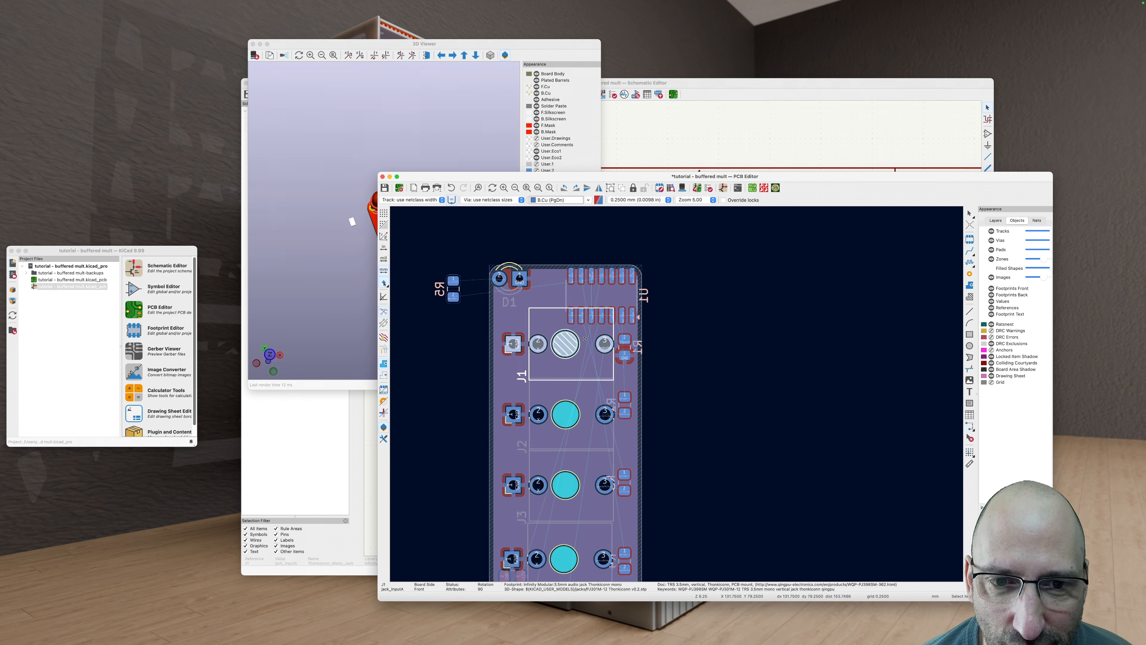
scroll(585, 337, up, 5)
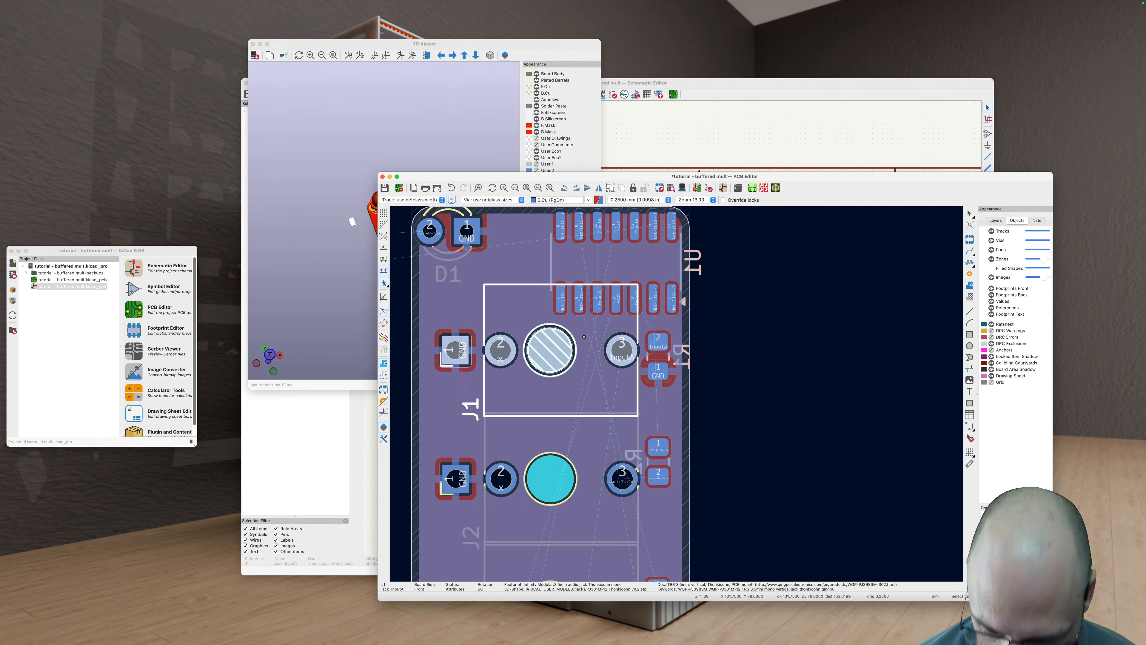
key(alt+3)
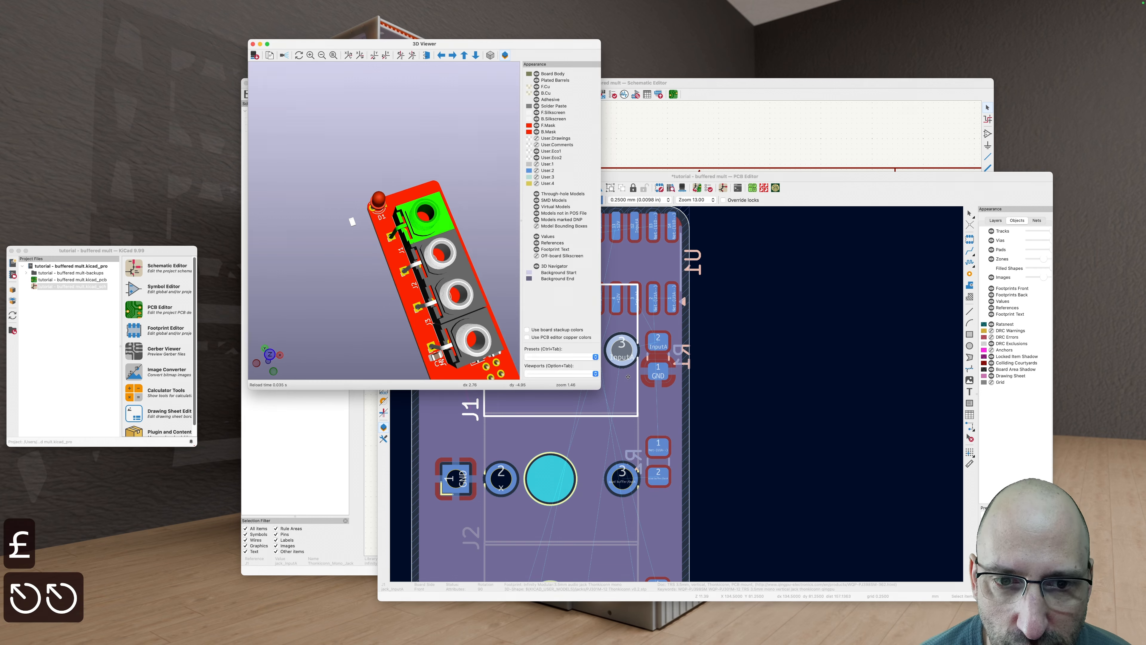
click(736, 394)
Step: Align jacks J1, J2, J3 and J4 to their horizontal center and distribute them vertically by centers
scroll(579, 351, down, 5)
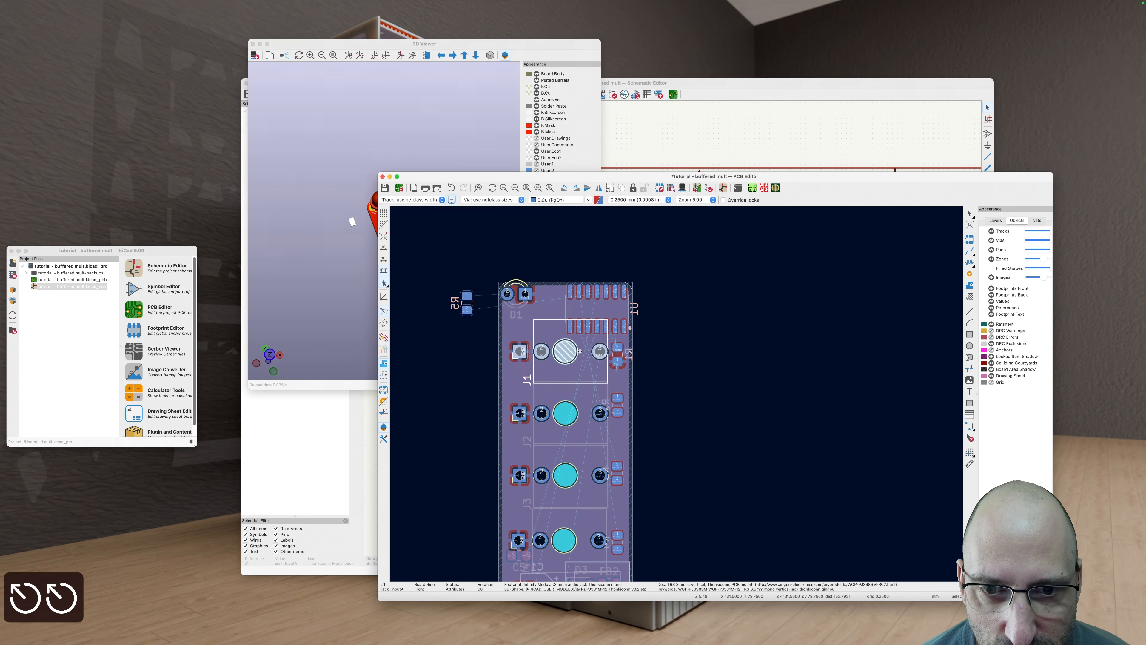
shift+click(587, 409)
shift+click(584, 465)
shift+click(581, 516)
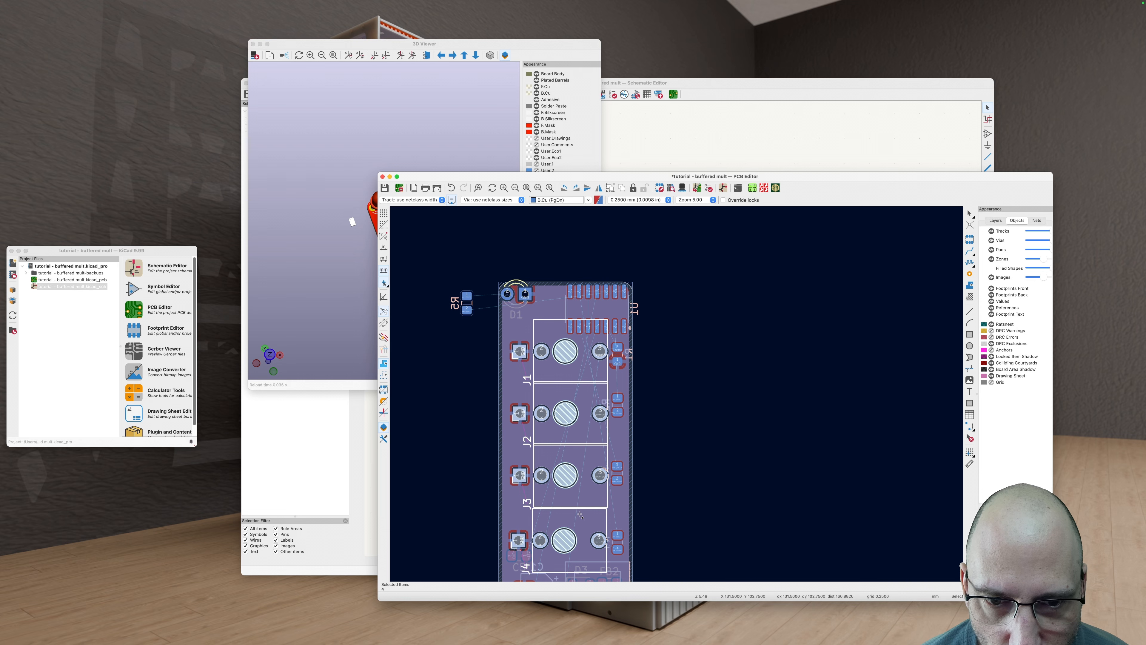
right_click(544, 328)
mouse_move(650, 483)
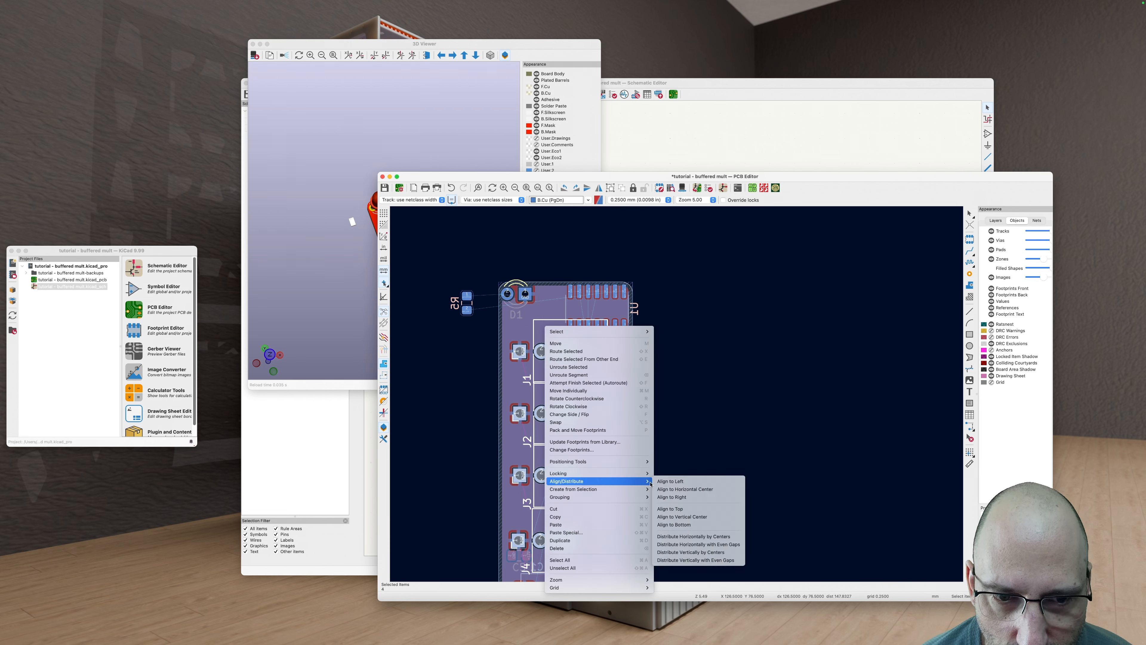
click(714, 489)
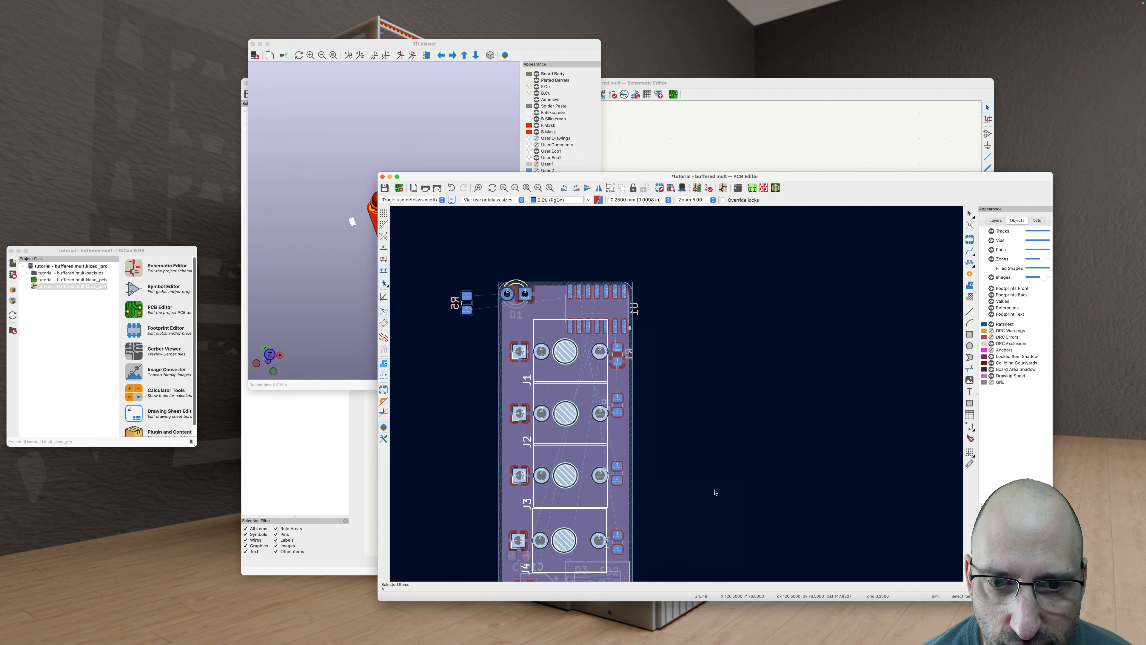
scroll(564, 367, down, 1)
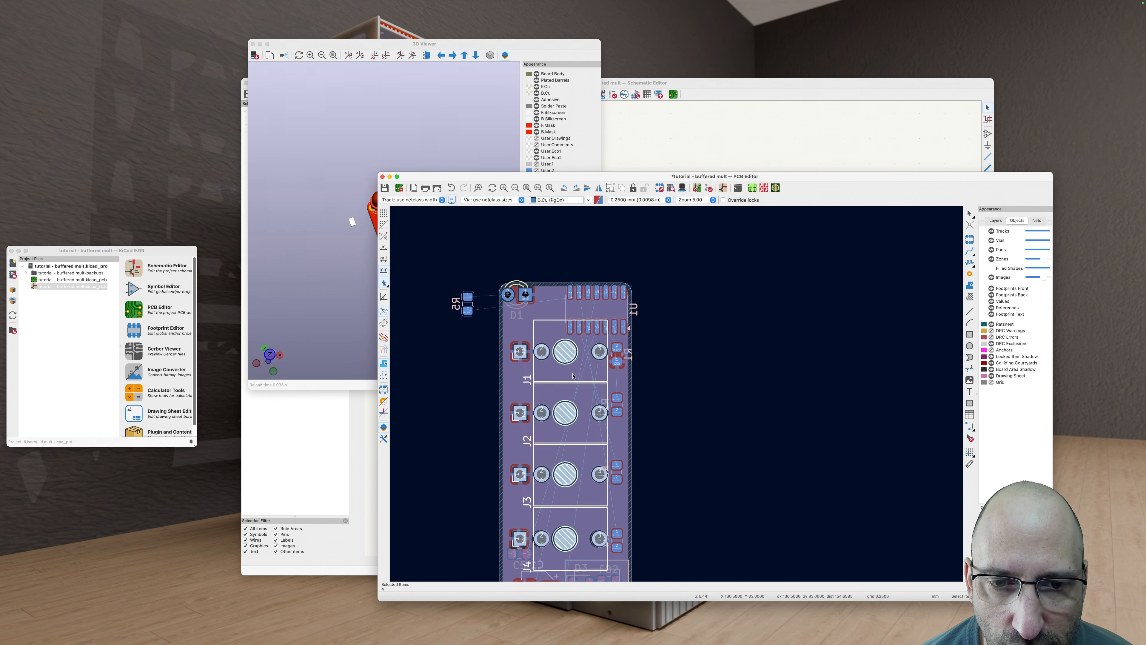
right_click(573, 376)
mouse_move(653, 529)
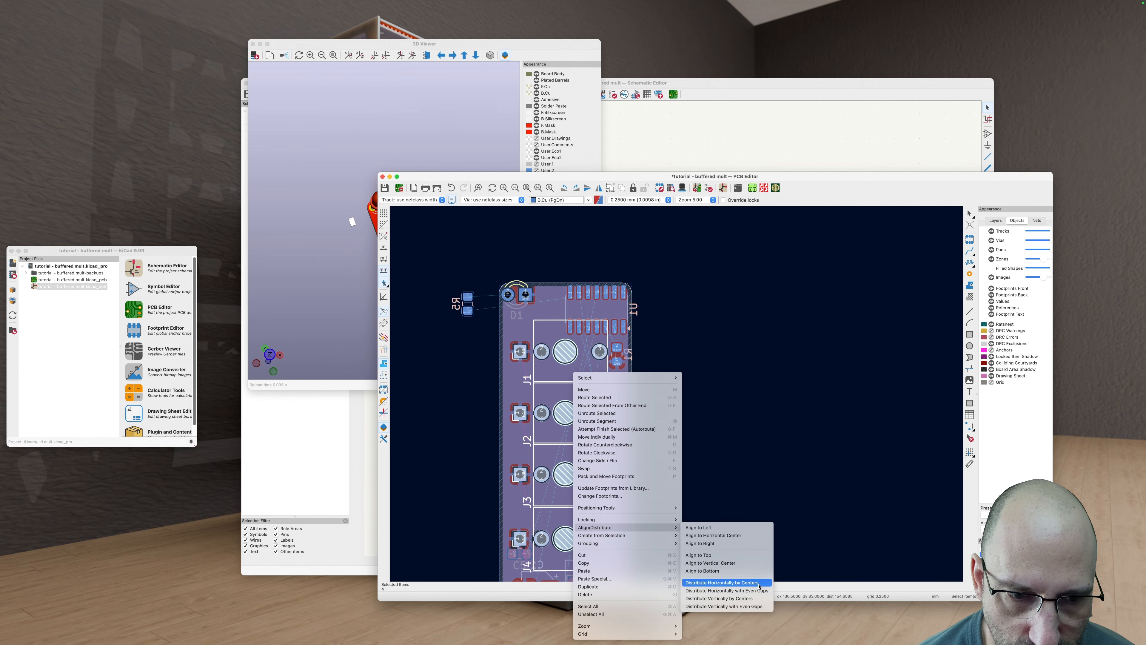
click(740, 598)
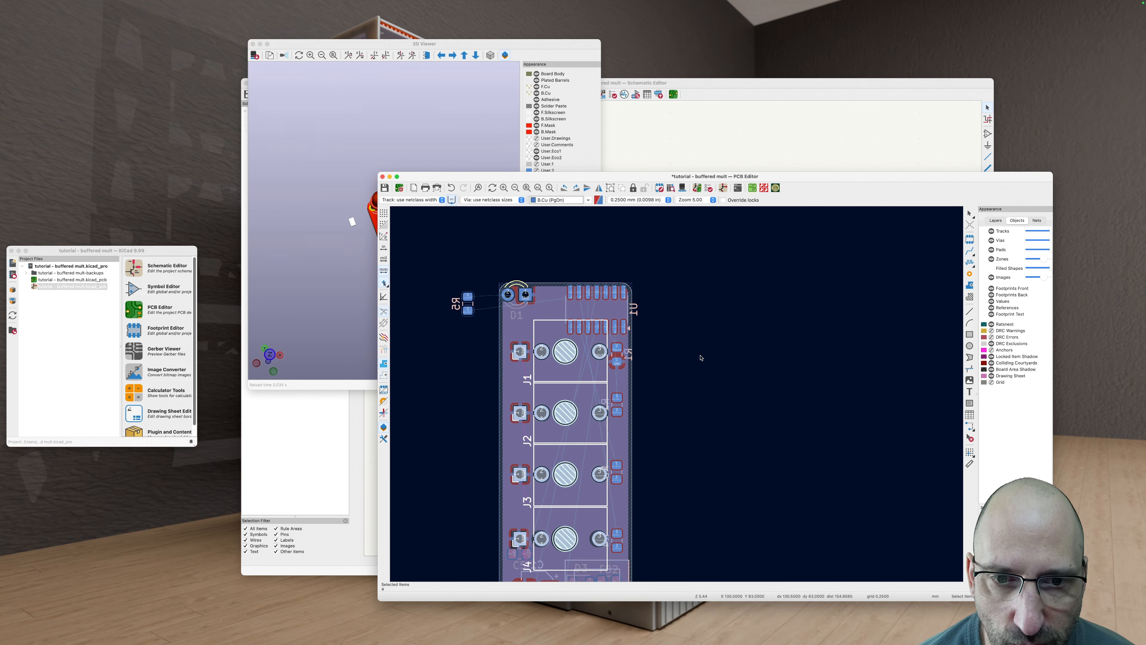
Step: Examine the gaps between the upper four jacks in the layout and from the side in the 3D view
scroll(605, 381, up, 7)
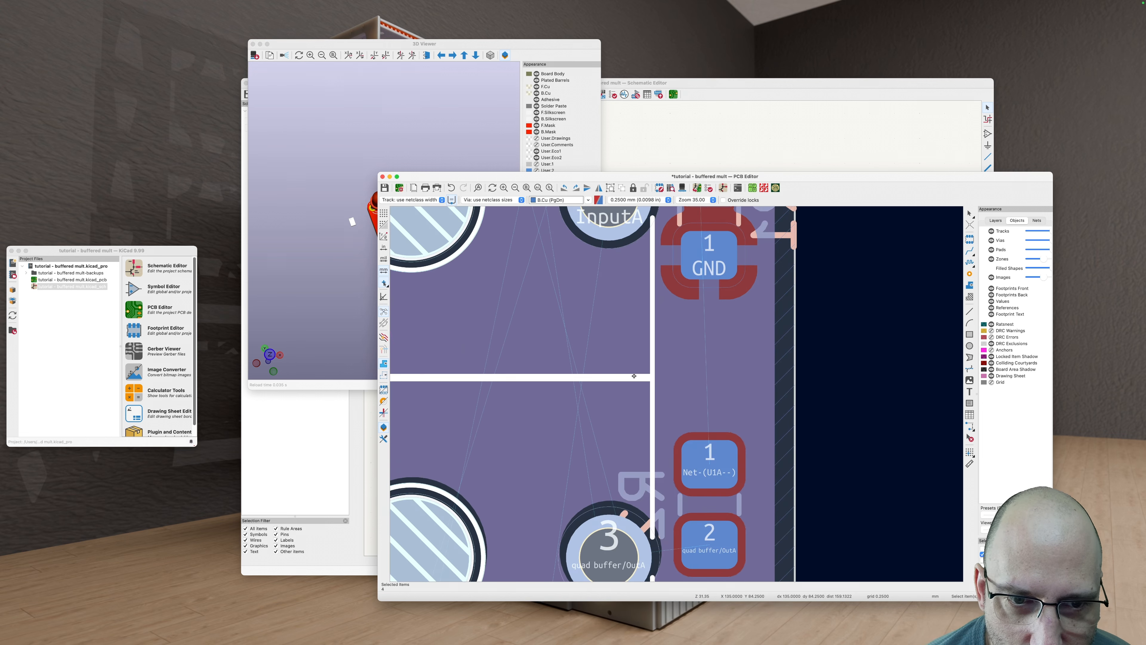
scroll(634, 375, down, 7)
click(407, 152)
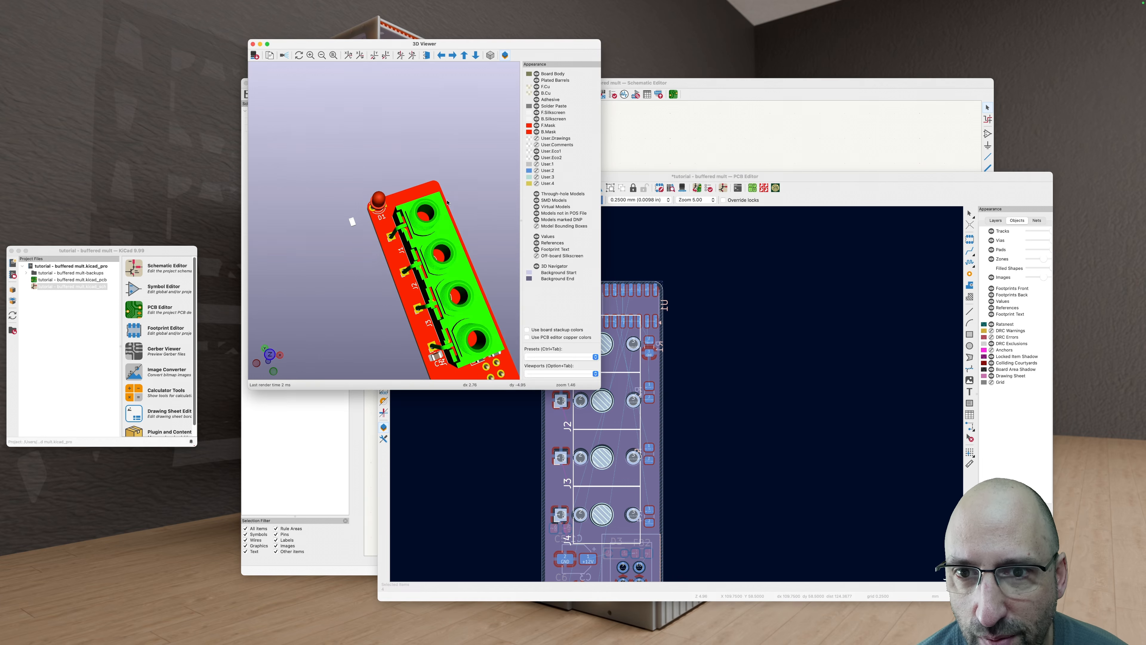
drag(353, 220, 391, 244)
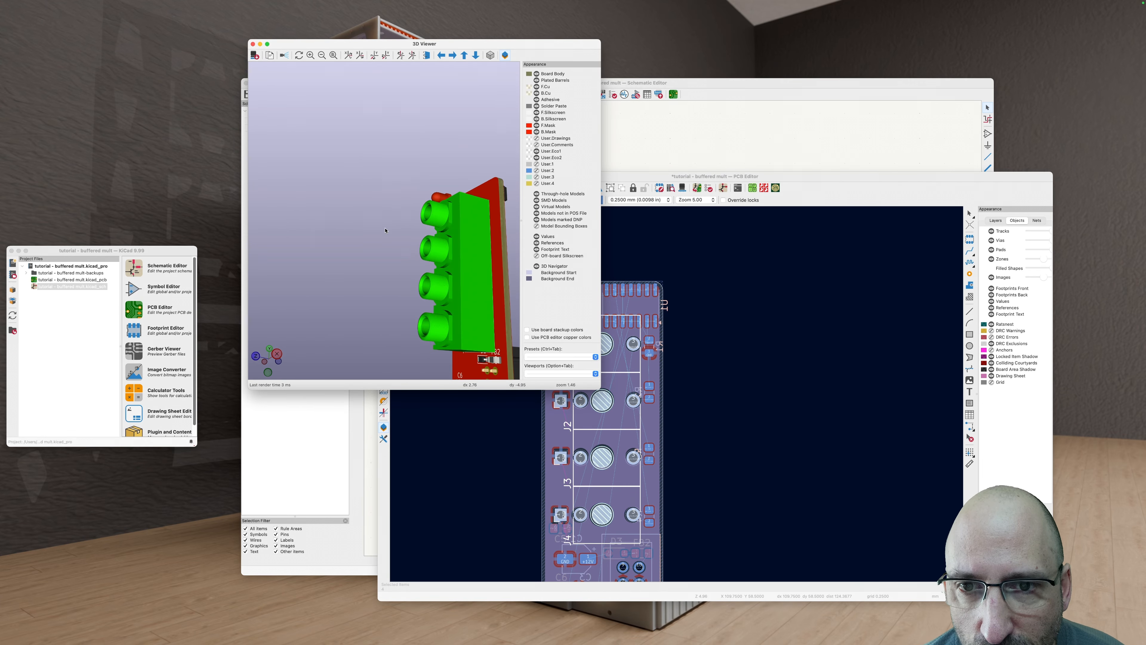
click(740, 361)
Step: Check the column of jacks J1 to J4 along the board and the room between J1 and U1
click(603, 363)
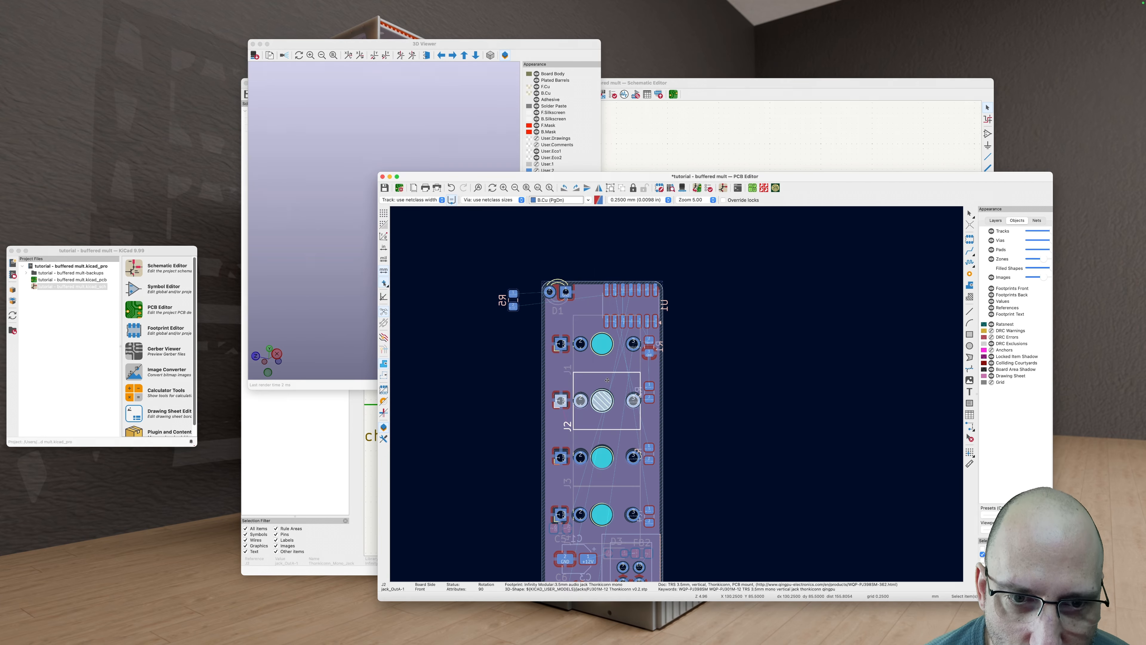
scroll(603, 363, down, 5)
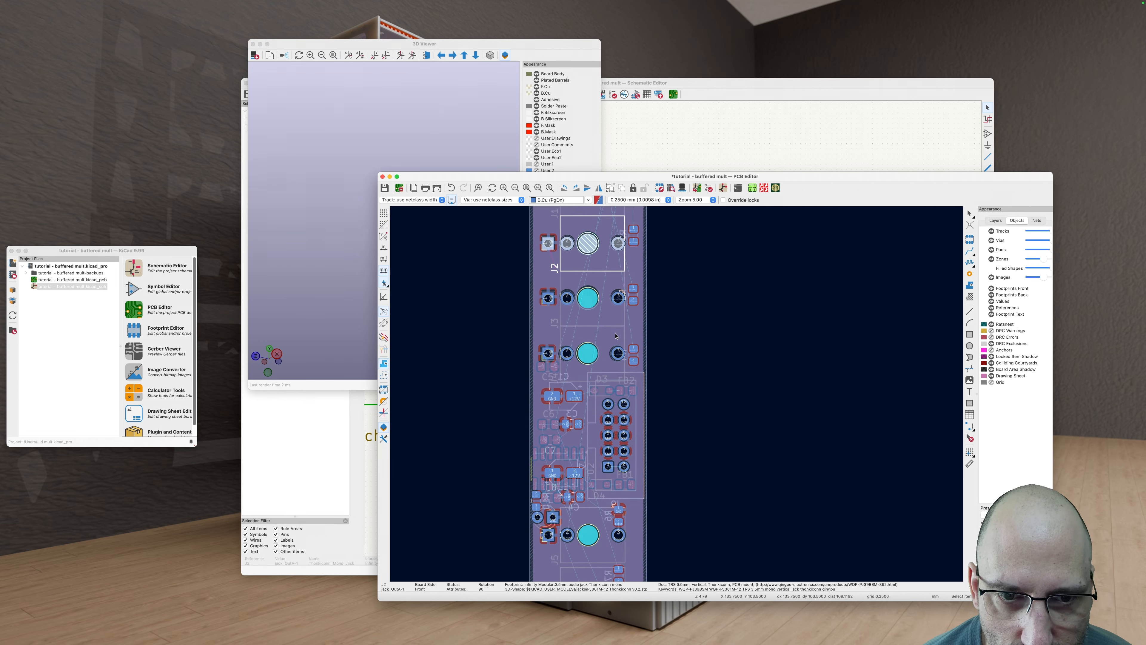
middle_drag(623, 309, 655, 373)
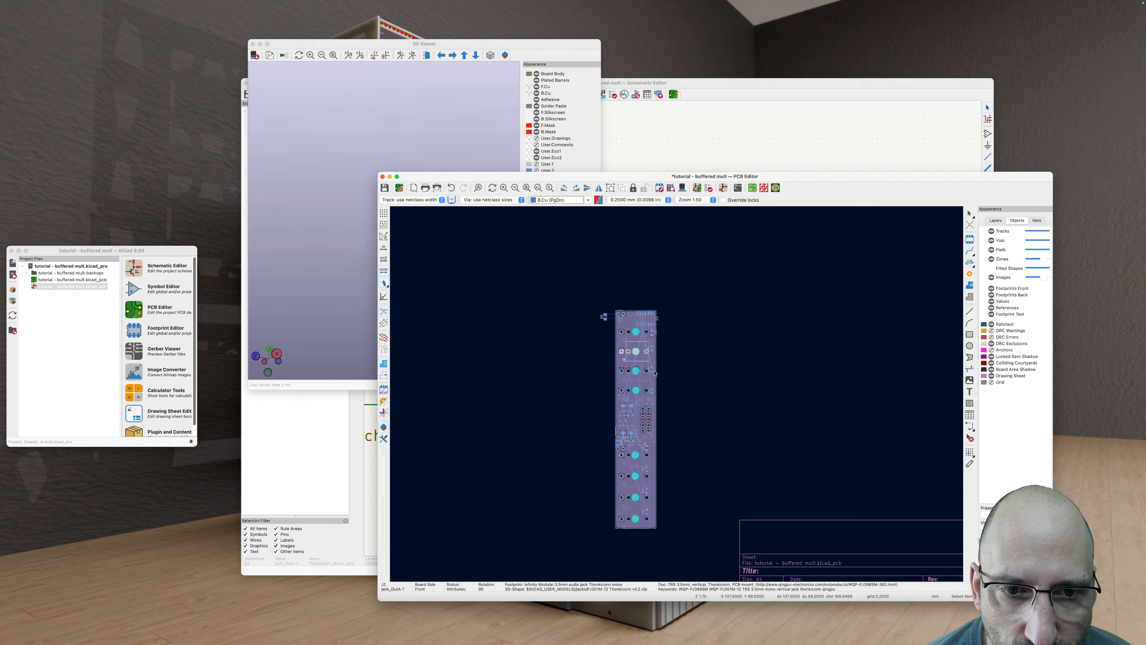
shift+click(631, 338)
shift+click(638, 366)
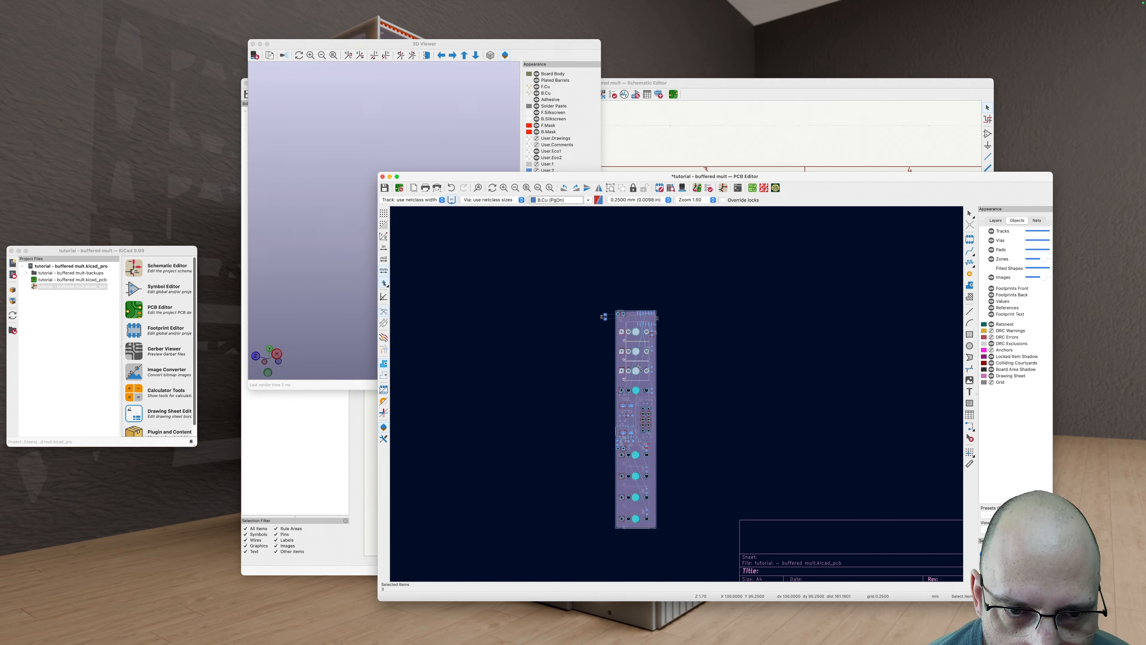
shift+click(645, 393)
scroll(637, 323, up, 10)
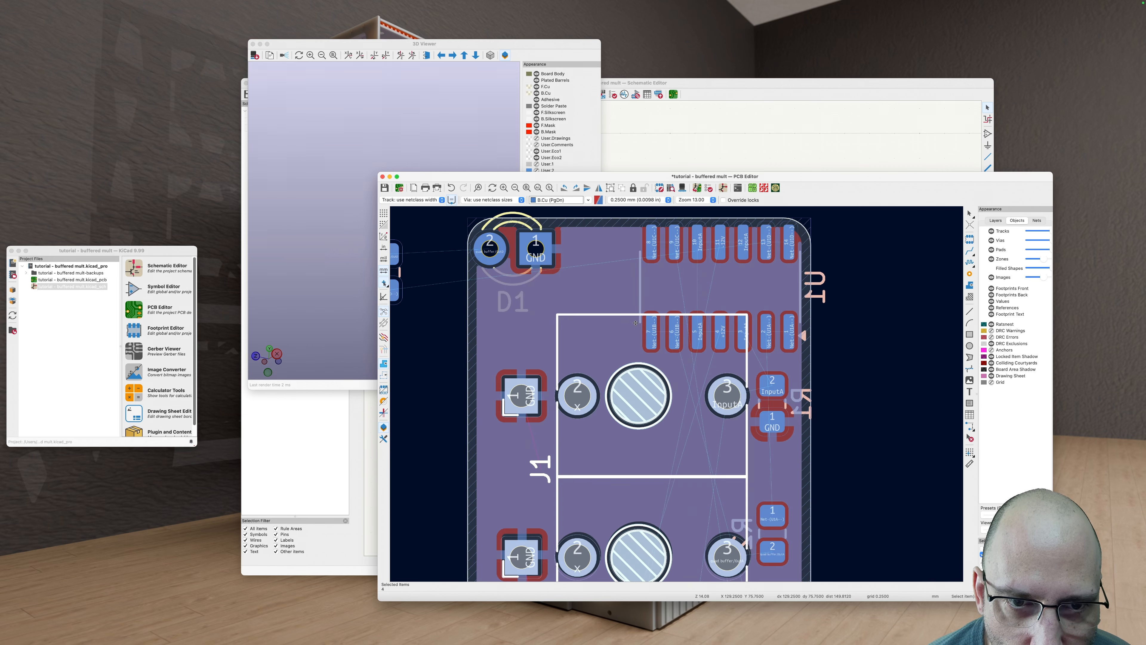
click(639, 284)
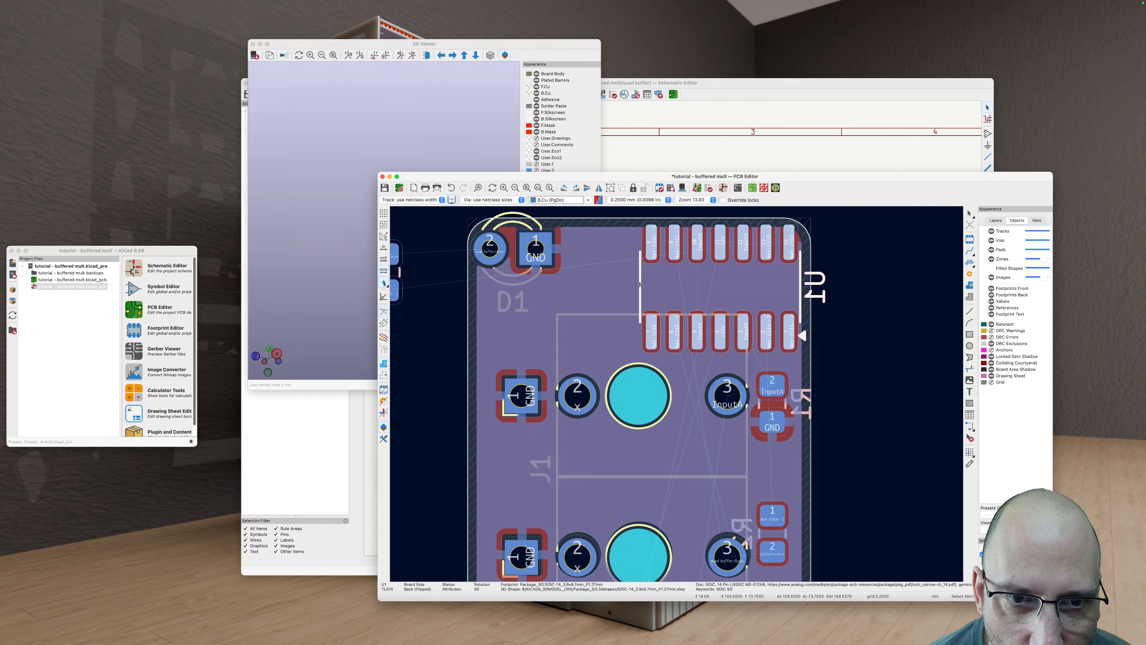
click(619, 335)
scroll(613, 316, down, 4)
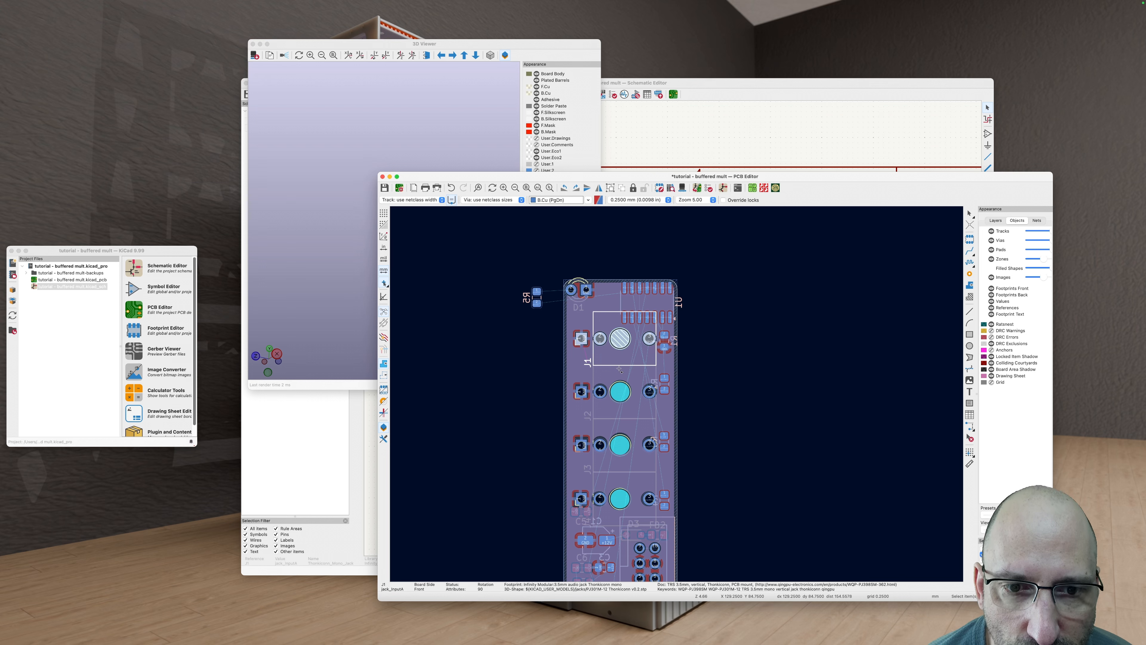
Step: Nudge jack J4 slightly down the board, away from J3 and toward the capacitors below it
click(636, 493)
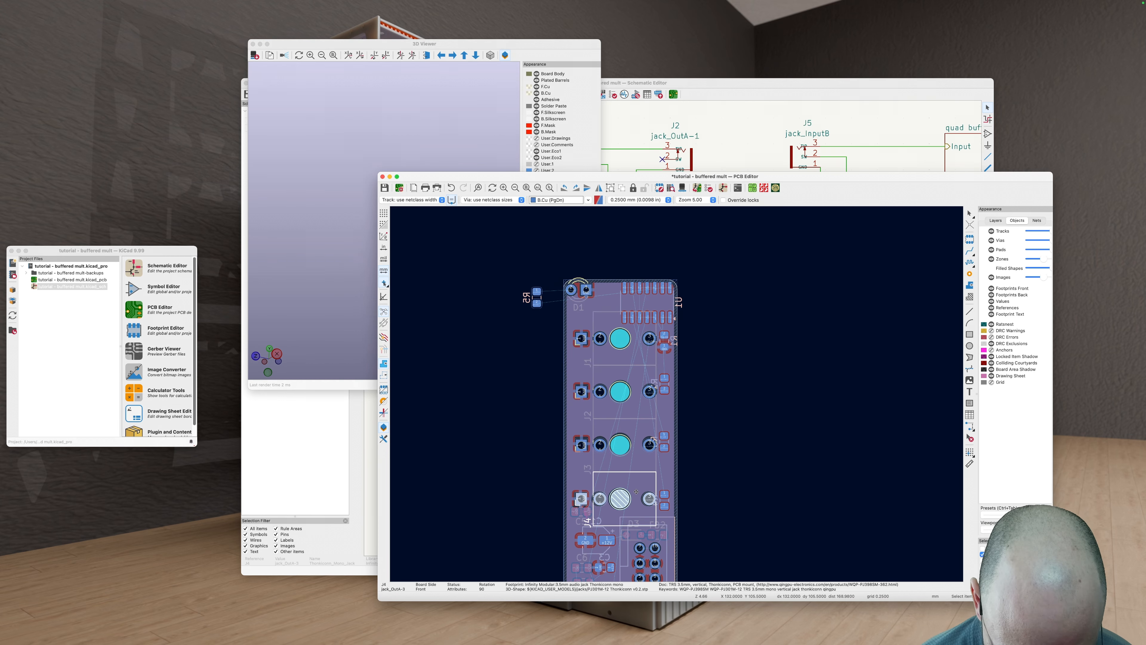
key(m)
key(Down)
key(Down)
key(Down)
key(Down)
key(Down)
key(Down)
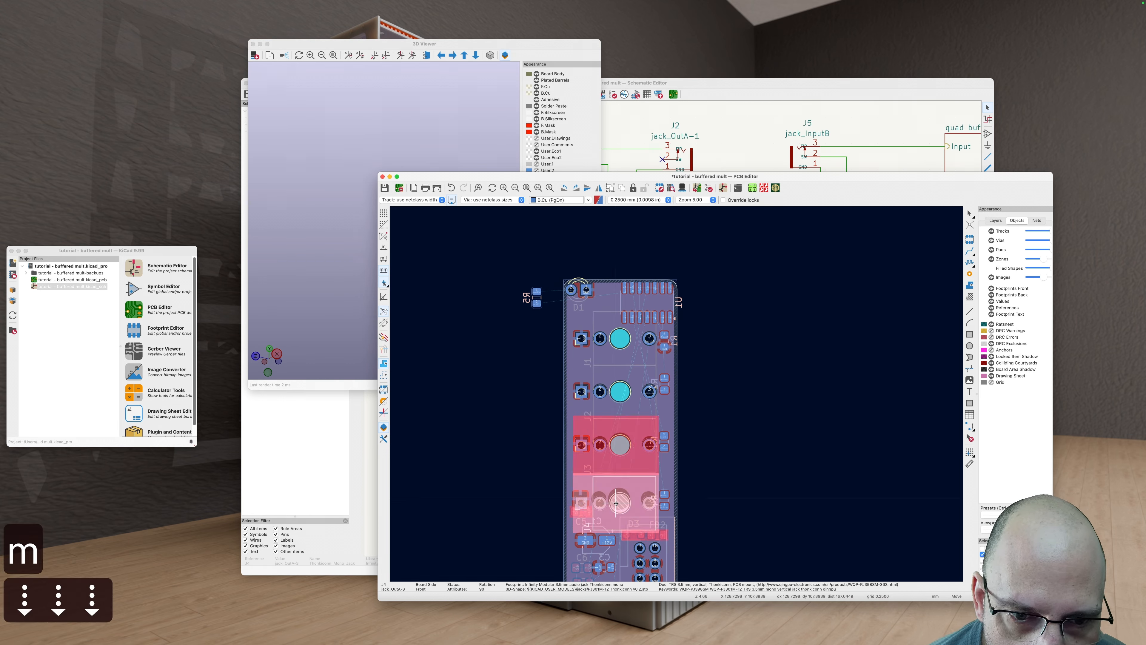
key(Up)
key(Return)
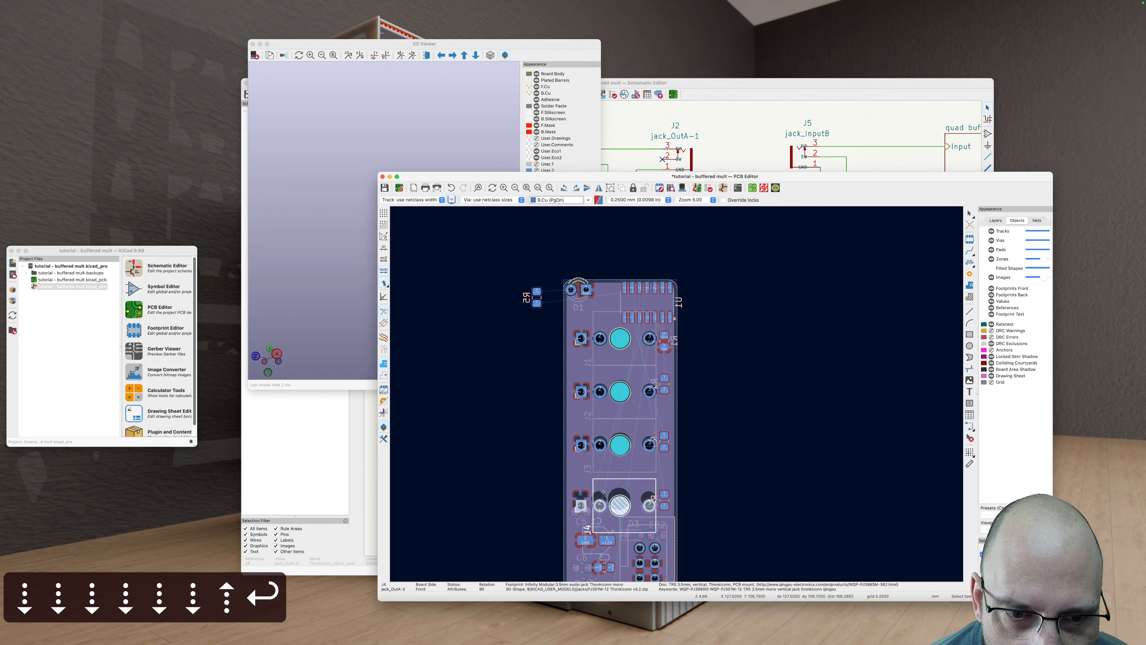
Step: Redistribute J1 through J4 vertically by centers to even out the spacing around the moved J4
shift+click(625, 458)
shift+click(627, 407)
shift+click(627, 354)
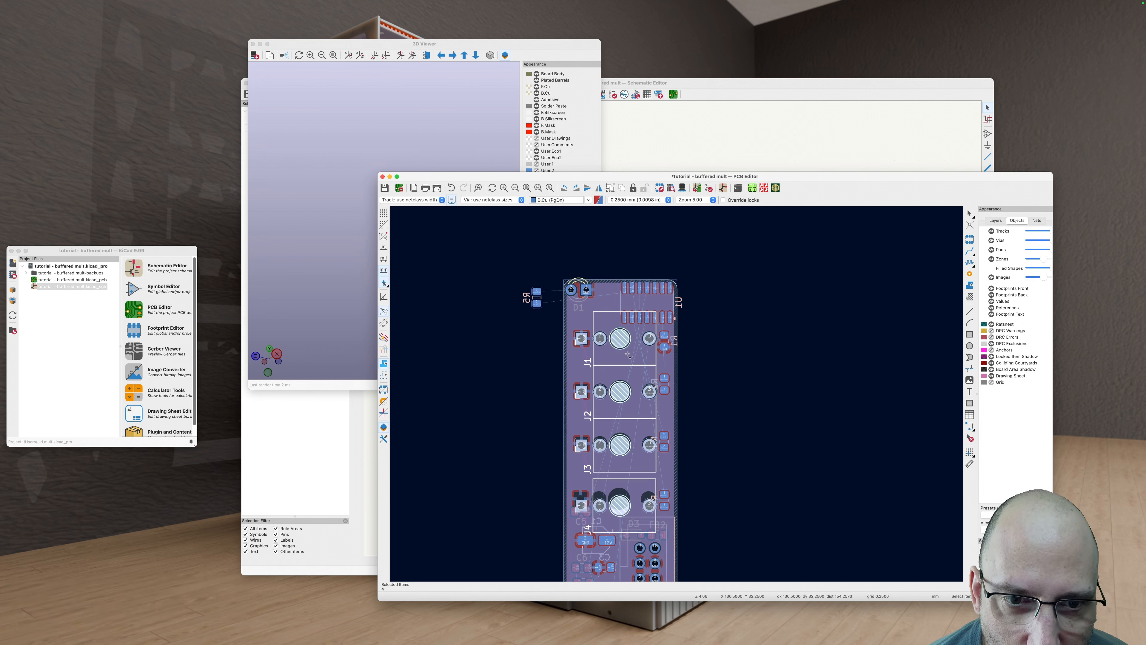
right_click(628, 354)
mouse_move(713, 507)
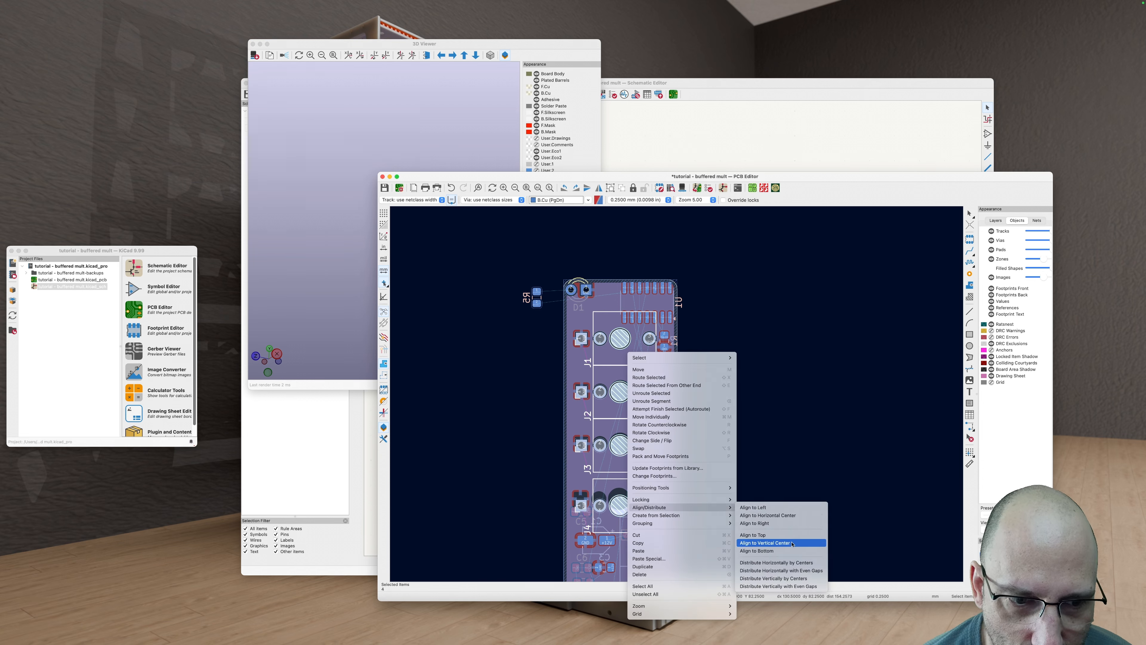
click(791, 579)
click(714, 387)
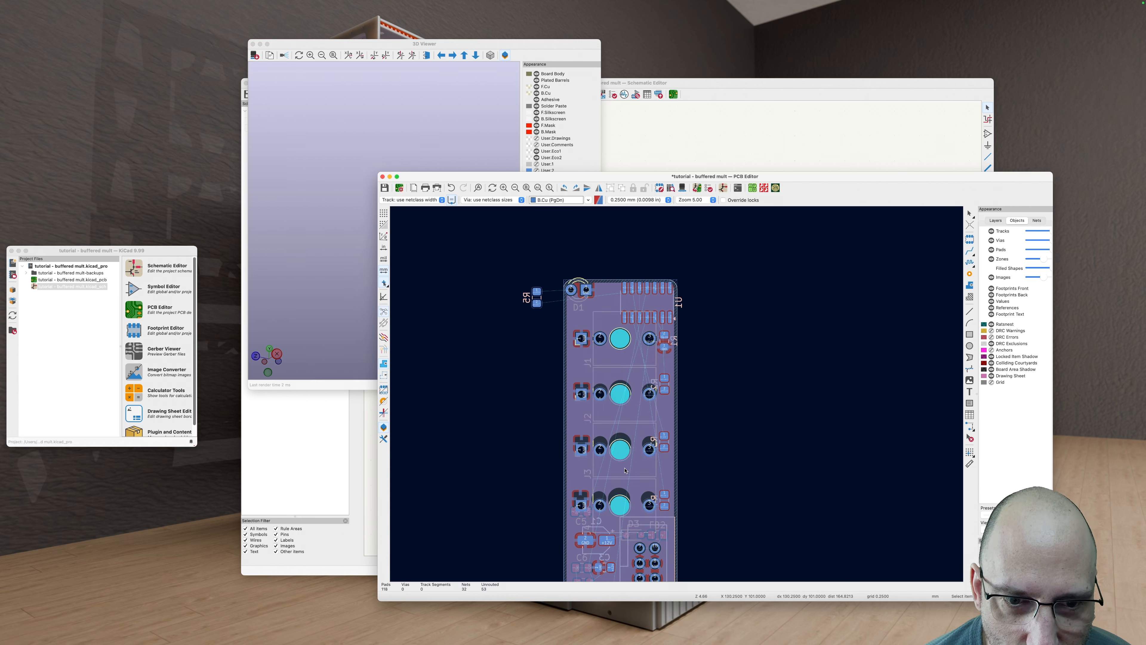
Step: Inspect the spacing of the upper four jacks in the 3D view and refill all zones
click(327, 269)
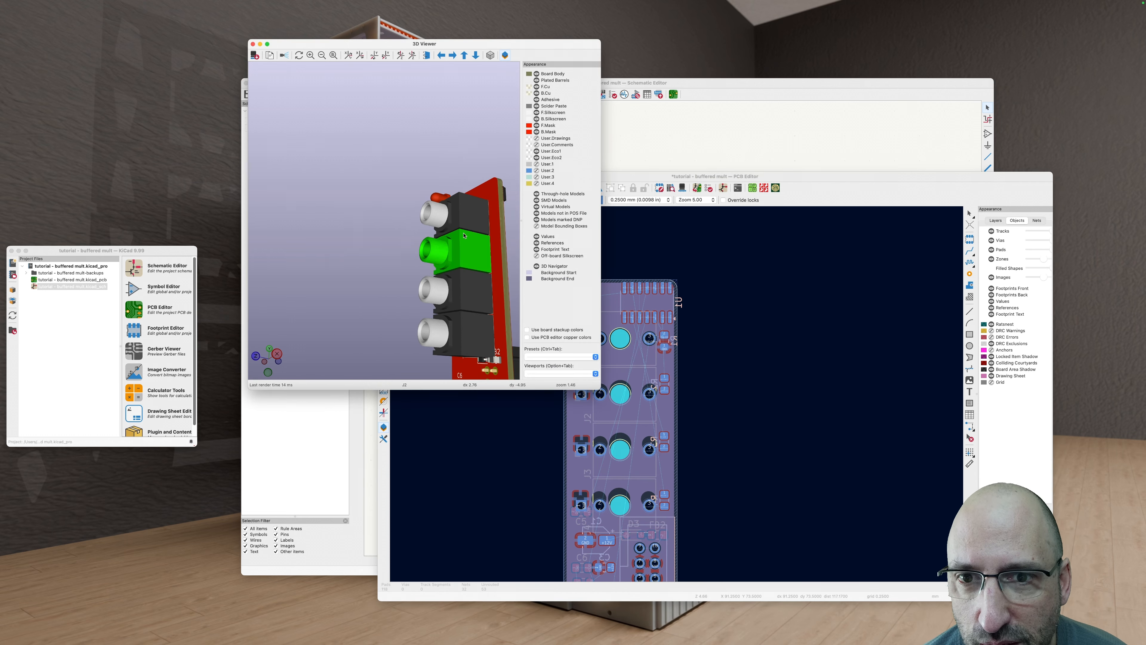
drag(476, 320, 729, 397)
scroll(443, 243, down, 5)
click(694, 439)
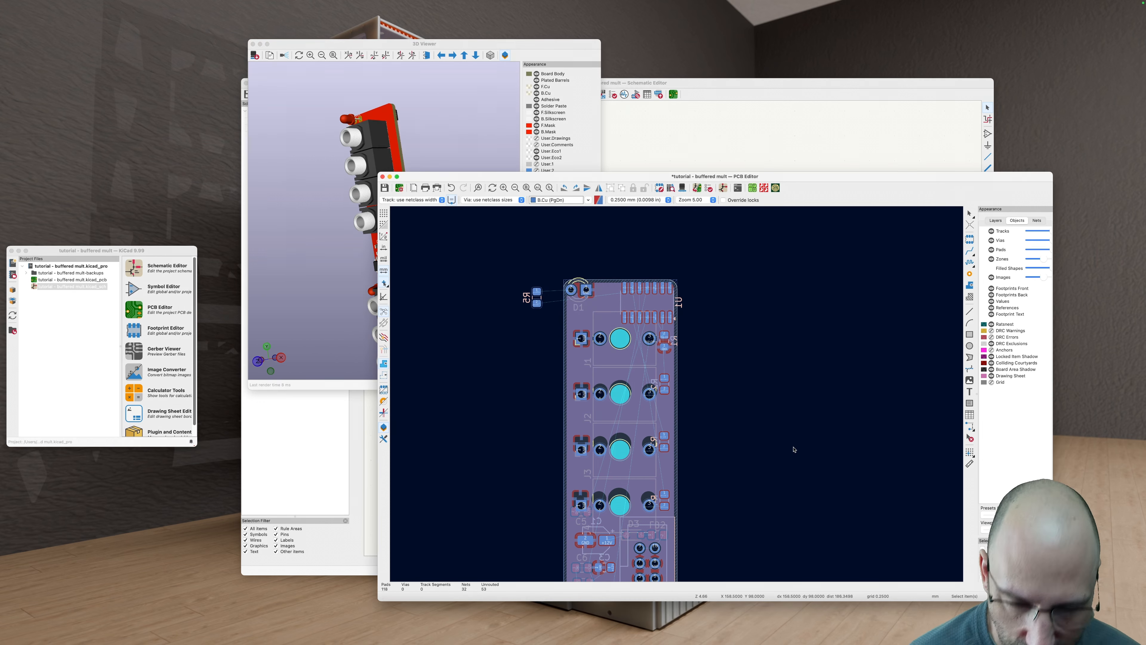
key(b)
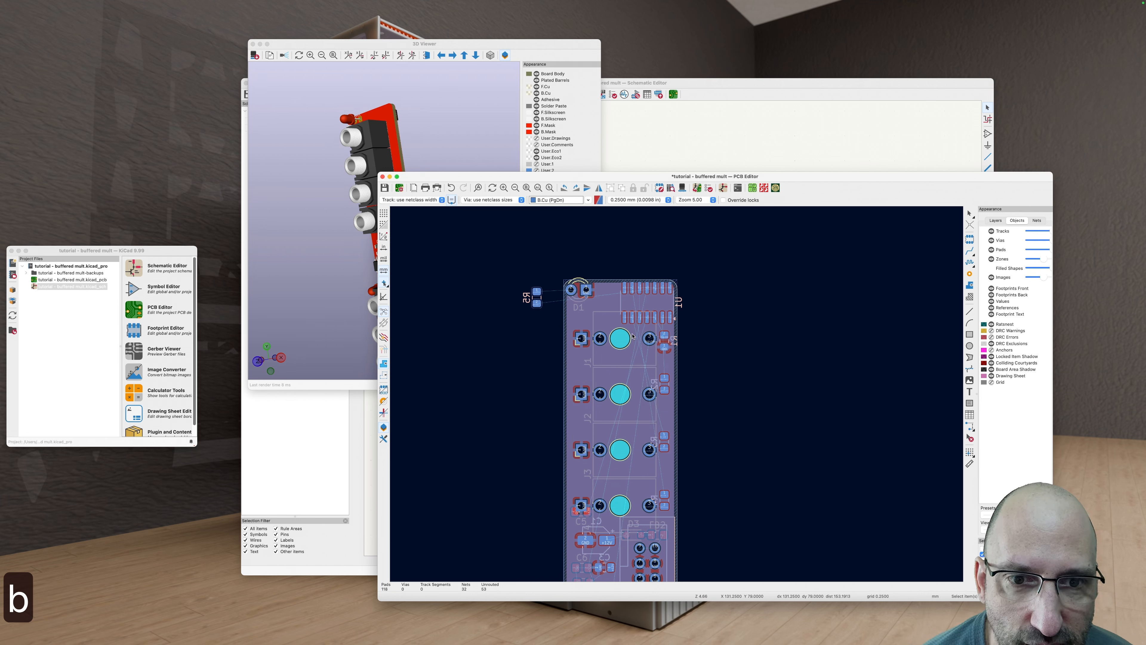
Step: Nudge jack J1 slightly up the board toward U1 and D1, away from J2
click(644, 342)
key(m)
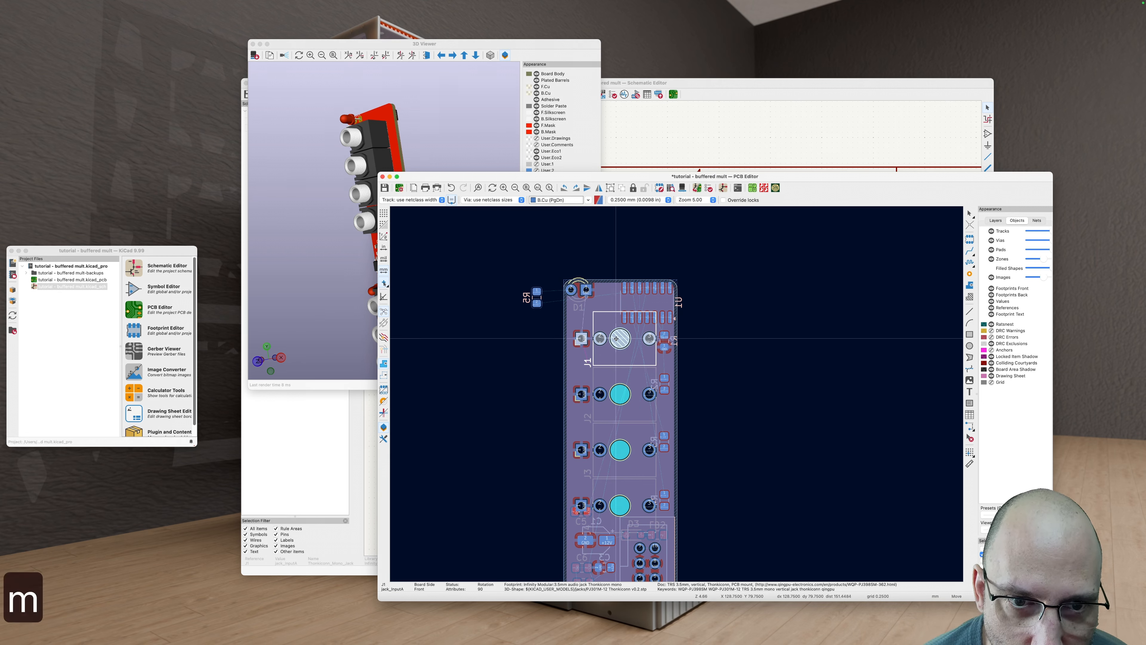
key(Down)
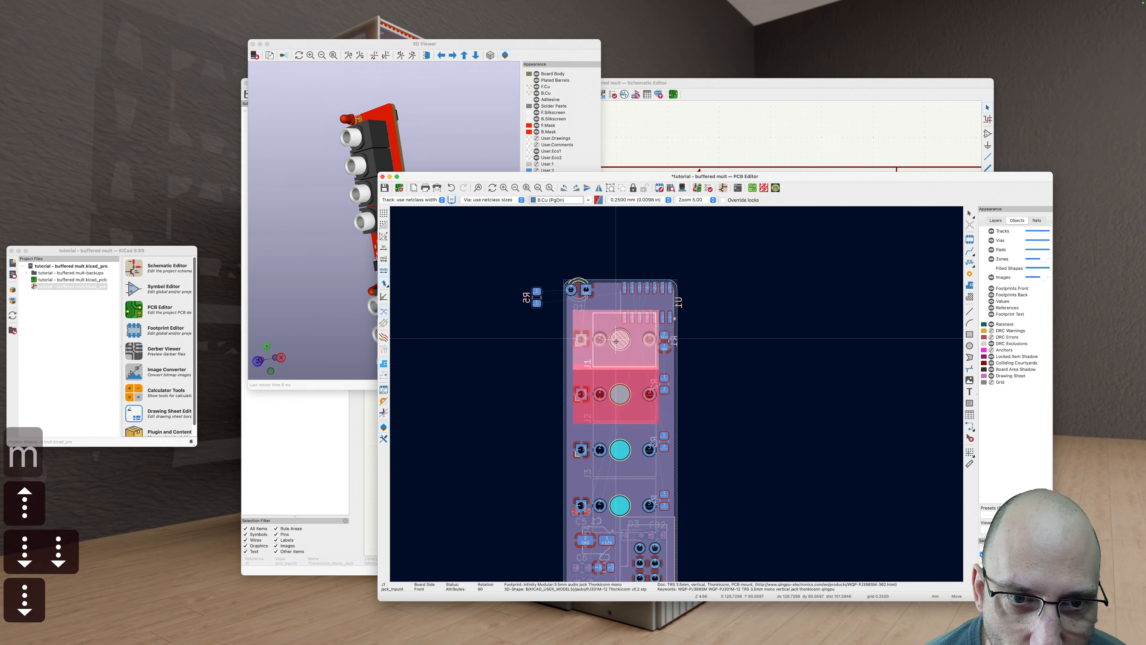
key(Up)
key(Up)
key(Up)
key(Up)
key(Up)
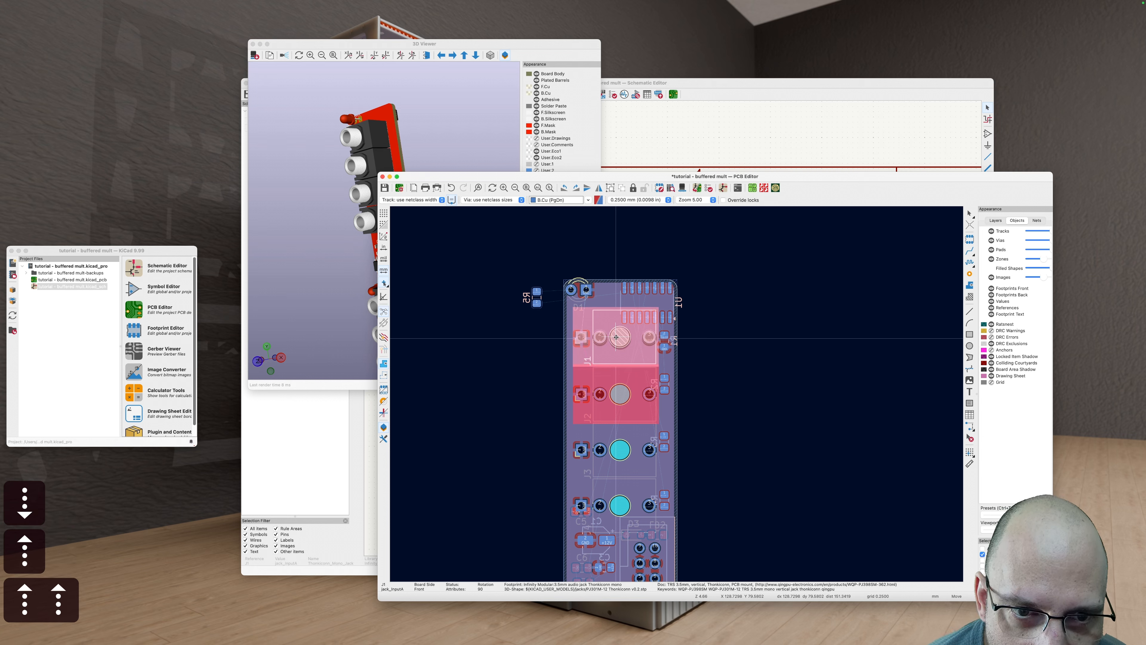
key(Down)
key(Down)
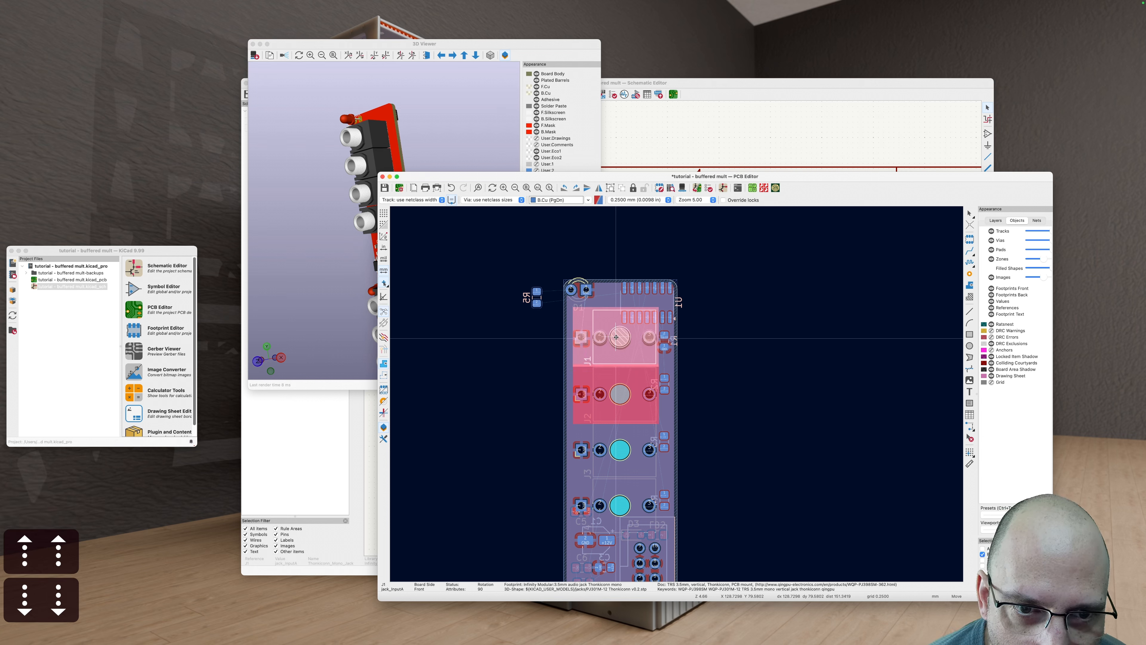
key(Up)
key(Up)
key(Down)
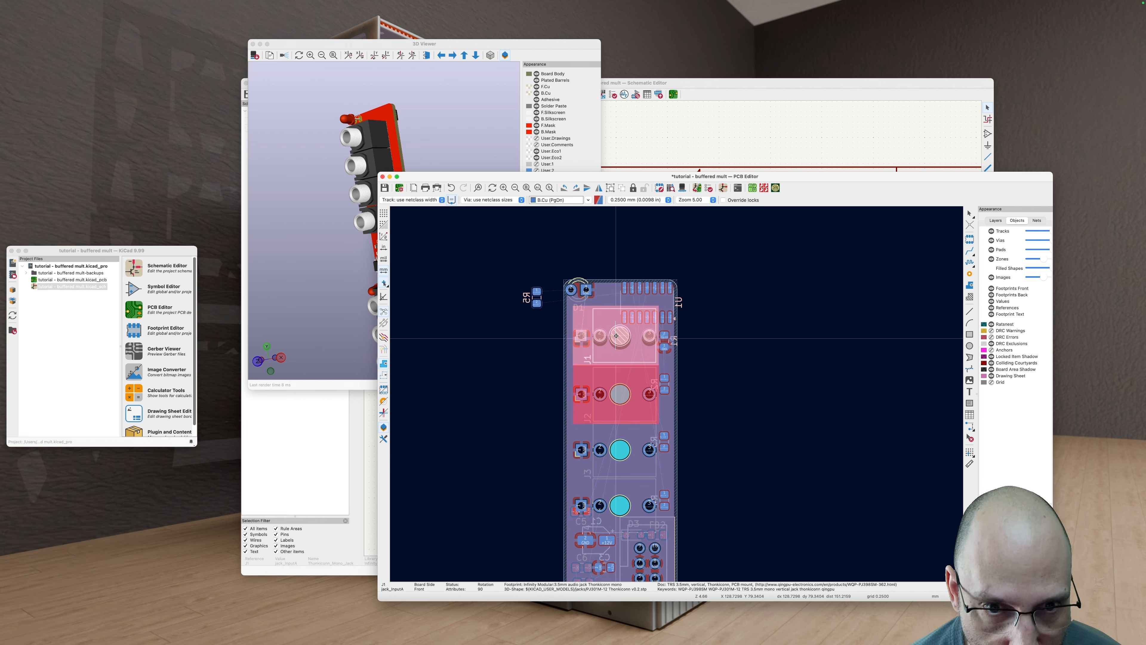
key(Return)
scroll(619, 334, down, 2)
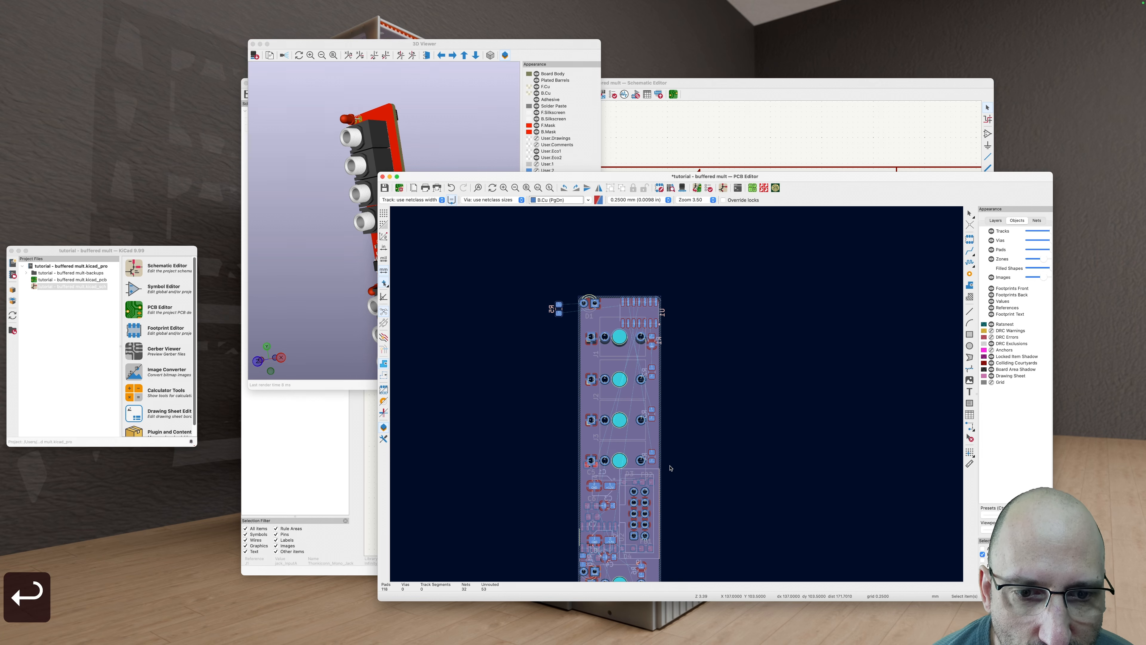
Step: Distribute the four upper jacks J1 to J4 vertically by their centers and refill the copper zones
scroll(627, 412, down, 2)
shift+click(627, 412)
shift+click(621, 384)
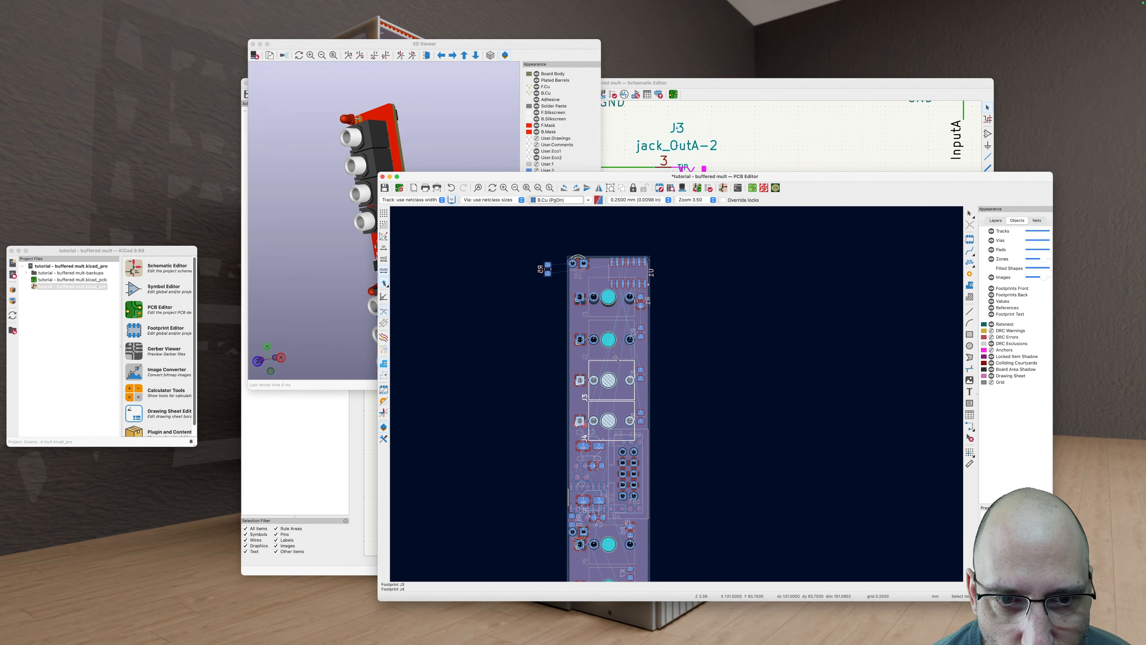
shift+click(623, 348)
shift+click(615, 311)
right_click(616, 313)
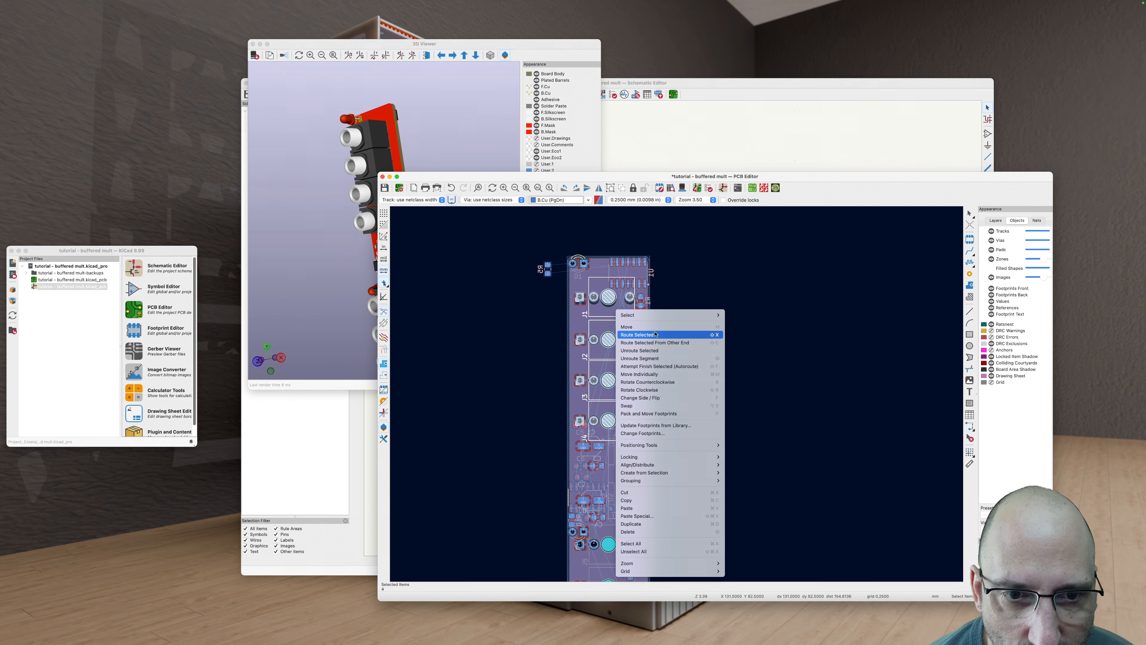
mouse_move(686, 465)
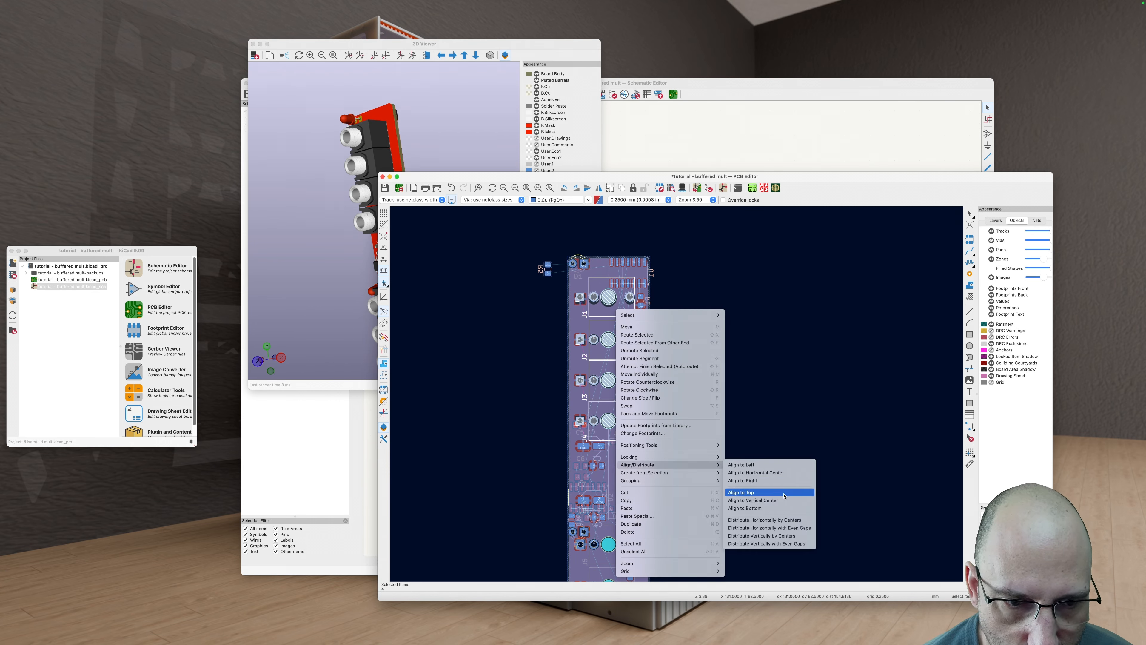
click(785, 536)
click(739, 310)
scroll(652, 333, up, 4)
scroll(652, 332, down, 1)
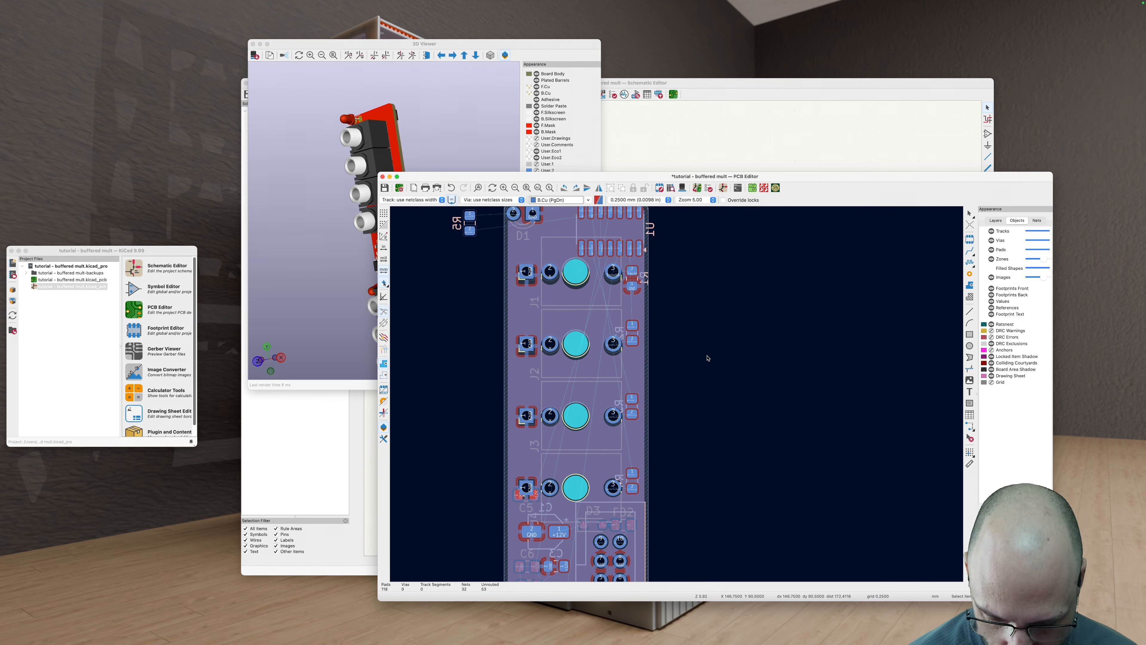
key(b)
middle_drag(694, 293, 699, 322)
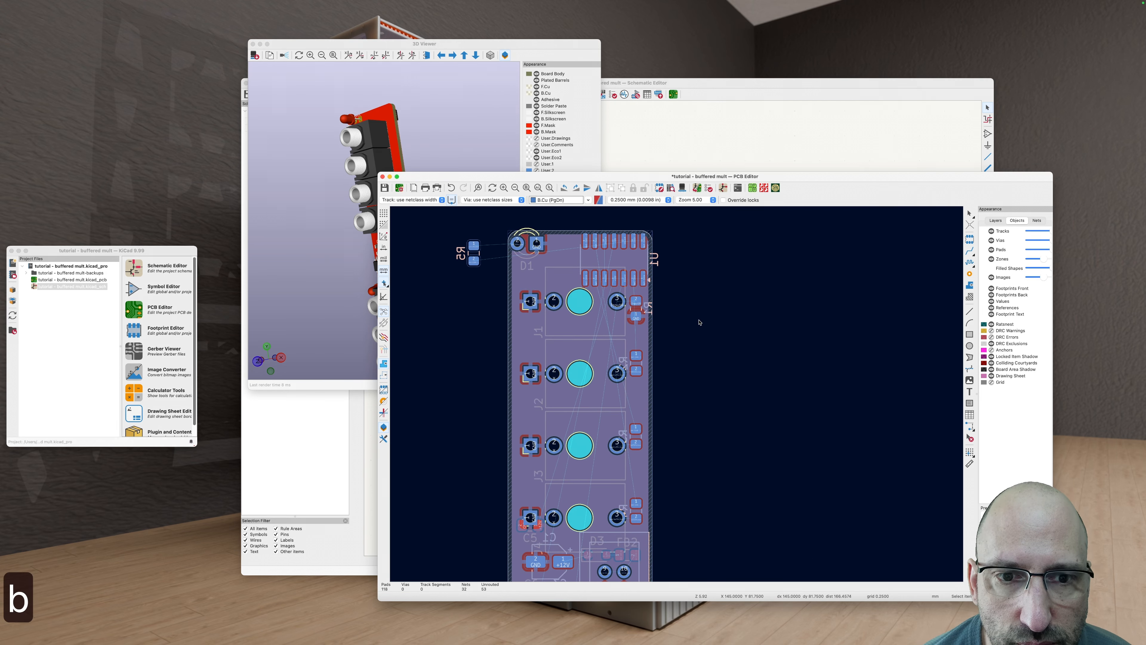
Step: Examine the upper jacks, resistors and U1 on the front and back copper layers with the inactive layers hidden, then restore normal display
click(638, 309)
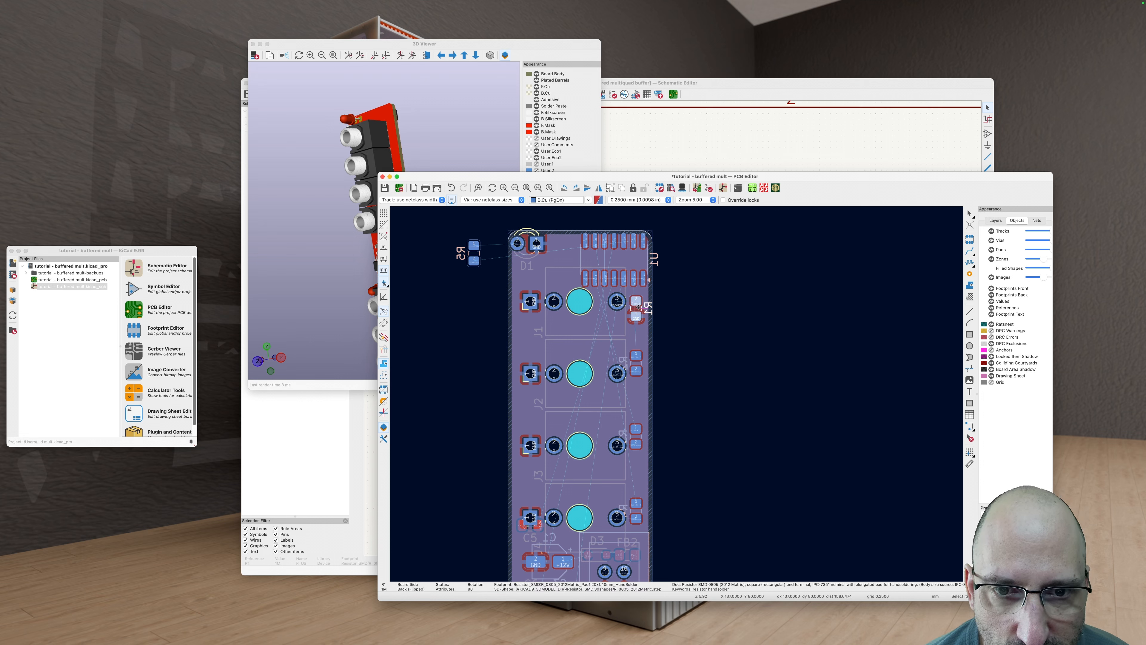
key(Escape)
scroll(596, 297, down, 2)
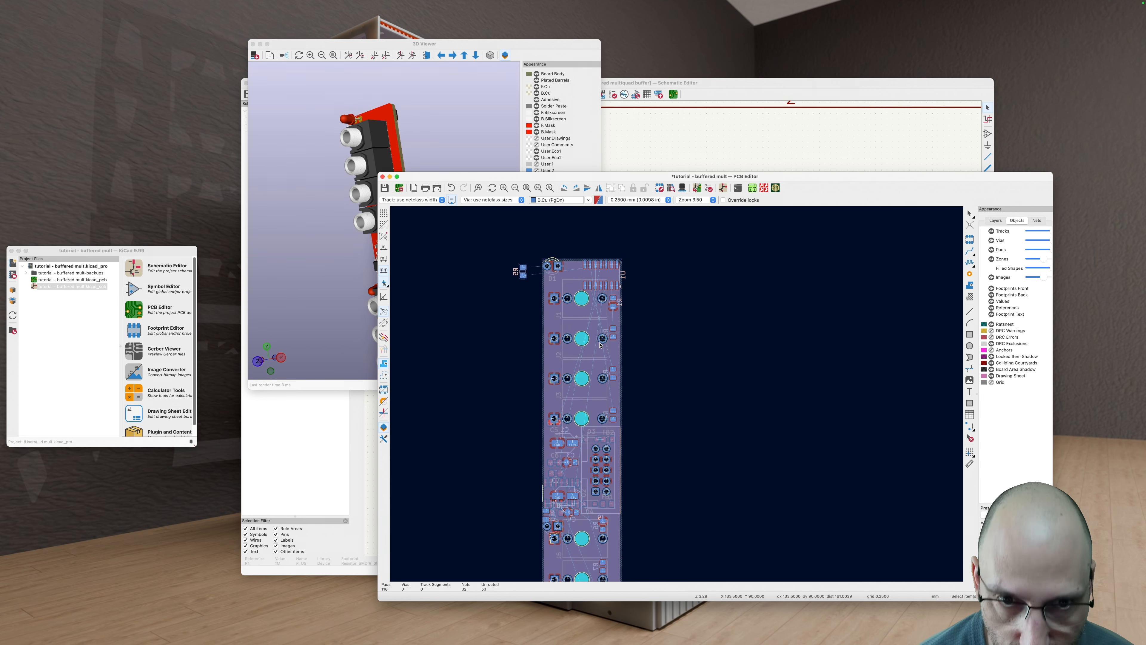
key(v)
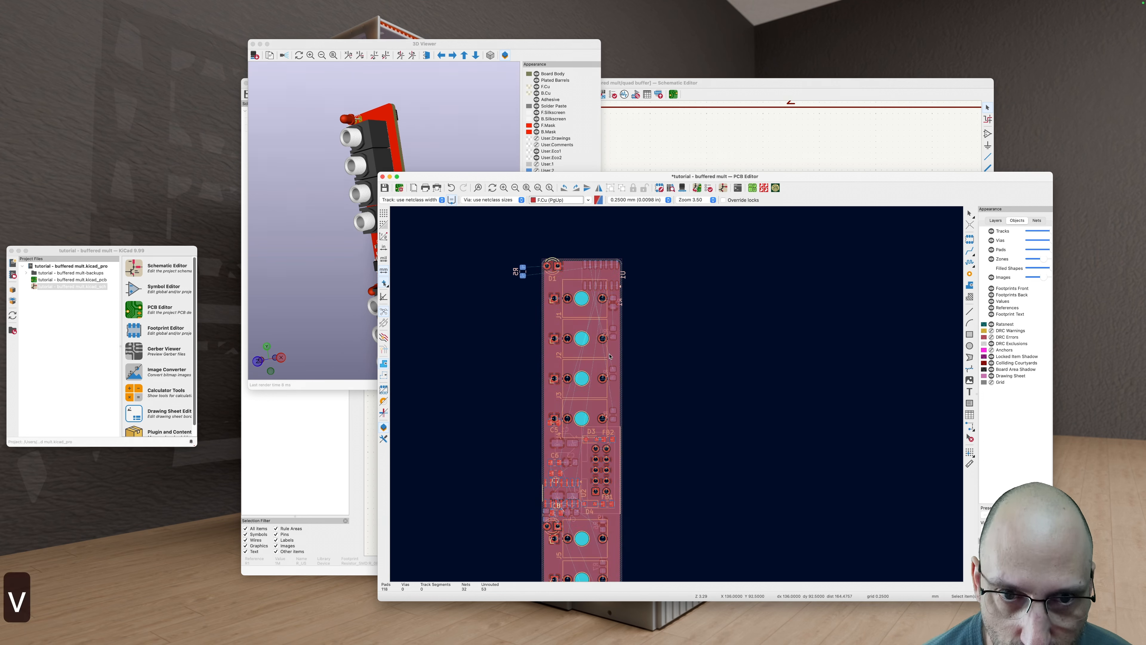
scroll(596, 320, up, 1)
key(h)
key(h)
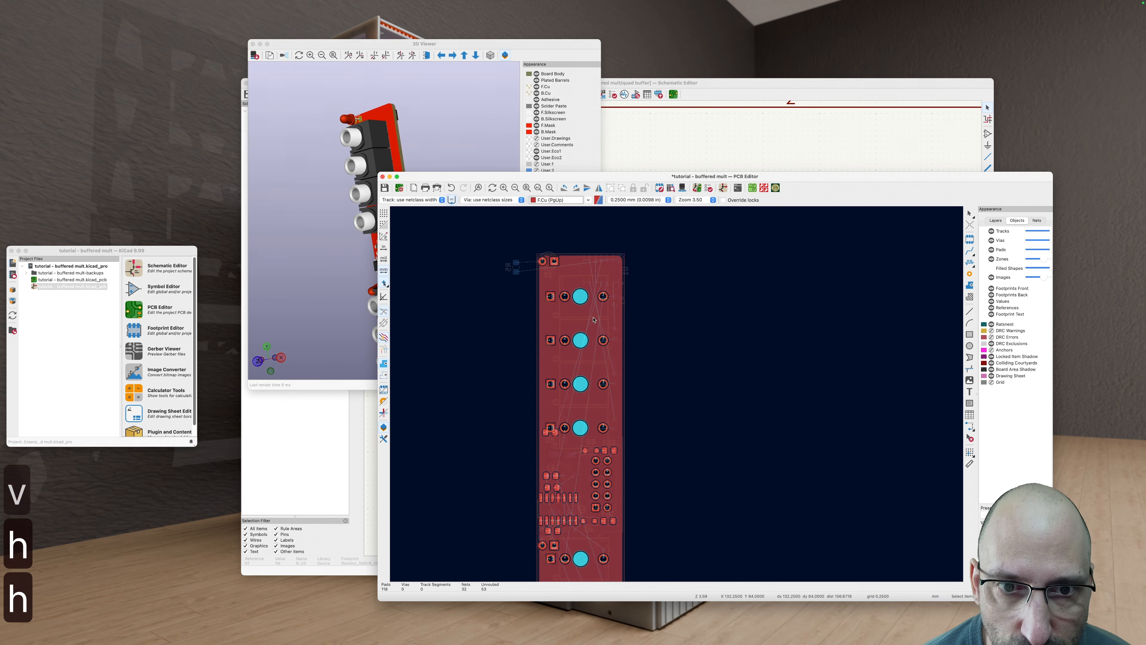
key(v)
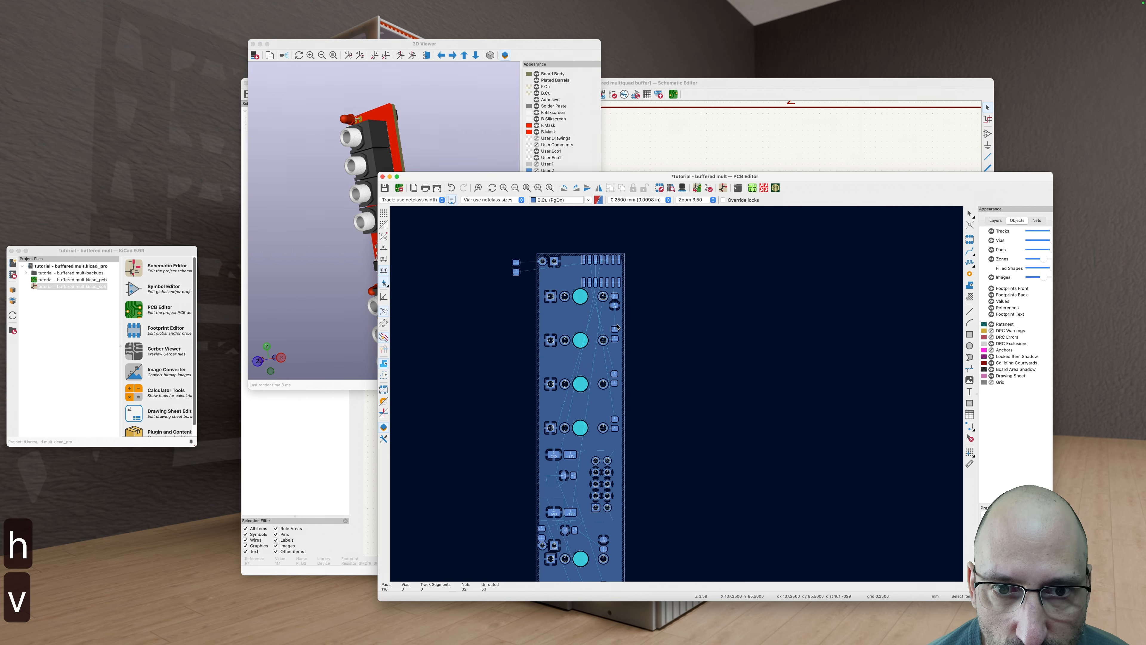
scroll(623, 320, up, 3)
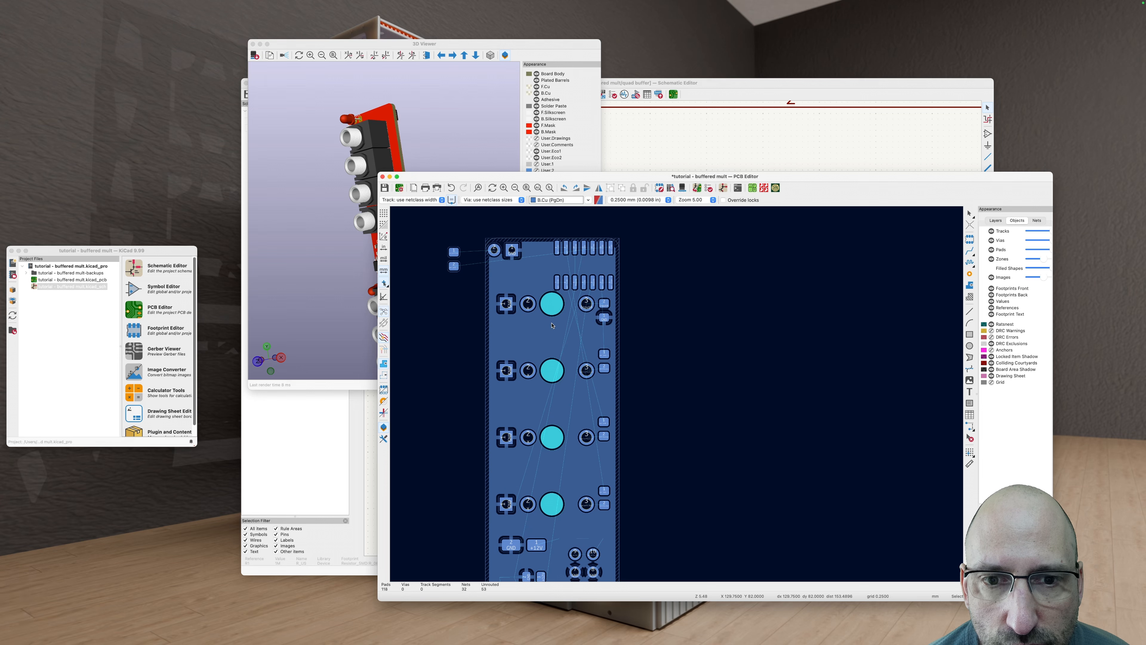
scroll(553, 277, up, 5)
scroll(560, 319, down, 3)
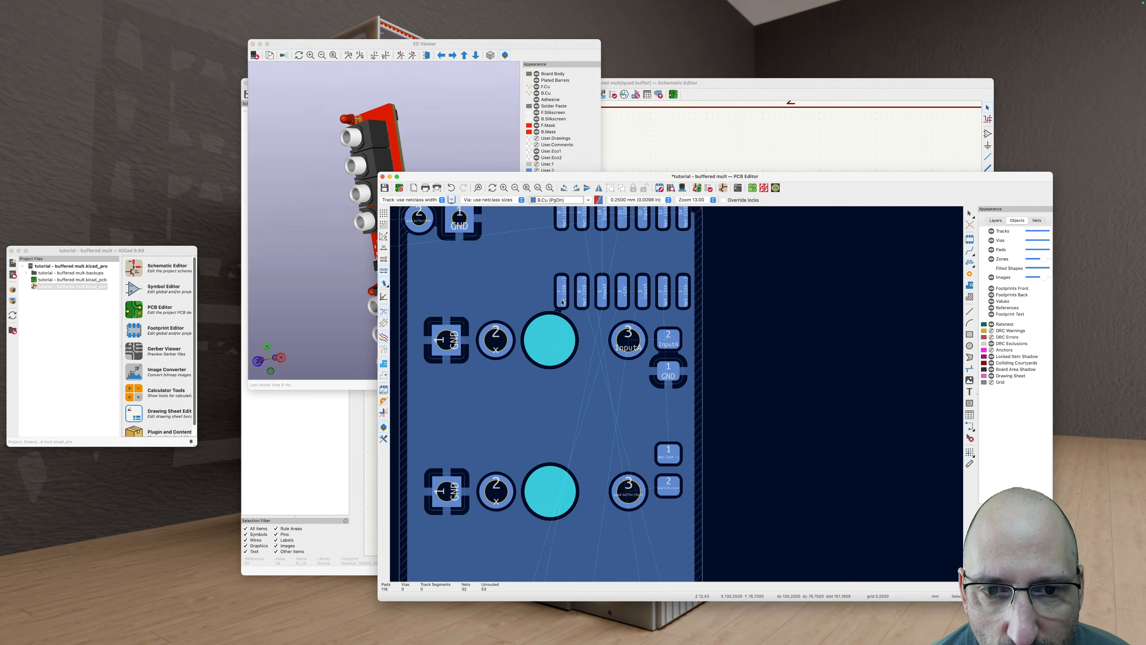
scroll(567, 305, down, 2)
scroll(563, 303, up, 3)
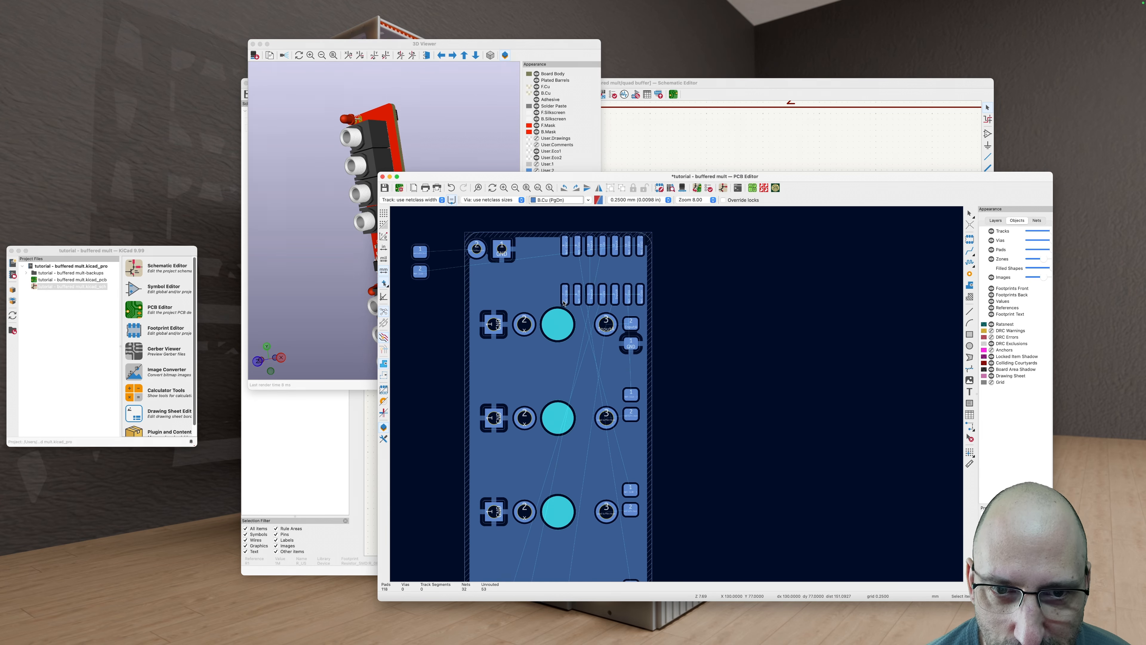
scroll(564, 303, down, 3)
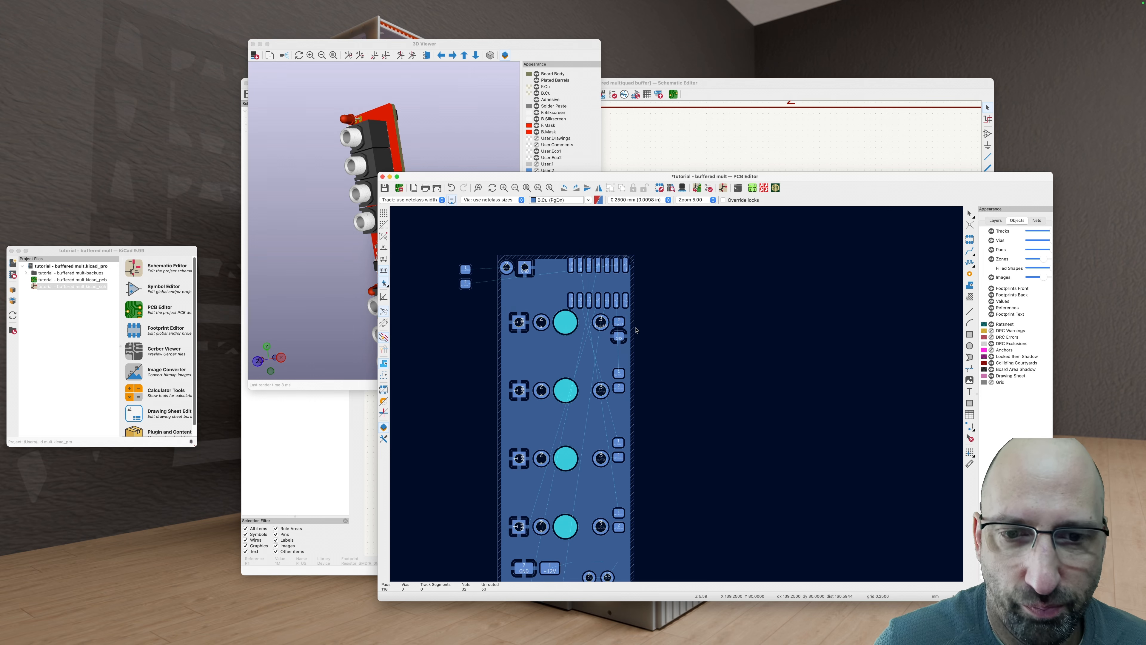
scroll(651, 340, down, 2)
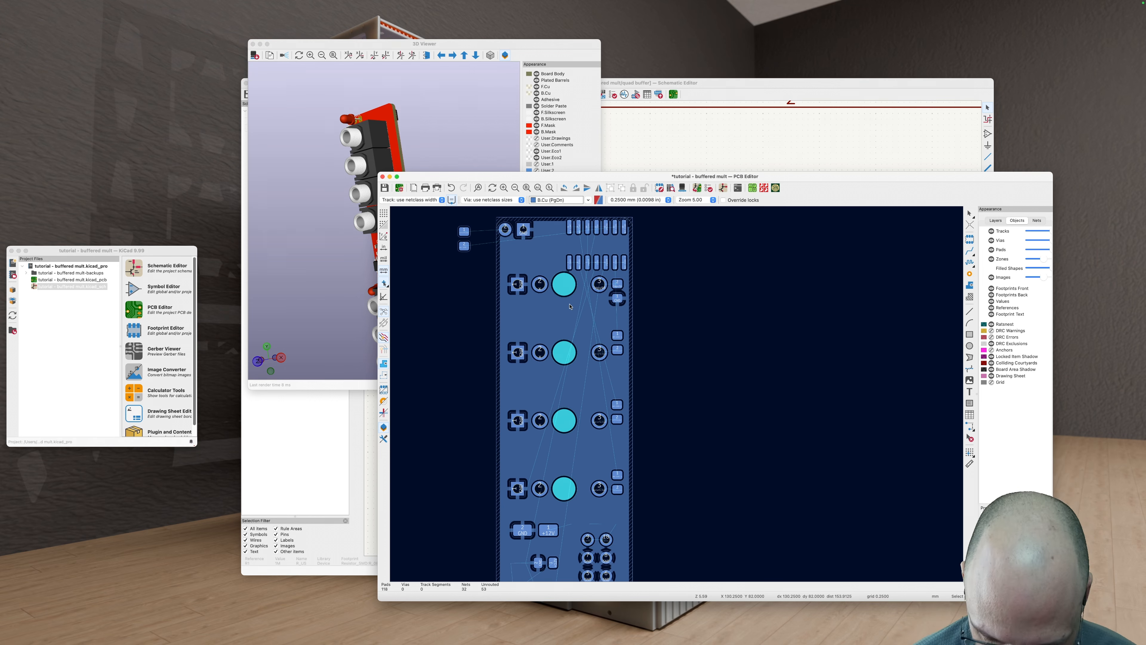
key(v)
key(h)
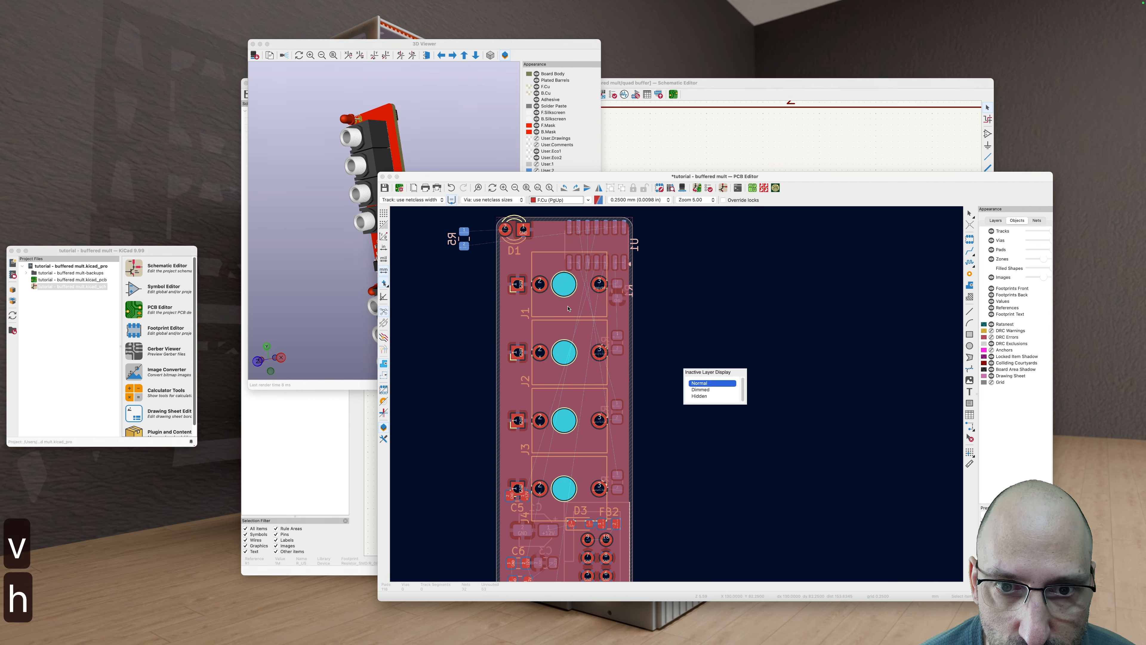
Step: Move jack J1 down by two grid steps of 0.25 mm
key(m)
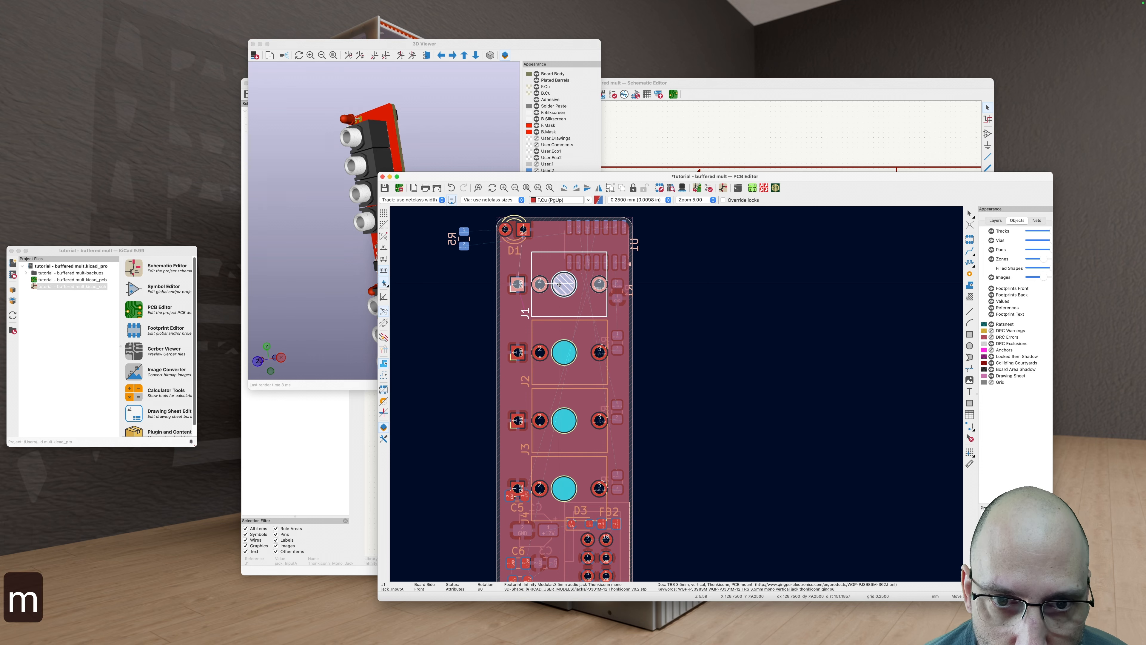
key(Down)
key(Down)
key(Return)
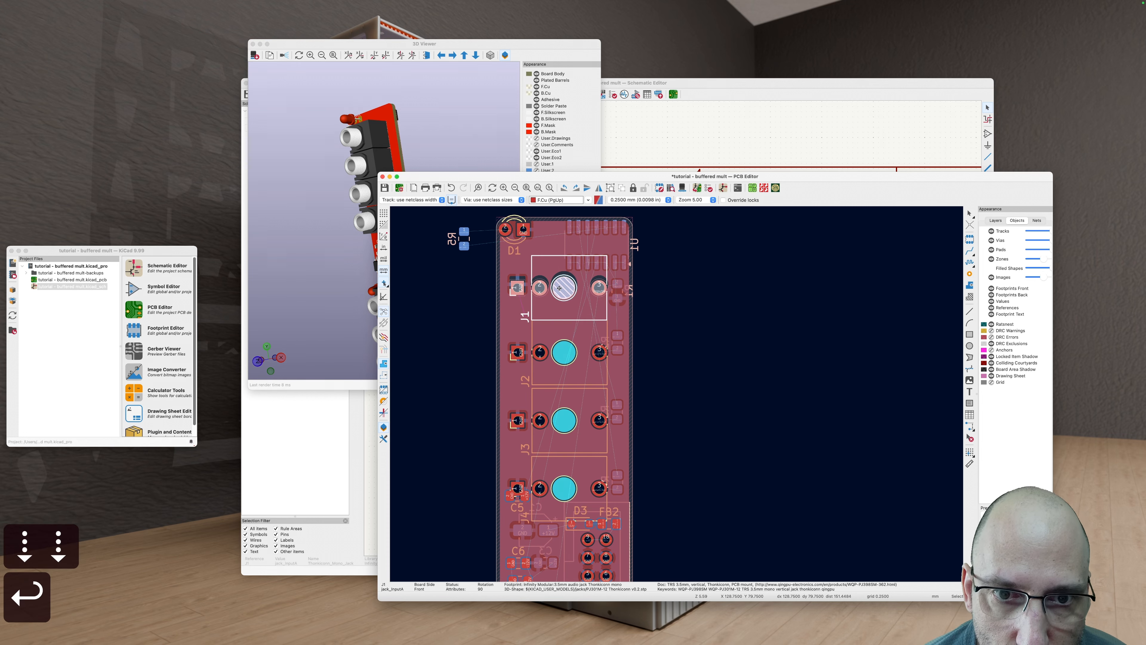
click(743, 342)
Step: Redistribute jacks J1 to J4 vertically by centers around J1's new position and refill the copper zones
scroll(589, 305, down, 2)
click(585, 415)
shift+click(584, 373)
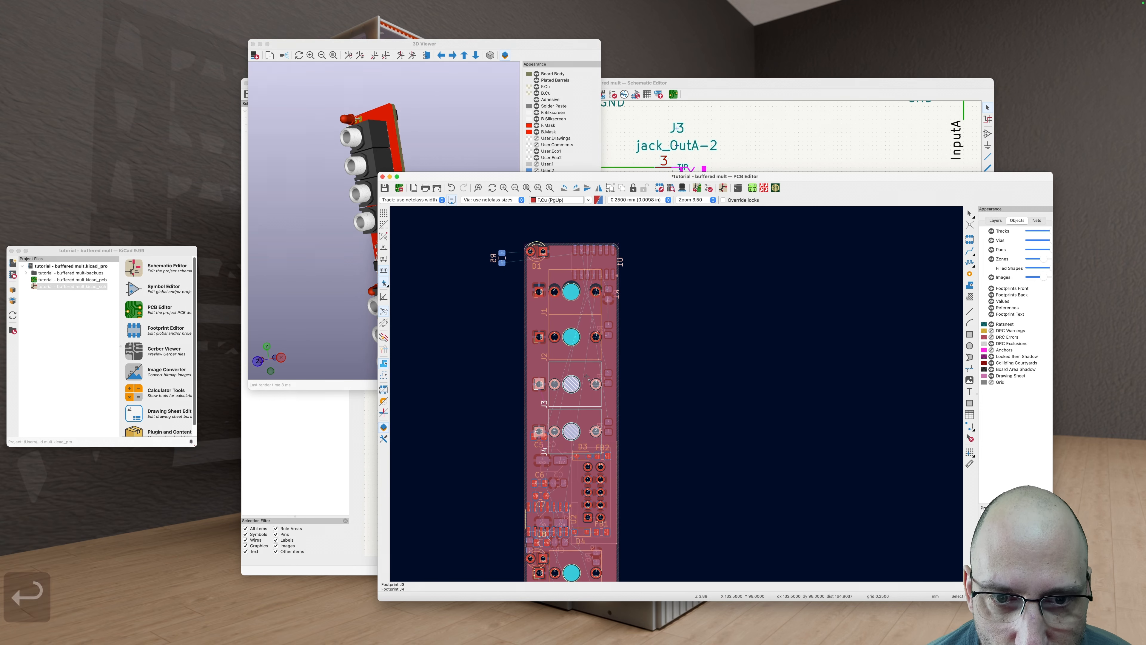
shift+click(583, 326)
shift+click(582, 293)
right_click(582, 292)
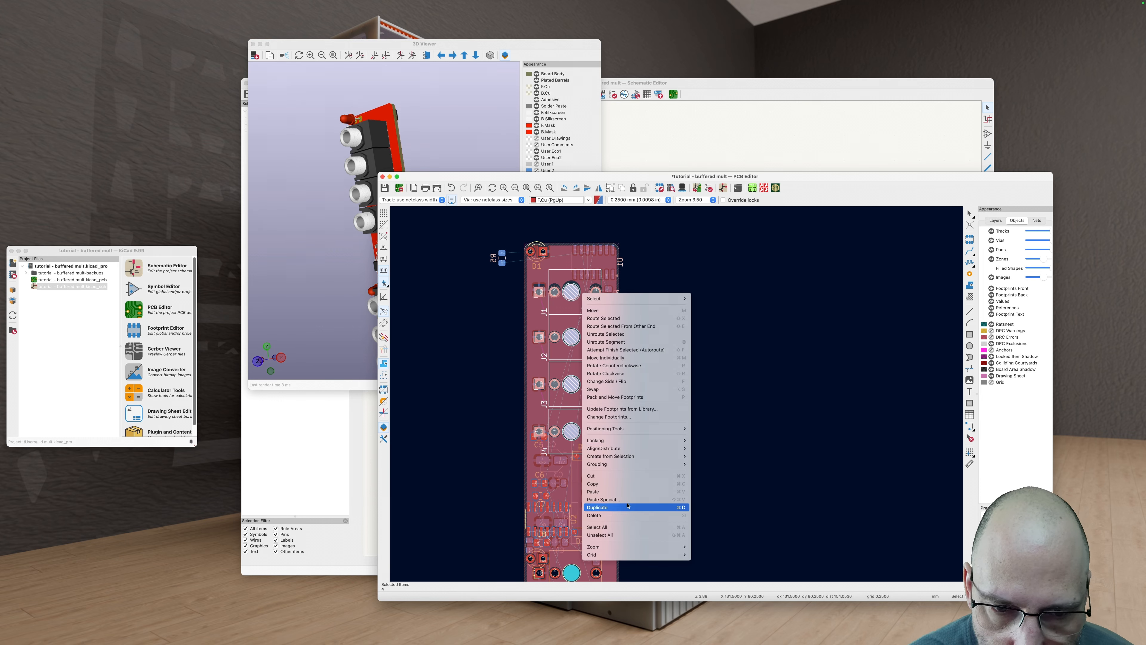
mouse_move(667, 451)
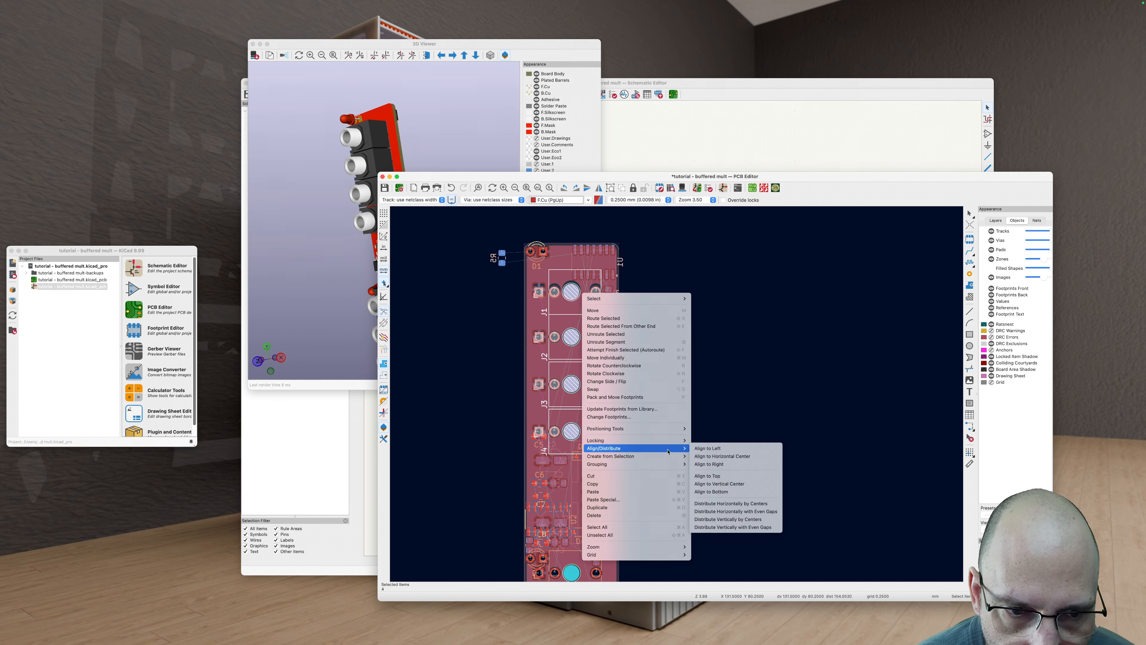
click(727, 518)
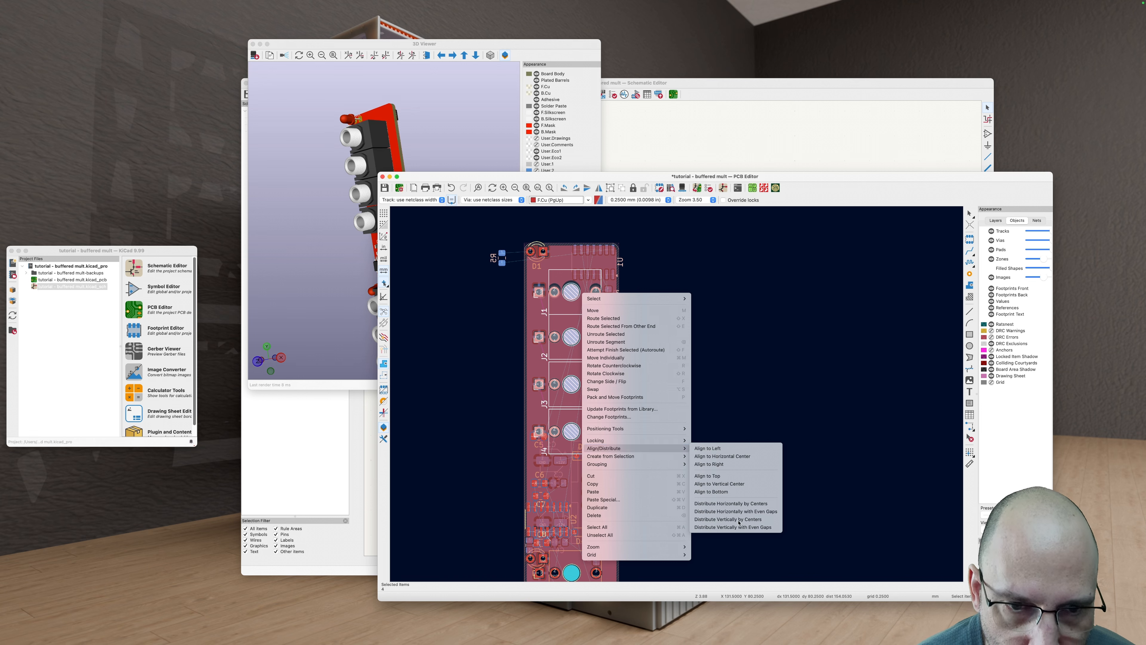
scroll(623, 333, up, 1)
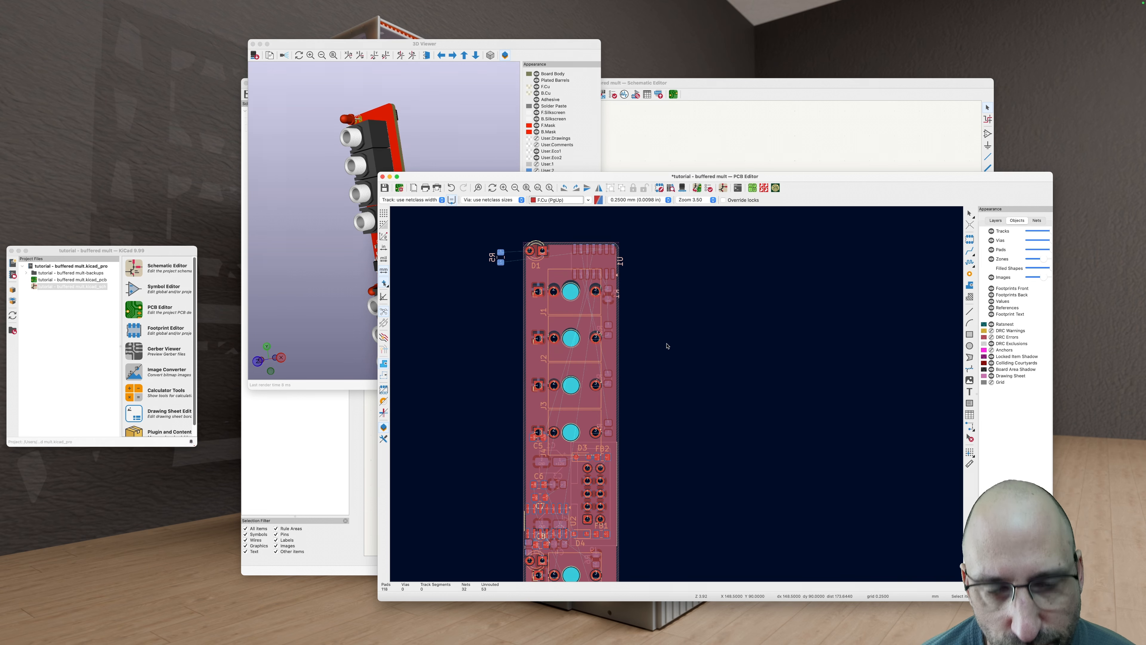
key(b)
middle_drag(657, 315, 617, 339)
scroll(608, 270, down, 1)
click(562, 335)
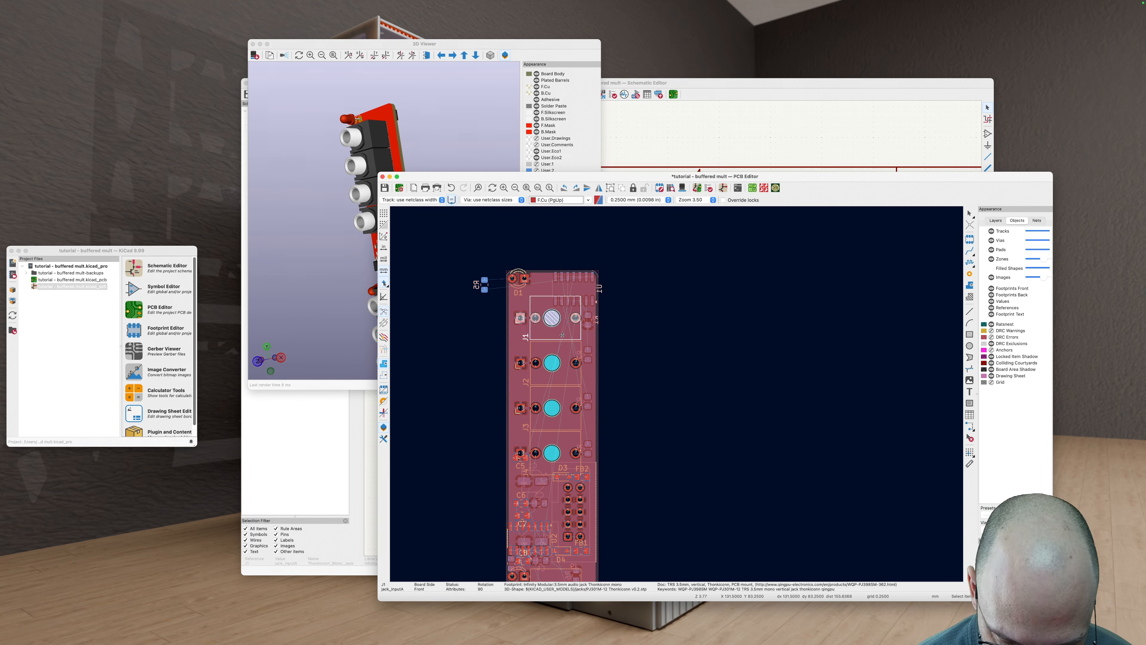
key(m)
key(Up)
key(Down)
key(Up)
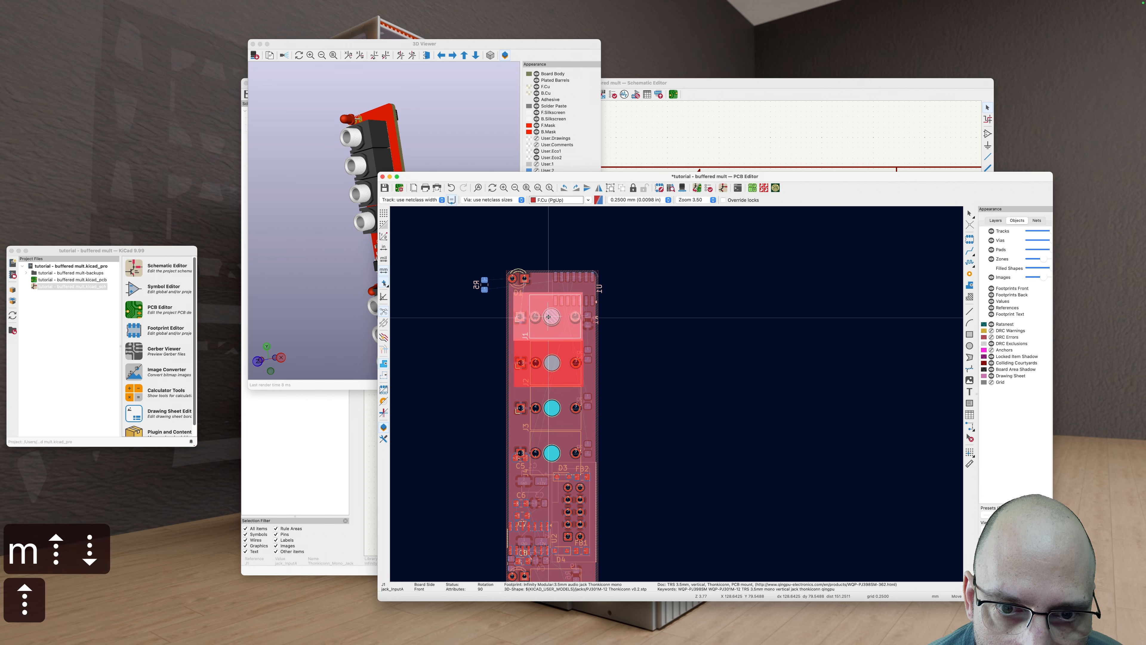
key(Down)
key(Right)
key(Left)
key(Escape)
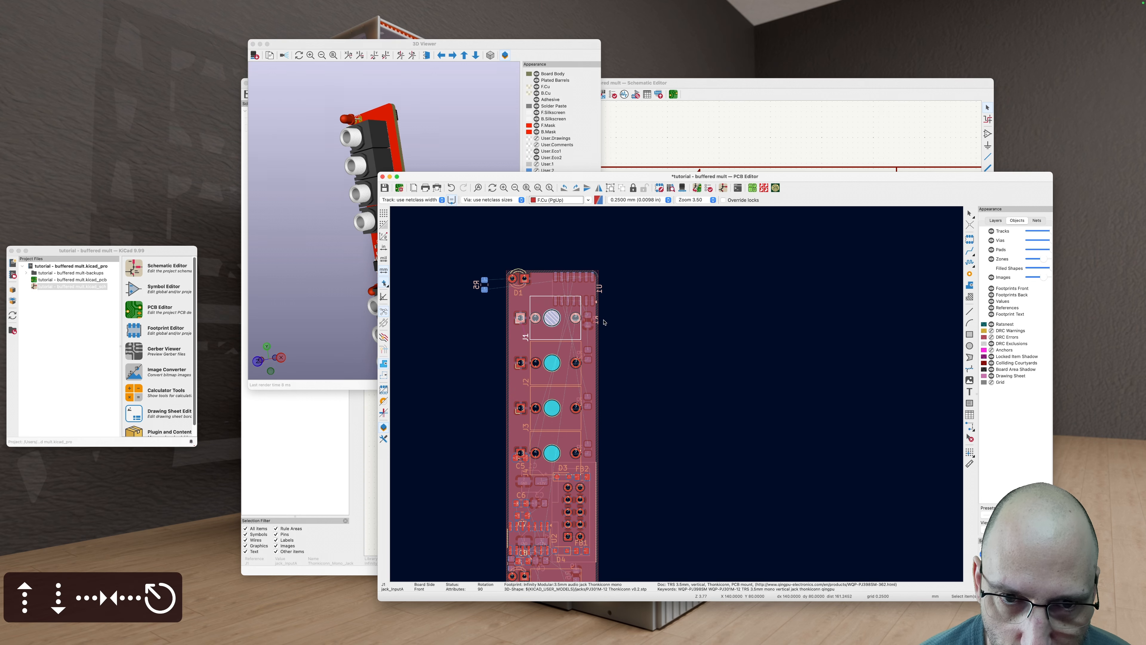
Step: Open the layer list and inspect the spacing between the courtyards of the upper jacks
scroll(551, 345, up, 1)
scroll(549, 348, up, 2)
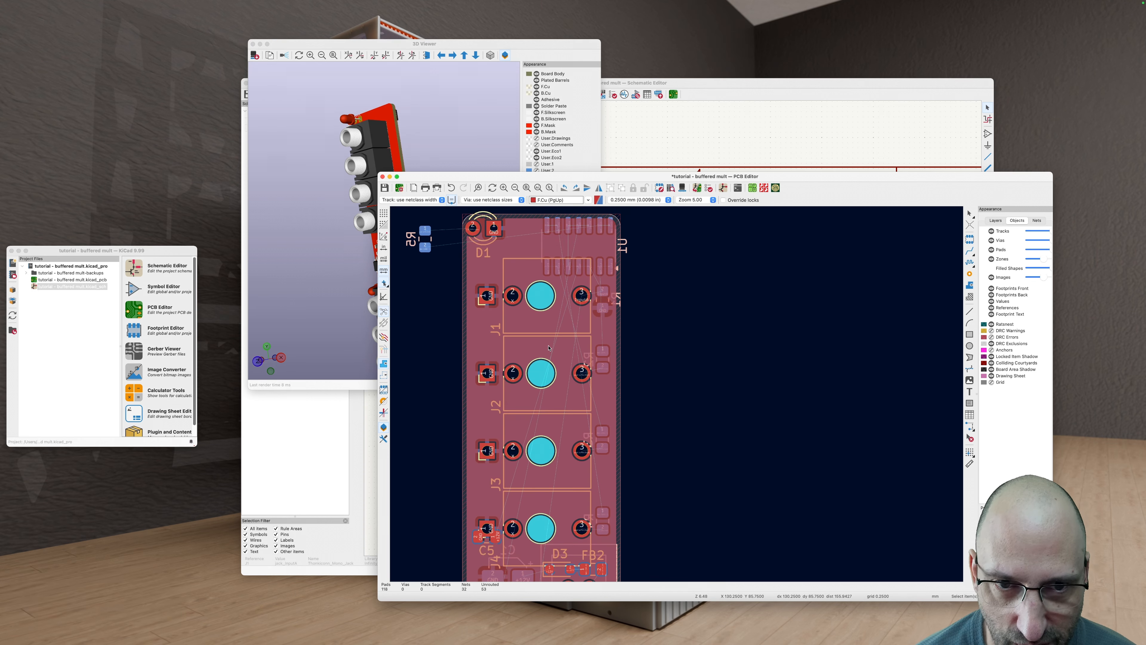
click(996, 220)
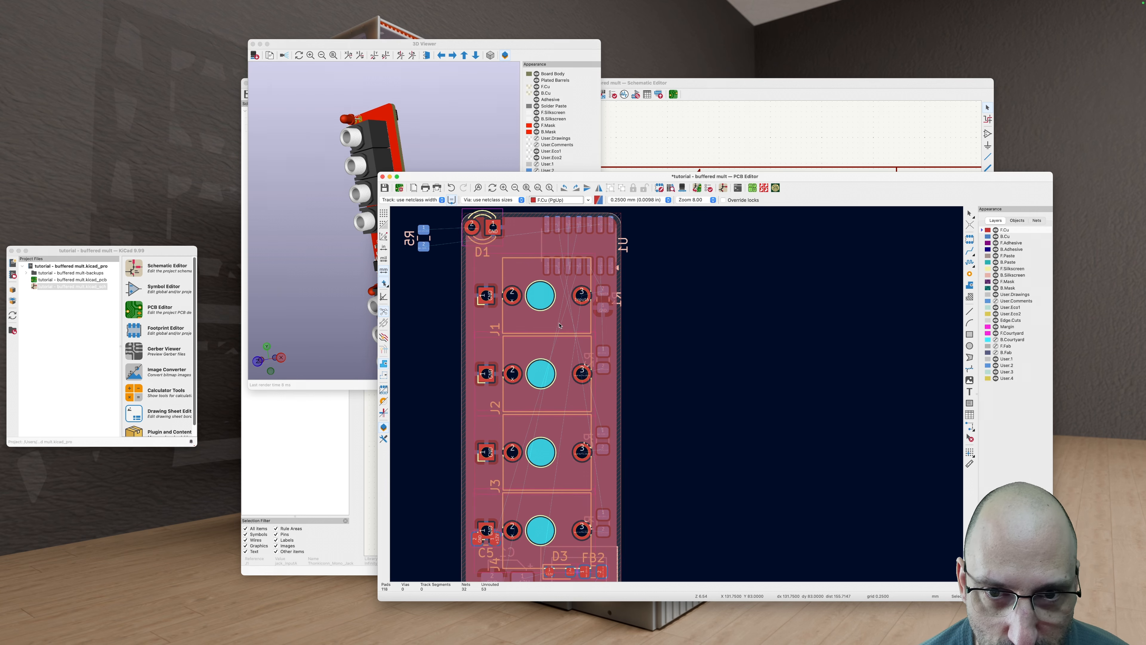
scroll(580, 310, up, 3)
middle_drag(436, 374, 574, 367)
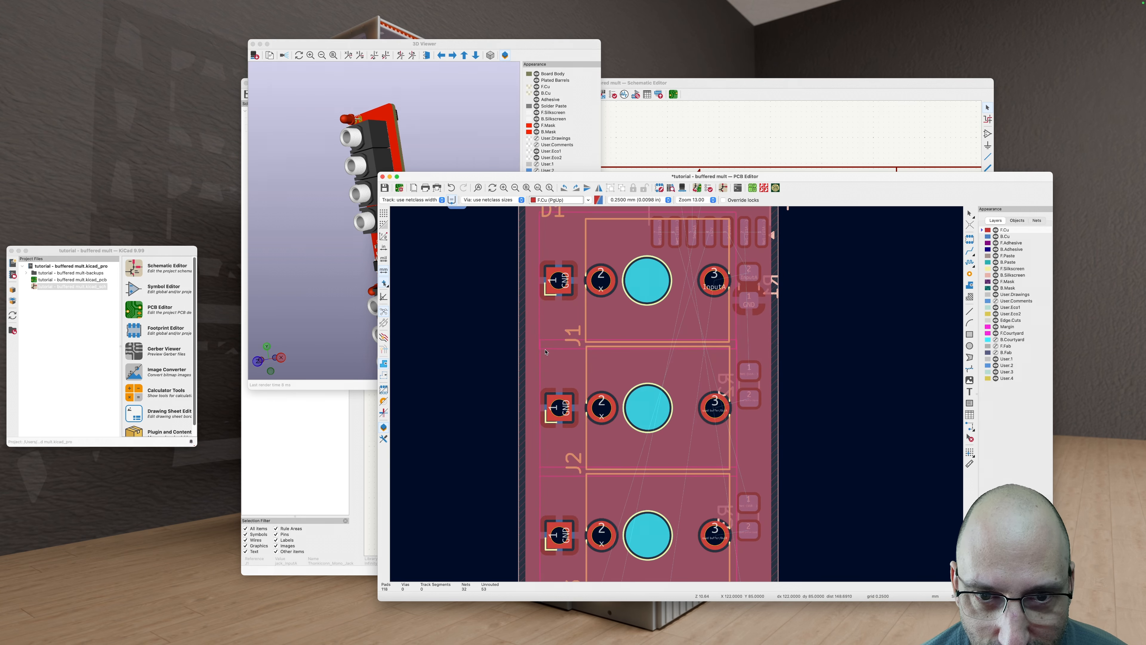
scroll(528, 388, down, 4)
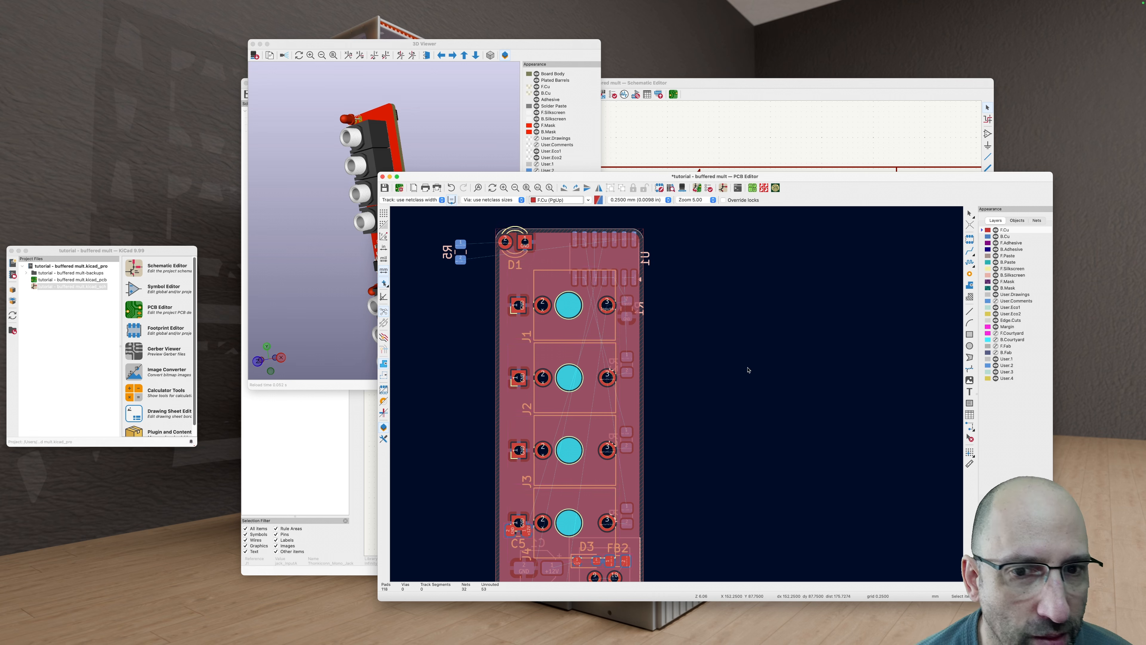
scroll(571, 309, up, 3)
scroll(570, 309, down, 5)
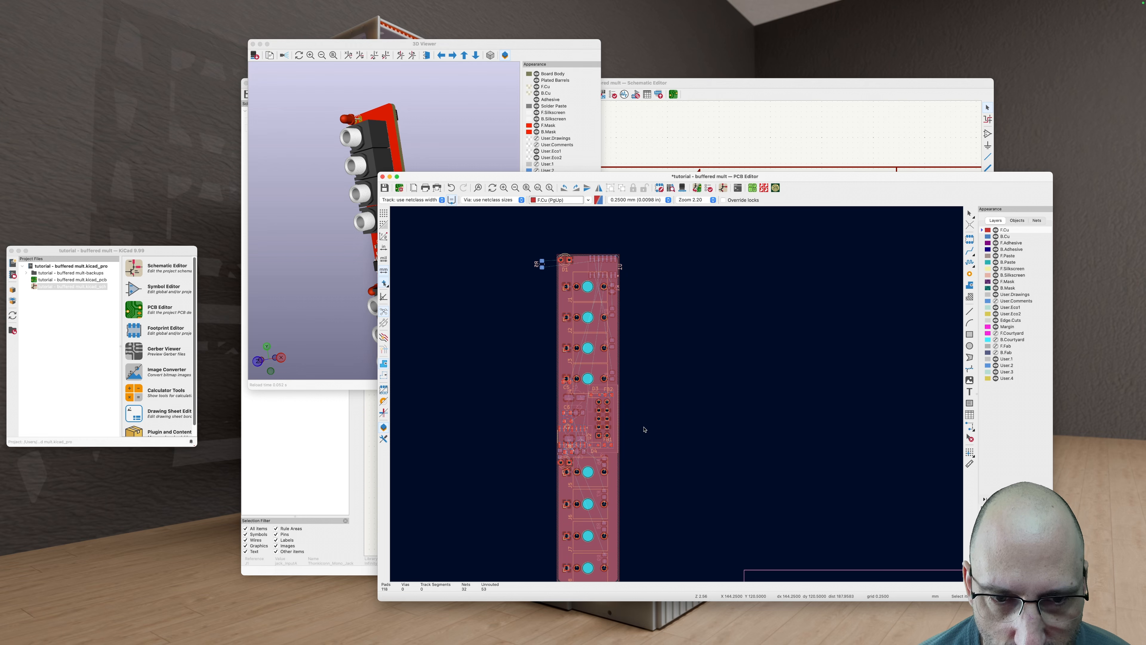
Step: Move jacks J5 to J8 together with resistors R6 to R9 off the board, beside jacks J1 to J4
scroll(634, 374, down, 1)
click(580, 388)
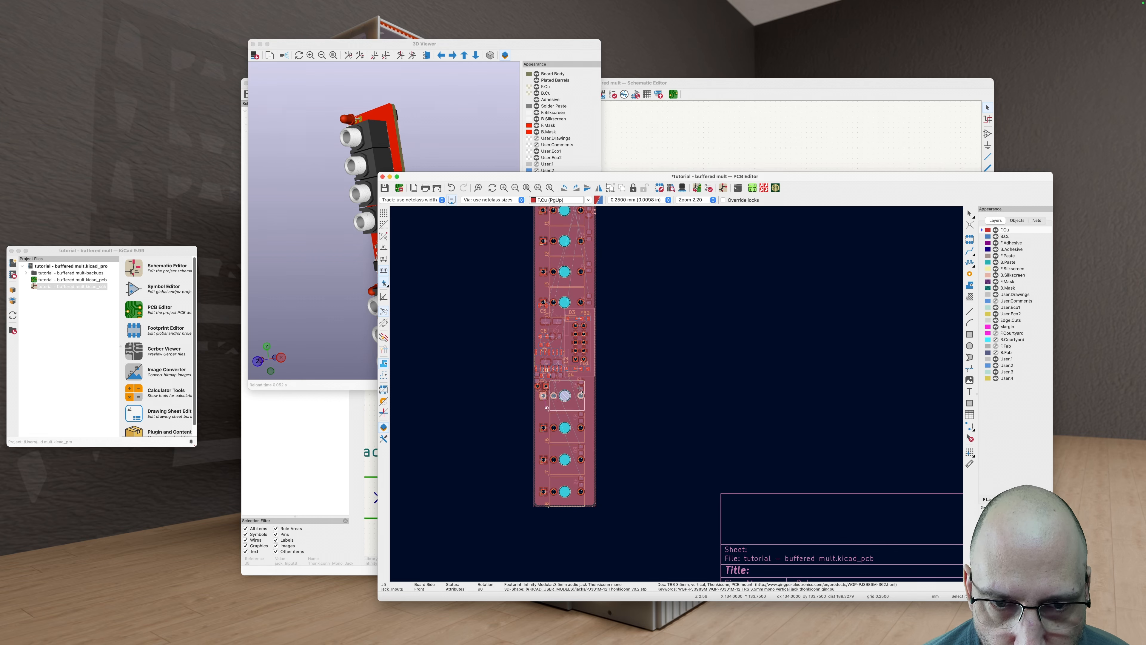
shift+click(580, 387)
shift+click(581, 419)
shift+click(576, 436)
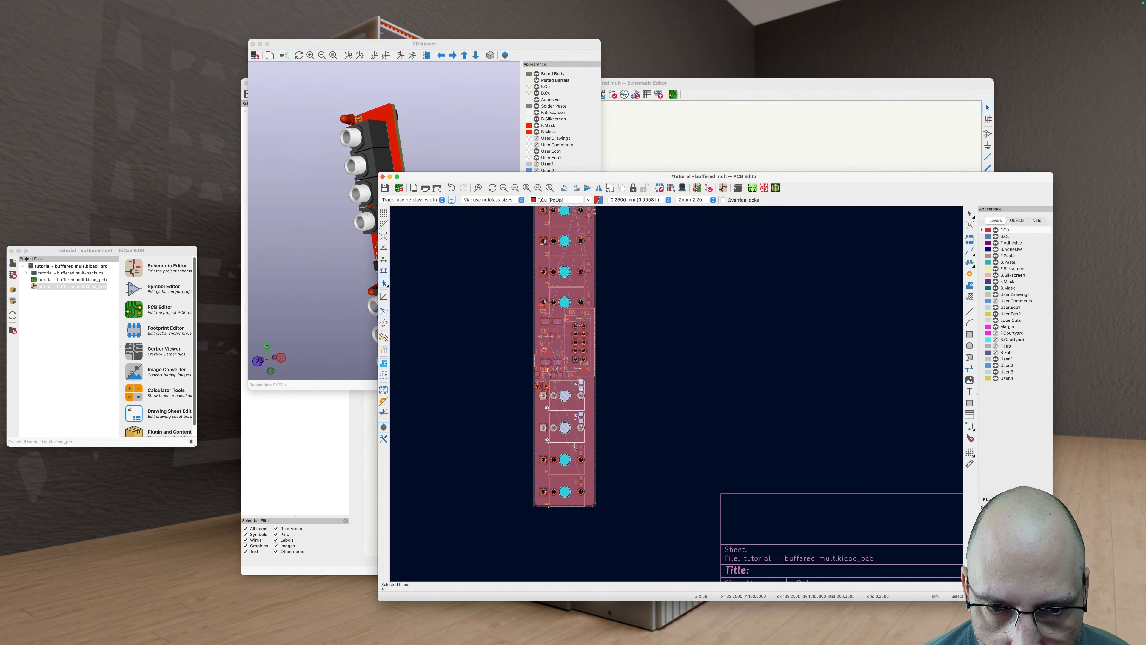
shift+click(582, 452)
shift+click(575, 464)
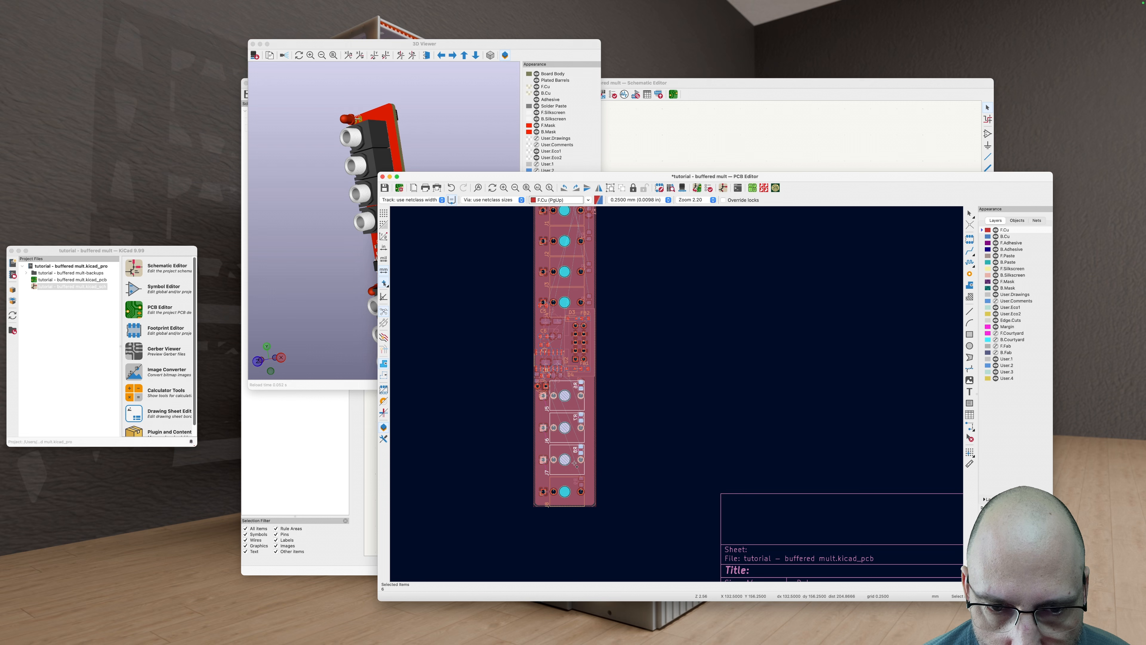
shift+click(580, 481)
shift+click(576, 497)
scroll(579, 439, down, 2)
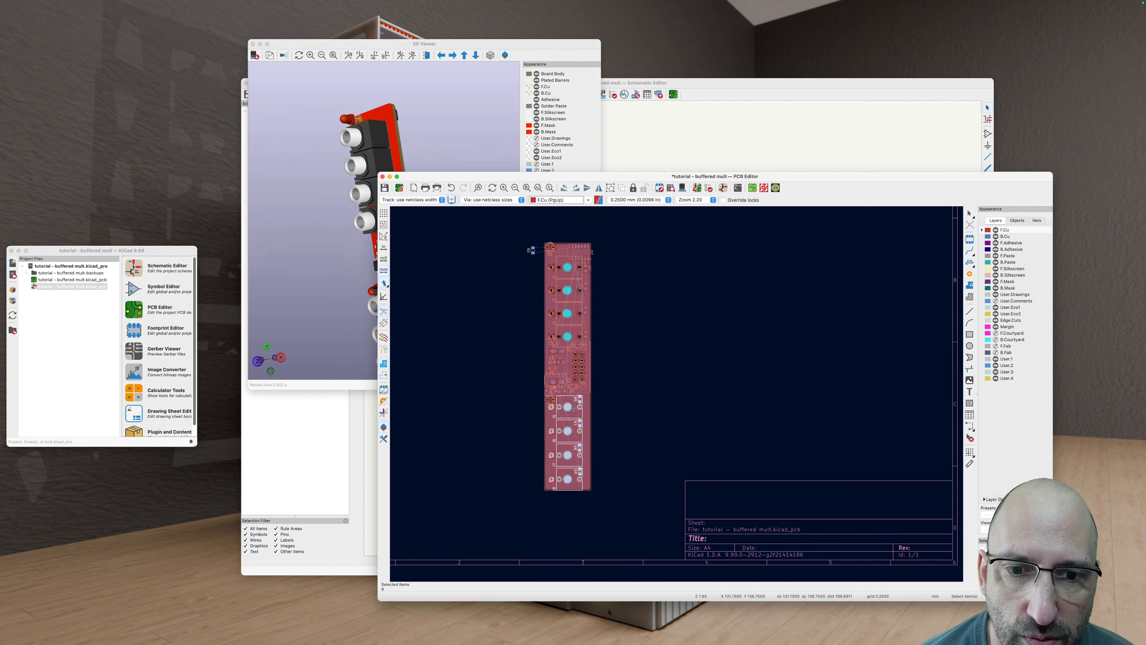
key(m)
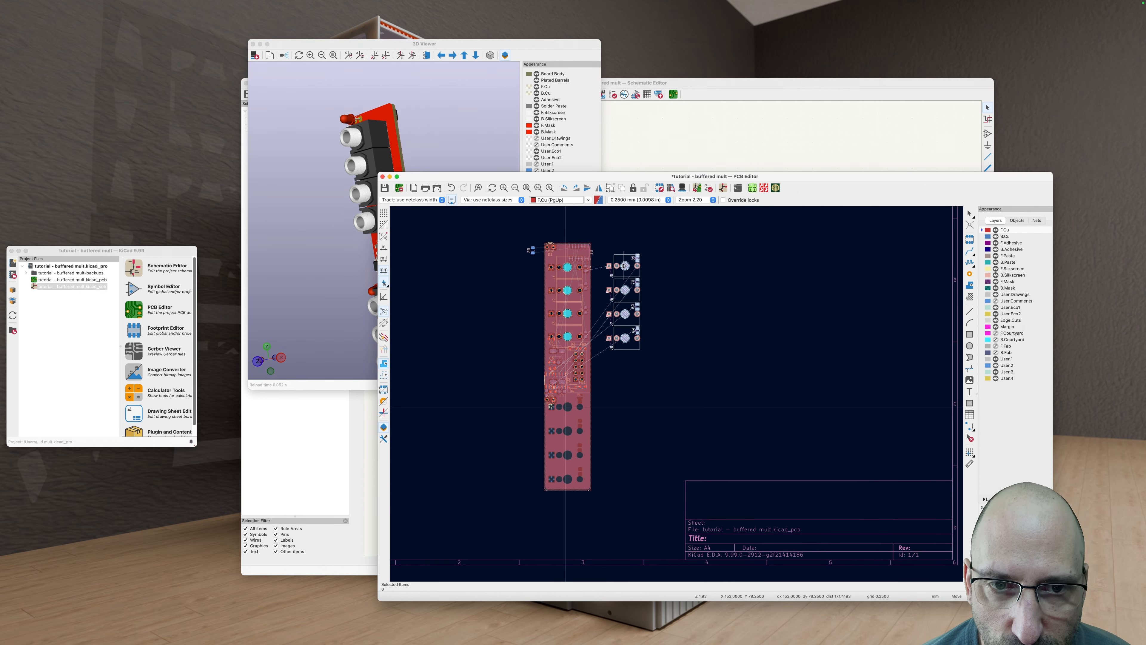
click(618, 265)
click(666, 284)
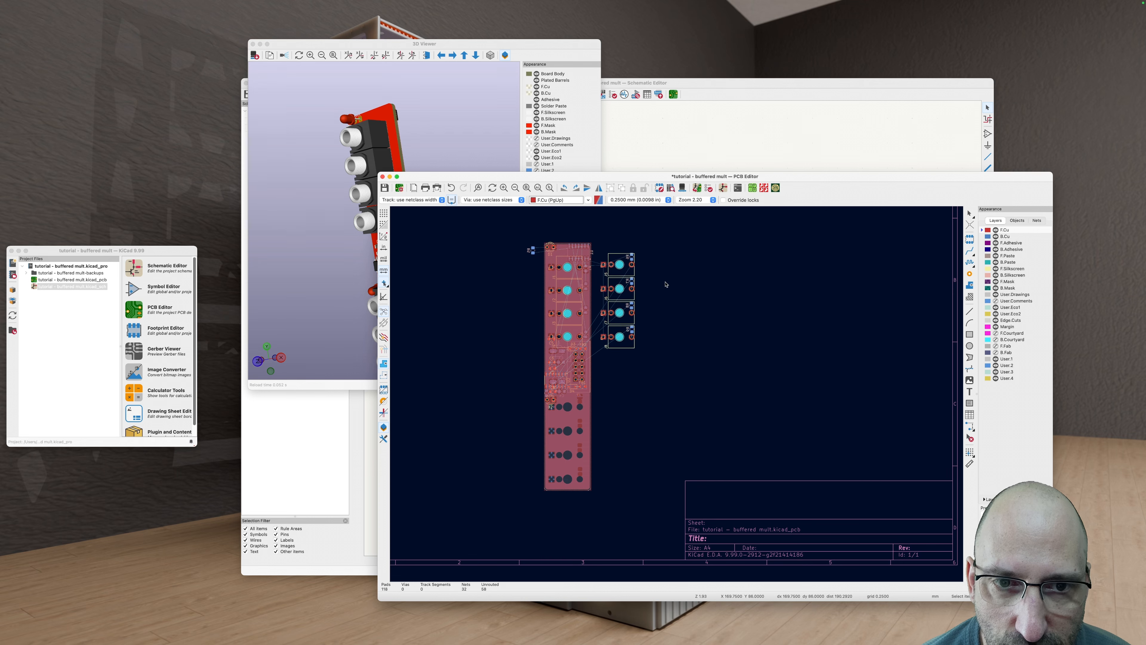
Step: Align the bottom of jack J8 to the bottom of jack J4
scroll(652, 267, up, 8)
scroll(643, 271, left, 5)
scroll(643, 271, up, 1)
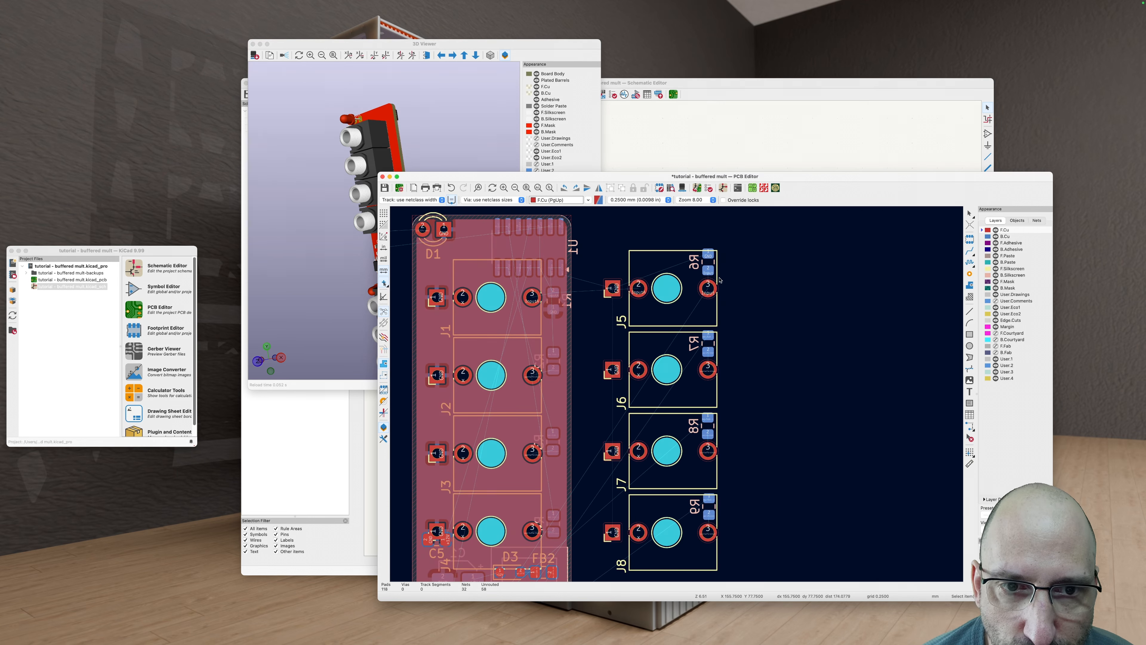
scroll(686, 352, down, 2)
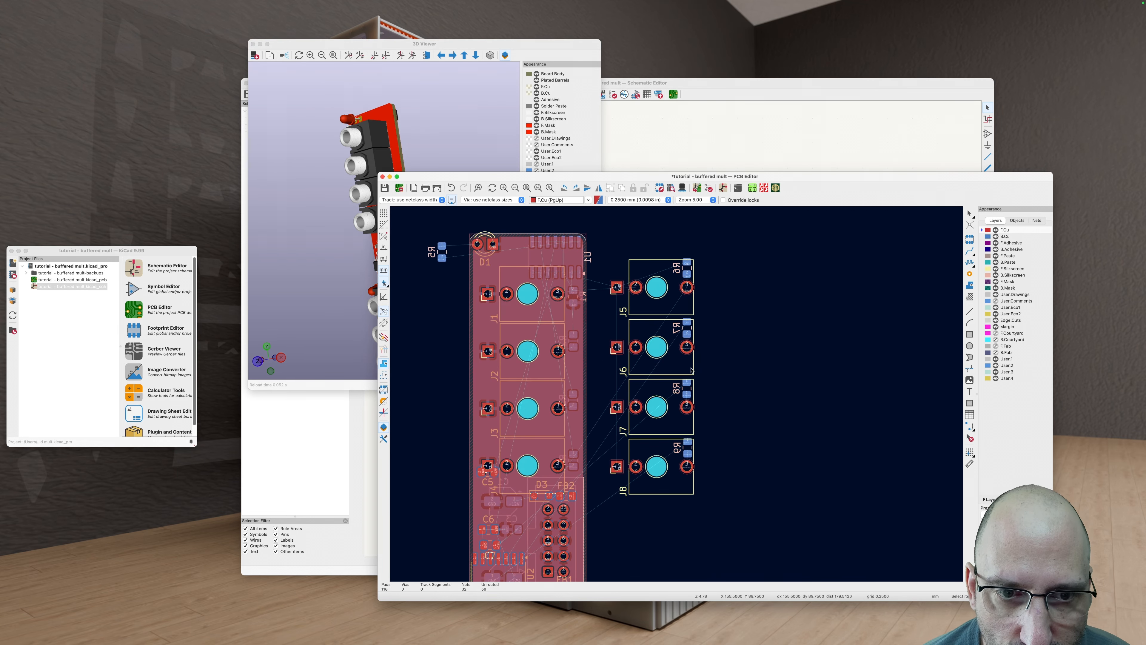
click(665, 481)
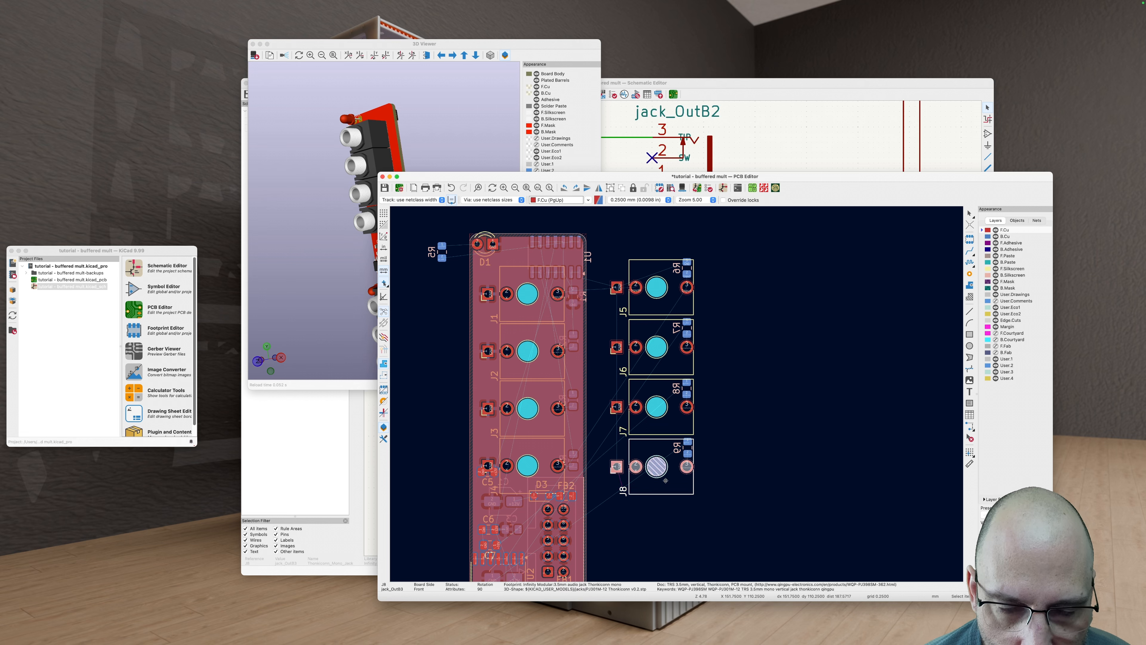
shift+click(550, 448)
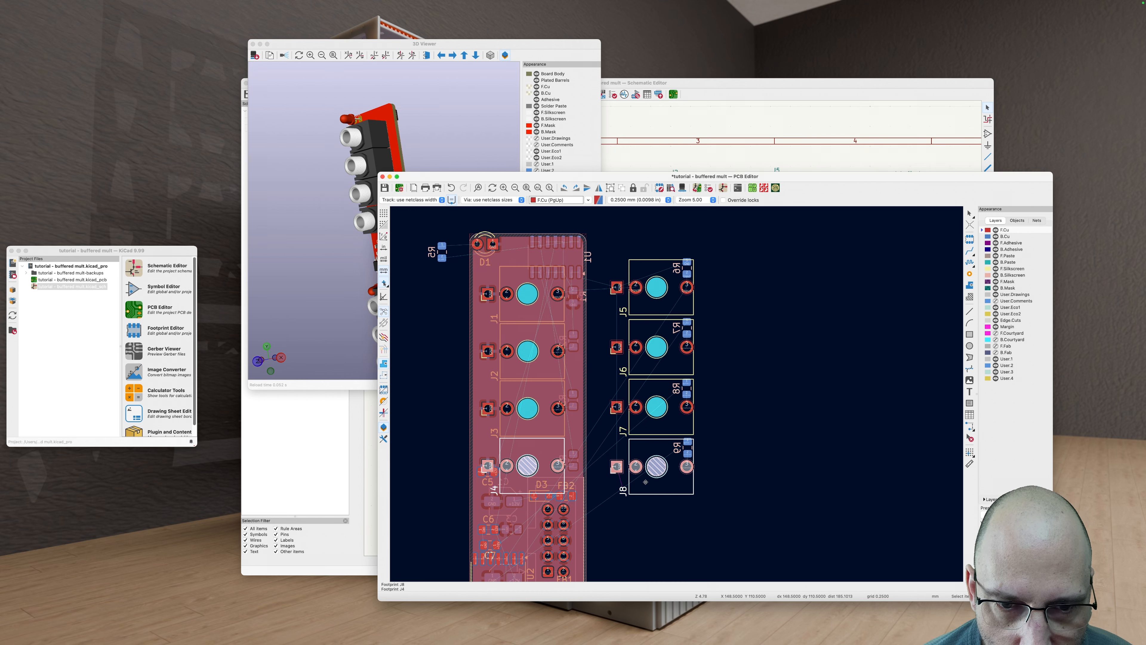
right_click(549, 450)
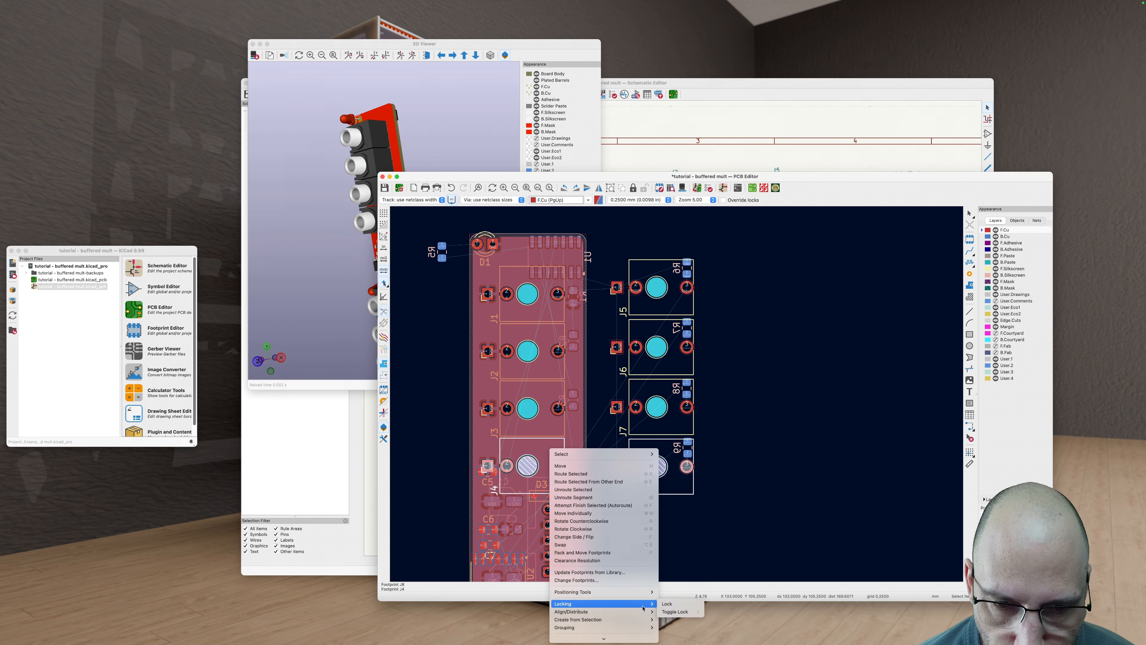
mouse_move(652, 612)
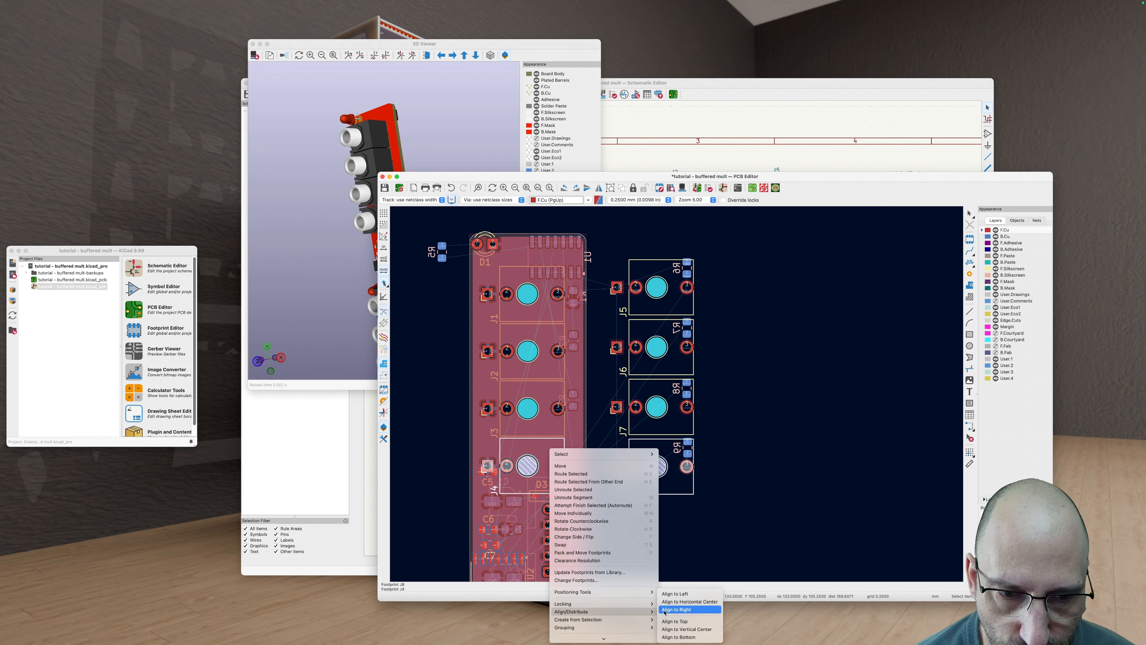
click(689, 634)
click(736, 416)
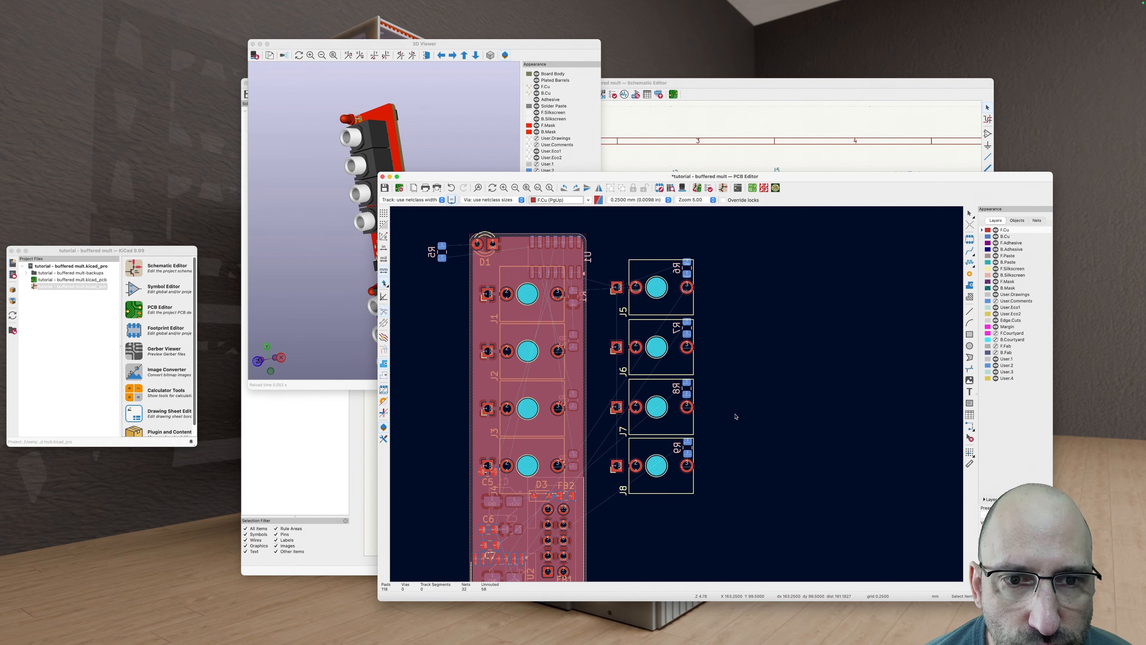
Step: Align the top of jack J5 to the top of jack J1
click(648, 273)
shift+click(503, 280)
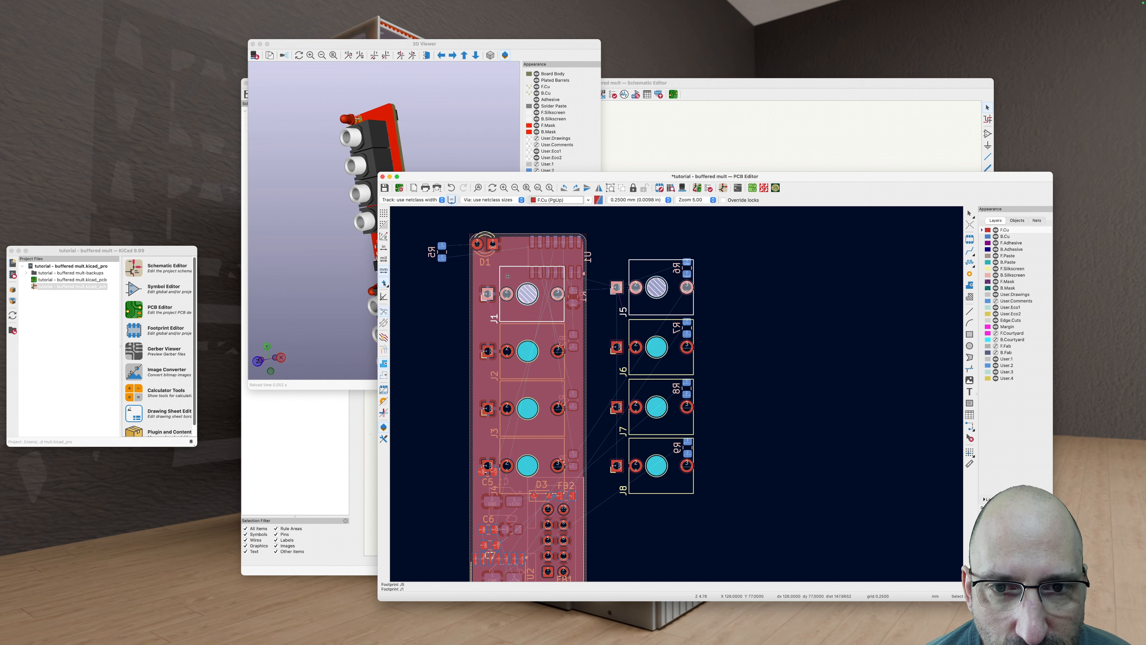
right_click(507, 276)
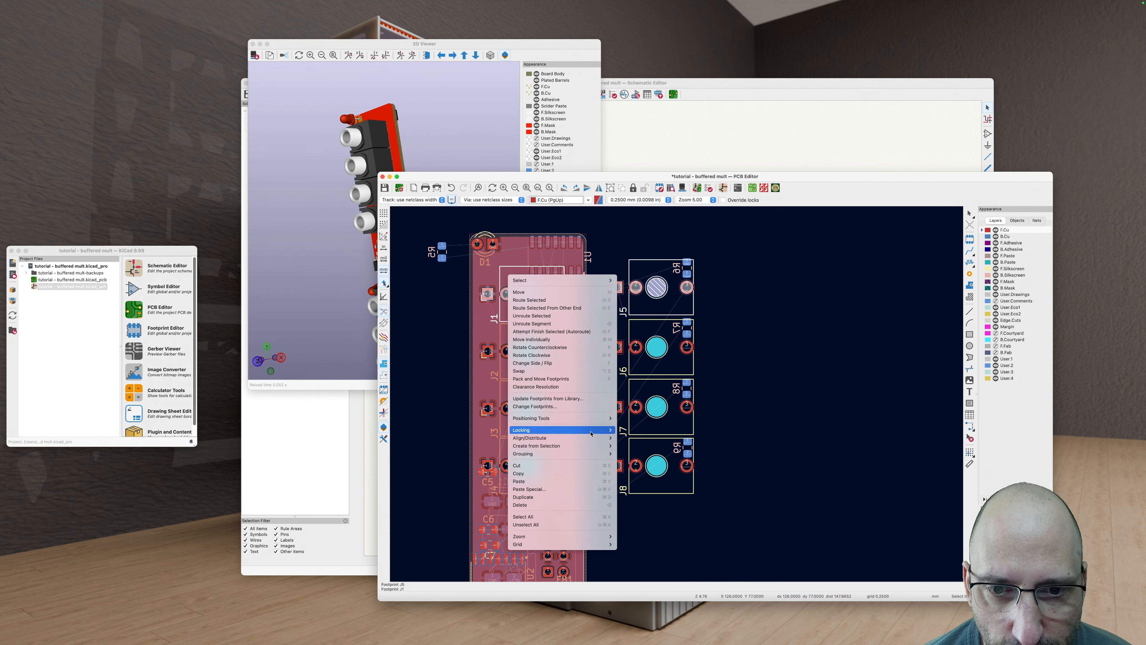
mouse_move(590, 433)
click(634, 466)
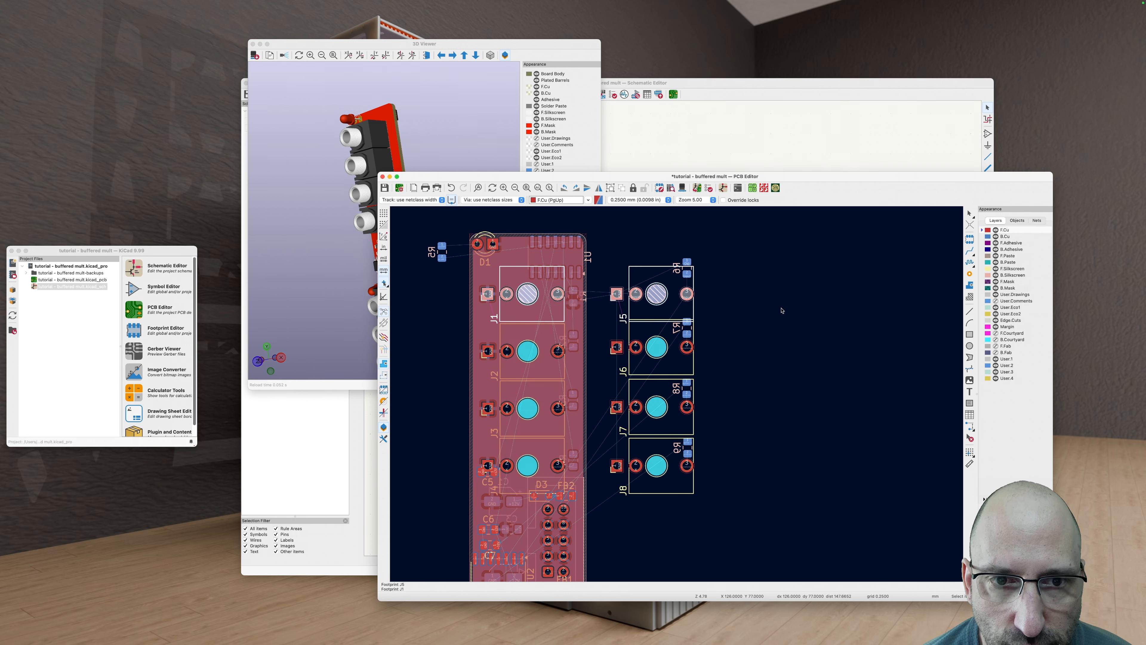
click(770, 322)
Step: Distribute jacks J5 to J8 vertically with even gaps
click(669, 477)
shift+click(672, 412)
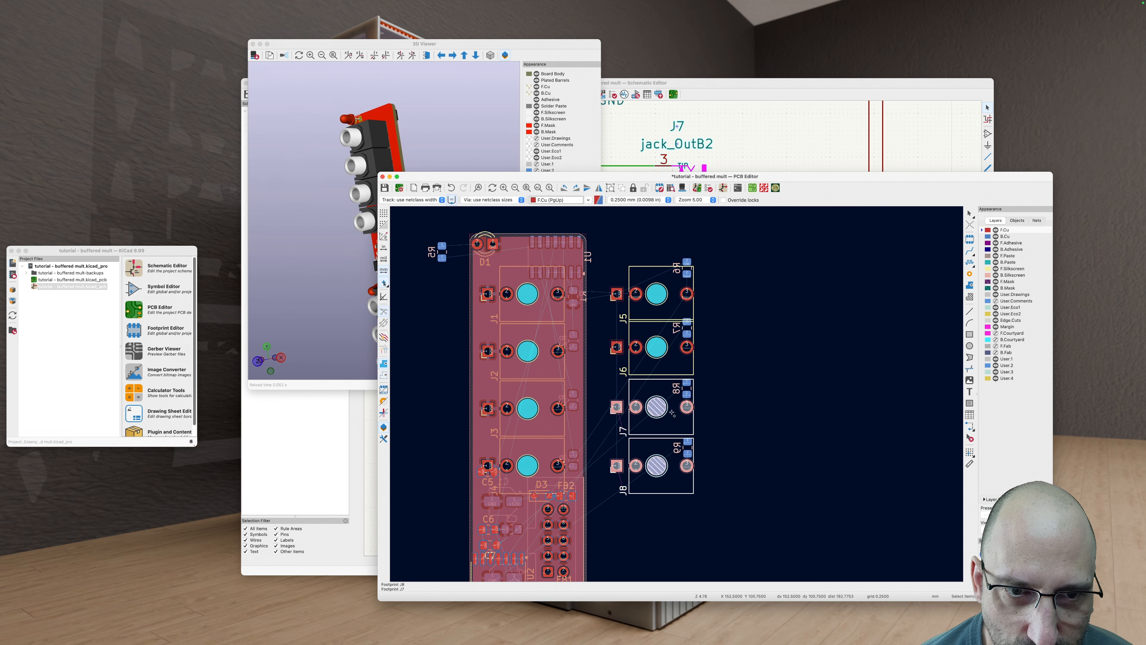
shift+click(672, 361)
shift+click(672, 301)
right_click(674, 296)
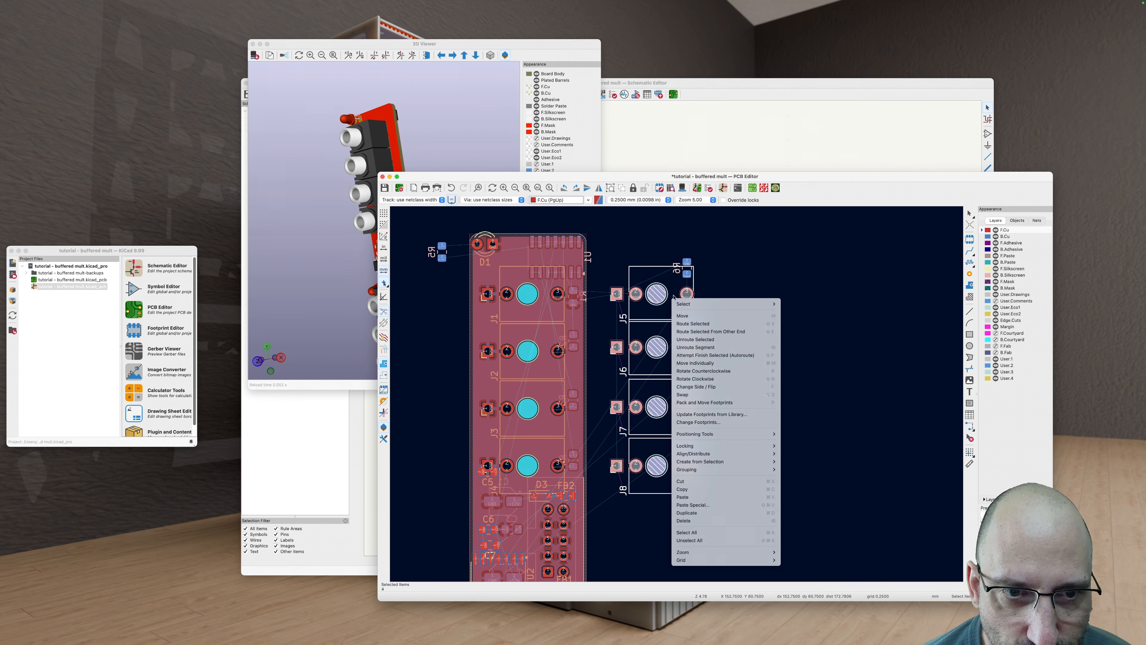
mouse_move(726, 454)
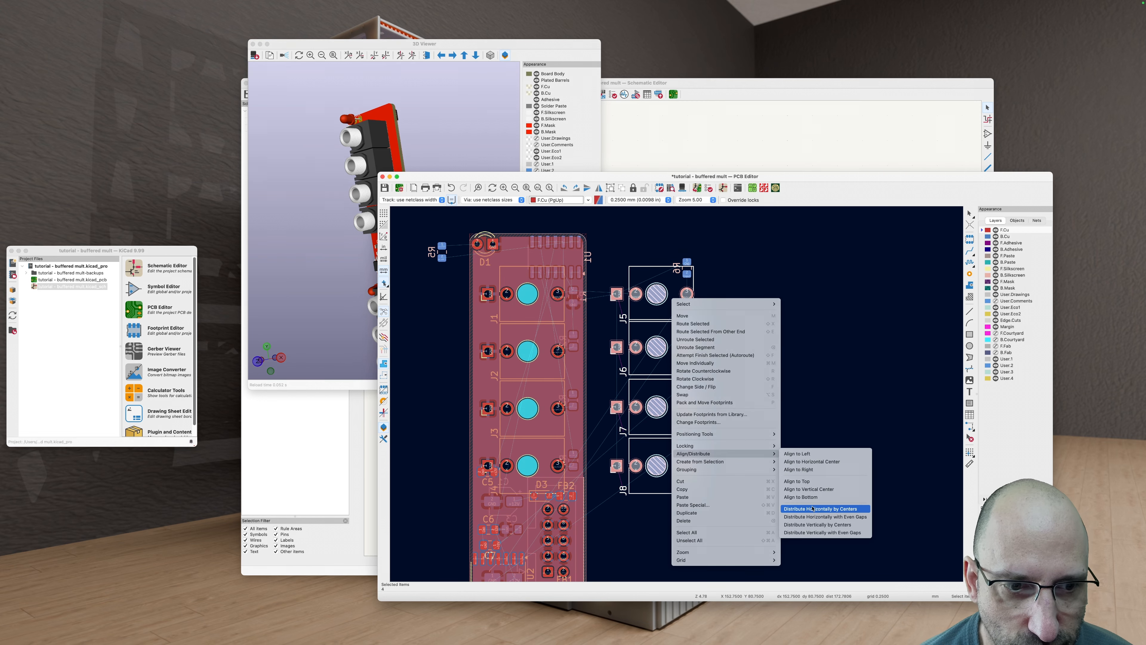
click(818, 533)
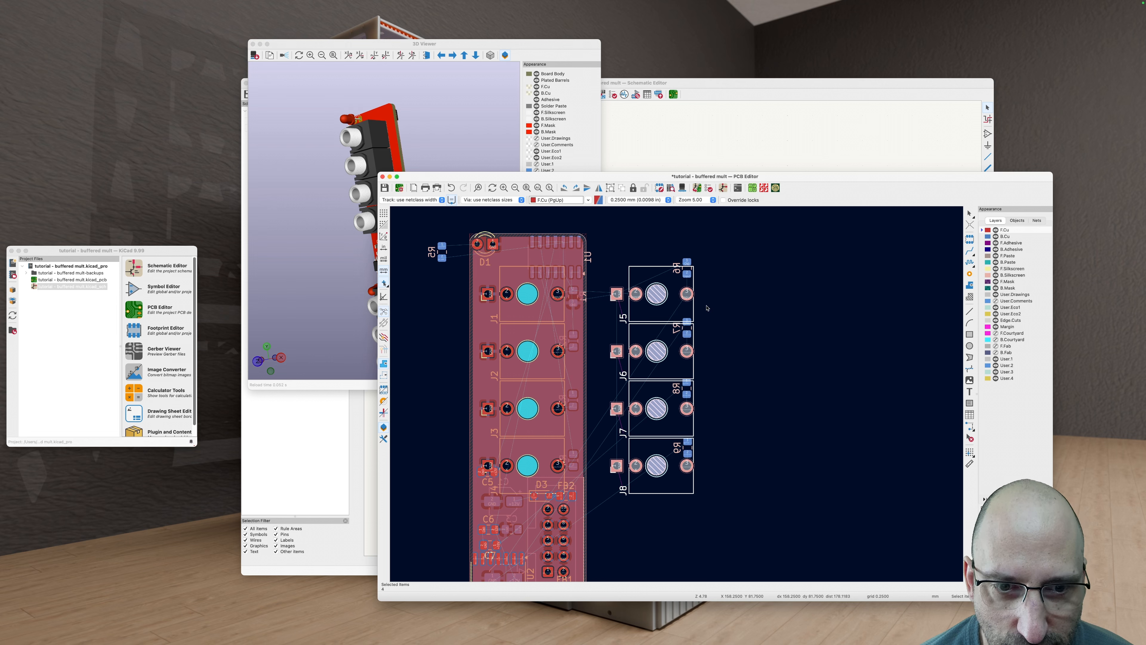
Step: Try moving resistors R6 and R7 individually beside the outer pads of jacks J5 and J6, undoing both moves
scroll(632, 296, down, 3)
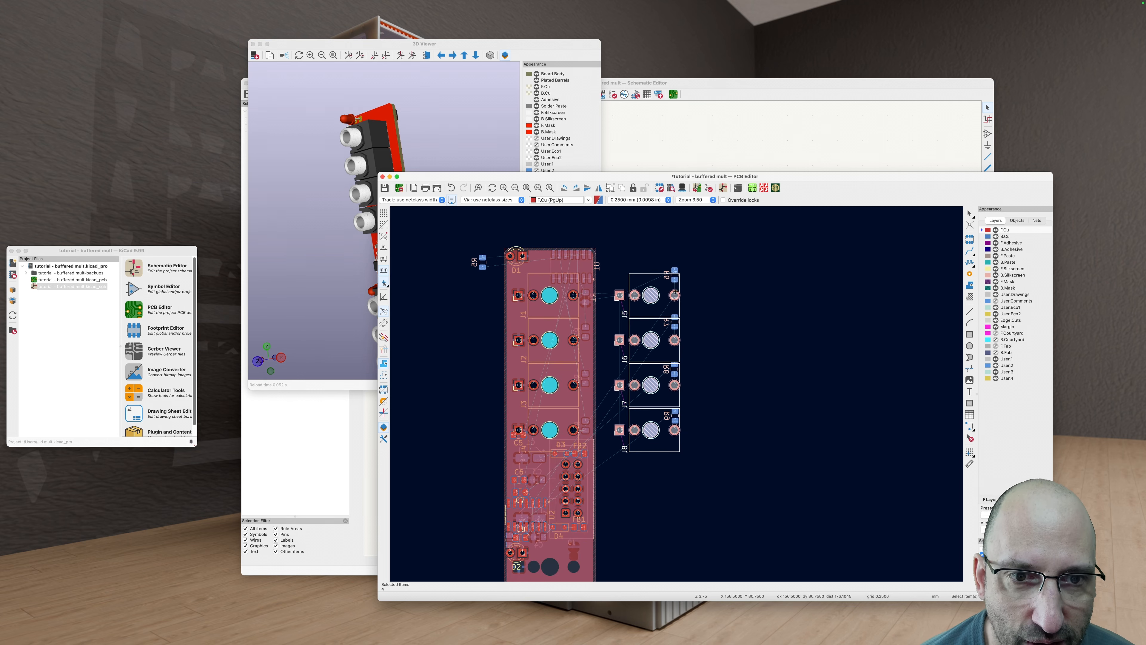
scroll(671, 273, up, 4)
click(686, 289)
drag(677, 276, 694, 304)
drag(679, 347, 700, 369)
scroll(699, 400, down, 3)
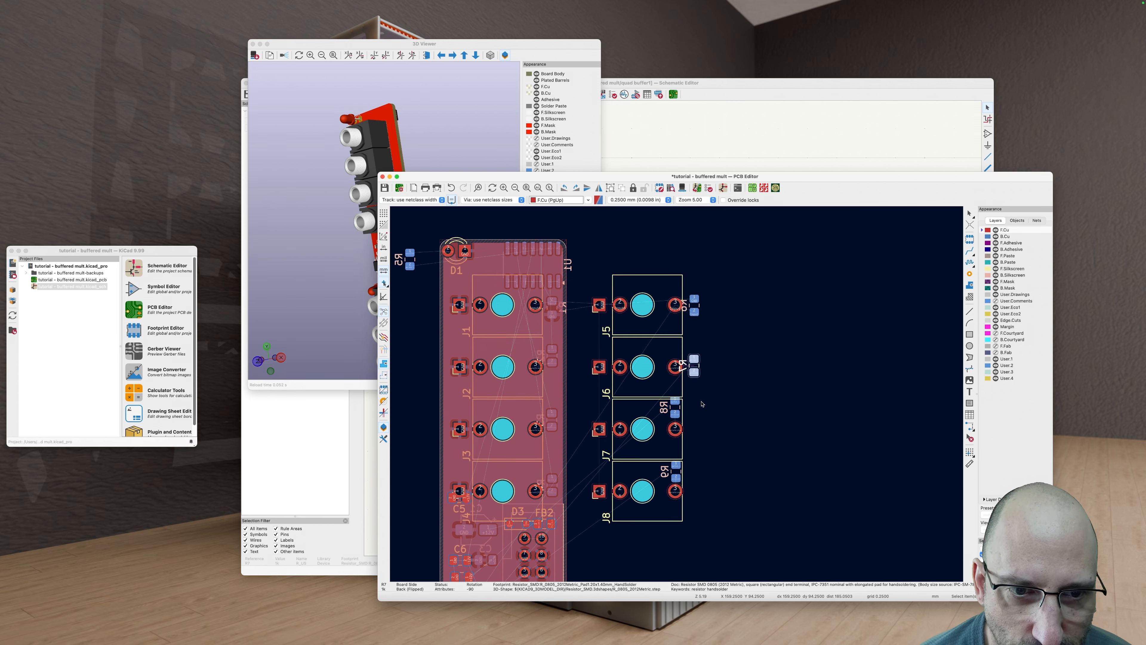
key(super+z)
key(super+z)
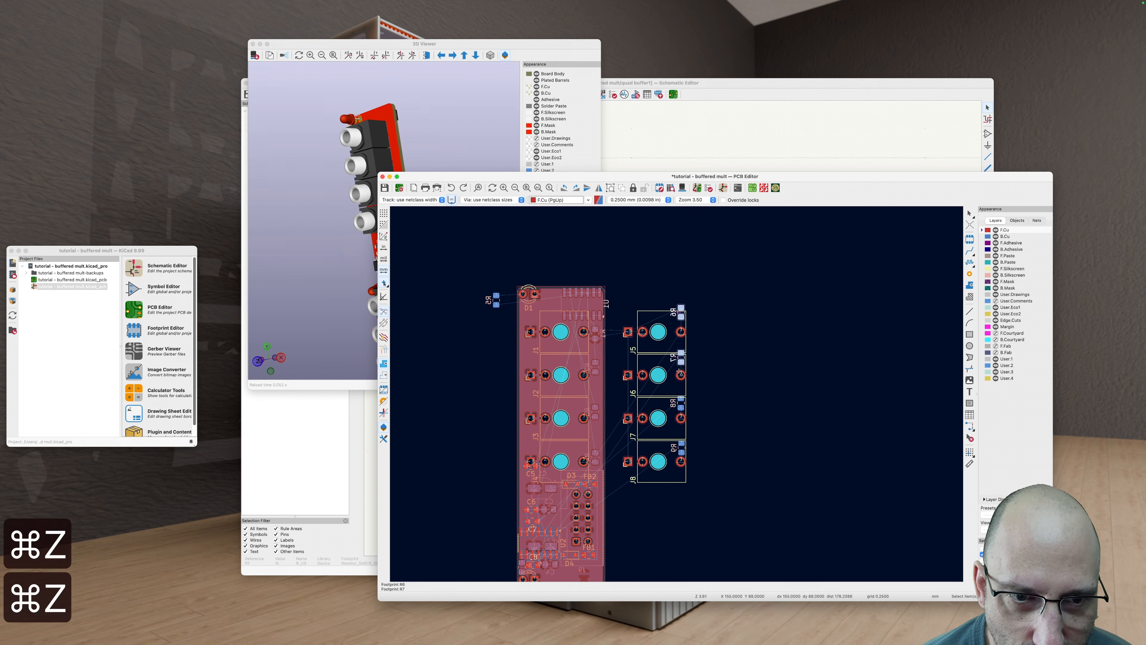
Step: Move resistors R6 to R9 as one selection to just outside the right edges of jacks J5 to J8
shift+click(682, 402)
shift+click(682, 446)
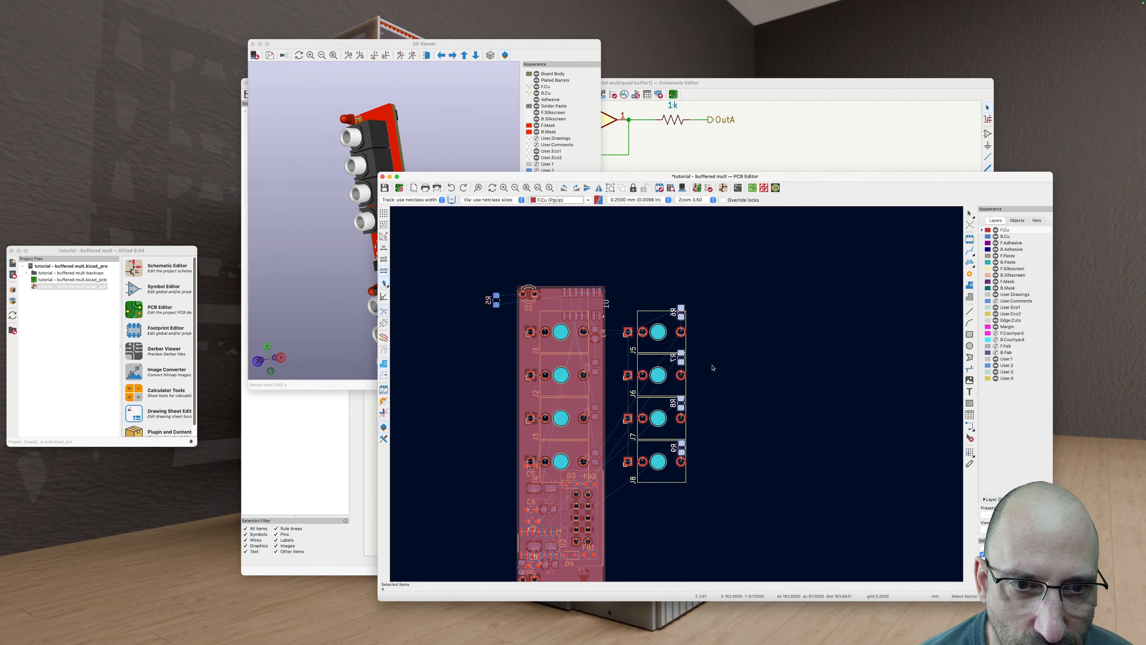
middle_drag(713, 367, 644, 333)
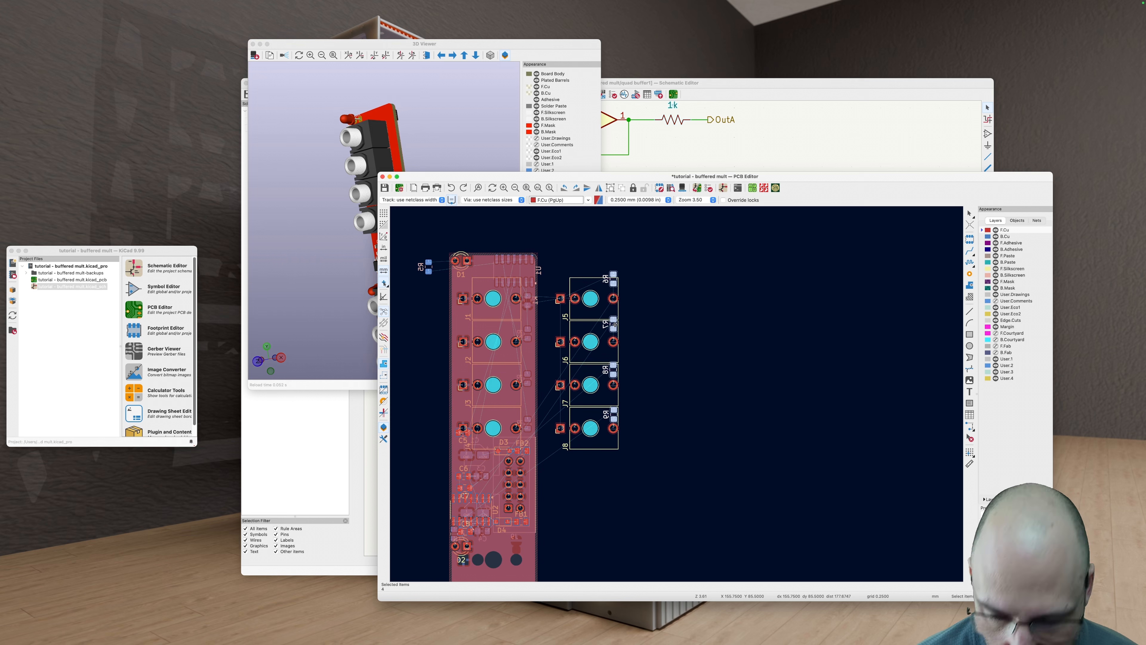
key(m)
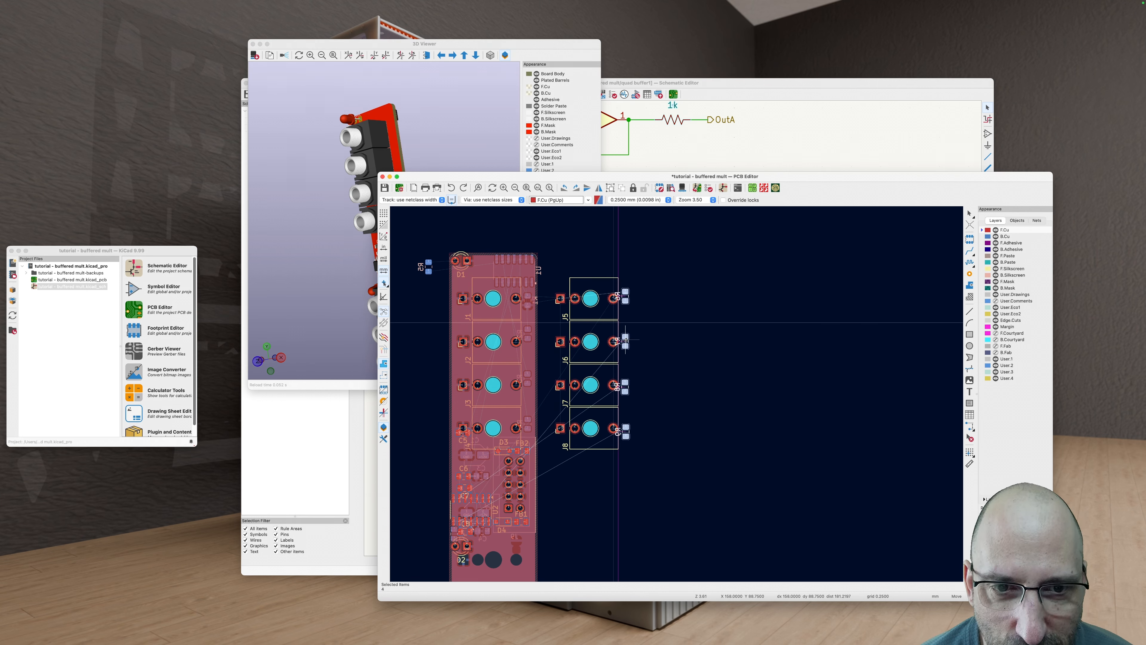
click(627, 337)
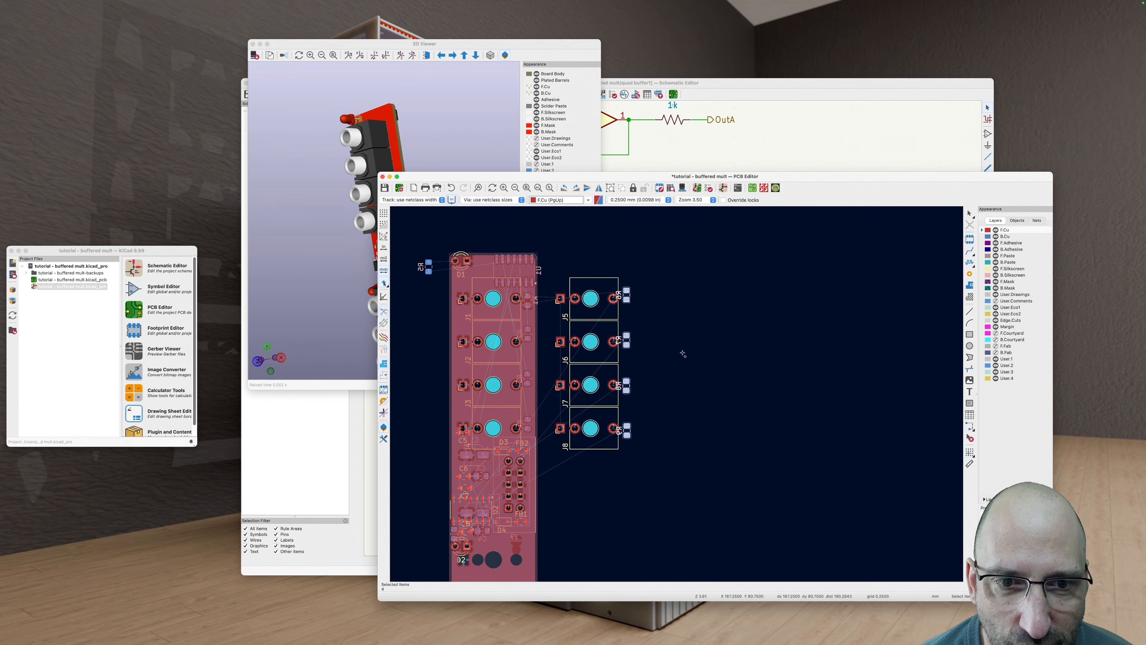
Step: Move jacks J5 to J8 with resistors R6 to R9 to just below the board's lower edge
scroll(676, 329, down, 1)
scroll(689, 393, down, 5)
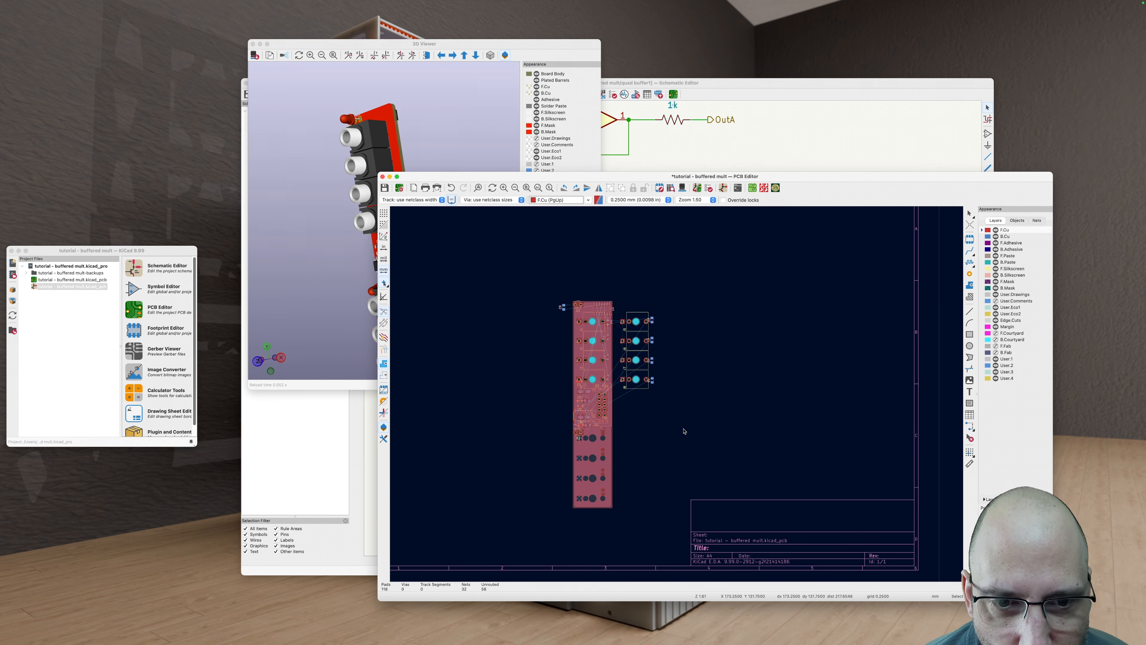
drag(677, 425, 614, 299)
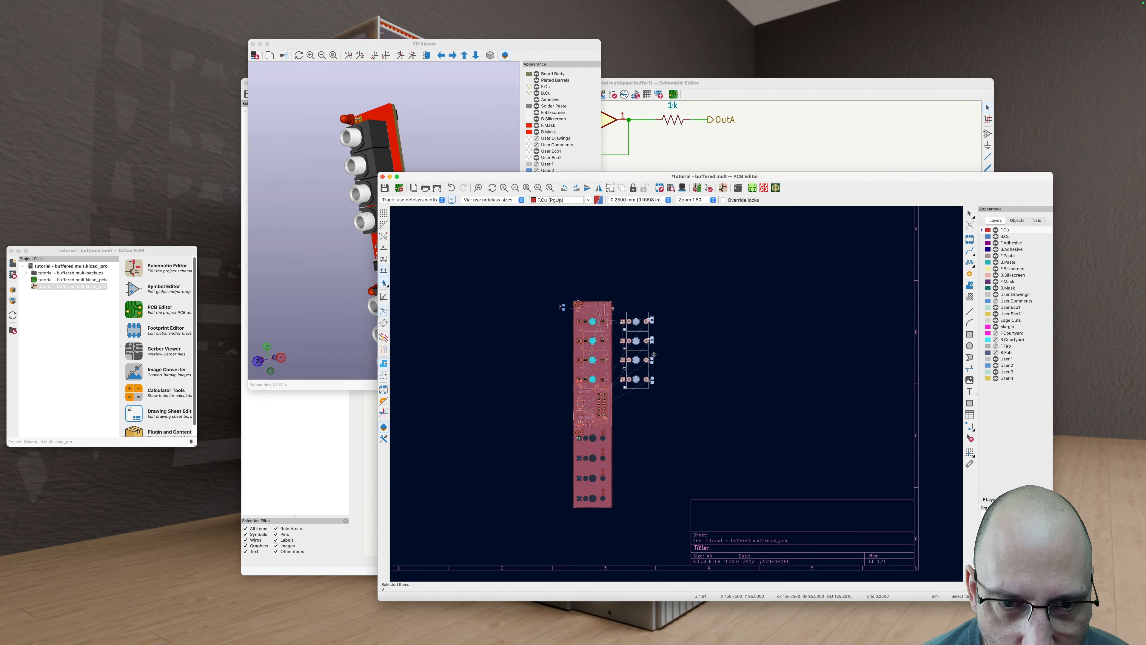
scroll(655, 307, down, 3)
key(m)
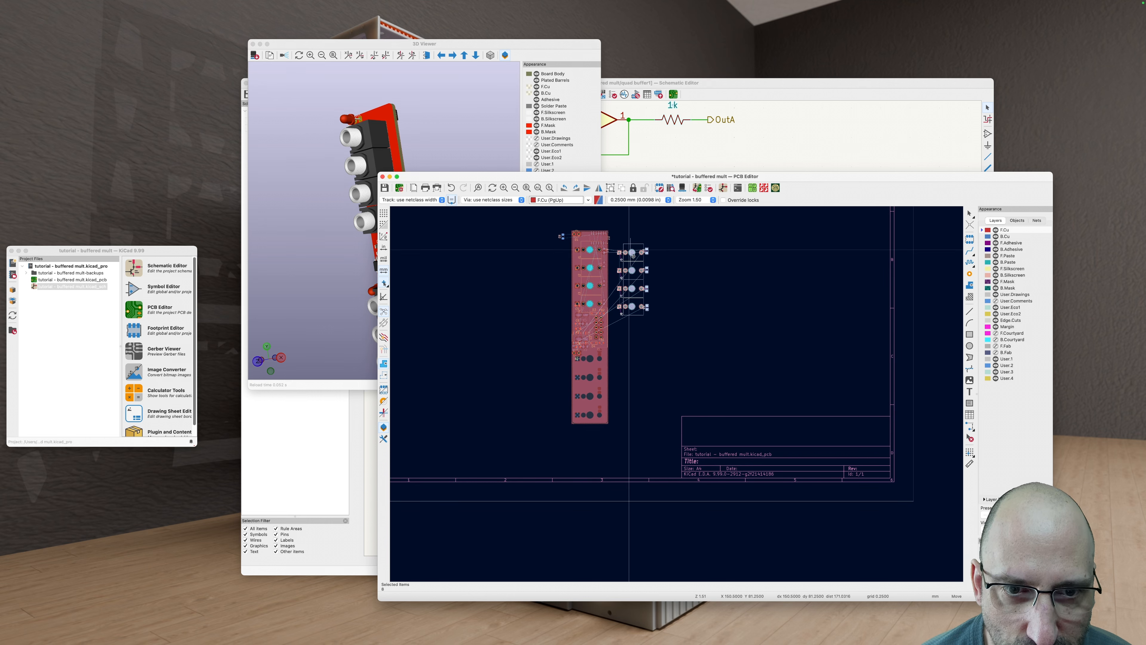
click(588, 436)
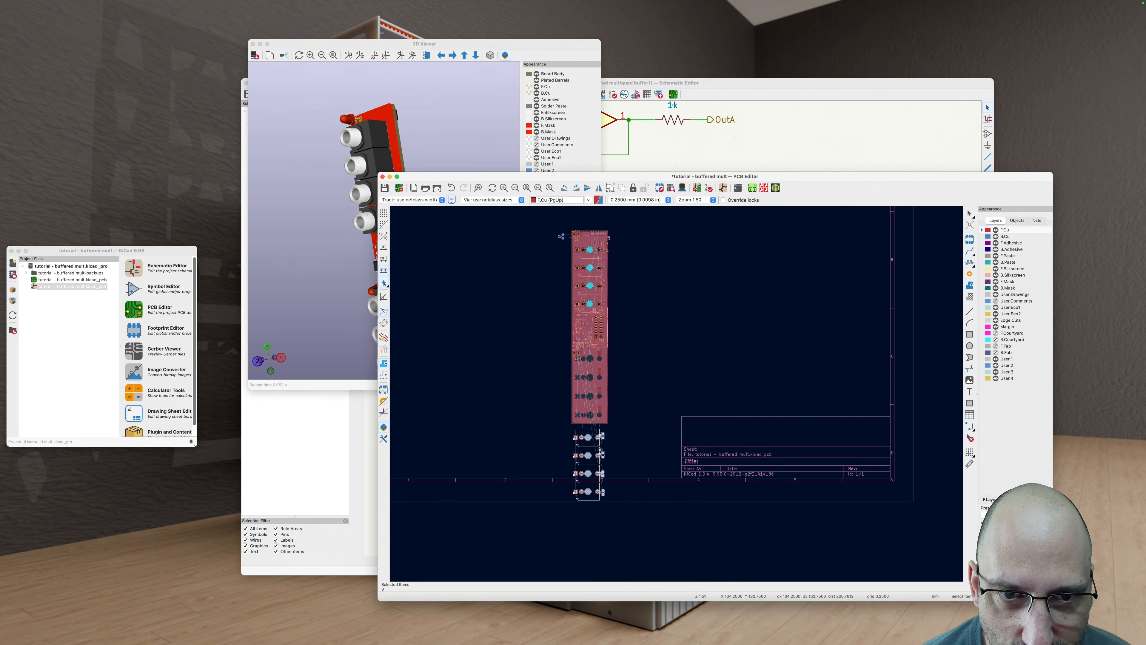
Step: Align jacks J5 to J8 and resistors R6 to R9 to the horizontal center of jack J4
right_click(596, 298)
mouse_move(695, 452)
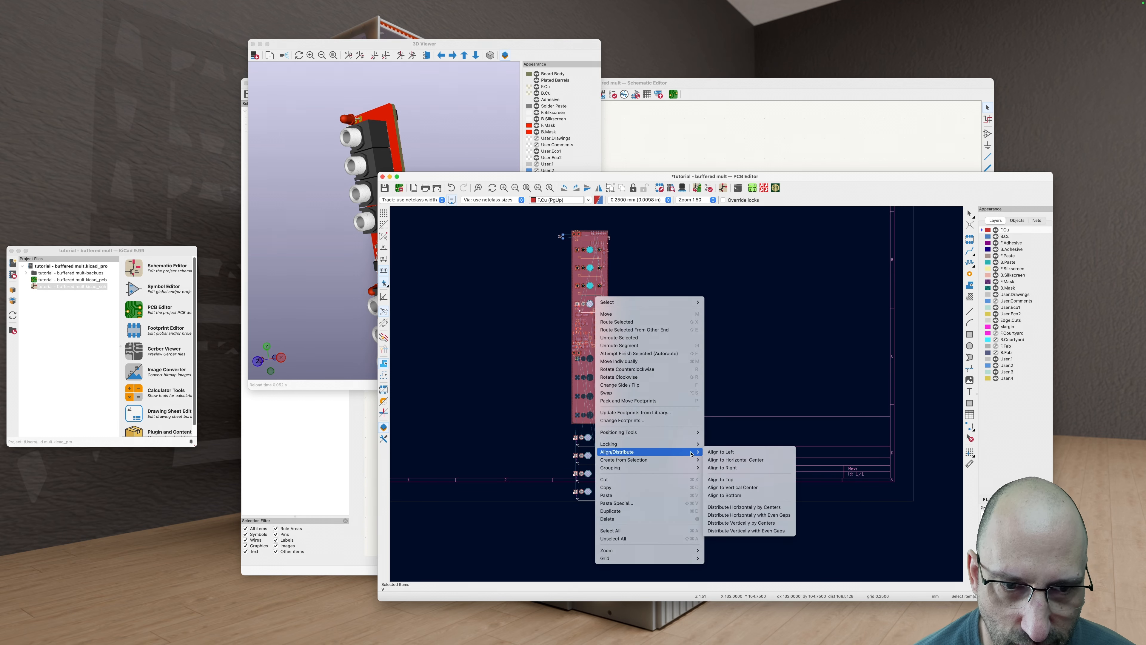
click(748, 459)
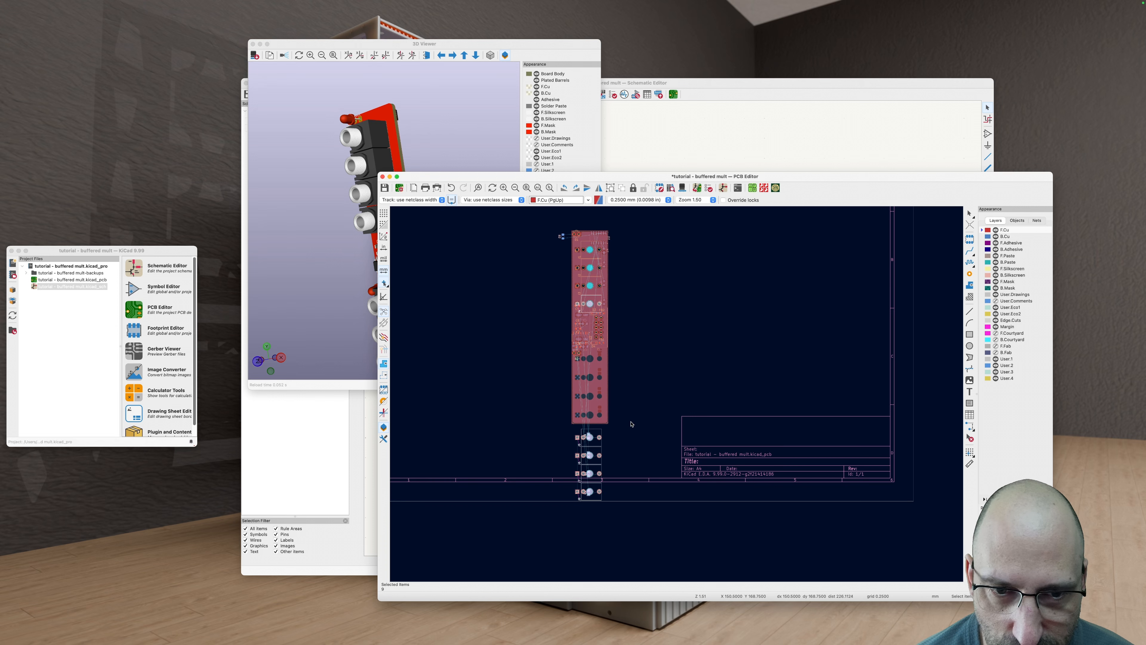
key(Escape)
scroll(610, 431, up, 3)
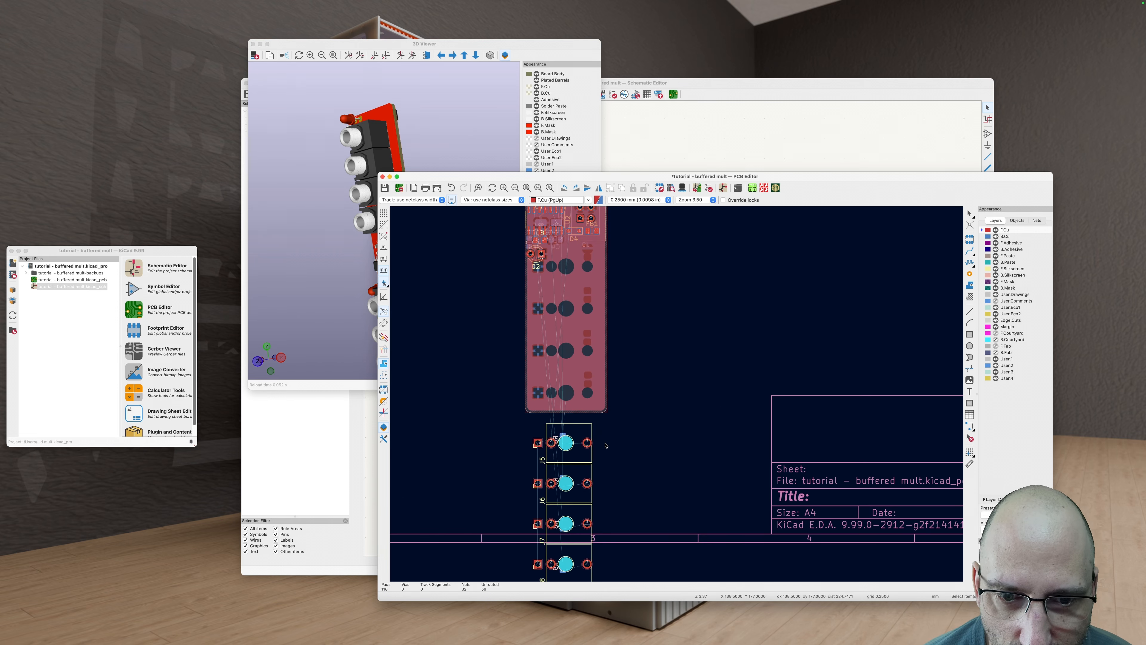
scroll(570, 400, up, 5)
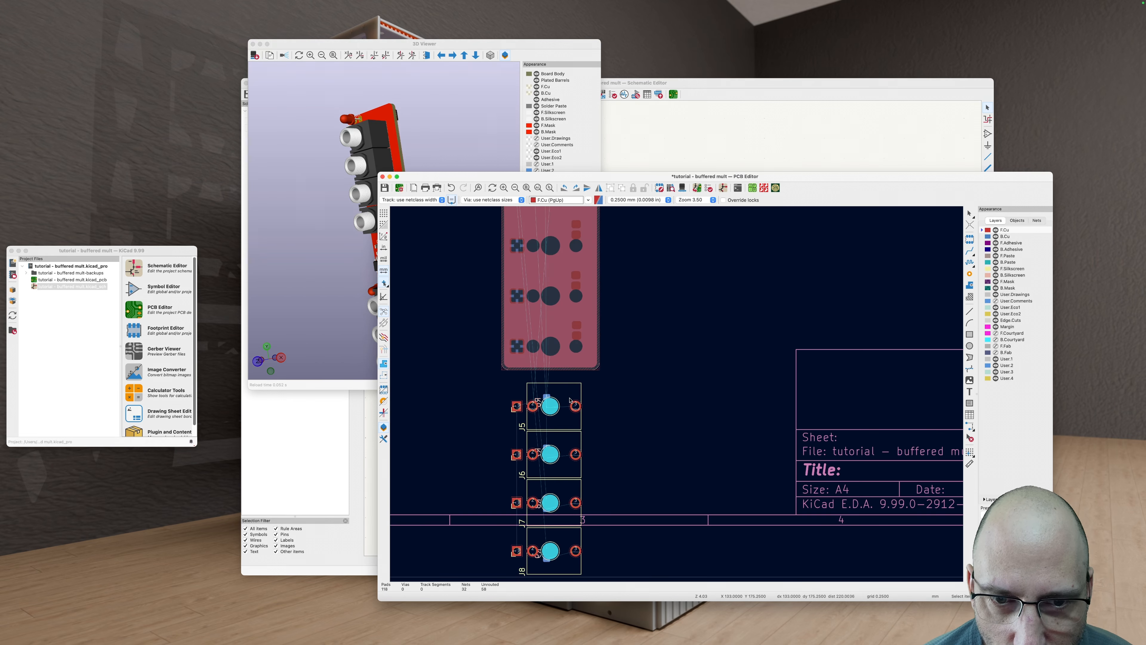
Step: Move resistors R6 to R9 together from the centers of jacks J5 to J8 to just outside the jacks' right edges
click(544, 397)
shift+click(547, 451)
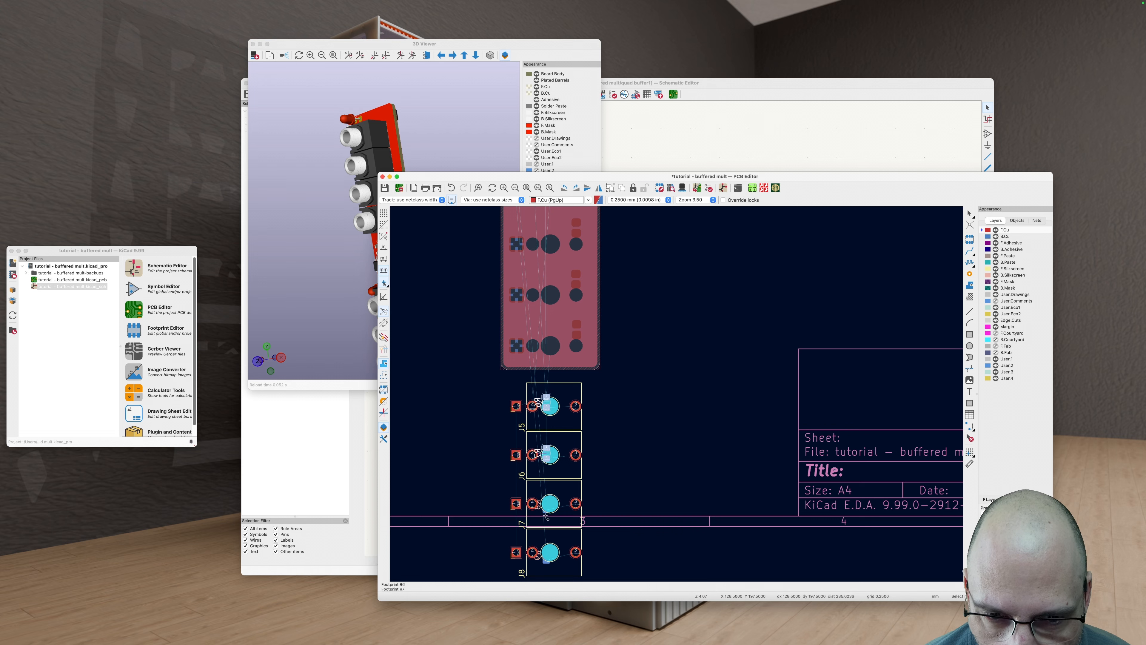
shift+click(544, 509)
scroll(547, 501, down, 3)
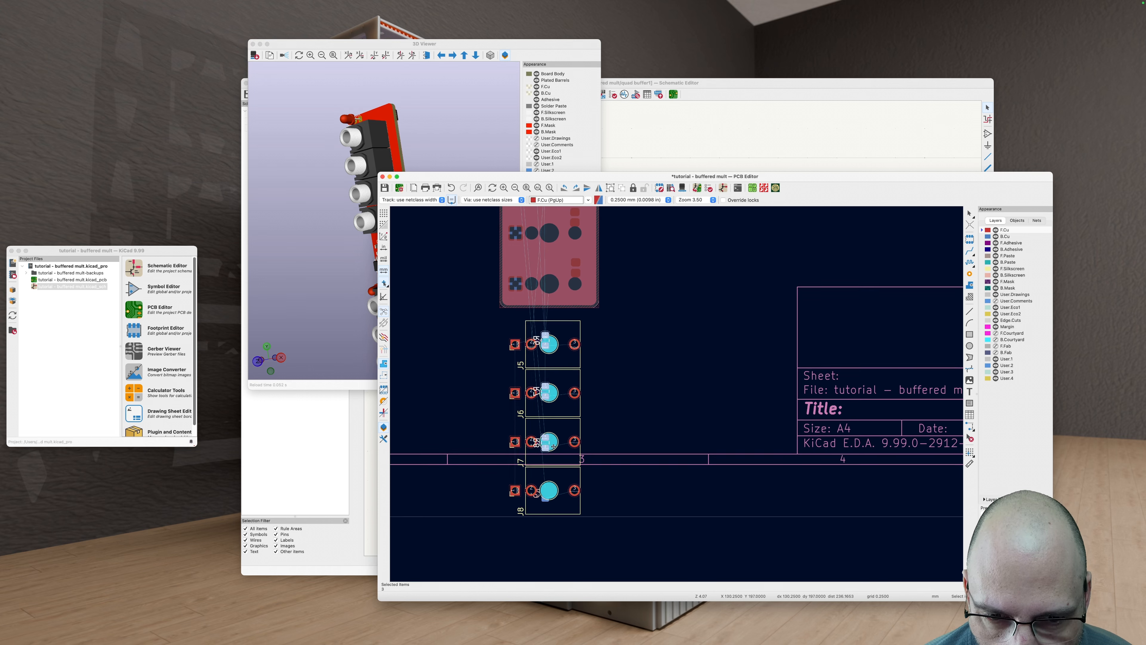
shift+click(546, 496)
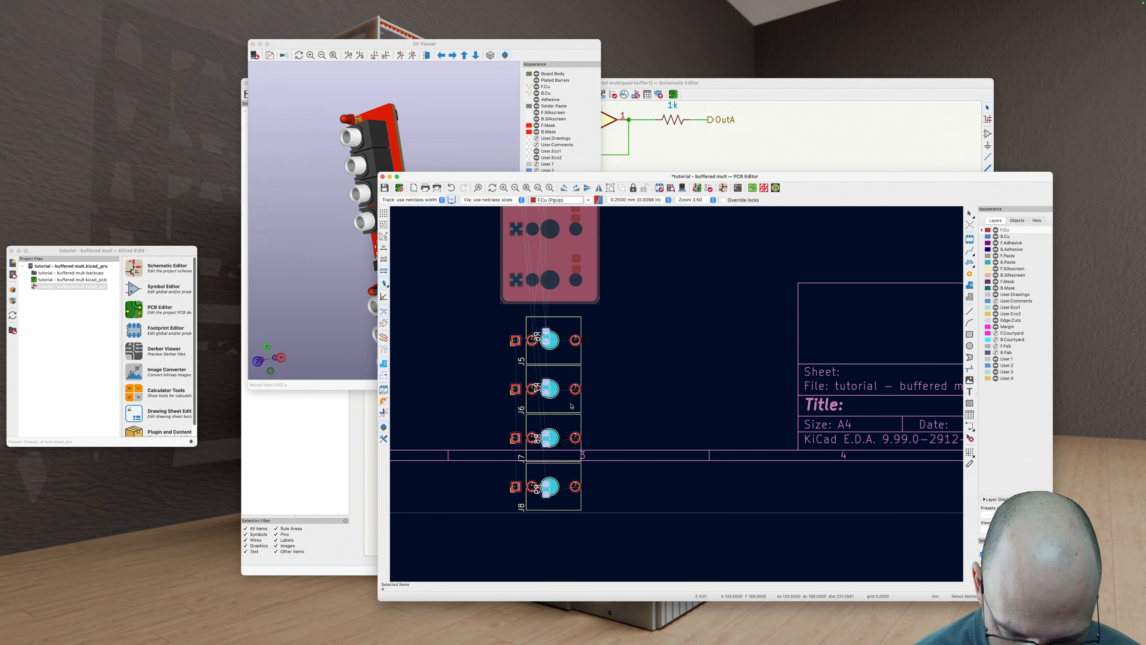
key(m)
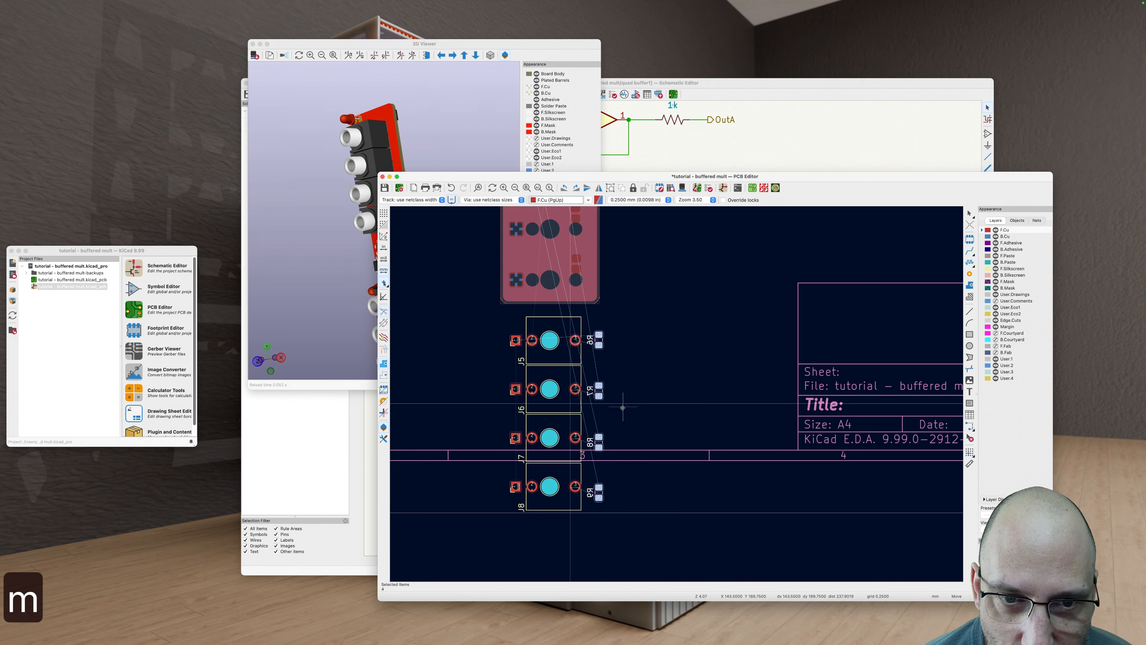
click(625, 404)
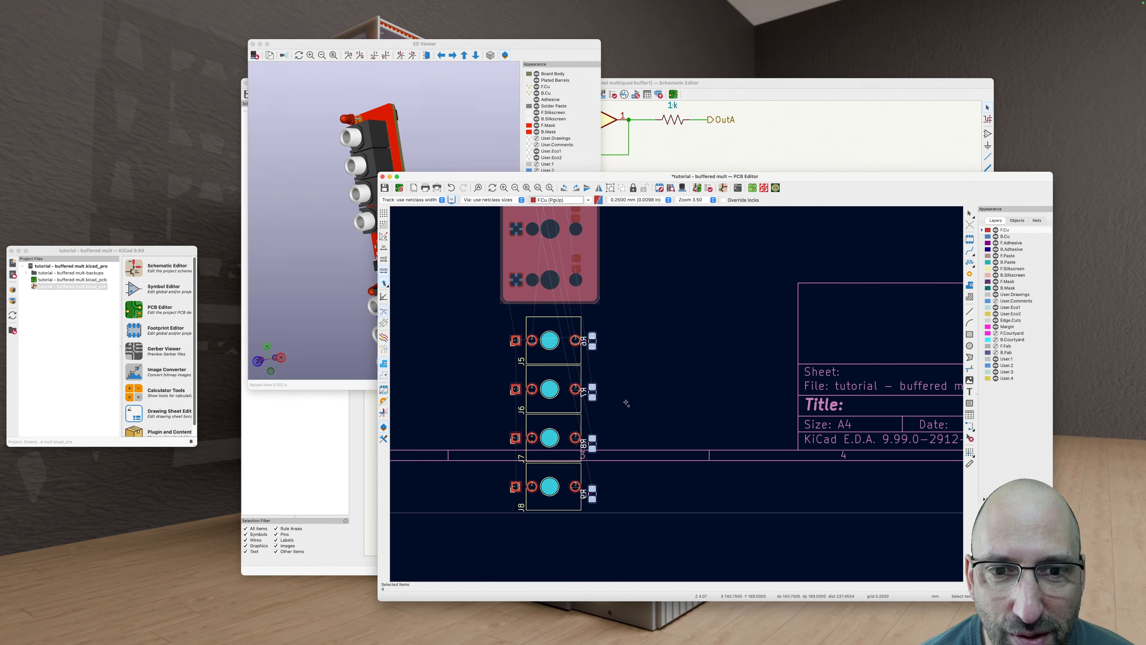
Step: Move LED D2 off the board to just below its lower left corner, beside jack J5
scroll(626, 403, down, 6)
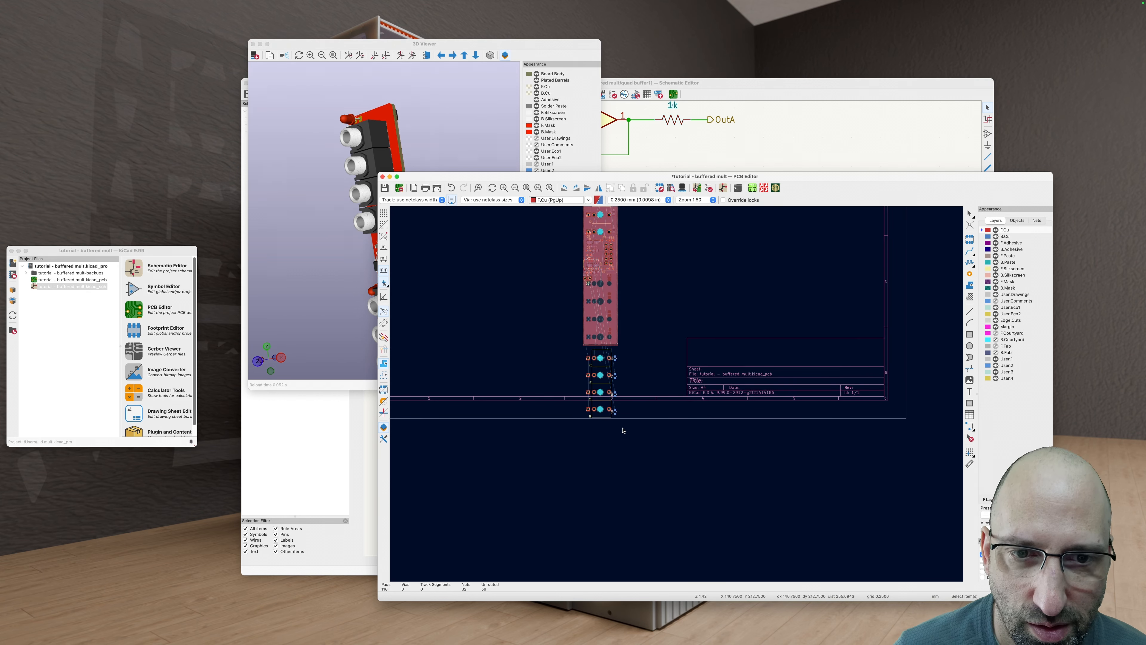
drag(623, 430, 598, 350)
scroll(599, 350, up, 6)
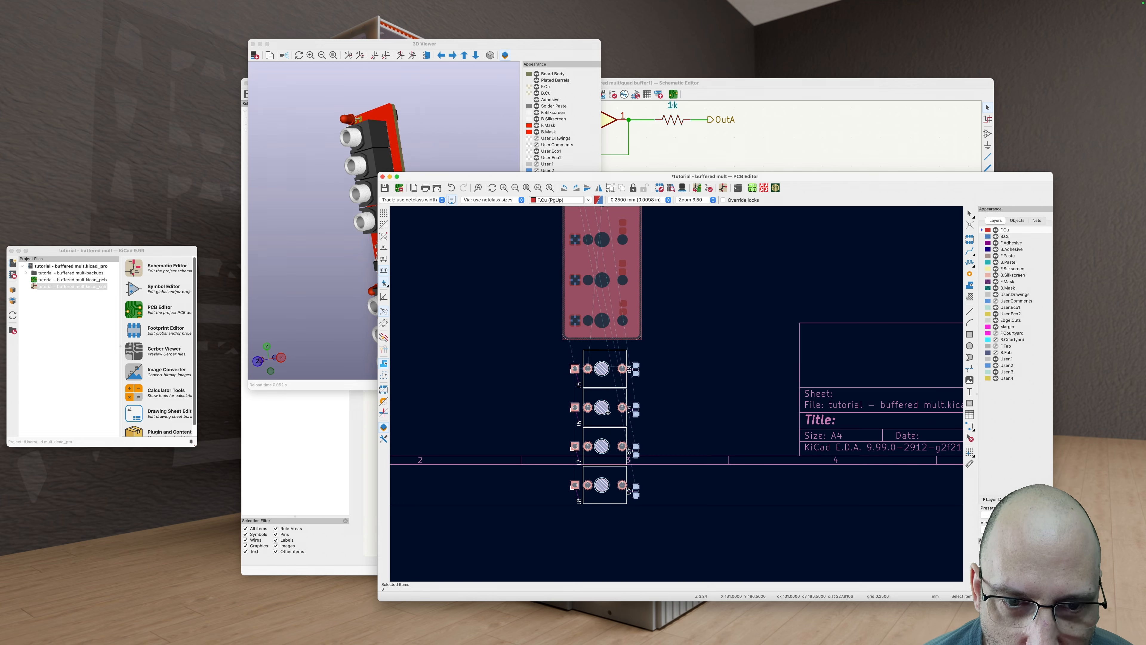
scroll(585, 432, down, 6)
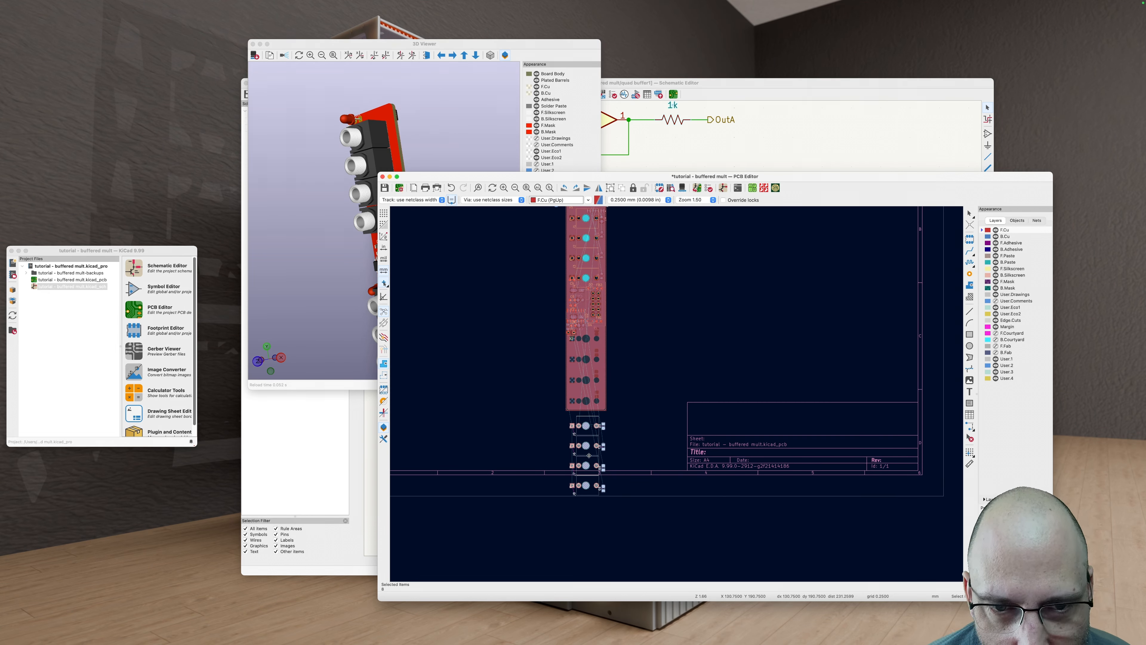
click(572, 332)
key(m)
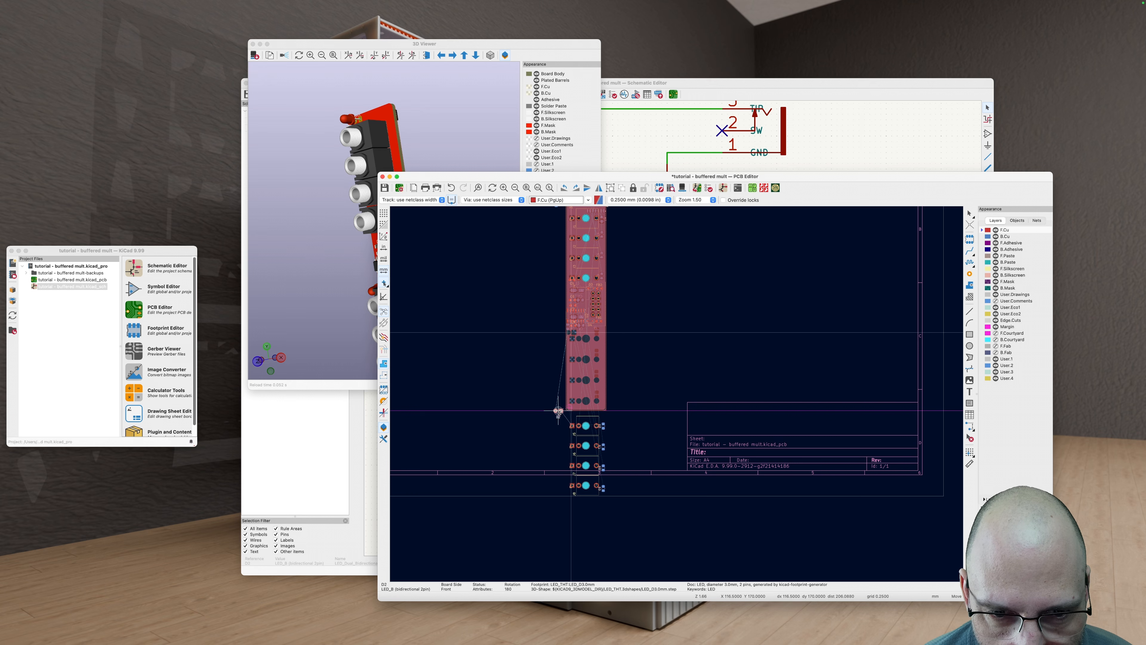
click(561, 417)
drag(623, 509, 591, 529)
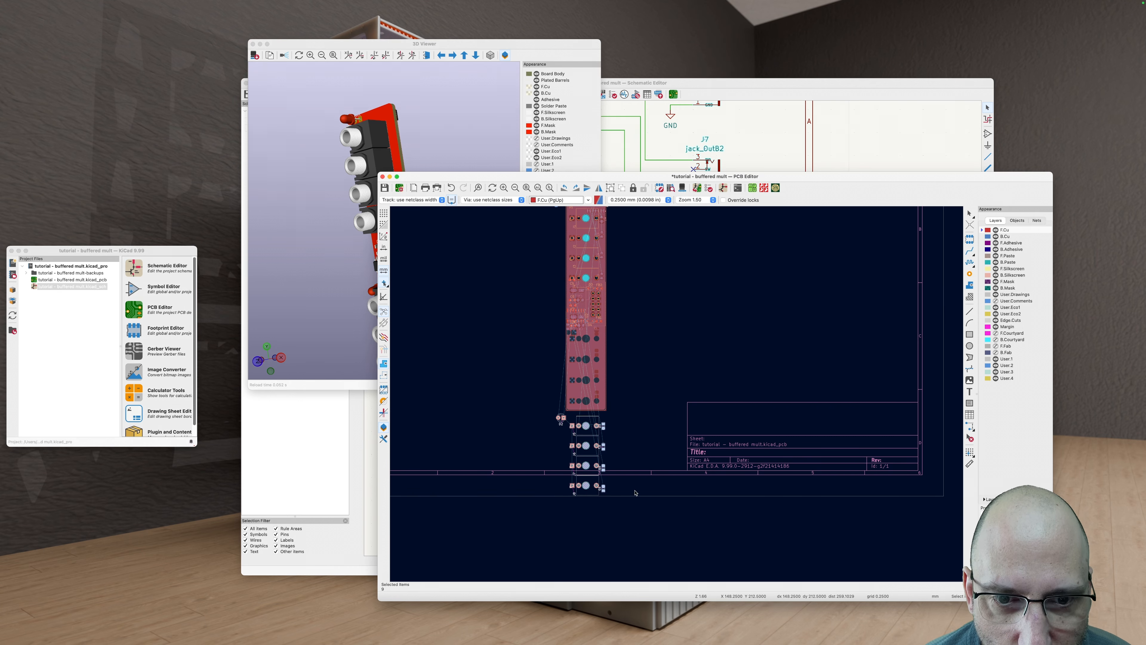
click(637, 492)
scroll(560, 415, up, 1)
middle_drag(555, 421, 544, 447)
click(547, 445)
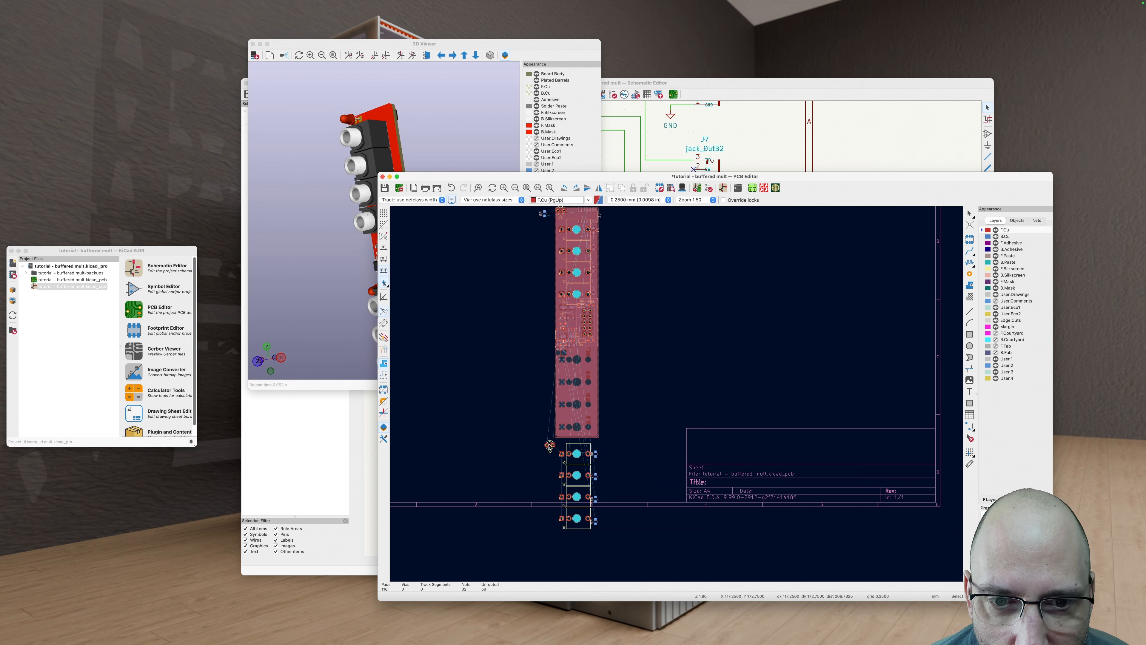
middle_drag(519, 334, 521, 395)
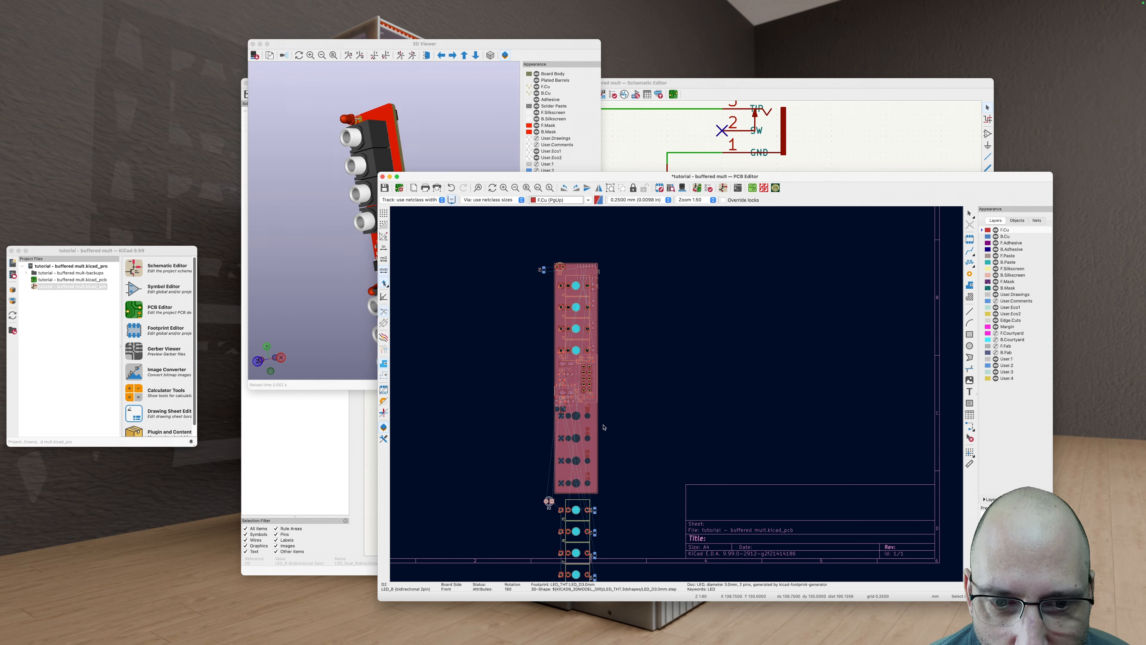
shift+click(559, 266)
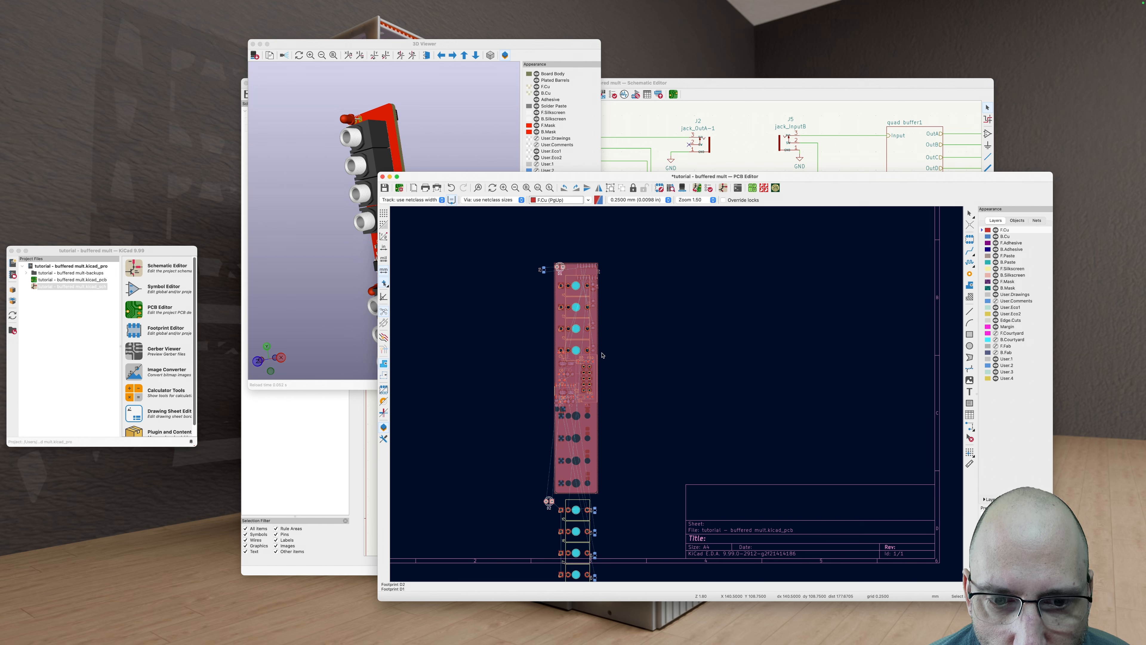
middle_drag(618, 364, 624, 318)
click(627, 386)
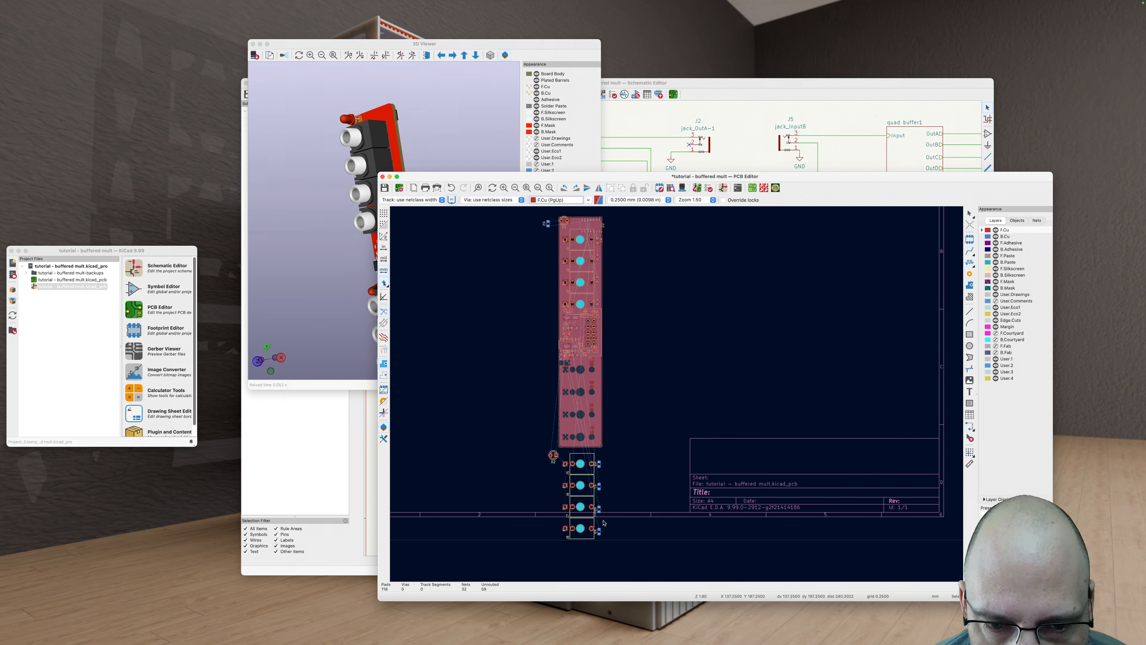
Step: Align jacks J5 to J8, without their resistors, to the horizontal center of jack J4
drag(615, 541, 571, 455)
drag(584, 554, 564, 455)
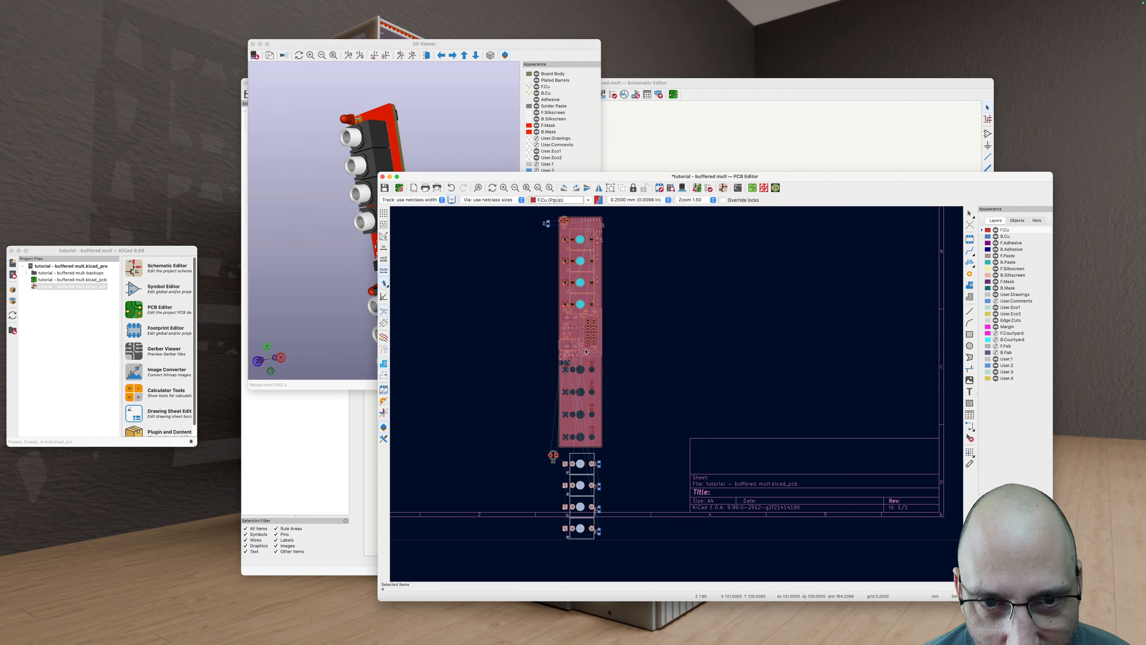
shift+click(579, 298)
right_click(579, 294)
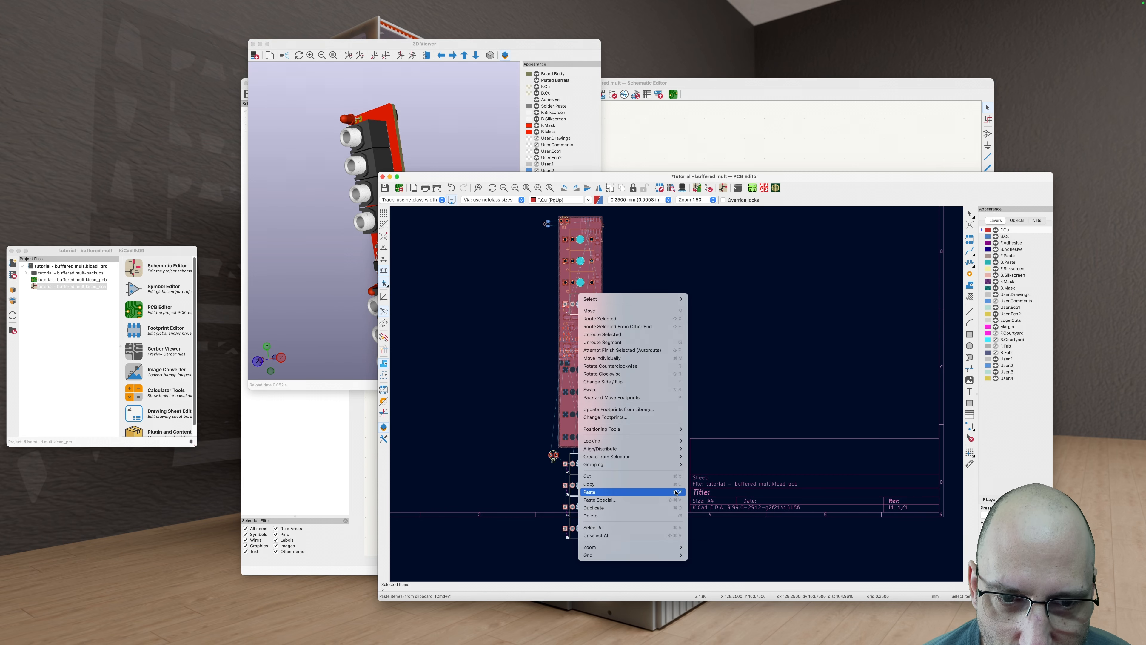
mouse_move(675, 452)
click(722, 456)
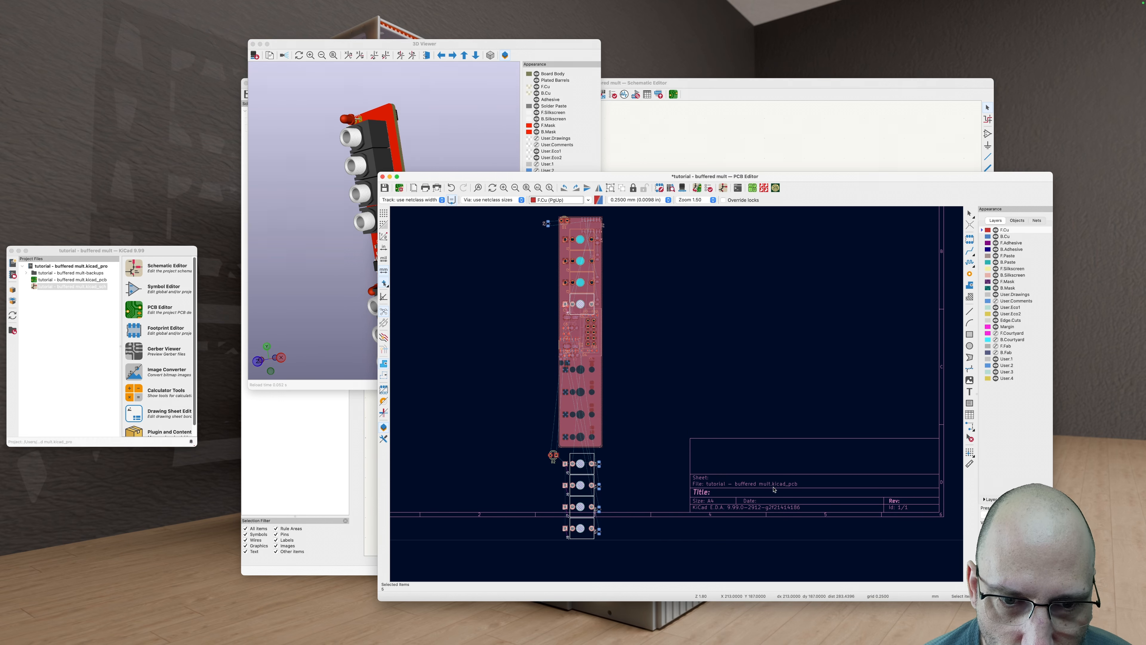
Step: Align LED D2 to the horizontal center of LED D1
click(611, 479)
click(553, 455)
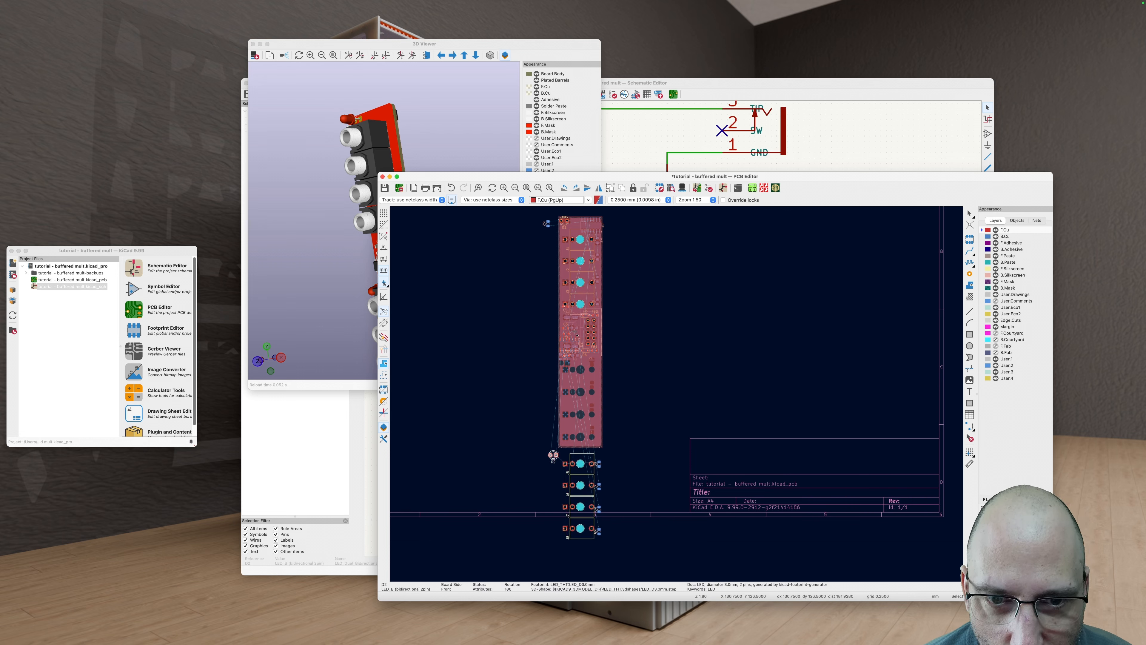
shift+click(564, 220)
right_click(564, 220)
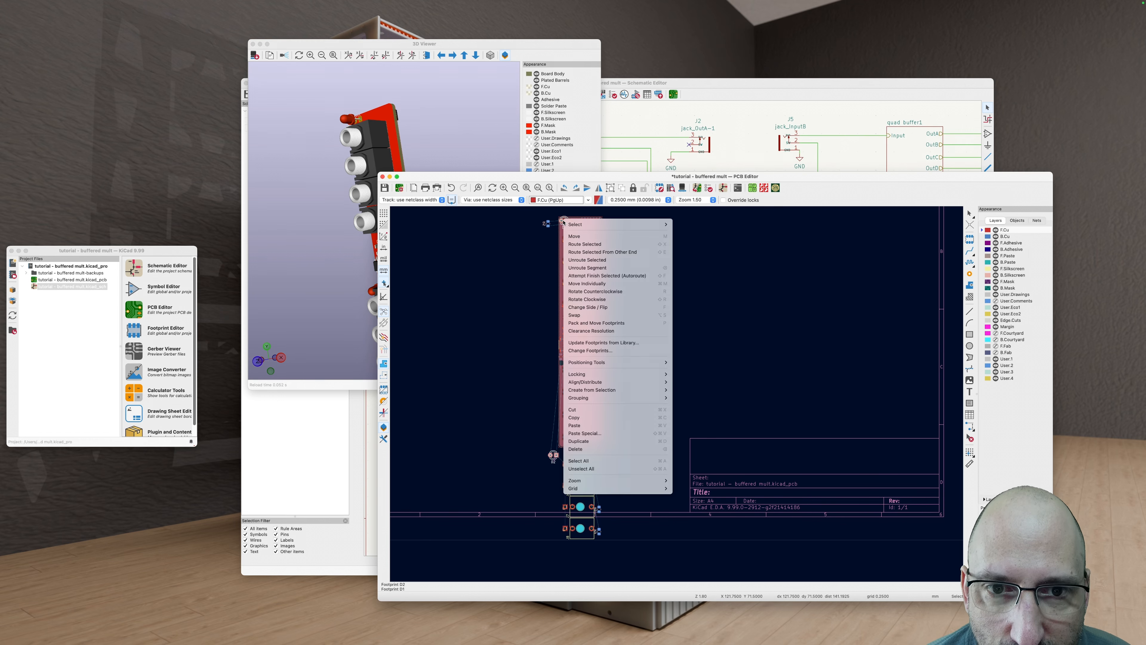
mouse_move(638, 382)
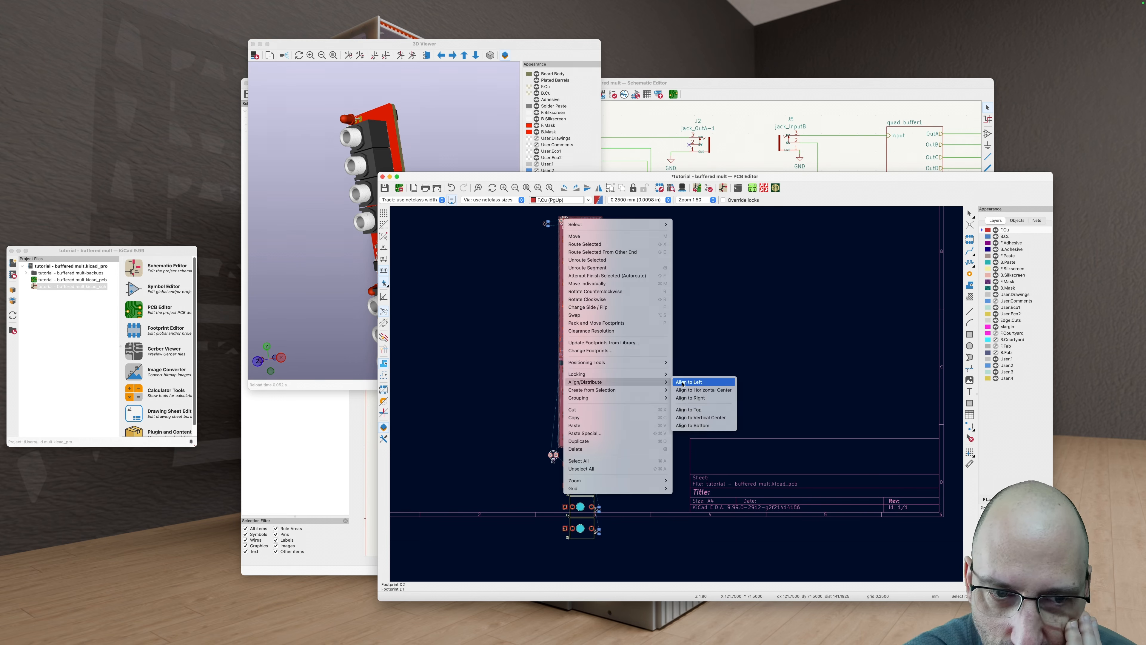
click(700, 390)
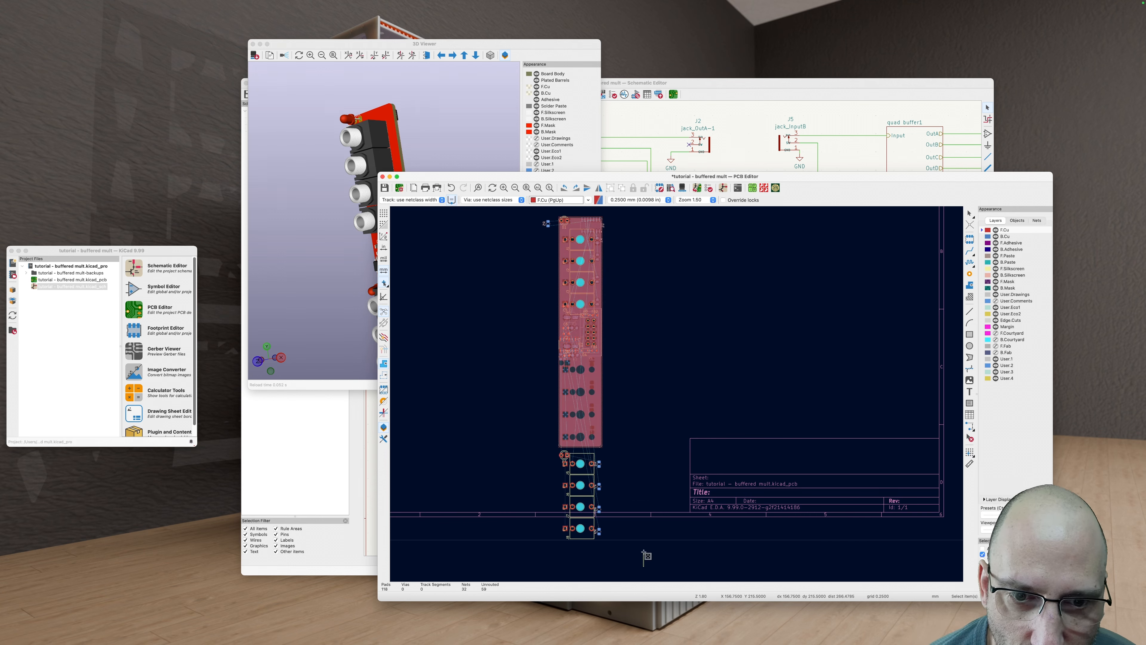
Step: Move jacks J5 to J8 with resistors R6 to R9 and LED D2 to the board's right side, level with jacks J1 to J4
drag(649, 565, 558, 451)
key(m)
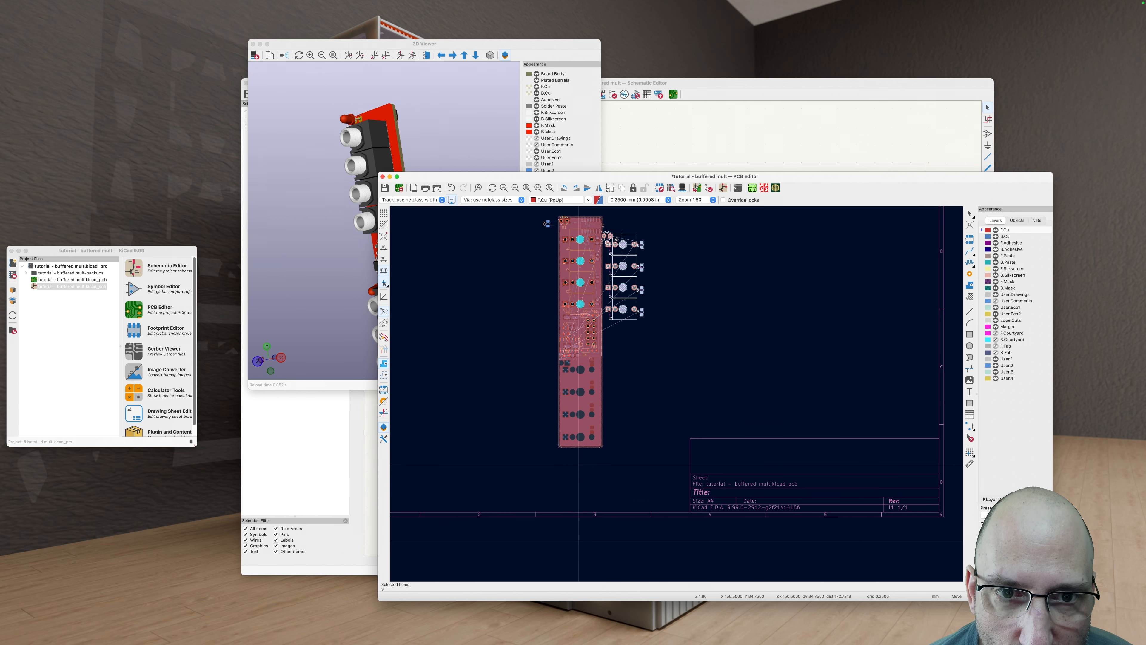
click(621, 241)
Step: Align LED D2 to the vertical center of LED D1
scroll(621, 241, up, 5)
scroll(621, 240, down, 3)
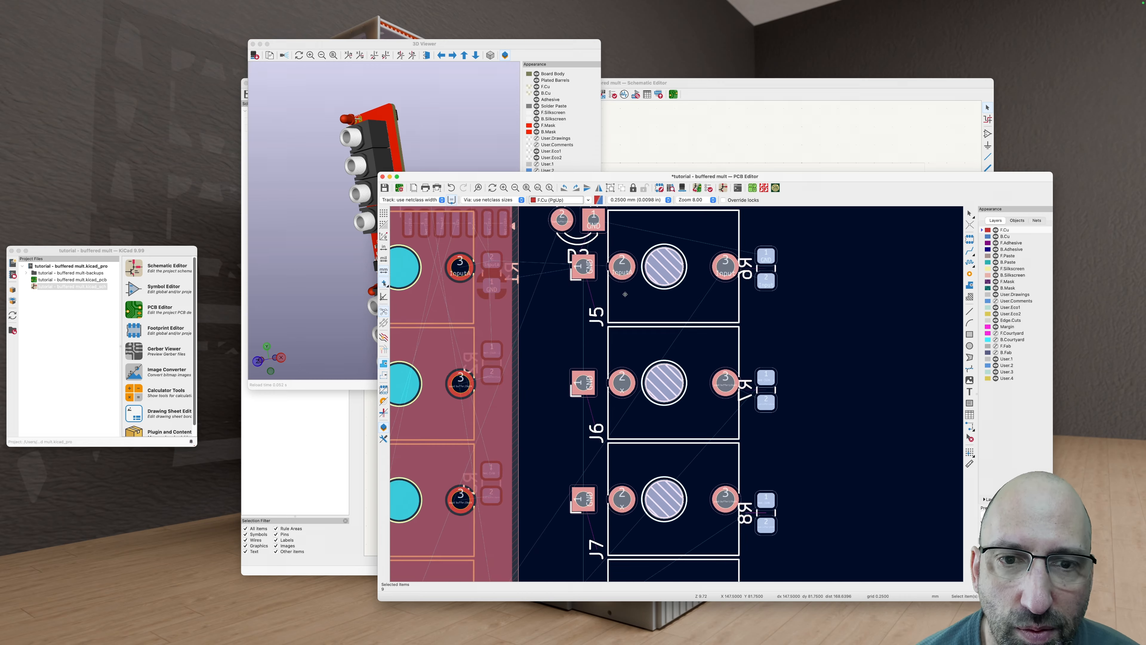
middle_drag(673, 355, 652, 335)
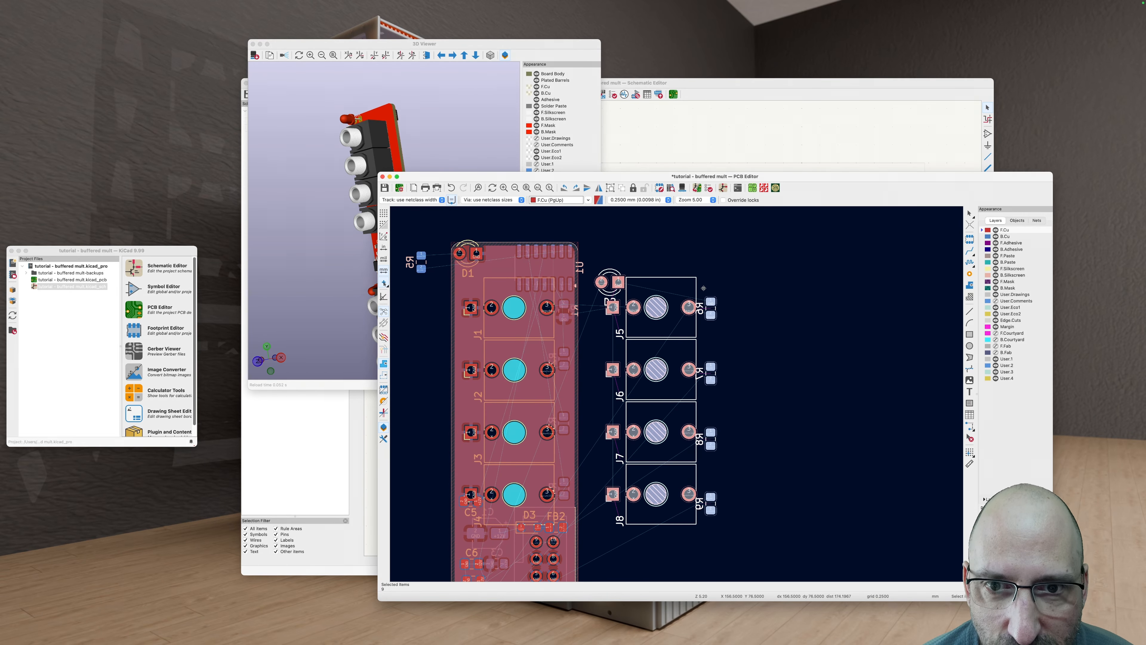
click(703, 288)
click(617, 282)
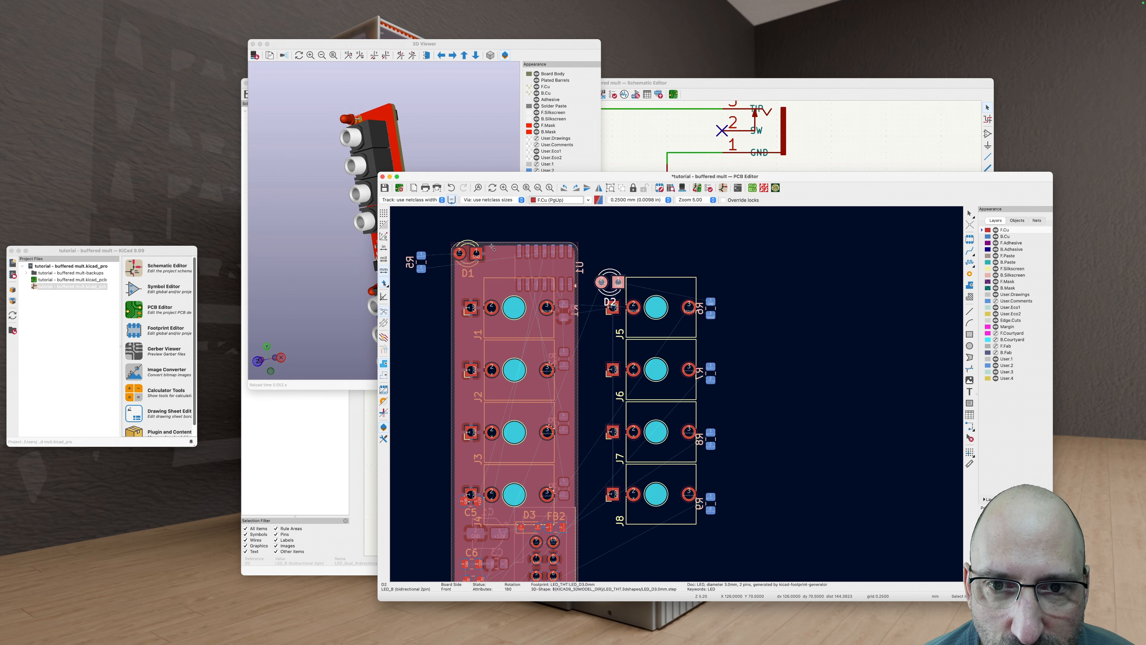
shift+click(465, 253)
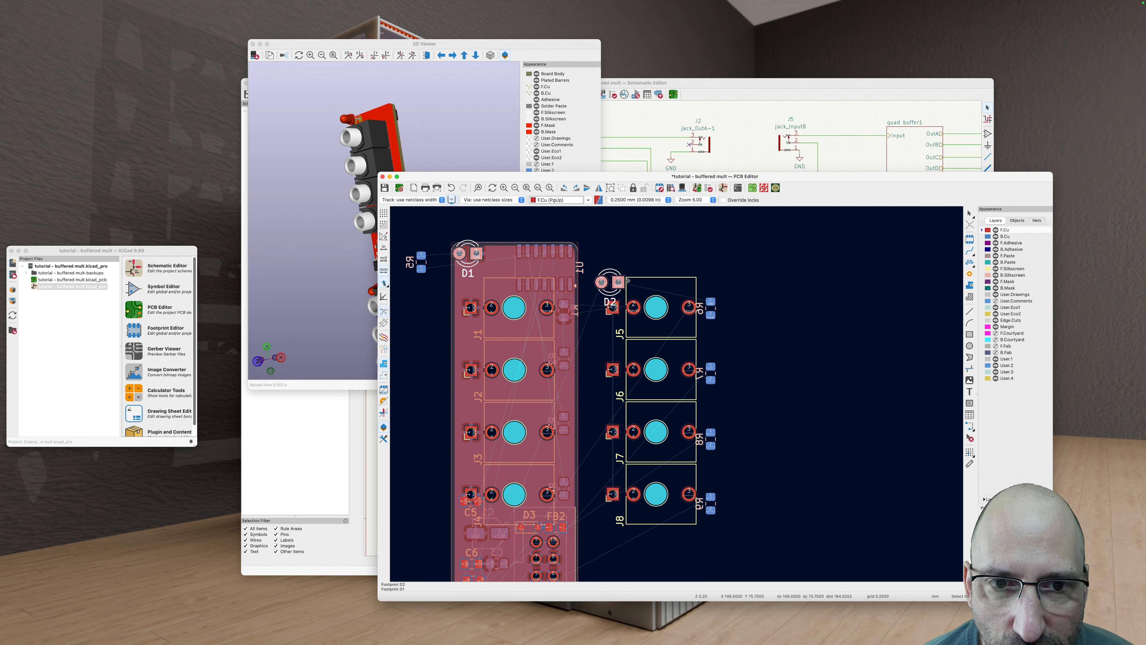
right_click(608, 278)
right_click(467, 250)
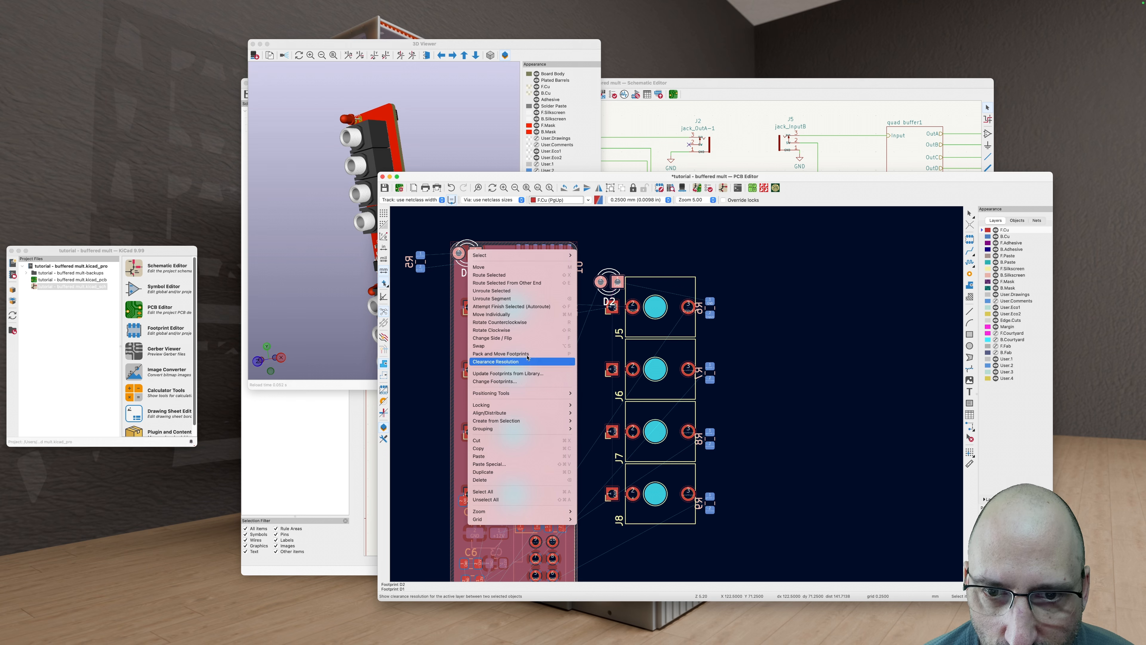
mouse_move(558, 413)
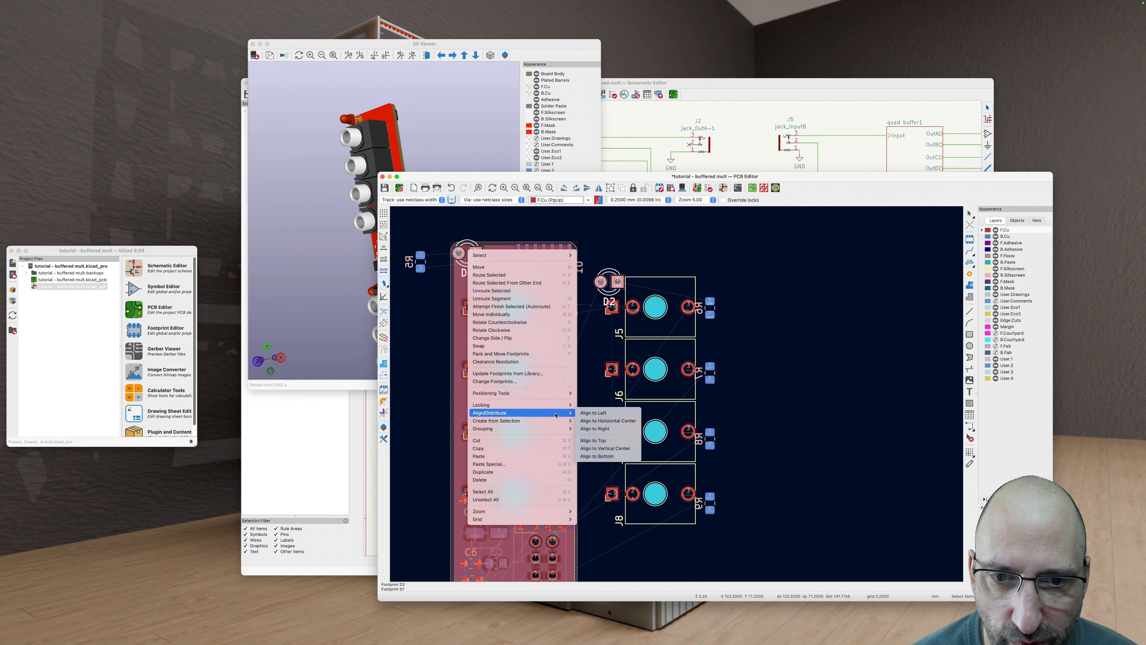
click(605, 448)
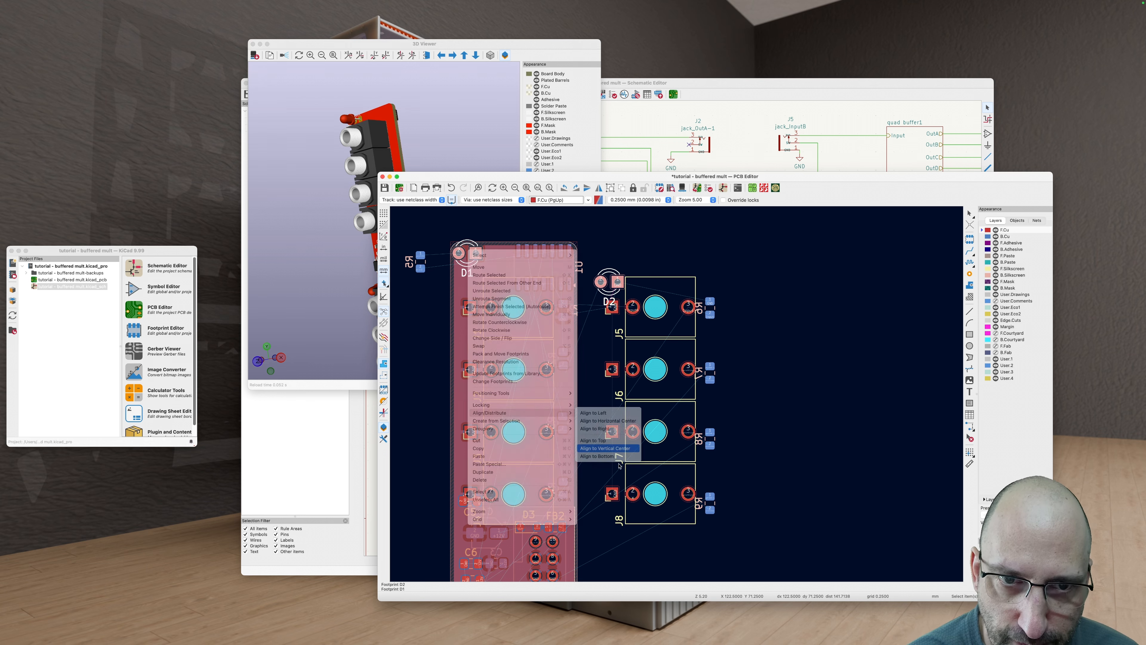
click(831, 340)
Step: Align the top of jack J5 with the top of jack J1
scroll(652, 274, down, 1)
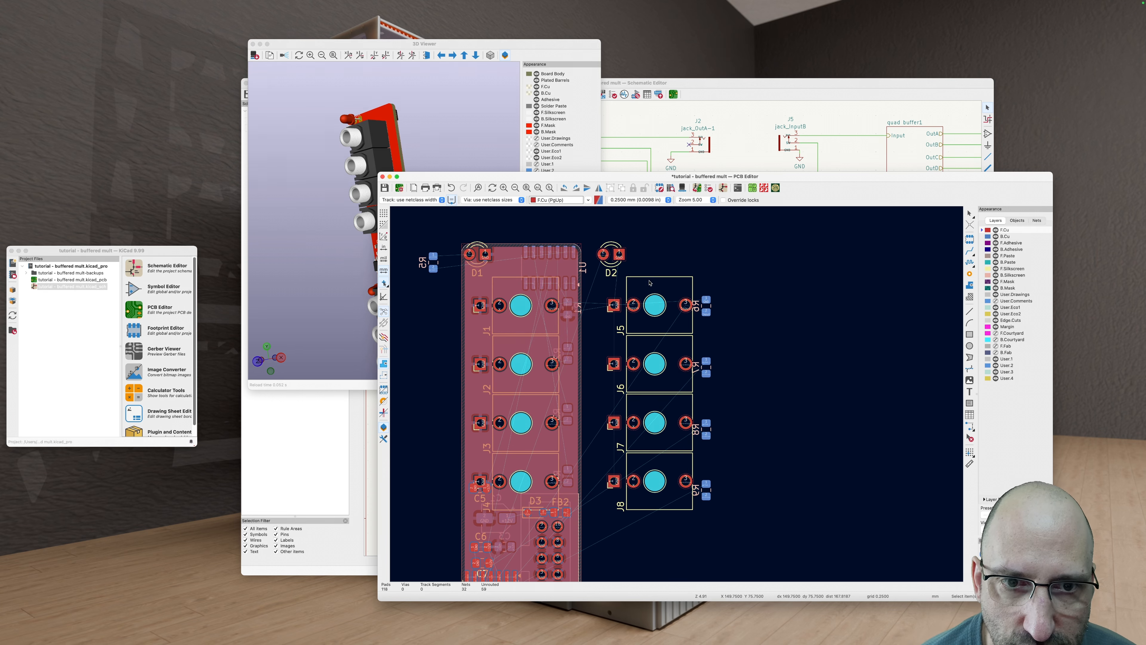
click(648, 279)
shift+click(551, 284)
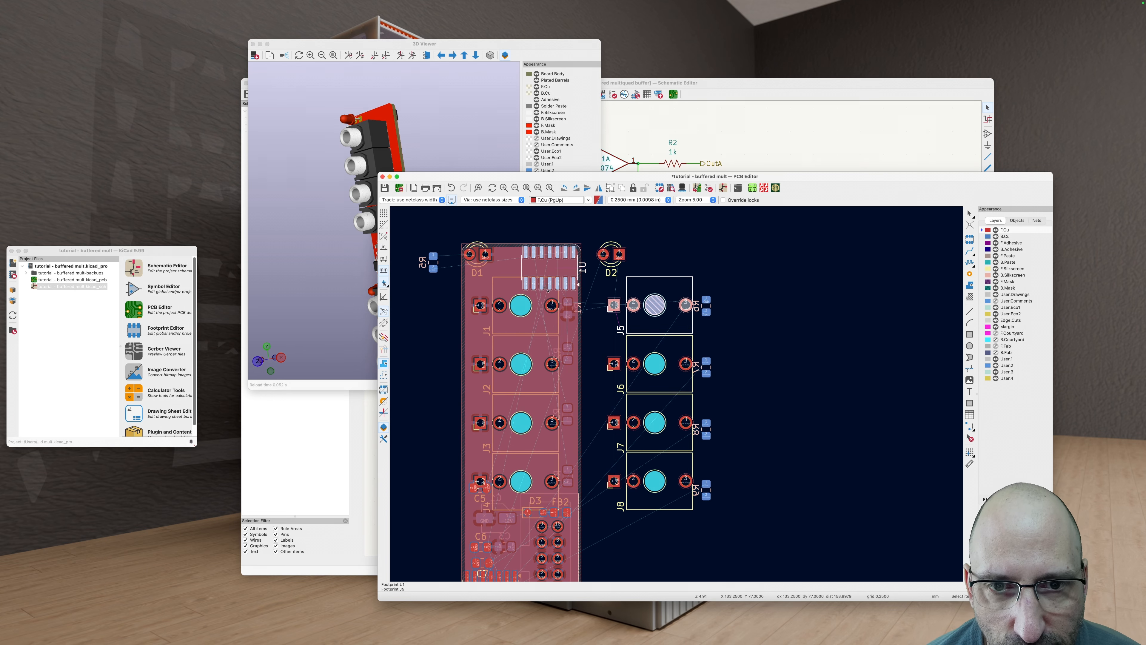
click(680, 266)
click(669, 283)
shift+click(508, 287)
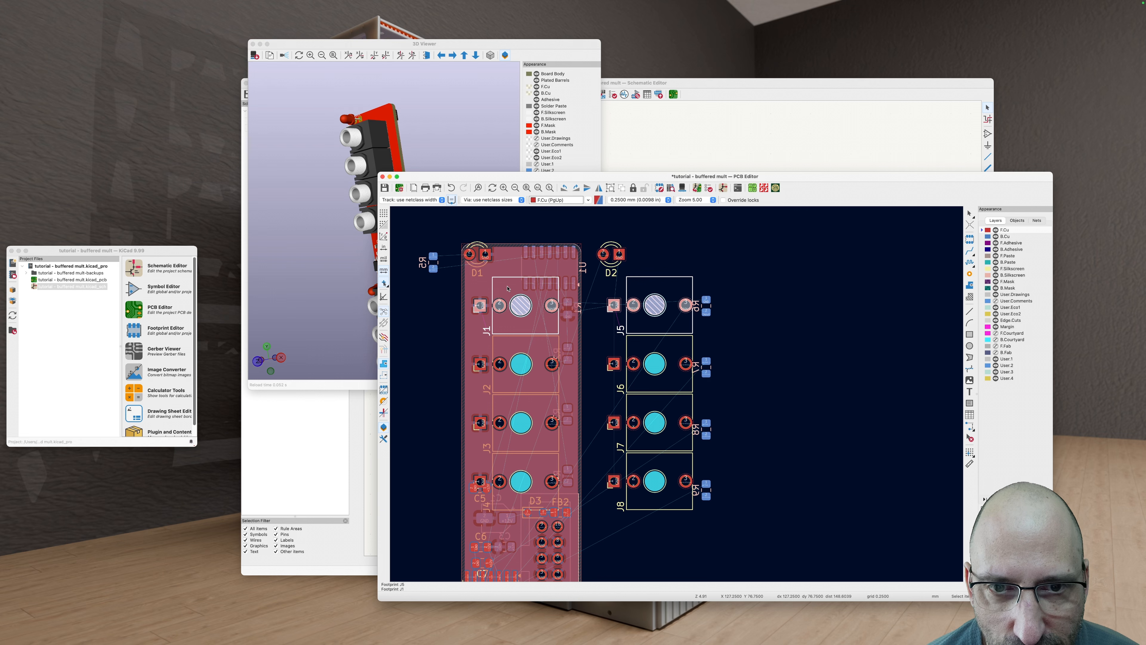
right_click(508, 288)
mouse_move(587, 448)
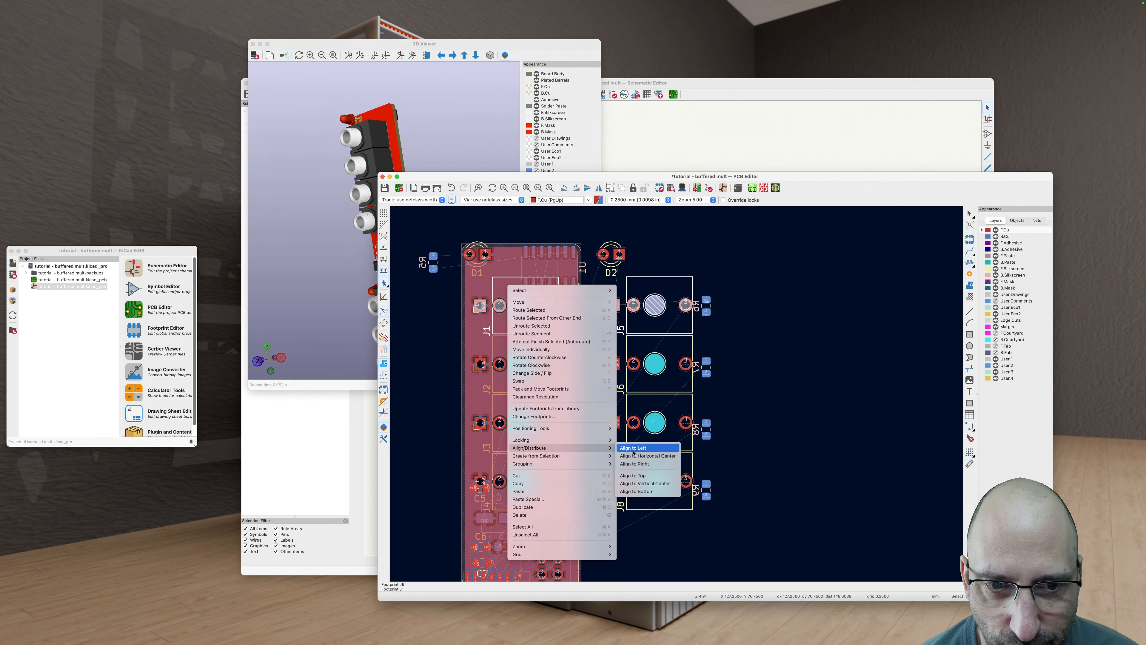
click(634, 476)
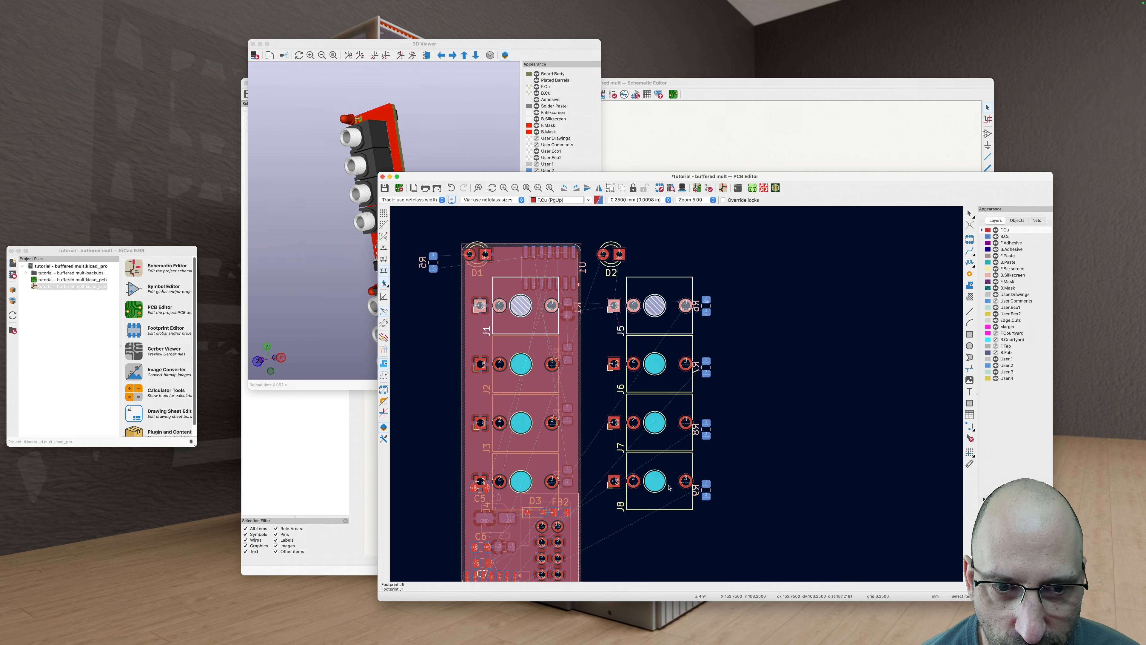
Step: Align jack J8 so that it sits level with jack J4
click(668, 487)
shift+click(557, 462)
right_click(550, 462)
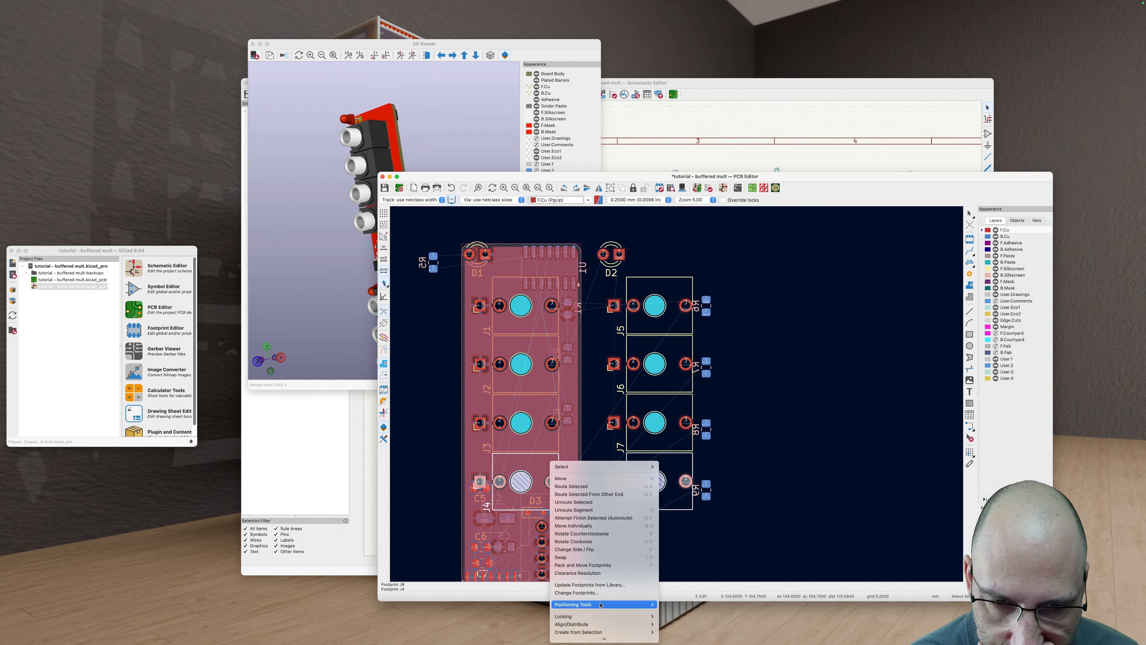
mouse_move(631, 624)
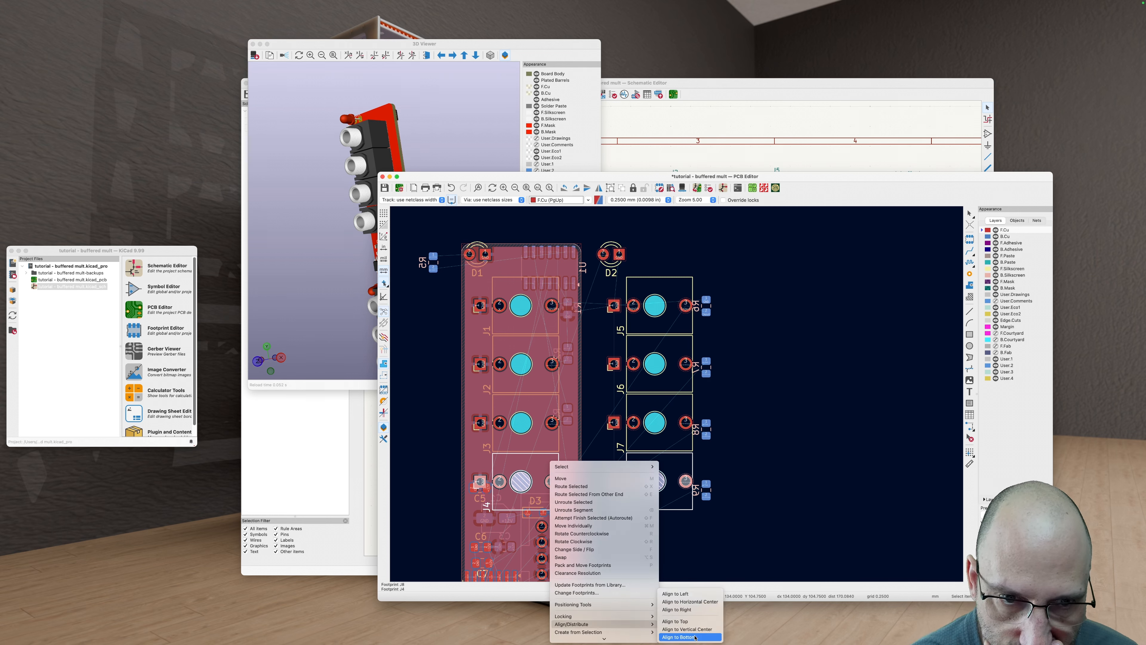
click(698, 621)
Step: Distribute jacks J5, J6, J7 and J8 vertically by their centers
drag(659, 542, 658, 295)
right_click(657, 295)
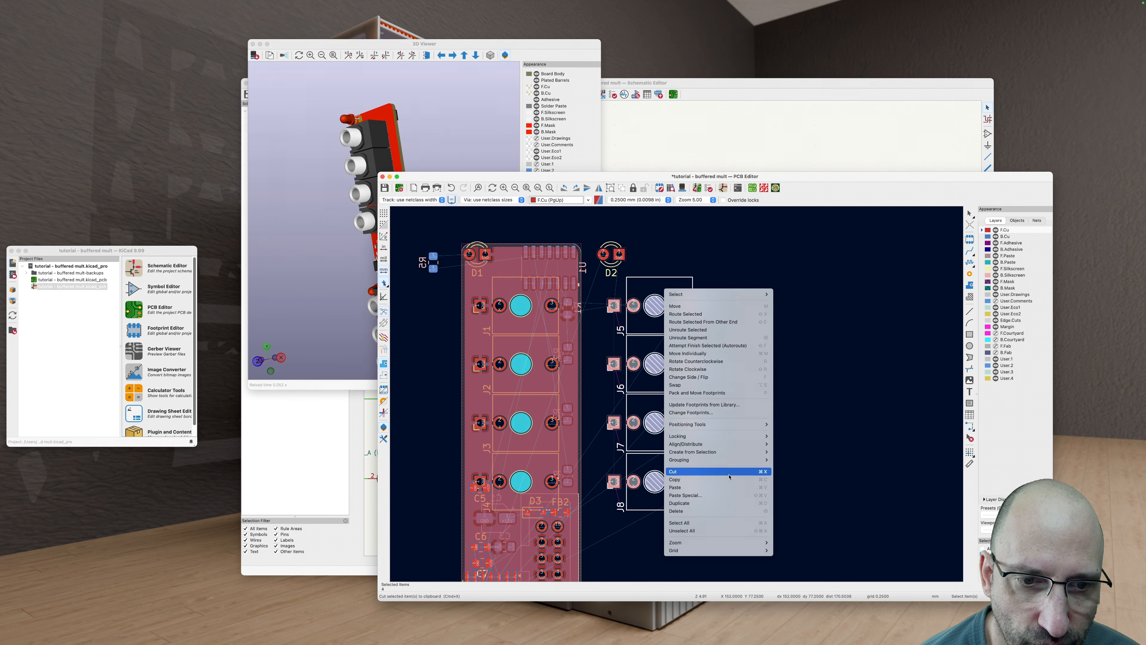
mouse_move(731, 444)
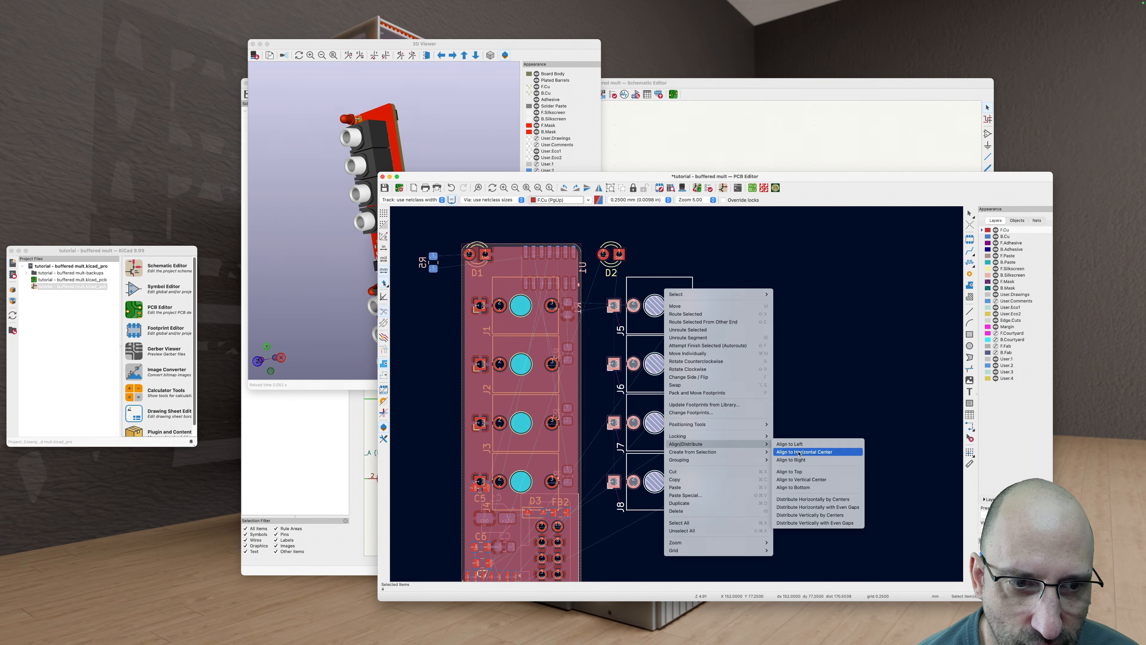
click(840, 515)
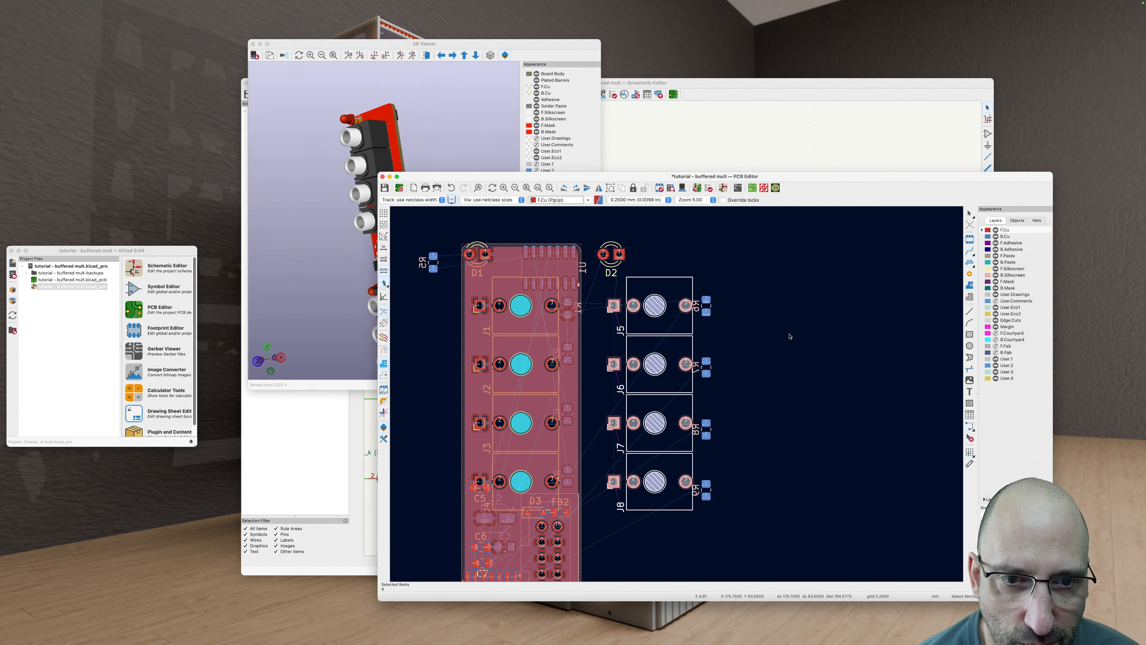
Step: Move jacks J5 to J8 with resistors R6 to R9 and LED D2 back beside the board's lower half
drag(762, 498, 557, 442)
scroll(625, 261, down, 3)
scroll(693, 314, down, 2)
scroll(557, 442, up, 3)
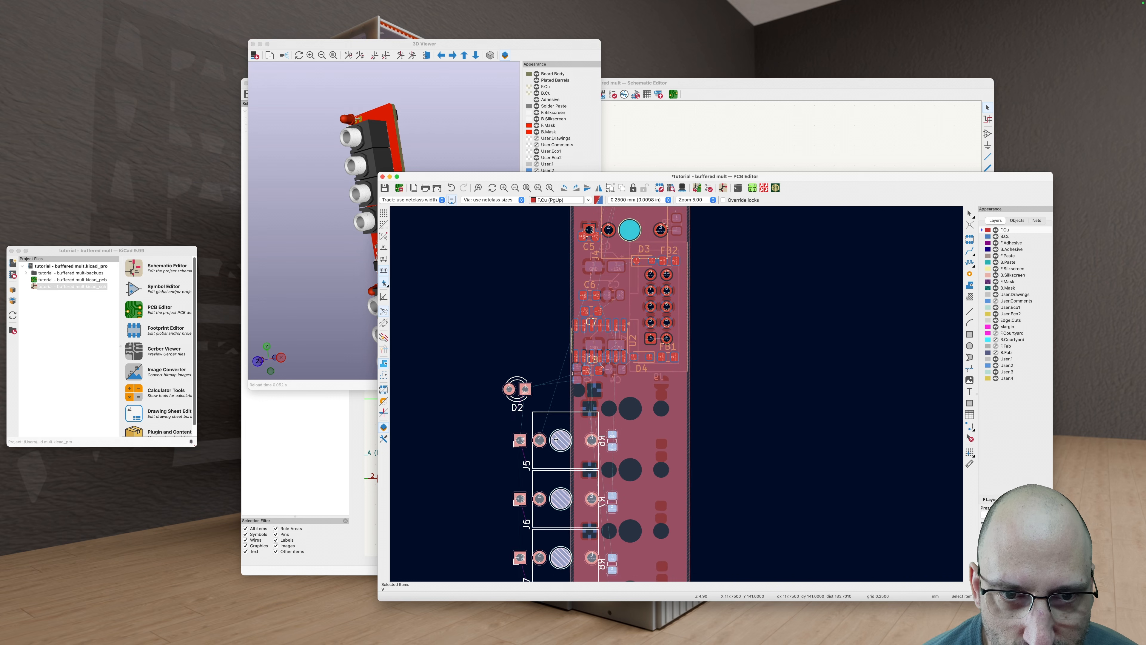
Step: Move op-amp U2 off the board to above LED D2, and refill all copper zones
click(605, 337)
drag(546, 322, 514, 317)
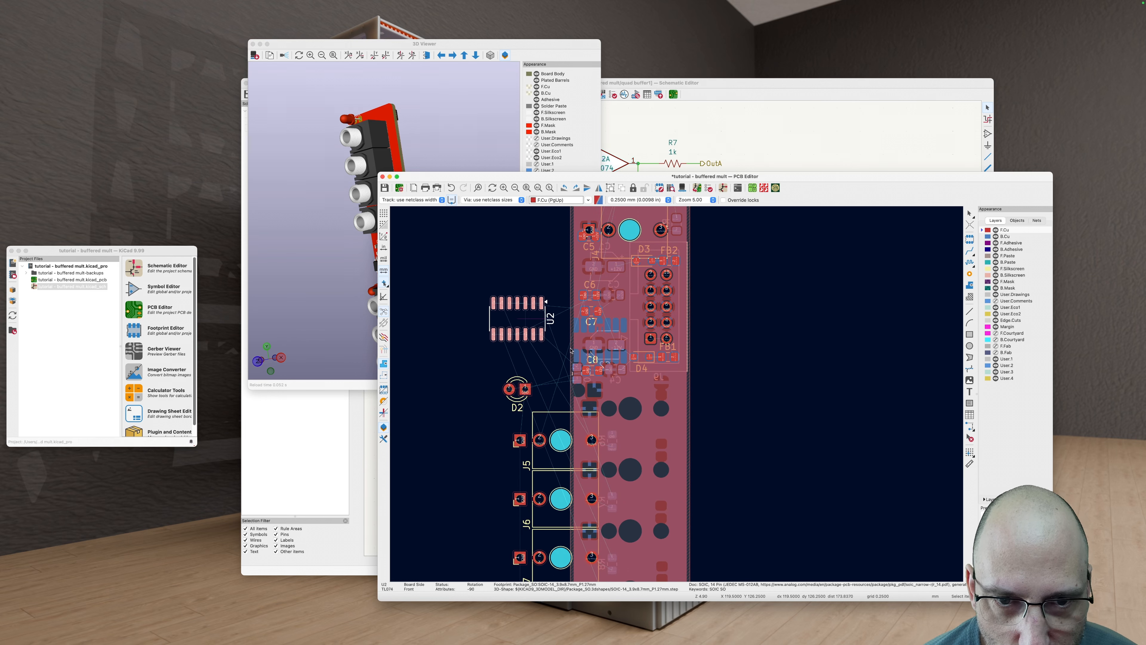
key(b)
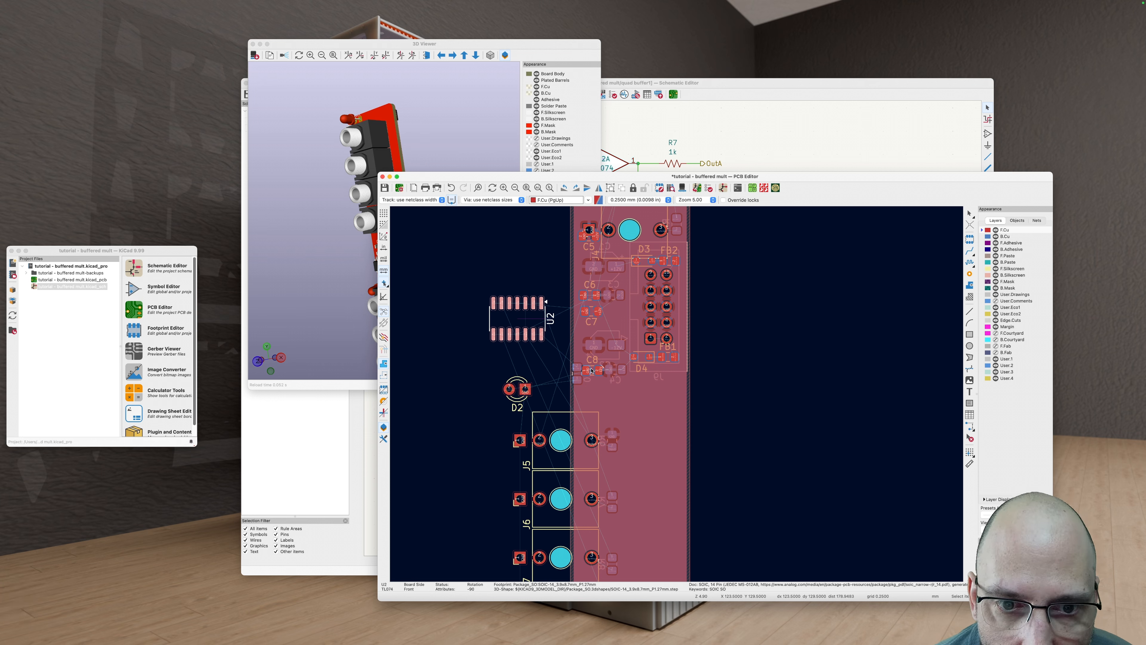
Step: Undo the relocation of capacitor C8 and move resistor R10 off the board to the left of LED D2
drag(592, 371, 518, 350)
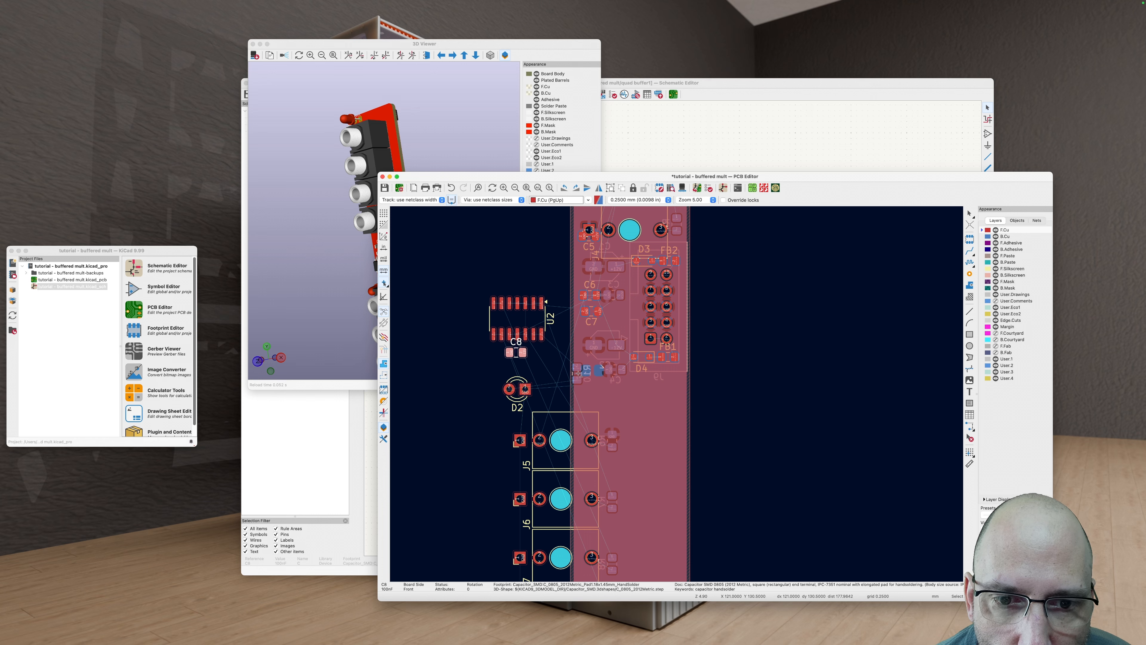
key(cmd+z)
drag(579, 373, 481, 392)
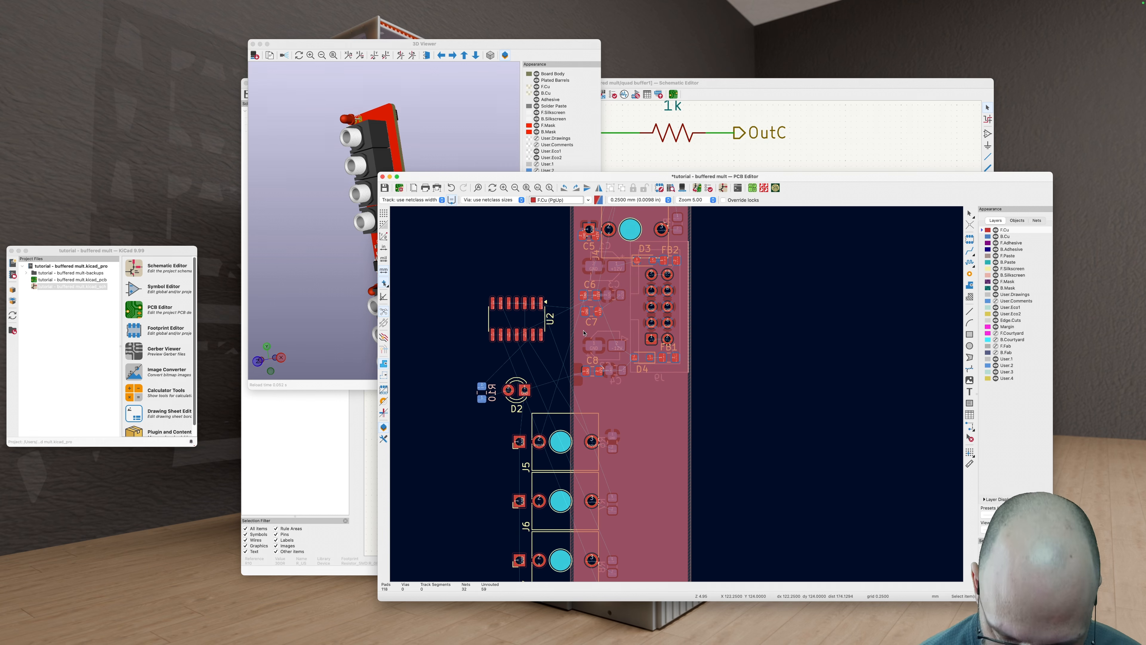
Step: Move capacitor C8 off the board to just below op-amp U2 and capacitor C7 to just above it
scroll(596, 332, up, 4)
click(635, 396)
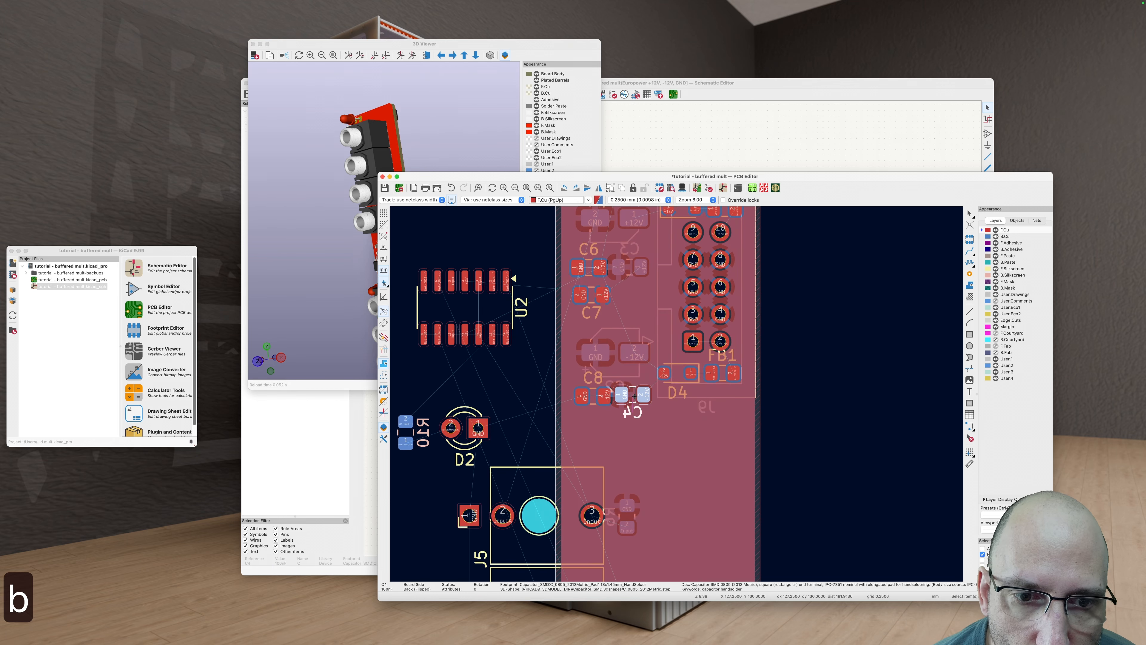
click(593, 395)
drag(594, 395, 448, 367)
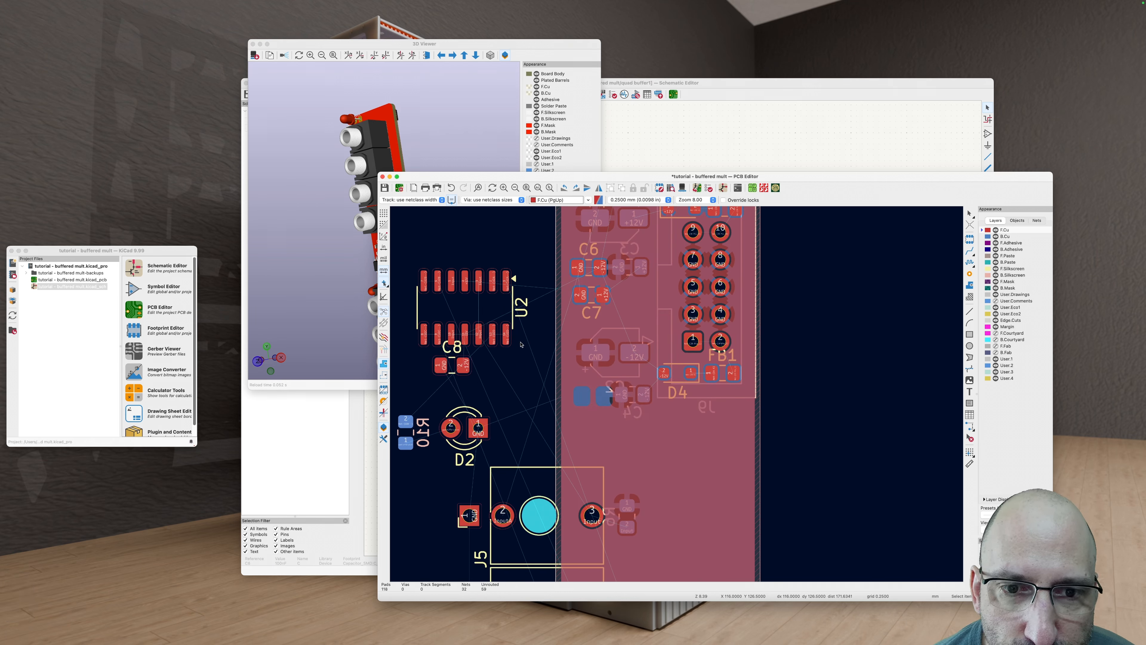
scroll(521, 345, up, 3)
drag(609, 363, 467, 323)
click(486, 359)
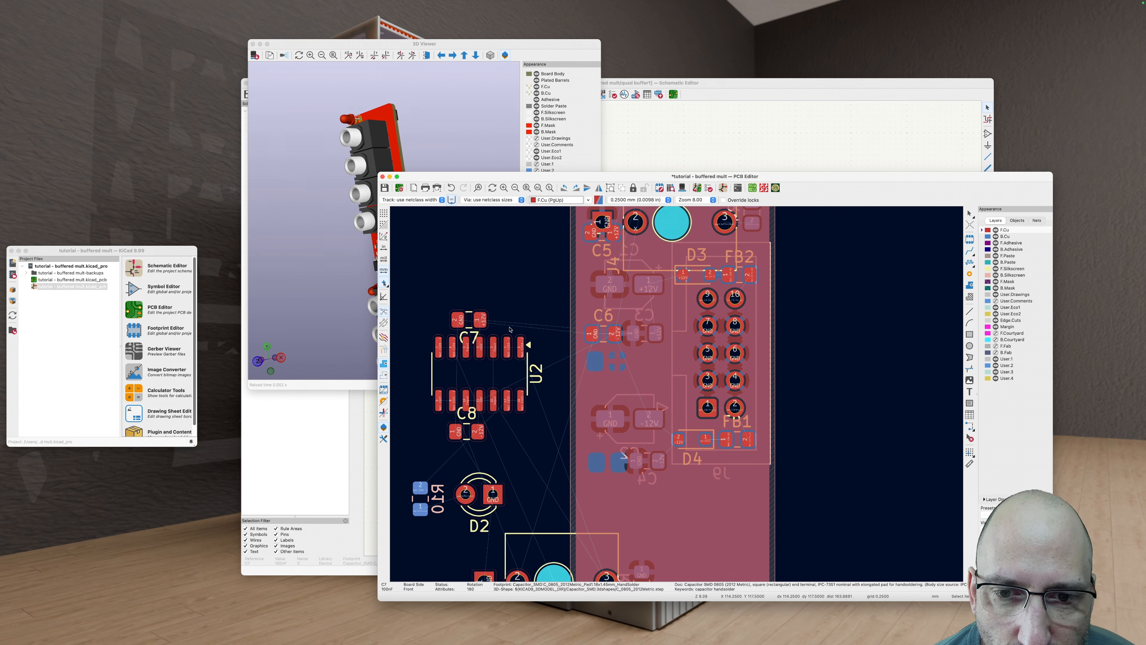
scroll(486, 359, down, 3)
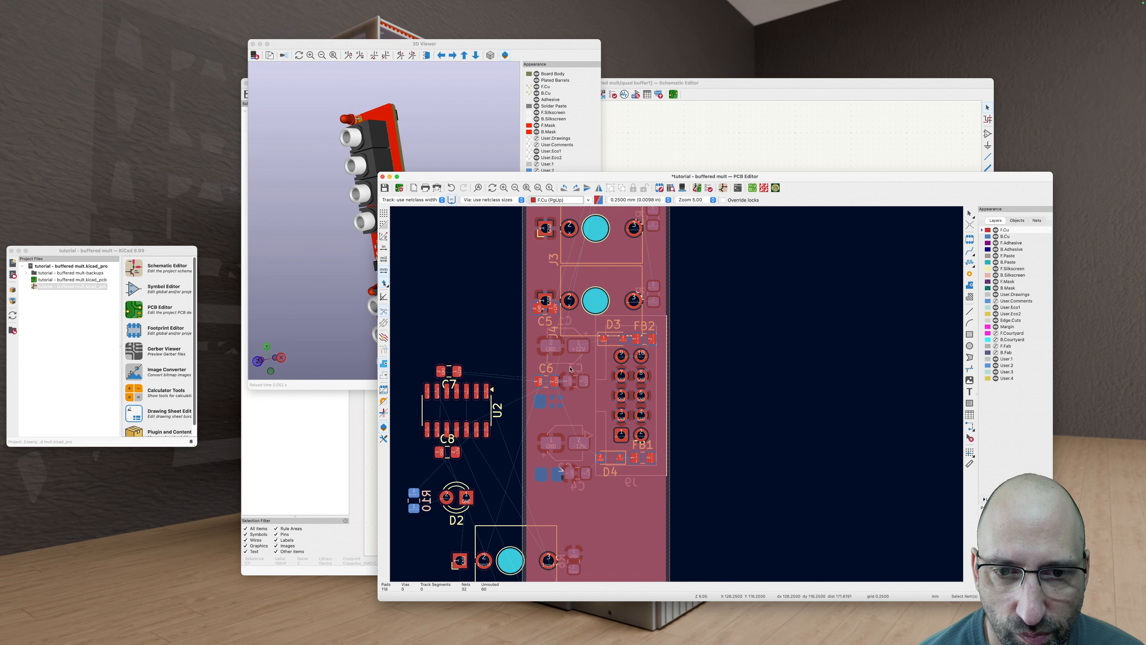
scroll(579, 390, up, 3)
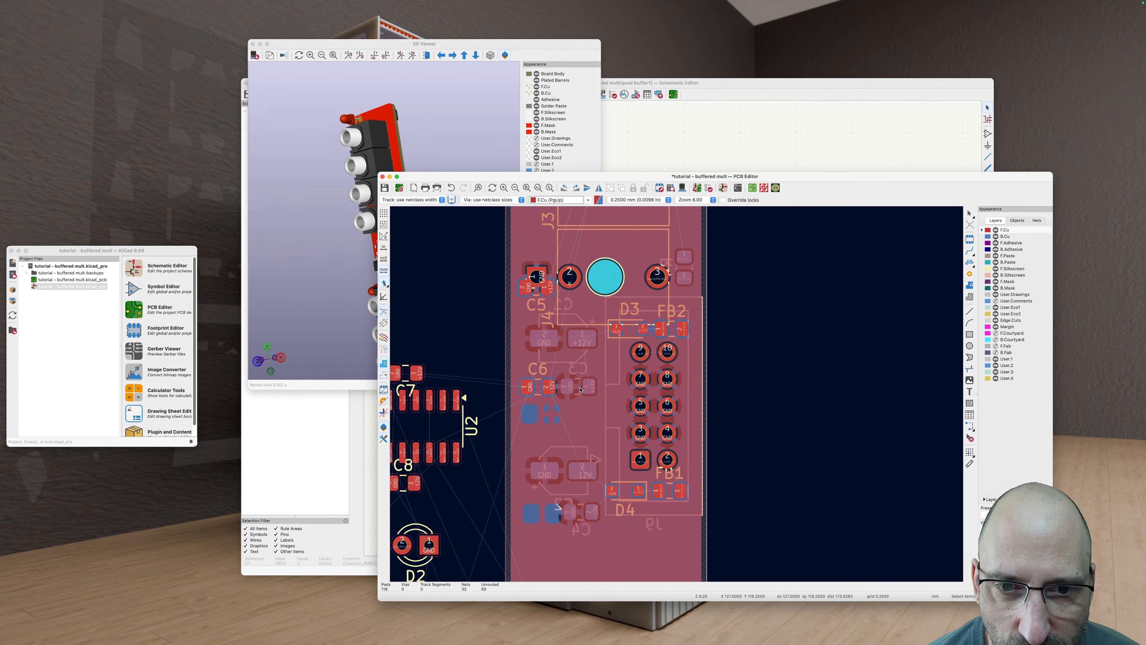
click(580, 390)
shift+click(538, 385)
scroll(646, 414, down, 3)
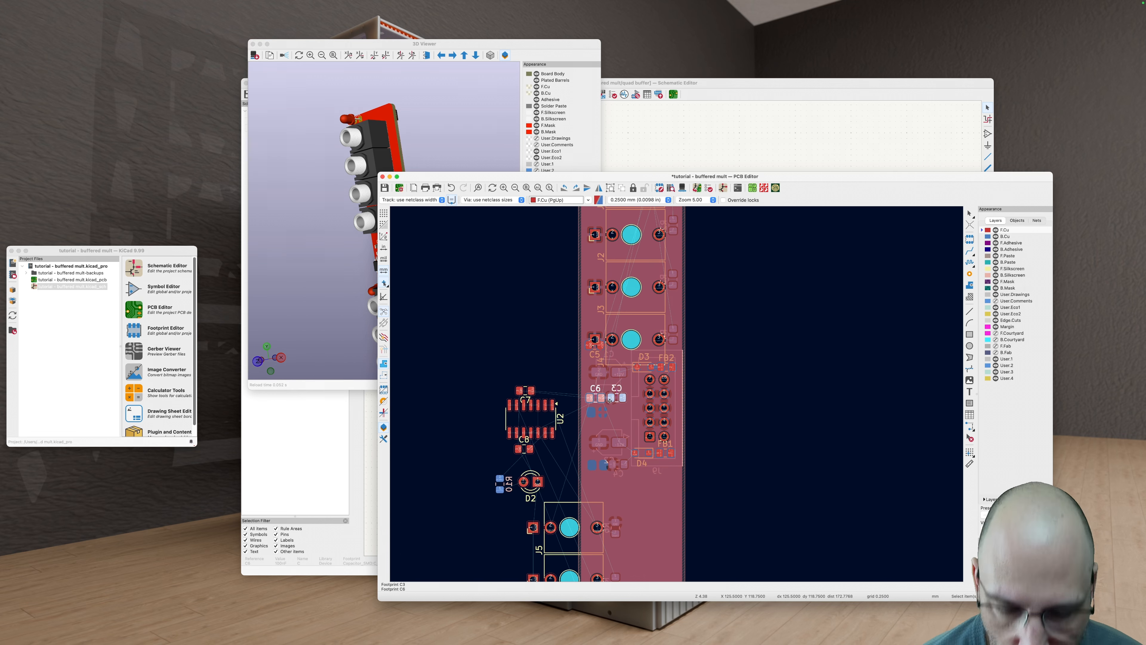
key(m)
scroll(692, 432, up, 3)
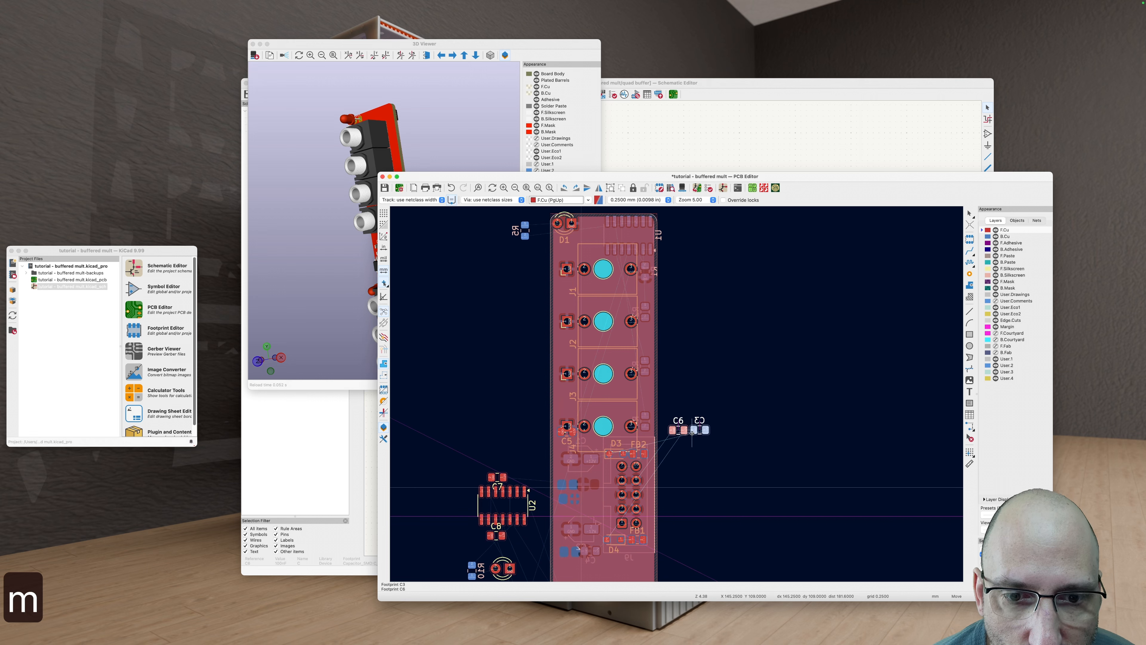
key(Escape)
Step: Move capacitor C6 off the board, beside its upper right edge near op-amp U1
scroll(676, 453, up, 3)
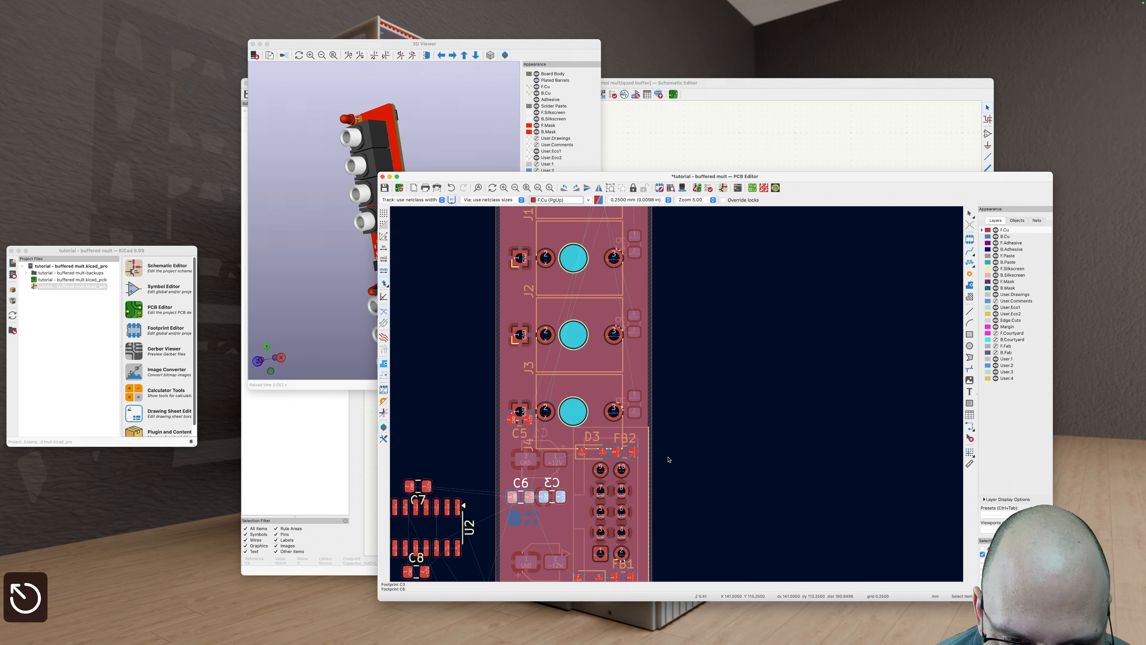
scroll(537, 452, up, 5)
click(517, 442)
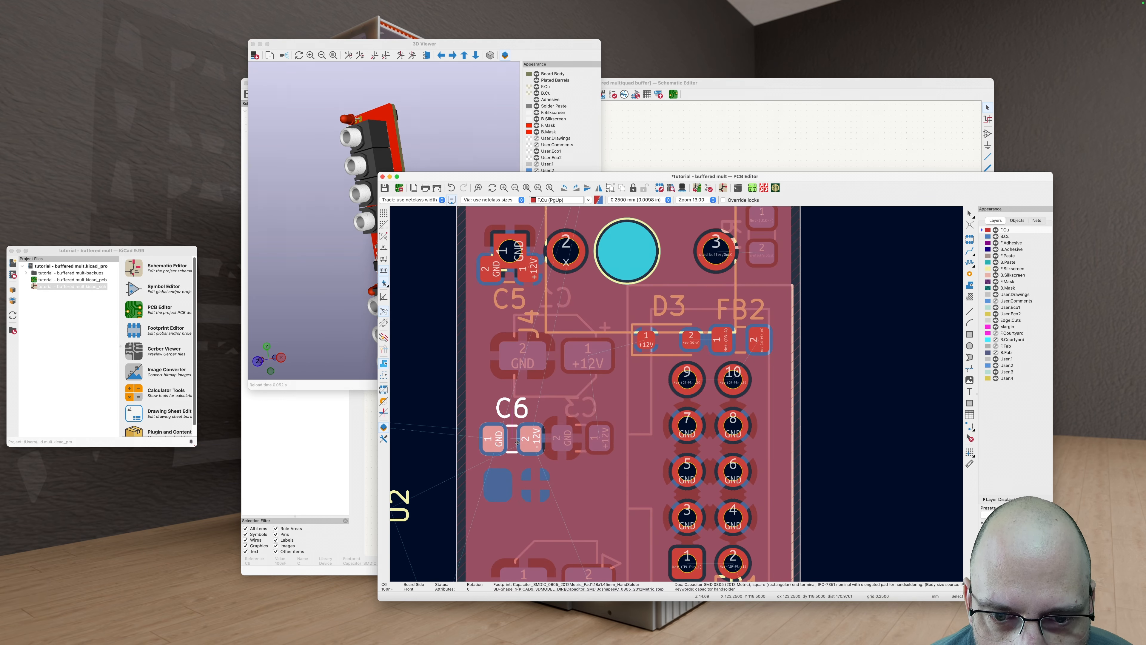
scroll(511, 442, down, 3)
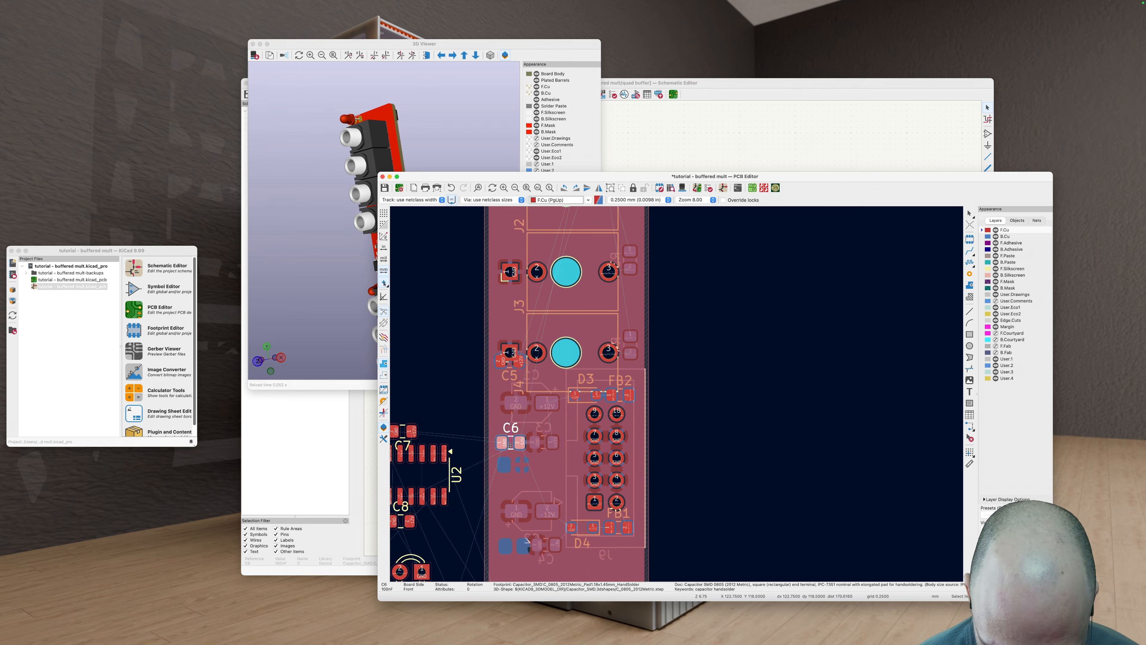
key(m)
scroll(710, 345, up, 5)
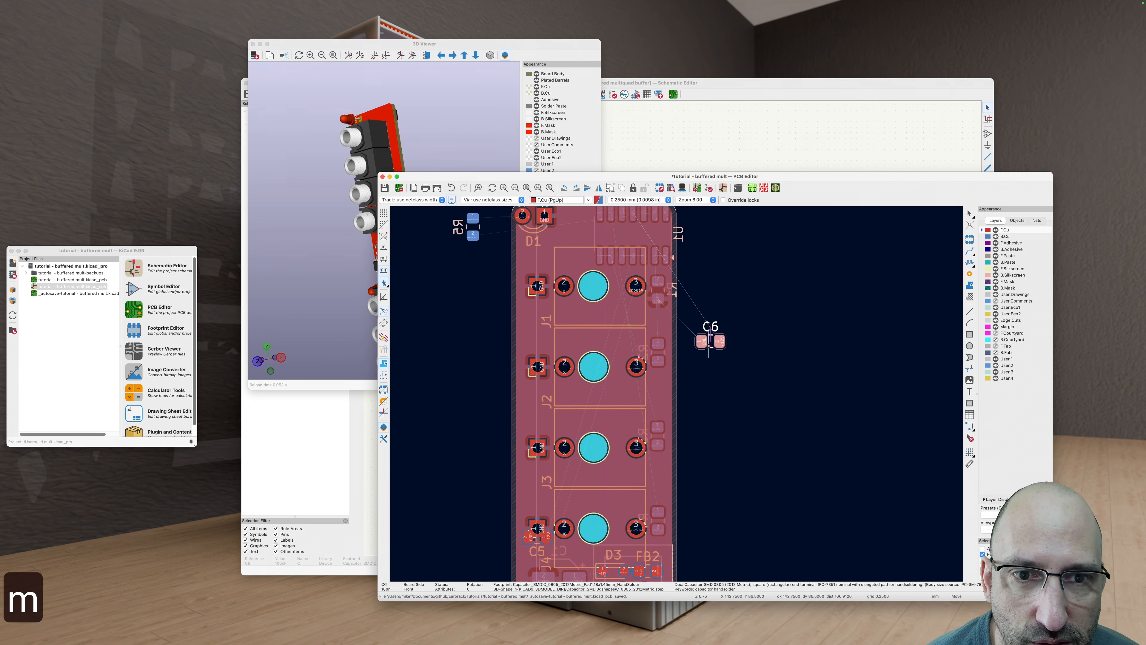
click(703, 278)
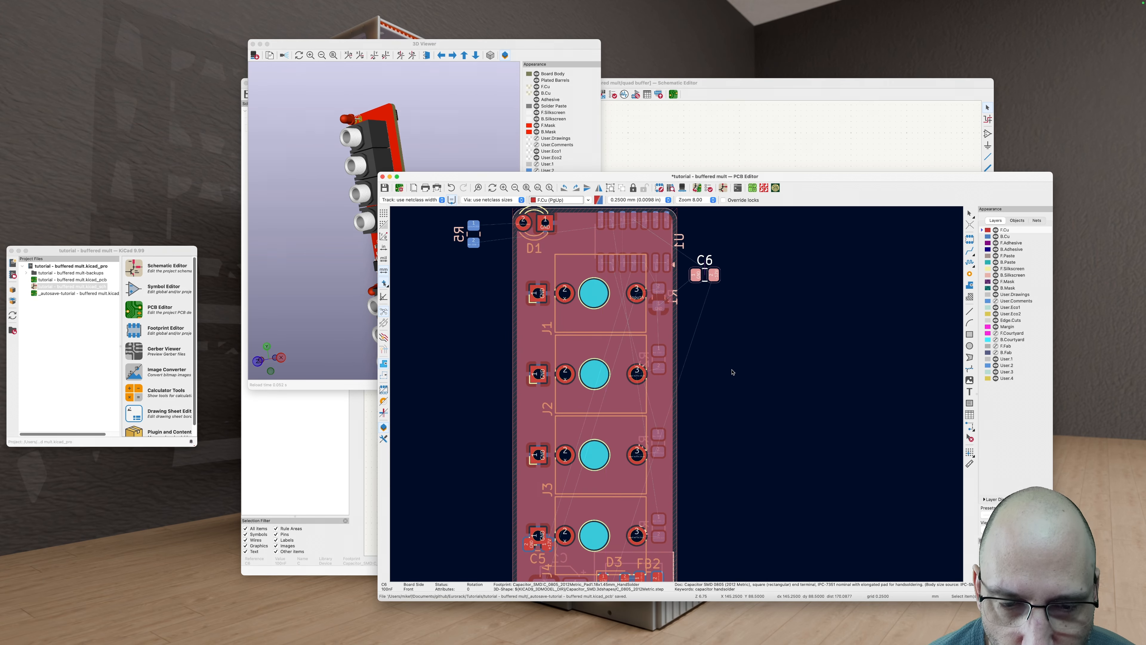
Step: Move capacitor C5 off the board to just above capacitor C6, next to op-amp U1
scroll(733, 371, down, 5)
scroll(566, 414, up, 3)
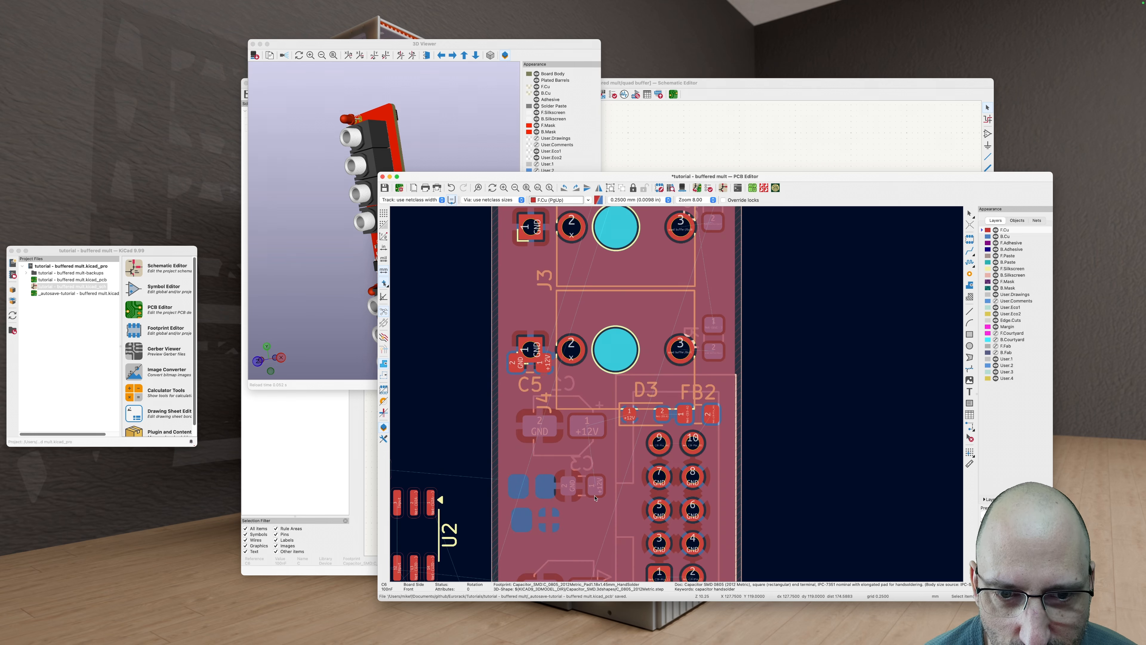
click(565, 388)
scroll(565, 386, down, 1)
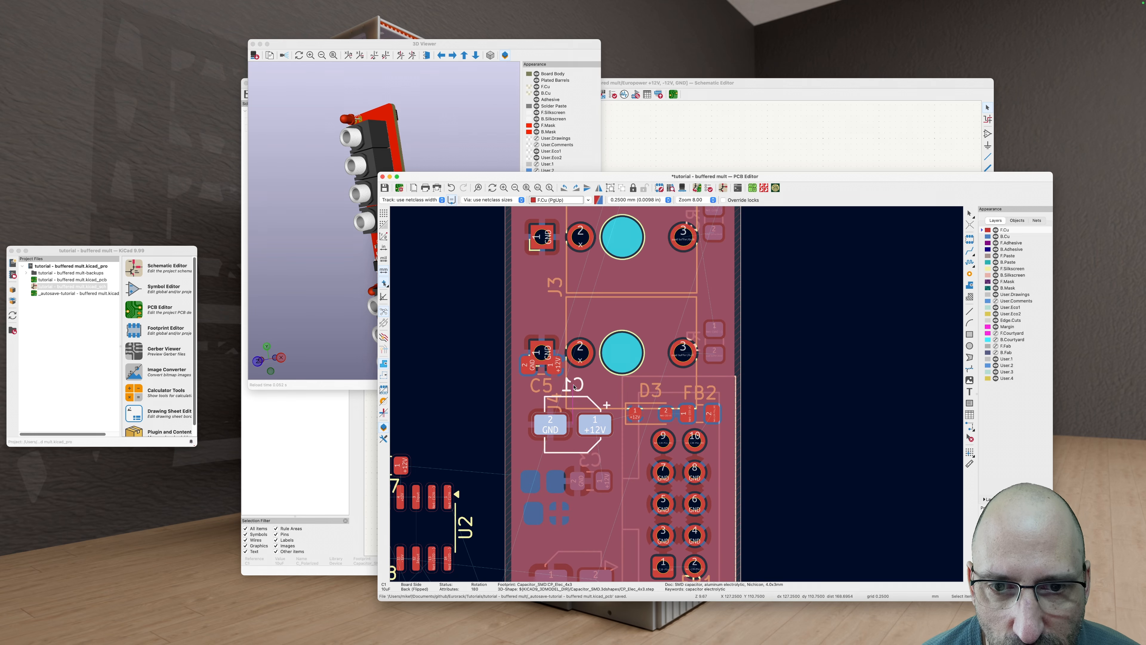
click(544, 363)
key(m)
scroll(570, 445, down, 1)
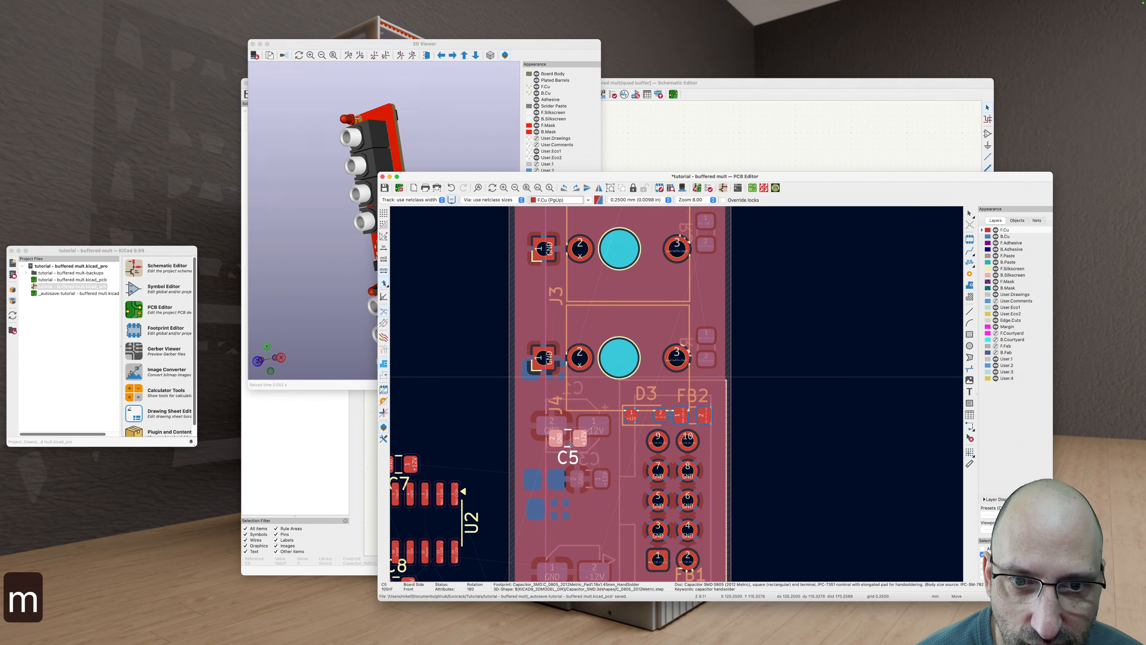
scroll(570, 445, down, 10)
click(621, 320)
click(661, 371)
Step: Refill all copper zones and check the board around the power header and capacitors C3 and C4
scroll(611, 388, up, 3)
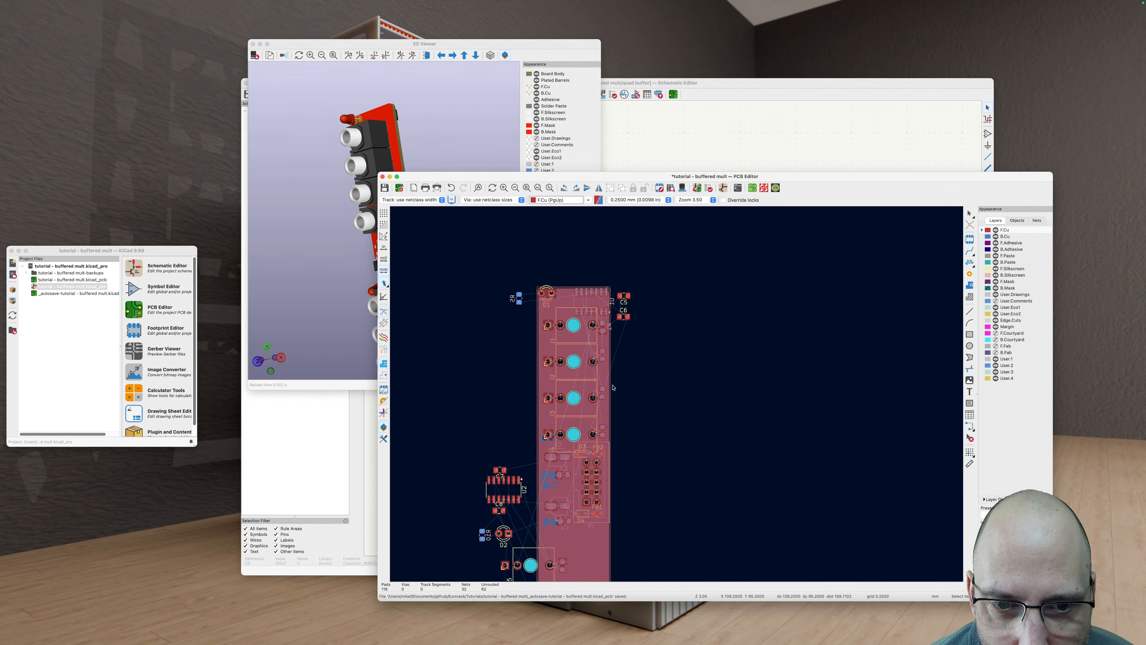
middle_drag(632, 402, 661, 302)
scroll(598, 348, up, 5)
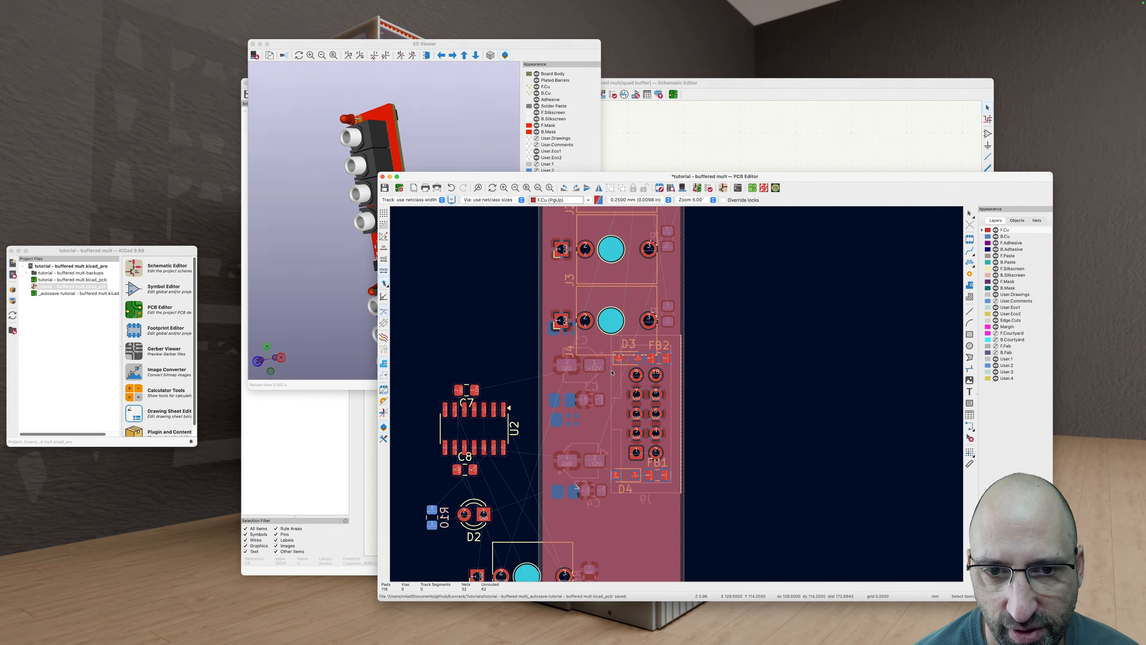
scroll(591, 406, up, 1)
key(b)
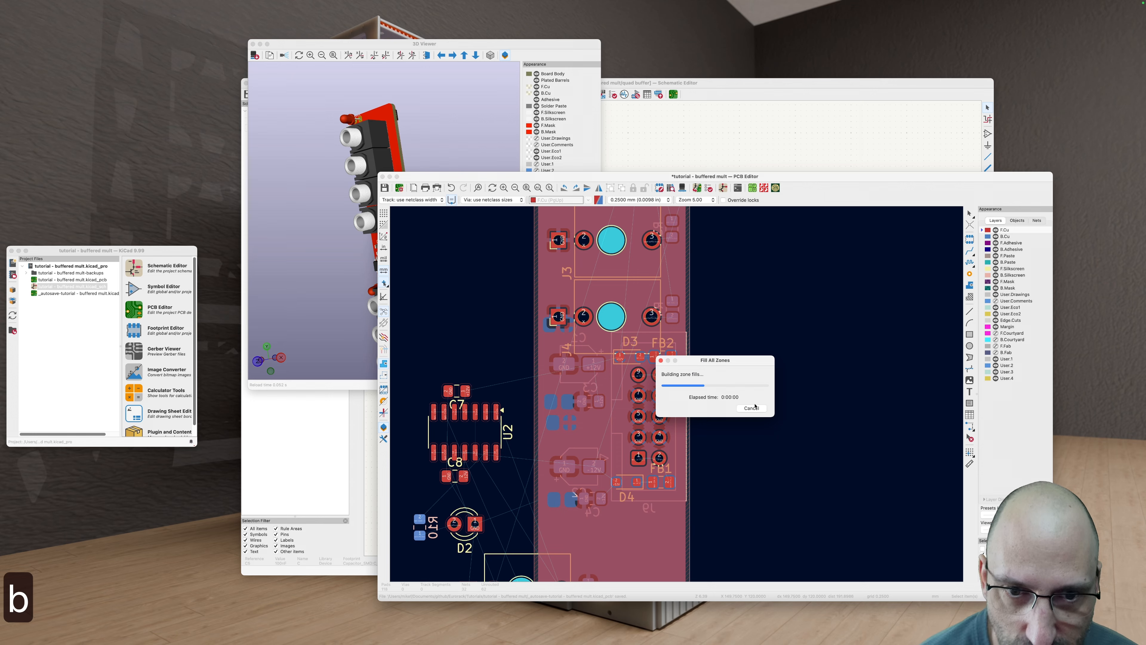
scroll(745, 434, down, 5)
scroll(771, 365, left, 2)
scroll(771, 366, up, 1)
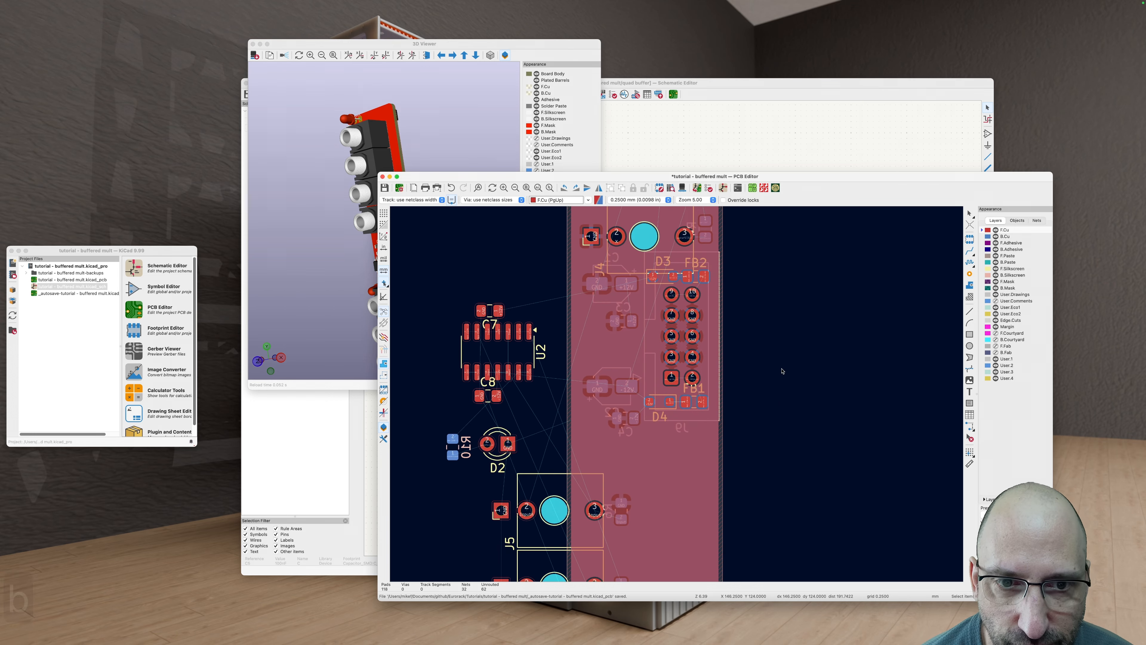
scroll(656, 404, up, 3)
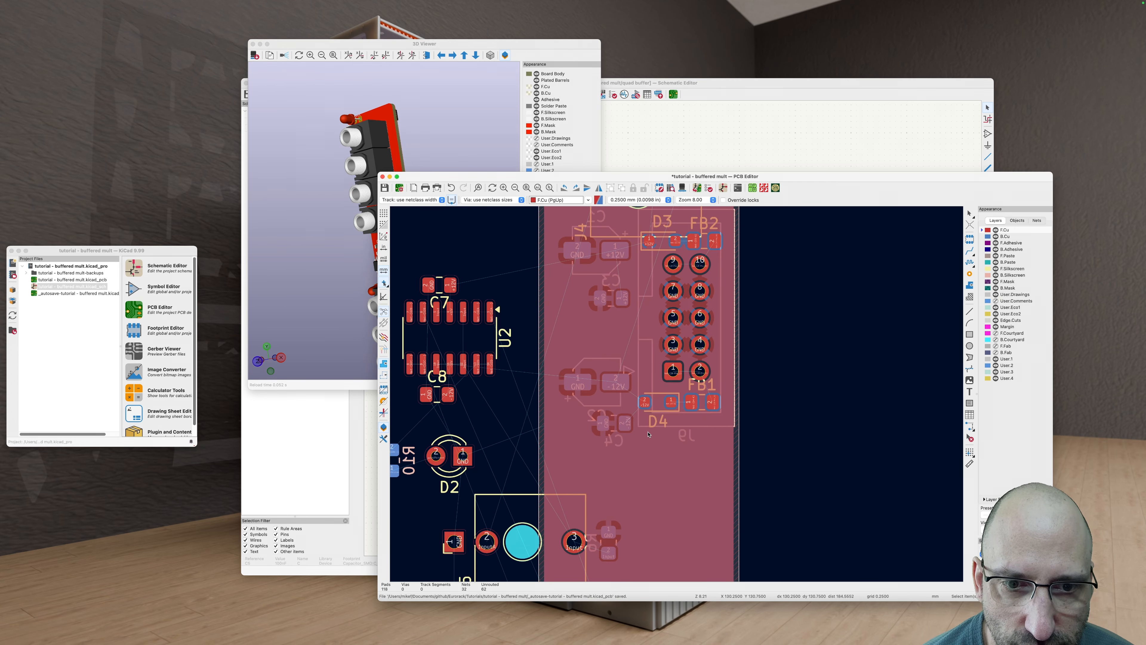
Step: Move jacks J5 to J8 with resistors R6 to R9 and LED D2 onto the board's lower half, in line with the upper jacks
scroll(647, 435, down, 5)
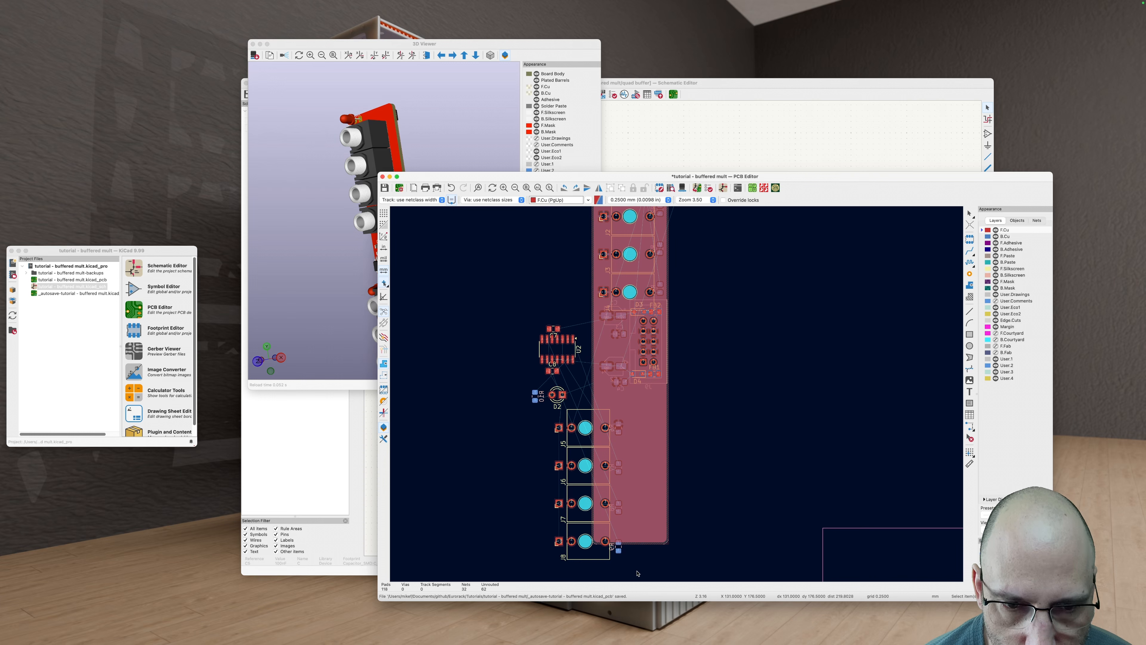
drag(632, 524, 562, 399)
key(m)
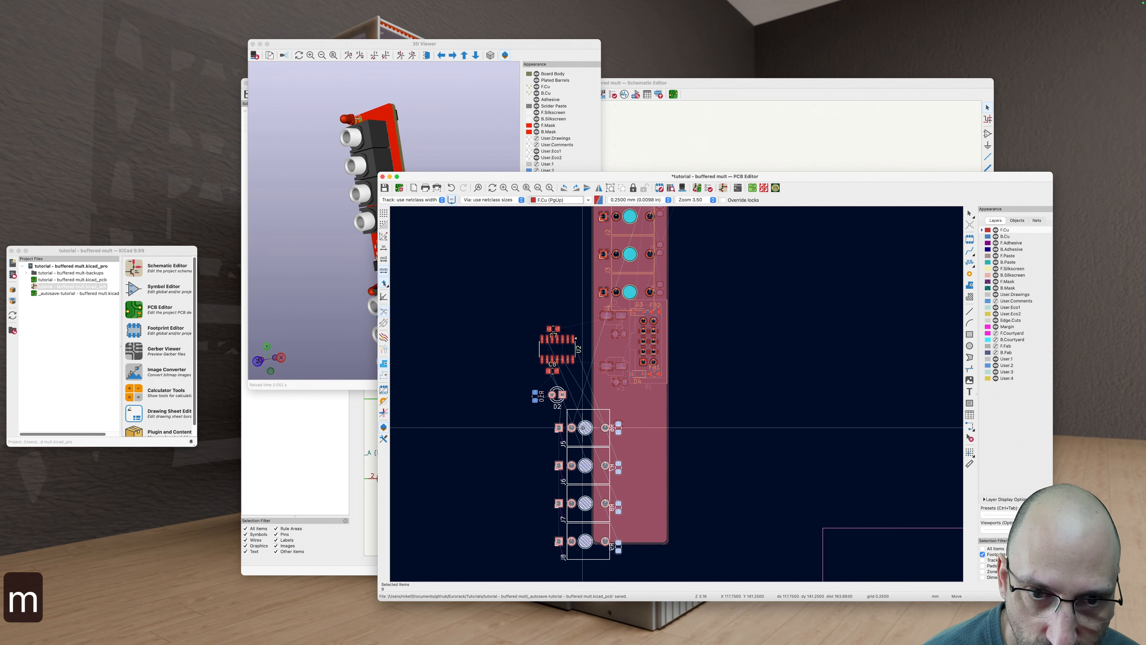
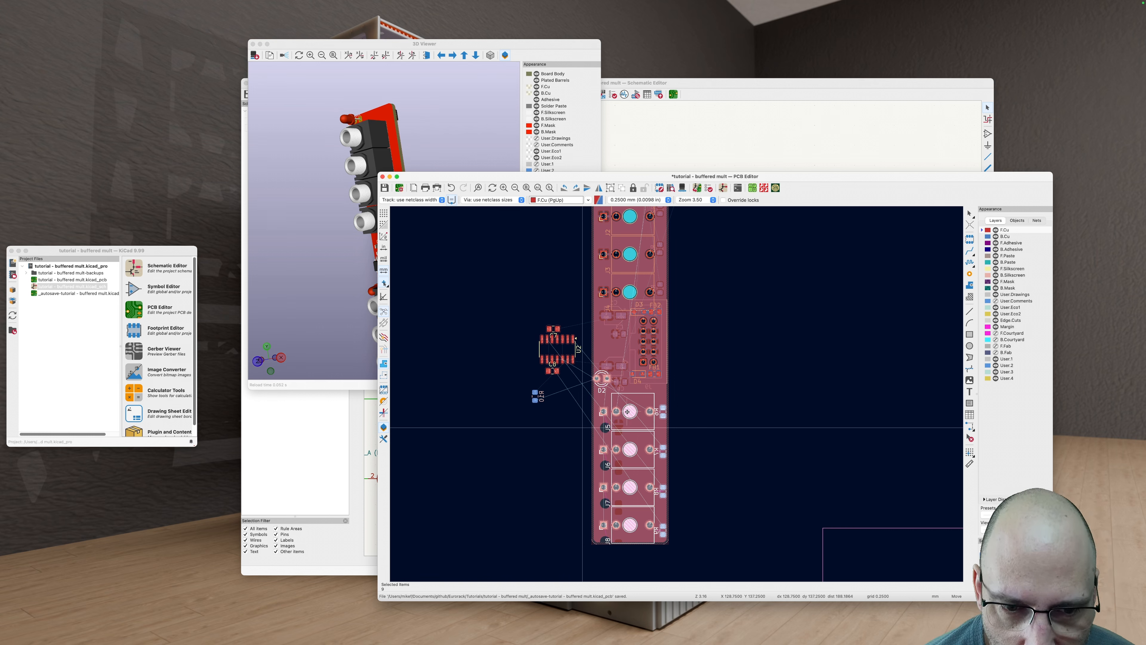
scroll(627, 411, up, 1)
middle_drag(627, 411, 620, 279)
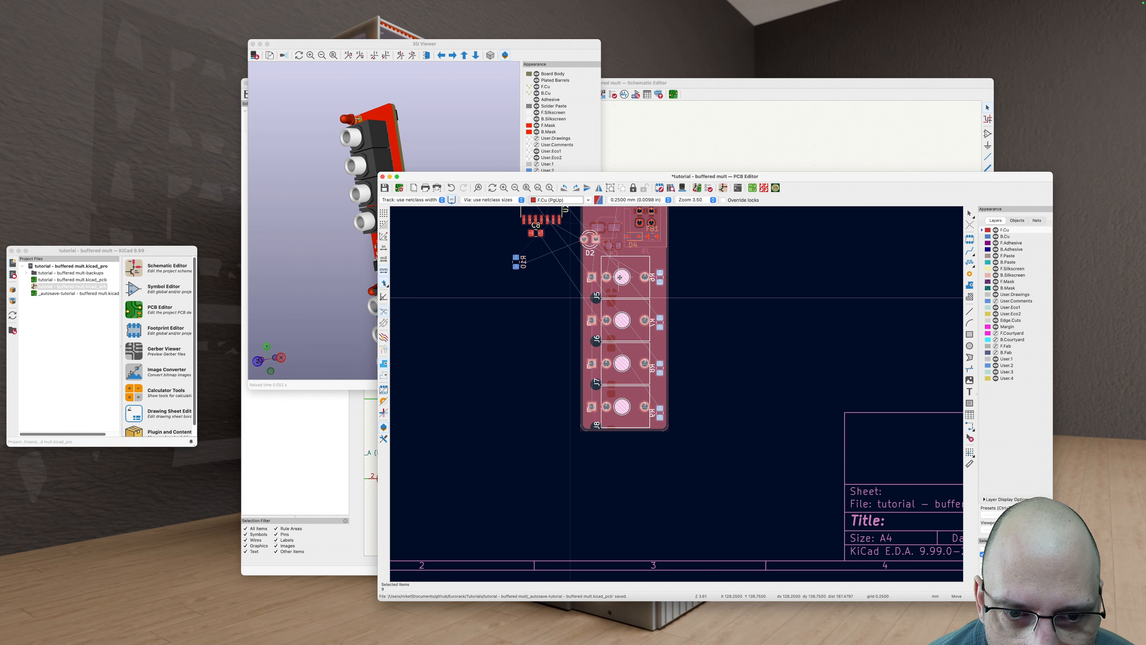
middle_drag(620, 281, 616, 301)
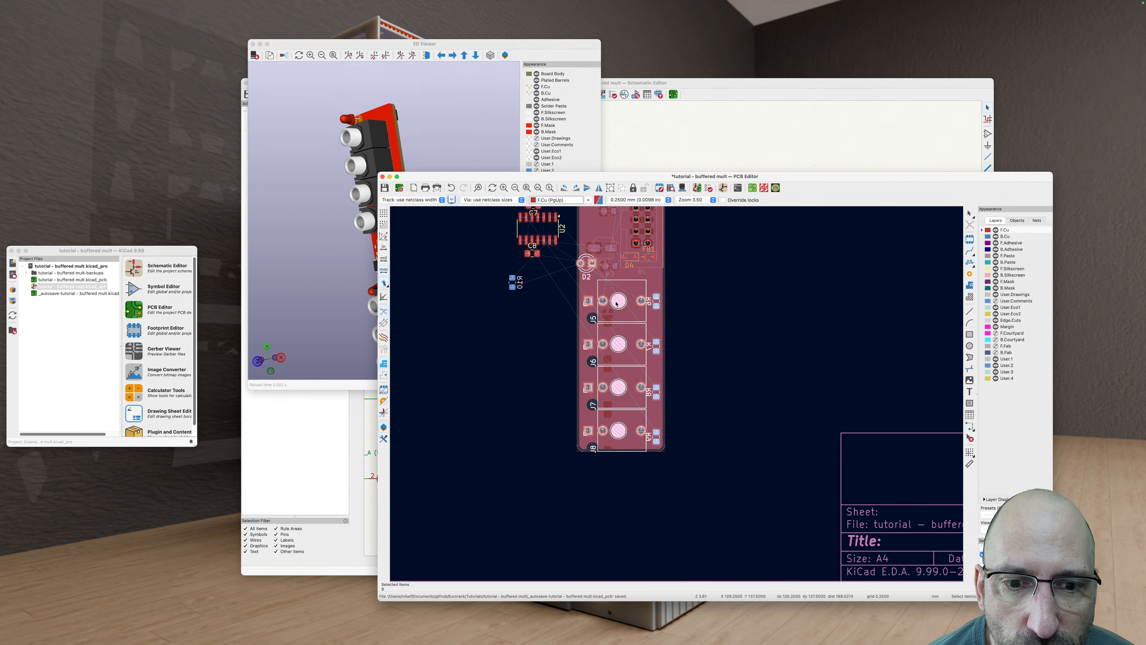
Step: Deselect the placed group of jacks J5 to J8 and refill all copper zones
click(617, 303)
scroll(676, 440, down, 3)
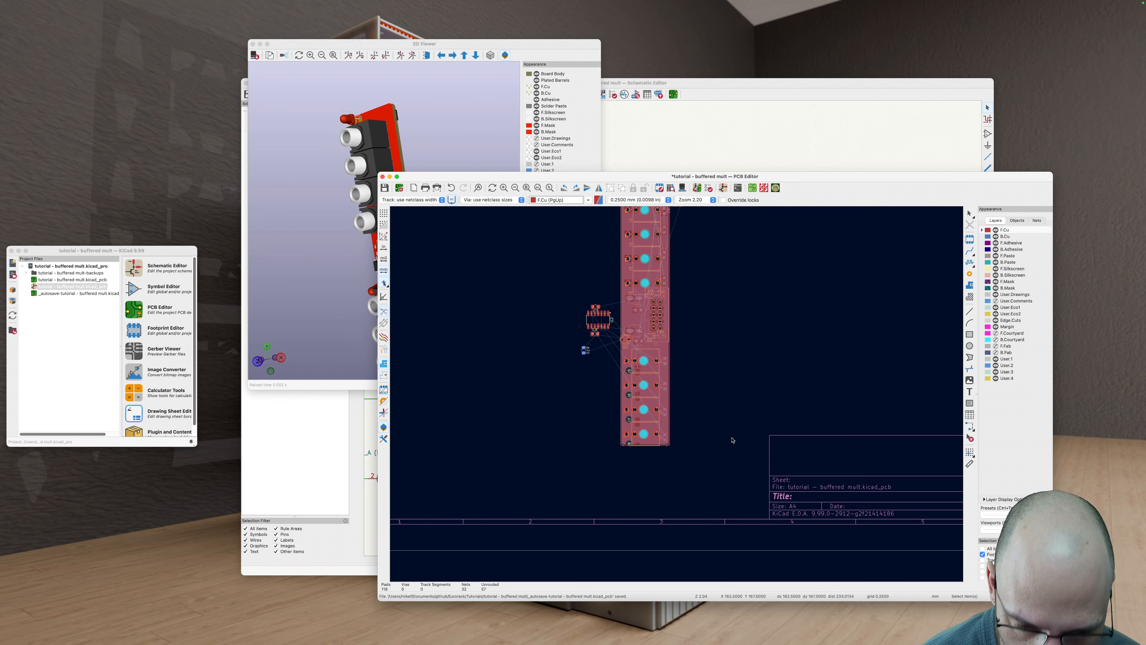
key(b)
middle_drag(708, 291, 683, 336)
Step: Select all eight jacks J1 to J8 and align them with each other in one vertical column
click(625, 481)
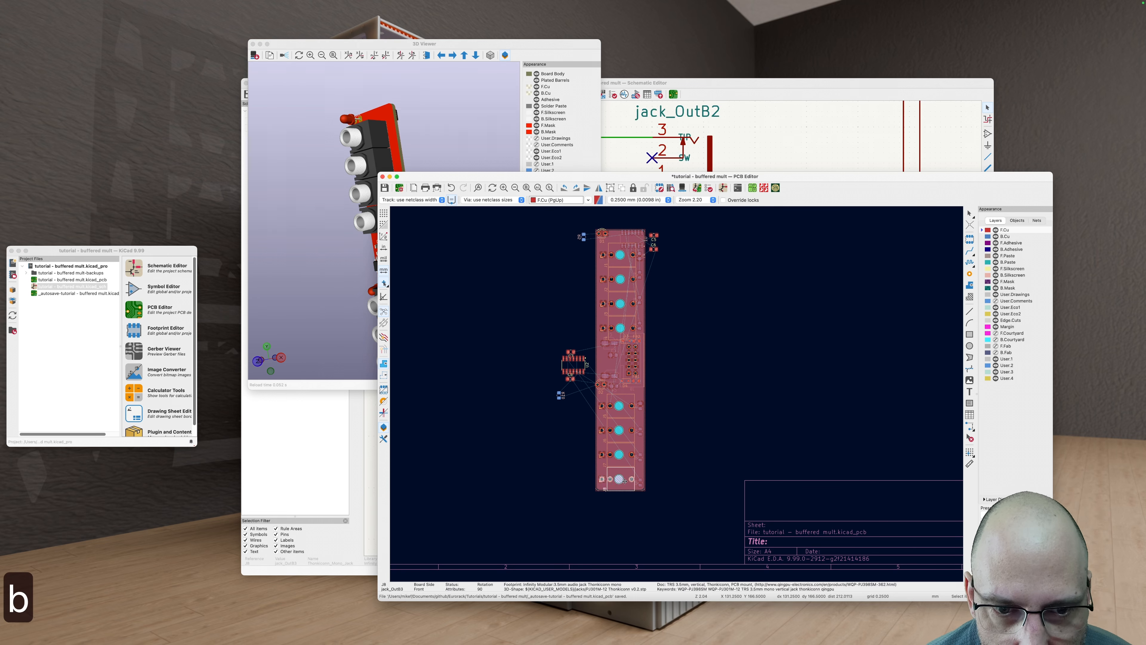
shift+click(620, 454)
shift+click(620, 430)
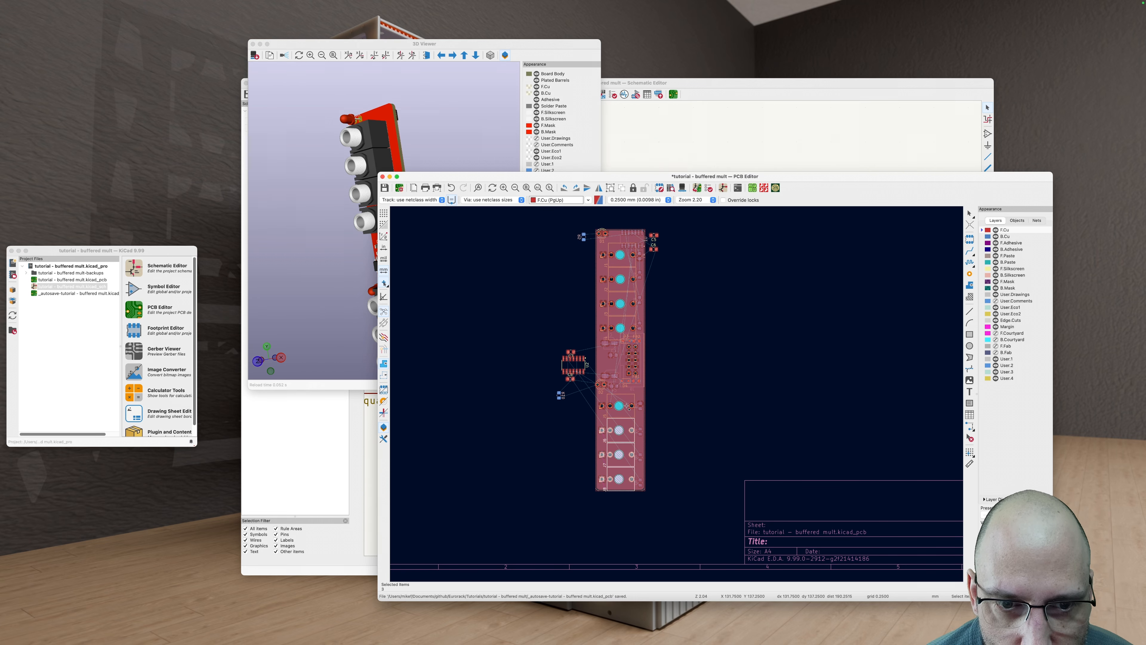
click(700, 374)
click(622, 480)
shift+click(622, 456)
shift+click(624, 433)
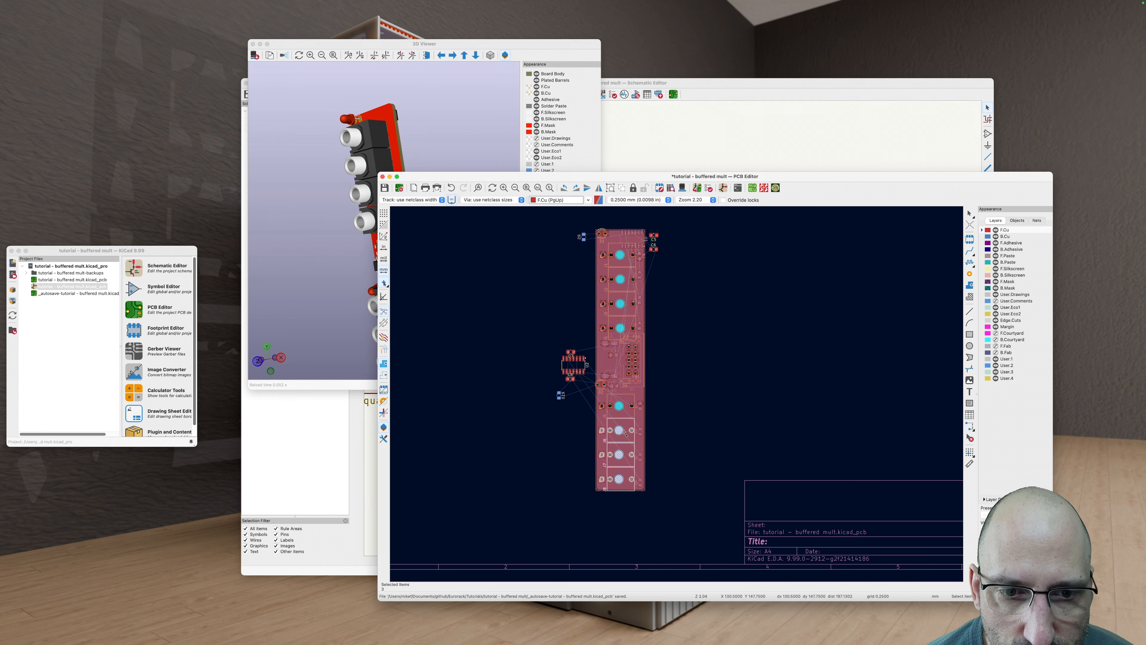
right_click(627, 324)
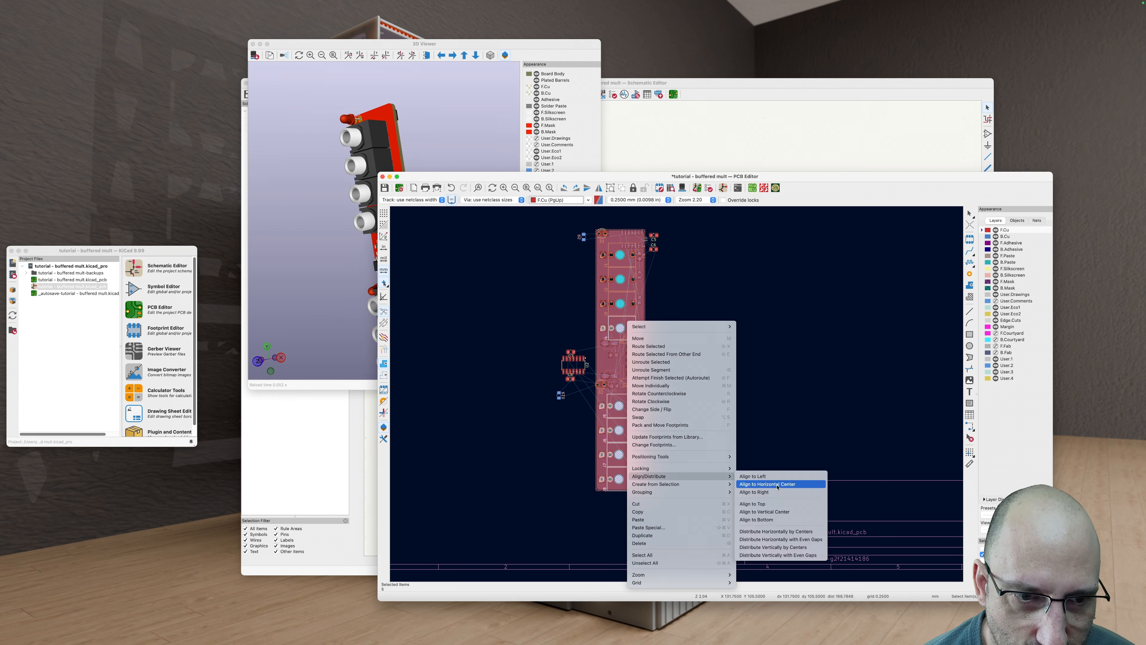
click(738, 476)
Step: Select LEDs D2 and D1 and align them with each other along one vertical line
click(597, 384)
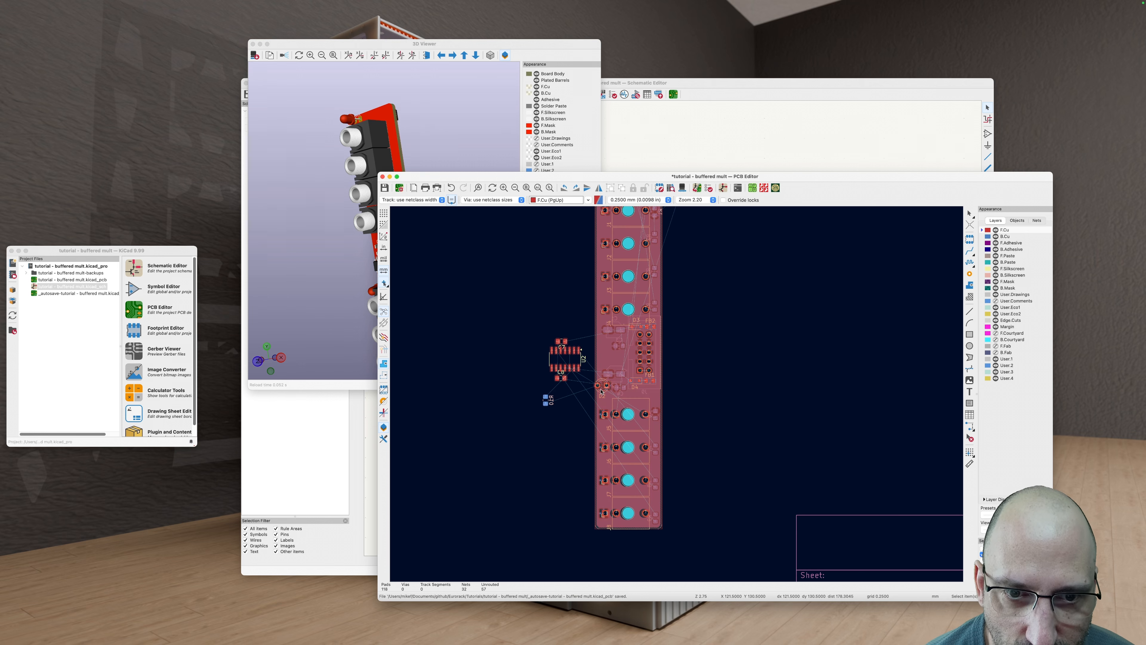
scroll(600, 281, up, 1)
shift+click(599, 275)
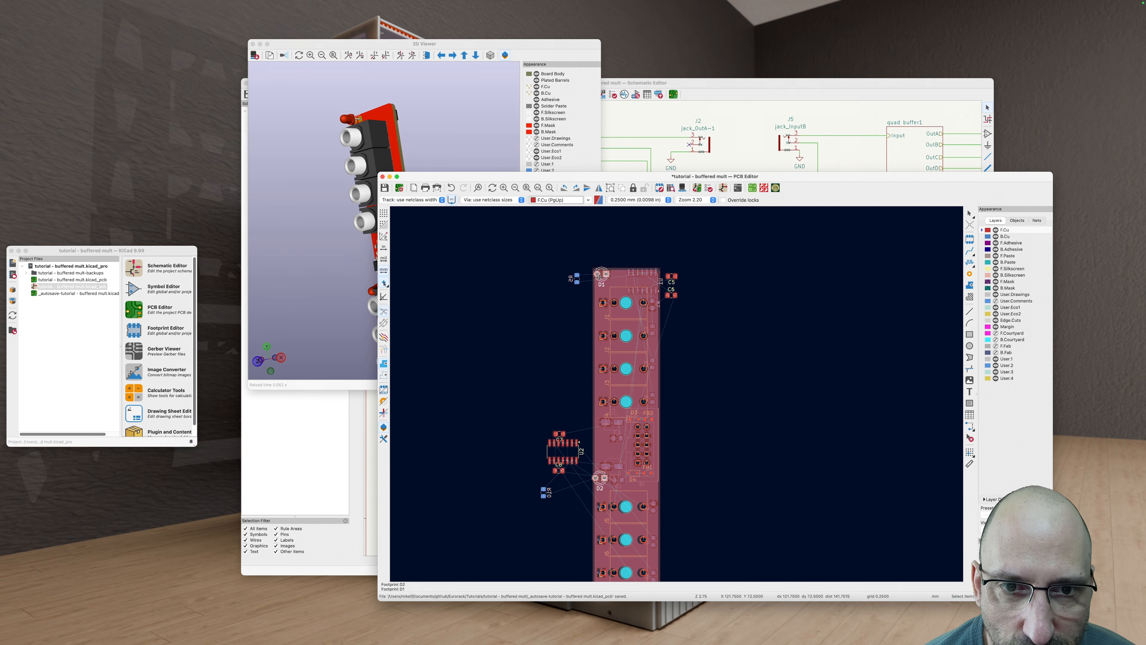
right_click(598, 275)
mouse_move(704, 443)
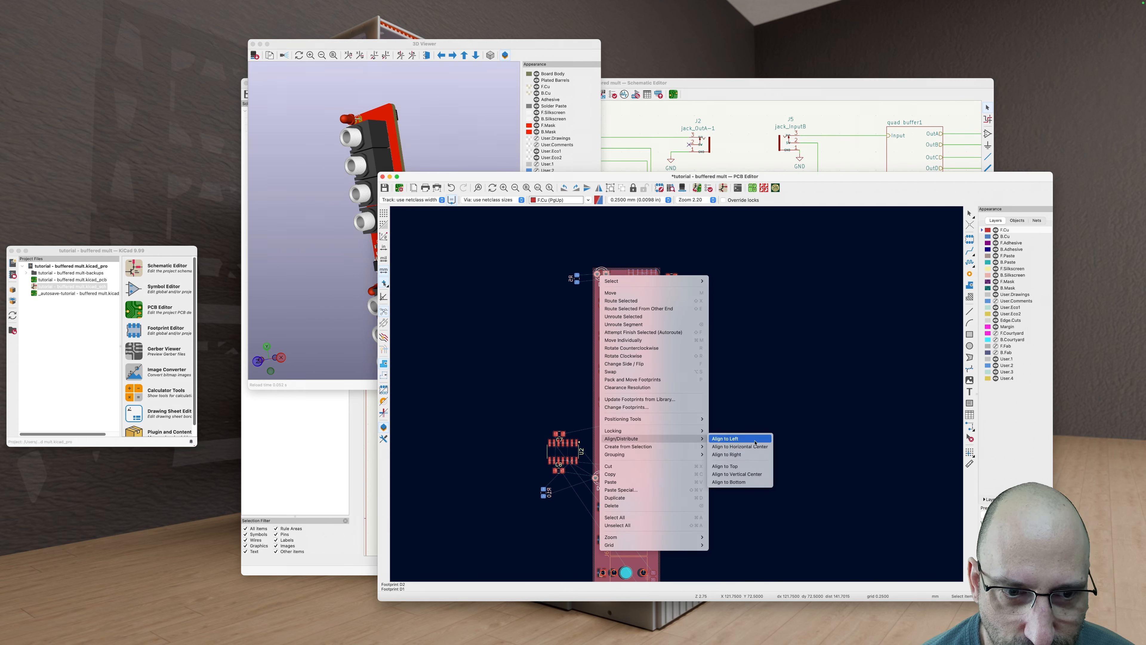
click(740, 447)
click(749, 465)
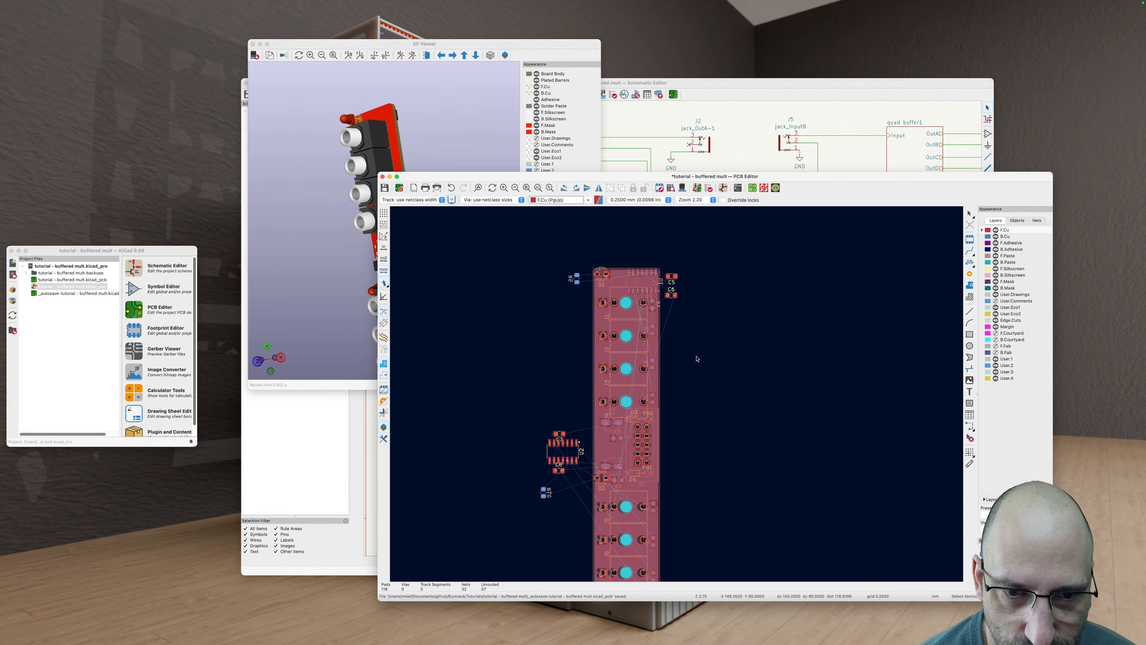
Step: Refill all copper zones and examine the board from the upper edge down to the lower jacks
scroll(694, 339, down, 4)
scroll(694, 338, right, 1)
key(b)
scroll(632, 418, down, 1)
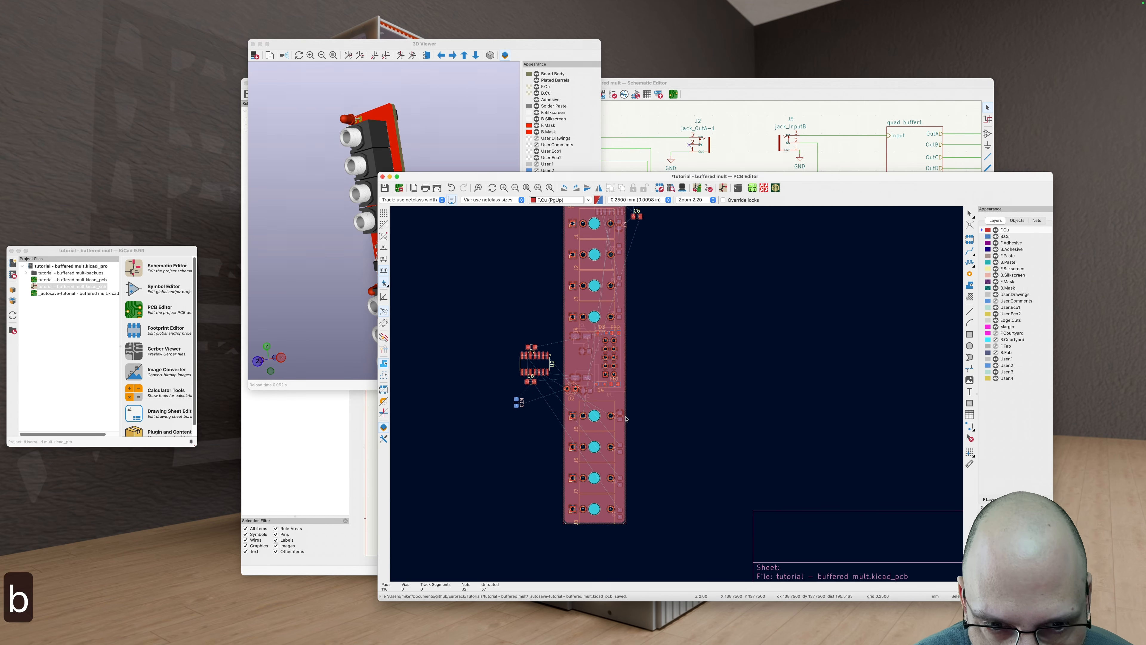
scroll(618, 339, up, 5)
scroll(619, 339, down, 5)
middle_drag(636, 356, 643, 412)
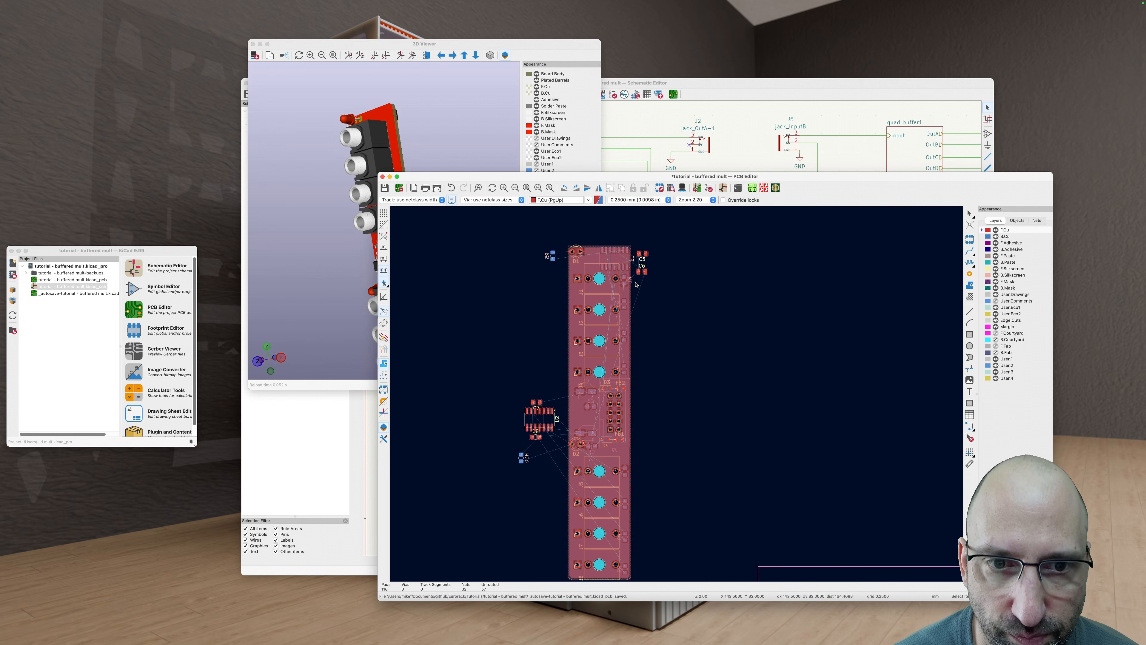
scroll(641, 280, up, 2)
scroll(625, 307, up, 3)
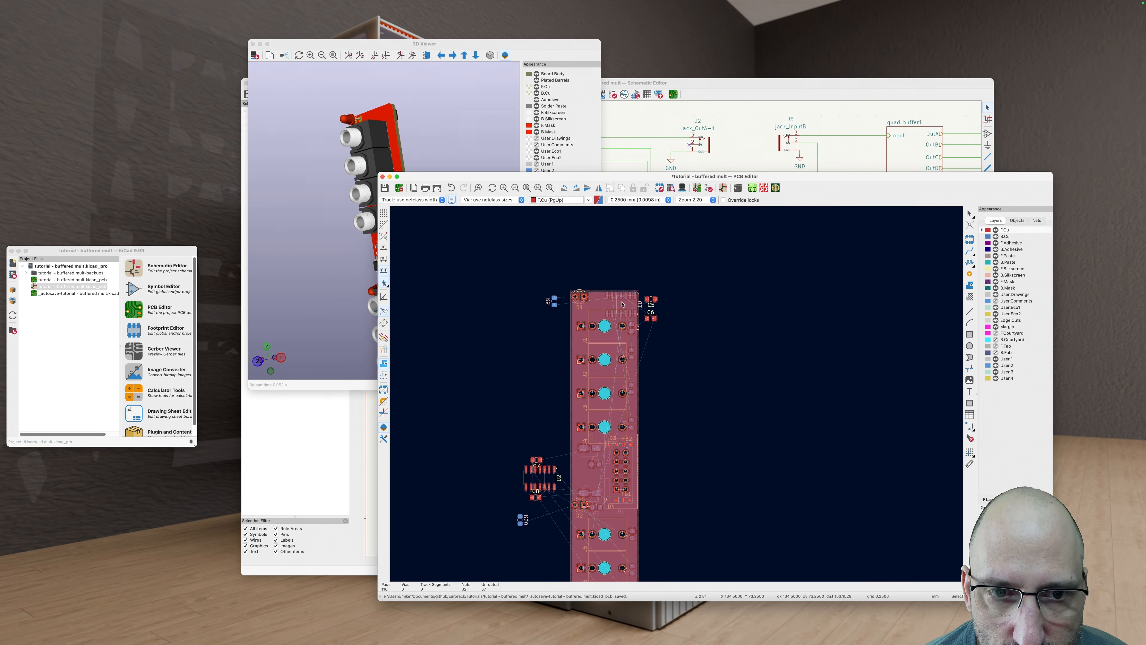
scroll(676, 361, down, 3)
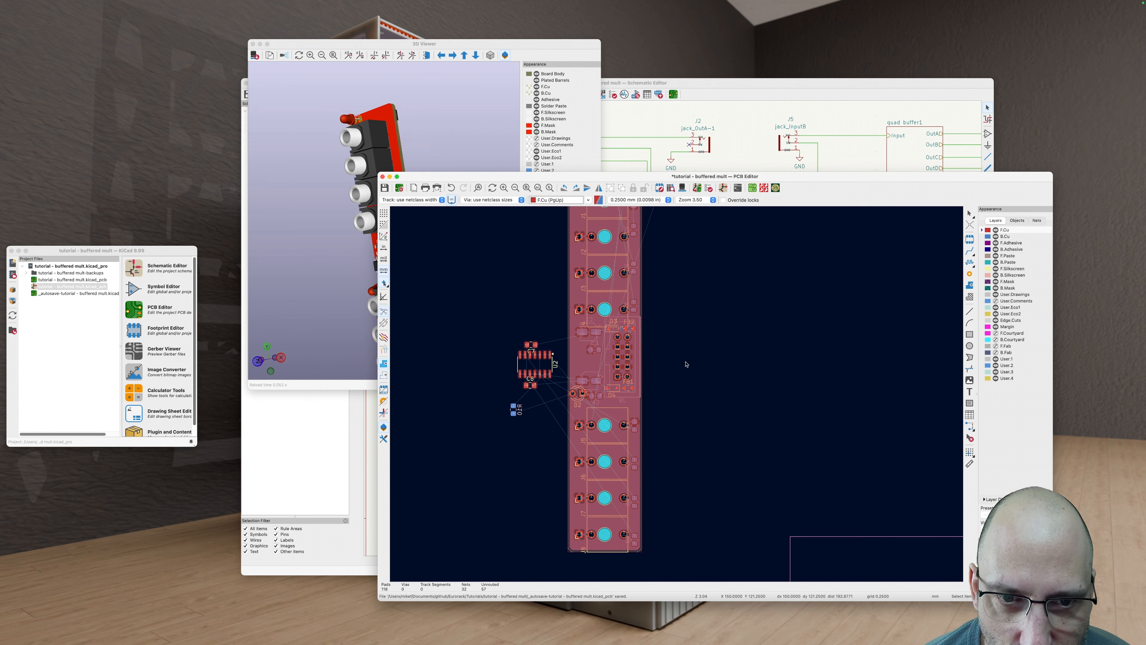
scroll(596, 413, up, 4)
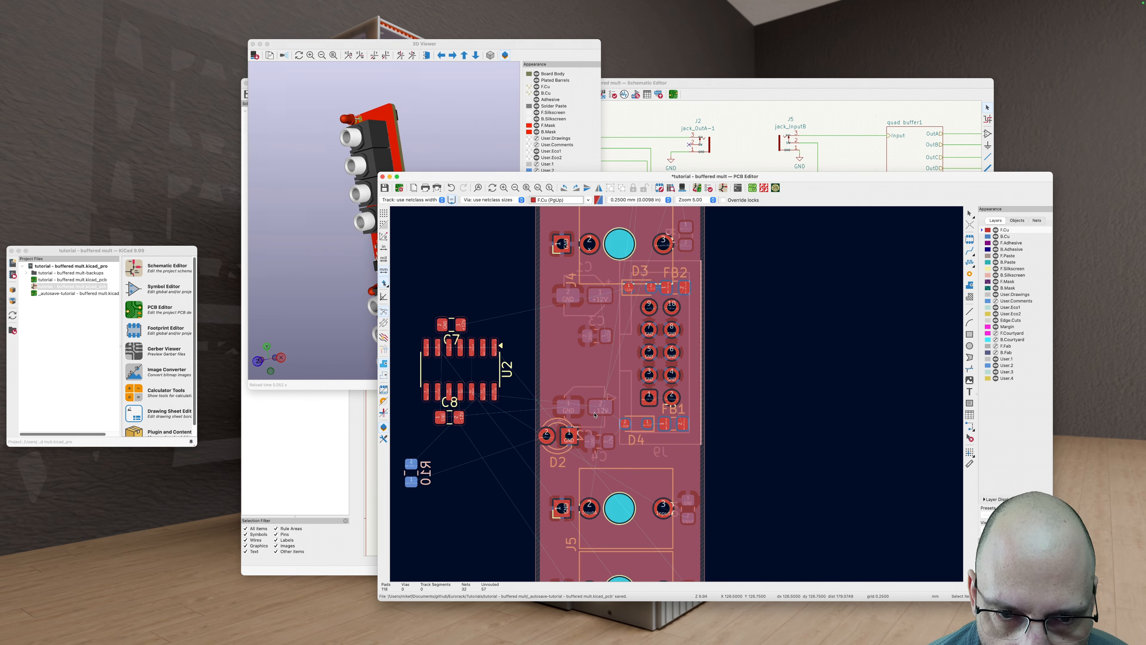
Step: Move capacitor C4 from below capacitor C2 to just above it, beside power header J9, and refill all copper zones
click(588, 398)
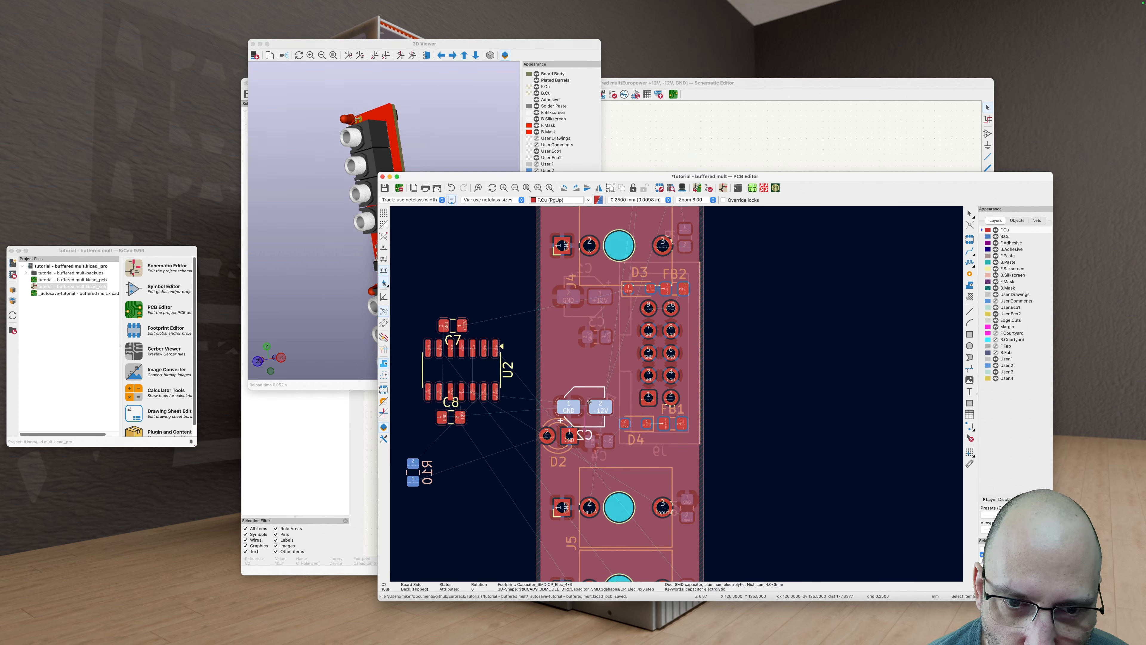
click(535, 449)
scroll(595, 449, down, 2)
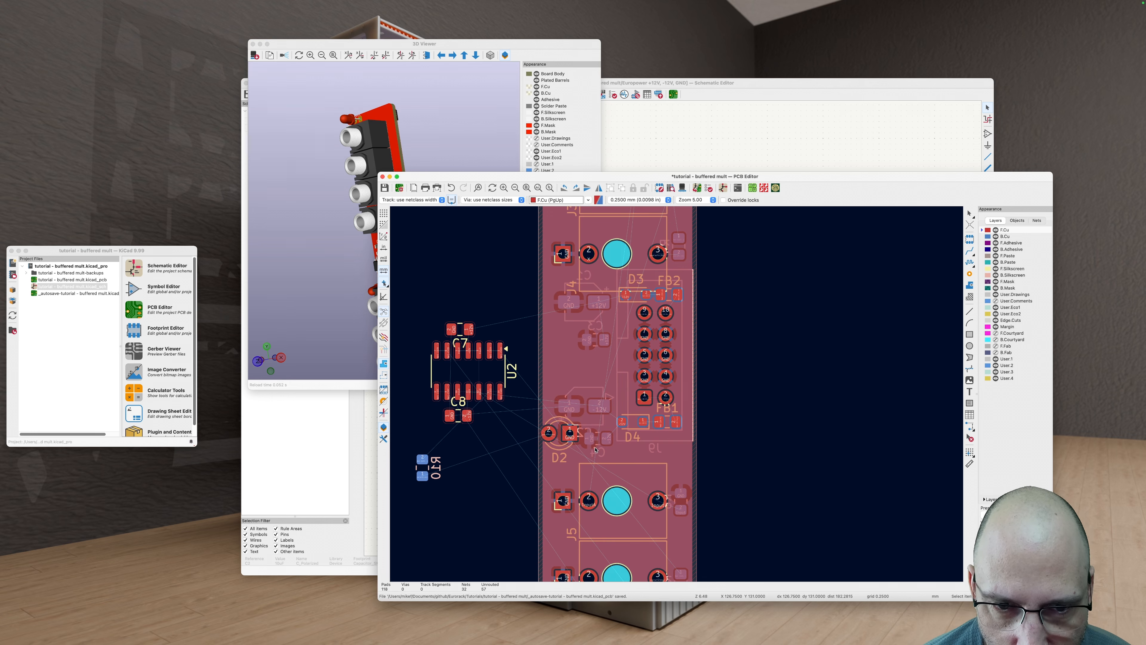
drag(599, 443, 591, 377)
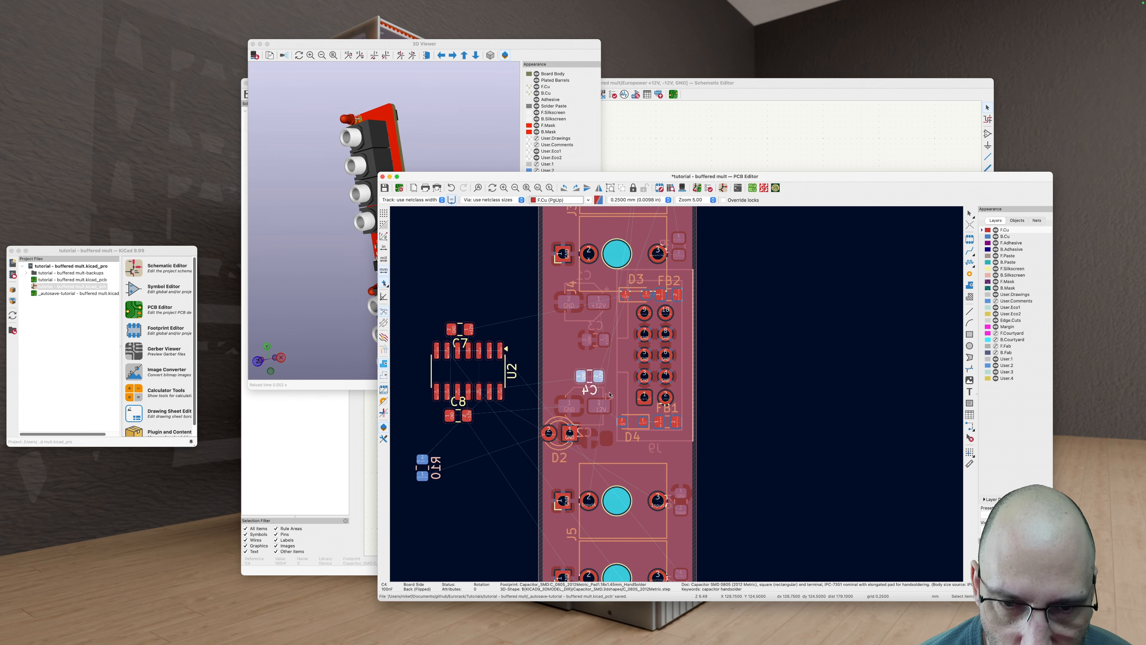
scroll(592, 379, up, 5)
key(b)
click(835, 431)
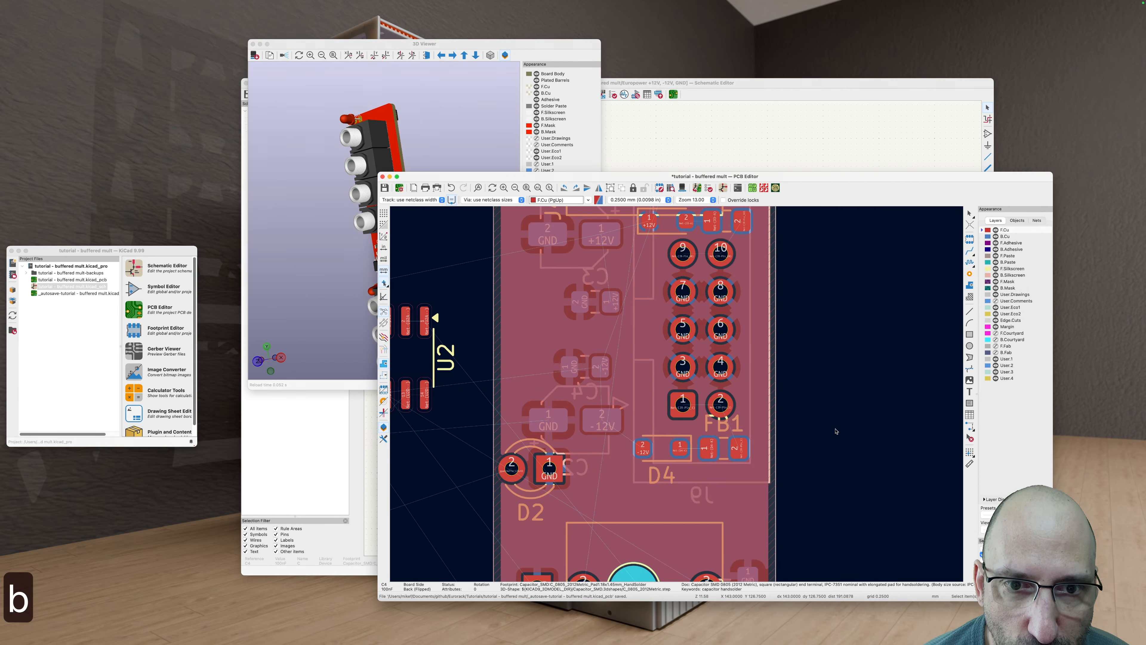
Step: Move capacitor C3 slightly up toward capacitor C1 beside header J9, and refill all copper zones
middle_drag(593, 301, 650, 379)
click(648, 375)
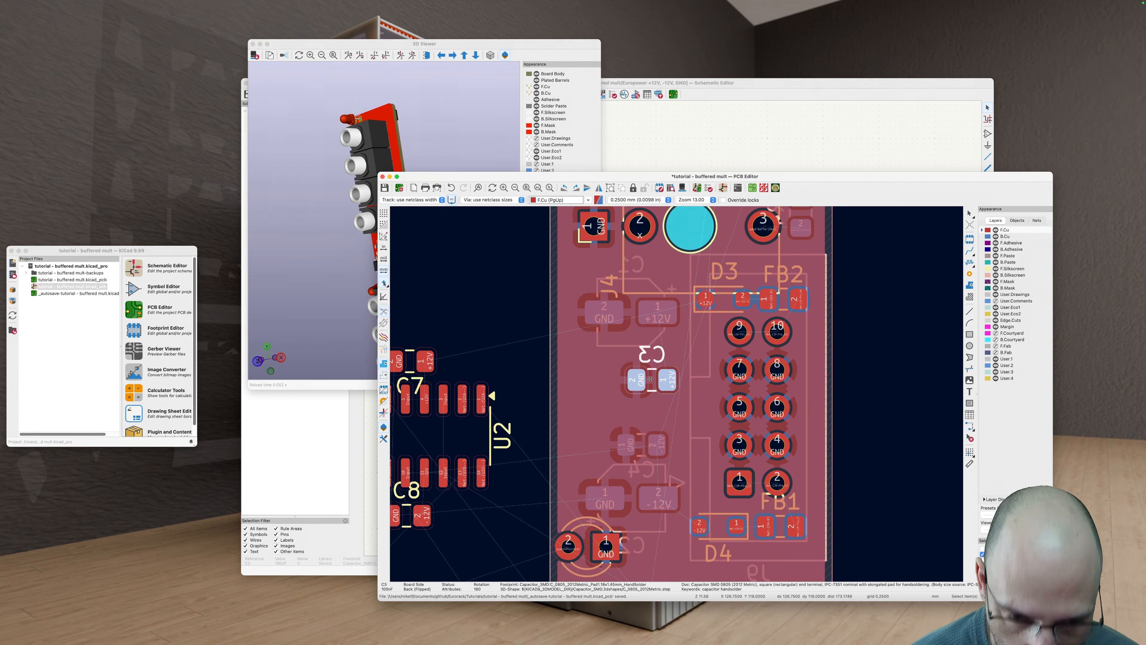
key(m)
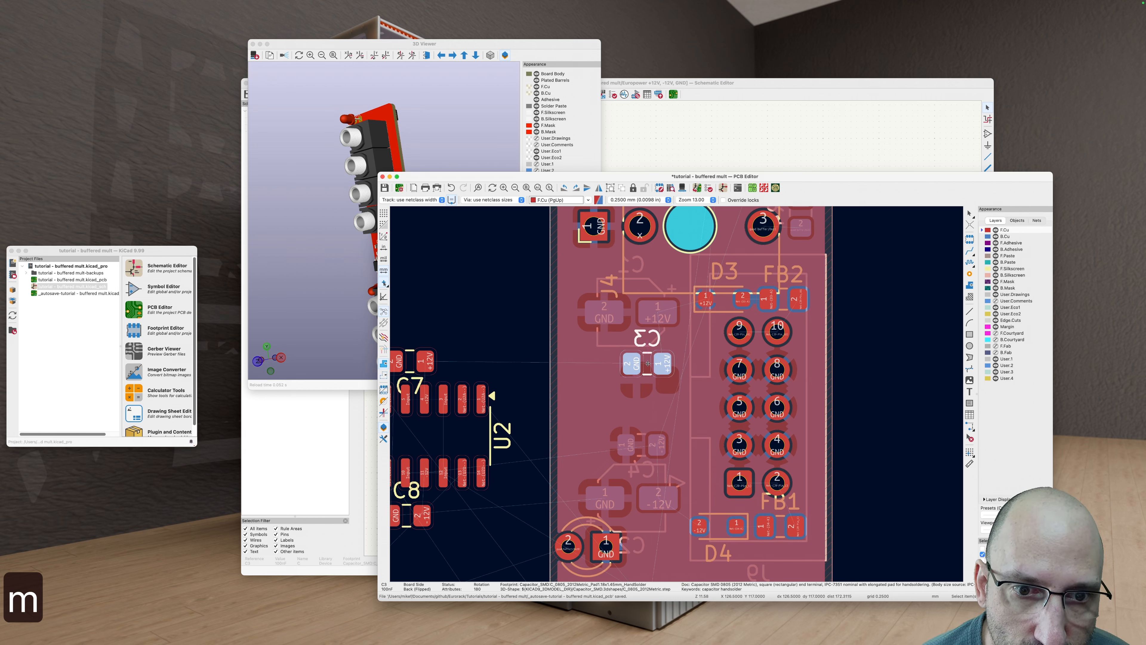
click(831, 378)
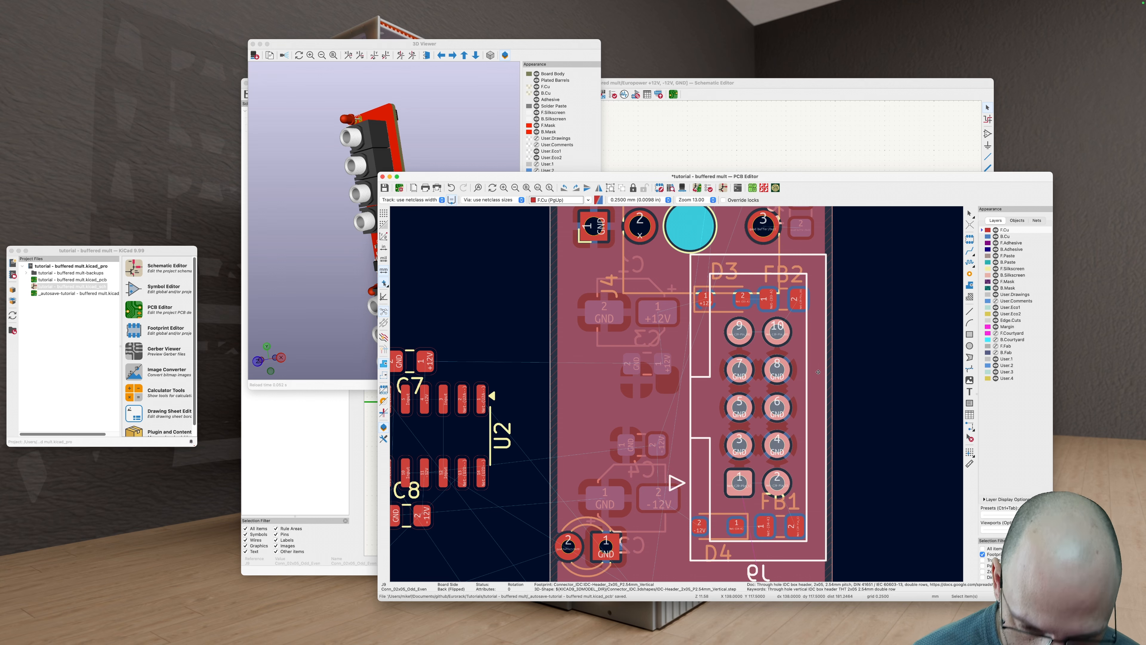
key(b)
middle_drag(847, 383, 750, 361)
scroll(602, 363, down, 1)
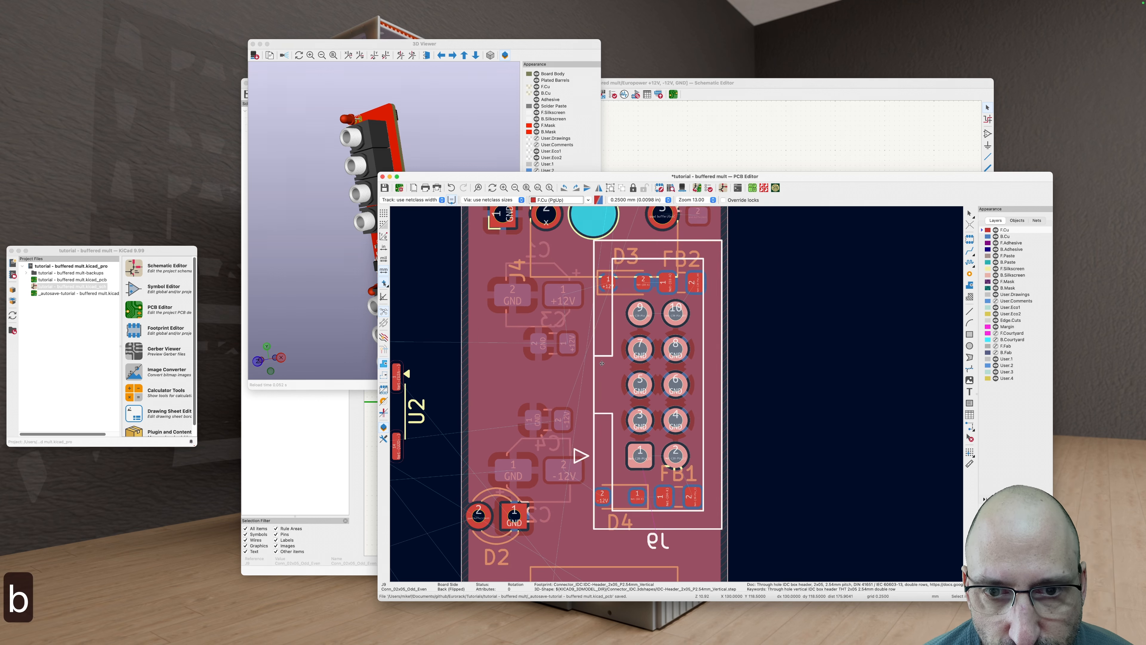
scroll(602, 364, down, 1)
scroll(600, 364, down, 2)
Step: Move capacitors C2 and C4 together slightly up the board, toward capacitor C3 and away from LED D2
click(558, 434)
shift+click(561, 403)
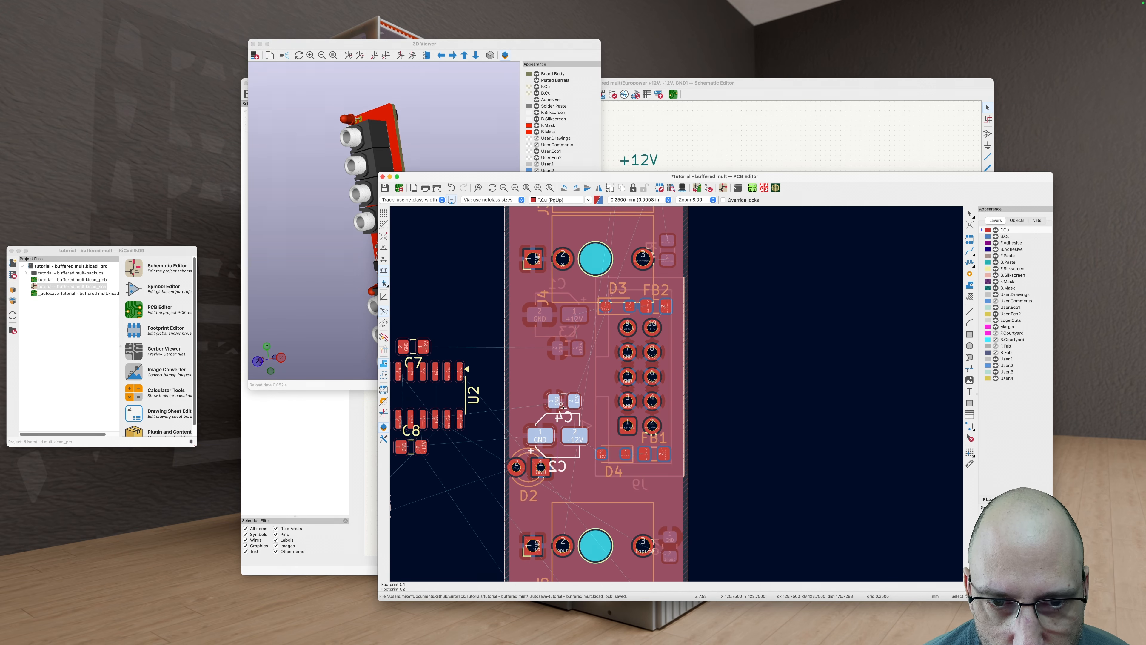
drag(563, 400, 558, 387)
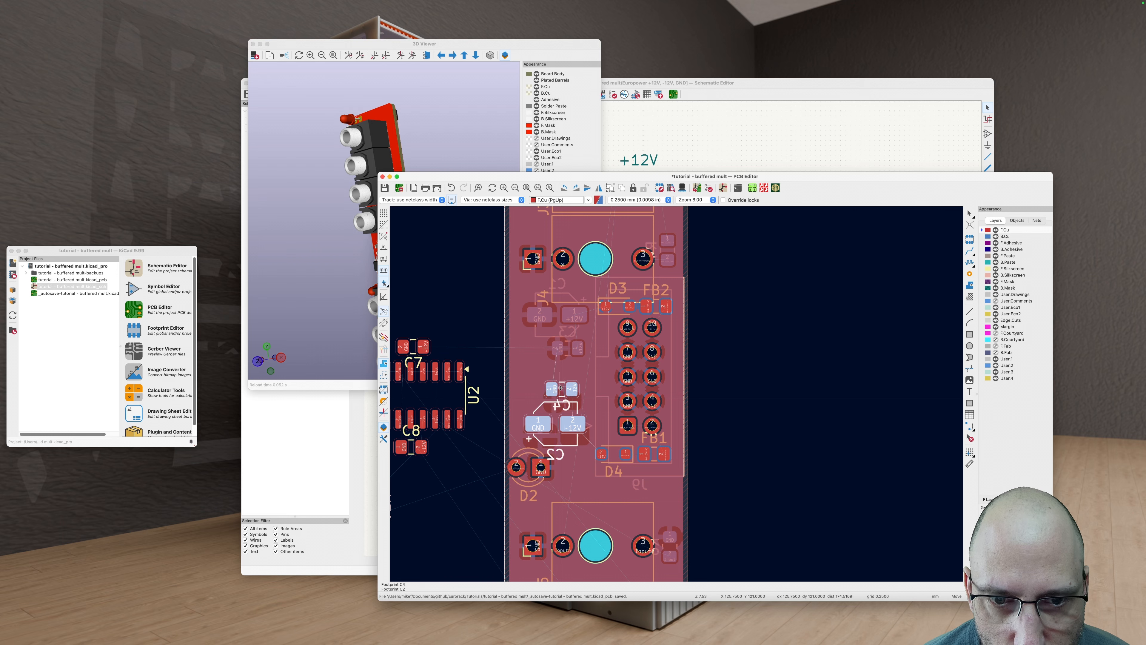
click(560, 402)
click(722, 424)
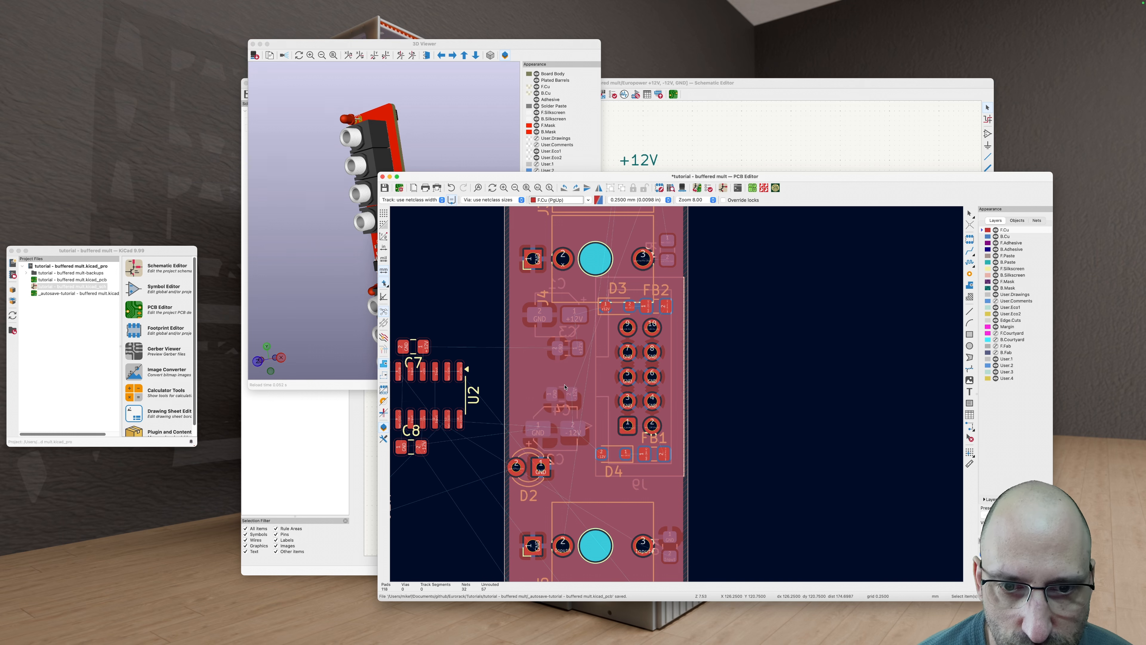
Step: Fine-tune the position of capacitors C2 and C4 together beside header J9, and refill all copper zones
scroll(558, 401, down, 1)
click(556, 425)
shift+click(562, 398)
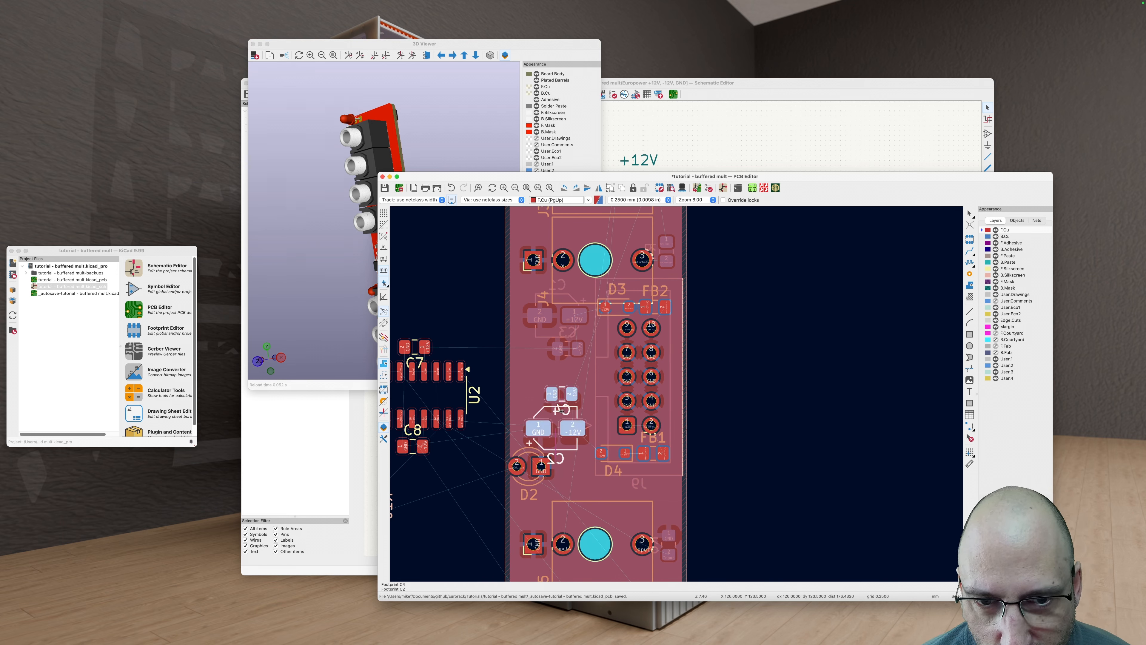
drag(561, 413, 563, 413)
click(831, 479)
key(b)
scroll(556, 433, down, 5)
middle_drag(503, 446, 526, 448)
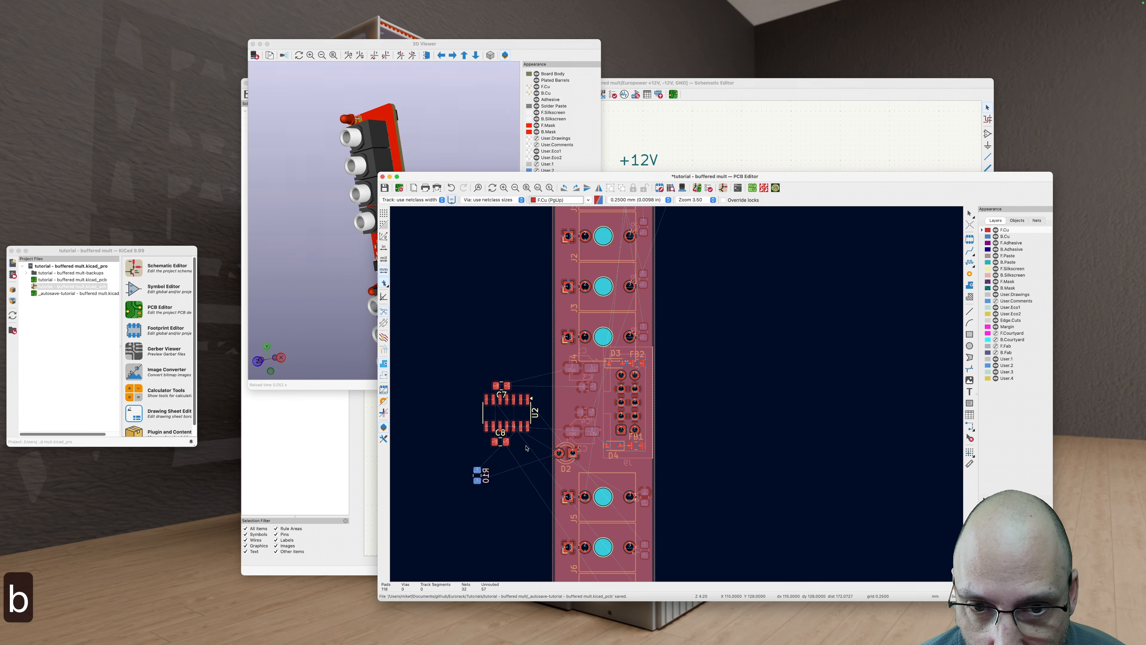
Step: Move capacitor C4 below capacitor C2, between LED D2 and diode D4, rotate it to 90 degrees, and refill all copper zones
click(519, 422)
scroll(515, 414, up, 1)
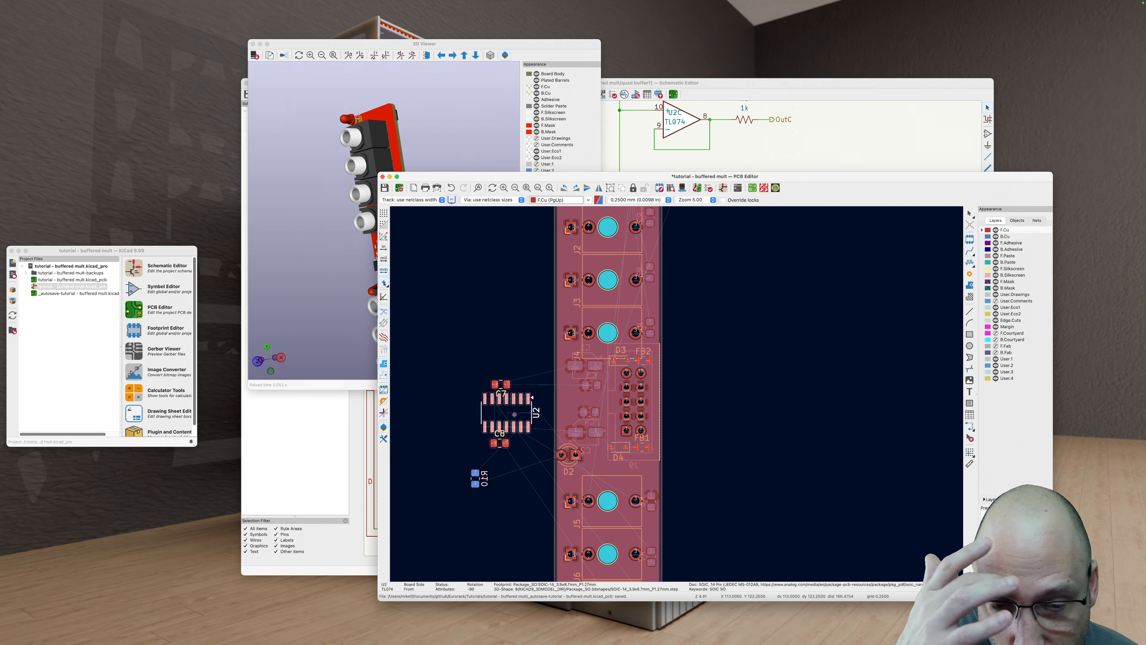
drag(592, 416, 619, 426)
key(r)
scroll(597, 461, up, 6)
key(r)
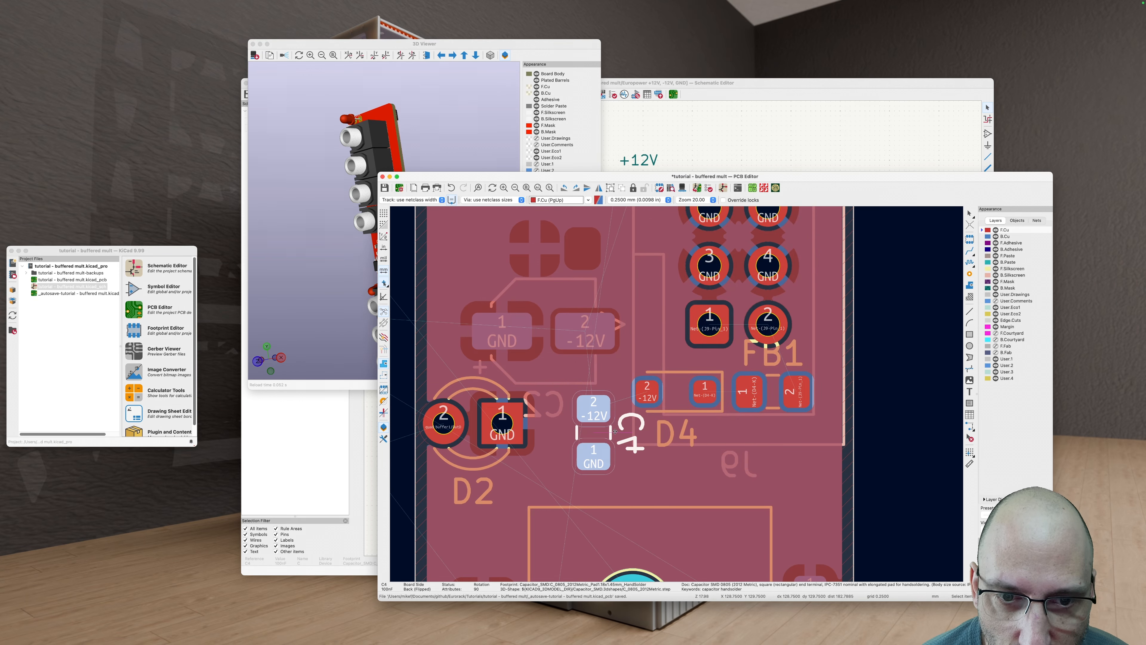
scroll(595, 415, down, 3)
click(801, 456)
key(b)
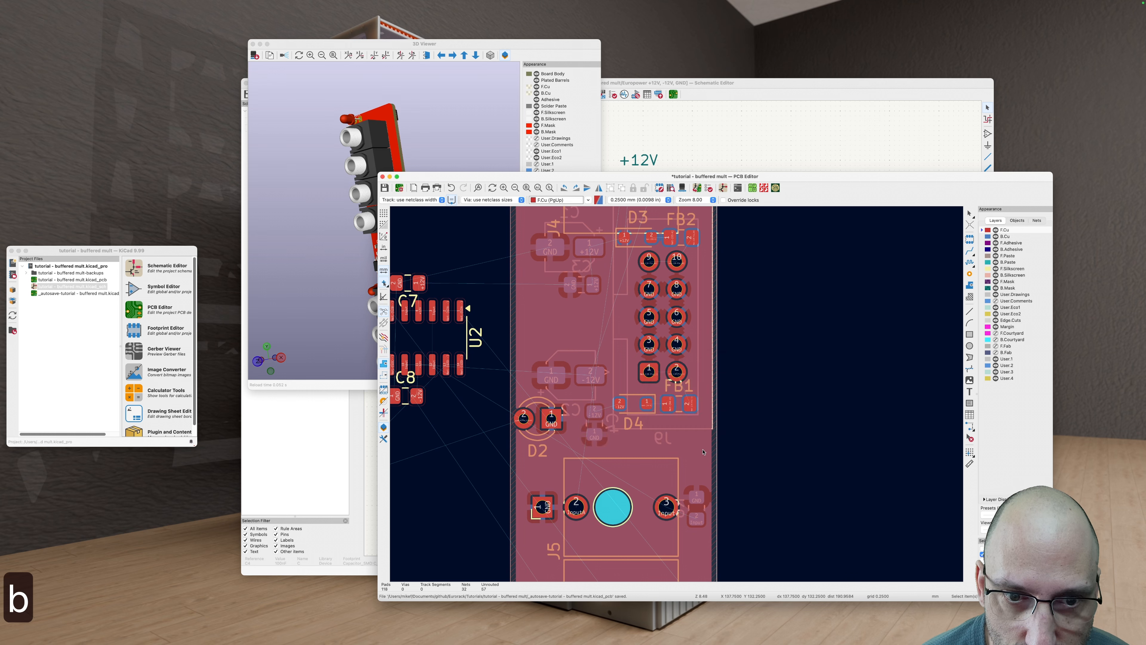
Step: Move capacitor C2 off the board beside header J9, rotate it to 180 degrees, and flip it to the front side
scroll(630, 415, up, 3)
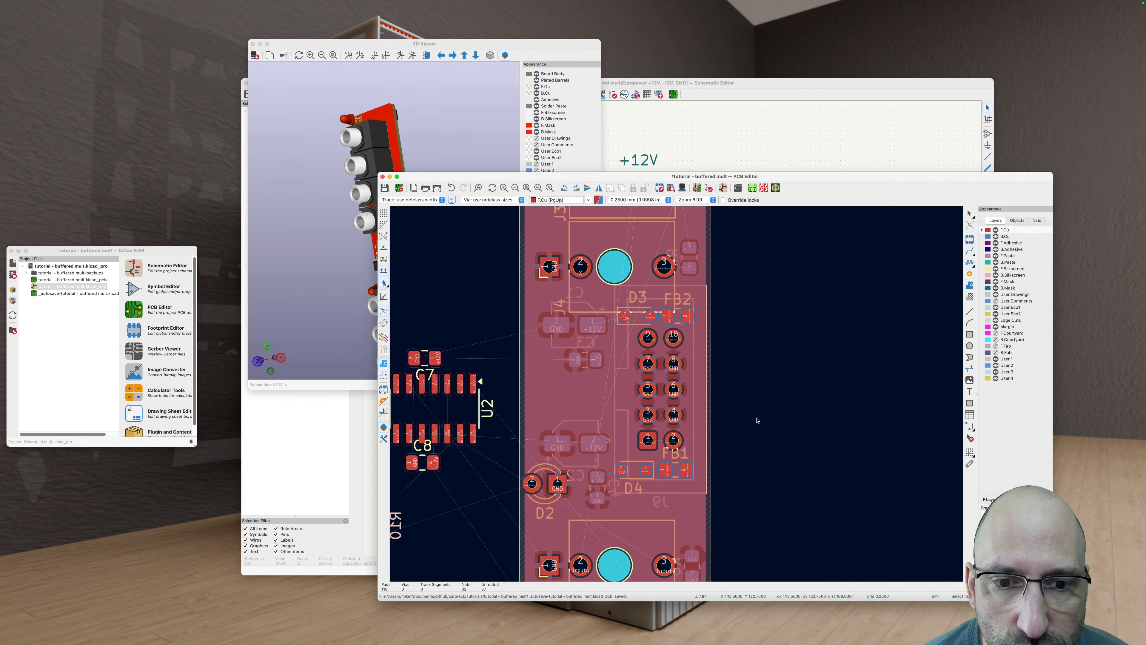
scroll(590, 433, down, 2)
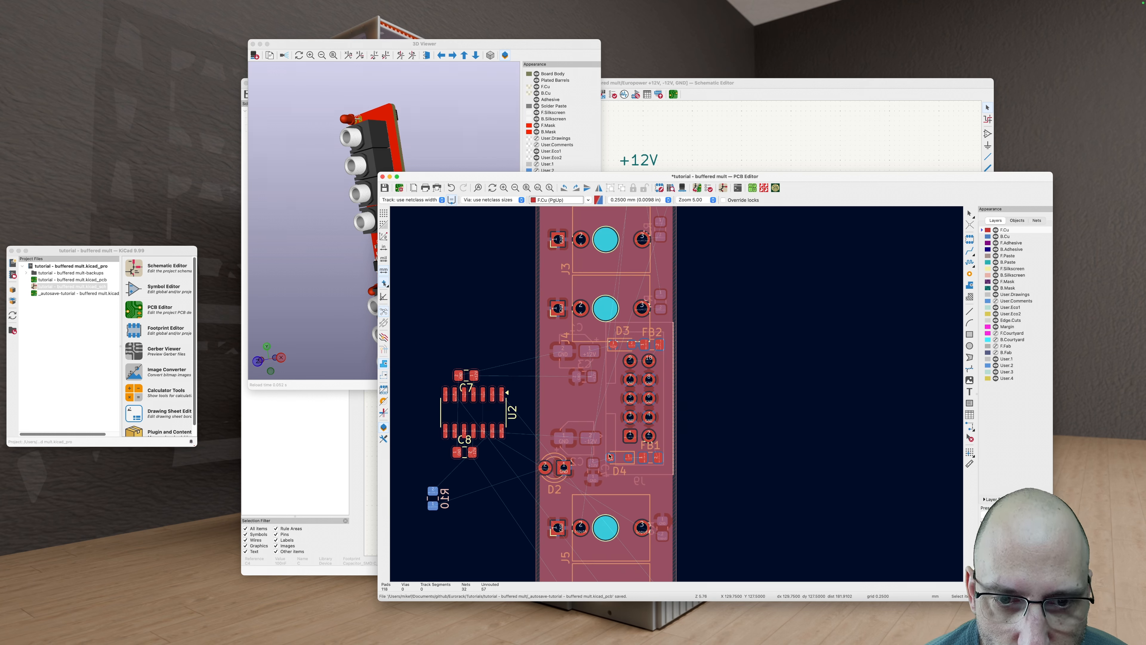
scroll(740, 472, up, 2)
scroll(677, 428, down, 2)
click(522, 379)
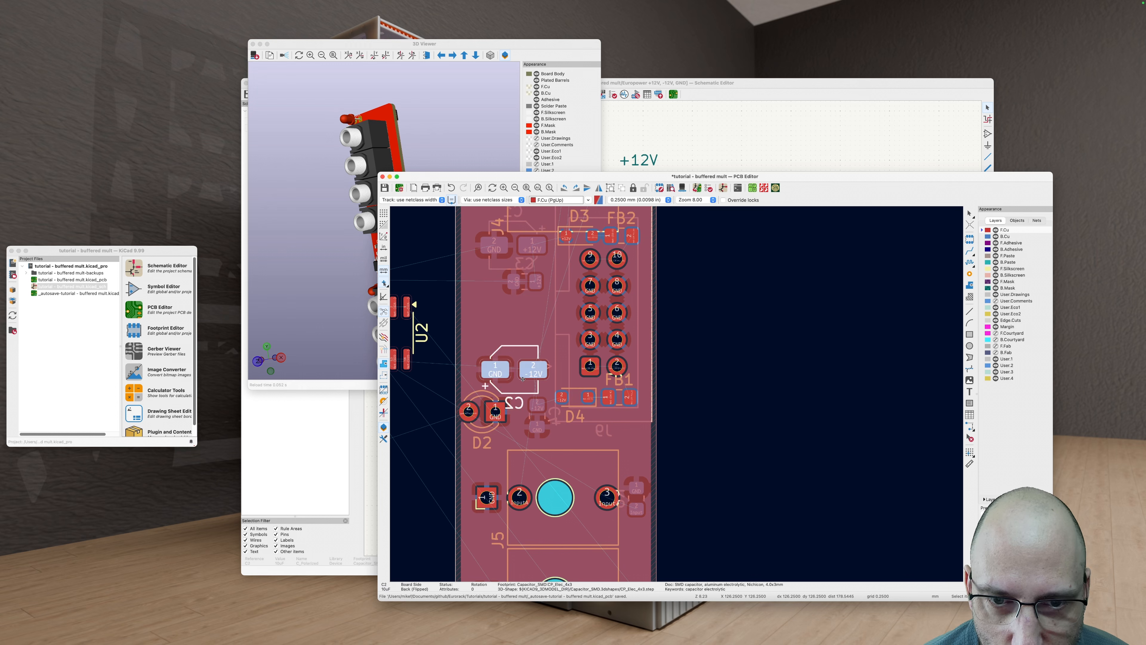
key(m)
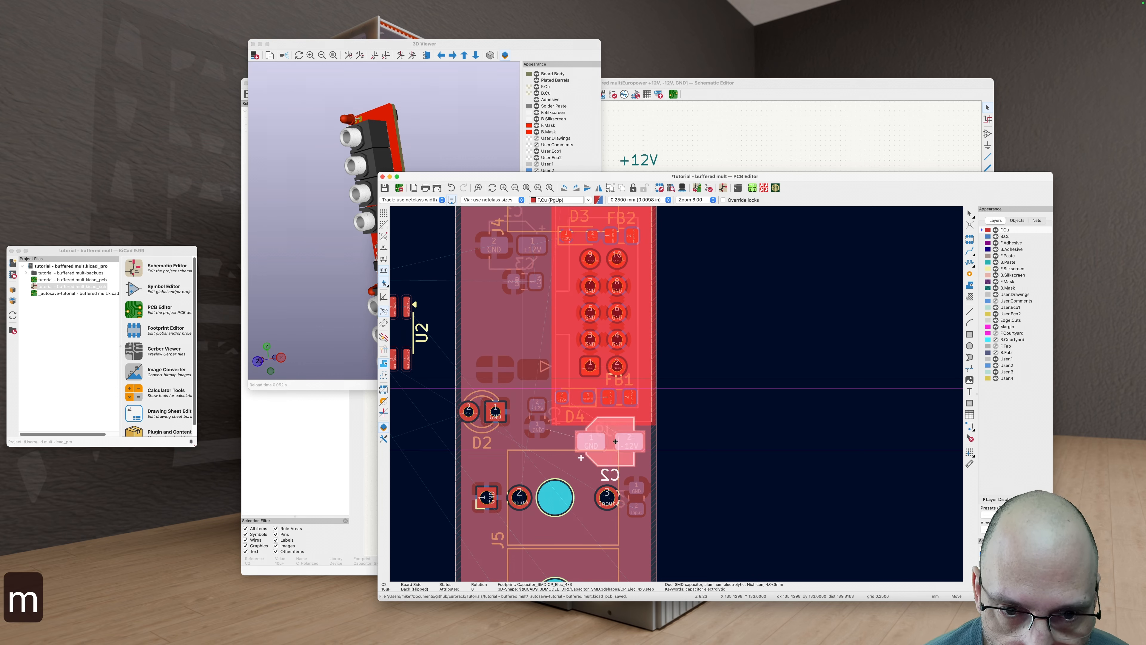
key(r)
key(r)
key(r)
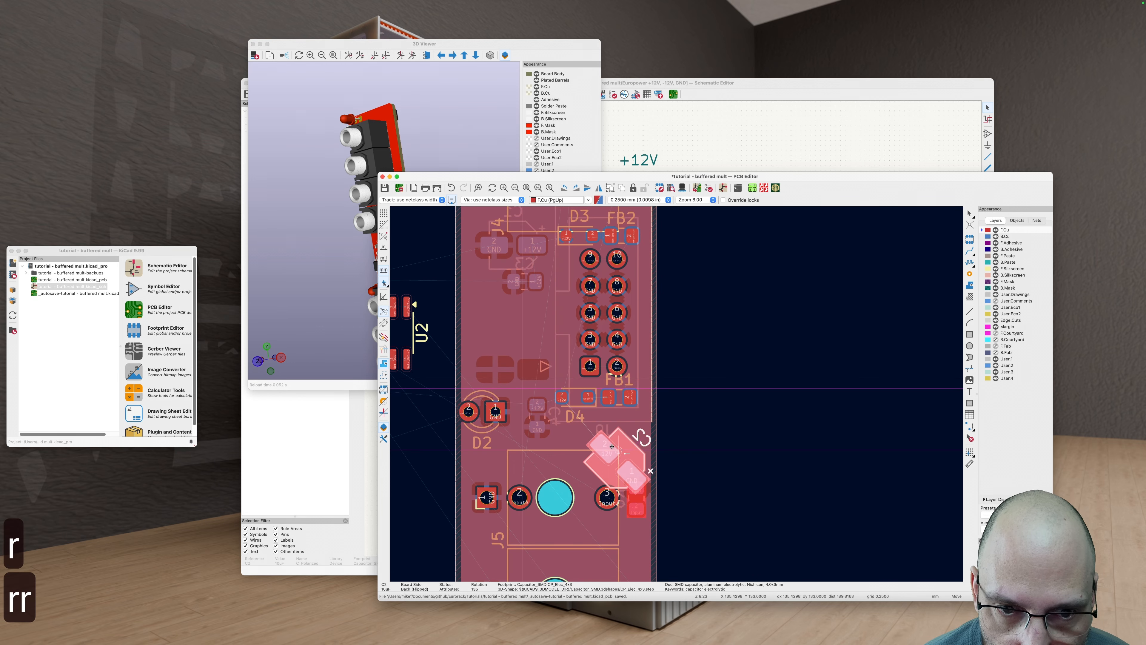
key(r)
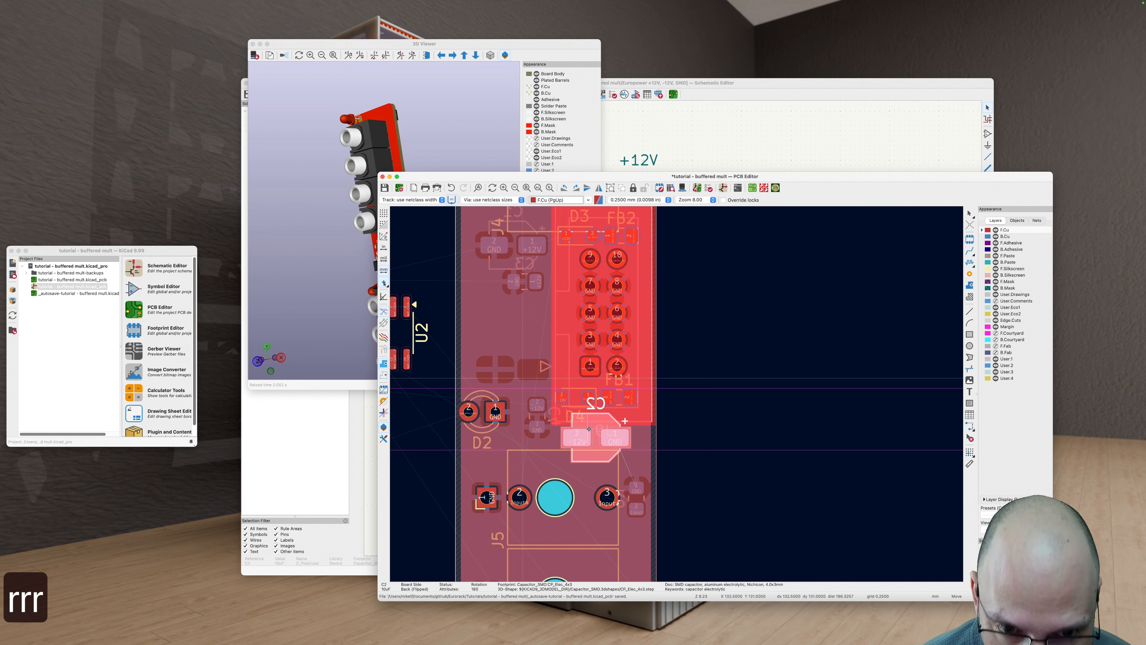
key(v)
key(v)
key(f)
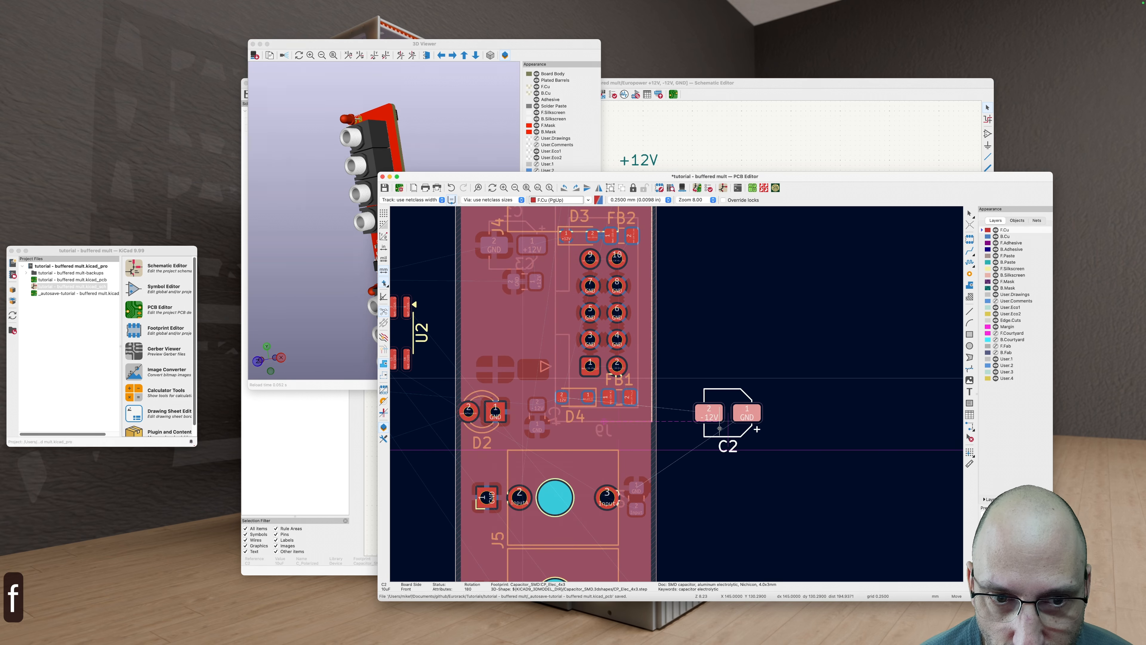
click(714, 428)
Step: Move capacitor C2 back onto the board just below header J9, under diode D4 and ferrite bead FB1
scroll(714, 428, up, 1)
scroll(714, 428, down, 2)
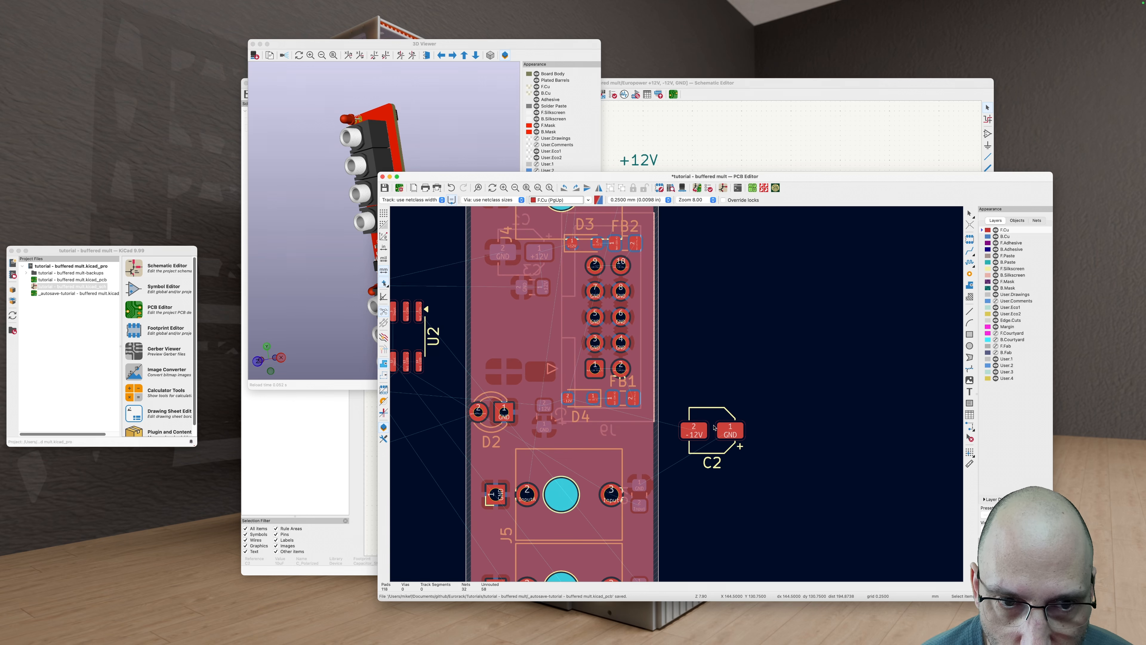
click(711, 419)
drag(708, 418, 609, 402)
scroll(578, 405, up, 4)
click(610, 404)
scroll(609, 404, down, 2)
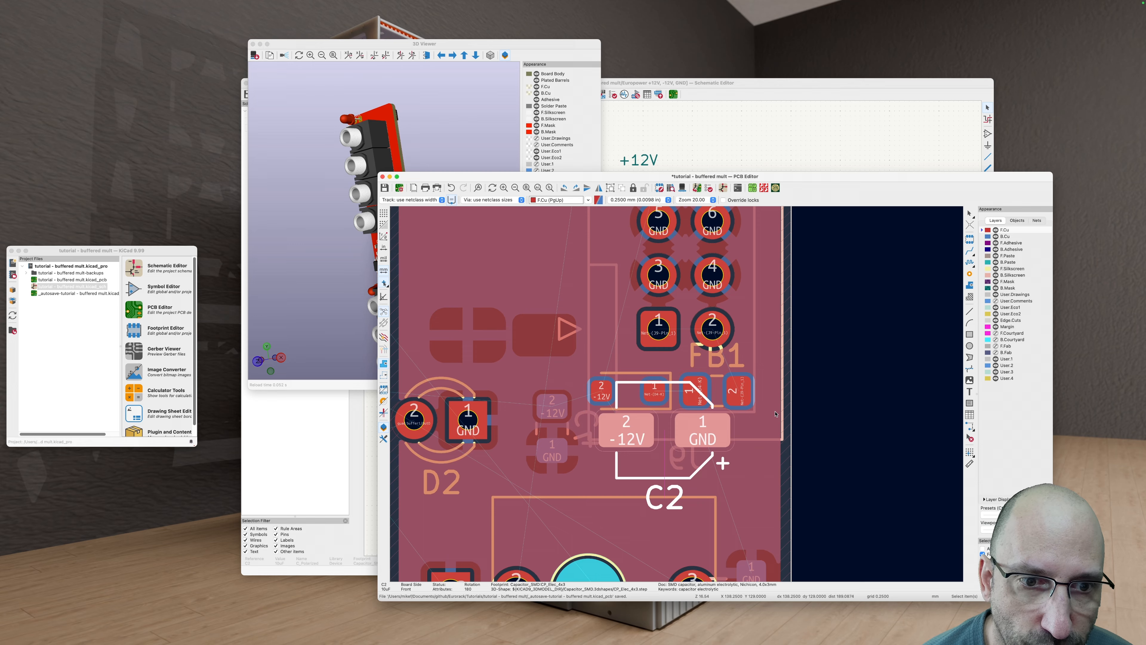
Step: Rotate ferrite bead FB1 to 90 degrees and place it along the board edge, beside capacitor C2 and header J9
scroll(776, 418, right, 2)
click(670, 385)
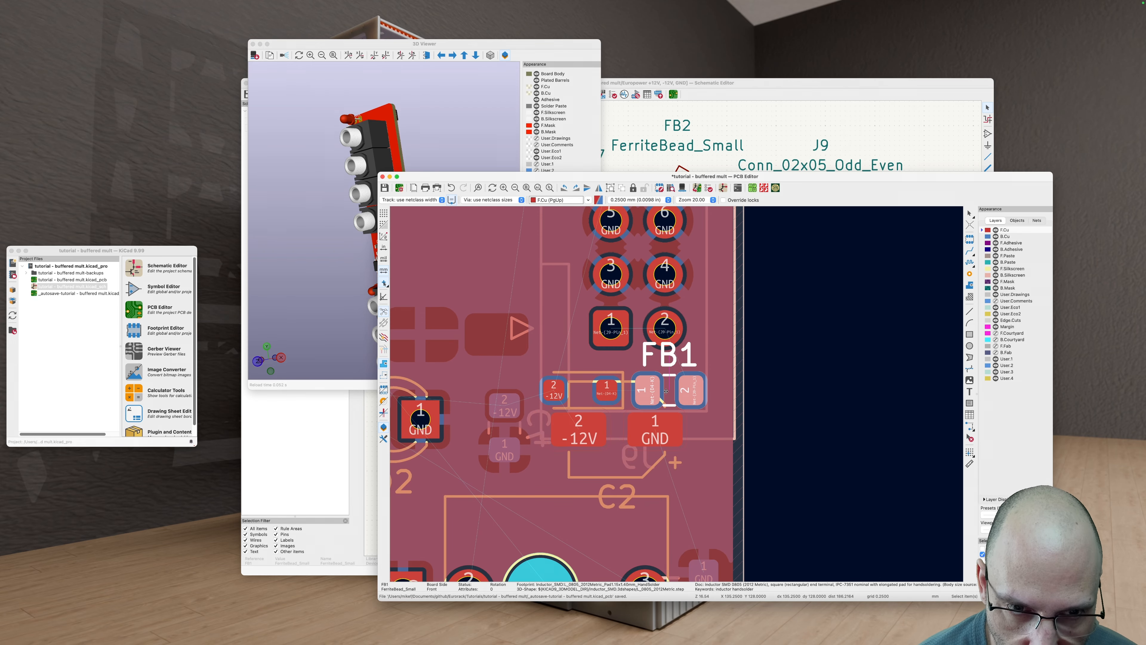
key(m)
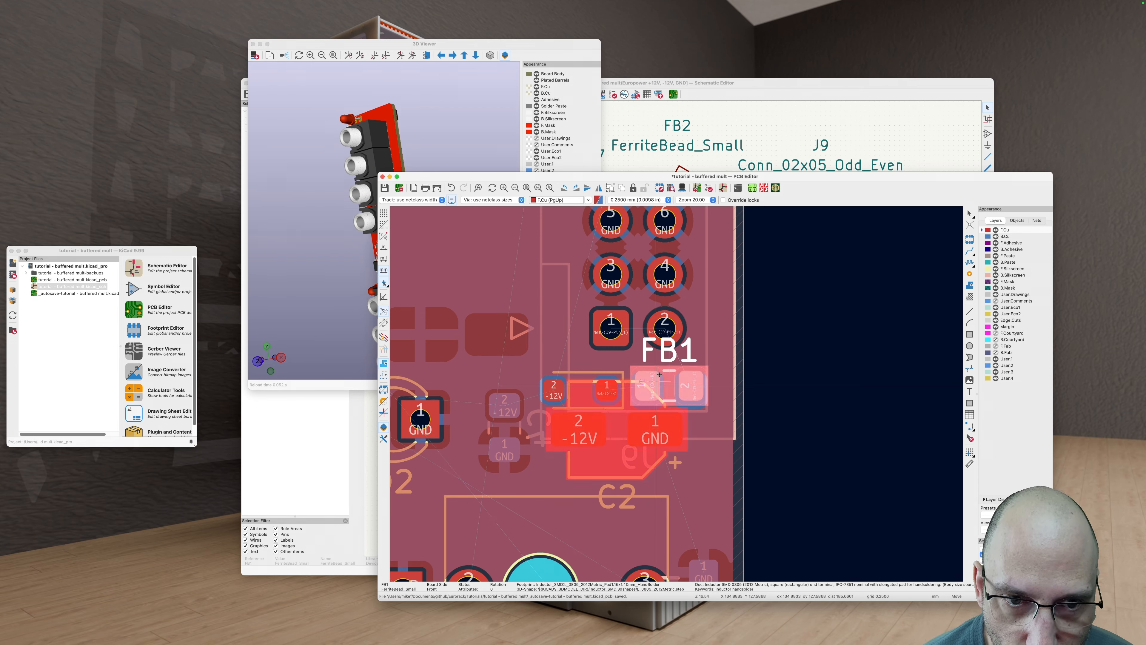
key(r)
key(r)
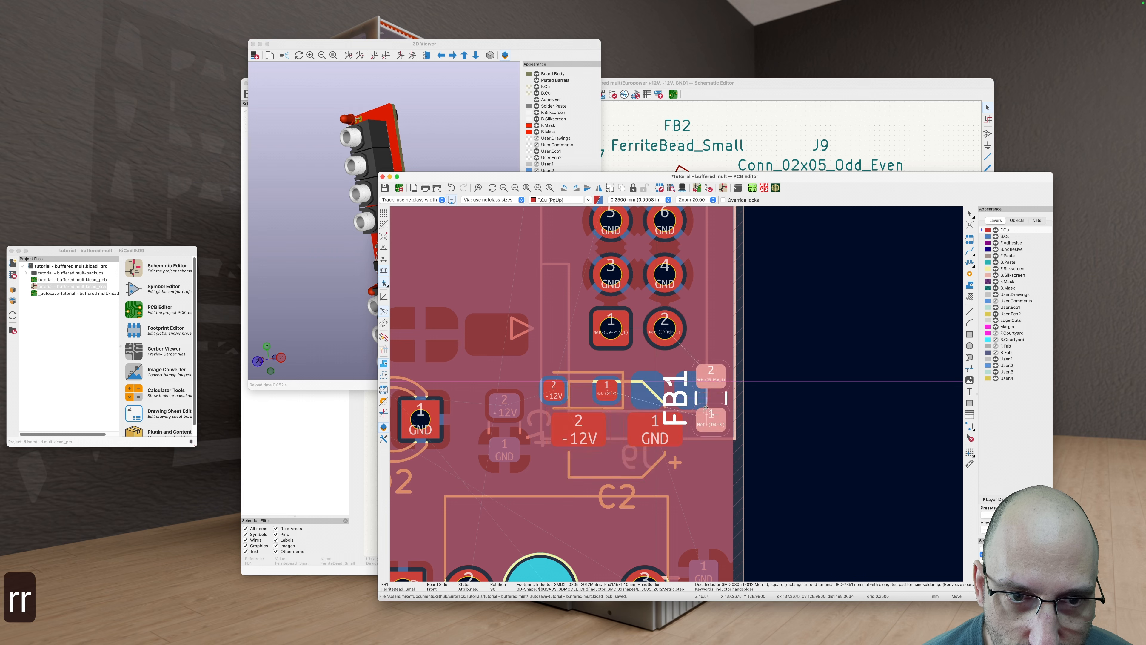
click(701, 387)
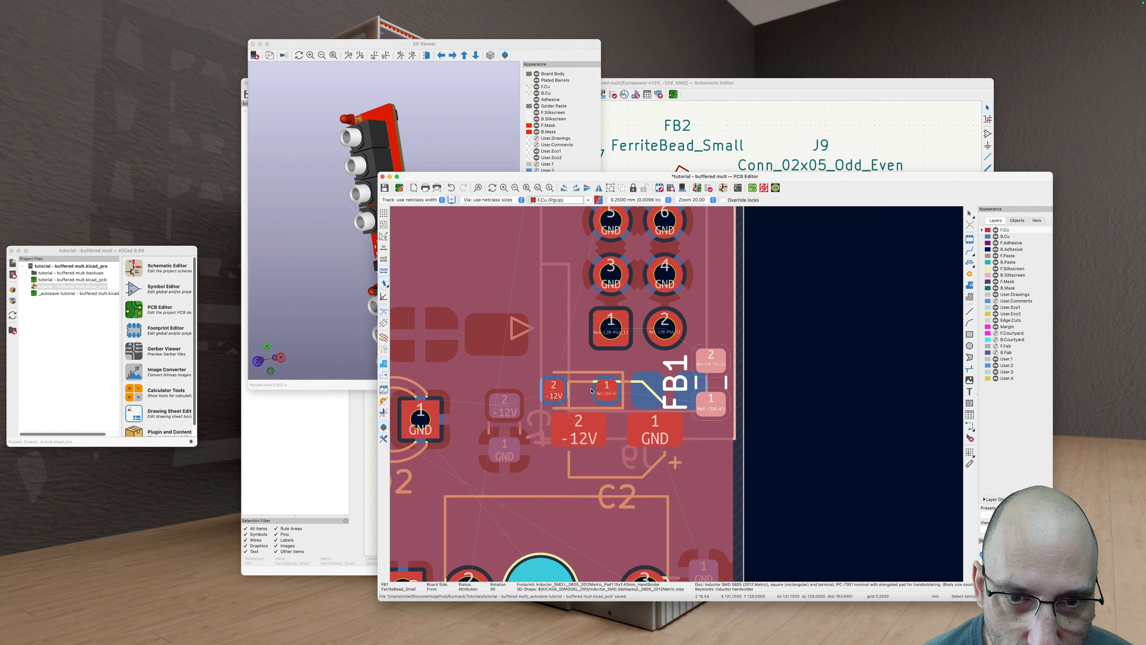
Step: Rotate diode D4 to -90 degrees and place it below ferrite bead FB1 along the board edge
click(581, 389)
key(m)
key(e)
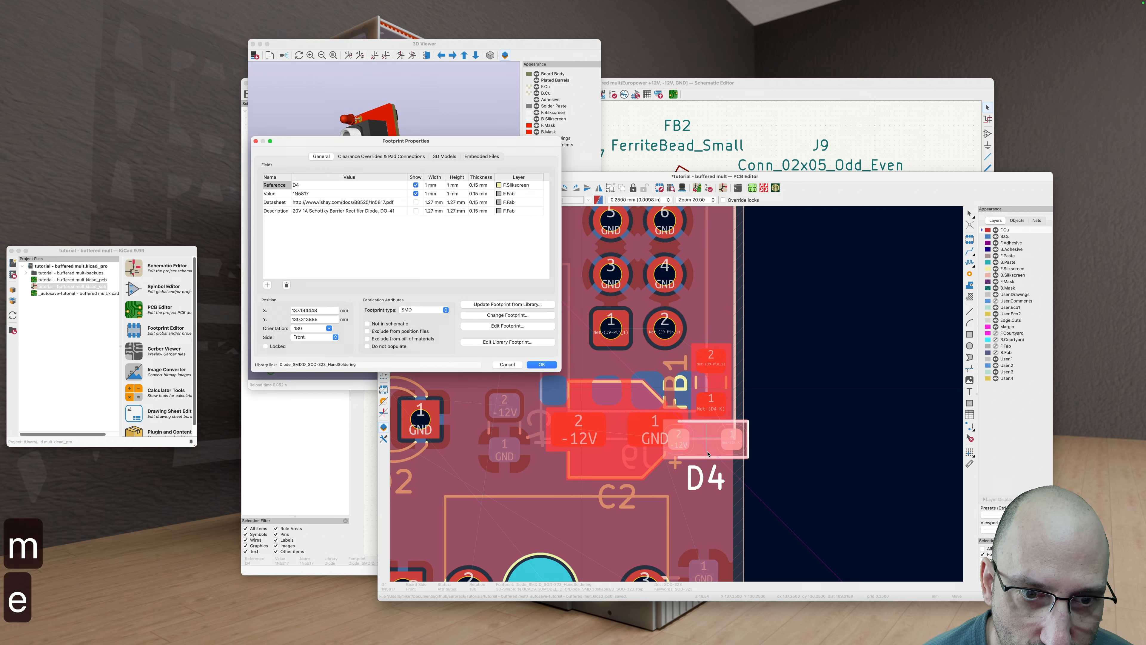
key(Escape)
key(r)
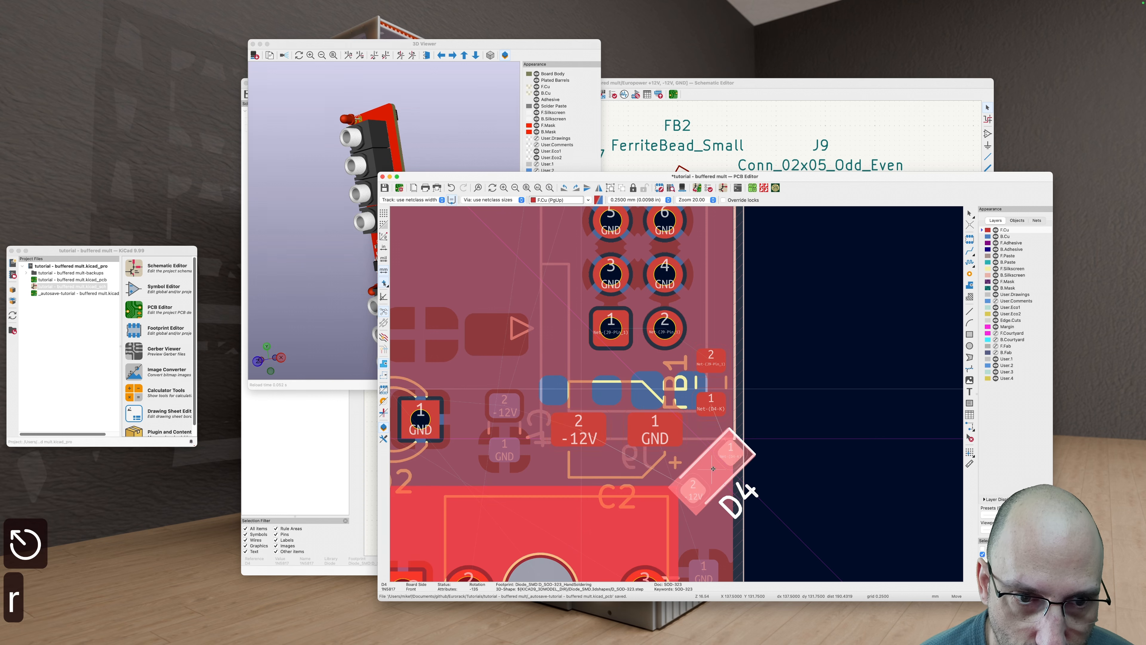
key(r)
click(710, 462)
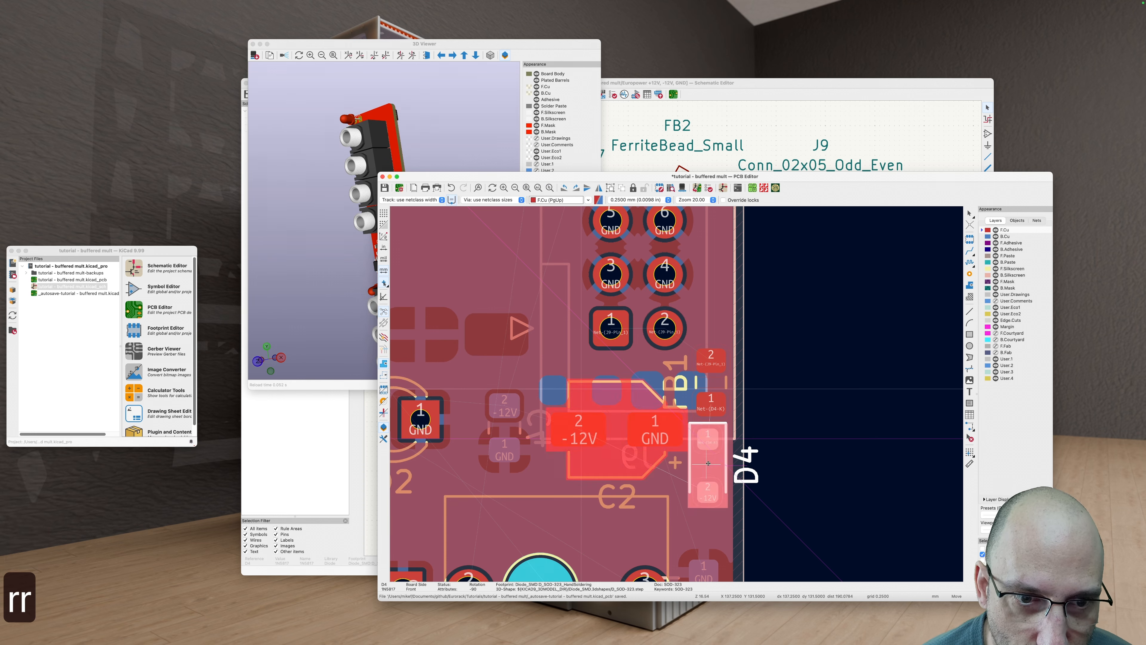
Step: Rotate capacitor C2 to 0 degrees so its -12V pad faces diode D4
click(609, 398)
key(r)
key(r)
key(r)
key(r)
click(795, 434)
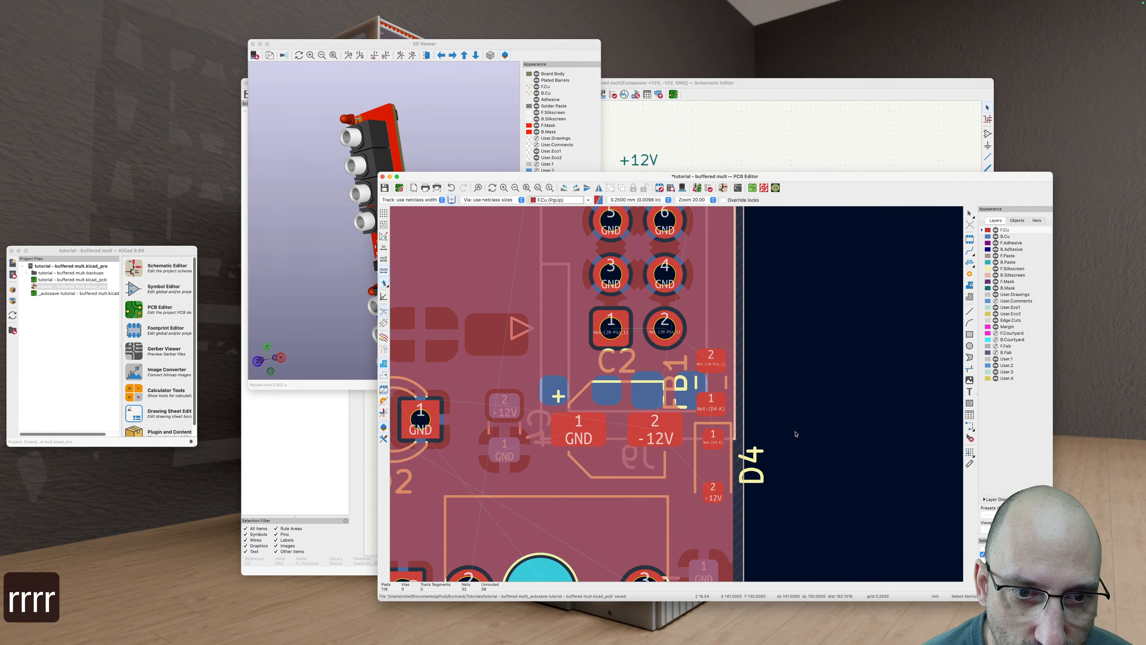
Step: Move ferrite bead FB1 and diode D4 up along the board edge beside header J9, and refill all copper zones
click(723, 384)
scroll(678, 430, down, 3)
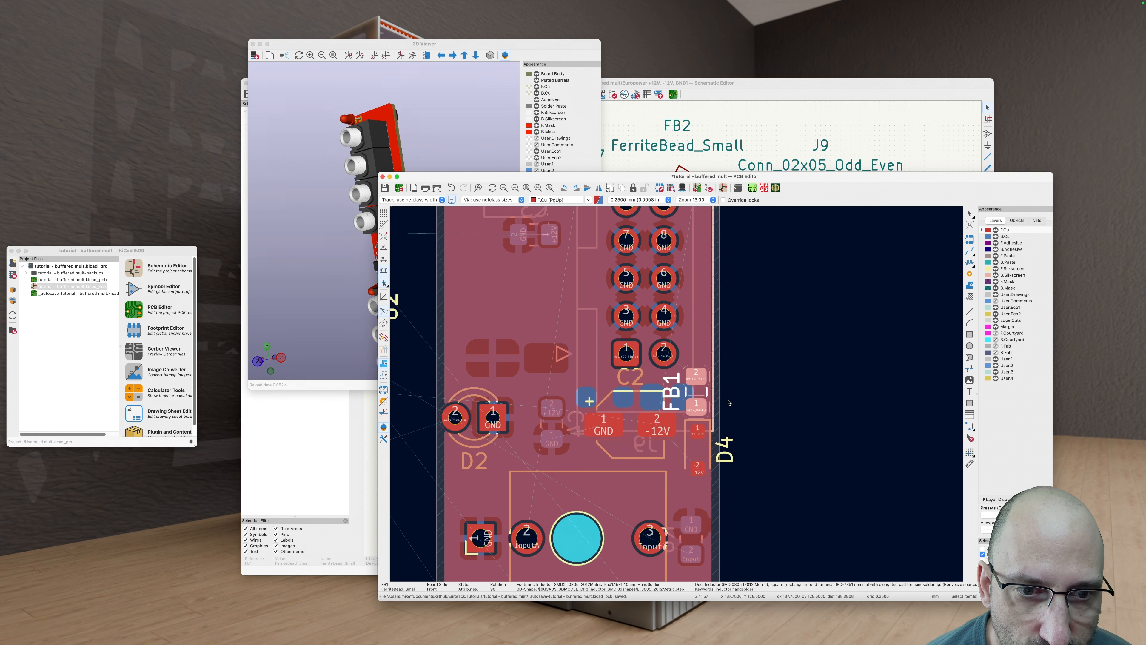
drag(652, 434, 657, 392)
drag(648, 494, 646, 438)
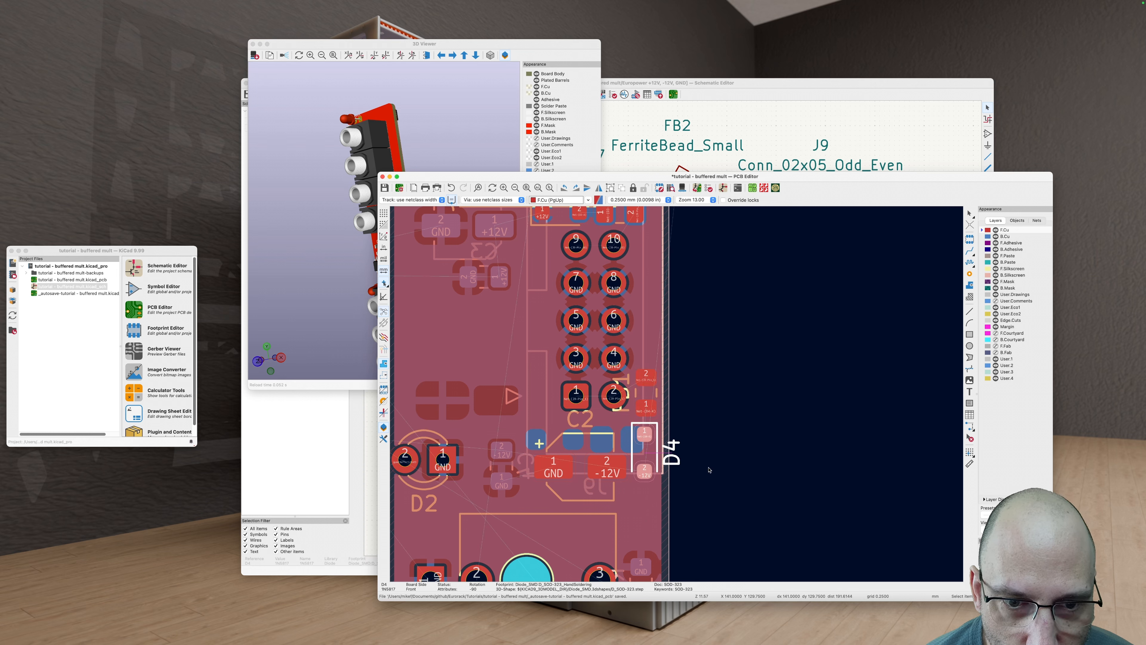
key(b)
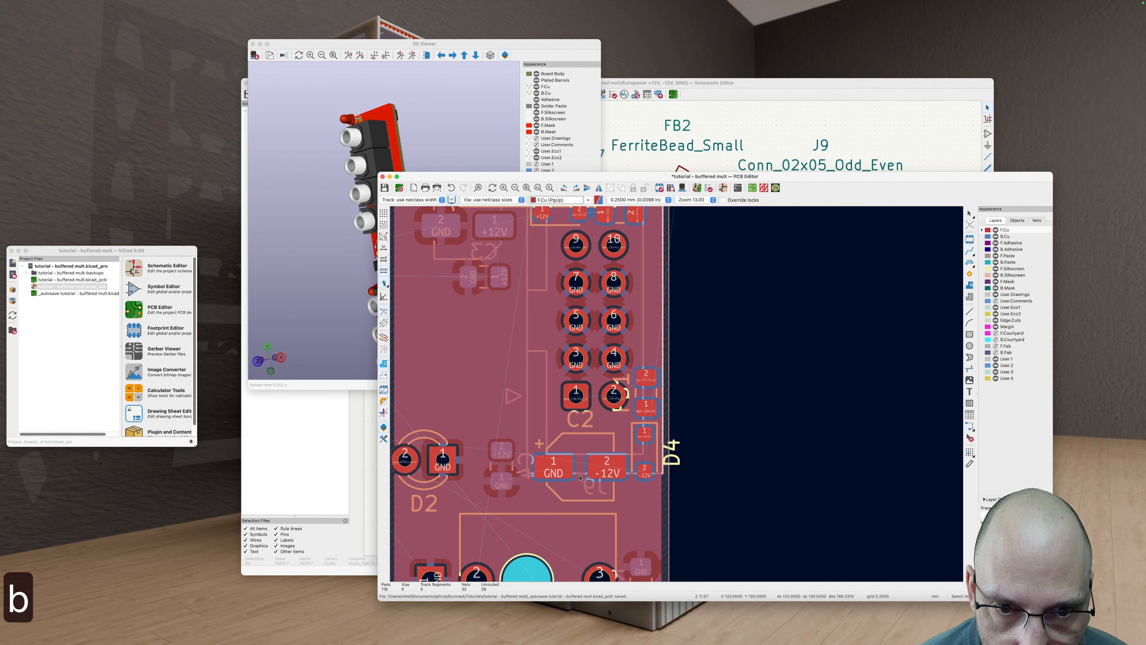
Step: Rotate capacitor C2 to 90 degrees and move it slightly up toward pin 1 of header J9
click(576, 473)
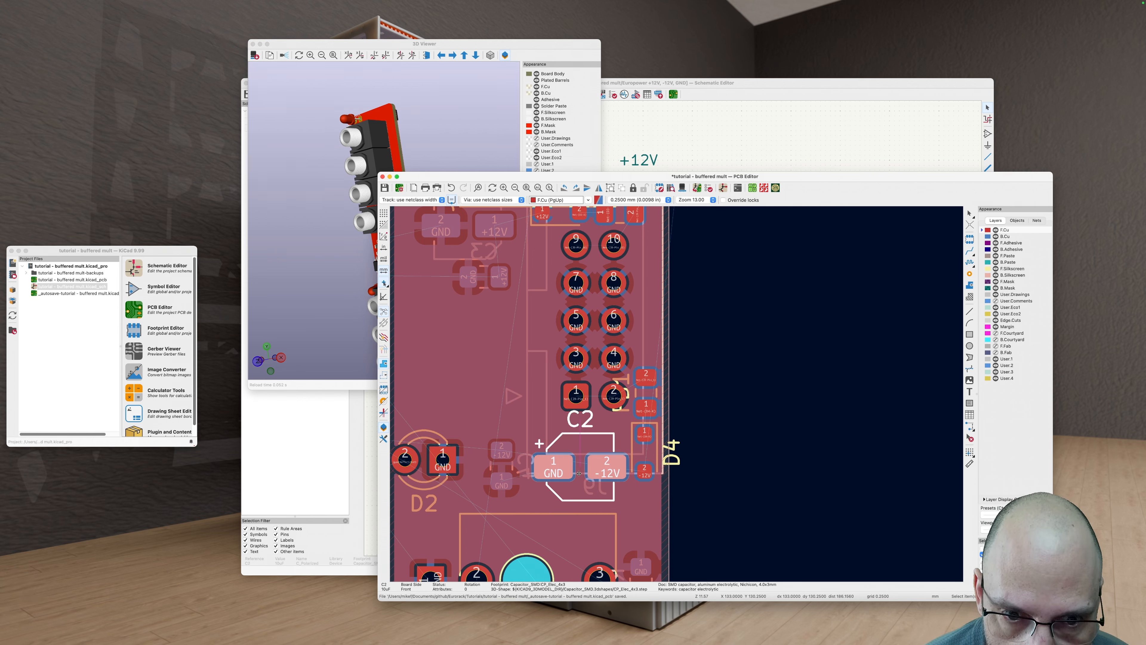
key(r)
key(r)
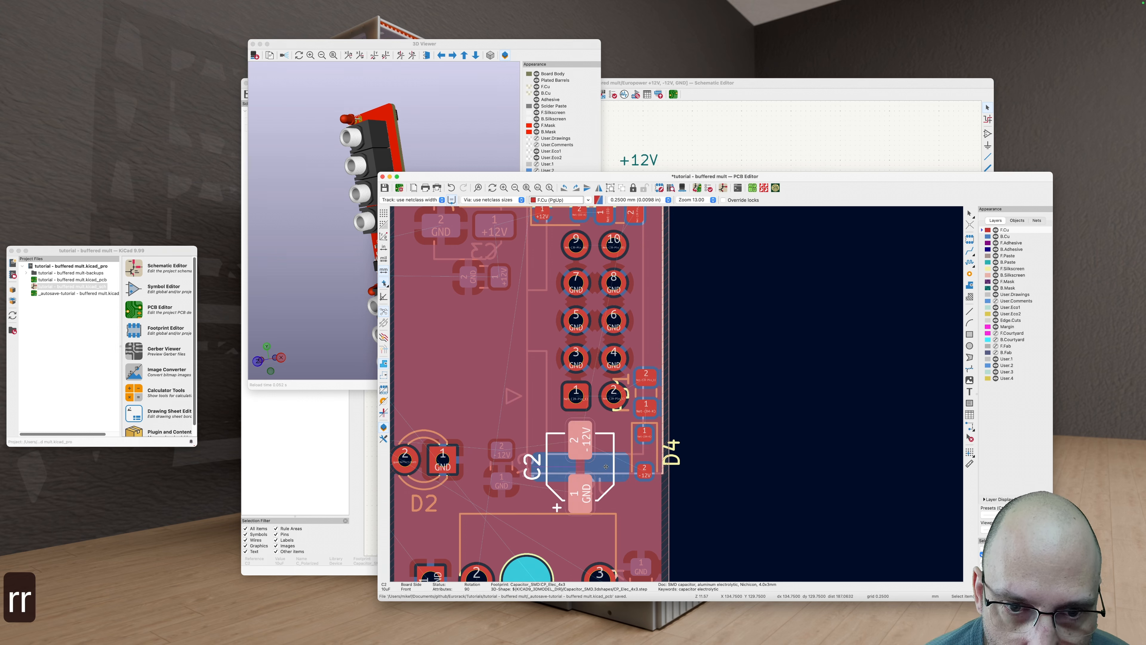
mouse_move(601, 463)
mouse_down()
mouse_move(615, 464)
mouse_move(610, 452)
mouse_up()
scroll(585, 423, up, 5)
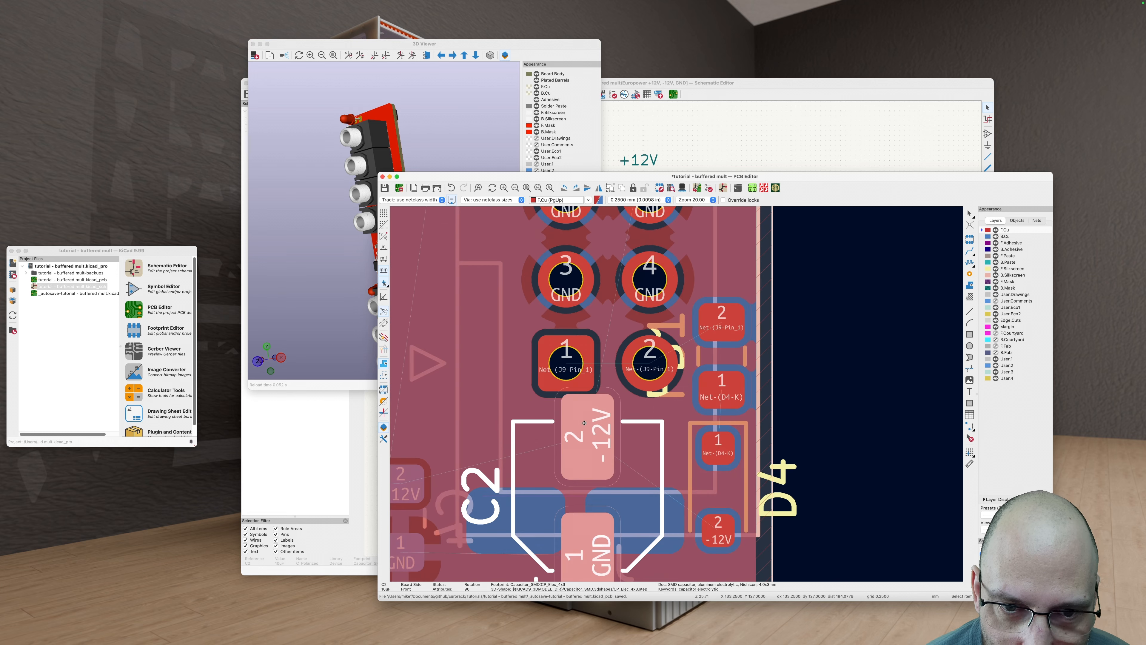
scroll(585, 423, down, 6)
click(731, 462)
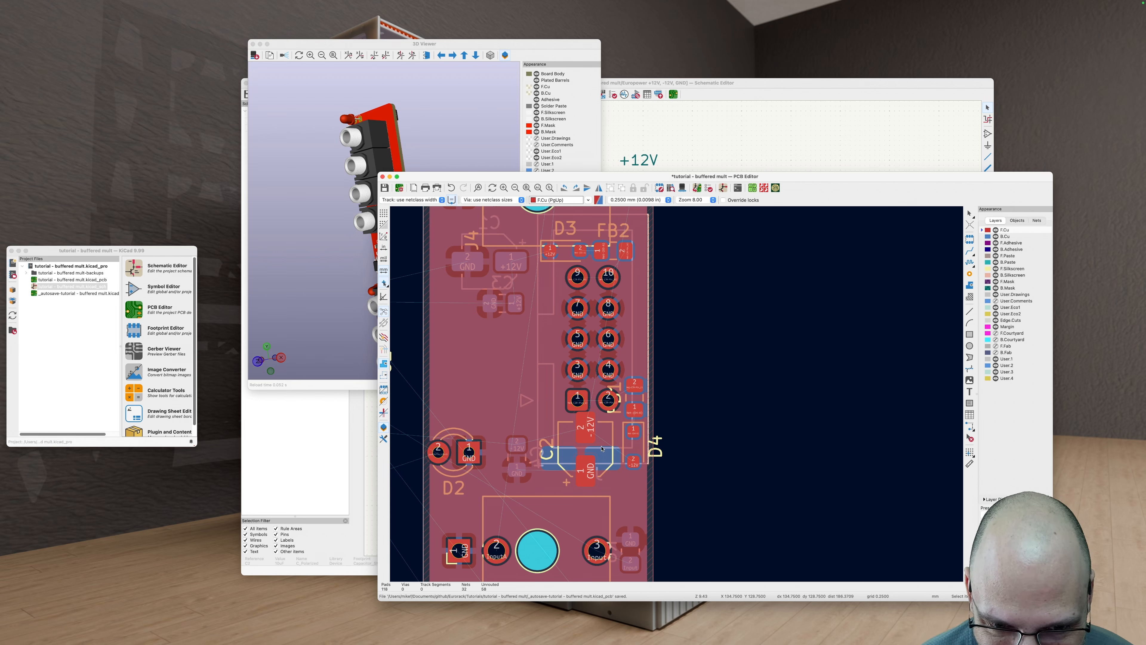
Step: Rotate capacitor C2 to 45 degrees, shift it slightly away from diode D4, and refill all copper zones
scroll(602, 448, up, 5)
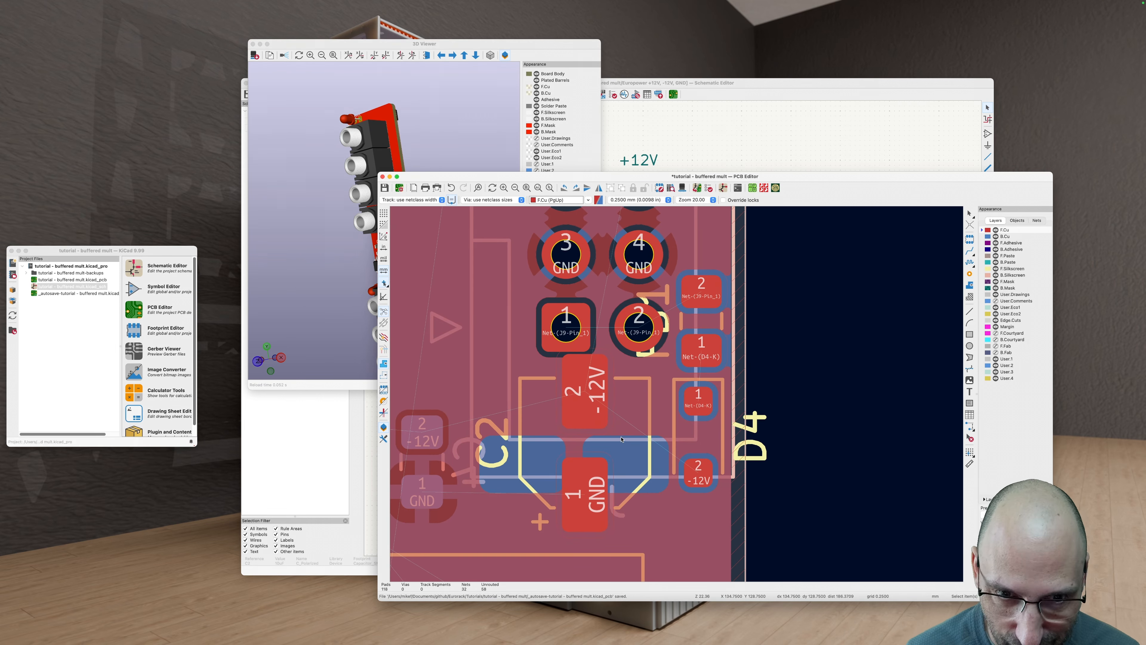
click(621, 439)
key(shift+r)
key(shift+r)
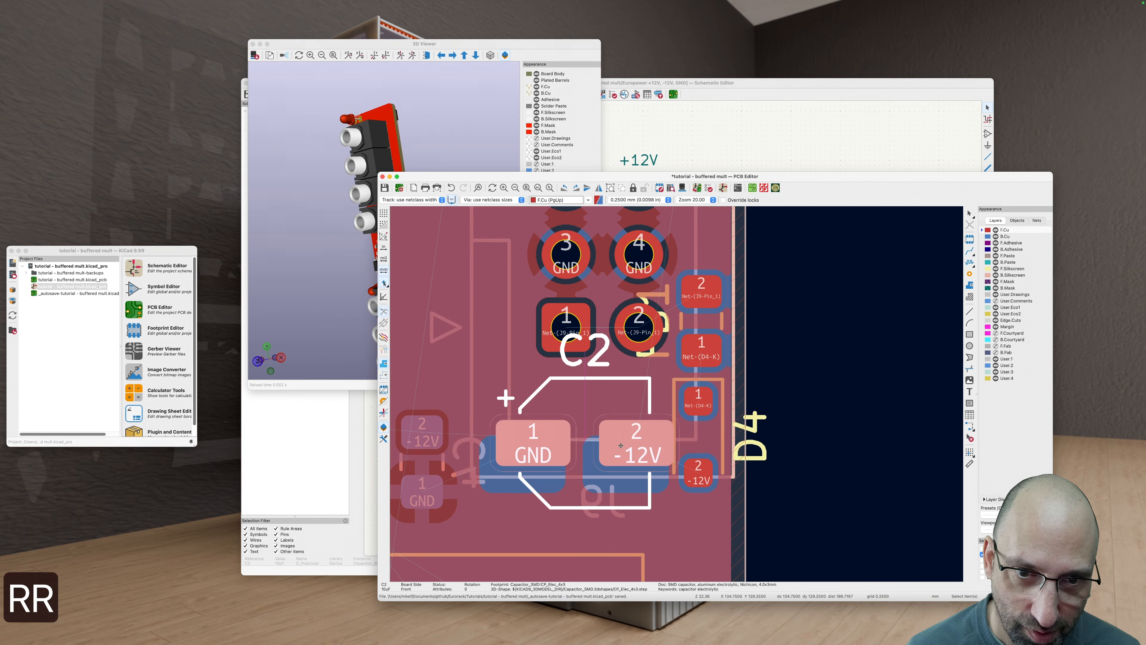
key(r)
click(610, 476)
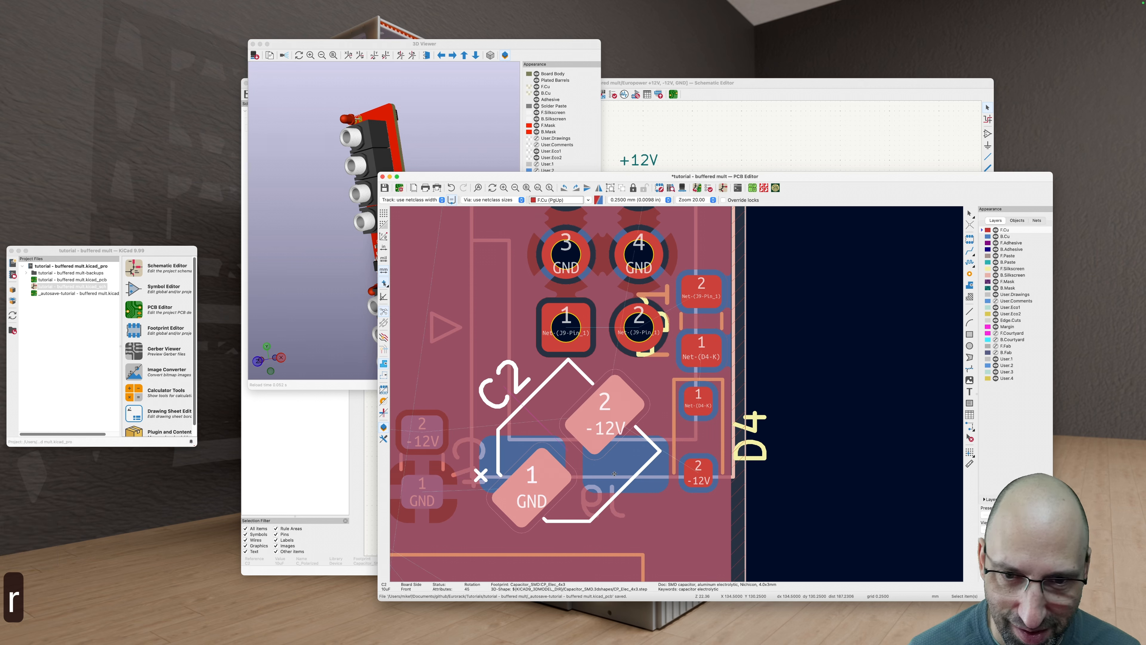
scroll(698, 403, down, 2)
key(b)
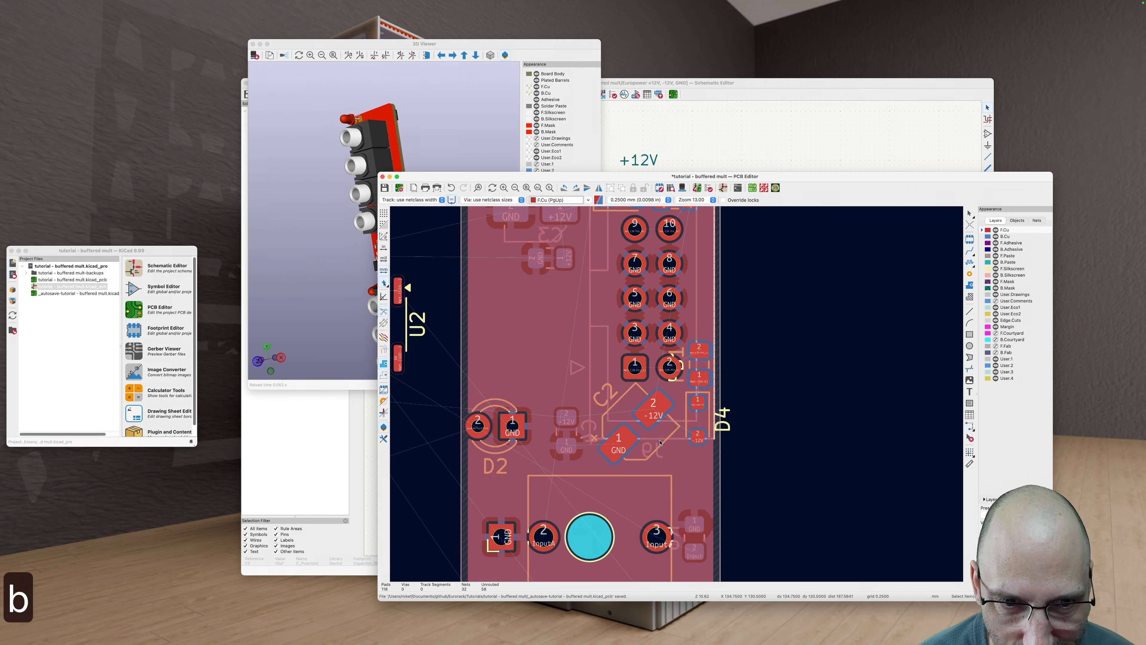
Step: Rotate capacitor C2 back to 0 degrees below header J9, and refill all copper zones
click(651, 433)
key(shift+r)
click(811, 459)
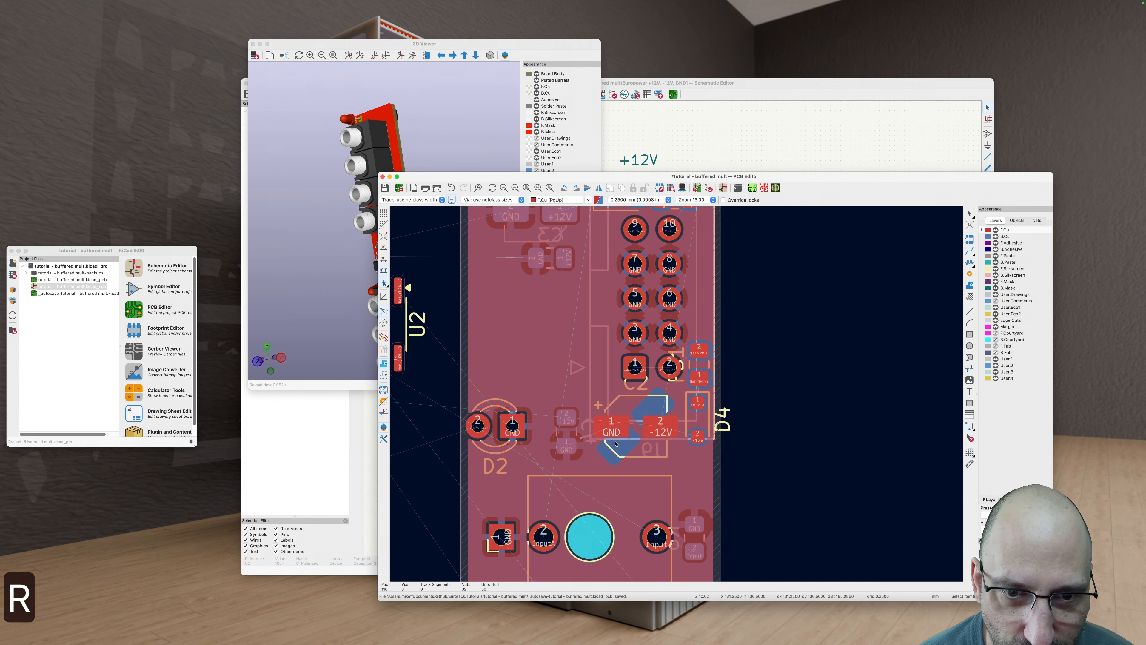
key(b)
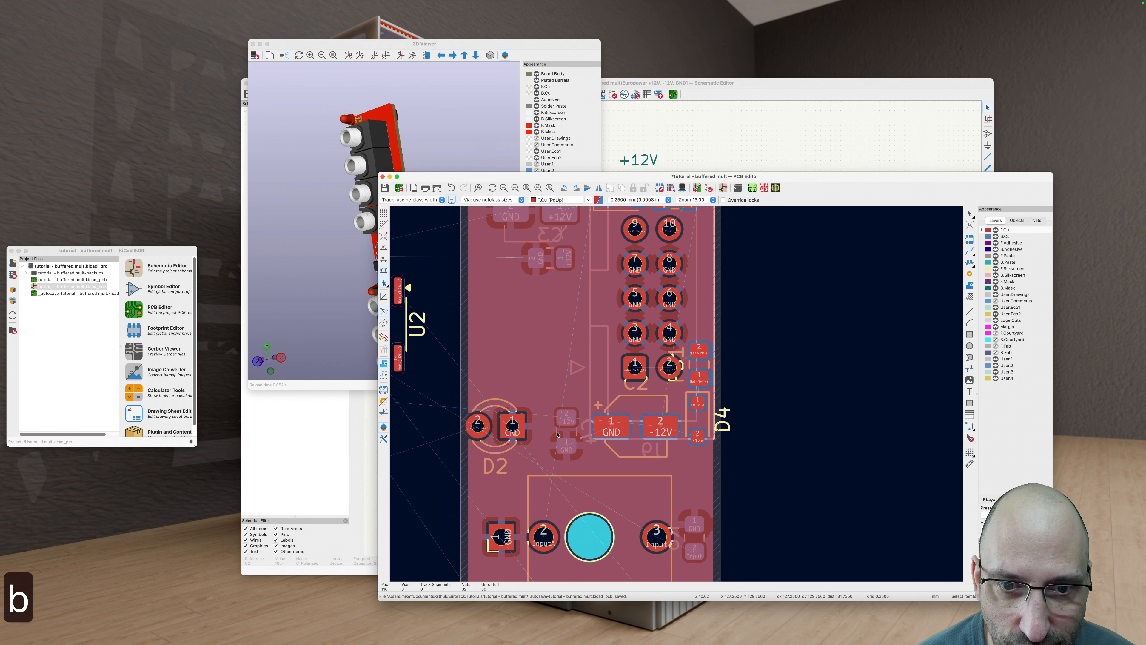
Step: Move capacitor C4 below the -12V pad of capacitor C2, above jack J5, and rotate it to 180 degrees
click(562, 429)
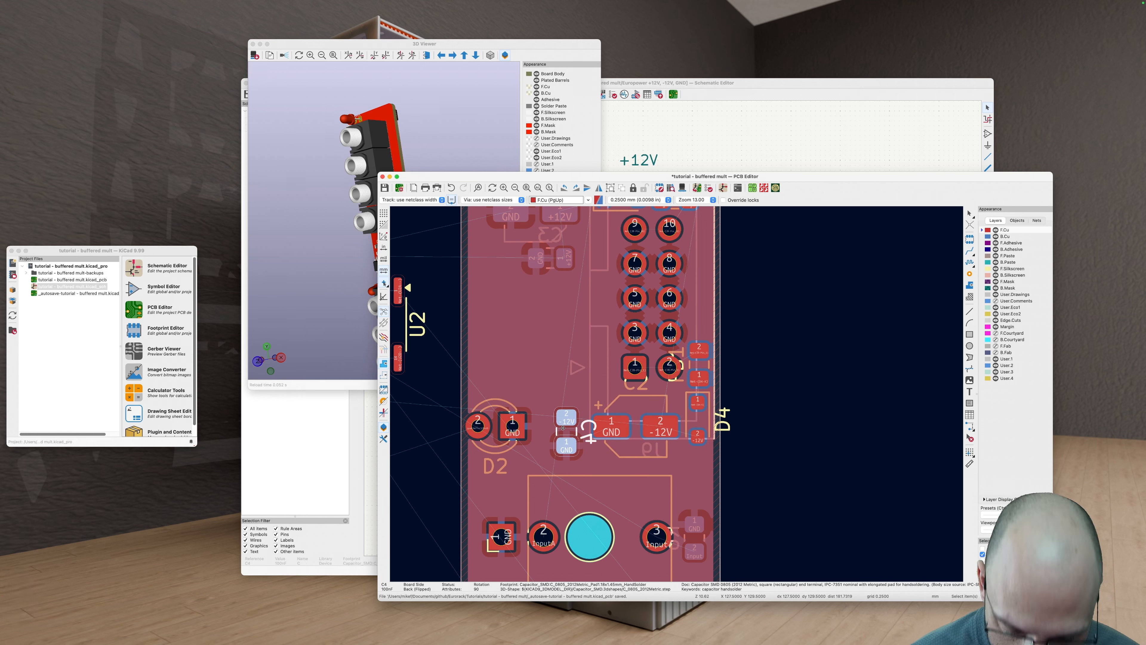
key(m)
key(r)
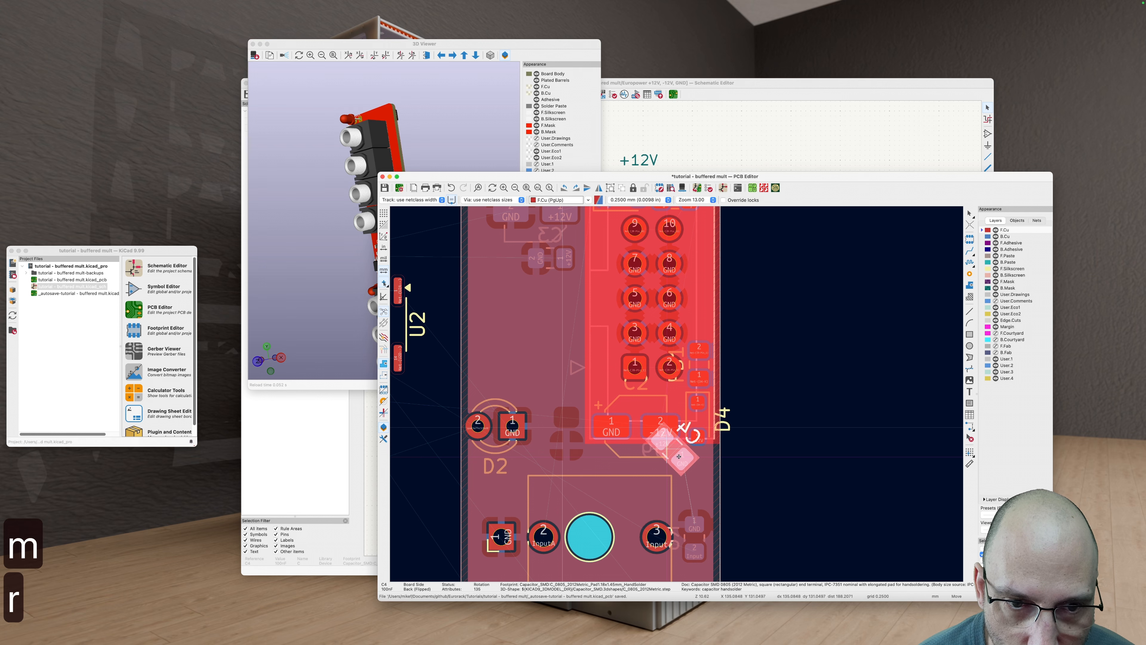
key(r)
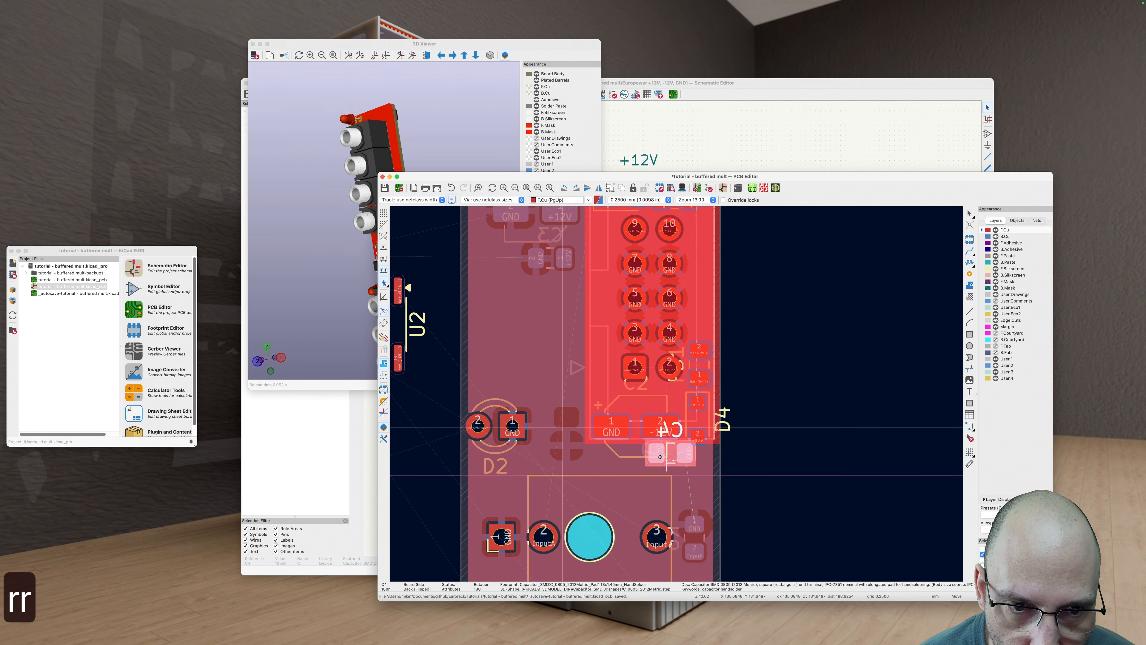
scroll(663, 469, up, 3)
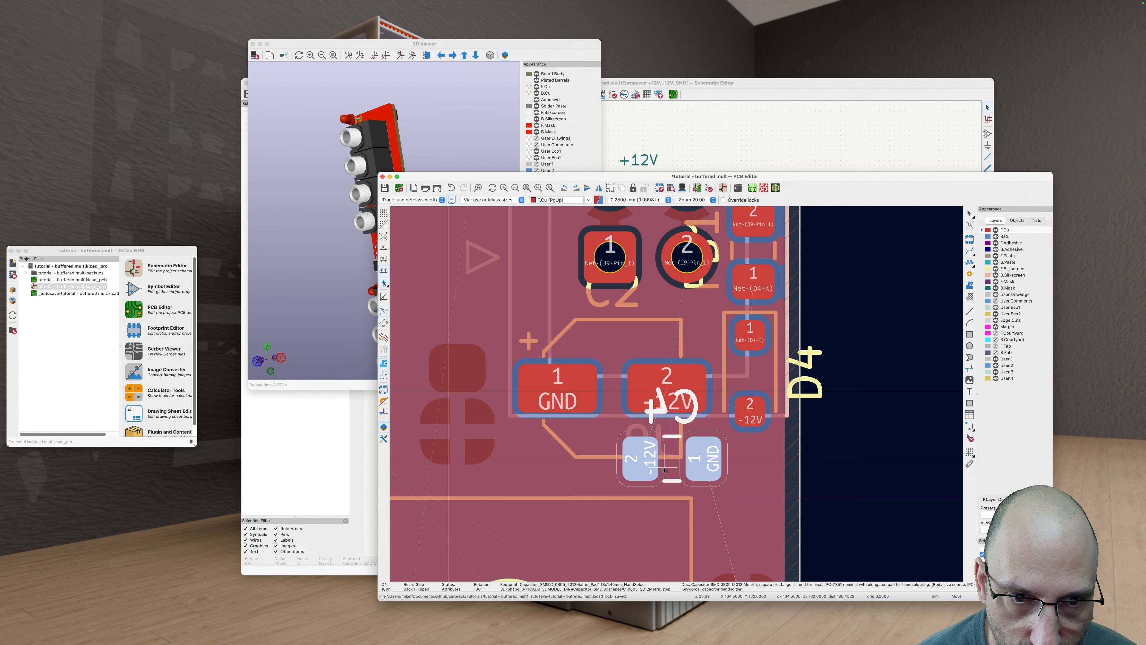
click(660, 471)
scroll(838, 415, down, 3)
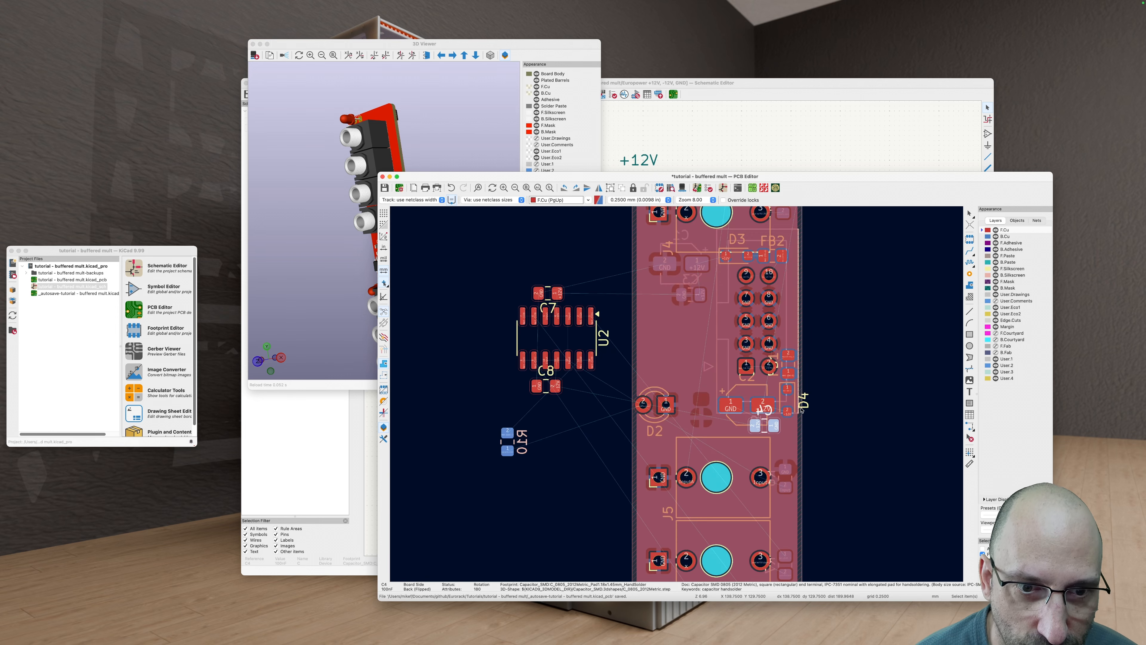
Step: Try flipping capacitor C4 to the front side in its place below capacitor C2's -12V pad
key(b)
scroll(820, 427, up, 3)
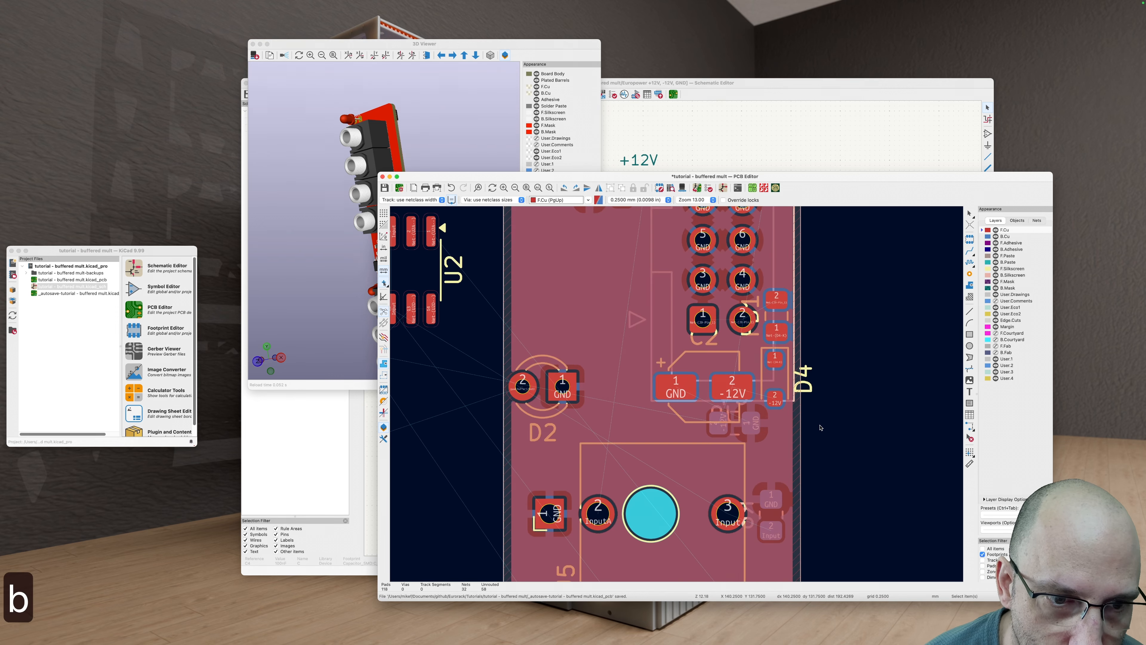
click(738, 427)
key(f)
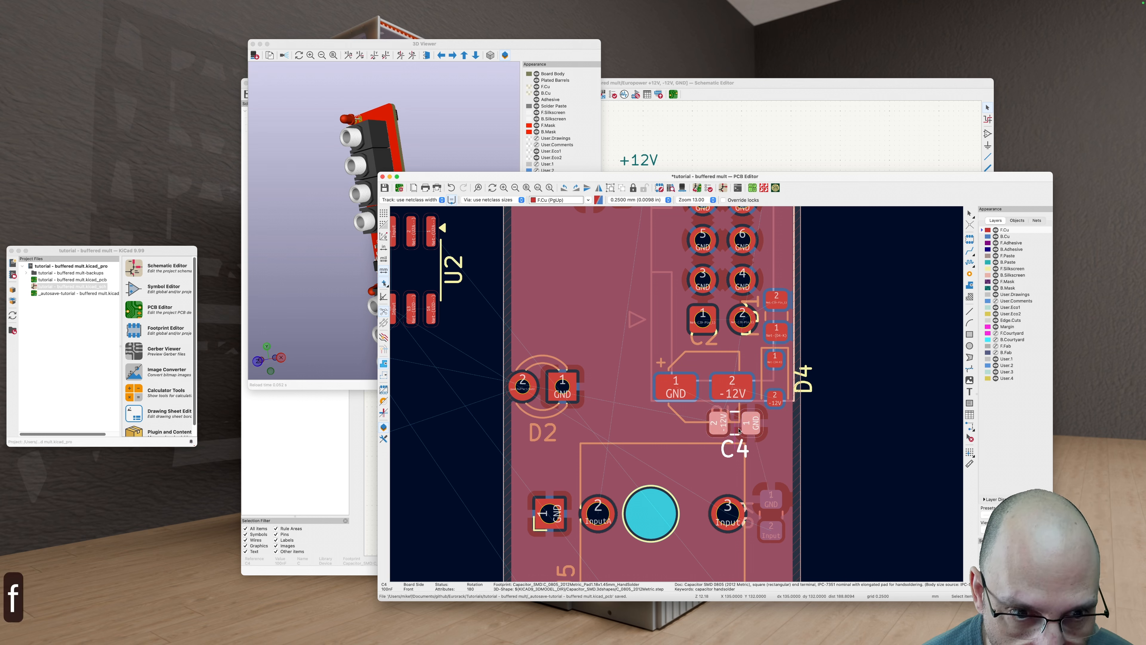
click(844, 433)
click(740, 426)
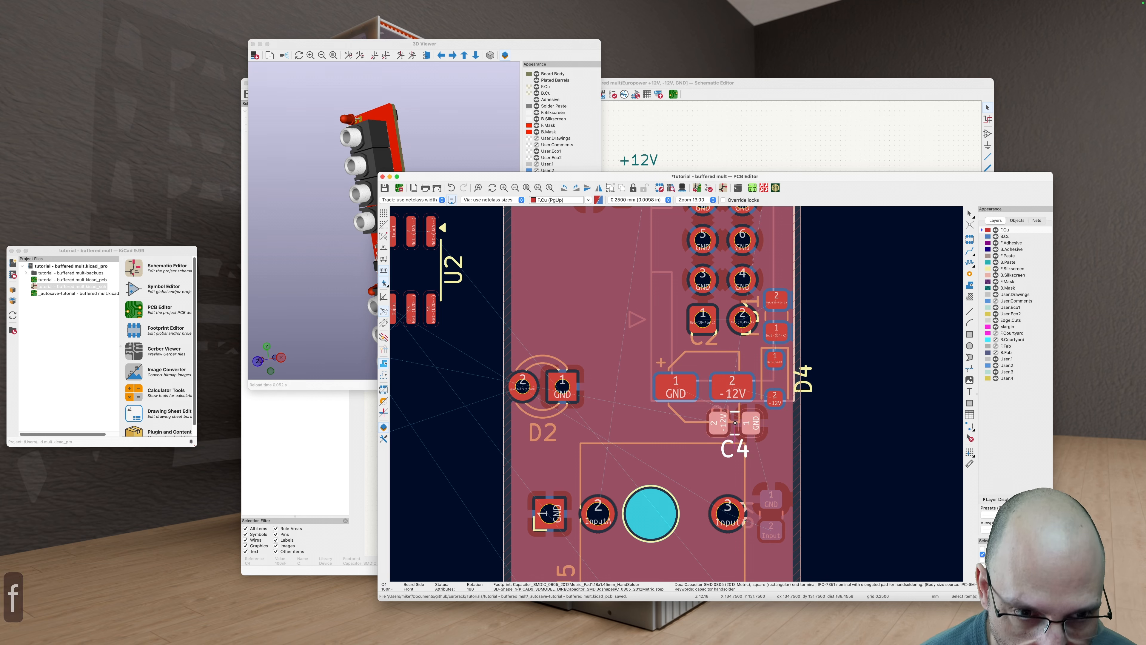
key(m)
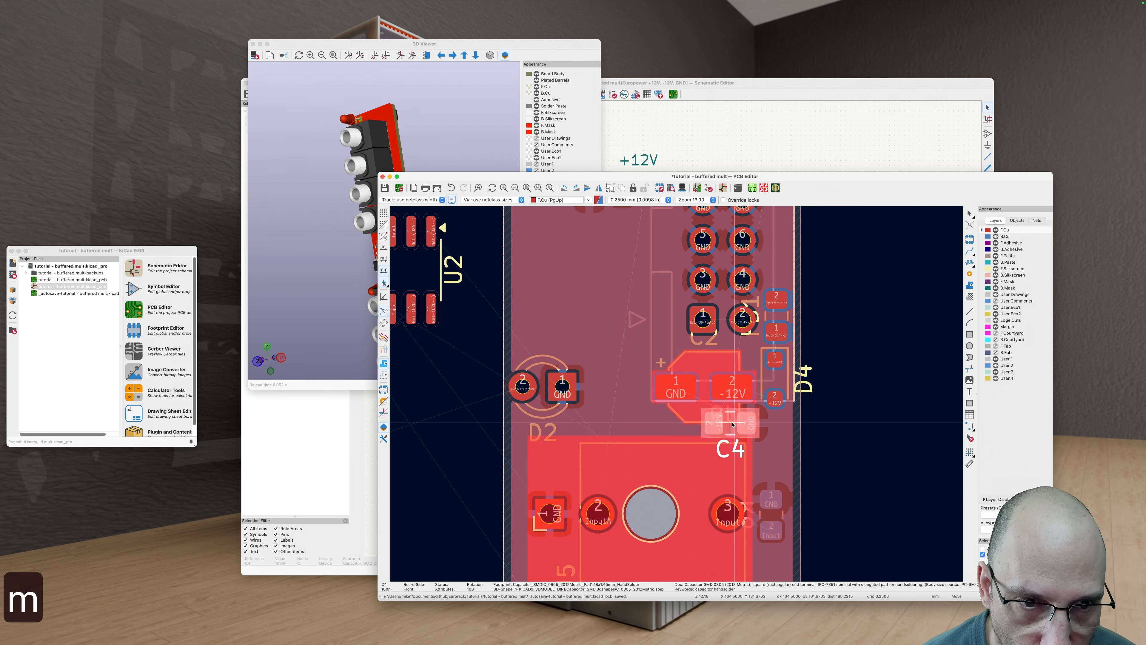
click(736, 423)
key(f)
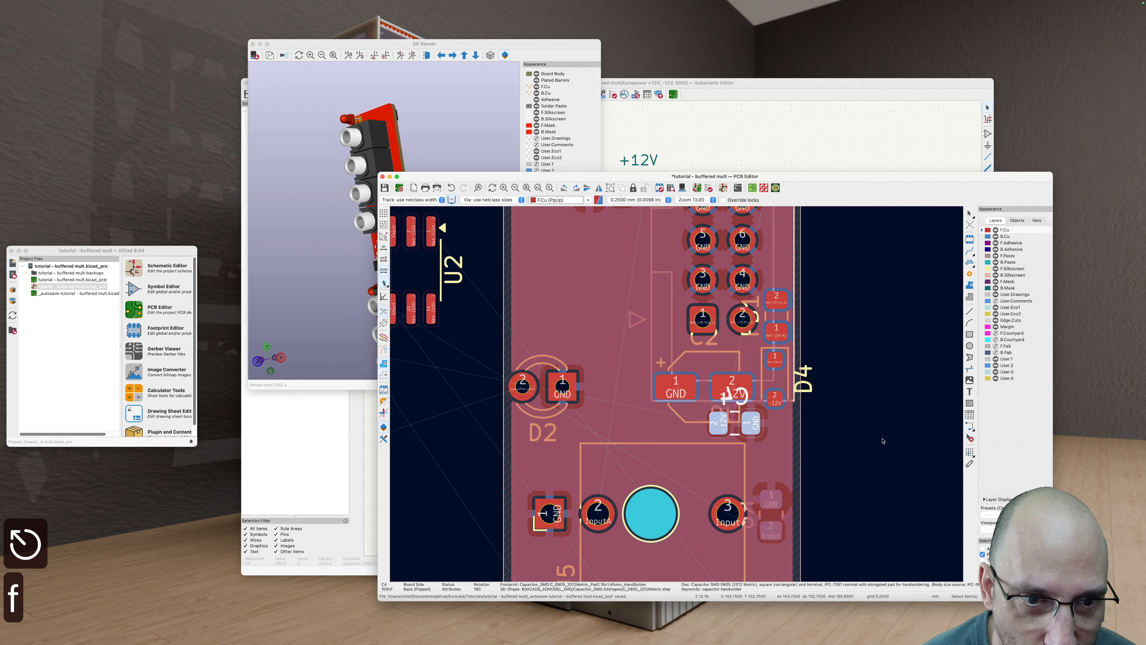
scroll(748, 437, down, 3)
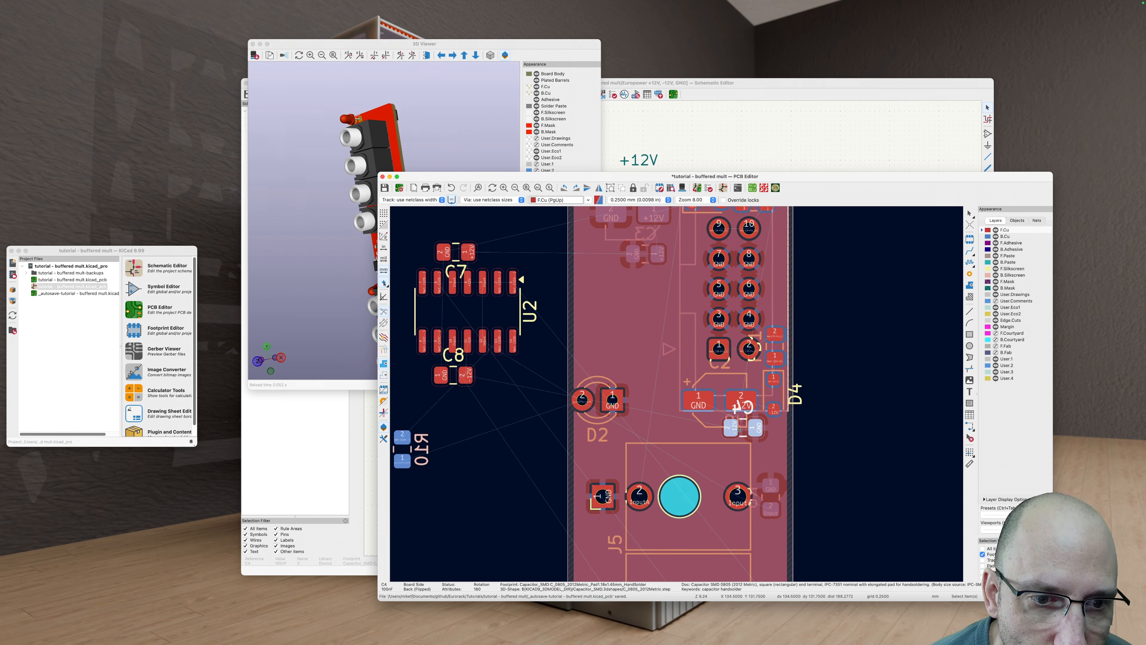
Step: Place capacitor C4 vertically on the front side below diode D4 with its -12V pad facing D4, and refill all copper zones
key(r)
key(r)
drag(740, 433, 776, 448)
key(f)
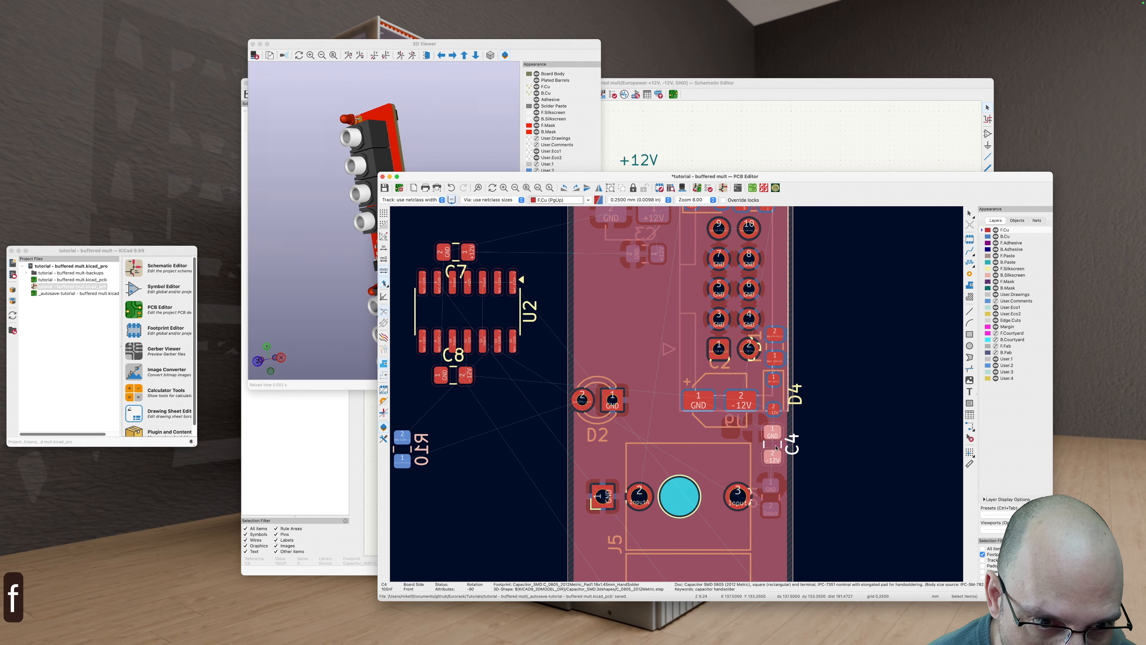
key(r)
key(r)
key(r)
key(r)
click(807, 445)
scroll(776, 425, up, 3)
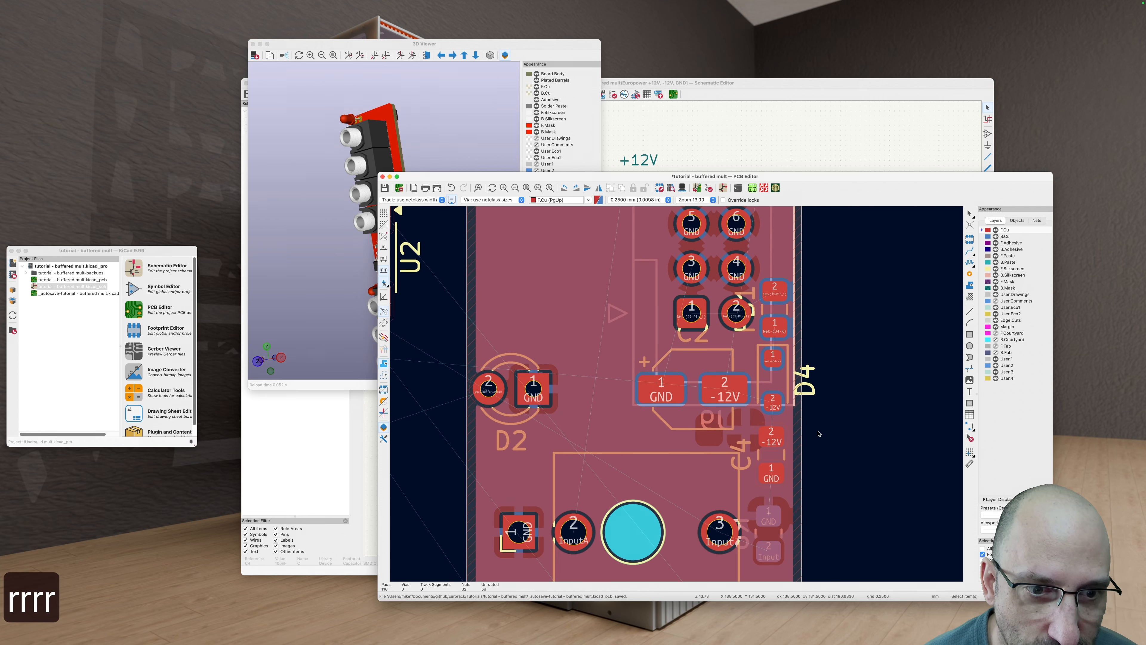
key(b)
scroll(789, 447, down, 2)
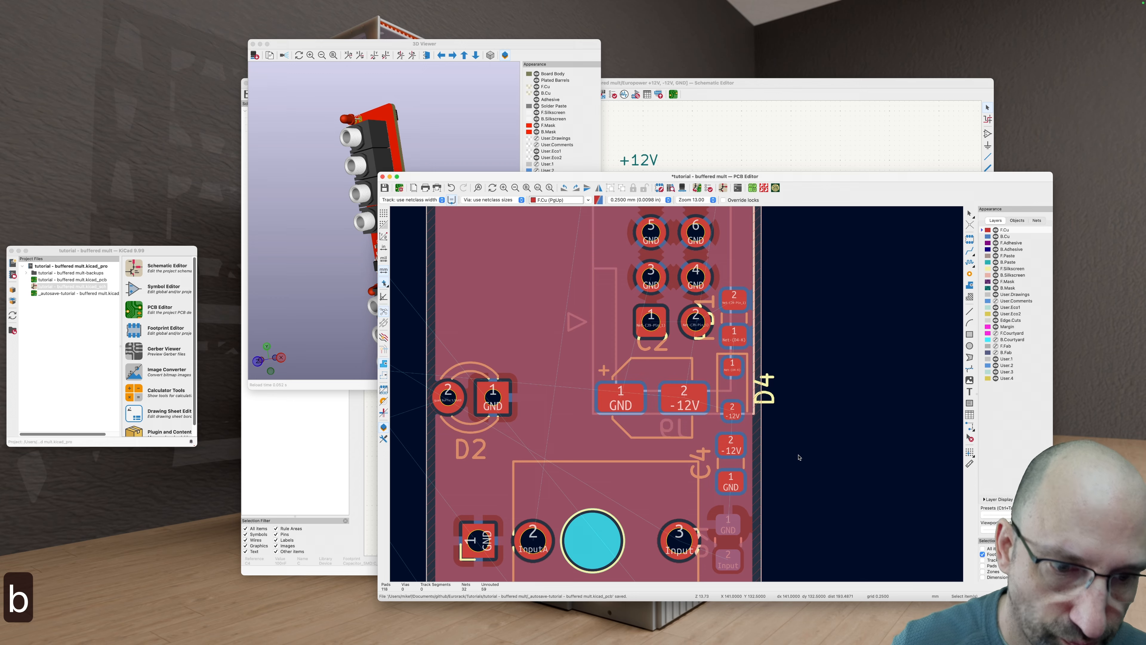
Step: Inspect the component placement around header J9 in the 3D viewer from the front side of the board
scroll(776, 437, down, 5)
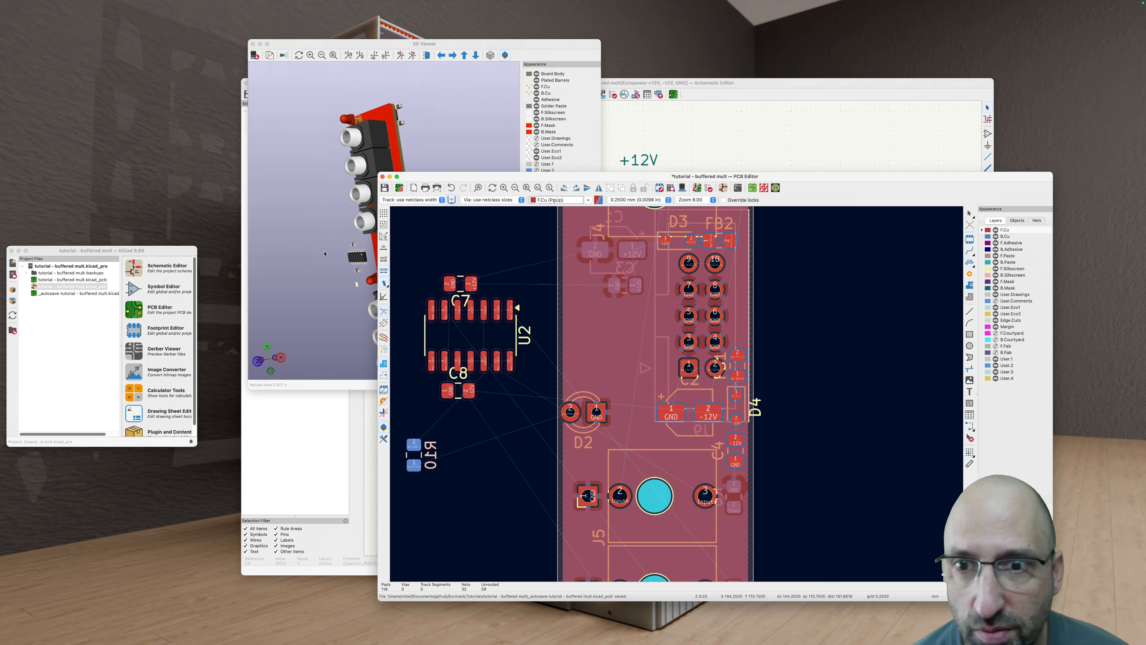
drag(321, 266, 432, 265)
scroll(432, 264, up, 3)
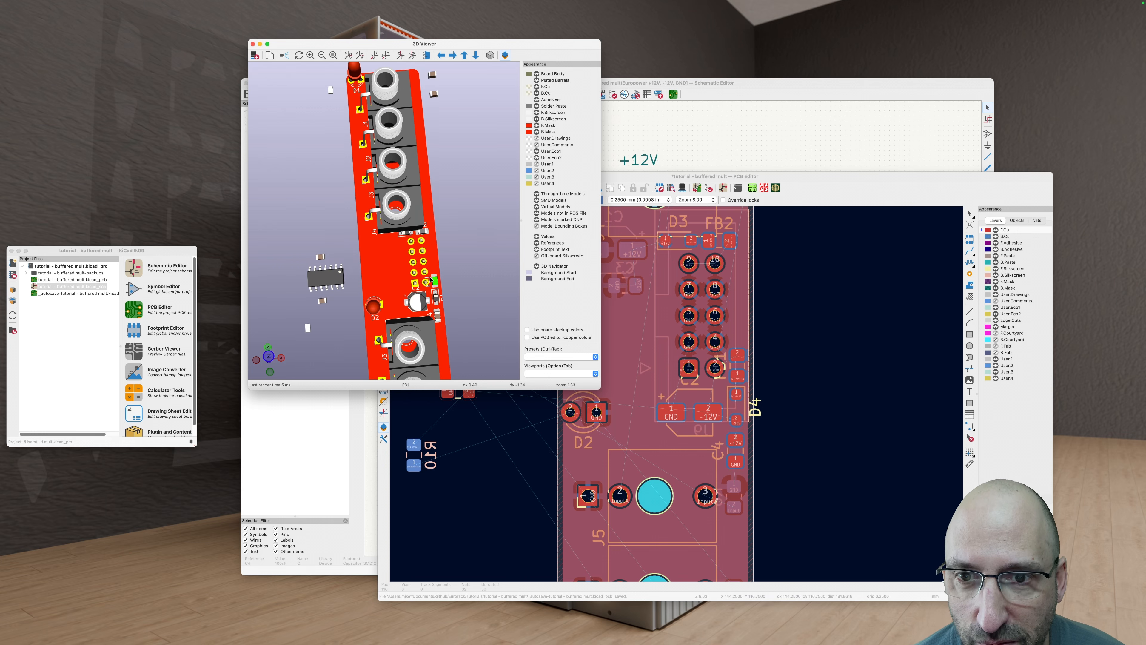
scroll(387, 270, up, 3)
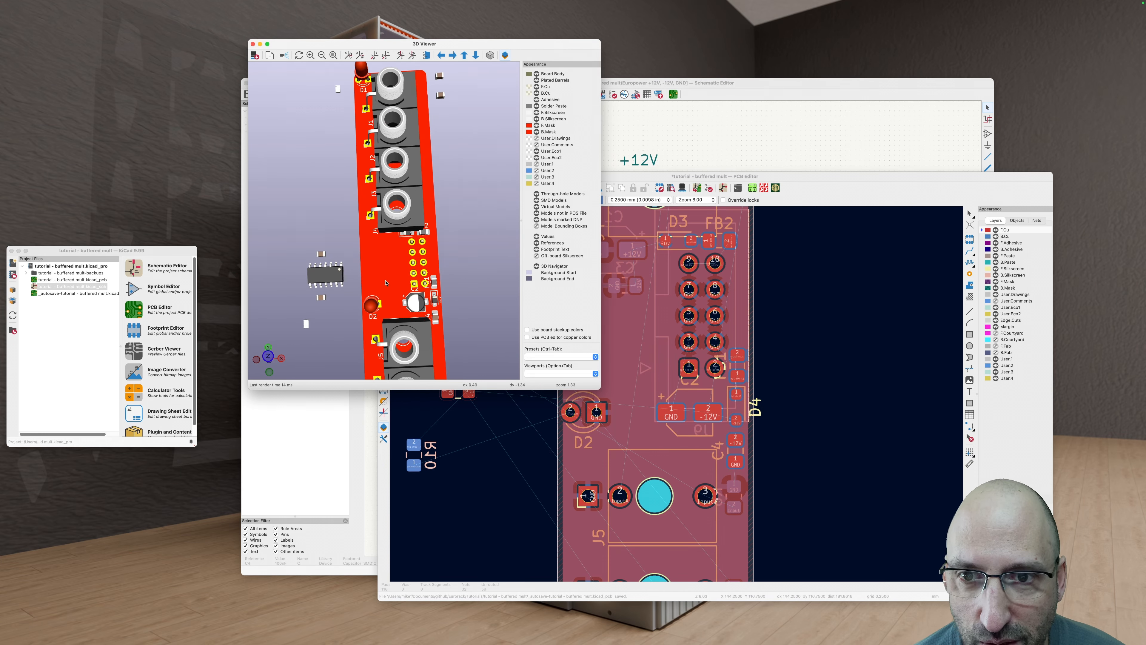
drag(373, 250, 435, 244)
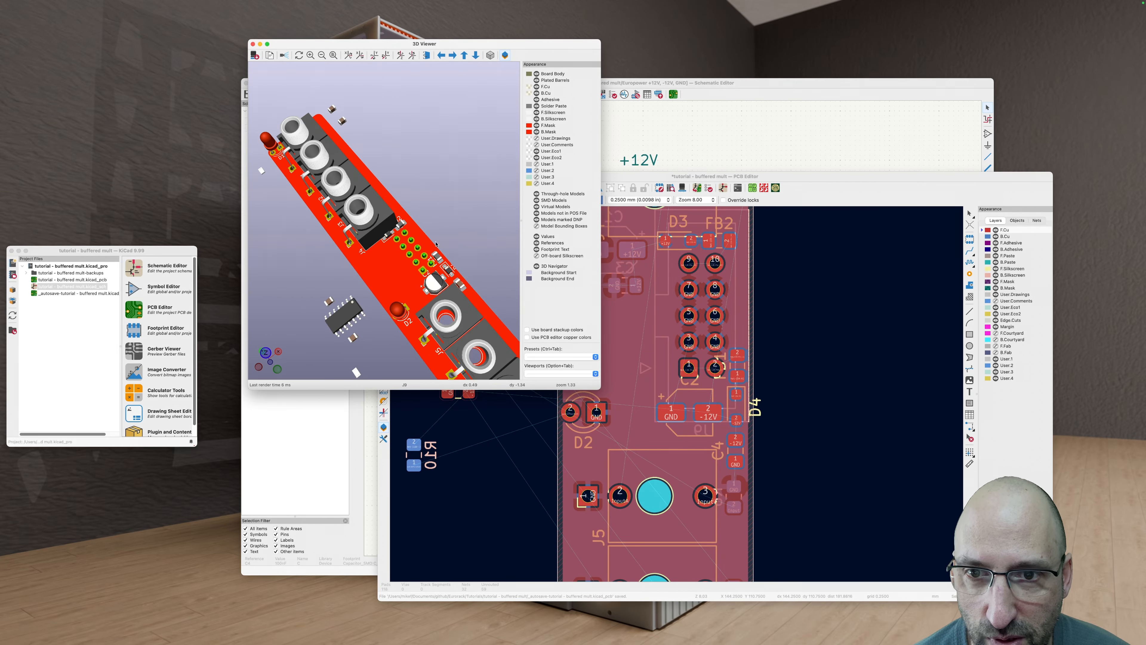
click(781, 353)
scroll(785, 395, down, 3)
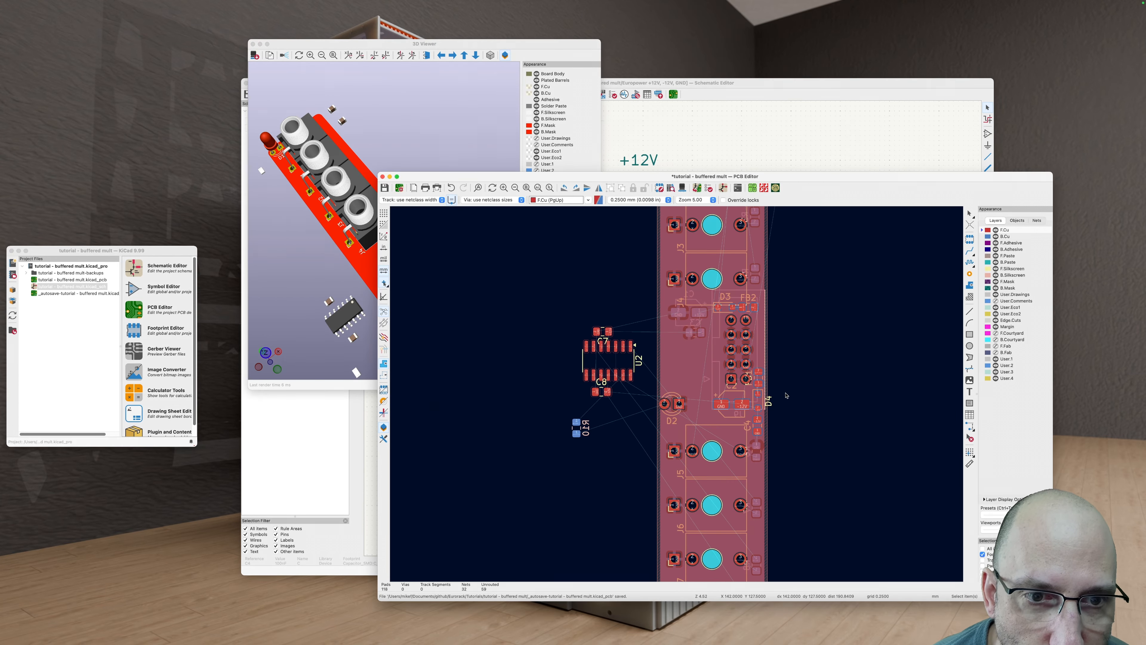
scroll(785, 307, right, 3)
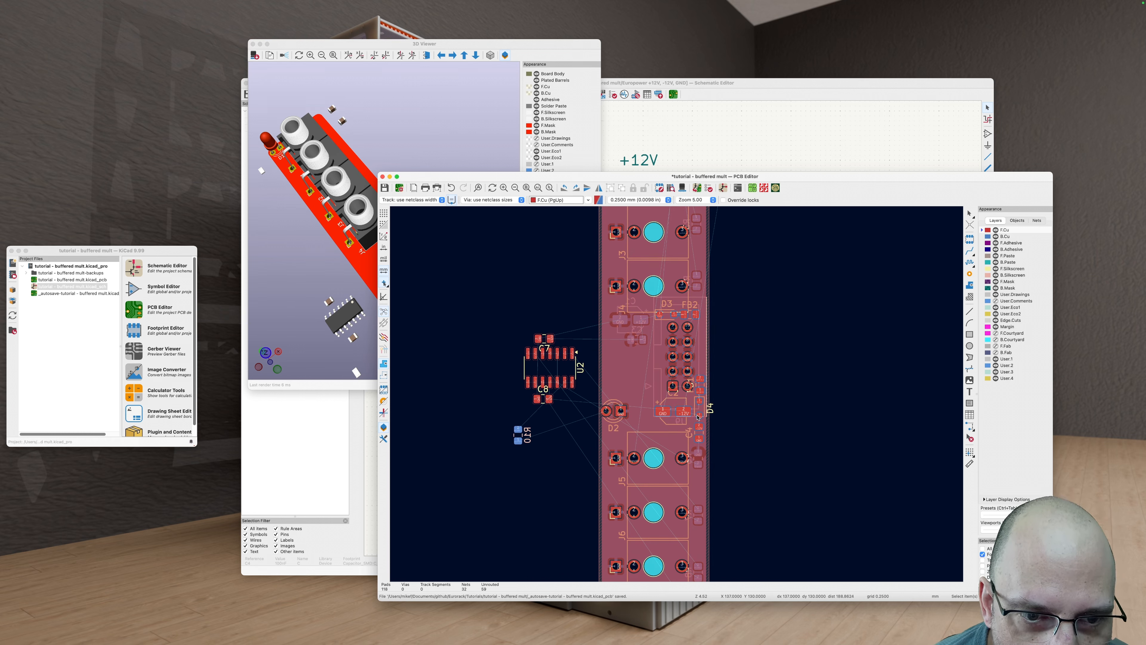
Step: Highlight header J9 and examine it in the 3D viewer from the front and the side against the neighbouring parts
scroll(676, 335, up, 2)
click(711, 338)
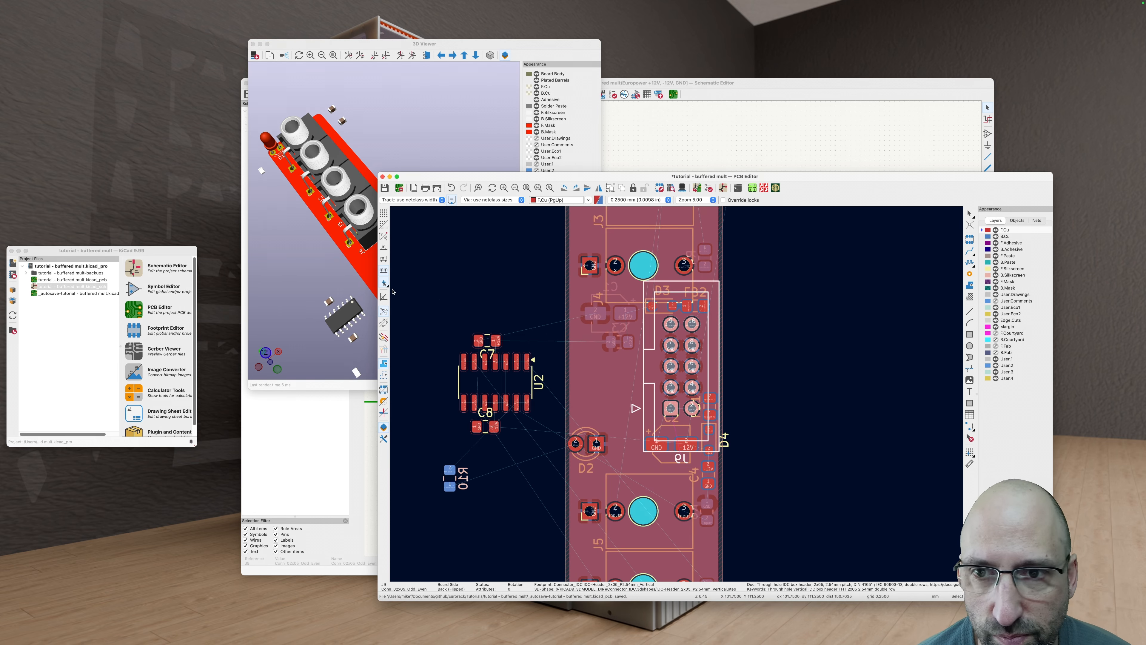
click(368, 287)
drag(474, 266, 338, 215)
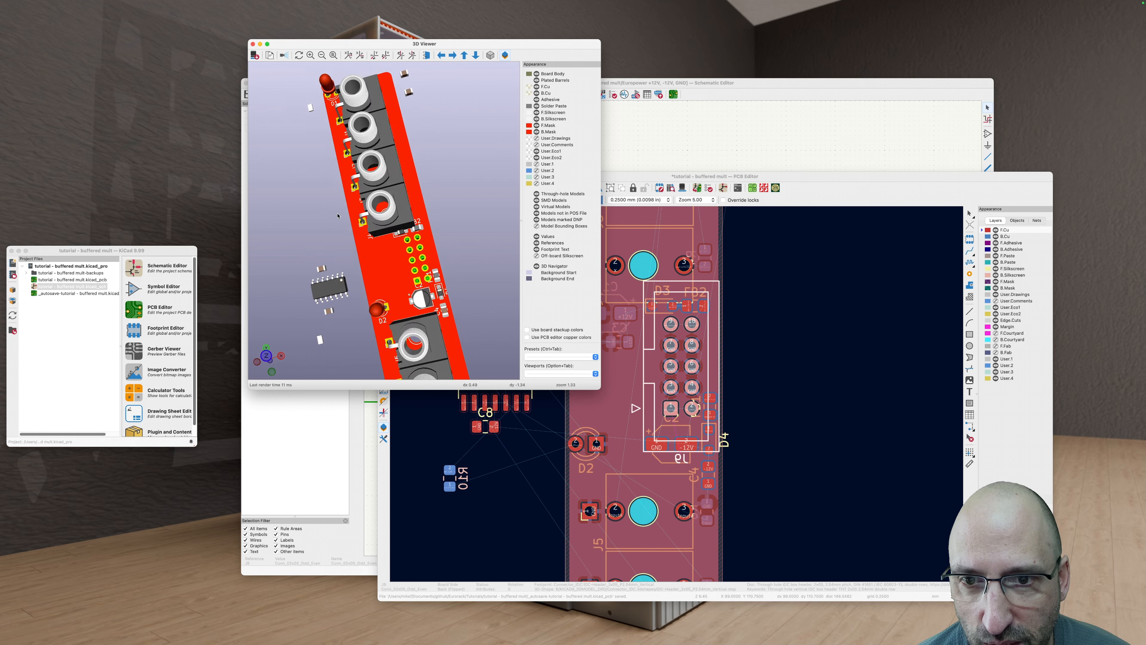
scroll(379, 249, up, 2)
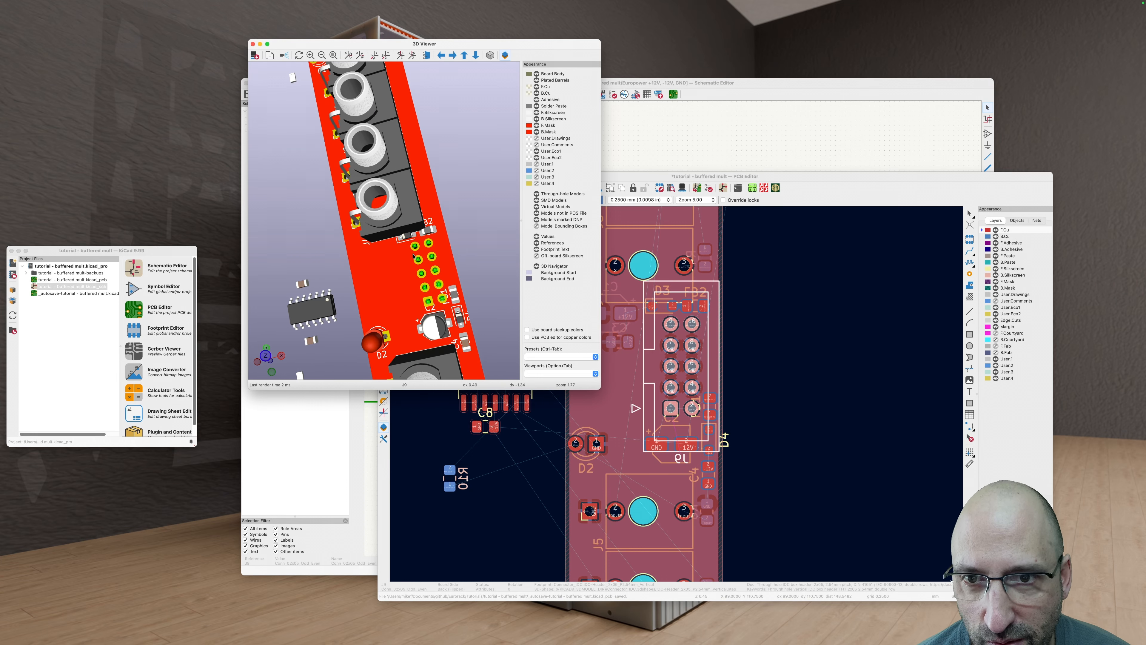
drag(481, 347, 385, 269)
scroll(385, 329, down, 5)
scroll(385, 270, down, 4)
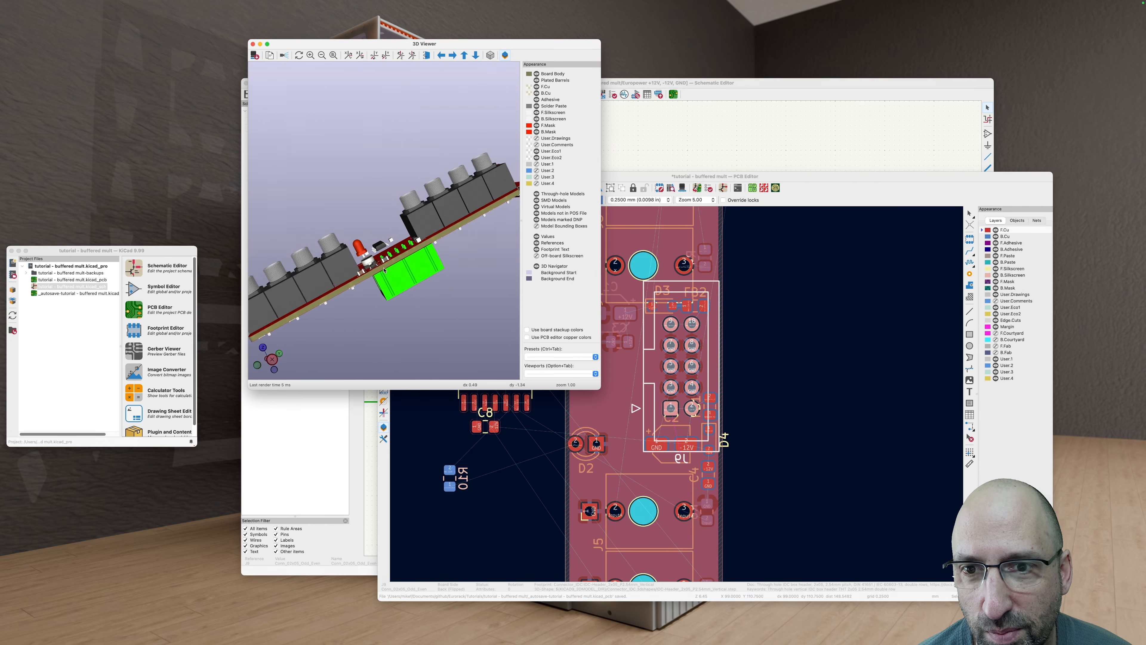
click(781, 422)
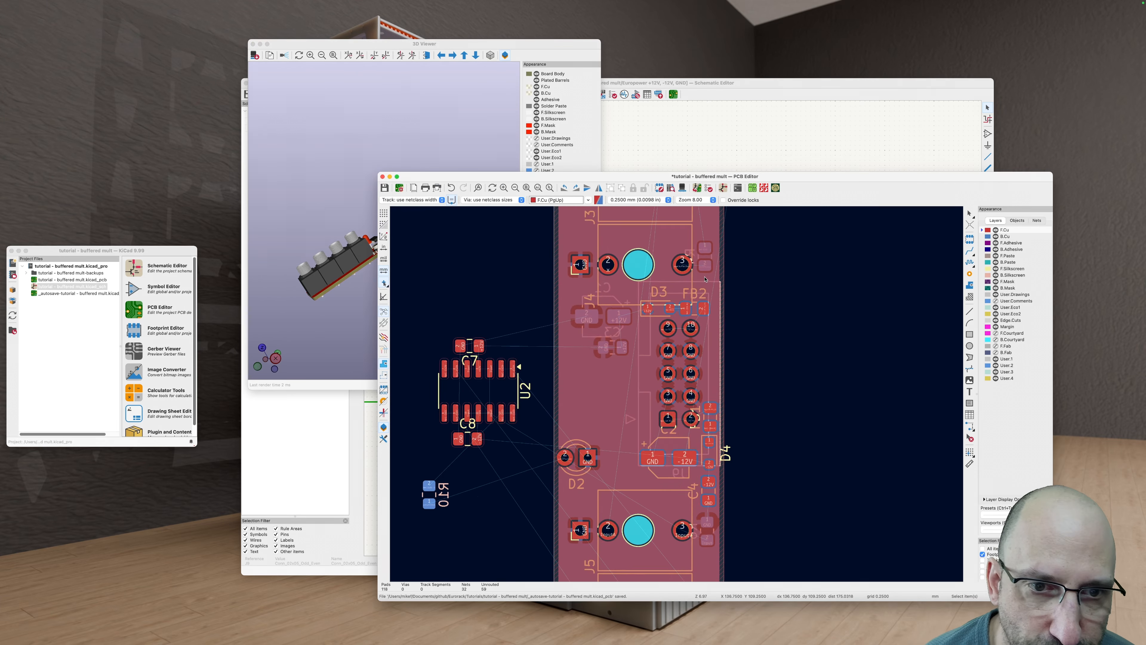
Step: Shift header J9 down by 1.25 mm toward capacitor C2, and refill all copper zones
scroll(763, 400, up, 3)
key(d)
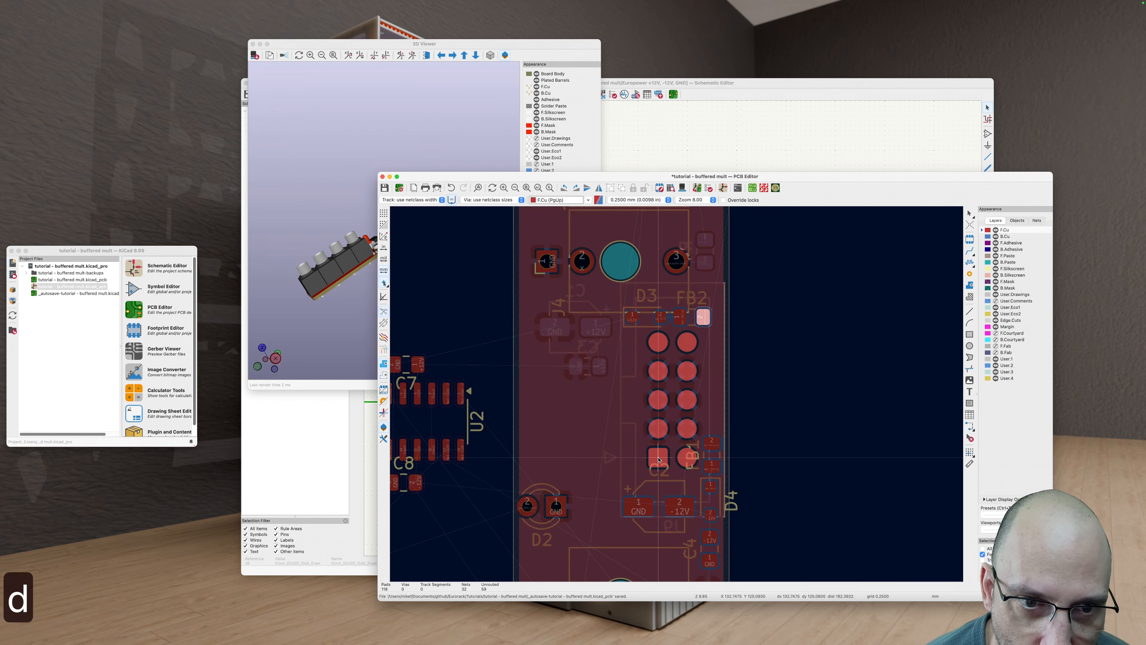
key(Down)
key(Down)
key(Down)
key(Down)
key(Down)
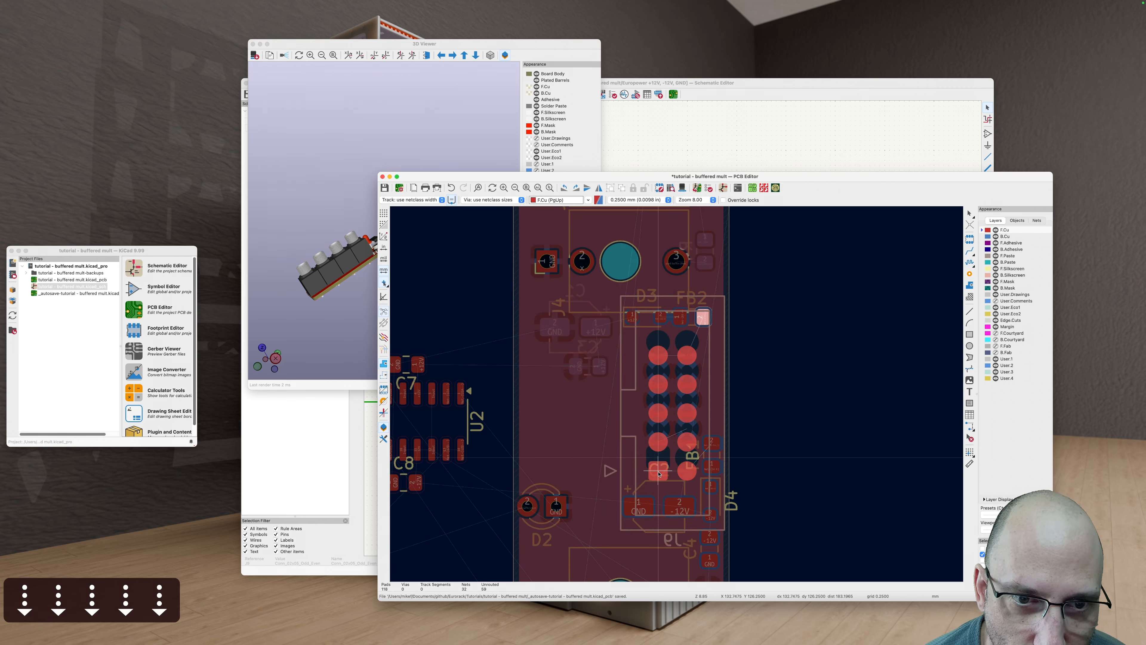
key(Return)
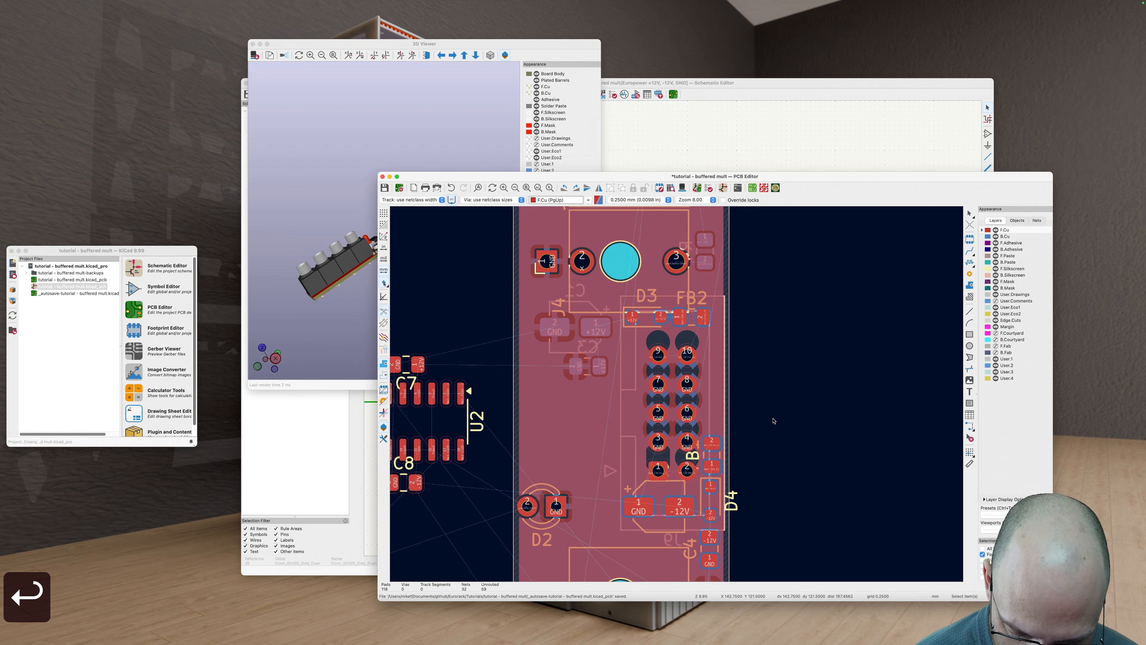
key(b)
scroll(713, 321, up, 3)
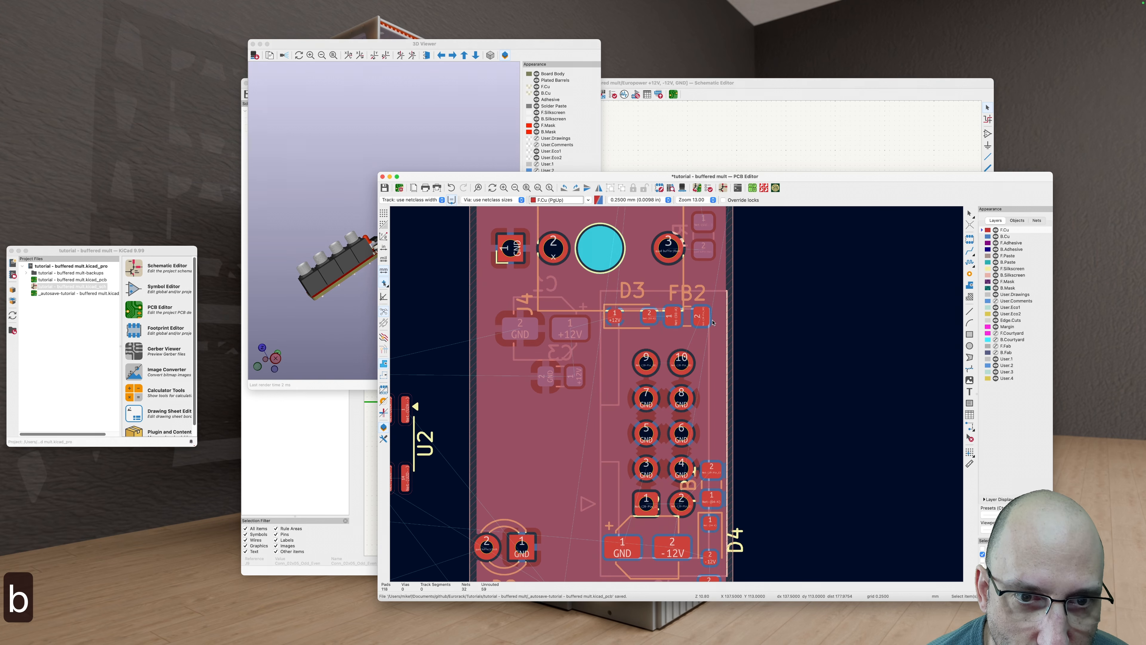
Step: Move diode D3 and ferrite bead FB2 together to a vertical position along the board edge beside header J9's upper pins, and refill all copper zones
click(697, 317)
shift+click(644, 325)
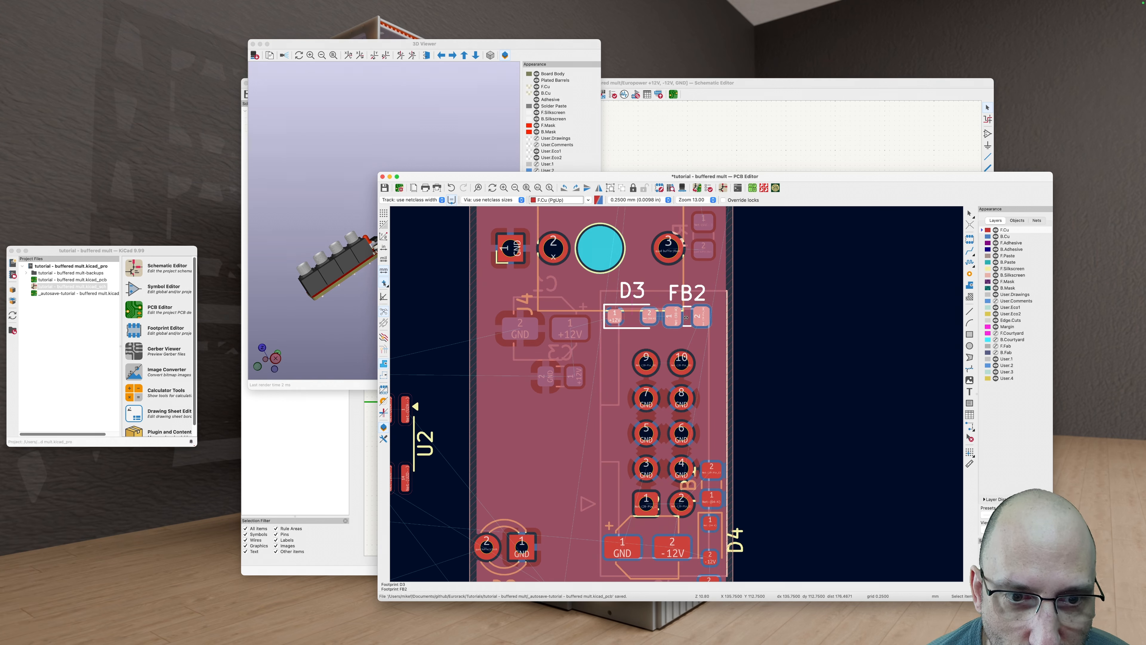
key(m)
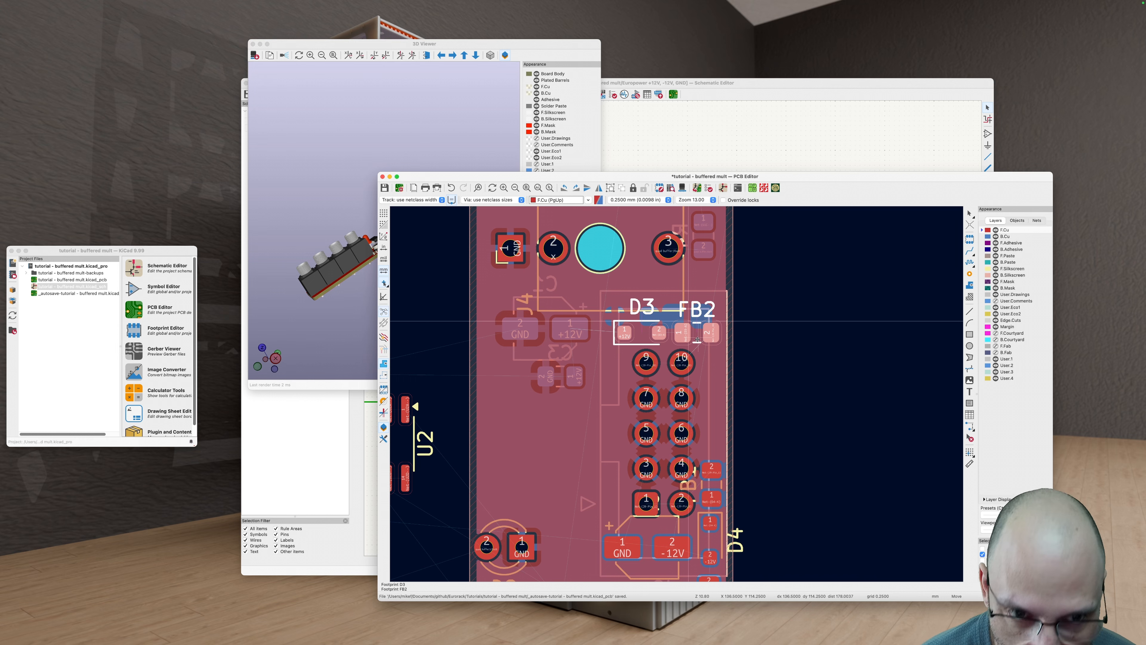
key(r)
key(r)
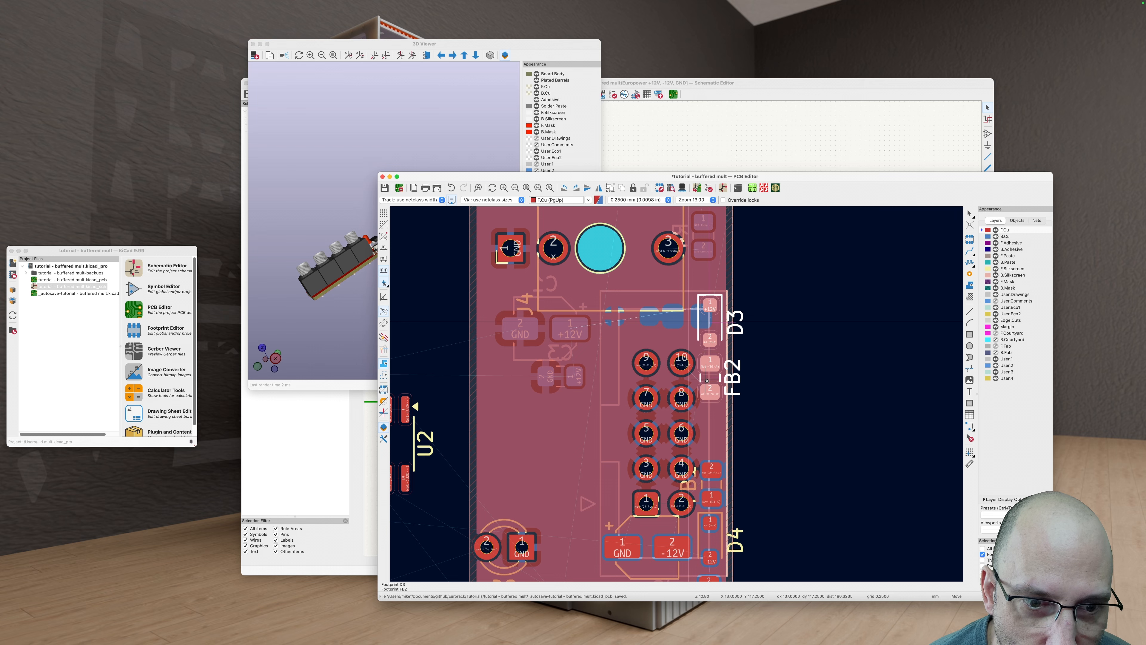
click(707, 381)
key(b)
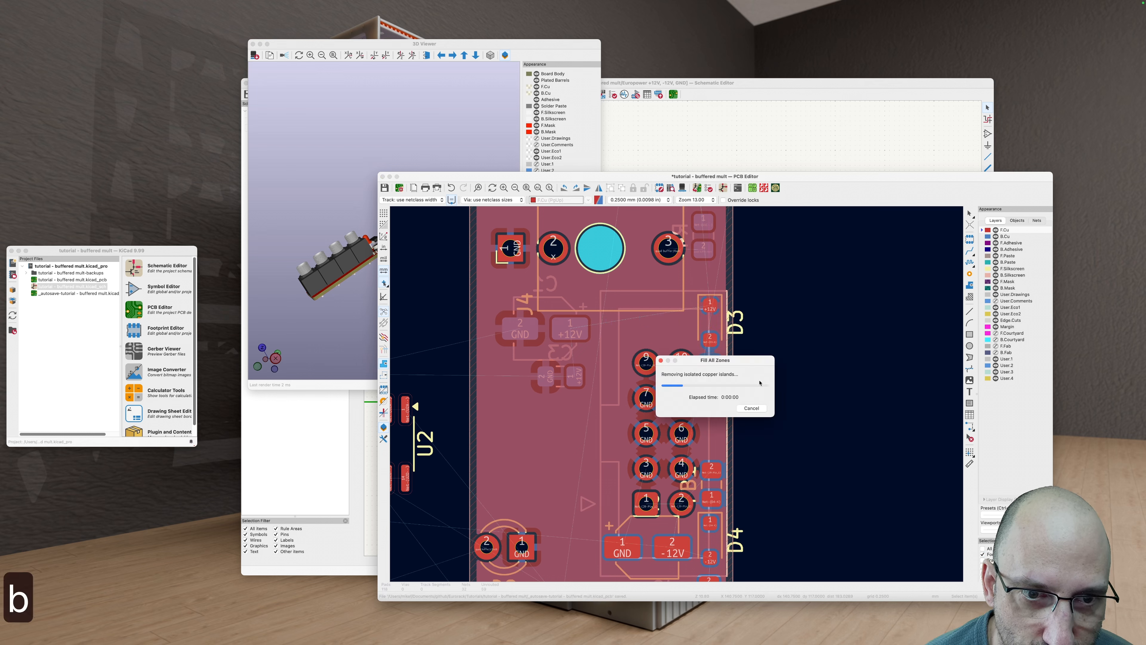
scroll(781, 397, down, 1)
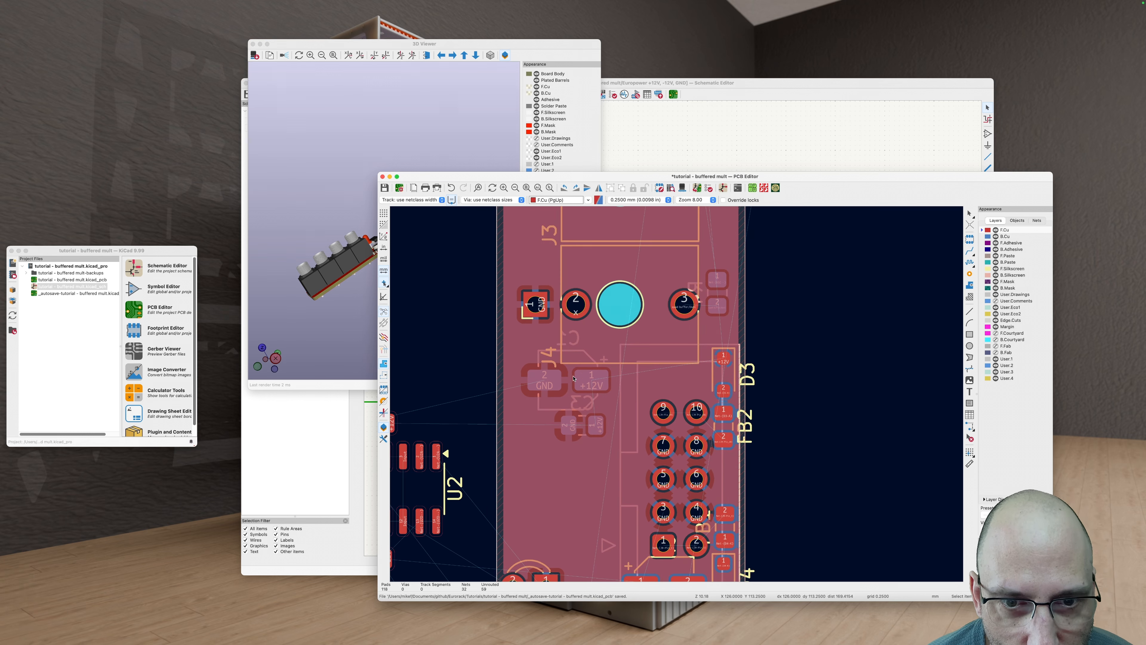
click(563, 378)
scroll(566, 399, down, 3)
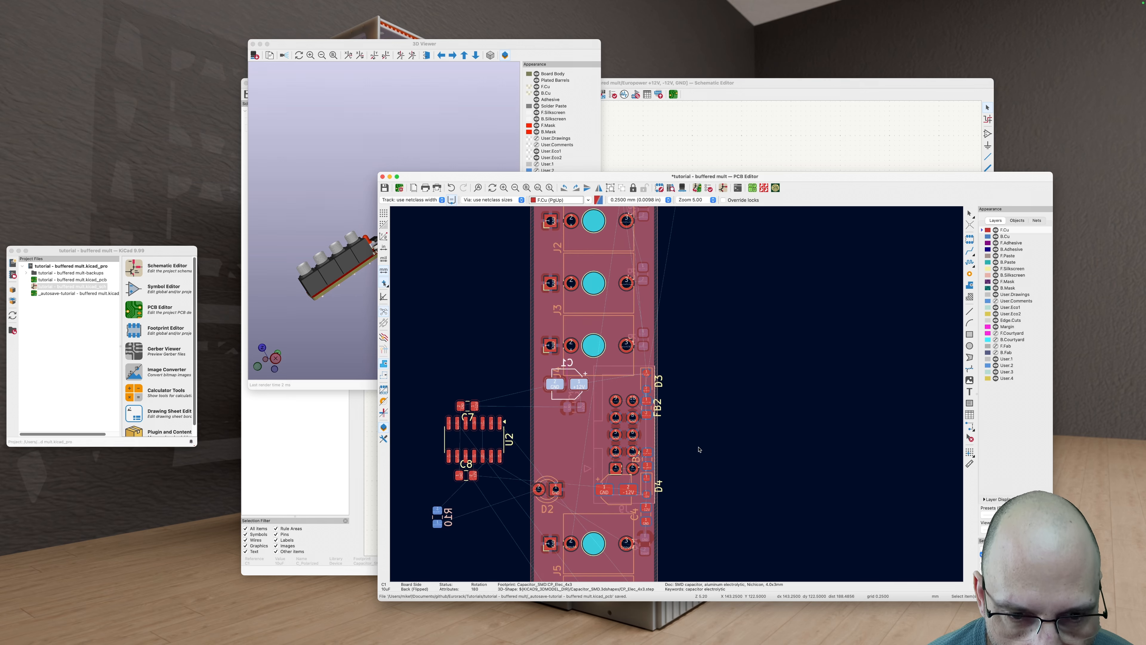
scroll(587, 420, down, 2)
scroll(565, 368, up, 3)
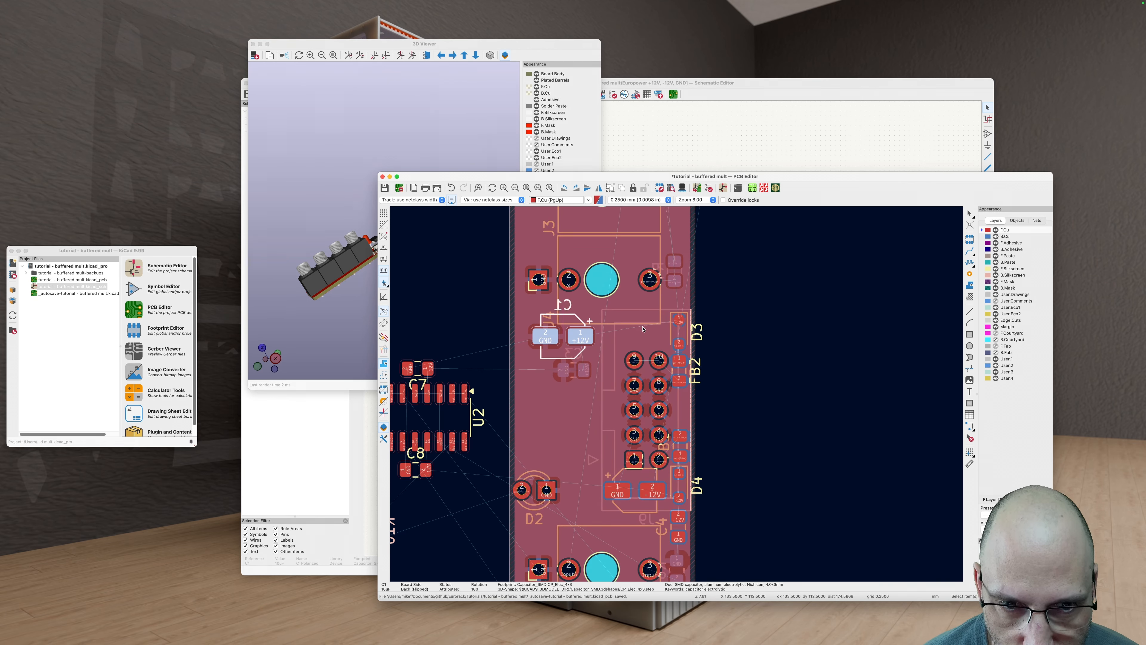
key(Escape)
scroll(684, 424, down, 3)
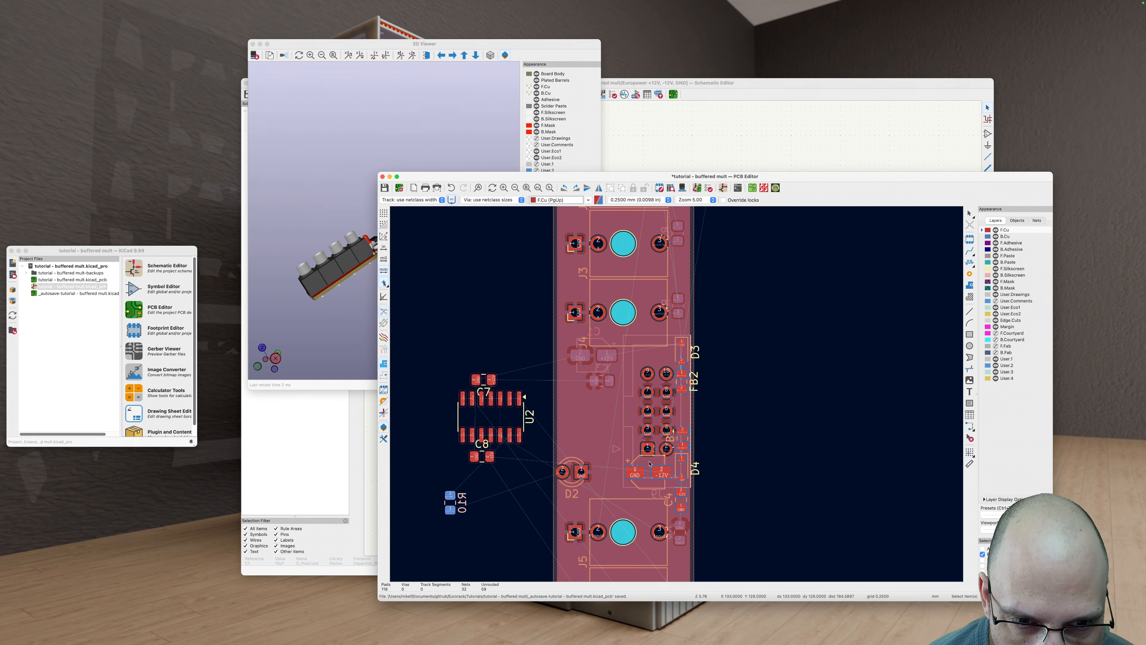
Step: Move capacitor C2 slightly down, away from pin 1 of header J9
click(650, 463)
key(m)
click(652, 469)
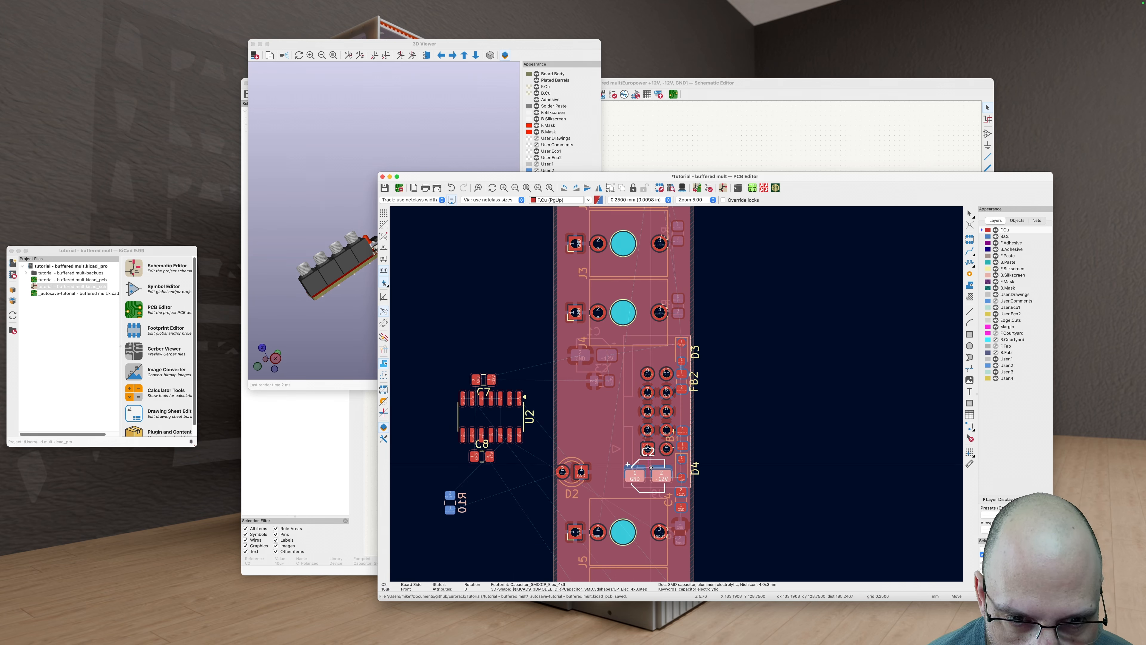
click(731, 457)
Step: Move header J9 slightly down toward capacitor C2, switch the grid to 0.2000 mm, and refill all copper zones
scroll(703, 419, up, 3)
click(687, 413)
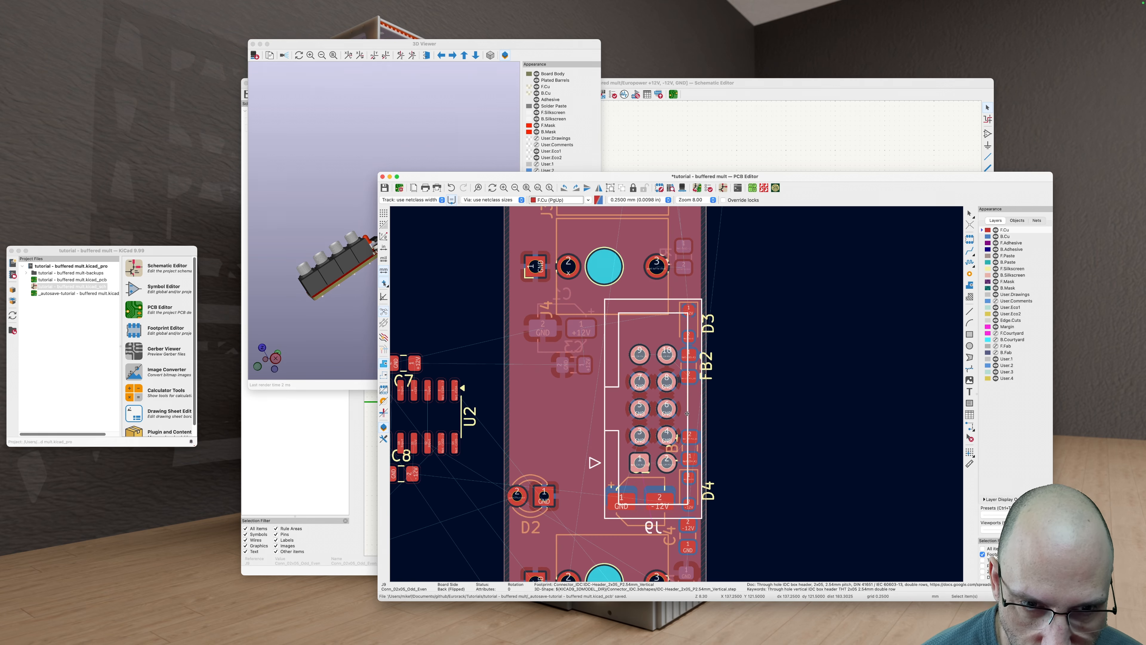
key(d)
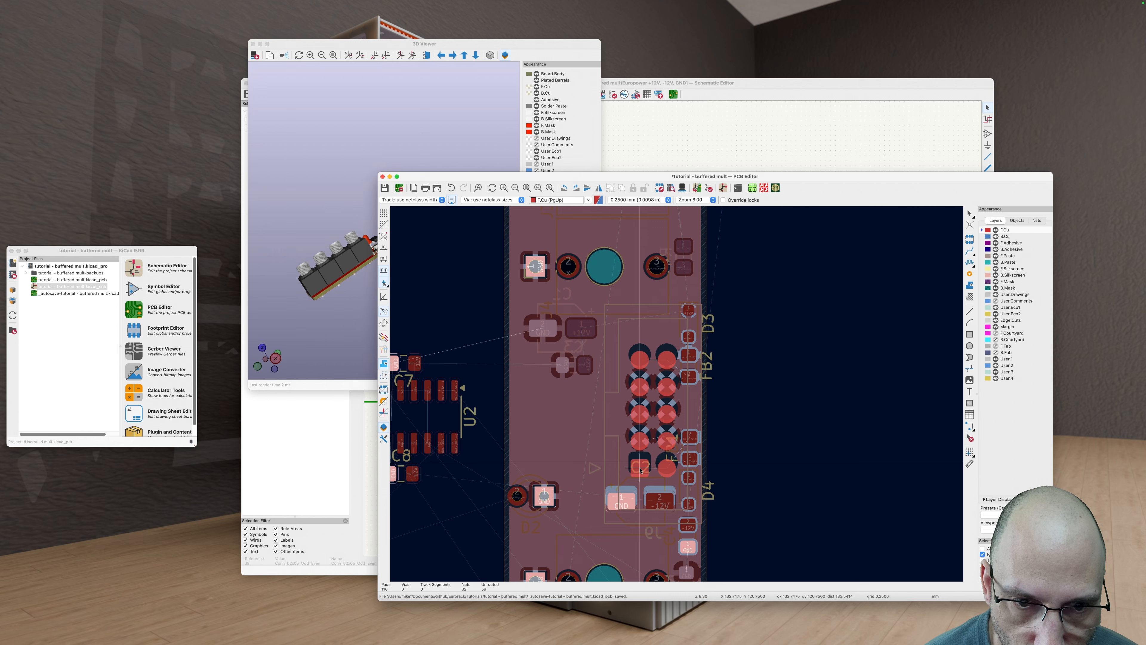
click(640, 469)
key(n)
key(b)
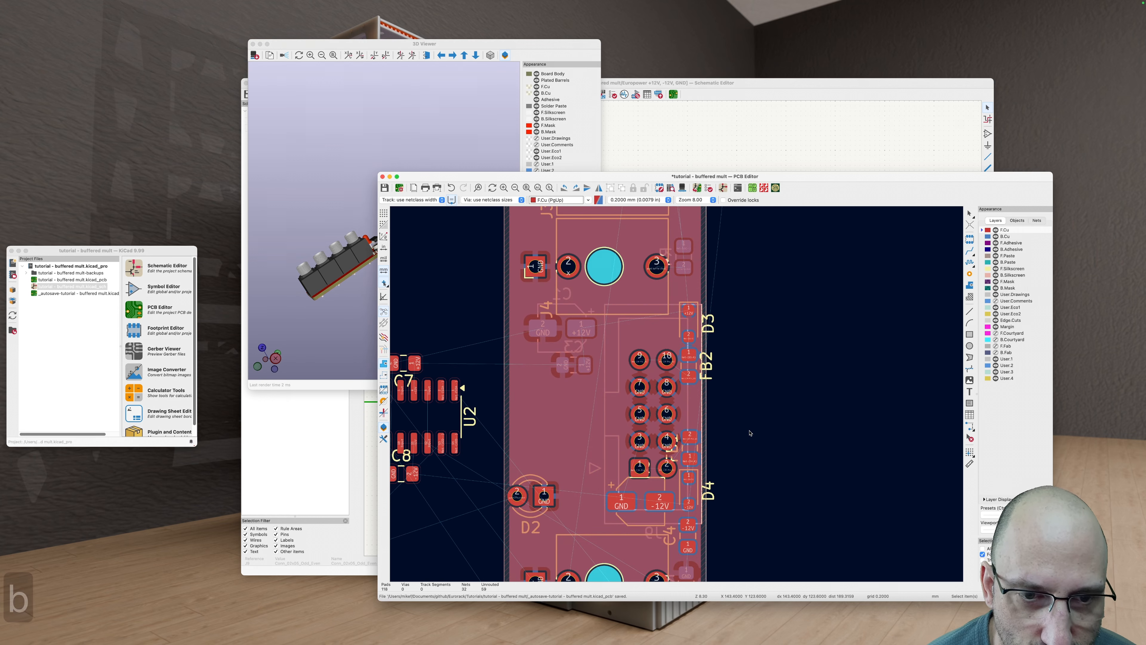
scroll(740, 418, up, 5)
scroll(731, 408, down, 5)
key(b)
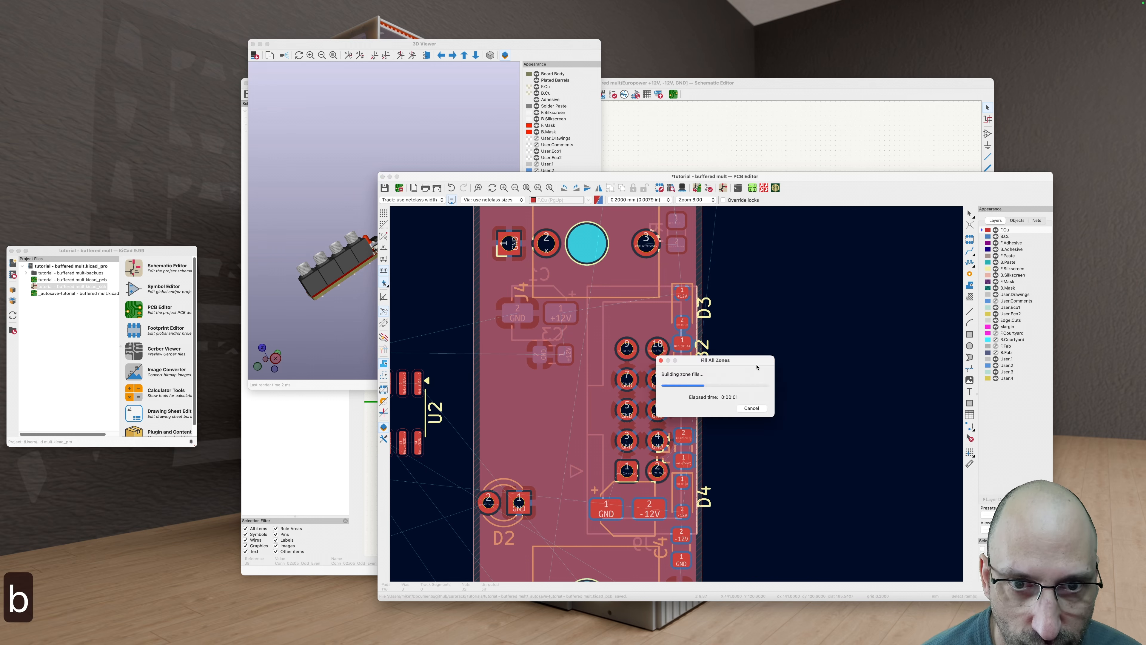
Step: Flip capacitor C1 to the front side and move it directly above pins 9 and 10 of header J9
click(543, 314)
key(f)
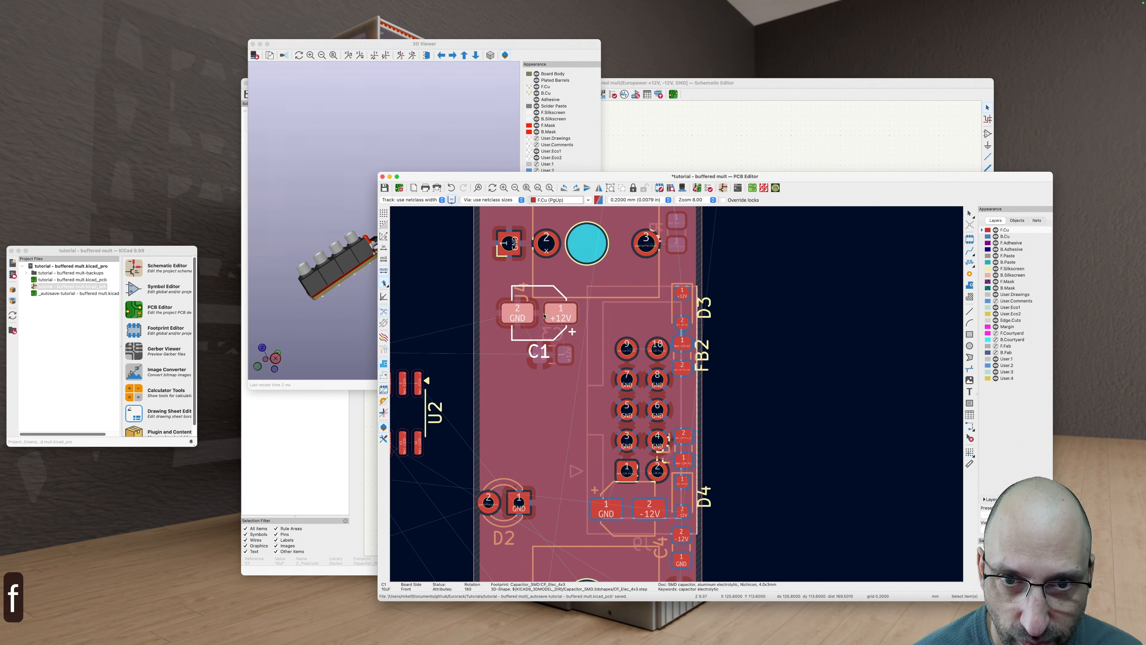
key(r)
key(r)
key(r)
key(shift+r)
key(shift+r)
key(shift+r)
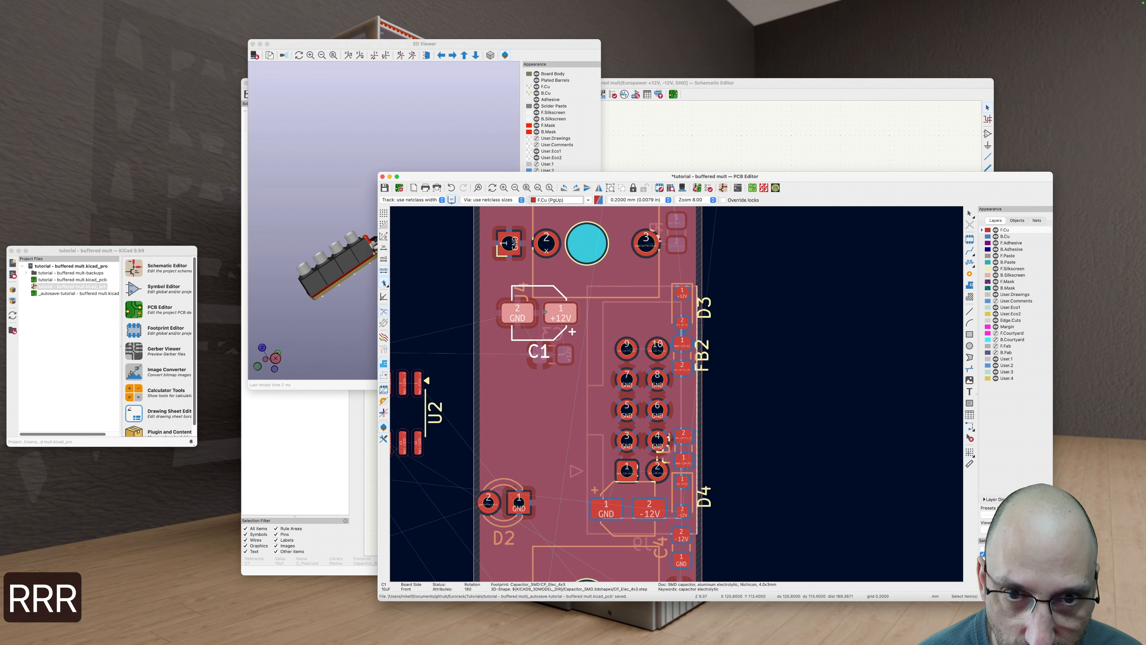
key(m)
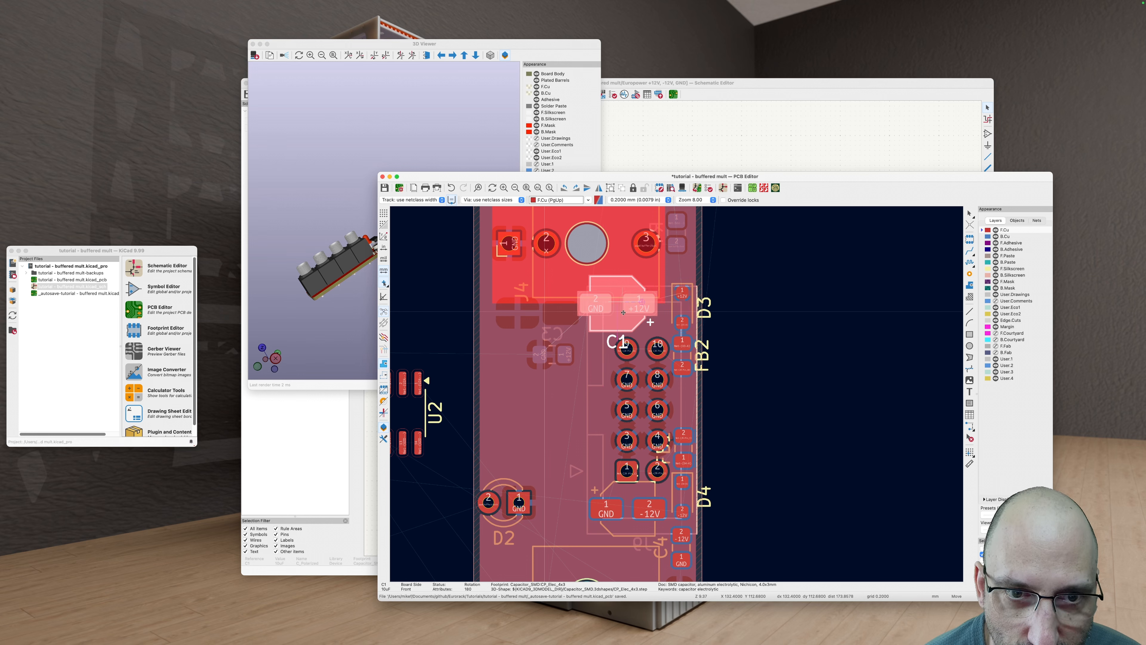
click(626, 312)
scroll(655, 356, down, 3)
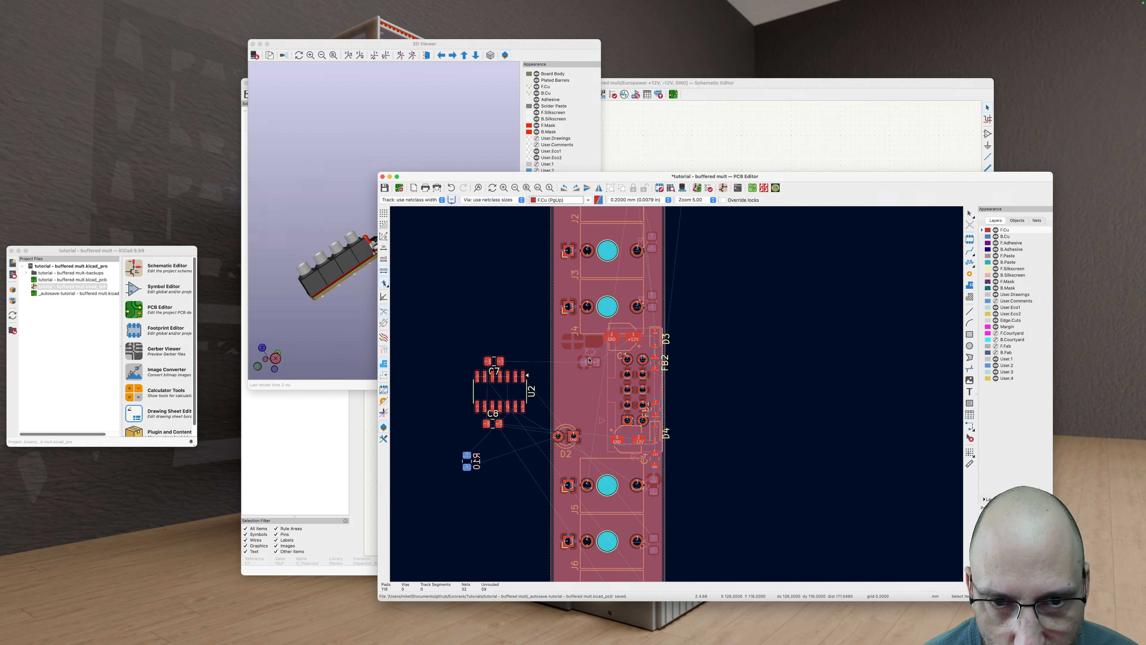
Step: Move capacitor C3 off the board beside diode D3, and refill all copper zones
click(590, 362)
drag(593, 366, 701, 348)
scroll(661, 360, up, 5)
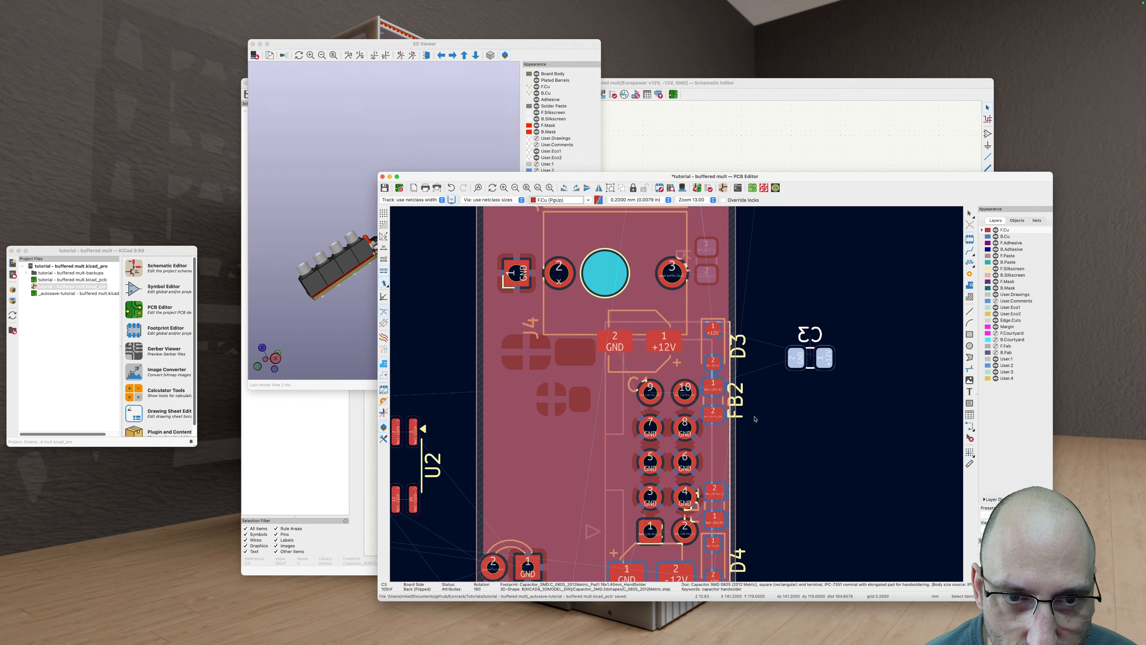
key(b)
scroll(770, 391, down, 3)
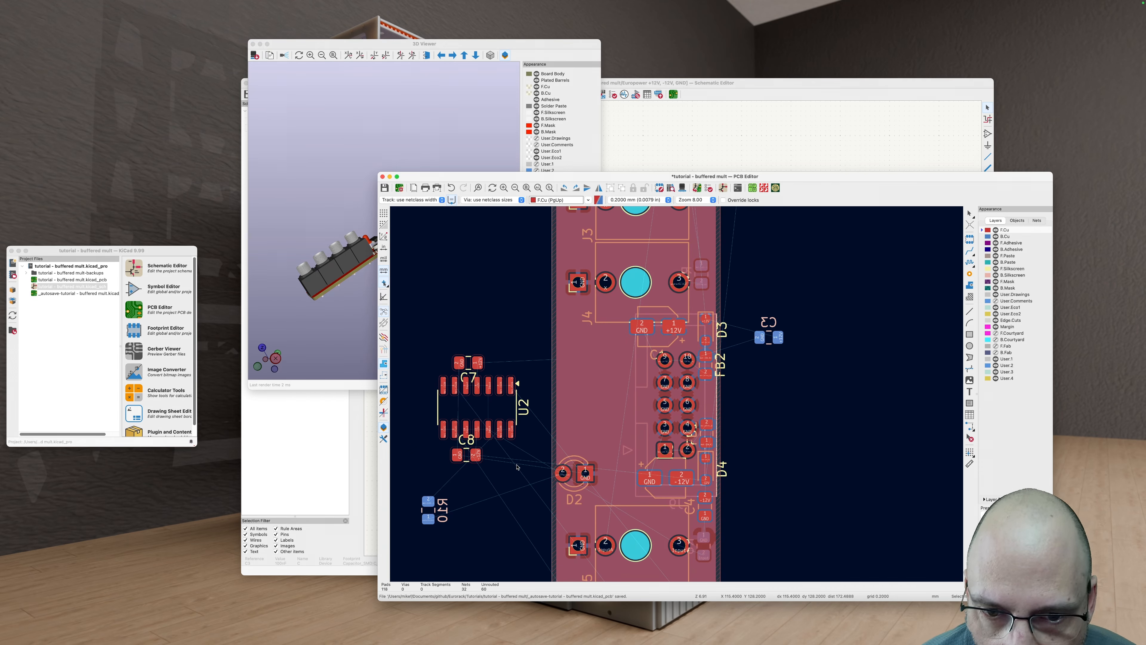
Step: Move op-amp U2 with capacitors C7 and C8 onto the board beside header J9, and place resistor R10 next to C8
click(485, 412)
drag(485, 413, 602, 399)
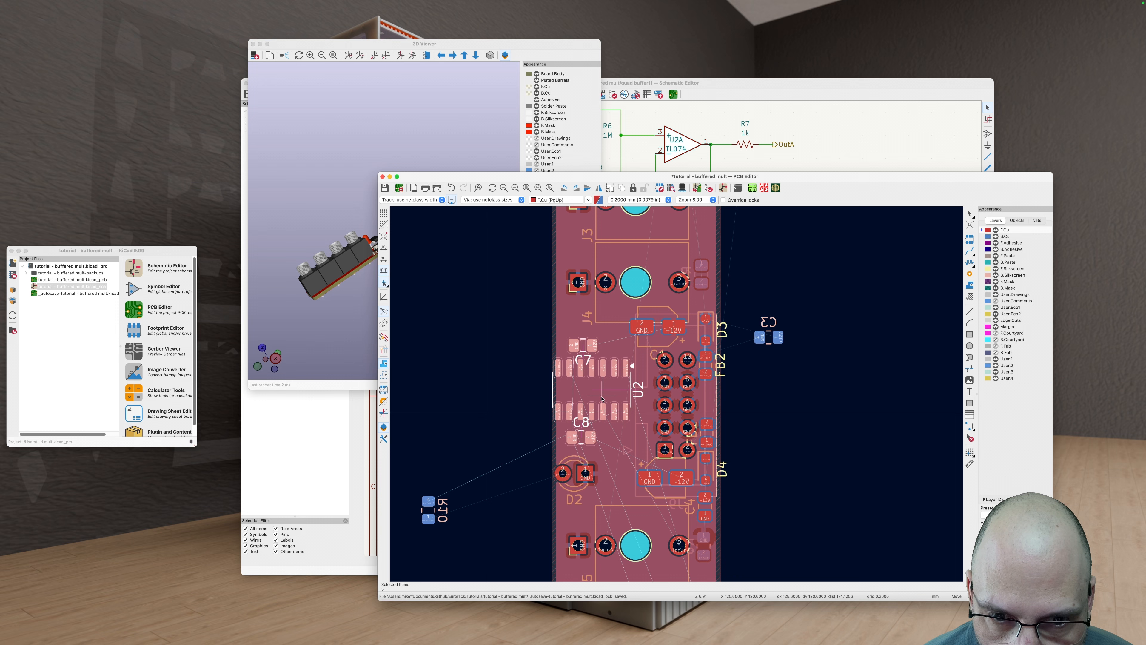
click(483, 481)
drag(434, 512, 617, 451)
Step: Flip op-amp U2 and its capacitors C7 and C8 to the back side, and refill all copper zones
click(591, 383)
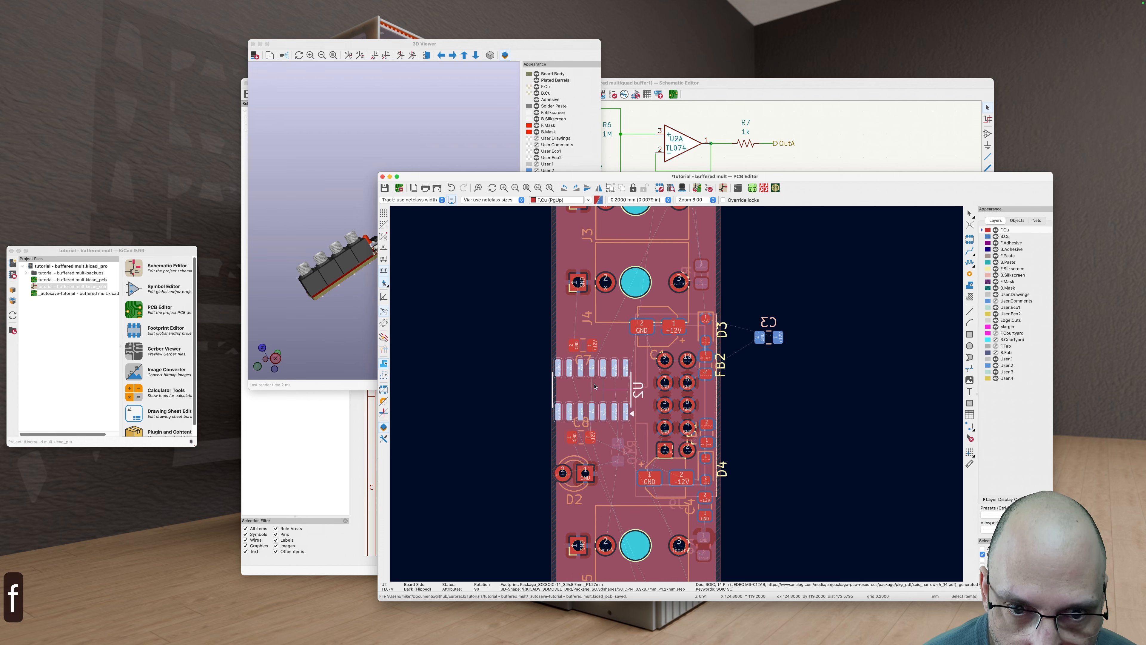
click(493, 401)
scroll(580, 368, up, 2)
click(584, 339)
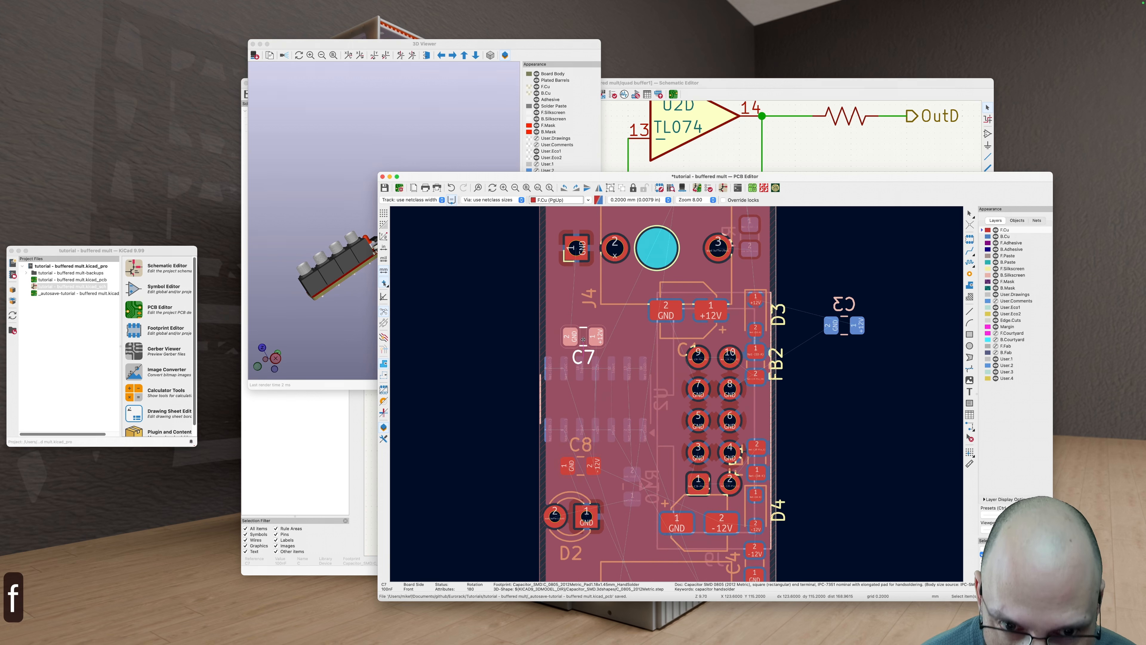
key(f)
click(580, 470)
key(f)
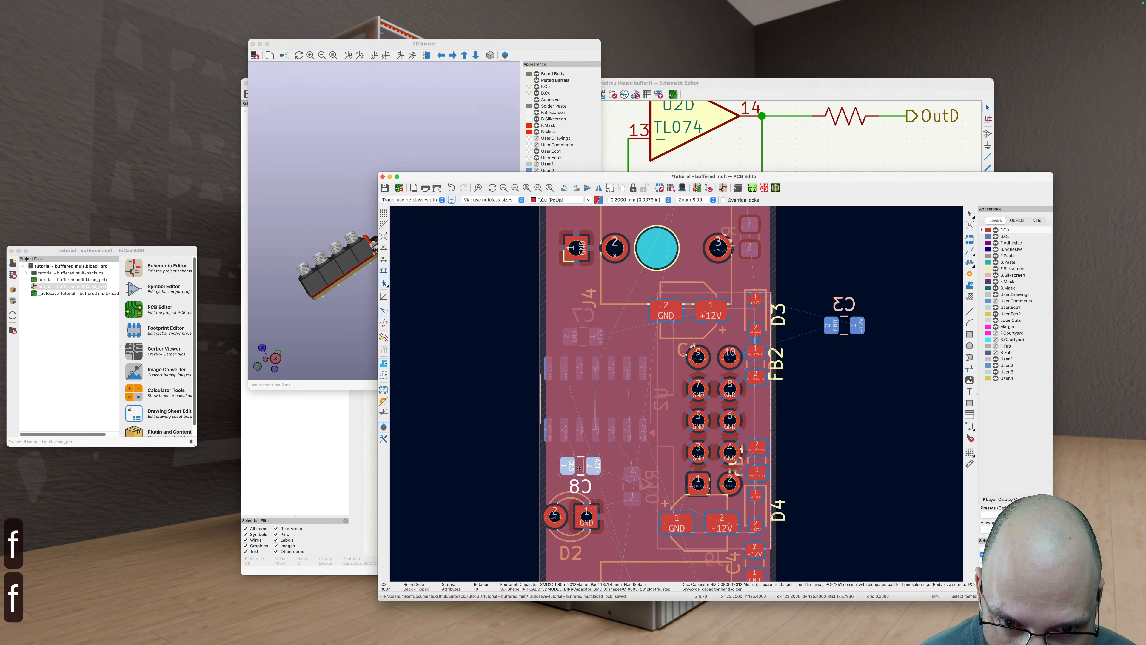
scroll(581, 456, down, 2)
key(Escape)
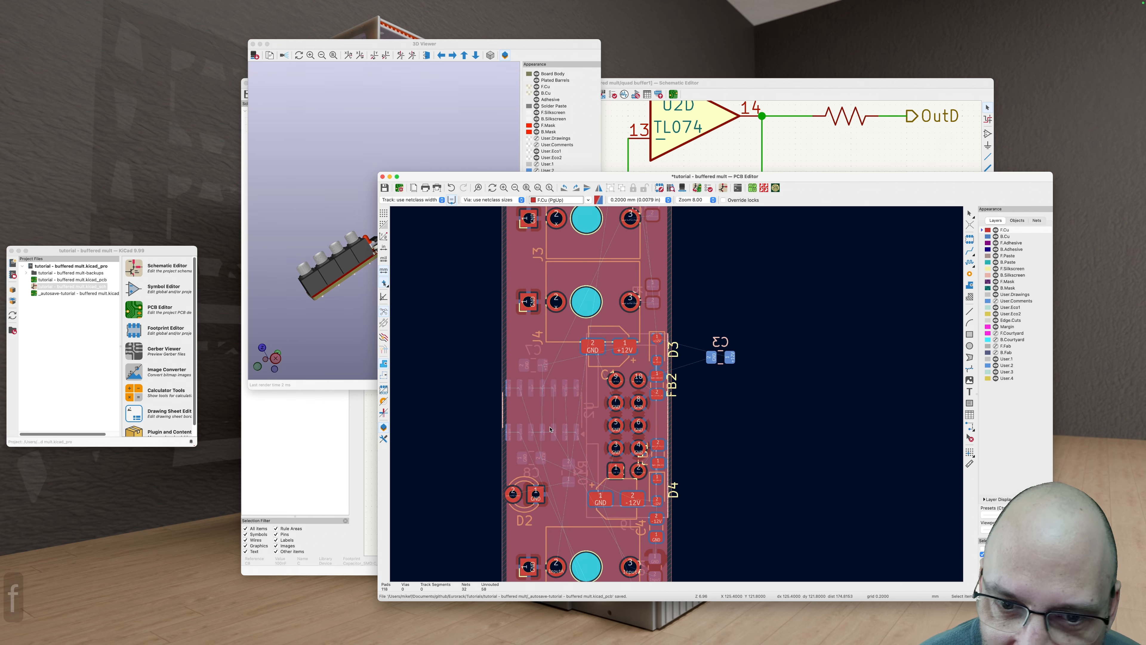
key(v)
key(v)
key(b)
scroll(637, 404, down, 4)
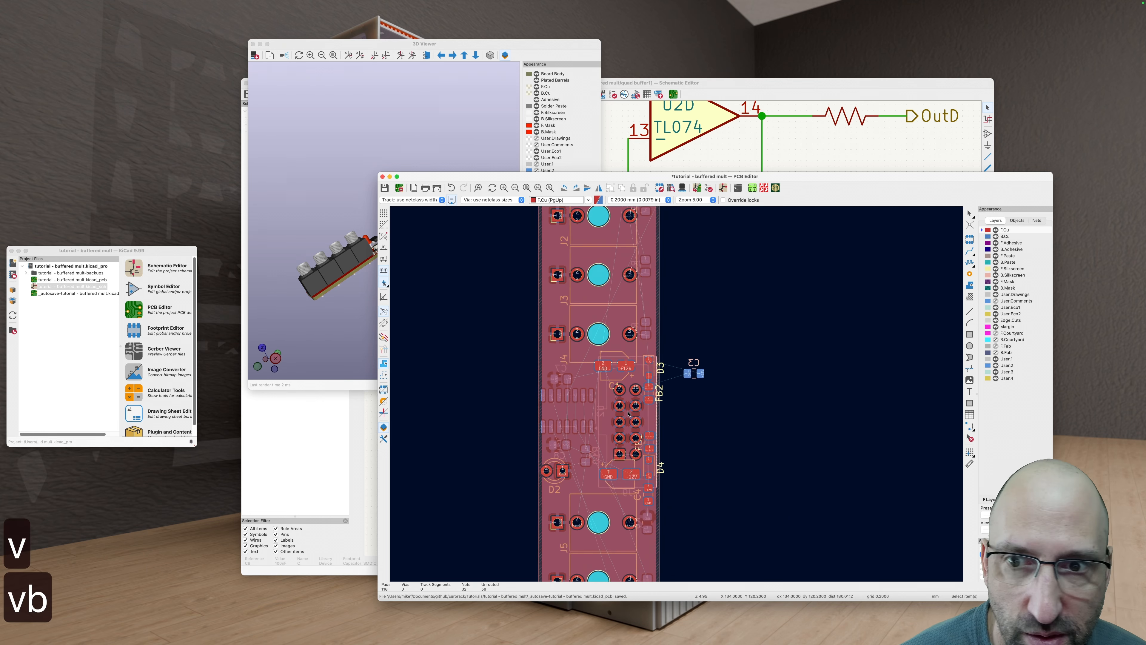
Step: Examine the back of the board in the 3D viewer, comparing the positions of header J9 and op-amp U2
click(362, 191)
drag(362, 191, 365, 230)
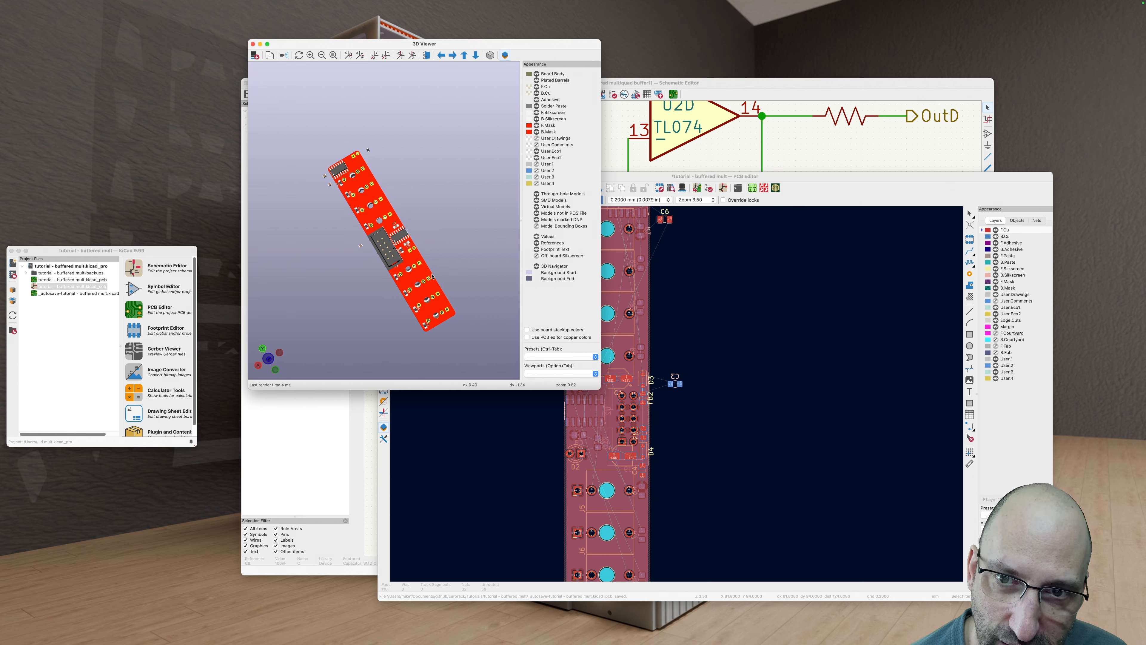
click(603, 281)
scroll(619, 430, up, 5)
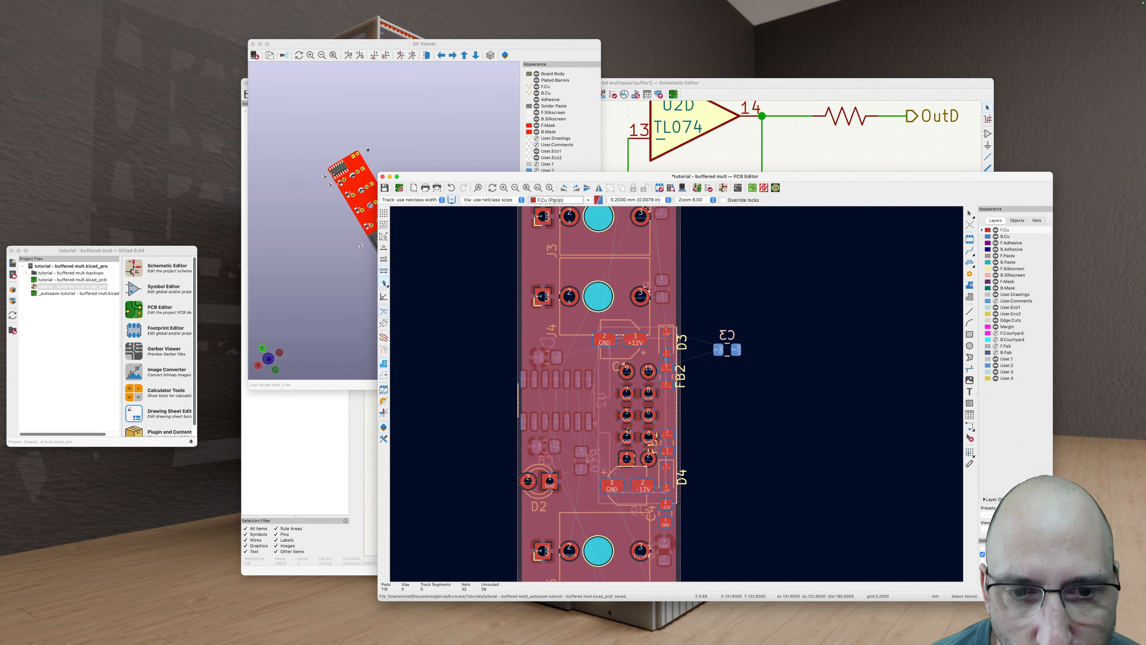
scroll(554, 290, down, 3)
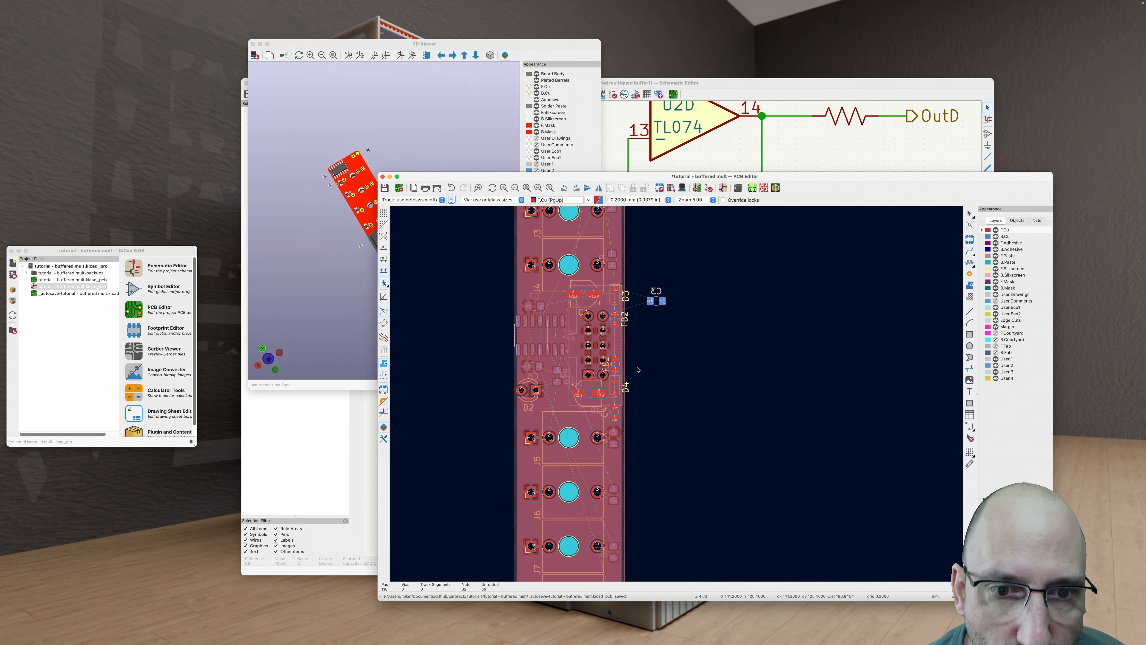
Step: Try capacitor C3 rotated above pin 1 of capacitor C1, and return it off the board beside diode D3
scroll(667, 316, up, 3)
click(658, 306)
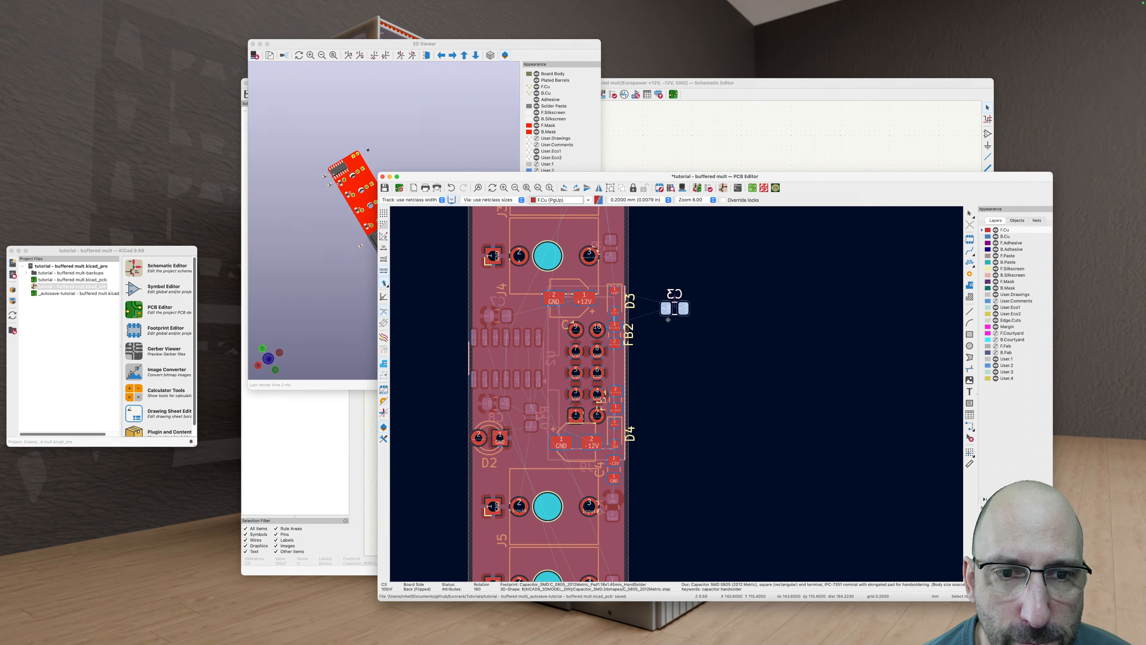
scroll(668, 319, up, 2)
scroll(710, 332, down, 2)
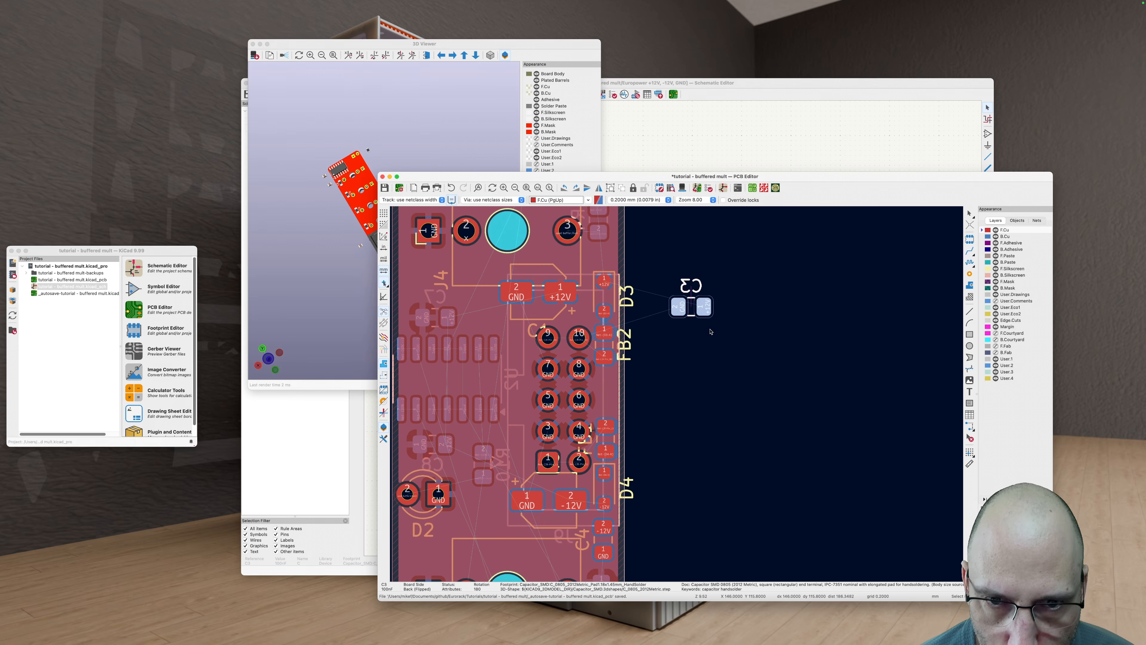
middle_drag(722, 356, 755, 357)
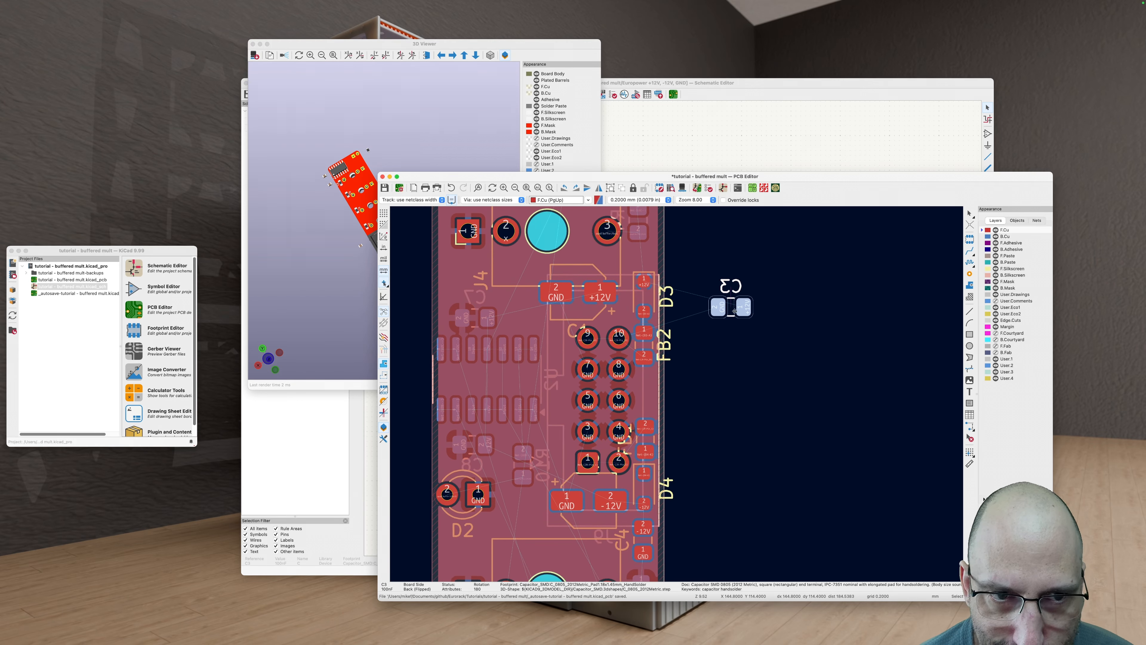
key(m)
key(r)
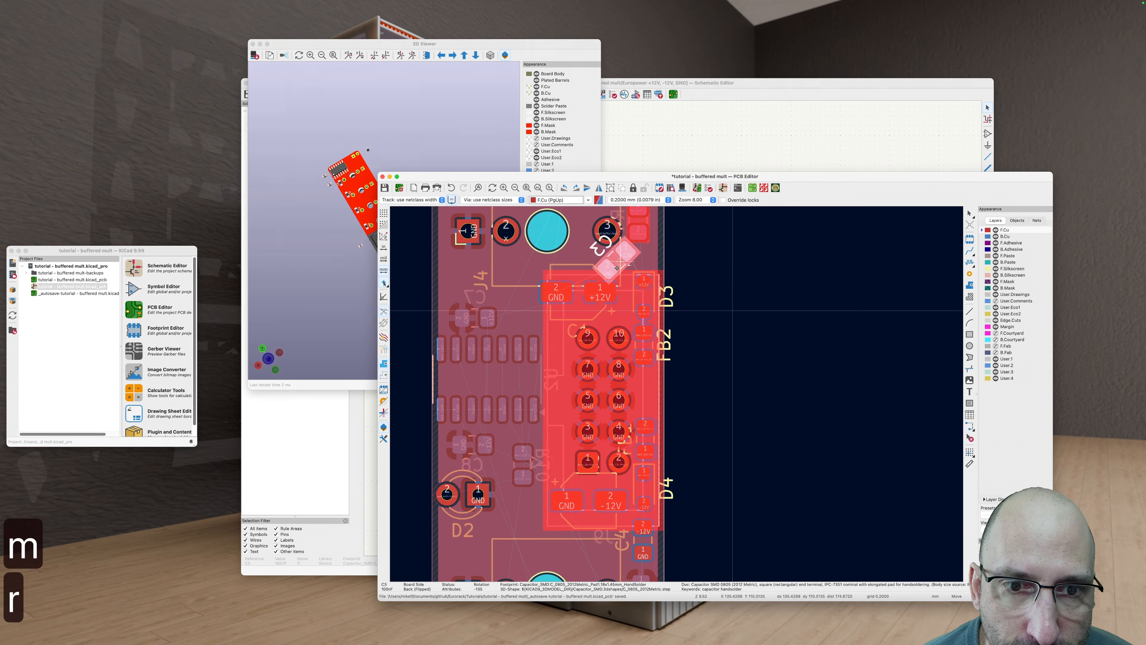
key(shift+r)
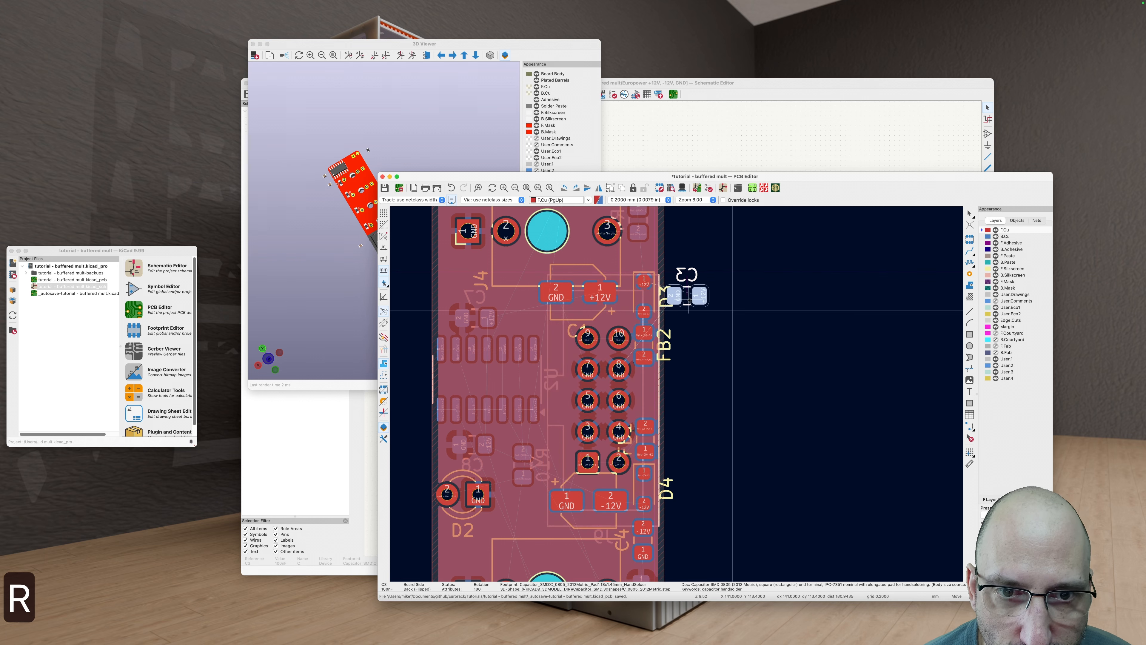
Step: Flip capacitor C1 back to the back side of the board, and inspect the header area in the 3D viewer
click(588, 311)
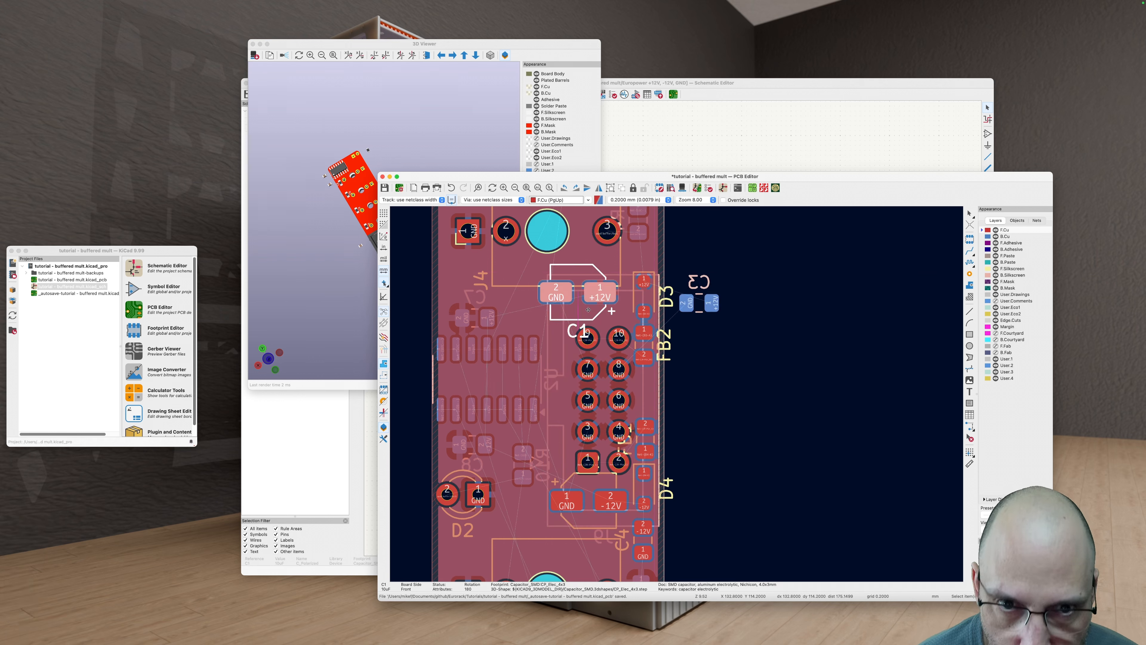
key(f)
click(581, 307)
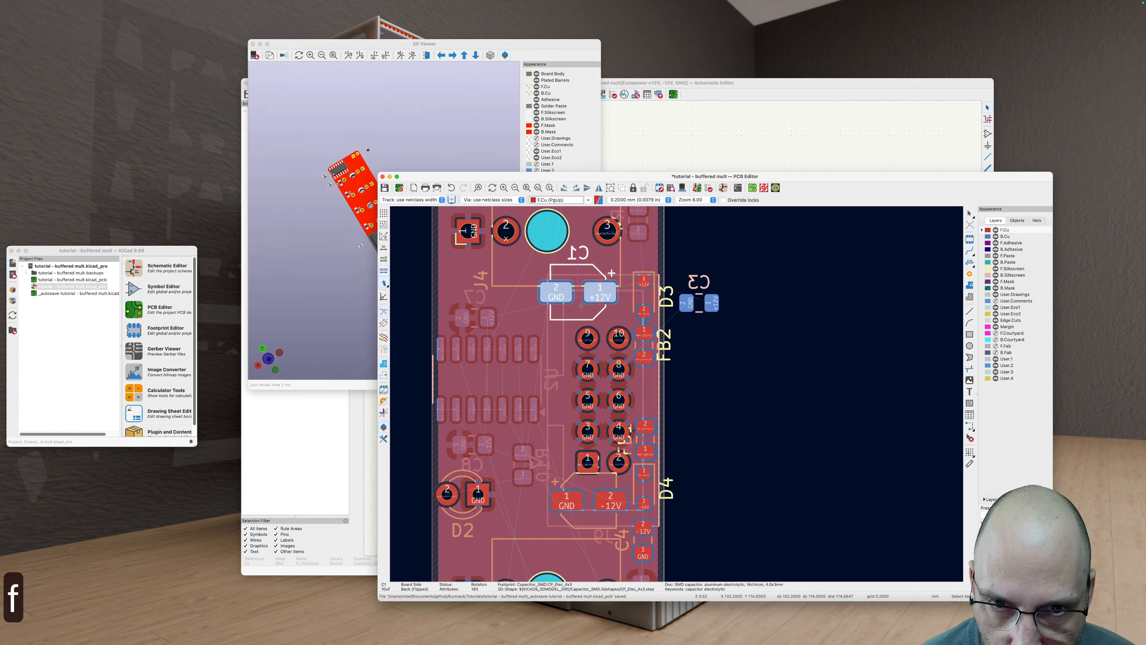
click(297, 272)
drag(444, 200, 377, 229)
scroll(376, 229, up, 3)
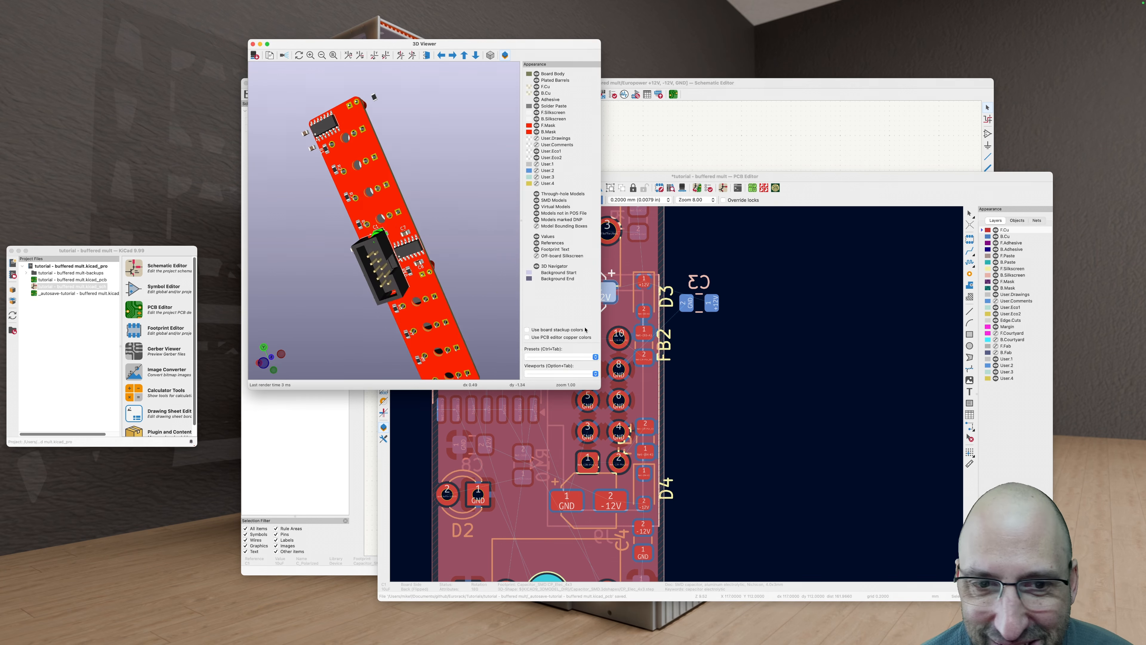
click(605, 353)
Step: Move capacitor C1 away from header J9 to the space between pin 1 of jack J4 and capacitor C7
click(572, 304)
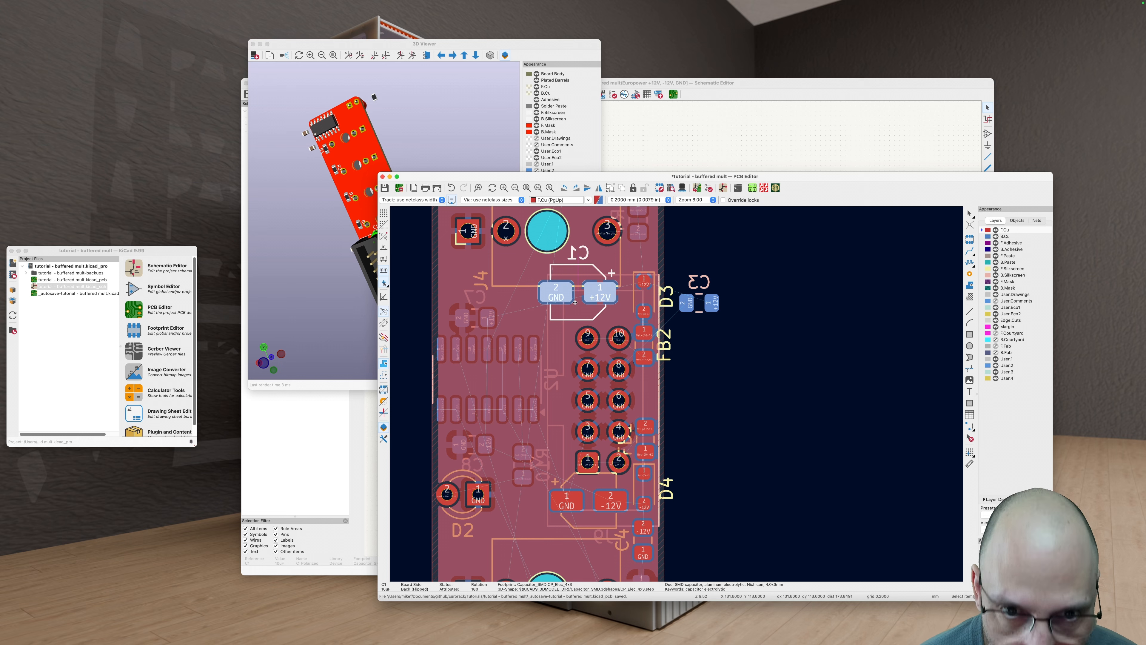
key(m)
key(r)
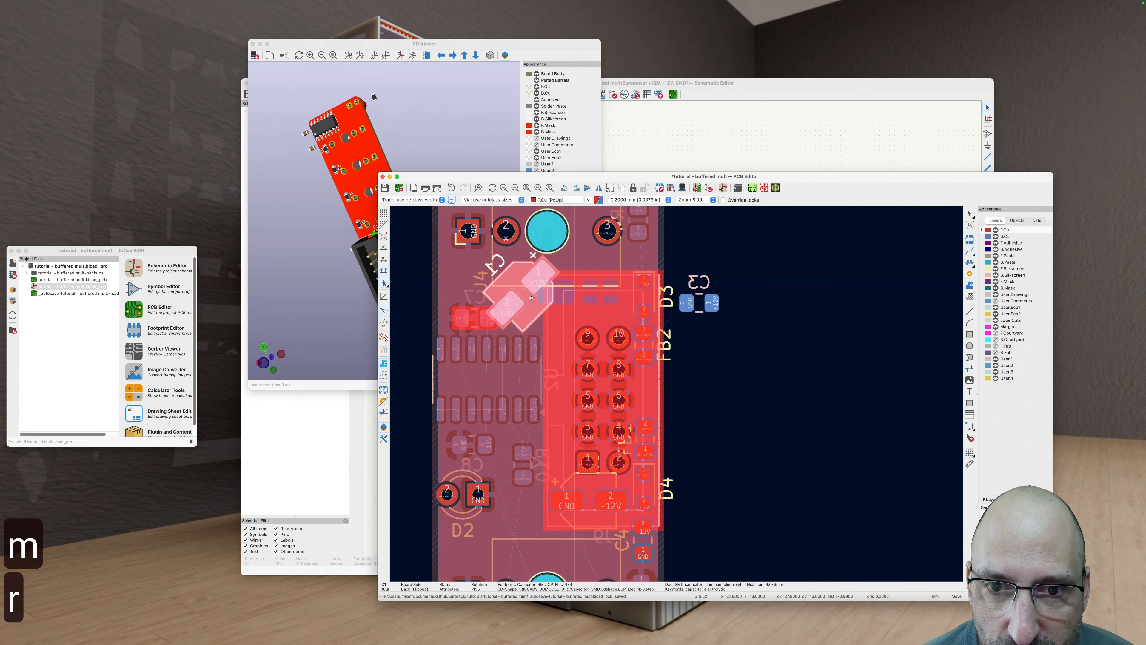
key(shift+r)
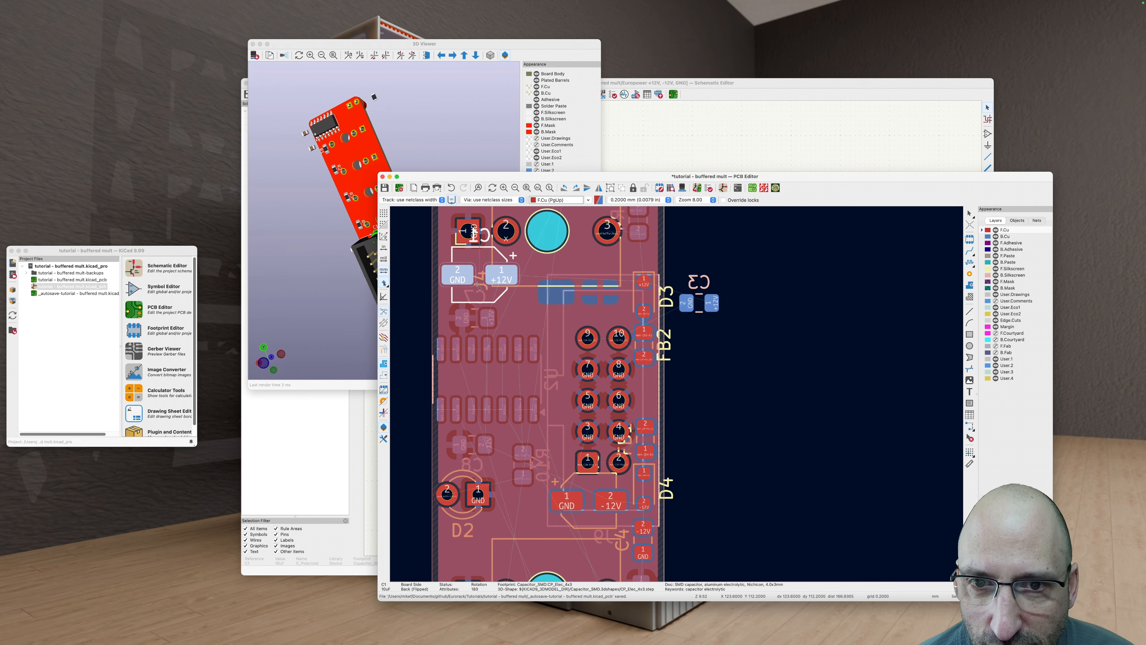
click(737, 352)
Step: Try capacitor C3 in several rotations beside capacitor C1 on the back side, and set it upright off the board beside diode D3
scroll(709, 290, up, 2)
click(701, 307)
scroll(806, 341, down, 4)
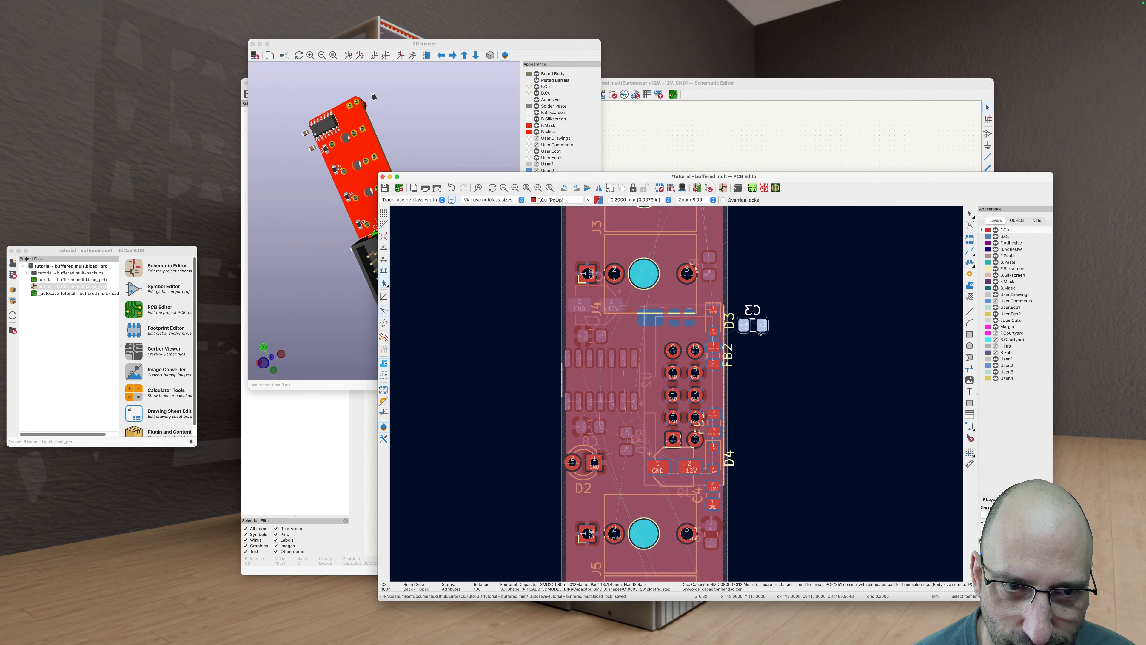
key(m)
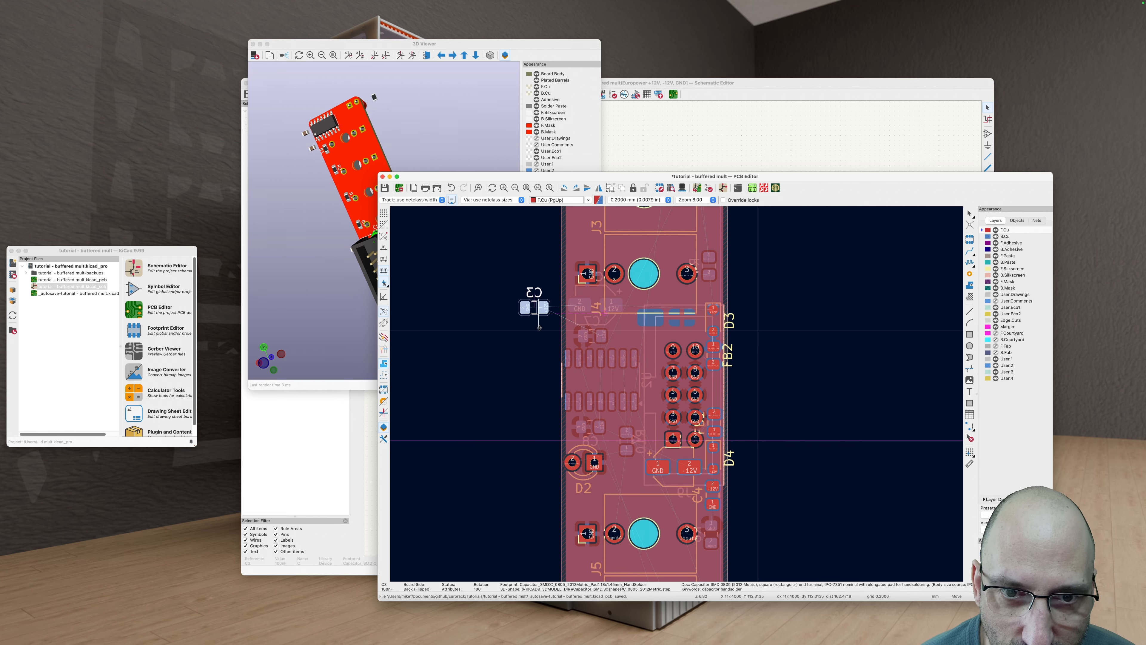
key(r)
key(r)
key(shift+r)
key(shift+r)
key(shift+r)
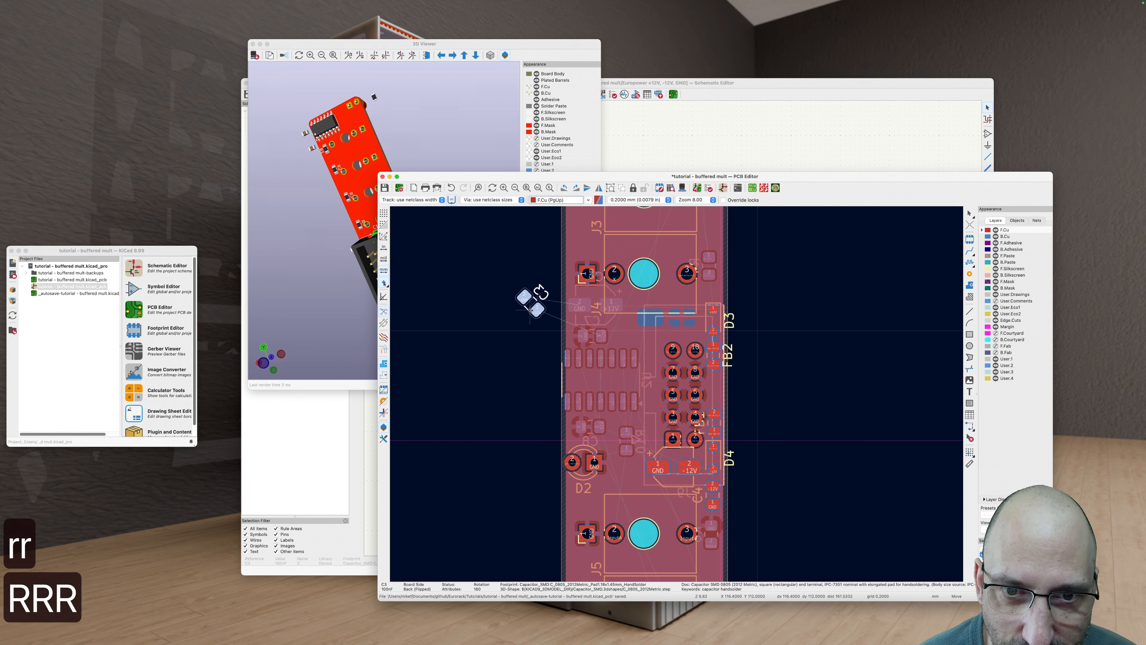
key(shift+r)
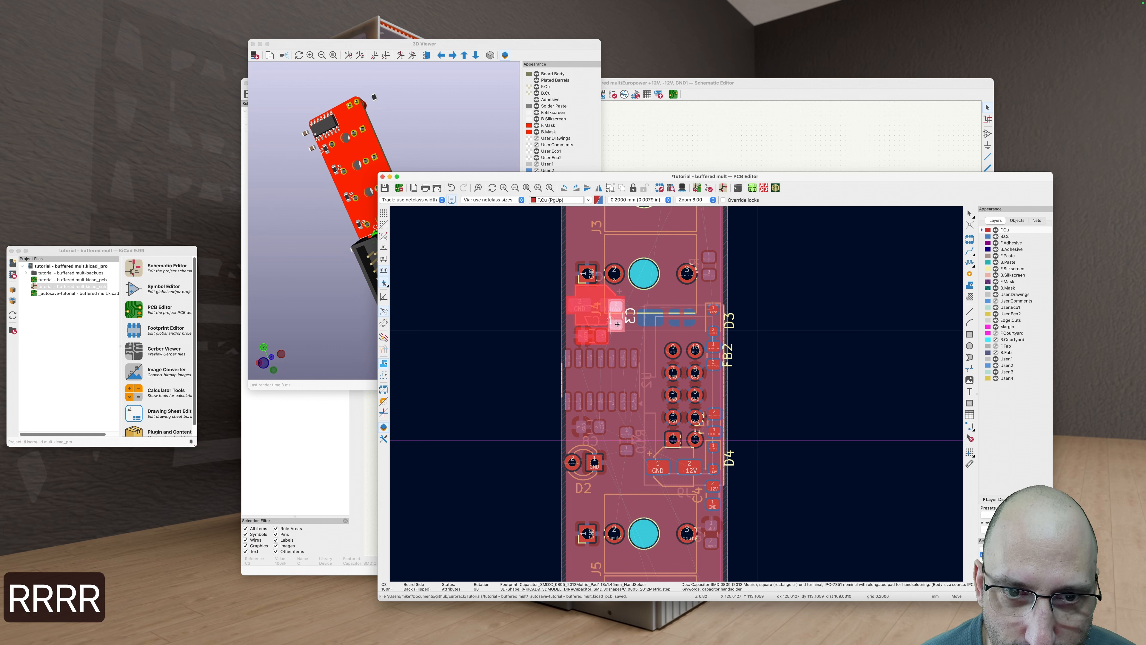
key(shift+r)
key(shift+r)
key(shift+r)
key(shift+r)
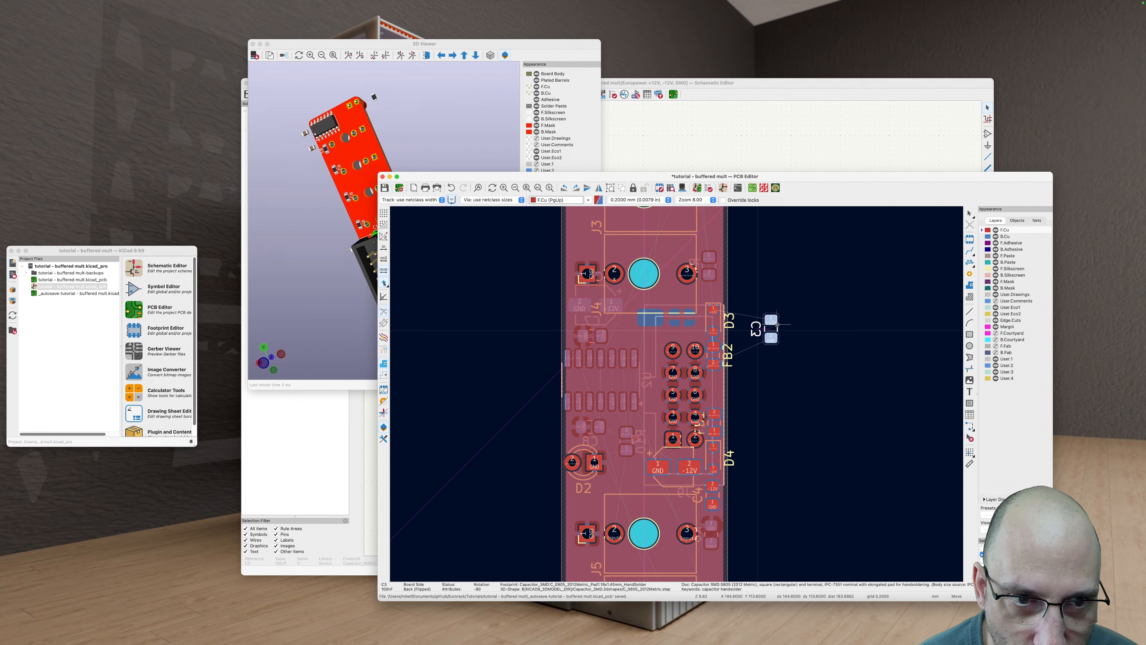
click(772, 330)
Step: Flip capacitor C3 to the front side of the board and rotate it so its +12V pad is on top
scroll(777, 334, up, 3)
click(773, 331)
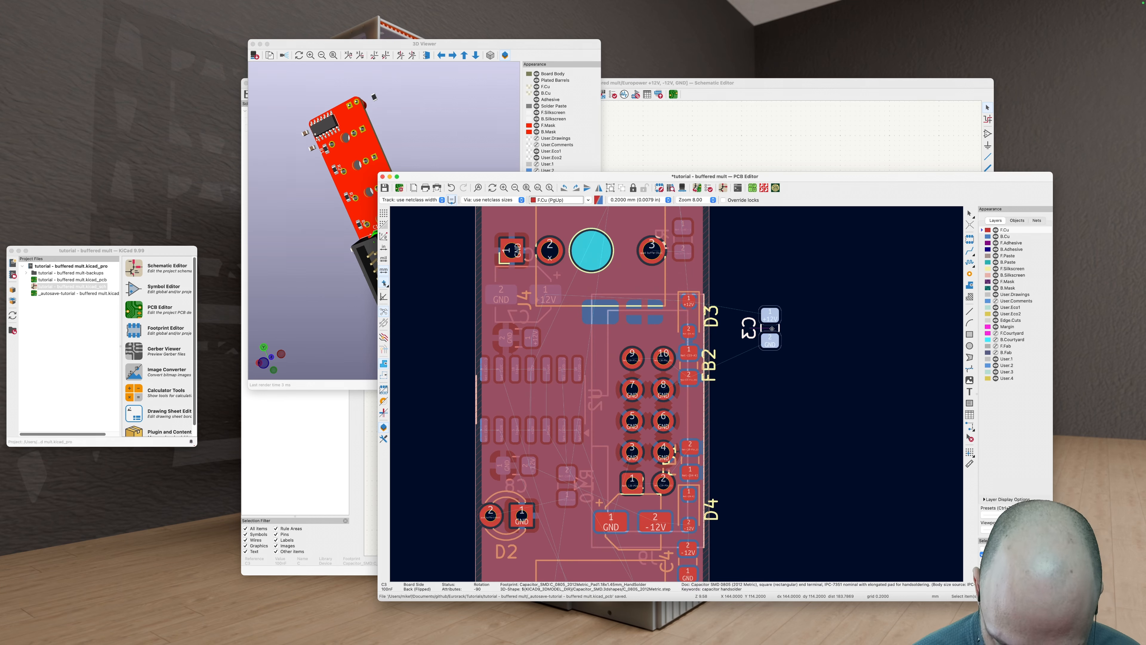
key(f)
key(r)
key(r)
key(r)
key(r)
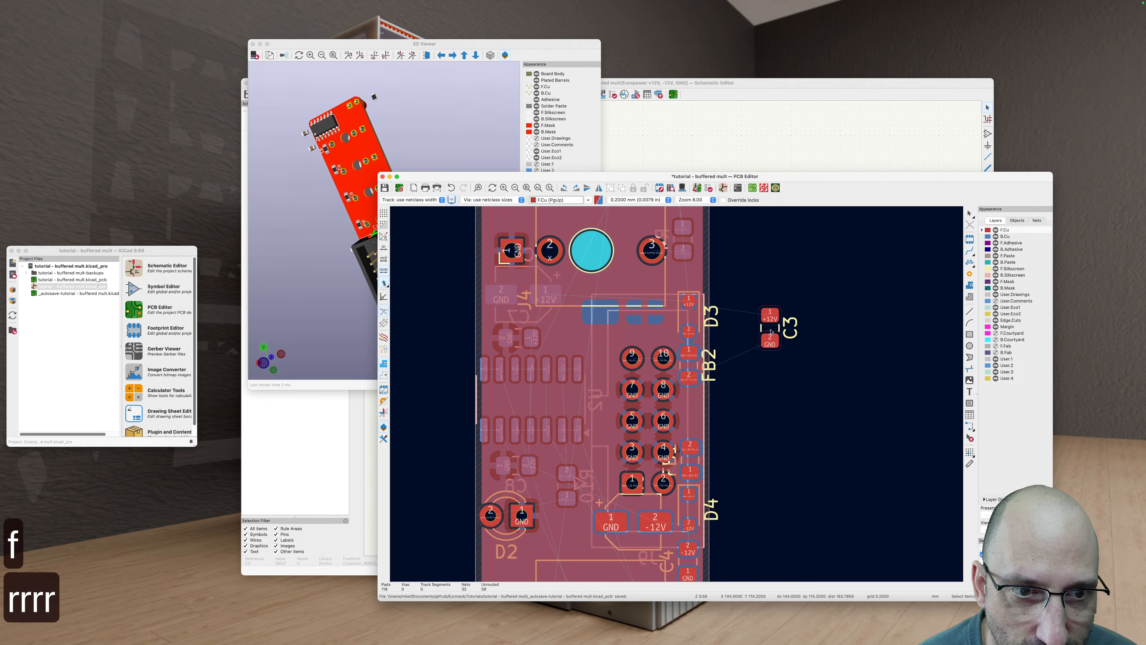
Step: Place capacitor C3 horizontally below jack J4, between capacitor C1 and header J9, and refill the copper zones
key(m)
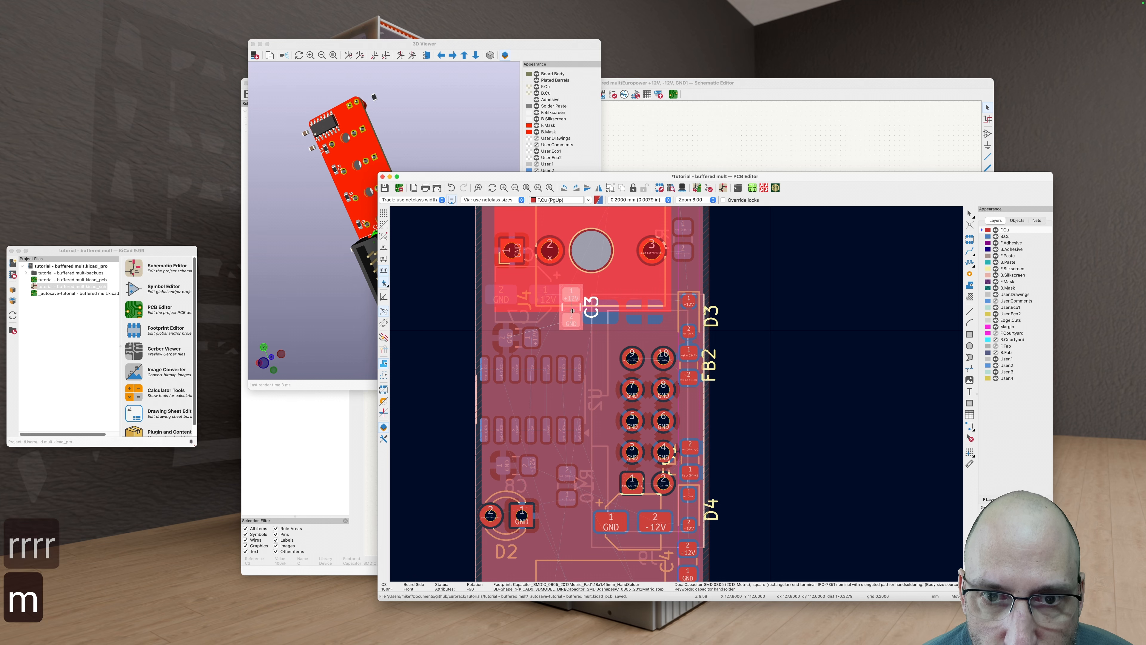
key(shift+r)
key(r)
key(r)
key(r)
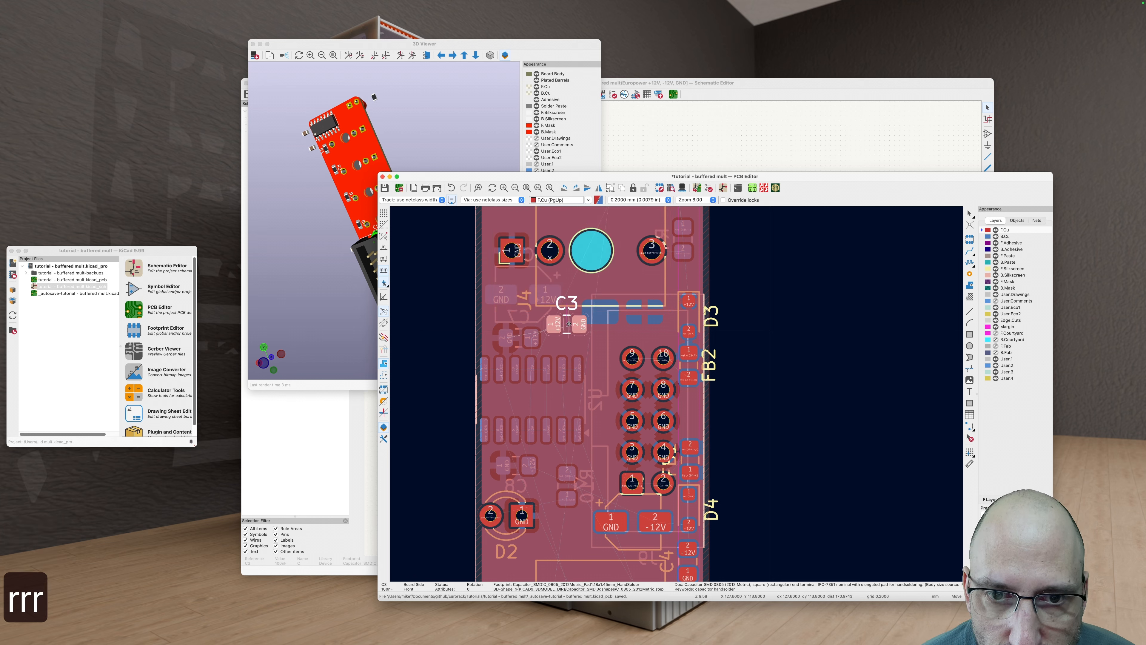
click(569, 324)
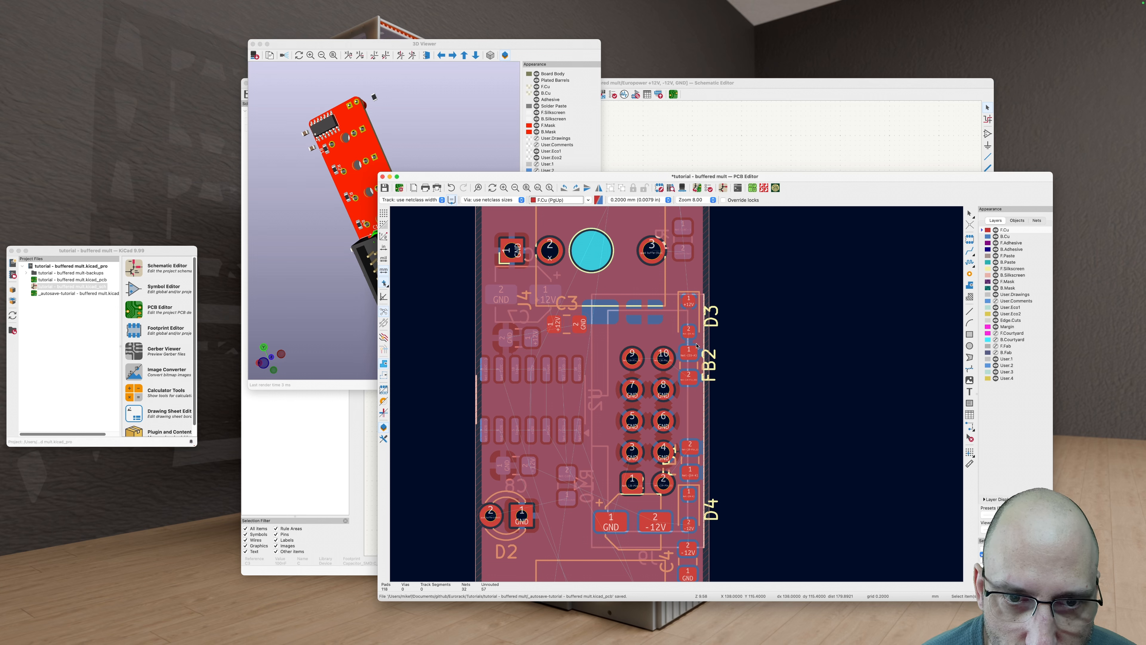
key(b)
scroll(696, 354, down, 3)
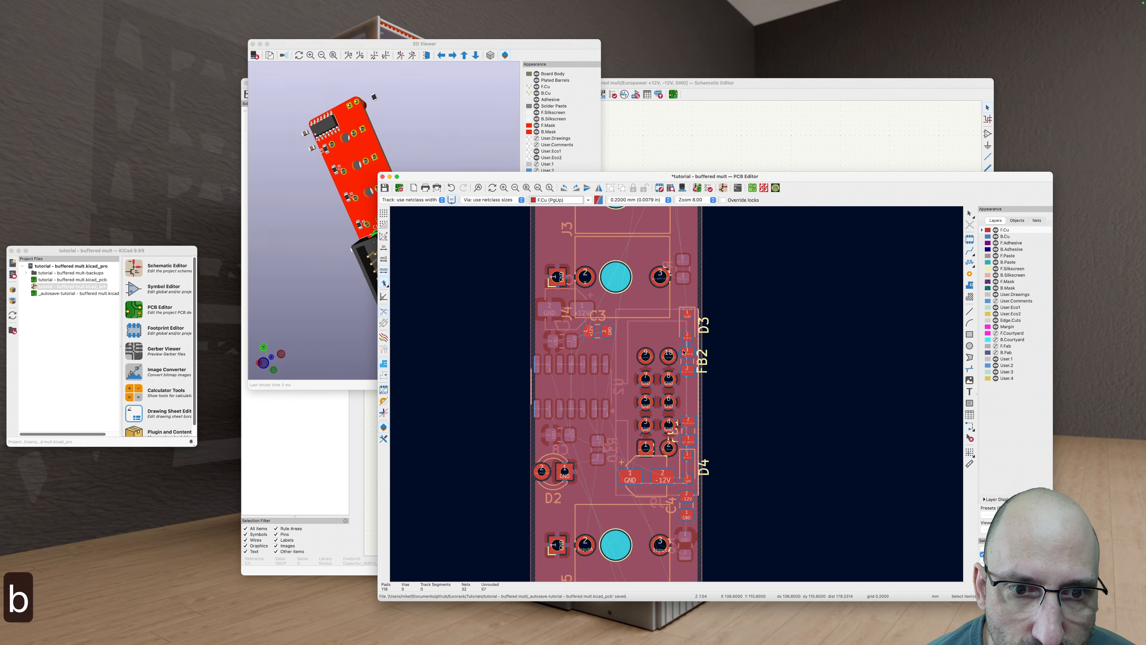
Step: Examine the board from the back, side and front in the 3D viewer, checking the parts around header J9
scroll(673, 363, up, 3)
middle_drag(741, 392, 713, 380)
click(316, 205)
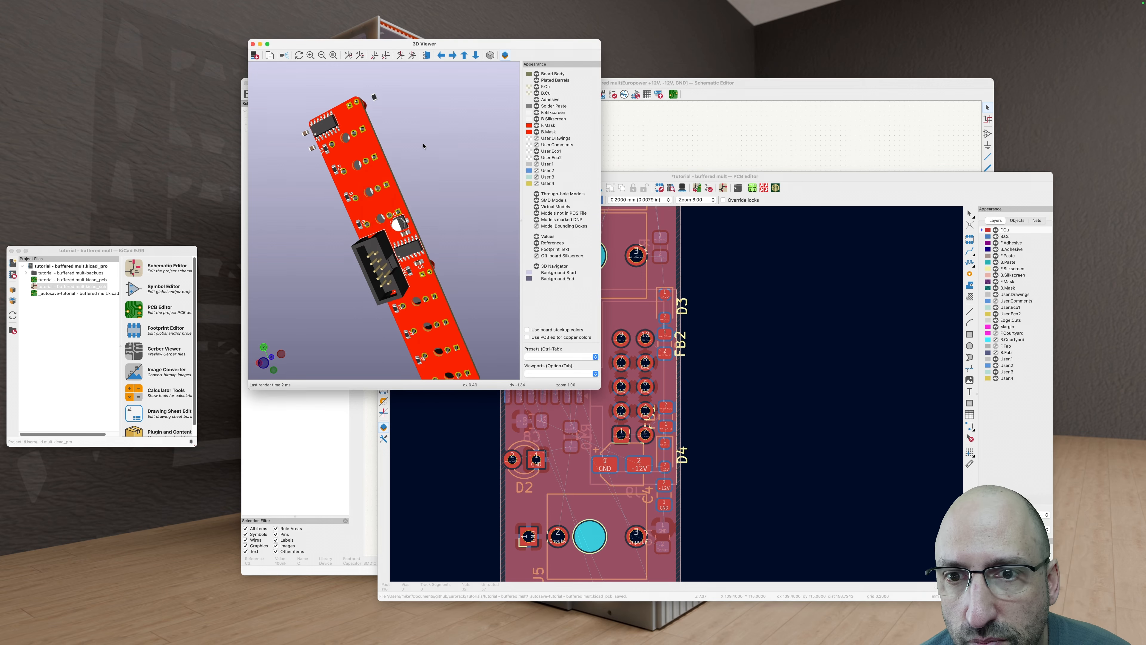
mouse_move(424, 146)
mouse_down()
mouse_move(450, 228)
mouse_move(392, 226)
mouse_move(365, 256)
mouse_move(430, 256)
mouse_move(414, 158)
mouse_up()
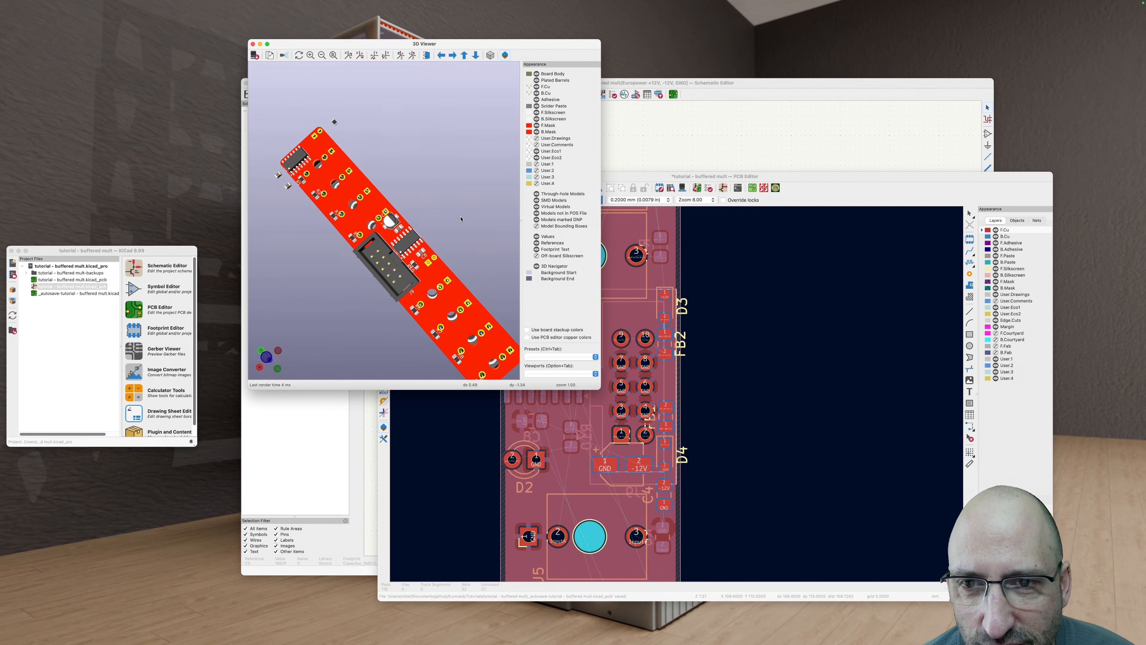
drag(461, 219, 476, 241)
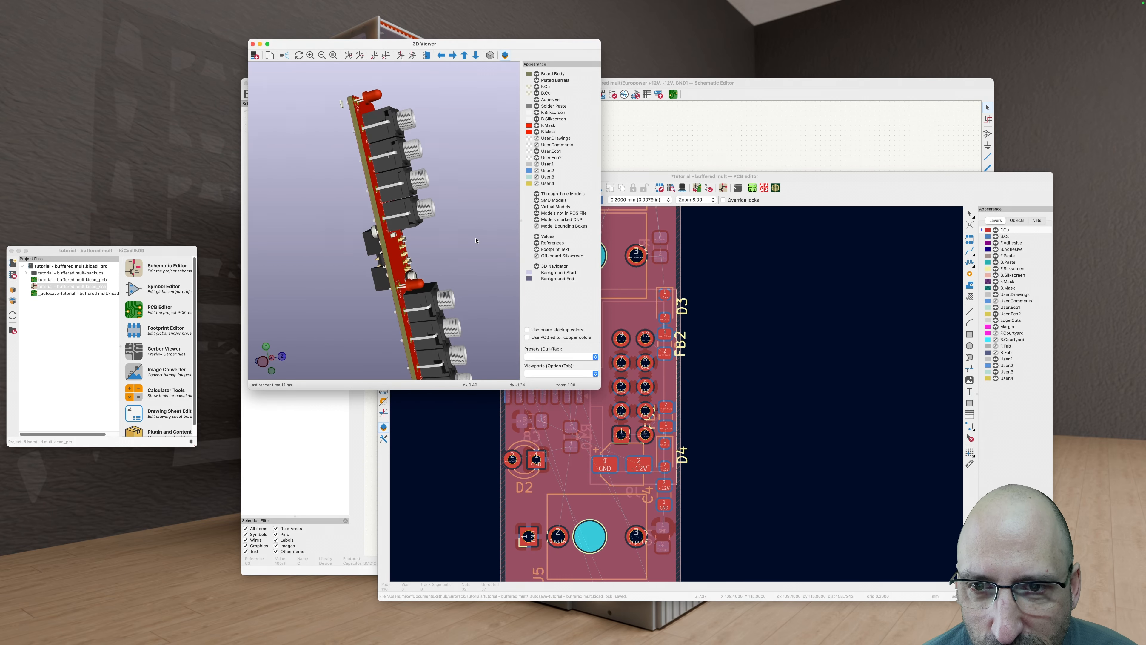
key(z)
drag(352, 251, 471, 225)
key(z)
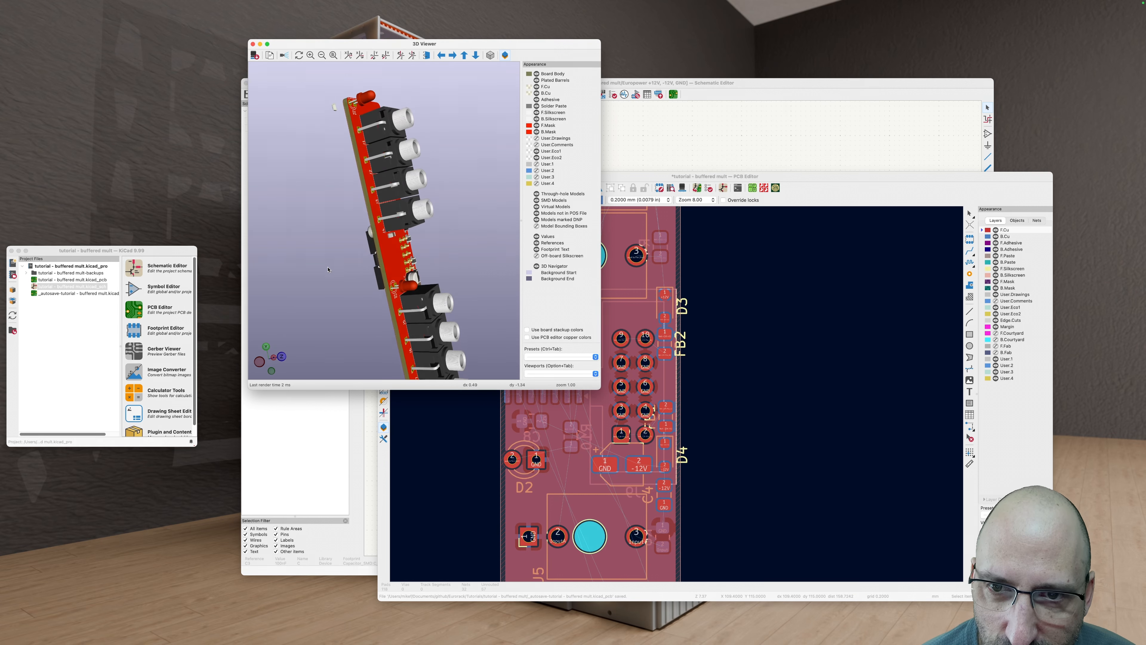
click(706, 366)
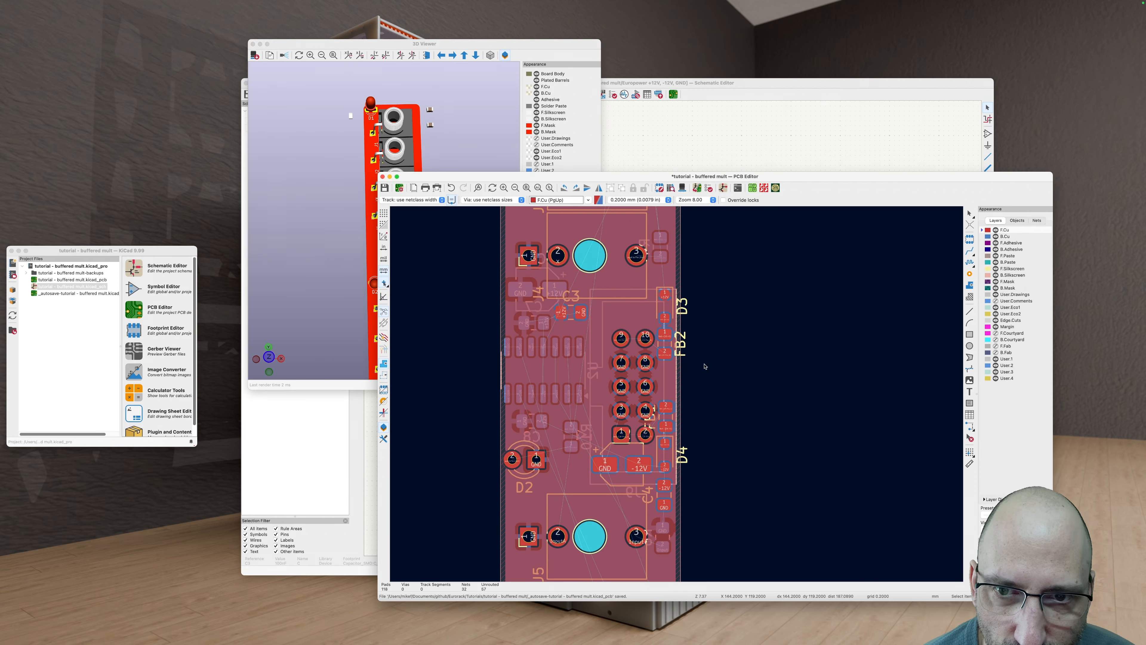
click(347, 296)
scroll(397, 212, up, 5)
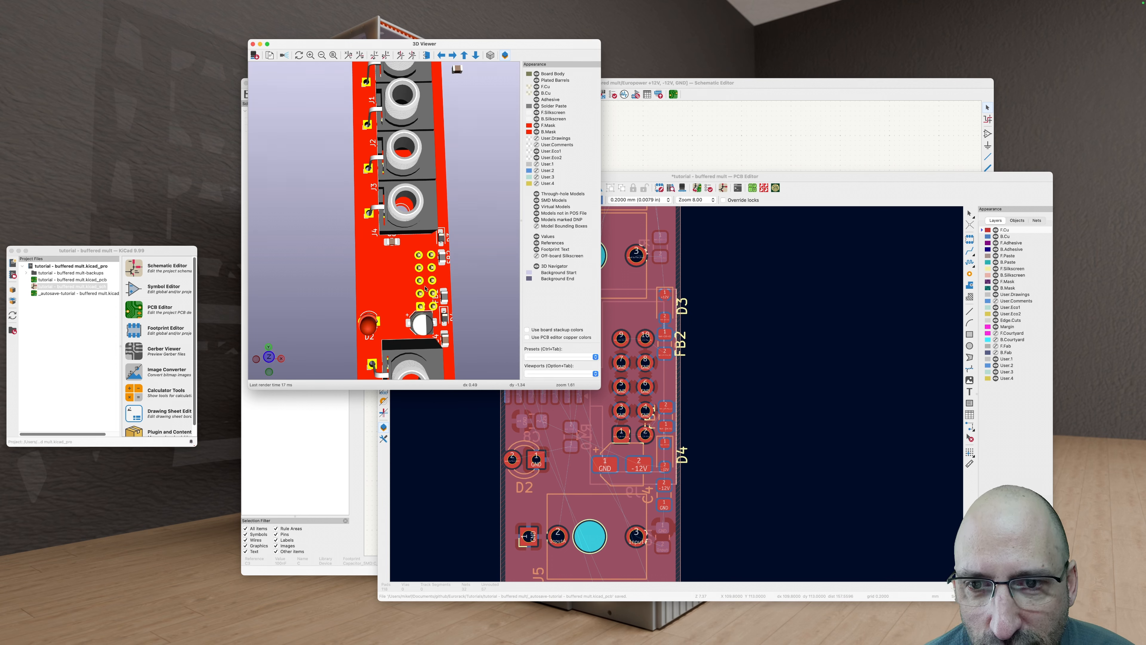
Step: Move capacitor C2 from beneath header J9 towards LED D2
click(611, 385)
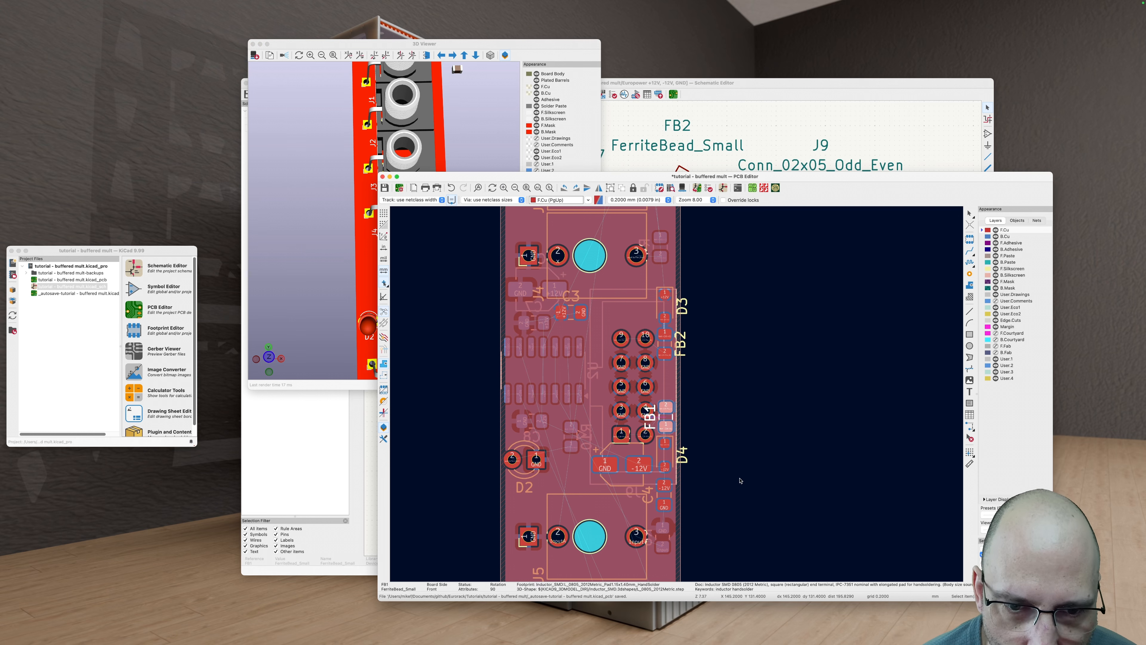
click(621, 459)
drag(621, 458, 585, 460)
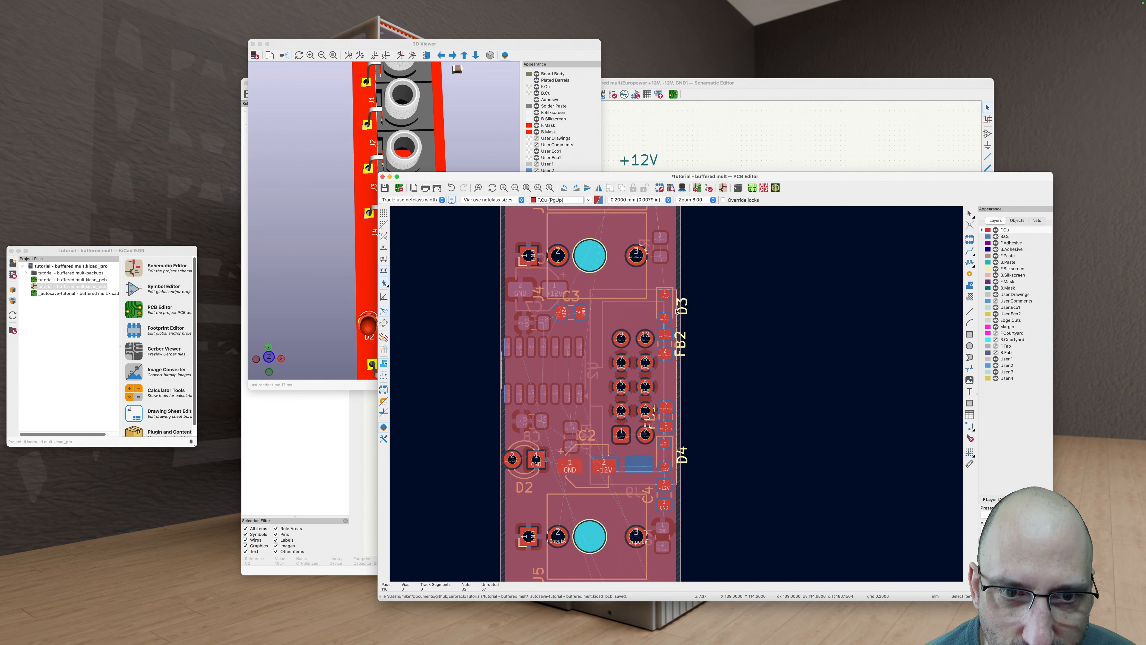
Step: Nudge header J9 down by five grid steps of 0.2 mm and refill the copper zones
click(637, 317)
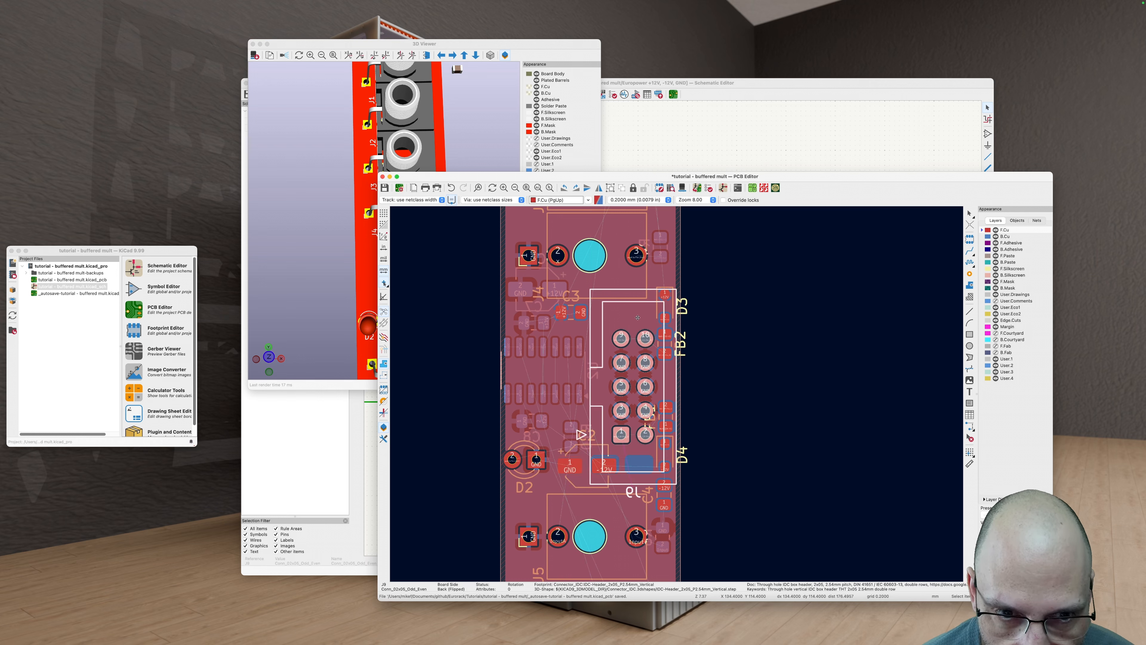
key(d)
key(Down)
key(Down)
key(Down)
key(Down)
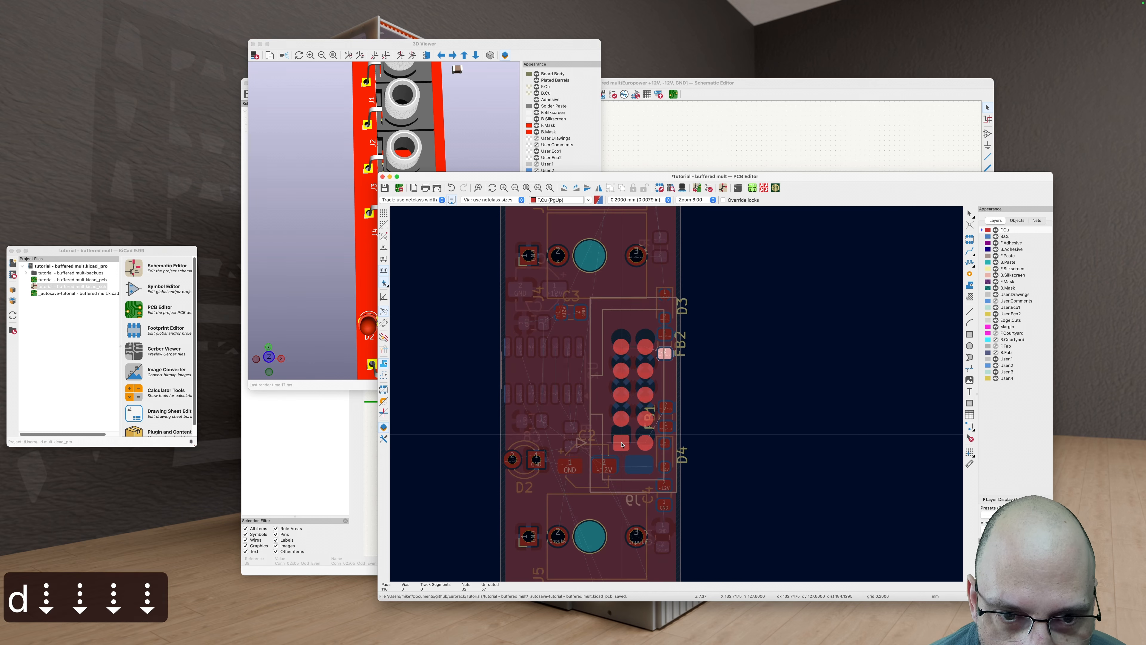
key(Down)
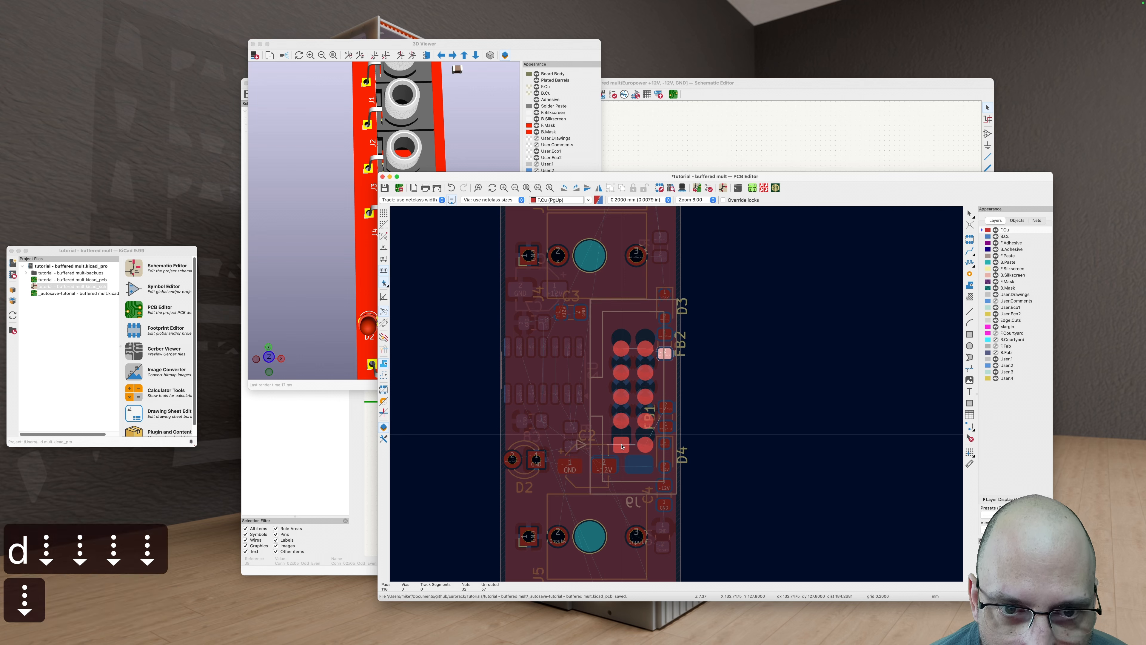
key(Return)
key(b)
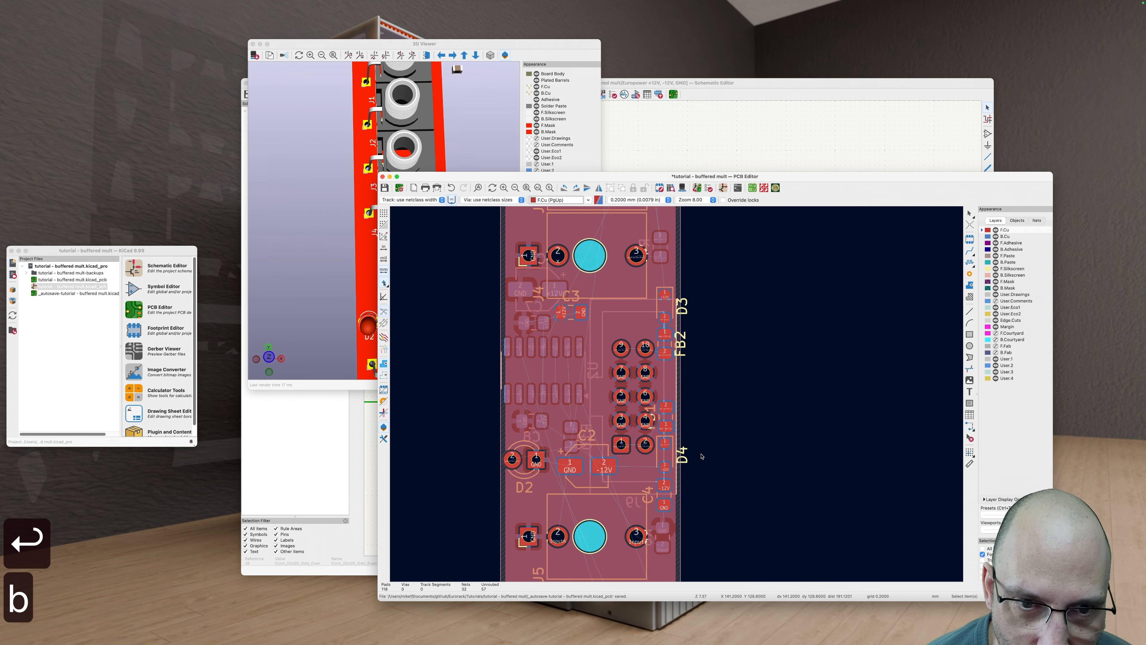
Step: Distribute header J9 and jacks J4 and J5 vertically by their centers, and refill the copper zones
click(625, 512)
shift+click(614, 406)
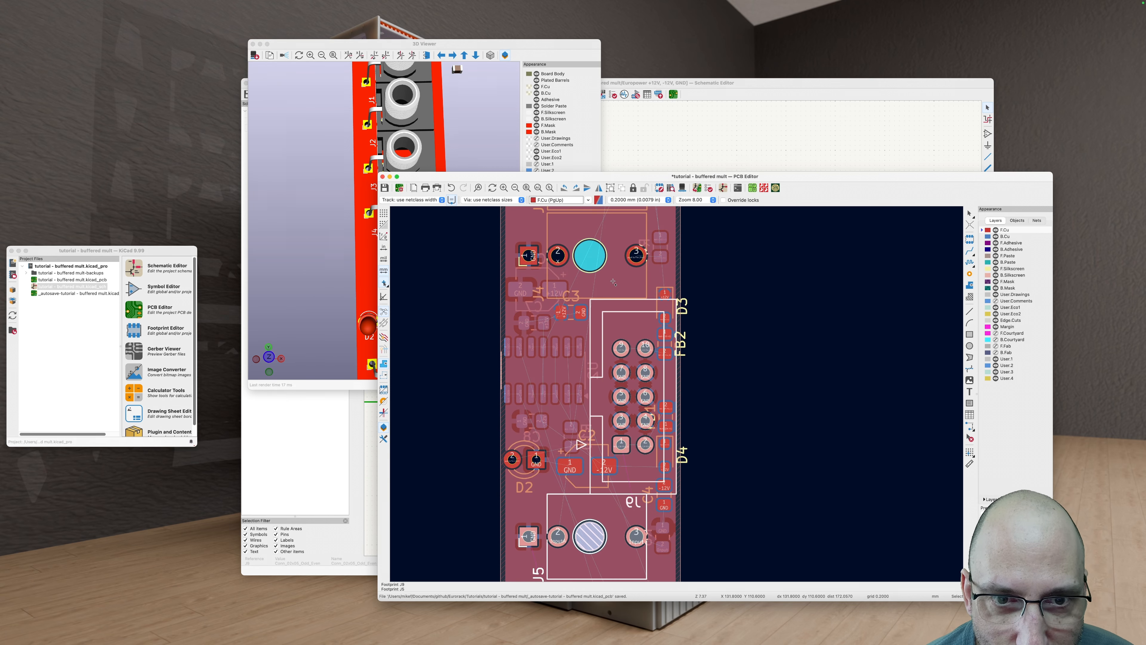
shift+click(613, 281)
right_click(644, 321)
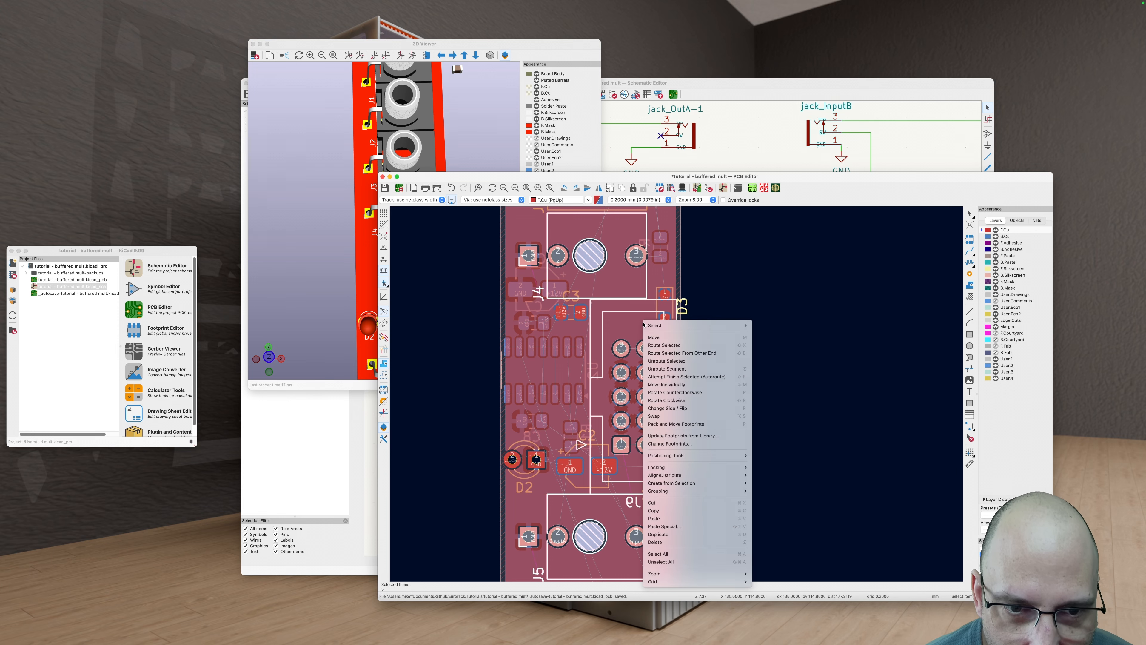
mouse_move(704, 475)
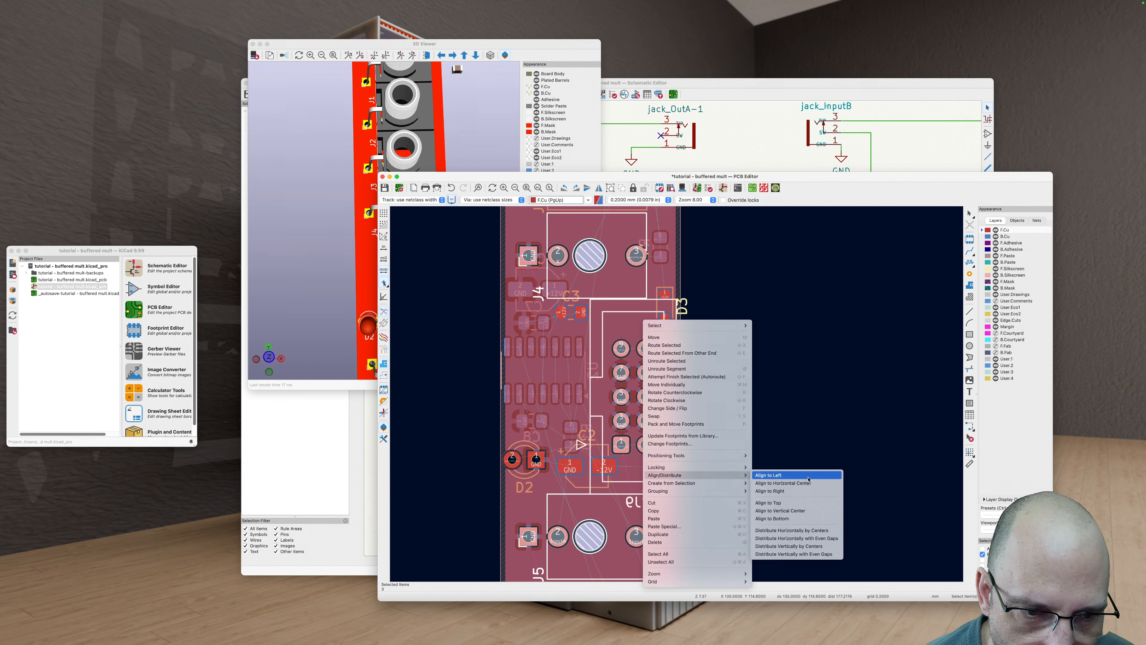
click(806, 546)
click(801, 357)
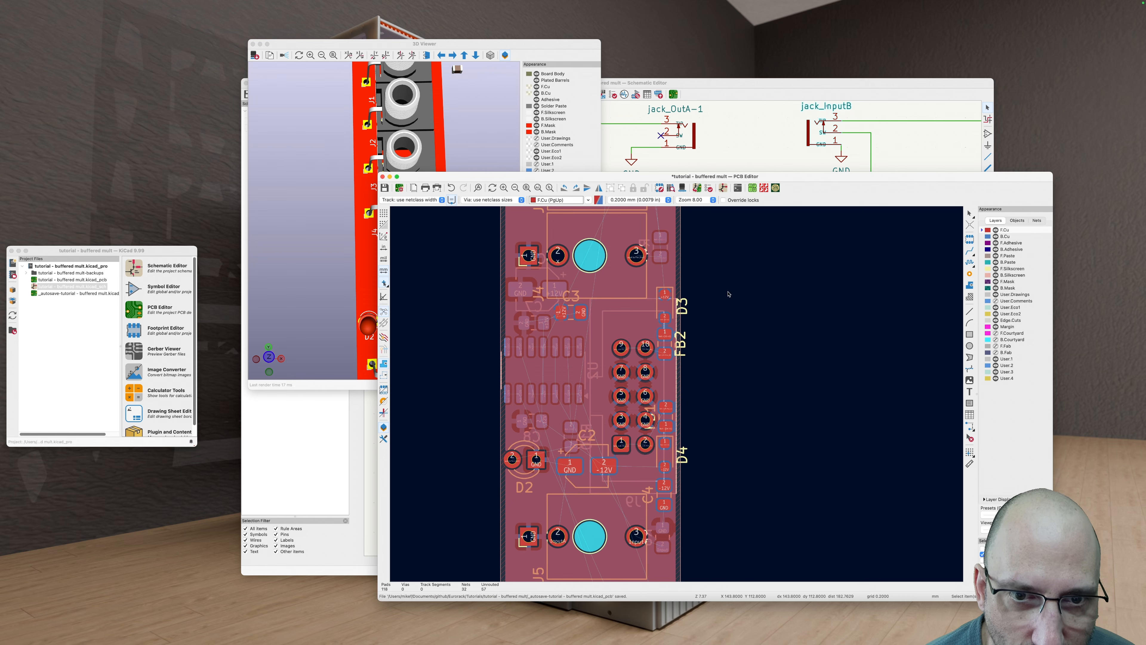
scroll(728, 294, down, 2)
key(b)
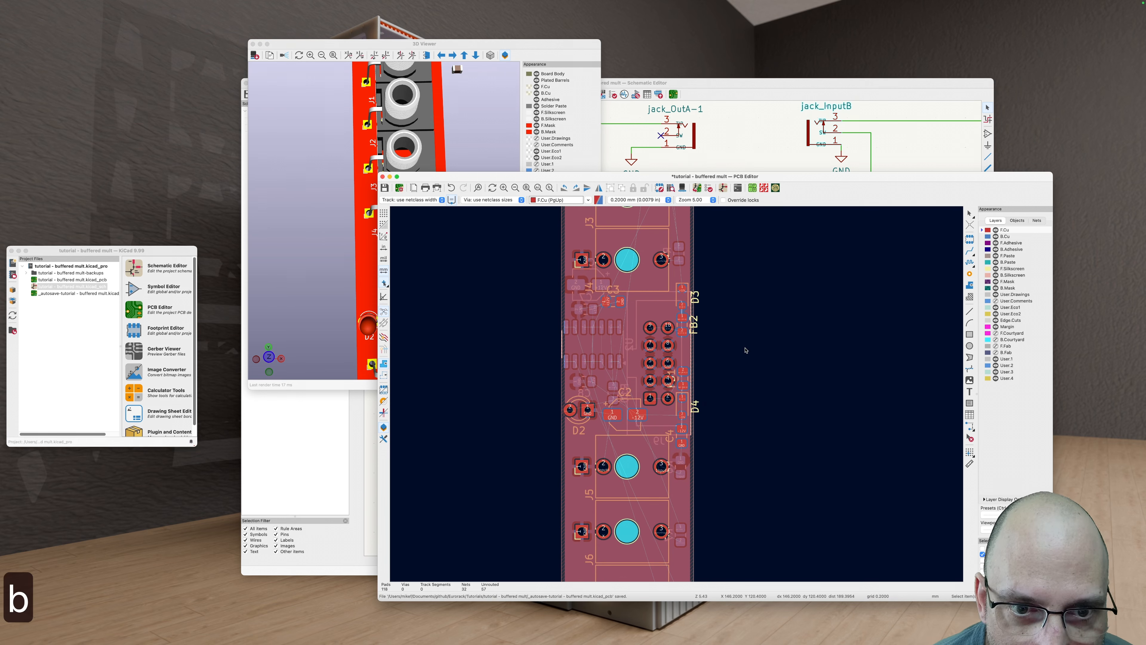
Step: Move capacitor C1 beside capacitor C3, just above header J9 and clear of op-amp U2
scroll(649, 276, up, 3)
scroll(628, 381, down, 4)
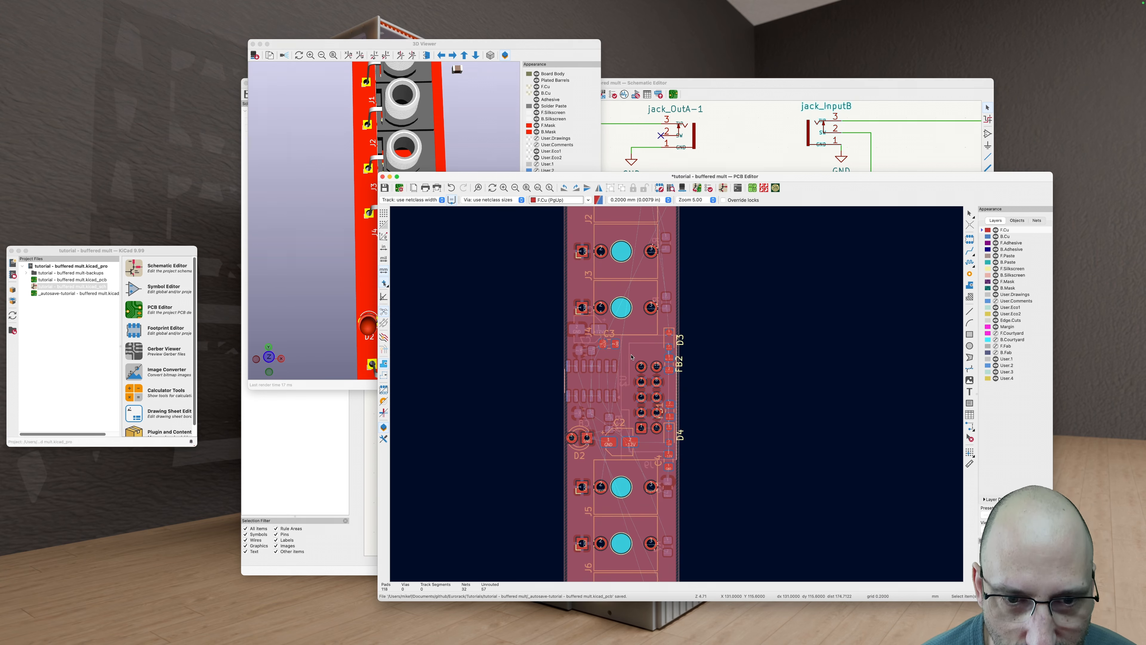
scroll(630, 370, up, 2)
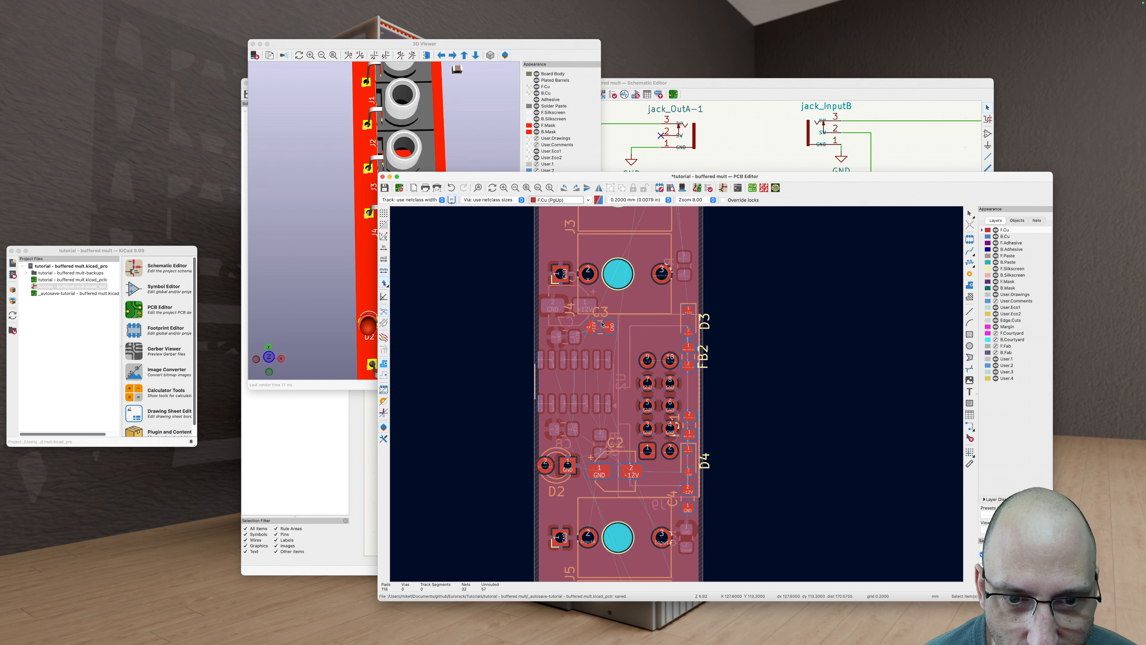
click(567, 298)
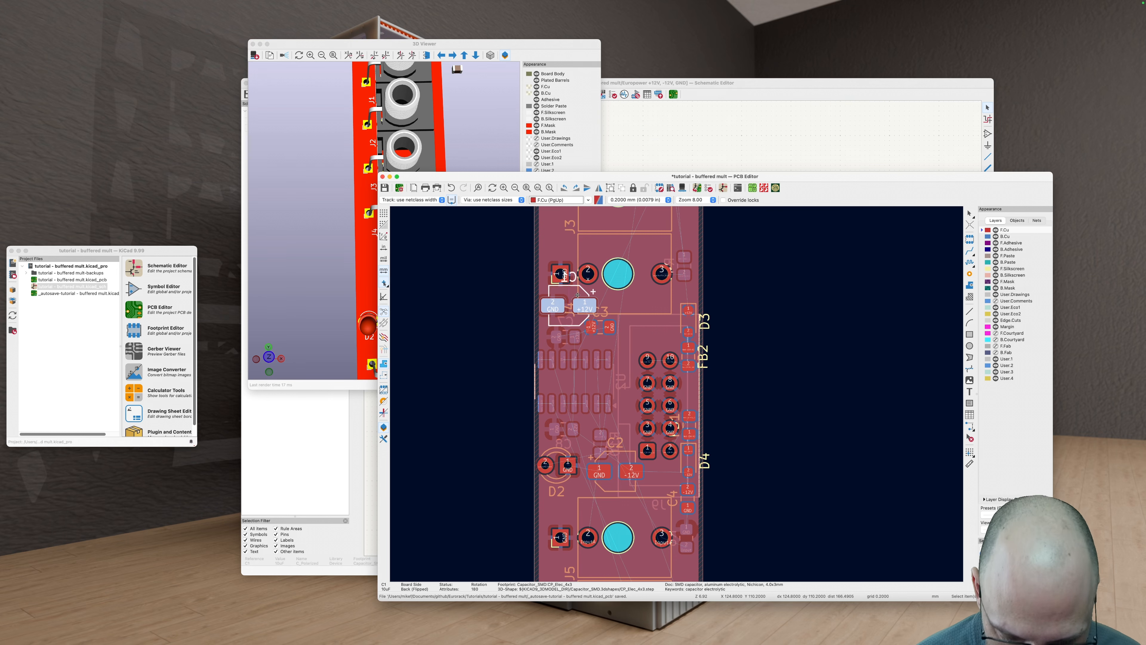
drag(577, 294, 624, 324)
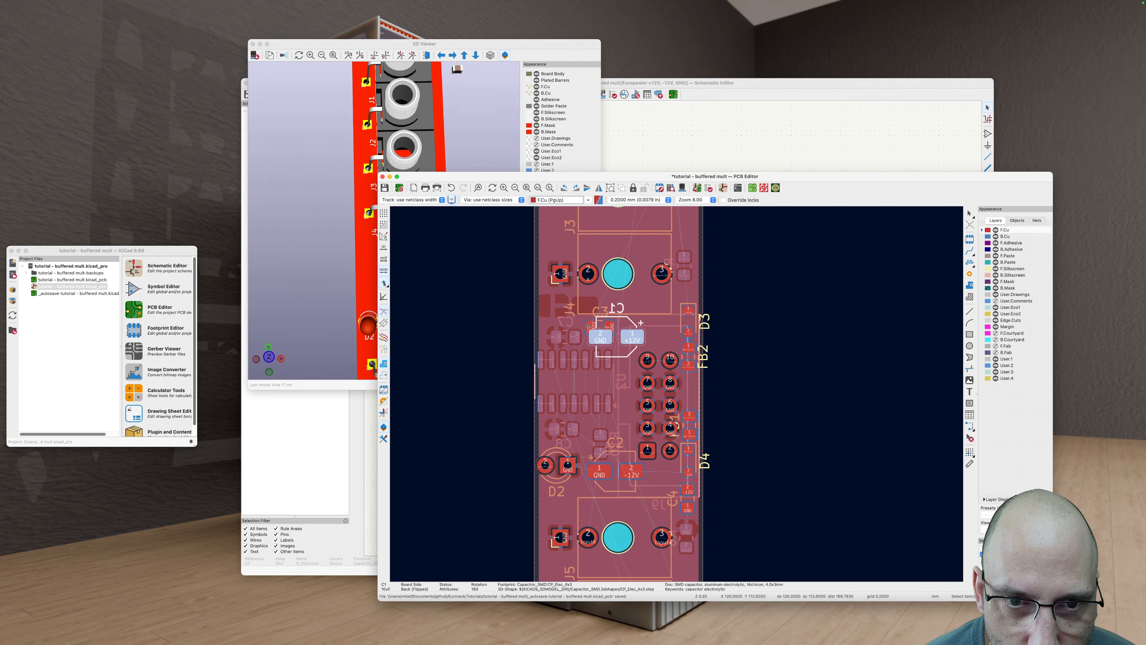
Step: Move op-amp U2 together with capacitors C7 and C8 off the board beside its left edge, and refill the copper zones
click(599, 324)
shift+click(566, 380)
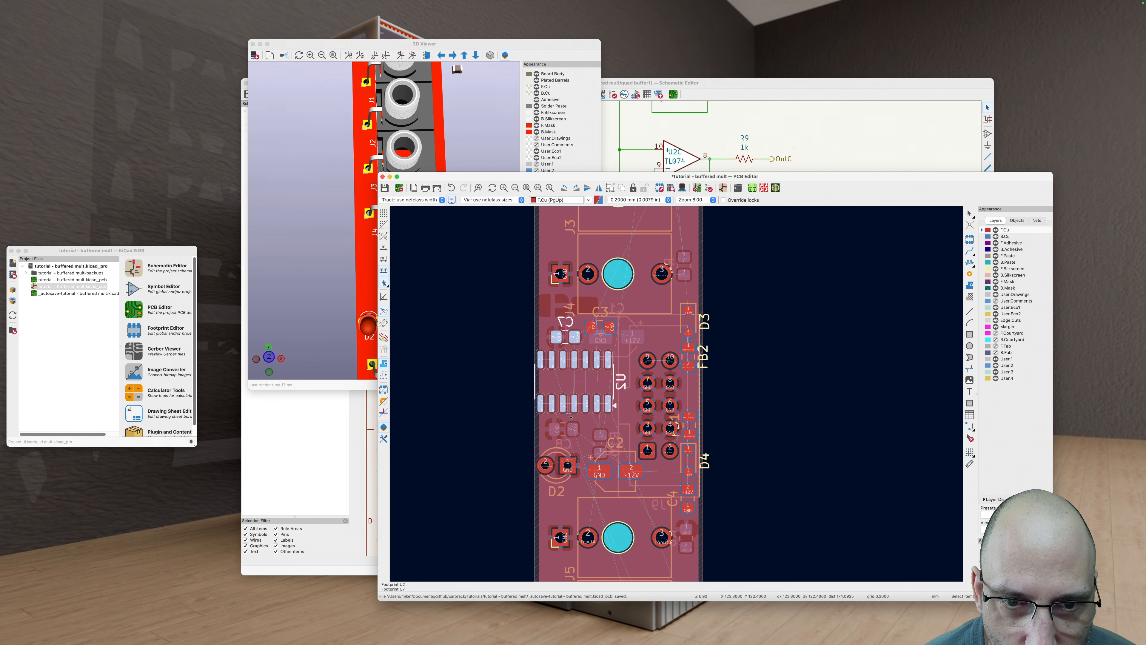
shift+click(566, 429)
drag(596, 378, 476, 382)
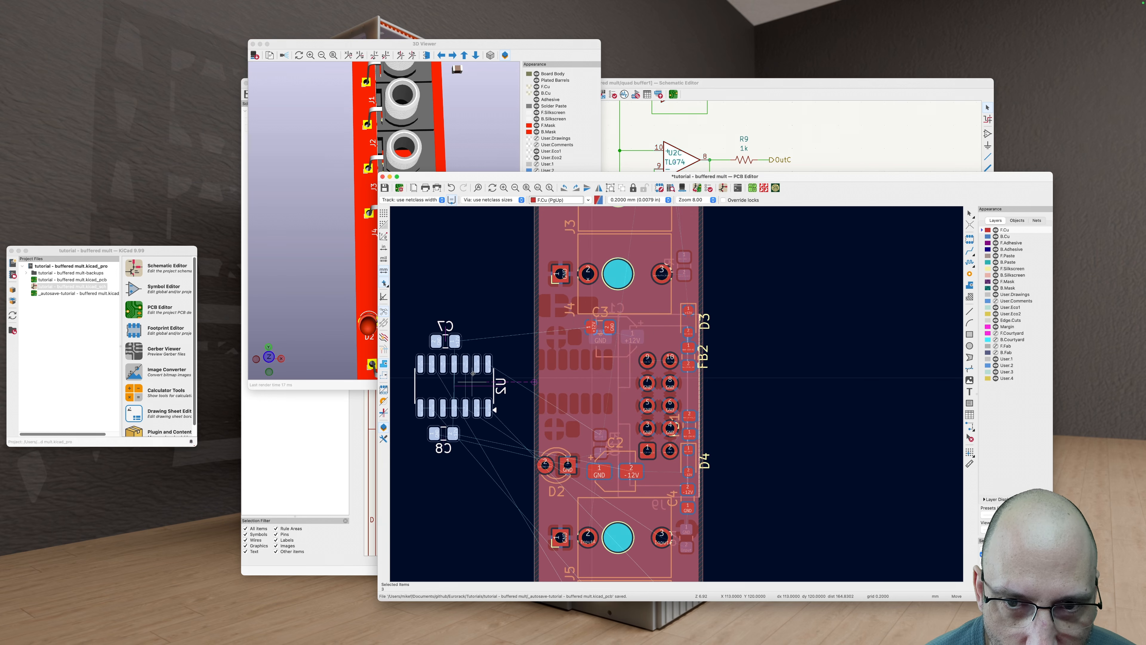
click(769, 397)
key(b)
scroll(648, 313, up, 2)
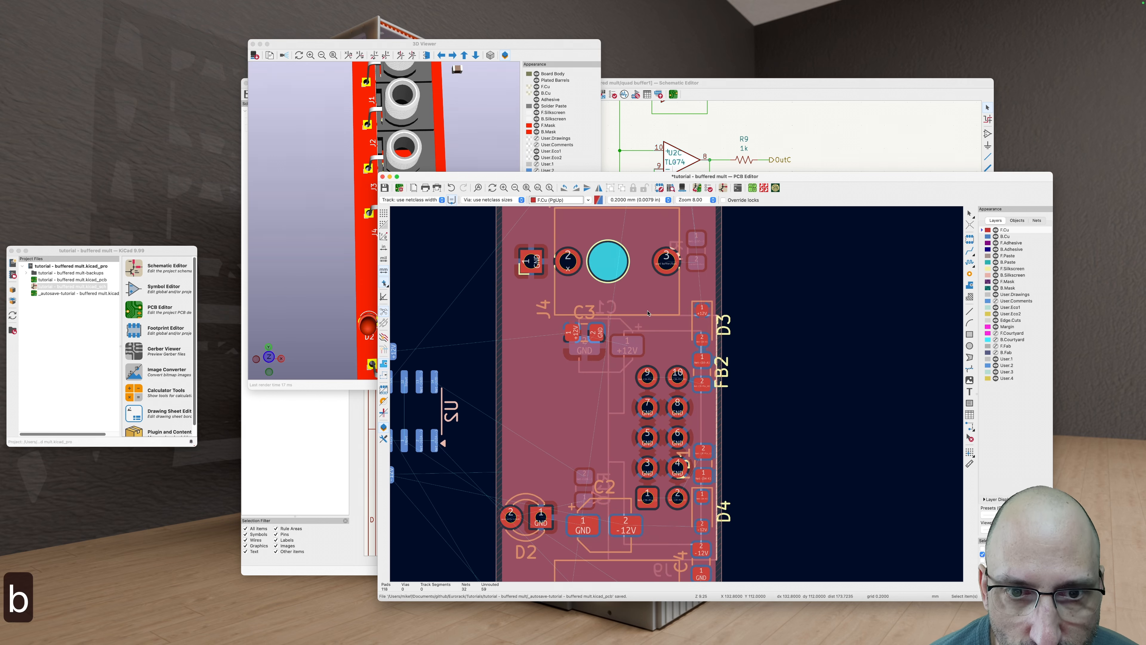
Step: Rotate capacitor C3 by 180 degrees and move it off the board beside its right edge
scroll(597, 323, up, 1)
click(582, 332)
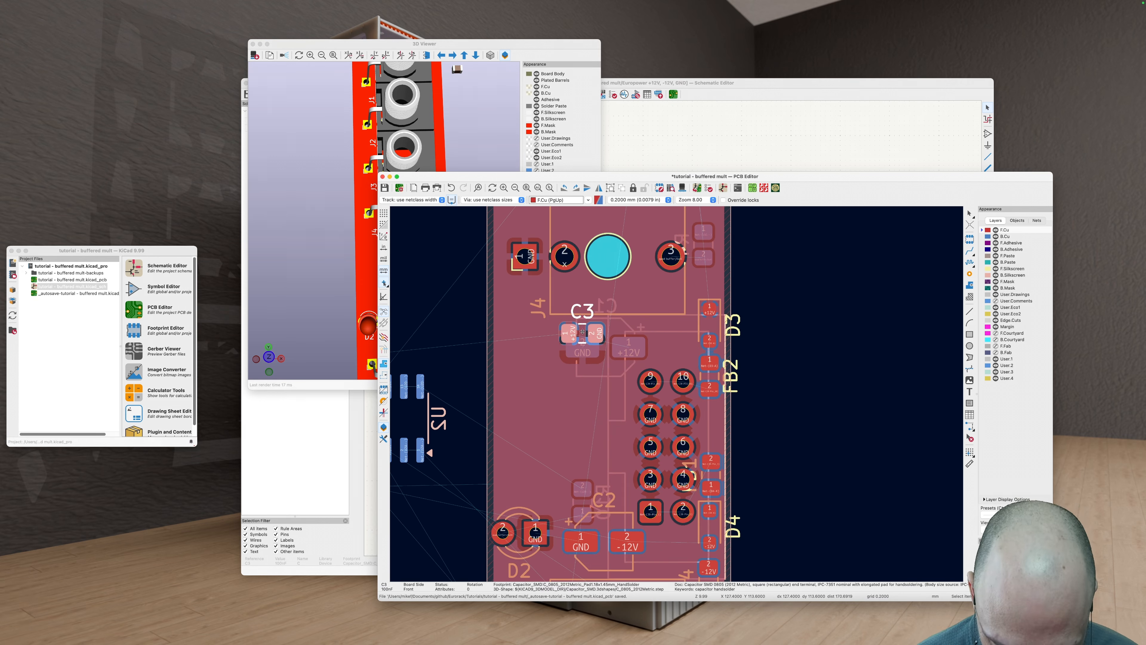
key(m)
key(r)
key(r)
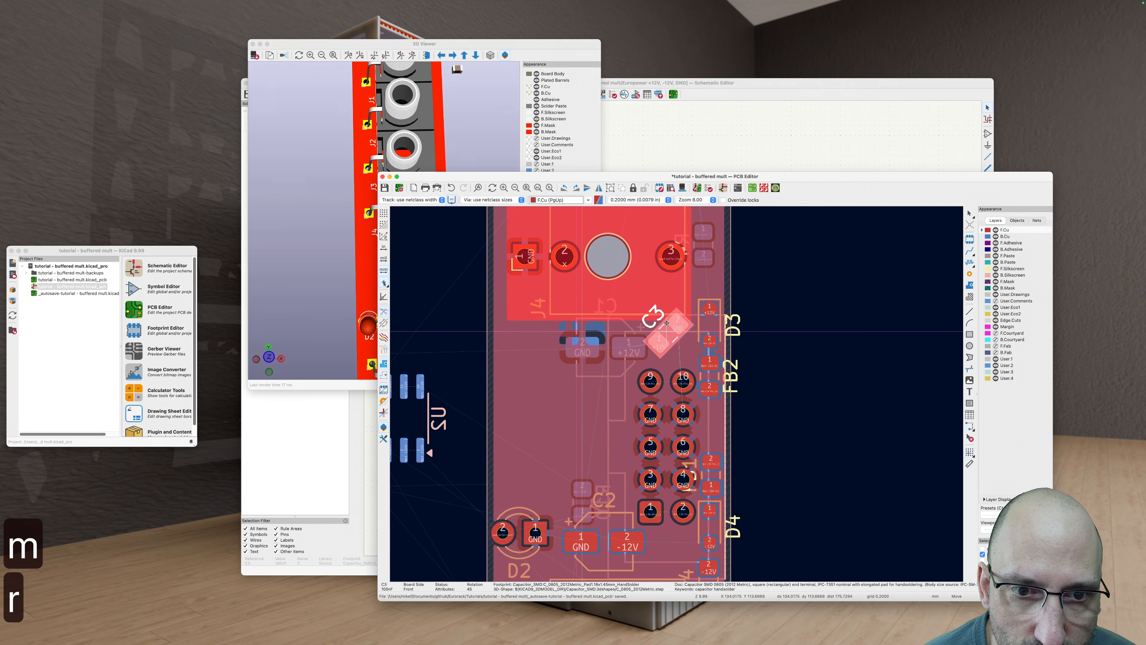
key(r)
key(r)
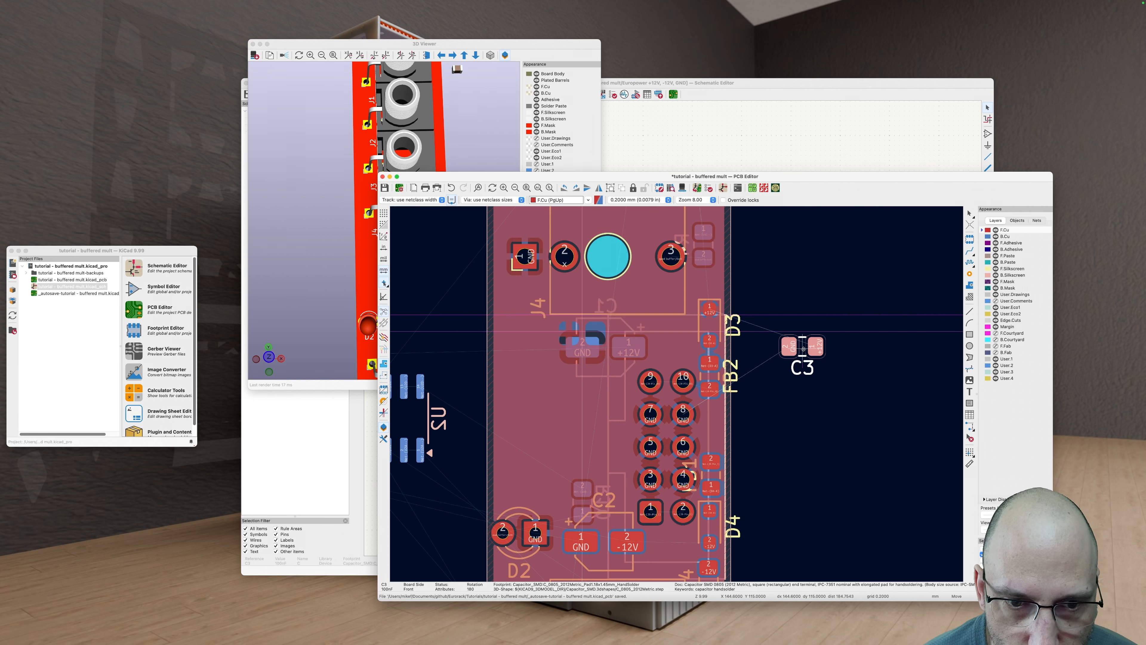
click(805, 363)
scroll(795, 433, down, 1)
middle_drag(795, 433, 826, 371)
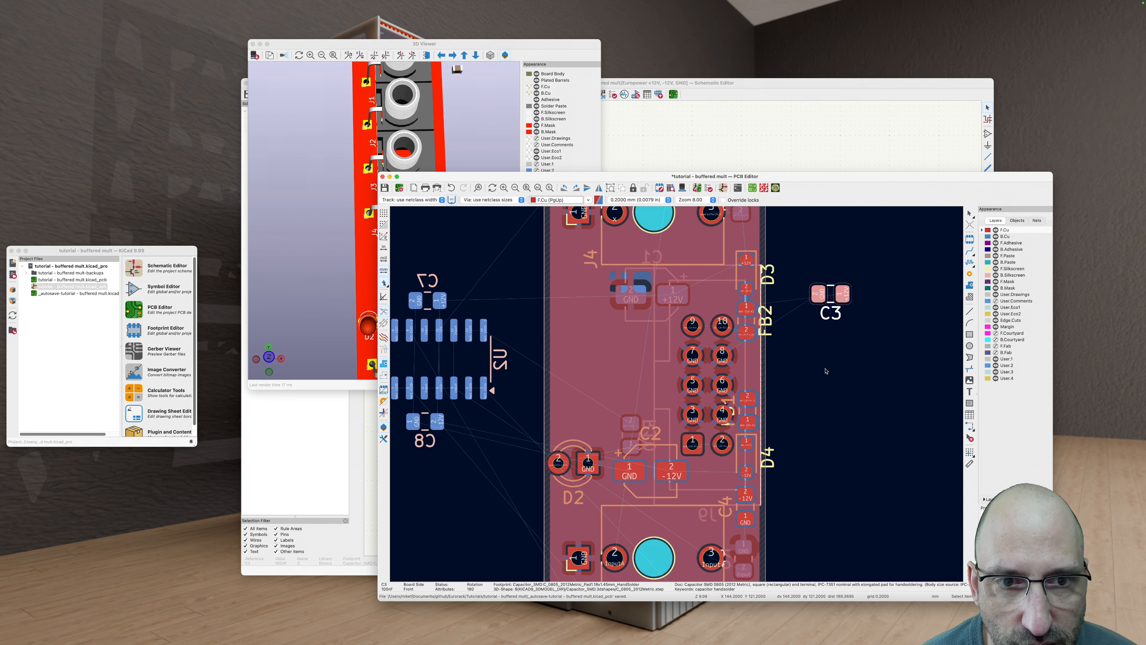
Step: Flip capacitor C1 over to the front side of the board
click(626, 310)
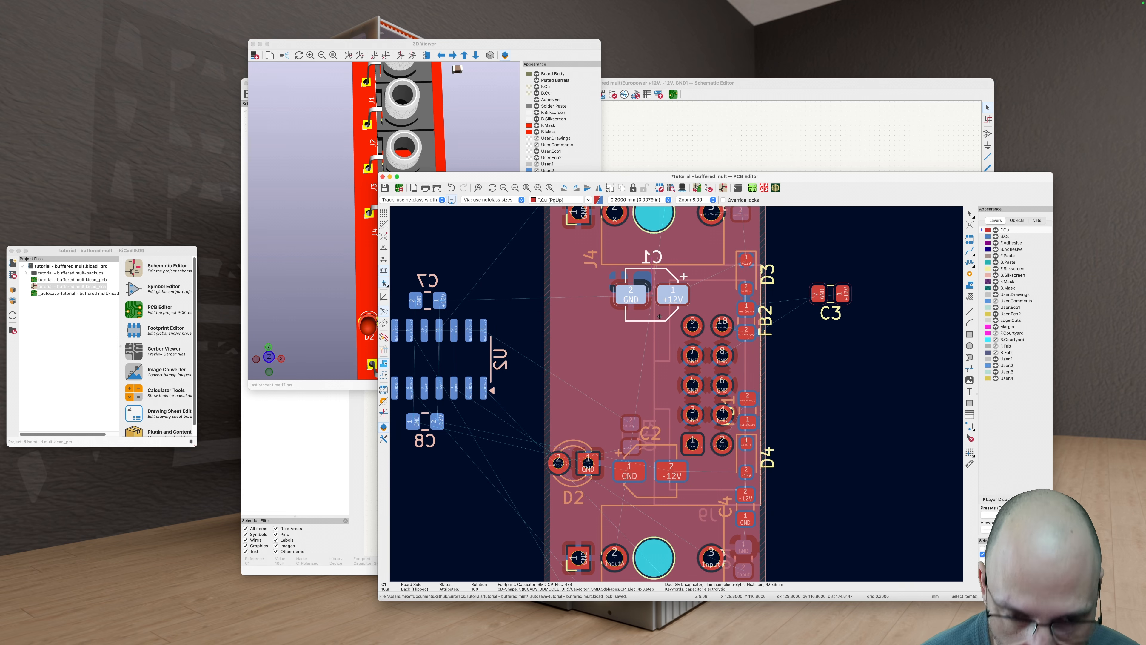
key(f)
click(710, 294)
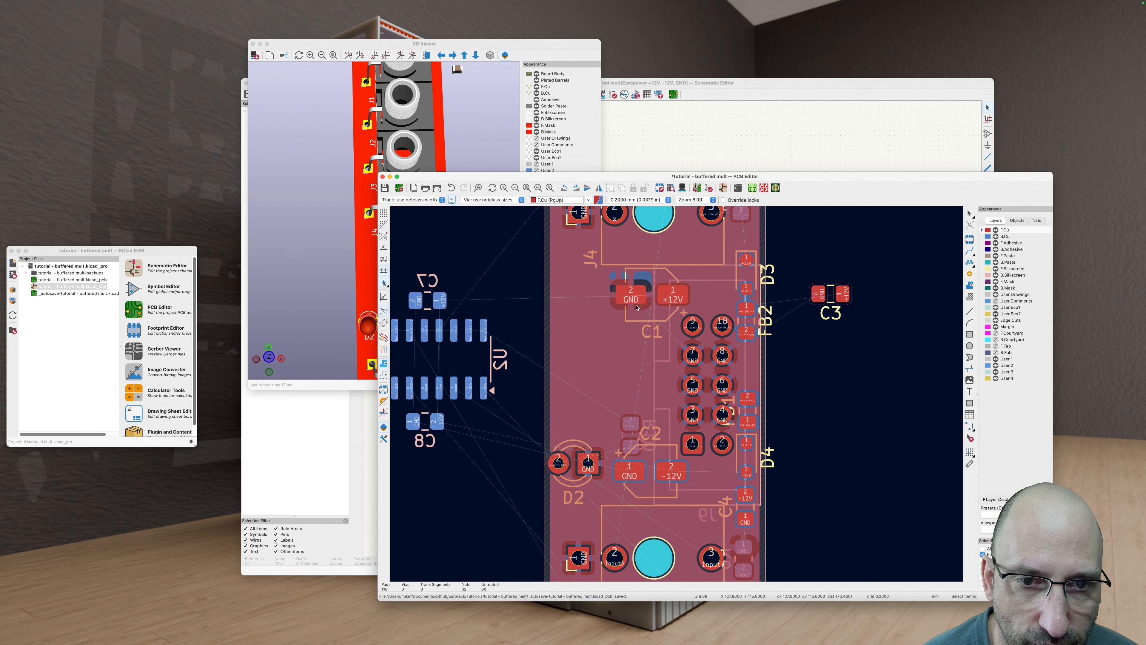
Step: Turn capacitor C1 in 45-degree steps through a full turn to try its orientations
click(649, 294)
key(r)
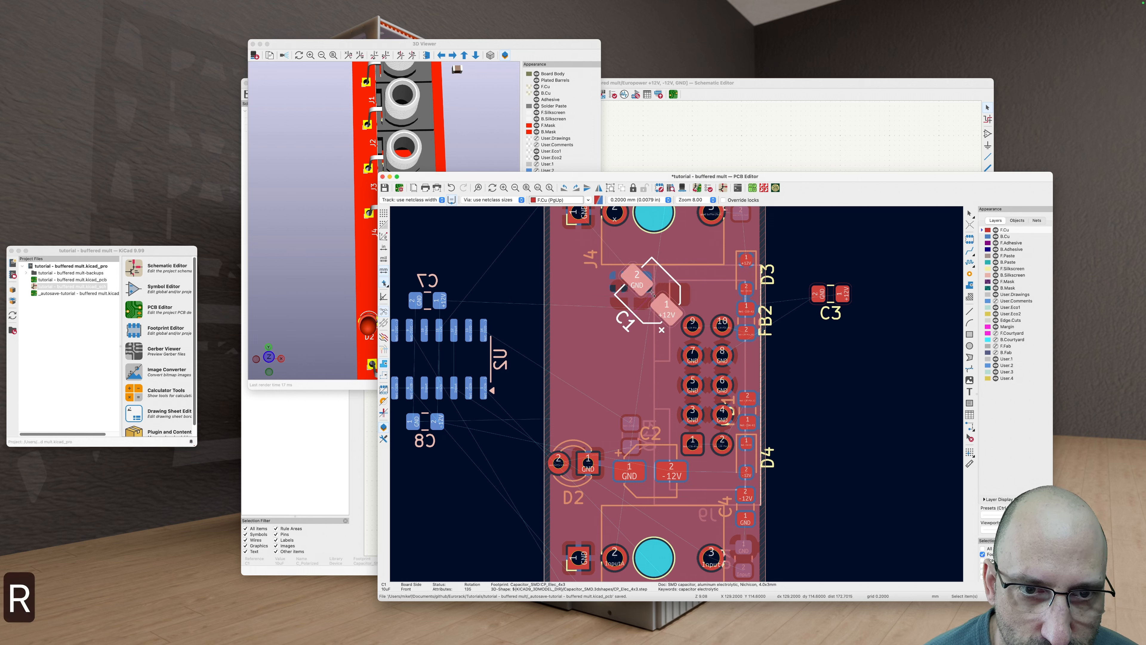
key(r)
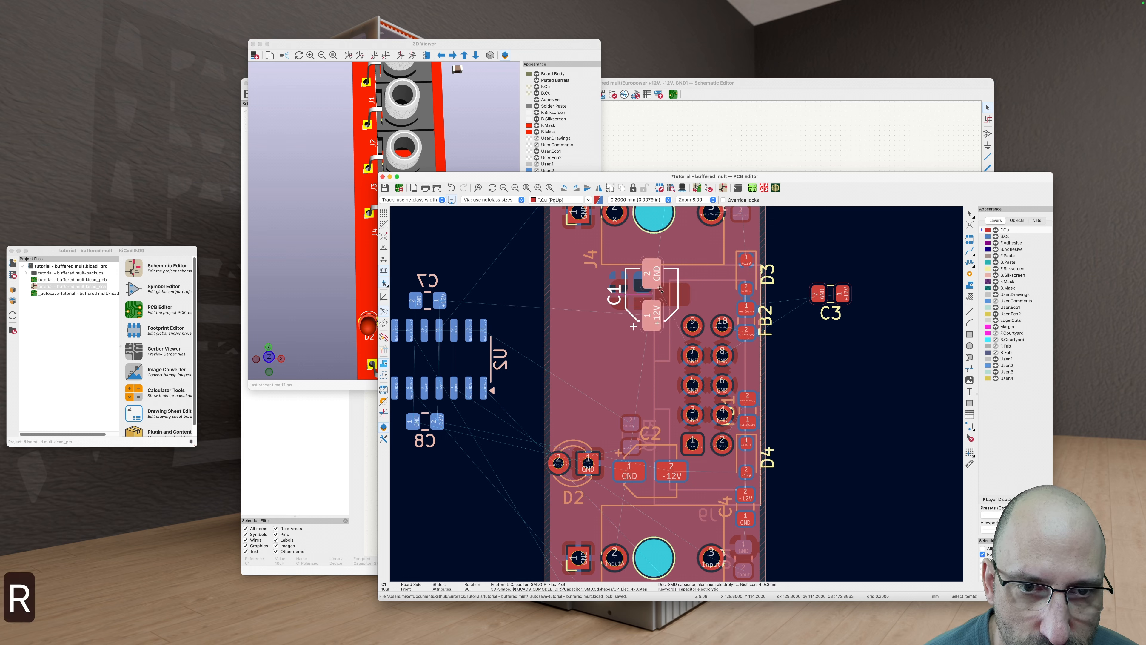
key(r)
key(r)
key(r)
key(r)
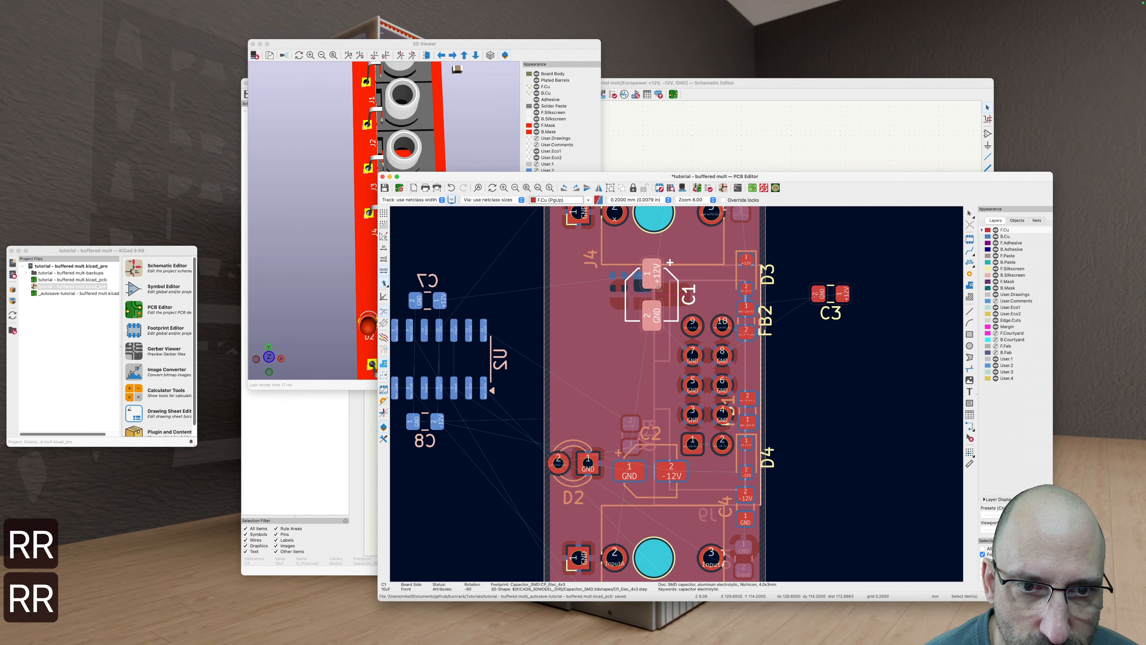
key(r)
key(r)
key(Escape)
Step: Rotate diode D3 to 0 degrees and place it horizontally between capacitor C1 and the right board edge, above header J9
scroll(749, 291, up, 3)
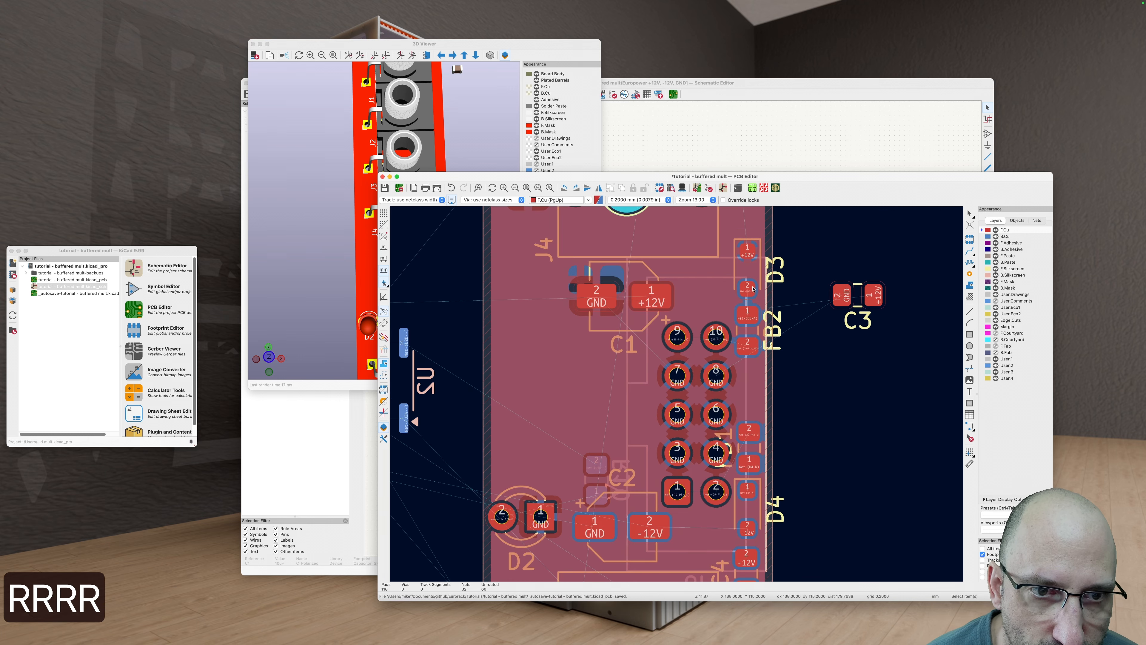
middle_drag(697, 295, 619, 318)
scroll(650, 269, down, 3)
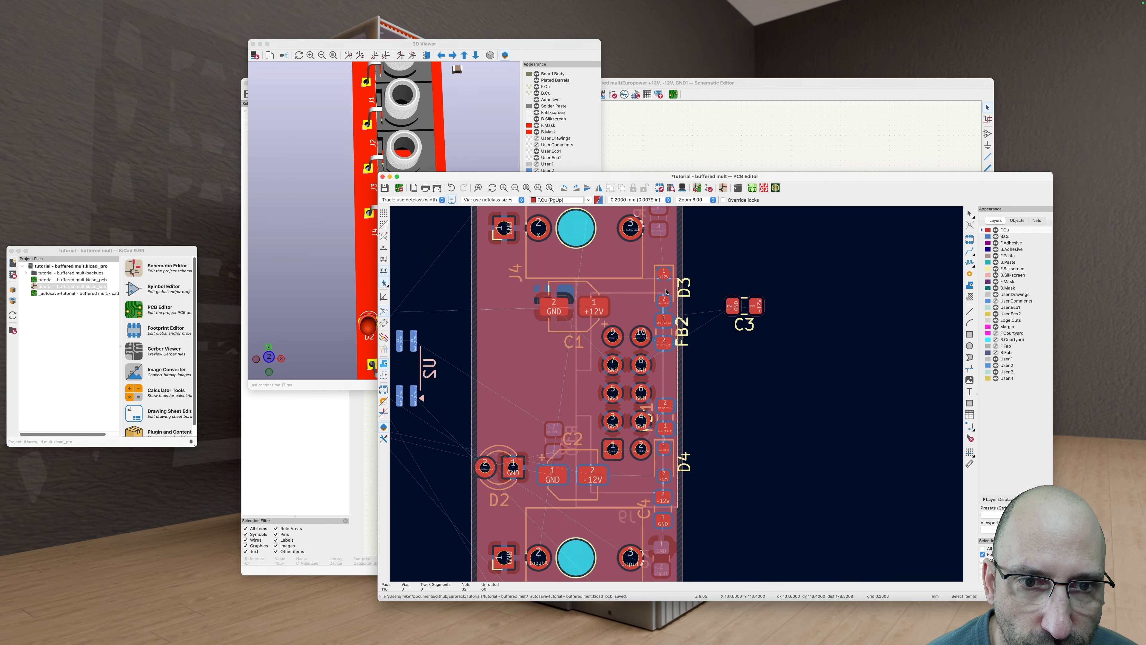
click(664, 290)
key(r)
key(r)
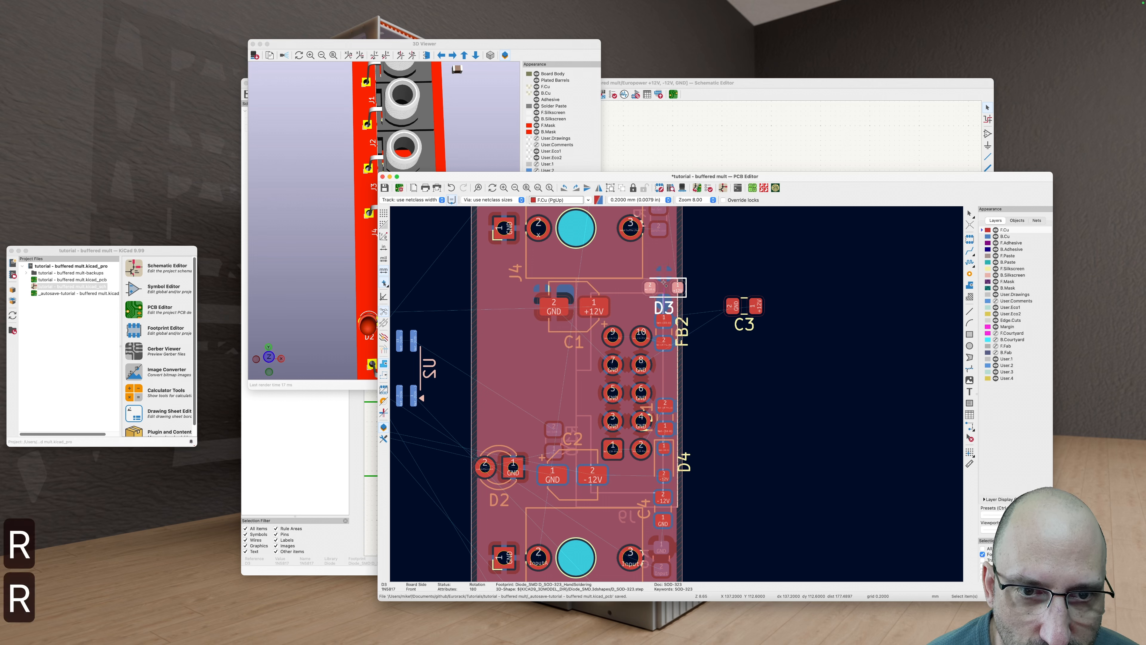
key(r)
key(r)
key(r)
key(r)
drag(665, 287, 634, 298)
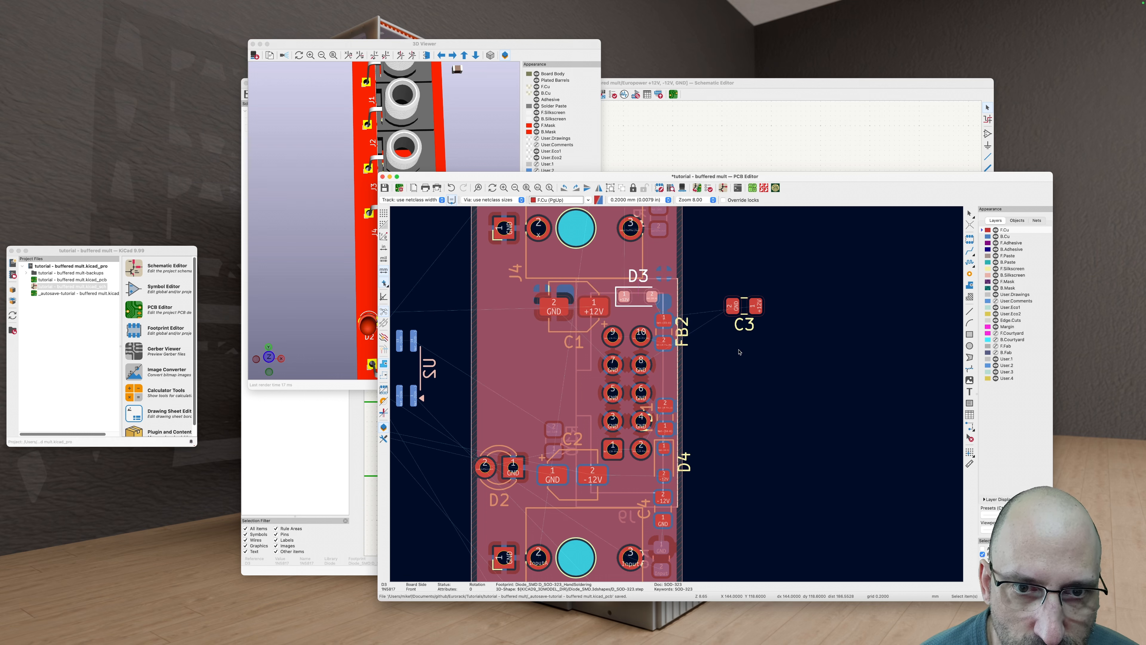
Step: Rotate capacitor C3 to 0 degrees and place it back on the board between diode D3 and the upper pins of header J9
scroll(744, 306, up, 4)
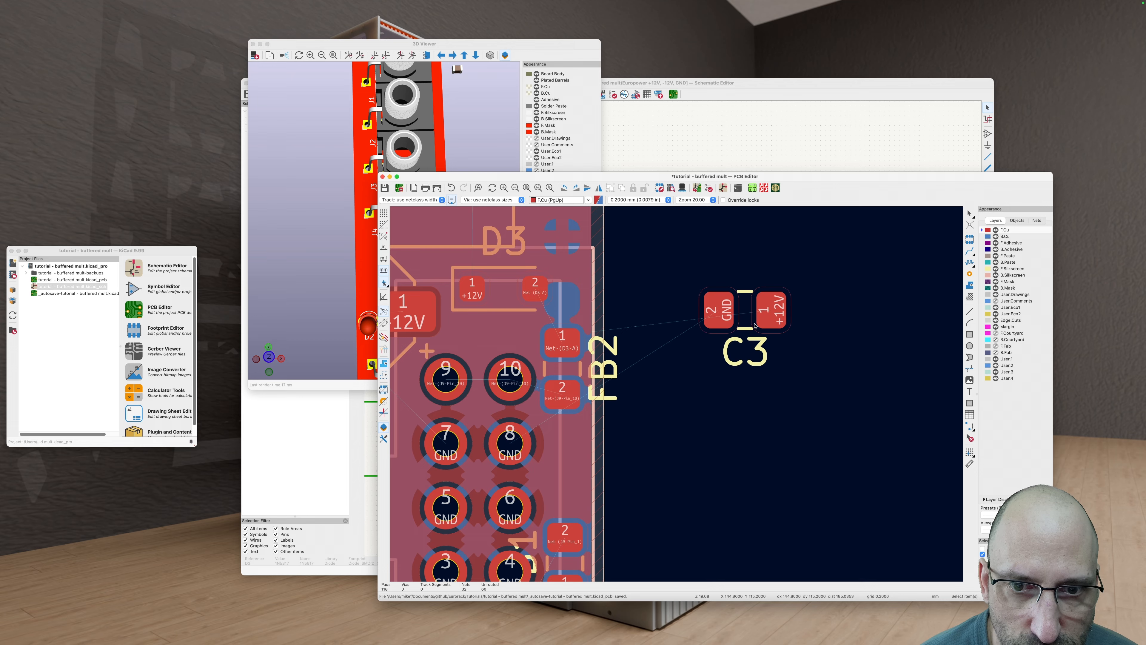
scroll(754, 325, down, 3)
scroll(844, 341, up, 2)
click(849, 341)
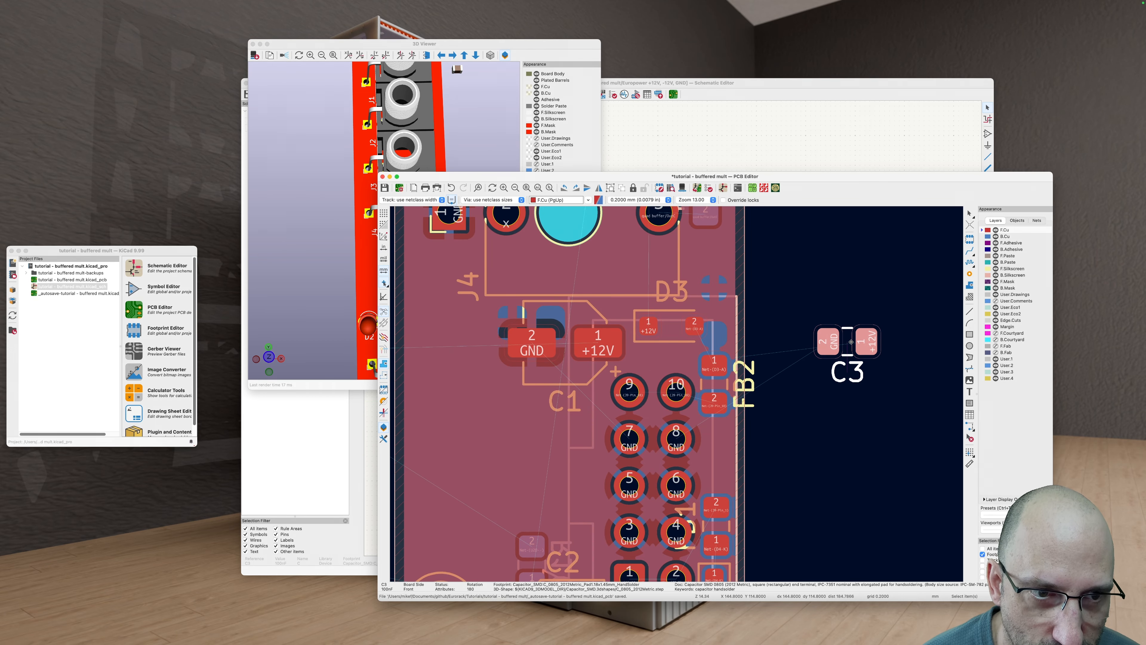
key(m)
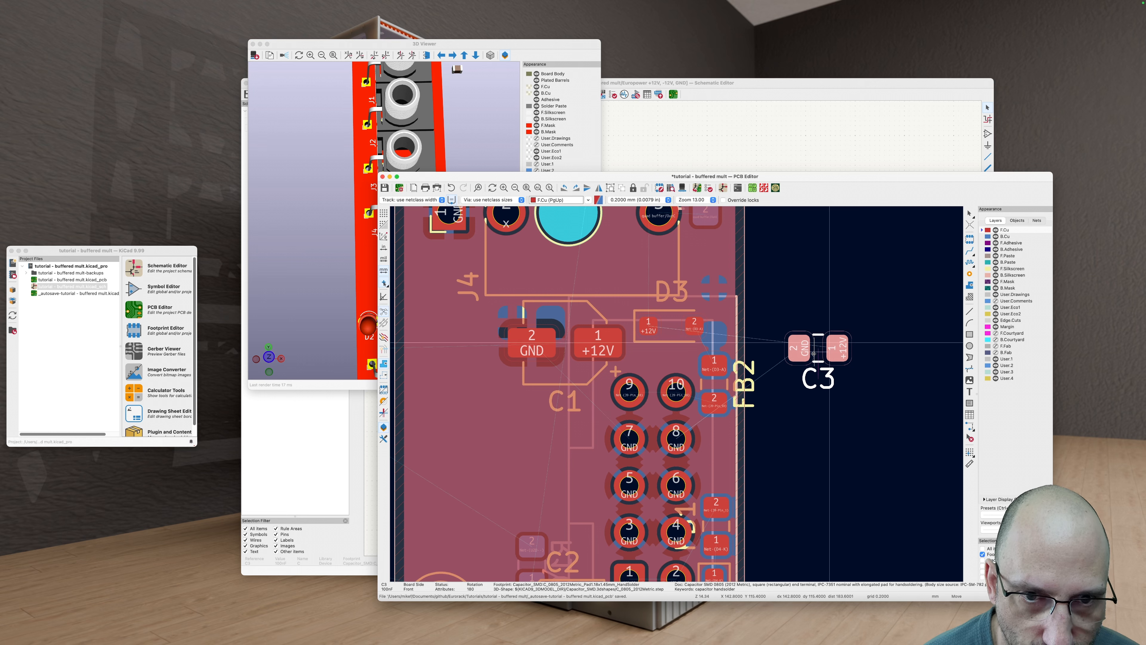
key(r)
key(r)
key(r)
key(r)
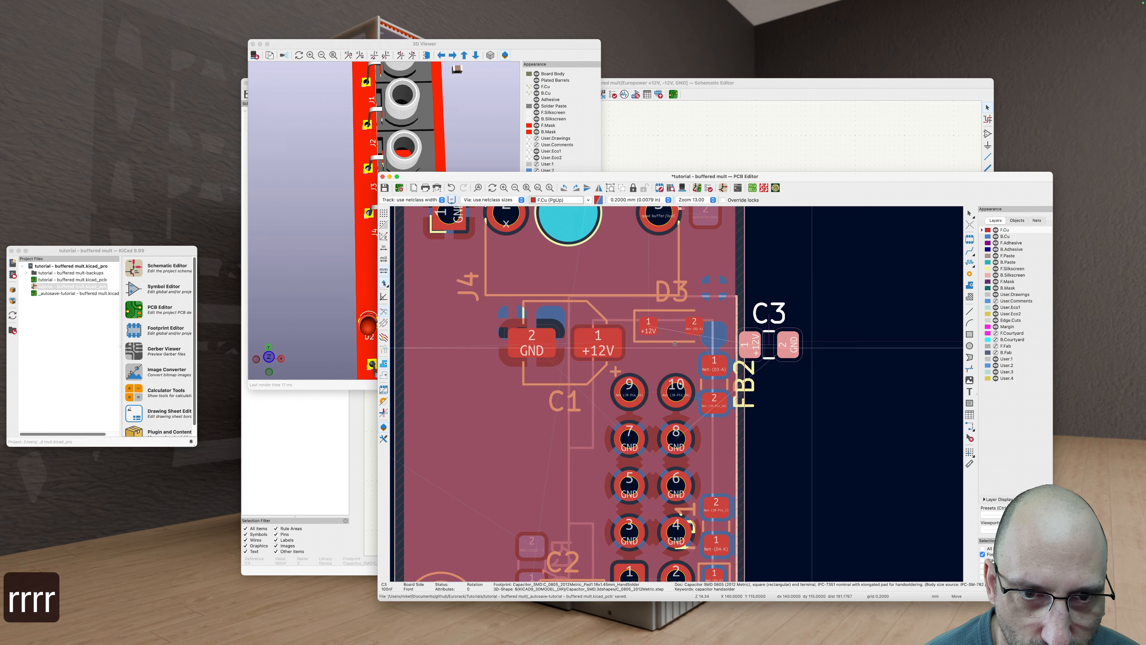
click(658, 342)
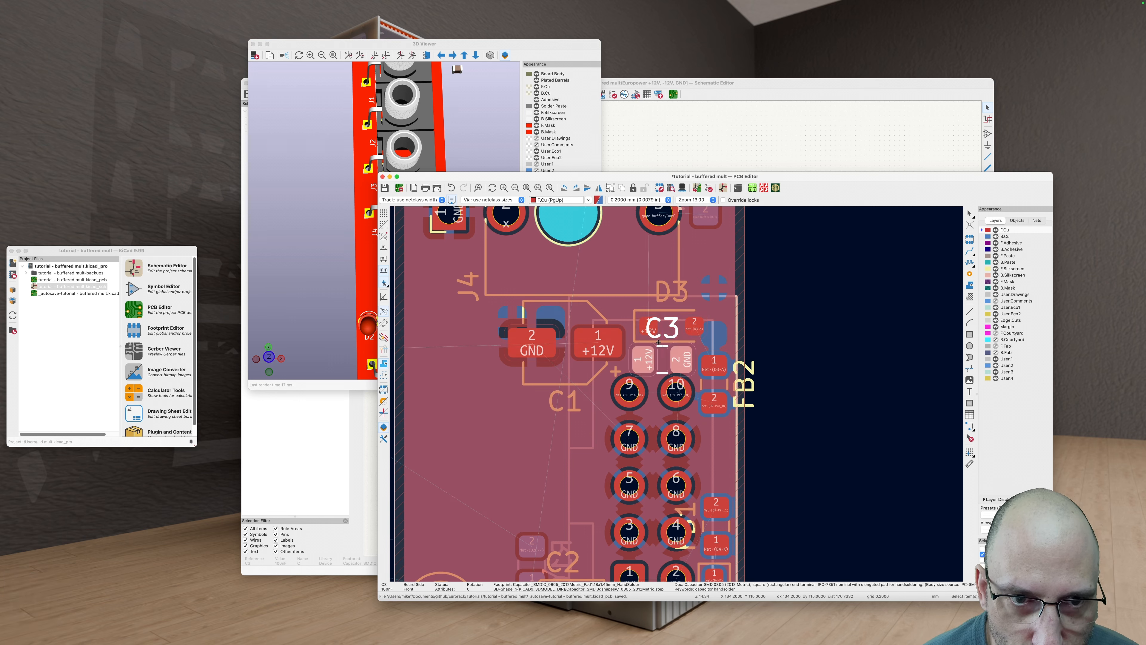
Step: Nudge diode D3 slightly up and shift capacitor C3 slightly up and to the left above header J9
click(669, 322)
key(d)
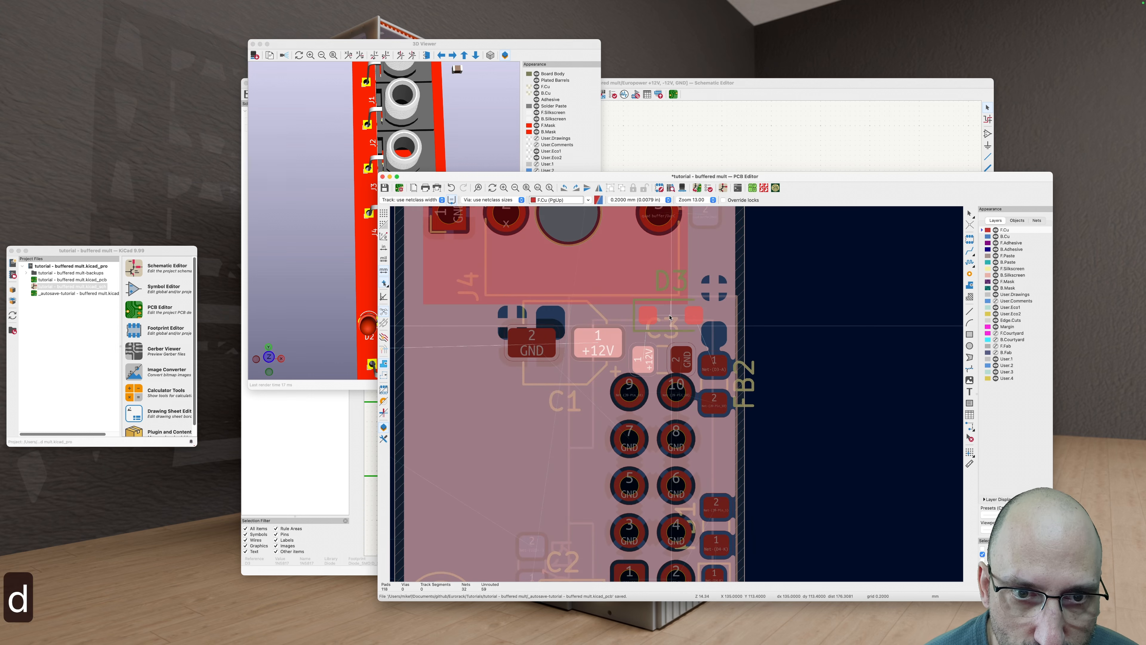
click(668, 322)
click(665, 350)
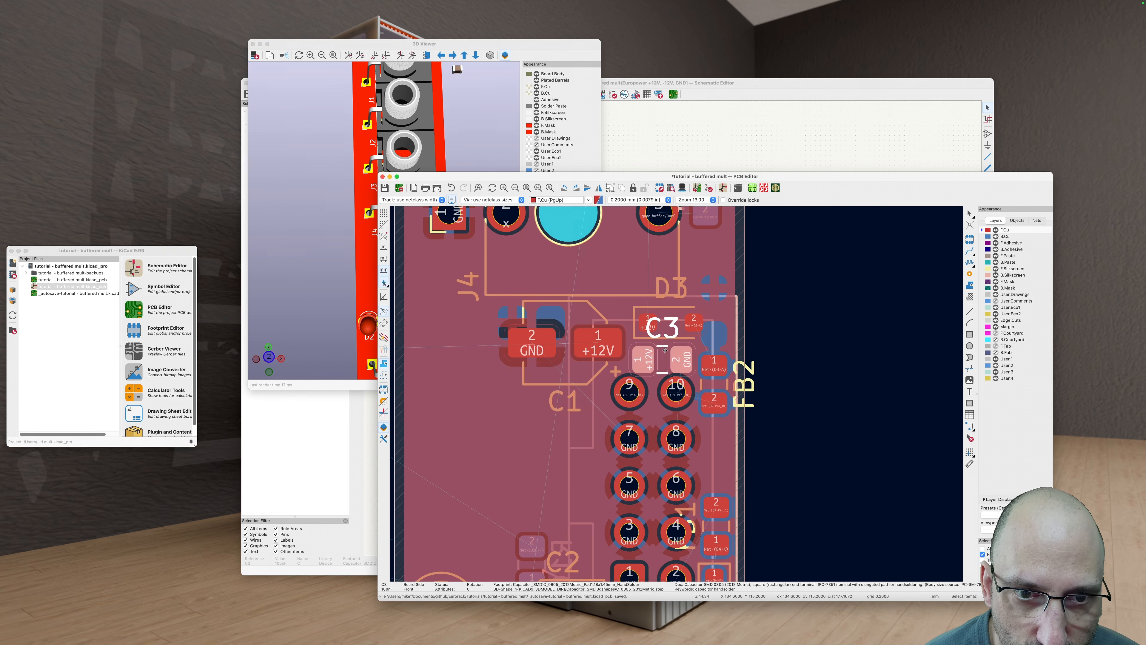
key(d)
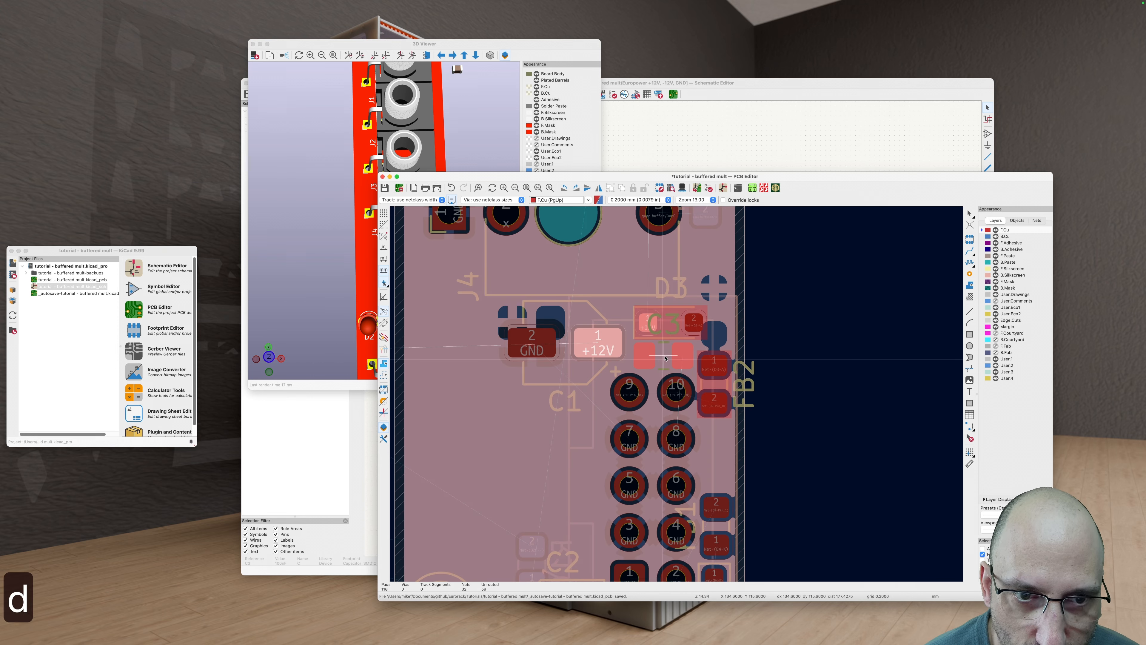
key(r)
click(660, 357)
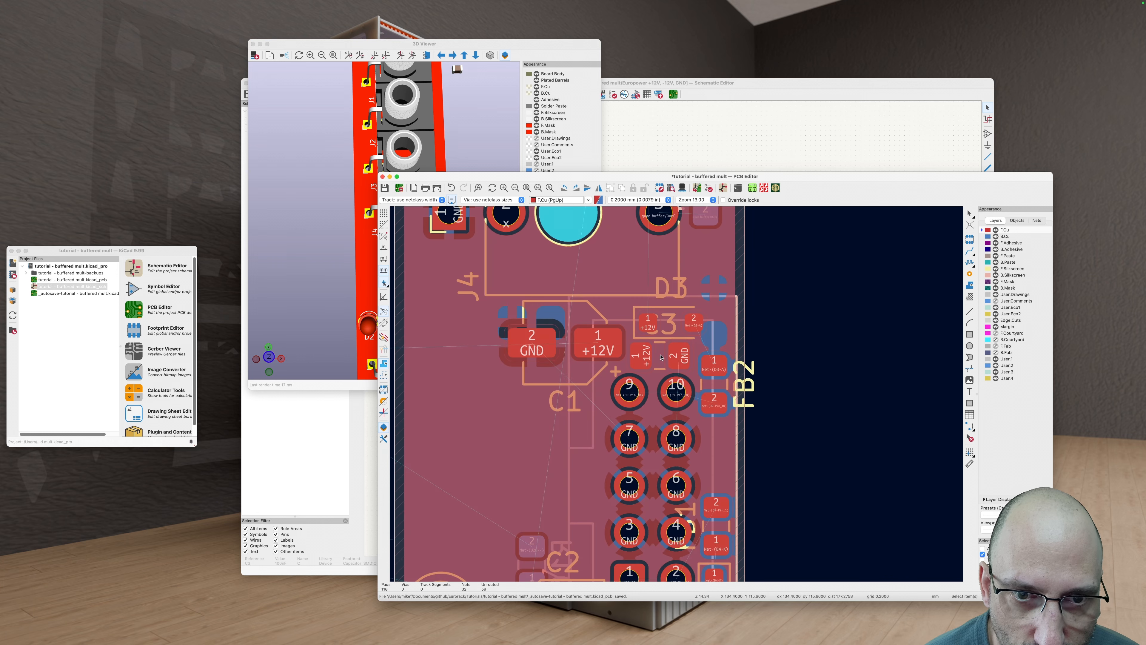
Step: Move capacitor C1 slightly left and down, in line with capacitor C3, and refill the copper zones
click(559, 324)
key(d)
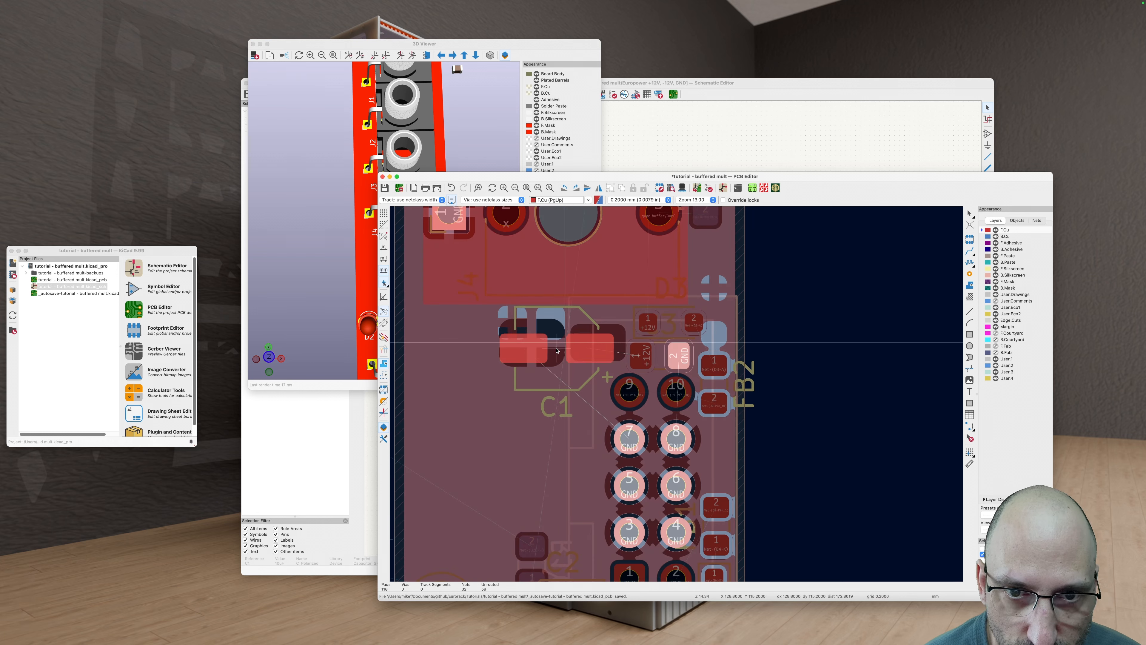
click(557, 352)
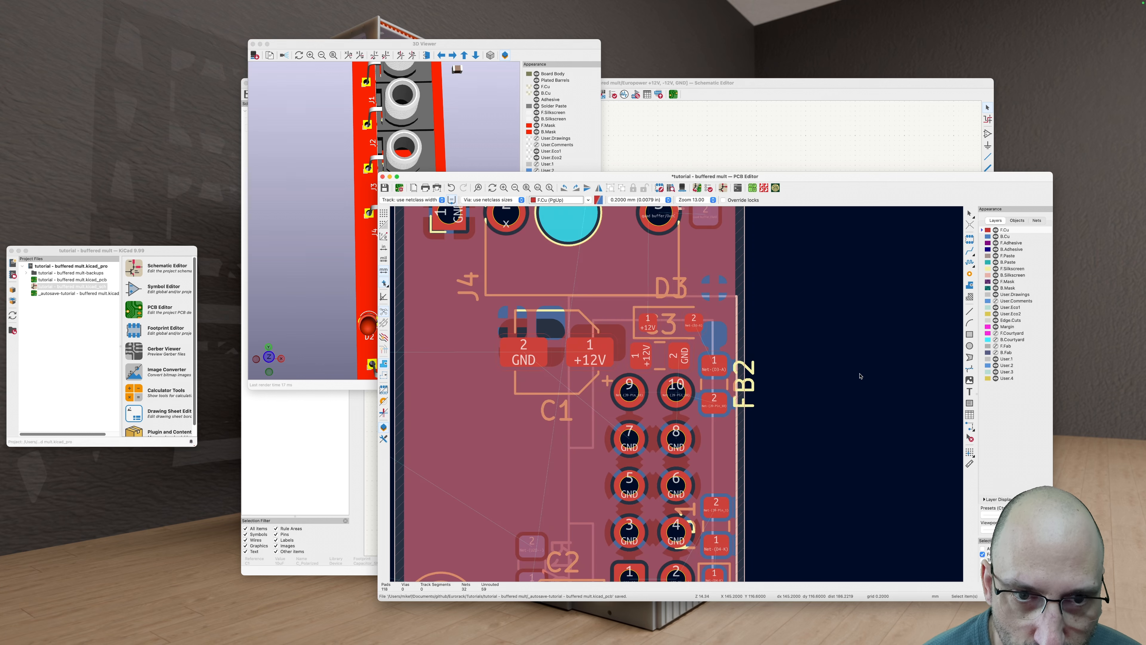
key(b)
Step: Dim the inactive layers and shift diode D3 slightly left above capacitor C3
scroll(767, 343, right, 4)
scroll(767, 344, down, 2)
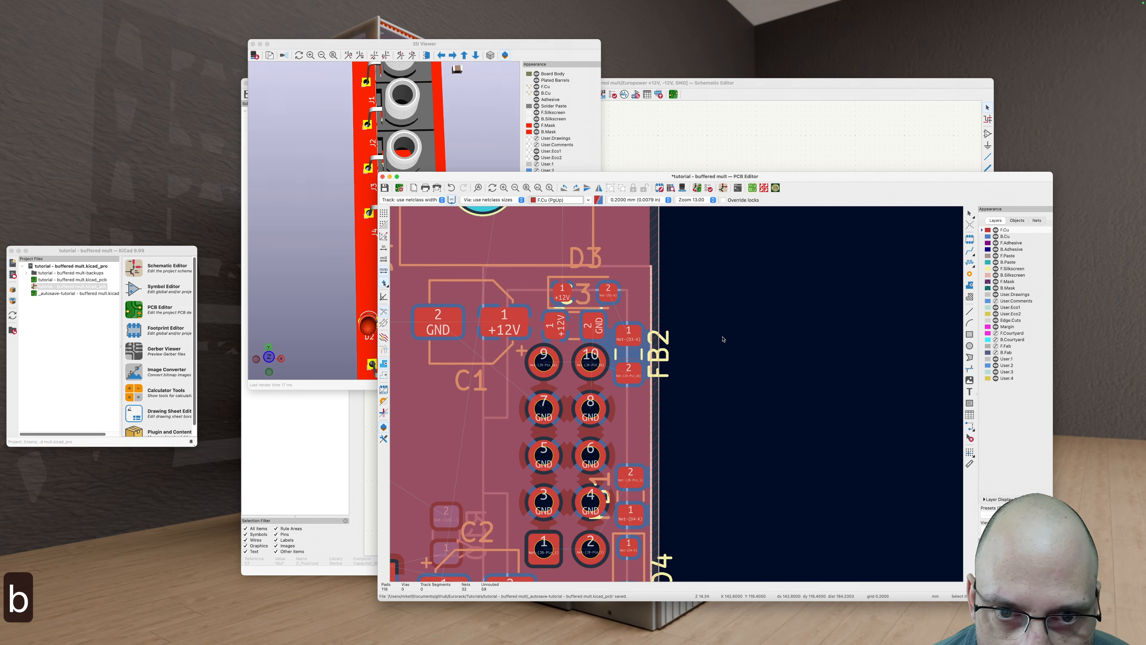
click(578, 294)
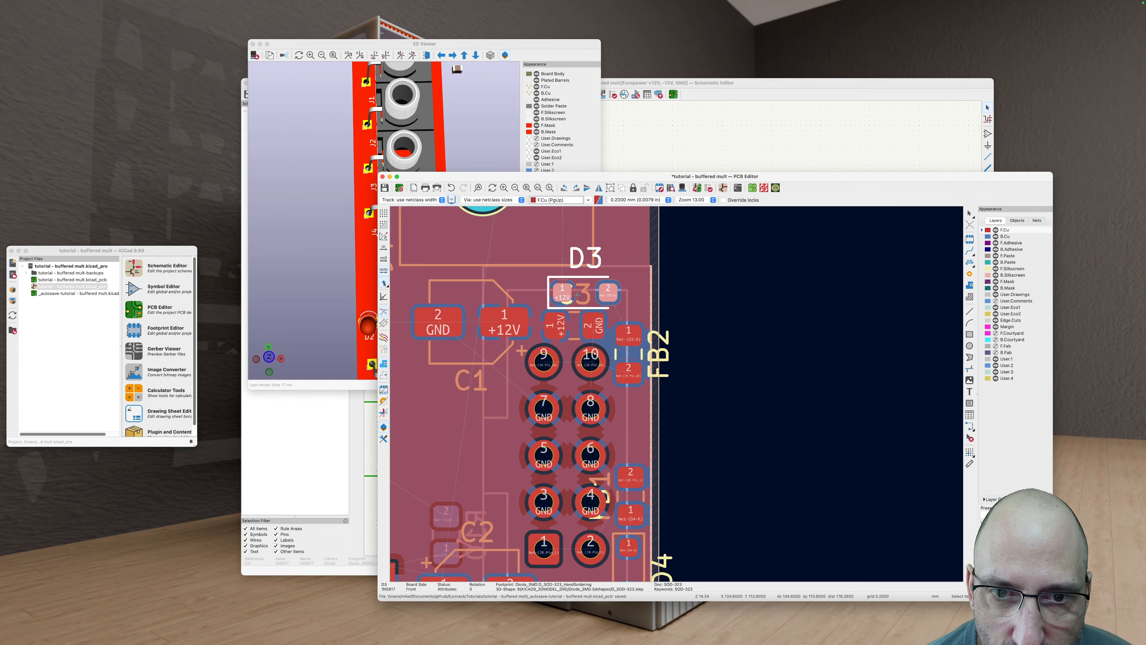
scroll(719, 337, up, 4)
key(Escape)
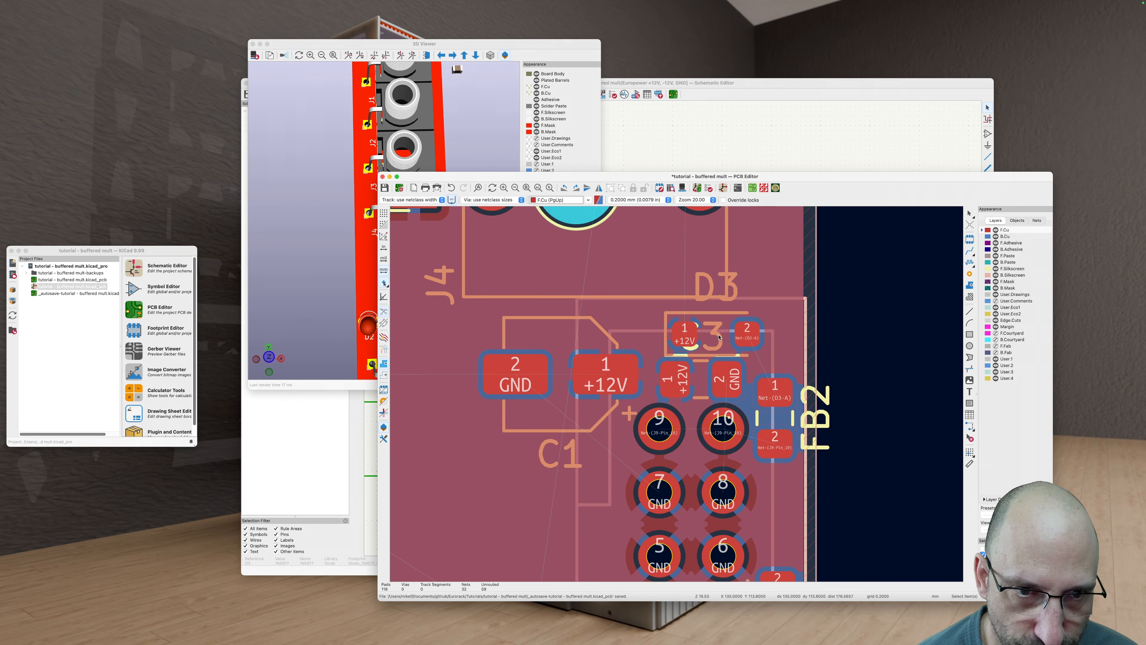
key(h)
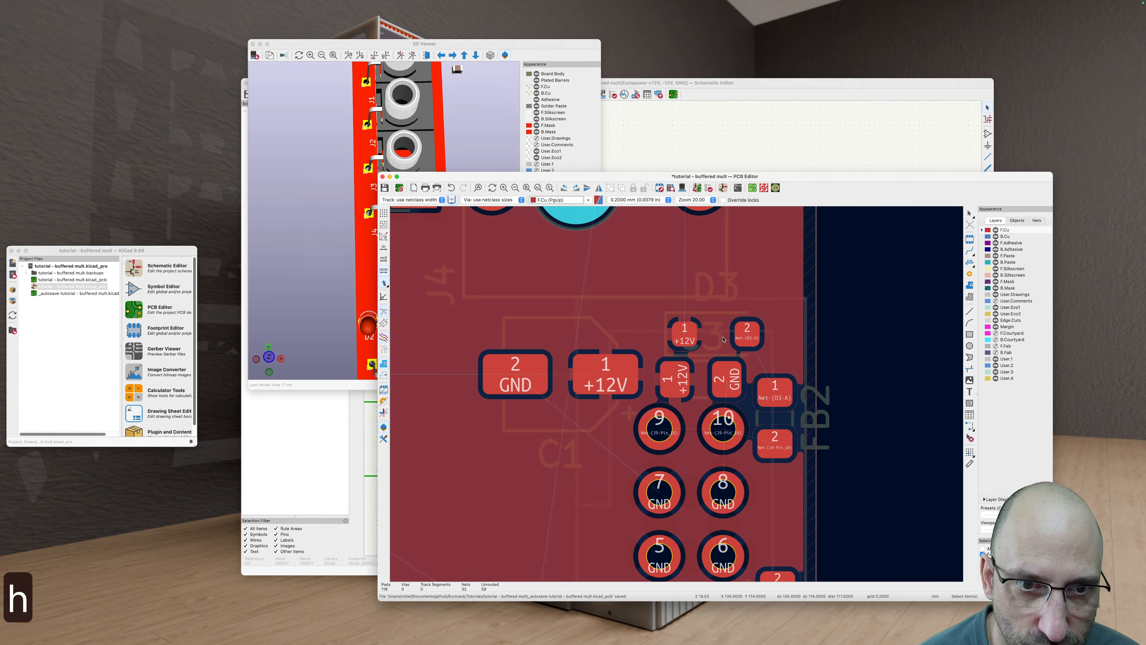
click(710, 328)
key(d)
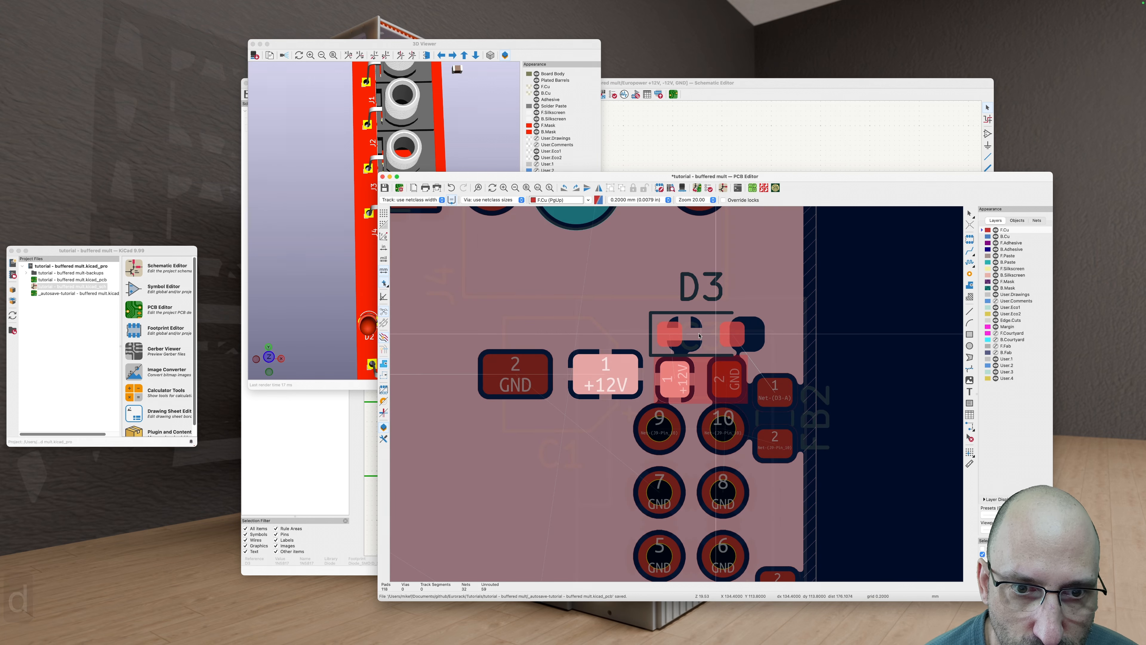
click(699, 335)
scroll(722, 338, down, 4)
scroll(738, 343, up, 3)
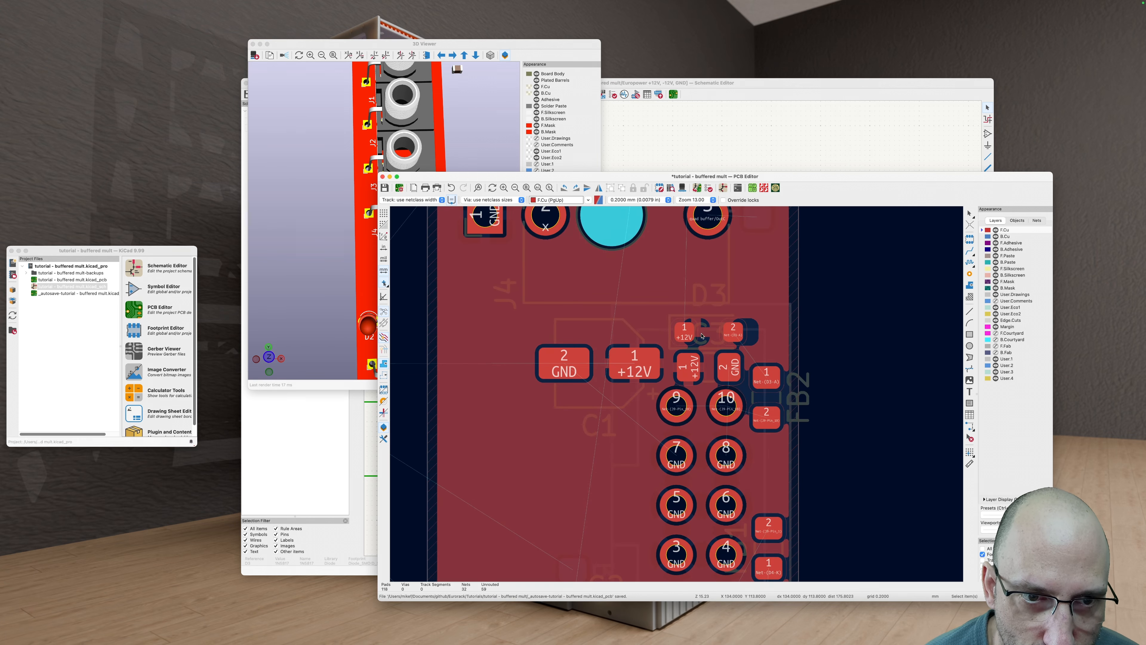
Step: Rotate diode D3 upright and move it to the right board edge, directly above ferrite bead FB2
click(703, 334)
key(r)
key(r)
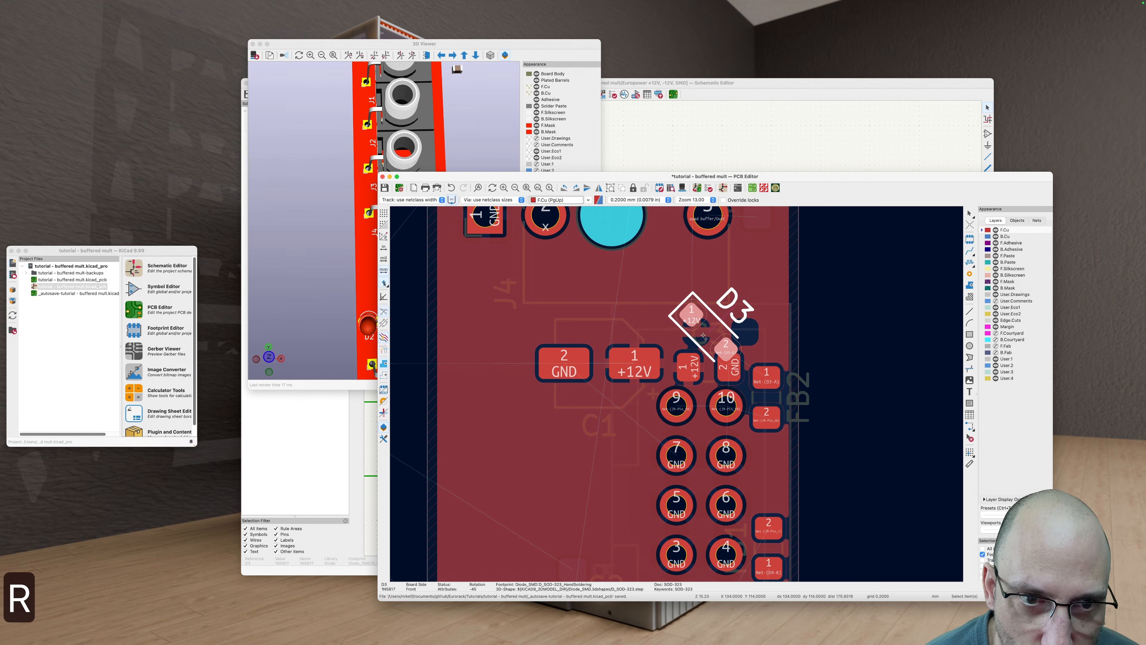
drag(702, 334, 766, 320)
click(803, 392)
Step: Fine-tune capacitors C3 and C1 so they sit in one row just above header J9
drag(709, 370, 701, 363)
click(597, 367)
key(d)
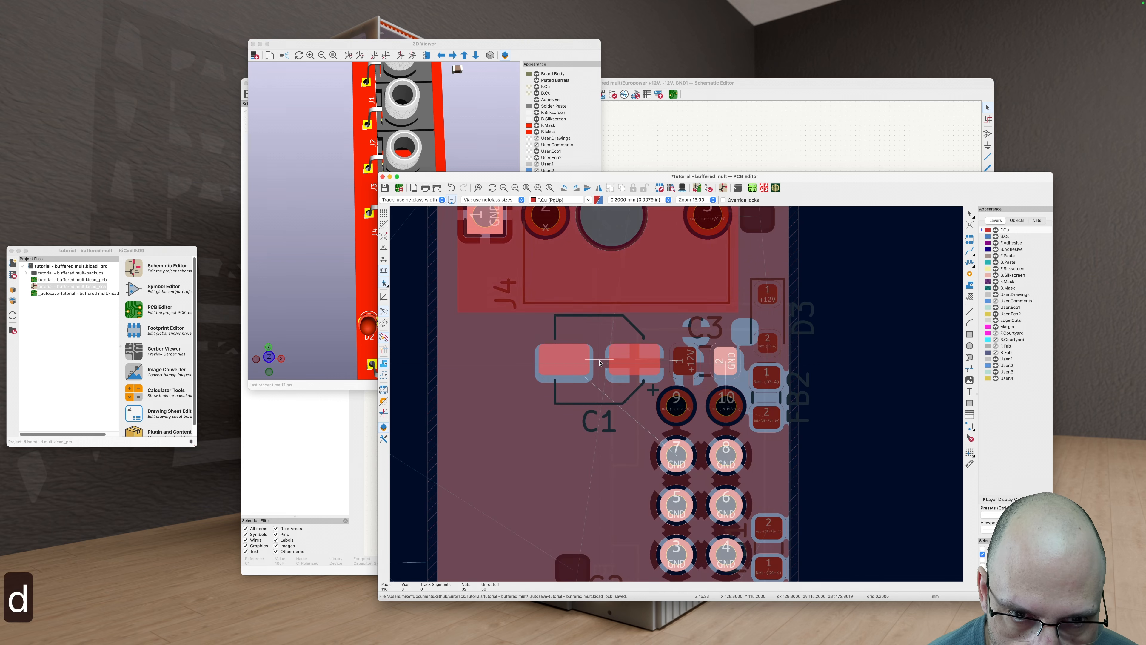
click(600, 364)
click(701, 361)
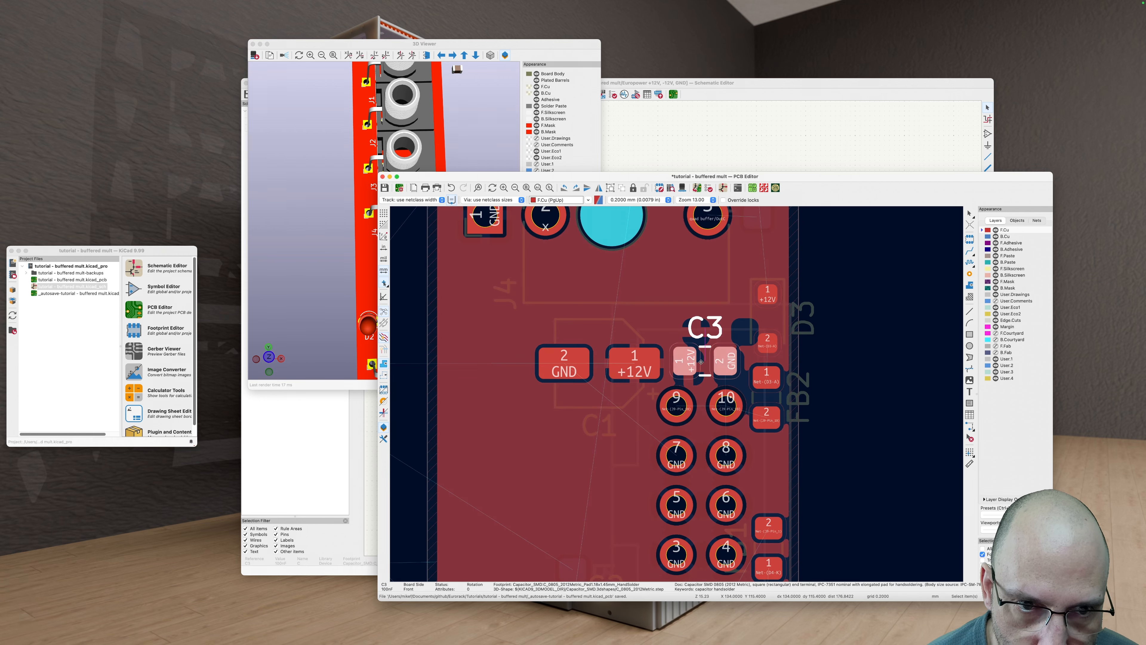
key(d)
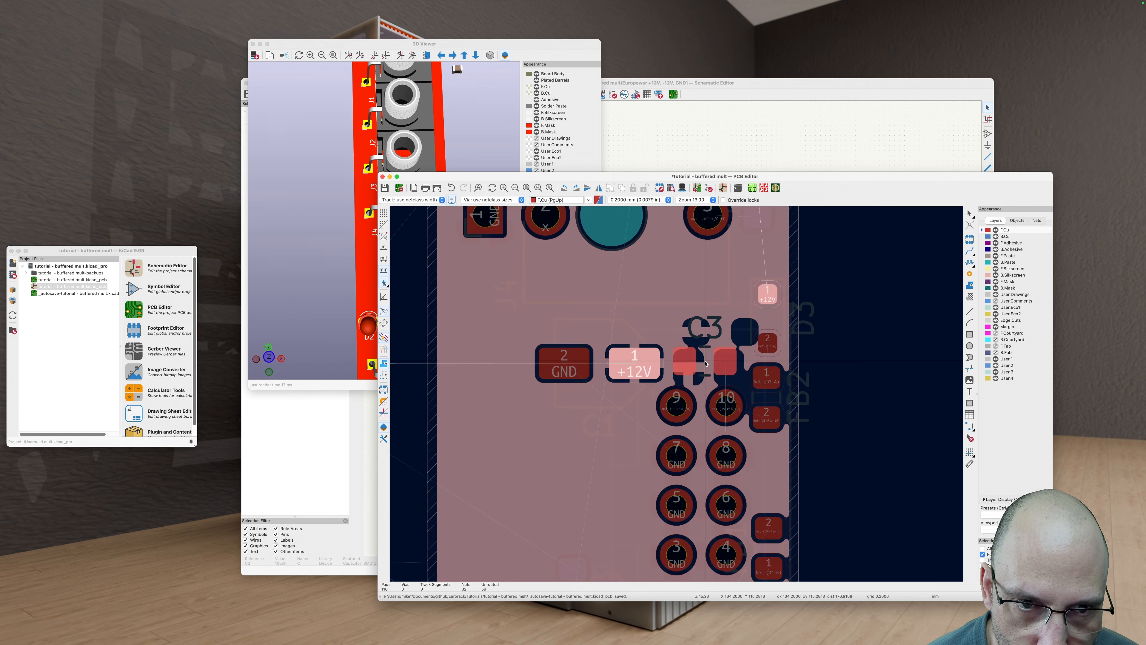
click(706, 363)
scroll(705, 362, down, 4)
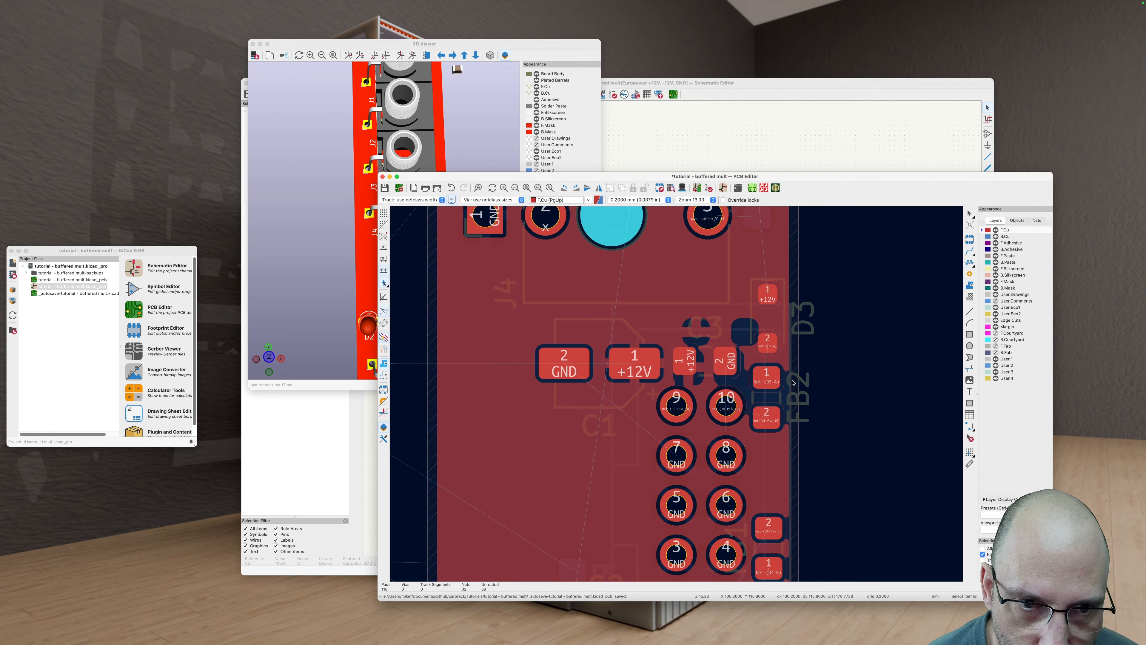
Step: Refill all copper zones around the power parts next to header J9
key(b)
scroll(646, 365, down, 3)
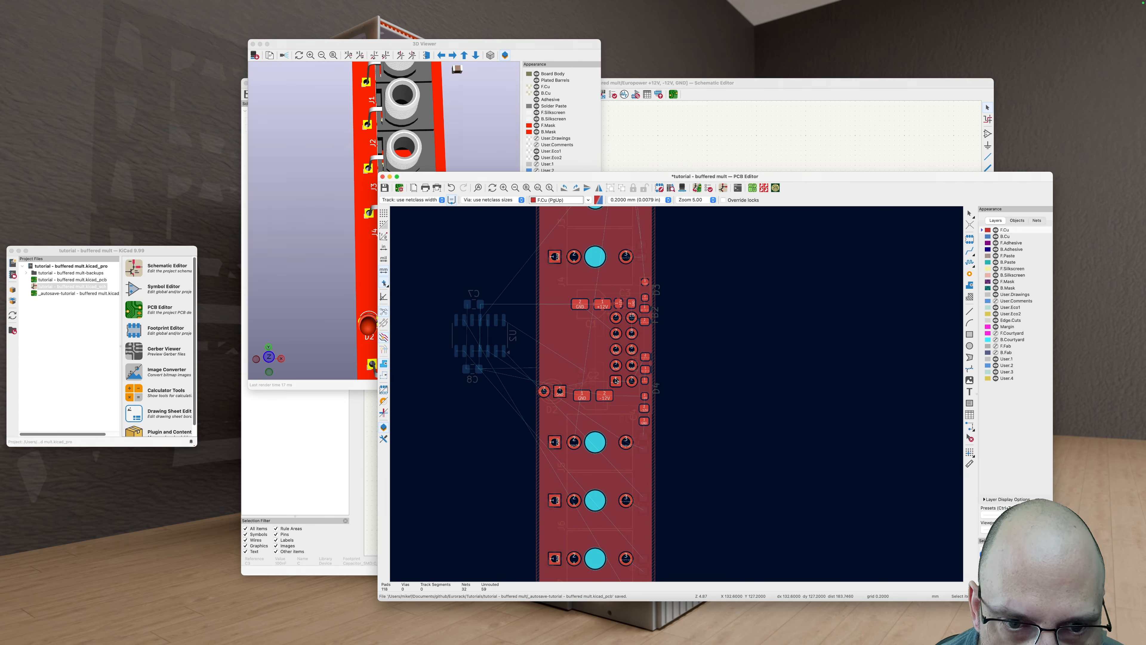
scroll(616, 381, up, 3)
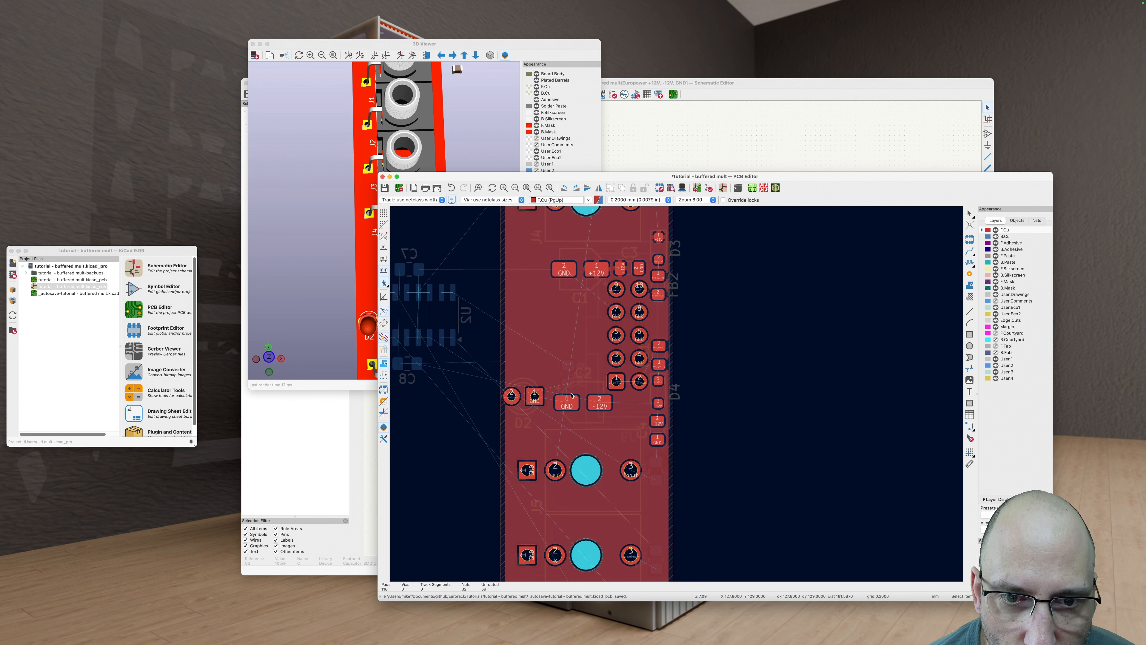
Step: On the back copper layer with a 0.1 mm grid, move resistor R10 off the board, just outside the left edge beside D2
key(v)
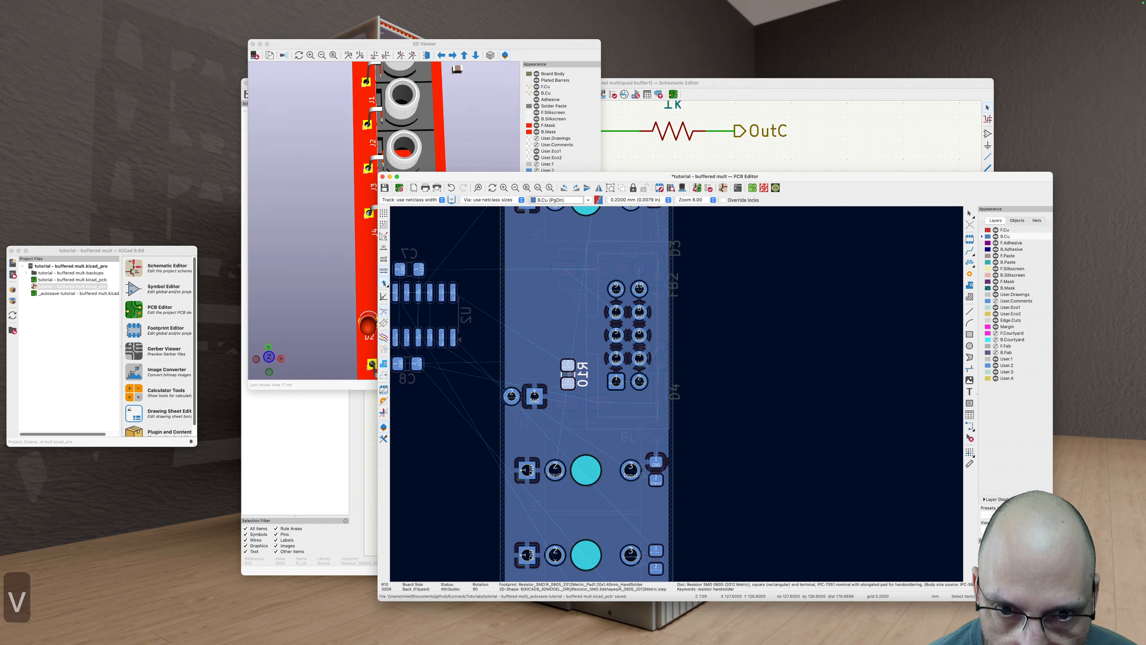
key(n)
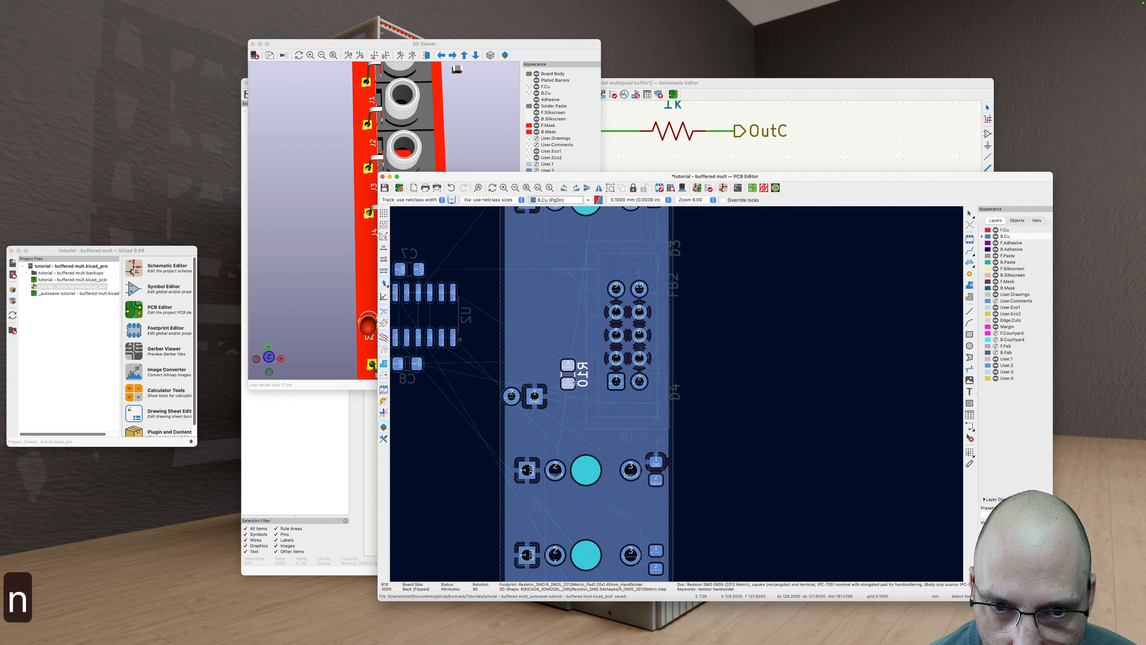
key(Escape)
click(570, 373)
key(b)
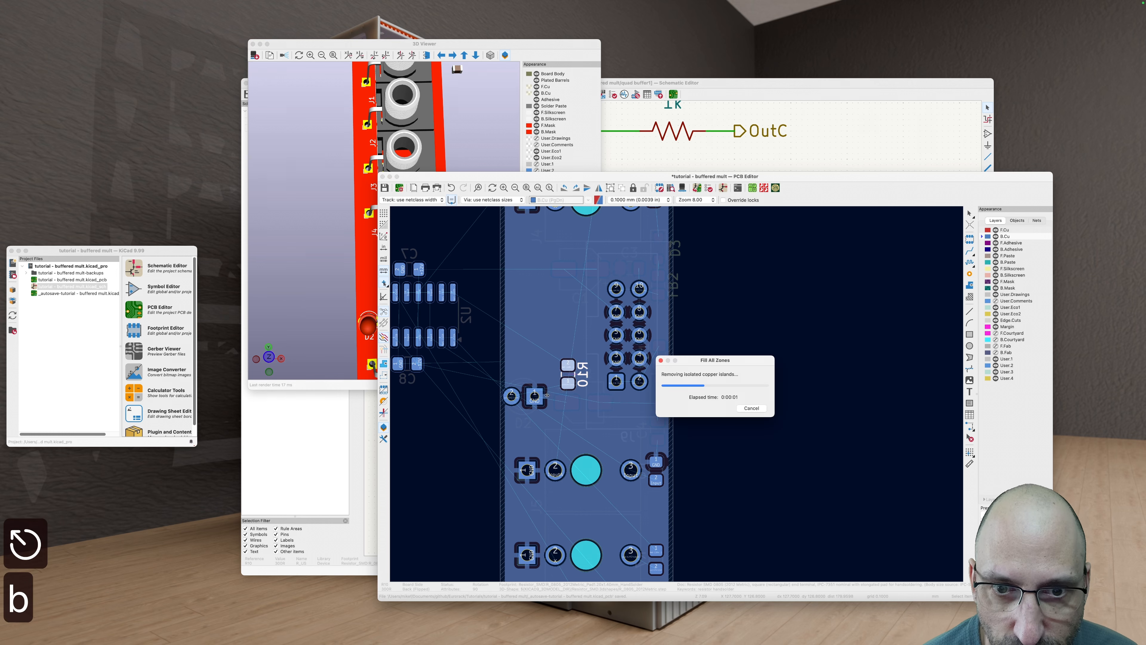
key(m)
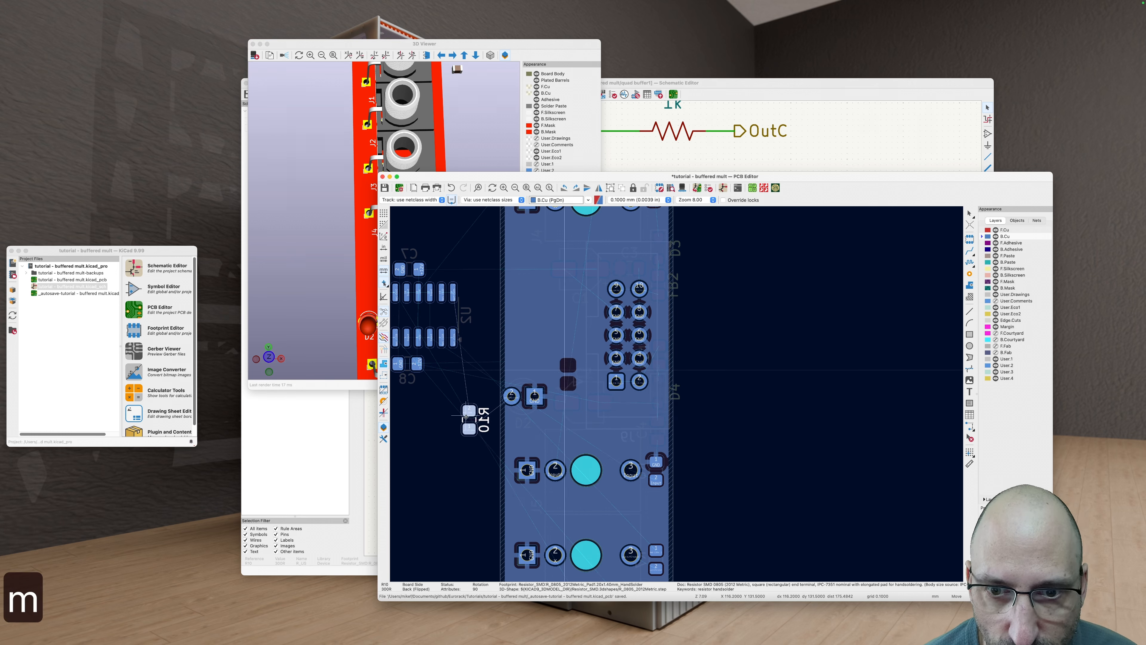
click(478, 405)
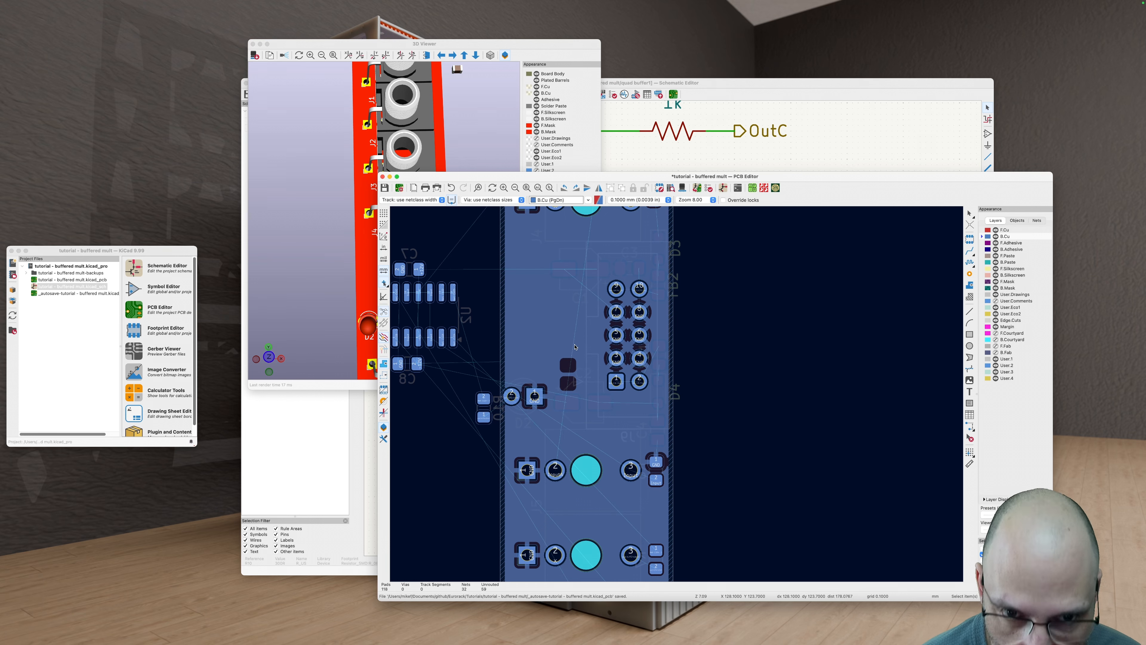
Step: Refill the copper zones without R10 on the board and make the front copper layer active again
key(b)
scroll(578, 313, up, 1)
key(b)
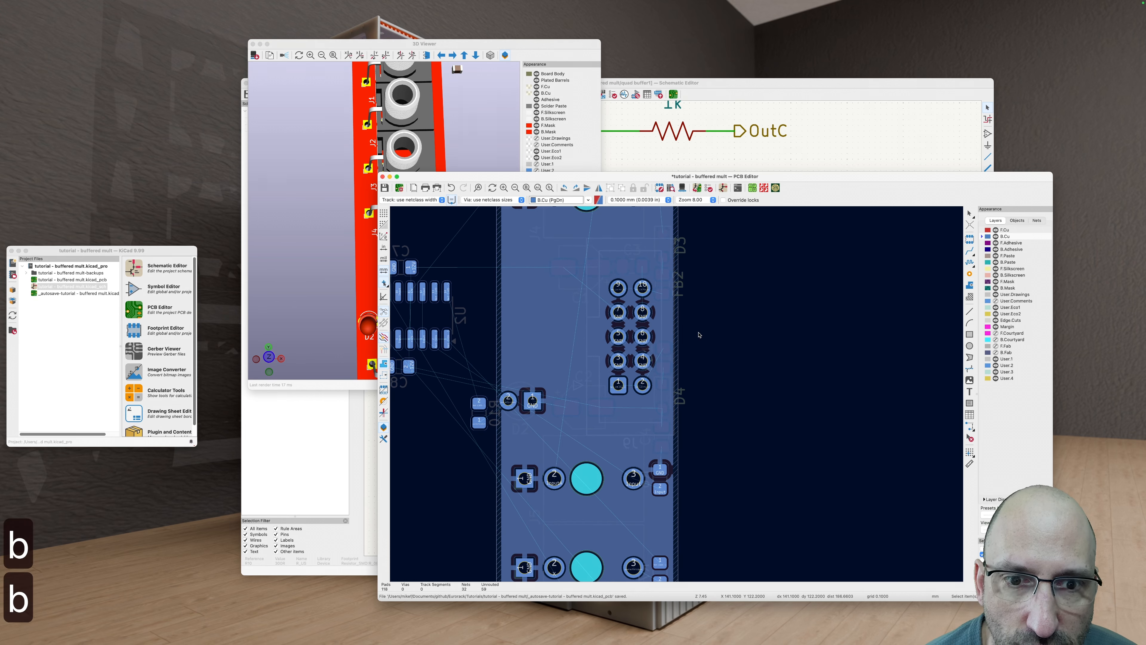
key(v)
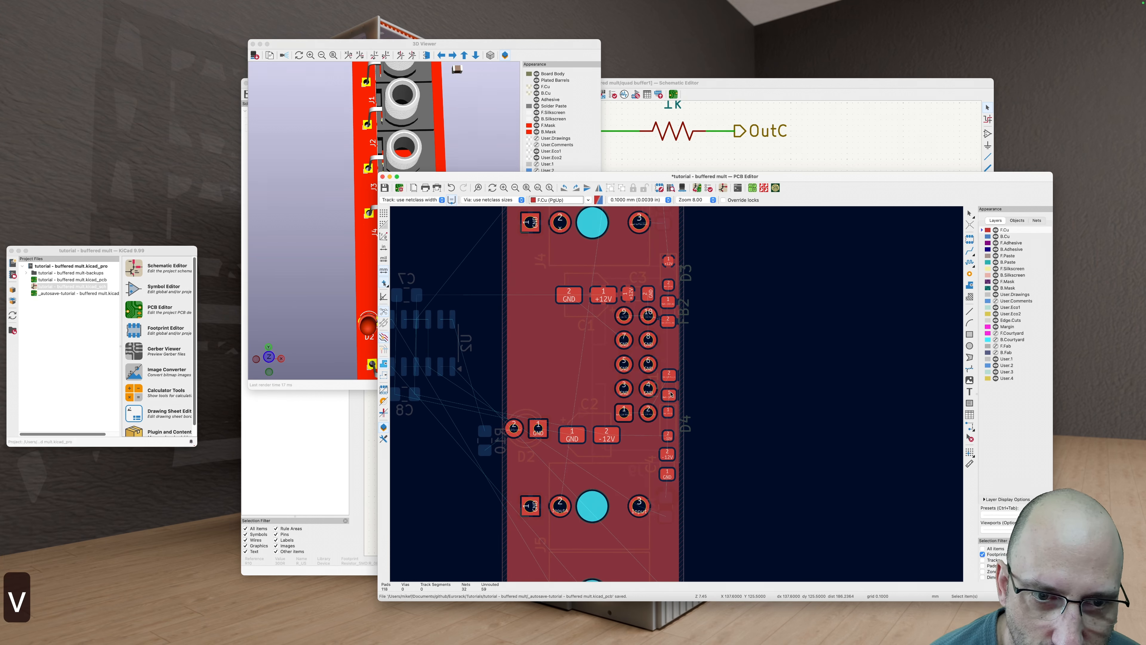
scroll(660, 434, up, 3)
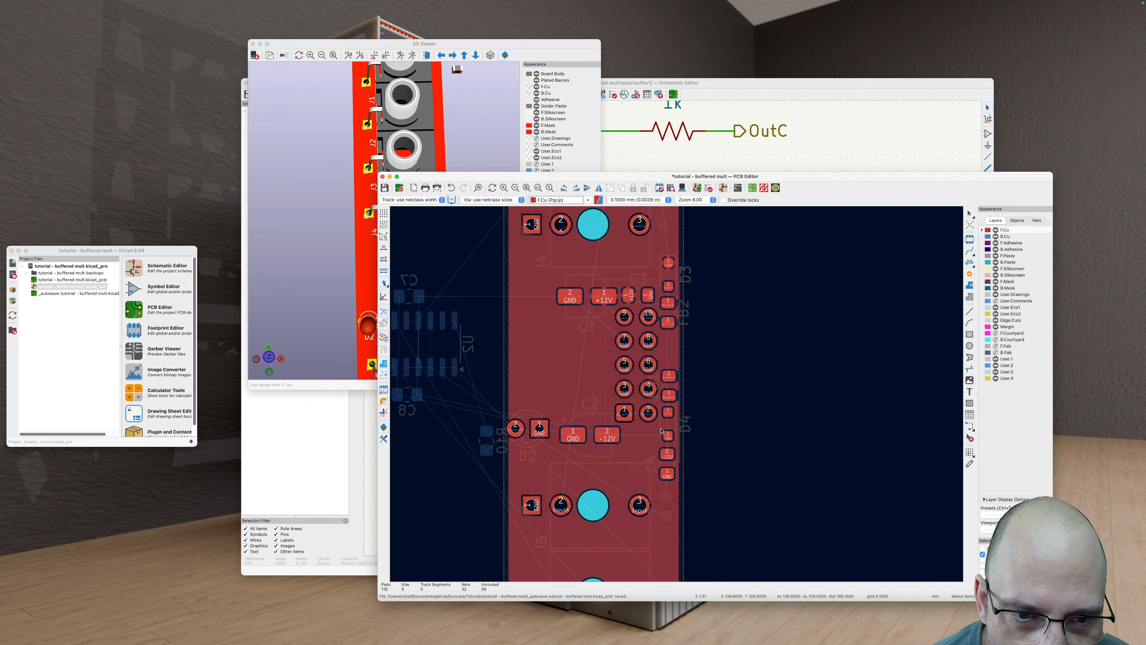
Step: Move capacitor C4 beside C2's -12V pad below the ten-pin connector, rotated to 180° so its -12V pad faces C2
click(669, 469)
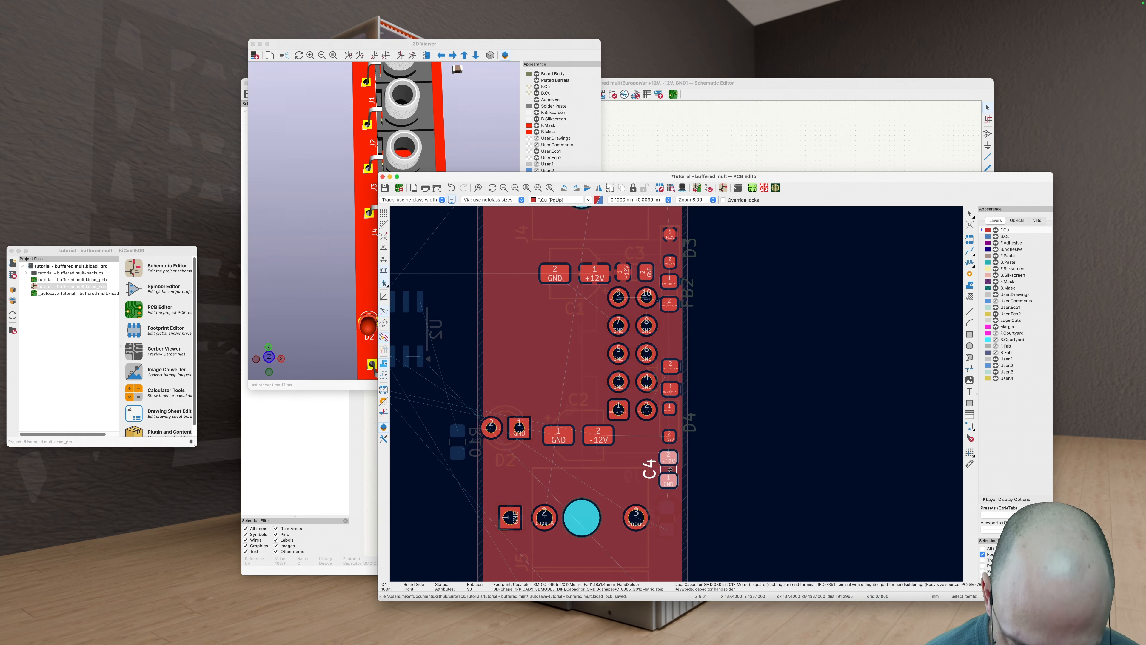
key(m)
key(r)
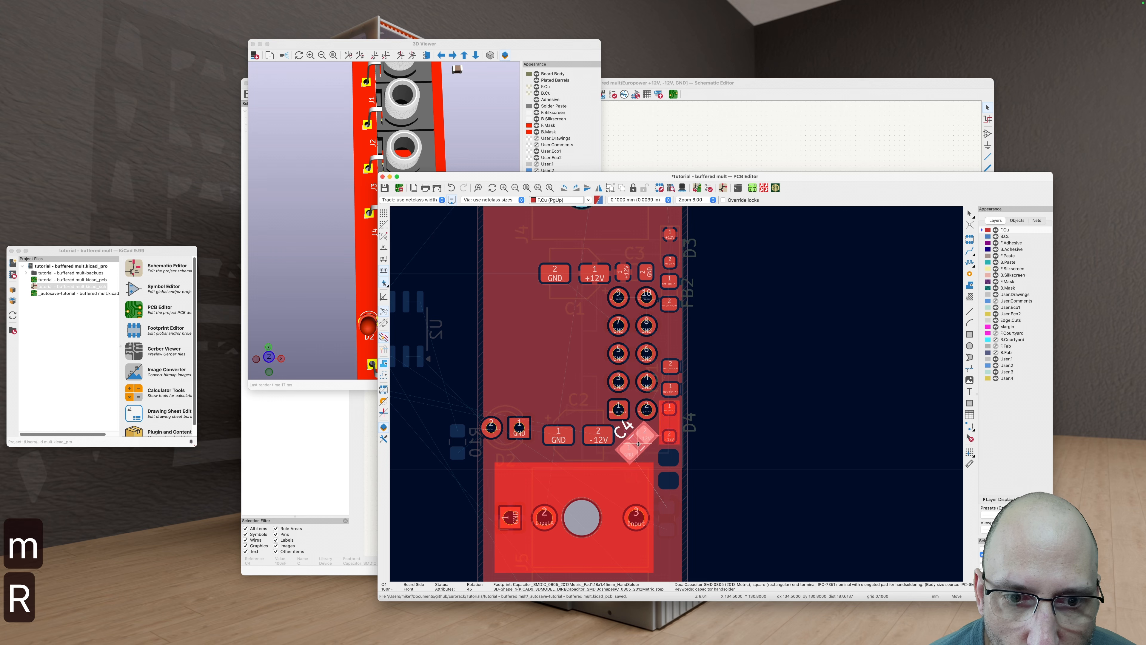
key(r)
key(r)
key(r)
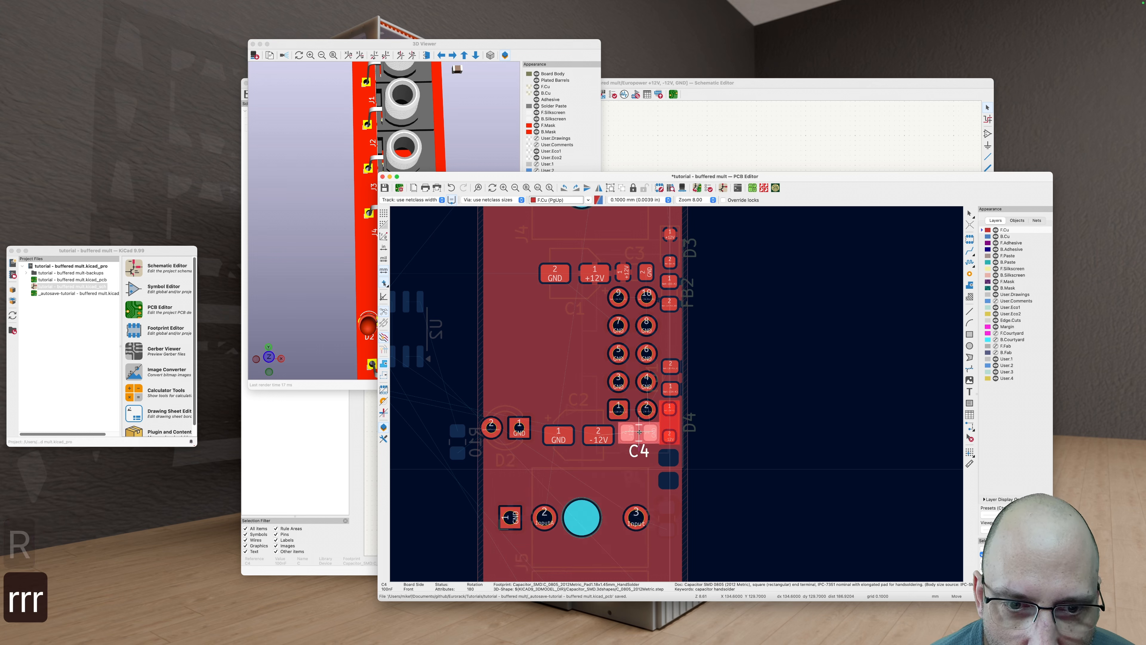
click(636, 434)
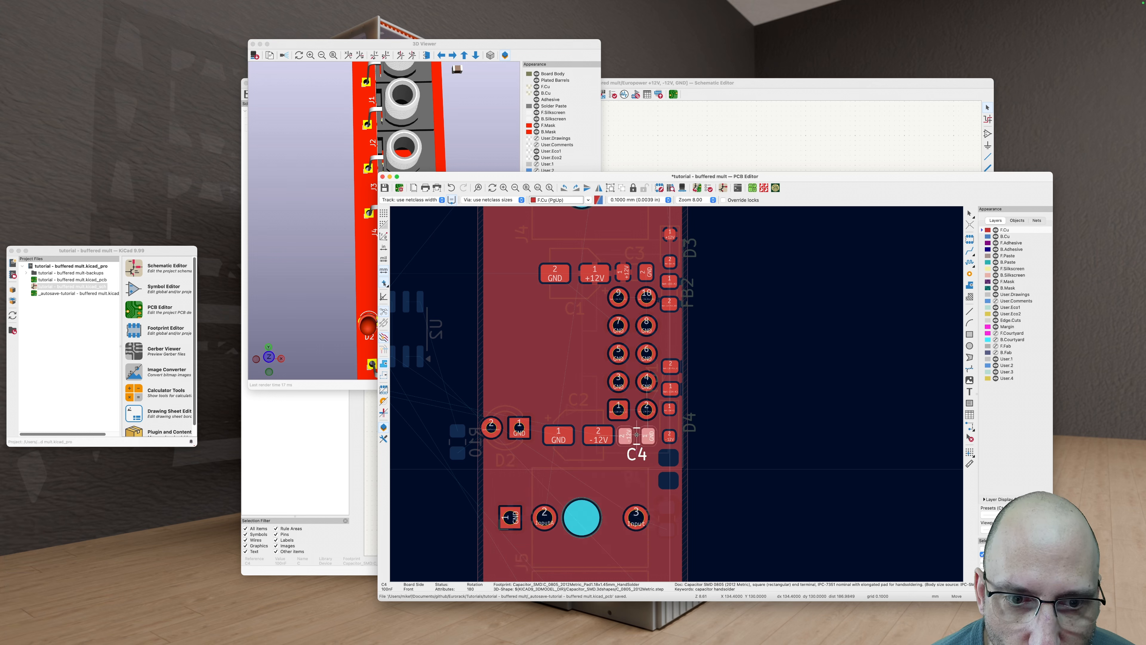
Step: Move D4 and FB1 down together along the board's right edge so FB1 sits beside C4, and refill the copper zones
scroll(708, 413, up, 3)
scroll(712, 415, right, 2)
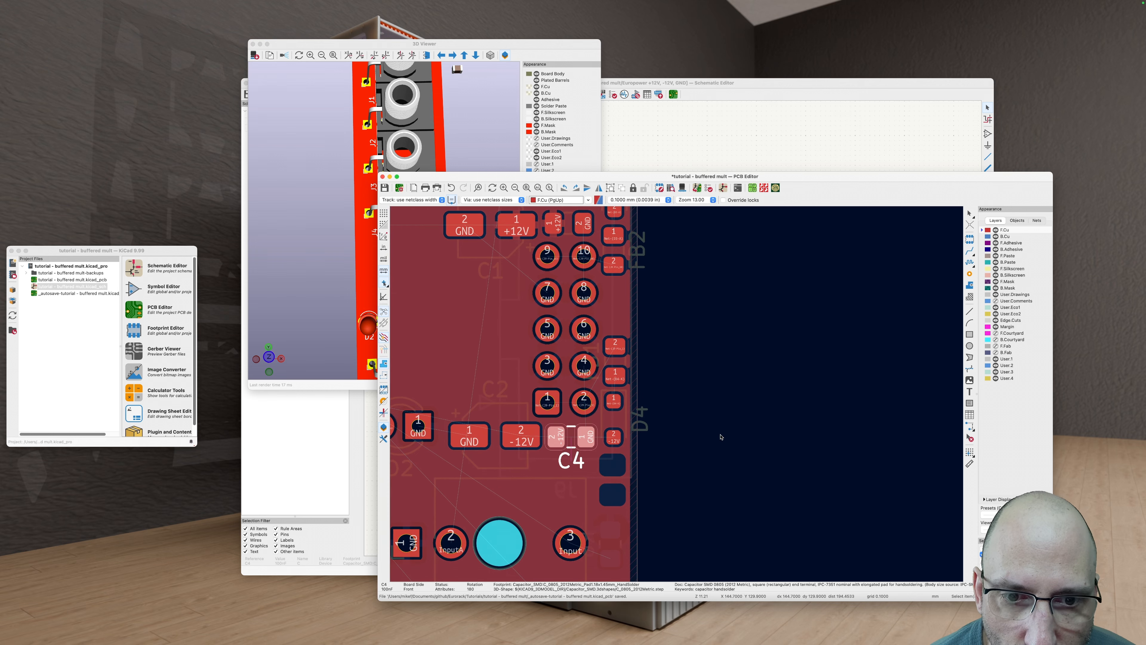
click(620, 422)
shift+click(617, 363)
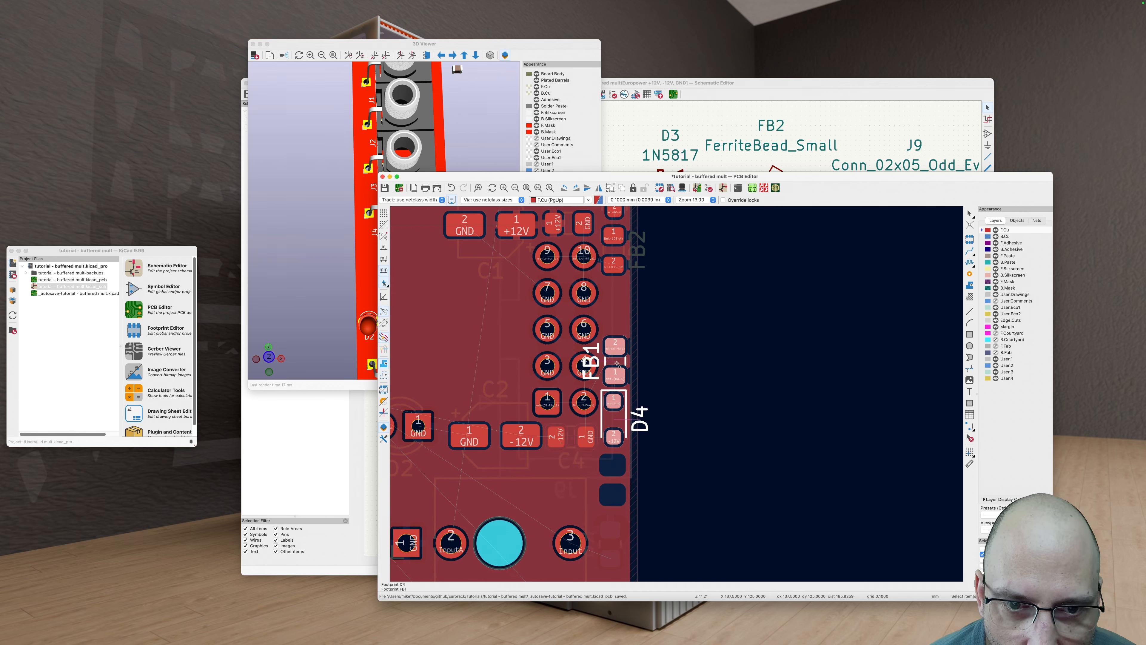
drag(617, 360, 617, 414)
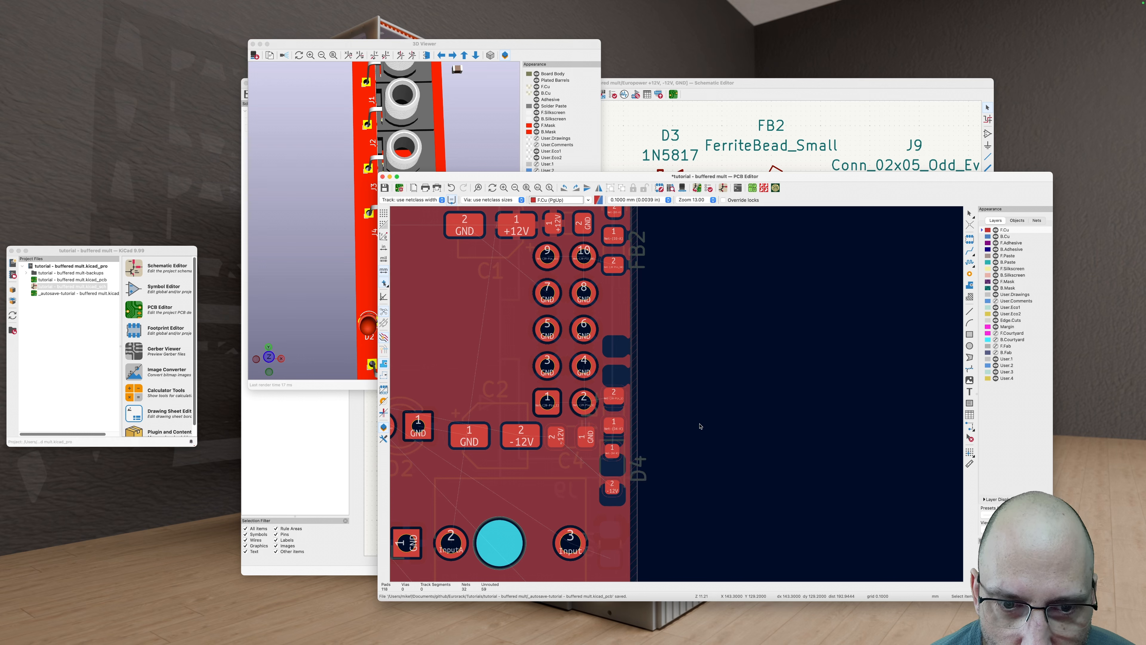
scroll(616, 415, down, 5)
key(b)
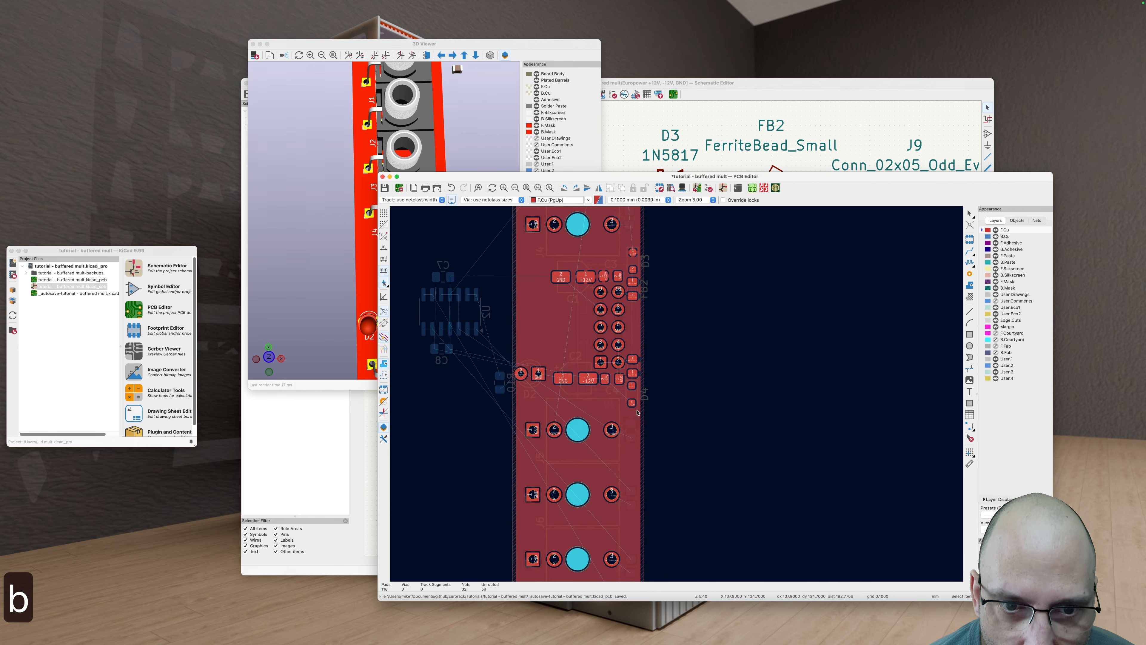
Step: Nudge diode D4 into line below FB1 and refill the copper zones
scroll(631, 417, up, 5)
click(630, 421)
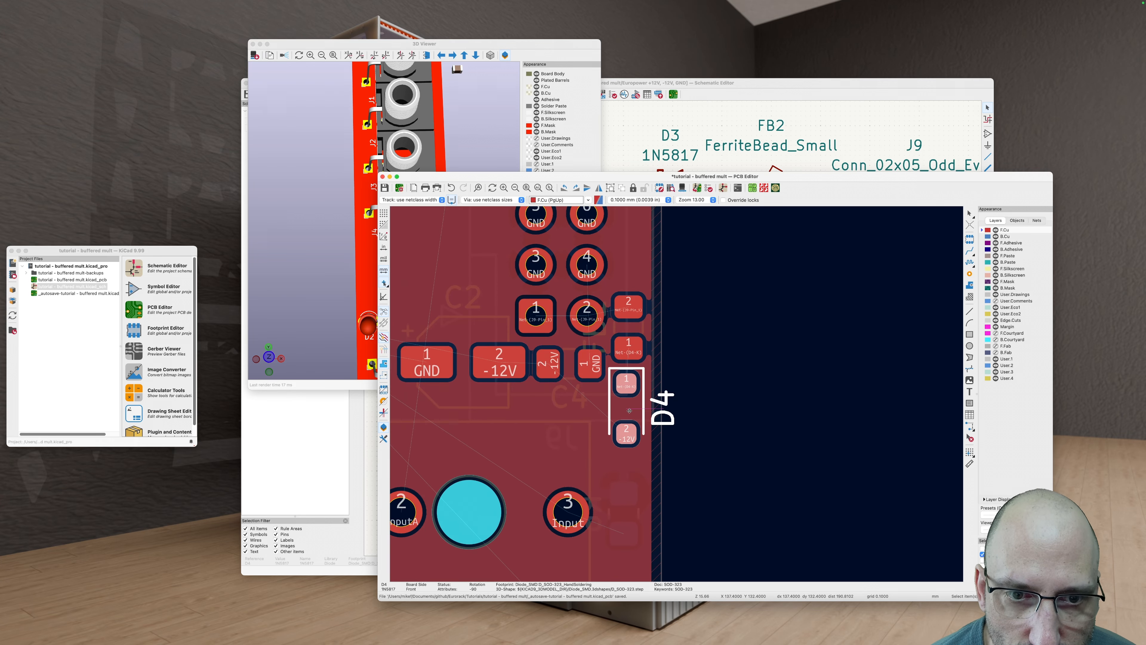
key(d)
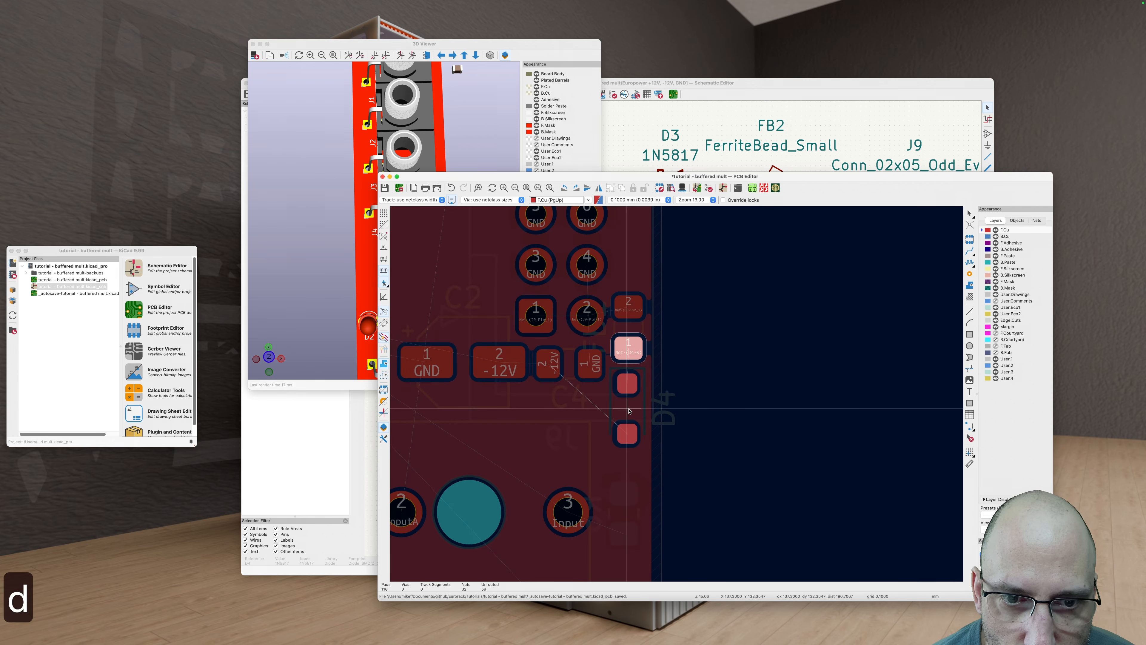
click(630, 410)
key(b)
Step: Examine the placement of the power components around the ten-pin connector in the layout and on the rotated 3D model
scroll(751, 431, down, 3)
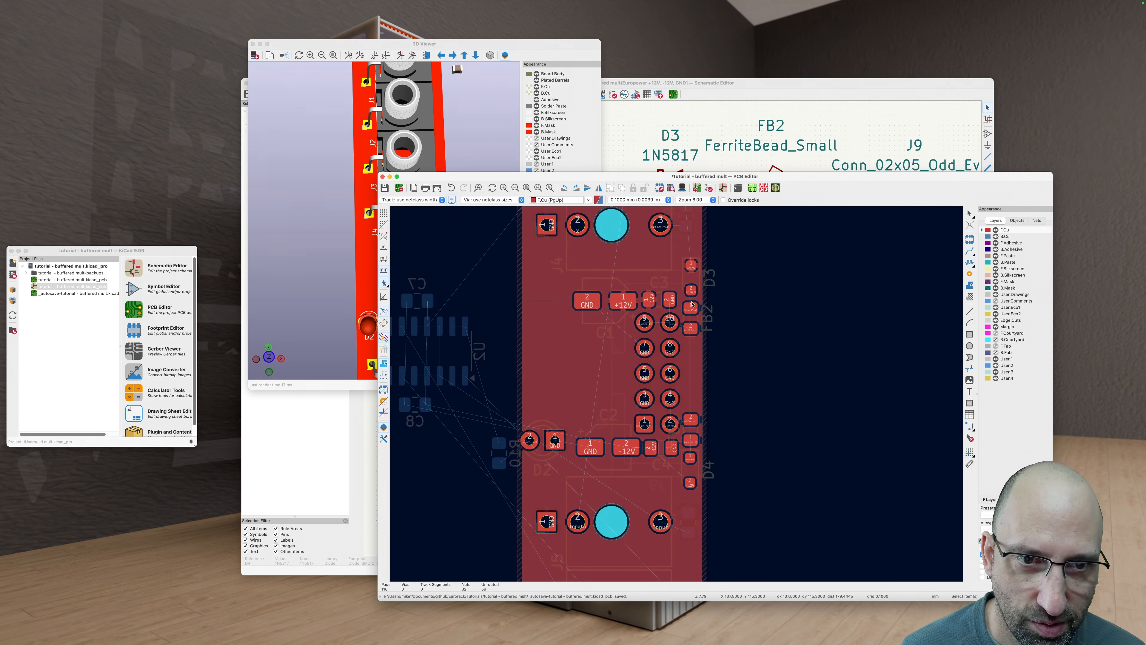
scroll(726, 381, down, 1)
scroll(726, 381, right, 1)
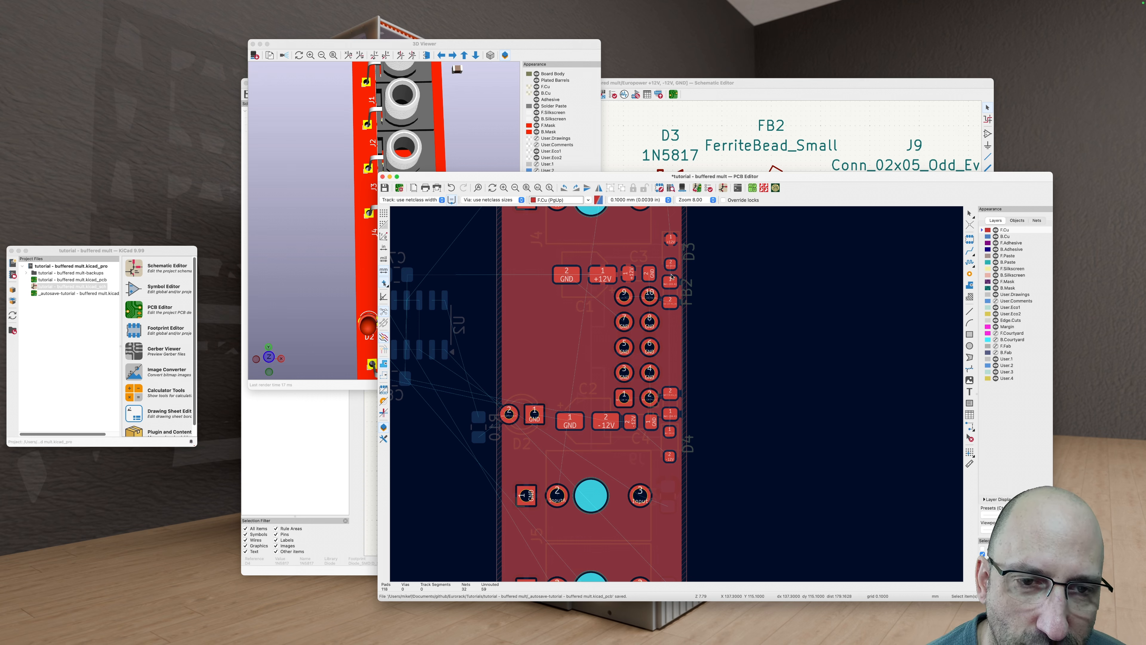
scroll(669, 257, up, 2)
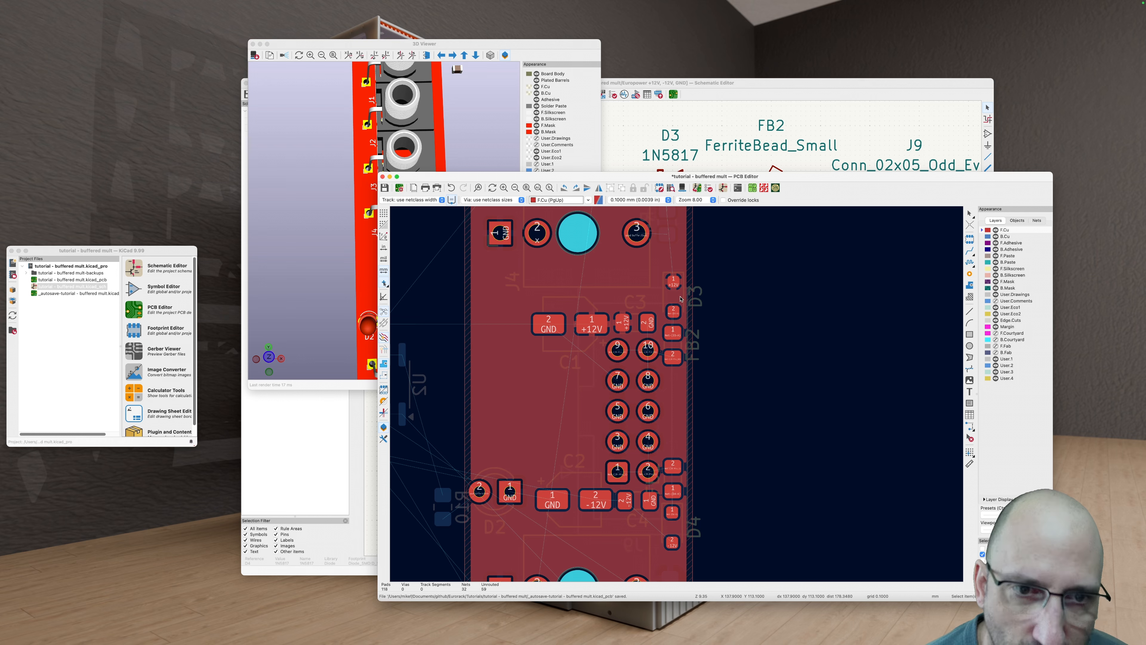
scroll(676, 297, up, 2)
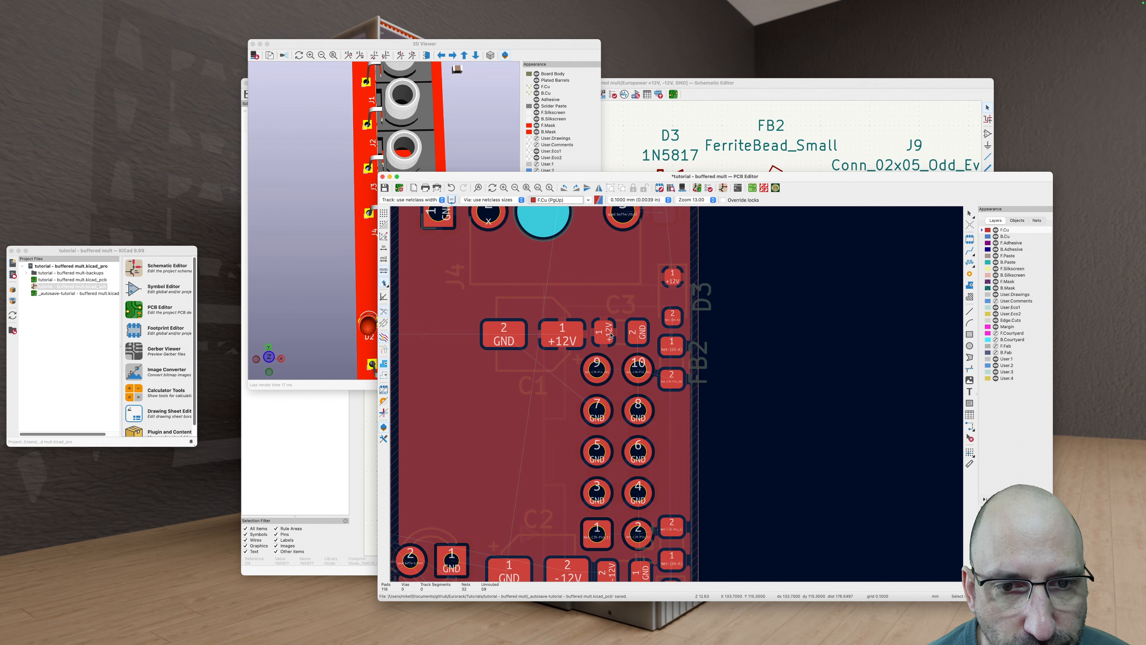
scroll(618, 335, down, 2)
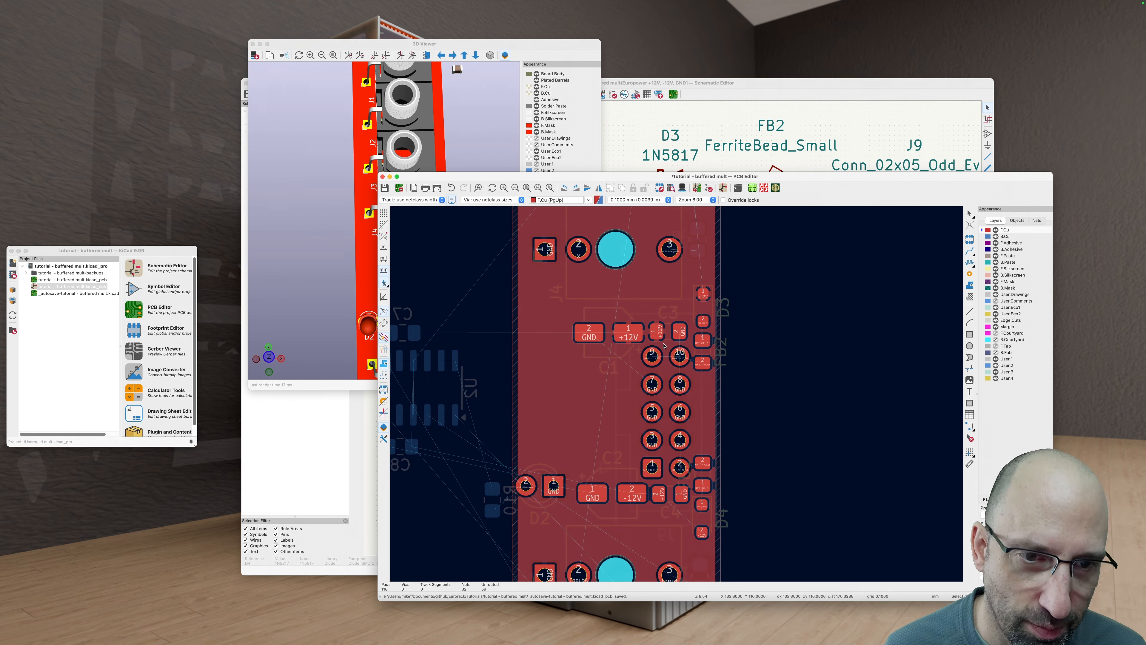
scroll(767, 410, down, 2)
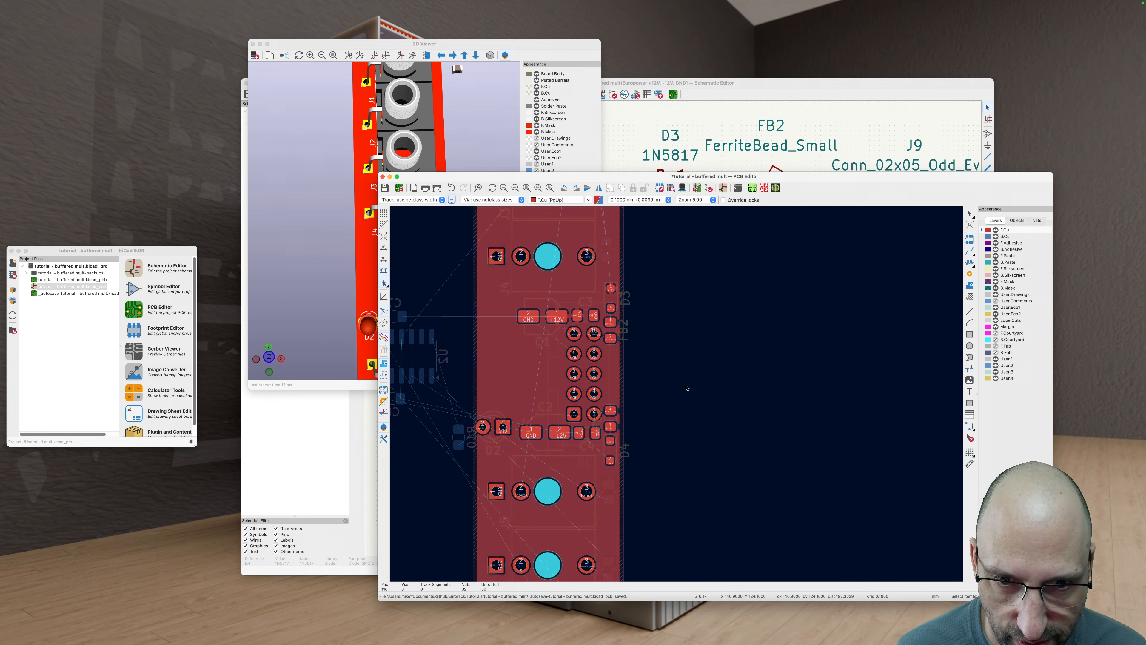
scroll(662, 371, down, 1)
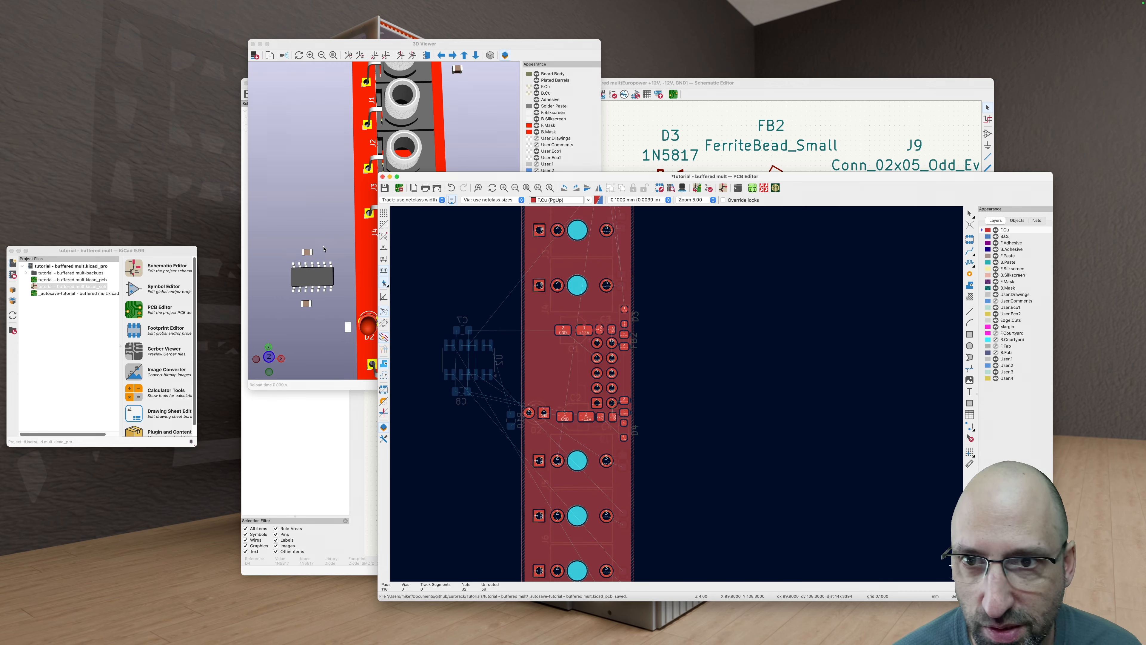
click(346, 271)
drag(492, 286, 643, 338)
click(643, 339)
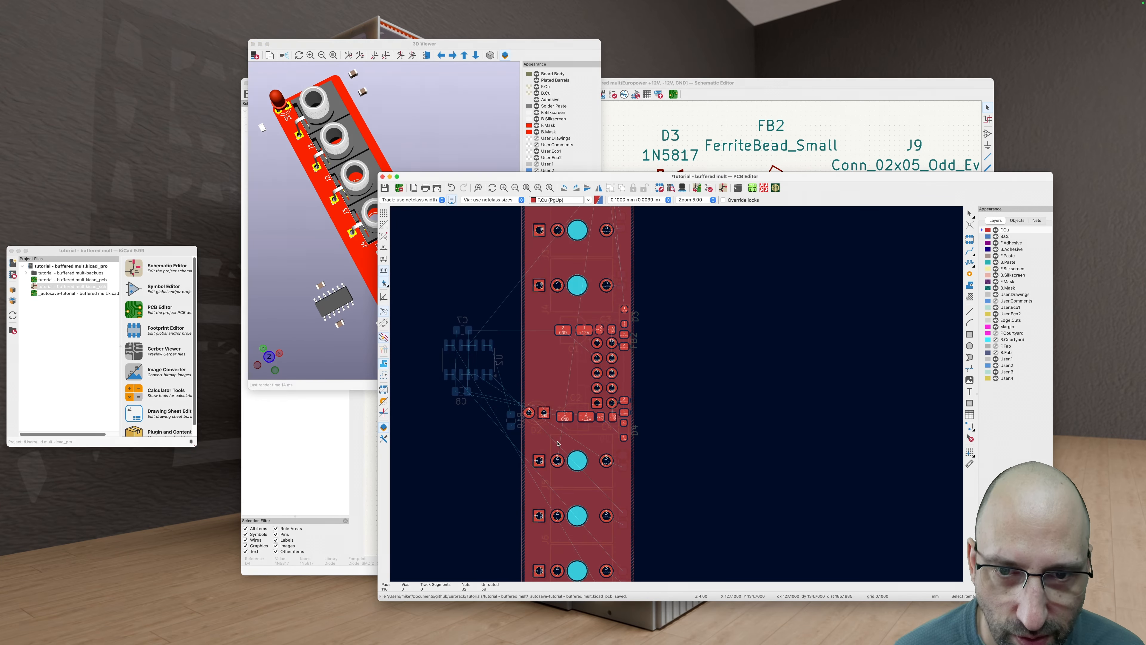
Step: Make the back copper layer active and move op-amp U2 onto the board, to the left of connector J9
key(v)
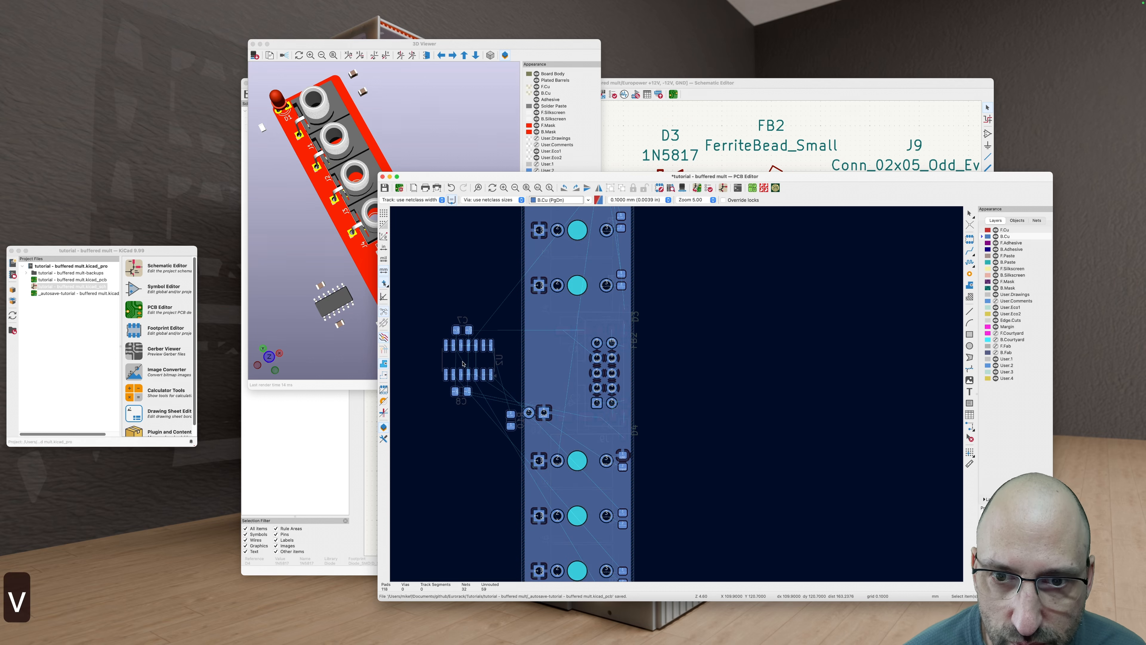
click(481, 369)
drag(481, 369, 549, 369)
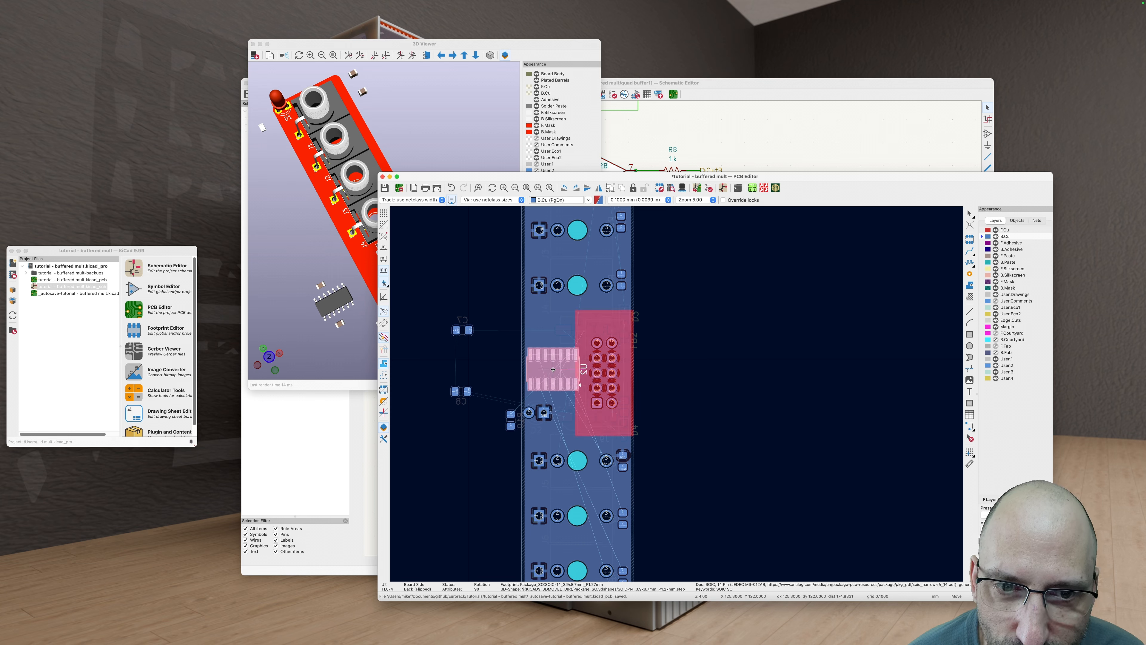
click(553, 369)
scroll(558, 368, up, 3)
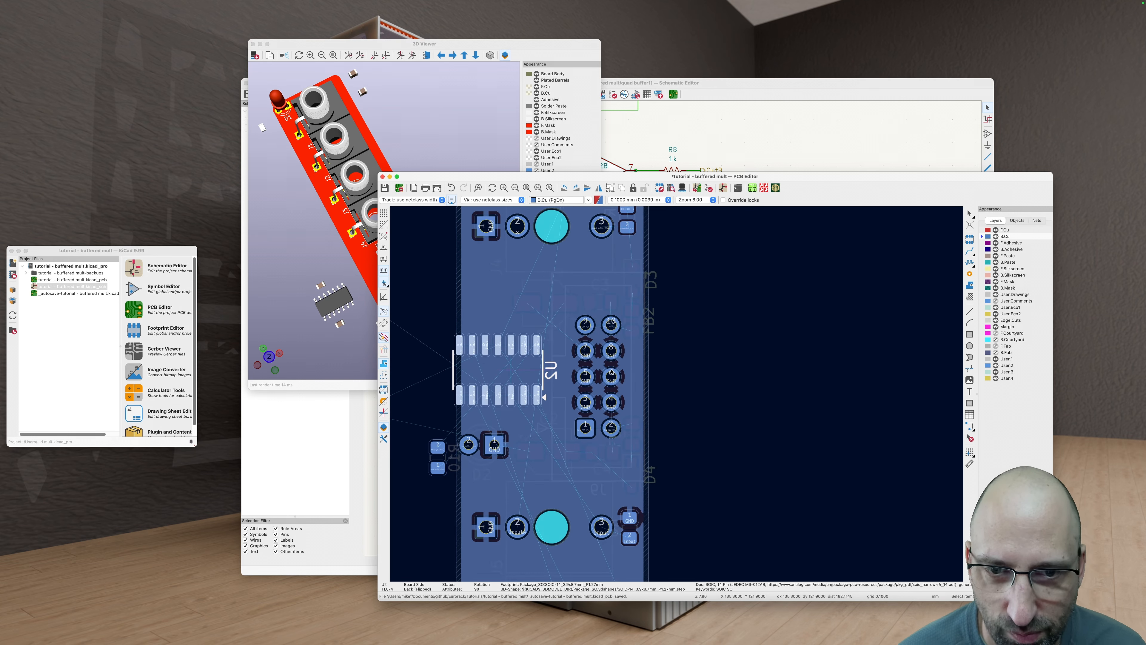
scroll(685, 412, down, 5)
scroll(642, 374, up, 2)
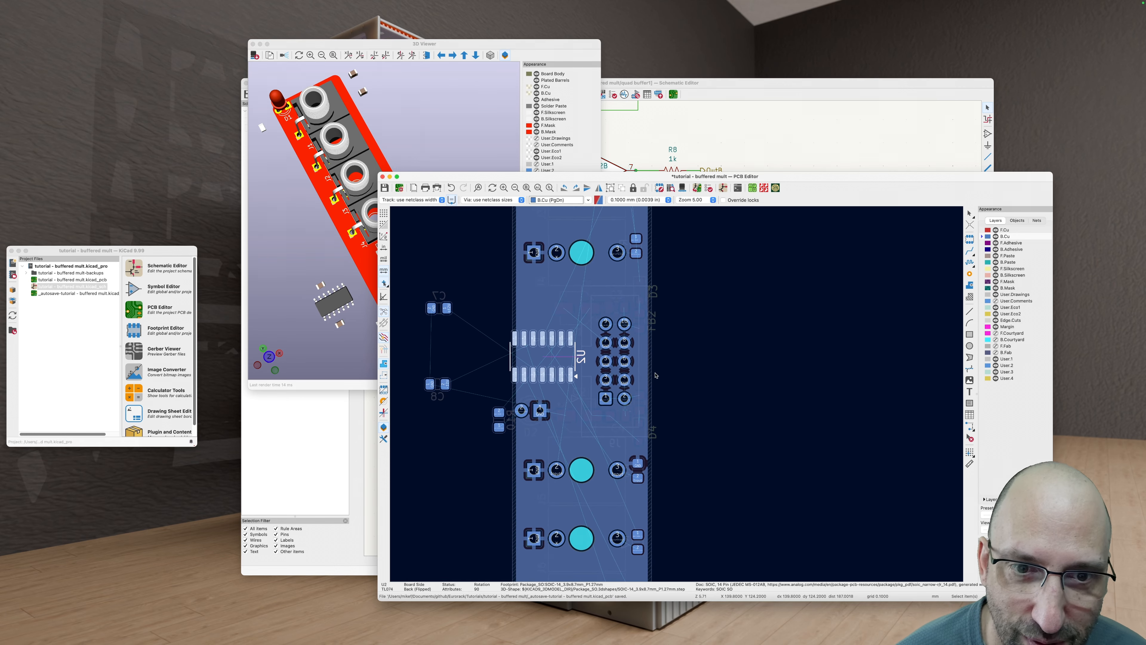
scroll(585, 363, up, 1)
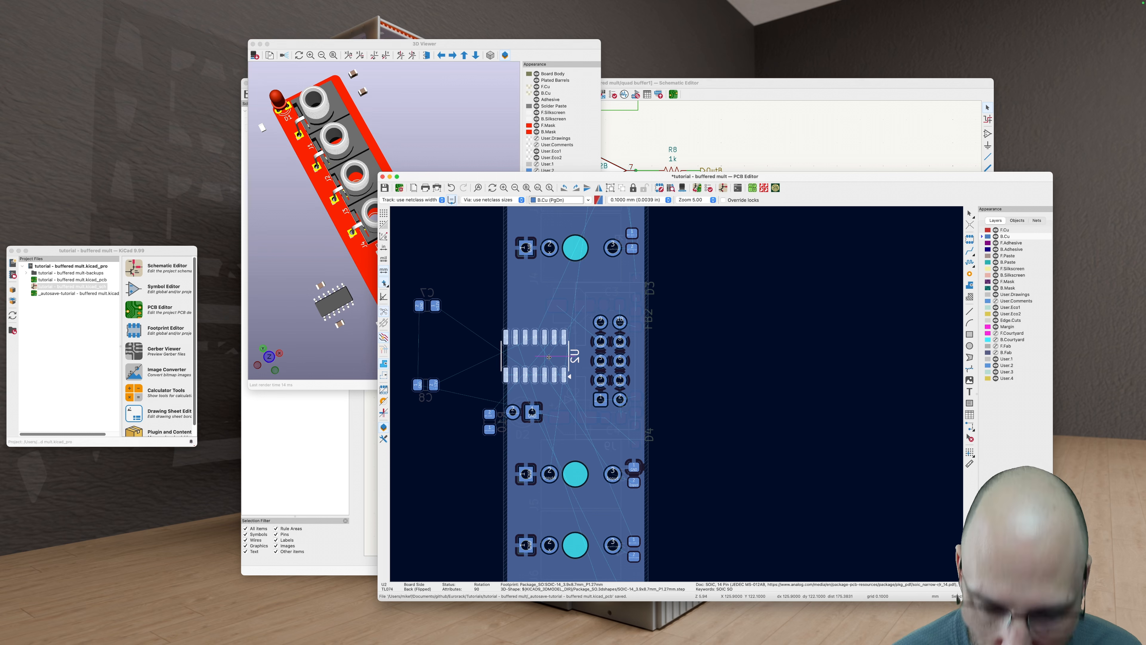
Step: Flip U2 to the front side of the board and examine its position on the 3D model
key(f)
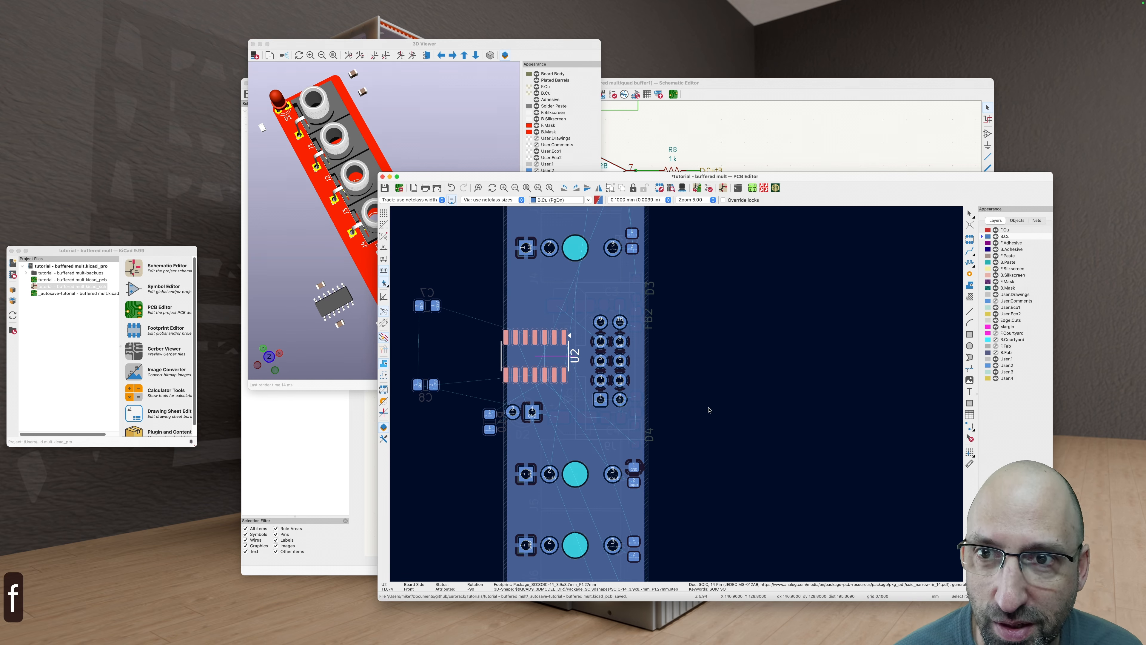
scroll(686, 418, down, 1)
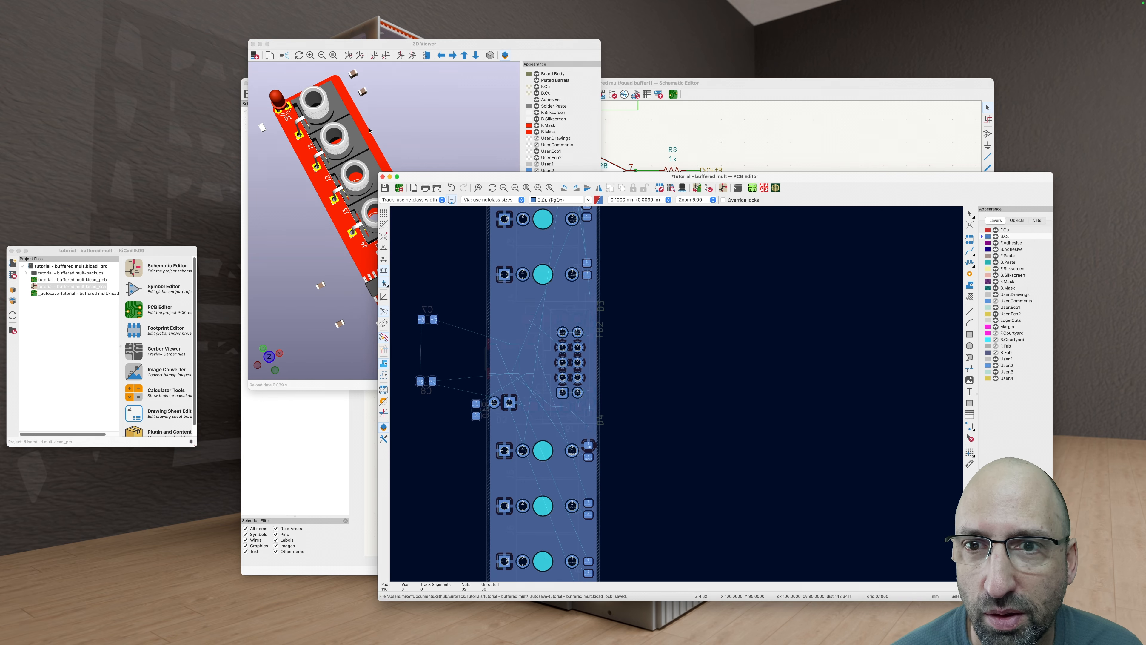
click(435, 128)
drag(436, 129, 450, 169)
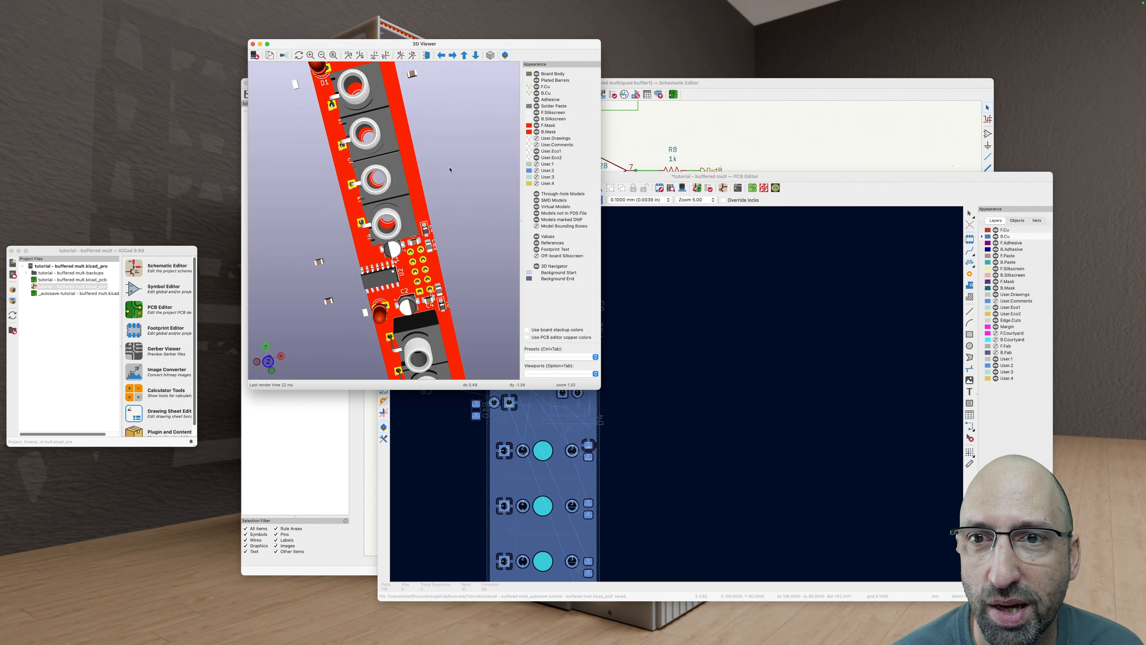
Step: Switch to the front copper layer and flip U2 back to the back side of the board
click(710, 315)
scroll(632, 407, up, 3)
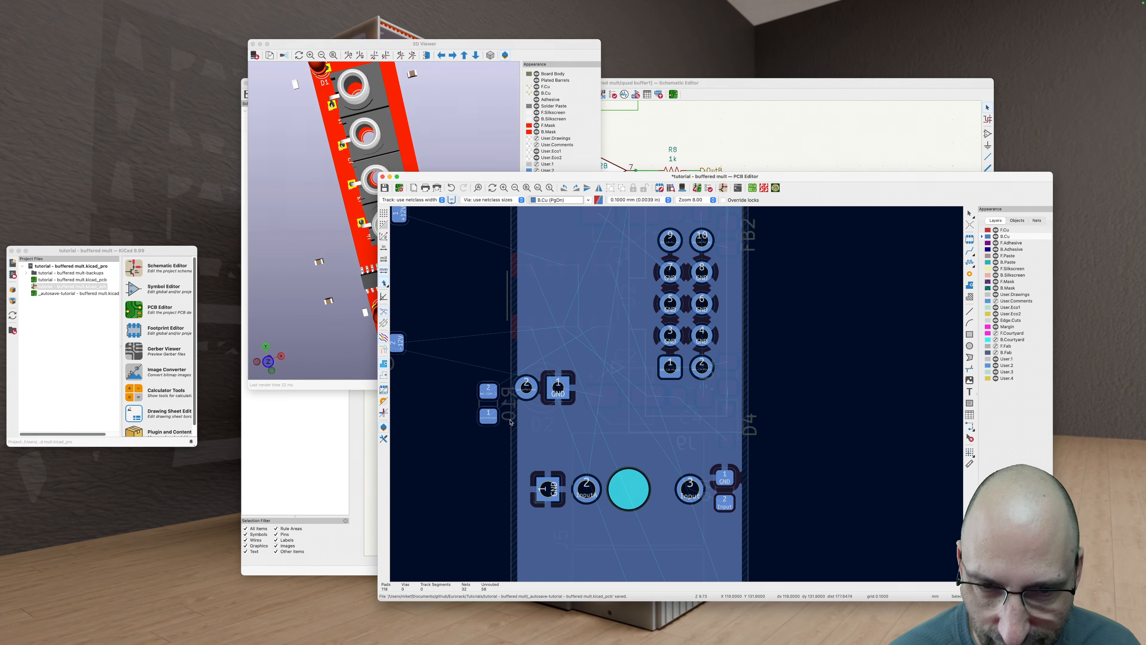
key(v)
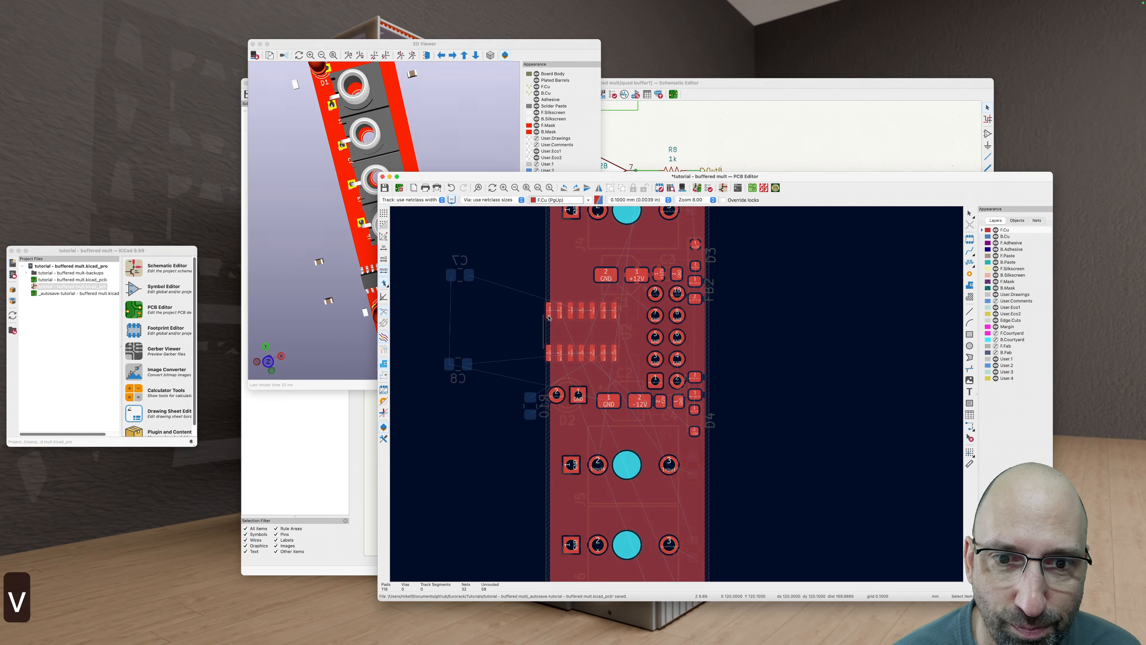
click(567, 330)
scroll(655, 380, down, 1)
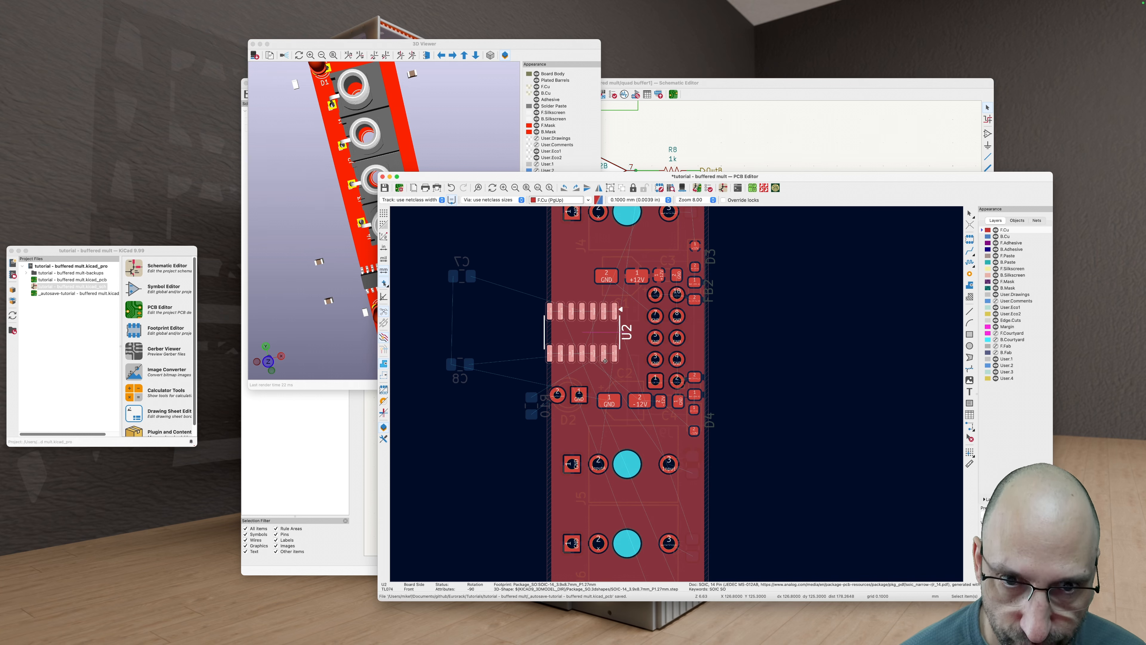
key(f)
click(784, 364)
scroll(600, 347, up, 2)
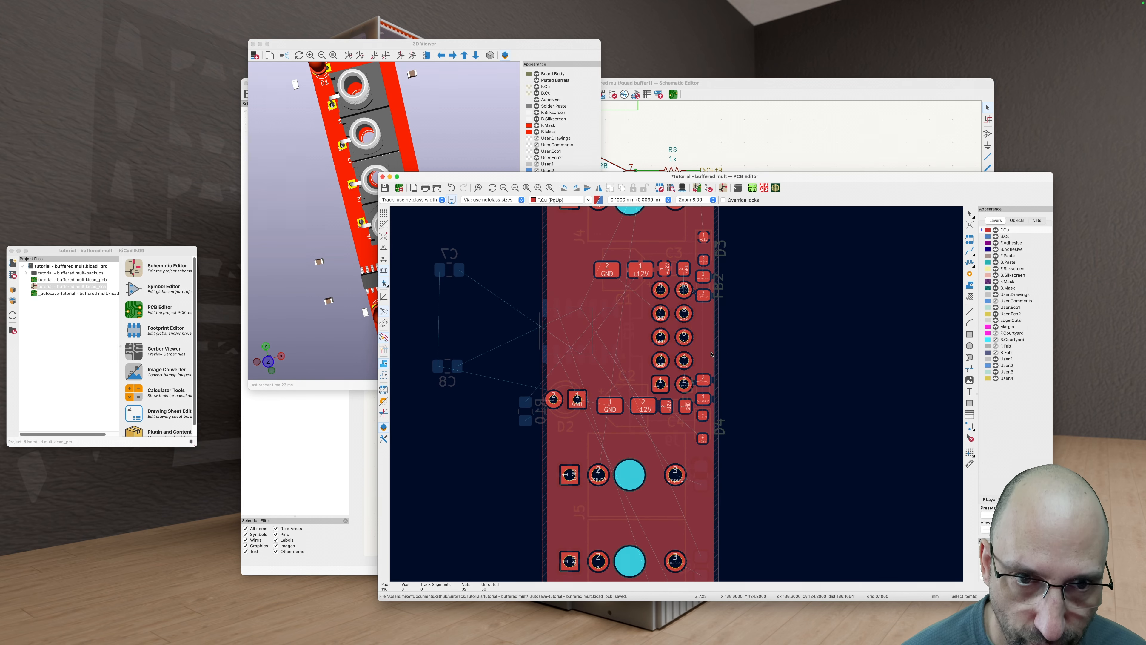
Step: On the back copper layer, nudge connector J9 slightly toward the board's right edge and refill the copper zones
key(v)
click(697, 343)
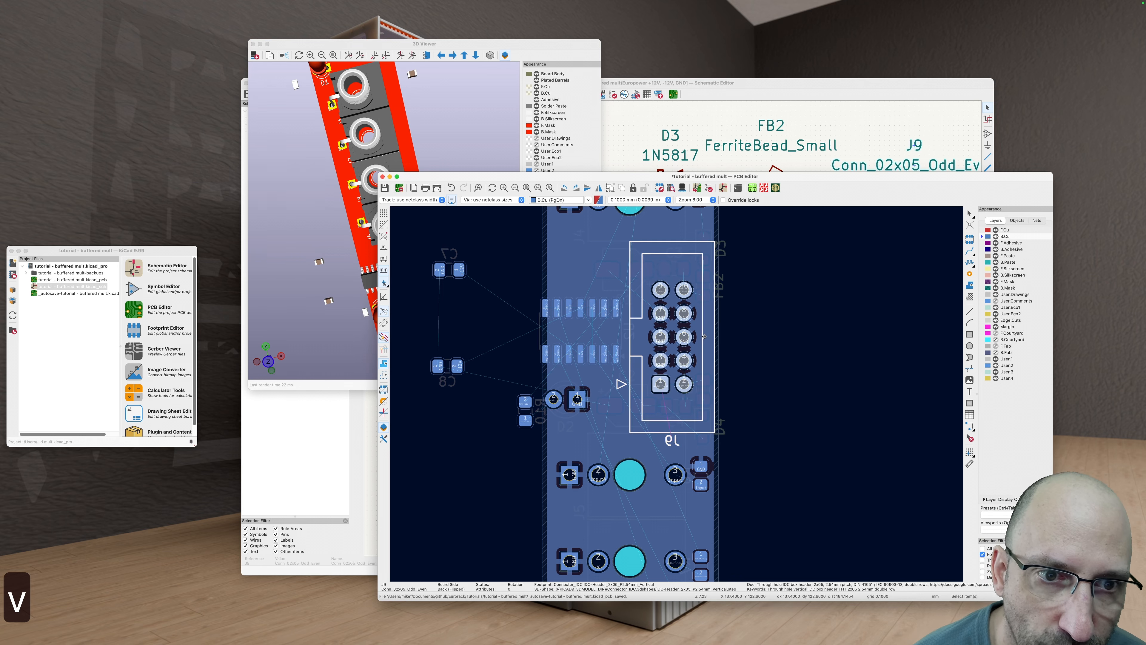
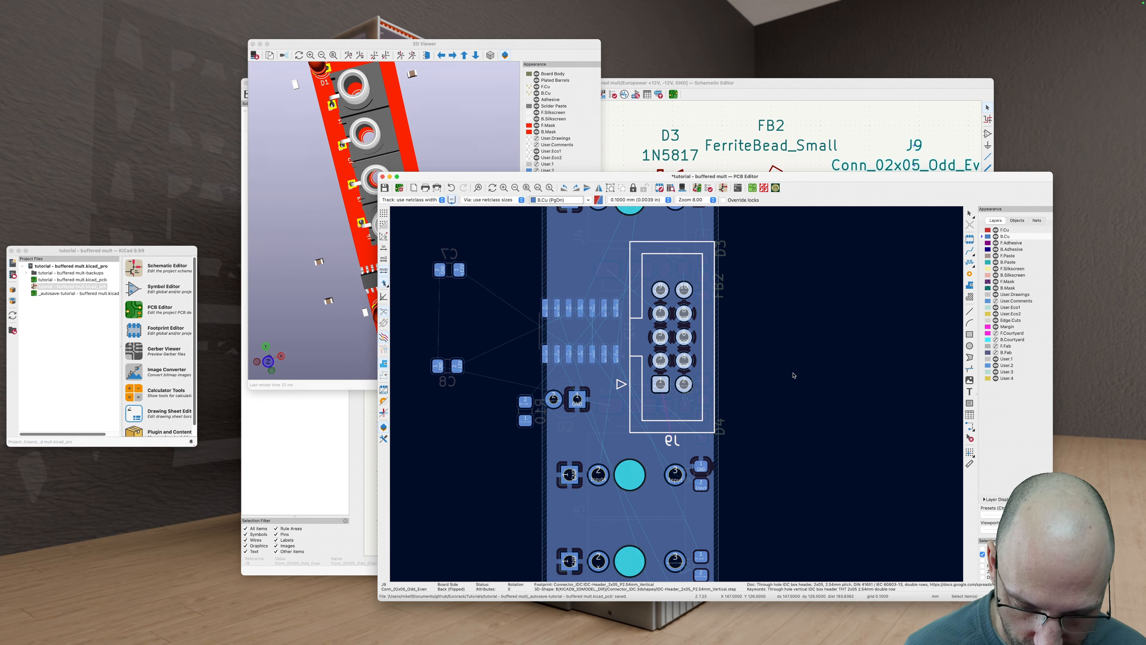
key(d)
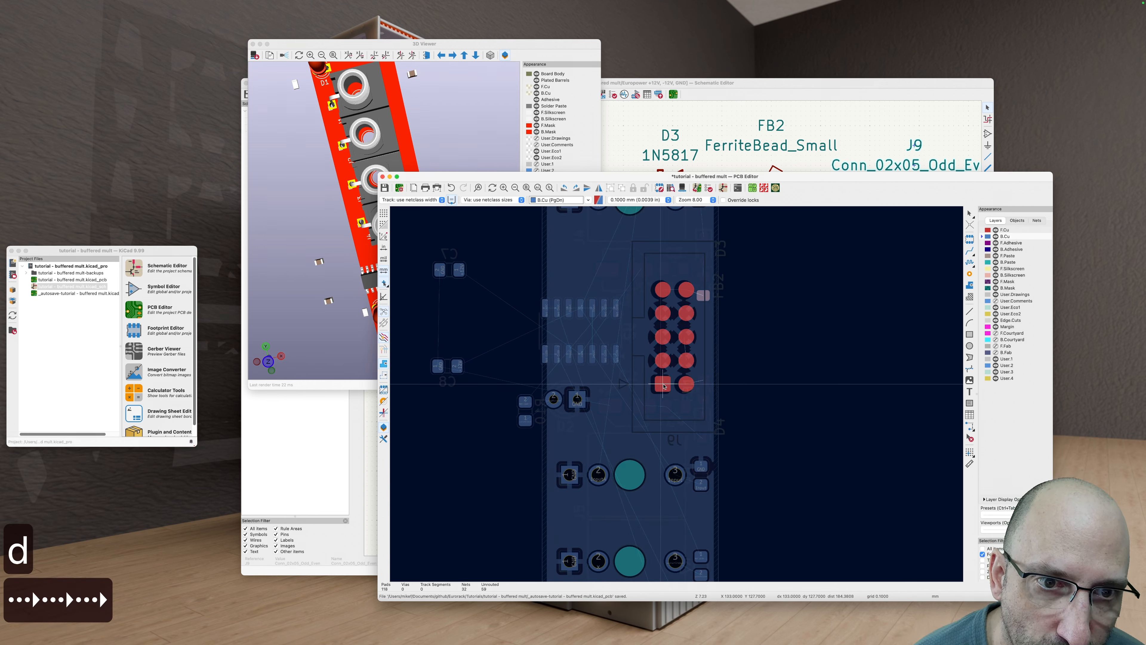
key(Return)
key(b)
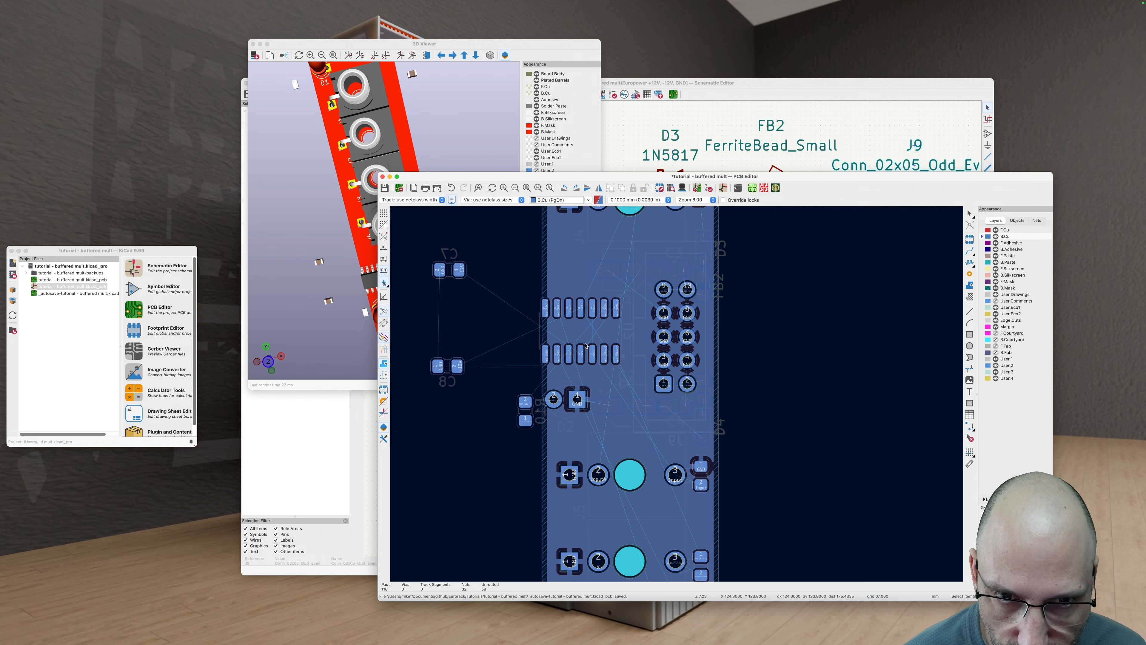
Step: Nudge op-amp U2 slightly toward connector J9, away from the board's left edge, and refill the copper zones
key(d)
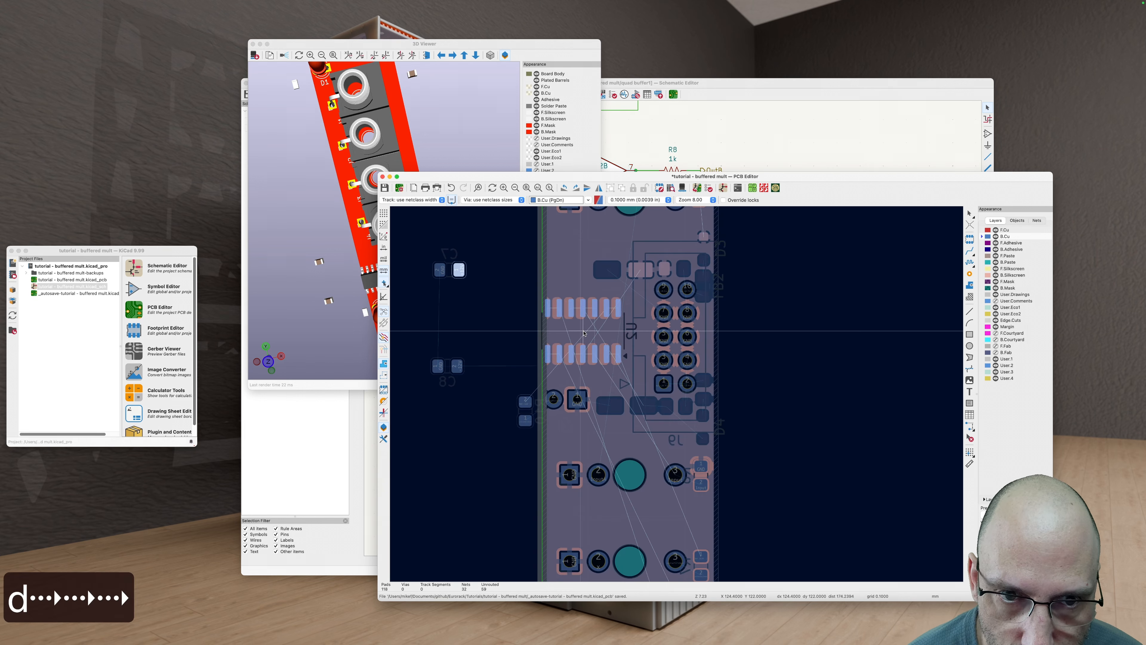
key(Right)
key(Right)
key(Right)
key(Right)
key(Right)
key(Left)
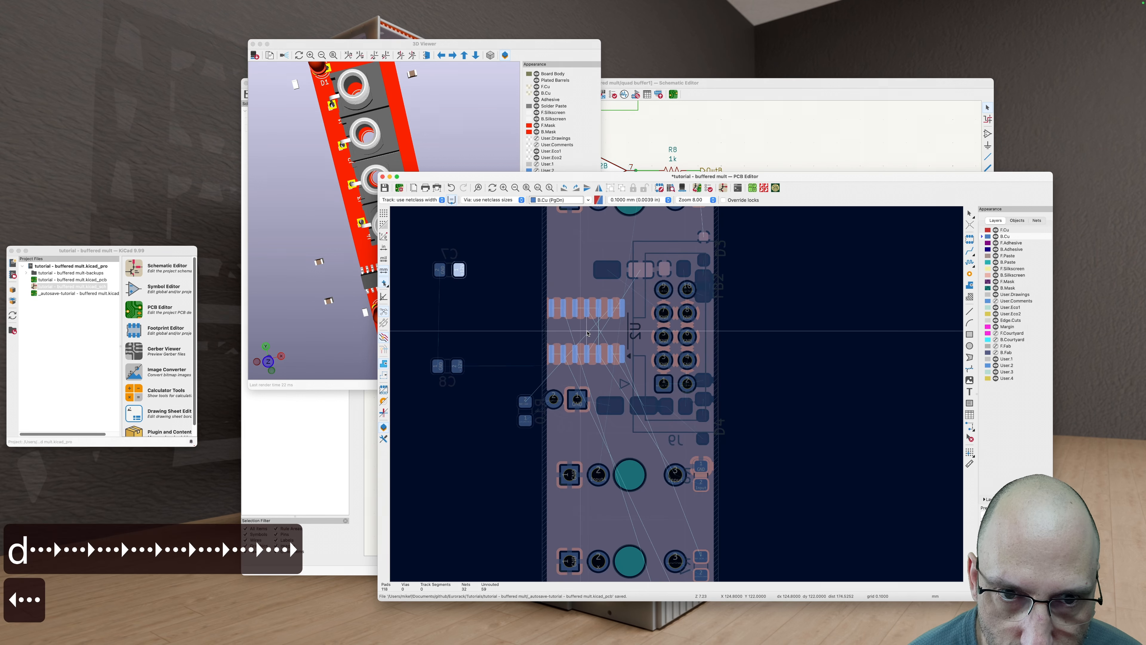
key(Return)
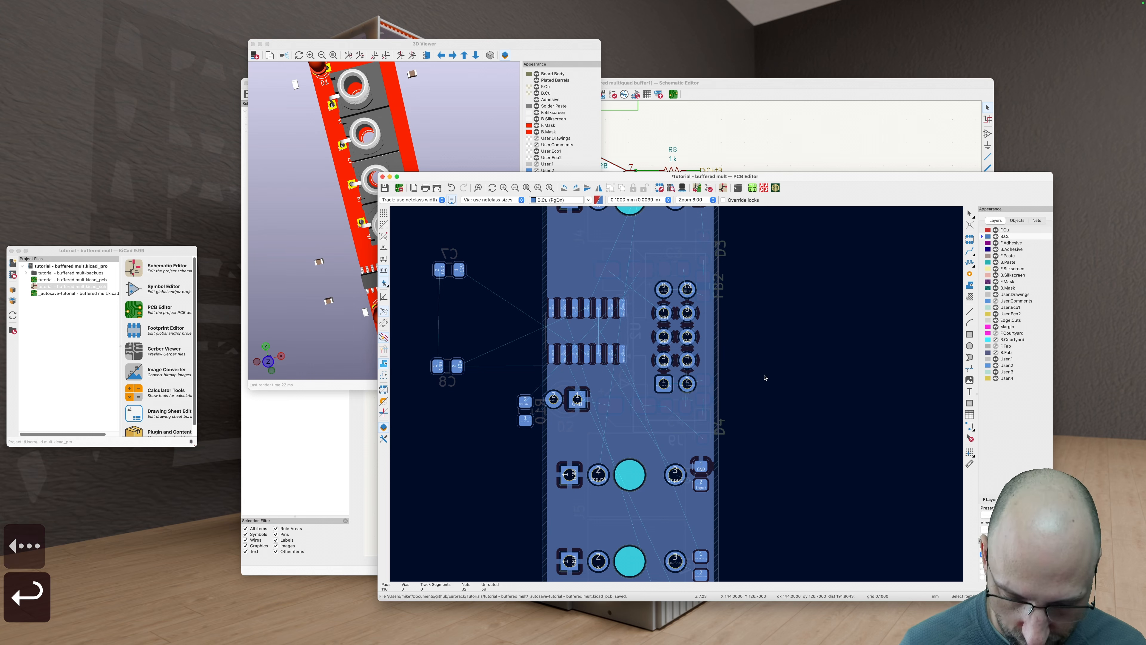
key(b)
Step: Examine the component placement on the board's 3D model and return to the PCB layout around U2
click(460, 136)
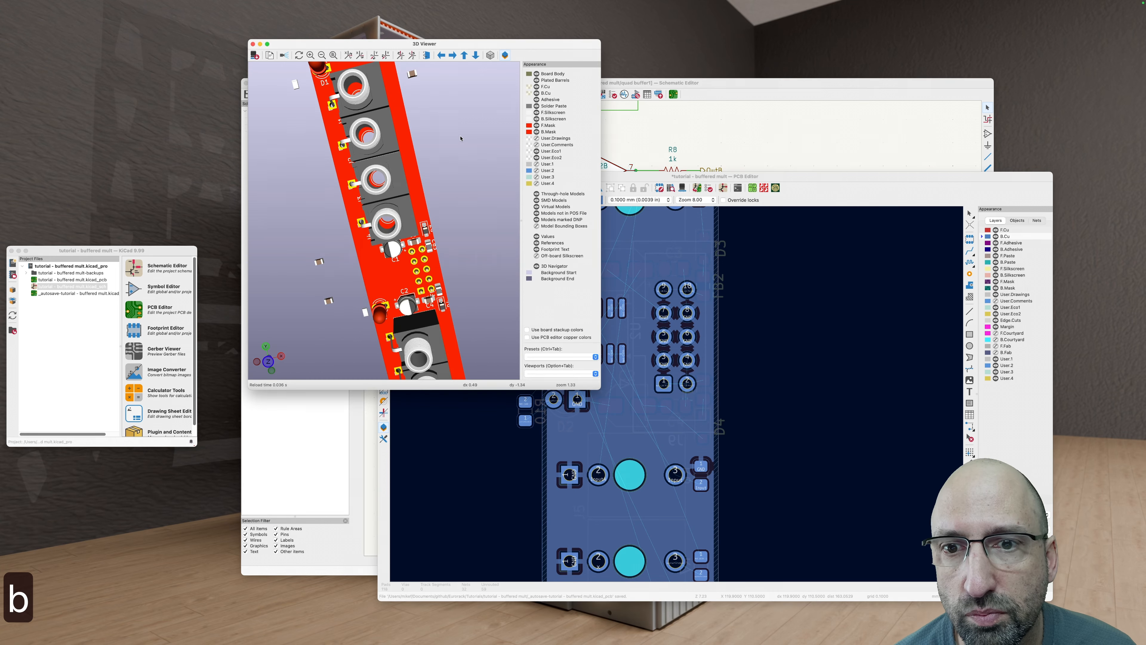
drag(461, 137, 520, 333)
click(749, 379)
scroll(739, 376, up, 1)
scroll(739, 376, down, 5)
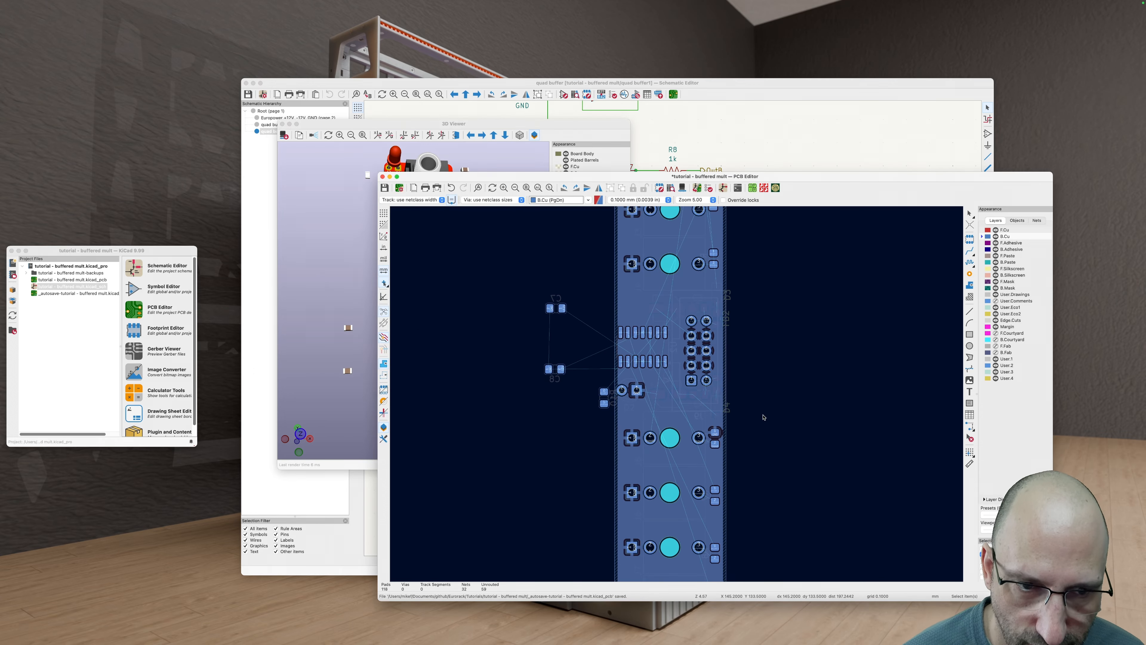
Step: Save the board and move the PCB editor window away from the screen's right side
key(super+s)
drag(759, 176, 634, 169)
scroll(464, 356, up, 3)
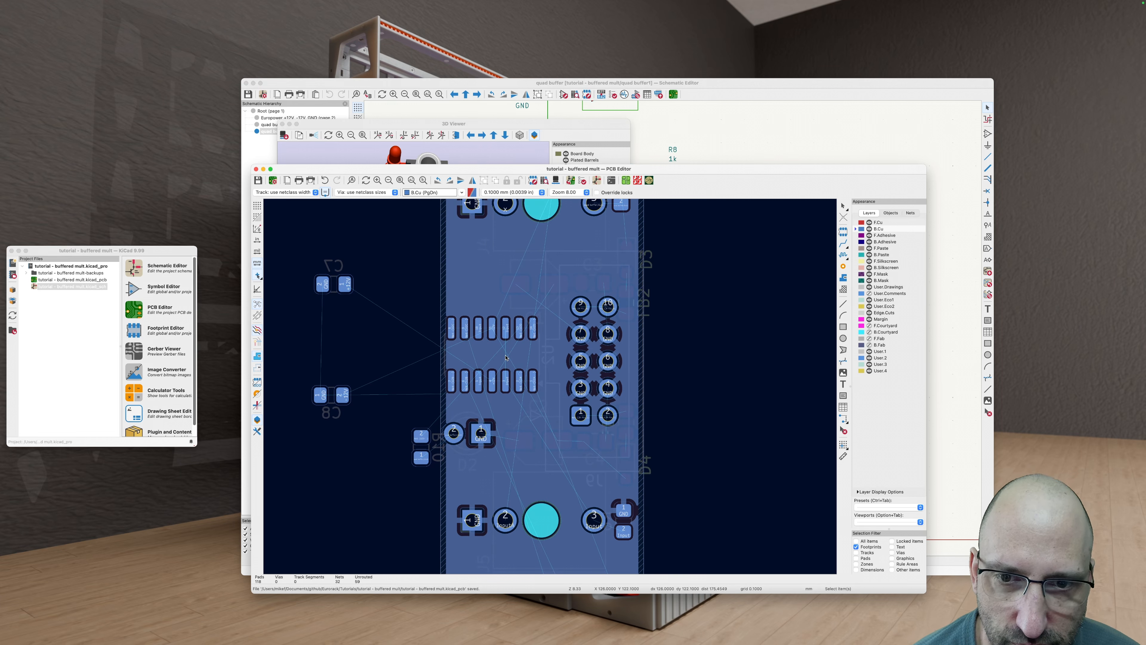
scroll(420, 325, down, 1)
click(335, 291)
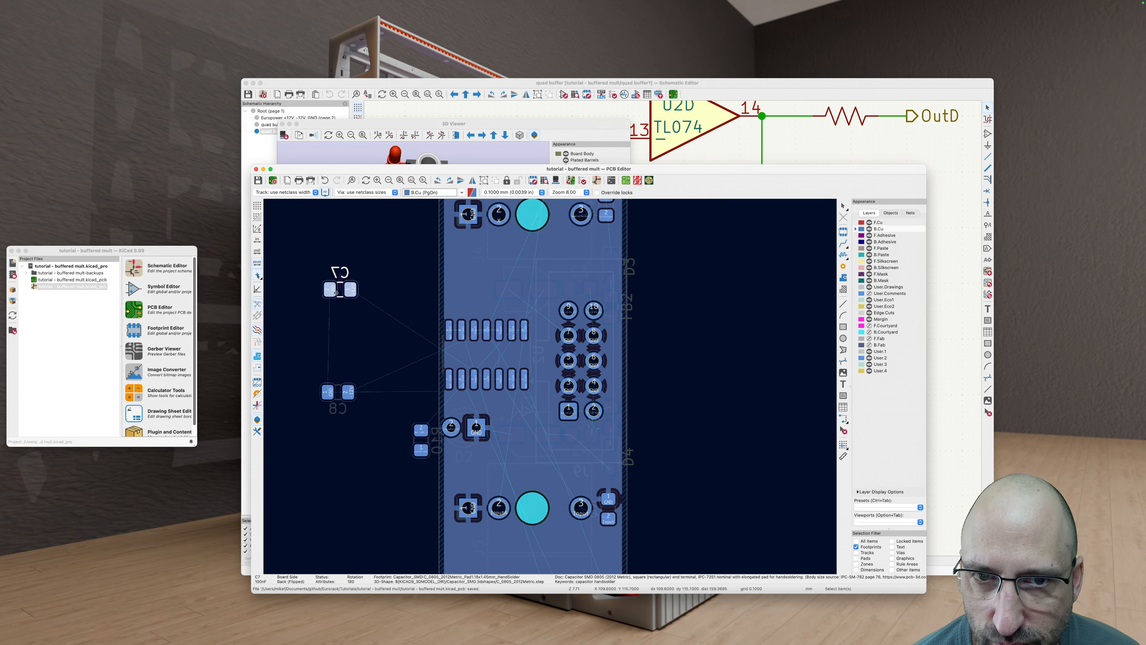
scroll(452, 316, down, 4)
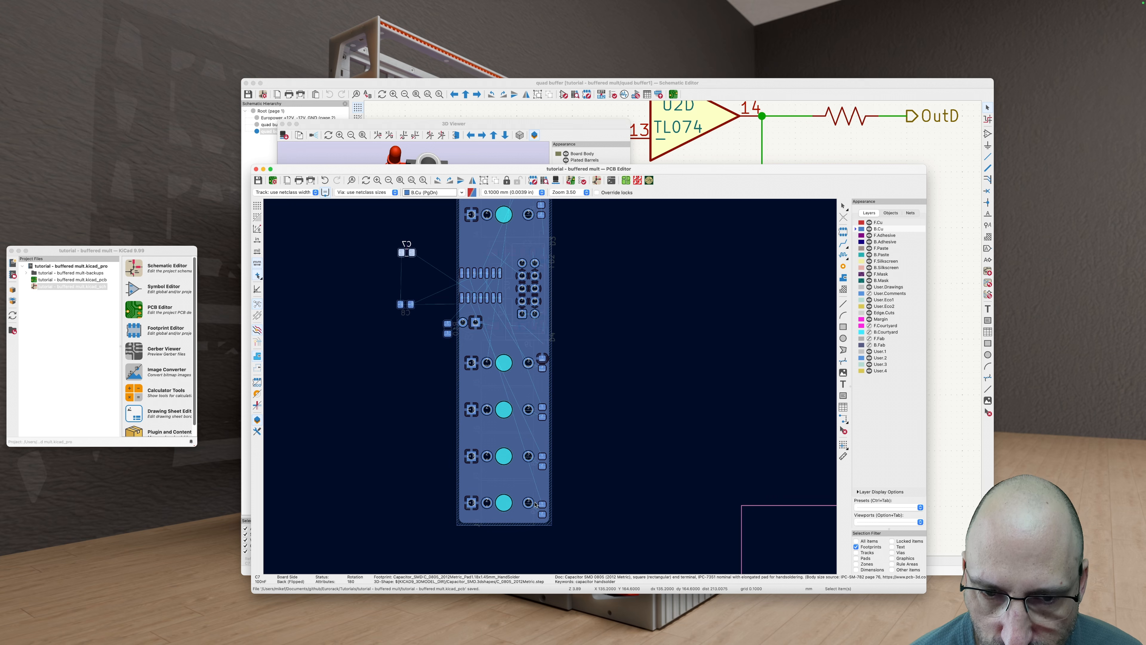
key(Escape)
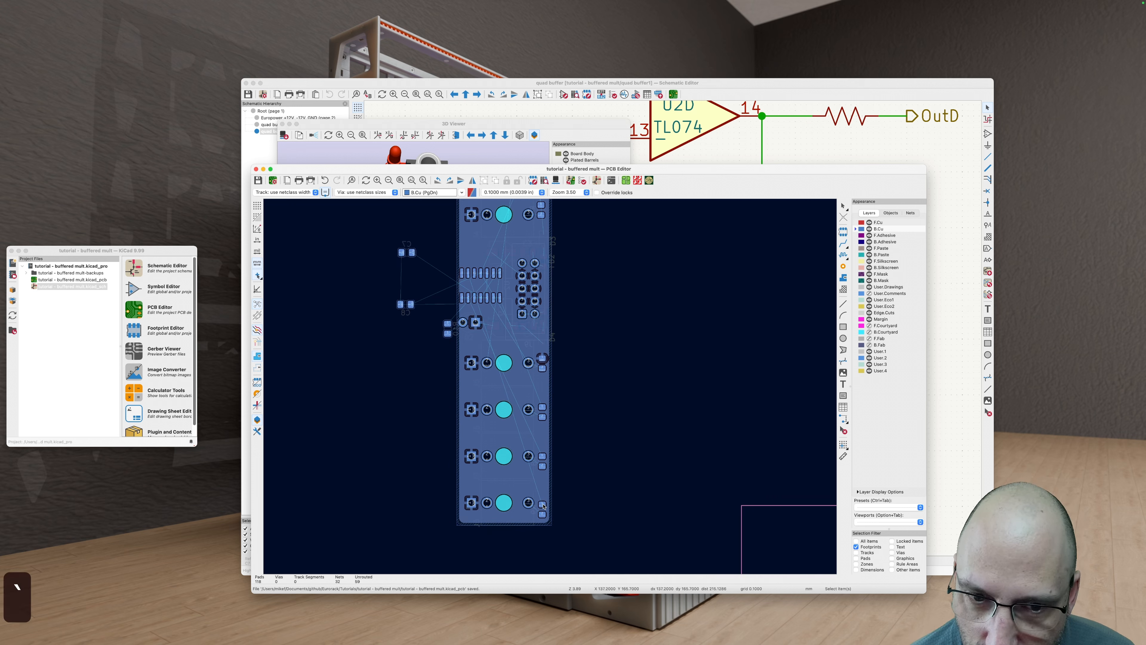
Step: Make pads selectable alongside footprints in the selection filter
click(541, 509)
click(652, 500)
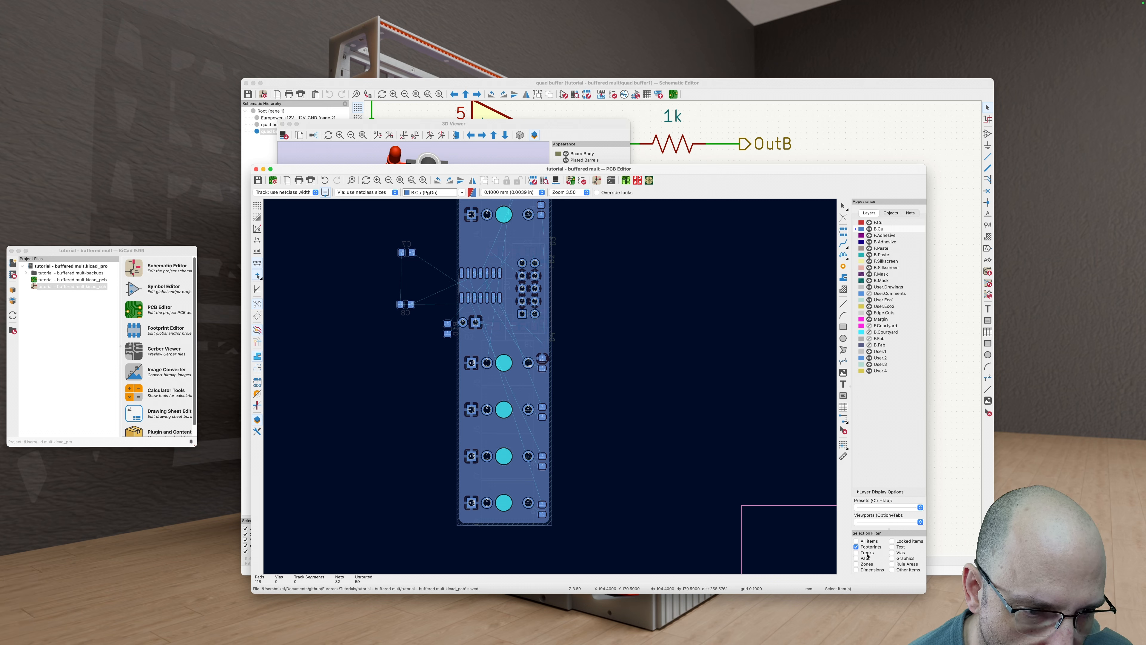
click(856, 554)
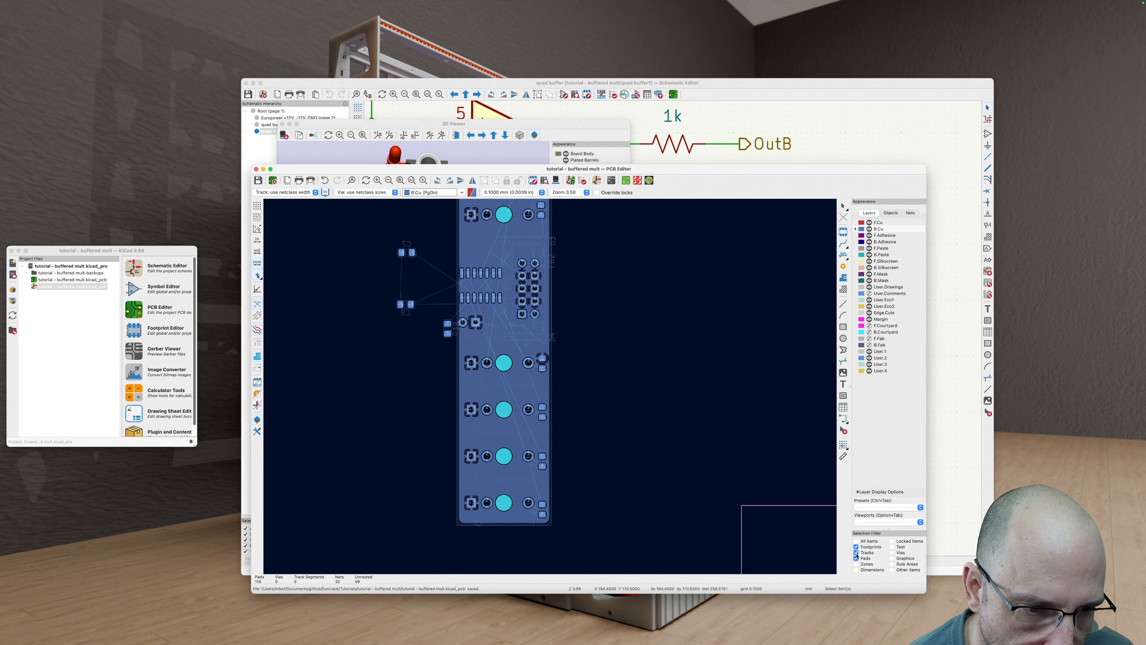
scroll(578, 433, up, 3)
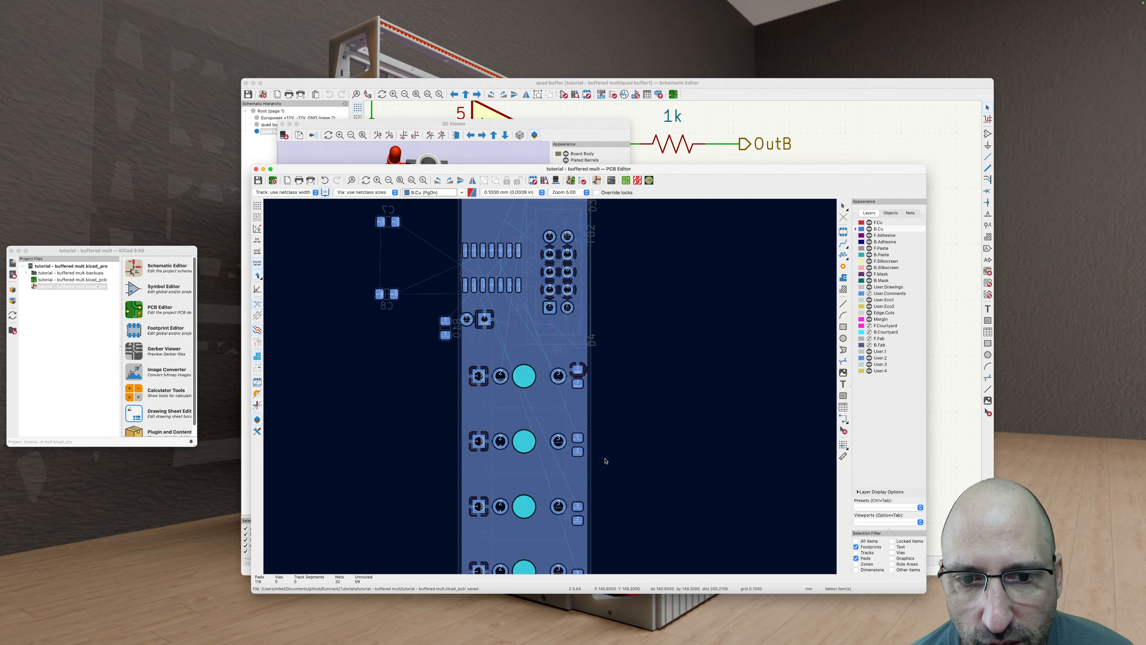
Step: Highlight the nets of the resistor pads beside the lower jacks one by one to trace their connections to op-amp U2
key(grave)
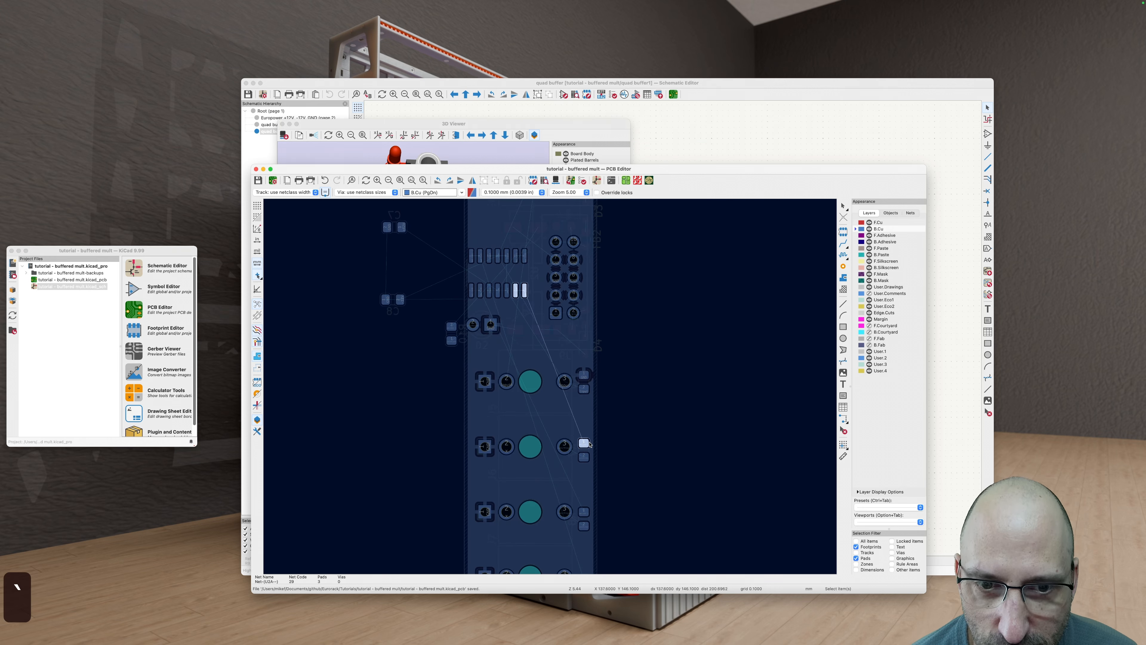
scroll(590, 444, down, 2)
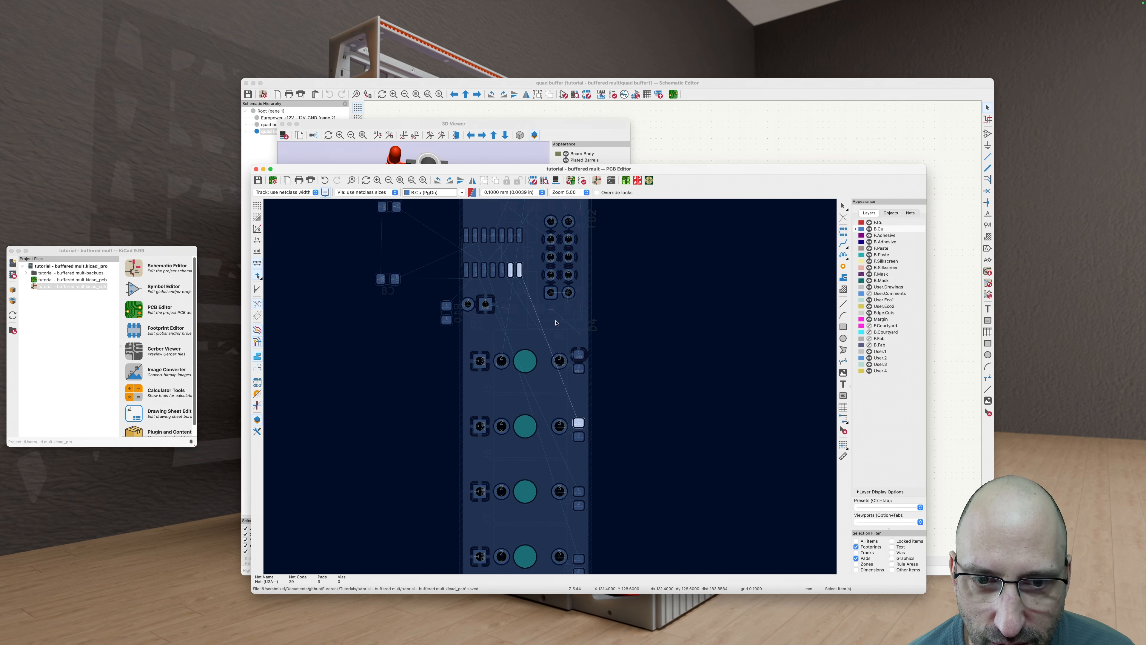
scroll(632, 374, down, 5)
scroll(627, 430, up, 4)
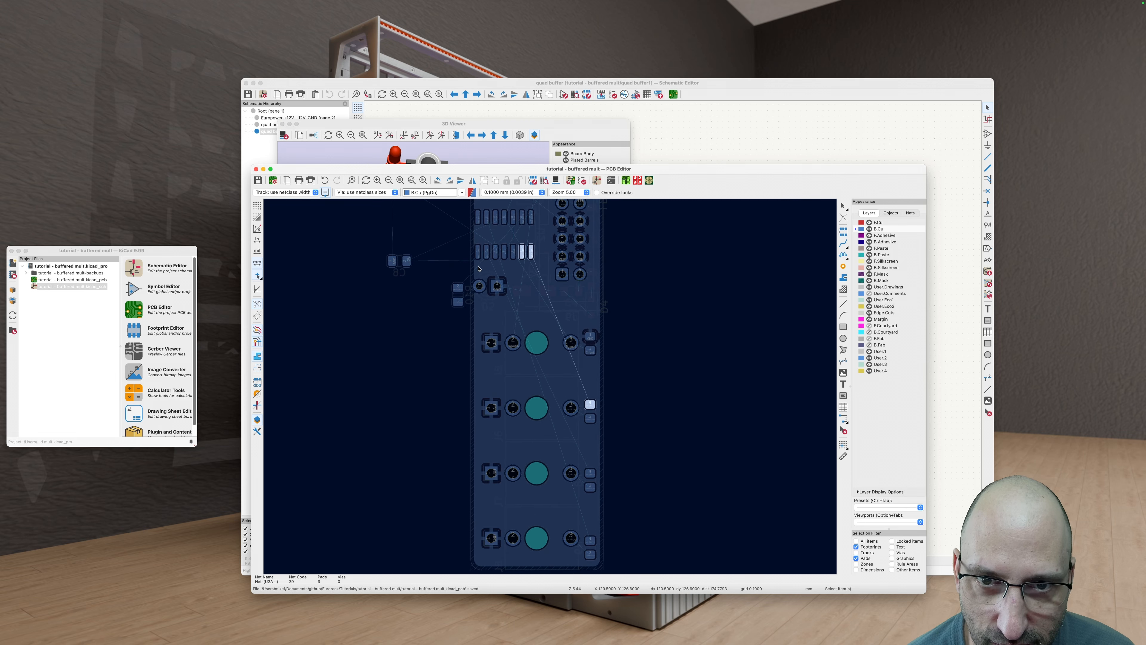
key(grave)
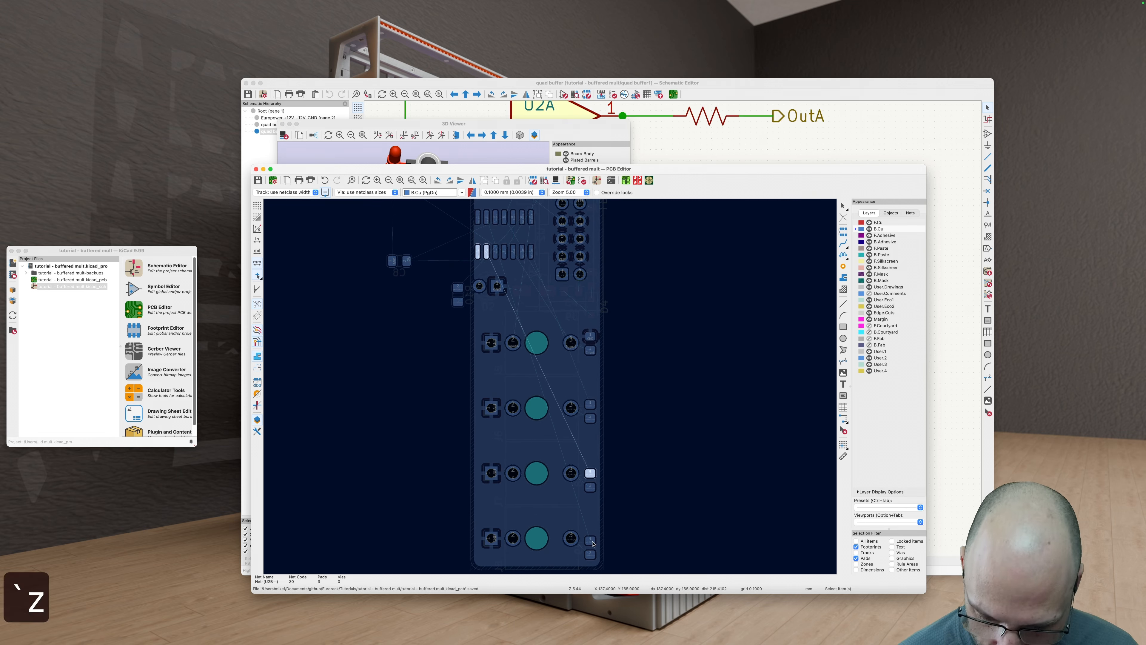
key(grave)
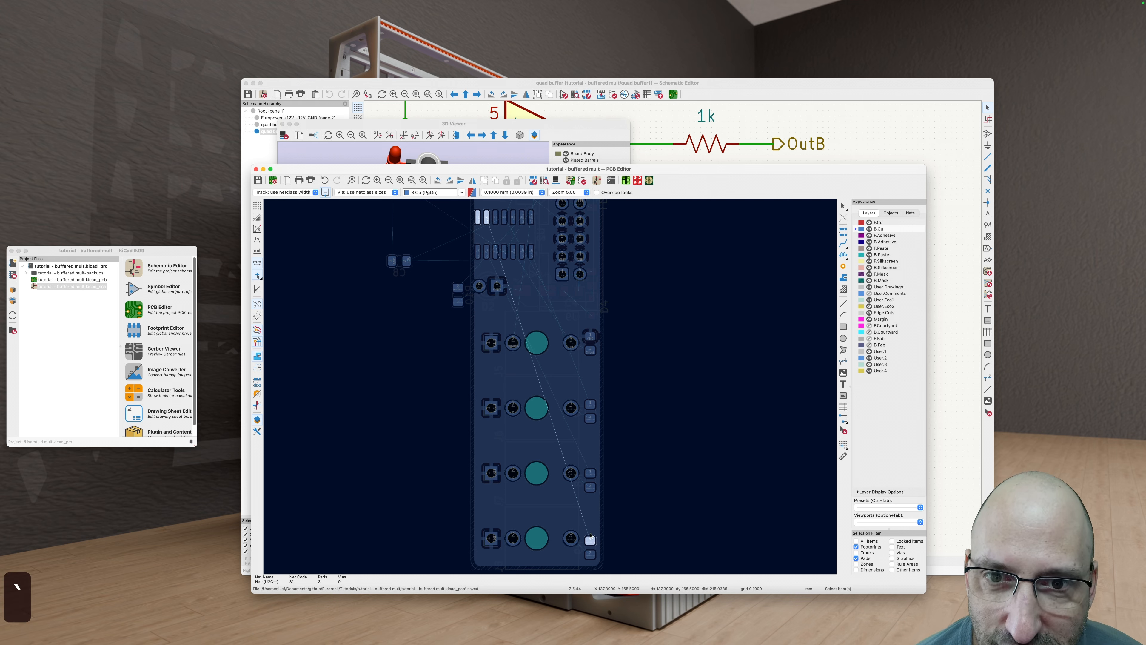
scroll(496, 325, up, 2)
scroll(496, 325, right, 2)
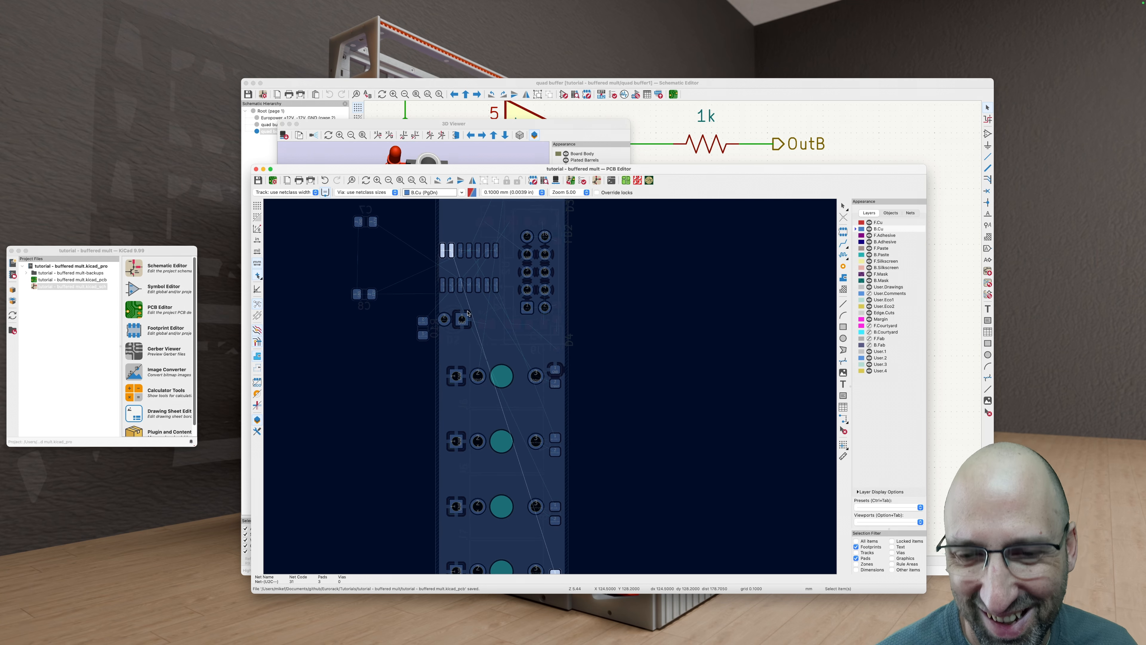
key(z)
ctrl+scroll(507, 297, down, 1)
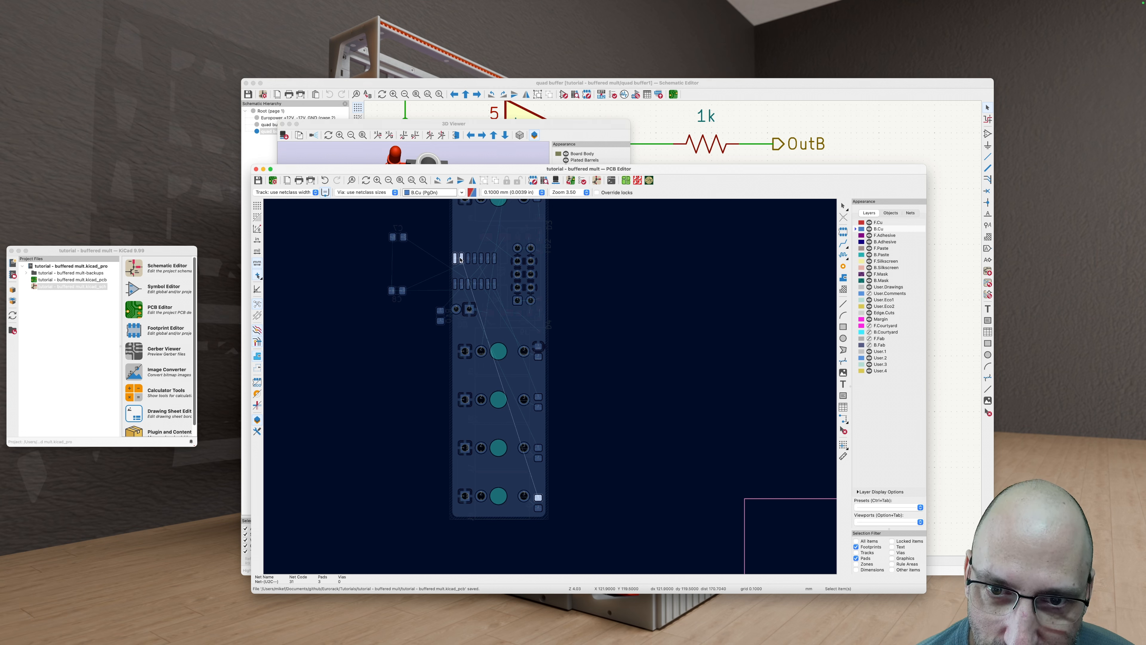
scroll(450, 278, up, 3)
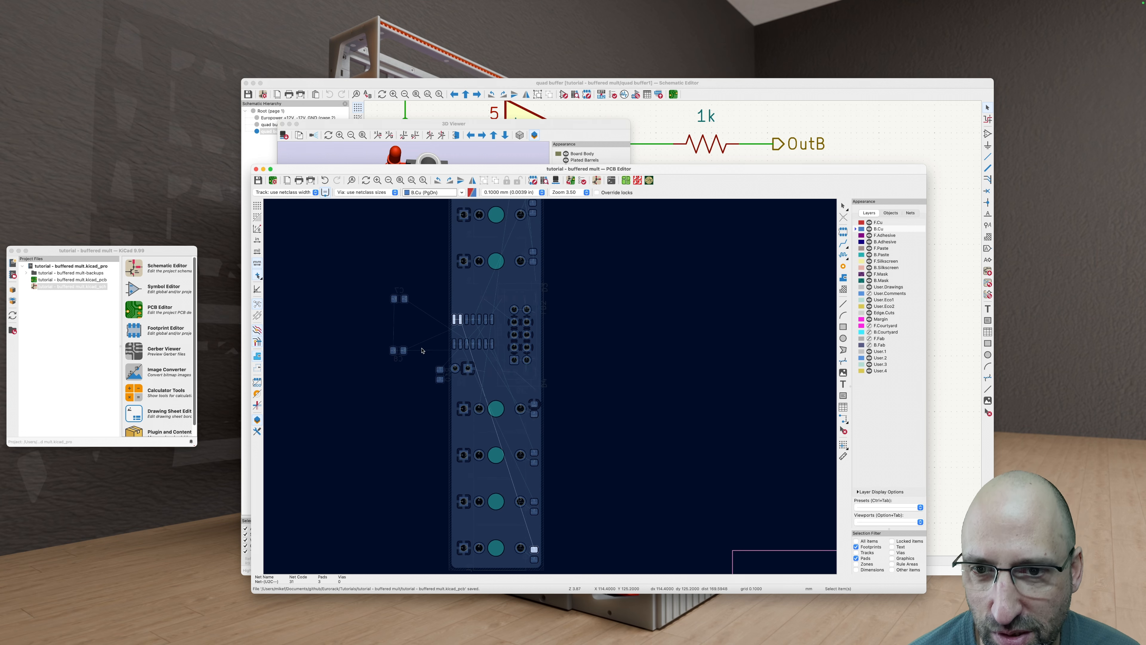
ctrl+scroll(407, 299, up, 2)
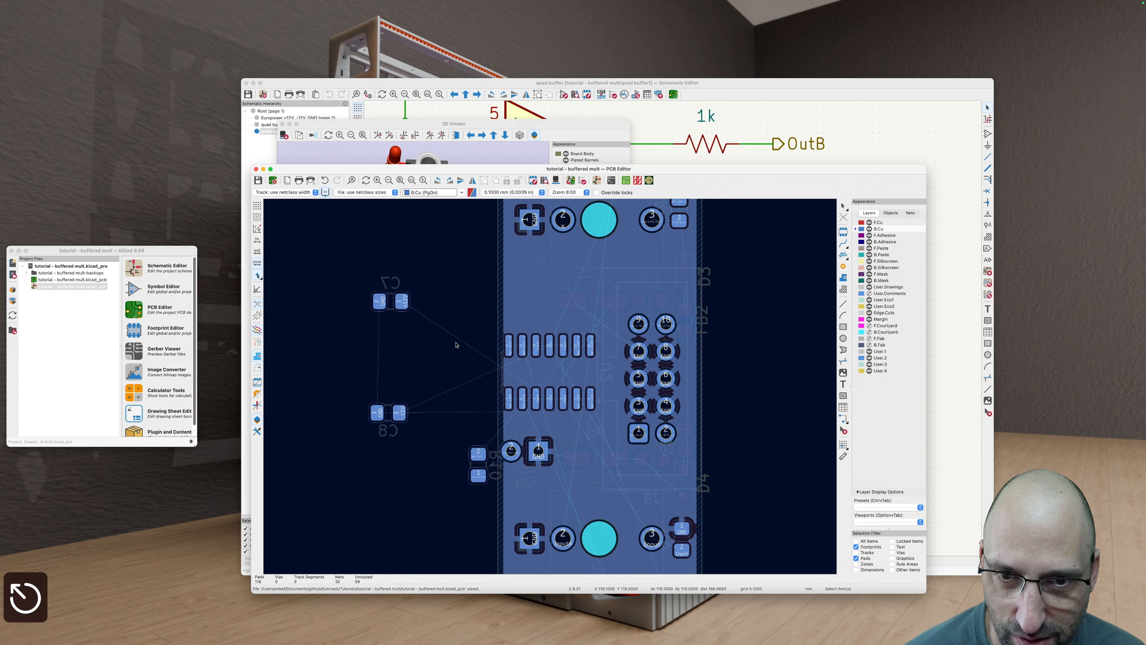
Step: Place capacitor C7 on the board just below U2's lower pin row, near the +12V pin, rotated to 0 degrees
click(389, 302)
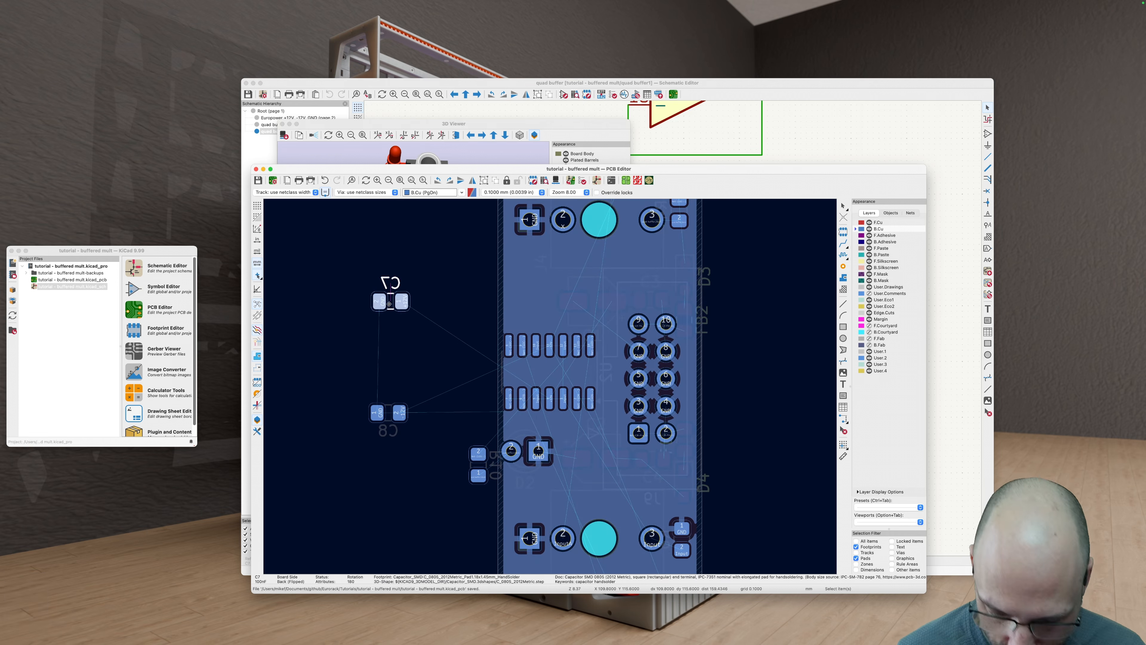
key(m)
key(r)
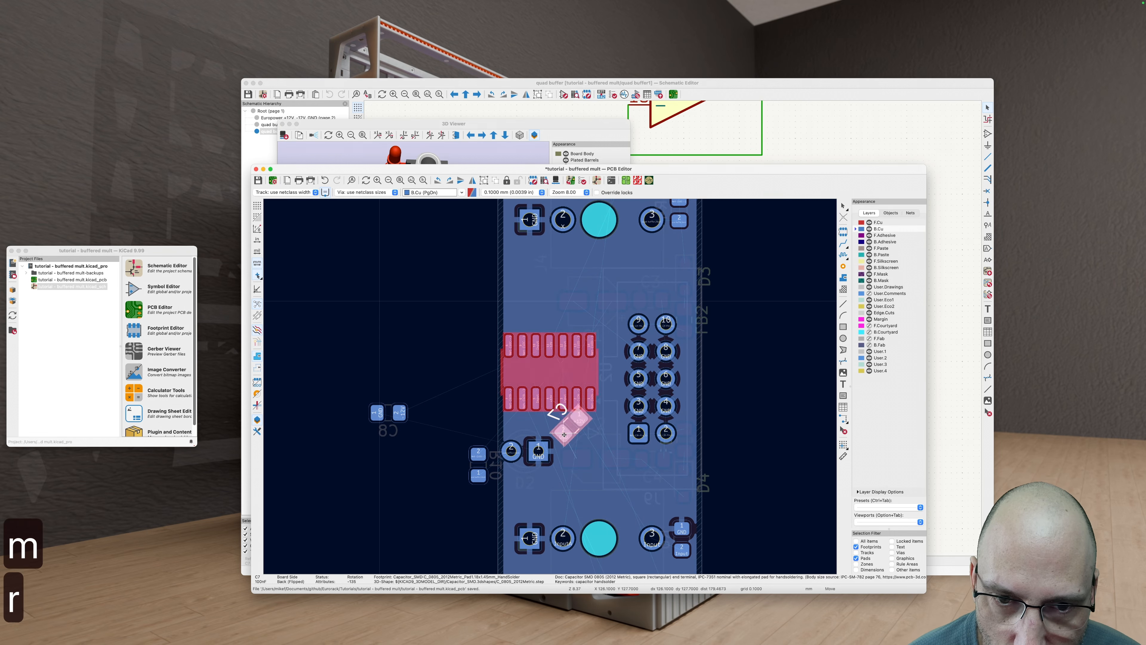
key(r)
scroll(559, 453, up, 4)
scroll(573, 488, down, 2)
scroll(583, 529, down, 3)
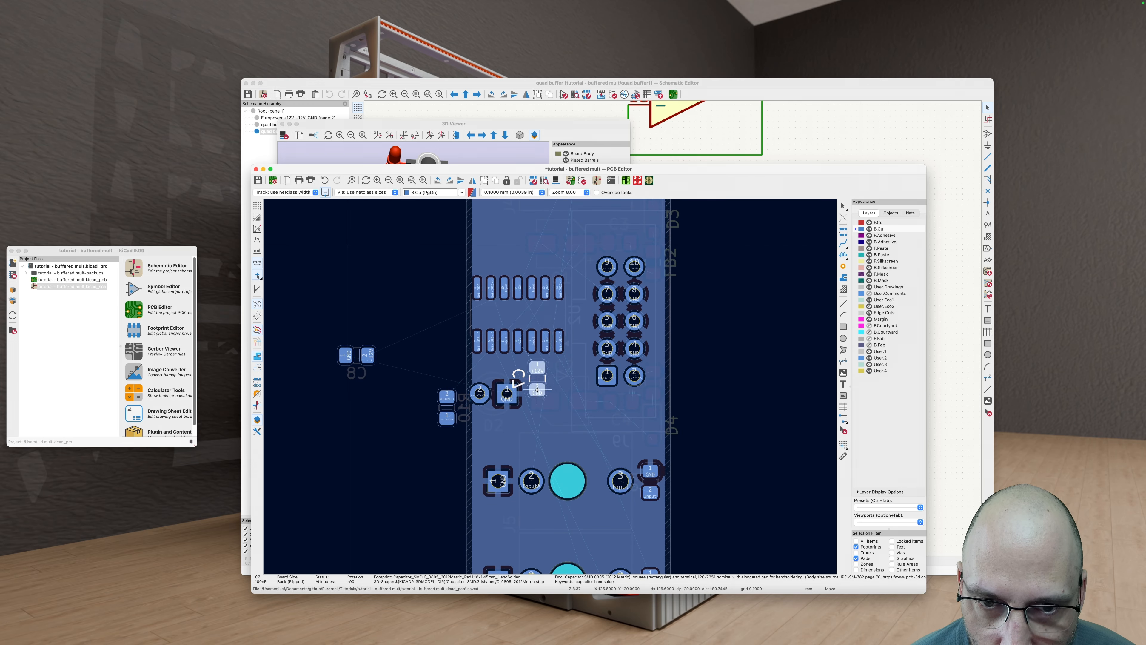
key(r)
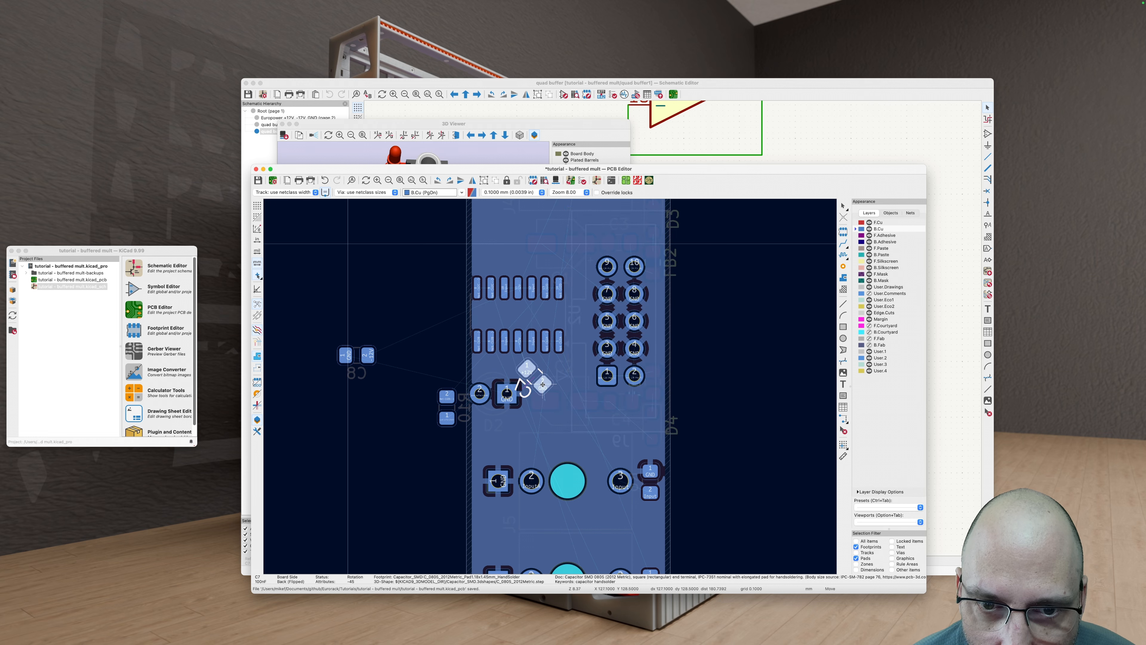
key(r)
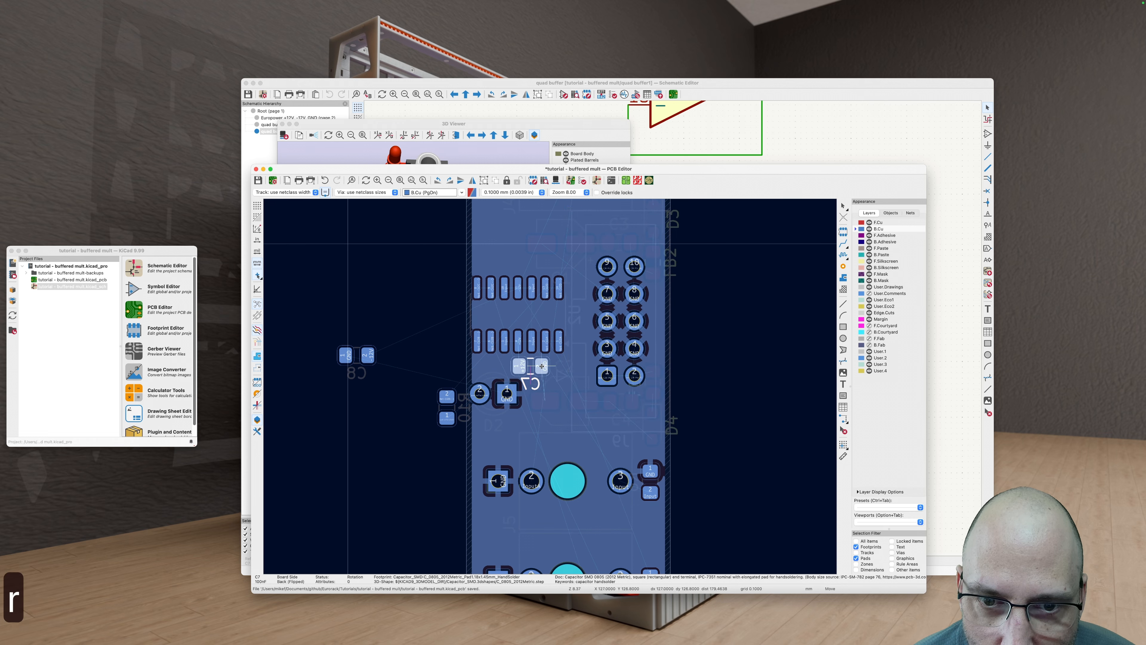
click(541, 367)
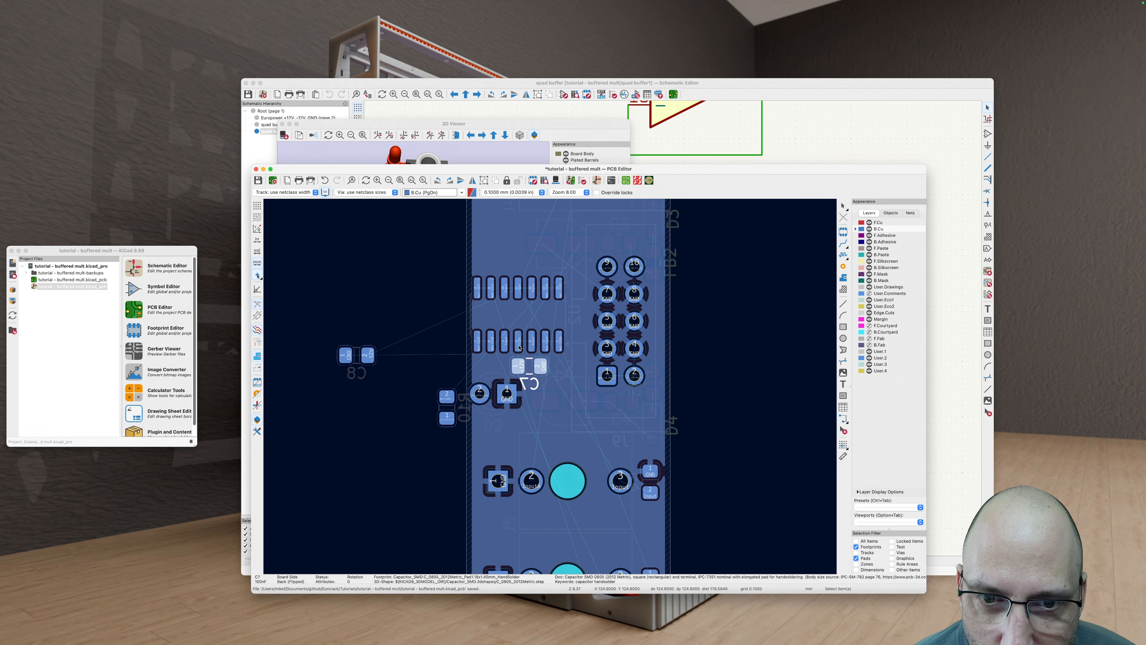
scroll(519, 348, up, 5)
scroll(522, 335, down, 5)
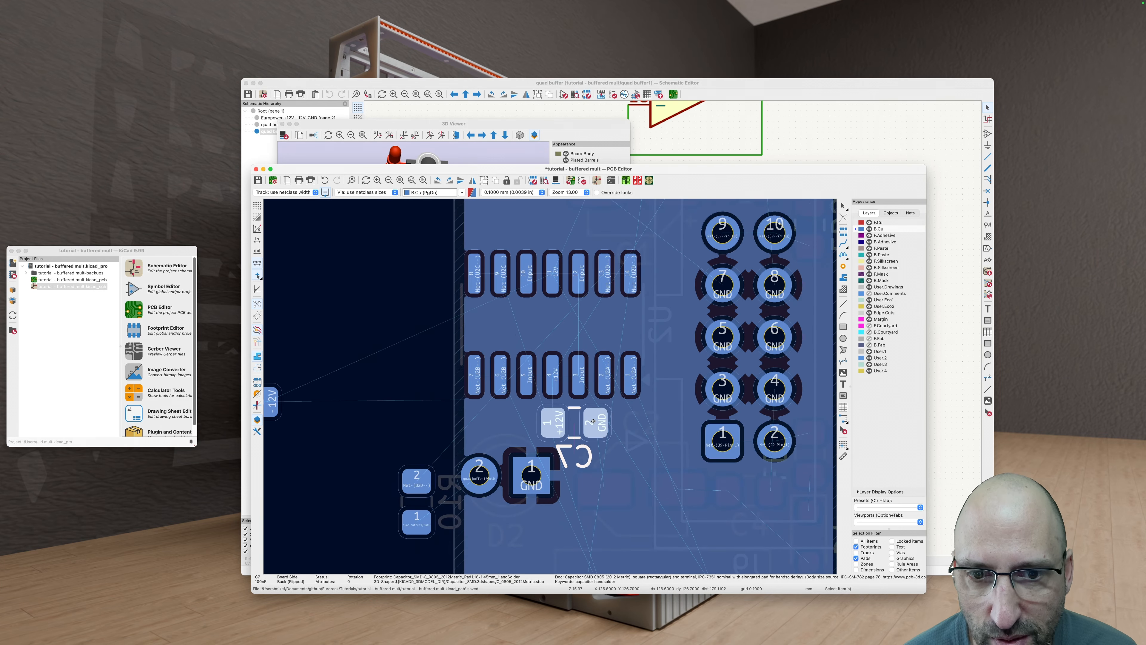
Step: Place capacitor C8 on the board just above U2's upper pin row, near the -12V pin
click(371, 446)
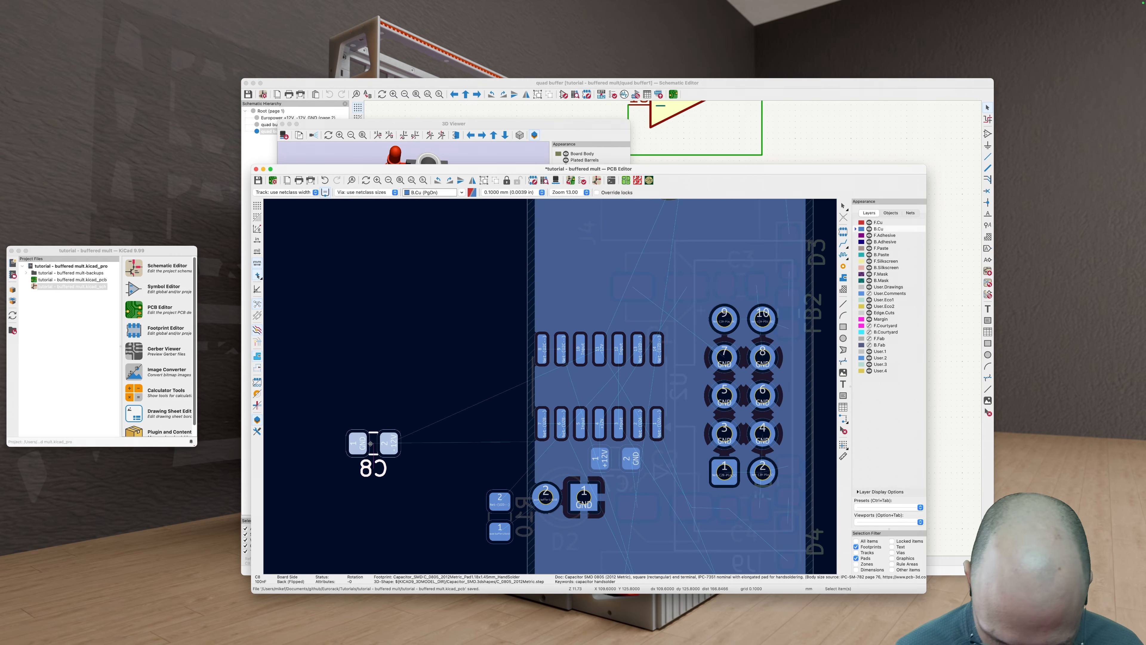
key(m)
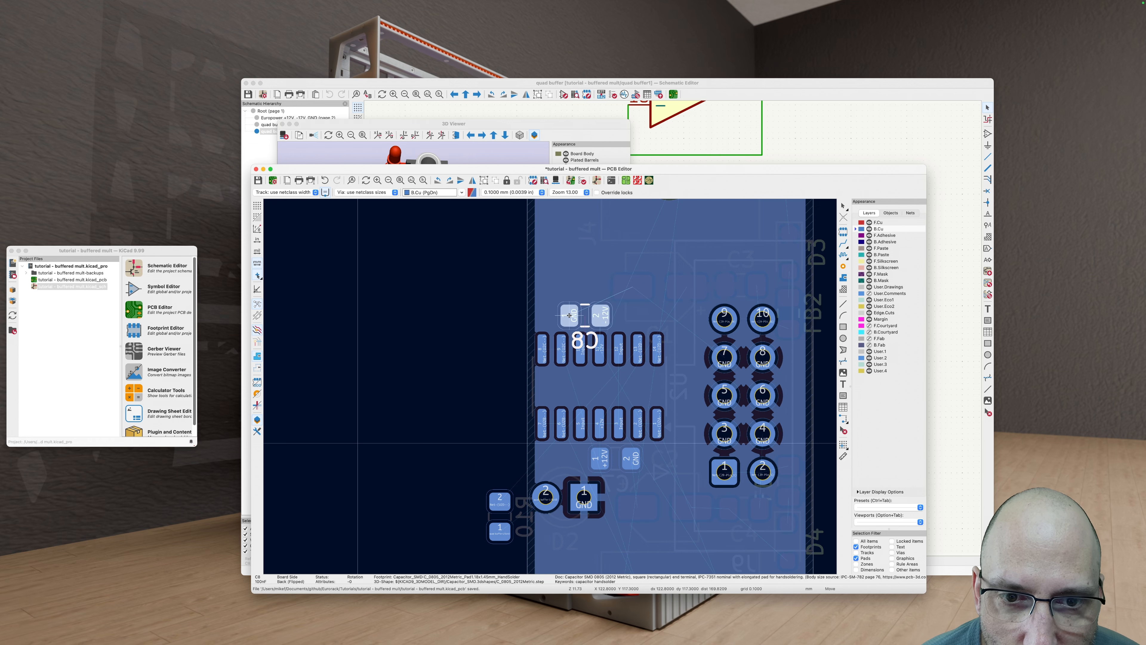
click(570, 314)
scroll(609, 341, up, 2)
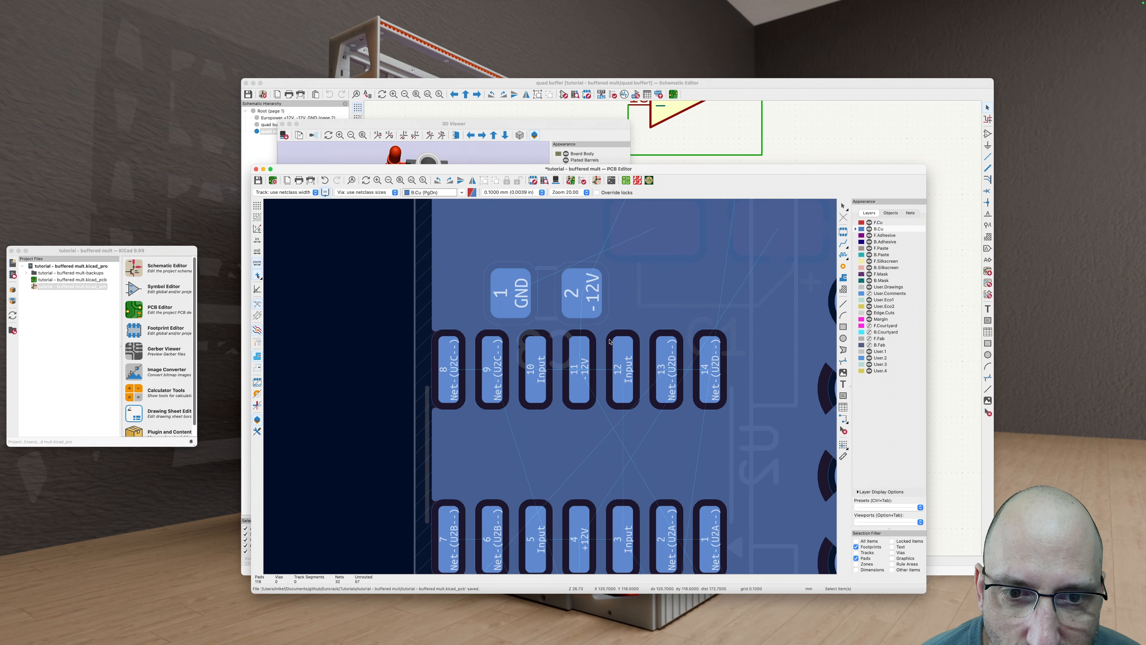
scroll(473, 353, down, 3)
scroll(475, 388, right, 2)
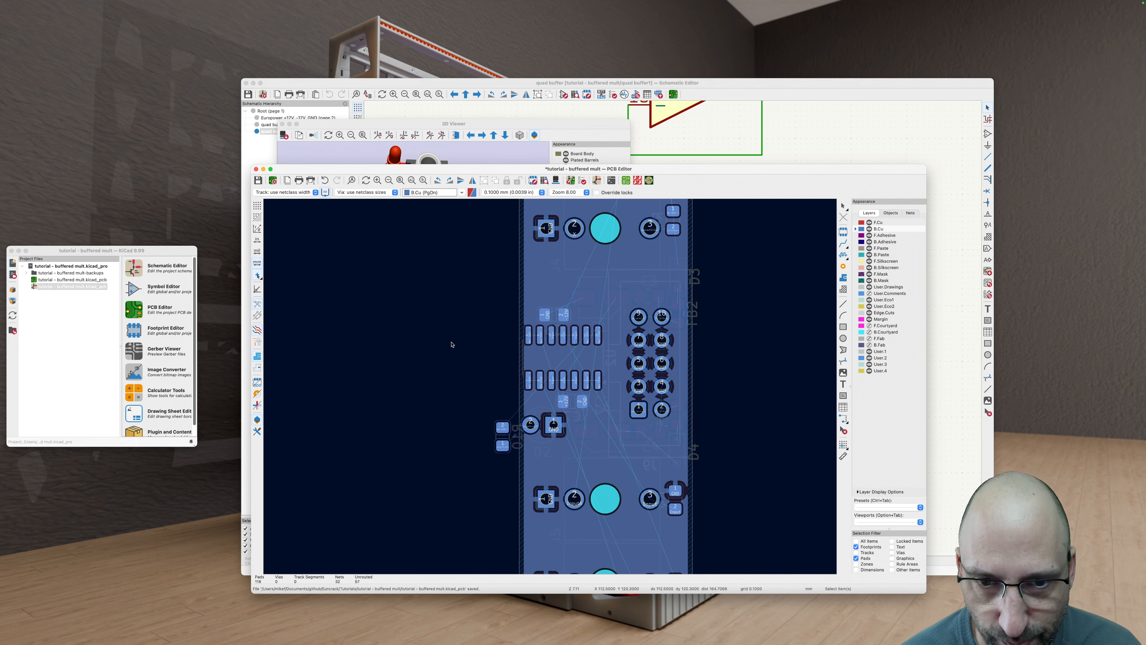
Step: Place resistor R10 vertically on the board, just below the two through-hole pads beneath U2, rotated to -90 degrees
scroll(483, 418, up, 2)
click(492, 410)
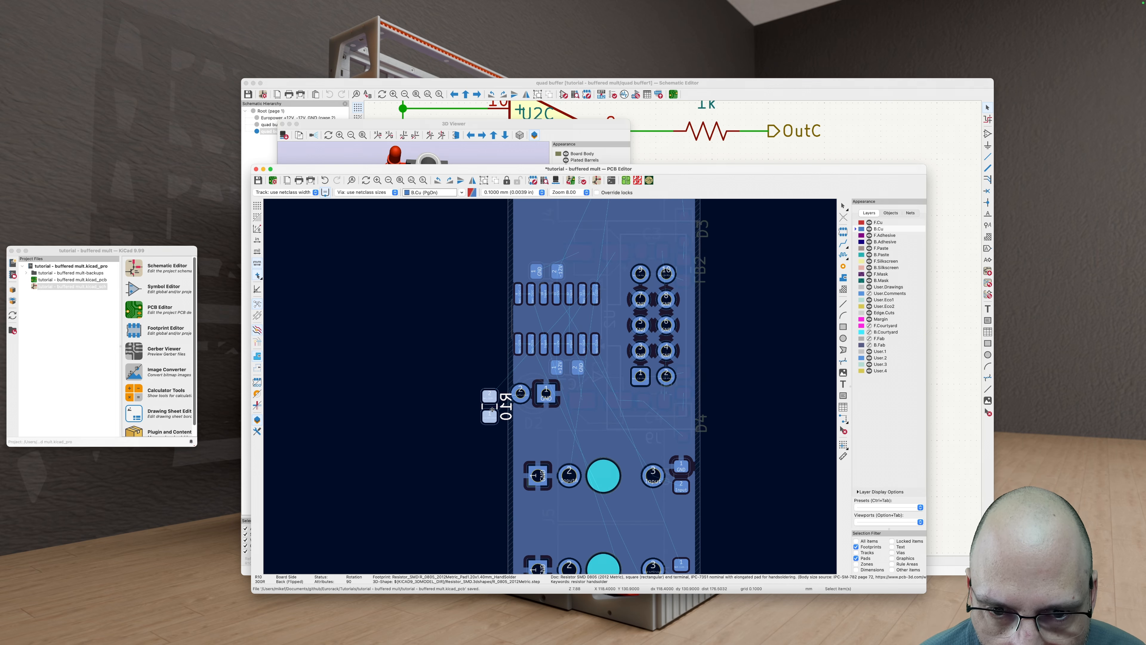
key(m)
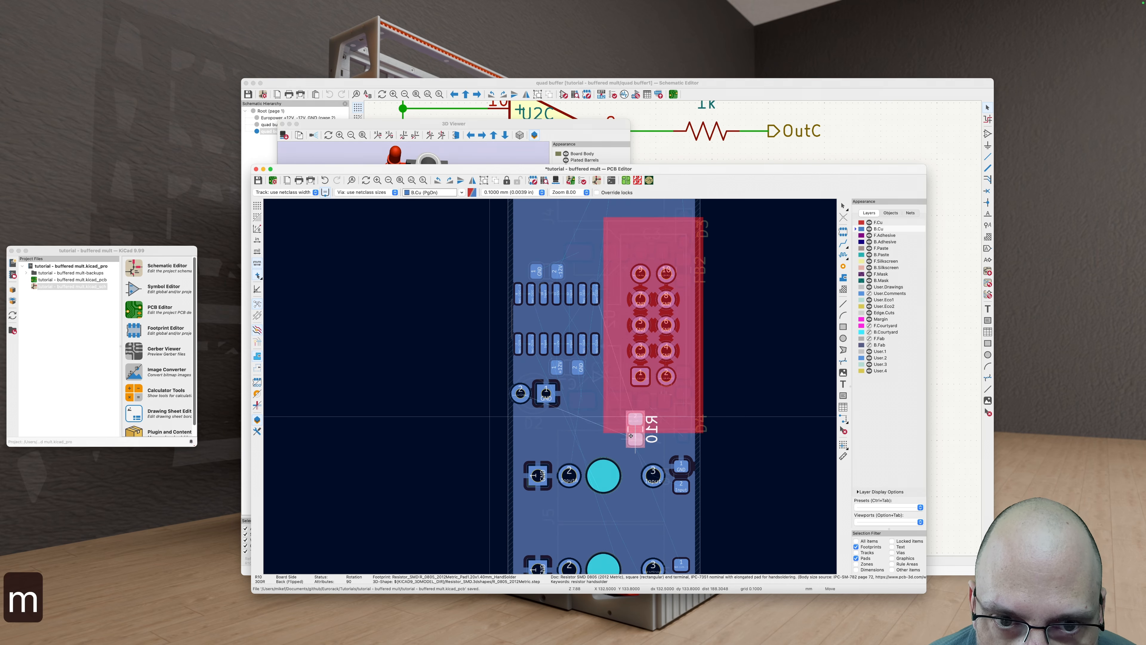
key(r)
key(r)
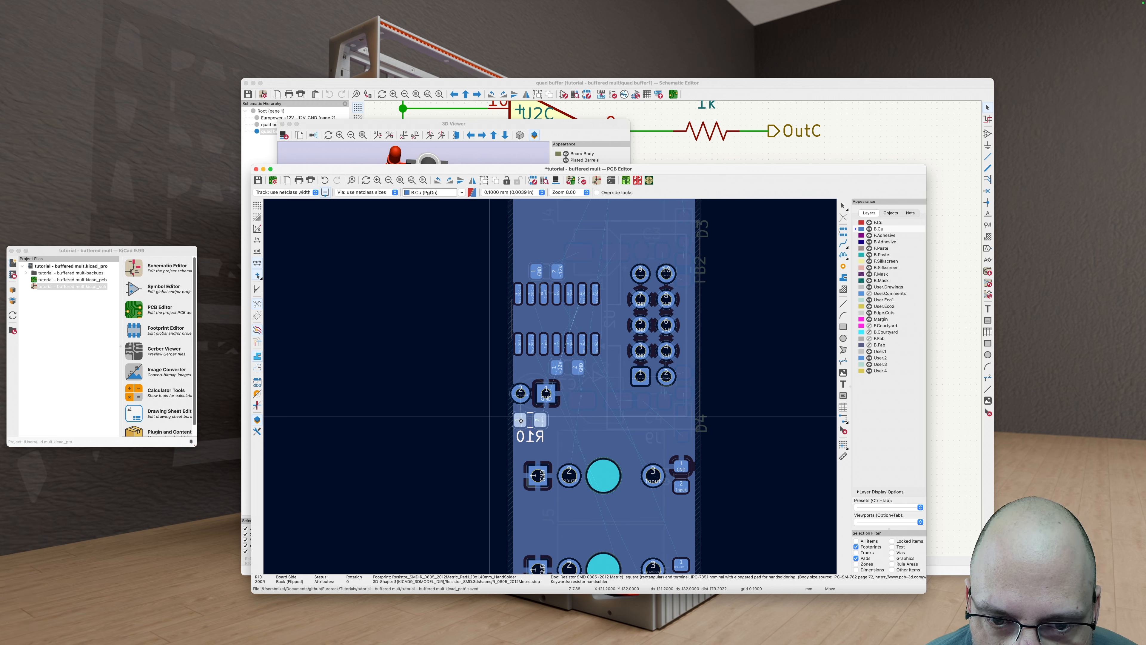
key(r)
key(r)
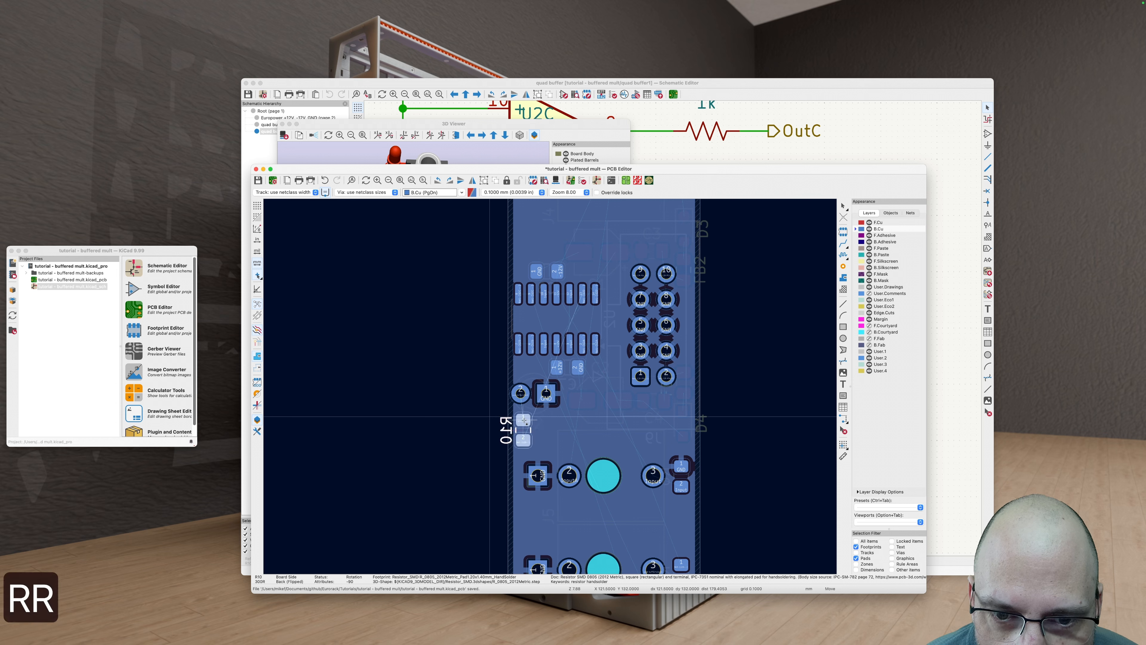
click(523, 422)
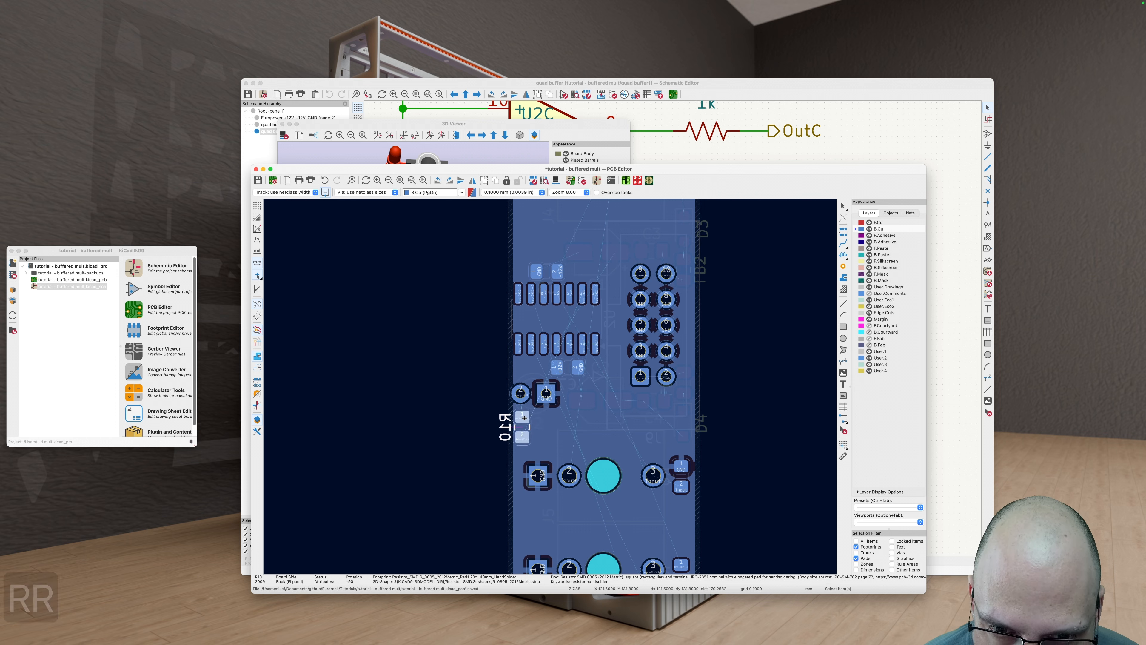
Step: Flip resistor R10 to the front side, make F.Cu the active layer and rotate R10 to 180 degrees
click(490, 426)
key(f)
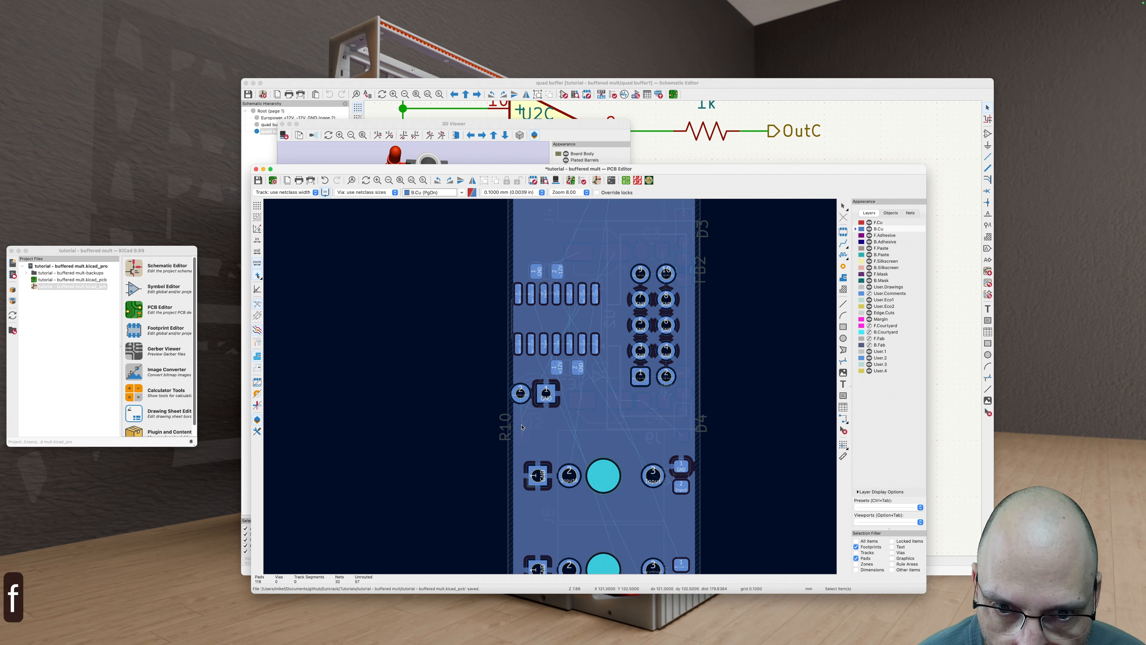
key(v)
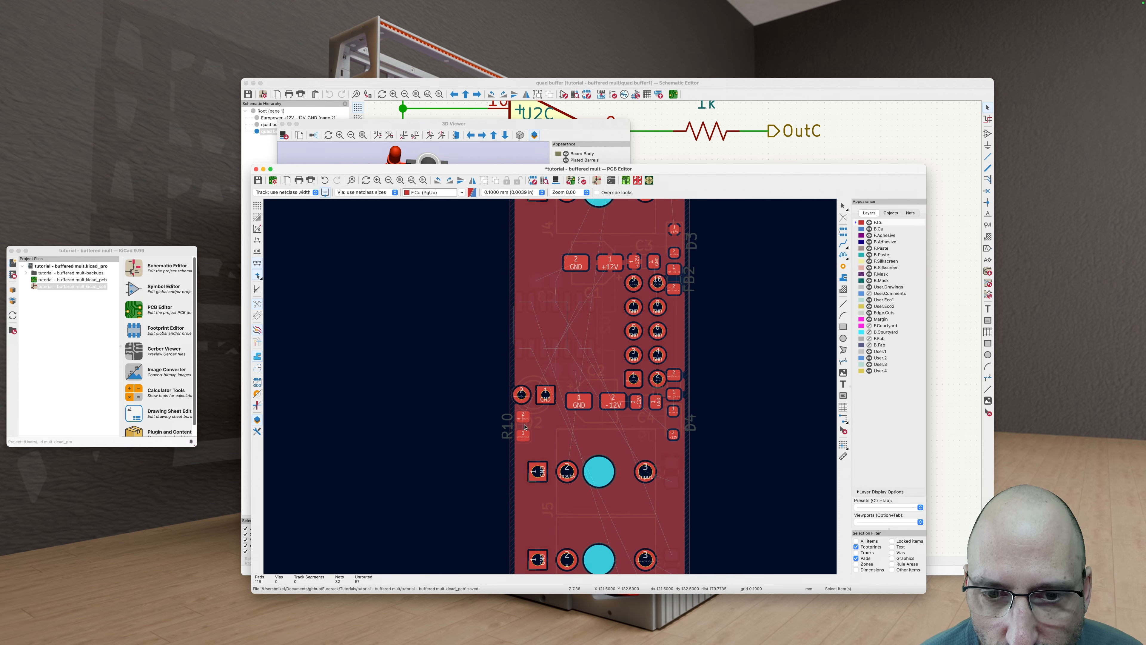
key(r)
key(r)
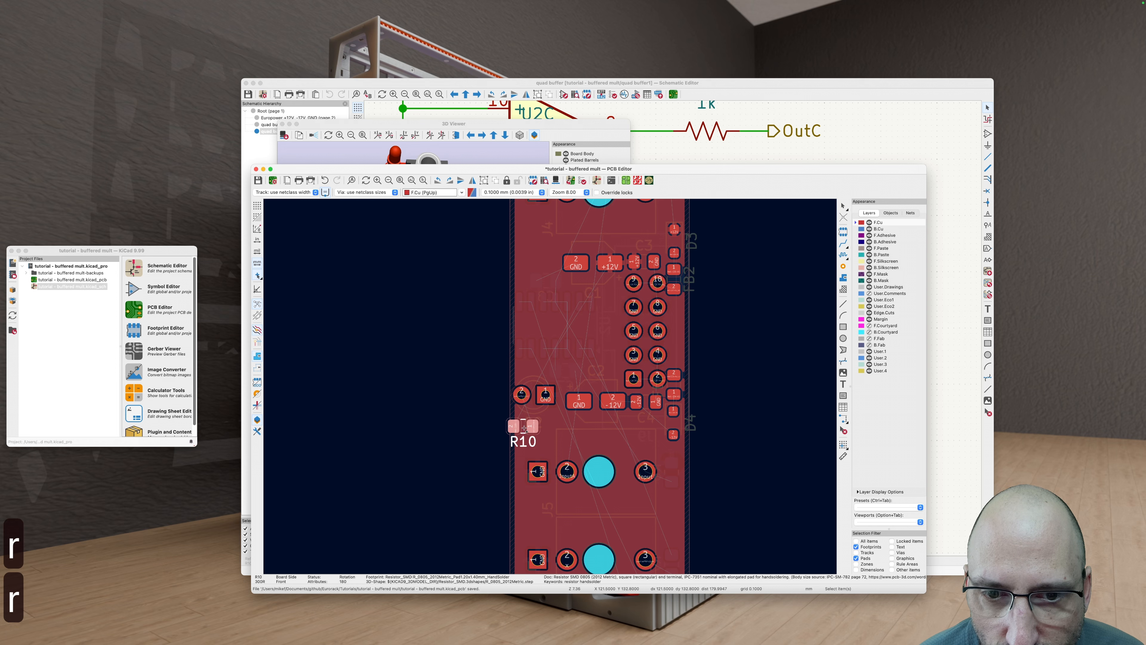
Step: Return R10 to the back side at 0 degrees, place it just below the through-hole pads beneath U2, and reactivate B.Cu
key(m)
key(r)
key(r)
key(r)
key(r)
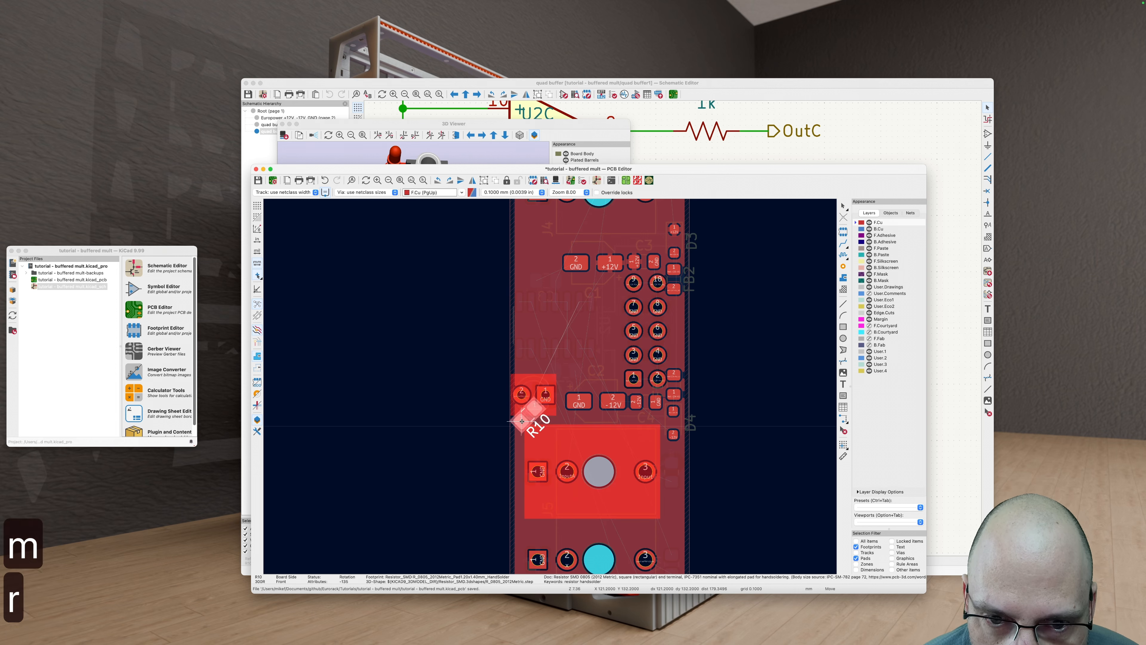
key(f)
key(r)
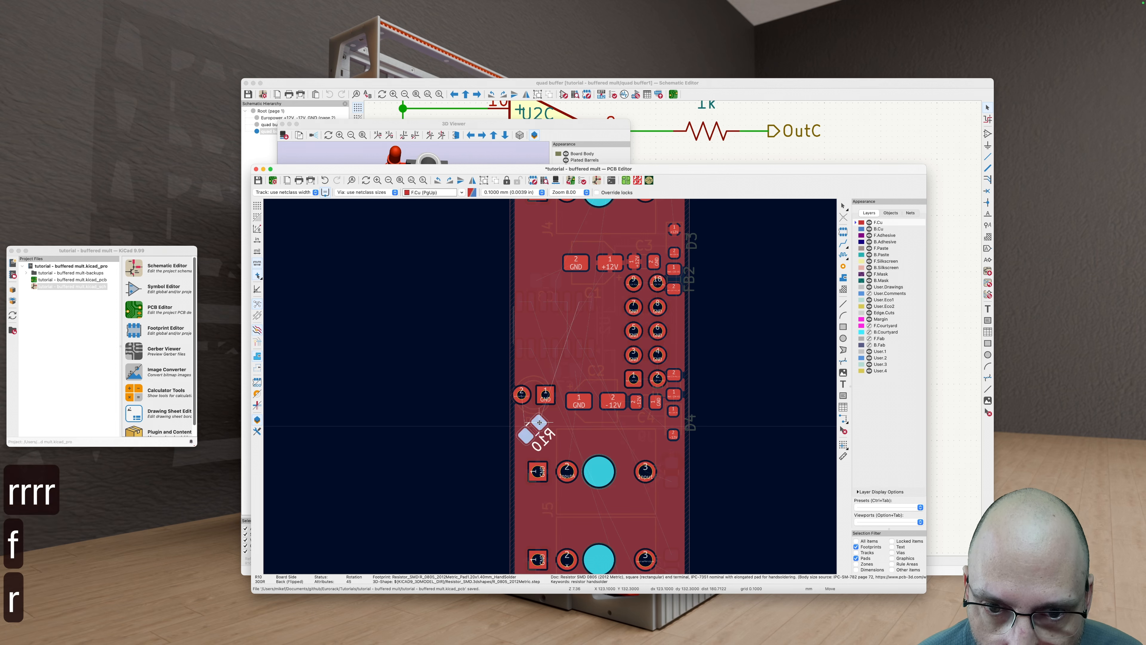
key(shift+r)
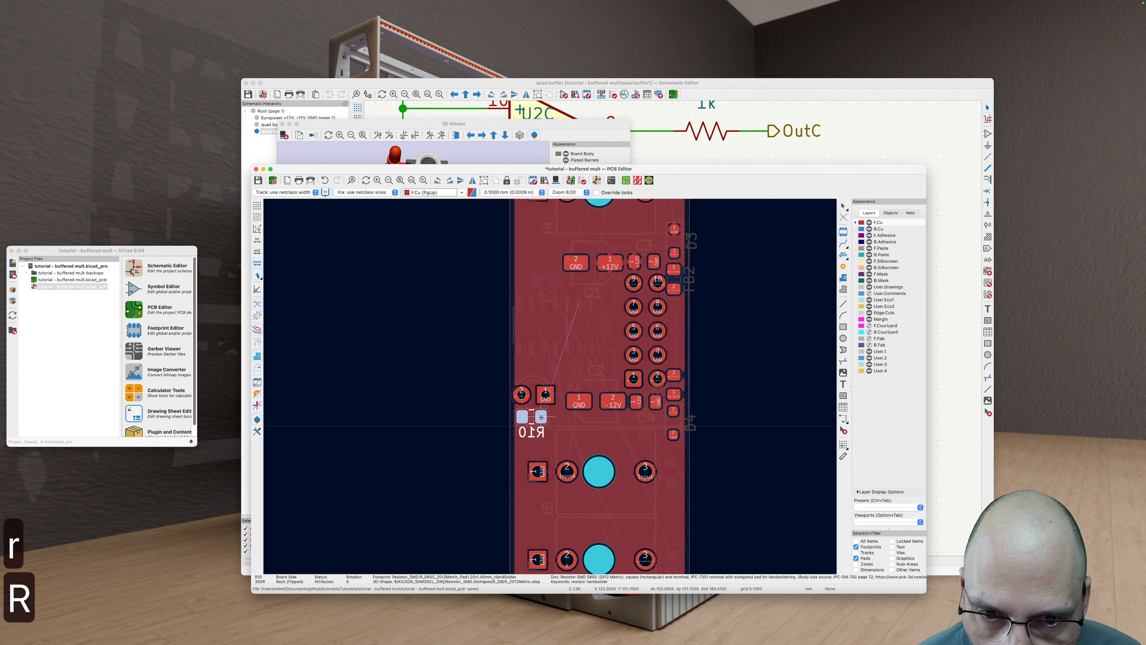
click(541, 417)
key(v)
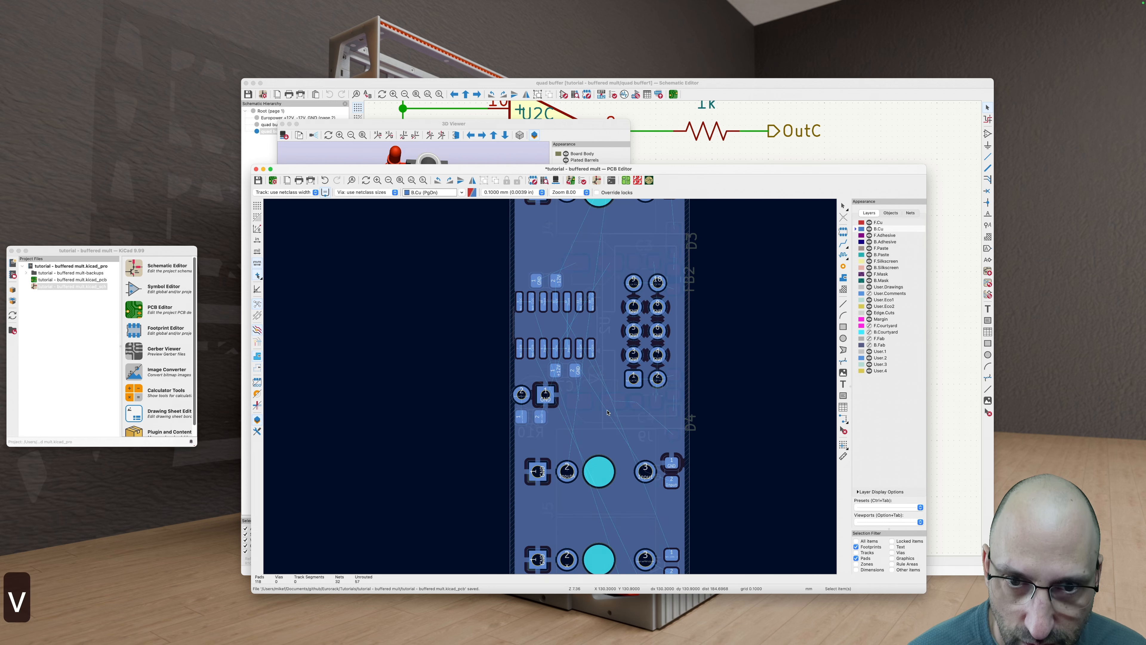
Step: Nudge R10 slightly farther down from the through-hole pads and refill the copper zones
scroll(737, 417, up, 1)
scroll(565, 409, up, 3)
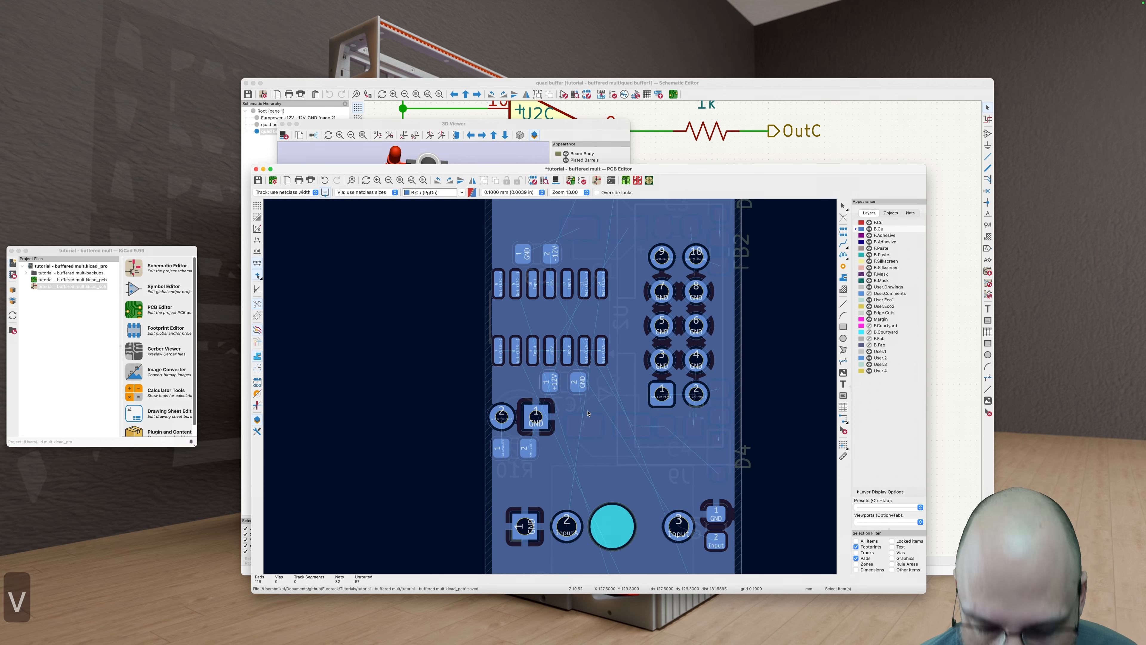
key(b)
click(514, 447)
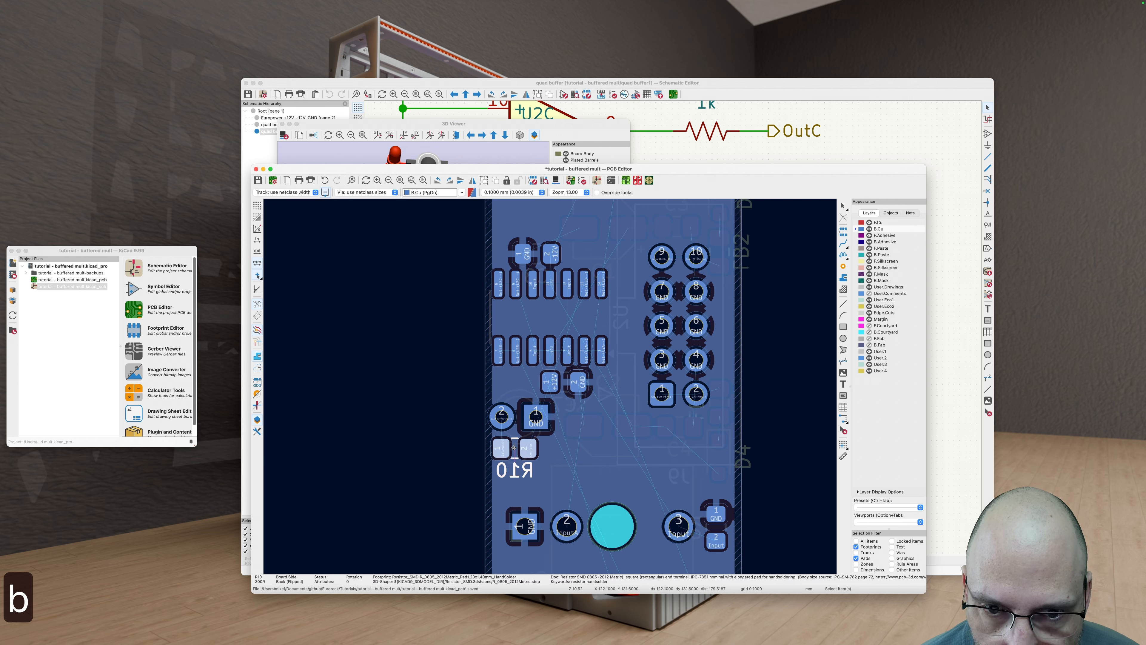
key(m)
click(501, 454)
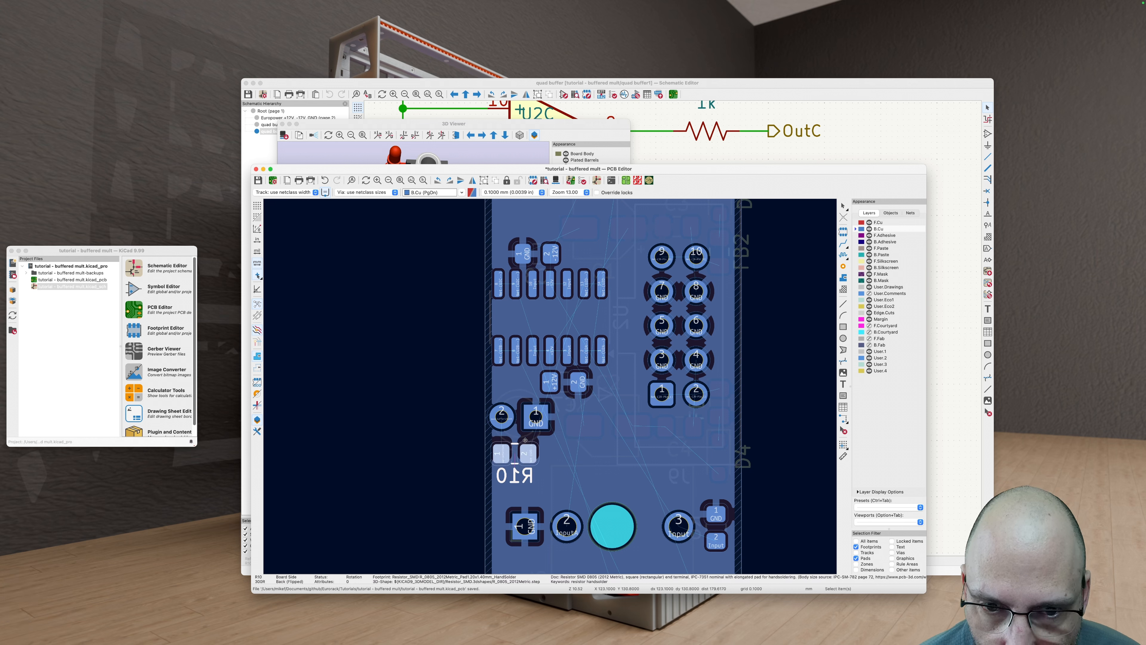
key(b)
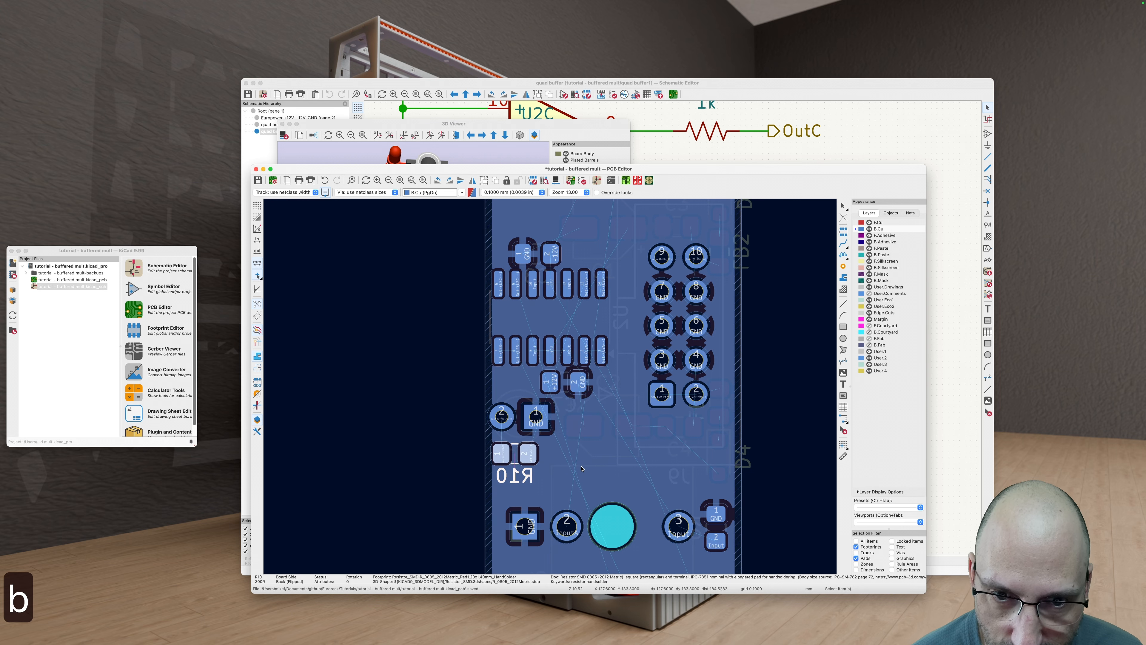
Step: Highlight the nets of R10's two pads in turn to trace their connections to U2 and the adjacent through-hole pad
scroll(516, 433, down, 3)
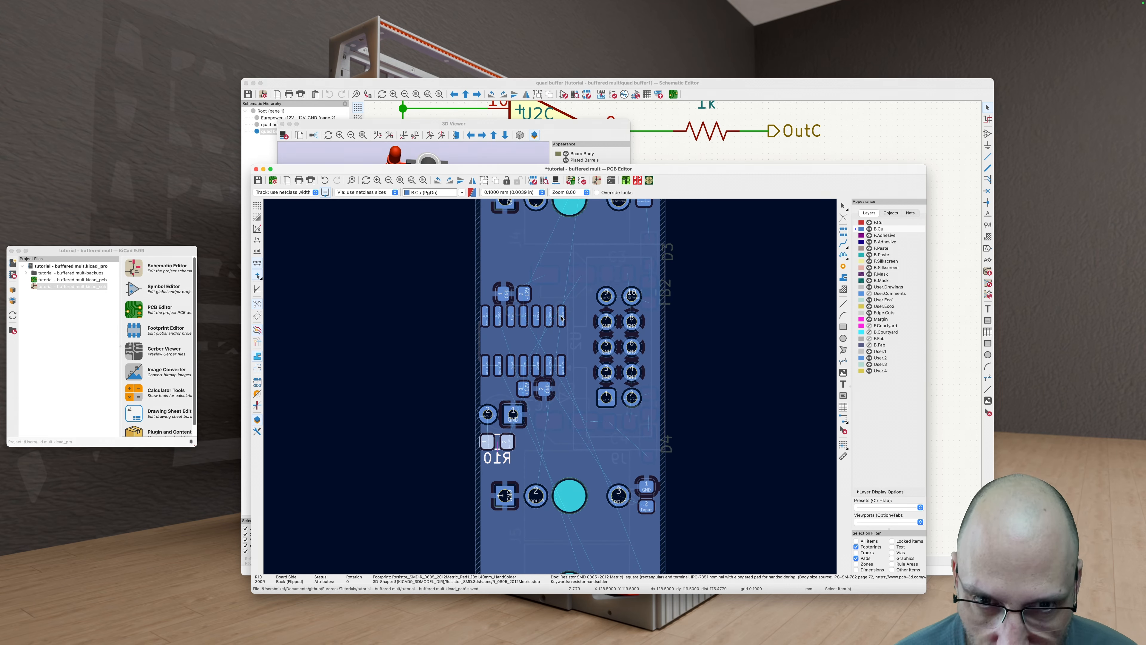
key(grave)
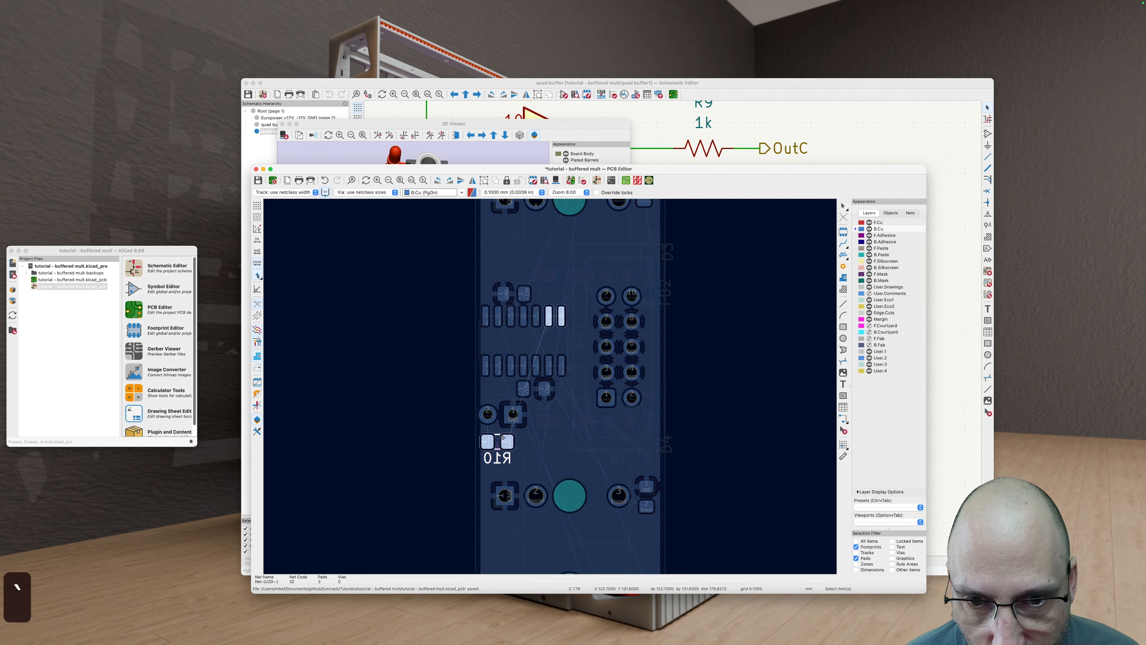
key(grave)
key(grave)
key(grave)
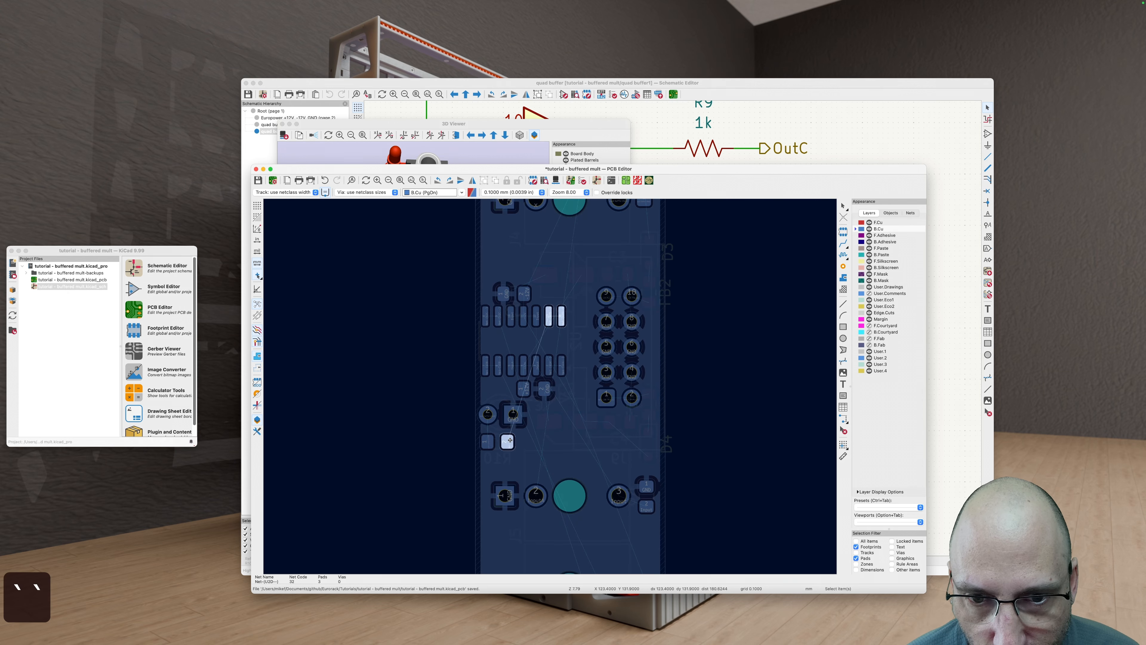
key(grave)
key(grave)
key(grave)
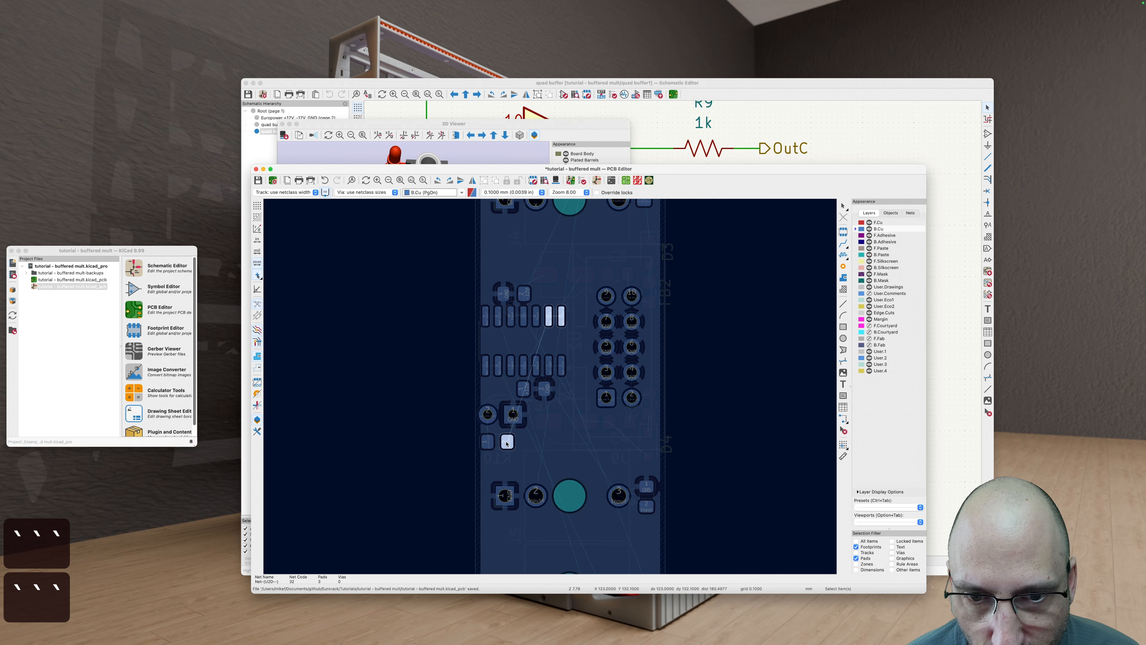
key(grave)
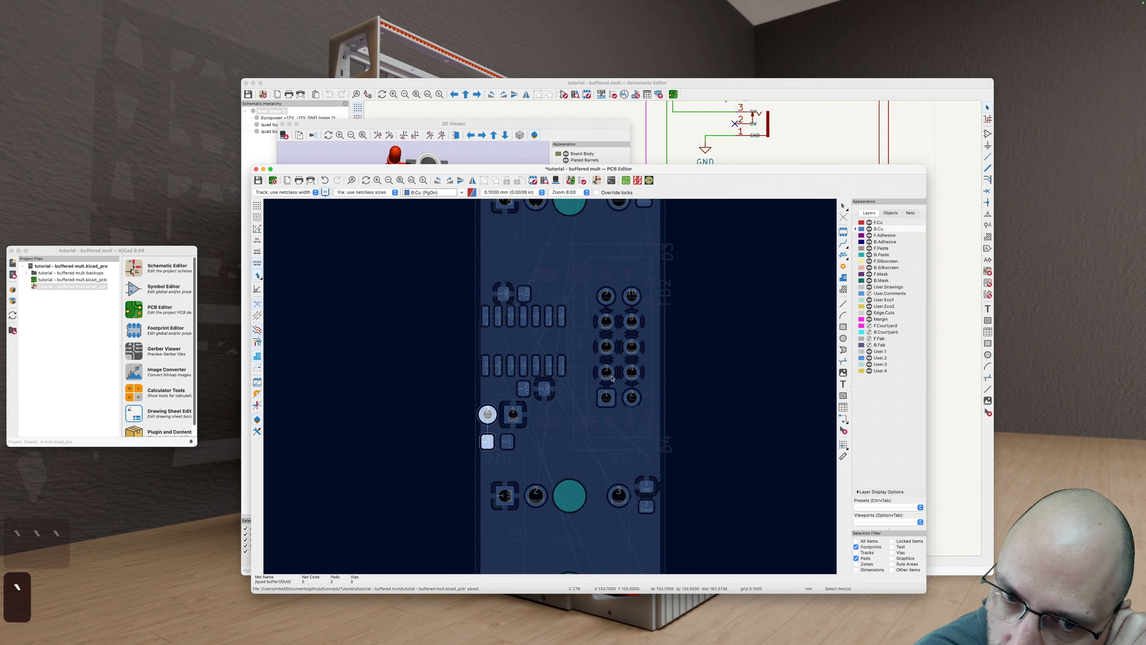
Step: Try rotating op-amp U2 together with capacitors C7 and C8 by 90 degrees
scroll(595, 360, up, 4)
scroll(592, 359, down, 4)
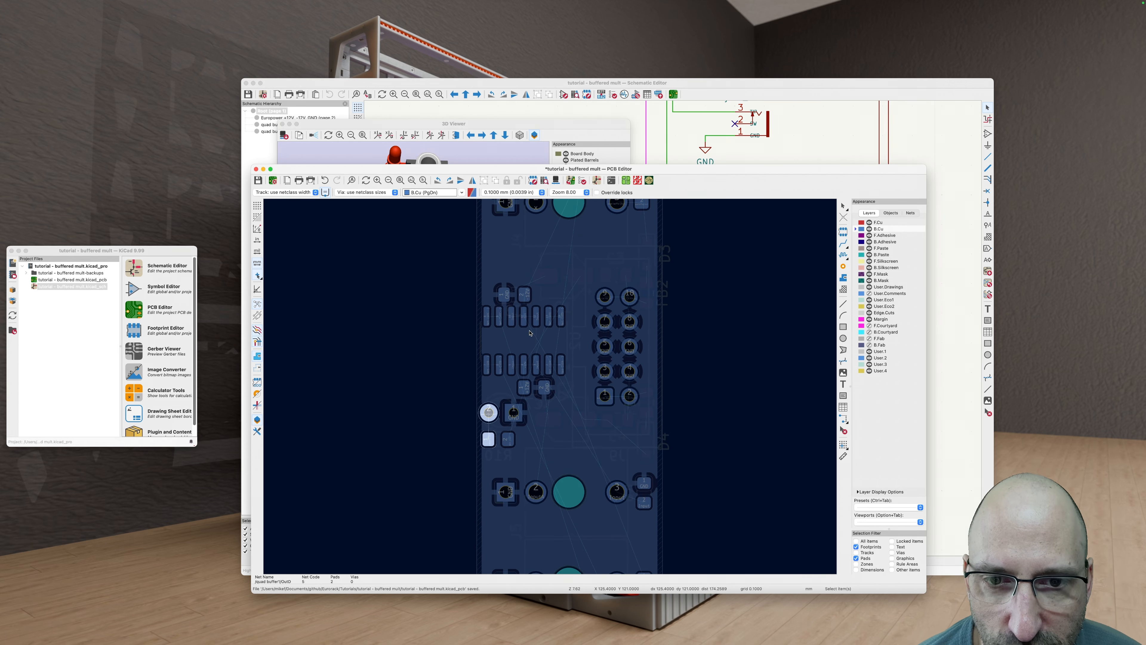
click(515, 322)
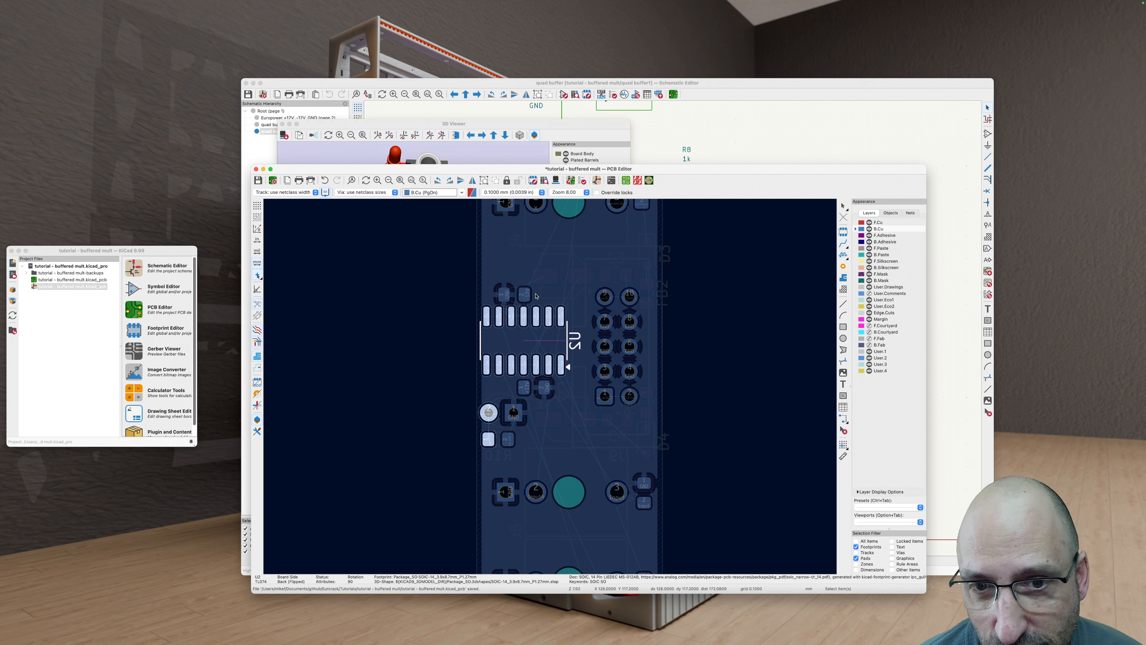
click(533, 389)
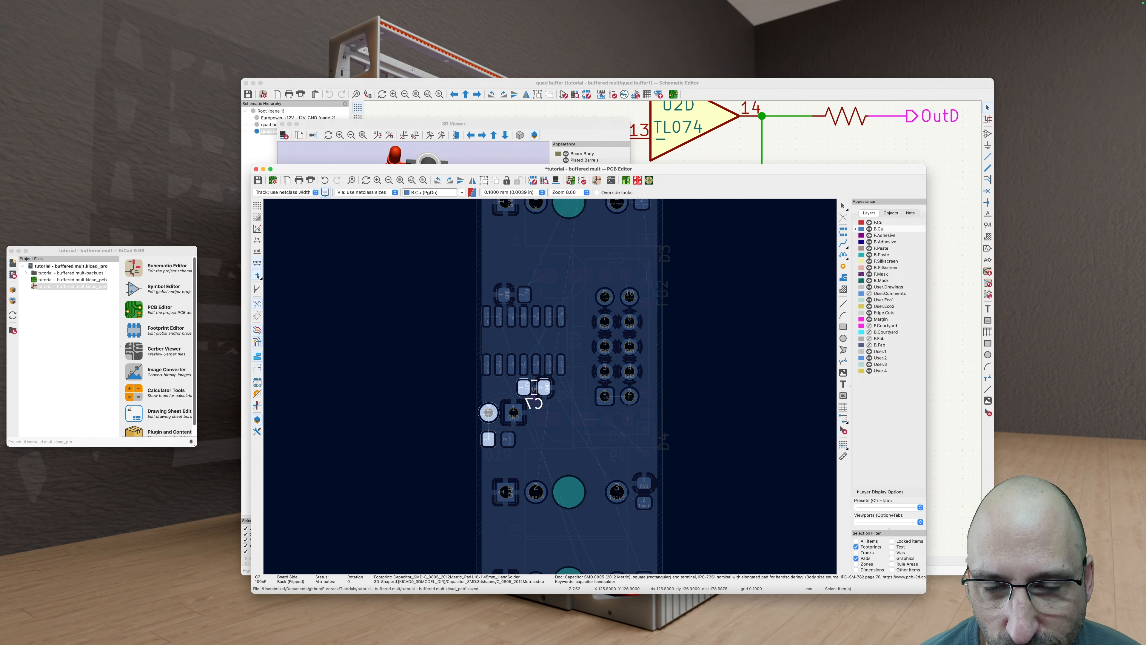
click(509, 298)
click(694, 402)
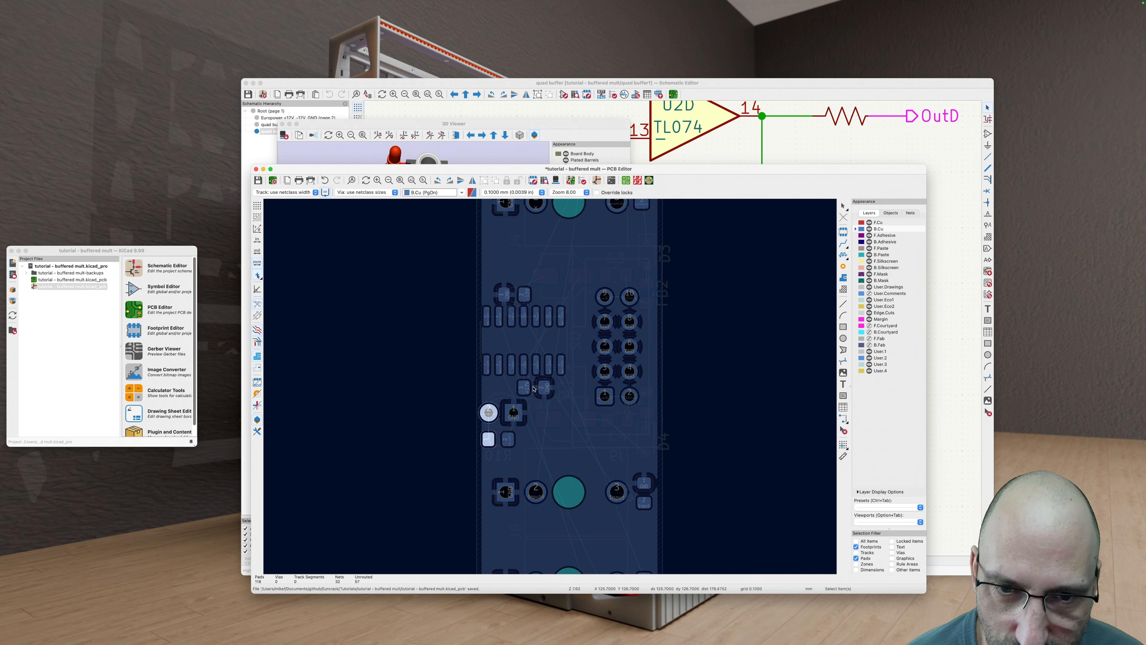
click(533, 390)
shift+click(514, 329)
shift+click(514, 297)
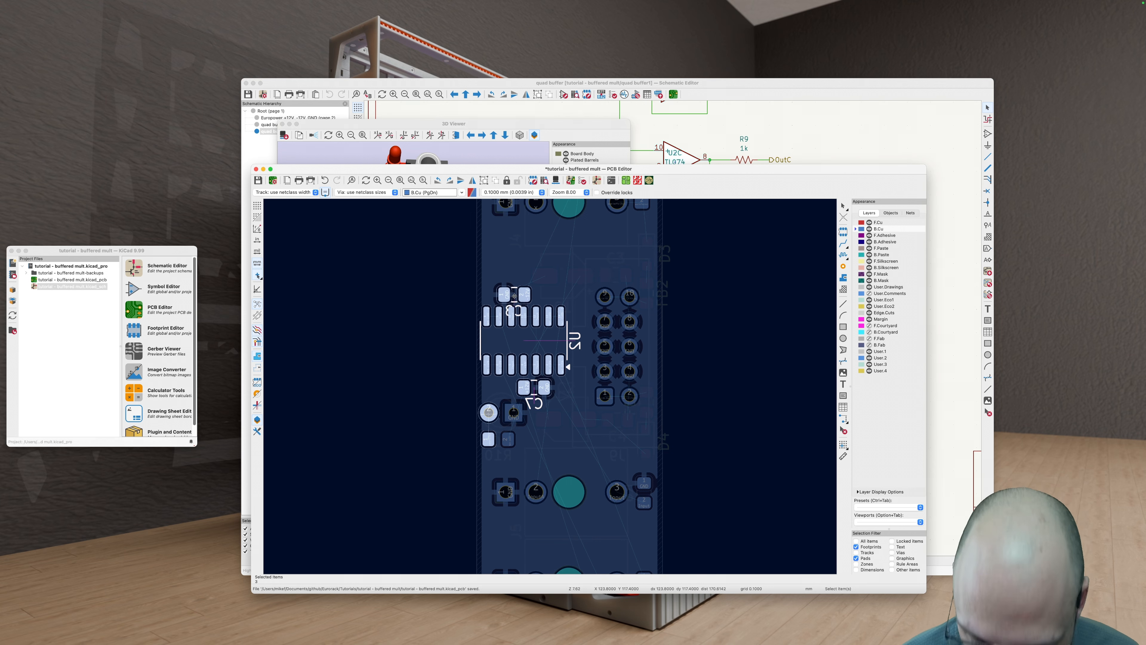
key(r)
key(r)
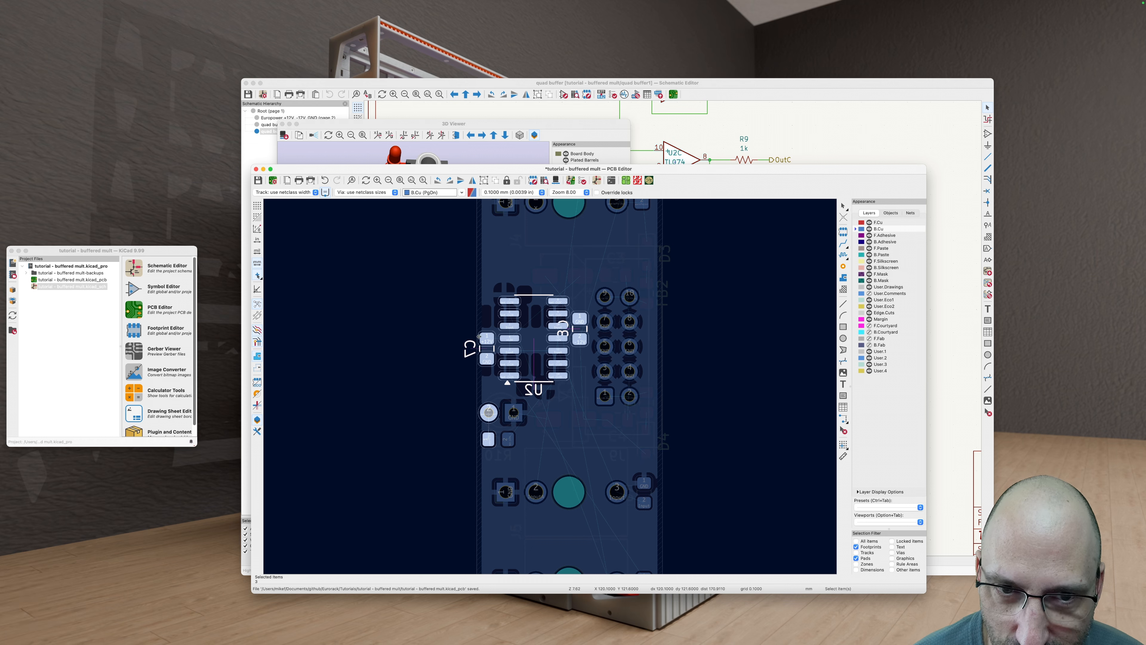
Step: Undo the group rotation of U2, C7 and C8, and refill the copper zones
key(super+z)
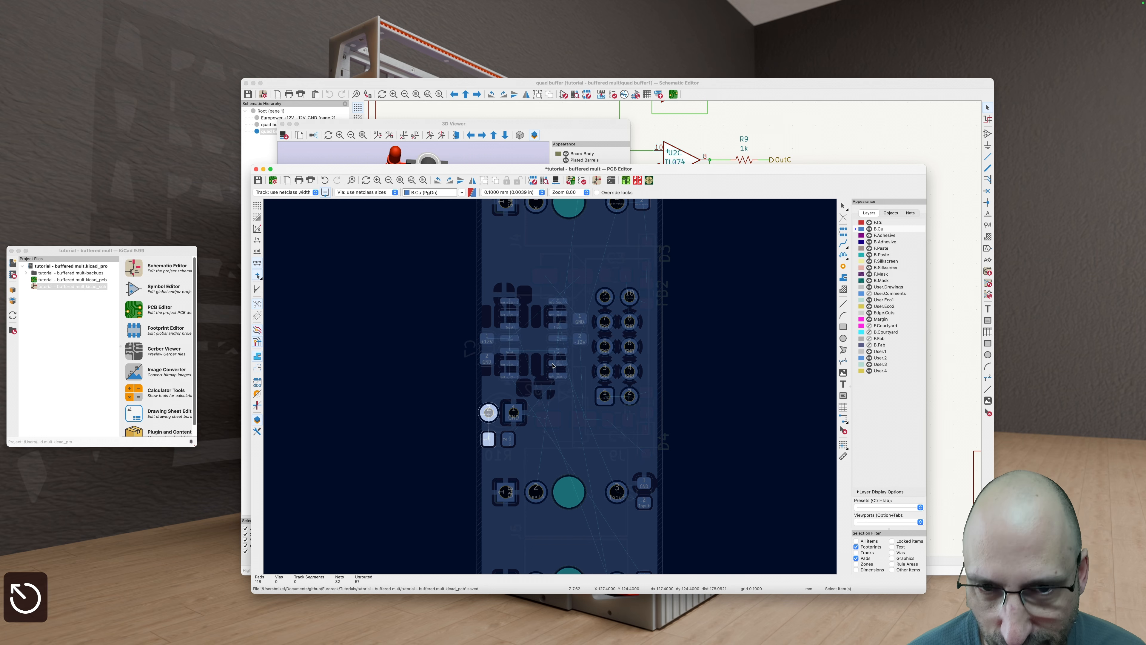
key(super+z)
click(748, 389)
scroll(513, 363, down, 3)
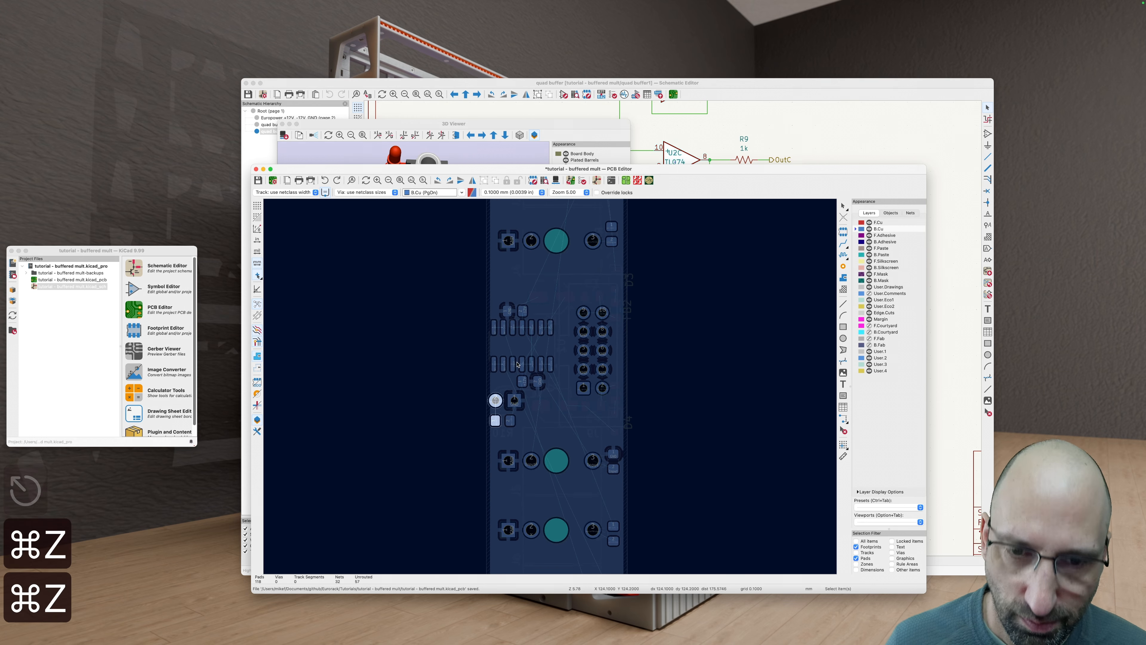
key(b)
Step: Place resistor R5 horizontally on the board, just below the two through-hole pads in the upper-left board corner
middle_drag(698, 320, 666, 347)
scroll(564, 302, down, 3)
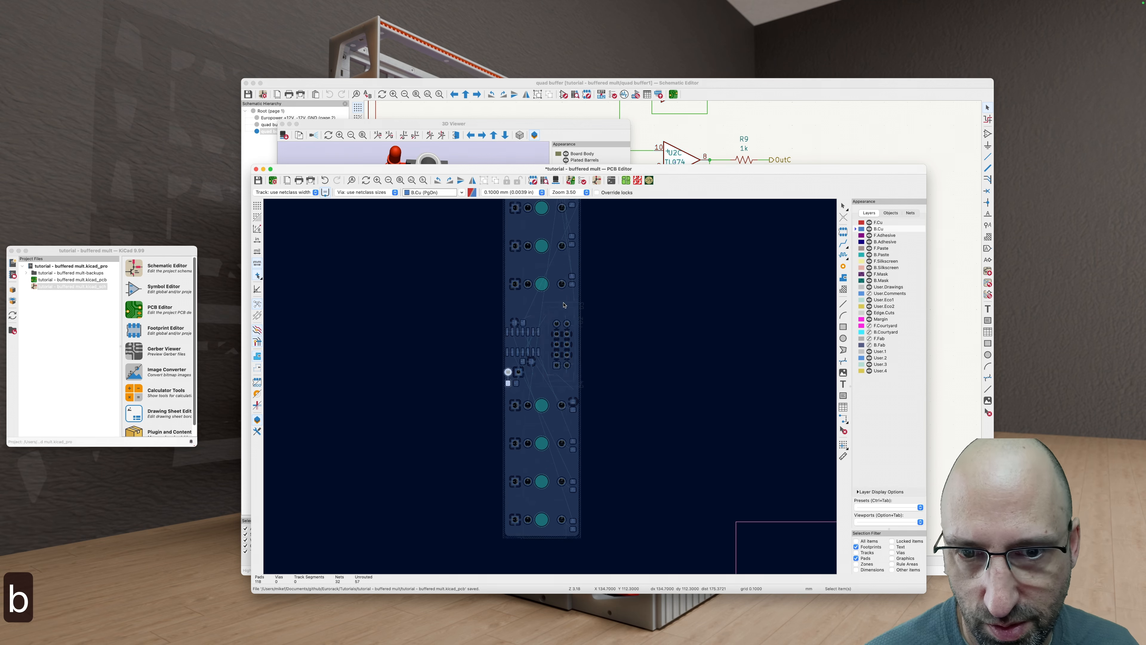
middle_drag(602, 302, 588, 382)
scroll(523, 258, up, 1)
scroll(521, 259, up, 2)
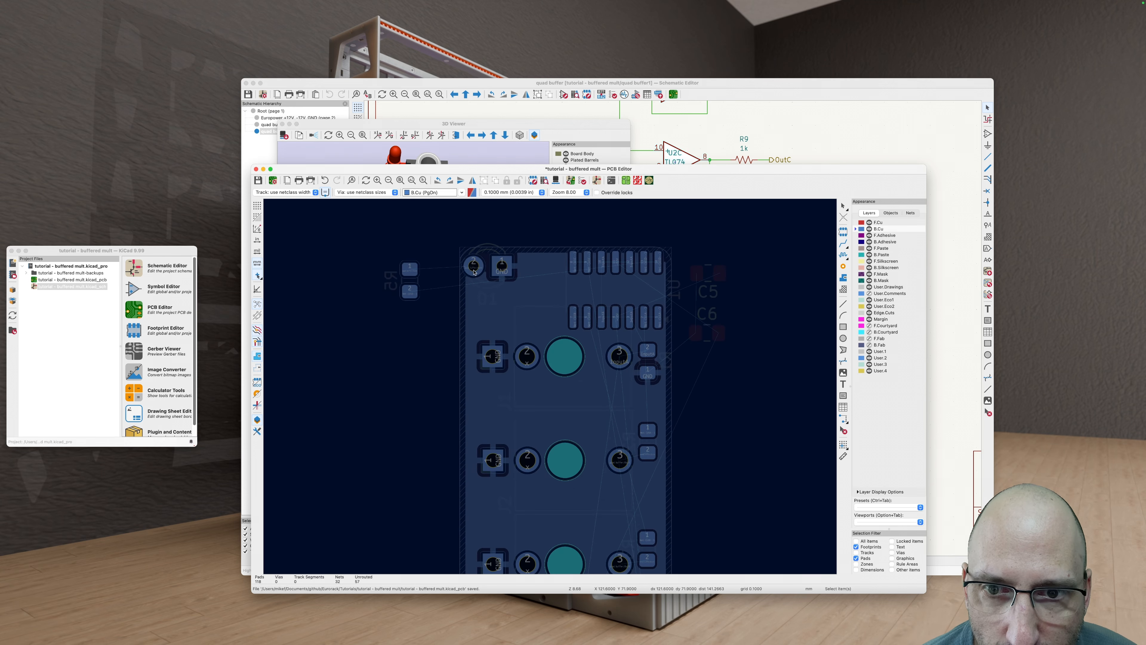
click(412, 284)
key(m)
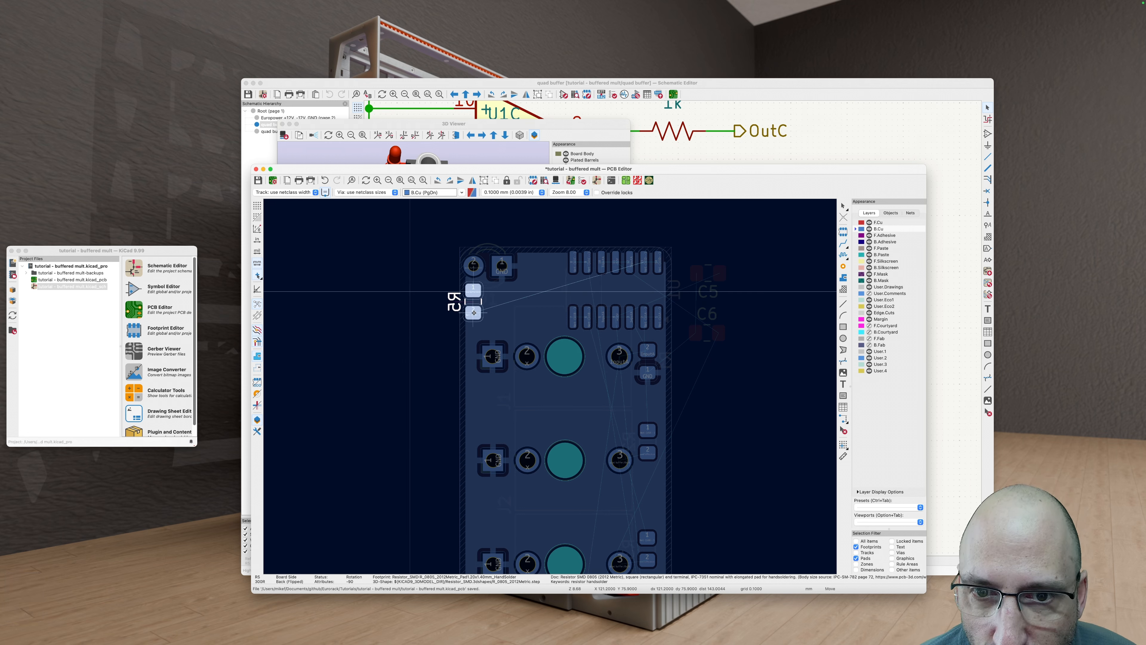
key(r)
key(r)
key(r)
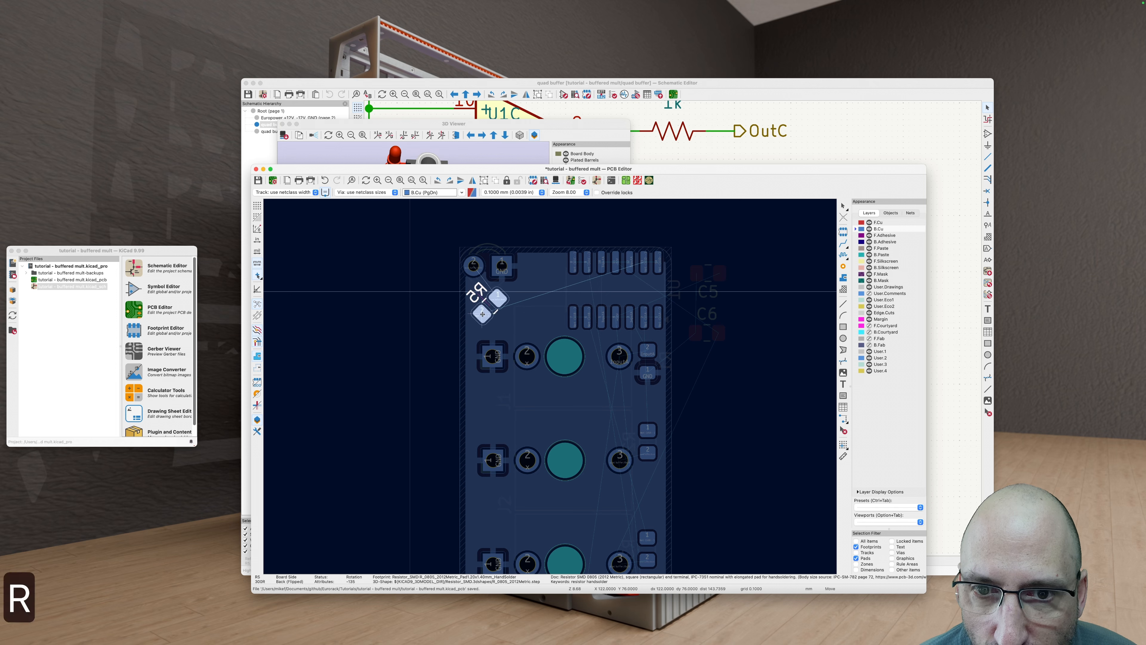
key(r)
key(r)
key(r)
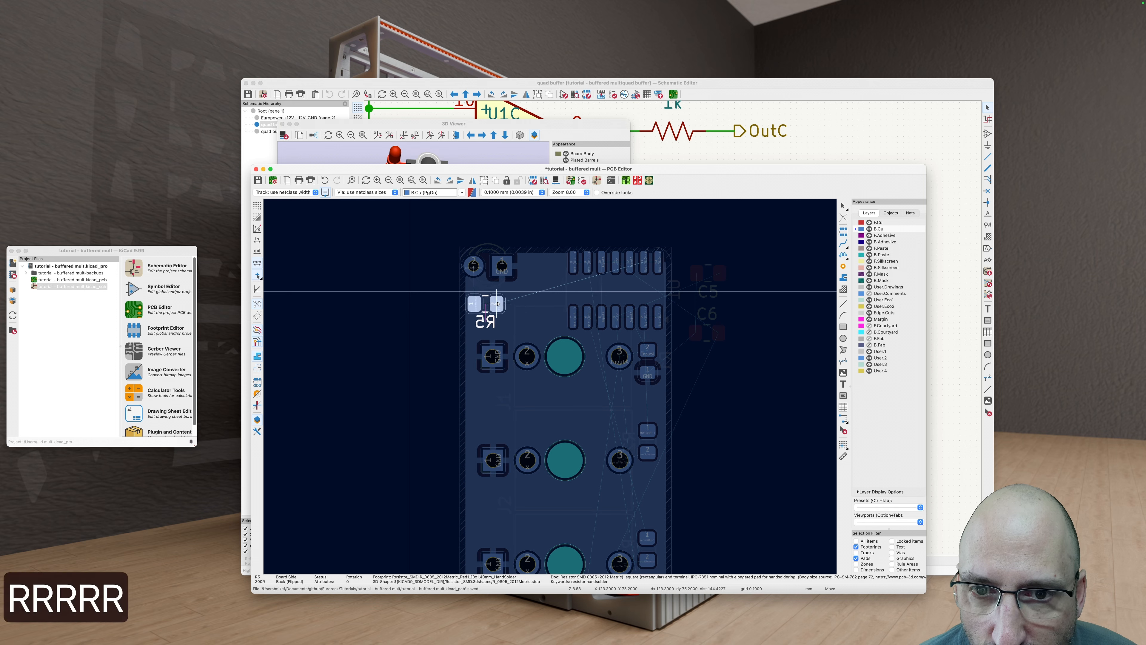
click(496, 300)
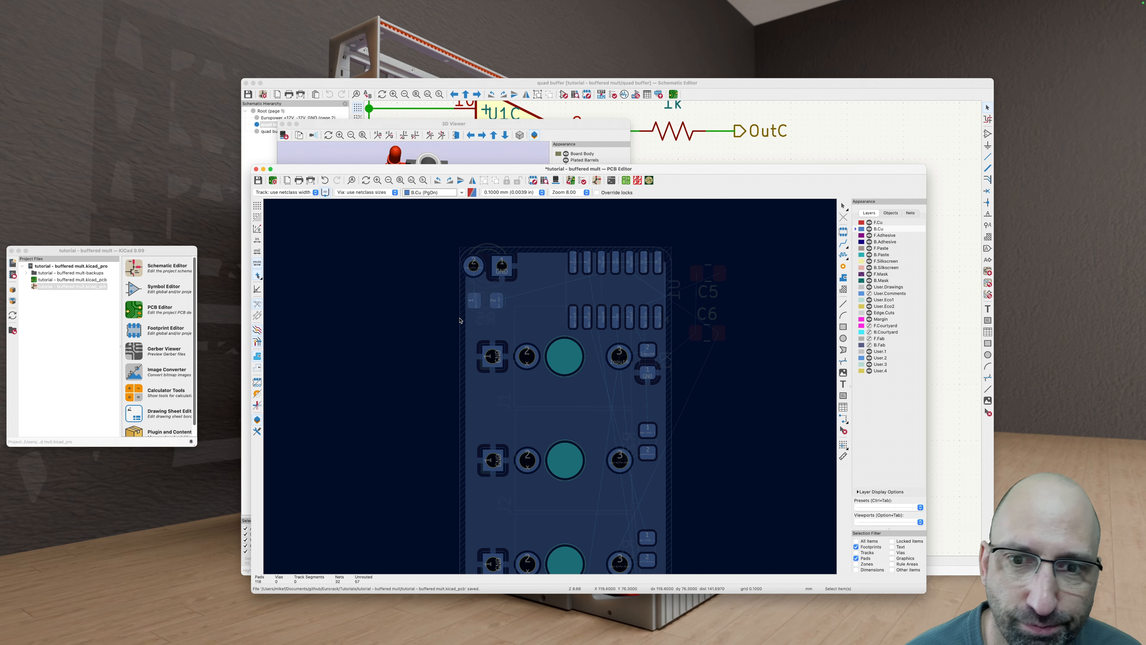
Step: Refill the copper zones and make F.Cu the active layer for the capacitors beside the board
scroll(583, 276, down, 3)
scroll(583, 277, up, 3)
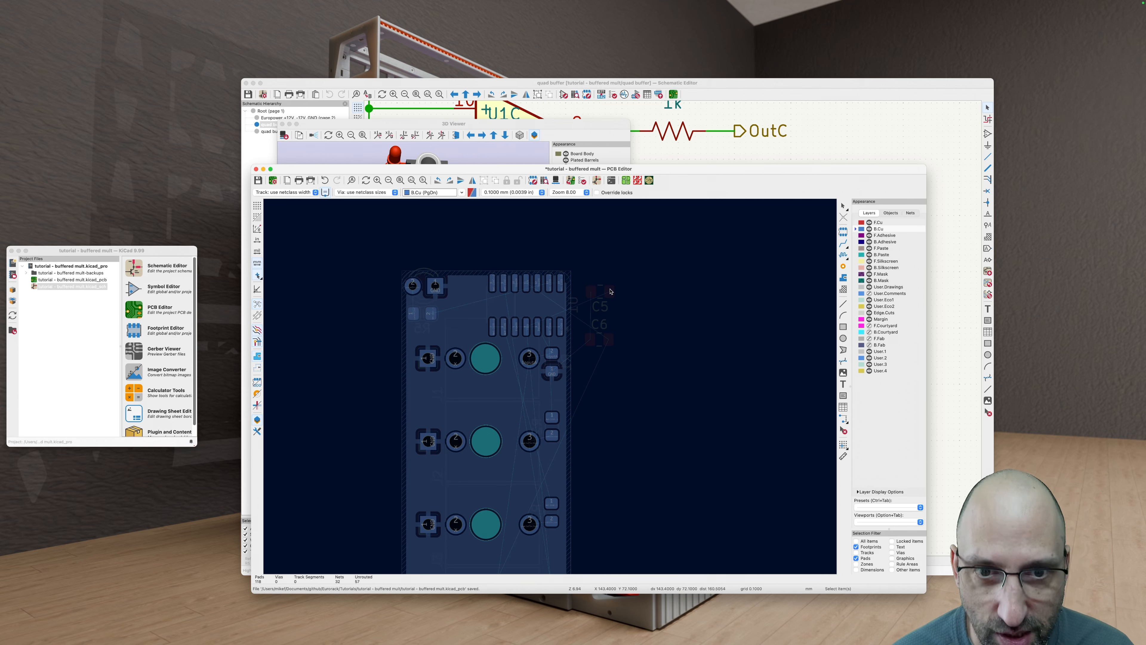
key(b)
key(v)
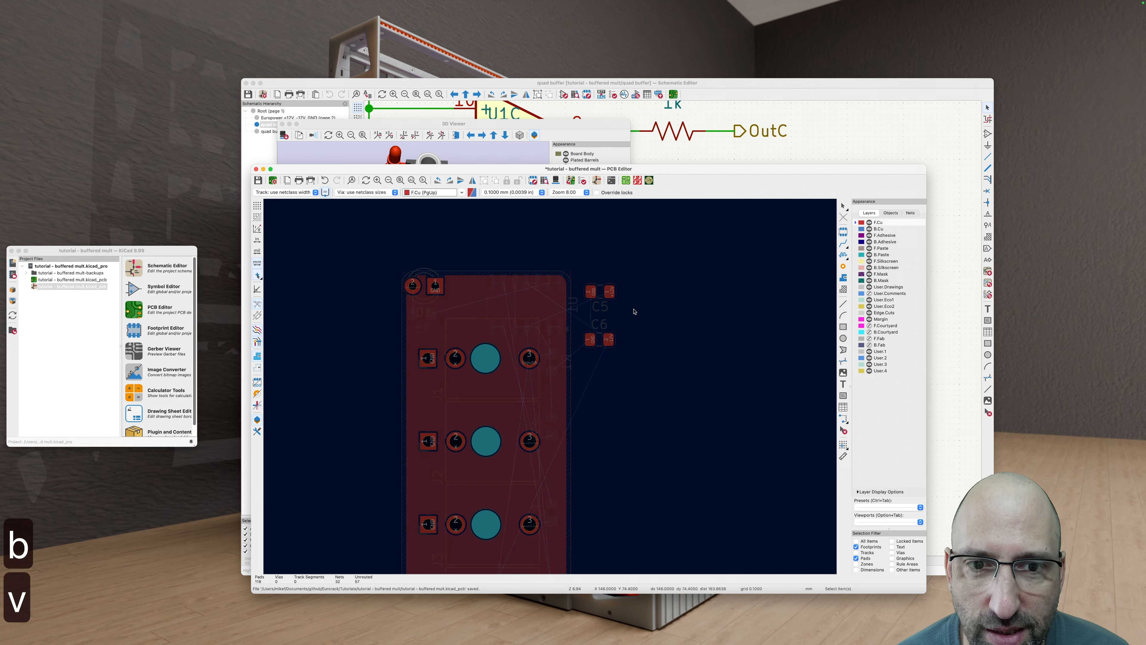
click(600, 294)
key(v)
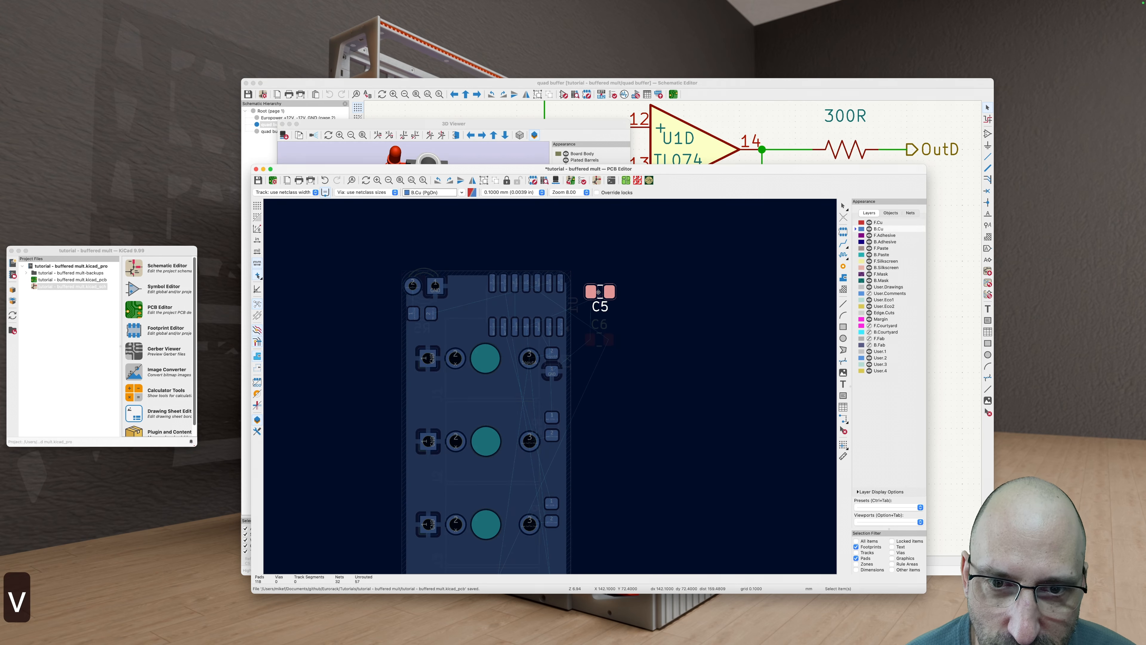
click(637, 330)
scroll(521, 287, up, 2)
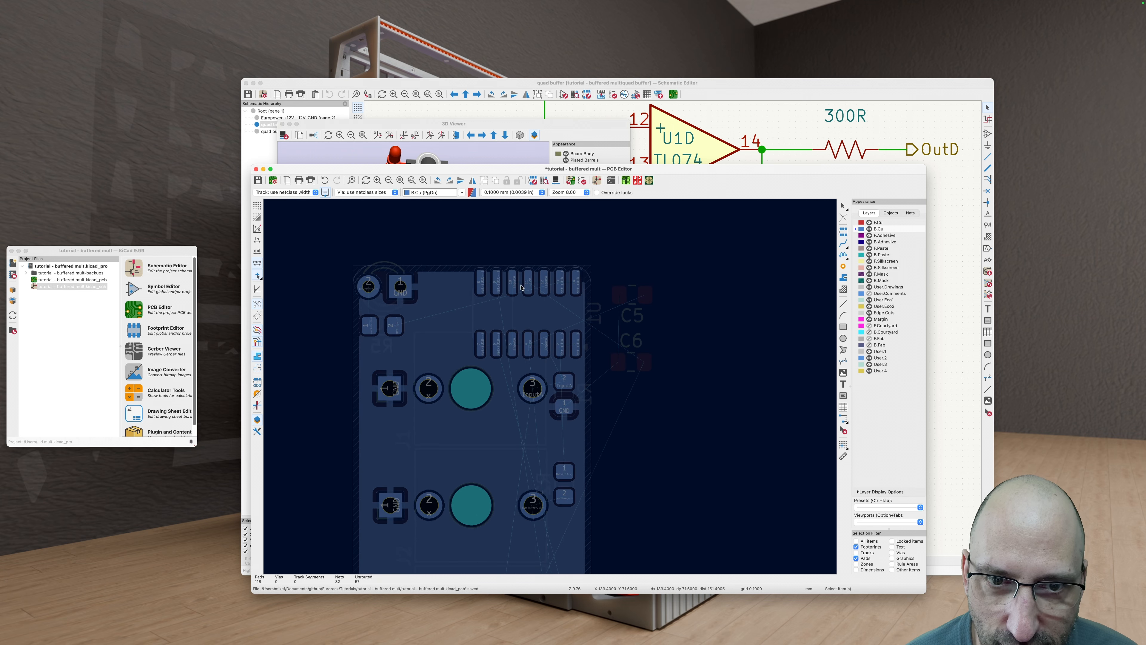
key(v)
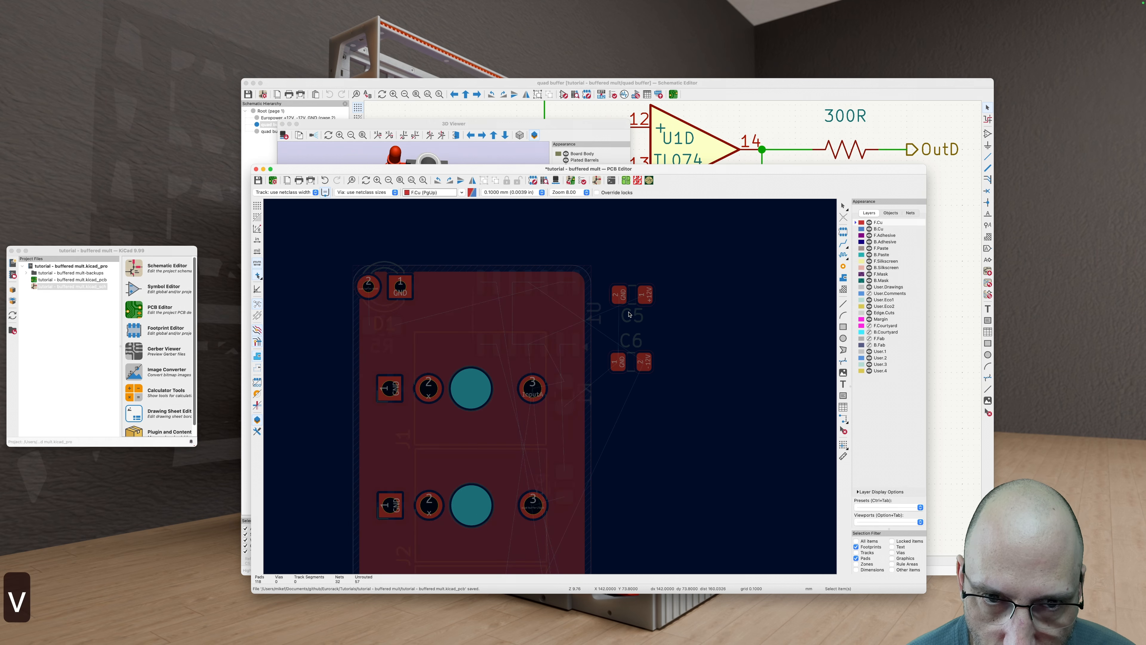
Step: Switch the inactive layer display to Normal and place capacitor C5 between the two pad rows of op-amp U1
click(631, 298)
key(h)
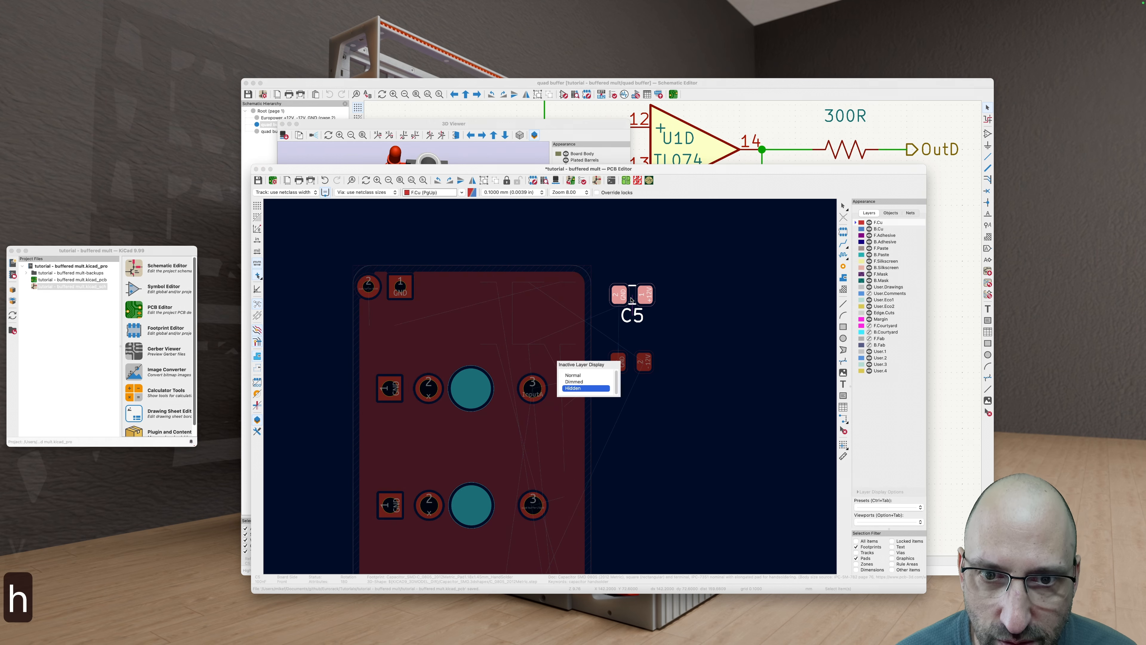
key(h)
key(m)
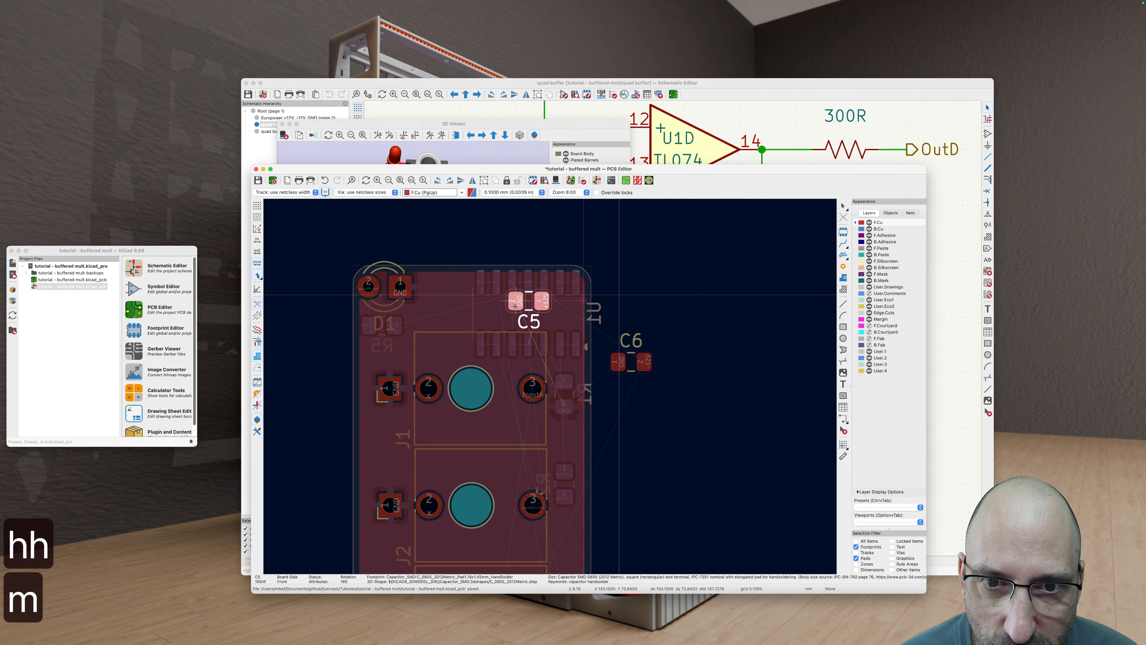
scroll(558, 302, up, 3)
scroll(498, 313, down, 2)
scroll(498, 314, up, 4)
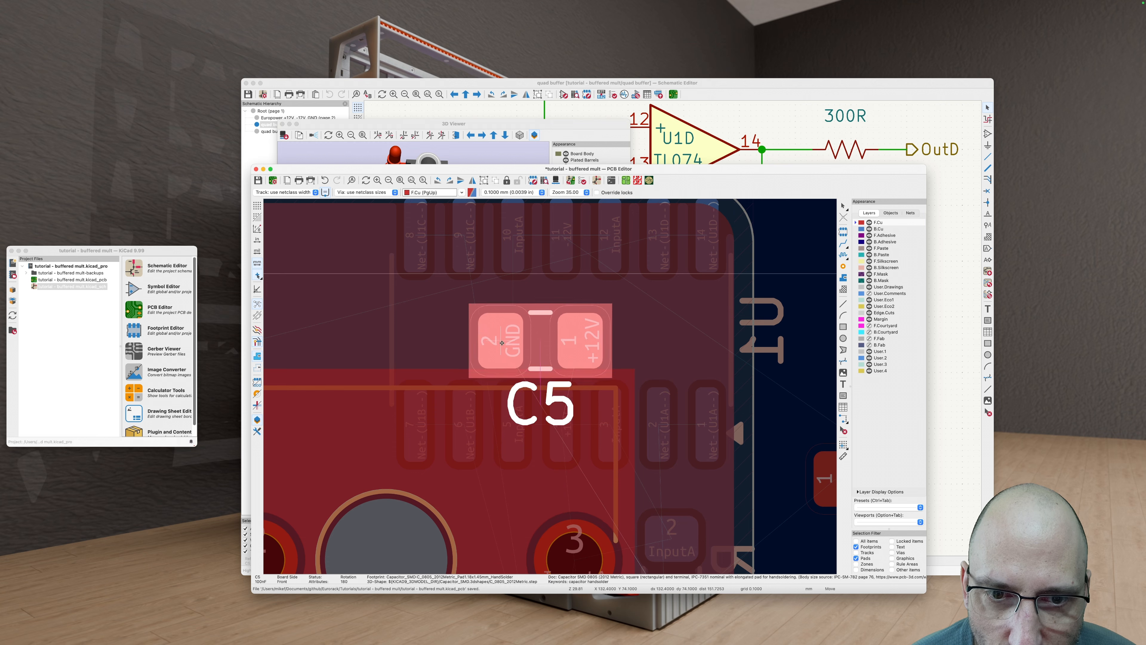
scroll(526, 322, down, 4)
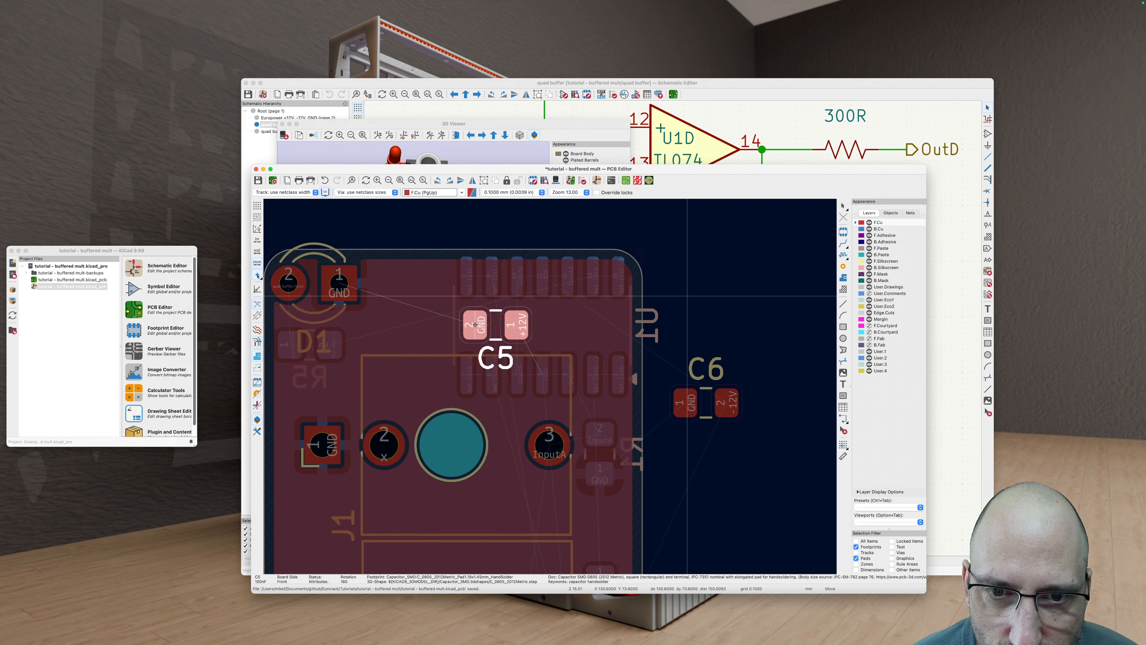
click(474, 324)
Step: Rotate capacitor C6 by 180 degrees and place it beside C5 between U1's two pad rows
click(705, 403)
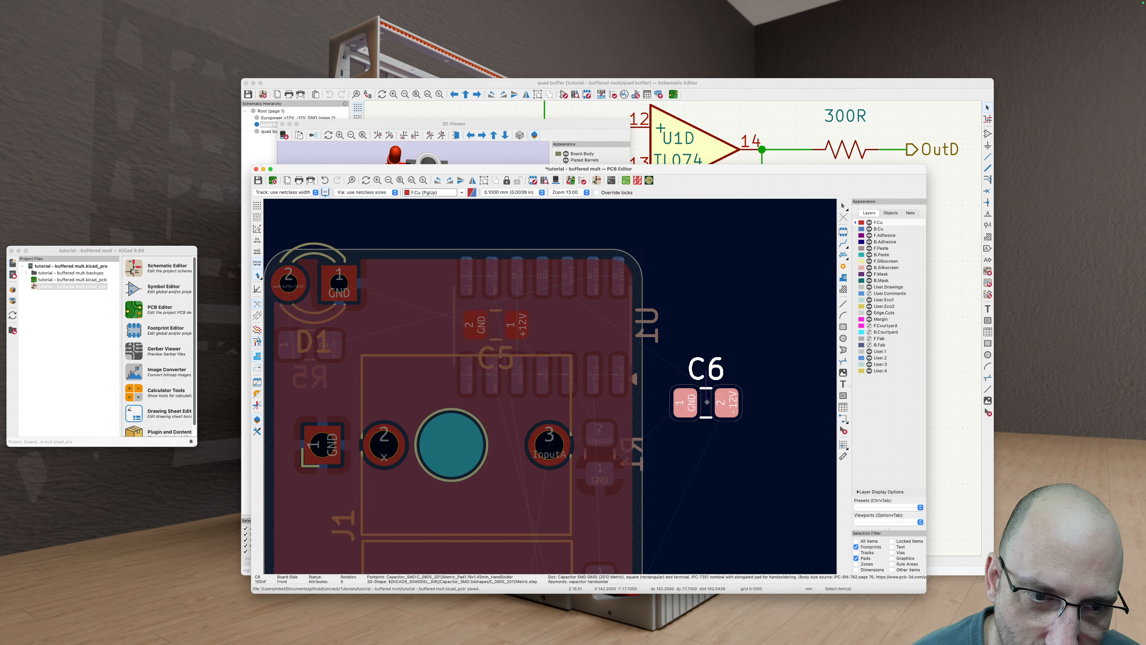
key(r)
key(r)
key(r)
key(r)
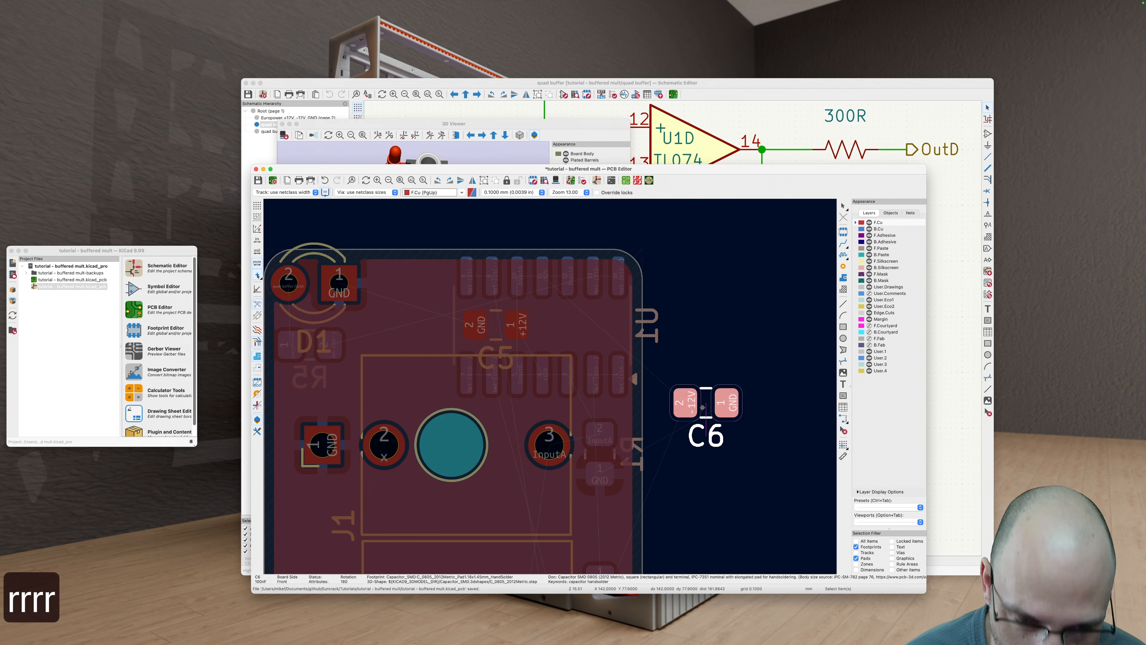
key(m)
click(569, 324)
click(666, 365)
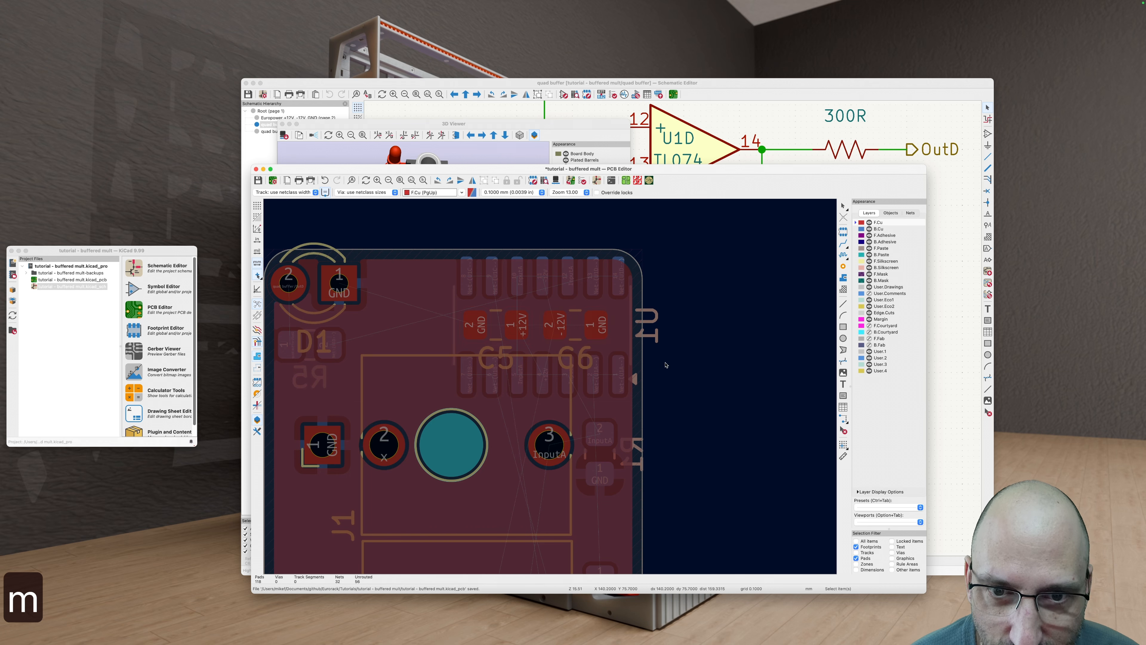
Step: Try C6 in a vertical orientation with its -12V pad over U1's -12V pad
scroll(663, 361, down, 5)
scroll(657, 354, up, 6)
scroll(580, 305, up, 2)
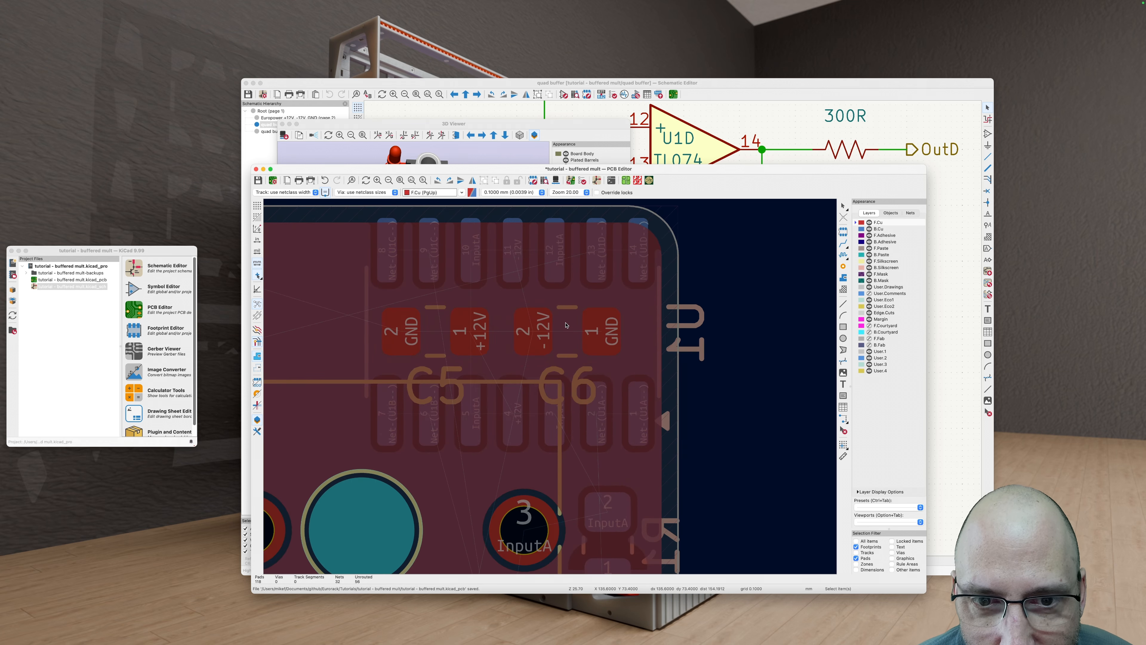
click(567, 329)
key(m)
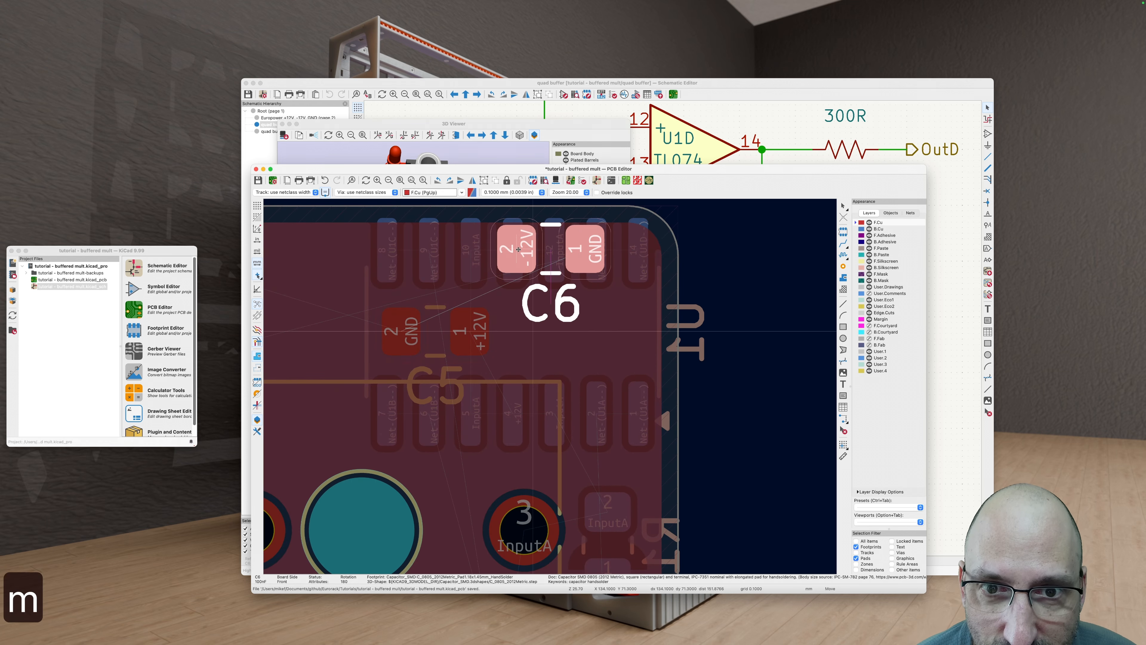
key(shift+r)
key(shift+r)
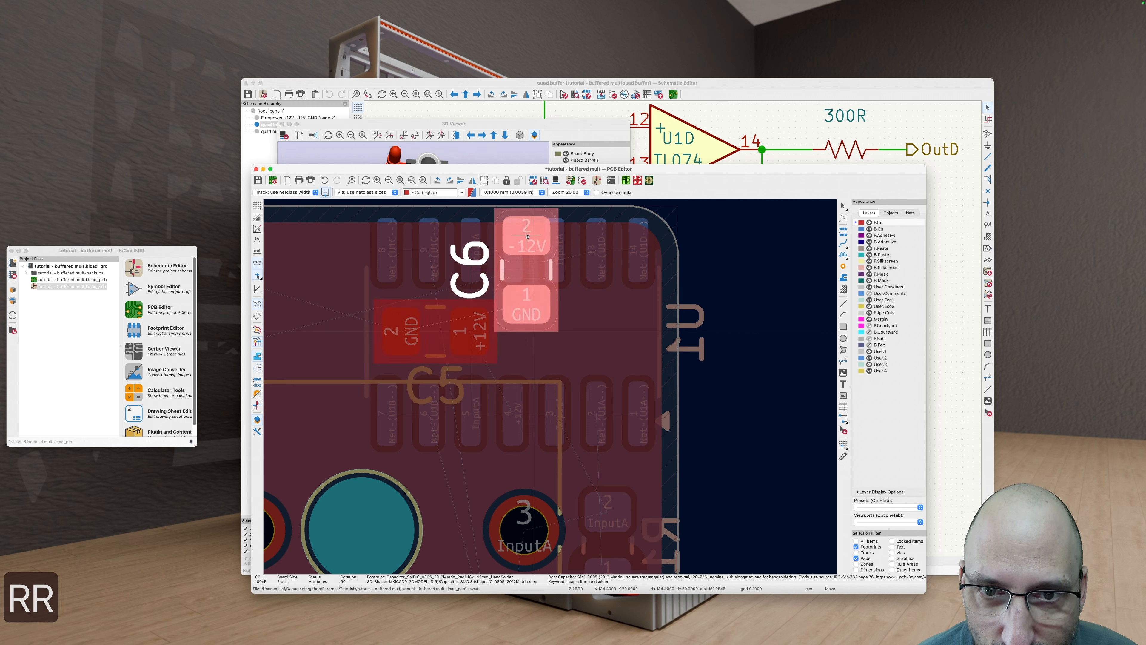
click(512, 235)
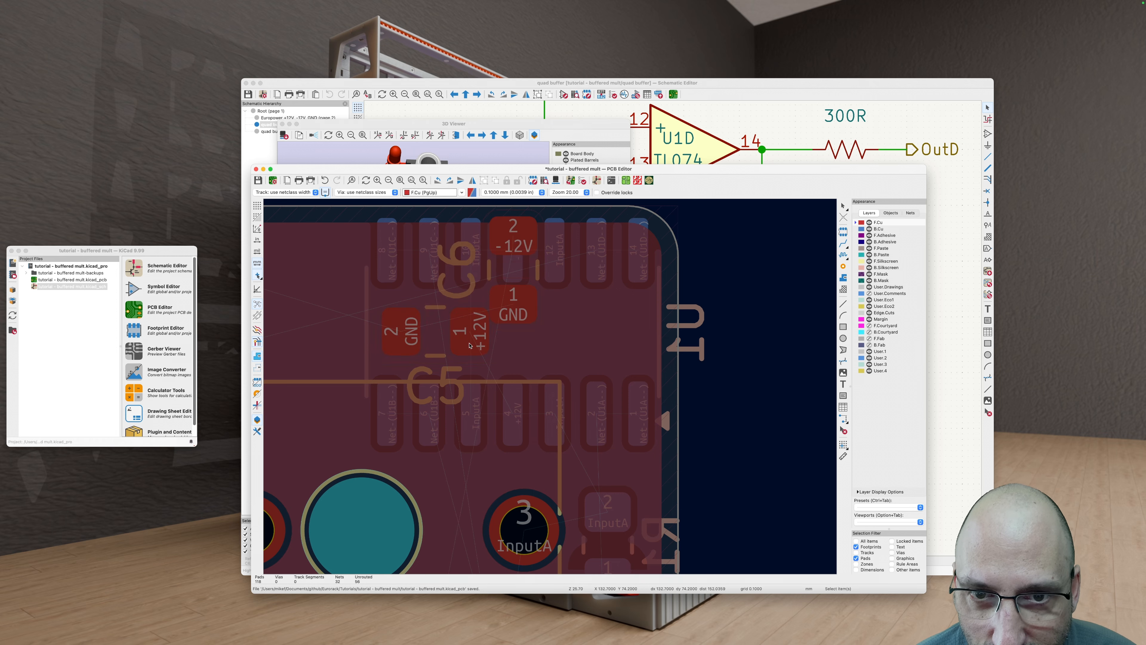
Step: Try C5 in a vertical orientation below C6, with its +12V pad over U1's +12V pad
scroll(431, 334, up, 2)
click(431, 334)
key(r)
key(r)
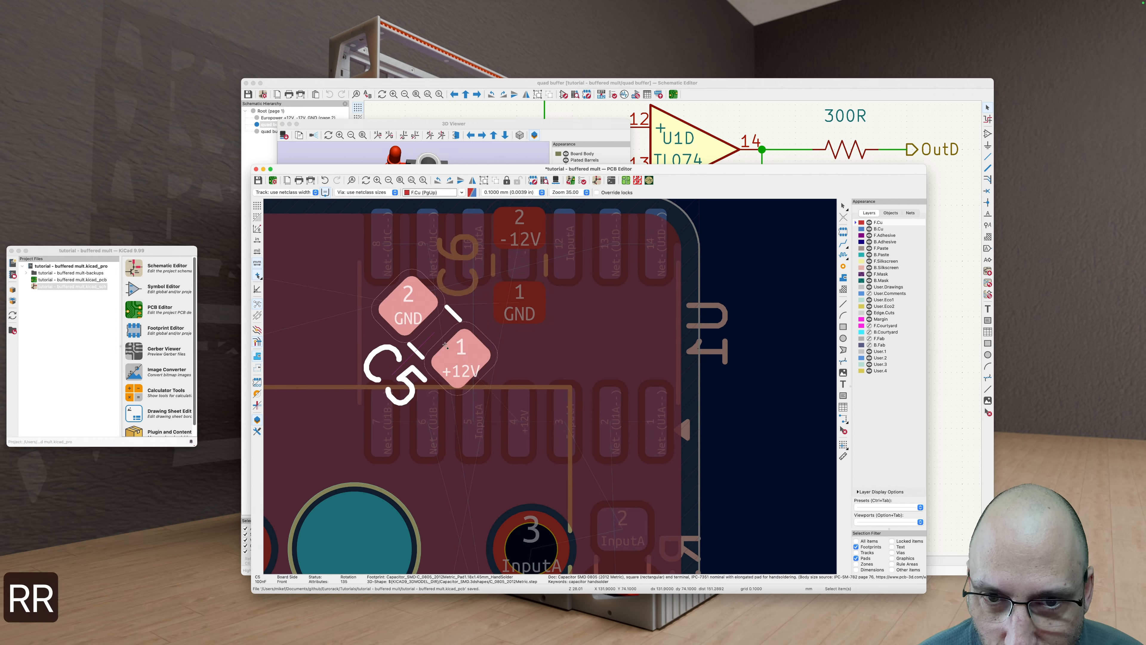
key(m)
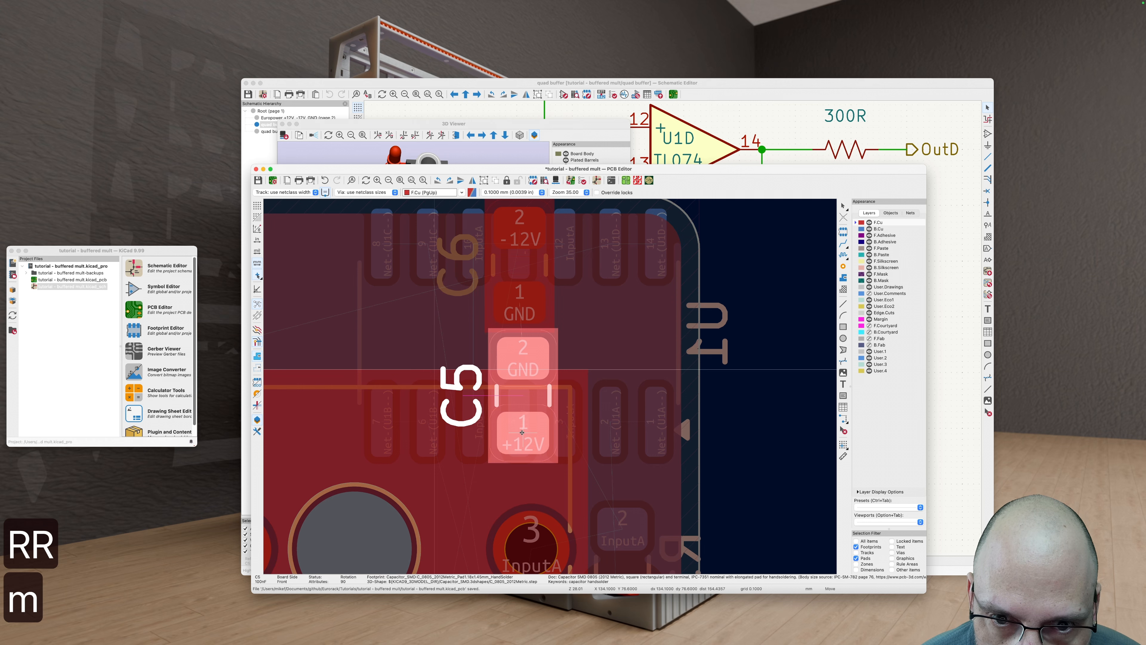
click(519, 440)
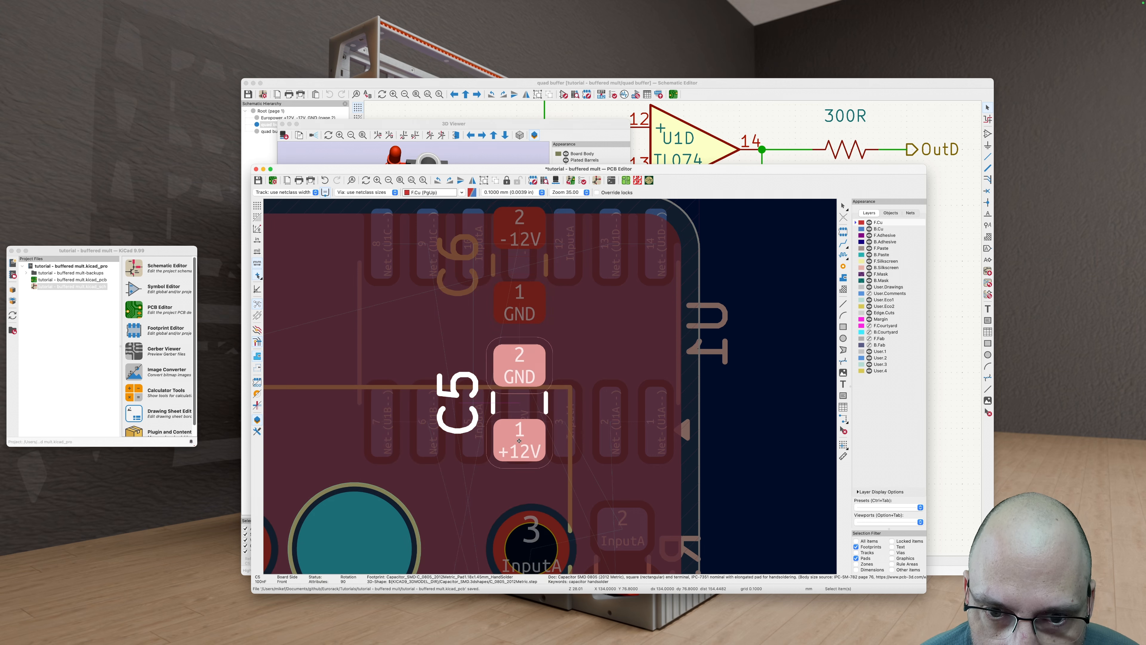
click(391, 435)
click(462, 546)
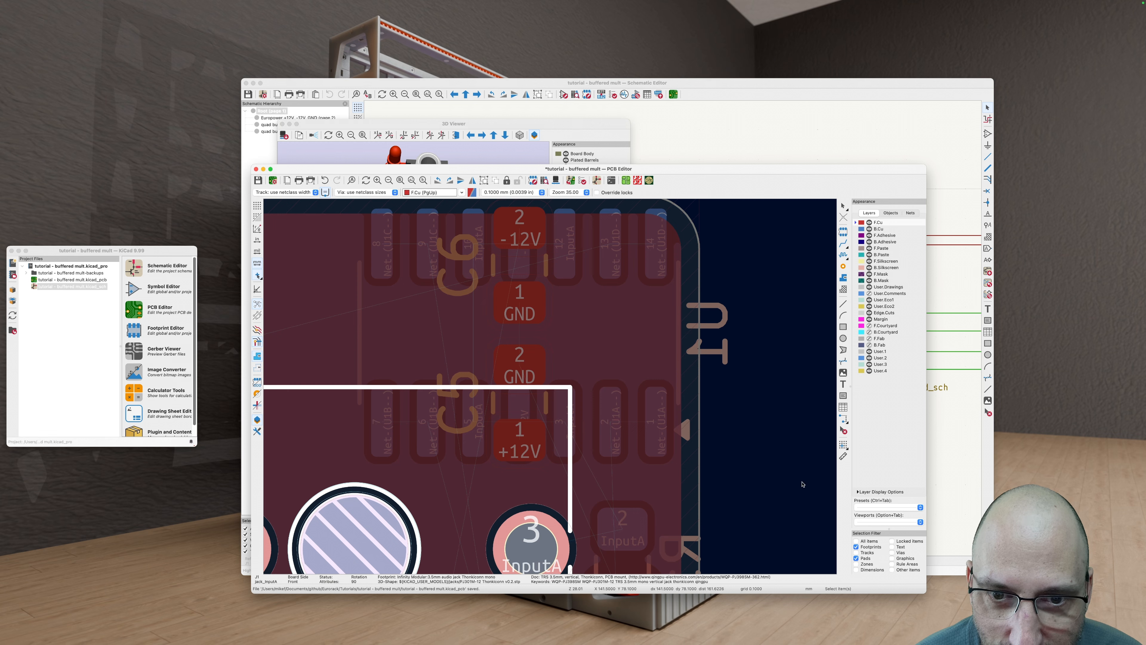
click(772, 442)
Step: Rotate C5 back to horizontal and place it between U1's pad rows, in line with U1's power pads
click(528, 398)
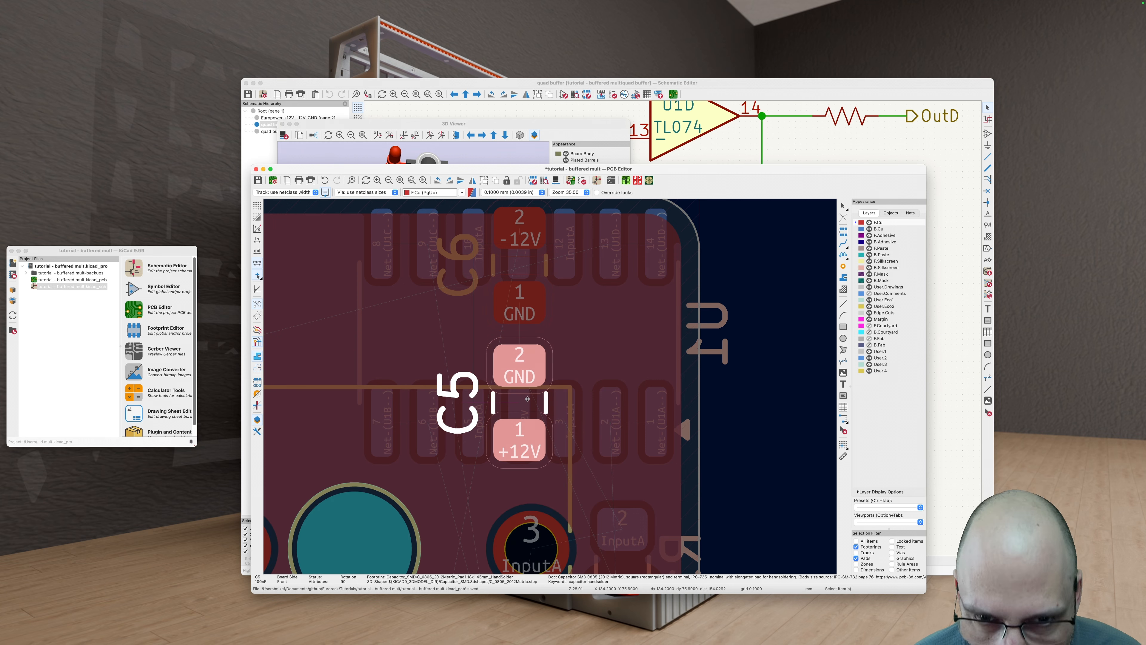
key(r)
key(r)
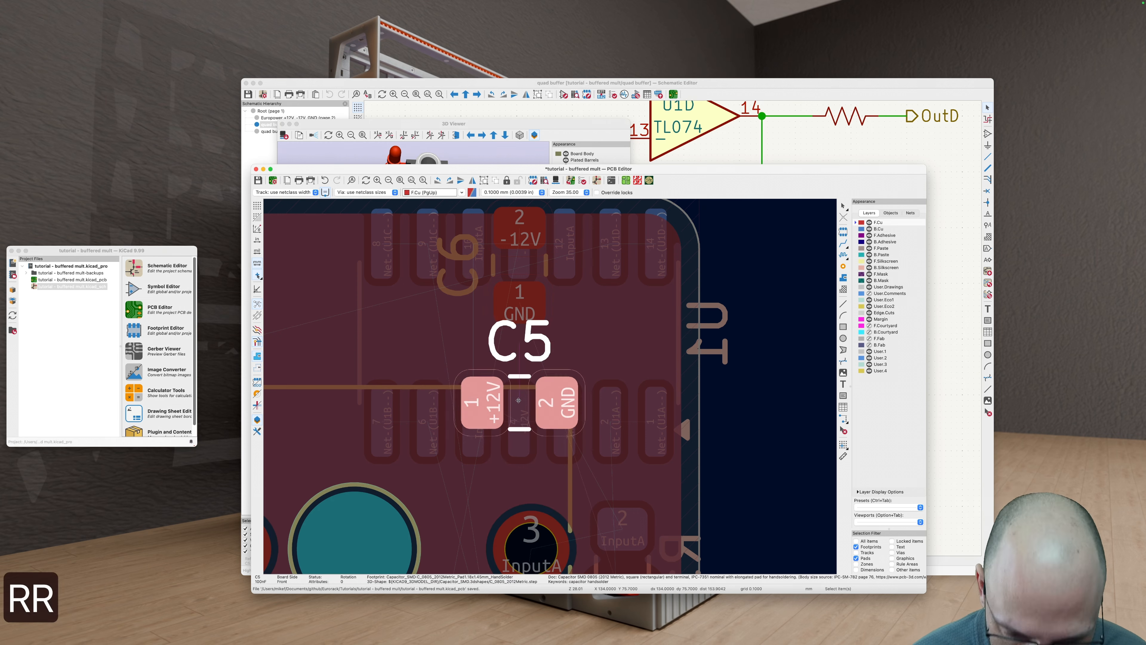
key(m)
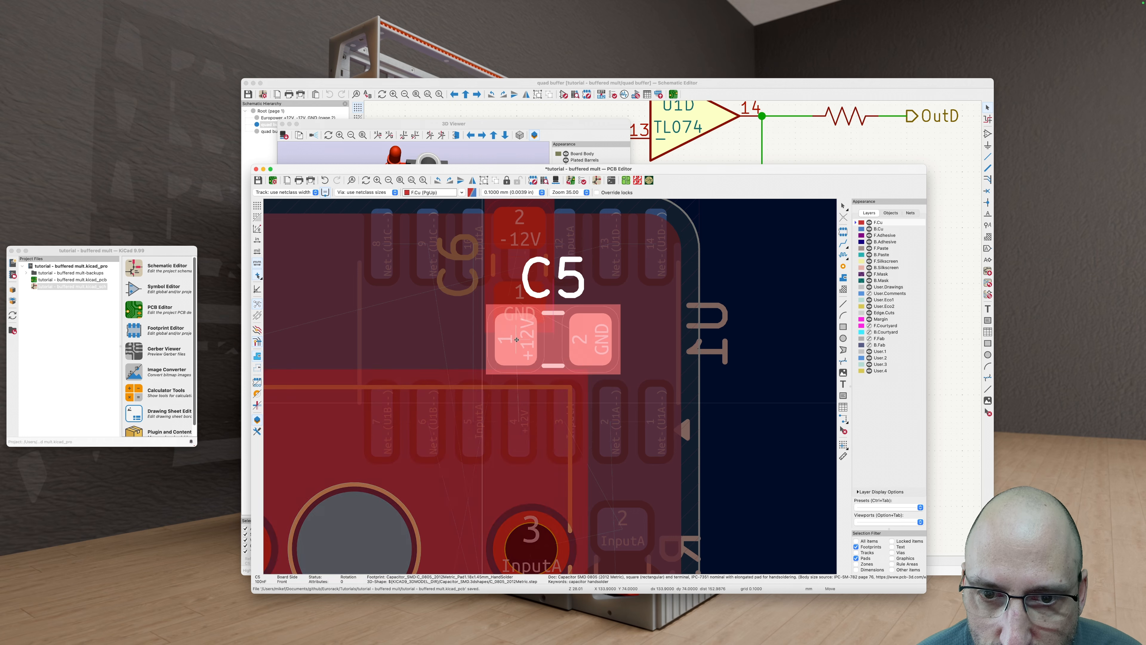
click(517, 334)
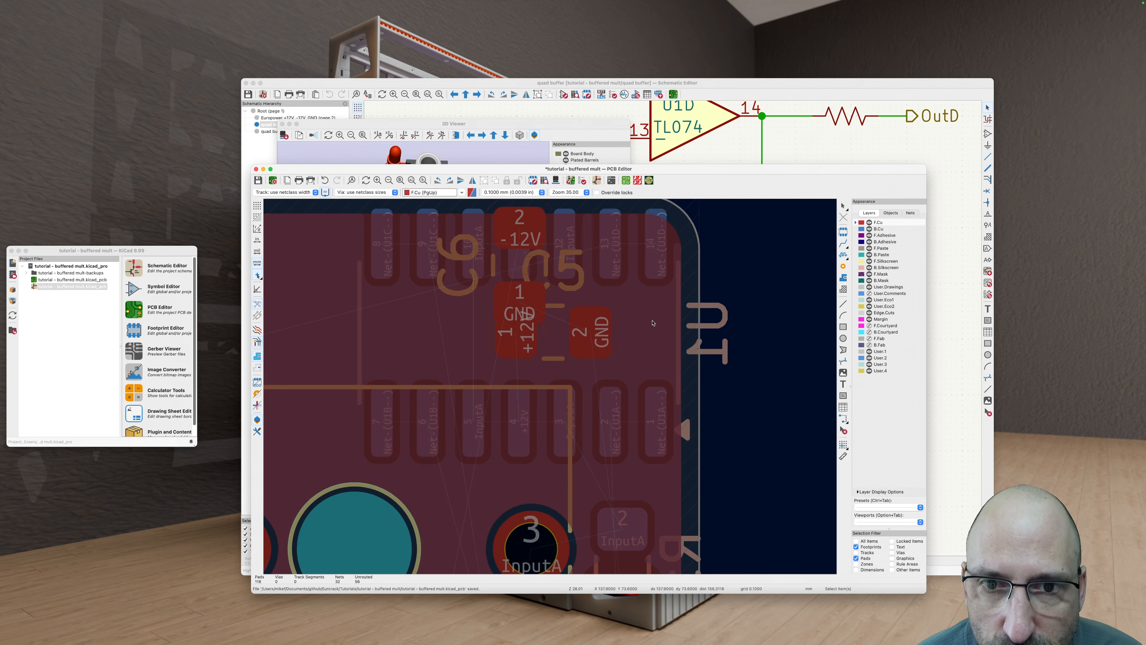
Step: Rotate C6 back to horizontal, place its -12V pad over U1's -12V pad, and shift C5 slightly sideways
key(r)
key(r)
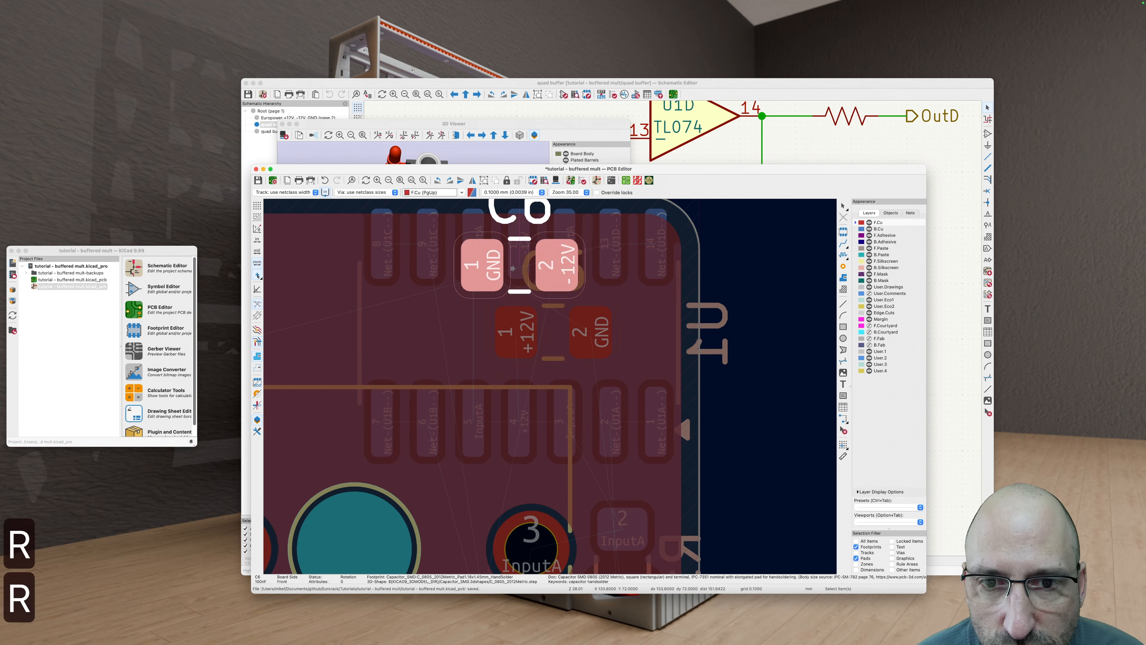
drag(483, 266, 373, 329)
scroll(782, 365, down, 3)
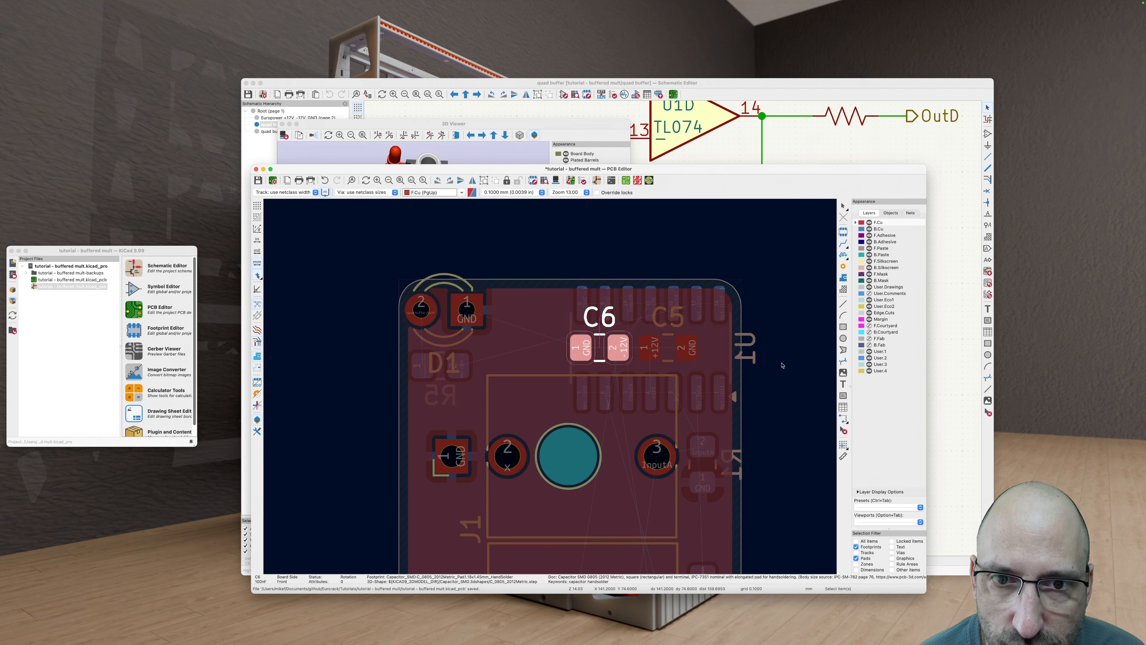
scroll(683, 360, up, 2)
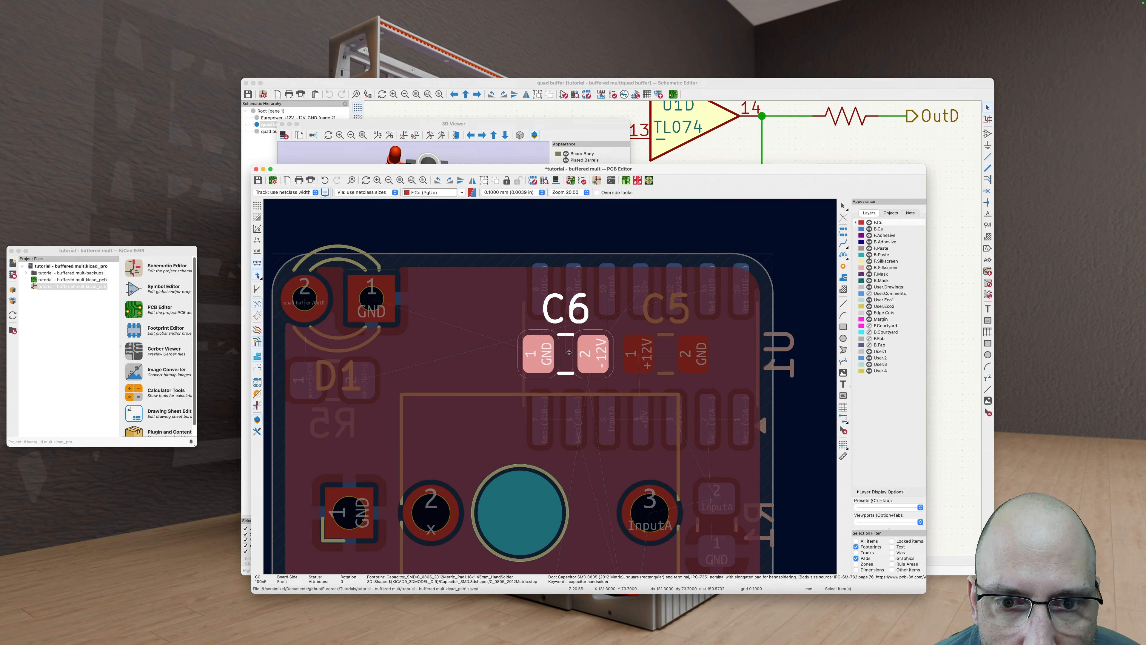
drag(563, 357, 584, 283)
drag(640, 354, 647, 356)
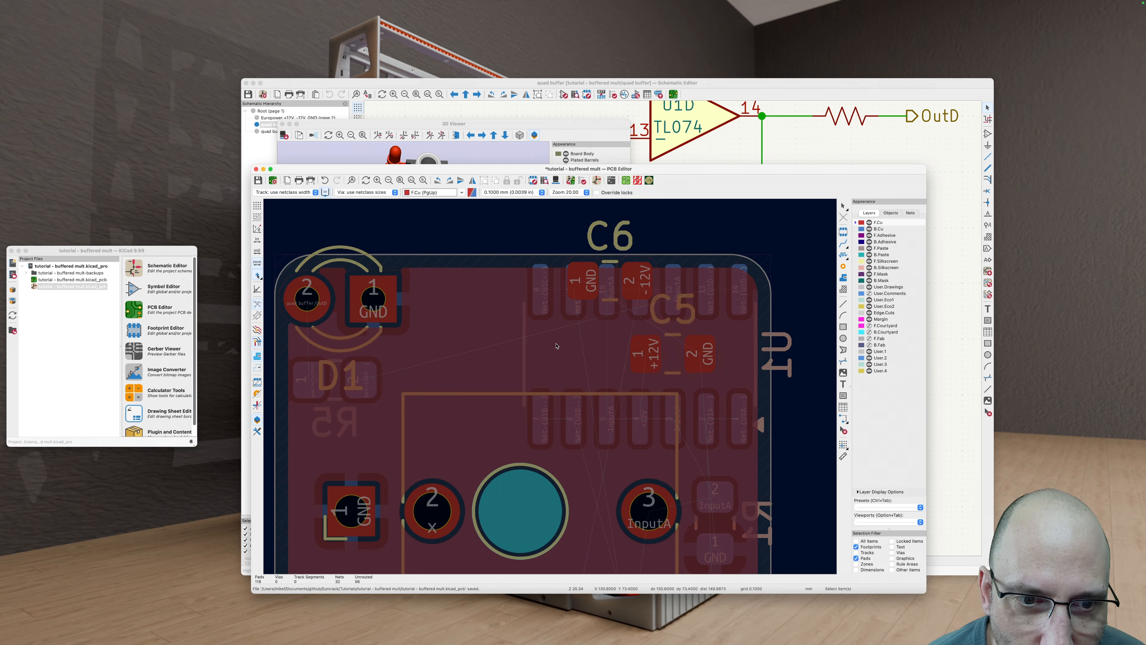
Step: Rotate C5 by 180 degrees, align it directly below C6, and refill the copper zones
scroll(558, 341, down, 3)
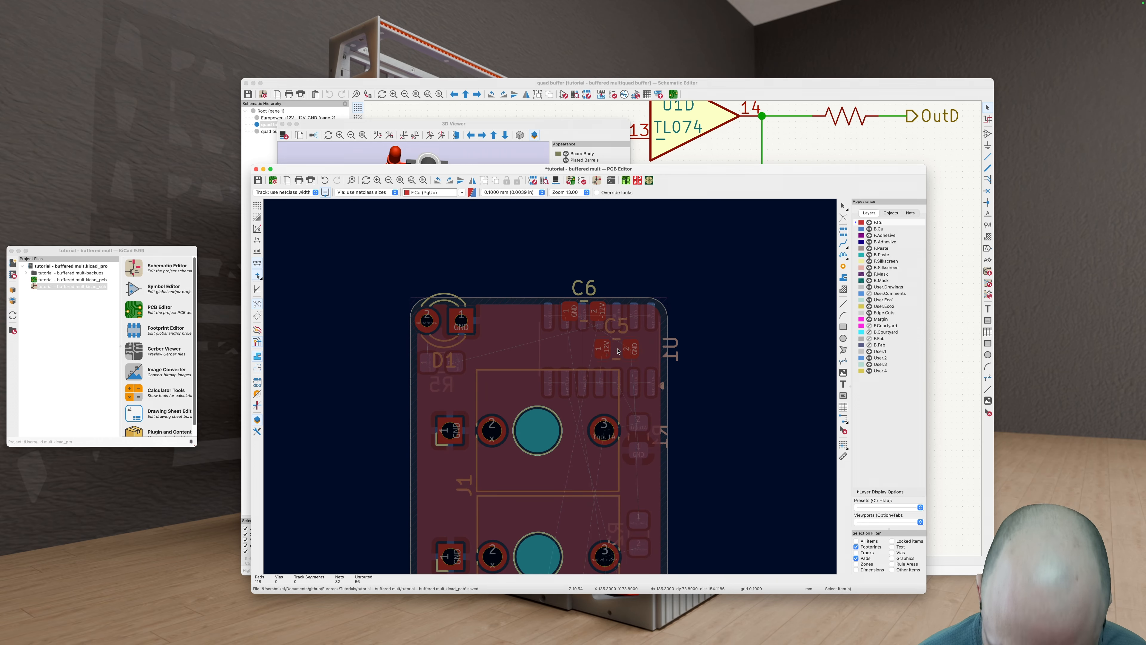
key(r)
key(r)
key(r)
key(r)
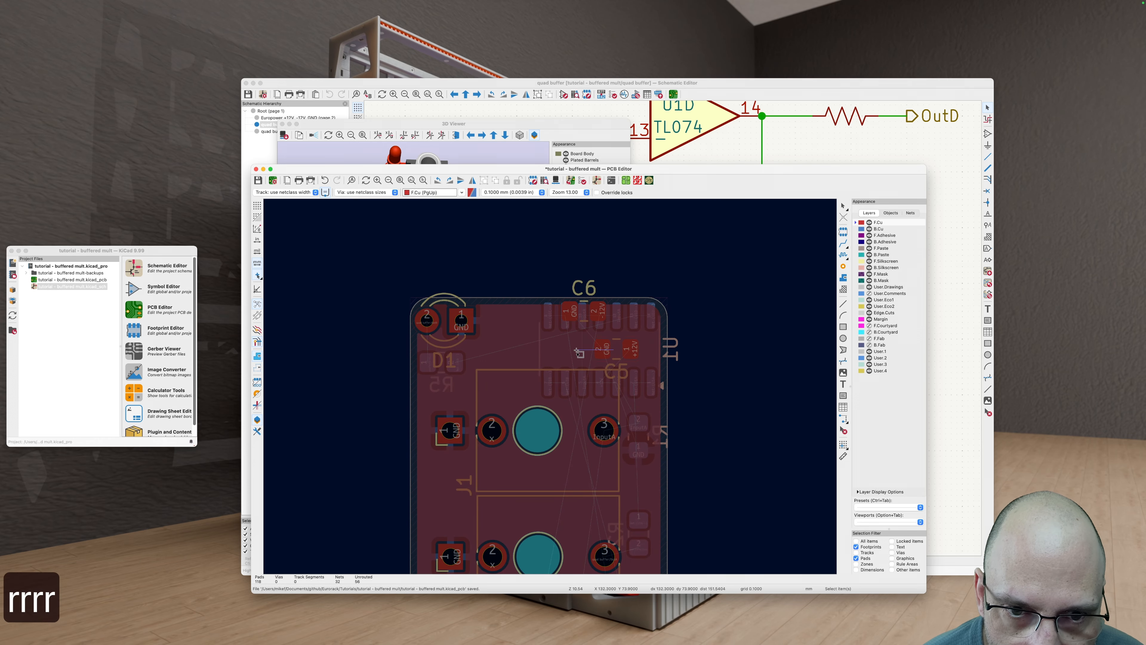
click(613, 347)
scroll(614, 346, up, 4)
drag(573, 354, 466, 356)
scroll(585, 350, down, 6)
key(b)
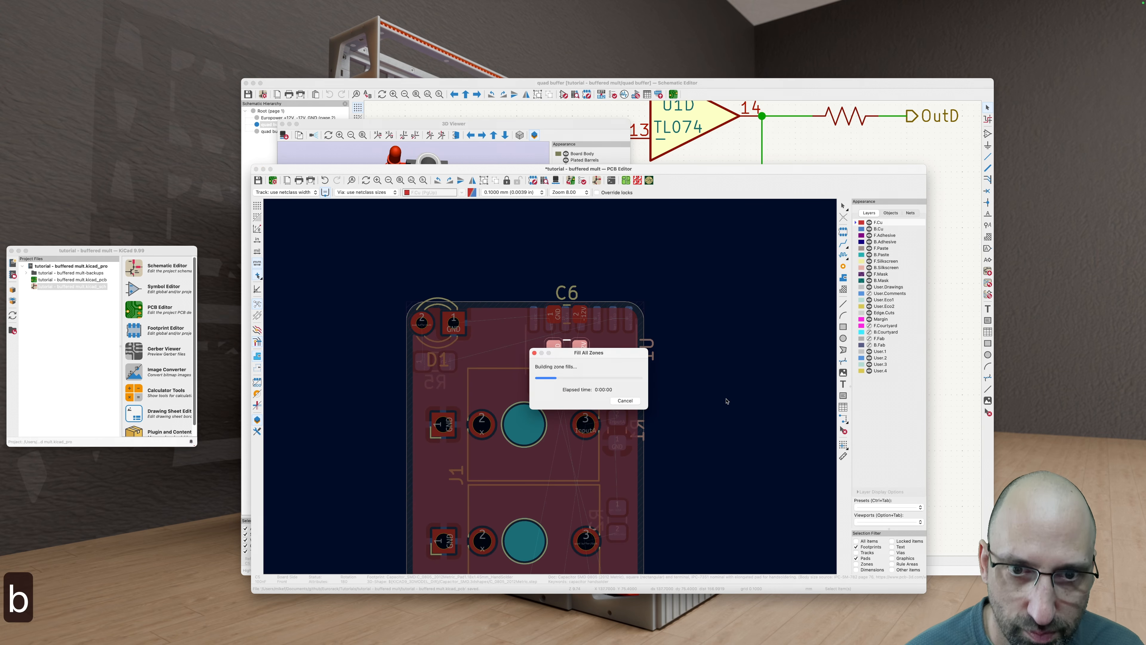
Step: Examine the placement over the whole board, including the full board model in the 3D Viewer
scroll(628, 378, down, 4)
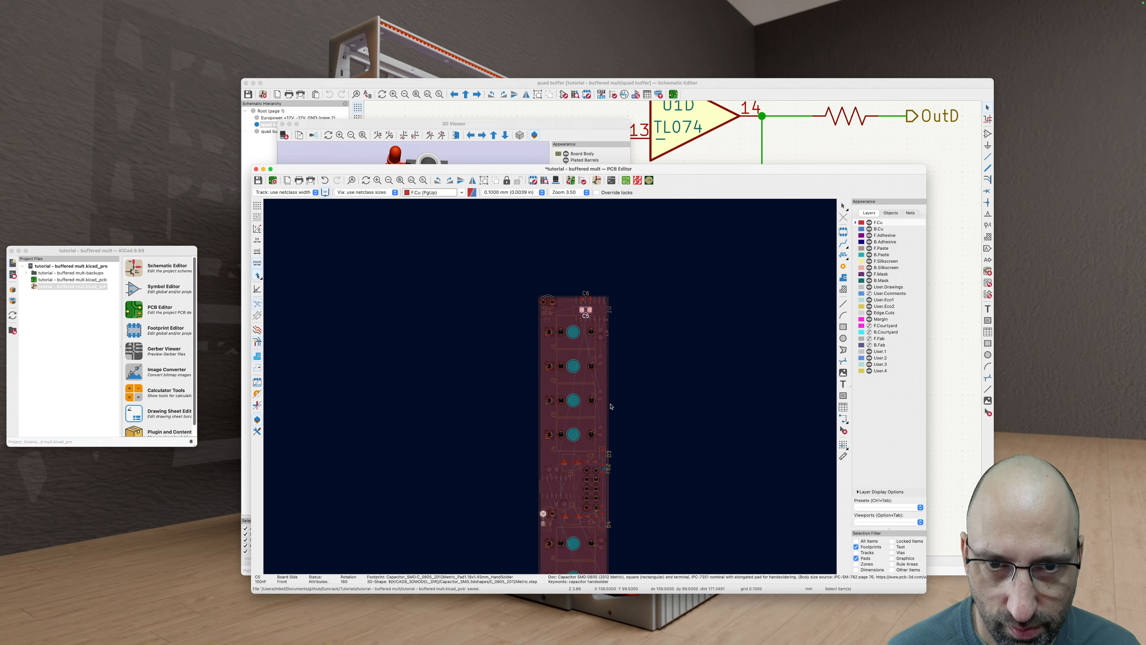
scroll(631, 384, down, 5)
scroll(648, 364, up, 4)
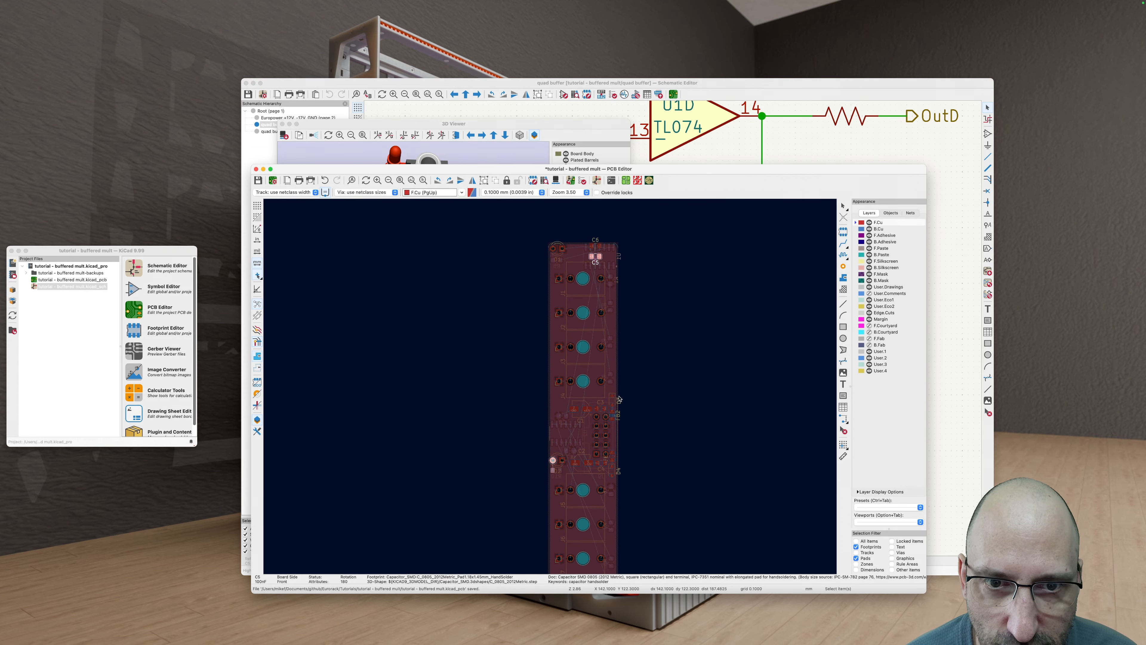
scroll(600, 304, up, 5)
scroll(568, 348, down, 4)
click(759, 473)
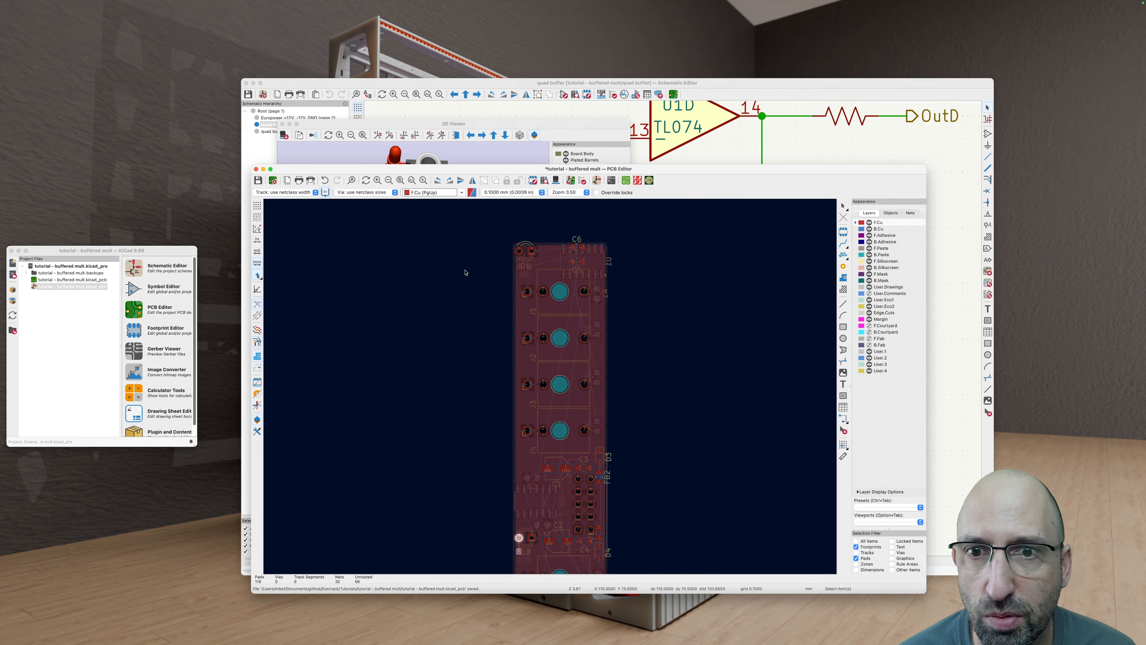
drag(525, 123, 581, 151)
drag(548, 340, 446, 354)
scroll(446, 356, down, 5)
drag(527, 401, 531, 376)
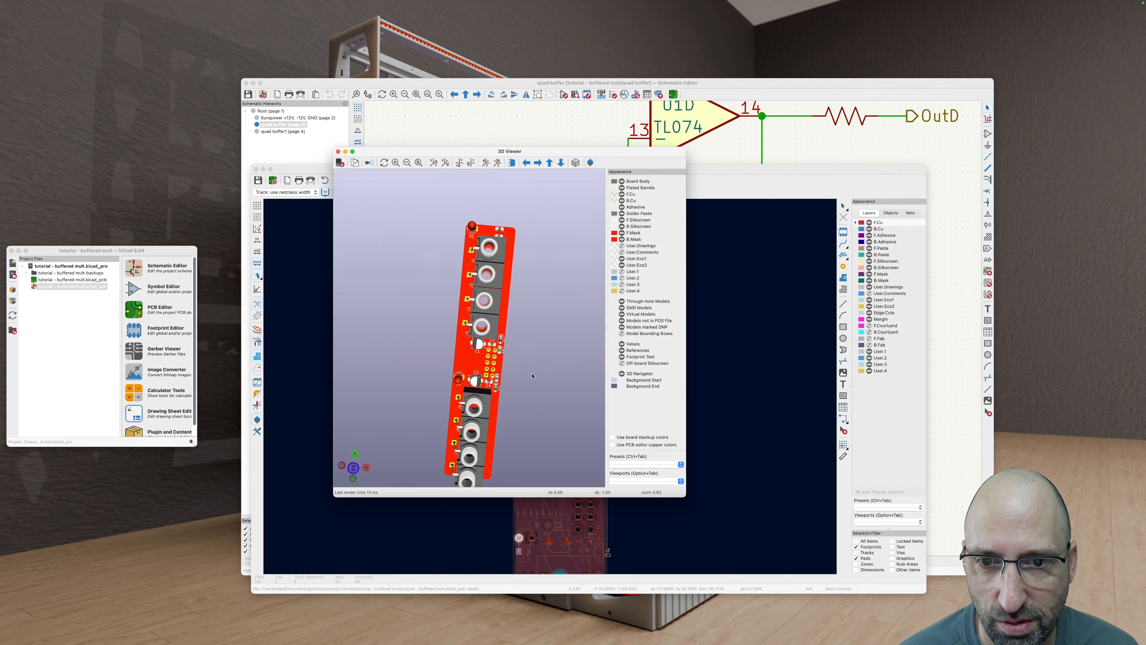
Step: Examine the front and back of the board in the 3D Viewer and the jack column in the PCB layout
drag(539, 316, 547, 298)
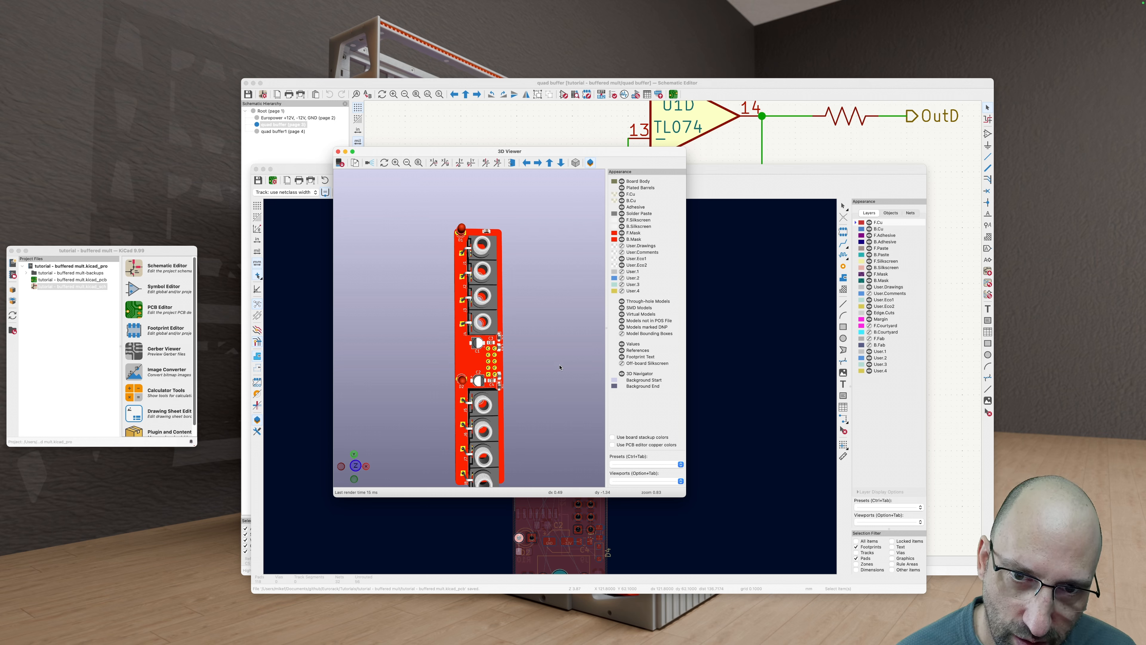
scroll(559, 367, down, 3)
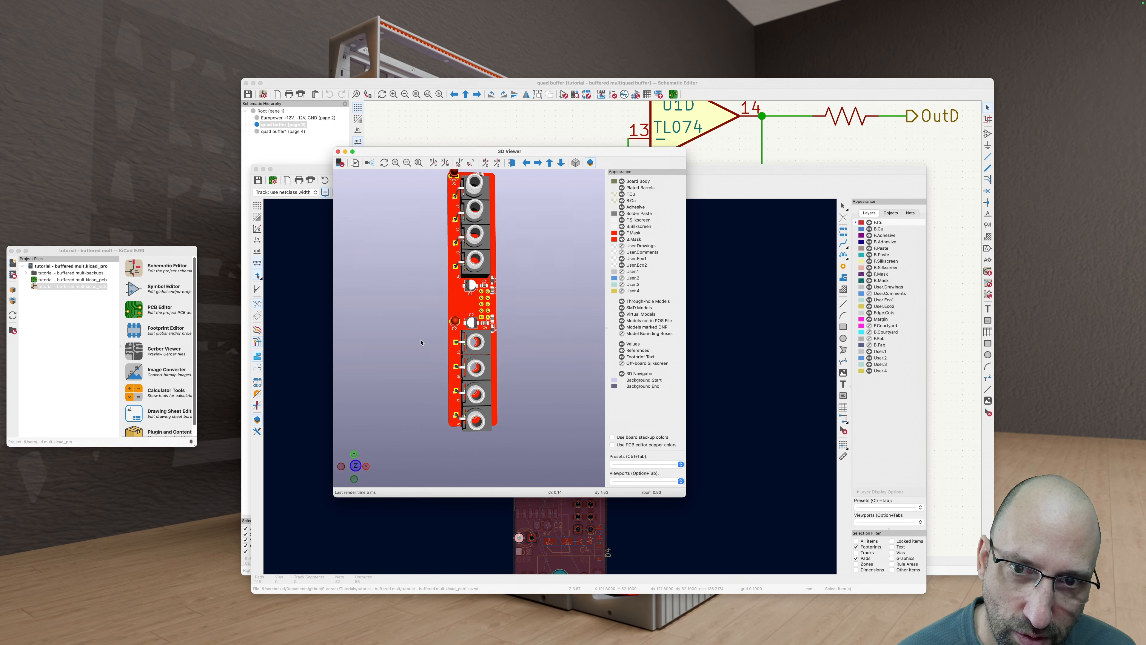
drag(511, 328, 416, 314)
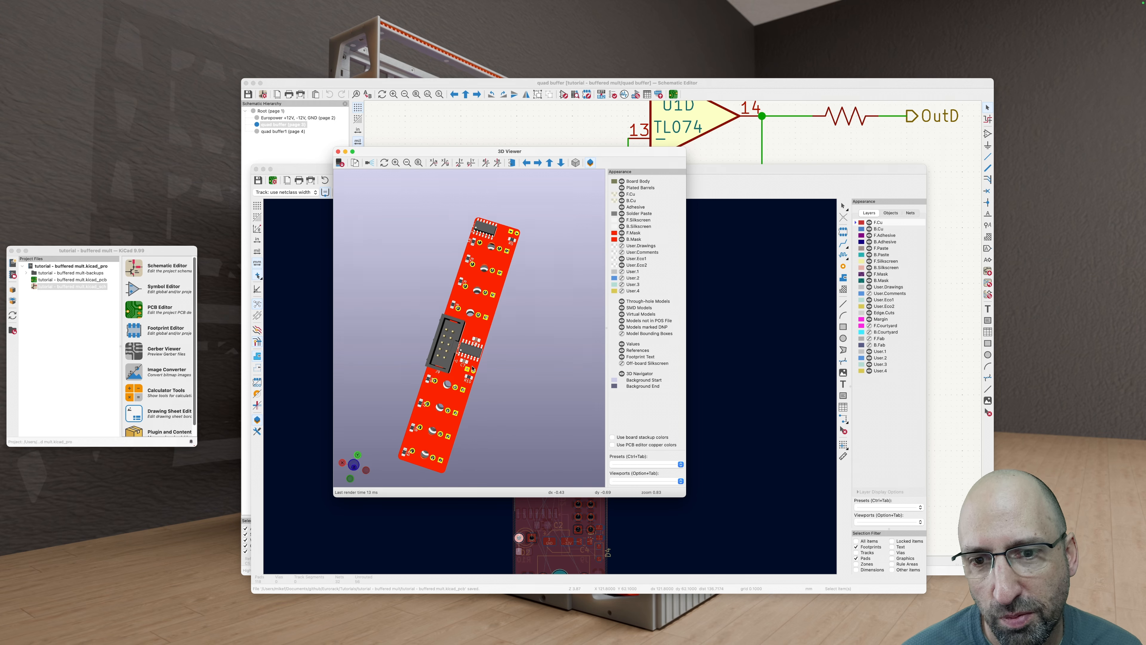
drag(447, 343, 522, 322)
key(z)
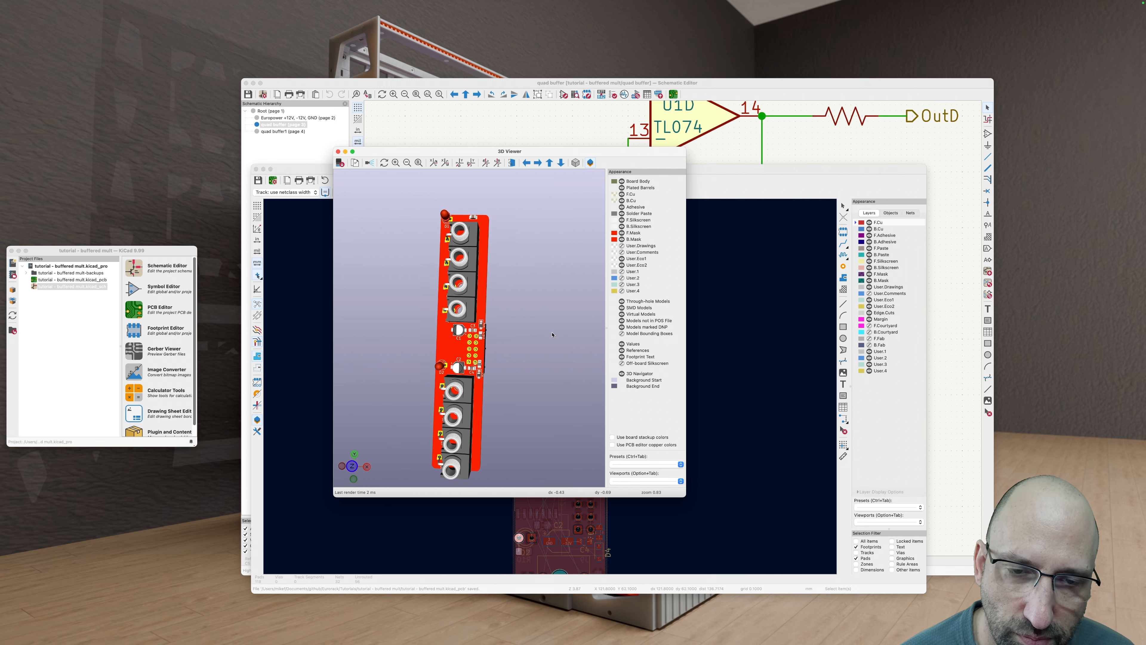
click(752, 399)
scroll(652, 375, down, 3)
middle_drag(651, 376, 594, 328)
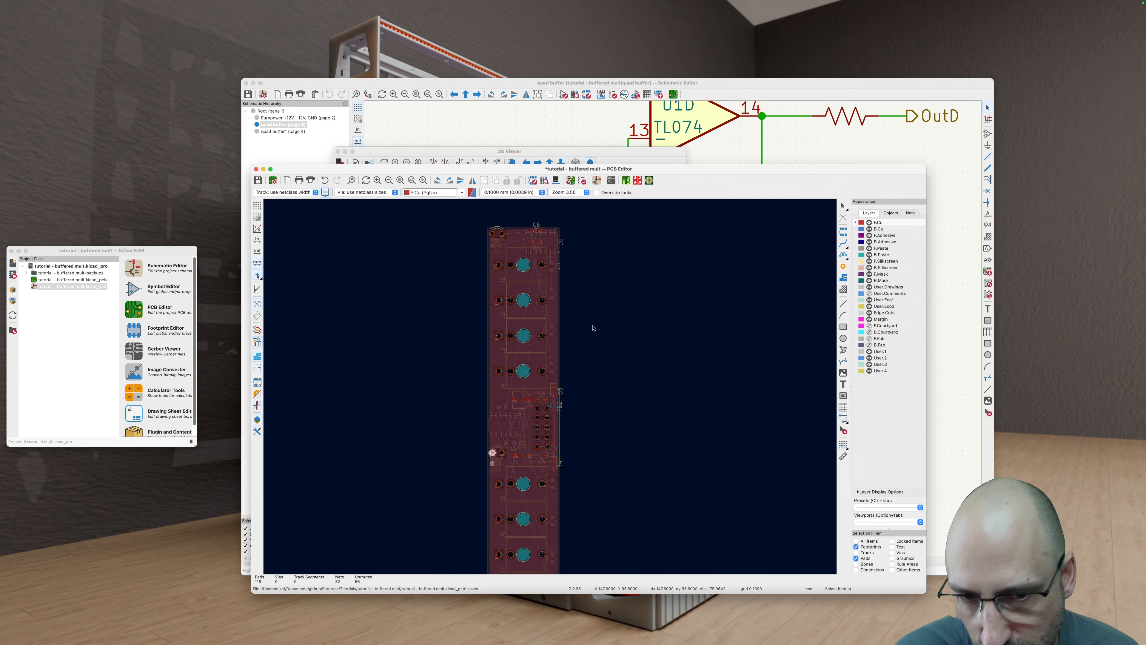
middle_drag(610, 389, 595, 417)
scroll(515, 284, up, 5)
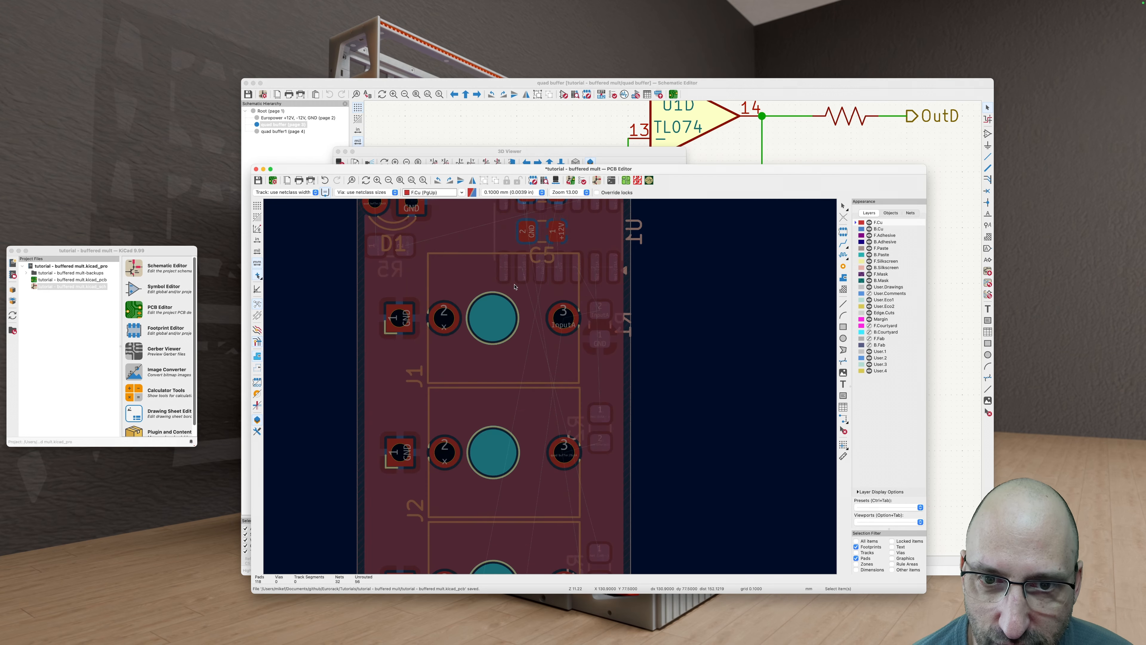
scroll(543, 330, down, 5)
middle_drag(627, 373, 599, 326)
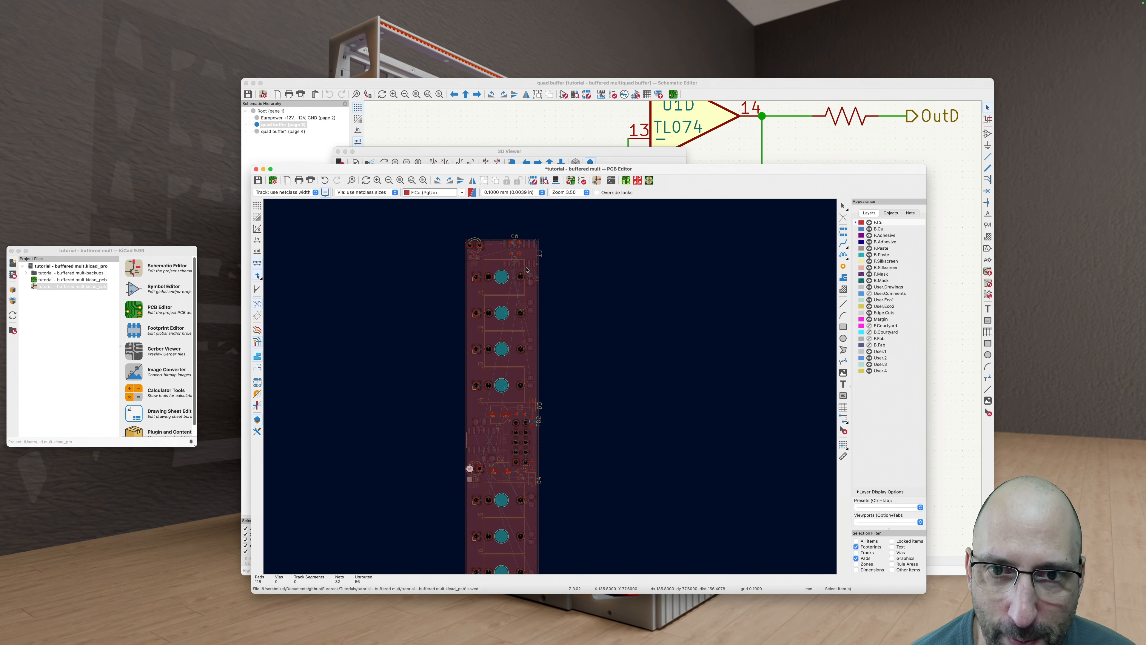
scroll(526, 269, up, 2)
Step: Refill the copper zones and switch between the front and back copper layers to compare them
key(b)
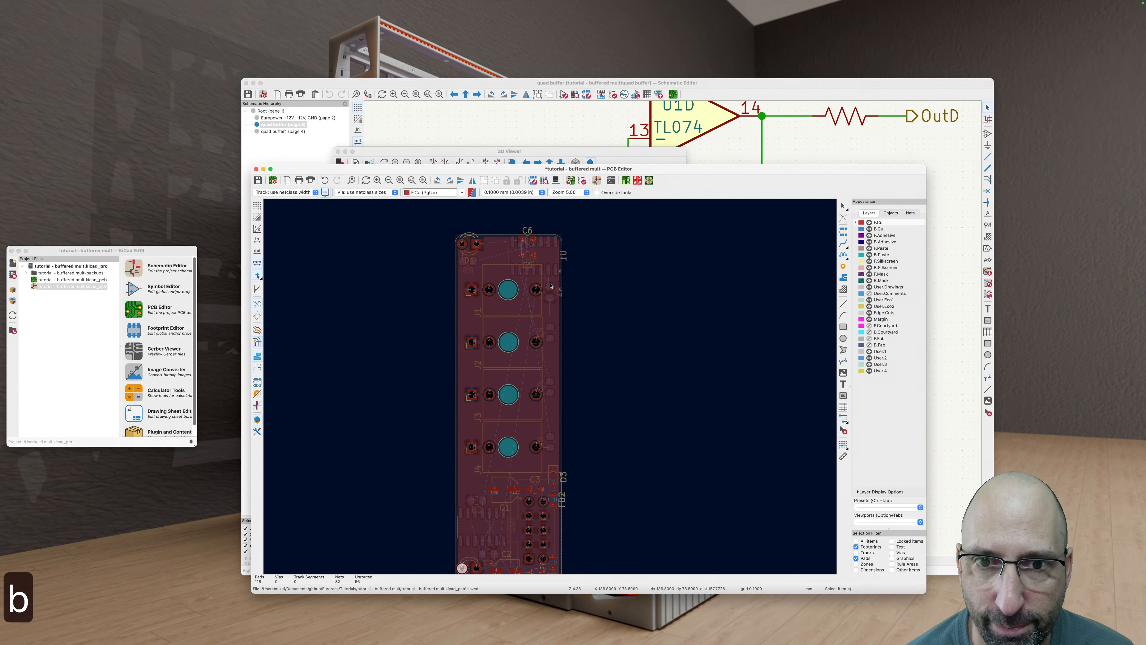
key(c)
key(v)
key(v)
key(c)
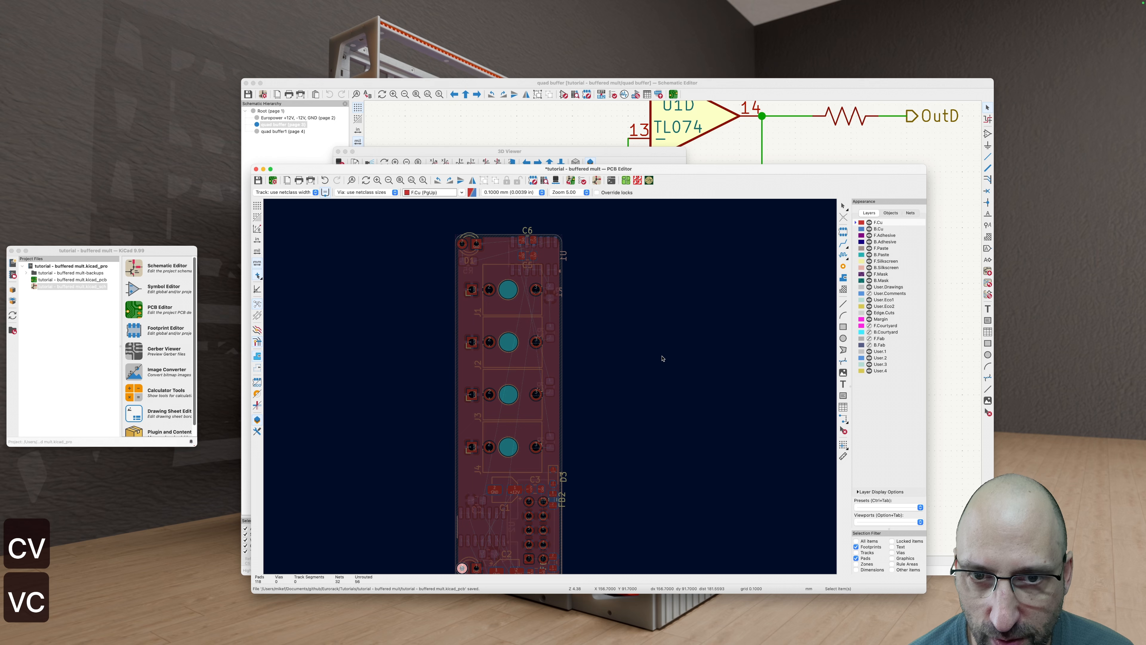
Step: Examine the jacks, LEDs and power section up close in the 3D Viewer, viewing the board model from several angles
click(515, 154)
scroll(461, 224, up, 4)
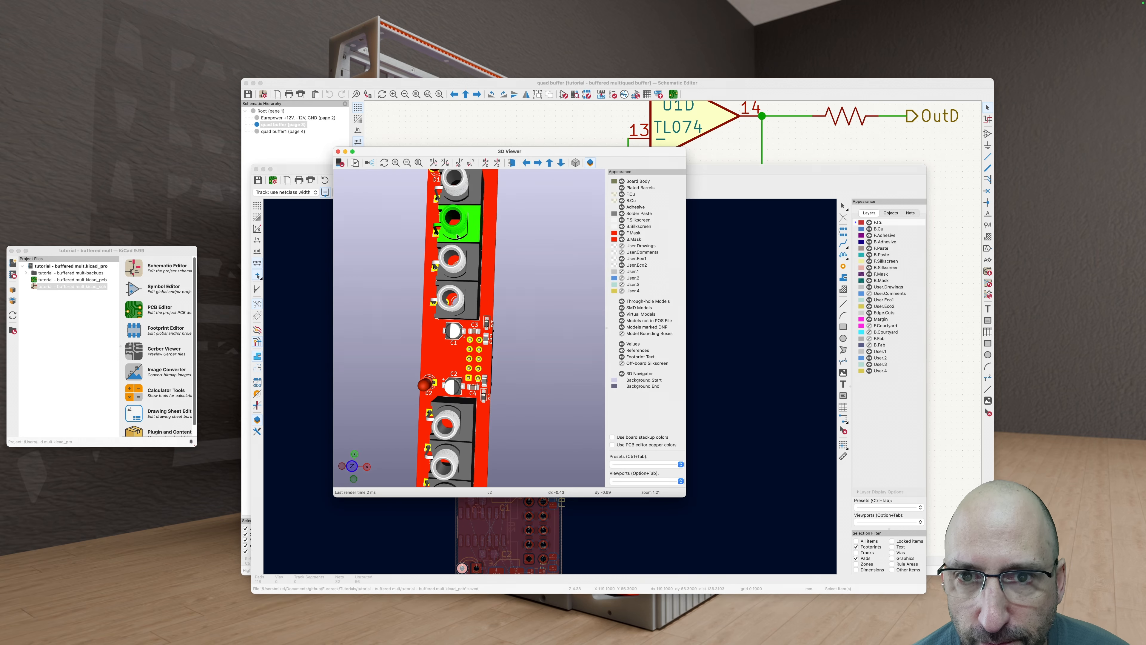
drag(557, 203, 550, 238)
middle_drag(549, 238, 529, 316)
scroll(501, 371, up, 5)
drag(529, 317, 458, 341)
scroll(412, 350, down, 7)
scroll(413, 350, down, 5)
scroll(474, 316, up, 4)
Step: Return to the PCB layout, show the board's net list, and change how inactive layers are displayed
click(759, 467)
scroll(507, 368, up, 3)
scroll(507, 368, down, 2)
middle_drag(619, 417, 579, 370)
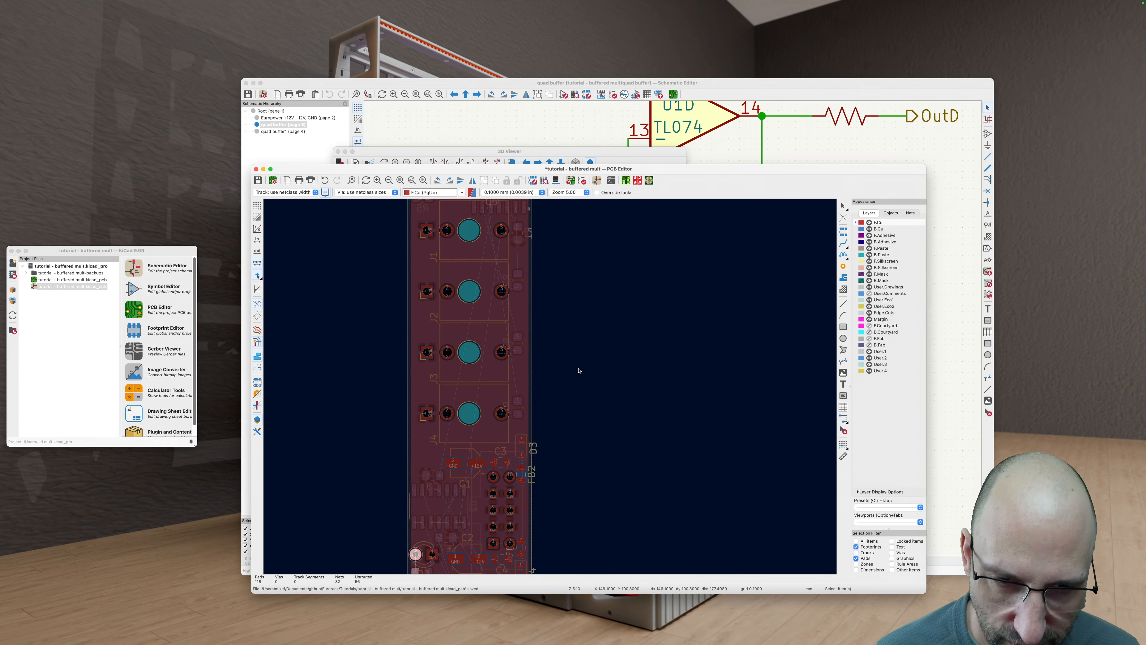
click(910, 213)
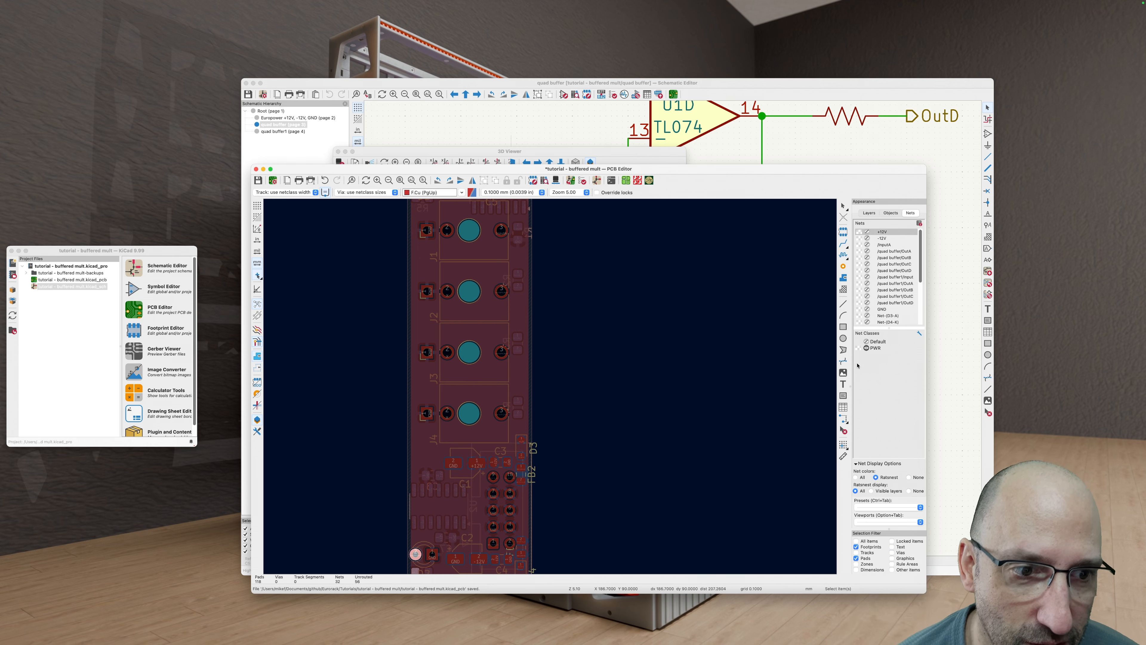
scroll(672, 361, down, 5)
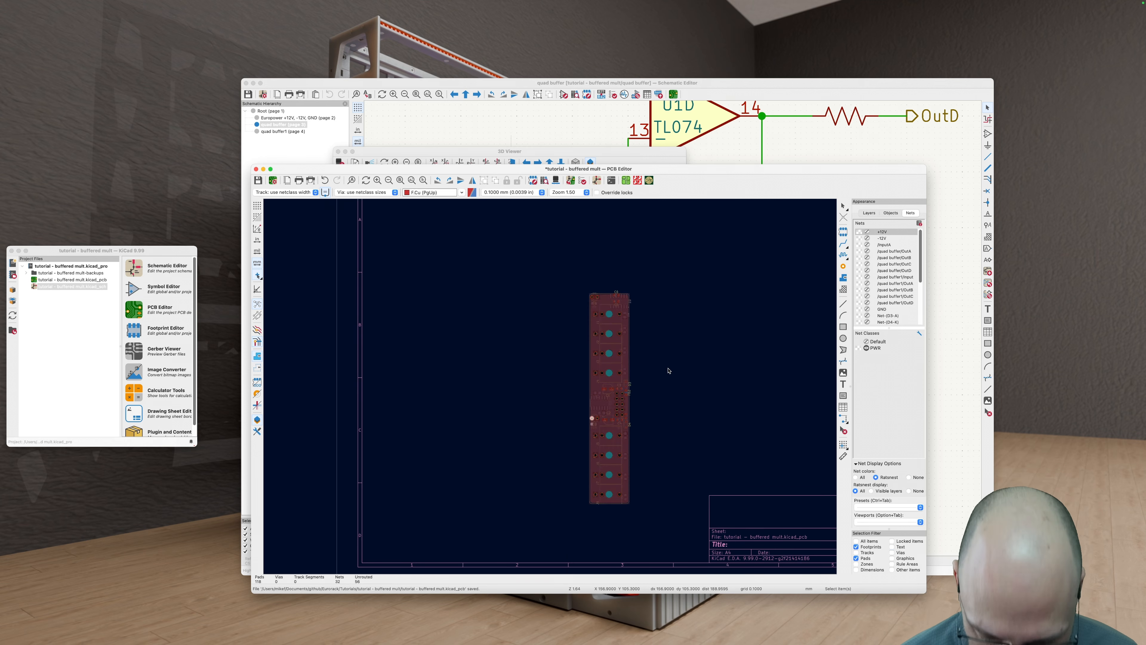
scroll(655, 379, up, 5)
key(h)
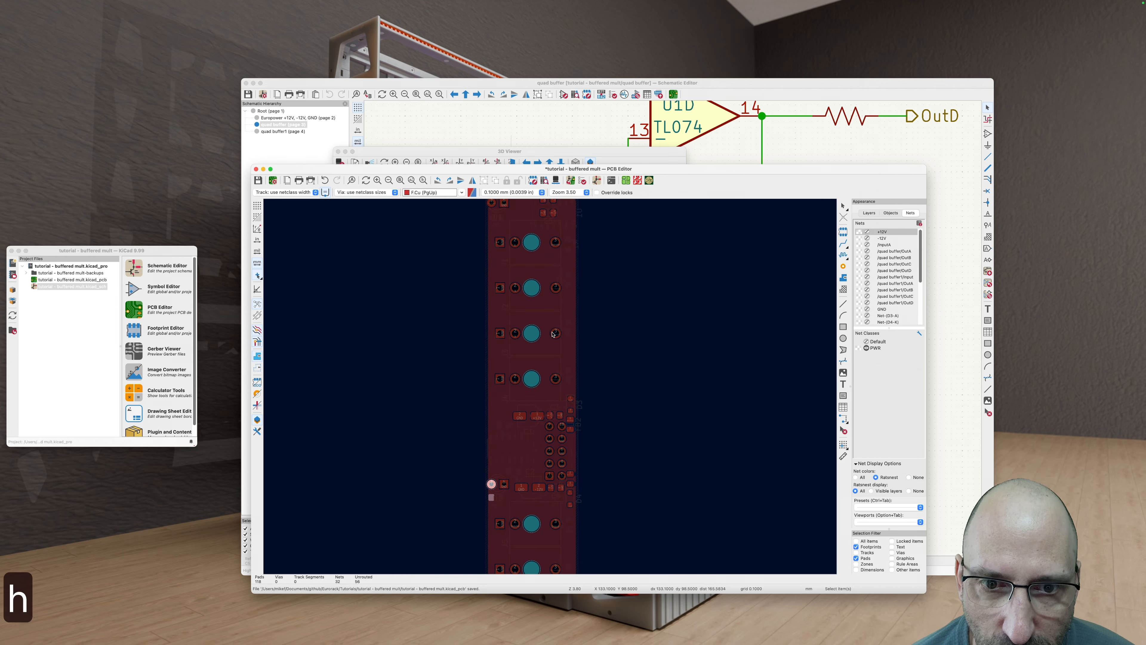
scroll(553, 332, up, 8)
scroll(581, 350, down, 12)
middle_drag(598, 420, 583, 356)
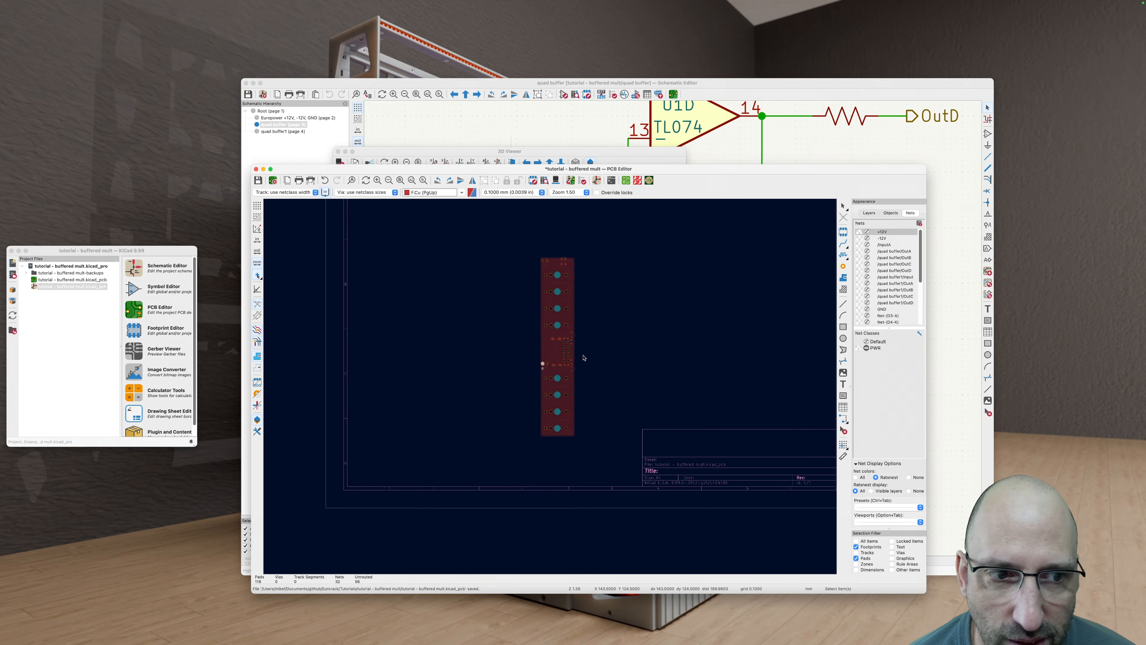
Step: Make back copper the active layer, clear the net highlight, and examine the area around the op-amp and power connector
scroll(583, 357, up, 5)
scroll(495, 335, up, 3)
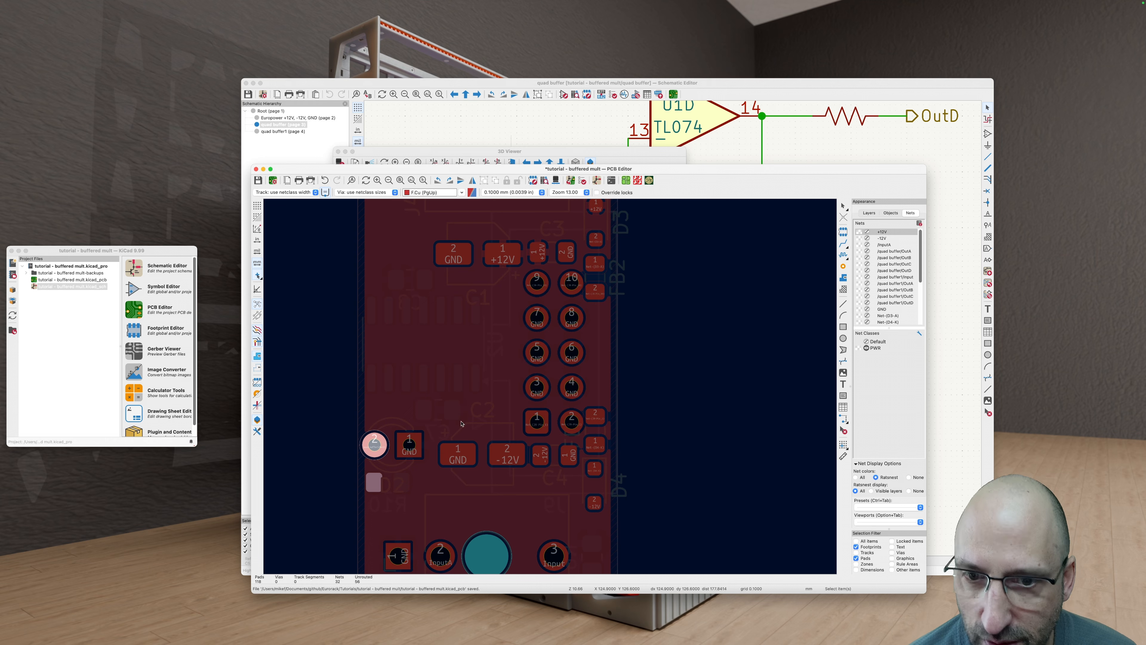
key(v)
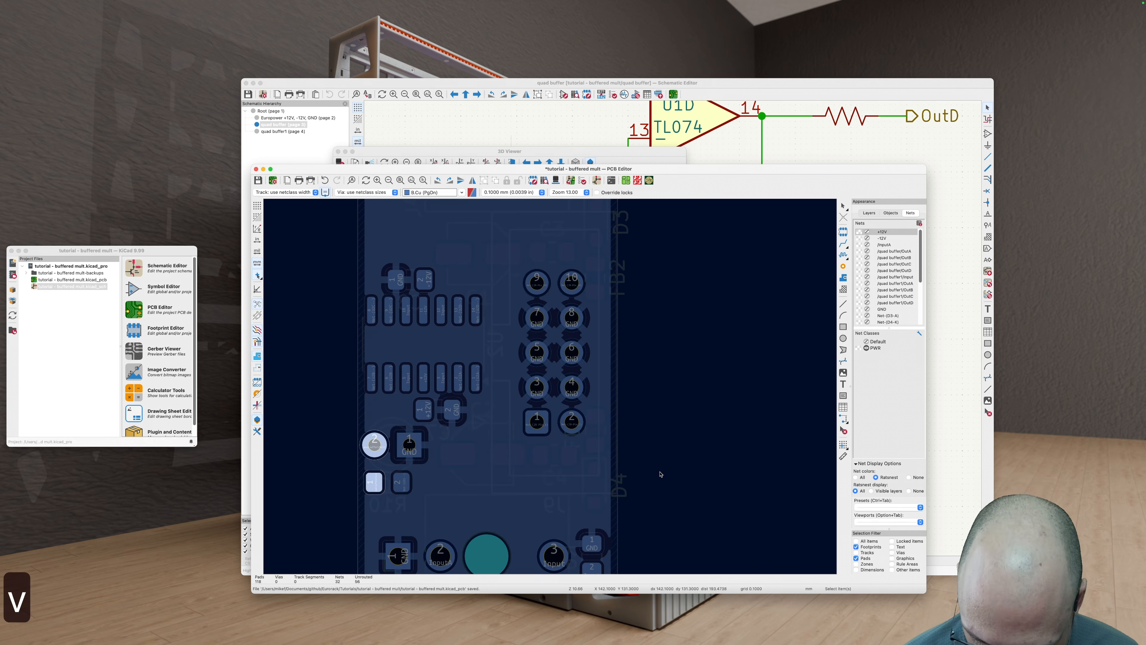
key(grave)
scroll(589, 424, down, 3)
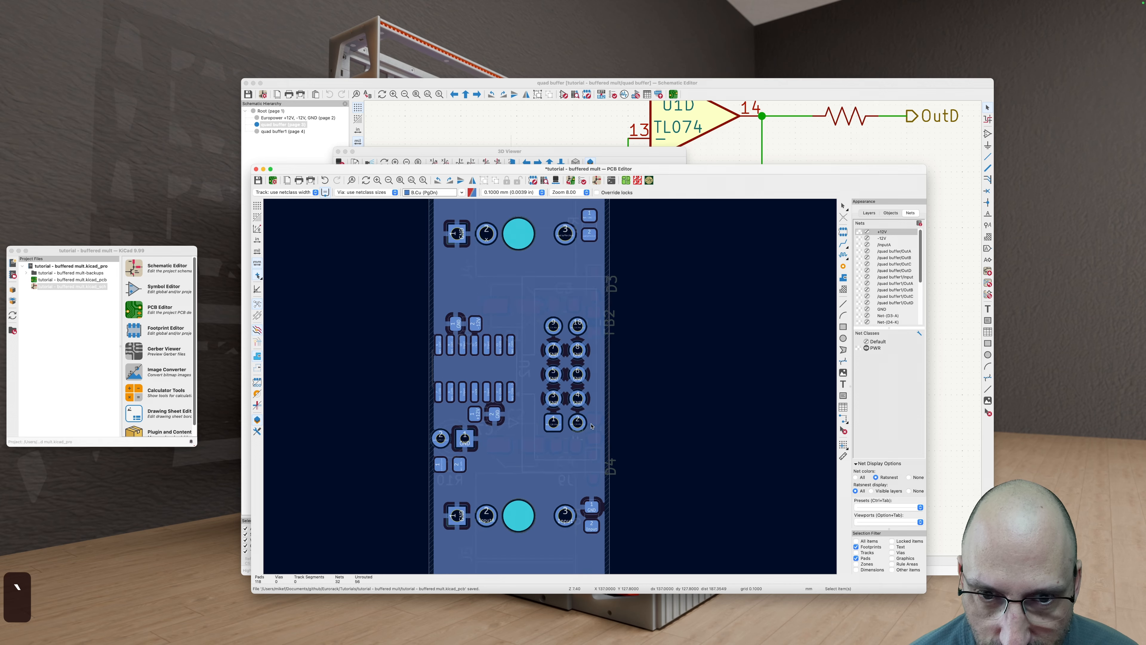
scroll(588, 423, up, 5)
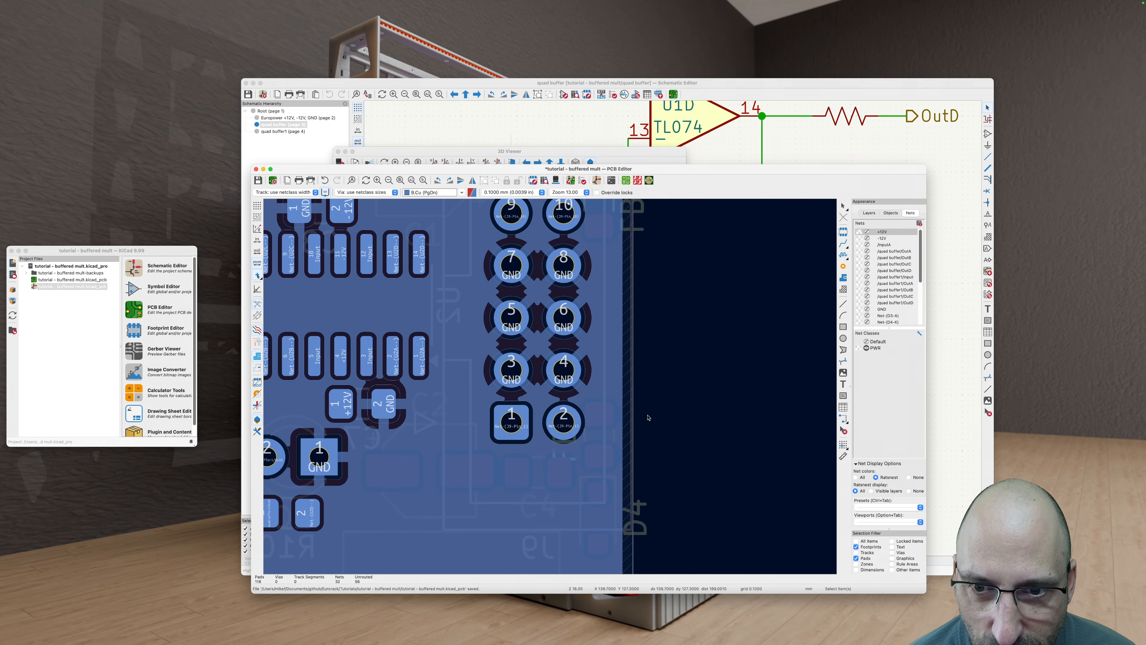
scroll(648, 418, down, 4)
scroll(667, 424, up, 3)
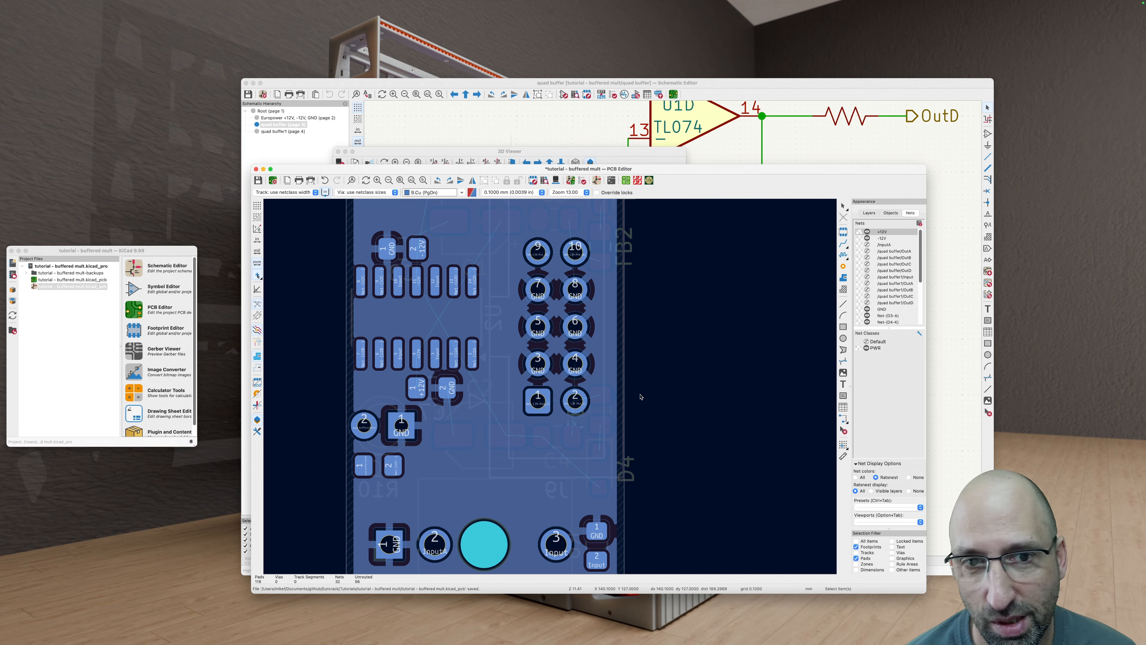
scroll(643, 384, down, 2)
scroll(660, 333, up, 2)
Step: Make front copper the active layer and route tracks joining J9's pins 9 and 10 to FB2's pad 2
key(v)
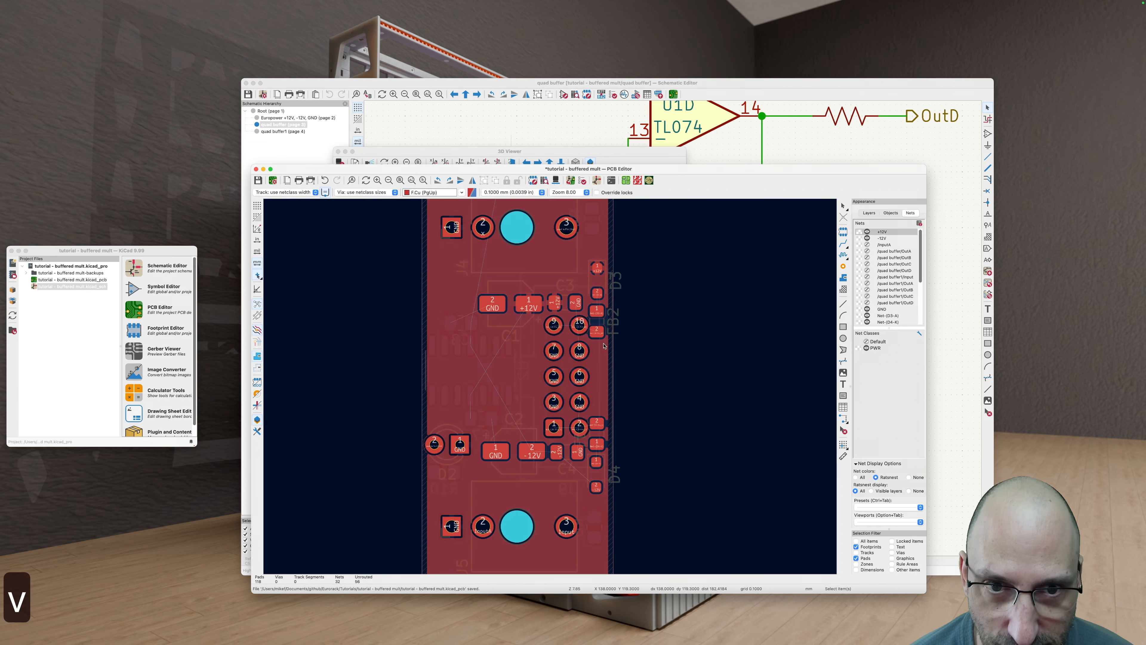
scroll(589, 299, up, 4)
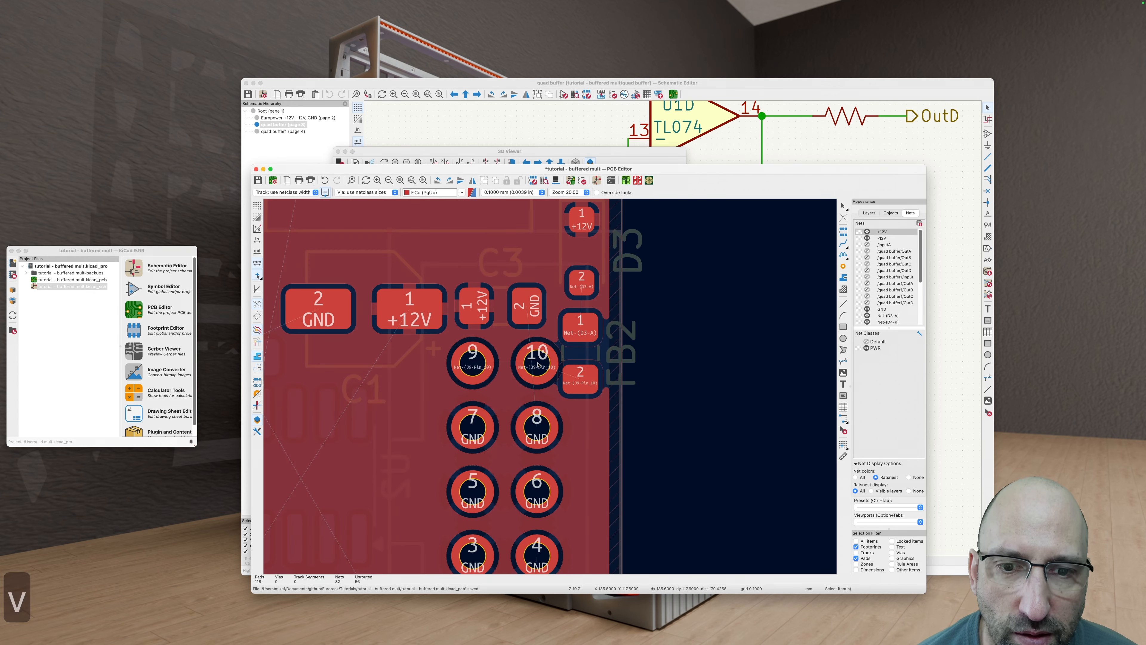
key(x)
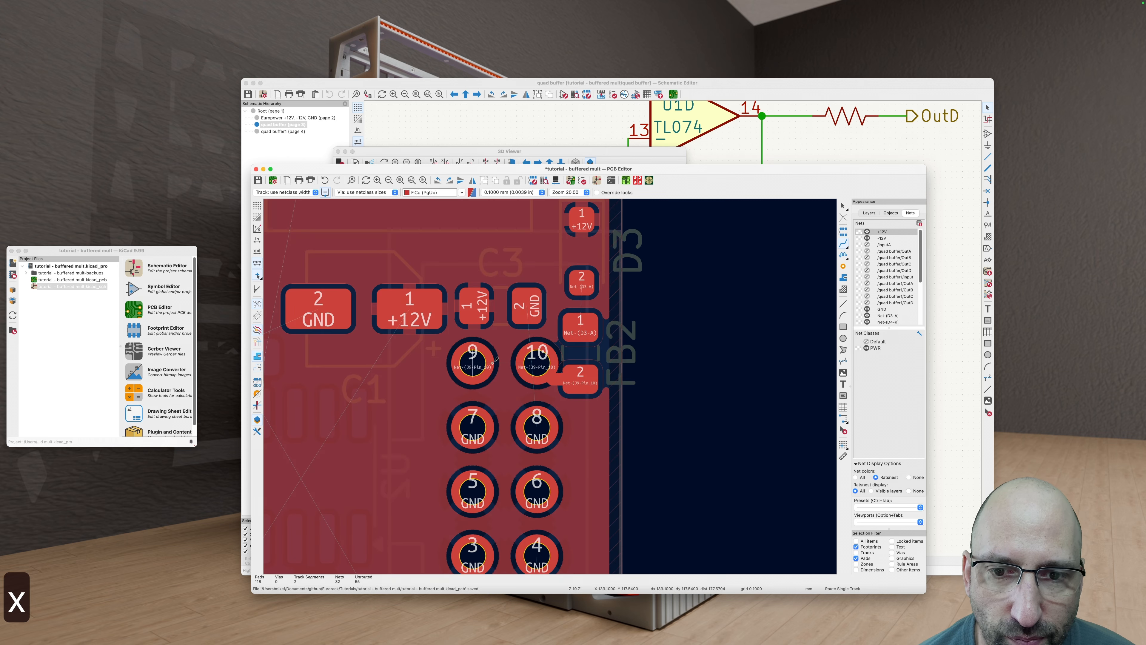
click(473, 364)
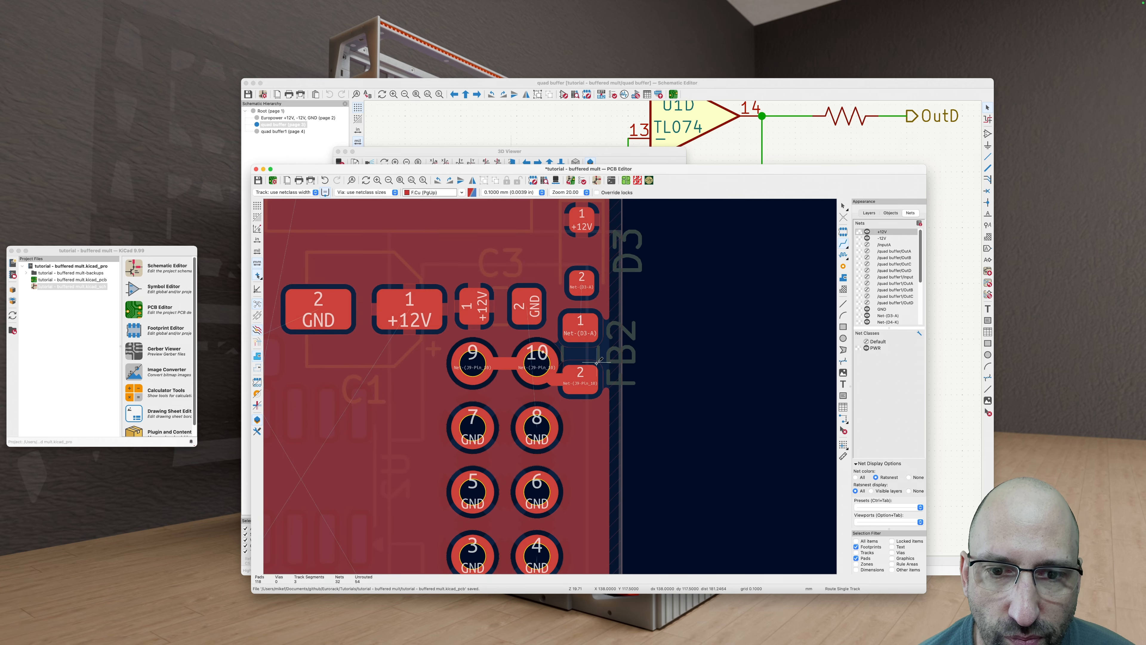
Step: Route a front copper track from FB2's pad 1 to D3's pad 2
middle_drag(597, 363, 590, 407)
click(573, 371)
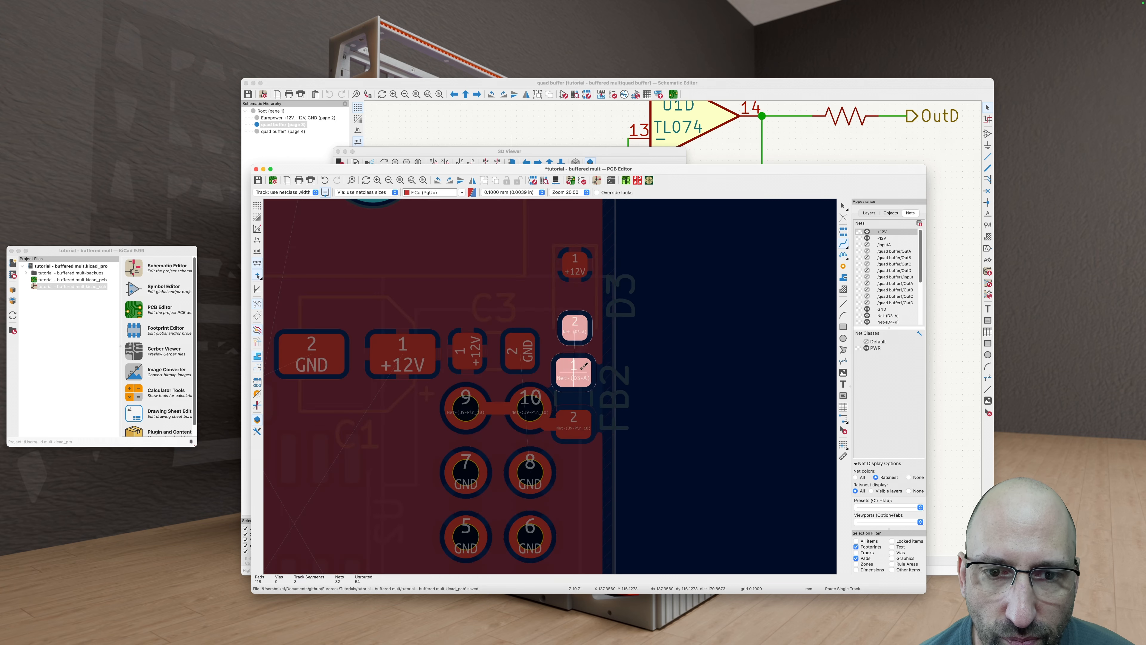
click(580, 328)
middle_drag(671, 321, 676, 361)
middle_drag(686, 346, 705, 287)
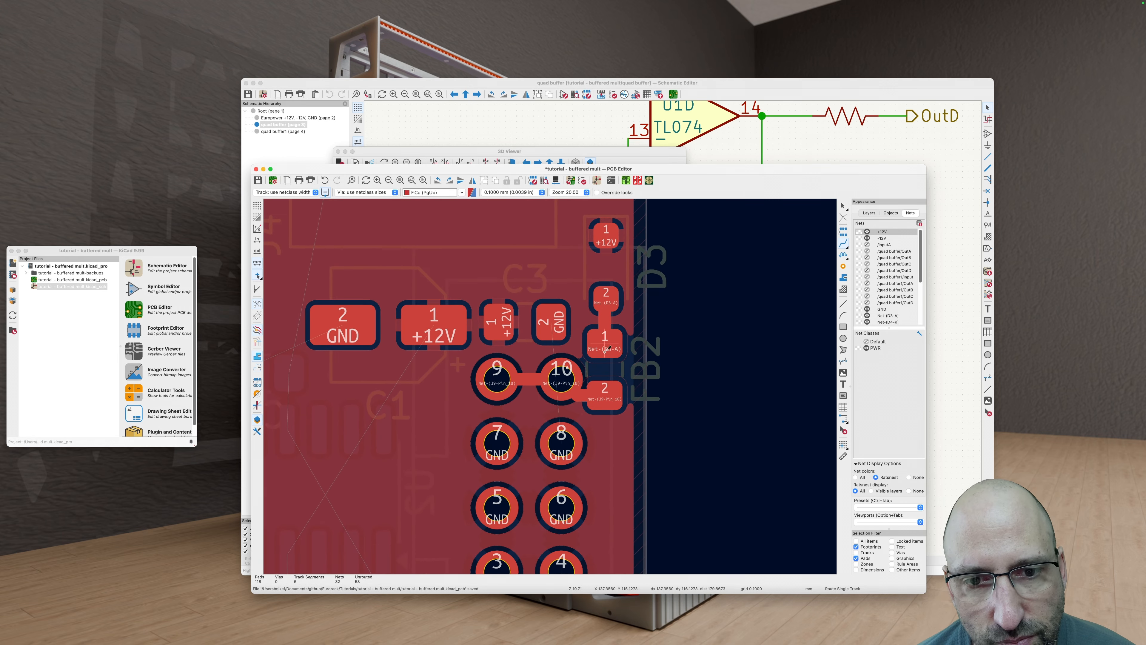
Step: Route front copper tracks from J9's pin 1 through pin 2 to FB1's pad 2, and end the routing
scroll(575, 334, down, 3)
middle_drag(661, 445, 661, 325)
scroll(568, 372, up, 5)
click(449, 370)
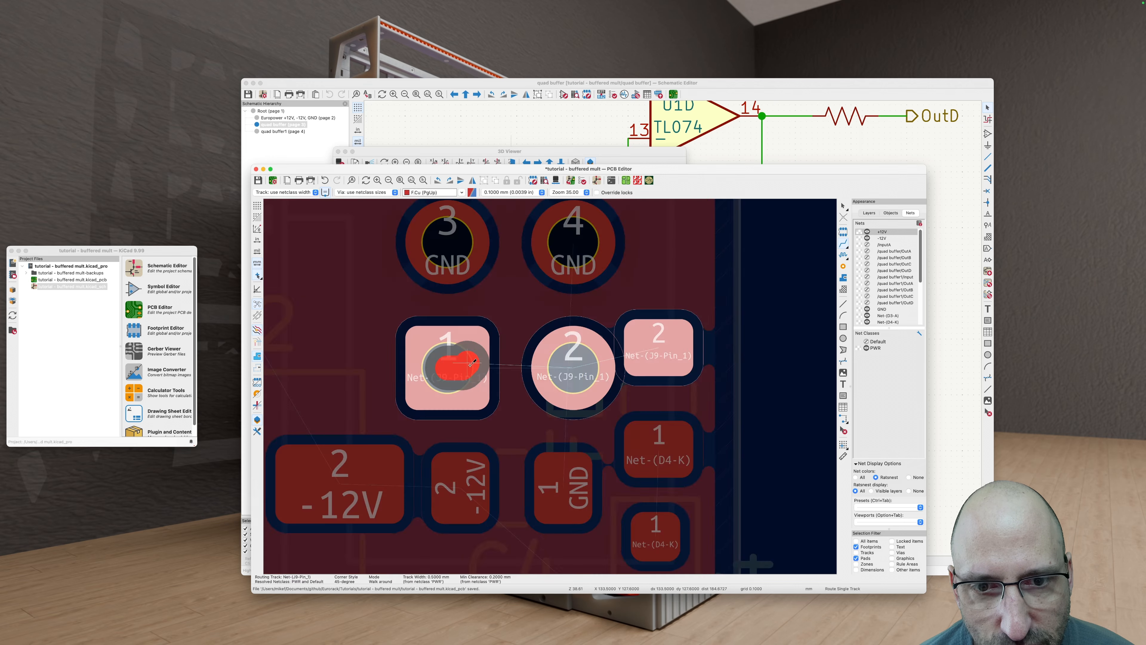
click(588, 358)
click(578, 365)
click(658, 354)
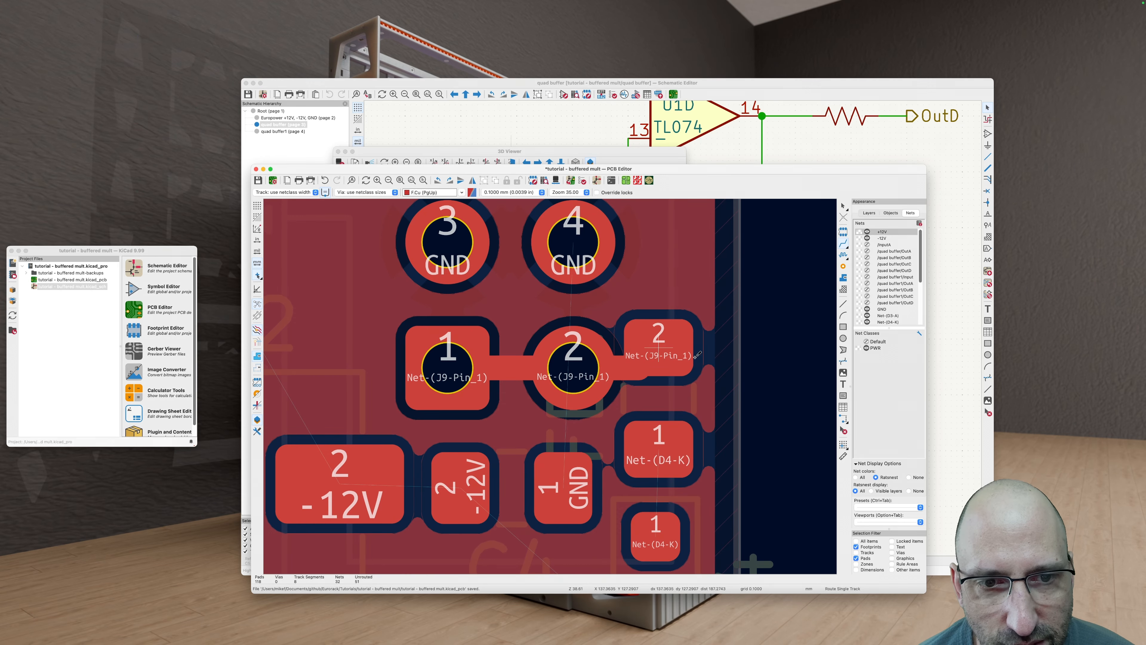
scroll(661, 347, down, 3)
key(Escape)
Step: Nudge FB1 slightly toward the nearby long board edge with its track attached, and refill the copper zones
click(651, 375)
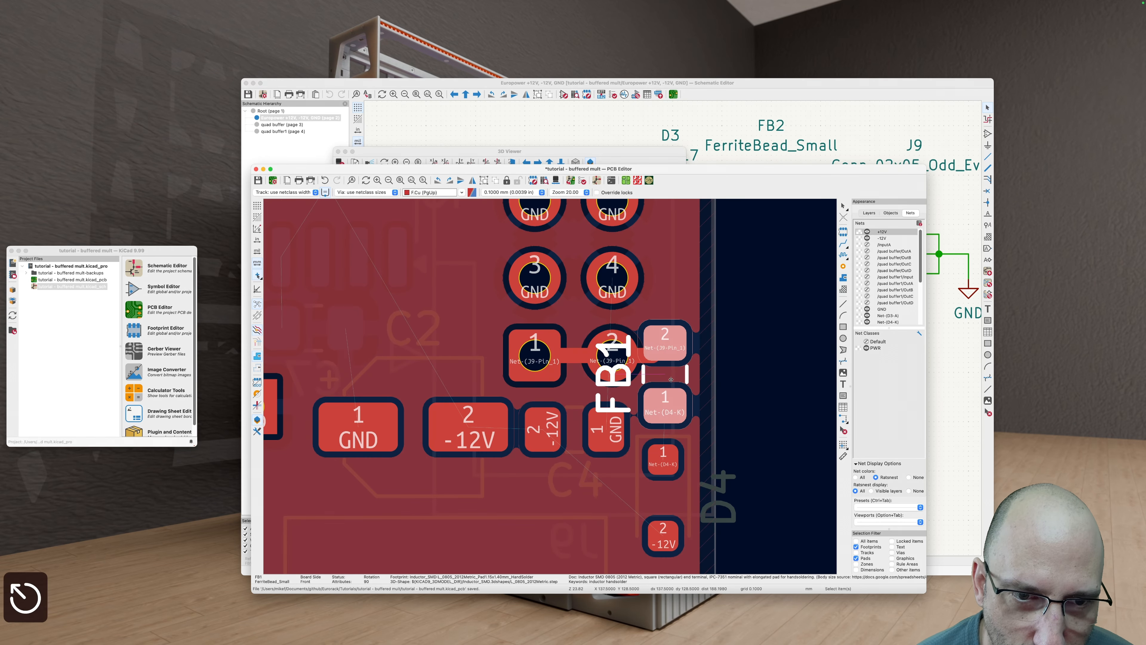
key(d)
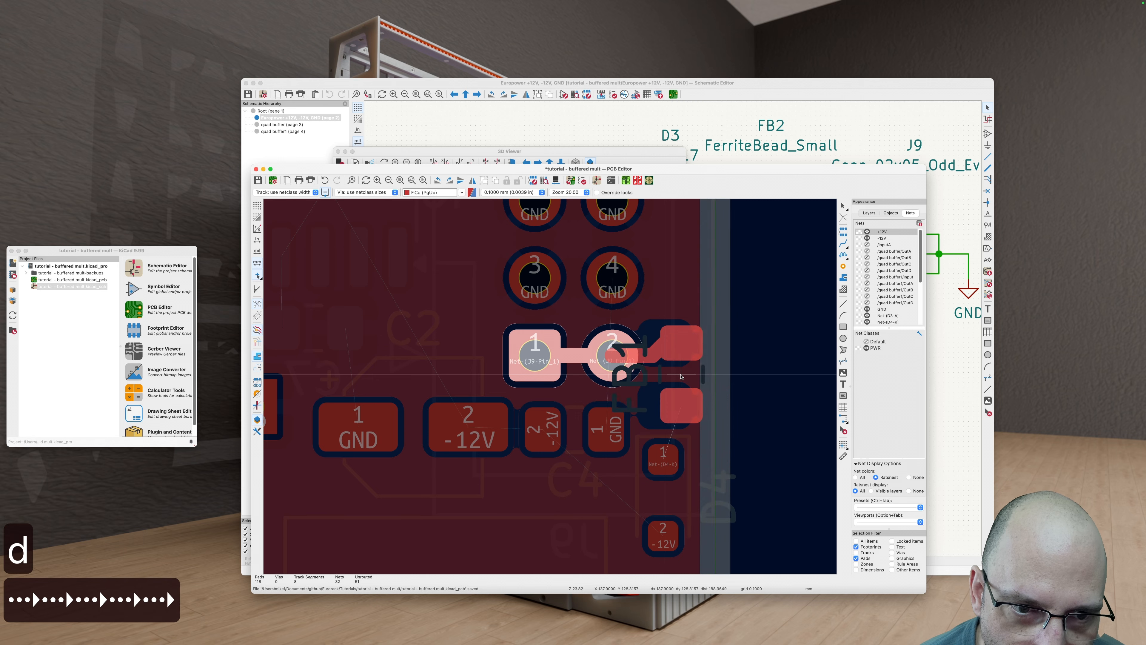
key(Right)
key(Left)
key(Left)
key(Left)
key(Right)
key(Return)
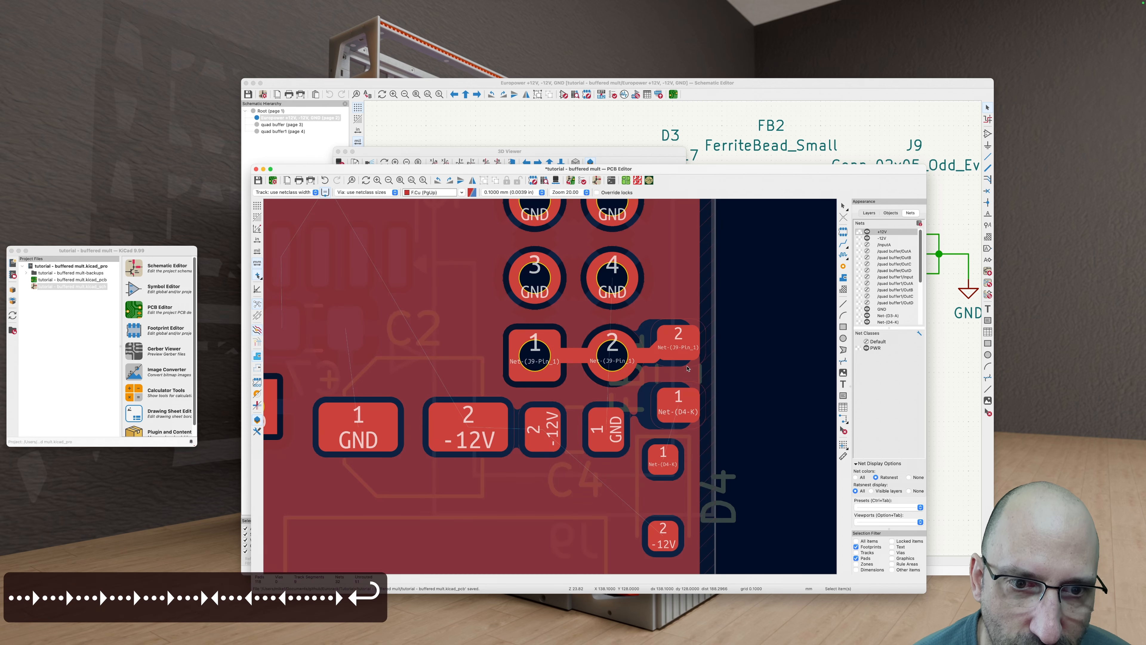
key(b)
scroll(659, 348, up, 5)
scroll(603, 354, down, 5)
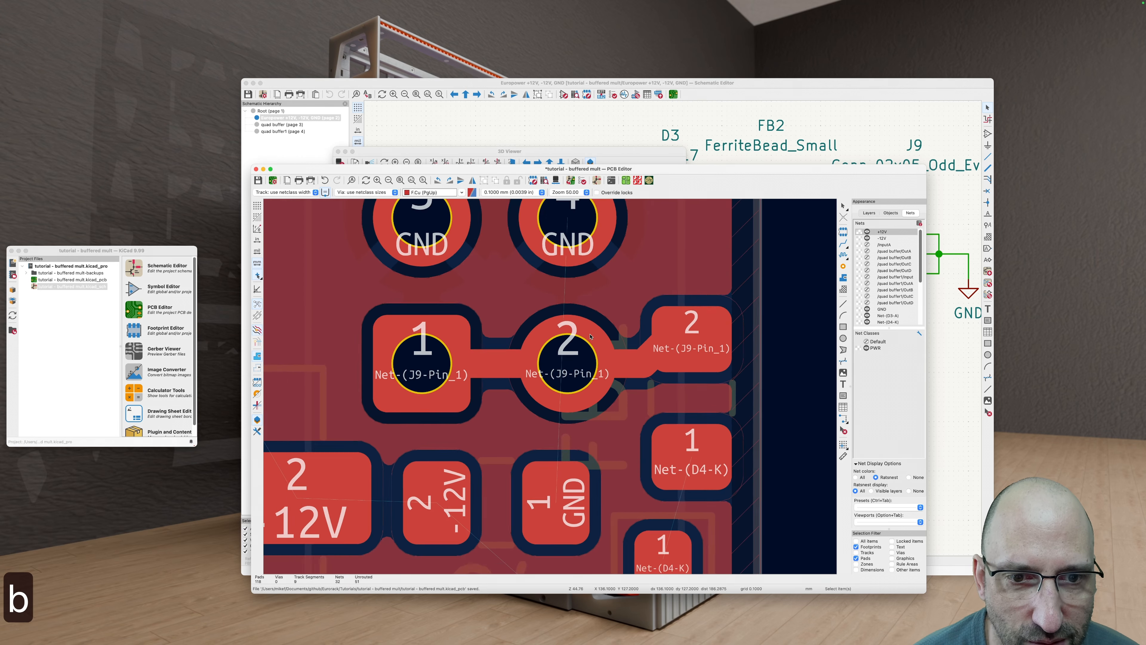
Step: Nudge D4 toward the same board edge until its pads line up with FB1's pads
scroll(619, 395, up, 5)
click(622, 460)
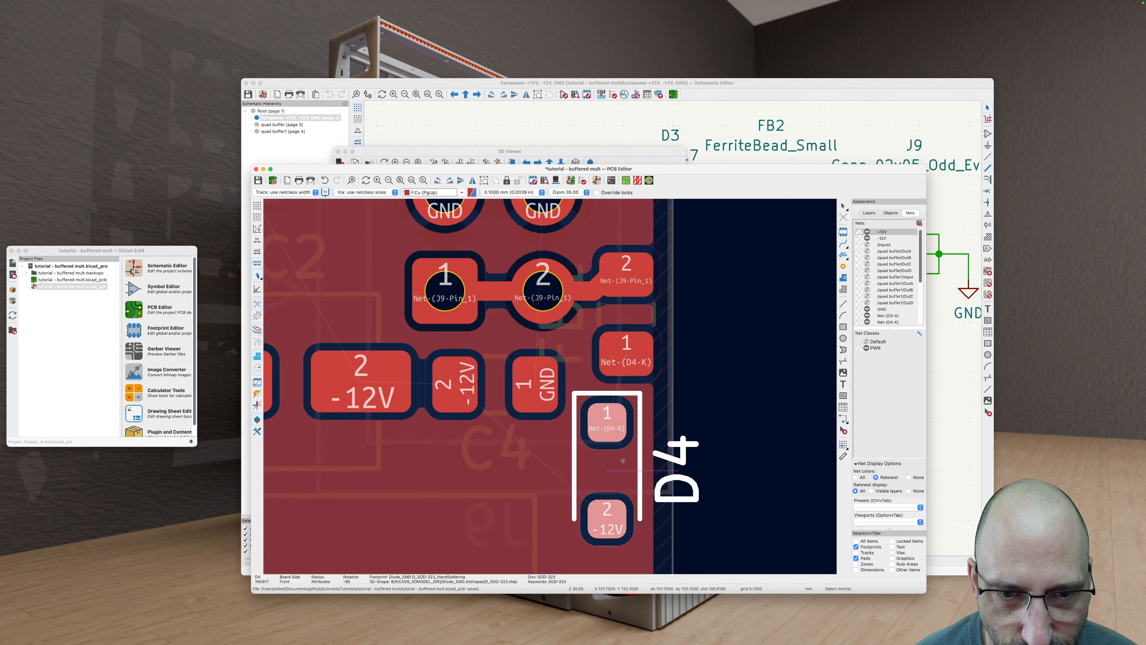
key(d)
key(Right)
key(Right)
key(Right)
key(Right)
key(Right)
key(Right)
key(Right)
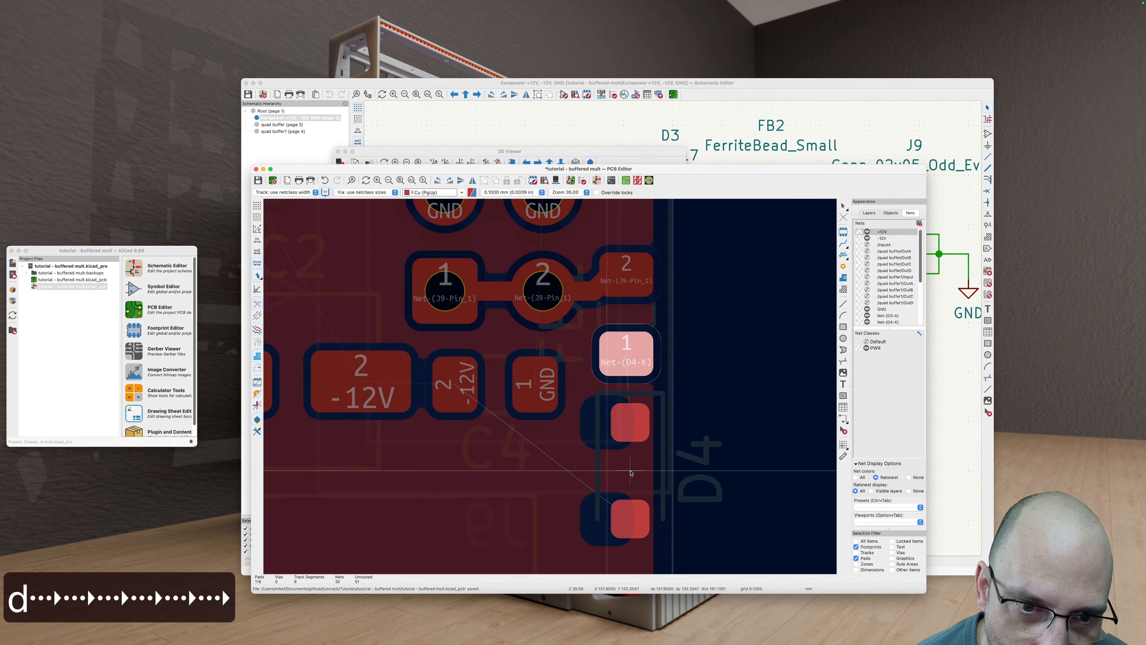
key(Left)
key(Left)
key(Return)
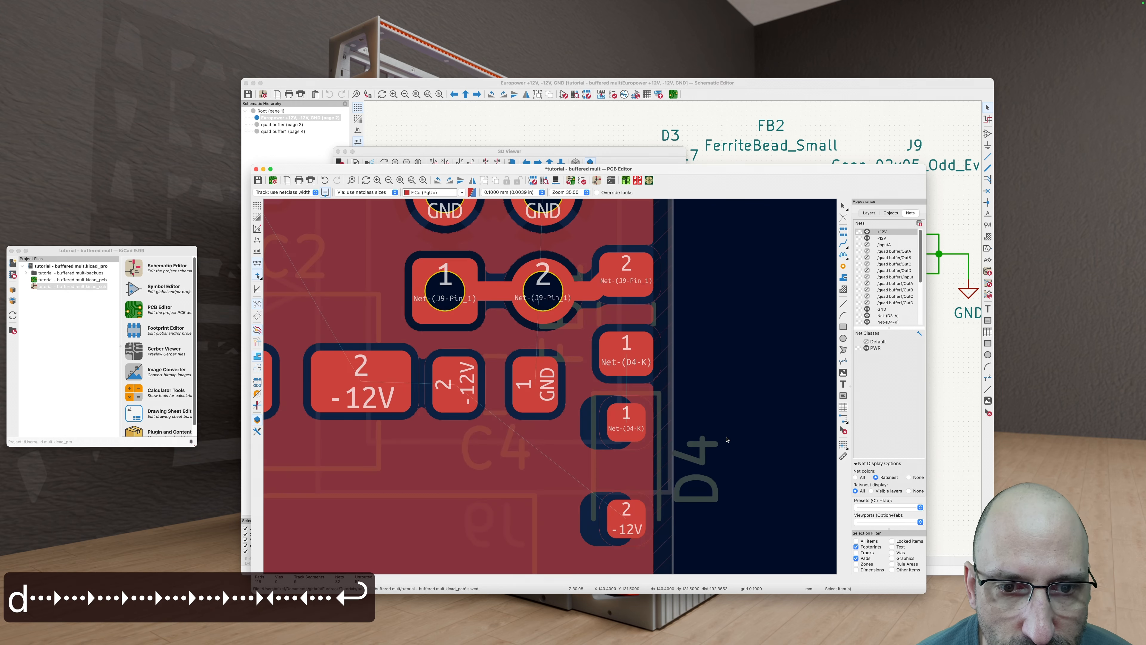
Step: Route a front copper track from FB1's pad 1 to D4's pad 1, and refill the copper zones
key(x)
click(628, 362)
key(Escape)
middle_drag(690, 356, 668, 406)
scroll(667, 408, down, 1)
scroll(668, 408, down, 3)
key(b)
Step: Try to nudge FB2 toward the nearby long board edge with its tracks attached
middle_drag(714, 294, 685, 448)
scroll(668, 389, up, 2)
scroll(612, 375, up, 1)
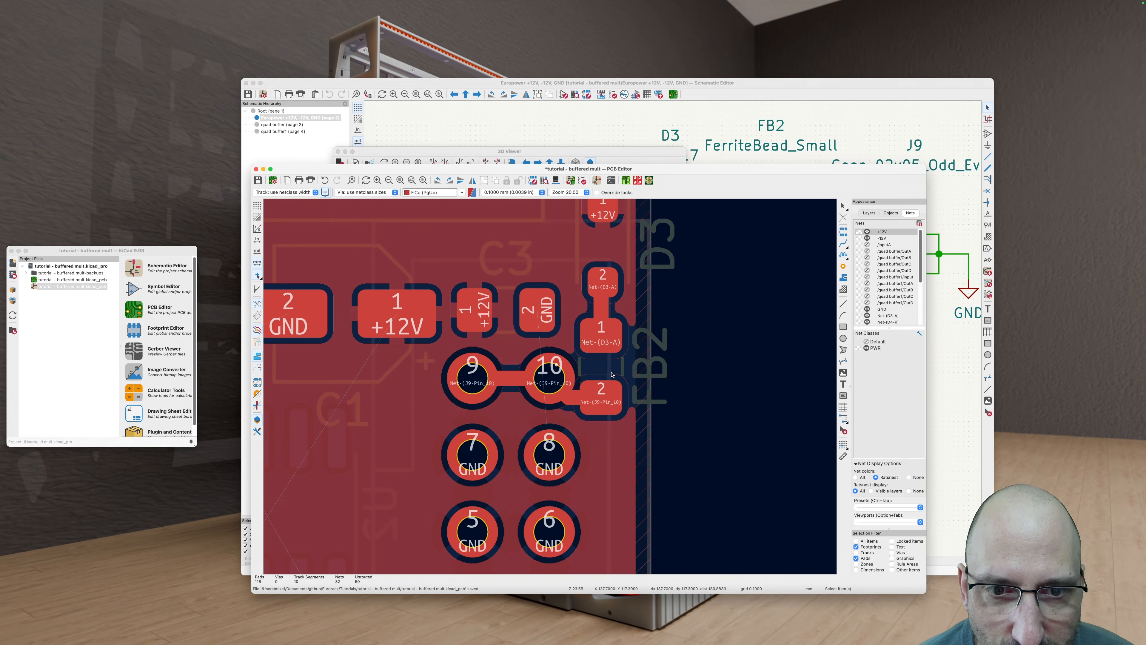
key(d)
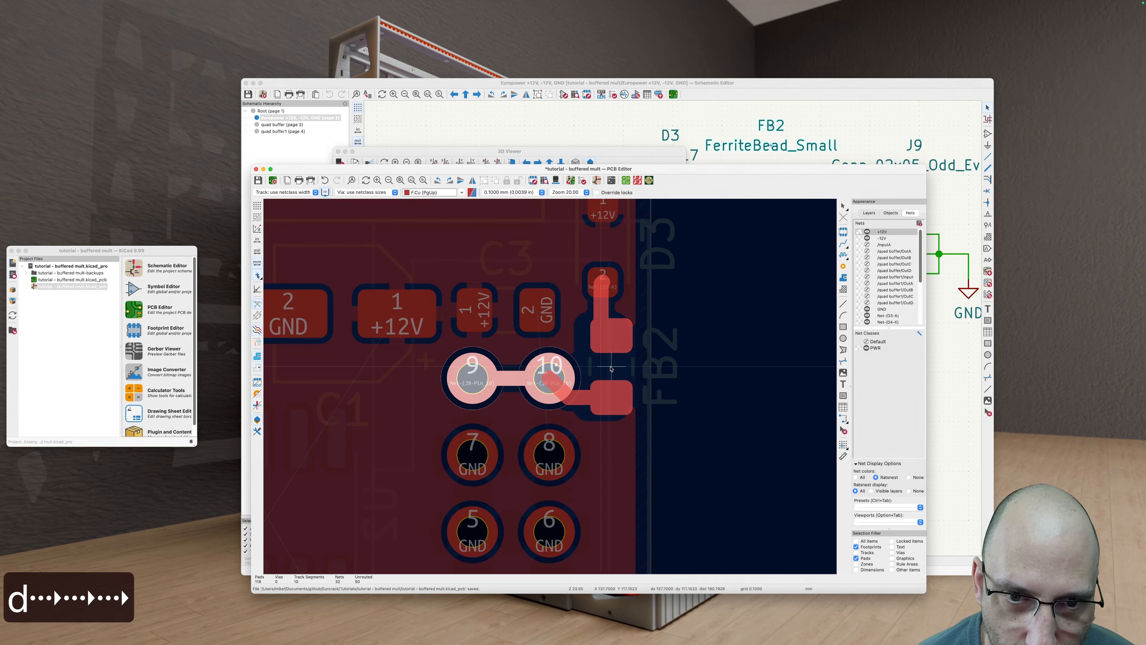
key(Right)
key(Left)
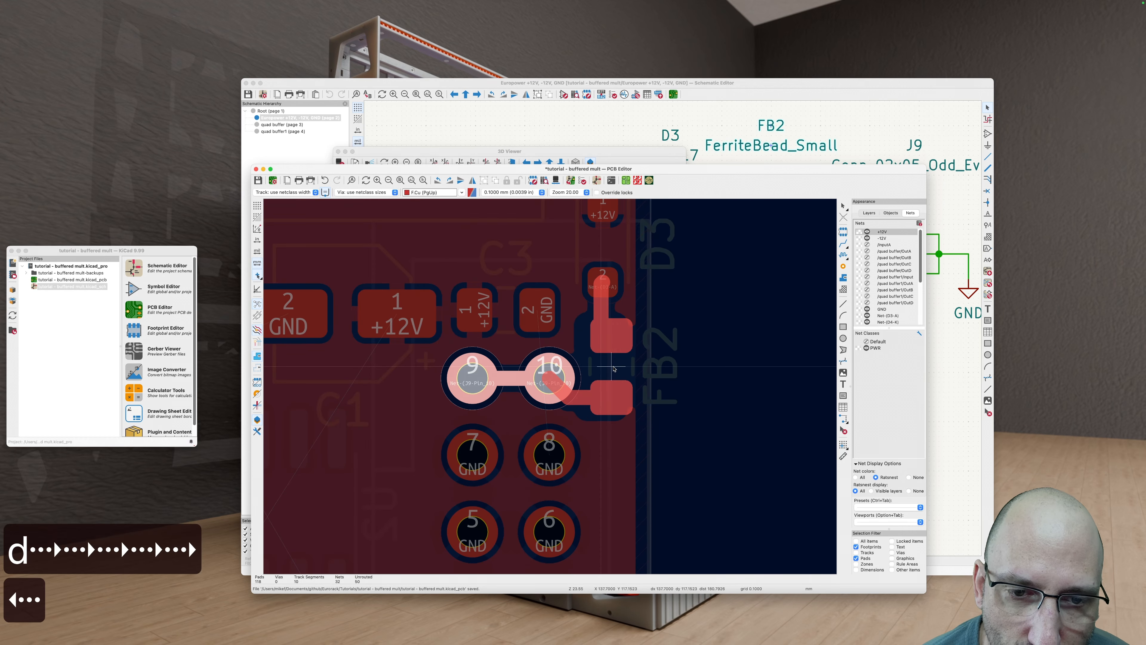
key(Return)
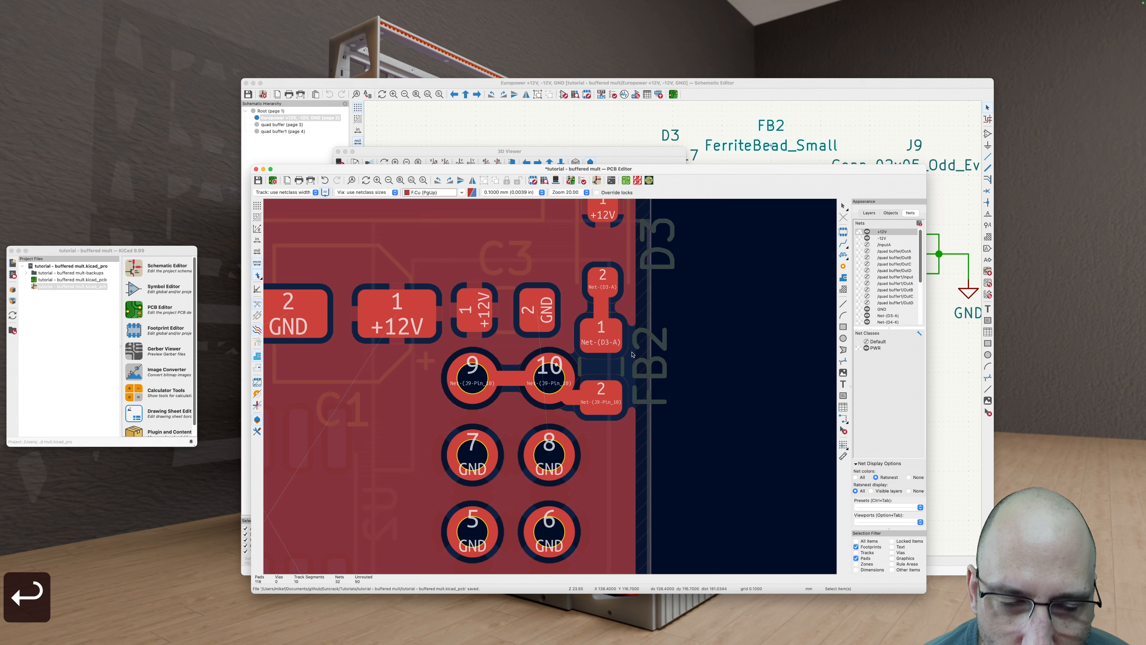
key(d)
key(Escape)
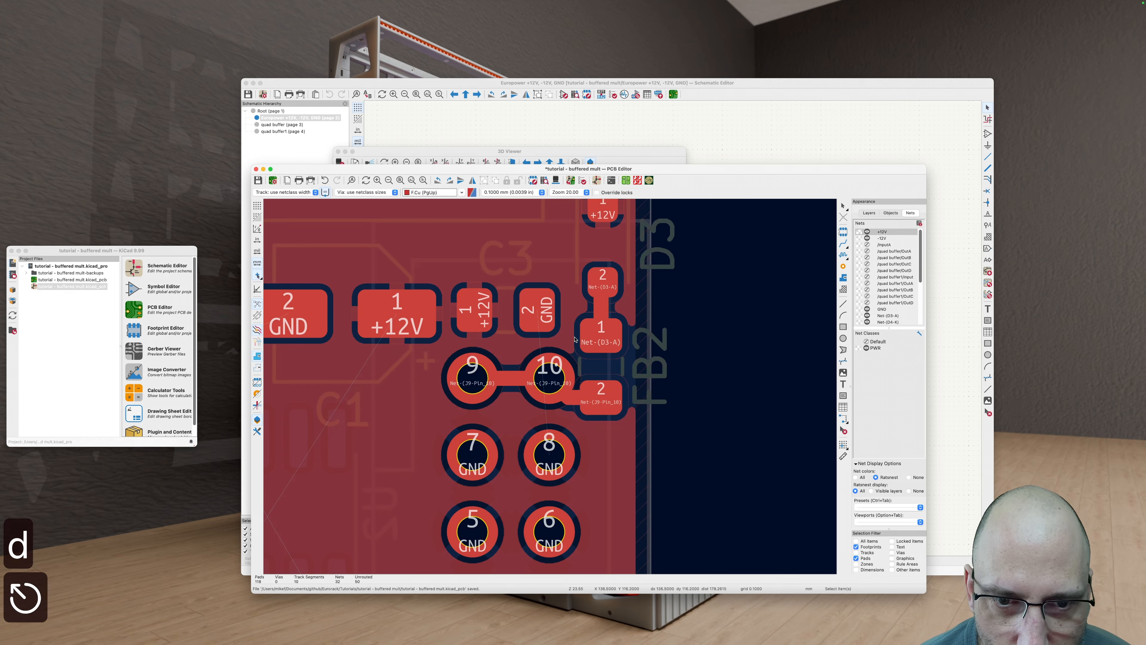
Step: Drag FB2 toward the nearby long board edge with its tracks attached until its pads line up with FB1's pads
scroll(585, 406, down, 5)
scroll(585, 407, up, 3)
scroll(585, 406, up, 5)
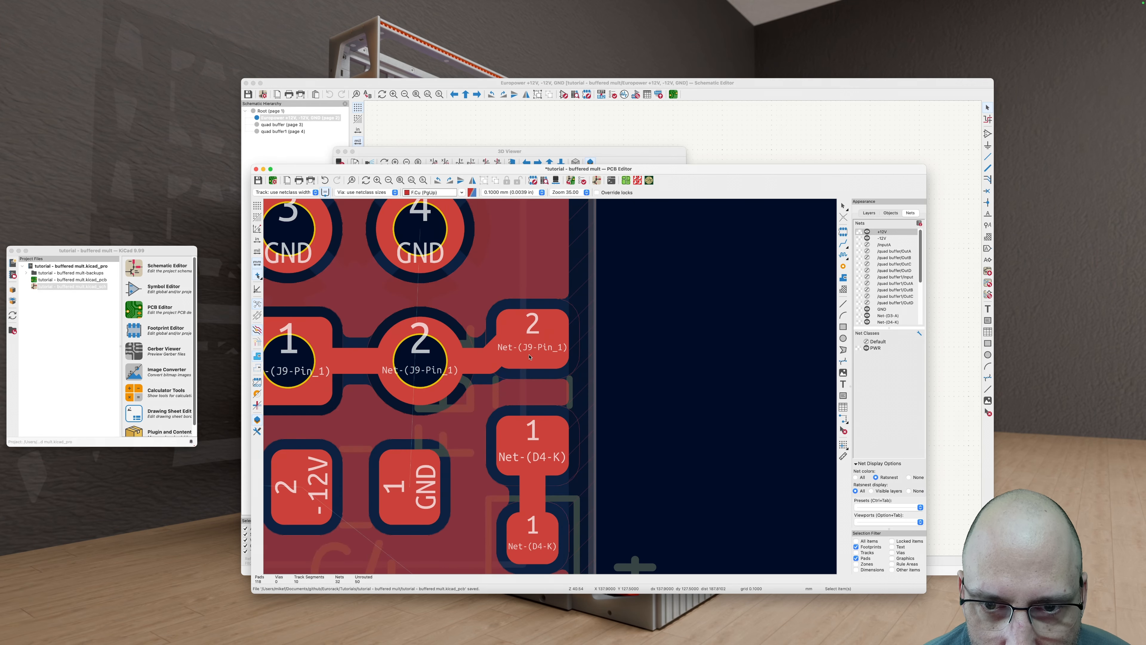
scroll(545, 381, down, 3)
scroll(549, 258, up, 2)
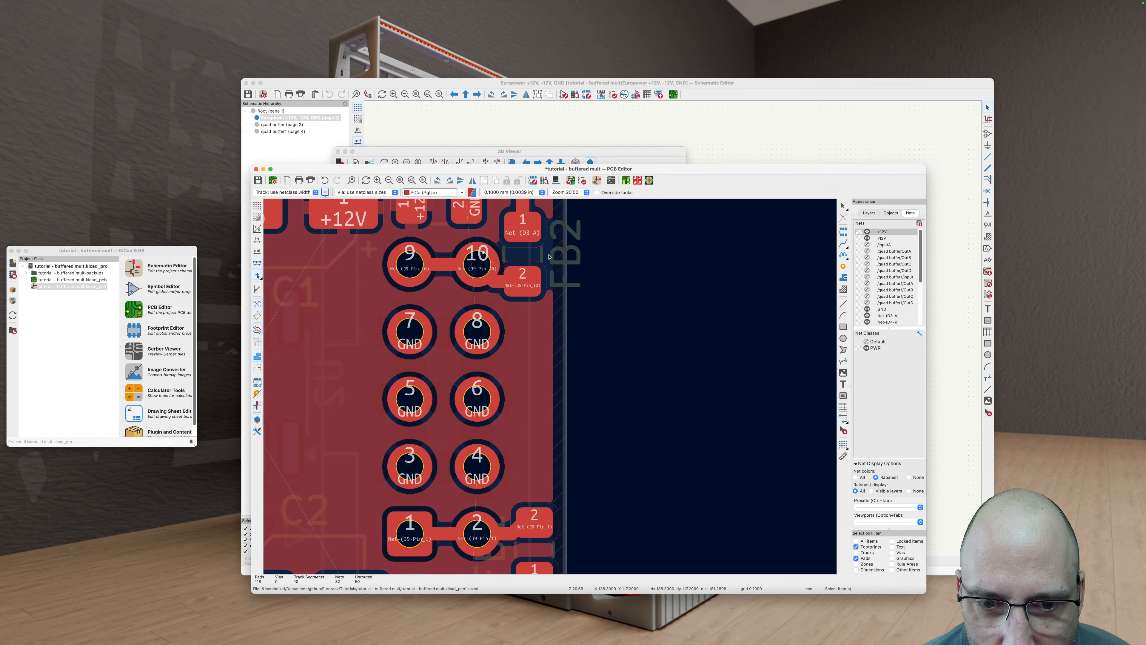
scroll(548, 257, up, 3)
scroll(549, 257, left, 2)
click(560, 315)
key(d)
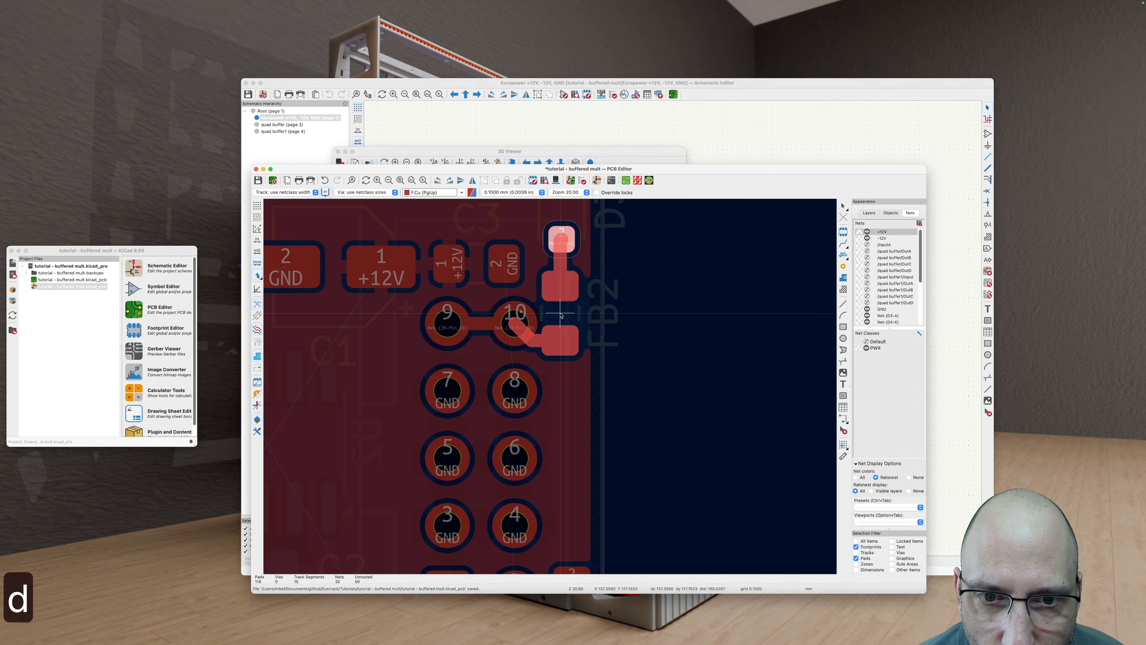
key(Right)
key(Right)
key(Right)
key(Right)
key(Right)
key(Left)
key(Right)
key(Right)
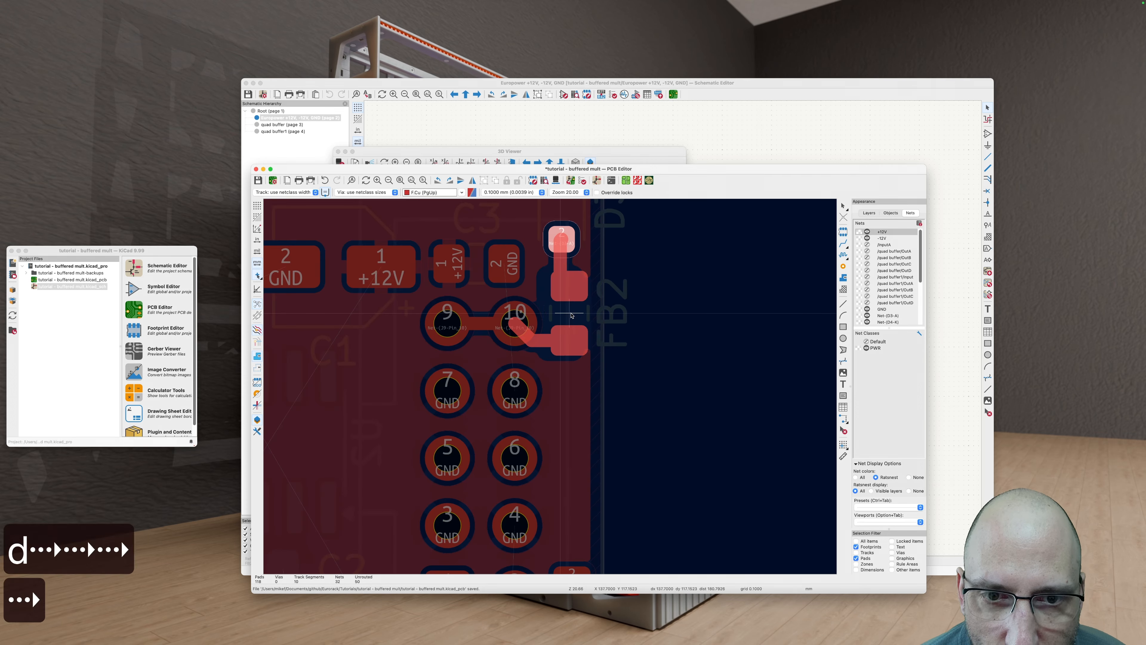
key(Right)
key(Left)
key(Left)
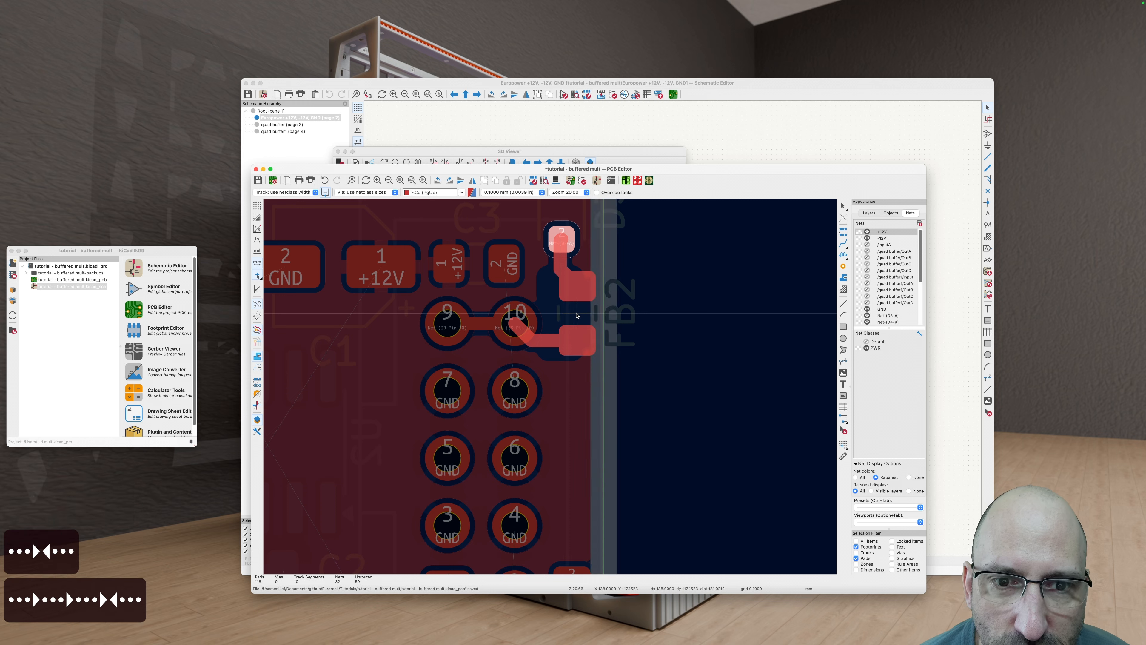
key(Right)
key(Left)
key(Return)
scroll(573, 316, down, 3)
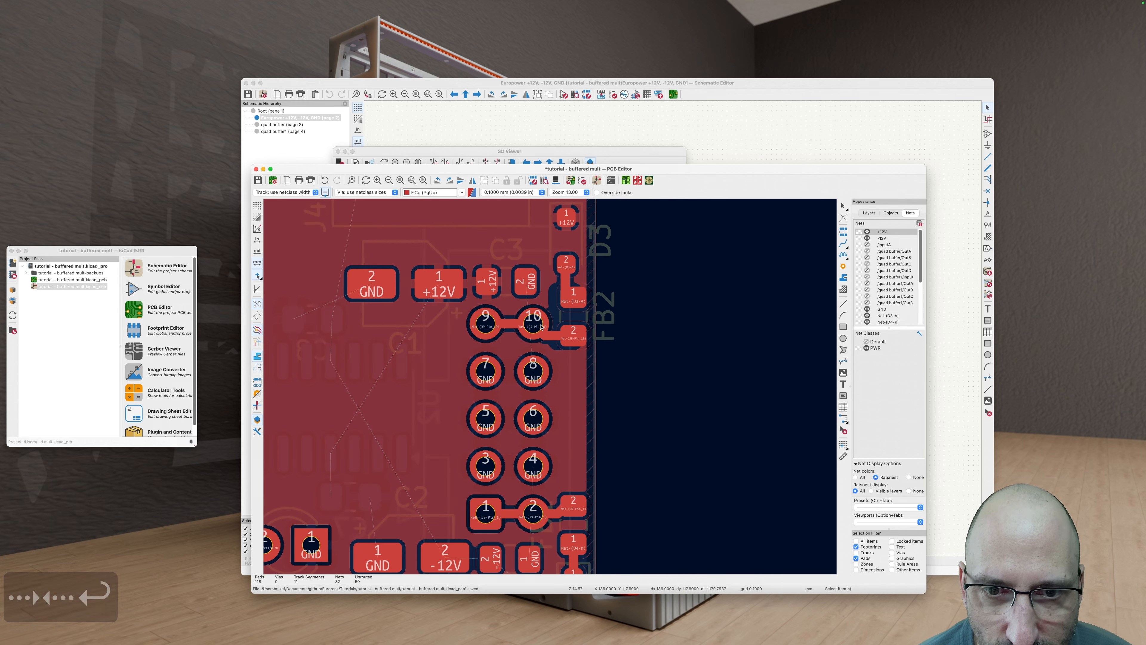
Step: Allow tracks to be selected, and delete both track segments between J9's pin 10 and FB2's pad 2
key(u)
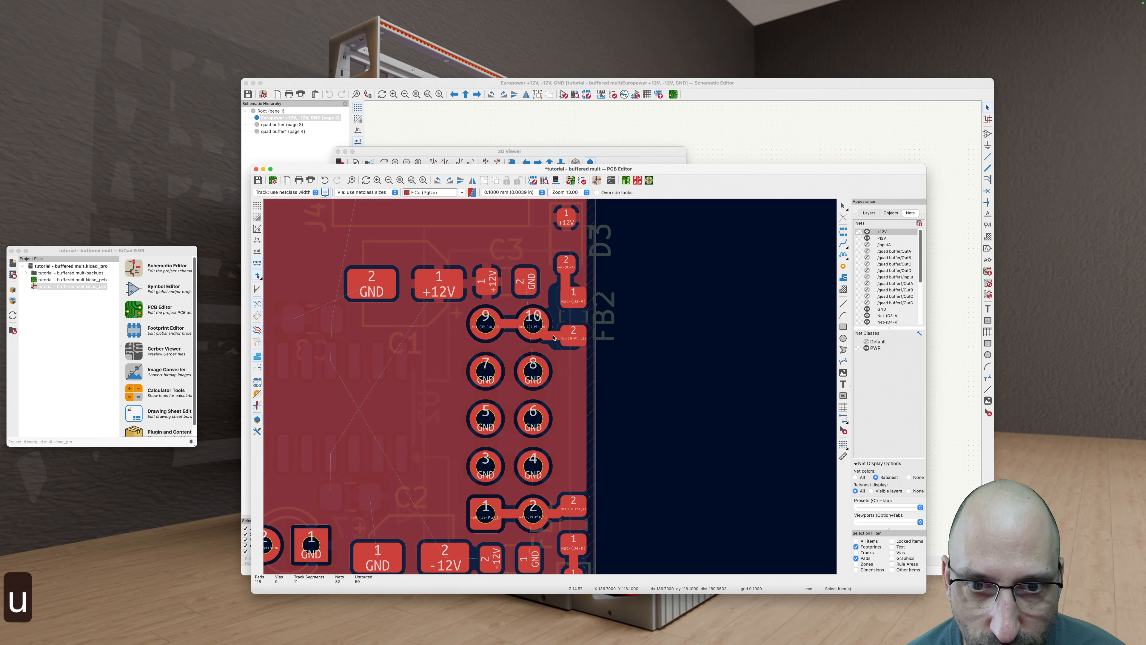
click(856, 552)
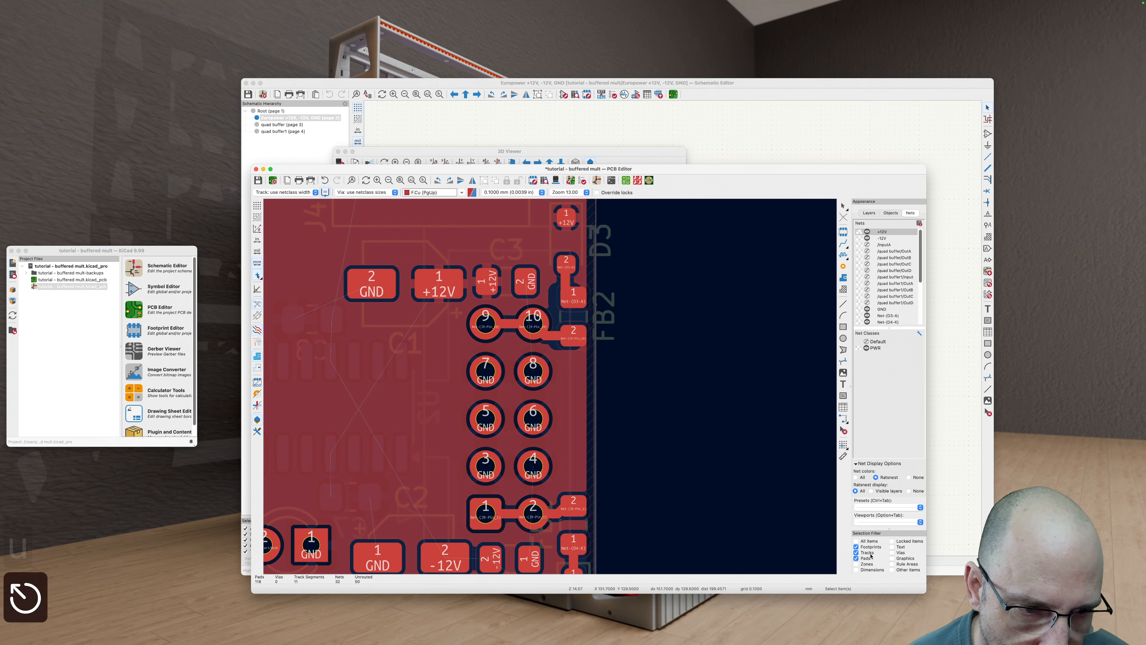
click(547, 339)
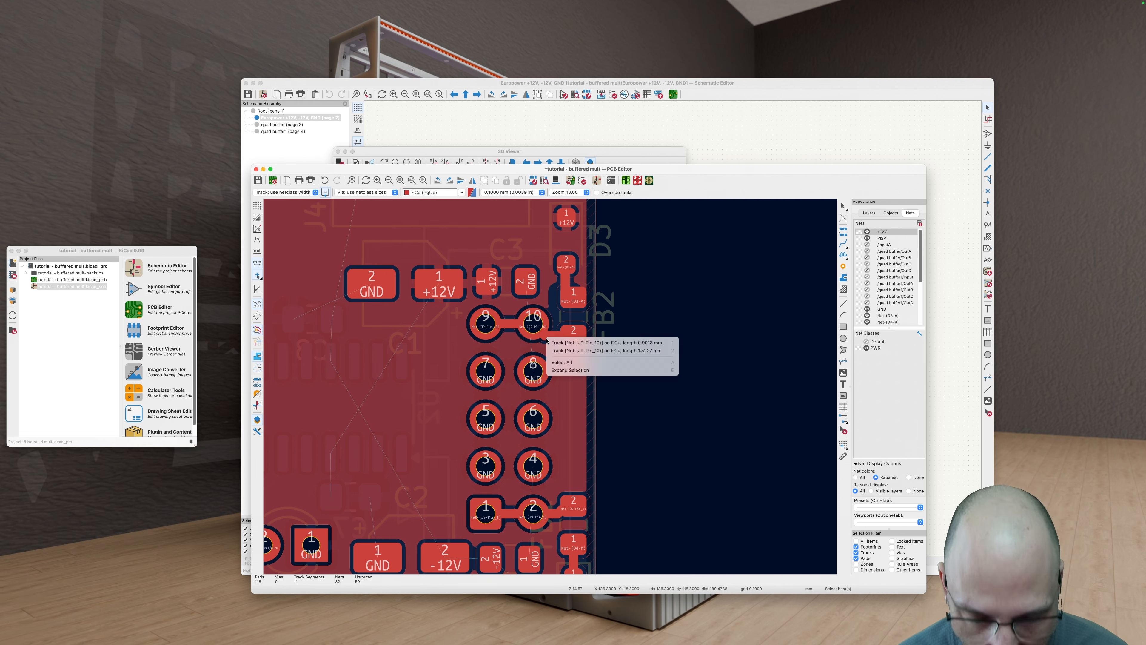
key(a)
key(BackSpace)
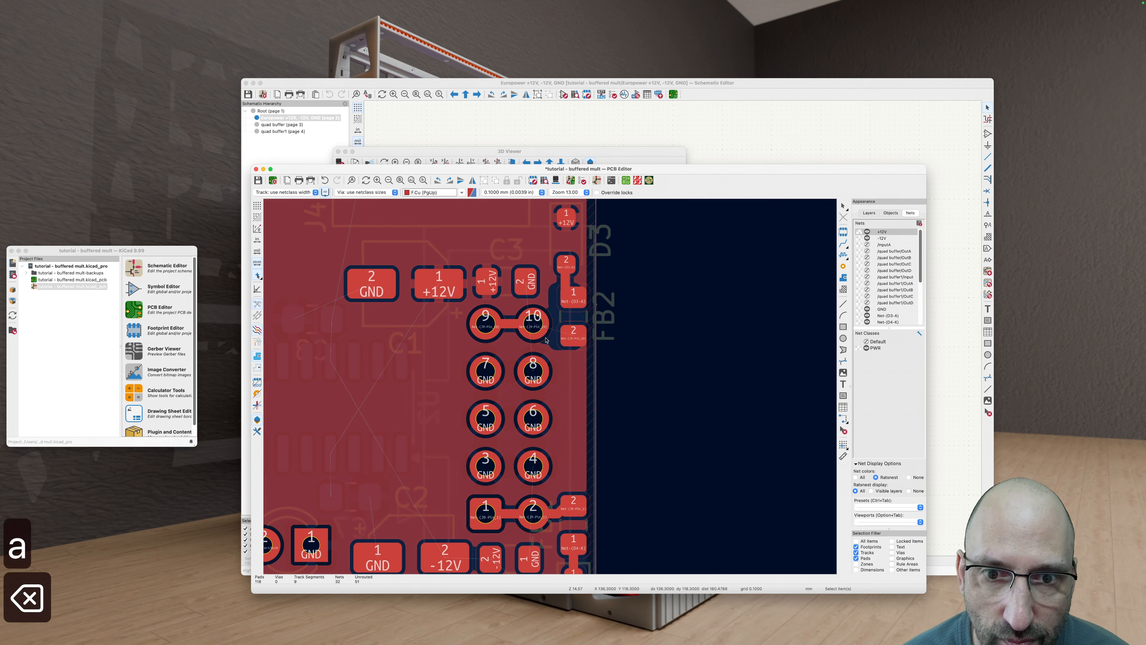
Step: Route a new front copper track between J9's pin 10 and FB2's pad 2, and refill the copper zones
key(x)
click(533, 323)
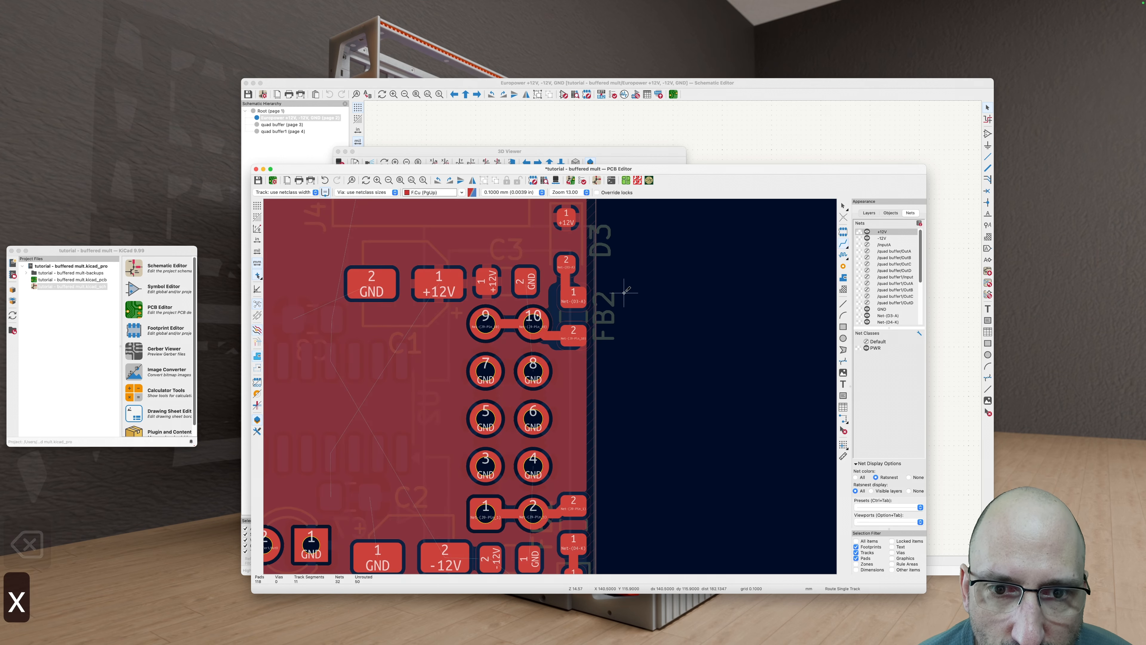
middle_drag(621, 308, 622, 353)
key(Escape)
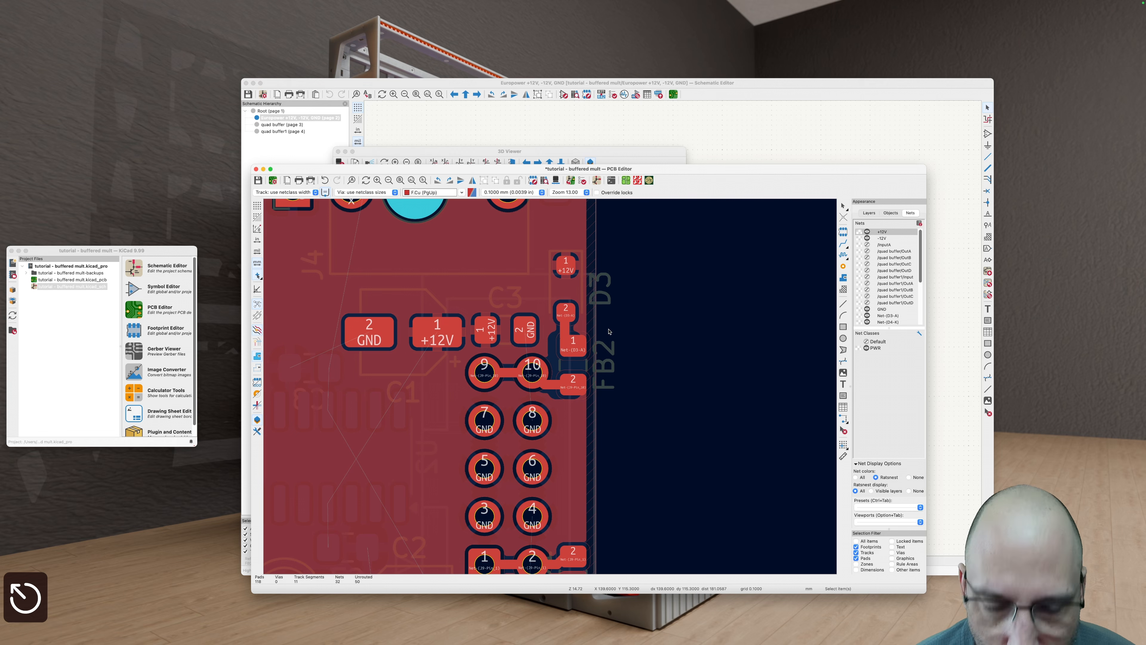
key(b)
Step: Examine the placement and routing of the ferrite beads, diodes and capacitors around J9
middle_drag(662, 370, 713, 389)
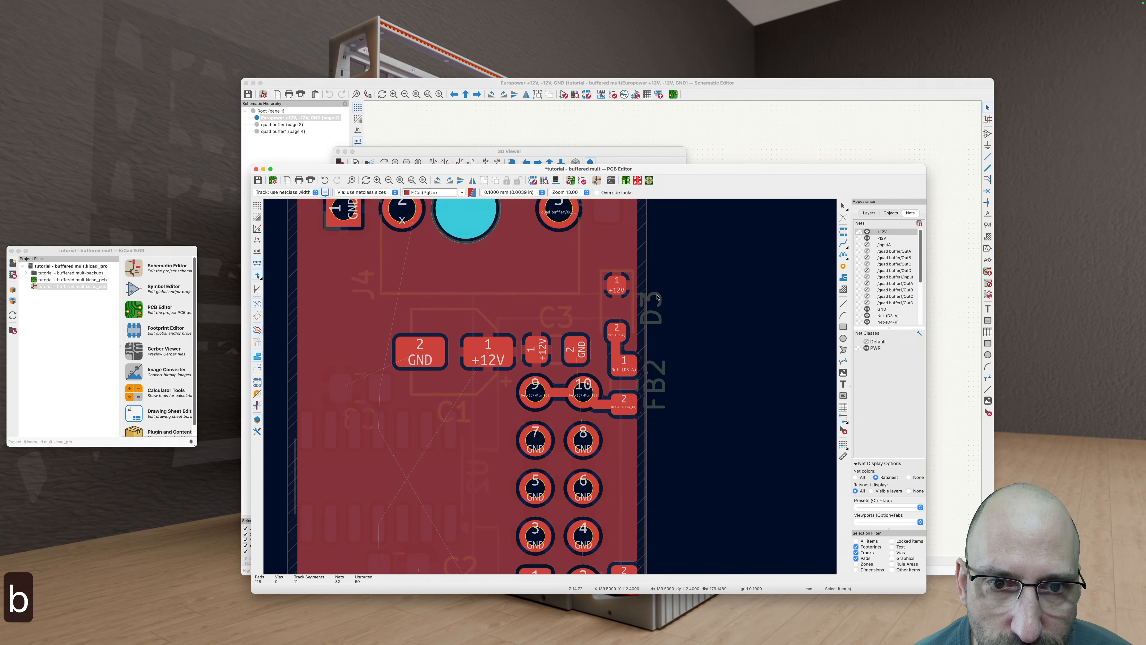
middle_drag(687, 326, 655, 279)
scroll(655, 278, down, 5)
scroll(637, 364, up, 3)
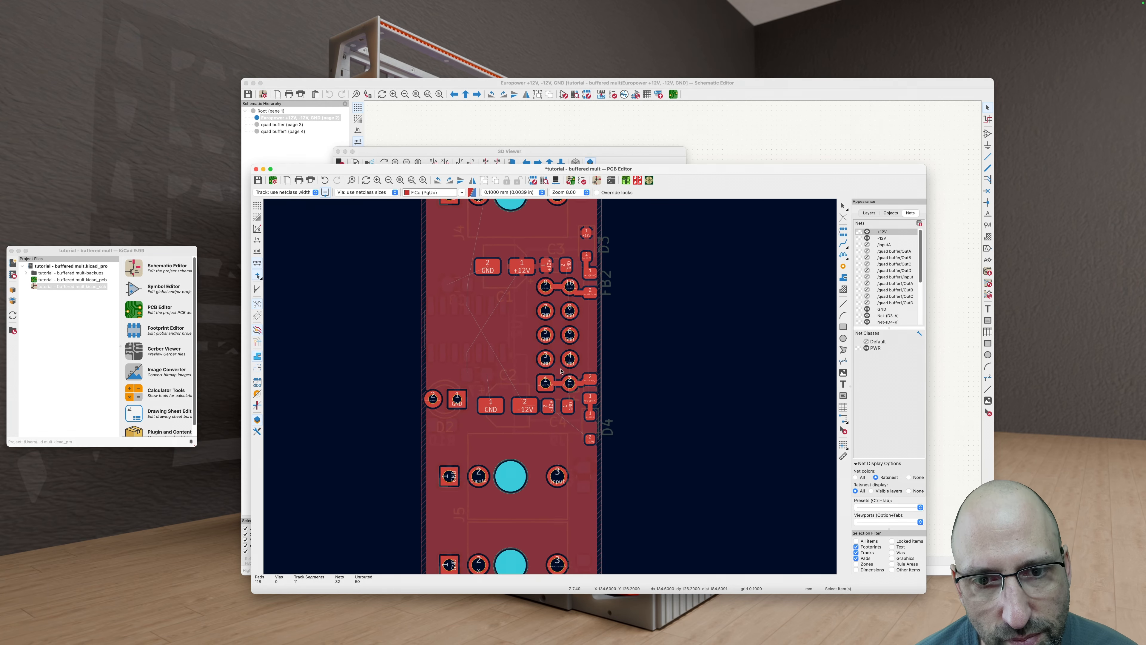
mouse_move(682, 401)
middle_down()
mouse_move(672, 374)
mouse_move(684, 395)
middle_up()
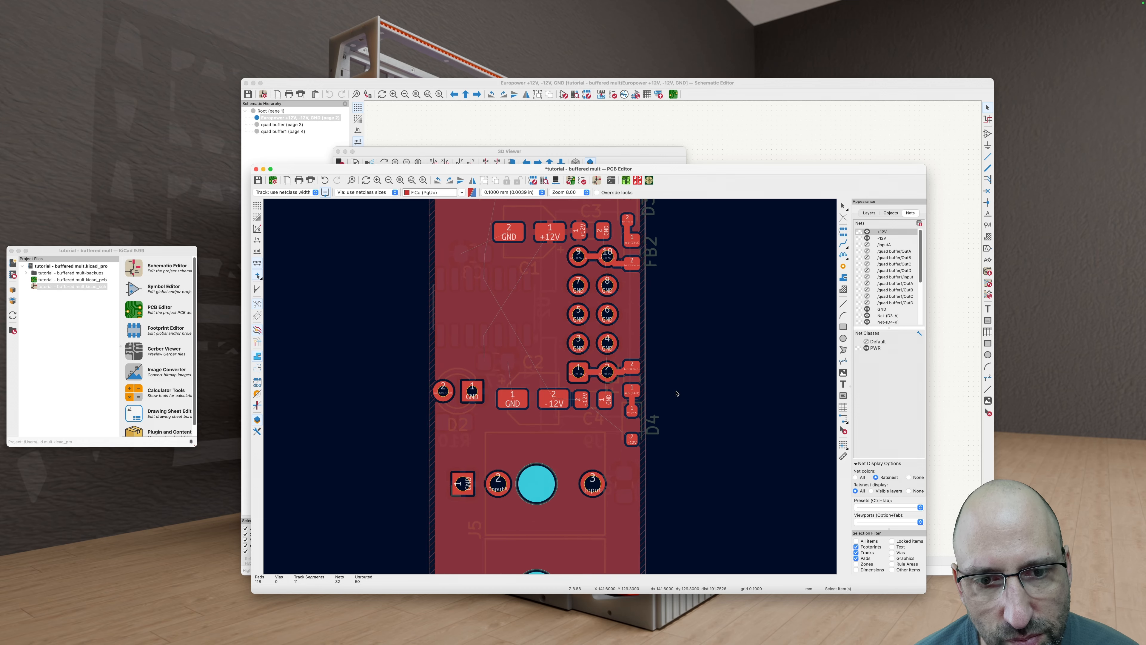
scroll(676, 393, up, 3)
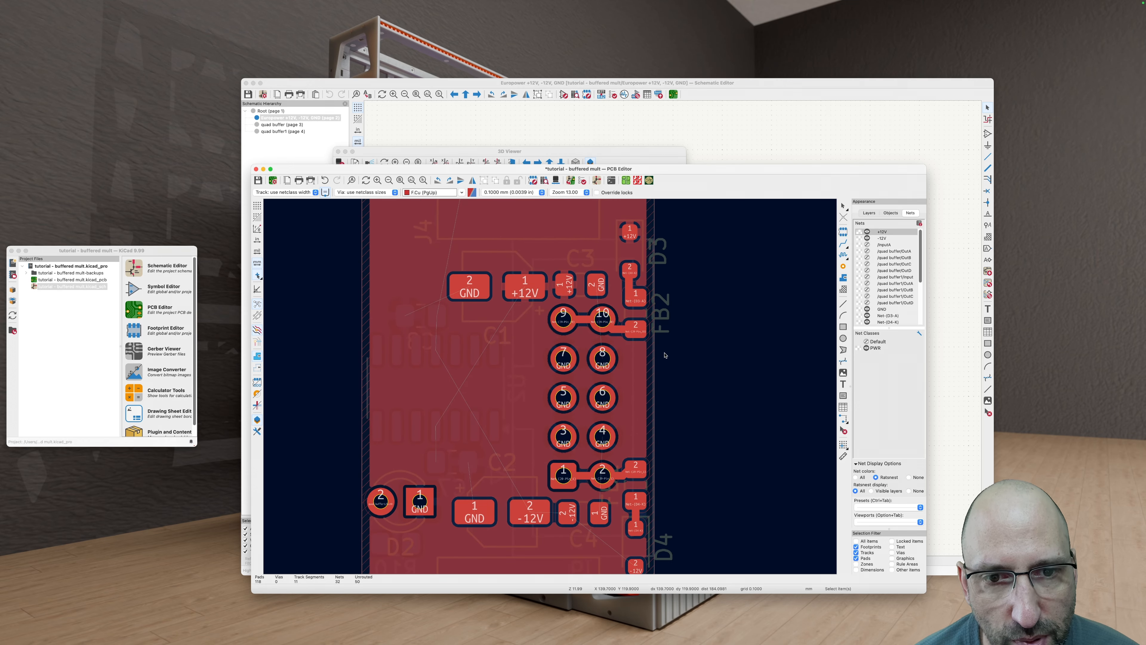
middle_drag(684, 337, 689, 352)
middle_drag(528, 331, 601, 339)
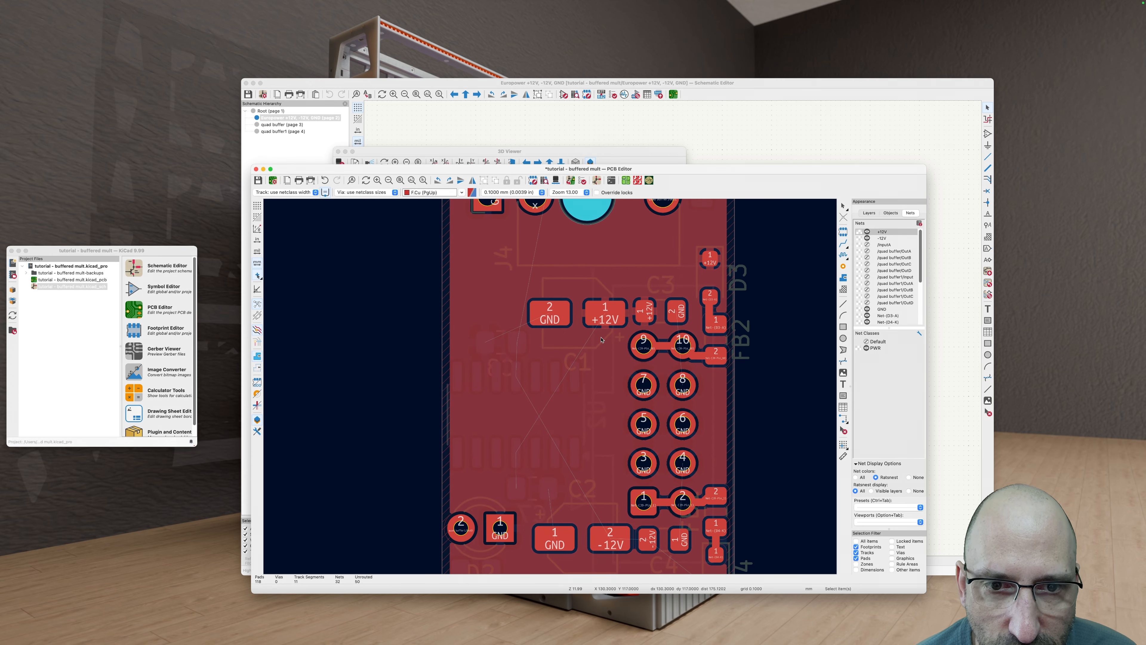
Step: Route a front copper -12V track from C4's pad 2 to C2's pad 2
scroll(612, 301, down, 2)
middle_drag(622, 470, 604, 410)
scroll(604, 409, up, 5)
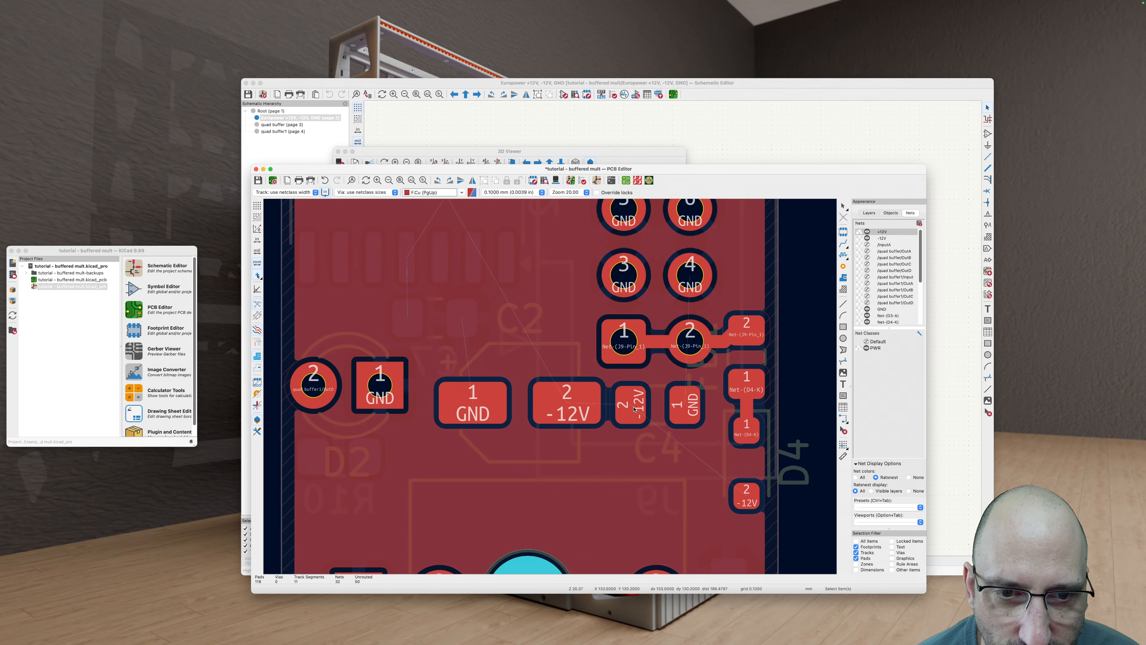
key(x)
click(585, 403)
scroll(632, 375, down, 2)
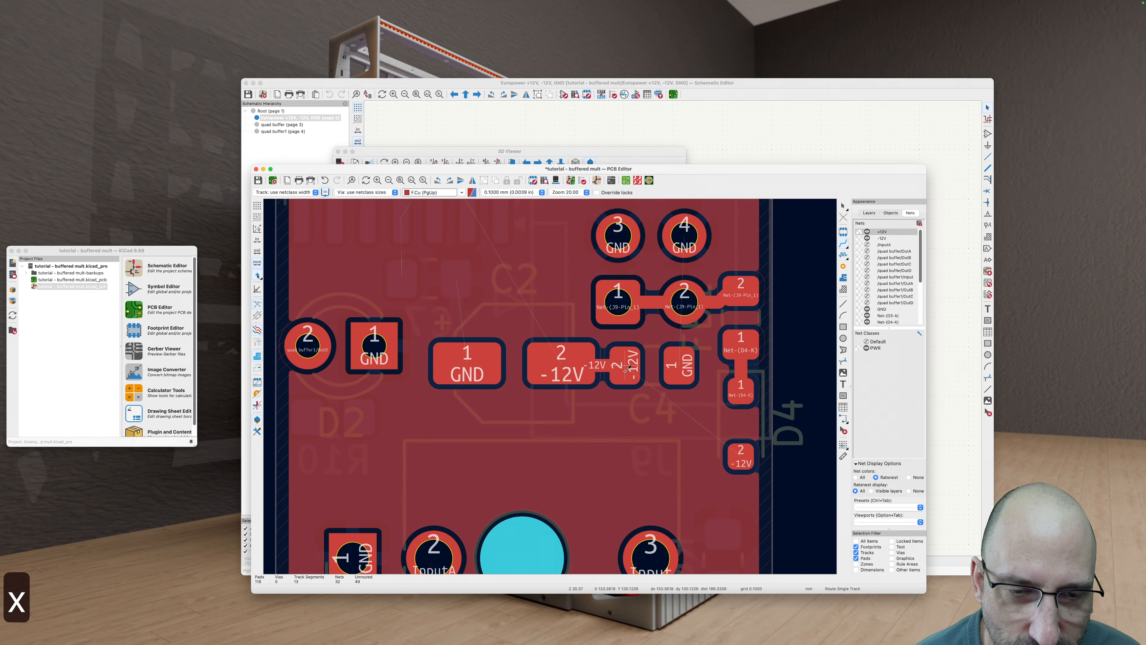
Step: Route a front copper -12V track from D4's pad 2 to a point level with C4's pad 2, ending in a via
key(x)
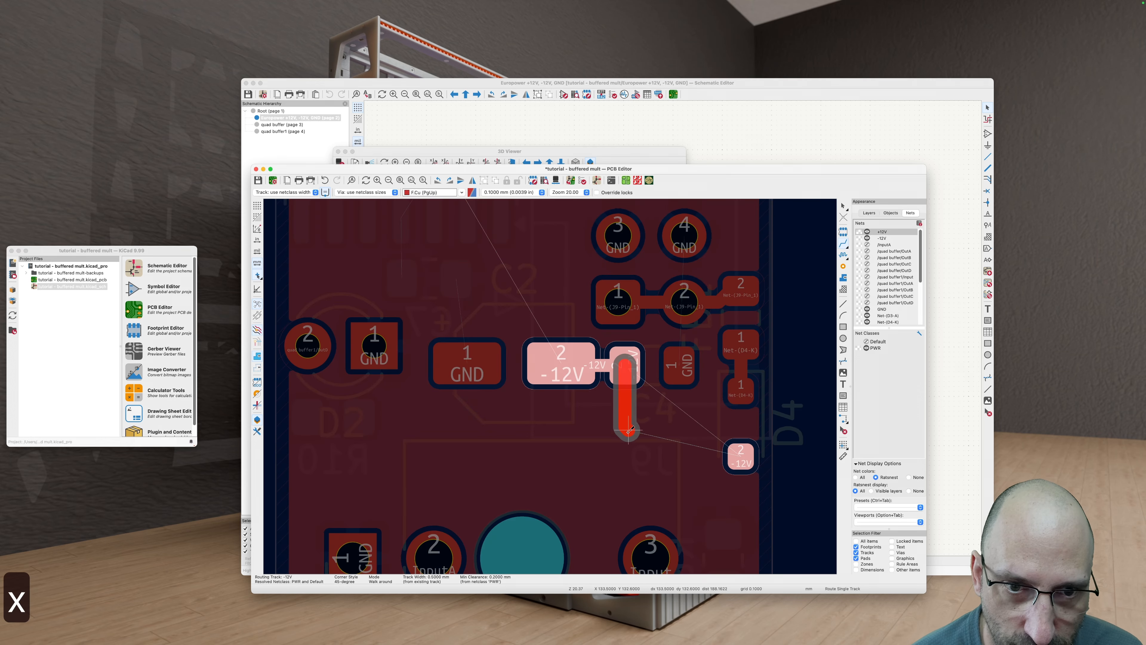
key(Escape)
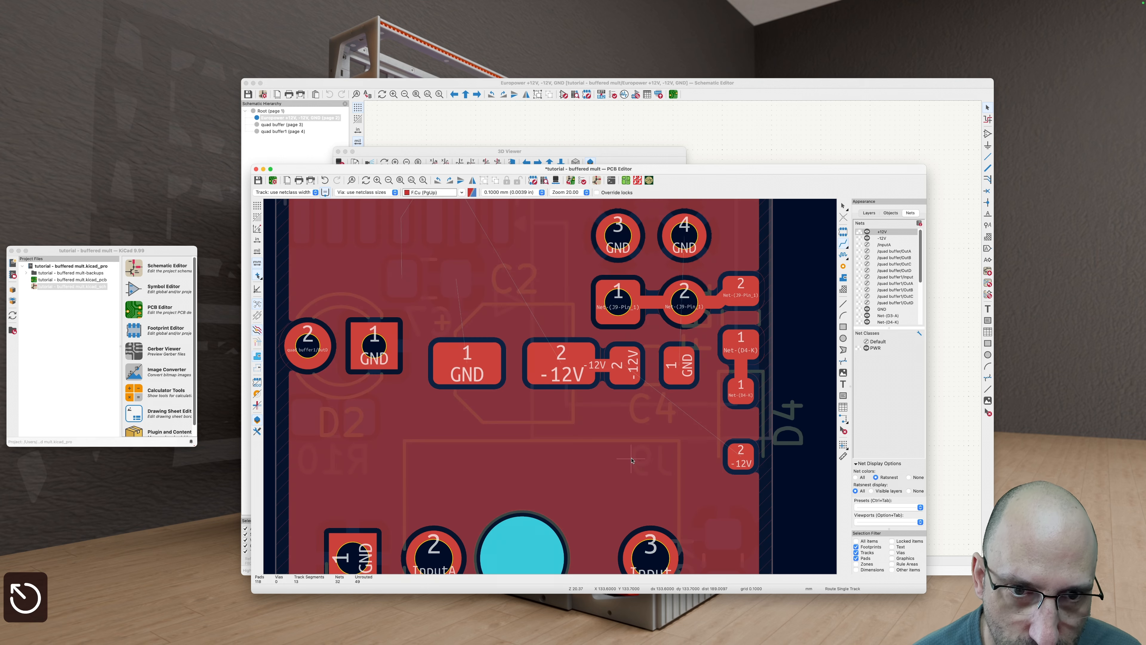
click(749, 456)
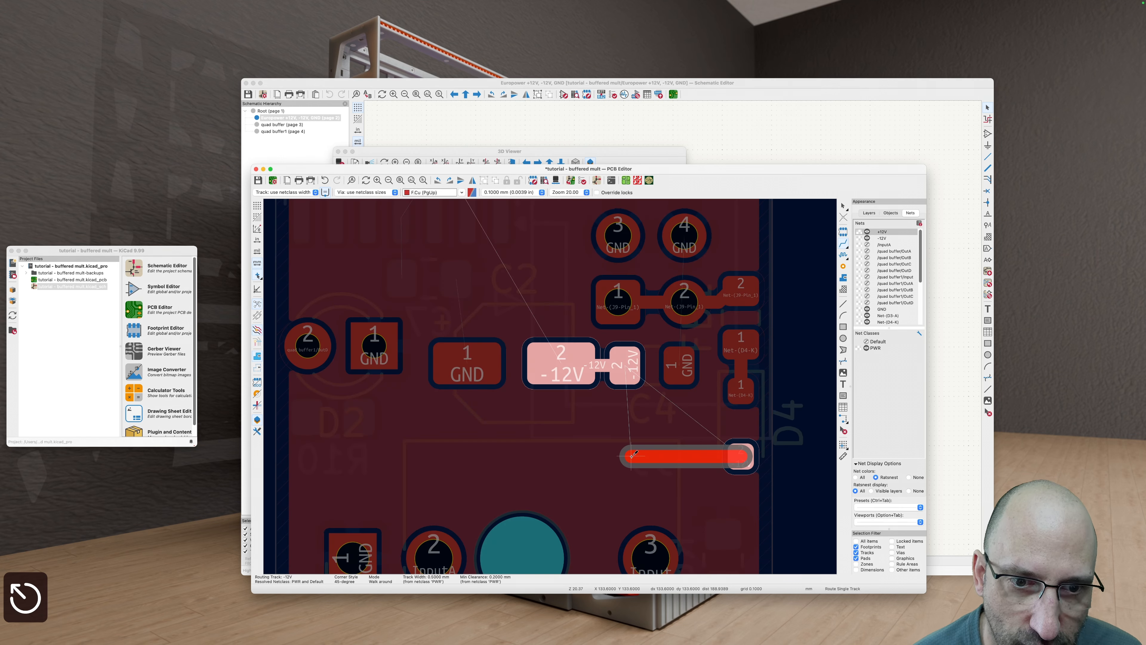
key(v)
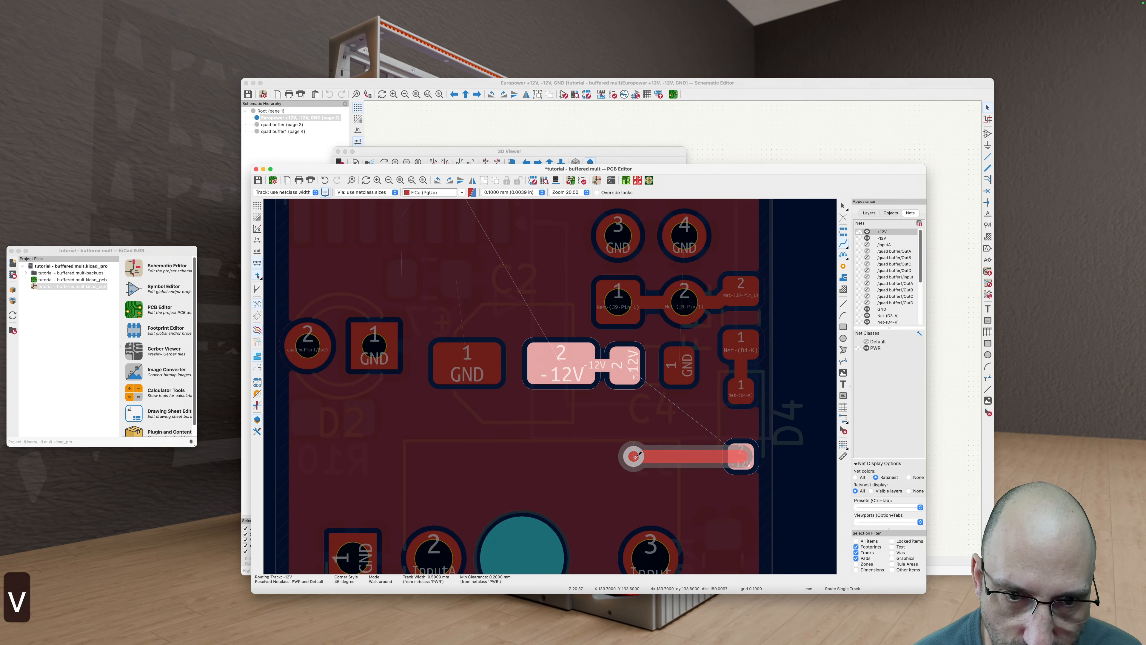
double_click(633, 455)
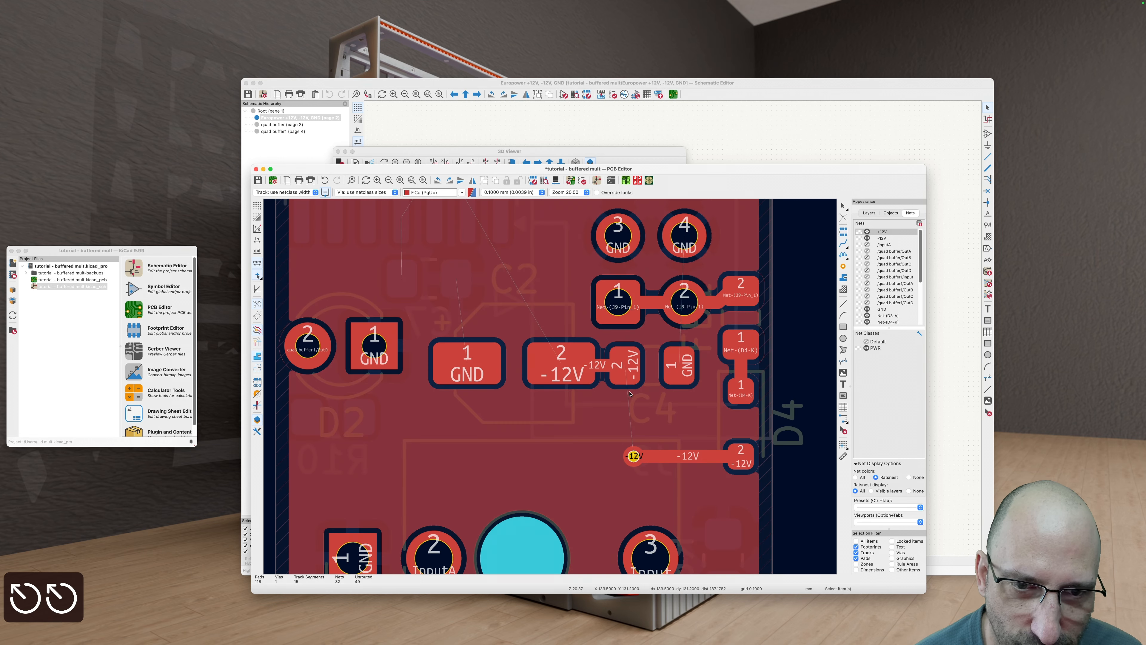
Step: Delete the -12V track running from D4's pad 2 together with its via
click(681, 456)
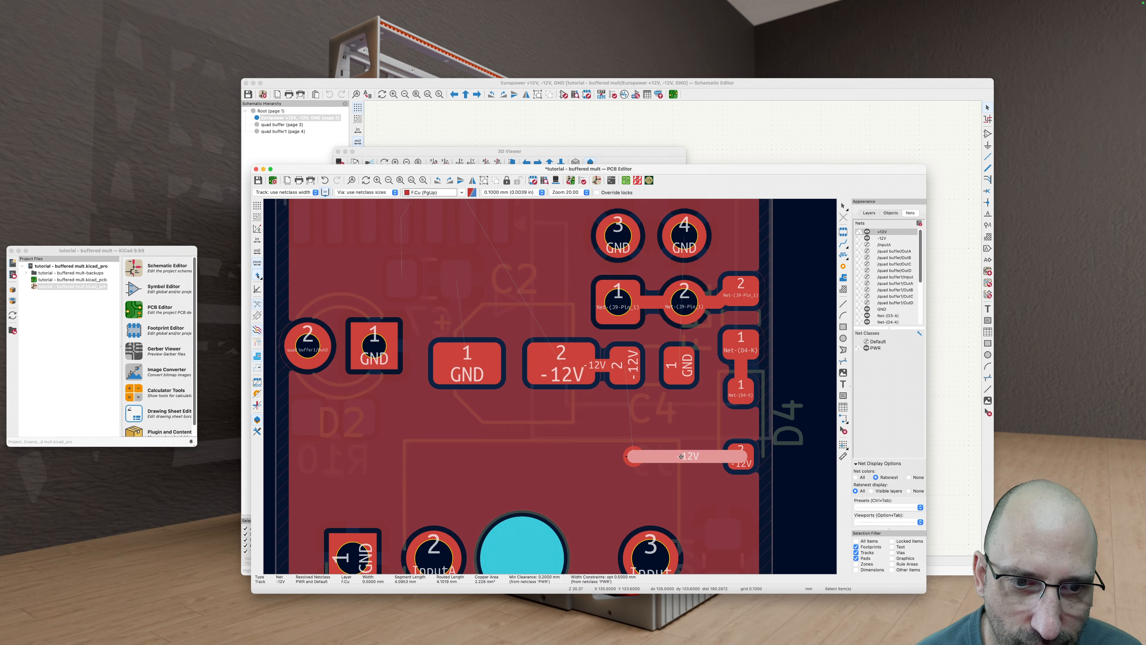
key(Escape)
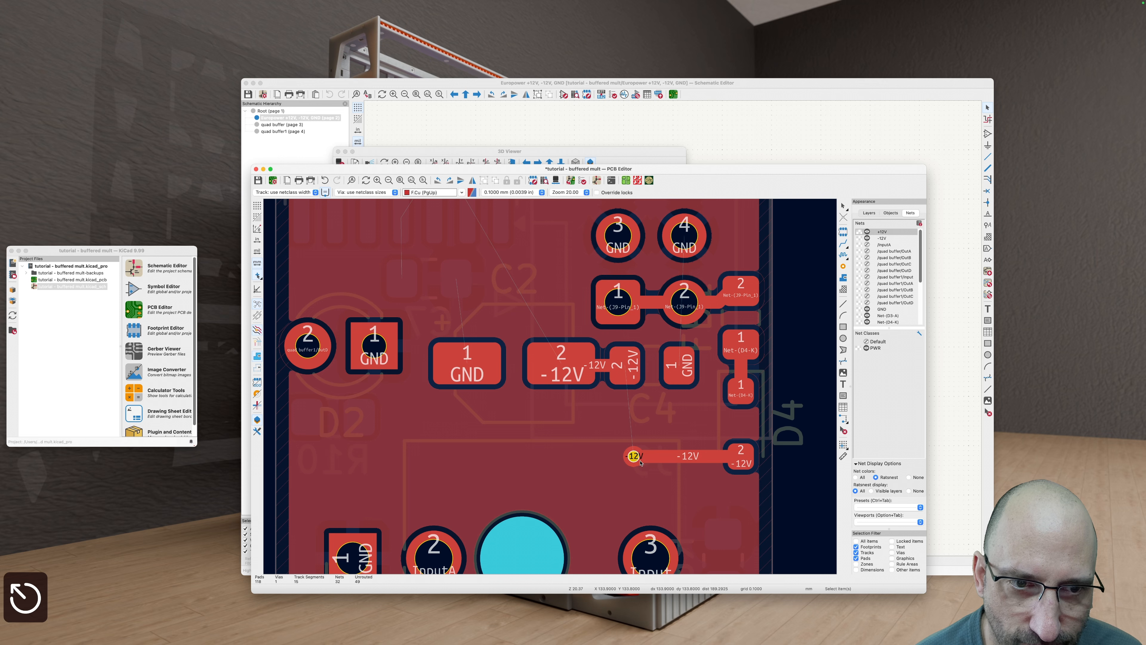
click(667, 458)
key(u)
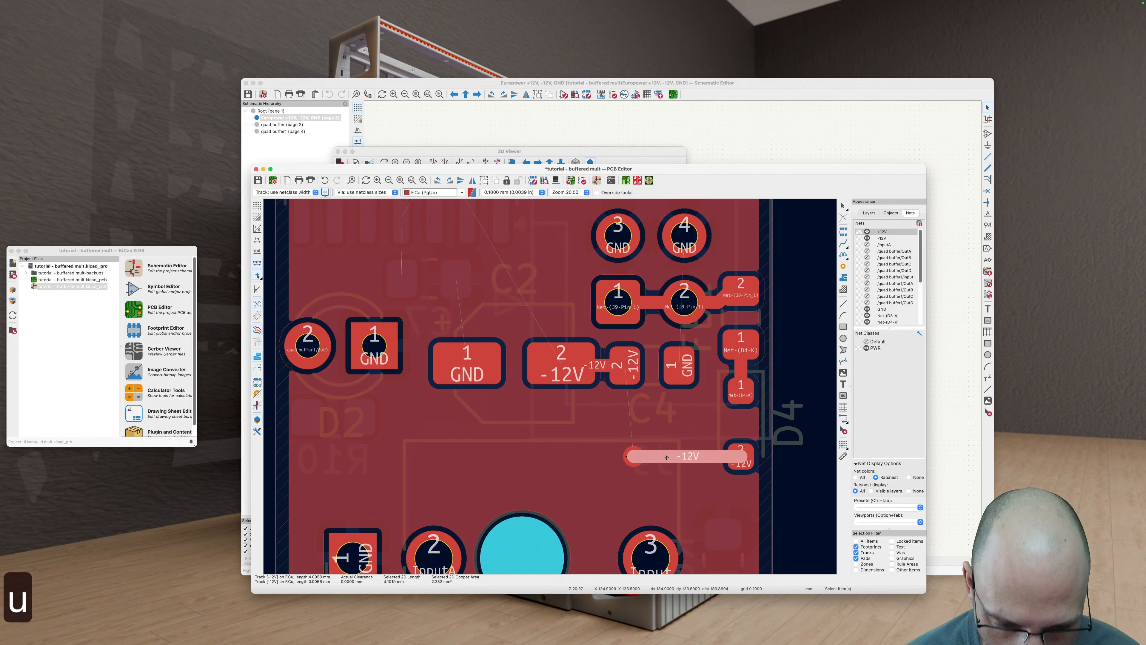
key(u)
key(BackSpace)
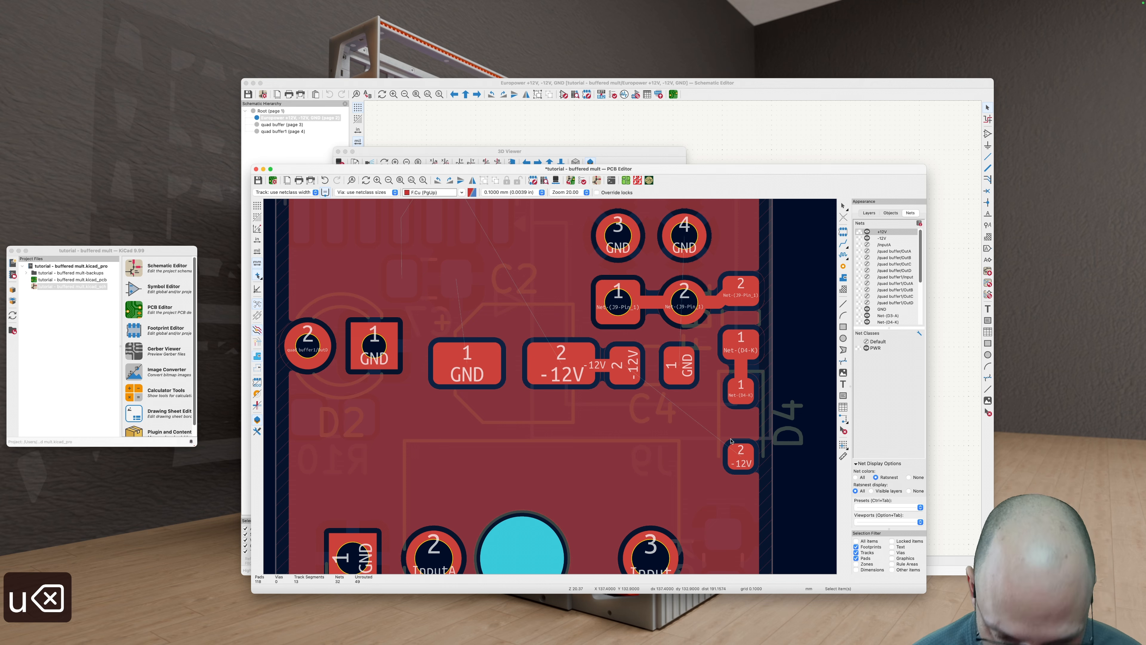
Step: Route a front copper -12V track from C4's pad 2 to D4's pad 2 and refill the copper zones
key(x)
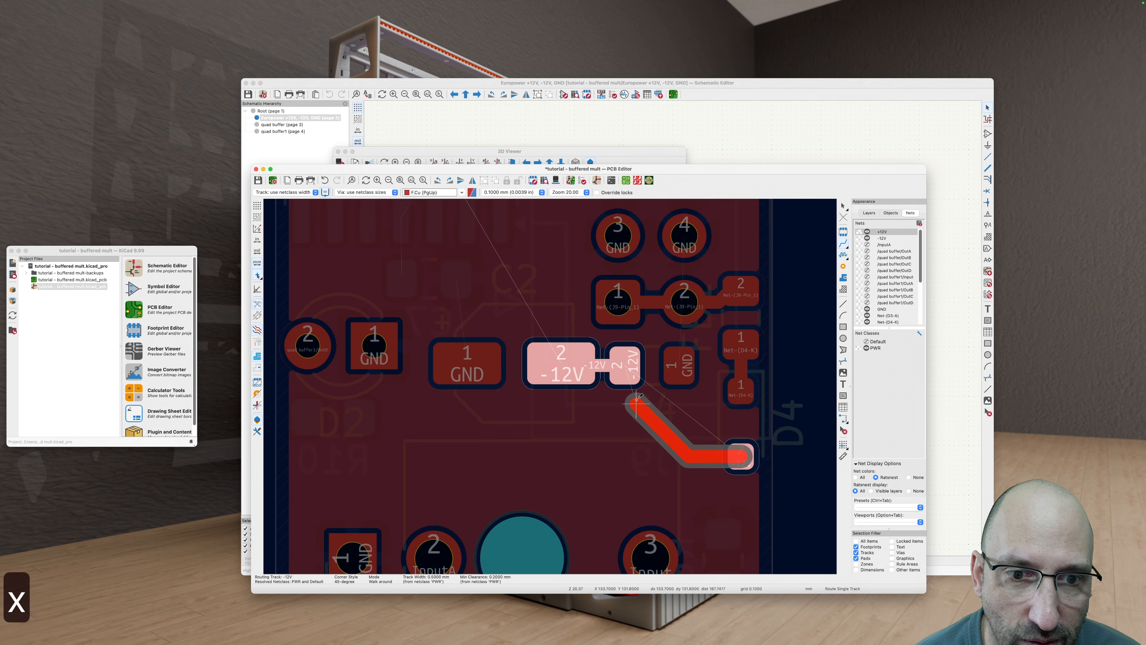
key(Escape)
click(626, 367)
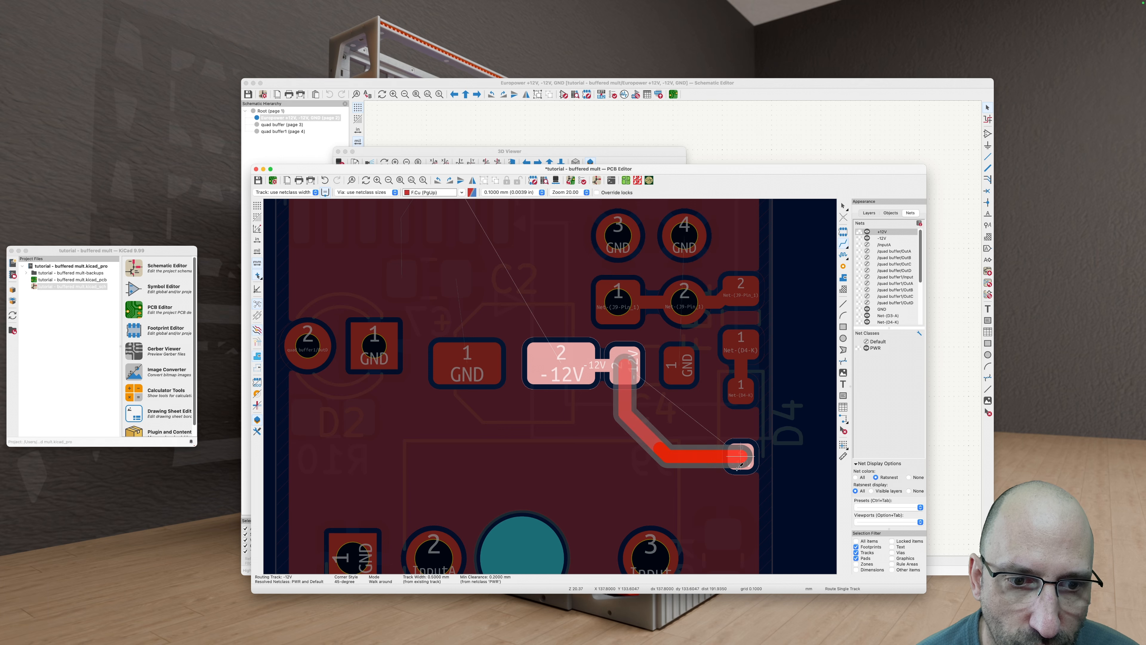
click(742, 460)
key(b)
scroll(725, 377, down, 3)
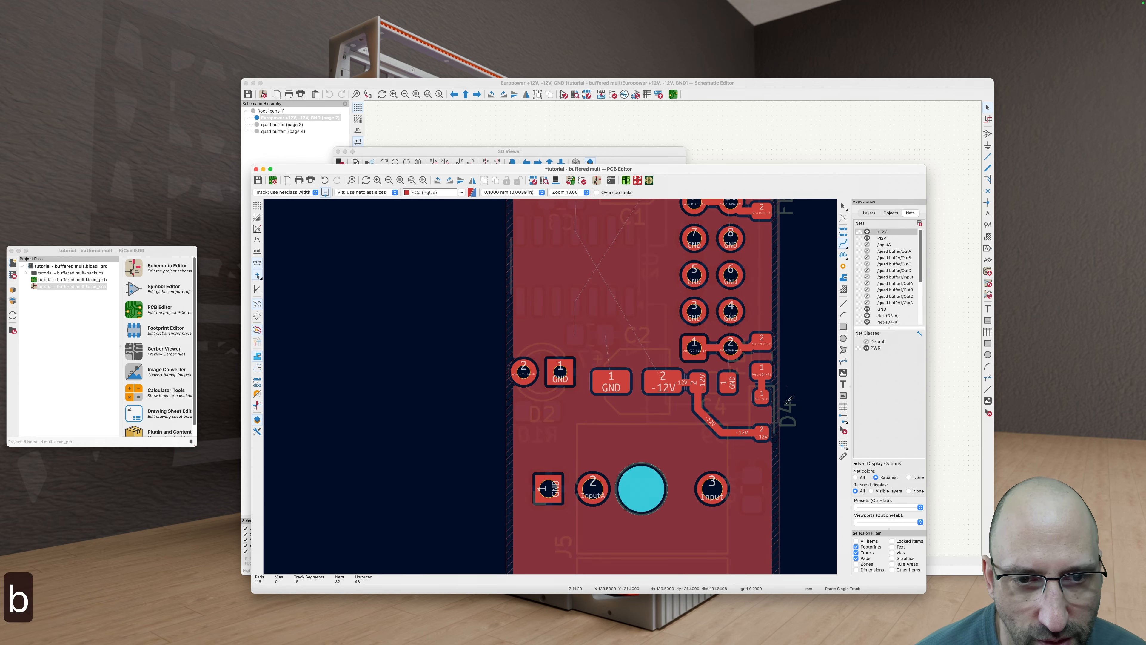
scroll(723, 379, up, 1)
scroll(721, 390, down, 1)
key(b)
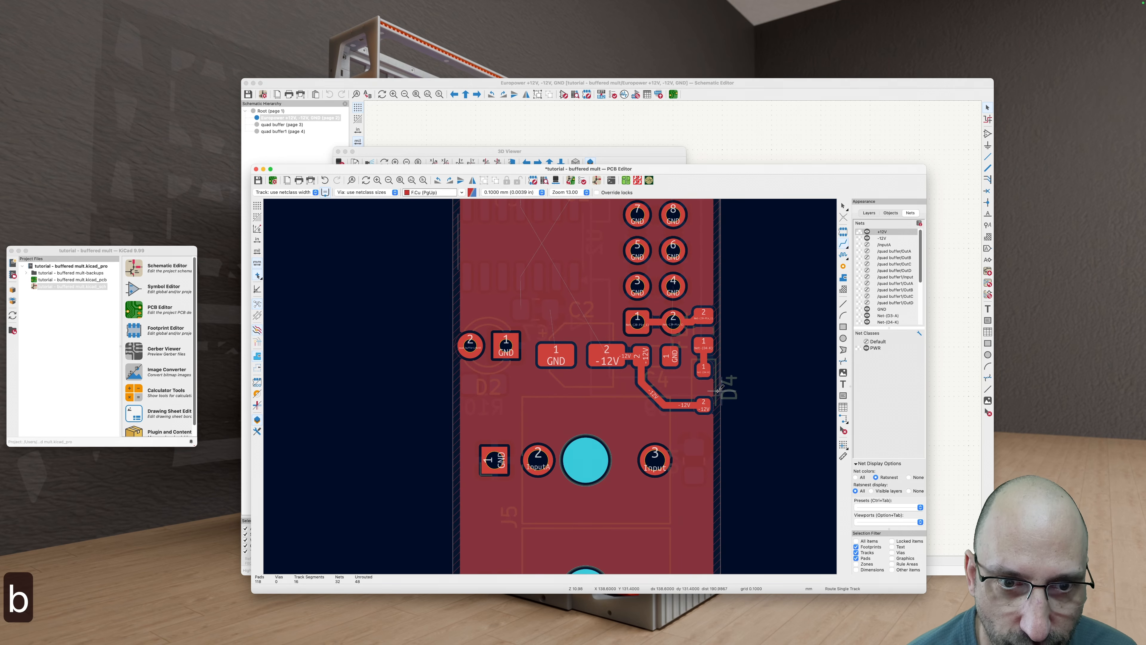
Step: Examine the routing and GND pads of the capacitors, ferrite beads and diodes around the J9 header
scroll(669, 387, up, 2)
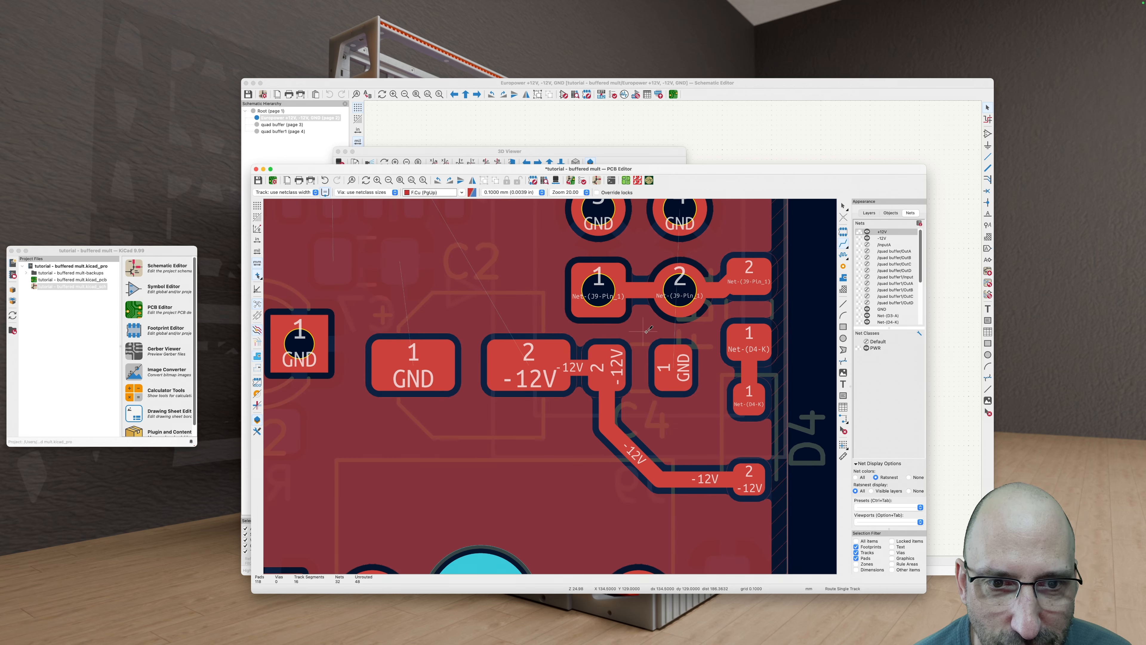
scroll(714, 320, down, 3)
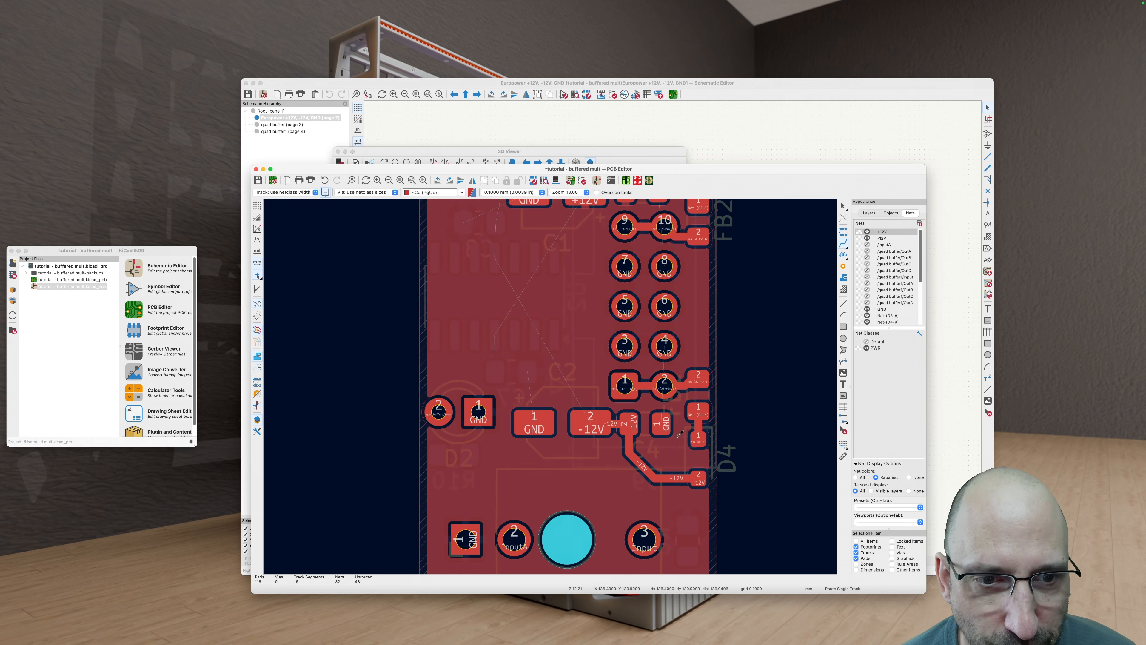
scroll(703, 393, down, 1)
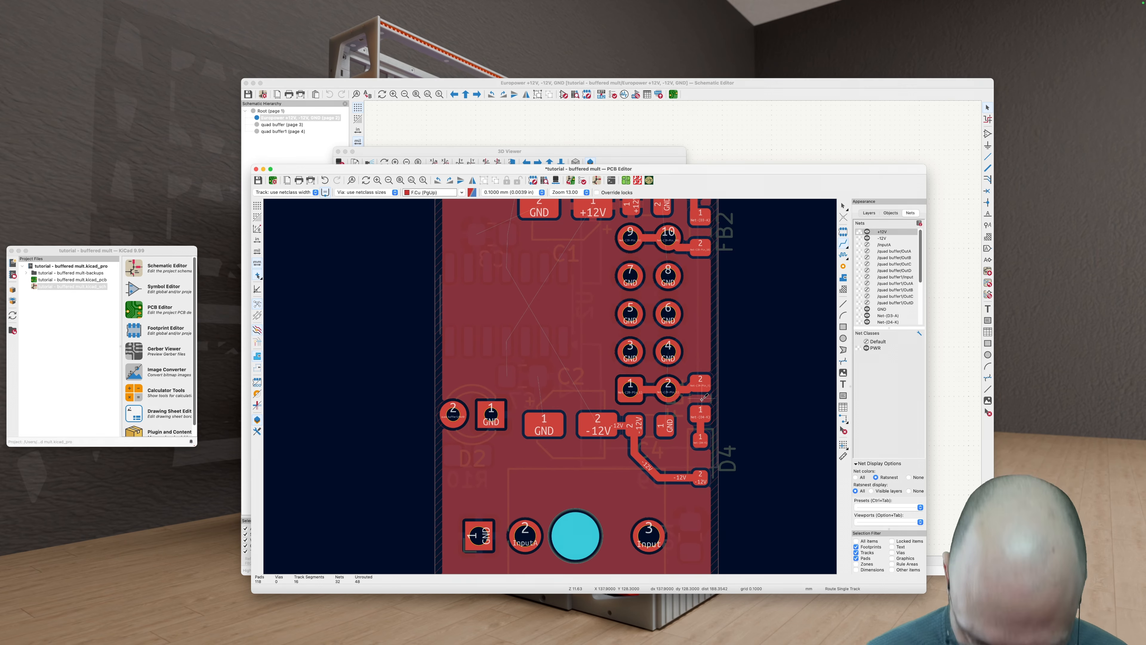
key(v)
key(v)
scroll(750, 422, down, 2)
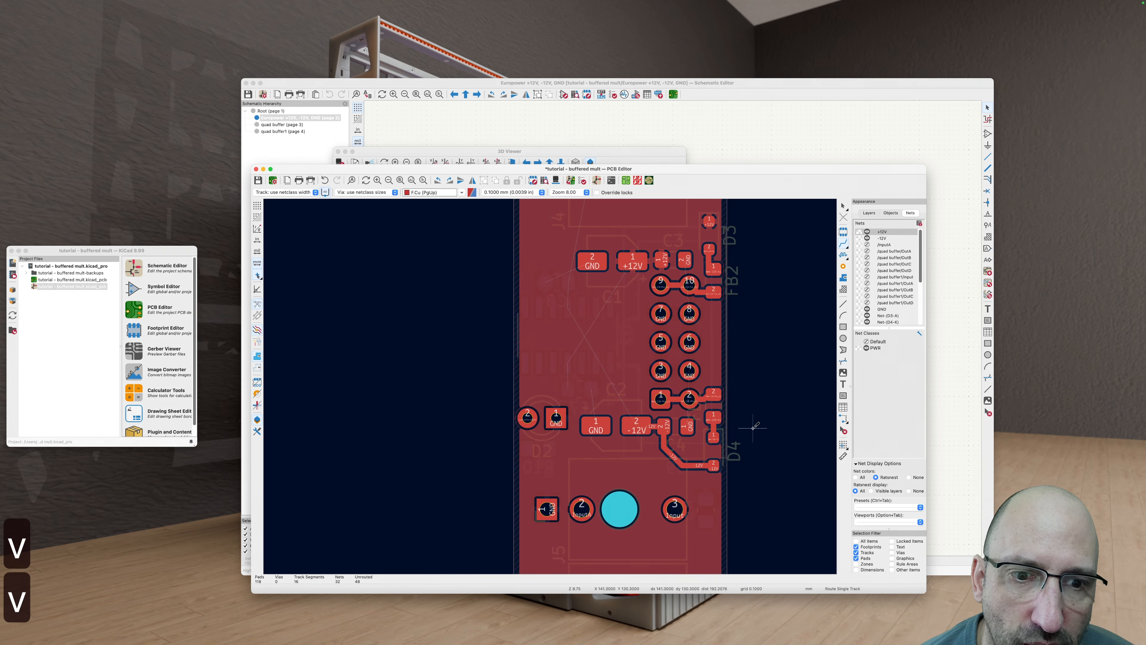
scroll(724, 473, up, 5)
scroll(654, 339, up, 4)
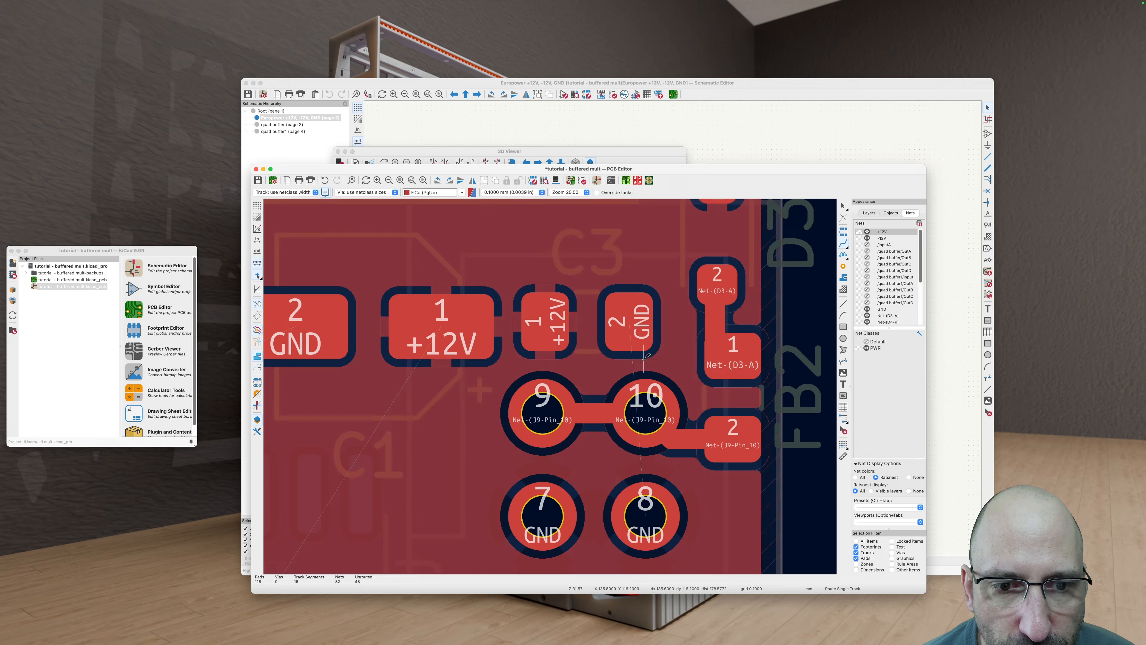
scroll(638, 356, down, 4)
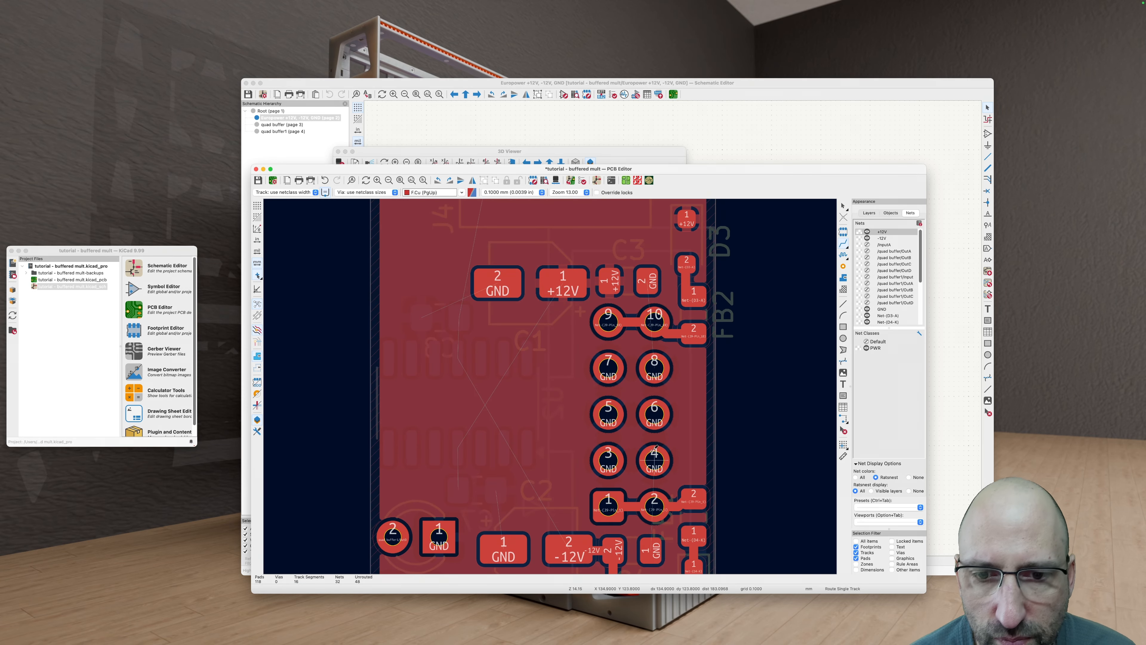
scroll(656, 449, down, 3)
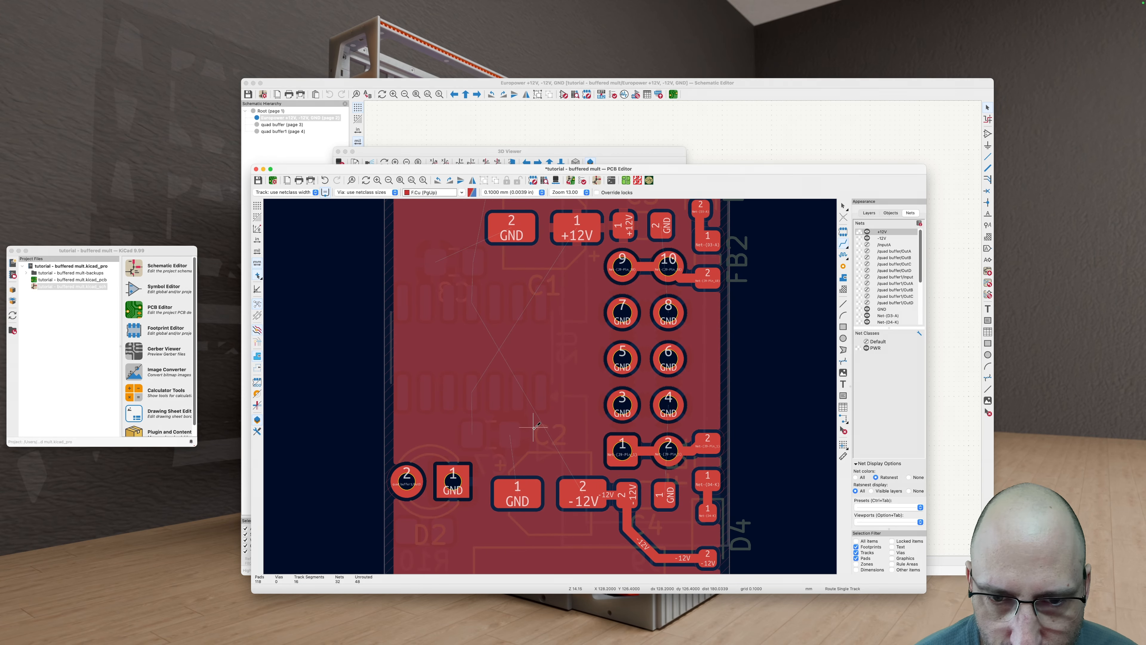
Step: Route a short GND track upward from C1's pad 2, end it in a via and refill the zones
mouse_move(535, 428)
middle_down()
mouse_move(530, 409)
mouse_move(522, 446)
middle_up()
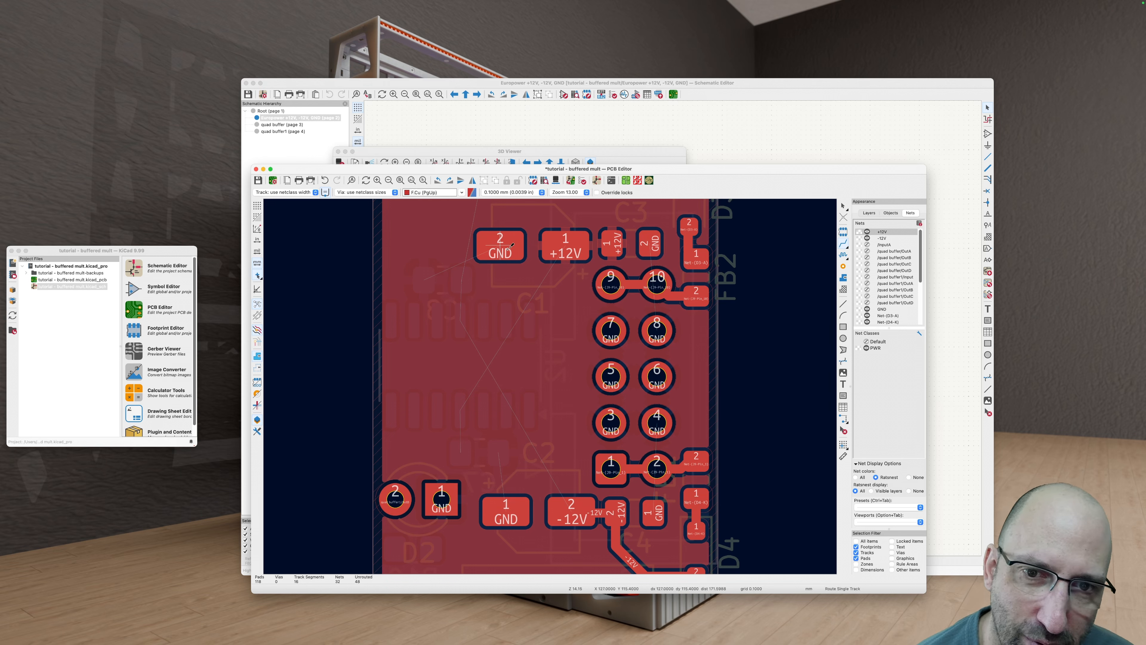
middle_drag(506, 239, 511, 353)
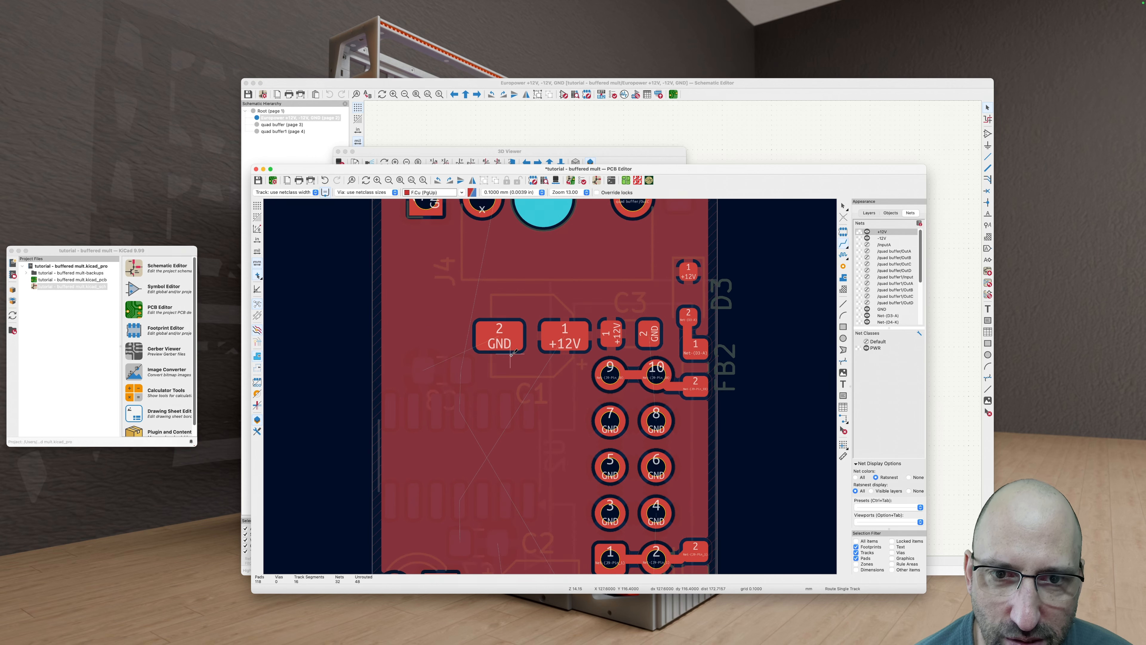
click(511, 332)
key(v)
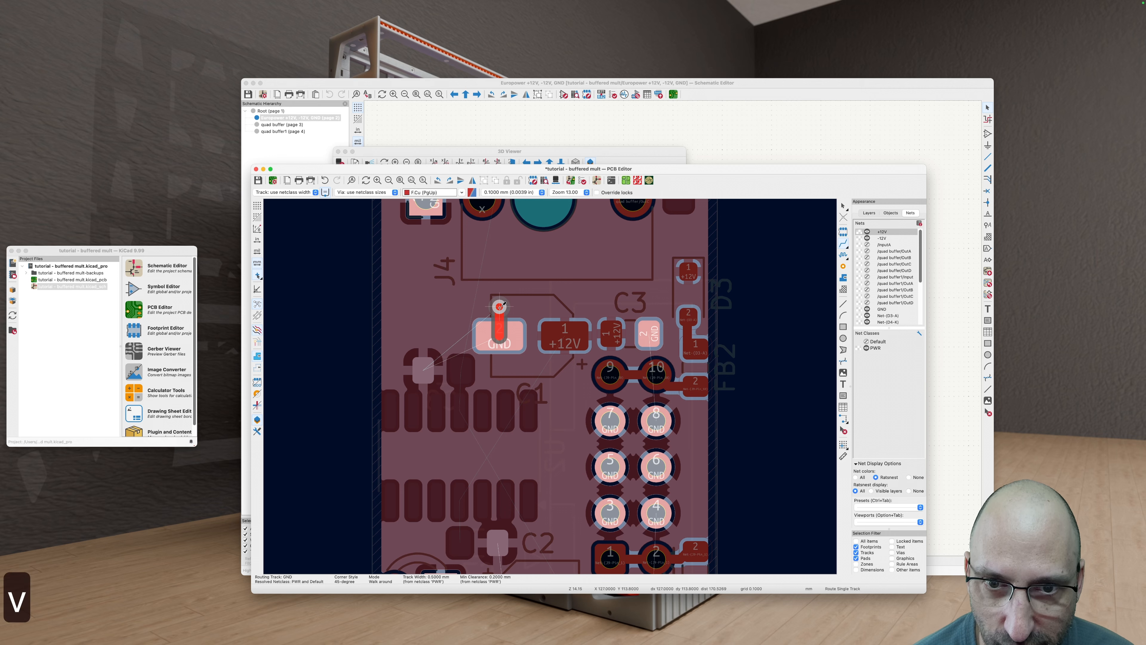
click(500, 308)
key(Escape)
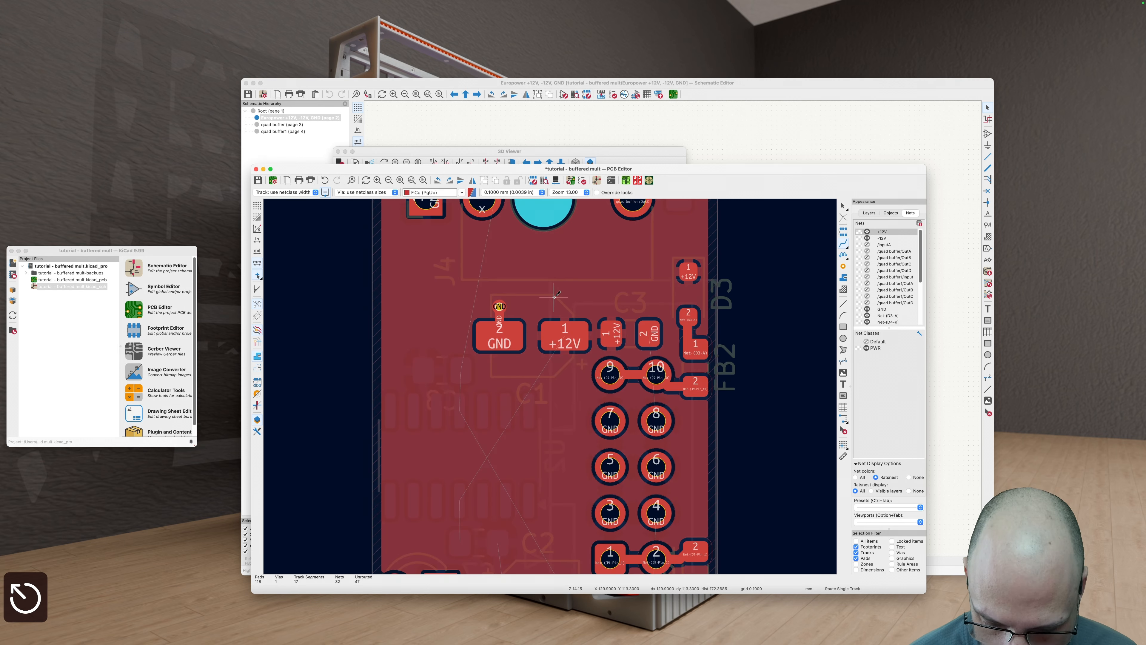
key(b)
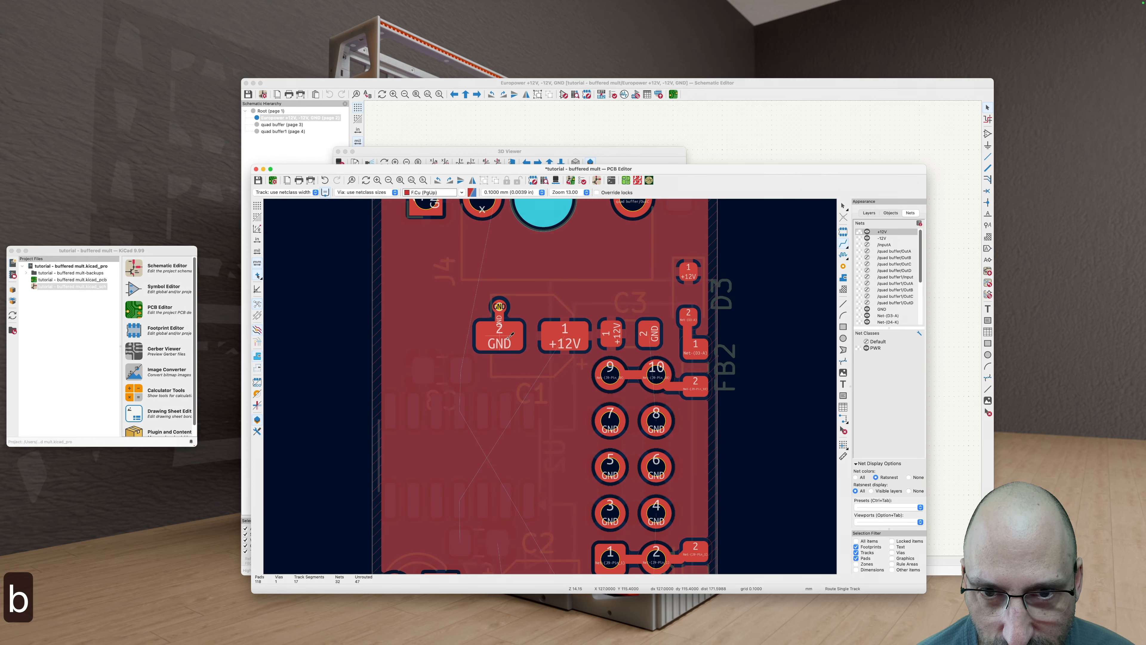
scroll(514, 344, down, 5)
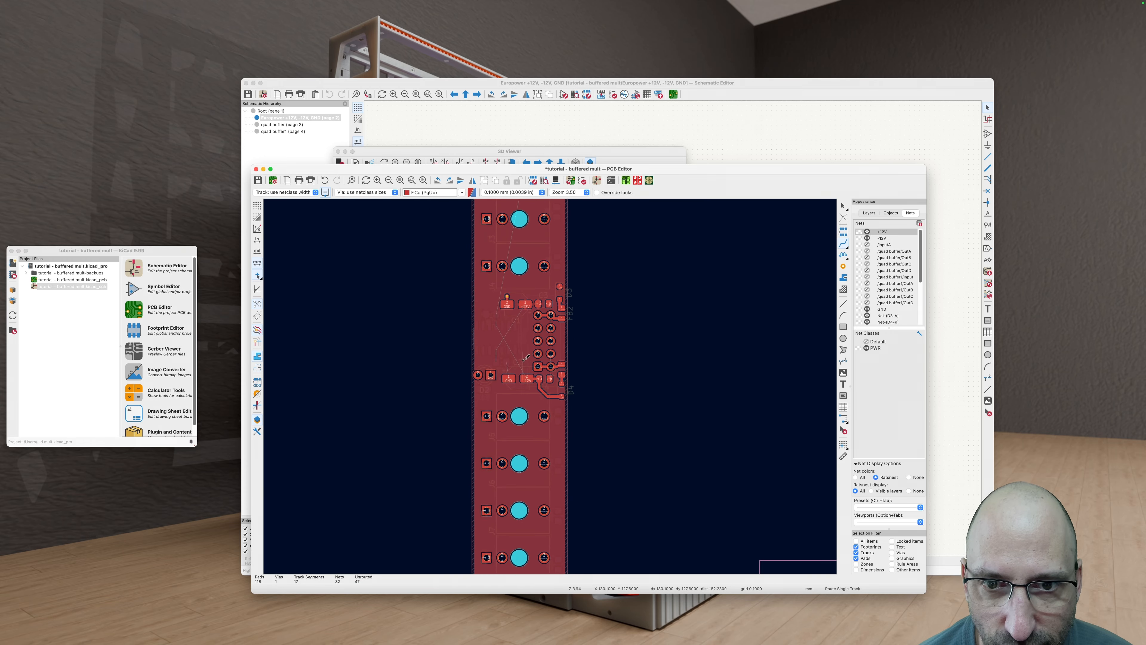
Step: Route a short GND track downward from C2's pad 1, ending in a via just below the pad
scroll(524, 359, up, 5)
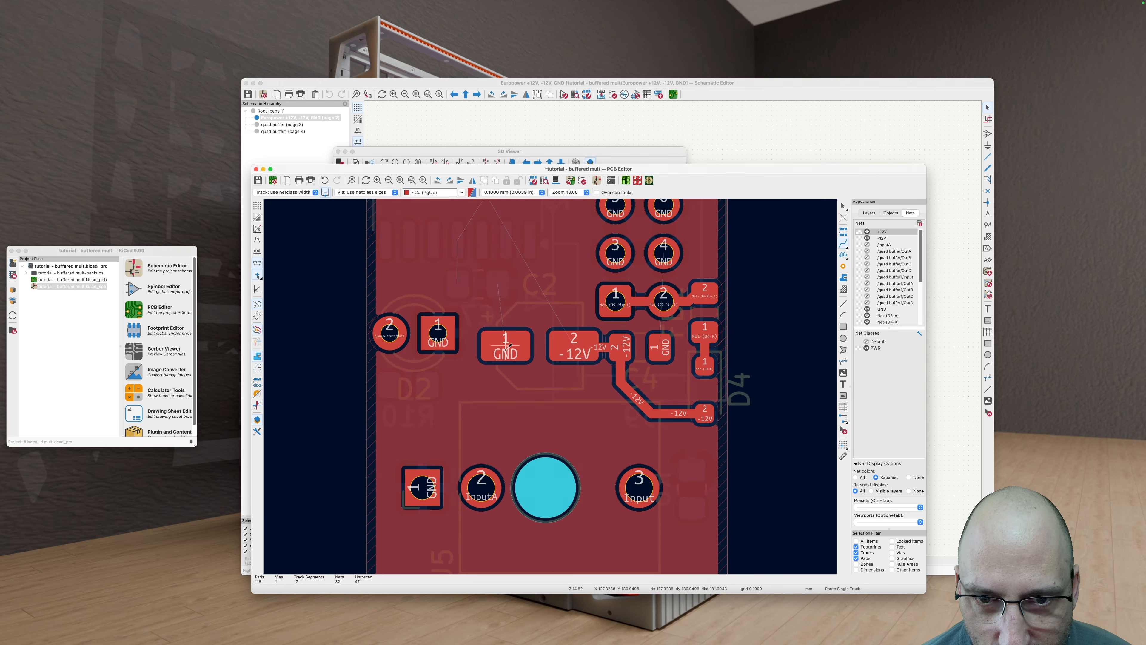
click(508, 346)
key(v)
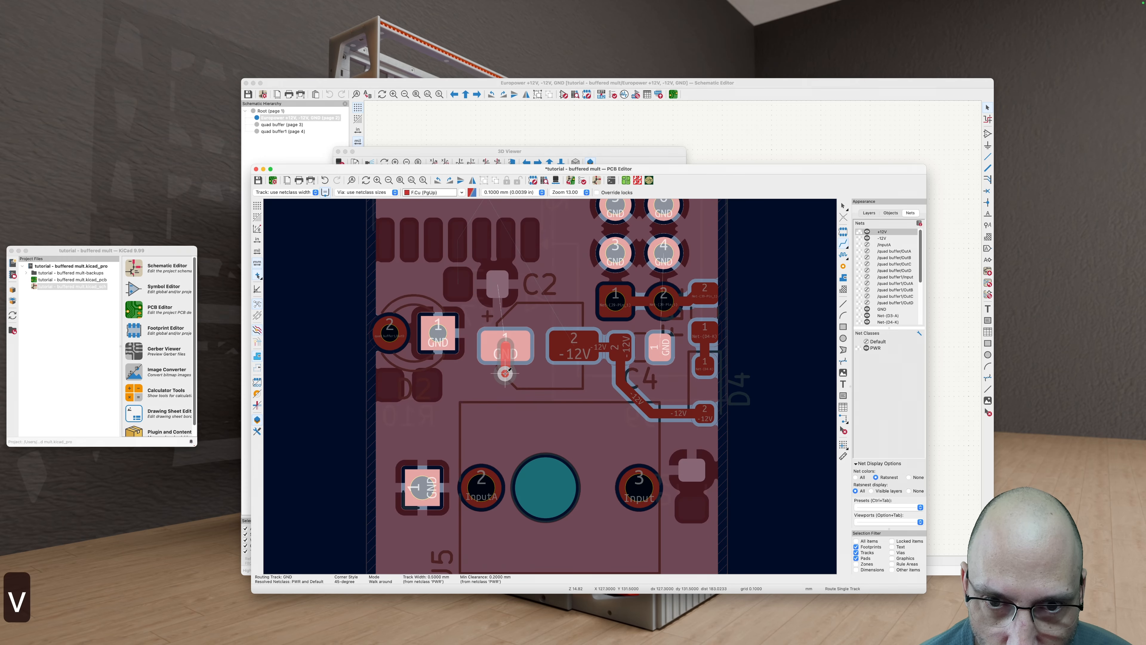
click(505, 373)
key(b)
Step: Route a short GND track downward from C4's pad 1 to a via level with C2's, and refill the zones
middle_drag(593, 384, 556, 416)
click(630, 383)
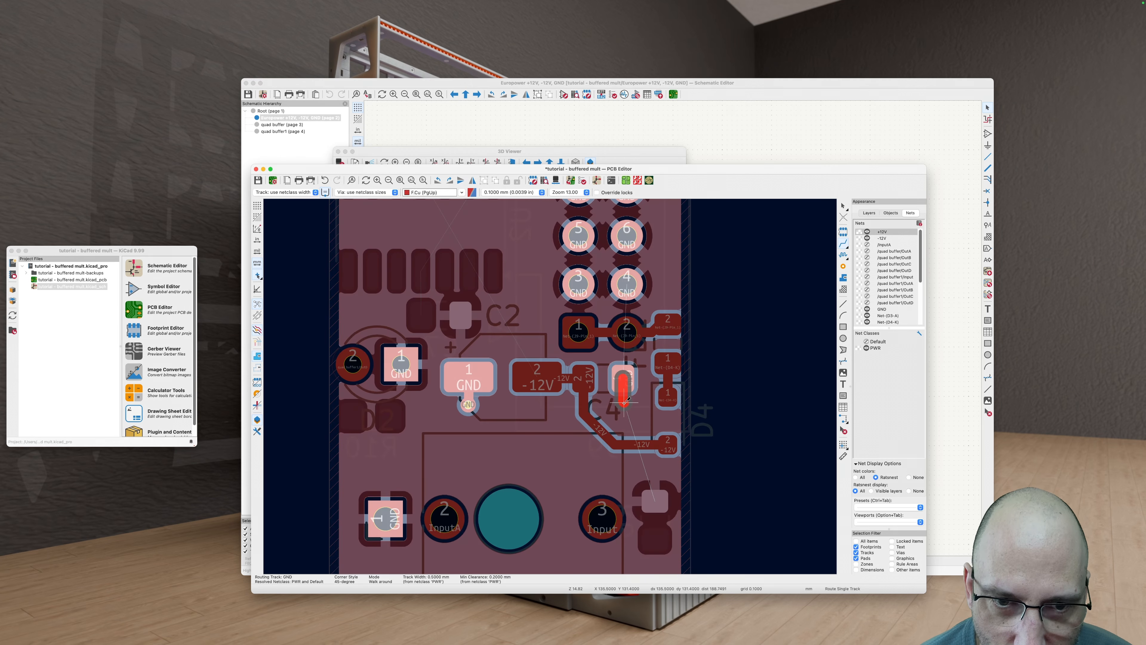
key(v)
click(627, 404)
key(b)
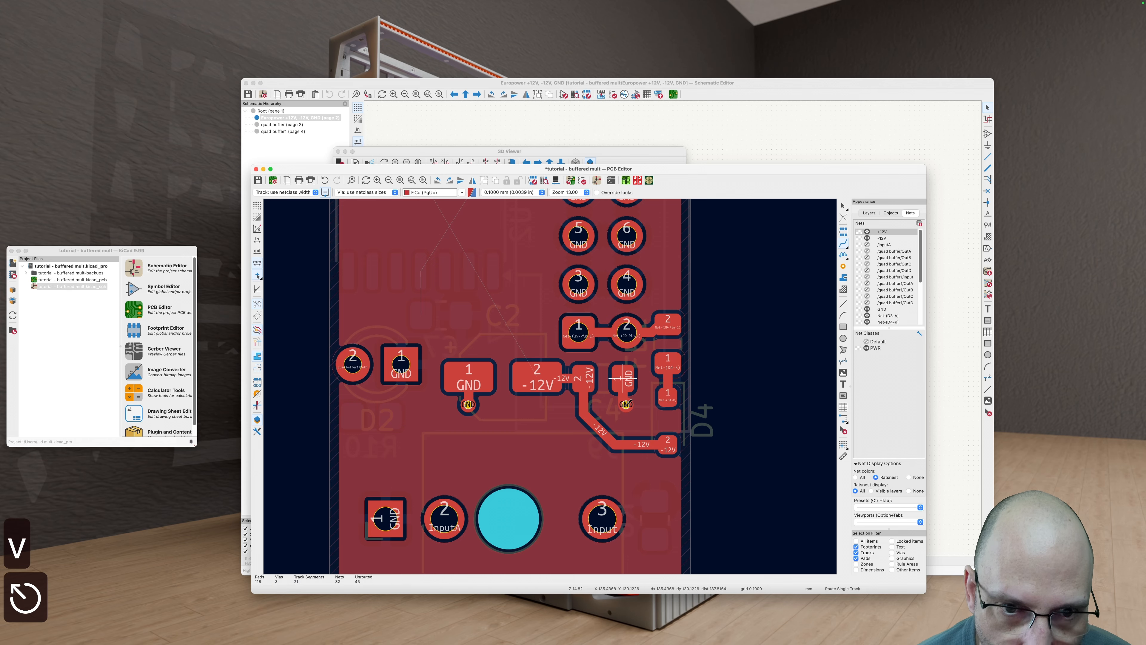
scroll(638, 401, down, 2)
key(b)
scroll(648, 398, up, 4)
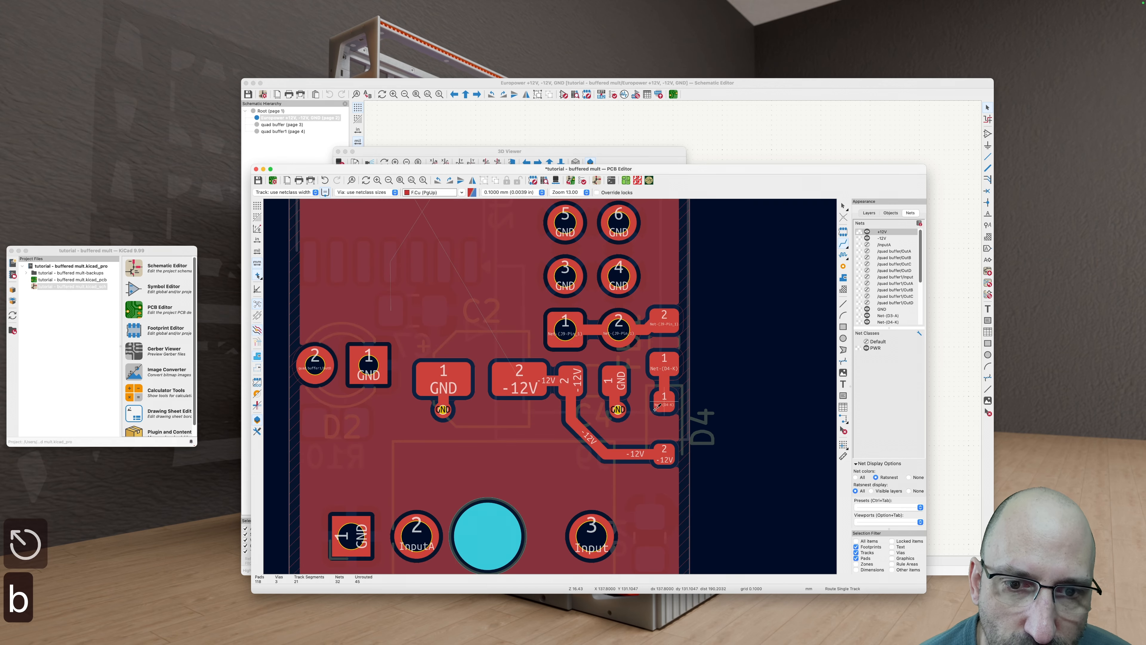
Step: Route a short GND track upward from C3's pad 2 to a via level with C1's, and refill the zones
scroll(648, 403, down, 4)
shift+scroll(613, 402, up, 6)
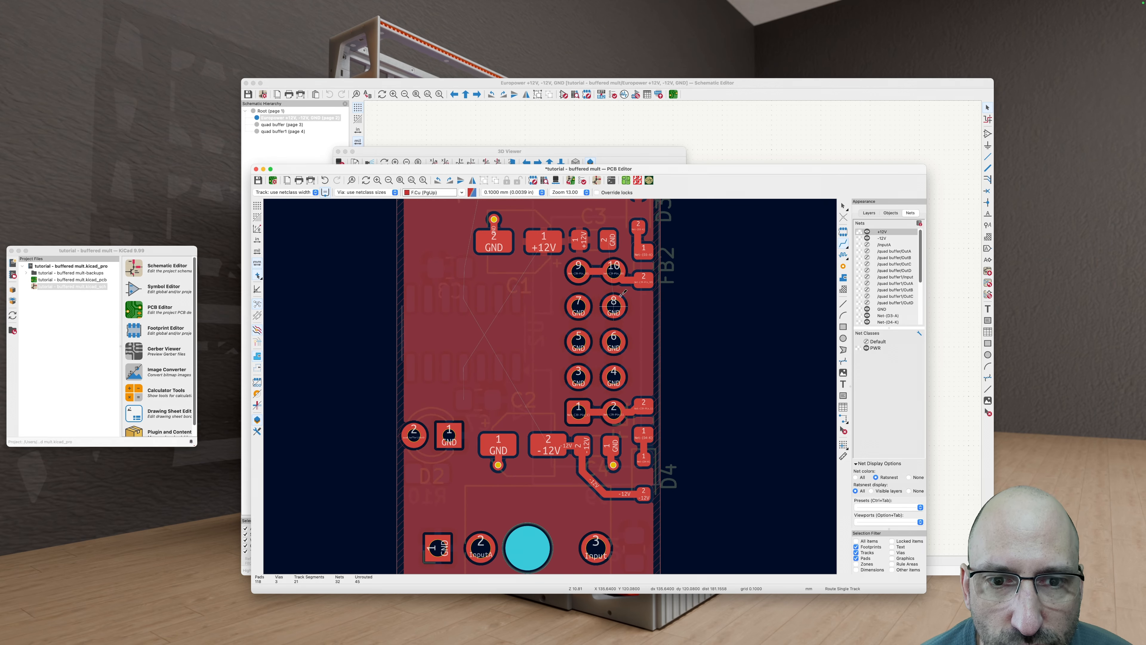
scroll(619, 299, up, 2)
scroll(621, 298, down, 1)
shift+scroll(620, 298, up, 4)
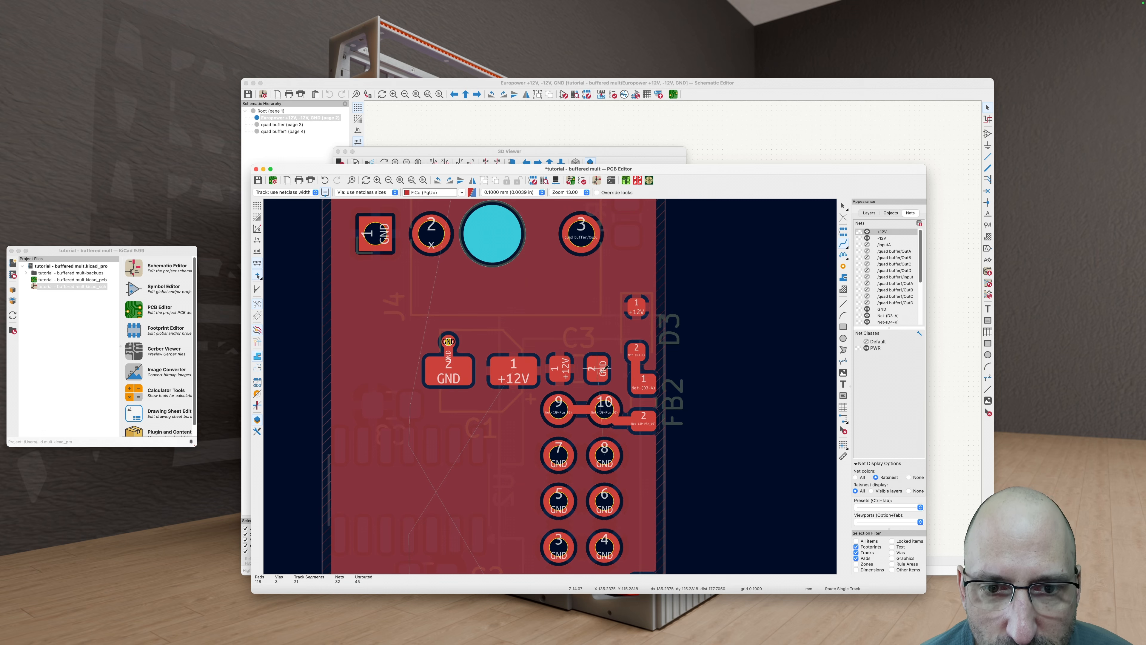
click(598, 362)
key(v)
click(598, 342)
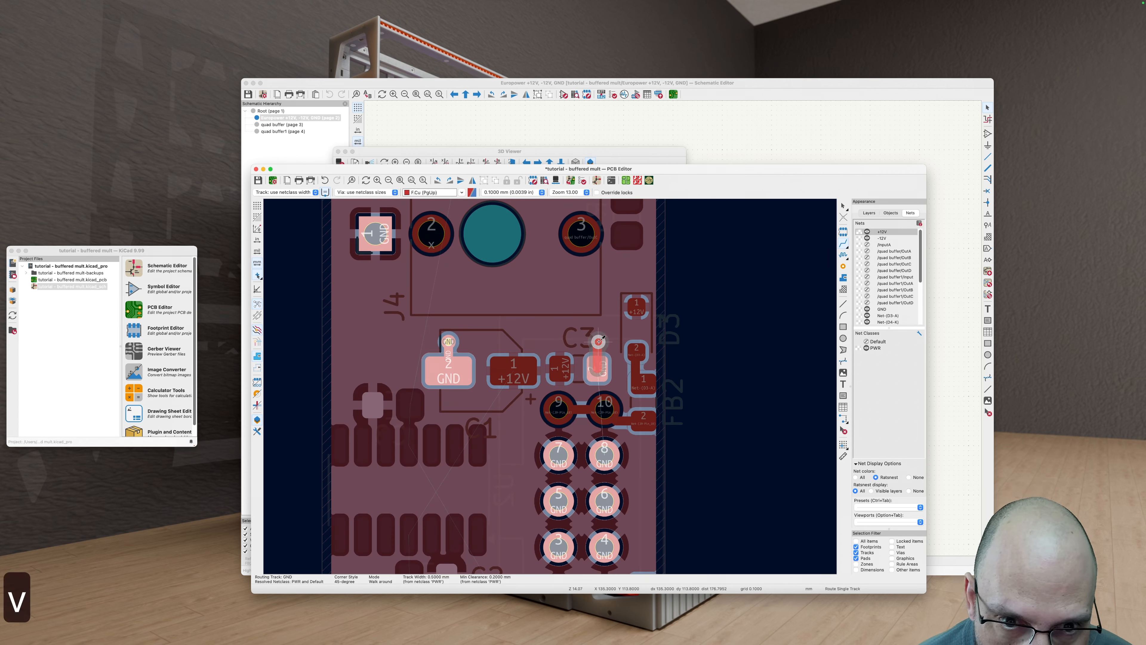
key(Escape)
key(b)
scroll(663, 316, down, 2)
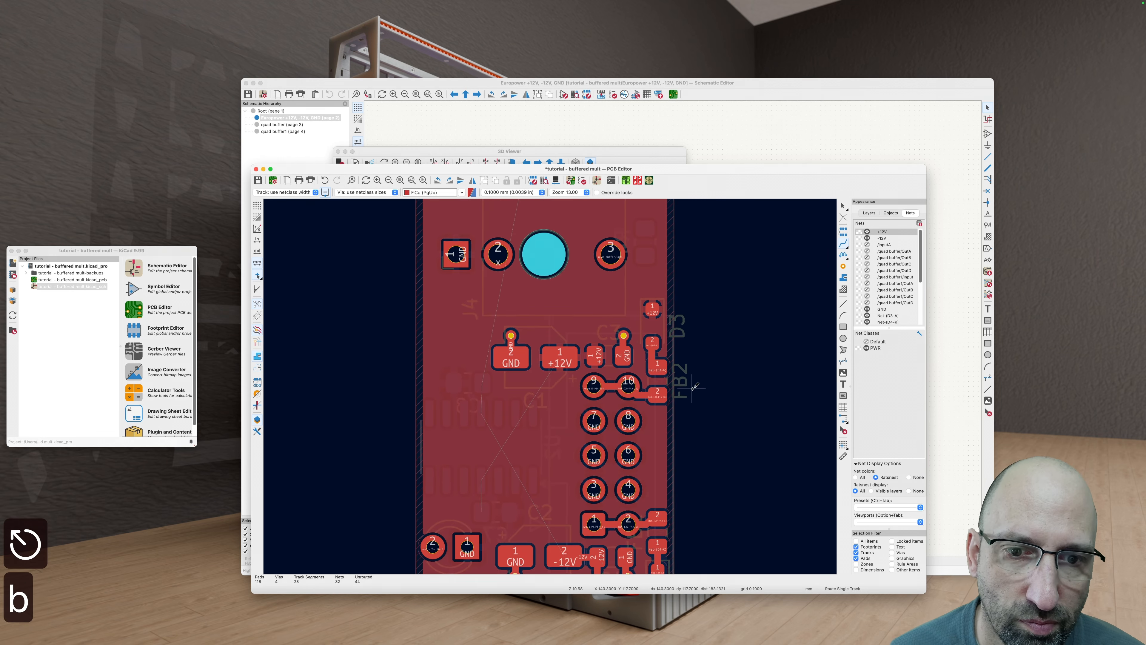
scroll(698, 383, down, 2)
middle_drag(698, 384, 653, 339)
key(Escape)
Step: Highlight the +12V net, examine which pads it links across the board, and clear the highlighting
scroll(620, 359, up, 2)
scroll(624, 373, down, 2)
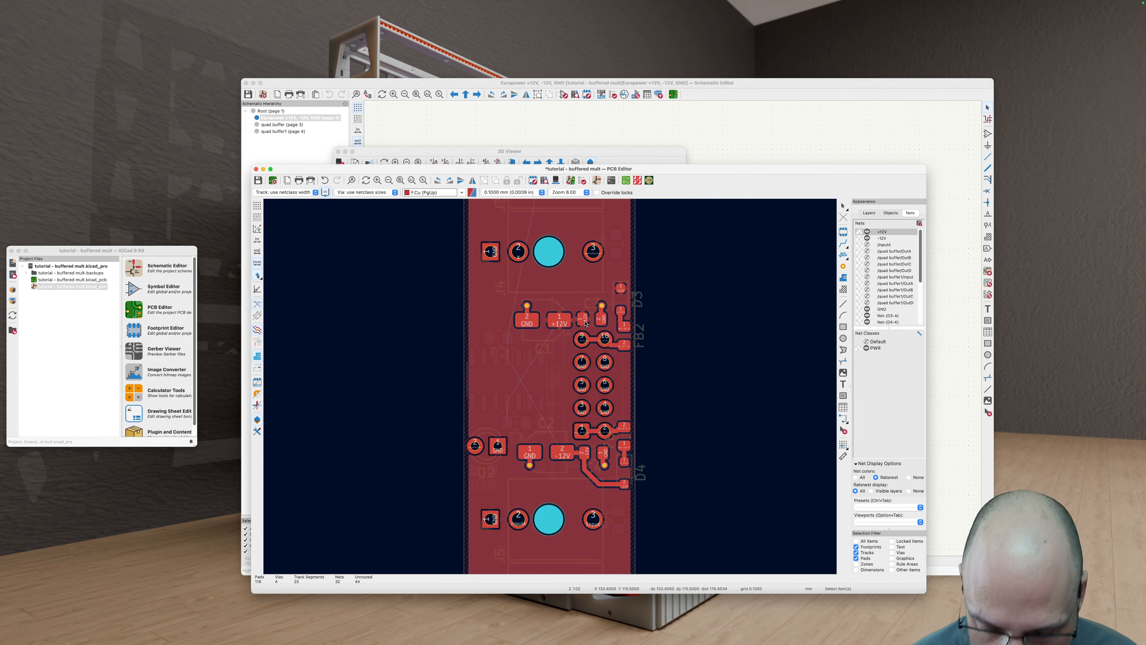
key(grave)
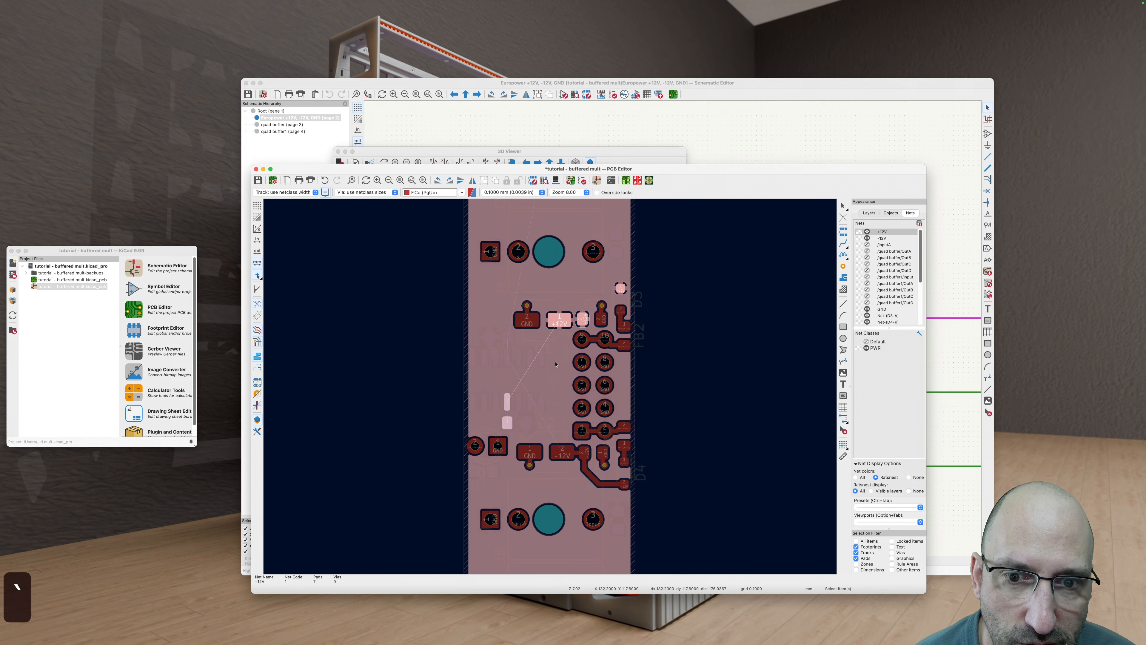
scroll(544, 368, down, 4)
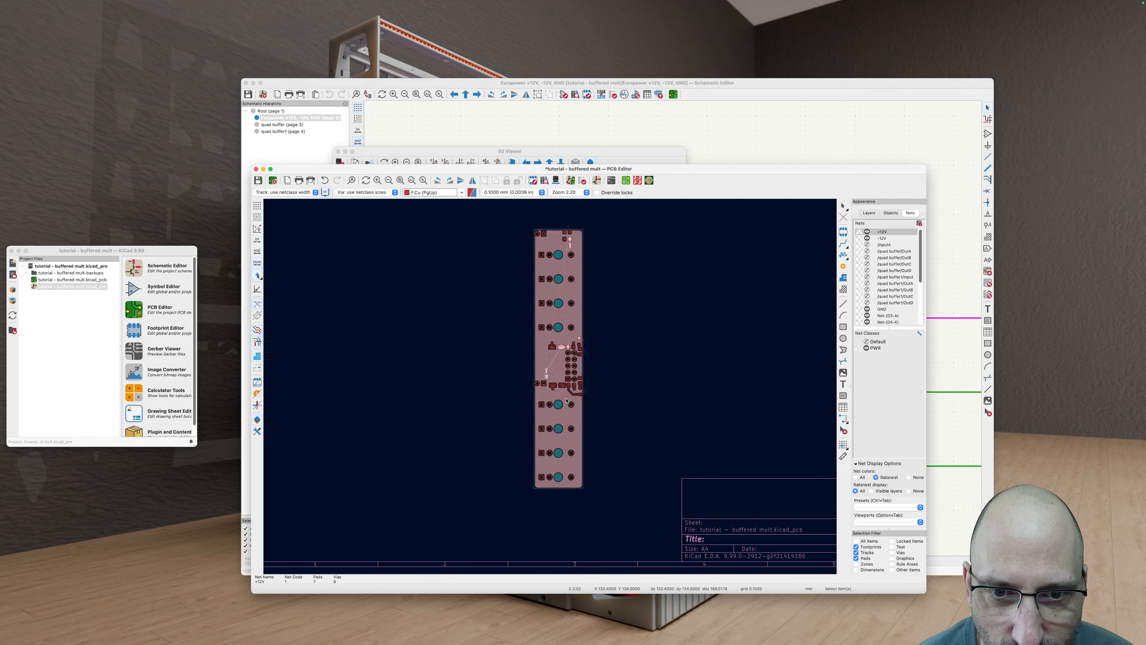
scroll(544, 368, up, 8)
scroll(544, 368, down, 3)
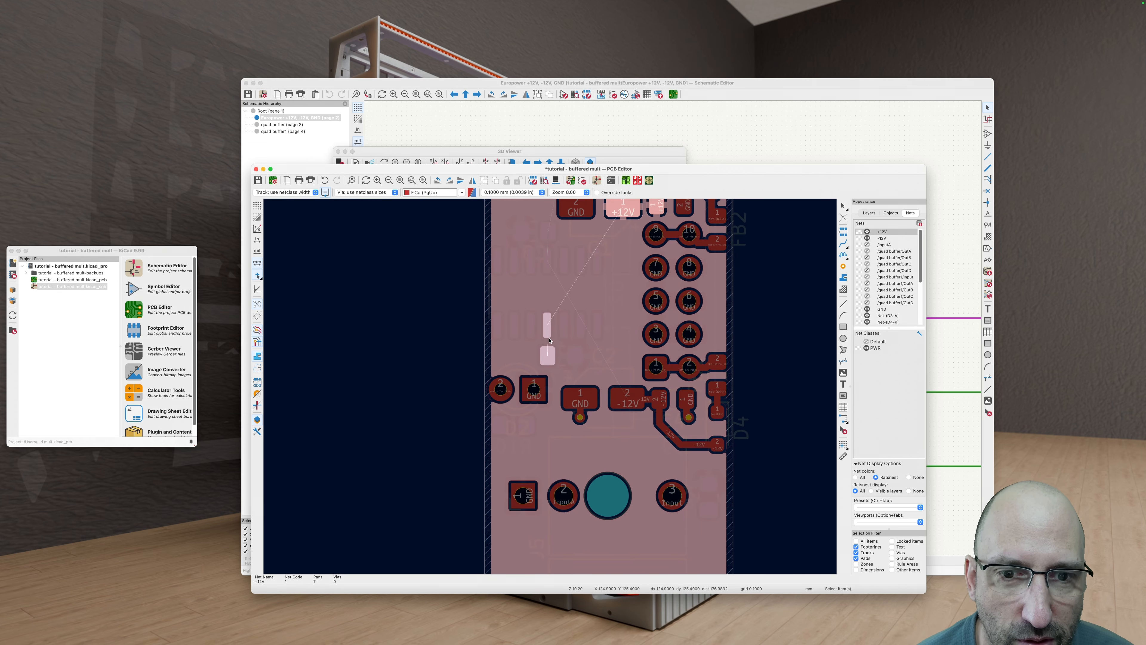
scroll(564, 361, down, 2)
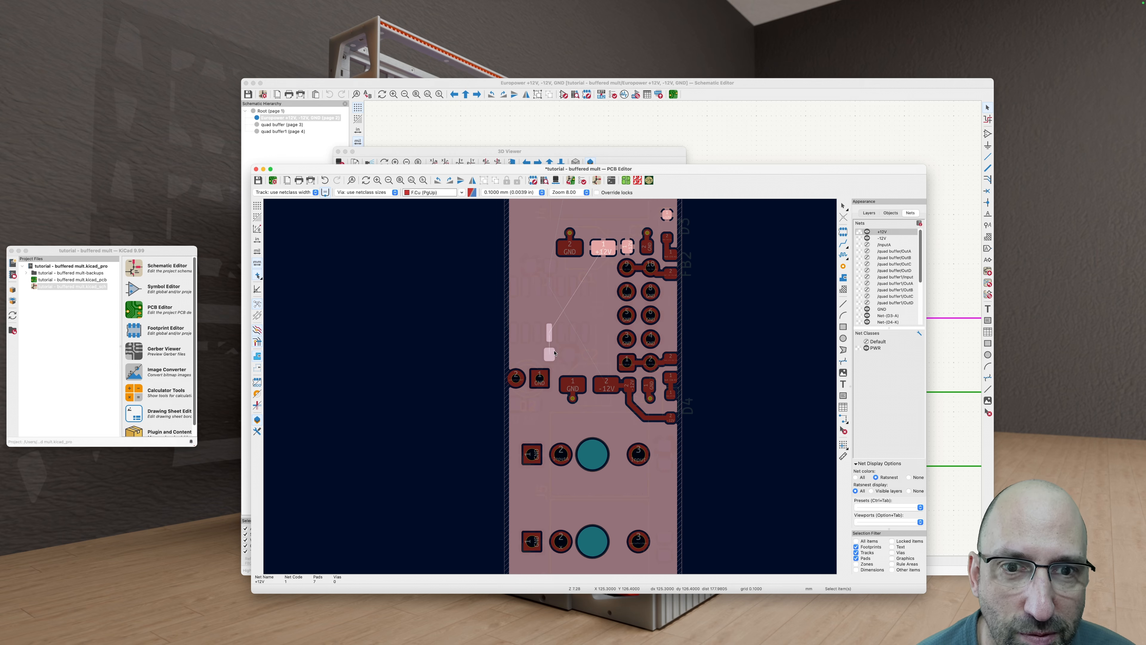
middle_drag(607, 231, 560, 339)
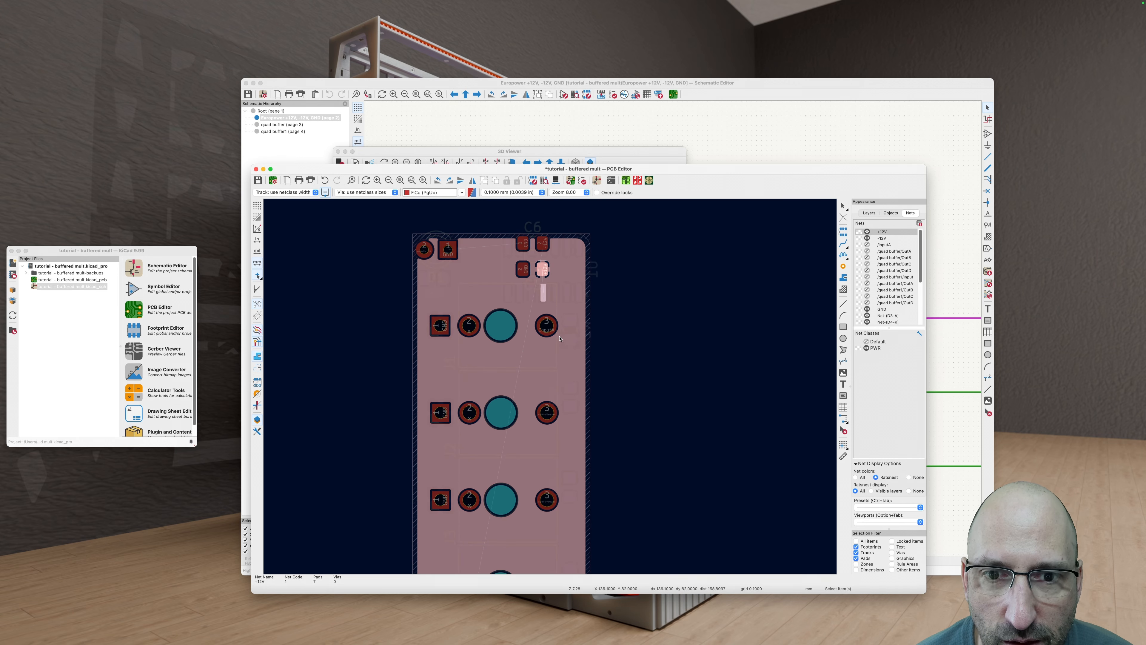
scroll(547, 289, up, 2)
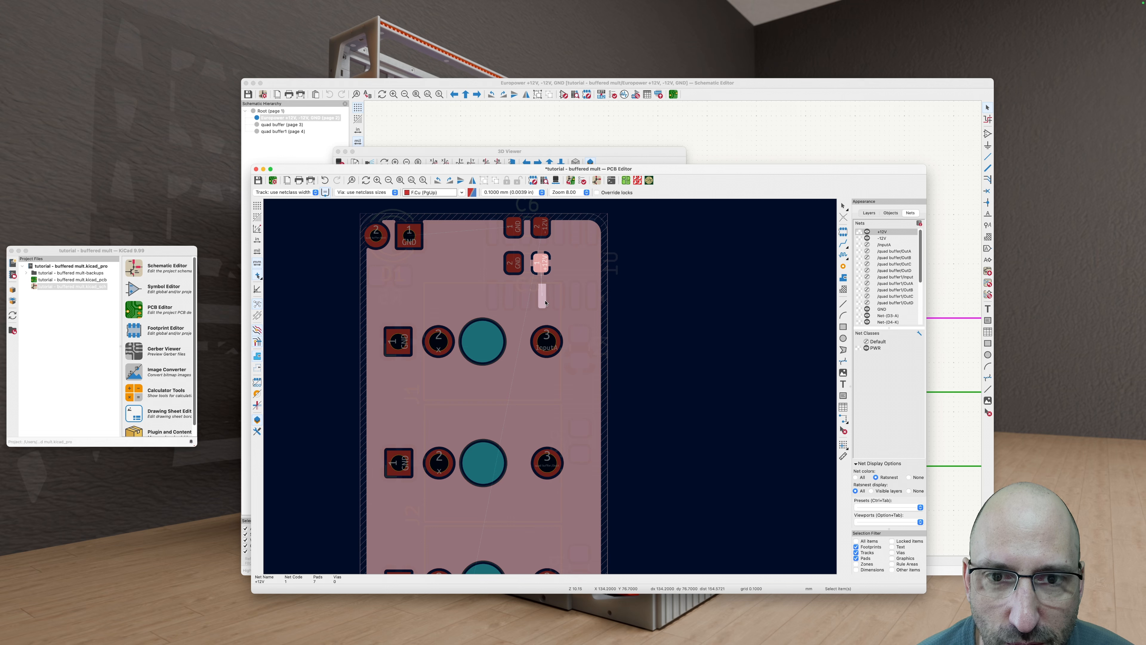
scroll(577, 255, down, 5)
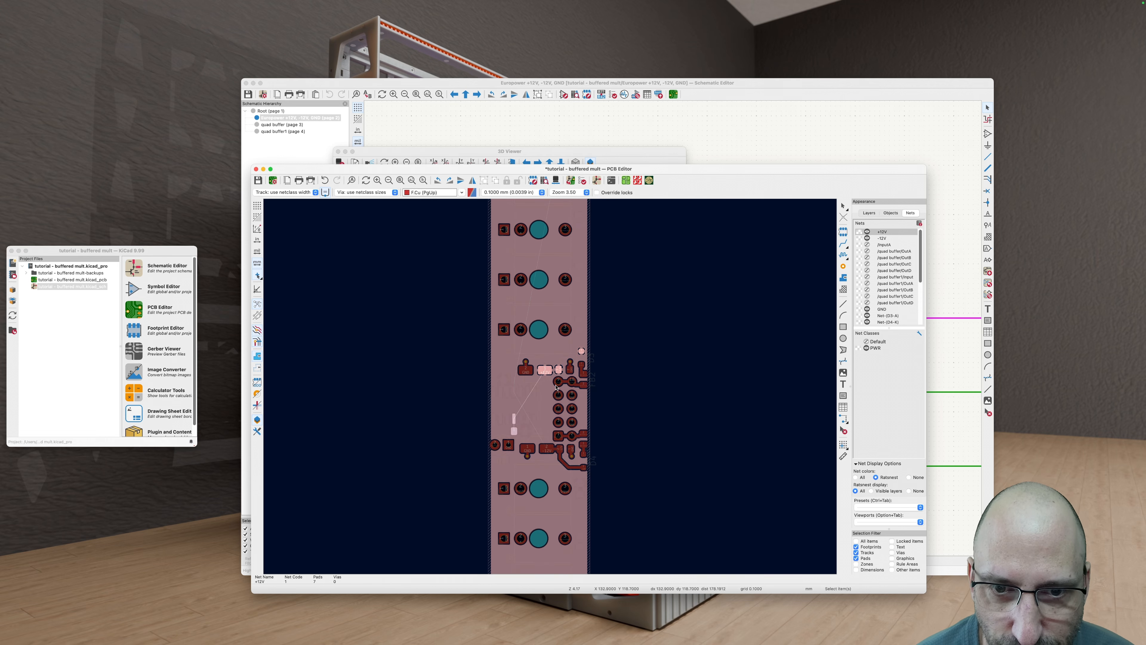
key(Escape)
scroll(558, 374, up, 3)
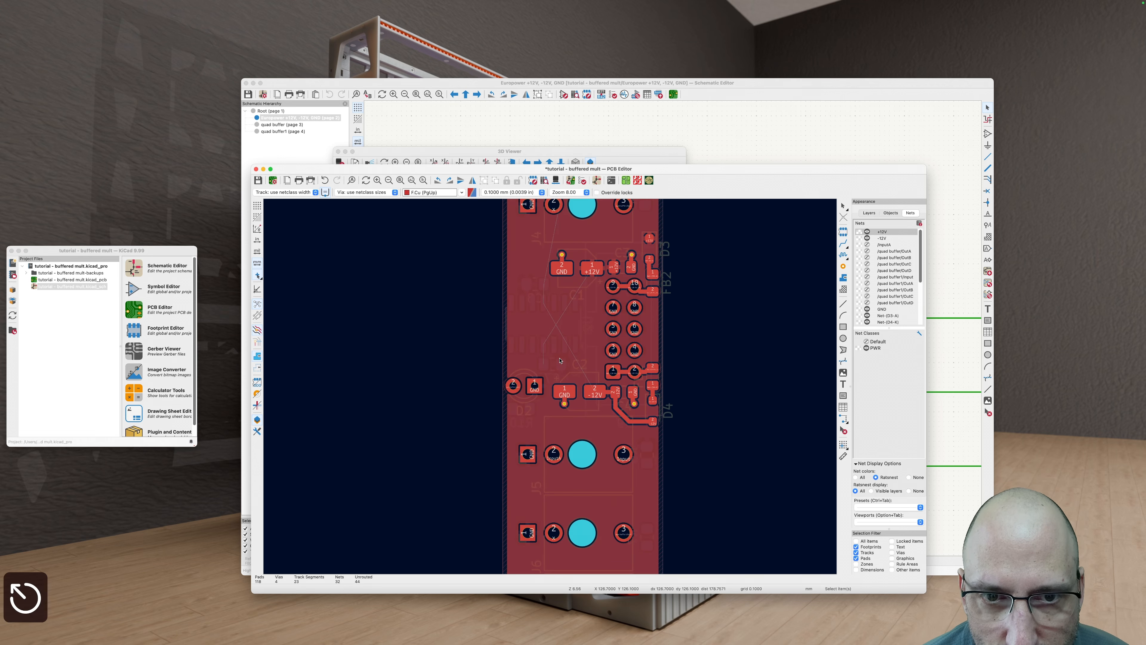
Step: Route a +12V track on back copper from C7's pad 1 straight up to U2's pin 4
scroll(559, 359, up, 4)
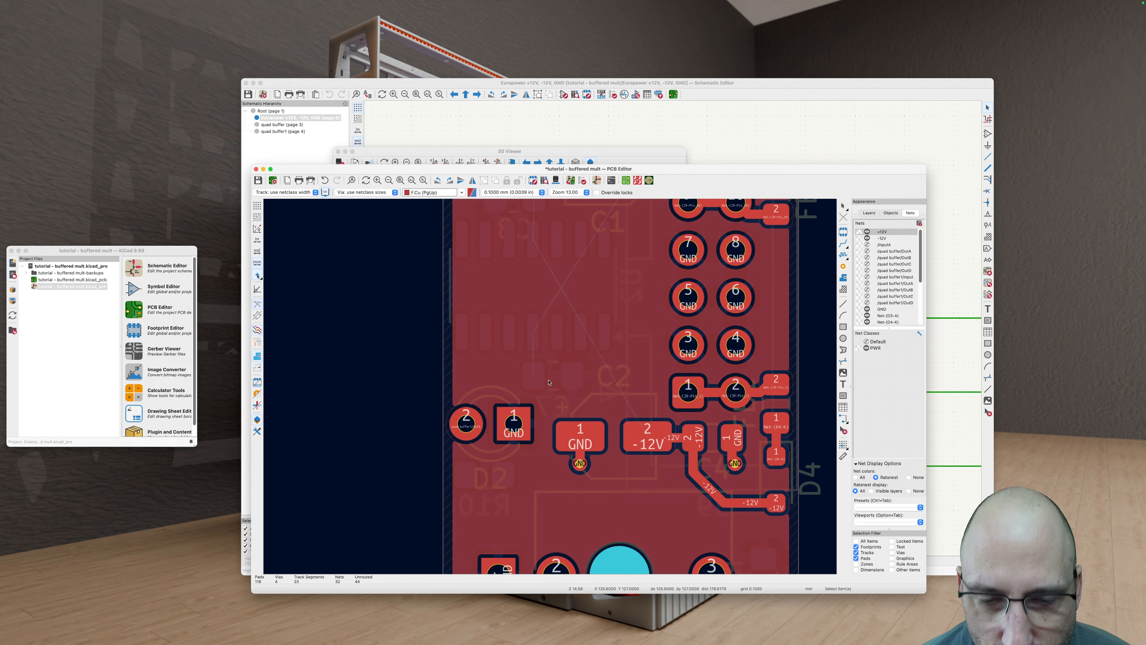
key(v)
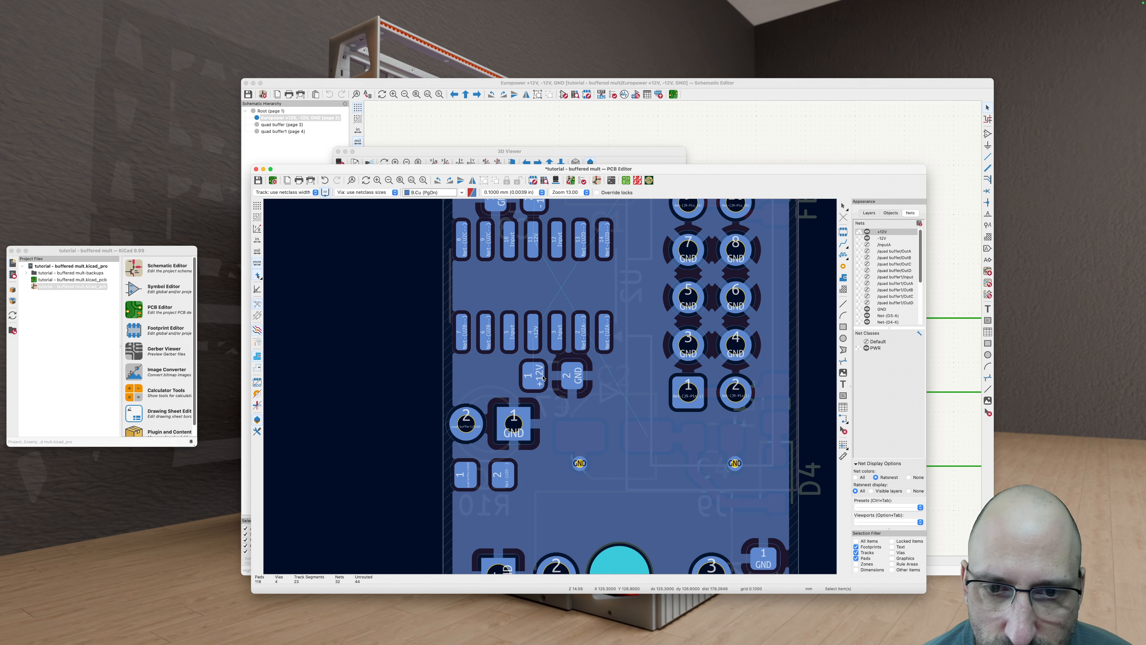
key(x)
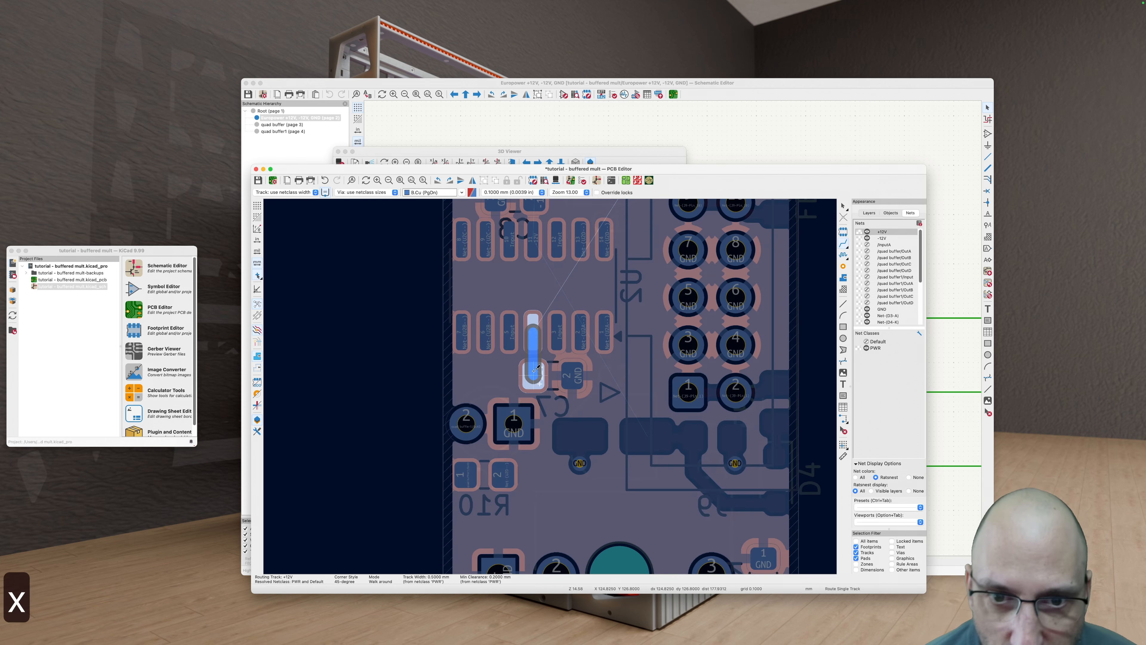
click(534, 375)
key(Escape)
scroll(513, 397, down, 1)
scroll(513, 397, up, 2)
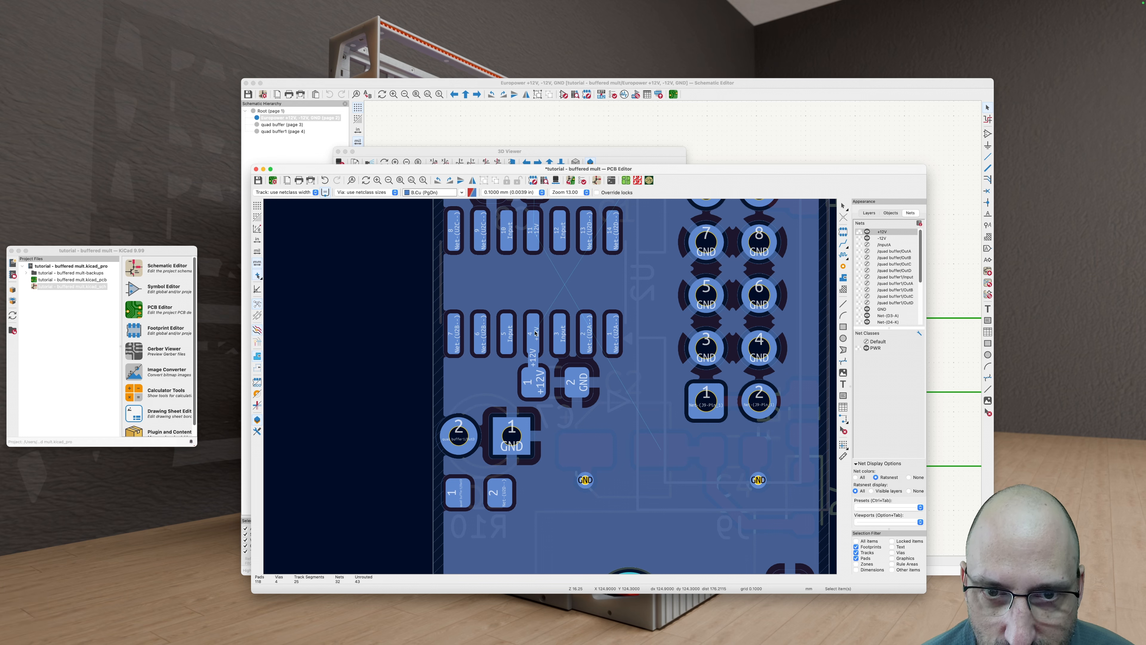
scroll(524, 342, down, 2)
scroll(532, 359, up, 1)
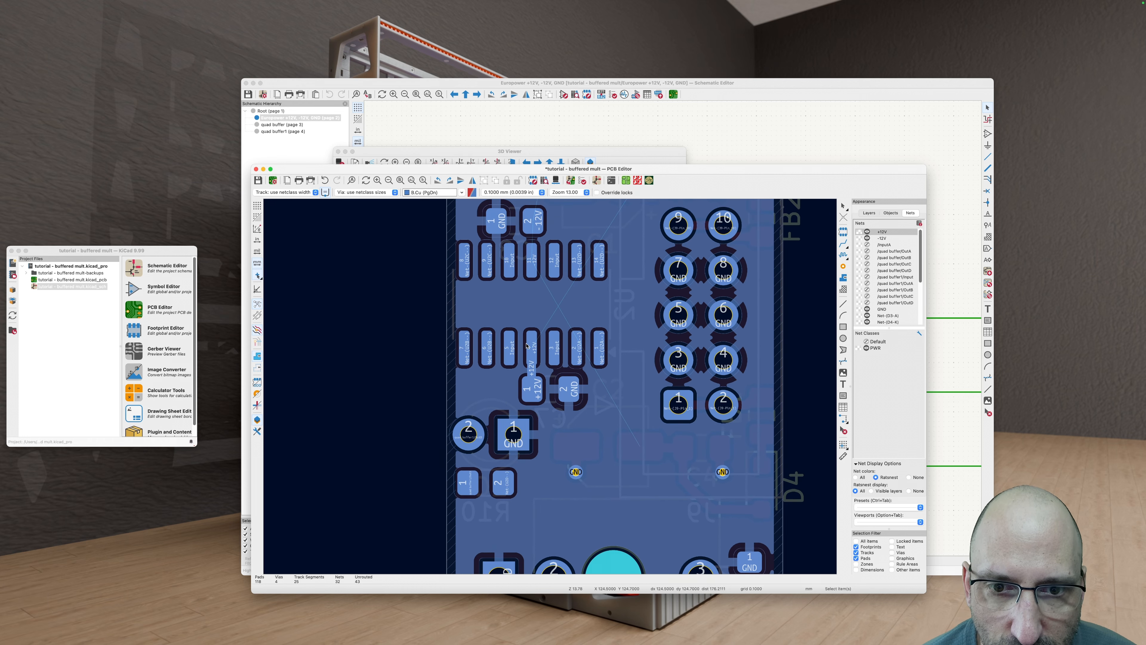
Step: Route a short diagonal +12V track from C7's pad 1 to a via just below it, and refill the zones
scroll(532, 372, down, 2)
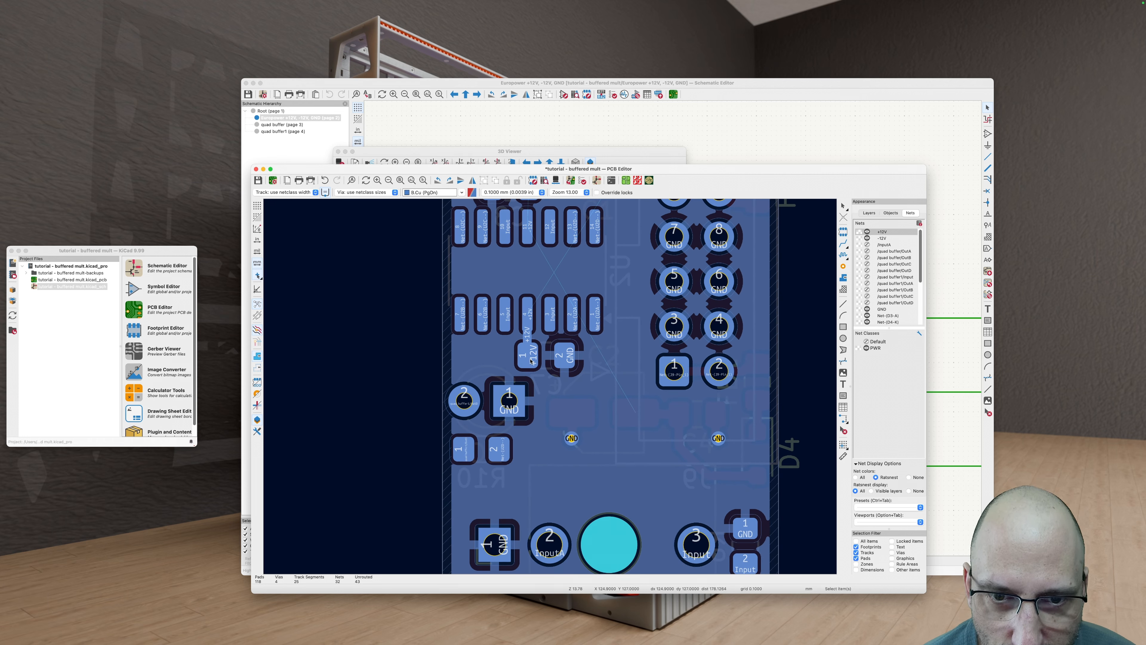
key(x)
key(b)
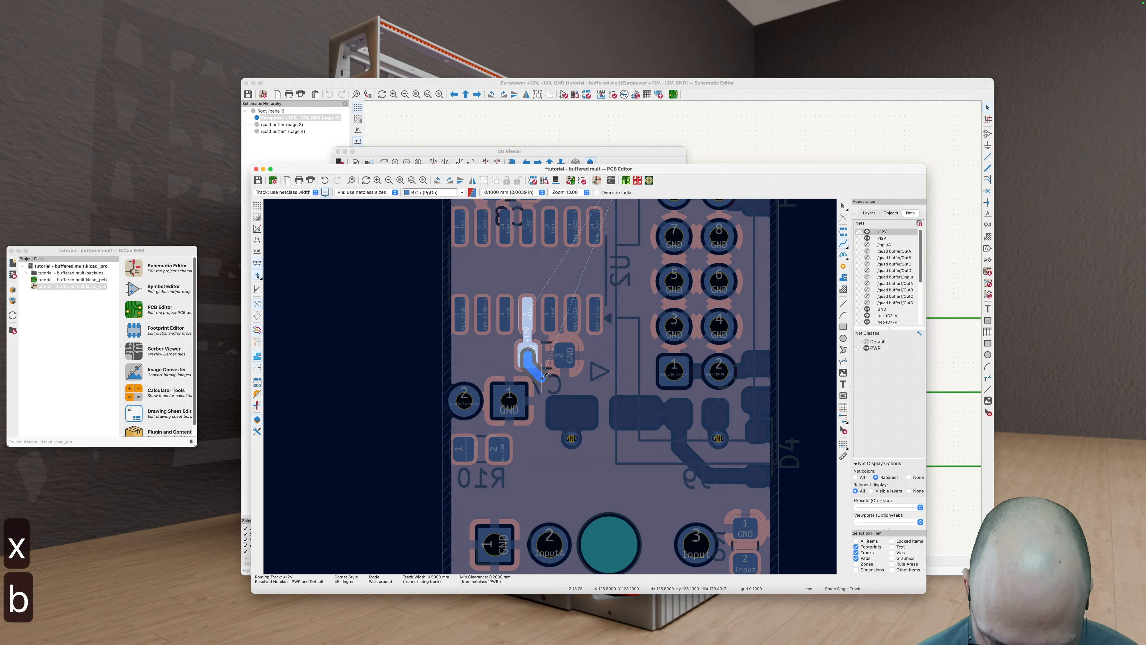
key(v)
scroll(542, 380, down, 3)
key(Escape)
key(b)
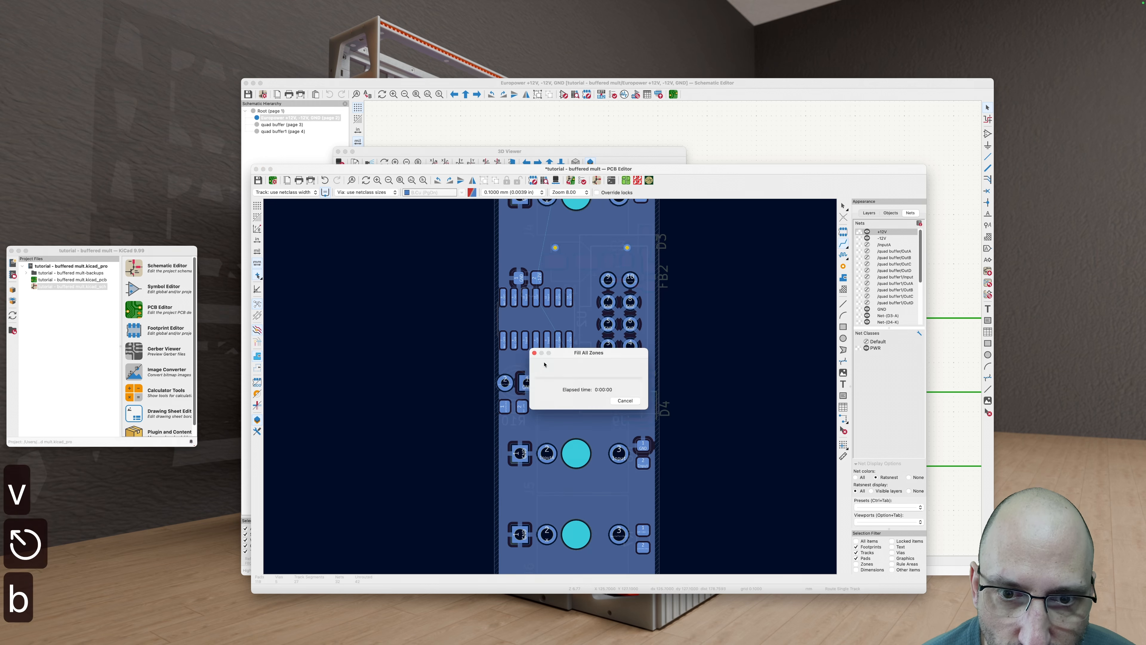
scroll(547, 325, up, 5)
key(Escape)
scroll(536, 356, down, 3)
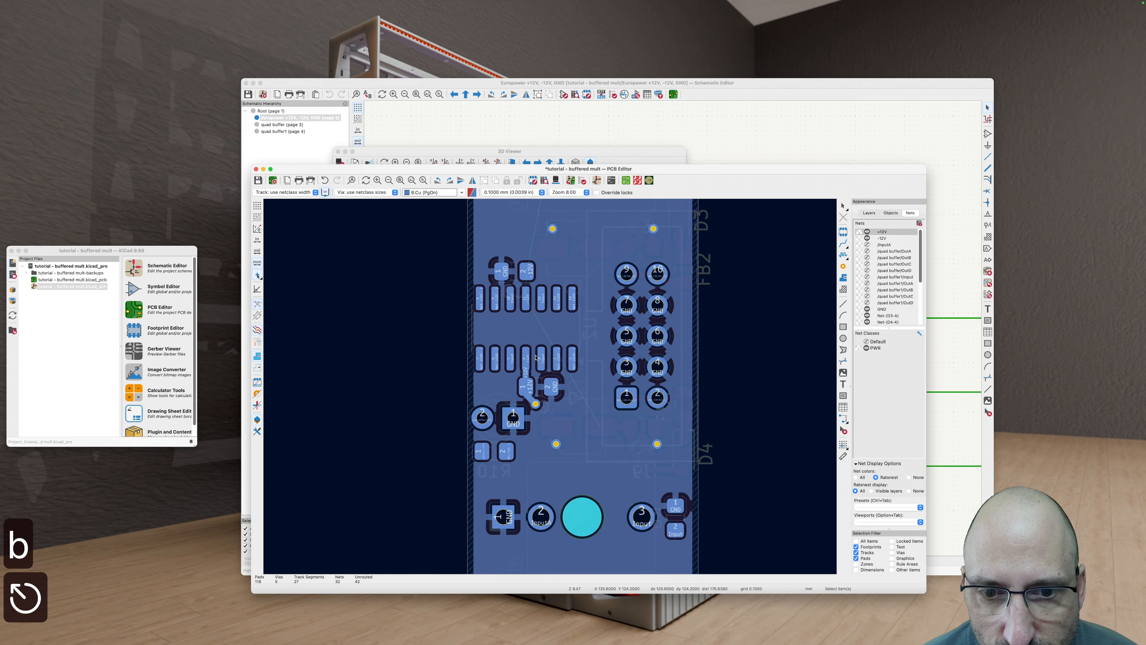
Step: Route a short -12V track on back copper between U2's pin 11 and the capacitor pad directly above it
scroll(527, 362, down, 3)
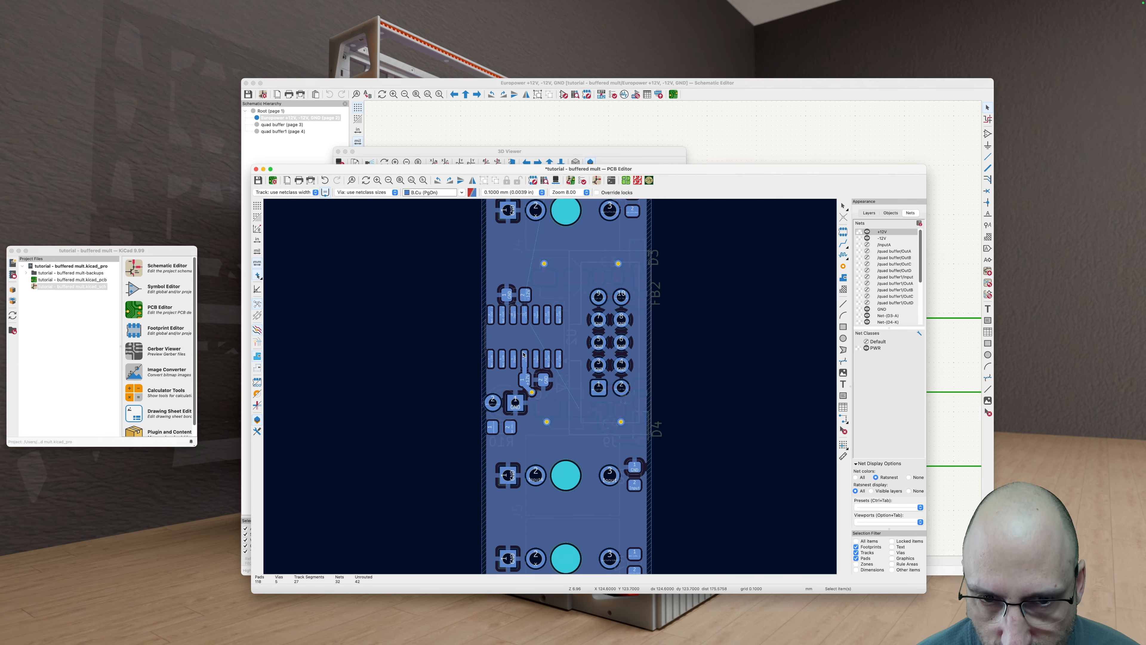
scroll(533, 373, up, 5)
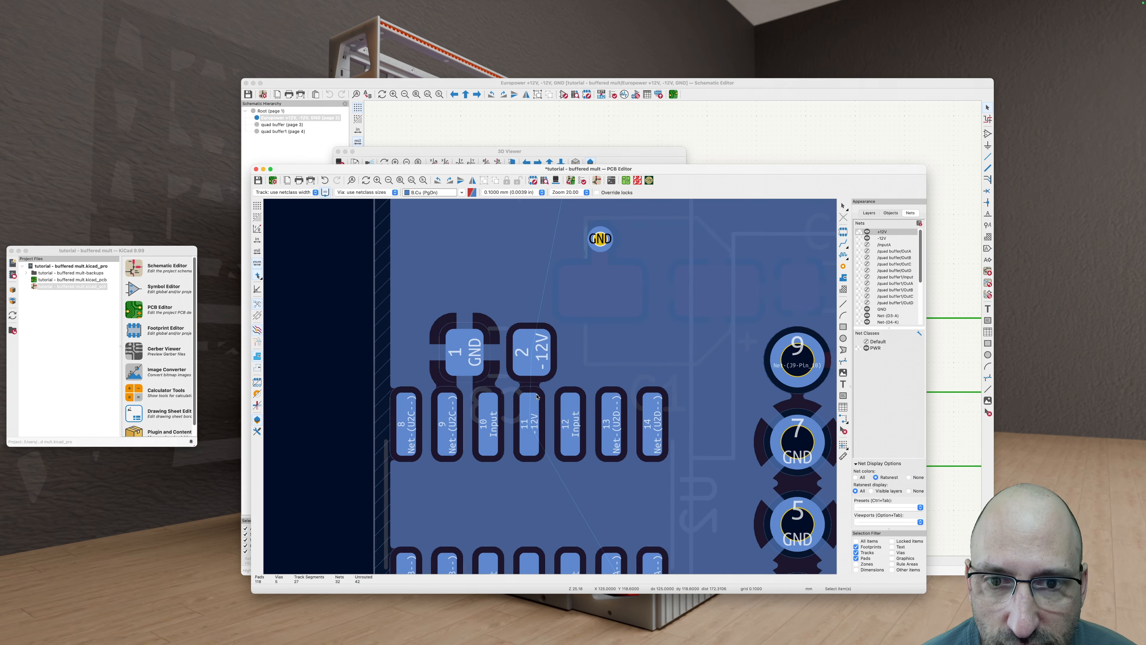
key(x)
key(Escape)
scroll(530, 365, down, 4)
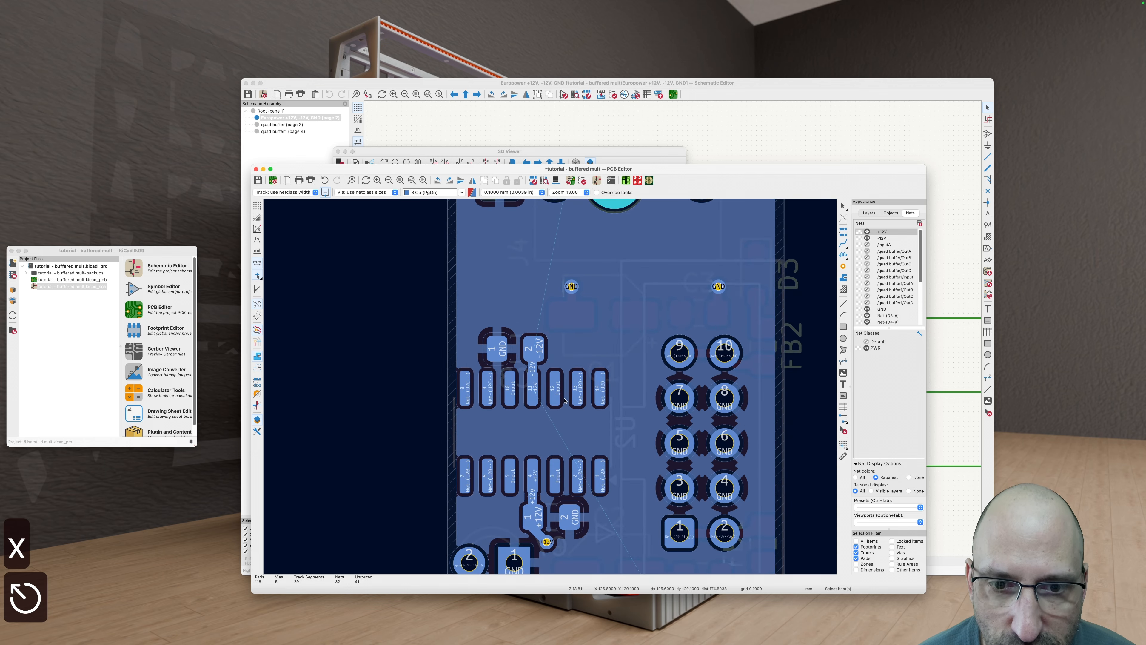
Step: Highlight the +12V net at C7, trace where it leads toward U1 at the board's upper end, and clear the highlighting
scroll(539, 374, down, 2)
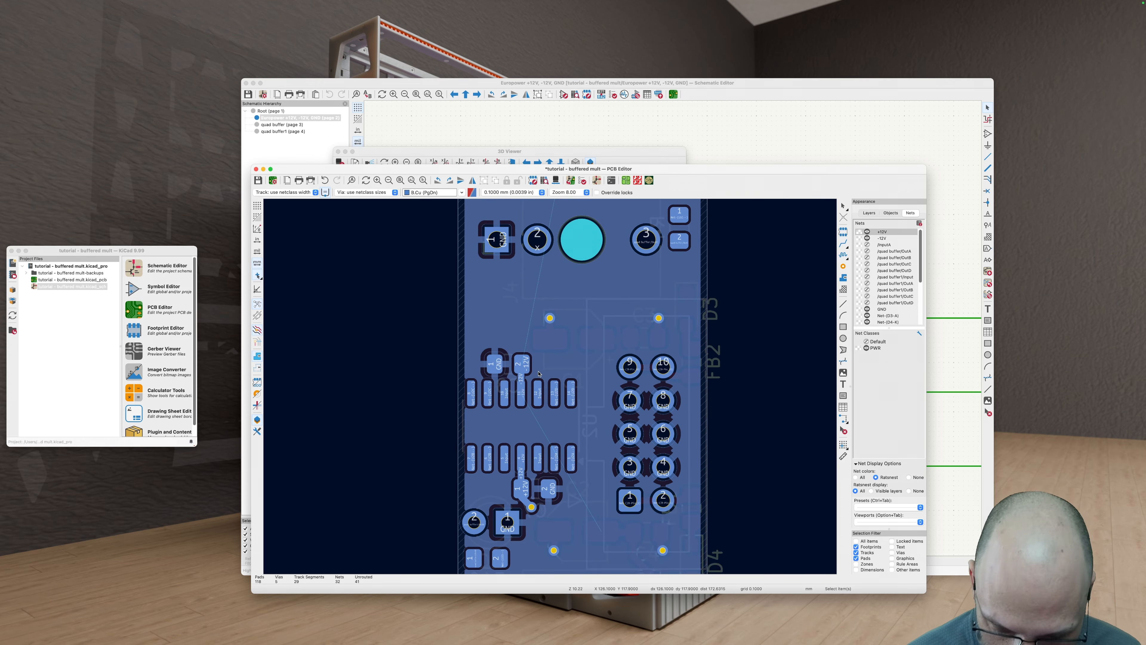
scroll(527, 364, down, 1)
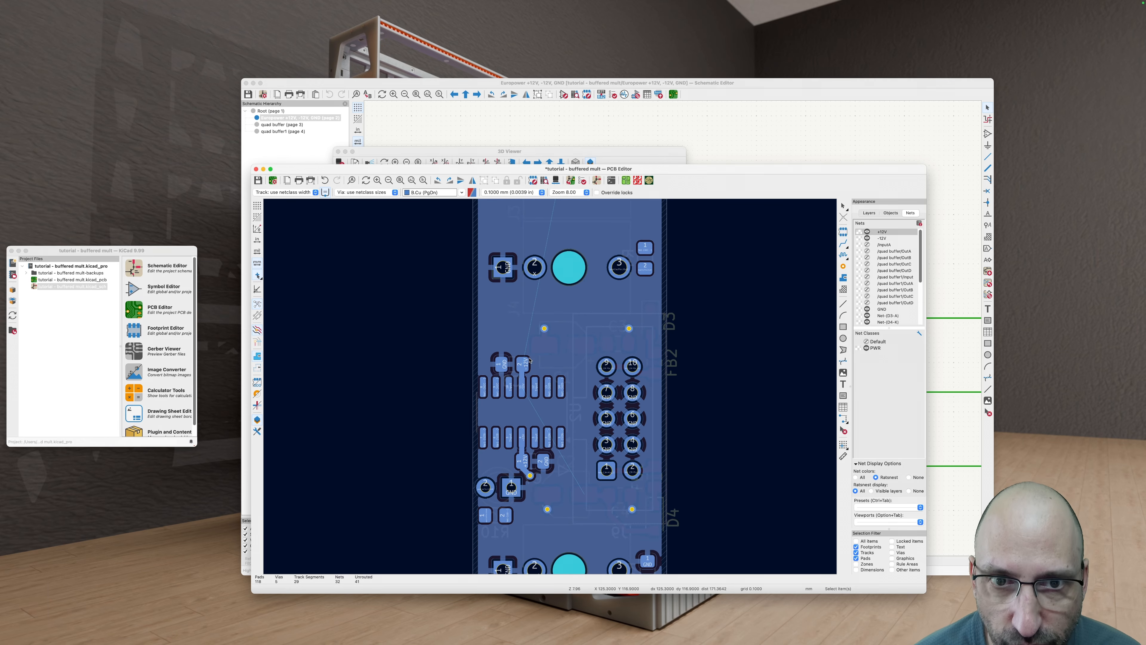
scroll(526, 464, up, 3)
click(529, 460)
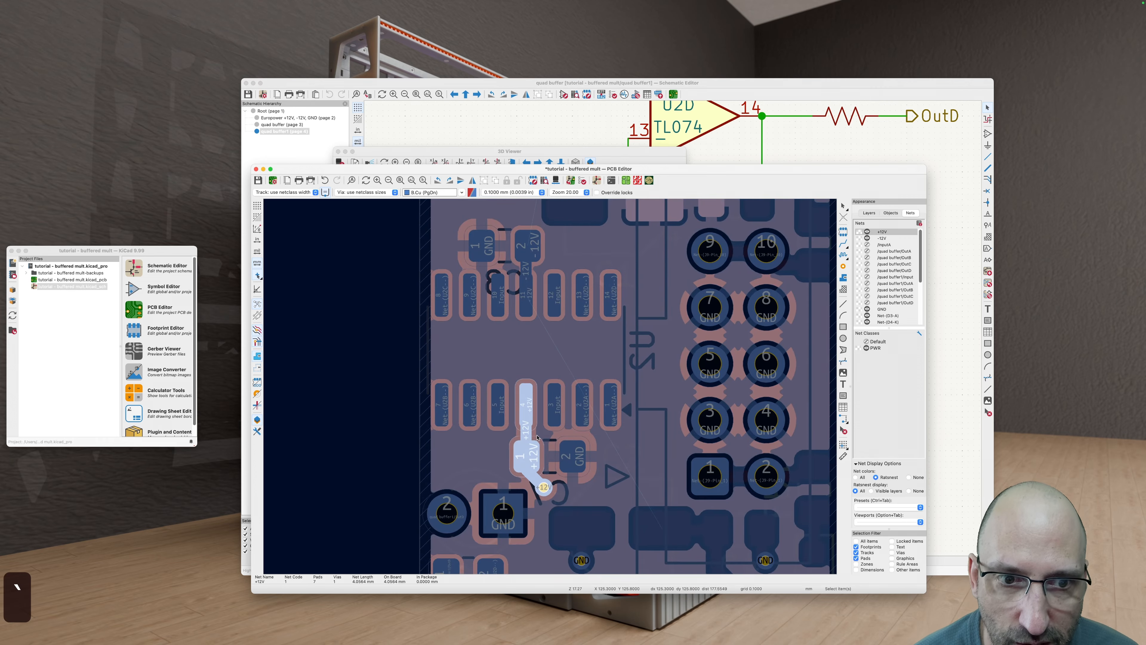
scroll(530, 451, down, 8)
click(573, 247)
scroll(573, 249, up, 6)
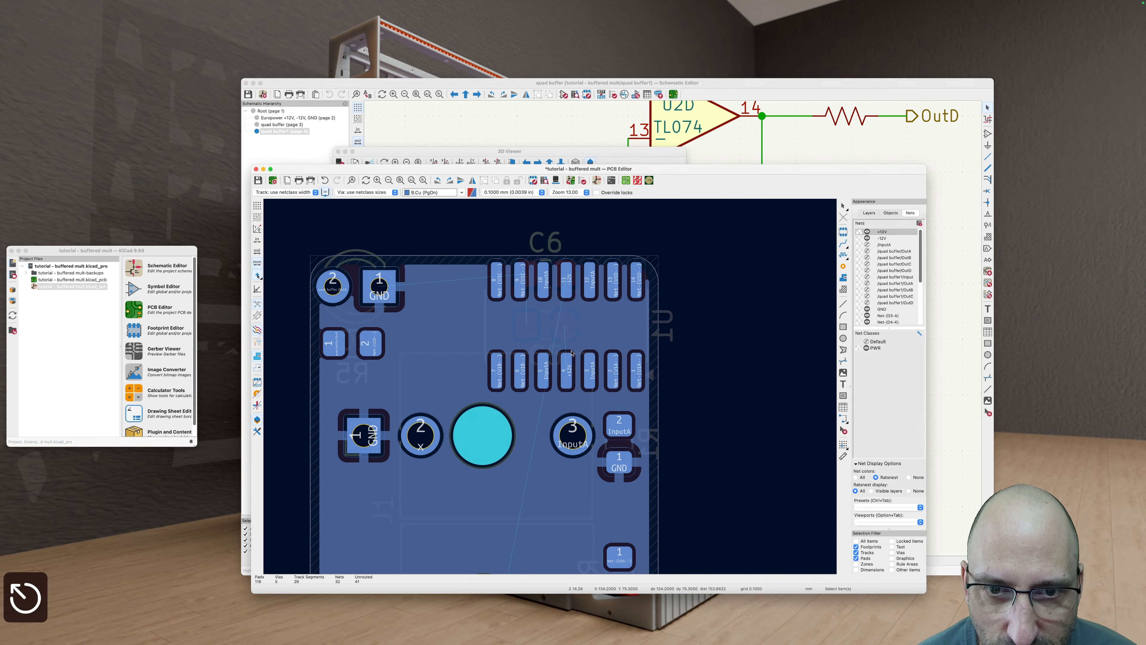
Step: Route a +12V track on front copper from C5's pad 1 down to a via below U1's pin 4, linking it to the pin
key(v)
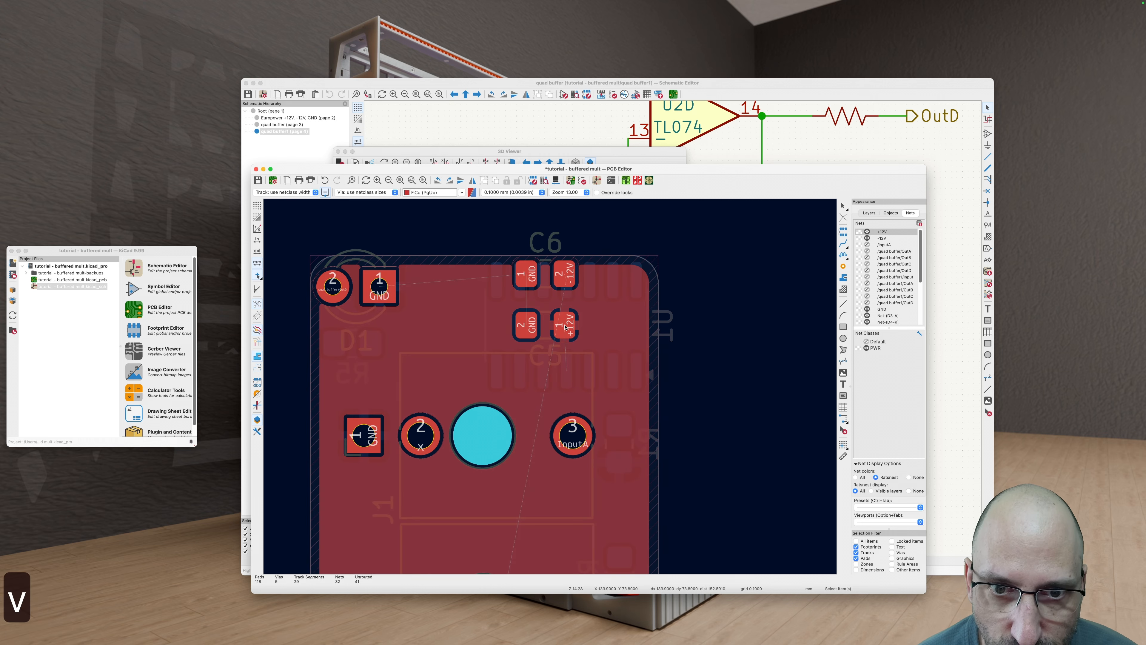
key(x)
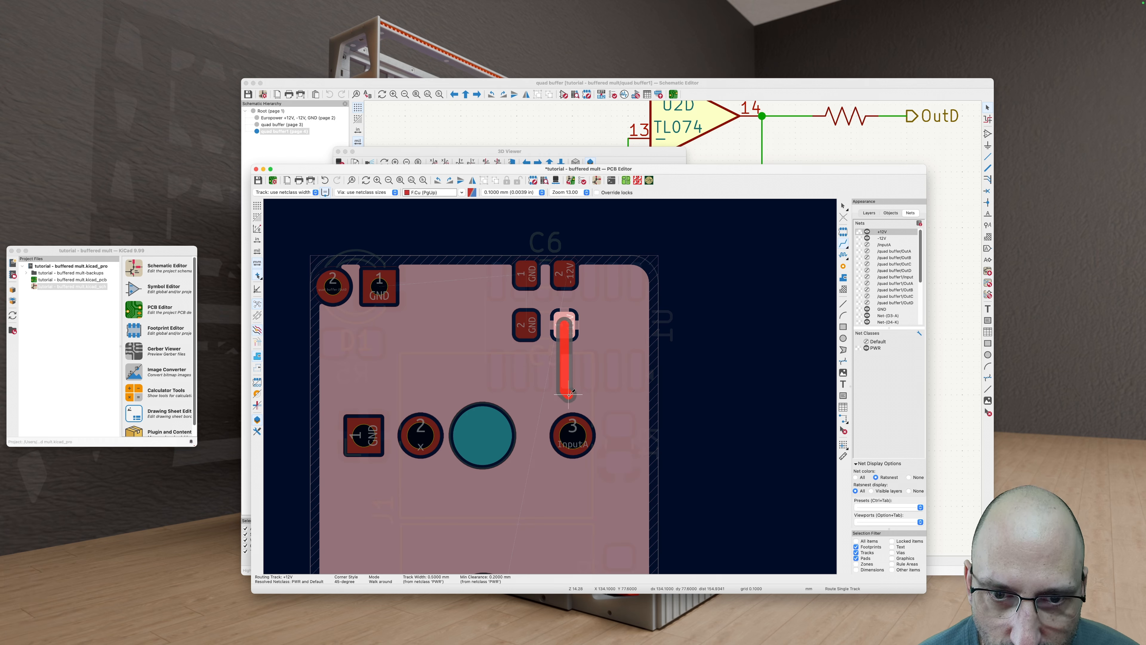
key(v)
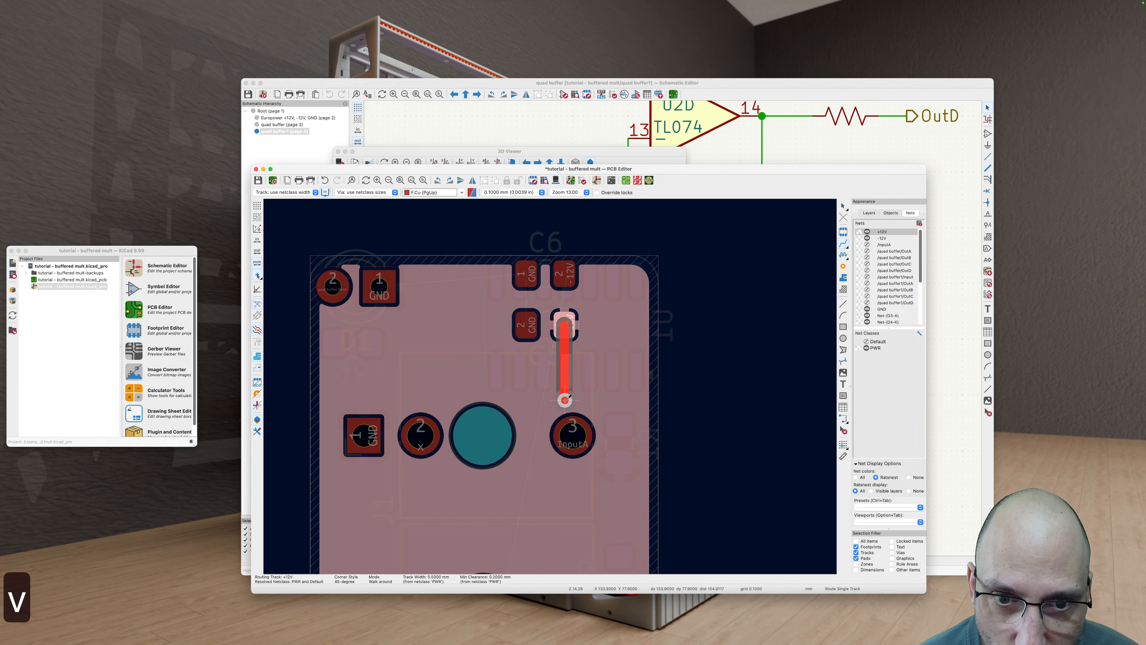
key(Escape)
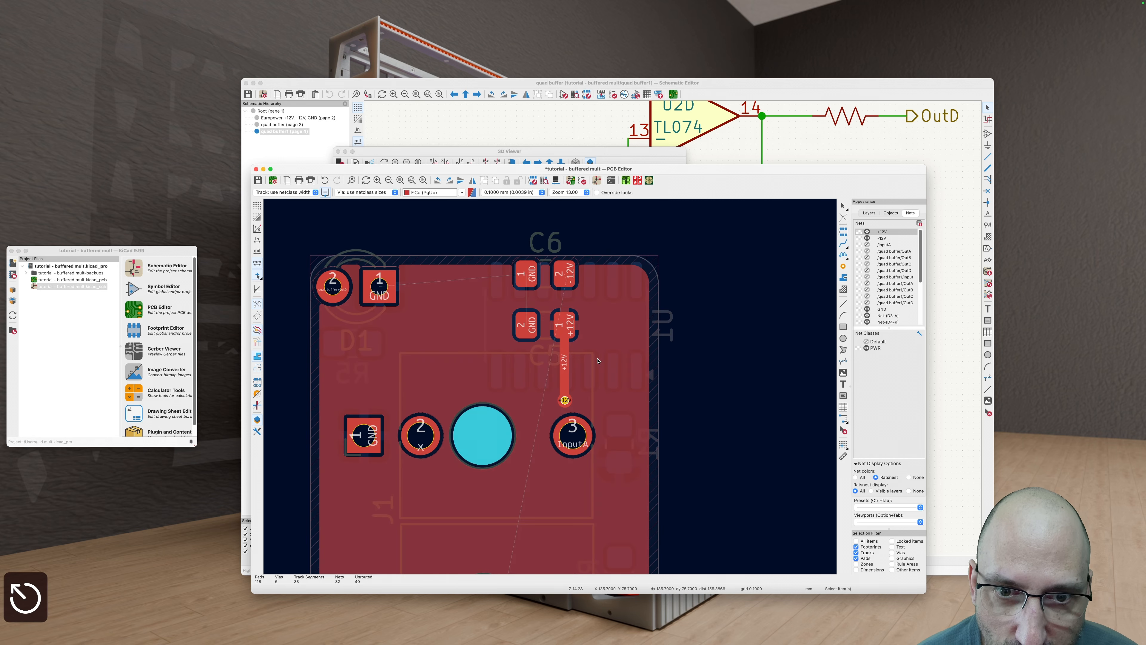
Step: Check the new +12V via below U1's pin 4 on both copper layers and refill the zones
scroll(582, 361, down, 3)
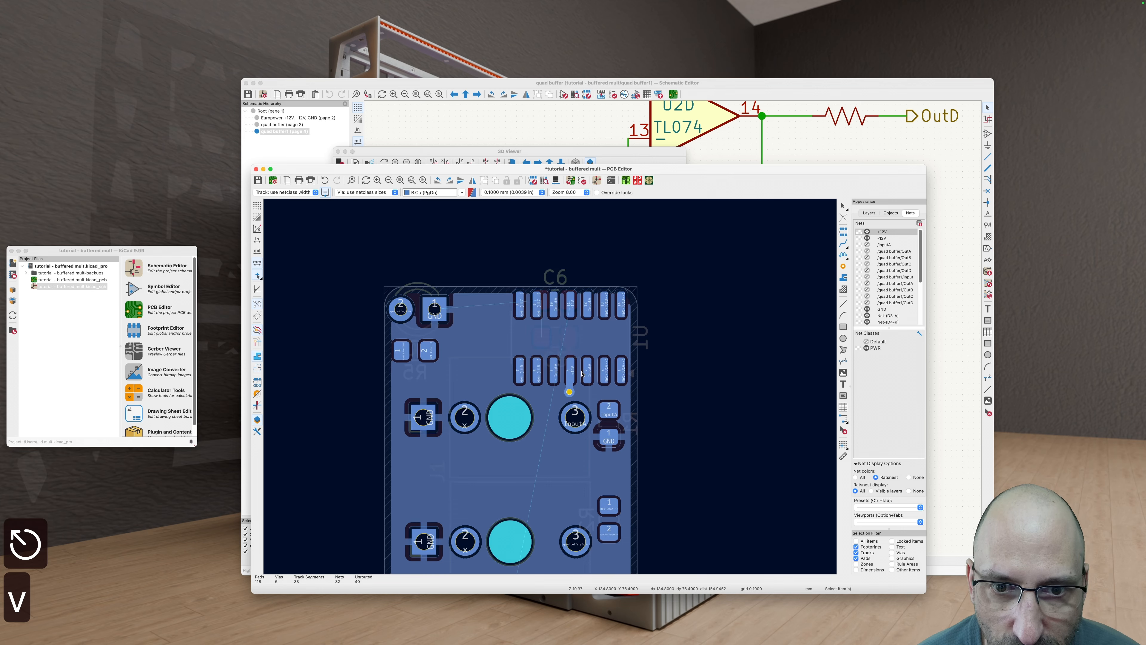
scroll(580, 374, up, 3)
key(v)
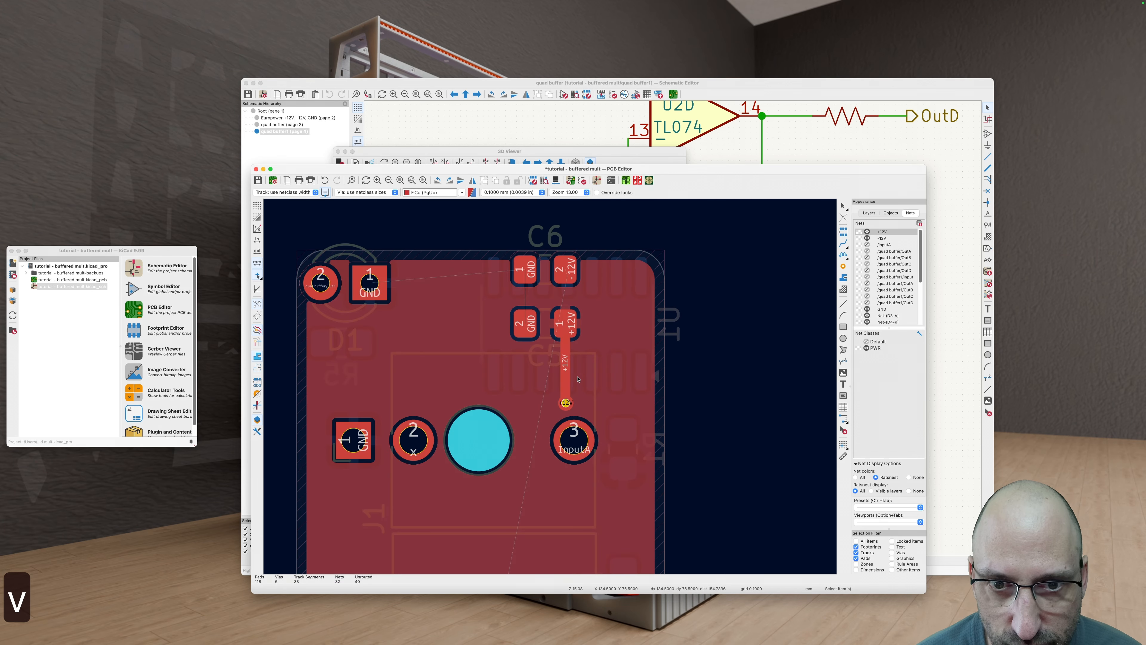
key(v)
key(b)
scroll(637, 345, down, 2)
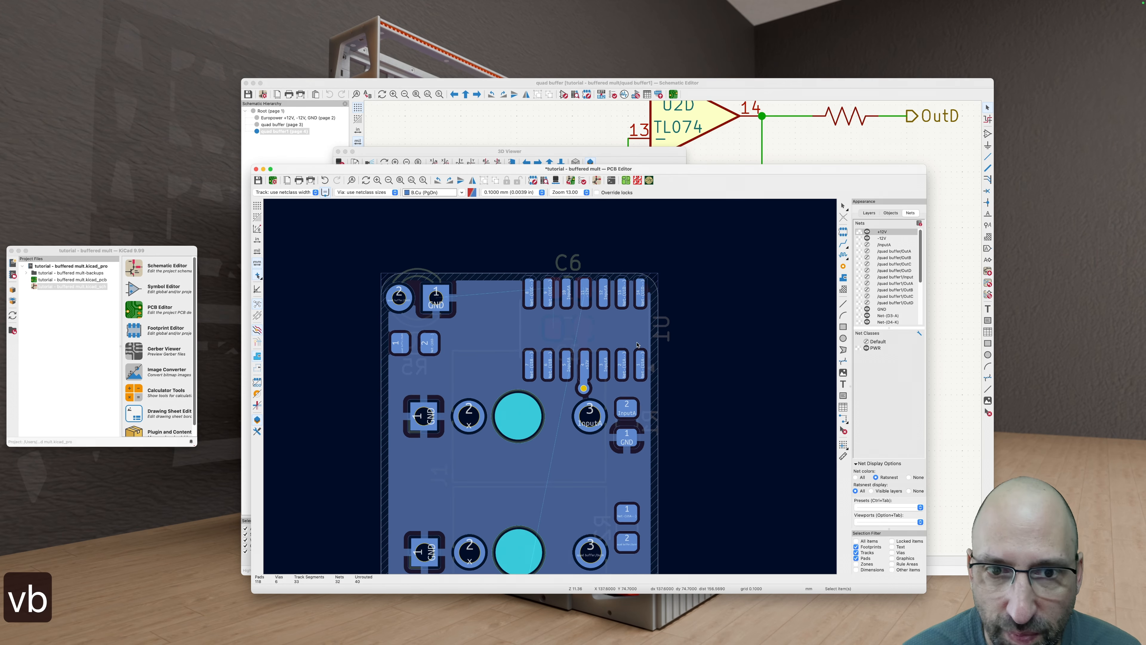
Step: Highlight the +12V net at U1, examine its path down the board to U2's via and the power section, and refill the zones
scroll(638, 344, down, 2)
scroll(569, 289, down, 5)
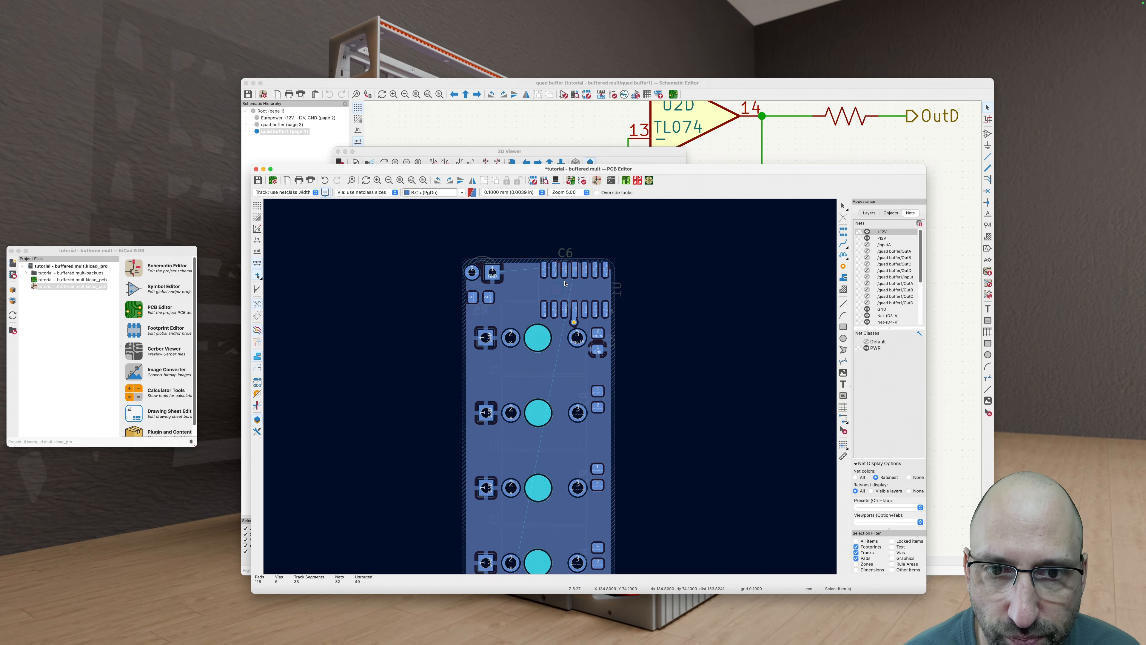
scroll(565, 283, up, 2)
click(582, 329)
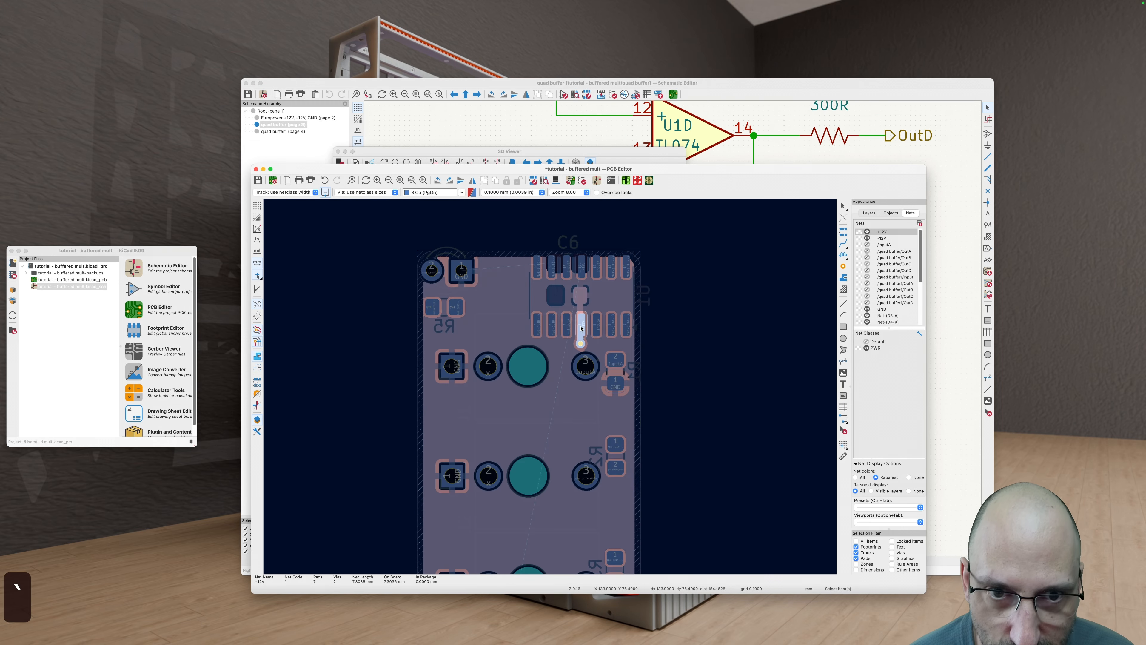
scroll(586, 334, down, 5)
scroll(627, 333, up, 4)
scroll(534, 387, up, 2)
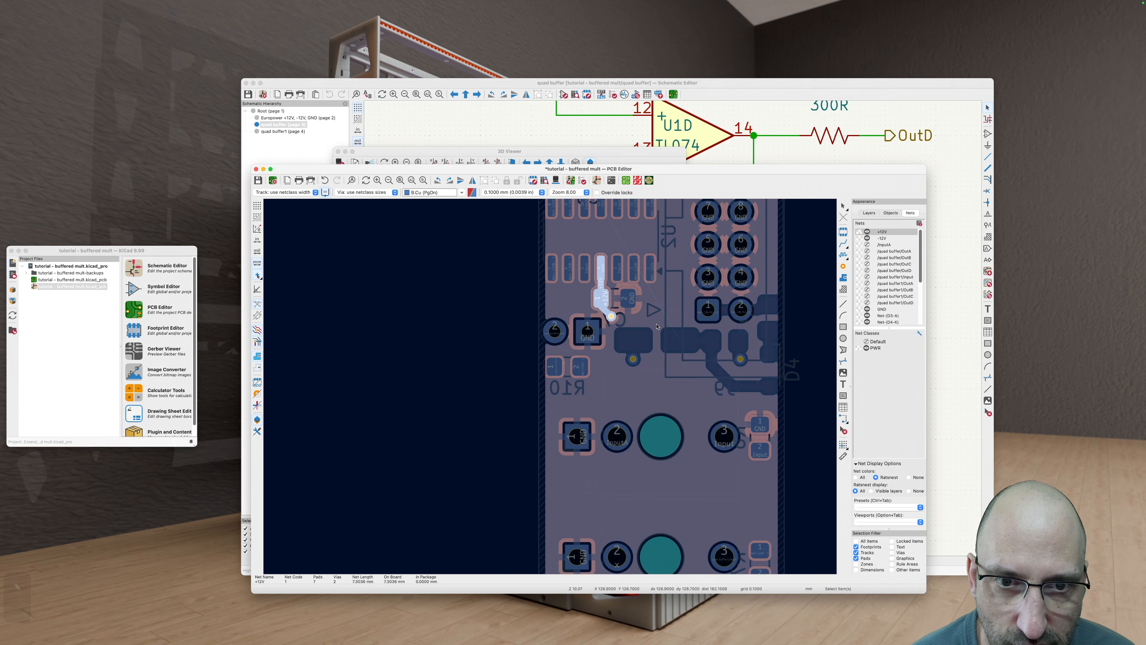
middle_drag(488, 379, 519, 354)
scroll(511, 369, down, 2)
key(b)
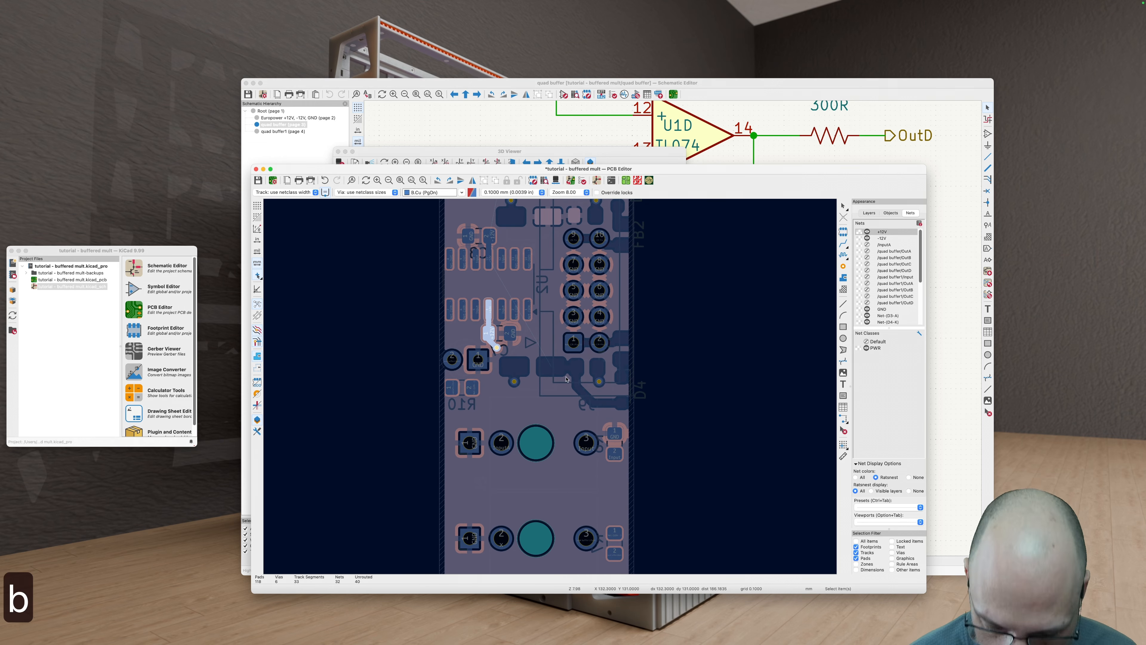
Step: Clear the net highlighting and inspect the power section and the area around U2 on both copper layers
key(v)
scroll(535, 395, down, 8)
middle_drag(545, 319, 560, 356)
scroll(560, 356, up, 14)
scroll(560, 356, down, 6)
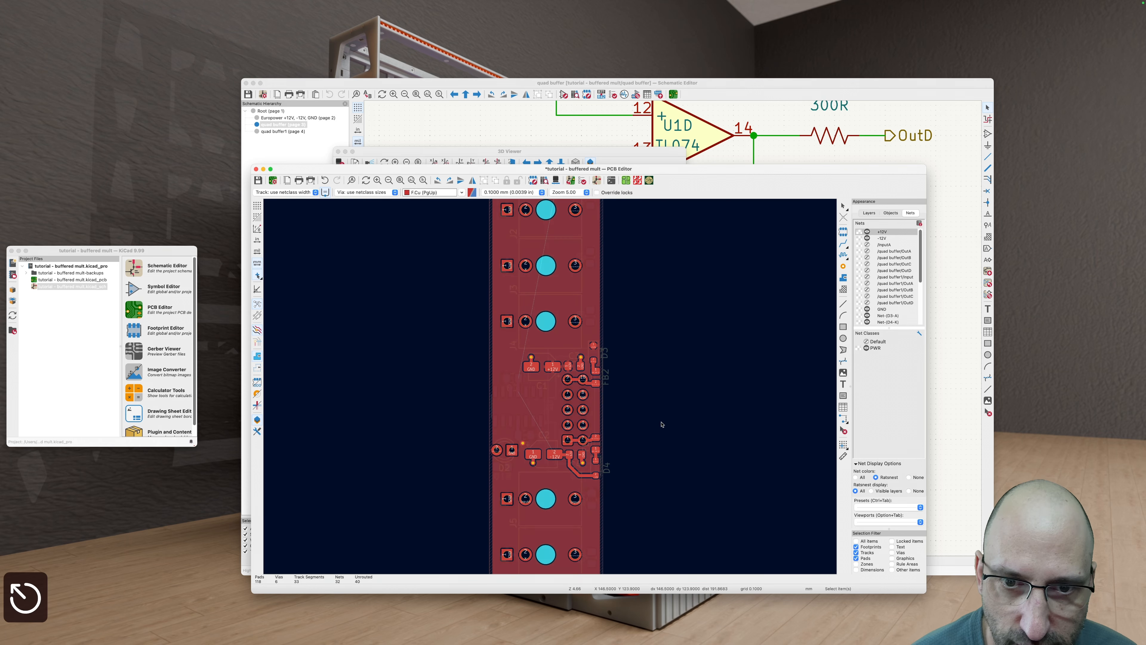
scroll(526, 399, up, 4)
key(v)
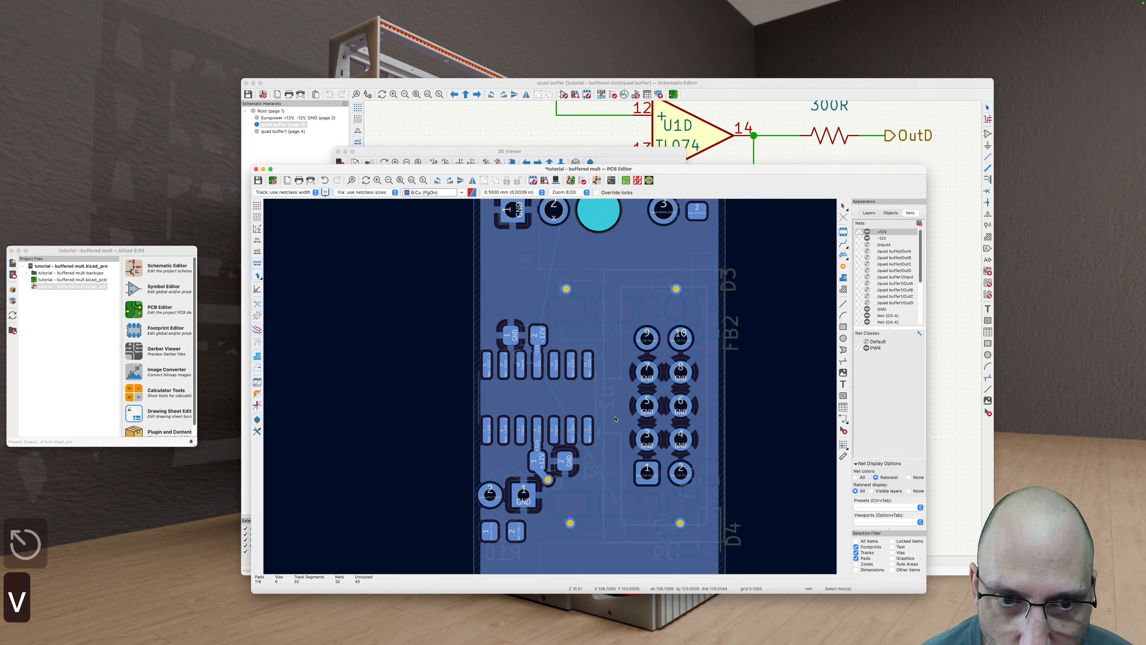
scroll(552, 364, up, 2)
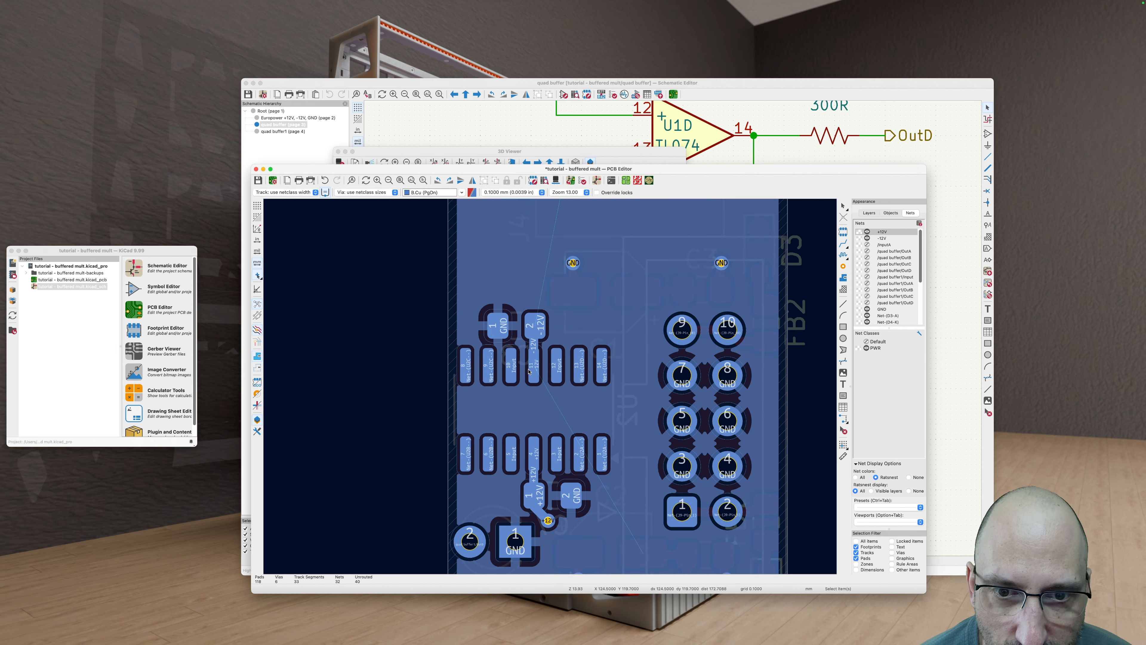
Step: Highlight the -12V net at U2's pin 11 and examine its unrouted links to the power section and U1
key(grave)
scroll(534, 369, down, 4)
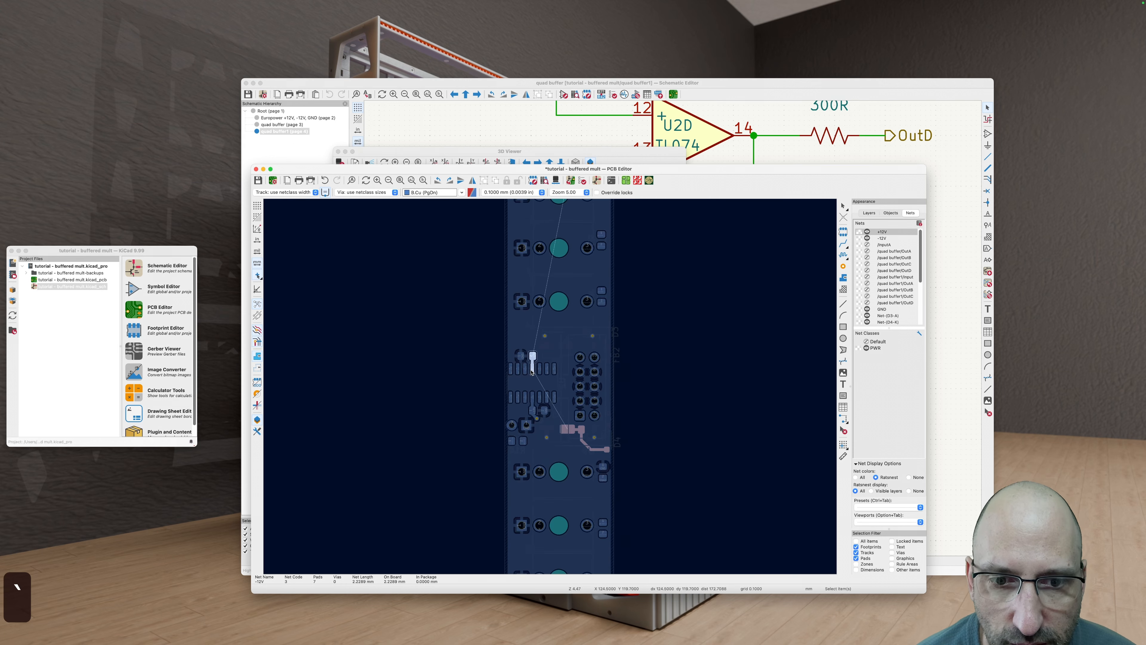
scroll(542, 383, up, 3)
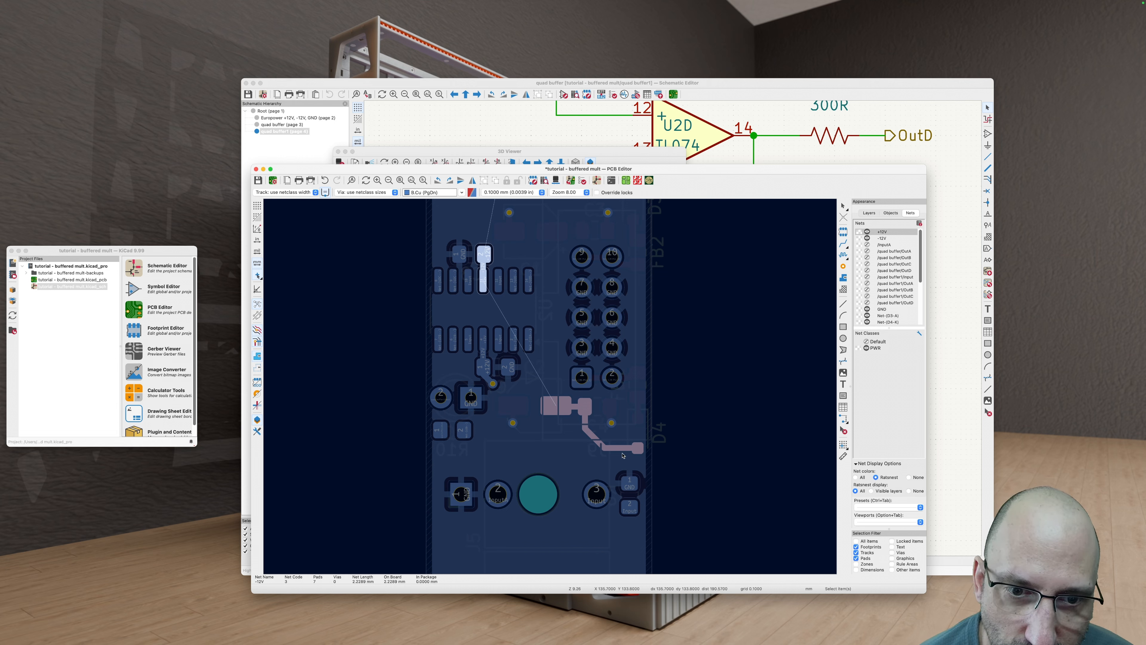
scroll(569, 414, down, 5)
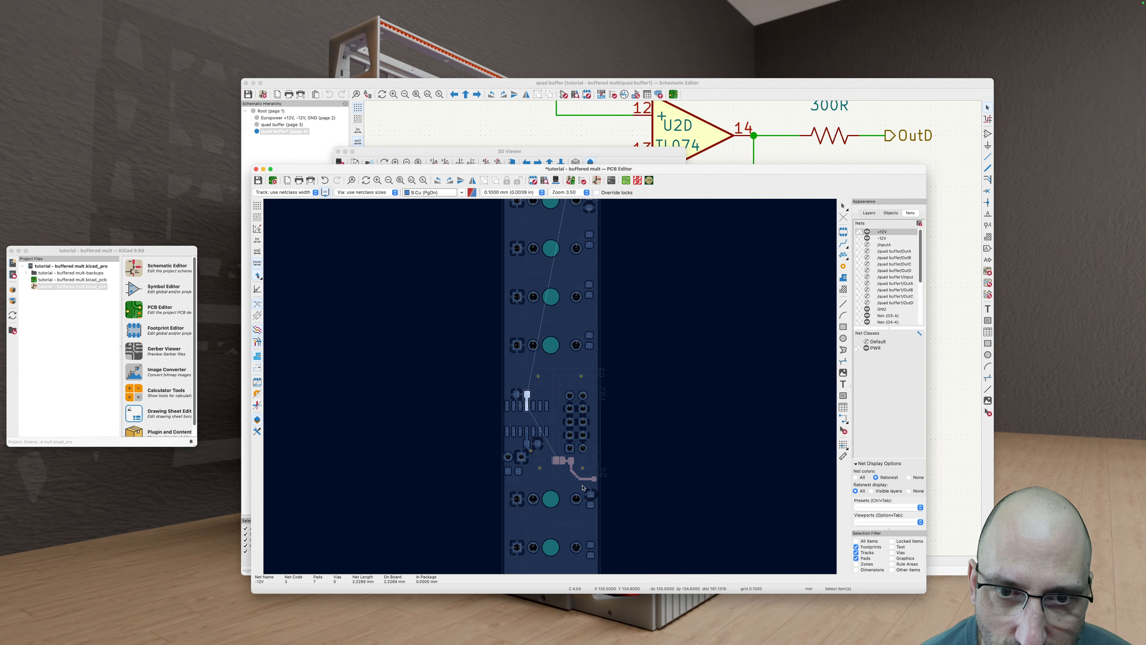
middle_drag(568, 452, 568, 462)
middle_drag(543, 517, 532, 372)
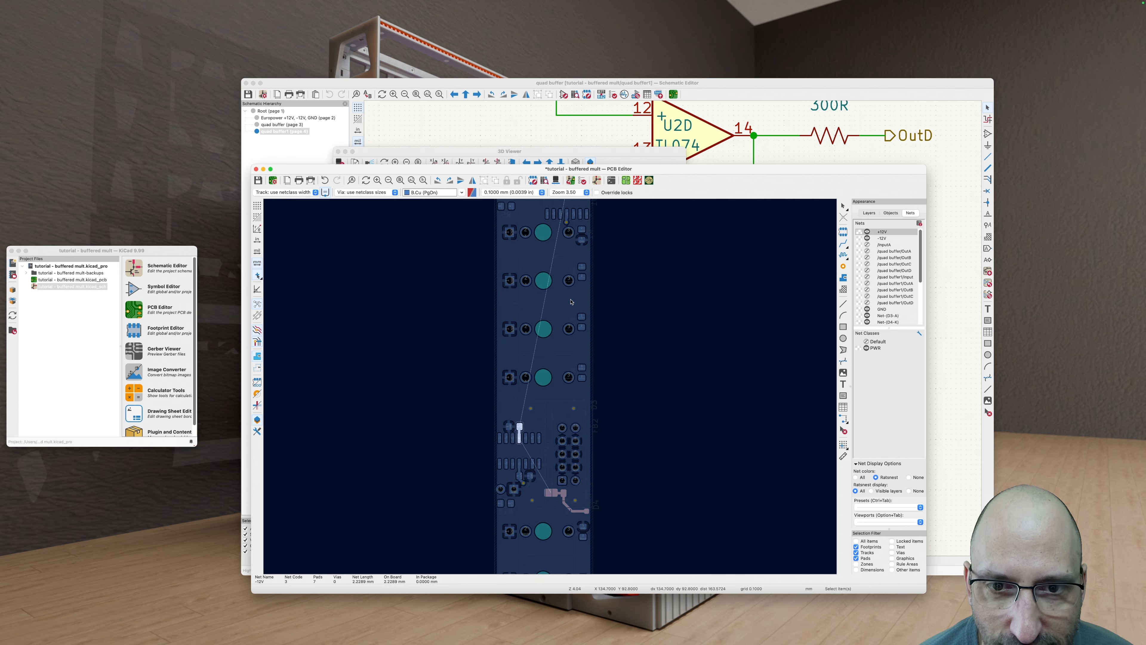
scroll(532, 374, up, 2)
middle_drag(537, 496, 527, 457)
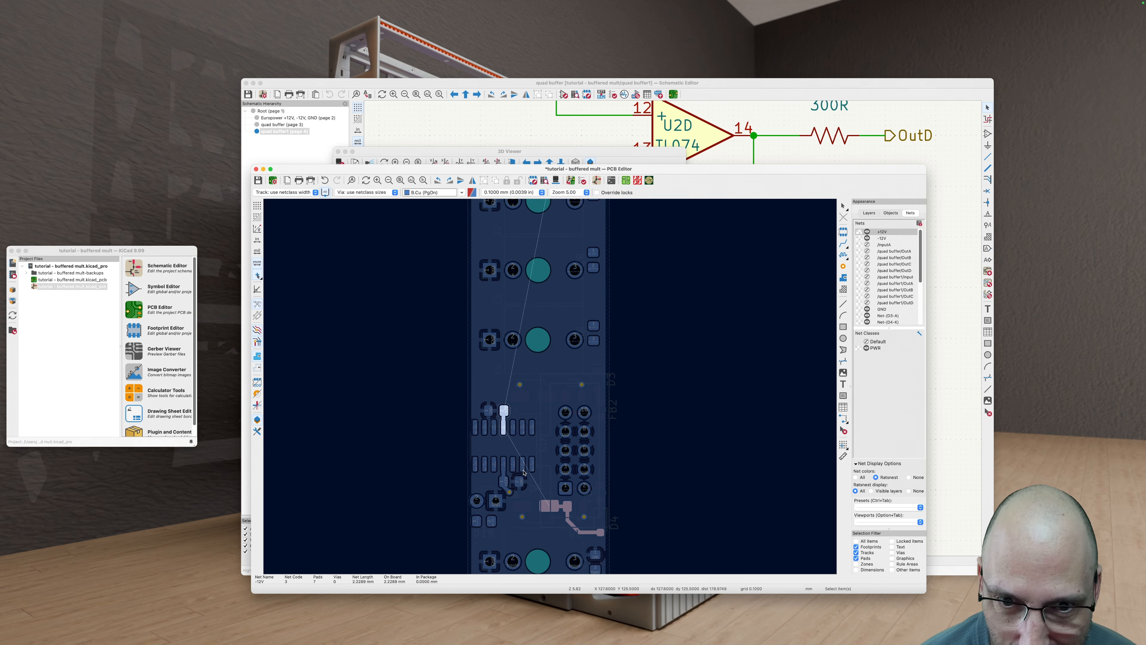
Step: Route a -12V track on the back copper upward from the decoupling capacitor above U2, ending in a via below the nearest jack
scroll(524, 471, up, 5)
scroll(508, 361, down, 2)
middle_drag(506, 298, 504, 461)
scroll(506, 454, down, 1)
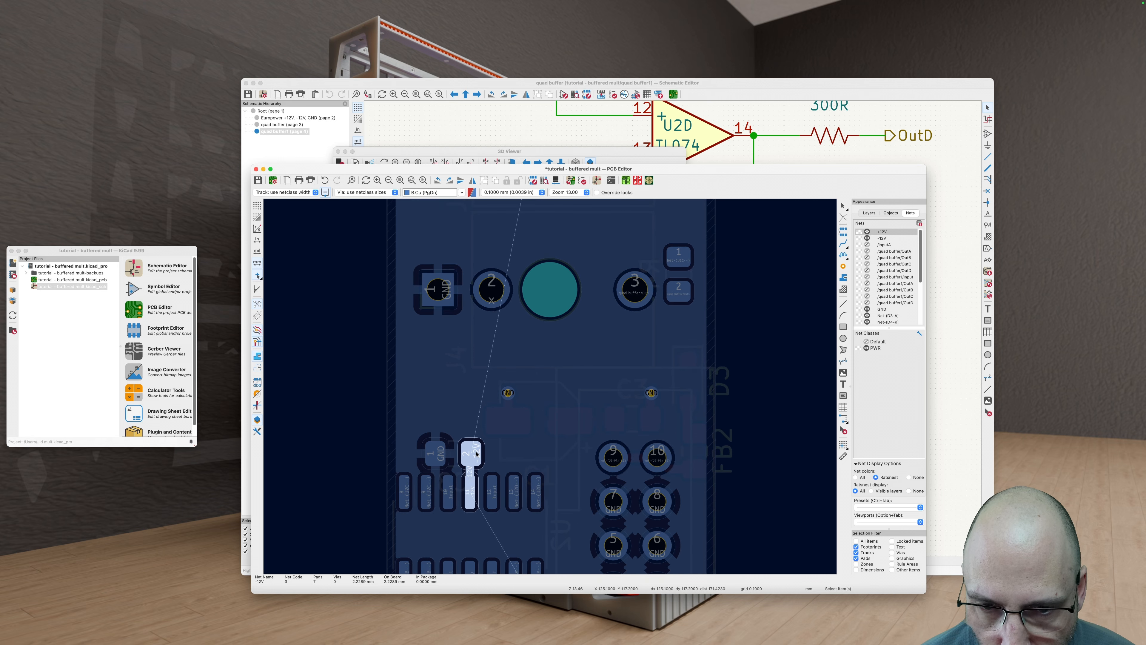
key(v)
key(v)
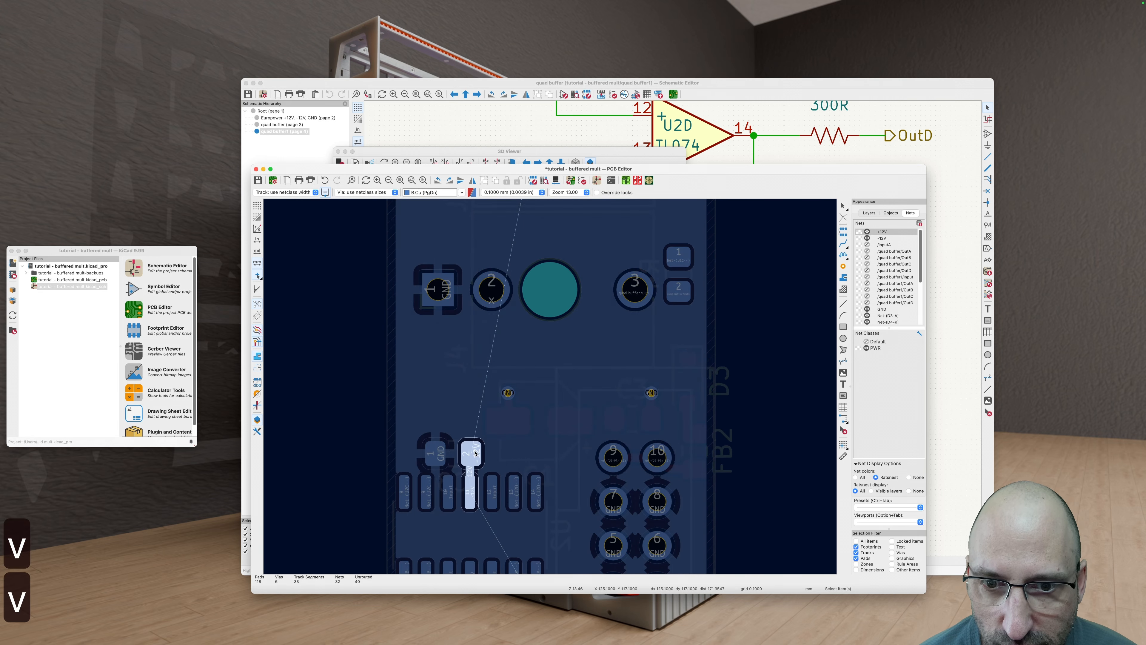
scroll(473, 453, down, 2)
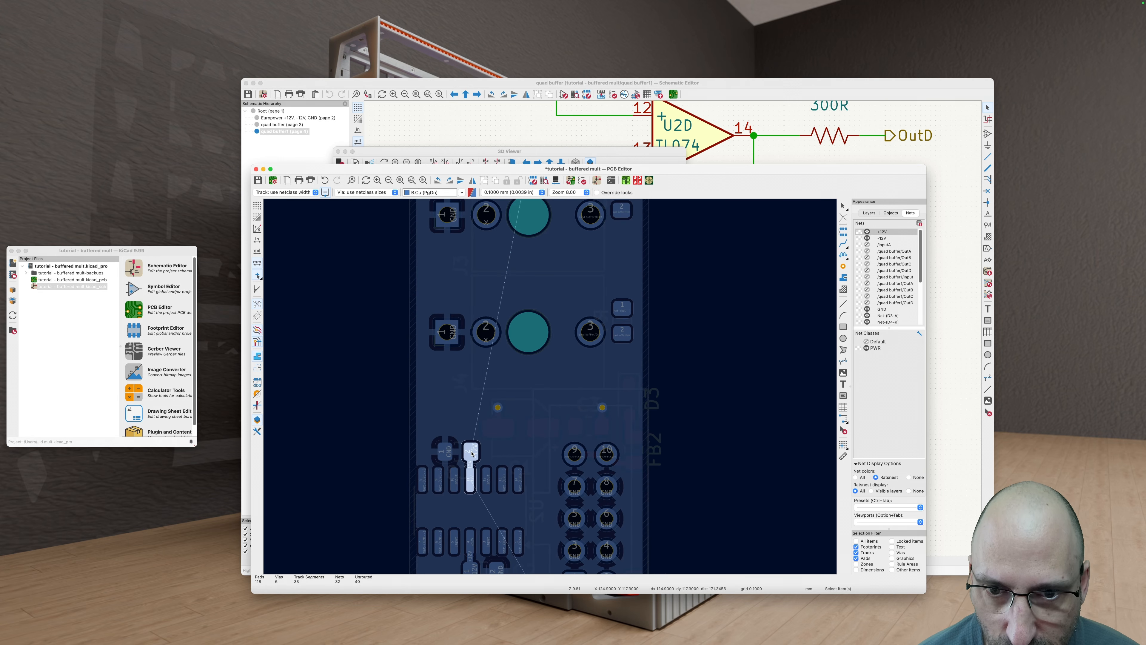
key(x)
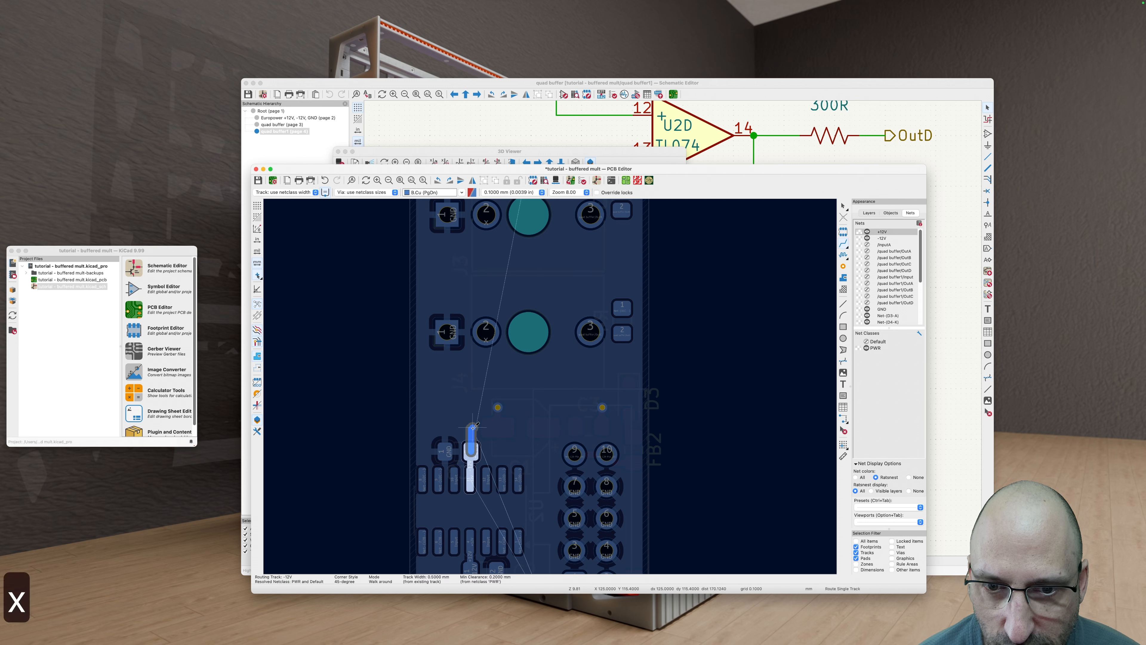
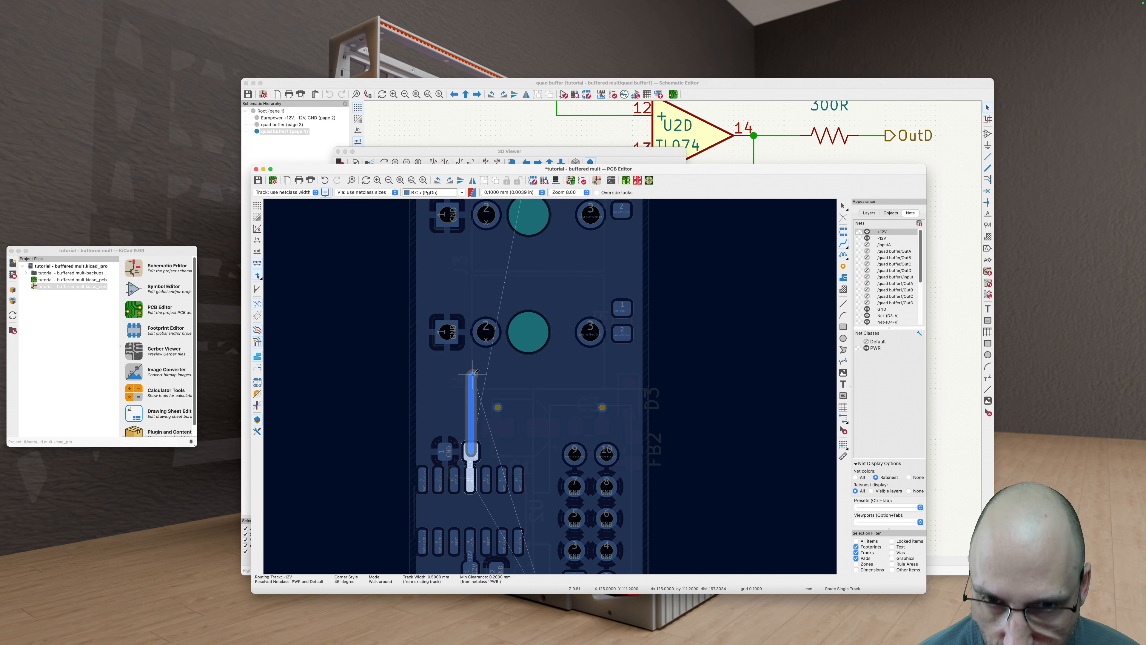
key(v)
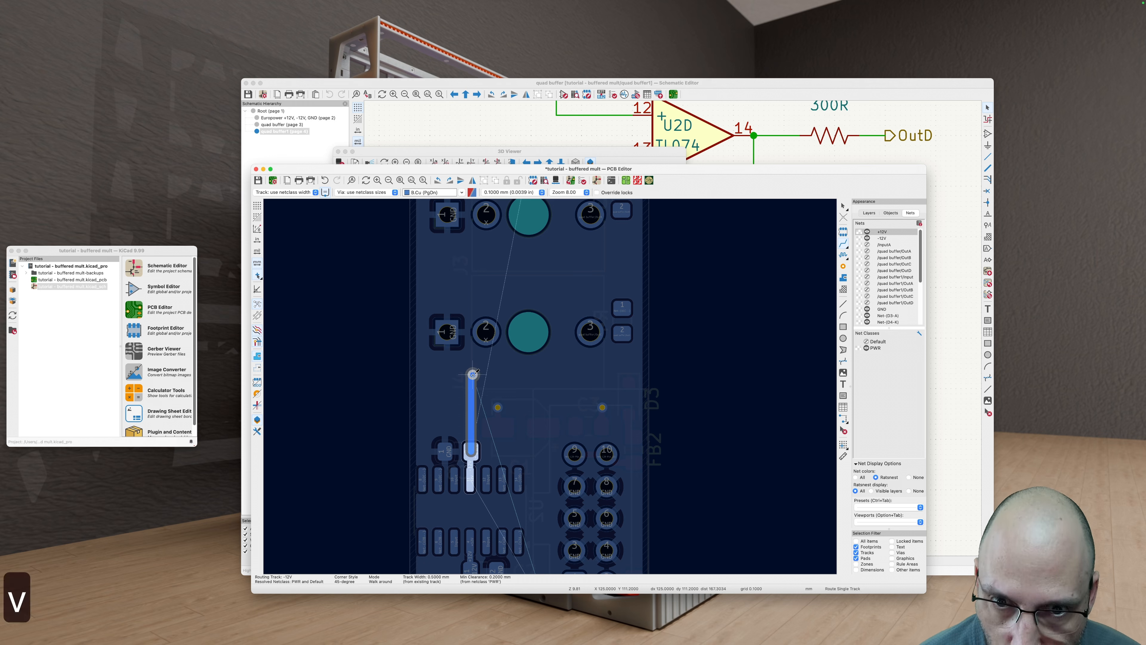
click(472, 374)
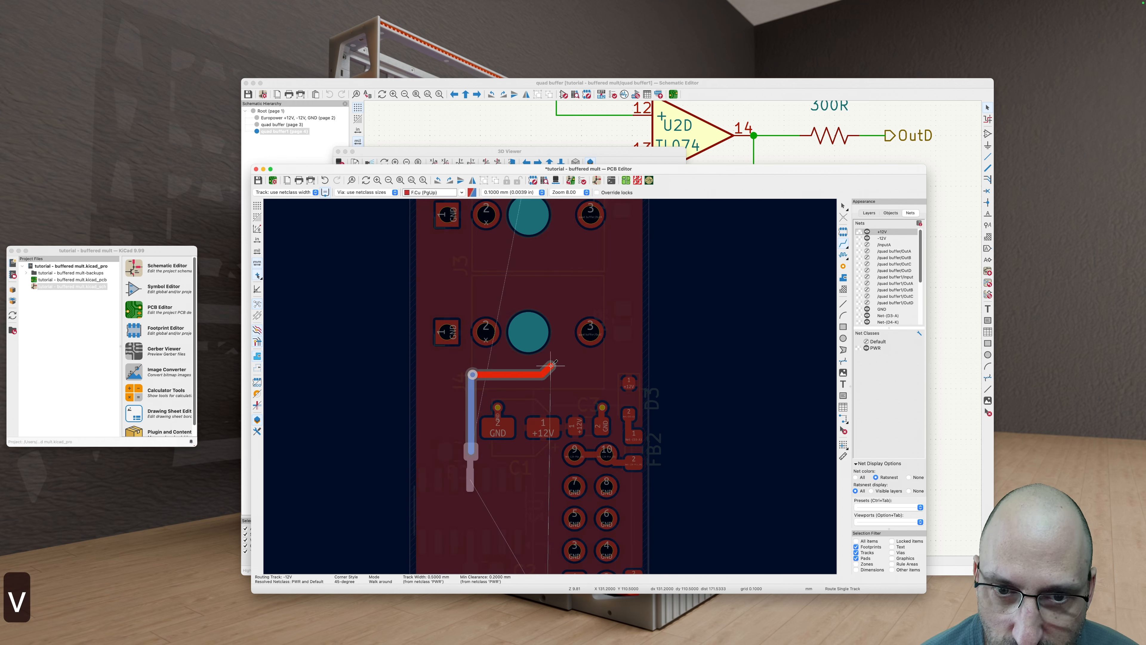
Step: Continue the -12V track horizontally on the front copper between the jack and the power section, and end it with a via
scroll(555, 386, up, 2)
scroll(558, 387, down, 4)
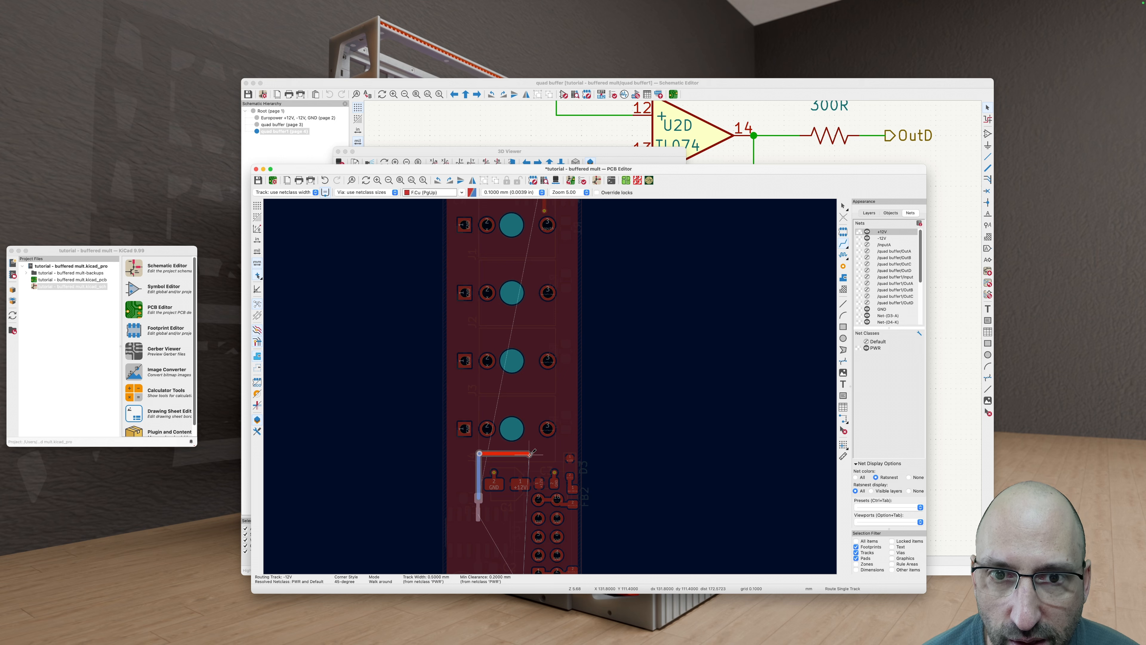
scroll(531, 451, up, 1)
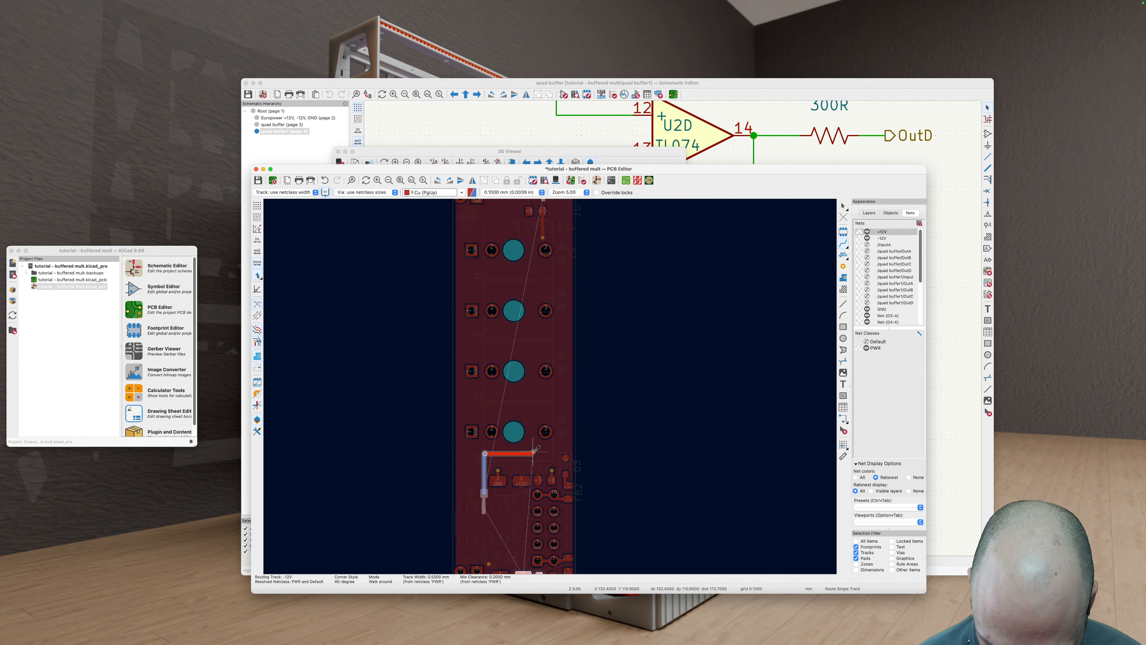
key(v)
click(533, 452)
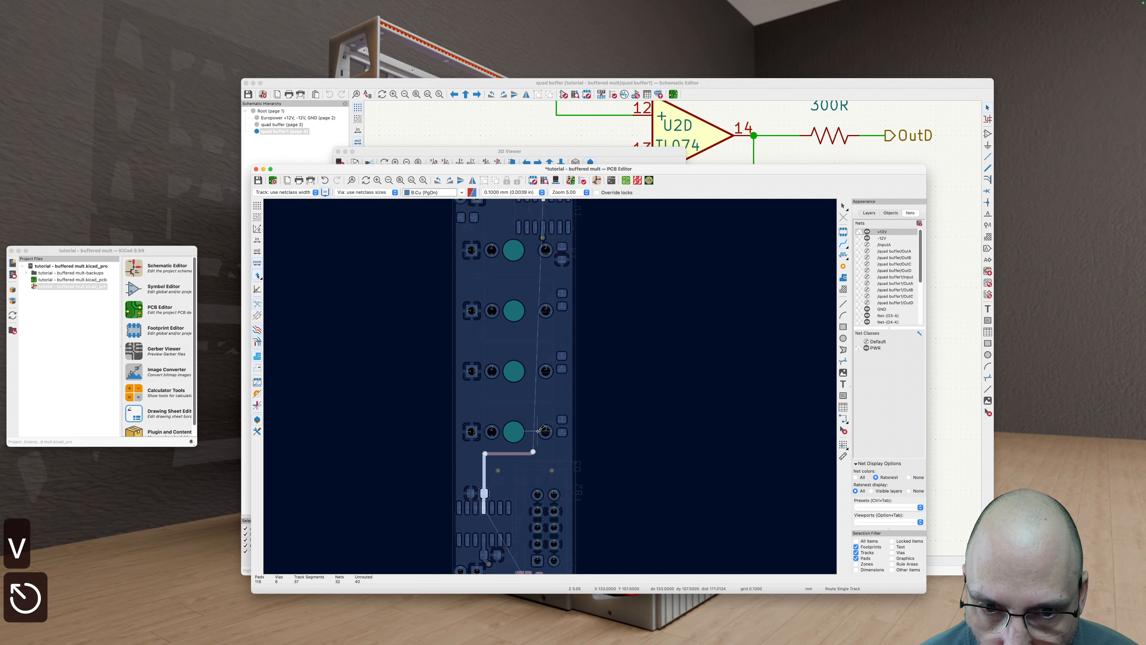
Step: Route the long vertical -12V track up the board on the back copper to a new via just below jack J1
scroll(535, 442, up, 1)
click(532, 453)
middle_drag(535, 312, 523, 429)
scroll(528, 409, up, 3)
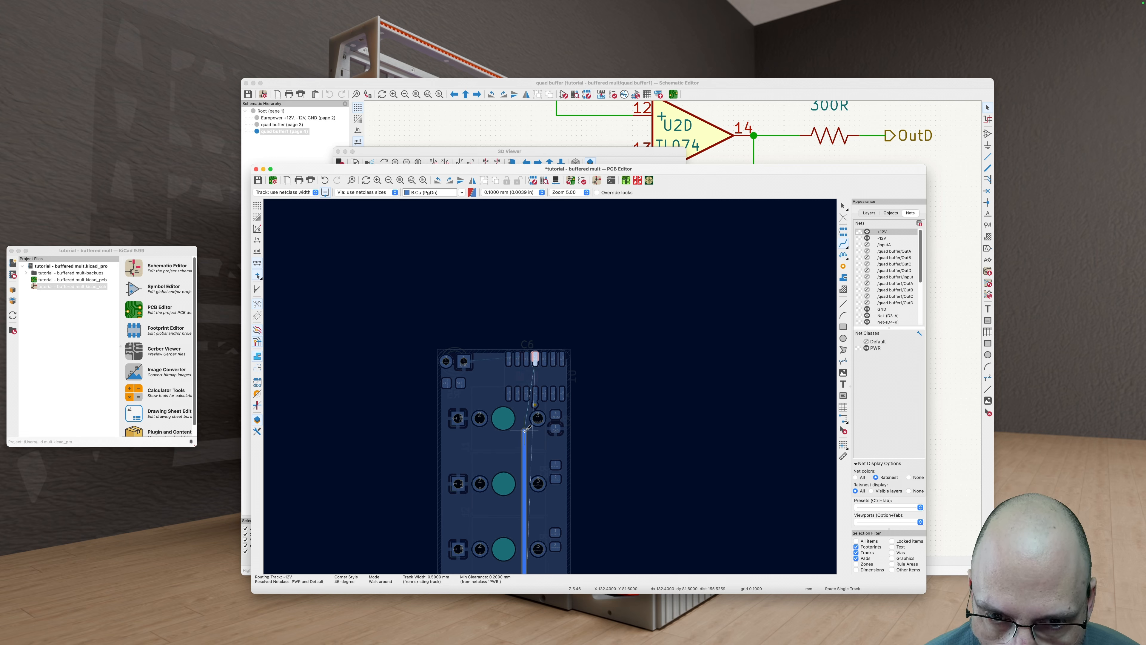
key(v)
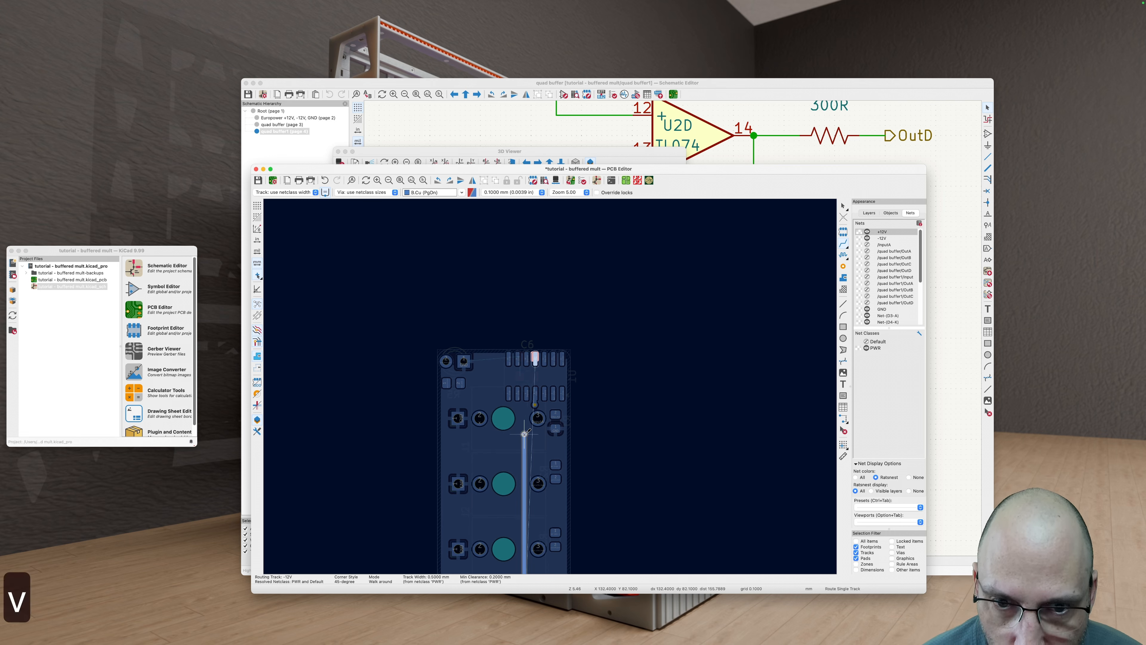
key(Escape)
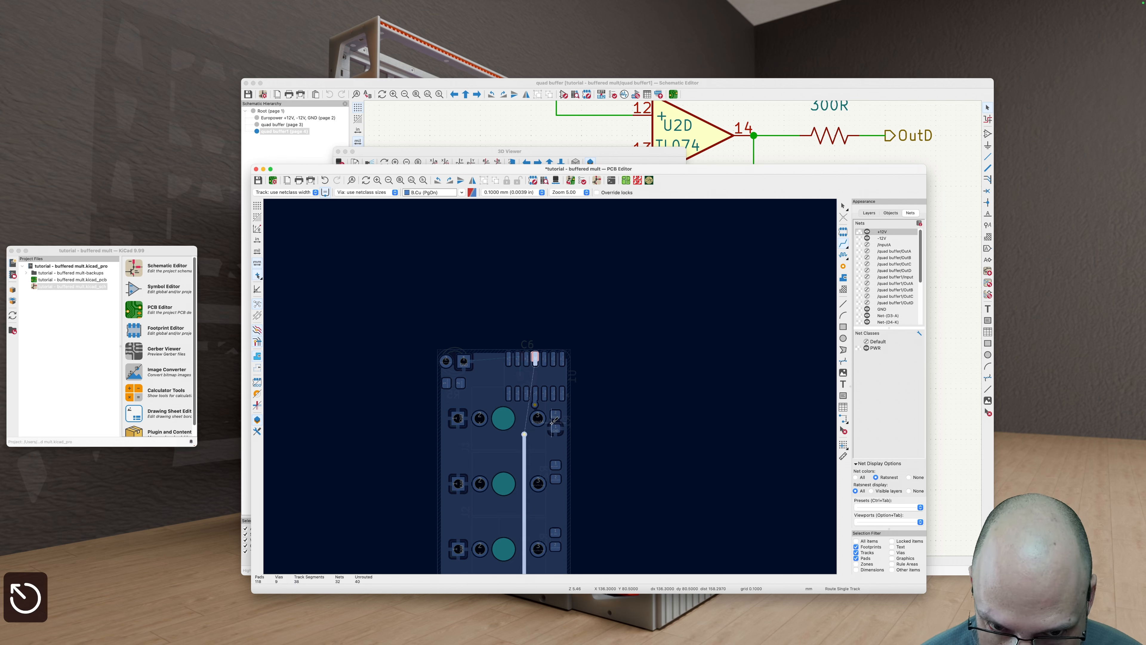
Step: Route the -12V track on the front copper from the via below J1 to C6's pad 2 and refill the zones
key(v)
click(524, 435)
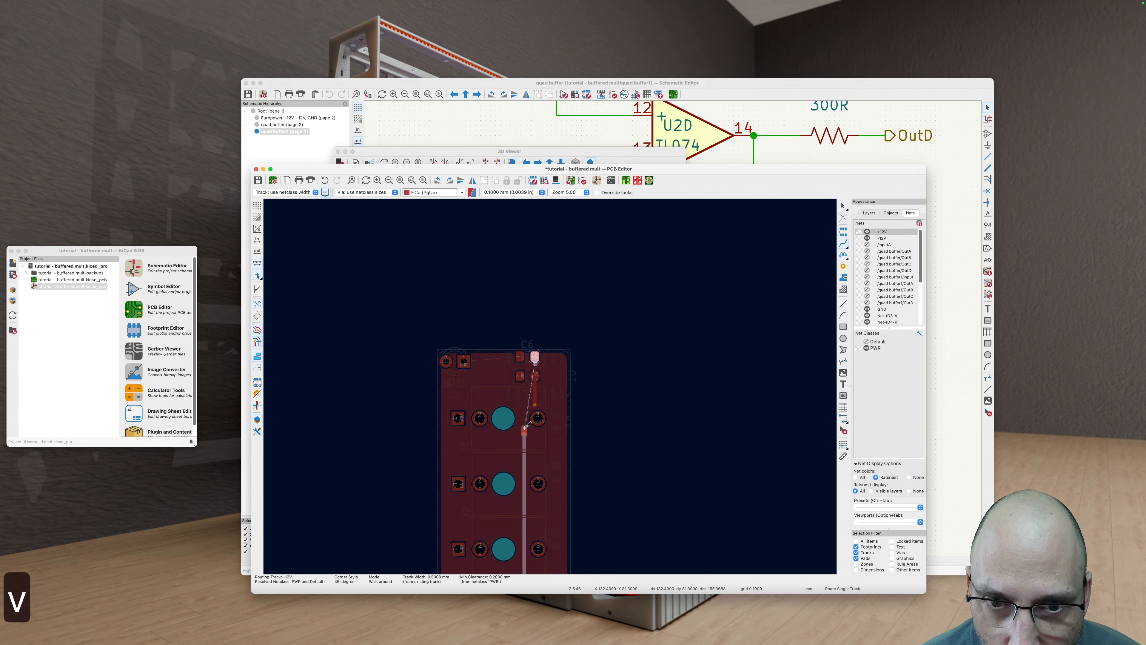
click(534, 357)
key(b)
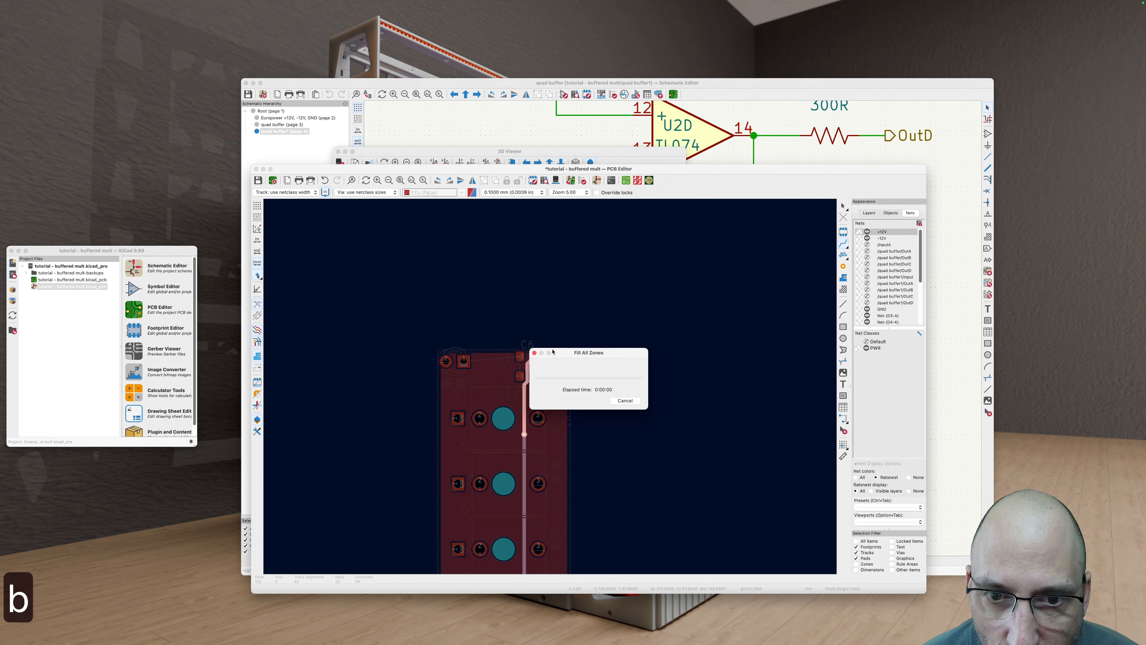
Step: Clear the net highlighting and examine the new -12V route around C6 and U1's pin 11 on the back copper
scroll(543, 361, up, 3)
scroll(542, 361, down, 4)
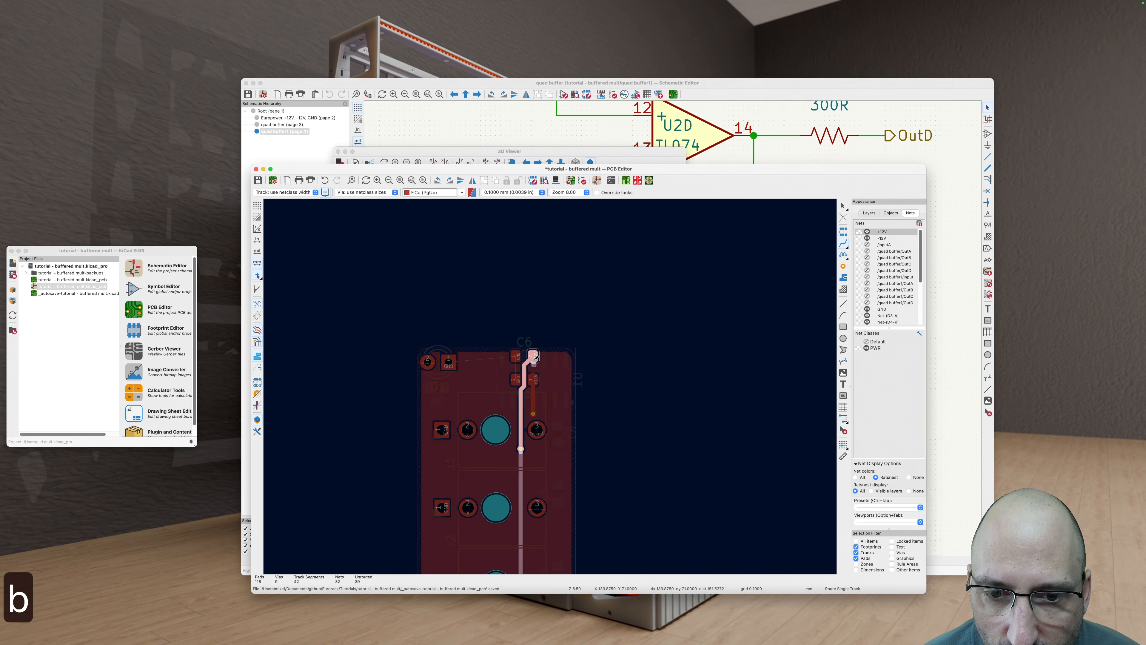
scroll(554, 428, up, 2)
key(Escape)
scroll(554, 403, up, 2)
key(v)
scroll(580, 420, down, 4)
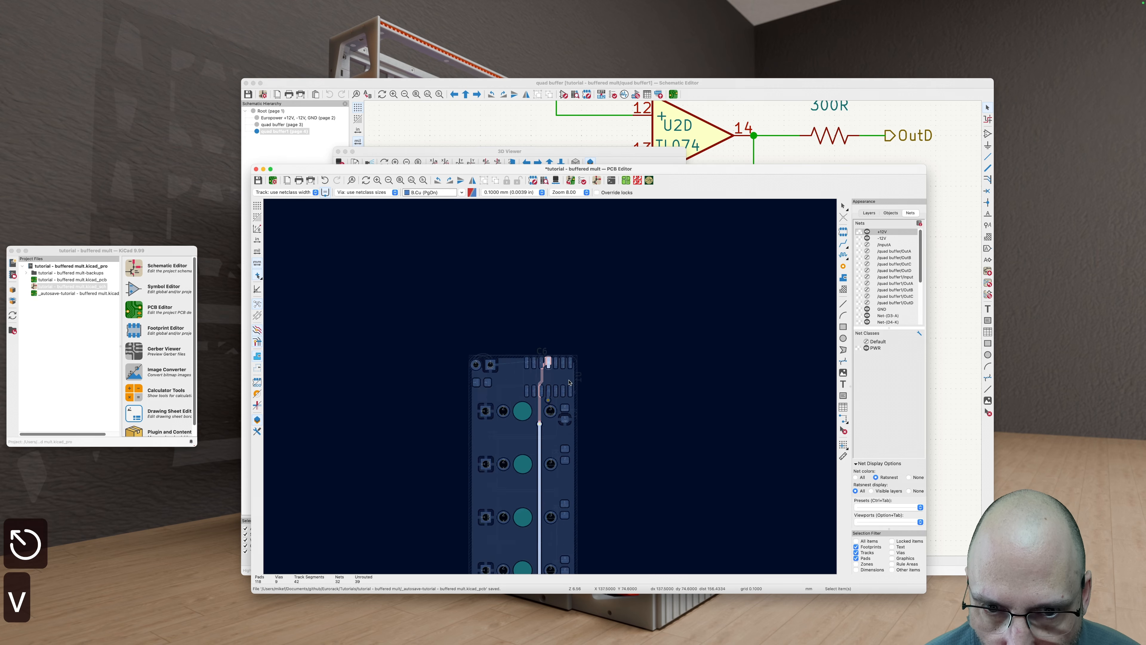
scroll(563, 414, up, 4)
middle_drag(563, 414, 552, 414)
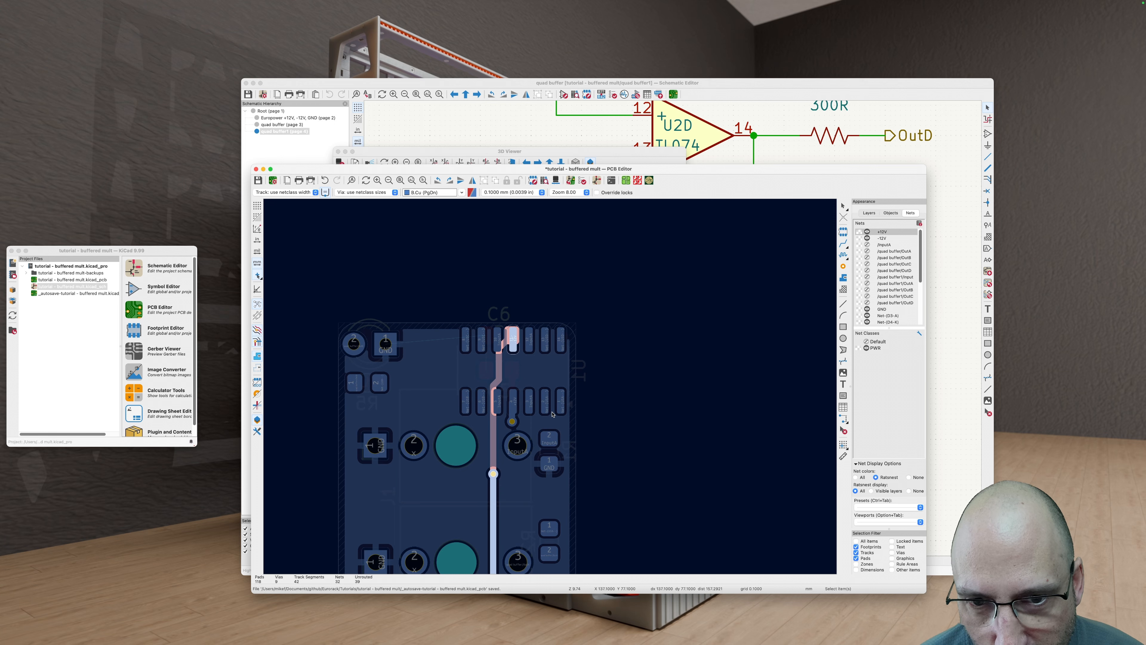
scroll(532, 404, down, 3)
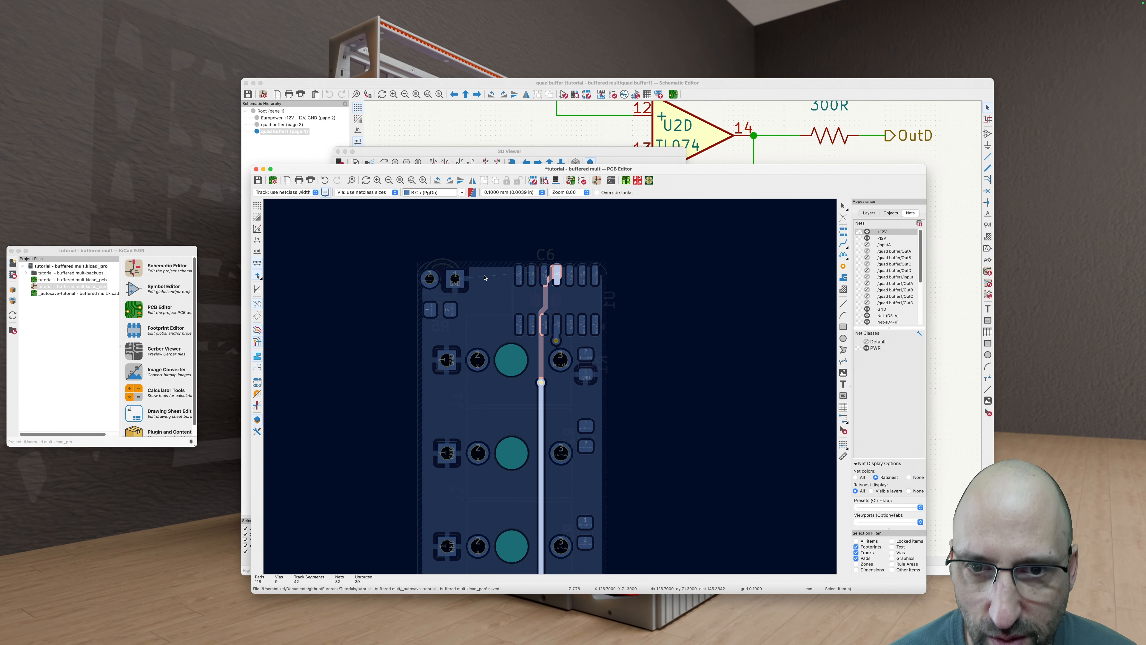
scroll(519, 315, up, 5)
scroll(636, 292, up, 3)
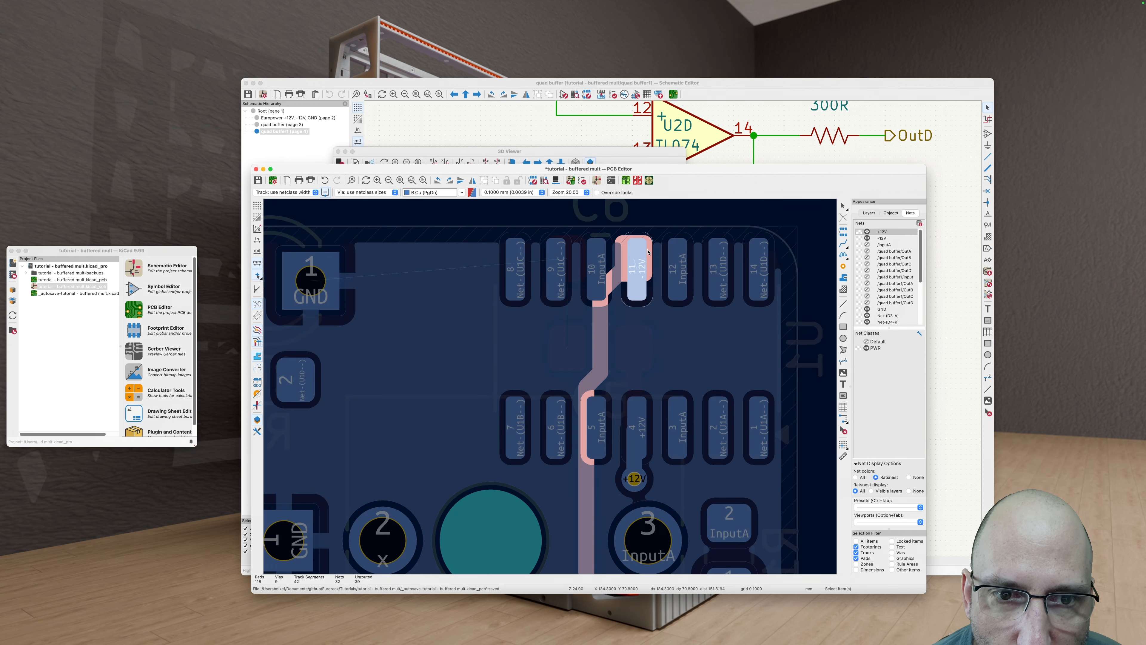
Step: Connect C6's pad 2 to U1's pin 11 with a short -12V track and a via, and refill the zones
key(v)
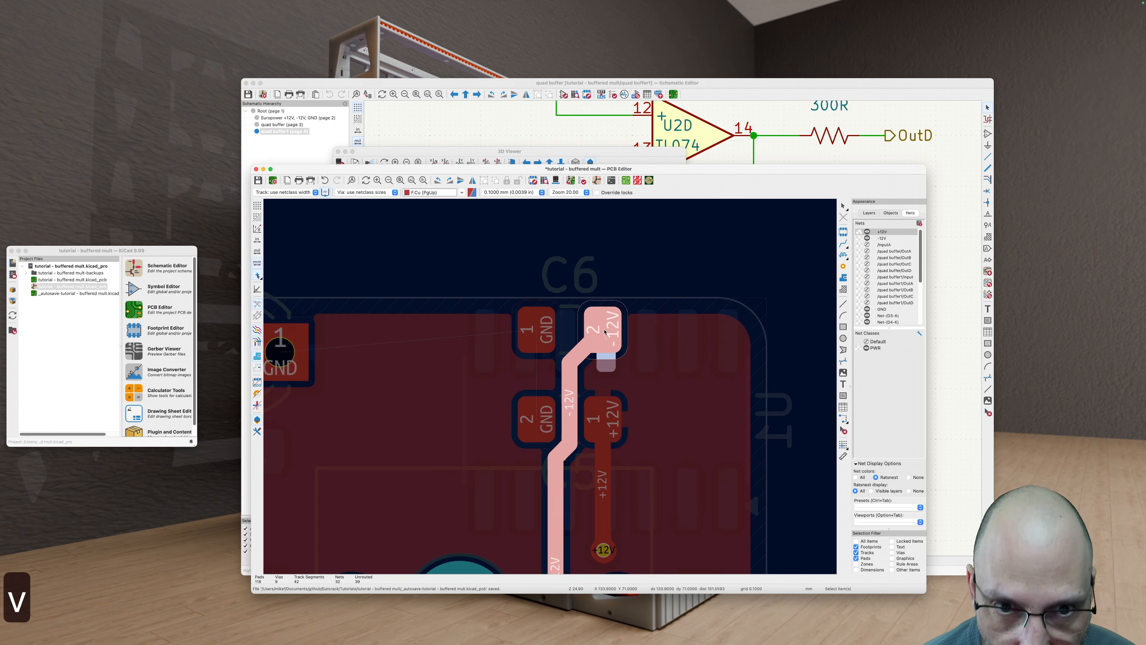
key(x)
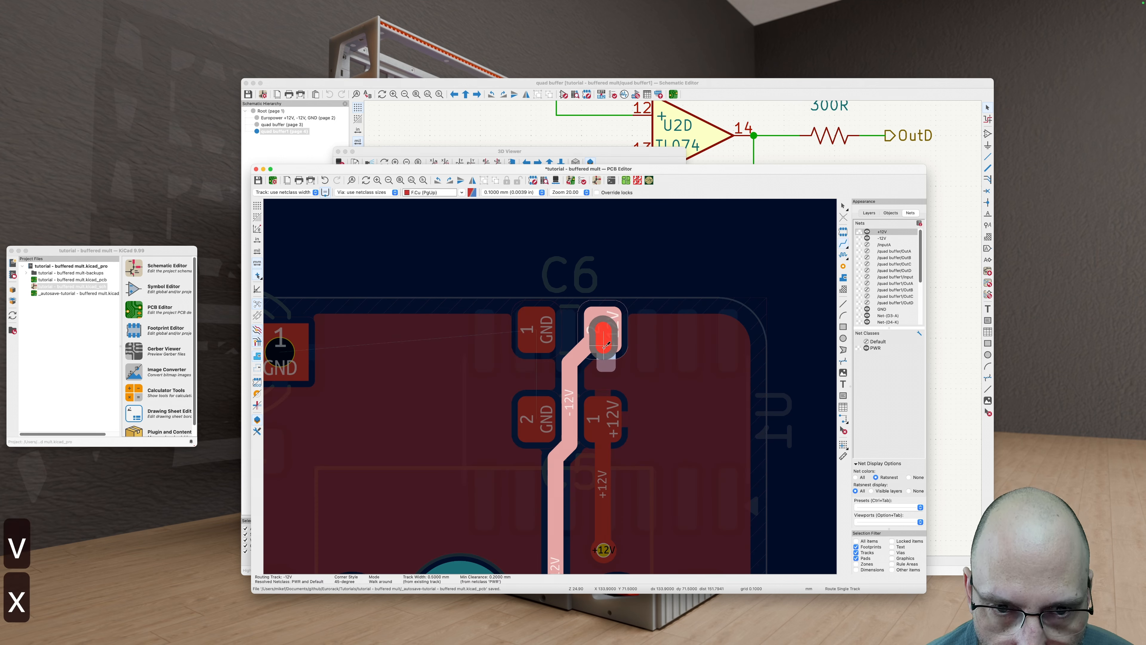
key(b)
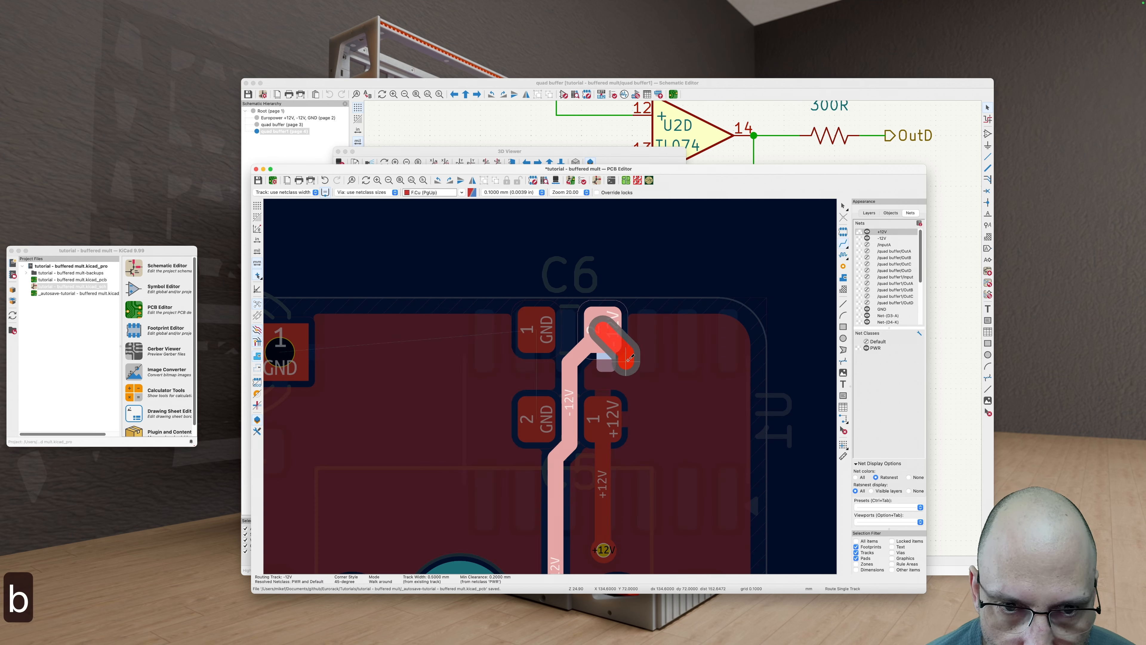
key(/)
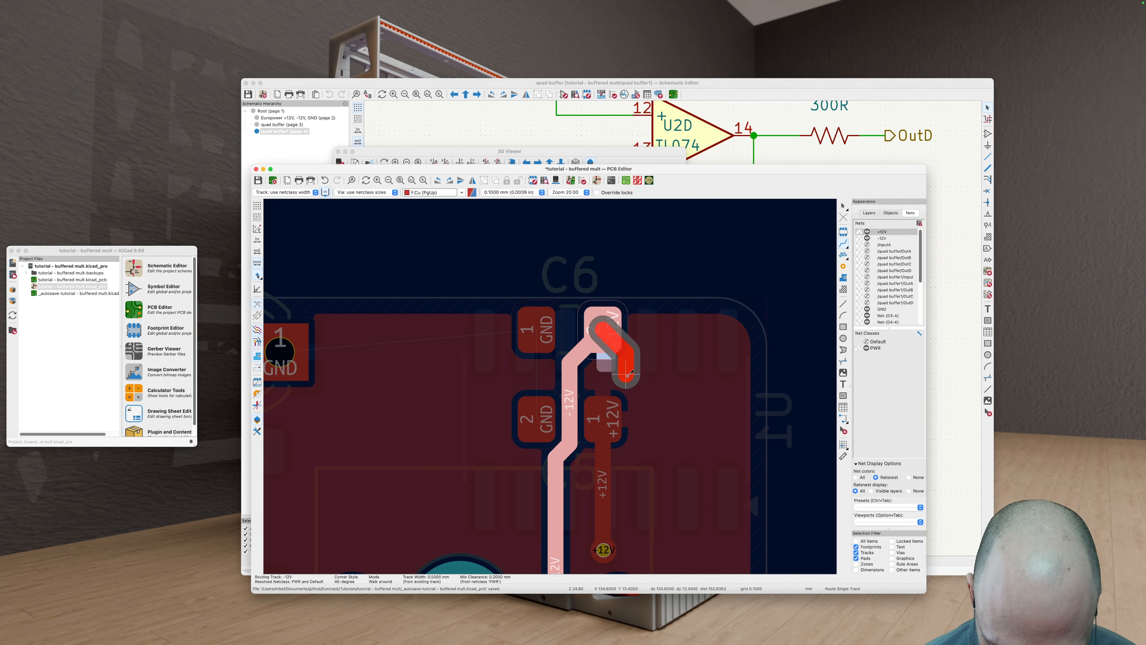
key(v)
click(620, 376)
click(609, 344)
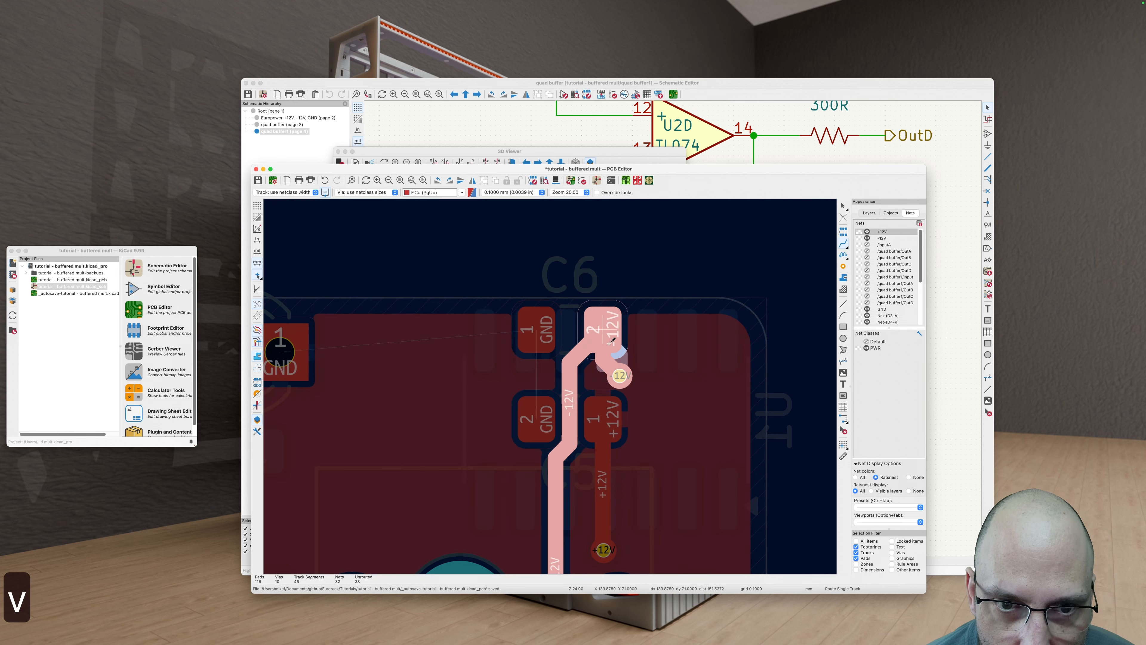
key(Escape)
scroll(620, 336, down, 3)
key(b)
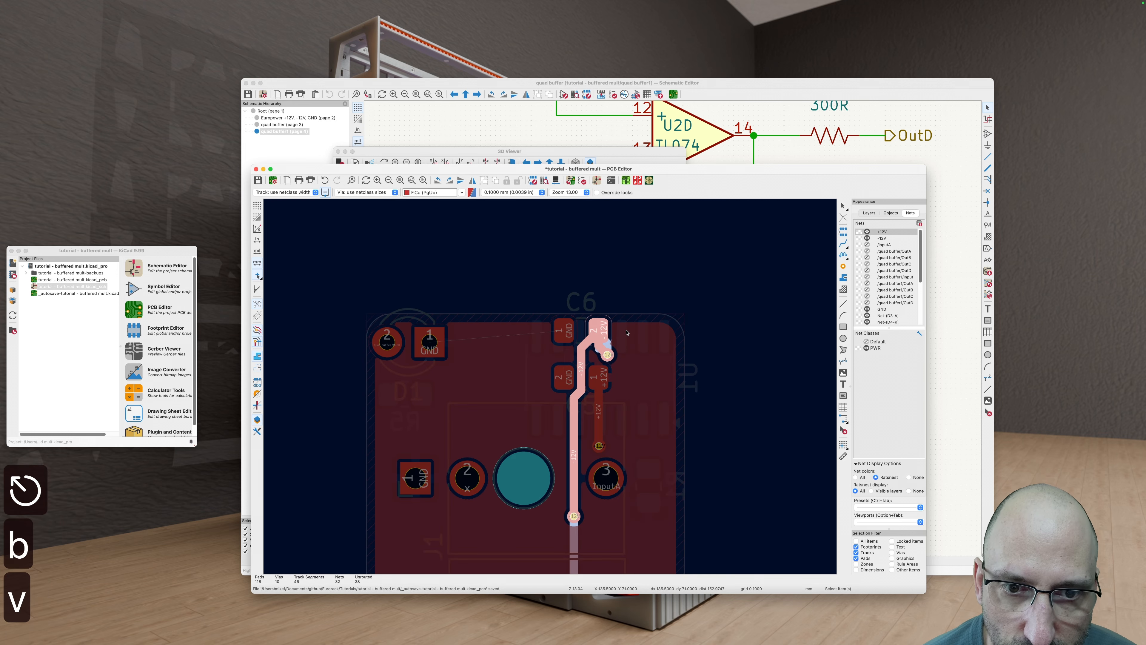
Step: Examine the -12V via joining C6 and U1's pin 11 on both copper layers
key(v)
scroll(601, 351, up, 5)
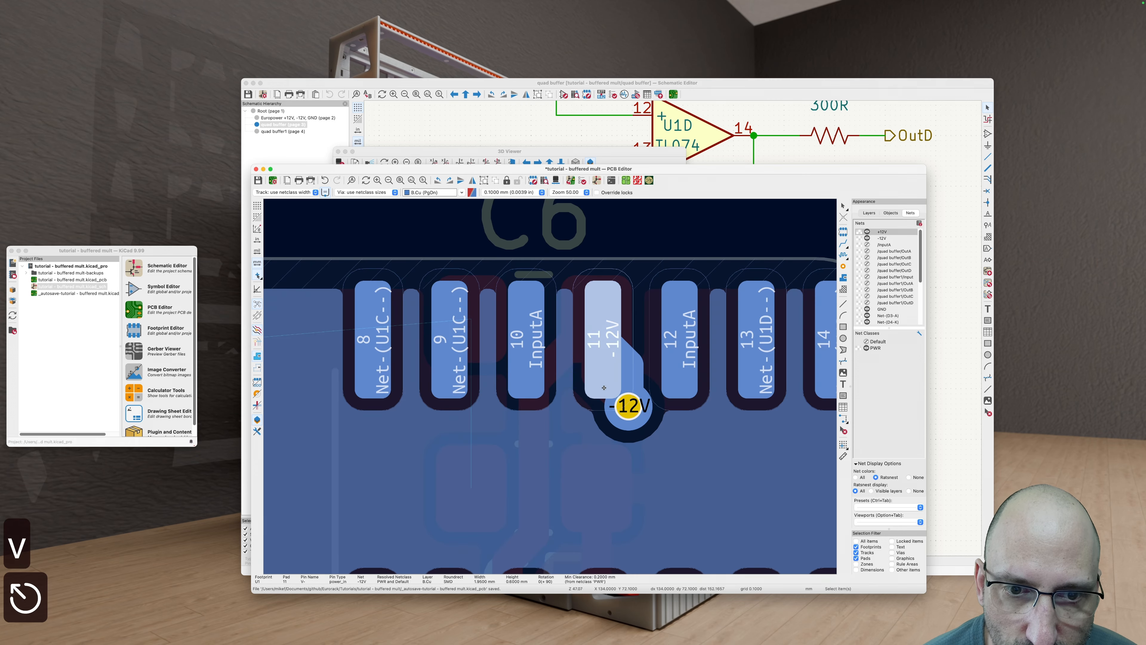
key(Escape)
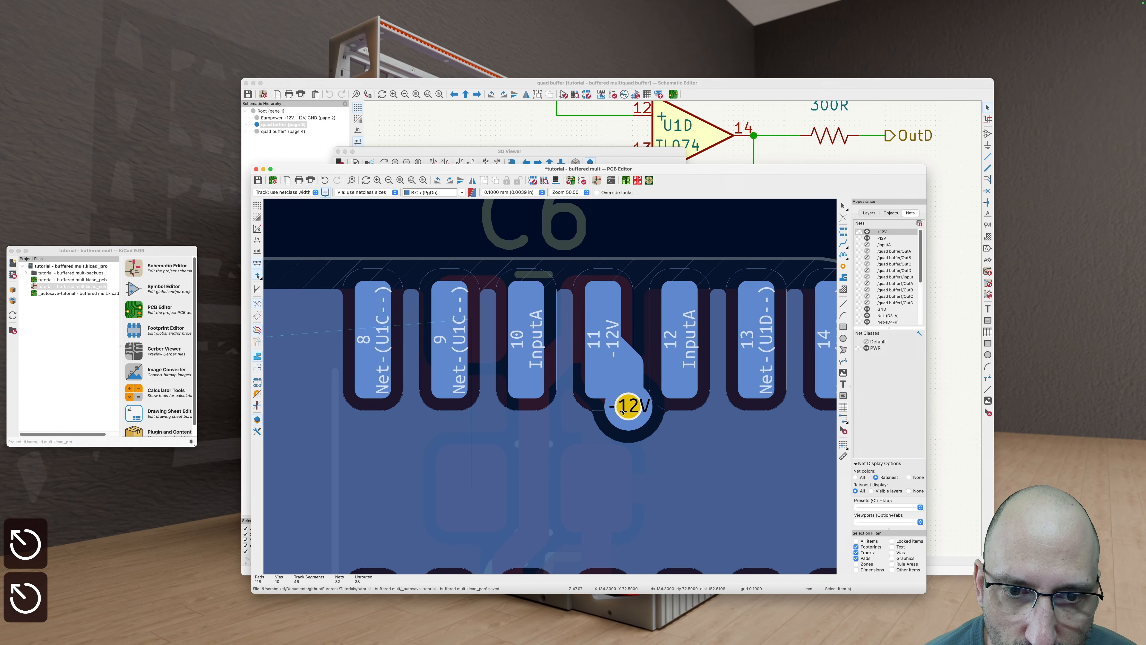
scroll(636, 370, down, 1)
key(v)
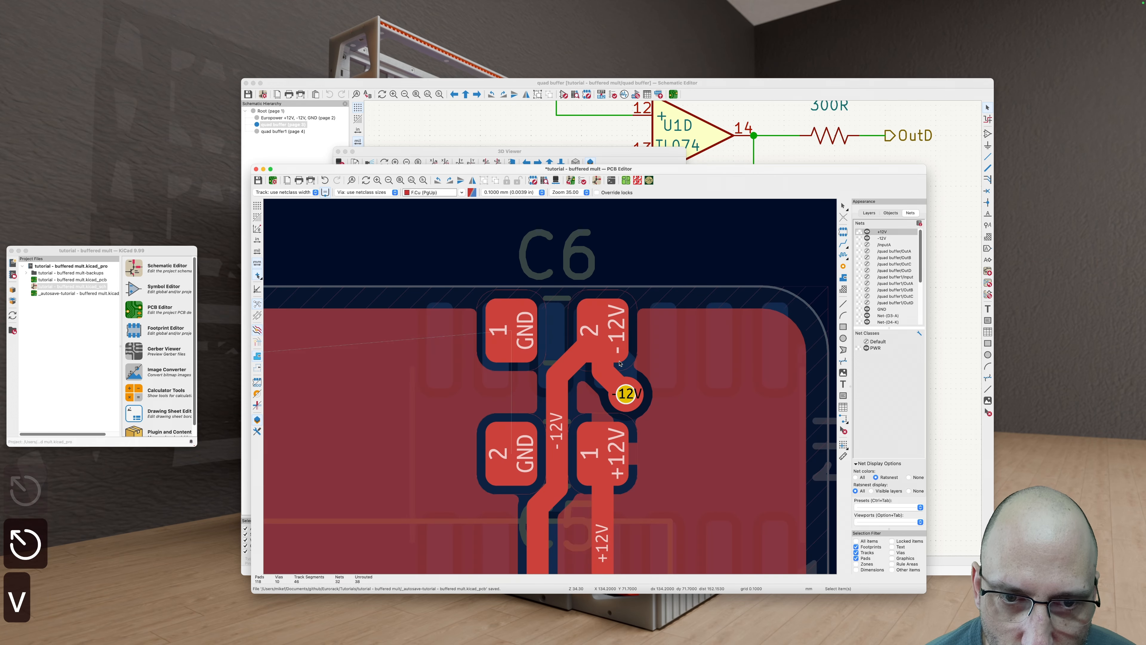
key(v)
Step: Try to reroute the short -12V track between U1's pin 11 and its via on the back copper
click(630, 364)
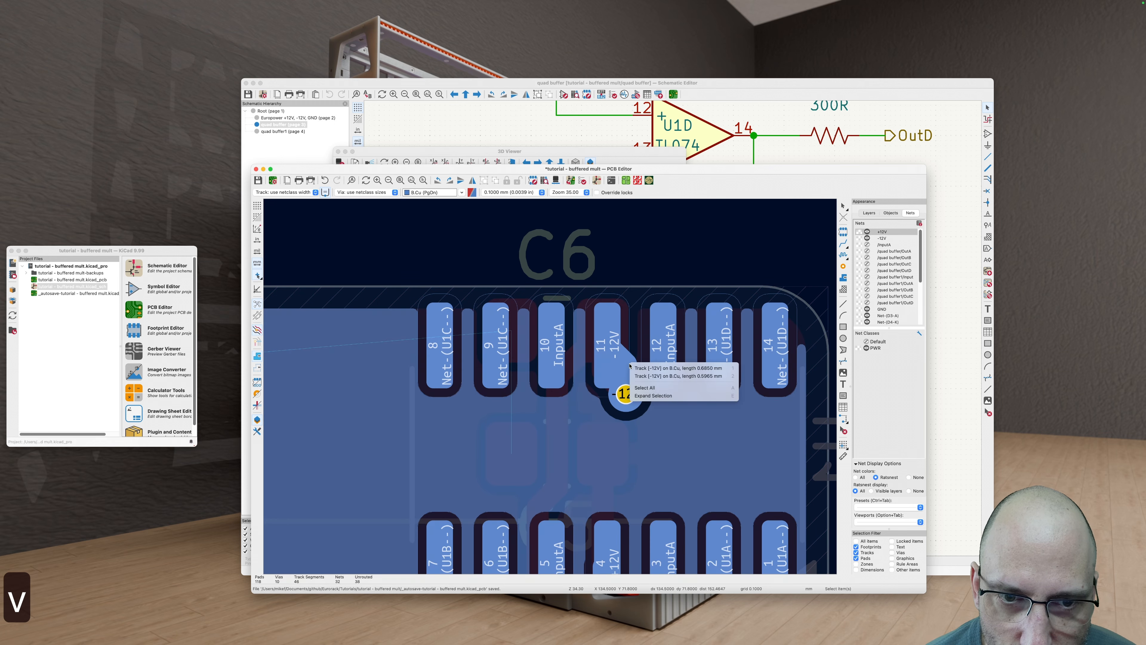
key(1)
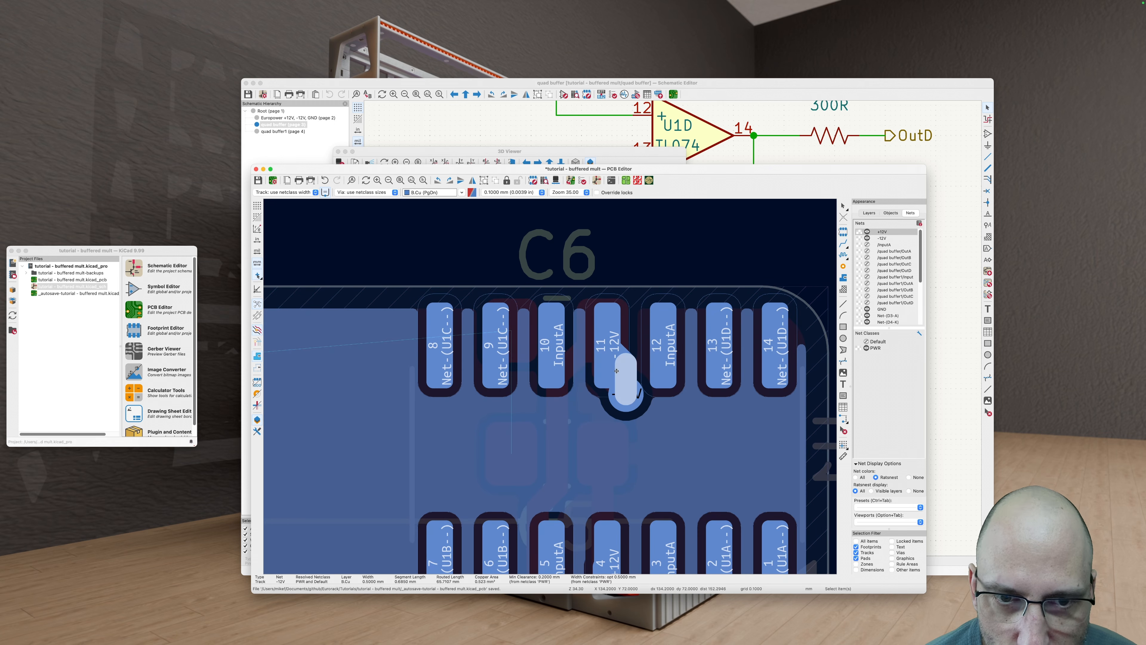
click(604, 361)
key(x)
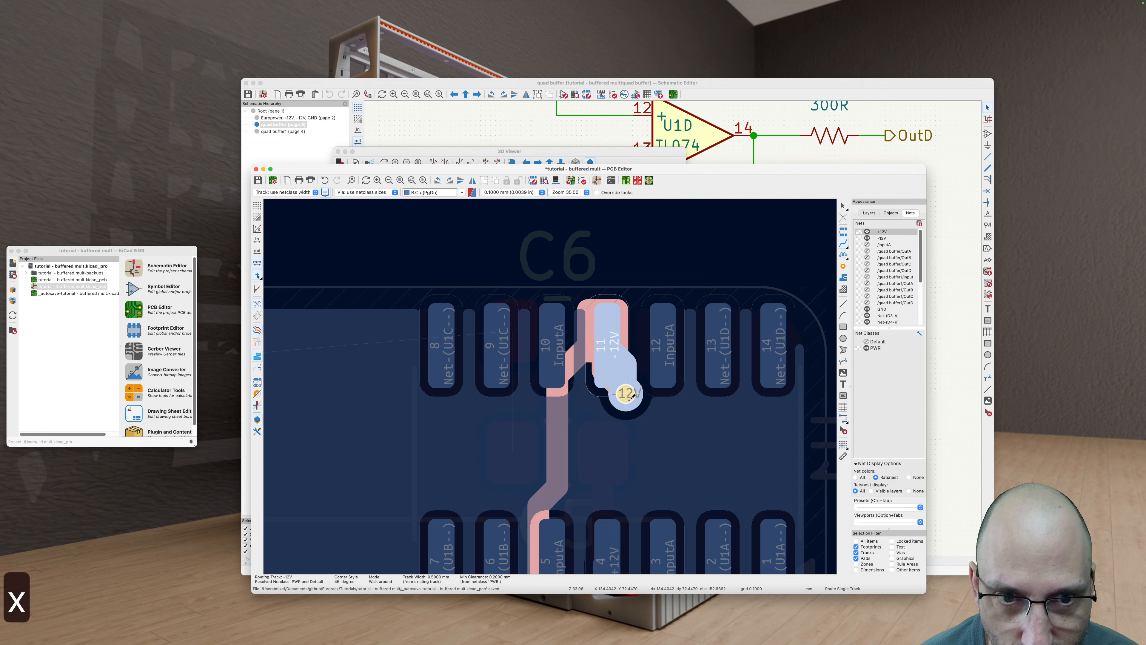
key(Escape)
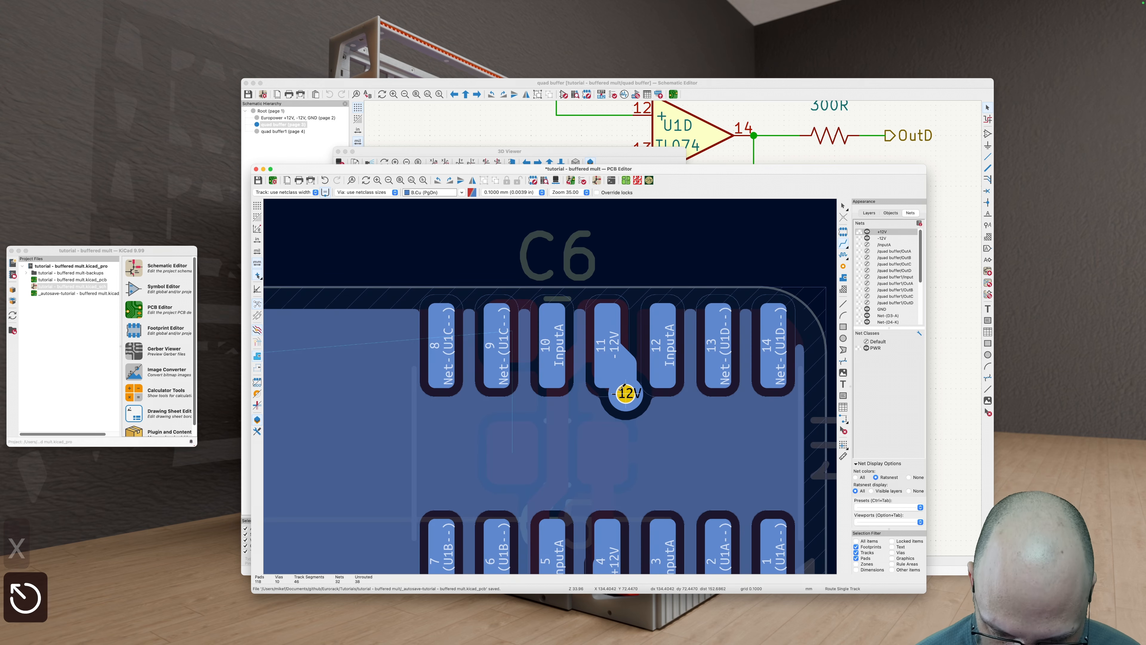
Step: Highlight the -12V net at U1 and examine its path down the board to U2 and the power section
click(629, 383)
scroll(618, 382, down, 6)
key(Escape)
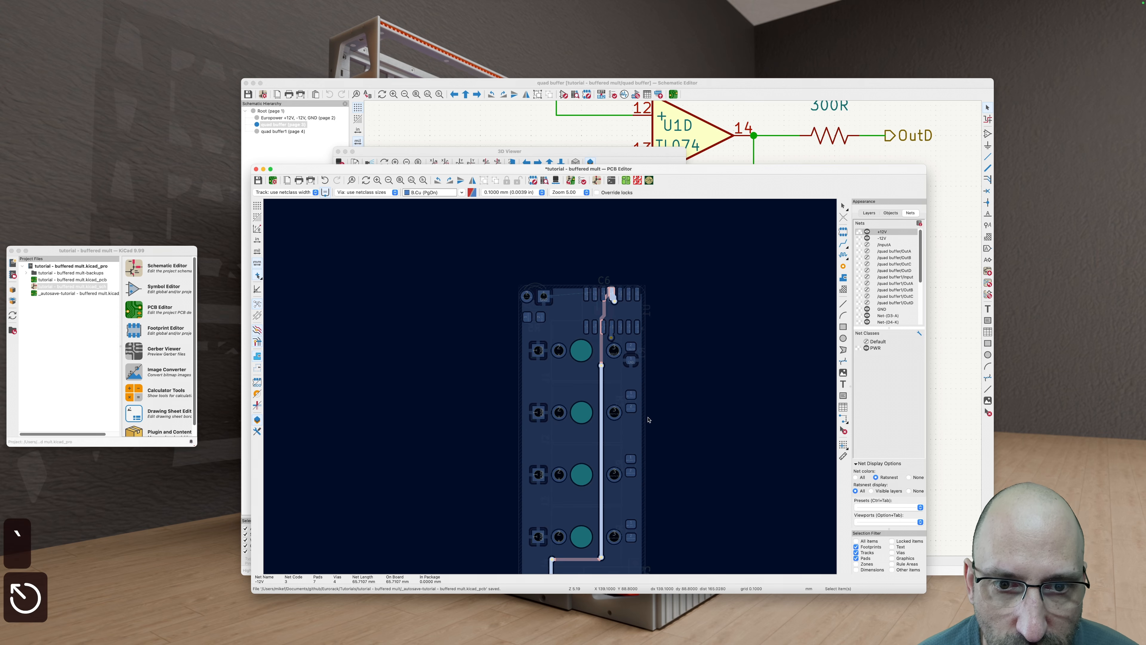
scroll(577, 432, down, 10)
scroll(578, 431, up, 4)
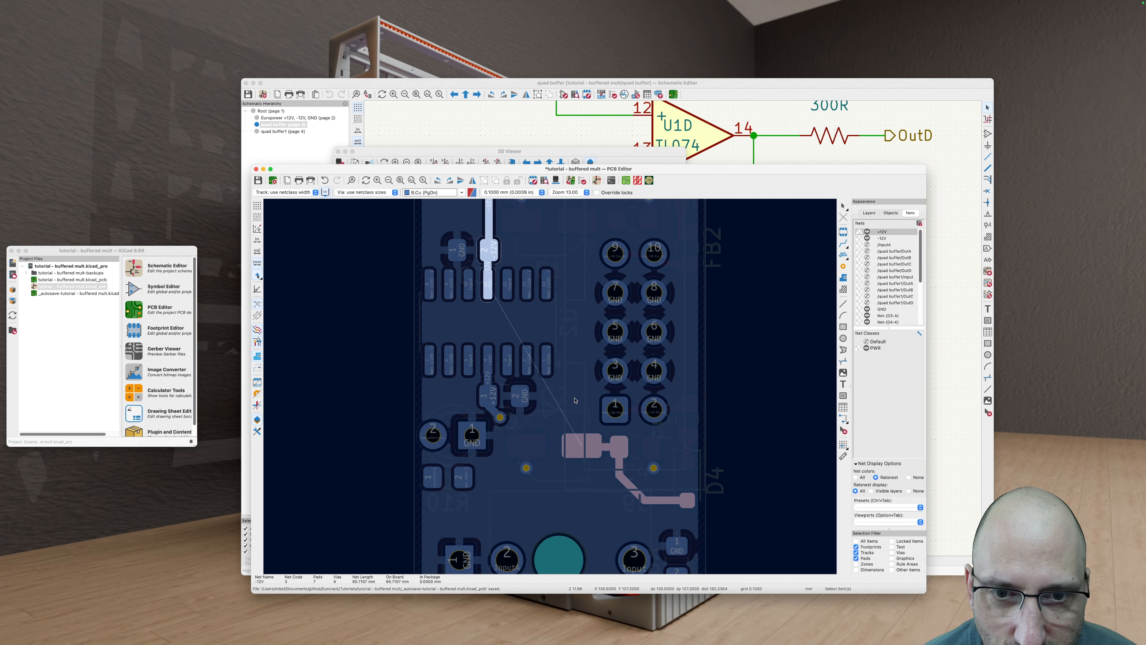
Step: Route -12V from C2's pad 2 along the front copper to a new via and on the back copper to the upper -12V via; refill the zones
scroll(578, 448, down, 3)
scroll(505, 339, up, 5)
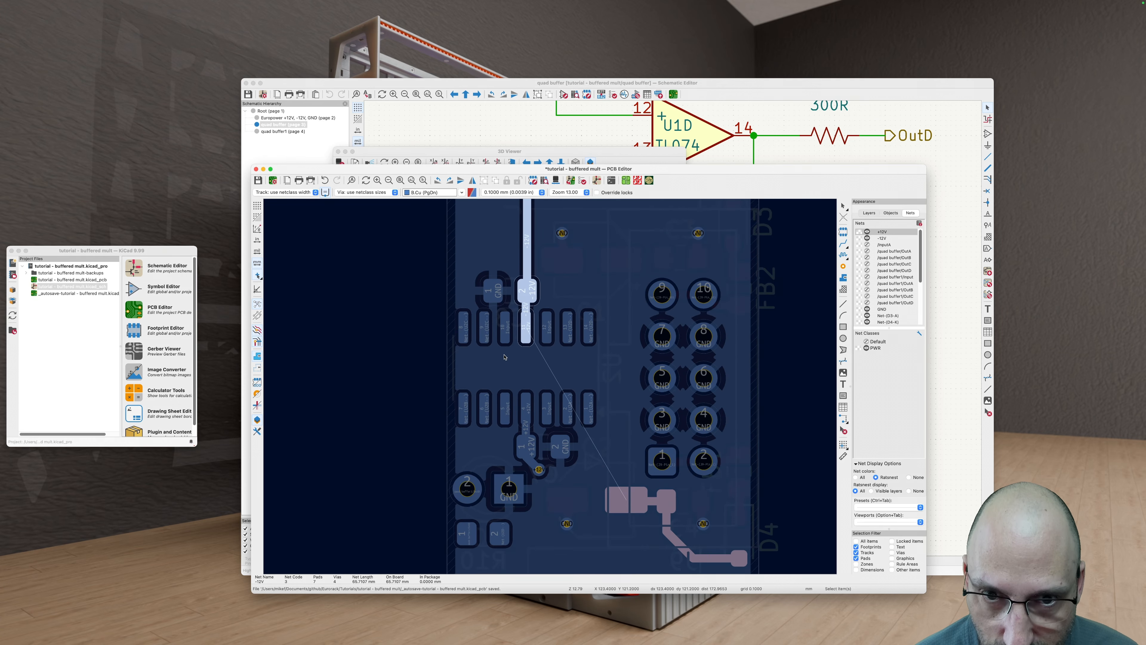
key(v)
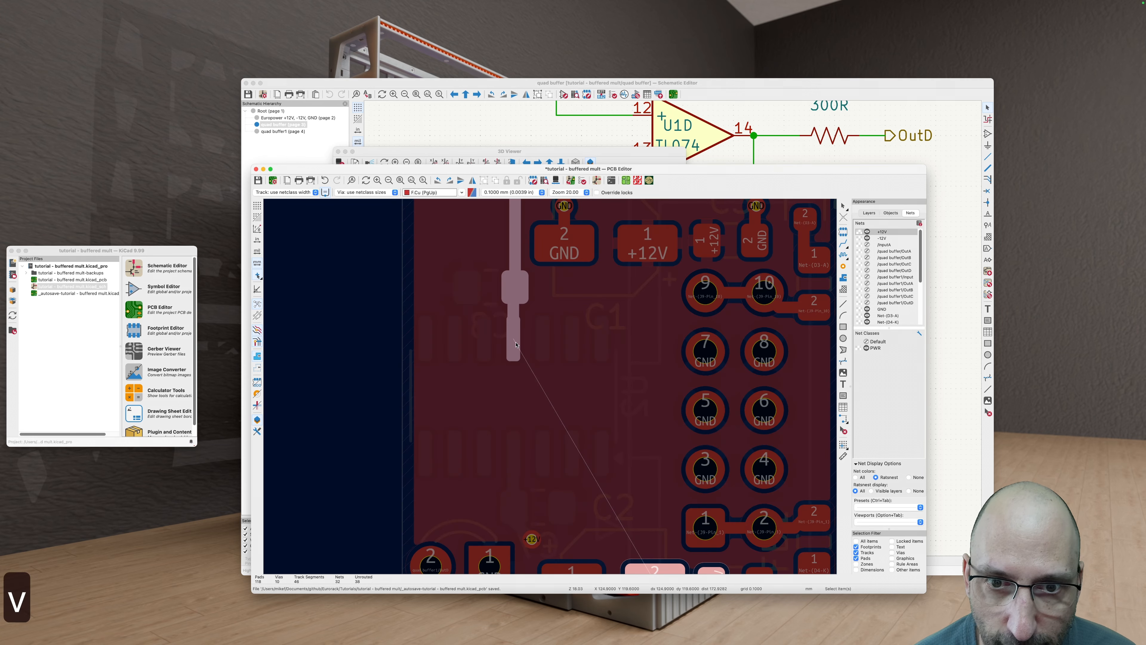
scroll(516, 344, down, 3)
key(v)
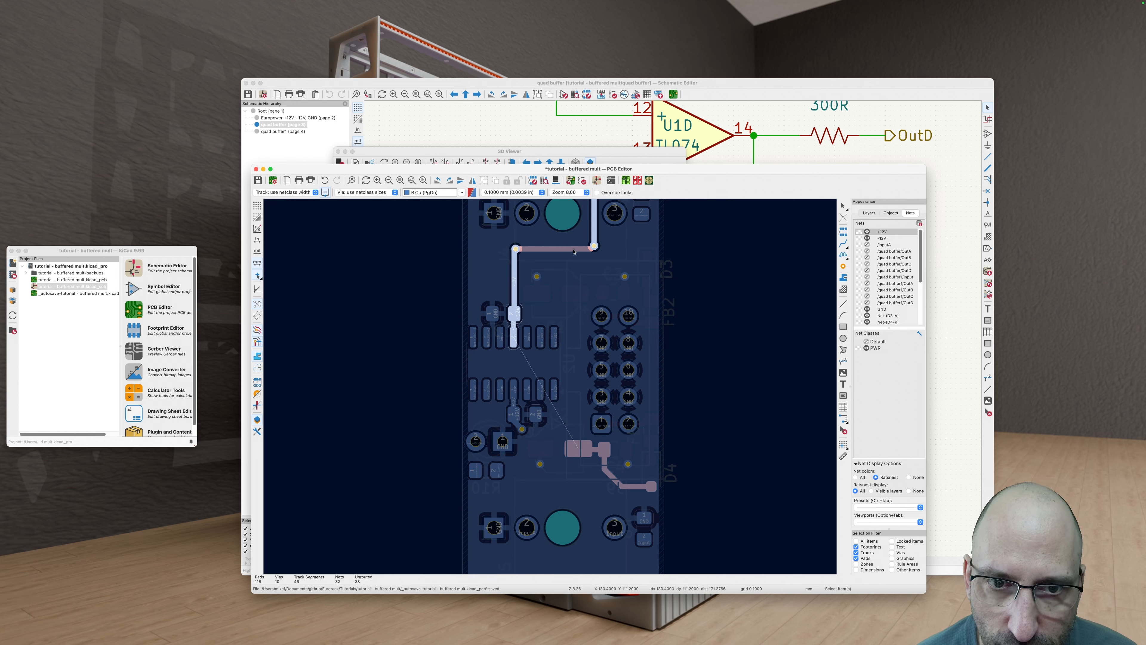
middle_drag(573, 424, 565, 432)
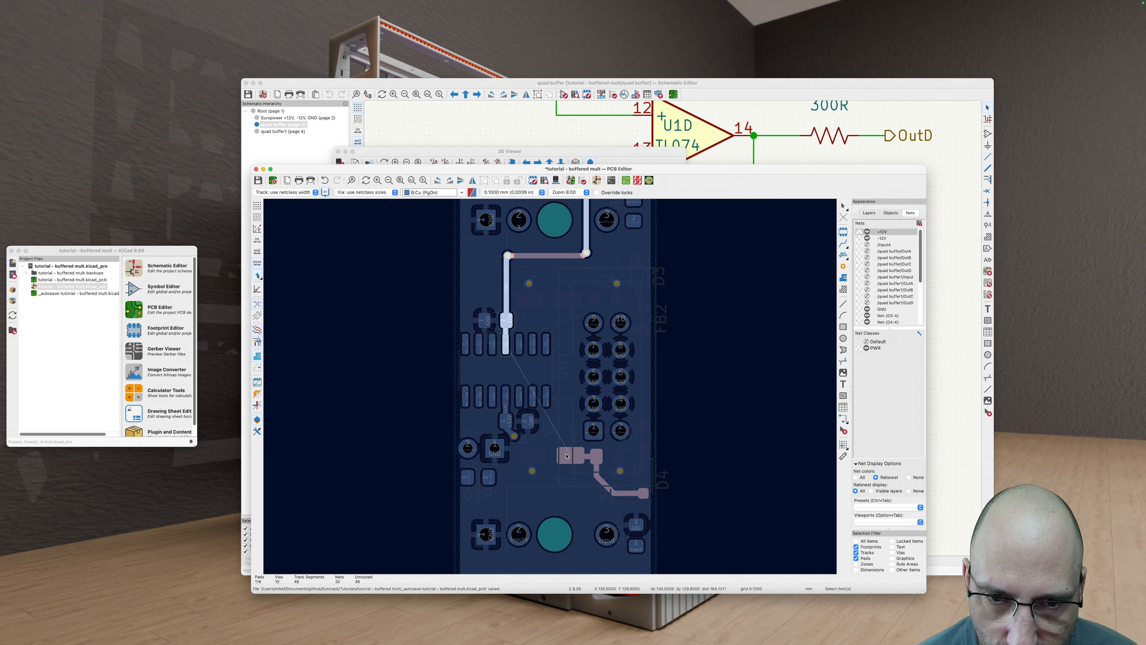
key(v)
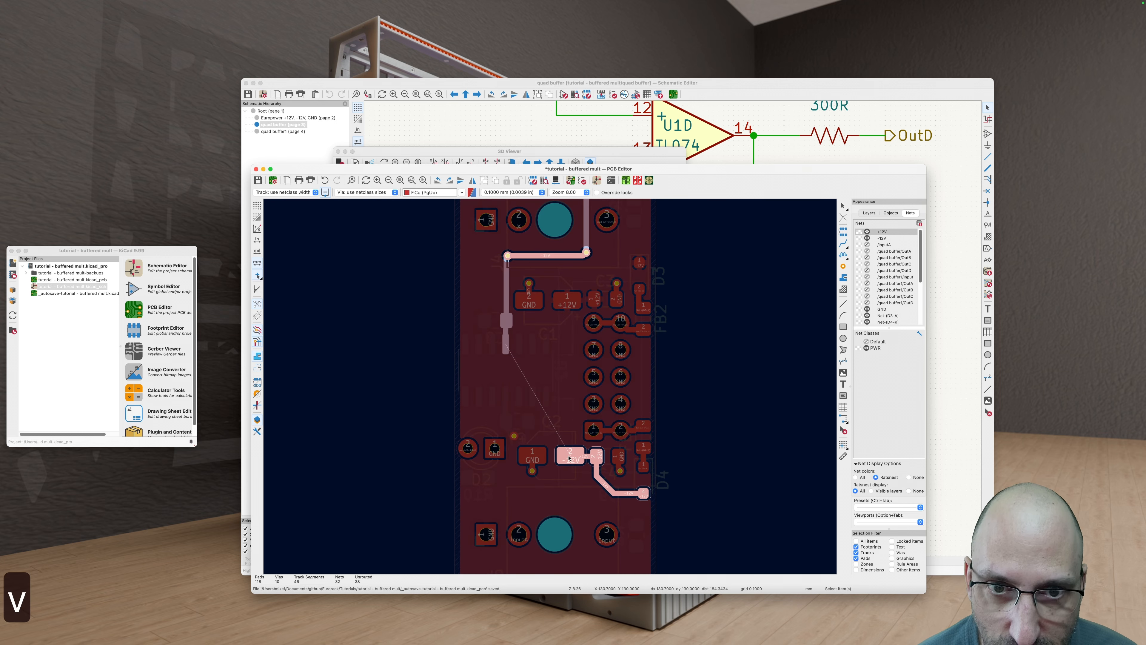
key(x)
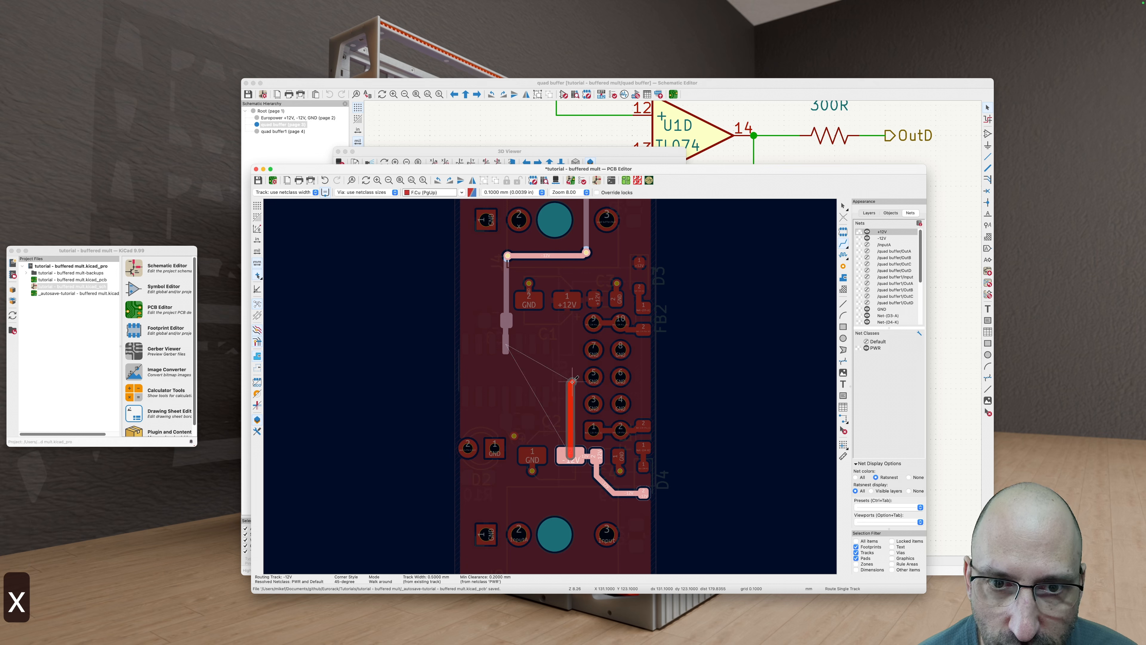
scroll(569, 361, up, 2)
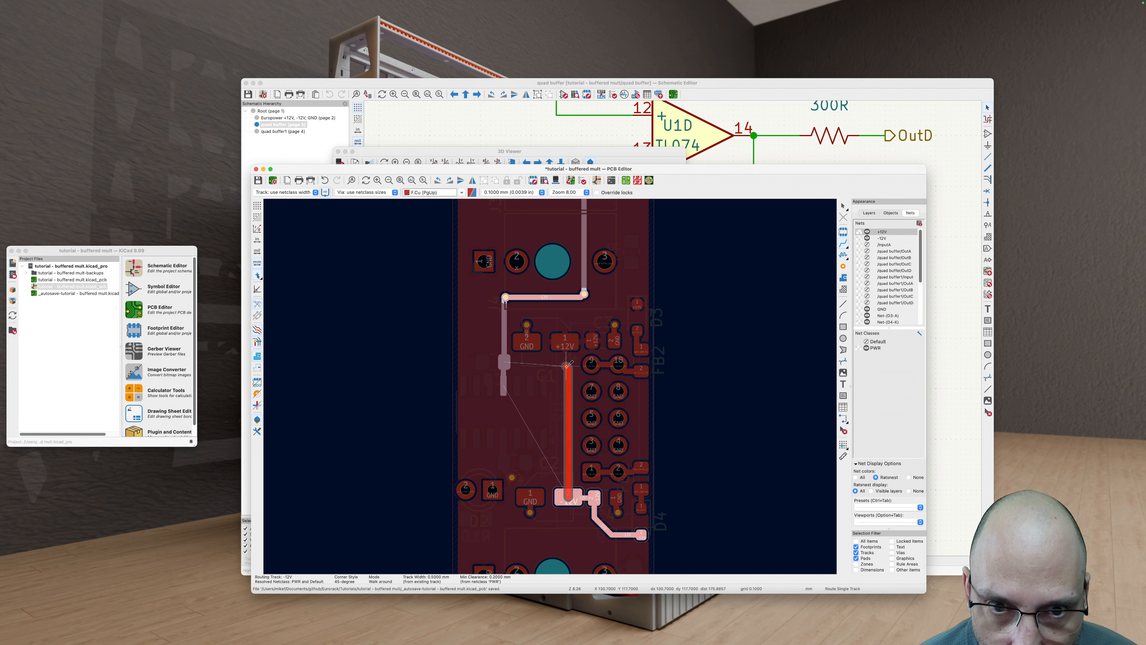
key(v)
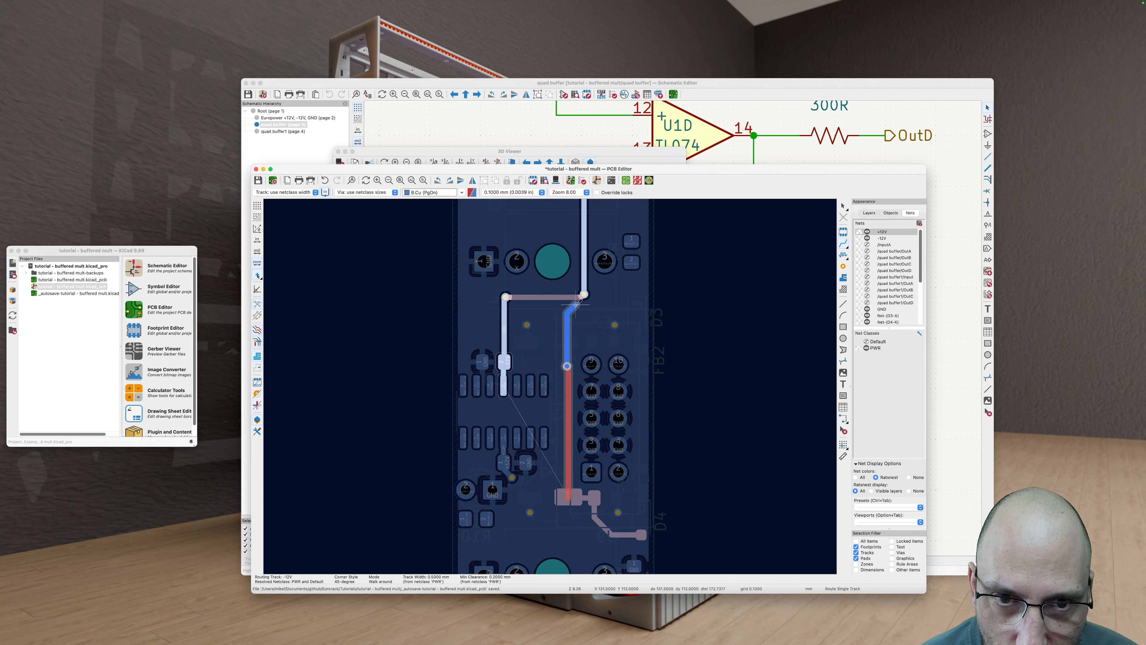
key(Escape)
scroll(666, 397, down, 3)
key(b)
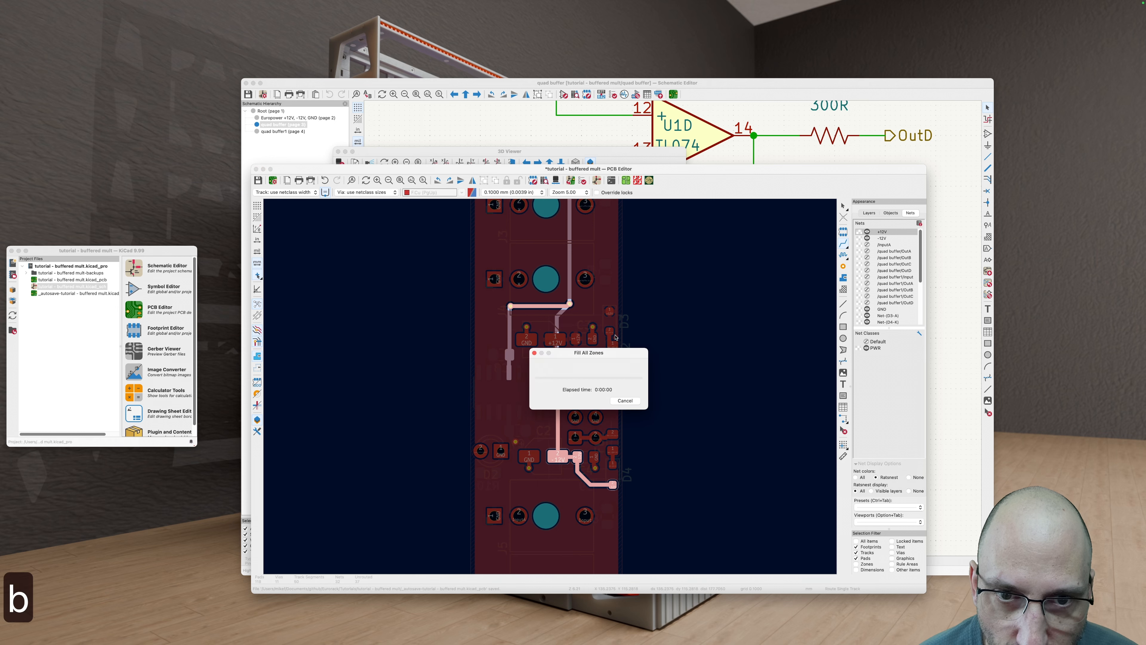
Step: Route a -12V track on the back copper from the new via to pad 2 of U2's decoupling capacitor, and refill the zones
key(Escape)
scroll(659, 380, down, 3)
middle_drag(657, 361, 665, 328)
scroll(627, 391, up, 5)
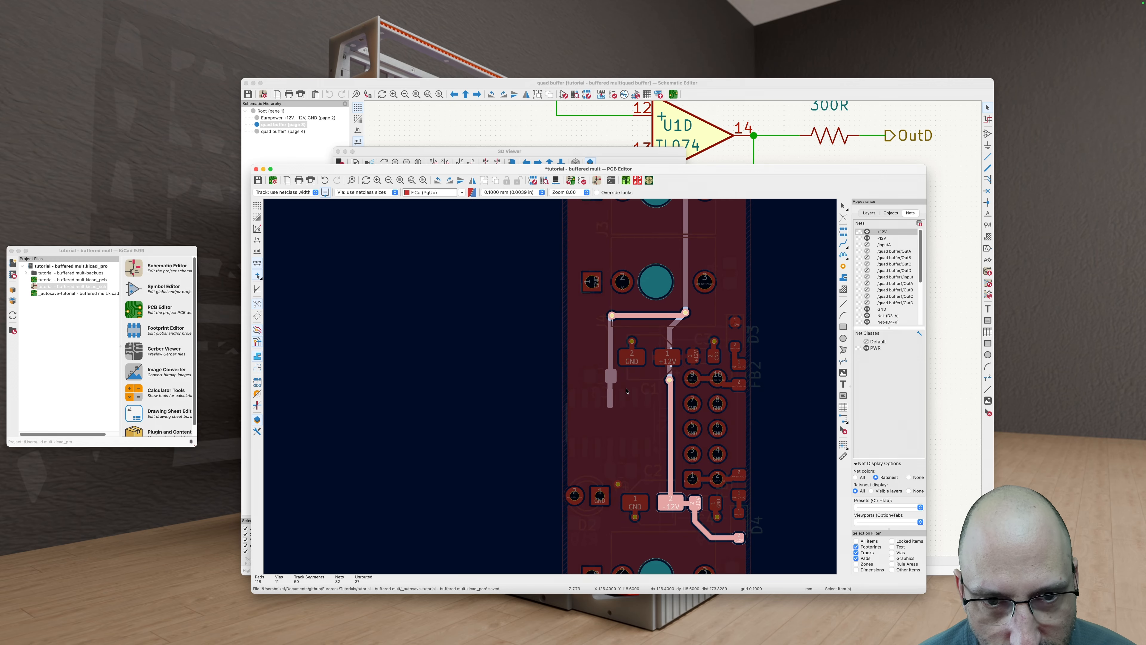
scroll(627, 391, up, 4)
key(v)
key(x)
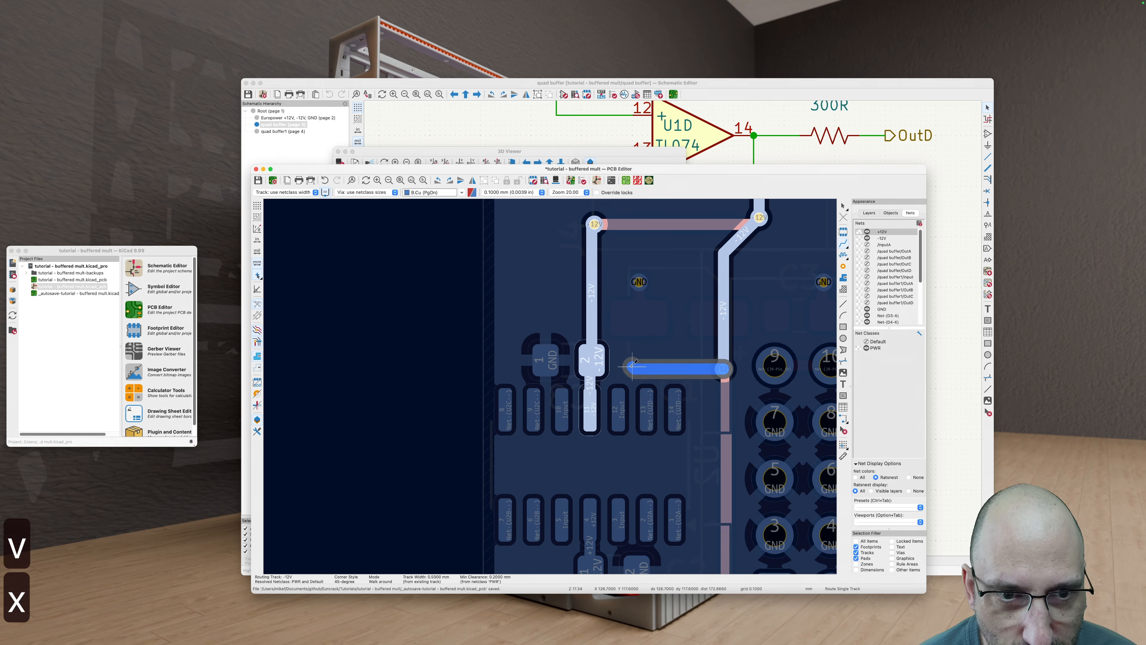
click(595, 366)
scroll(597, 401, down, 2)
key(b)
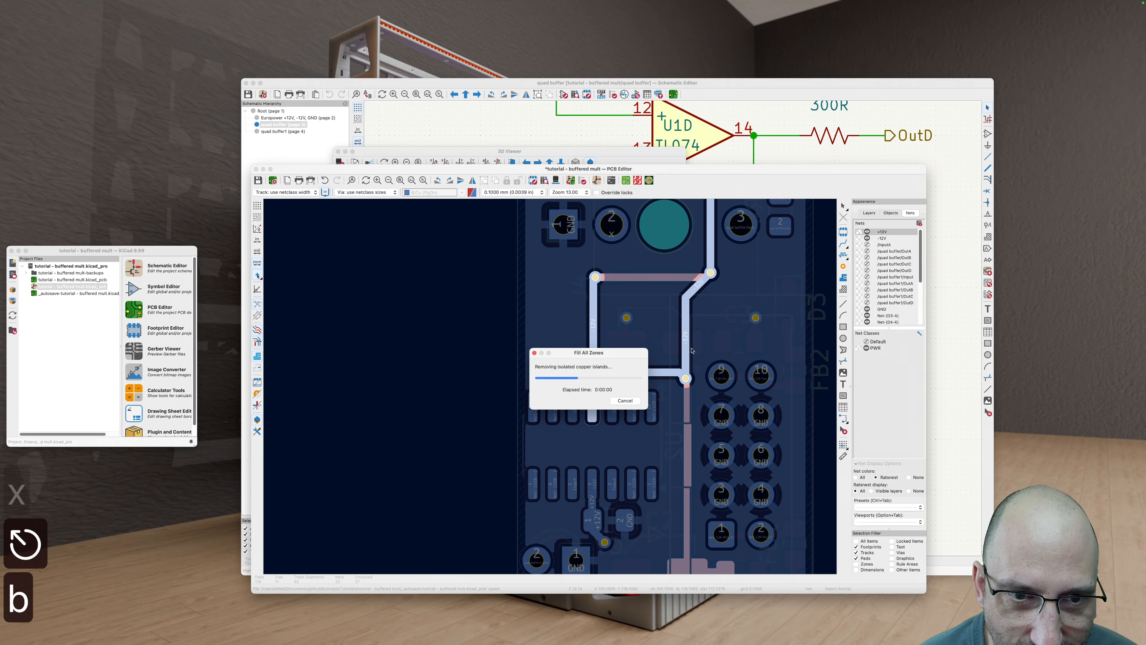
Step: Delete the angled -12V back-copper track between the new via and the upper -12V via, and refill the zones
click(684, 326)
key(u)
key(BackSpace)
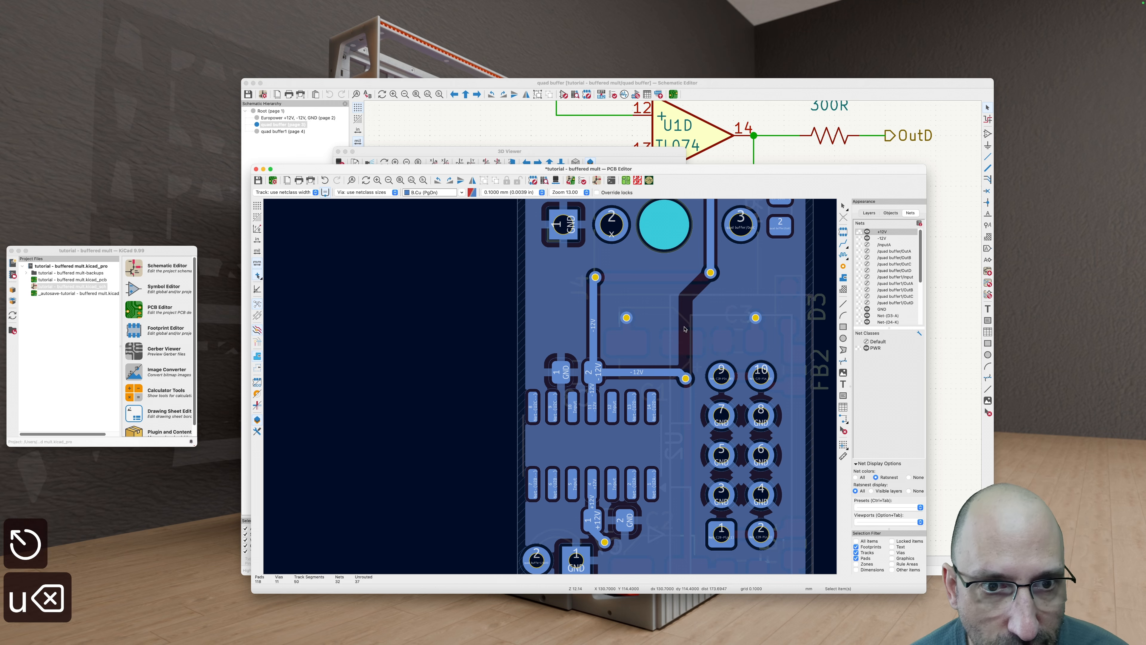
click(658, 339)
key(b)
scroll(658, 339, down, 2)
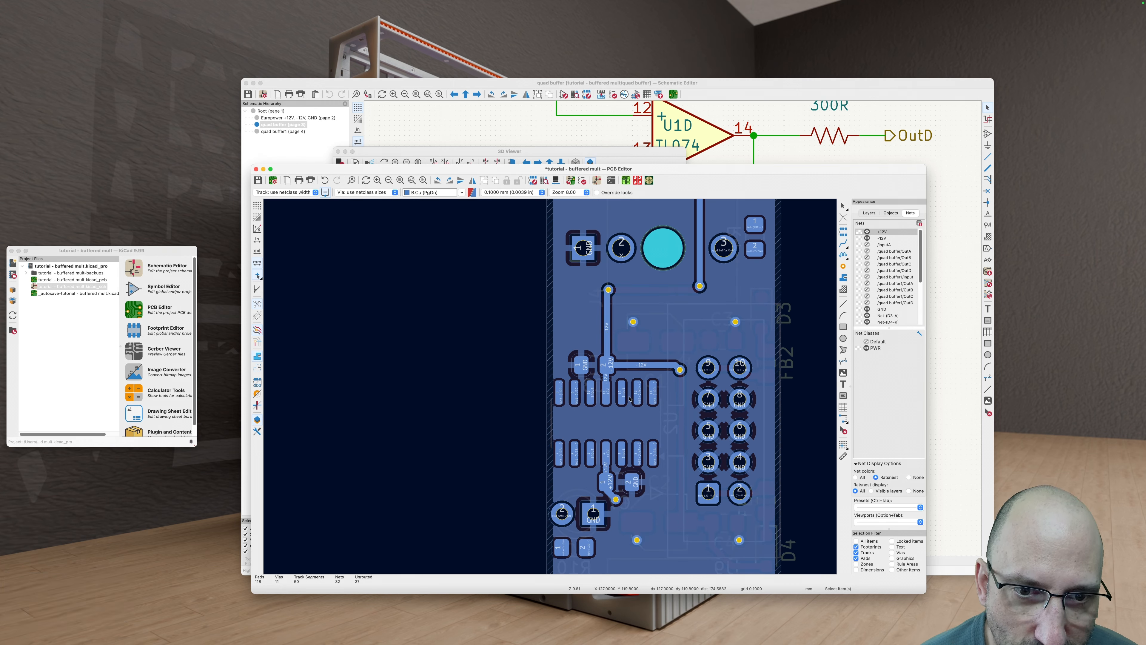
Step: Highlight the -12V net and examine its path from the jacks through U2's capacitor to the power section
scroll(597, 402, down, 3)
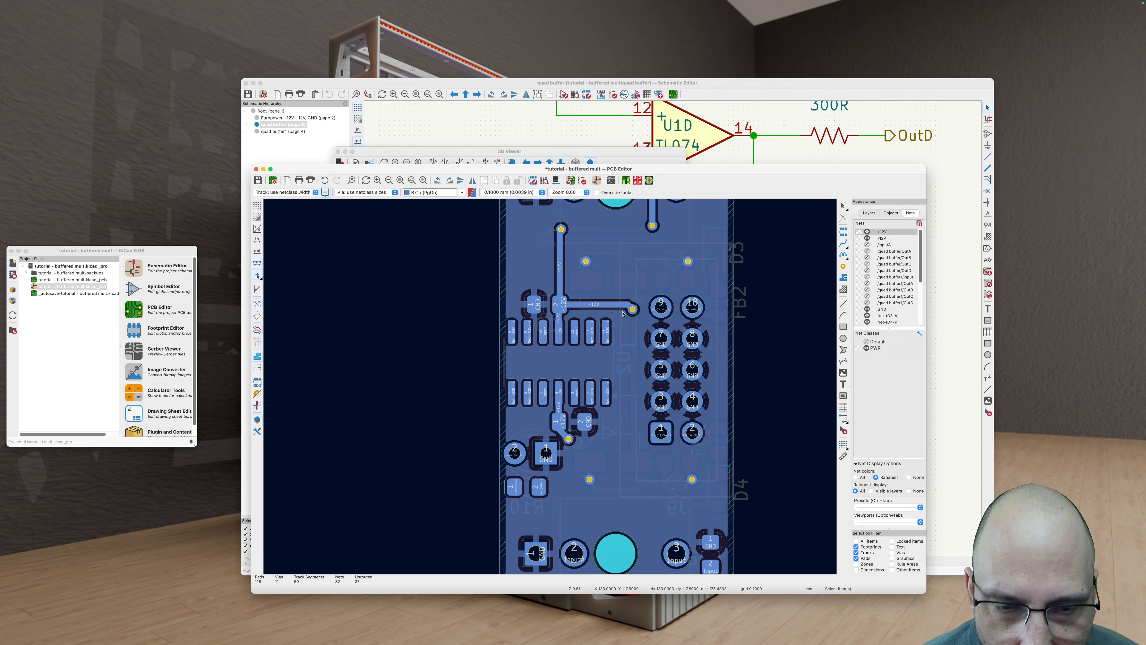
scroll(617, 313, down, 2)
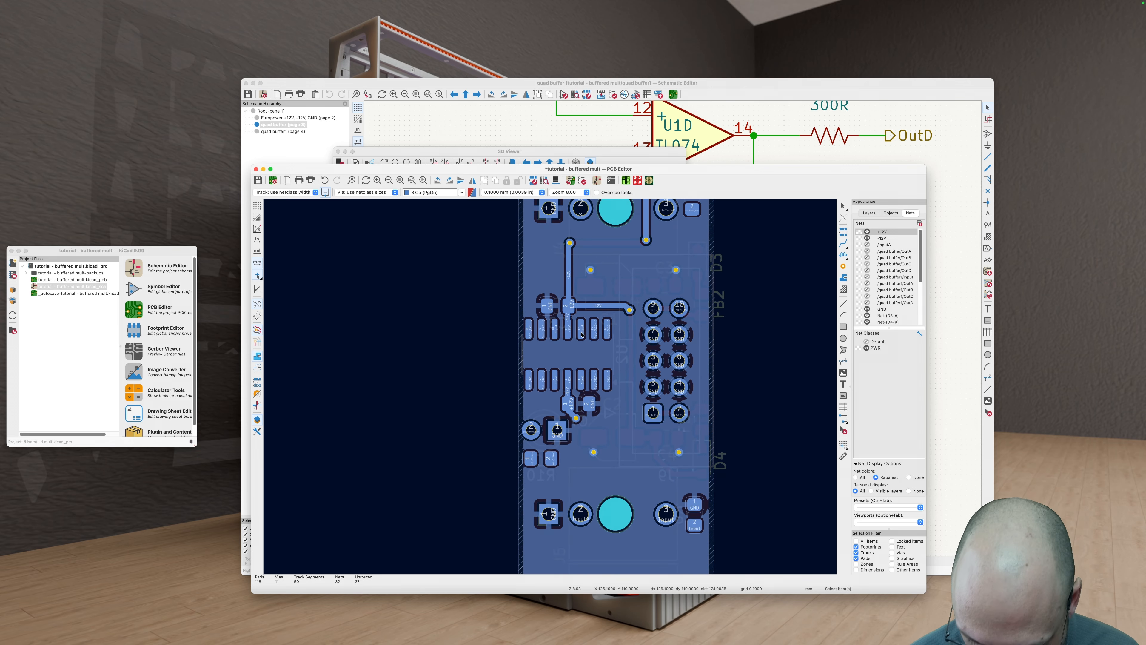
key(grave)
middle_drag(644, 459, 641, 344)
scroll(642, 344, down, 5)
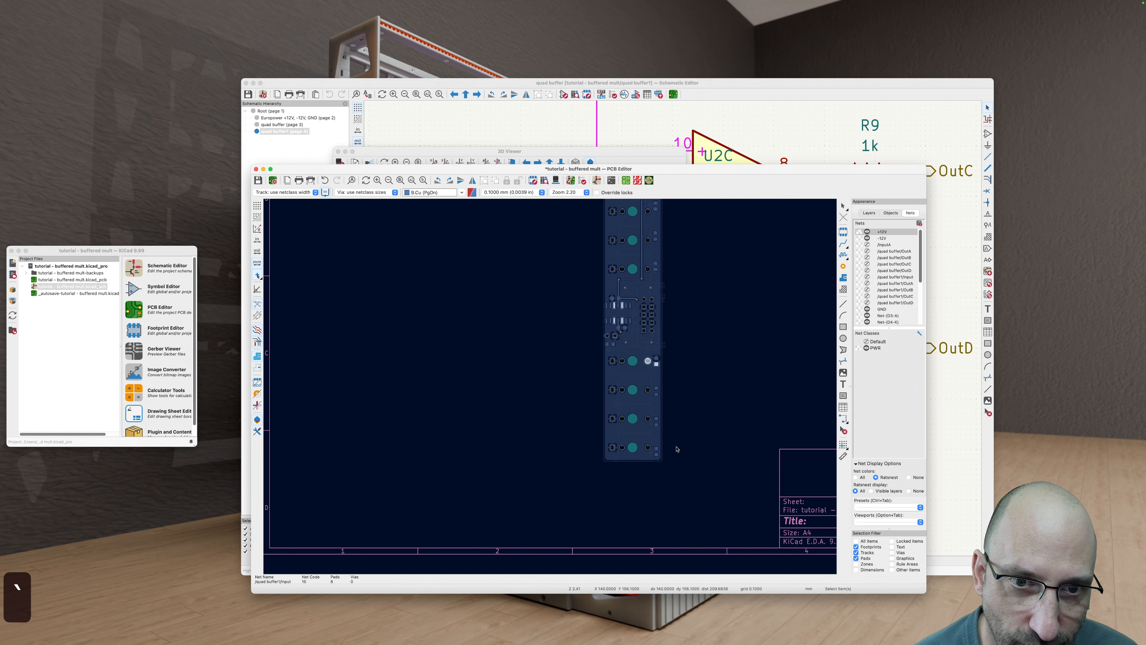
scroll(652, 364, up, 5)
key(grave)
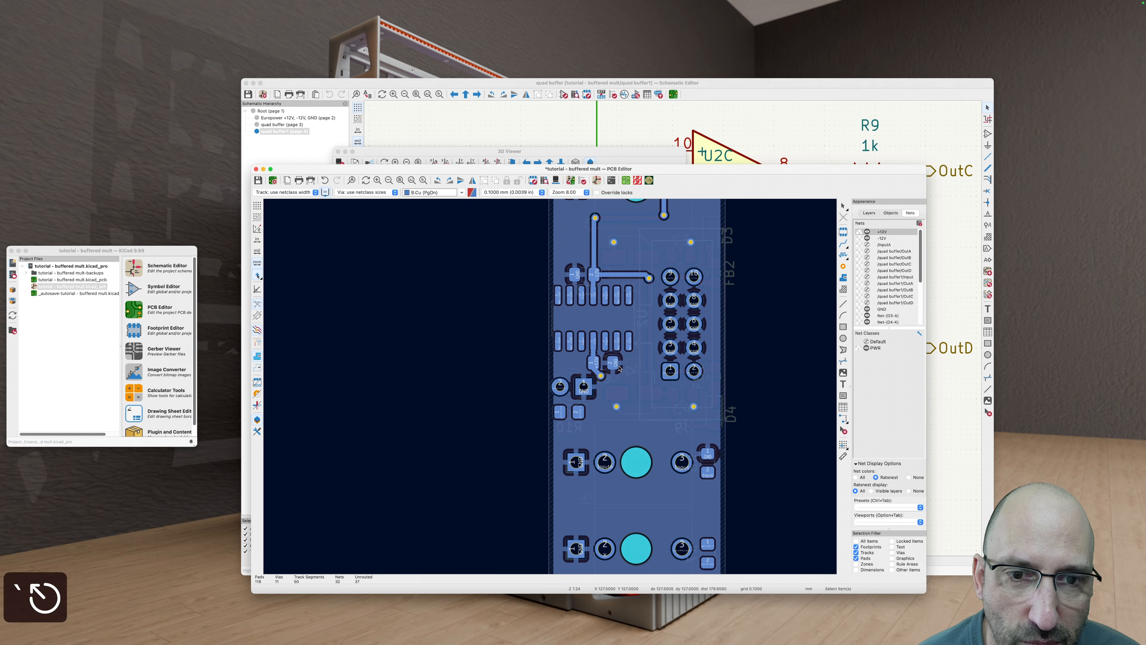
scroll(646, 280, down, 1)
key(grave)
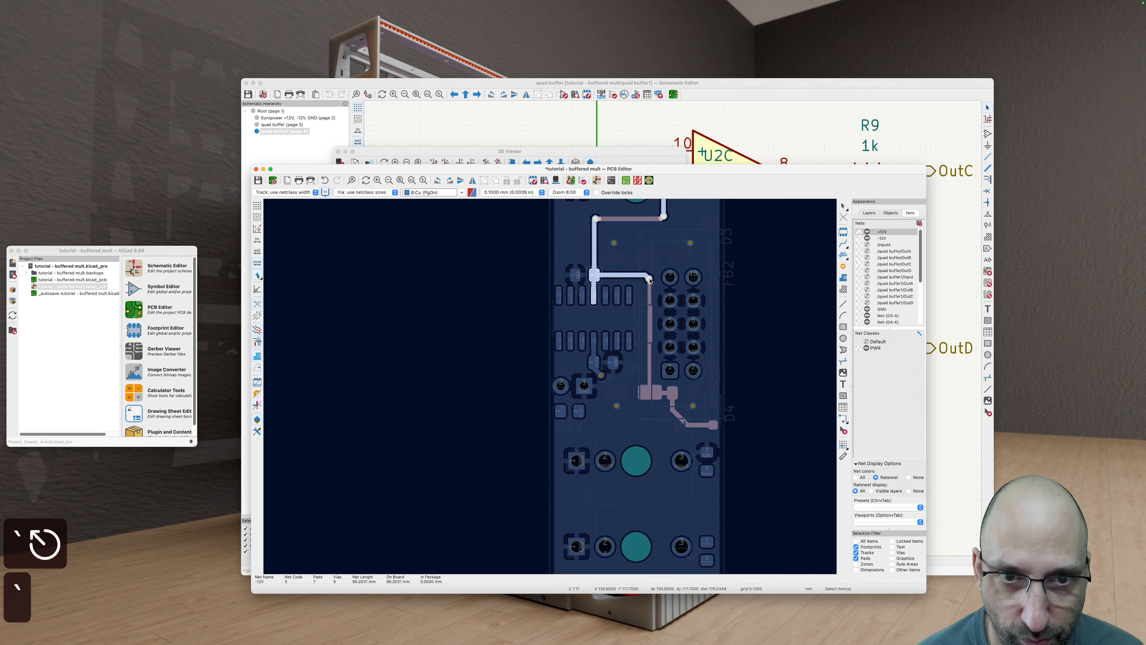
middle_drag(728, 346, 669, 418)
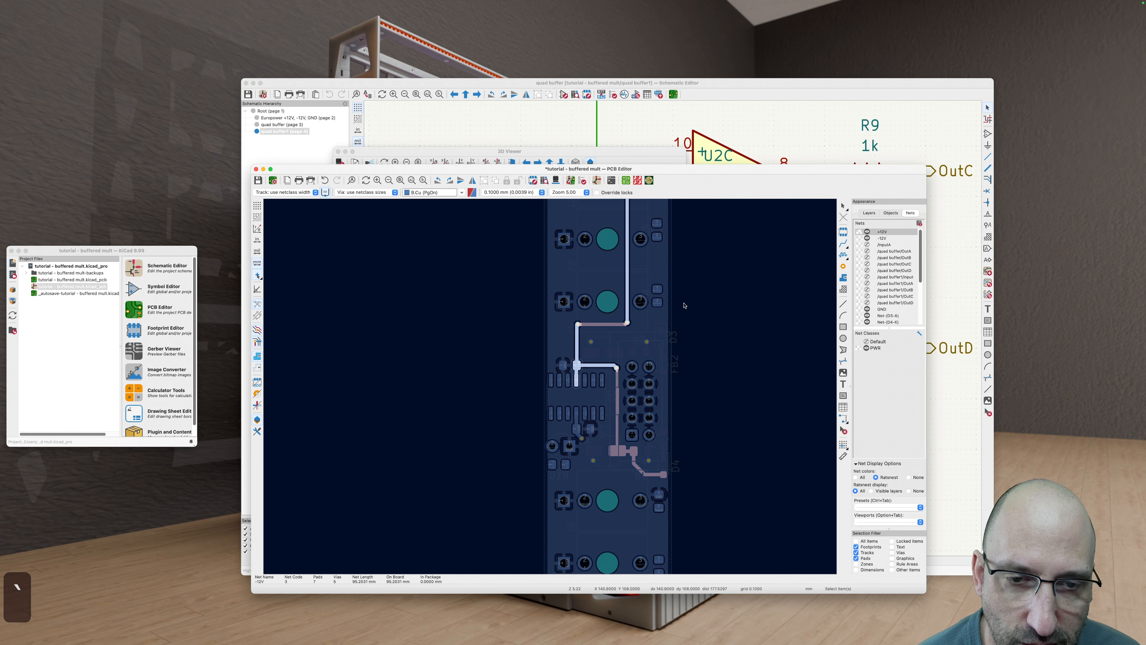
scroll(683, 304, up, 5)
scroll(687, 339, down, 2)
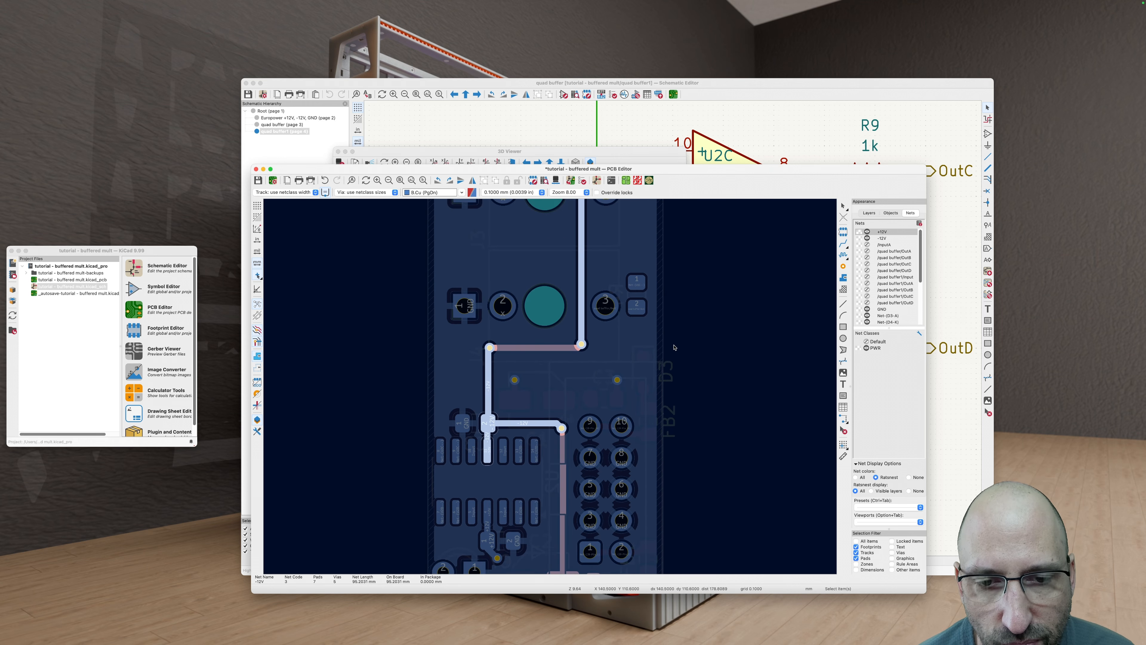
Step: Delete the -12V track above U2's capacitor on the back copper and the horizontal -12V track below J4's pads on the front copper
key(Escape)
click(488, 385)
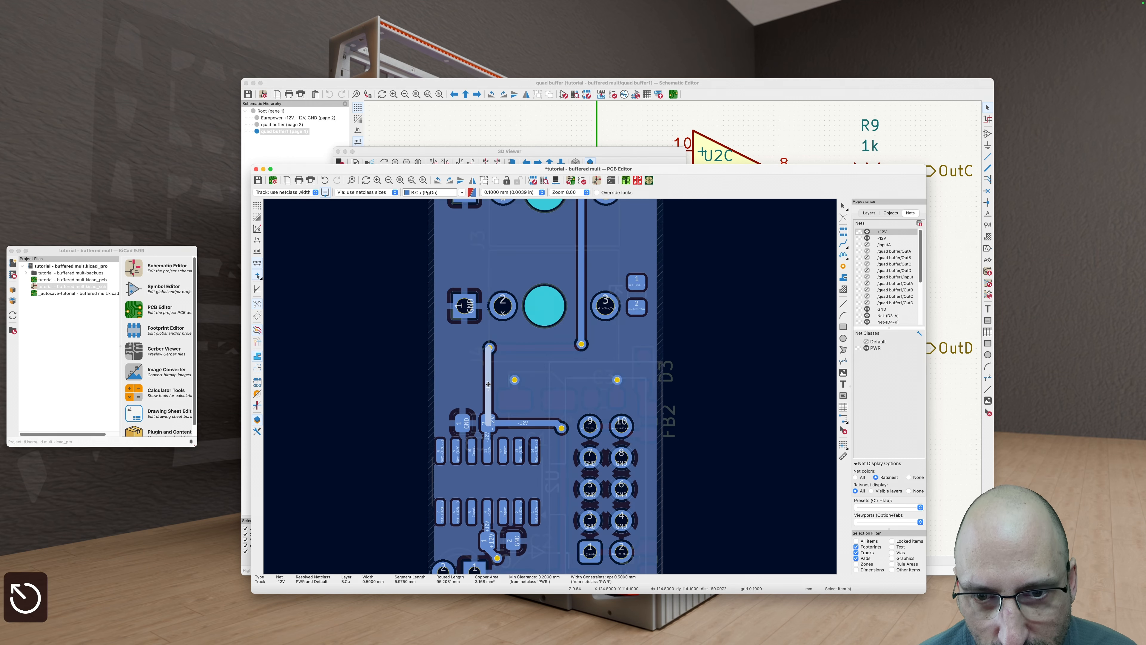
key(u)
key(BackSpace)
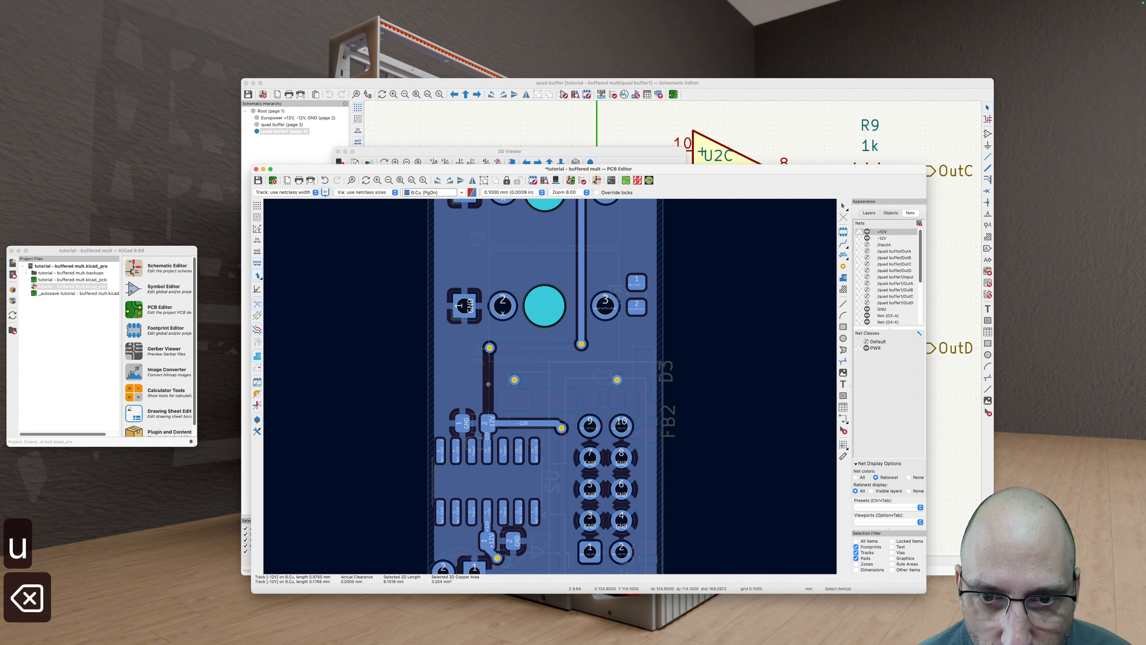
key(v)
click(504, 348)
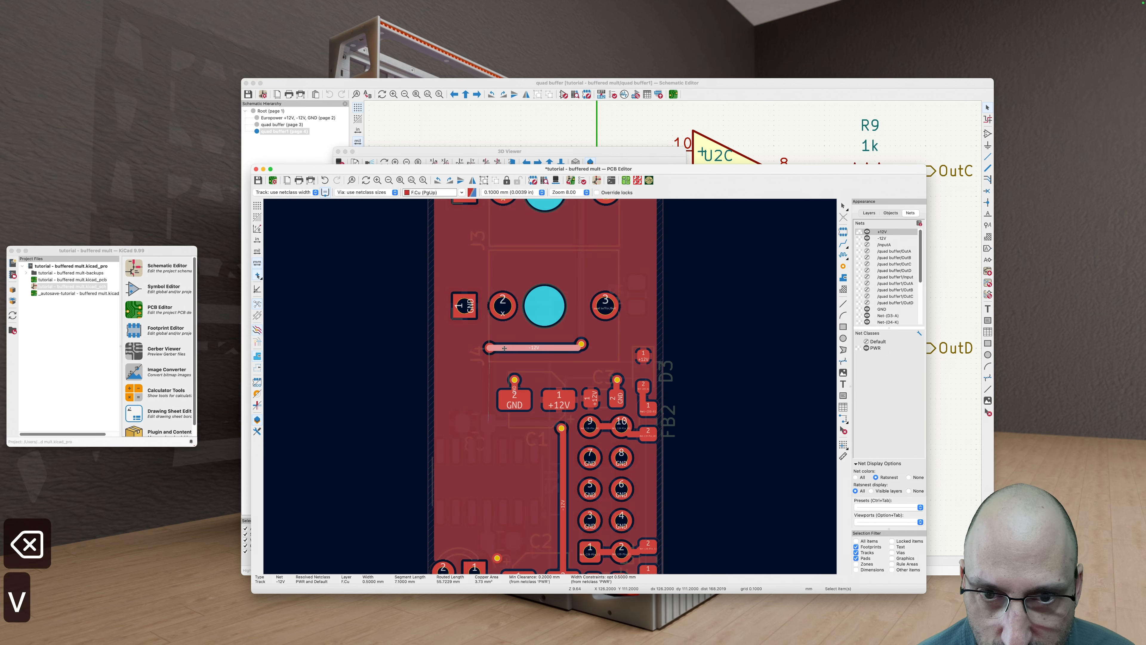
key(u)
key(BackSpace)
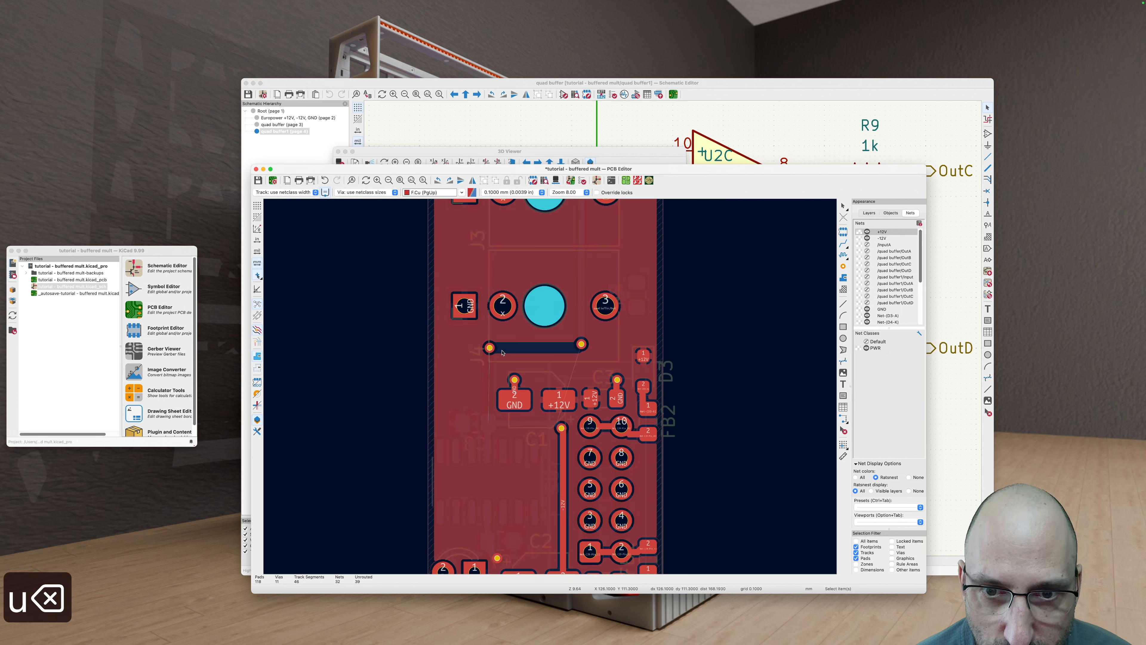
click(490, 347)
key(BackSpace)
key(super+z)
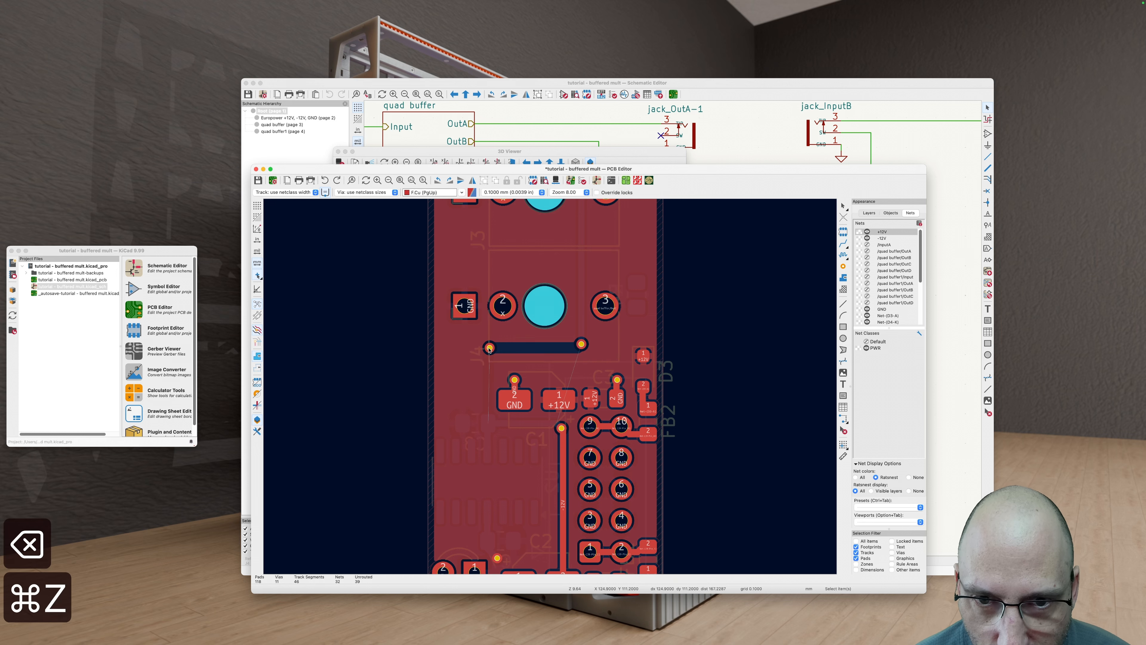
Step: Exclude footprints from selection and allow vias, delete the leftover -12V via at J4's outline, and refill the zones
scroll(490, 348, up, 5)
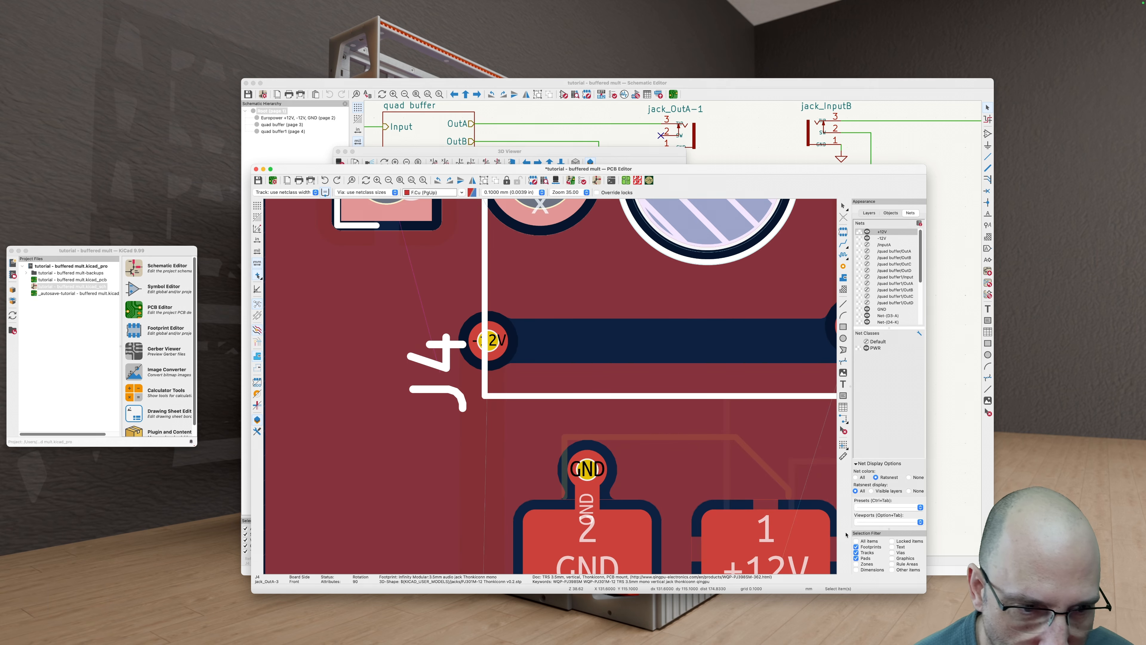
key(Escape)
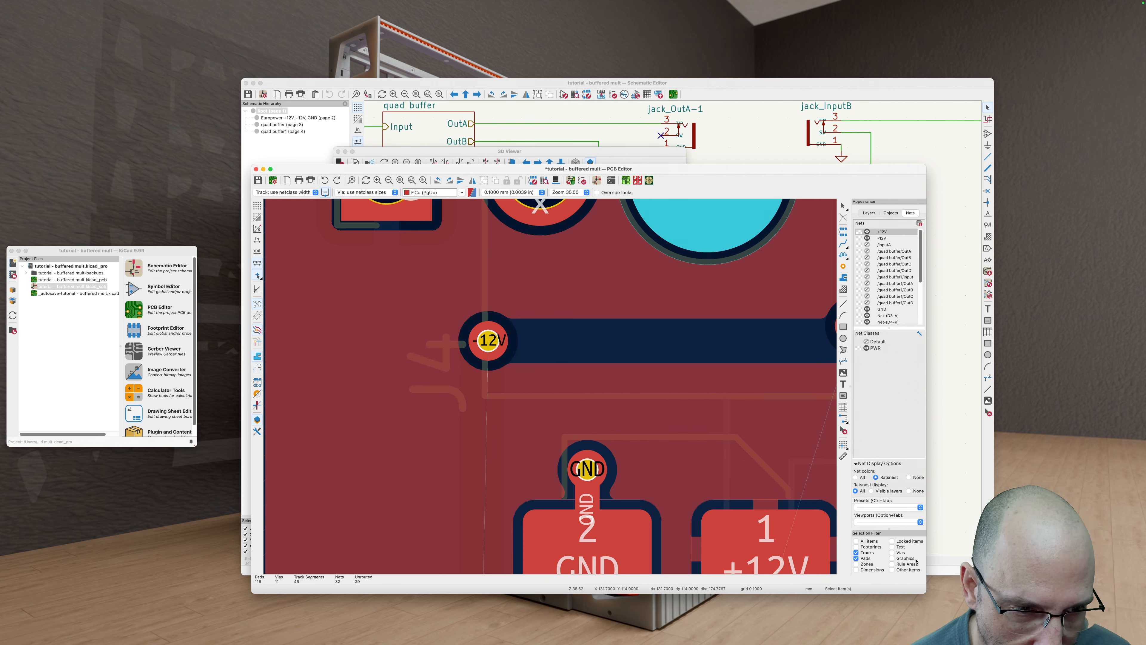
click(489, 344)
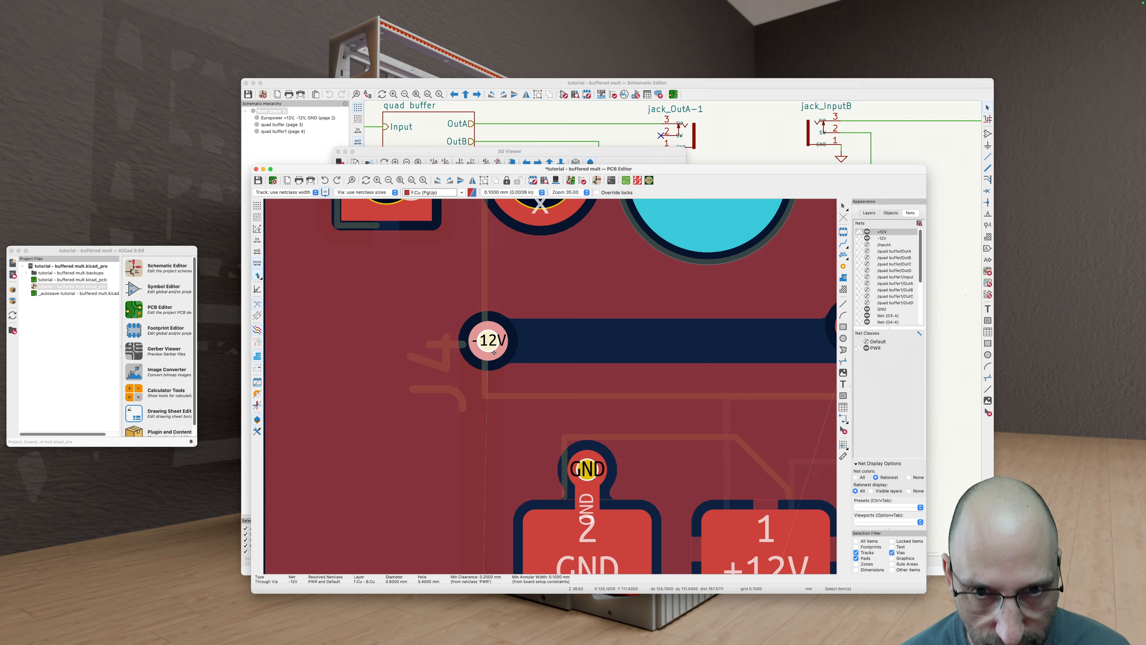
key(BackSpace)
key(v)
scroll(516, 370, down, 3)
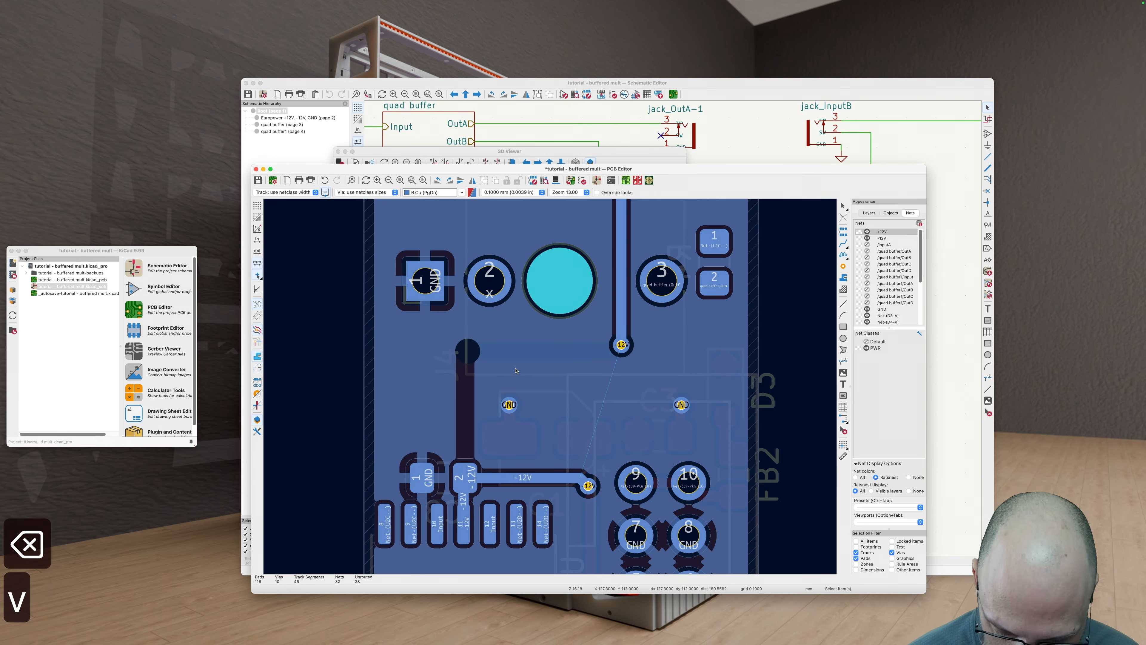
key(b)
scroll(529, 392, down, 2)
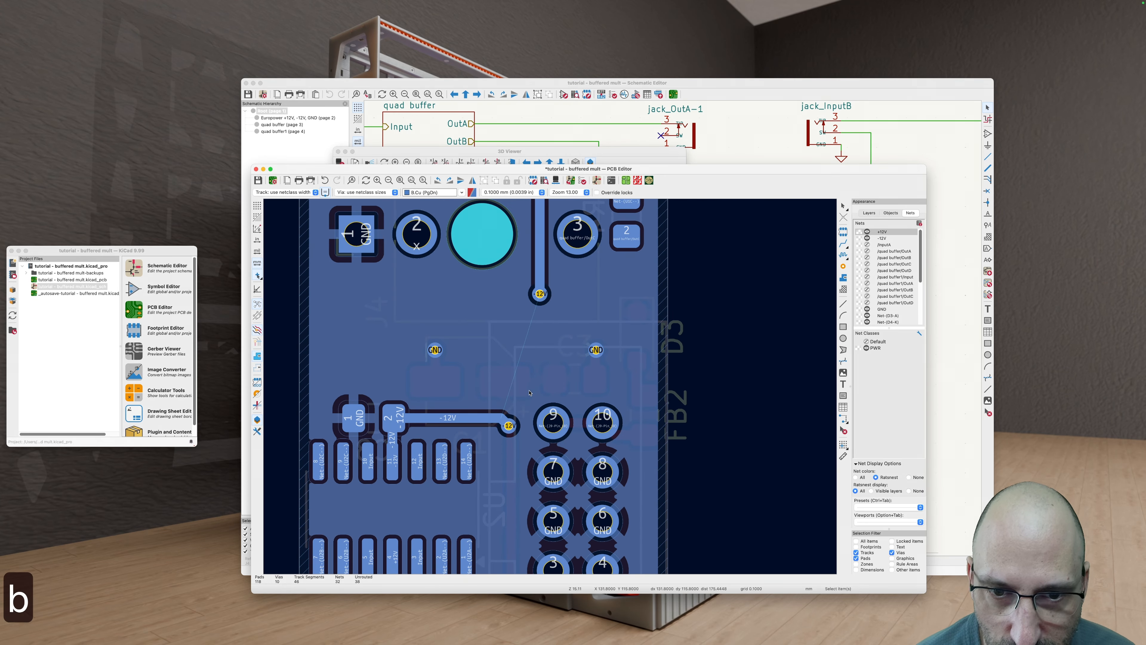
Step: Route a -12V track on the back copper between the via beside U2 and the upper -12V via near J4
scroll(524, 395, down, 1)
key(v)
key(v)
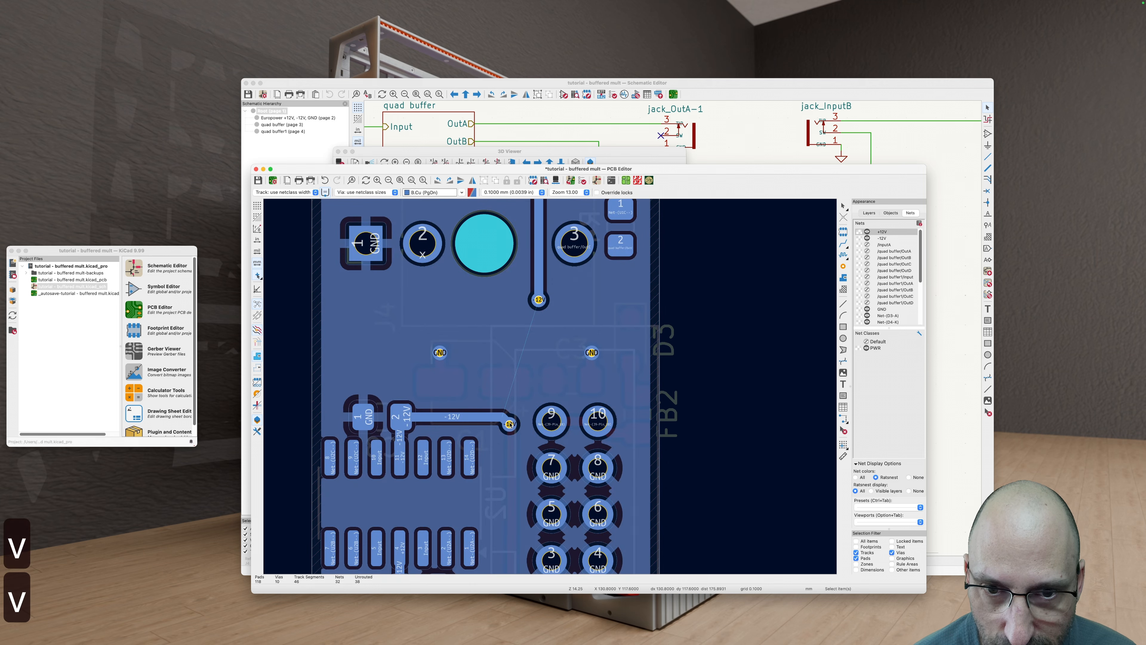
key(x)
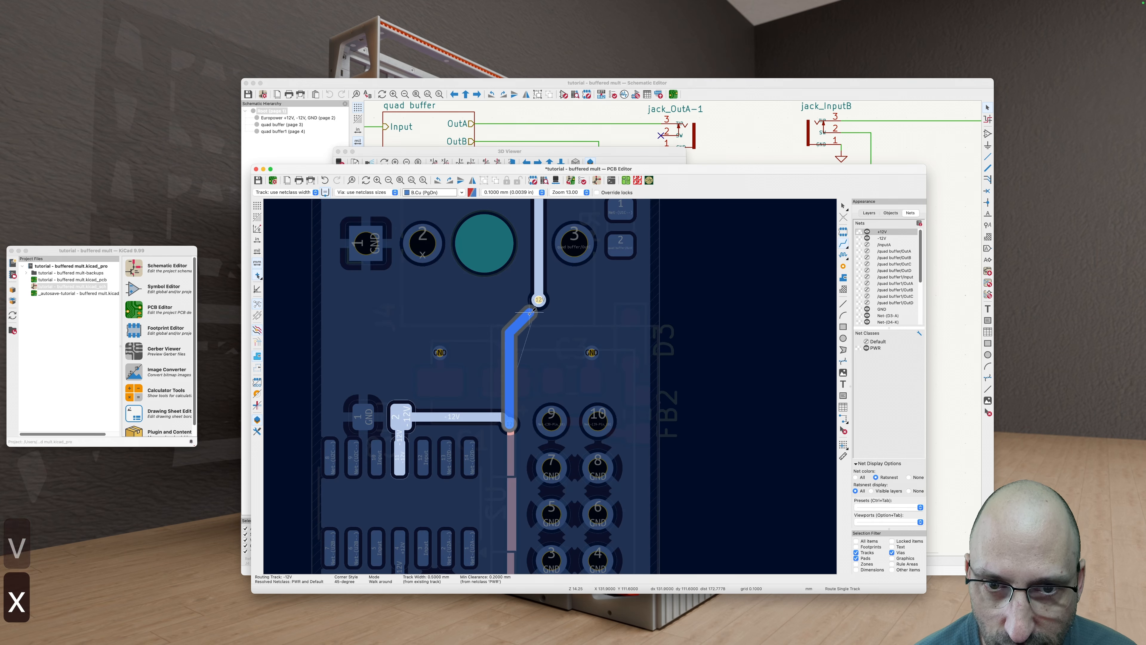
Step: Finish the -12V track on B.Cu at the upper via and refill all copper zones
click(538, 299)
scroll(505, 384, down, 5)
key(b)
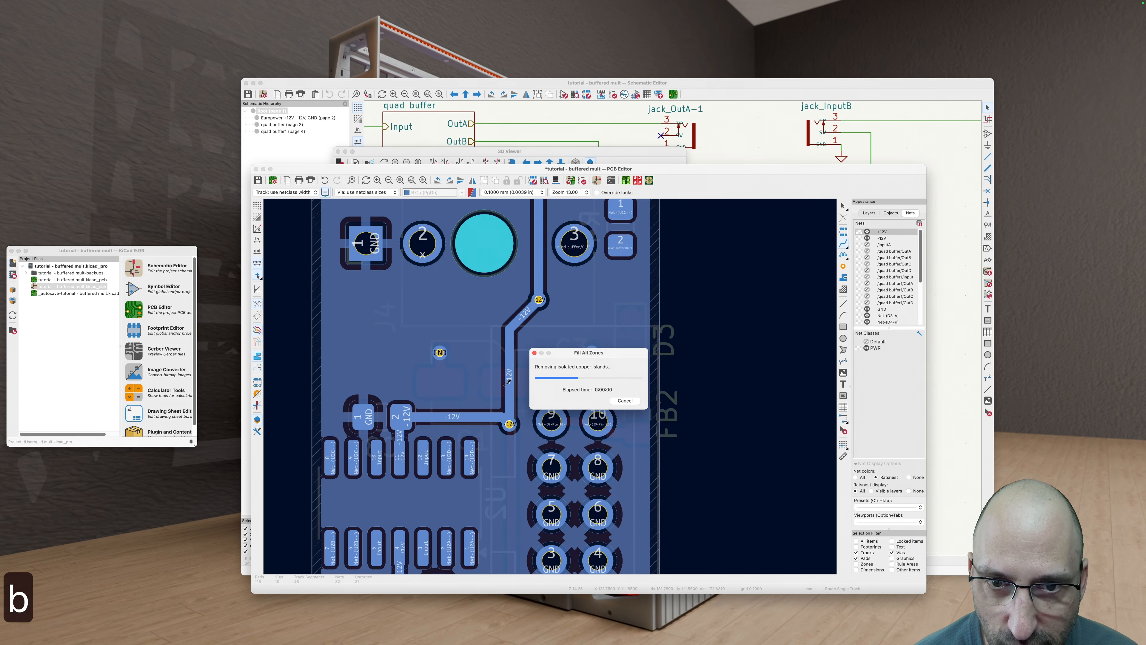
key(Escape)
scroll(555, 389, down, 3)
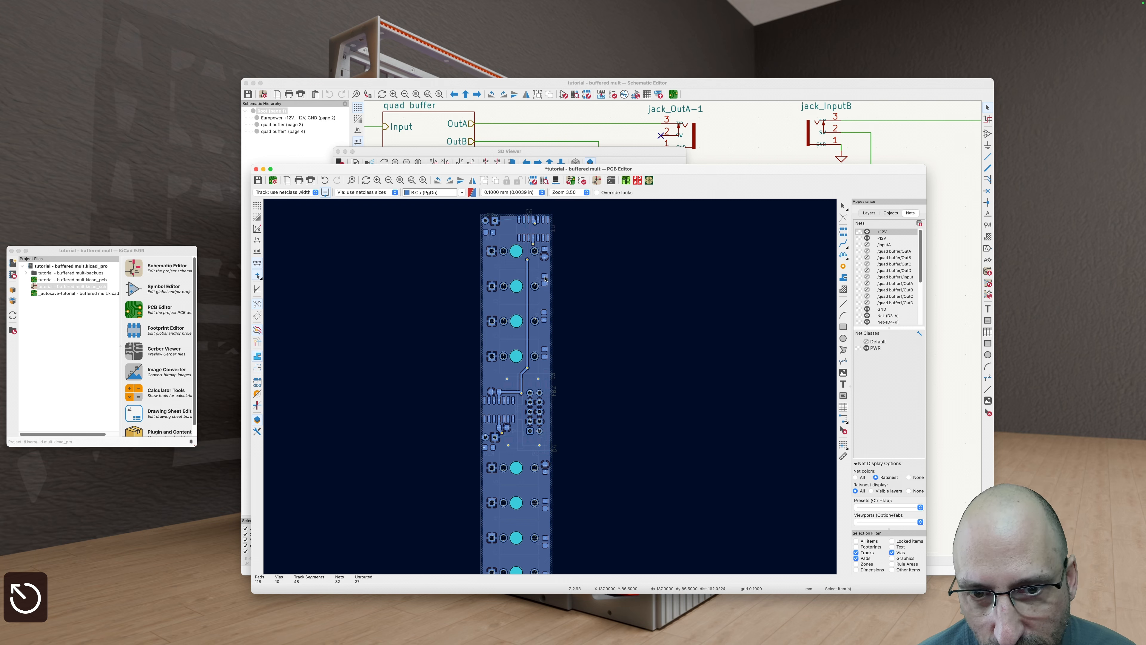
Step: Shift the diagonal -12V segment on B.Cu away from the upper via, reconnect it with a short track, and refill the zones
scroll(545, 278, up, 3)
shift+scroll(519, 339, down, 3)
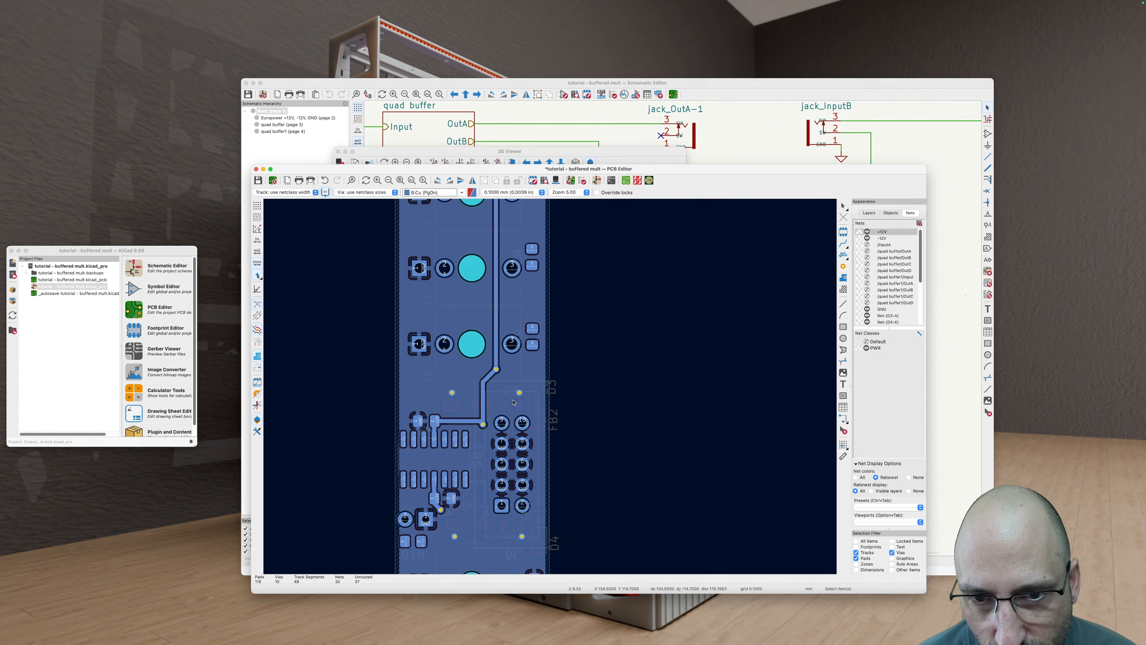
scroll(491, 387, up, 3)
key(Escape)
click(487, 357)
drag(490, 357, 502, 391)
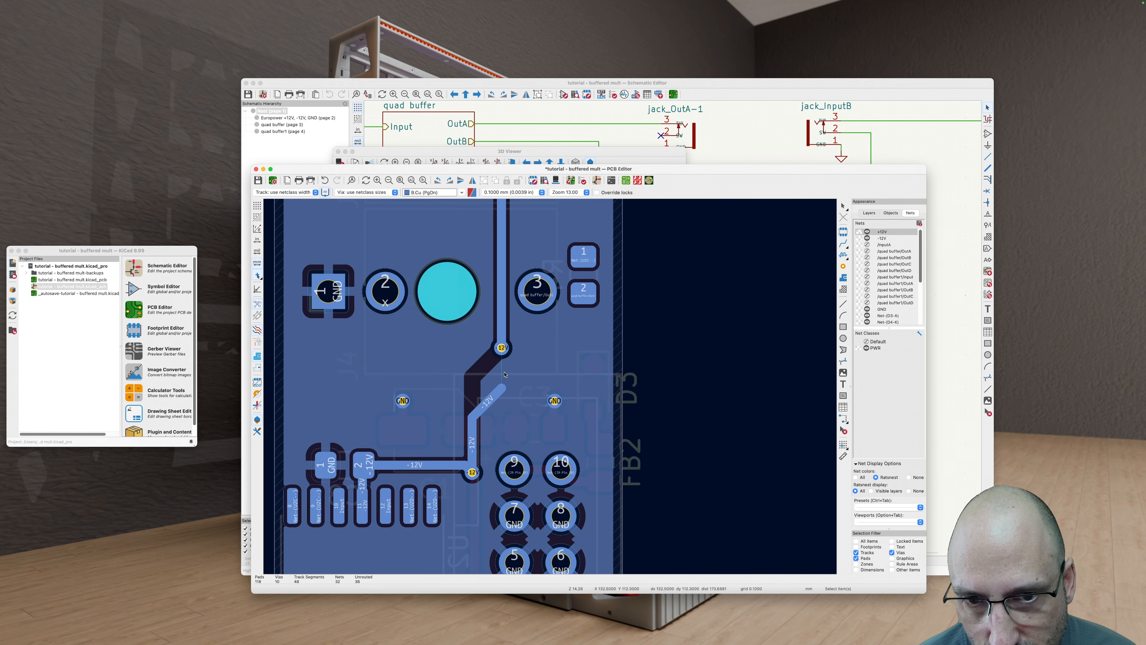
key(x)
click(502, 348)
key(Escape)
scroll(523, 333, down, 4)
key(b)
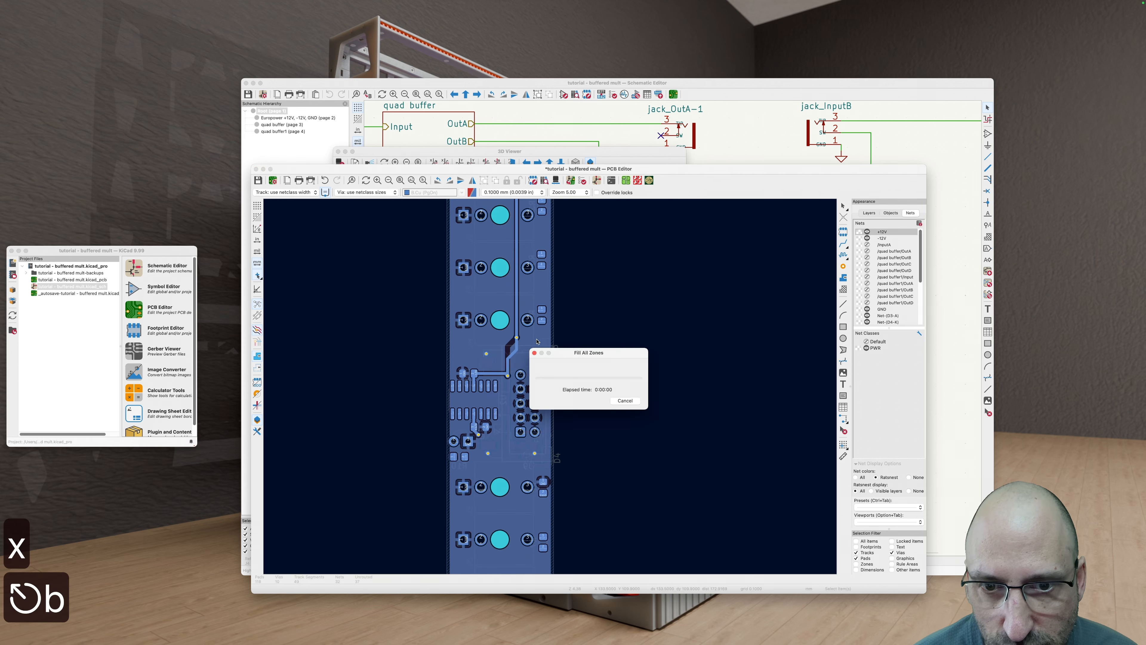
Step: Highlight the -12V net and examine its routing along the board on both F.Cu and B.Cu
scroll(647, 395, down, 2)
middle_drag(627, 399, 558, 409)
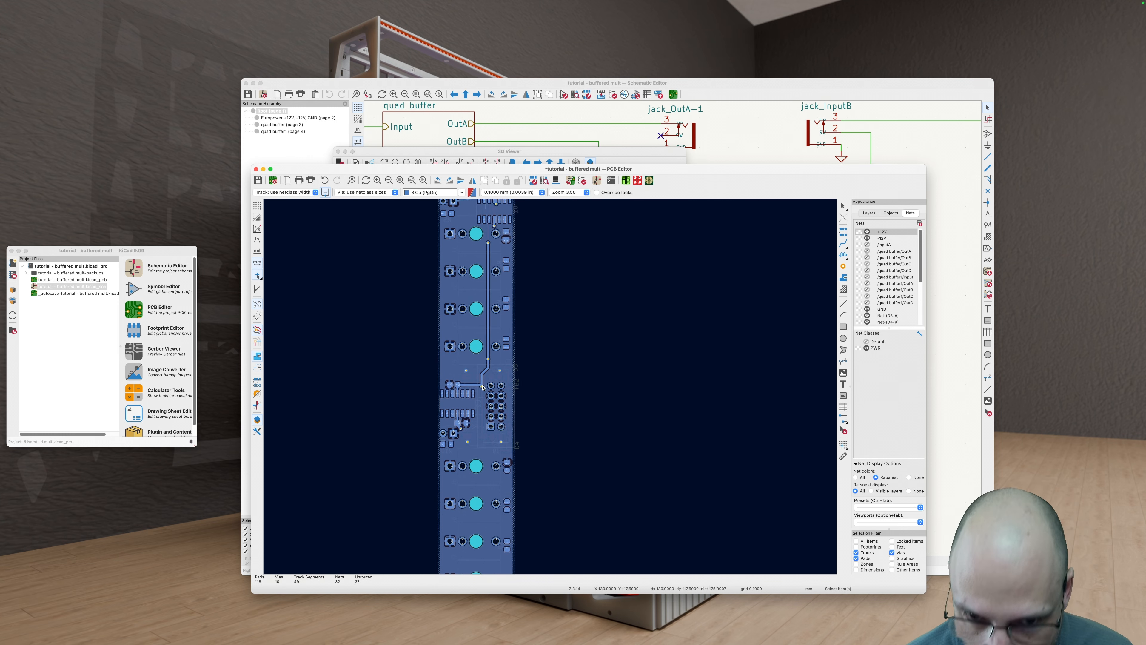
key(grave)
middle_drag(589, 414, 616, 475)
key(v)
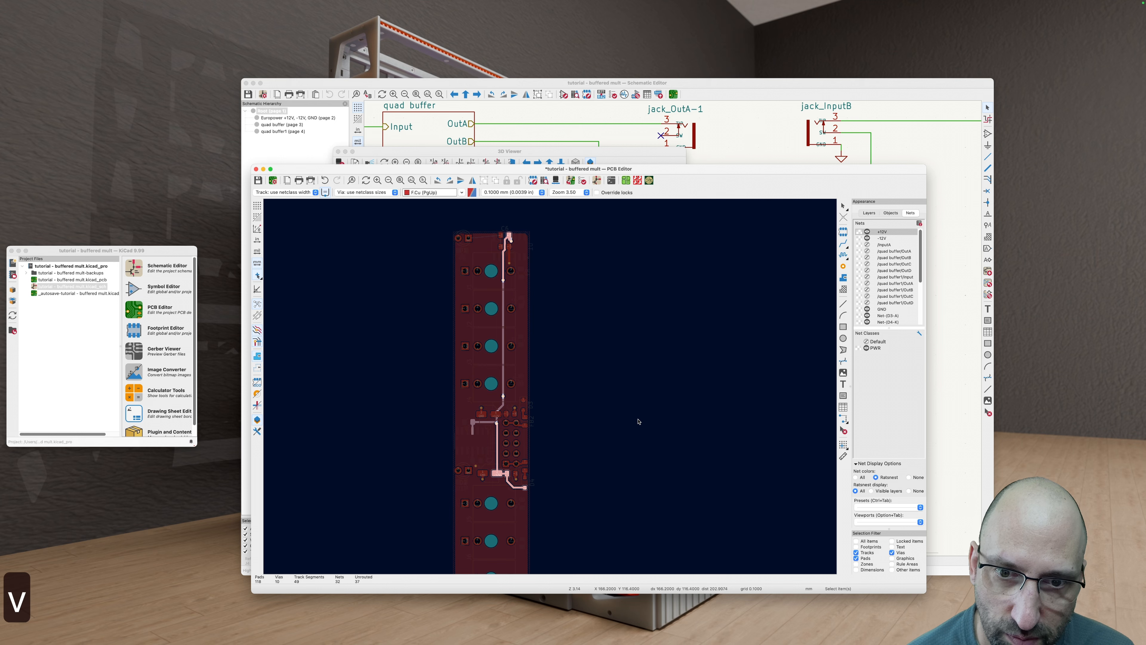
scroll(592, 428, down, 1)
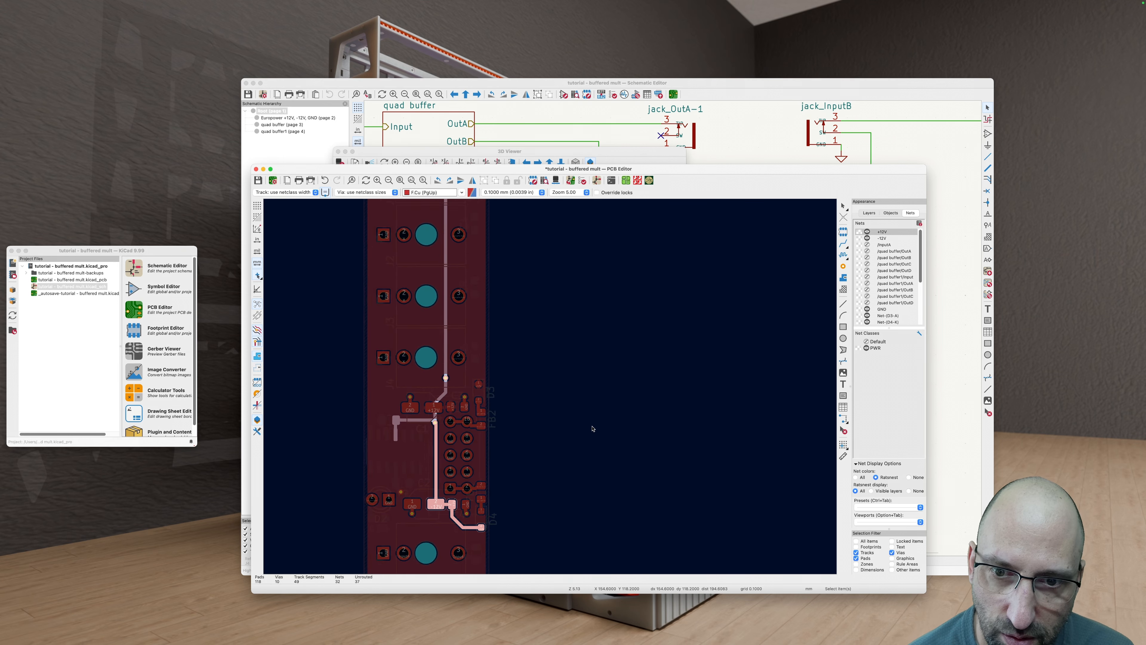
key(v)
scroll(591, 428, down, 2)
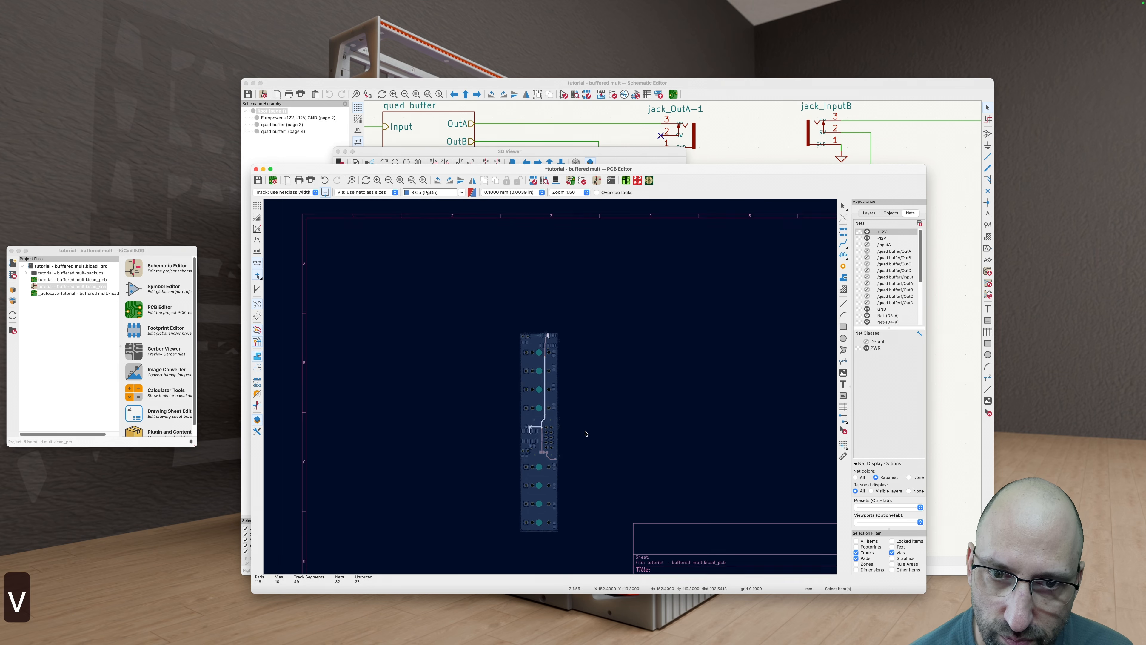
scroll(585, 434, up, 2)
key(v)
key(v)
key(v)
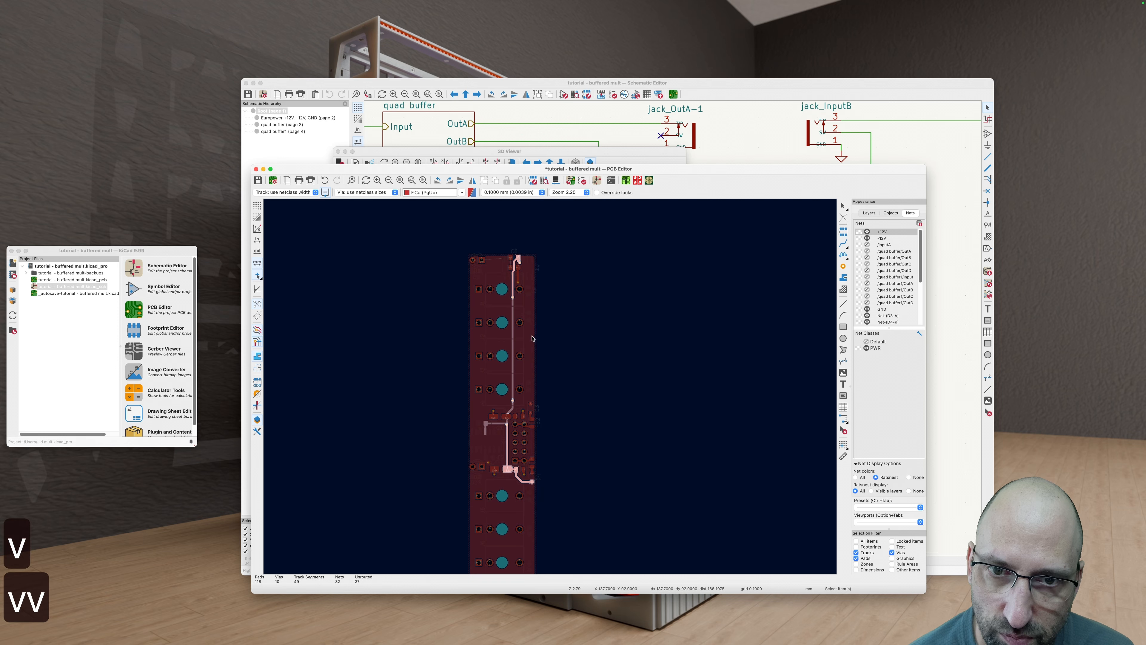
key(Escape)
key(v)
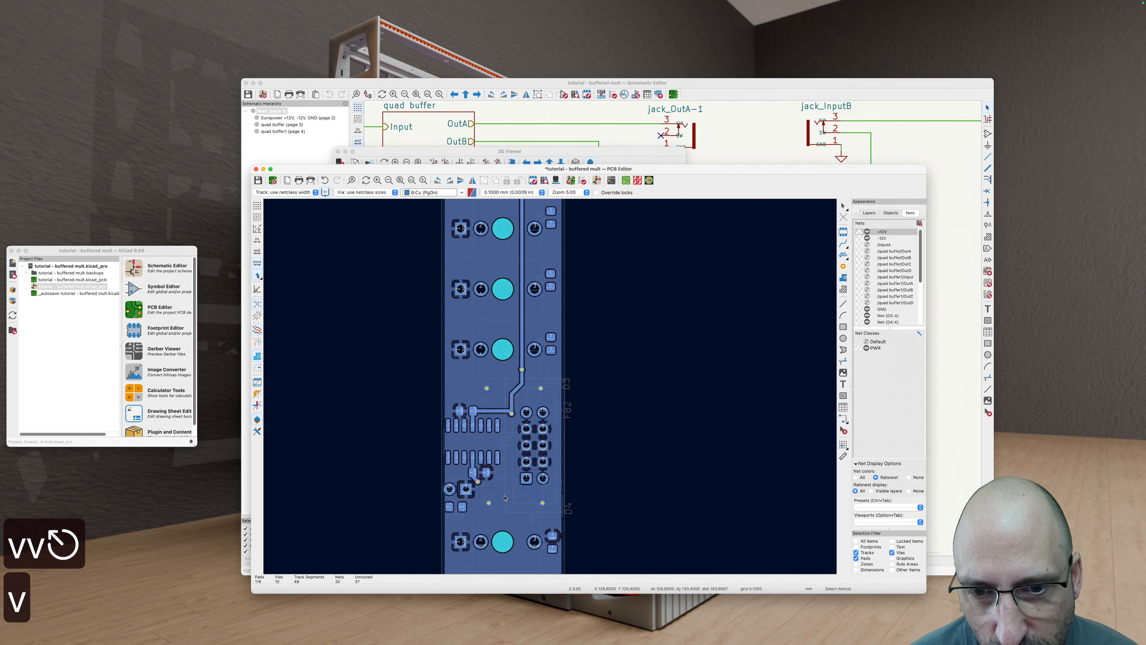
Step: Highlight the GND net and examine its pads and vias around the power header on B.Cu and F.Cu
scroll(496, 417, up, 10)
key(grave)
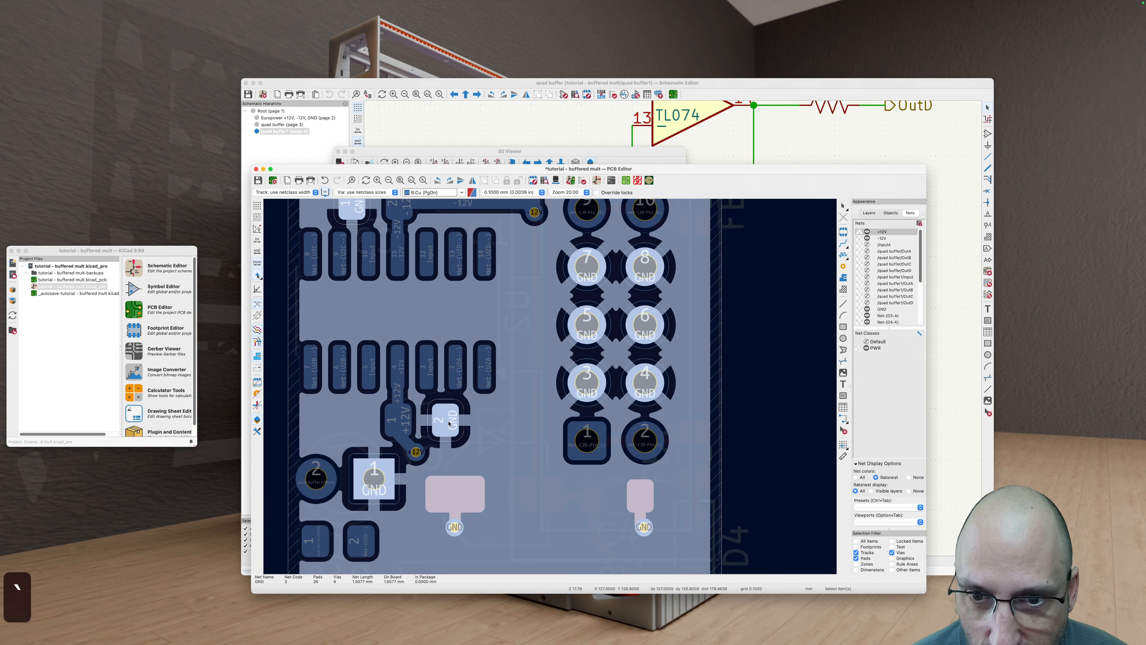
scroll(533, 423, down, 6)
scroll(581, 417, down, 3)
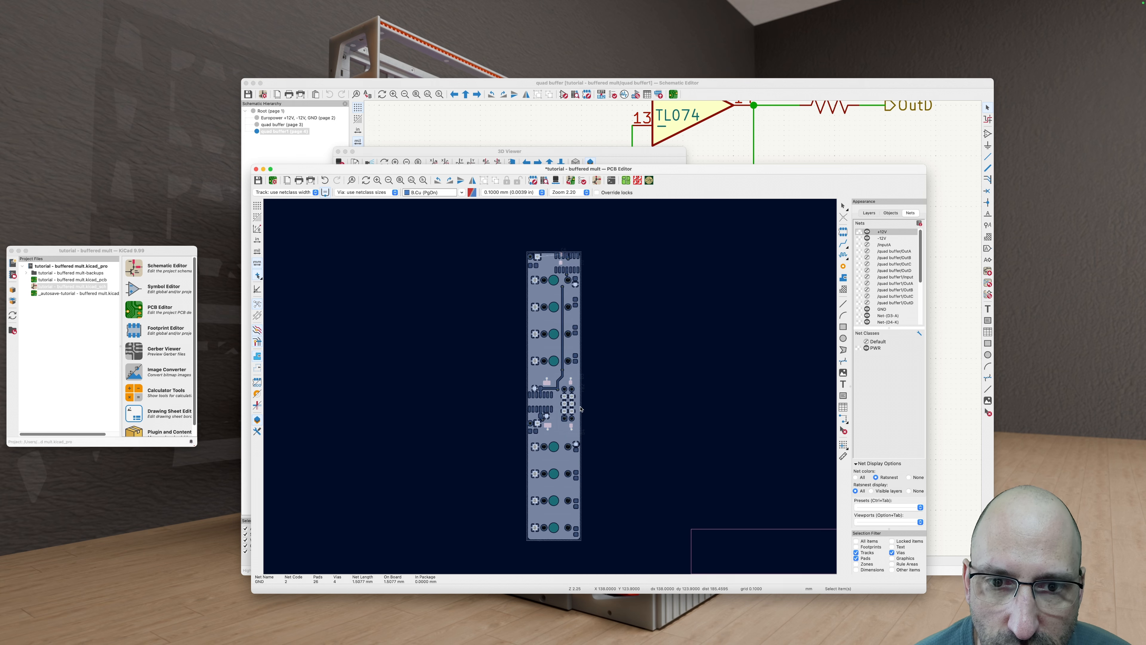
scroll(549, 390, up, 3)
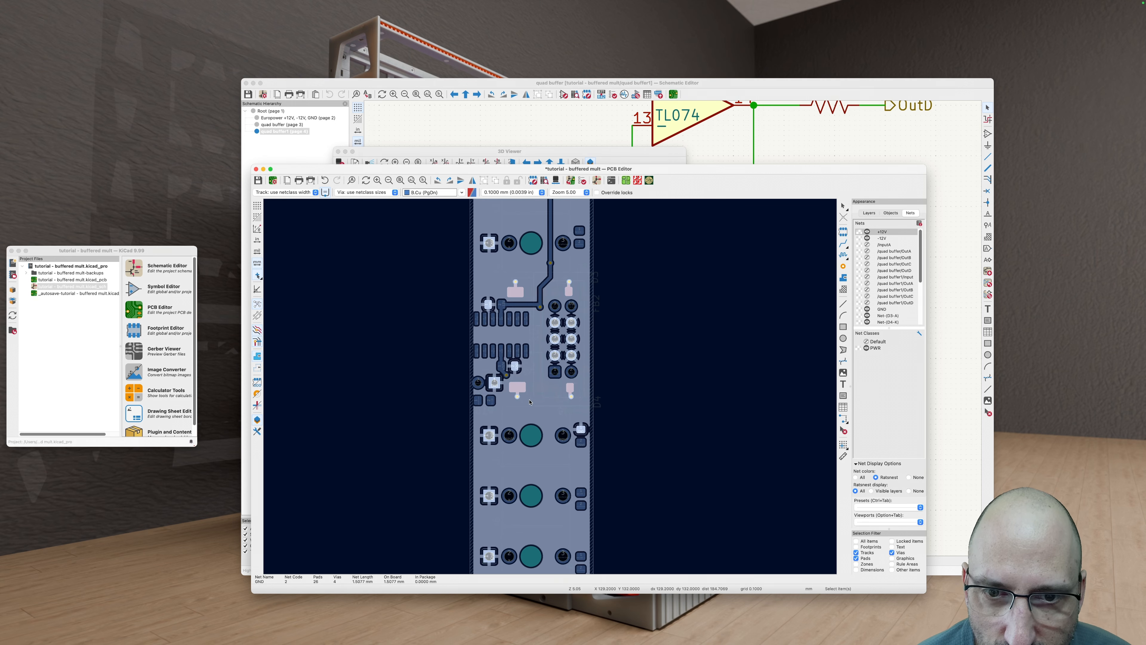
scroll(490, 346, up, 6)
scroll(607, 435, down, 6)
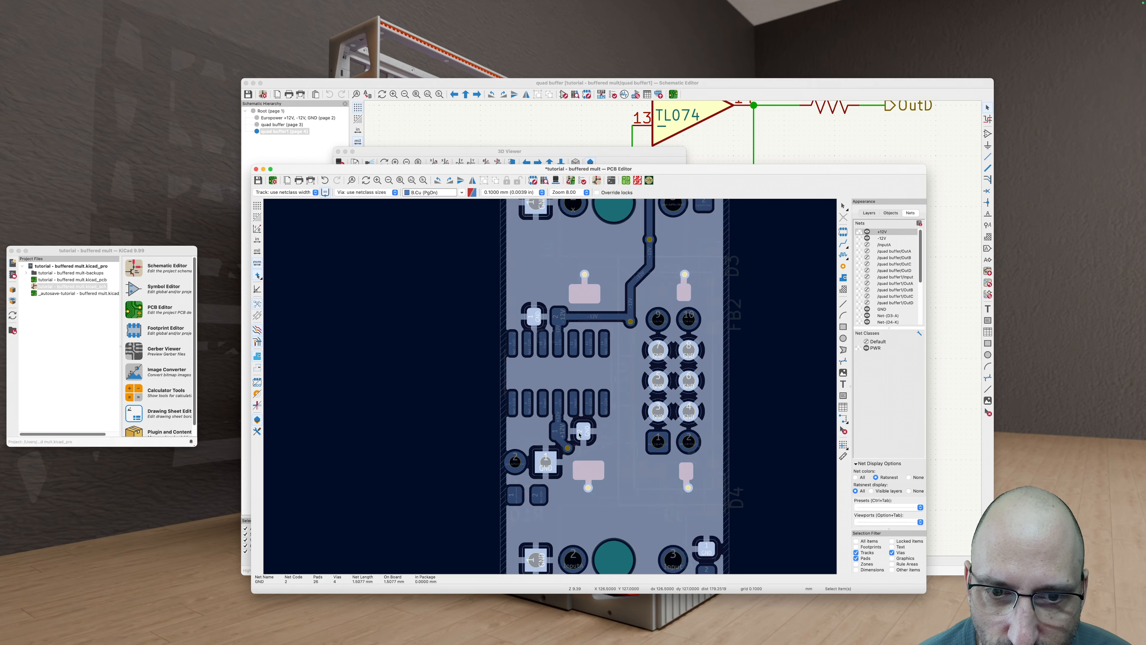
key(v)
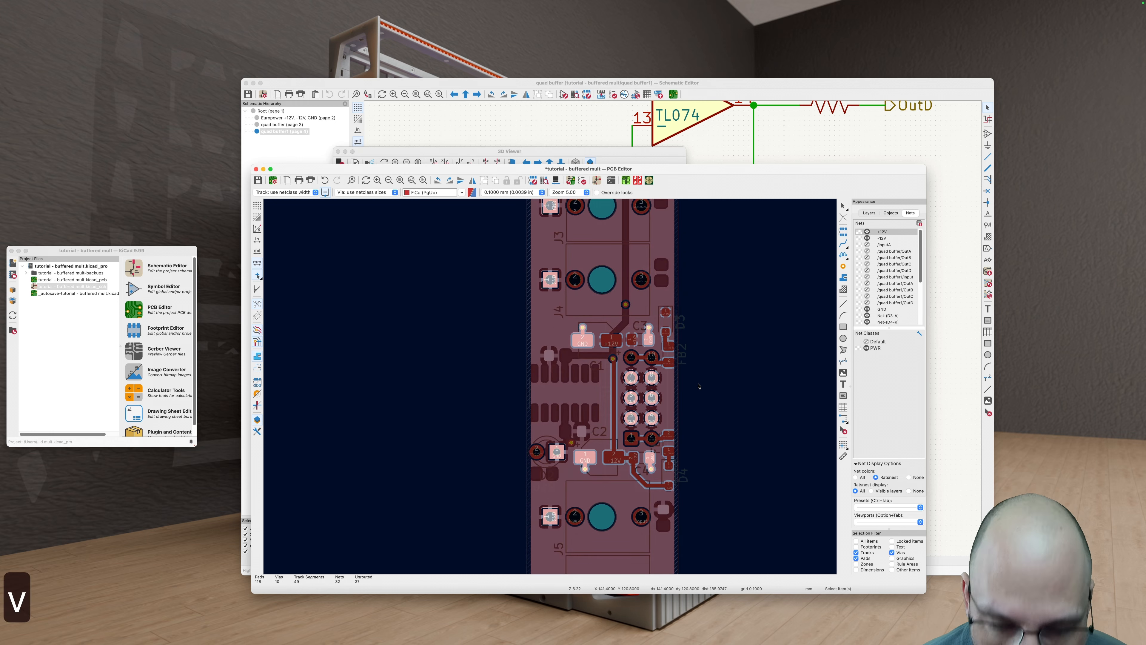
Step: Route a vertical GND track on F.Cu between the two GND pads near the board's top edge
key(h)
middle_drag(730, 361, 624, 489)
middle_drag(595, 326, 614, 442)
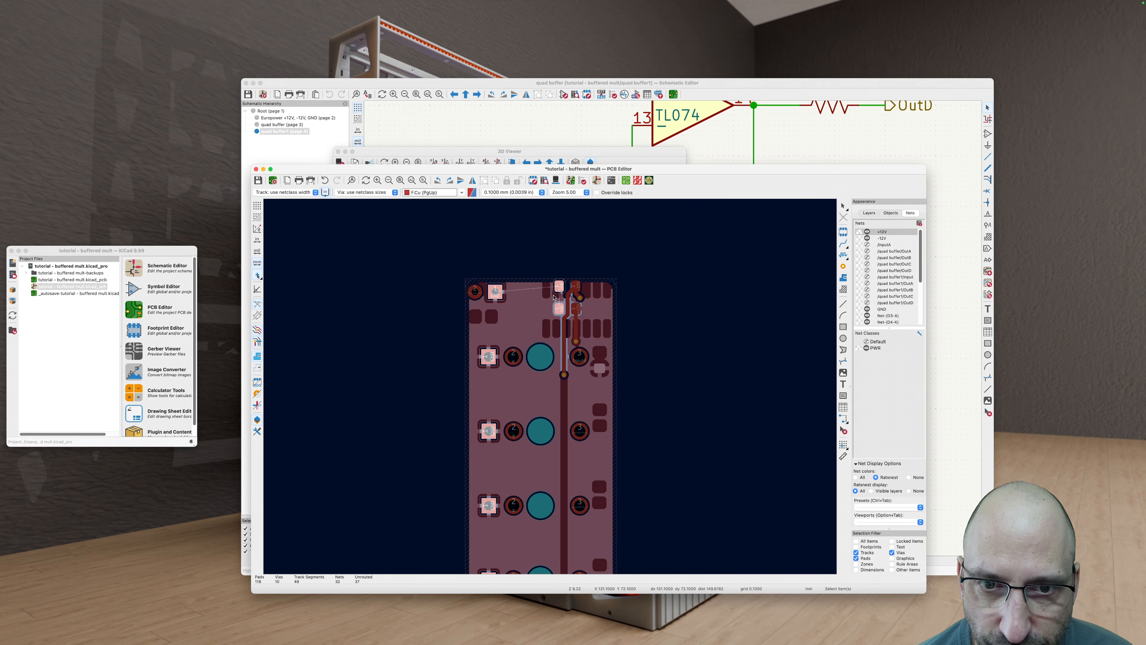
scroll(551, 282, up, 5)
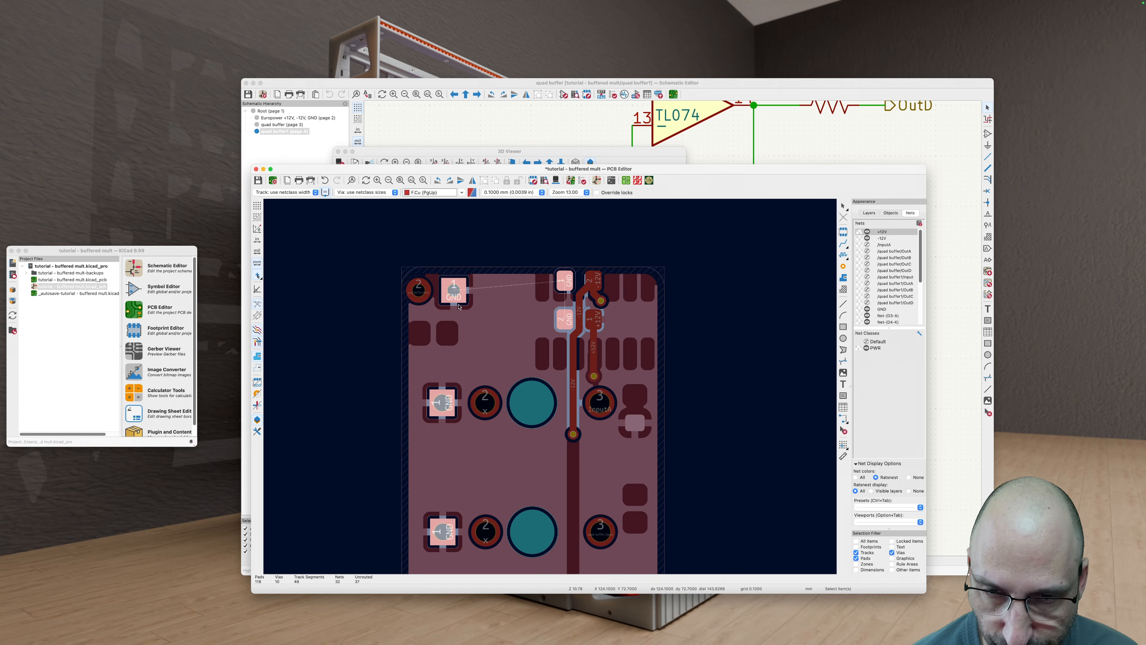
middle_drag(576, 280, 619, 272)
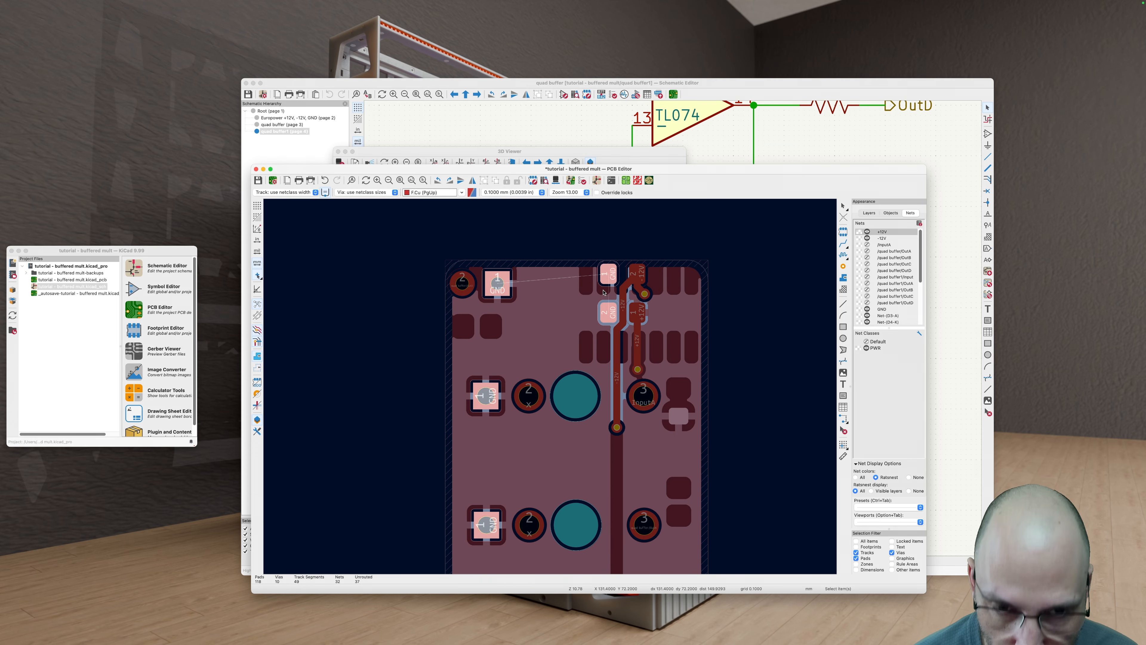
key(v)
key(v)
key(x)
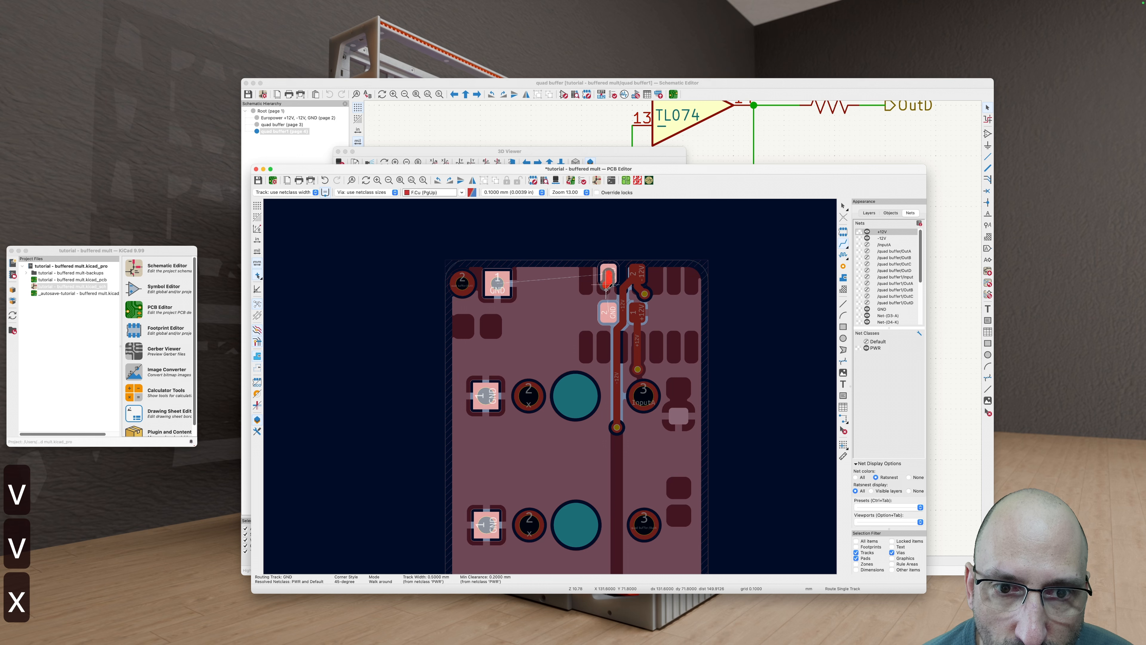
click(614, 310)
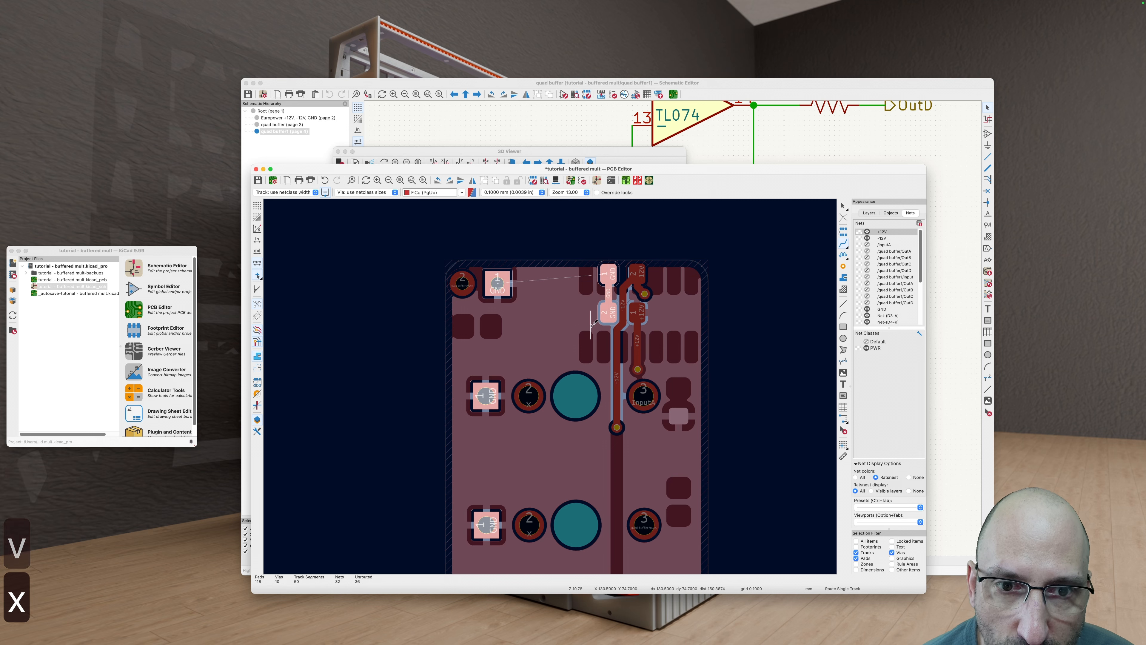
Step: Route a GND track on F.Cu from the lower GND pad to the square through-hole pad 1 and refill the zones
click(609, 310)
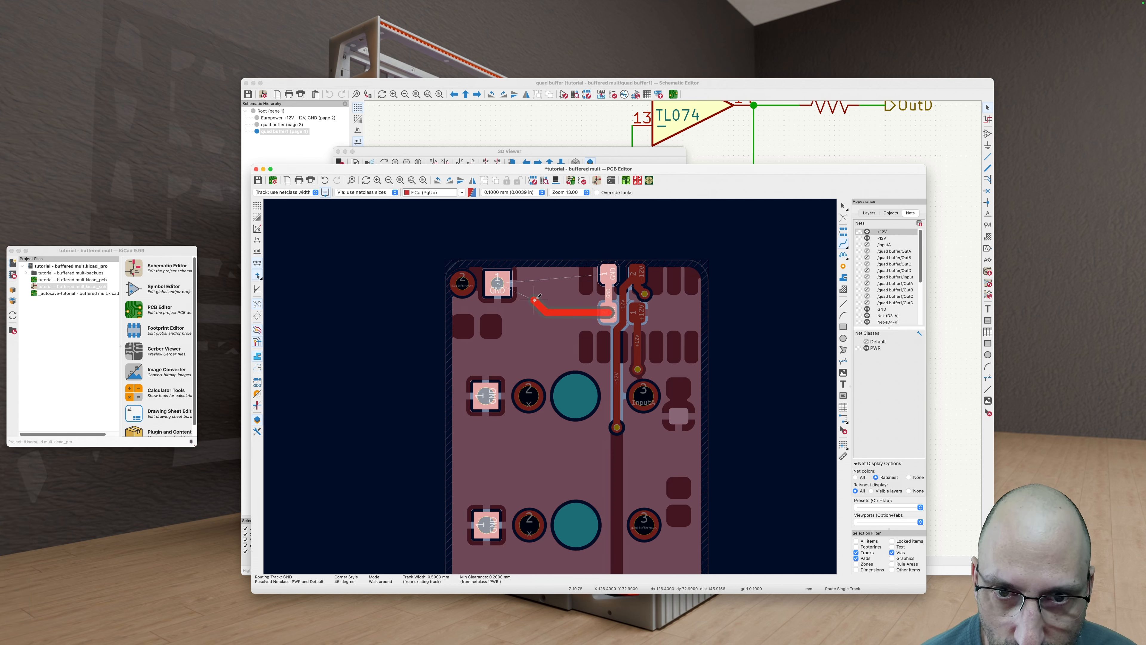
click(502, 283)
key(b)
scroll(546, 315, up, 2)
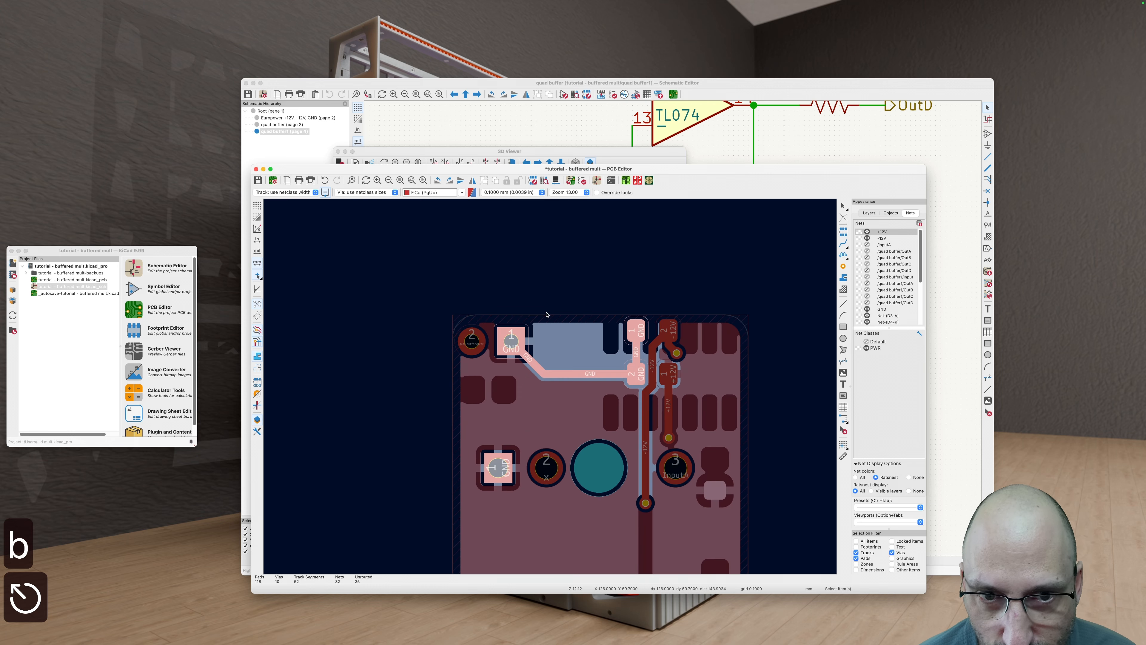
Step: Delete the angled GND track between the lower GND pad and the square through-hole pad 1
click(563, 373)
click(592, 373)
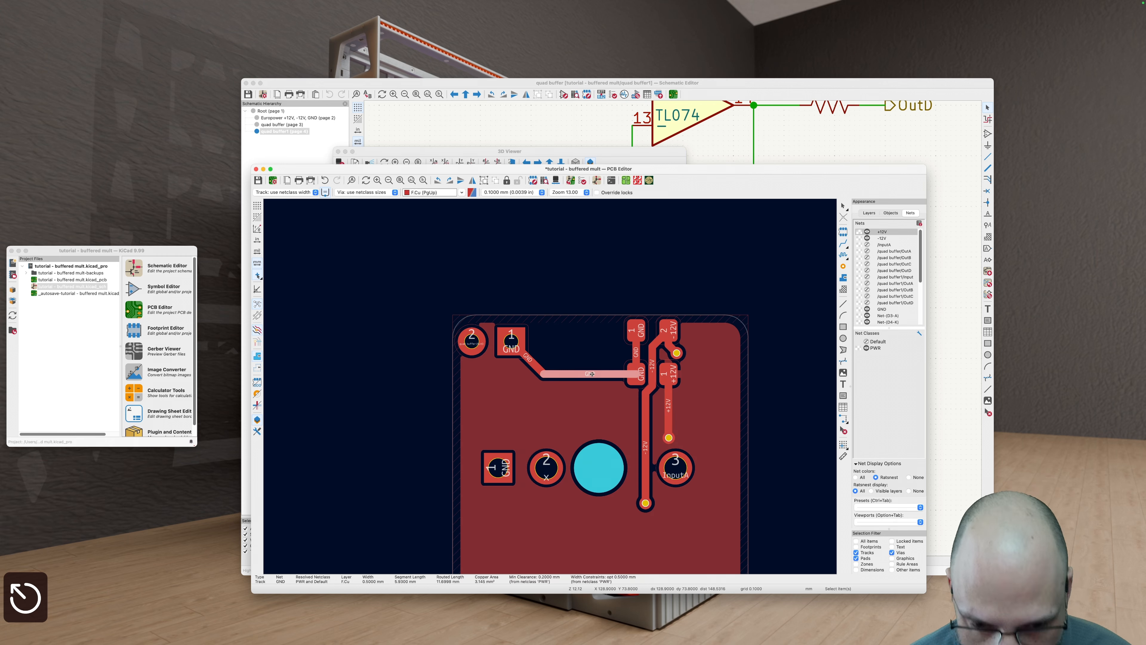
key(u)
key(BackSpace)
Step: Route a GND track on F.Cu from the upper GND pad straight to the square through-hole pad 1 and refill the zones
key(x)
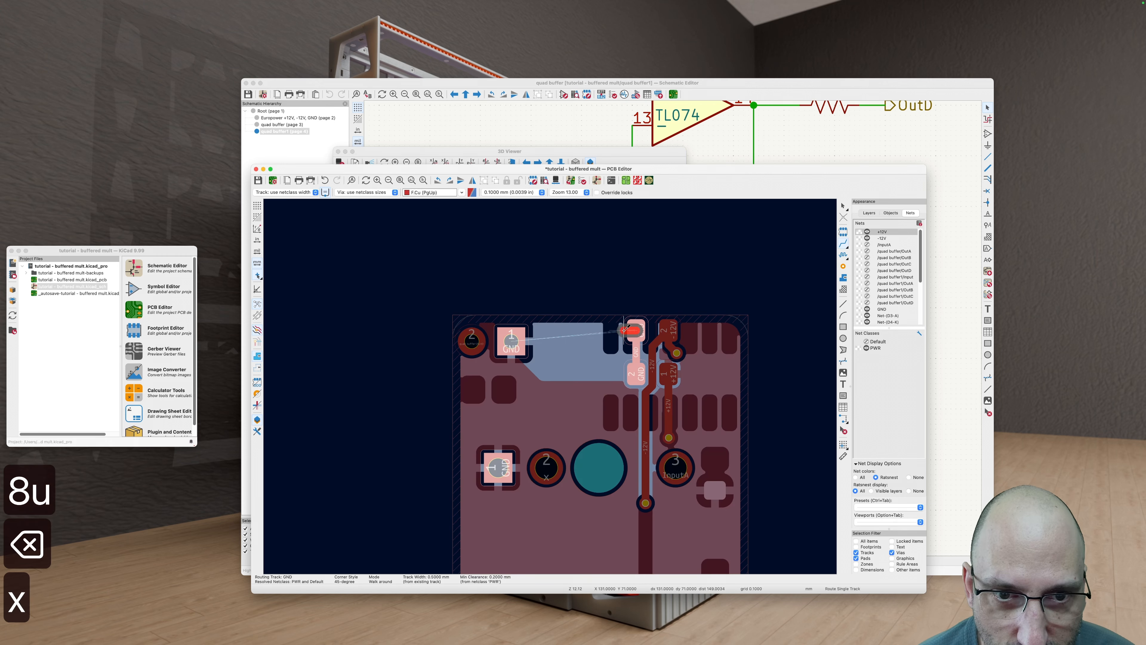
click(513, 333)
key(b)
key(Escape)
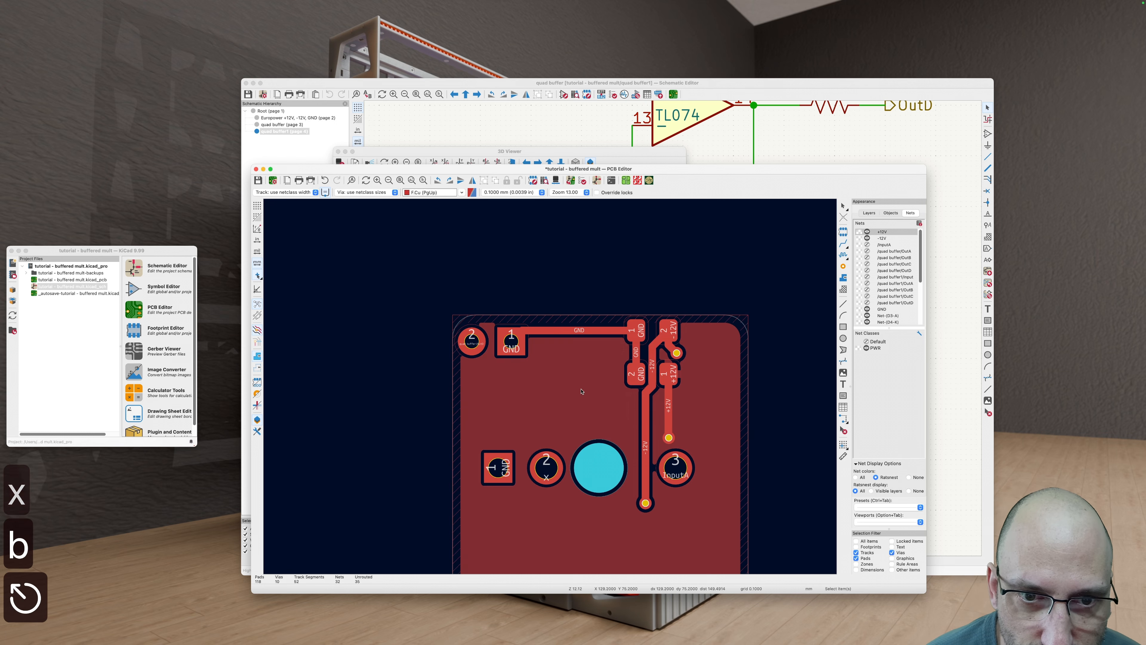
scroll(564, 374, down, 4)
scroll(564, 355, up, 6)
key(Escape)
click(565, 351)
drag(565, 351, 573, 348)
key(super+z)
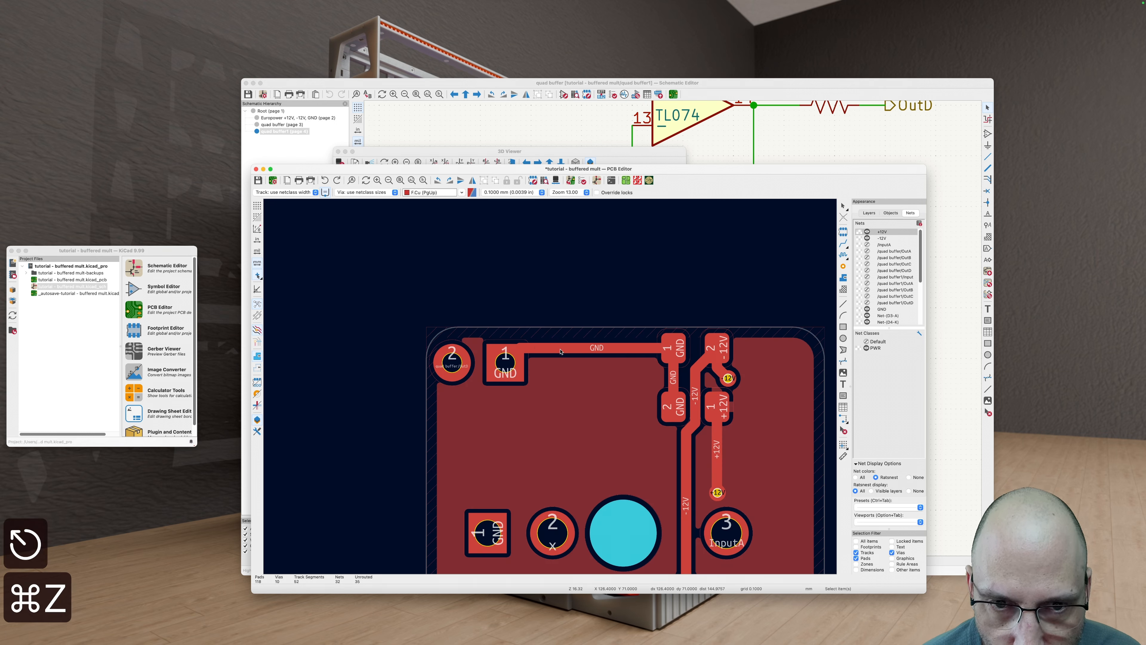
Step: Shift the horizontal GND track slightly closer to the board's top edge and refill the zones
key(d)
scroll(567, 335, down, 3)
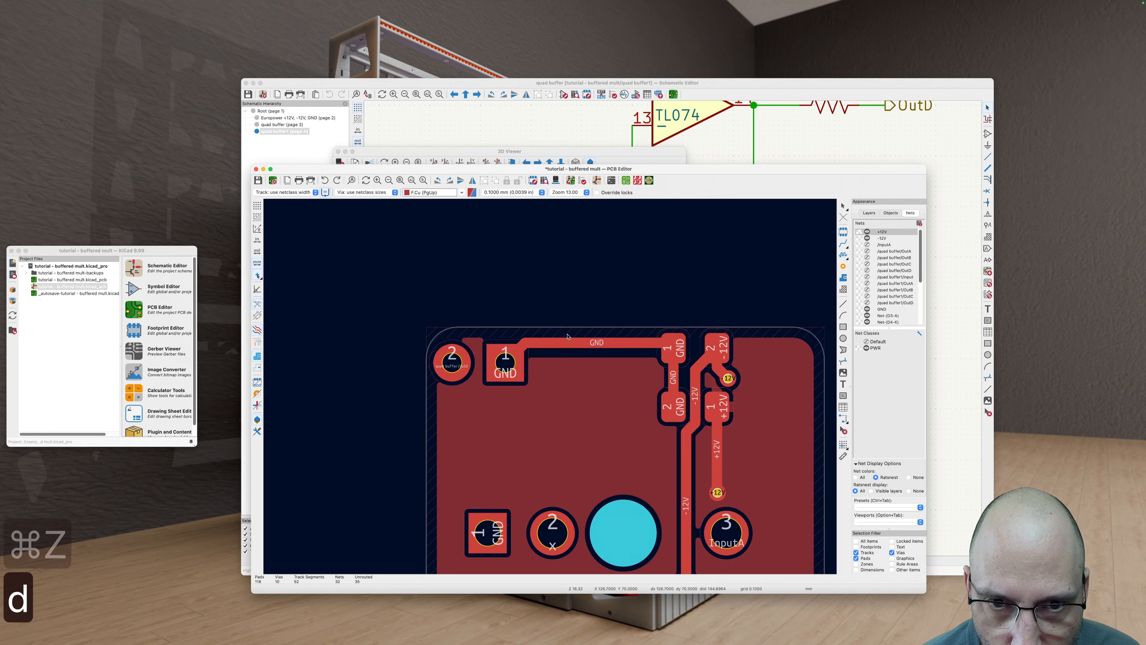
key(Escape)
key(b)
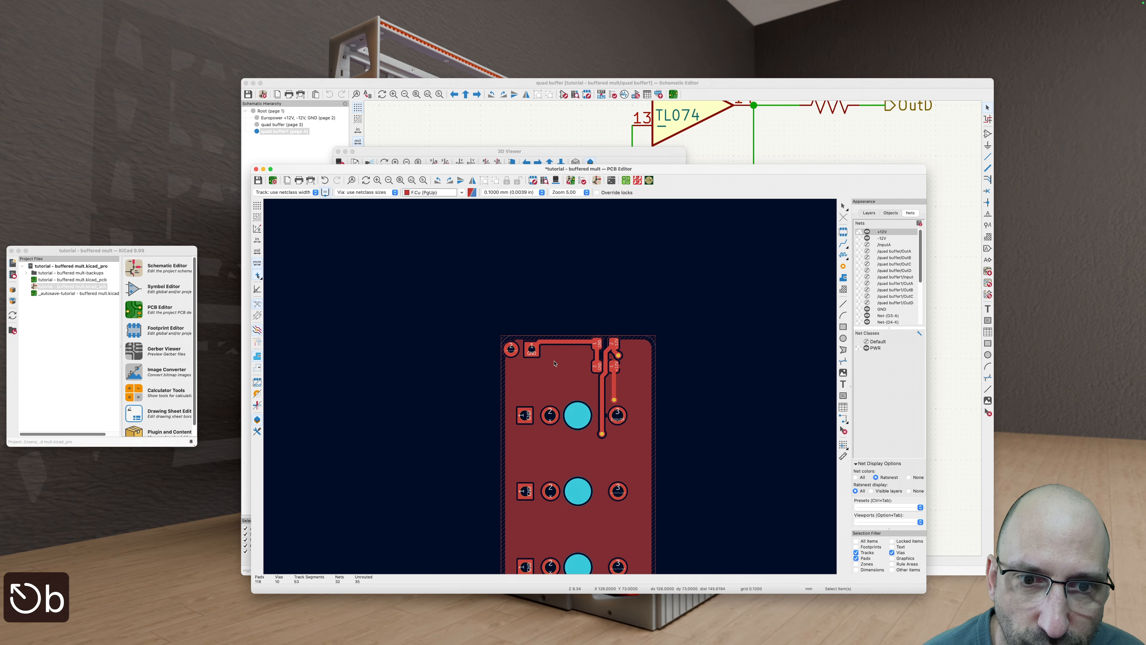
Step: Reshape the short -12V track between pad 2 and its nearby via so it enters the via vertically, and refill the zones
scroll(647, 392, up, 6)
scroll(611, 337, up, 3)
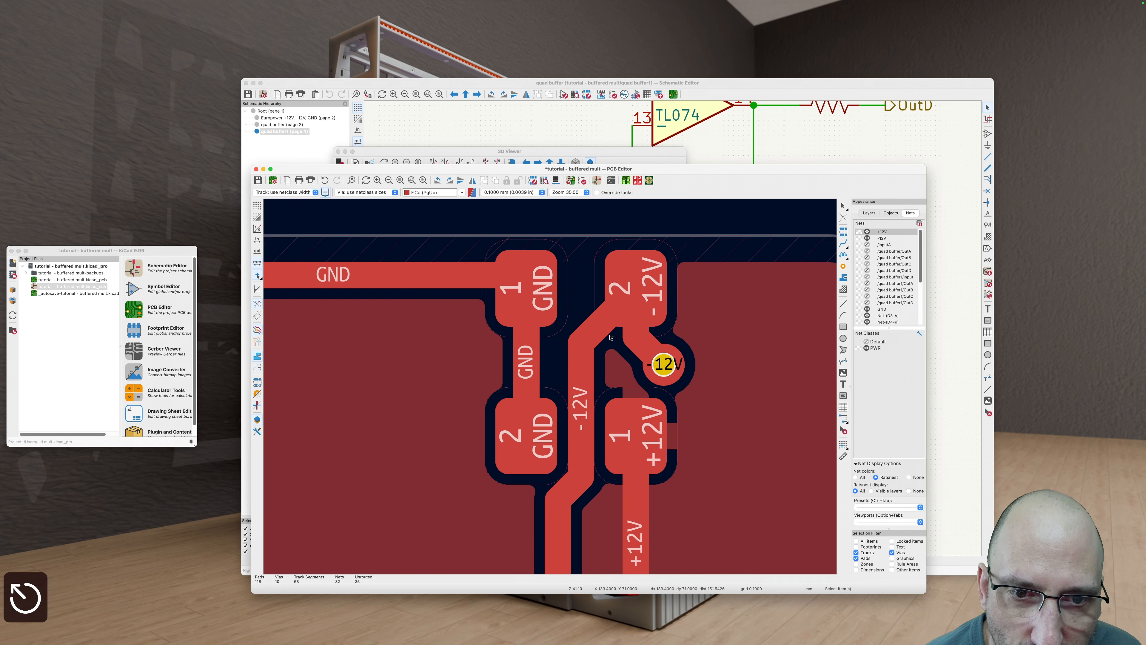
scroll(615, 339, up, 4)
scroll(615, 339, right, 3)
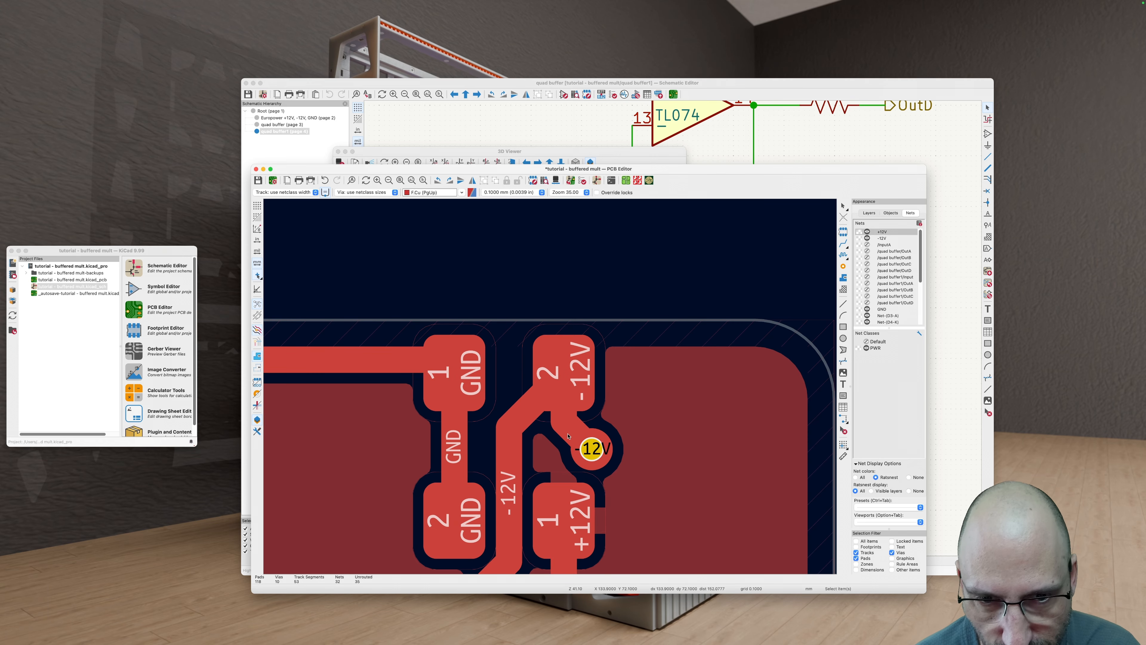
click(570, 431)
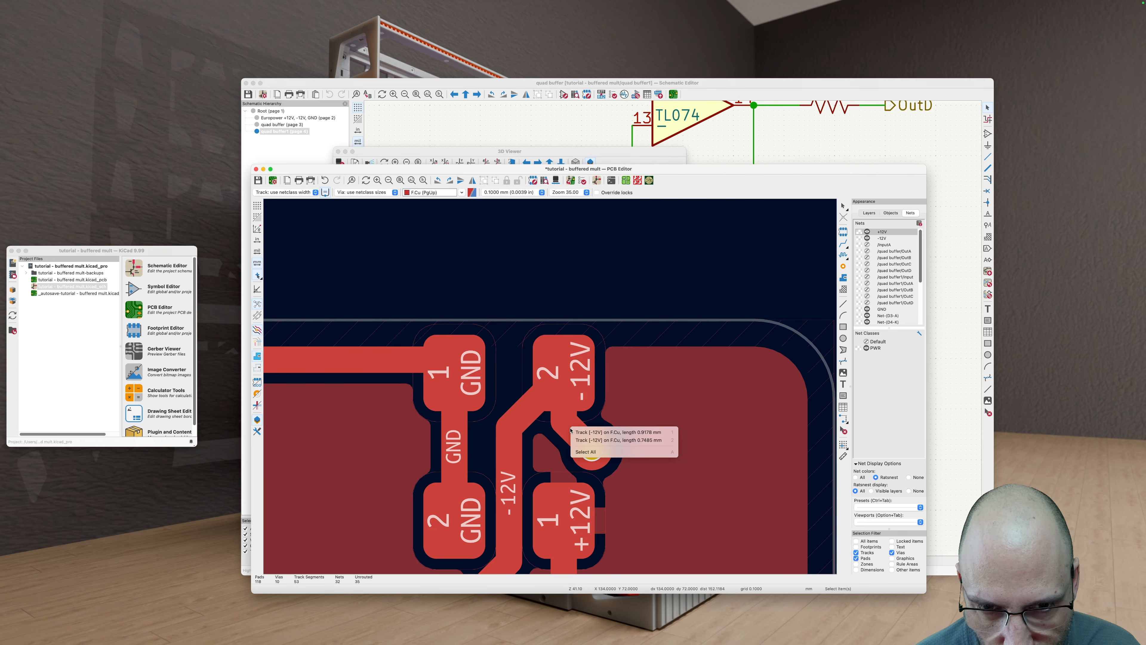
click(590, 435)
key(d)
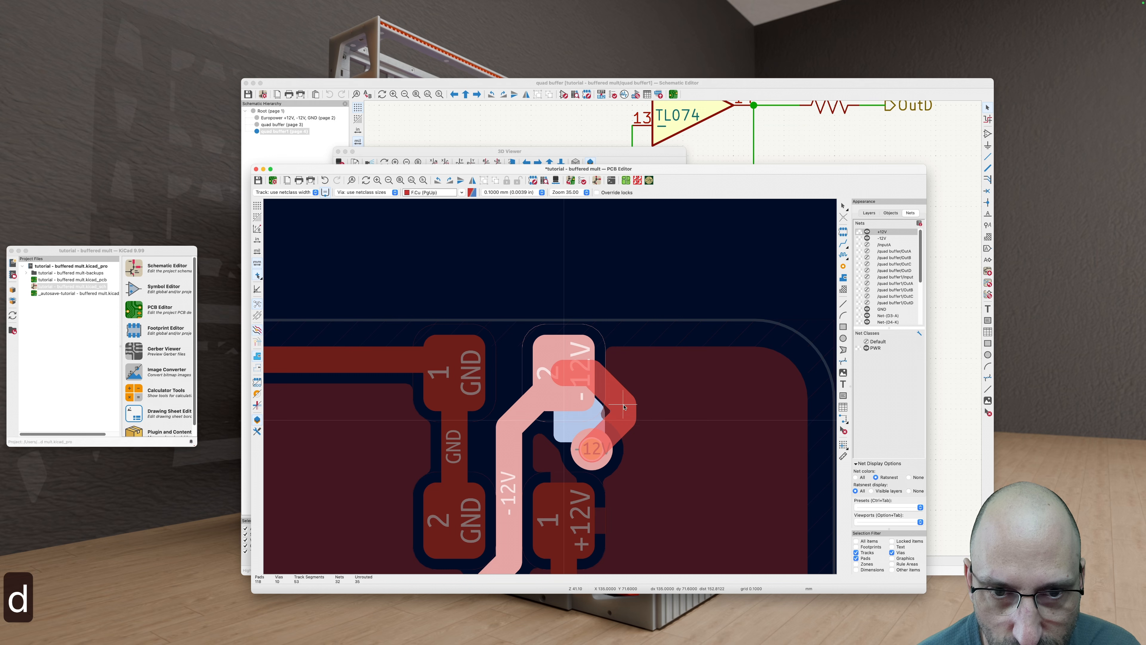
click(583, 426)
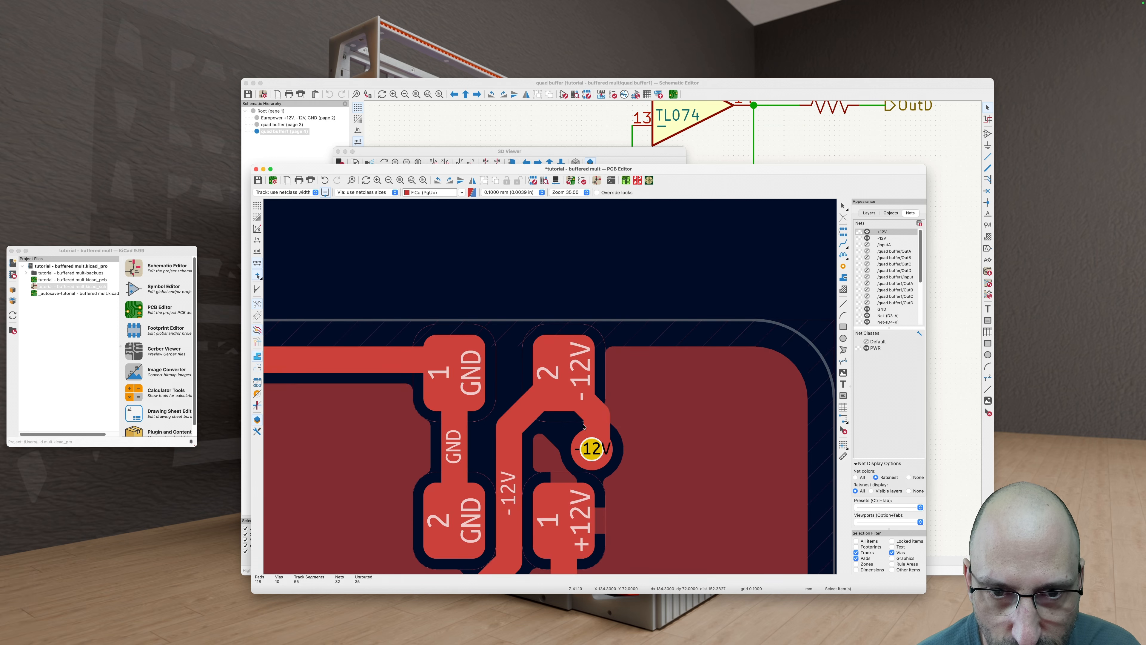
scroll(582, 427, down, 2)
key(b)
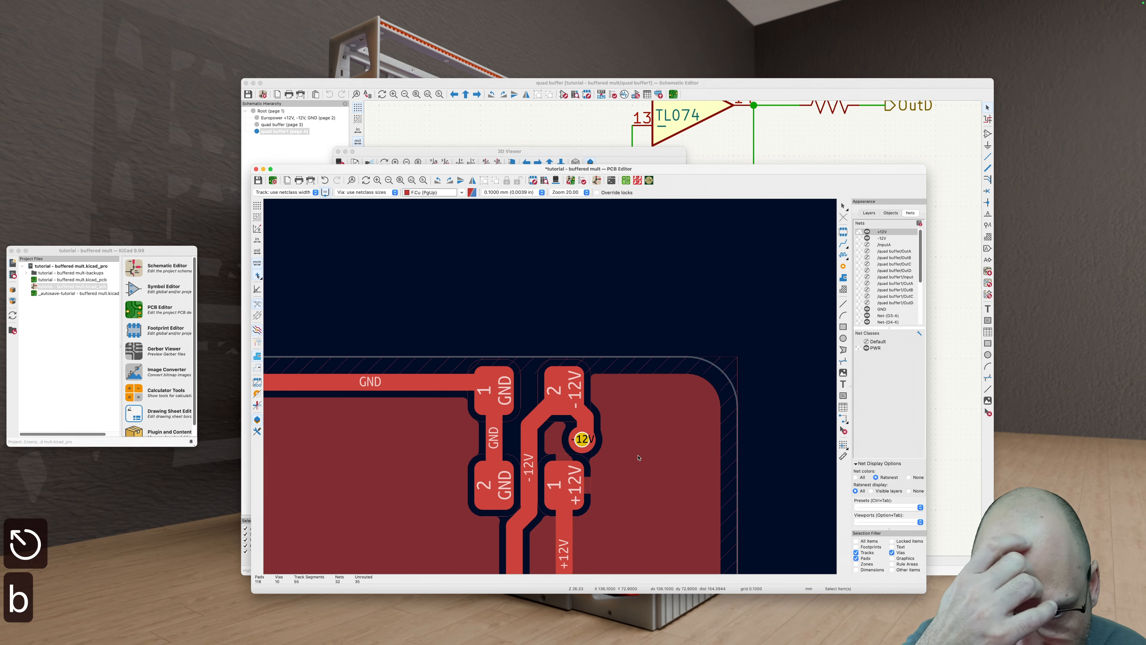
Step: Nudge the -12V via below pad 2 of C6 while checking both copper layers, and refill the zones
key(v)
scroll(588, 457, up, 2)
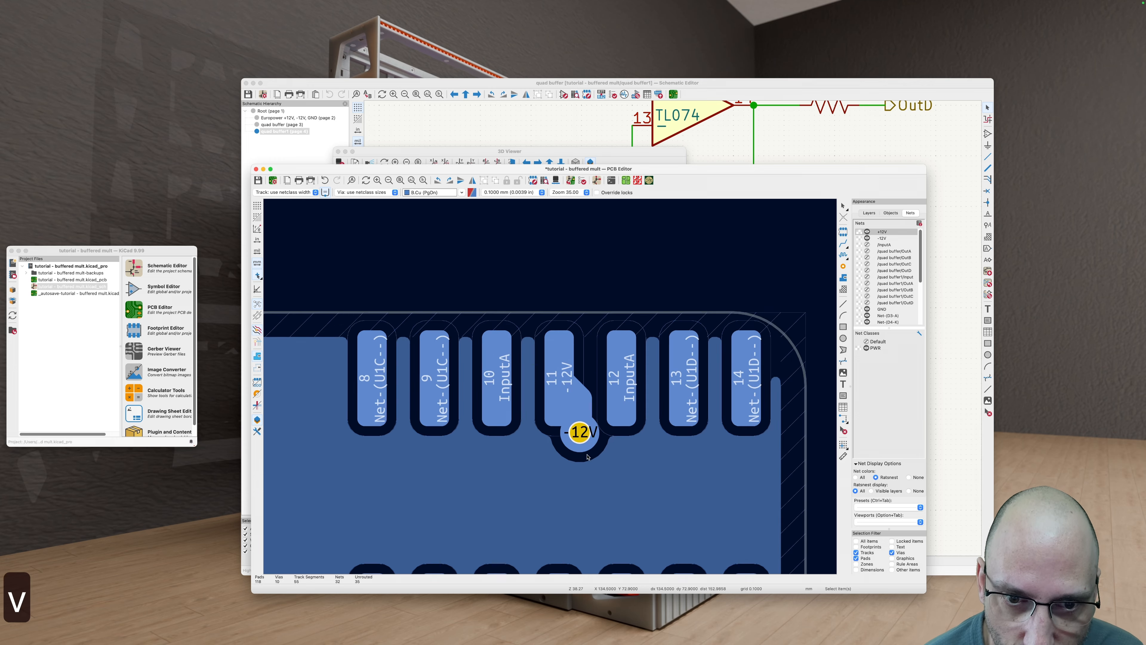
scroll(587, 457, down, 3)
key(v)
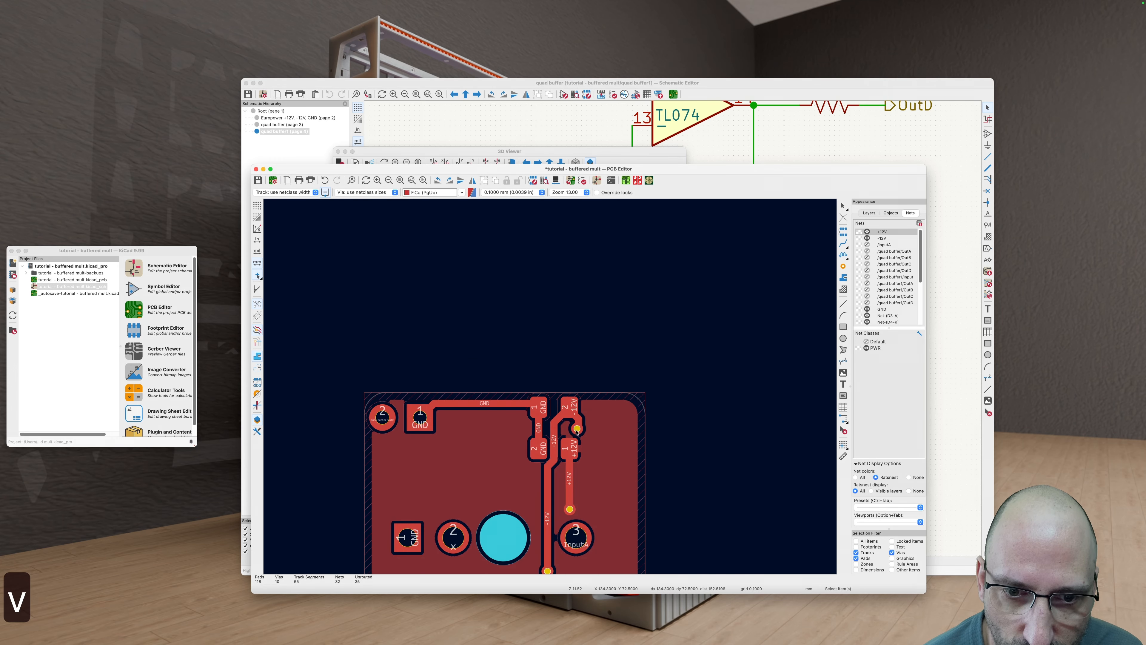
key(v)
key(v)
key(v)
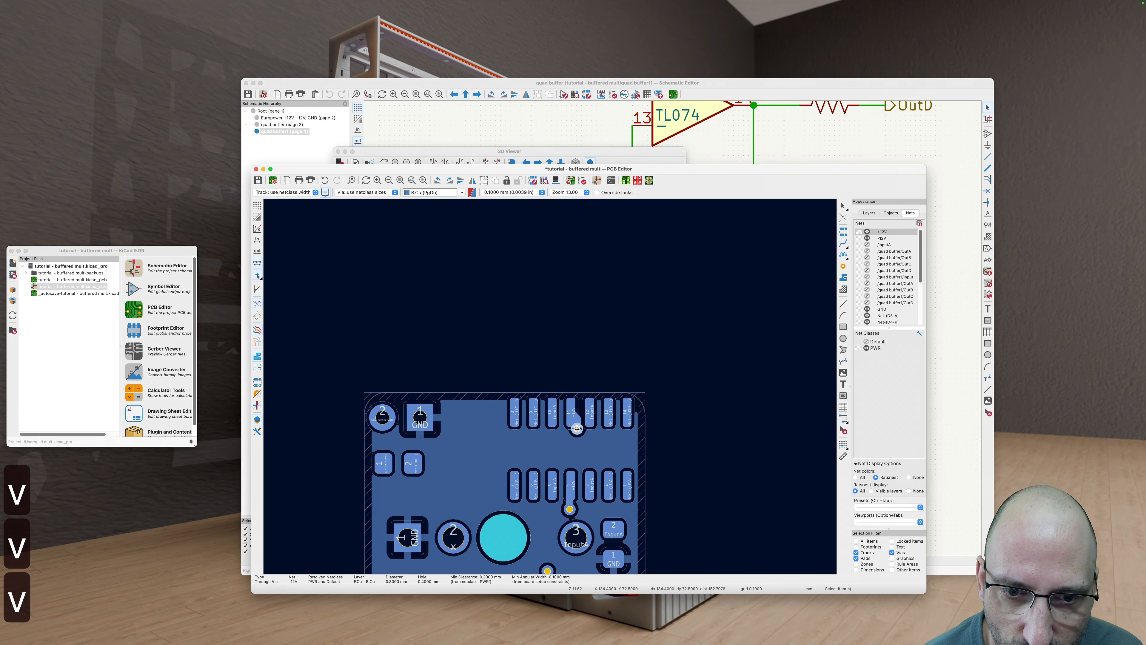
drag(576, 428, 587, 437)
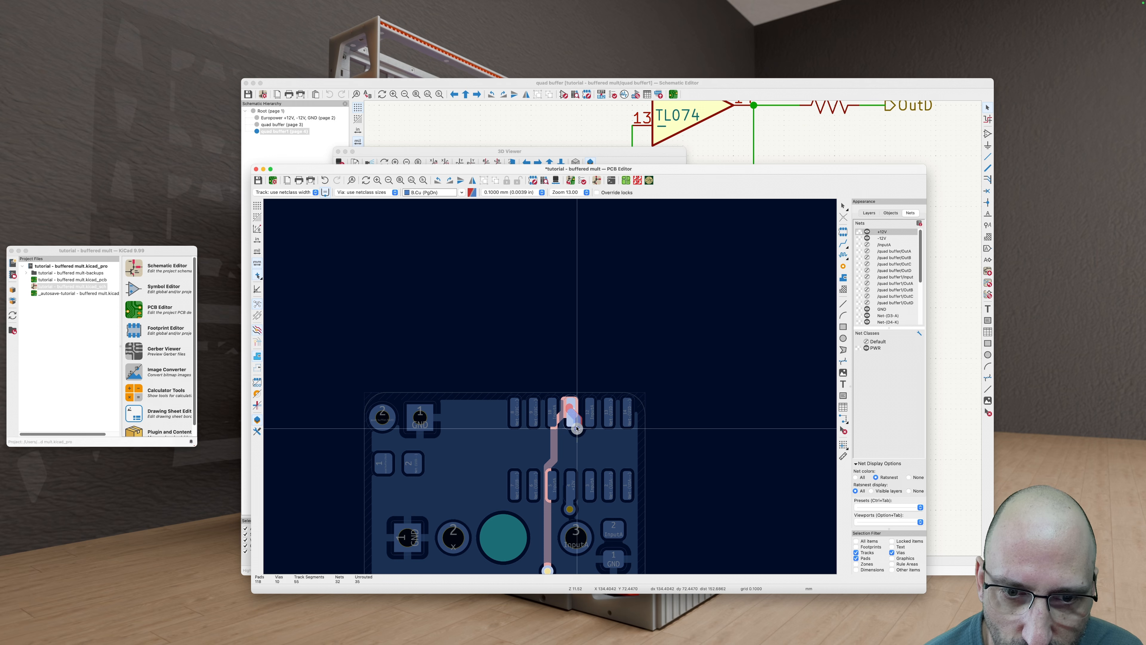
drag(580, 434, 579, 432)
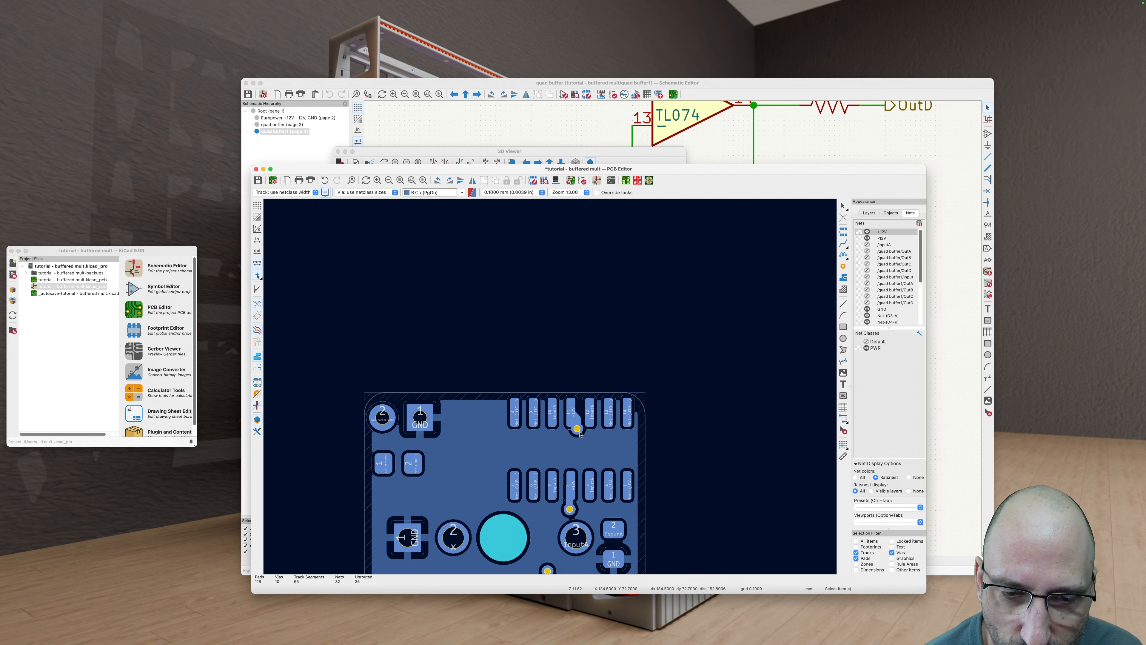
key(b)
key(v)
scroll(591, 420, up, 3)
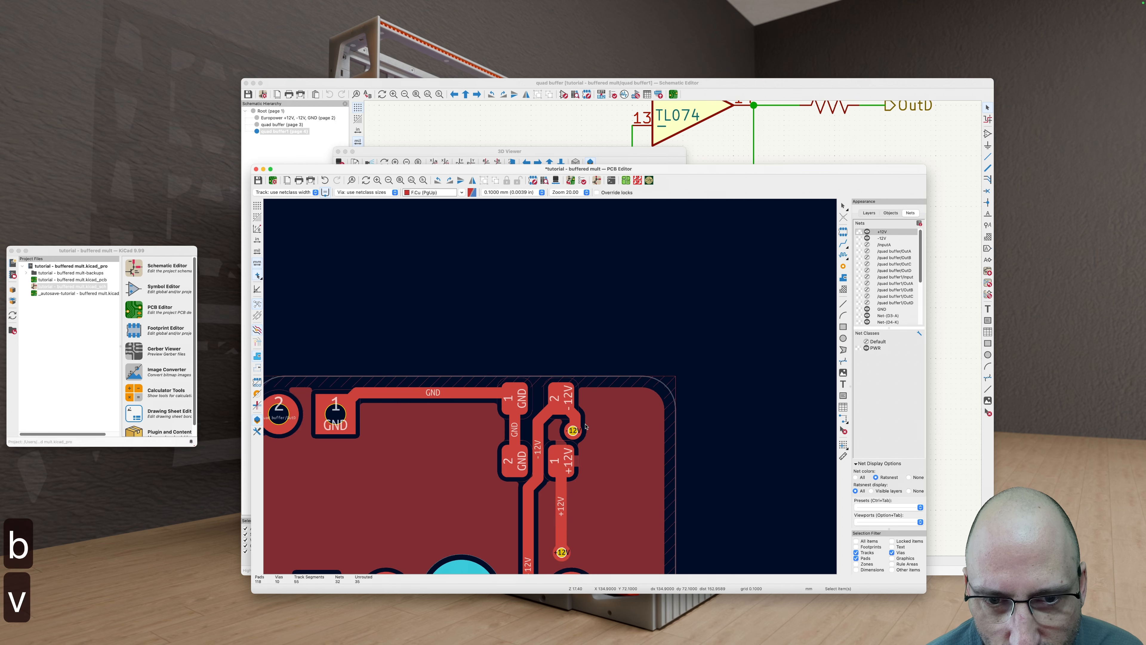
Step: Drag the -12V via diagonally outward, away from the +12V pad 1, with its tracks attached, and refill the zones
click(566, 434)
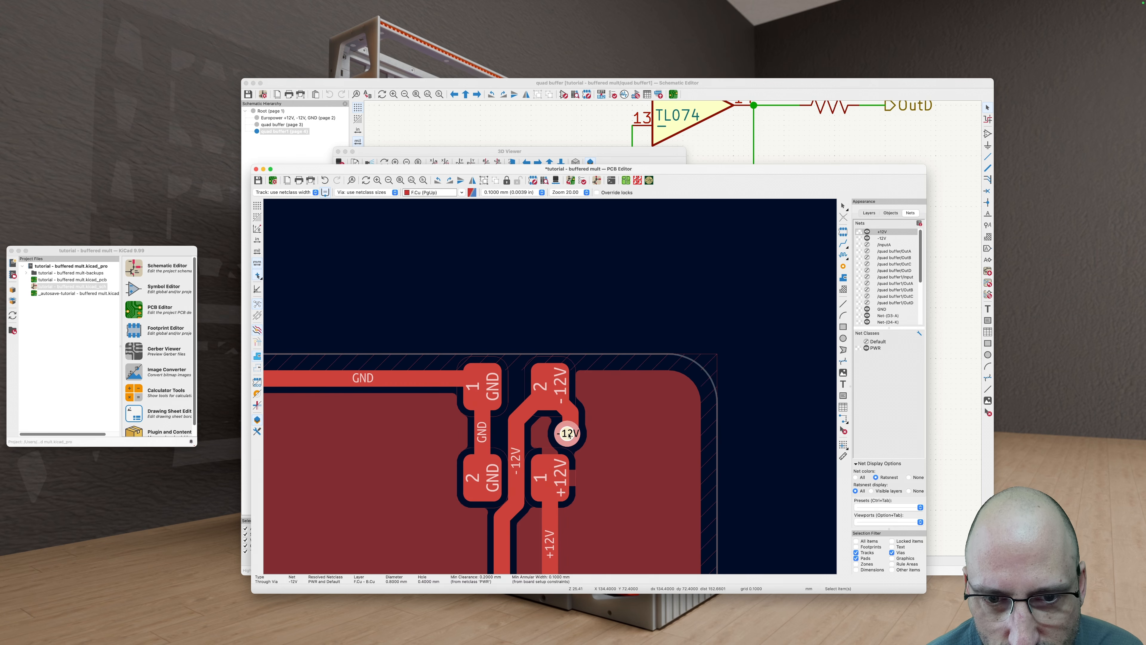
drag(569, 434, 571, 435)
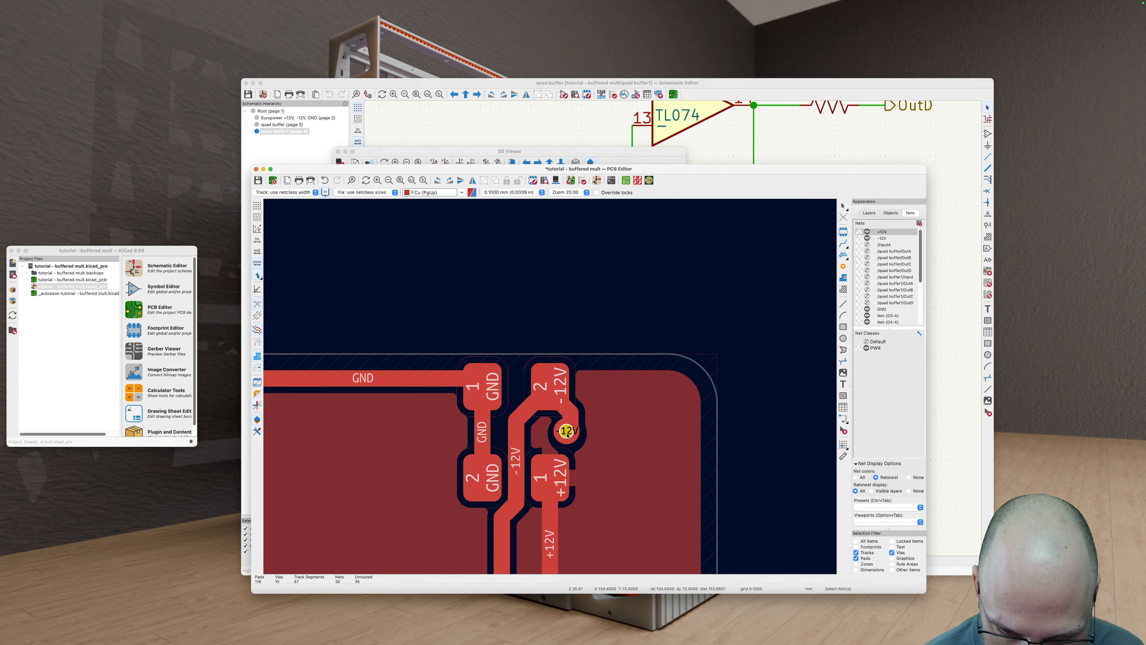
key(b)
click(567, 433)
key(d)
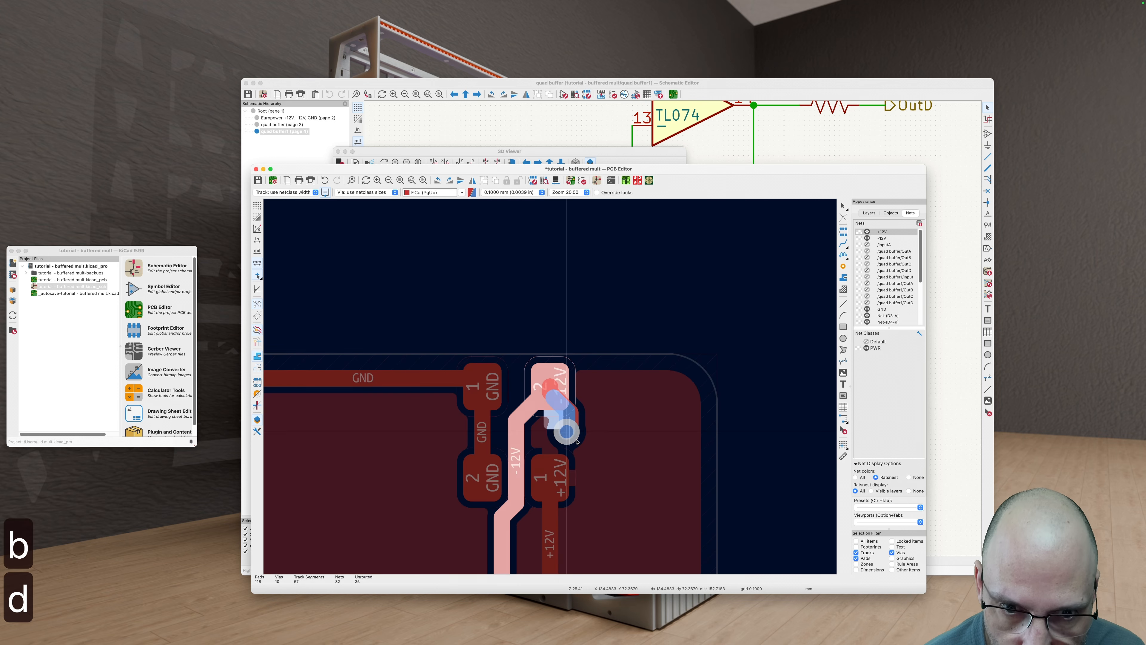
click(590, 448)
key(b)
scroll(604, 417, down, 2)
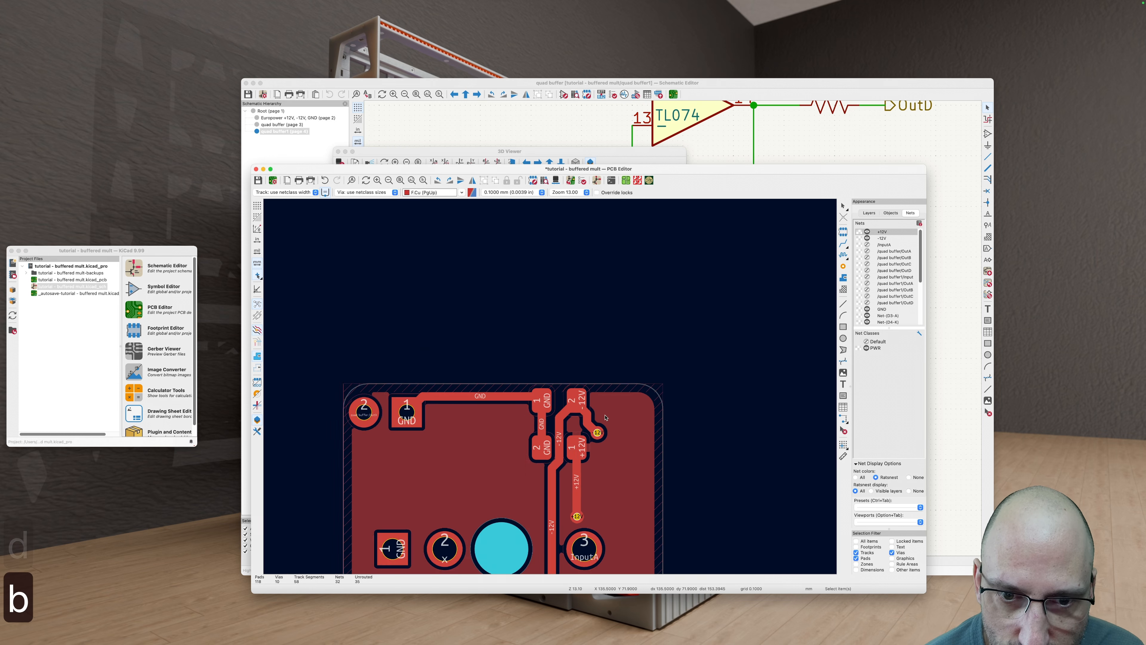
key(v)
scroll(579, 427, down, 2)
key(v)
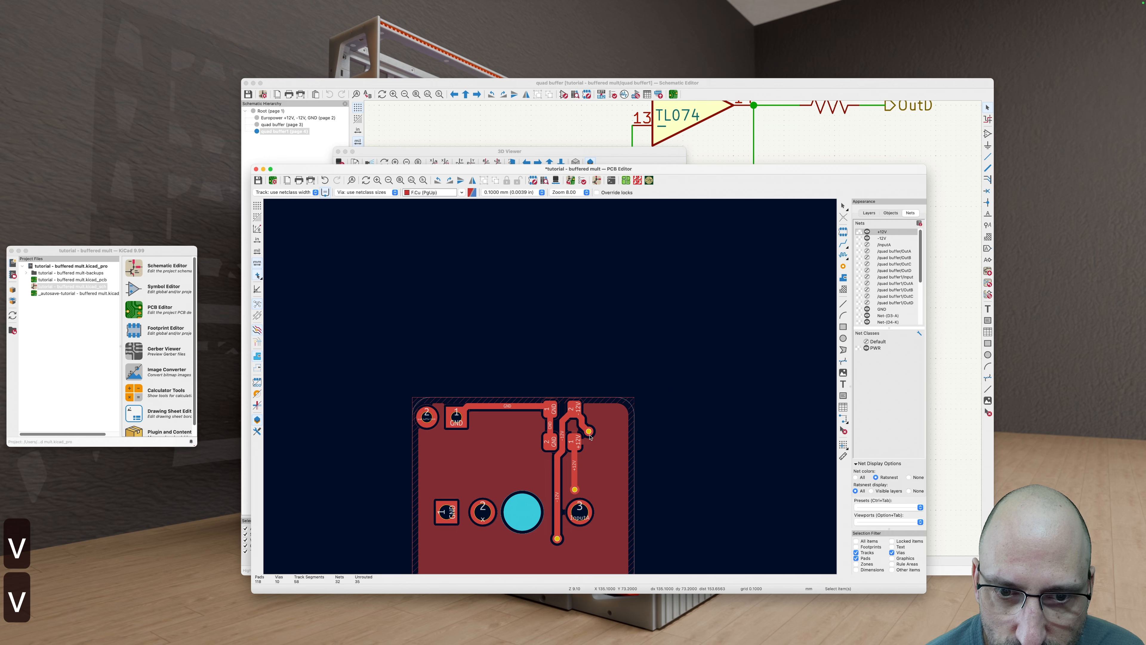
scroll(573, 437, up, 4)
key(b)
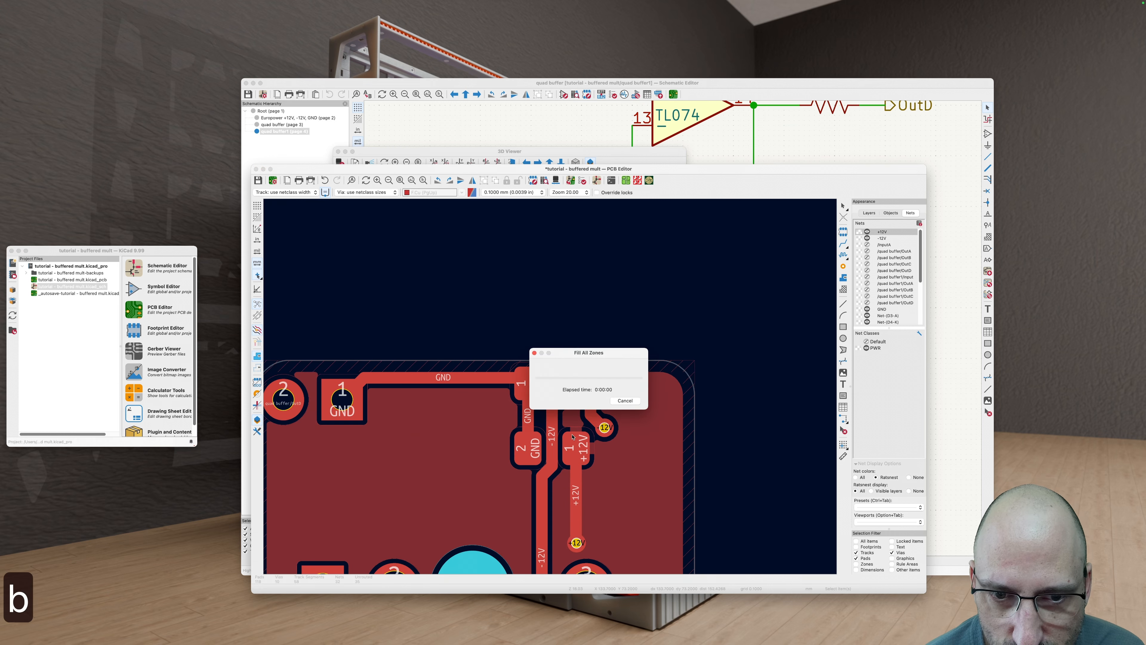
Step: Switch to the B.Cu layer and set the inactive layer display to Normal
key(v)
key(h)
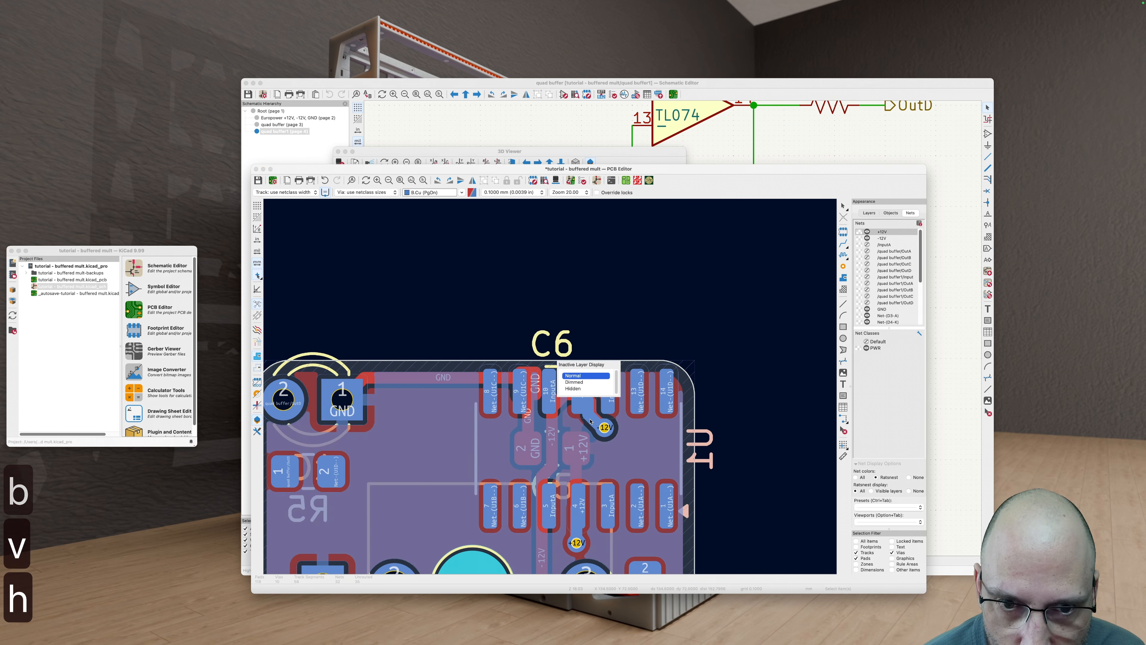
key(h)
key(h)
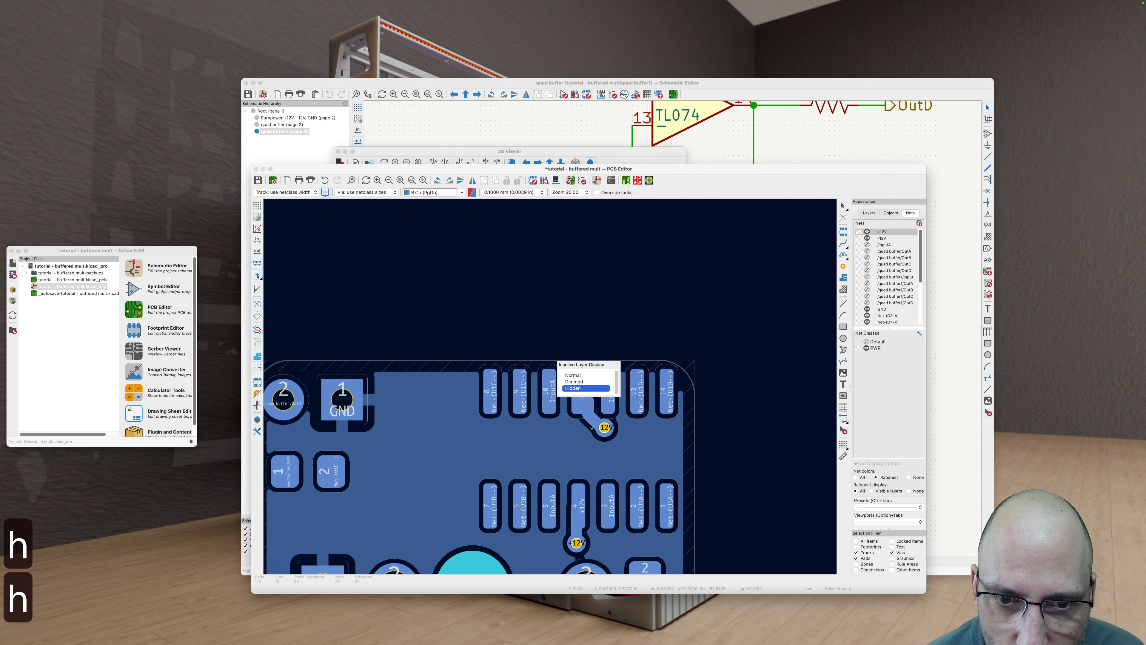
key(h)
scroll(605, 428, down, 3)
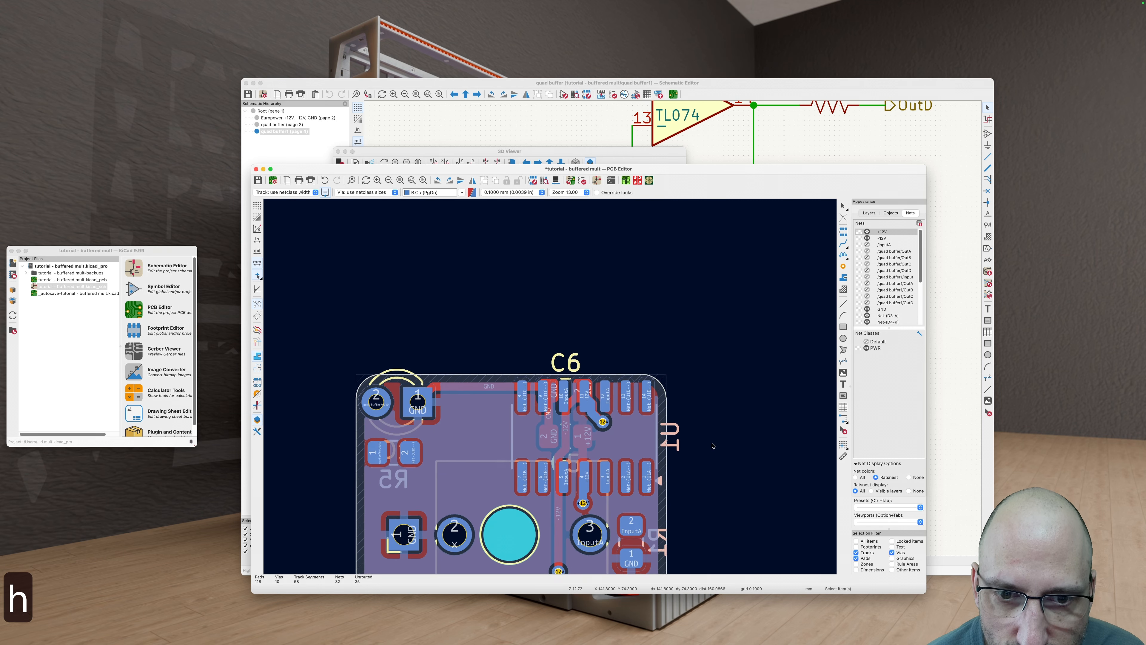
scroll(593, 308, down, 2)
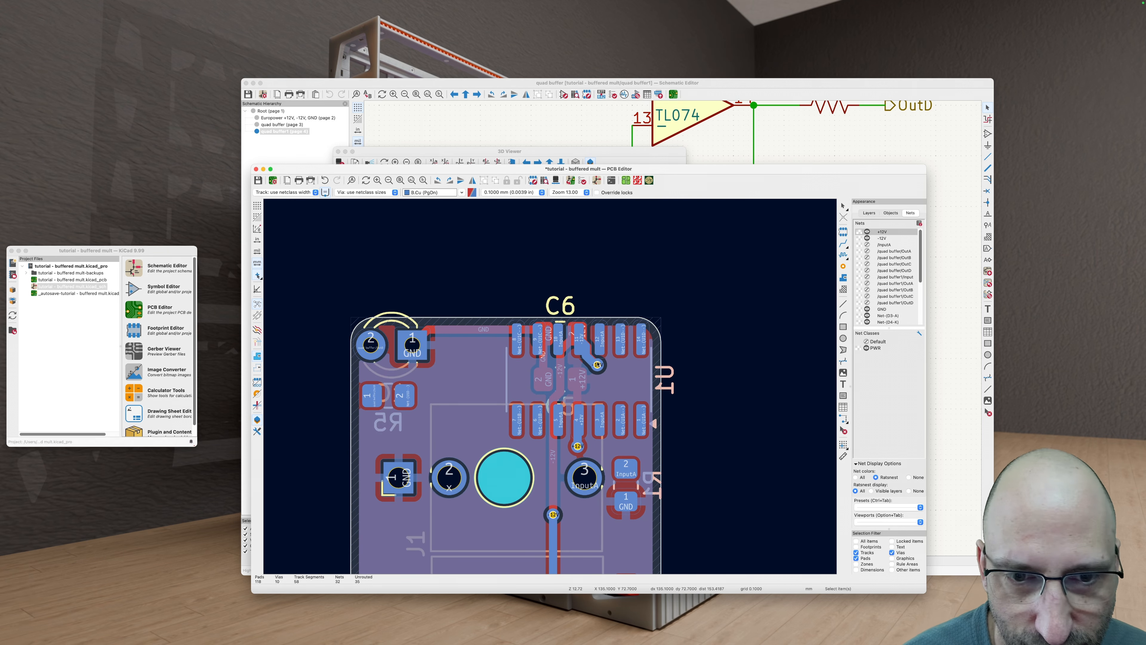
Step: Delete the short -12V tracks on B.Cu and F.Cu that connect the via to pads 11 and 2
click(597, 364)
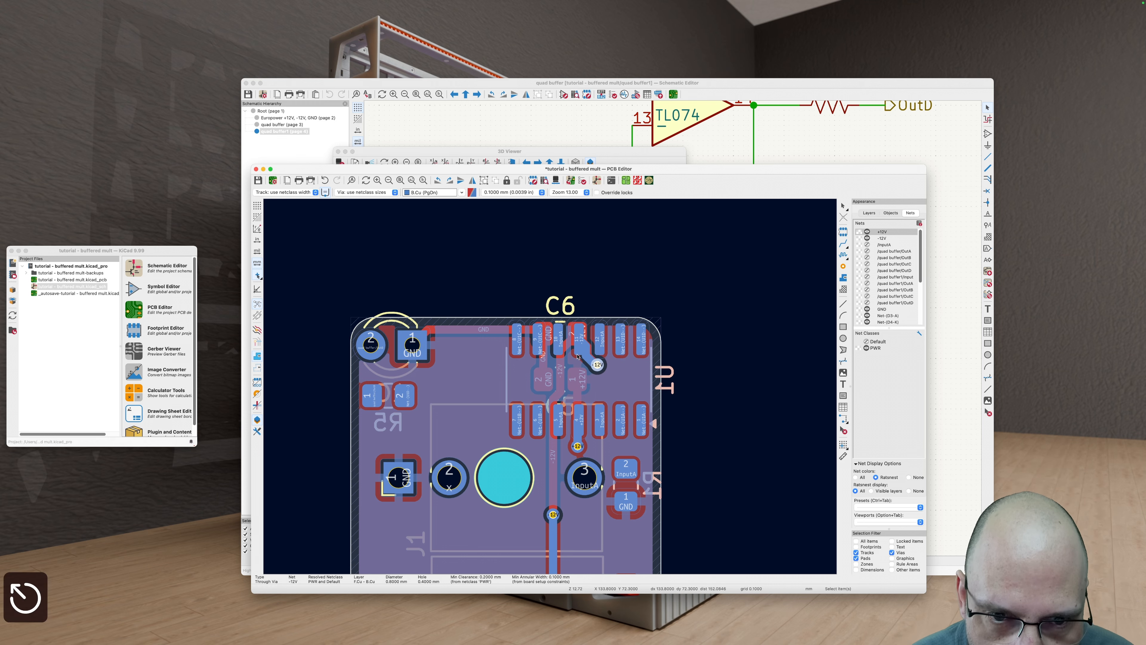
scroll(580, 358, up, 5)
click(591, 362)
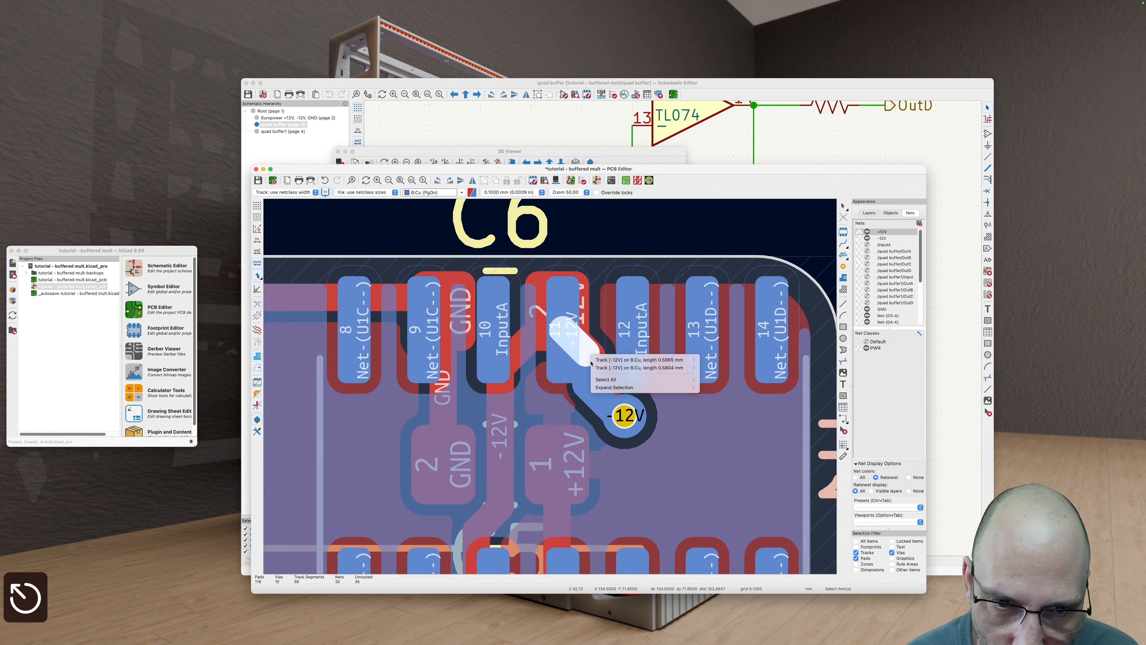
click(592, 360)
key(u)
key(BackSpace)
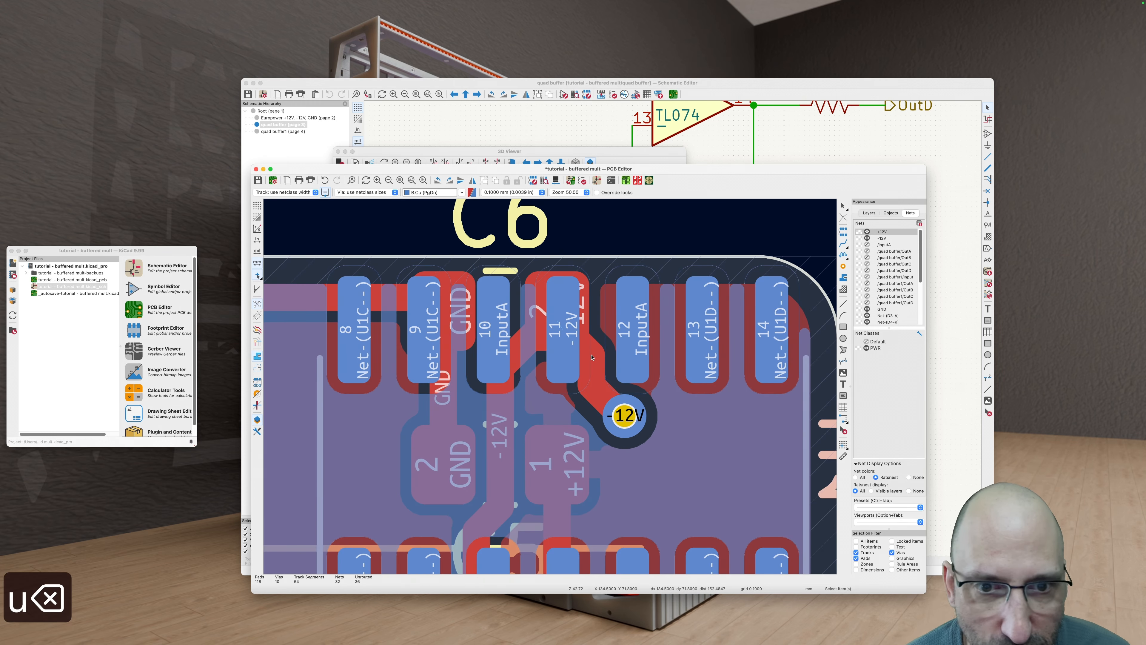
click(591, 358)
click(595, 362)
key(u)
key(BackSpace)
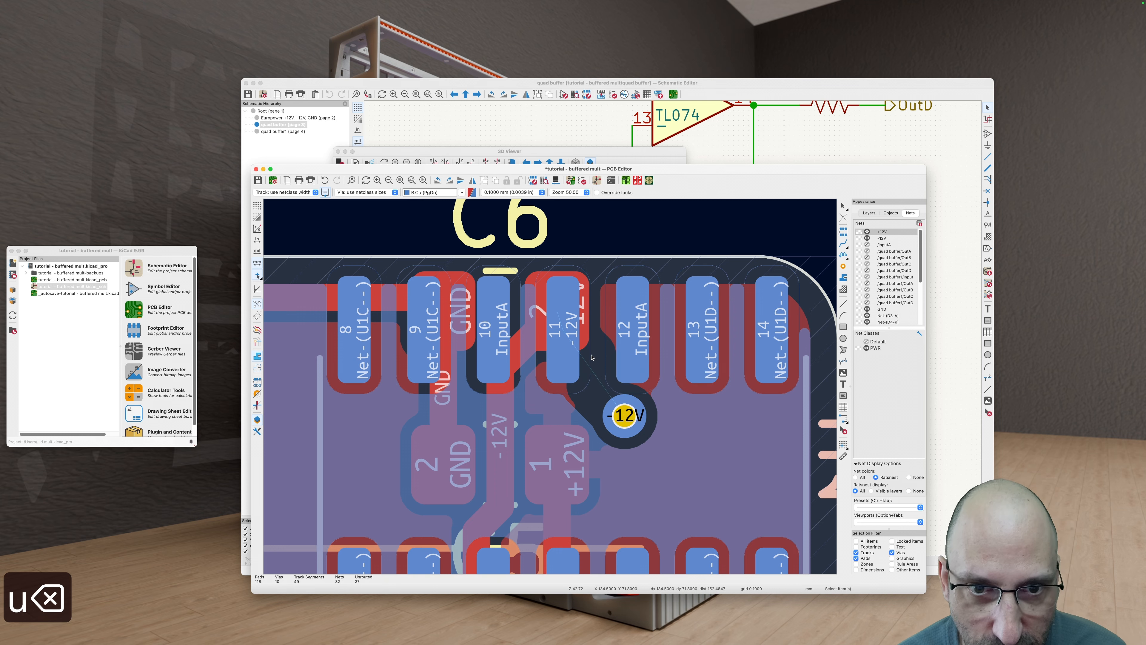
Step: Move the free-standing -12V via onto U1's pad 11, overlapping C6's pad 2, and refill the zones
drag(622, 410, 564, 329)
scroll(567, 359, up, 2)
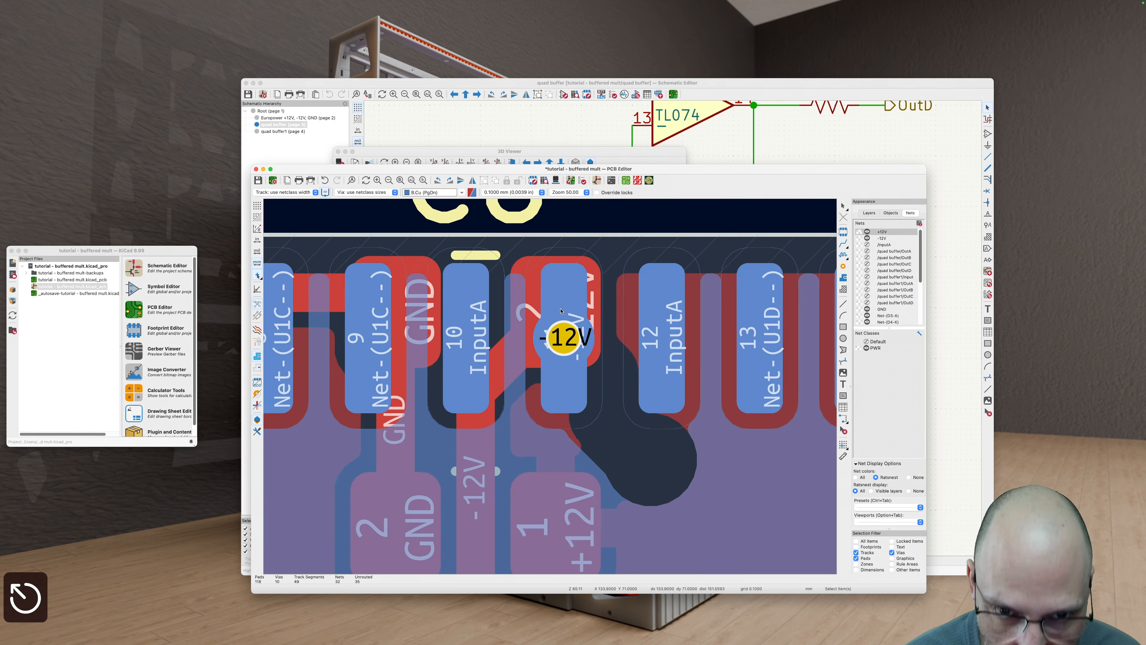
key(v)
key(v)
scroll(532, 400, down, 5)
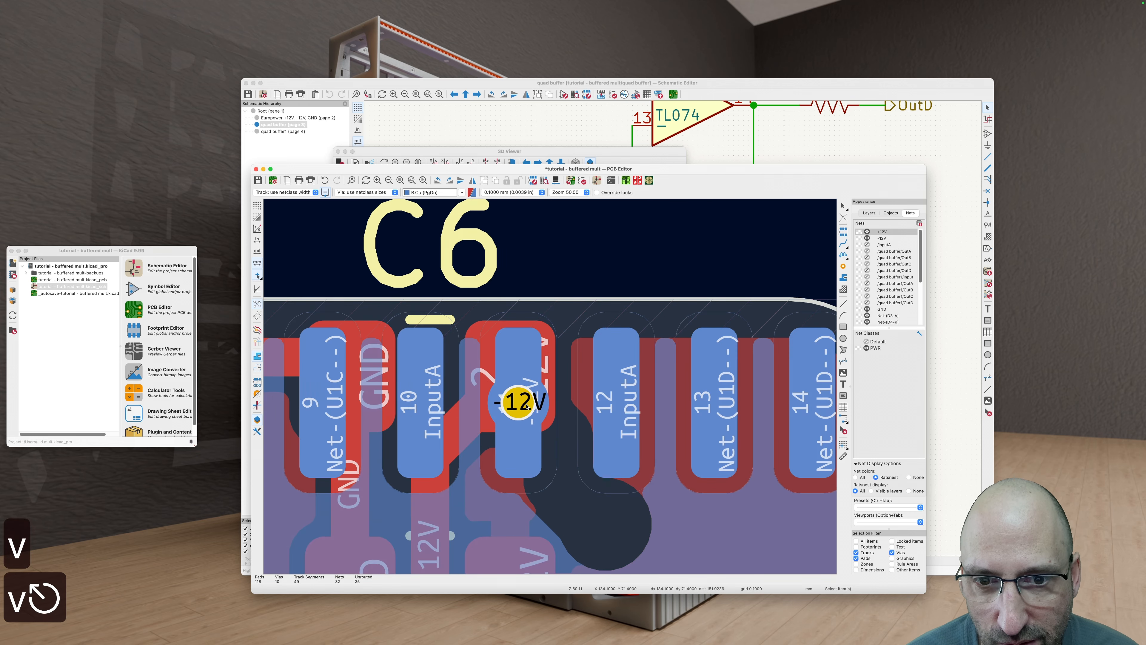
key(b)
key(v)
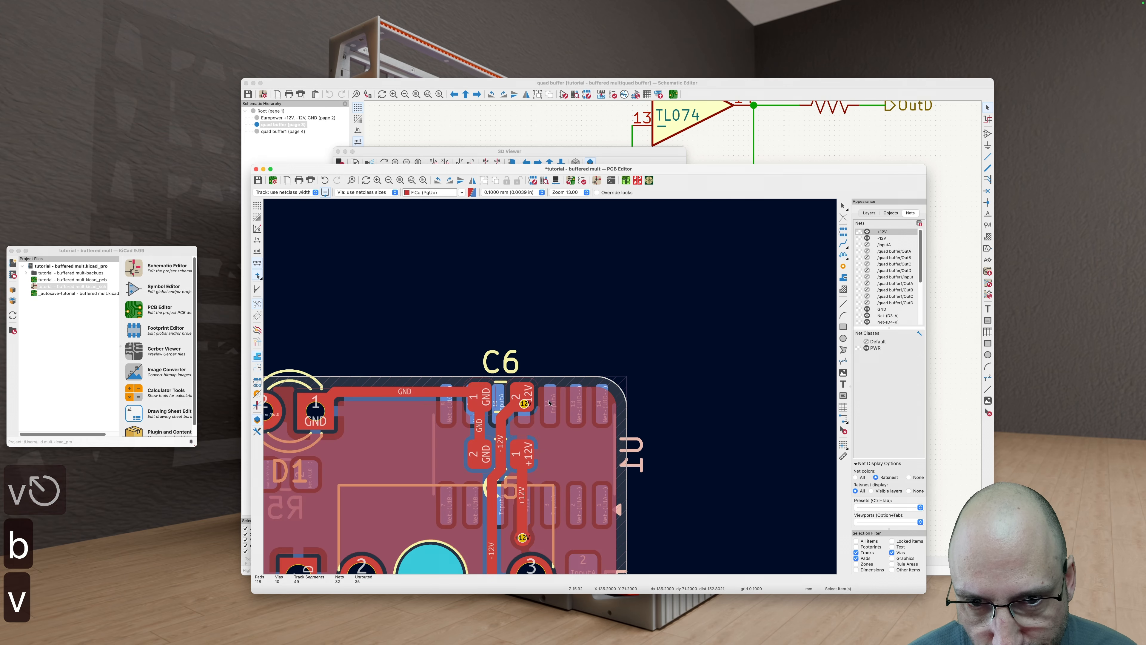
Step: Fine-tune the -12V via's position so it lies inside both pad 2 of C6 on F.Cu and pad 11 of U1 on B.Cu
key(v)
scroll(537, 401, up, 1)
scroll(539, 401, up, 2)
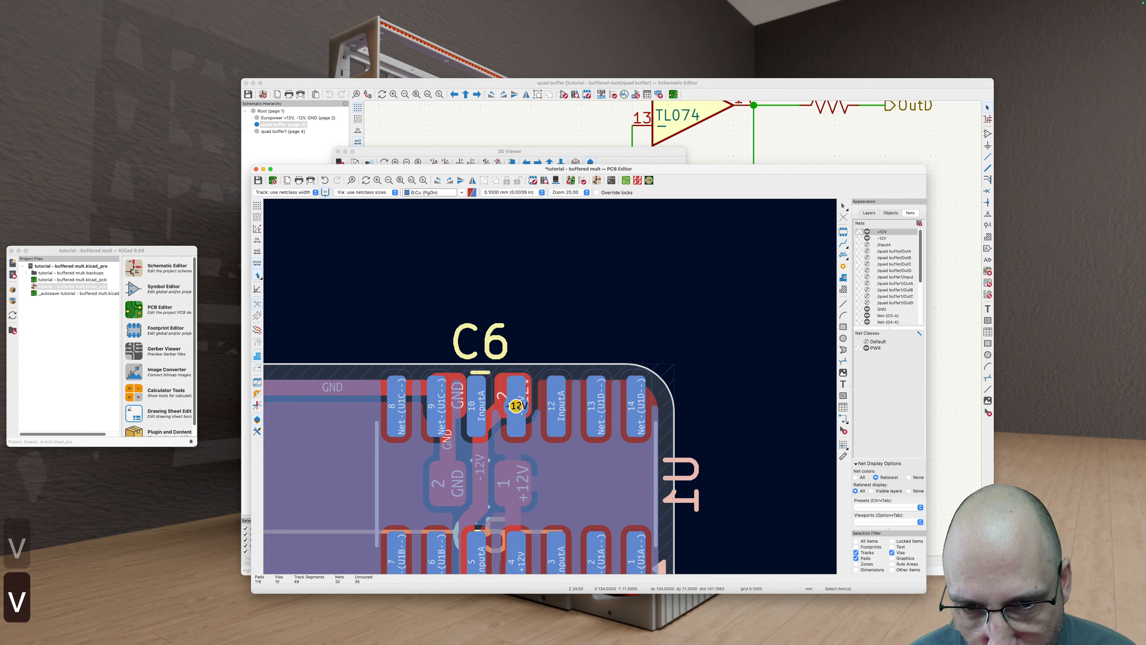
click(510, 399)
scroll(514, 403, up, 2)
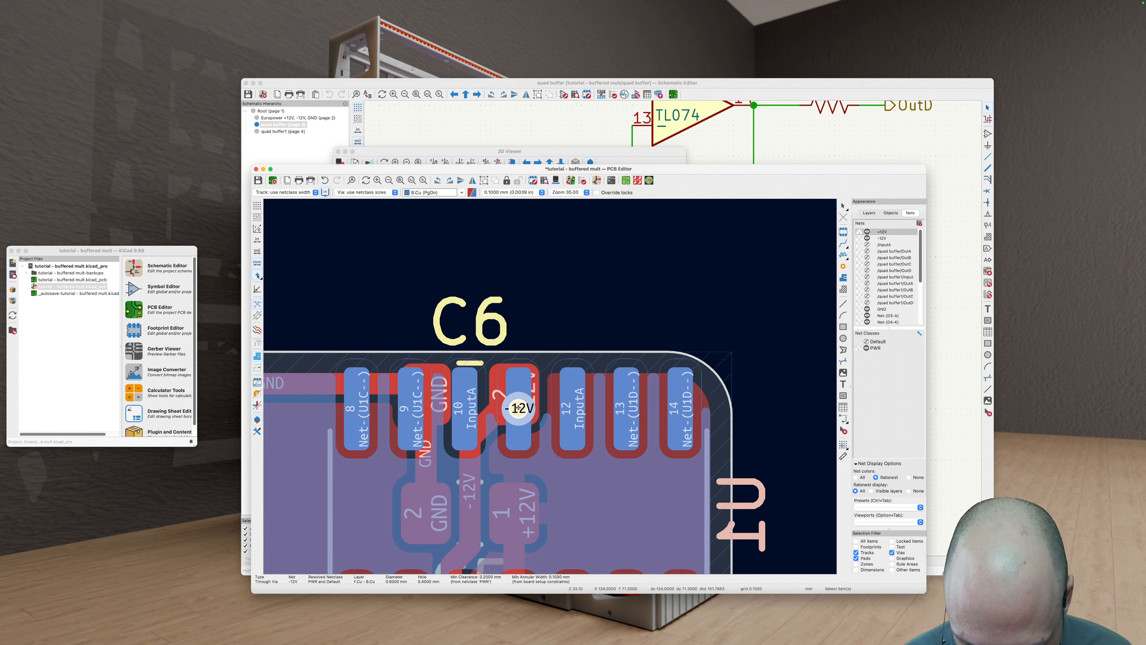
key(v)
click(510, 412)
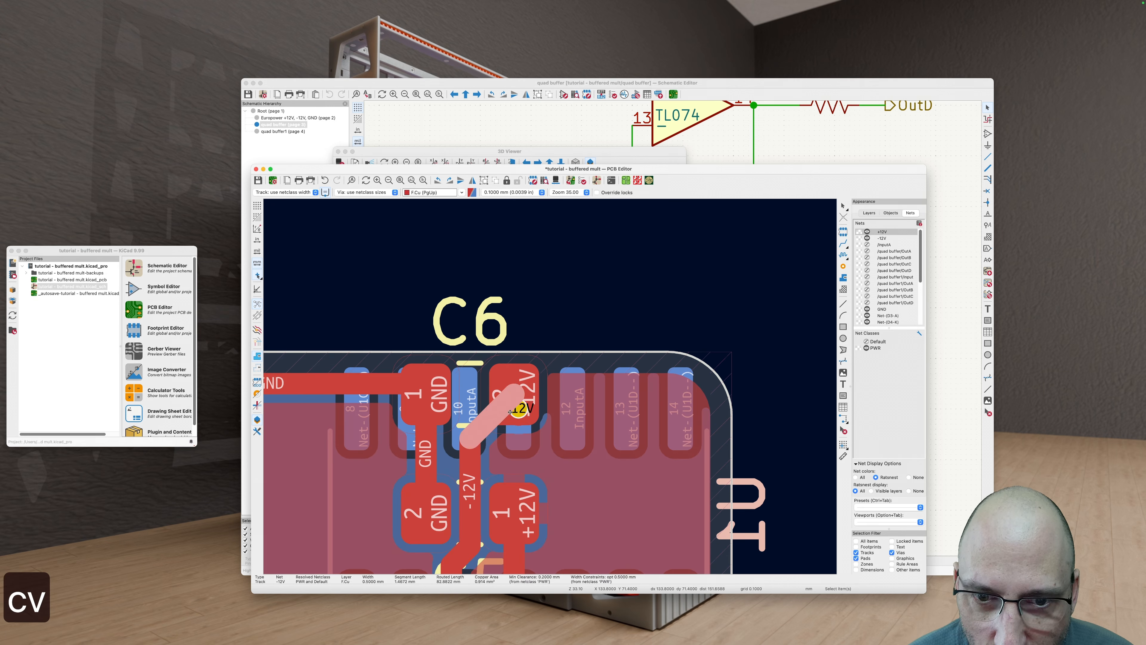
click(521, 409)
key(d)
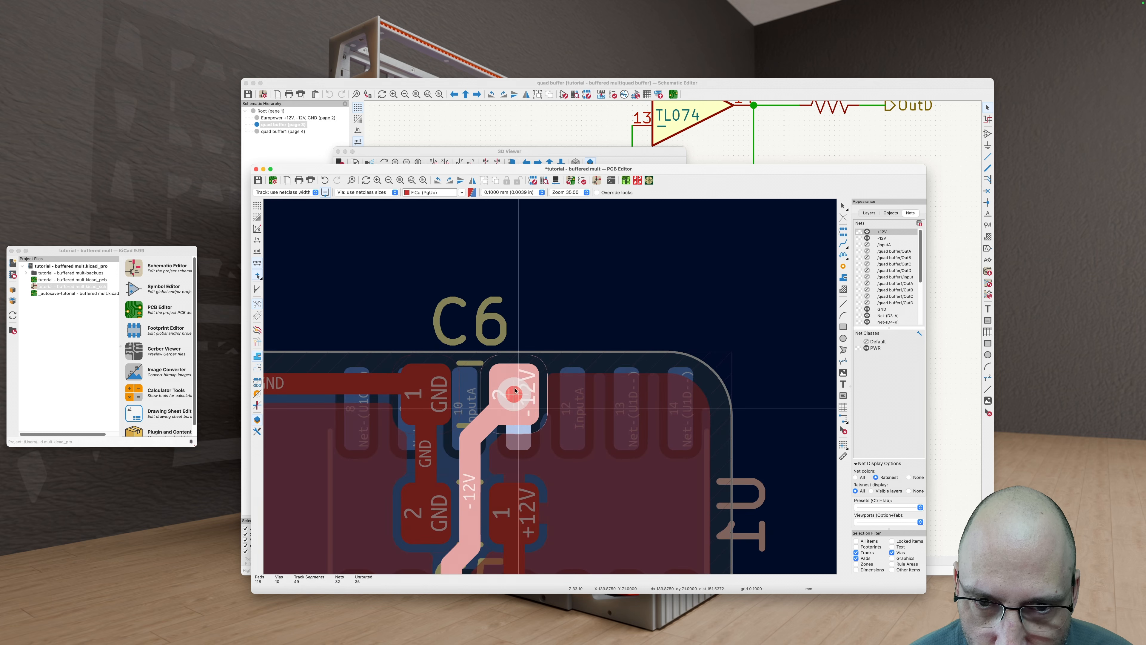
click(515, 388)
click(520, 400)
key(d)
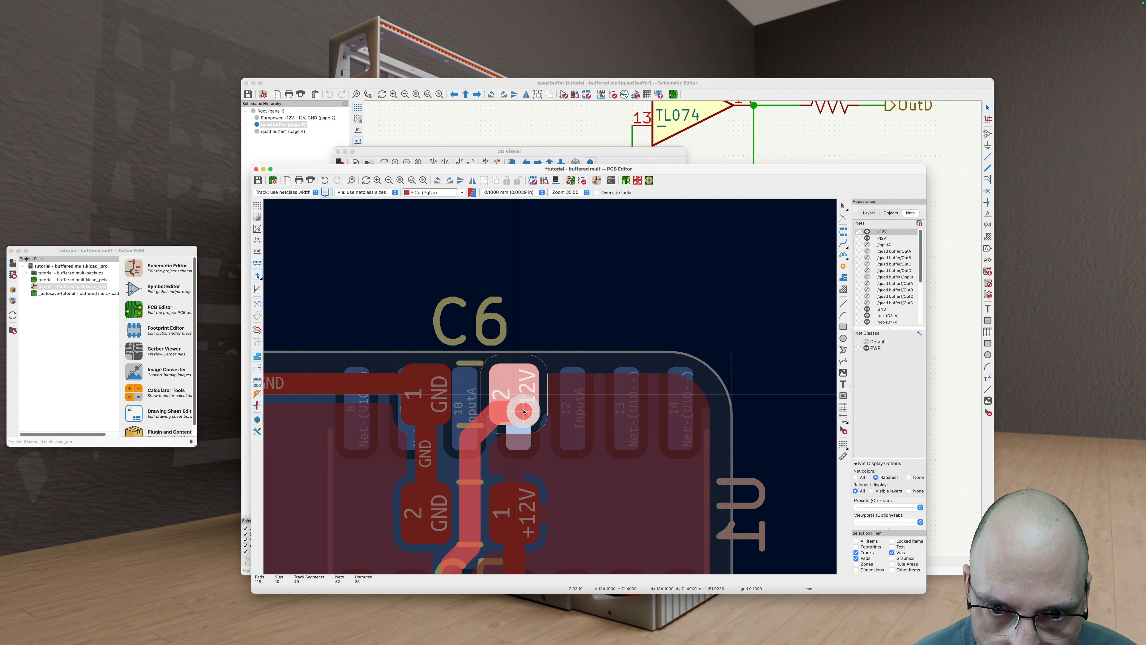
click(520, 408)
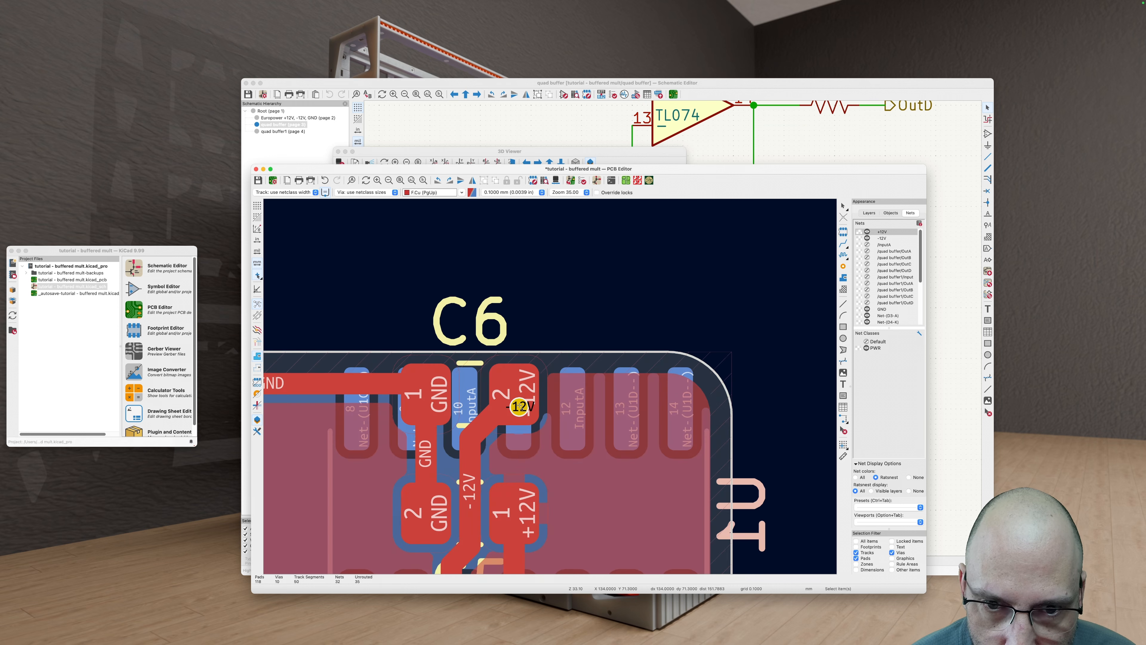
Step: Reroute the end of the -12V track on F.Cu diagonally straight into the via in pad 2, and refill the zones
key(x)
click(501, 413)
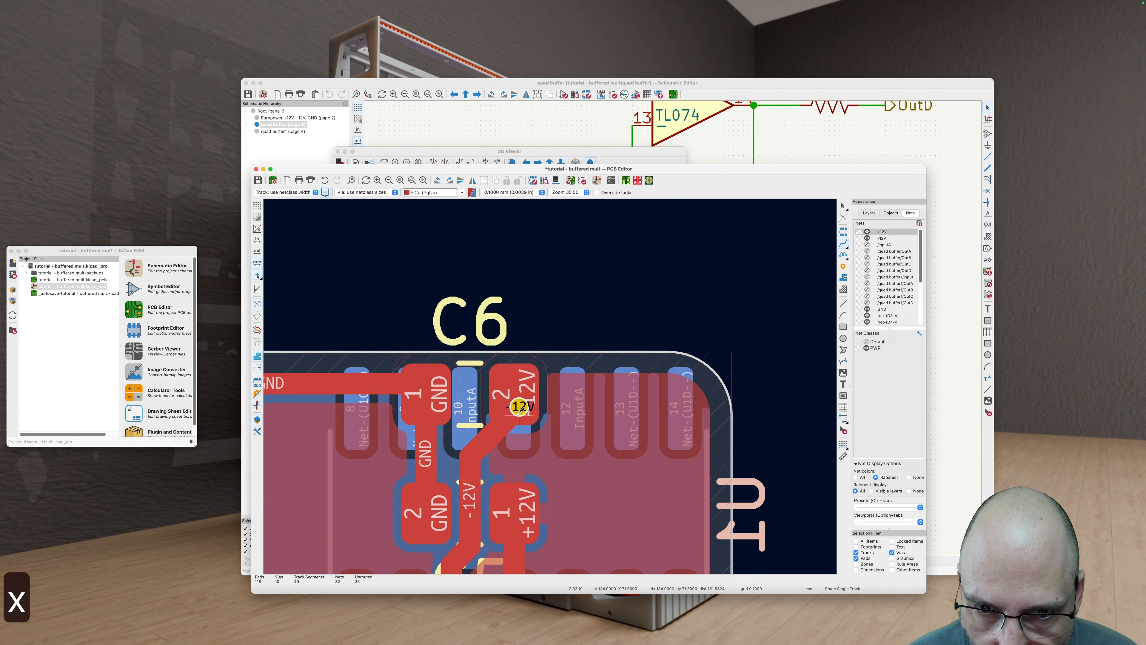
key(b)
scroll(501, 413, down, 5)
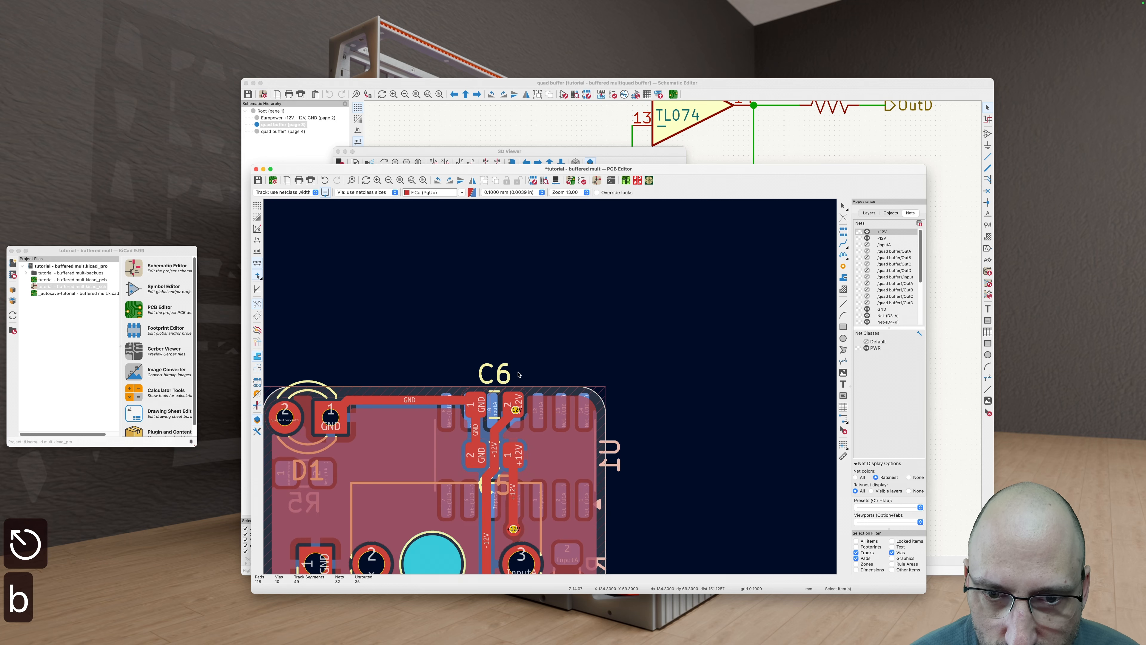
Step: Review the board layout from the B.Cu layer and bring the 3D Viewer to the front
scroll(530, 334, down, 2)
key(v)
scroll(531, 334, down, 5)
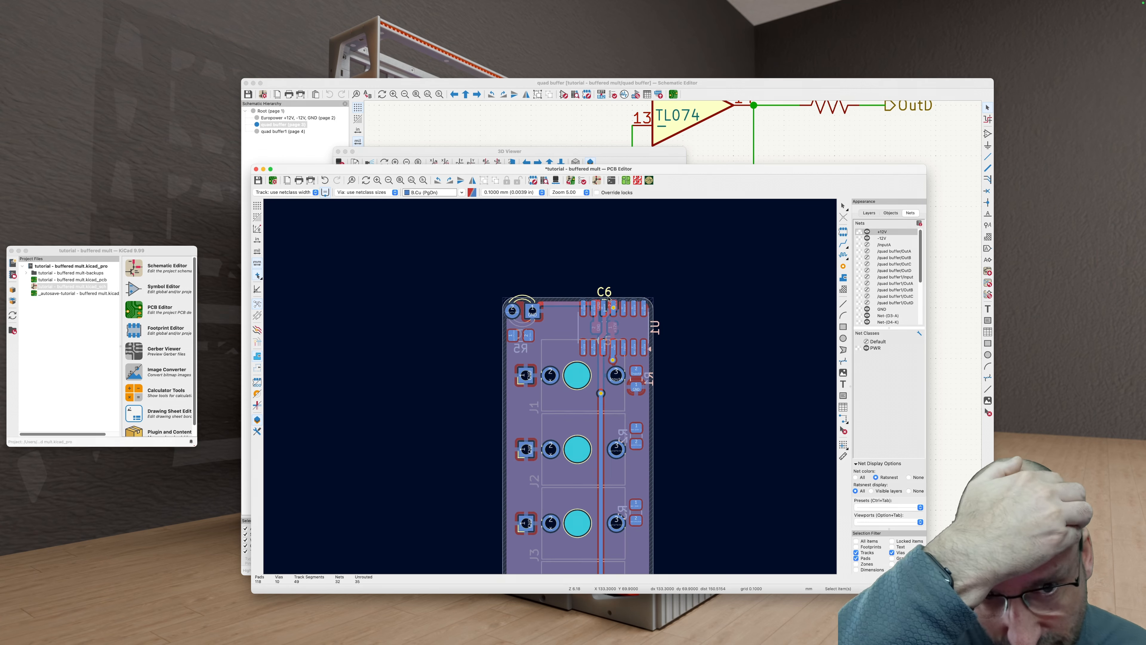
scroll(618, 312, up, 7)
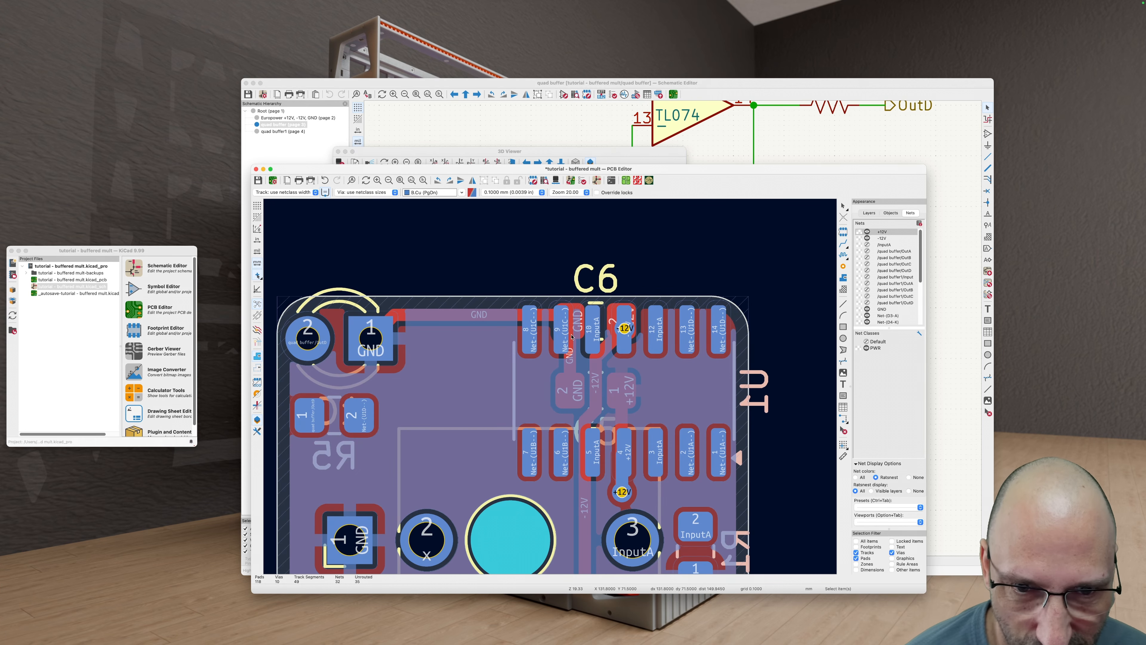
scroll(616, 311, up, 3)
scroll(614, 314, down, 5)
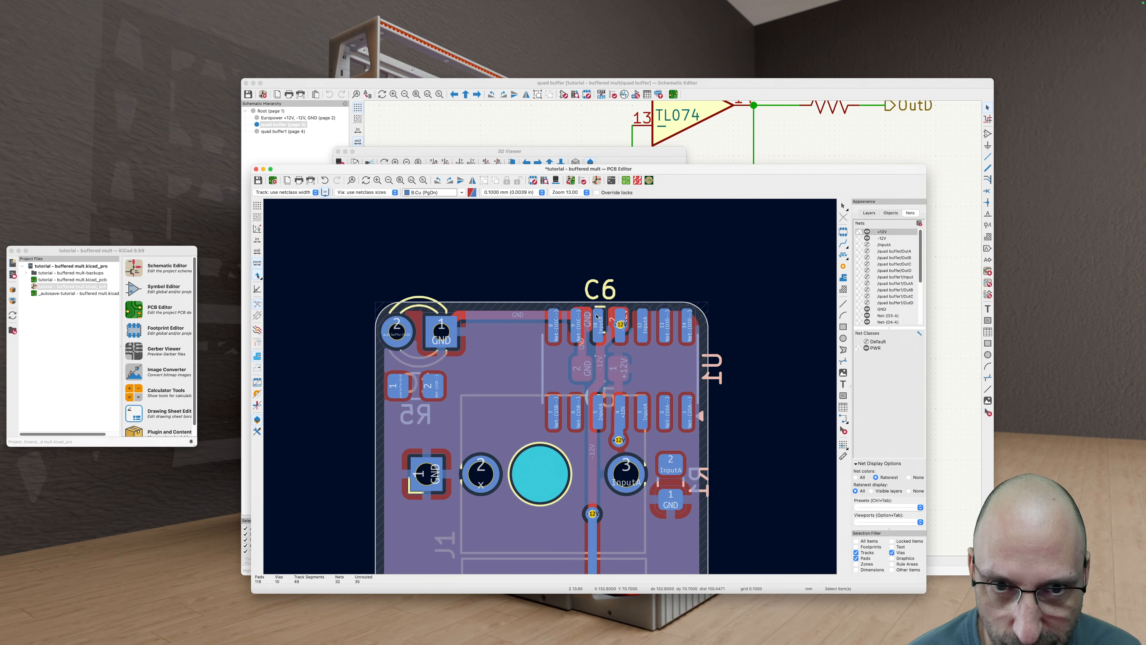
click(564, 152)
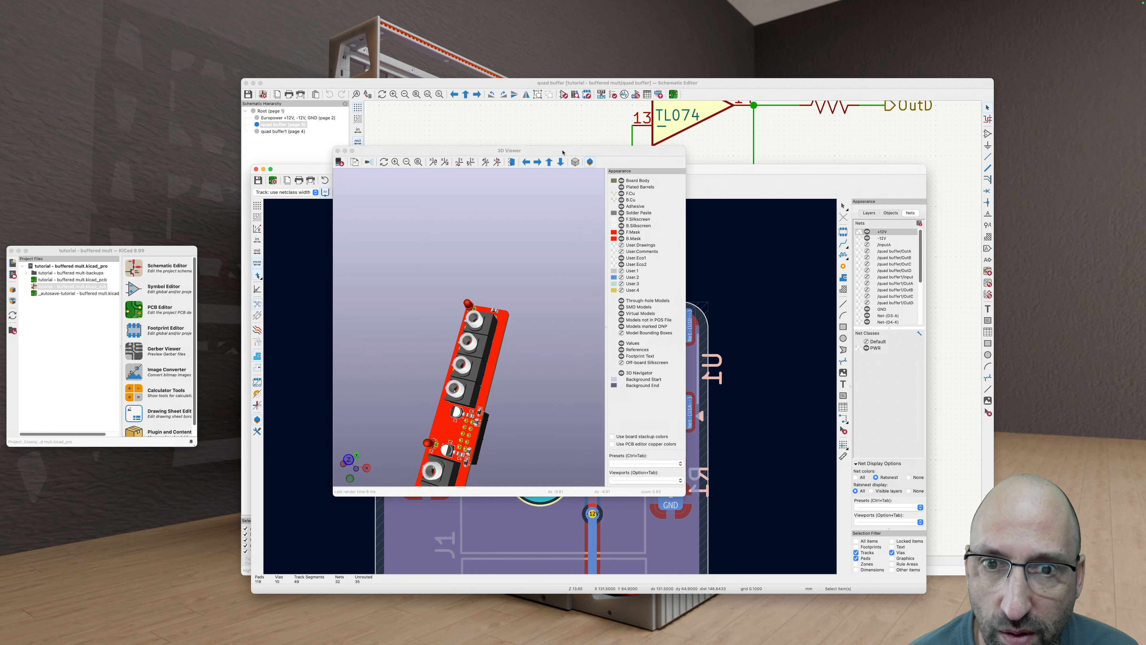
Step: Inspect the upper part of the board model from the front and the back in the 3D Viewer
scroll(497, 300, up, 5)
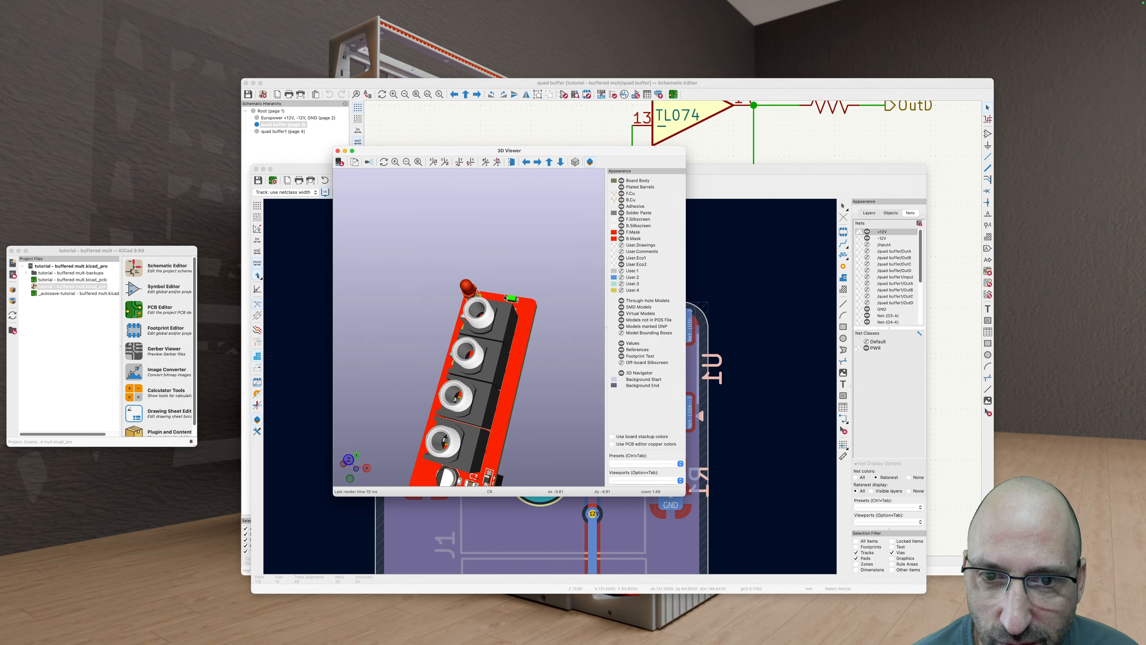
drag(505, 296, 345, 334)
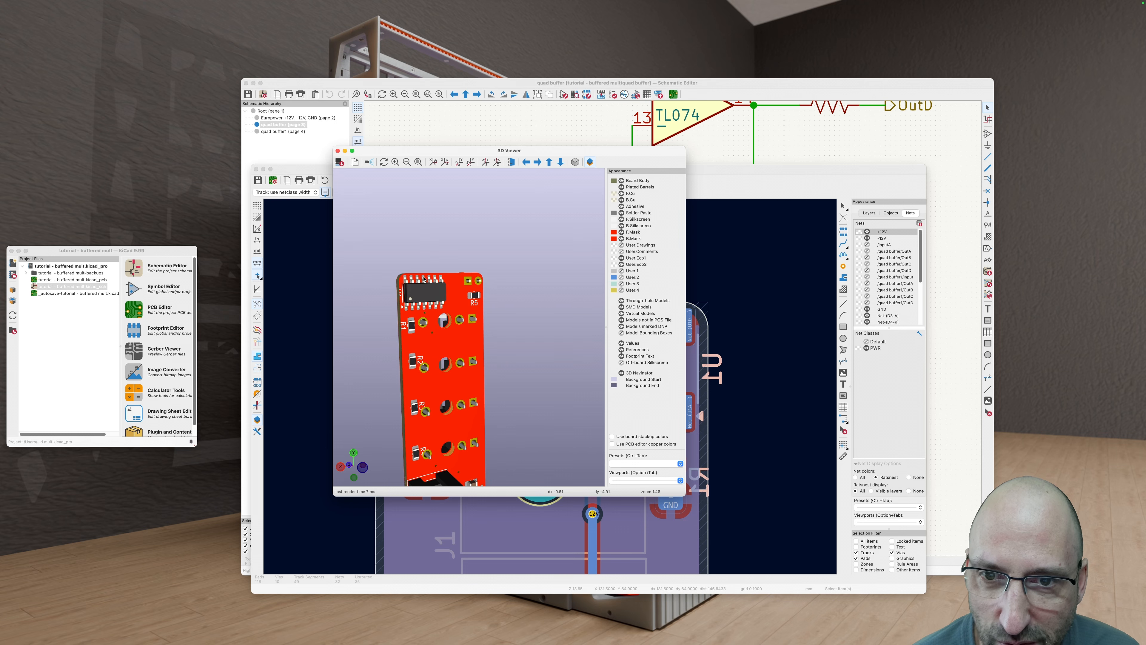
drag(397, 373, 561, 343)
drag(374, 352, 469, 293)
Step: Return to the PCB Editor and save the board
scroll(568, 324, up, 5)
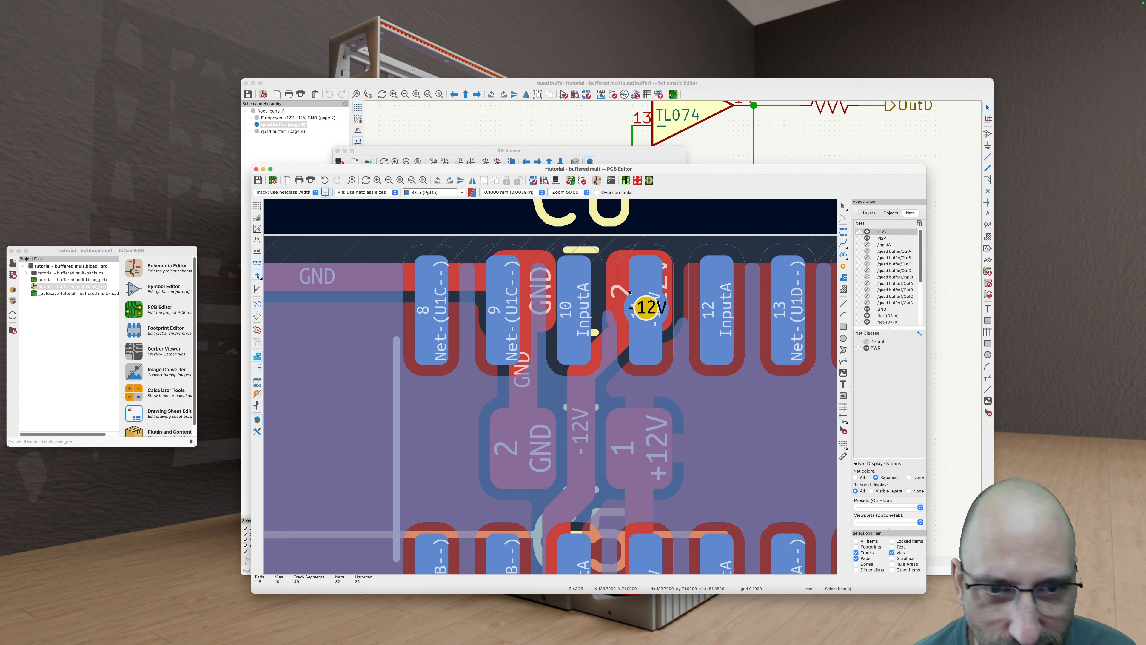
scroll(536, 236, down, 4)
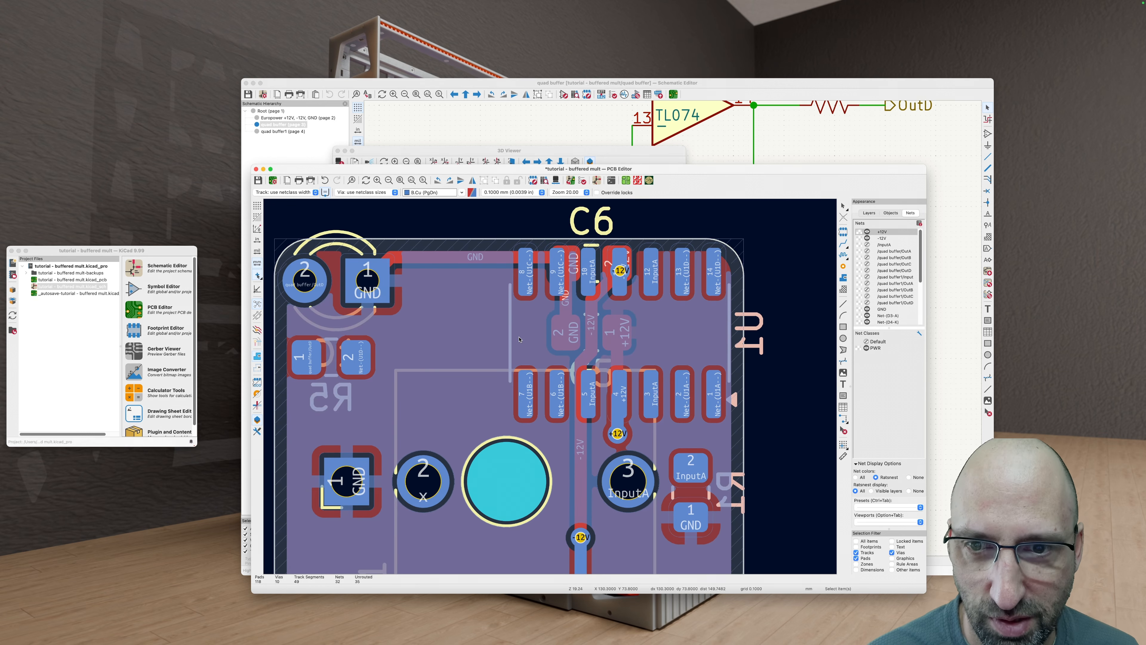
key(super+s)
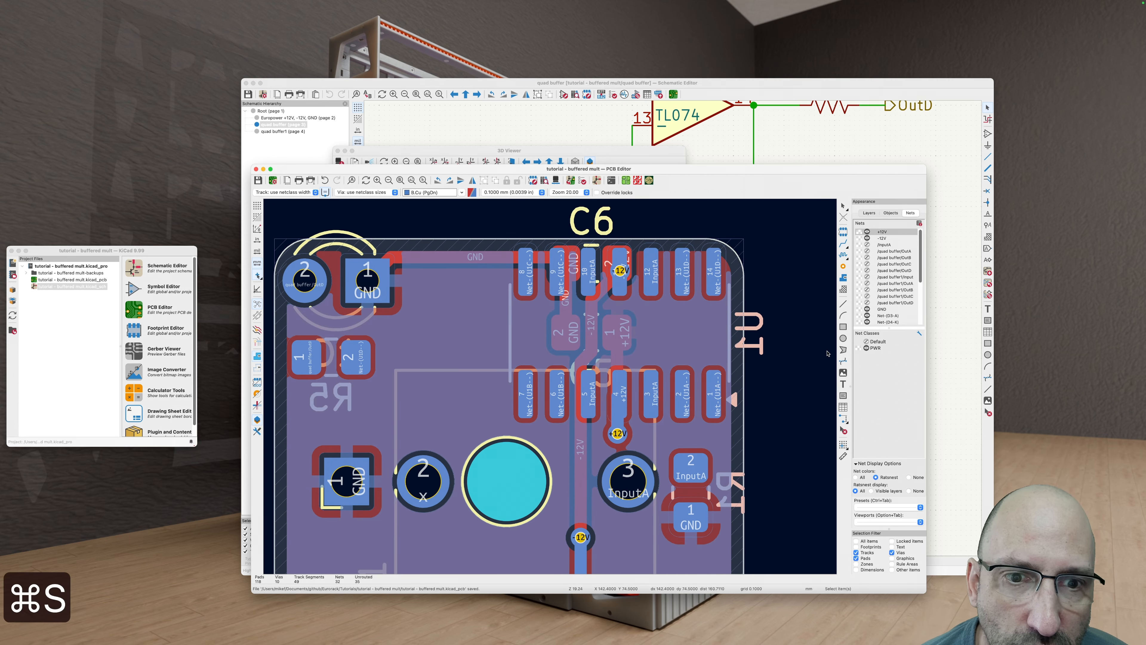
Step: Review the whole board layout on both the F.Cu and B.Cu layers, from C6 down to the lower jacks
scroll(558, 235, down, 4)
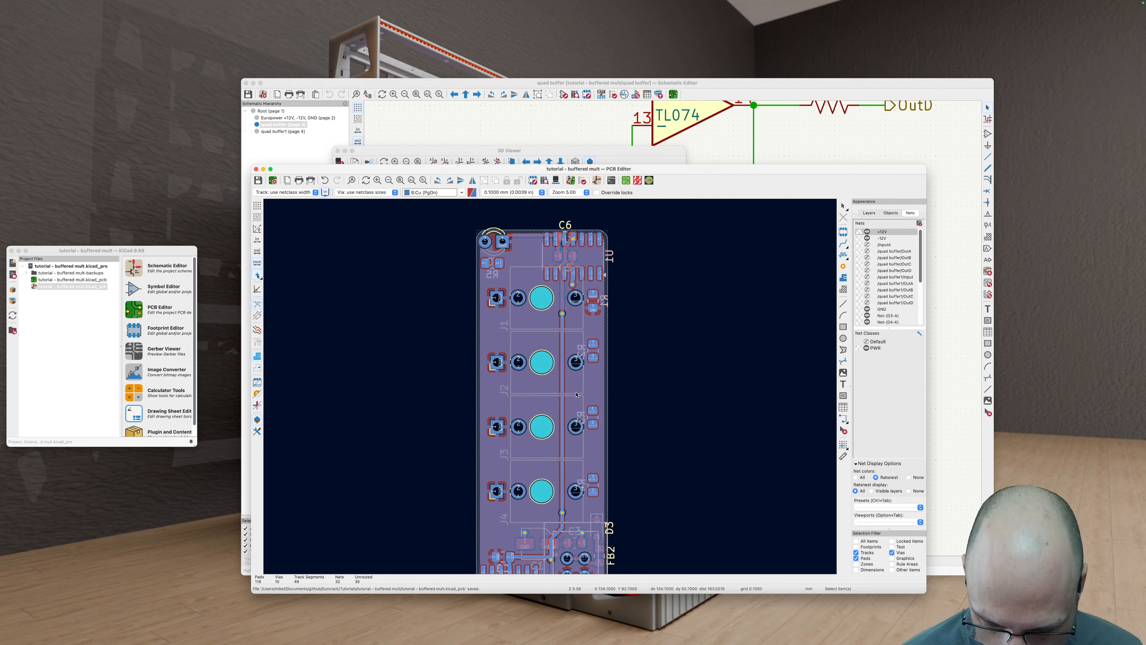
key(g)
key(Escape)
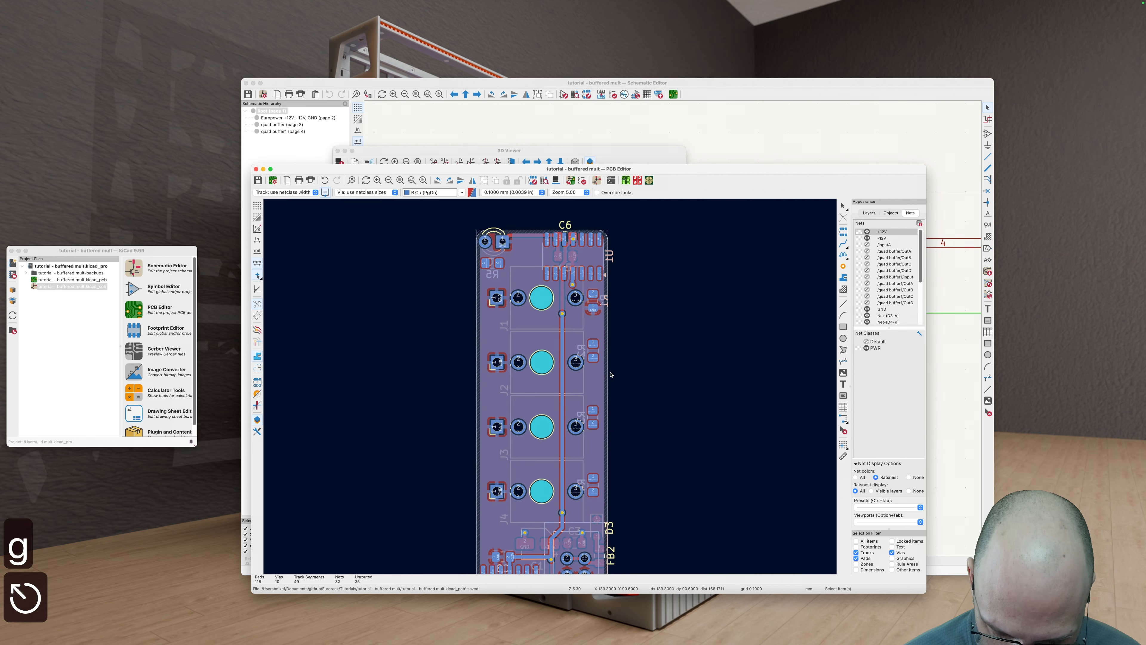
key(v)
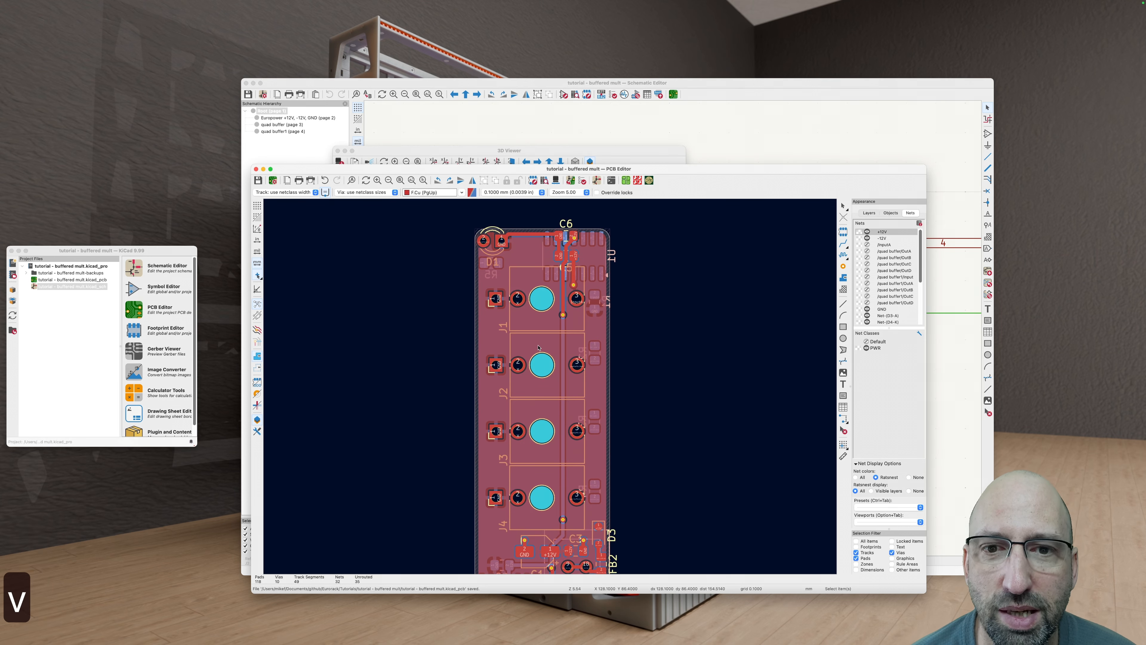
scroll(528, 262, up, 3)
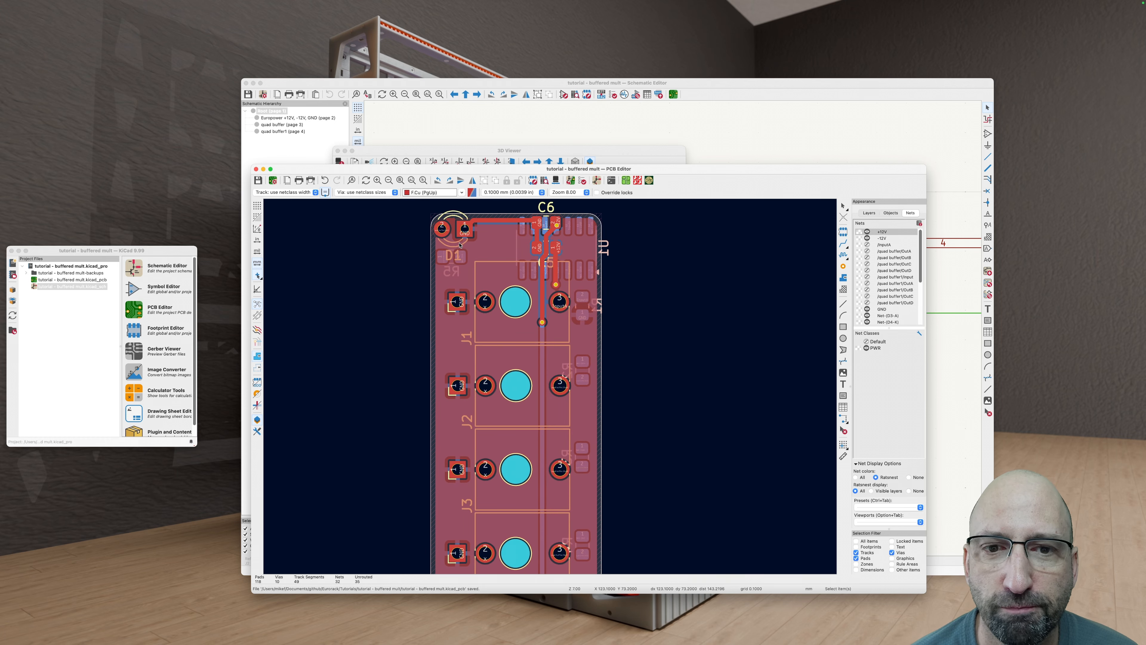
key(v)
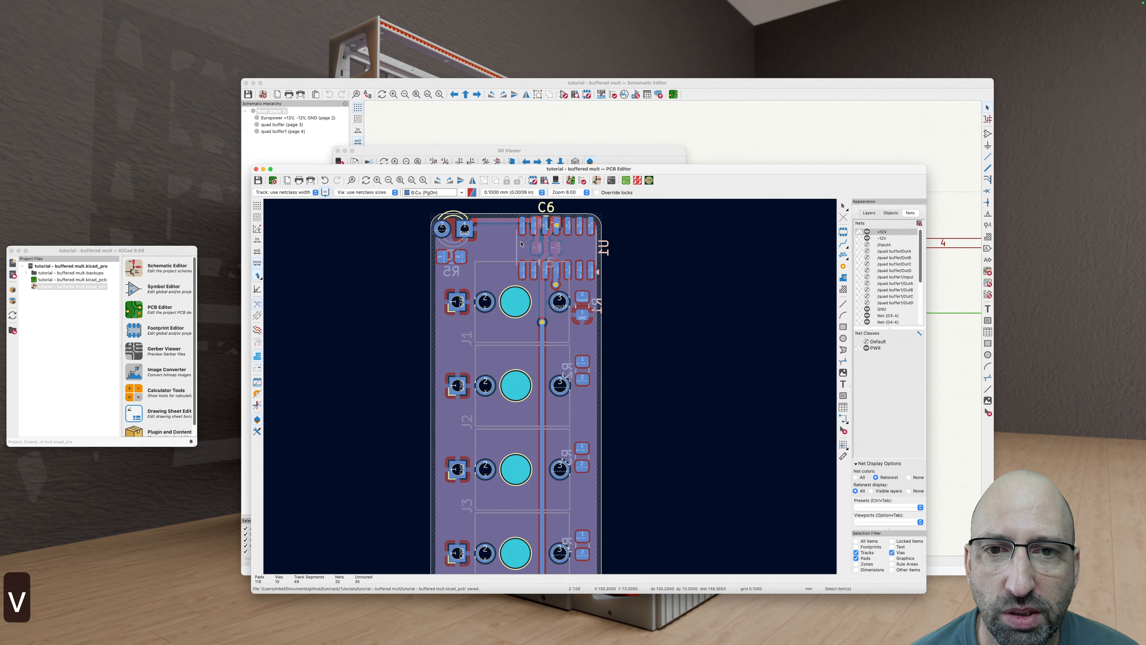
scroll(555, 289, down, 5)
scroll(568, 315, down, 3)
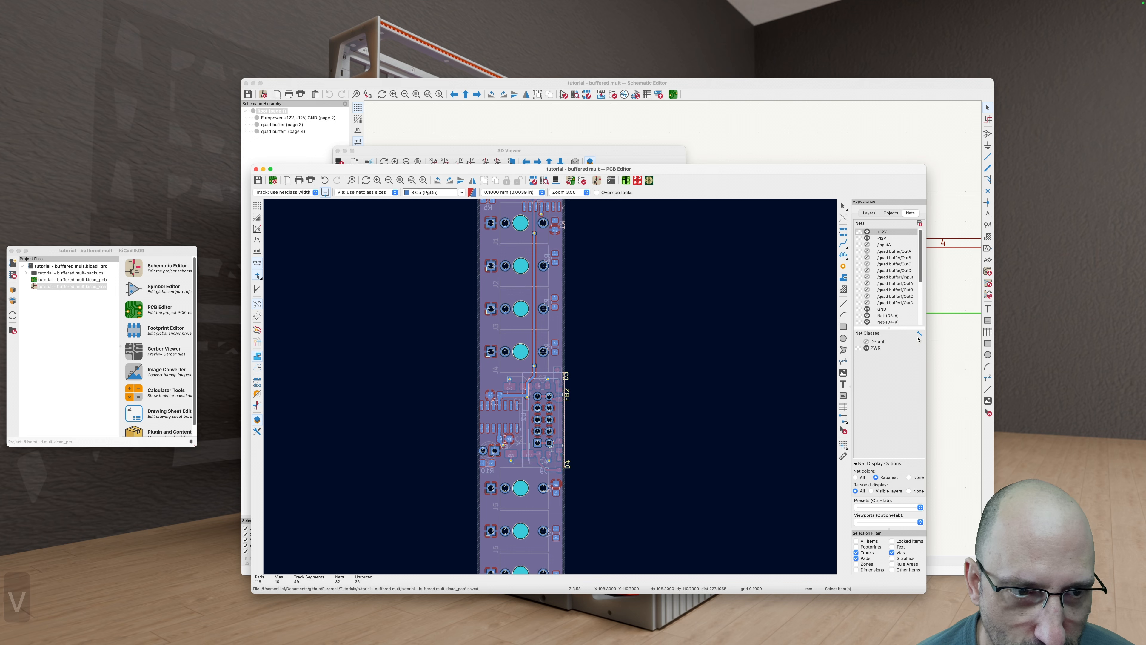
scroll(576, 361, down, 3)
key(v)
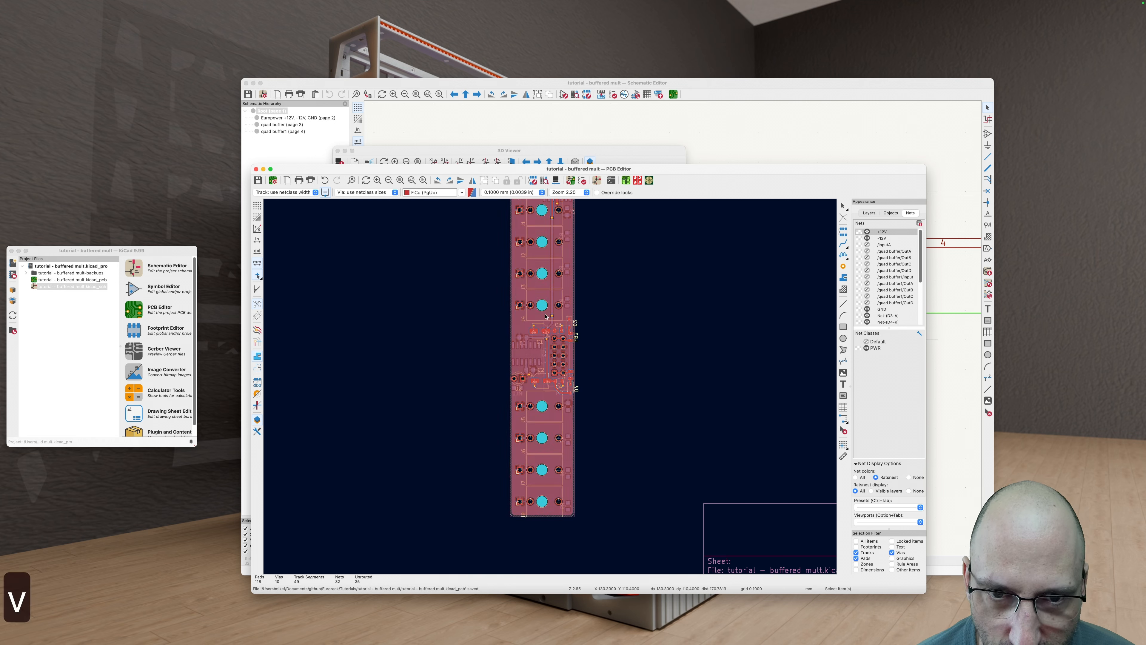
scroll(555, 352, up, 3)
scroll(555, 386, up, 1)
key(z)
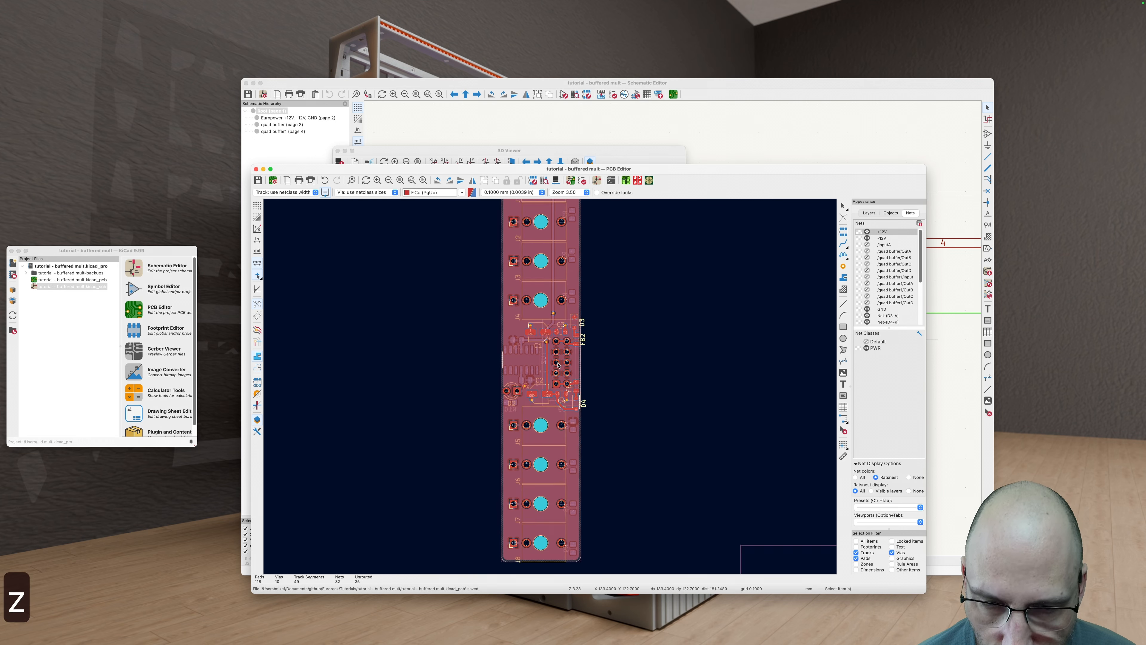
scroll(583, 406, up, 2)
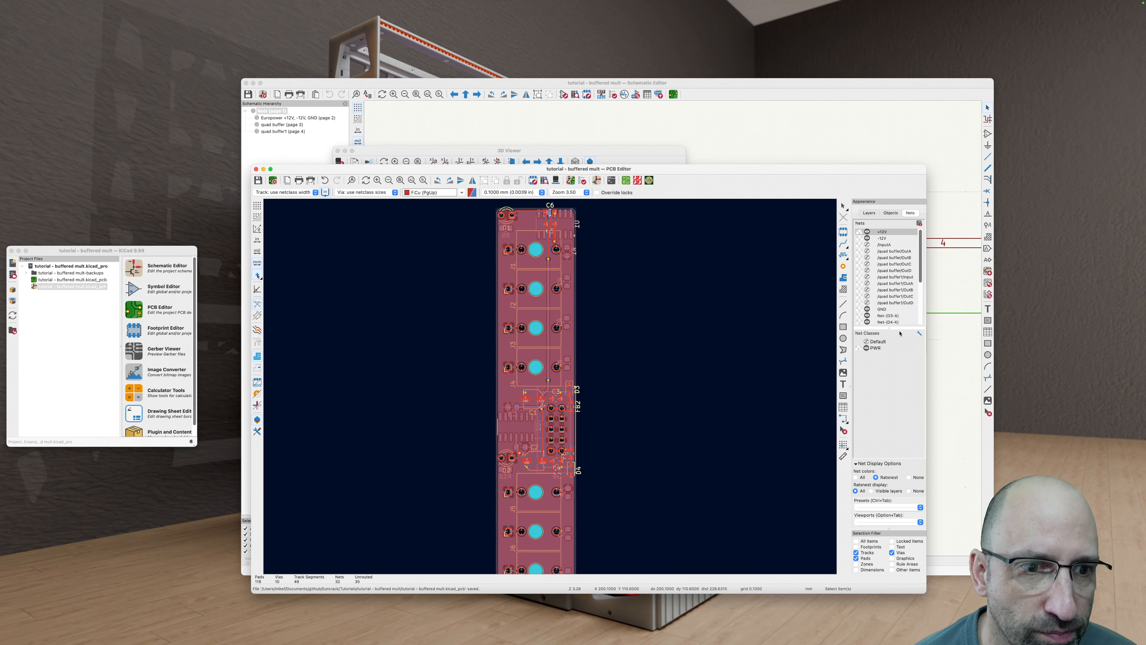
Step: Show the ratsnest for the Default net class, hide it for the PWR class, and refill the zones
click(866, 341)
click(867, 348)
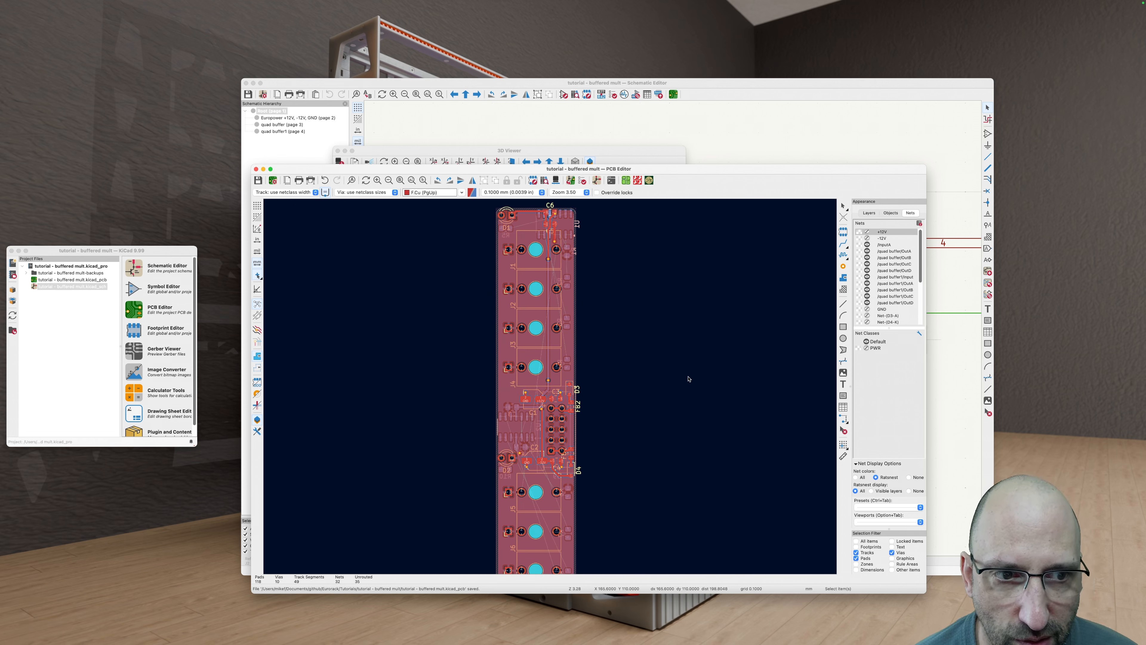
key(b)
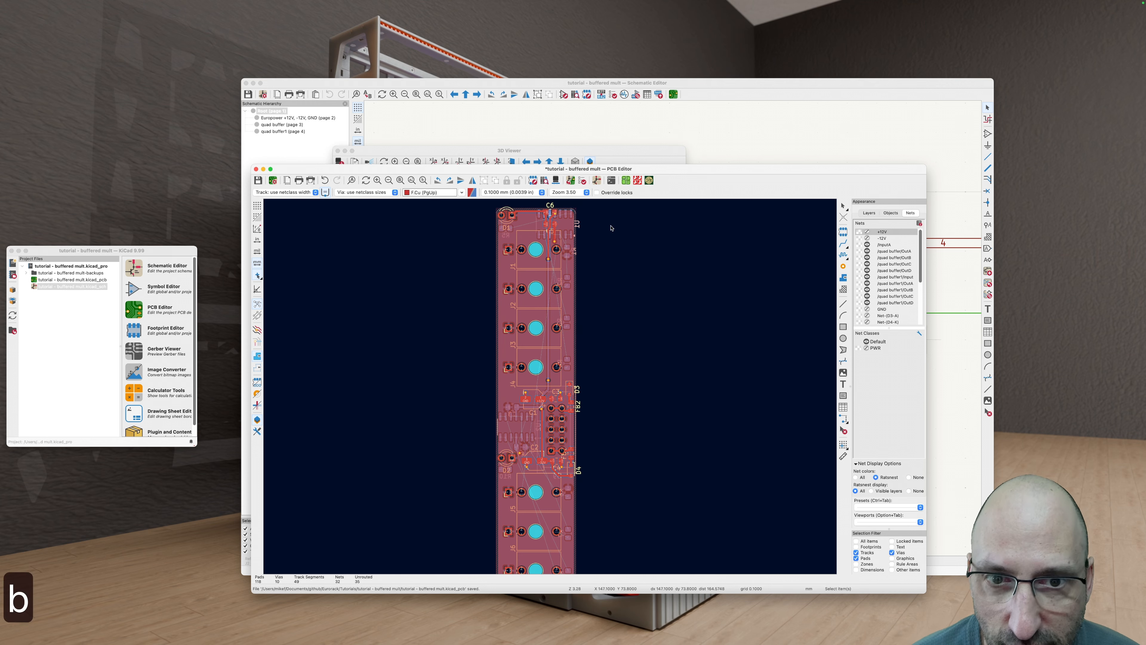
Step: Highlight the nets of the resistor pads beside the jacks one after another to trace their connections to U1
middle_drag(609, 224, 578, 319)
scroll(516, 300, up, 5)
scroll(559, 486, down, 3)
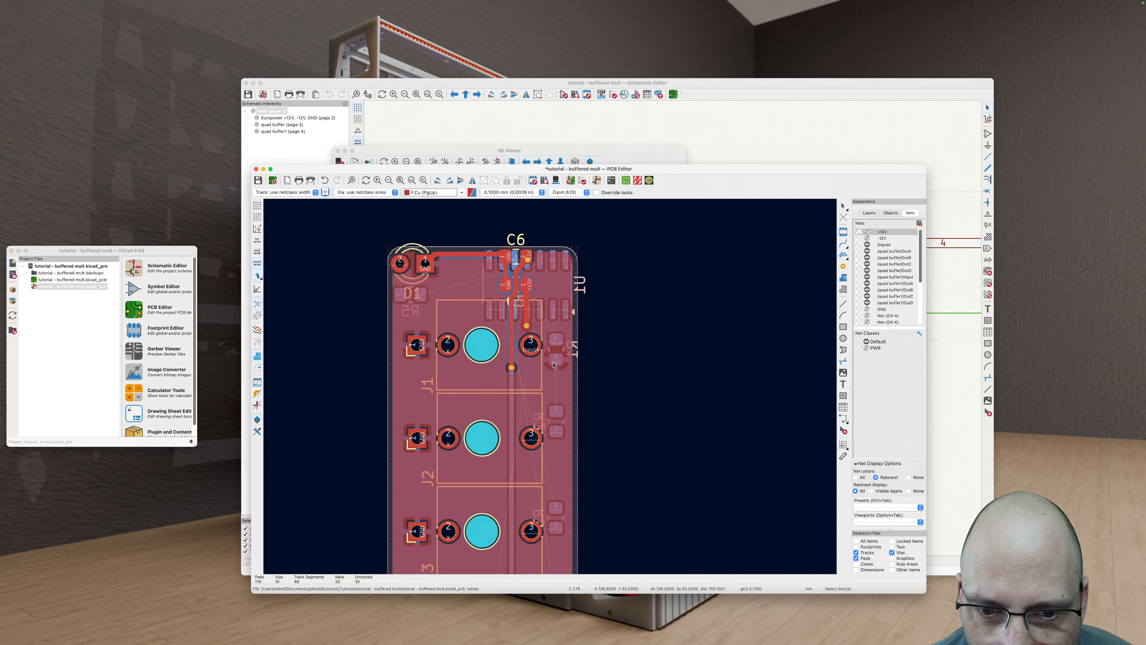
middle_drag(563, 497, 537, 460)
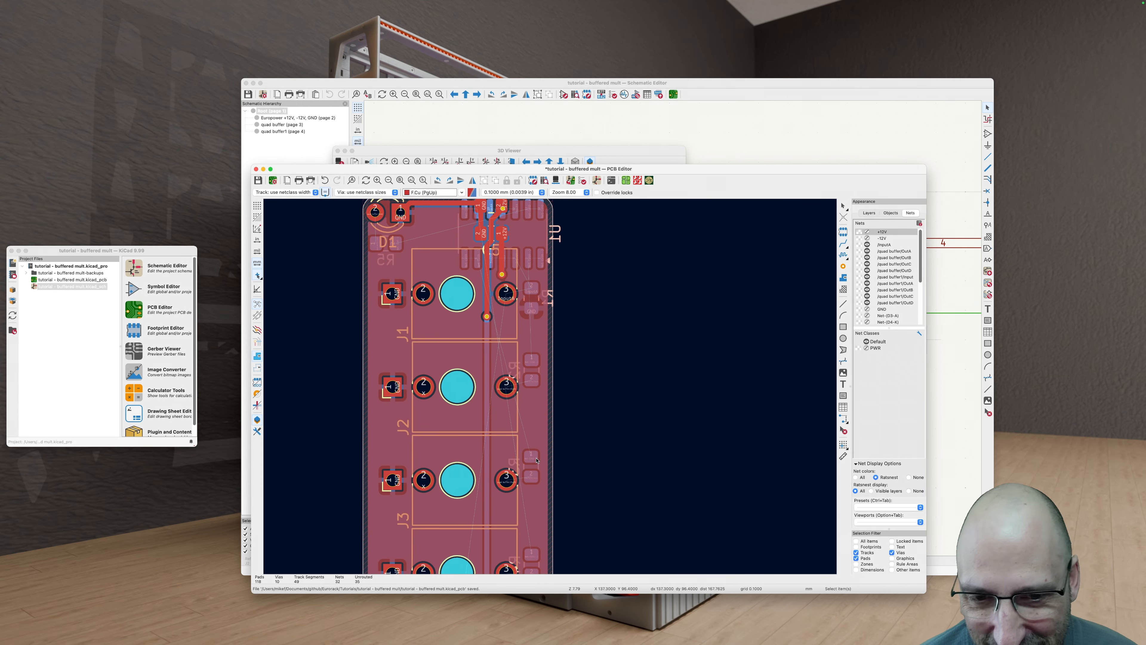
key(grave)
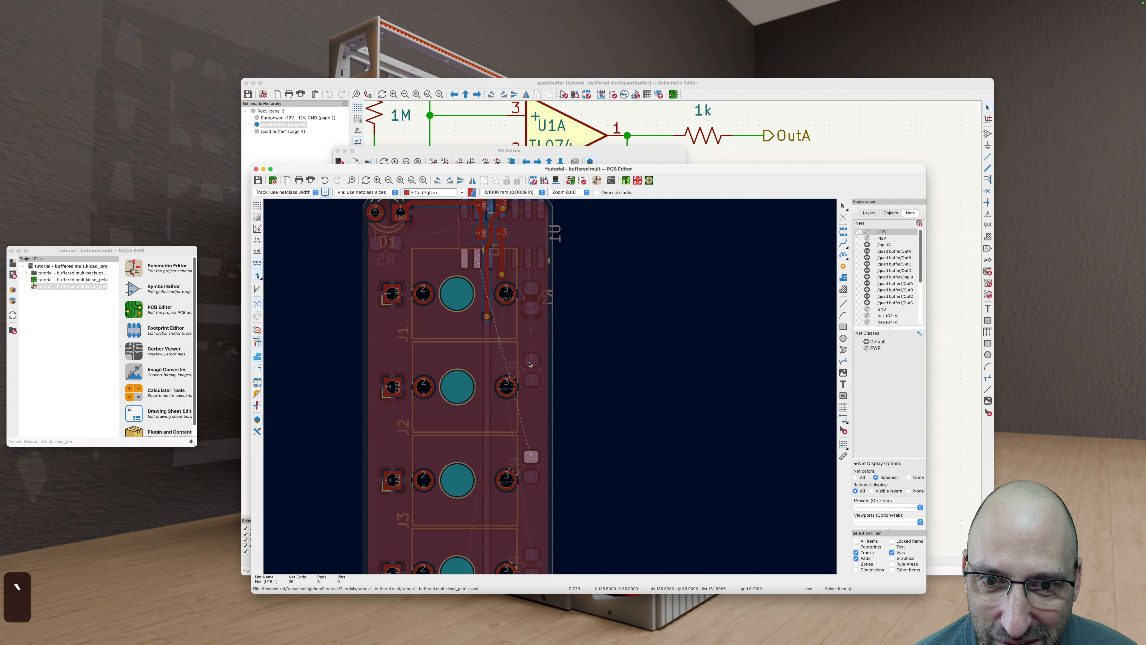
key(grave)
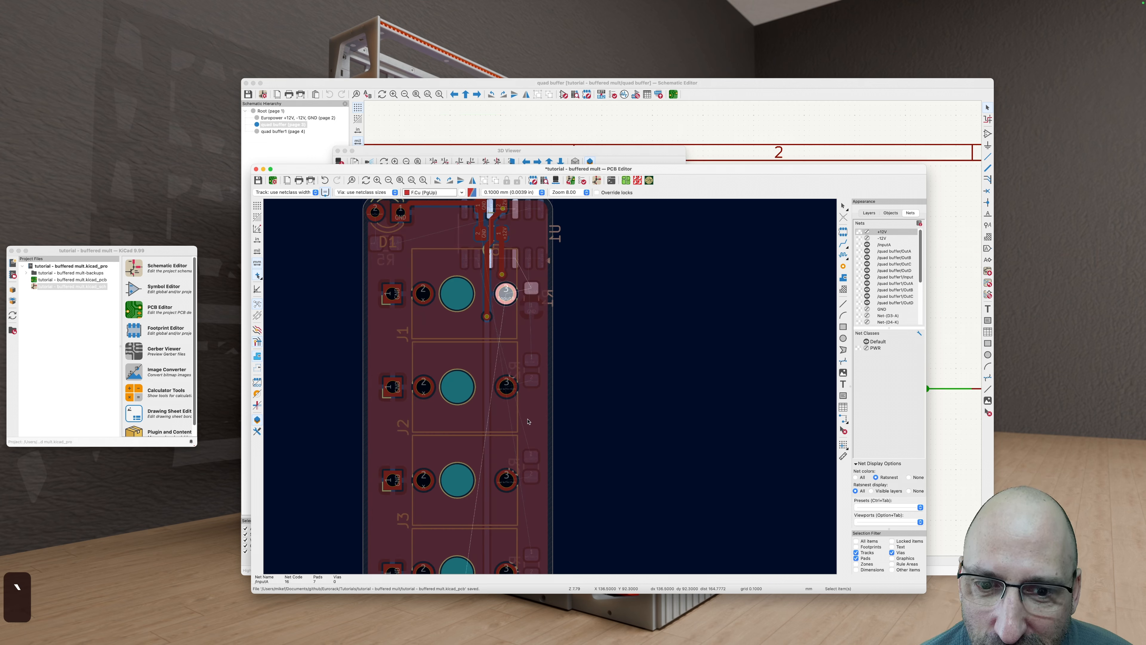
key(grave)
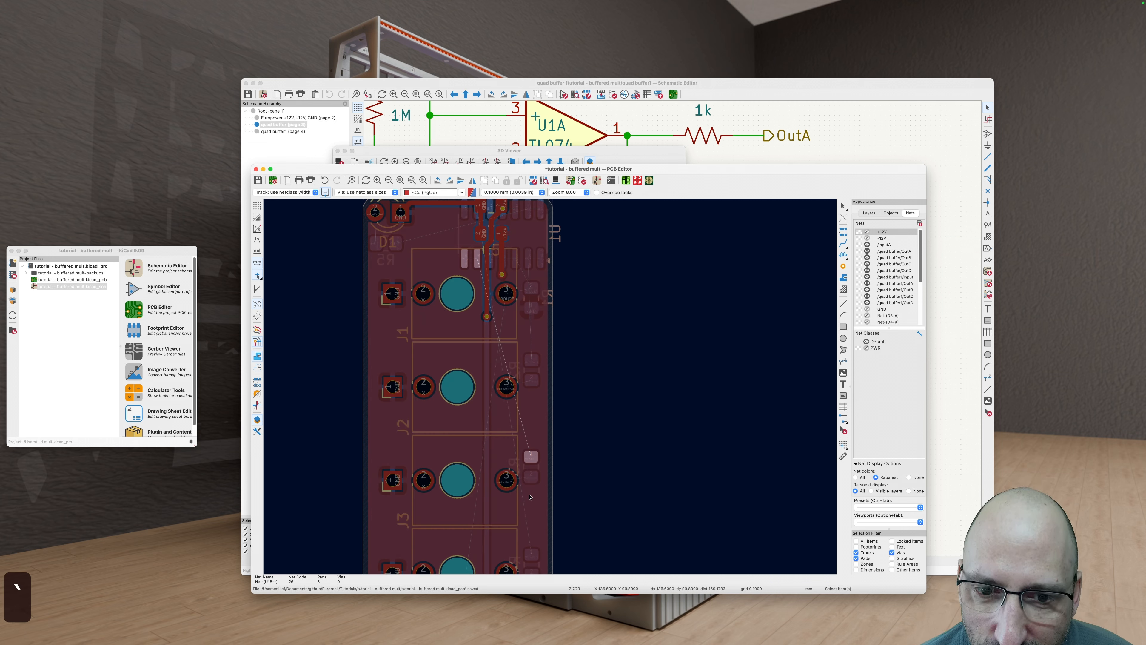
click(532, 554)
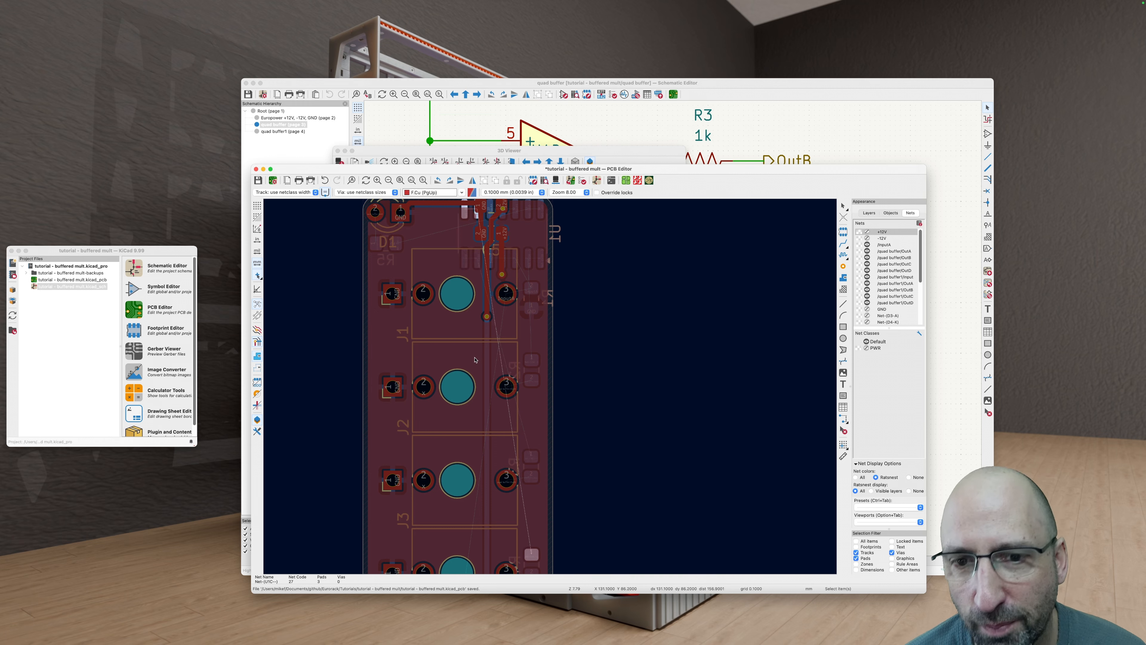
Step: Examine where the highlighted Net-(U1C--) reaches U1 near C6, and clear the net highlighting
scroll(475, 360, down, 5)
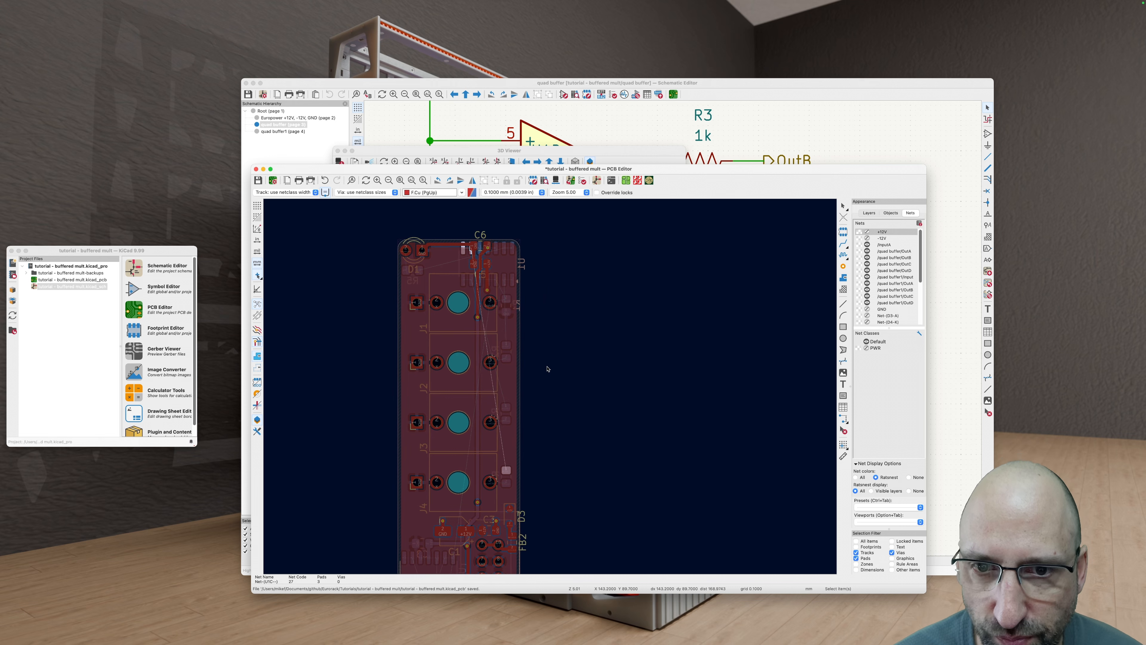
middle_drag(547, 367, 551, 362)
scroll(434, 253, up, 5)
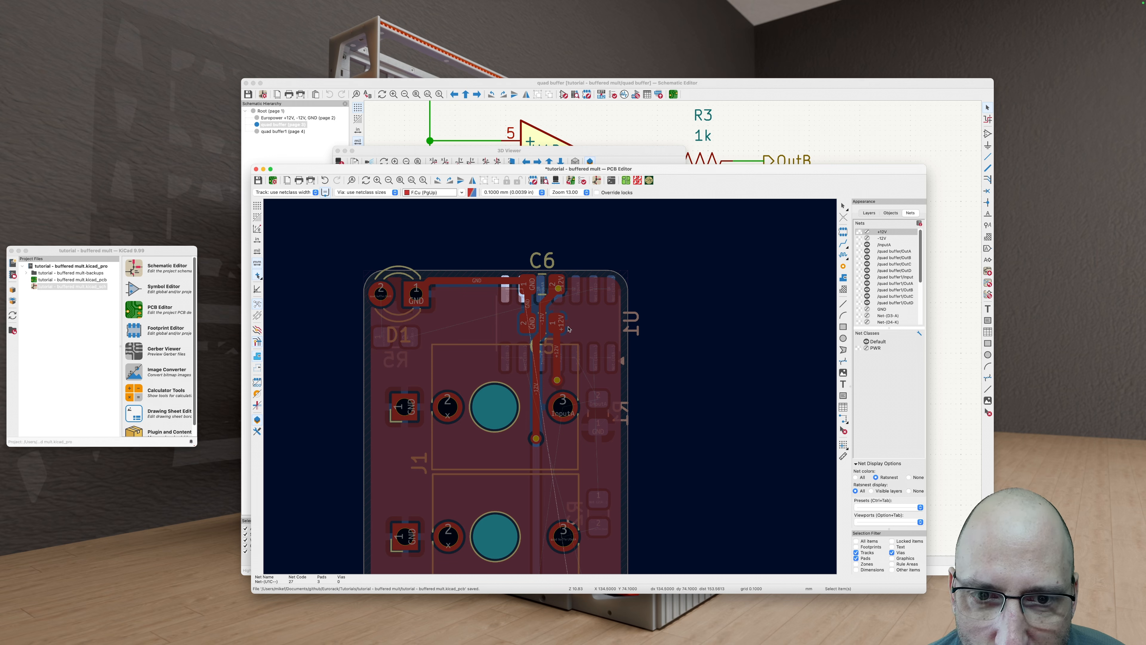
scroll(501, 335, right, 2)
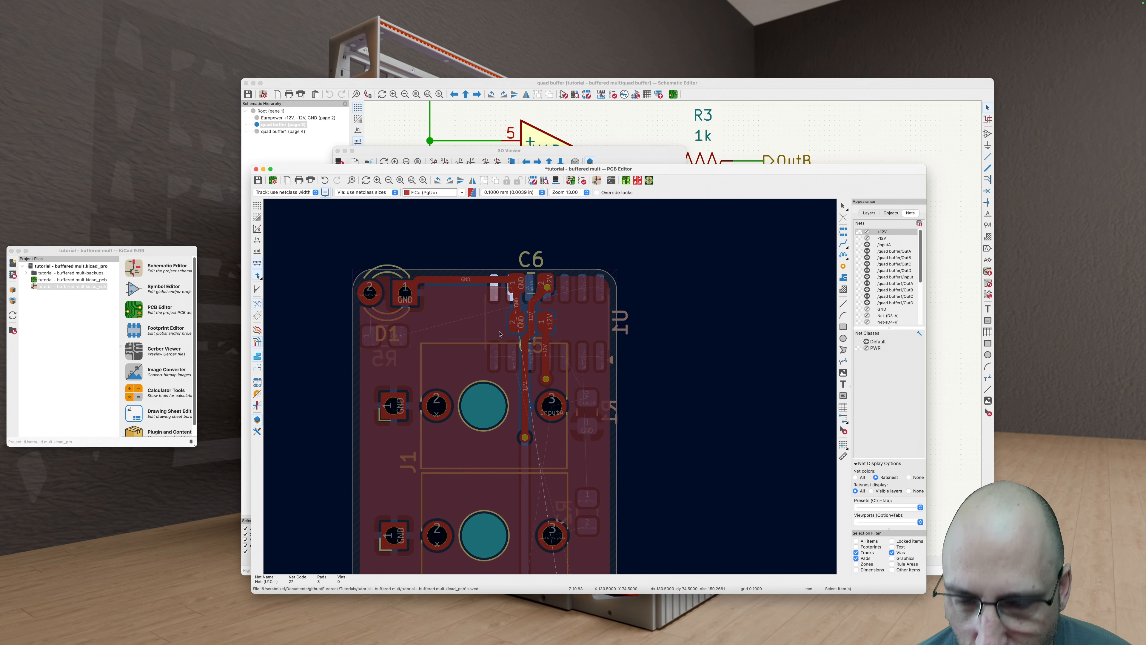
key(h)
key(h)
key(h)
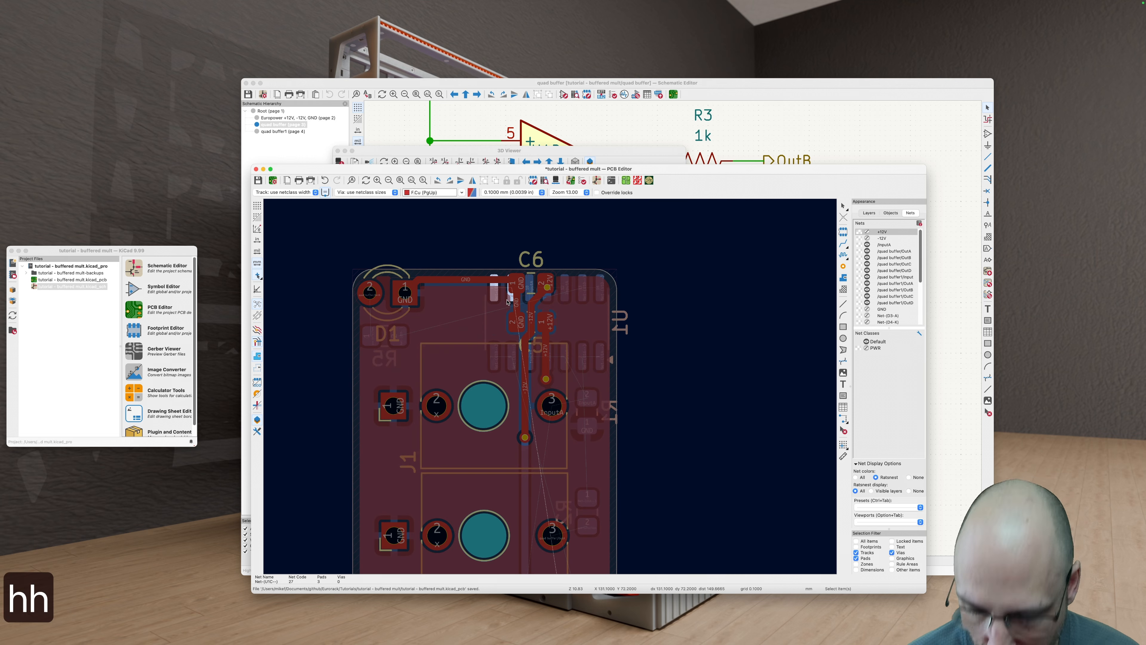
key(h)
scroll(514, 342, left, 5)
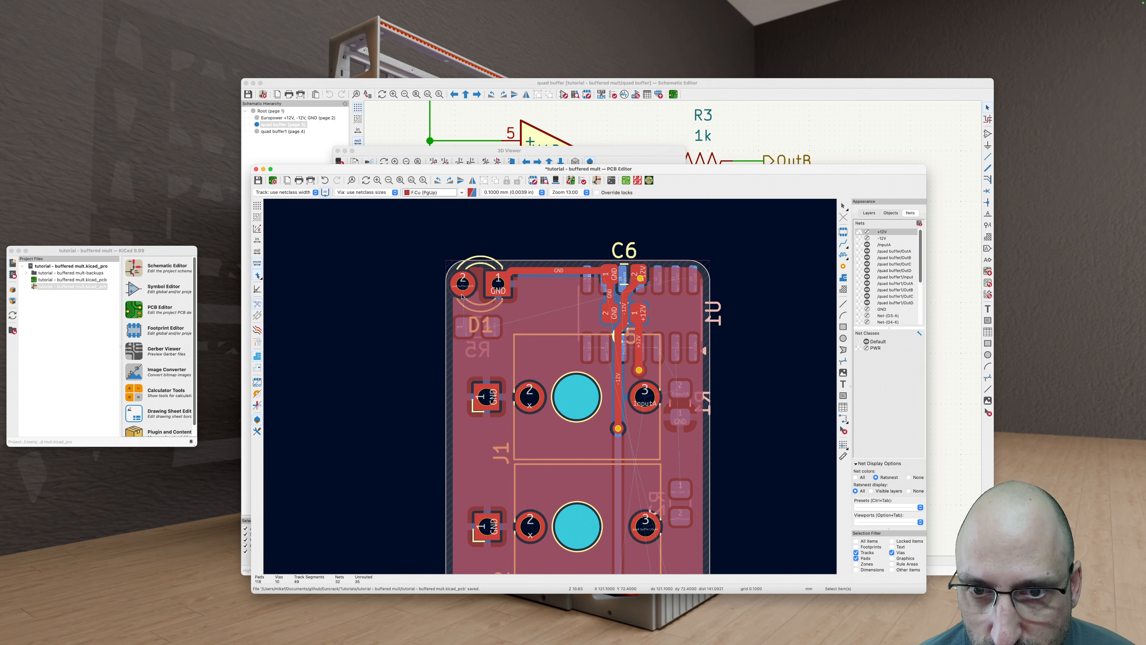
Step: Route a B.Cu track from pad 1 of R5 to pad 2 of D1
key(v)
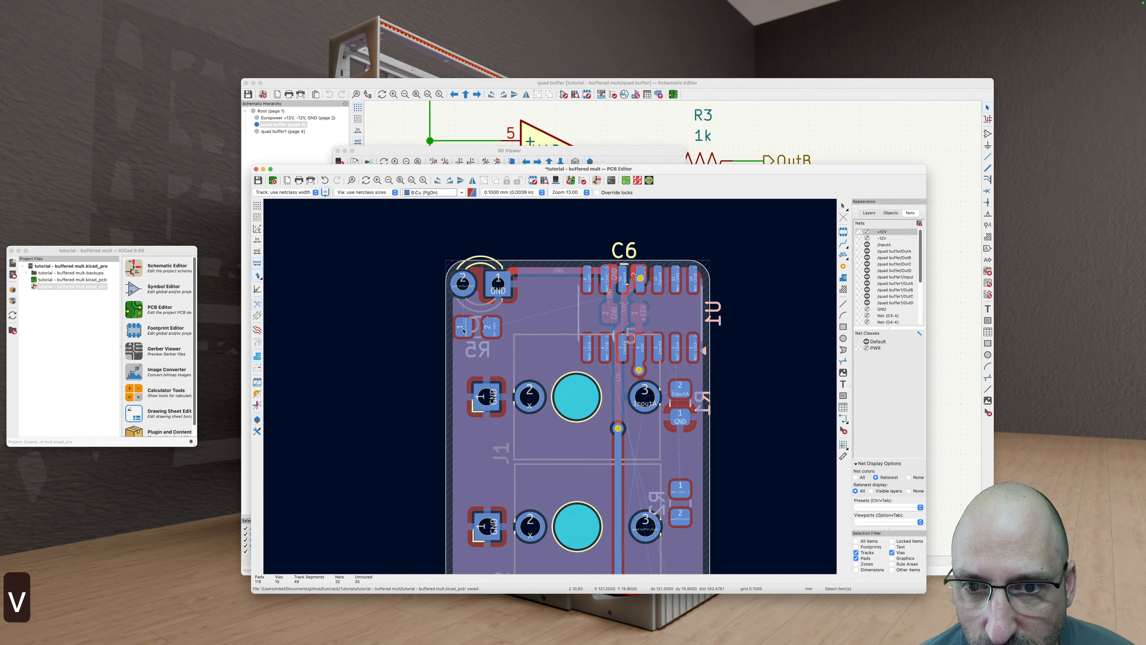
key(x)
click(462, 283)
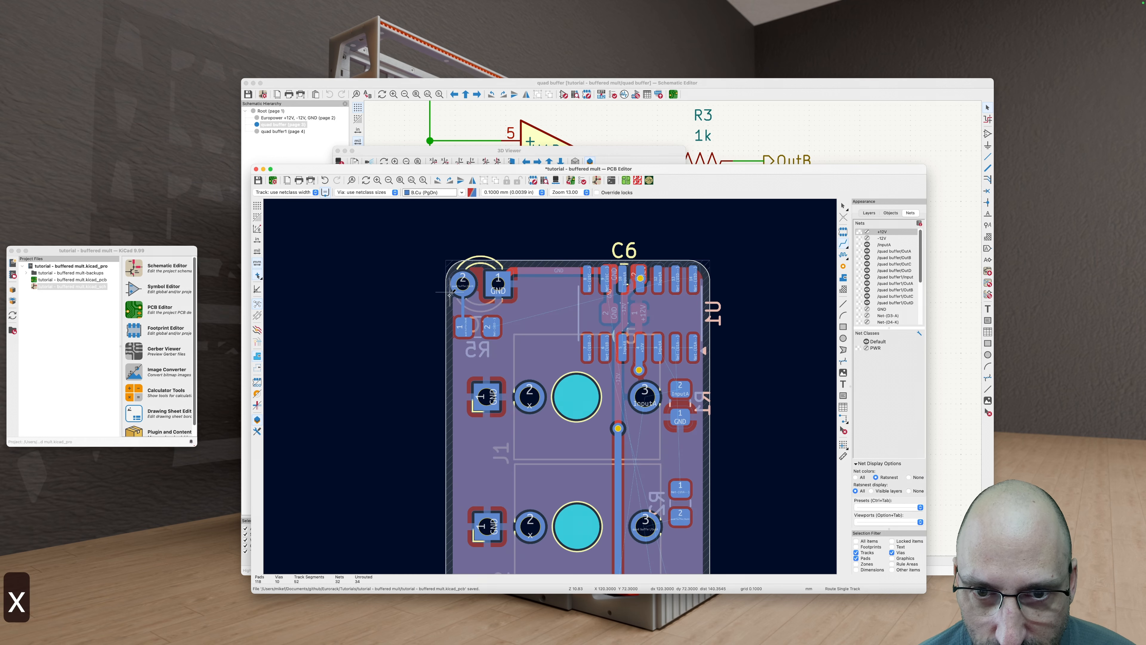
Step: Route a B.Cu track from pad 2 of R5 to pad 13 of U1
middle_drag(563, 334, 466, 343)
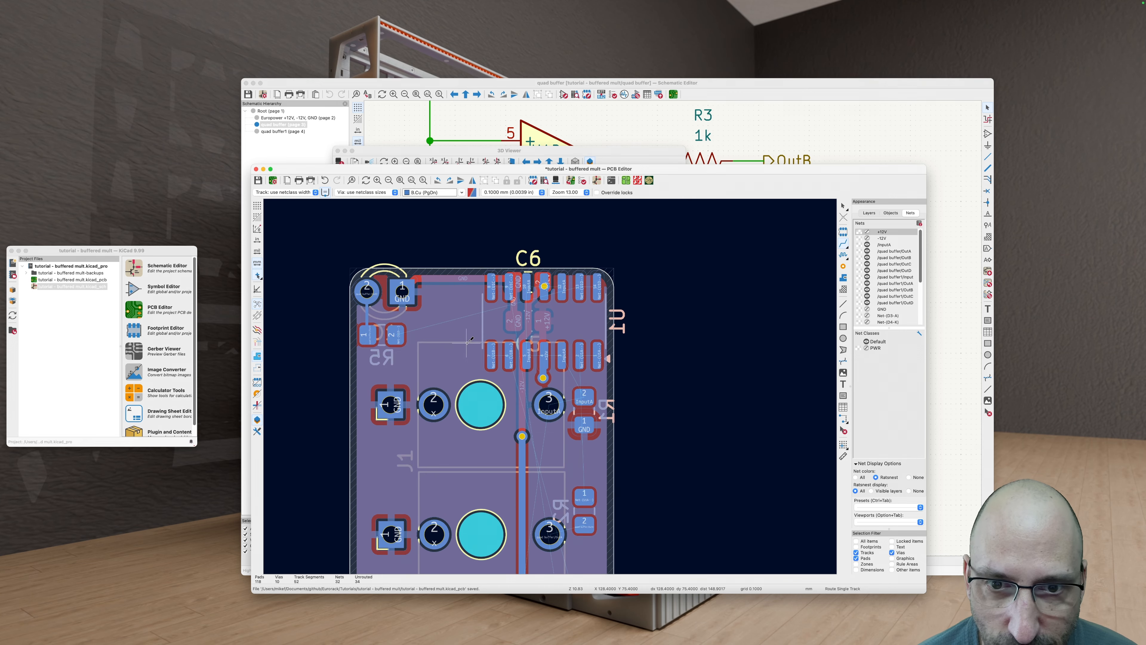
click(399, 333)
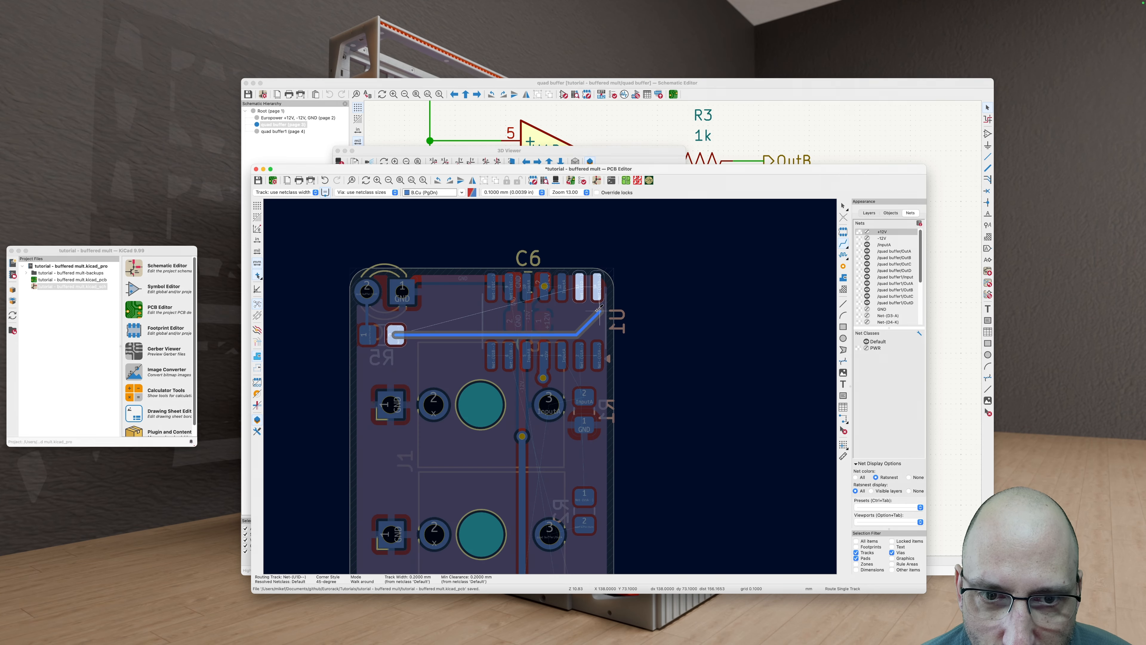
click(579, 287)
key(Escape)
Step: Shift the long horizontal segment of the R5-to-U1 track up between U1's pad rows and refill the zones
click(512, 335)
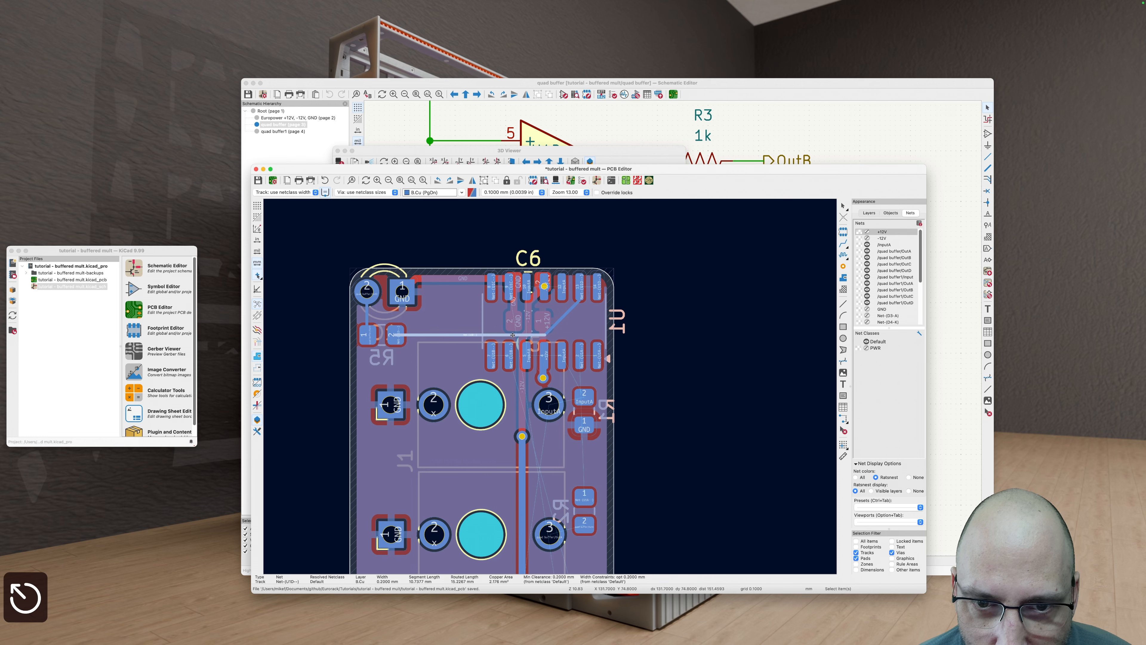
drag(515, 335, 431, 323)
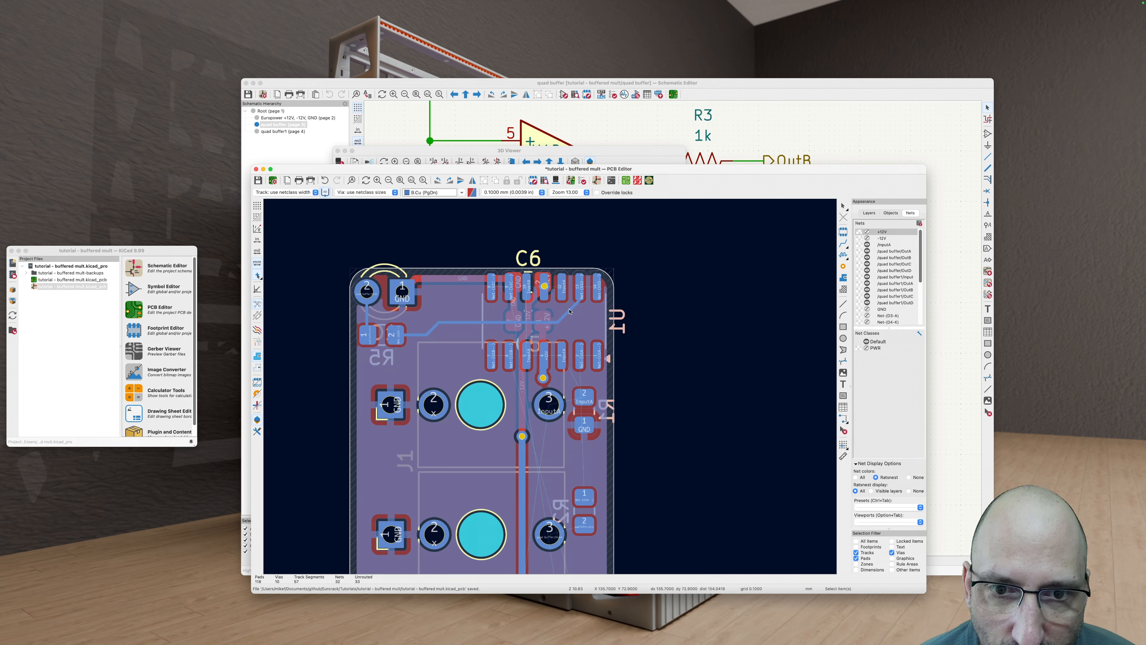
key(b)
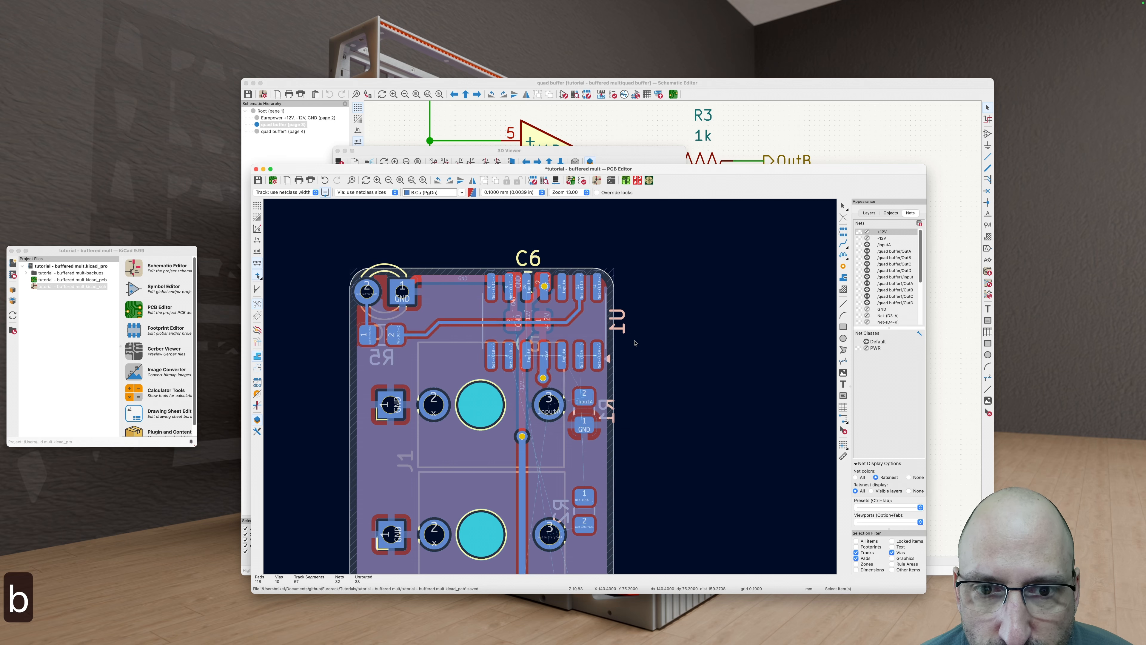
Step: Route short B.Cu tracks joining pad 13 to pad 14 and pad 2 to pad 1 of U1, refilling the zones in between
scroll(628, 332, down, 2)
scroll(600, 296, up, 2)
key(x)
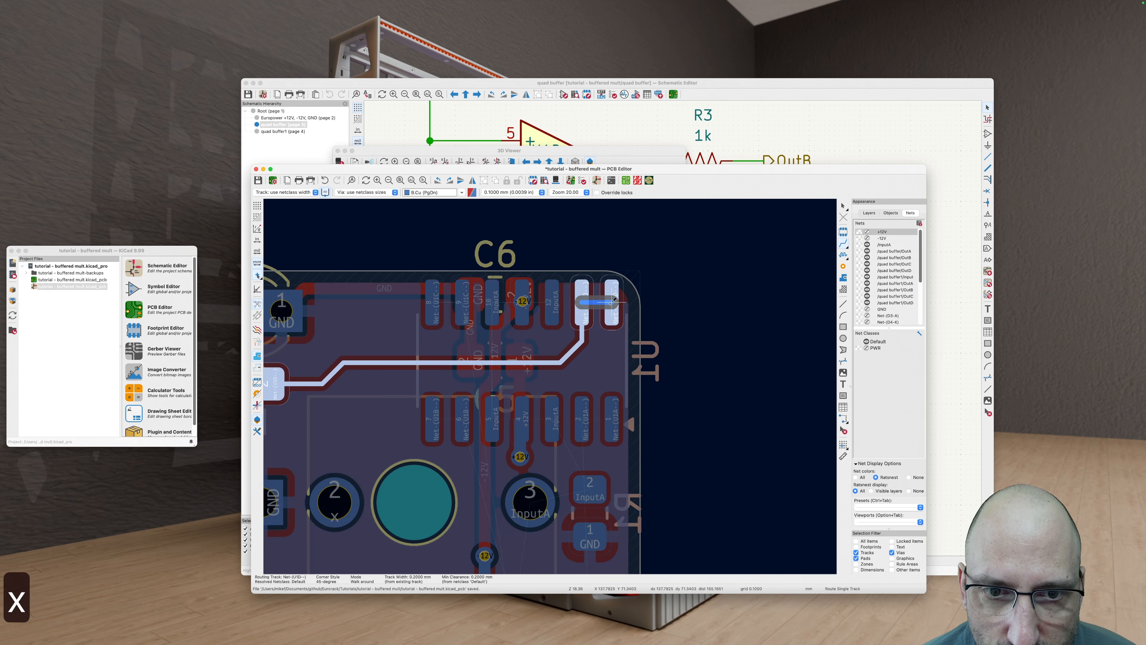
click(612, 319)
key(v)
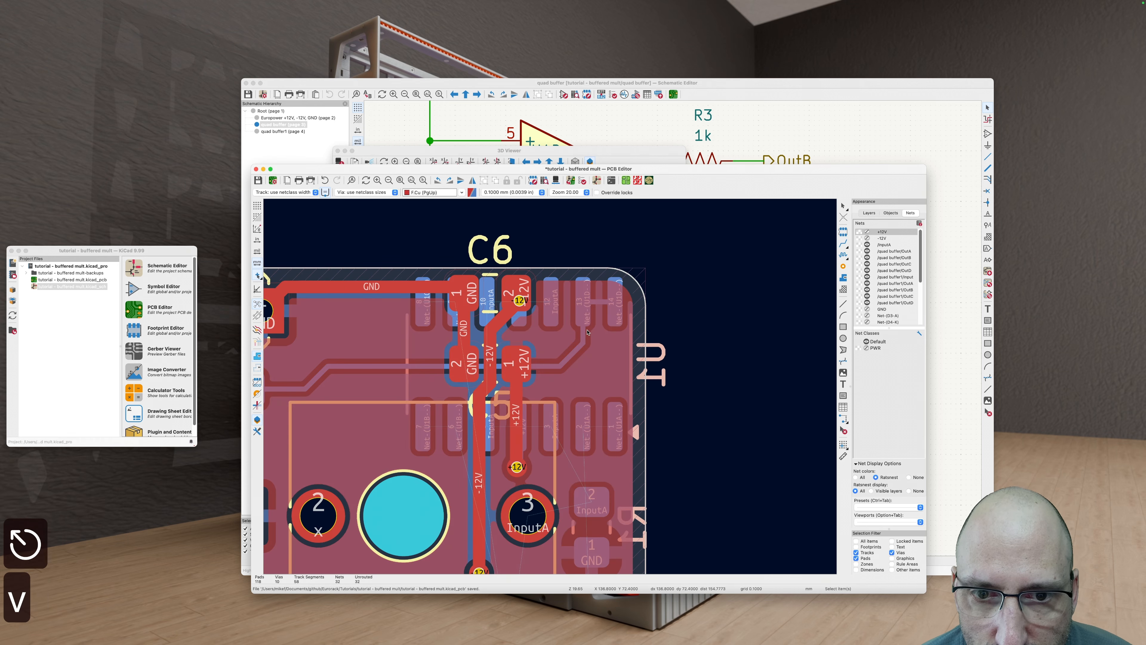
key(v)
key(b)
scroll(631, 357, down, 2)
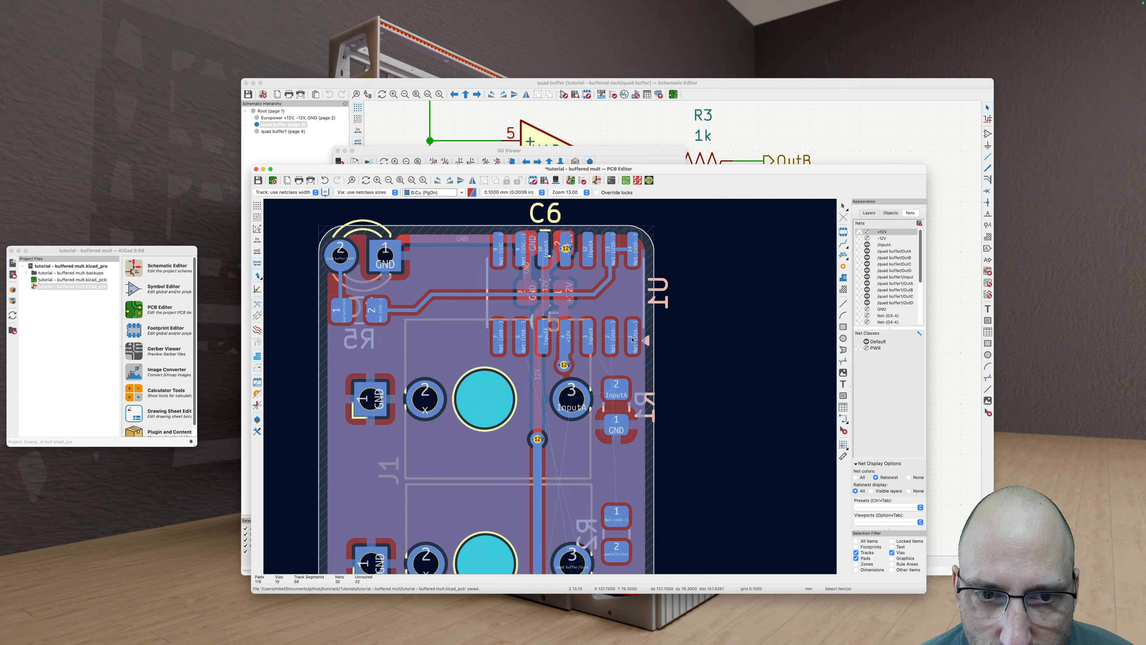
key(x)
click(612, 337)
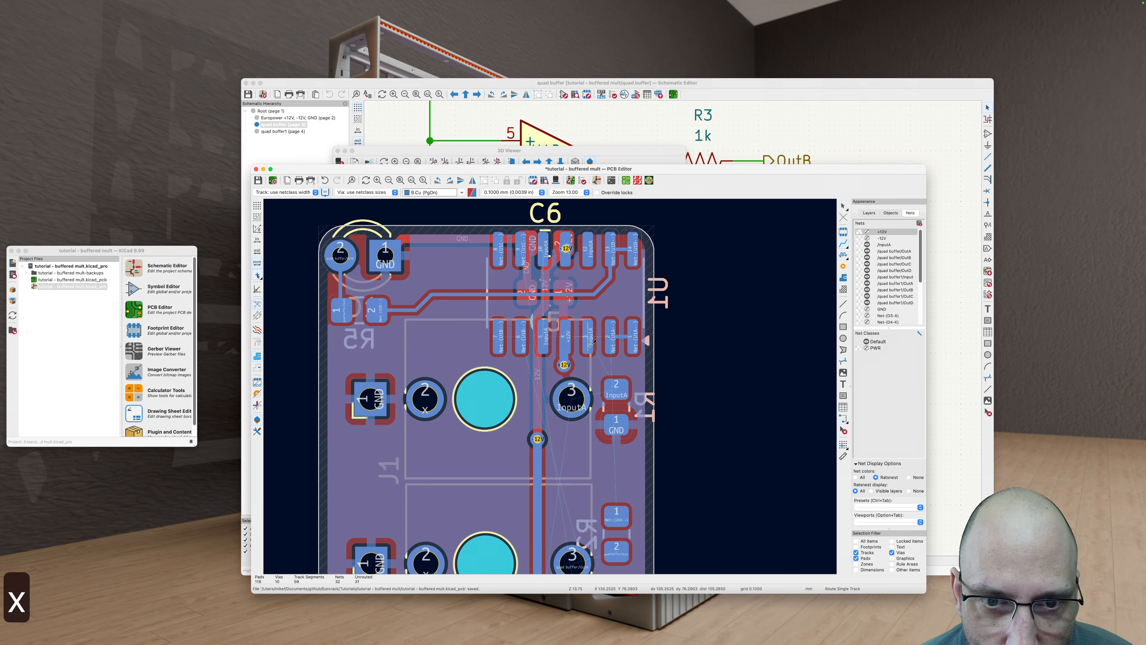
key(x)
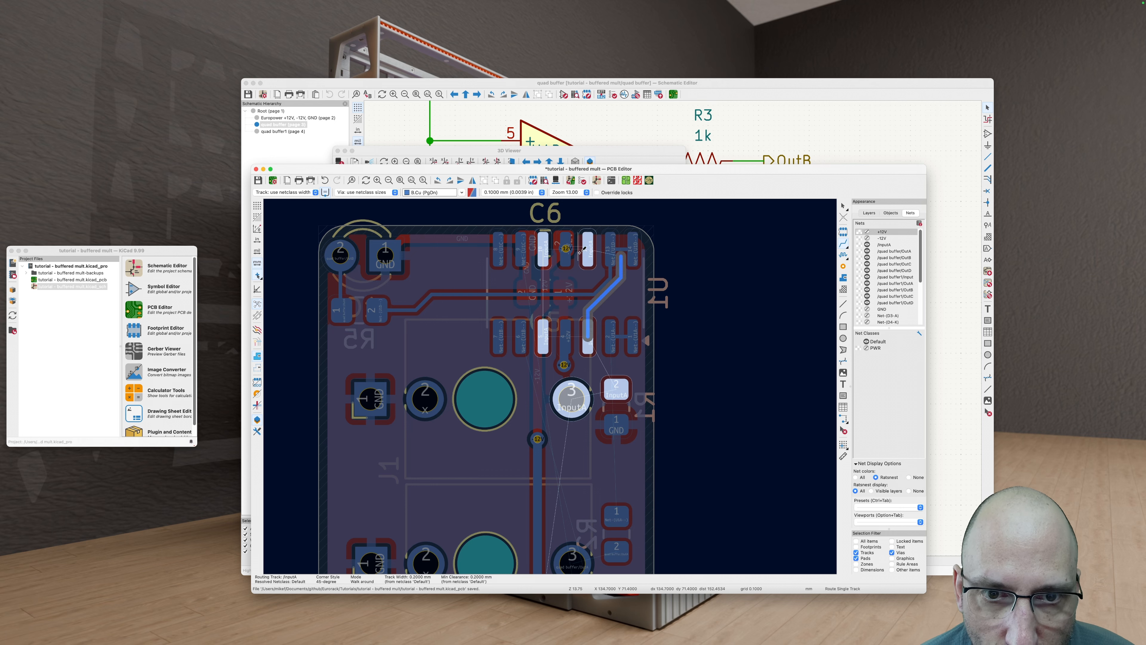
key(Escape)
key(v)
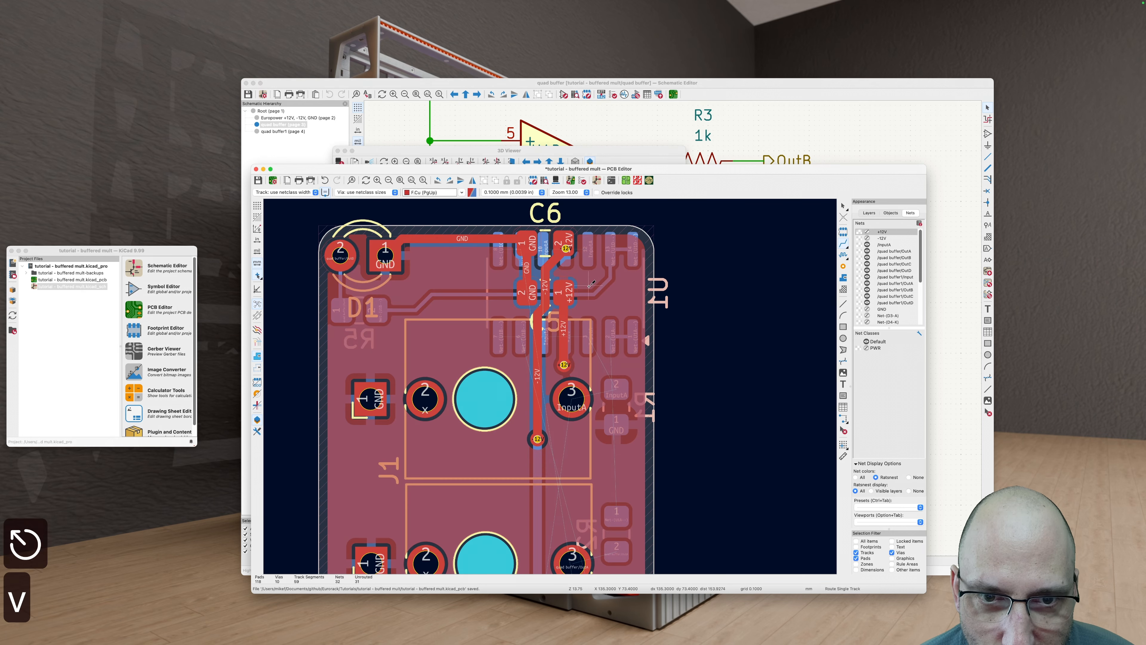
key(v)
scroll(589, 331, up, 4)
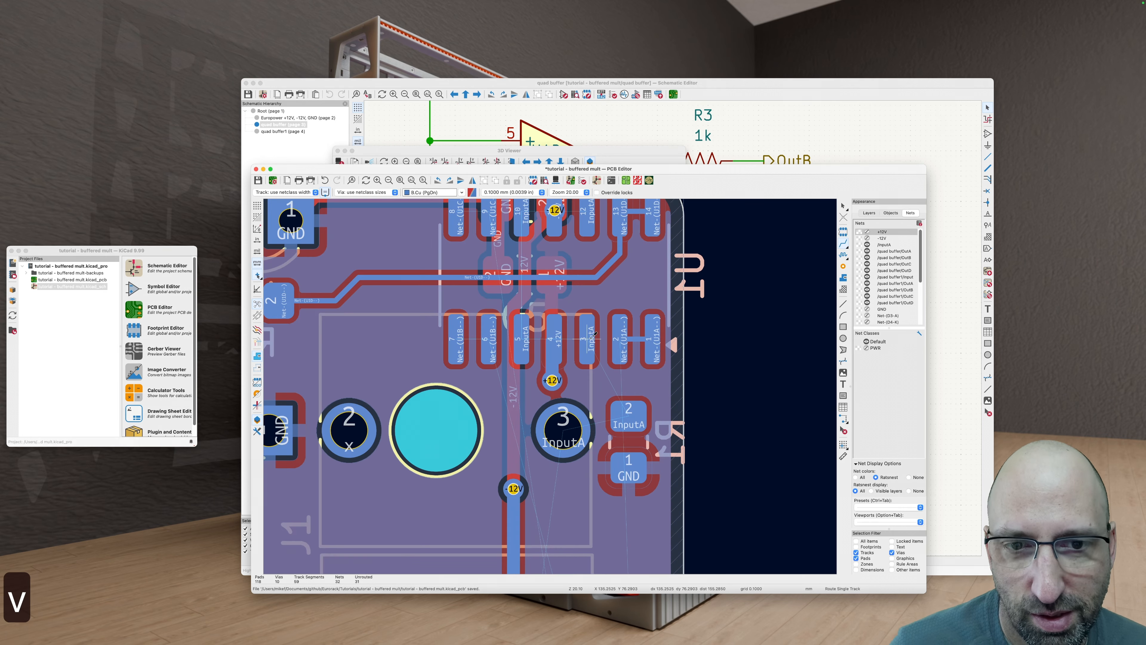
scroll(587, 332, down, 1)
scroll(597, 273, down, 4)
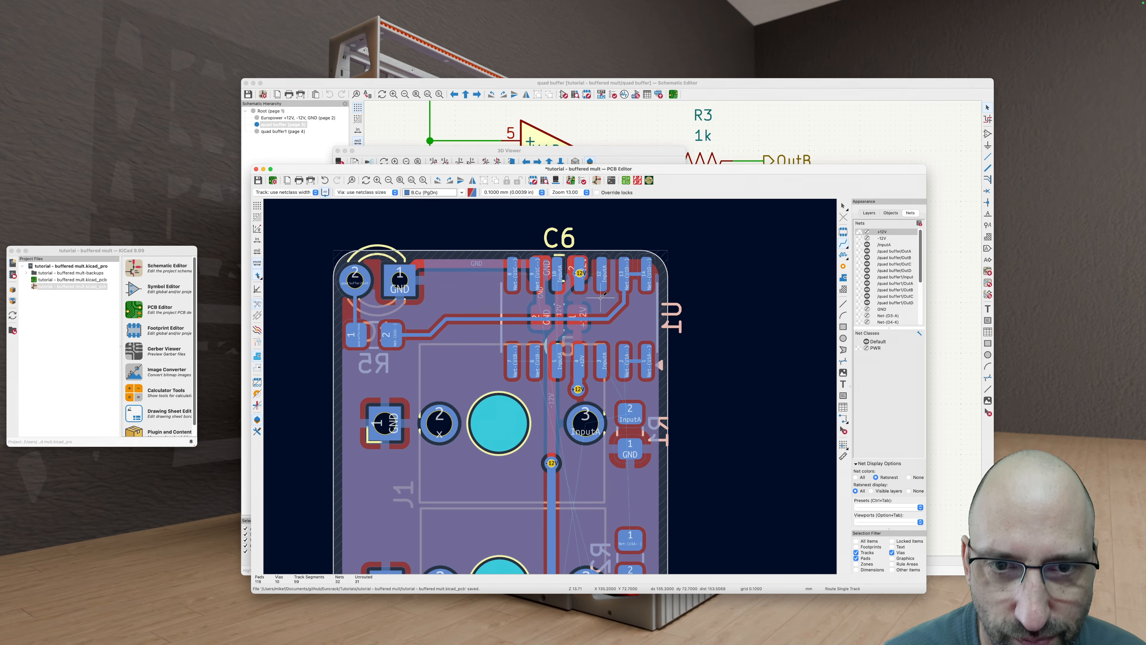
scroll(604, 262, up, 2)
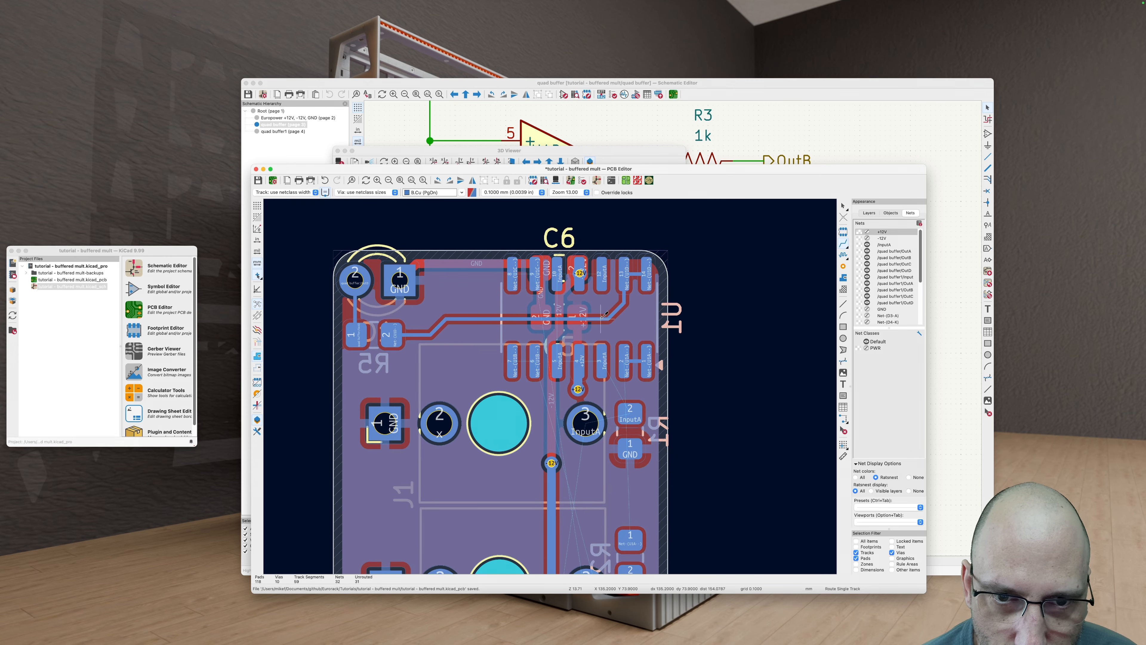
scroll(557, 288, down, 2)
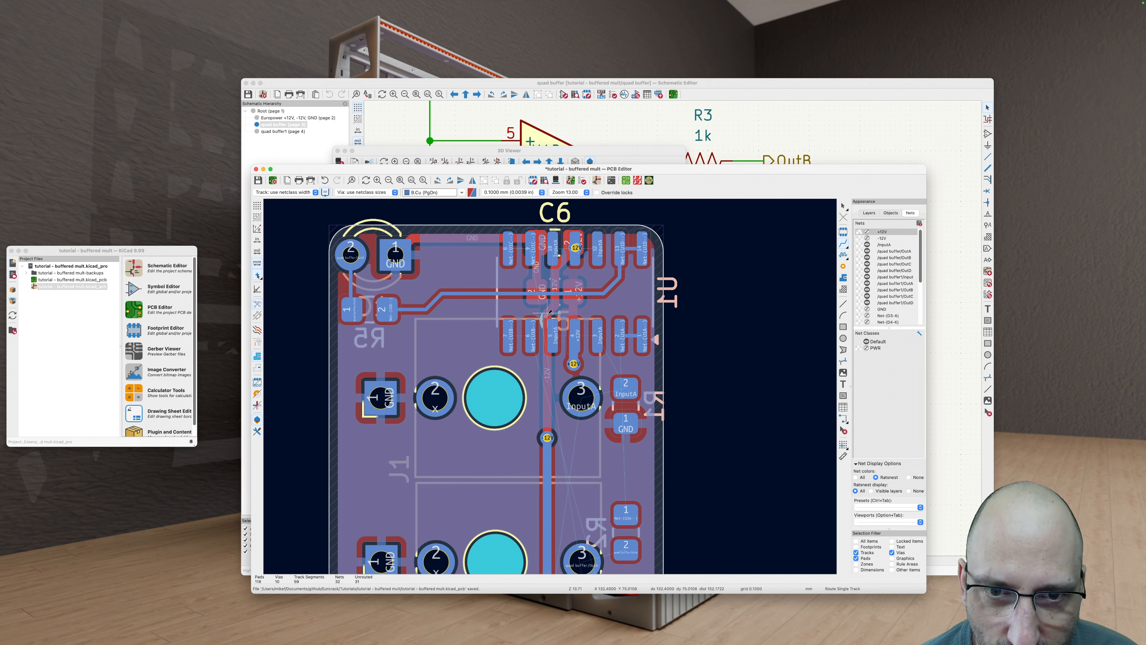
scroll(539, 300, down, 2)
scroll(540, 299, down, 5)
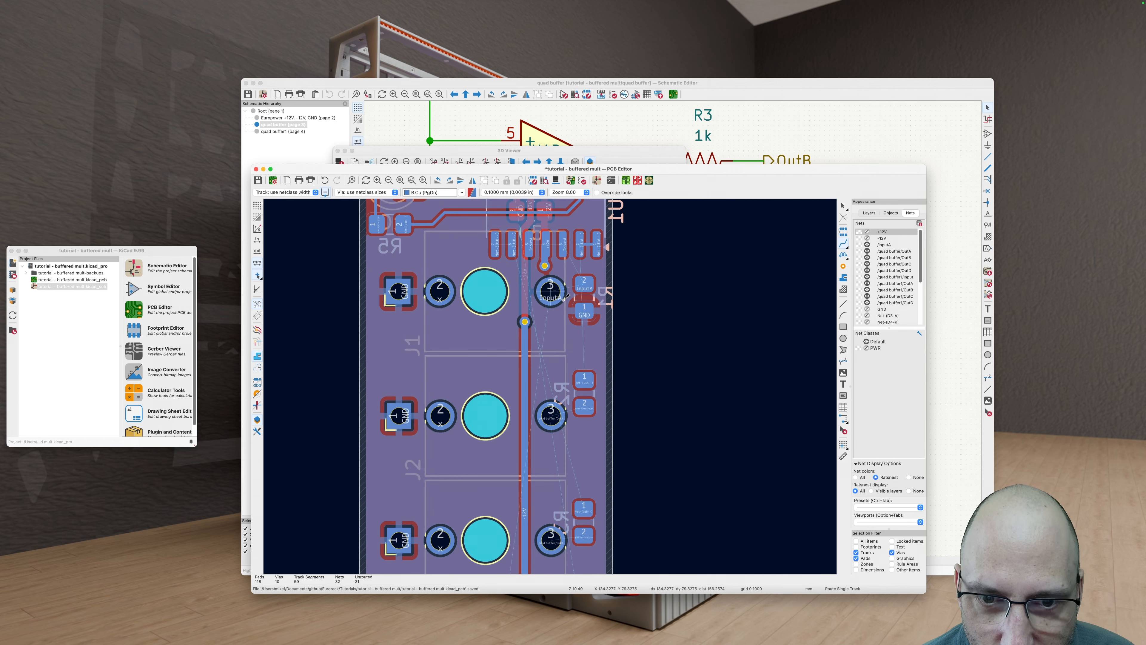
click(550, 411)
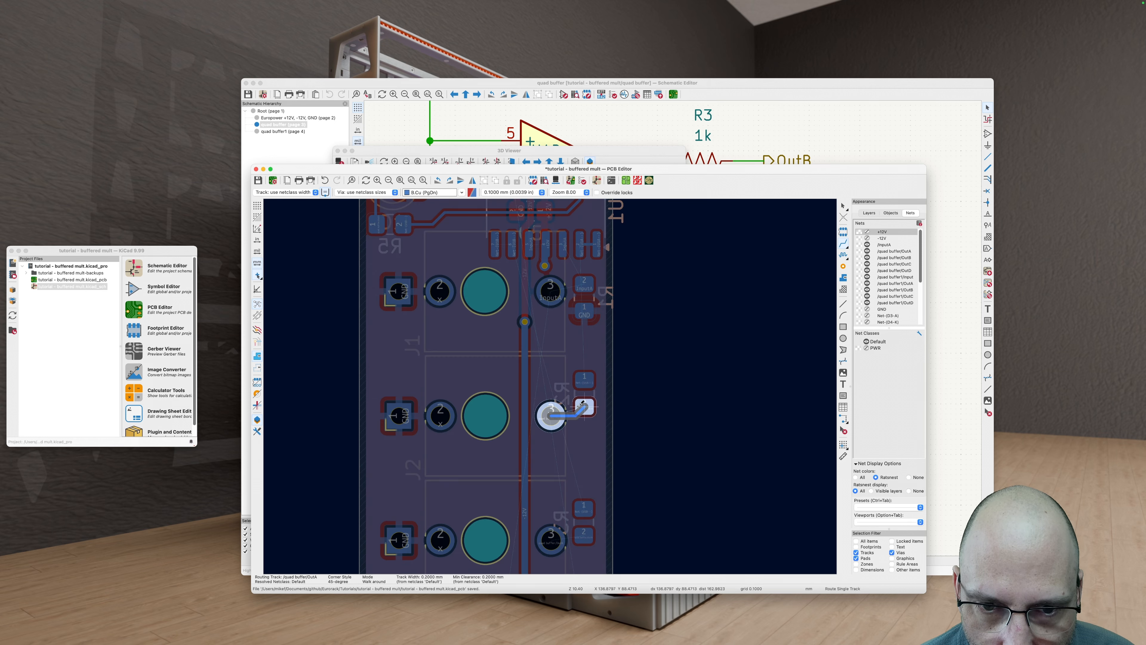
key(Escape)
key(Escape)
scroll(586, 404, up, 2)
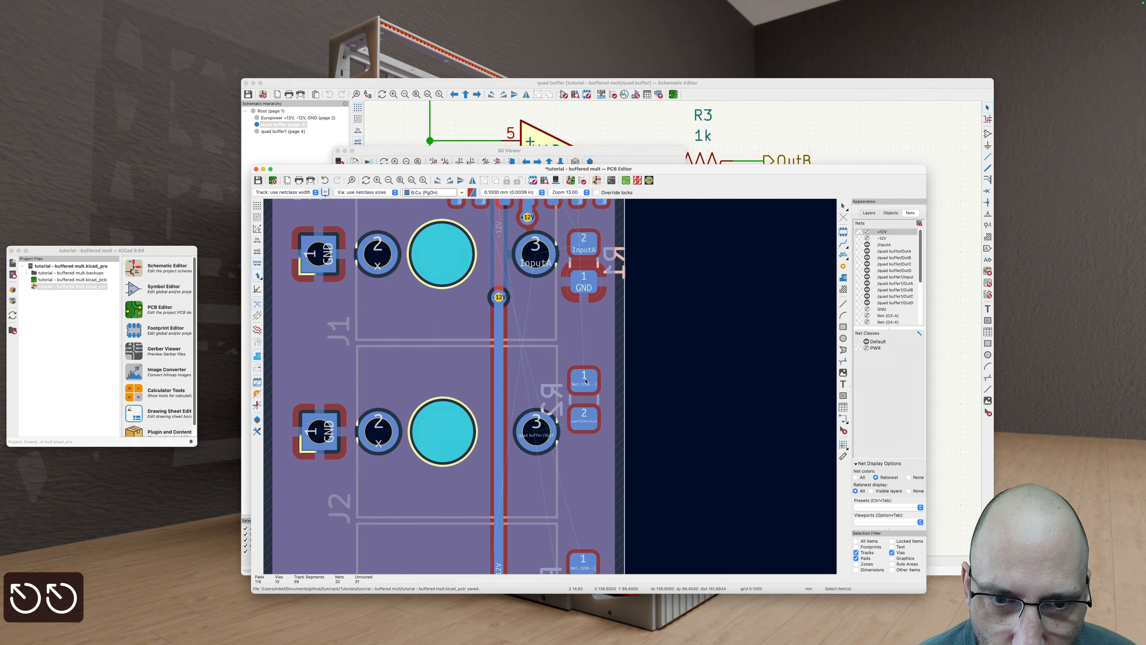
scroll(585, 404, down, 2)
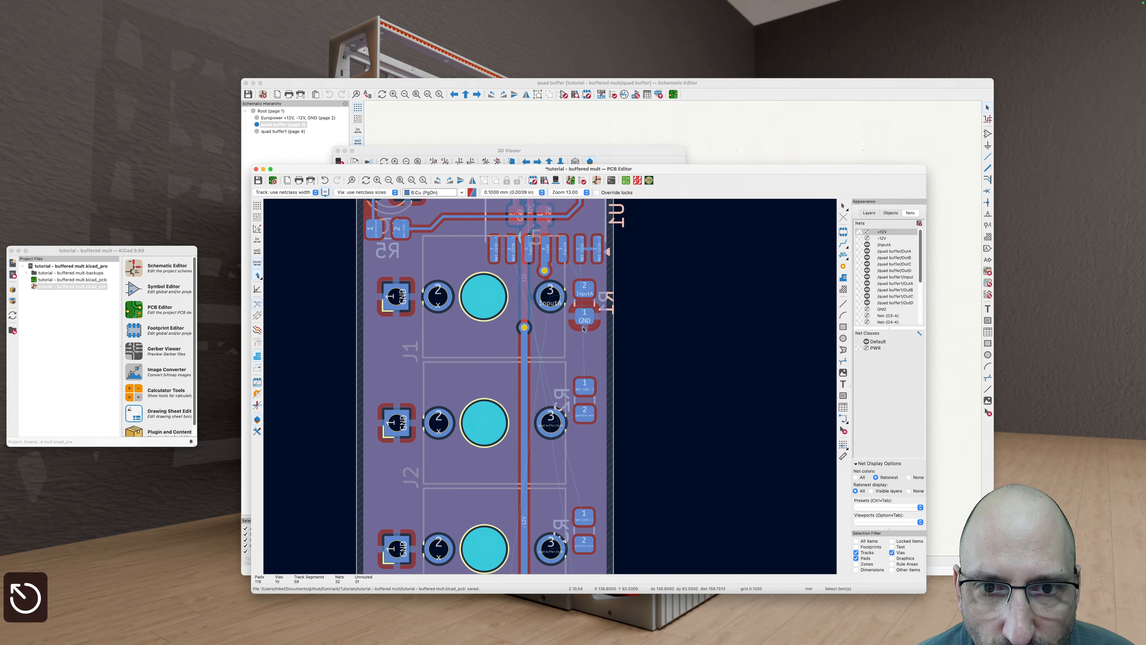
Step: Highlight the InputA net at pad 2 of R1 to examine its connections, and clear the highlighting
key(grave)
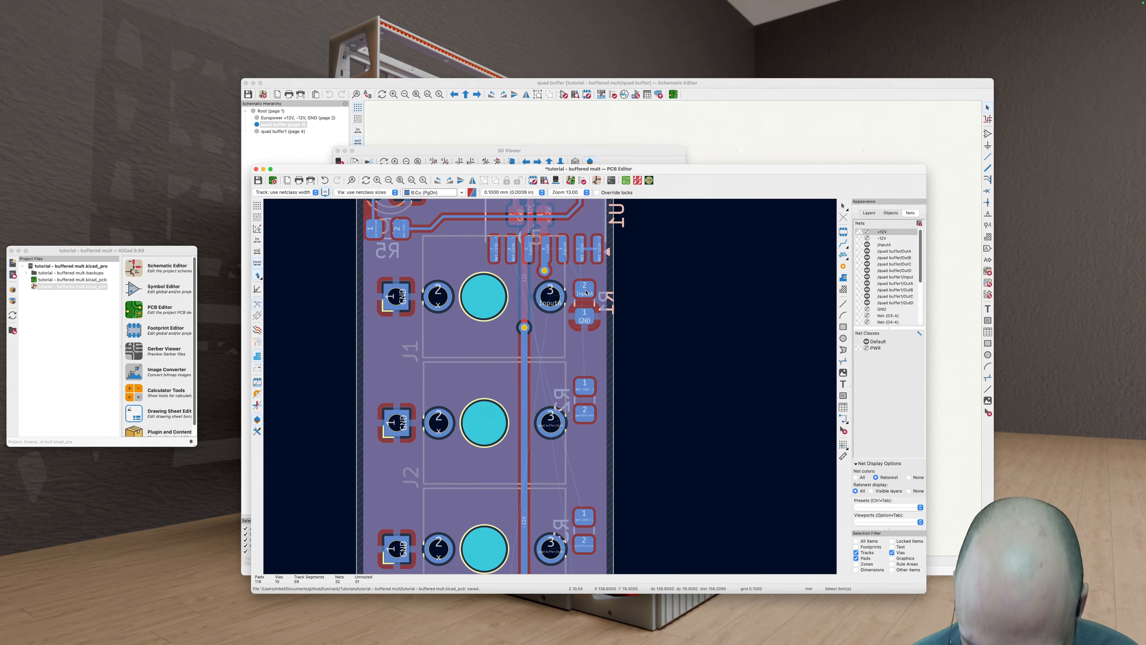
scroll(585, 293, up, 3)
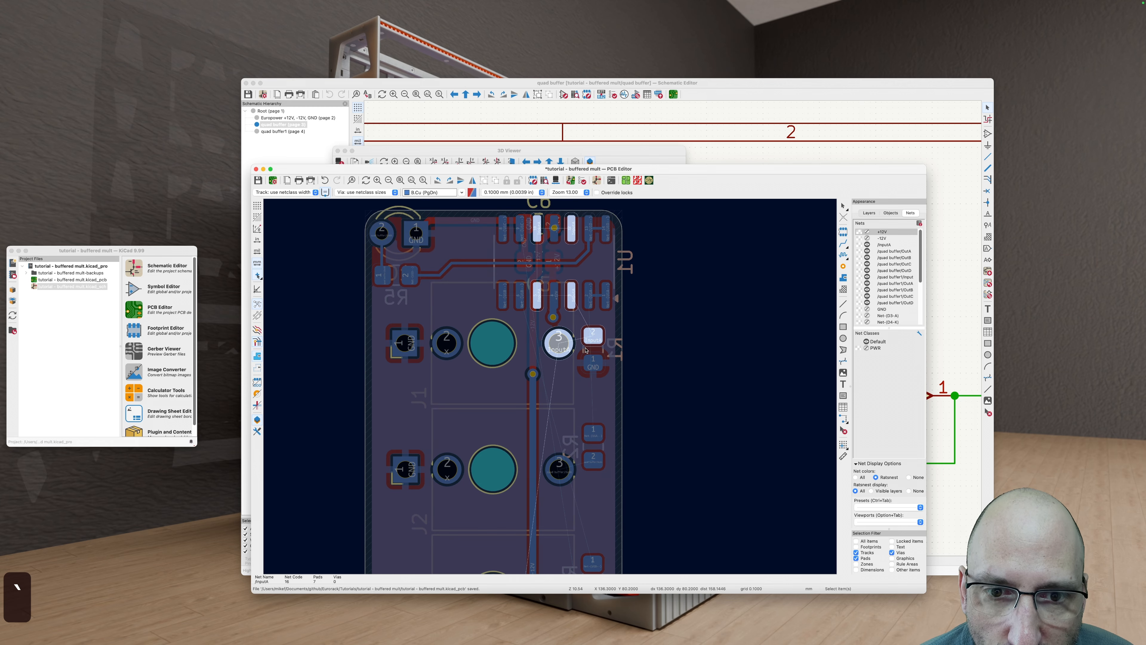
key(Escape)
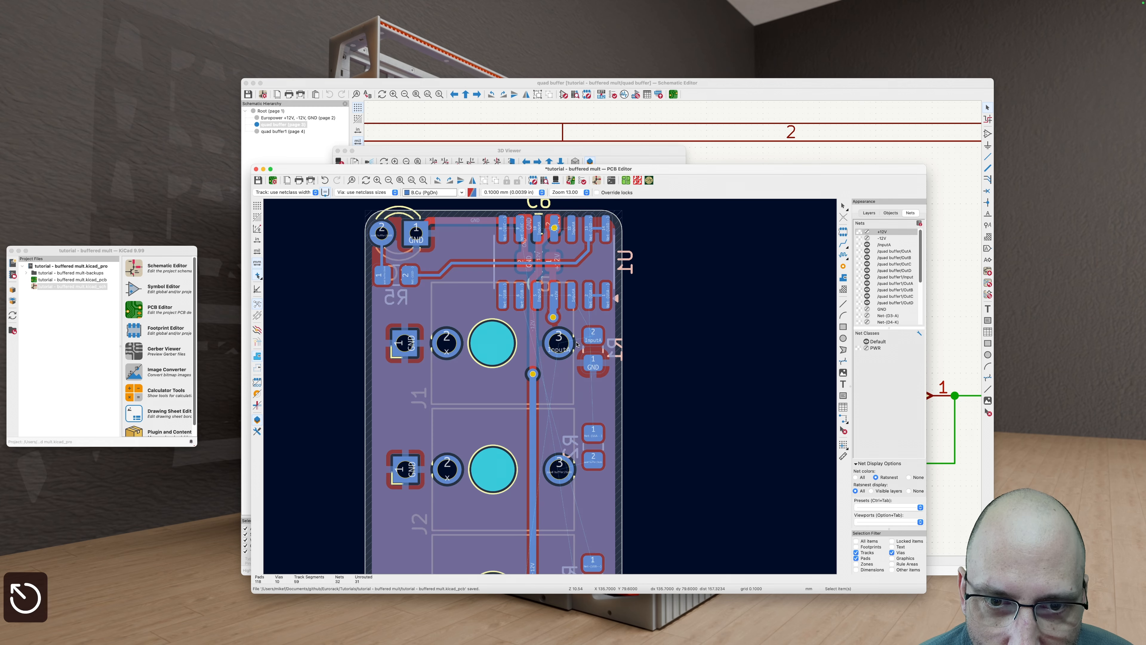
Step: Route InputA tracks on B.Cu from pin 3 of J1 and from pad 3 of U1 to pad 2 of R1, and refill the zones
key(x)
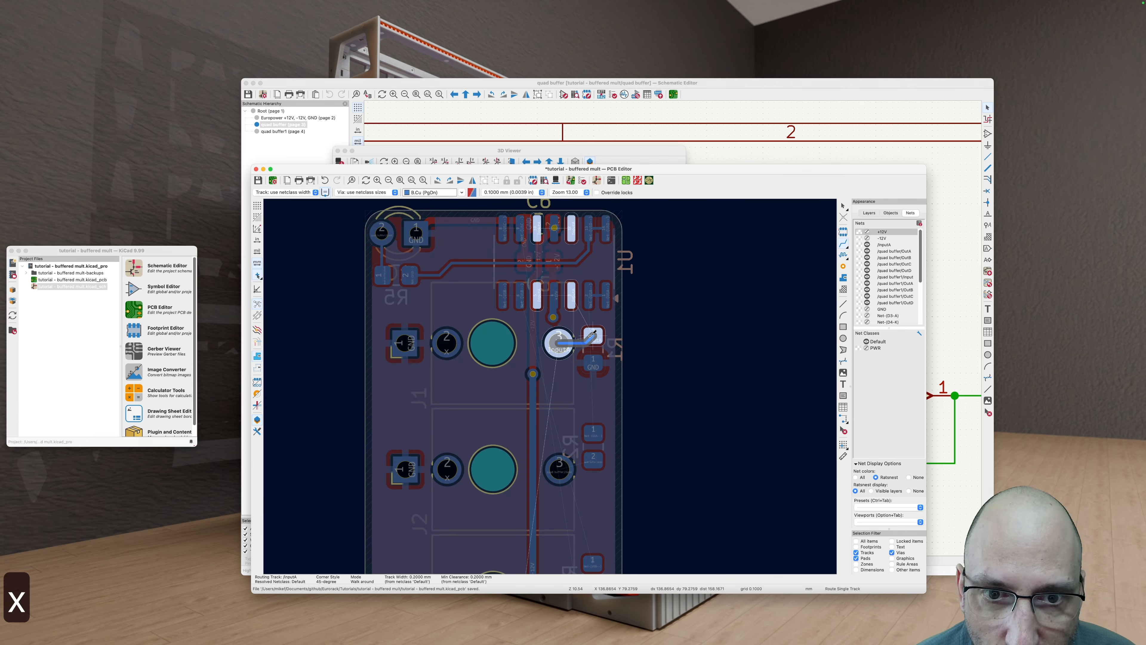
click(592, 334)
key(x)
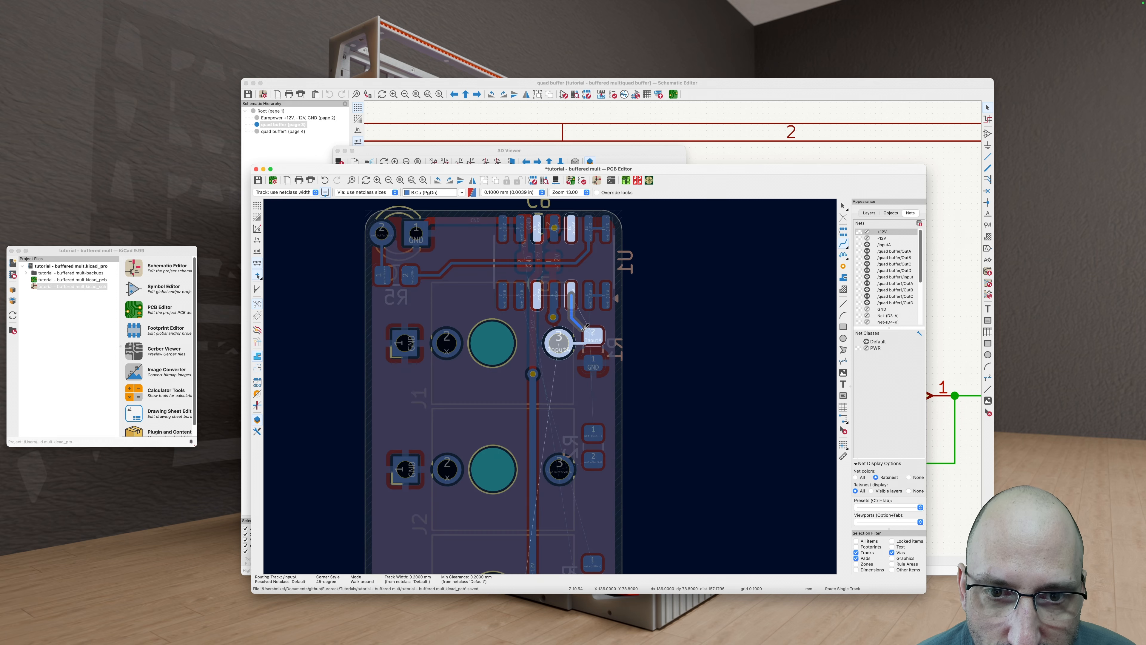
click(591, 334)
scroll(592, 335, down, 3)
key(b)
key(b)
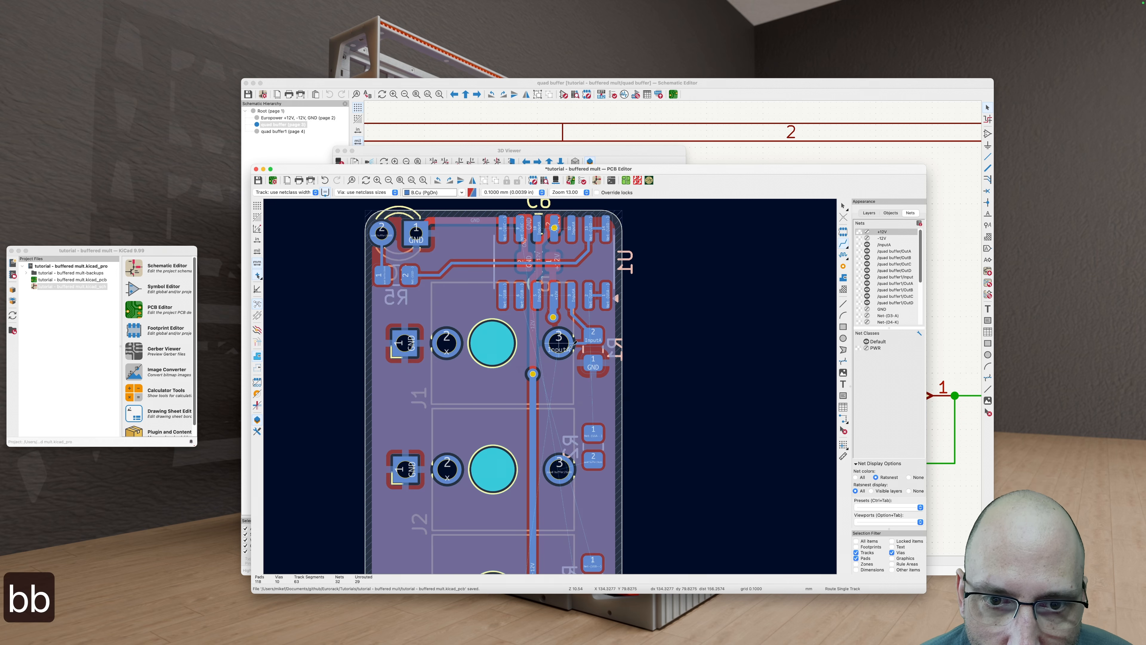
Step: Shift the J1-to-R1 track segment up toward the middle of R1's pad 2 and refill the zones
scroll(574, 348, up, 5)
key(Escape)
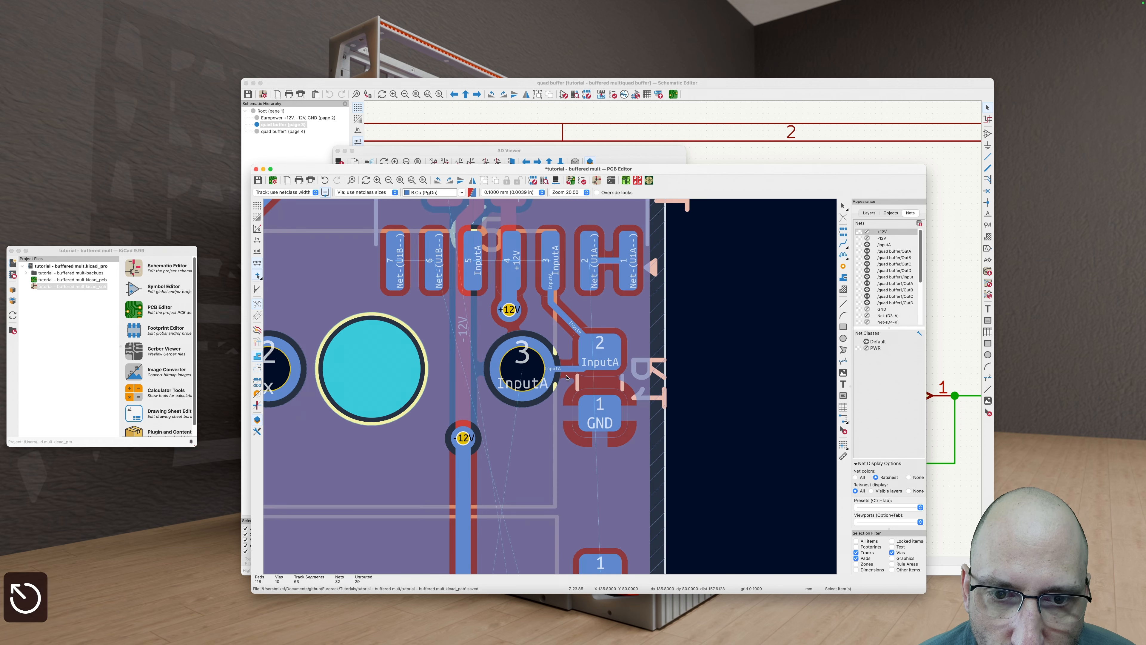
click(575, 368)
key(d)
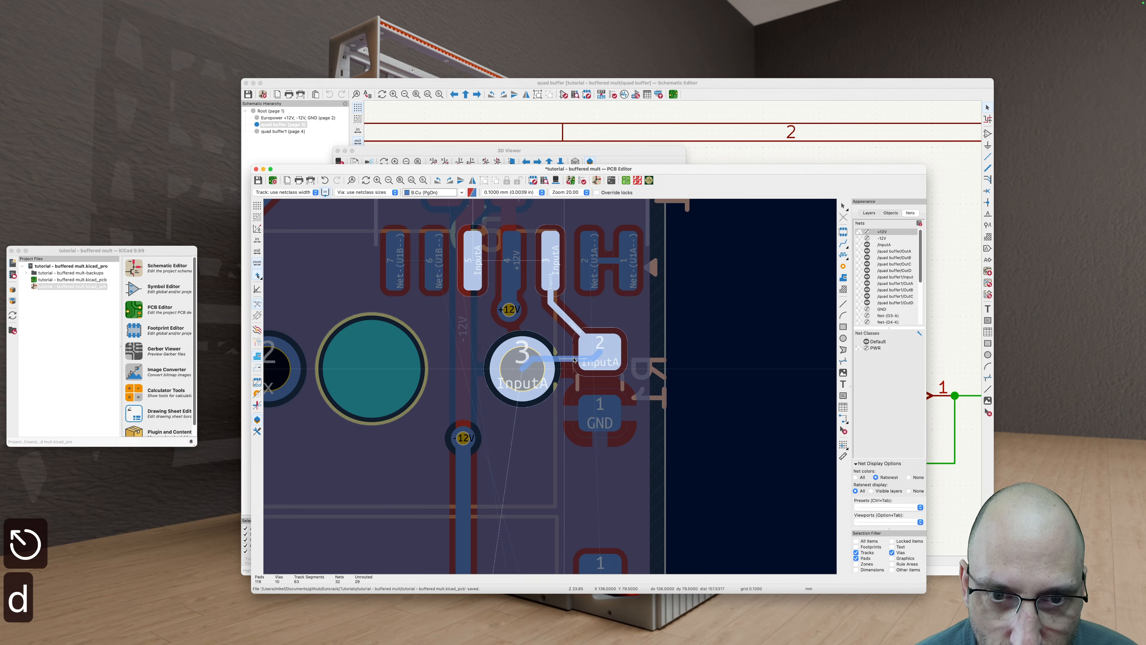
click(574, 356)
scroll(540, 395, down, 1)
scroll(541, 394, down, 1)
key(b)
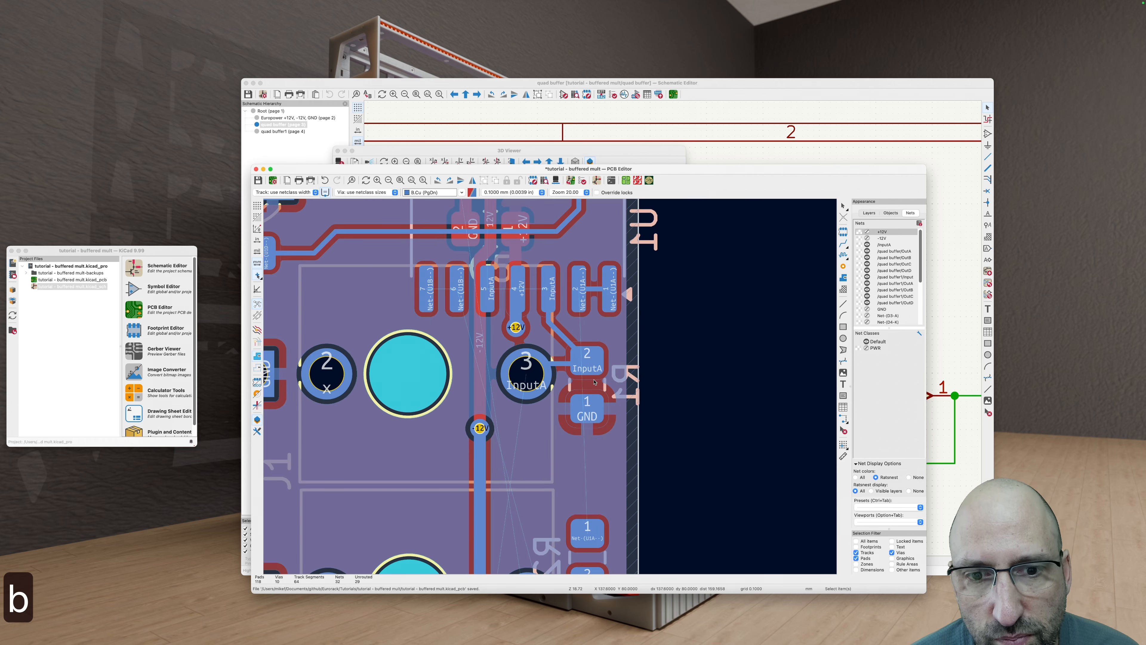
Step: Route a short B.Cu track upward from pad 3 of U1 and end it with a via at the pad's upper end
scroll(587, 378, down, 4)
key(Escape)
scroll(600, 368, up, 3)
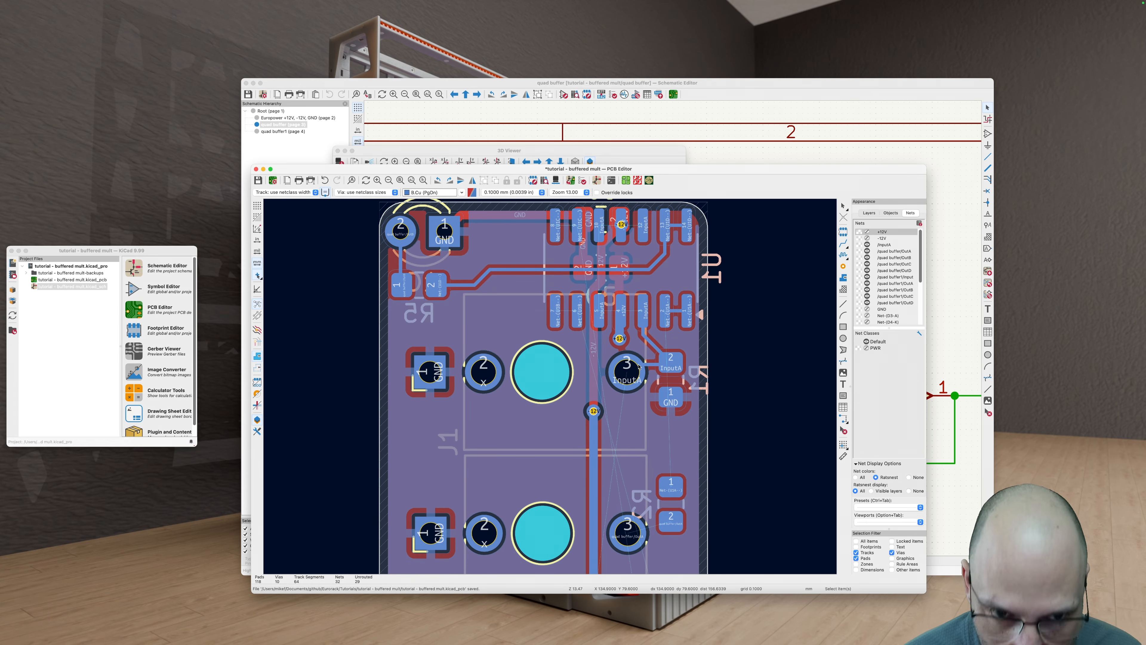
scroll(639, 367, up, 3)
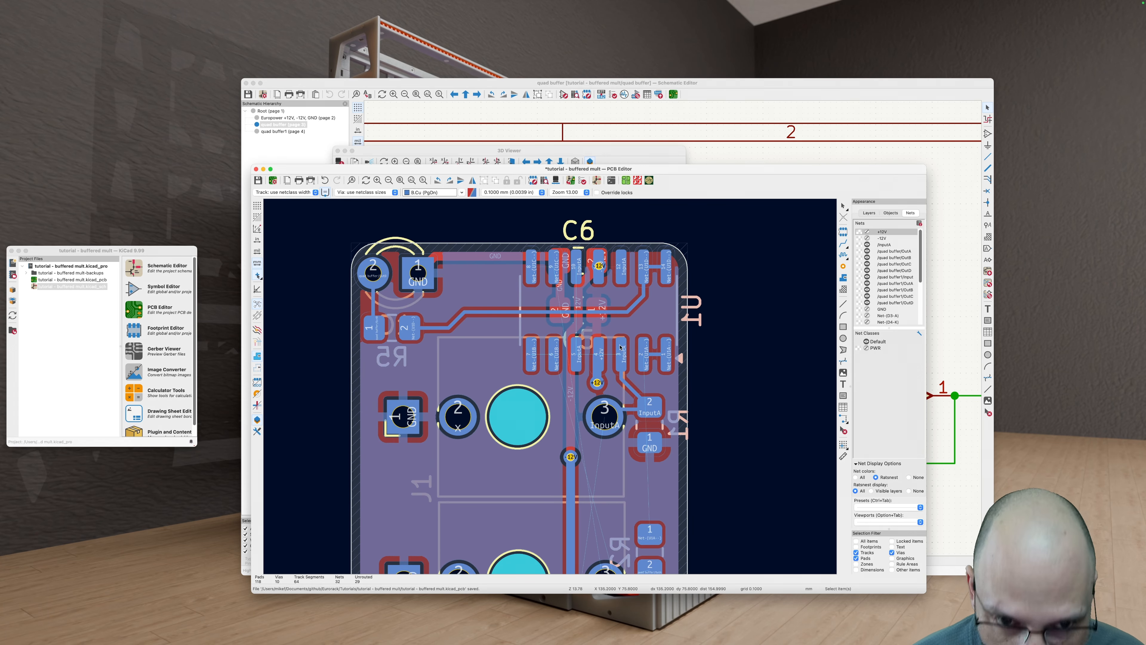
key(v)
key(x)
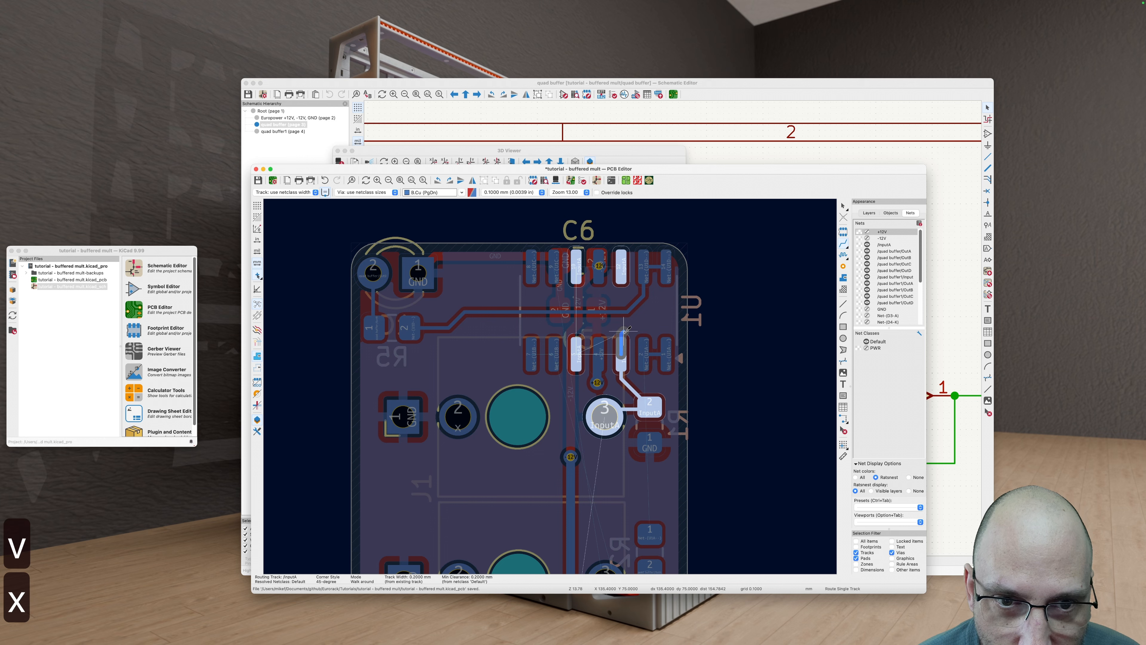
key(v)
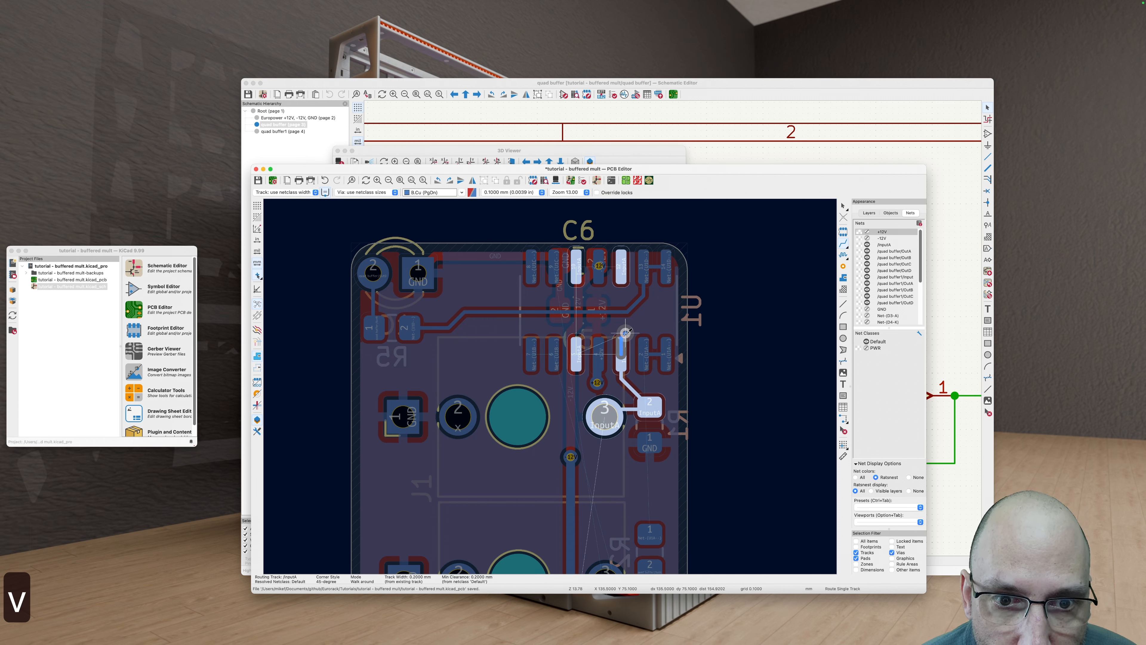
click(623, 331)
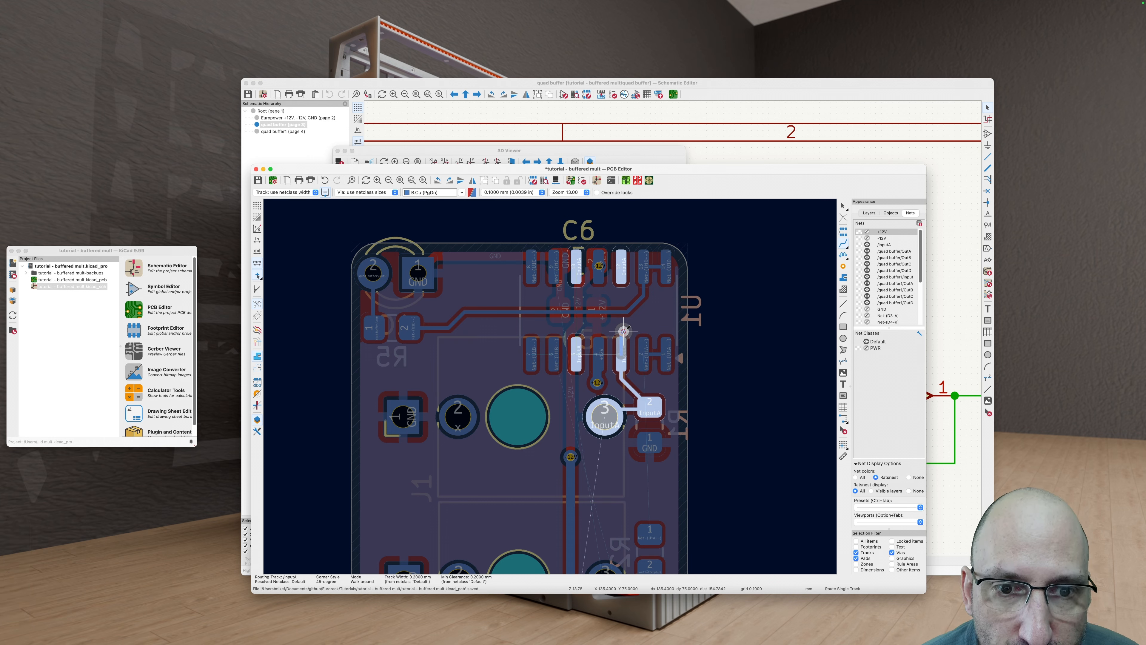
key(Escape)
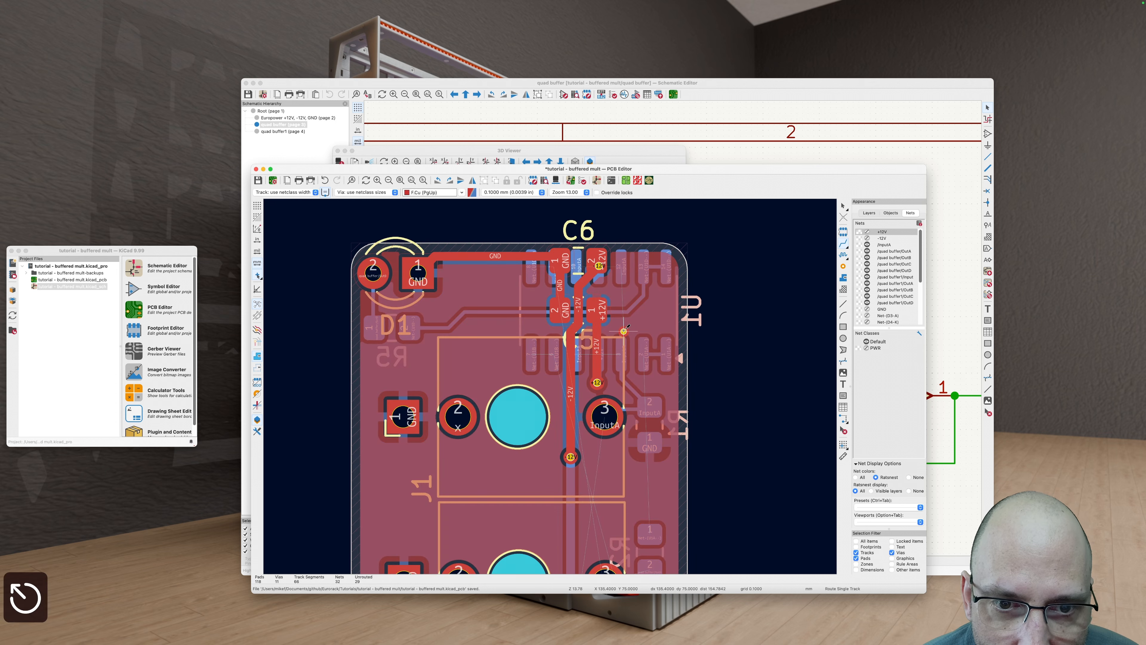
Step: Route an F.Cu track from the via at U1's pad 3 straight up to a new via by pad 12, and refill the zones
click(623, 331)
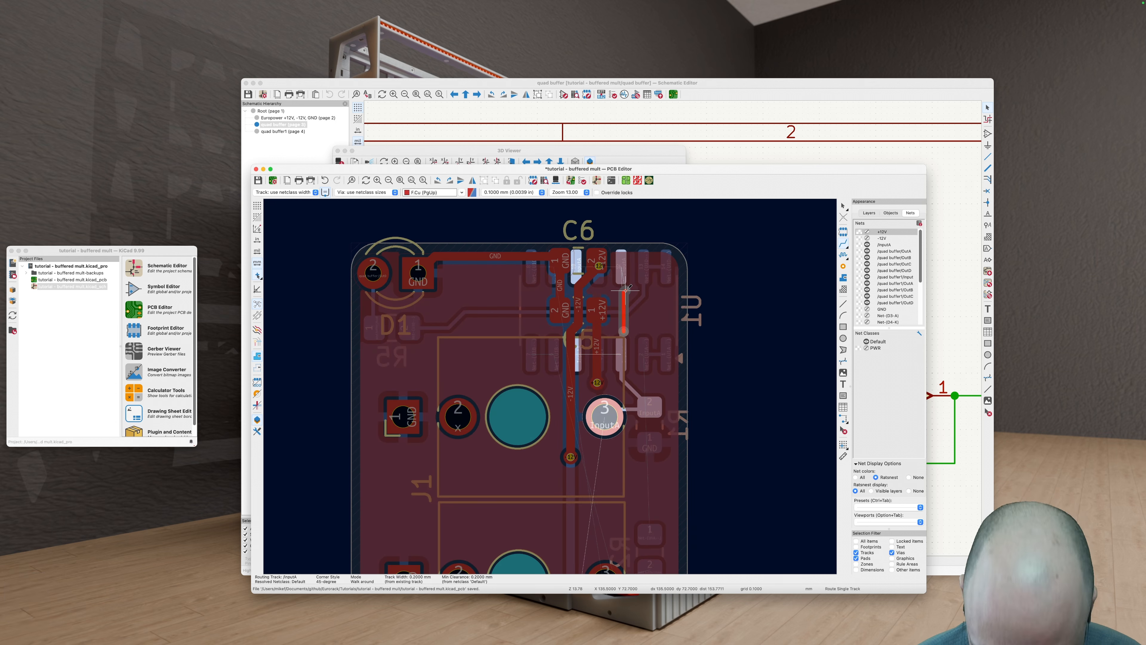
key(v)
click(623, 287)
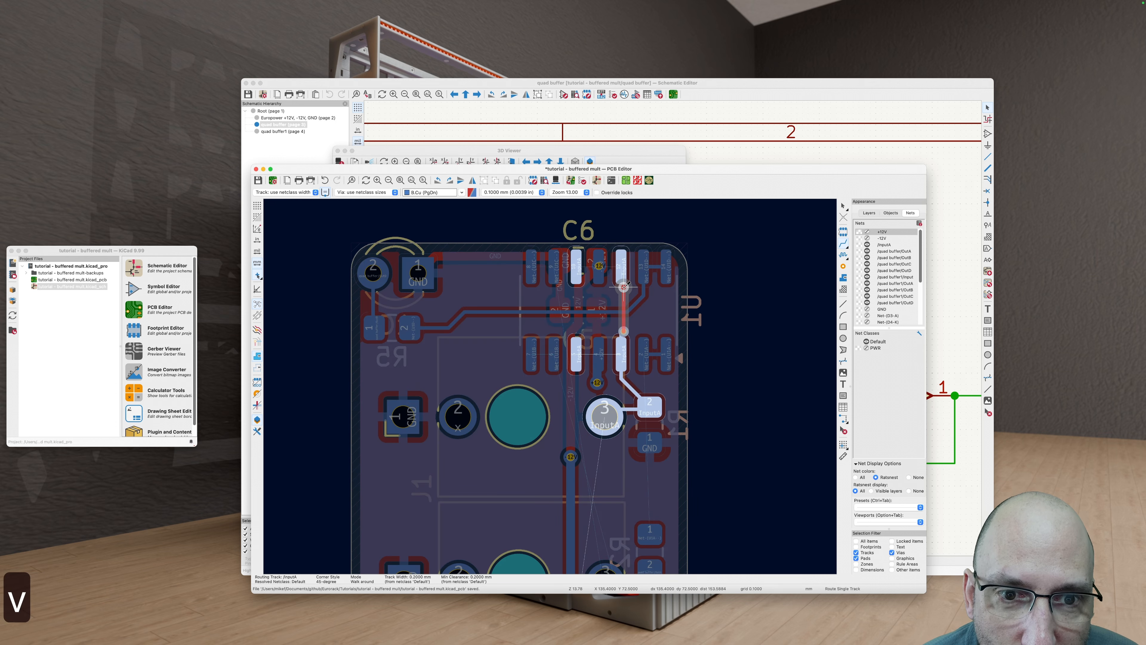
key(Escape)
key(b)
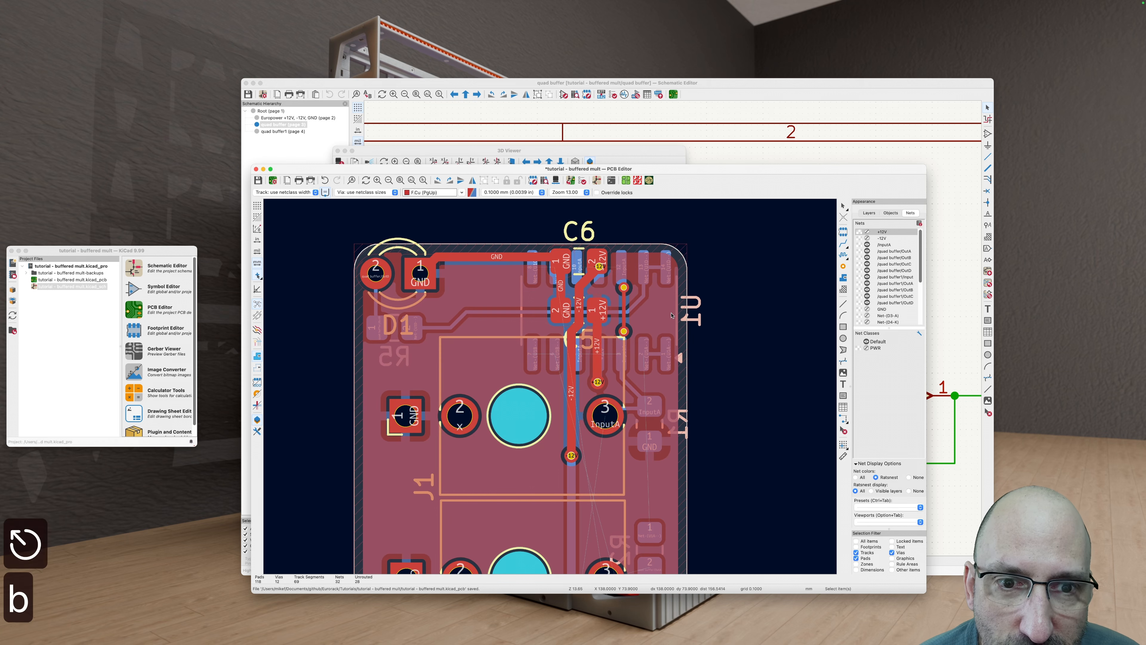
scroll(641, 303, up, 3)
key(v)
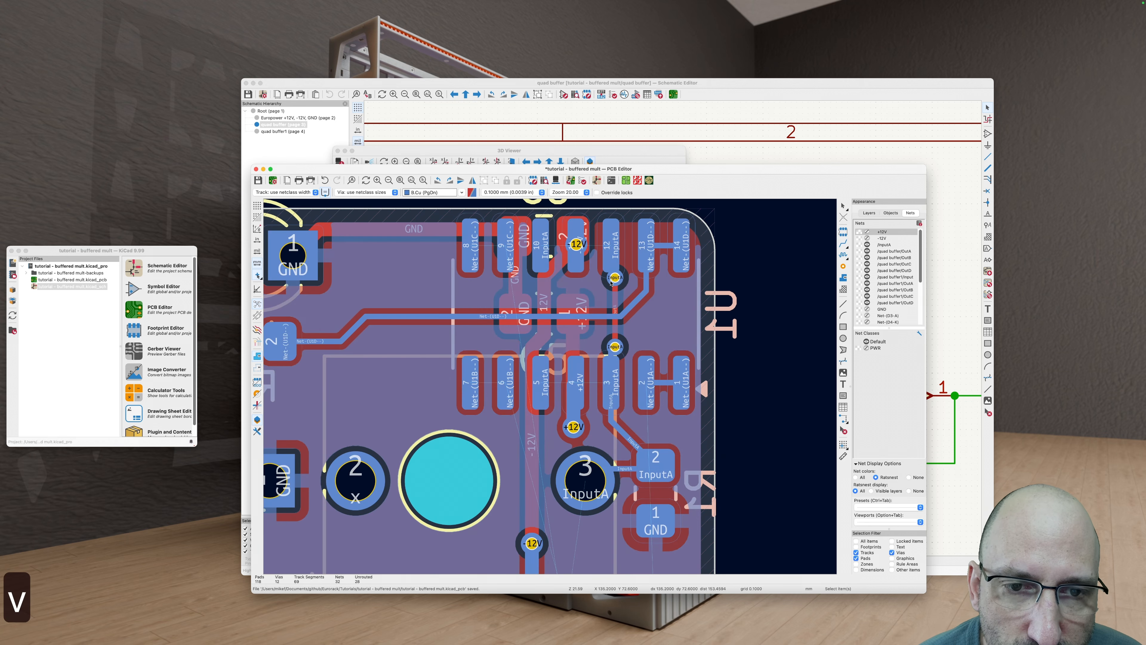
Step: Drag the via by U1's pad 12 slightly down and the one by pad 3 slightly left, and refill the zones
scroll(610, 282, up, 4)
scroll(620, 311, down, 2)
click(620, 291)
drag(620, 292, 621, 301)
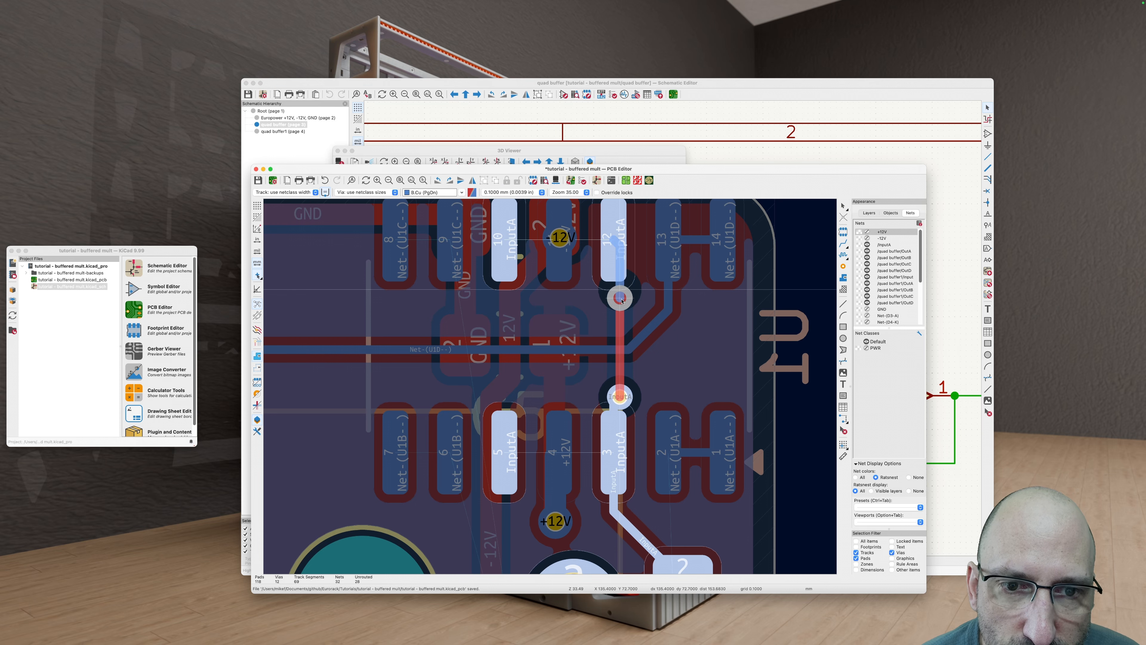
click(622, 301)
click(623, 392)
drag(623, 392, 616, 392)
scroll(616, 393, down, 4)
key(b)
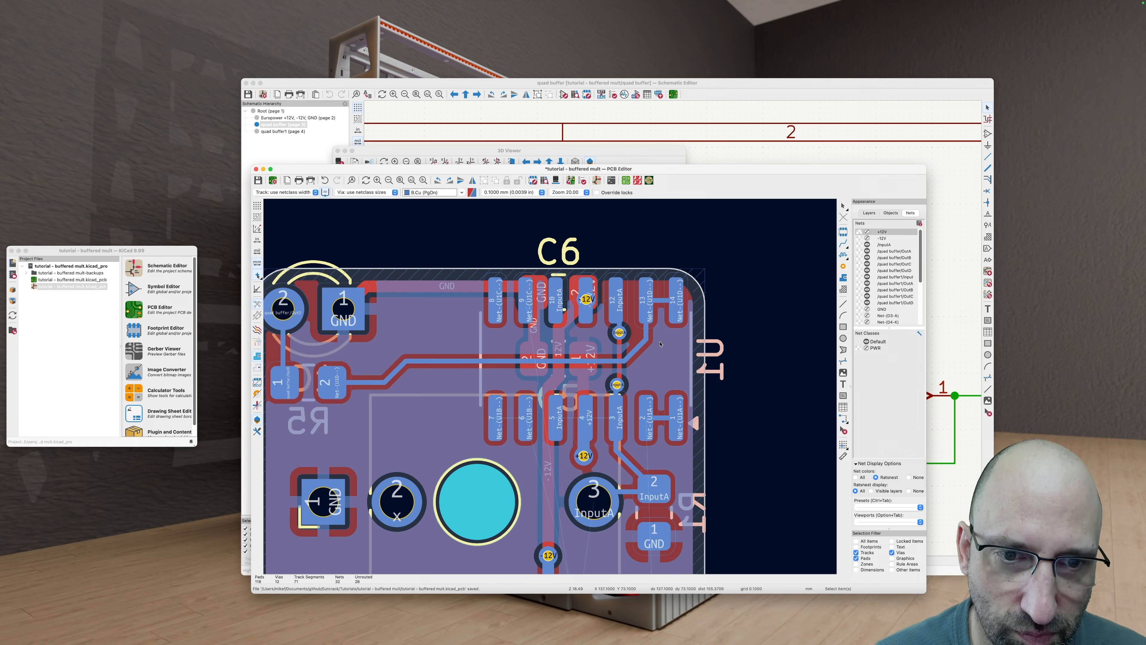
Step: Highlight the InputA net, route a B.Cu track from J1's pad 3 to U1's pad 5, and refill the zones
scroll(643, 365, down, 3)
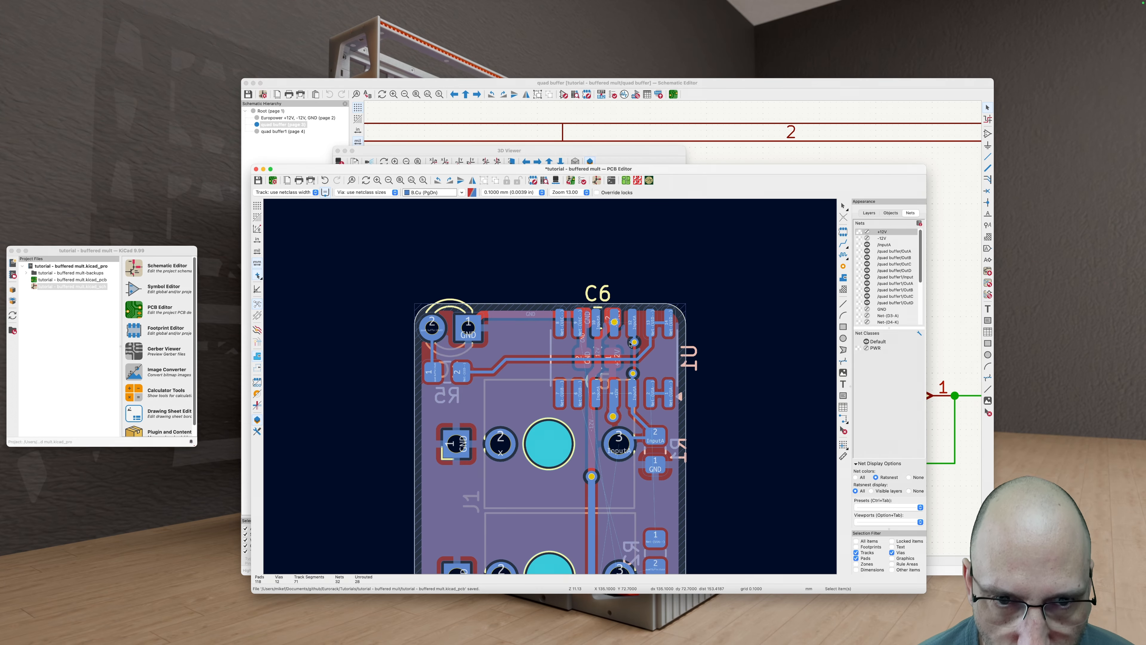
key(grave)
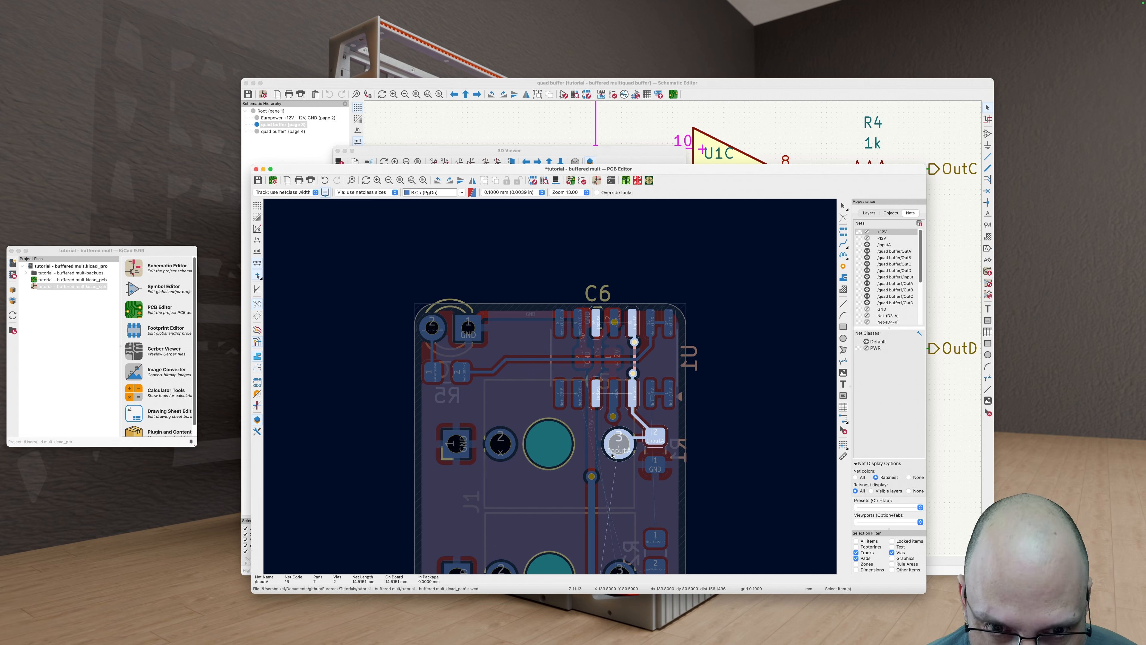
key(x)
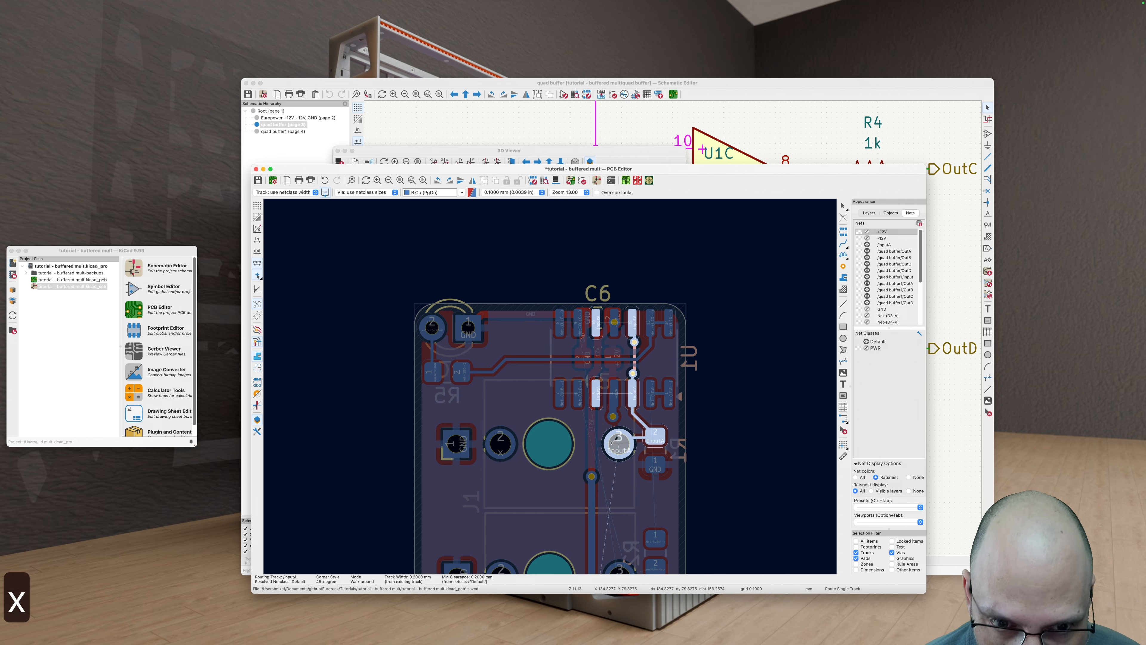
key(b)
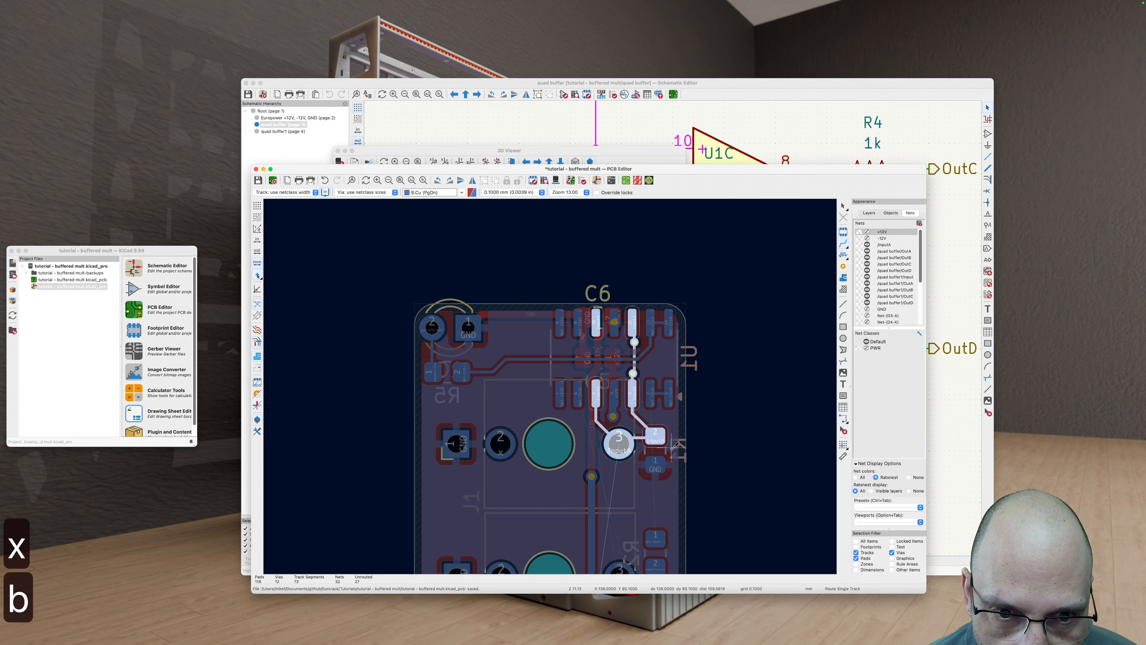
key(v)
scroll(630, 402, up, 3)
key(b)
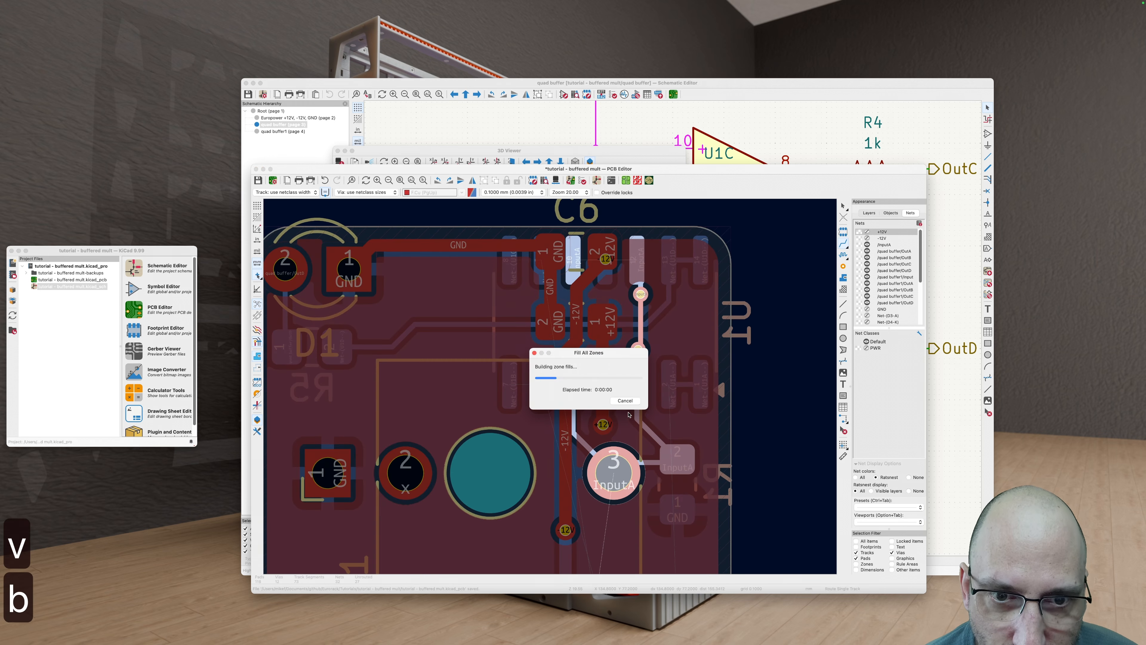
scroll(606, 364, down, 3)
key(v)
scroll(607, 363, up, 2)
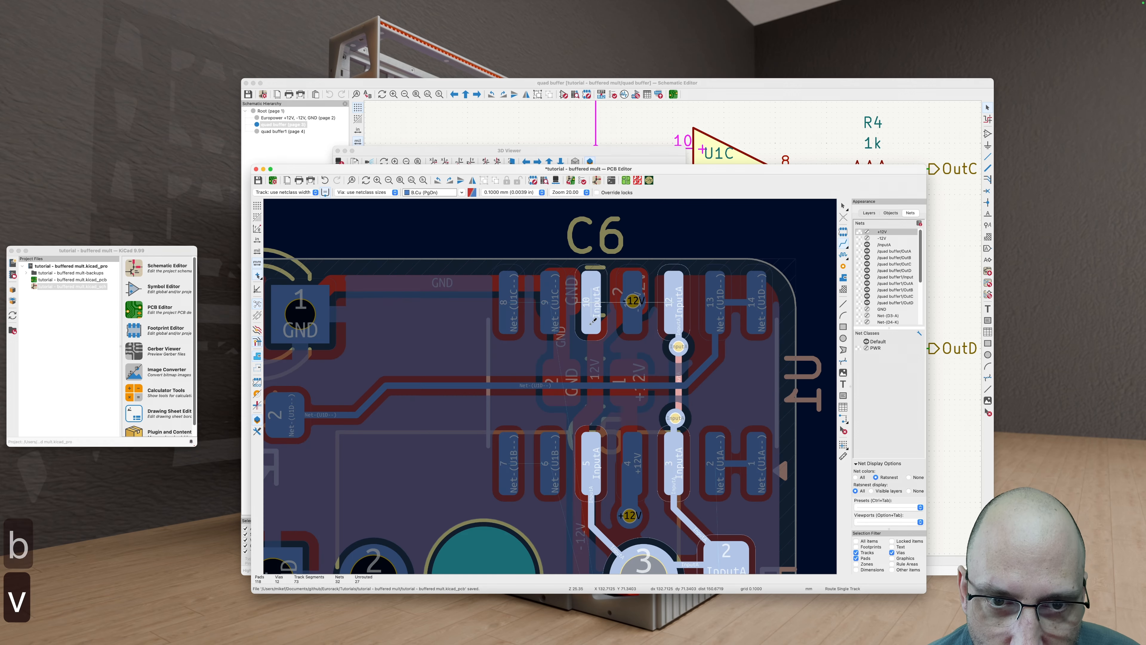
Step: Route a B.Cu track from U1's pad 12 to pad 10, refill the zones, and clear the net highlight
click(672, 283)
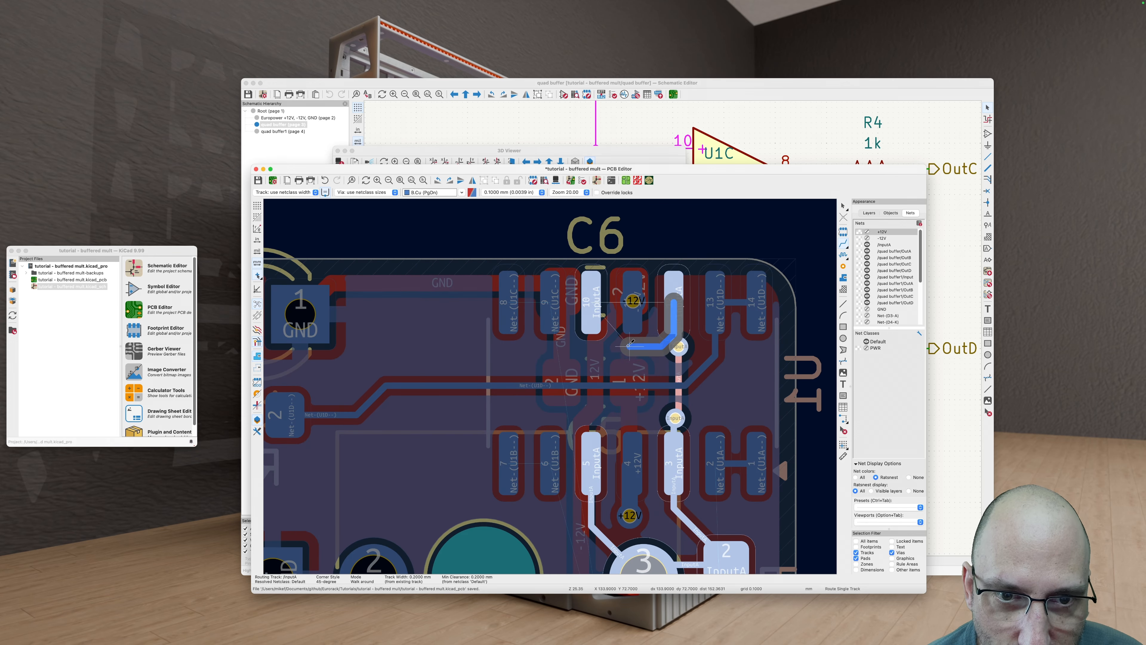
click(580, 314)
key(b)
key(v)
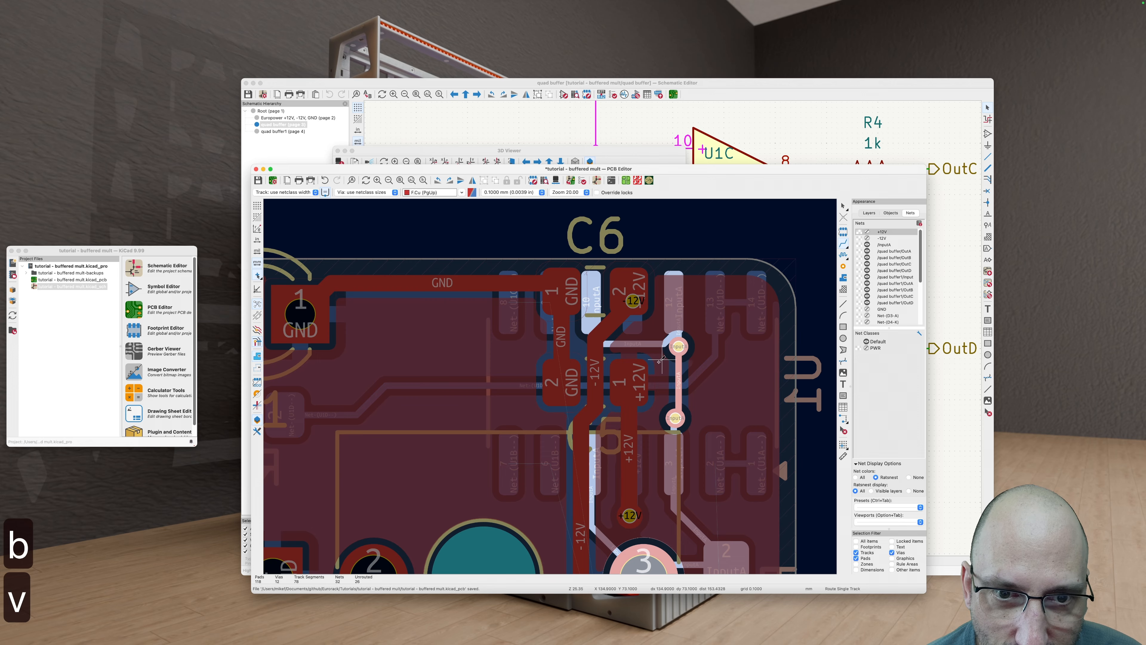
scroll(675, 342, down, 2)
key(v)
scroll(671, 344, up, 3)
key(Escape)
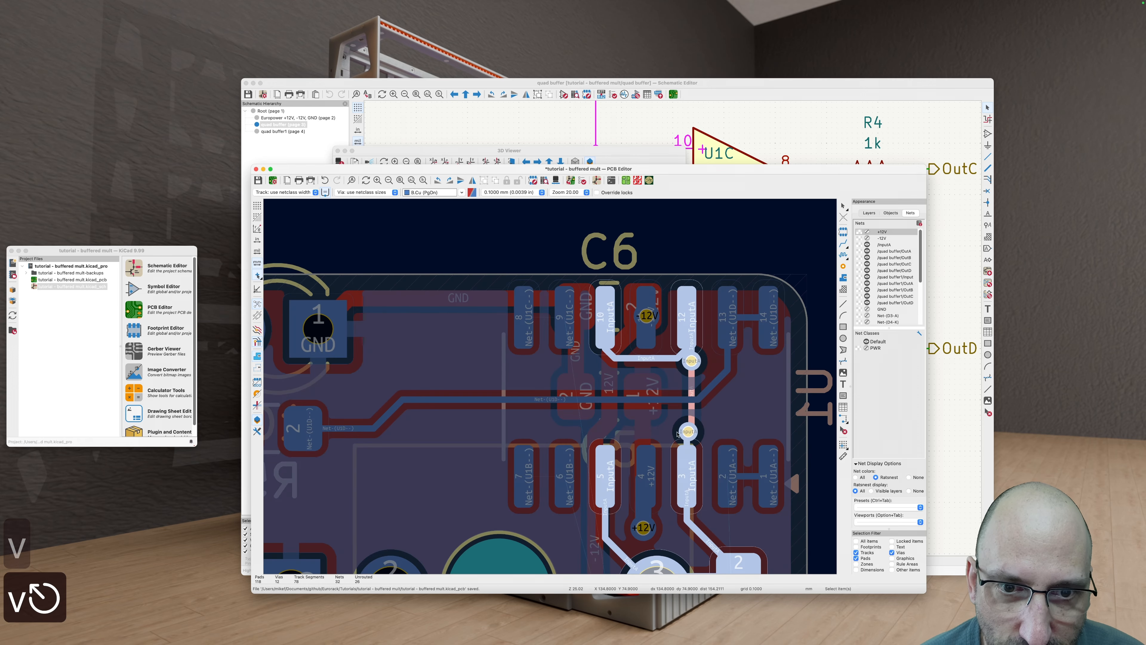
Step: Shift the InputA track between U1's pads 10 and 12 slightly down and delete its diagonal piece near the via
scroll(607, 369, down, 3)
middle_drag(636, 389, 625, 366)
scroll(625, 366, up, 3)
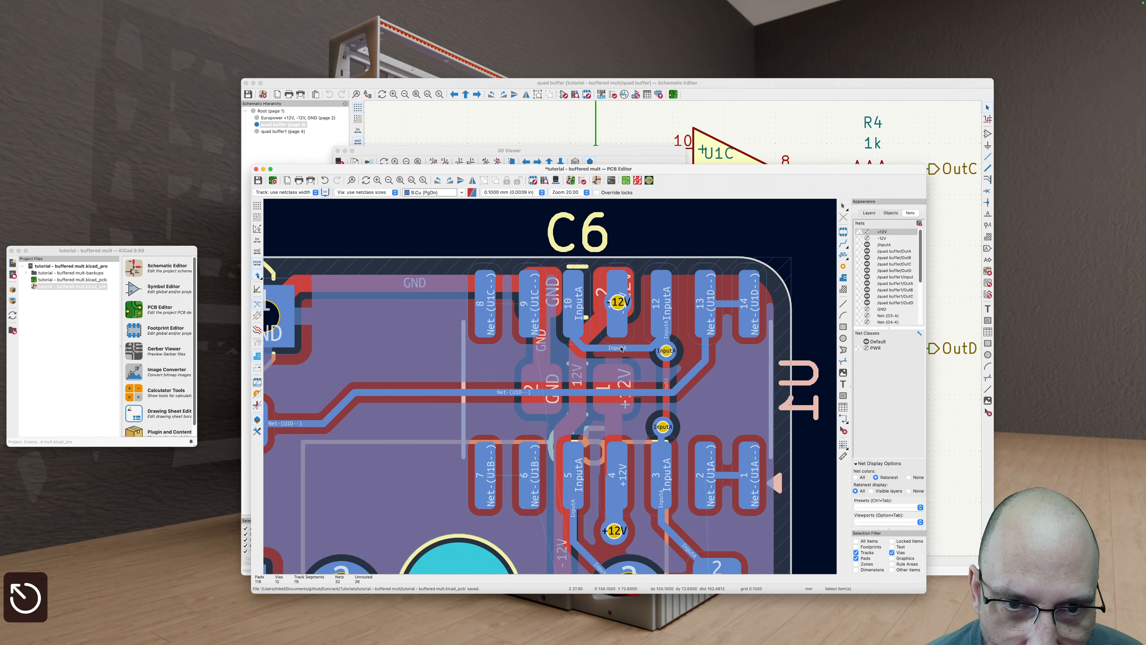
drag(620, 343, 647, 339)
click(654, 345)
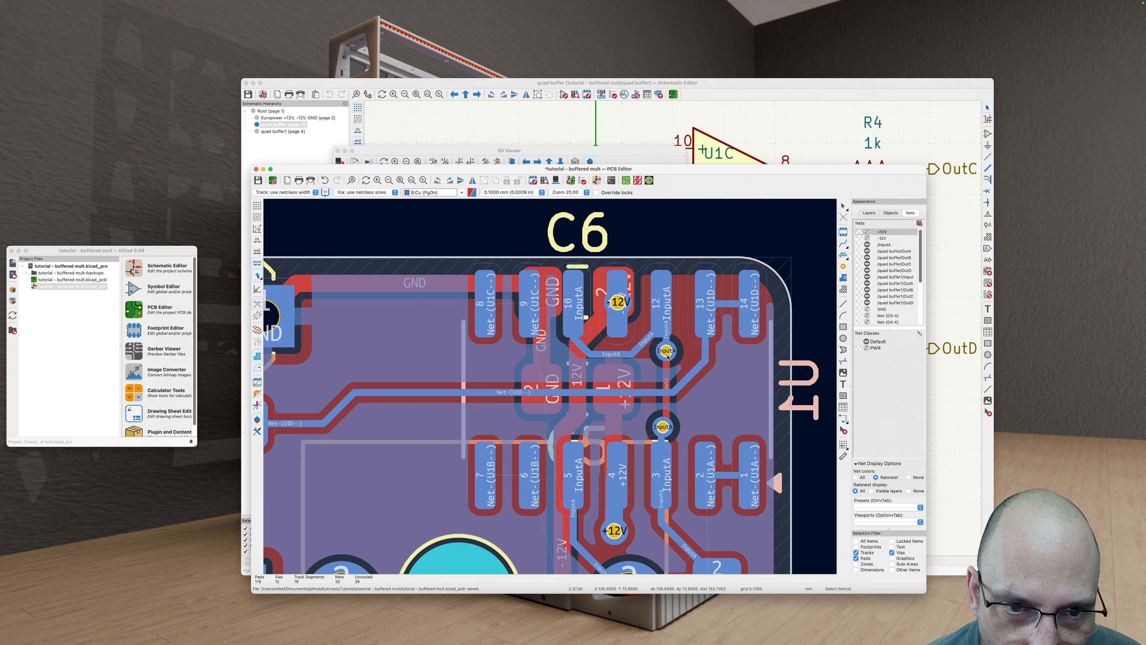
click(667, 359)
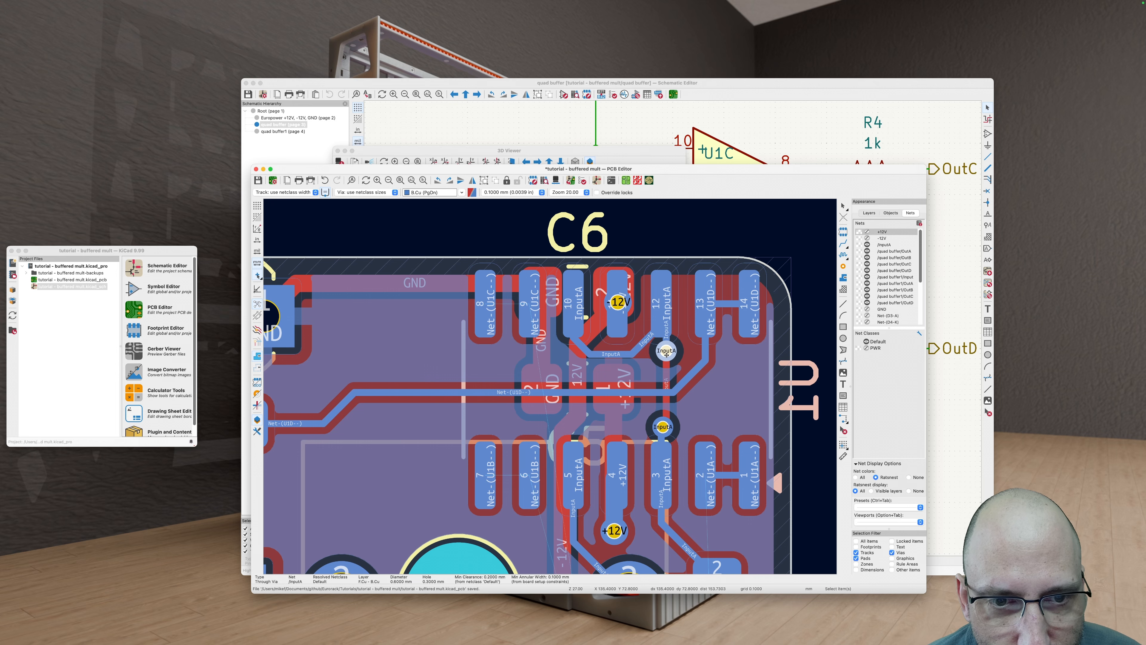
key(BackSpace)
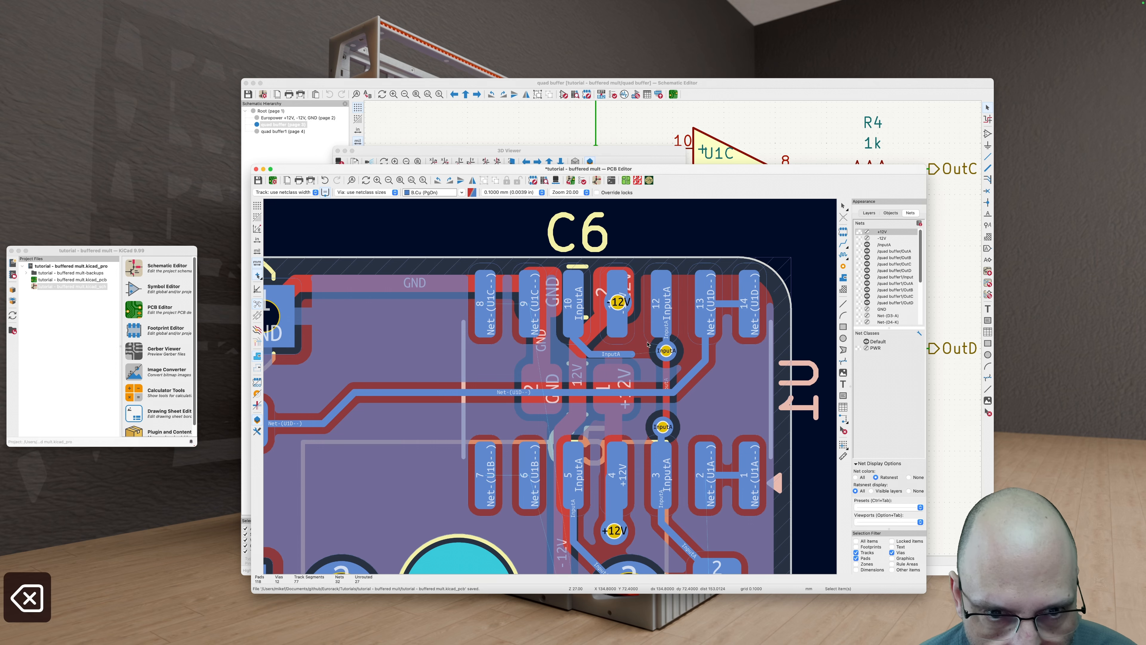
Step: Route a B.Cu track from U1's pad 10 to the via by pad 12, adjust its corner near pad 10, and refill the zones
key(x)
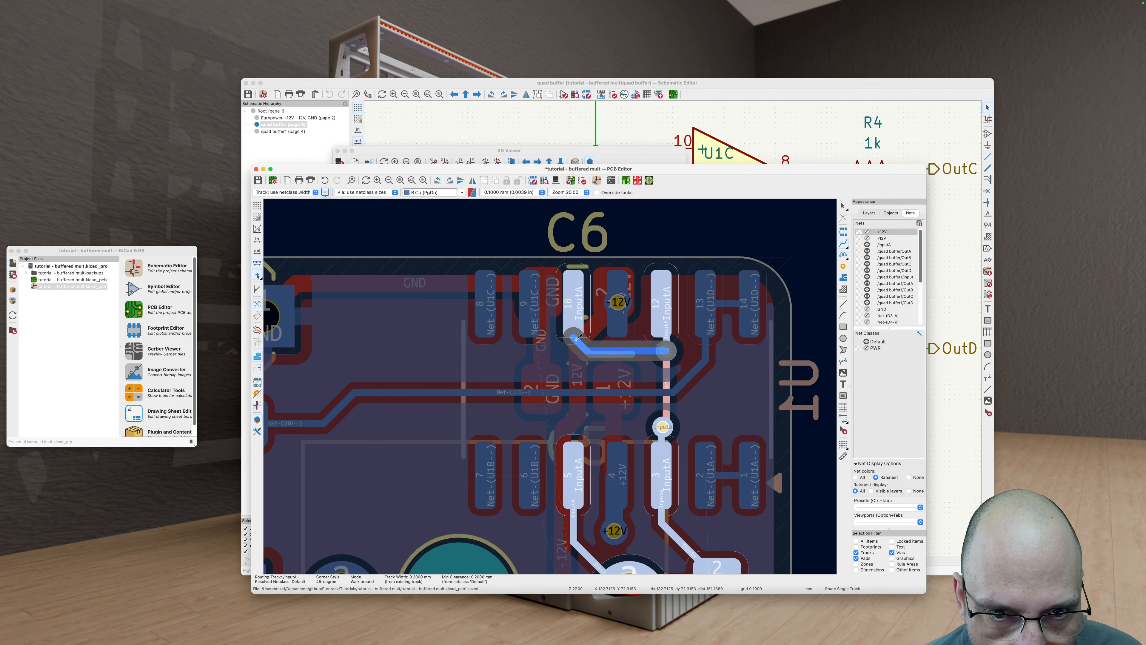
key(Escape)
click(573, 304)
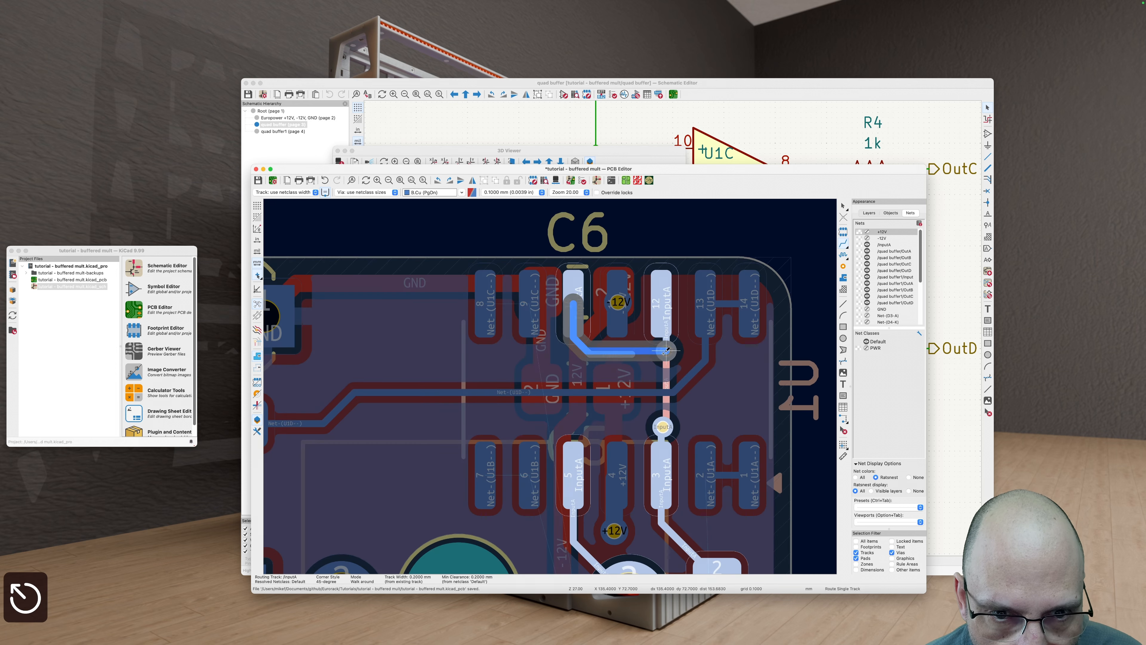
click(664, 351)
key(u)
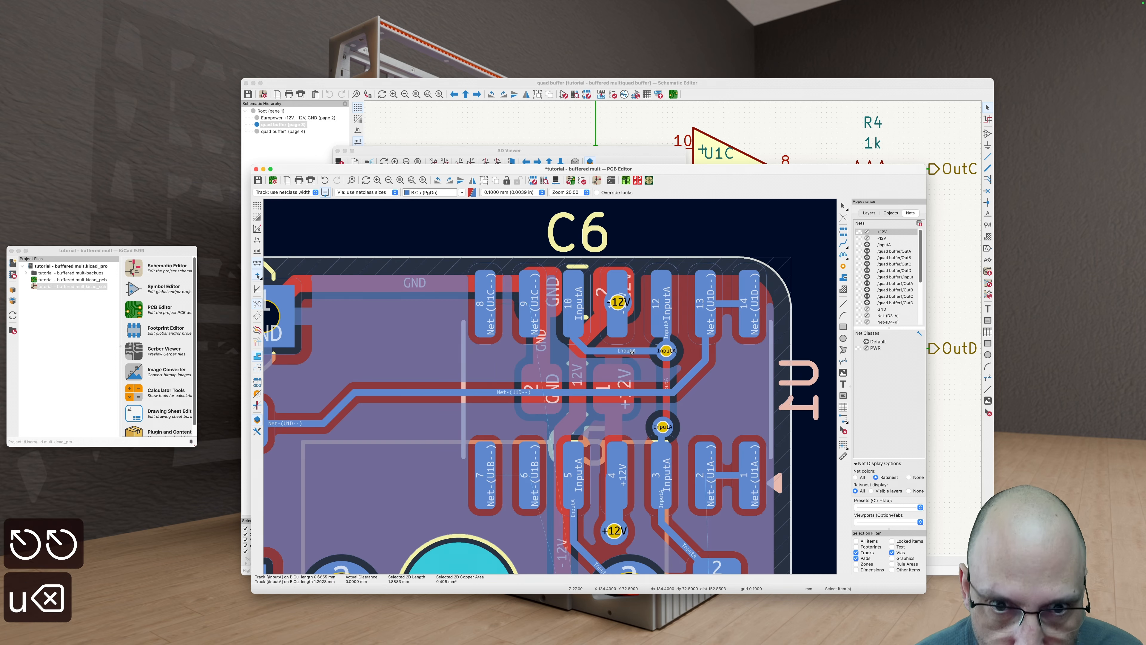
key(Escape)
key(b)
key(Escape)
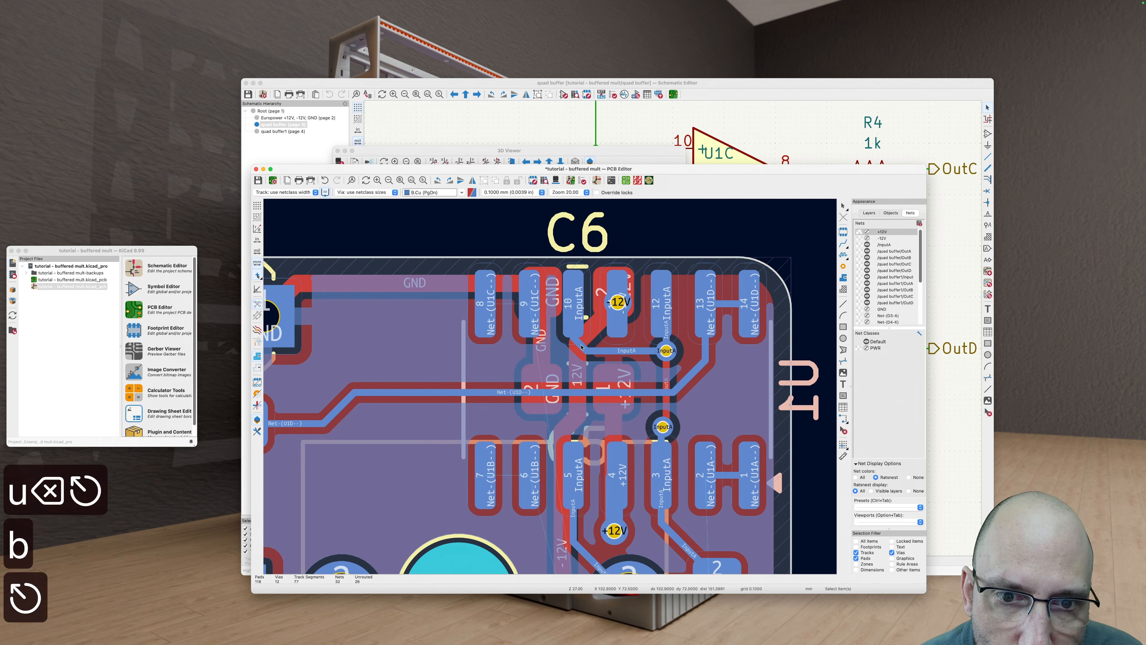
drag(581, 347, 586, 351)
key(b)
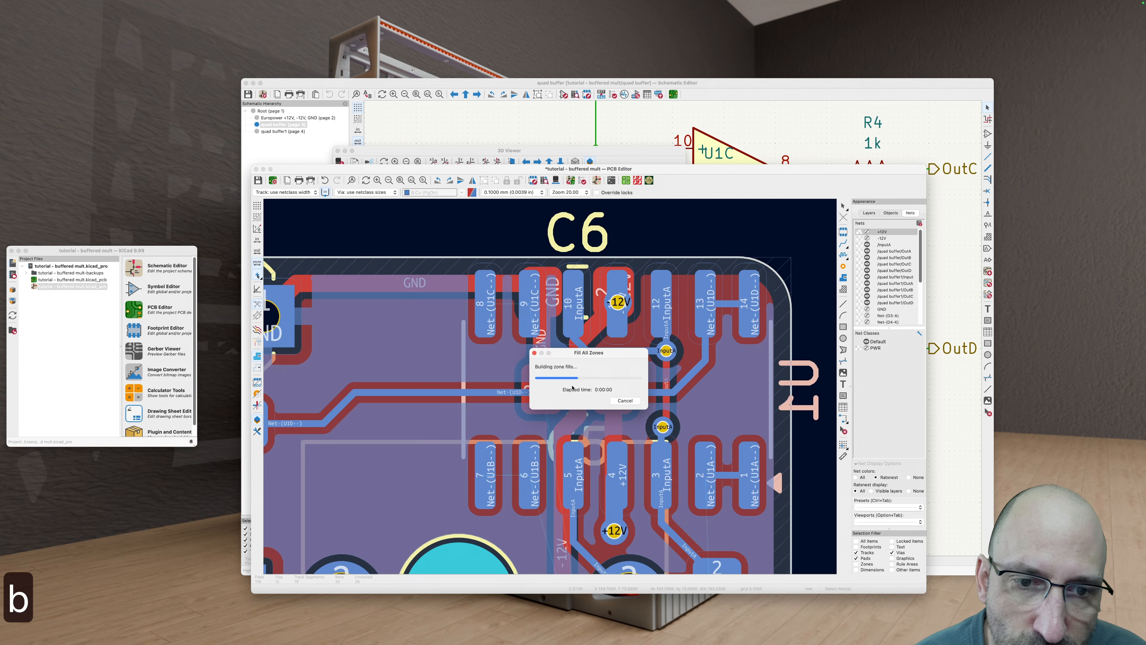
Step: Examine the copper on the front and back layers around U1, C6 and the upper jacks
scroll(609, 348, down, 5)
scroll(632, 345, up, 4)
key(v)
scroll(618, 338, down, 4)
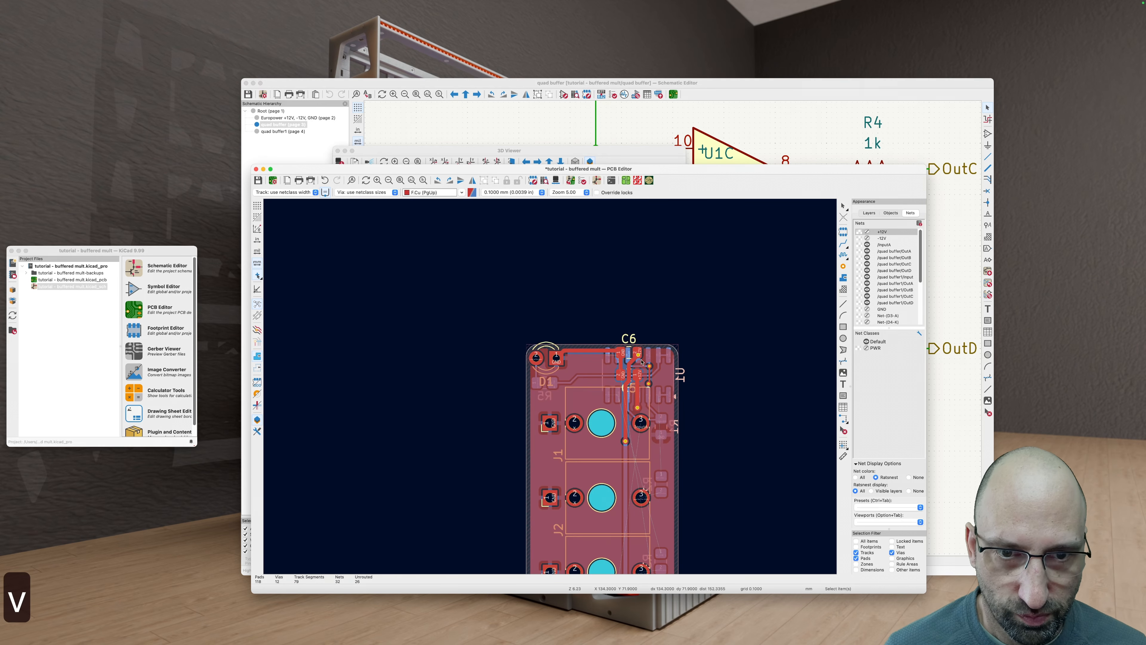
scroll(610, 333, up, 2)
key(v)
scroll(611, 329, down, 2)
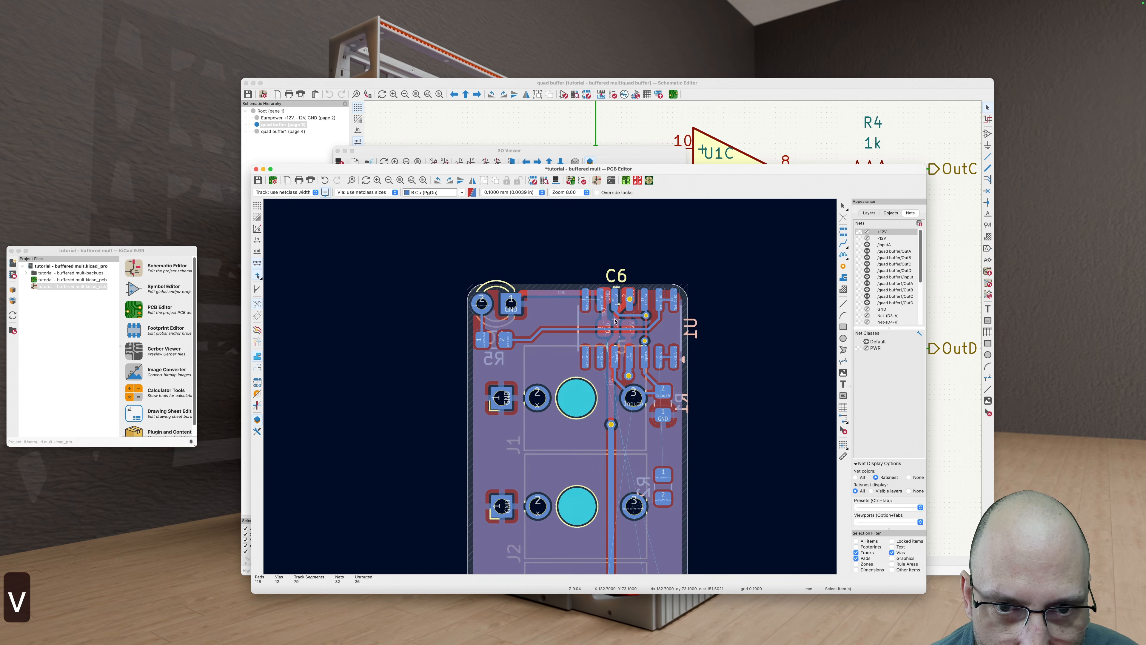
scroll(596, 300, up, 2)
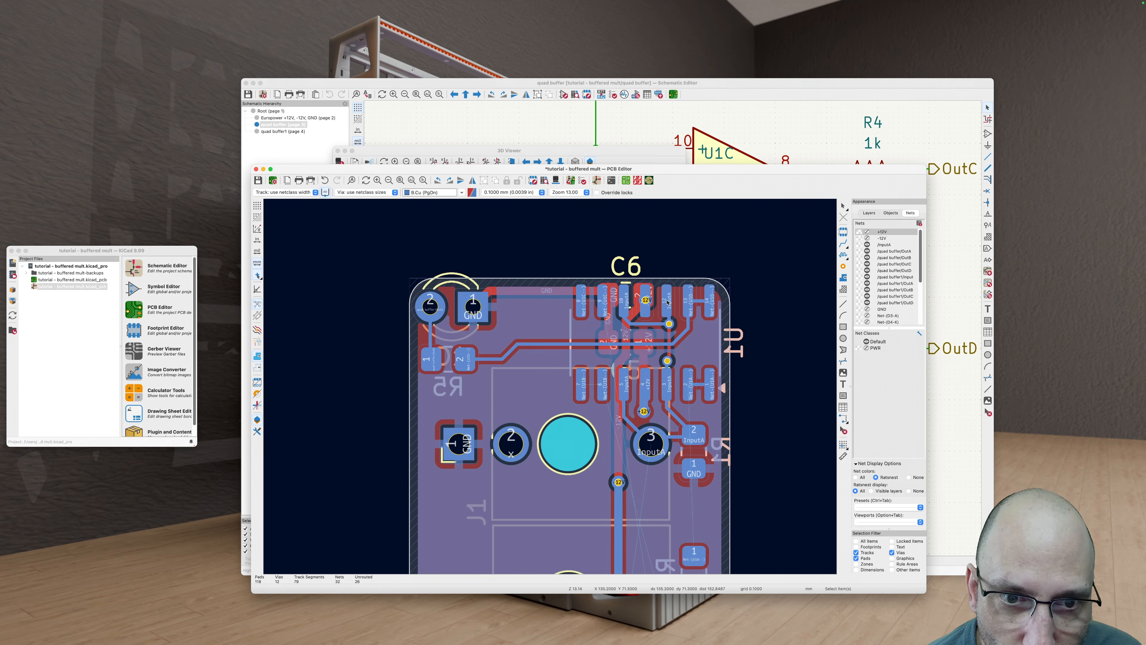
Step: Highlight the InputA net and the GND net to check their connections around U1, J1 and R1
key(grave)
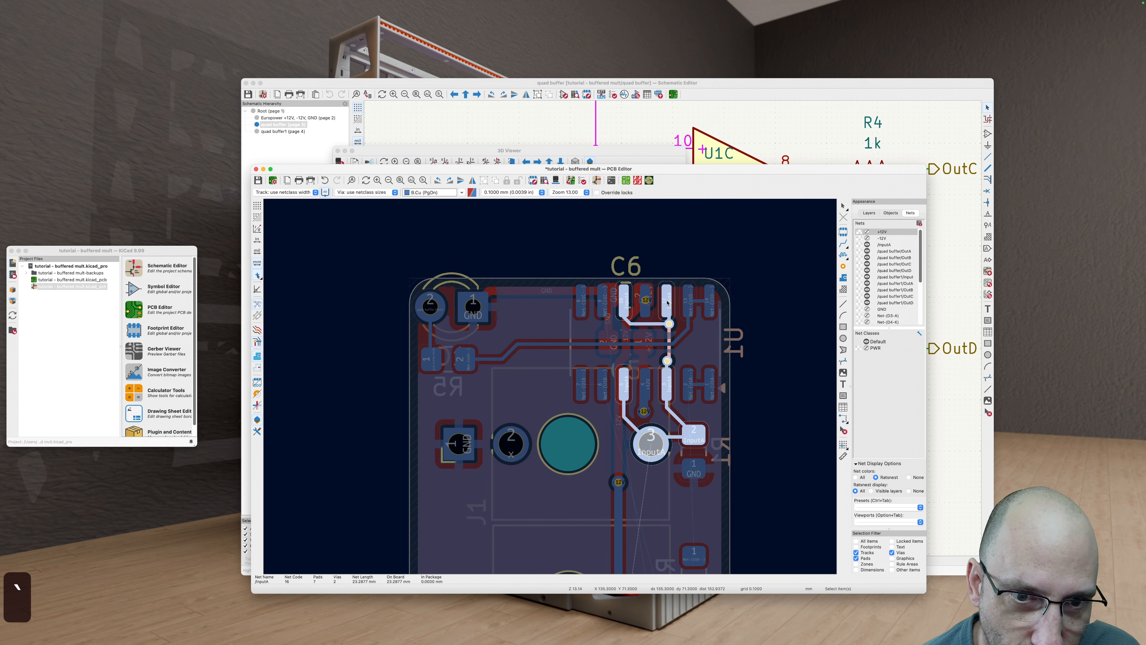
scroll(672, 330, down, 5)
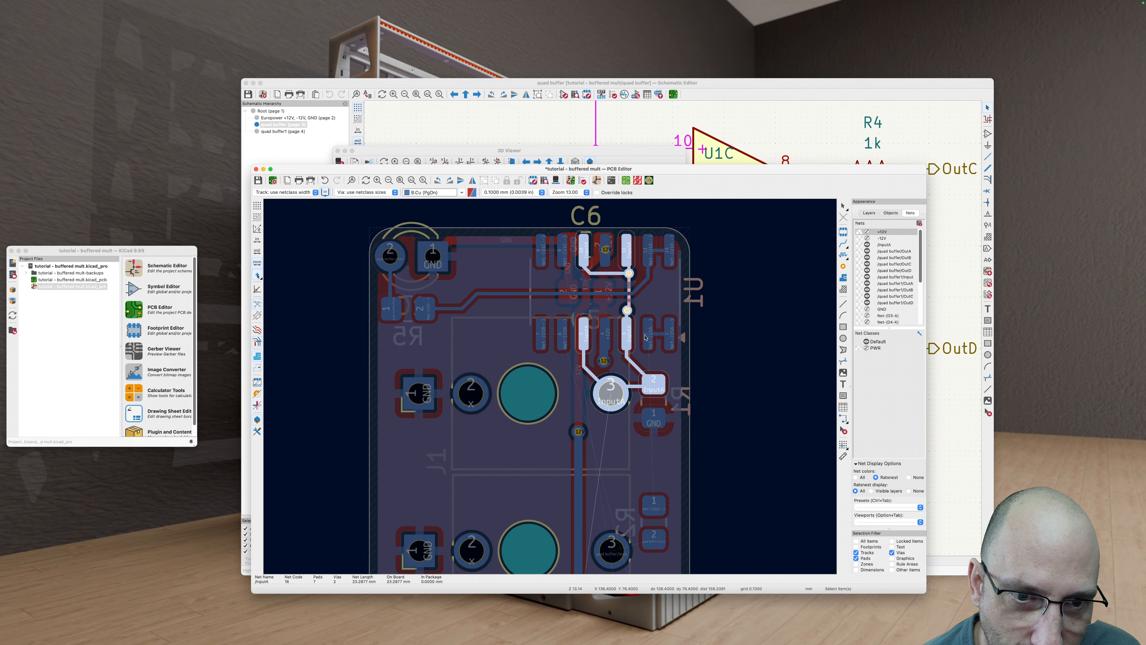
scroll(615, 346, up, 3)
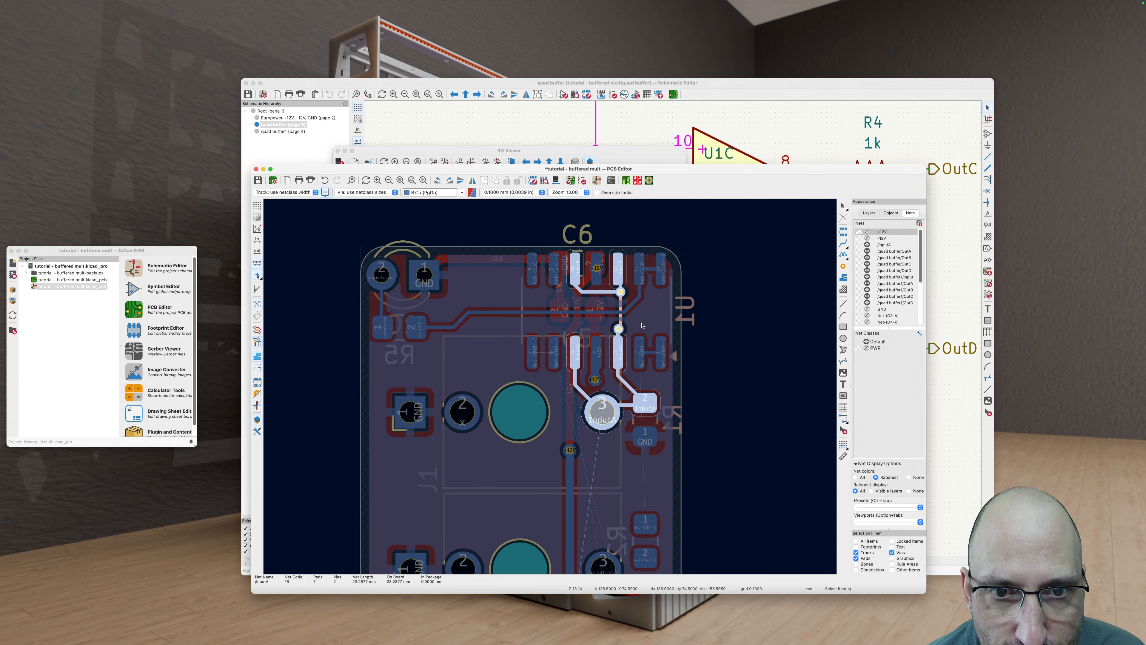
key(grave)
key(grave)
scroll(586, 292, left, 3)
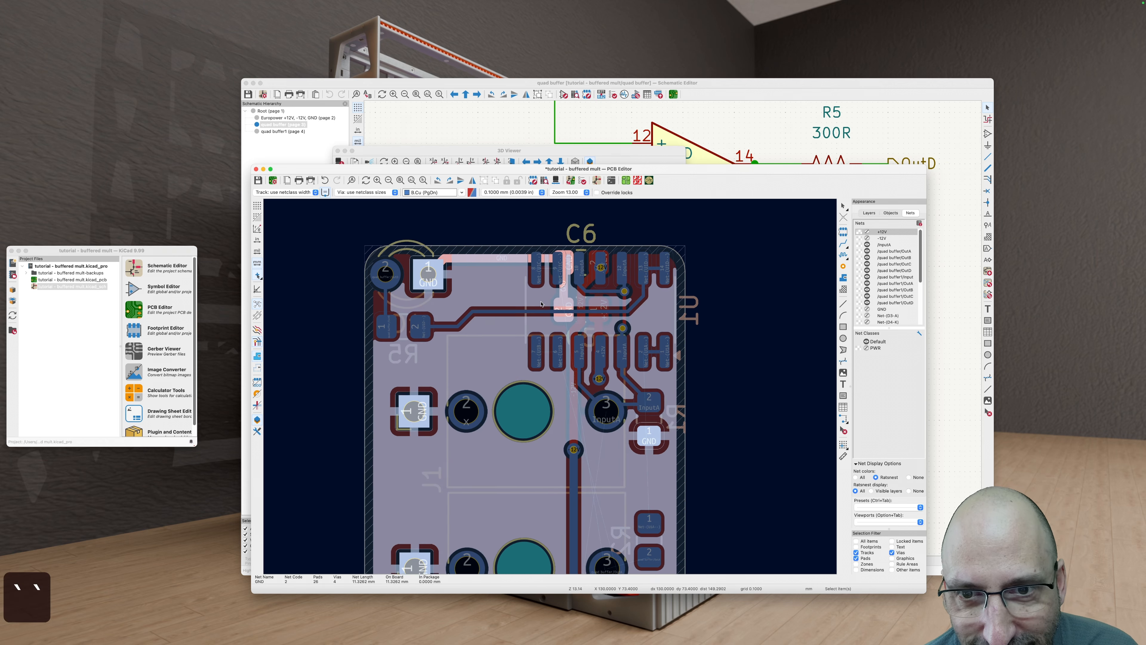
key(grave)
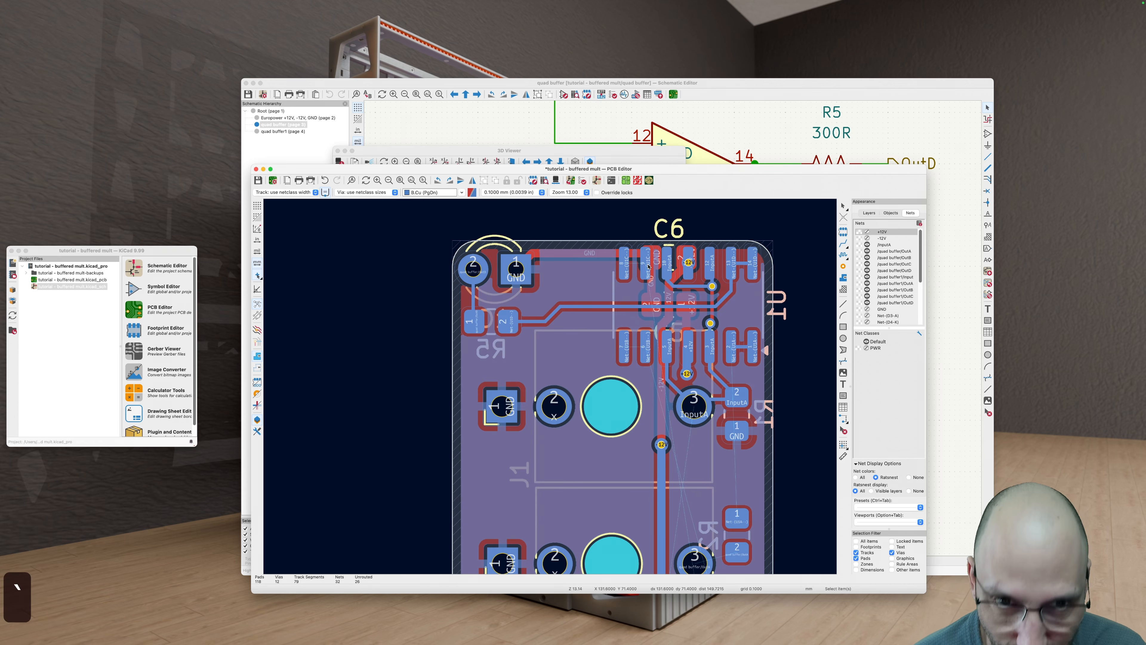
Step: Join U1's pads 8 and 9, and its pads 6 and 7, with short B.Cu tracks
key(x)
click(625, 264)
click(645, 348)
click(624, 348)
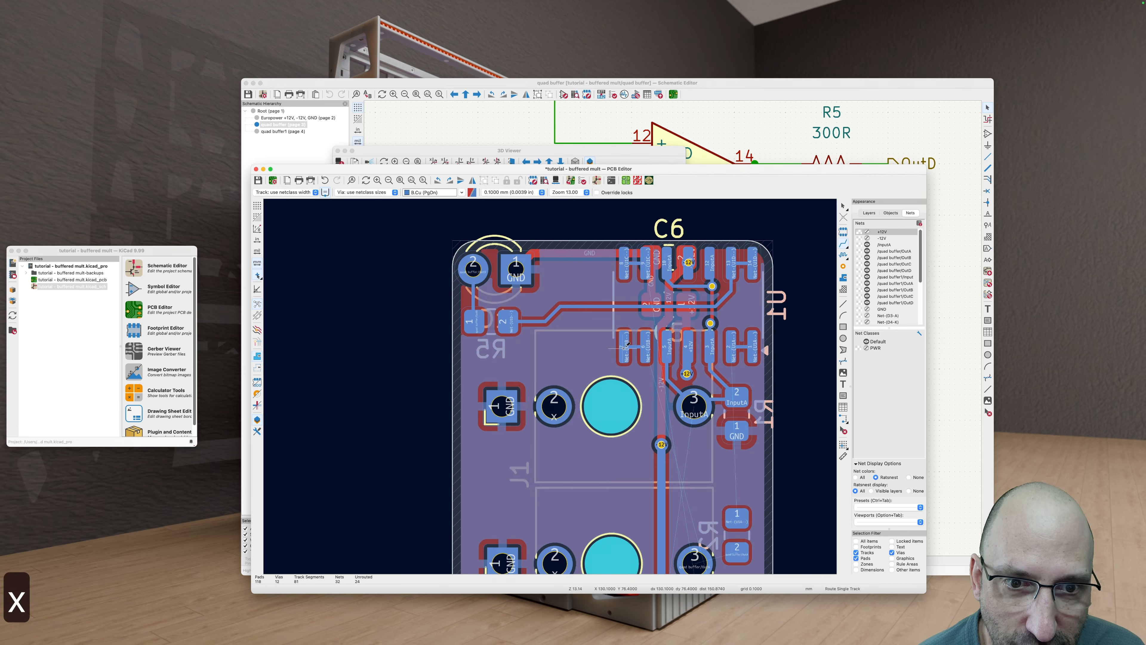
key(Escape)
scroll(630, 334, down, 2)
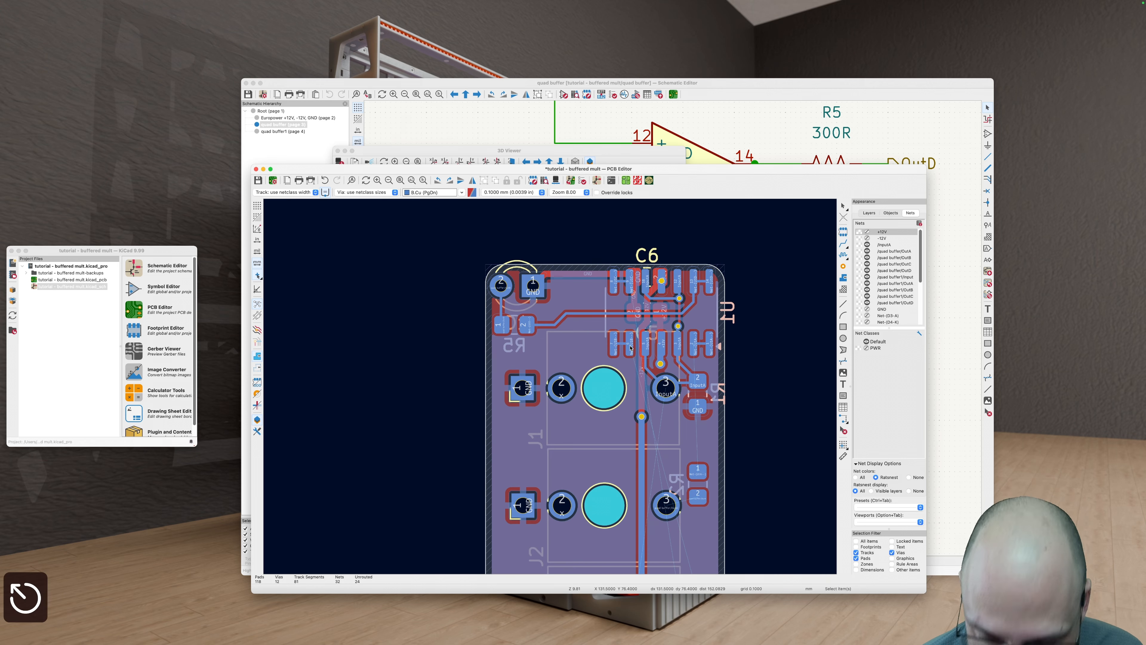
key(grave)
scroll(623, 321, down, 3)
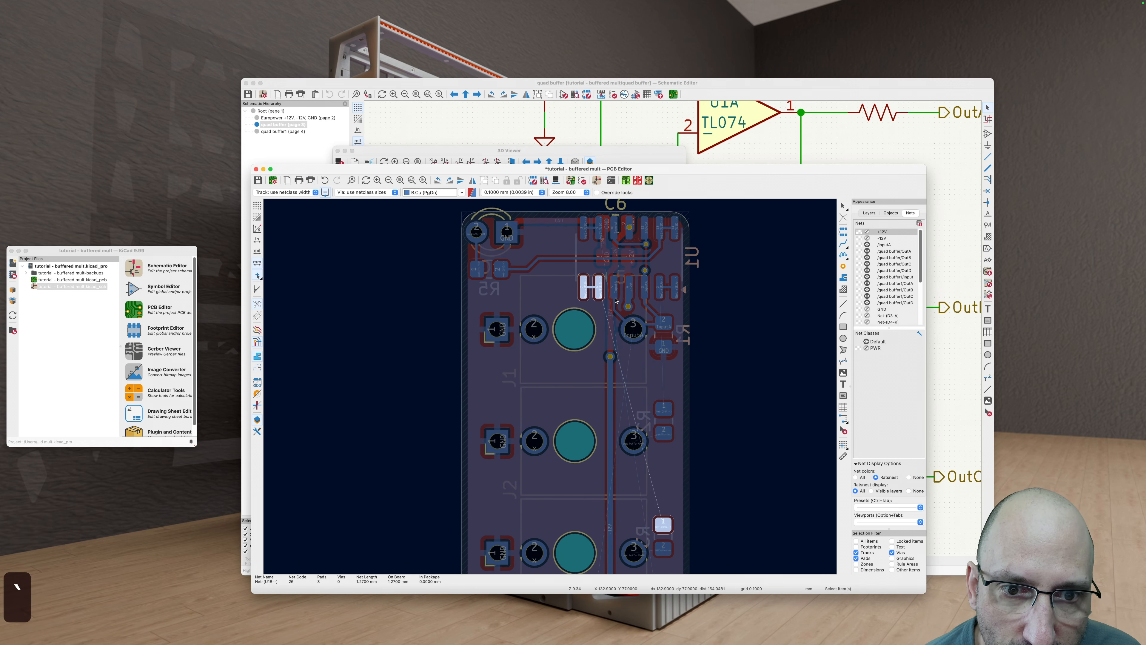
scroll(616, 301, down, 3)
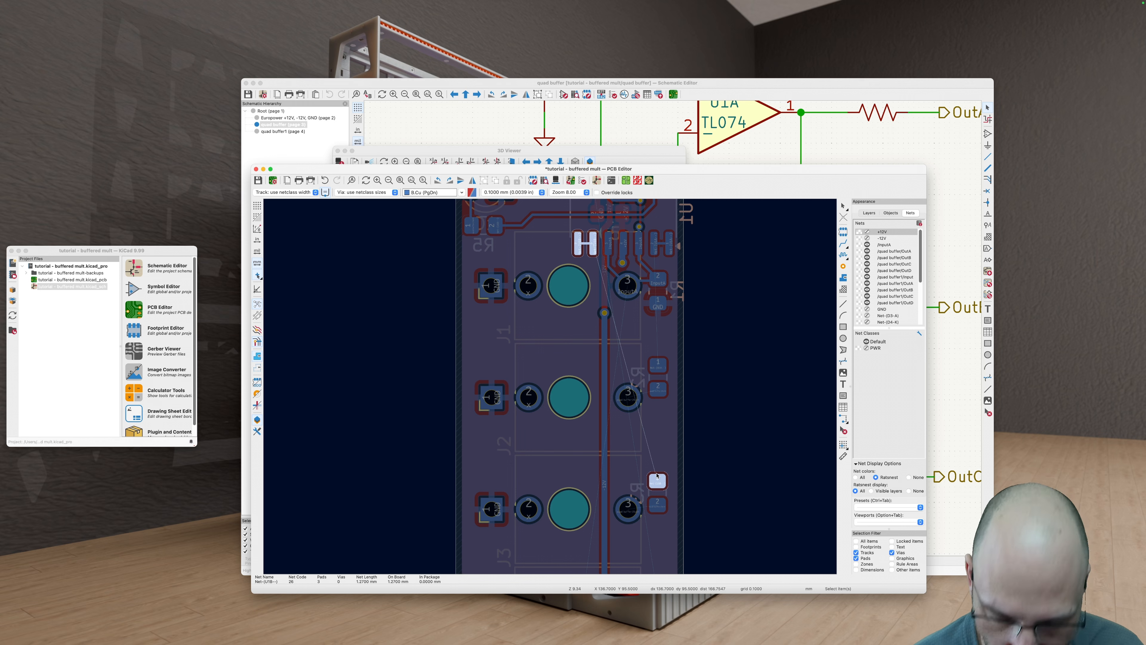
key(z)
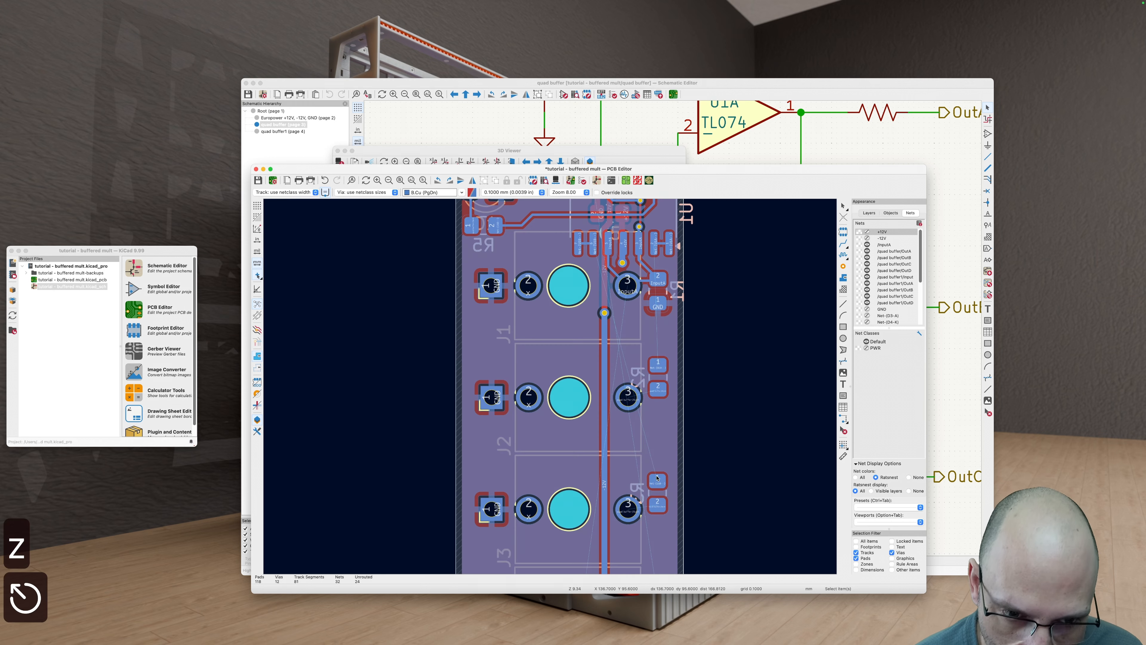
key(x)
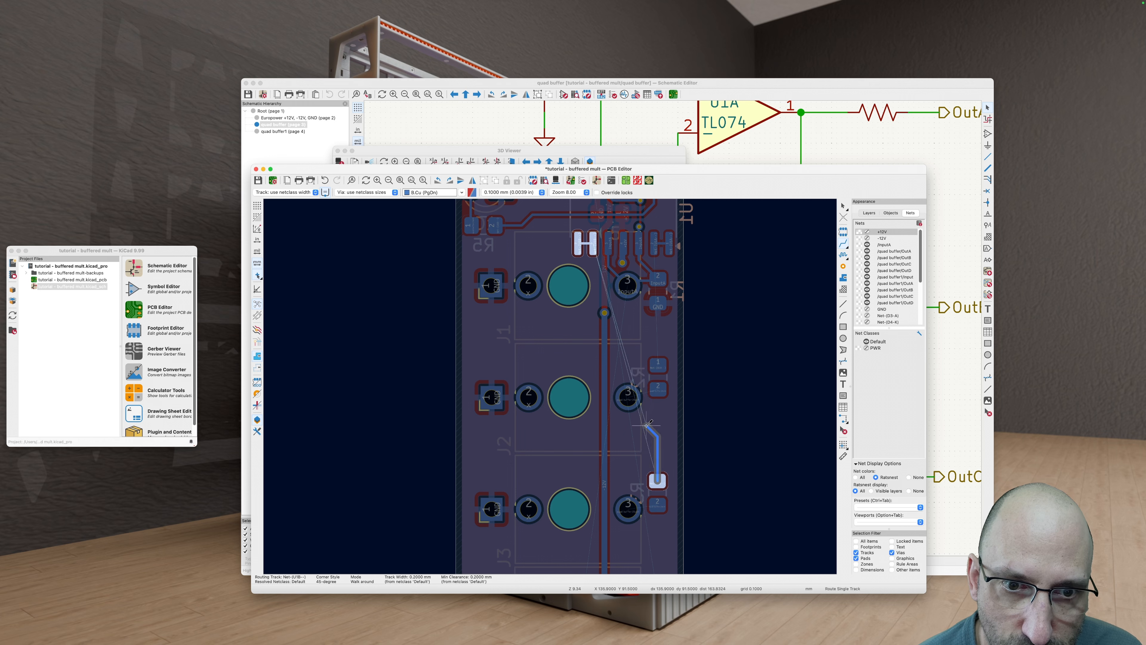
key(Escape)
Step: Highlight the net of R2's pad 1 to trace its connection to U1
scroll(661, 338, up, 2)
scroll(662, 338, right, 2)
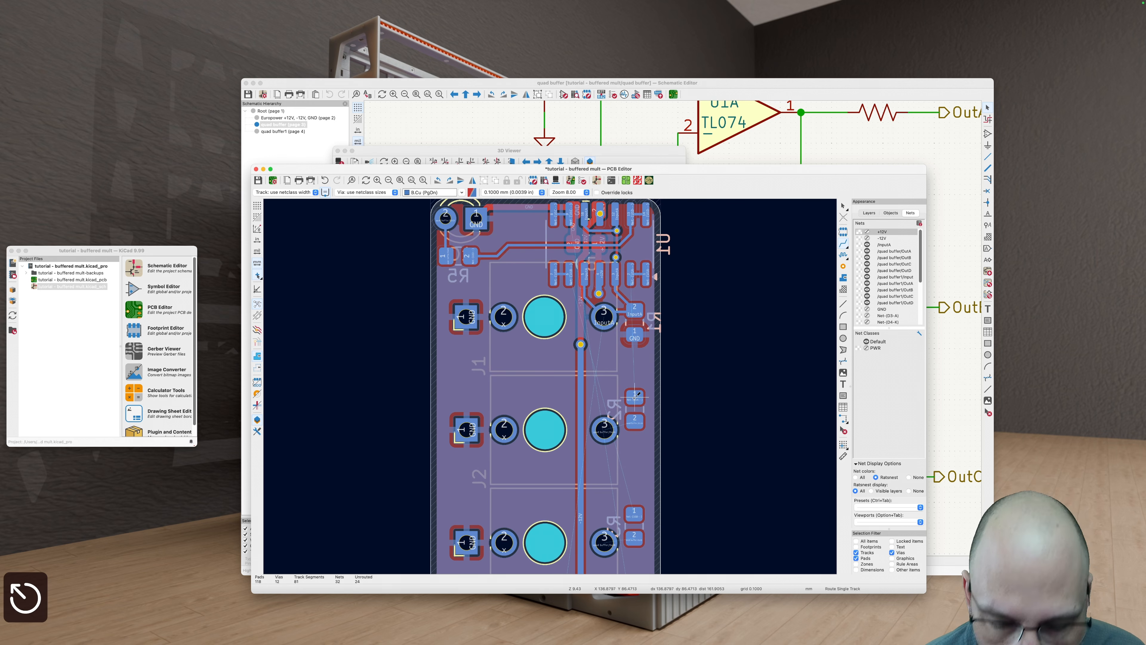
key(grave)
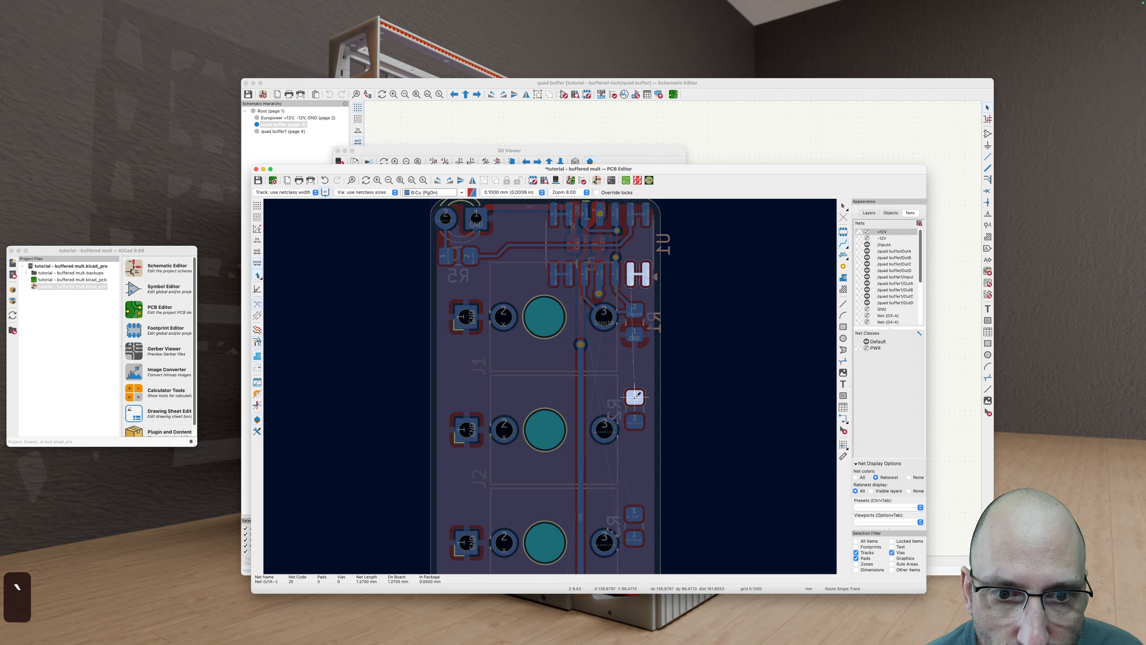
key(Escape)
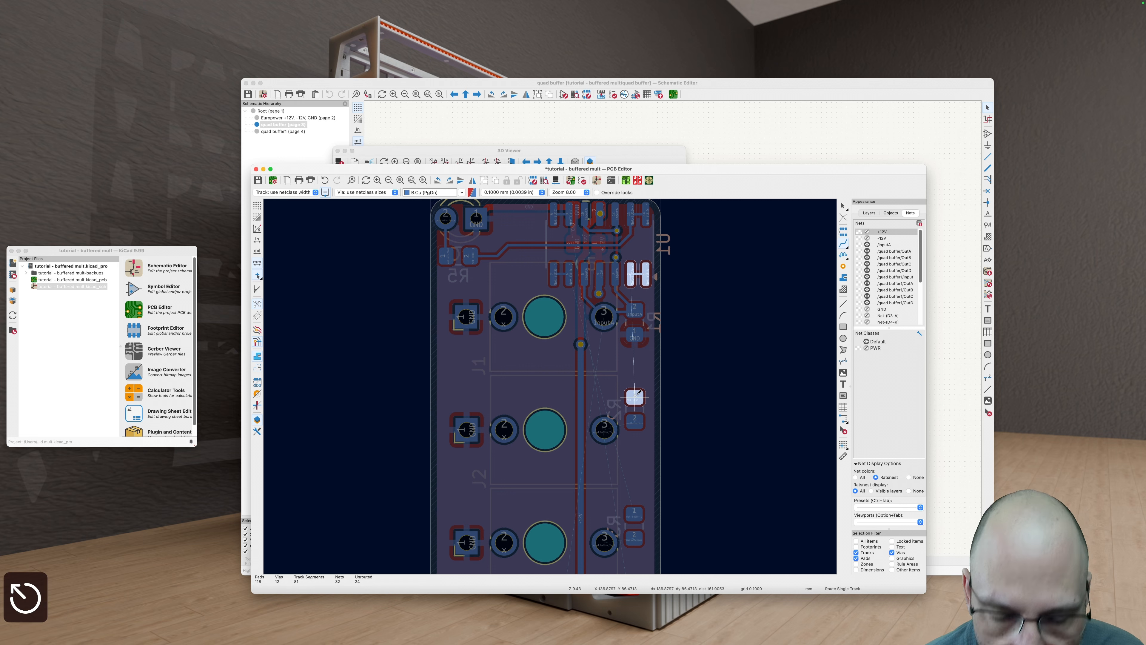
Step: Route a B.Cu track from R2's pad 1 past R1 along the board edge to U1's pad 1, and refill the zones
key(z)
click(635, 396)
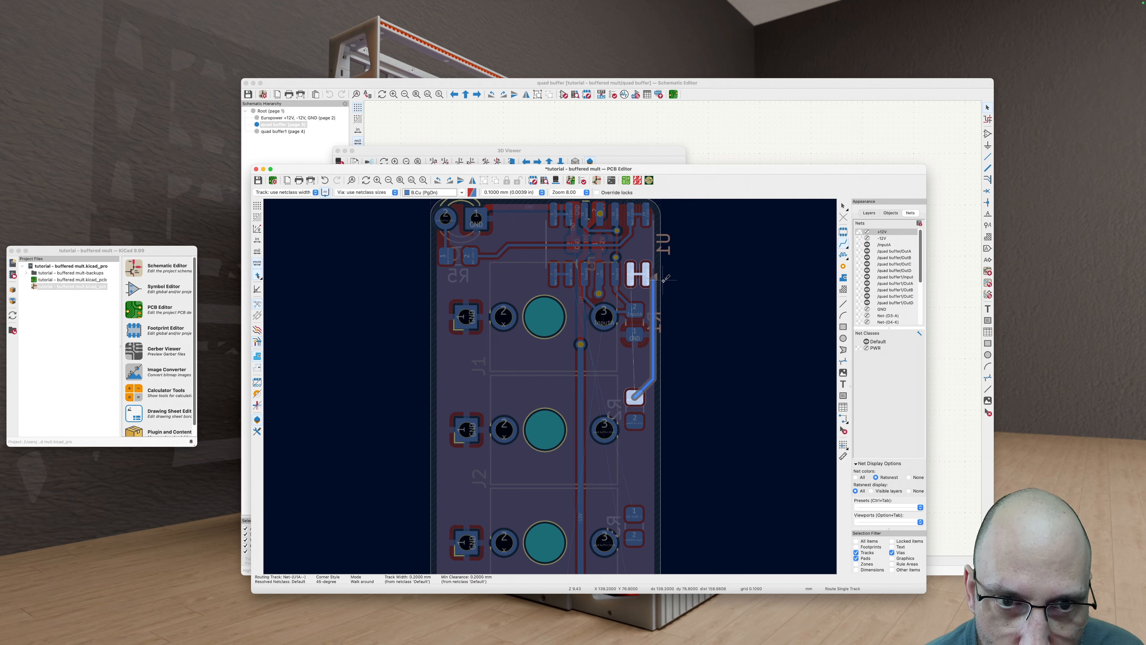
click(648, 278)
key(b)
scroll(636, 333, up, 3)
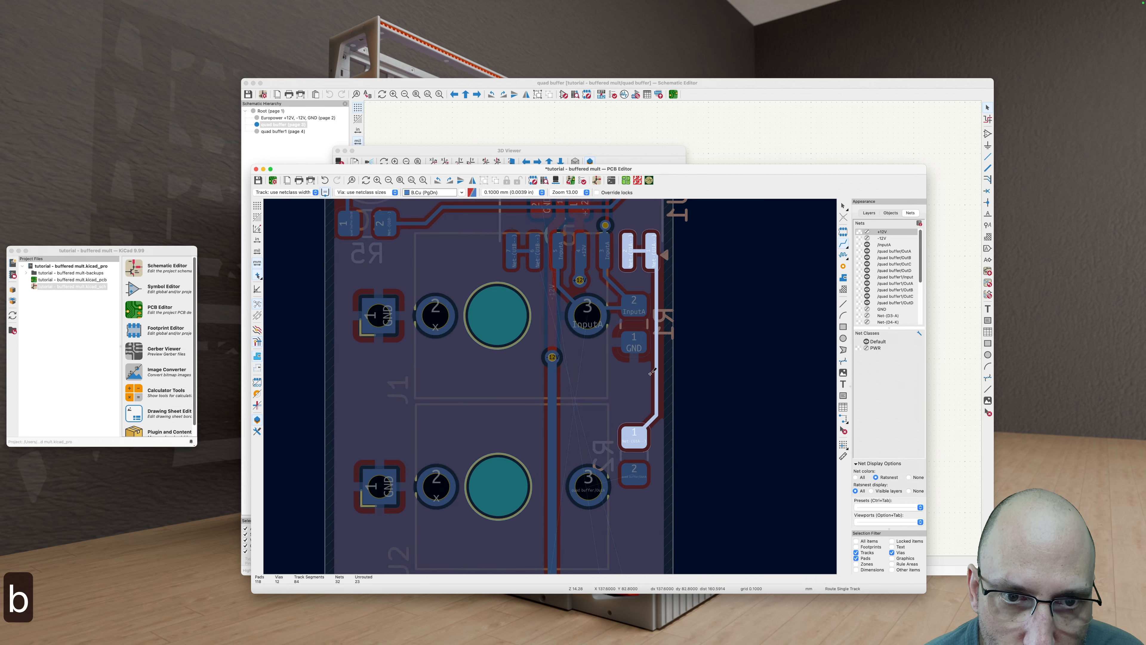
key(Escape)
scroll(655, 254, up, 5)
key(Escape)
click(656, 254)
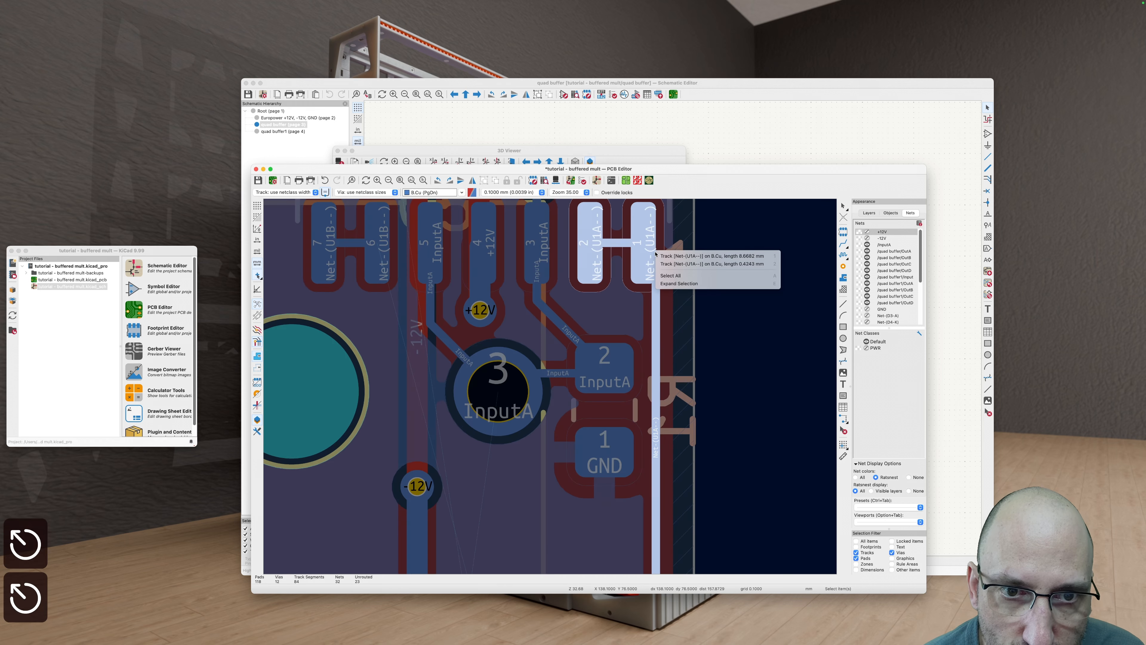
click(668, 264)
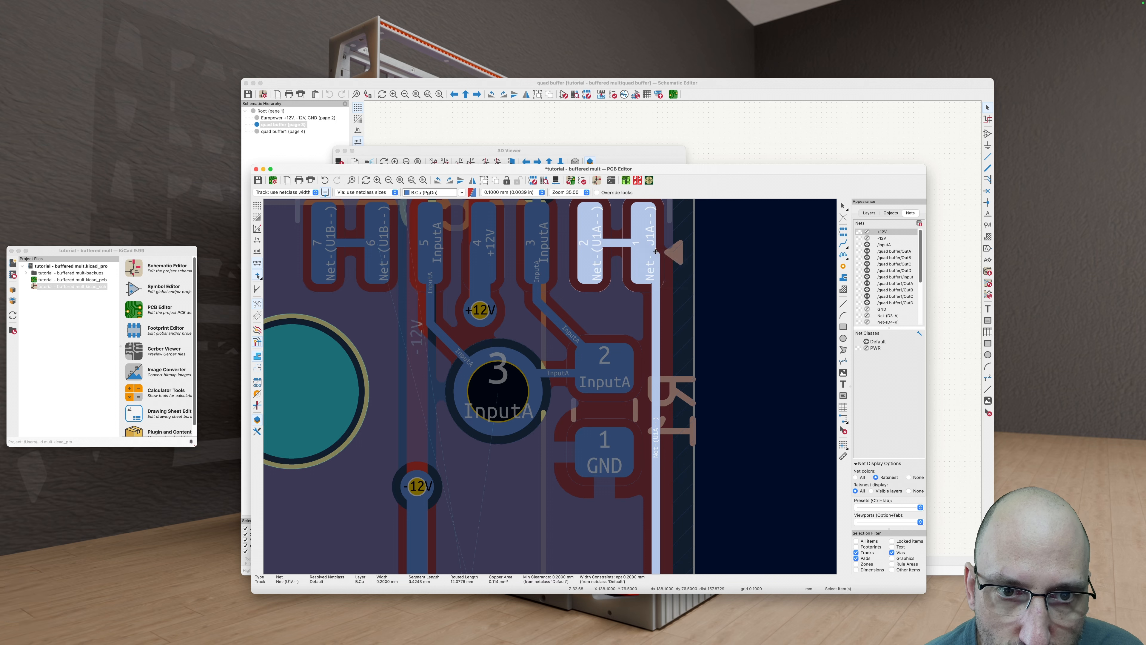
key(d)
key(Escape)
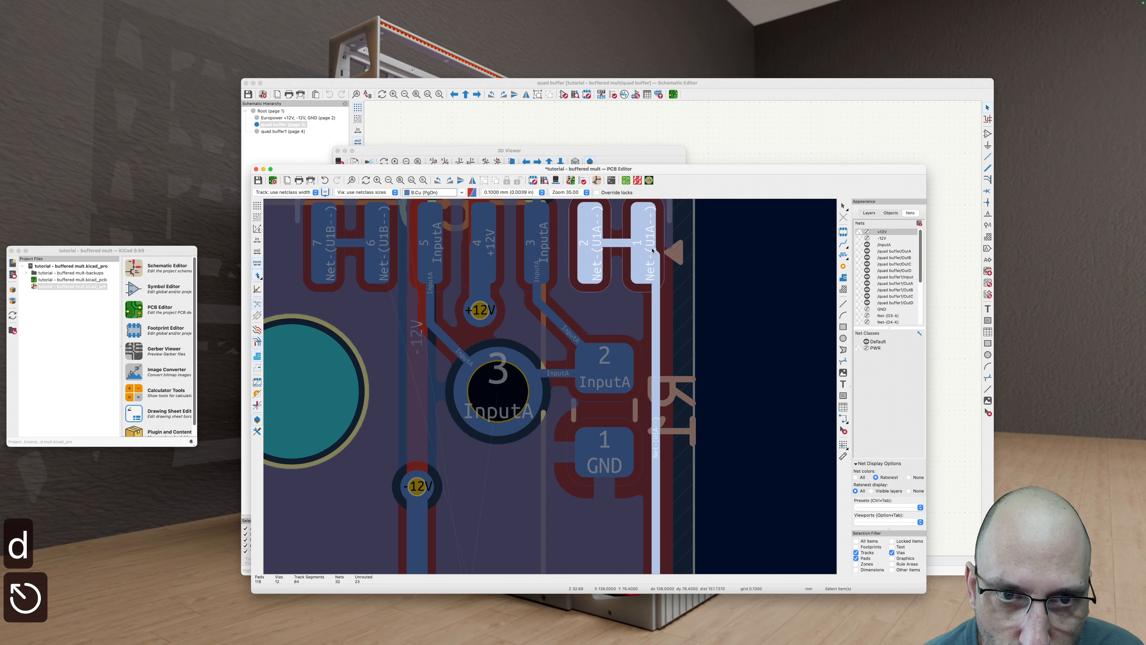
Step: Reshape the B.Cu track from R2 where it leaves U1's pad 1, and refill the zones
click(655, 257)
click(670, 266)
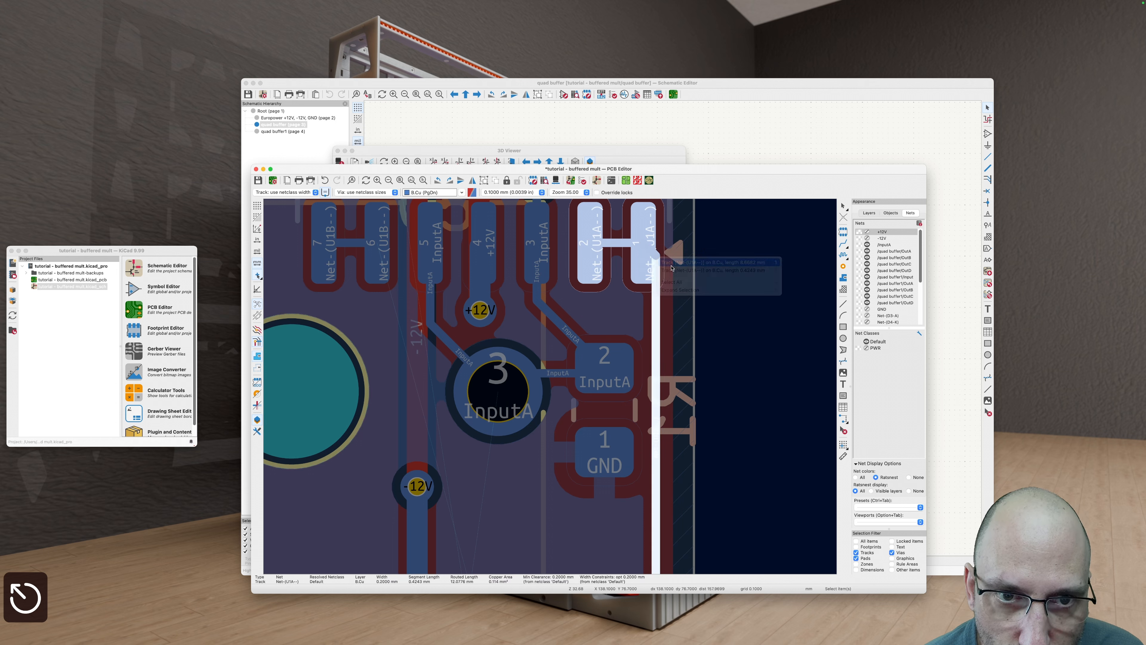
click(655, 255)
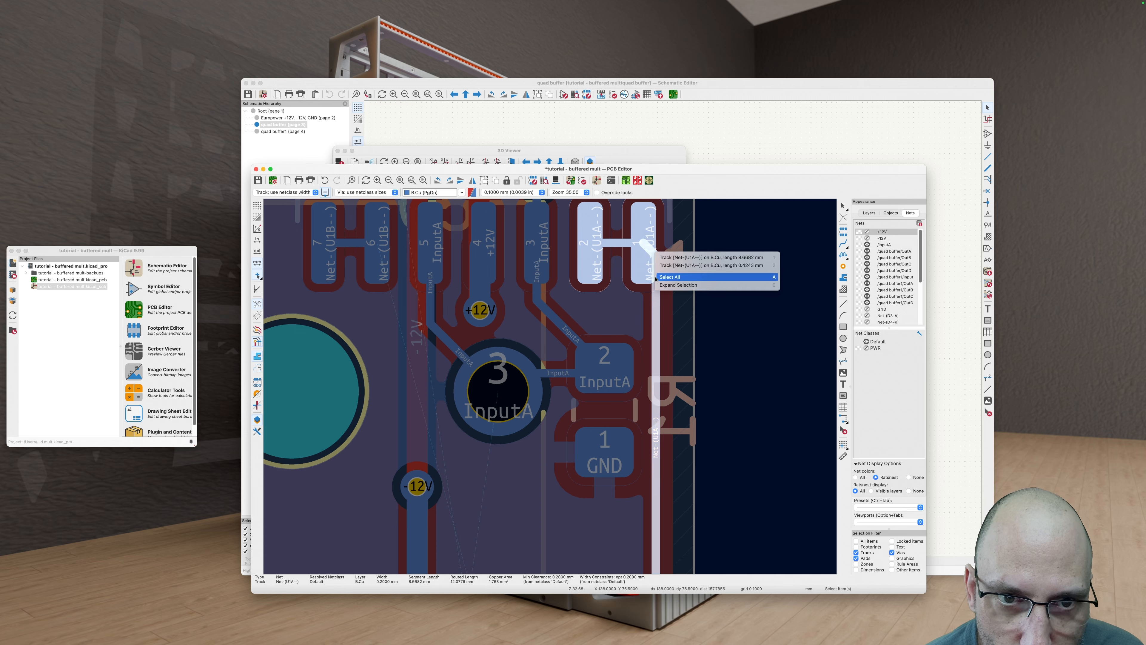
key(d)
key(Escape)
key(d)
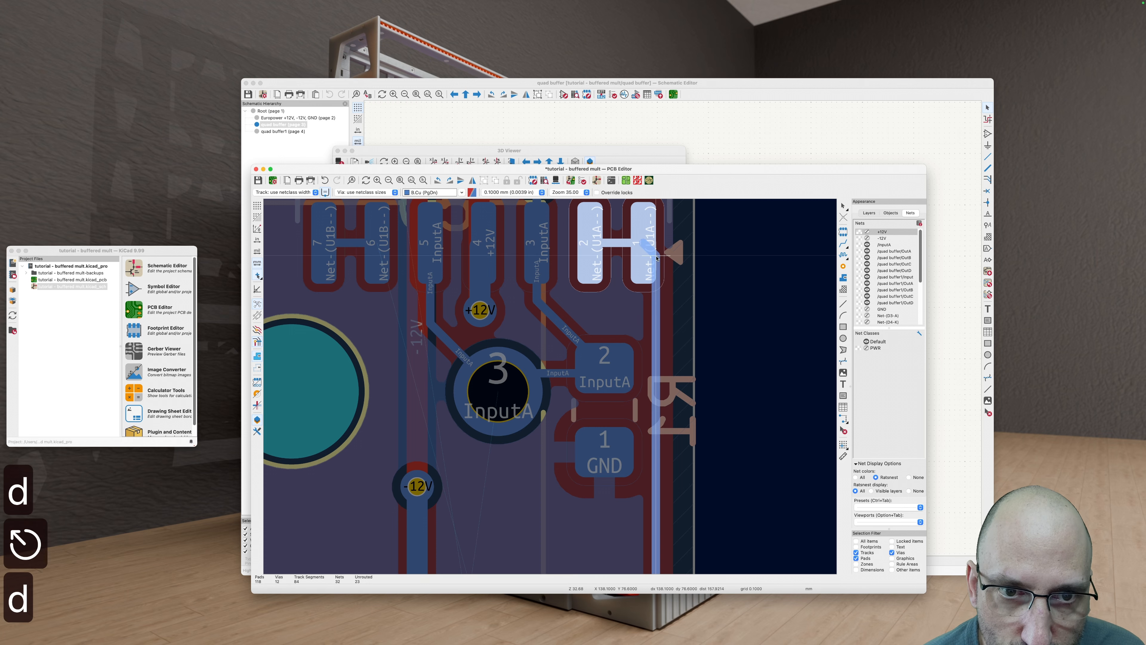
click(646, 302)
scroll(605, 228, down, 5)
key(b)
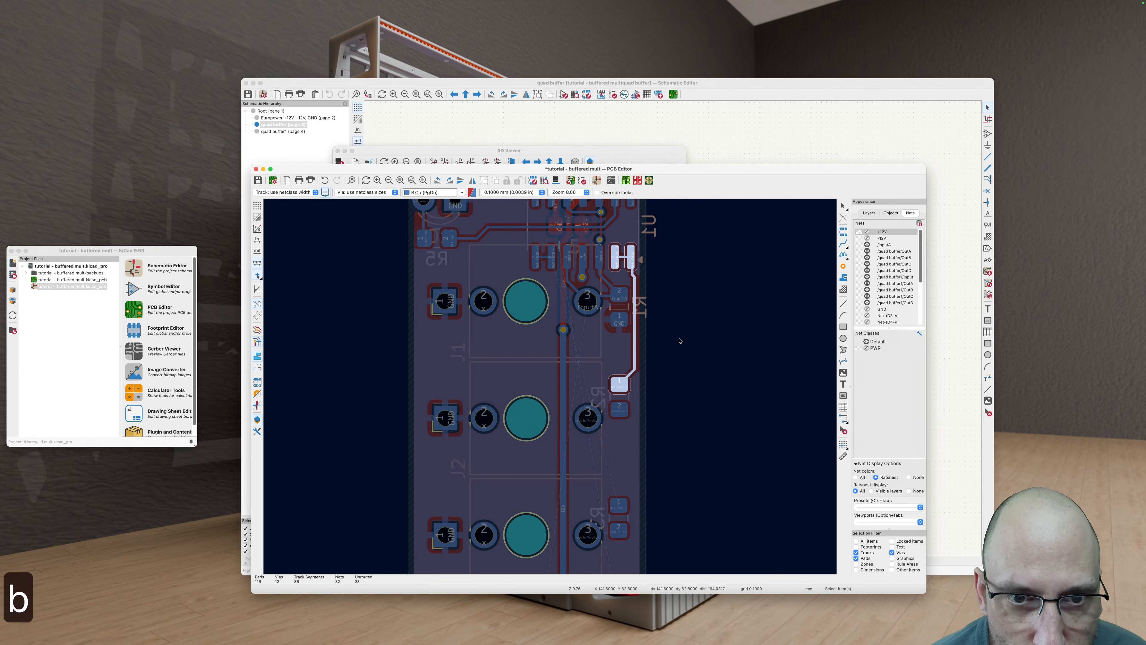
Step: Check the new track between U1 and R2, refill the zones again and save the board
scroll(680, 398, up, 2)
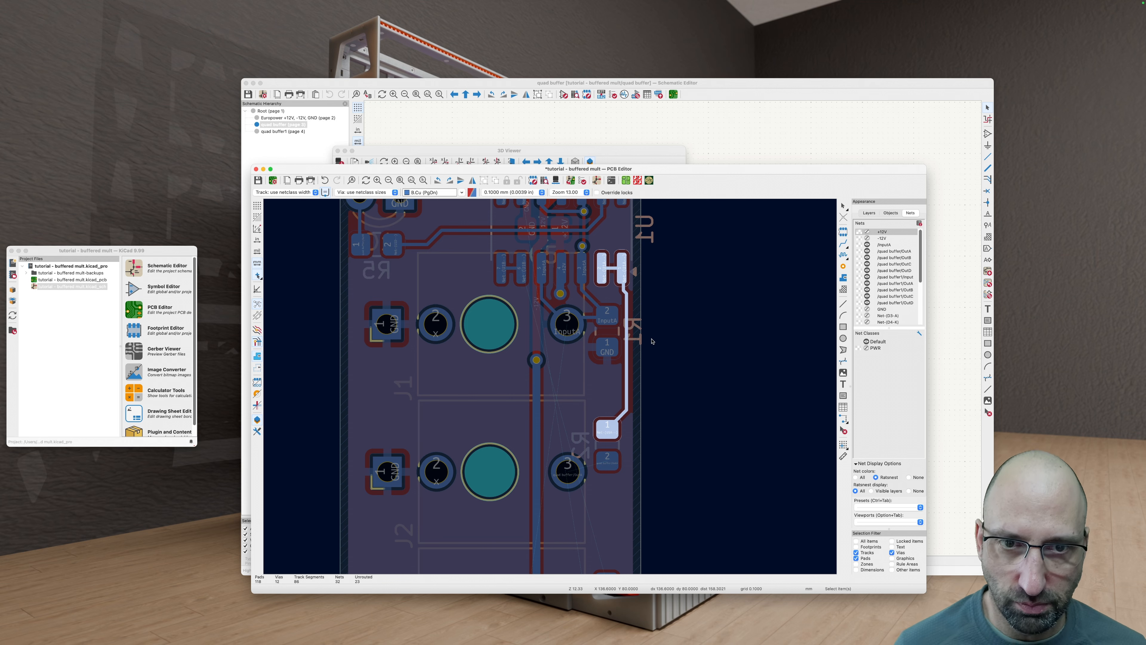
scroll(675, 344, down, 2)
key(b)
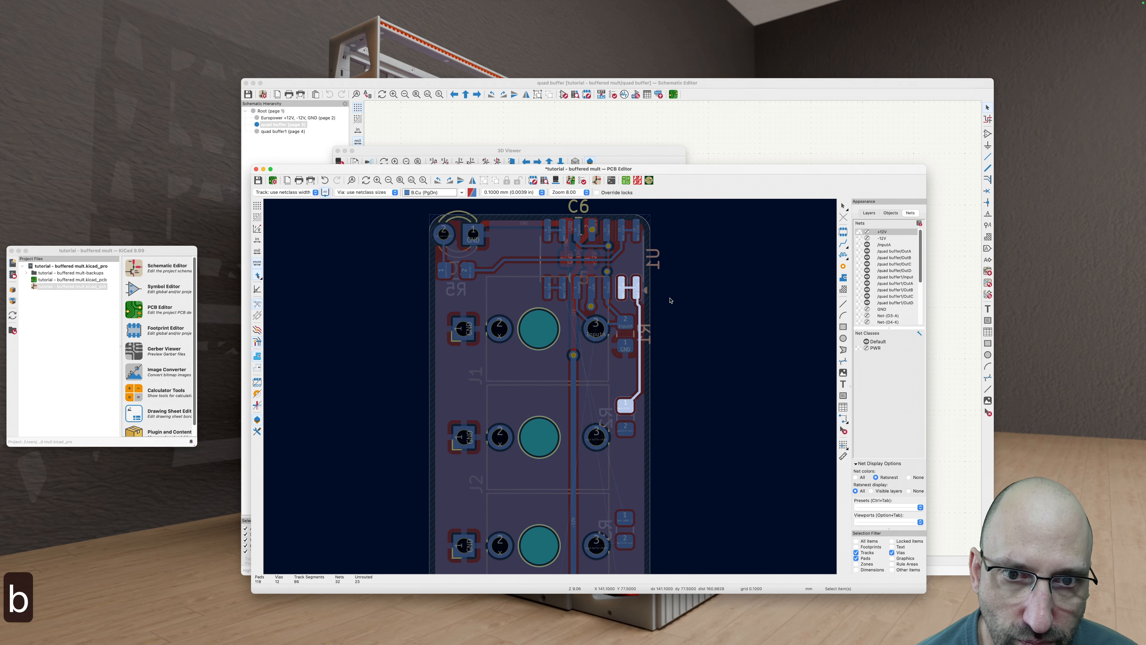
scroll(593, 306, up, 3)
scroll(593, 306, up, 4)
scroll(727, 345, down, 4)
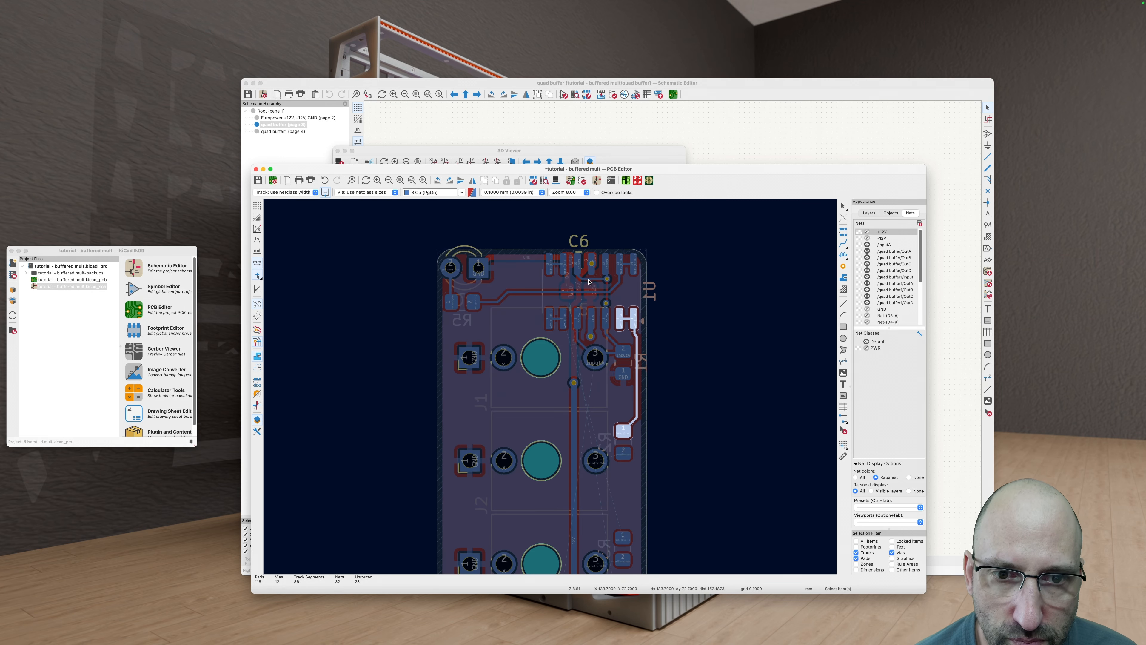
key(super+s)
Step: Route a short B.Cu track from J2's pad 3 to R2's pad 2, and refill the zones
scroll(587, 367, up, 1)
scroll(582, 364, down, 3)
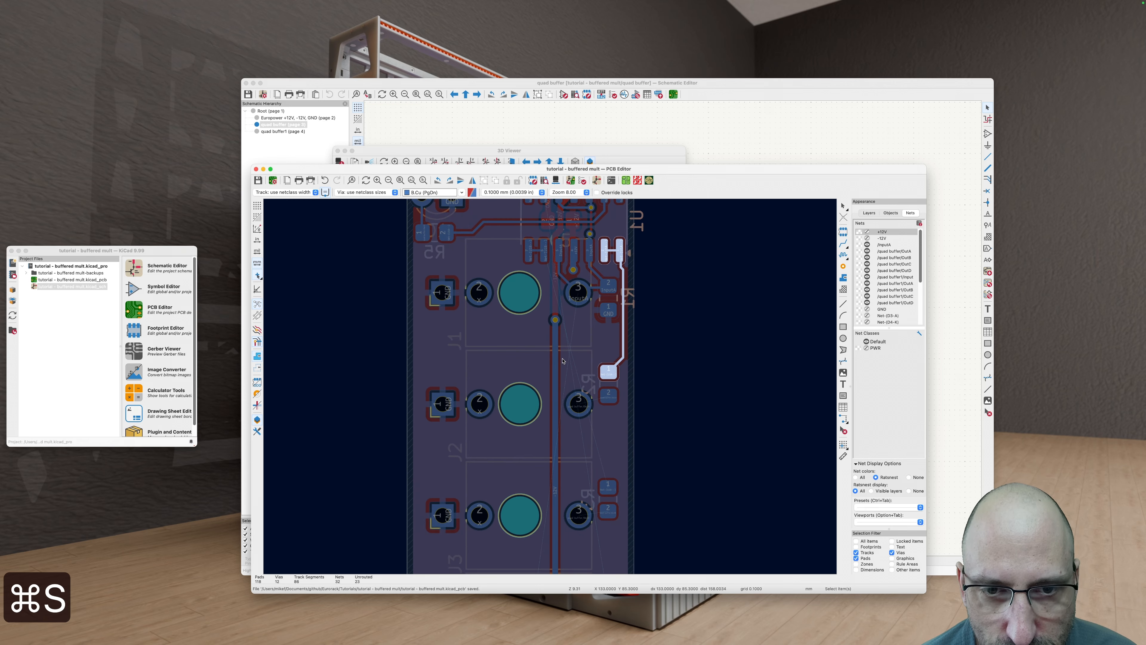
scroll(564, 359, down, 4)
scroll(591, 375, up, 6)
key(x)
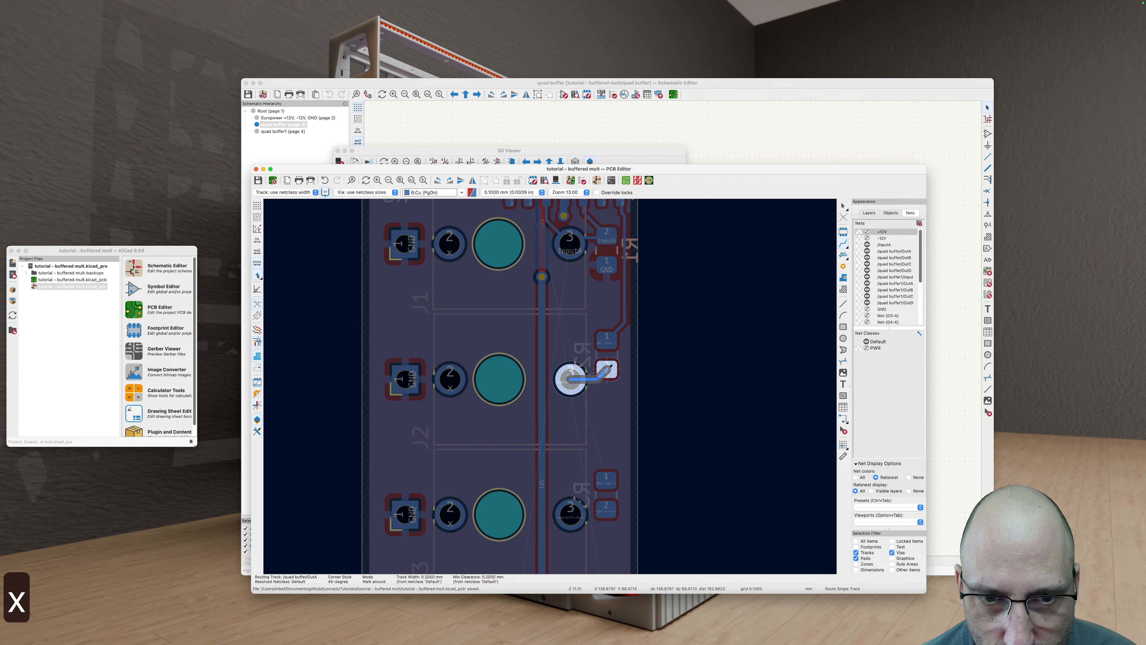
click(607, 369)
key(b)
scroll(686, 398, down, 3)
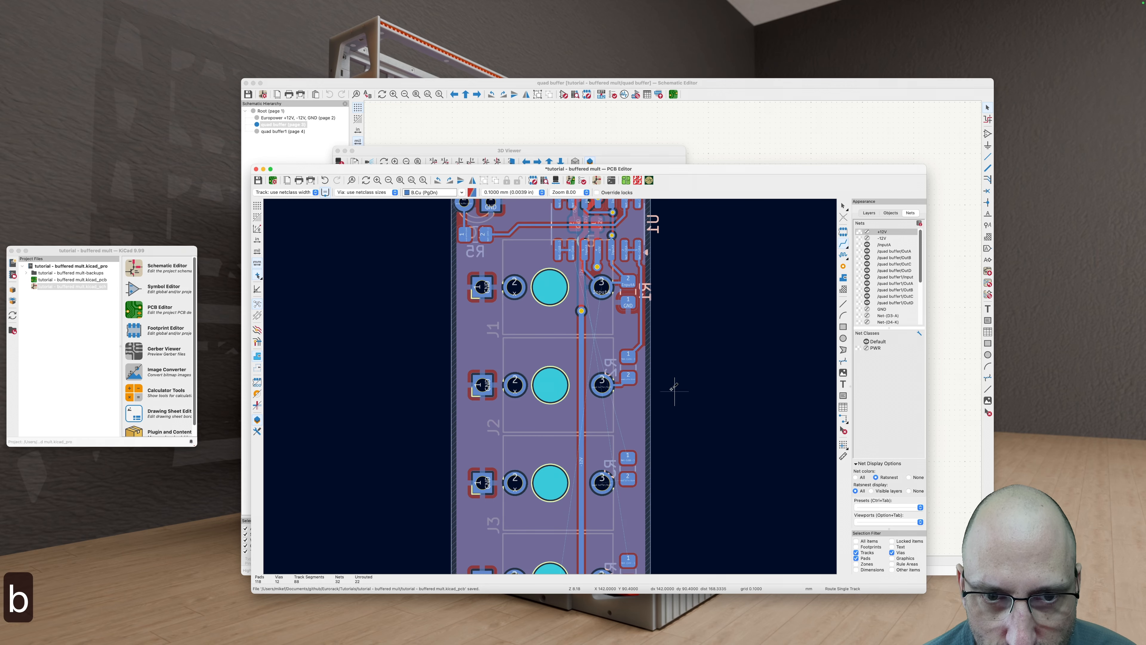
Step: Highlight the nets of R2's pad 2 and R3's pad 1 to trace R3's connection to U1
scroll(617, 302, up, 3)
middle_drag(612, 354, 571, 302)
scroll(584, 359, down, 5)
scroll(581, 330, down, 2)
middle_drag(585, 342, 605, 343)
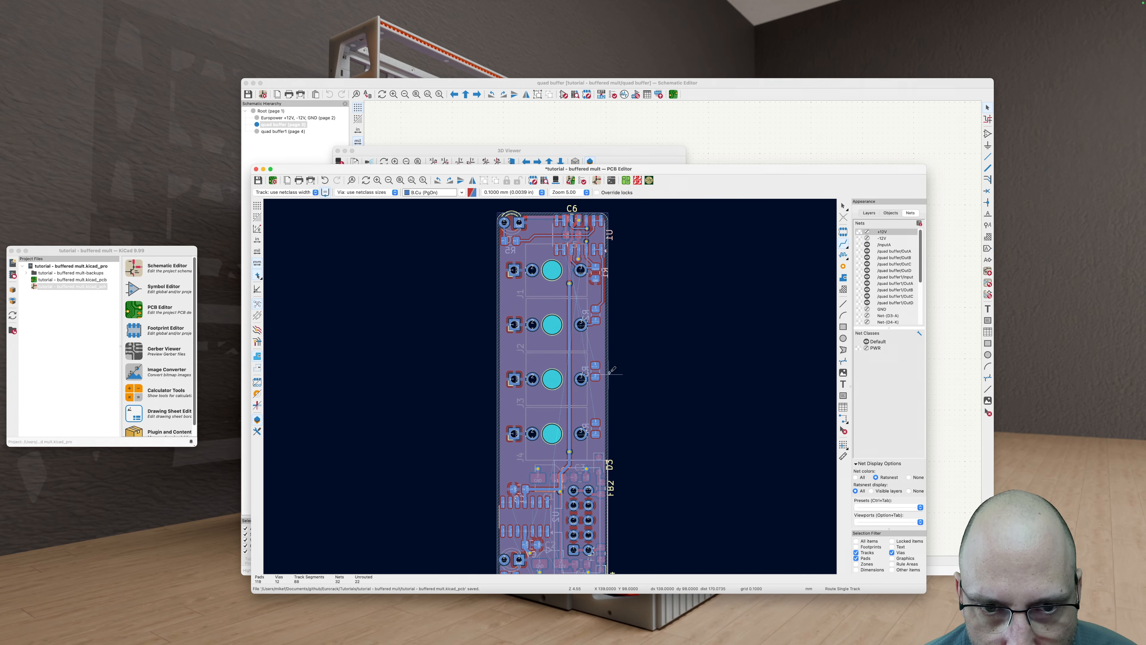
key(Escape)
key(grave)
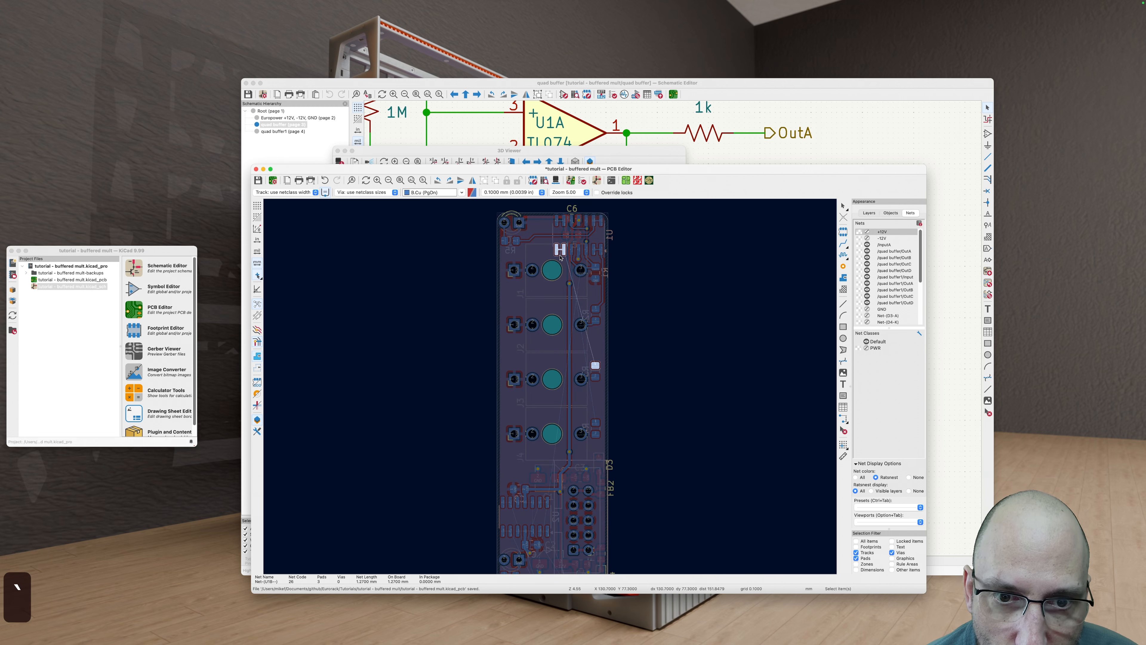
middle_drag(560, 258, 517, 333)
scroll(539, 405, up, 3)
key(grave)
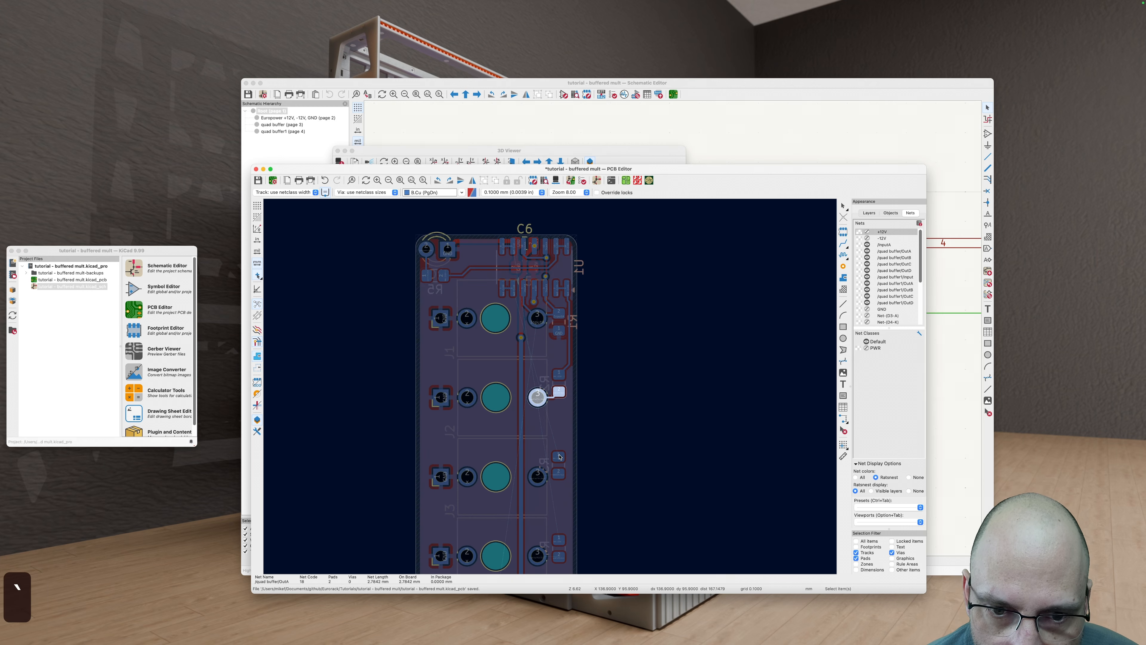
key(grave)
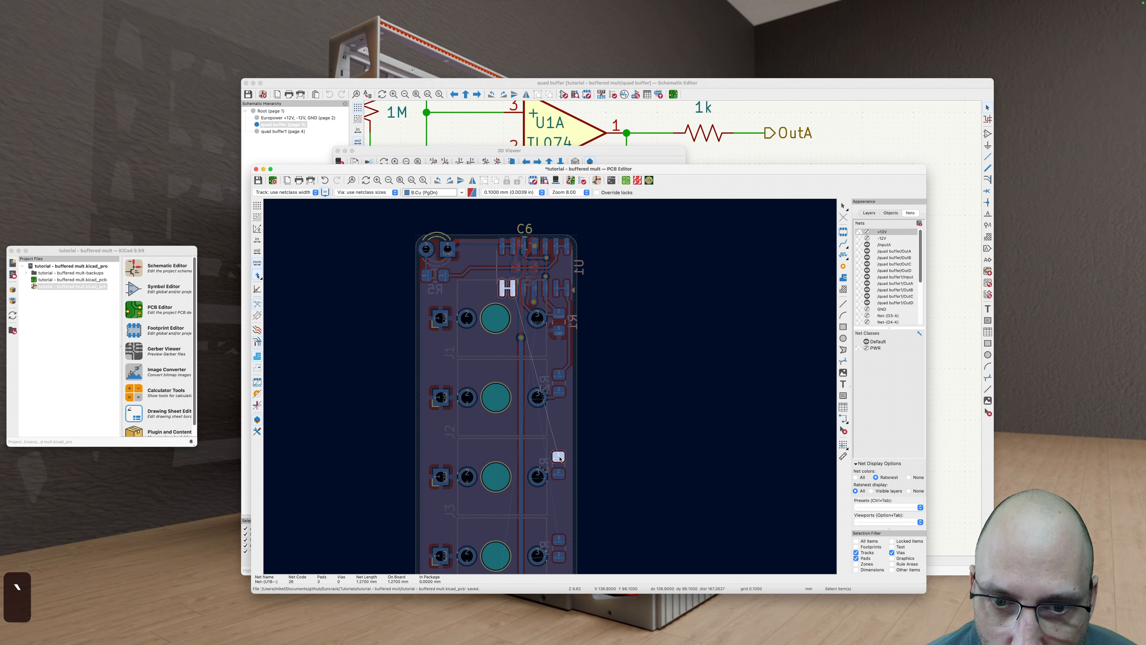
Step: Route a short B.Cu stub from R3's pad 1 to a via, and an F.Cu track from it across the -12V track to a second via
key(x)
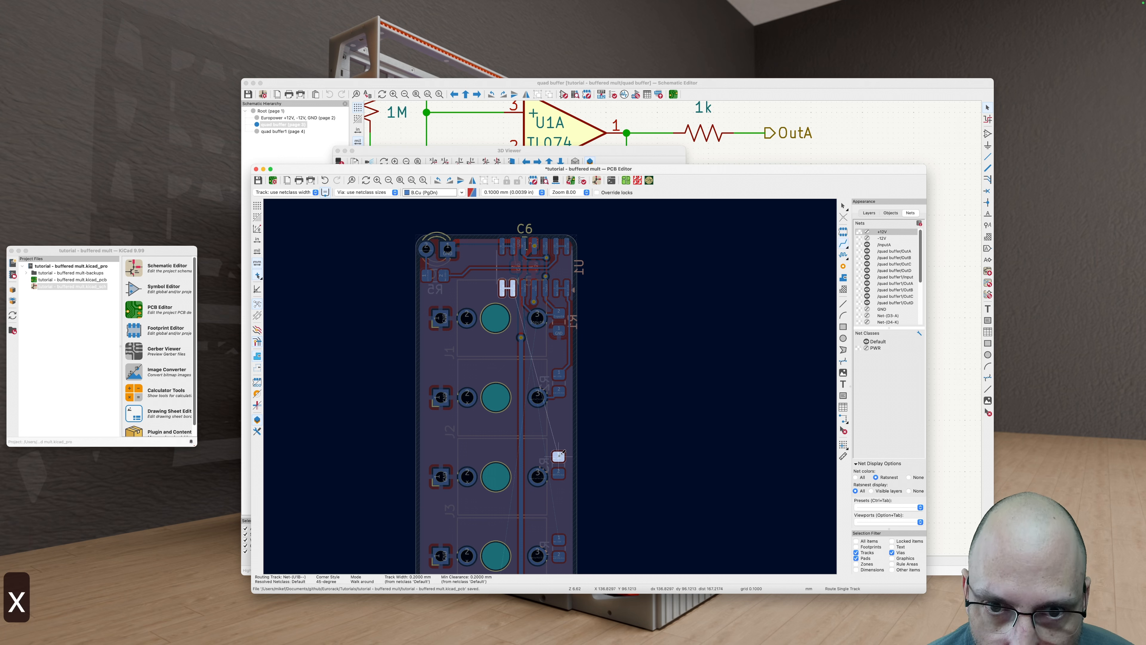
click(564, 451)
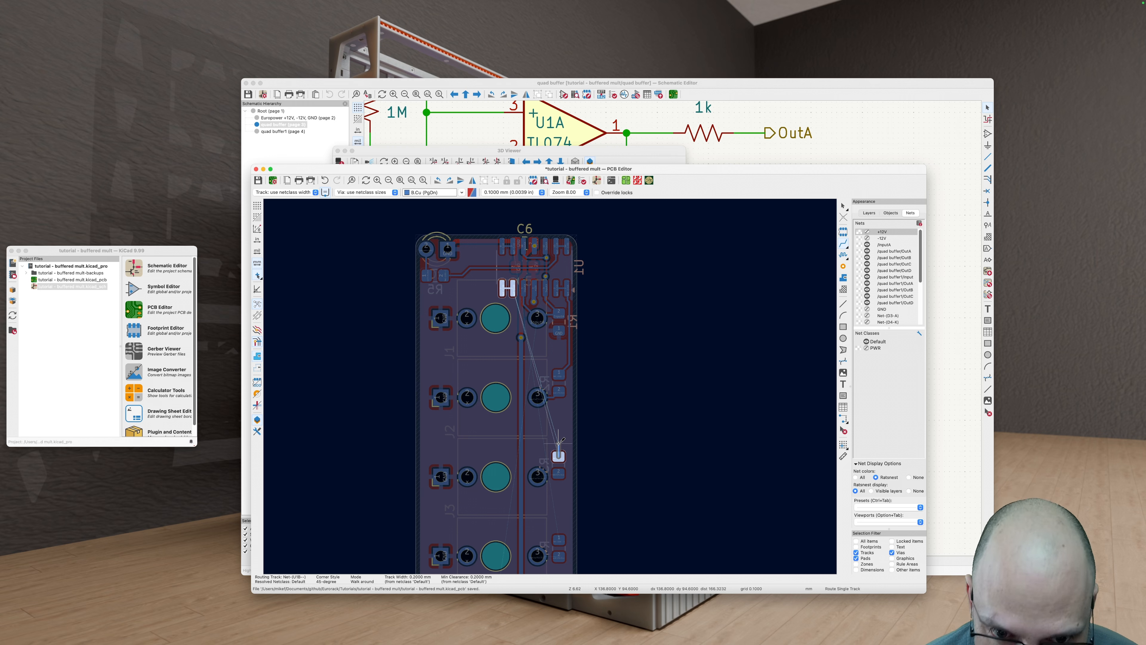
key(v)
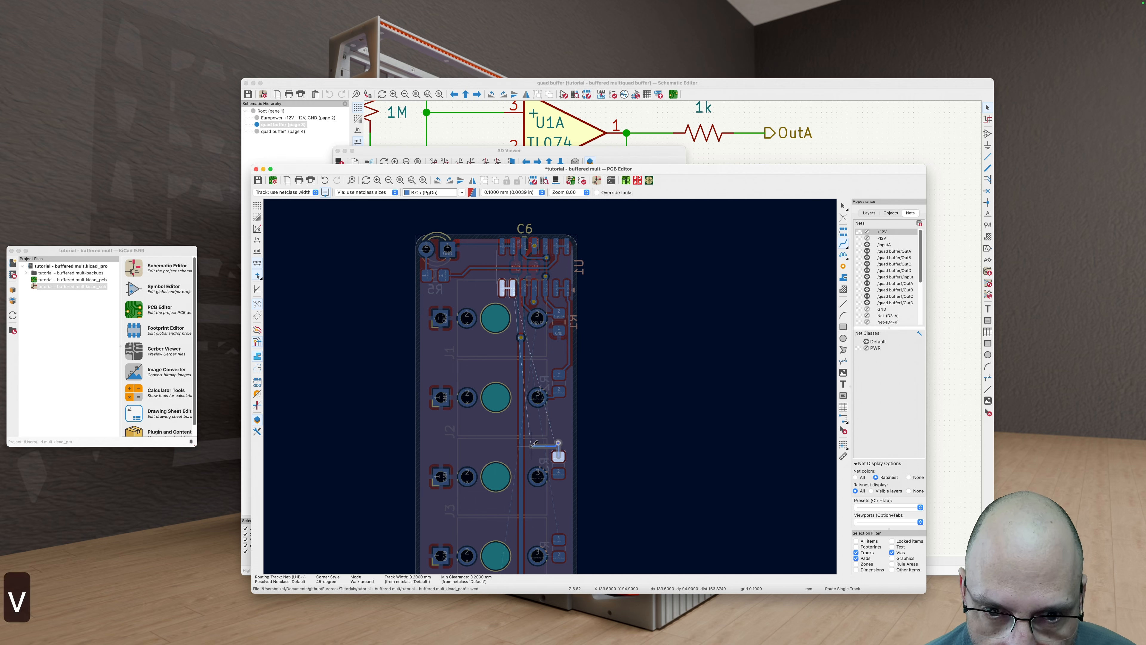
key(Escape)
key(v)
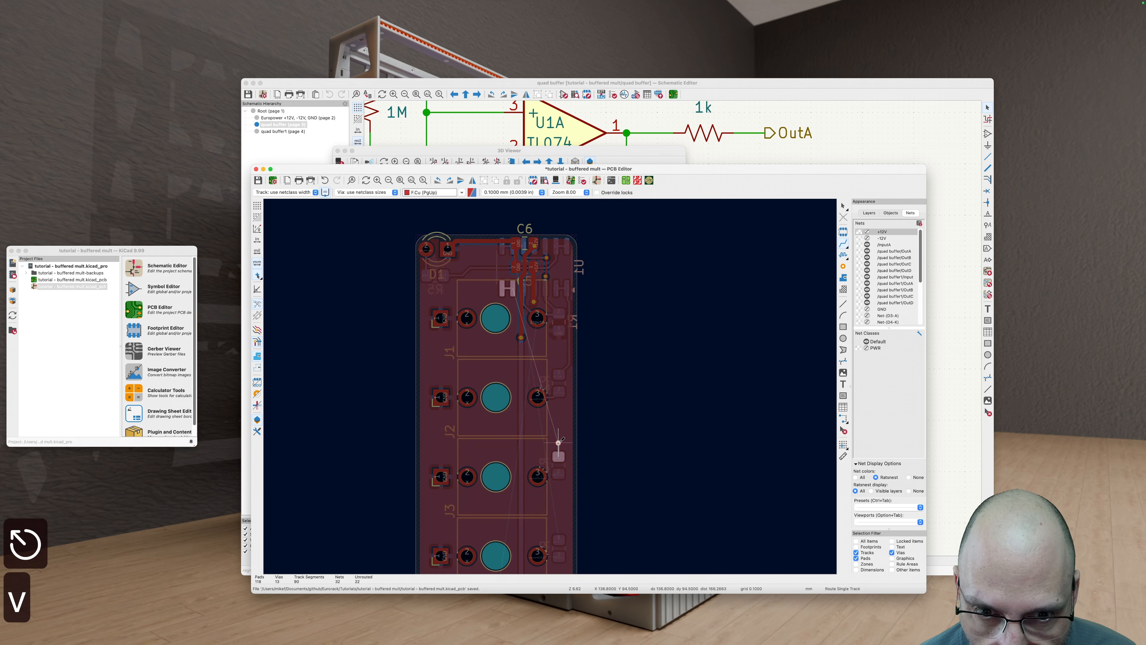
click(560, 441)
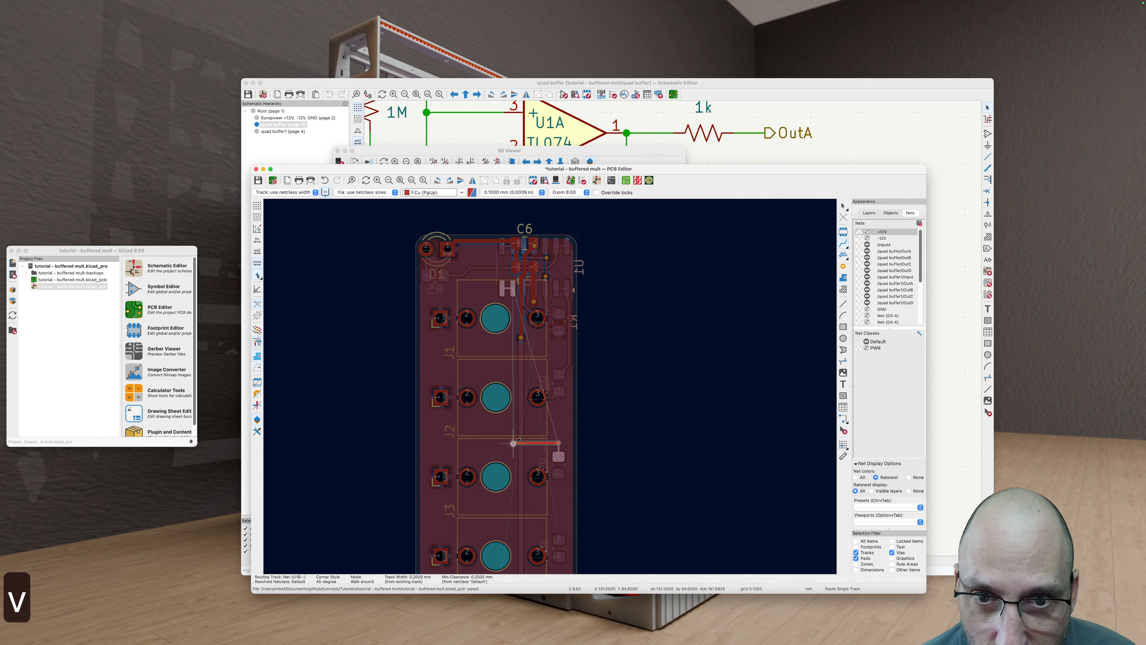
click(513, 443)
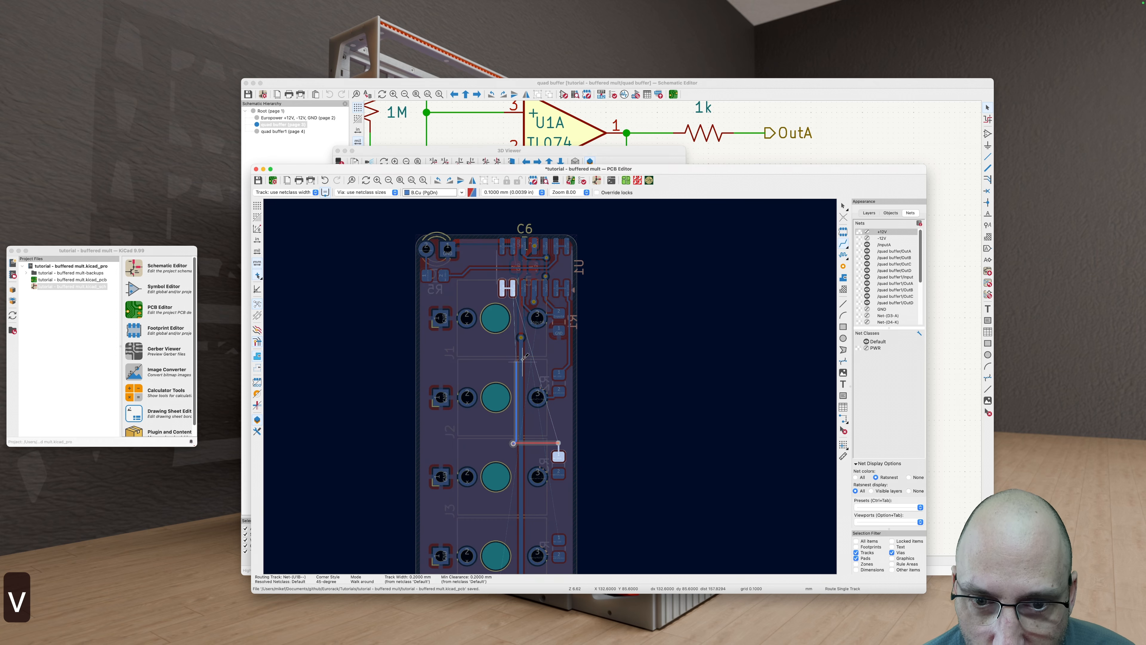
Step: Route a B.Cu track from the second via straight up to U1's pad 6, and refill the zones
click(513, 290)
key(Escape)
scroll(519, 356, up, 3)
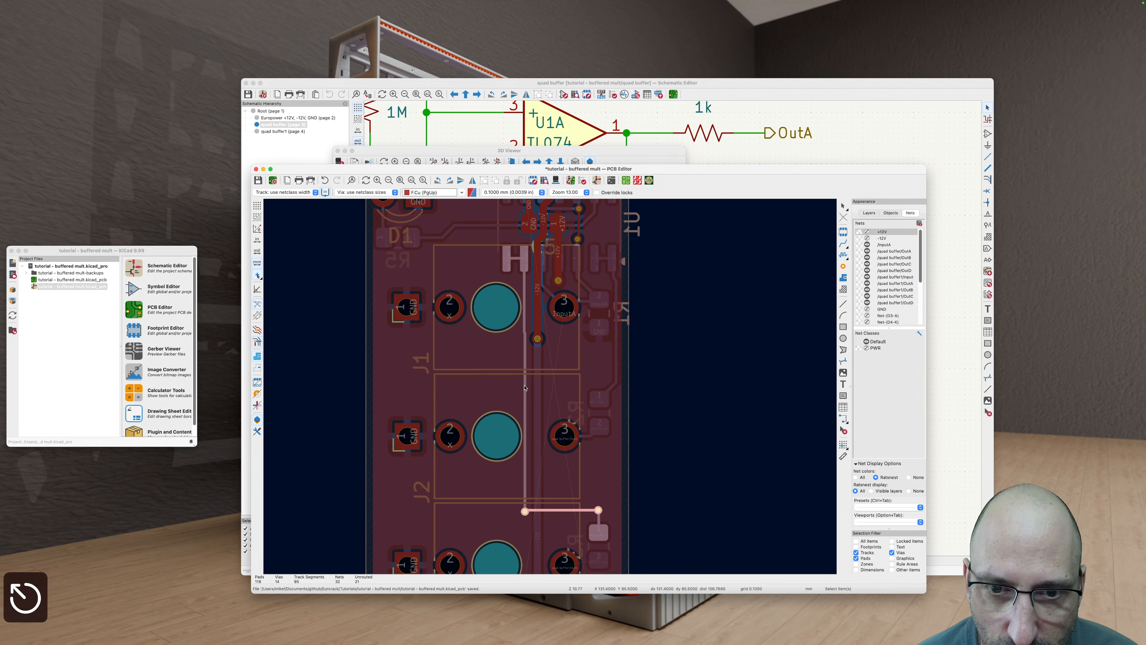
key(v)
scroll(523, 361, down, 3)
scroll(522, 363, up, 4)
key(Escape)
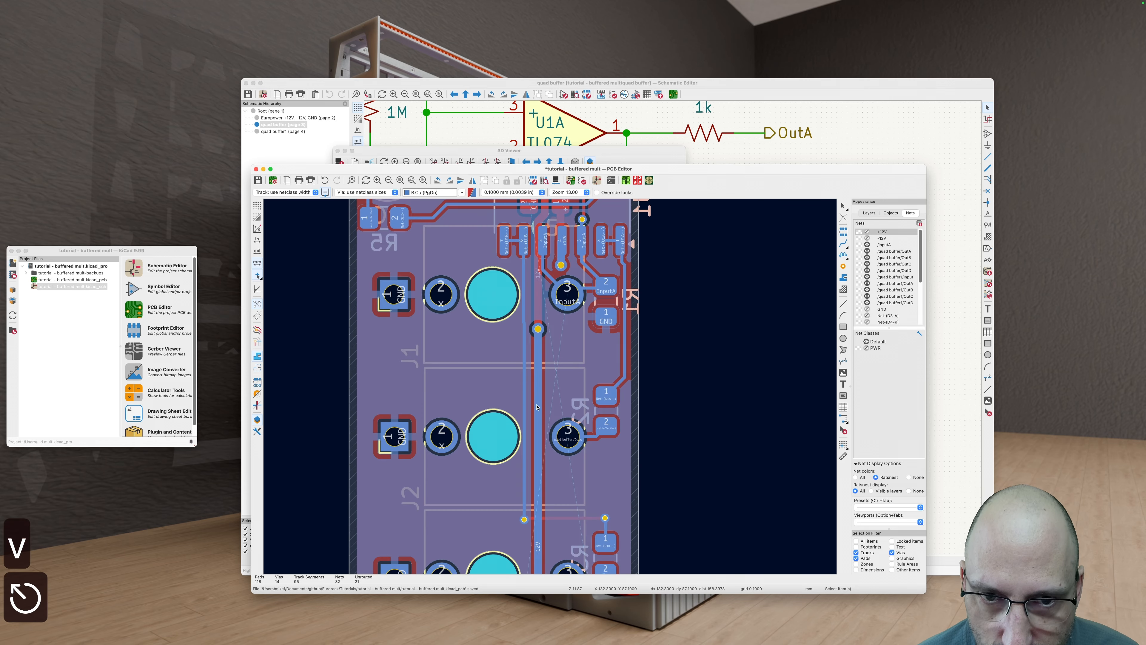
key(b)
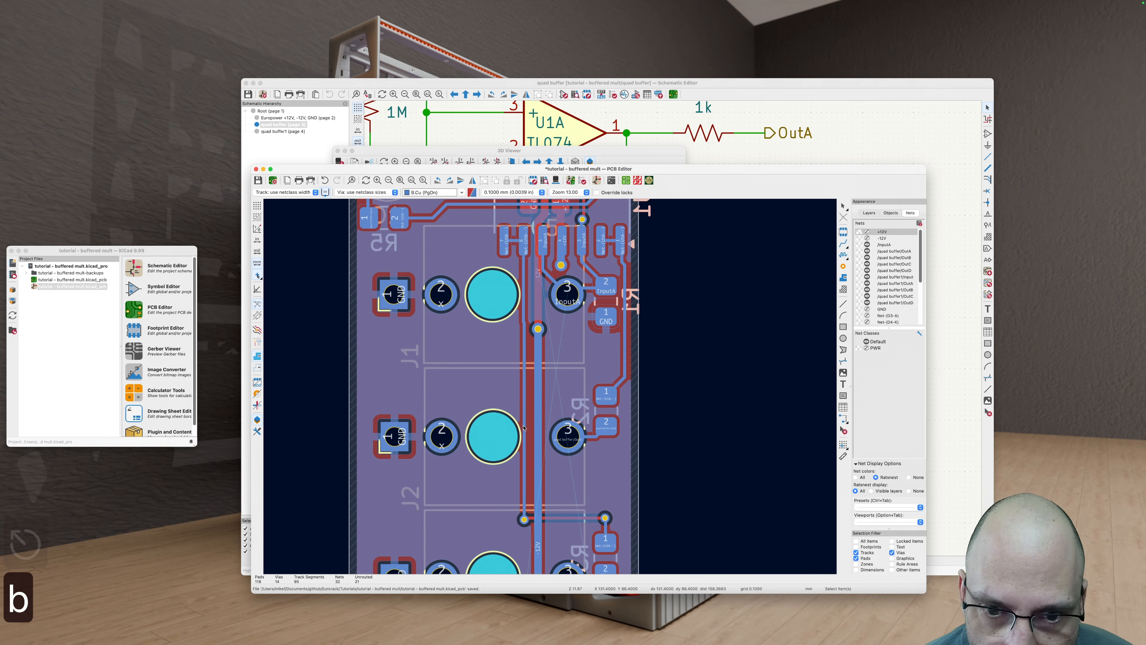
Step: Shift the via below J2 and the long B.Cu track to U1's pad 6 closer to the -12V track
click(523, 431)
click(525, 519)
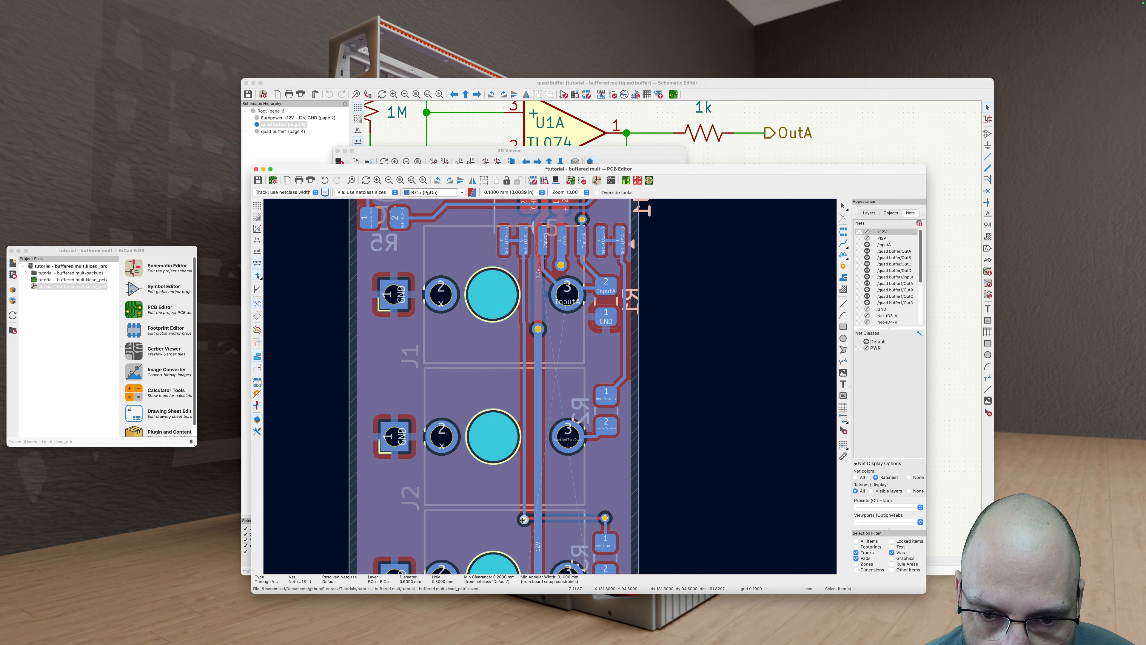
drag(523, 520, 526, 514)
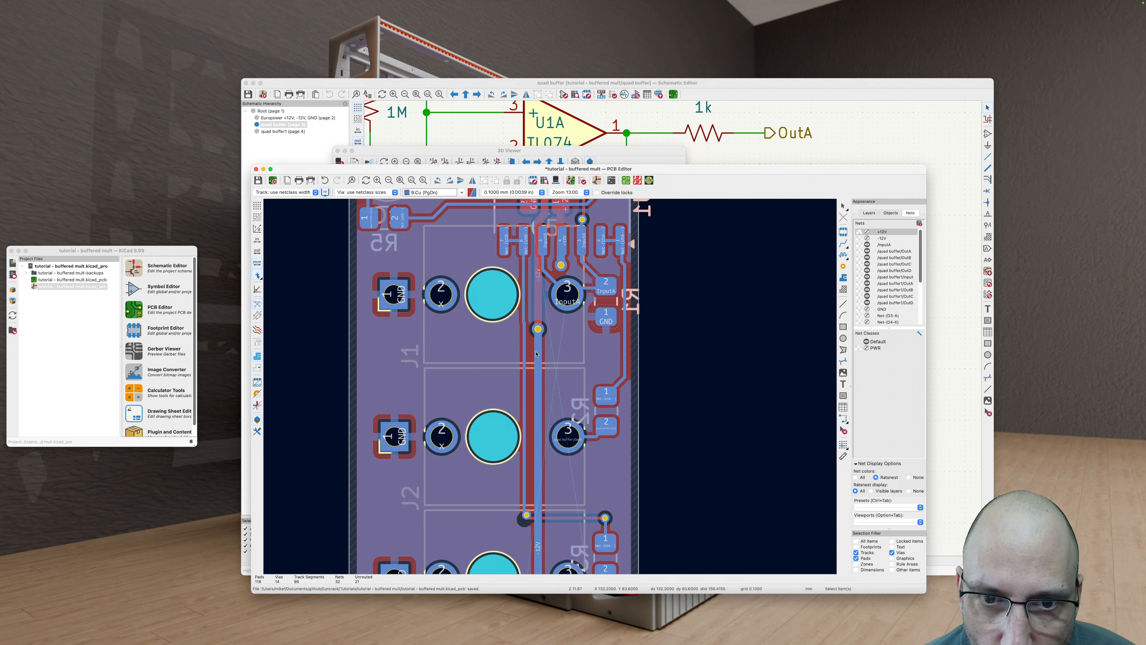
click(539, 390)
drag(538, 391, 531, 414)
scroll(525, 407, down, 1)
click(523, 418)
Step: Reshape the B.Cu track between U1's pad 6 and the -12V via beside J1, and refill the zones
scroll(516, 324, up, 5)
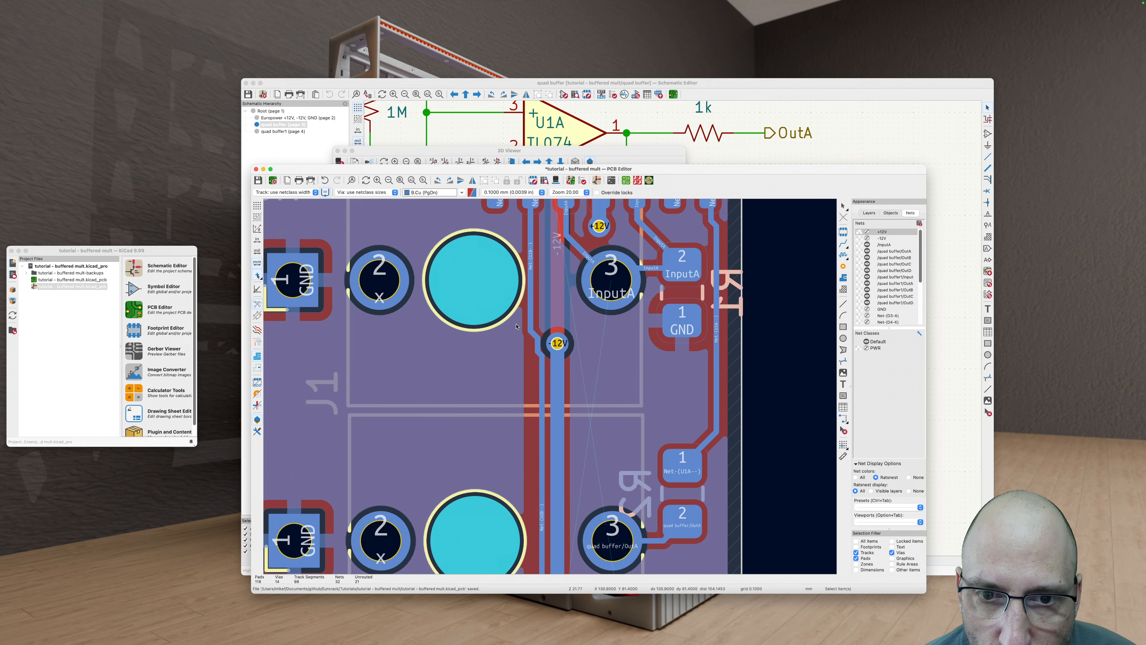
click(538, 344)
scroll(533, 334, down, 3)
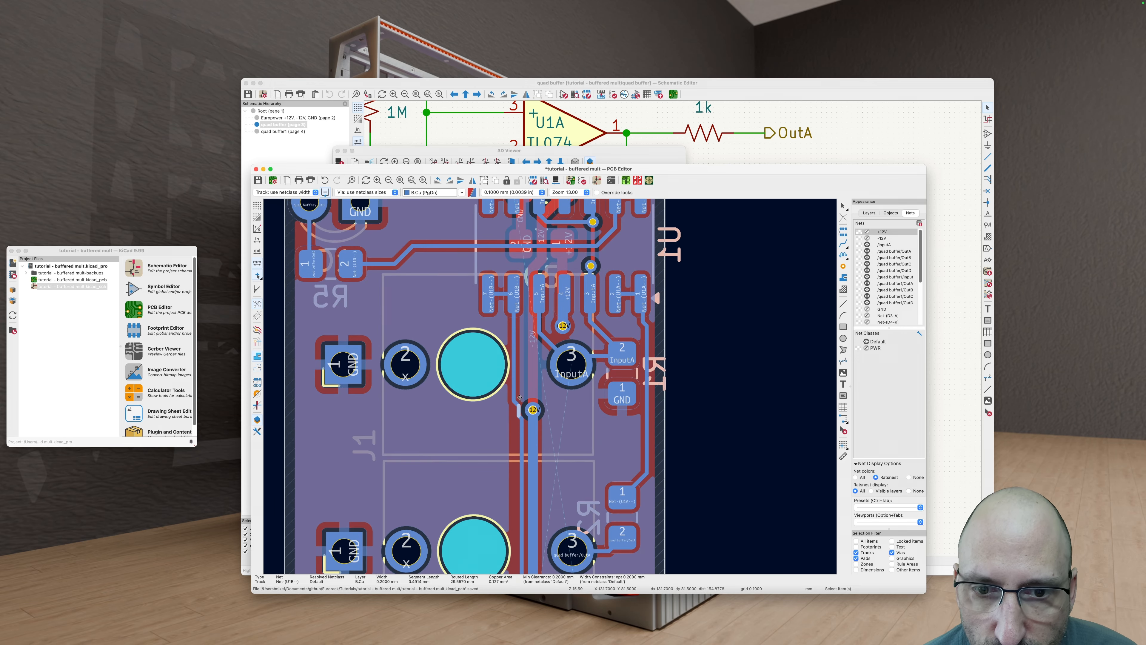
key(d)
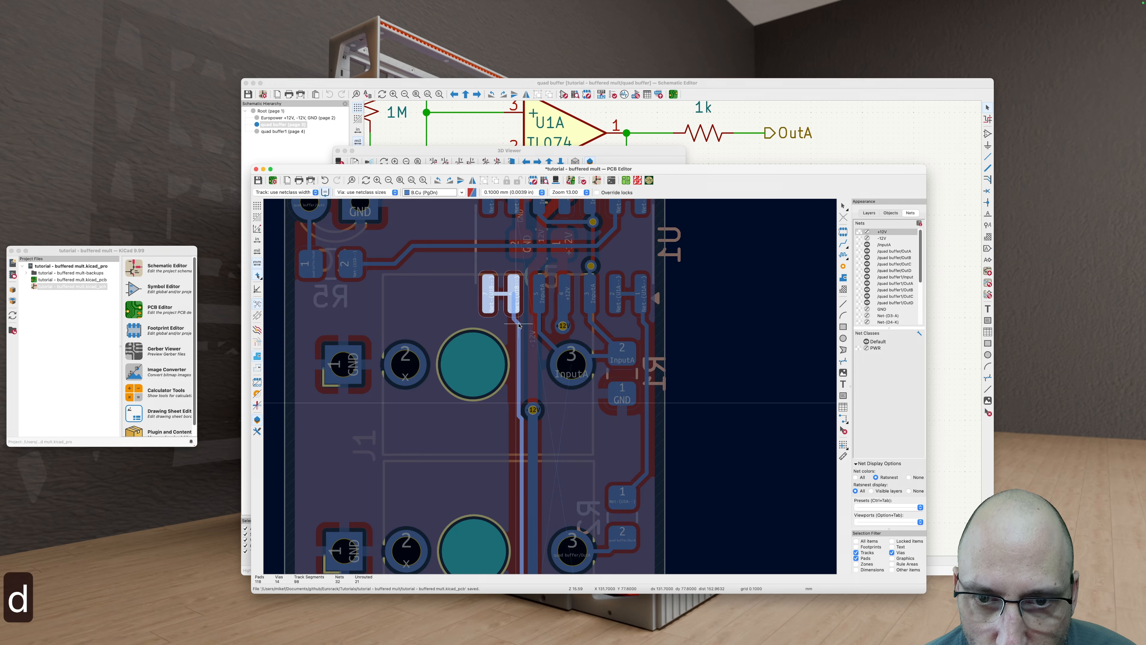
click(519, 323)
key(b)
scroll(502, 421, down, 6)
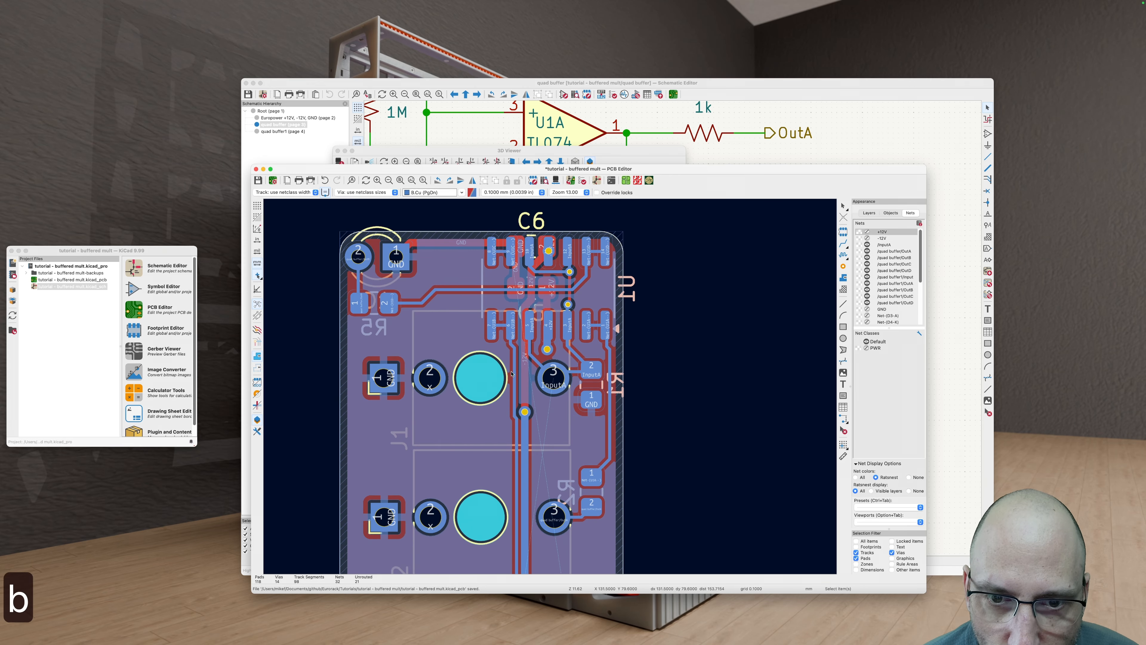
scroll(528, 309, up, 3)
scroll(505, 316, up, 2)
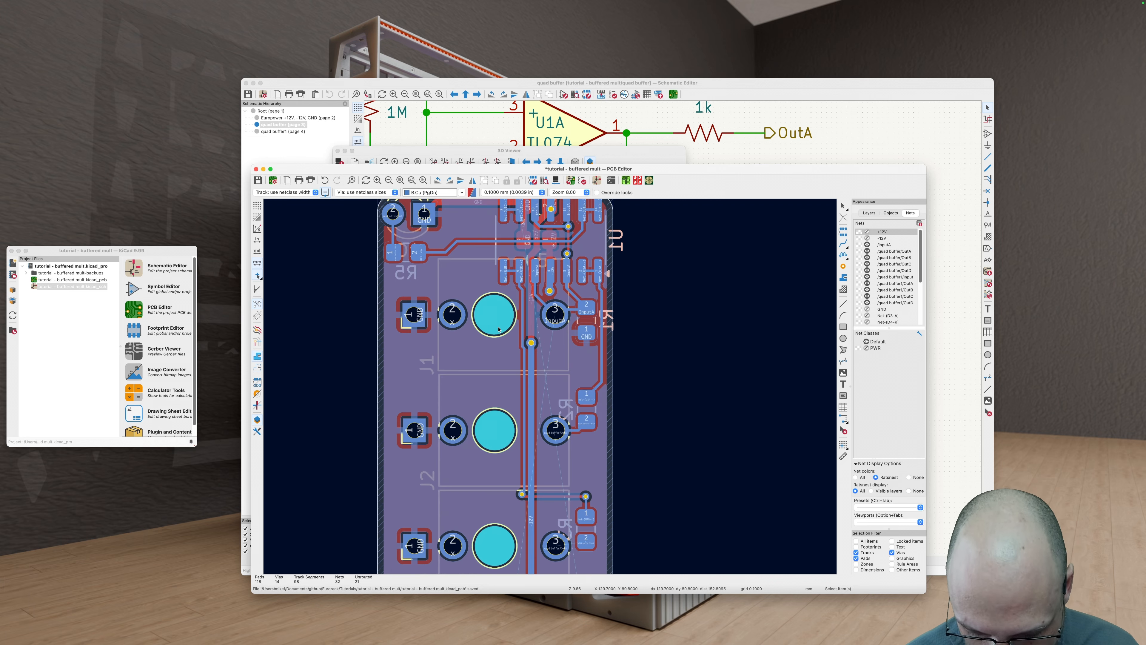
Step: Refill the zones, and highlight the net of R4's pad 1 to trace its connection to U1
key(b)
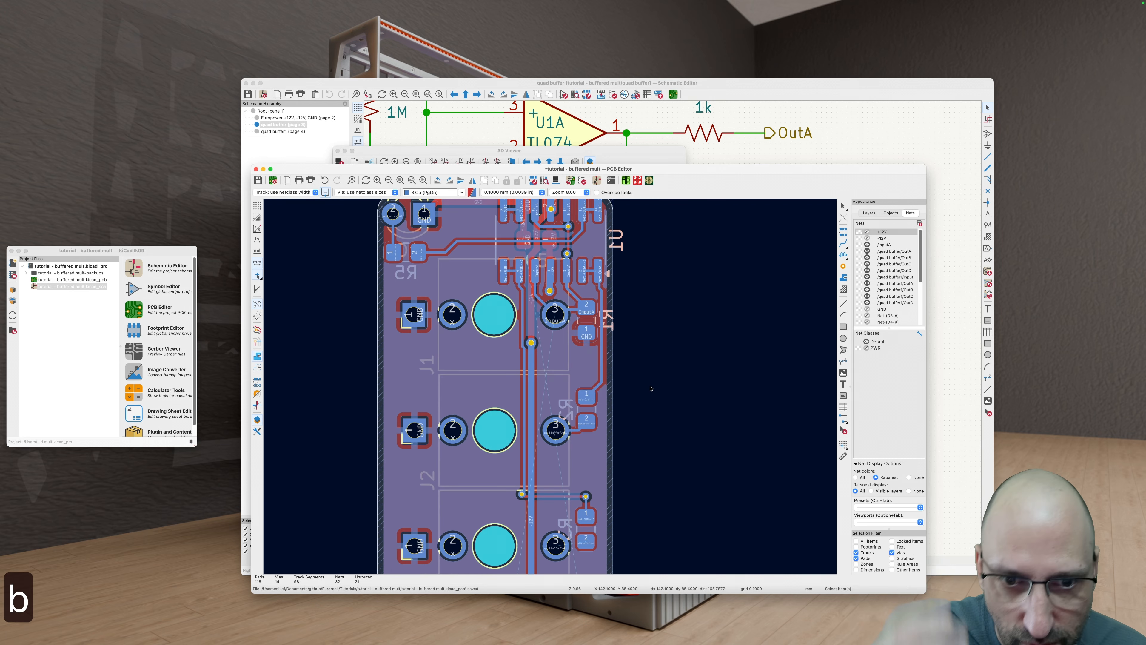
scroll(650, 383, down, 2)
scroll(561, 283, up, 4)
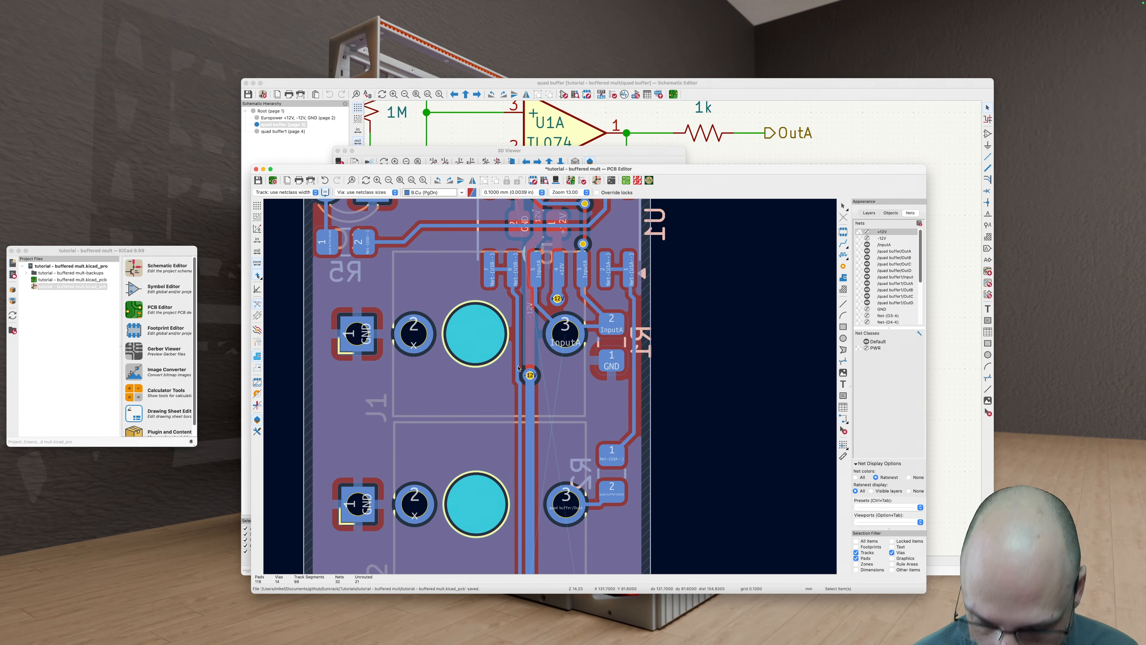
key(grave)
middle_drag(580, 420, 550, 325)
scroll(549, 324, down, 6)
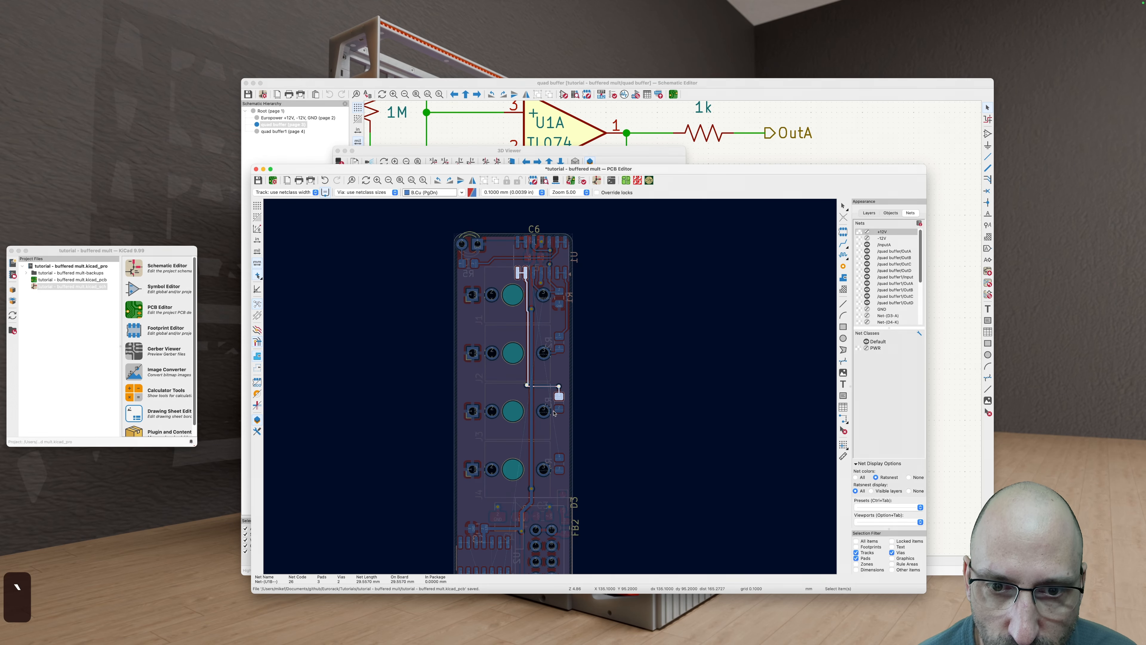
key(grave)
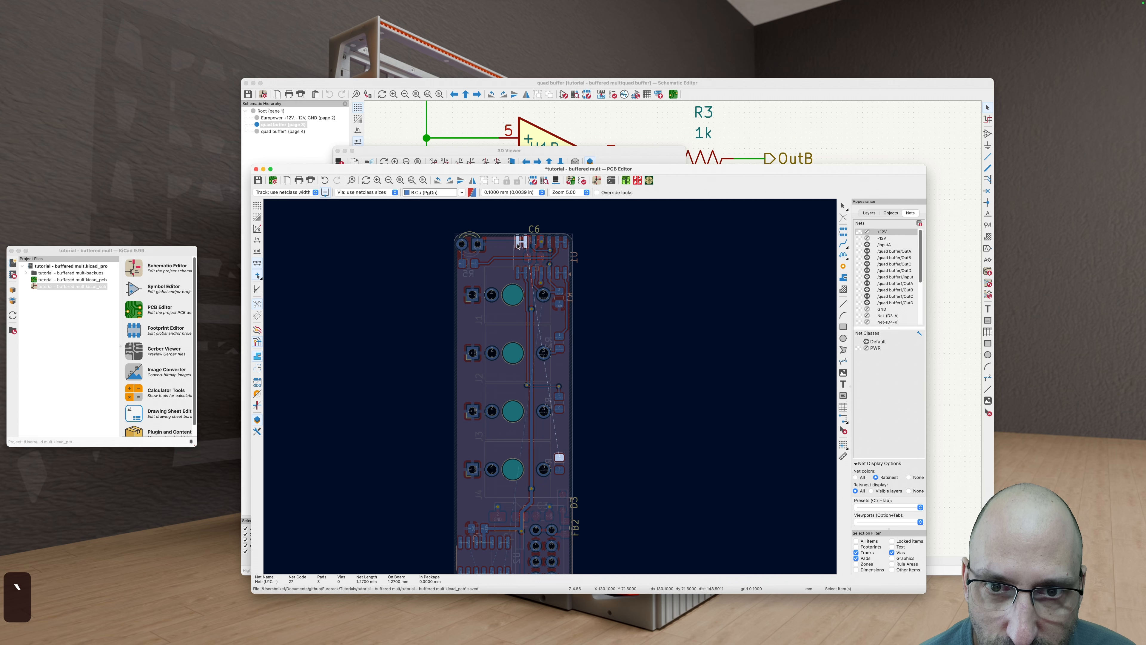
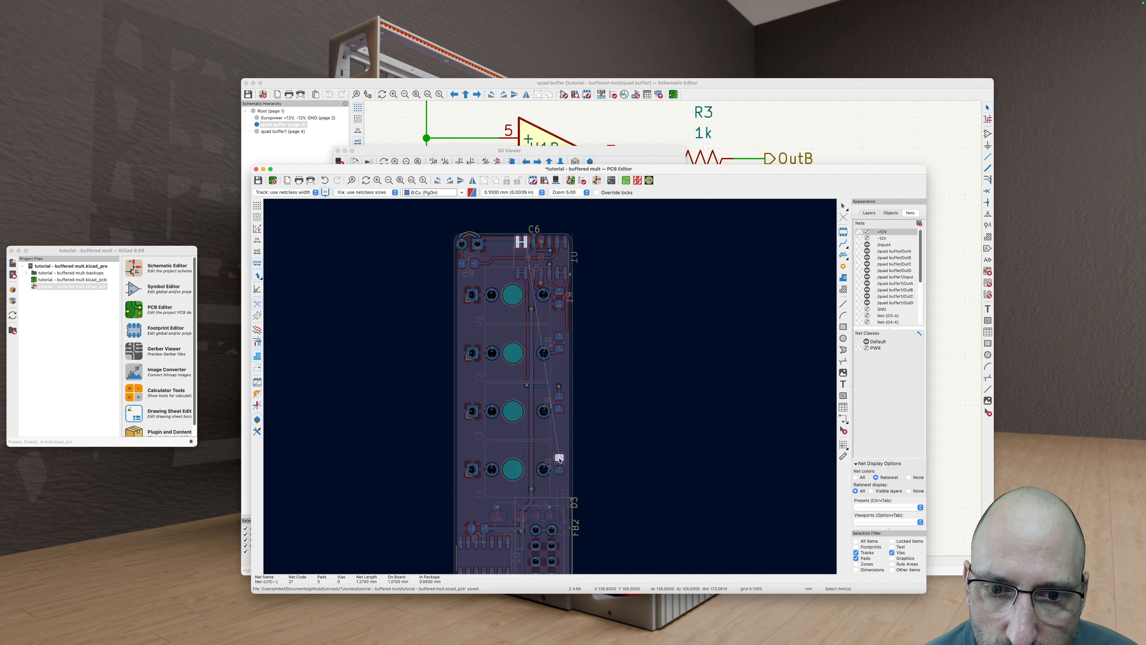
Step: Route a short B.Cu stub from R4's pad 1 to a via, and an F.Cu track between J3 and J4 to a second via
key(x)
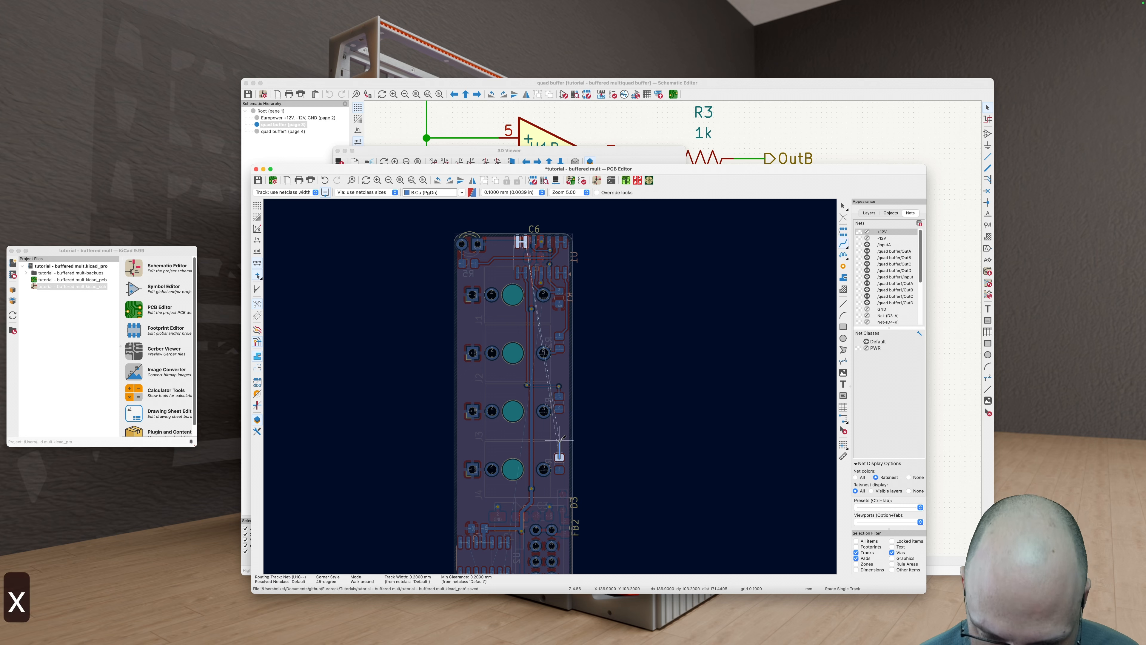
key(v)
key(Escape)
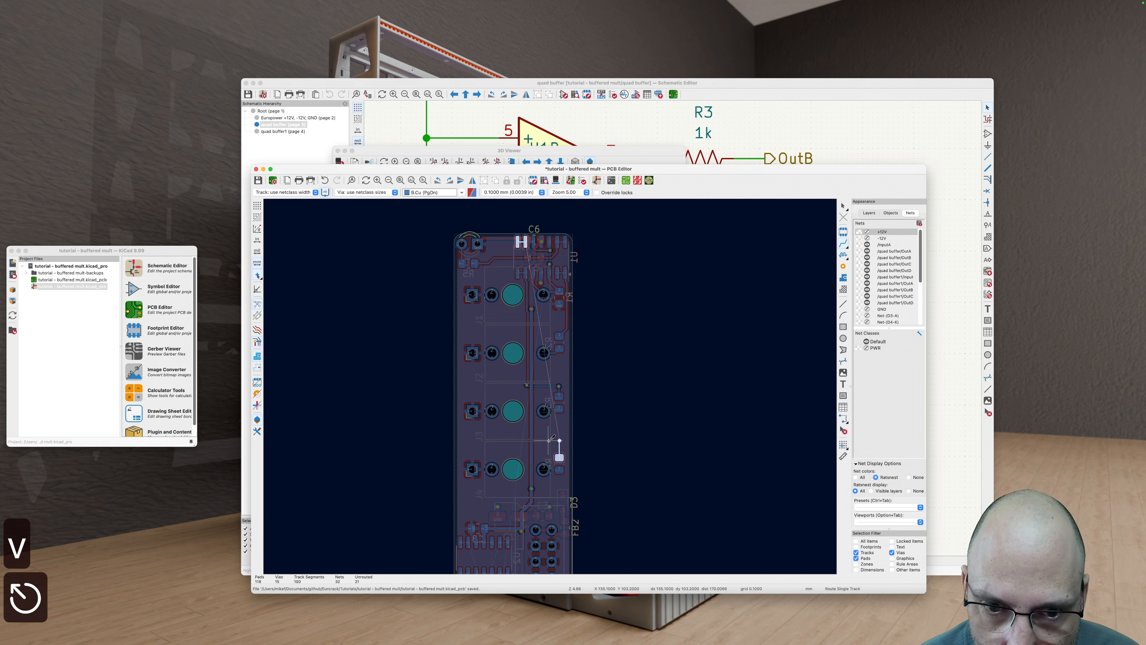
key(v)
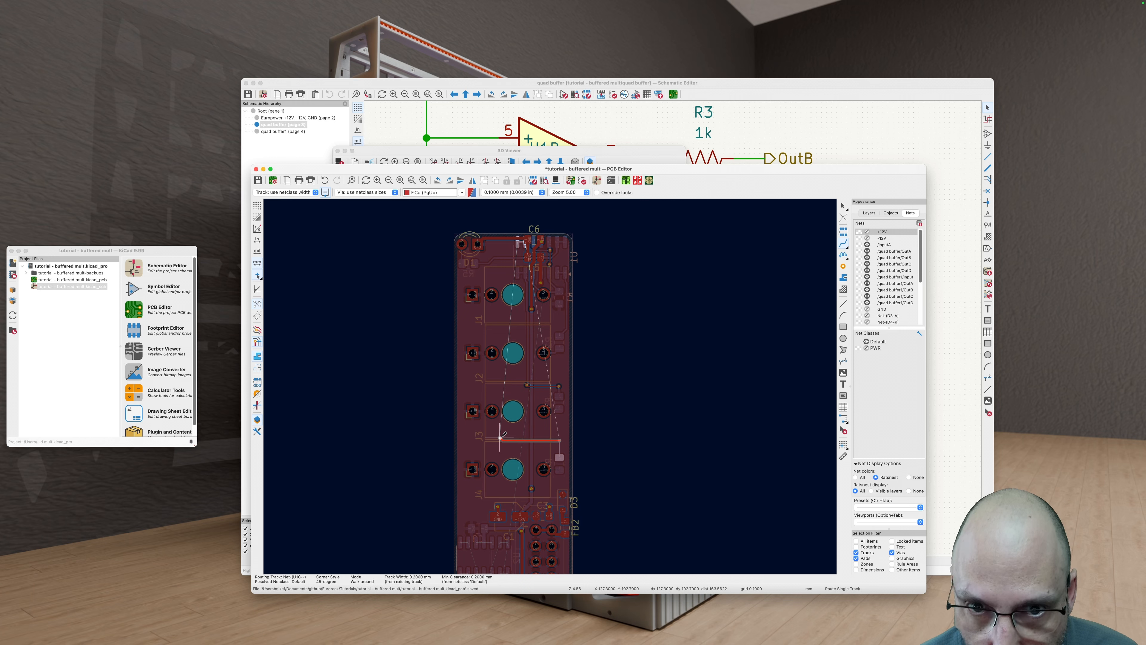
key(v)
click(500, 437)
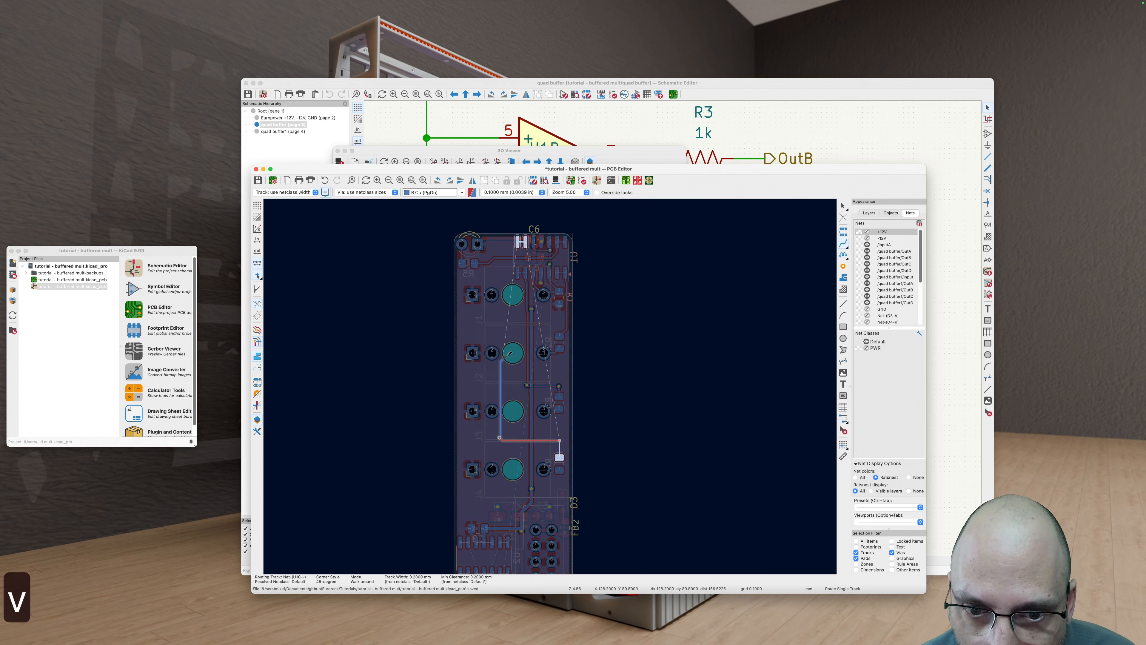
Step: Route a B.Cu track from the second via straight up past J3, J2 and J1, ending in a via below R5's track
scroll(501, 317, up, 3)
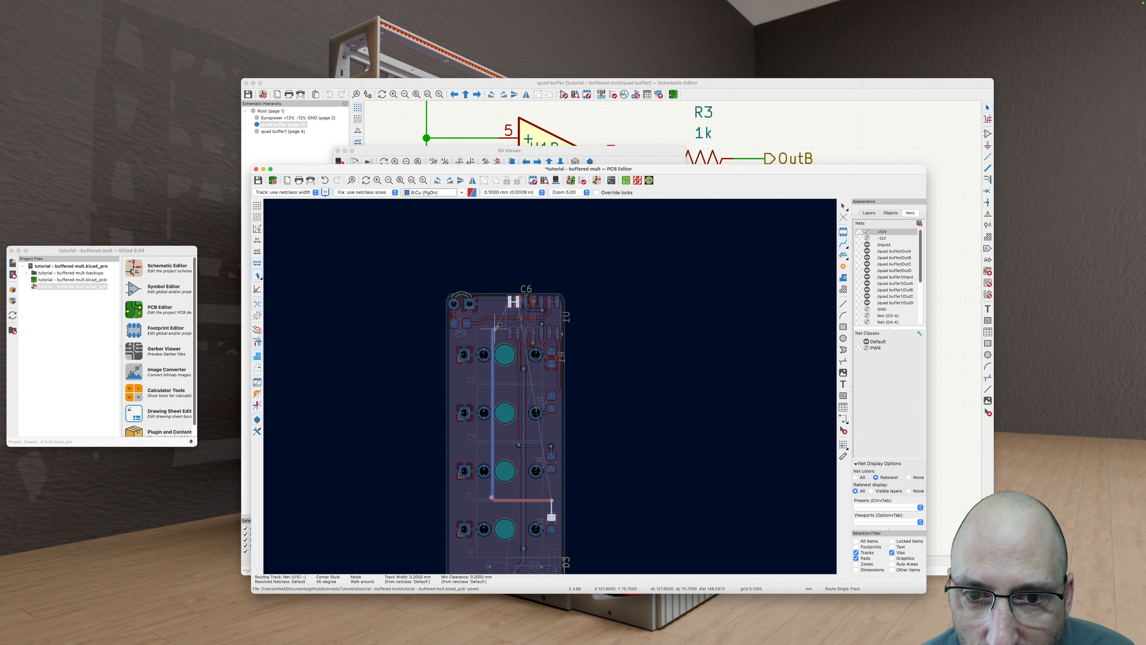
key(v)
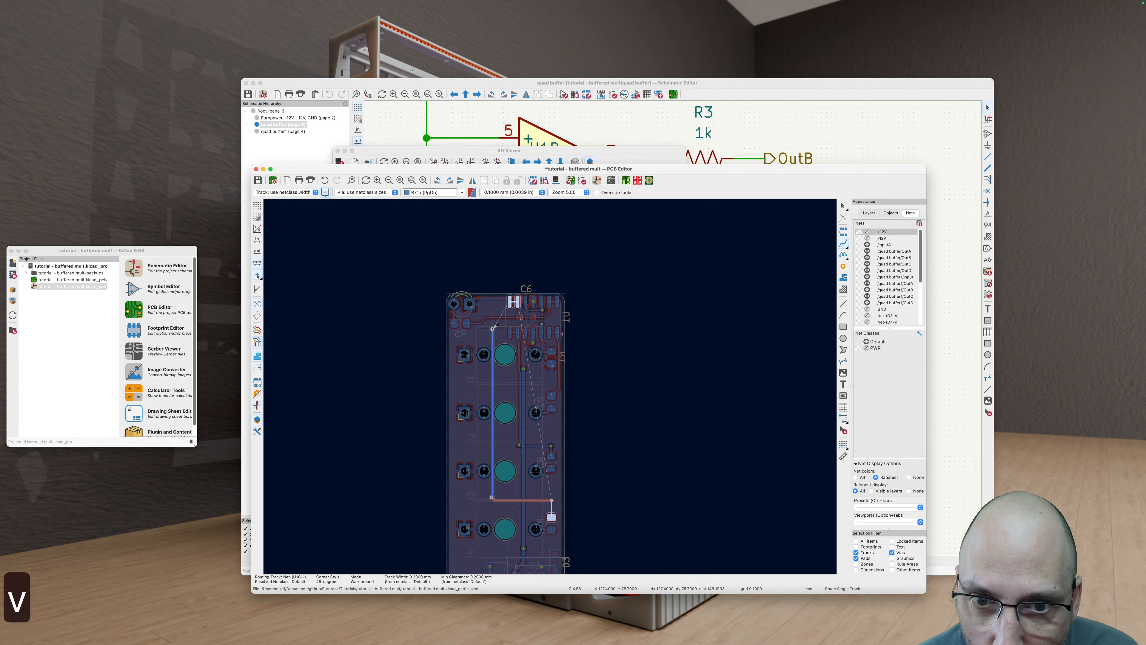
key(Escape)
click(494, 328)
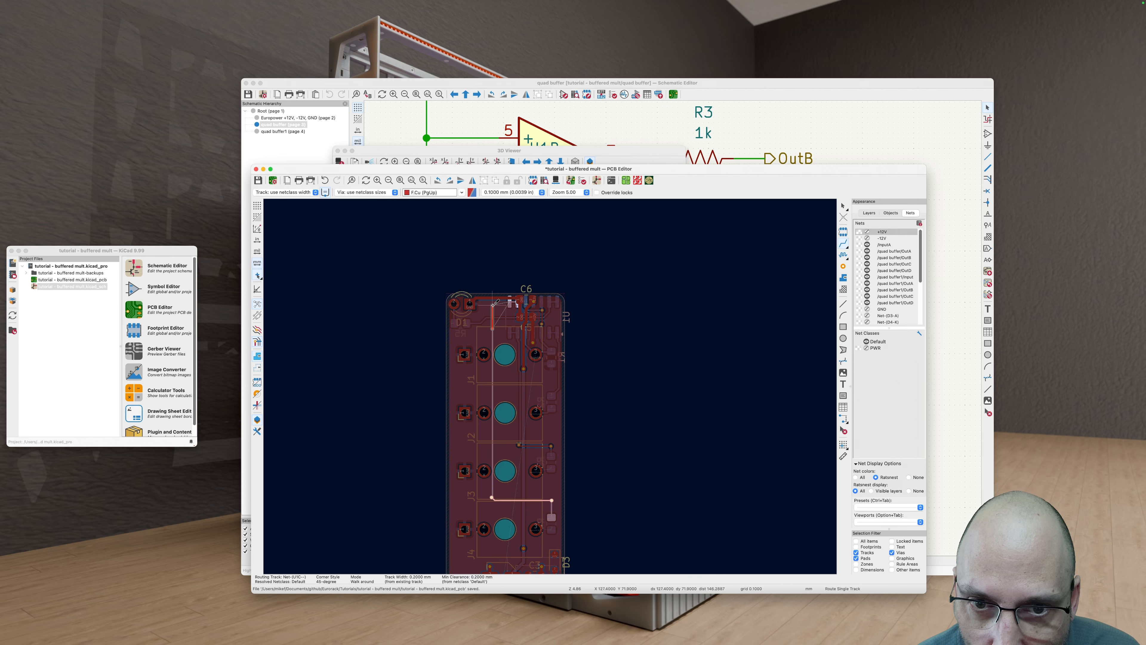
Step: Cross R5's track with a short F.Cu segment to another via, and finish with a B.Cu track to U1's pad 8
scroll(495, 302, up, 5)
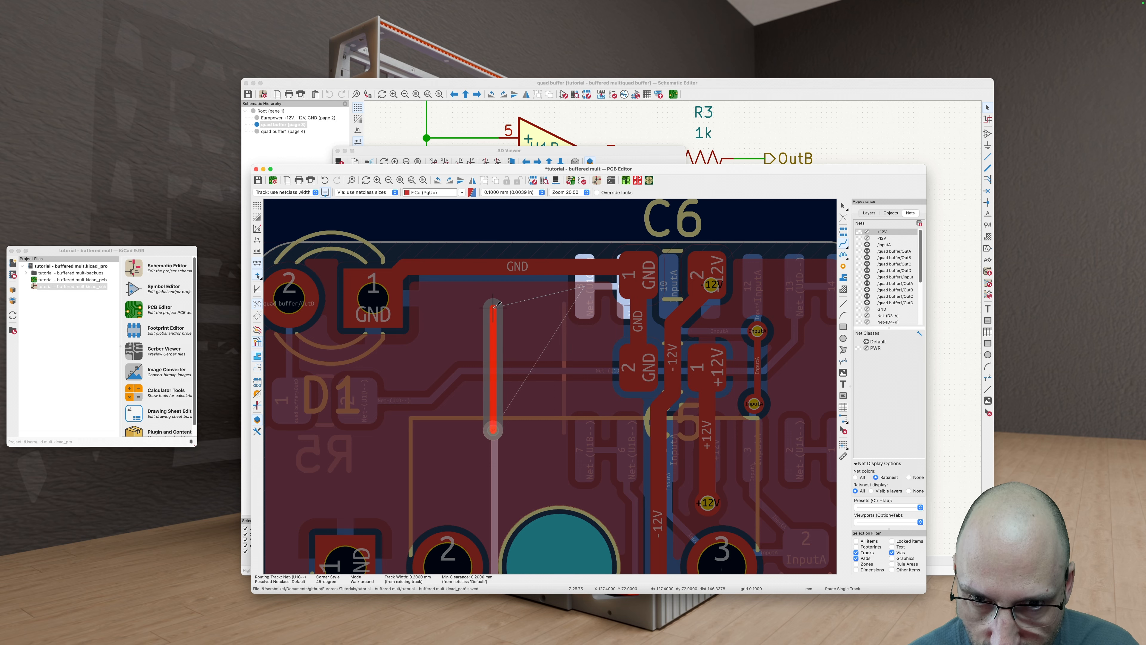
key(v)
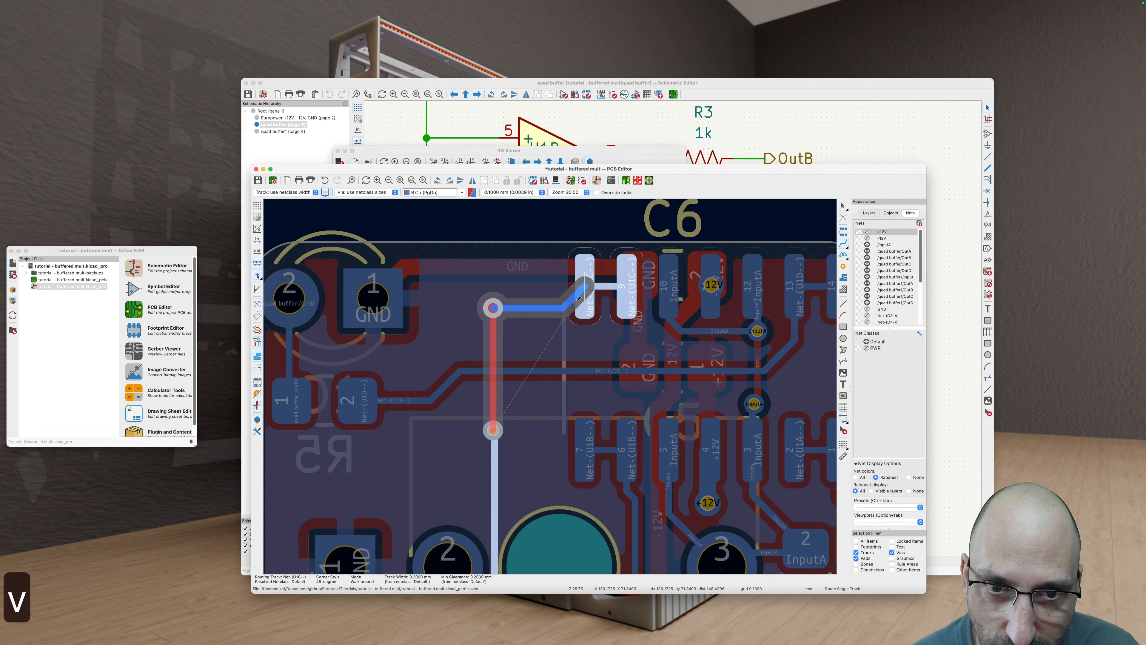
click(582, 300)
key(Escape)
scroll(555, 325, up, 3)
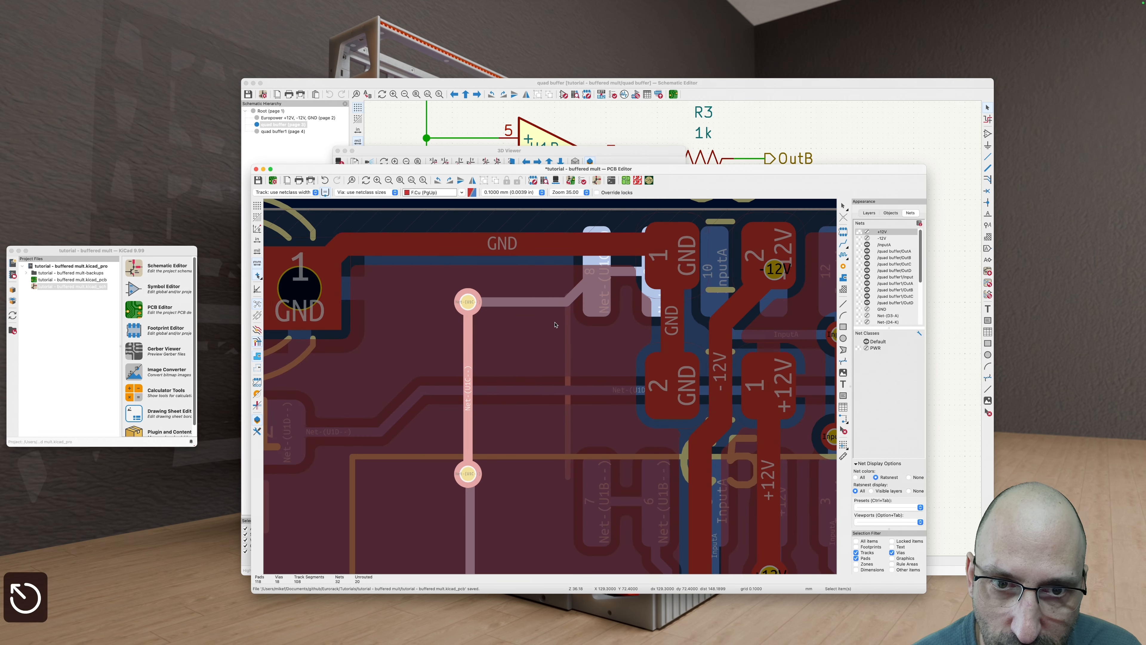
Step: Undo the last adjustment, reshape the B.Cu track between the upper via and U1's pad 8, and refill the zones
scroll(567, 347, down, 2)
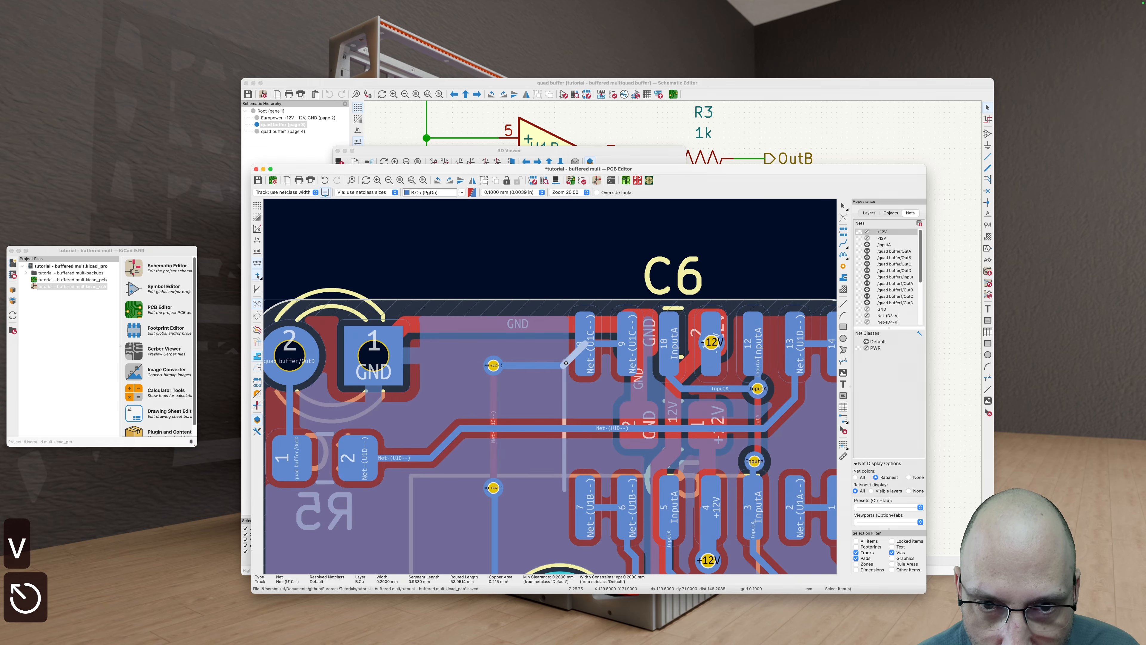
key(super+z)
key(super+z)
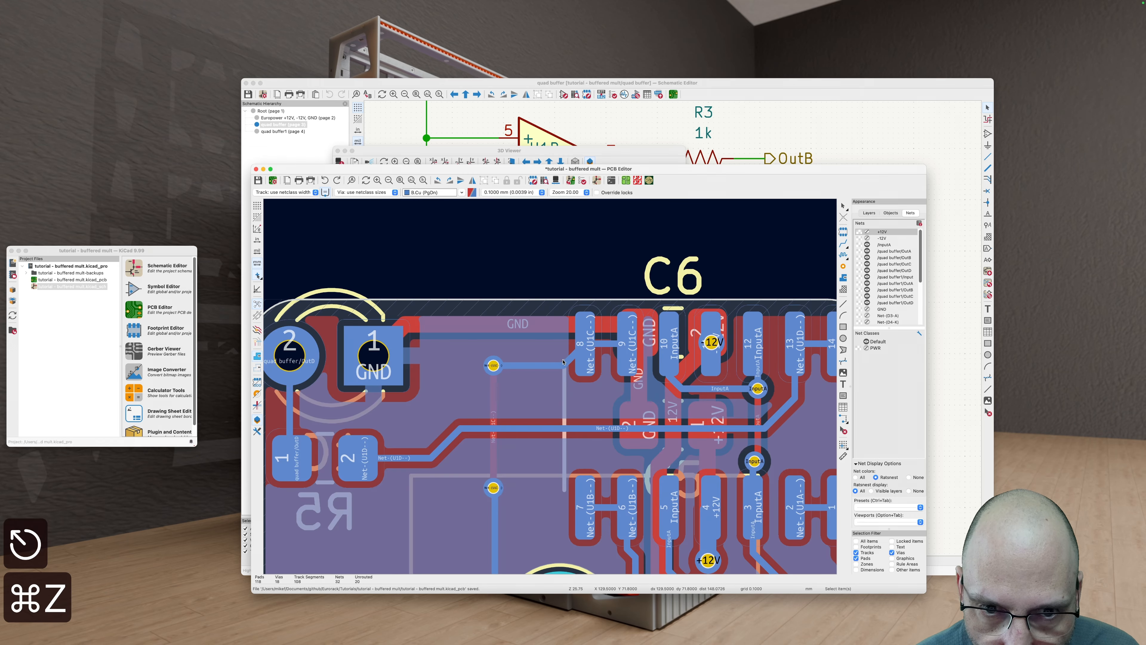
key(d)
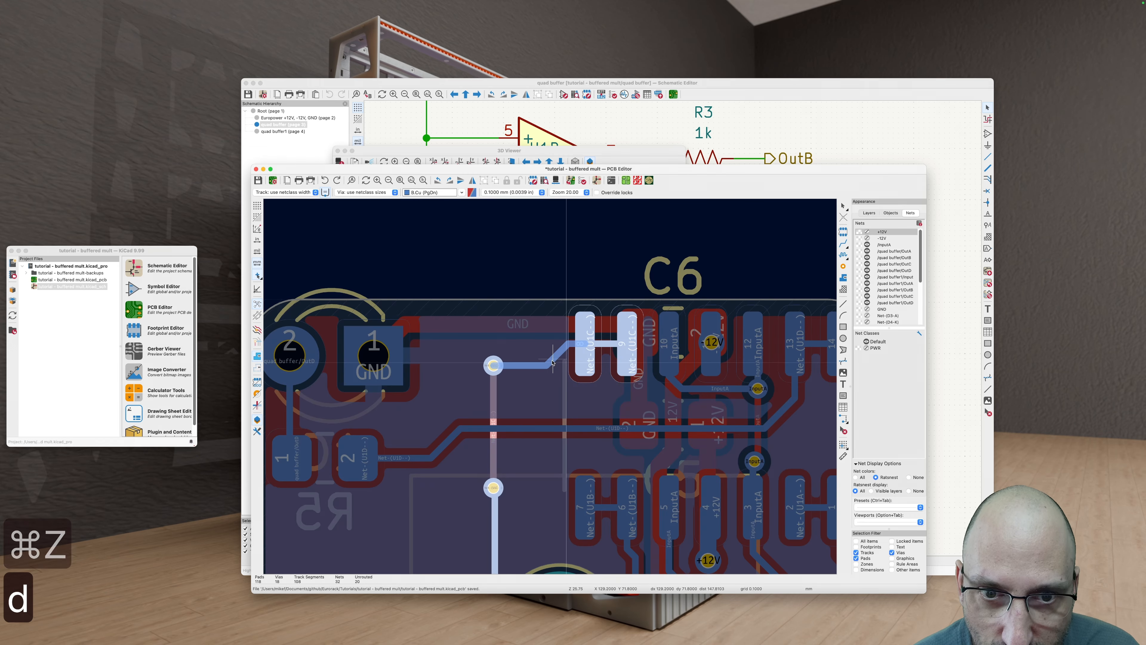
click(560, 355)
key(d)
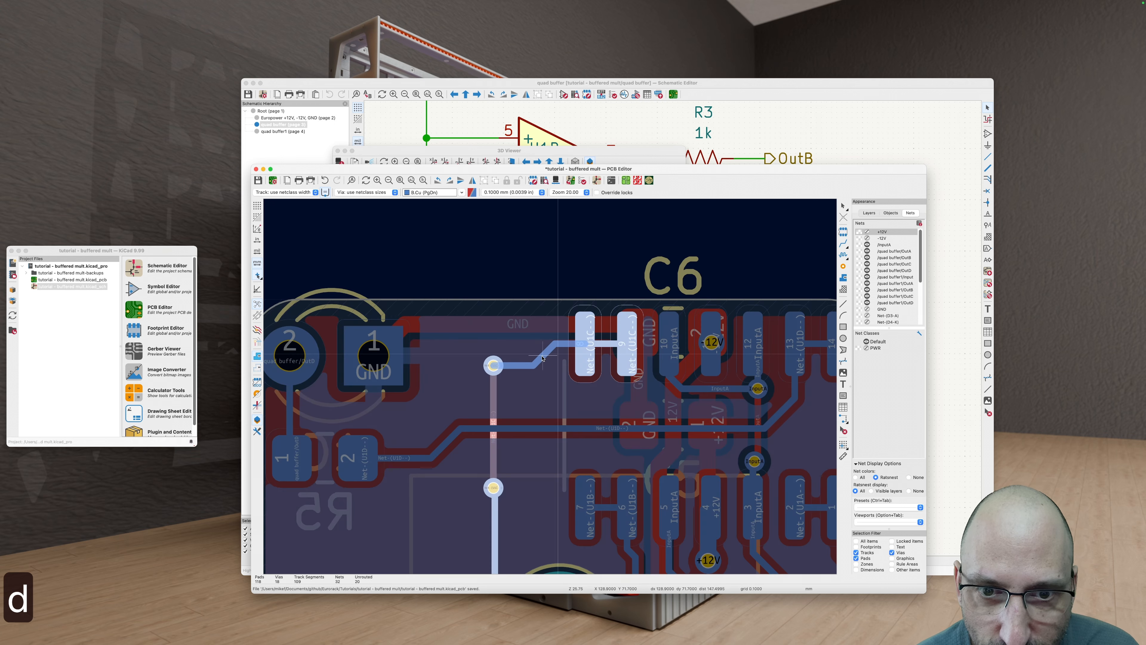
click(543, 358)
key(b)
scroll(541, 306, down, 4)
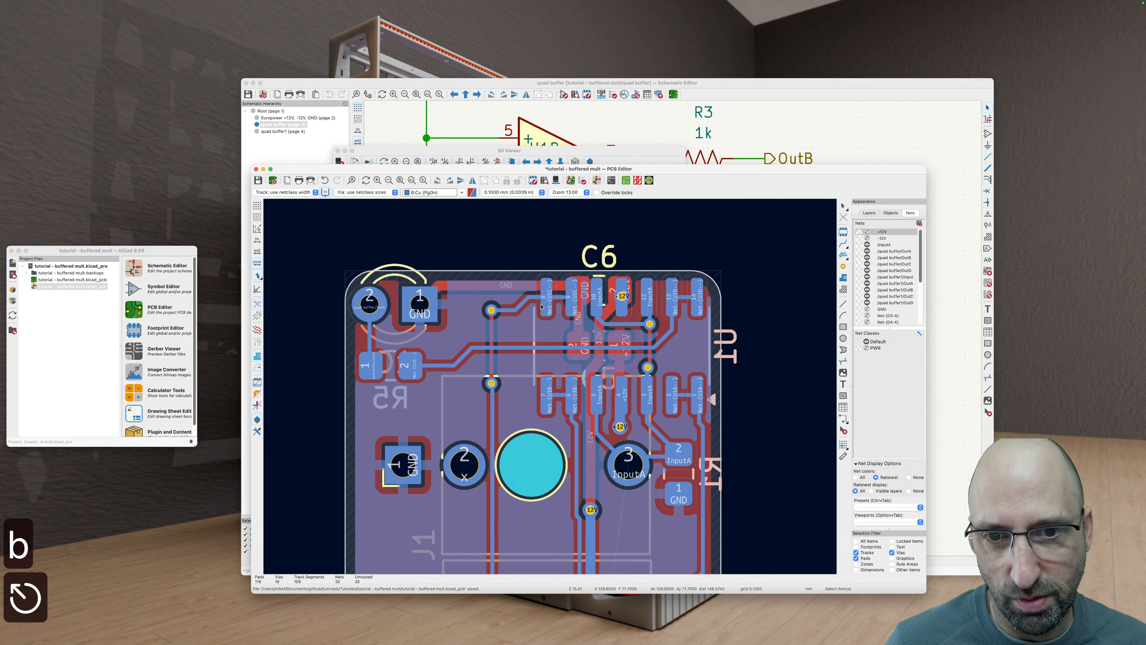
Step: Examine the F.Cu layer from U1 down past the power section to J6, checking the routed tracks and remaining ratsnest lines
scroll(508, 304, down, 2)
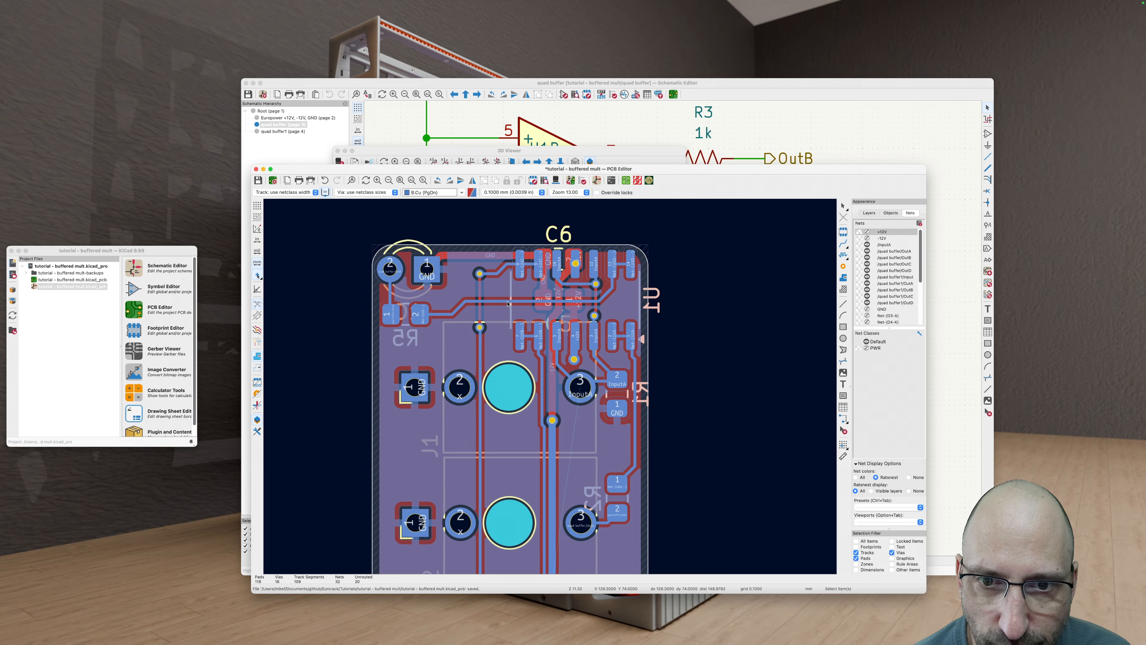
scroll(541, 347, down, 4)
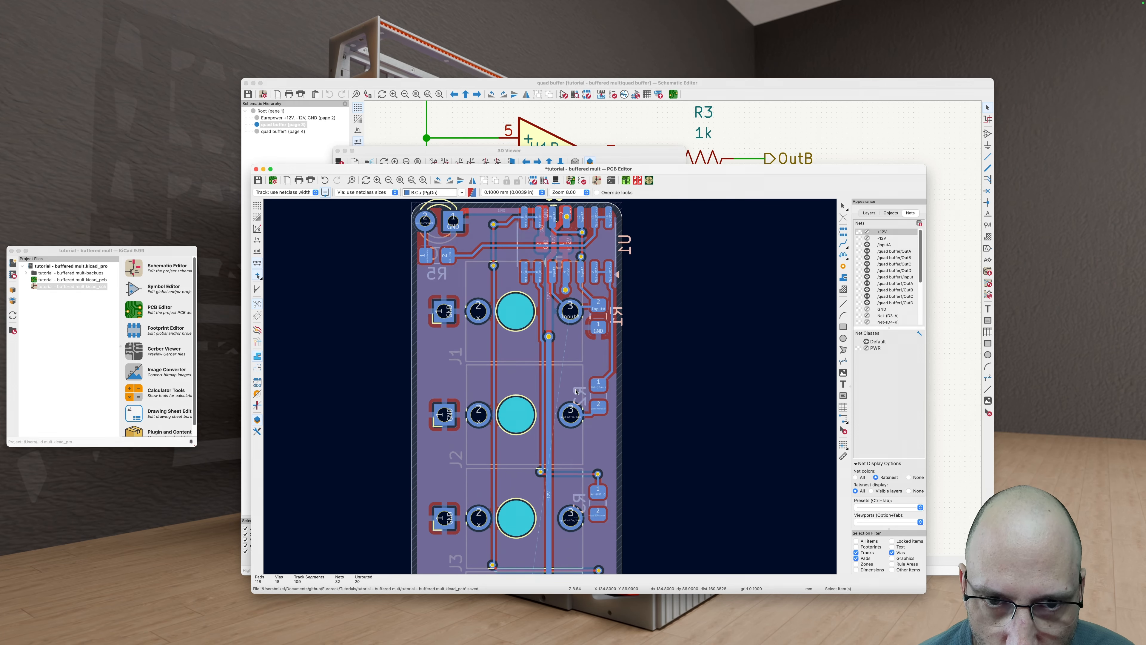
key(v)
scroll(575, 388, up, 2)
scroll(573, 343, down, 2)
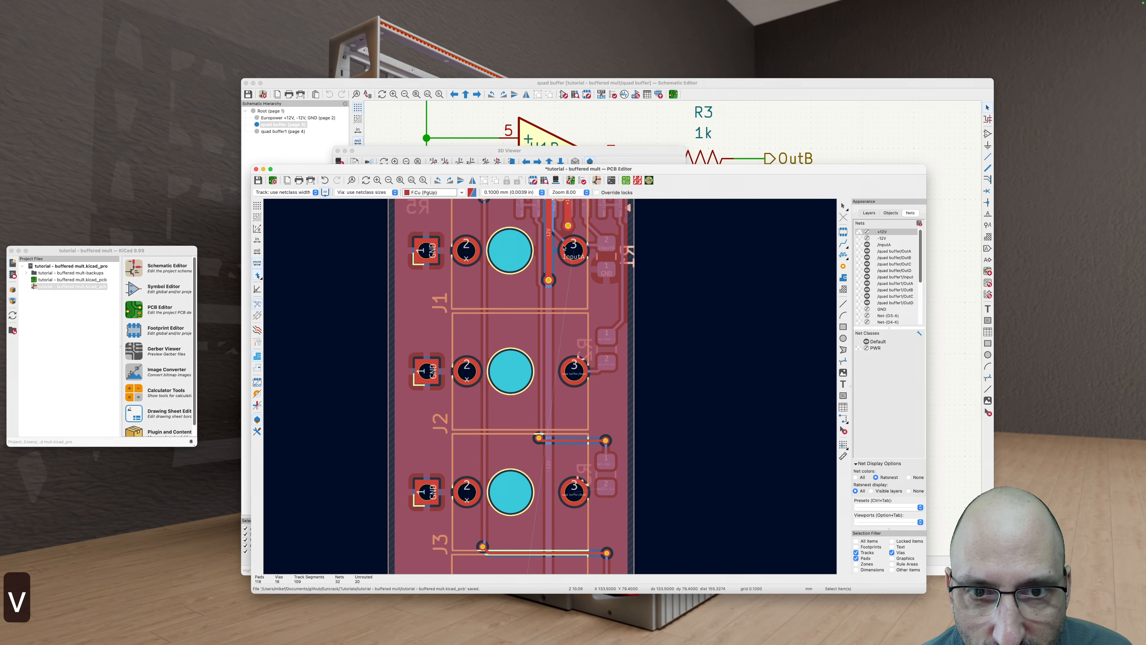
scroll(569, 246, down, 2)
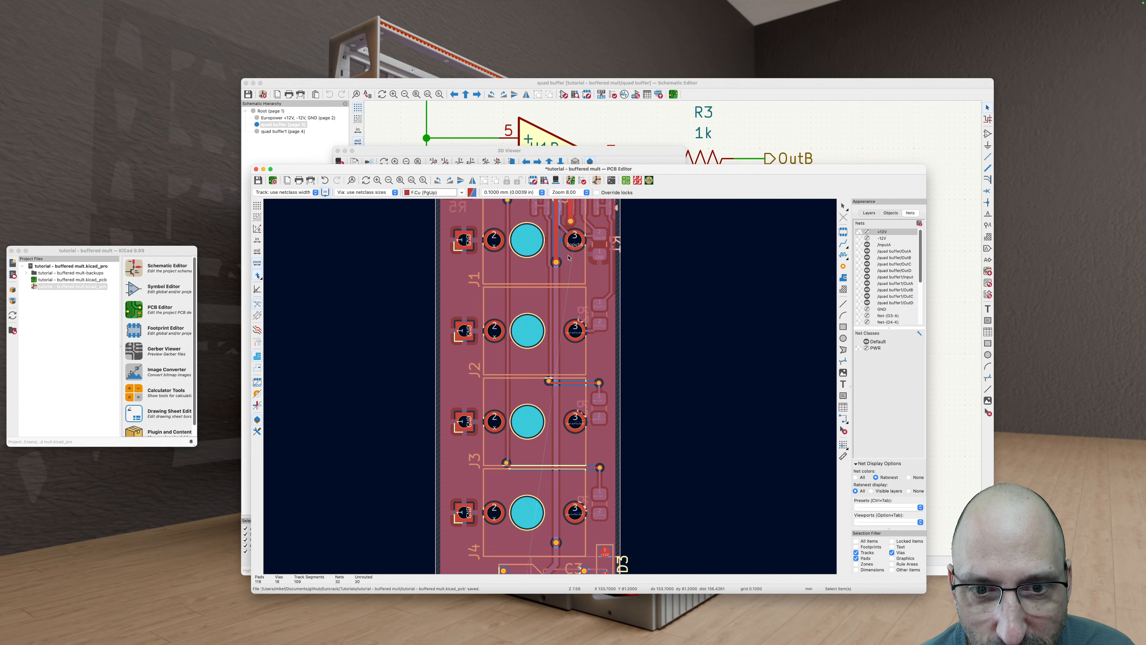
scroll(571, 239, down, 5)
scroll(528, 424, down, 4)
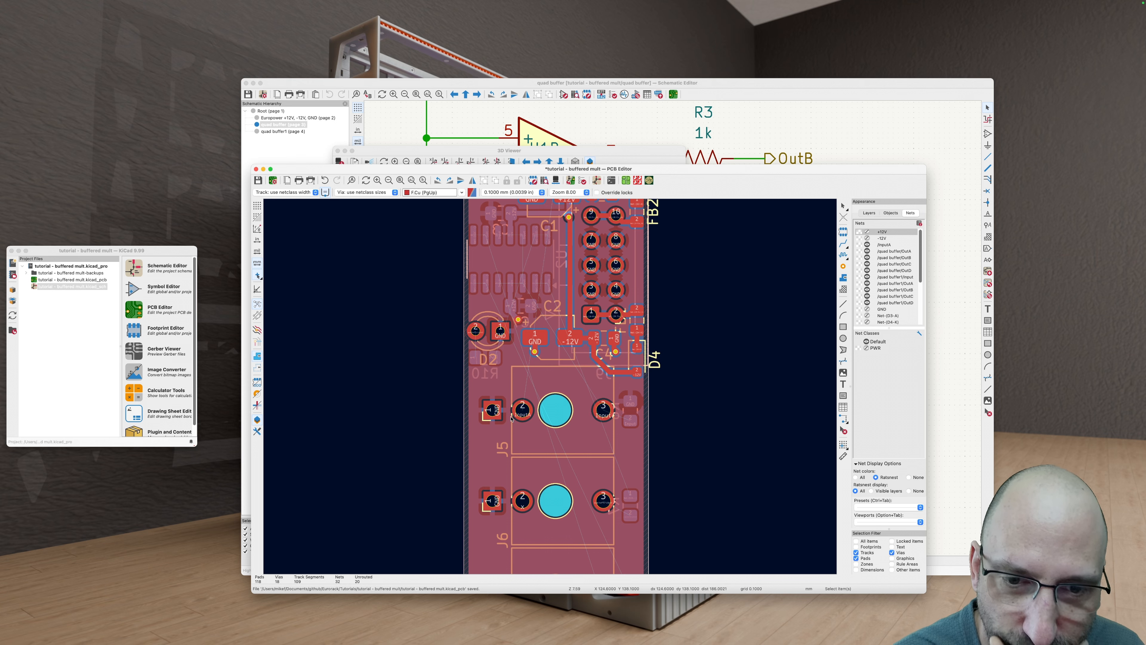
scroll(519, 422, down, 2)
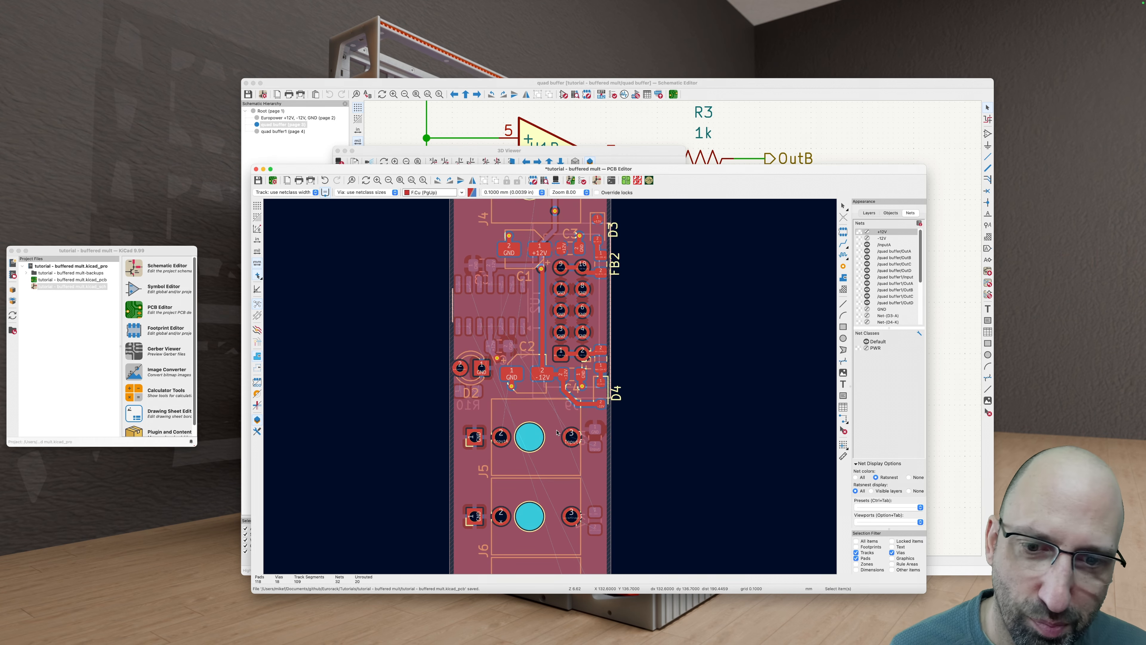
scroll(556, 432, down, 5)
middle_drag(663, 389, 608, 480)
scroll(524, 303, down, 1)
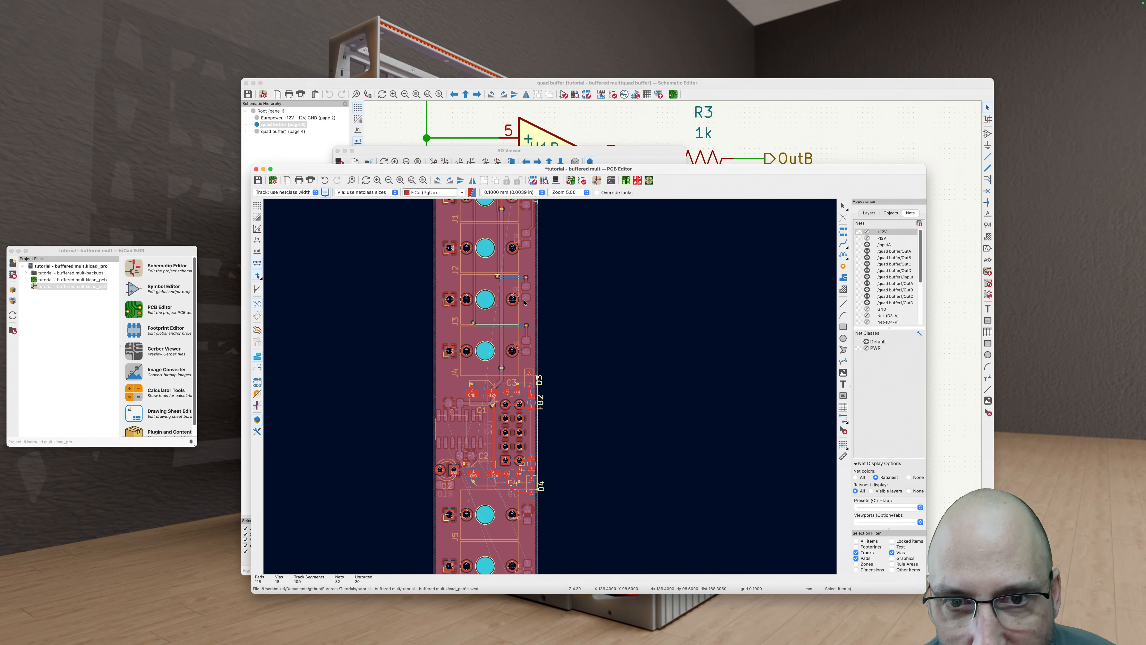
scroll(524, 303, down, 2)
scroll(519, 335, up, 4)
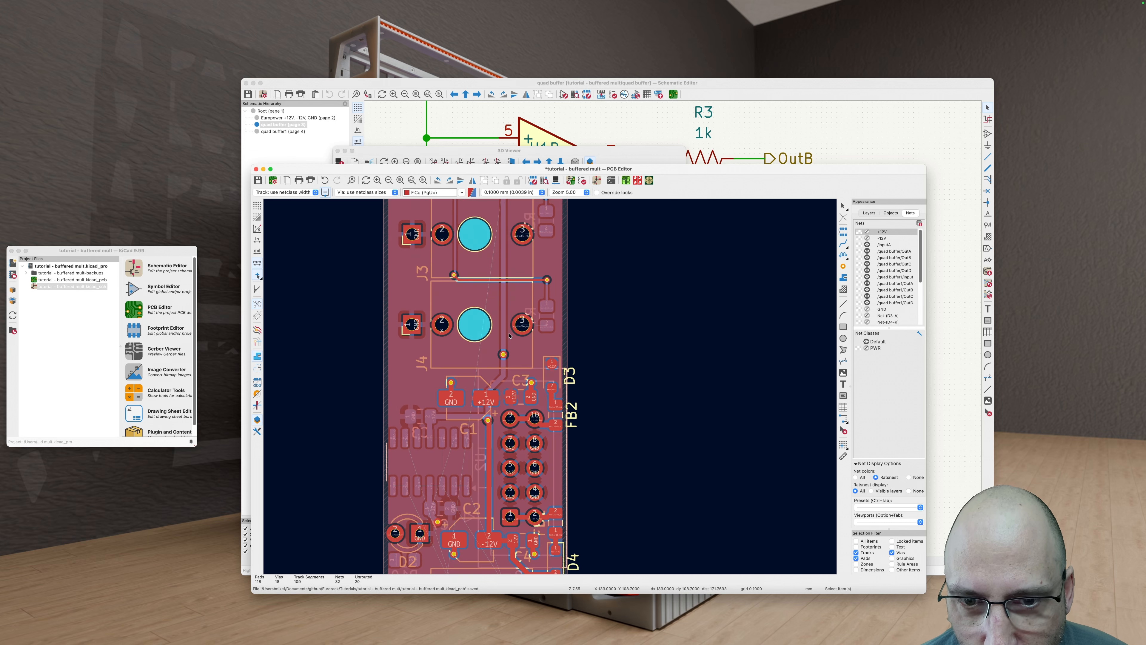
scroll(508, 373, down, 4)
middle_drag(588, 297, 633, 324)
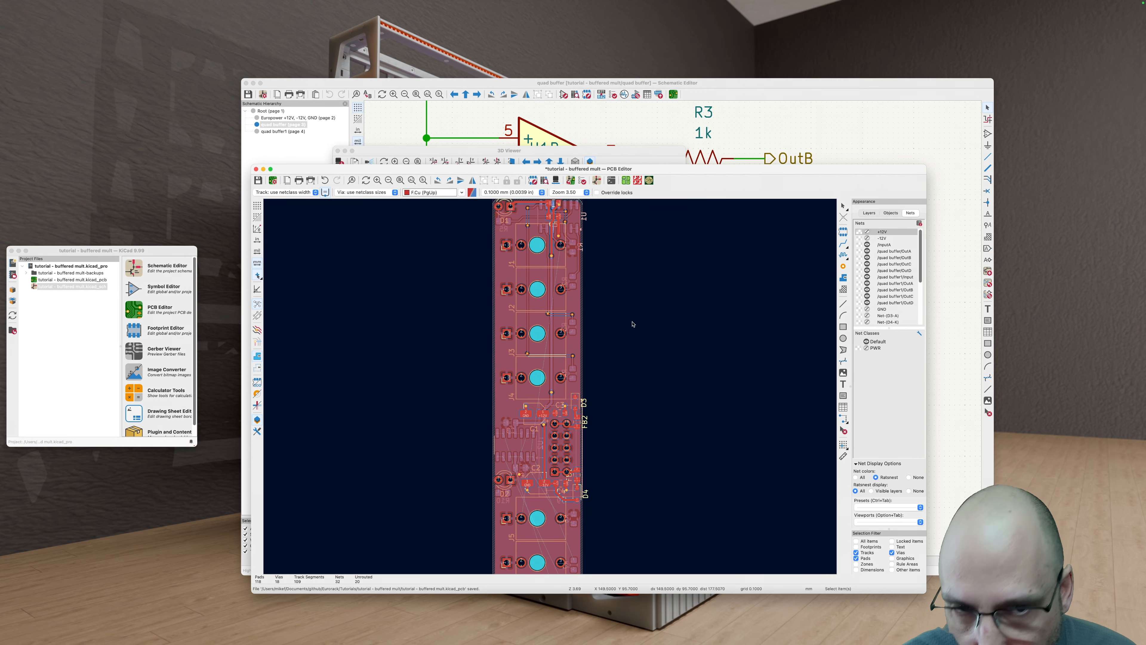
scroll(546, 280, up, 7)
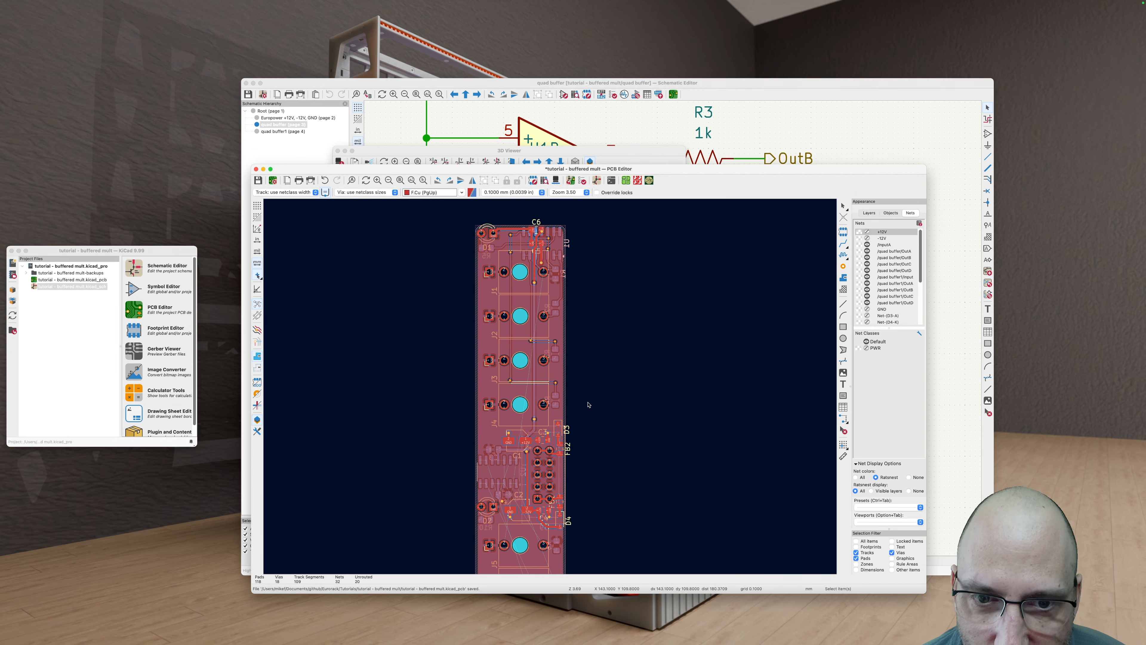
scroll(546, 281, down, 7)
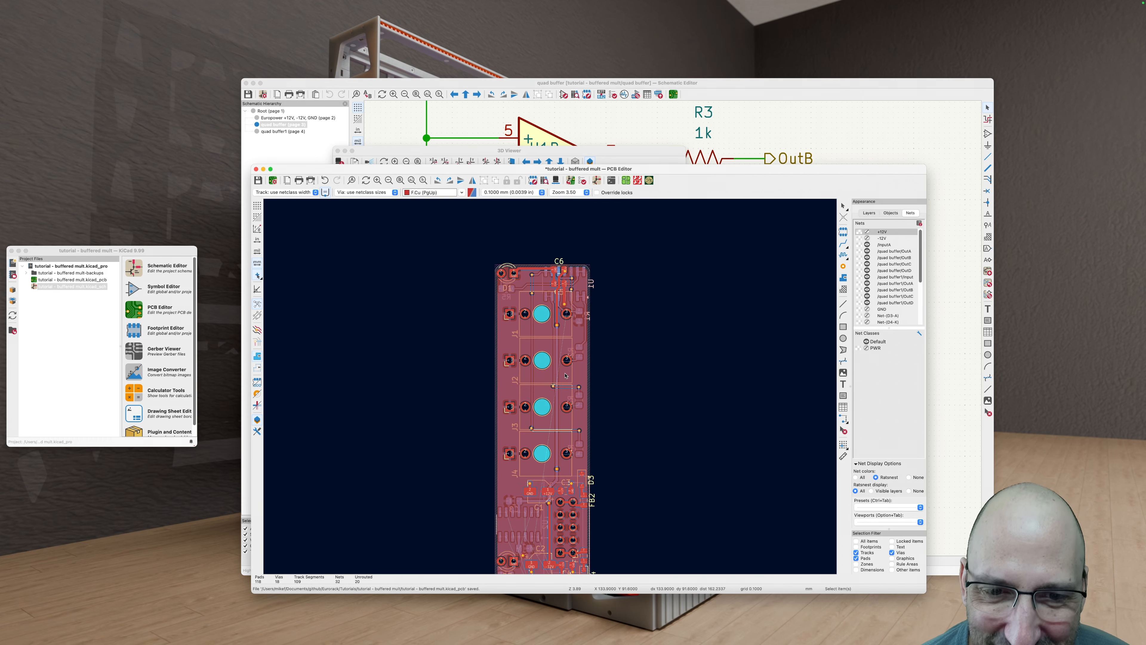
scroll(574, 360, up, 7)
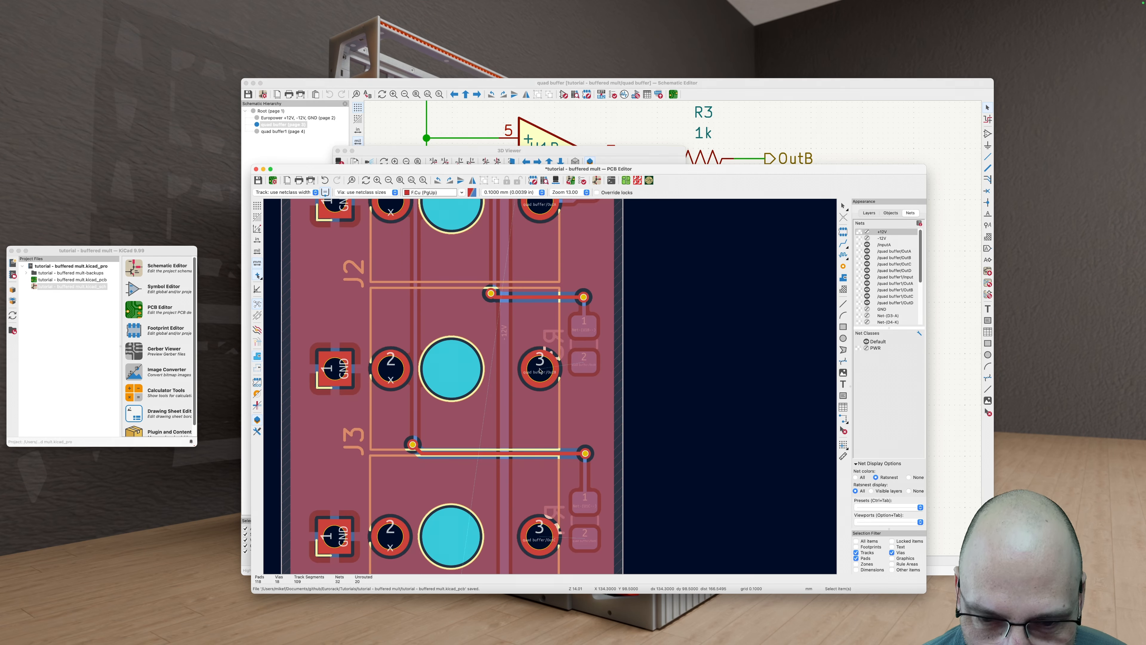
Step: Try to route a B.Cu track from J3's pad 3 to R3's pad 2, and undo the attempt
key(v)
key(x)
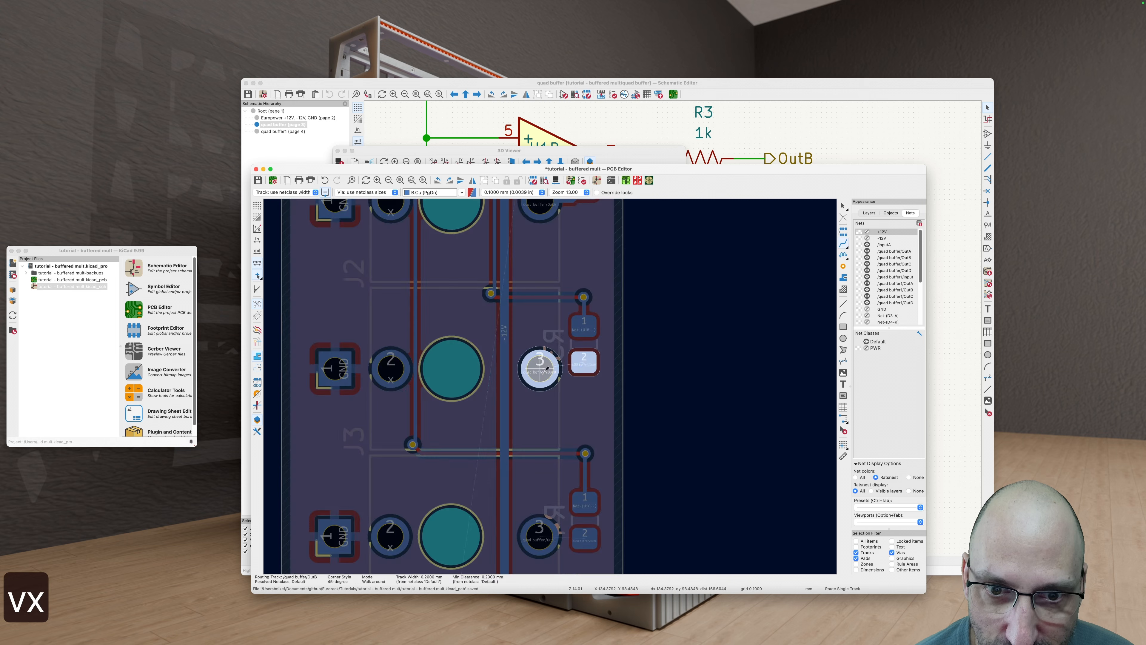
click(584, 365)
click(540, 537)
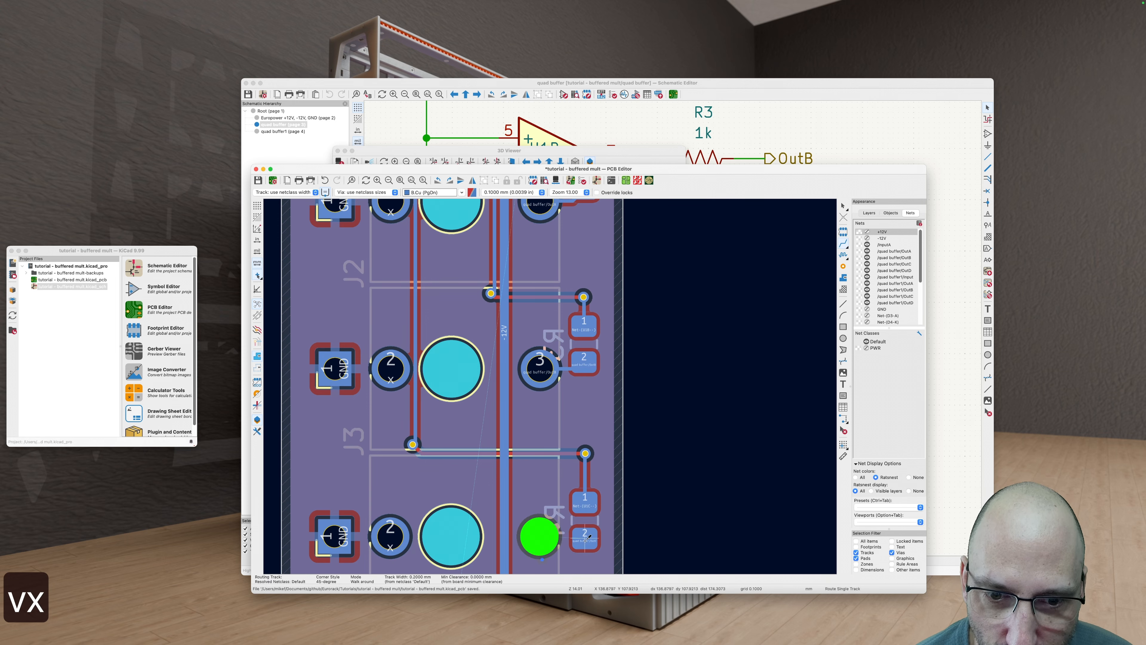
key(super+z)
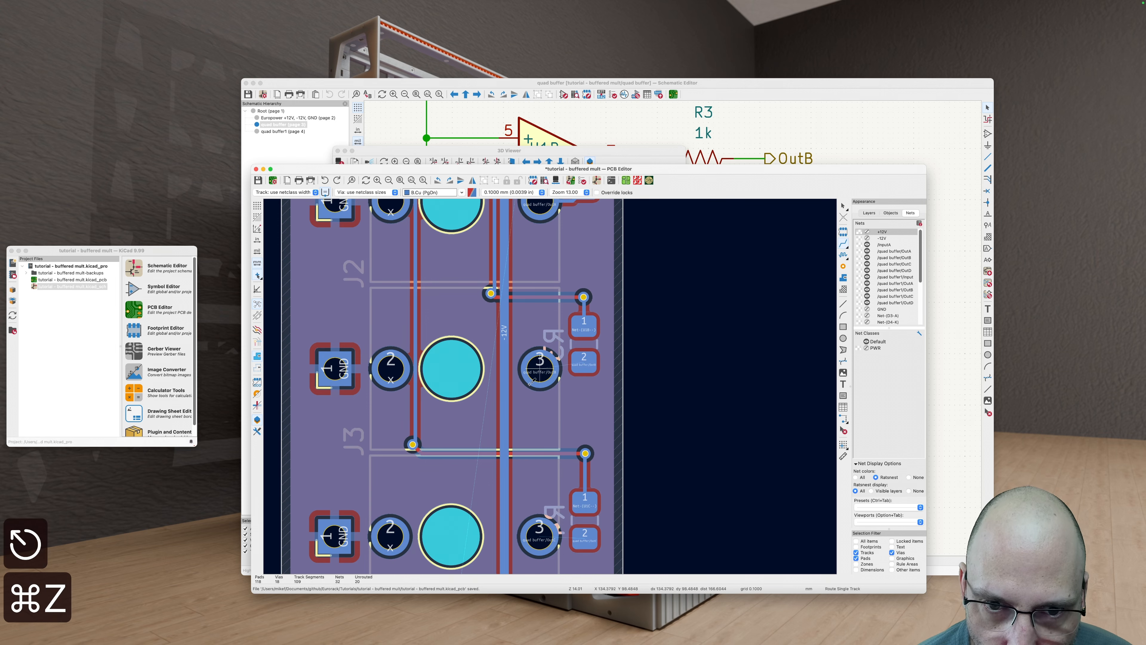
Step: Route B.Cu tracks from J3's pad 3 to R3's pad 2 and from J4's pad 3 to R4's pad 2, and refill the zones
click(530, 383)
click(578, 364)
click(530, 546)
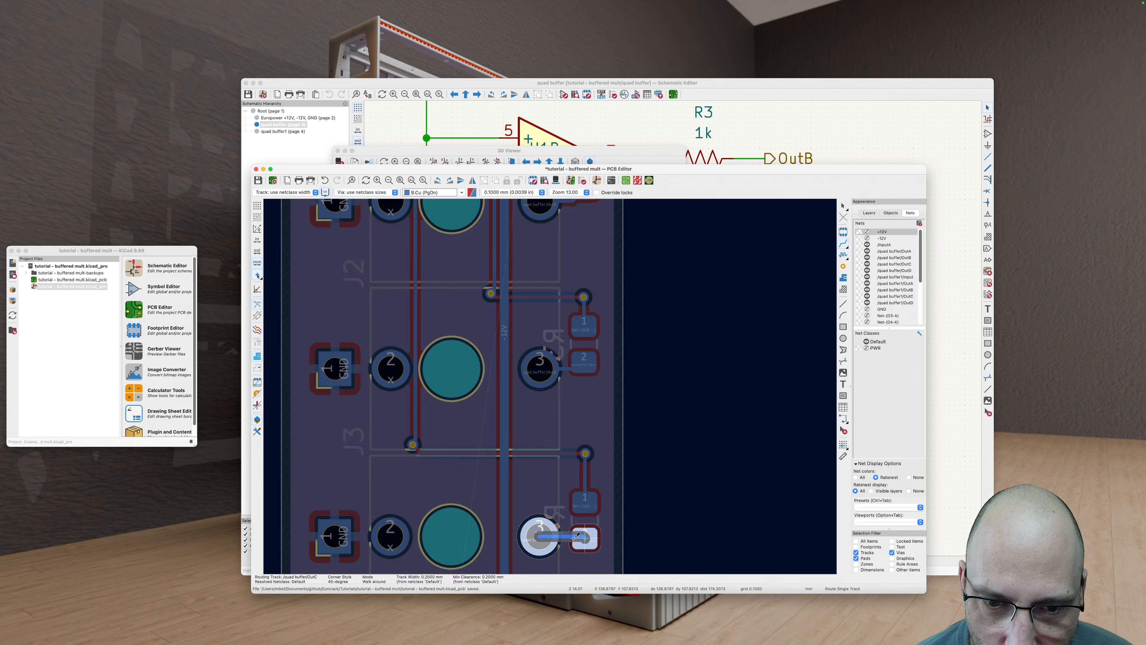
click(578, 537)
scroll(531, 320, down, 8)
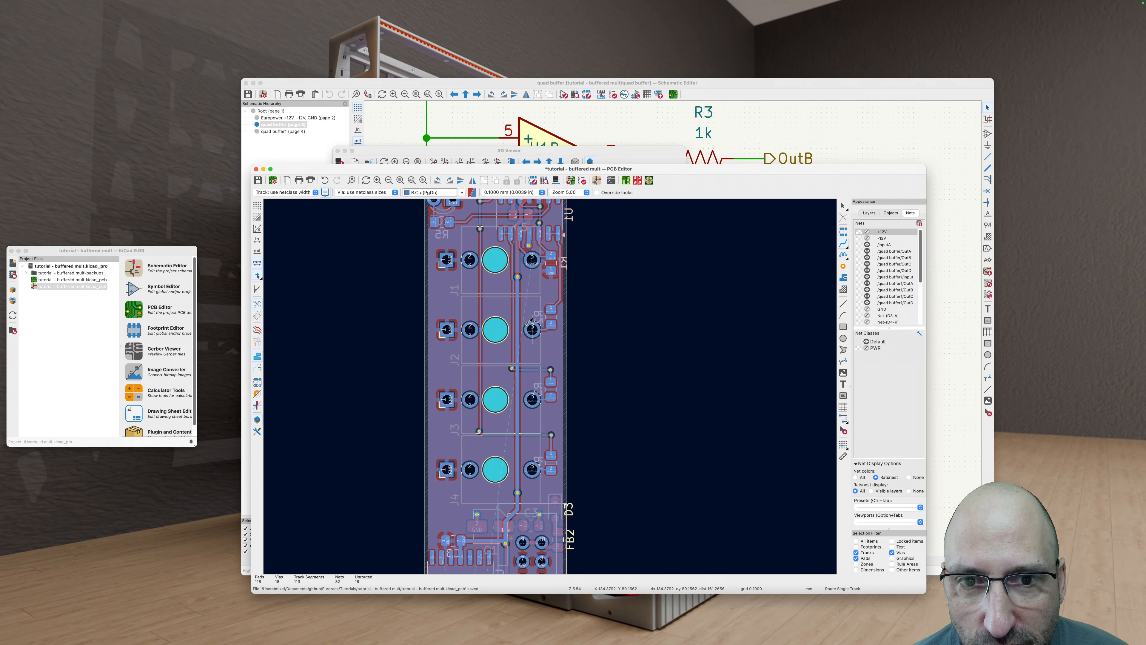
key(b)
Step: Hide the inactive layers with the high-contrast display and examine the B.Cu layer from U1 down past the jacks to U2
scroll(524, 286, up, 3)
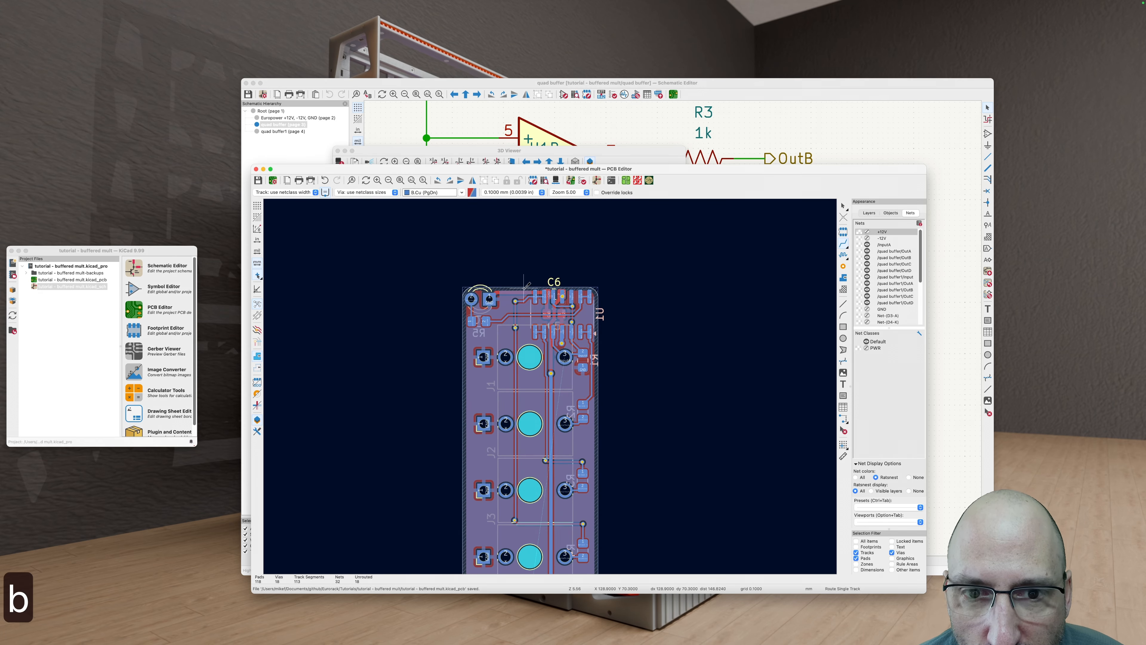
scroll(523, 284, up, 5)
scroll(519, 290, down, 4)
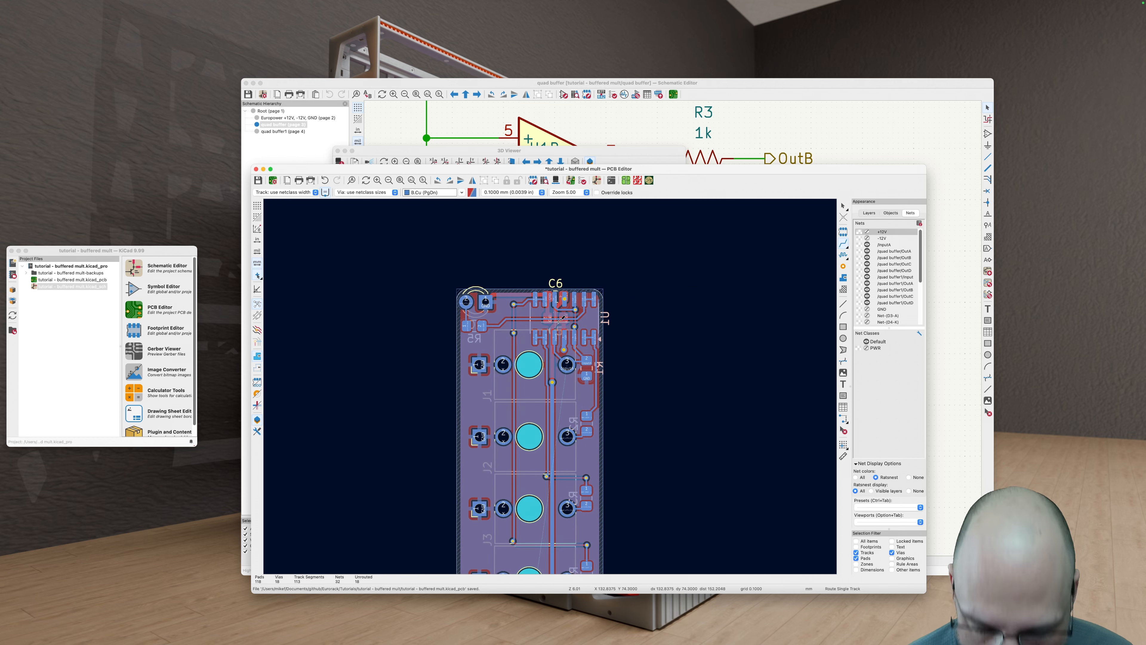
key(h)
scroll(519, 326, up, 10)
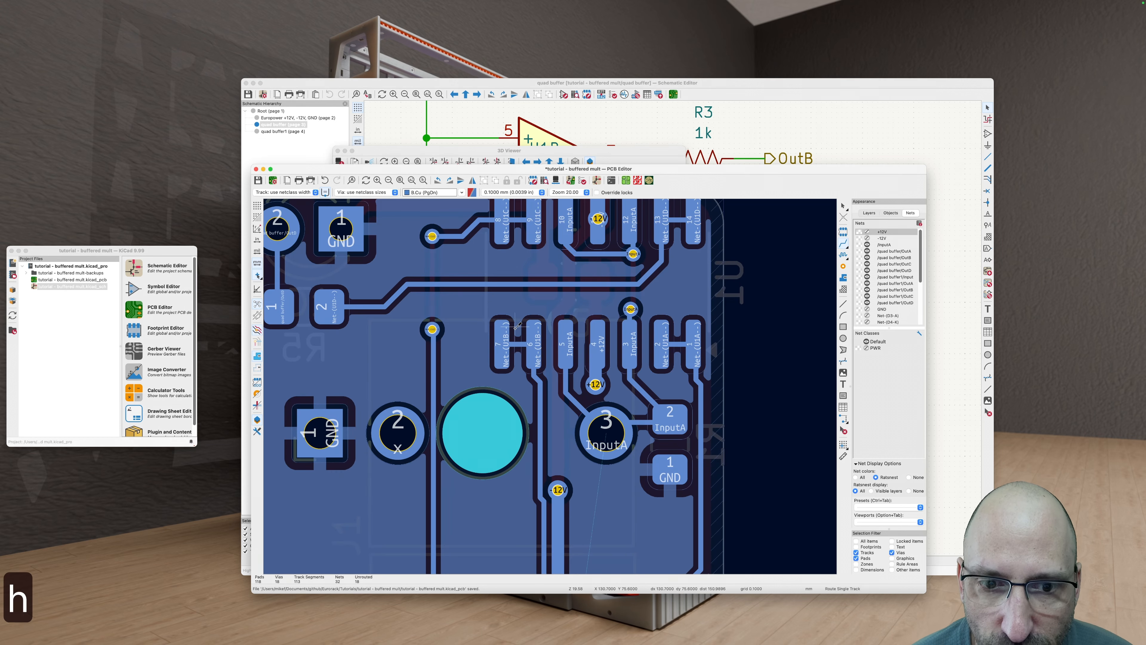
scroll(516, 328, down, 5)
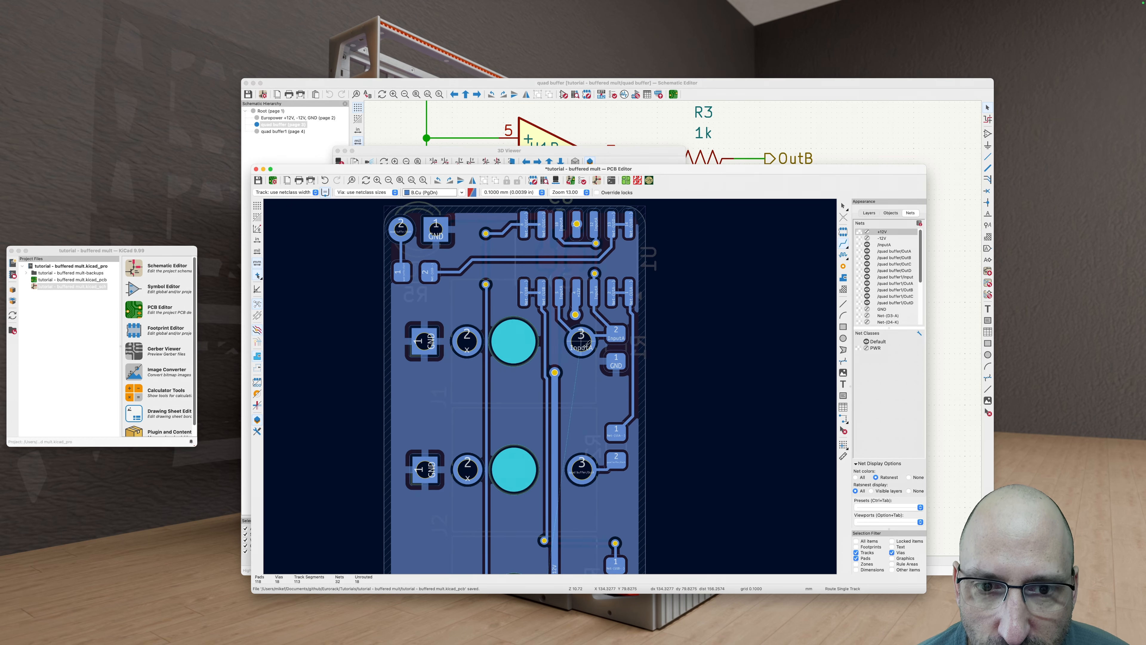
scroll(562, 396, down, 2)
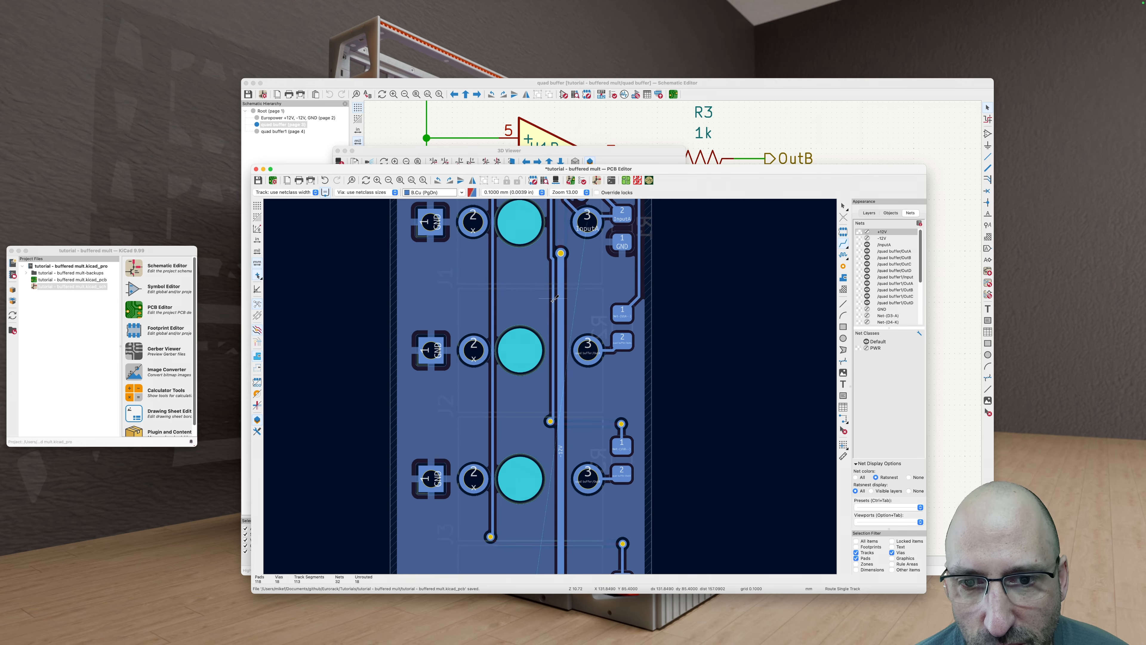
scroll(561, 273, down, 4)
scroll(568, 298, down, 3)
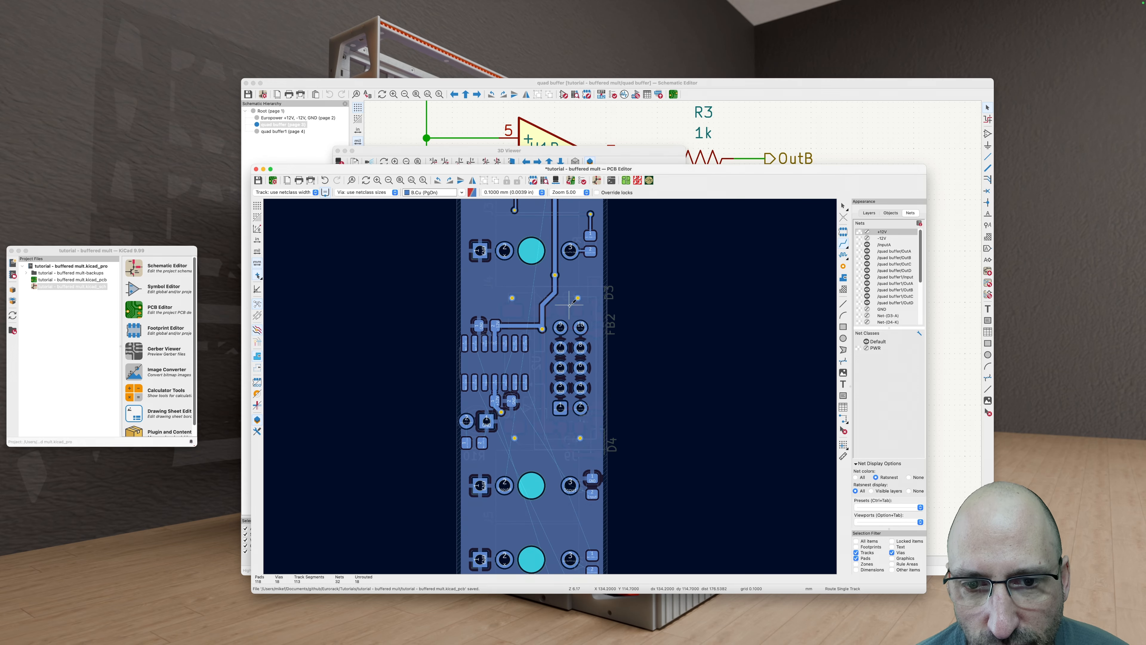
scroll(552, 383, down, 2)
scroll(511, 436, down, 2)
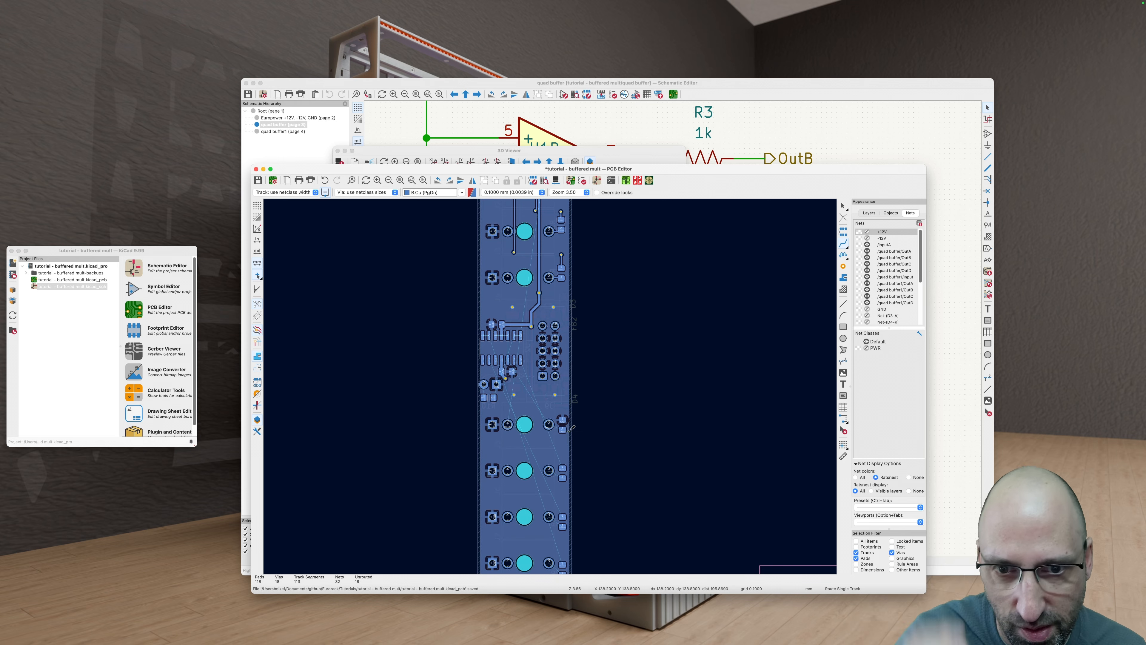
middle_drag(581, 383, 593, 343)
scroll(555, 287, up, 1)
scroll(555, 285, up, 3)
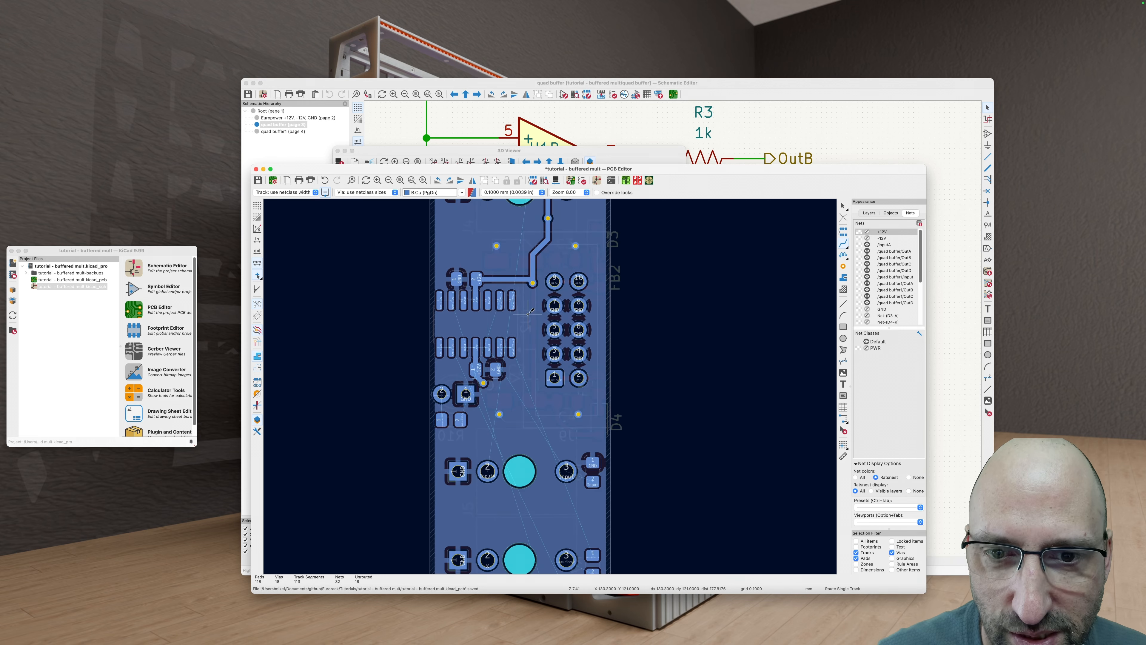
scroll(527, 323, down, 5)
Step: Link U2's neighbouring pads on B.Cu with short straight tracks: 8 to 9, 13 to 14, 1 to 2, and 6 to 7
scroll(513, 332, up, 8)
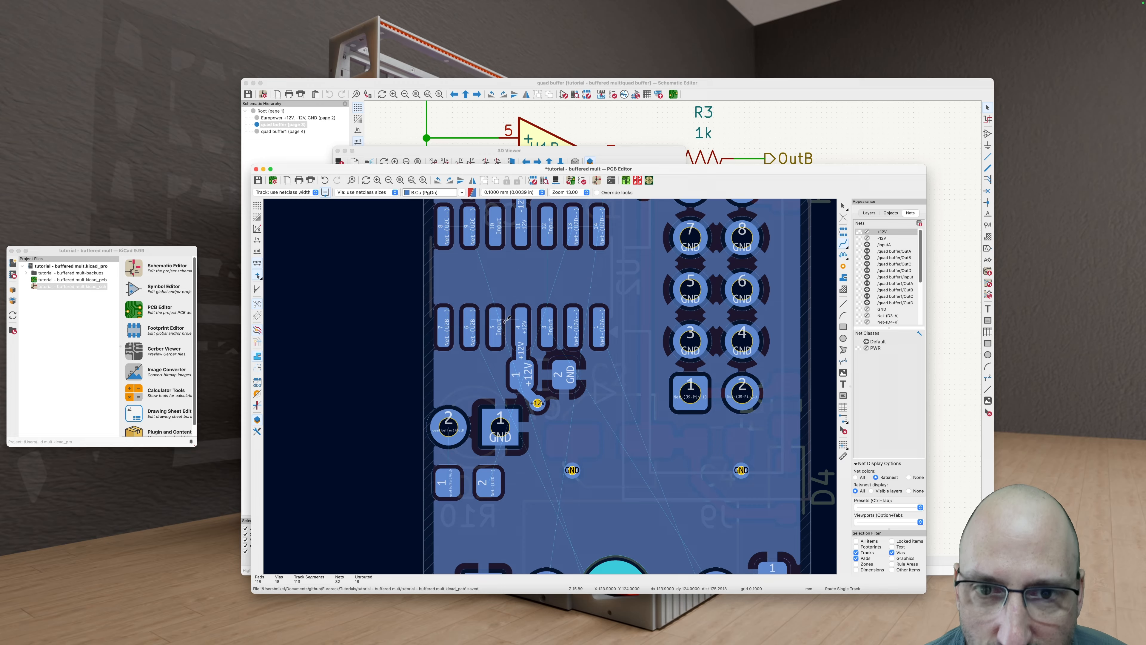
scroll(506, 318, up, 3)
click(469, 314)
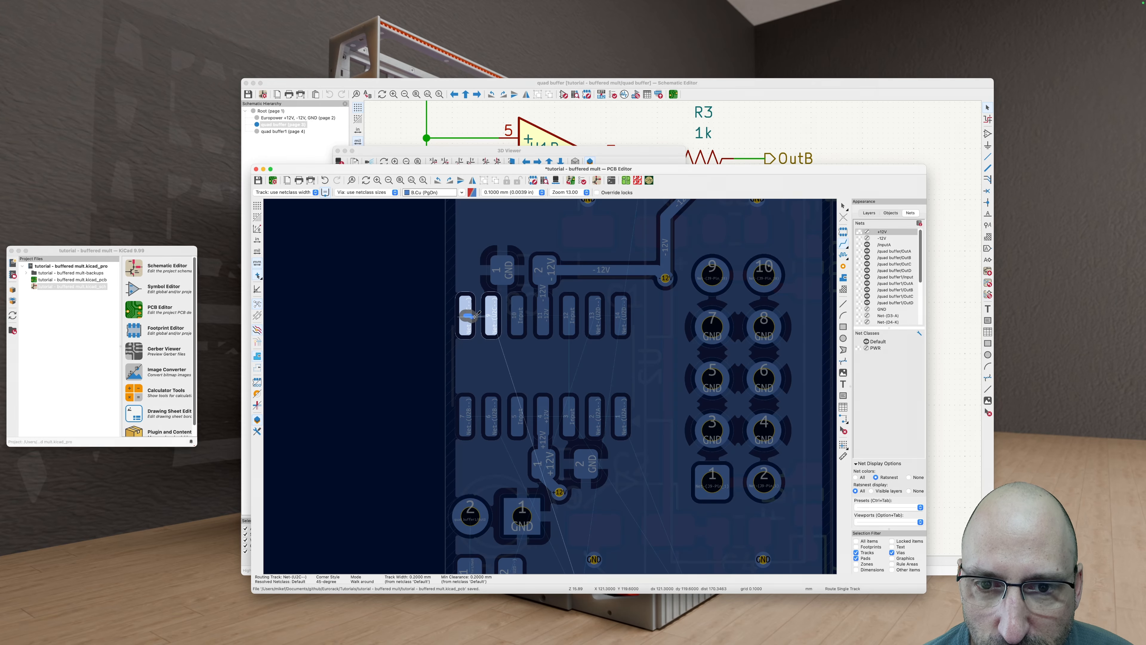
click(494, 313)
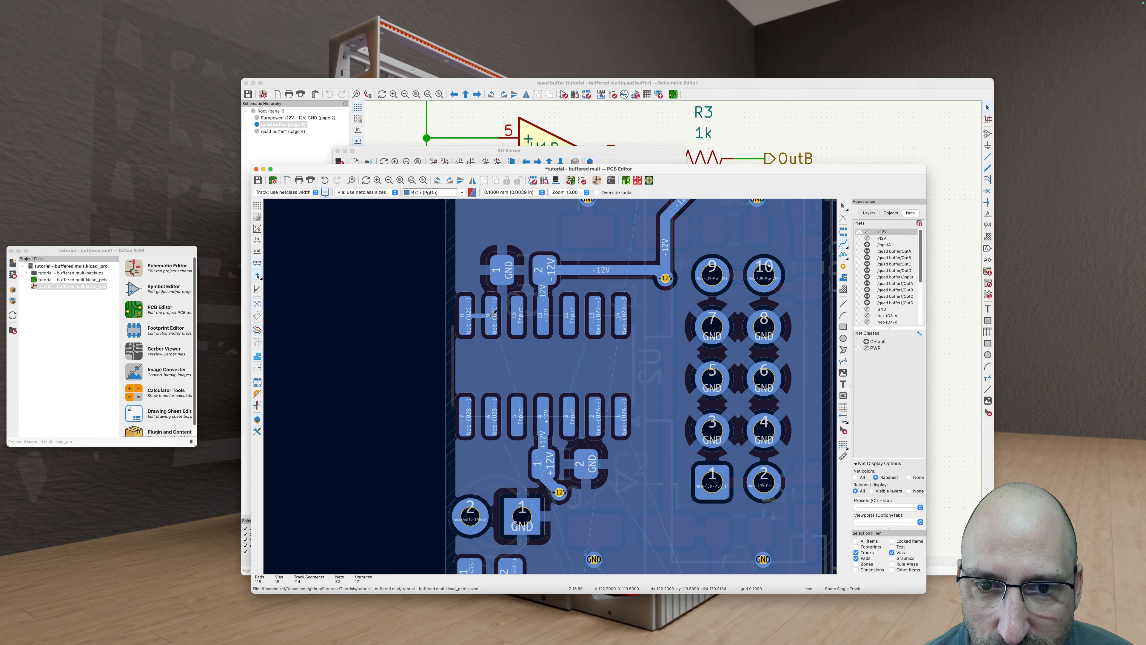
click(623, 314)
click(597, 314)
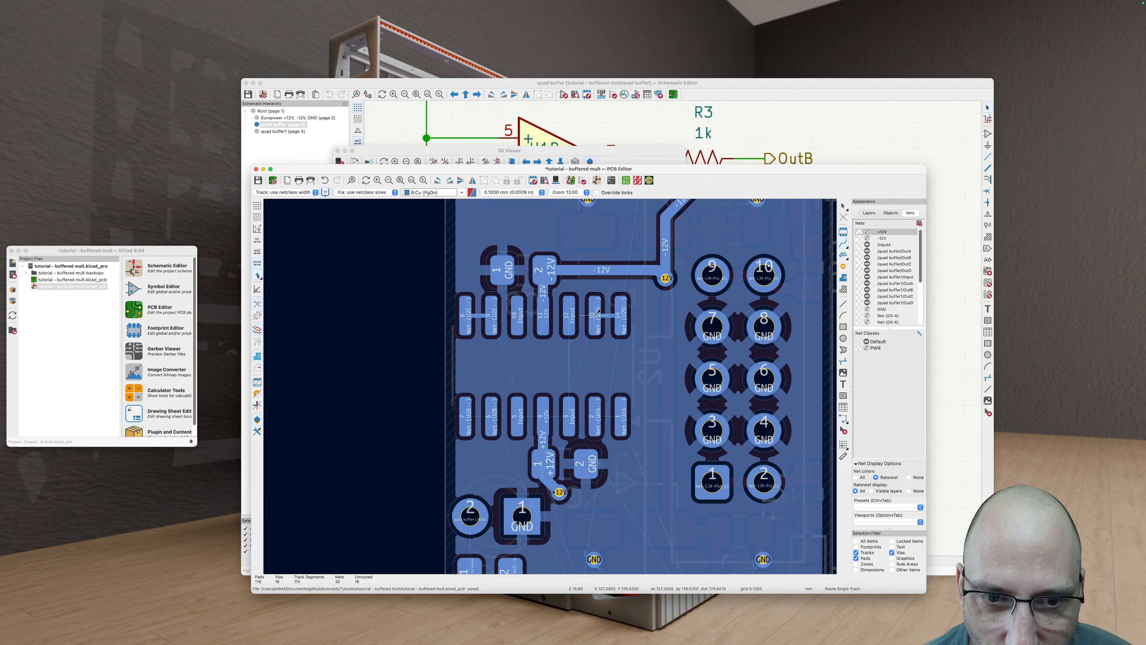
click(601, 415)
click(622, 415)
click(493, 416)
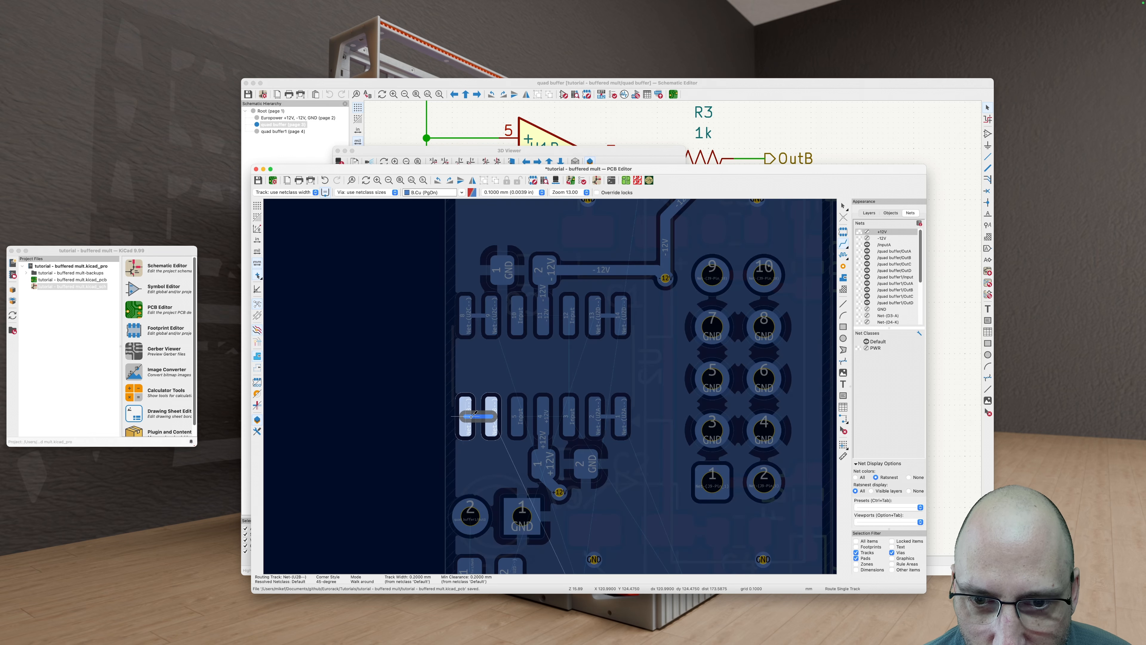
click(466, 414)
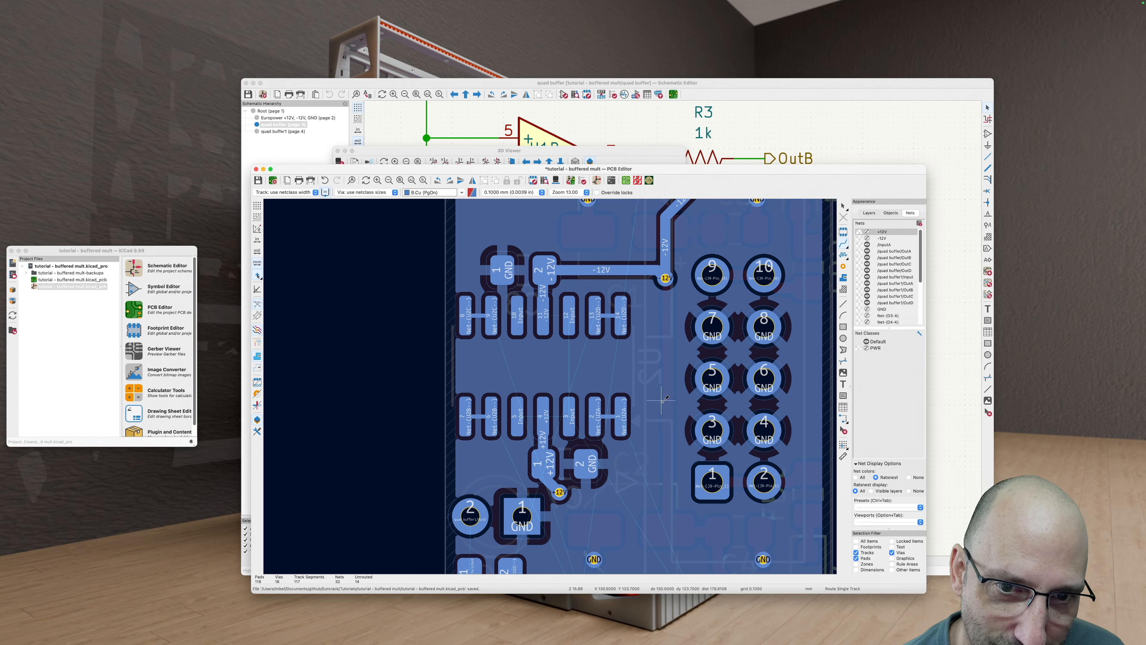
Step: Route a straight B.Cu track for the Input net from U2's pad 3 to pad 12, and refill the zones
scroll(582, 315, up, 5)
scroll(583, 325, down, 6)
middle_drag(575, 340, 572, 294)
scroll(567, 358, up, 2)
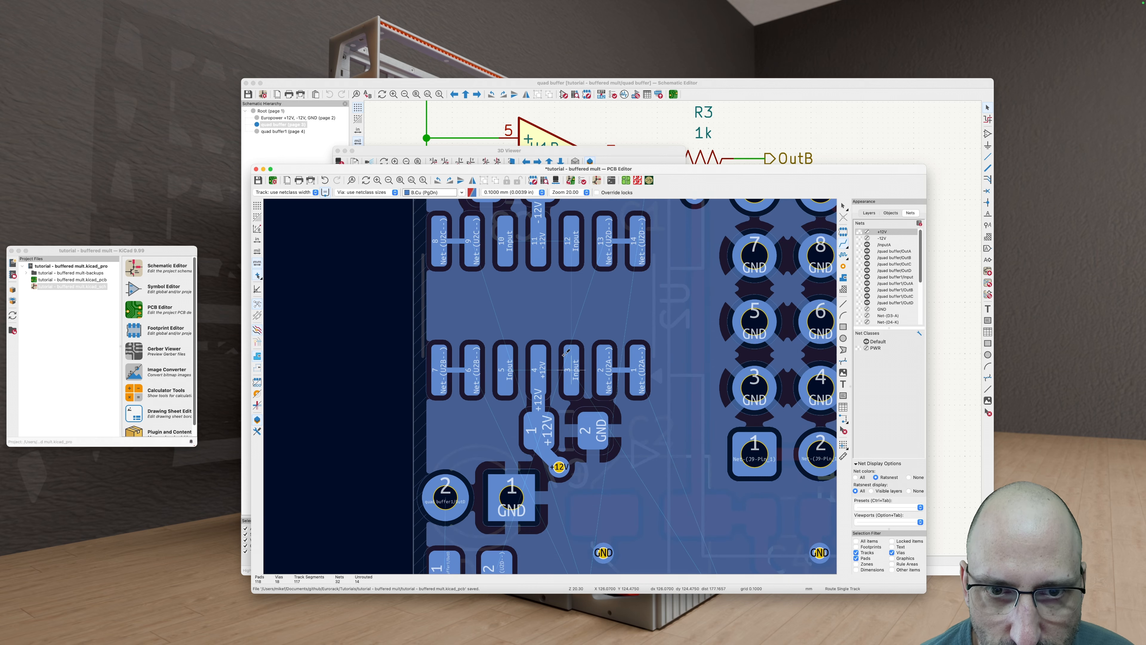
click(574, 369)
click(572, 244)
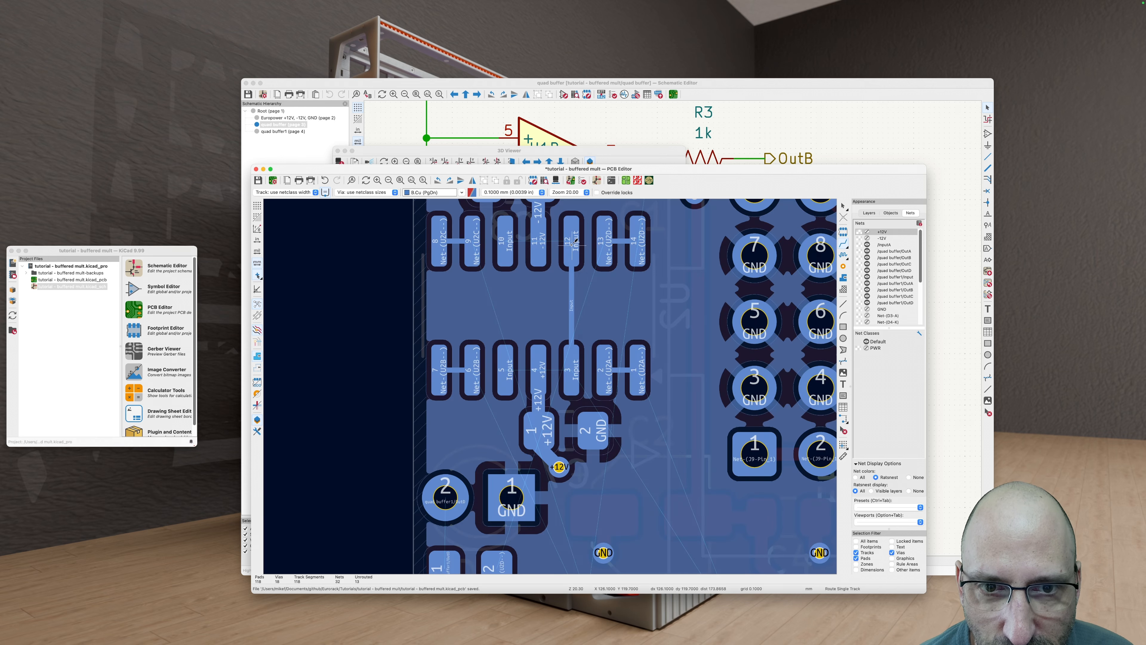
key(b)
scroll(536, 308, down, 2)
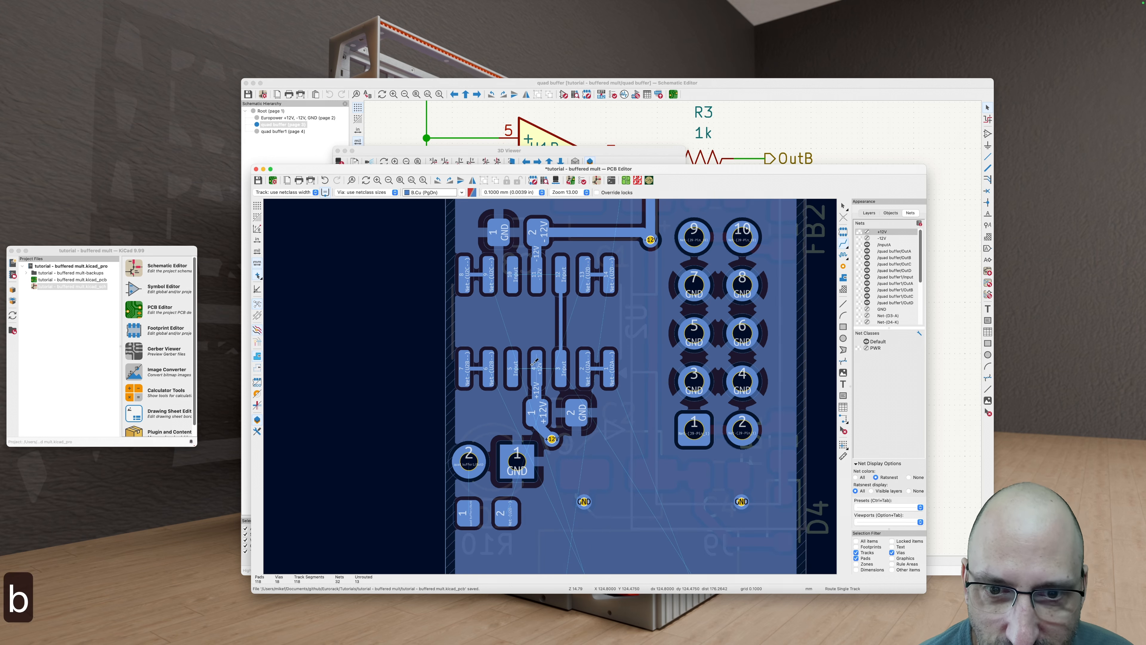
Step: Compare the B.Cu and F.Cu layers around U2 to find a path for the remaining Input pads 5 and 10
scroll(532, 411, up, 3)
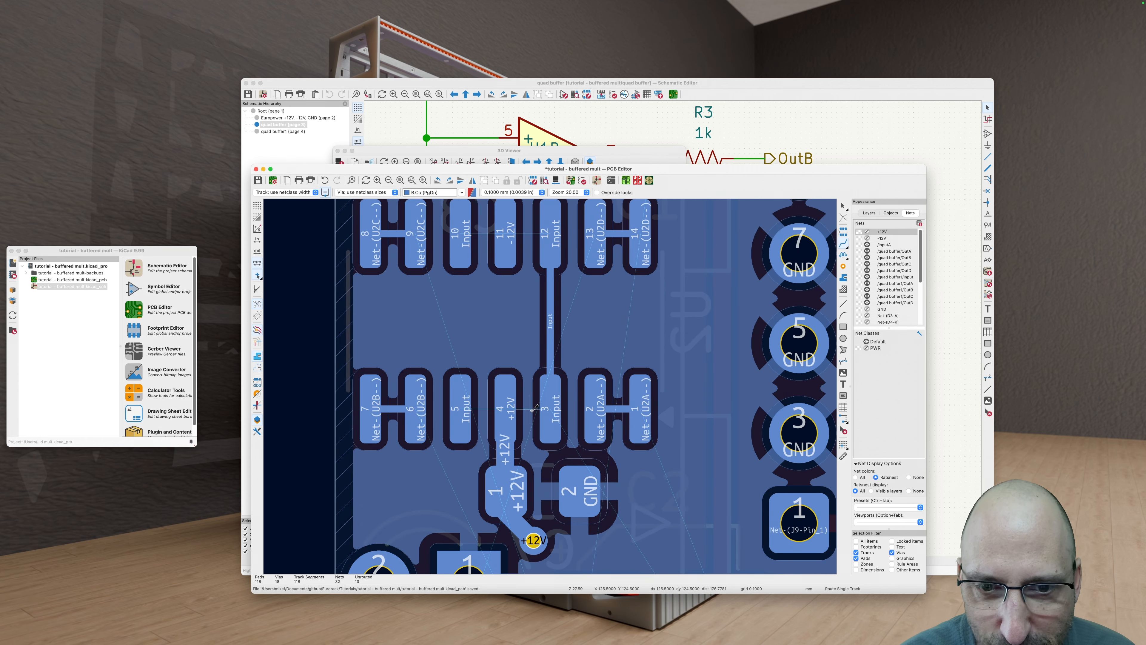
scroll(536, 410, down, 2)
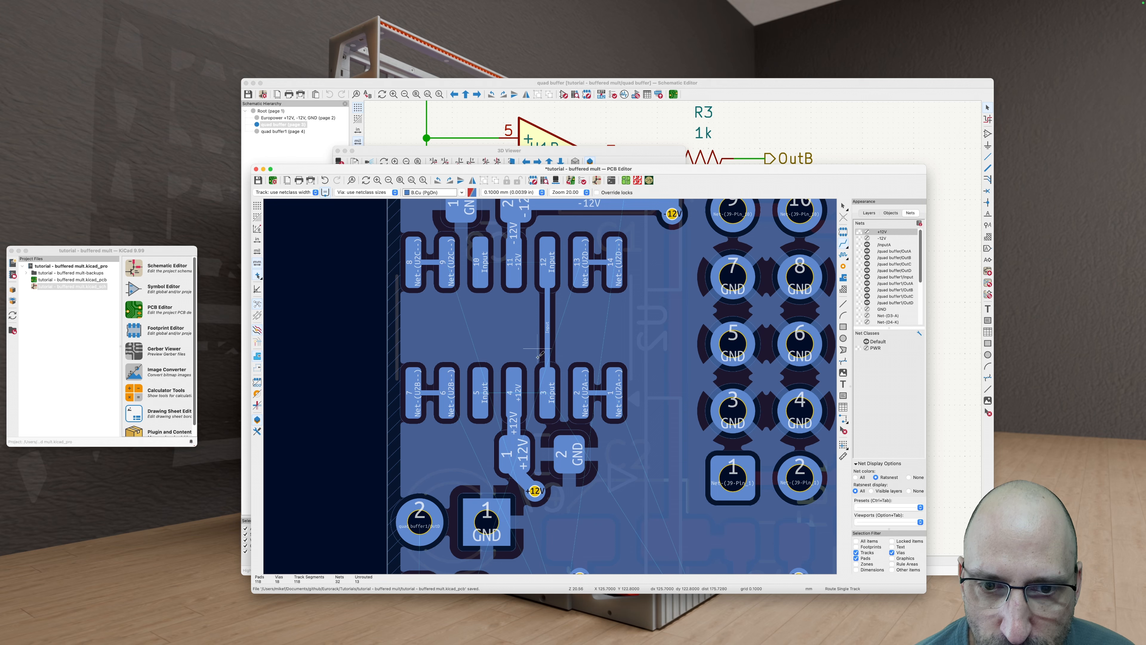
key(v)
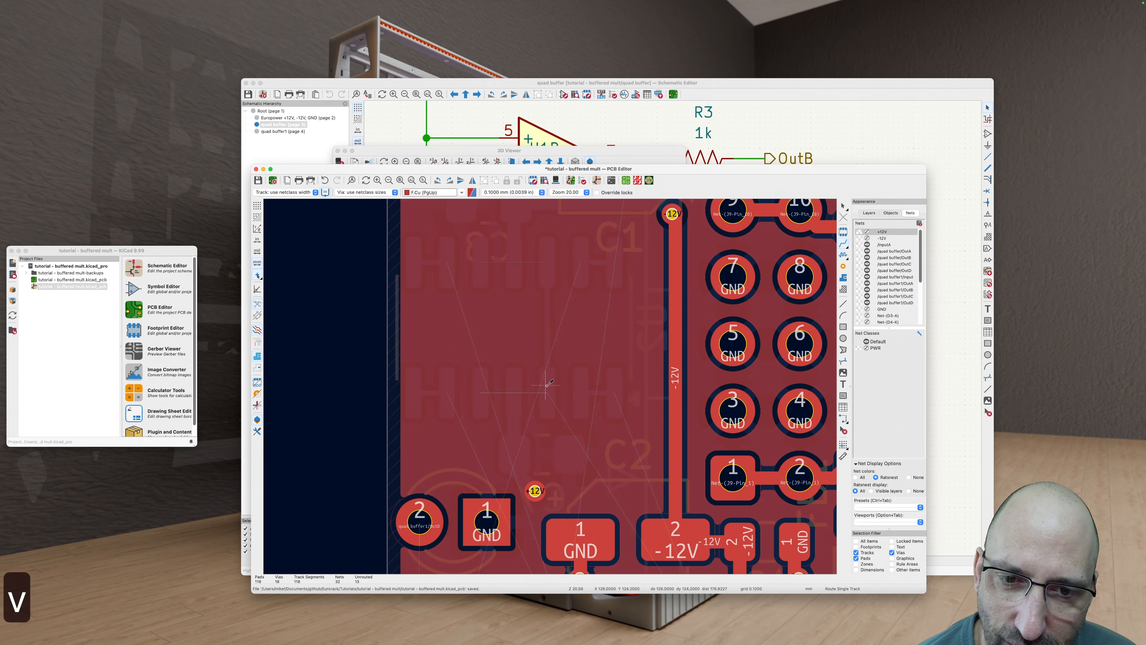
key(v)
key(v)
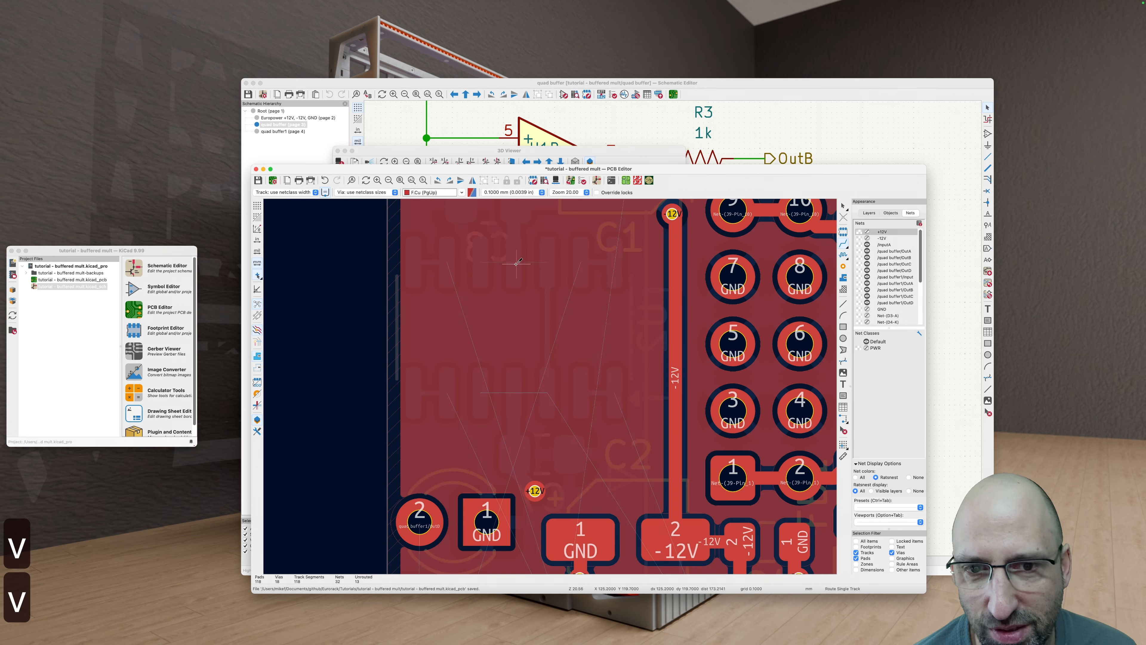
scroll(504, 340, down, 2)
key(v)
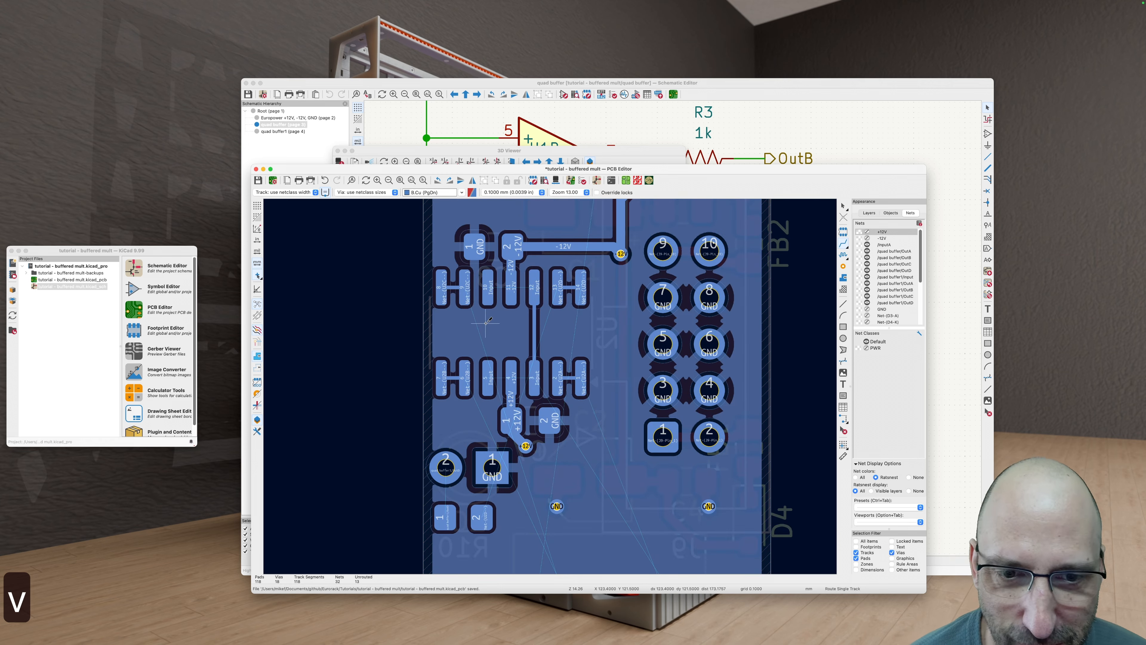
scroll(488, 322, down, 2)
scroll(501, 341, up, 5)
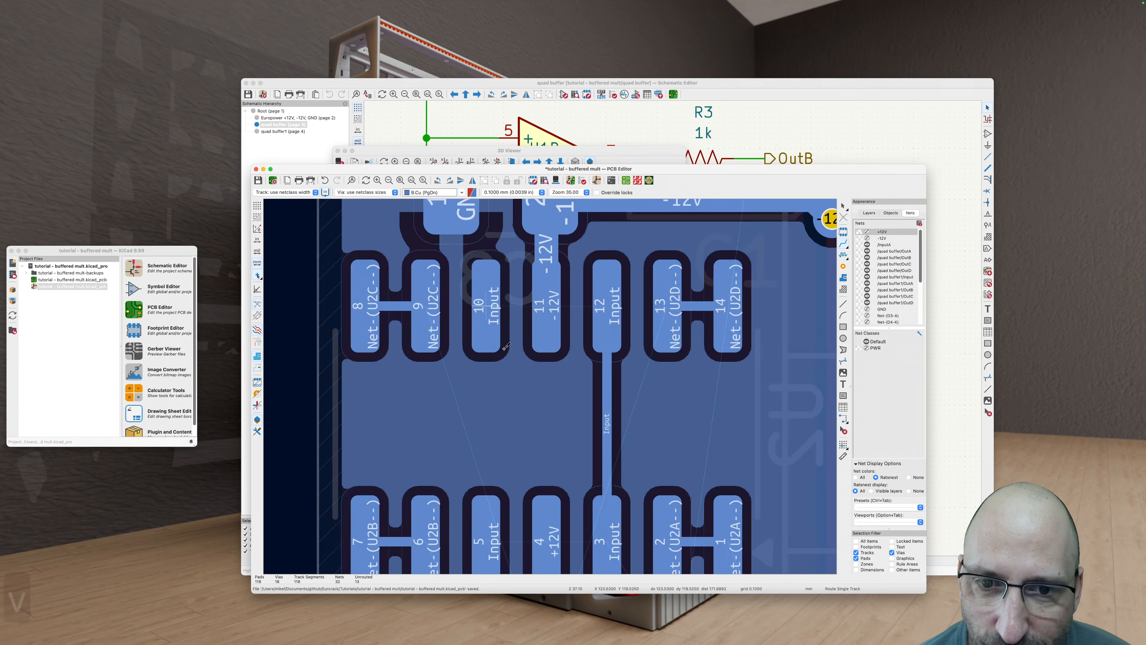
scroll(505, 347, down, 3)
key(v)
key(v)
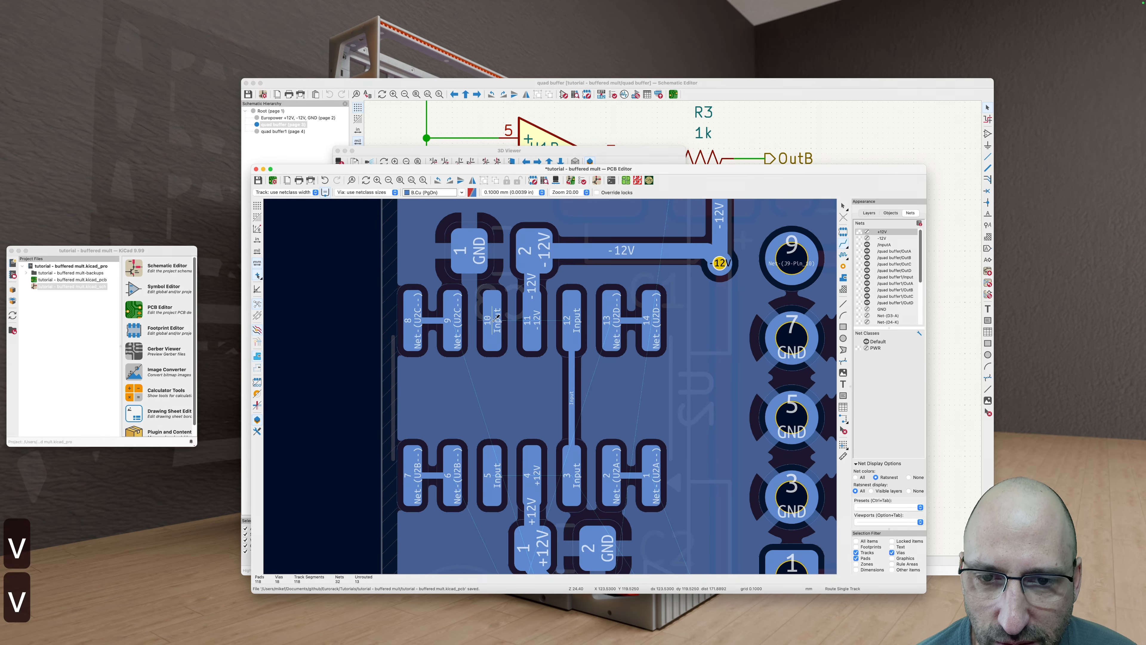
Step: Try to route a short B.Cu track from U2's pad 10 to a via below it, and undo the attempt
click(497, 317)
key(v)
click(493, 365)
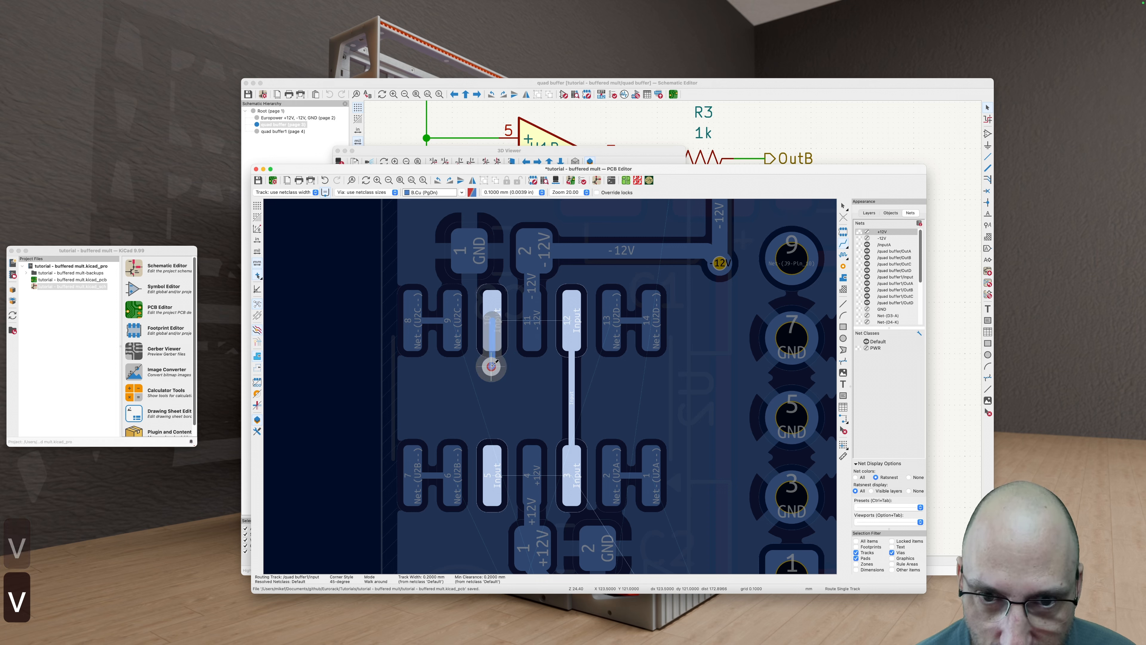
key(Escape)
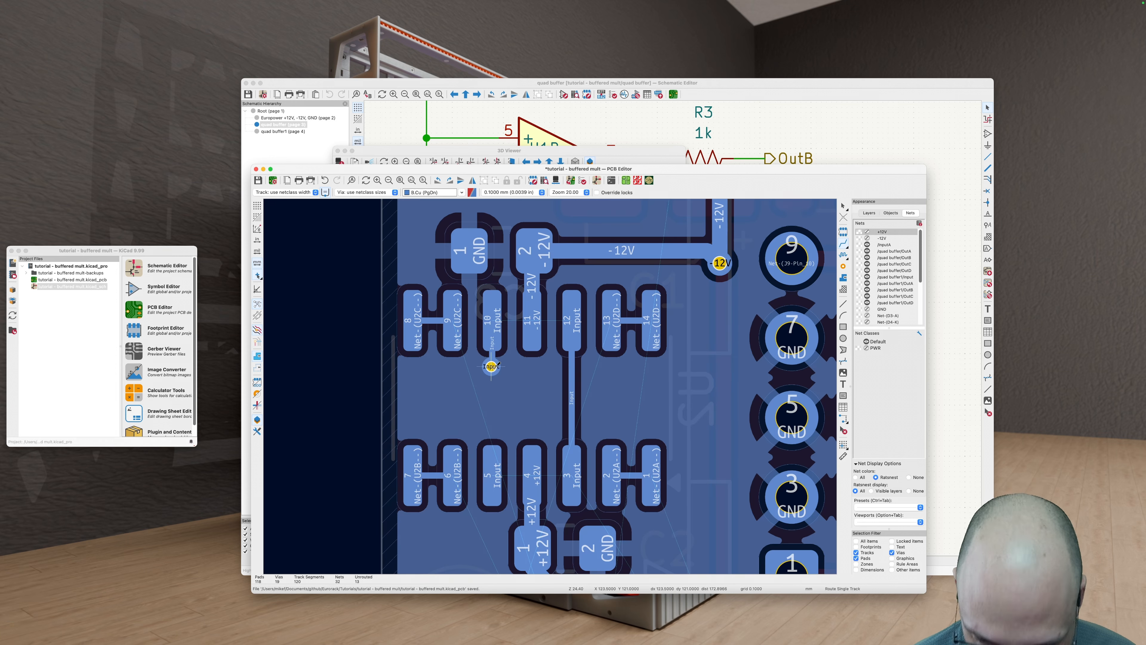
key(v)
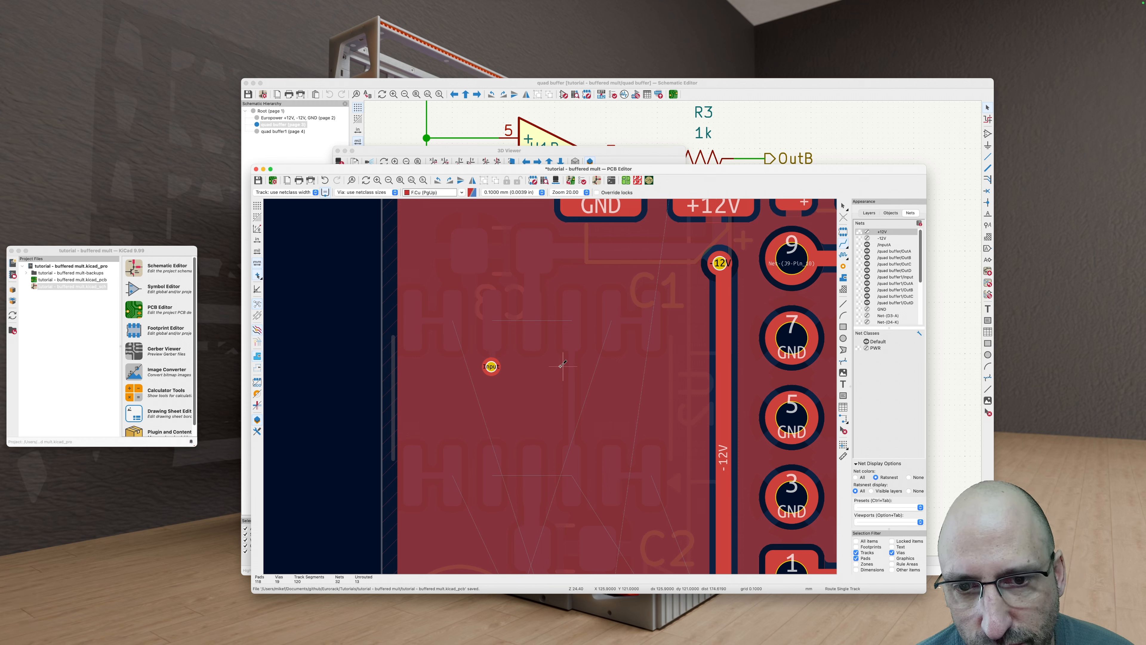
key(super+z)
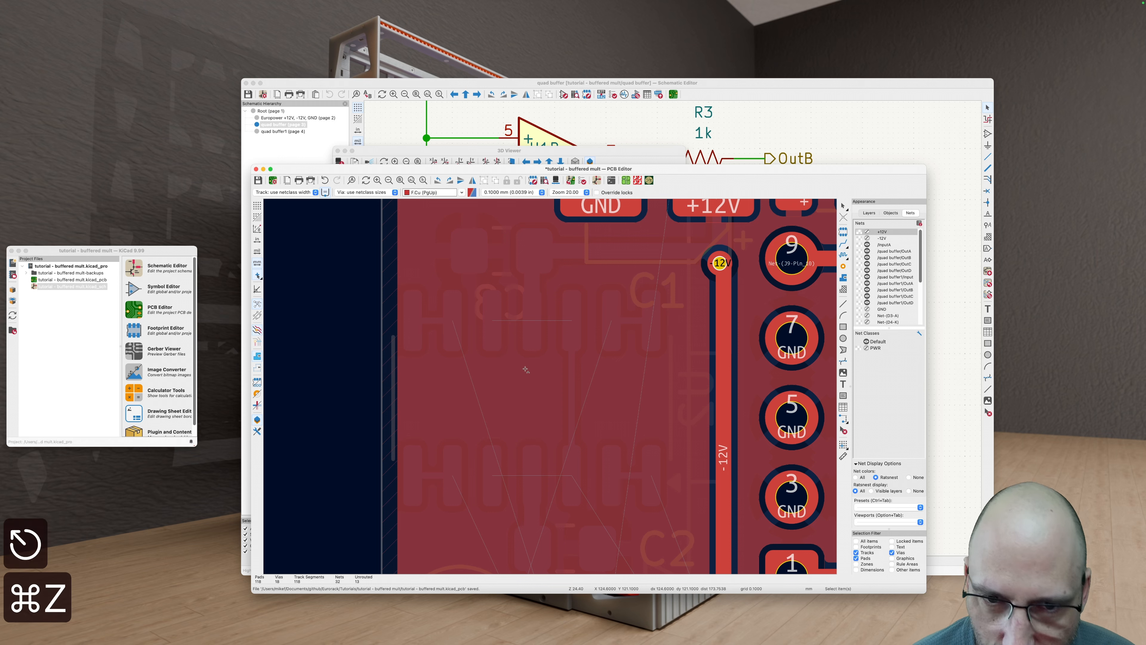
Step: Route a B.Cu track from U2's pad 10 to the vertical Input track between pads 3 and 12, and refill the zones
click(501, 339)
key(v)
key(x)
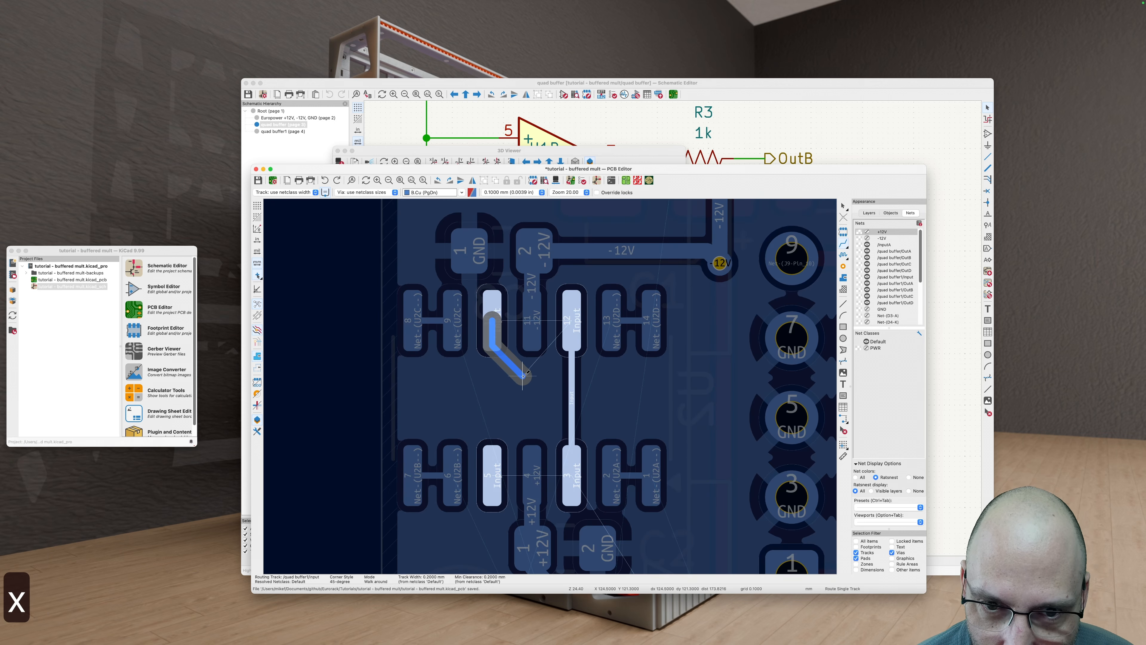
click(567, 378)
key(b)
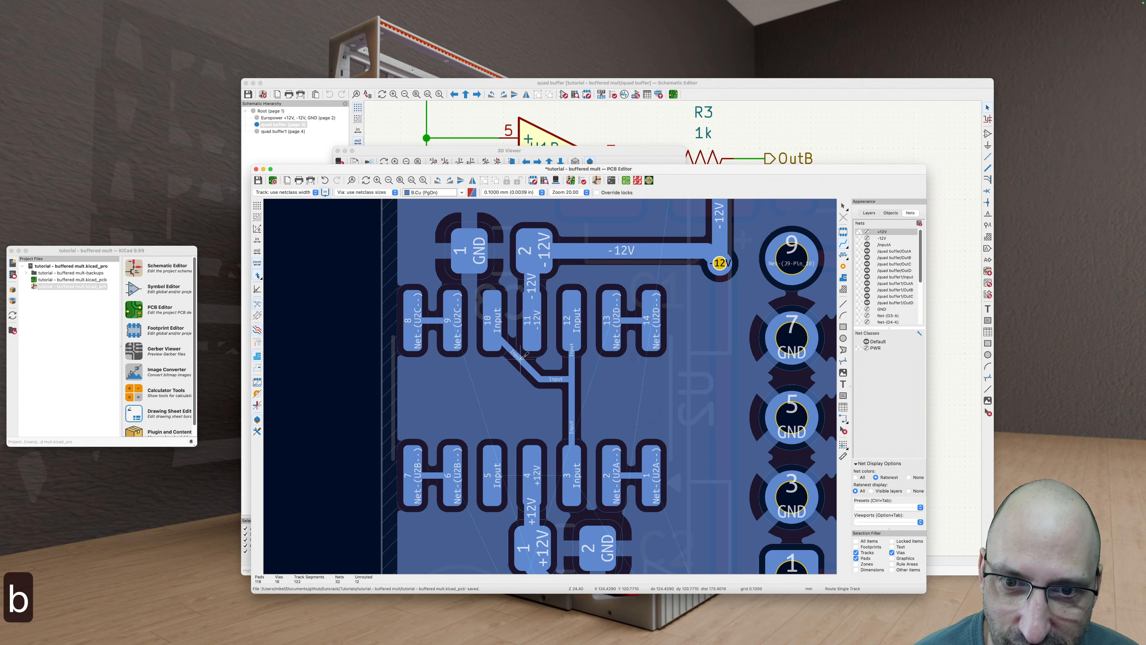
Step: Shift the diagonal segment of pad 10's Input track away from pad 11, and refill the zones
key(Escape)
drag(521, 361, 510, 379)
key(b)
scroll(506, 375, down, 1)
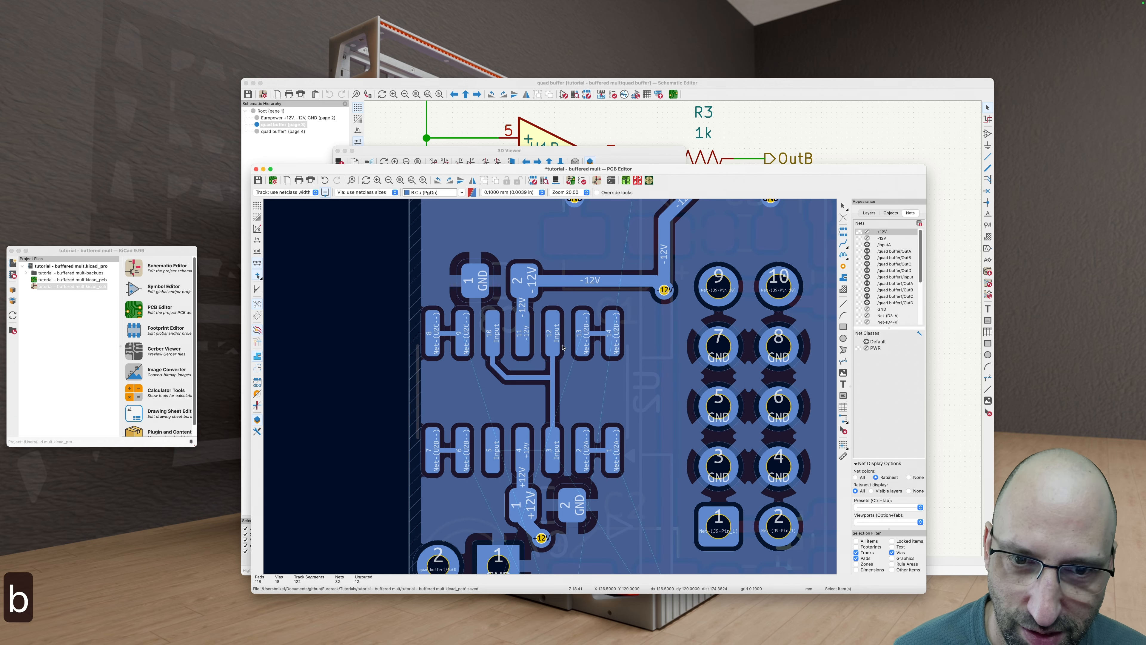
key(b)
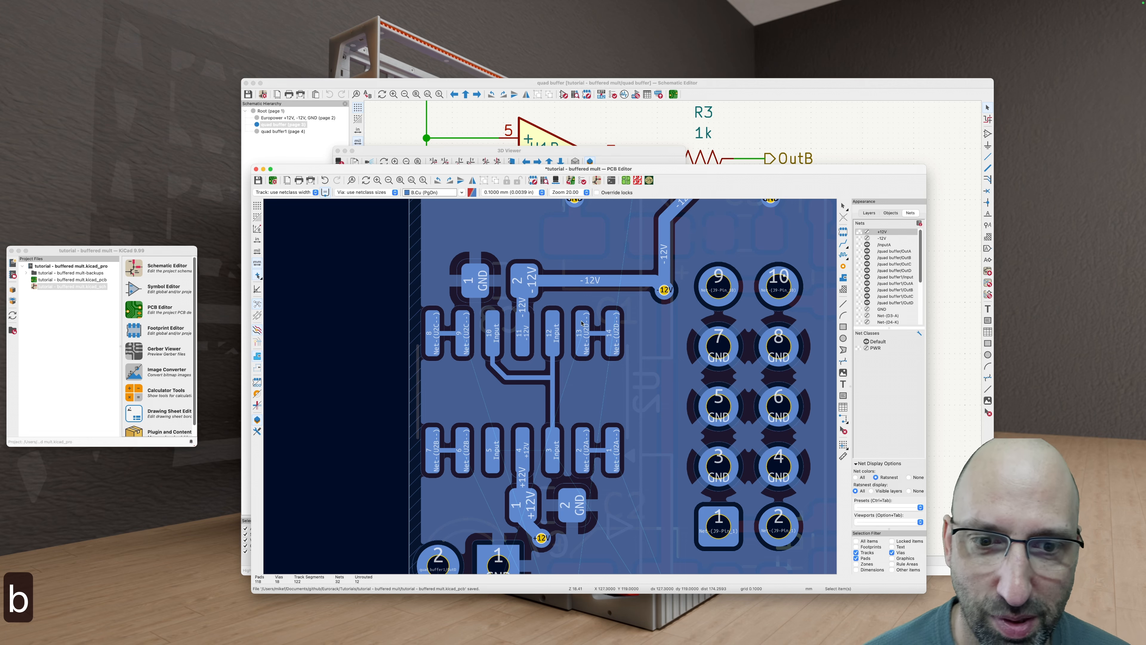
scroll(601, 399, down, 5)
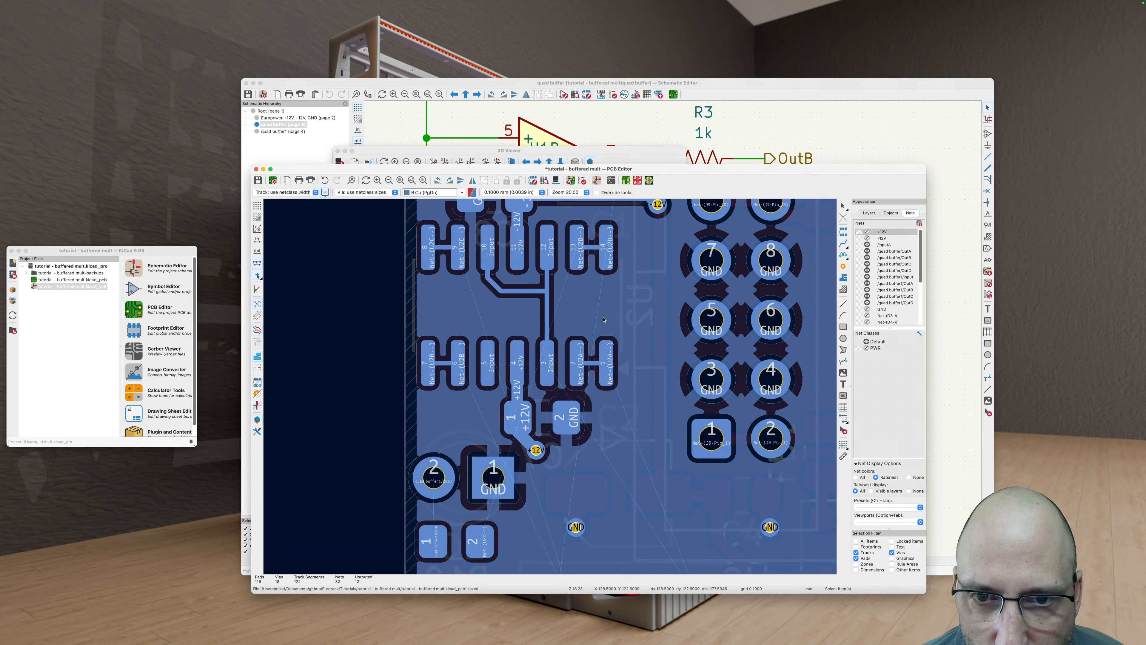
Step: Highlight the nets running from U2's pads to the resistors beside the lower jacks to see where they go
scroll(595, 353, right, 2)
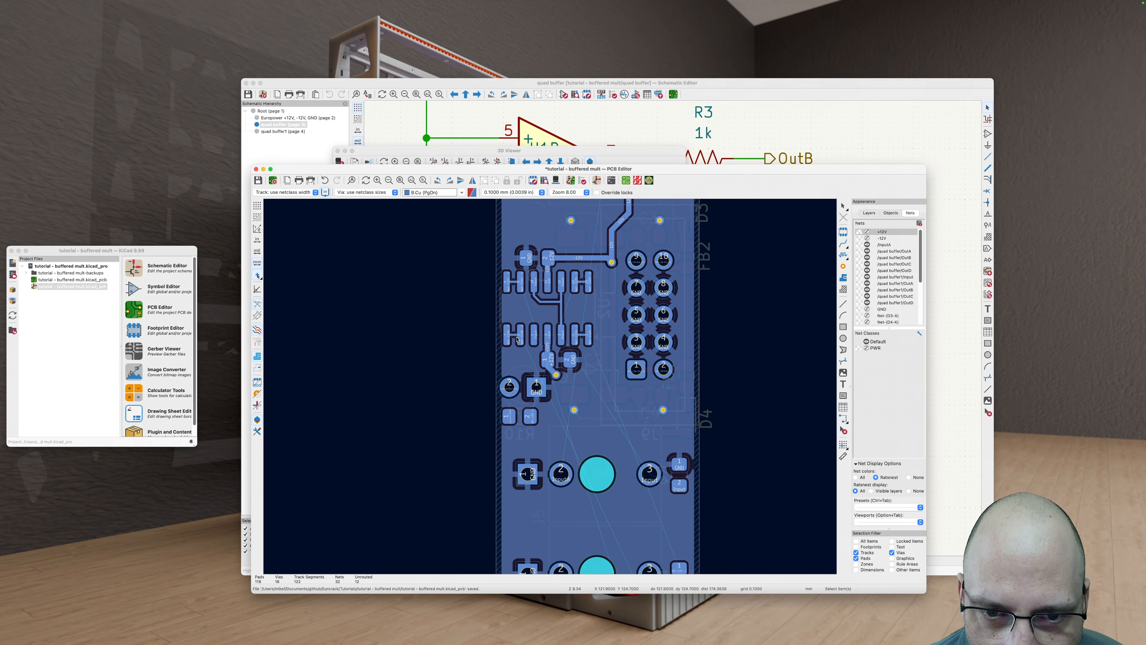
key(grave)
scroll(520, 334, down, 6)
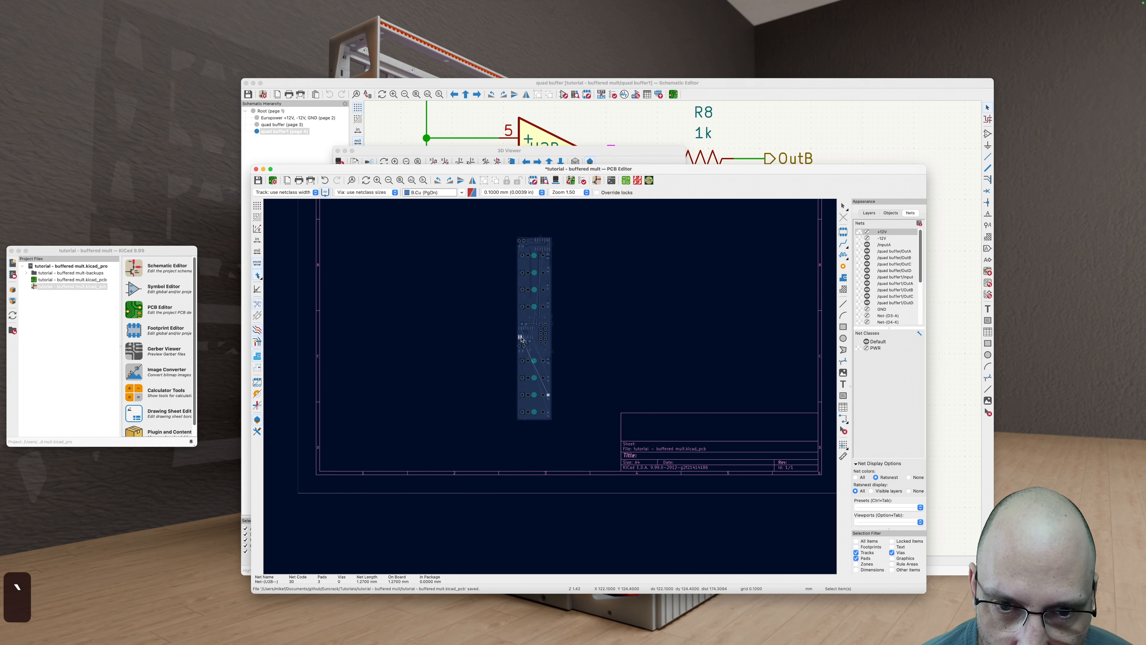
scroll(549, 396, up, 1)
scroll(548, 396, up, 1)
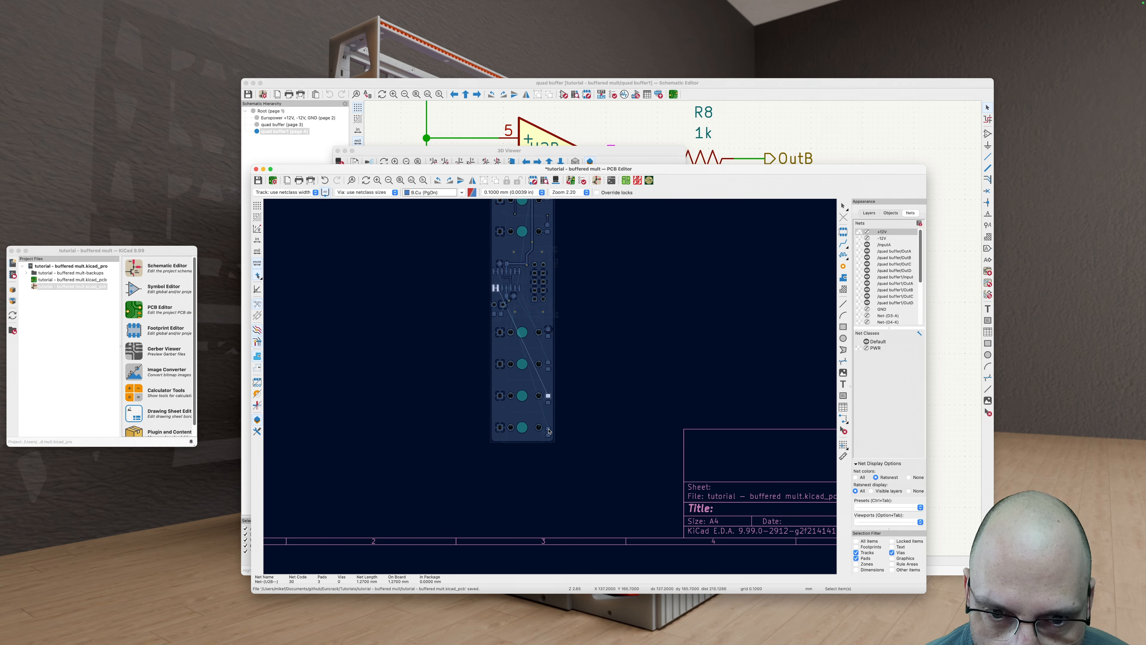
key(grave)
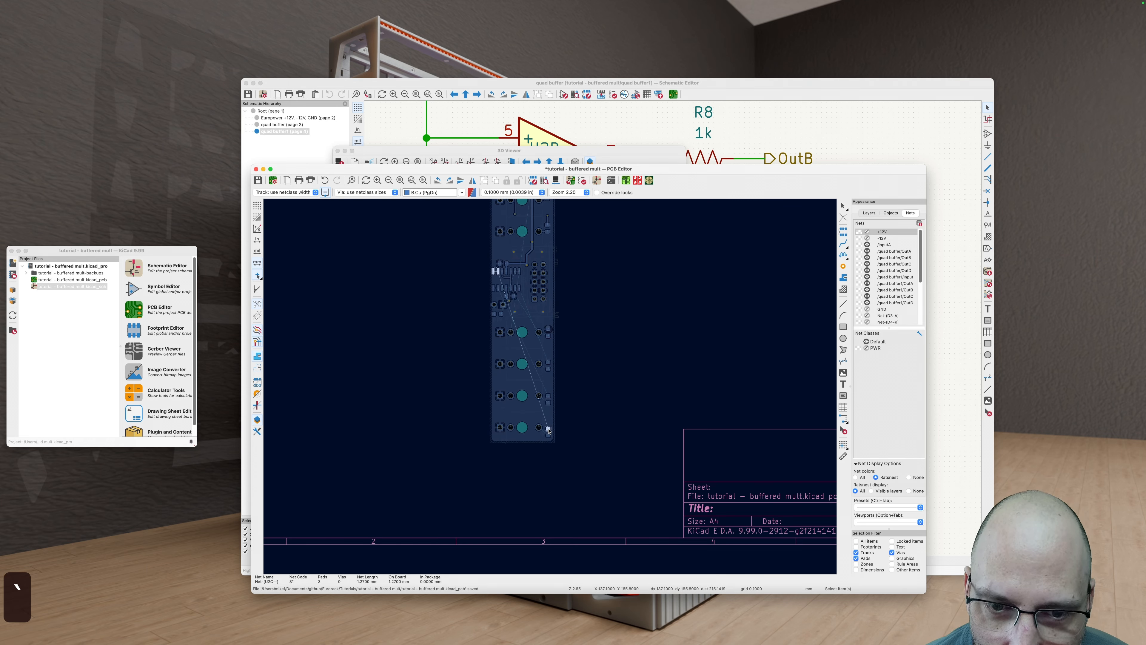
scroll(548, 430, up, 2)
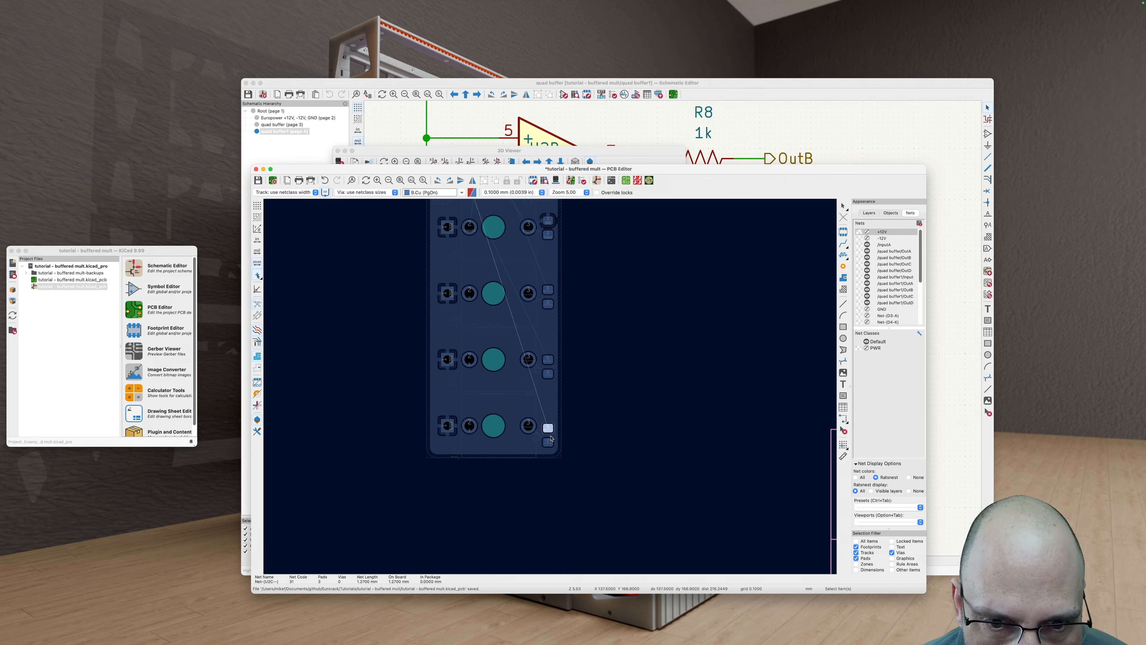
Step: Move resistors R9 and R8 up so the lower pad of each lines up with pin 3 of its jack
click(551, 438)
key(m)
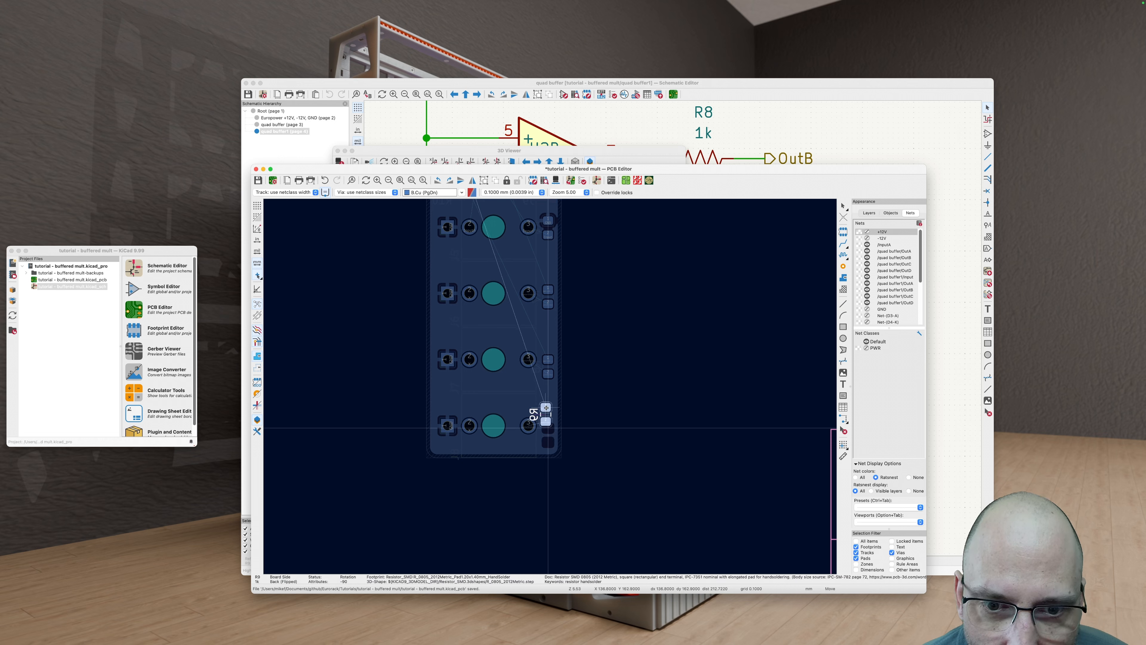
click(547, 412)
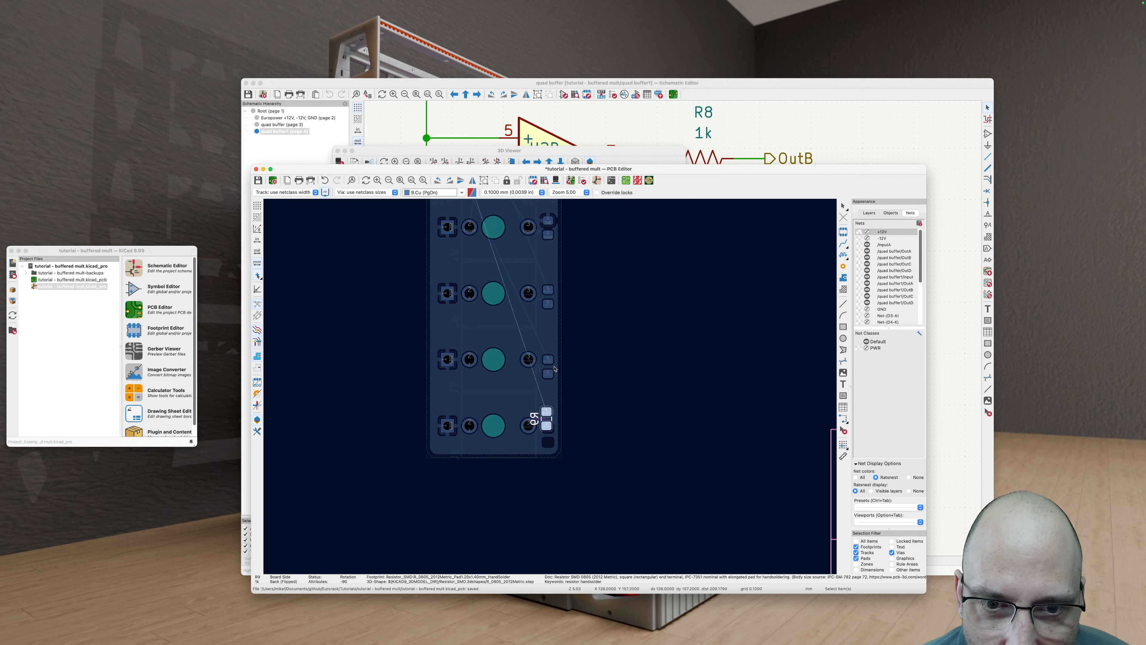
scroll(554, 369, up, 3)
click(545, 361)
key(m)
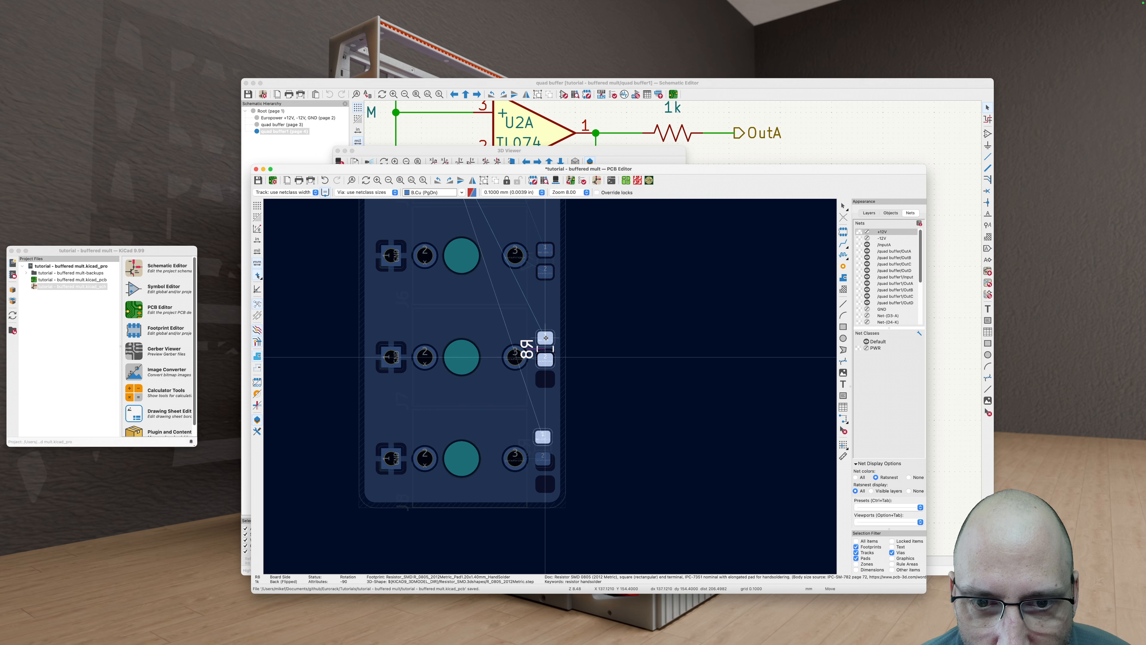
click(546, 338)
Step: Move resistors R7 and R6 up so their lower pads line up with their jacks' pin 3, and refill the zones
scroll(555, 362, up, 4)
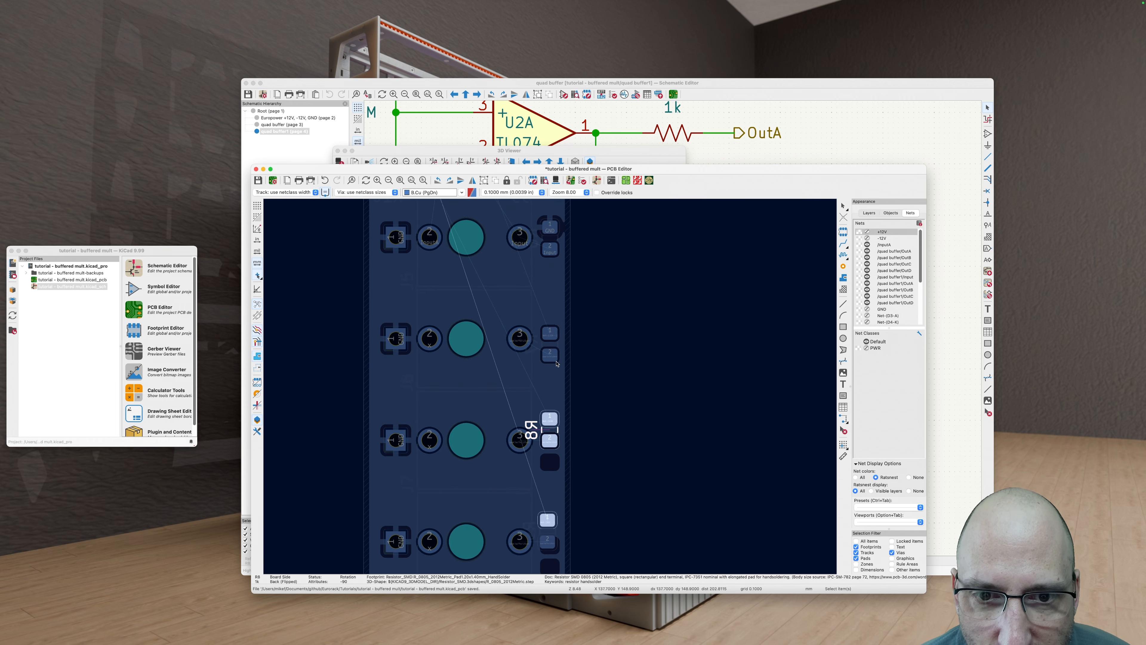
click(549, 348)
key(m)
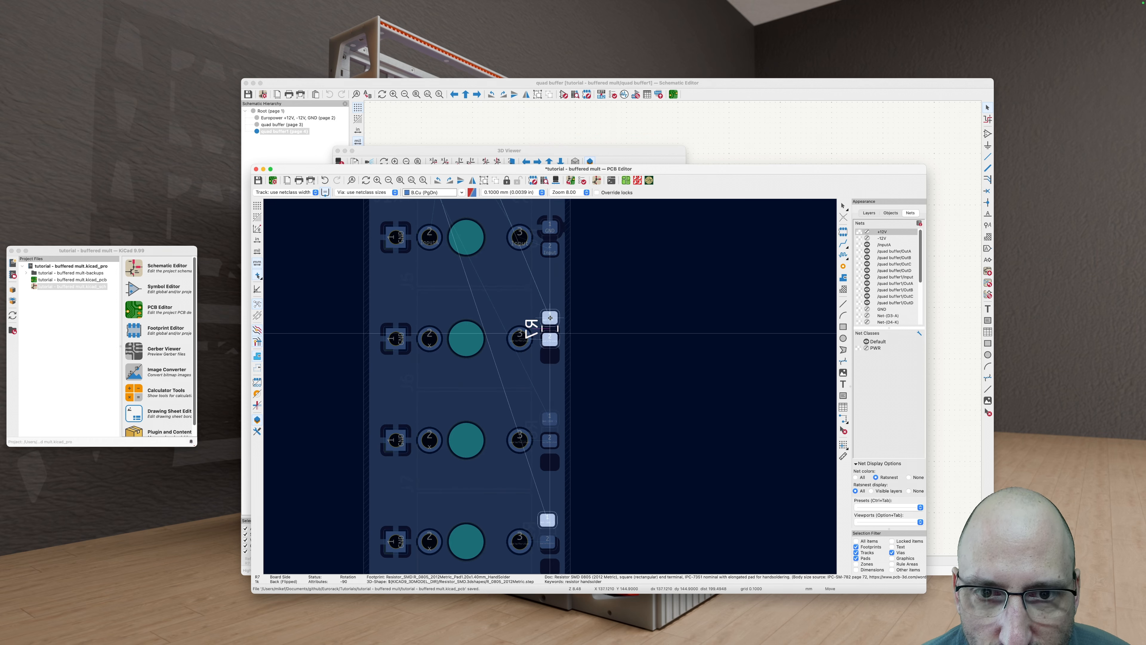
click(550, 319)
scroll(551, 321, up, 4)
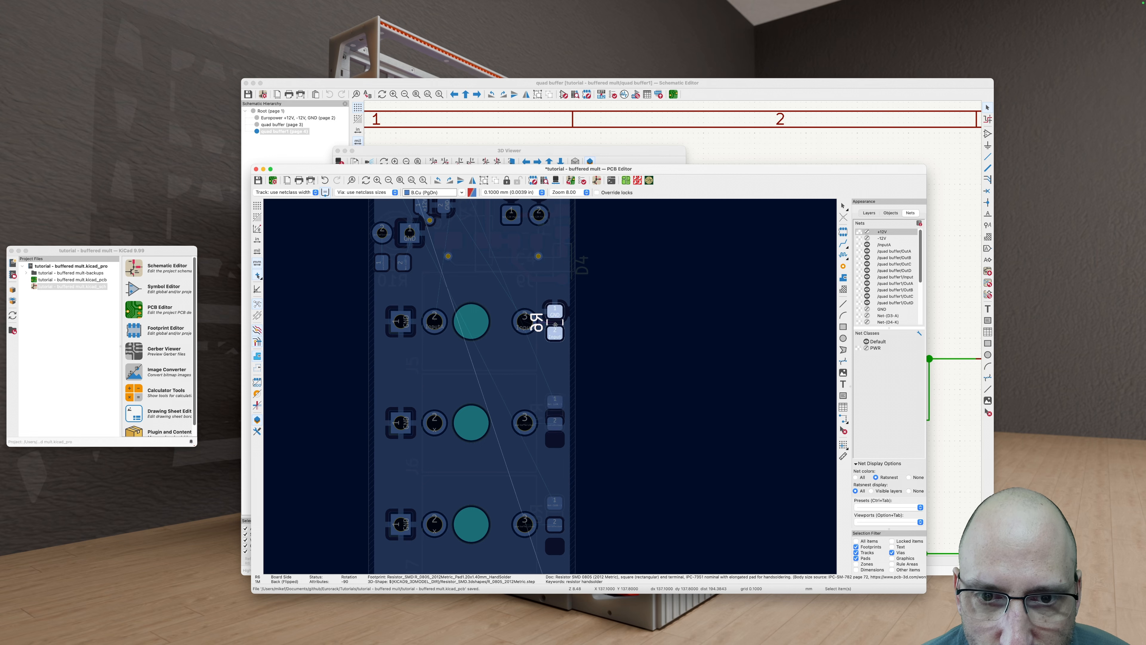
click(555, 307)
key(m)
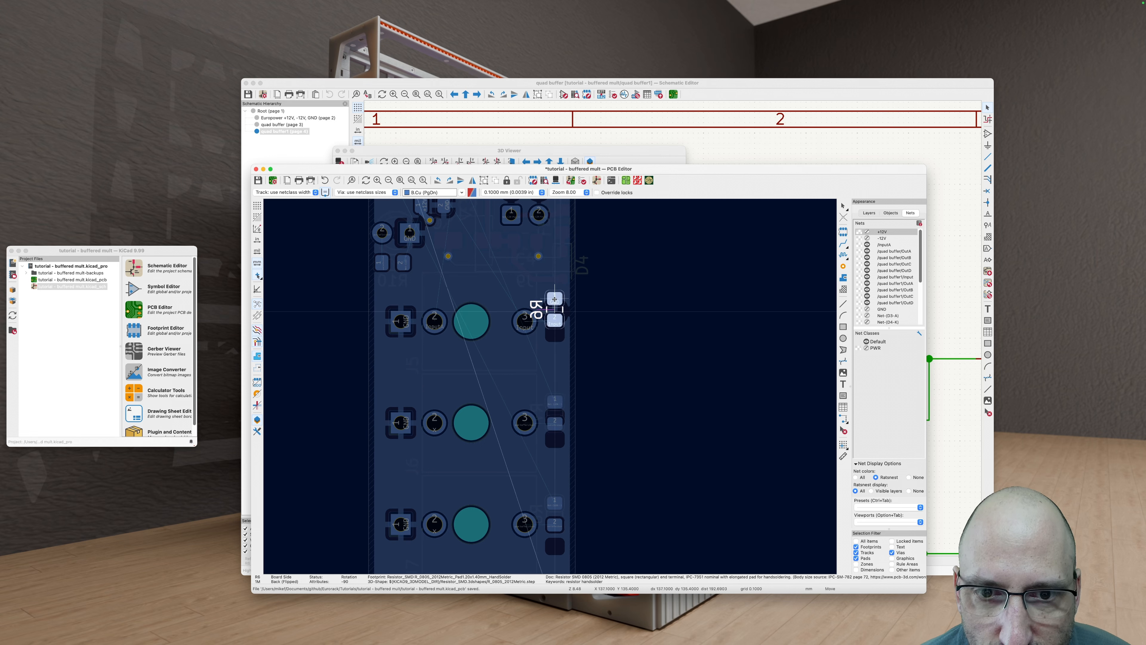
click(662, 367)
scroll(577, 336, down, 4)
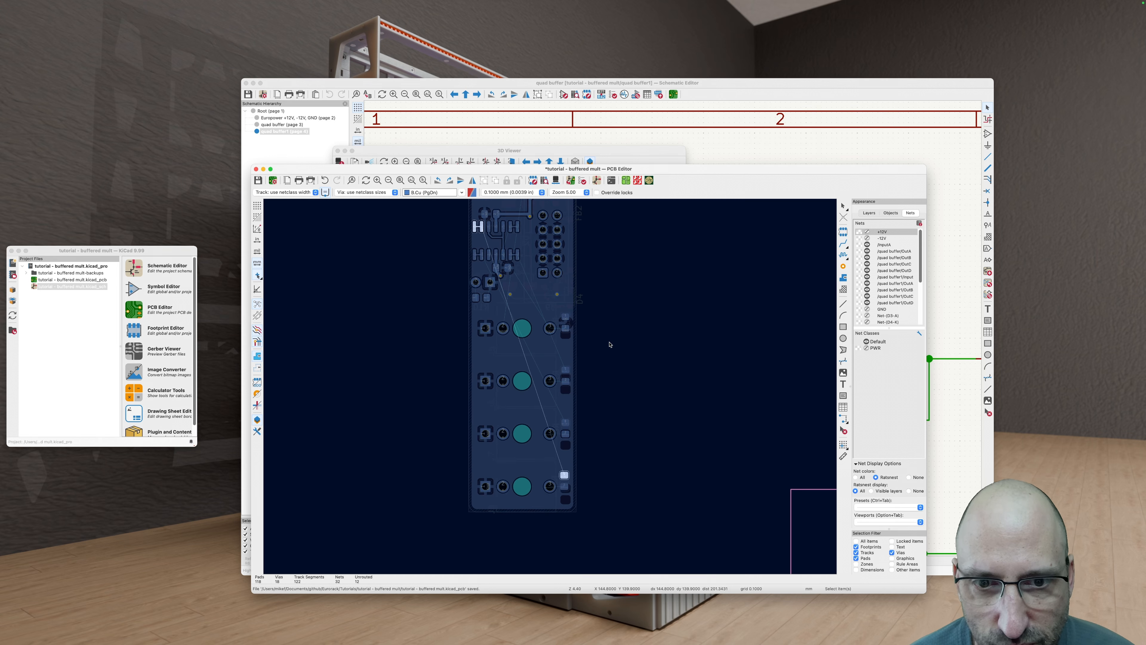
key(b)
scroll(604, 387, down, 2)
scroll(588, 347, up, 4)
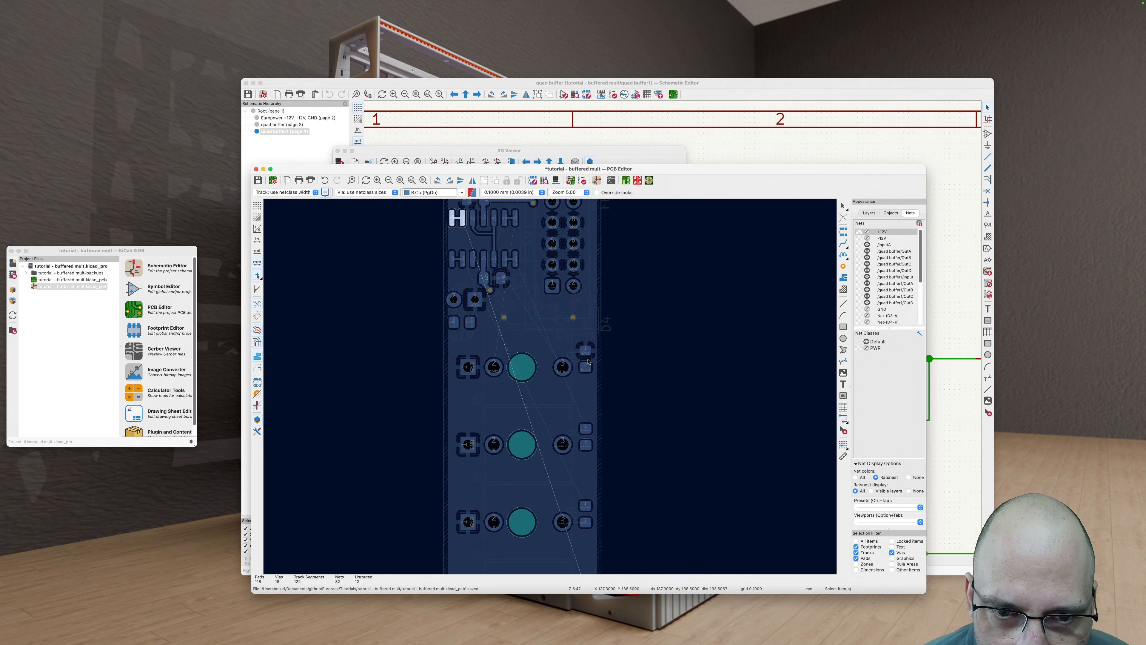
Step: Rotate R6 by 180 degrees, move it down so its upper pad lines up with the jack's pin 3, and refill the zones
key(r)
key(r)
key(r)
key(r)
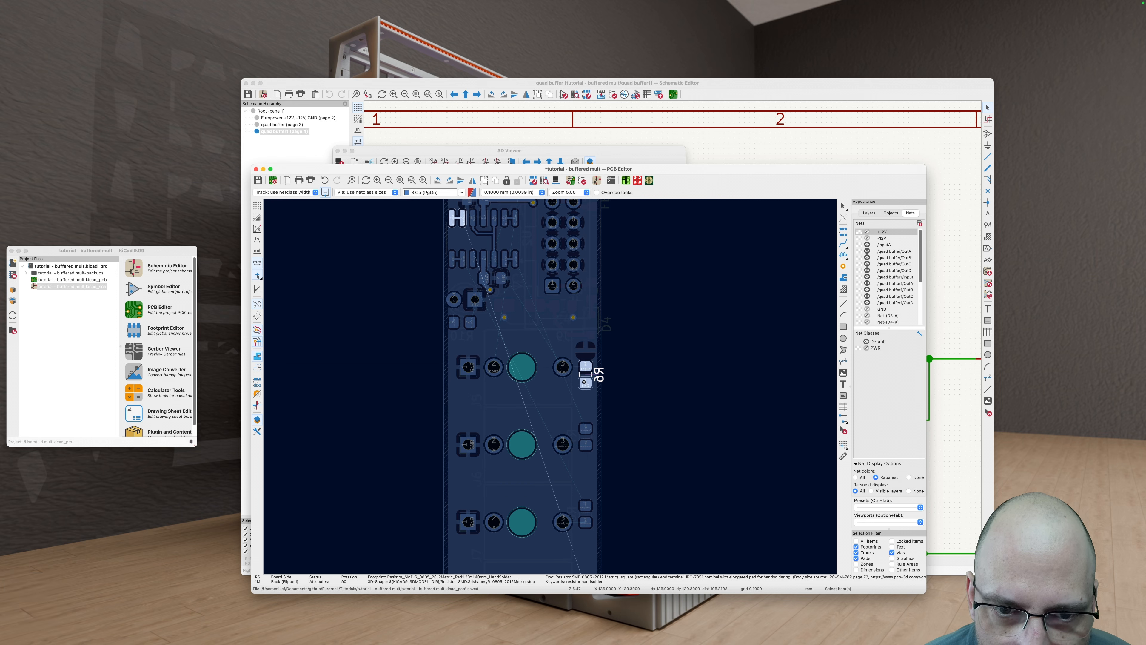
click(586, 375)
drag(585, 376, 585, 384)
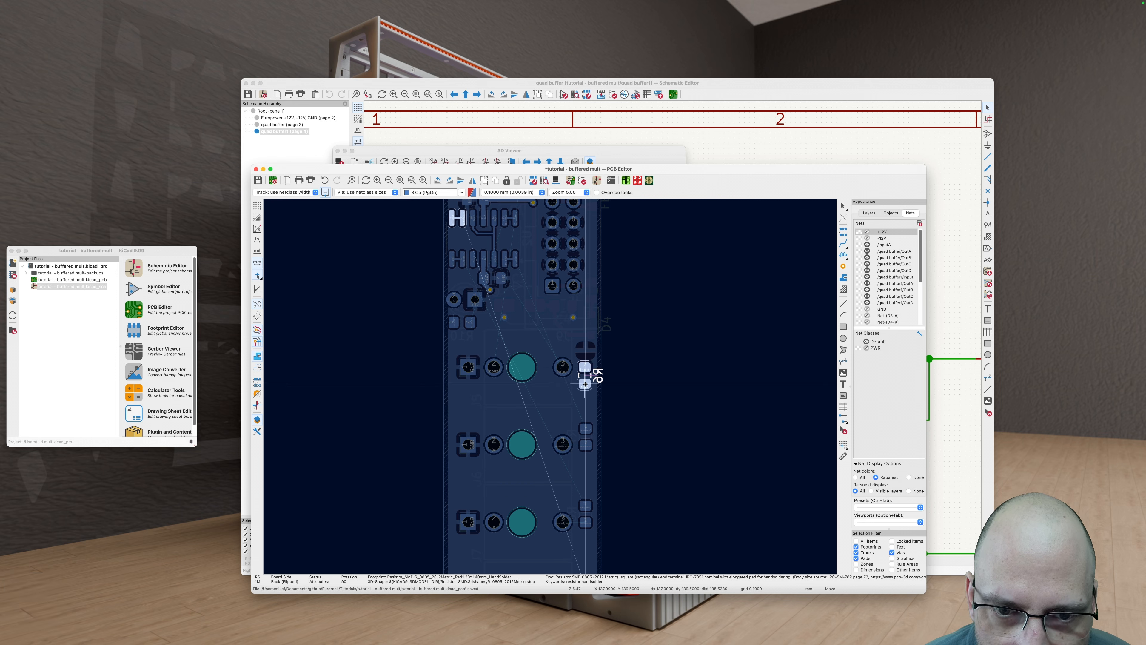
click(585, 384)
key(b)
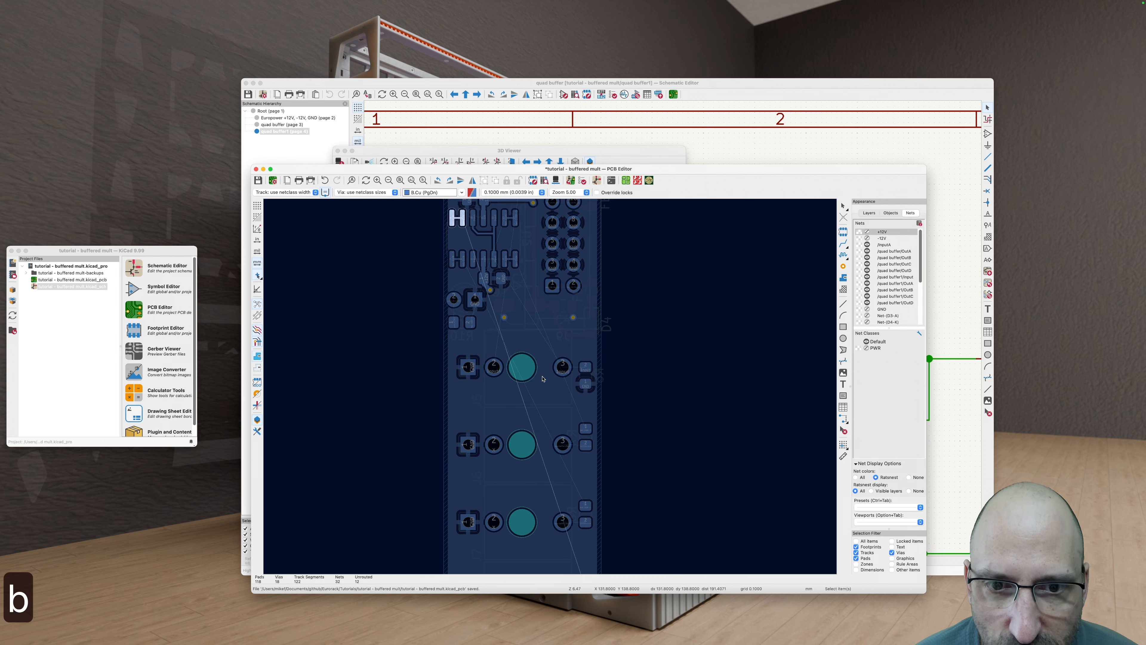
Step: Highlight the Input net at R6 and its jack, check R7's placement against it, and clear the highlighting
scroll(602, 360, up, 5)
scroll(589, 359, down, 3)
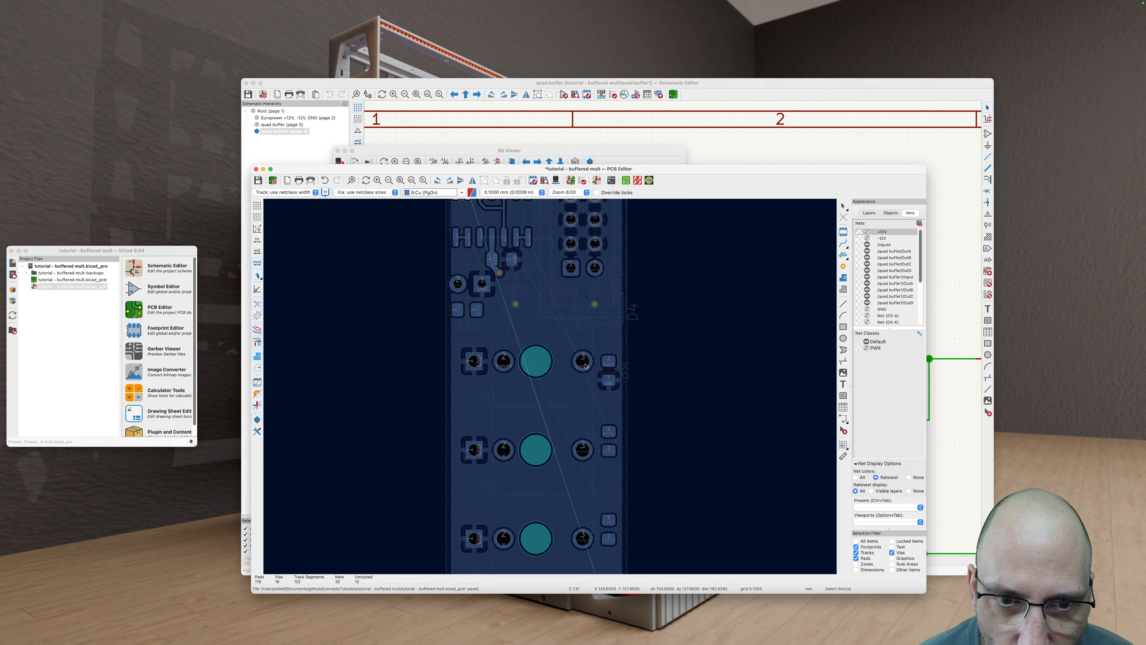
key(grave)
scroll(586, 366, down, 2)
scroll(585, 366, up, 6)
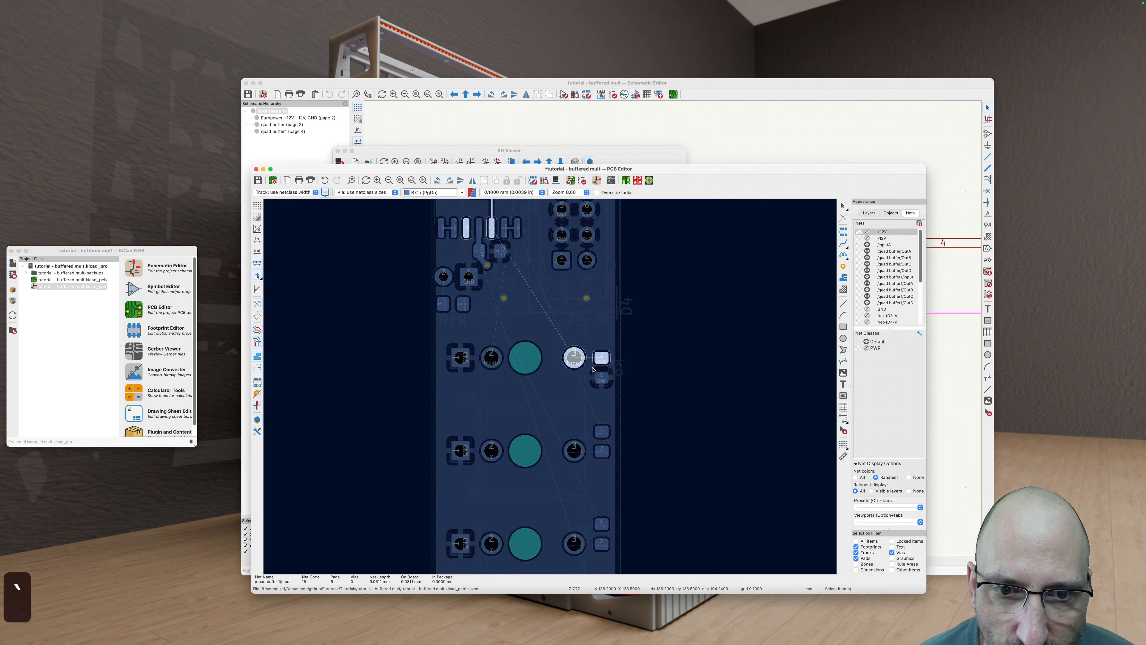
click(619, 376)
key(Escape)
scroll(582, 342, down, 5)
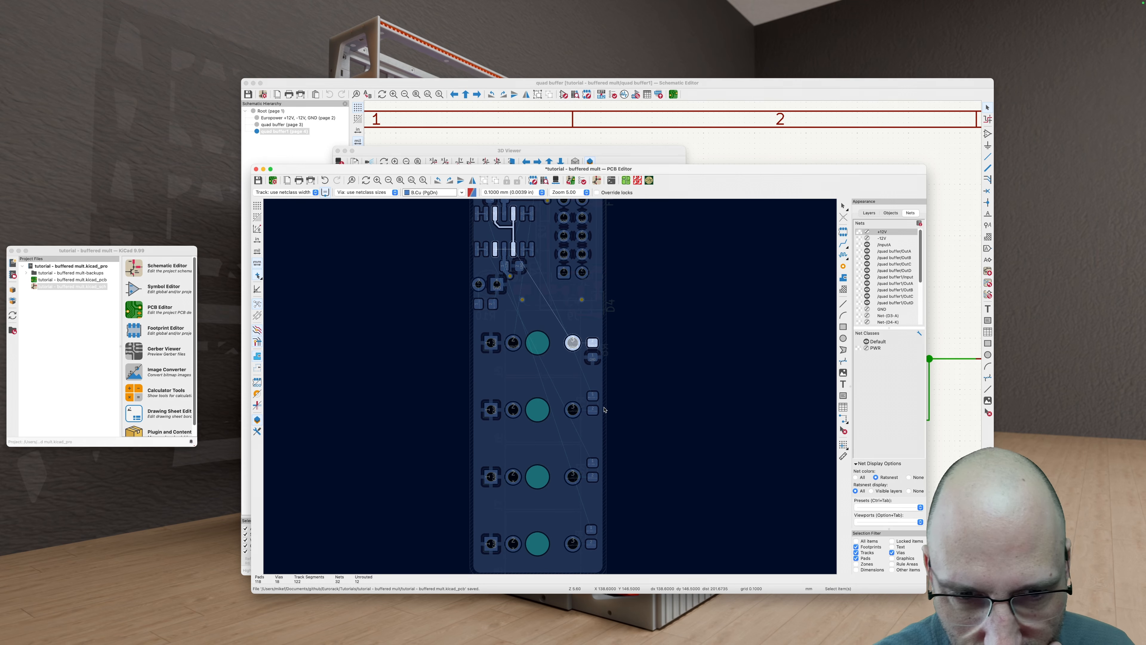
click(593, 350)
scroll(588, 408, up, 2)
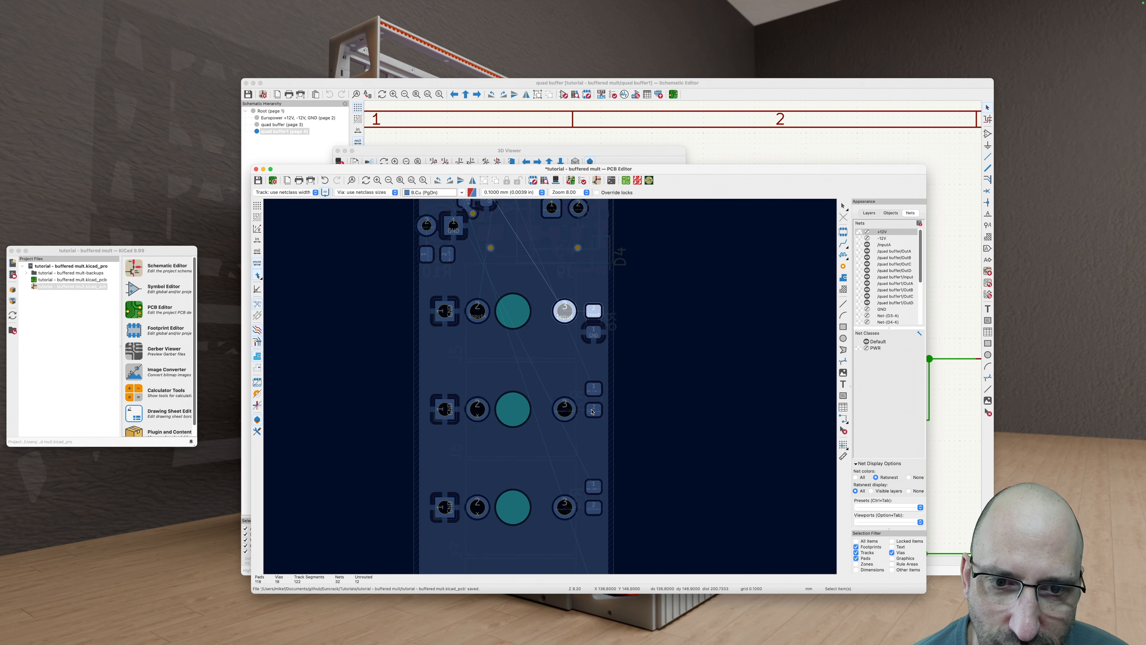
click(598, 400)
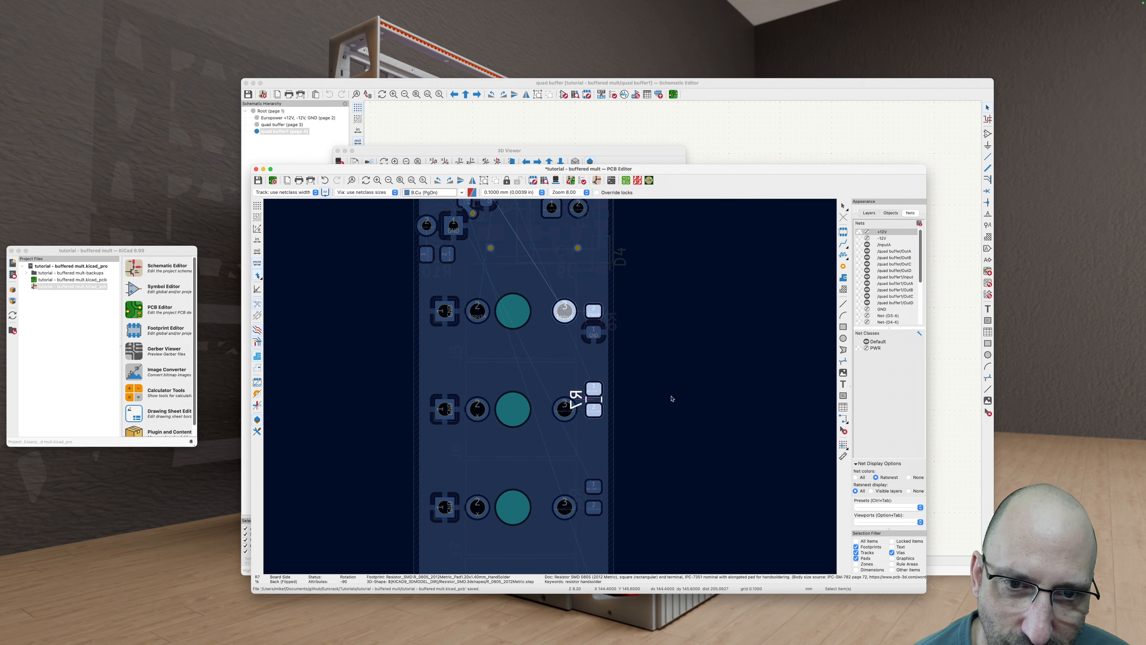
scroll(672, 399, down, 3)
key(Escape)
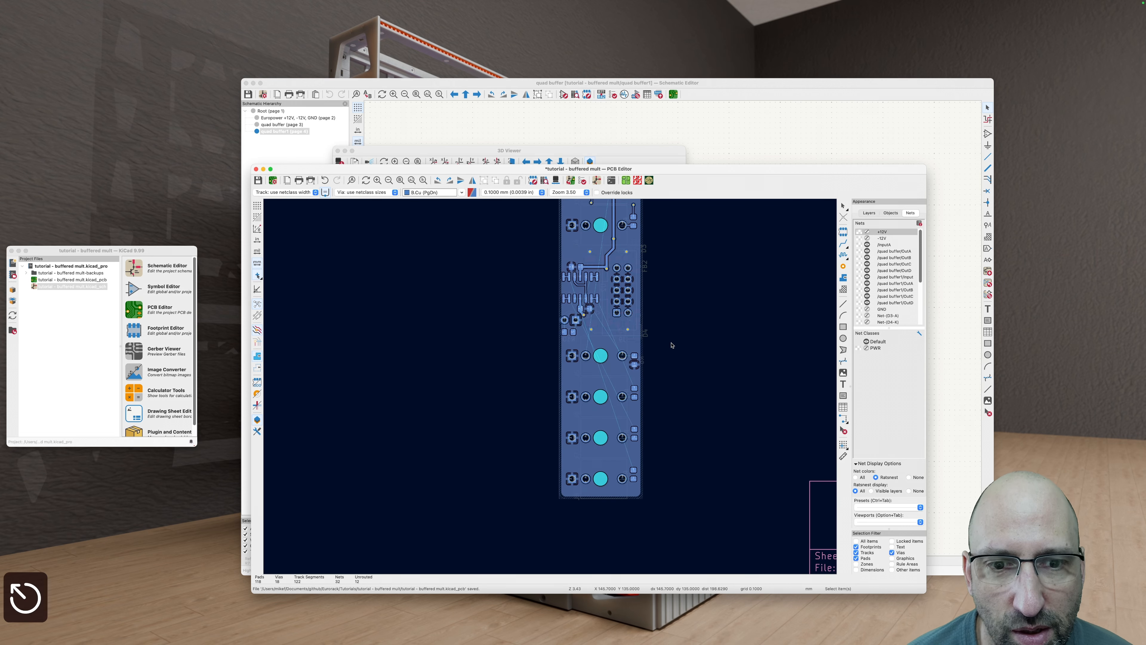
Step: Shift the -12V via beside the power header slightly up towards C1's +12V pad, and switch to the F.Cu layer
scroll(622, 316, up, 3)
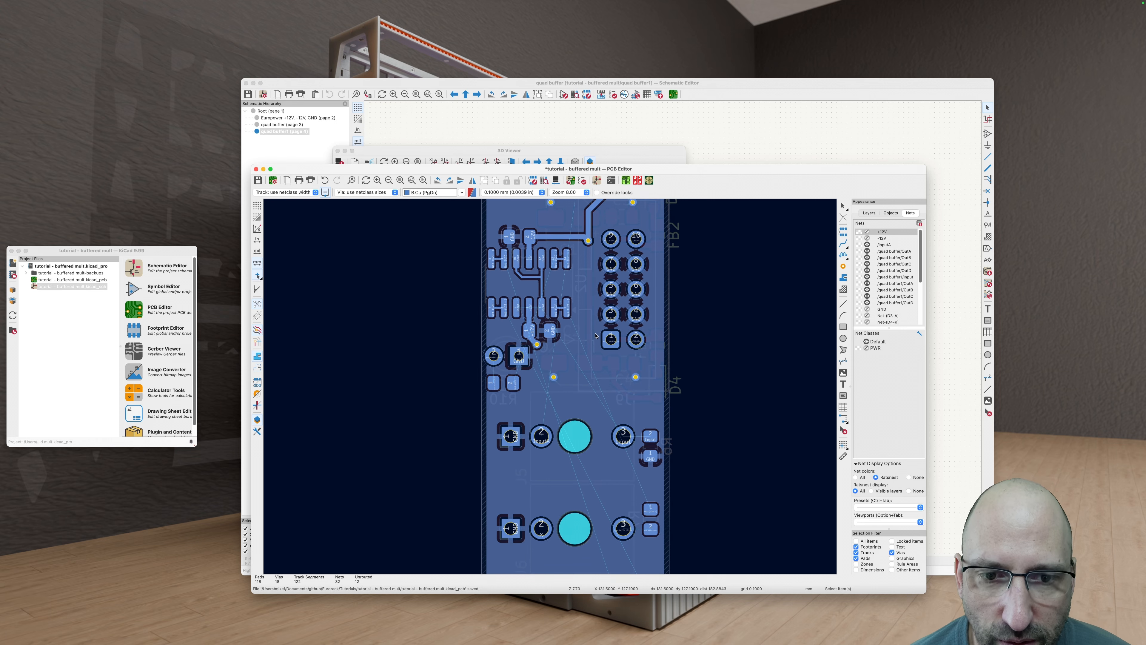
scroll(579, 308, down, 2)
scroll(573, 282, up, 2)
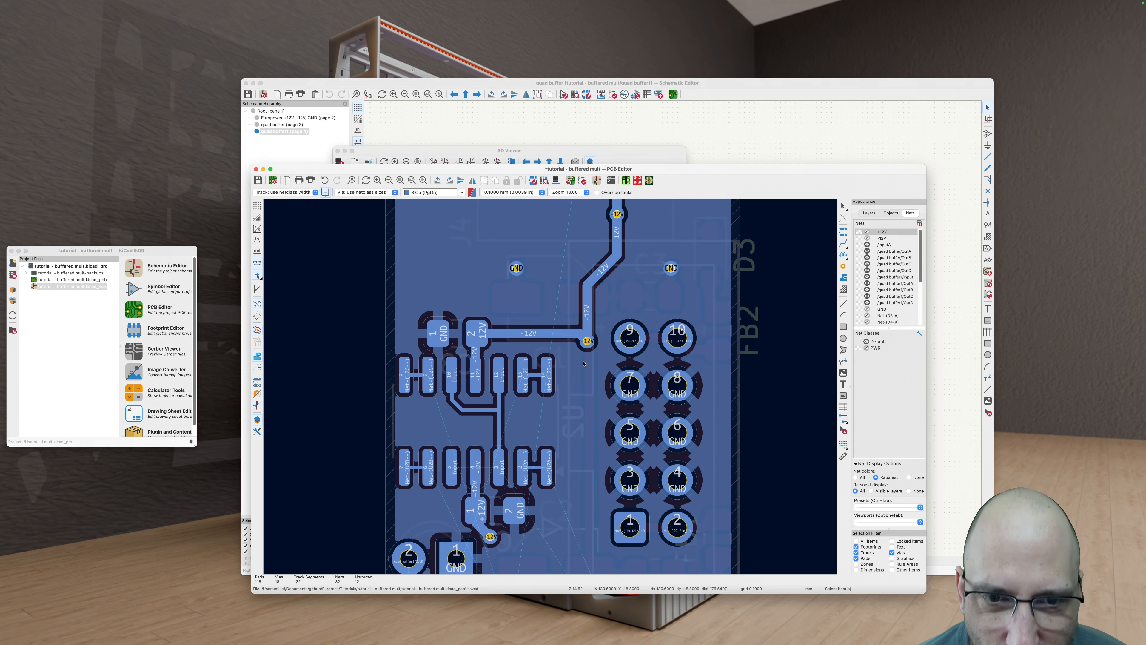
click(588, 342)
key(d)
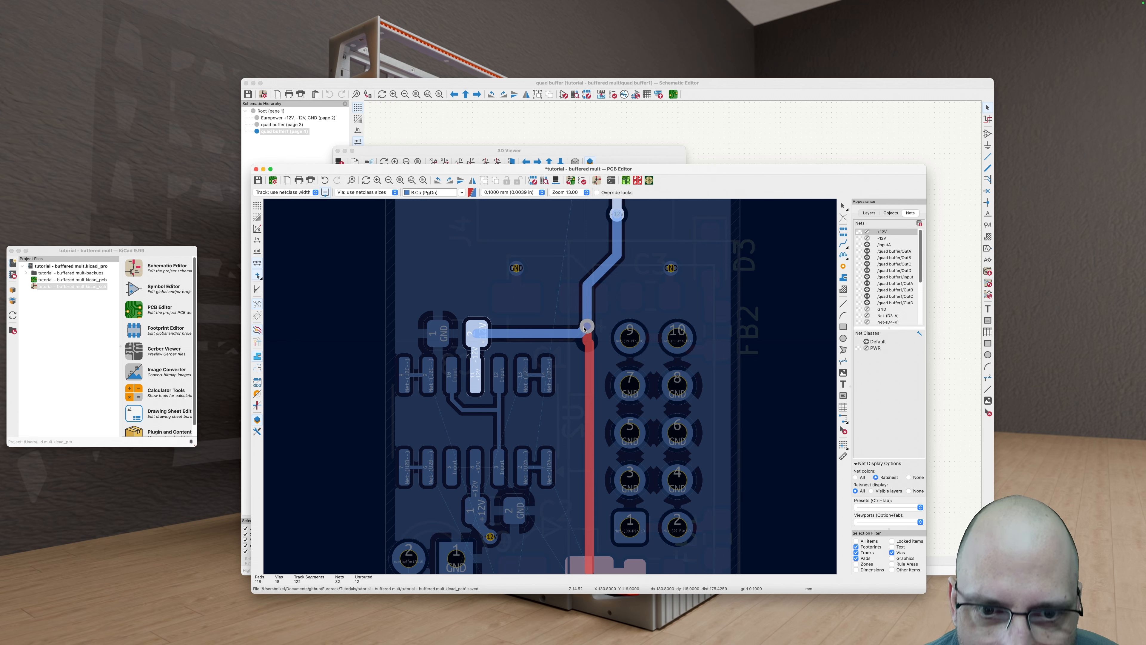
click(585, 327)
key(v)
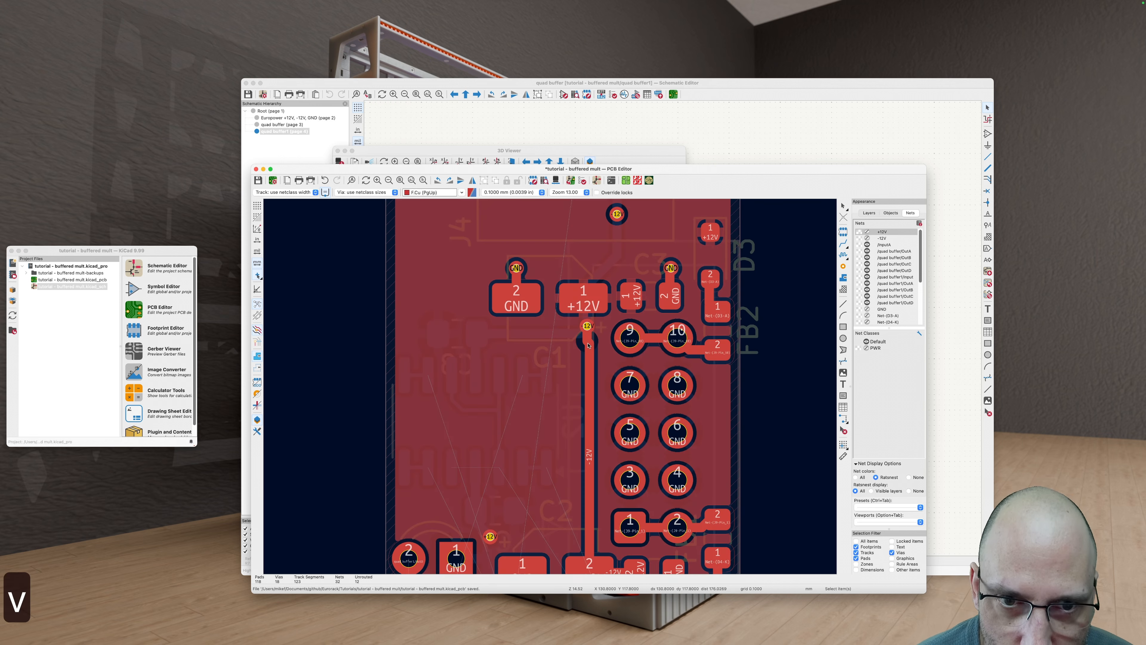
Step: Try to connect the moved -12V via straight down to the upper end of the vertical F.Cu -12V track
scroll(588, 345, up, 5)
click(586, 345)
key(d)
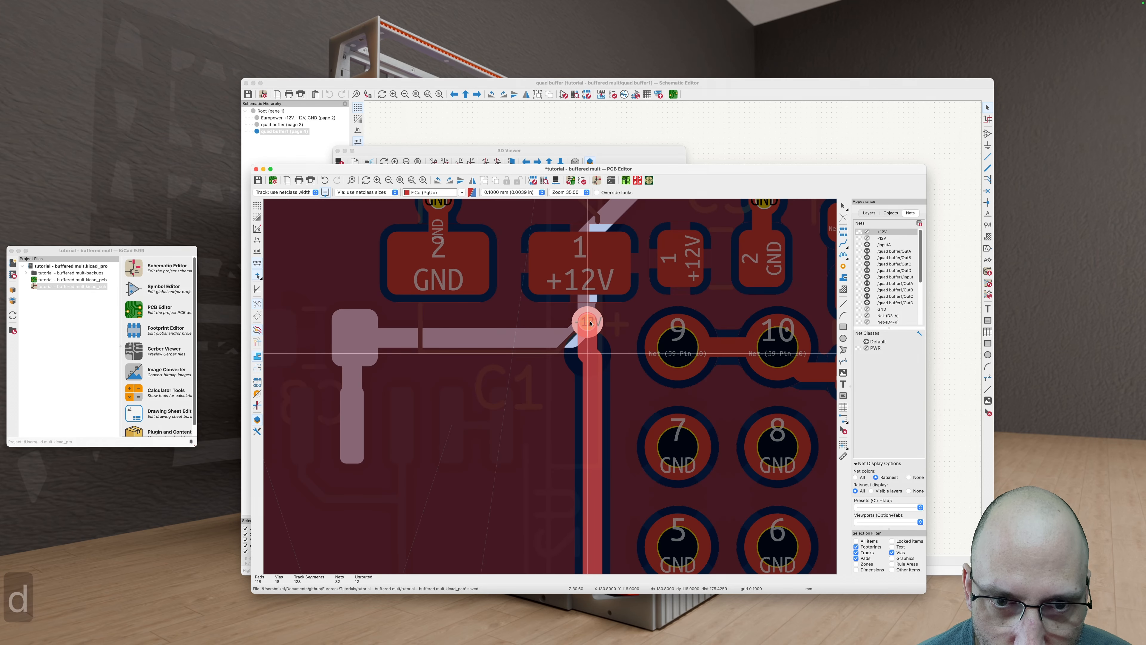
click(589, 328)
click(595, 362)
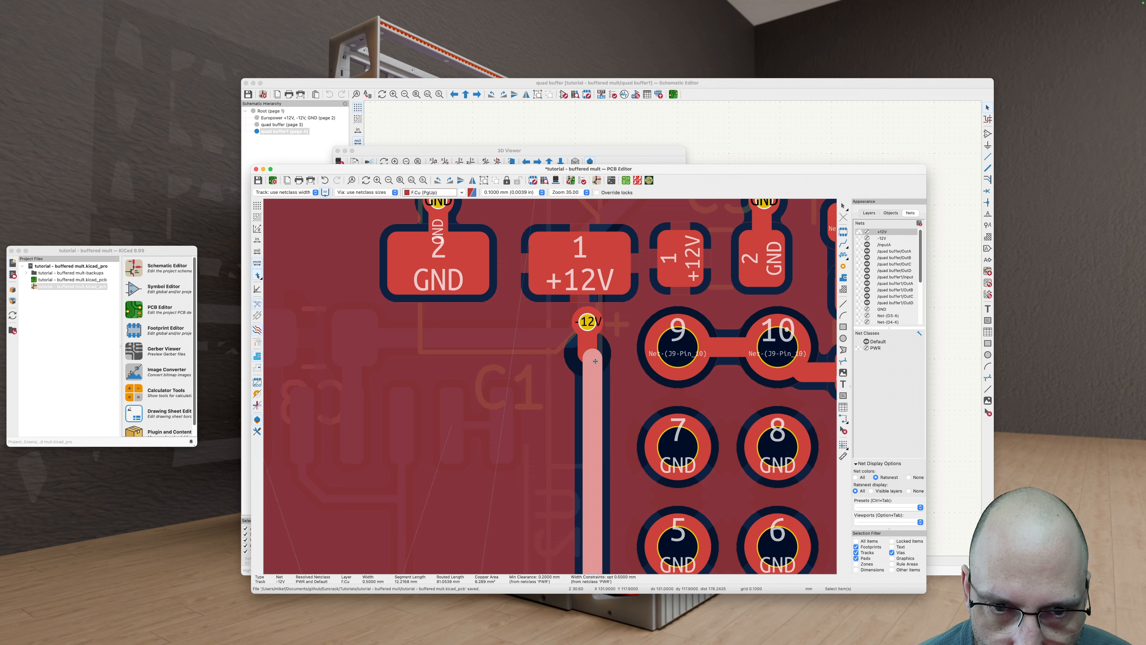
key(x)
key(Escape)
click(593, 357)
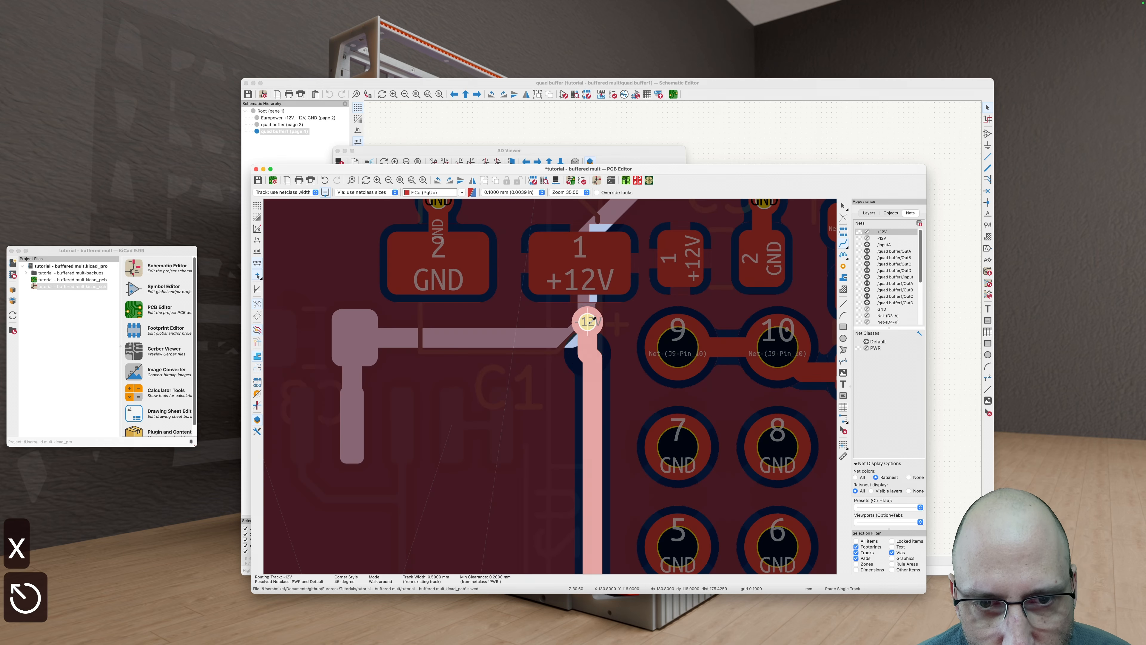
key(Escape)
Step: Delete the short straight segment below the -12V via, reroute it to the vertical F.Cu track, and refill the zones
click(591, 343)
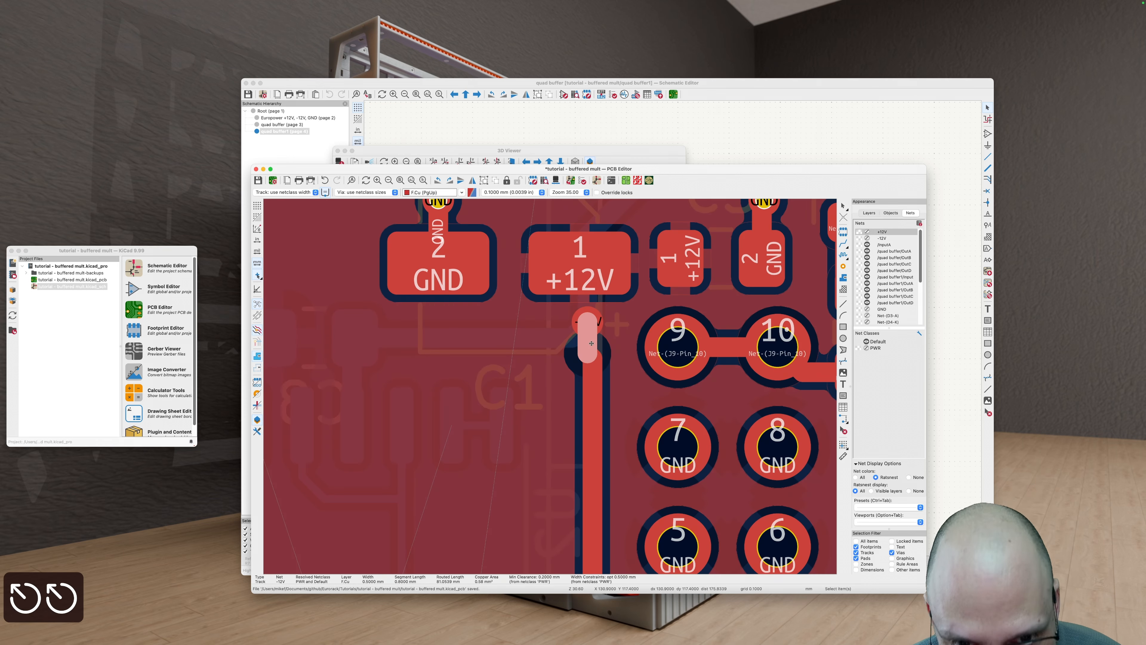
key(u)
key(Escape)
click(591, 344)
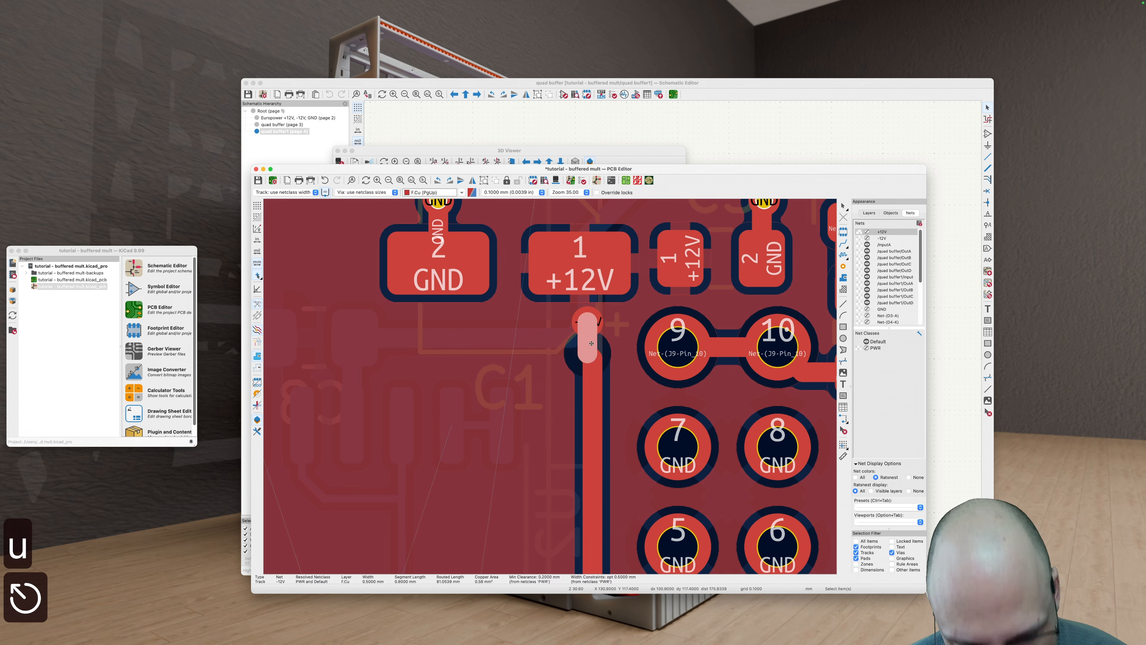
key(BackSpace)
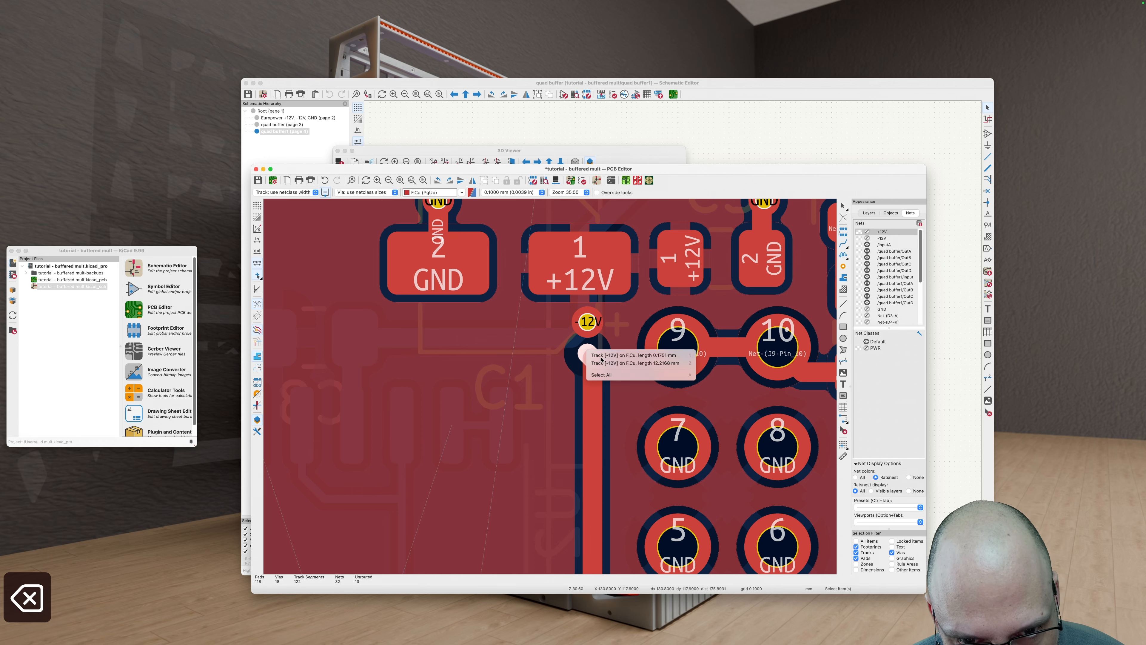
key(x)
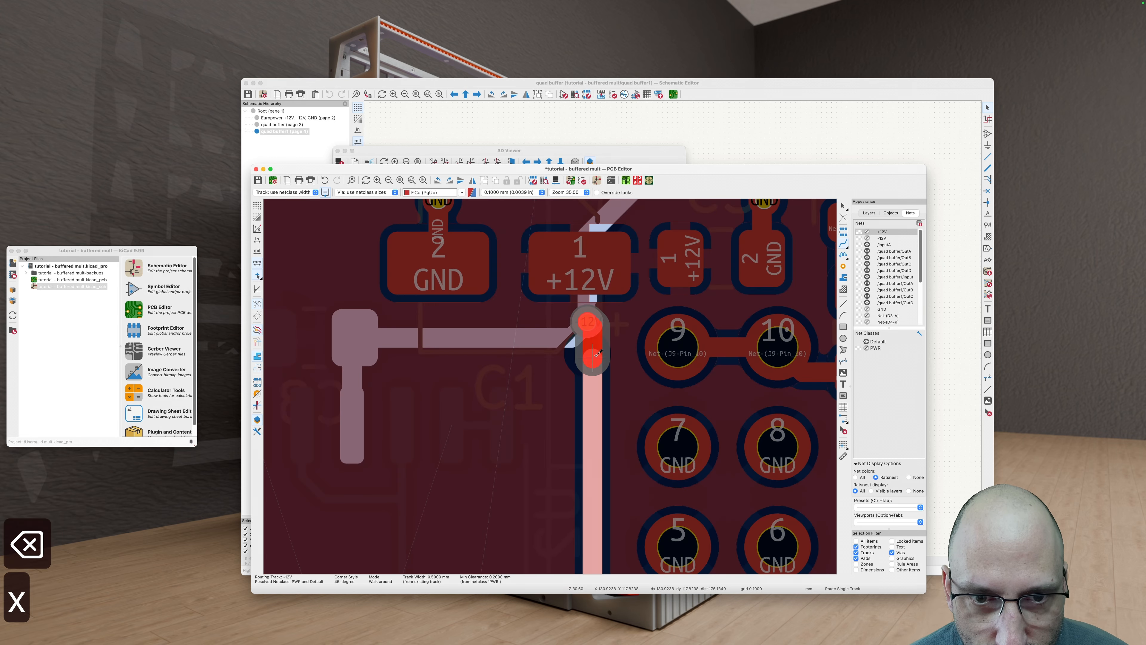
key(super+z)
scroll(591, 376, down, 2)
scroll(592, 377, down, 4)
key(b)
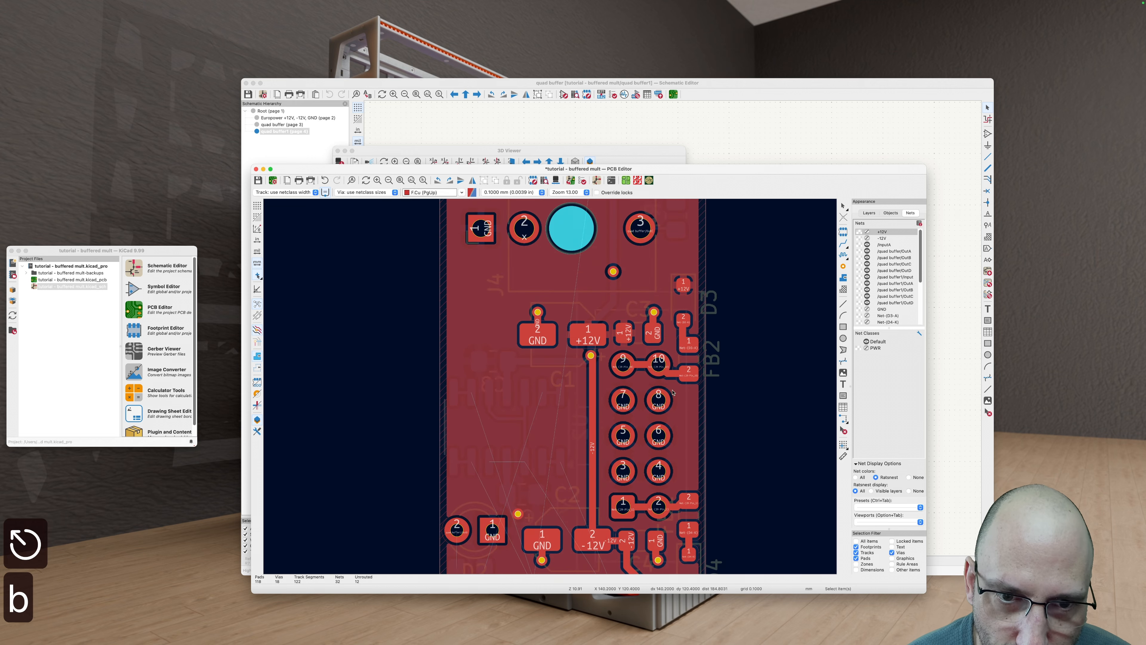
Step: Switch to the B.Cu layer and save the board
scroll(634, 380, down, 4)
middle_drag(626, 401, 602, 293)
key(v)
scroll(571, 315, up, 5)
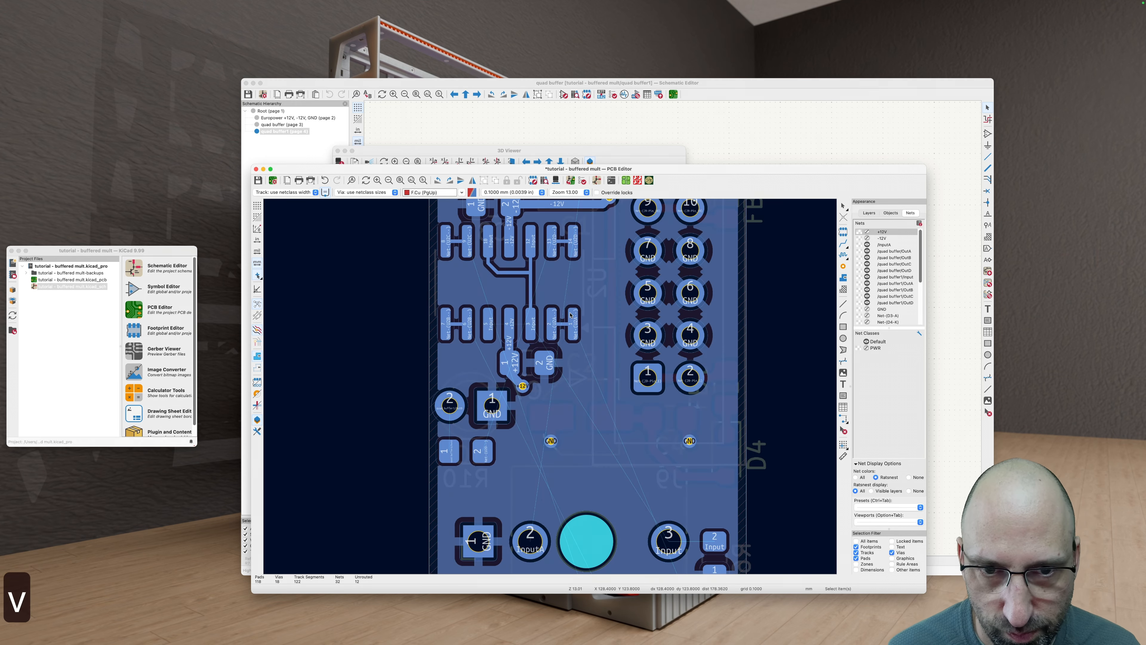
key(super+s)
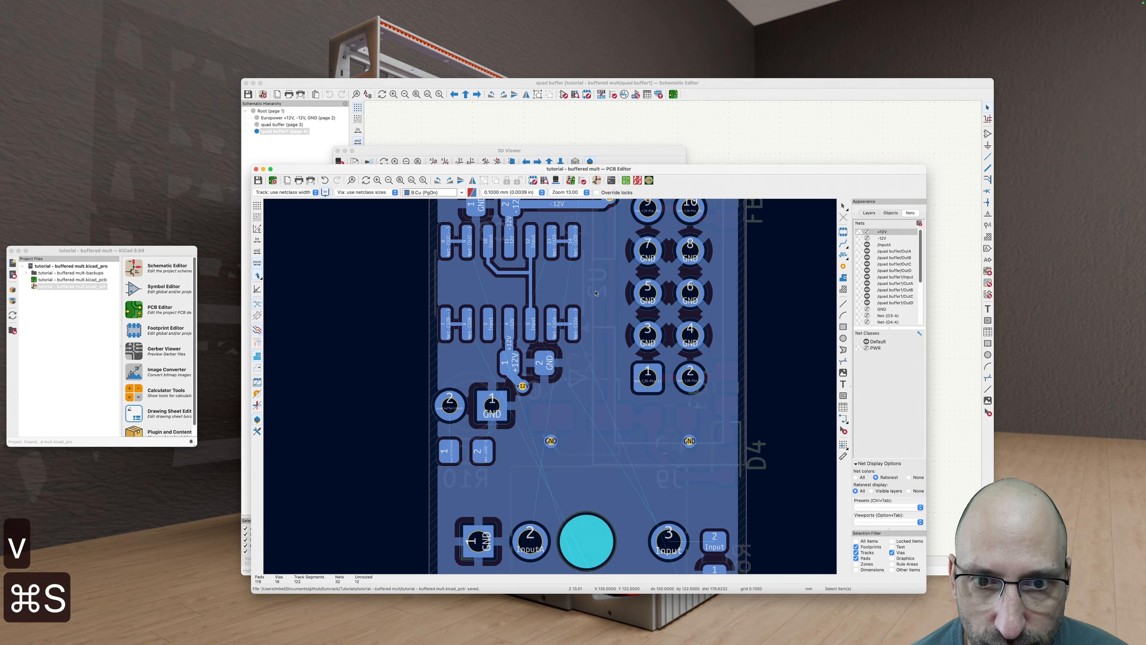
Step: Route the OutD track on B.Cu from D2's pad 2 straight down to R10's pad 1
scroll(475, 393, down, 1)
scroll(475, 393, down, 2)
middle_drag(474, 393, 446, 386)
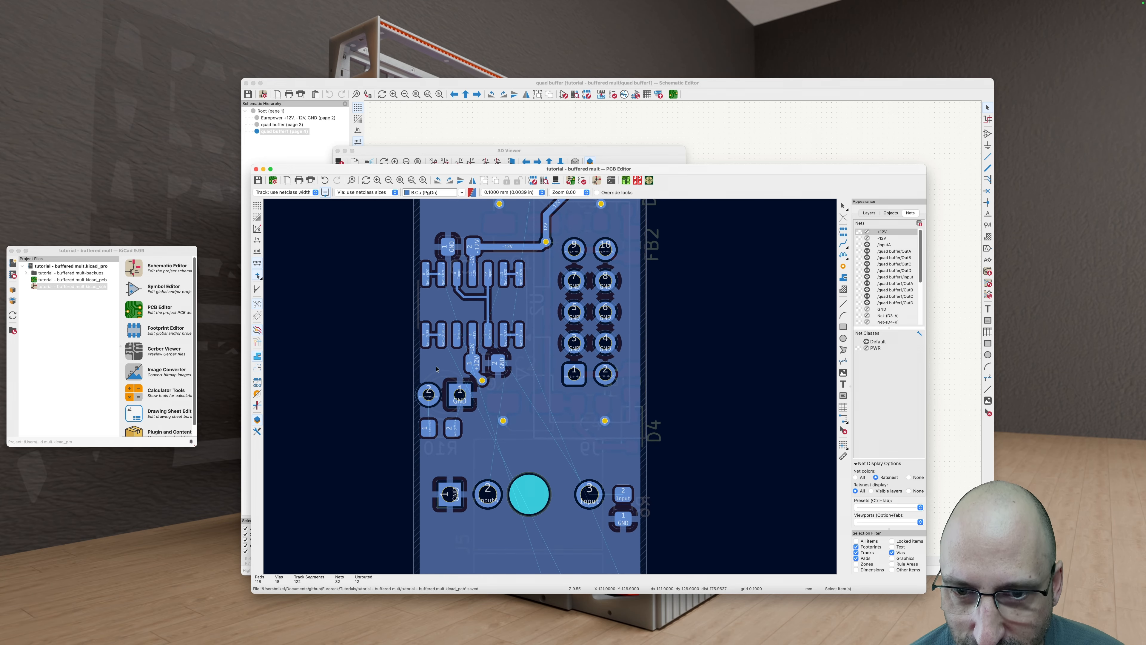
scroll(430, 418, up, 6)
key(x)
click(427, 343)
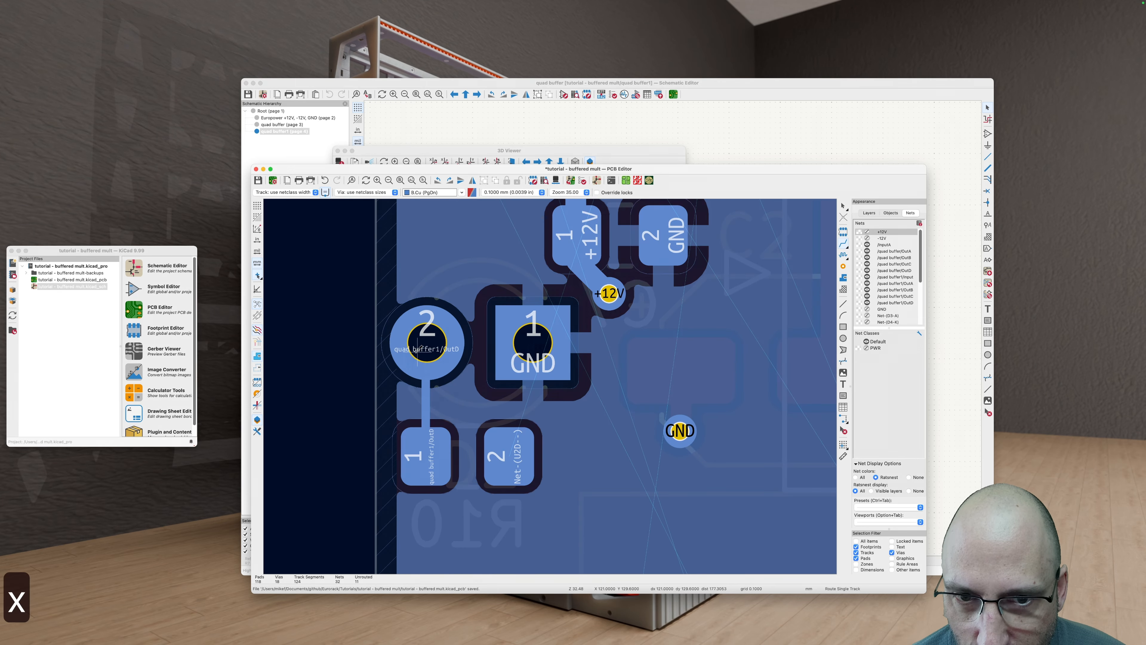
key(Escape)
Step: Inspect the net of R10's pad 2 and compare the copper around it on F.Cu and B.Cu
middle_drag(540, 441, 513, 452)
scroll(512, 451, down, 3)
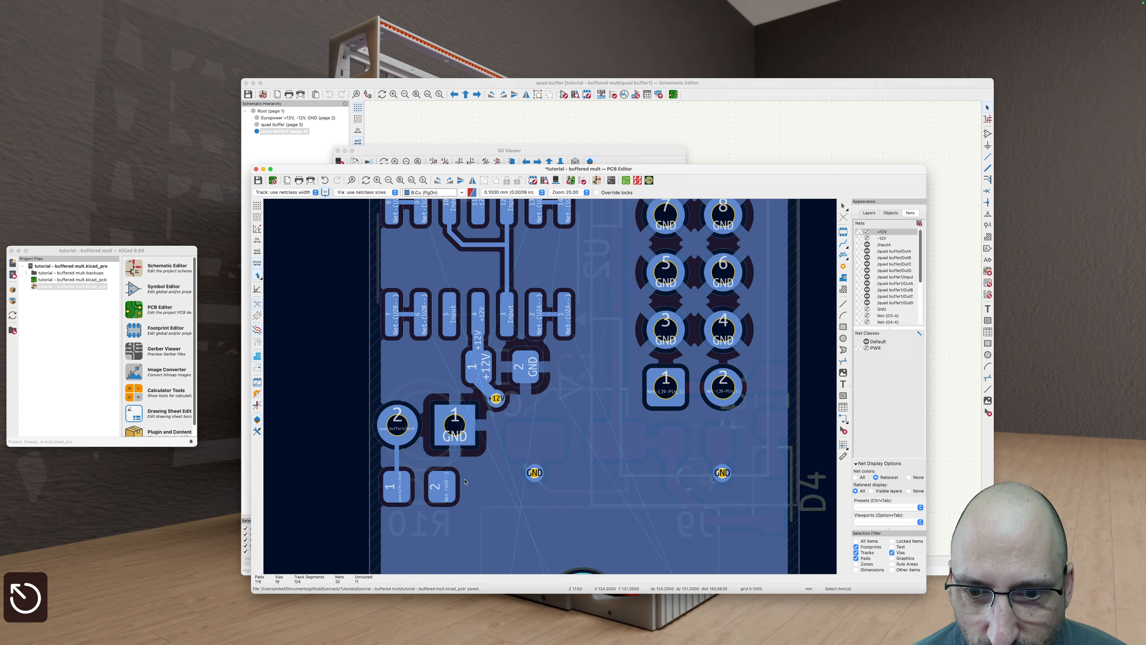
key(grave)
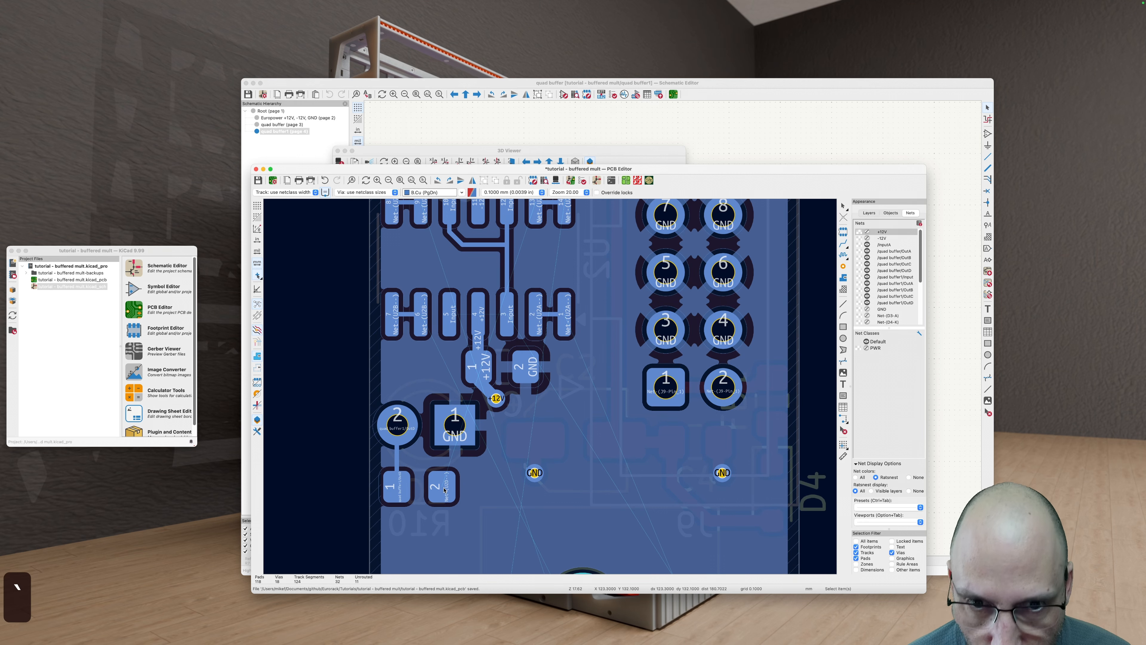
scroll(446, 488, down, 2)
key(grave)
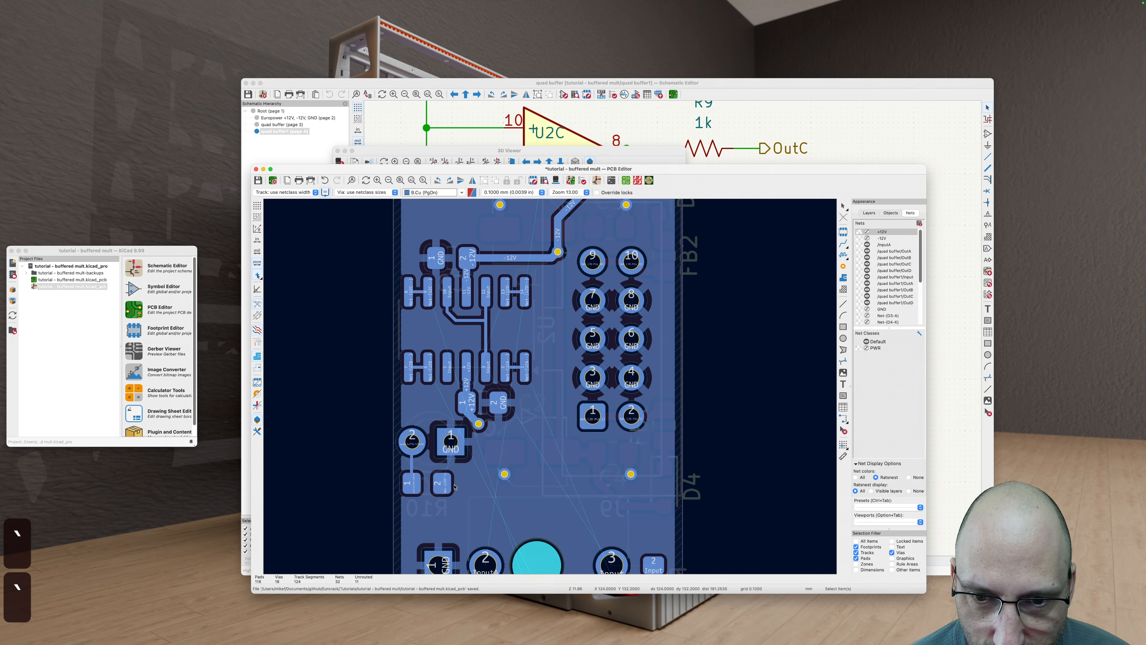
key(Page_Up)
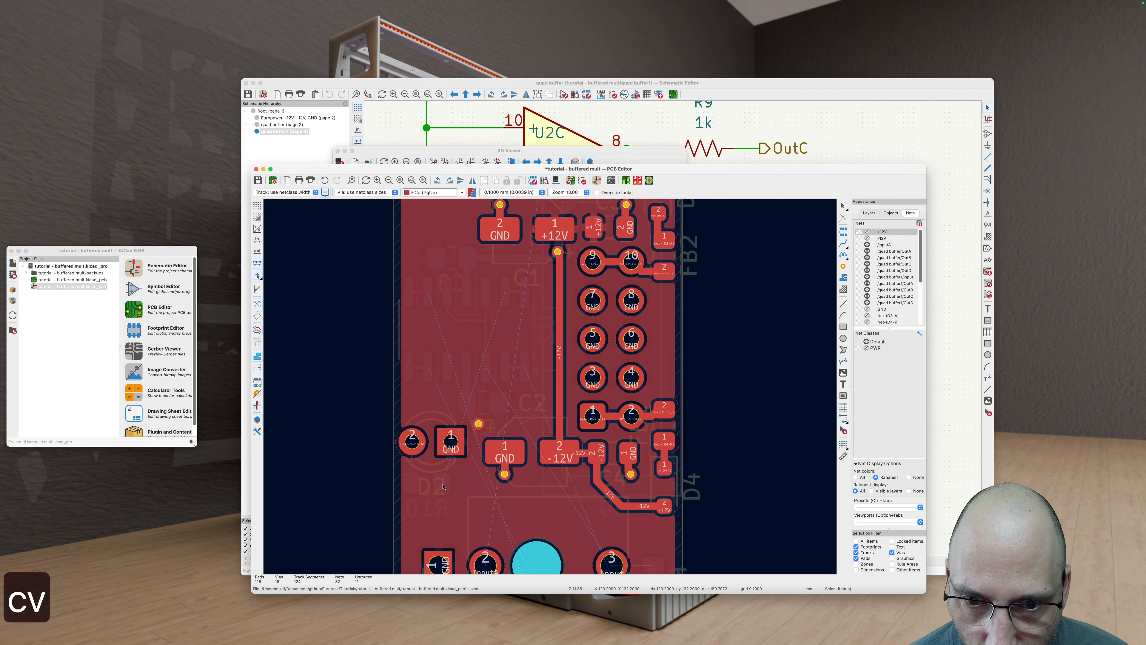
key(v)
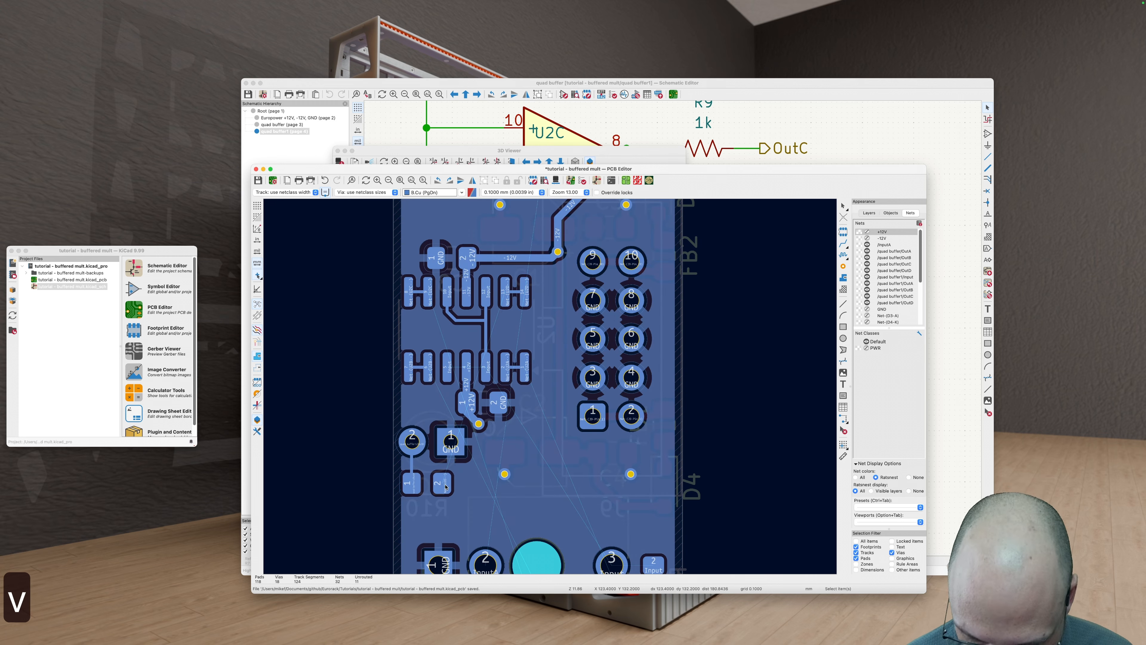
Step: Route the U2D net on B.Cu from R10's pad 2 horizontally to a via just below and between C2's pads
key(x)
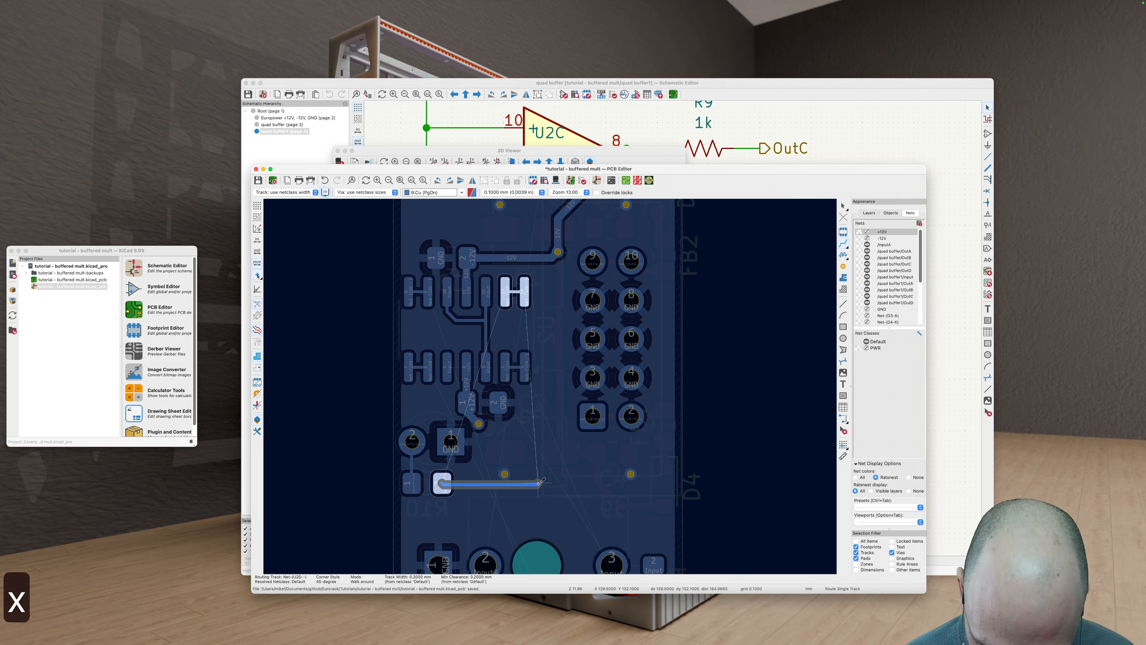
key(v)
key(Escape)
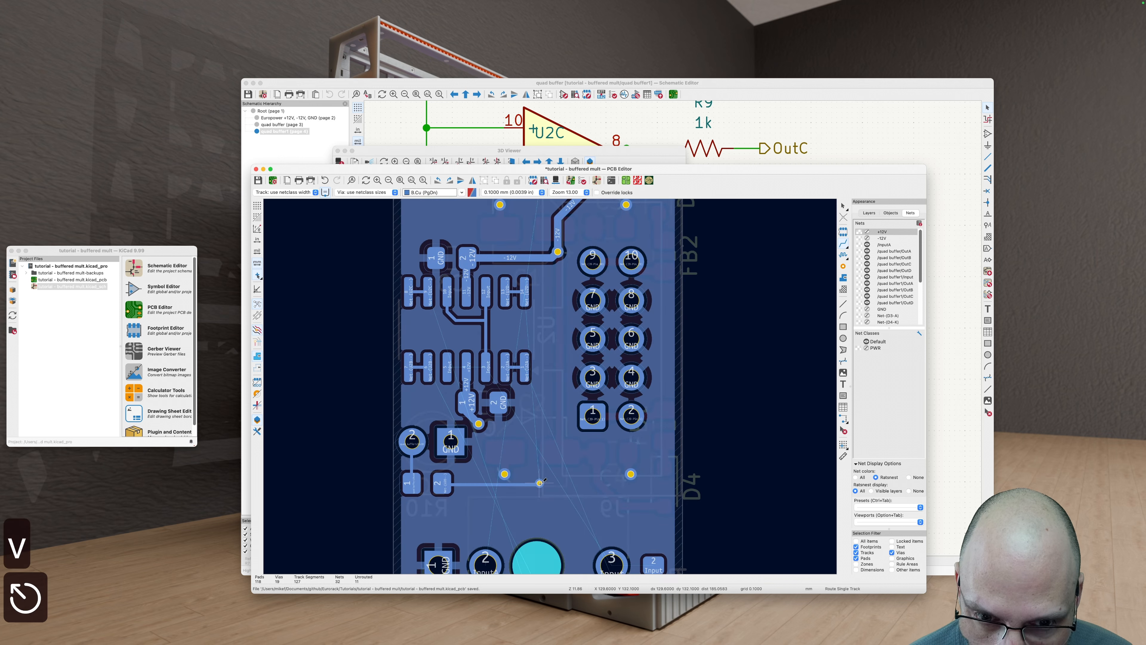
Step: Continue the U2D track up F.Cu to a via beside U2's upper right pads, connect it there on B.Cu, and refill the zones
key(v)
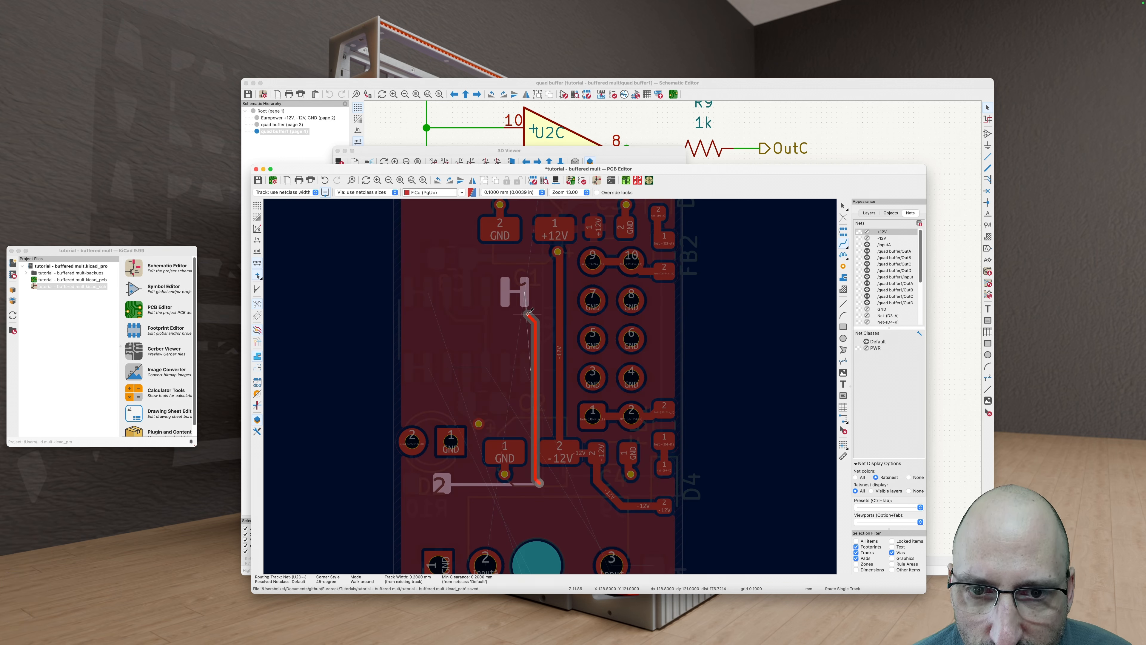
key(v)
click(525, 294)
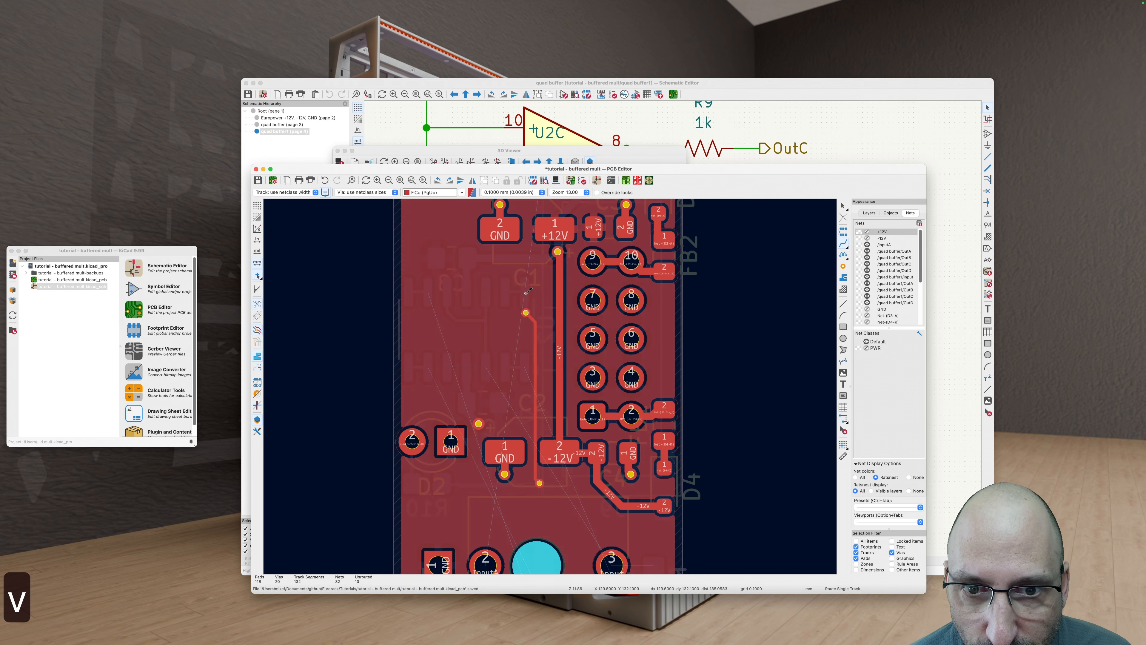
key(b)
scroll(525, 403, down, 2)
key(Escape)
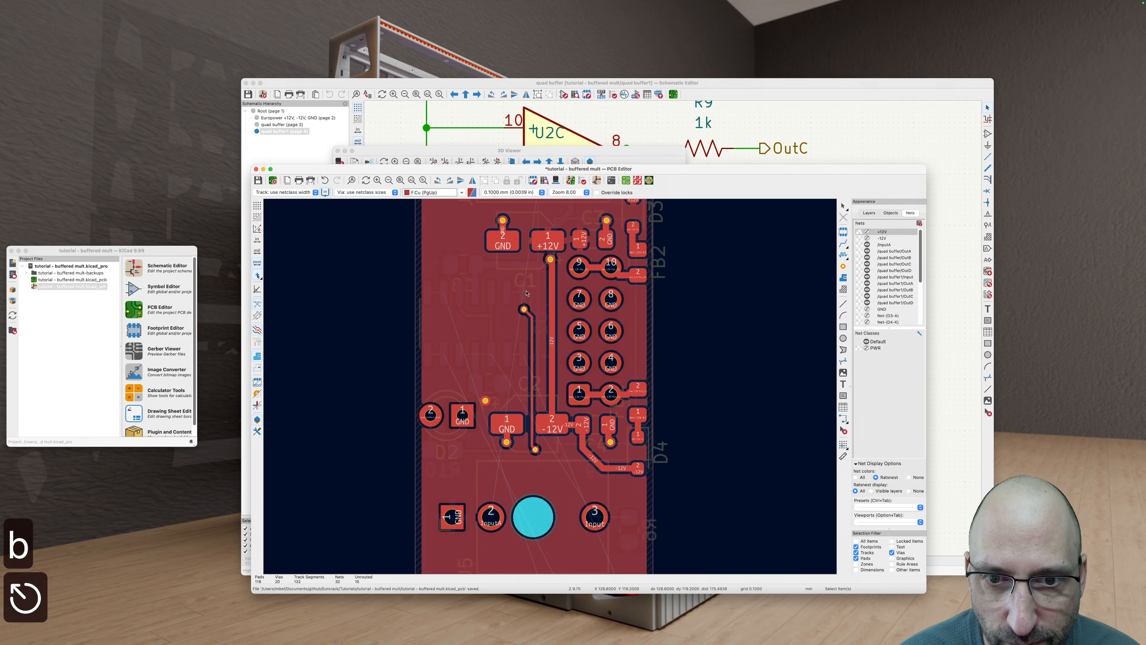
Step: Shift the vertical F.Cu track of the U2D net slightly left, within the gap between C2's two pads
scroll(525, 403, up, 1)
scroll(525, 403, up, 1)
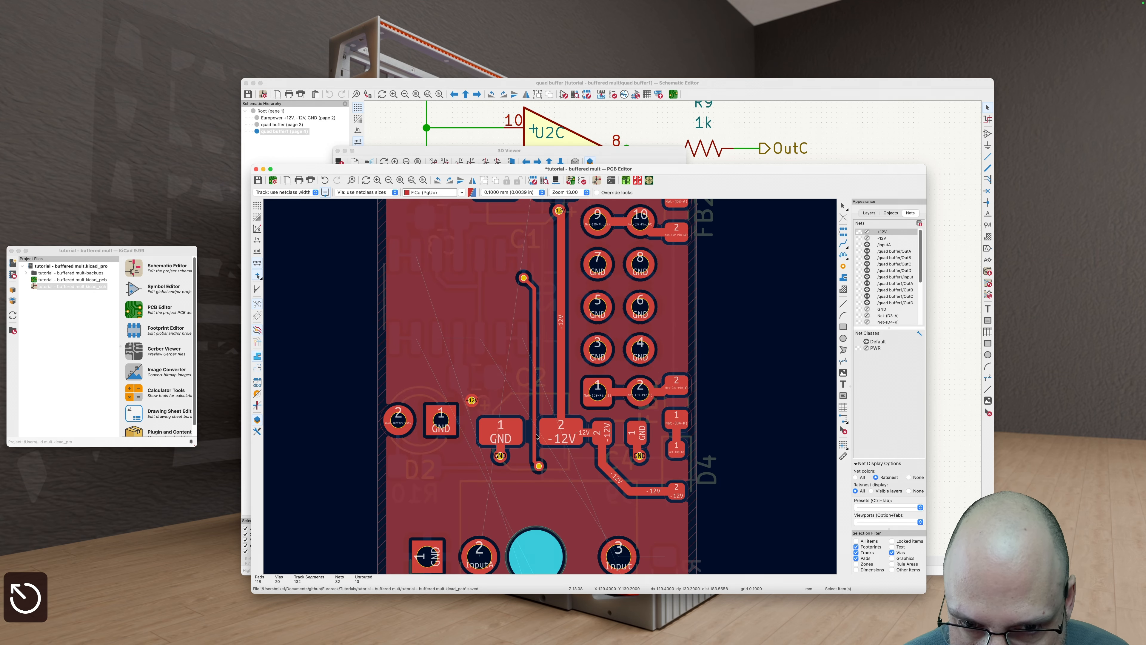
scroll(538, 416, down, 1)
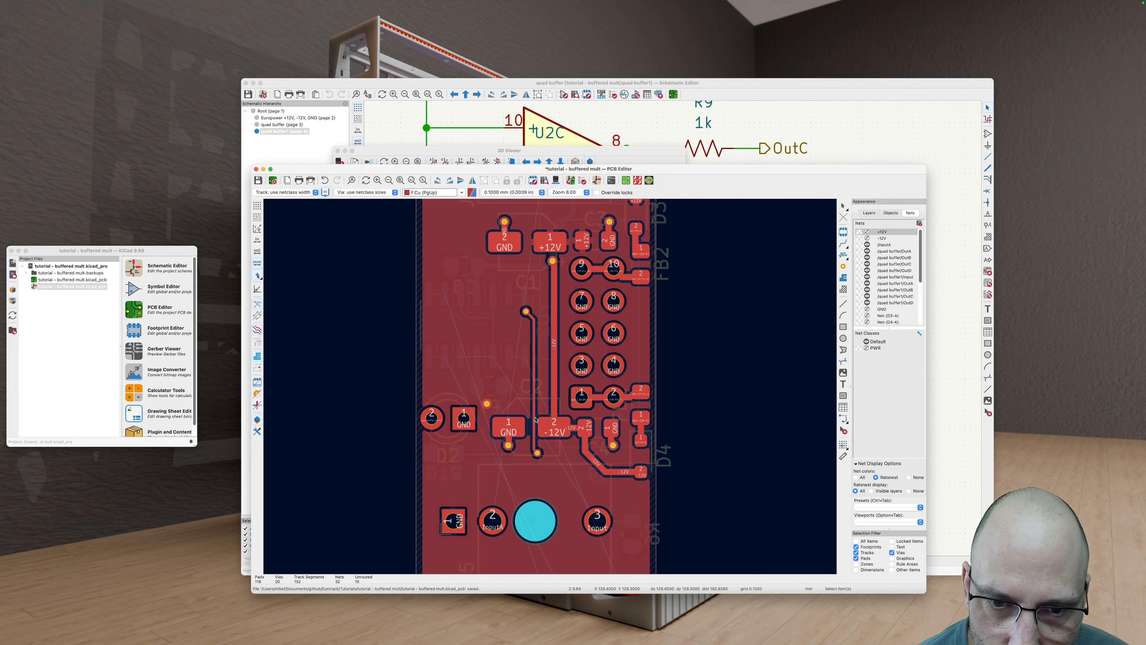
click(534, 381)
key(d)
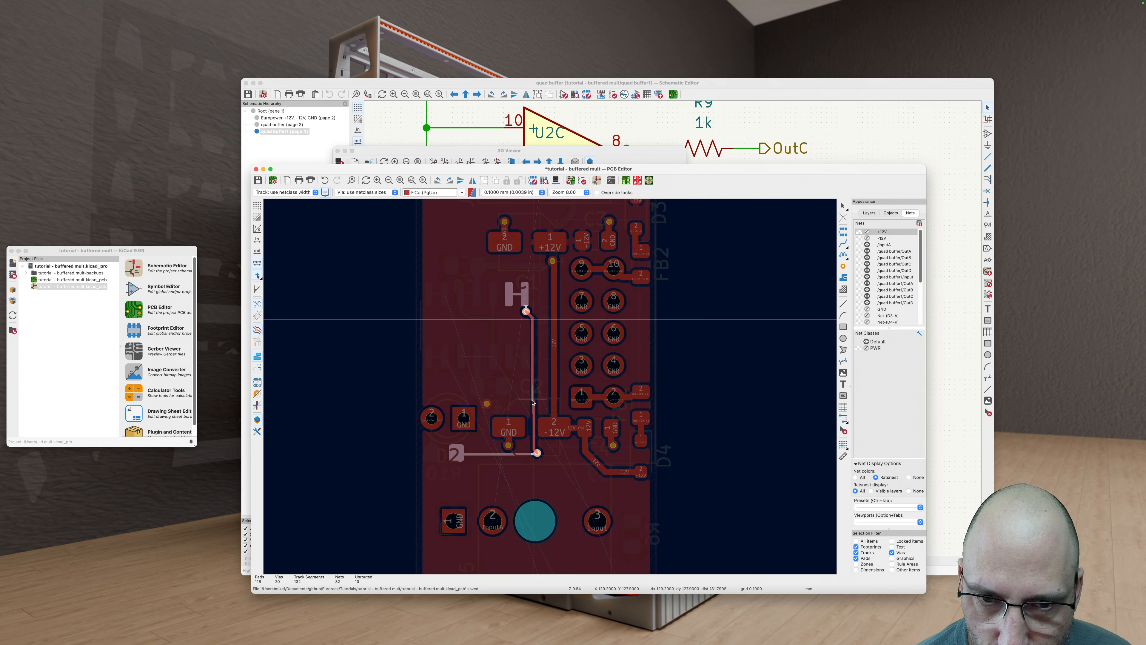
click(533, 449)
Step: Reroute the lower end of the shifted U2D track with a single 45-degree bend into its via
scroll(524, 454, down, 1)
scroll(514, 458, up, 6)
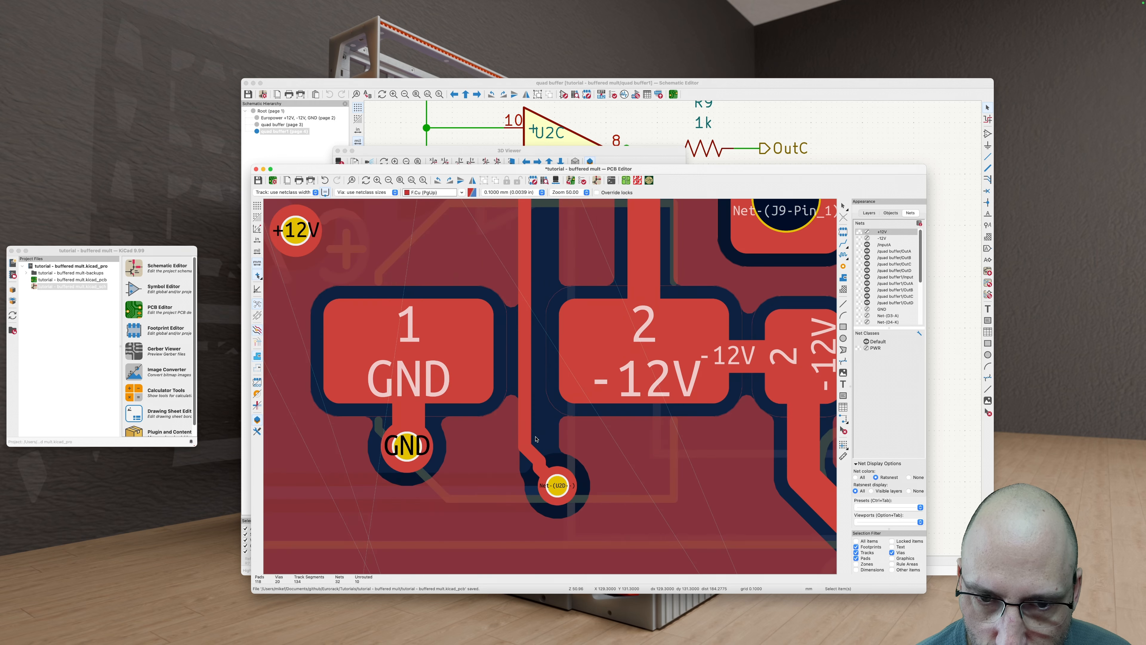
key(x)
key(Escape)
scroll(545, 399, down, 2)
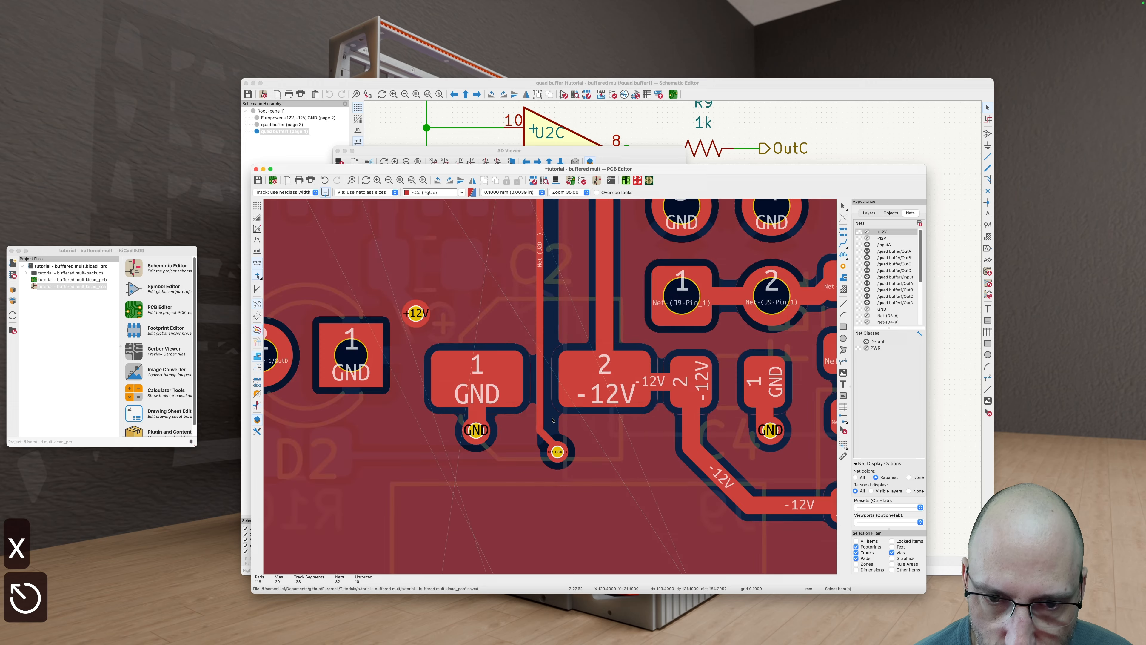
Step: Refill the zones, return to the B.Cu layer, and save the board
key(b)
scroll(573, 405, down, 5)
key(v)
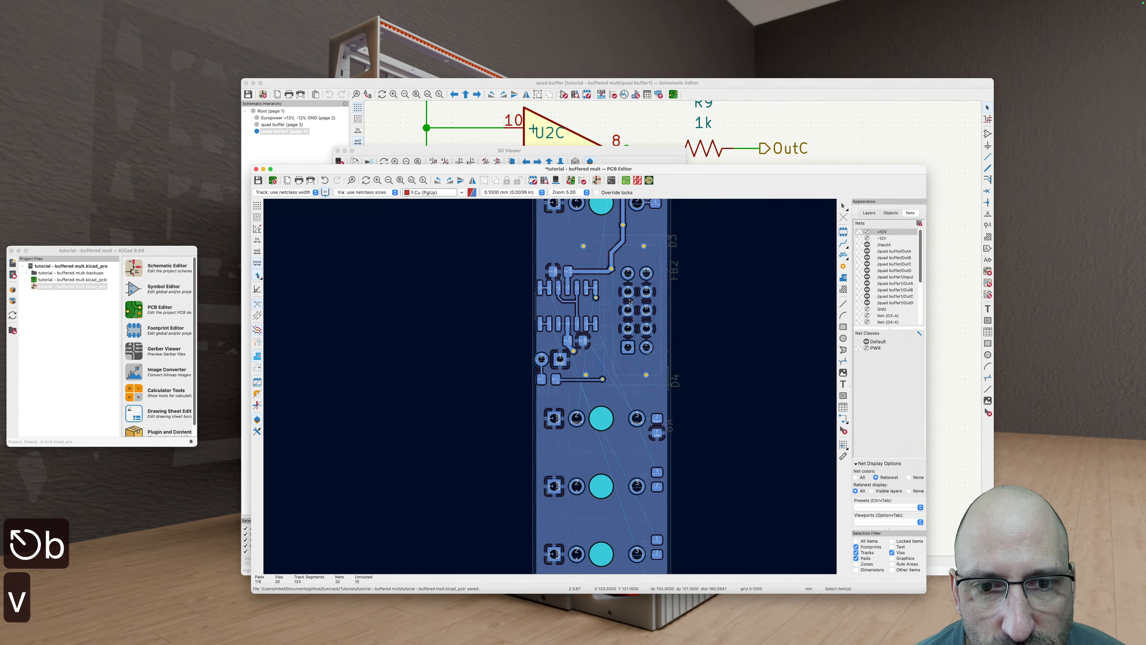
scroll(572, 312, up, 2)
key(super+s)
Step: Connect pad 3 of the first two jacks below the power header to their neighbouring resistor pads on B.Cu
scroll(631, 275, right, 4)
scroll(631, 274, down, 3)
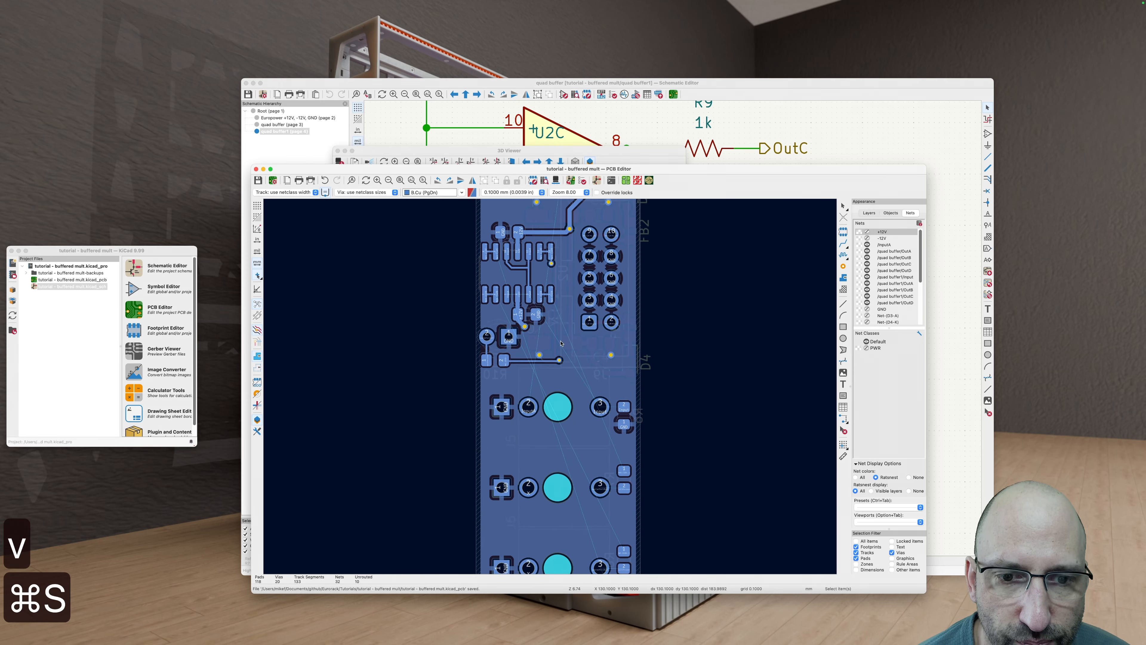
key(x)
click(568, 383)
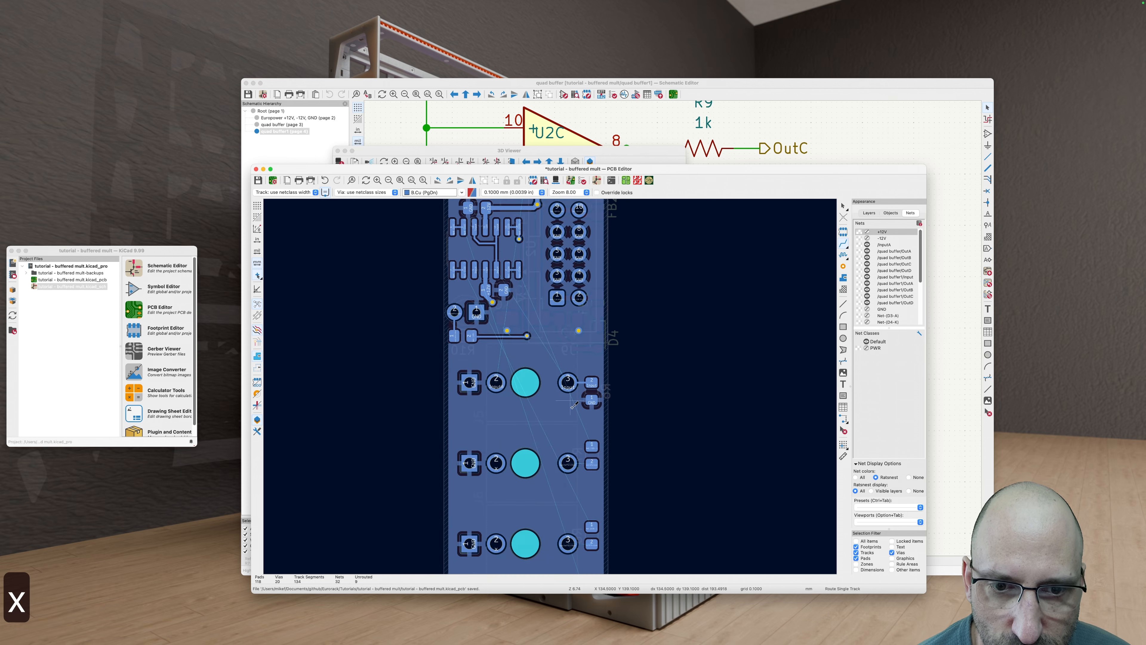
key(x)
click(570, 462)
Step: Connect pad 3 of the bottom two jacks to their neighbouring resistor pads on B.Cu and refill the zones
scroll(570, 461, down, 5)
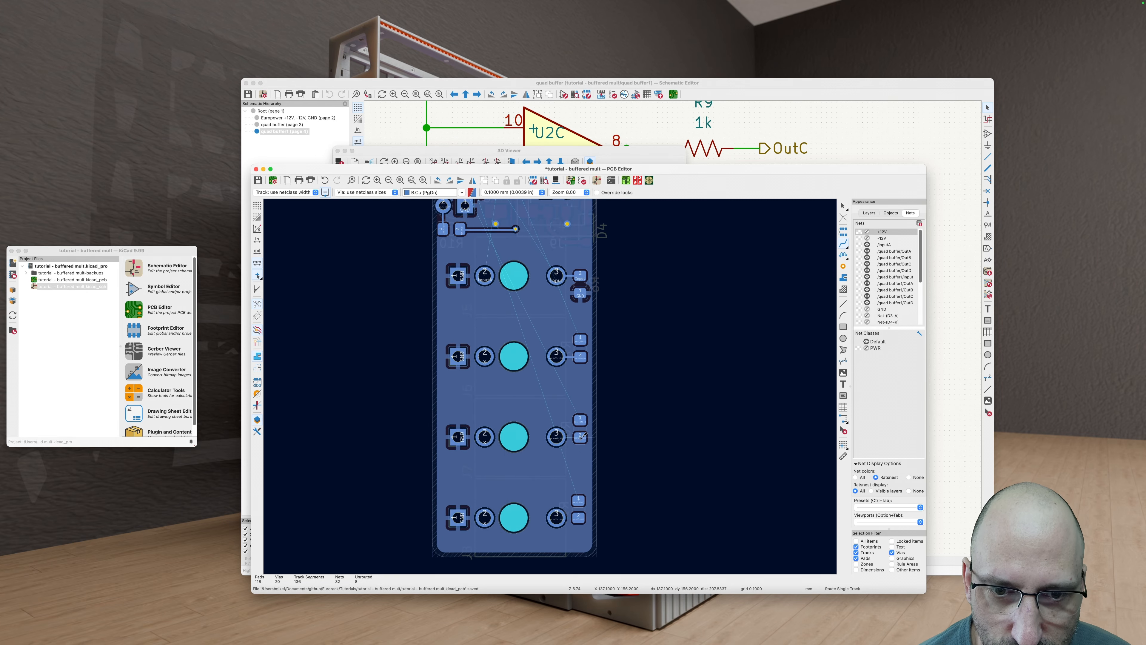
key(x)
click(580, 437)
key(x)
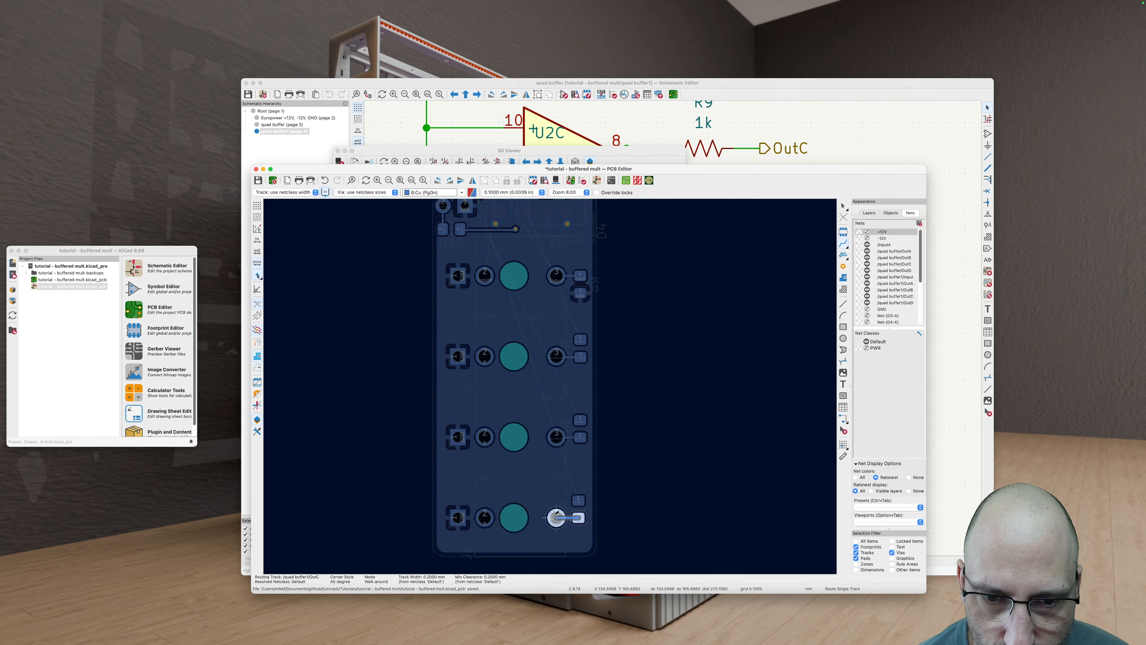
click(579, 517)
key(v)
scroll(631, 418, down, 3)
key(v)
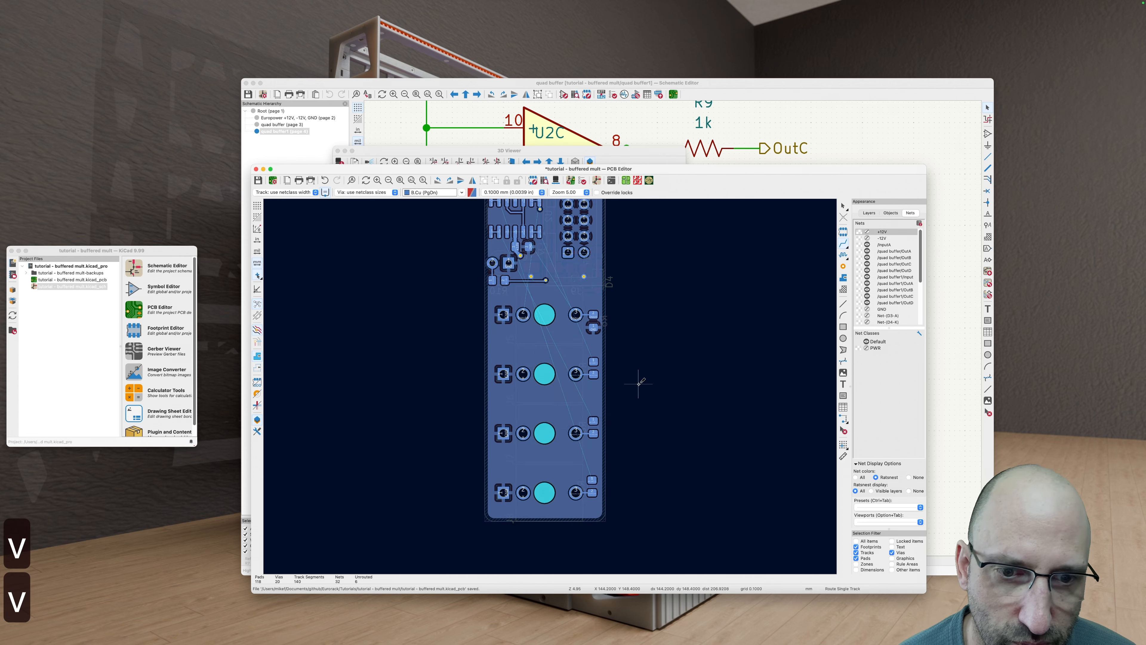
key(b)
scroll(641, 434, up, 2)
scroll(640, 434, down, 2)
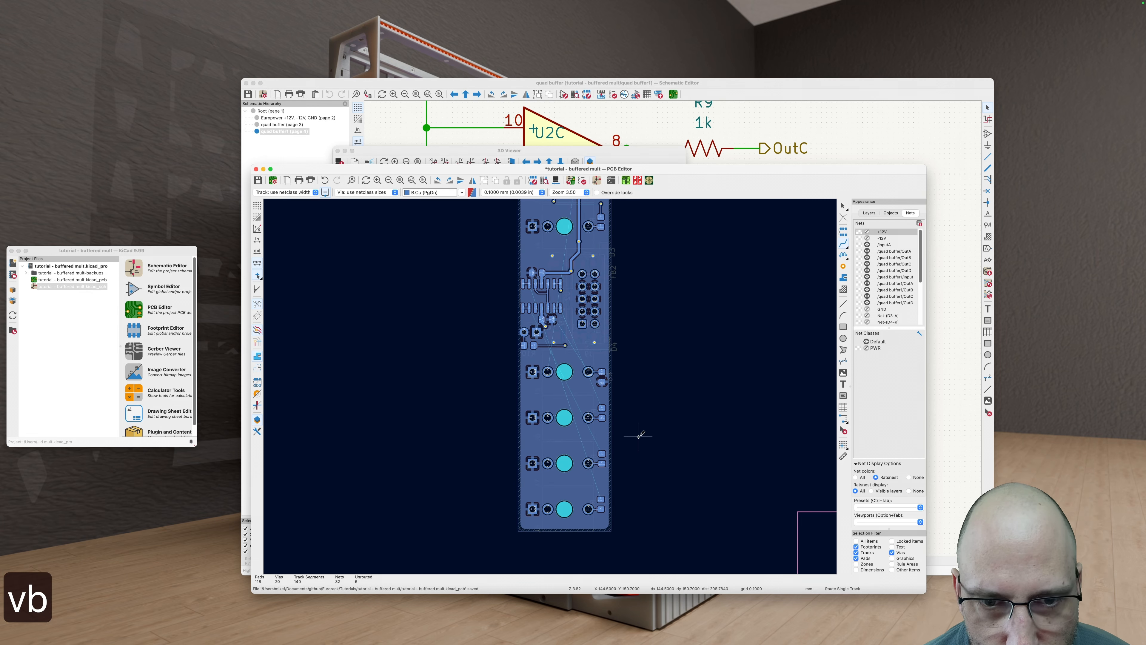
Step: Route the U2C net on B.Cu from R9's upper pad across above the bottom jack to a via near the left board edge, and switch to F.Cu
click(601, 498)
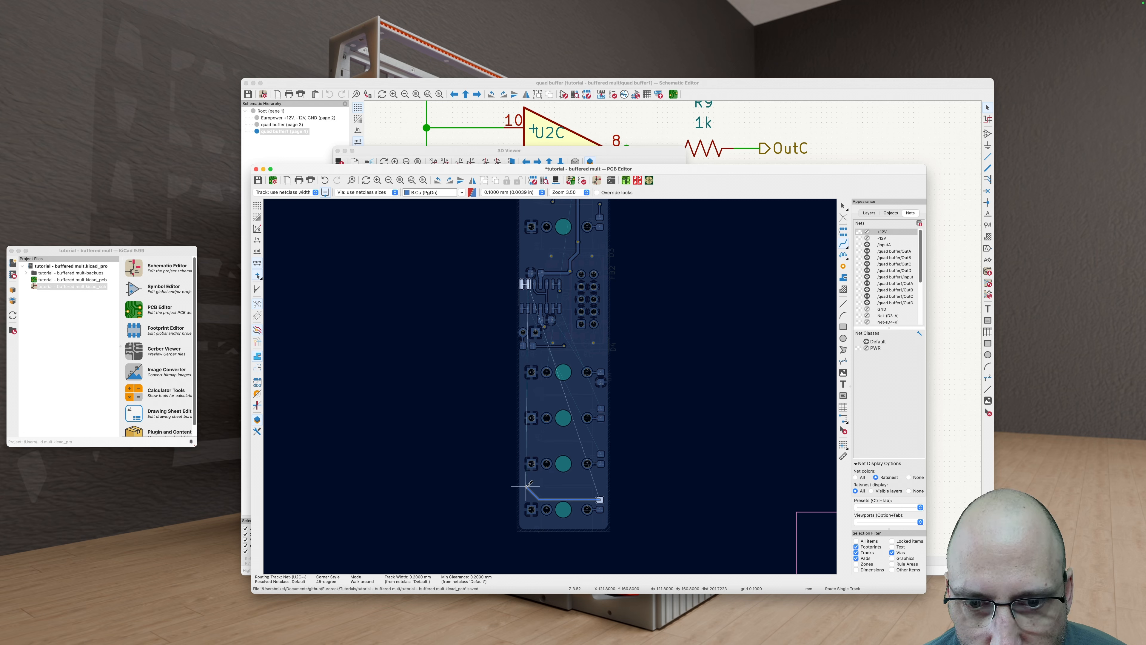
key(v)
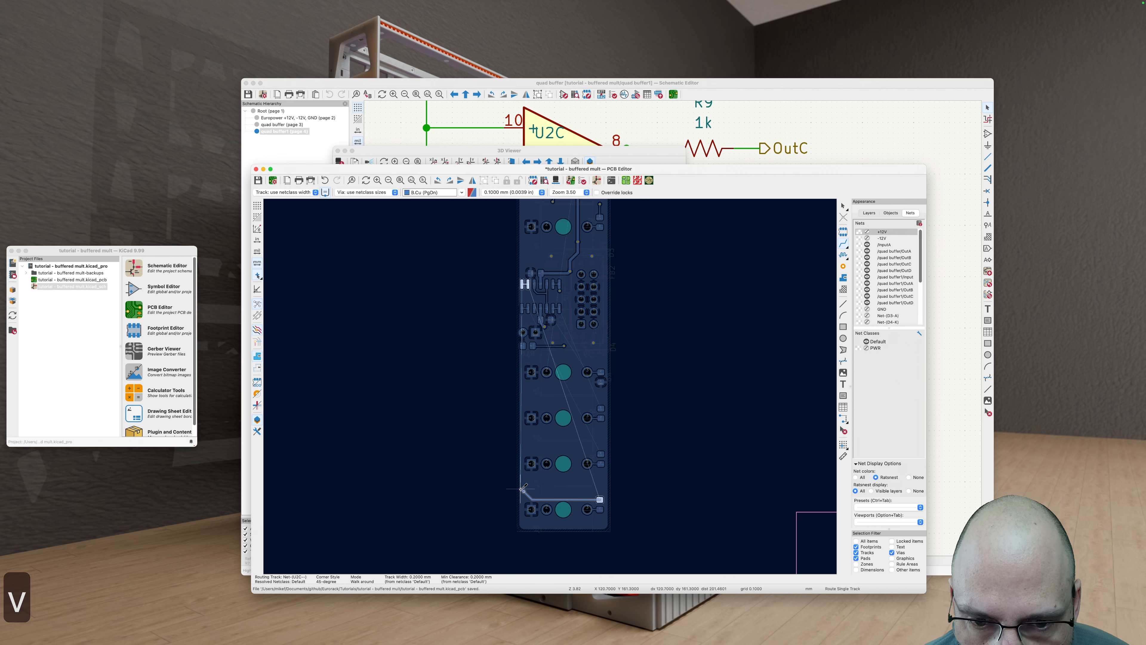
key(Escape)
scroll(524, 490, up, 7)
key(v)
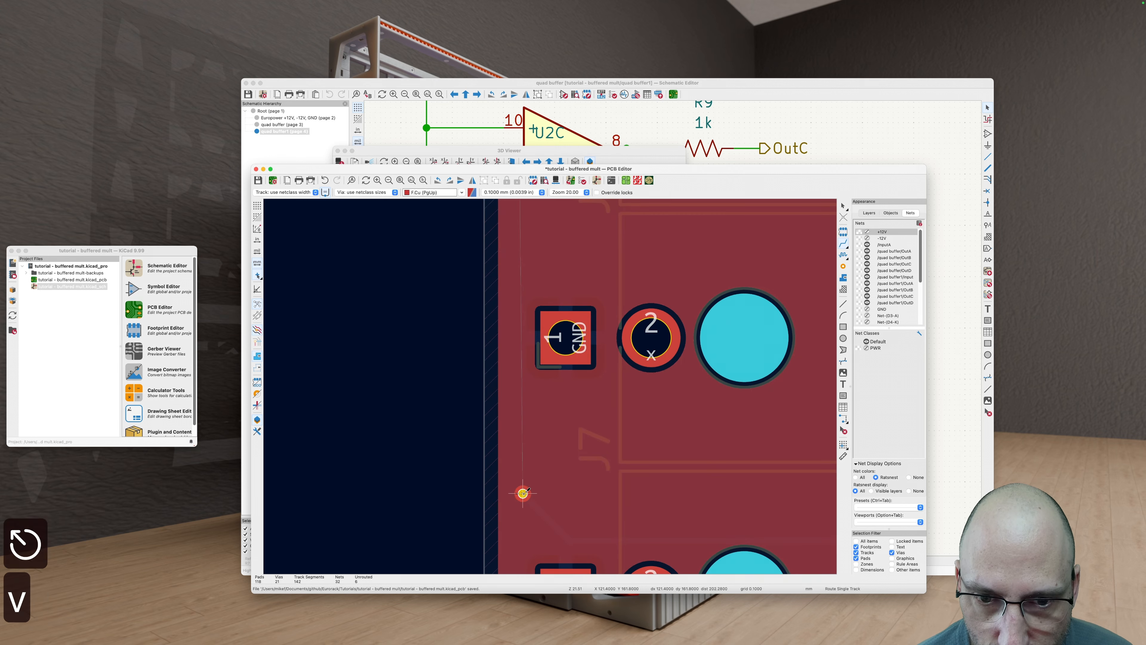
Step: Route the Net-(U2C--) track on front copper from the via below J7 up the board's left edge, ending at a via near U2
click(524, 492)
scroll(514, 343, down, 7)
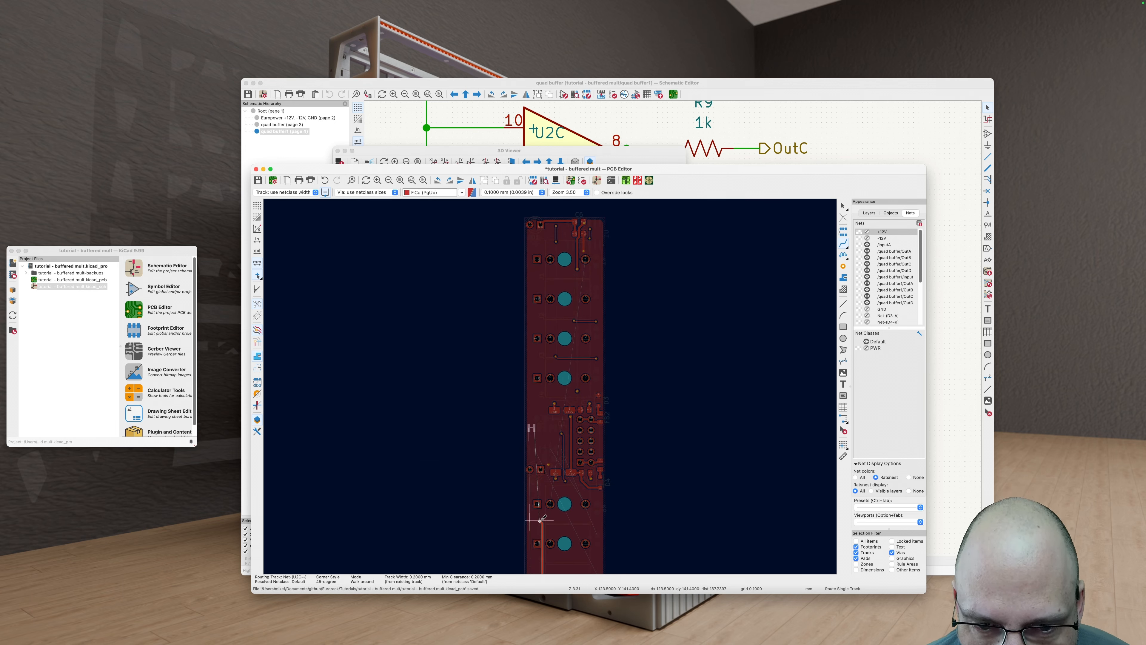
middle_drag(534, 516, 544, 425)
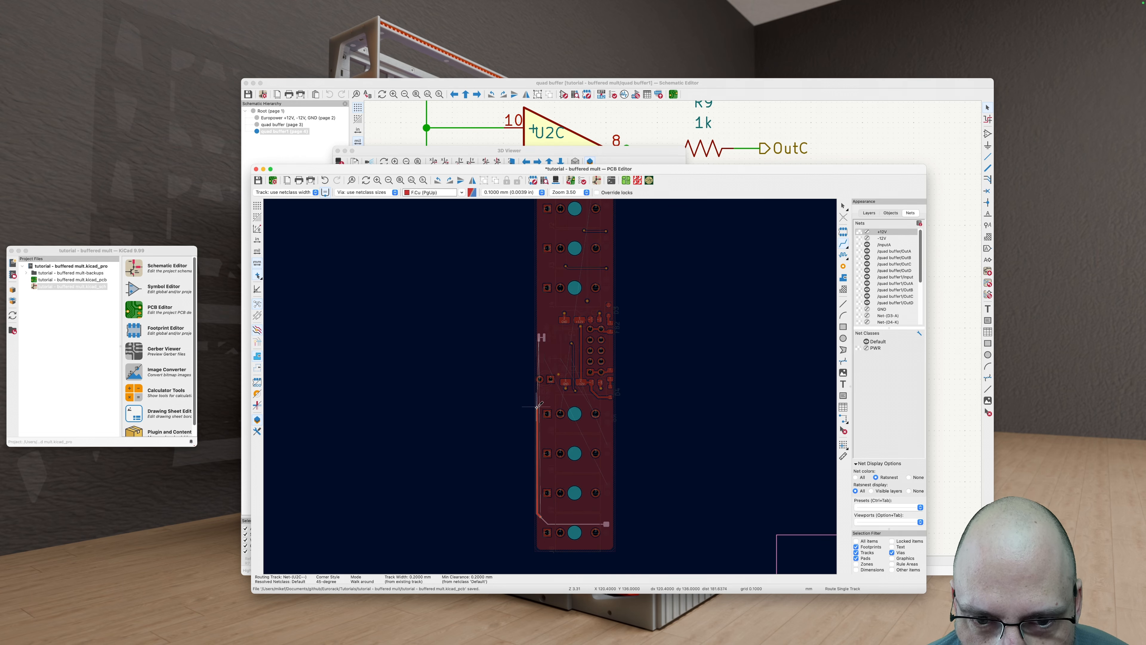
scroll(542, 337, up, 5)
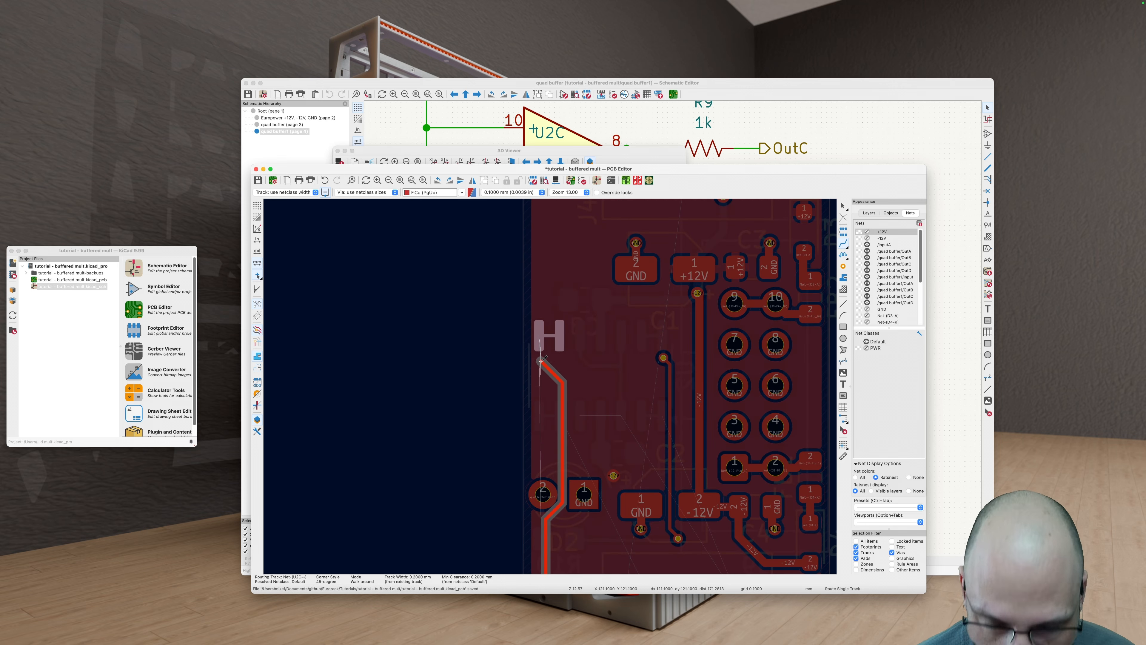
key(v)
key(Escape)
key(Escape)
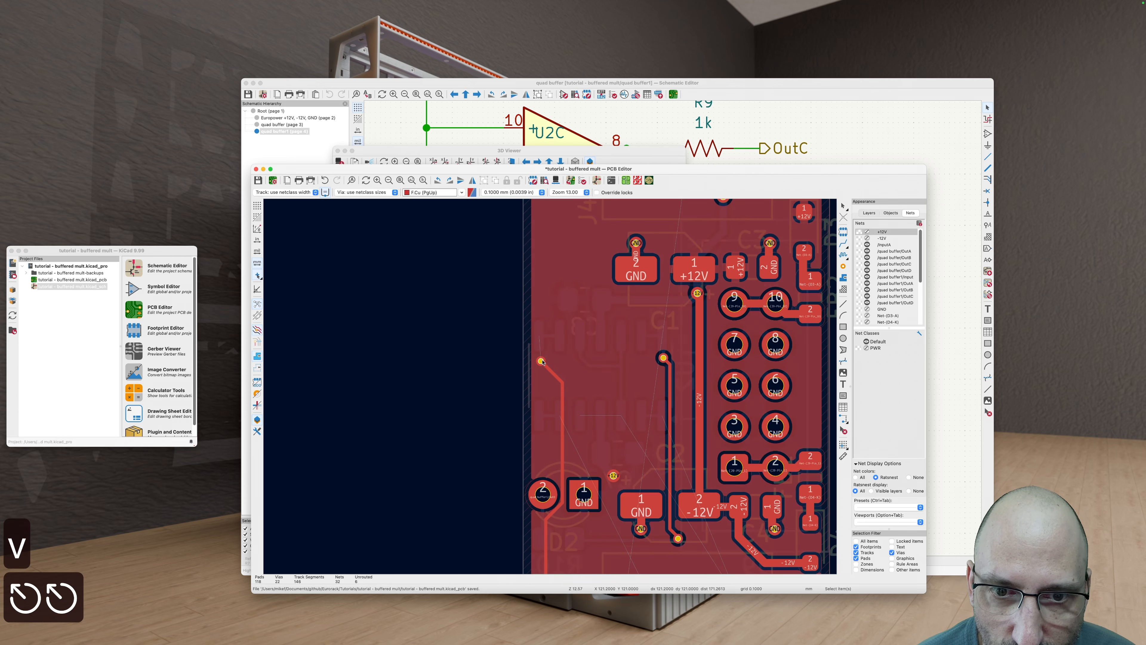
Step: Move the new via in line with U2's pin 9, connect it to that pin on back copper and refill the zones
key(h)
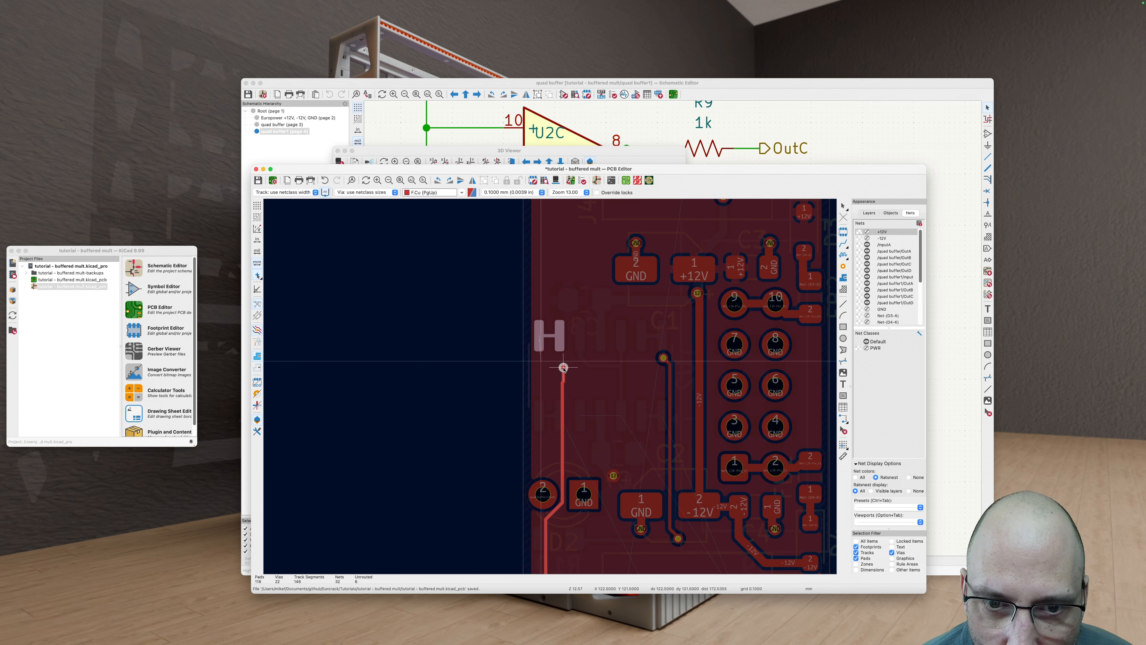
click(560, 365)
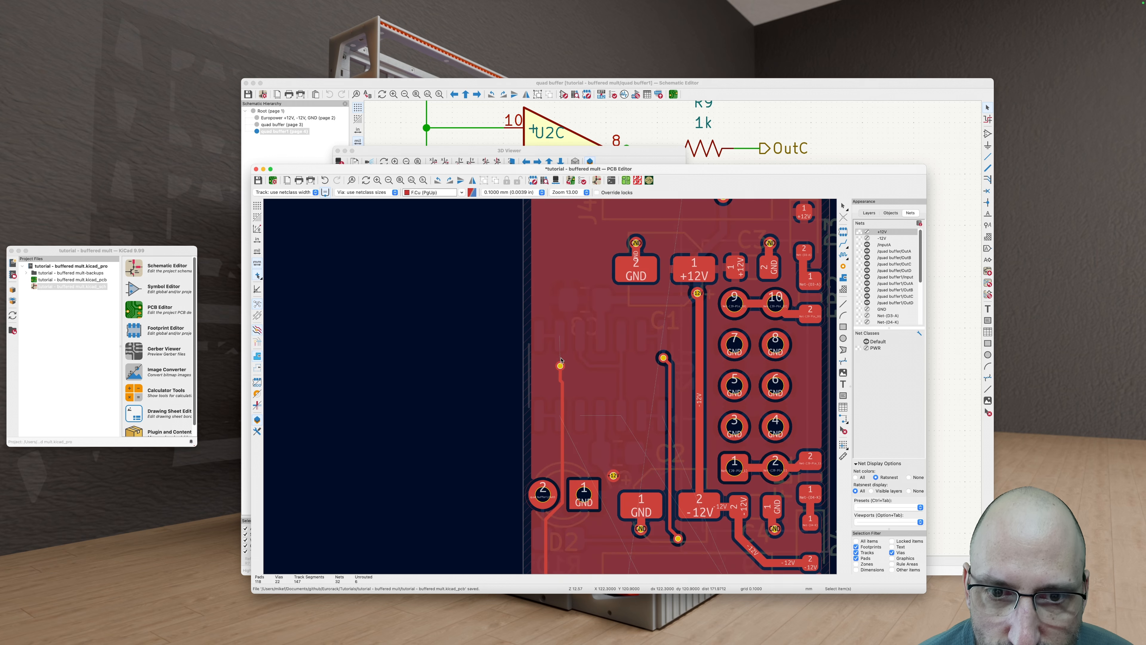
scroll(560, 365, up, 2)
key(v)
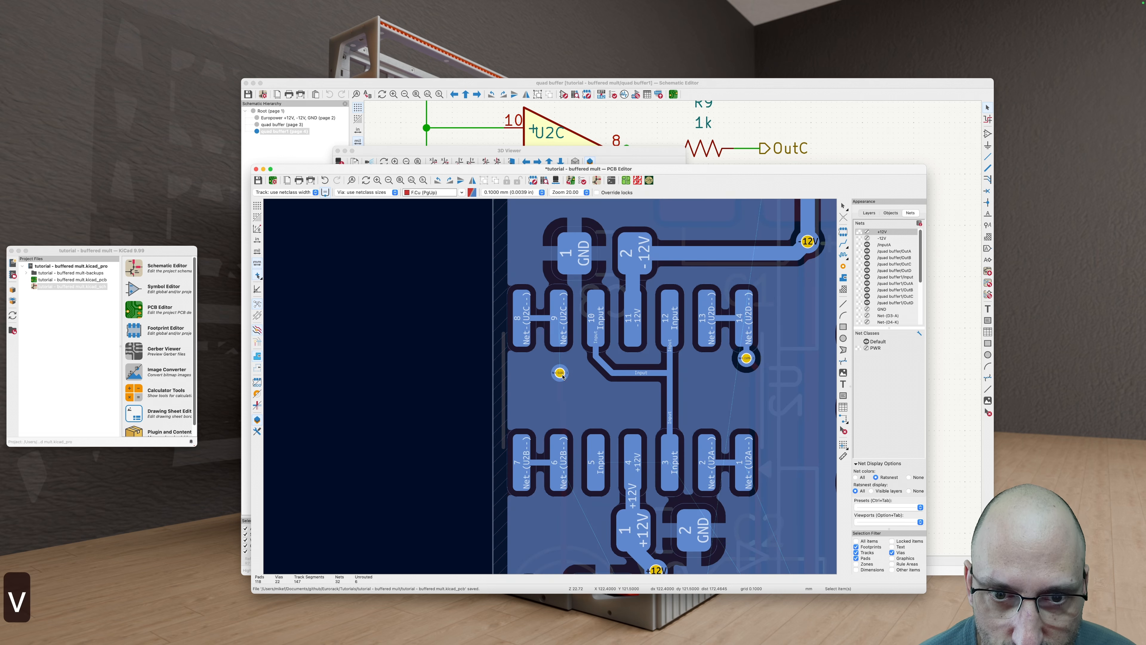
key(x)
click(553, 309)
key(b)
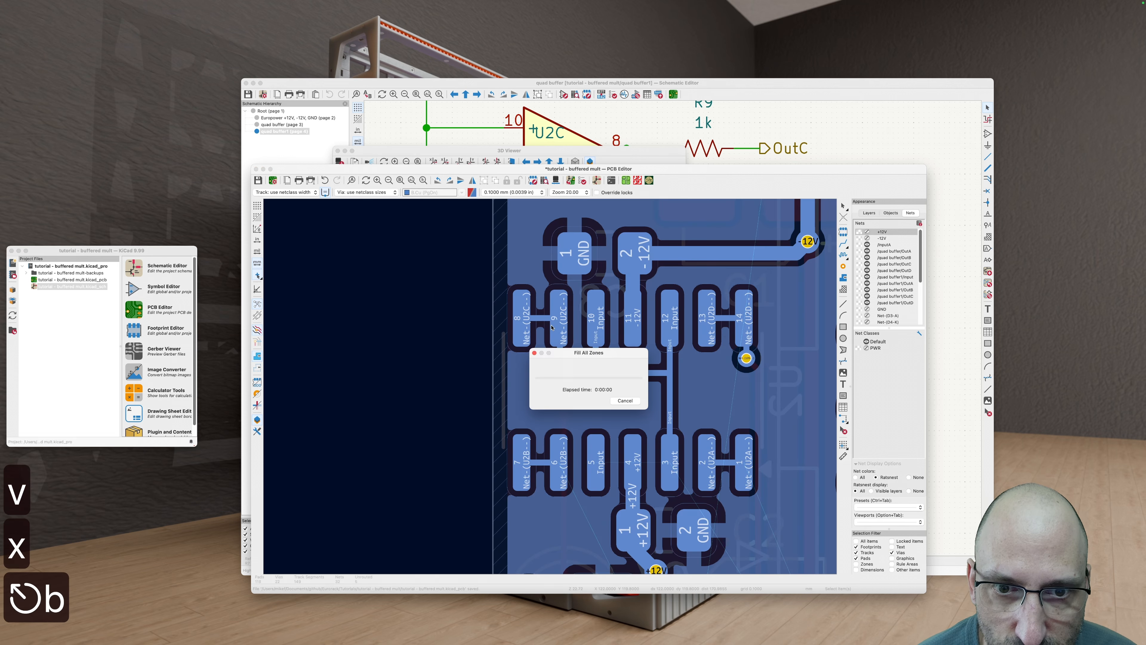
scroll(553, 309, down, 3)
scroll(553, 335, up, 4)
key(Escape)
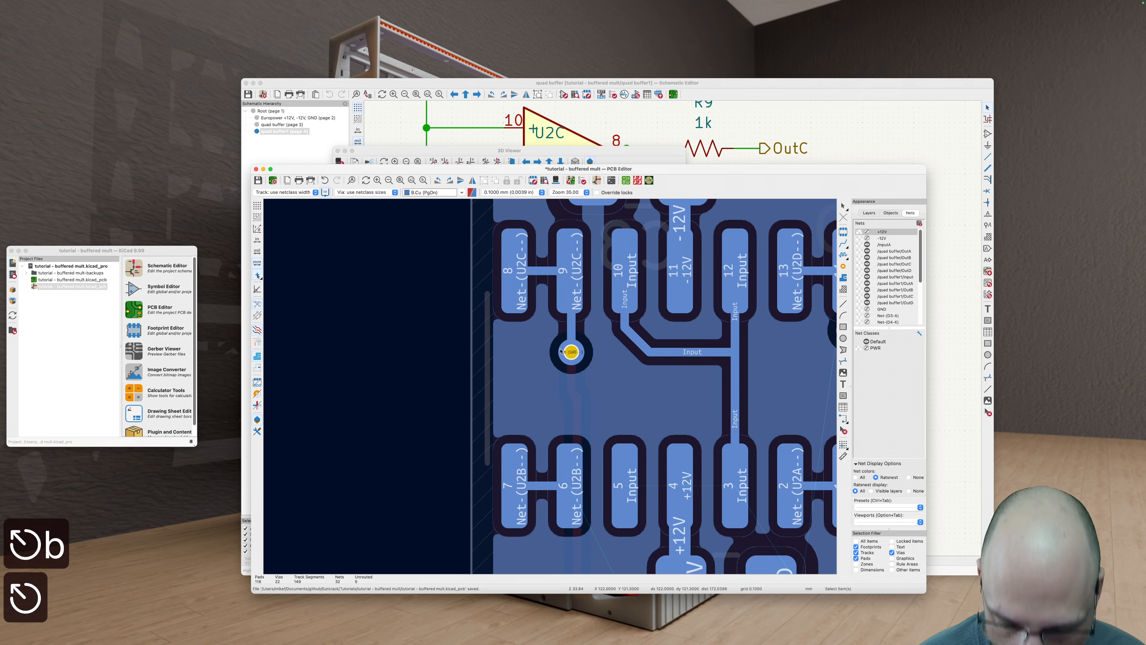
Step: Shift the bend in the front-copper Net-(U2C--) track just below its upper via and refill the zones
key(v)
middle_drag(577, 395, 560, 305)
key(d)
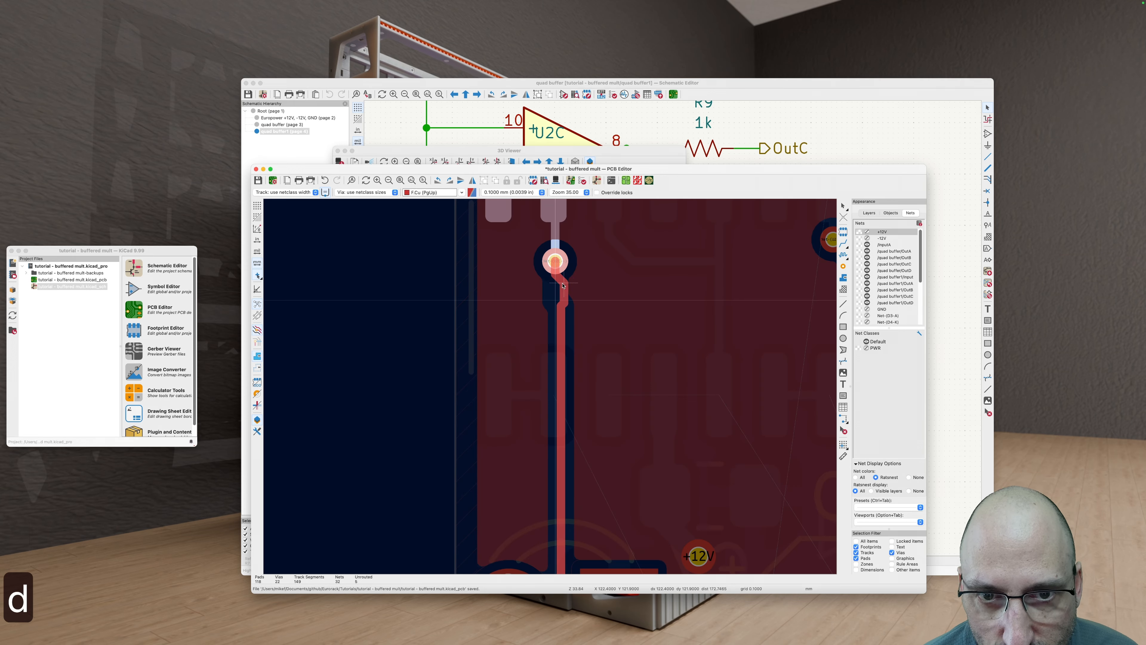
click(562, 314)
scroll(569, 320, down, 5)
scroll(569, 321, up, 5)
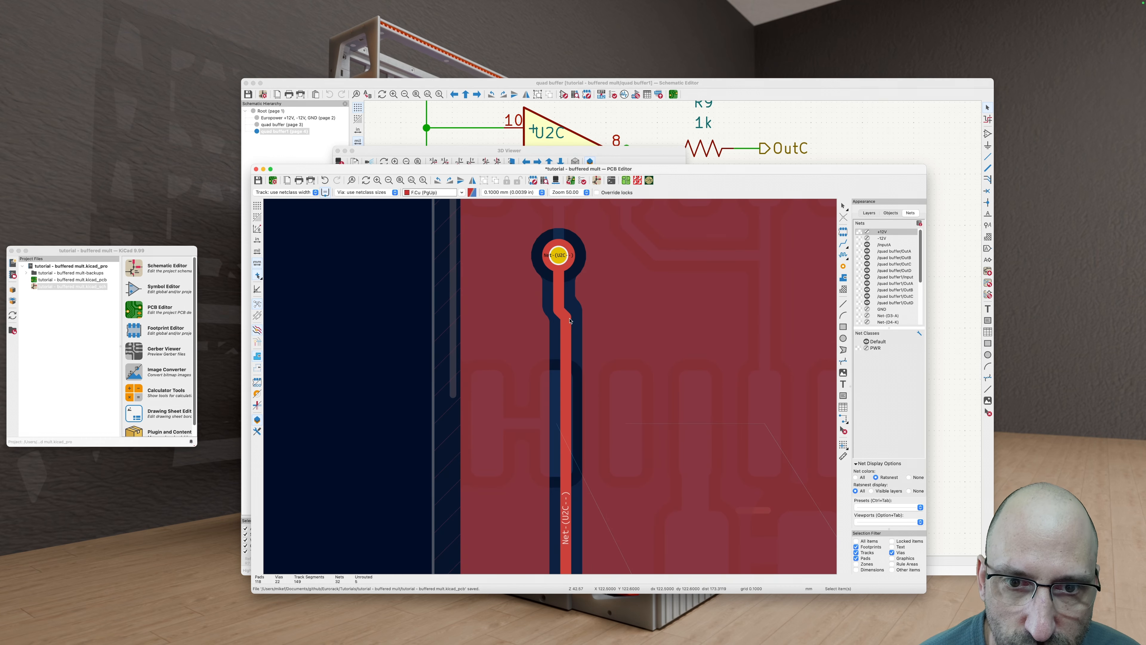
key(Escape)
key(b)
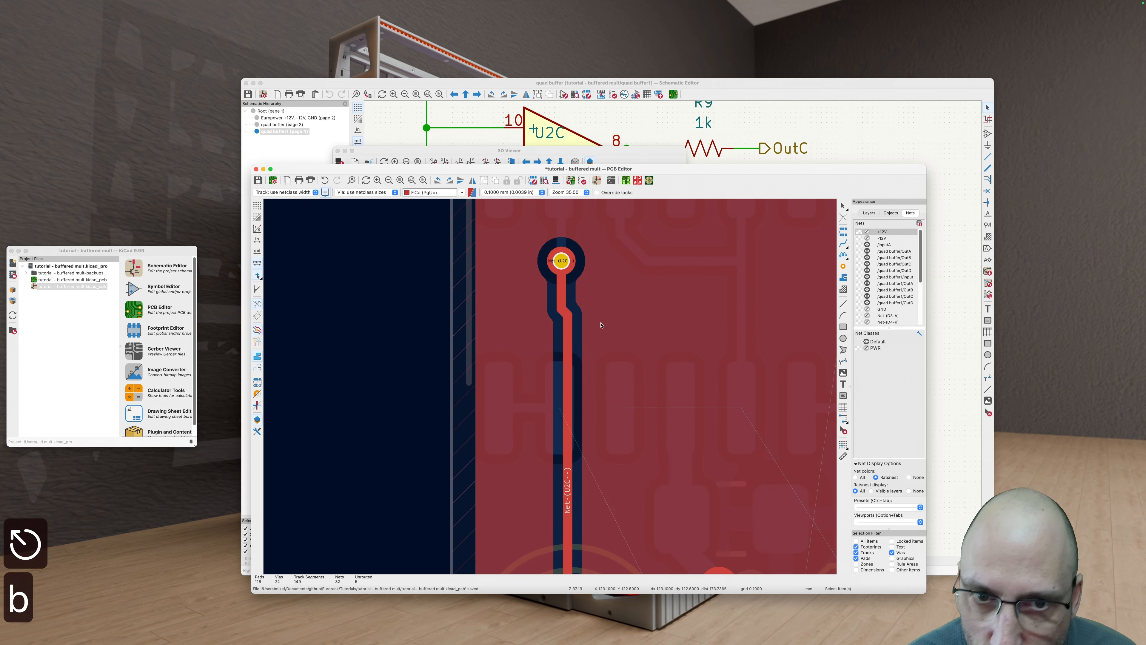
Step: Route a back-copper track from the Net-(U2B--) resistor pad beside J7 to a via at the board's left edge
scroll(589, 310, down, 5)
scroll(590, 309, down, 4)
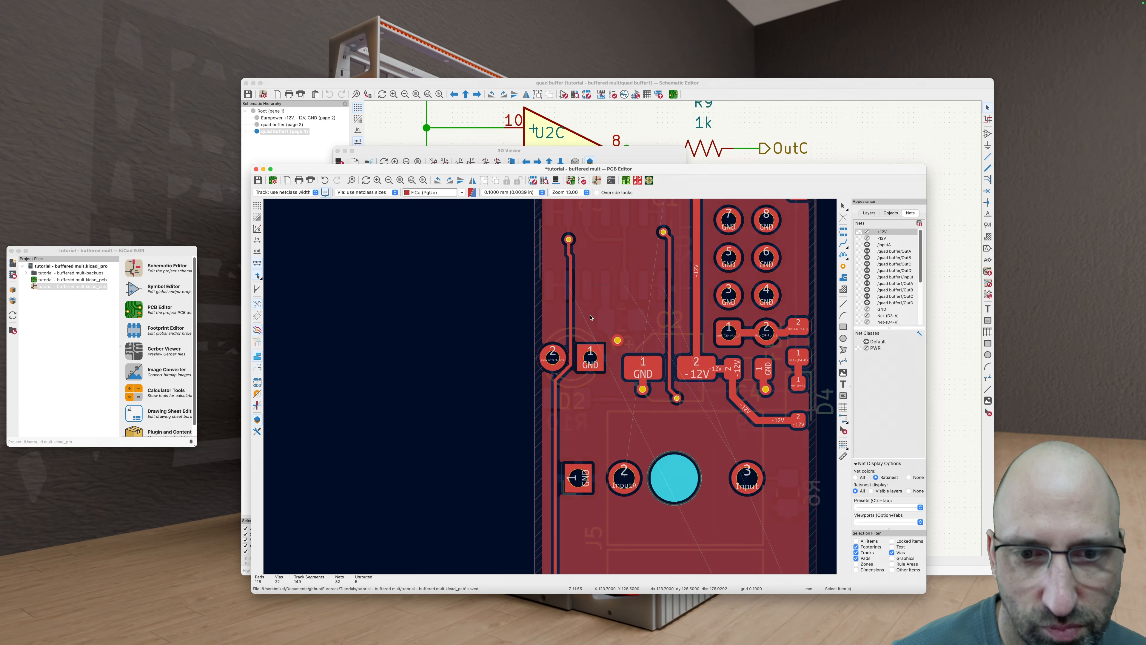
scroll(582, 325, down, 5)
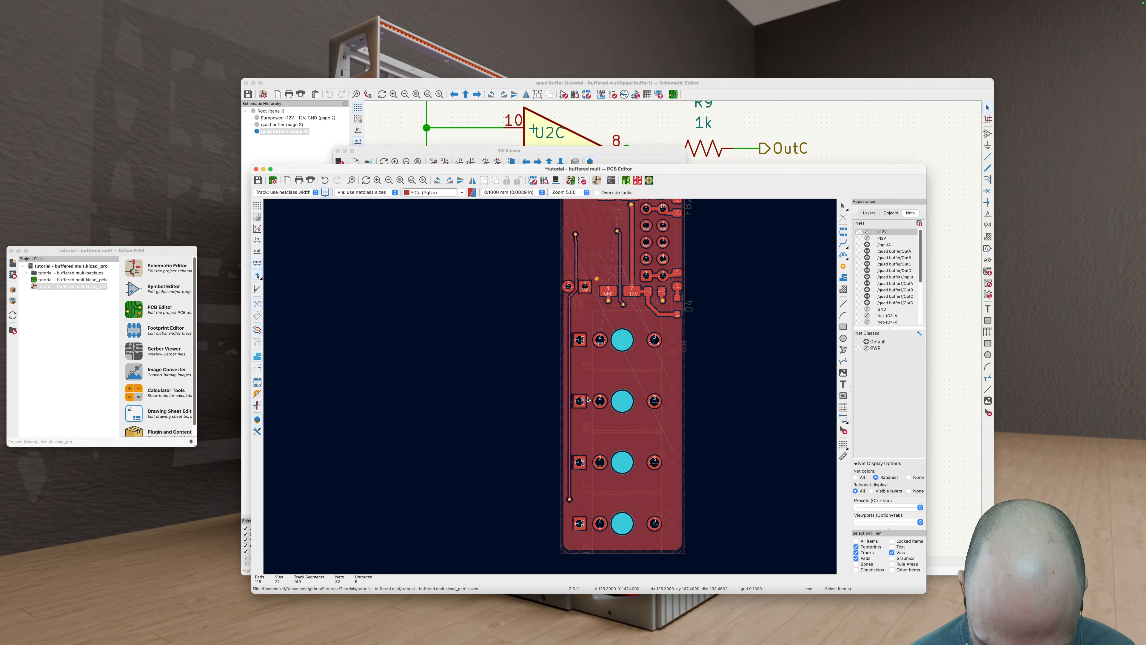
key(v)
scroll(558, 378, up, 3)
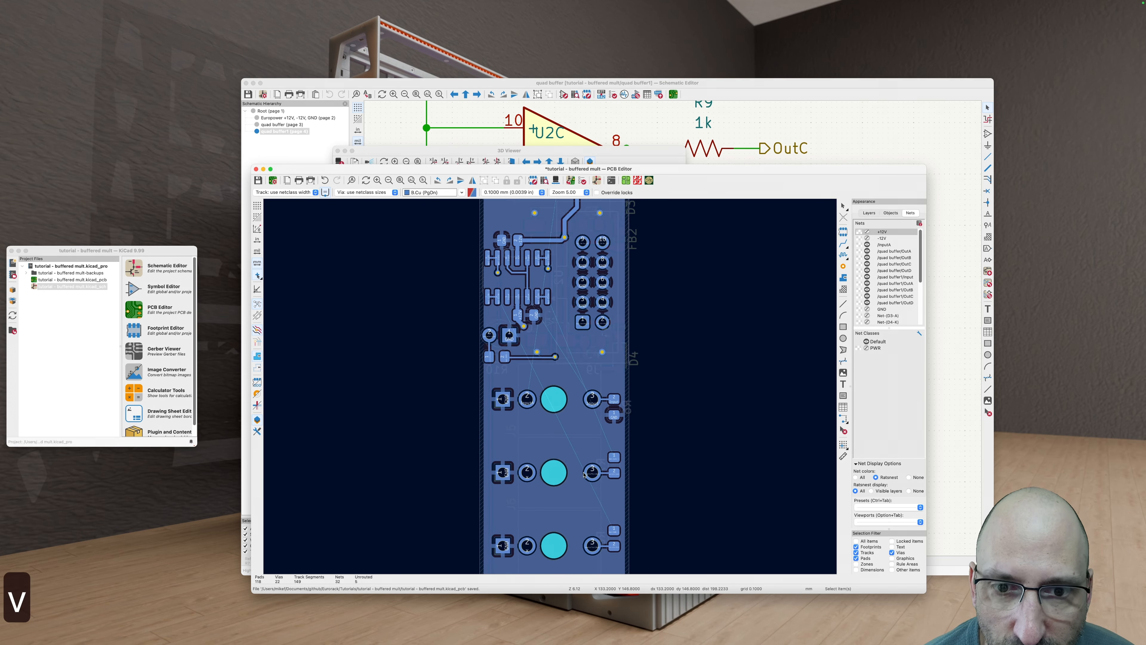
scroll(536, 378, down, 3)
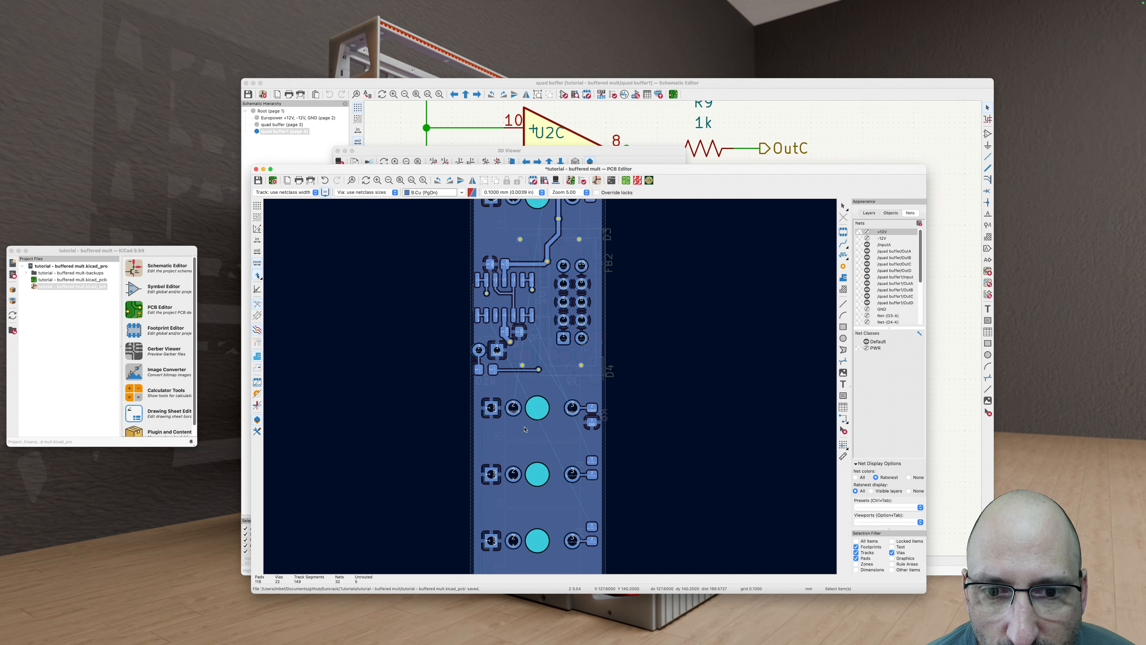
scroll(554, 460, down, 3)
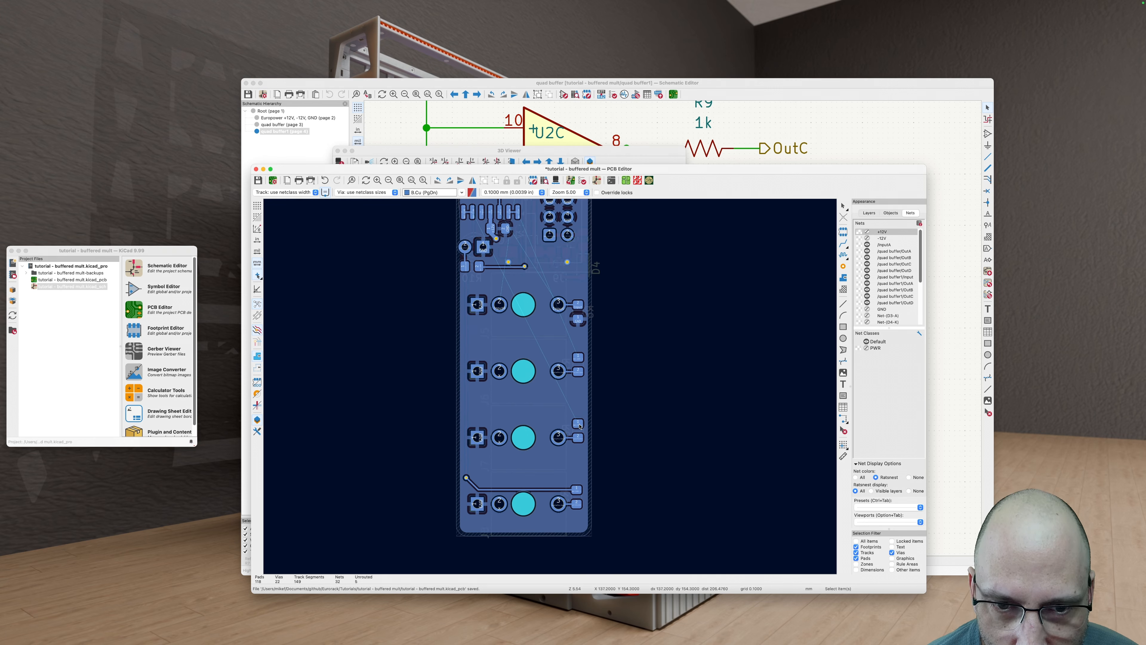
key(x)
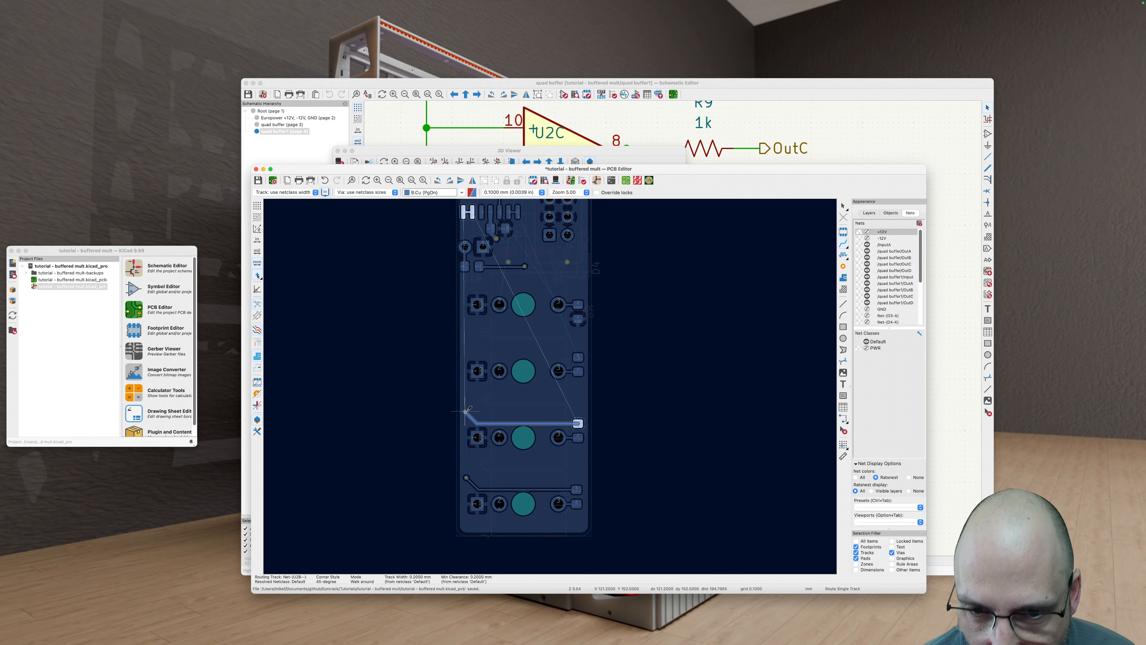
key(v)
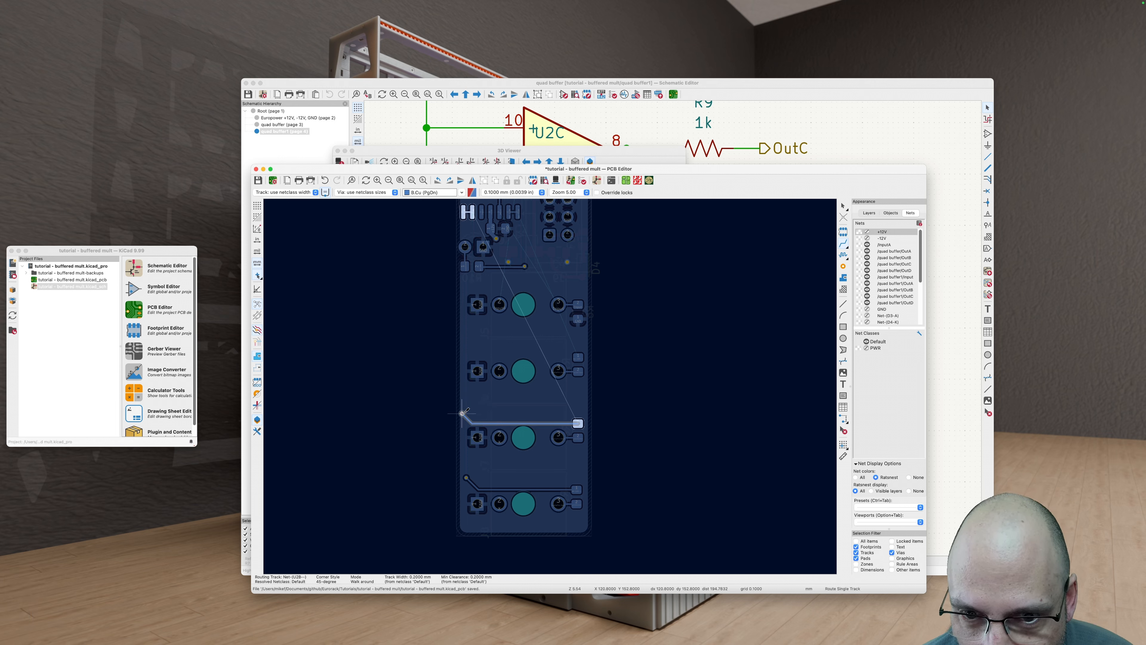
key(v)
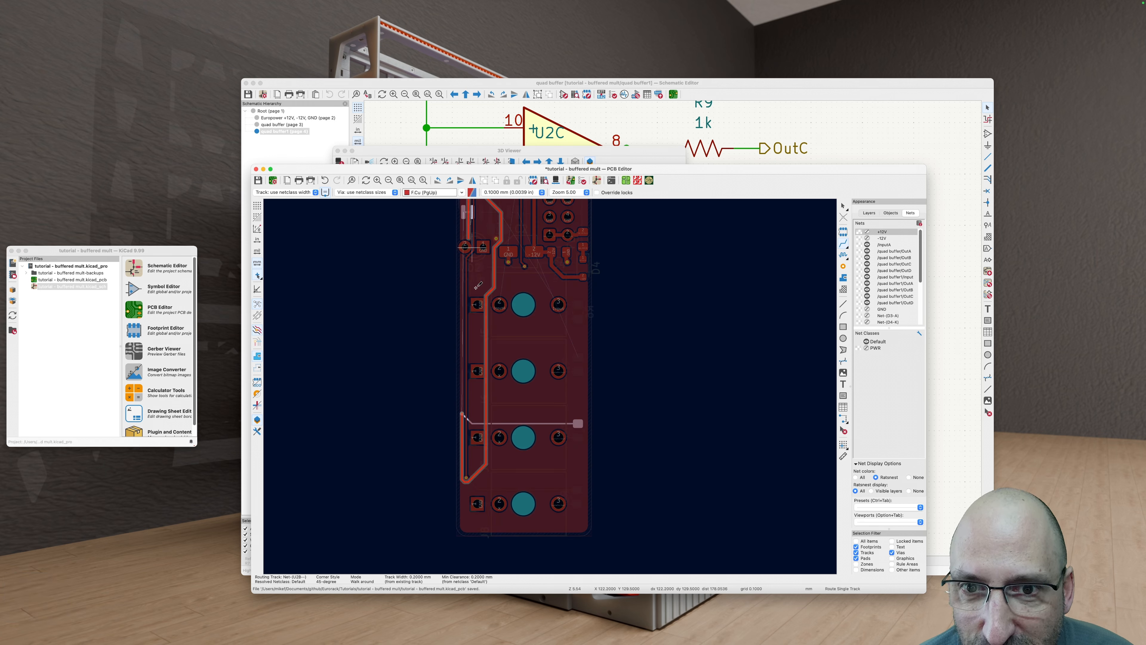
key(Escape)
Step: Move the Net-(U2B--) via to the inner side of the vertical Net-(U2C--) track
scroll(471, 287, up, 3)
scroll(470, 287, down, 2)
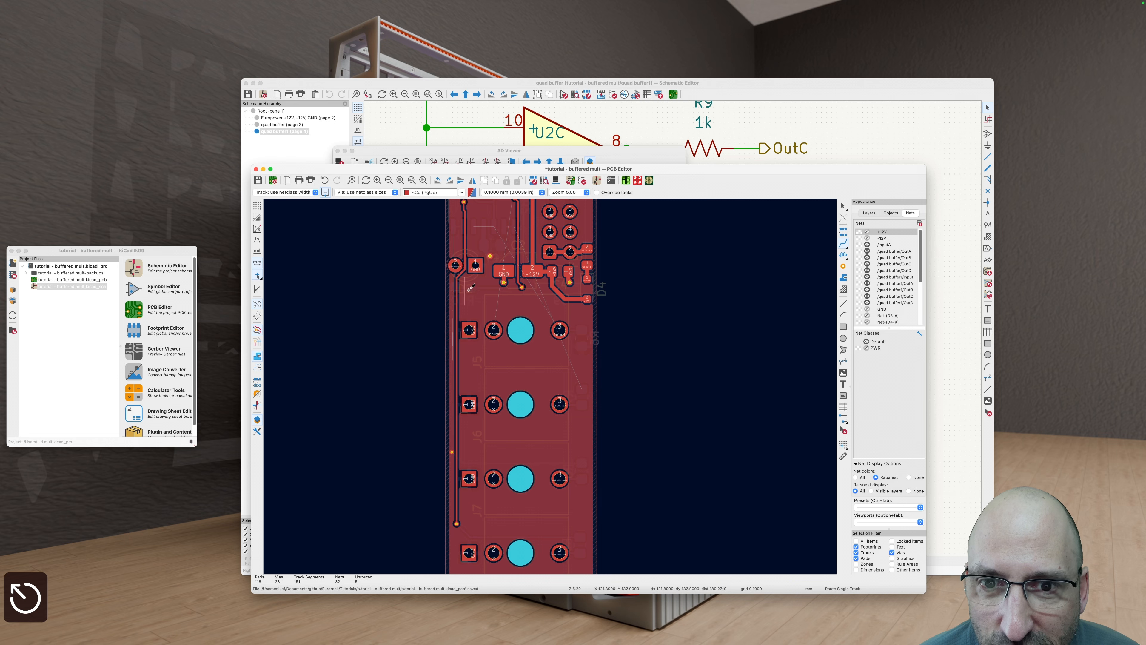
scroll(470, 287, down, 3)
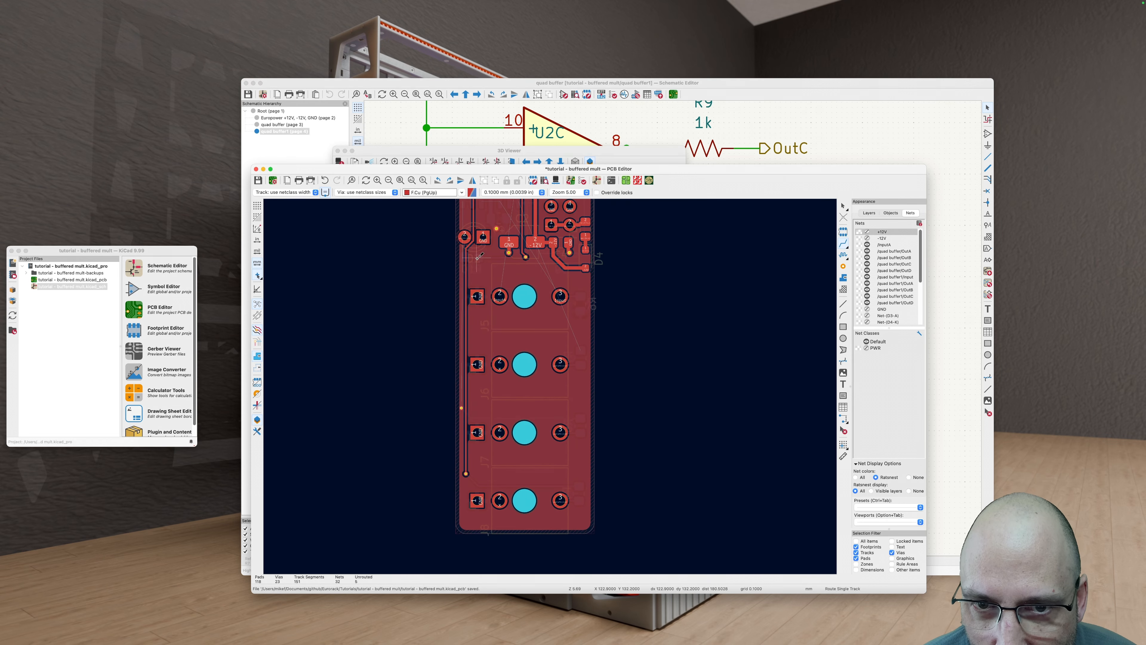
key(Escape)
click(461, 407)
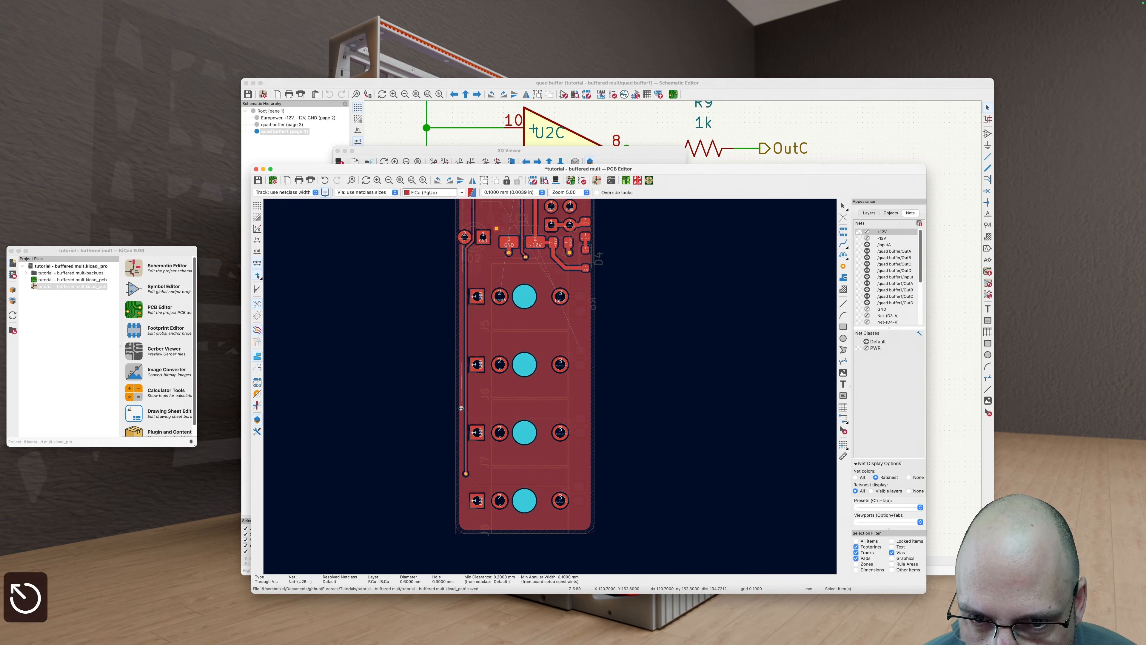
drag(461, 407, 469, 408)
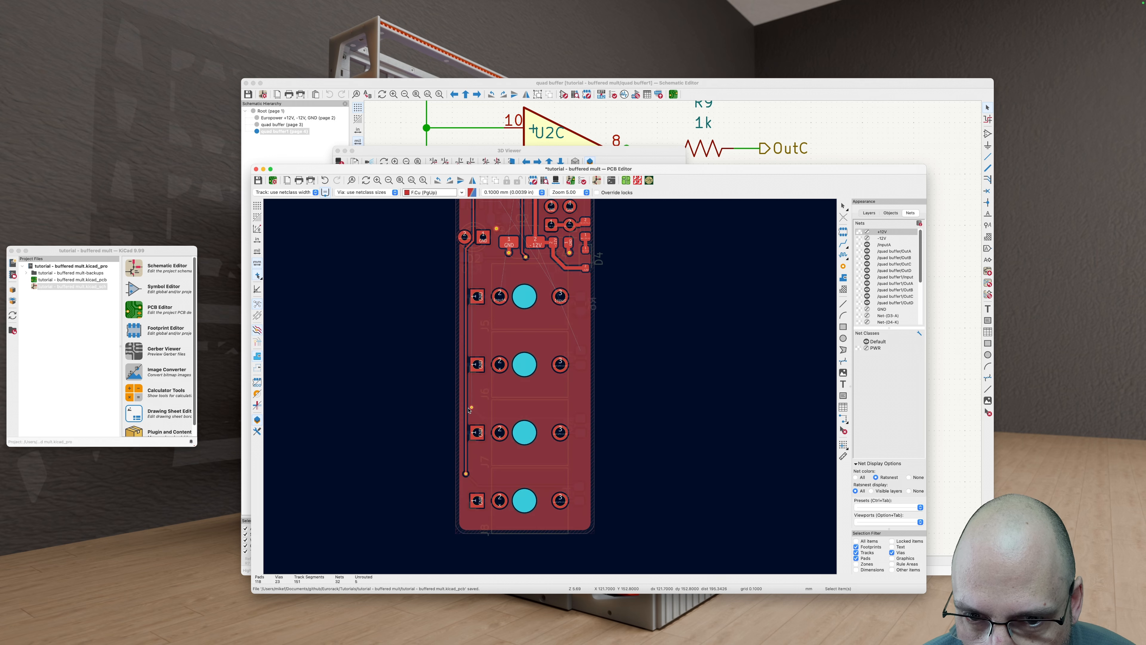
Step: Shift the long vertical Net-(U2C--) track outward along the board's left edge and refill the zones
key(d)
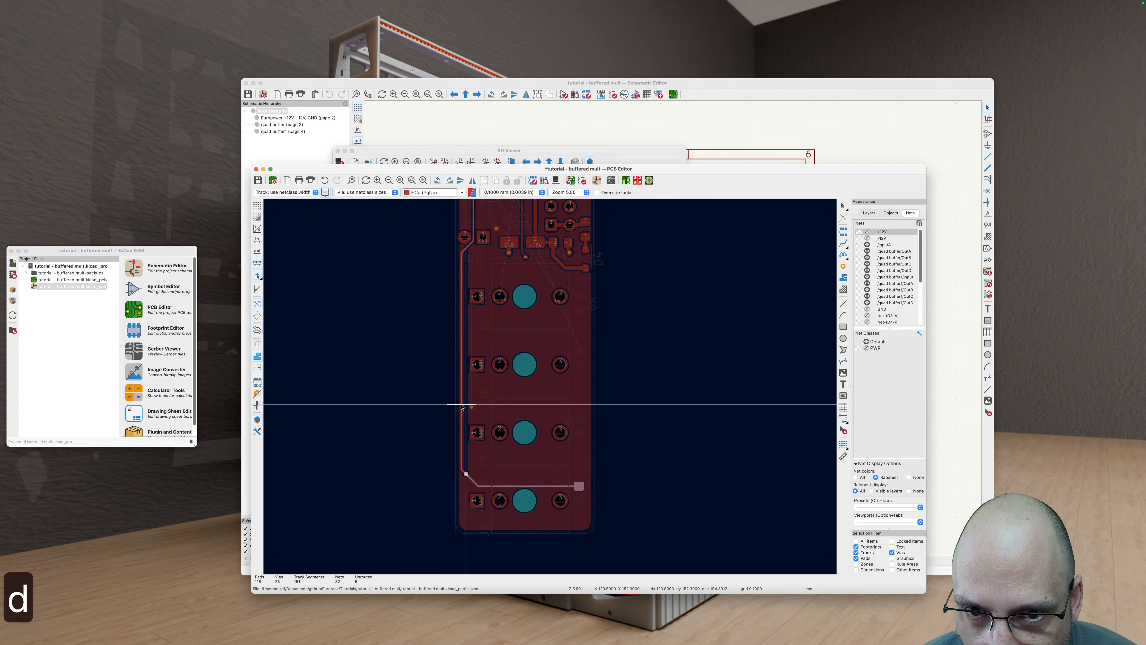
click(460, 407)
key(b)
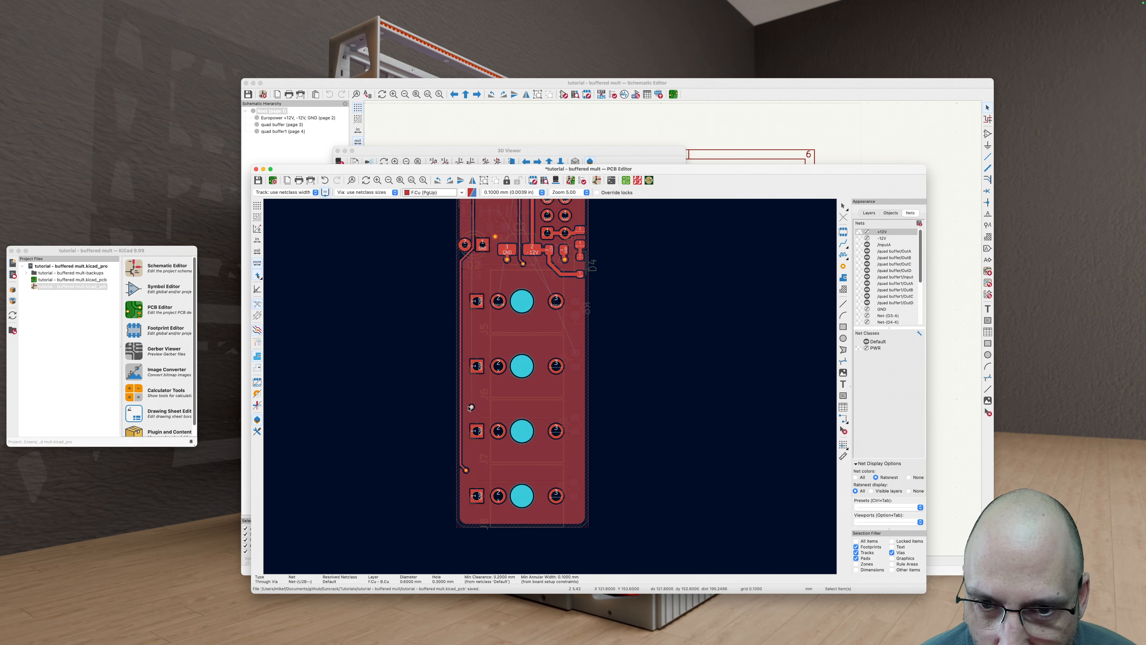
Step: Reposition the Net-(U2B--) via beside the Net-(U2C--) track and route a front-copper track from it up to just below D2
key(x)
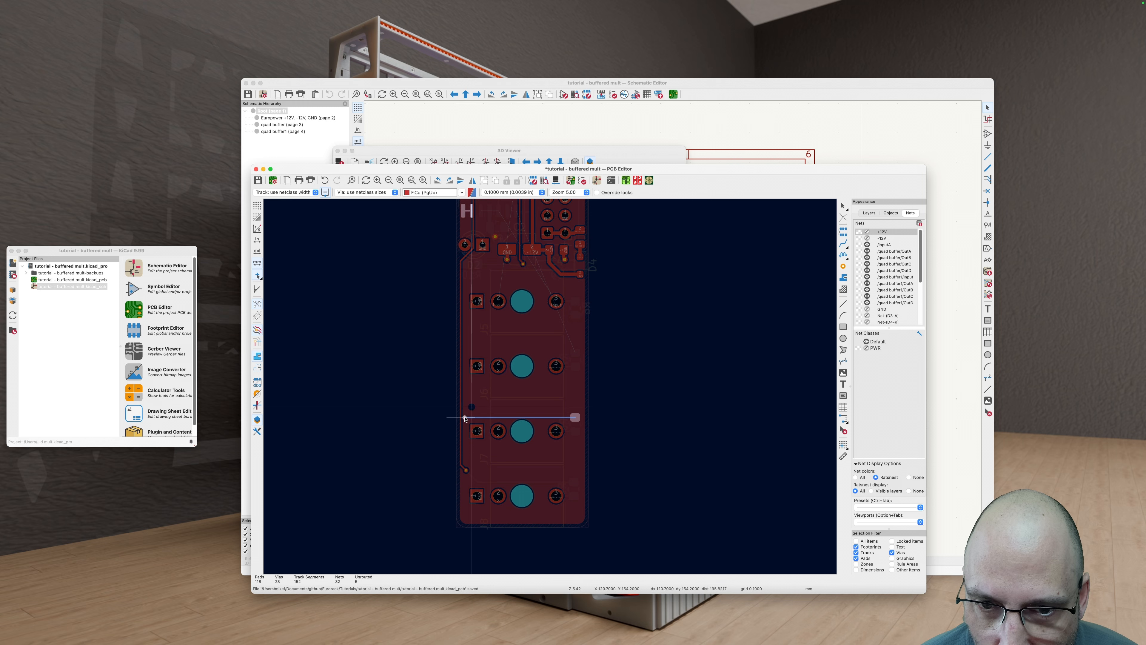
key(Escape)
scroll(464, 419, up, 5)
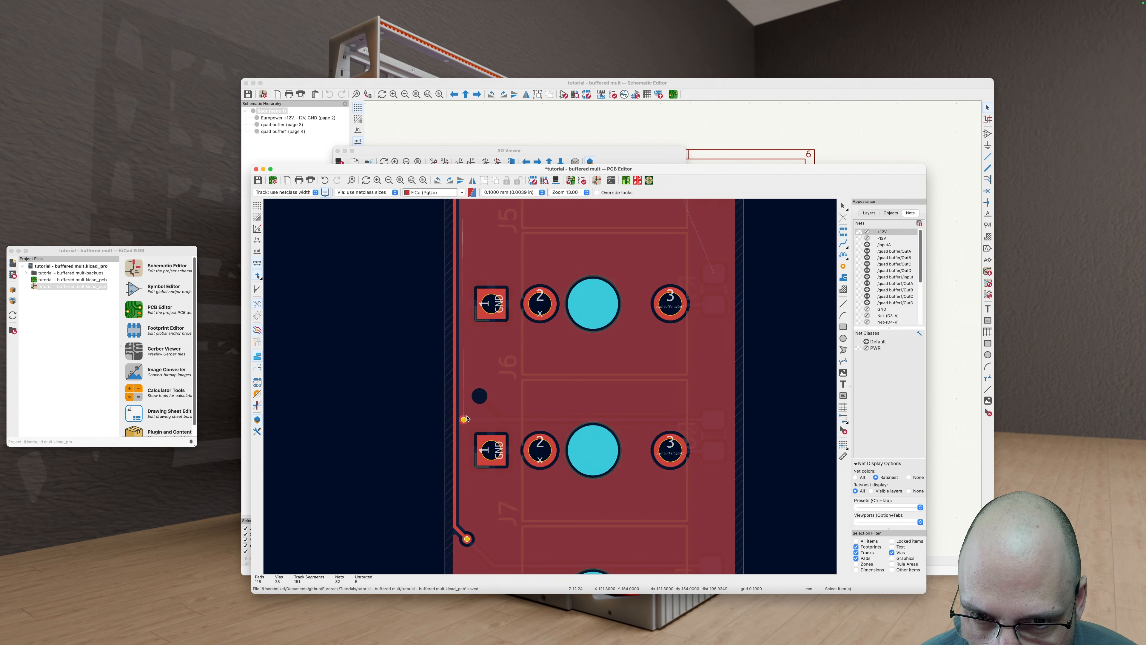
key(v)
key(v)
key(x)
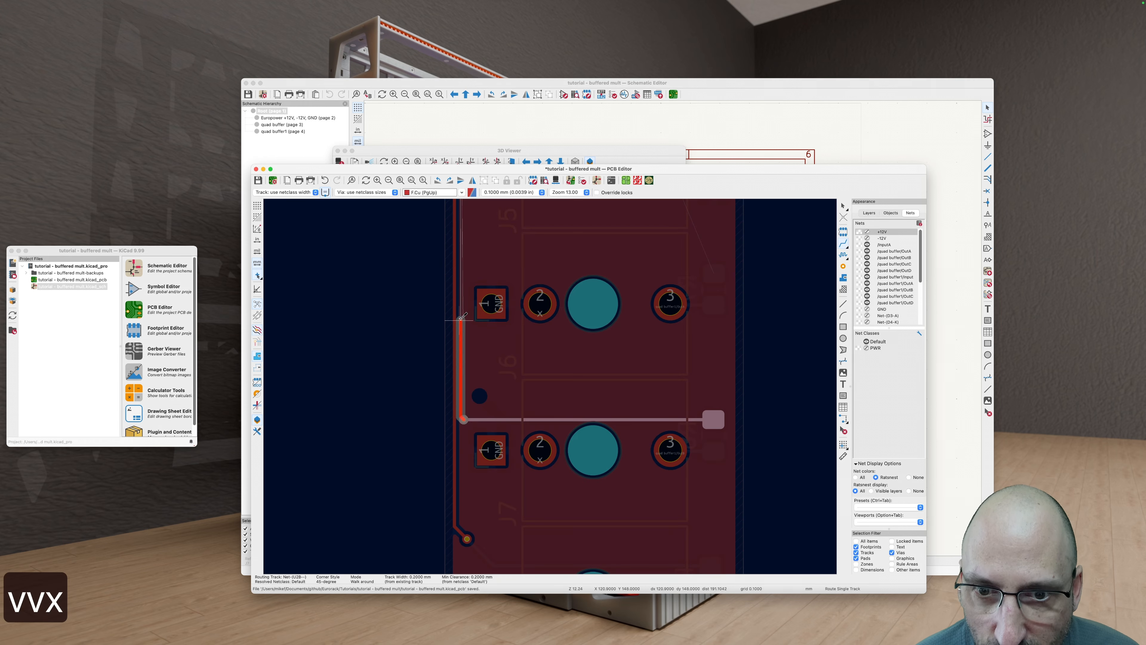
scroll(464, 281, up, 5)
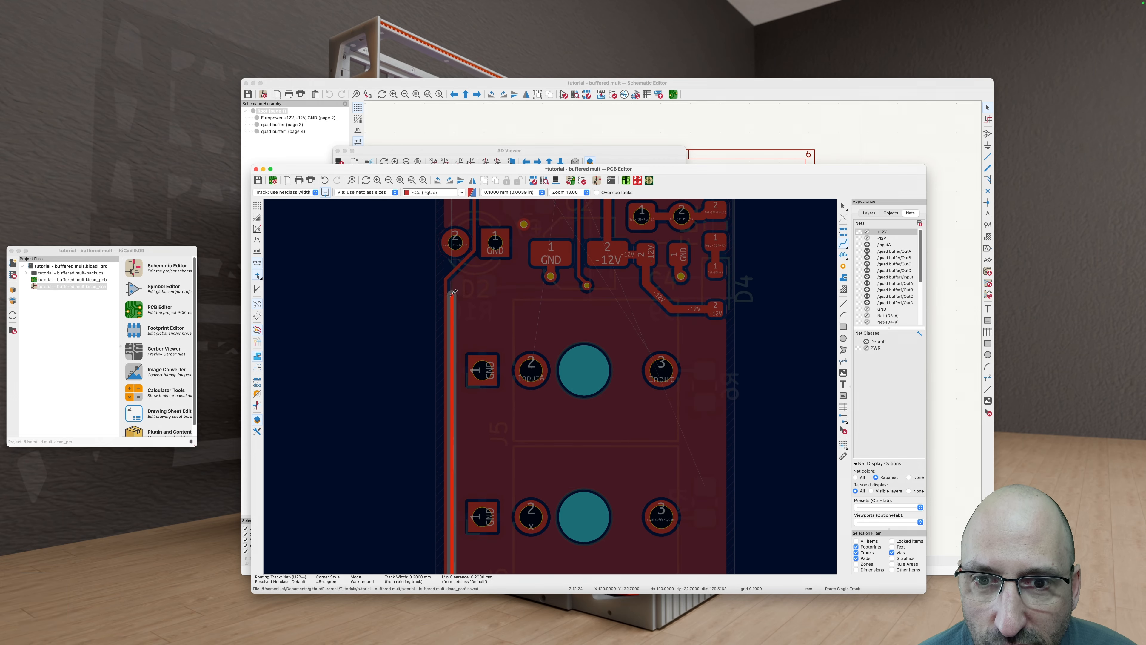
scroll(448, 317, up, 1)
scroll(448, 317, up, 2)
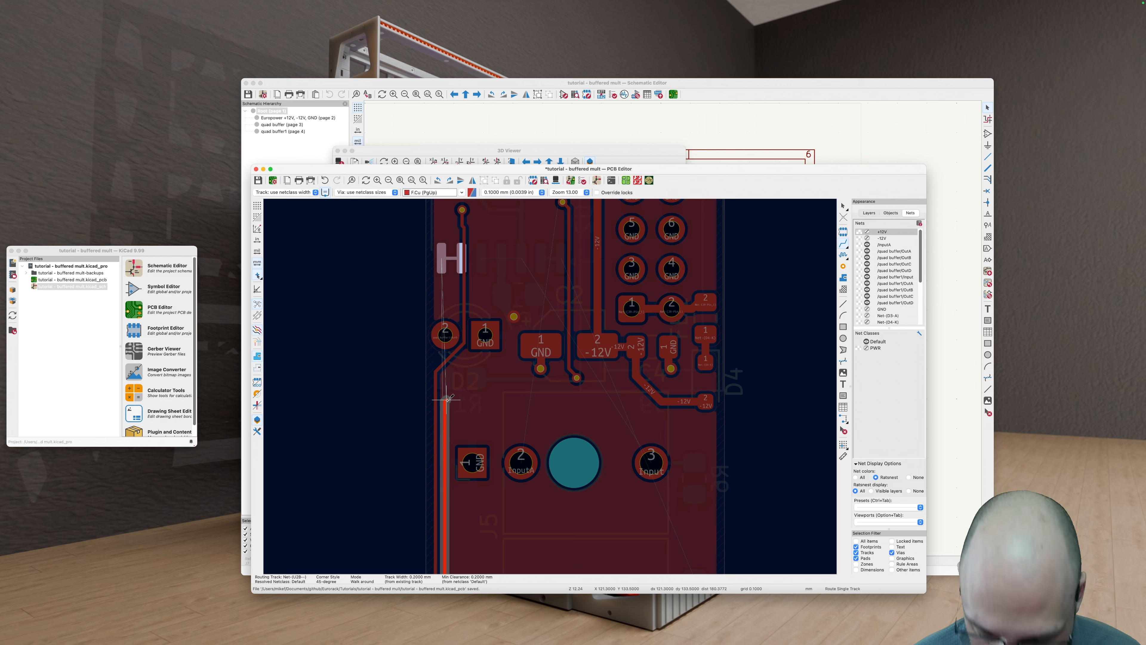
Step: Place a via below D2 and lay a short horizontal back-copper track from it to a second via above J5
key(v)
click(446, 399)
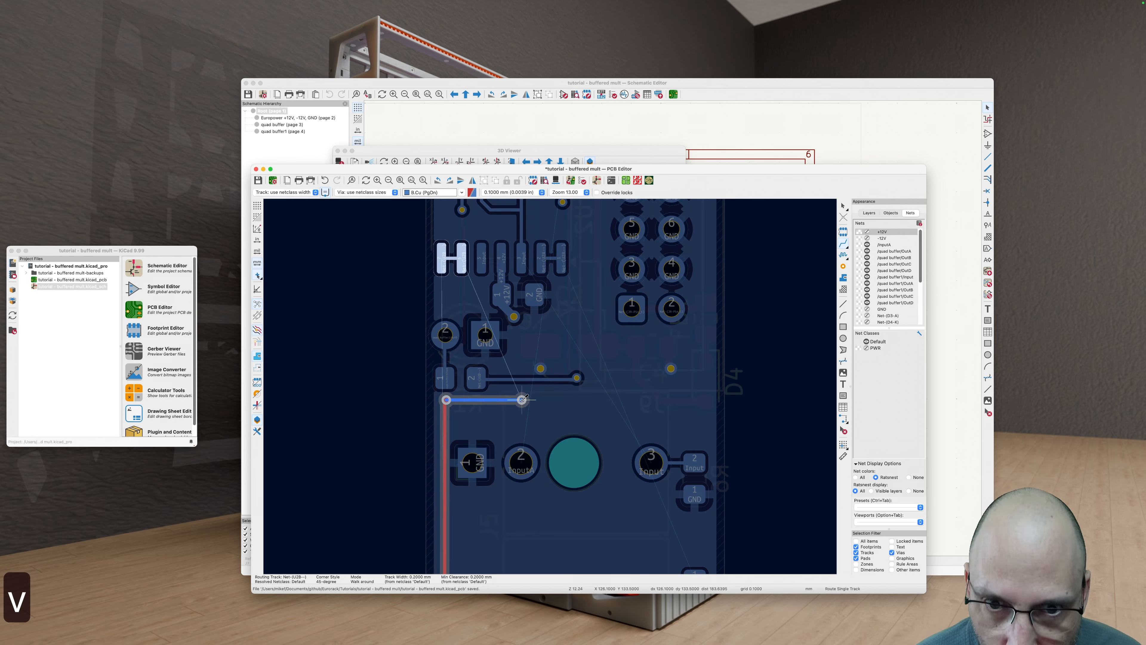
key(Escape)
Step: Move the second Net-(U2B--) via above J5 slightly closer to the first one, keeping the short track horizontal
scroll(522, 399, down, 2)
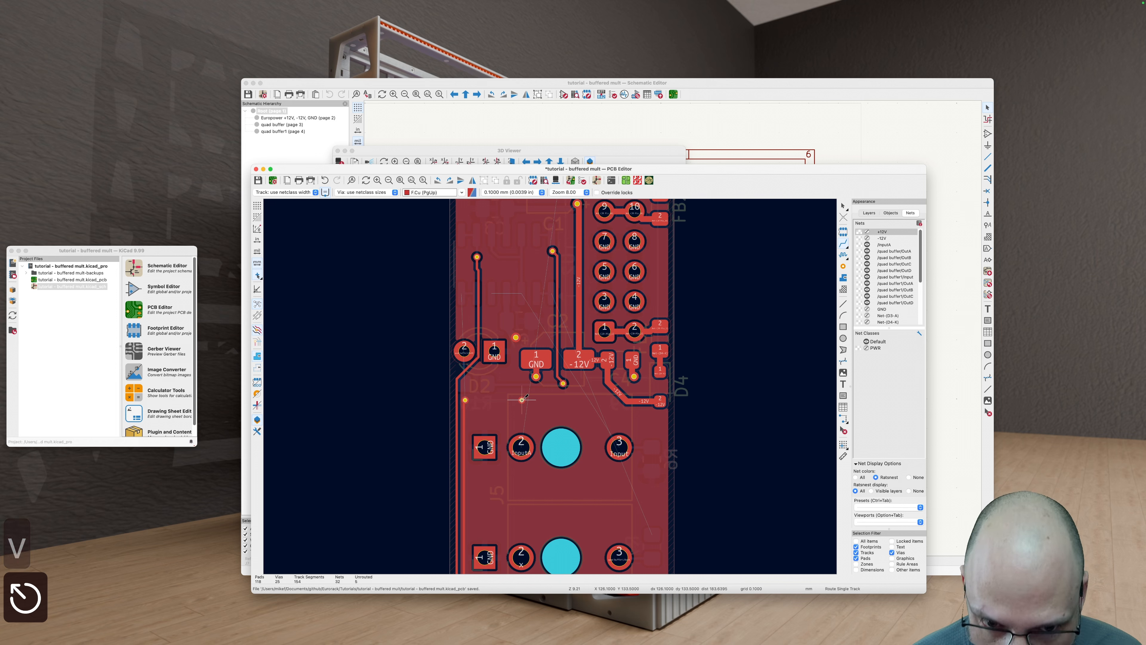
key(Escape)
click(521, 400)
key(h)
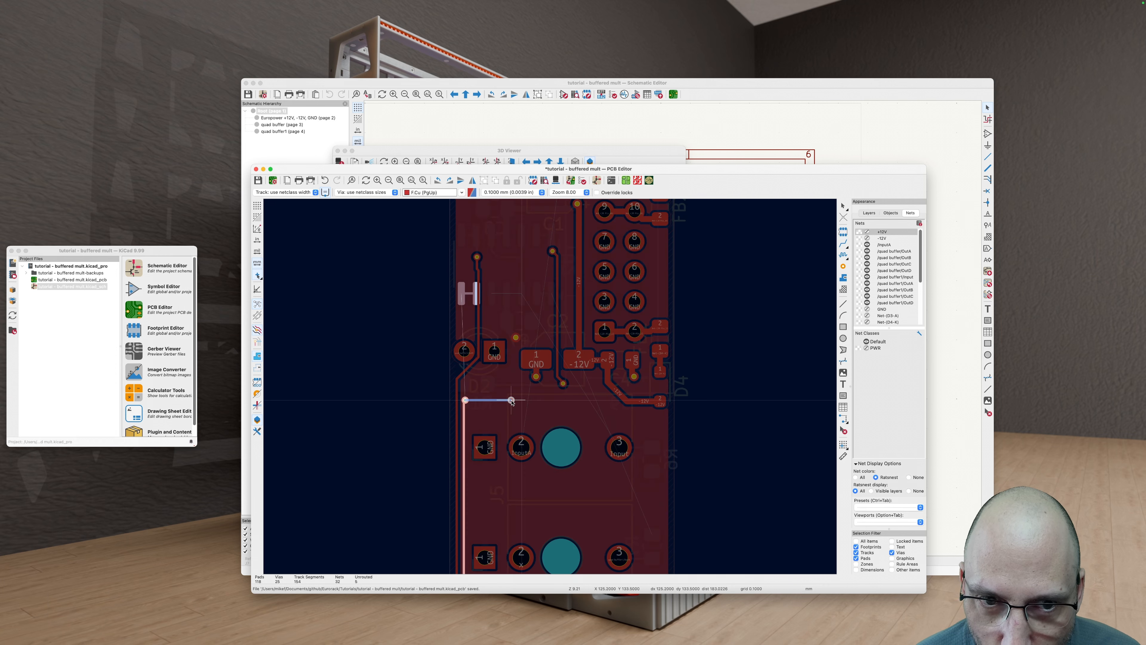
click(511, 400)
scroll(511, 401, up, 1)
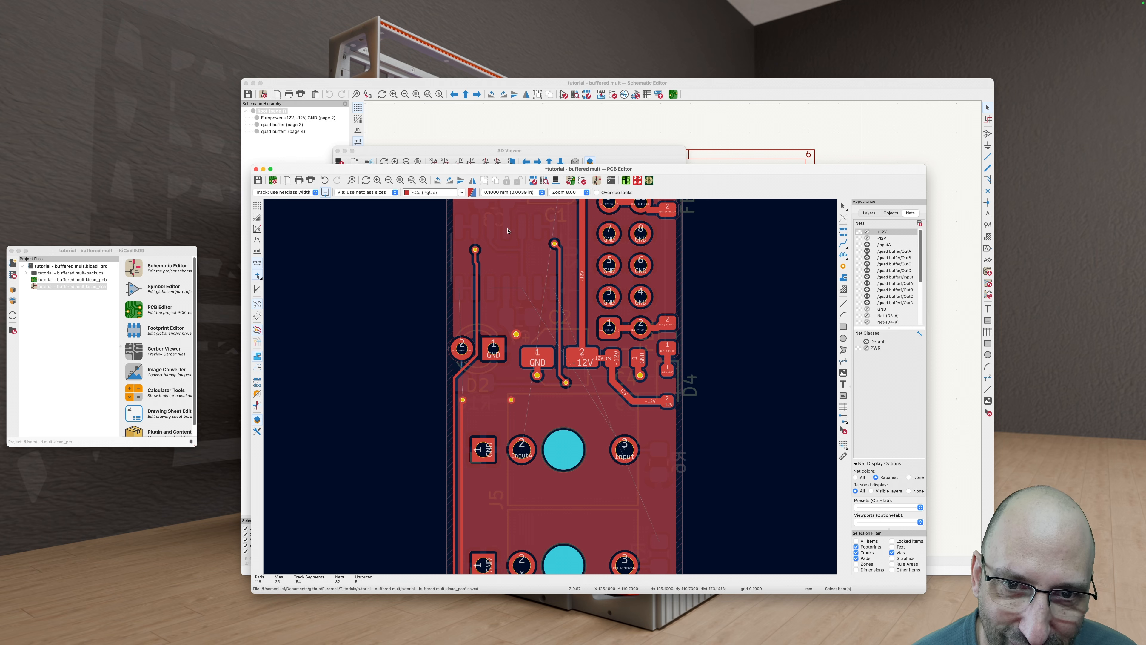
Step: Start a front-copper Net-(U2B--) track at the second via above J5 and lead it up around the +12V via
scroll(513, 351, down, 3)
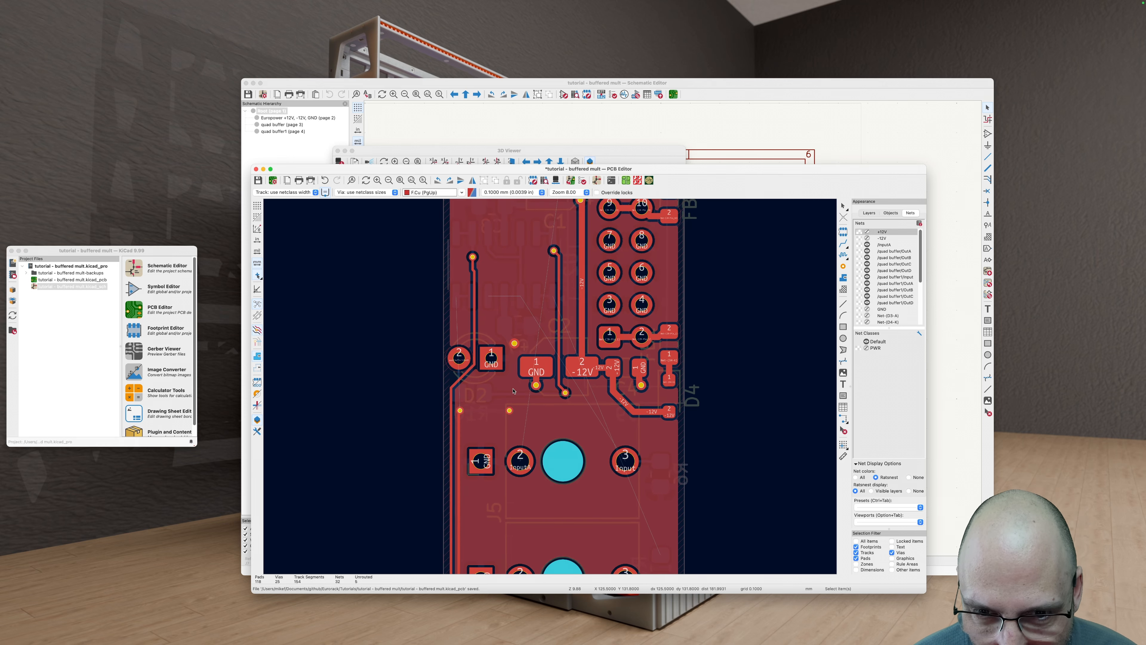
scroll(485, 336, down, 4)
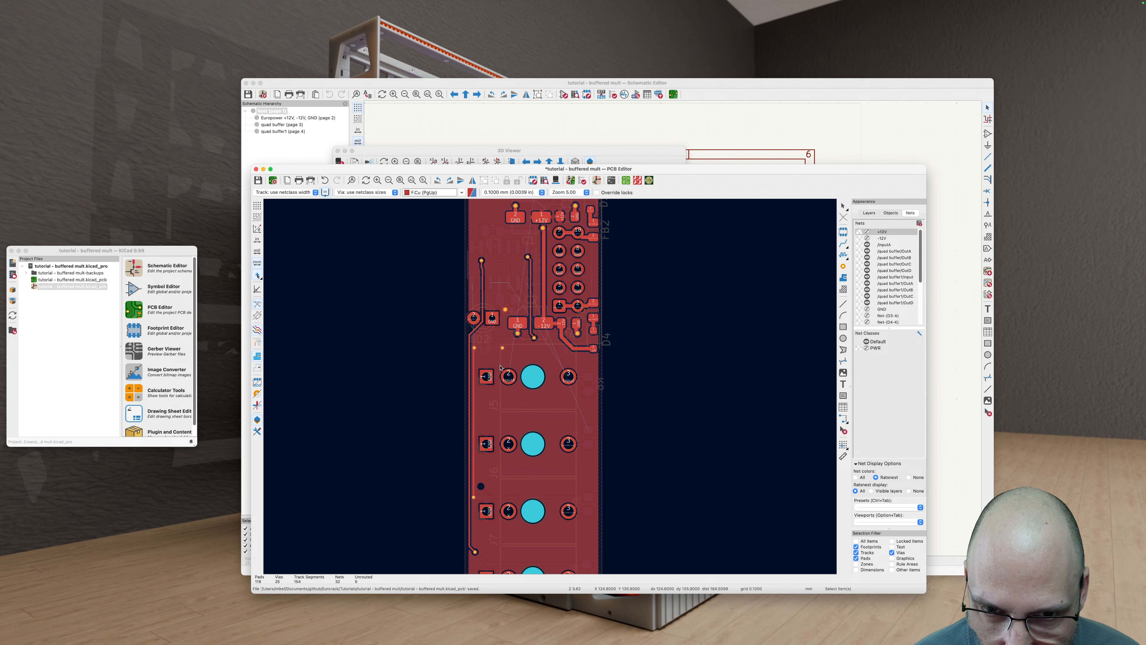
scroll(493, 372, up, 4)
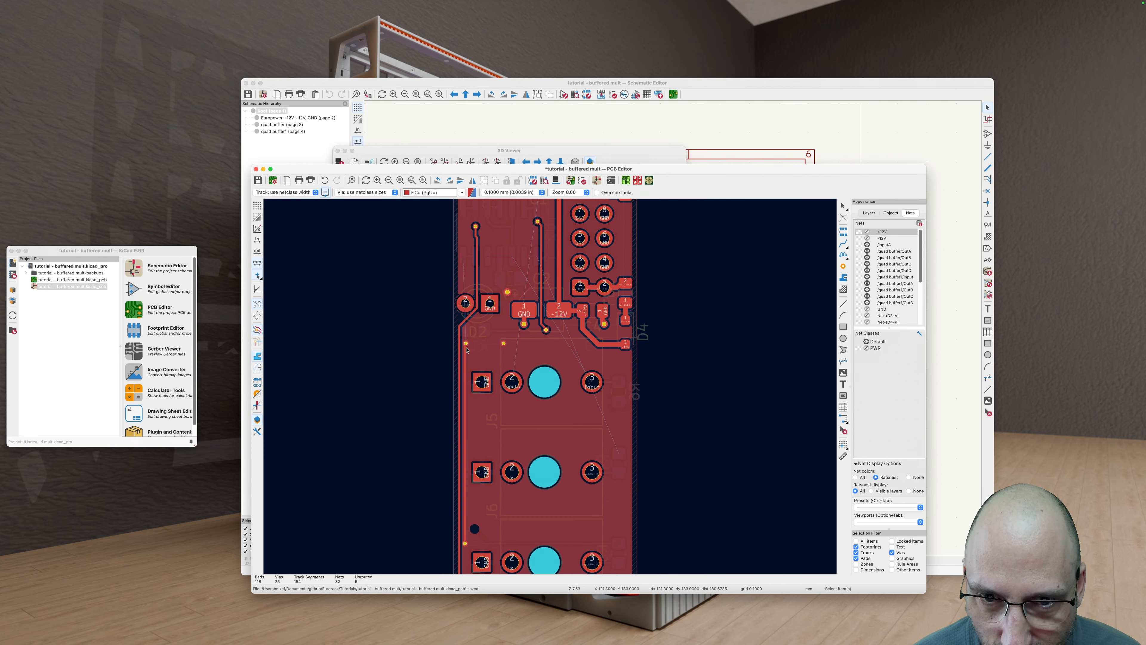
key(v)
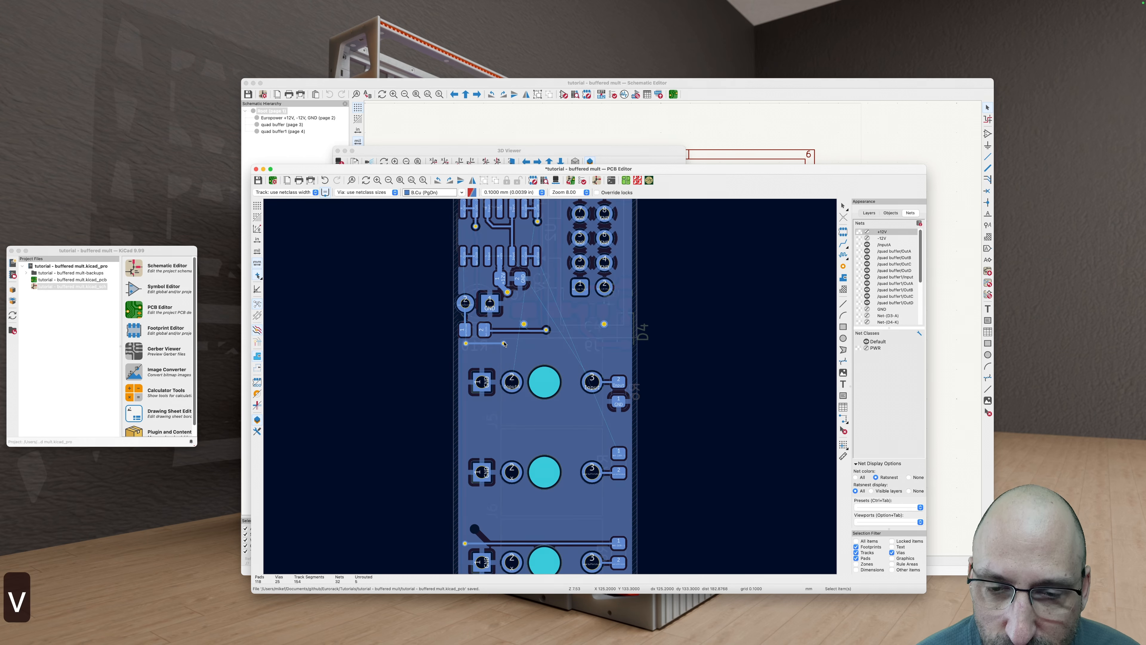
key(v)
key(x)
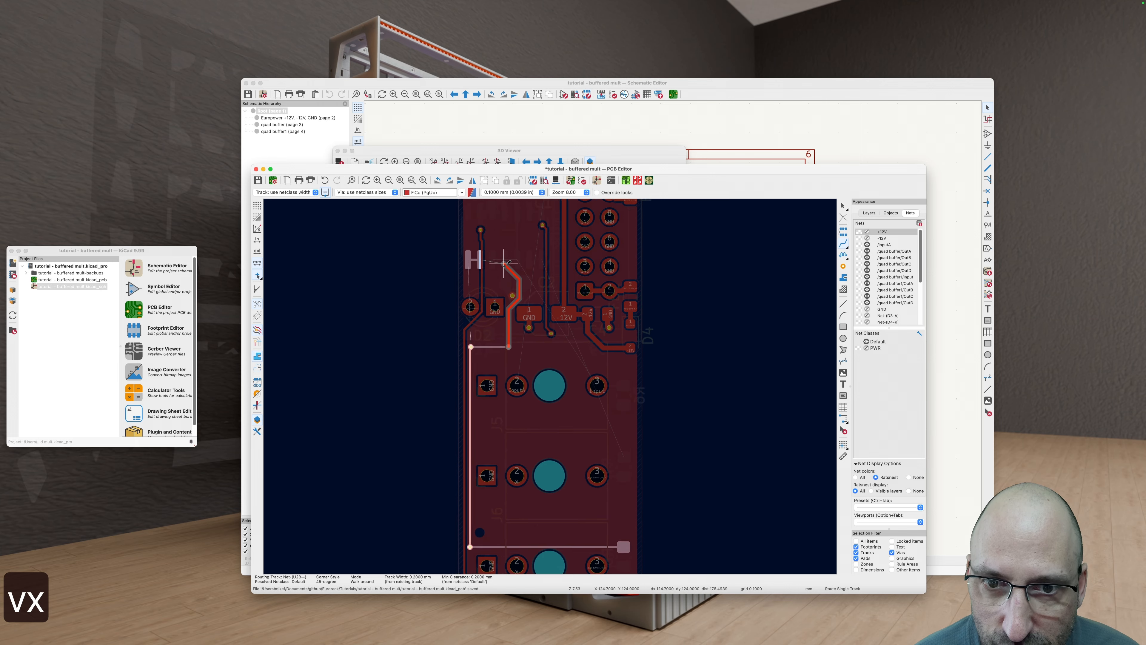
scroll(505, 264, up, 3)
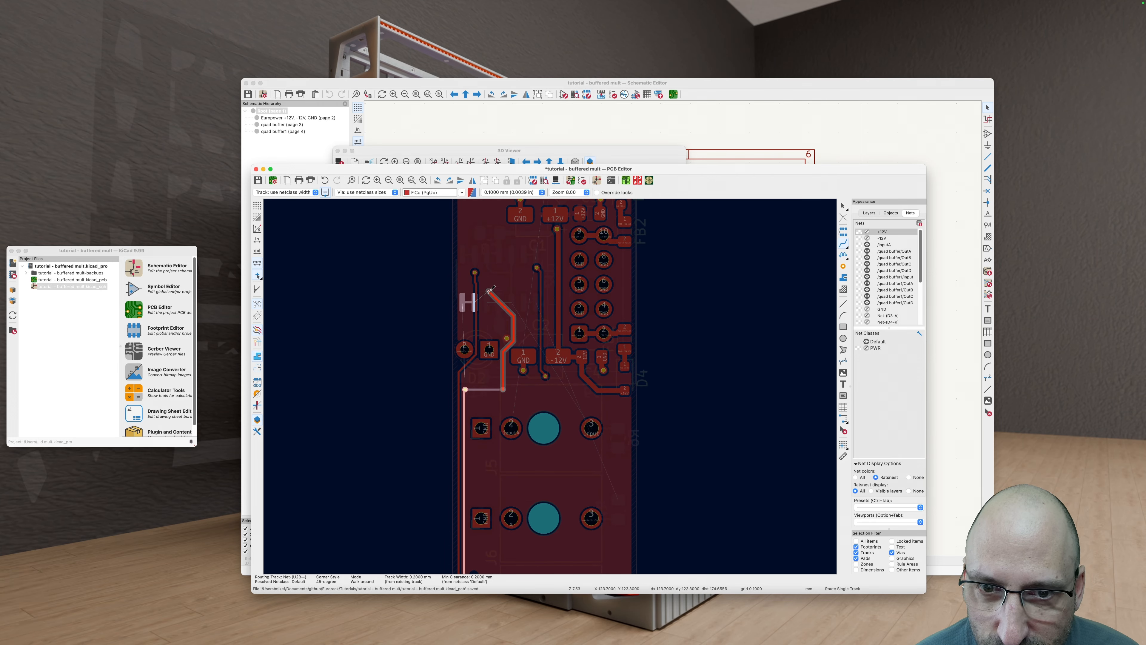
scroll(487, 303, up, 1)
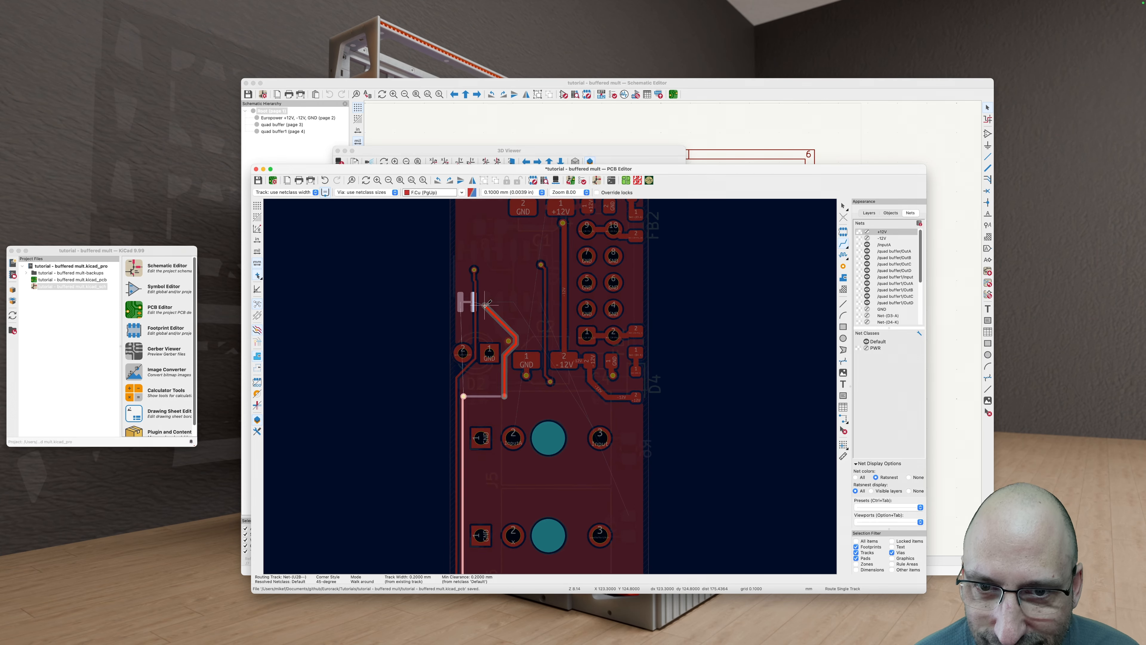
scroll(487, 302, up, 8)
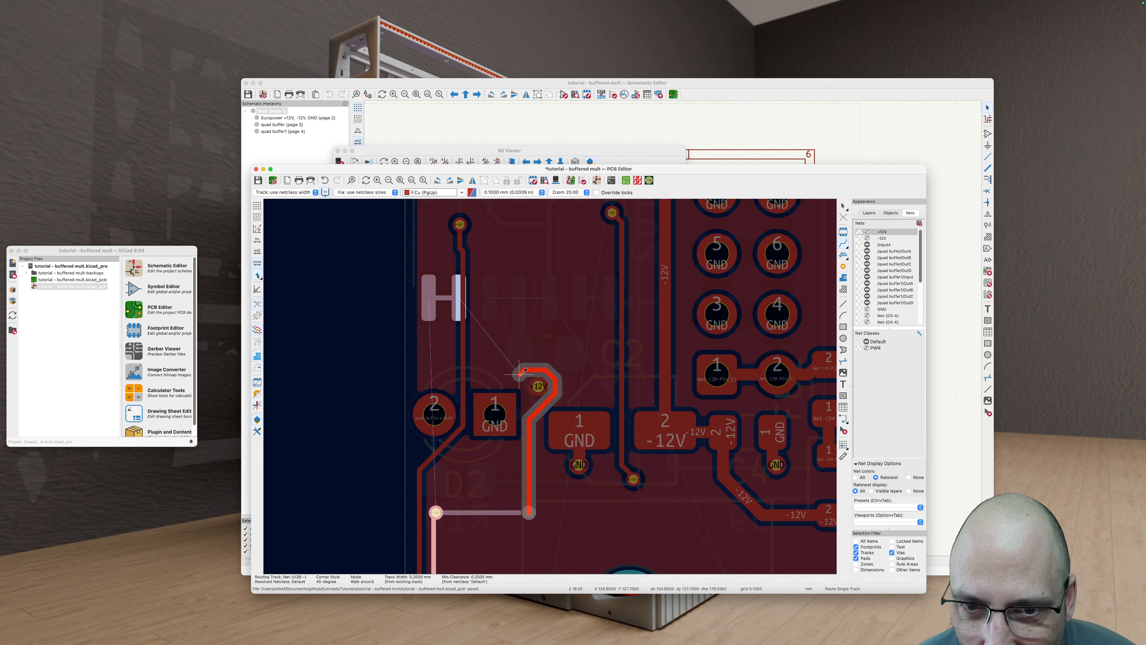
Step: Place a Net-(U2B--) via below U2, connect it on back copper to U2 pin 6, and refill the zones
key(v)
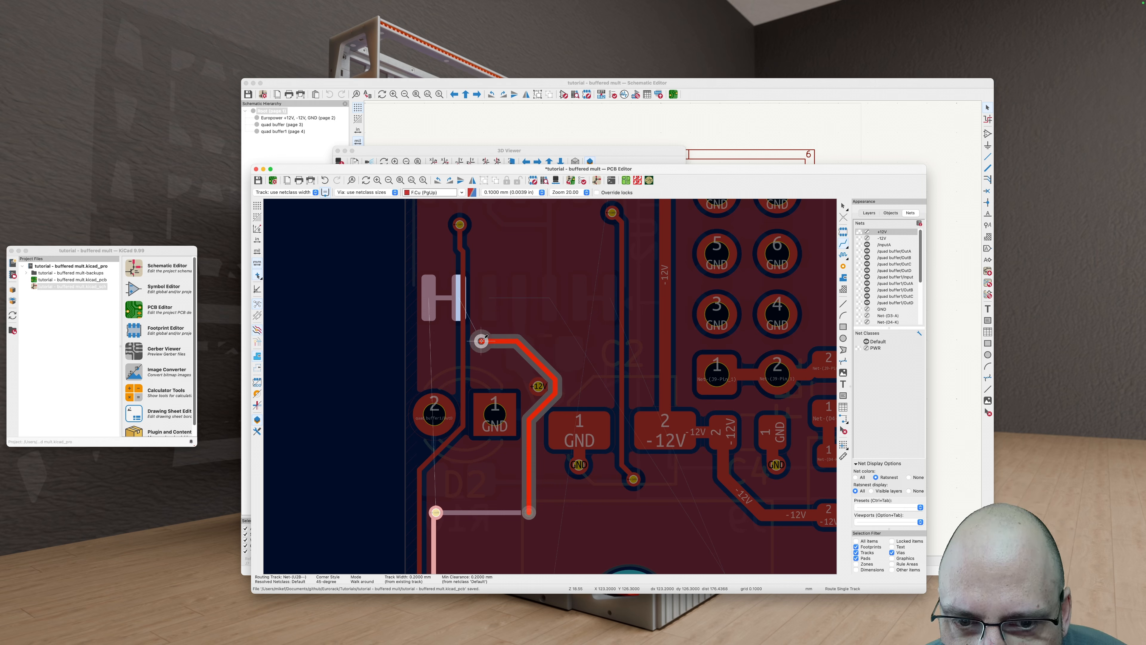
click(481, 341)
click(459, 297)
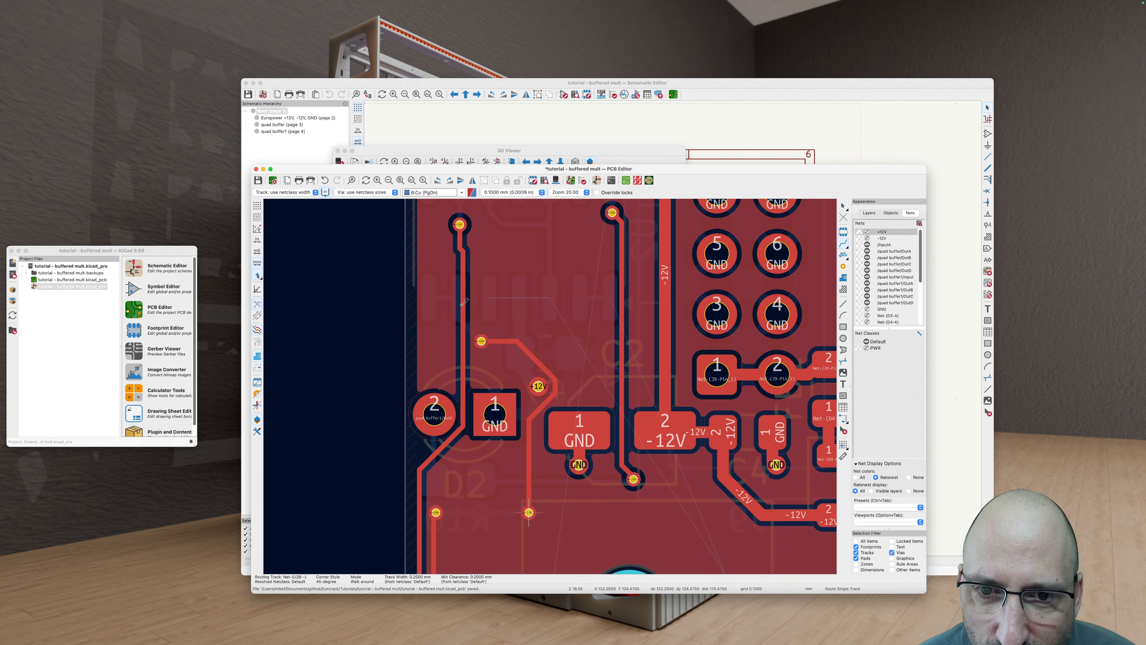
key(b)
scroll(539, 330, up, 3)
scroll(537, 335, down, 9)
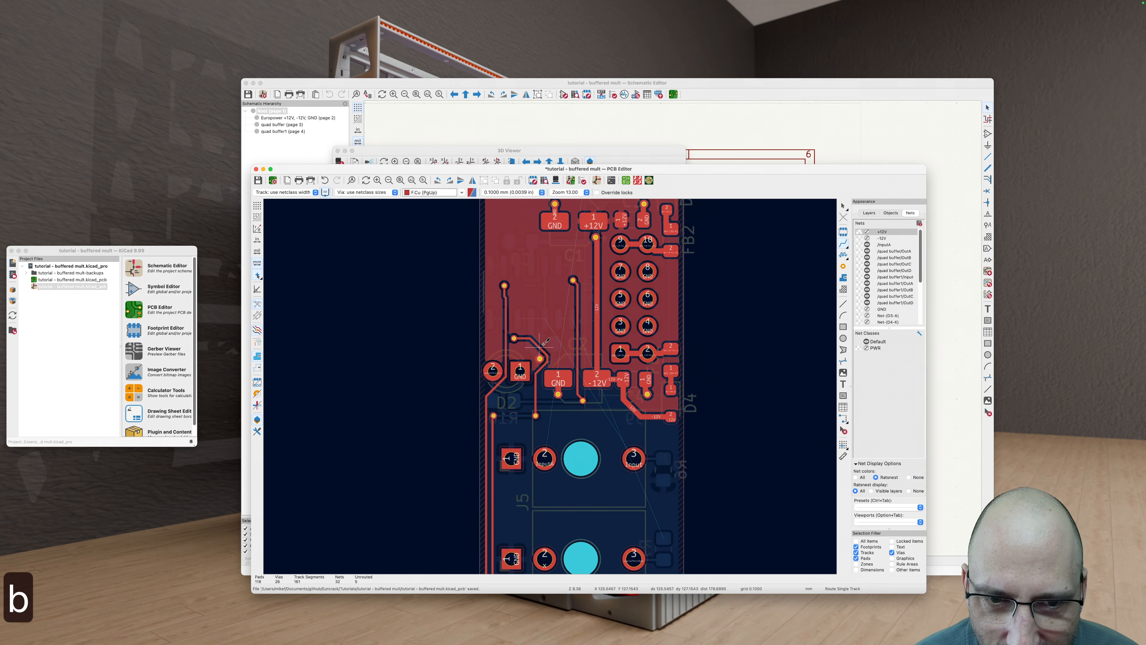
middle_drag(596, 449, 582, 413)
key(Escape)
Step: Move the +12V via onto the capacitor's +12V pad below U2 and refill the zones
scroll(540, 345, up, 3)
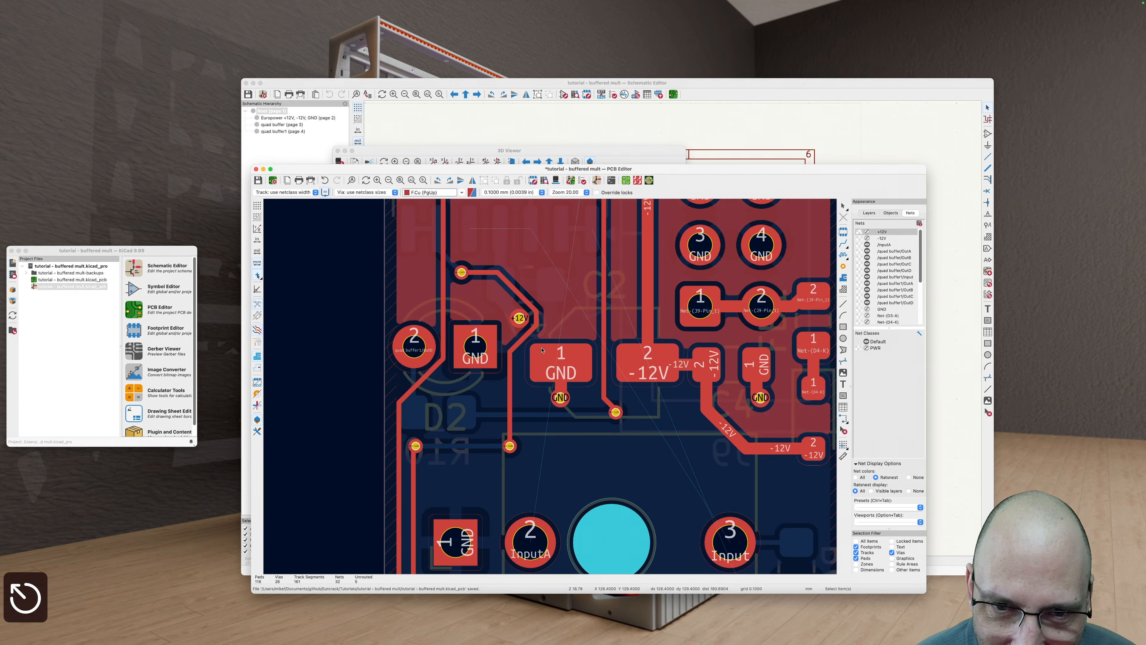
scroll(514, 348, up, 1)
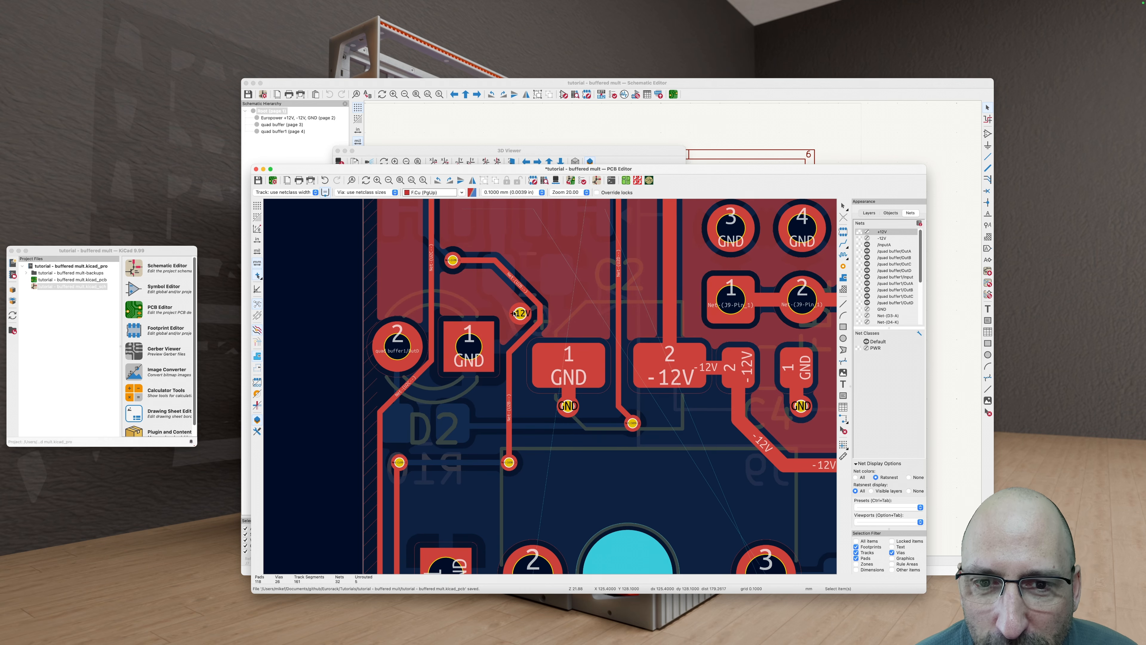
scroll(514, 313, down, 2)
scroll(518, 311, up, 2)
key(v)
click(519, 318)
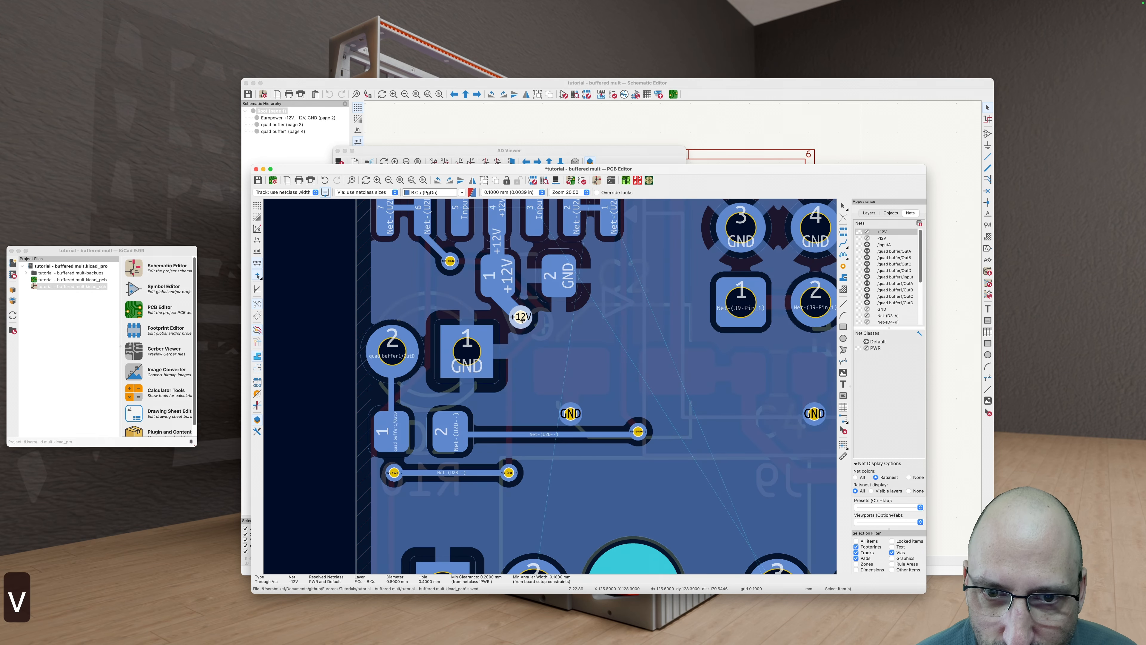
drag(519, 318, 504, 277)
key(b)
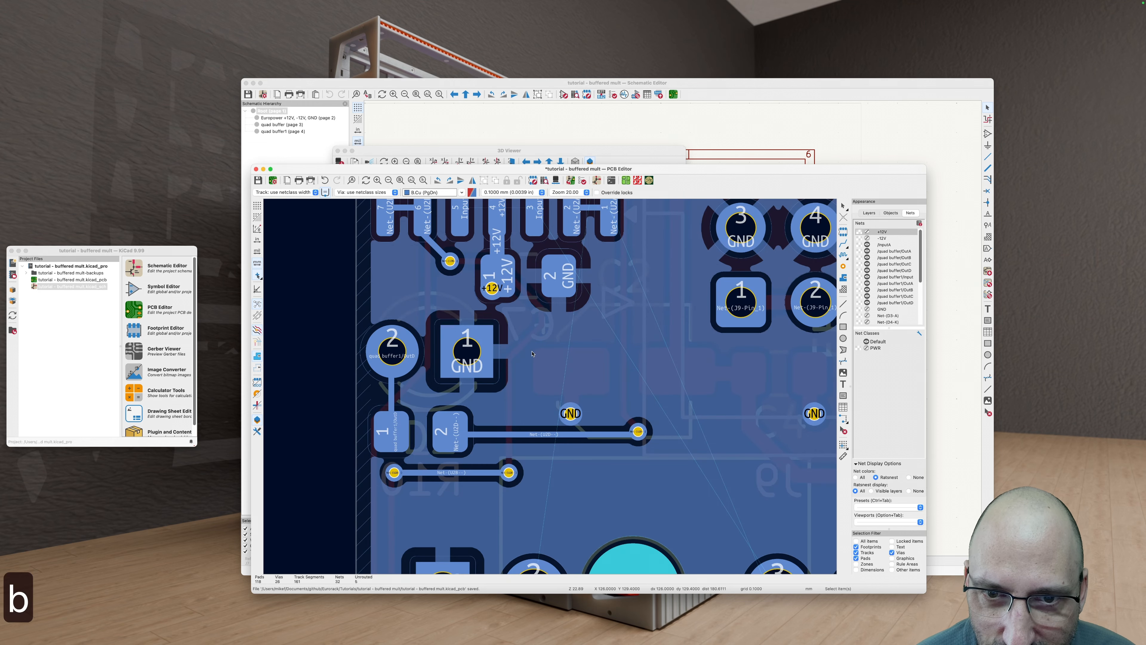
scroll(532, 353, down, 3)
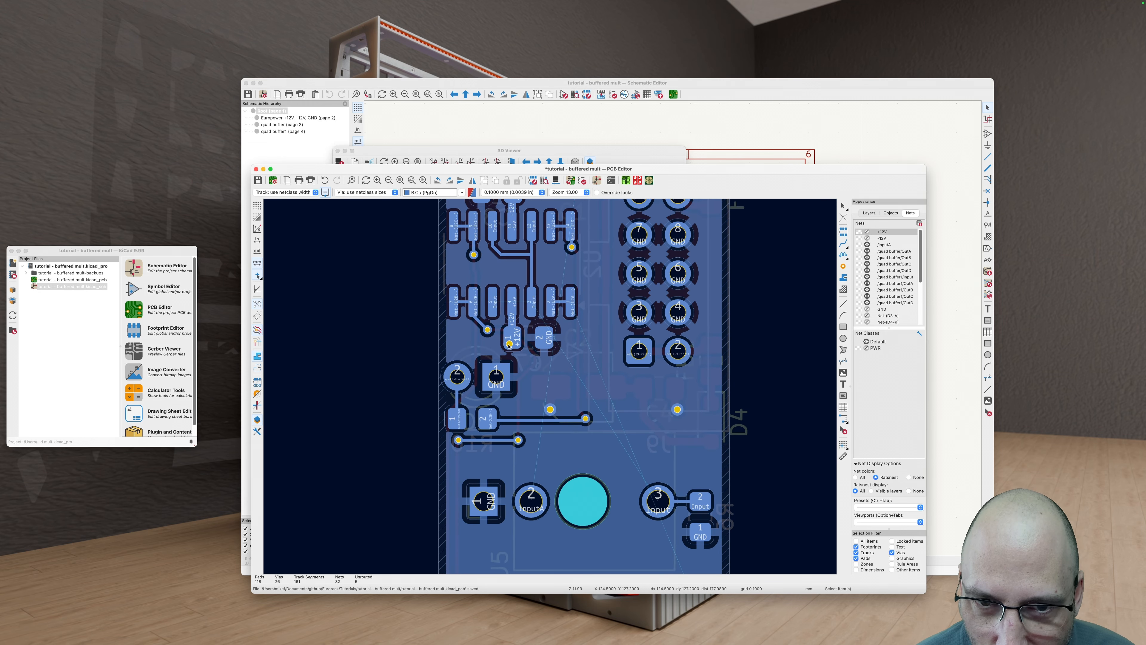
double_click(509, 344)
key(Escape)
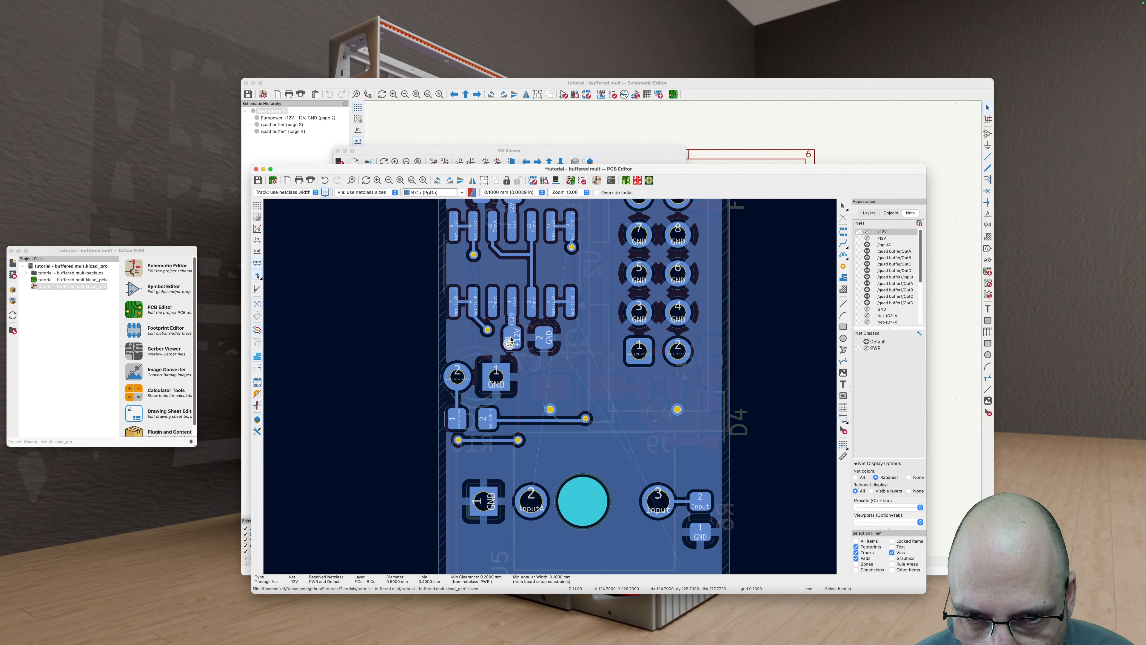
Step: Pull the front-copper Net-(U2B--) track in closer around the +12V via and compare both copper layers there
scroll(515, 341, up, 5)
key(v)
scroll(519, 361, down, 2)
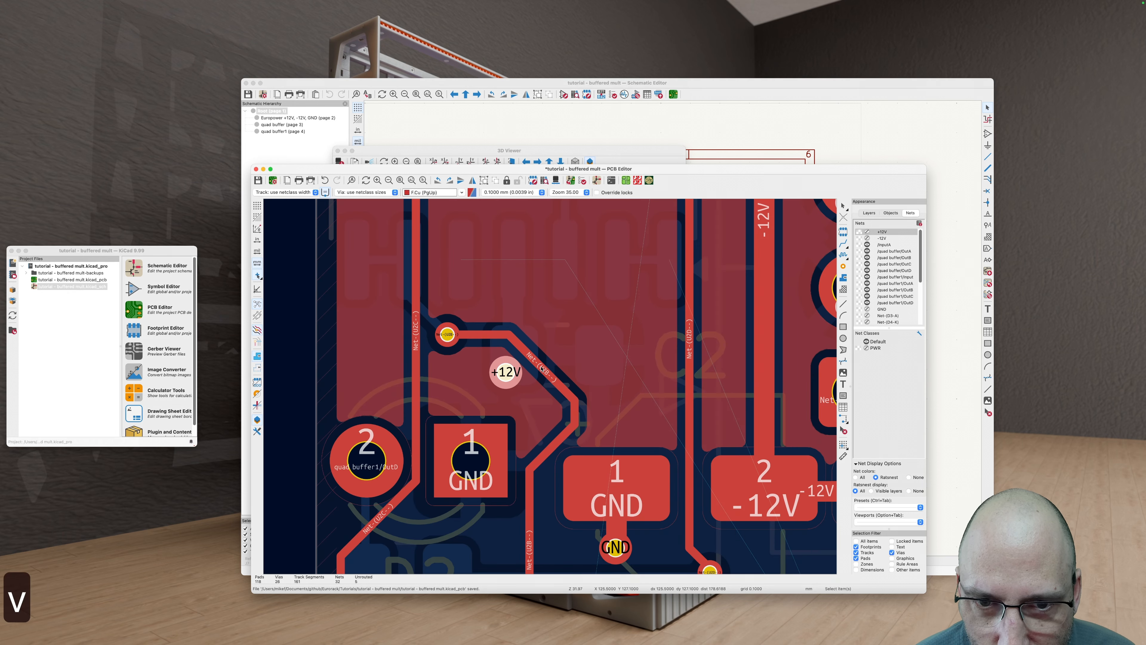
click(559, 439)
click(559, 384)
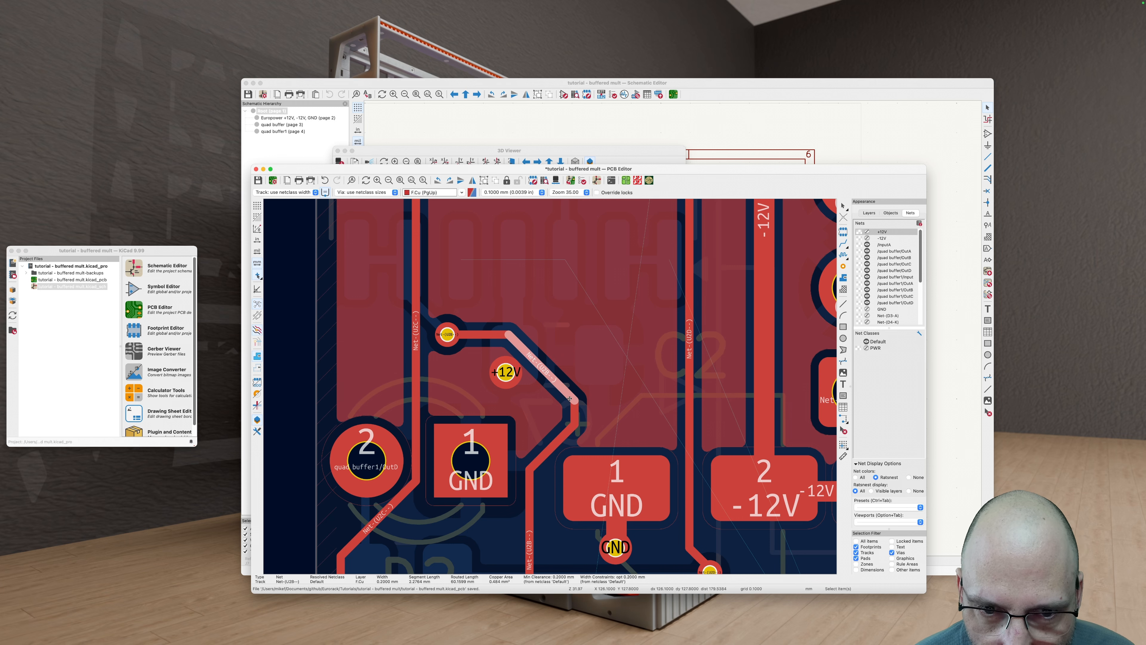
click(573, 414)
drag(574, 416, 528, 418)
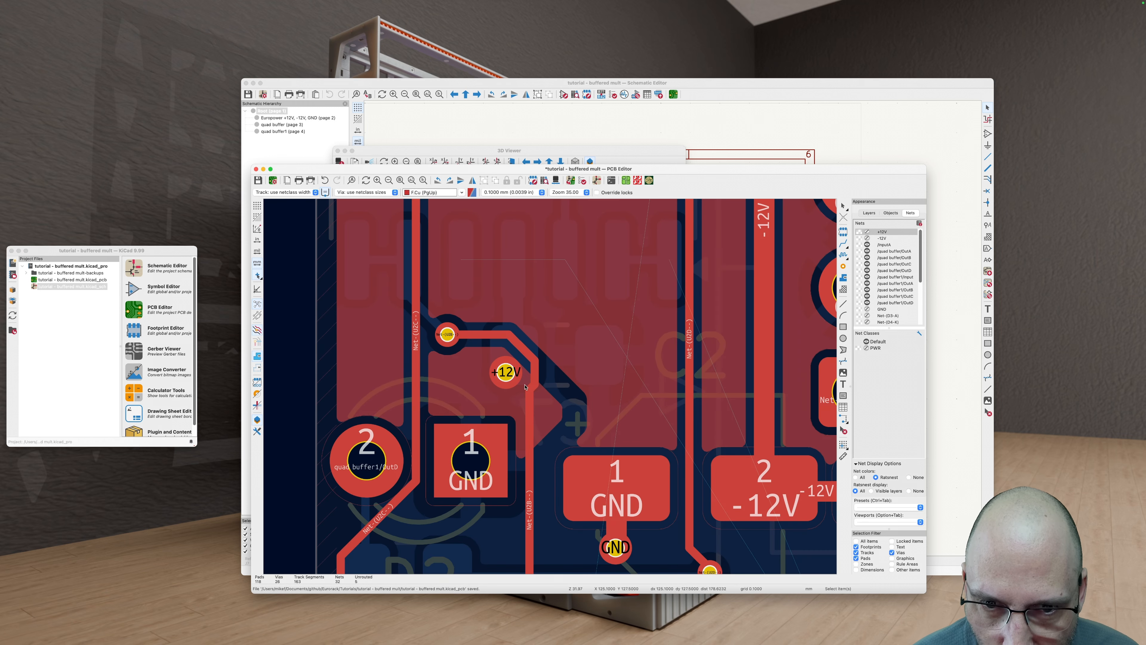
key(v)
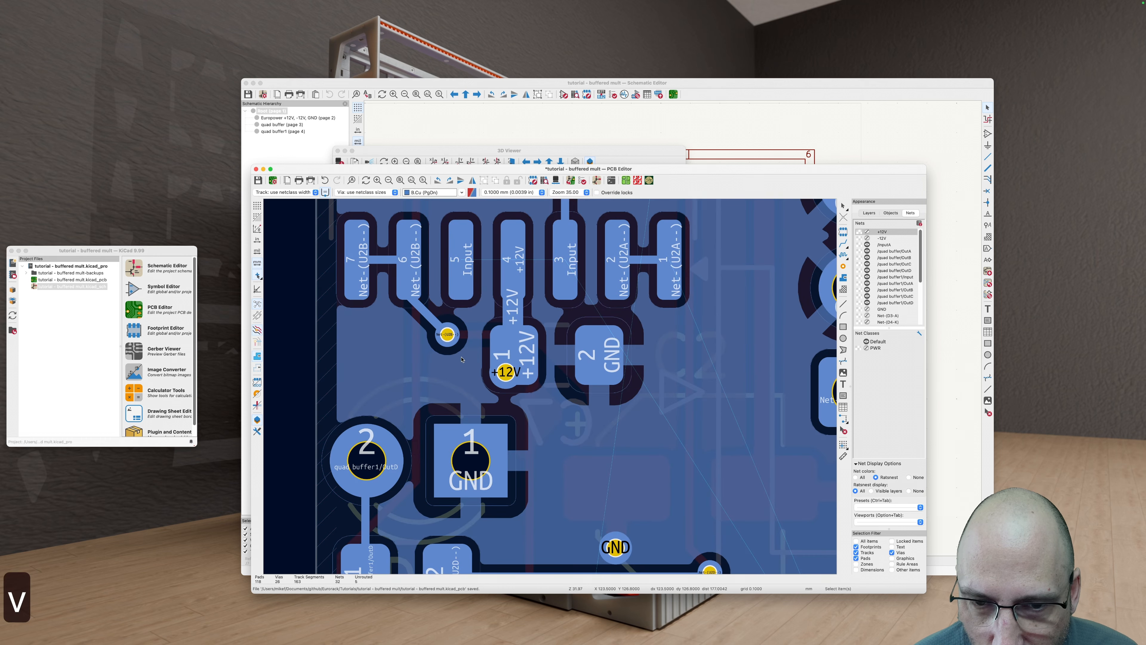
key(v)
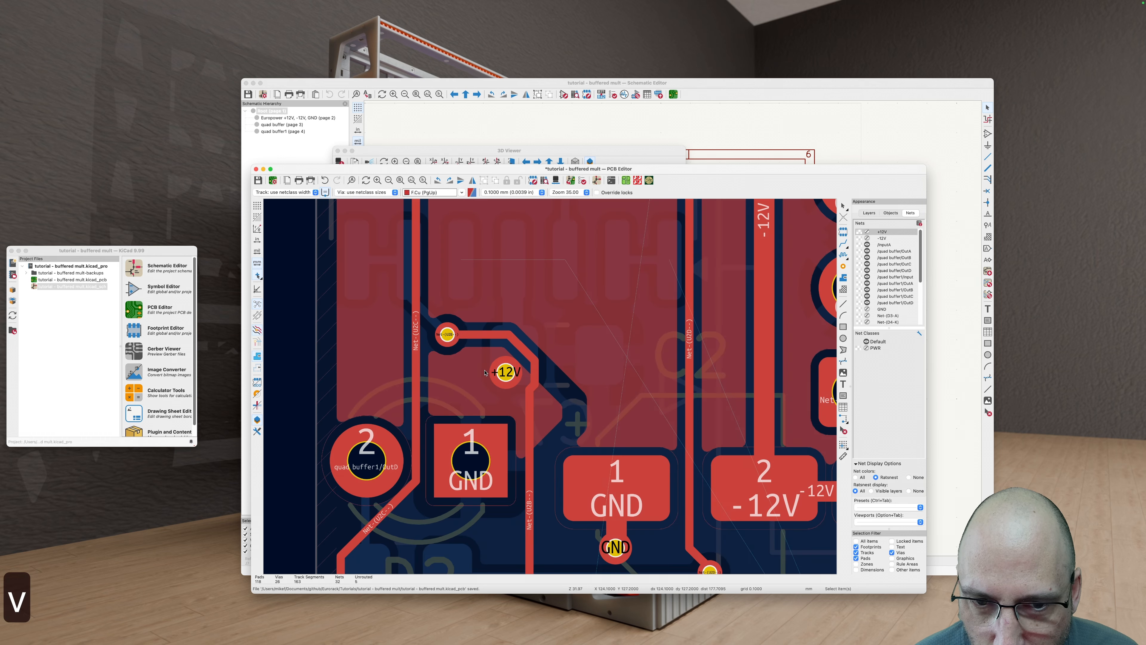
key(v)
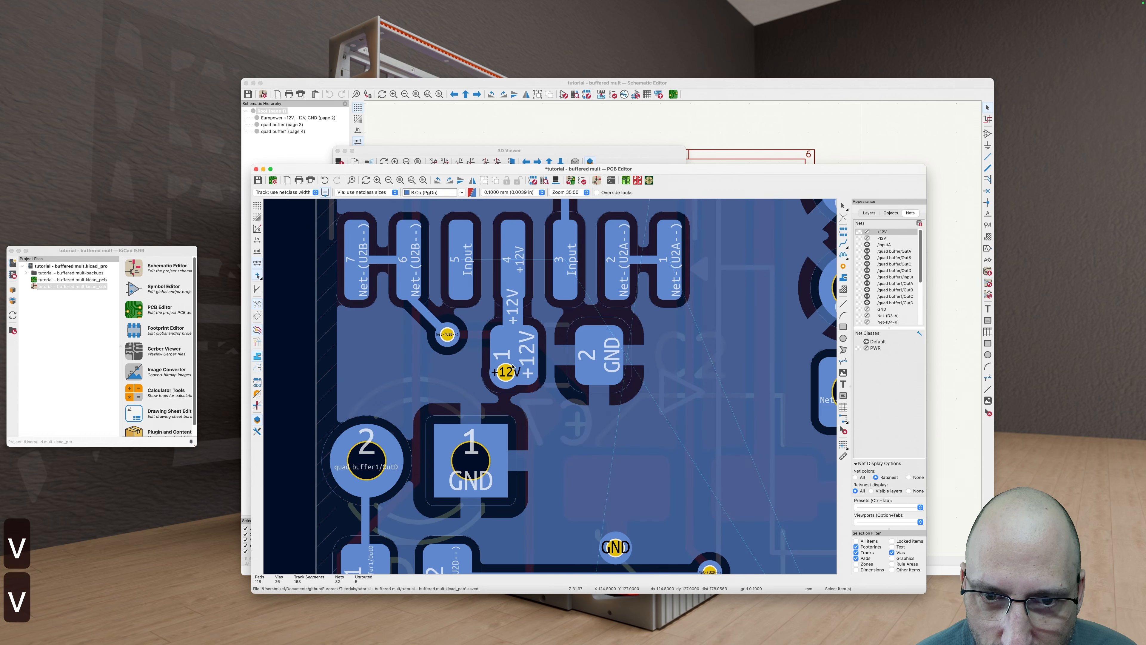
click(507, 372)
key(v)
Step: Delete the front-copper Net-(U2B--) segments between the via below U2 pin 6 and the long vertical run
click(524, 351)
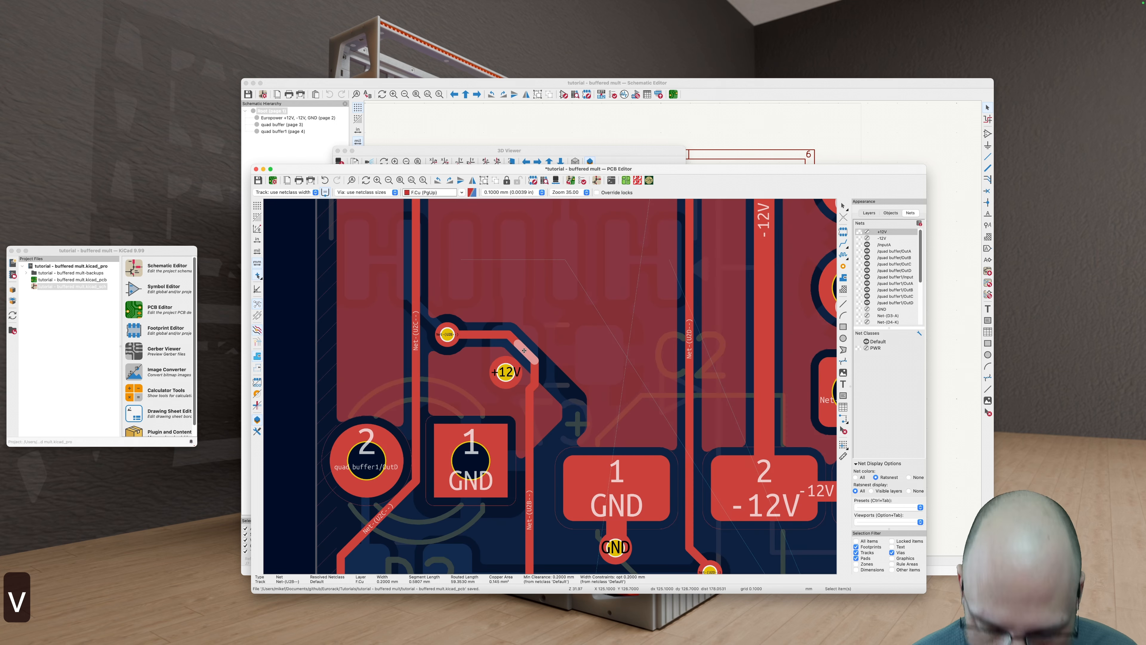
shift+click(534, 371)
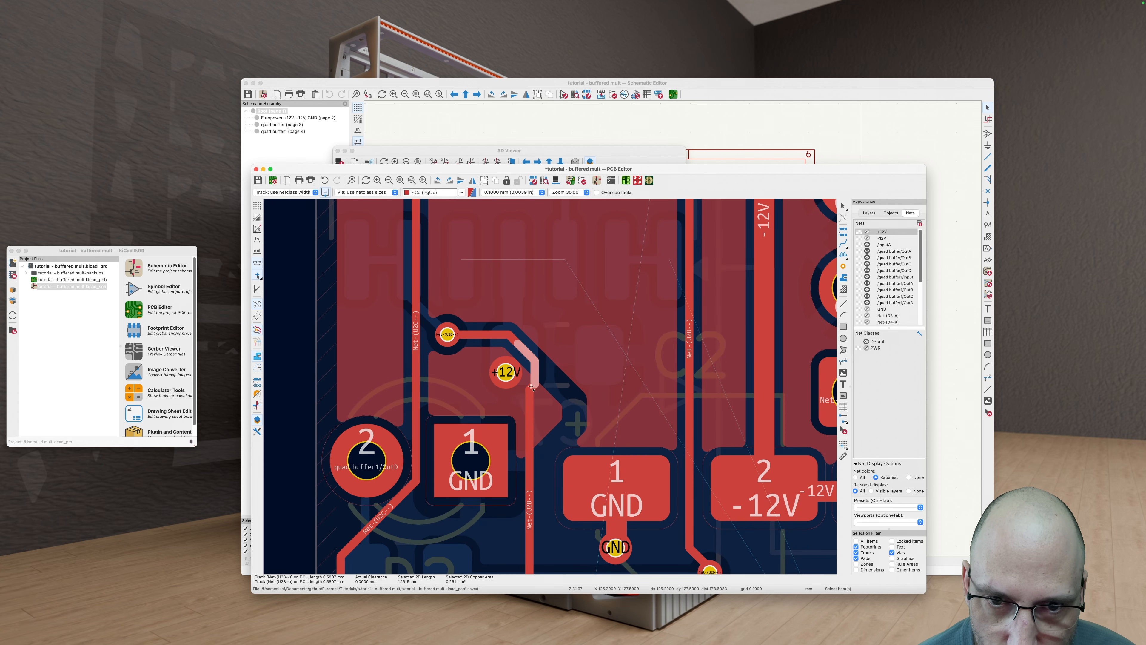
shift+click(530, 386)
key(Escape)
shift+click(529, 391)
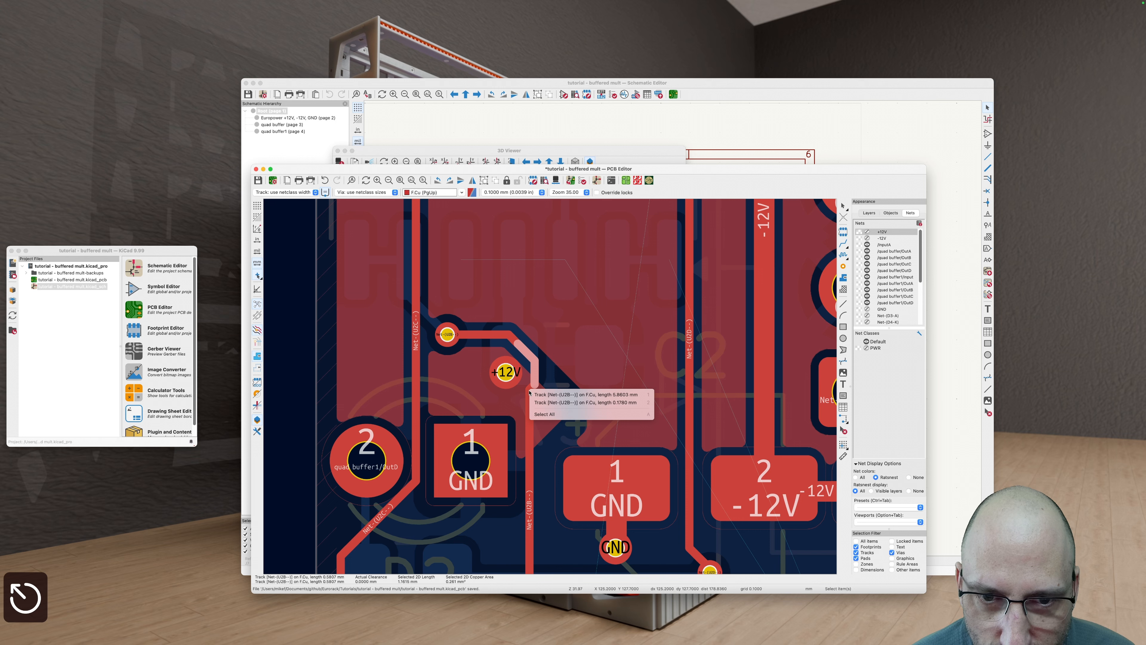
click(536, 396)
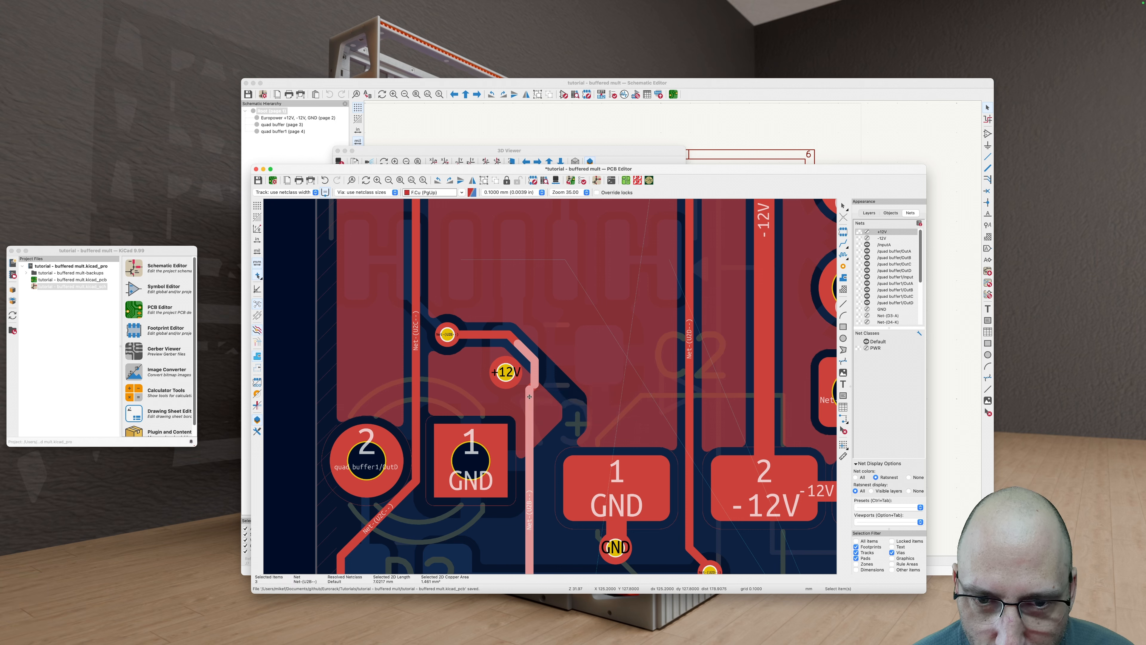
ctrl+shift+click(529, 396)
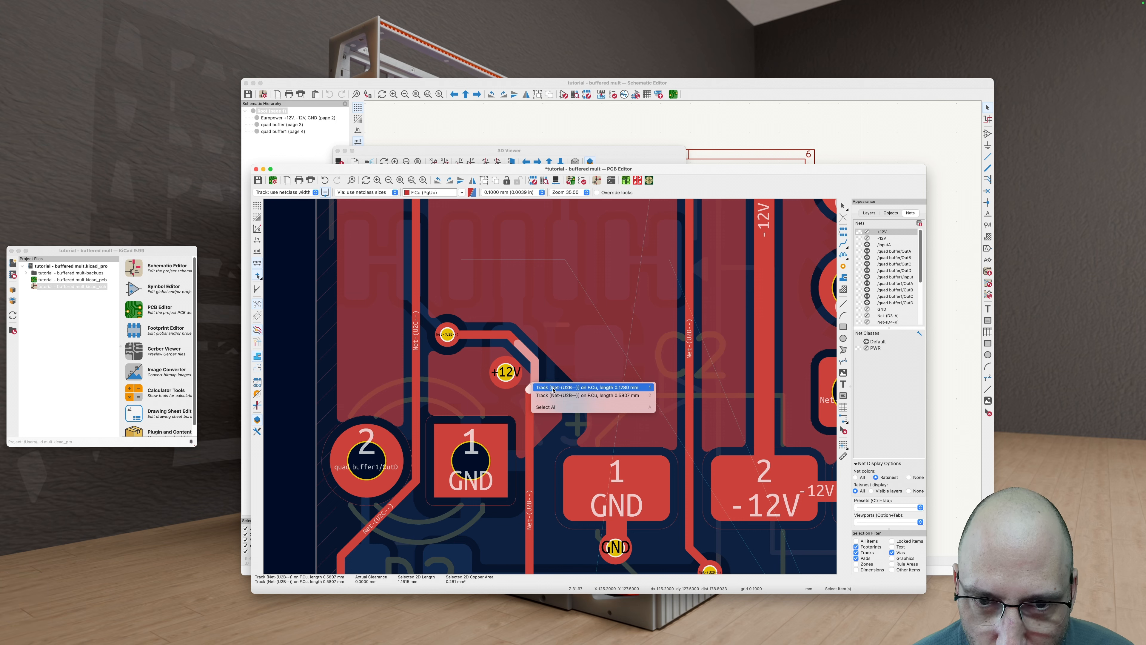
key(BackSpace)
click(517, 344)
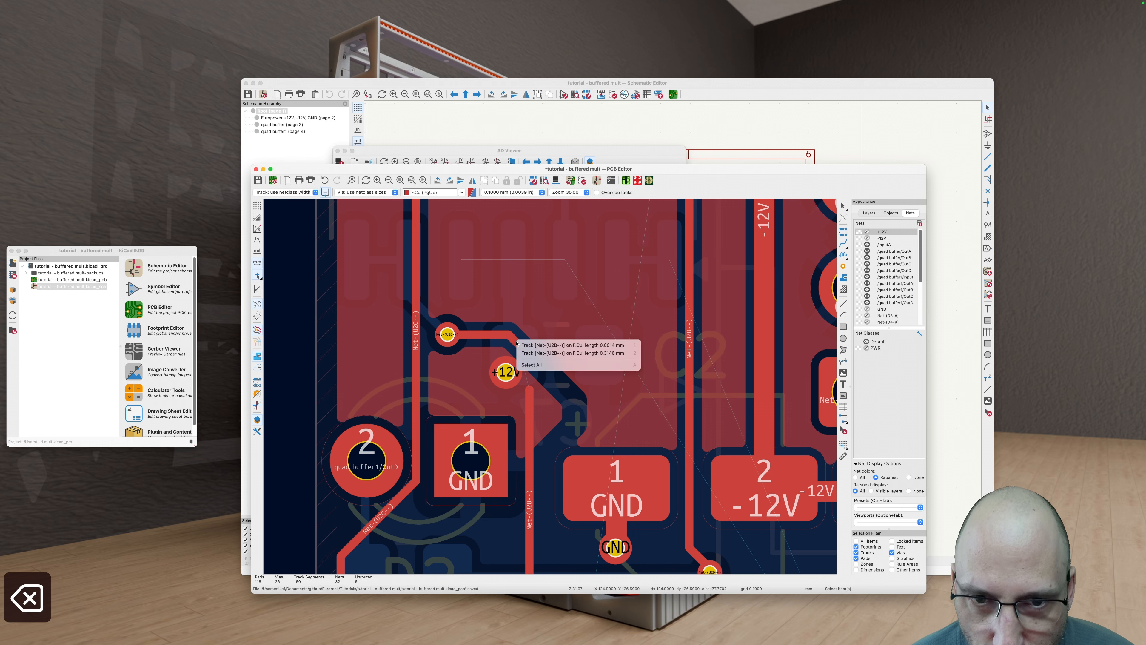
click(519, 345)
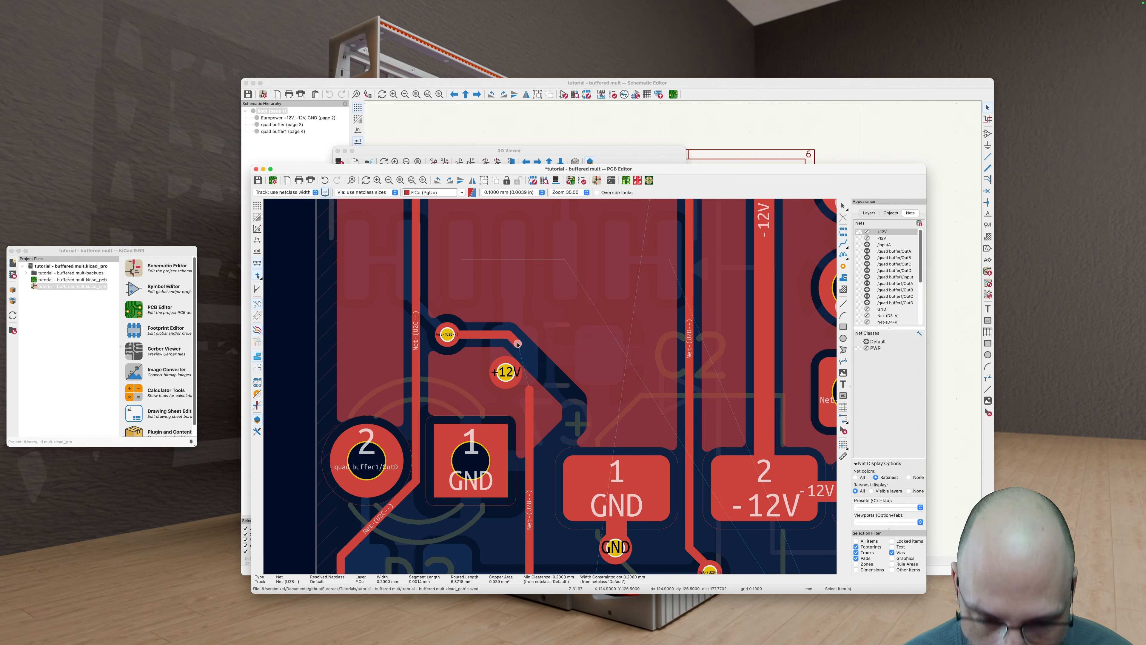
key(u)
key(BackSpace)
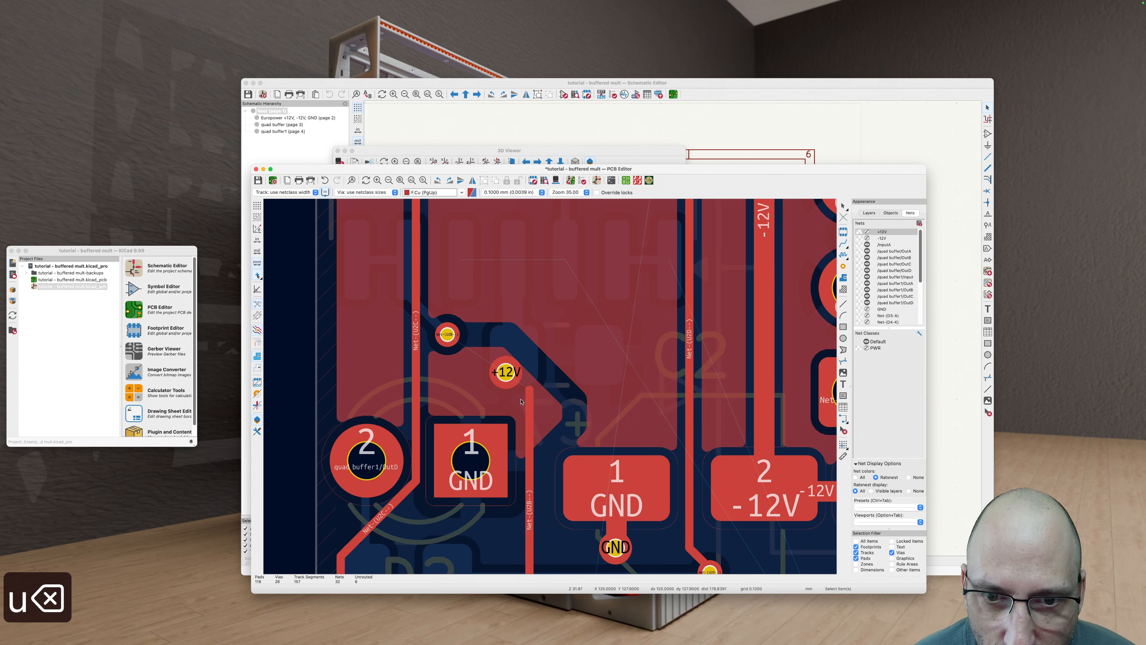
Step: Shift the +12V via diagonally up within the capacitor's +12V pad, refill the zones and check the back copper
click(506, 371)
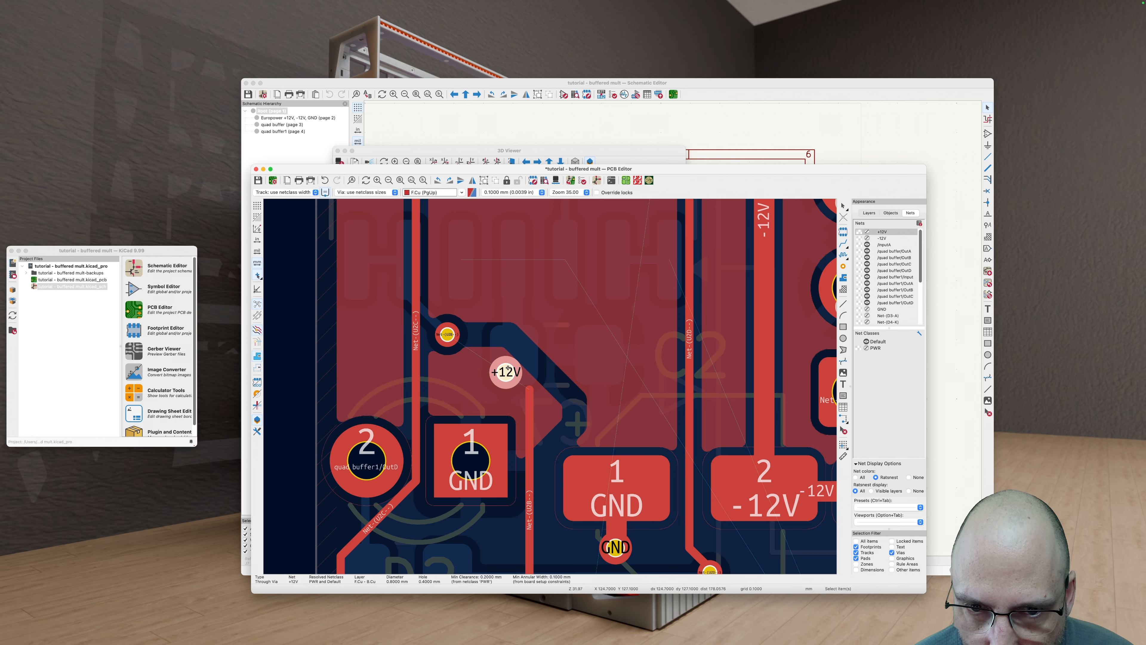
drag(506, 372, 521, 346)
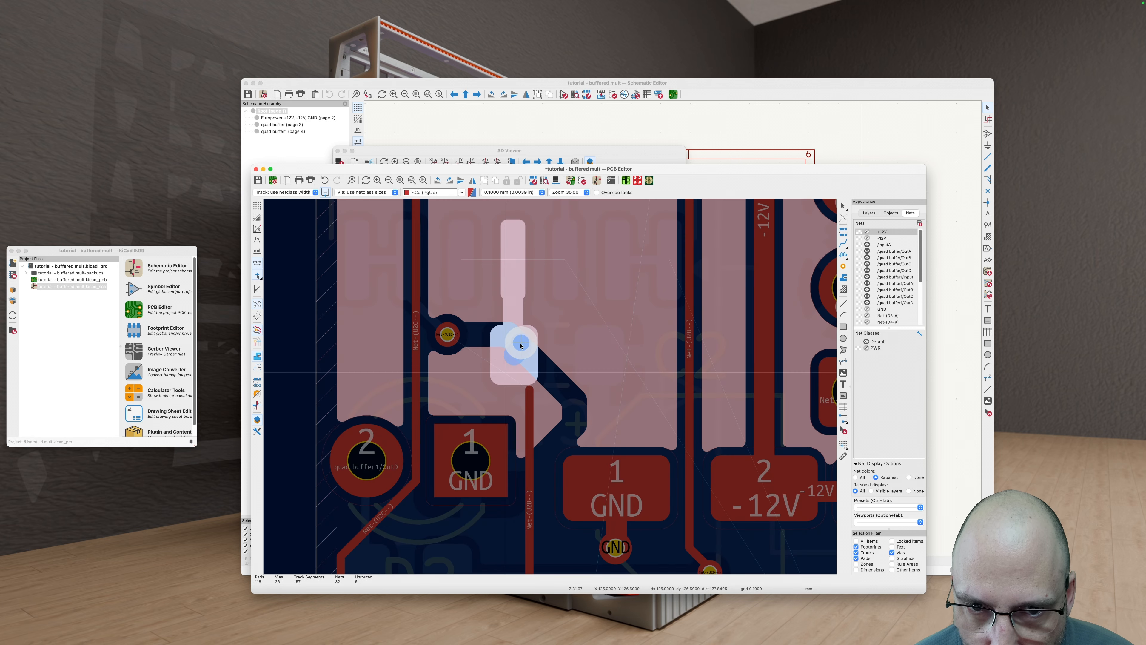
key(b)
scroll(516, 337, down, 5)
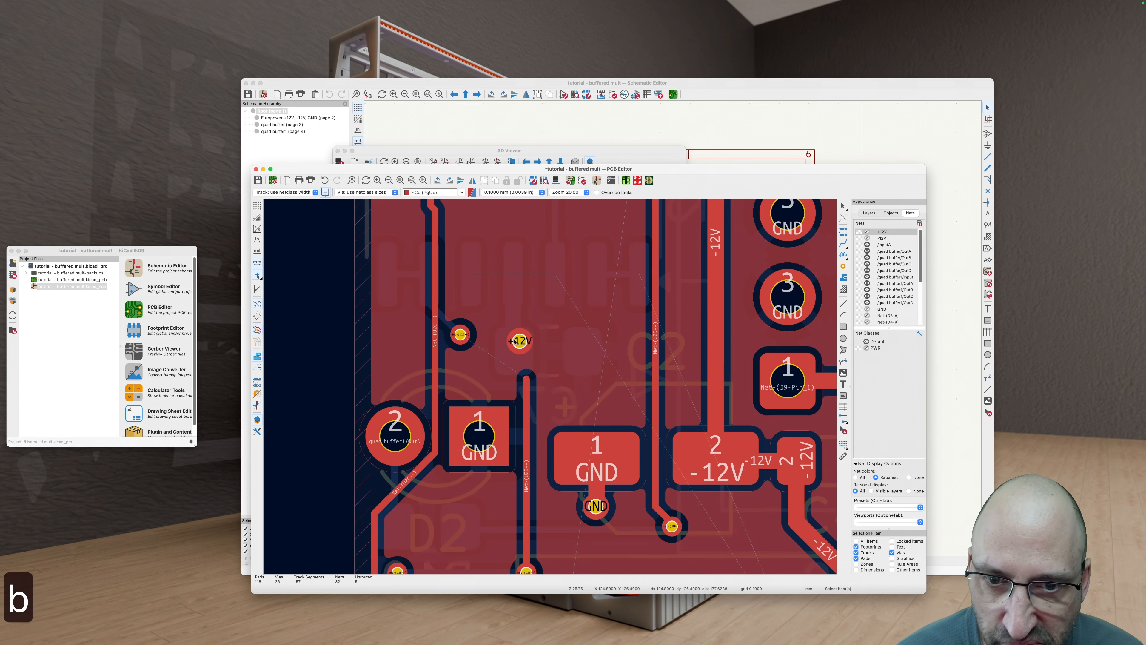
key(v)
scroll(541, 372, up, 2)
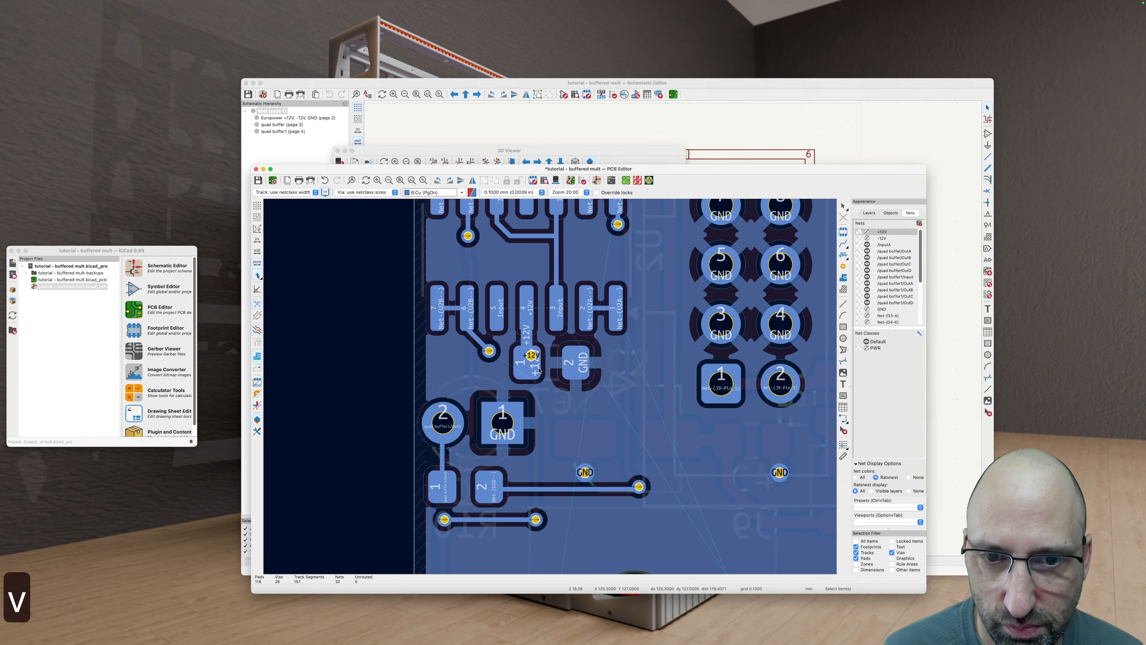
key(v)
click(534, 407)
drag(535, 420, 531, 424)
key(Escape)
key(super+z)
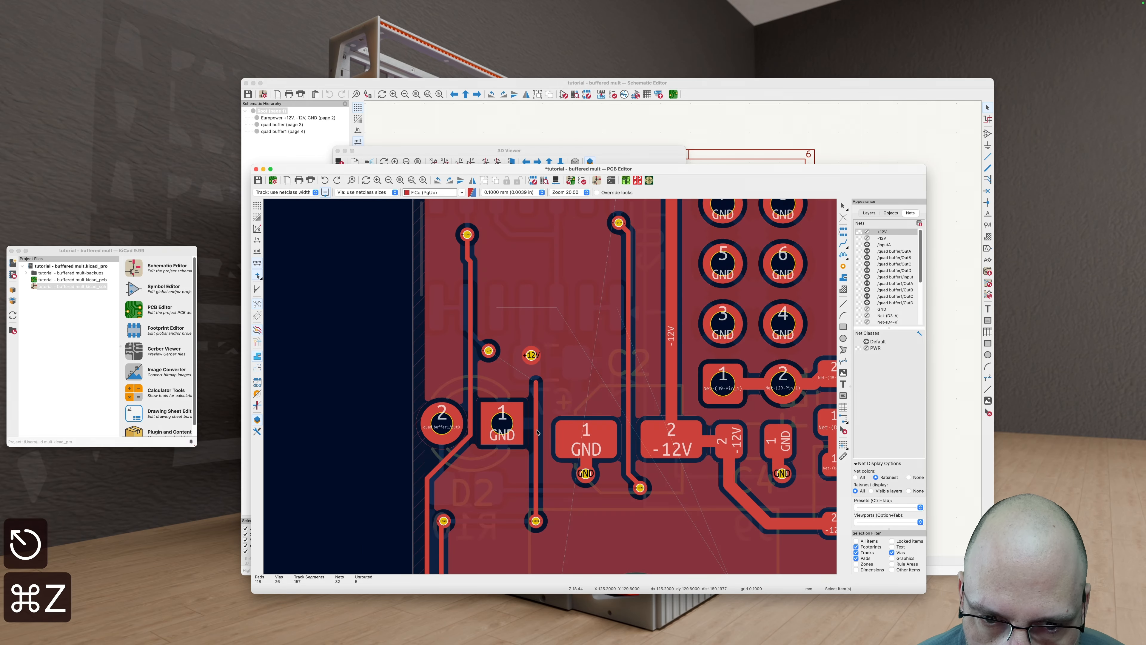
Step: Shift the vertical front-copper Net-(U2B--) track slightly toward the D2 GND pad and refill the zones
key(d)
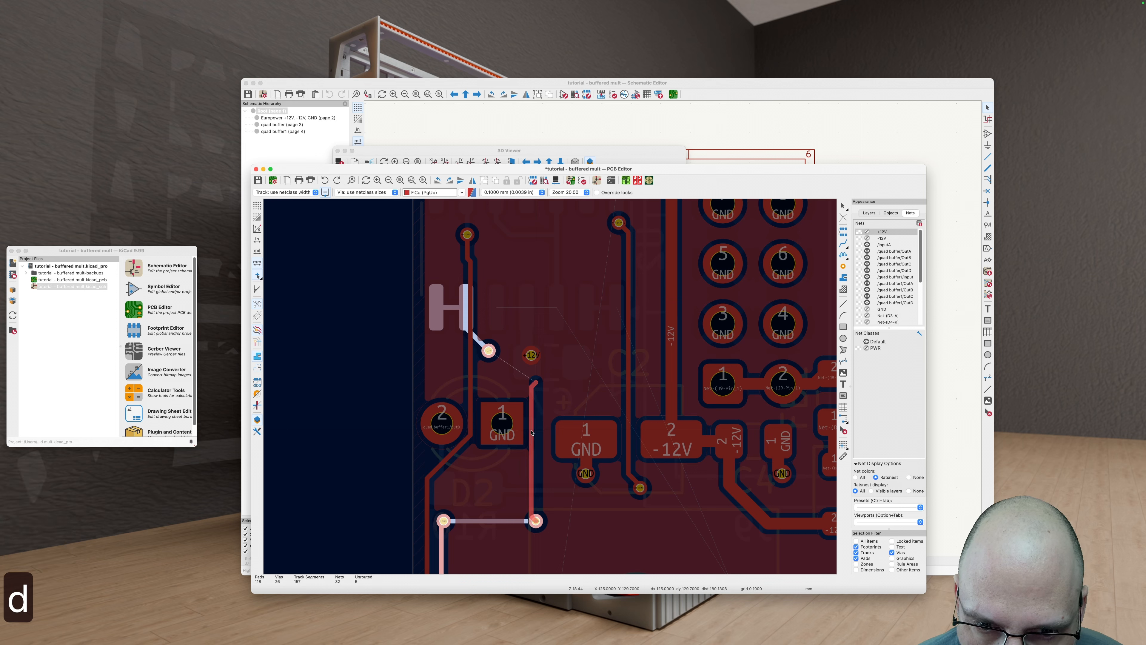
click(530, 433)
key(b)
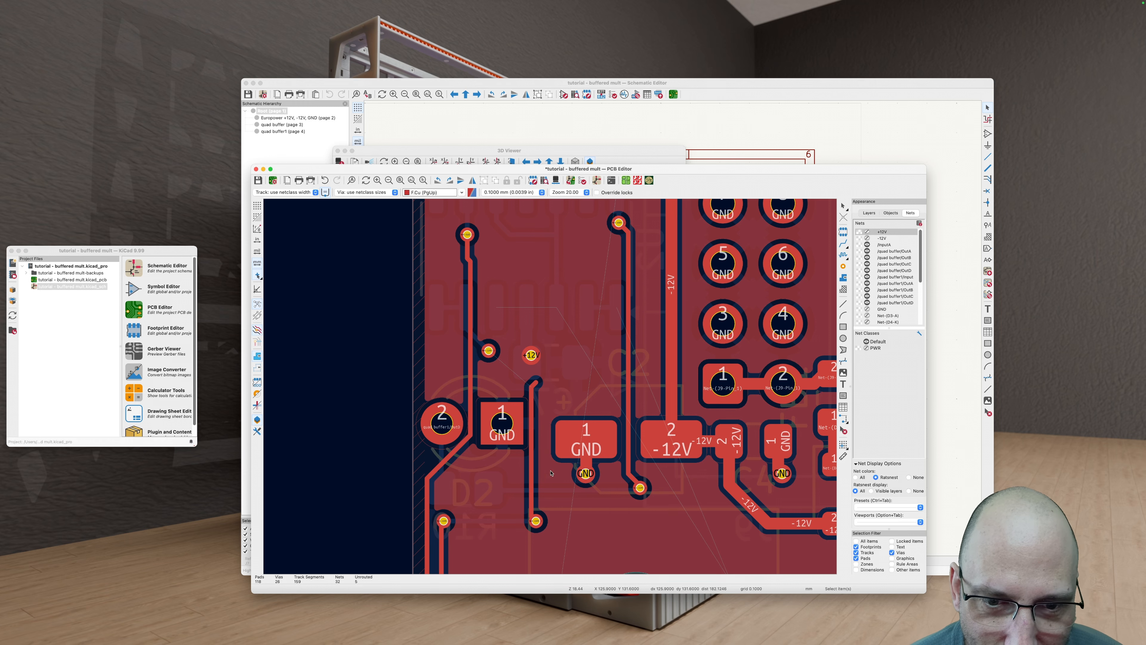
Step: Delete the short diagonal stub at the top end of the vertical front-copper Net-(U2B--) track
scroll(548, 411, up, 2)
key(BackSpace)
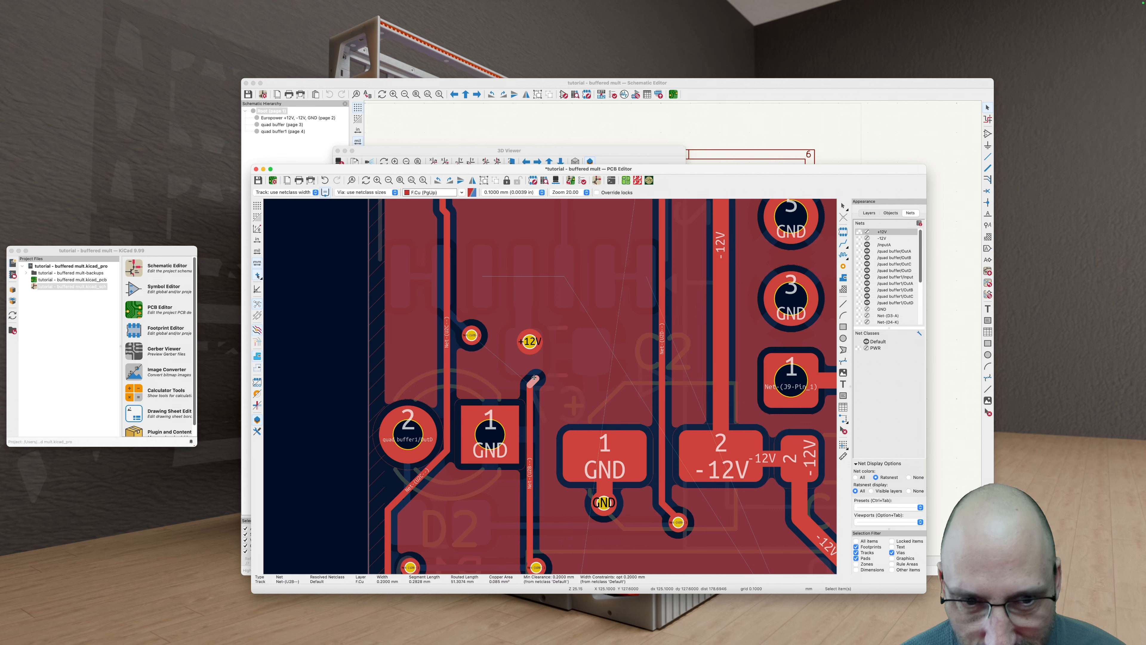
scroll(533, 386, down, 2)
scroll(533, 389, down, 3)
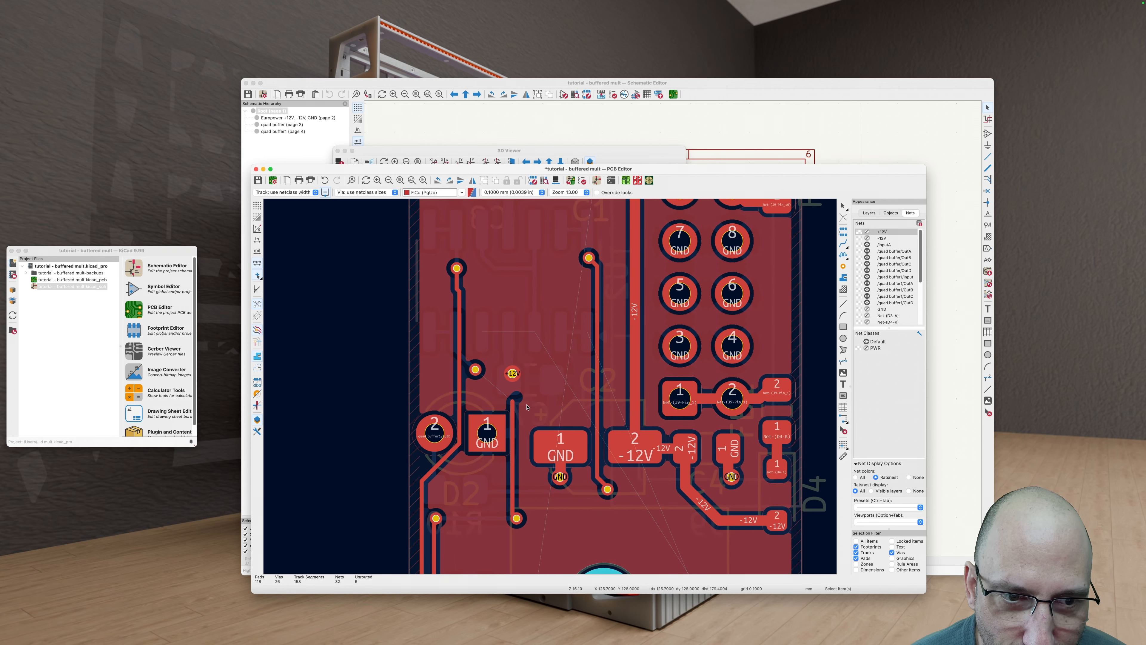
scroll(527, 407, left, 3)
scroll(566, 407, up, 7)
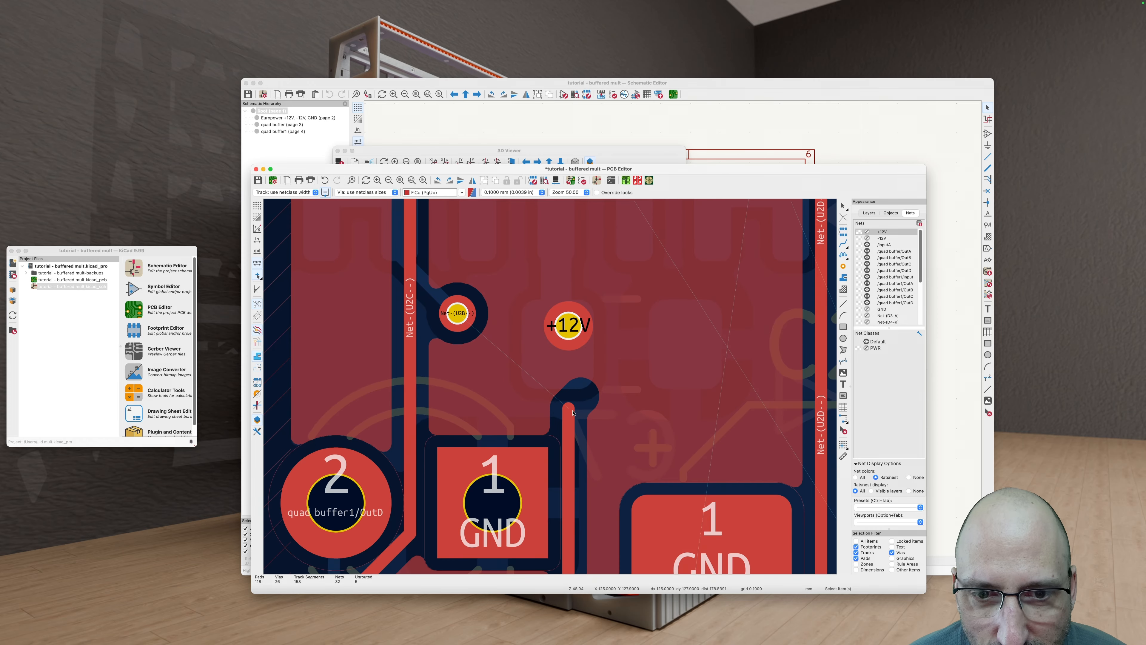
click(569, 417)
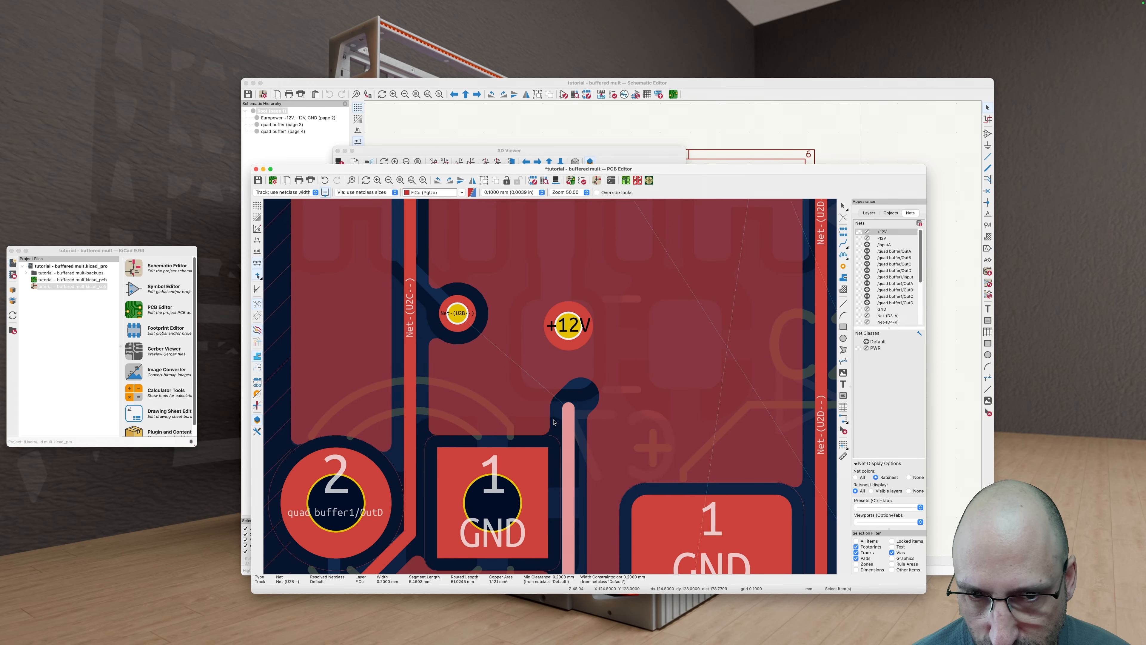
Step: On the back copper, move the Net-(U2B--) via below U2 pin 6 slightly down and toward the Net-(U2C--) track
key(v)
click(456, 317)
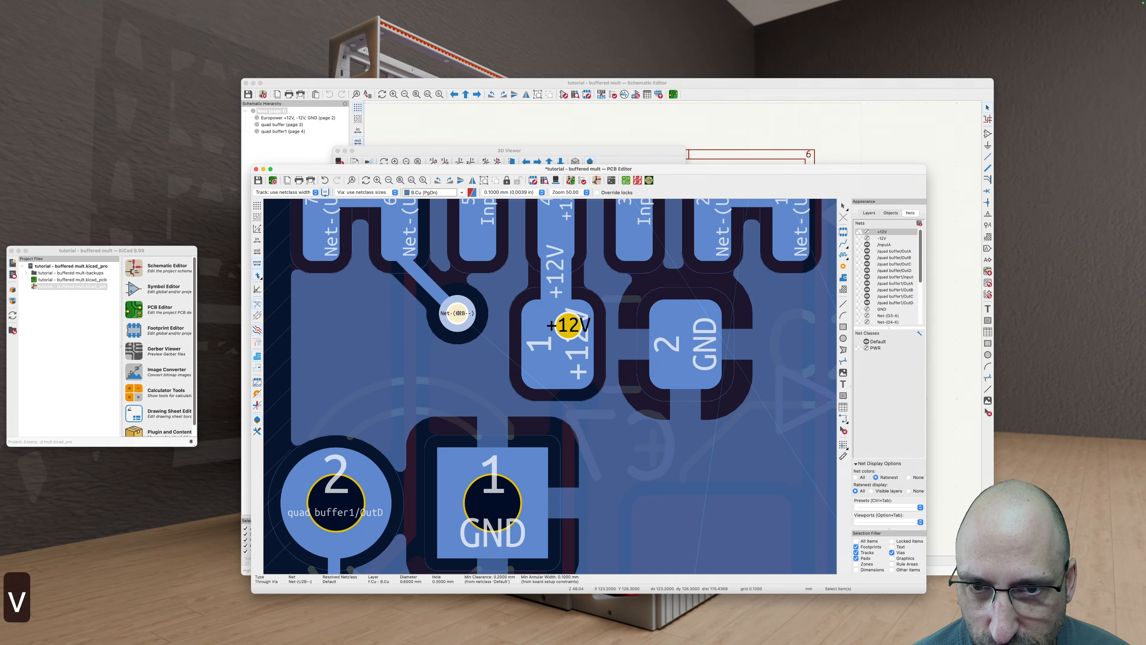
drag(456, 317, 413, 330)
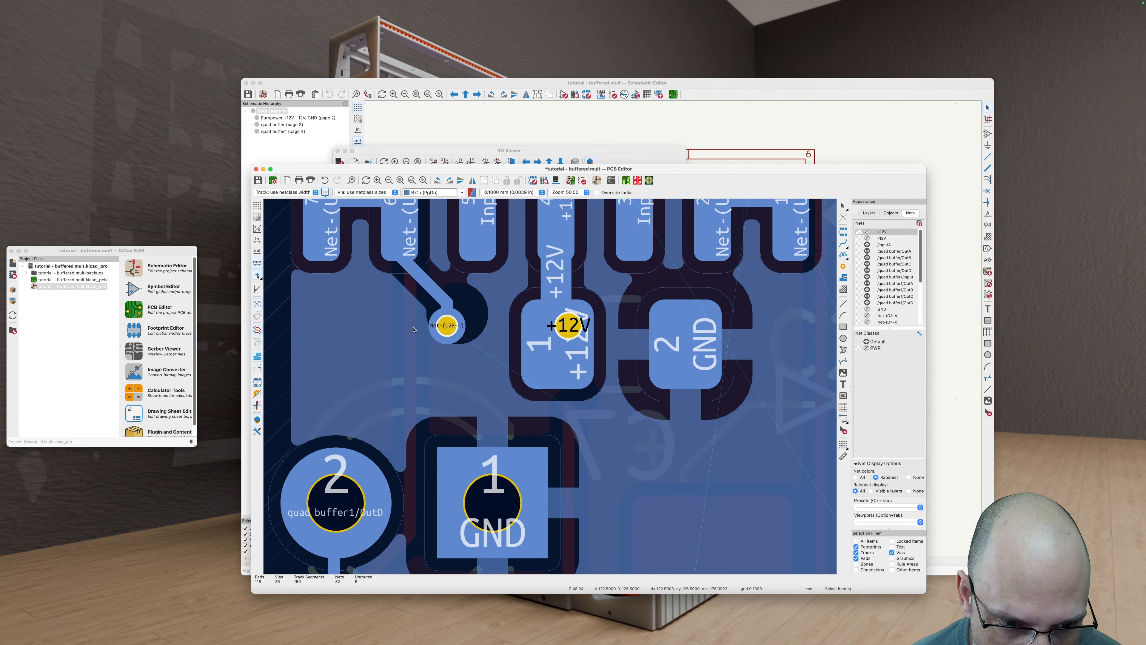
Step: Set the grid to 0.0100 mm and try to bring the Net-(U2B--) via closer to the Net-(U2C--) track
key(n)
key(n)
key(n)
key(n)
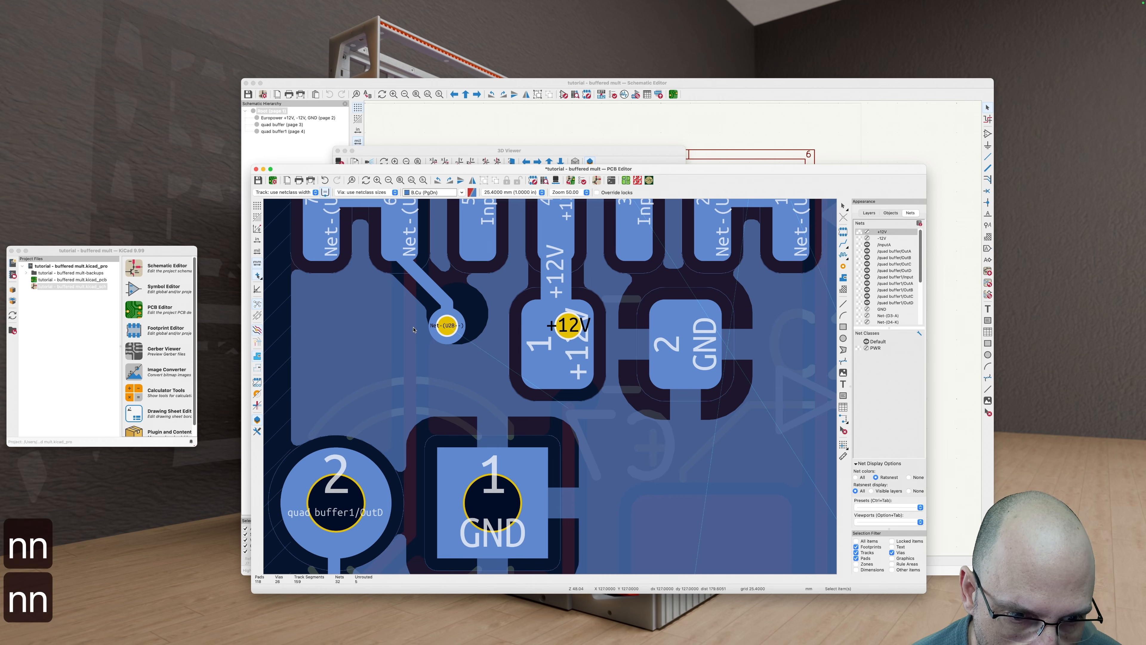
key(shift+n)
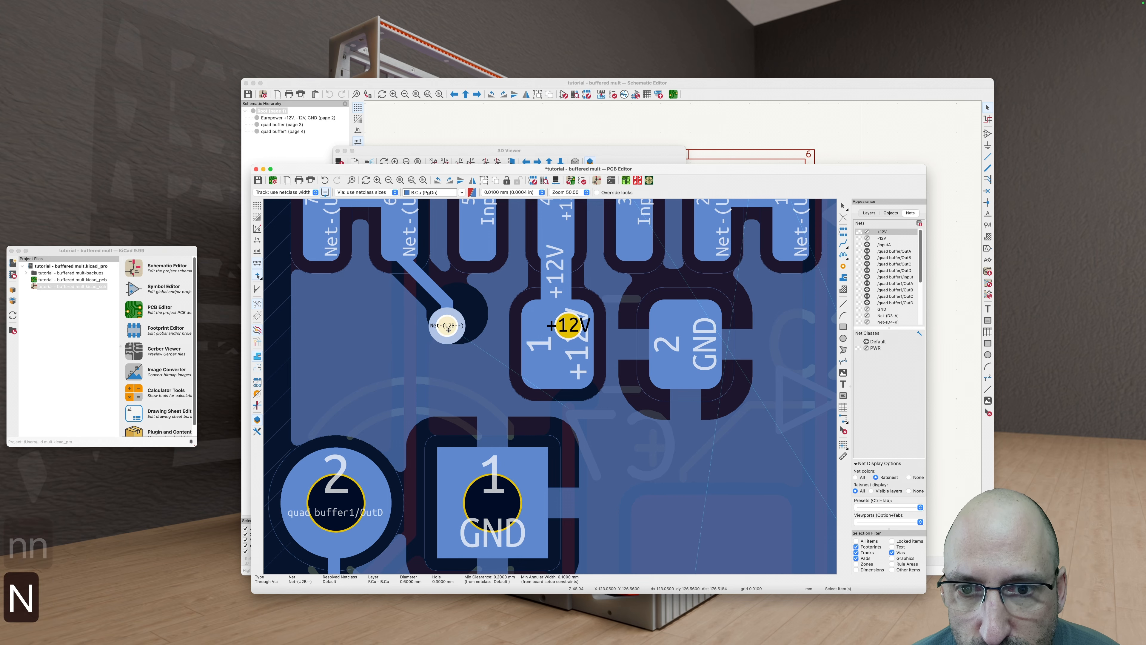
key(d)
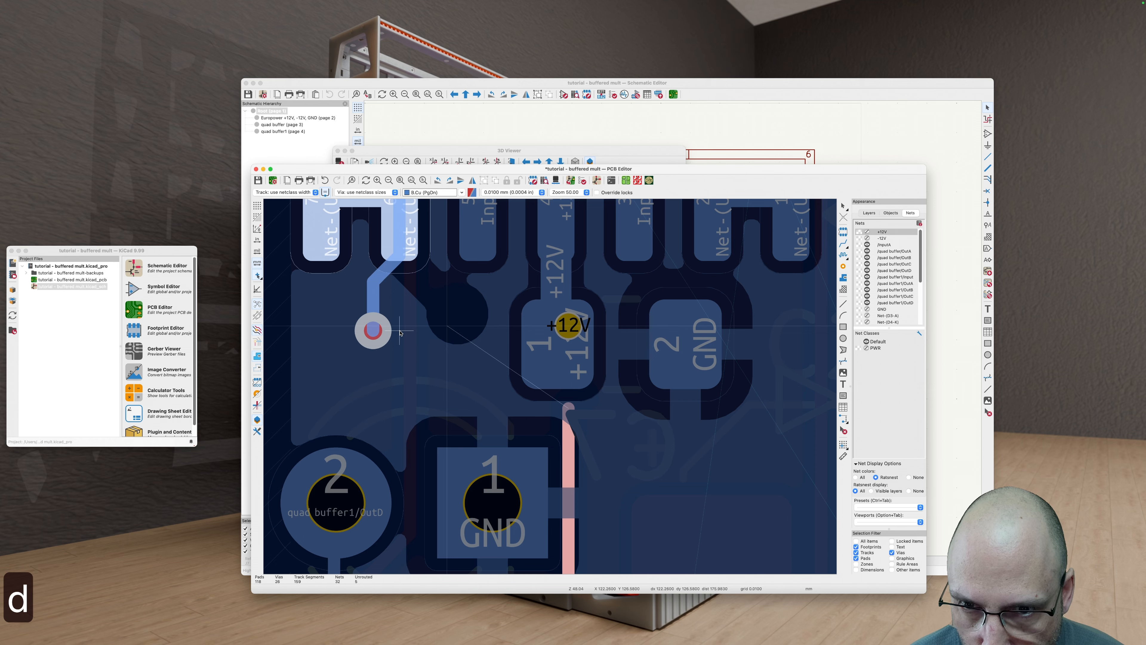
scroll(420, 331, up, 1)
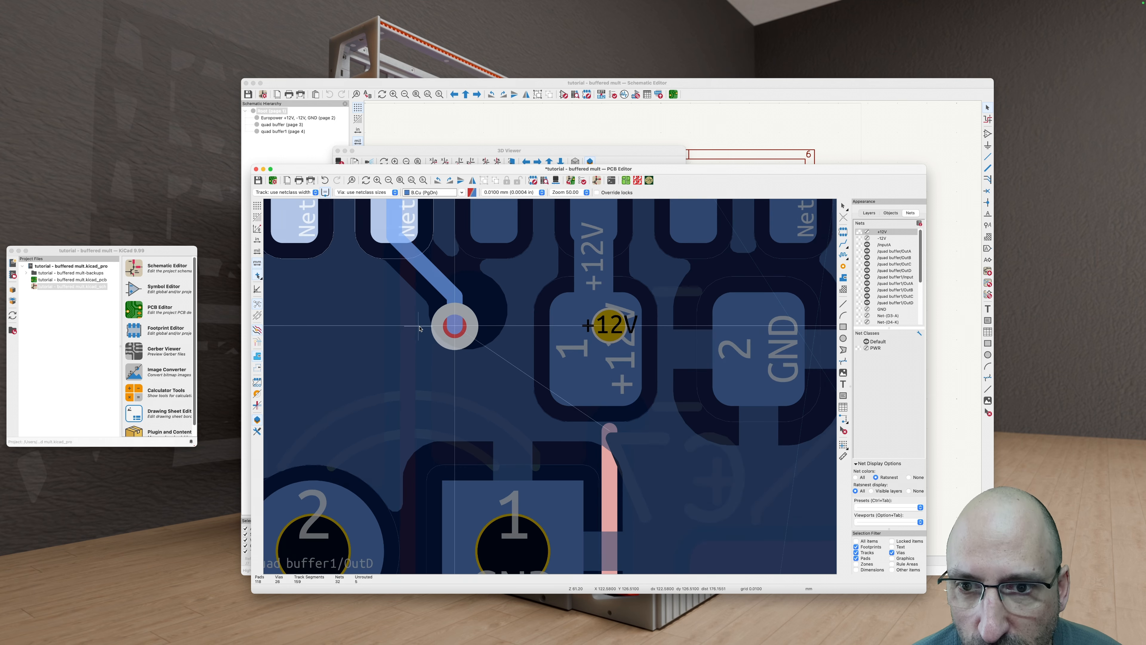
click(432, 330)
scroll(432, 330, down, 4)
Step: Shift the lower part of the vertical front-copper Net-(U2C--) track toward the board edge, away from the Net-(U2B--) via
key(v)
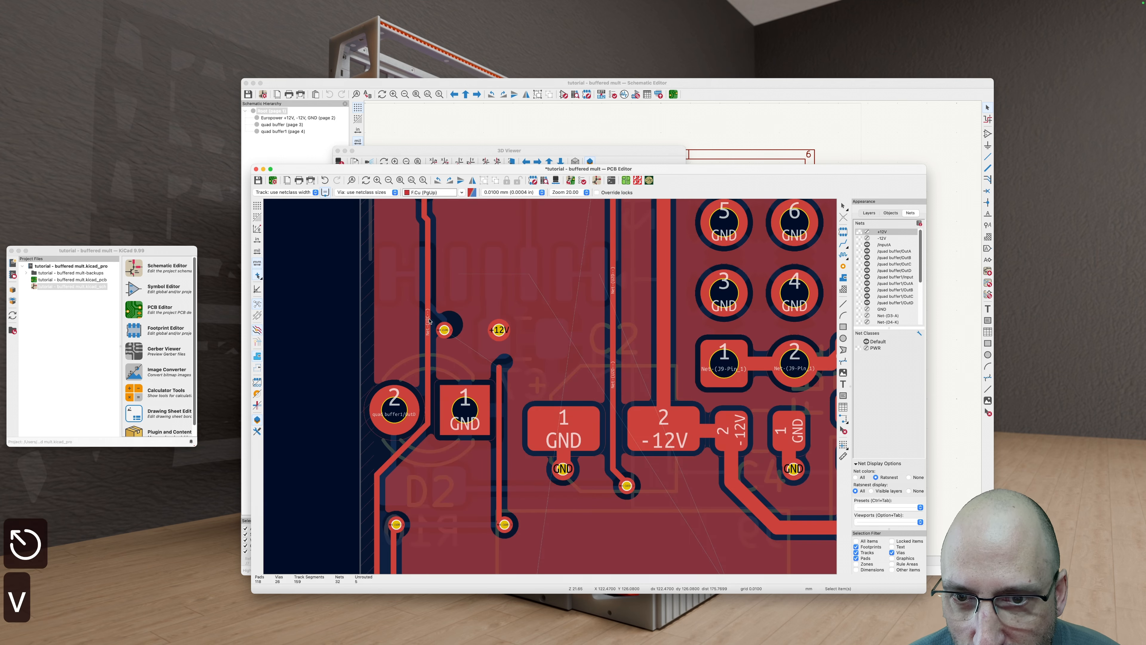
scroll(435, 343, down, 4)
scroll(434, 340, up, 3)
click(437, 354)
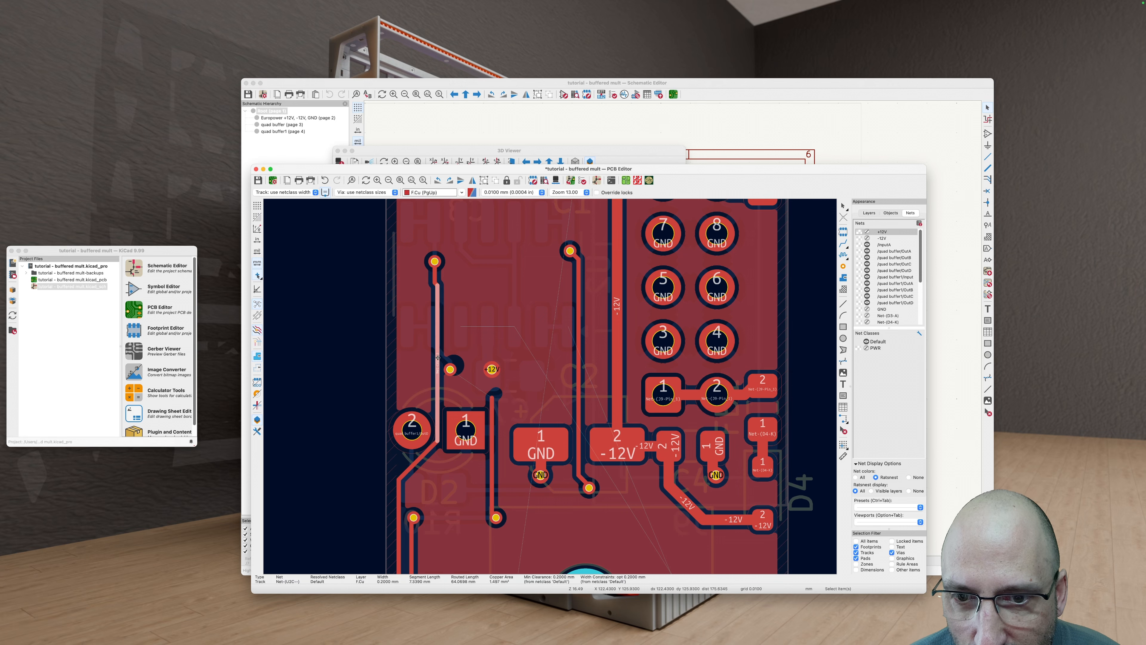
drag(437, 356, 423, 360)
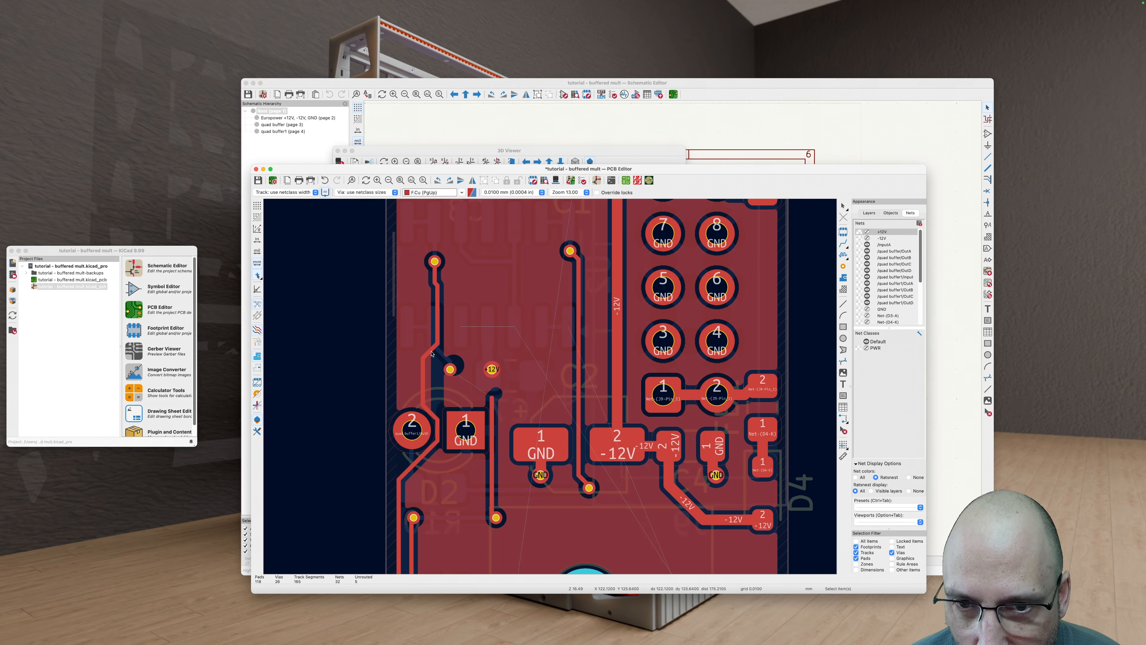
Step: Move the jog in the front-copper Net-(U2C--) track up near its upper via, clean up the bend and refill the zones
key(d)
click(428, 290)
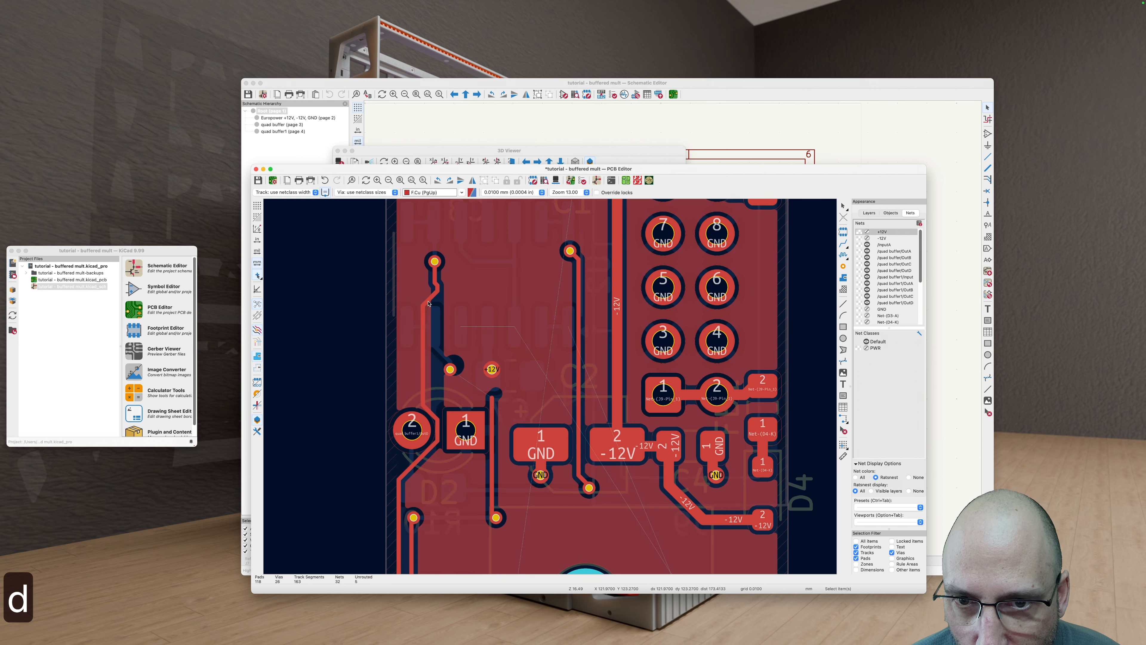
click(437, 290)
key(d)
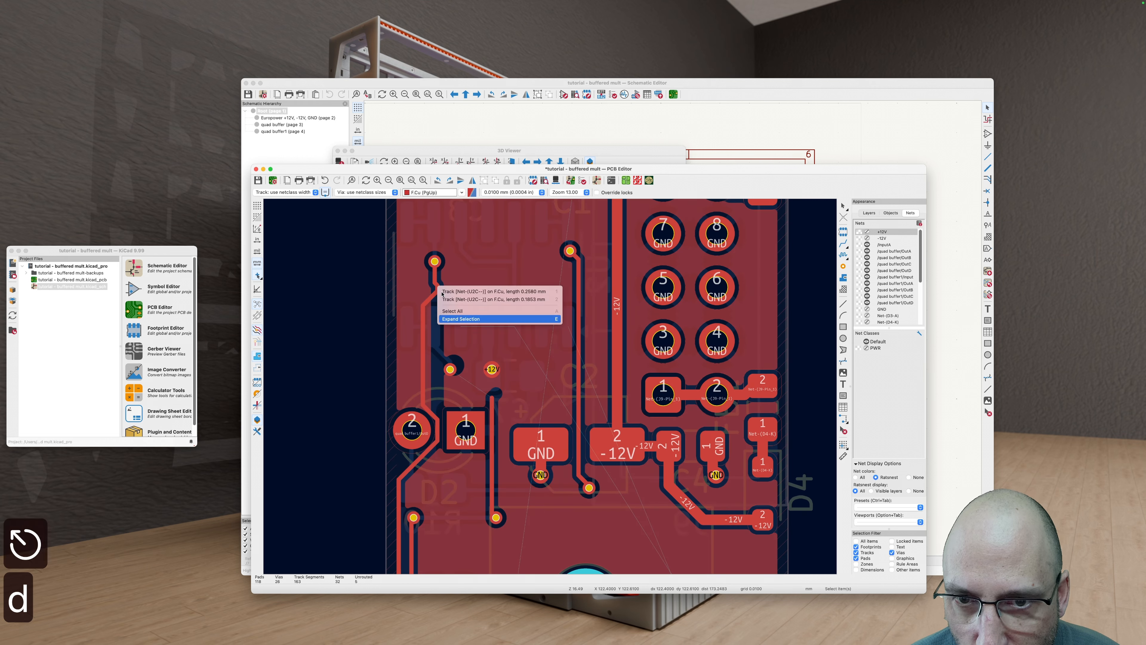
click(440, 292)
key(d)
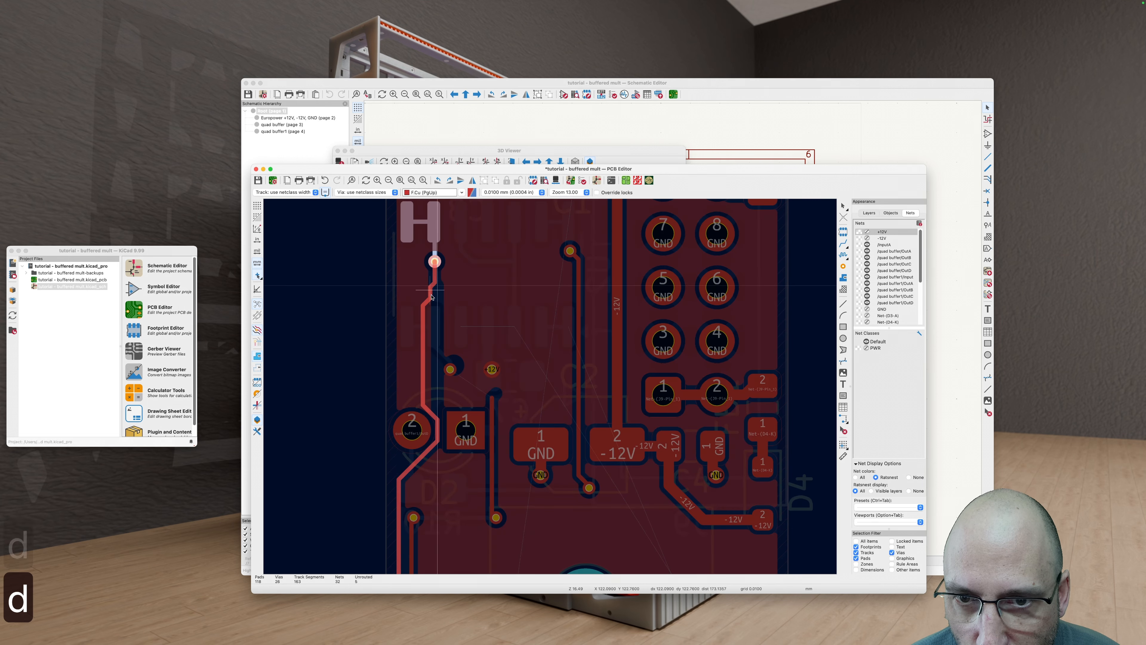
click(424, 304)
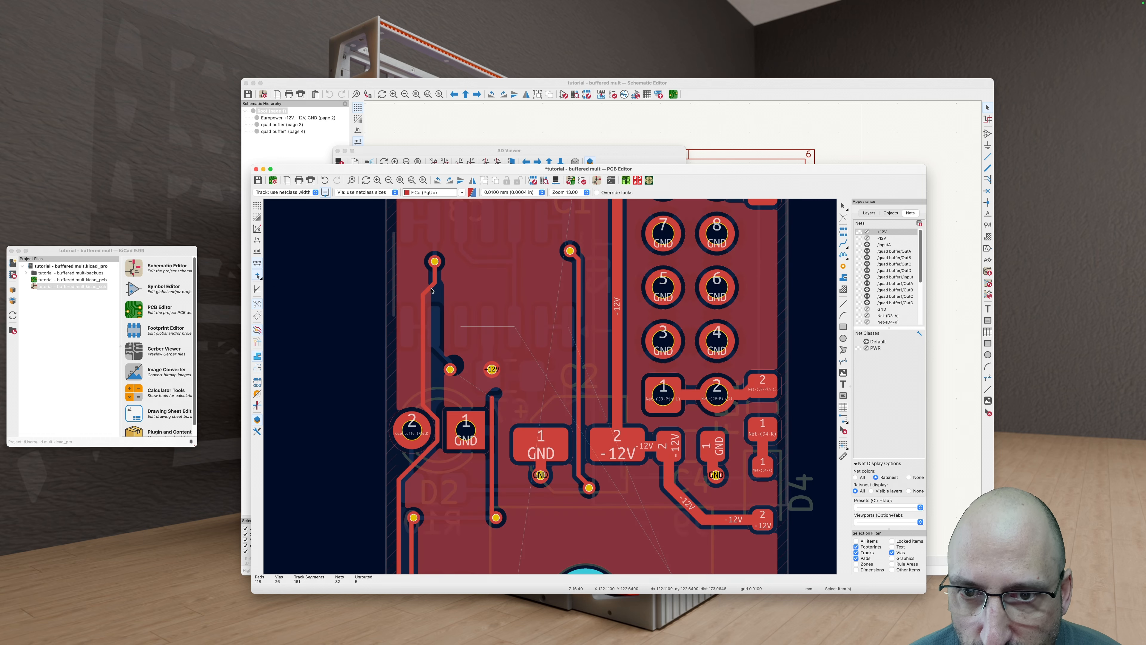
key(b)
Step: Place the Net-(U2B--) via directly below U2 pin 6, straighten its back-copper track and refill the zones
scroll(456, 378, up, 3)
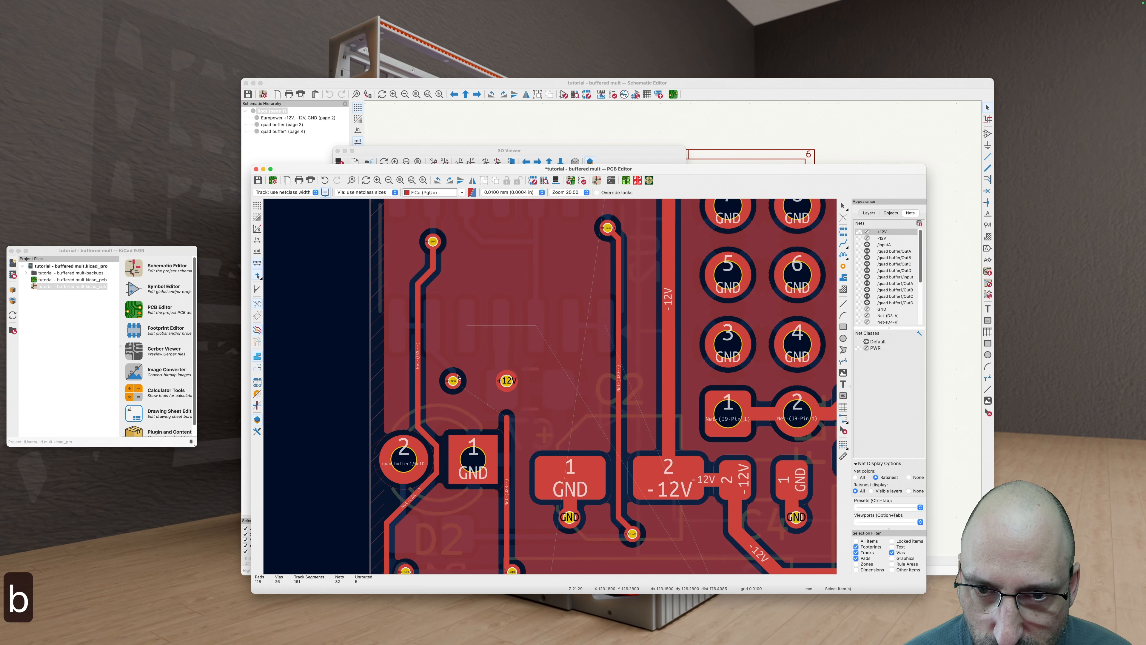
drag(457, 378, 433, 401)
scroll(435, 388, up, 3)
key(v)
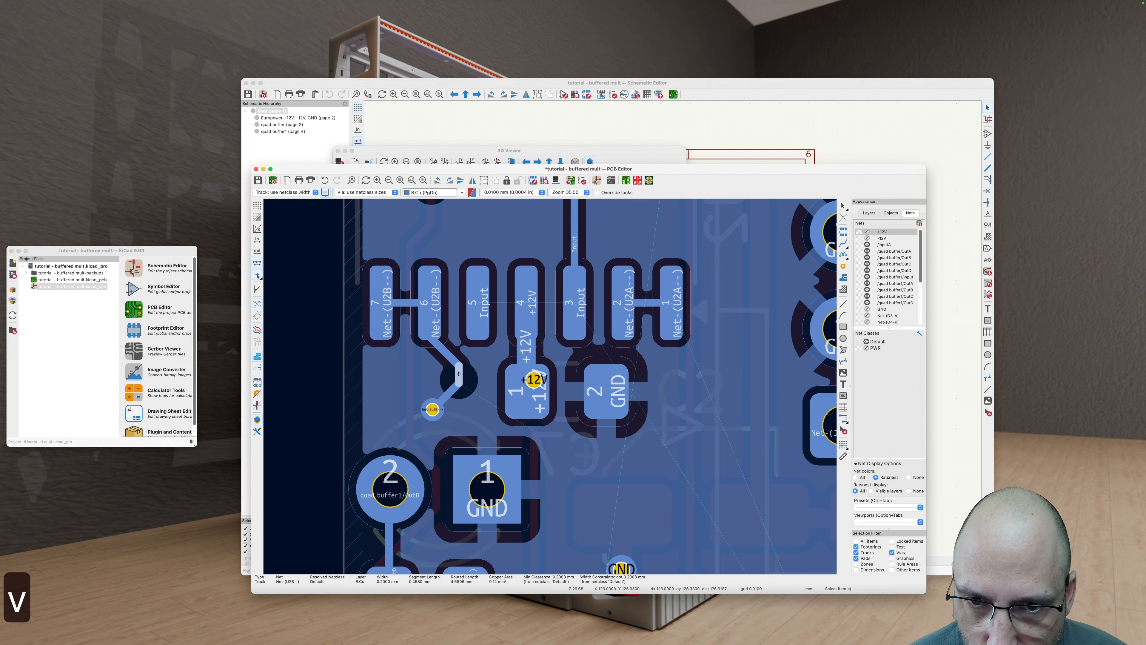
key(d)
click(430, 372)
scroll(429, 373, down, 5)
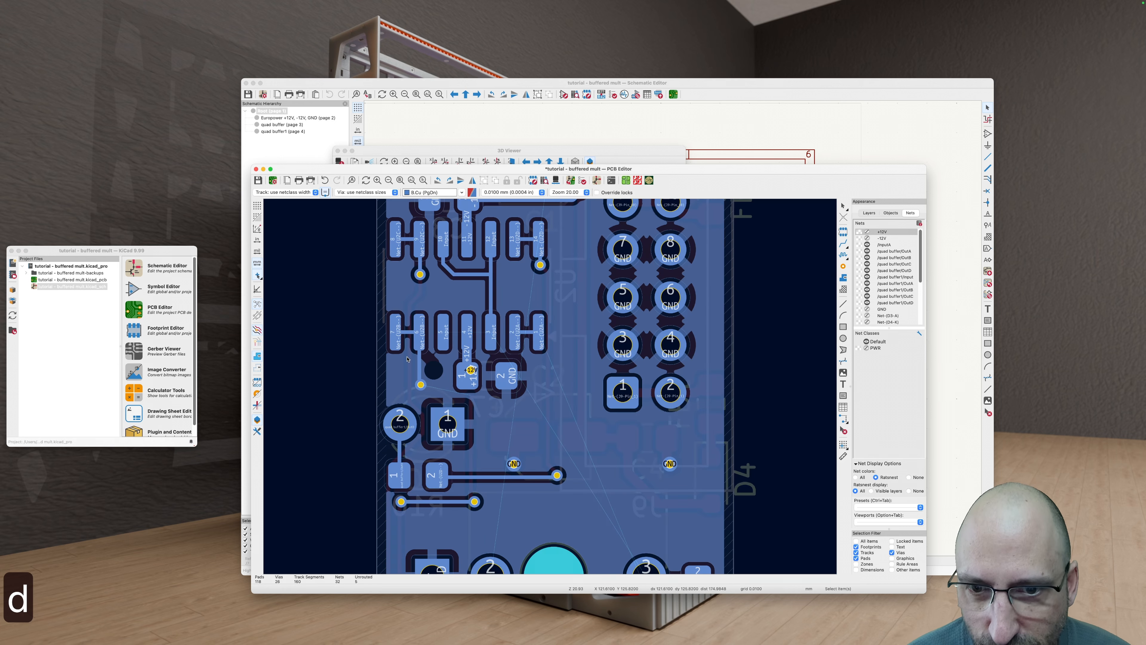
key(b)
Step: Route a front-copper Net-(U2B--) track from the top of the vertical run to the via below U2 pin 6, then refill the zones
scroll(440, 383, up, 3)
key(c)
key(v)
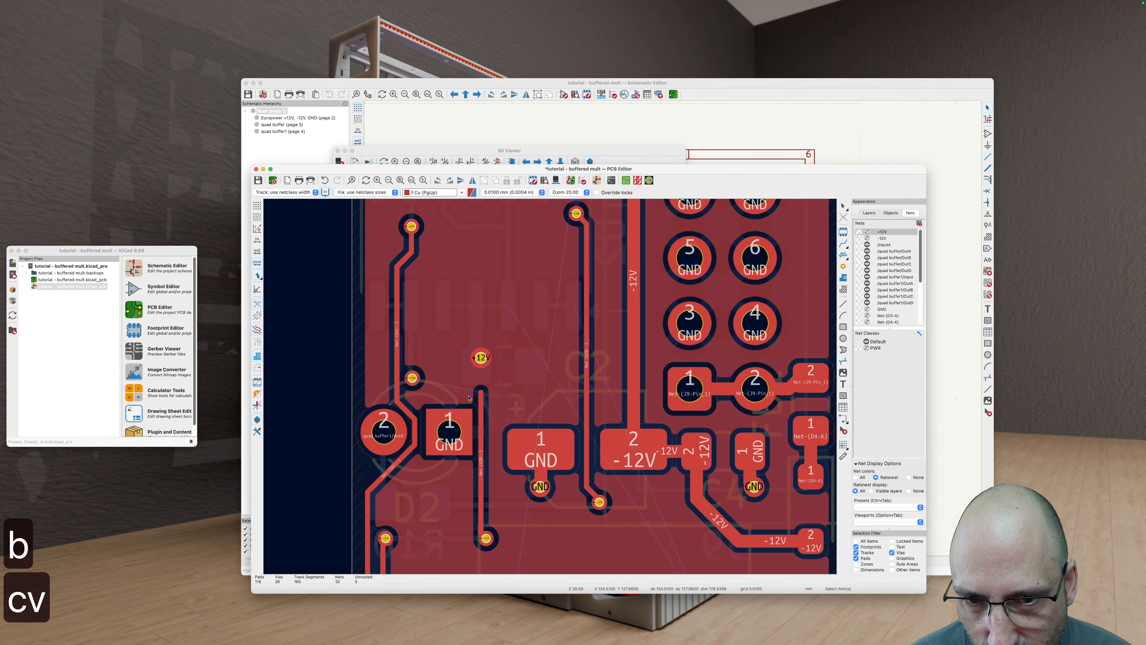
click(480, 396)
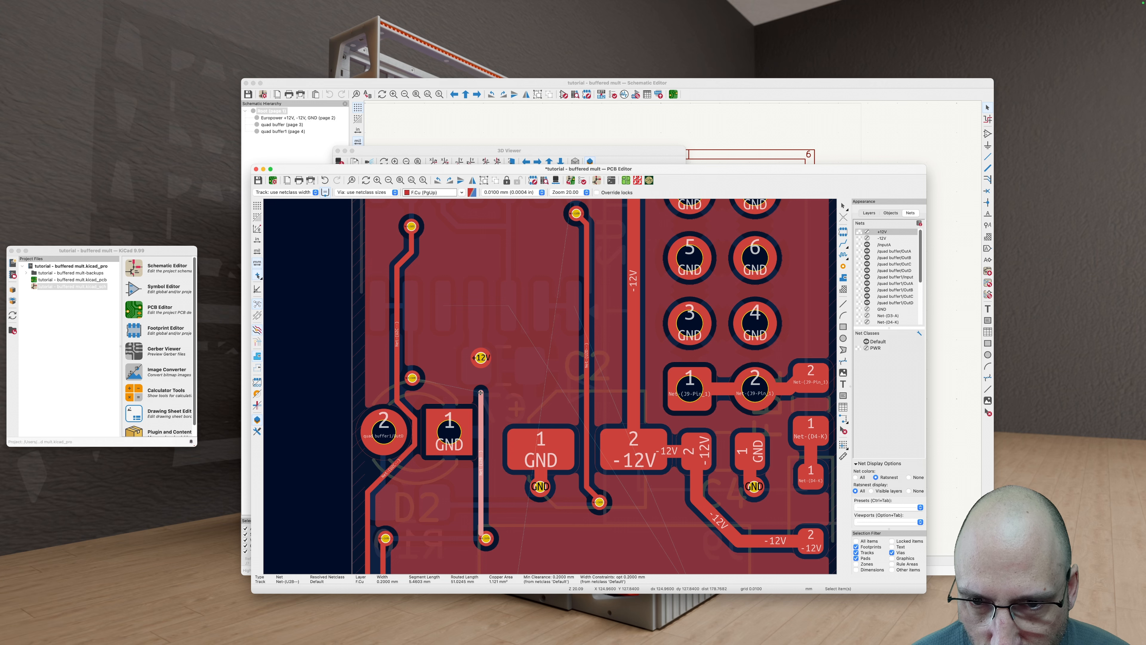
key(x)
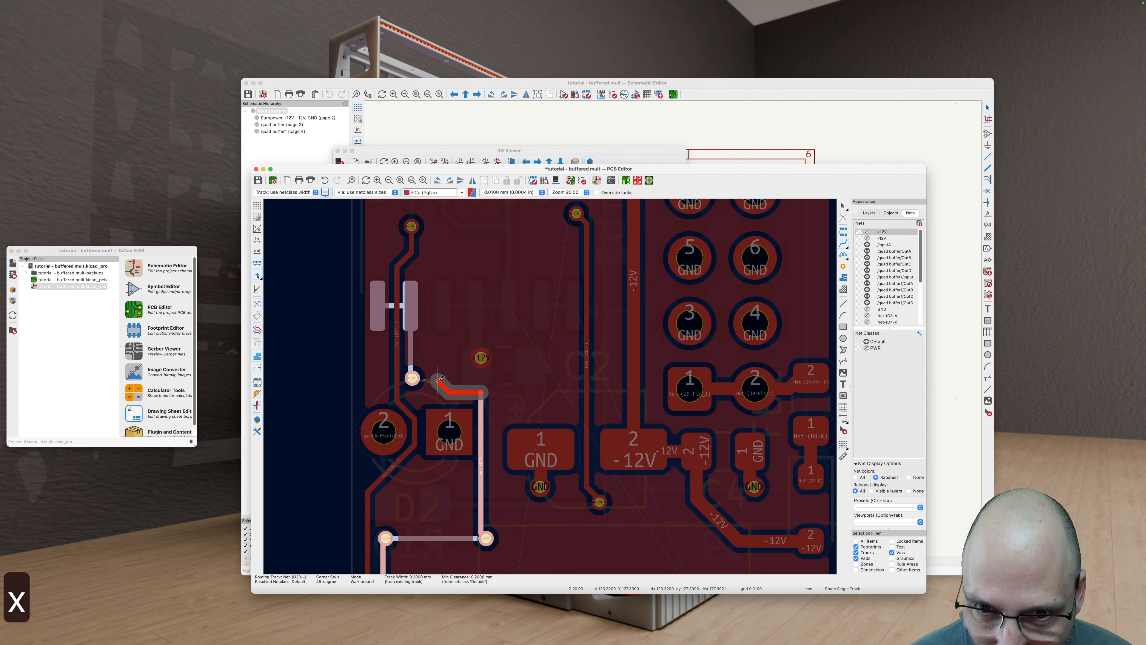
key(Escape)
scroll(415, 384, up, 1)
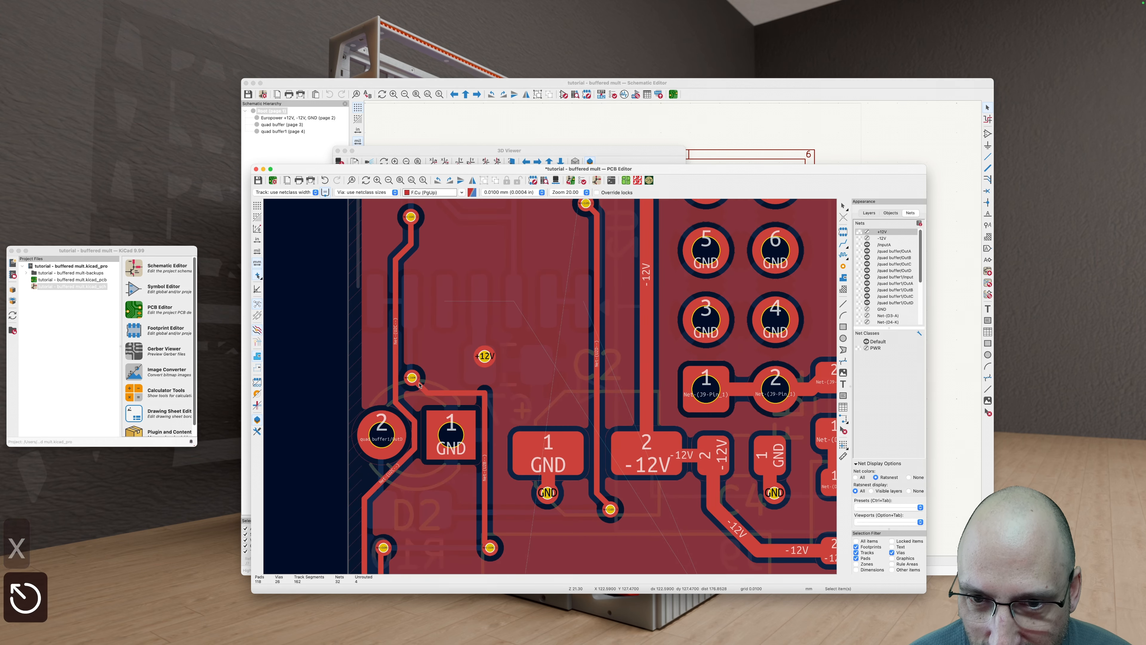
key(v)
key(c)
key(v)
key(b)
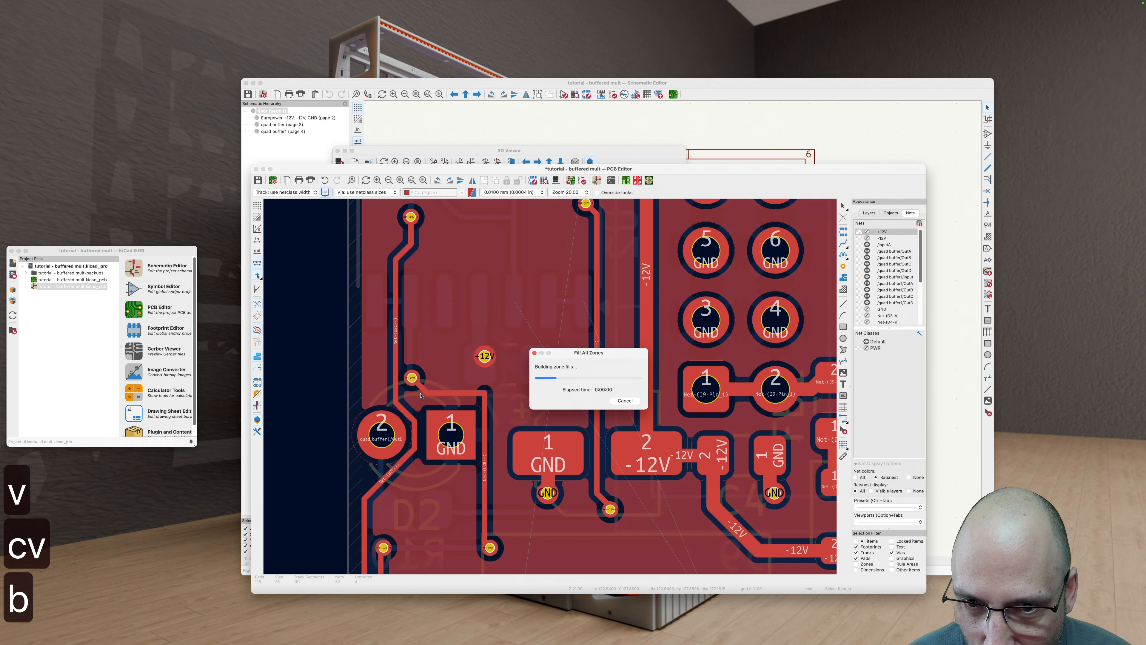
Step: Move the Net-(U2B--) via slightly away from the Net-(U2C--) track, smooth its back-copper track into one diagonal and refill the zones
drag(412, 377, 429, 380)
key(b)
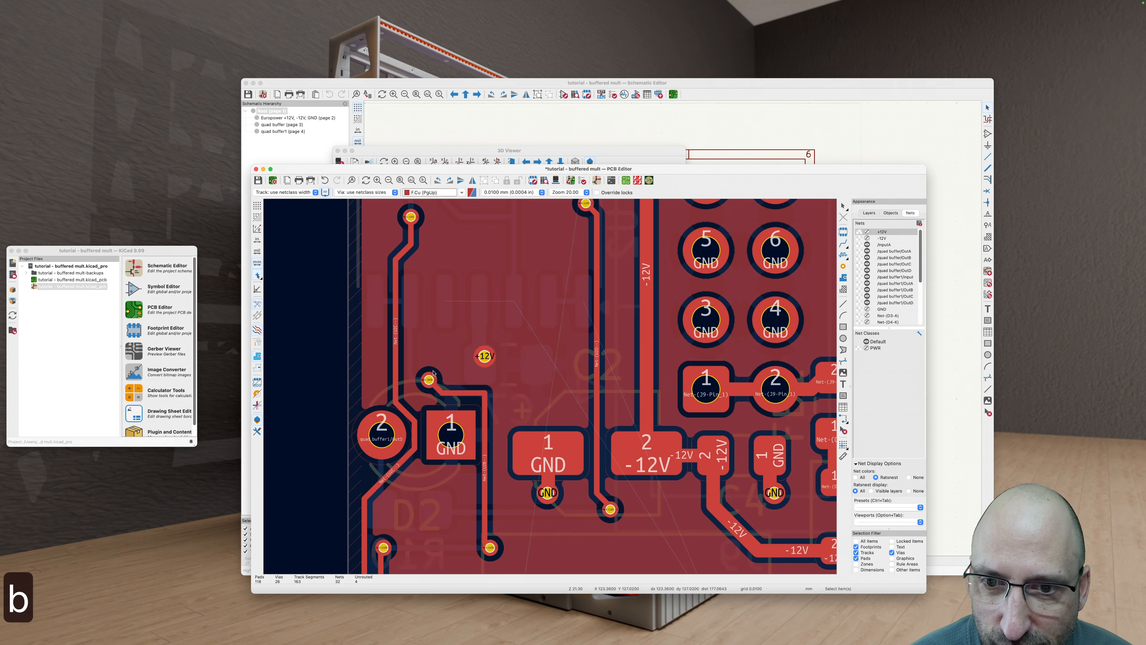
scroll(418, 372, up, 1)
key(c)
key(v)
scroll(414, 382, up, 5)
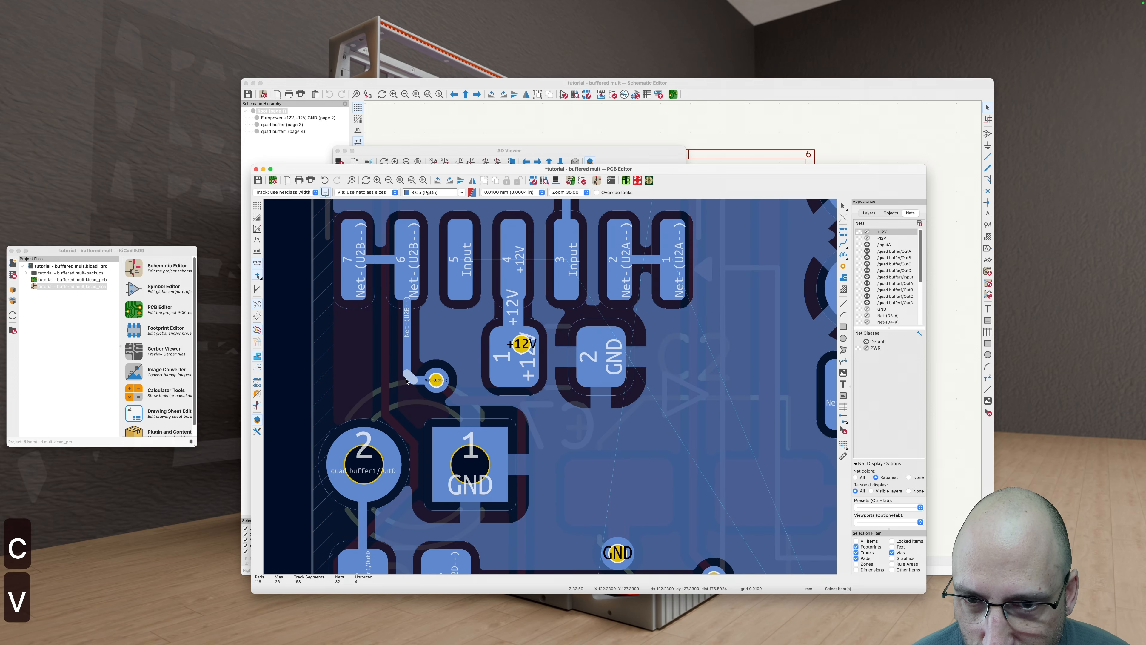
drag(410, 376, 417, 362)
scroll(412, 359, down, 10)
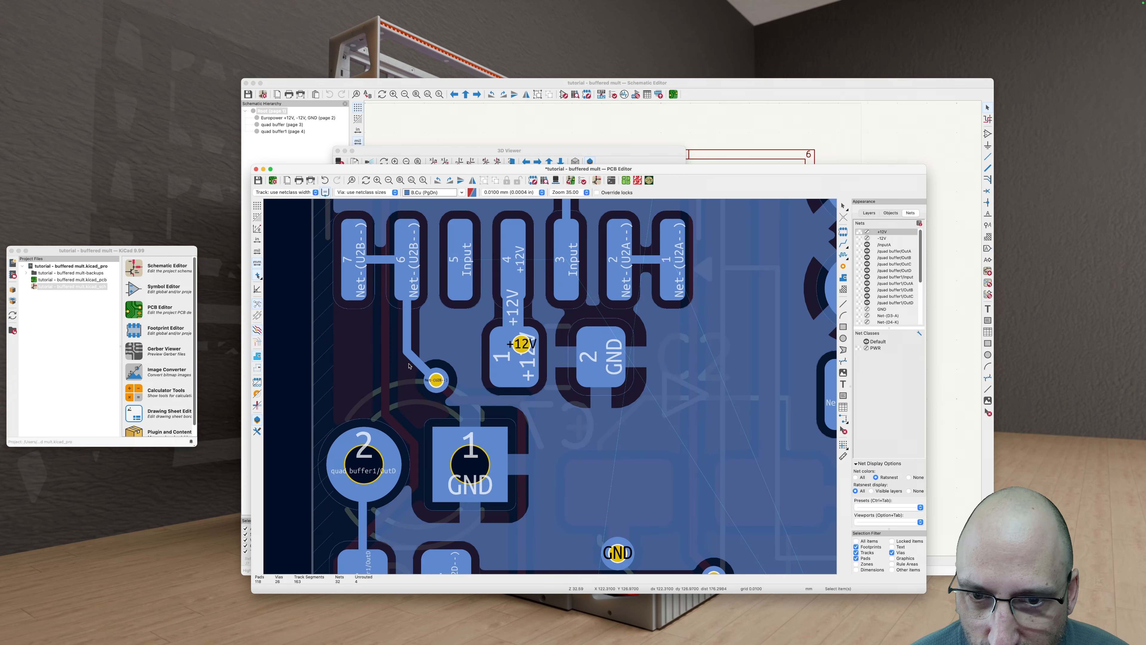
key(b)
Step: Pull the front-copper Net-(U2B--) track tighter around the D2 GND pad, with its lower bend close to the lower via
scroll(431, 384, down, 1)
key(v)
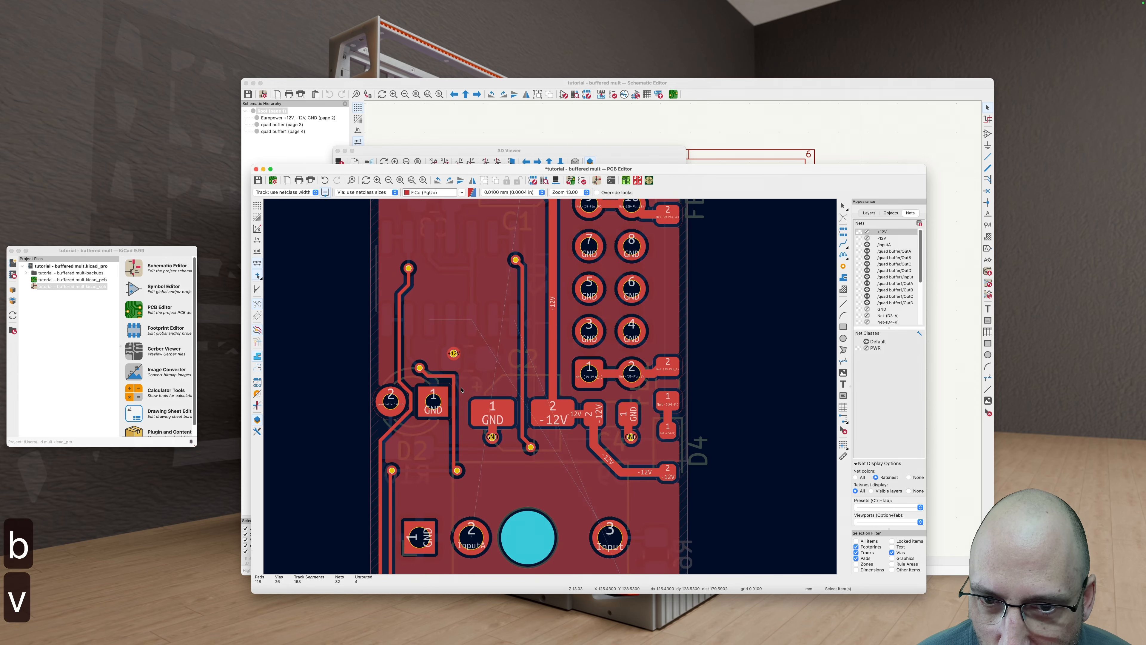
scroll(459, 384, up, 1)
scroll(453, 388, up, 5)
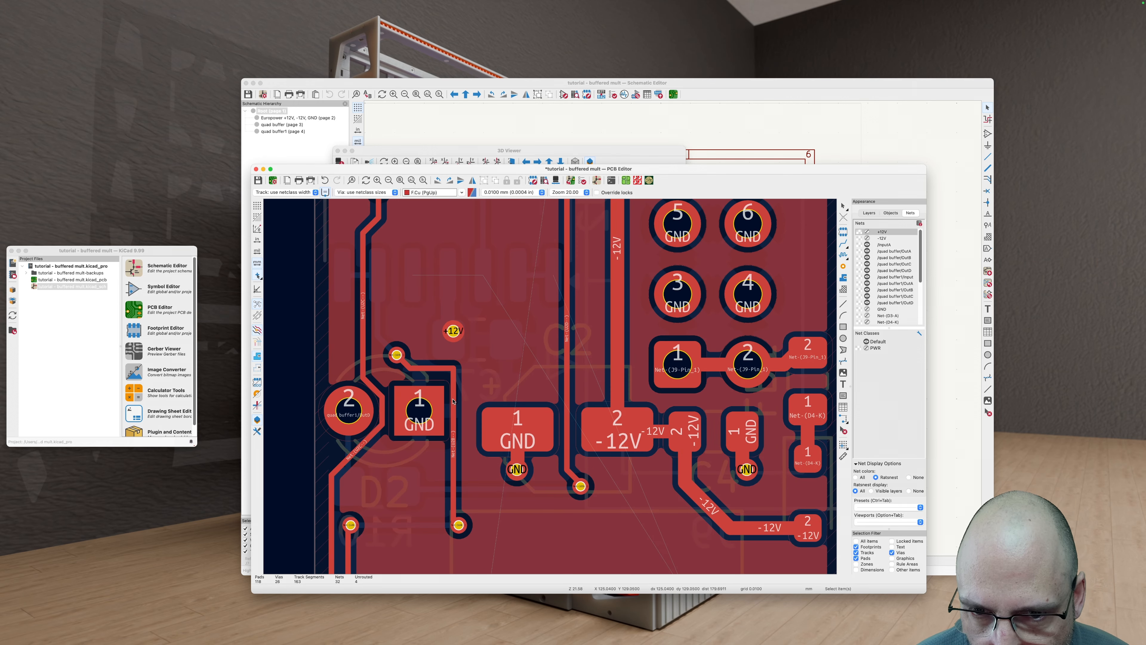
key(d)
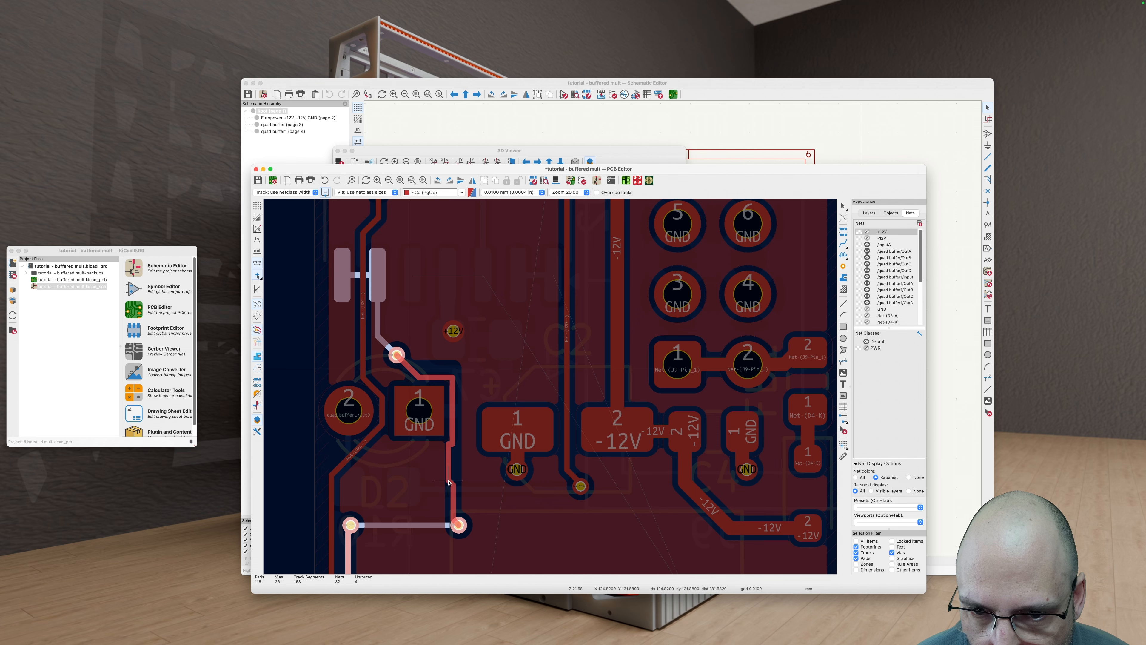
click(454, 503)
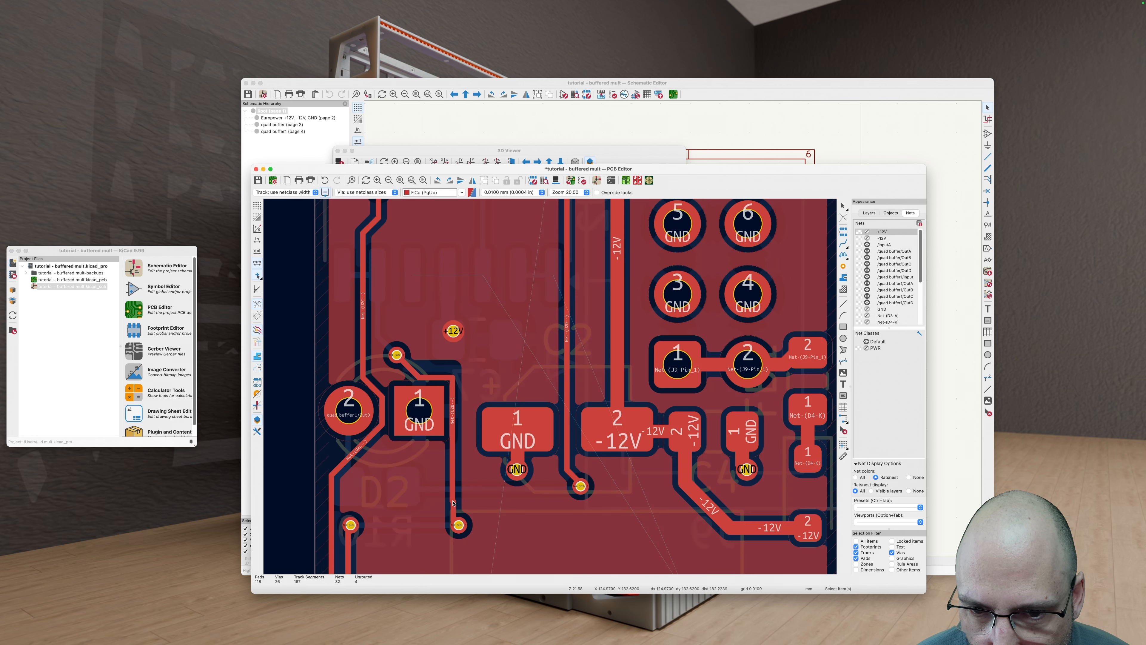
Step: Reshape the front-copper Net-(U2B--) track to leave its upper via horizontally and bend down past the D2 GND pad, then refill the zones
key(d)
key(Escape)
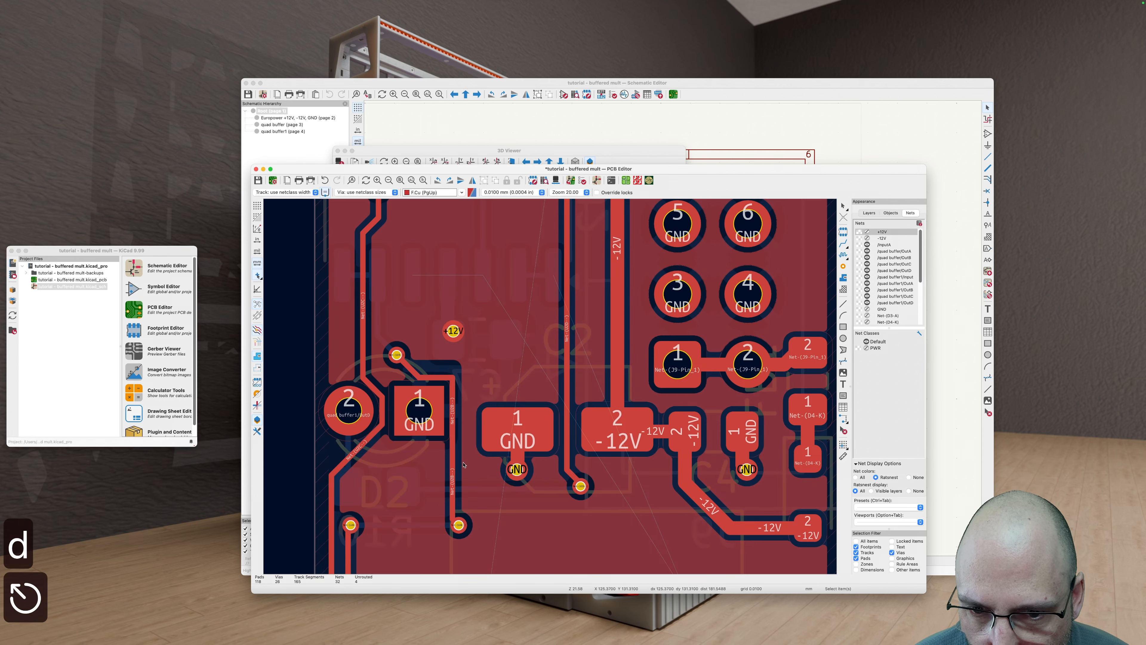
scroll(436, 366, up, 5)
click(415, 370)
key(Escape)
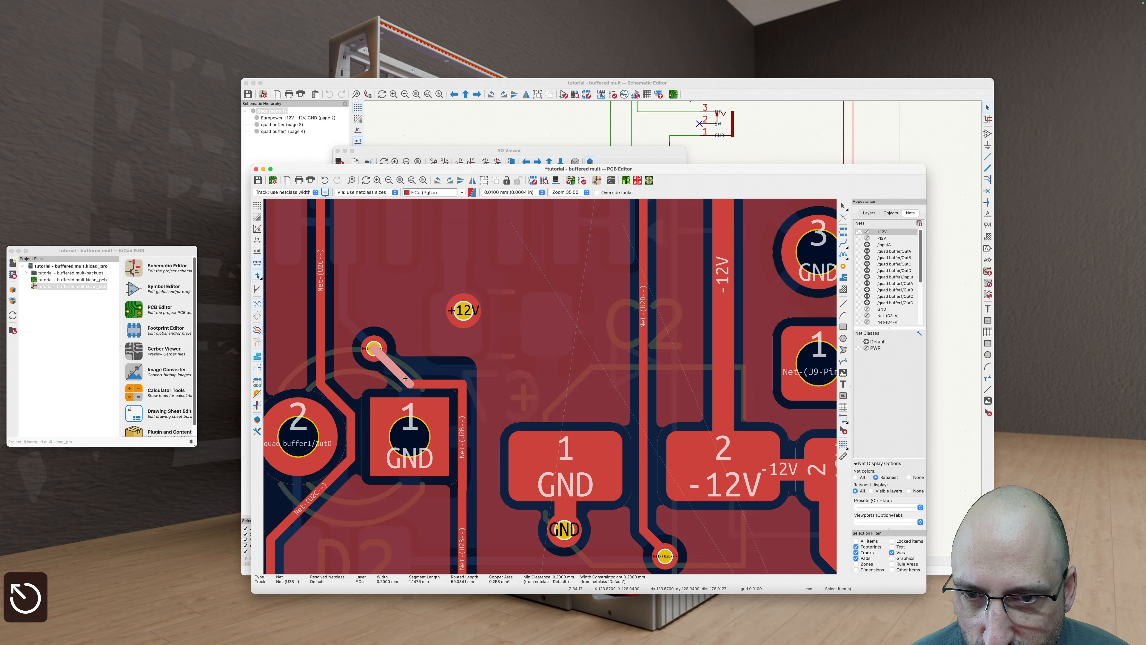
key(d)
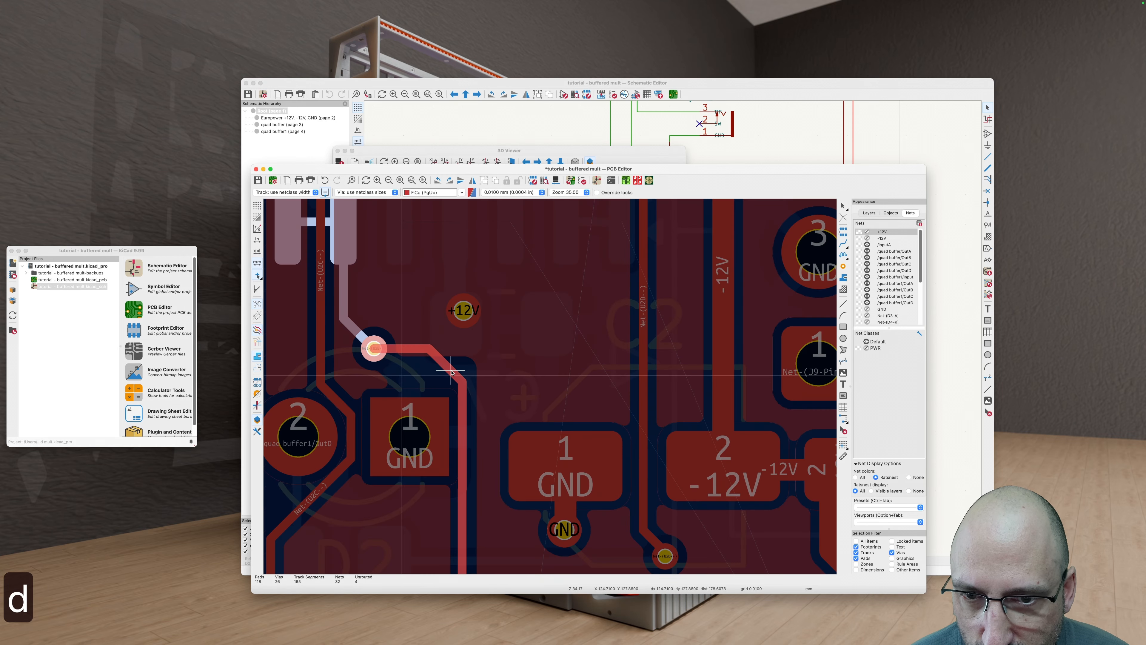
key(b)
scroll(452, 371, down, 6)
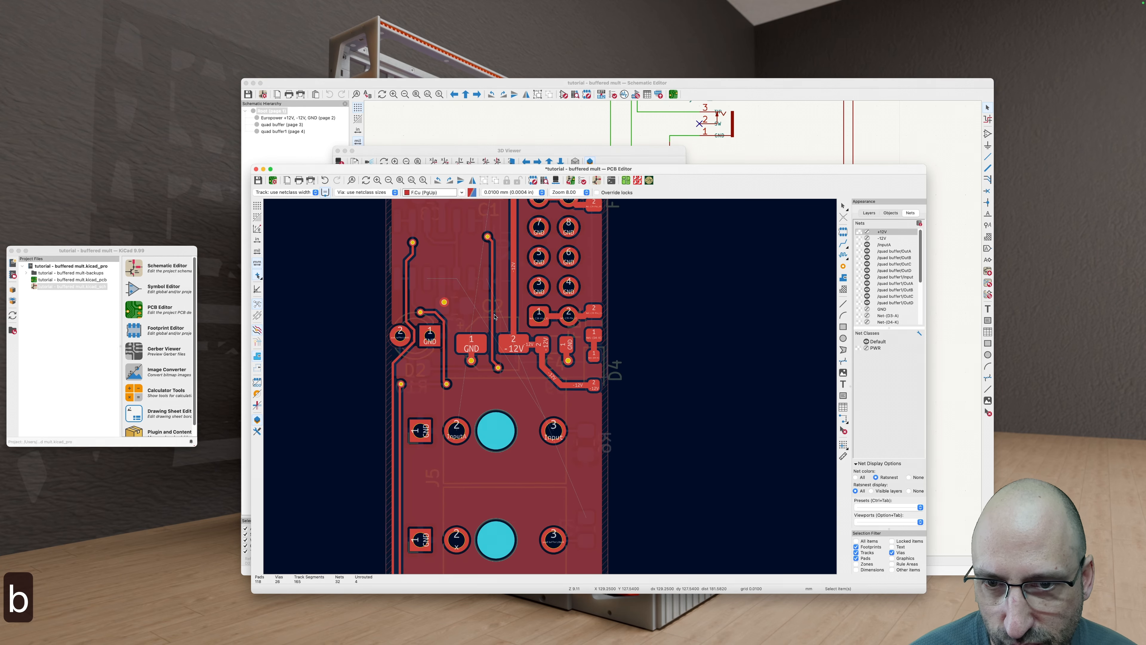
Step: Move the upper Net-(U2B--) via slightly up and away from the D2 GND pad, then refill the zones
key(v)
scroll(430, 312, down, 2)
scroll(430, 313, up, 5)
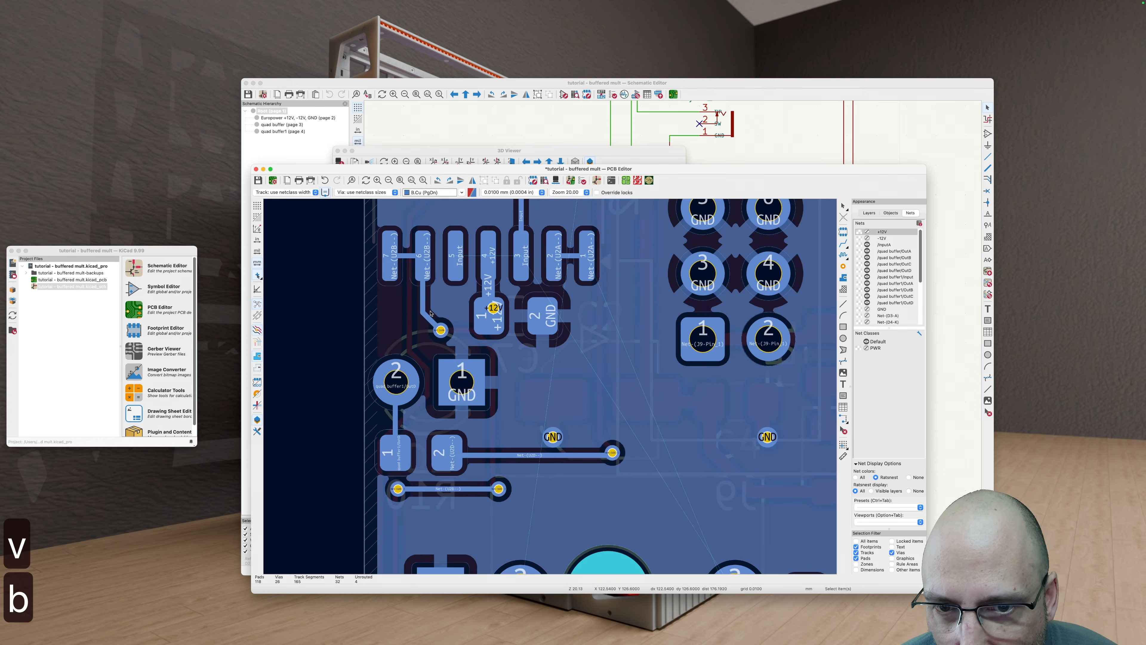
key(Escape)
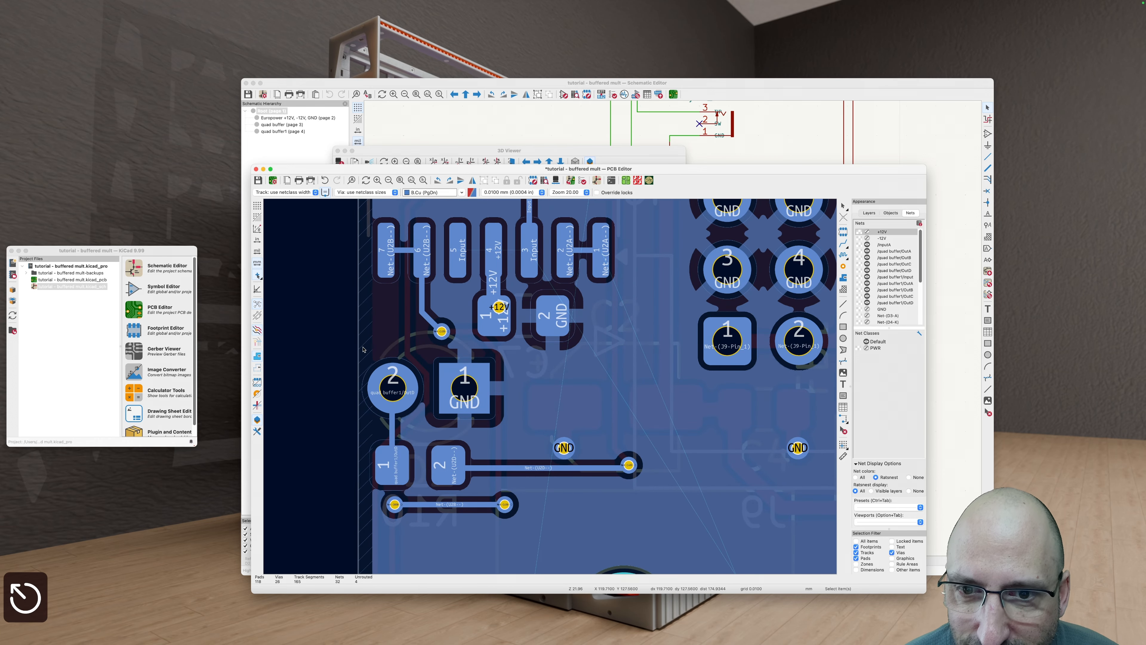
key(v)
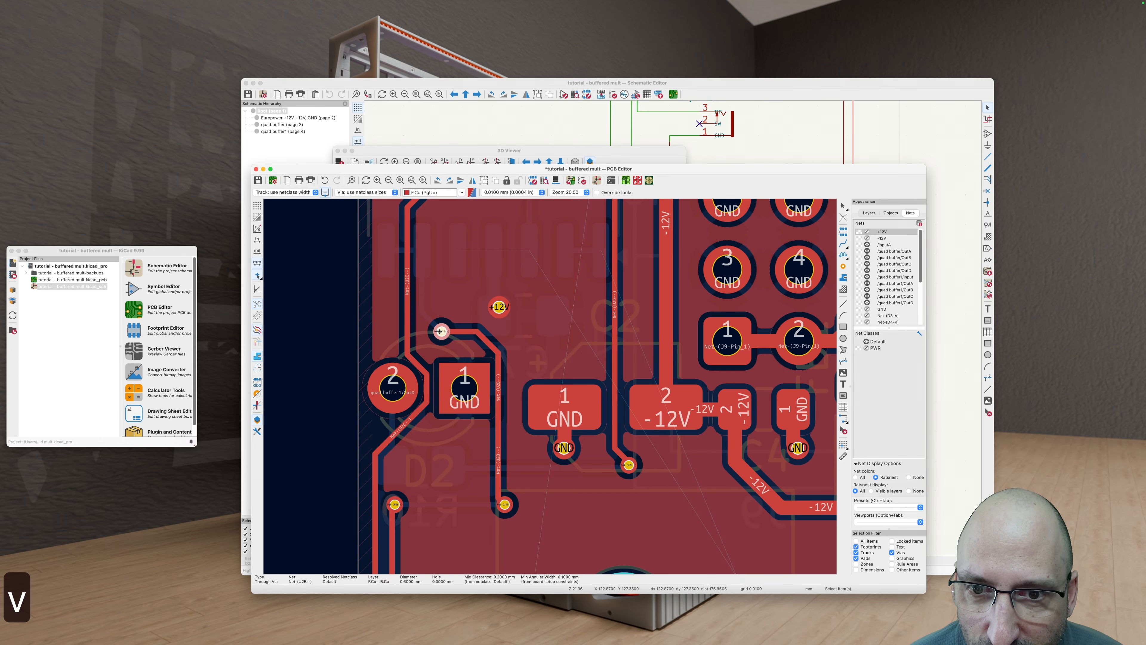
drag(441, 333, 445, 324)
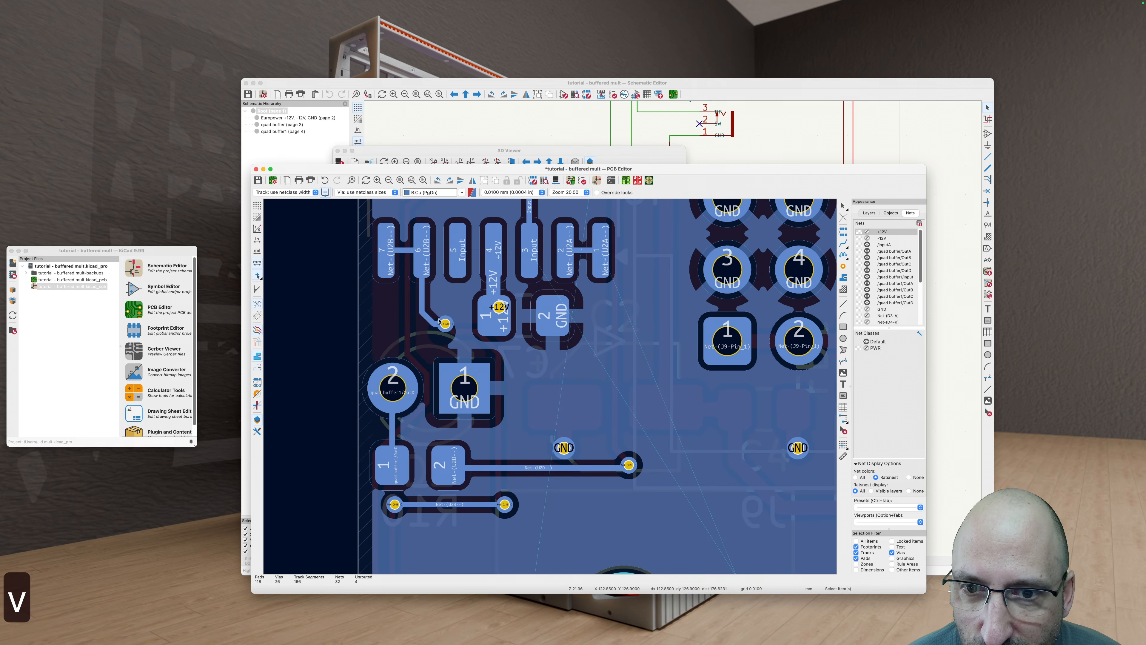
key(b)
Step: Shift the back-copper Net-(U2B--) track so its diagonal starts at U2 pin 6, refill the zones and save the board
key(d)
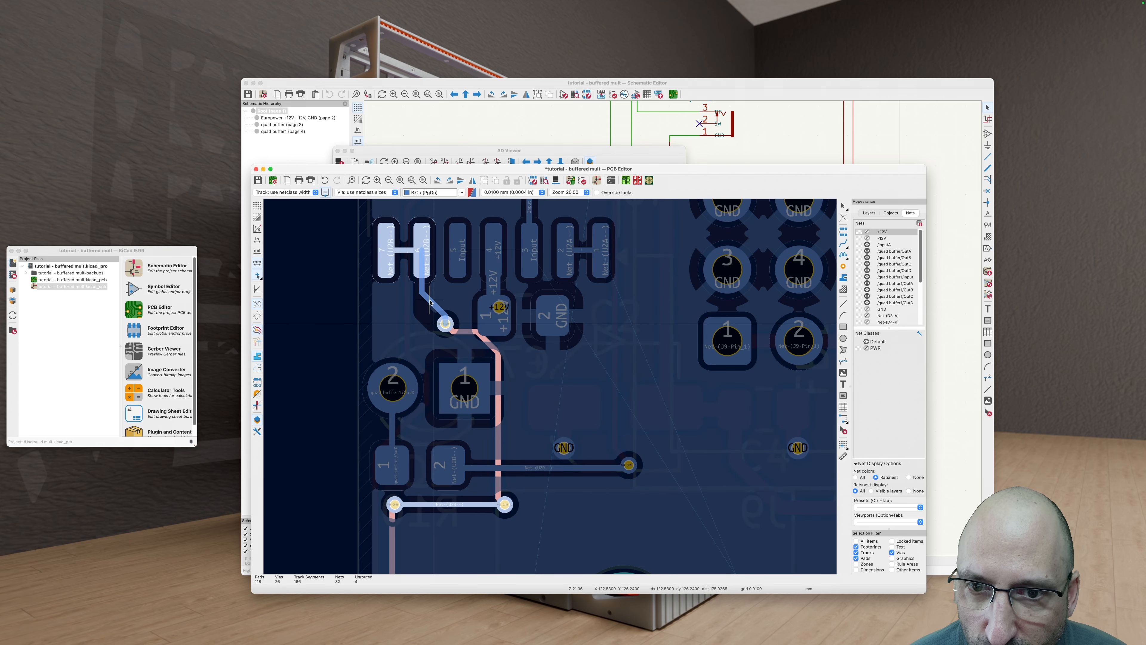
click(432, 299)
key(b)
scroll(455, 335, down, 3)
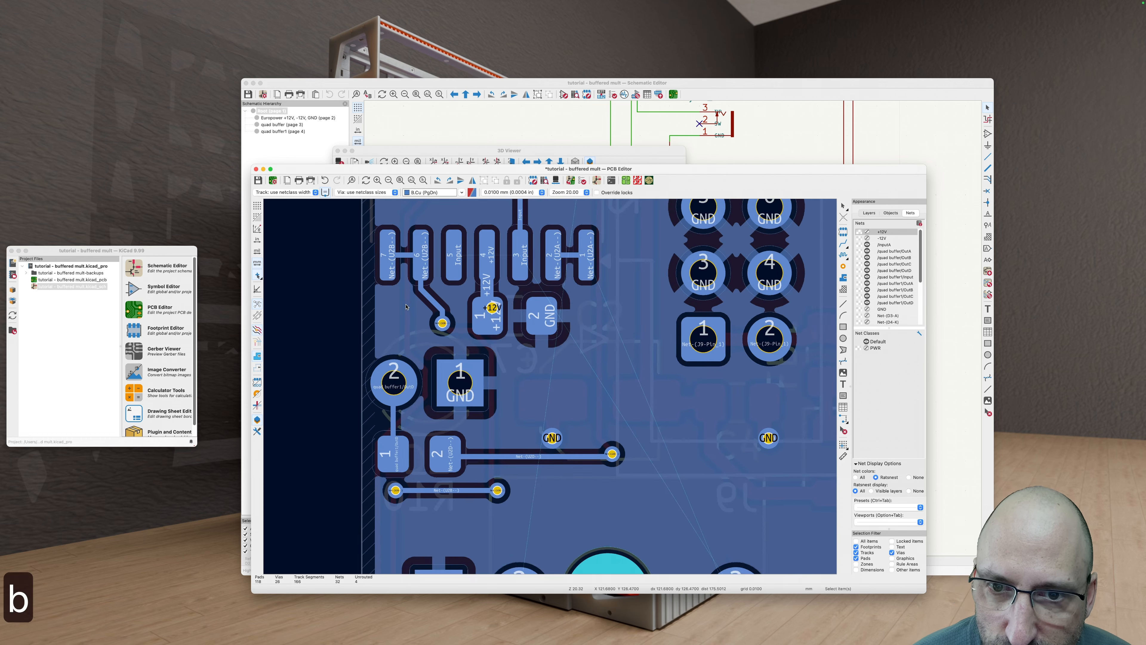
key(b)
scroll(455, 335, down, 4)
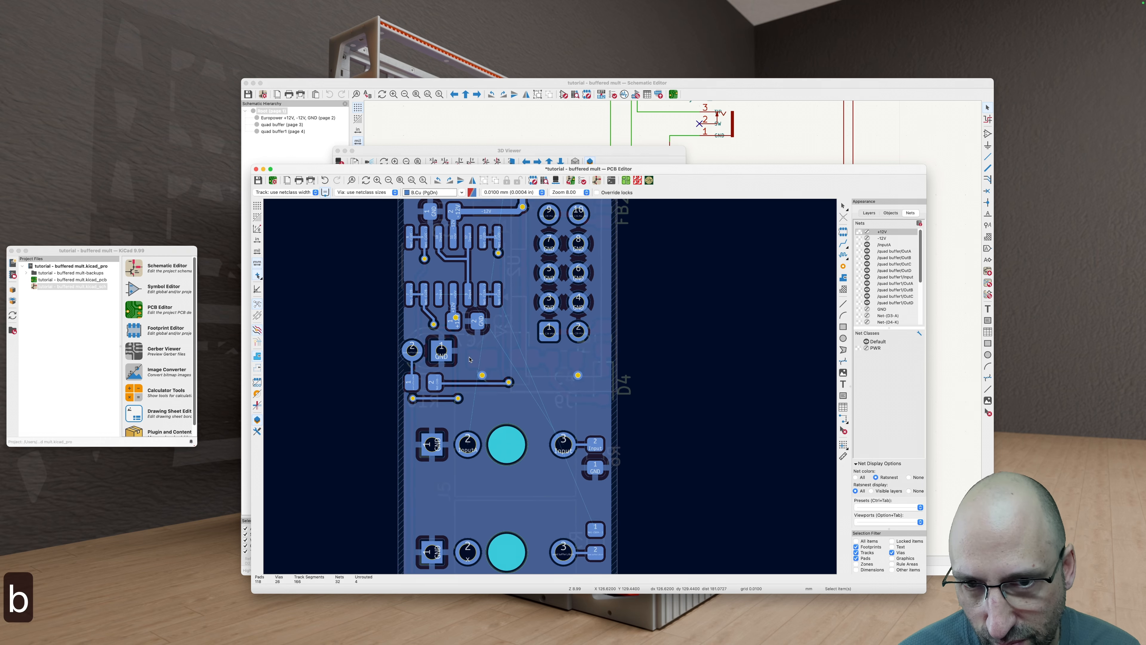
scroll(450, 398, down, 3)
key(super+s)
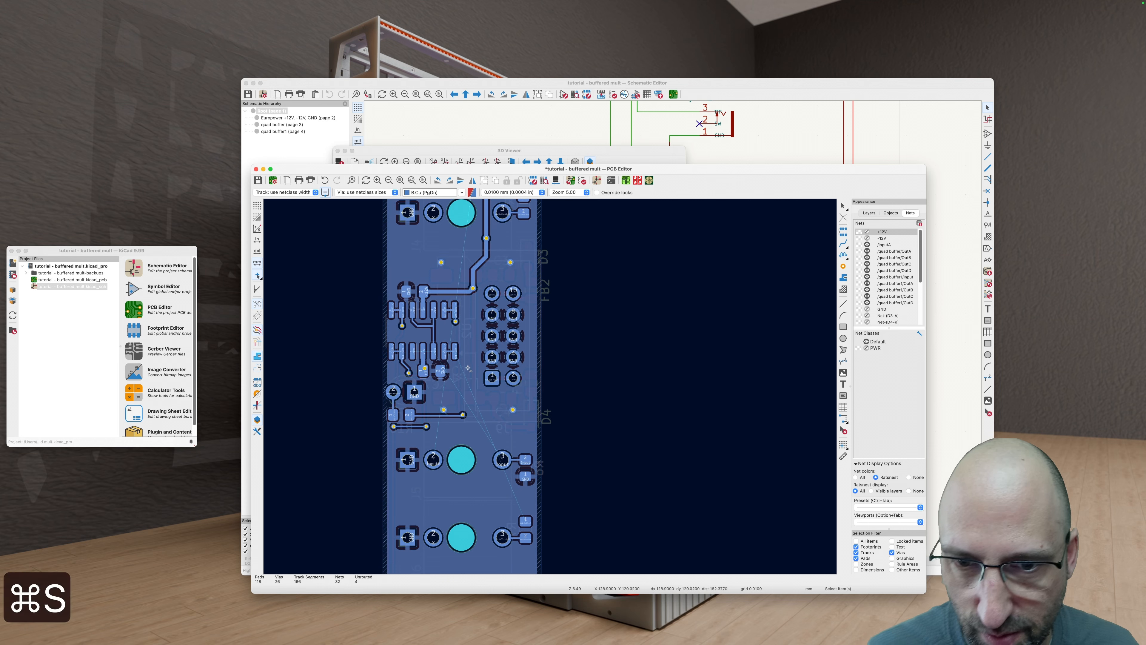
Step: Try routing a back-copper Input track from U2 pin 5 to the vertical track between pins 3 and 12
scroll(413, 349, up, 3)
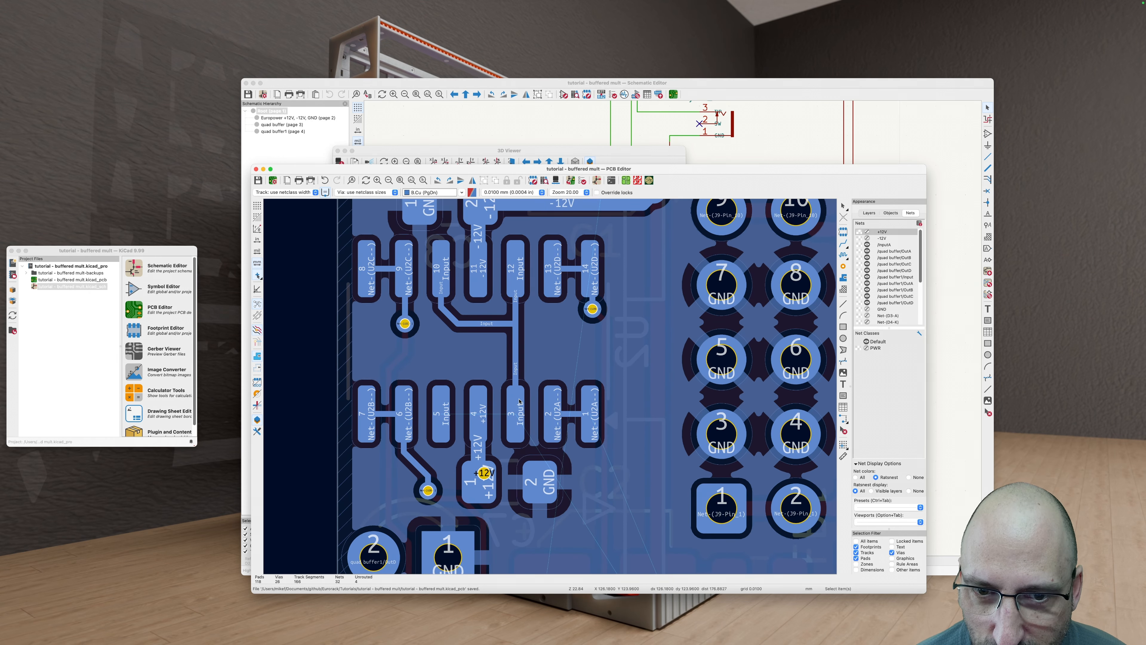
key(x)
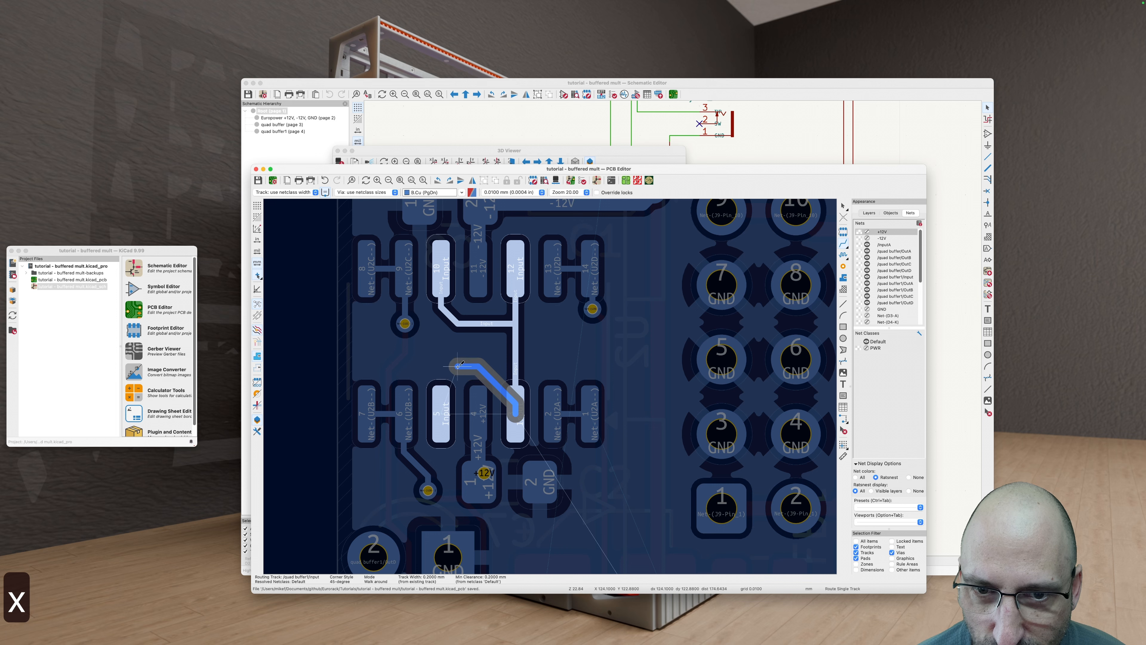
key(Escape)
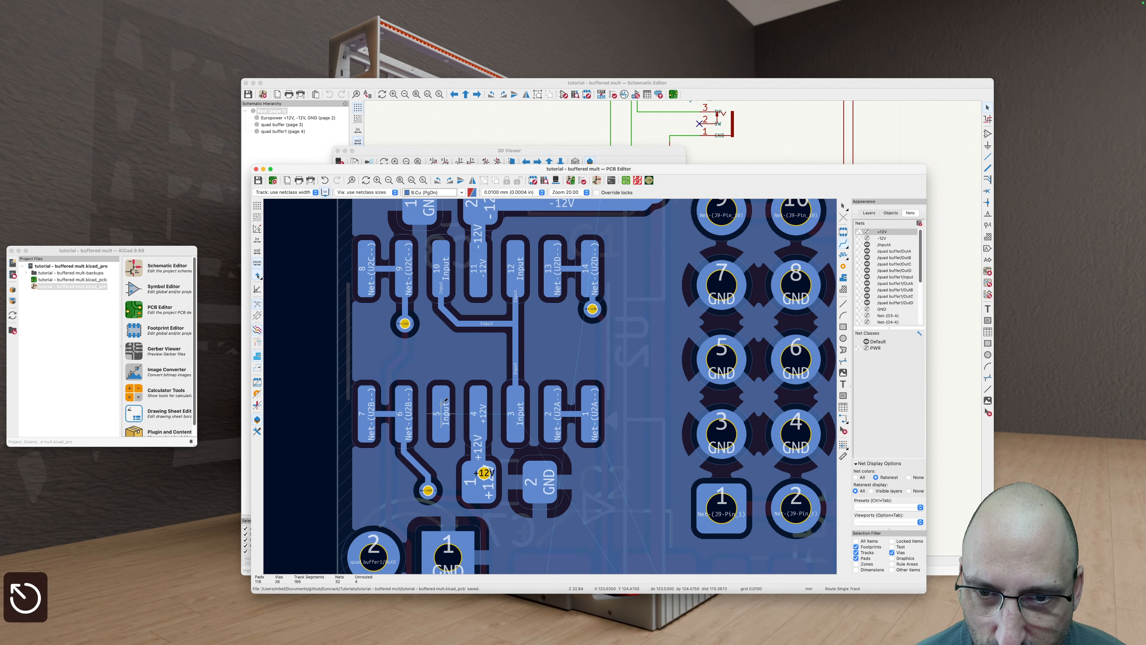
click(443, 402)
click(514, 365)
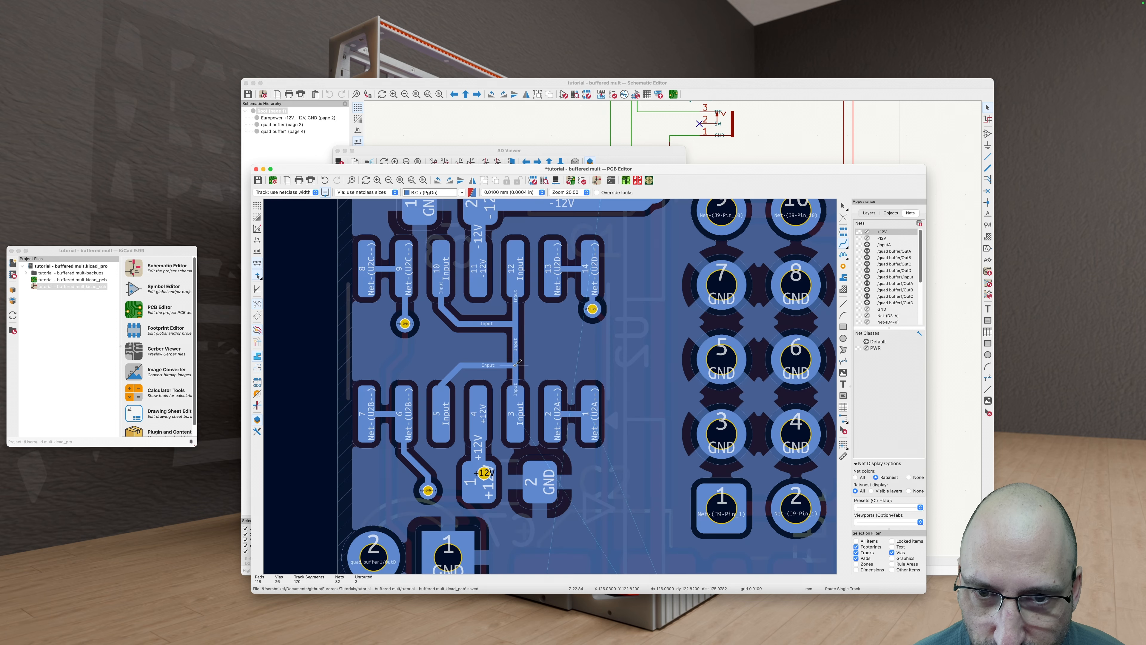
key(Escape)
key(Escape)
Step: Delete the new Input track segments between U2 pin 5 and the vertical Input track
click(476, 364)
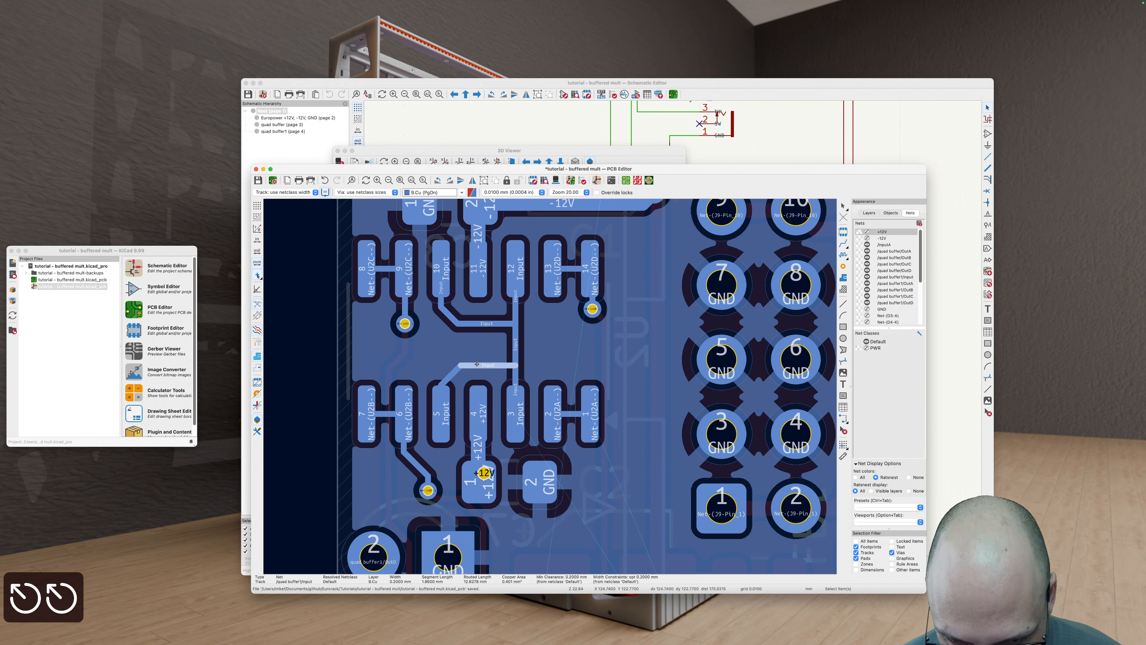
key(BackSpace)
click(459, 370)
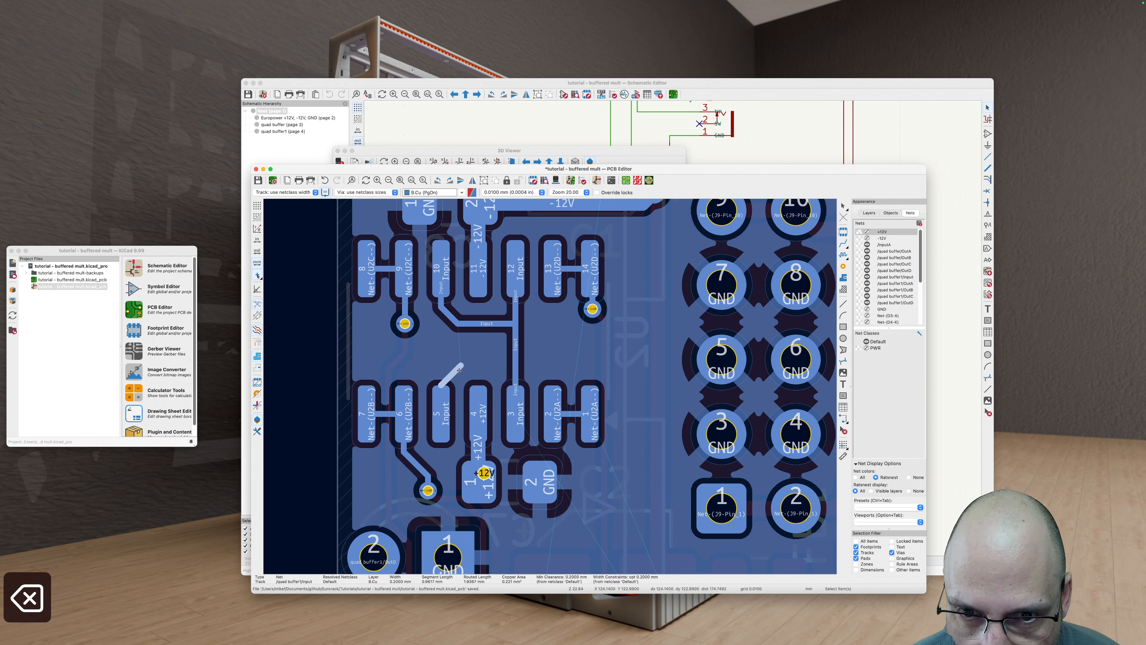
key(u)
key(BackSpace)
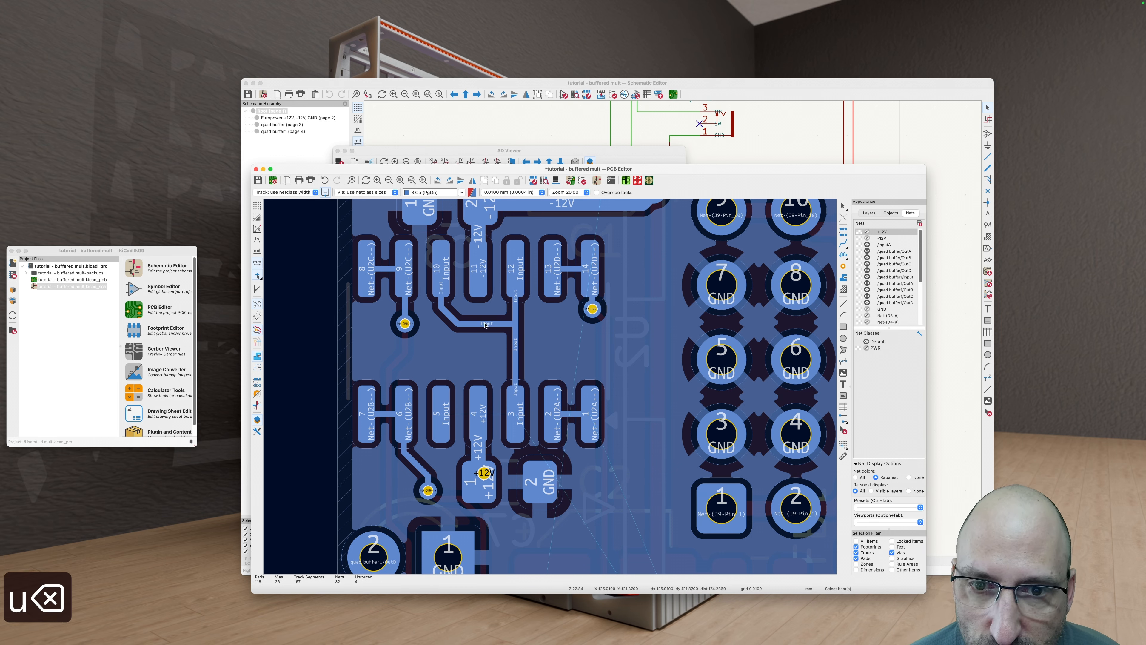
Step: Route a straight back-copper Input track from U2 pin 5 to pin 10 and delete the old cross link to the neighbouring vertical track
key(x)
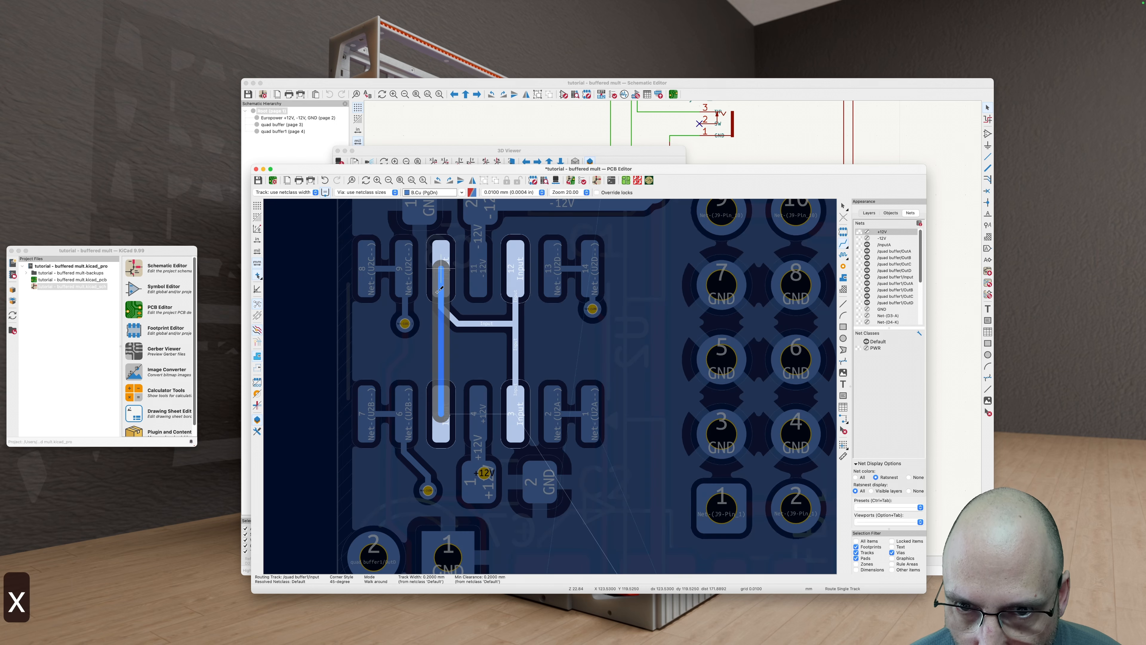
click(440, 287)
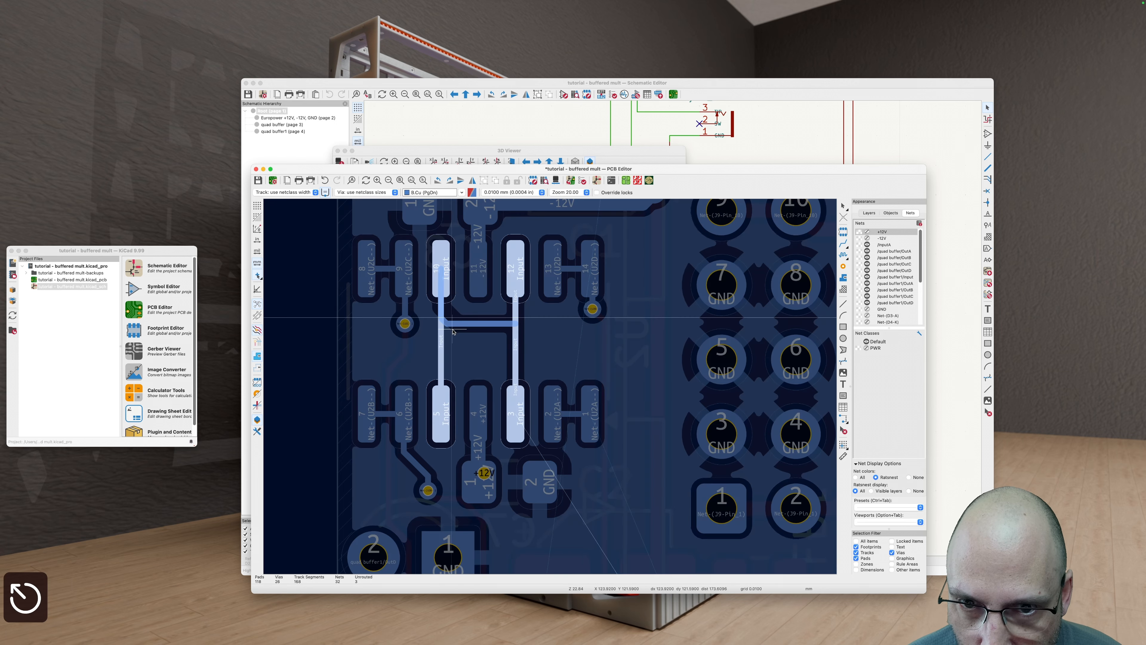
key(Escape)
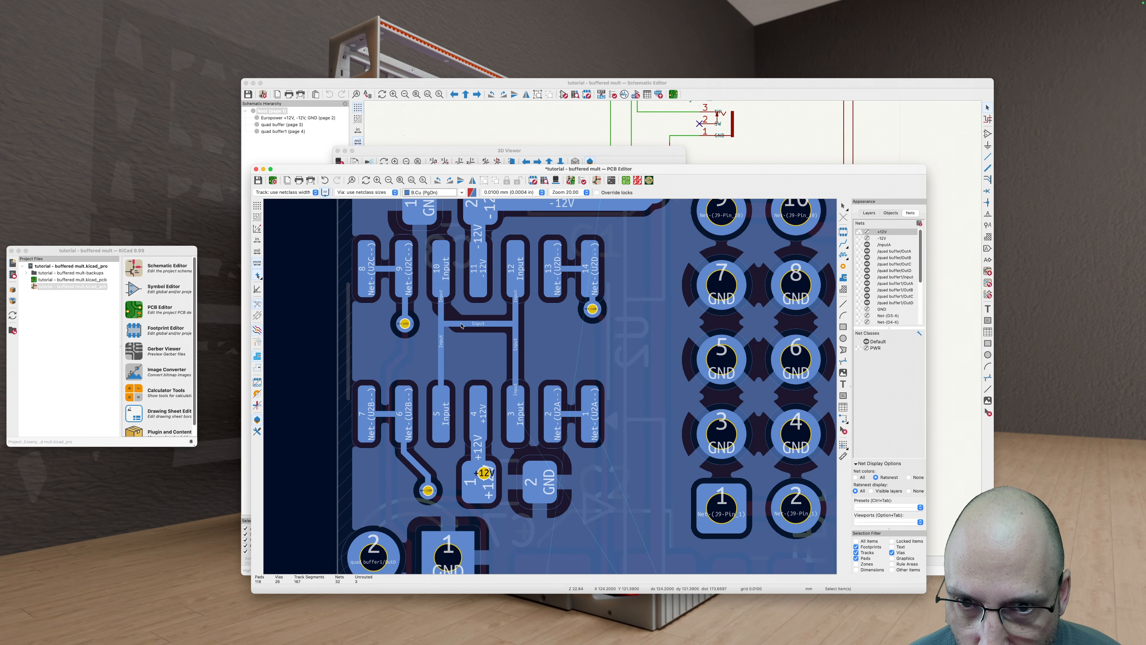
click(461, 325)
key(u)
key(BackSpace)
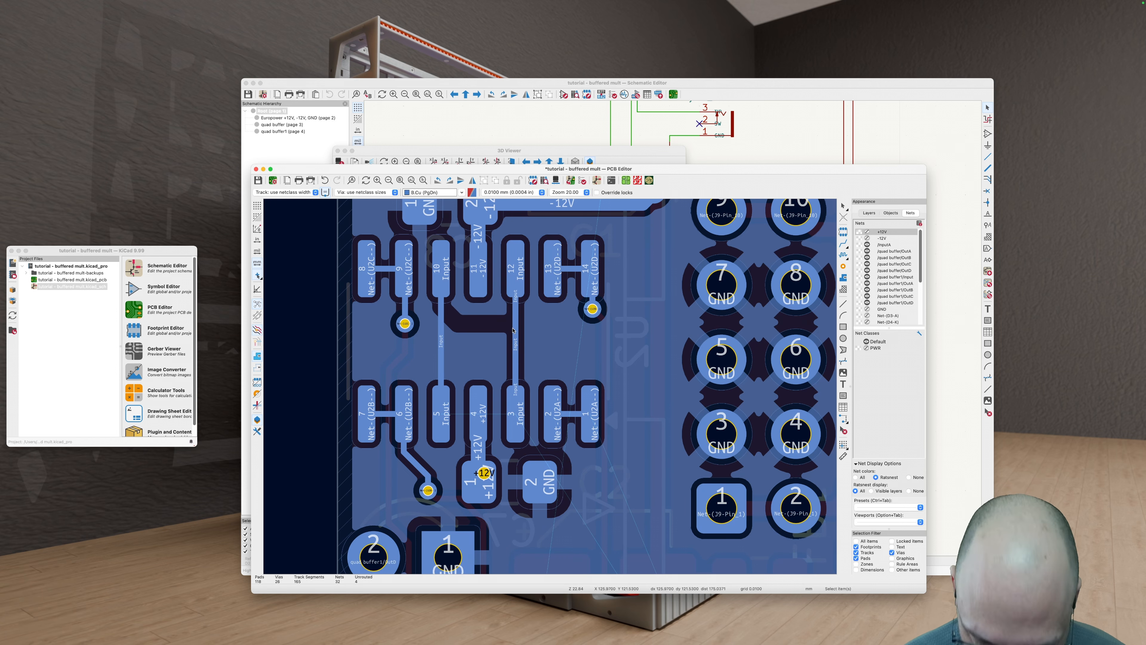
Step: Join the two vertical Input tracks with a horizontal back-copper link midway between the U2 pad rows, refill the zones and save
key(b)
key(x)
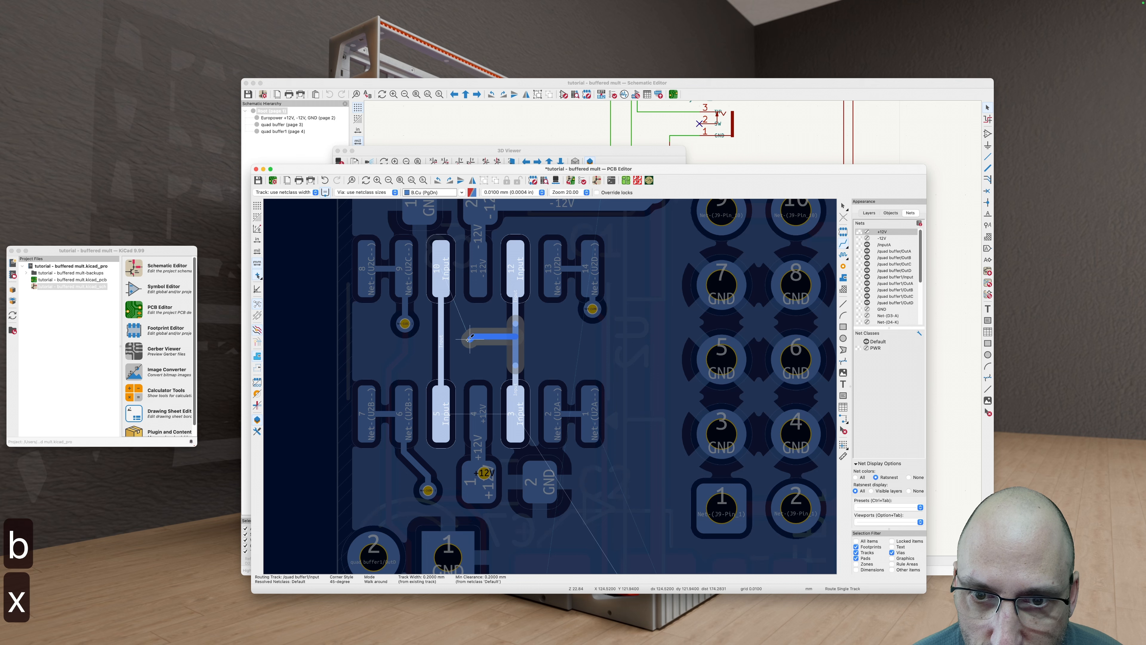
click(441, 336)
key(b)
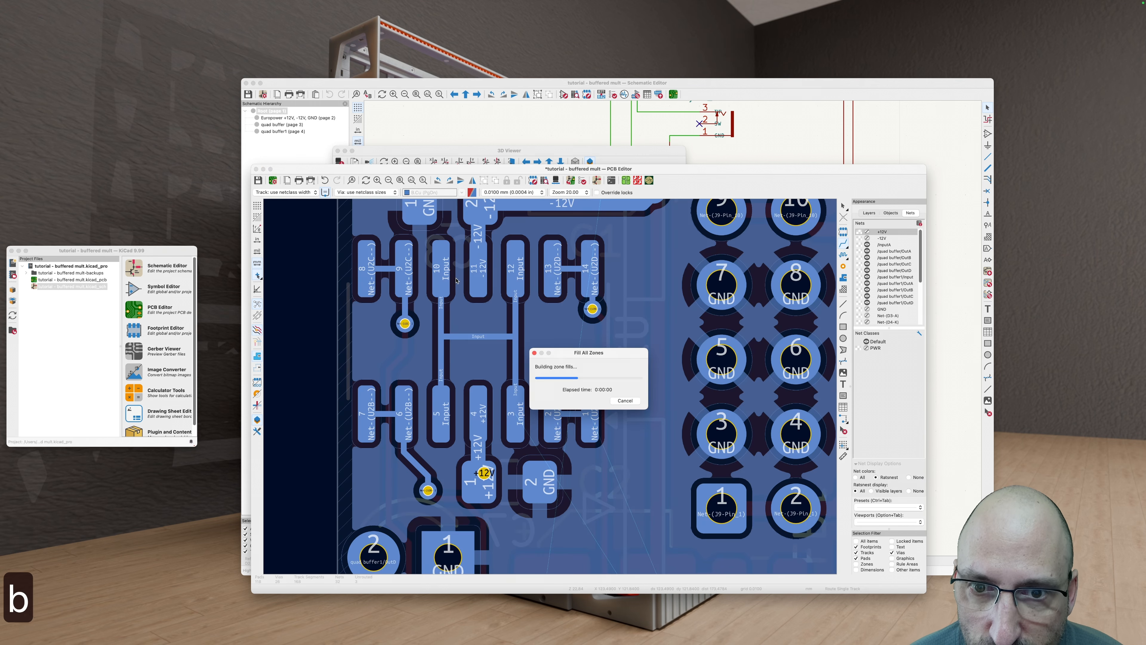
key(Home)
scroll(498, 311, up, 3)
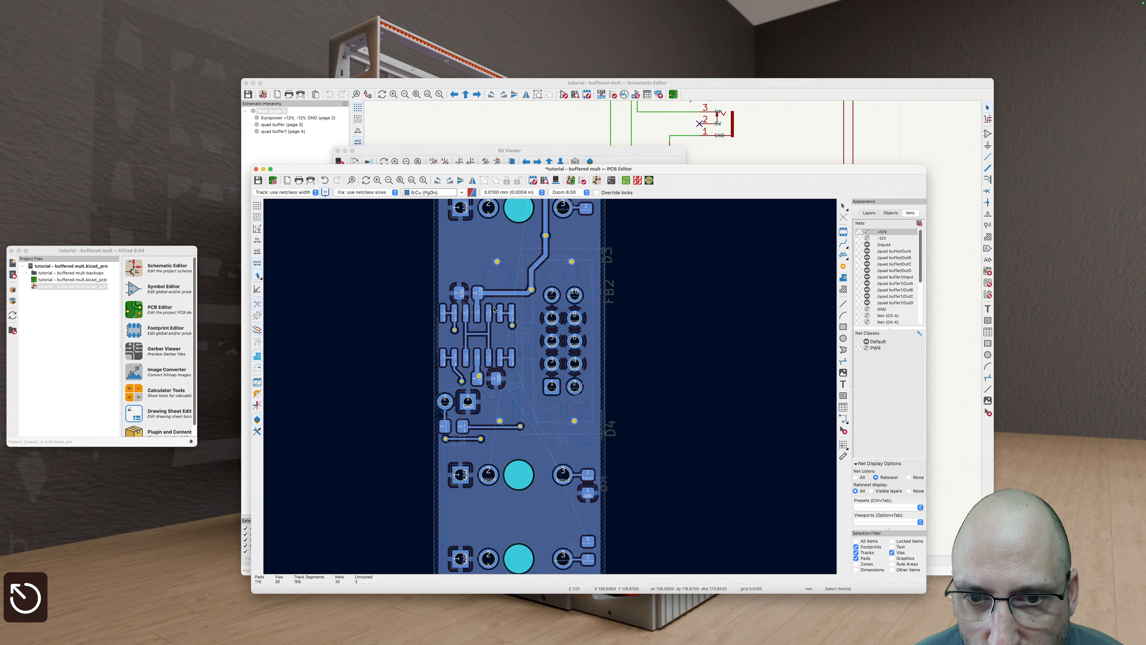
scroll(504, 379, up, 2)
scroll(502, 341, up, 1)
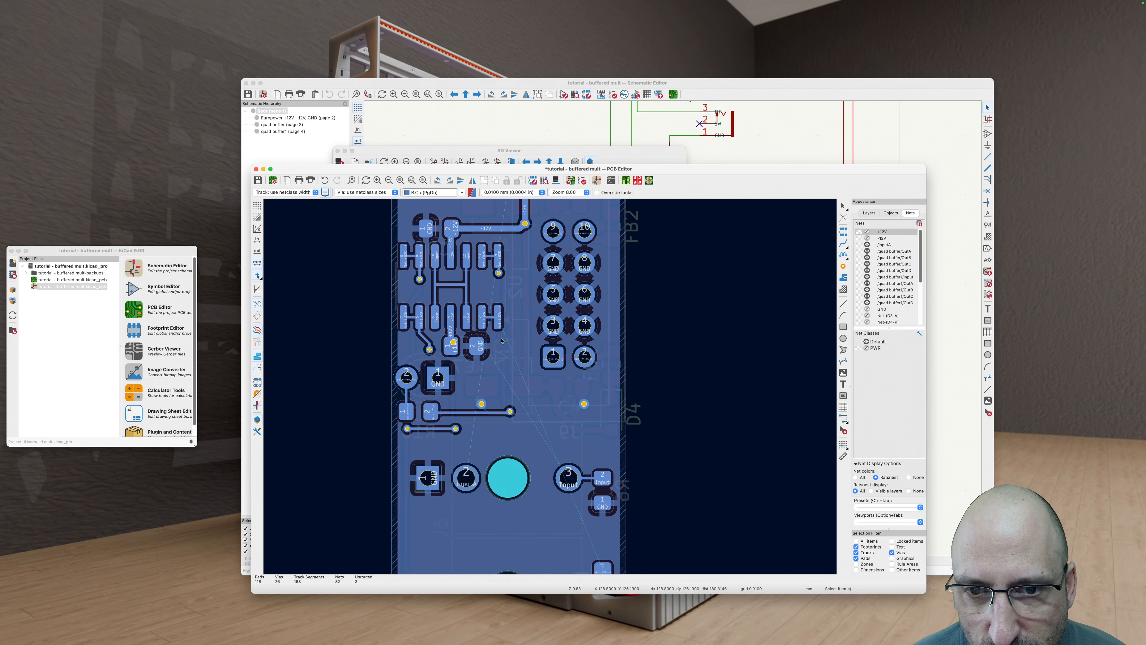
key(super+s)
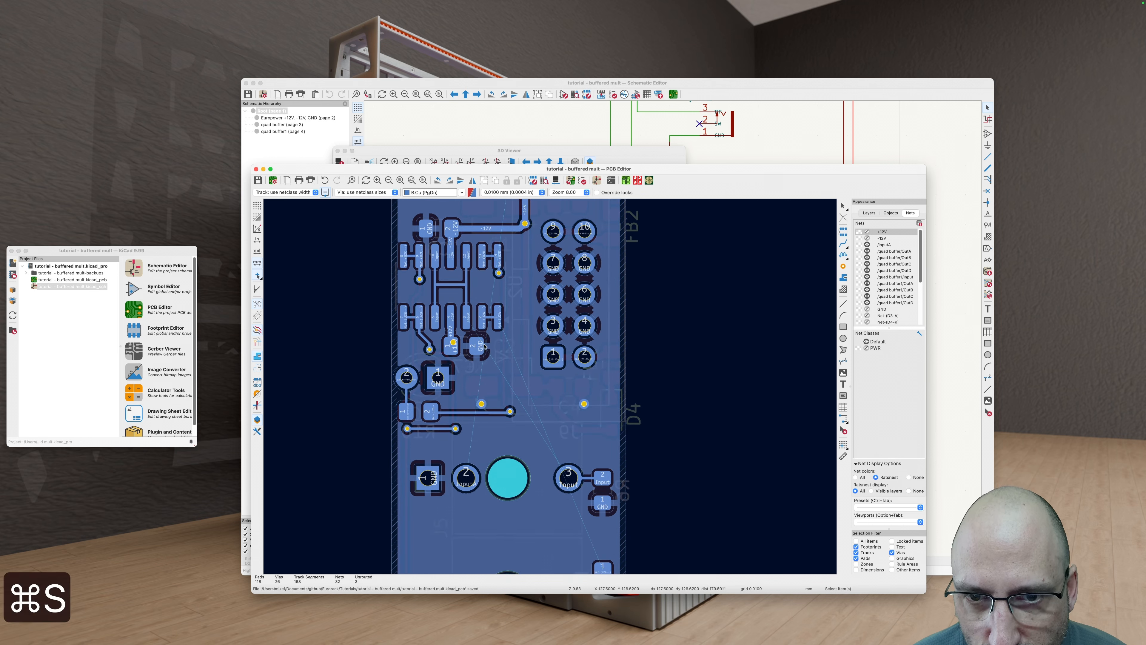
Step: Highlight Net-(U2A--), the Input net and the net on pin 2 of the jack below U2 to examine their unrouted connections
scroll(472, 349, right, 3)
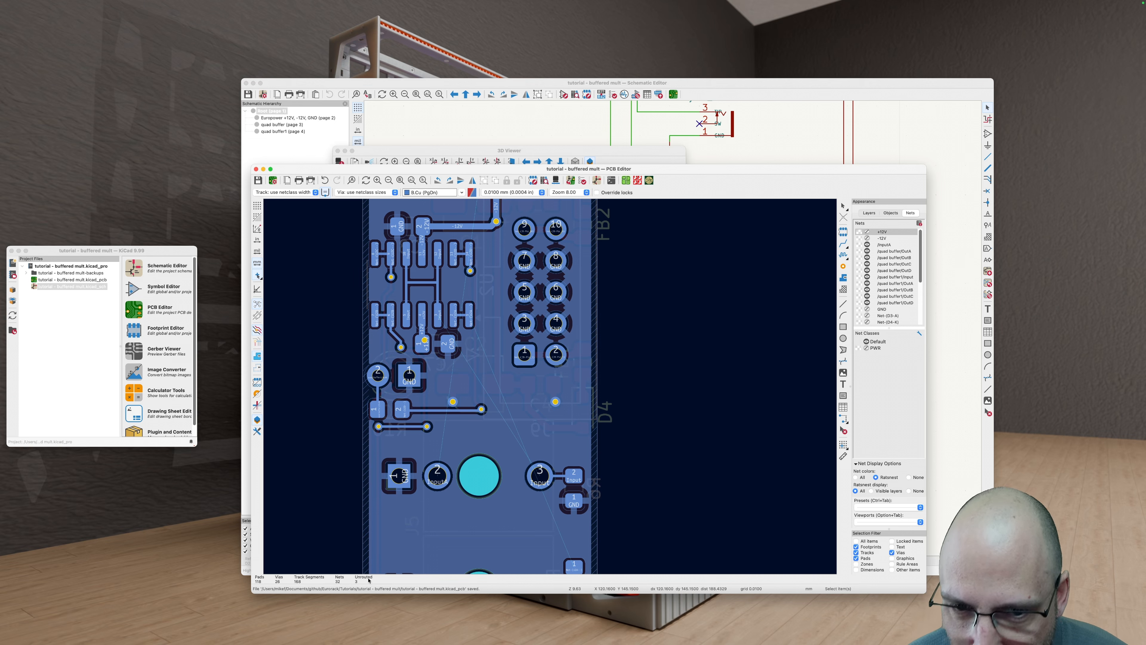
scroll(443, 375, down, 2)
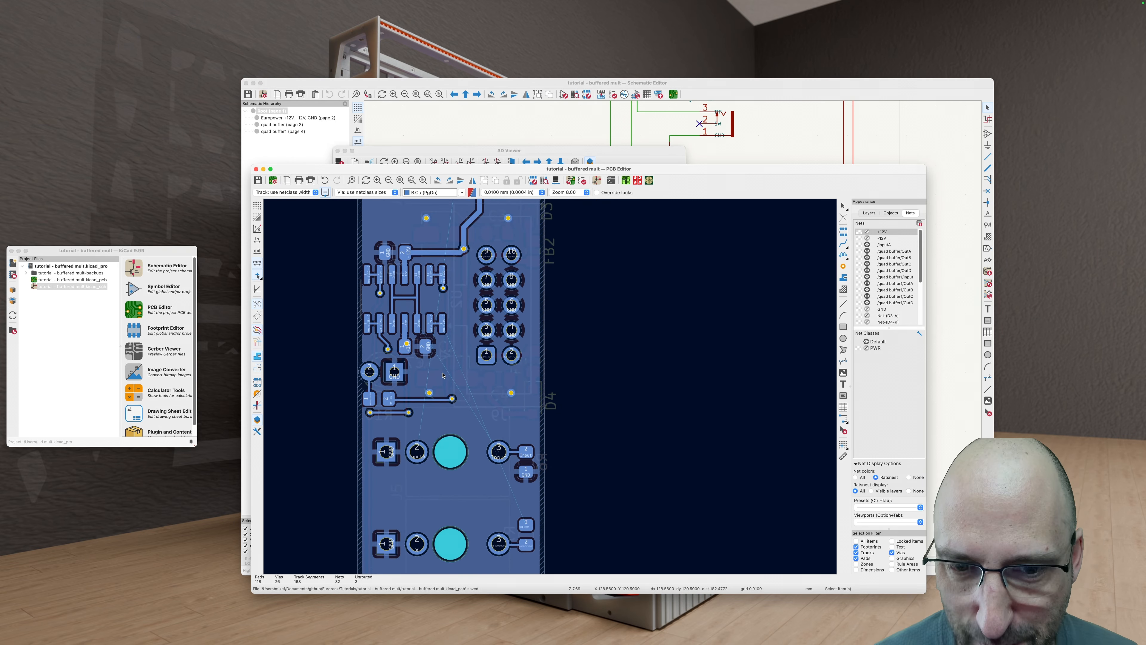
scroll(519, 439, down, 1)
middle_drag(521, 441, 561, 446)
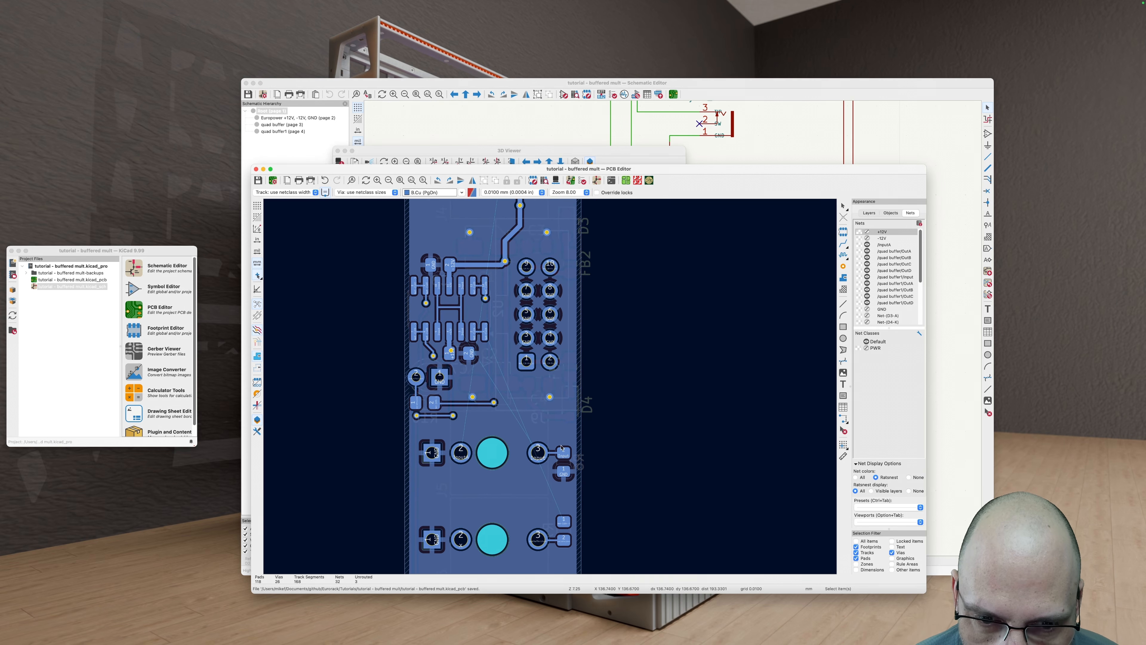
key(grave)
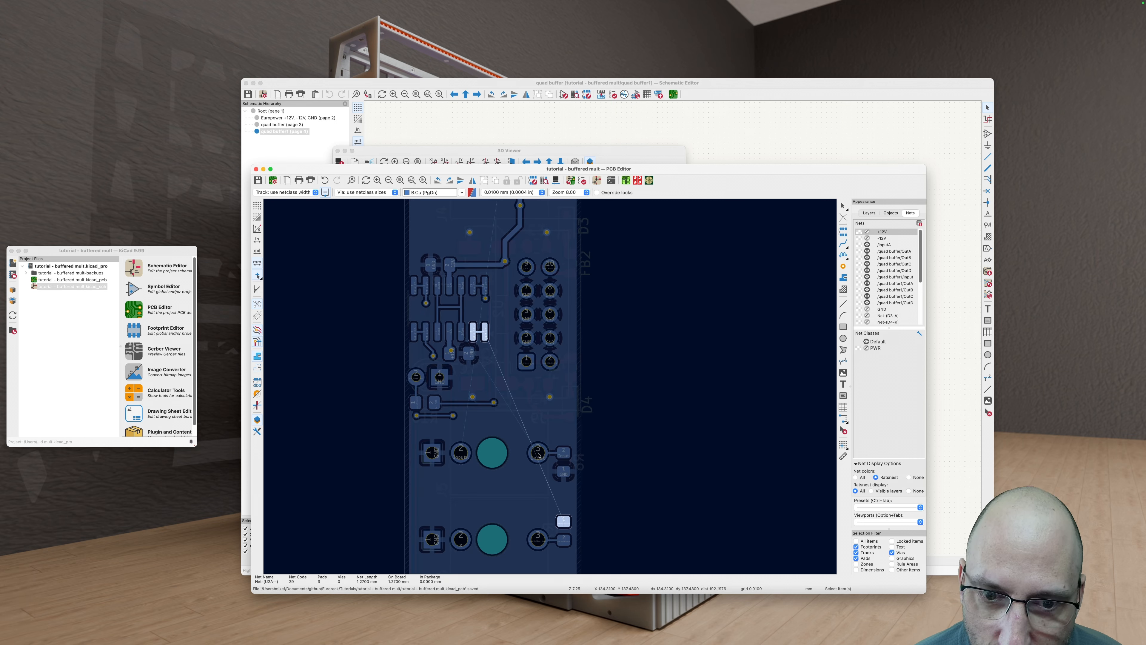
key(grave)
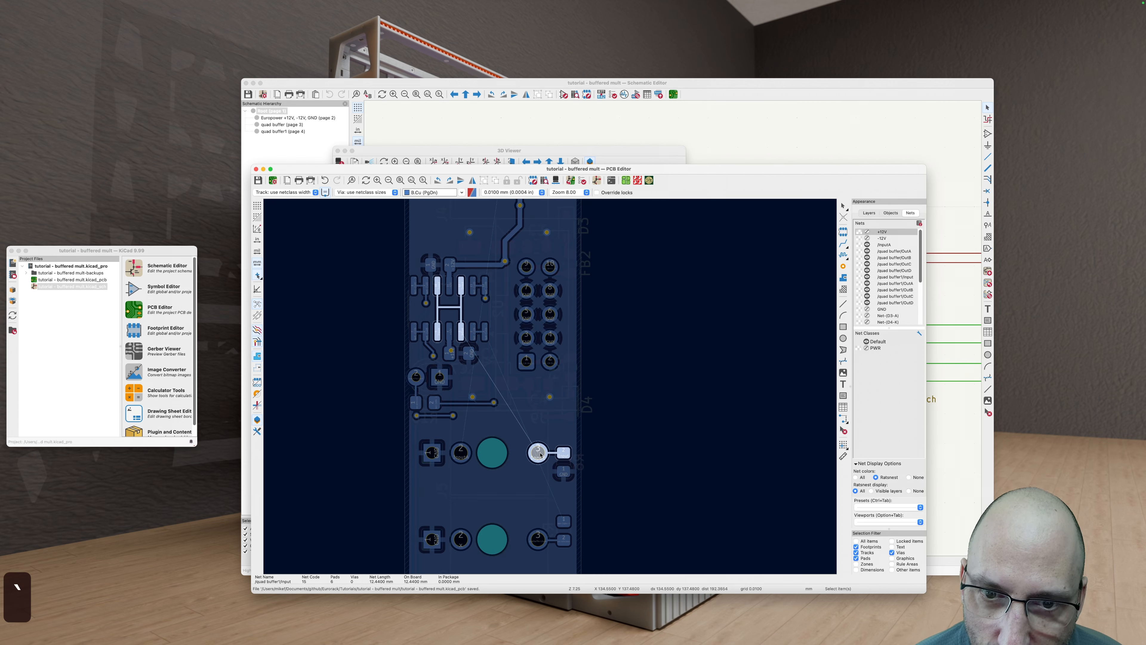
key(grave)
key(grave)
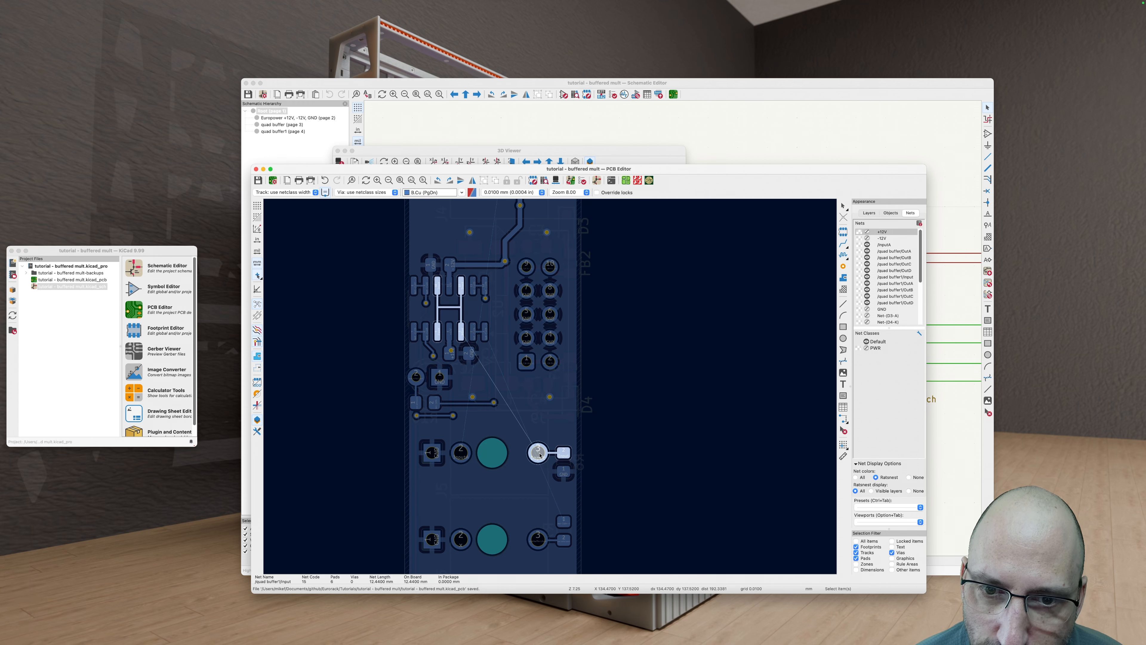
key(grave)
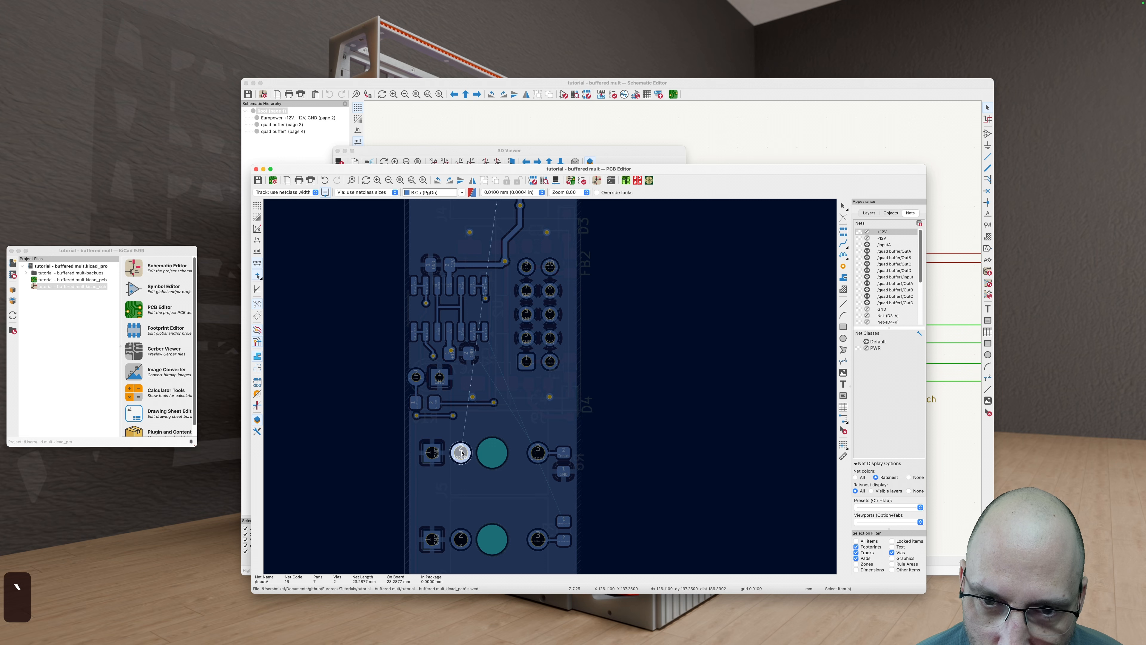
Step: Route the Net-(U2A--) back-copper track from the resistor beside the second jack below U2 up to U2 pin 1, showing the inactive layers
key(grave)
key(grave)
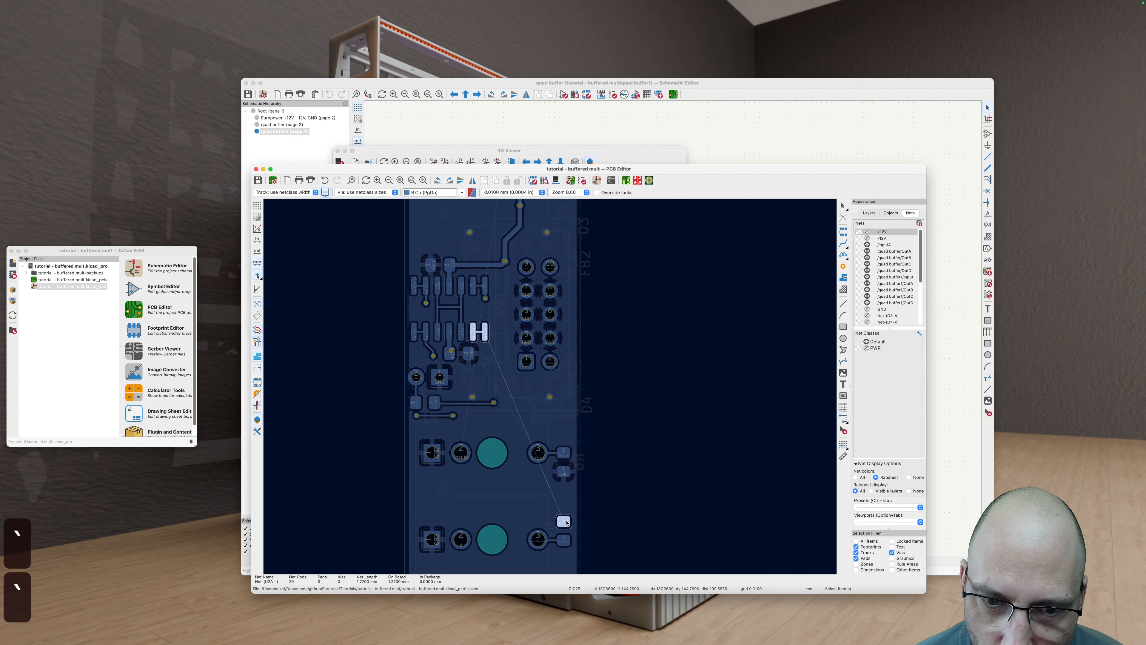
key(x)
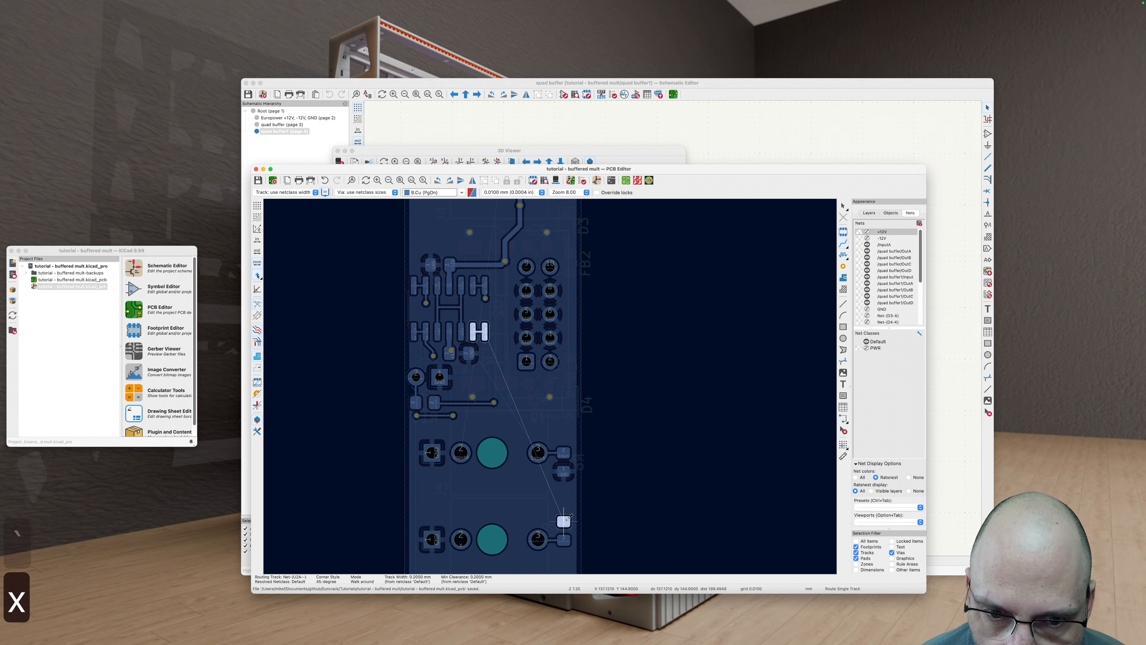
key(h)
key(h)
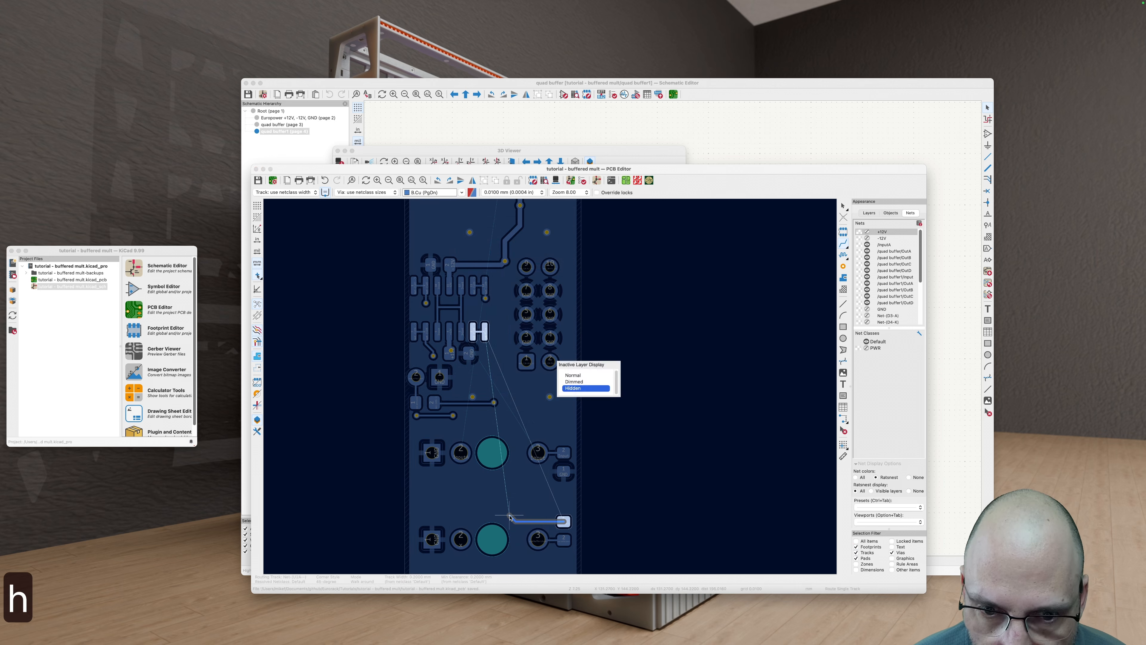
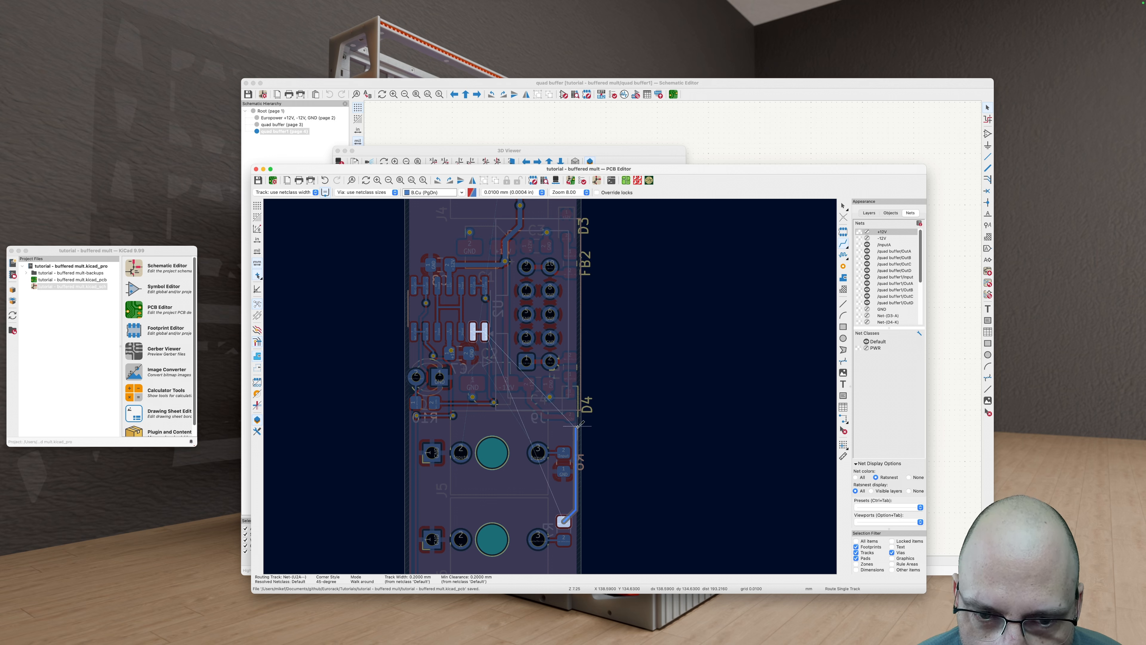
scroll(581, 433, up, 2)
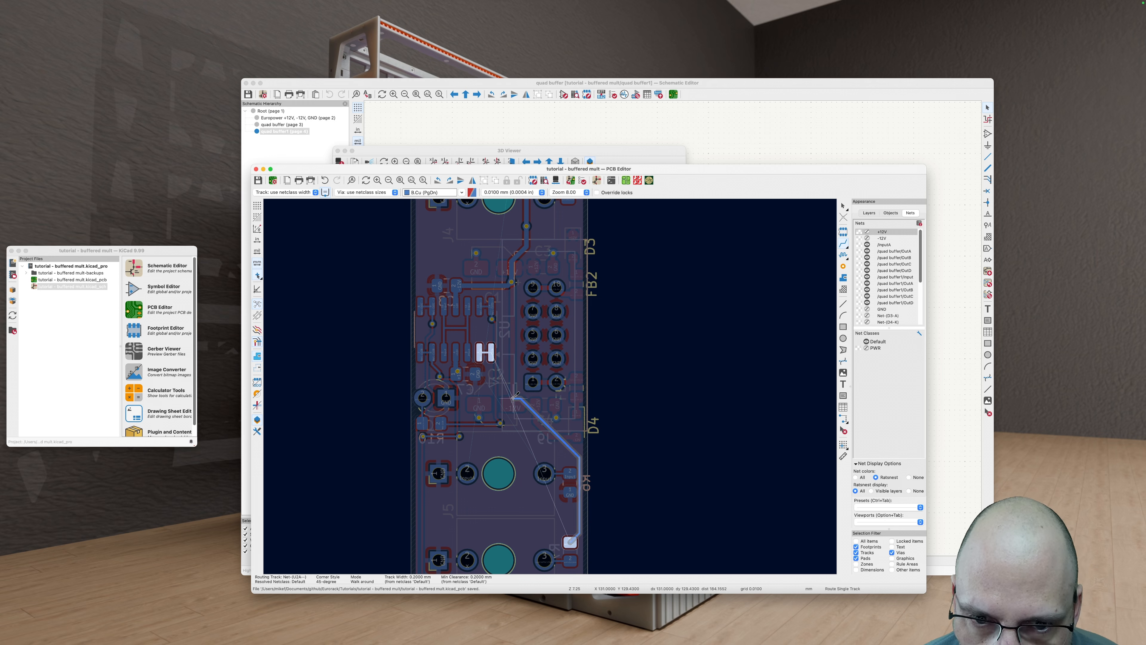
click(491, 347)
key(b)
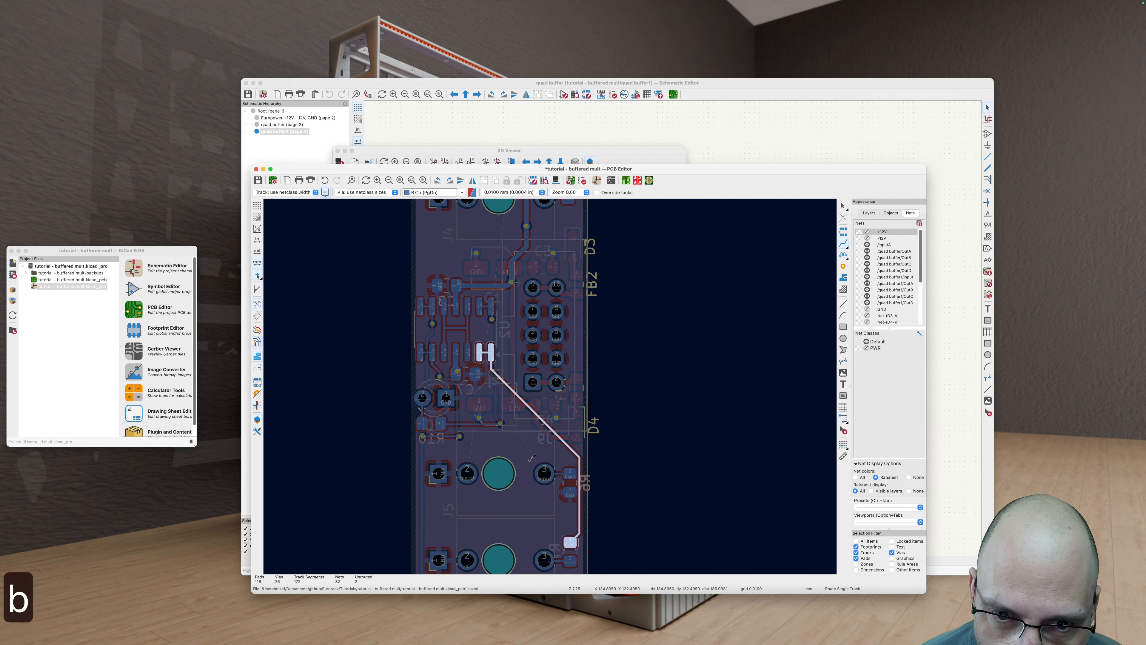
Step: Route an Input track on back copper from pin 3 of the jack below U2 to U2 pin 3 and refill the zones
scroll(521, 398, up, 3)
key(v)
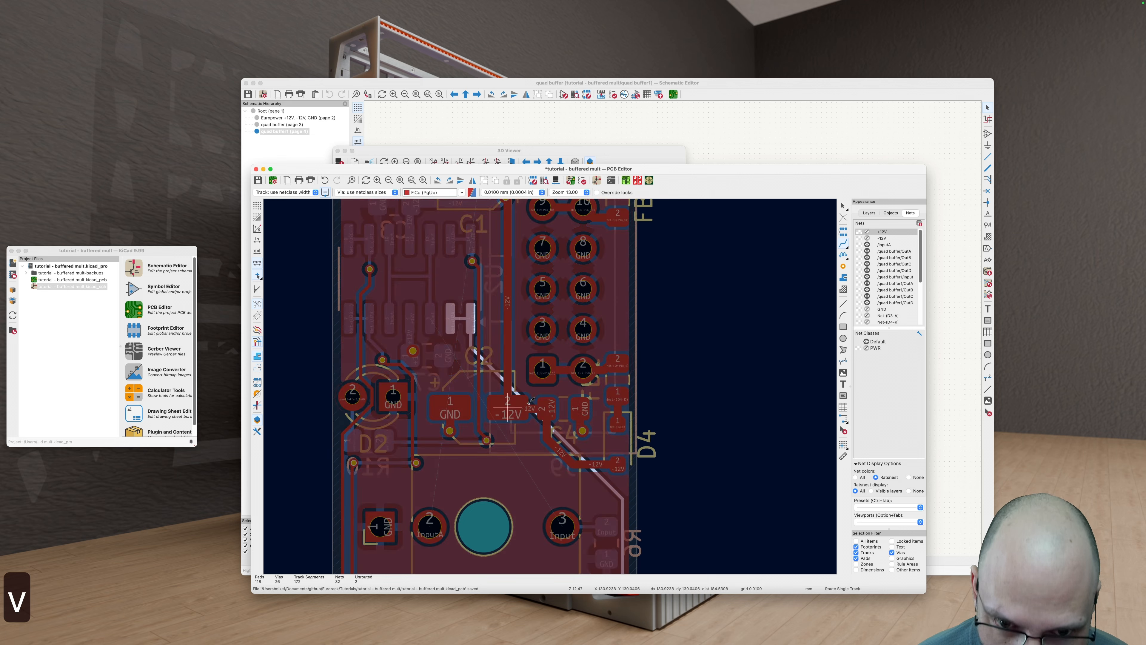
scroll(525, 391, down, 3)
key(v)
key(b)
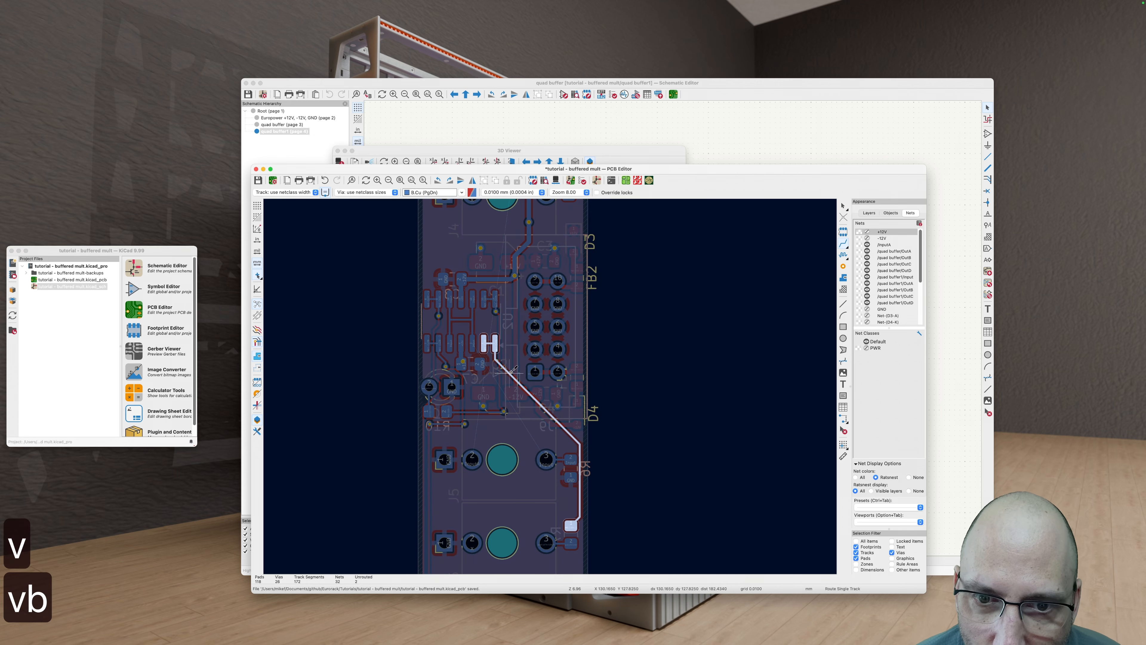
scroll(515, 374, up, 3)
scroll(537, 415, down, 3)
click(556, 459)
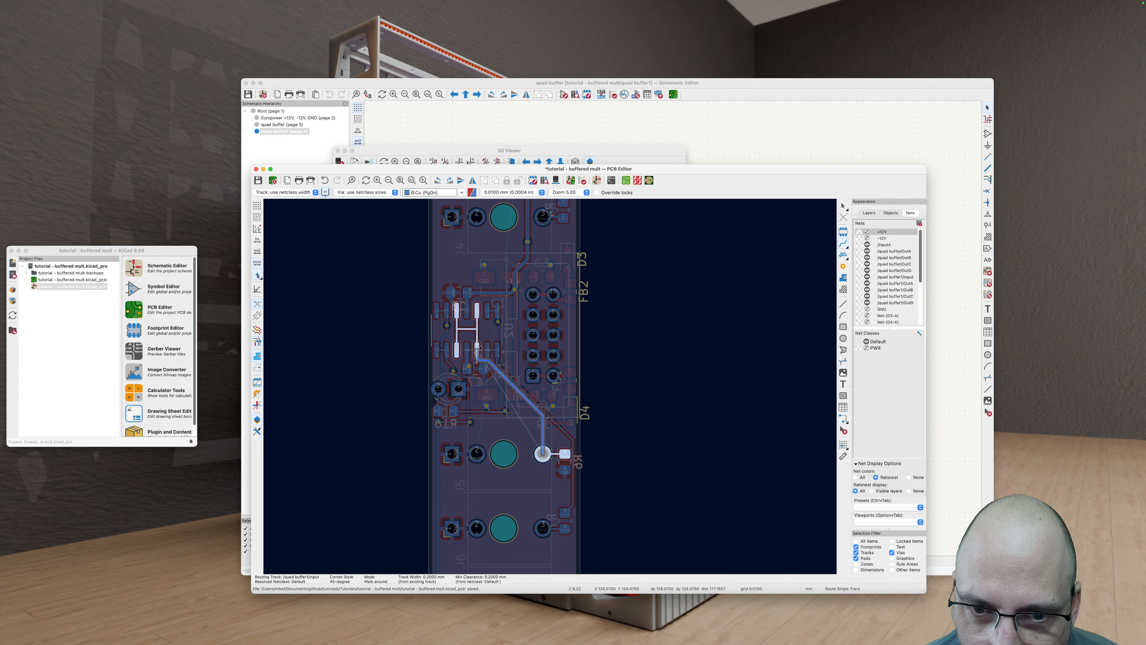
scroll(478, 350, up, 5)
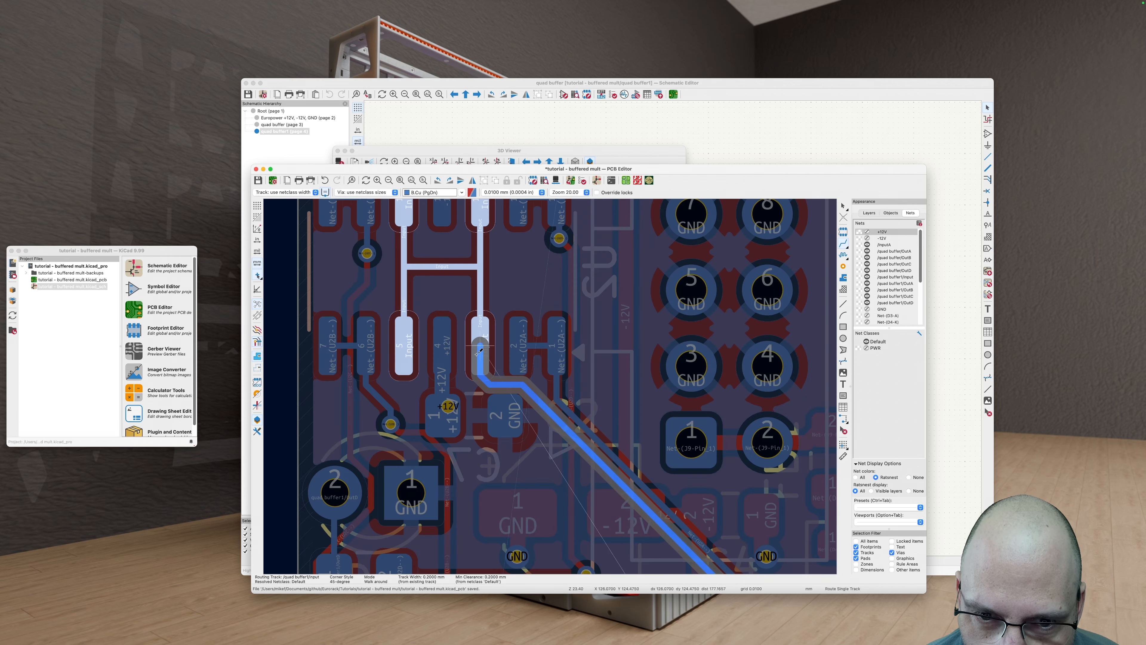
click(482, 354)
scroll(482, 355, down, 4)
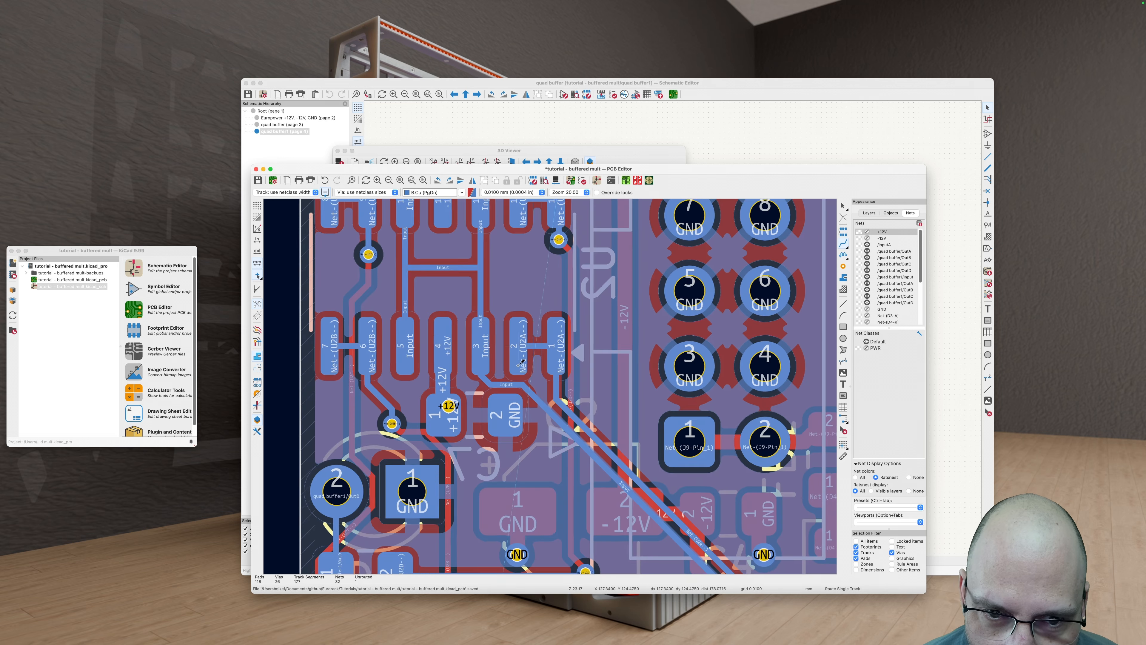
key(b)
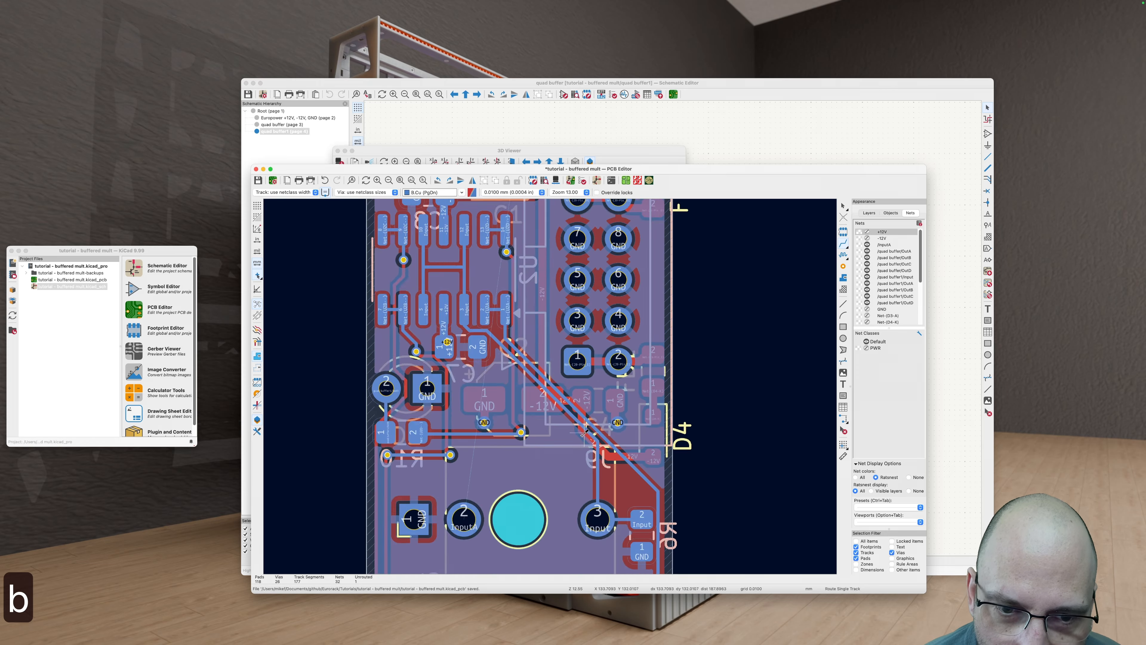
Step: Hide the inactive layers and select the new diagonal Input segment to examine how it runs beside the Net-(U2A--) track
scroll(581, 433, down, 2)
scroll(580, 431, up, 4)
key(Escape)
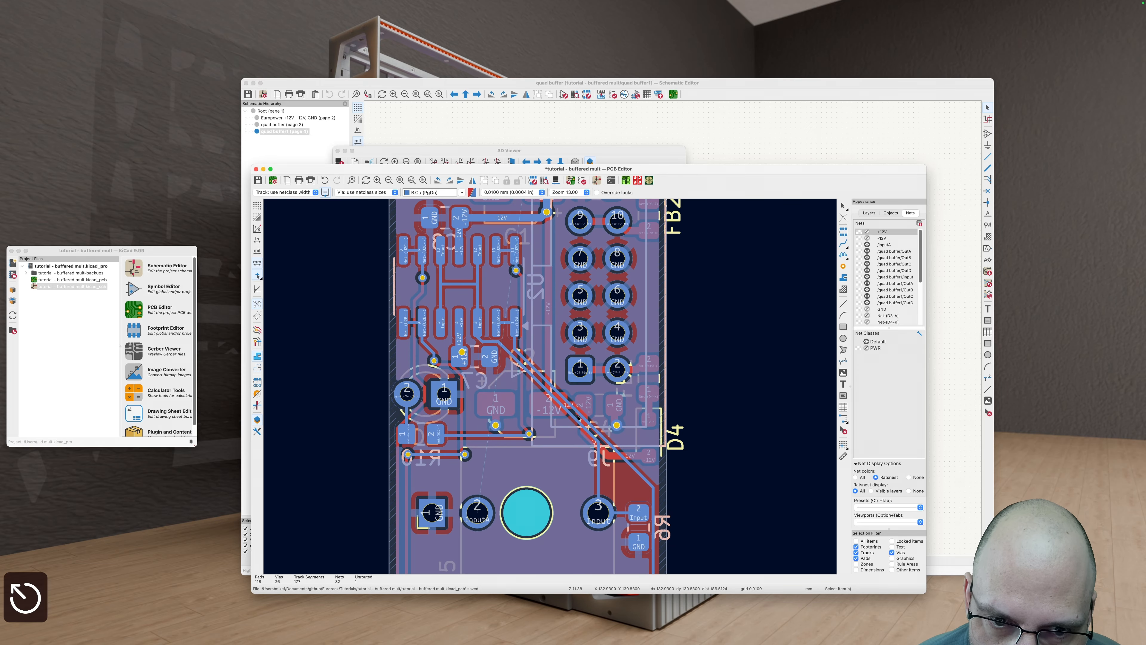
click(581, 427)
key(Escape)
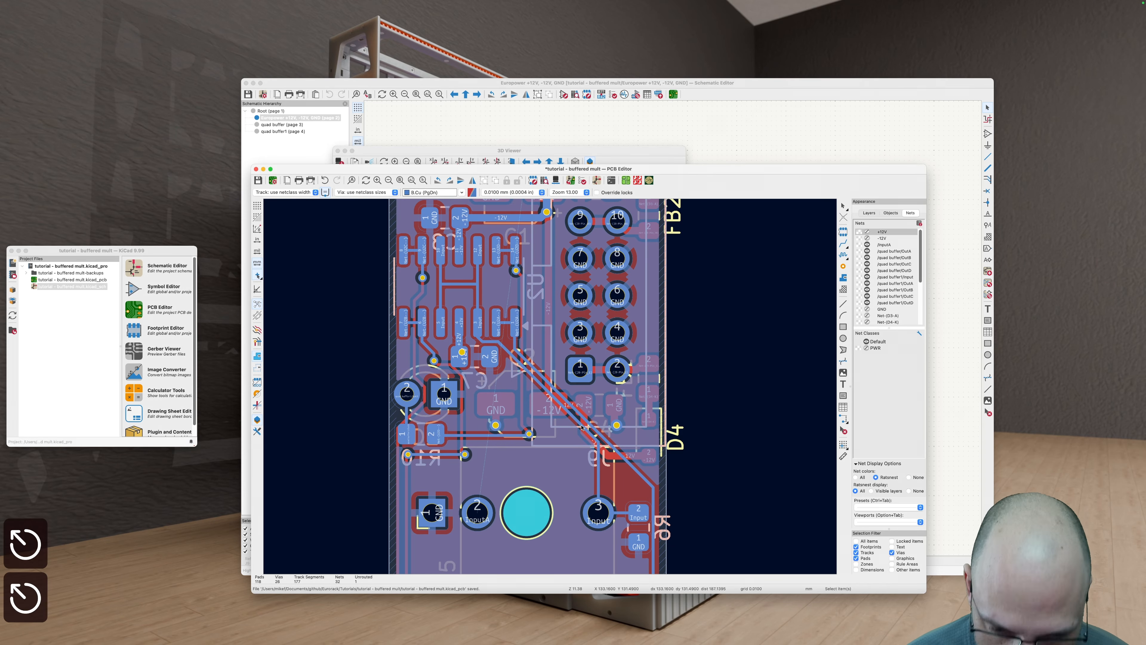
key(h)
click(581, 425)
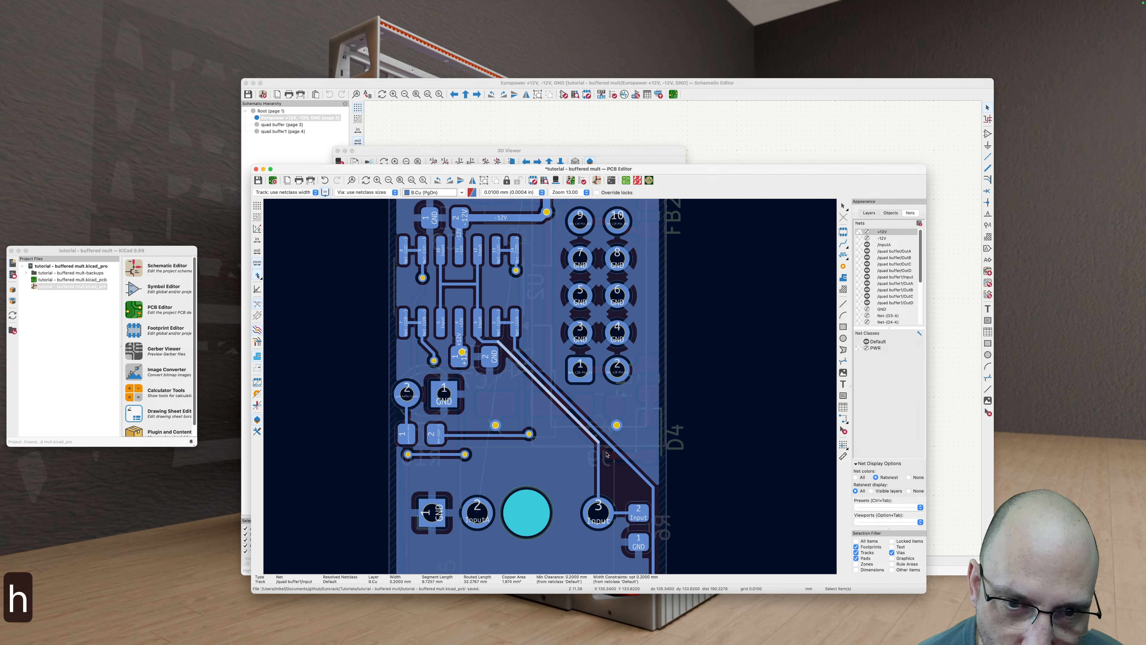
click(577, 424)
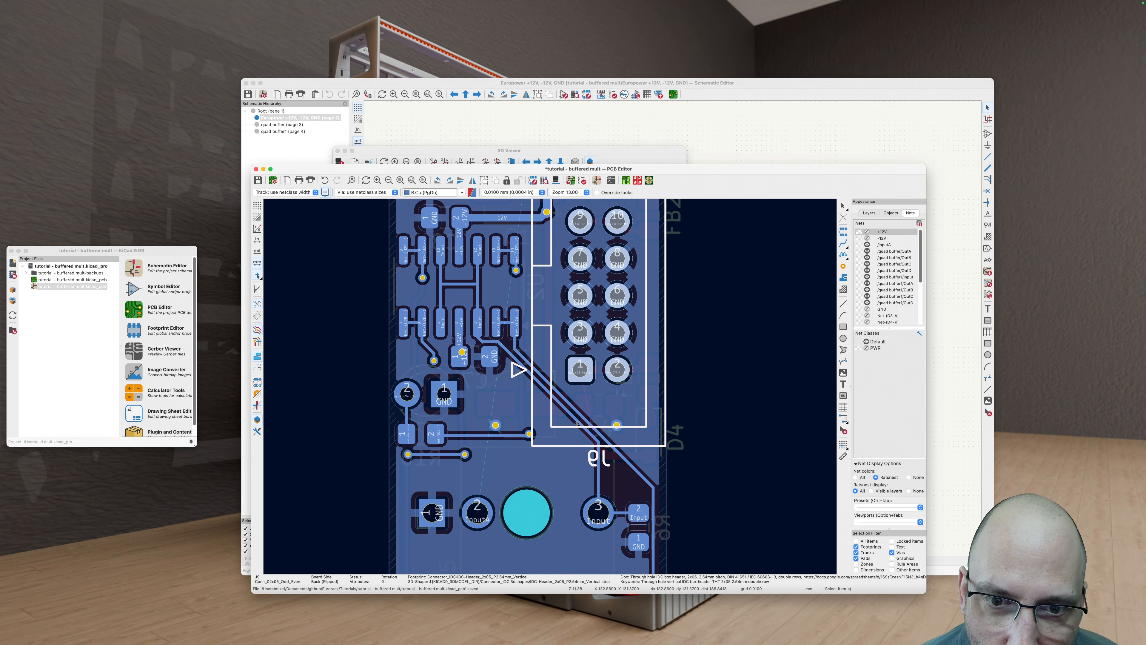
click(509, 351)
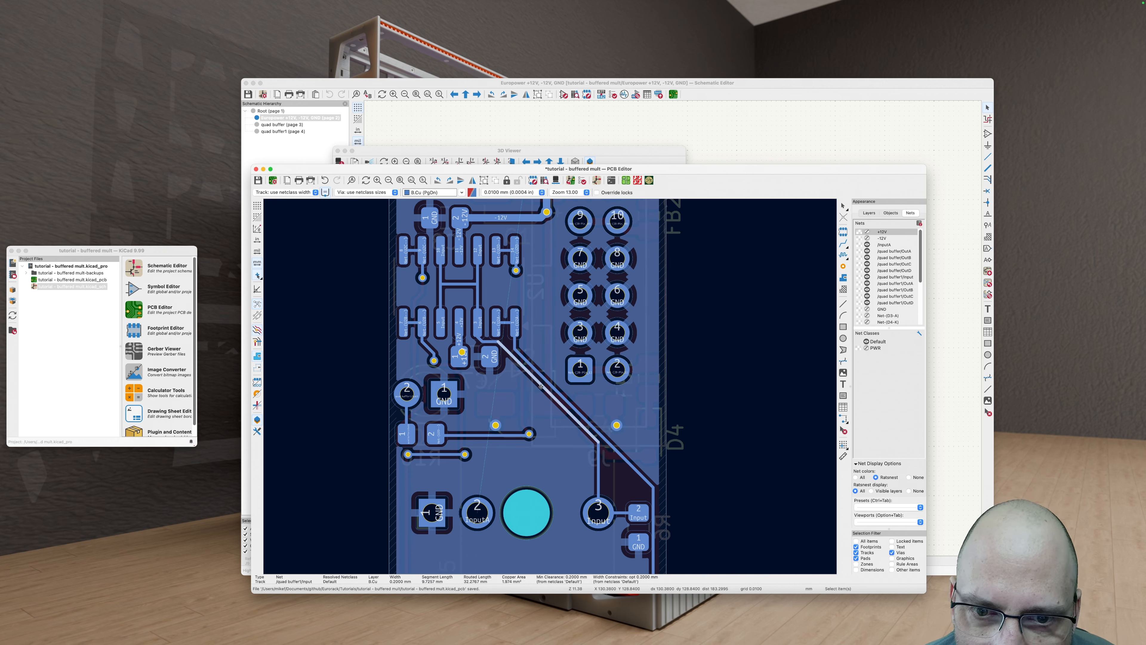
Step: Move capacitor C7 slightly down from U2, recentre the +12V via on its pad 1, and refill the zones
scroll(496, 338, up, 2)
click(467, 365)
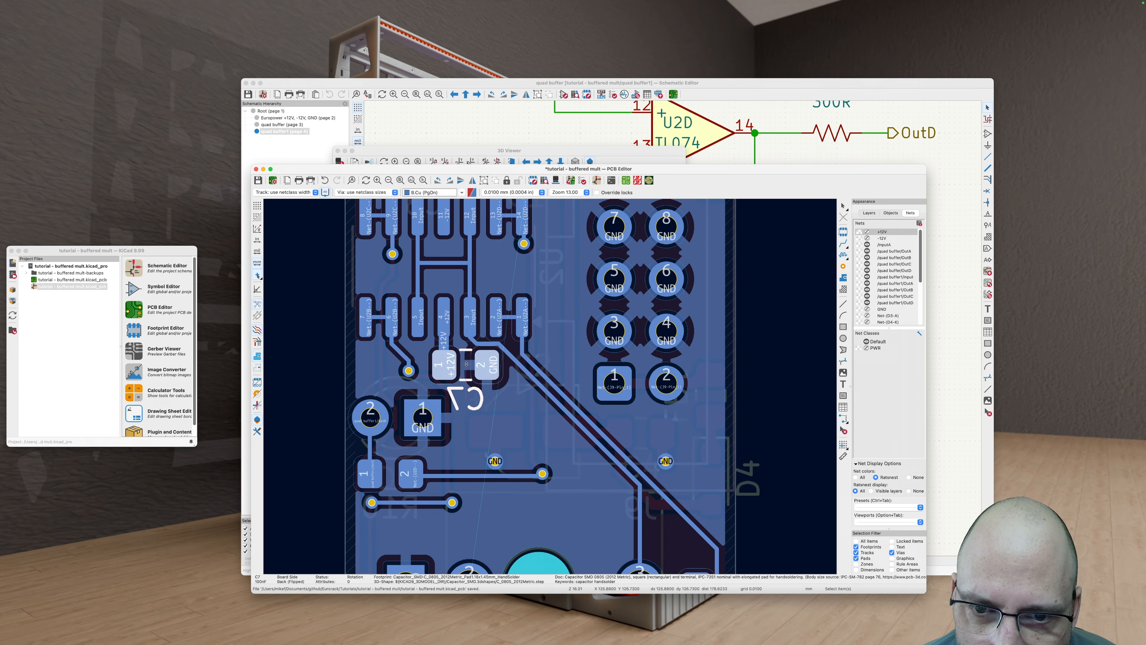
key(d)
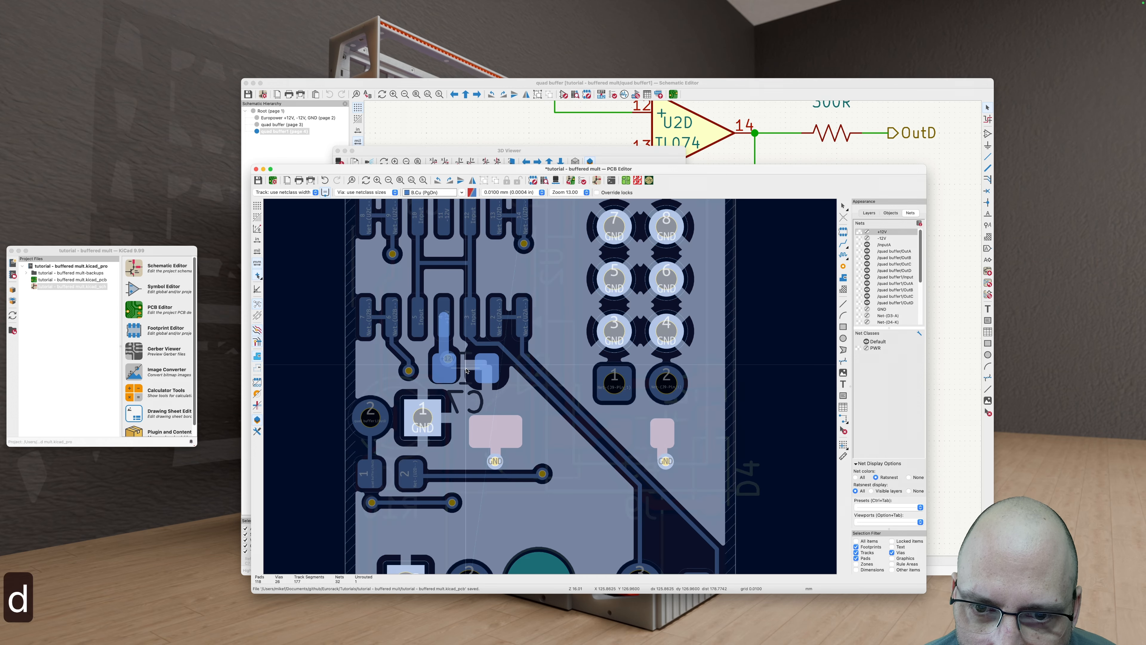
click(466, 370)
scroll(466, 370, down, 1)
key(Escape)
click(449, 360)
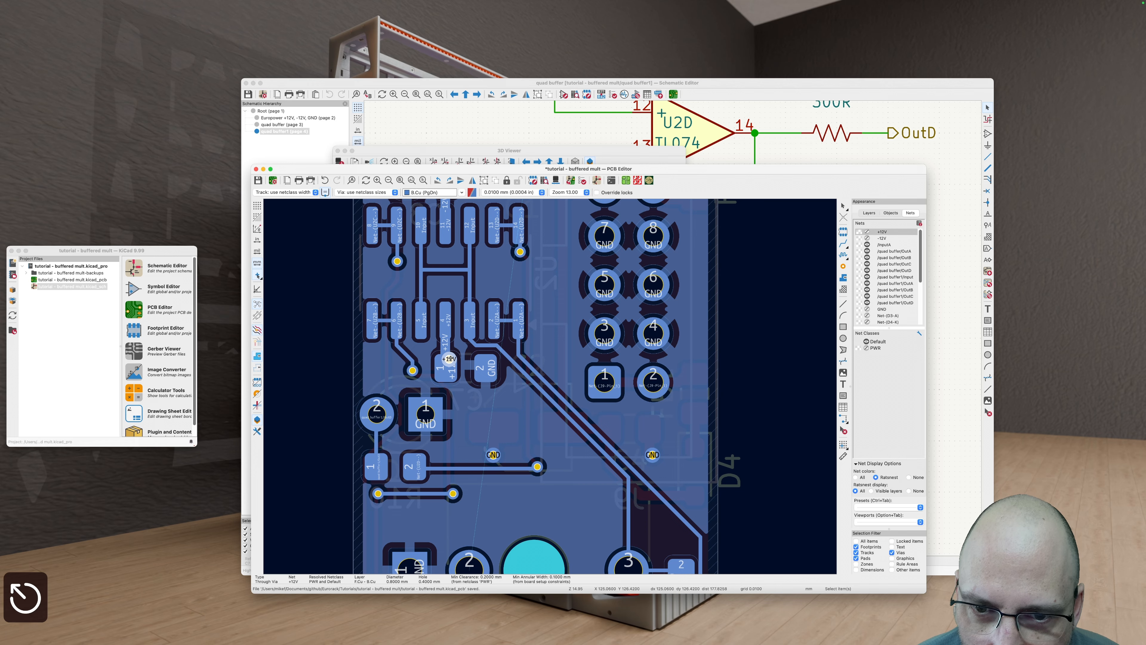
drag(450, 360, 448, 367)
key(b)
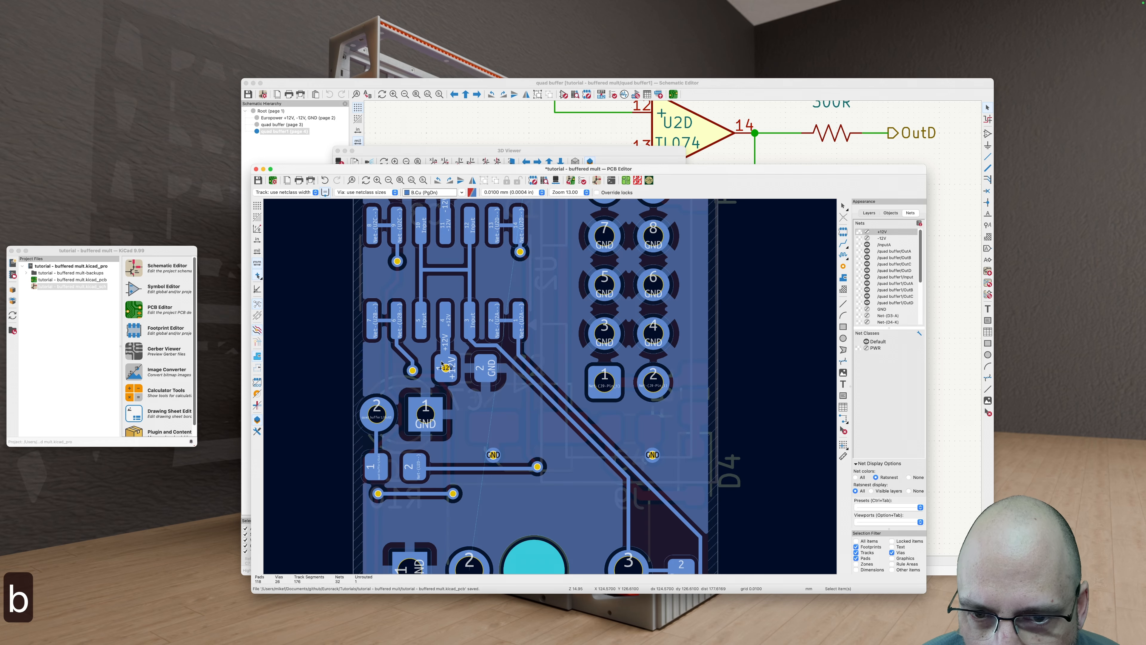
Step: Reroute the front-copper track from the via beside C7's +12V via with an earlier bend, refill the zones and save the board
key(v)
scroll(450, 366, down, 1)
key(v)
key(v)
key(b)
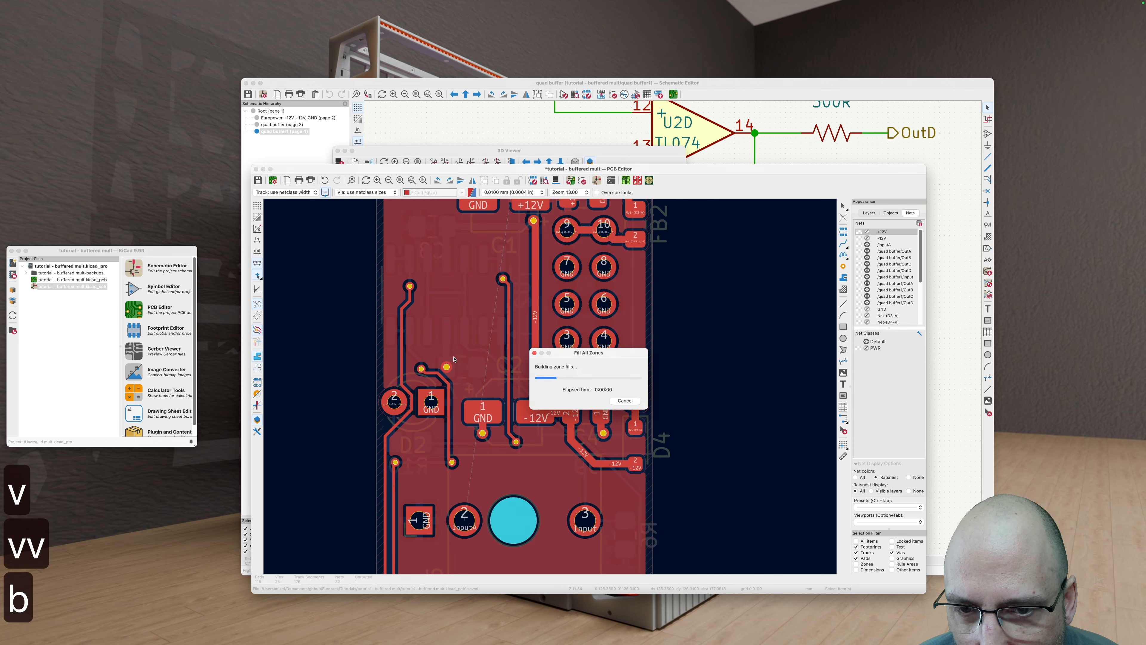
key(v)
key(v)
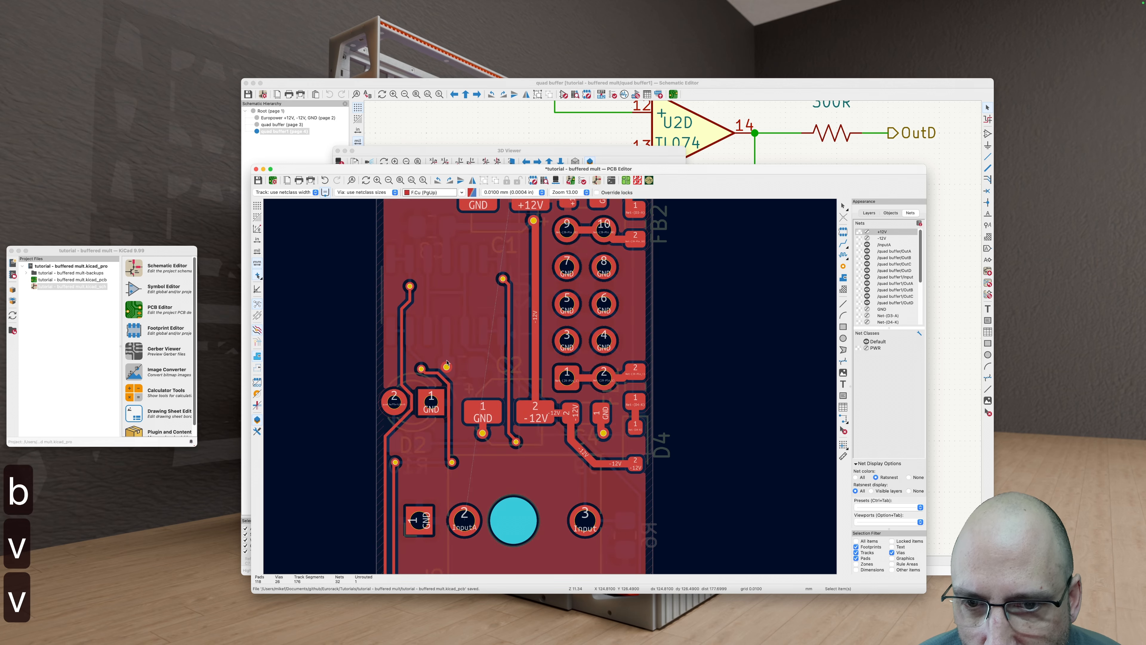
scroll(432, 371, up, 3)
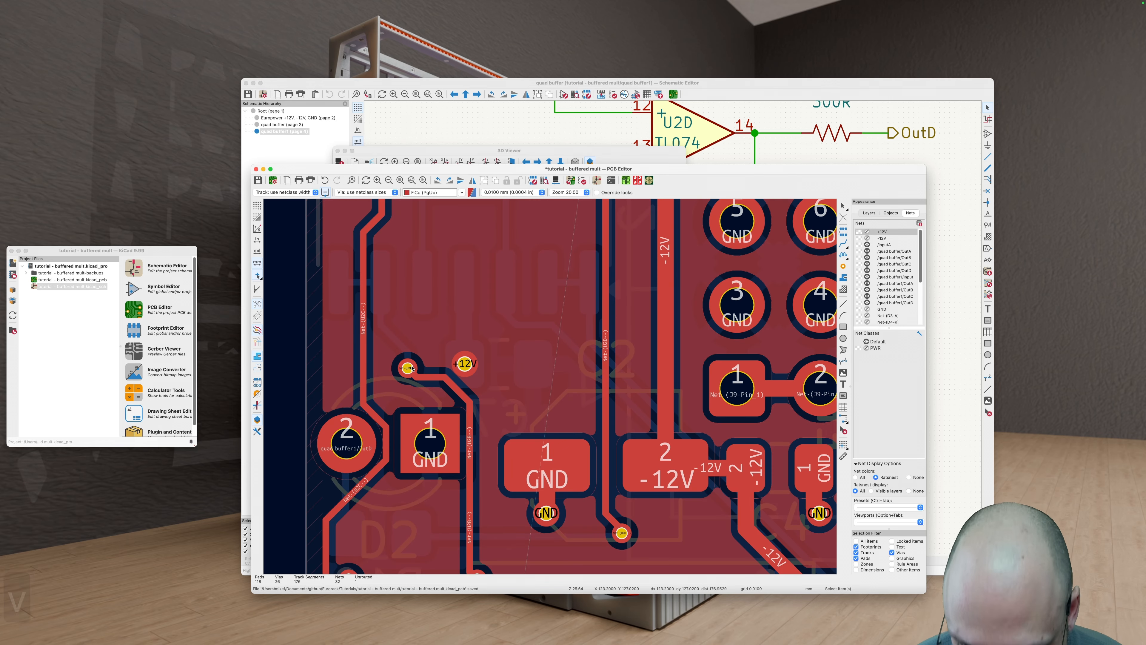
key(x)
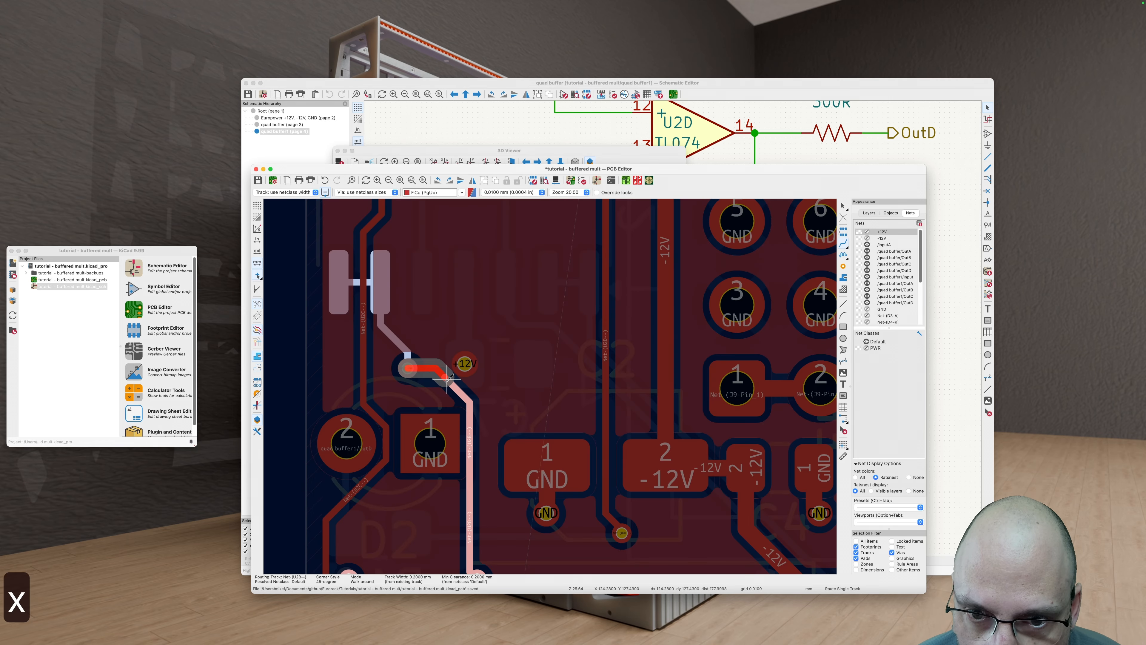
key(b)
key(v)
scroll(411, 368, down, 2)
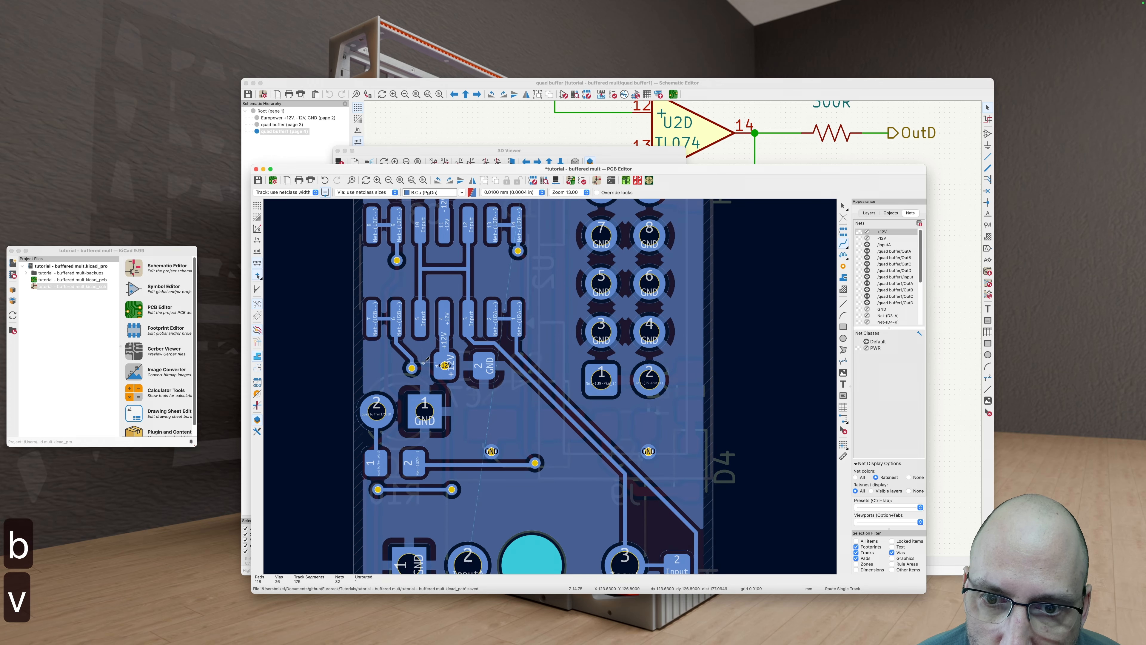
key(cmd+s)
Step: Shift the short horizontal Input segment below U2 pin 3 toward C7 and move its diagonal away from the Net-(U2A--) track
scroll(510, 335, up, 4)
key(Escape)
click(444, 357)
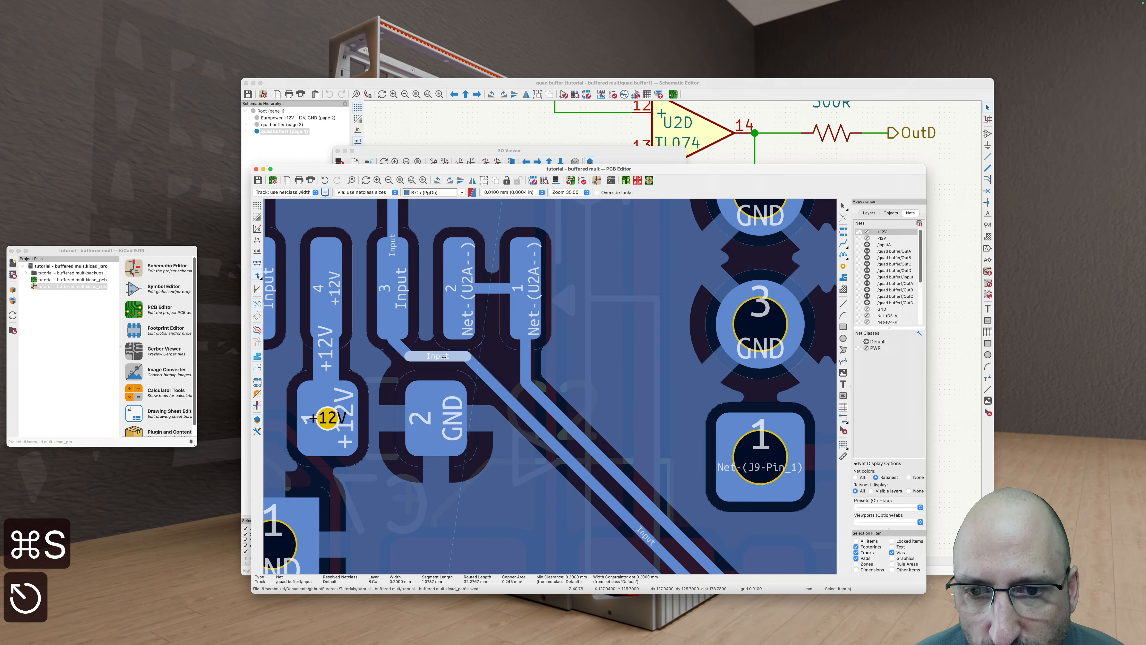
drag(444, 357, 418, 366)
scroll(419, 366, down, 2)
key(d)
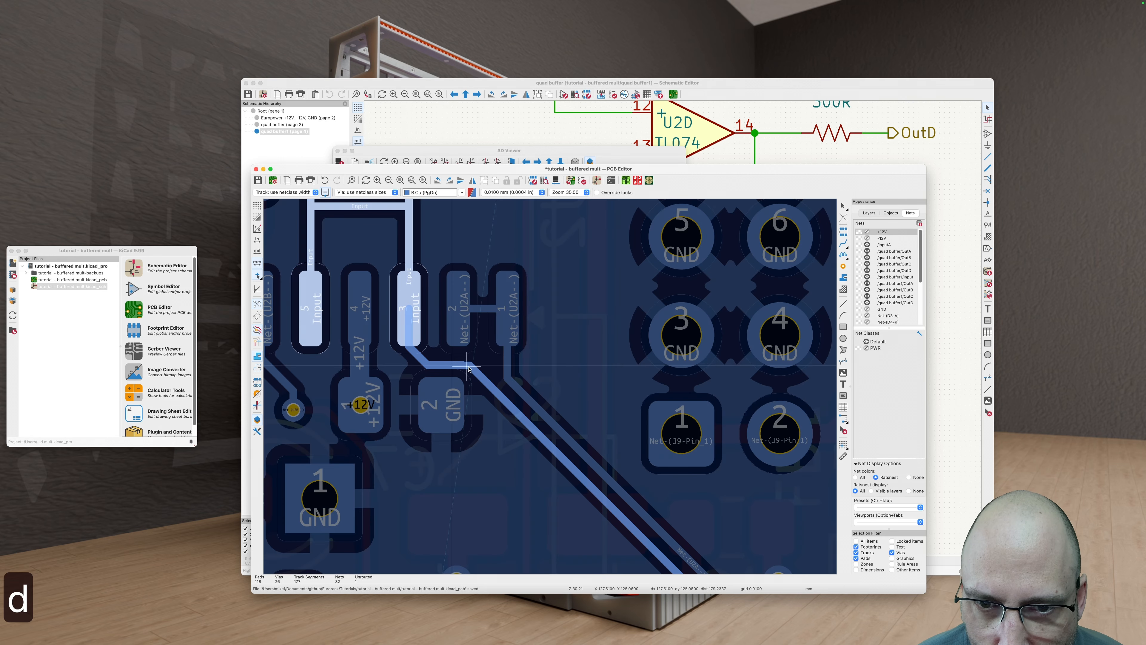
key(d)
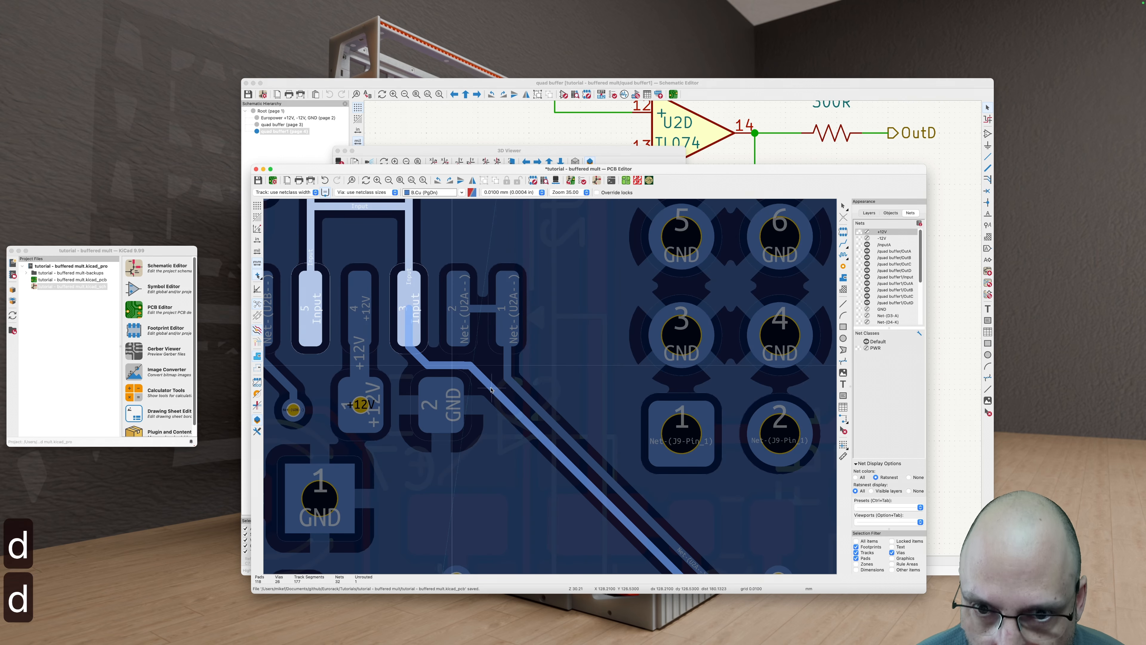
key(Escape)
key(d)
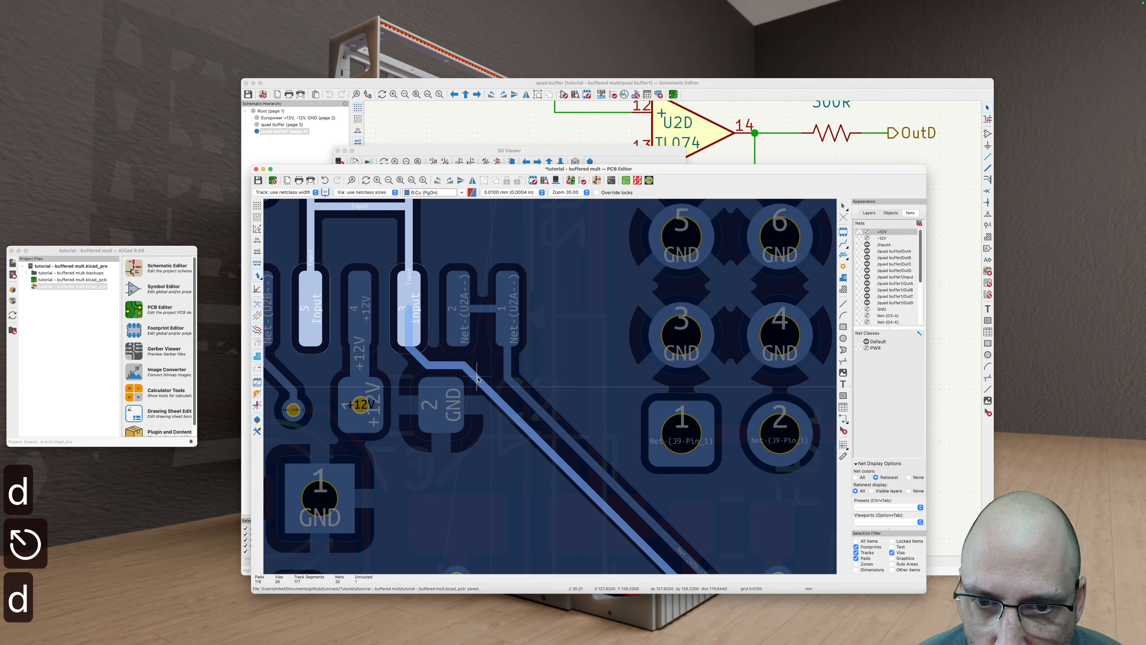
click(477, 381)
Step: Move the vertical Input segment above jack pin 3 left so it meets the pin diagonally, and select the long diagonal segment
scroll(477, 380, down, 4)
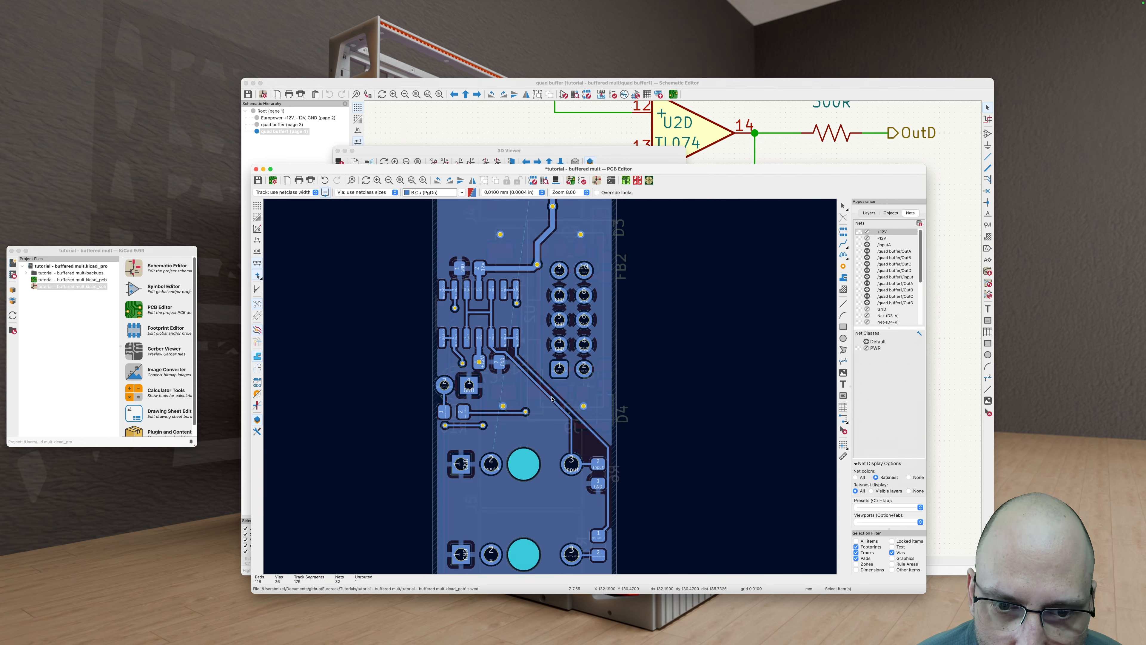
click(576, 448)
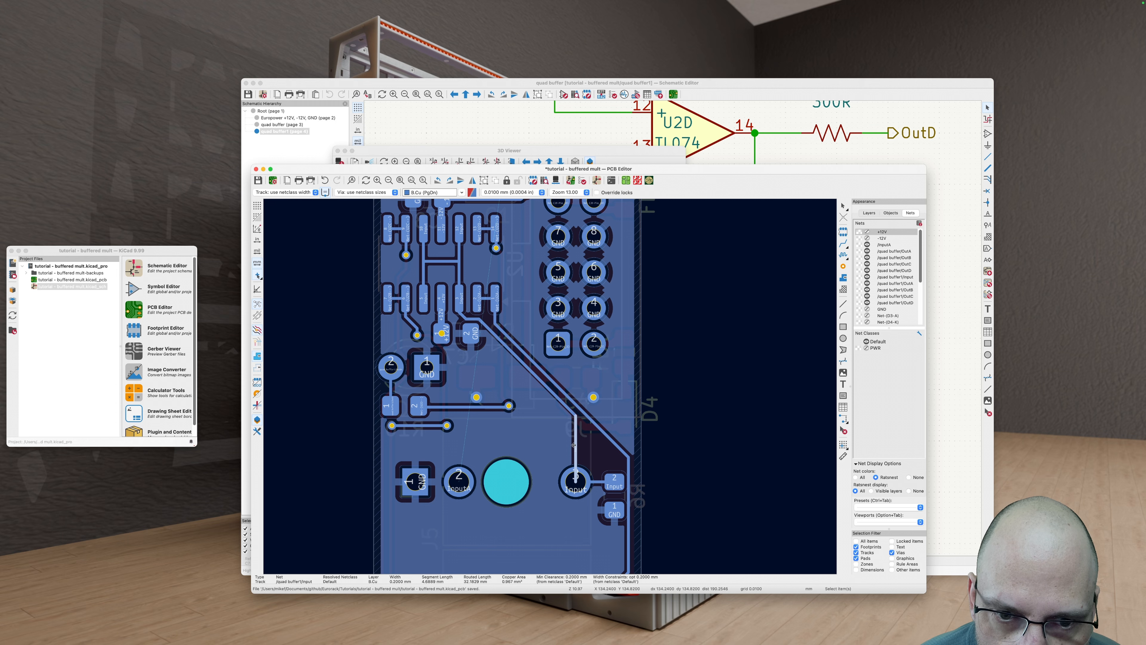
key(d)
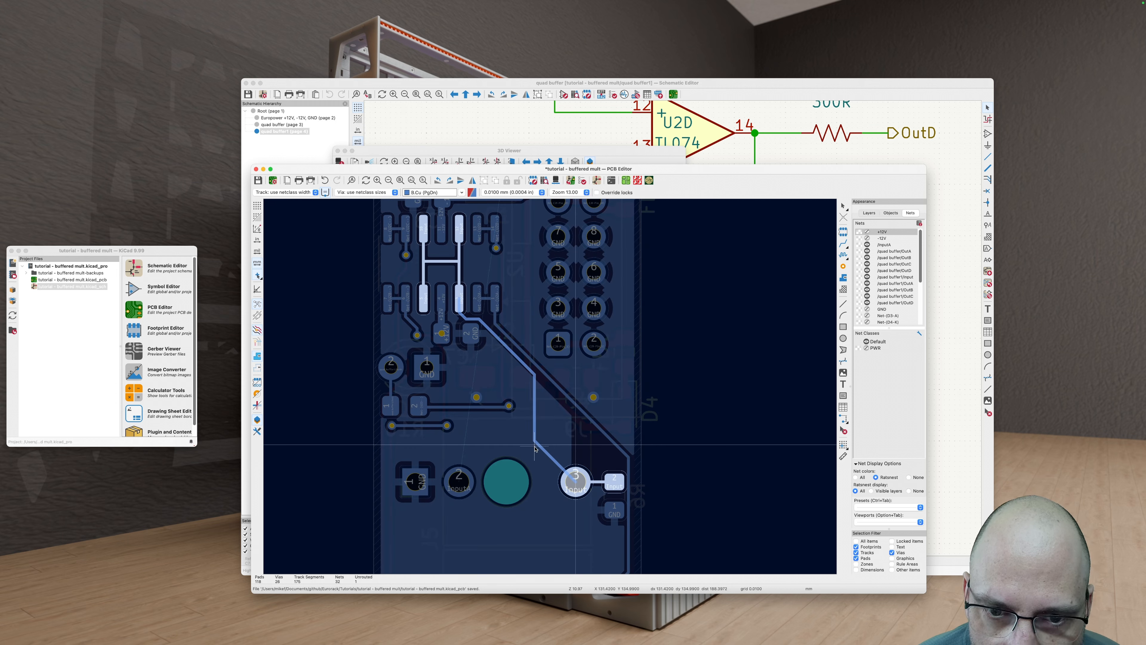
click(537, 429)
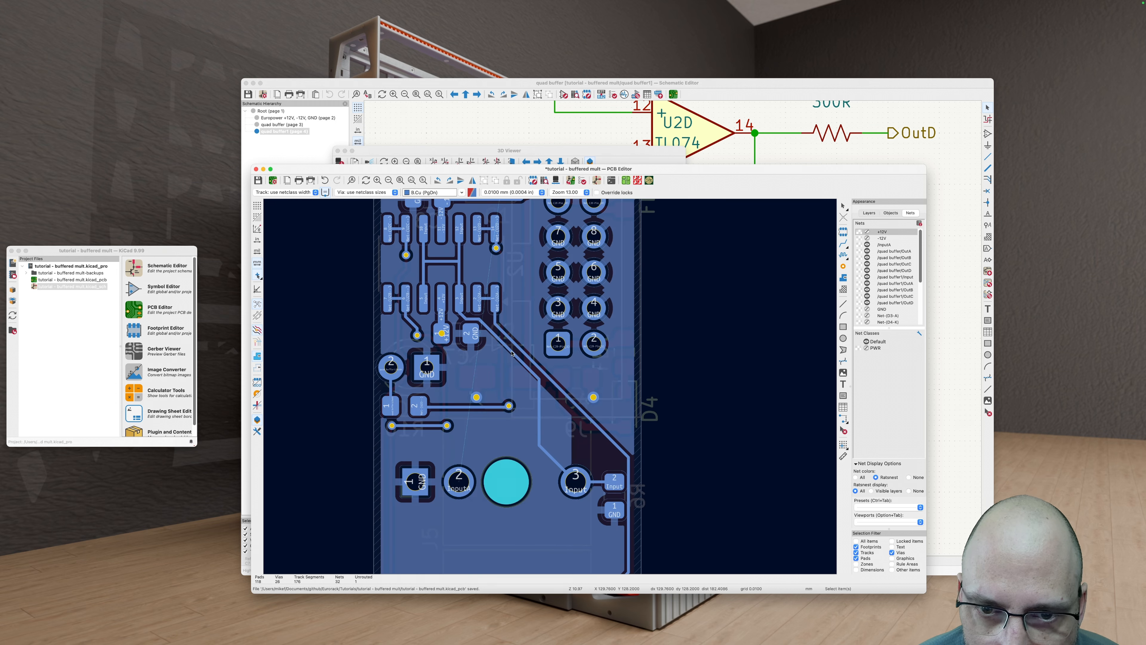
double_click(534, 375)
key(Escape)
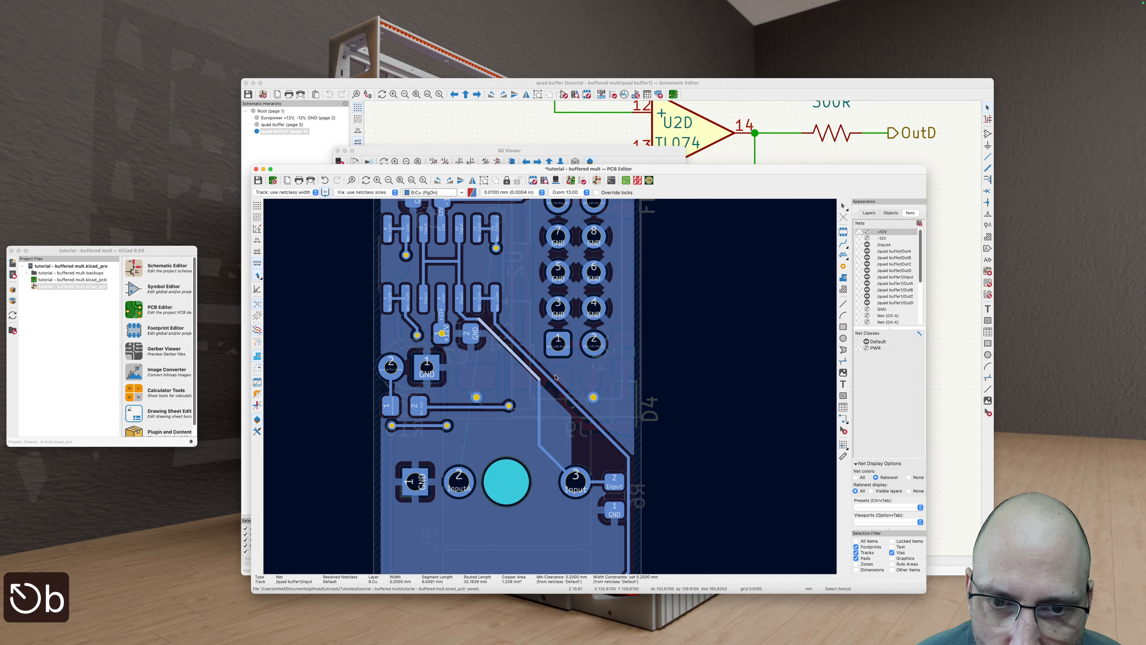
Step: Shift the long Net-(U2A--) diagonal slightly away from the parallel Input track and refill the zones
click(548, 377)
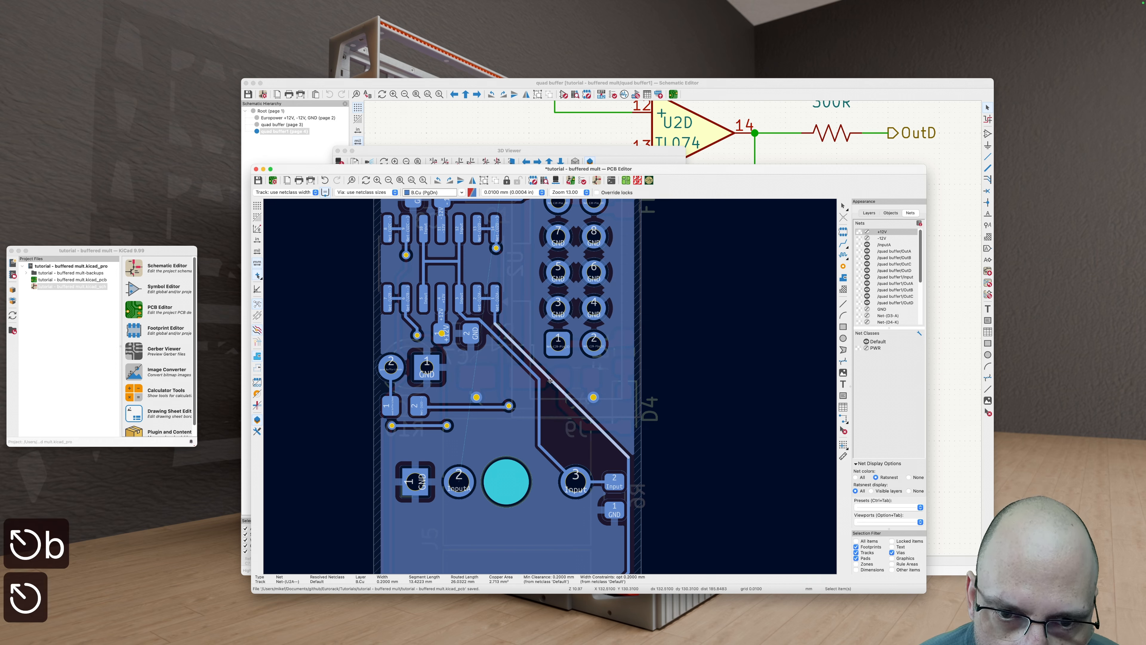
key(Escape)
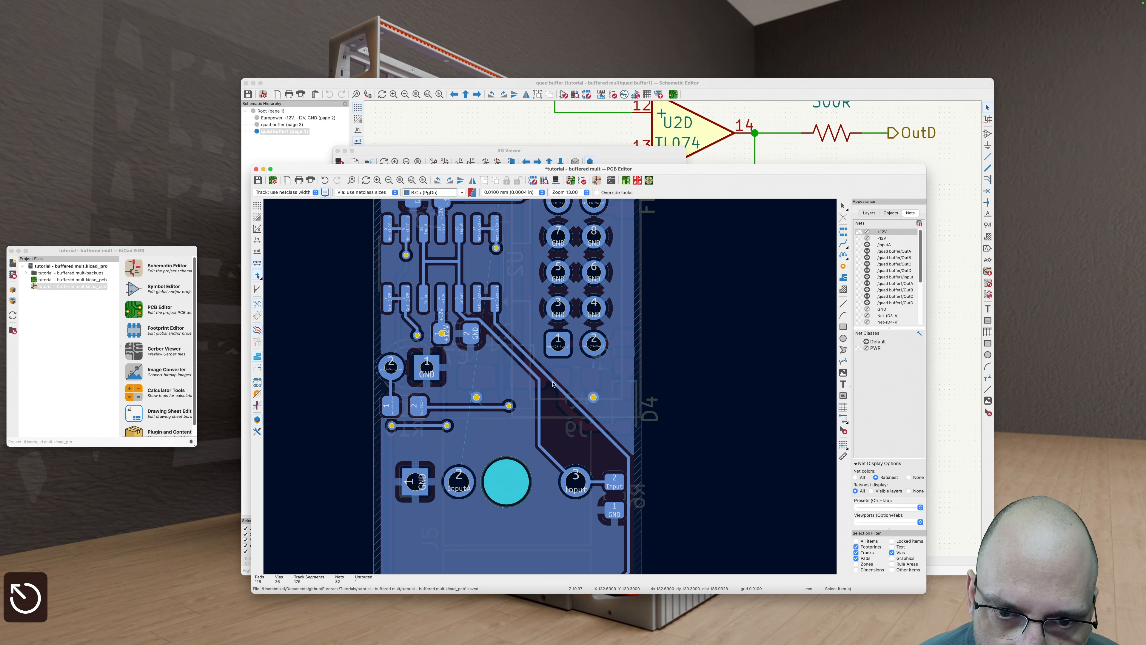
key(d)
key(Escape)
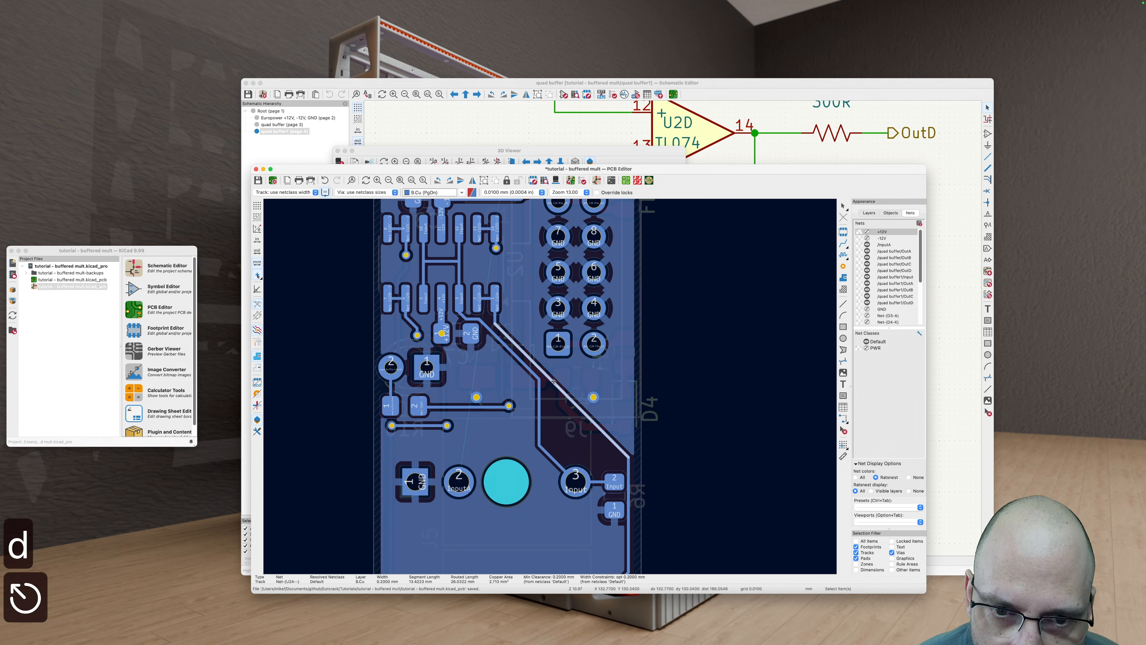
key(d)
key(b)
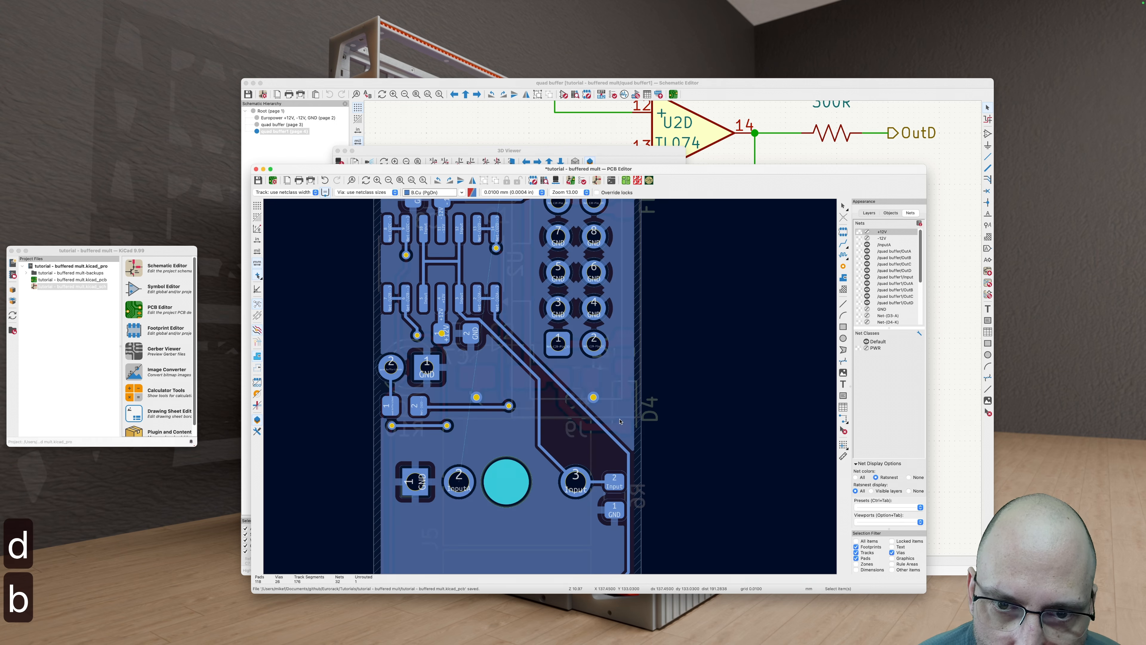
Step: Delete the short Input segment joining jack pin 3 to the adjacent resistor's pad 2 and refill the zones
key(BackSpace)
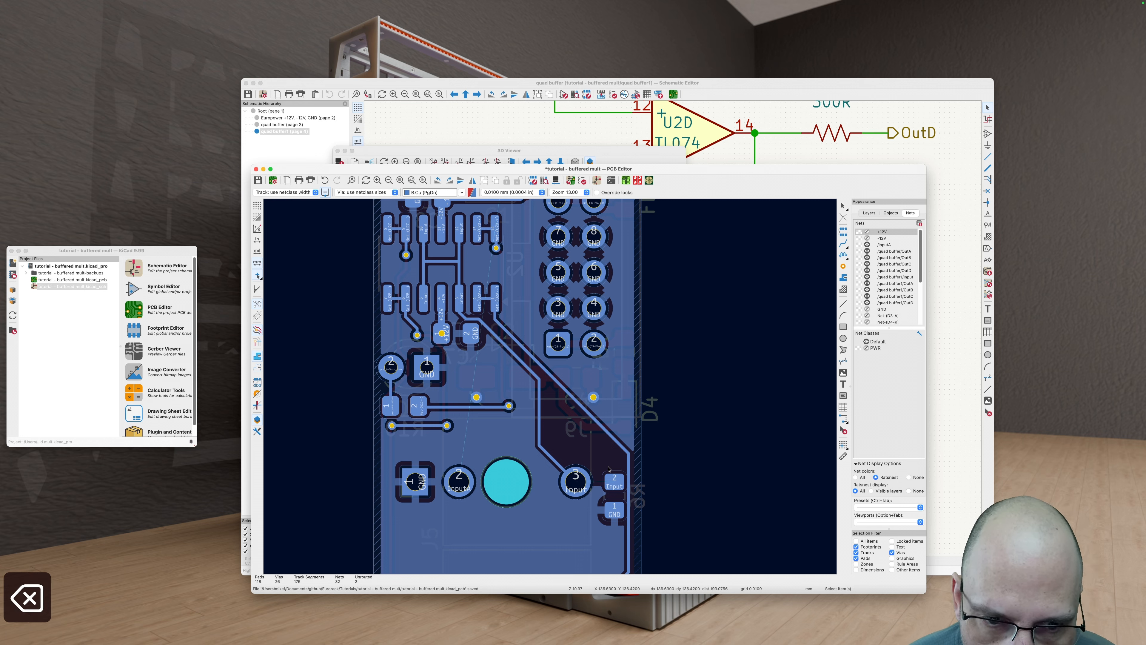
scroll(612, 463, down, 2)
key(b)
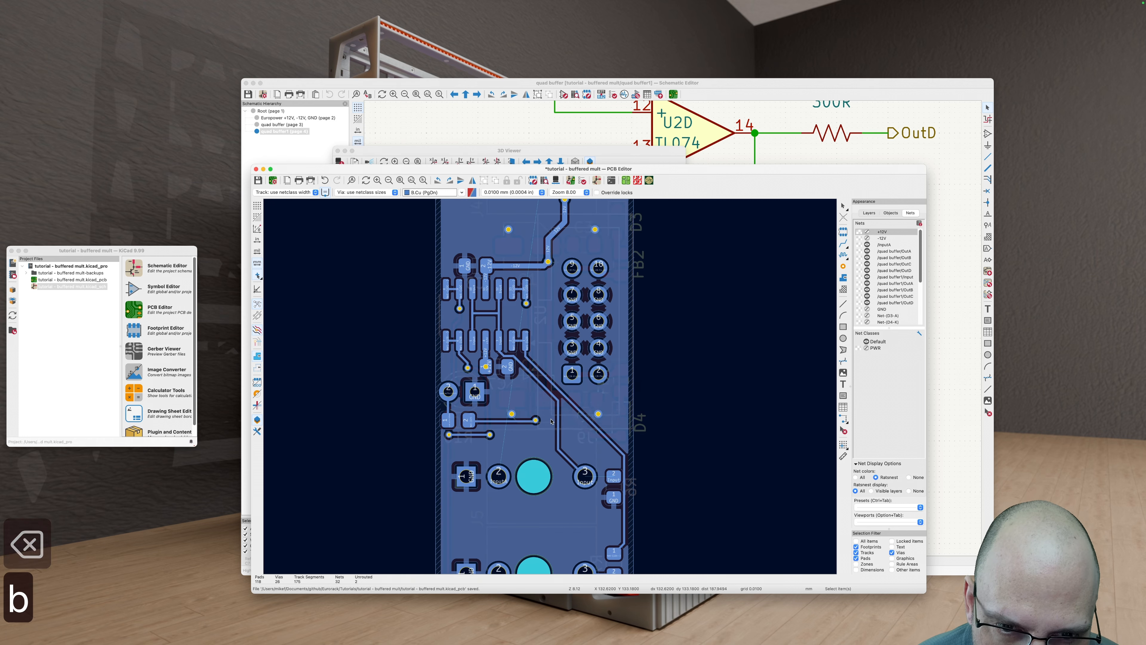
Step: Nudge the long Net-(U2A--) diagonal beside the bend of the Input track and refill the zones again
key(d)
click(563, 392)
key(b)
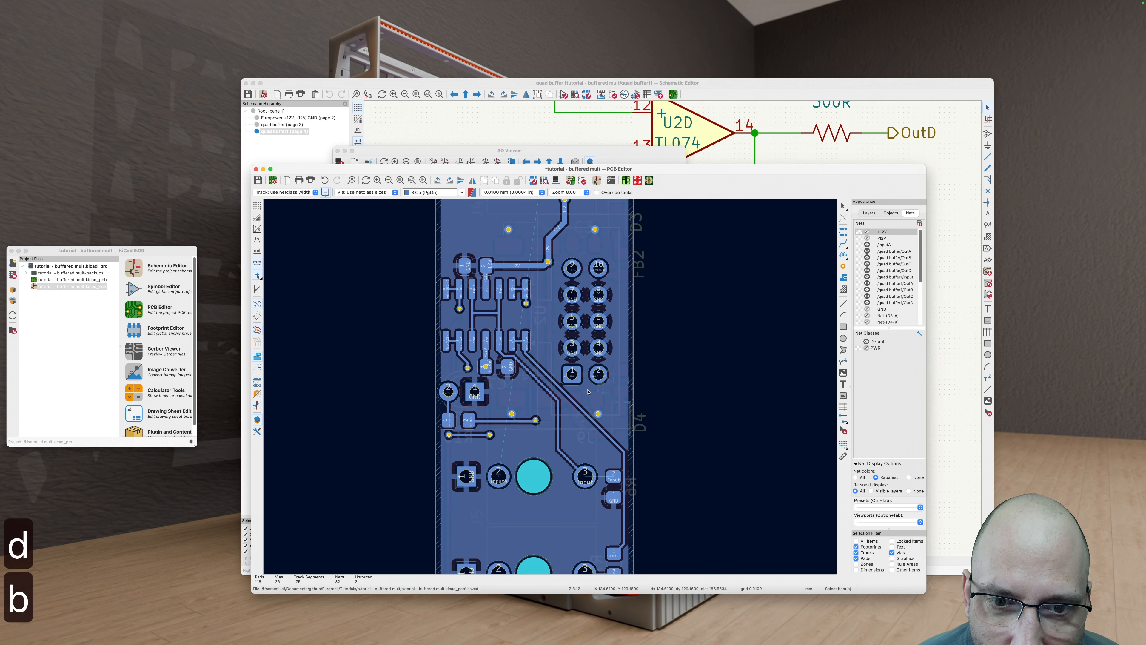
Step: Shift the vertical Input segment above jack pin 3 slightly left, try nudging the diagonal above it, and refill the zones
scroll(565, 388, up, 4)
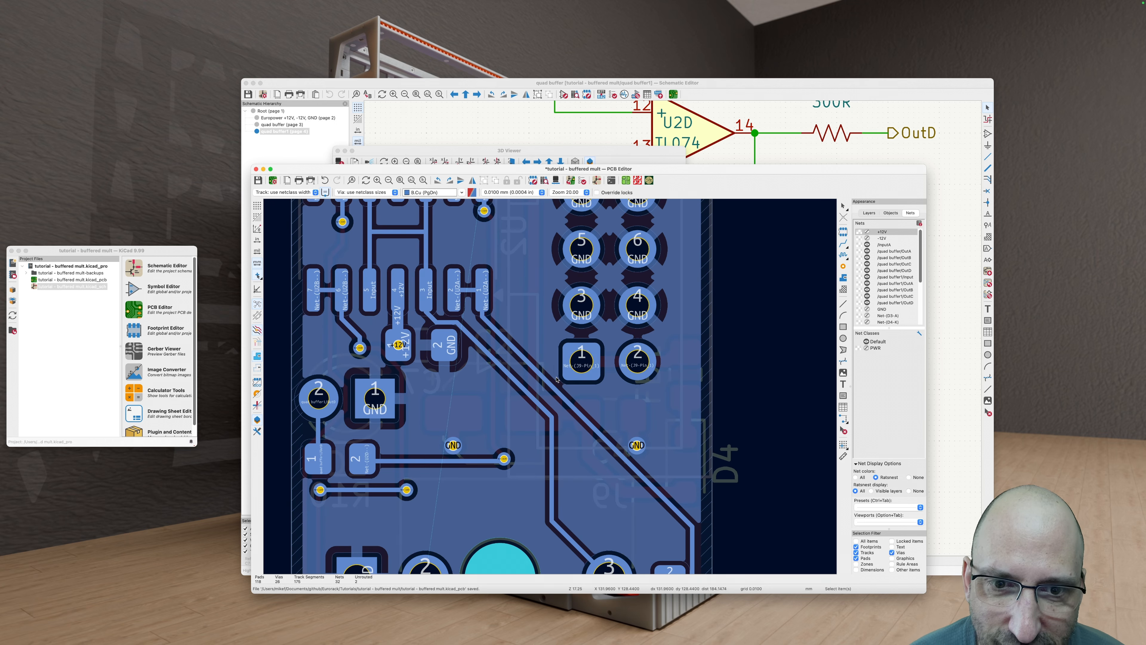
click(551, 425)
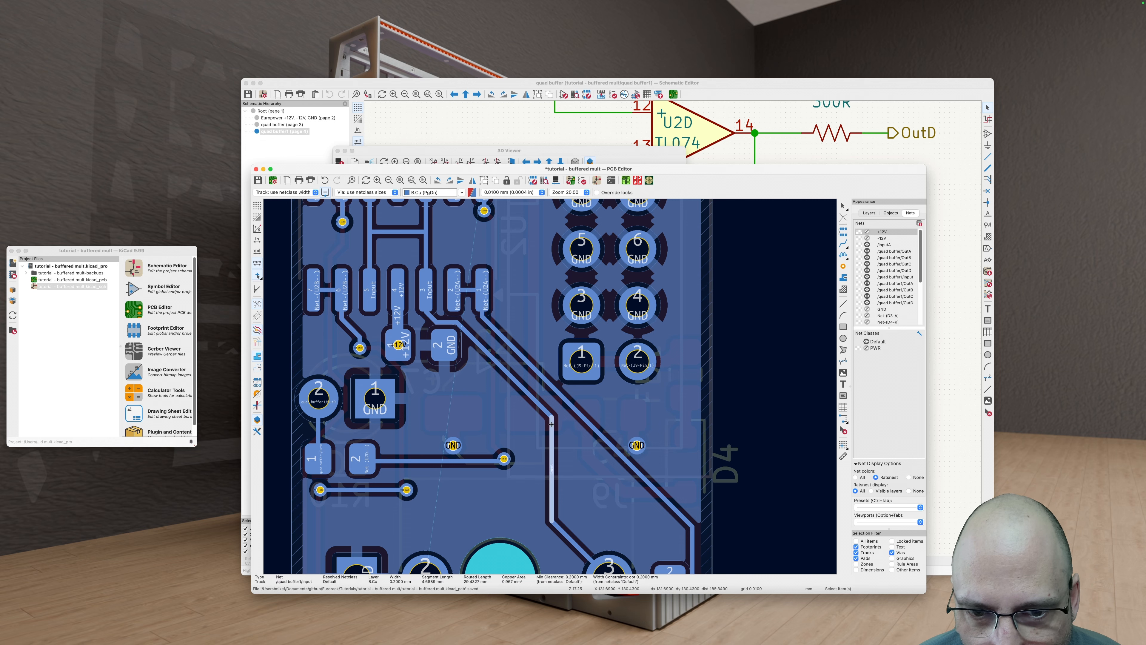
key(d)
click(530, 408)
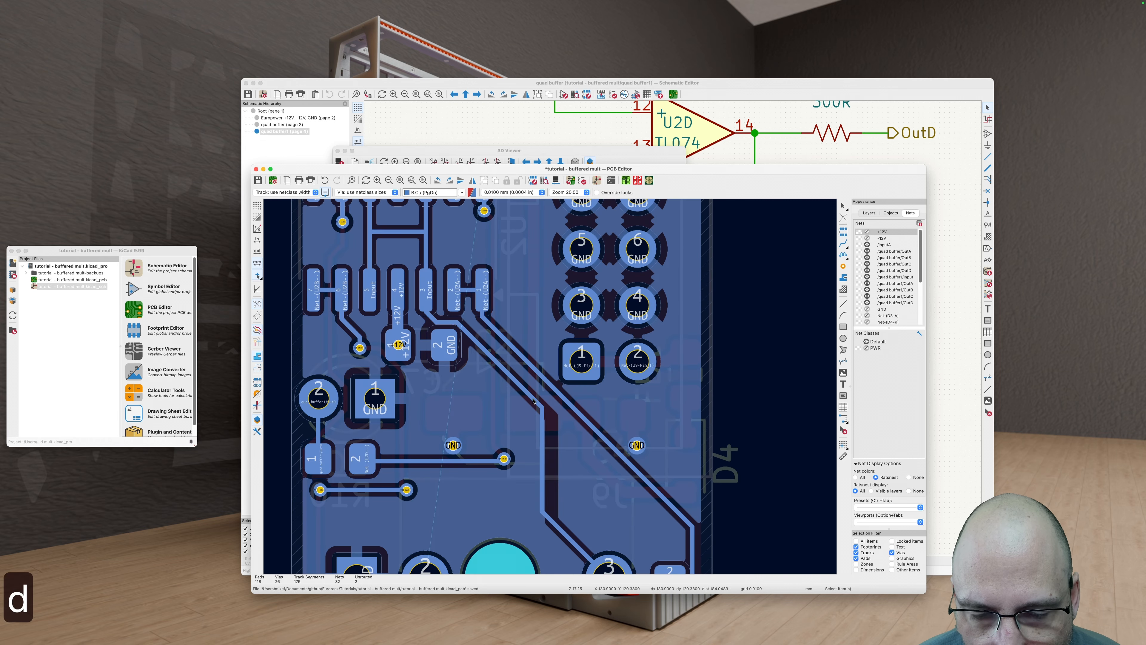
click(533, 399)
key(v)
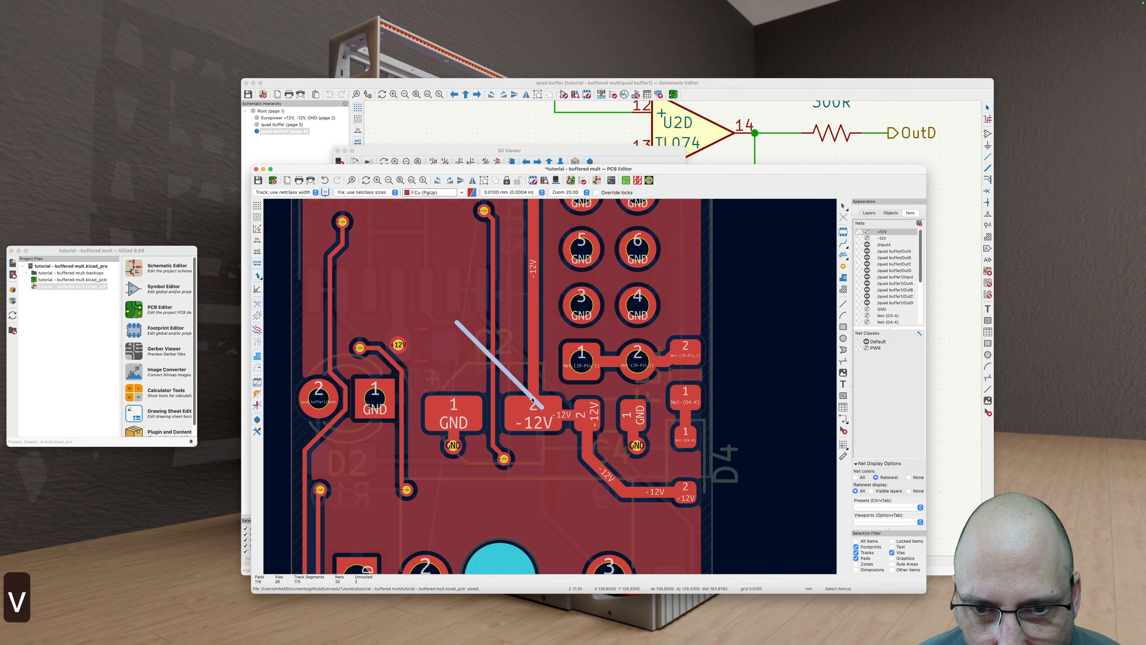
key(v)
key(d)
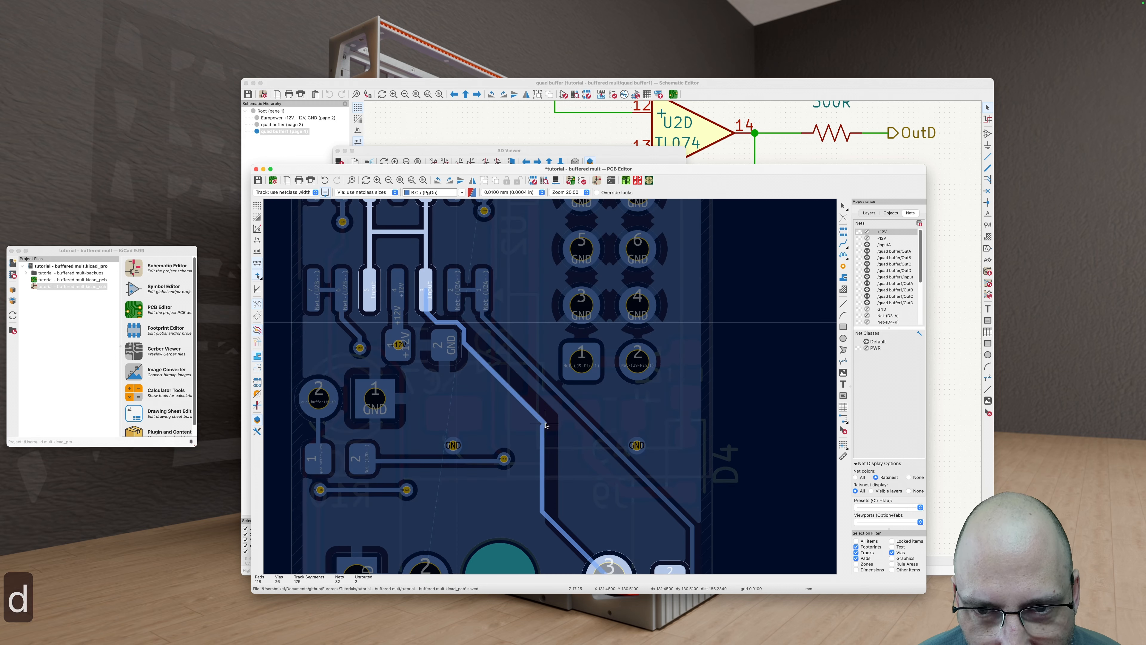
click(544, 410)
key(b)
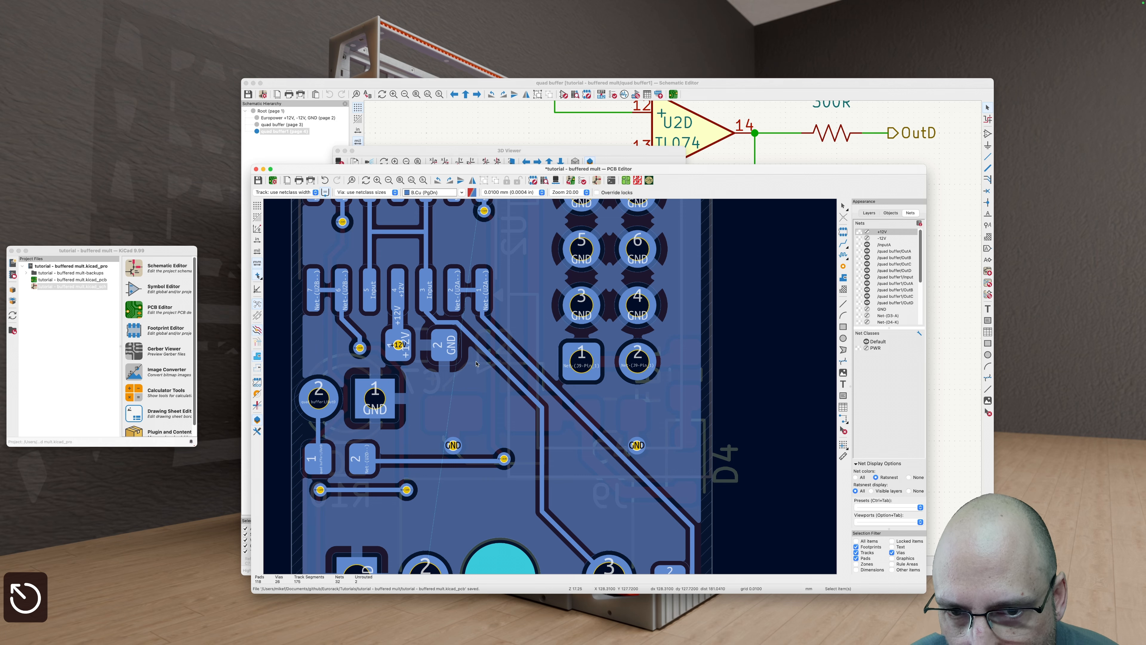
scroll(452, 341, down, 3)
scroll(490, 332, up, 3)
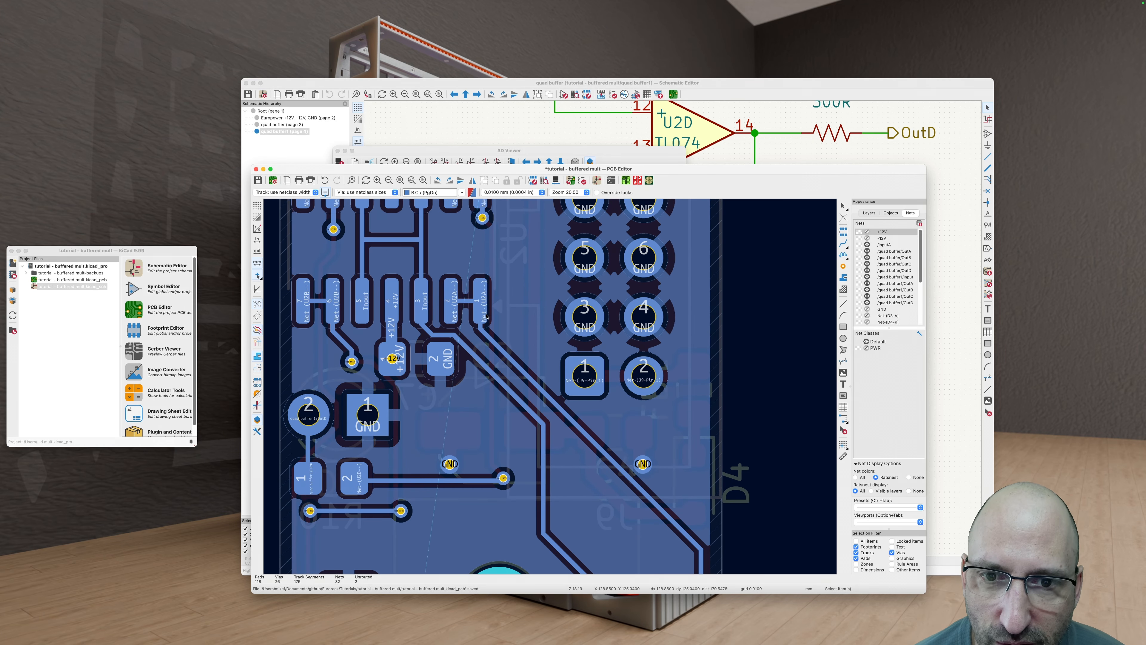
key(x)
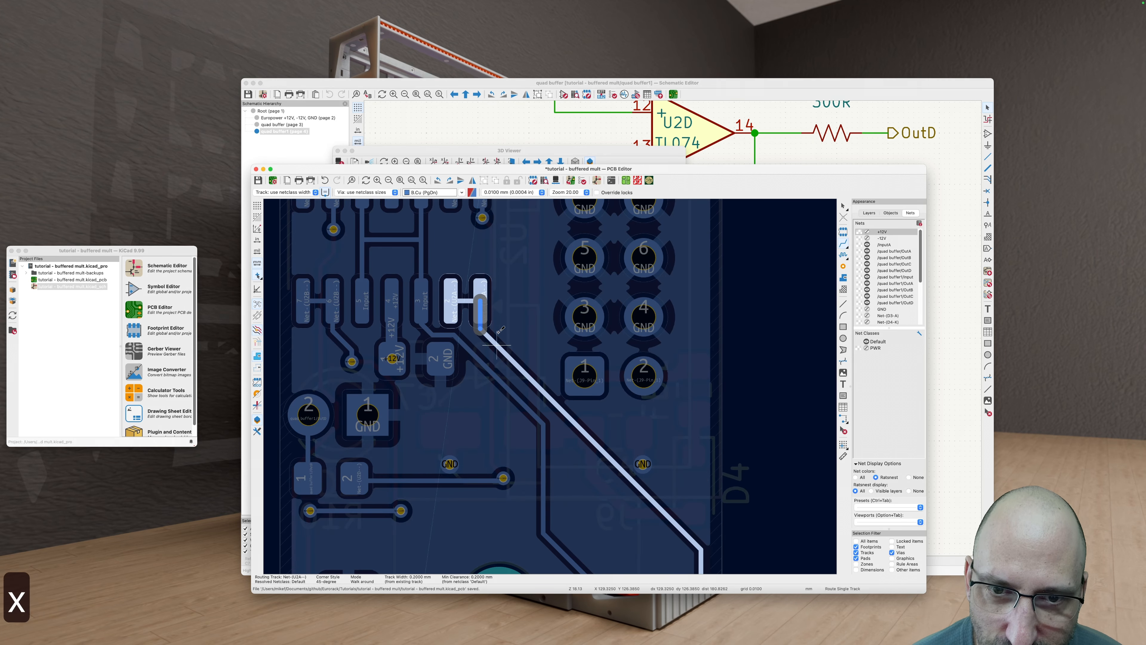
key(Escape)
click(481, 301)
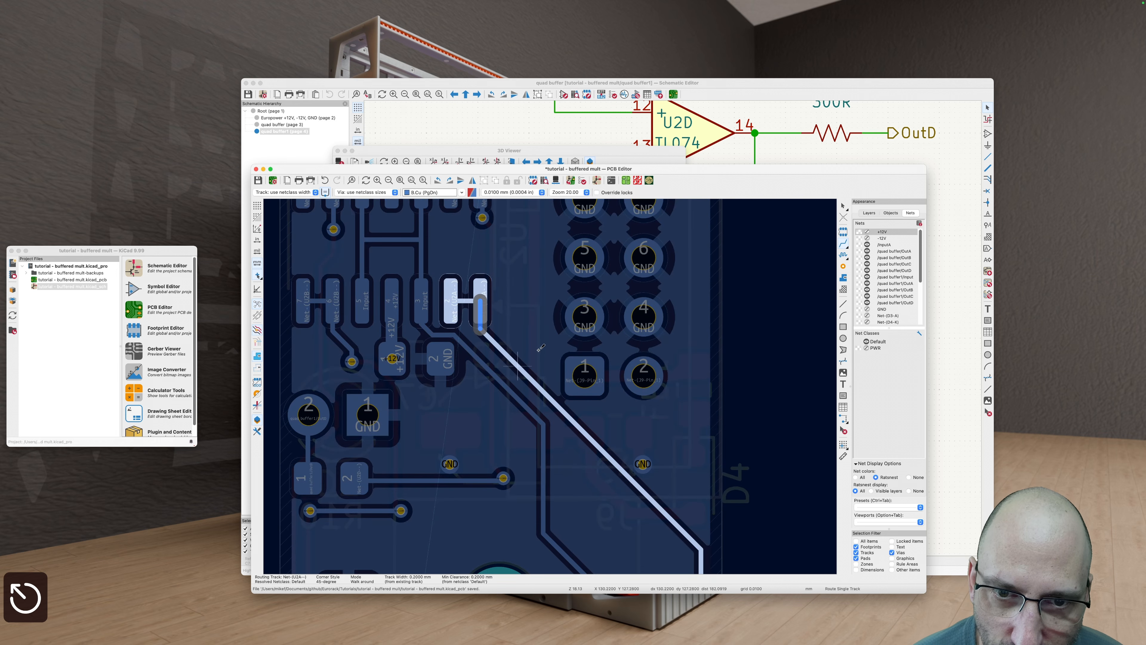
key(Escape)
Step: Reroute the Net-(U2A--) track from its long diagonal vertically, then diagonally into the side of U2 pin 1, and refill the zones
click(545, 394)
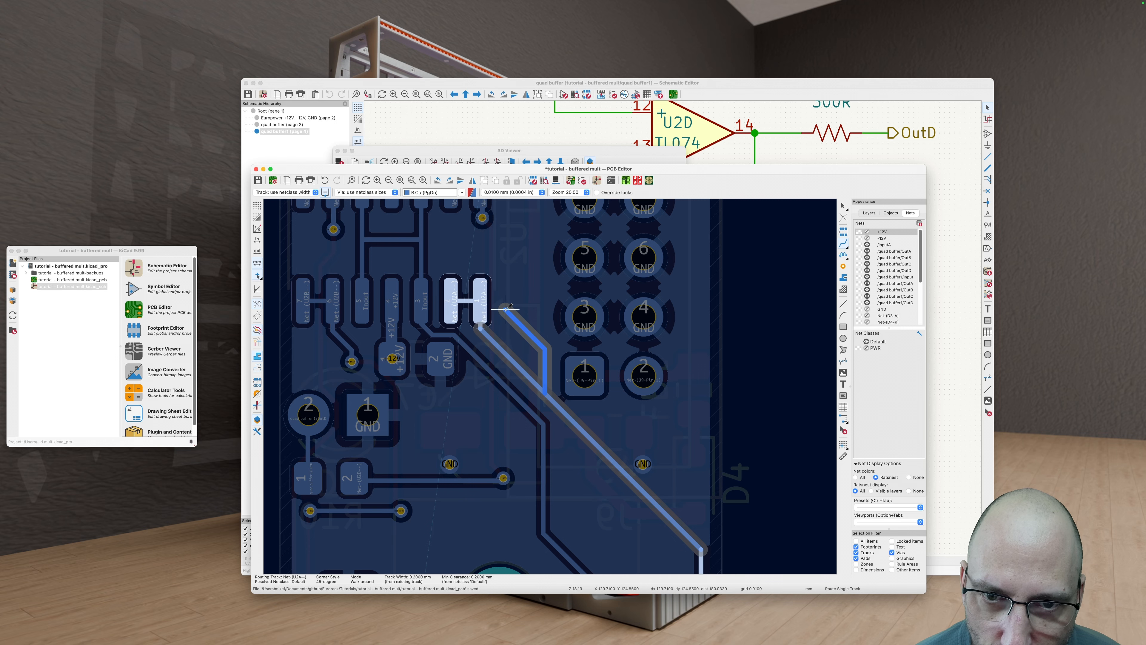
click(482, 311)
key(b)
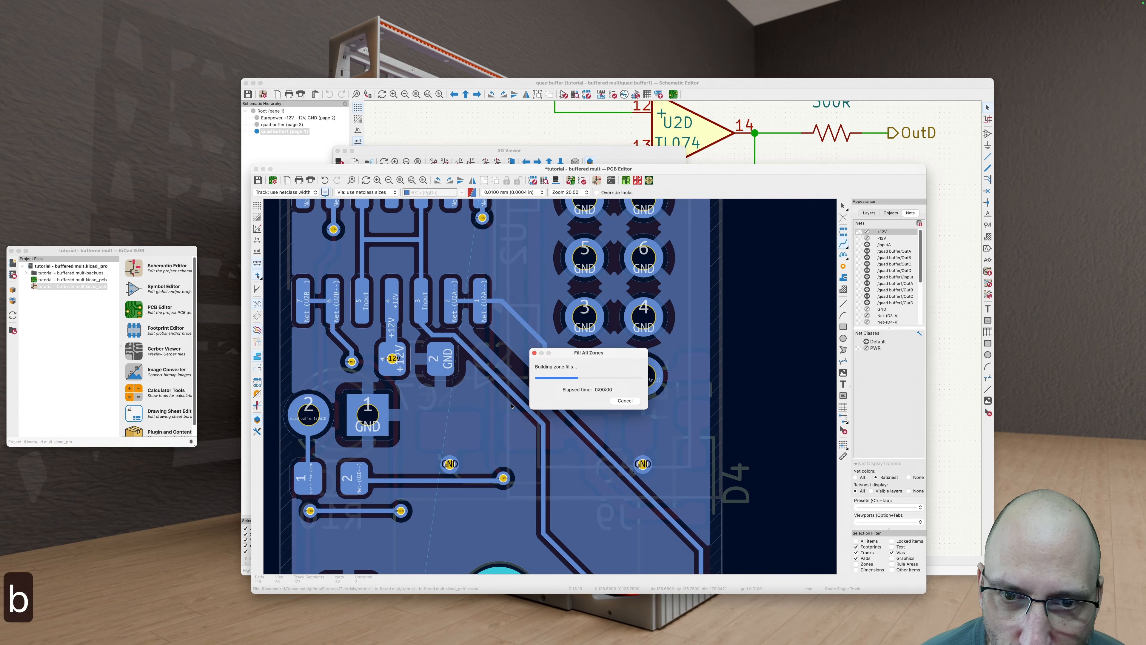
Step: Shift the lower part of the Input diagonal left, adding a jog above its vertical segment, and refill the zones
scroll(506, 362, down, 5)
scroll(526, 403, up, 3)
key(Escape)
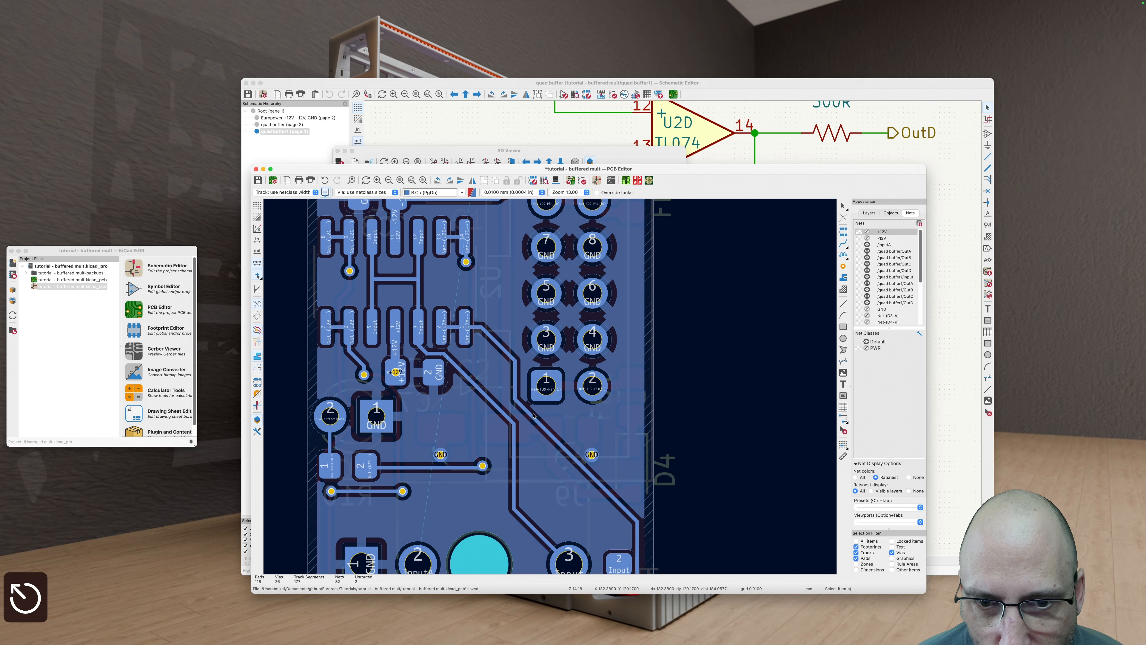
drag(515, 428, 501, 424)
key(b)
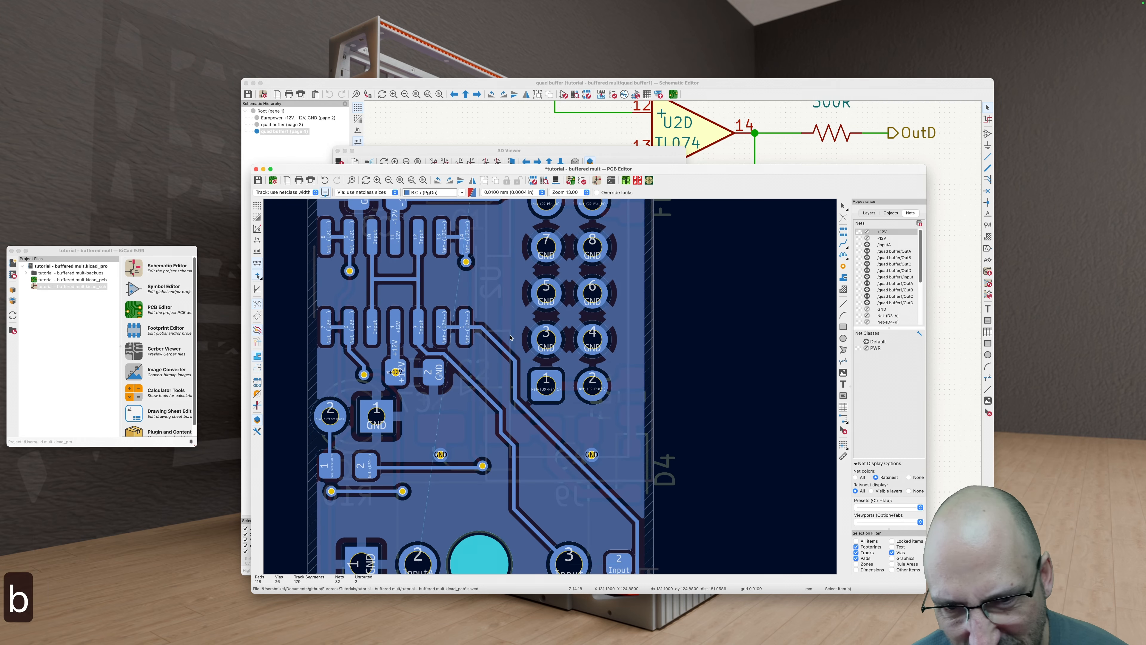
Step: Move the vertical Net-(U2A--) segment beside the jack resistors slightly toward the board edge and refill the zones
scroll(508, 346, down, 3)
scroll(527, 305, down, 2)
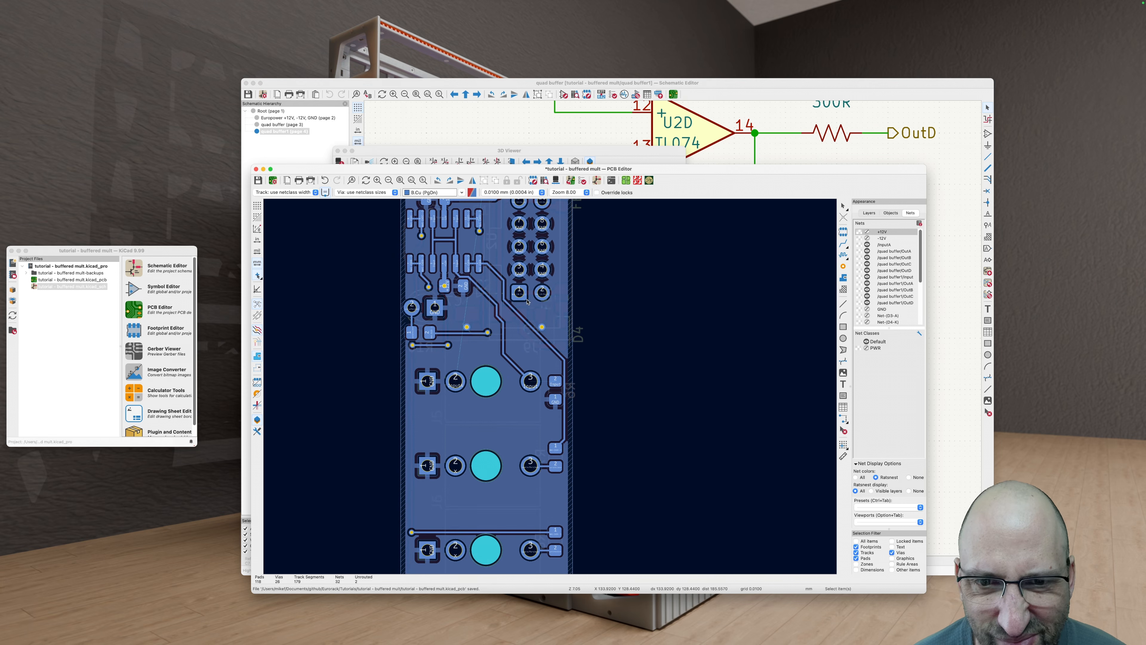
click(565, 392)
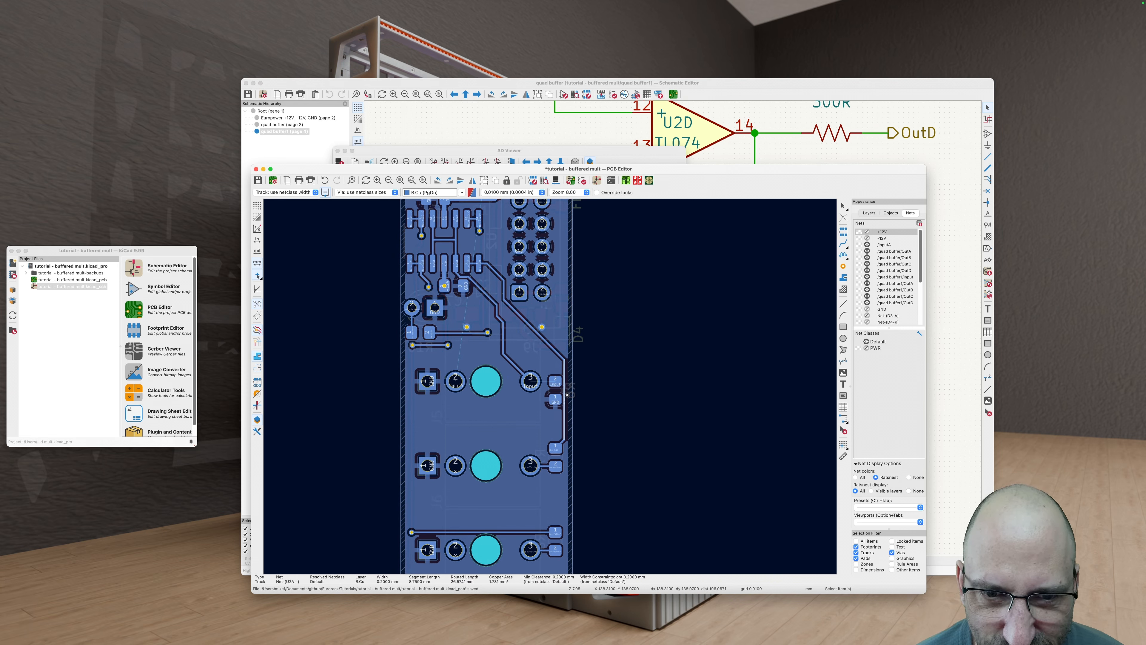
drag(567, 395, 571, 397)
key(b)
scroll(531, 353, up, 2)
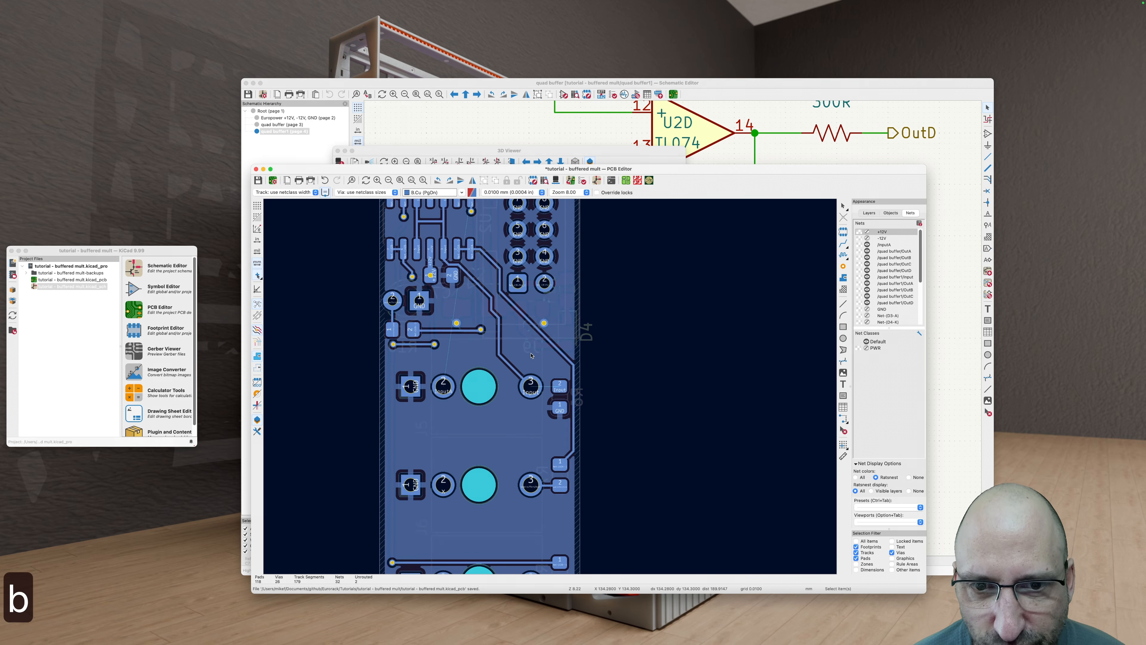
Step: Delete the Net-(U2A--) track between U2 pin 1 and the vertical segment along the board edge, and refill the zones
scroll(531, 355, up, 3)
scroll(564, 388, down, 1)
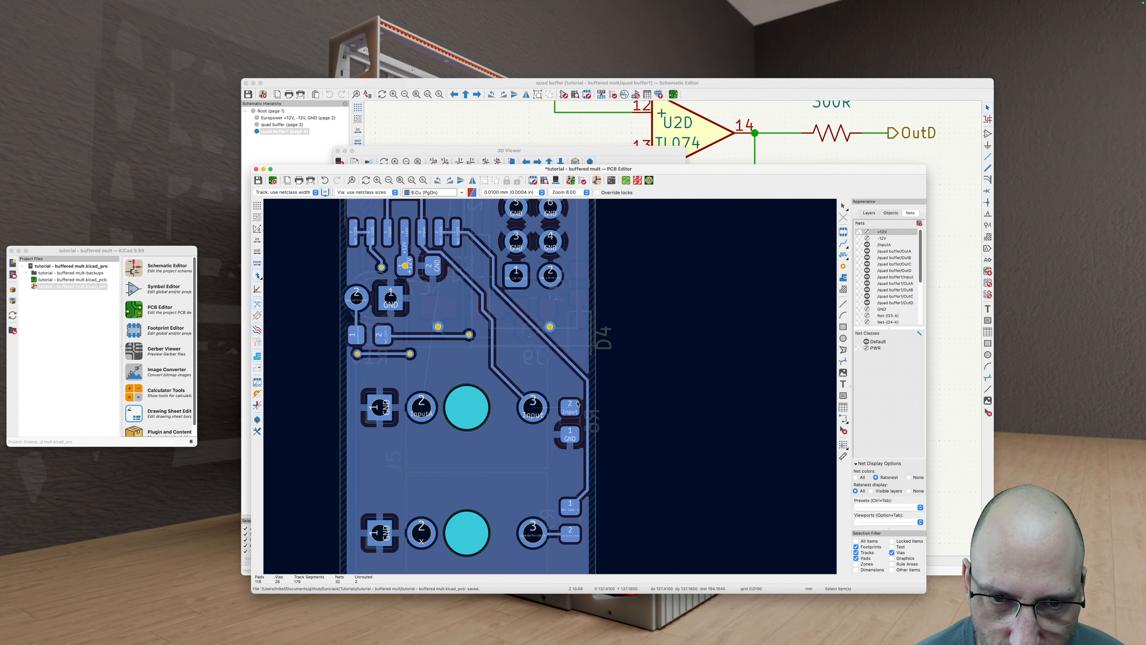
scroll(585, 398, down, 2)
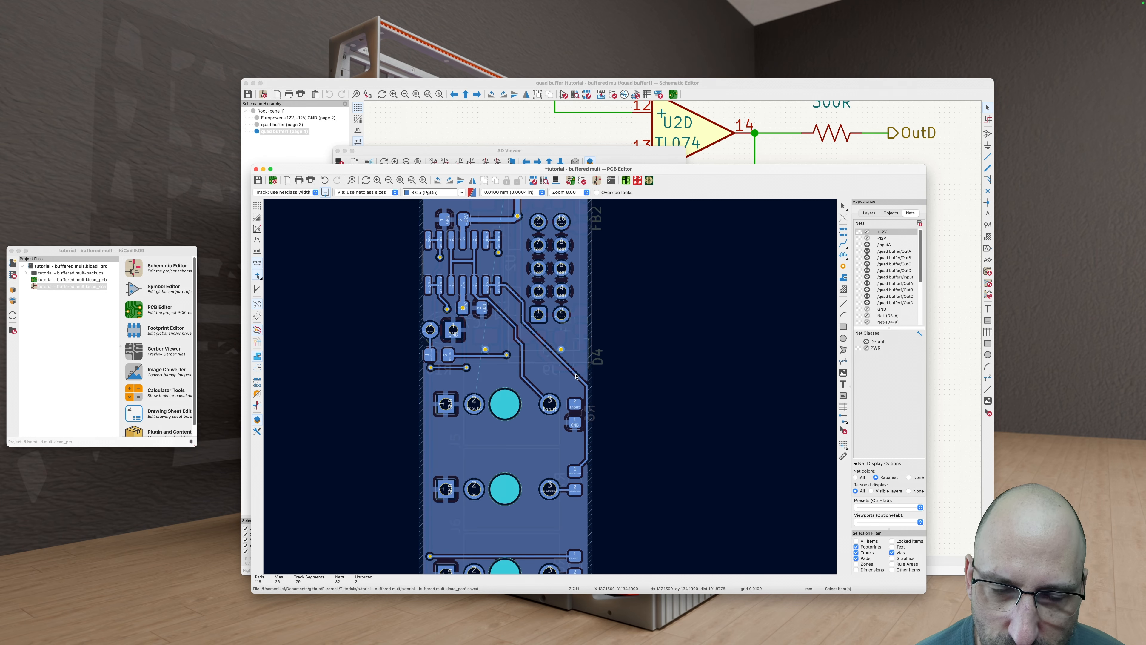
click(575, 375)
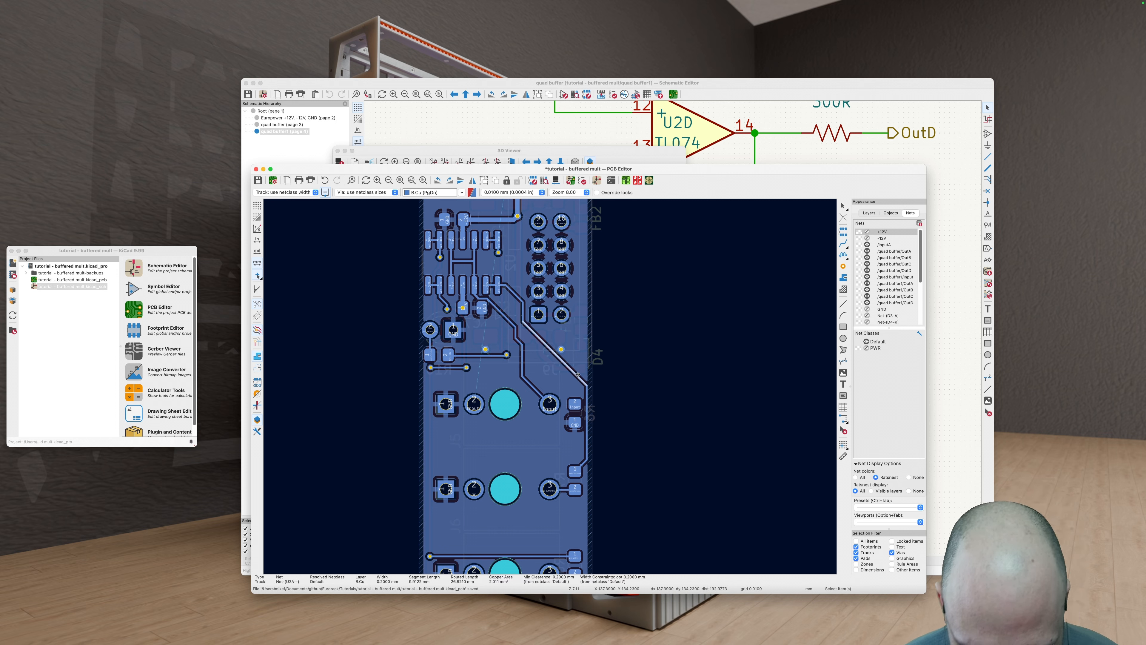
key(Return)
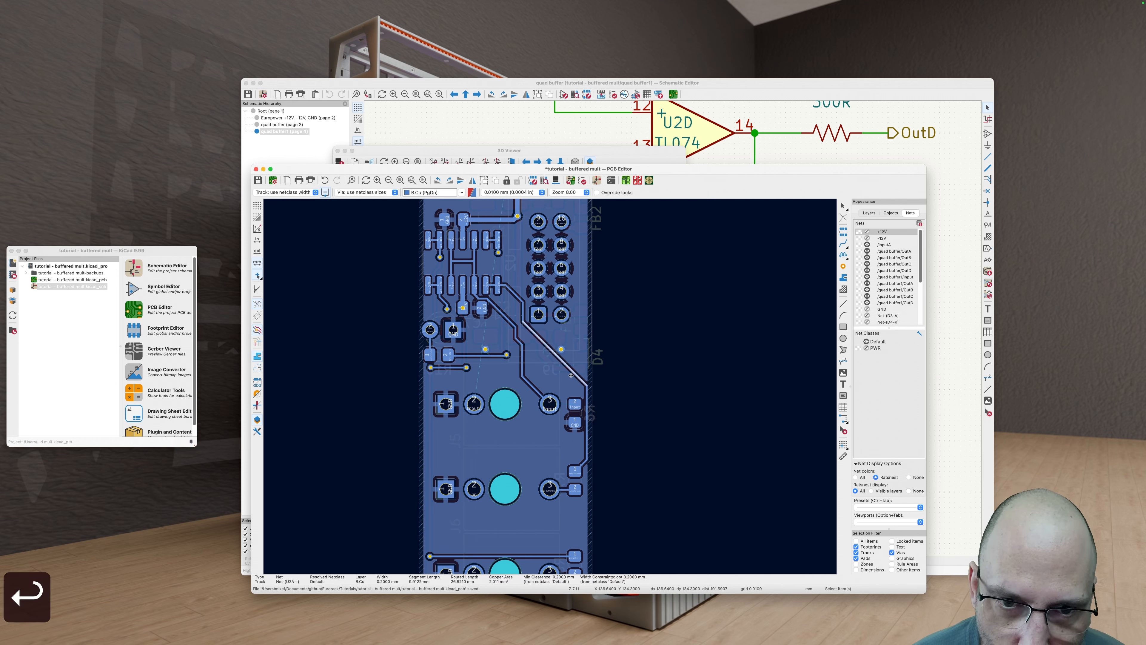
key(BackSpace)
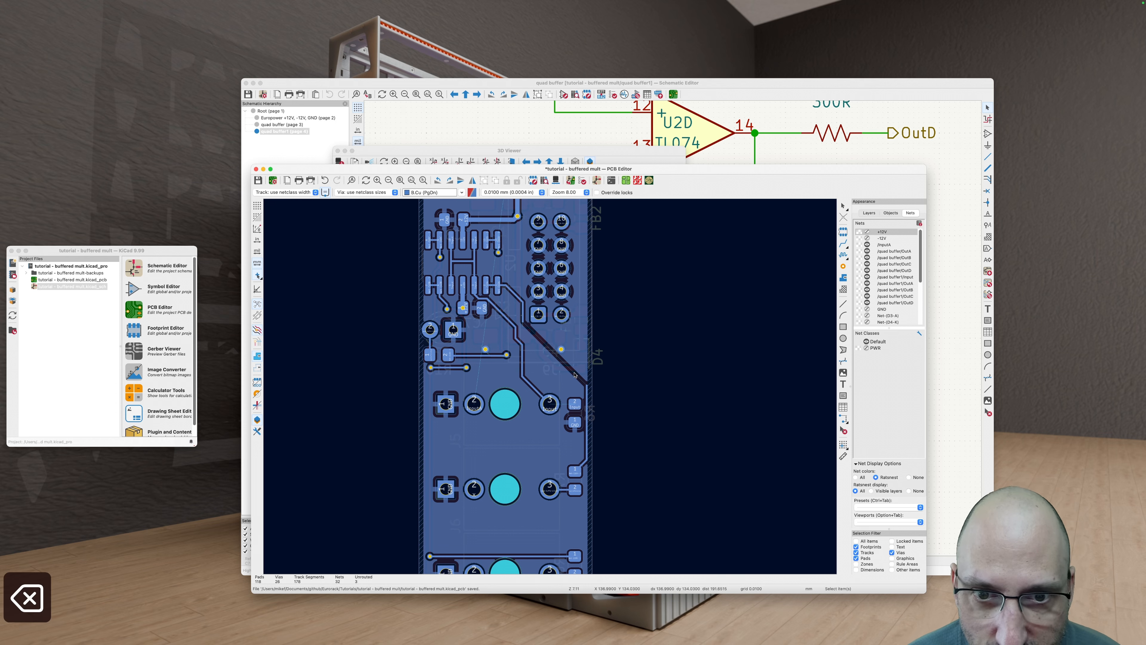
click(524, 310)
key(BackSpace)
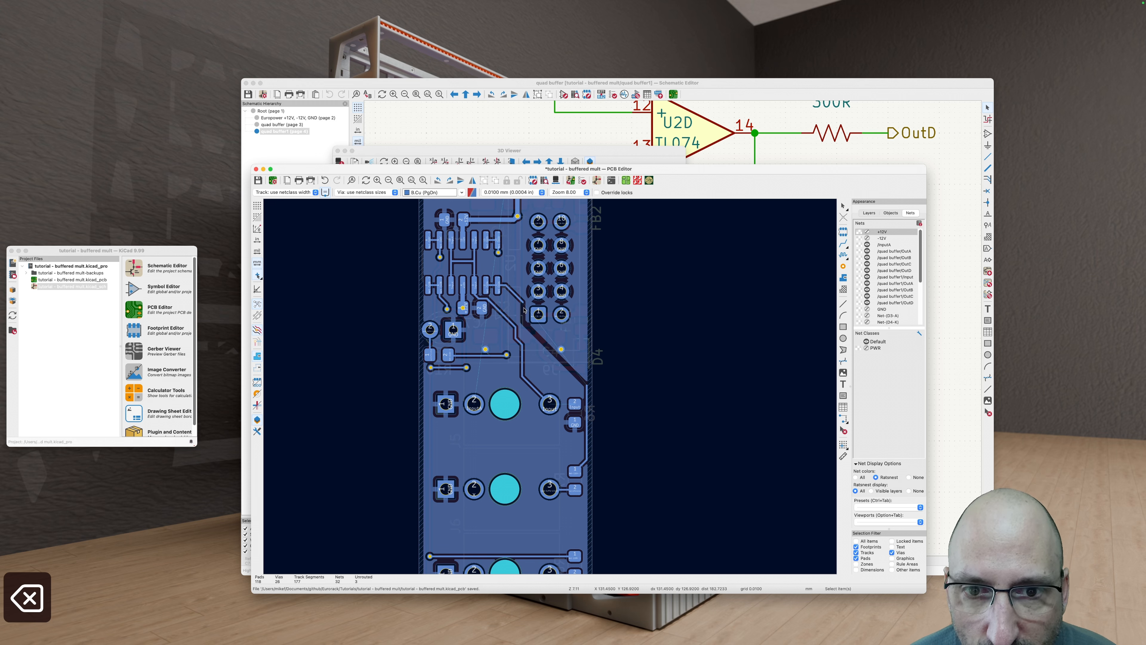
click(523, 300)
click(519, 299)
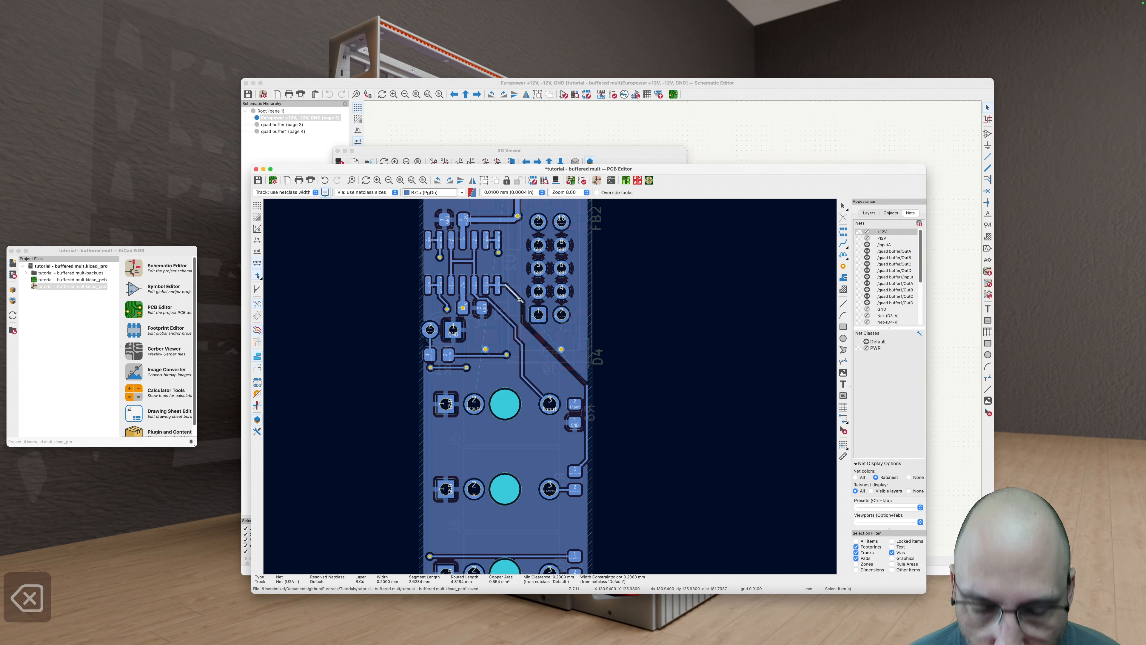
key(u)
key(BackSpace)
key(b)
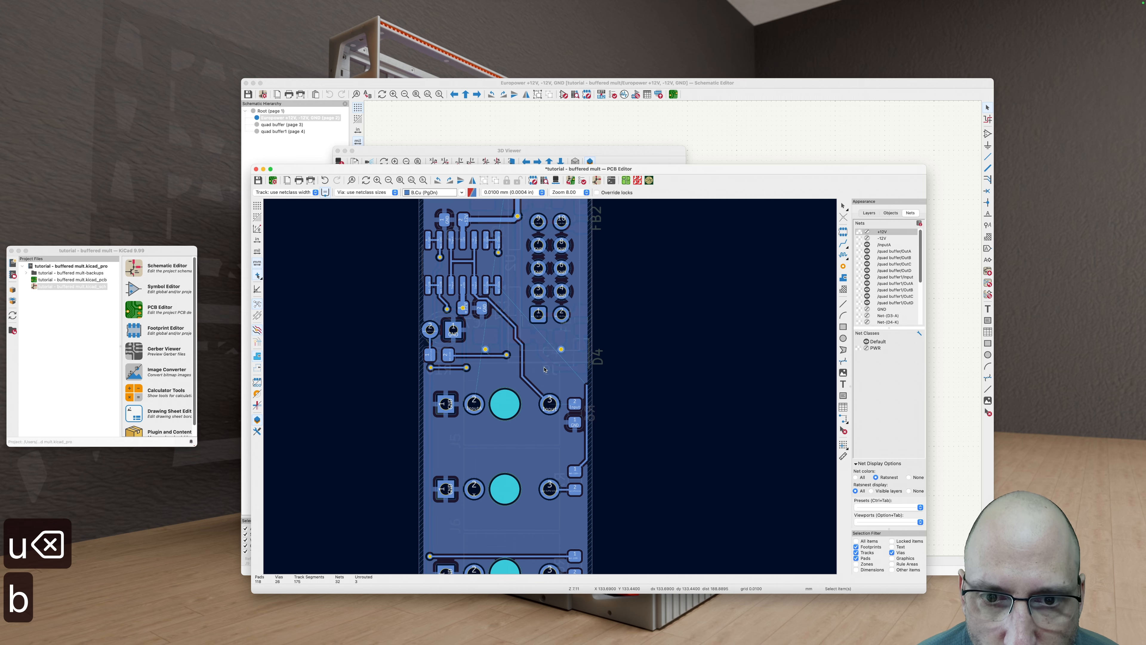
Step: Delete the whole Input track between U2 pin 3 and jack pin 3 and refill the zones
scroll(545, 371, up, 2)
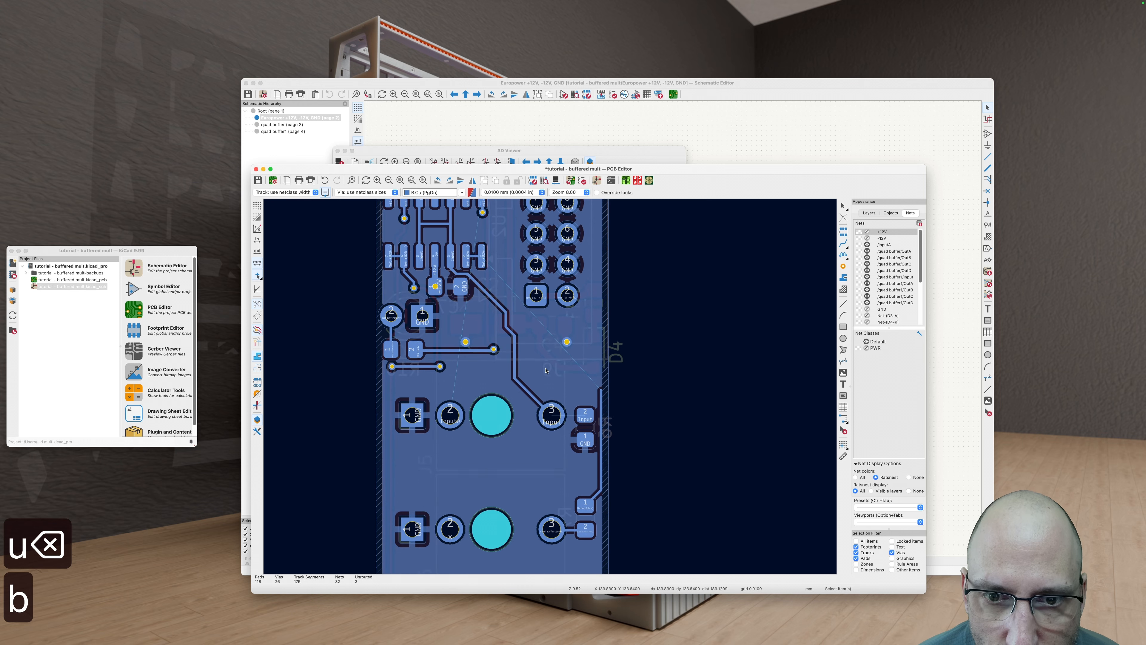
click(532, 400)
key(u)
key(BackSpace)
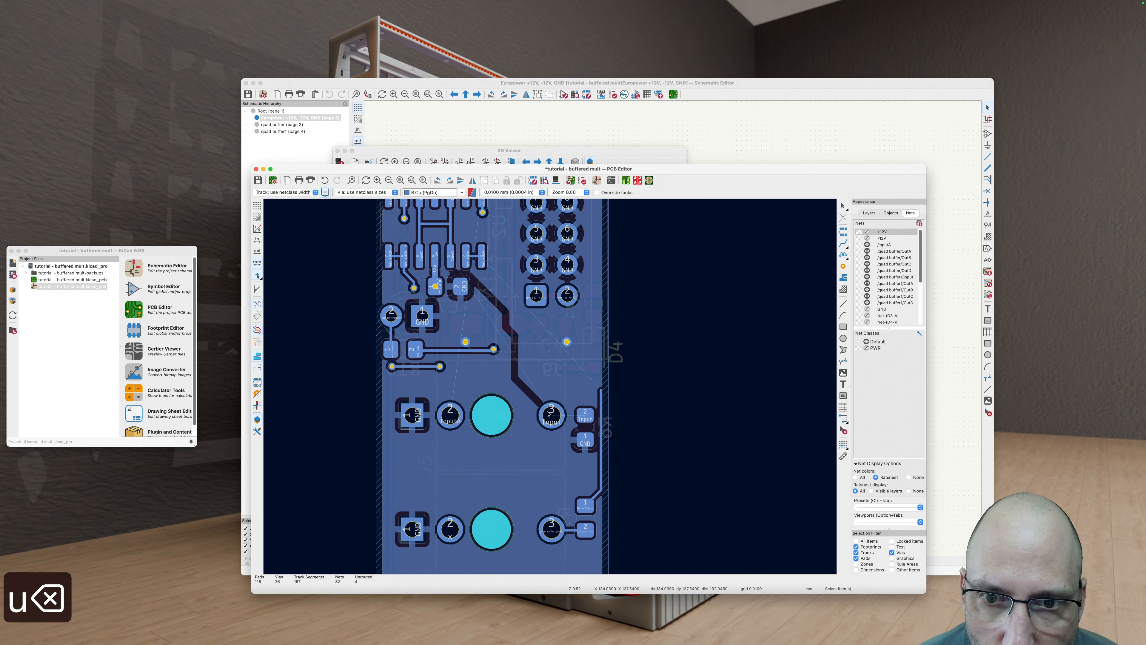
scroll(494, 334, up, 1)
key(b)
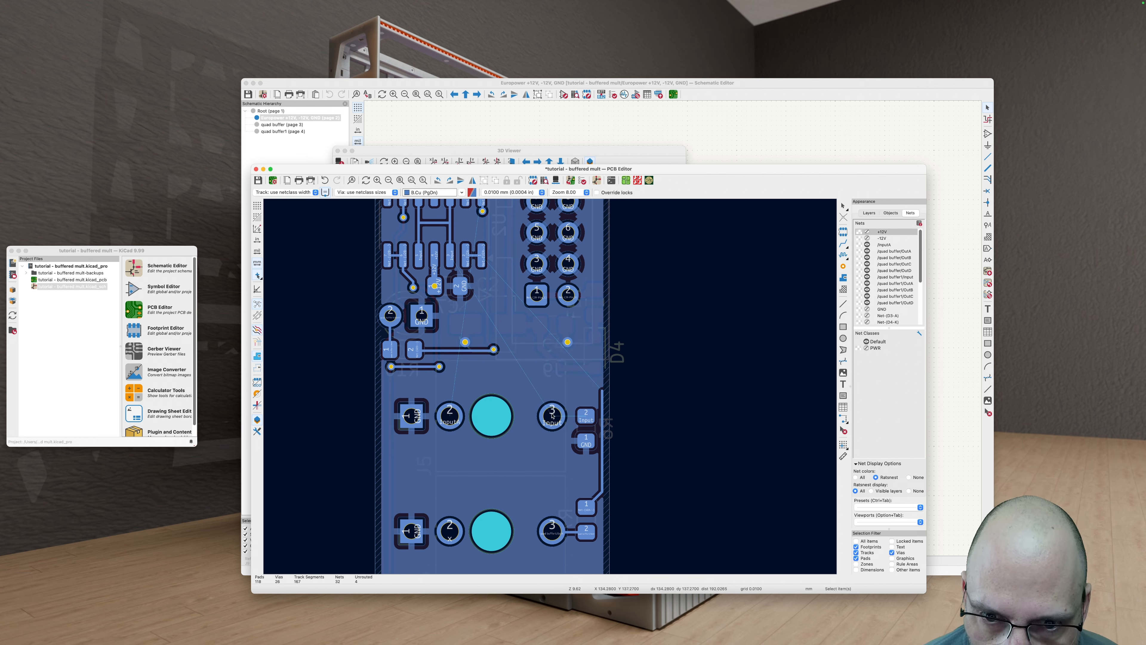
Step: Route the Input track on B.Cu from jack pin 3 to a via just above the round jack cutout
key(x)
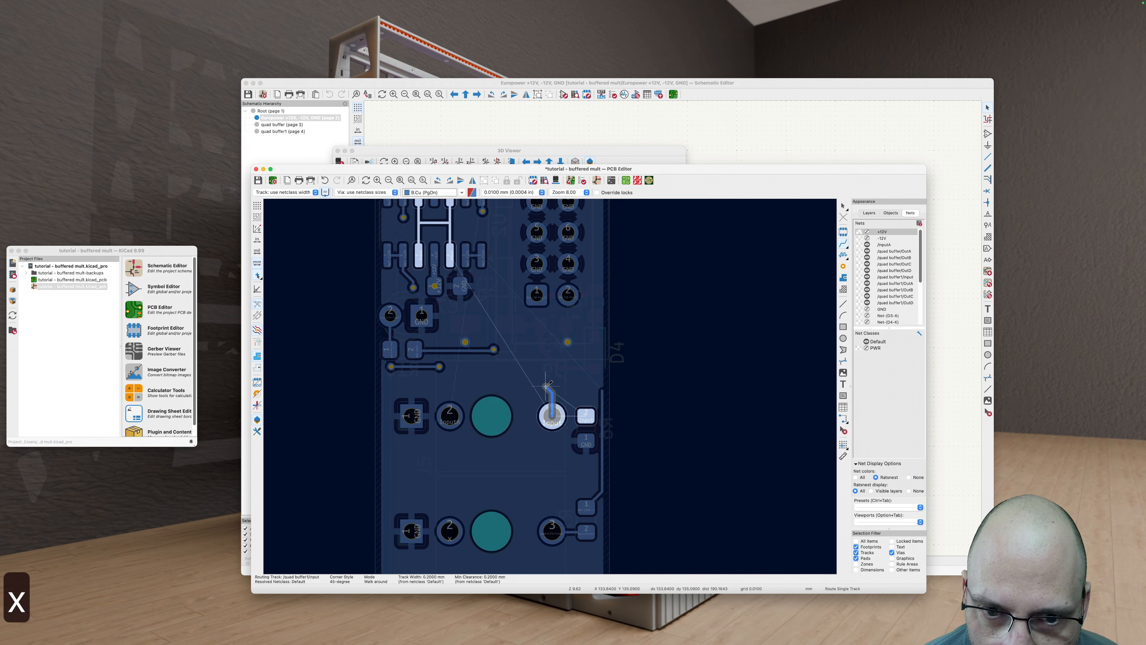
key(v)
click(462, 375)
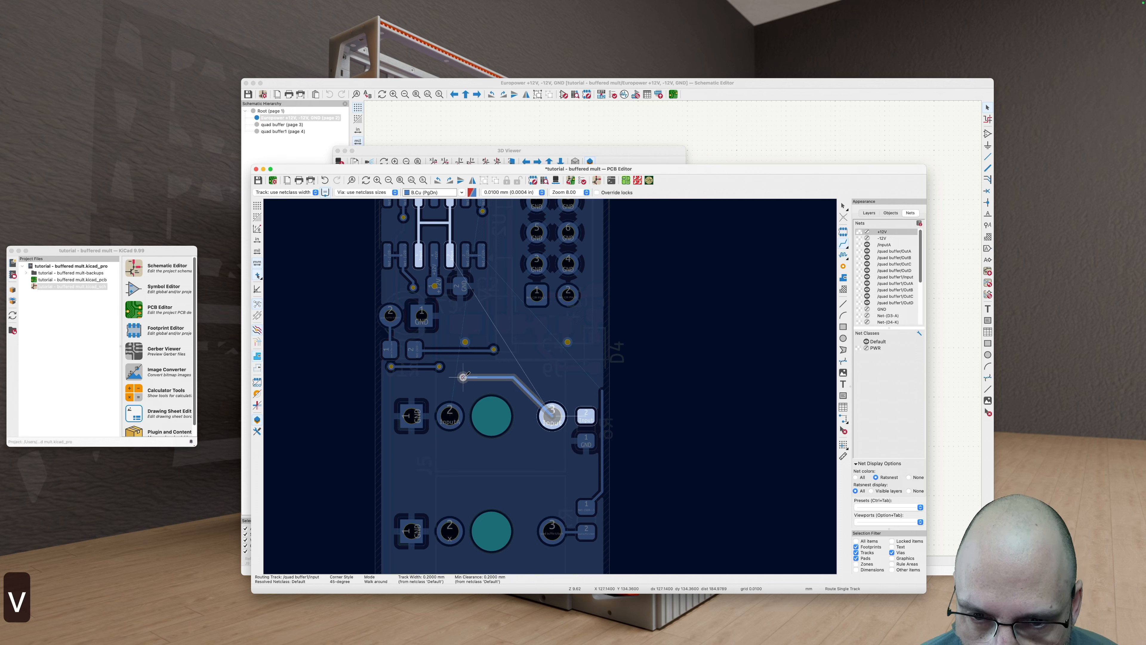
key(Escape)
key(f)
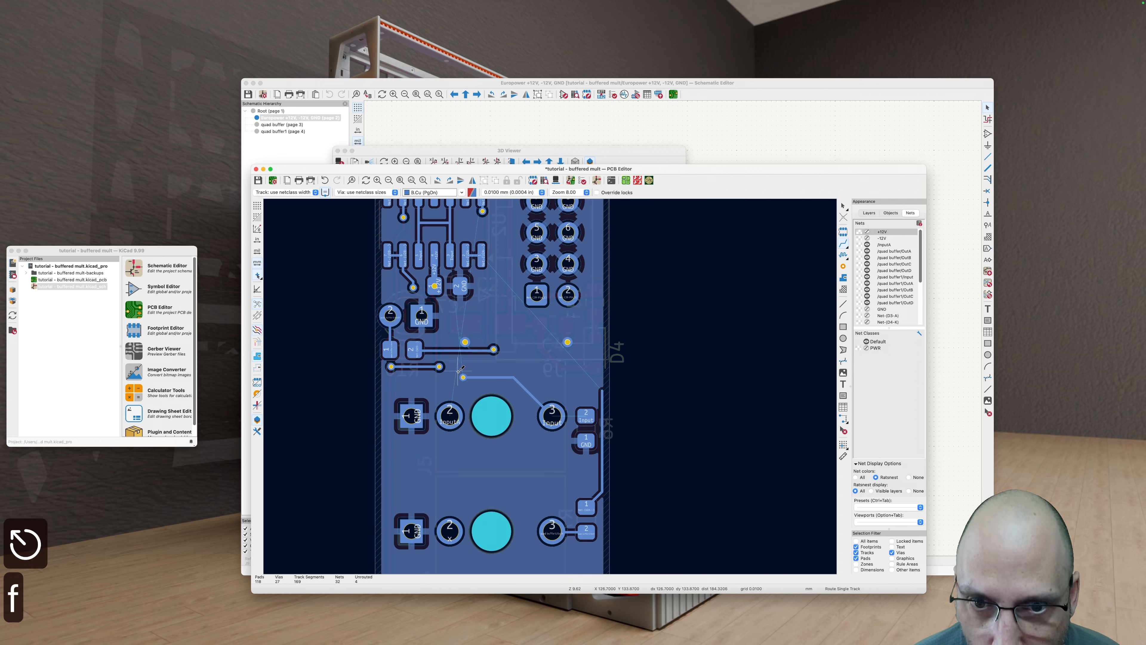
Step: Continue the Input track on F.Cu from the via up to U2's Input connection, end it with a via, and refill the zones
key(v)
click(464, 376)
scroll(451, 325, up, 3)
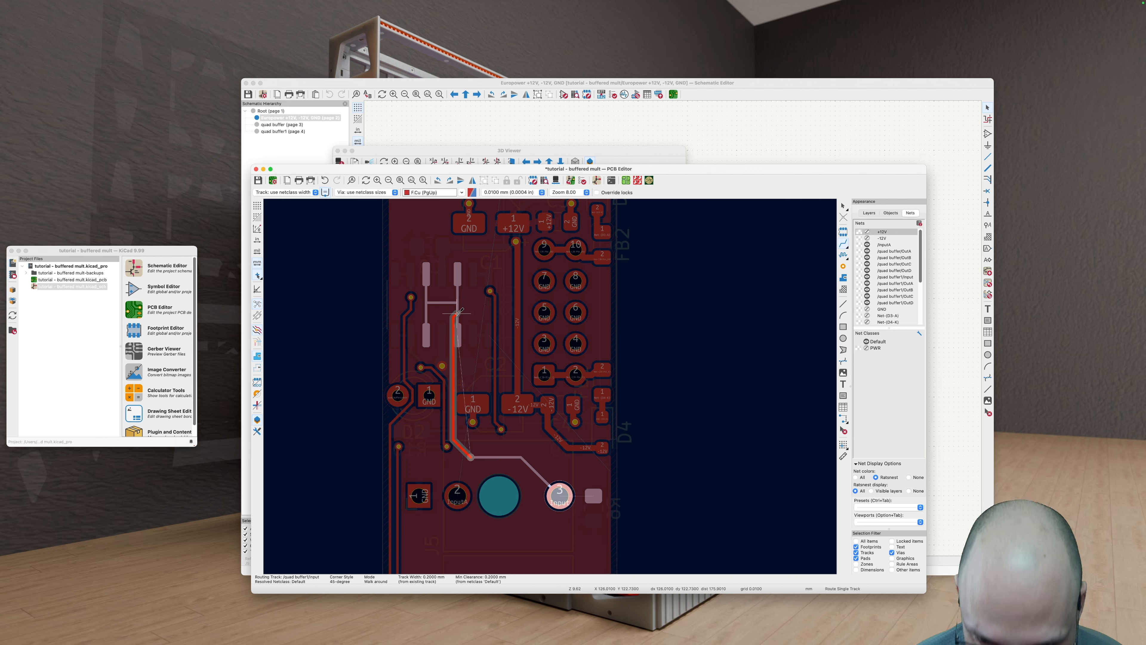
key(v)
key(Escape)
scroll(496, 370, down, 2)
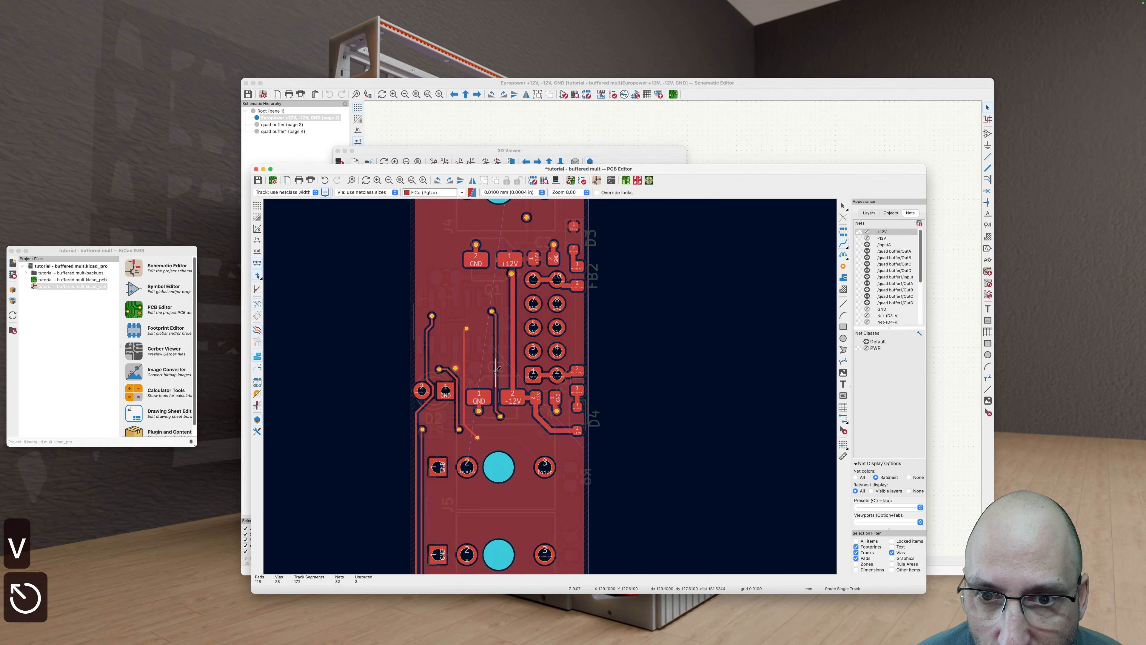
key(v)
key(v)
scroll(496, 372, up, 3)
key(b)
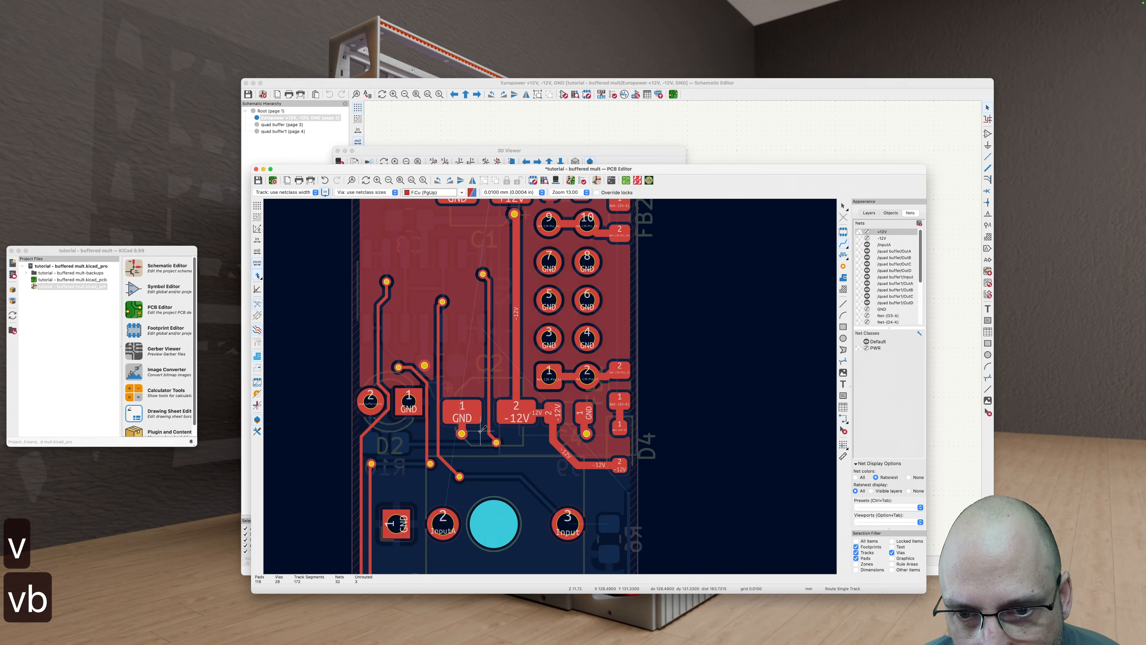
Step: Inspect the new Input route and the zone fills on both copper layers around U2, the jack and the -12V pads
scroll(445, 399, down, 3)
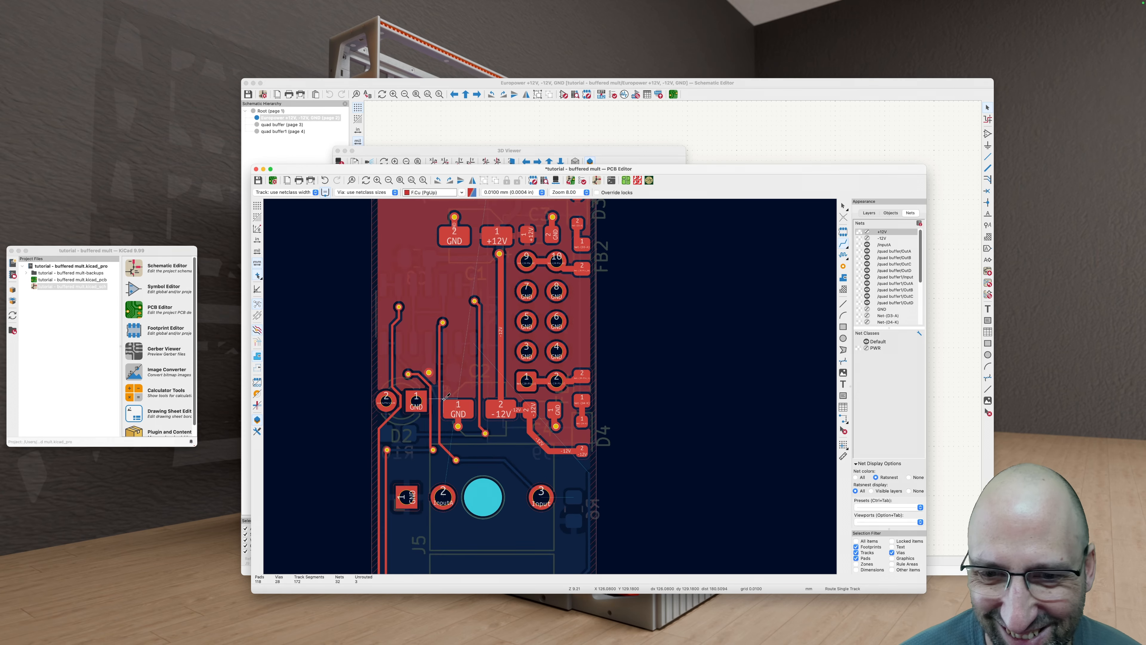
key(v)
scroll(456, 397, up, 3)
scroll(465, 397, down, 3)
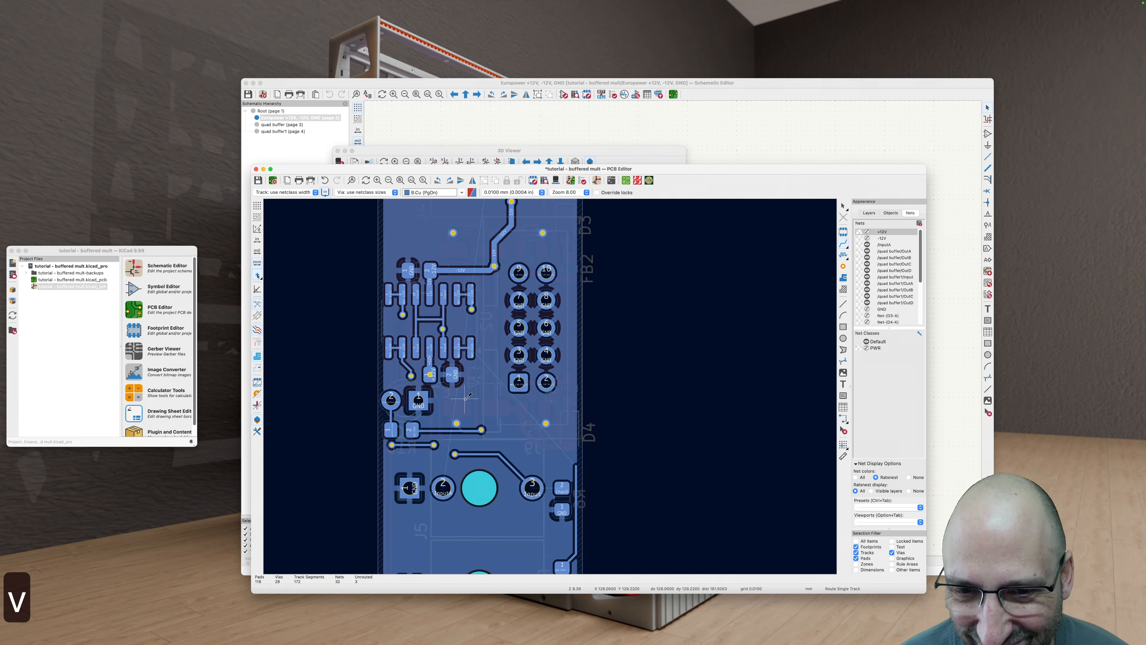
scroll(466, 397, down, 2)
scroll(440, 349, up, 5)
key(Escape)
key(v)
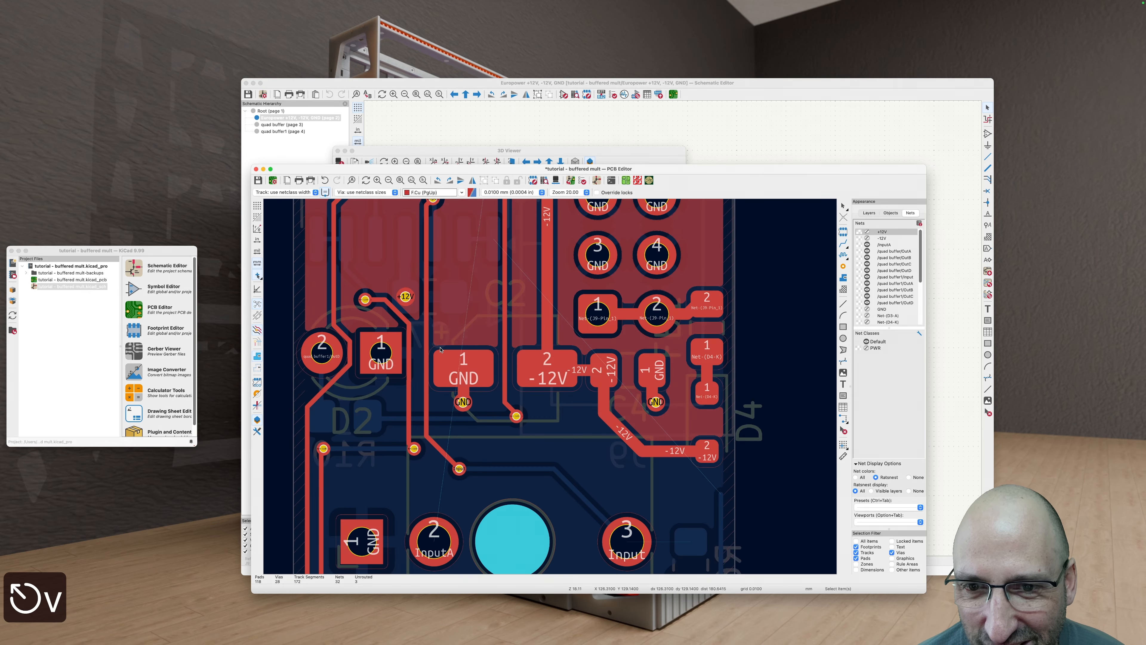
scroll(440, 349, down, 5)
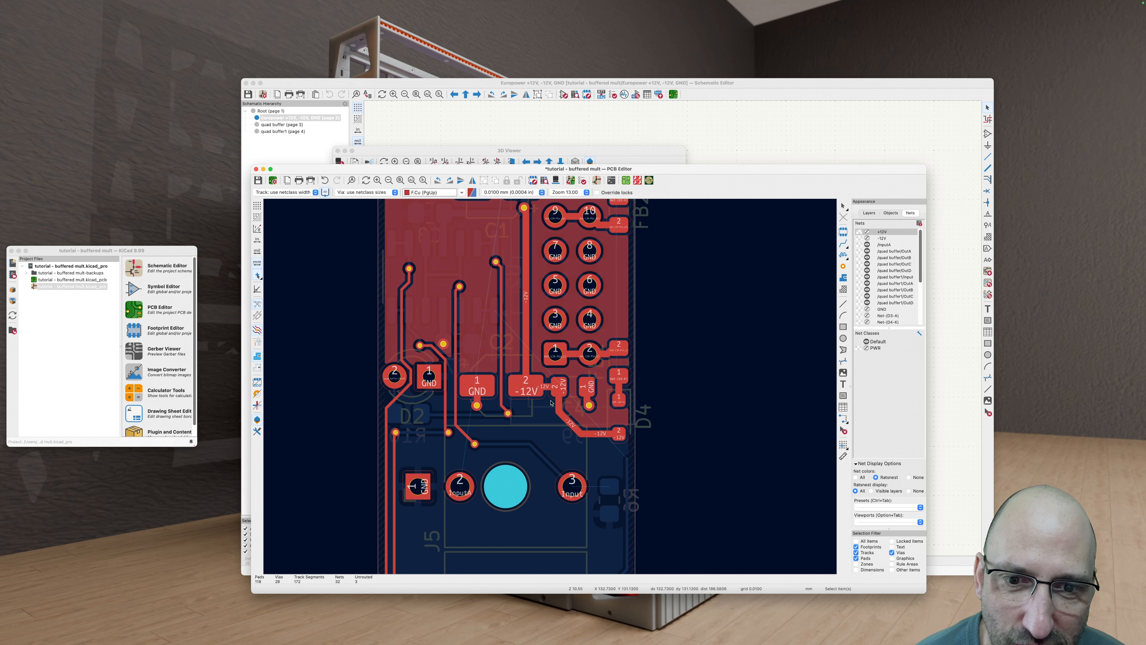
scroll(551, 403, up, 3)
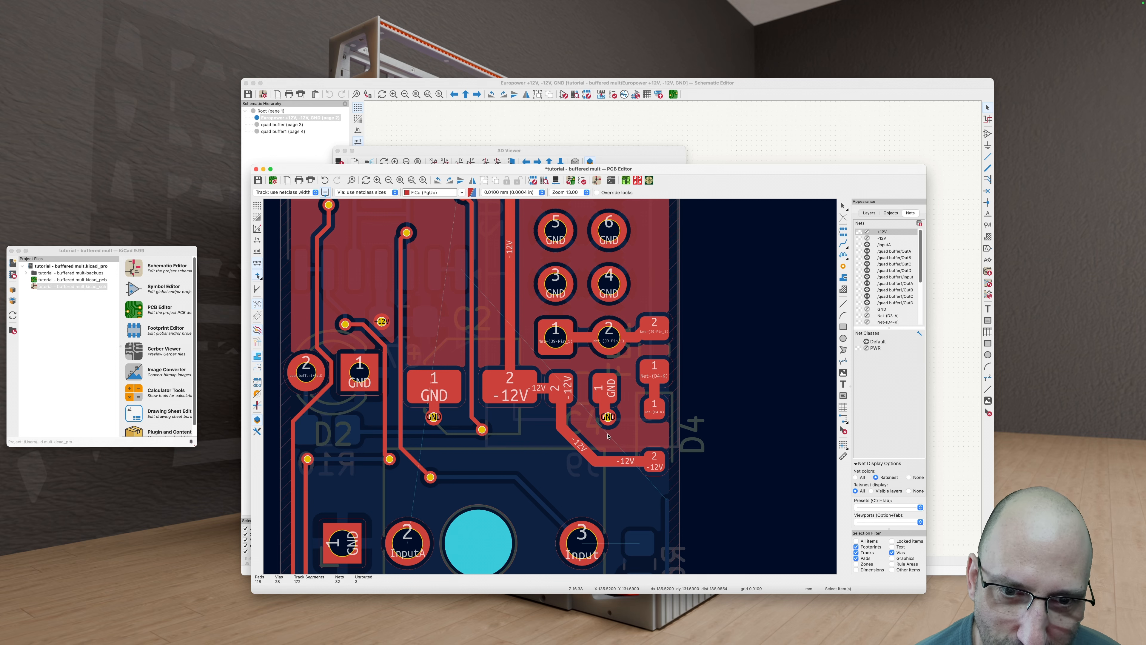
Step: Delete all three segments of the -12V track between C4 pad 2 and D4 pad 2, and refill the zones
click(587, 458)
key(BackSpace)
key(Return)
key(b)
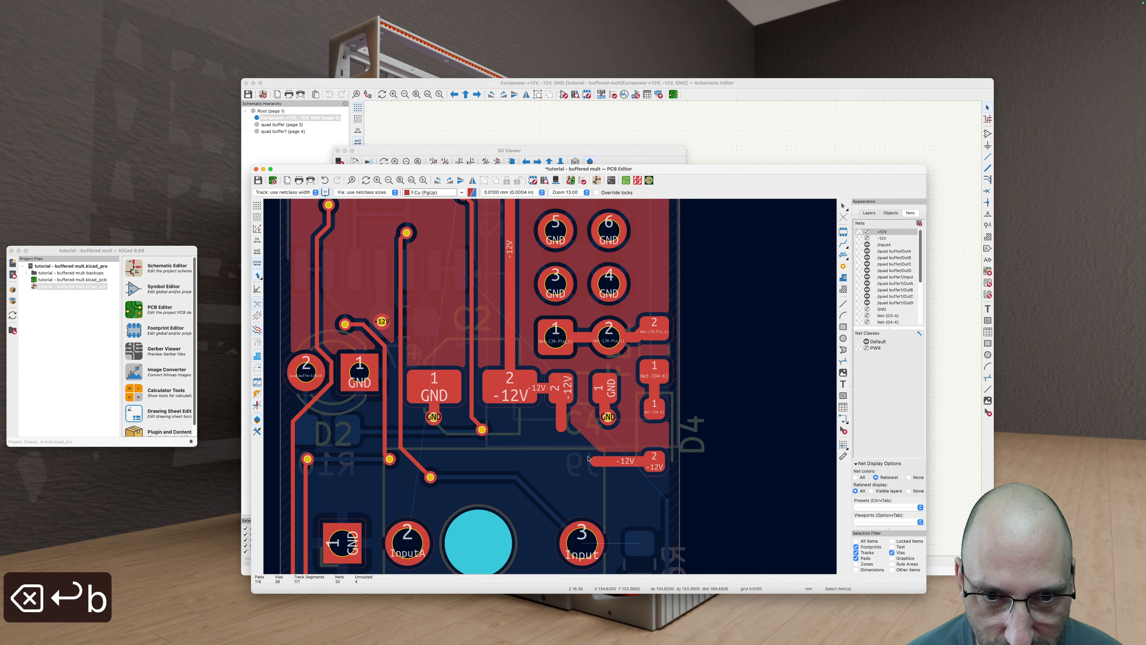
scroll(574, 454, up, 3)
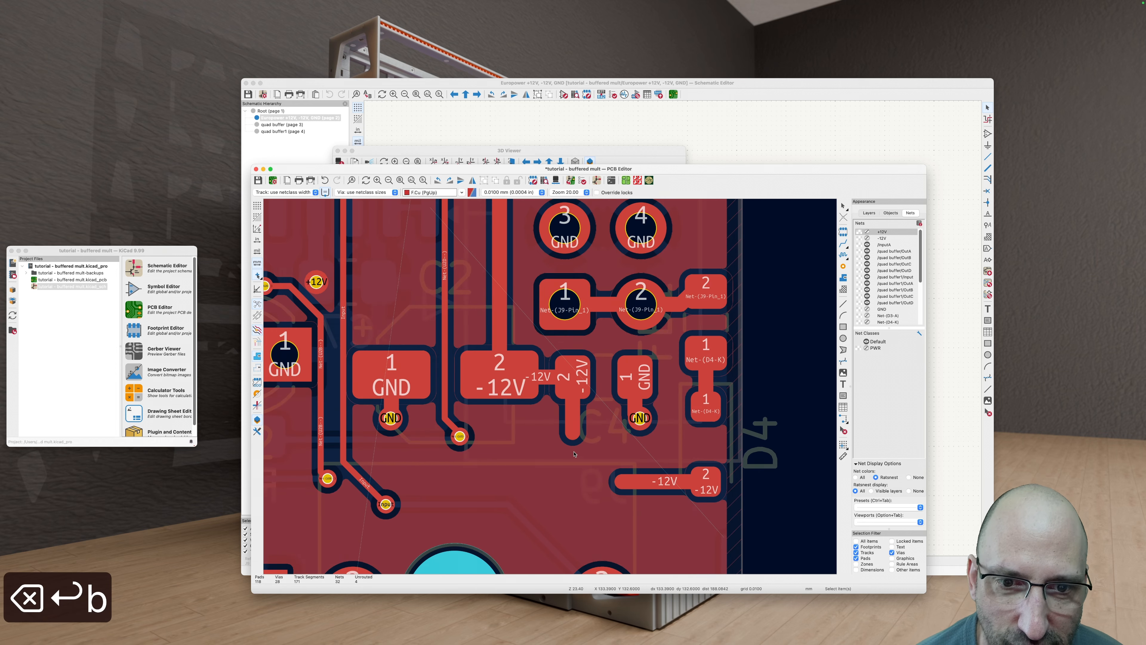
click(573, 428)
key(BackSpace)
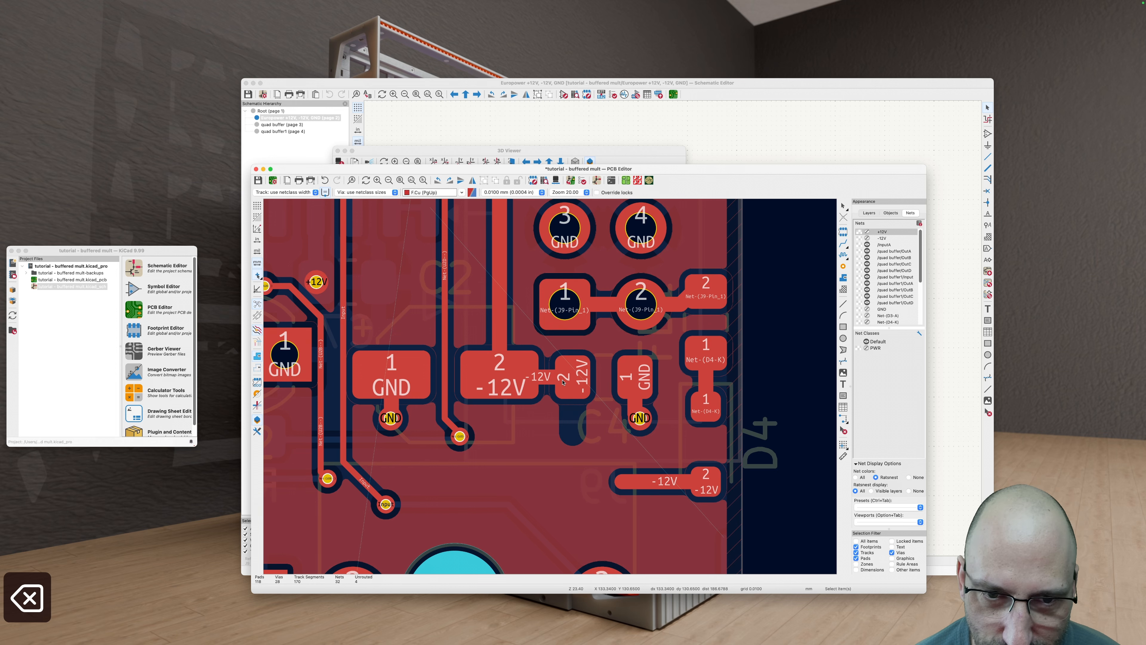
click(644, 478)
key(BackSpace)
key(b)
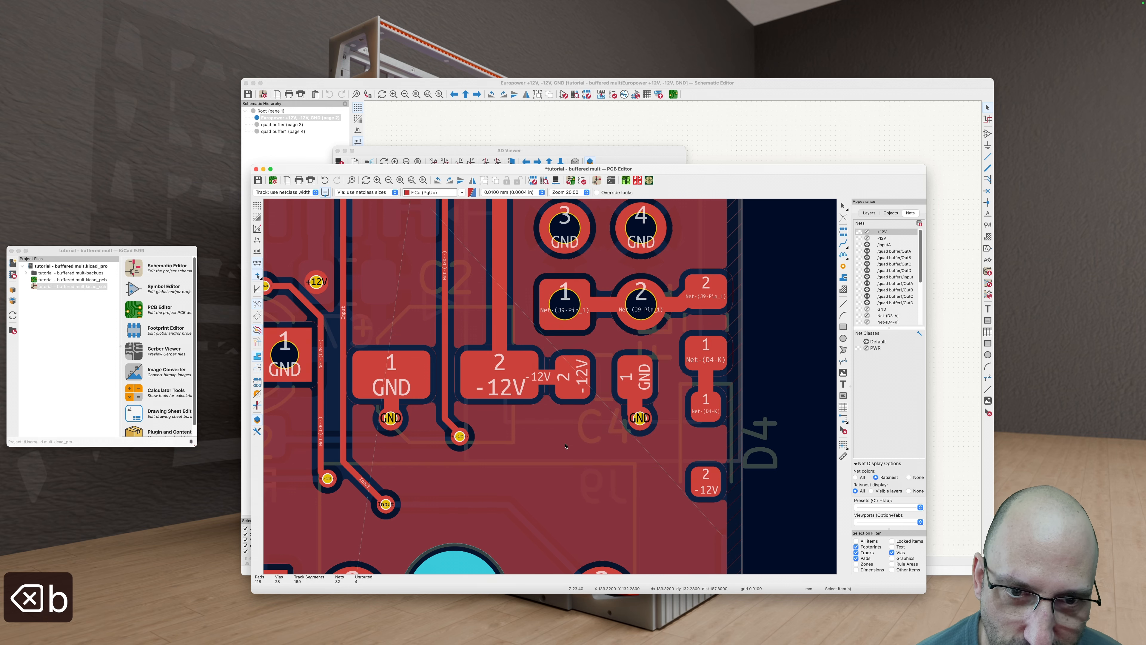
Step: Route a right-angled -12V track from D4 pad 2 to C4 pad 2 with a via at the corner below C4
scroll(565, 446, down, 2)
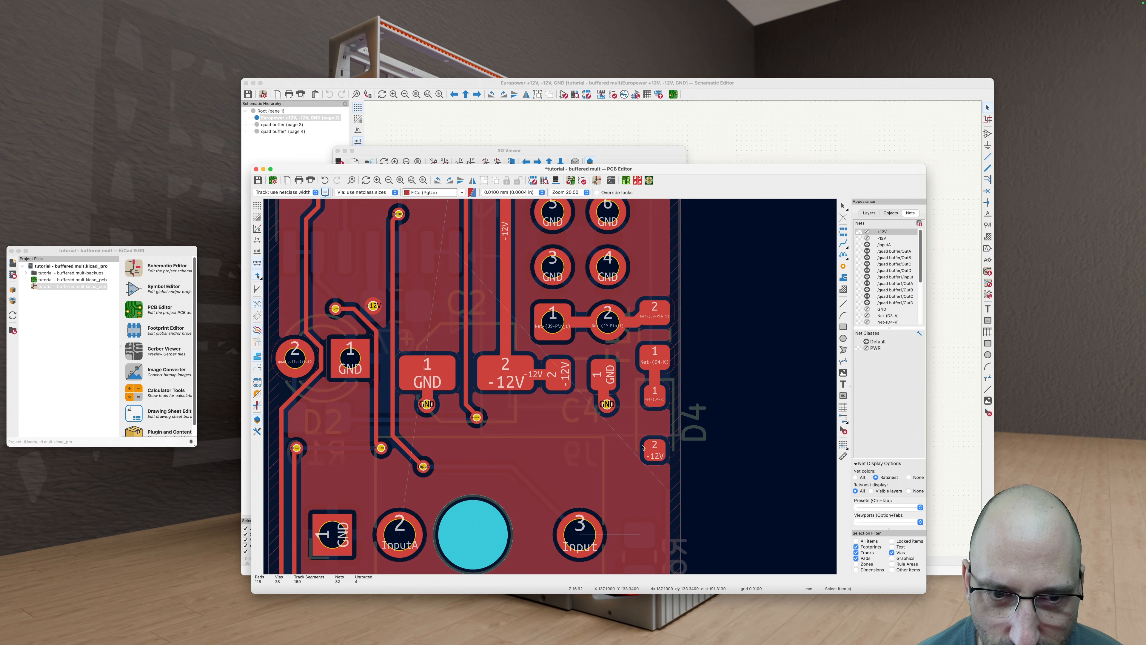
scroll(649, 449, up, 1)
key(v)
key(v)
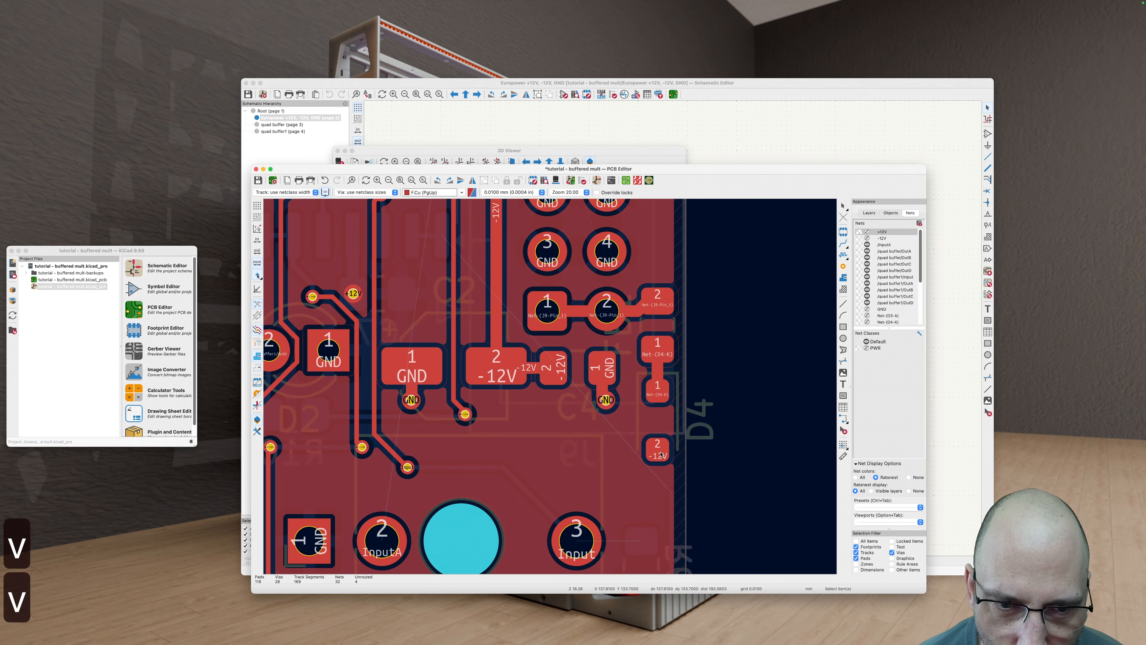
click(867, 348)
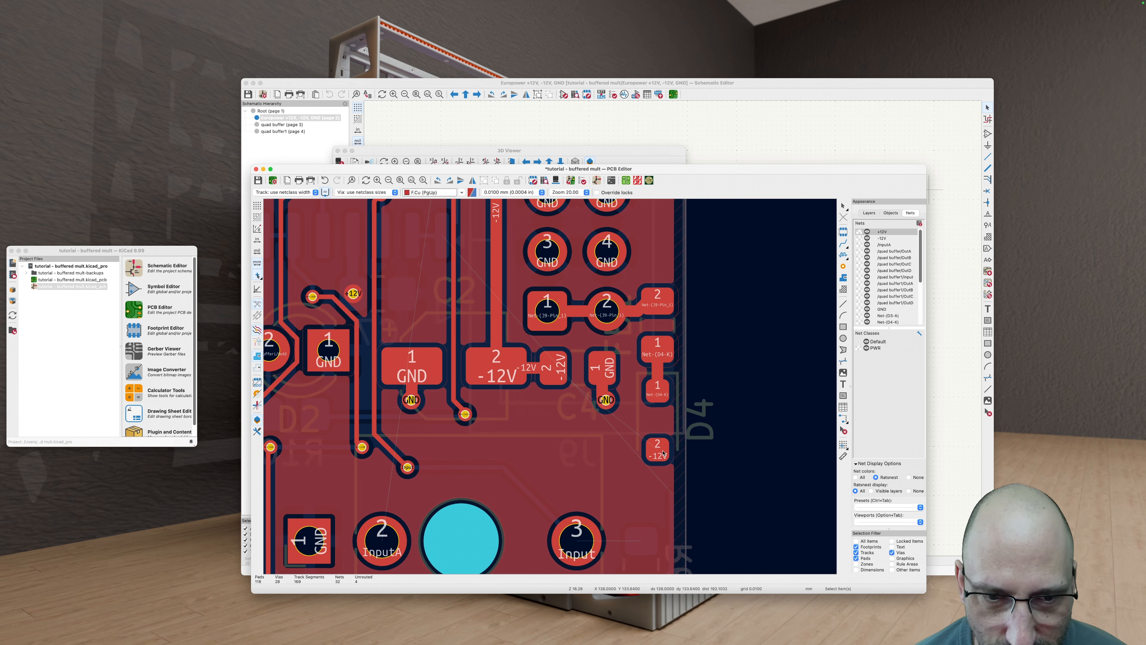
key(x)
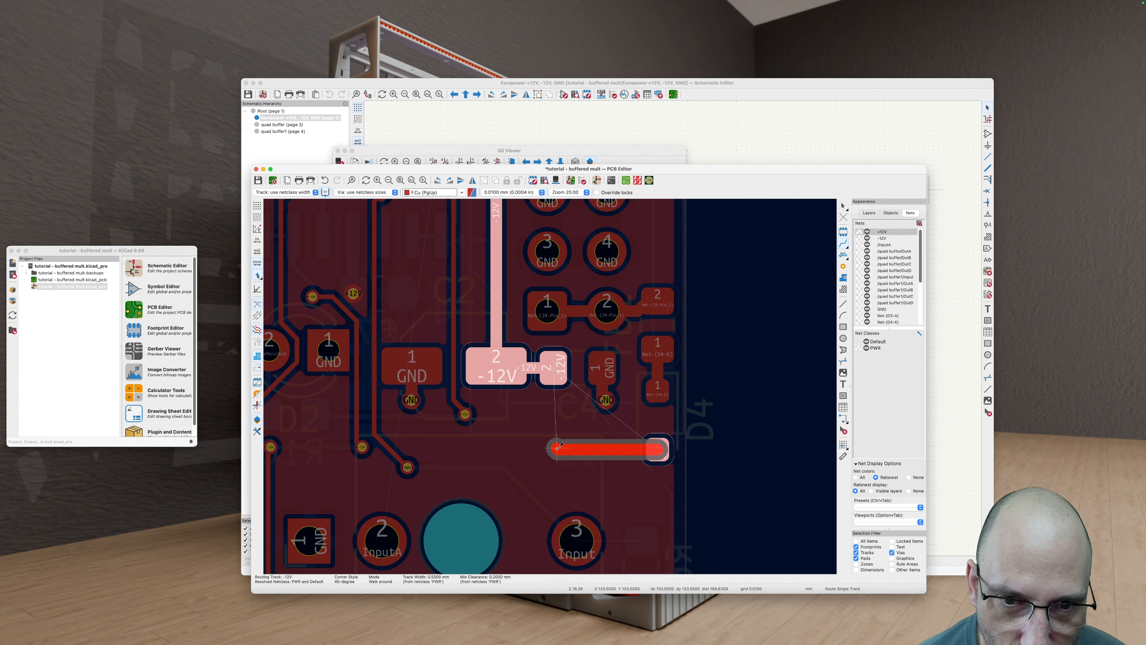
key(v)
click(554, 450)
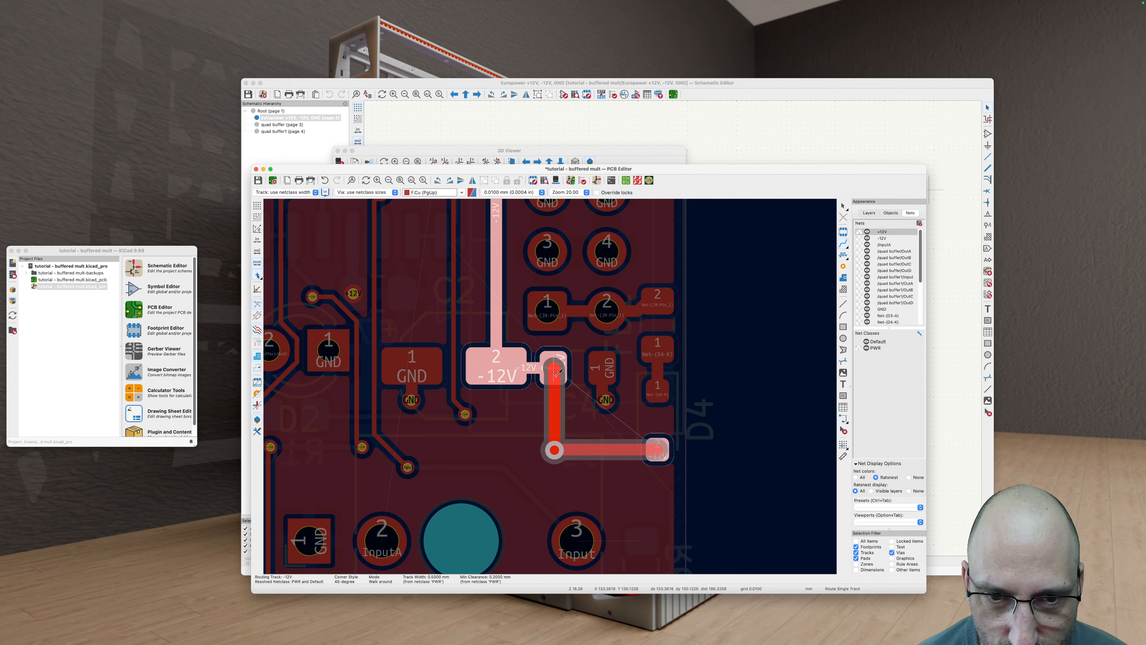
key(Escape)
key(Escape)
Step: Delete the horizontal -12V segment between the corner via and D4 pad 2
click(590, 448)
key(u)
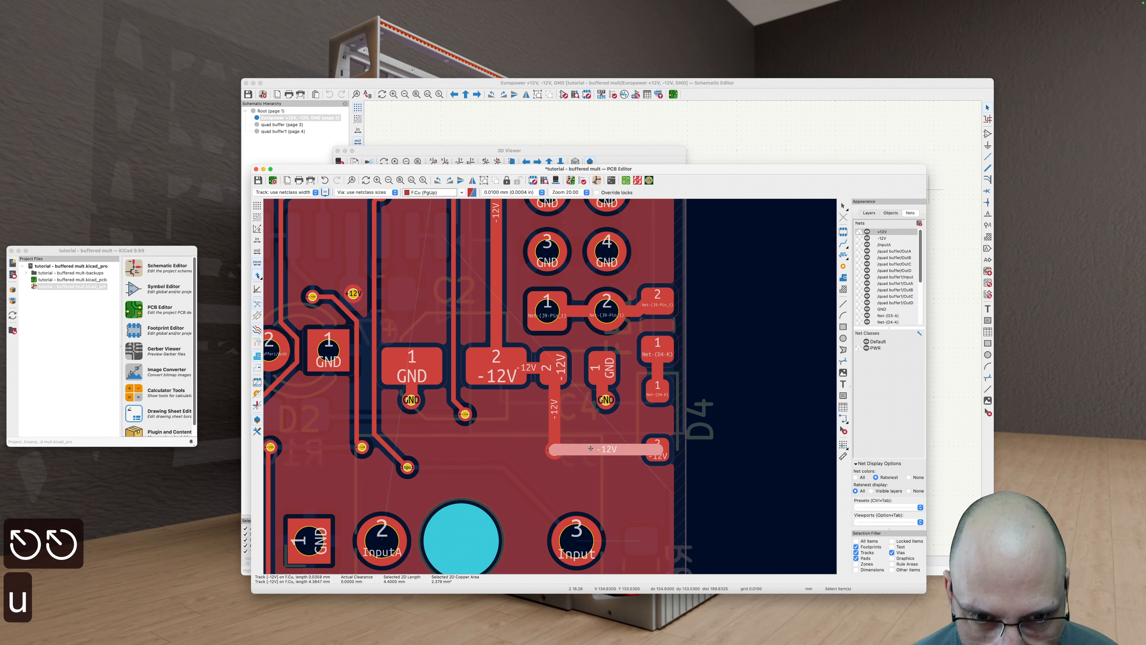
key(Escape)
key(Escape)
click(592, 449)
key(BackSpace)
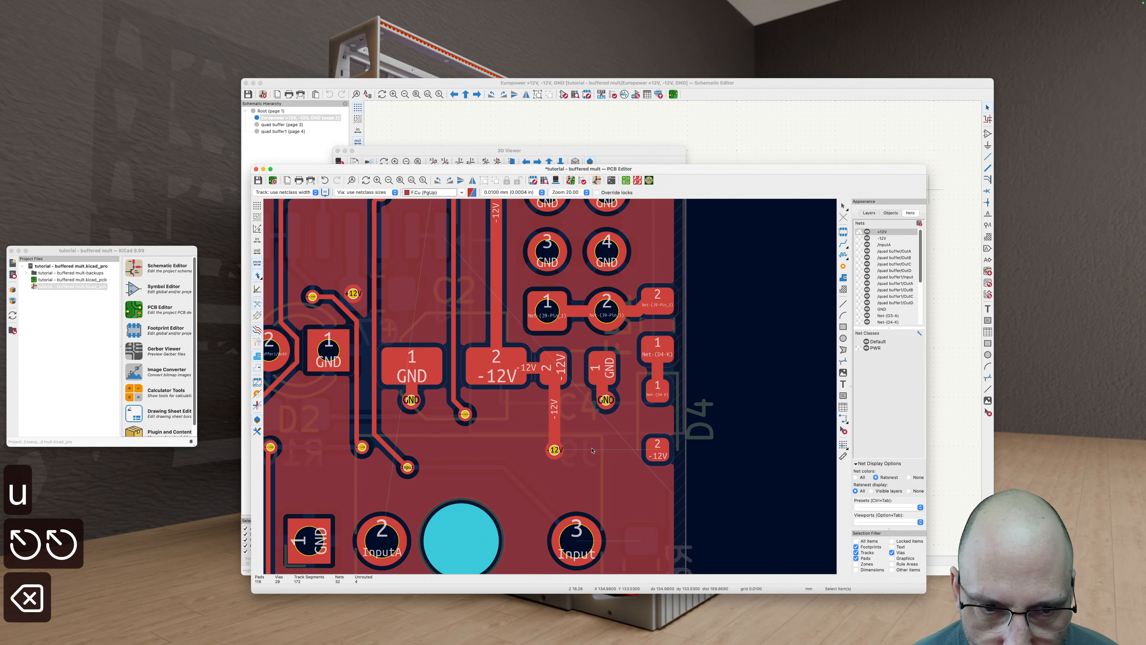
key(v)
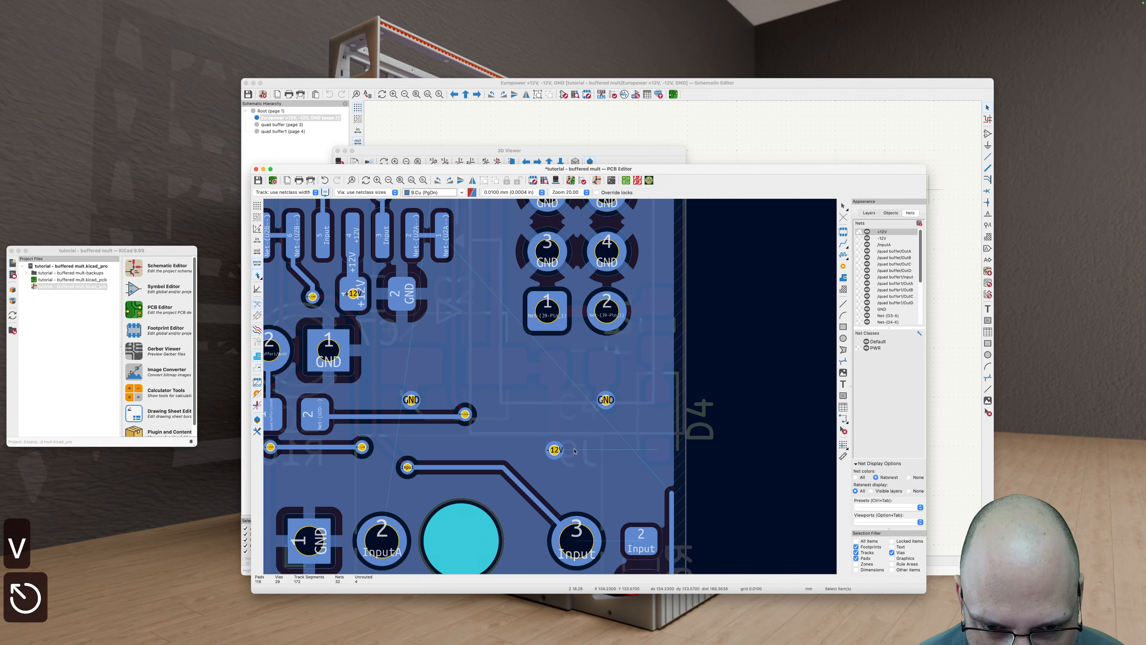
key(super+z)
key(shift+super+z)
key(shift+super+z)
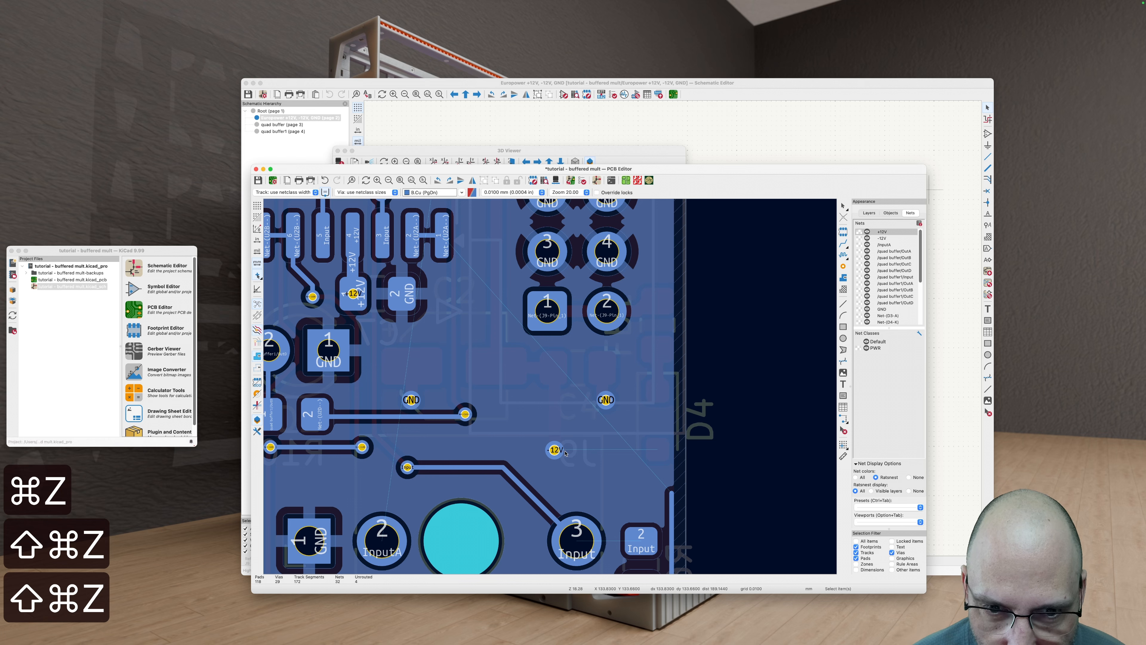
Step: Delete the vertical -12V segment between C4 pad 2 and the via
key(v)
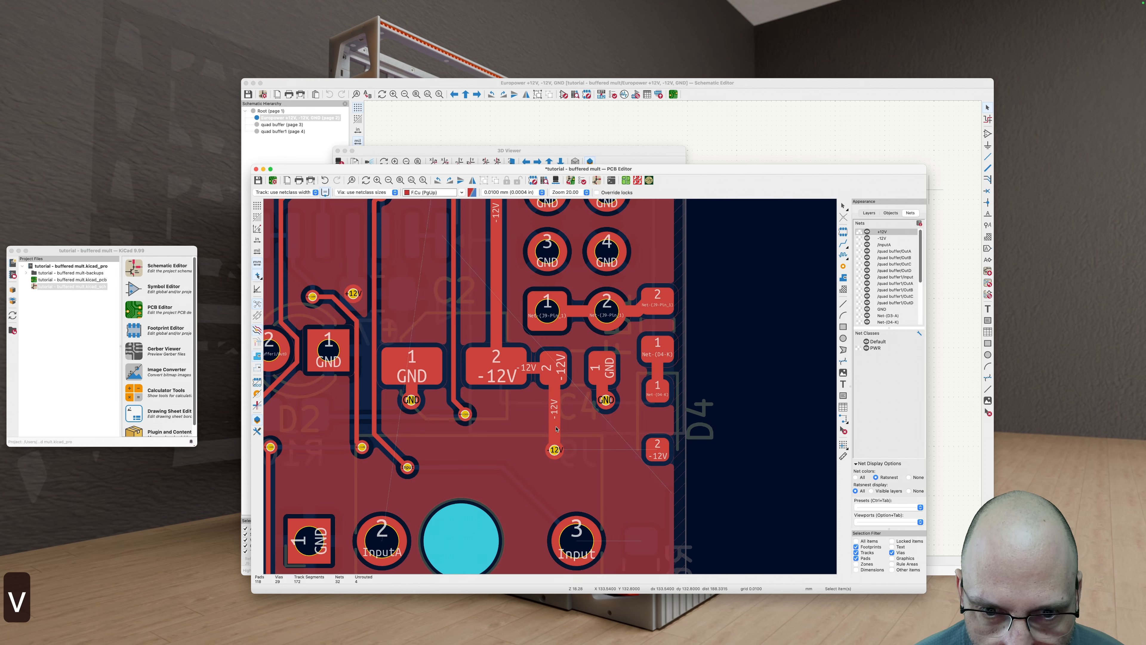
click(554, 429)
key(BackSpace)
key(v)
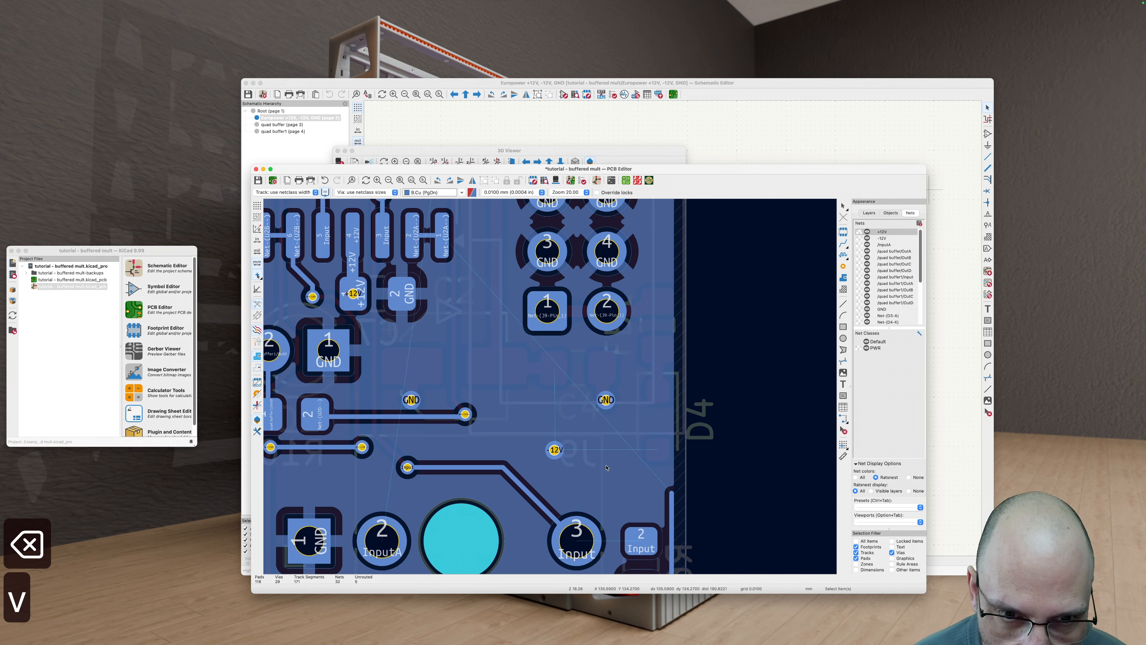
key(v)
Step: Move the -12V via next to D4 pad 2 and delete the leftover horizontal -12V track pieces
click(554, 449)
drag(556, 451, 627, 450)
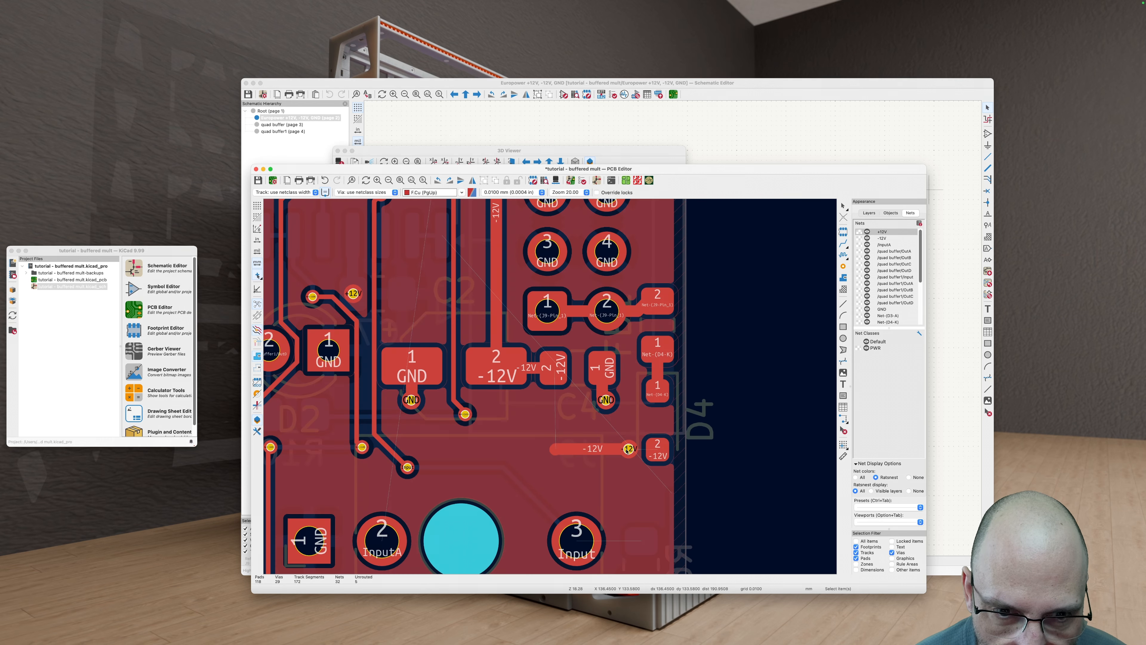
click(559, 450)
key(u)
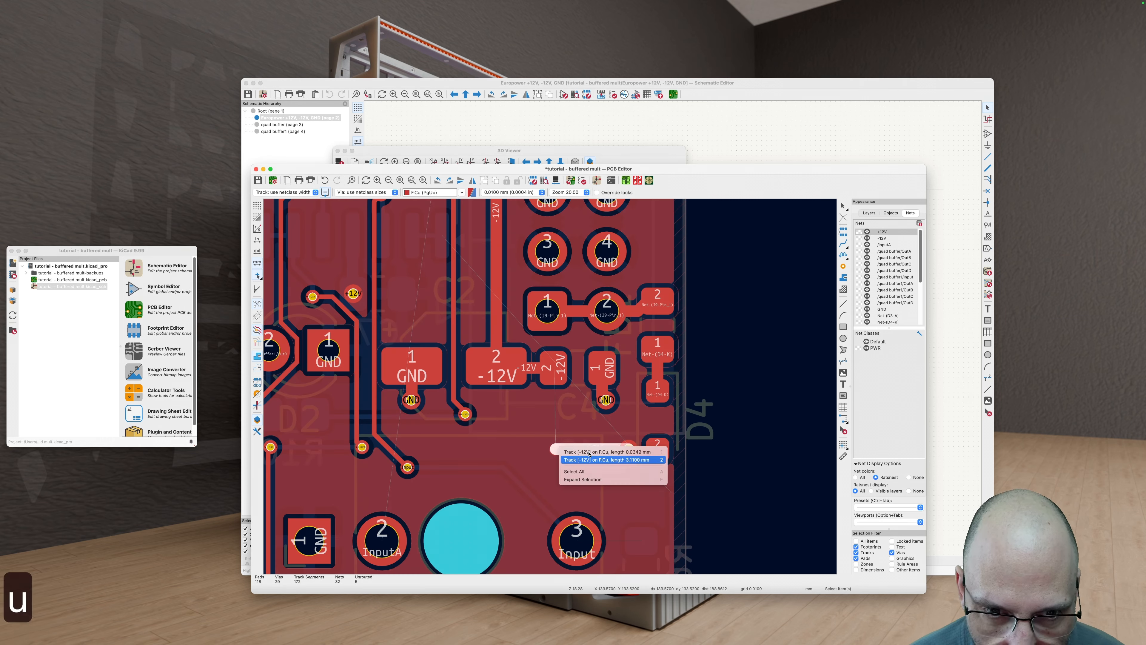
key(BackSpace)
key(BackSpace)
key(Return)
key(BackSpace)
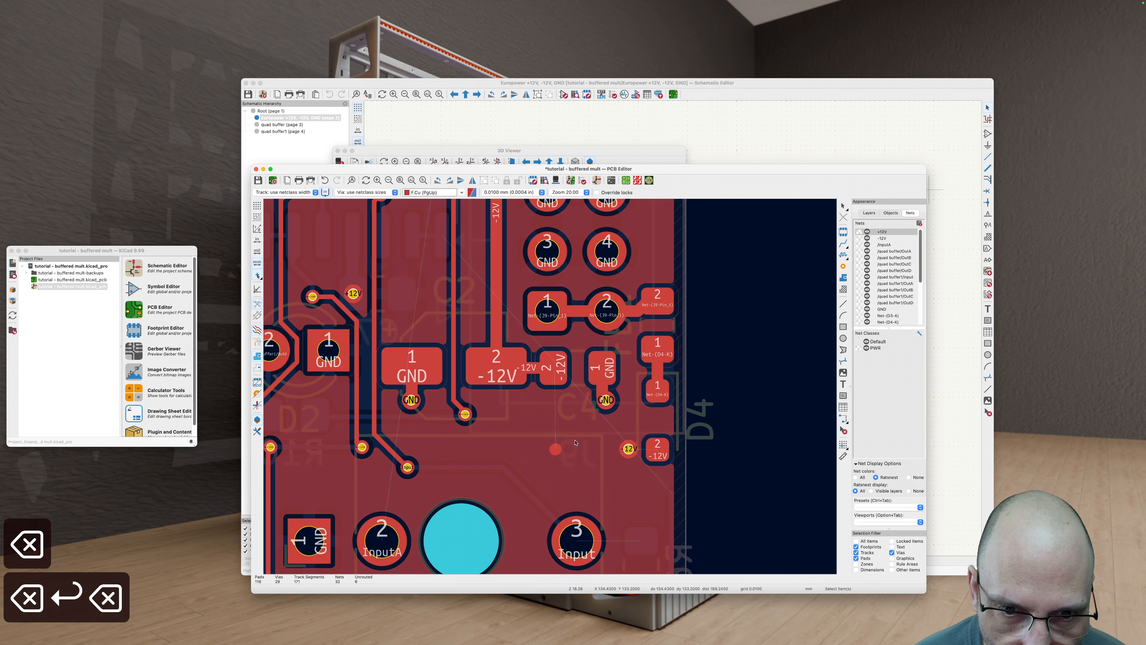
key(super+z)
key(u)
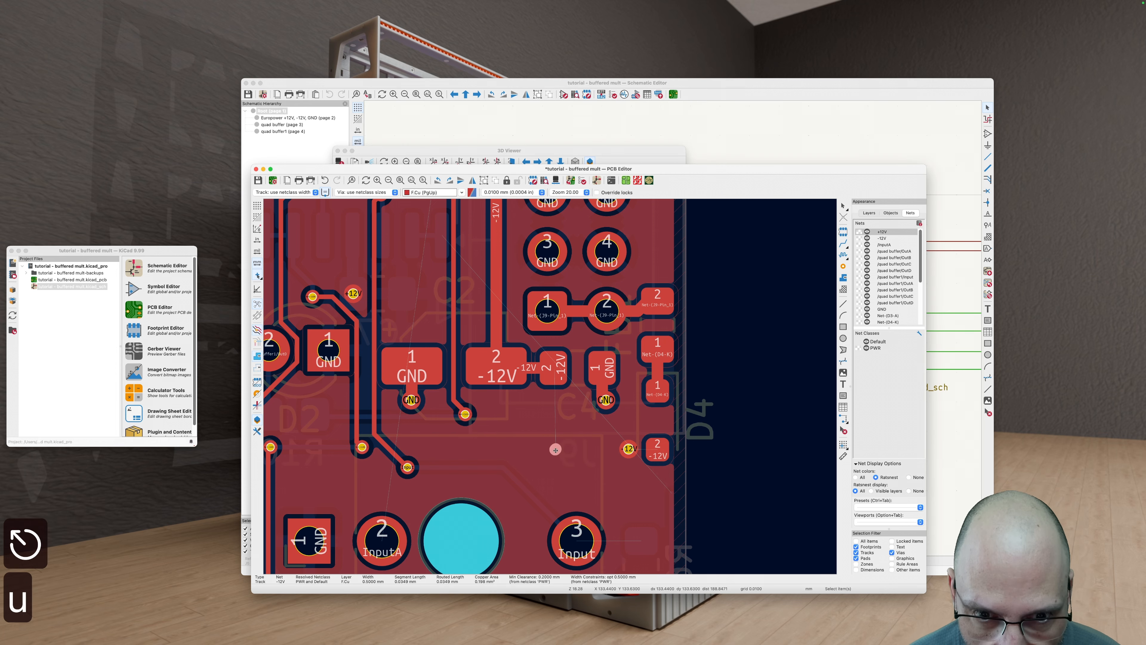
key(BackSpace)
Step: Route -12V from the via beside D4 on B.Cu to a new via below C4, continue on F.Cu to C4 pad 2, and refill the zones
key(x)
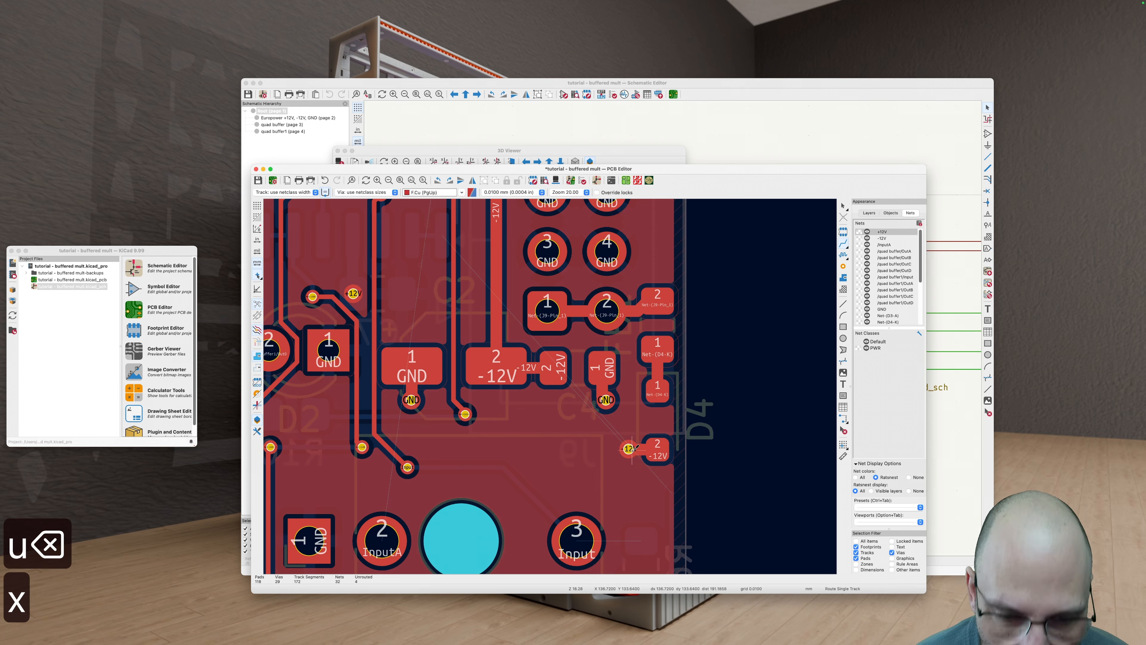
click(631, 448)
key(v)
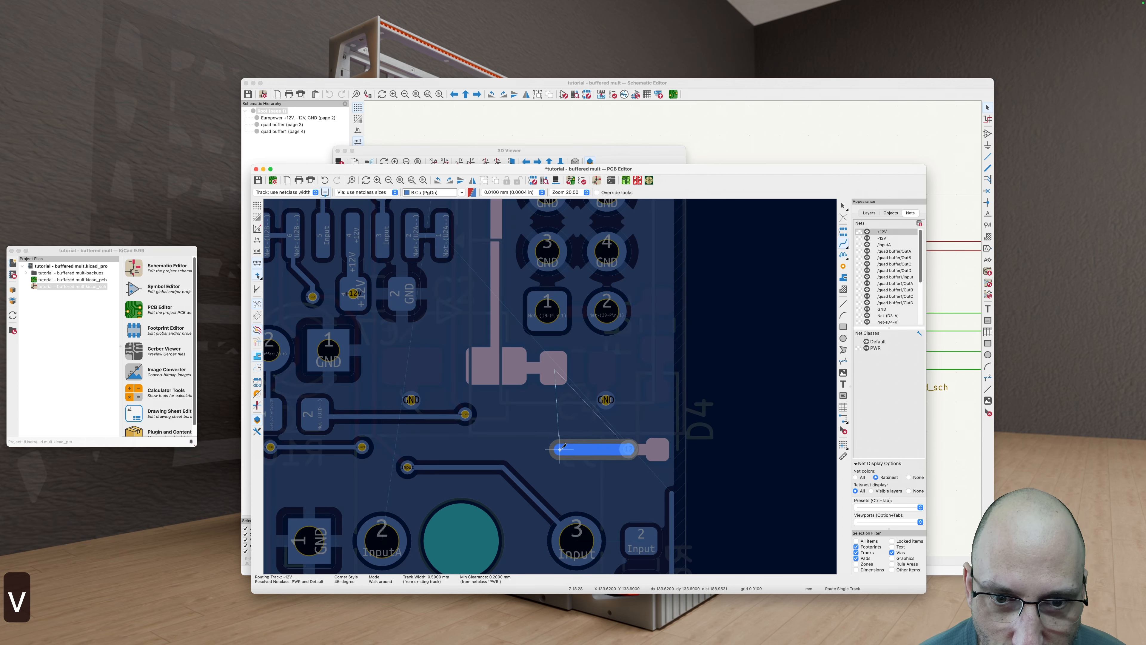
key(v)
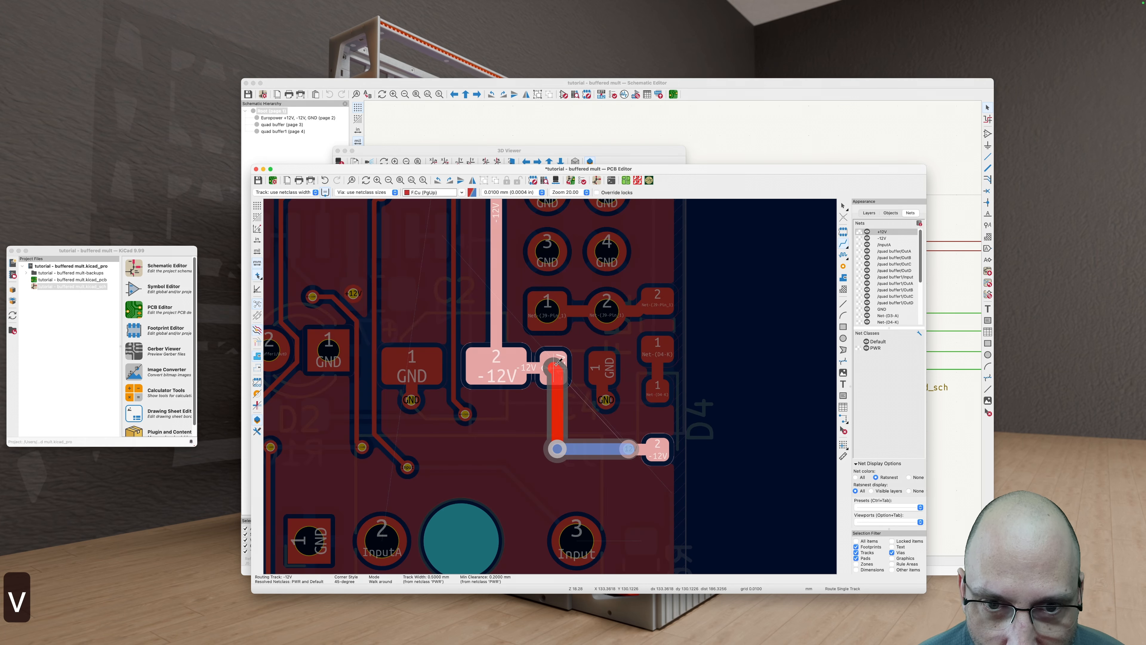
click(558, 362)
scroll(558, 363, down, 4)
key(b)
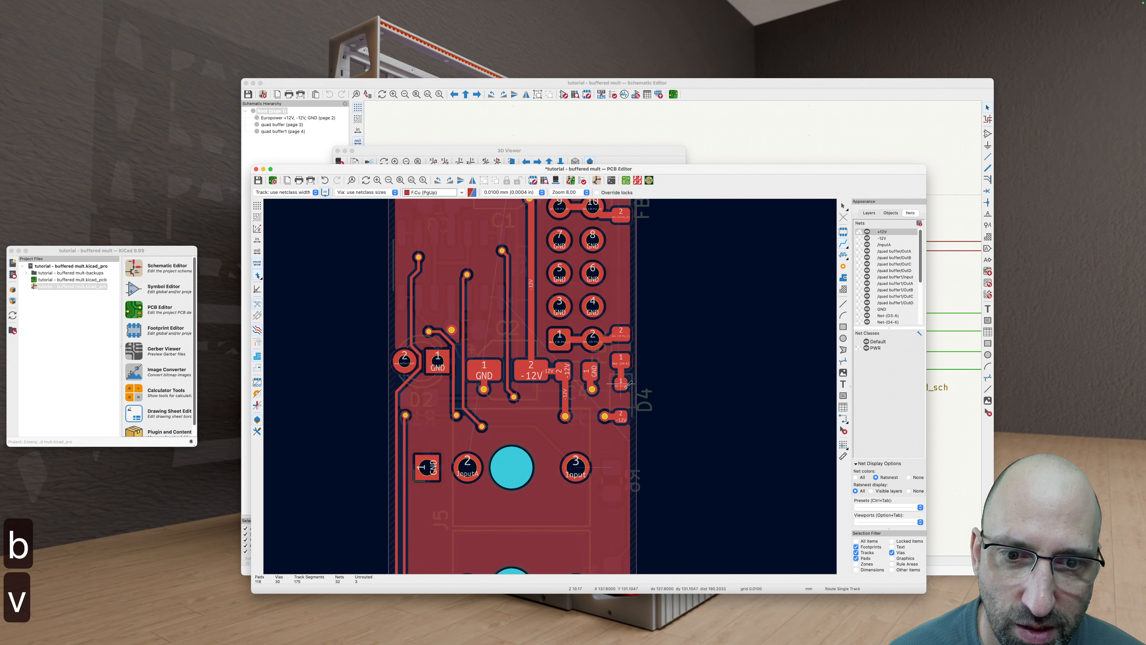
scroll(625, 384, down, 1)
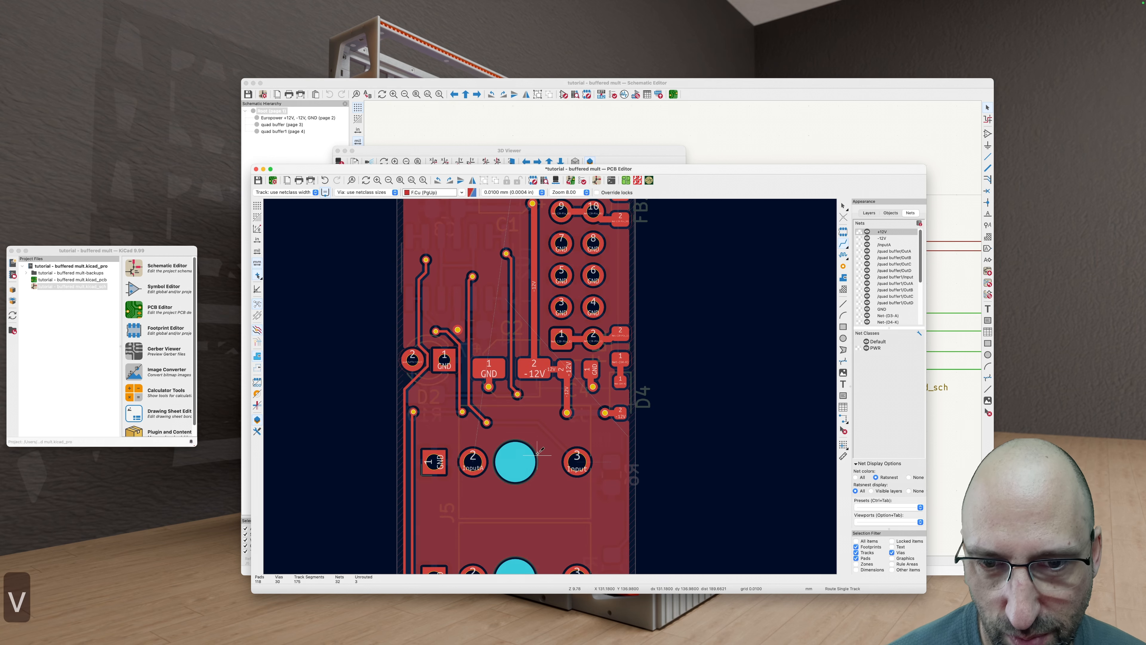
Step: Move the upper Input via down beside the GND via under the large GND pad
scroll(532, 436, down, 2)
scroll(520, 383, up, 2)
key(Escape)
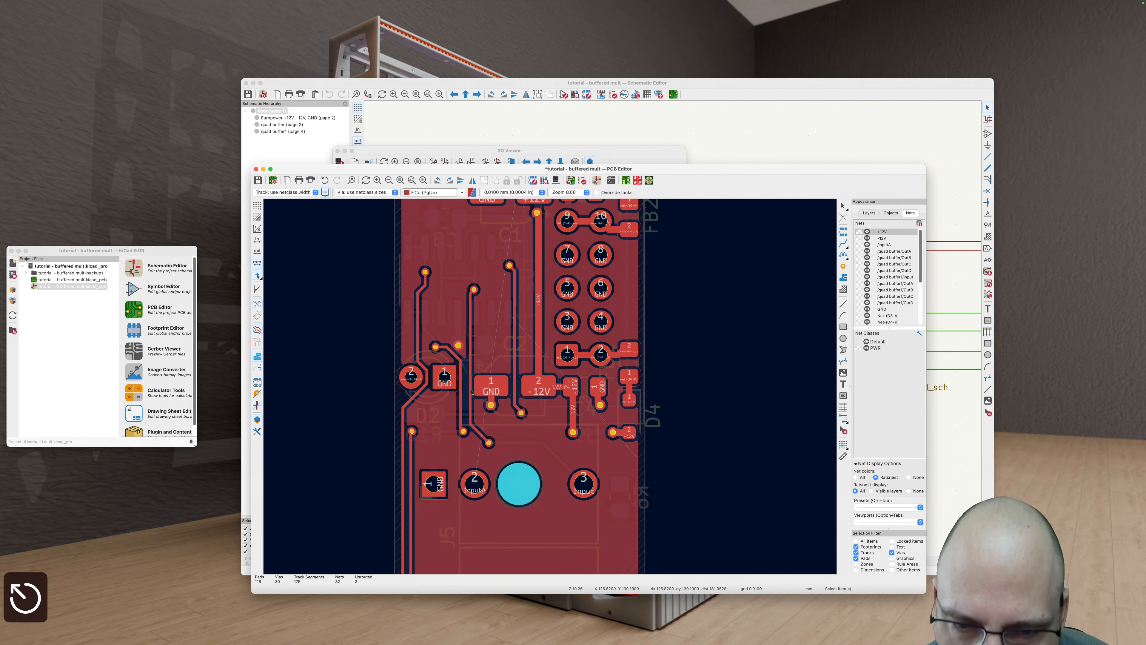
key(c)
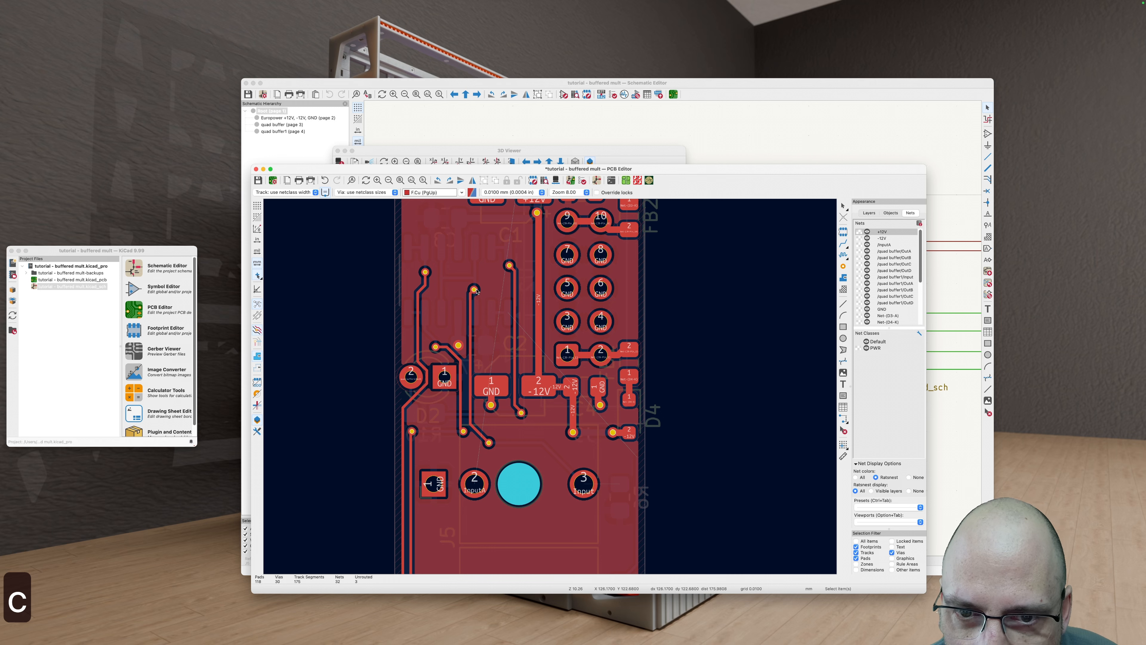
drag(475, 290, 468, 408)
scroll(469, 422, up, 5)
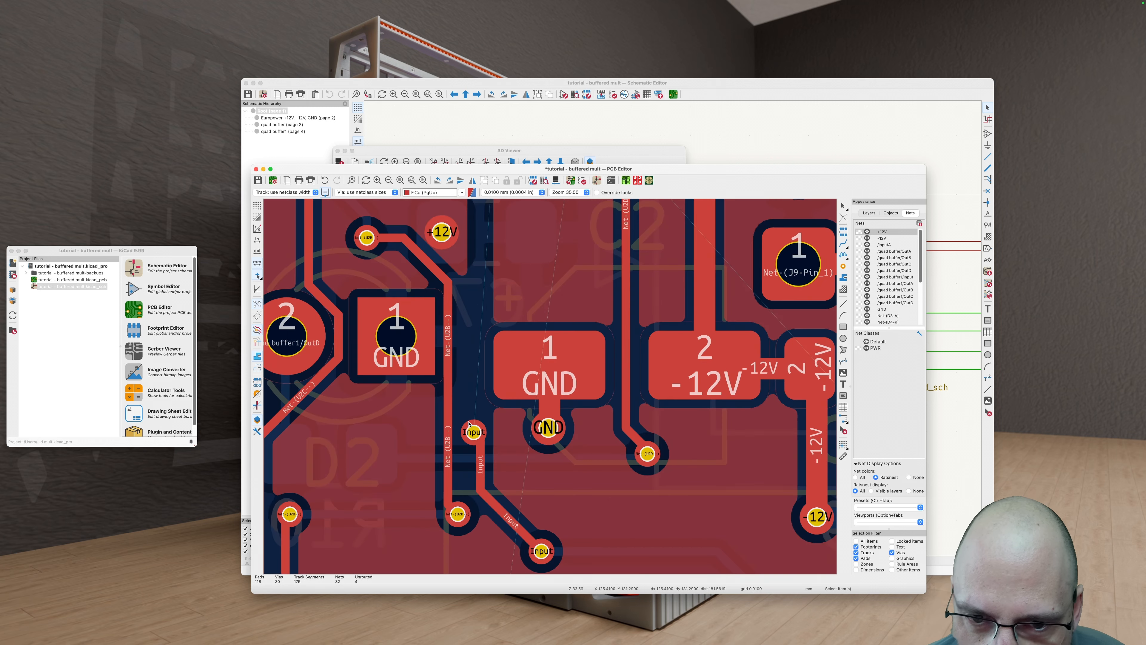
Step: Shift the vertical Input segment on F.Cu left into line beneath its via and refill the zones
click(477, 459)
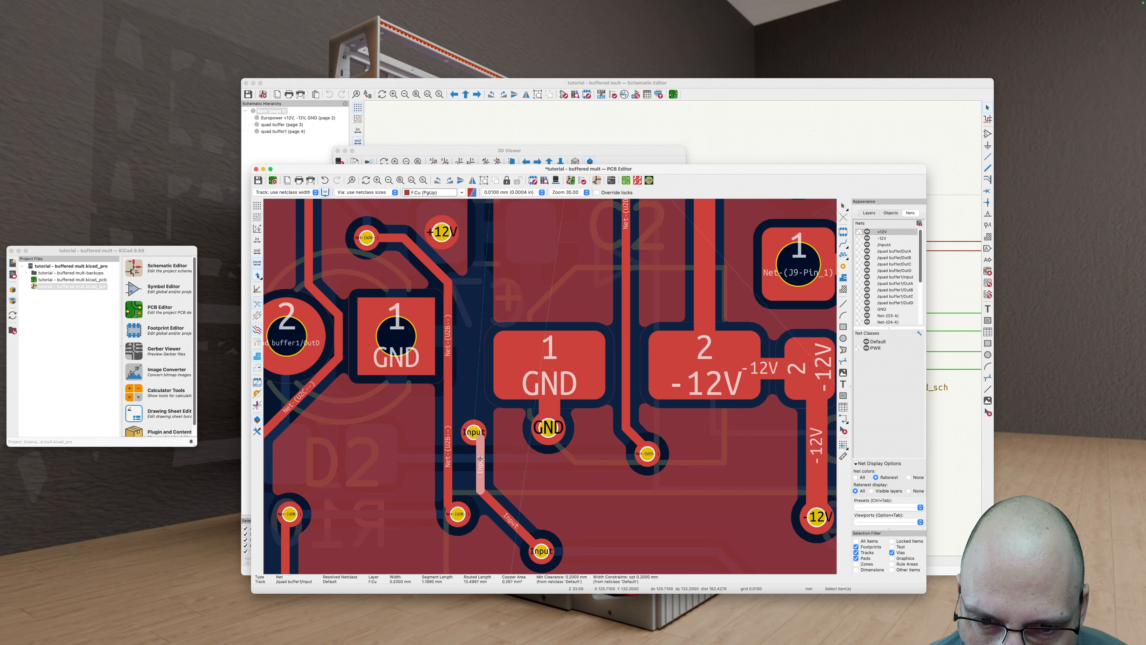
drag(480, 459, 470, 434)
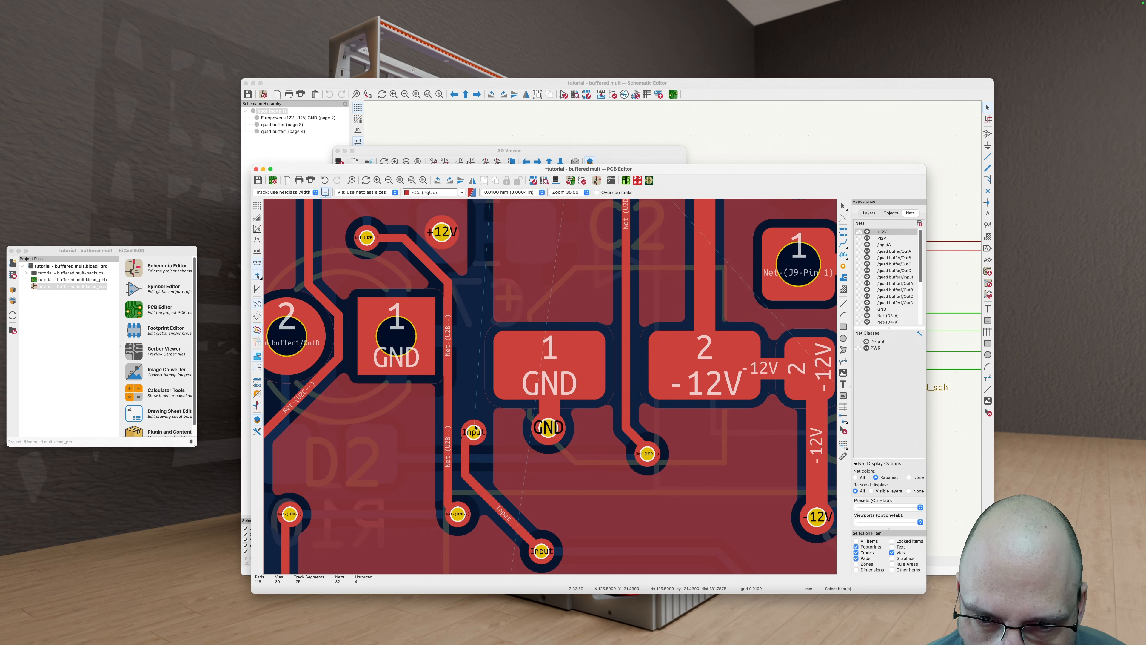
scroll(474, 433, down, 2)
key(v)
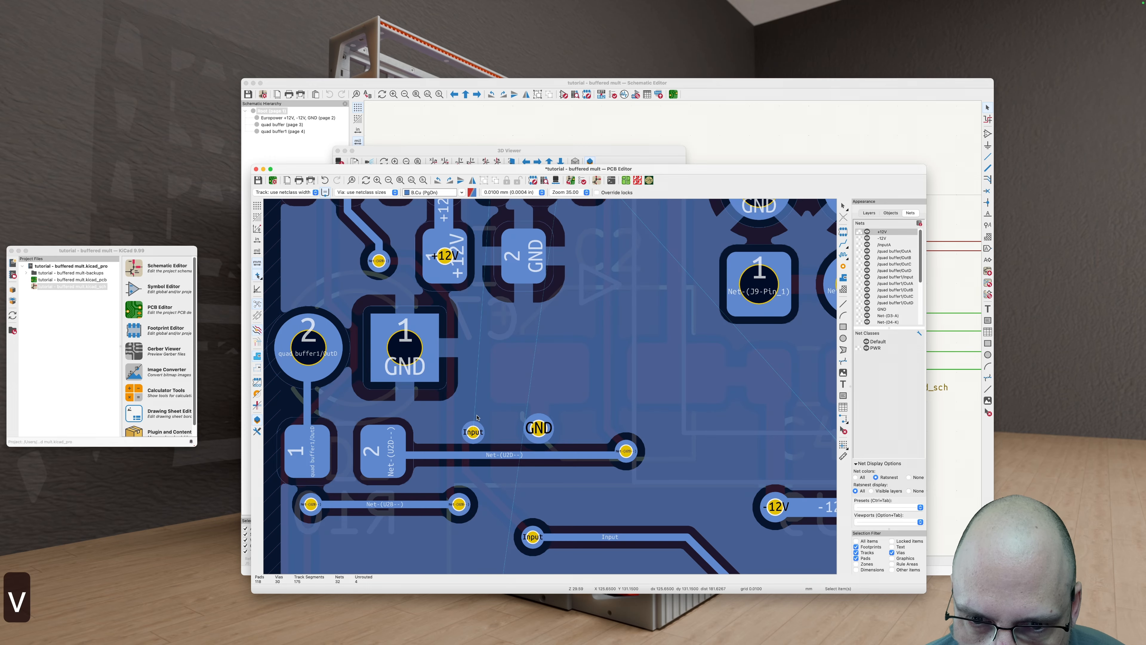
key(v)
key(b)
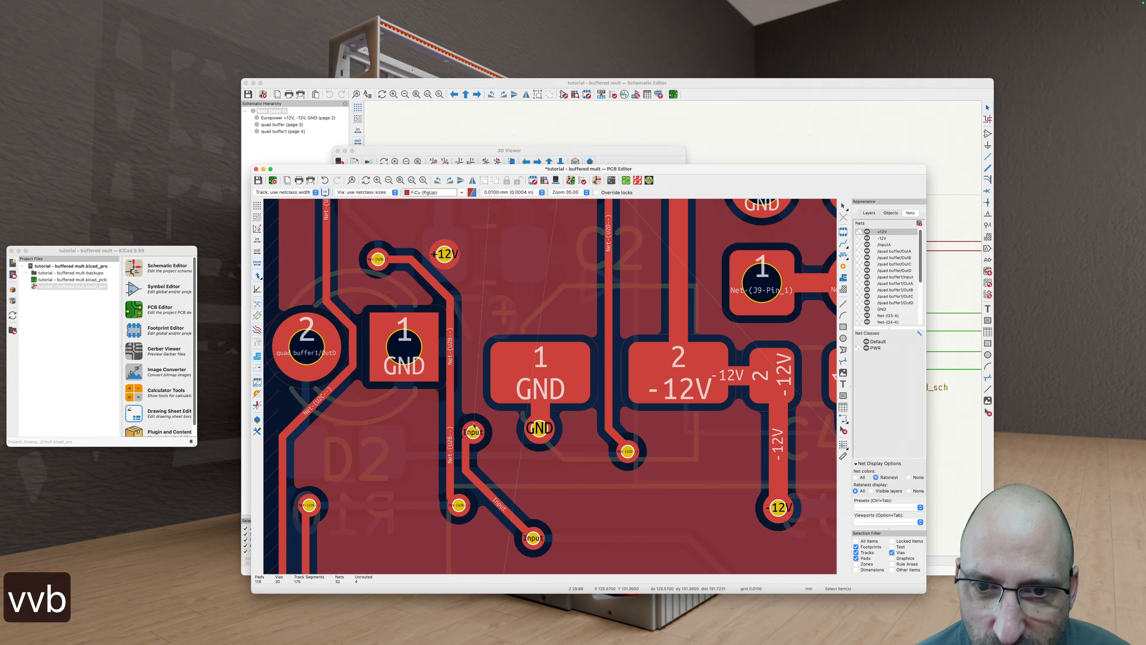
Step: Route Input on B.Cu from the moved via straight up to U2 pad 3
scroll(474, 375, up, 1)
key(v)
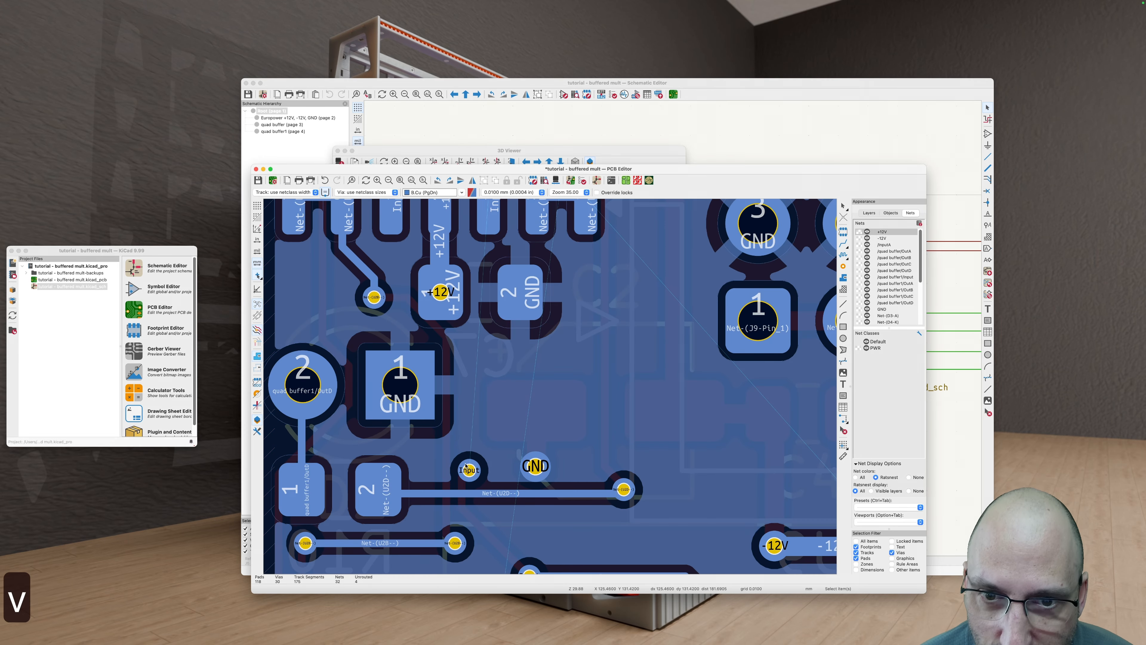
key(x)
click(484, 242)
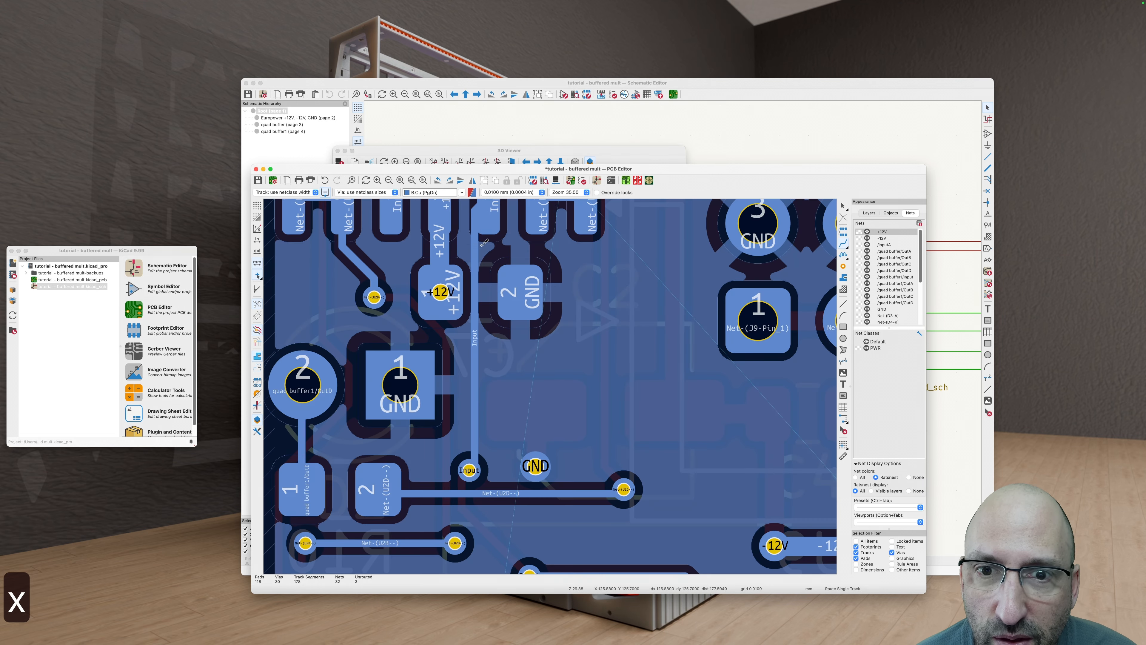
Step: Move the diagonal Input segment on B.Cu down below U2 pad 3 and refill the zones
key(Escape)
scroll(479, 293, up, 4)
click(465, 326)
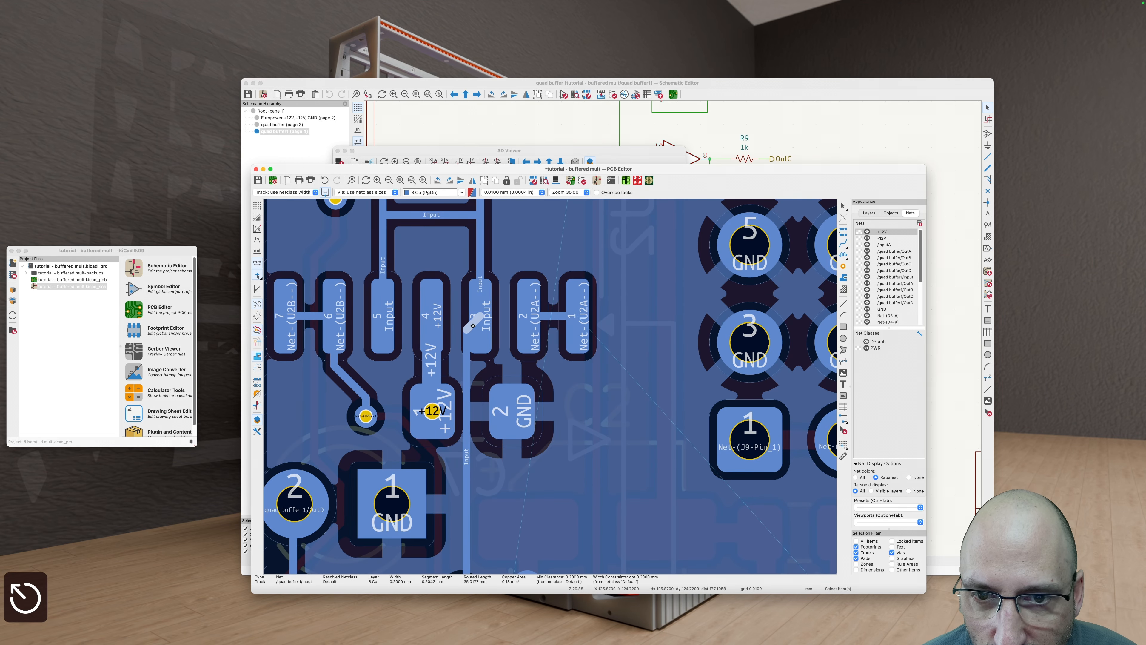
key(d)
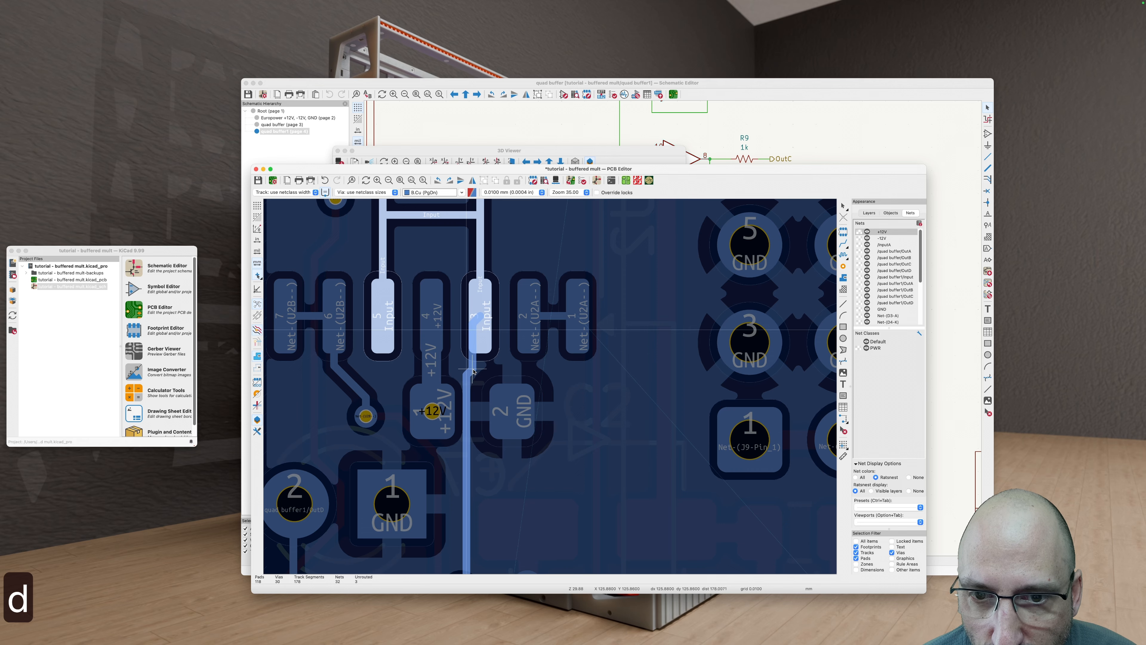
click(473, 368)
key(b)
scroll(464, 298, down, 3)
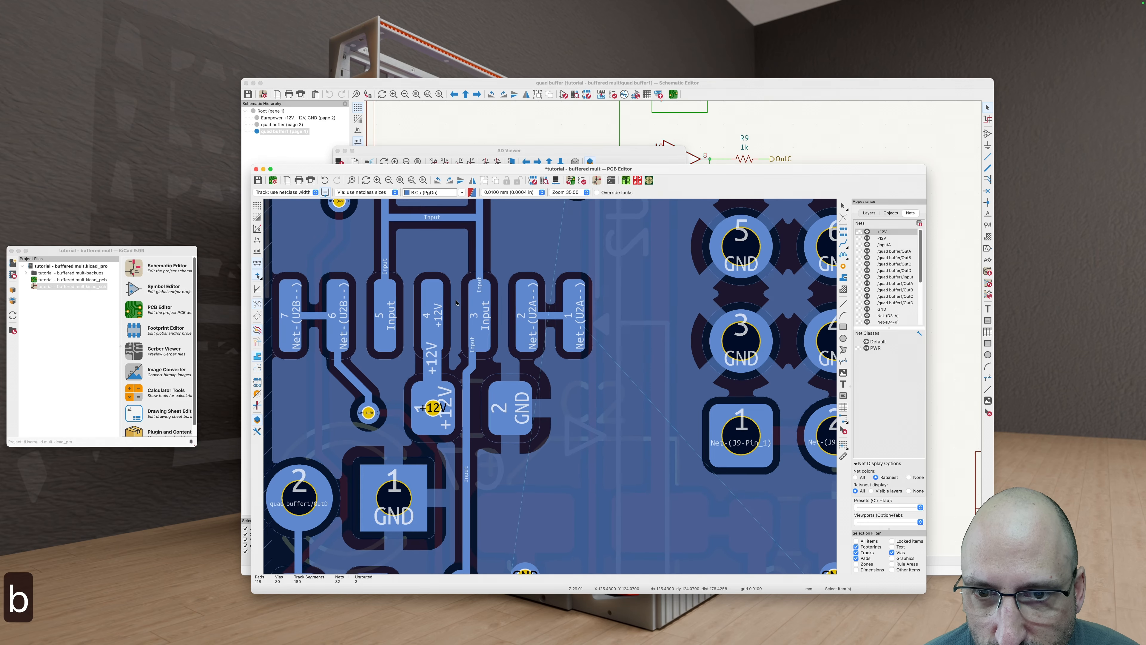
Step: Shift the long vertical Input track on B.Cu right, between the +12V and GND capacitor pads, and refill the zones
click(468, 372)
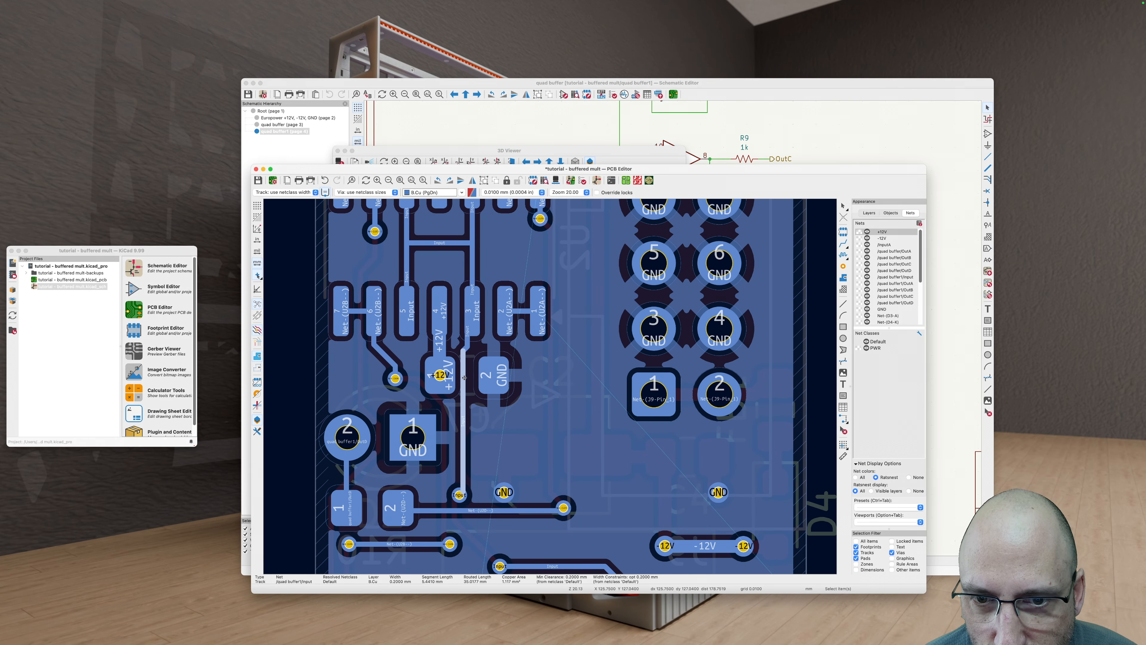
key(d)
click(468, 380)
key(b)
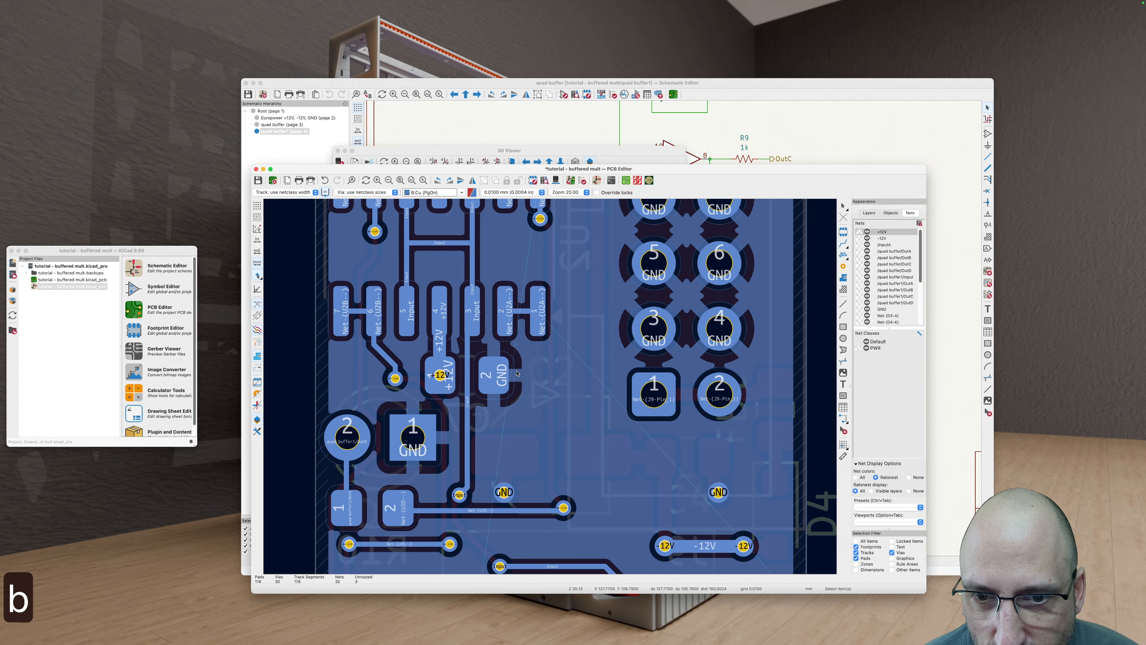
Step: Switch the active layer to F.Cu and save the board
scroll(472, 363, down, 3)
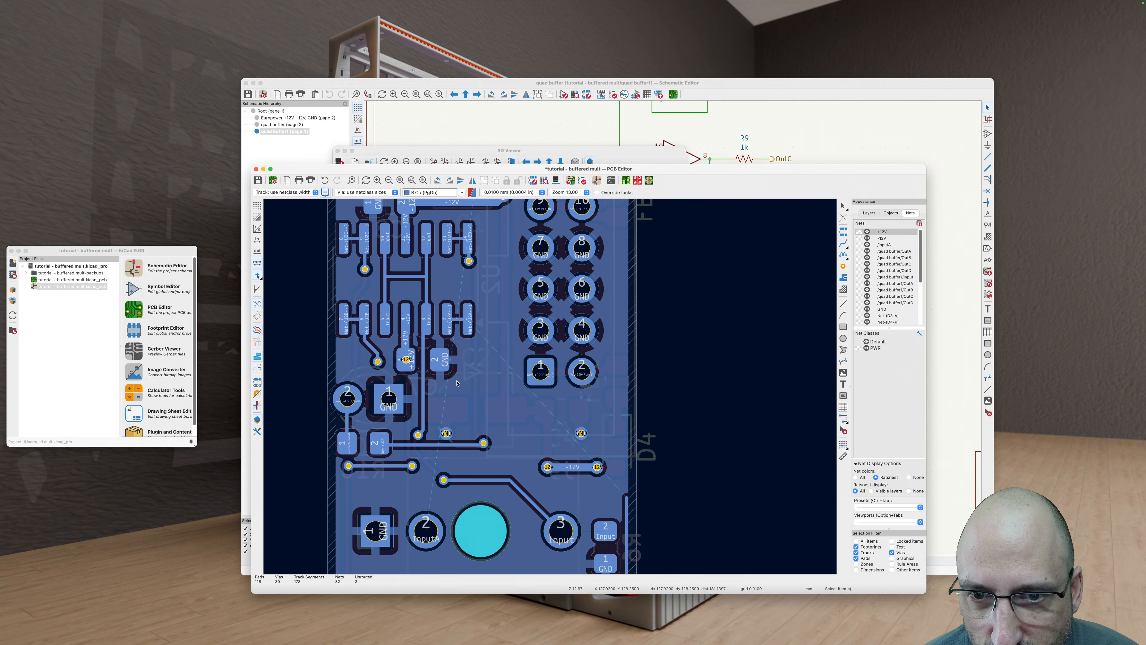
scroll(454, 327, down, 2)
key(v)
scroll(465, 320, down, 2)
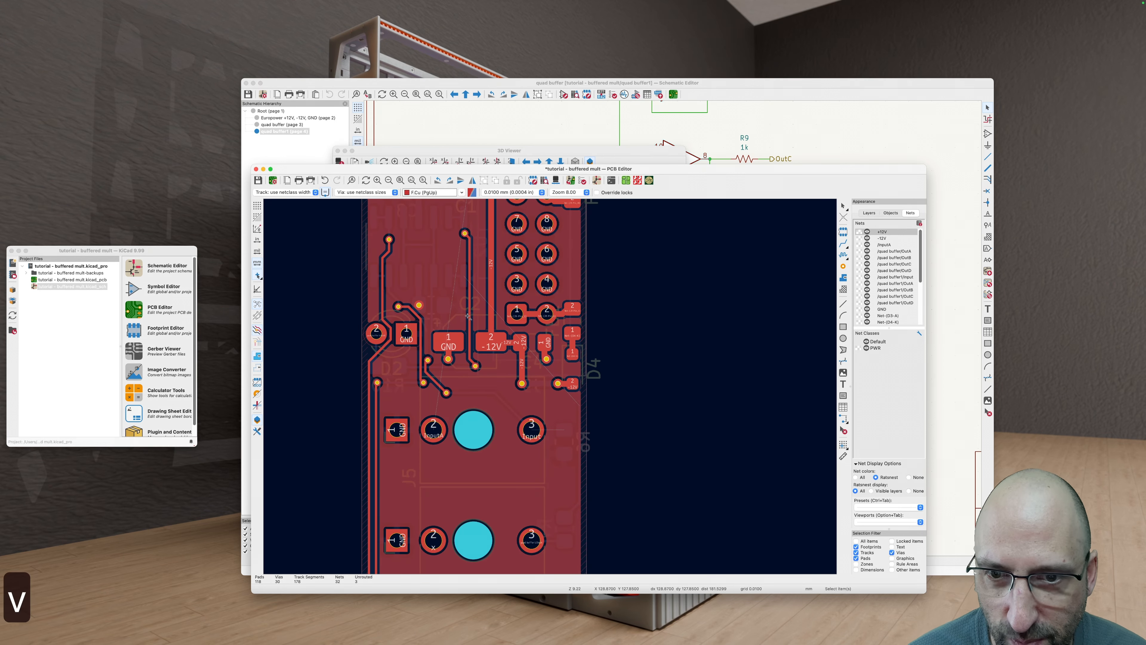
key(super+s)
scroll(485, 319, down, 1)
scroll(487, 318, up, 1)
middle_drag(589, 442, 575, 434)
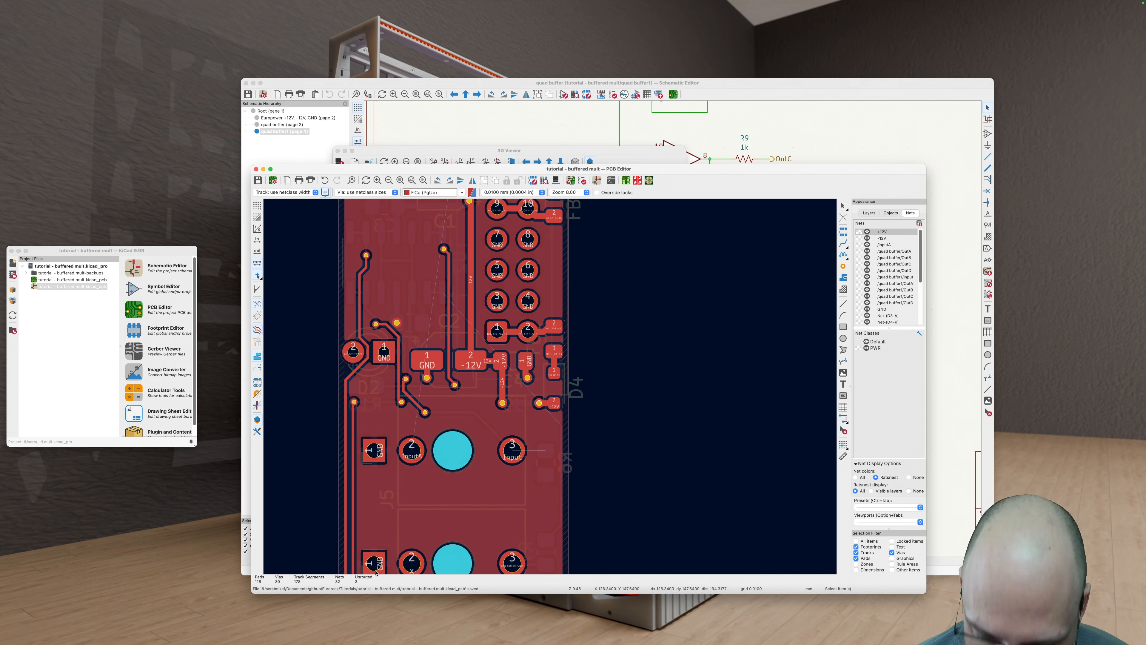
Step: Route Input on B.Cu between pad 3 of the upper jack and the adjacent resistor pad 2, and refill the zones
scroll(544, 459, up, 3)
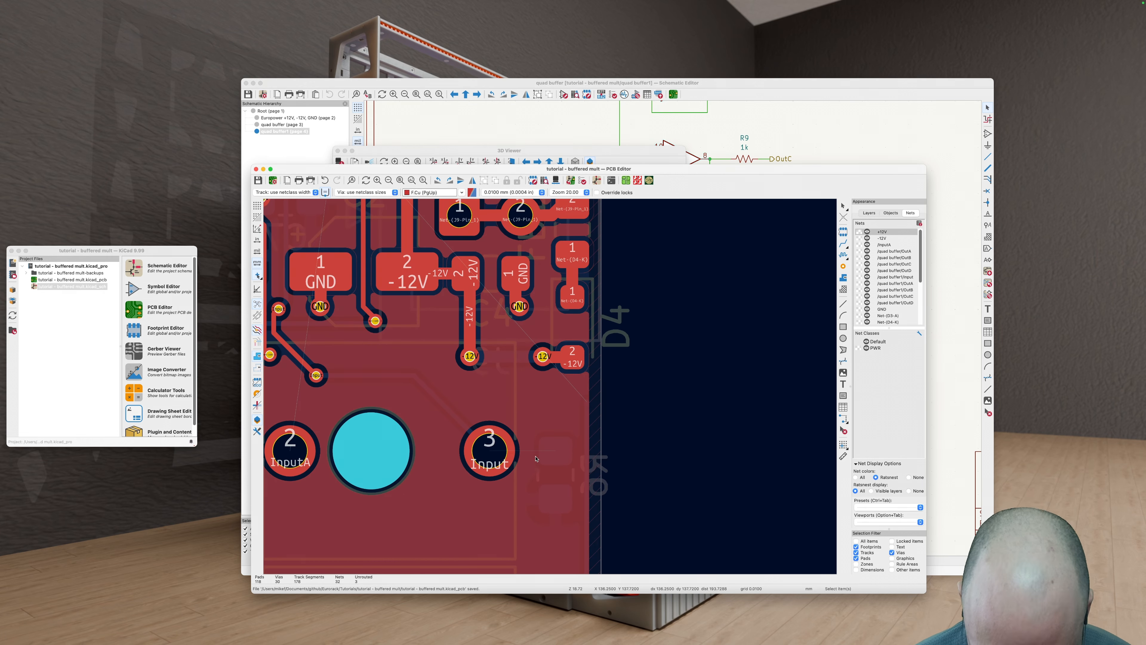
key(v)
scroll(558, 450, down, 3)
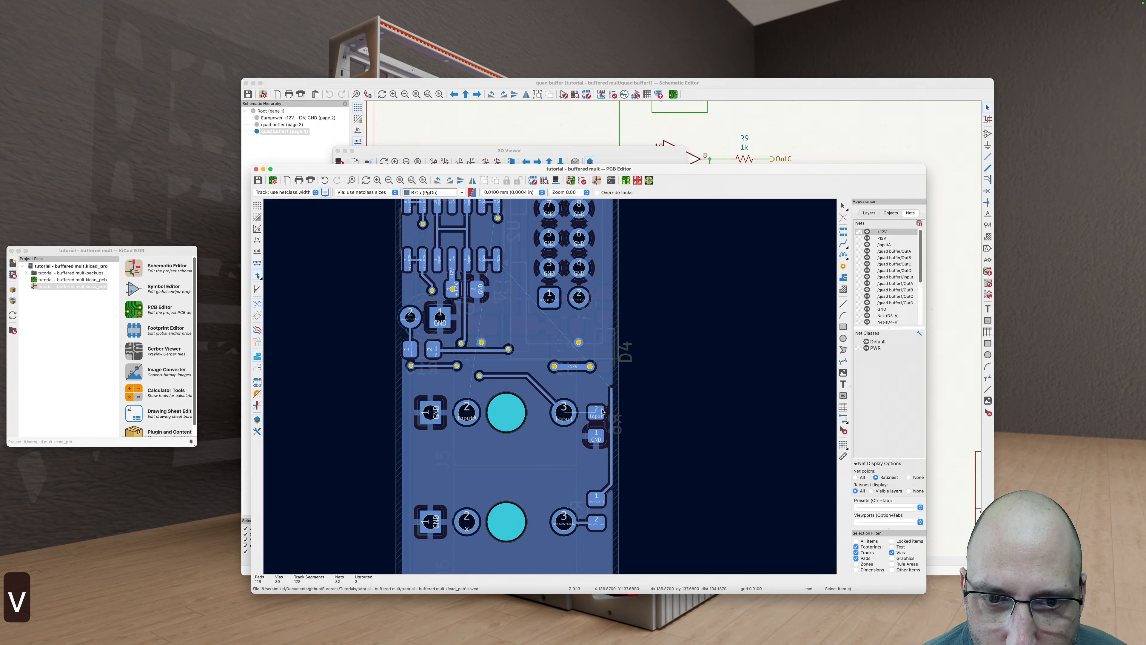
key(x)
click(562, 413)
key(Escape)
key(v)
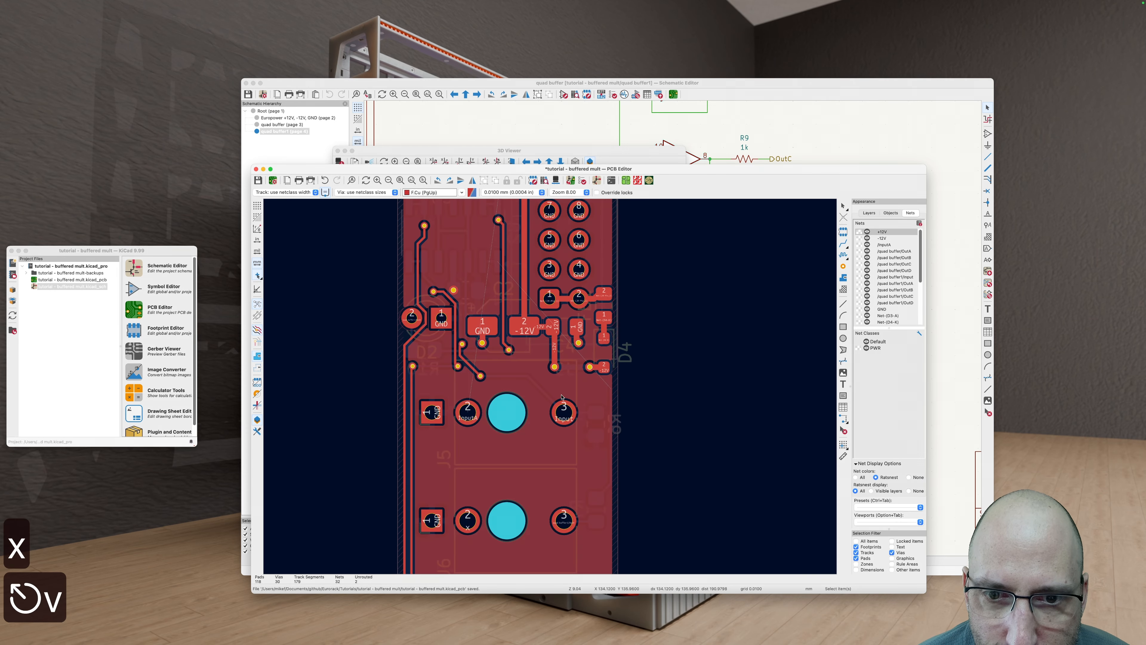
key(v)
key(b)
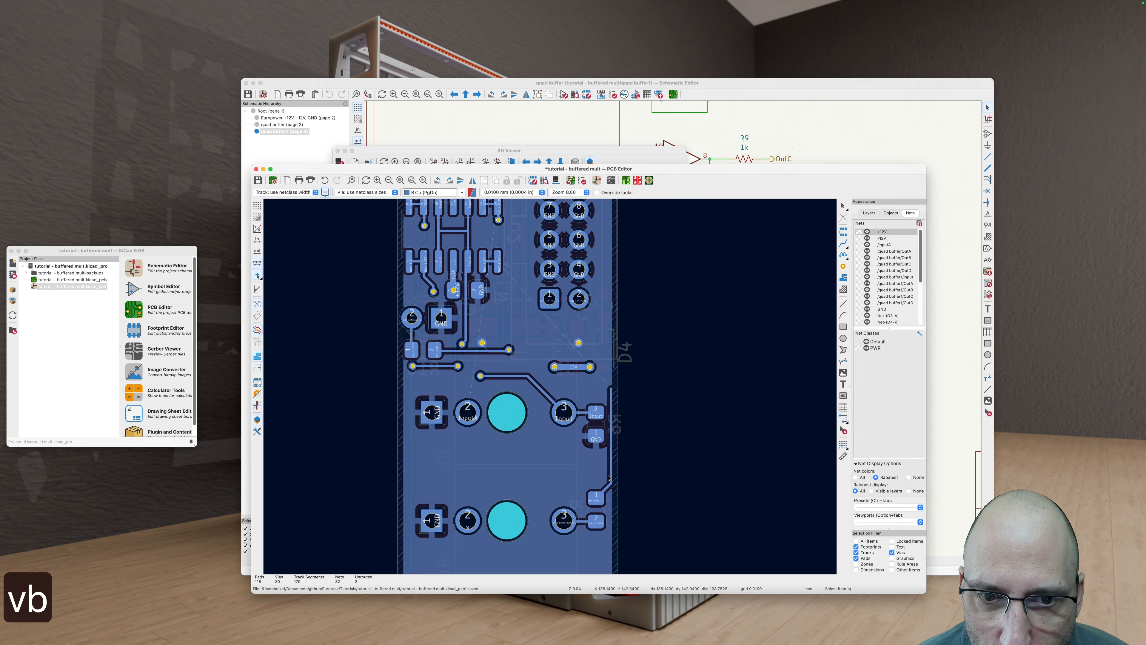
Step: Delete the whole Net-(U2A--) track running along the board's right edge on B.Cu and refill the zones
scroll(545, 463, up, 4)
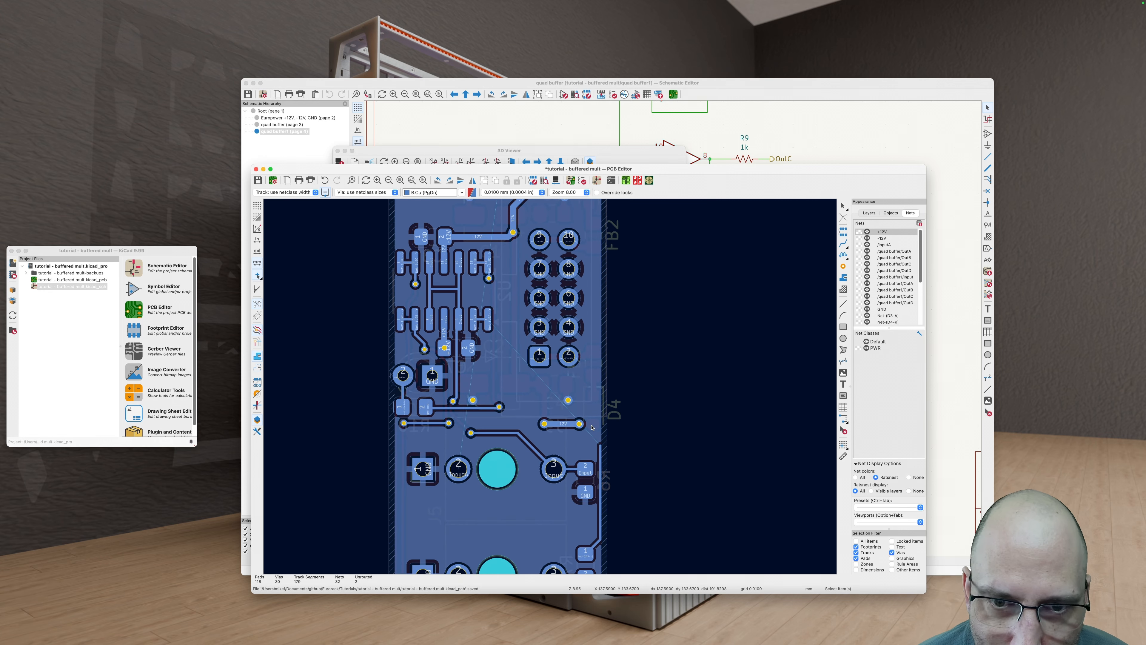
scroll(602, 463, up, 1)
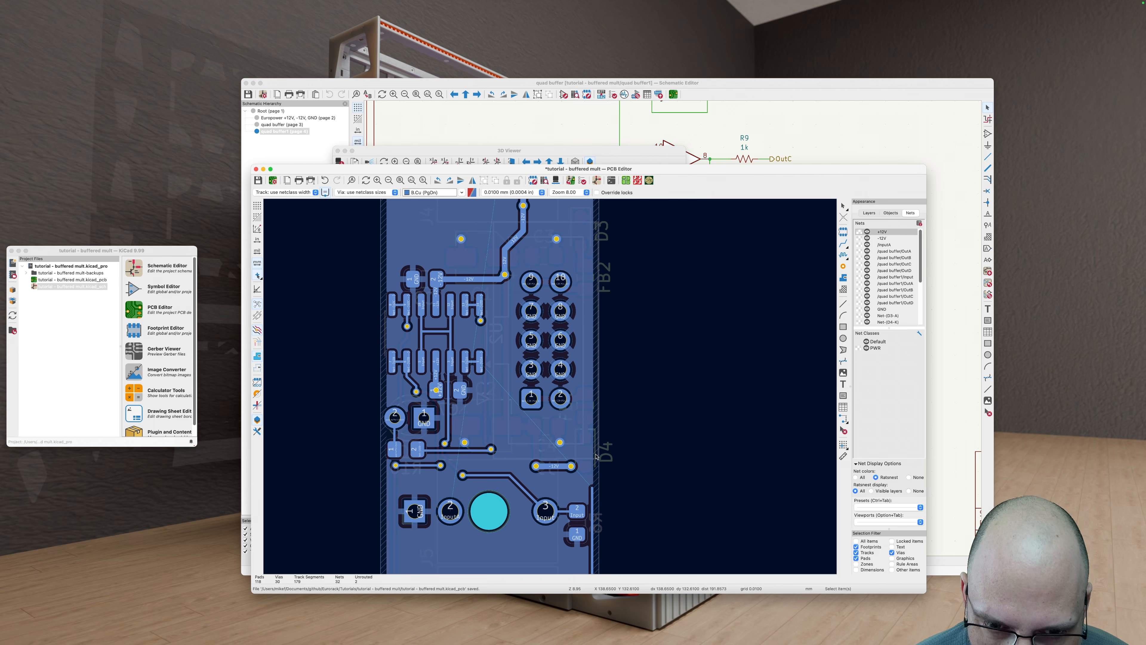
scroll(596, 457, down, 2)
scroll(596, 456, left, 2)
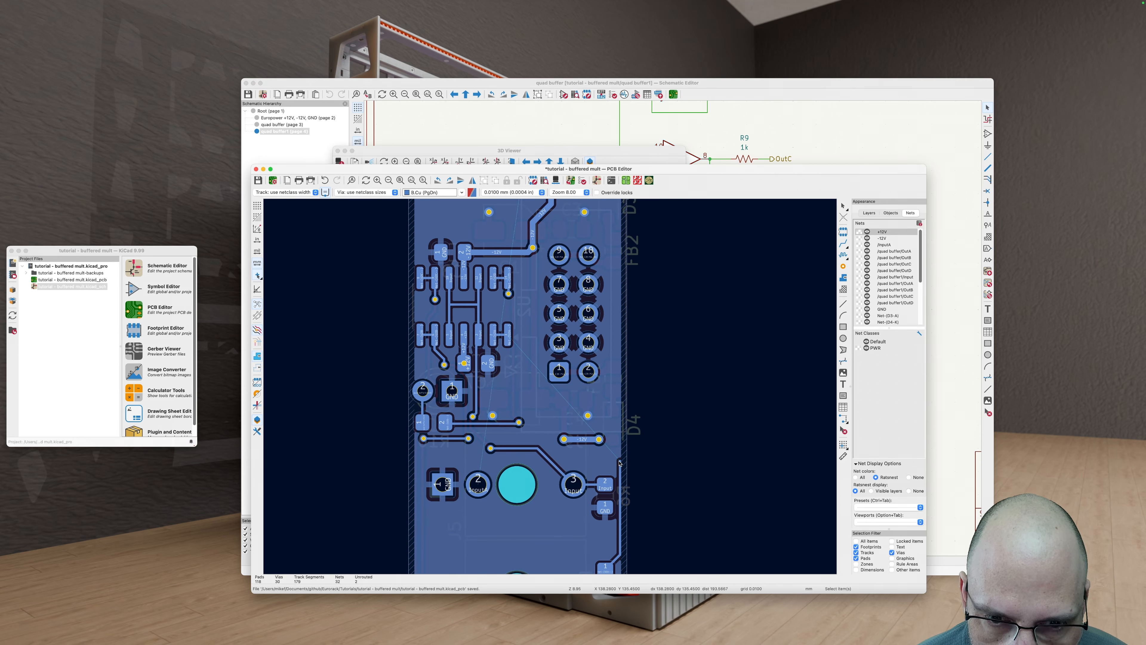
key(v)
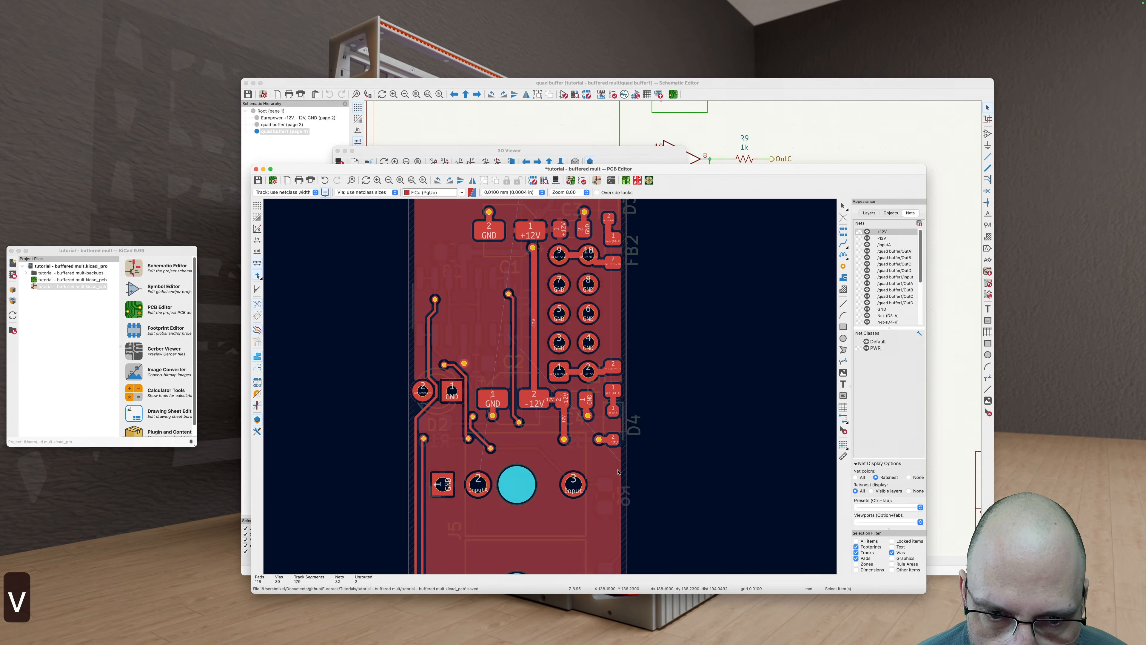
key(v)
scroll(609, 442, down, 5)
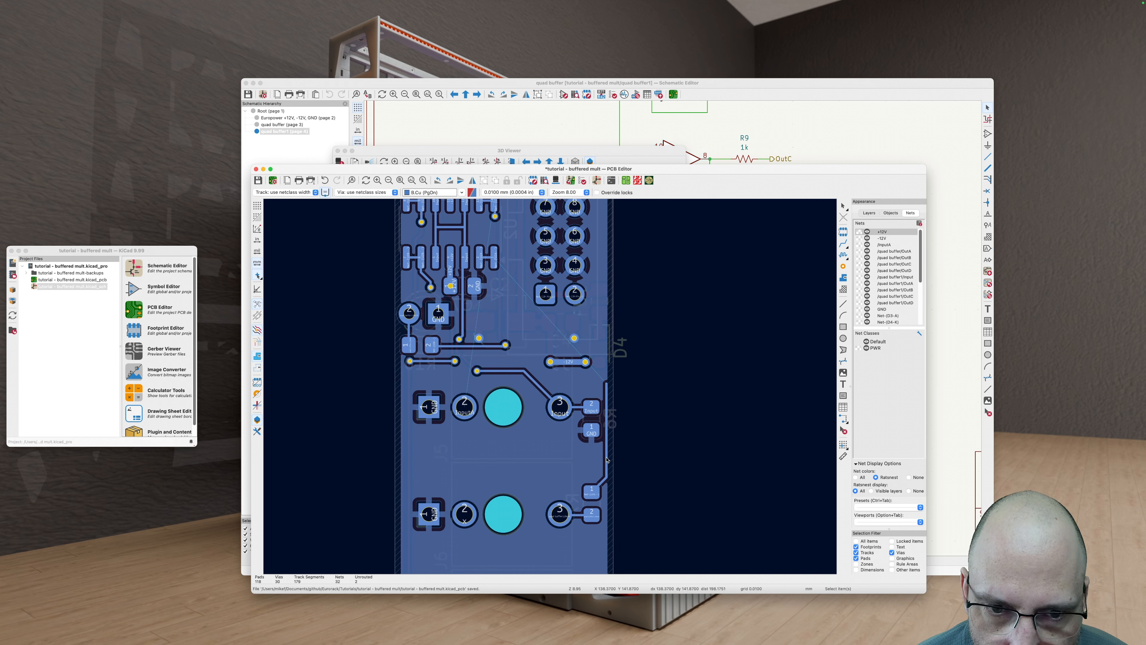
click(606, 440)
key(u)
key(BackSpace)
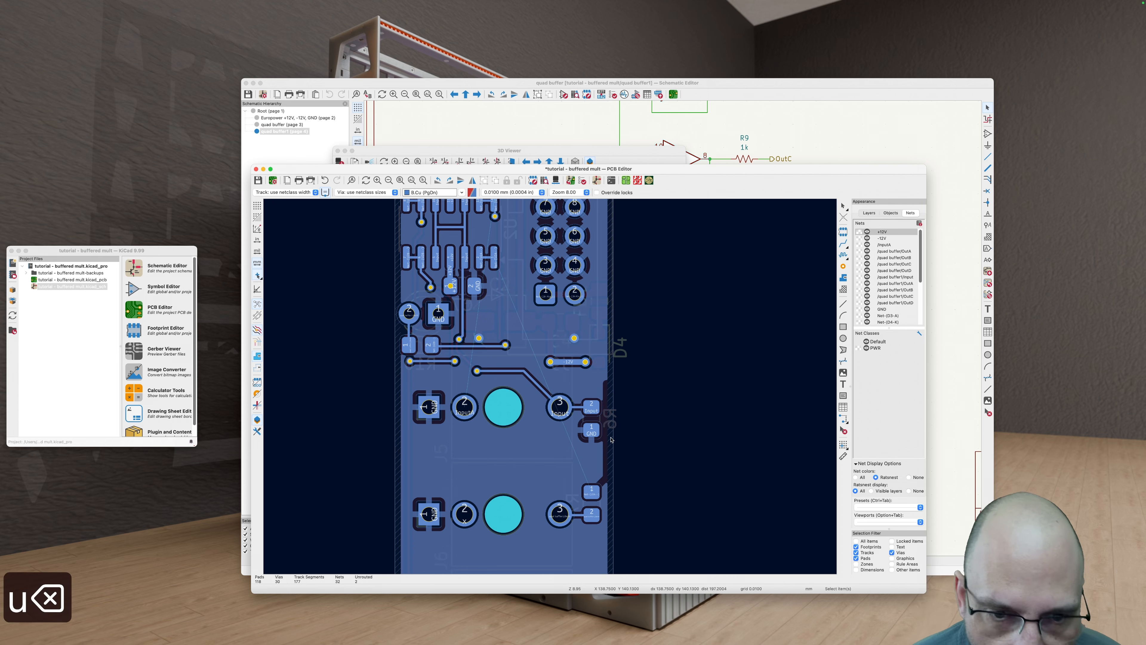
key(b)
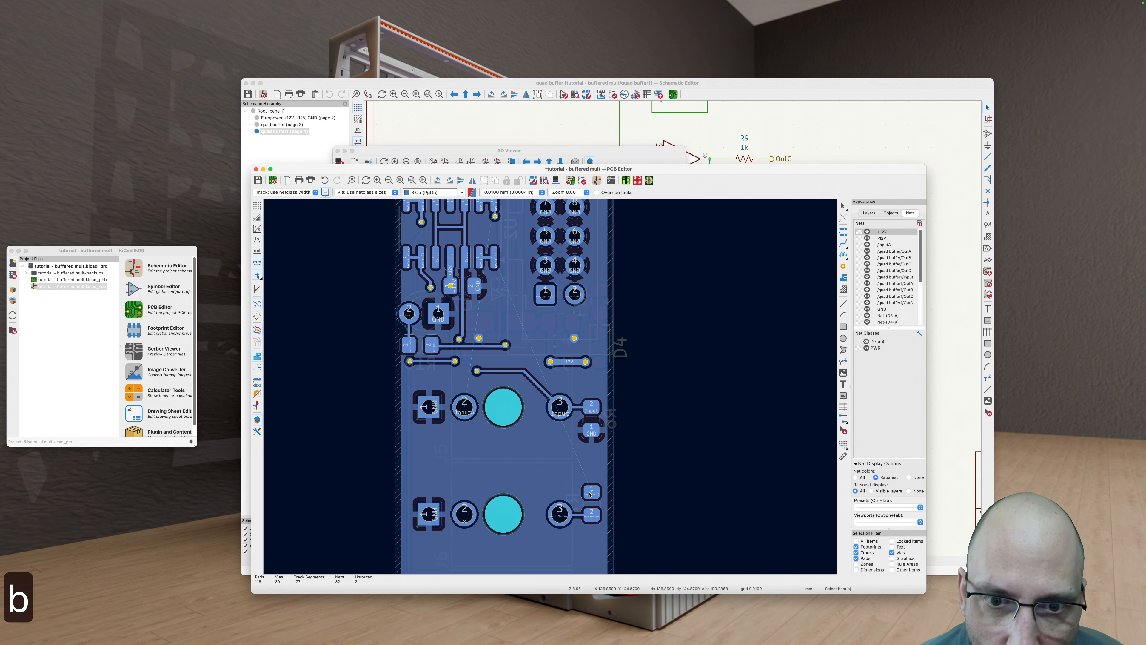
Step: Route Net-(U2A--) from the lower resistor's pad 1 on B.Cu to a via, up on F.Cu to a second via, then on B.Cu to U2
scroll(587, 459, up, 1)
key(v)
key(v)
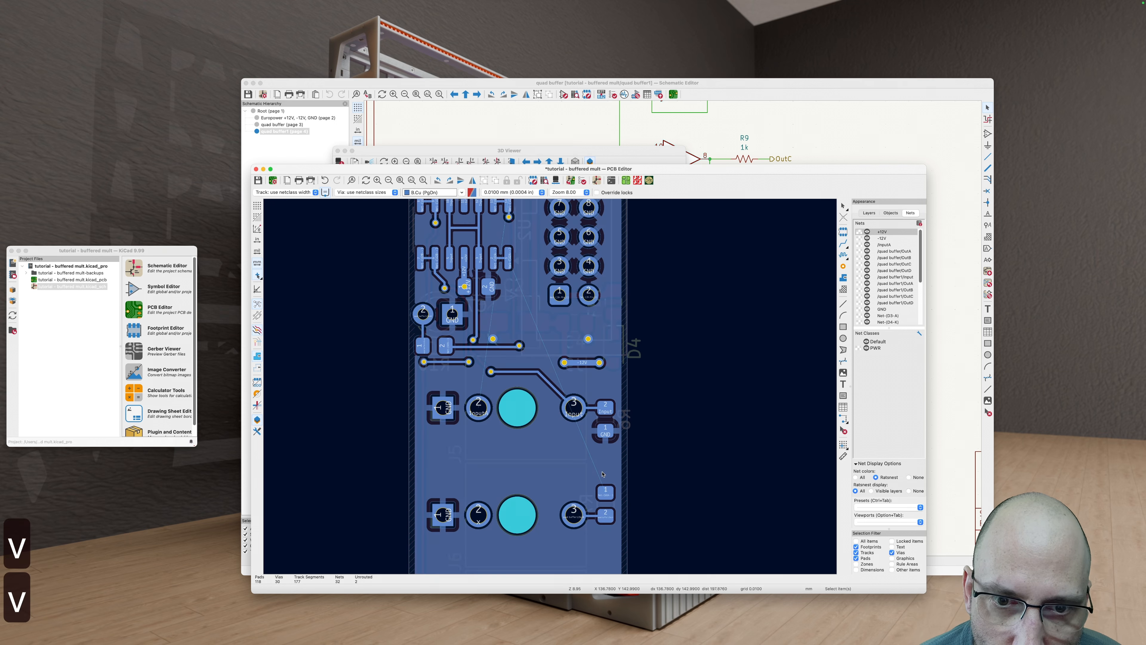
key(x)
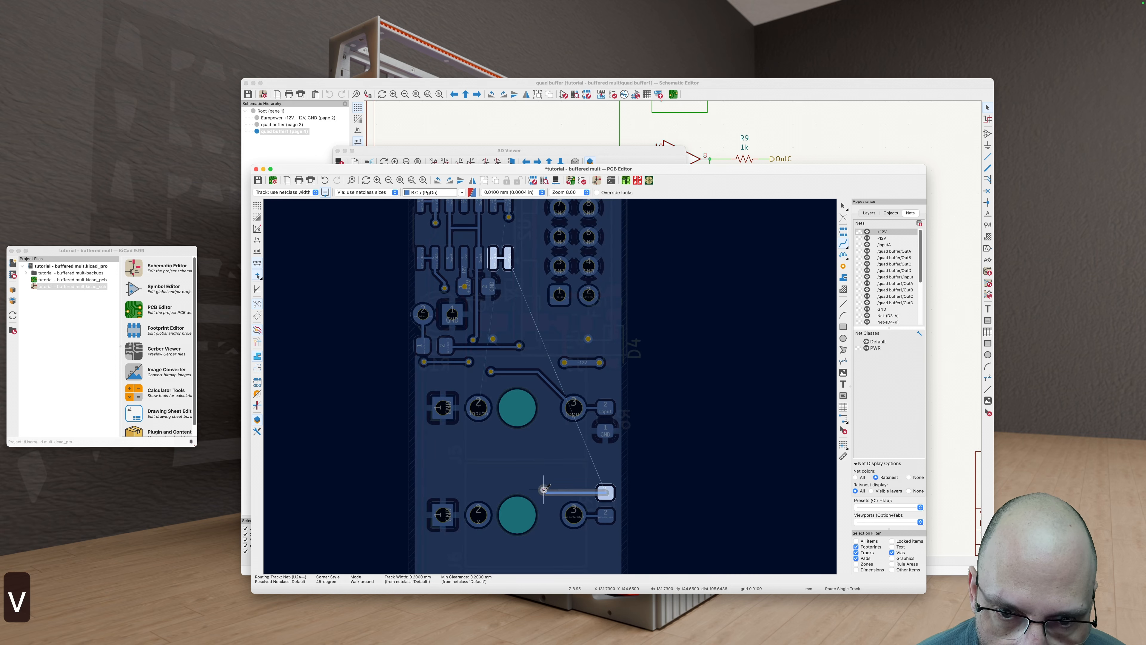
key(v)
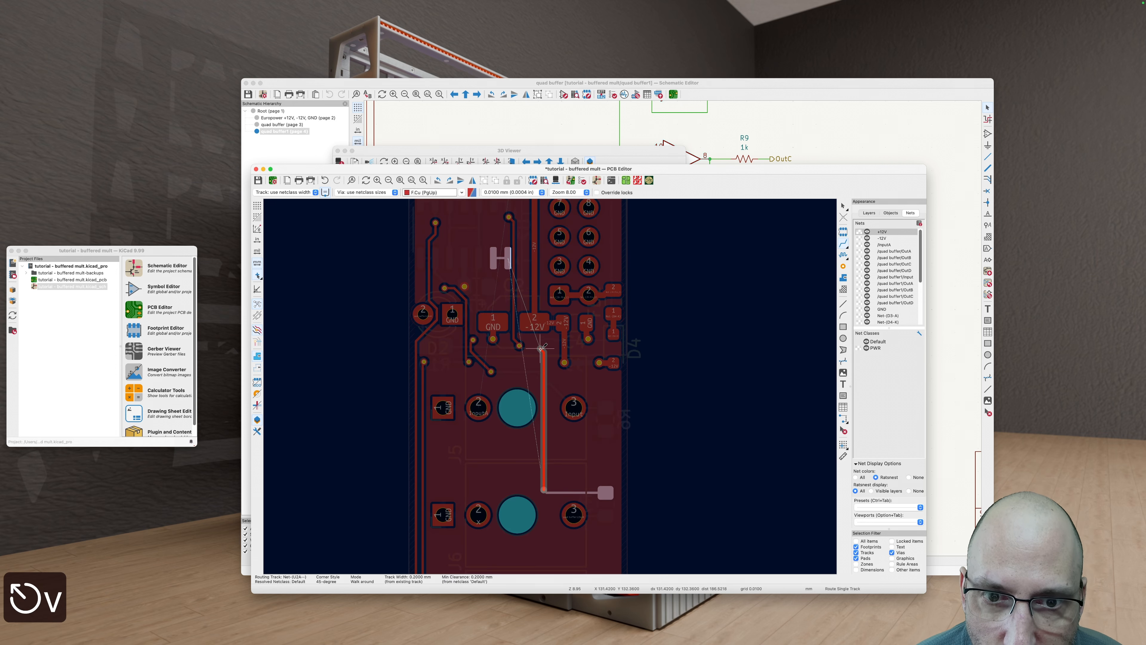
middle_drag(541, 349, 544, 374)
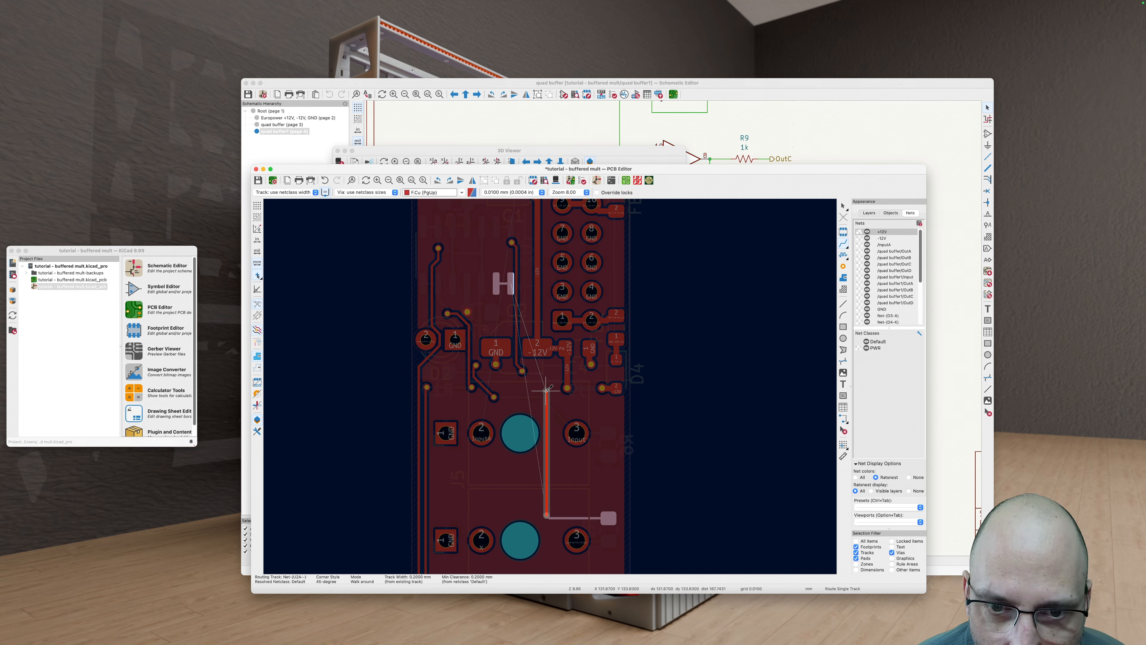
key(v)
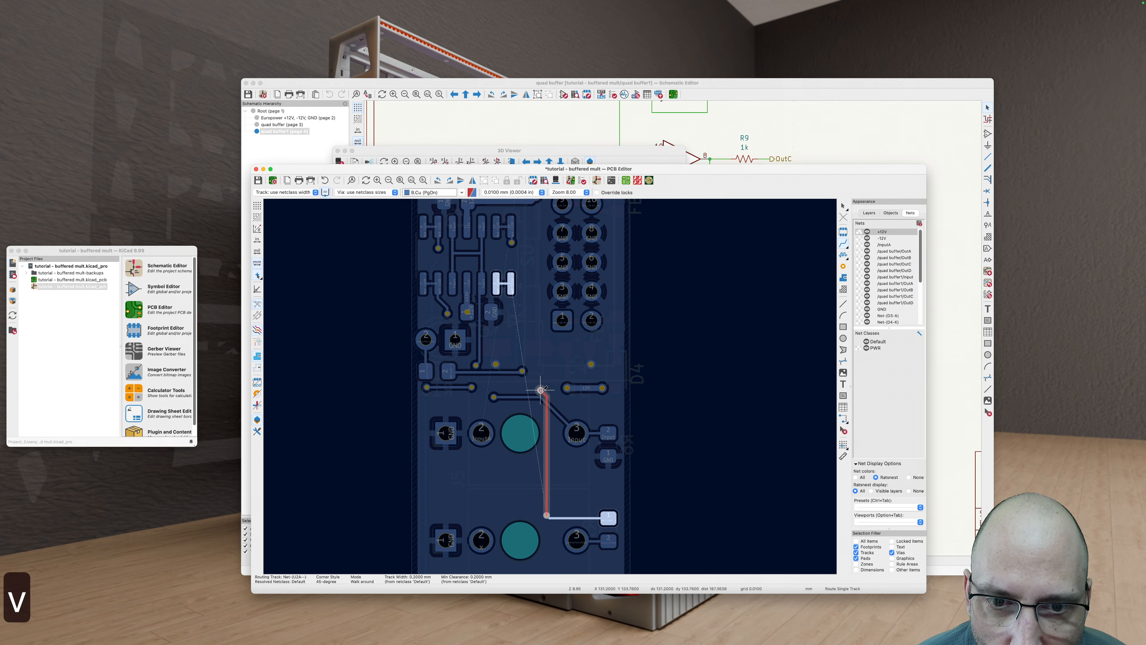
click(513, 289)
key(b)
scroll(605, 372, down, 3)
key(v)
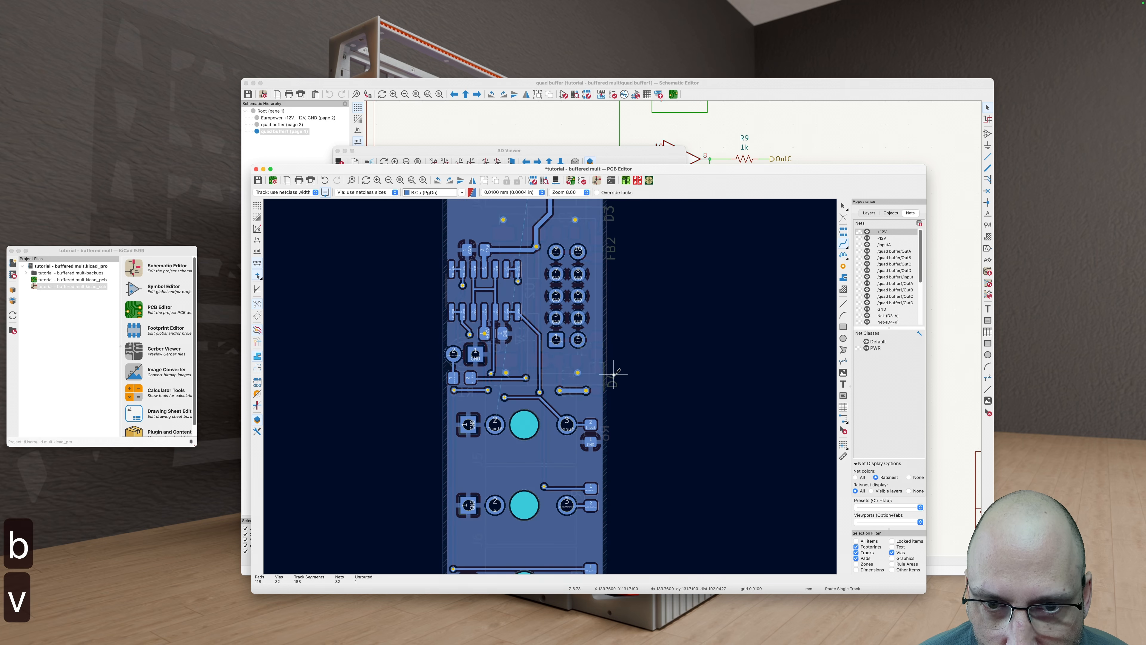
scroll(559, 376, up, 5)
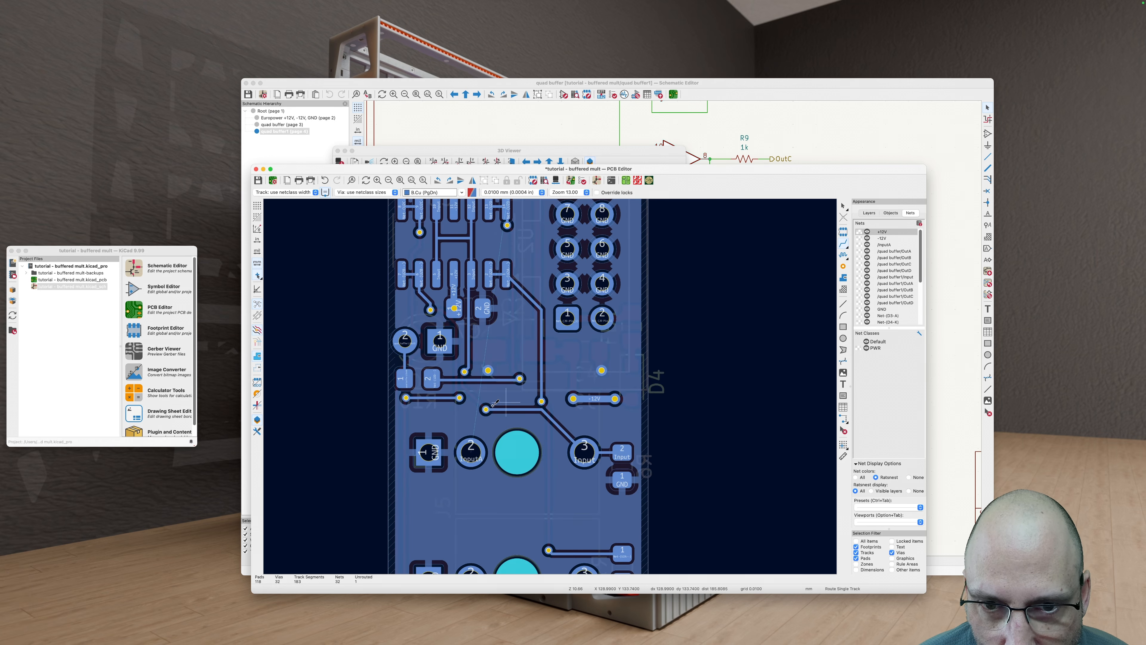
Step: Drag the Input track above the jack's pad 3 on B.Cu away from the Net-(U2A--) via and refill the zones
key(Escape)
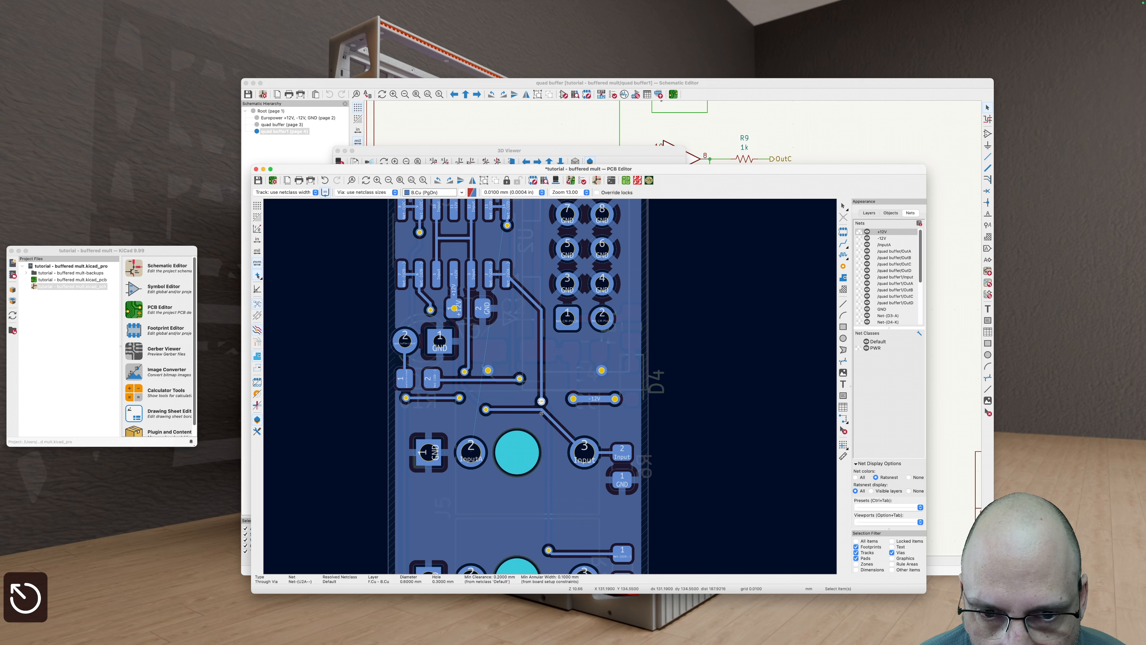
key(Escape)
key(d)
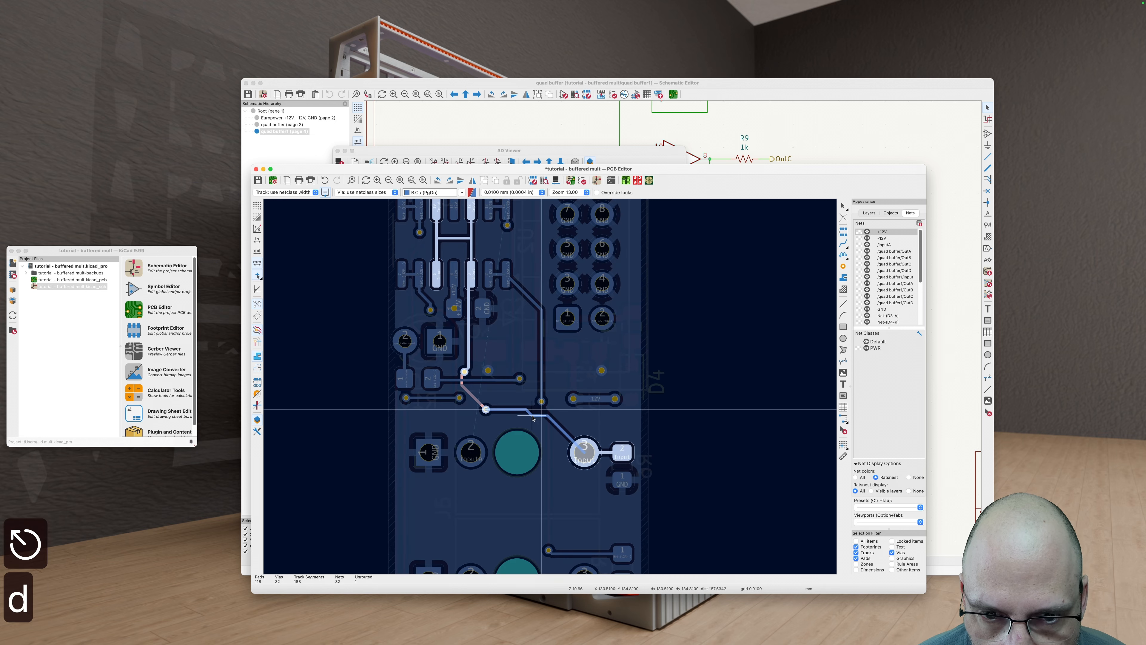
click(492, 417)
key(b)
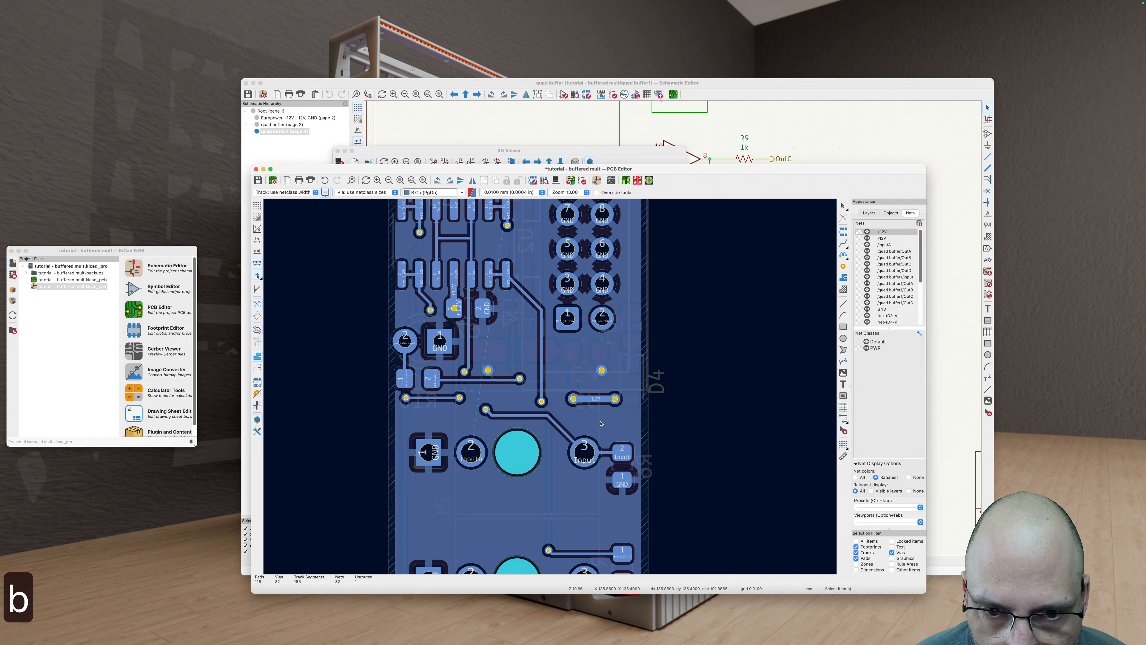
Step: Check the fills on F.Cu, return to B.Cu, refill the zones and save the board
scroll(551, 416, up, 1)
key(Escape)
middle_drag(551, 417, 605, 384)
key(v)
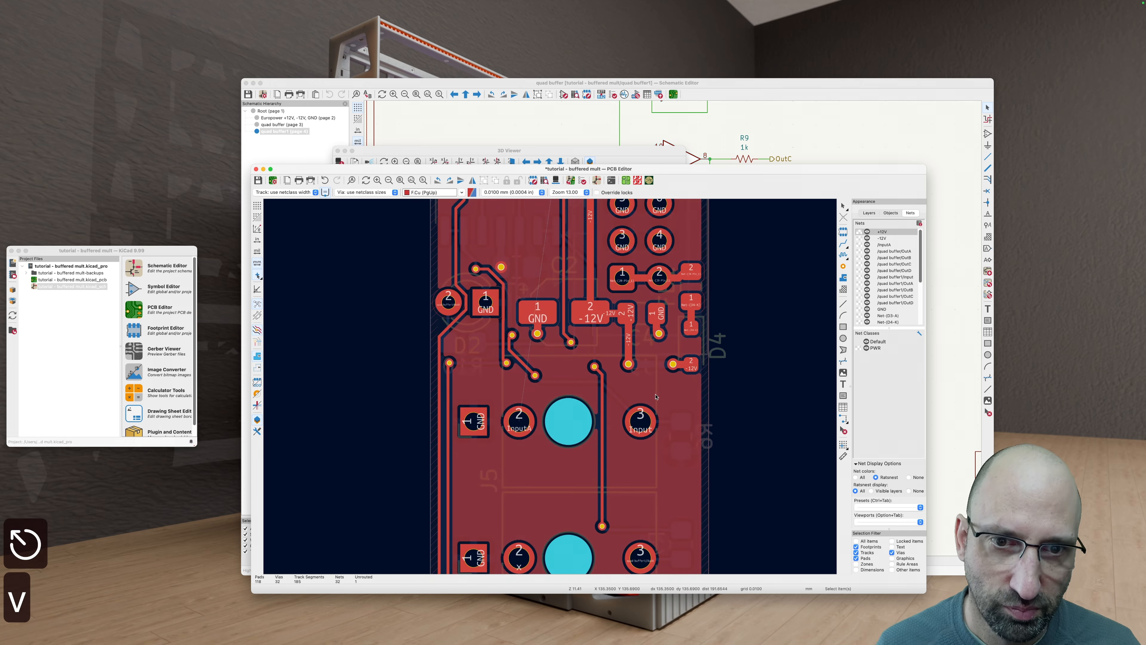
key(v)
key(b)
key(super+s)
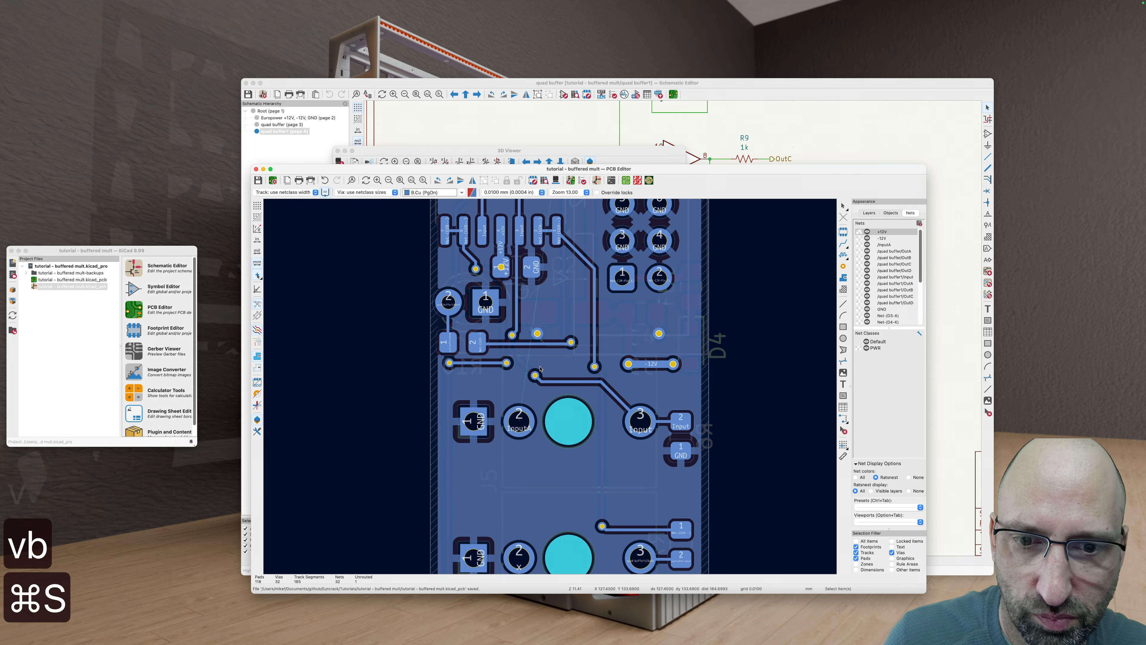
Step: Adjust the Input track segment just above its via below U2 on B.Cu, refill the zones and save the board
scroll(537, 433, up, 3)
scroll(537, 432, down, 3)
middle_drag(536, 432, 491, 420)
scroll(471, 413, up, 5)
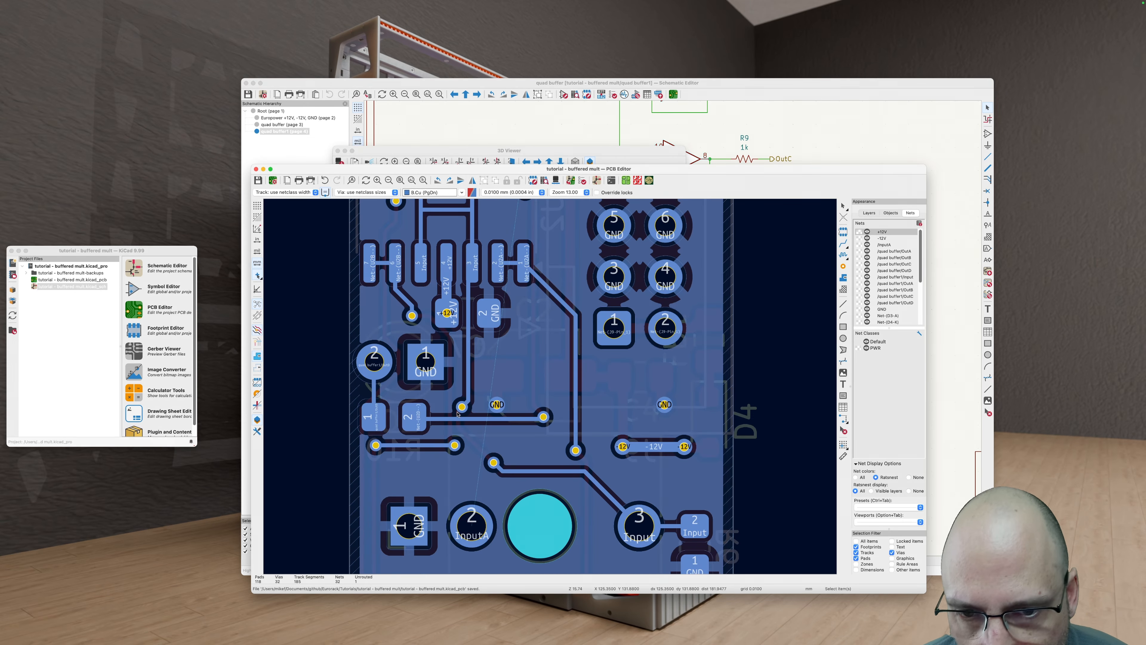
key(d)
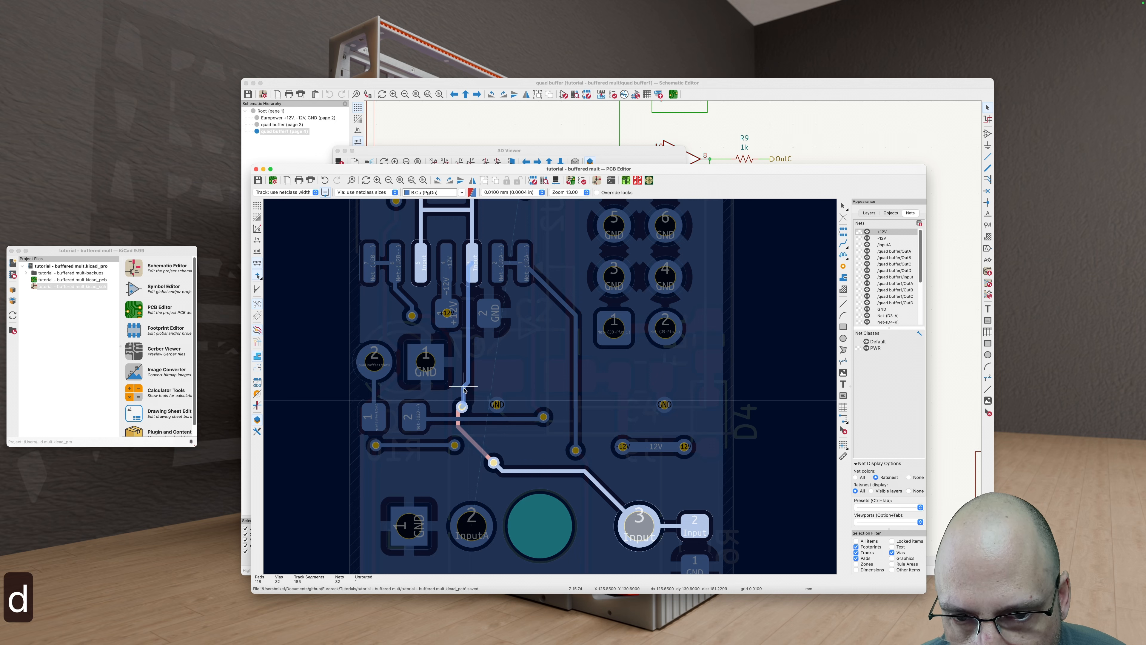
click(463, 399)
scroll(462, 400, down, 3)
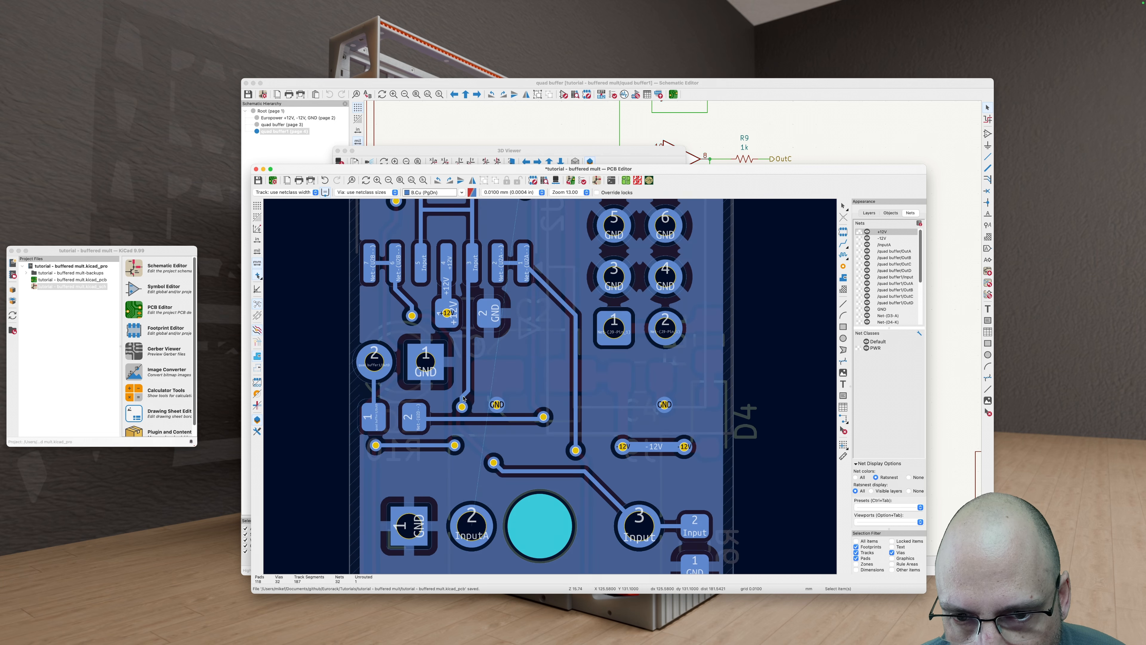
key(v)
scroll(493, 396, down, 2)
key(b)
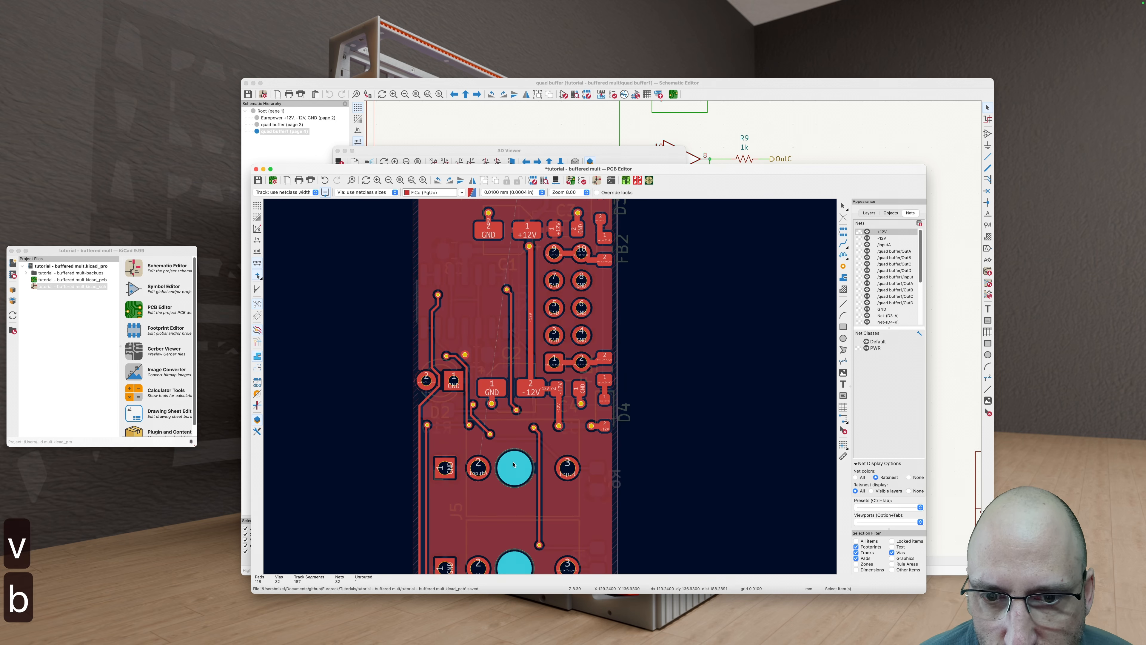
key(super+s)
Step: Drag the short vertical Input track on F.Cu in line with its upper via and refill the zones
scroll(458, 417, up, 5)
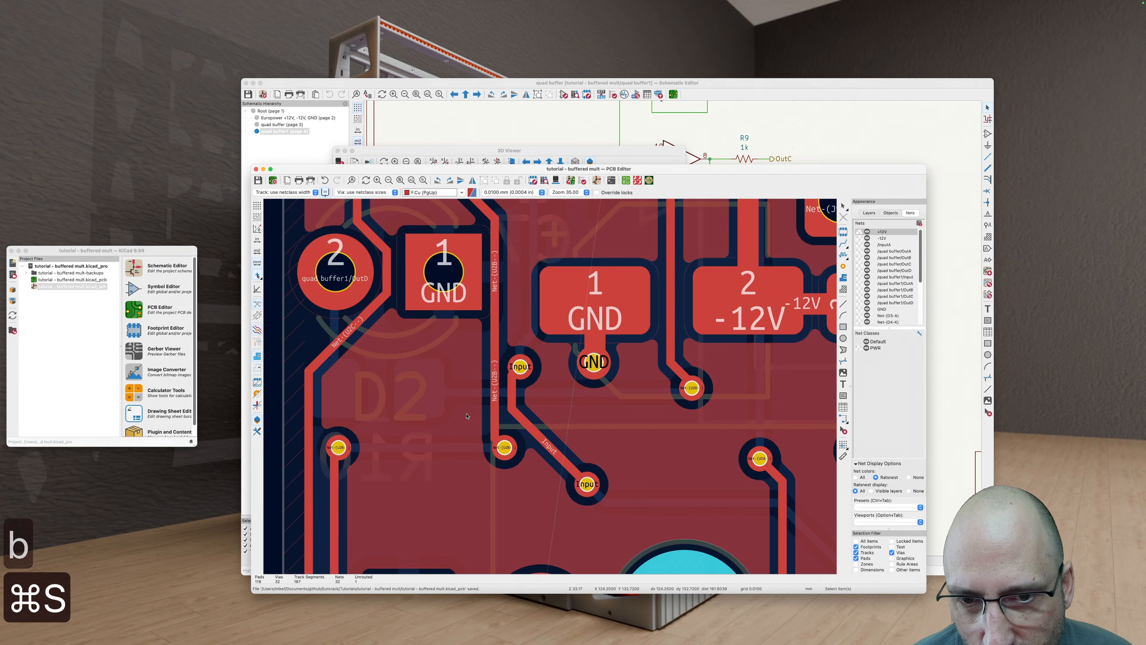
click(512, 396)
drag(512, 396, 525, 383)
key(b)
Step: Move the Net-(U2B--) via beside the Input track farther away from it on F.Cu and refill the zones
click(505, 447)
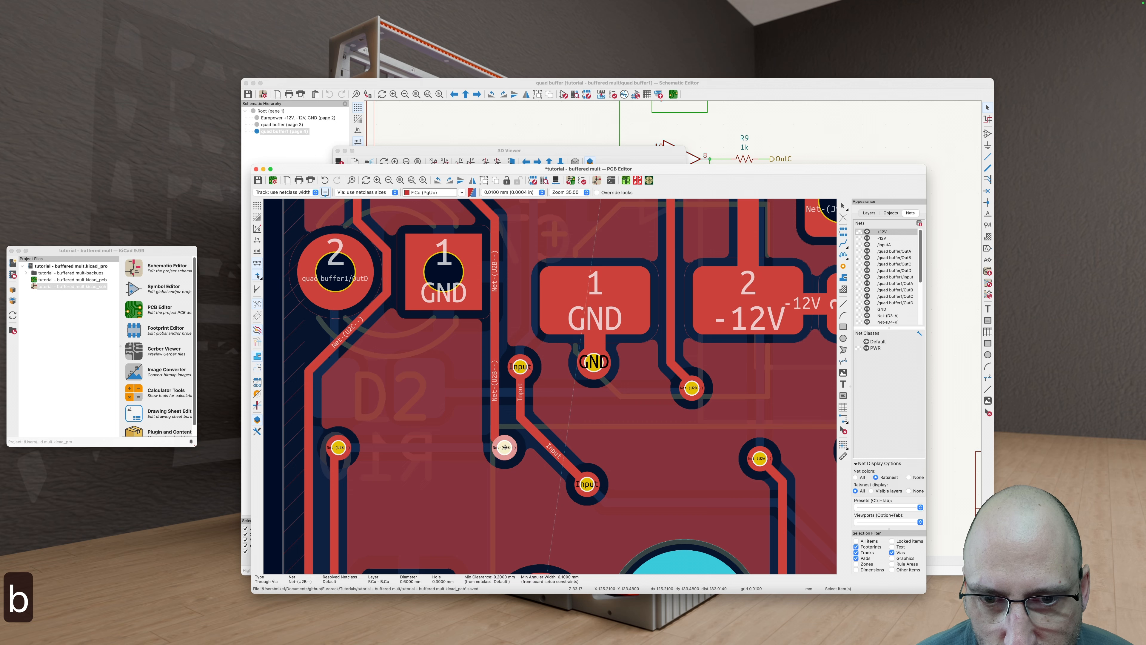
drag(505, 448, 483, 450)
key(b)
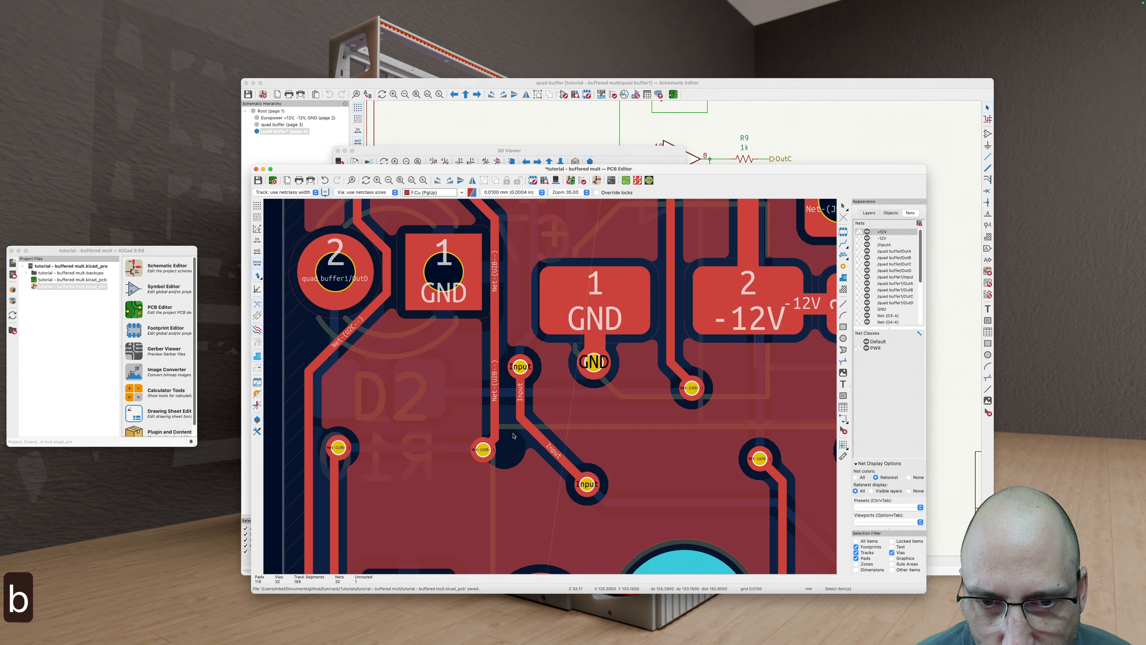
click(525, 399)
click(523, 371)
drag(522, 371, 523, 371)
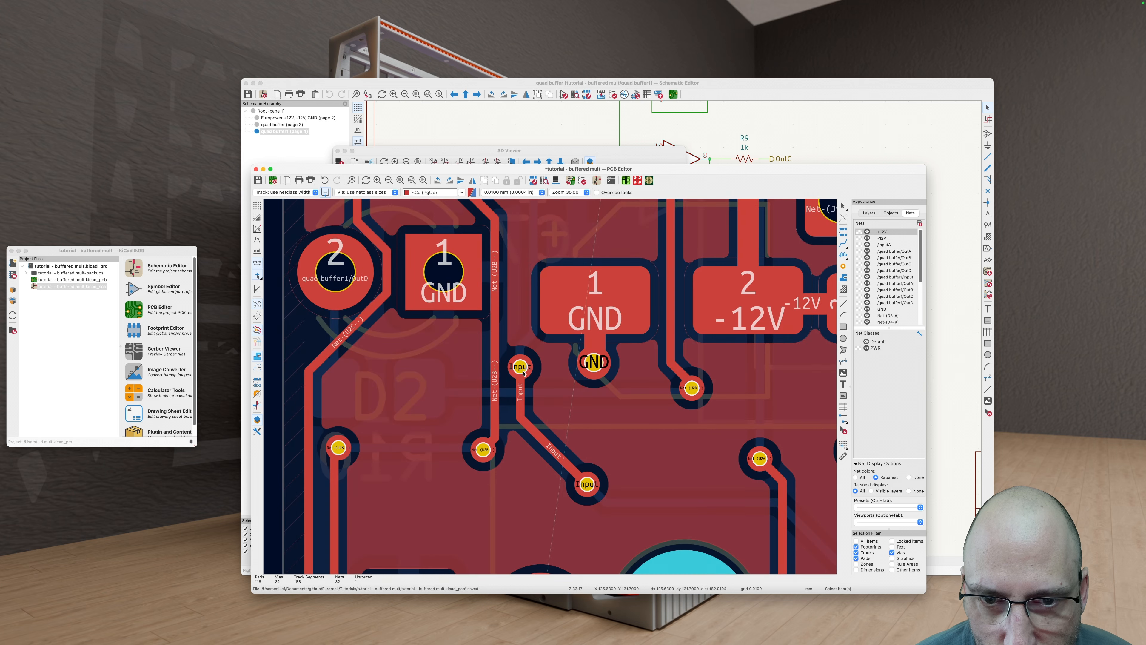
key(d)
key(Escape)
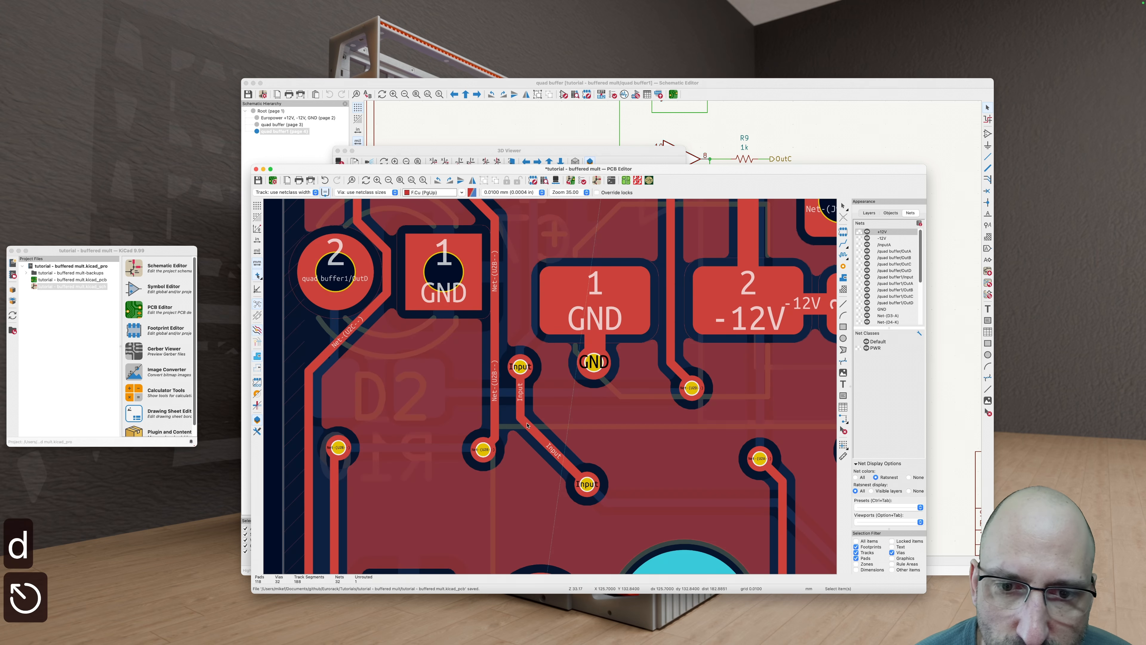
key(space)
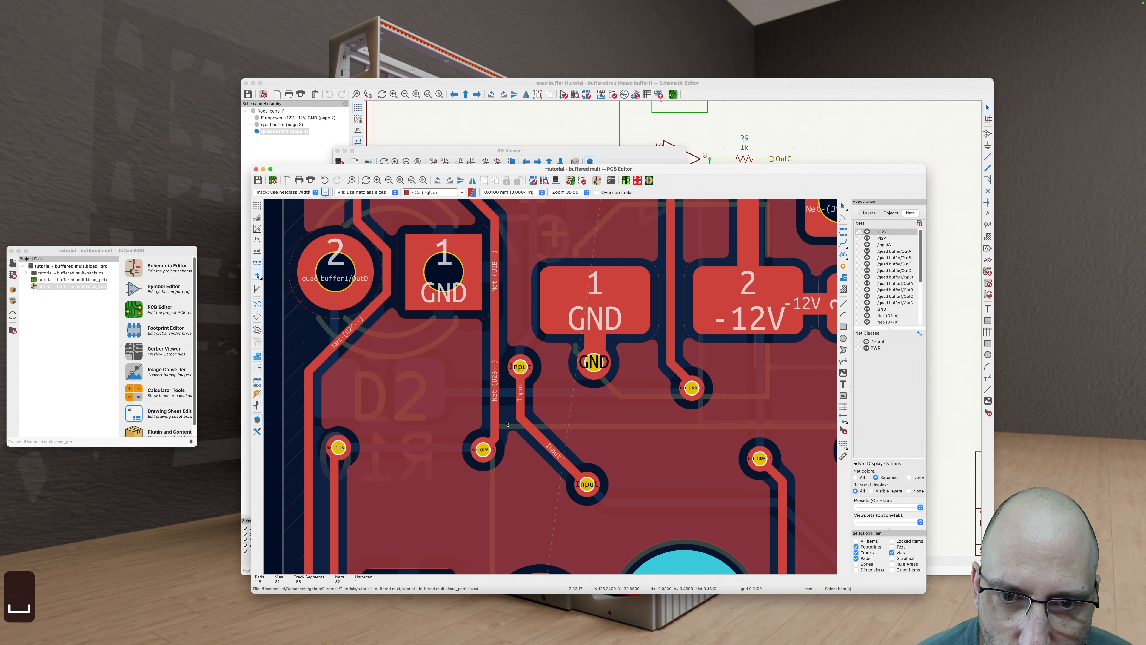
Step: Switch the active layer to B.Cu and save the board
scroll(492, 396, down, 5)
key(v)
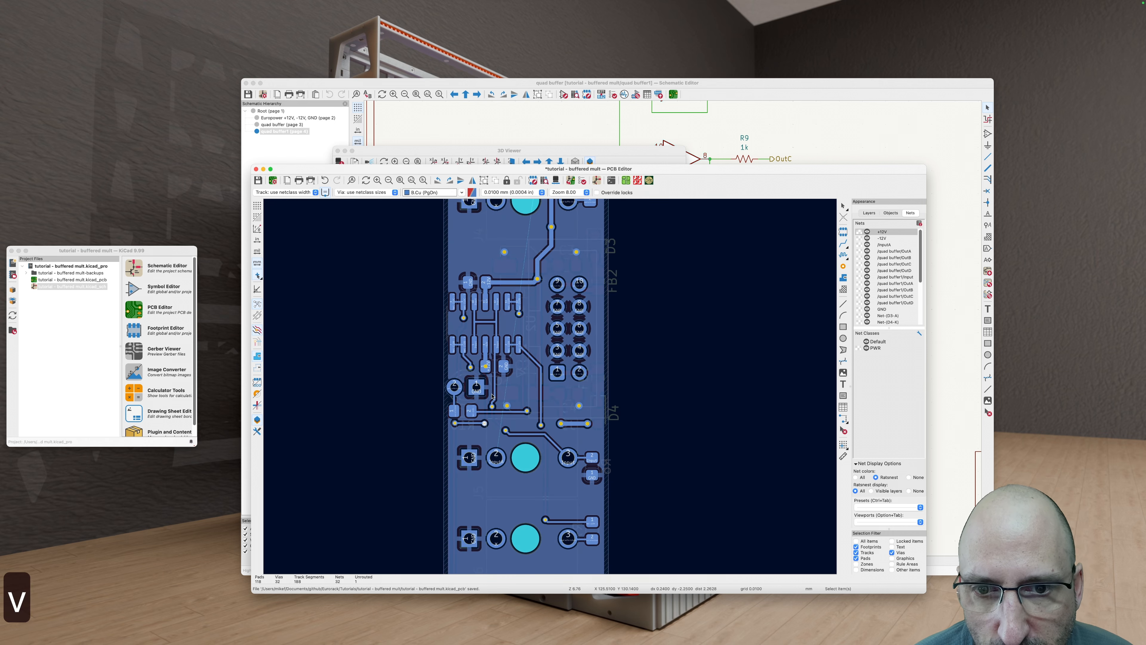
scroll(492, 396, down, 2)
key(super+s)
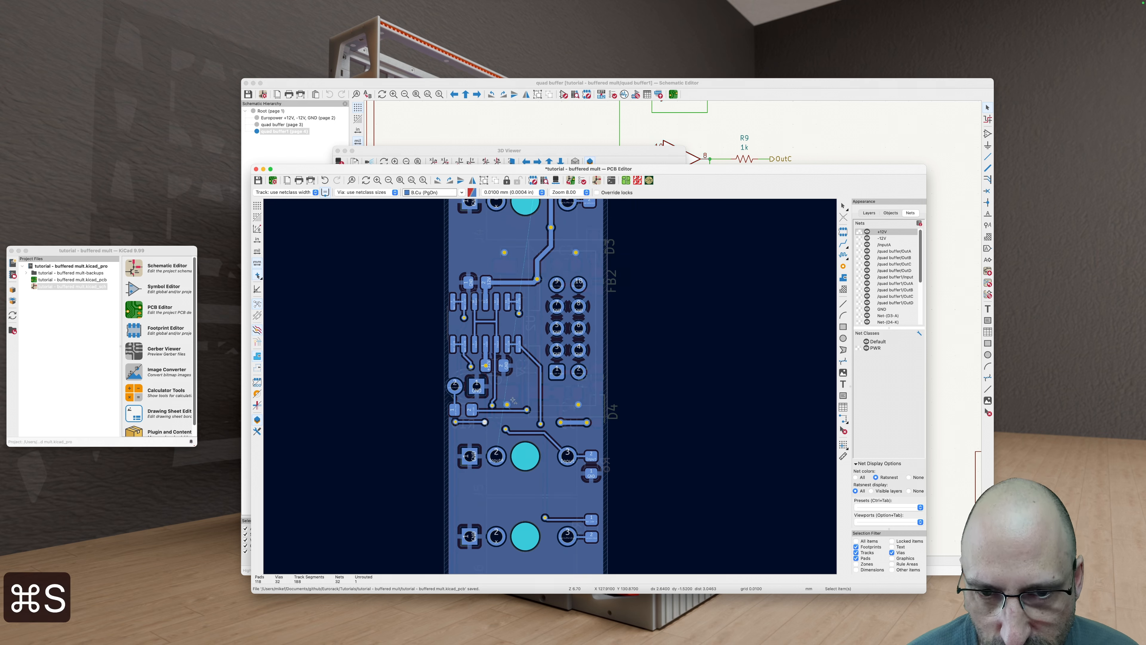
Step: Highlight the InputA net on the board
scroll(504, 445, down, 2)
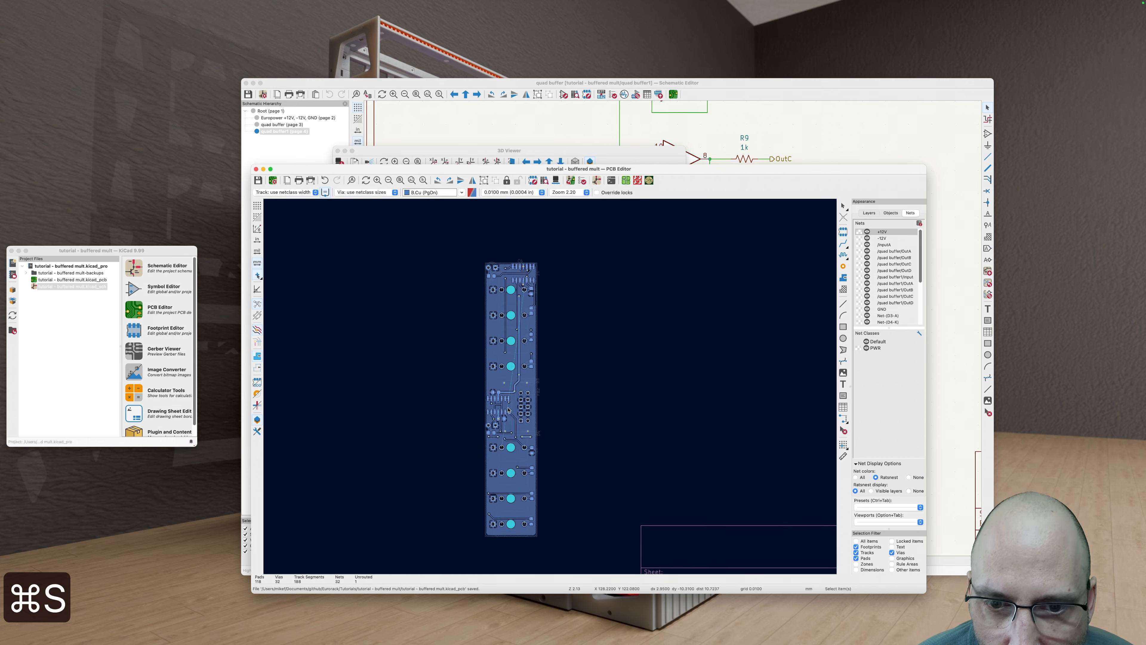
scroll(498, 465, up, 1)
key(grave)
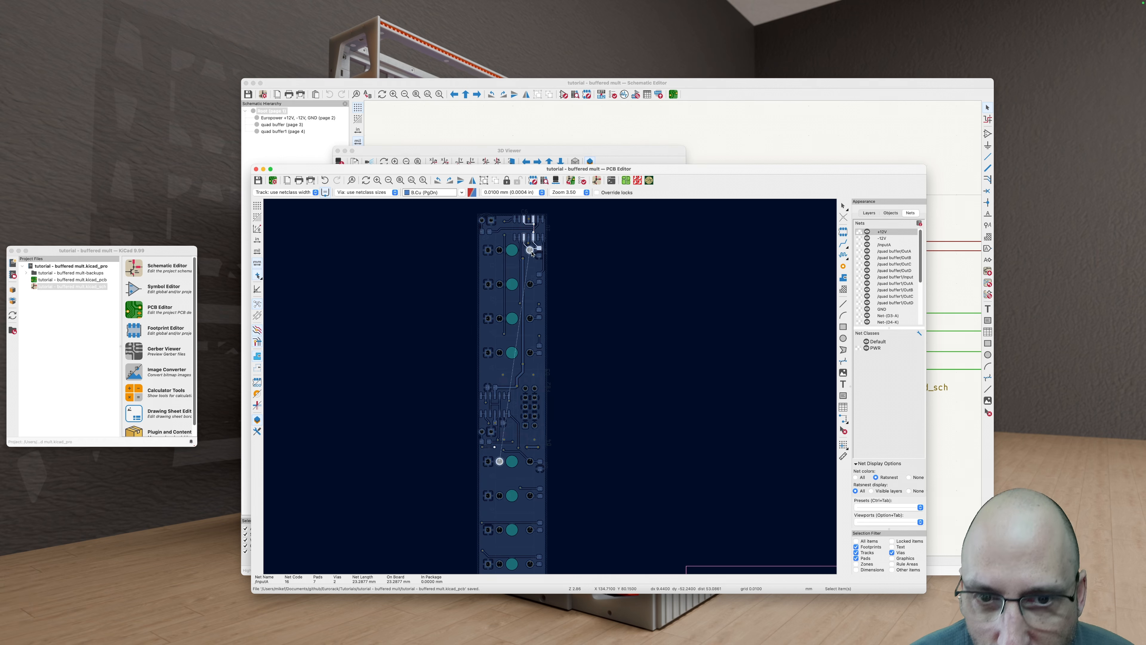
Step: Try to route InputA on B.Cu from the topmost jack's pad 3 down towards FB2, and undo the track
scroll(529, 249, up, 1)
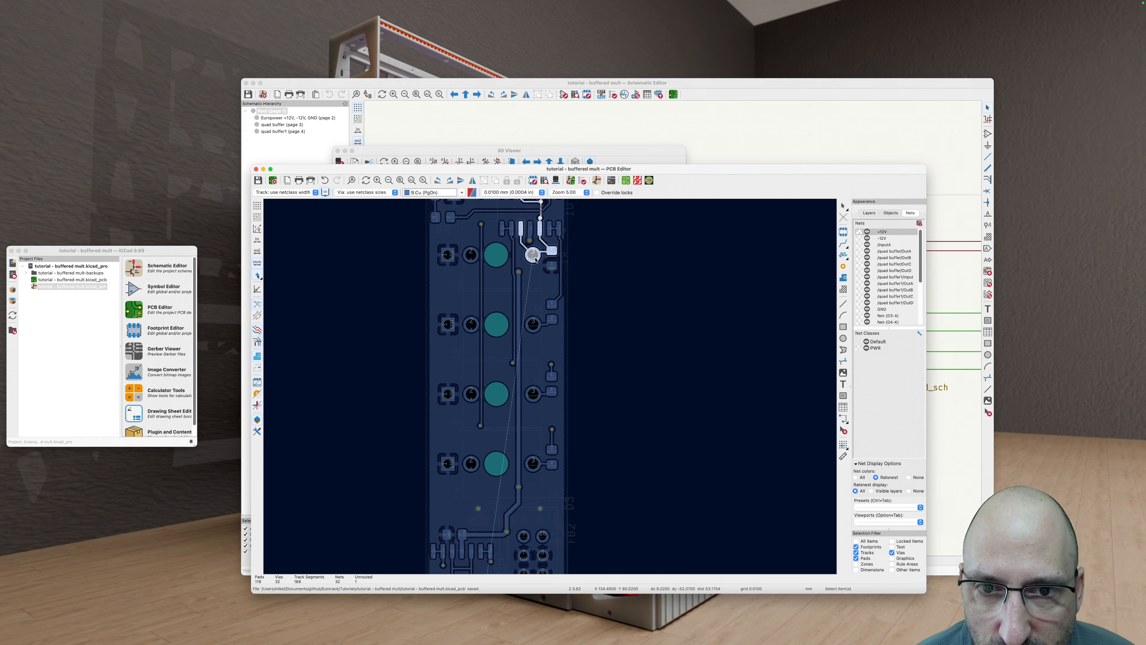
key(x)
scroll(532, 352, down, 10)
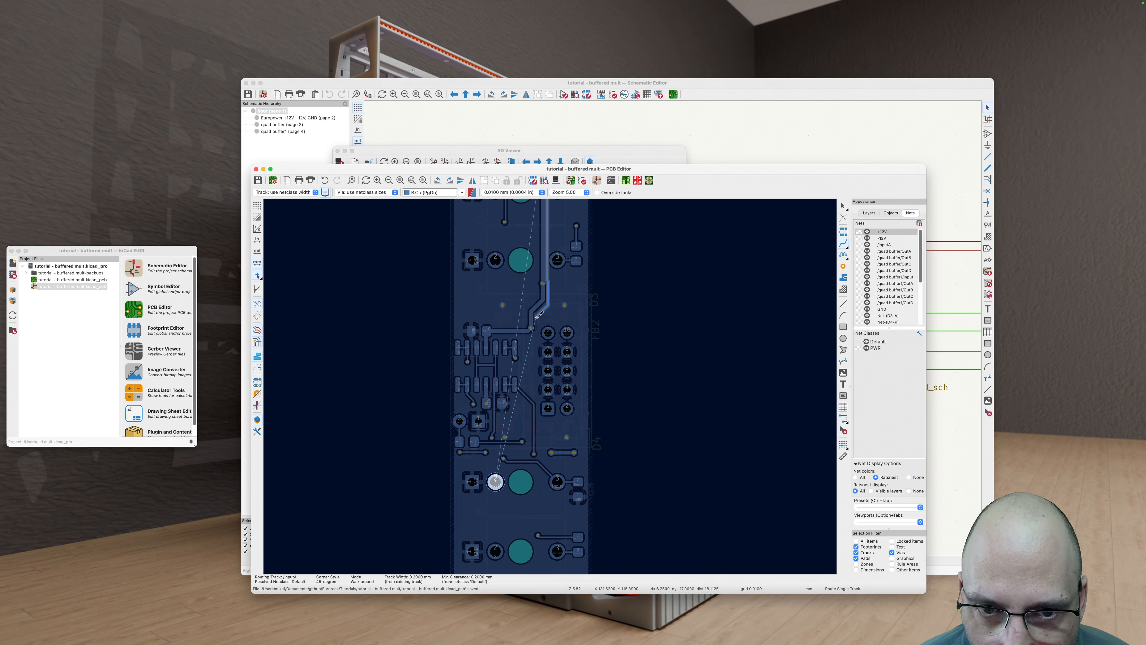
scroll(533, 343, down, 2)
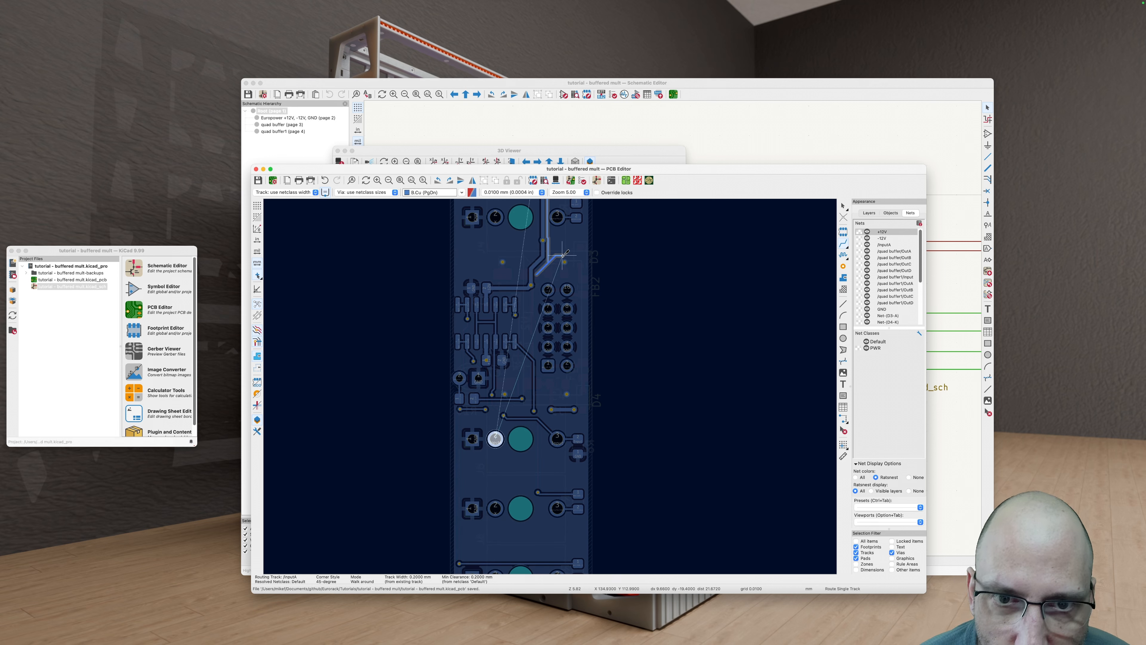
scroll(503, 404, down, 4)
double_click(505, 404)
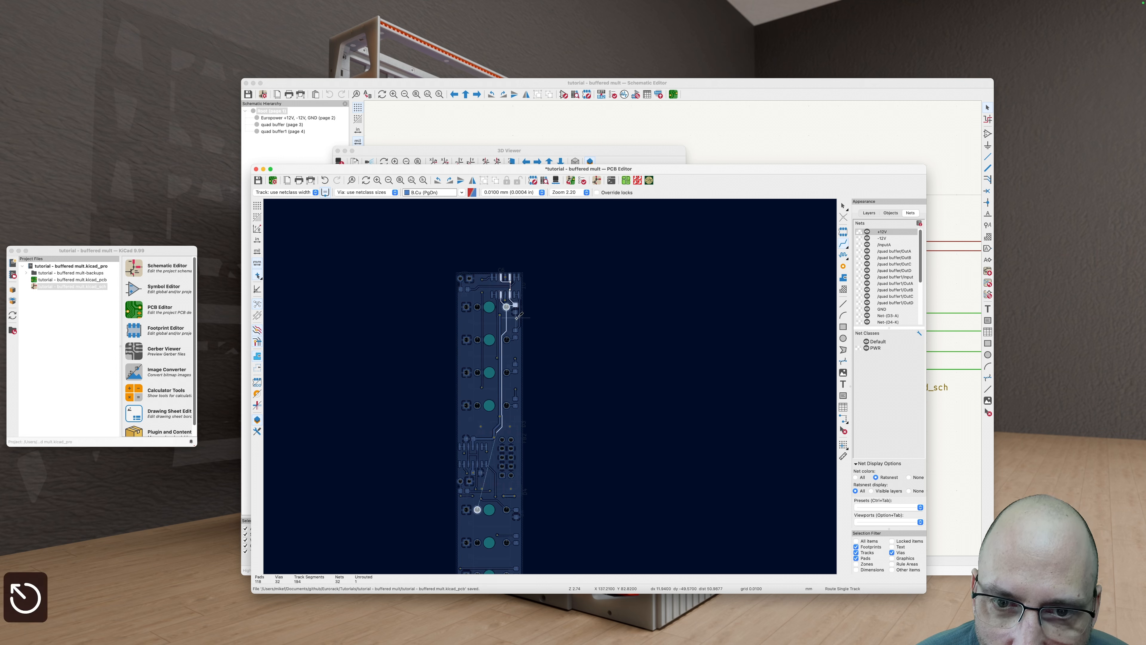
key(super+z)
Step: Route InputA from the topmost jack's pad 3 on B.Cu to a via, then on F.Cu to a second via near the board's right edge
scroll(505, 330, up, 6)
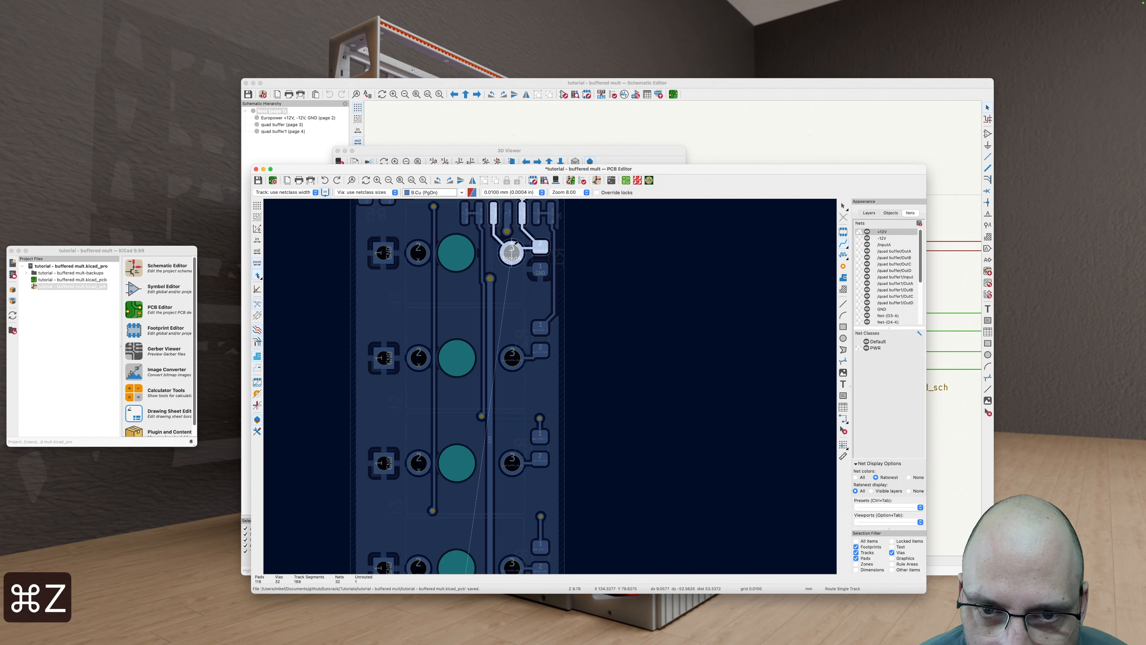
click(514, 323)
key(v)
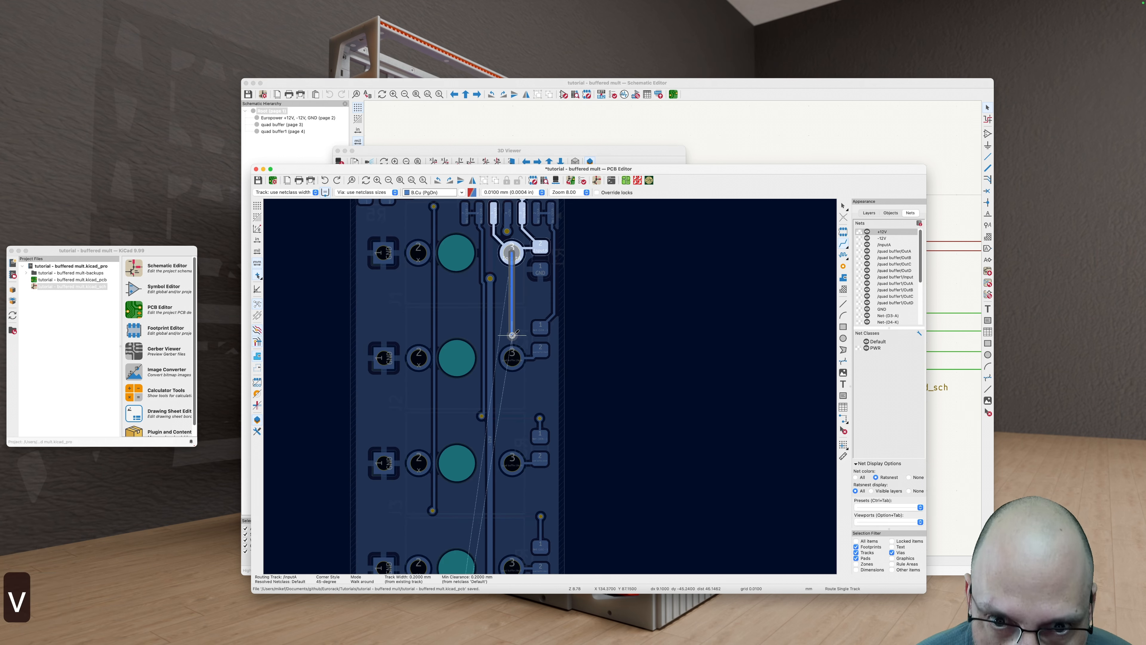
click(512, 335)
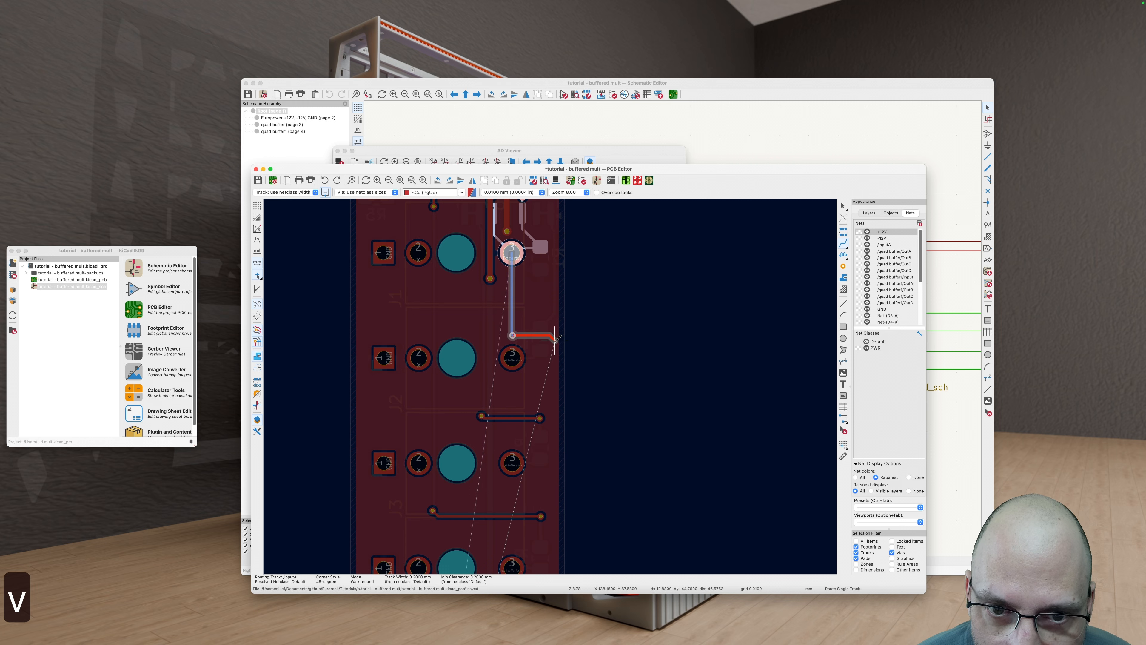
scroll(556, 338, down, 5)
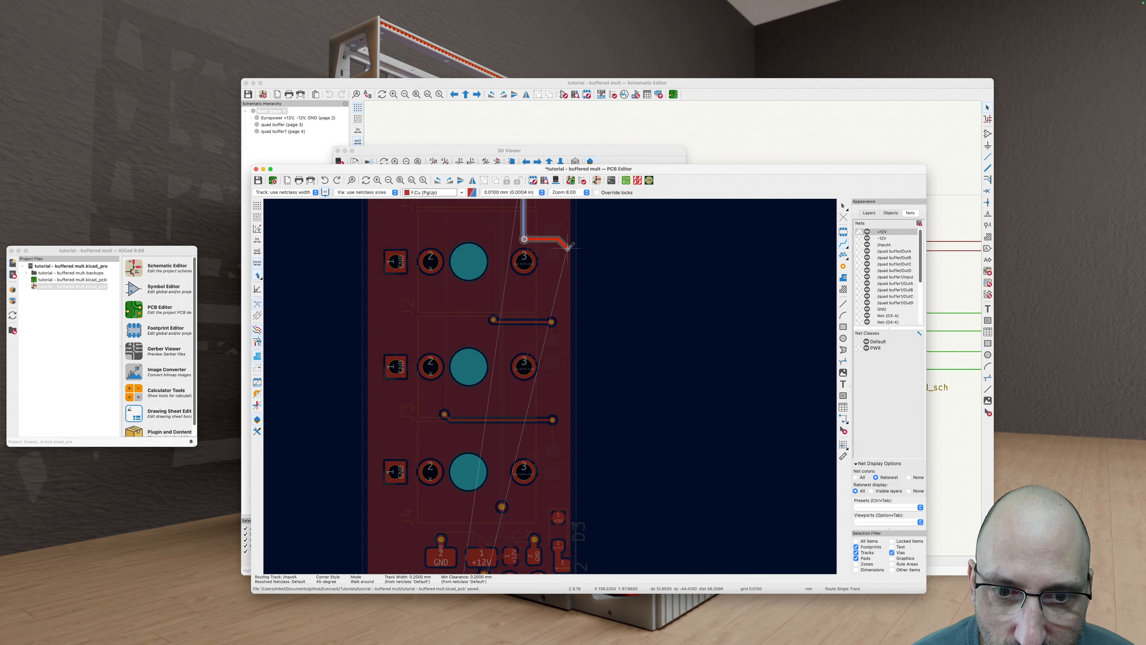
key(v)
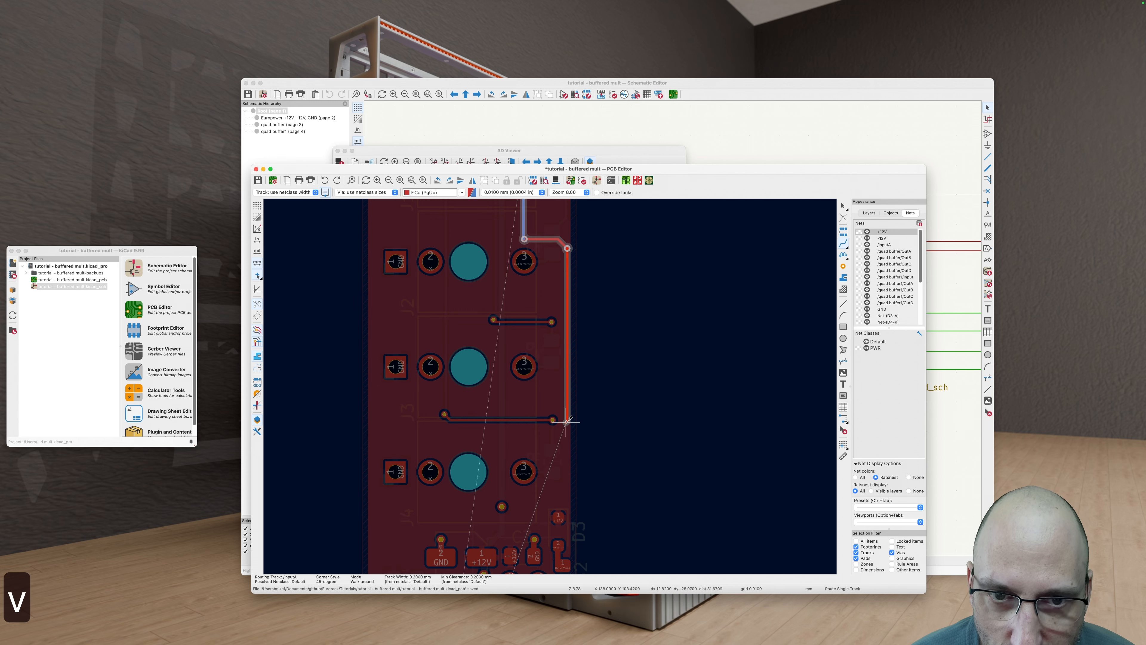
click(567, 248)
key(Escape)
Step: Route InputA on B.Cu from the edge via down along the board's right edge to a via just below D4
key(v)
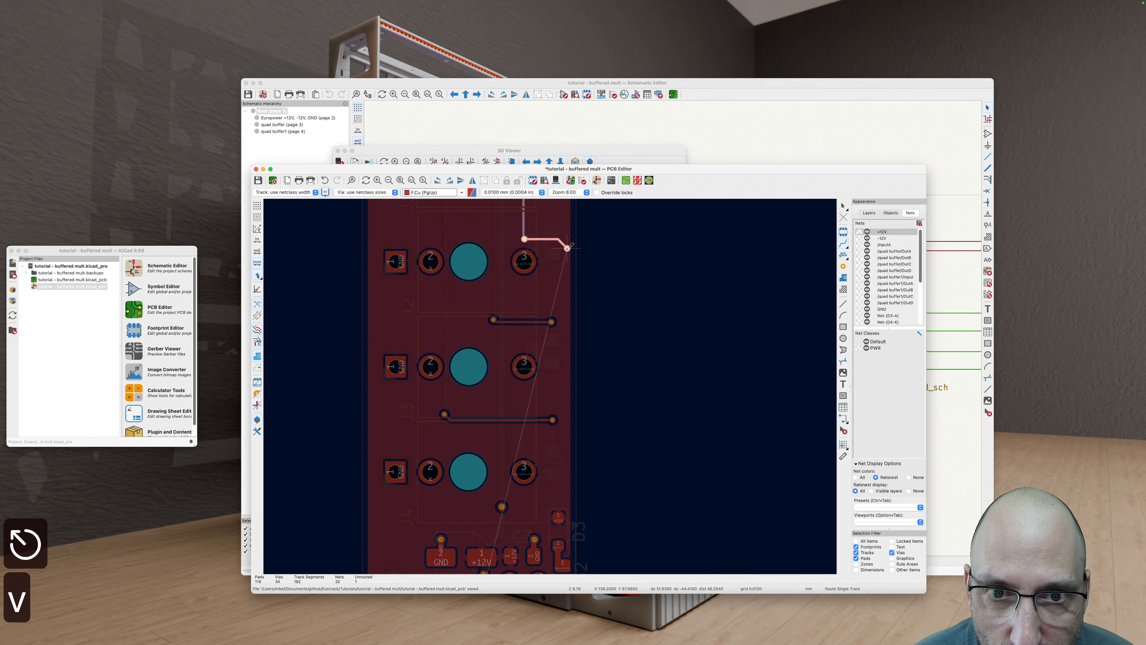
click(567, 248)
key(v)
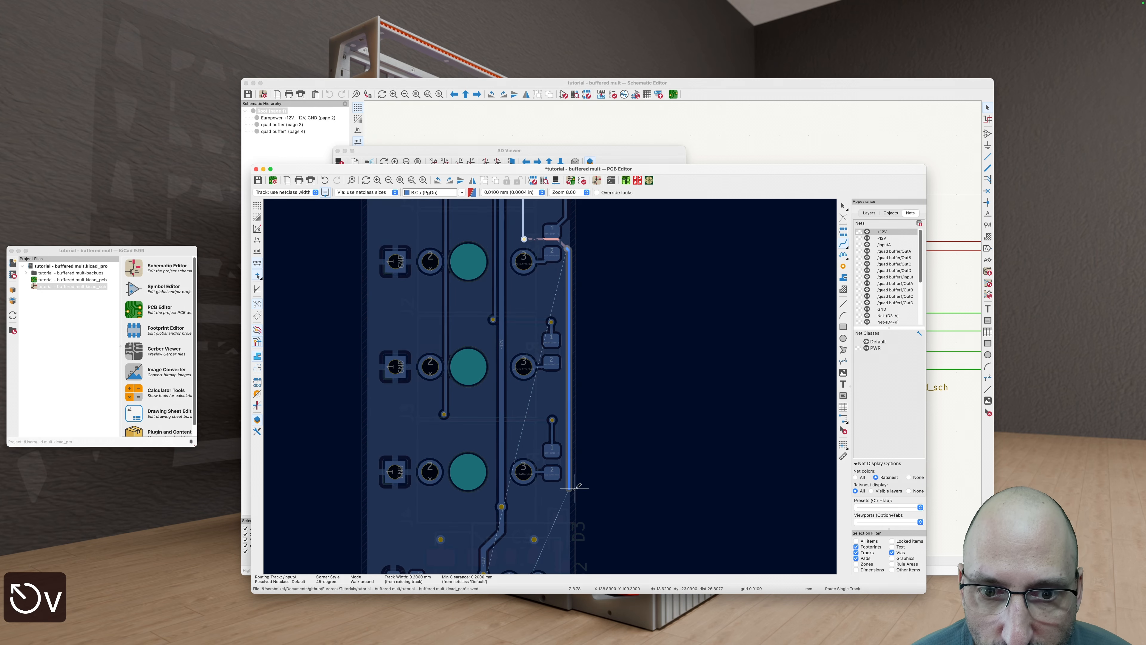
scroll(574, 488, down, 10)
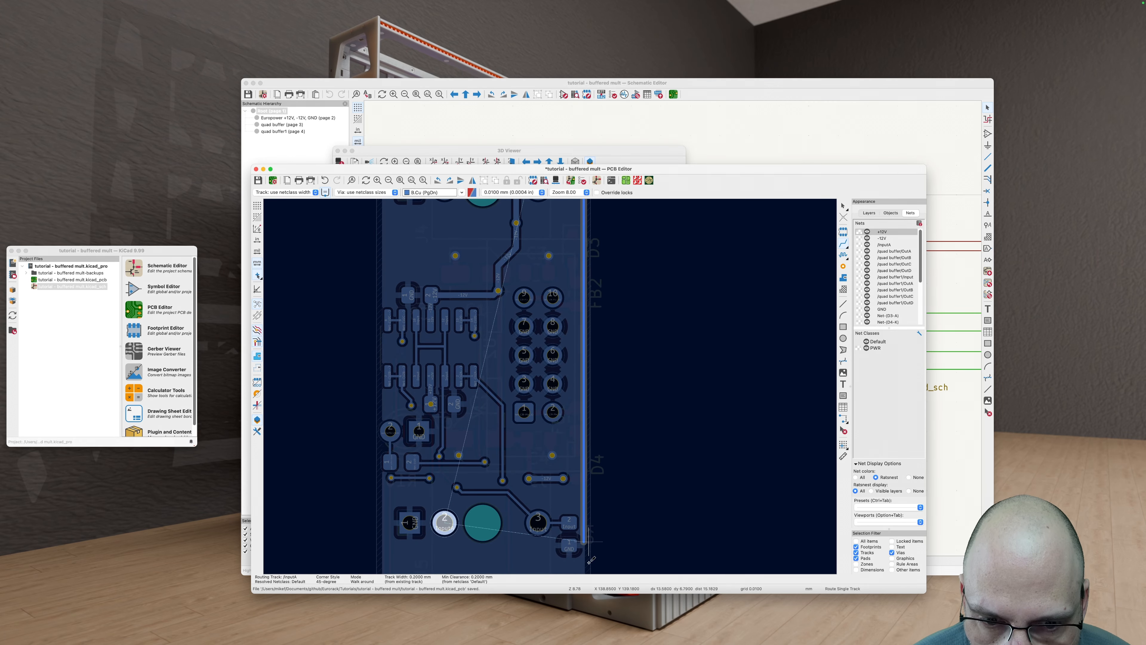
scroll(590, 556, down, 1)
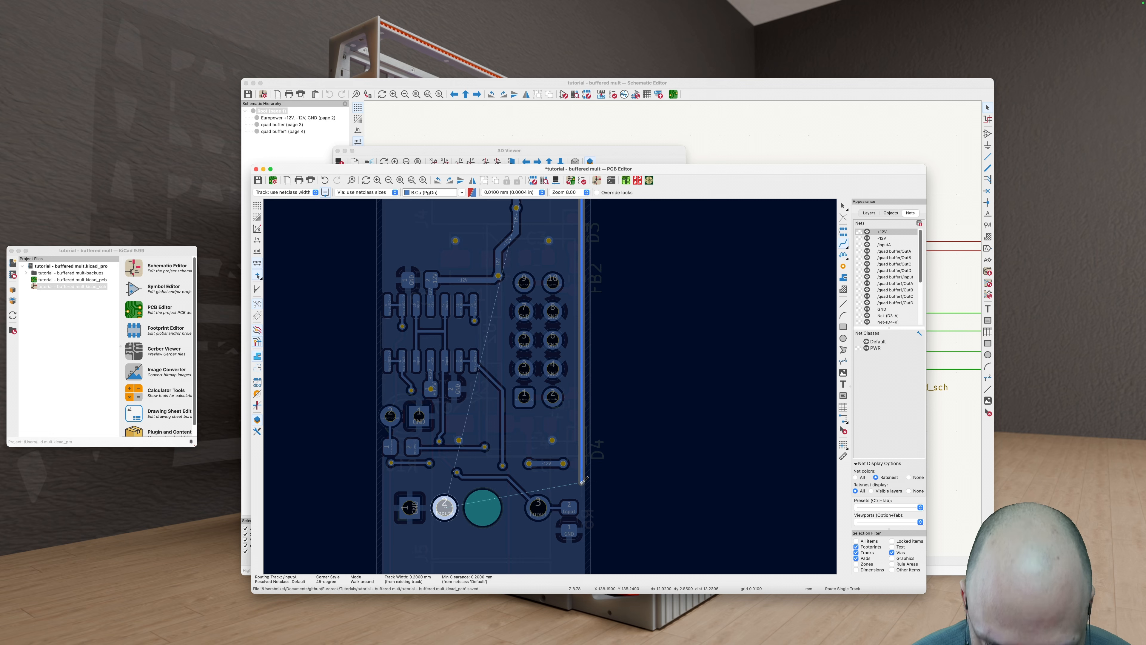
key(v)
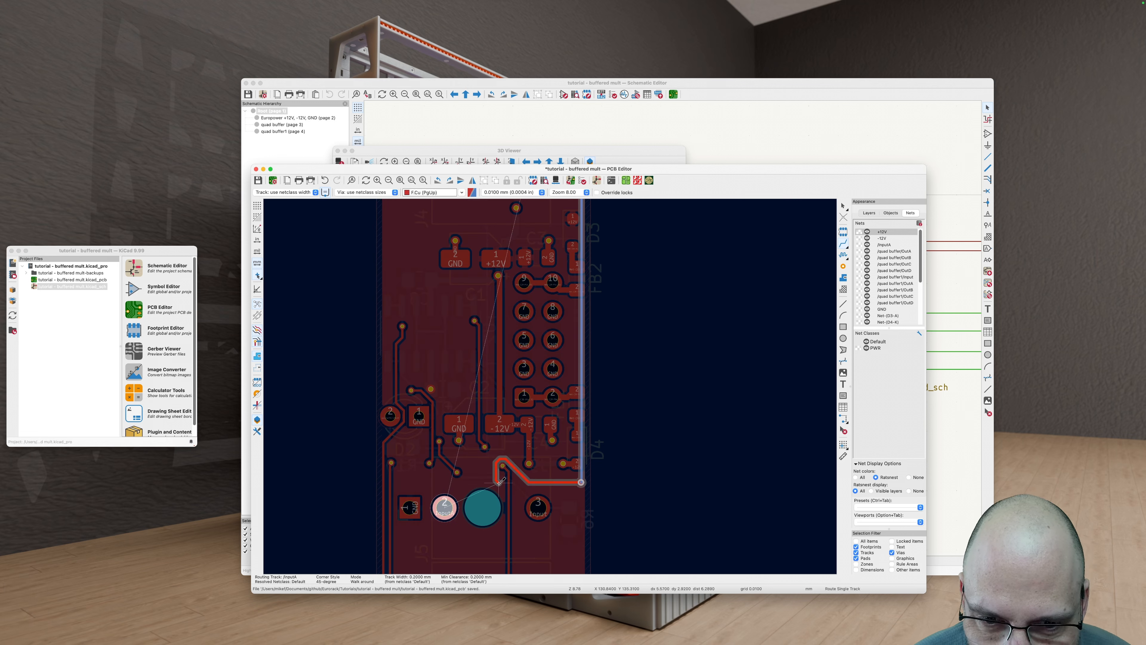
scroll(453, 488, up, 1)
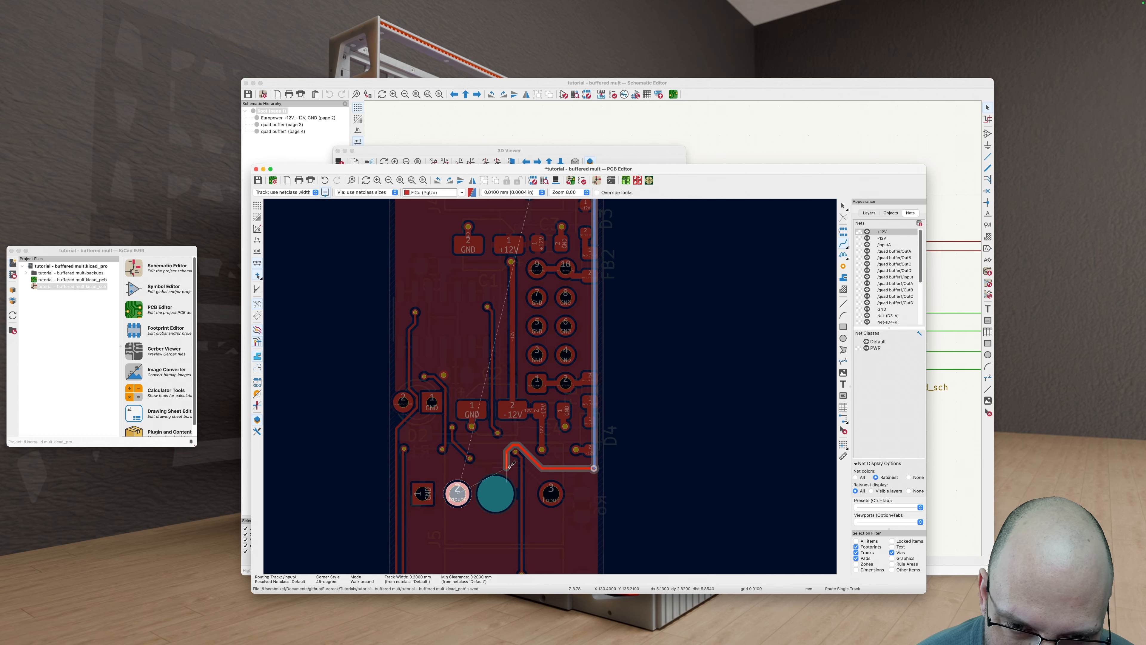
scroll(539, 466, up, 3)
scroll(539, 466, up, 1)
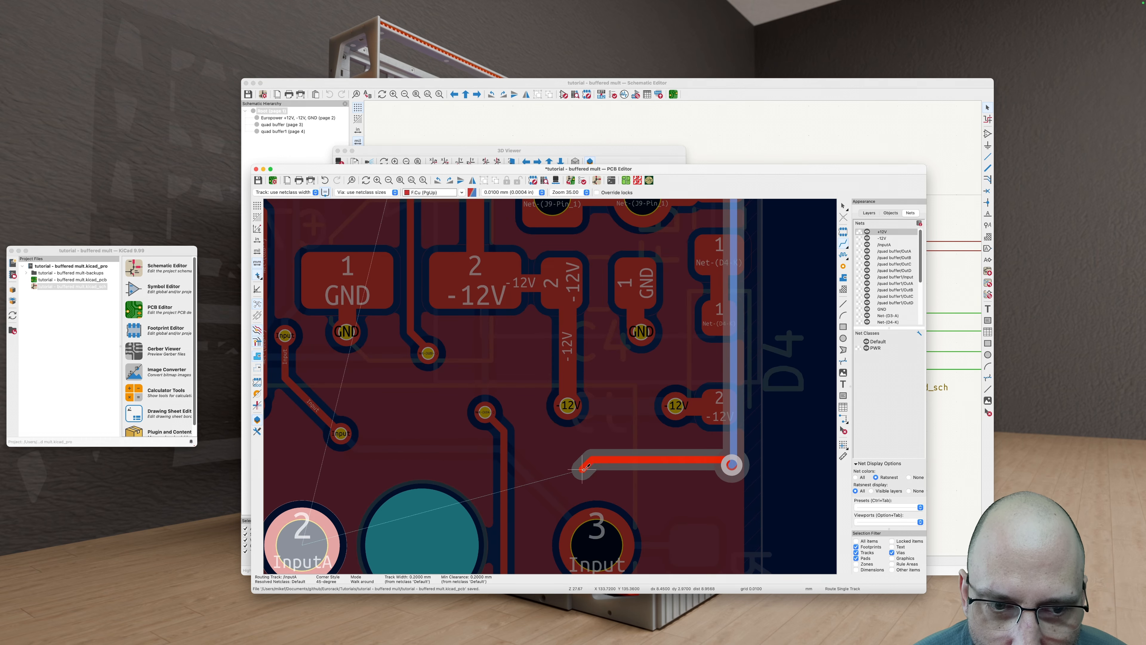
scroll(586, 468, down, 5)
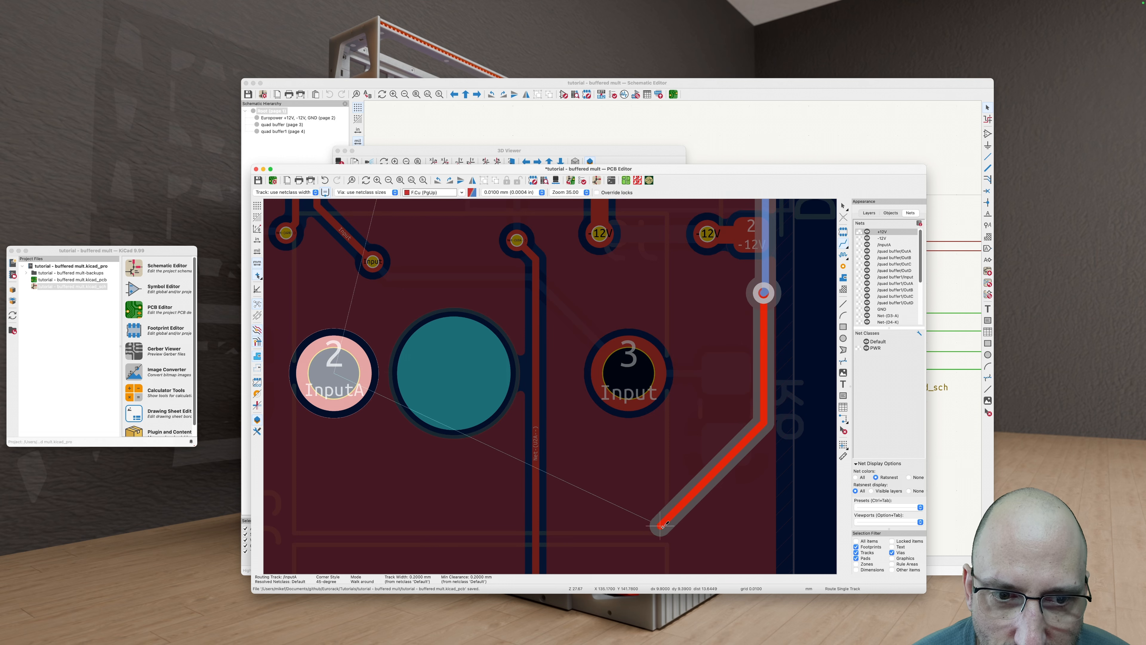
key(Escape)
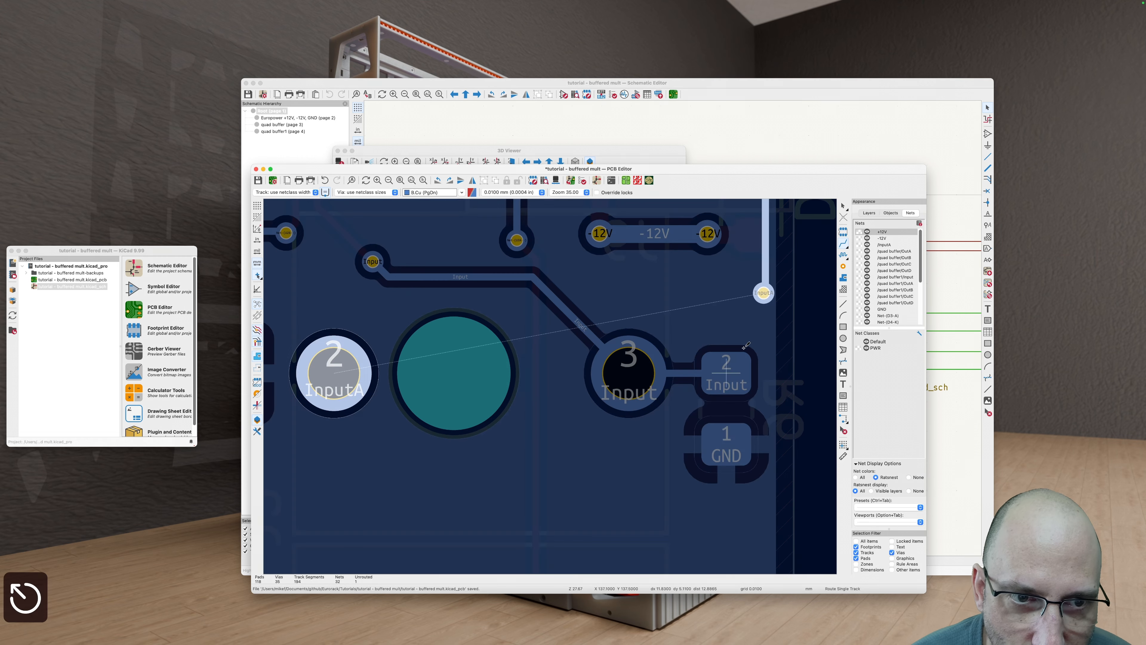
key(Escape)
Step: Move the InputA via at the board's right edge down past the GND pad beside the jack below D4
scroll(758, 299, down, 3)
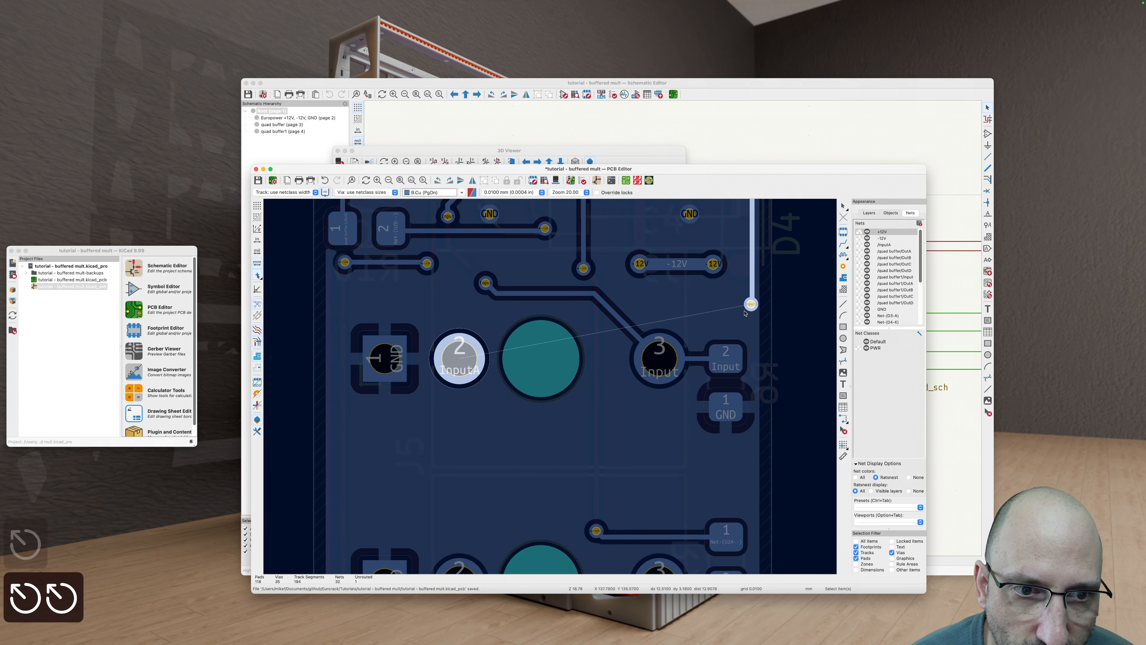
click(751, 305)
scroll(752, 323, down, 10)
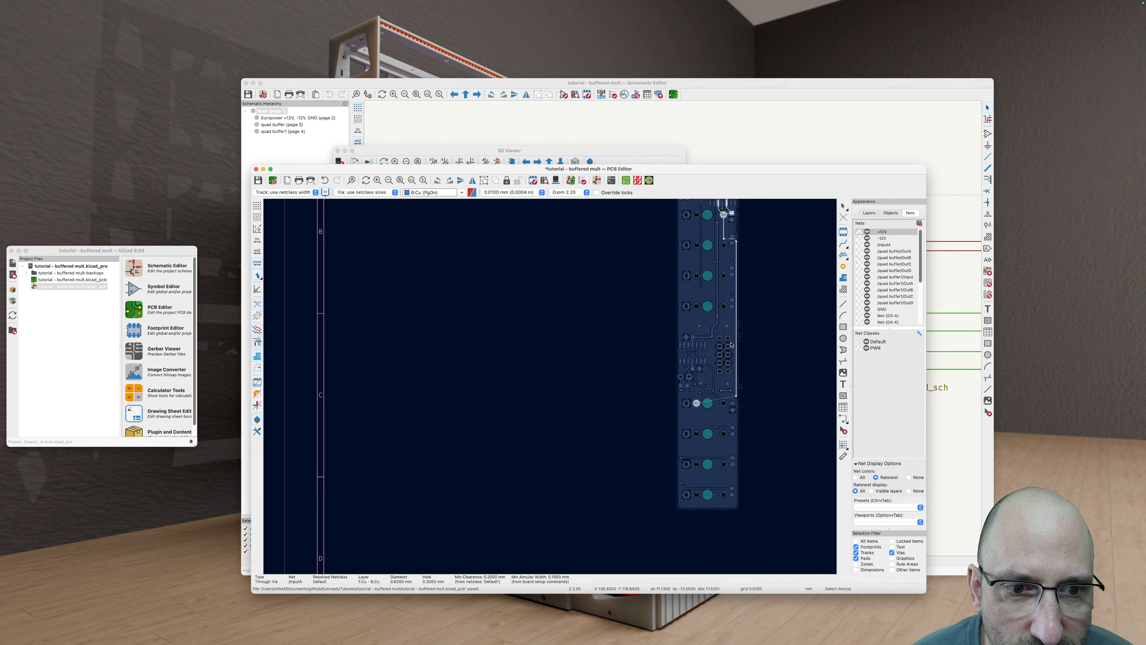
scroll(732, 346, up, 10)
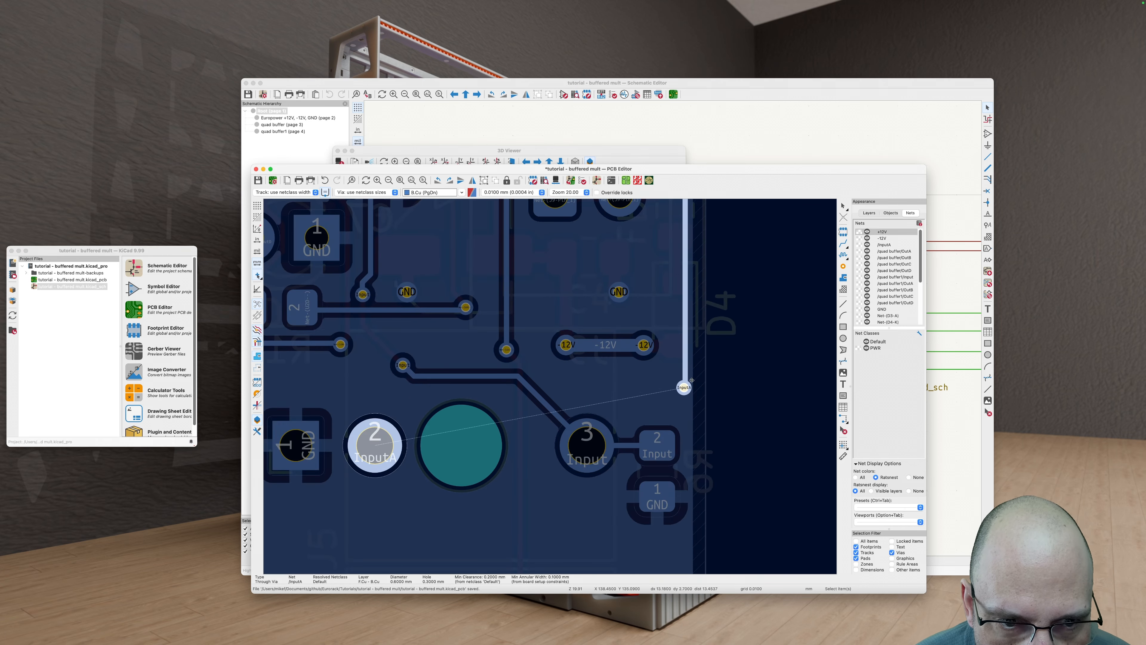
scroll(690, 374, down, 2)
drag(676, 368, 680, 493)
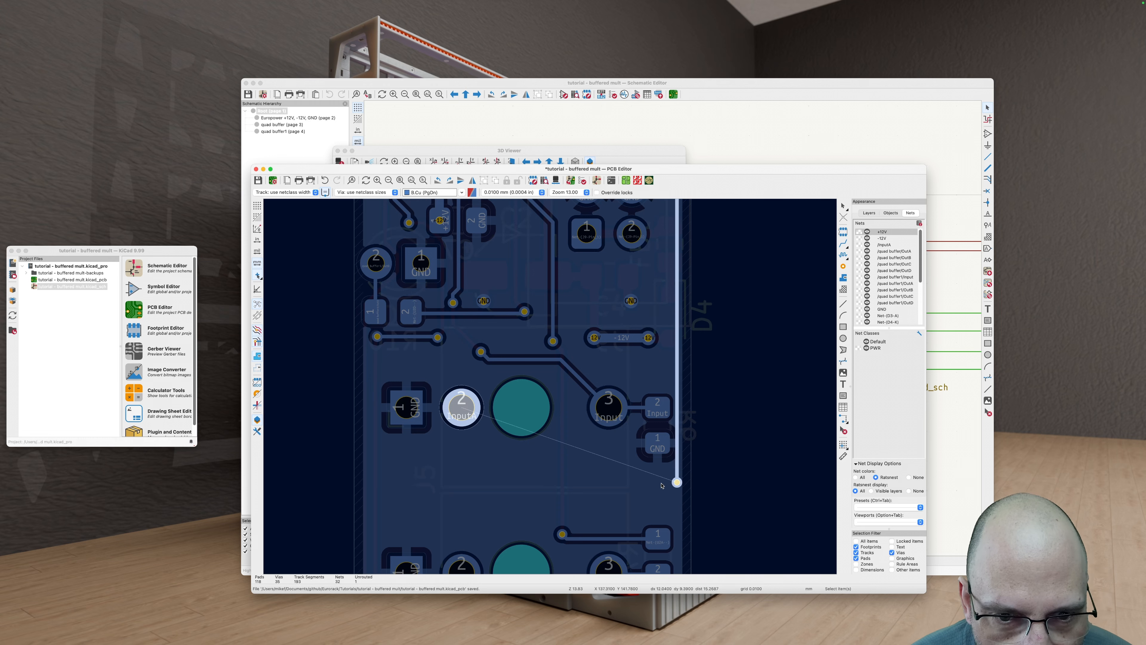
Step: Move the via below the first jack under D4 up towards that jack, and turn its B.Cu track into a diagonal to pad 1
scroll(679, 483, down, 2)
key(v)
key(v)
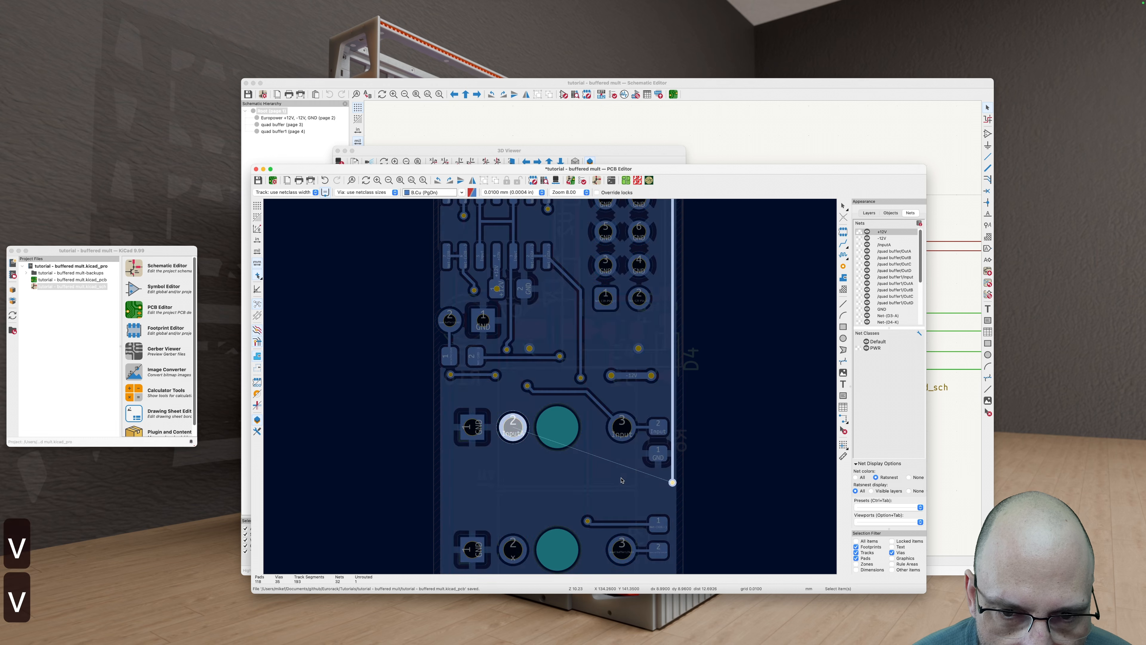
key(v)
key(v)
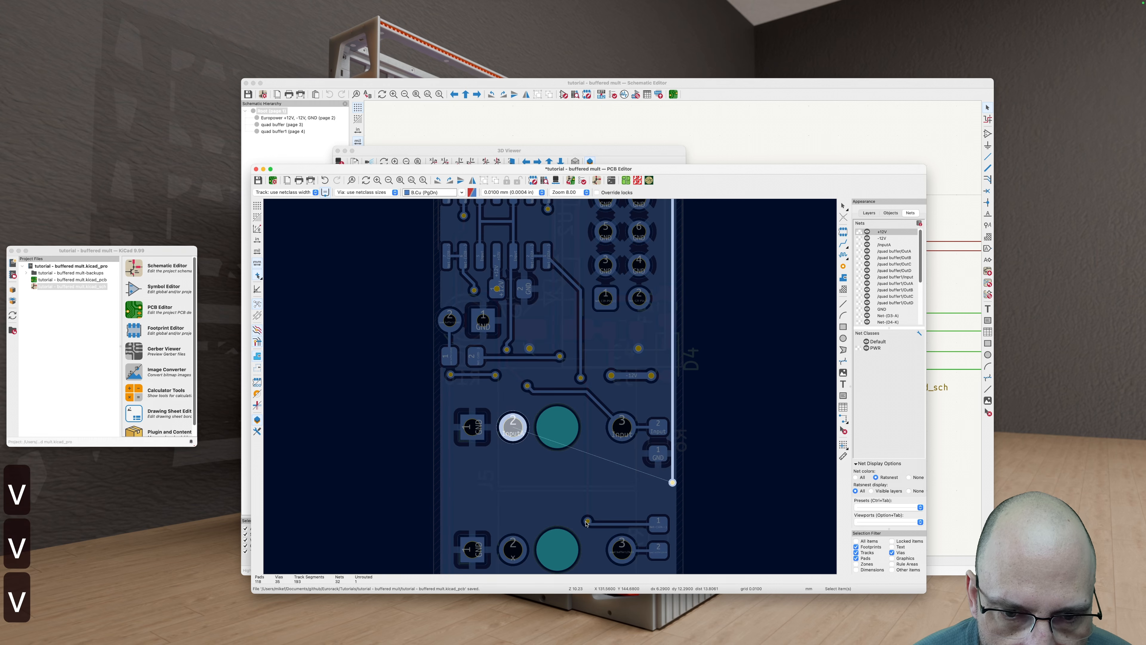
drag(590, 521, 589, 461)
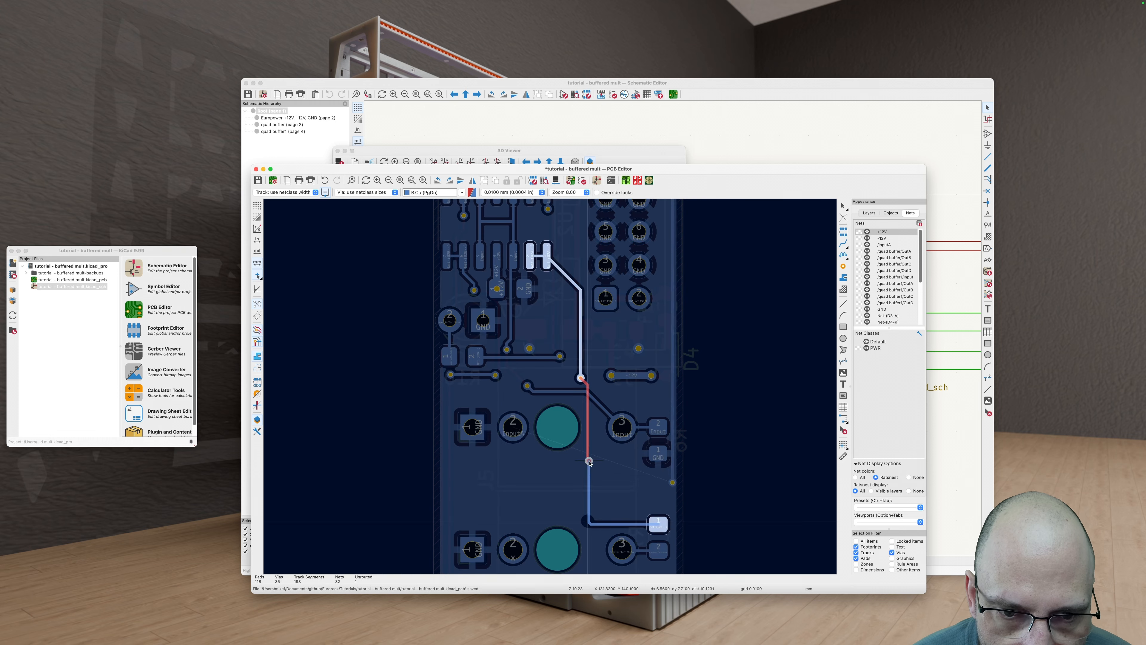
key(d)
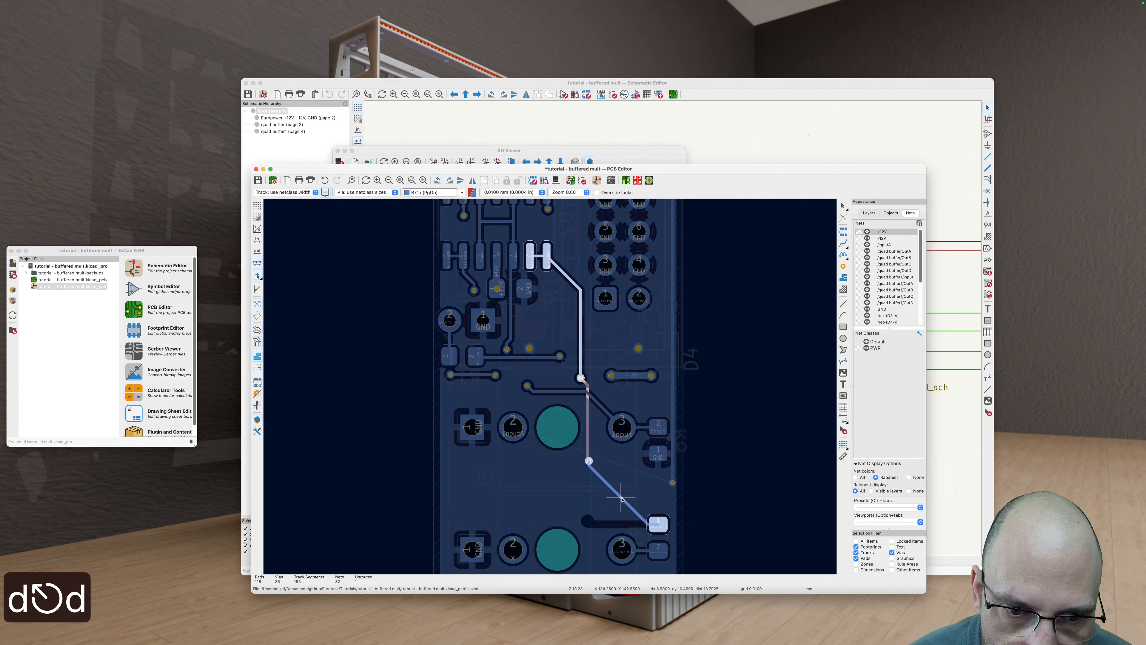
click(620, 499)
key(b)
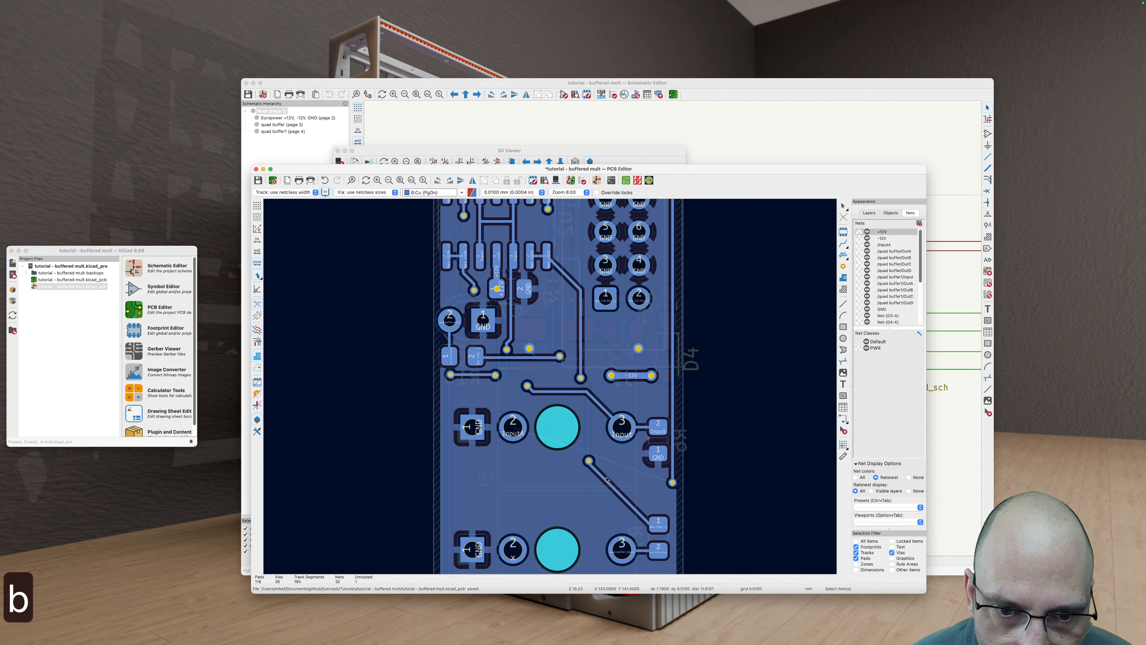
Step: Route InputA on F.Cu from the board-edge via to pad 2 of the jack below D4
key(v)
scroll(610, 473, up, 2)
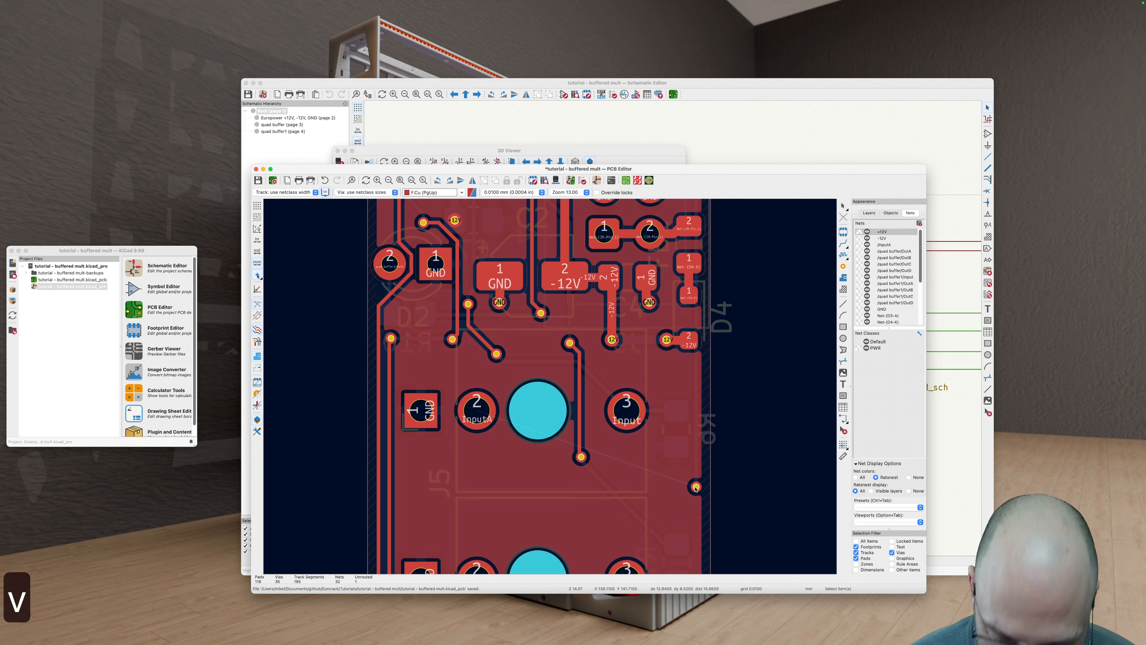
key(x)
click(478, 414)
scroll(512, 488, down, 2)
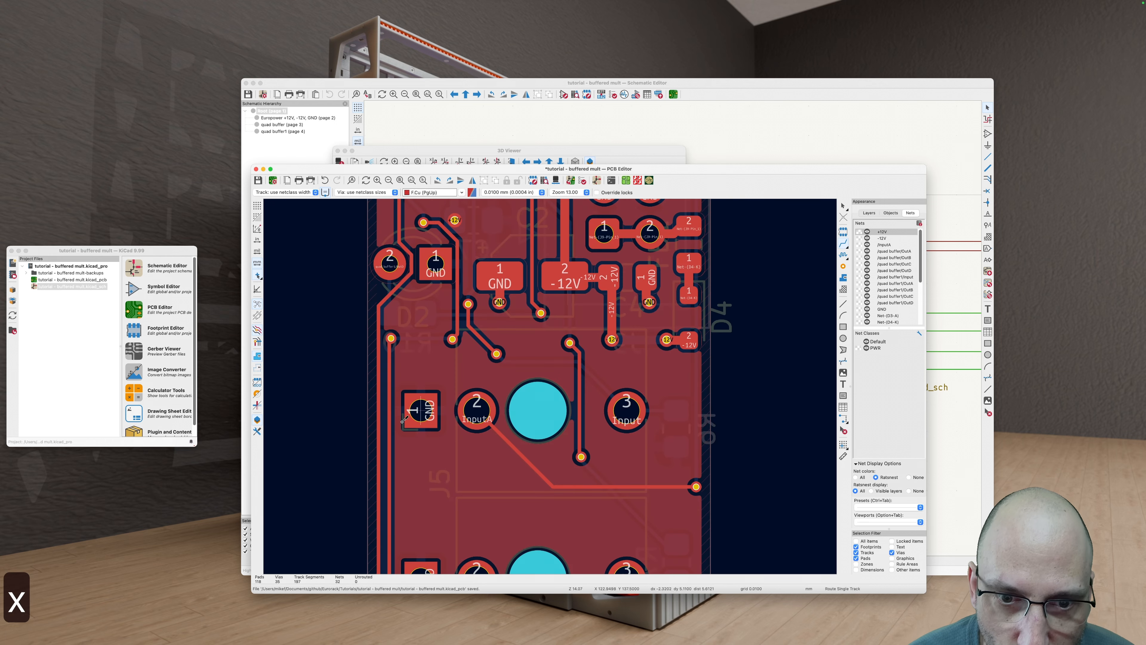
Step: Refill the copper zones around the new InputA track and save the board
key(b)
scroll(546, 410, down, 6)
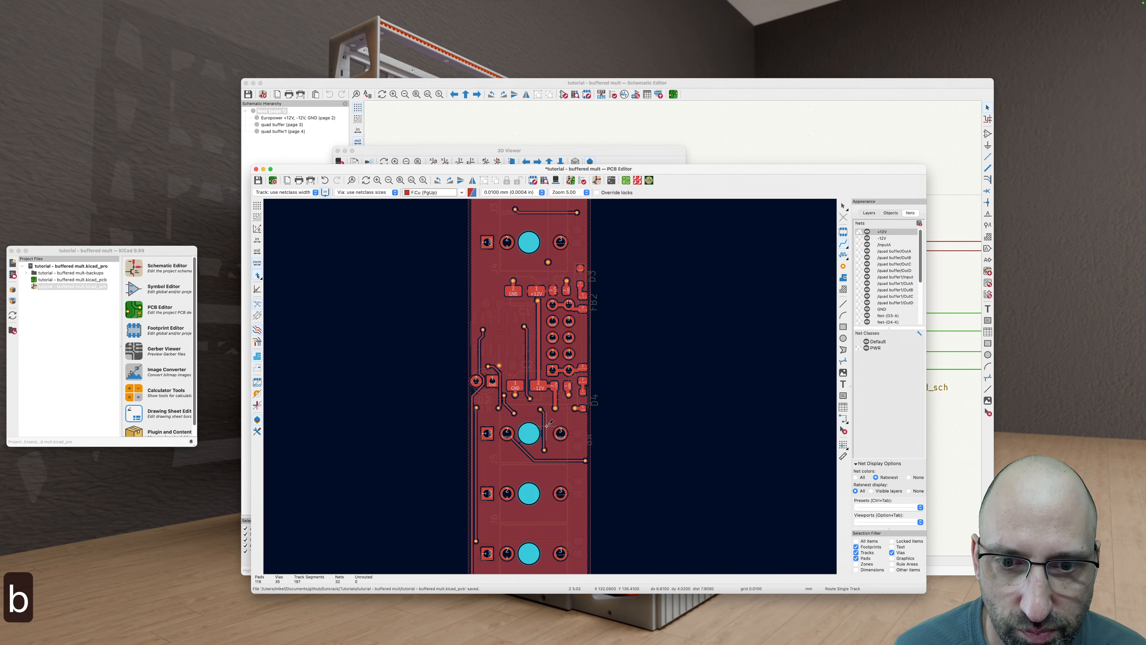
key(Escape)
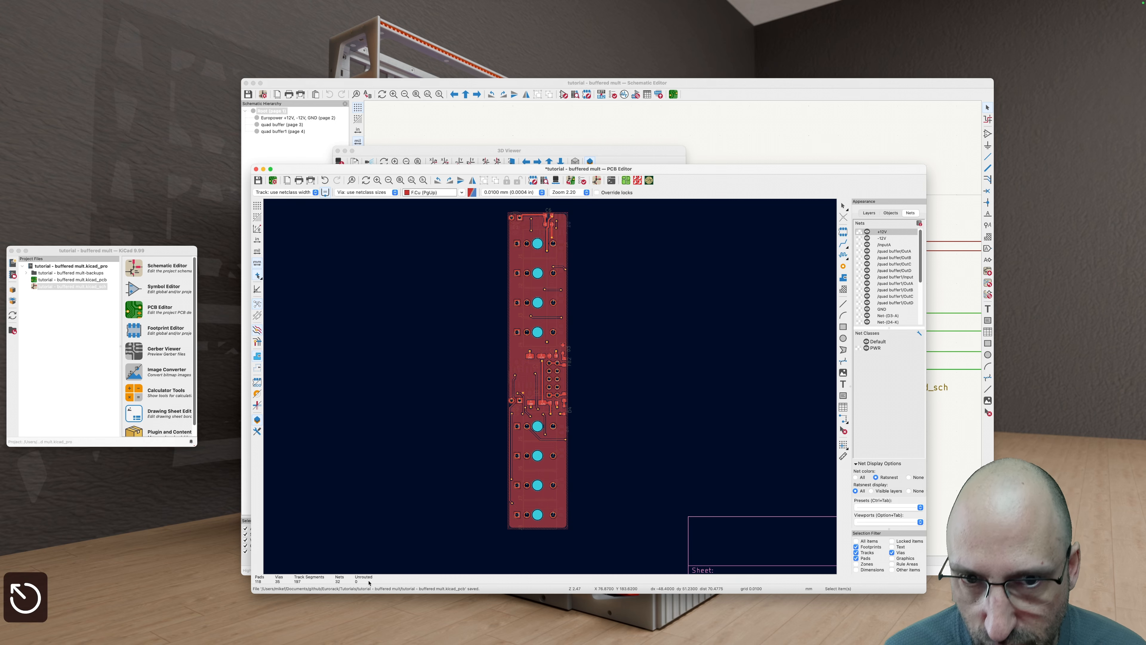
scroll(626, 369, up, 3)
scroll(626, 369, down, 2)
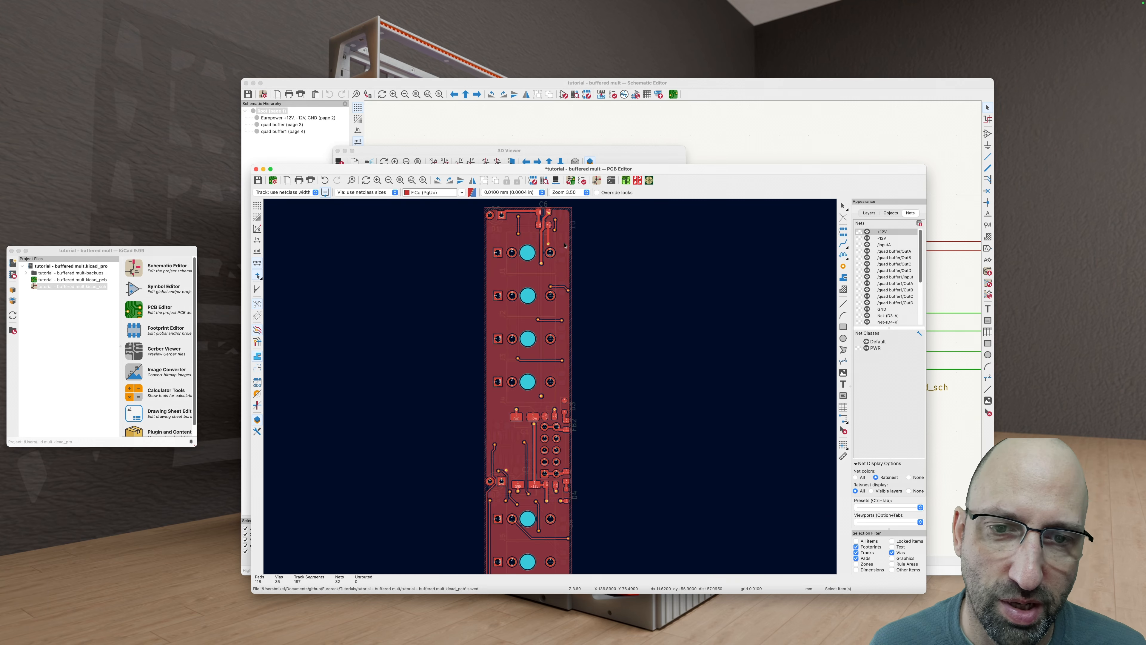
key(super+s)
Step: Open the board in the 3D Viewer and examine the jacks, LEDs and power components from above and at several angles
key(alt+3)
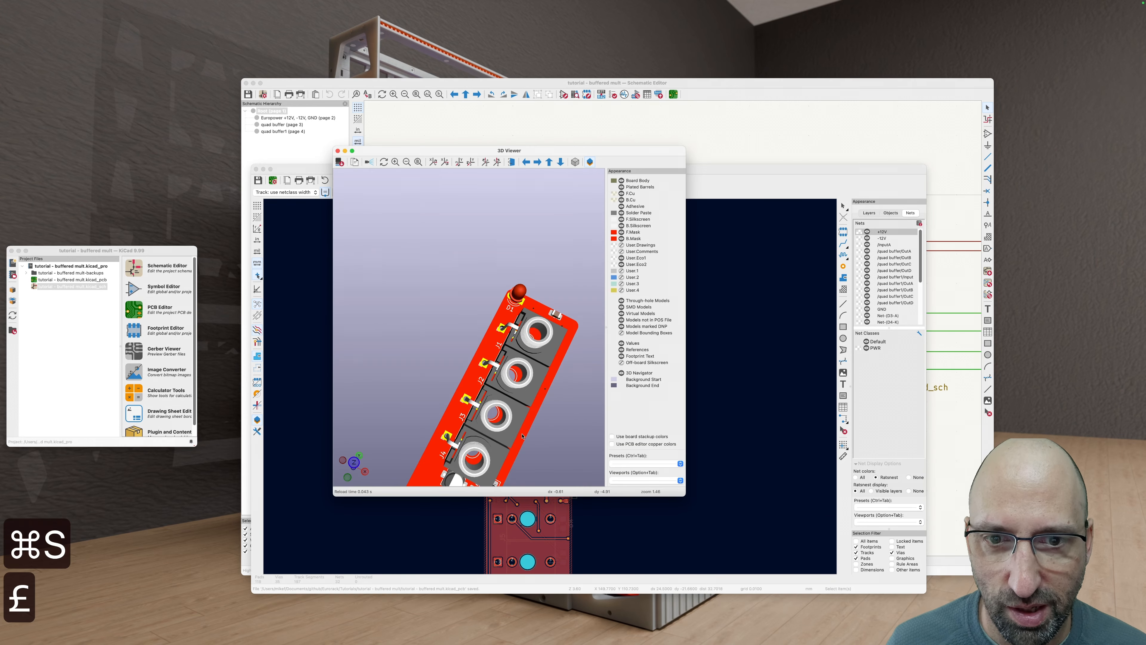
scroll(522, 435, down, 5)
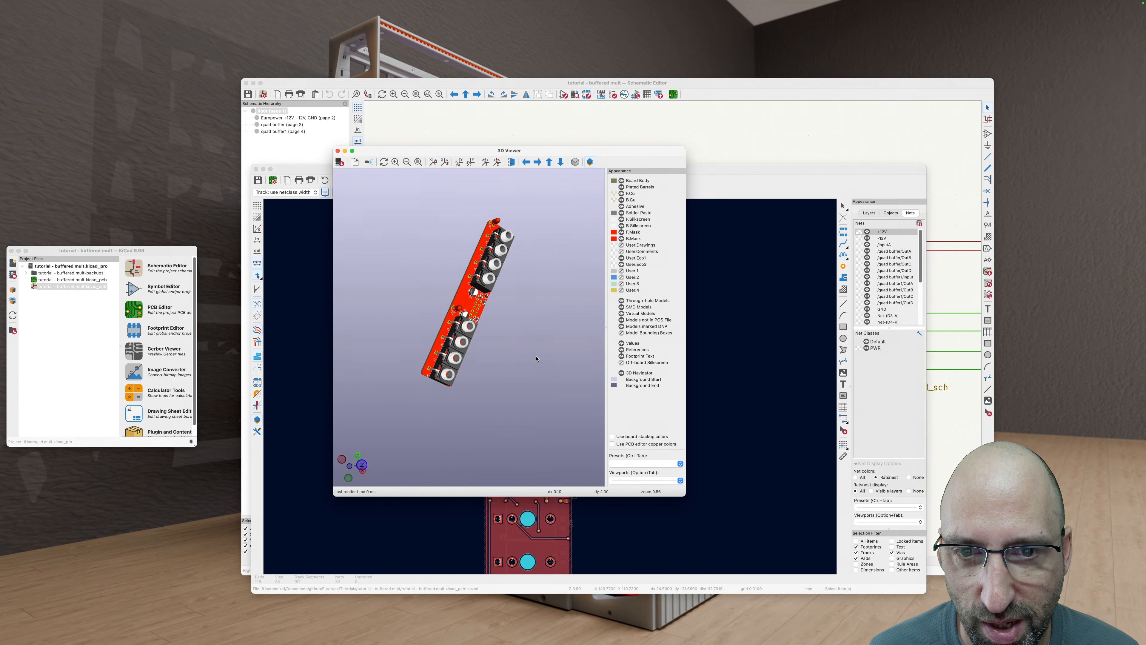
drag(536, 358, 549, 390)
drag(420, 439, 408, 406)
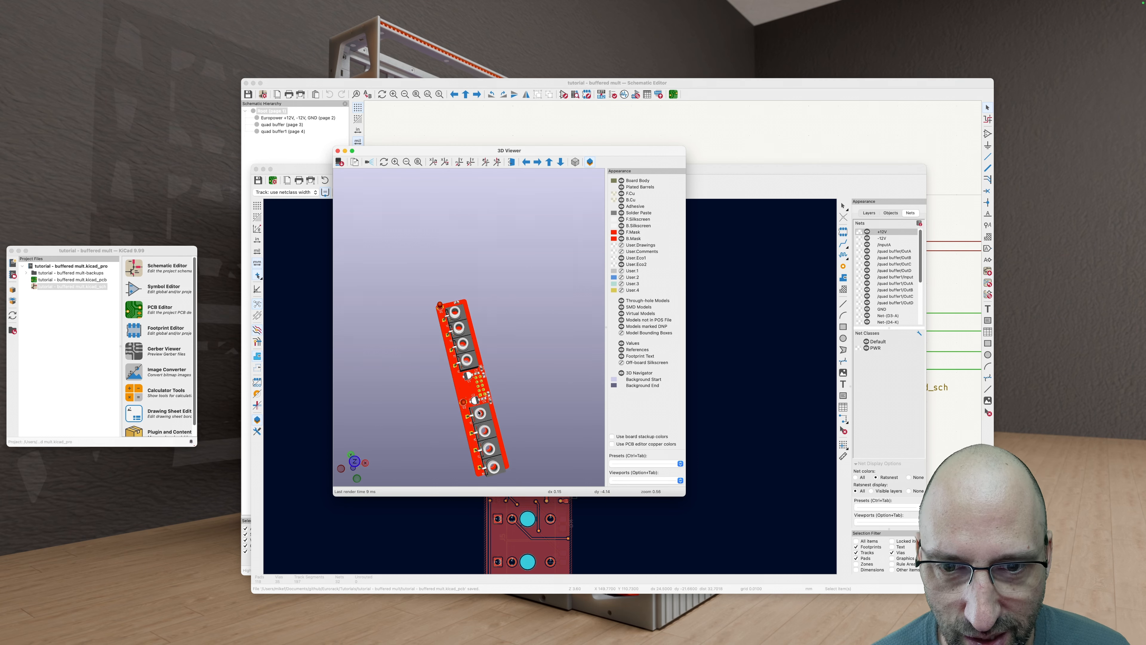
scroll(488, 402, up, 5)
middle_drag(490, 400, 493, 334)
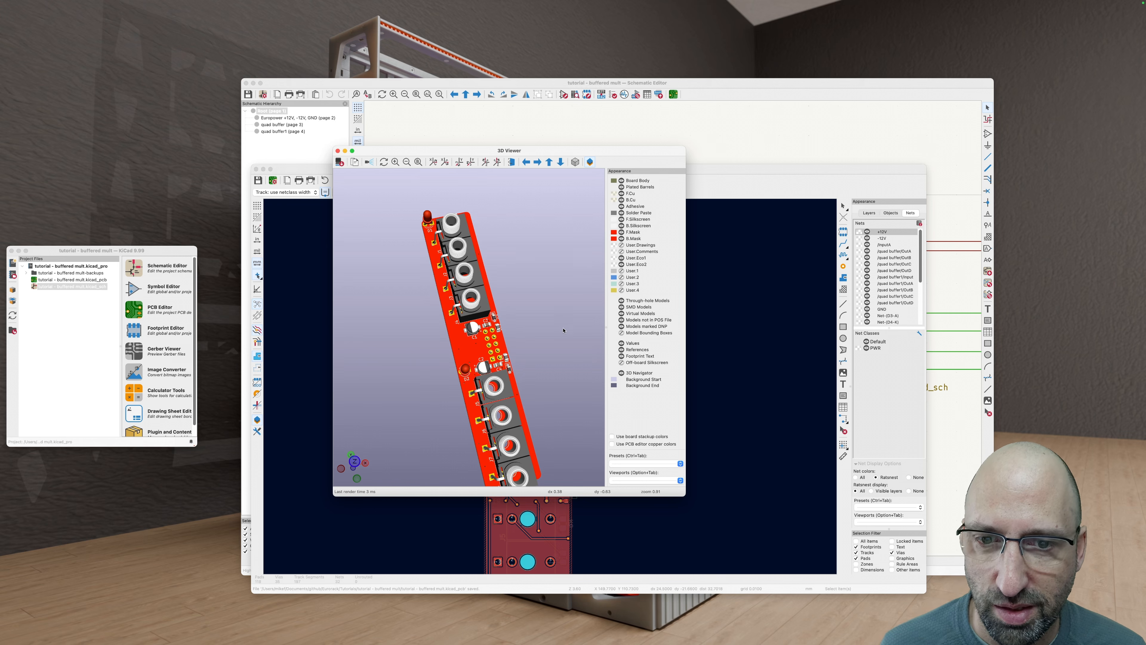
drag(563, 331, 544, 316)
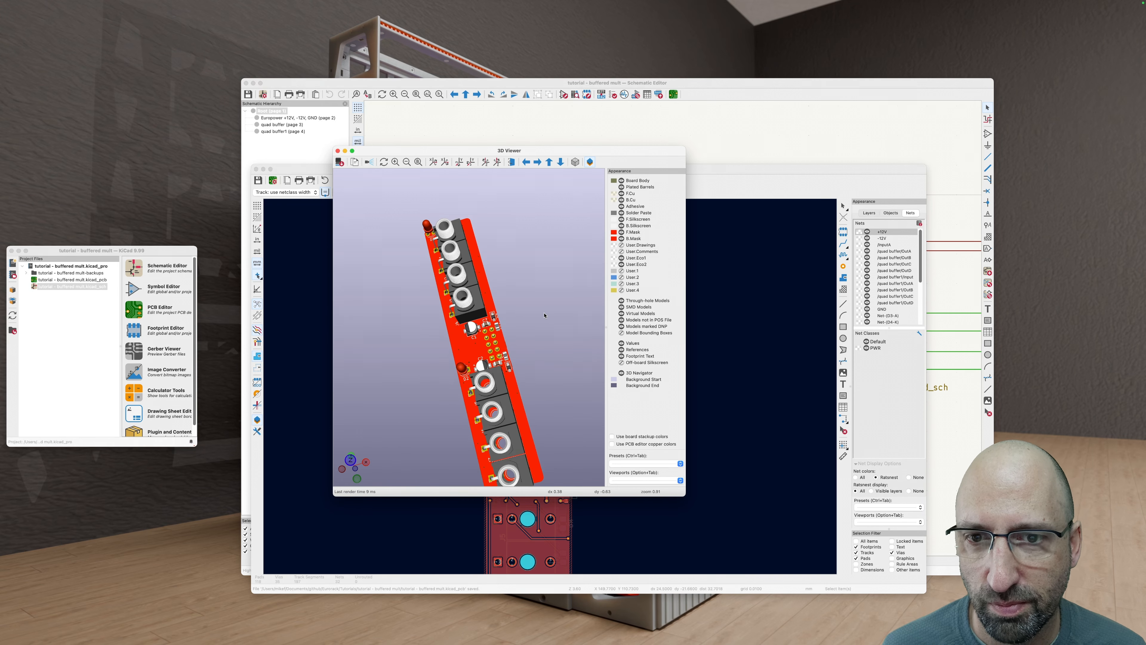
key(z)
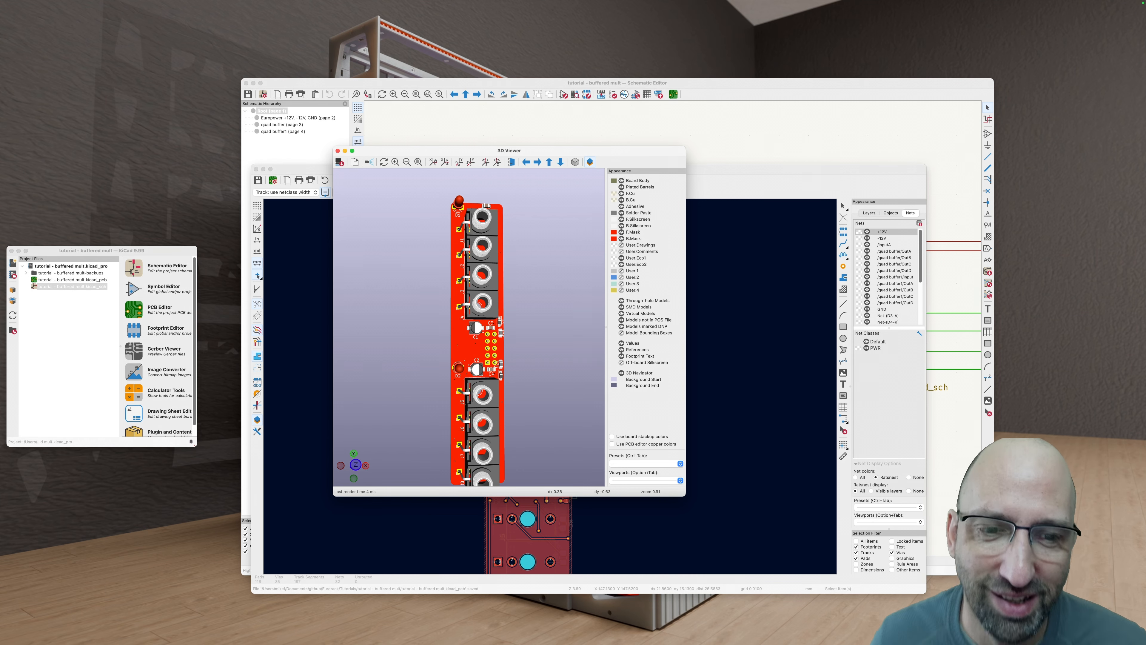
scroll(472, 351, down, 3)
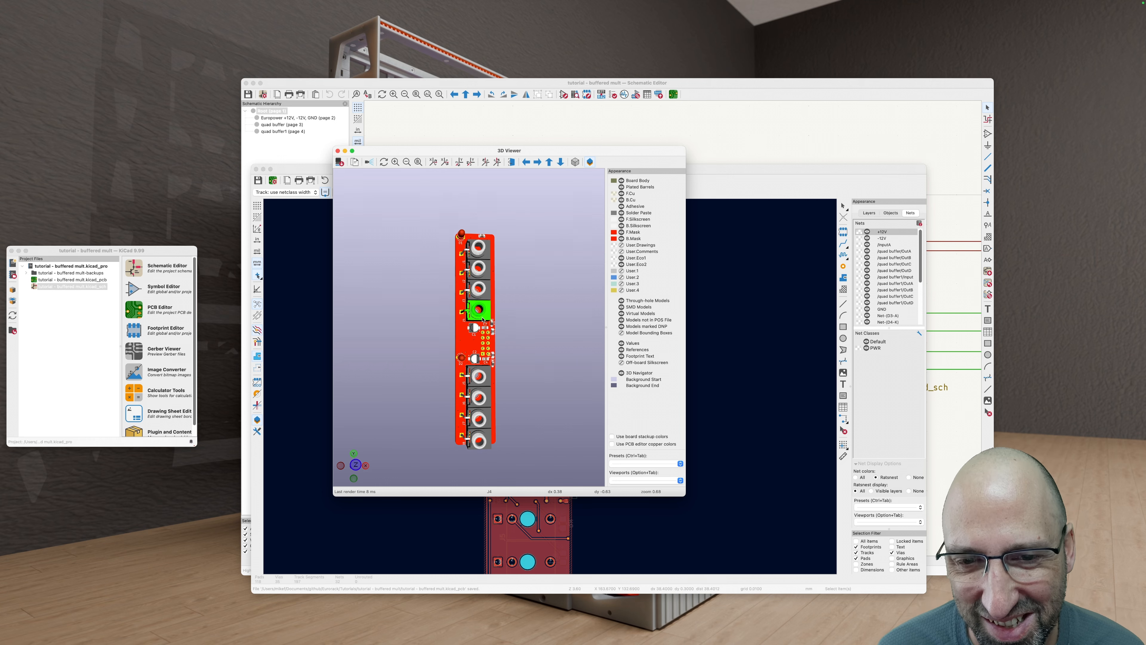
mouse_move(476, 324)
middle_down()
mouse_move(452, 288)
mouse_move(494, 332)
middle_up()
mouse_move(493, 332)
mouse_down()
mouse_move(446, 336)
mouse_move(483, 338)
mouse_up()
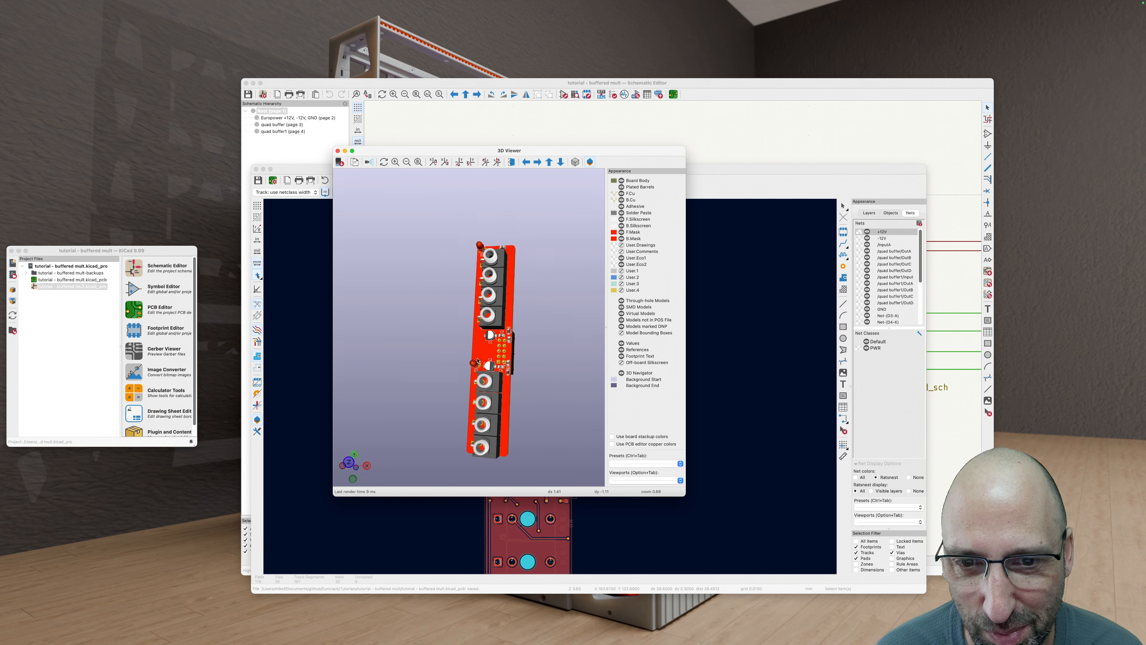
scroll(483, 338, up, 3)
scroll(484, 337, down, 3)
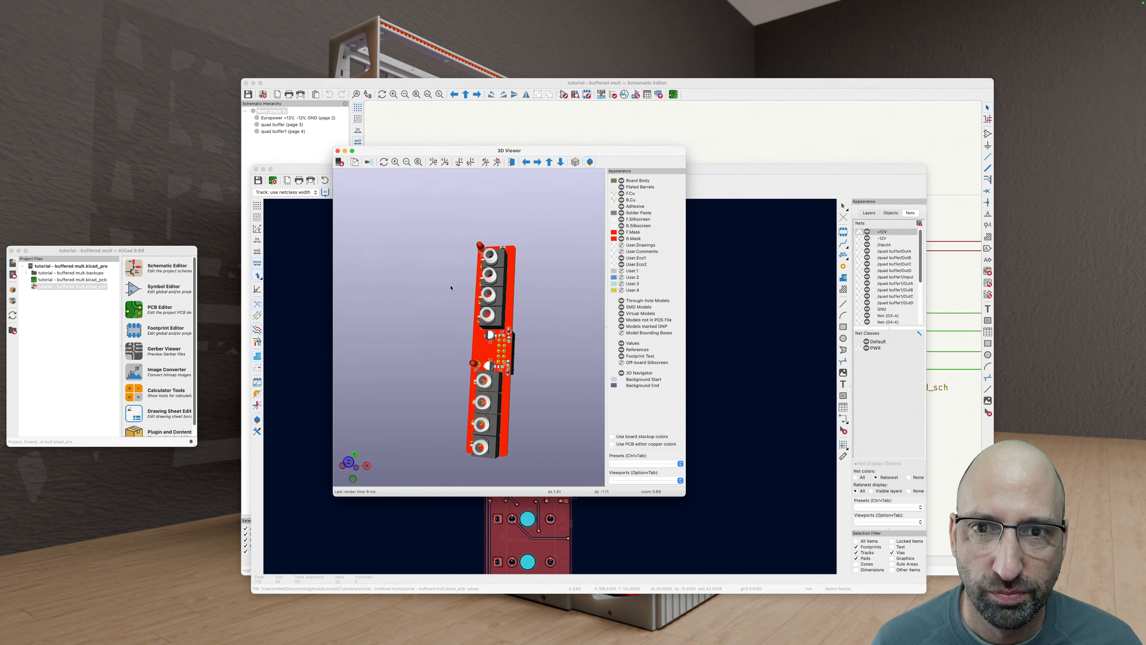
drag(450, 288, 474, 372)
drag(403, 254, 543, 238)
scroll(521, 362, up, 4)
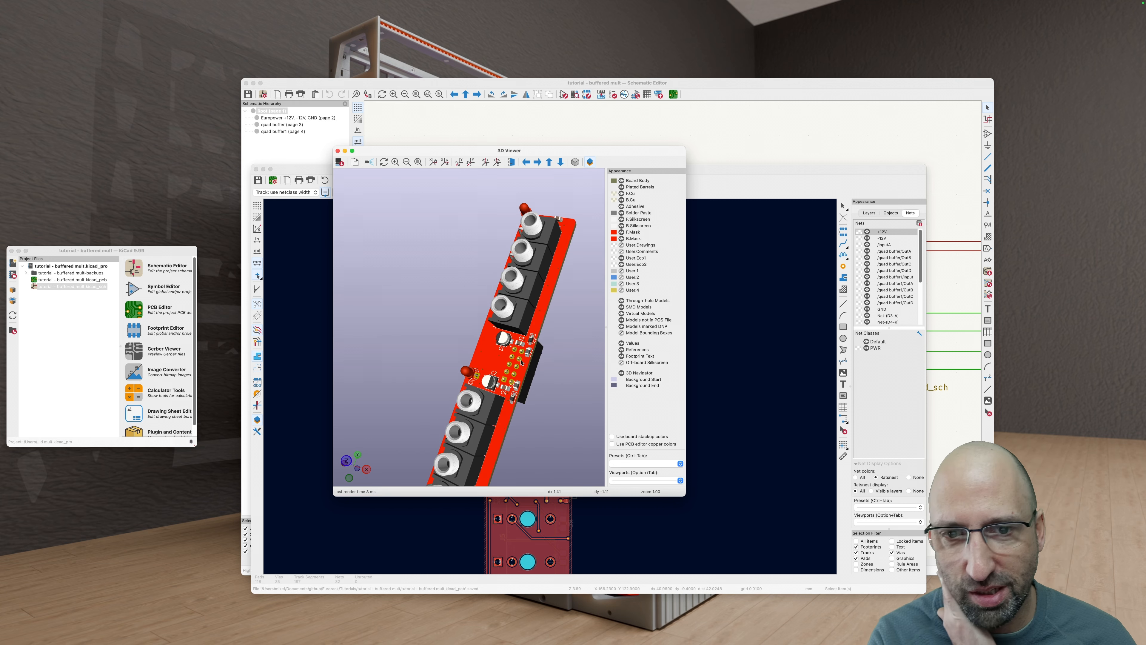
key(z)
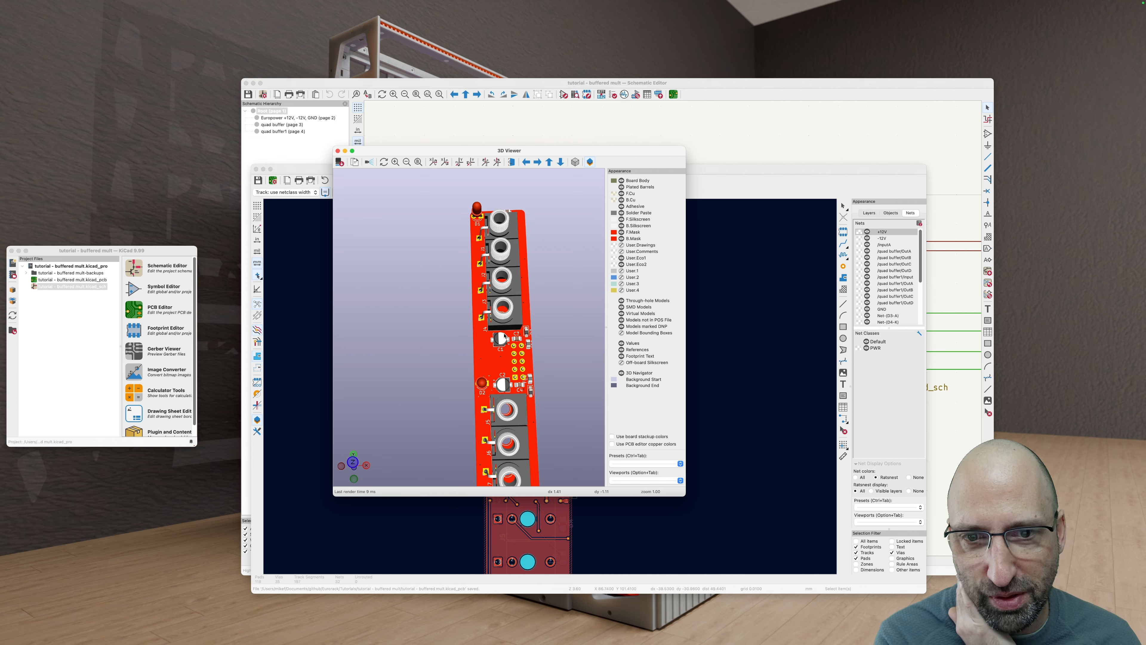
drag(418, 461, 562, 423)
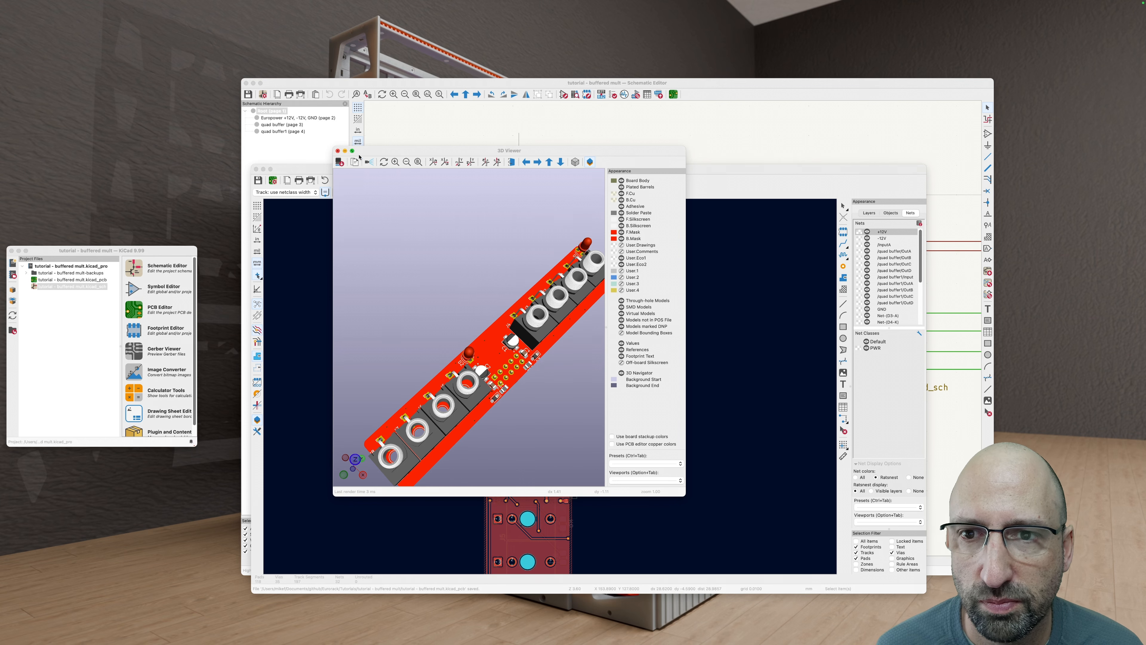
Step: Return to the PCB Editor and save the board
click(712, 201)
key(super+s)
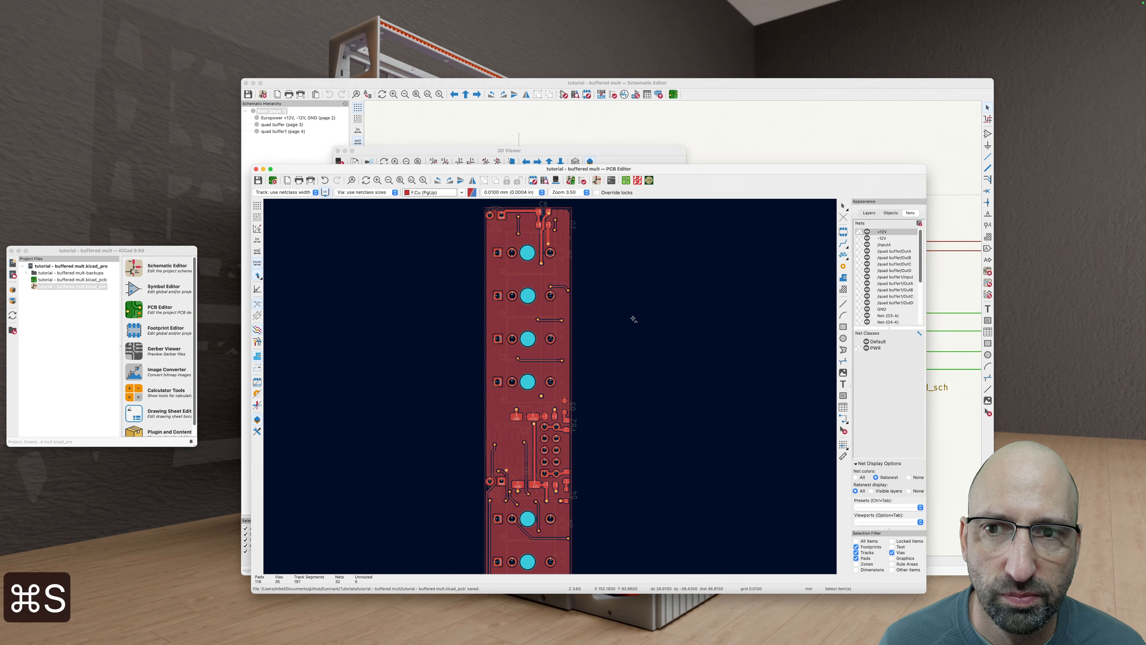